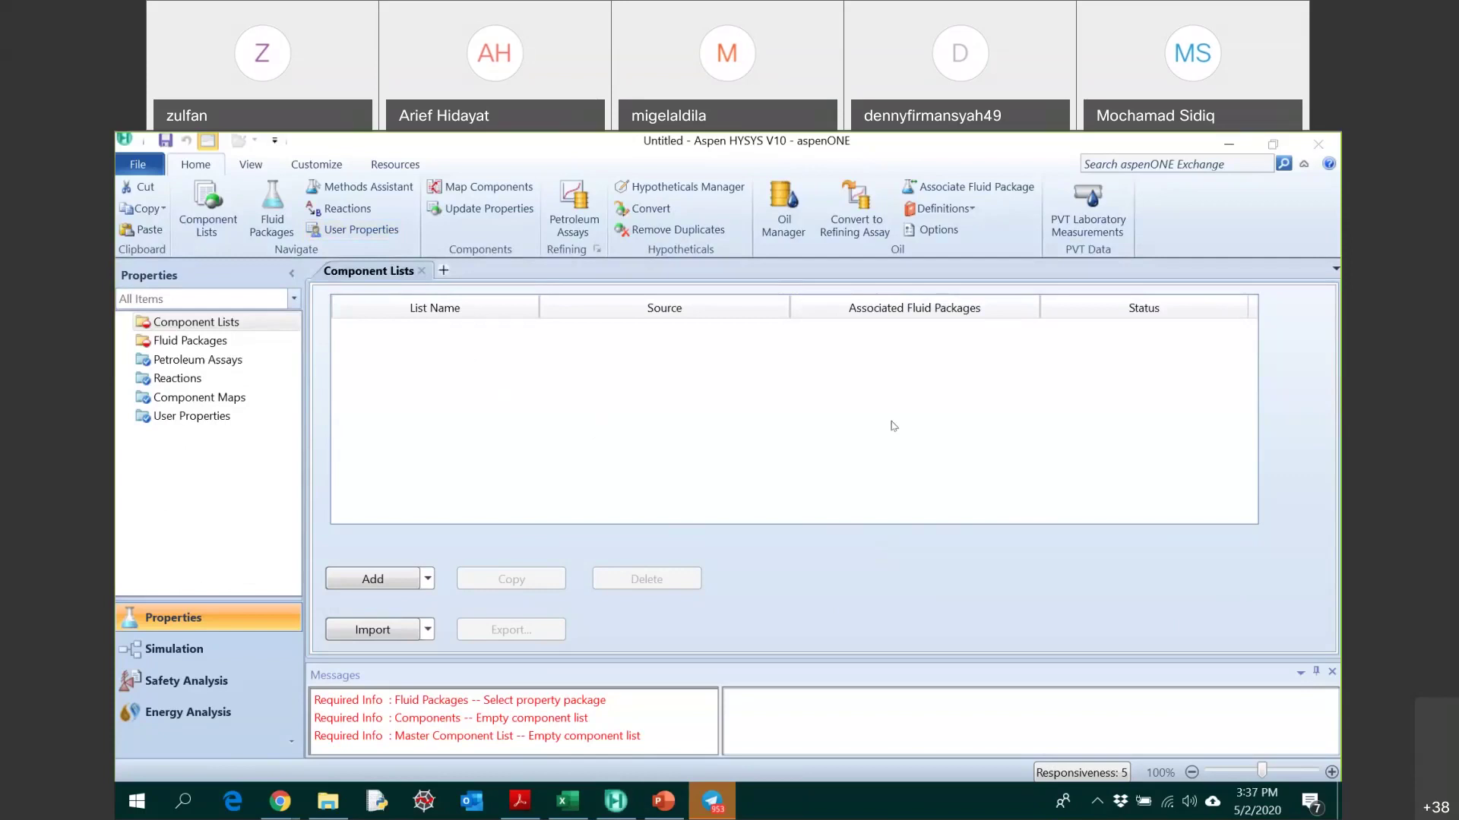
- Consult the Methods Assistant help for special component systems, reading the amines recommendation, and return to the component lists
left_click(372, 188)
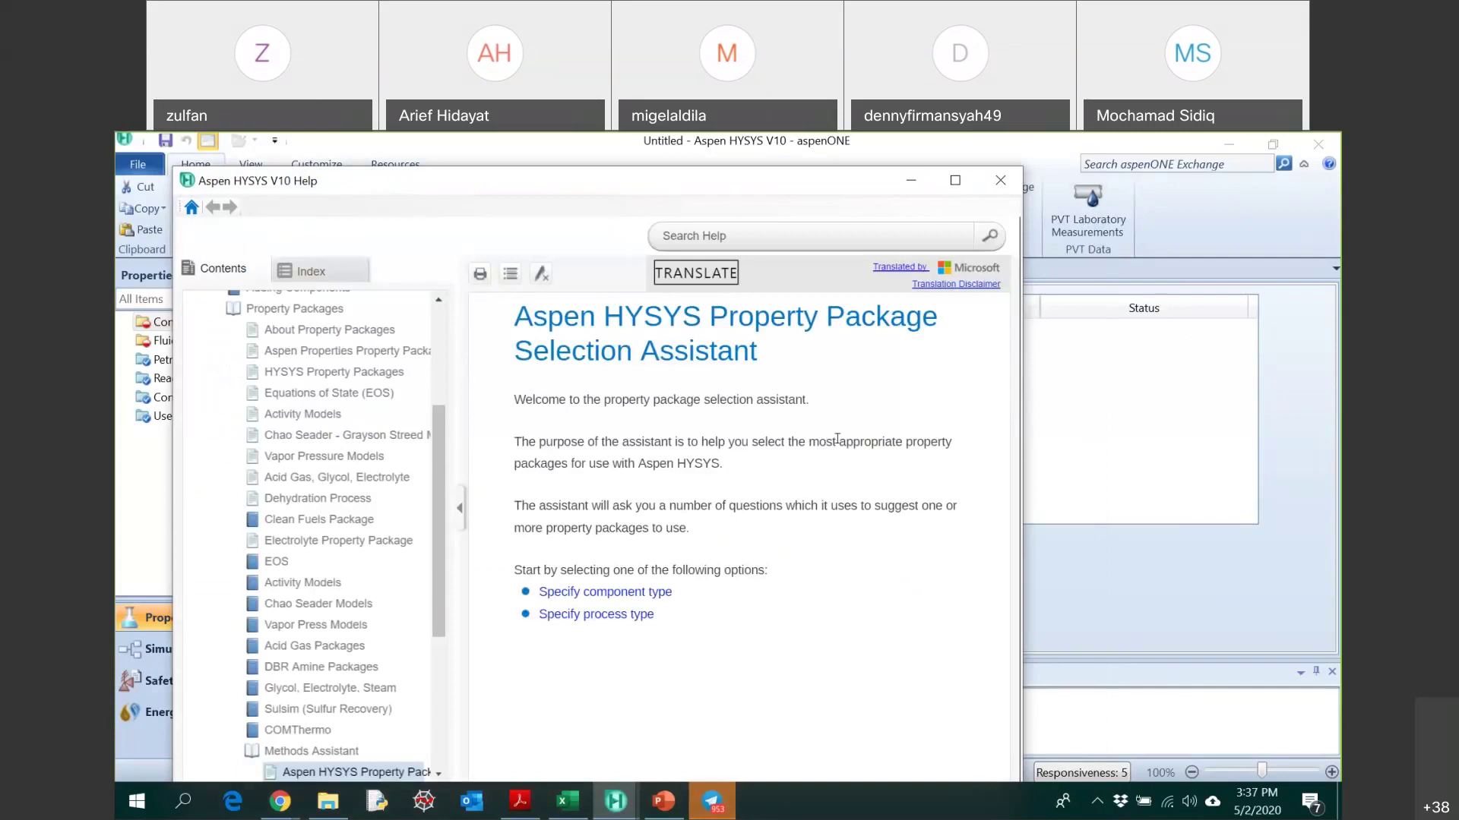
left_click(614, 595)
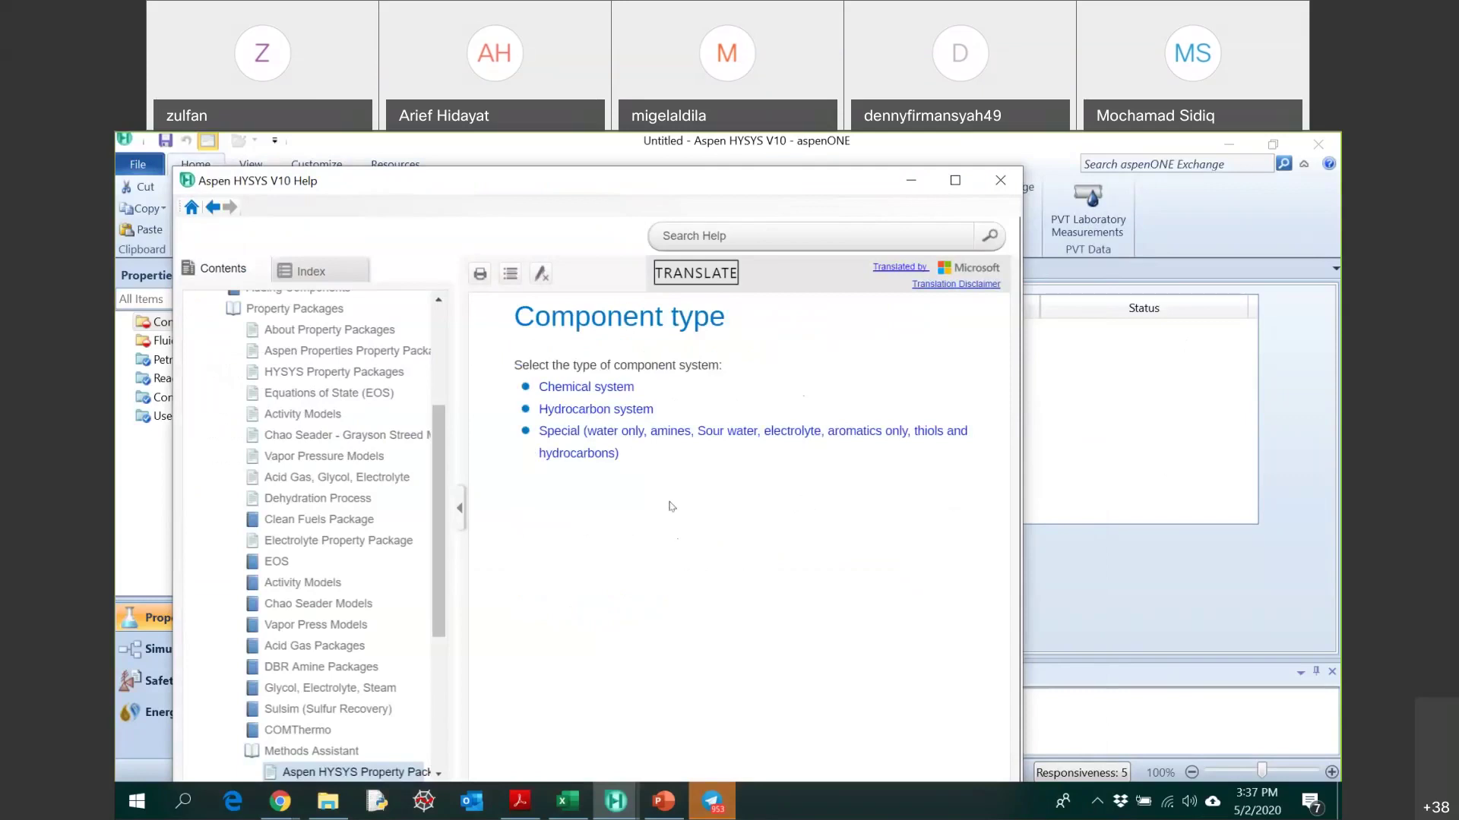
left_click(629, 412)
left_click(741, 442)
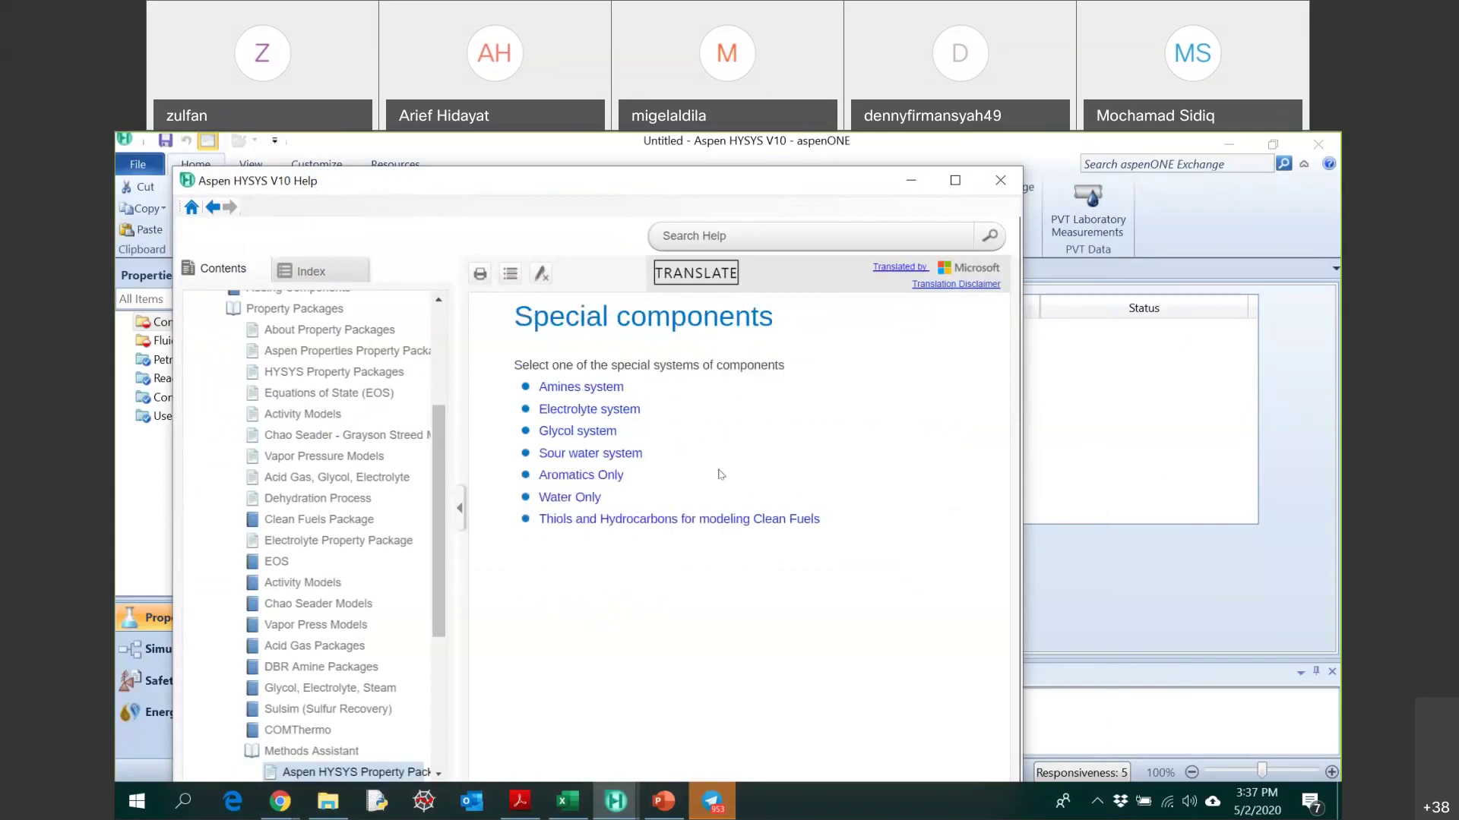
left_click(591, 389)
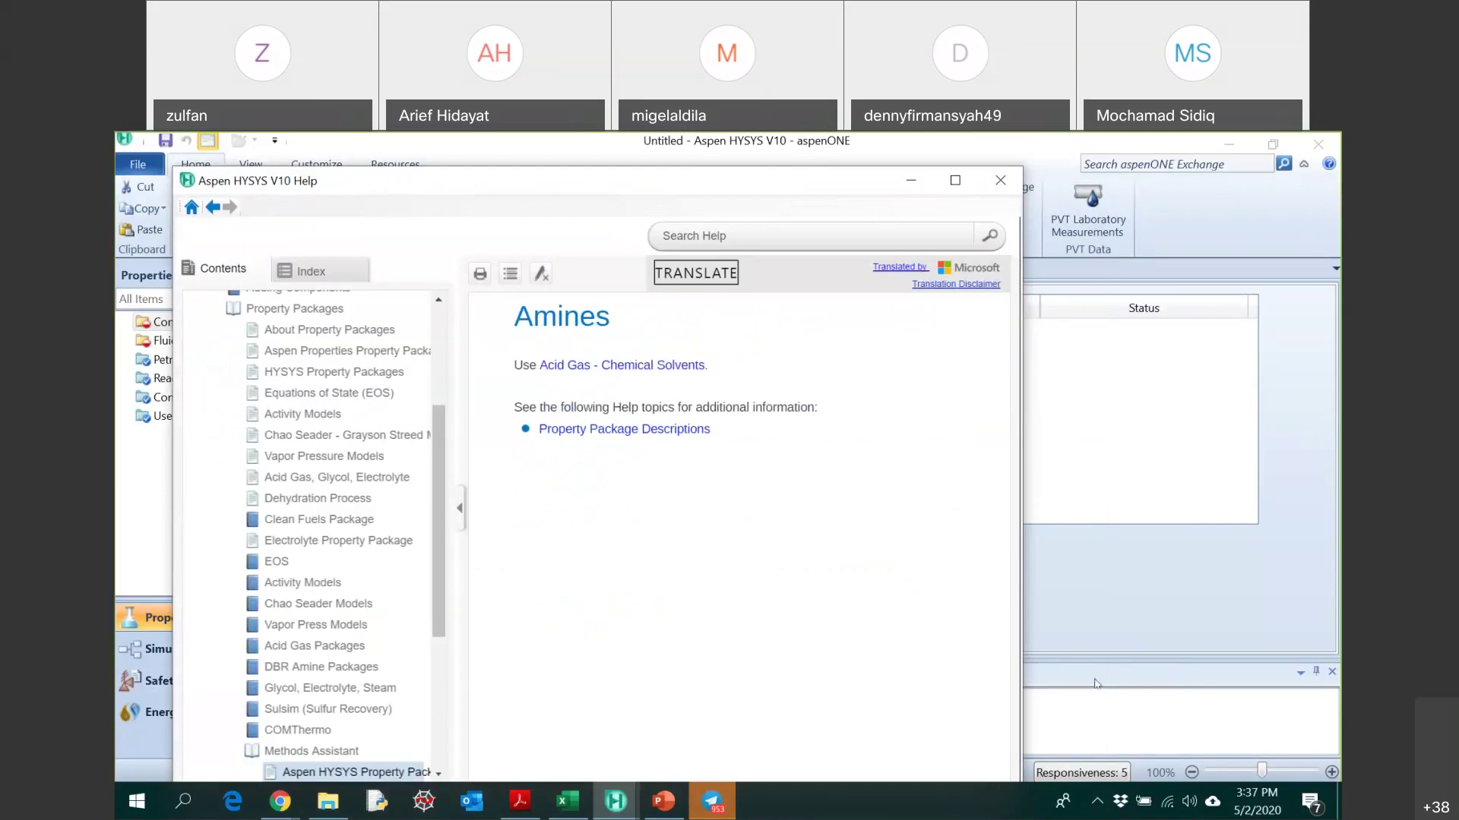
left_click(1113, 740)
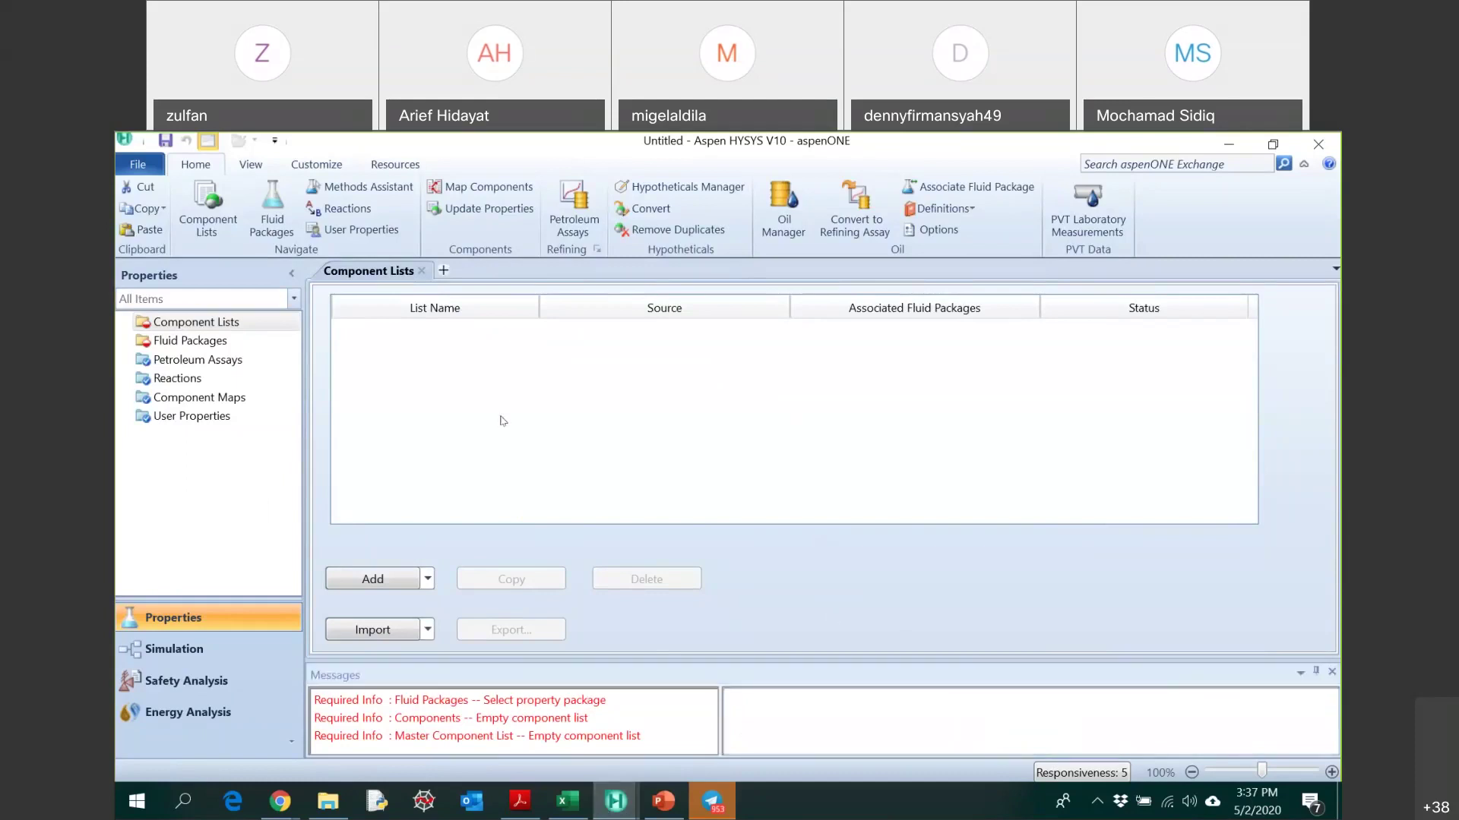
- Create a new component list and add methanol to it as a pure component
left_click(374, 579)
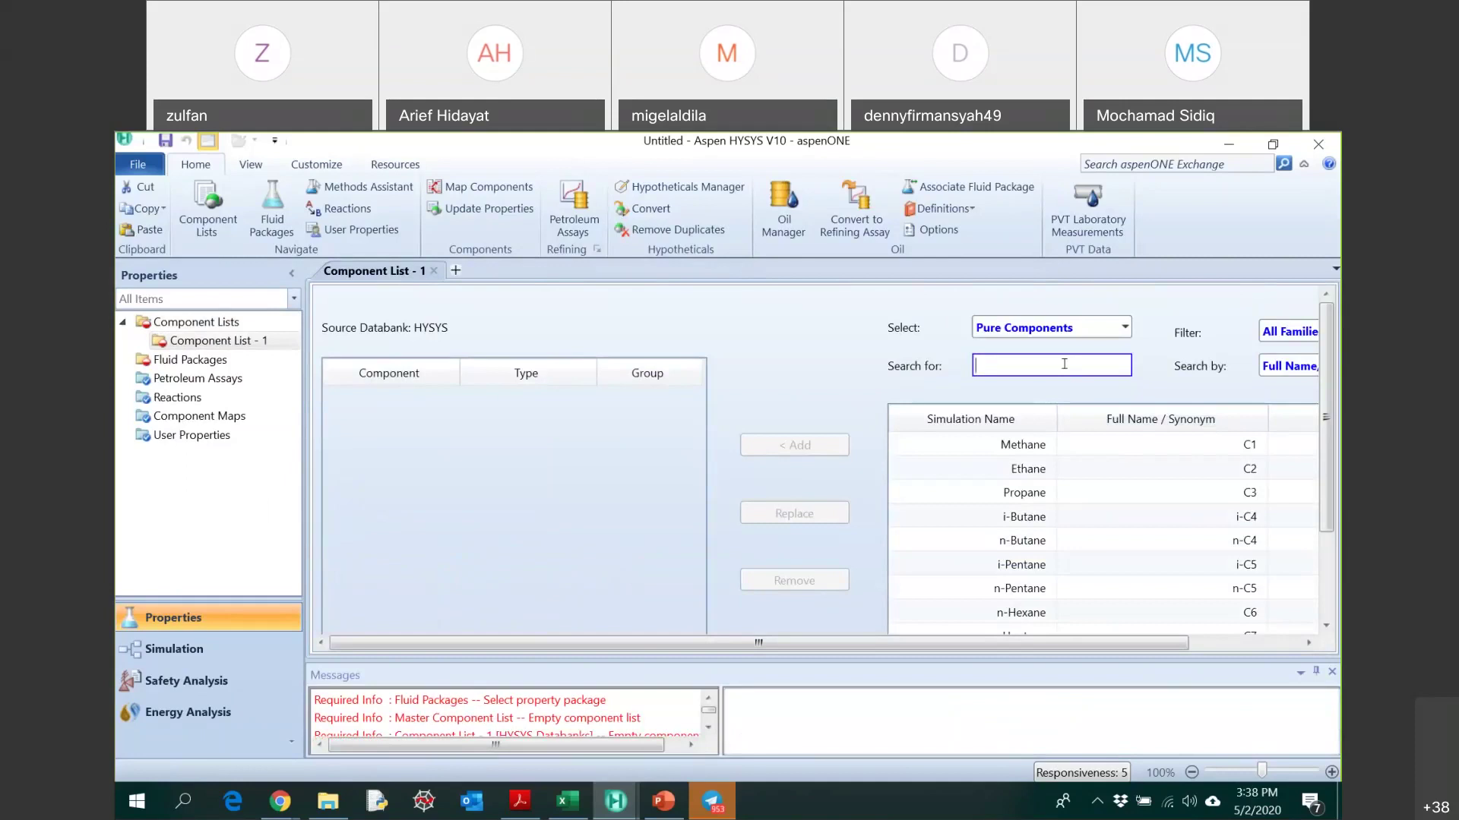
type("methanol")
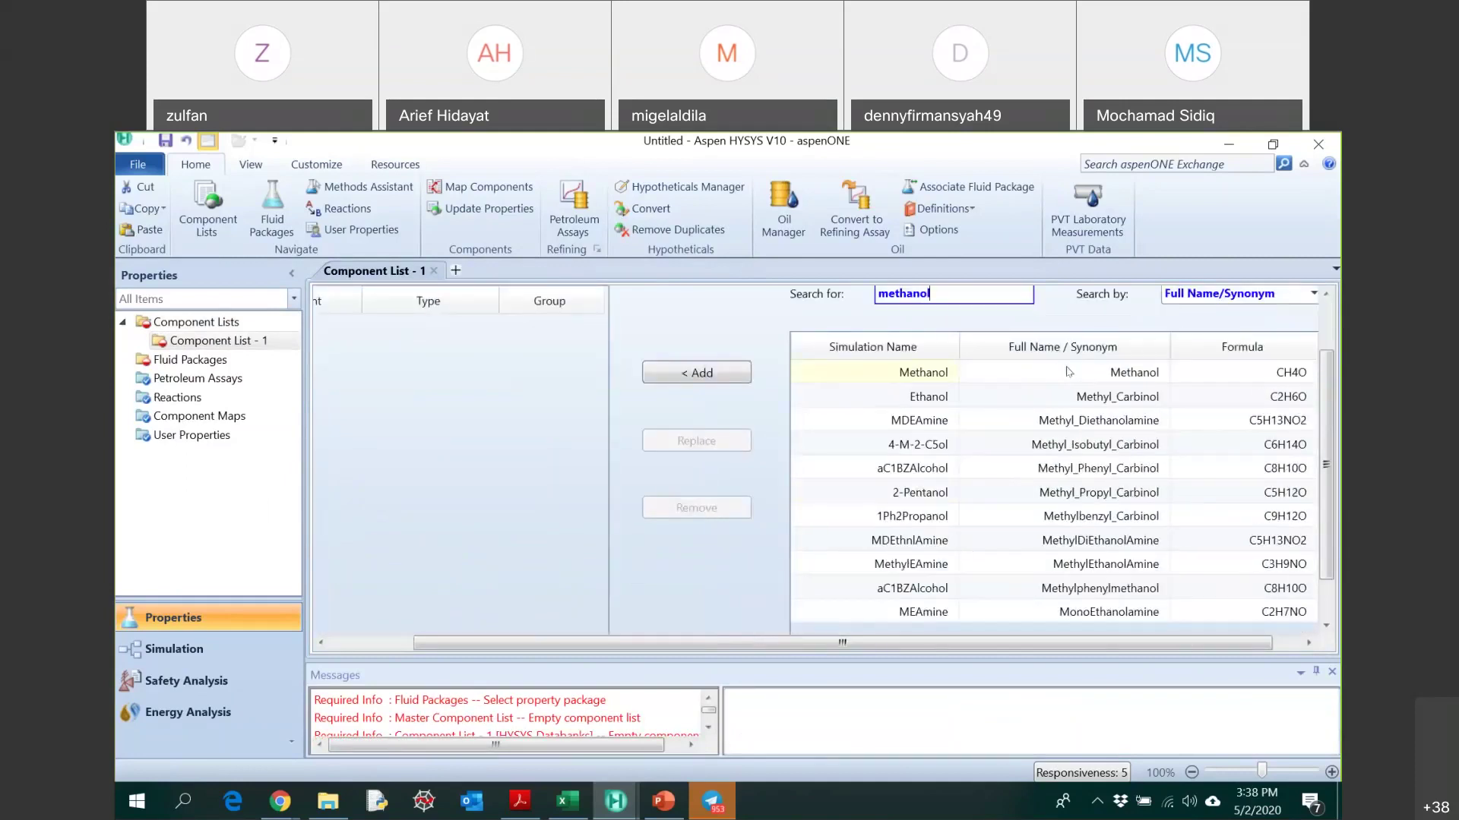
key("Return")
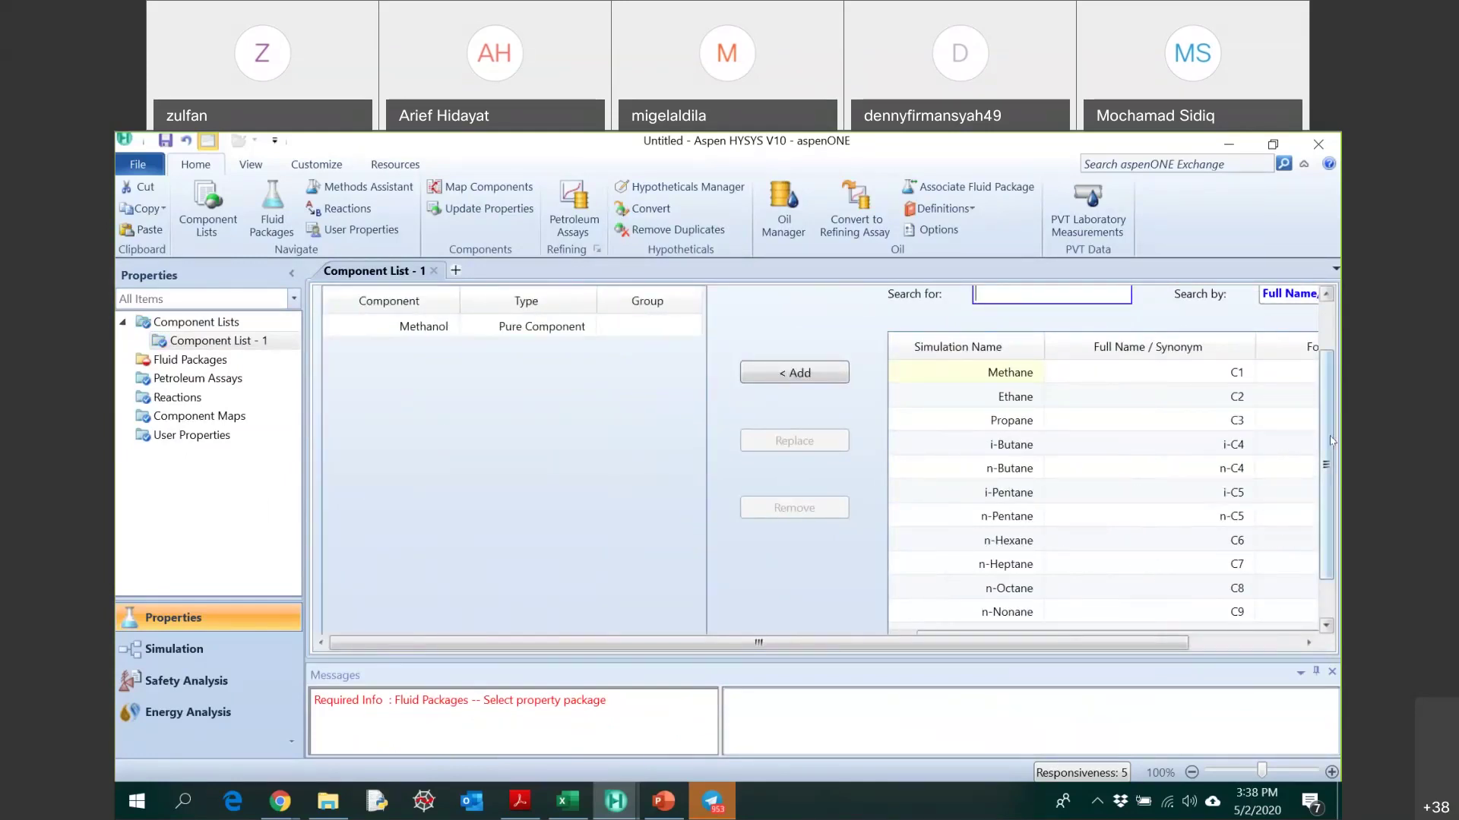
- Search the pure components for water and add H2O to the component list
scroll(1331, 441, "up", 2)
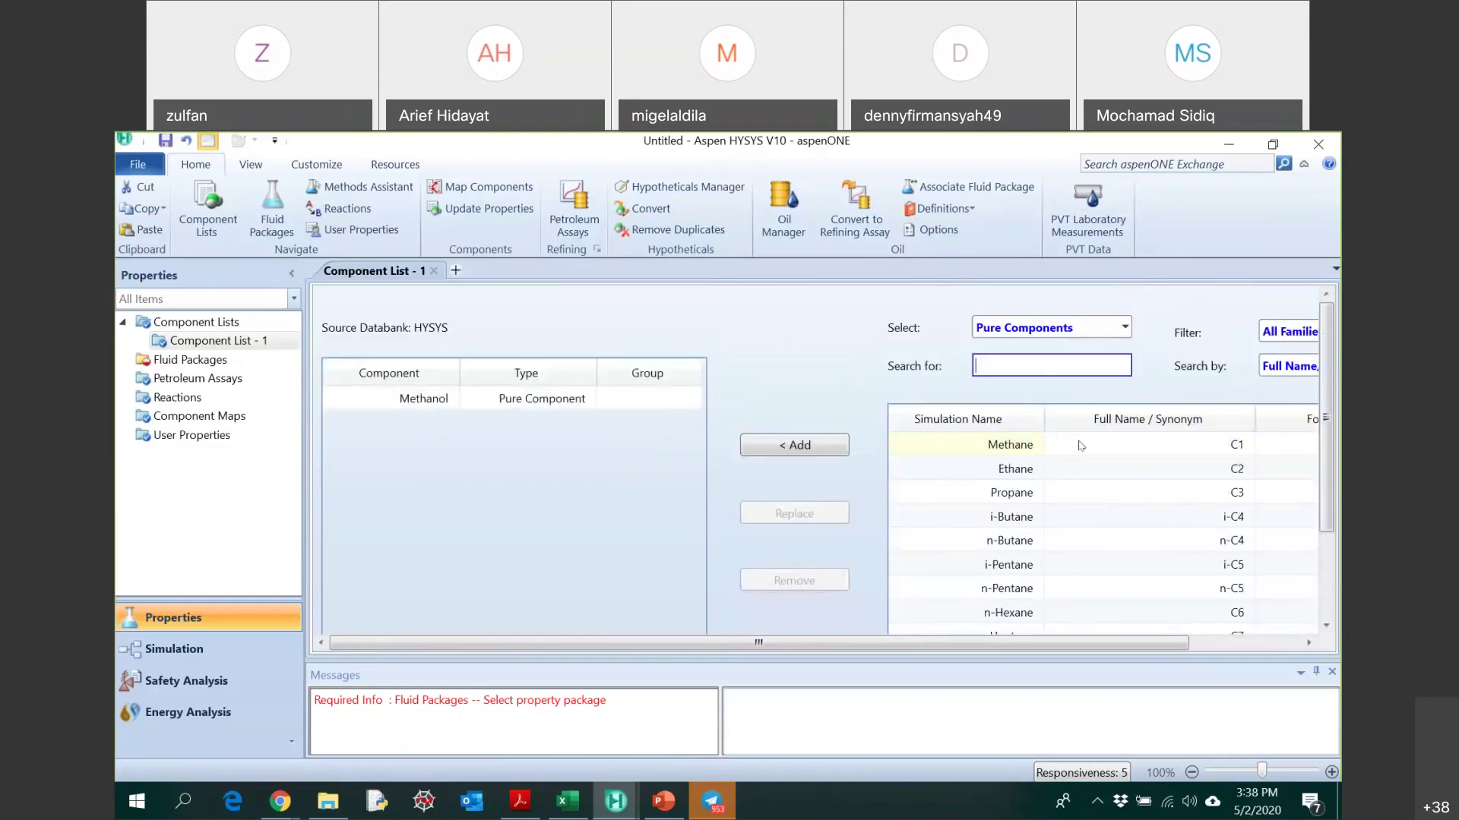
type("water")
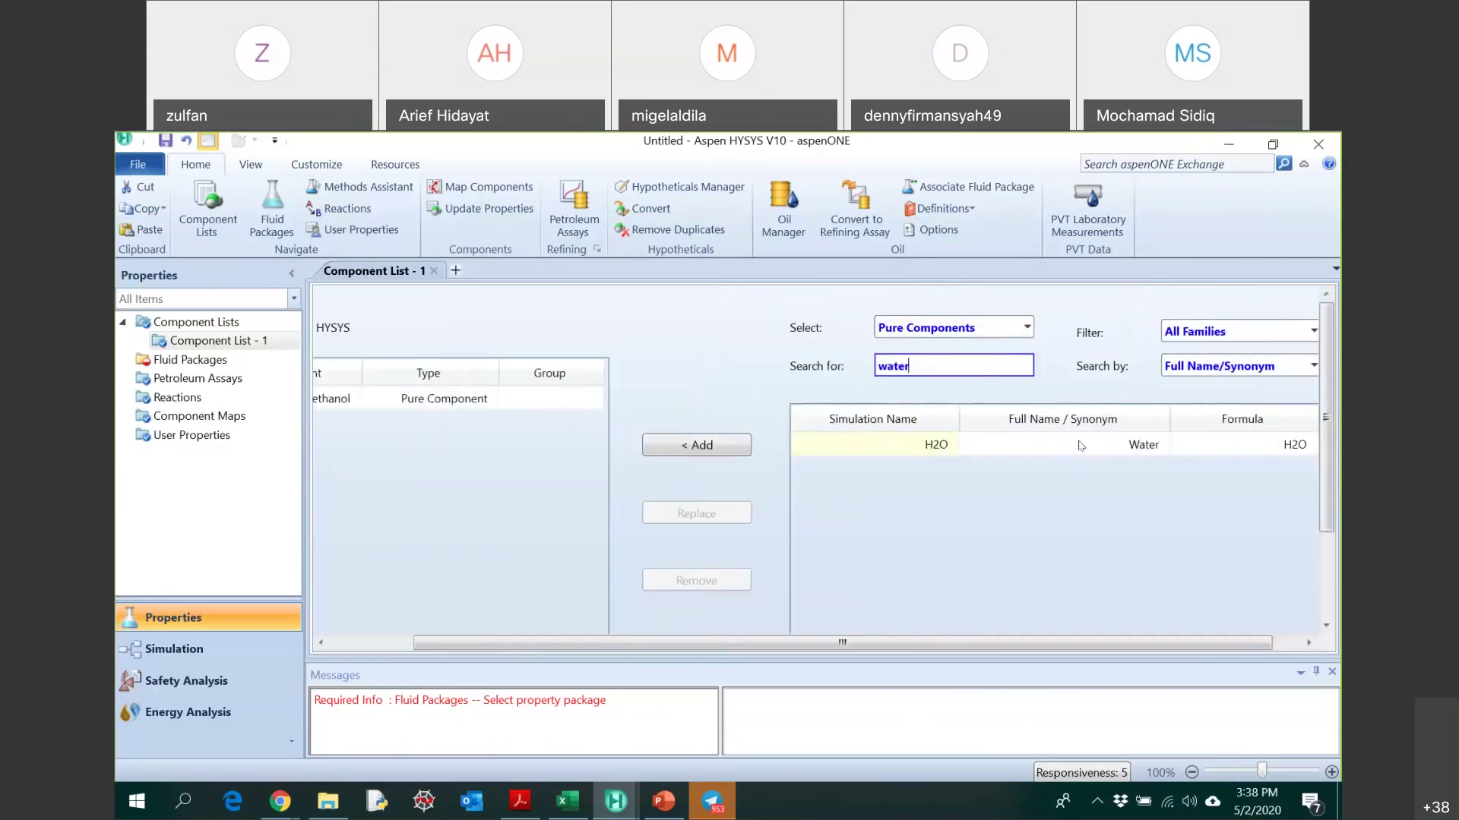
left_click(934, 449)
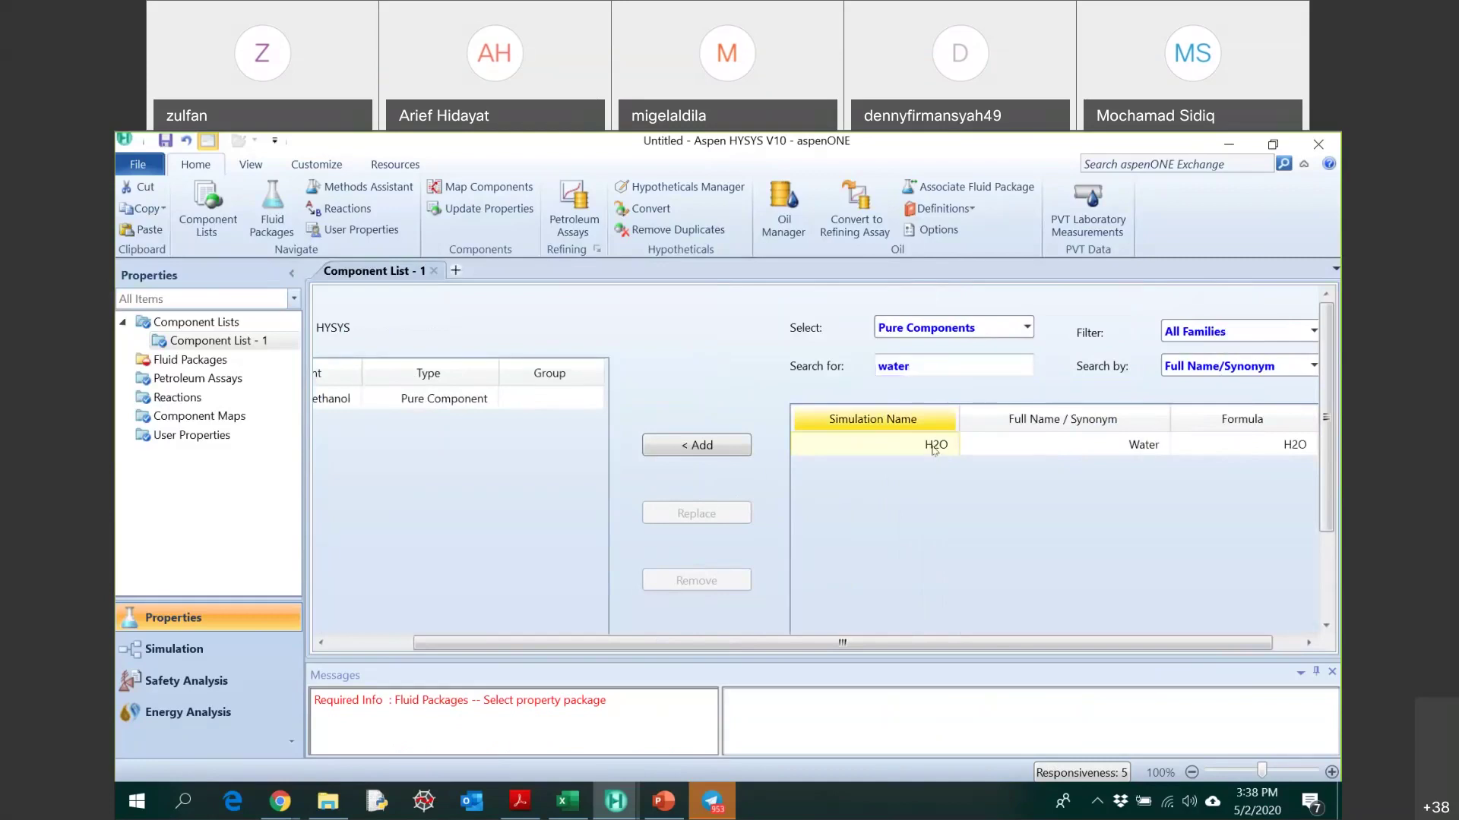
double_click(933, 449)
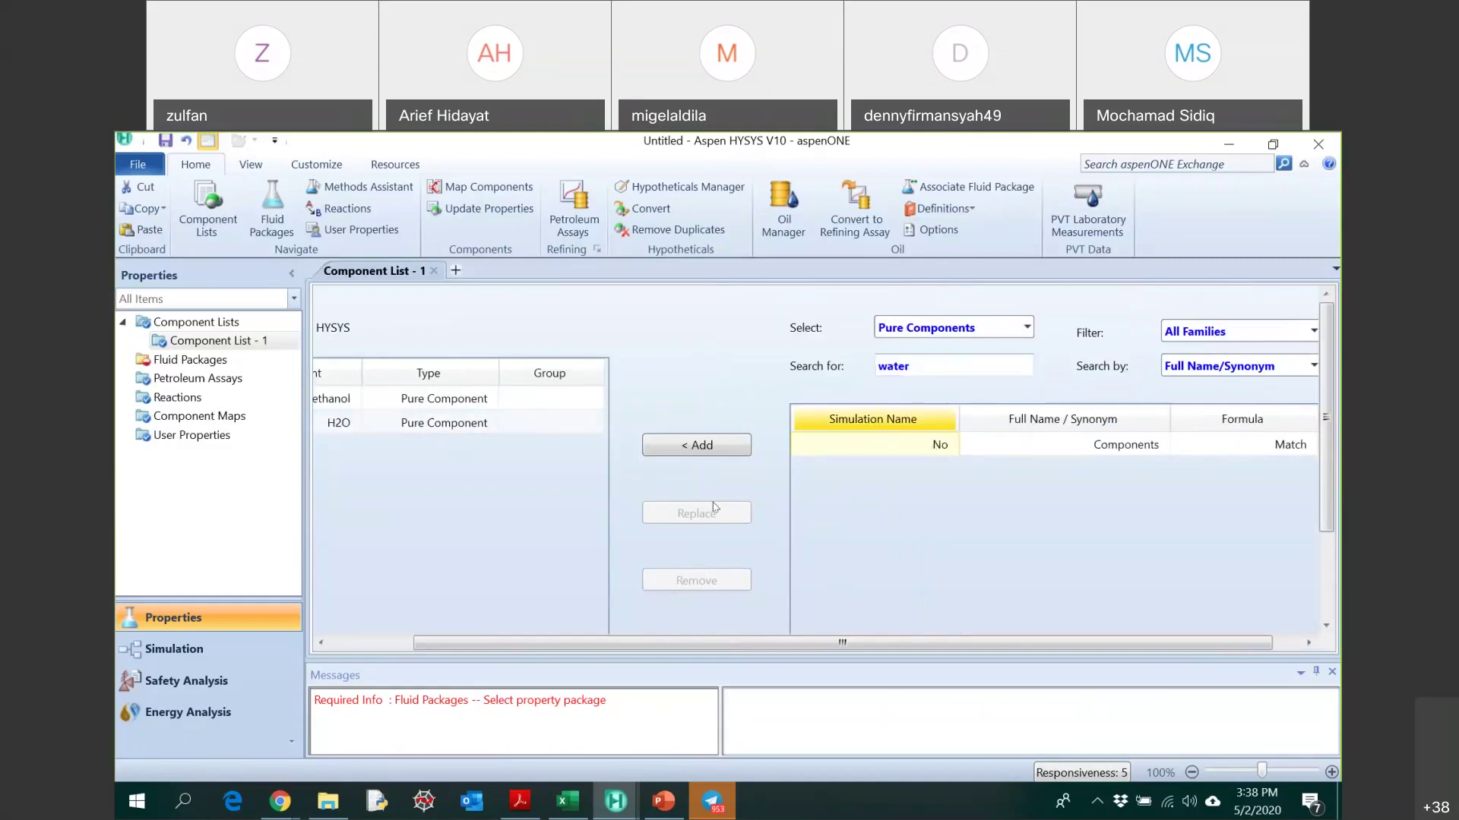
- Search for dimethylether and add diM-Ether to the component list
left_click(934, 367)
type("dimethyle")
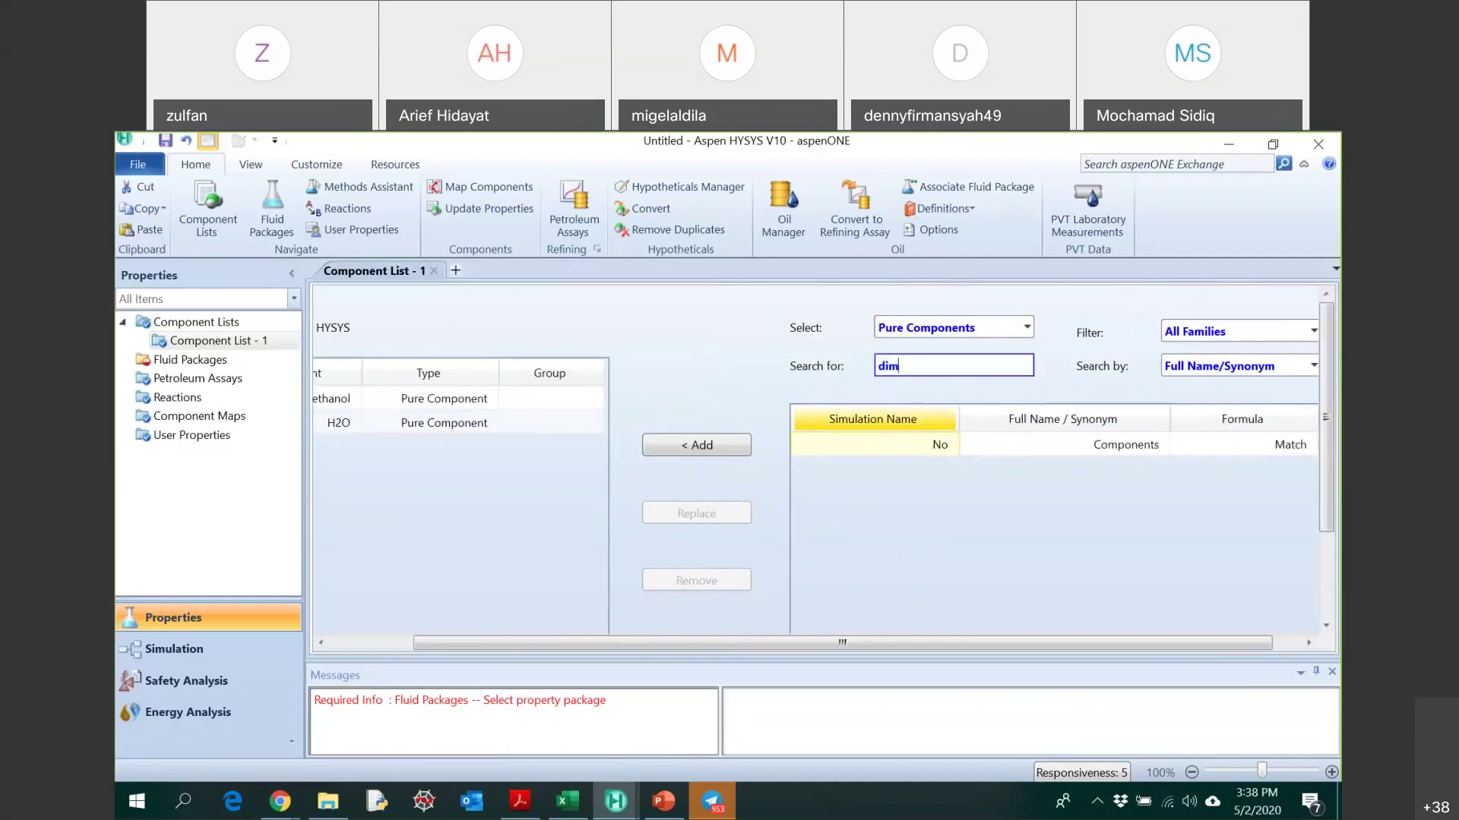
scroll(940, 378, "down", 1)
type("ther")
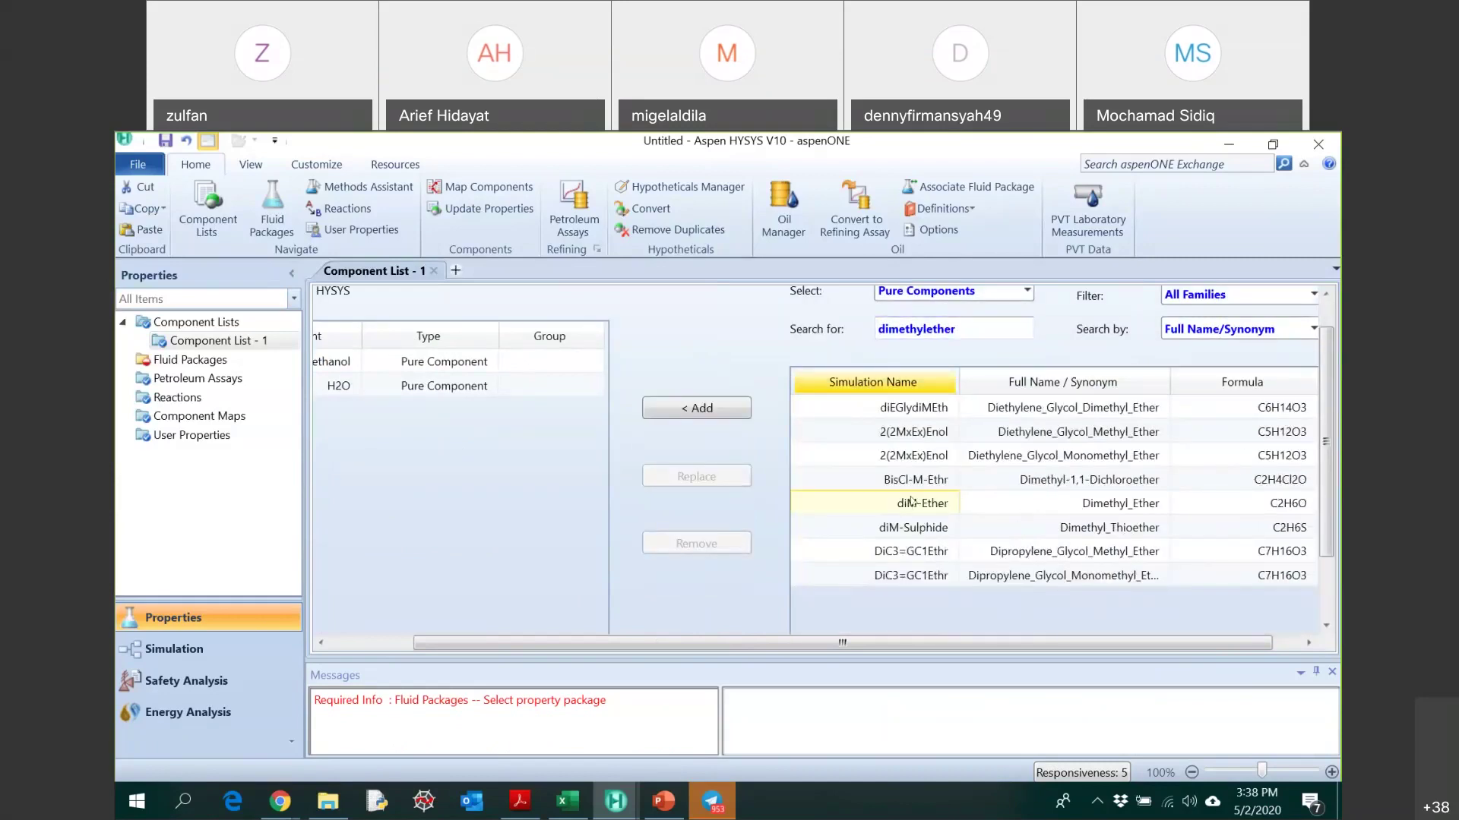
left_click(722, 410)
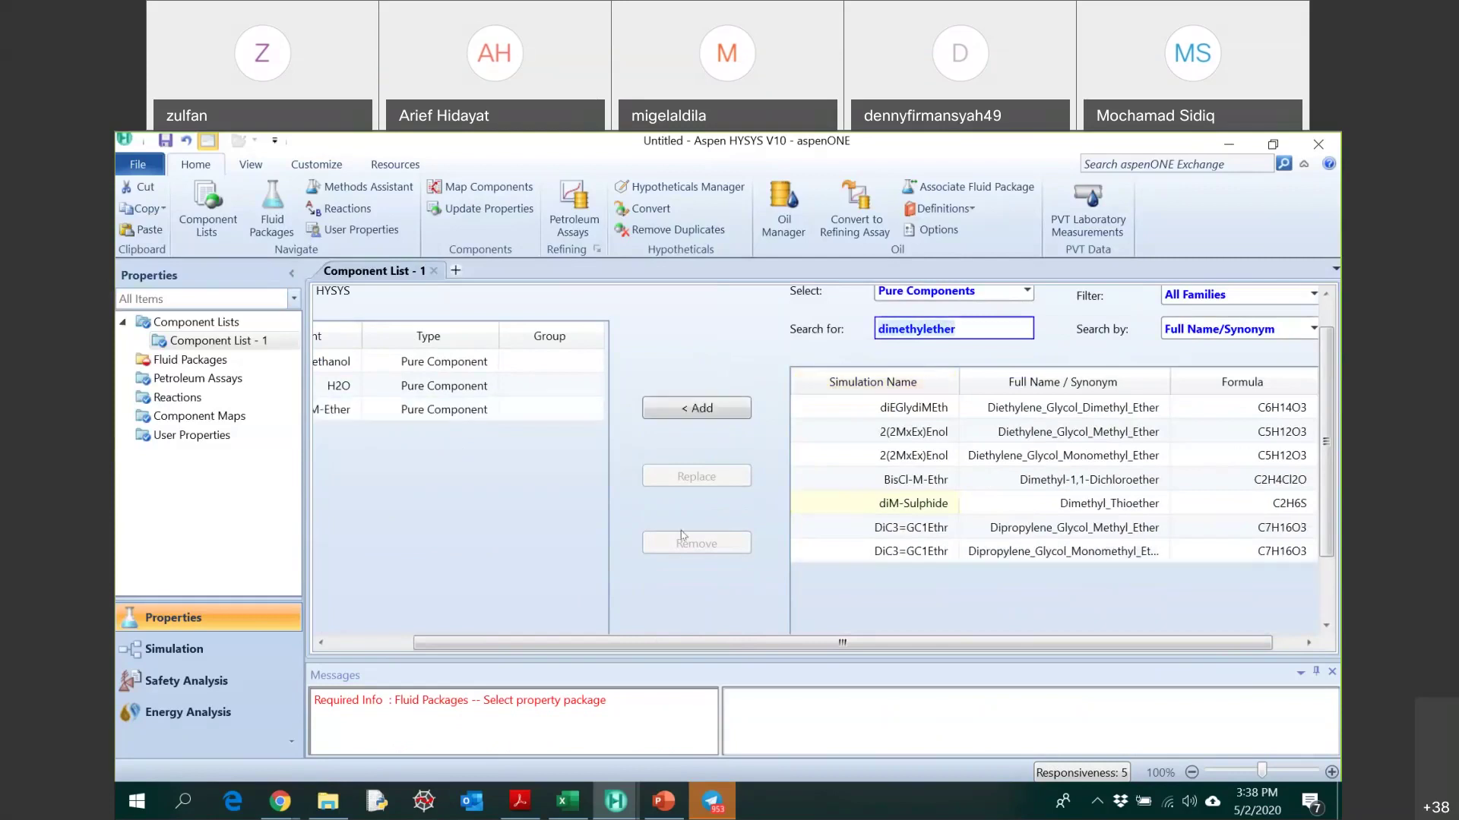
left_click_drag(558, 644, 474, 651)
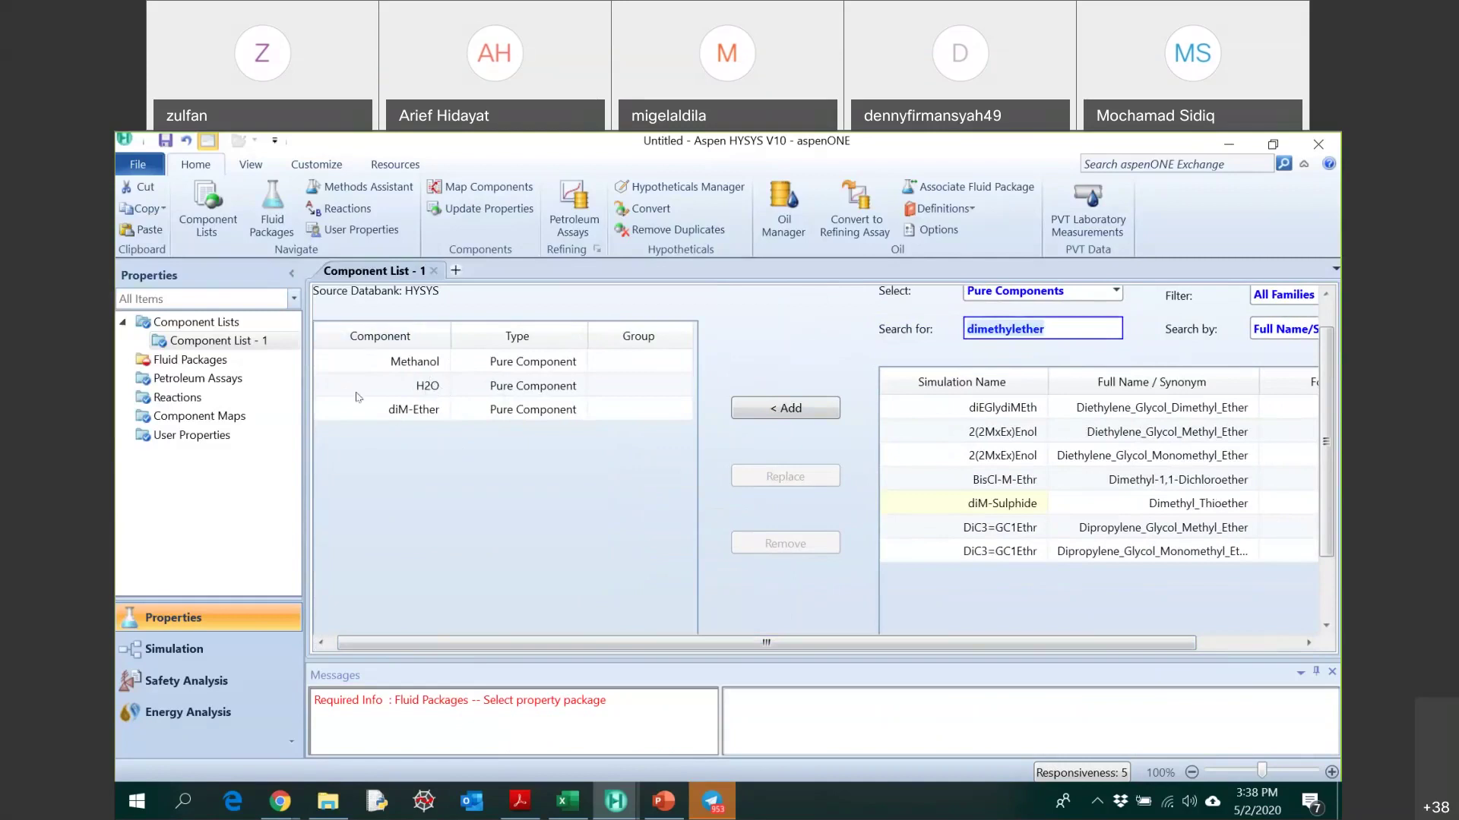
- Add a fluid package based on Component List - 1 and look through its available property packages
left_click(182, 362)
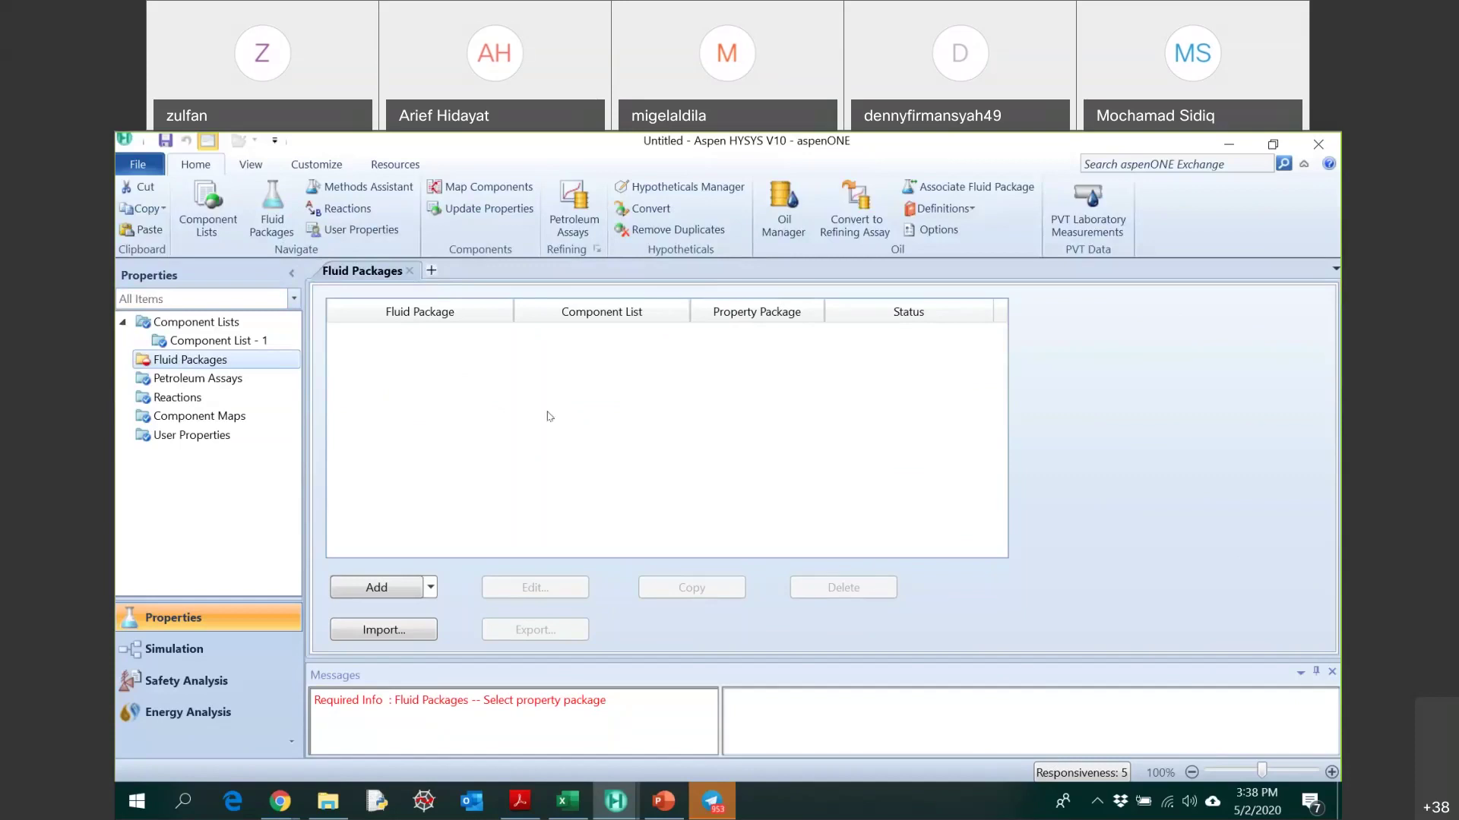
left_click(388, 597)
left_click_drag(513, 459, 521, 614)
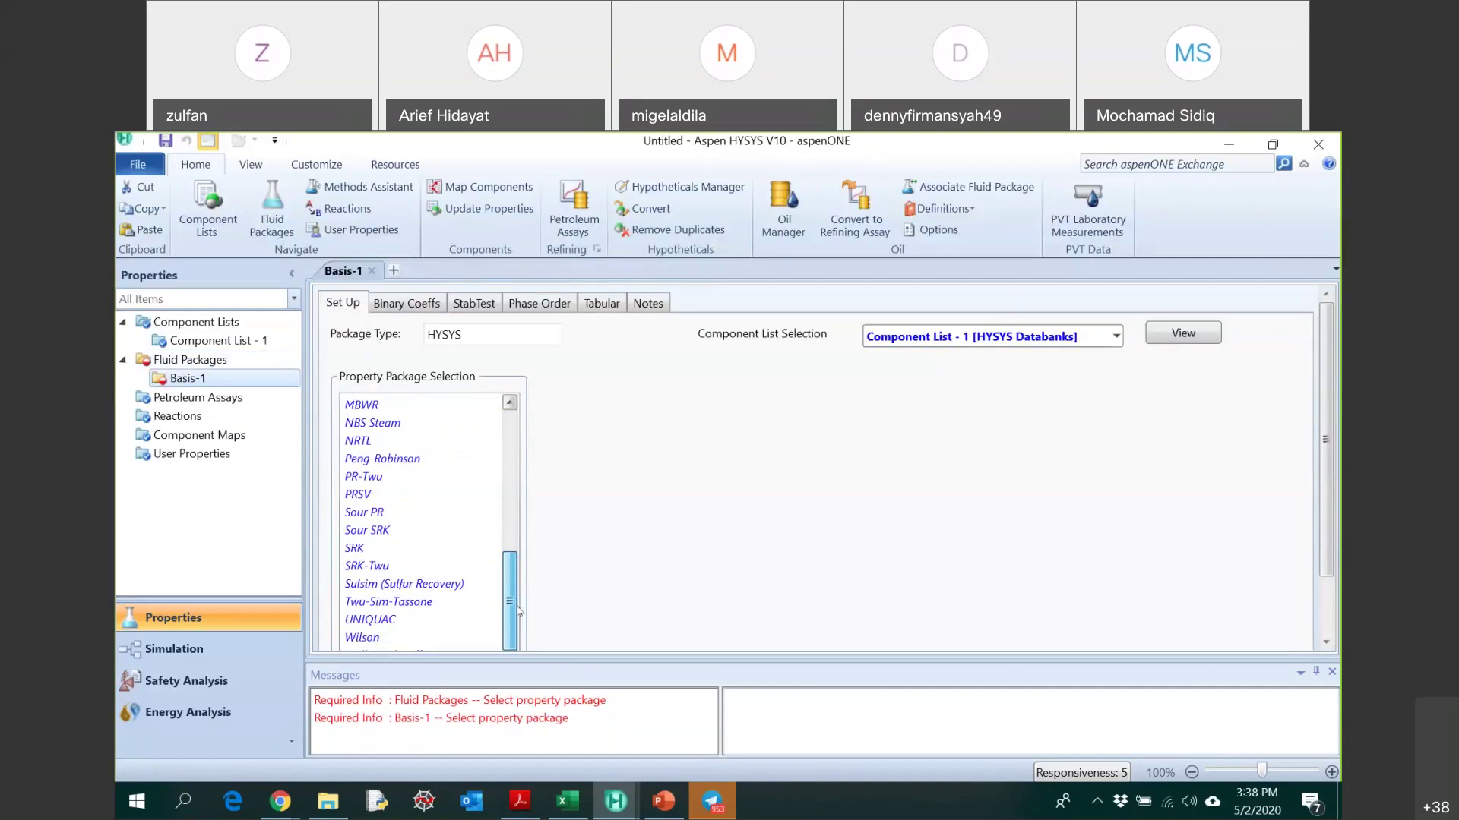
left_click_drag(519, 610, 519, 593)
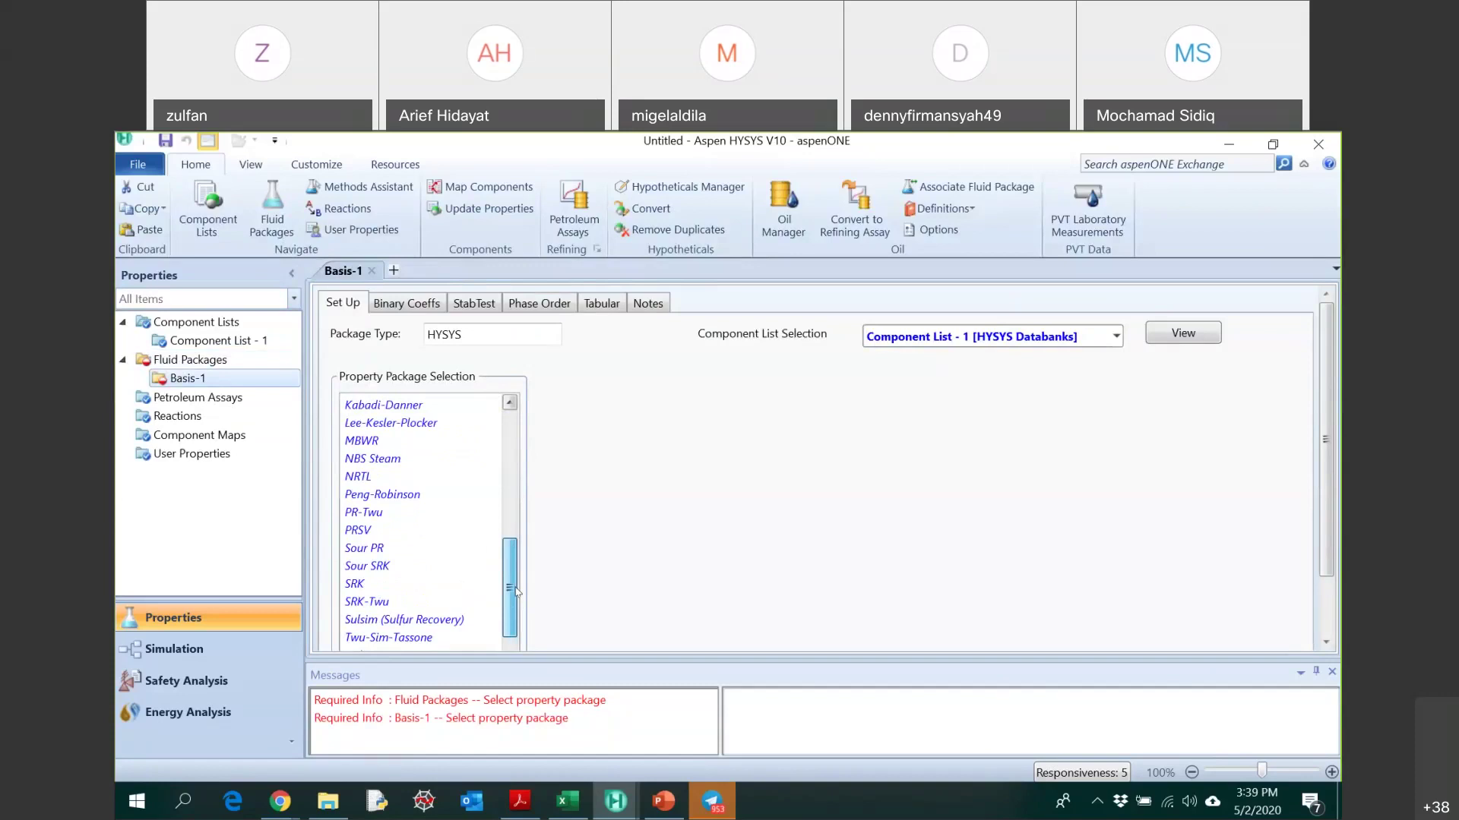
left_click_drag(515, 589, 515, 591)
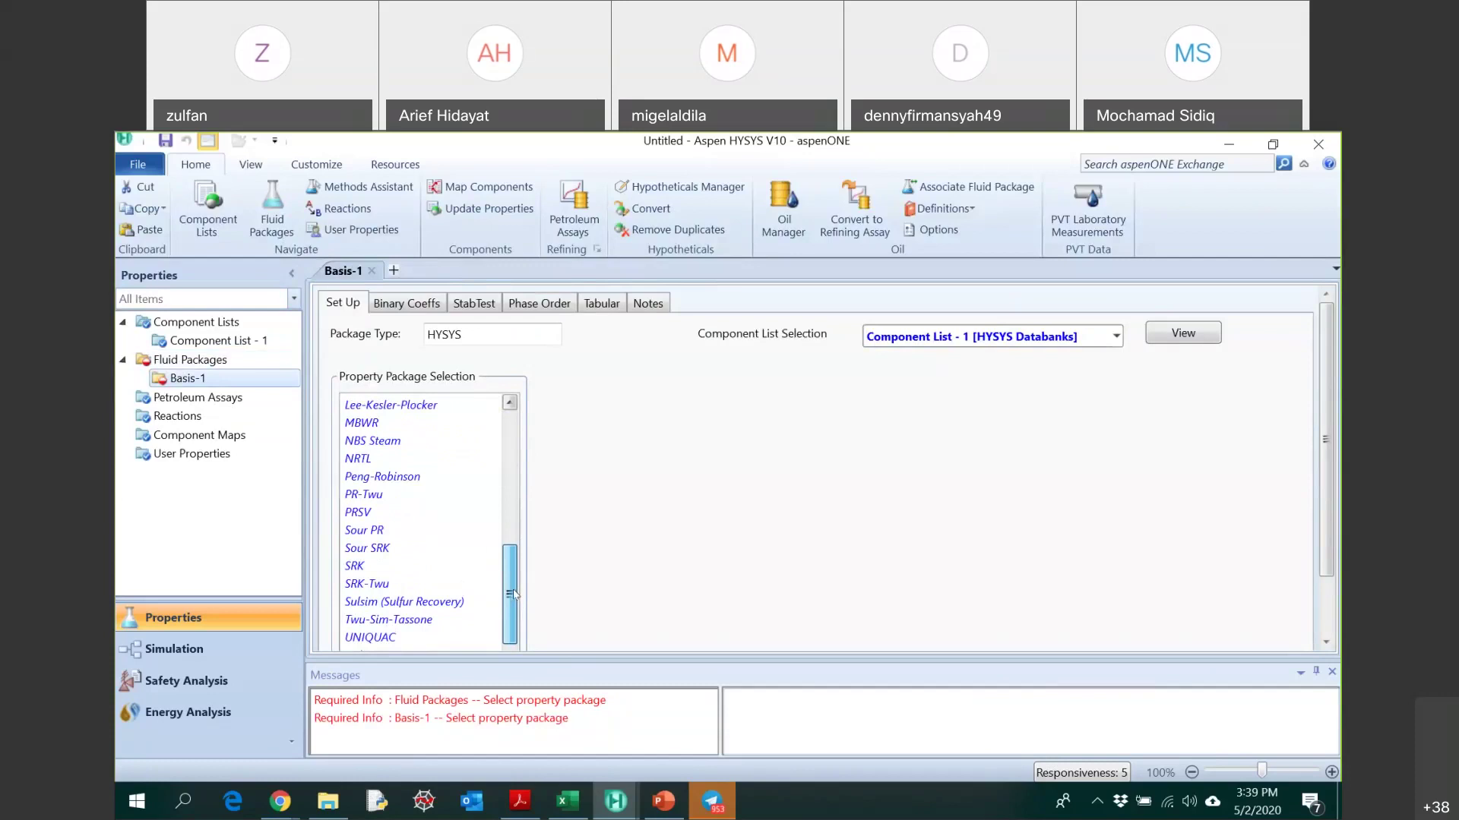
left_click_drag(514, 594, 550, 448)
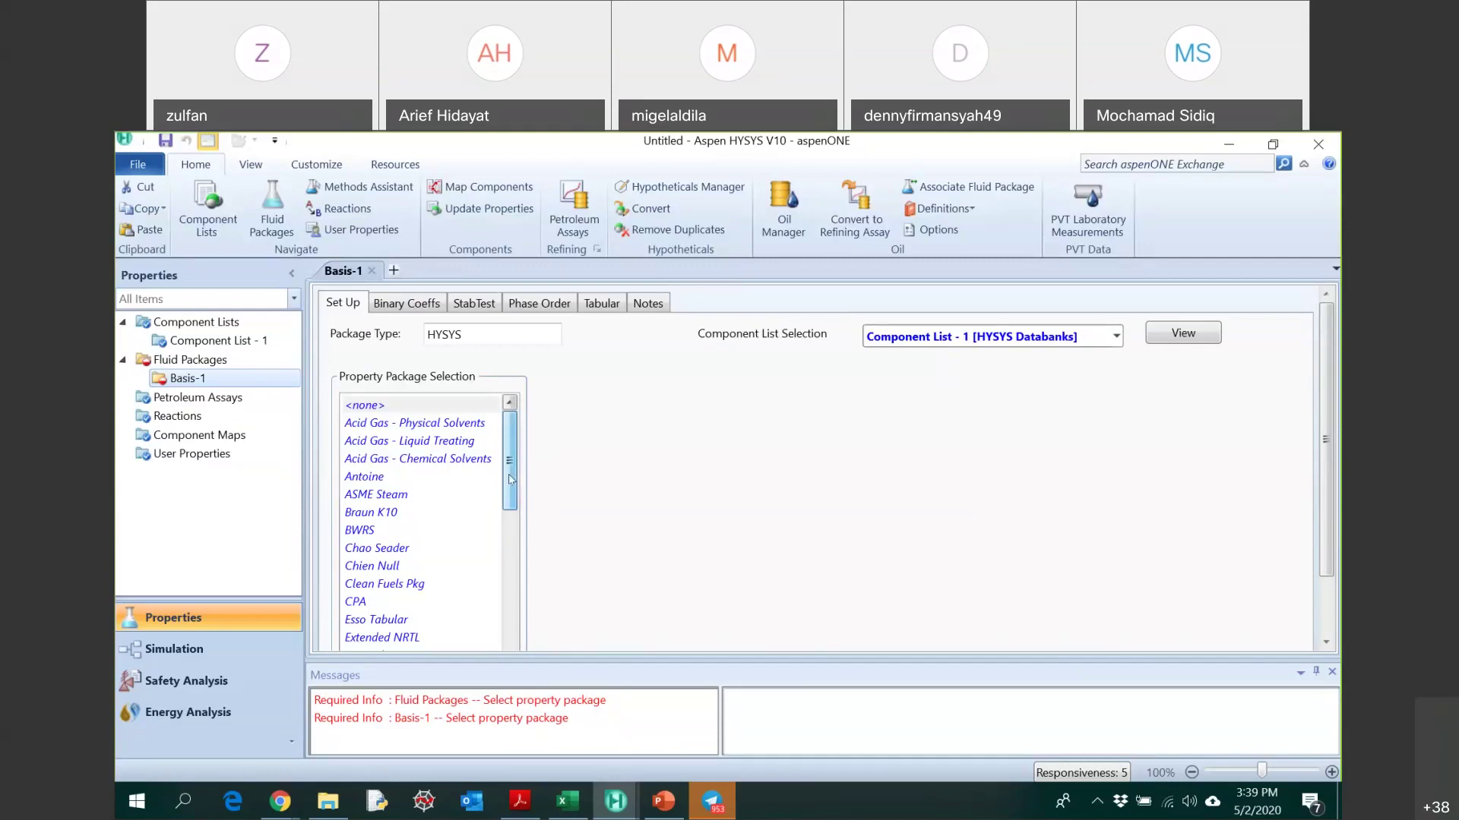
scroll(509, 478, "down", 3)
scroll(508, 468, "up", 2)
scroll(508, 468, "down", 5)
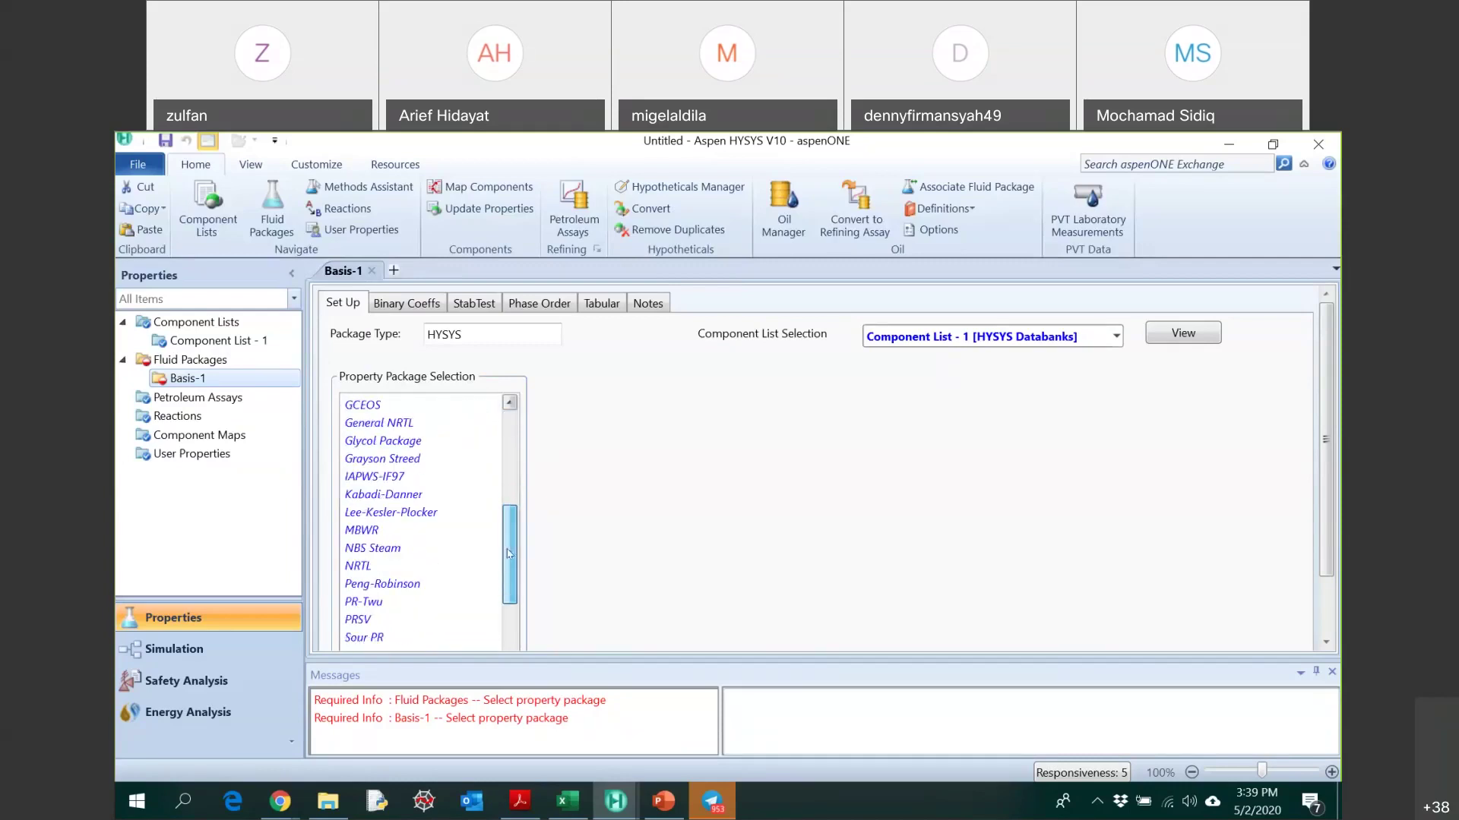
- Consult the Methods Assistant for a chemical system above 10 bar, placing the help window beside the property package list
left_click(368, 194)
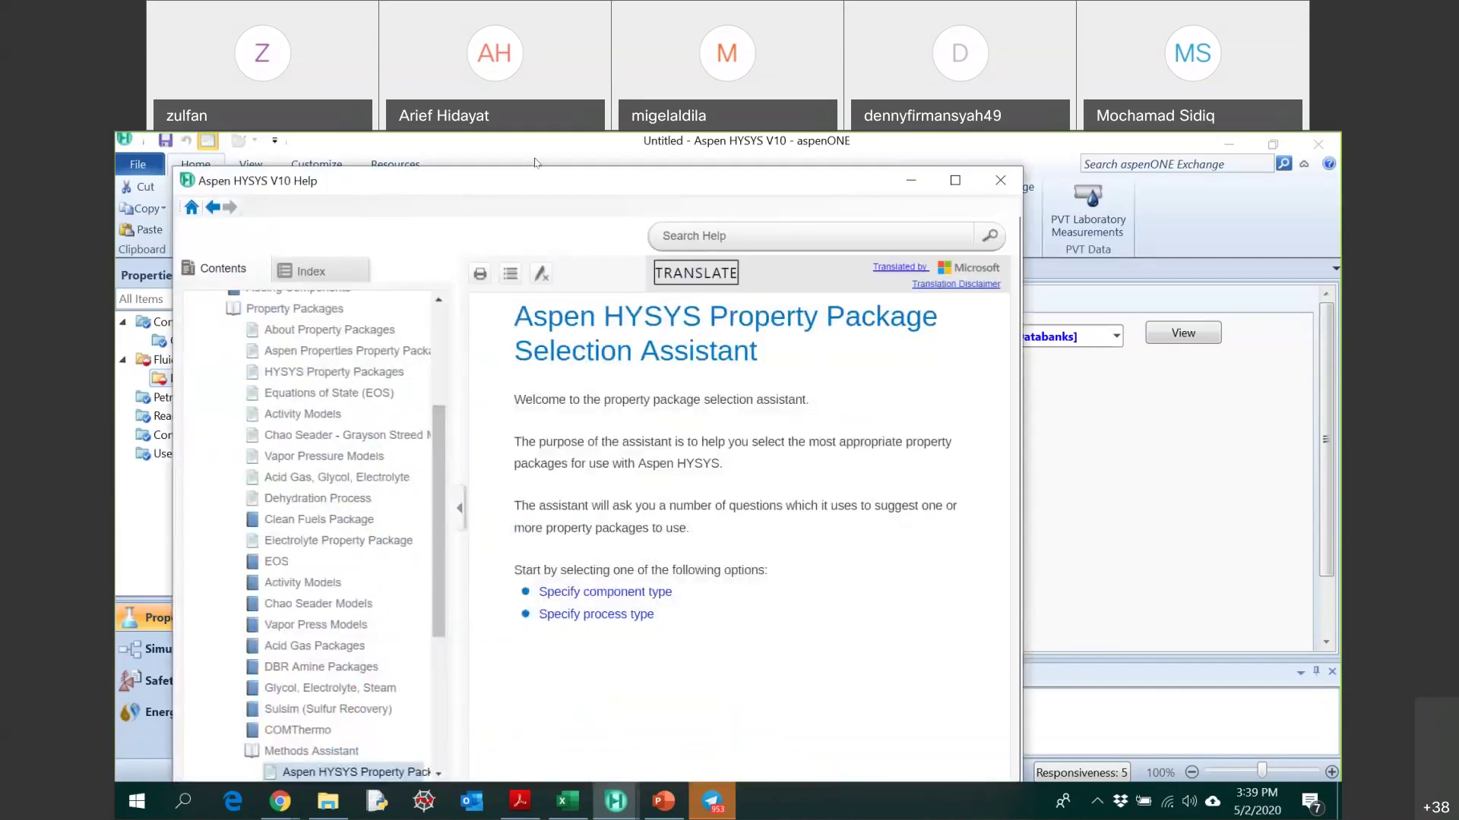
left_click_drag(527, 175, 592, 146)
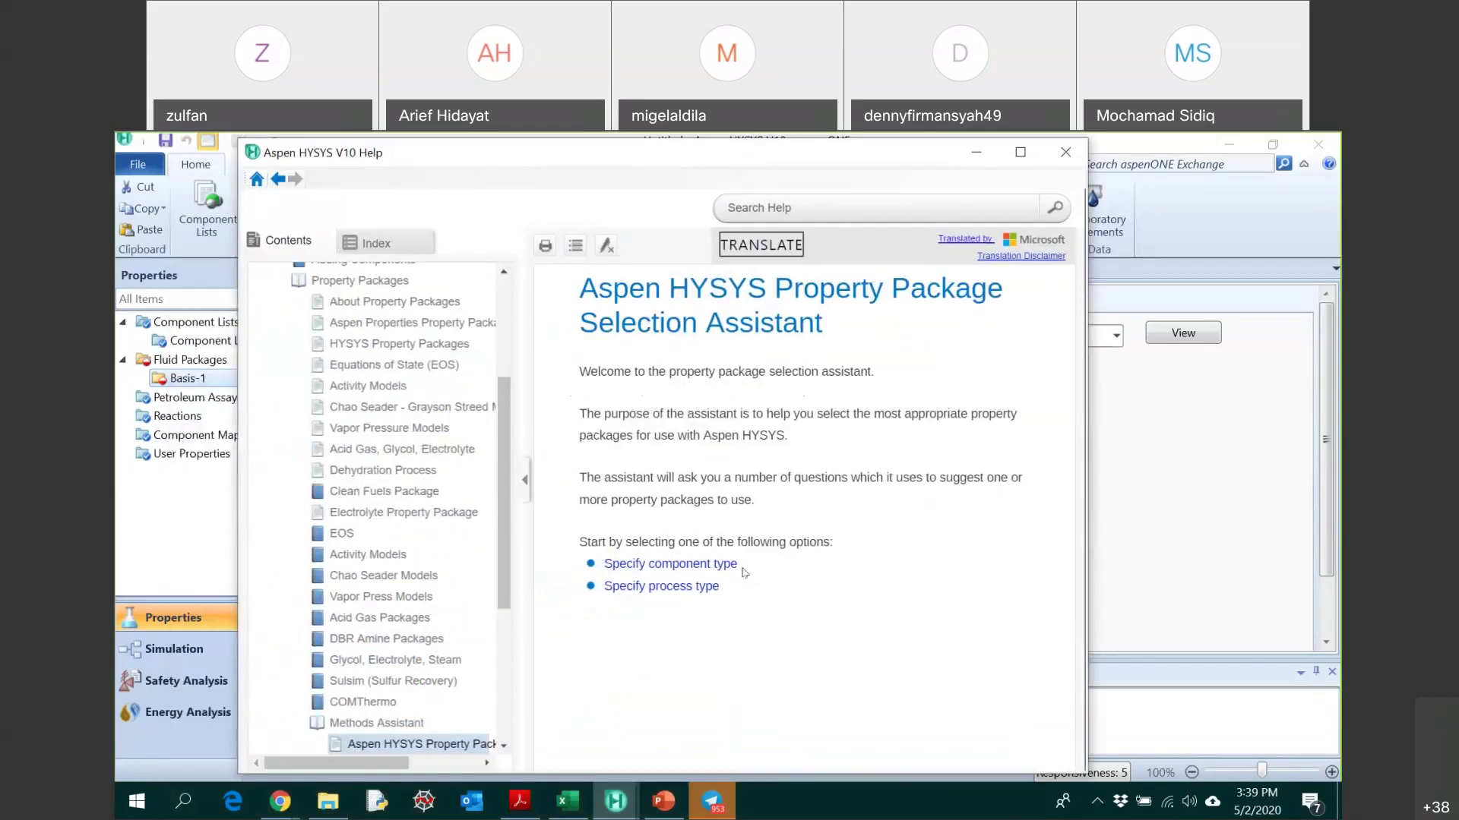
left_click(676, 569)
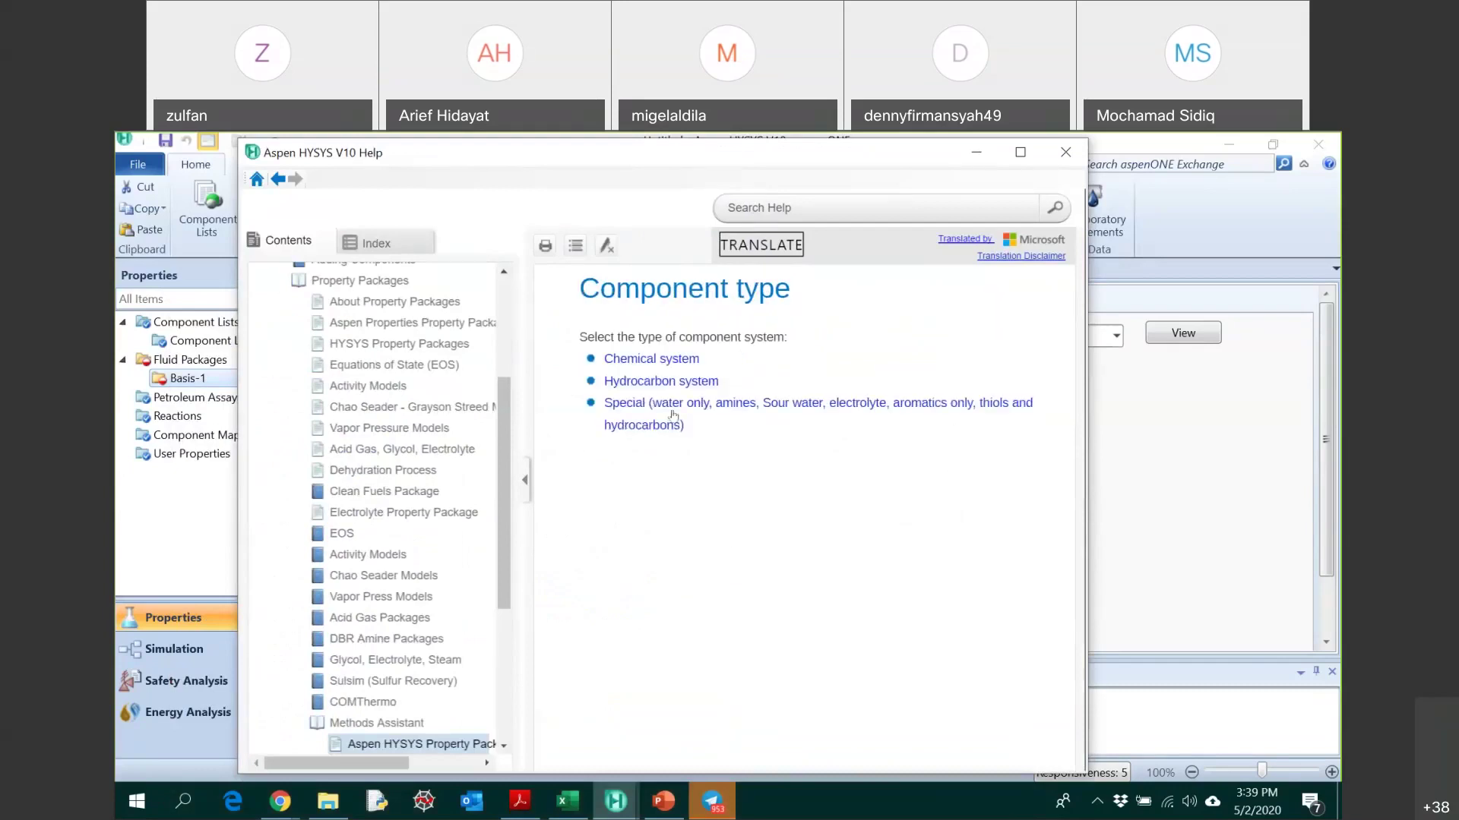
left_click(666, 359)
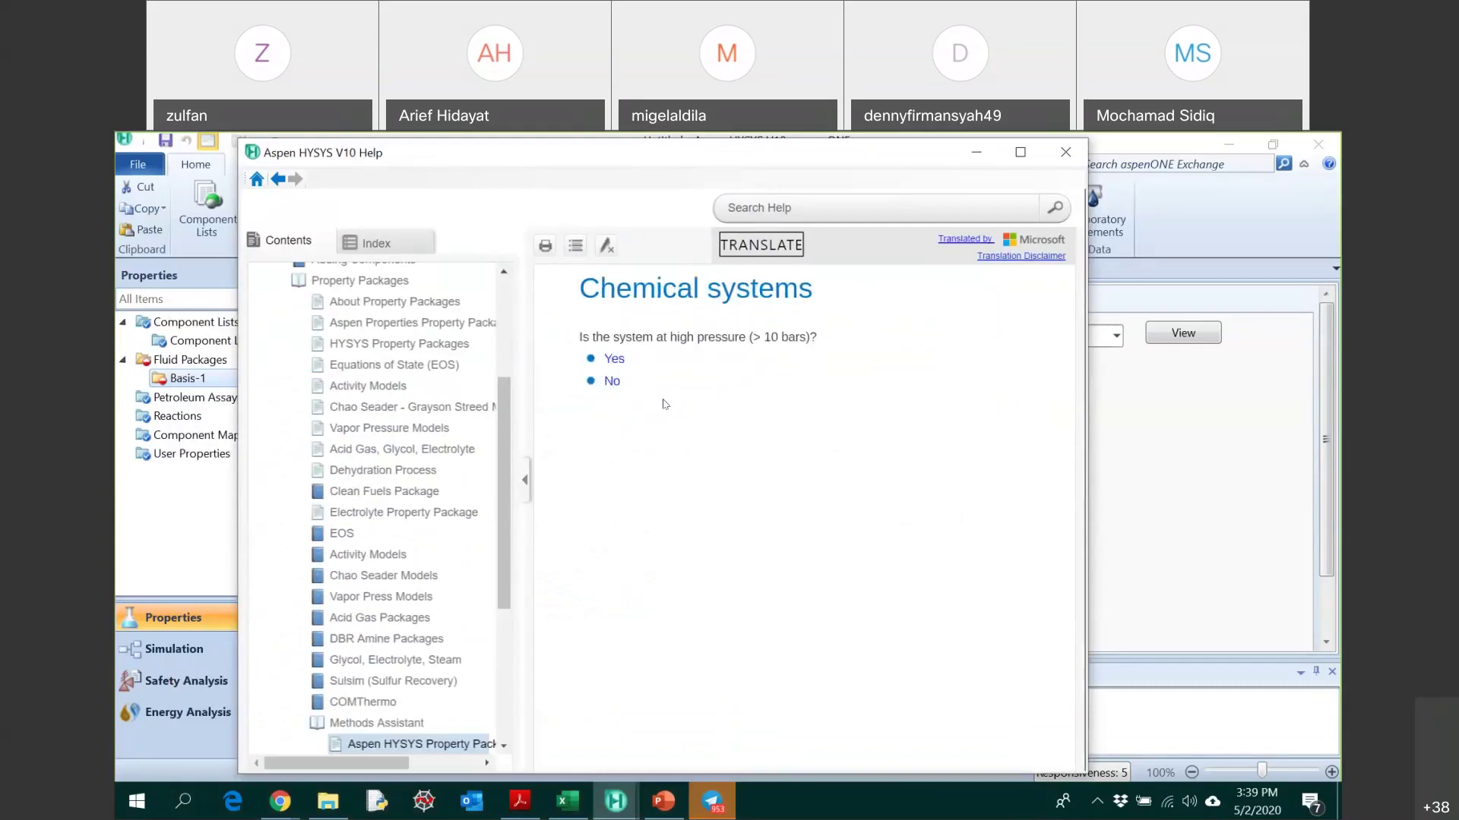
left_click(612, 358)
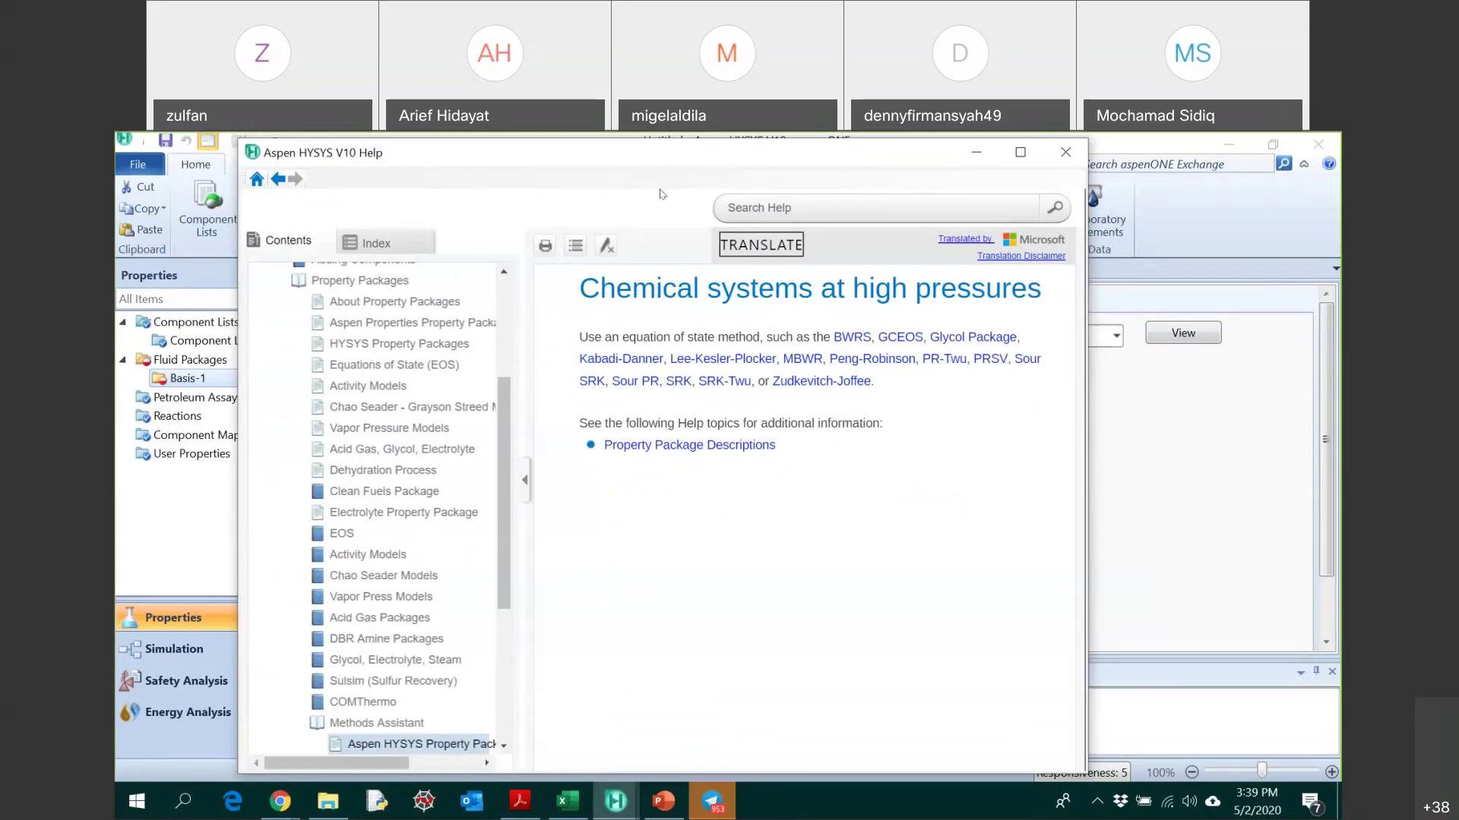
left_click_drag(660, 193, 868, 230)
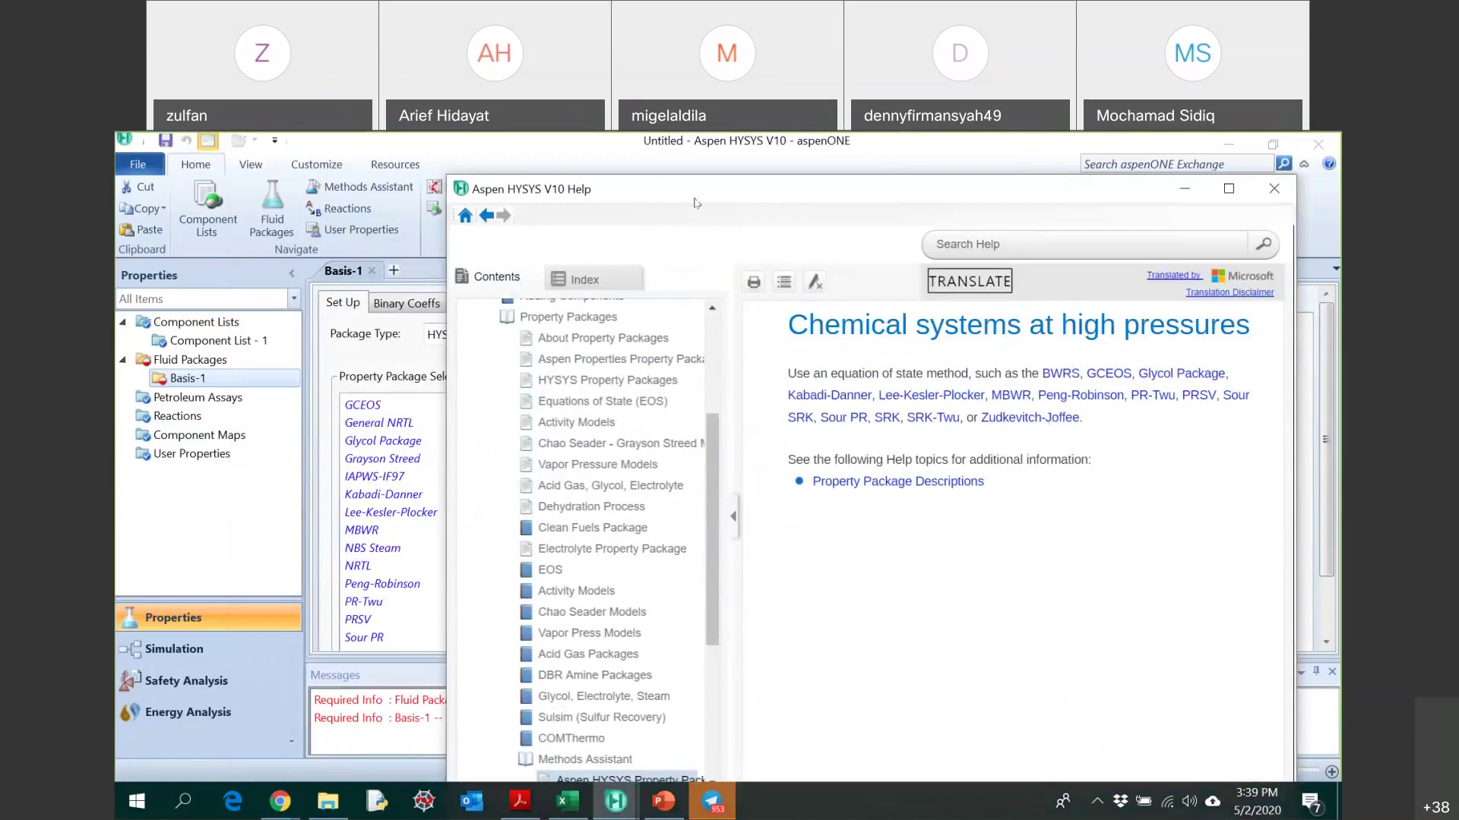
left_click_drag(698, 203, 700, 226)
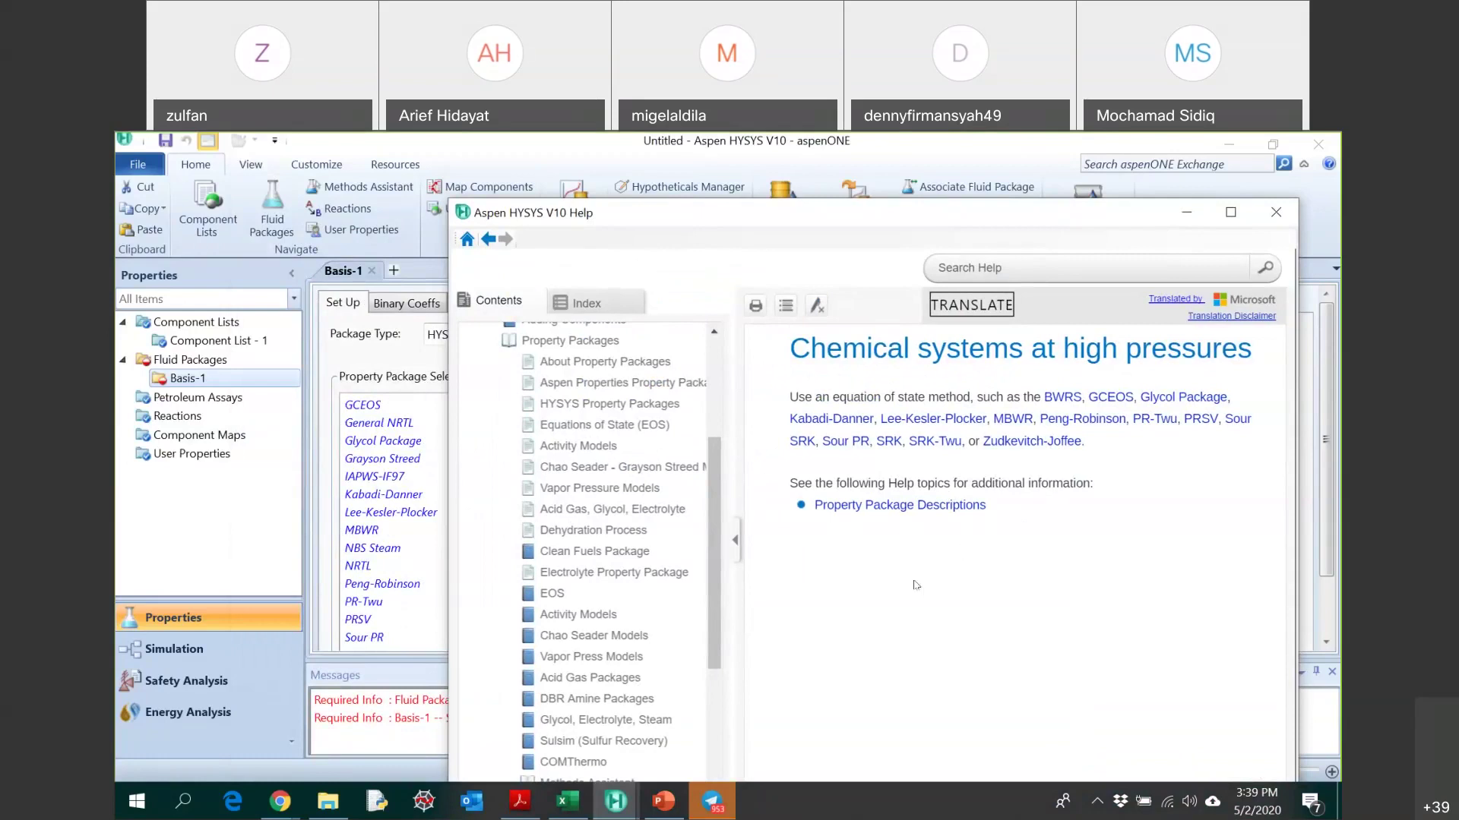
- Switch to the Turton_AppB PDF in Acrobat Reader, rotate the view counterclockwise and read section B.1.3 on simulation hints
left_click(524, 810)
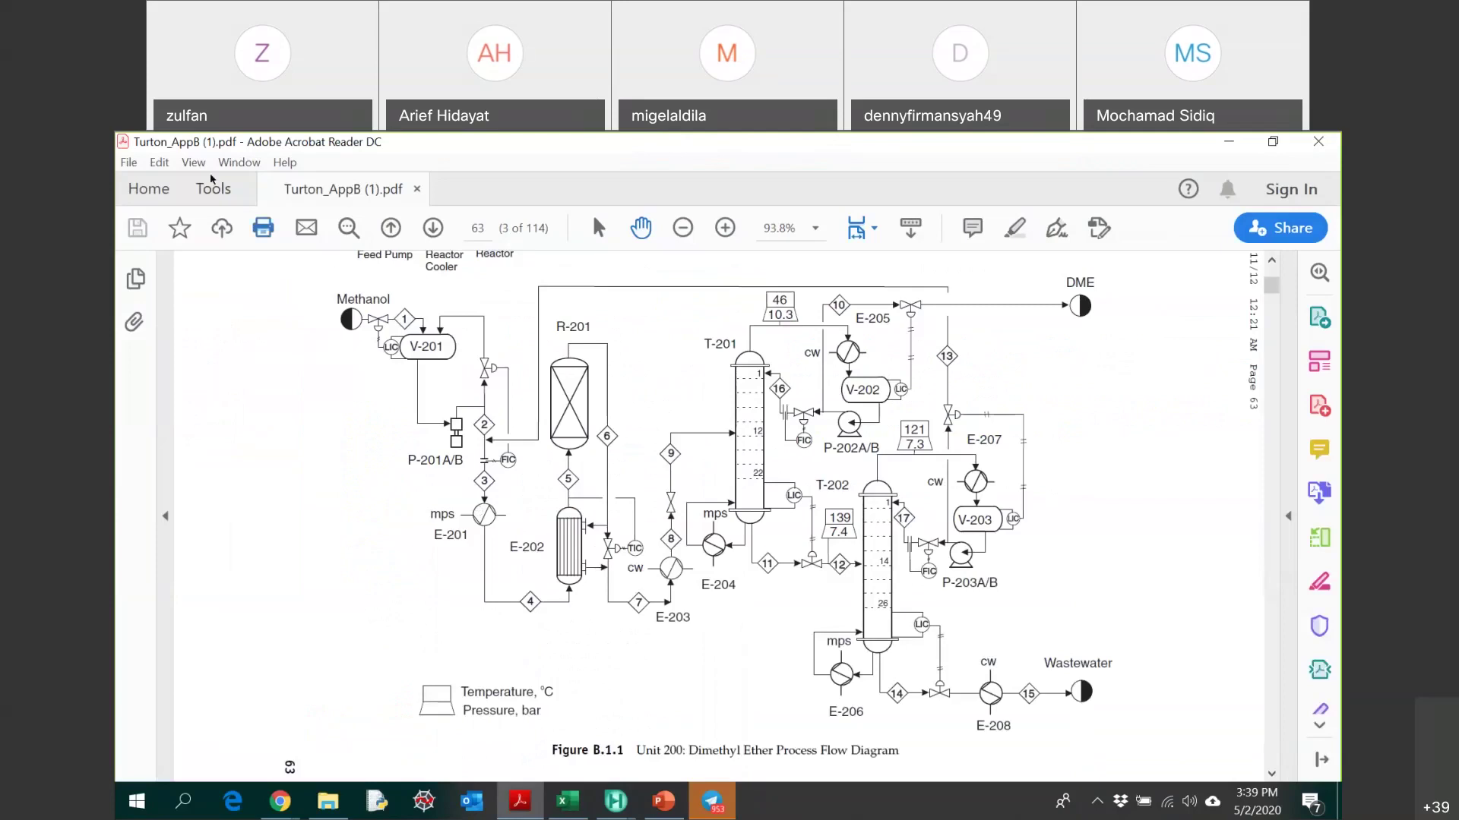
left_click(193, 162)
mouse_move(365, 191)
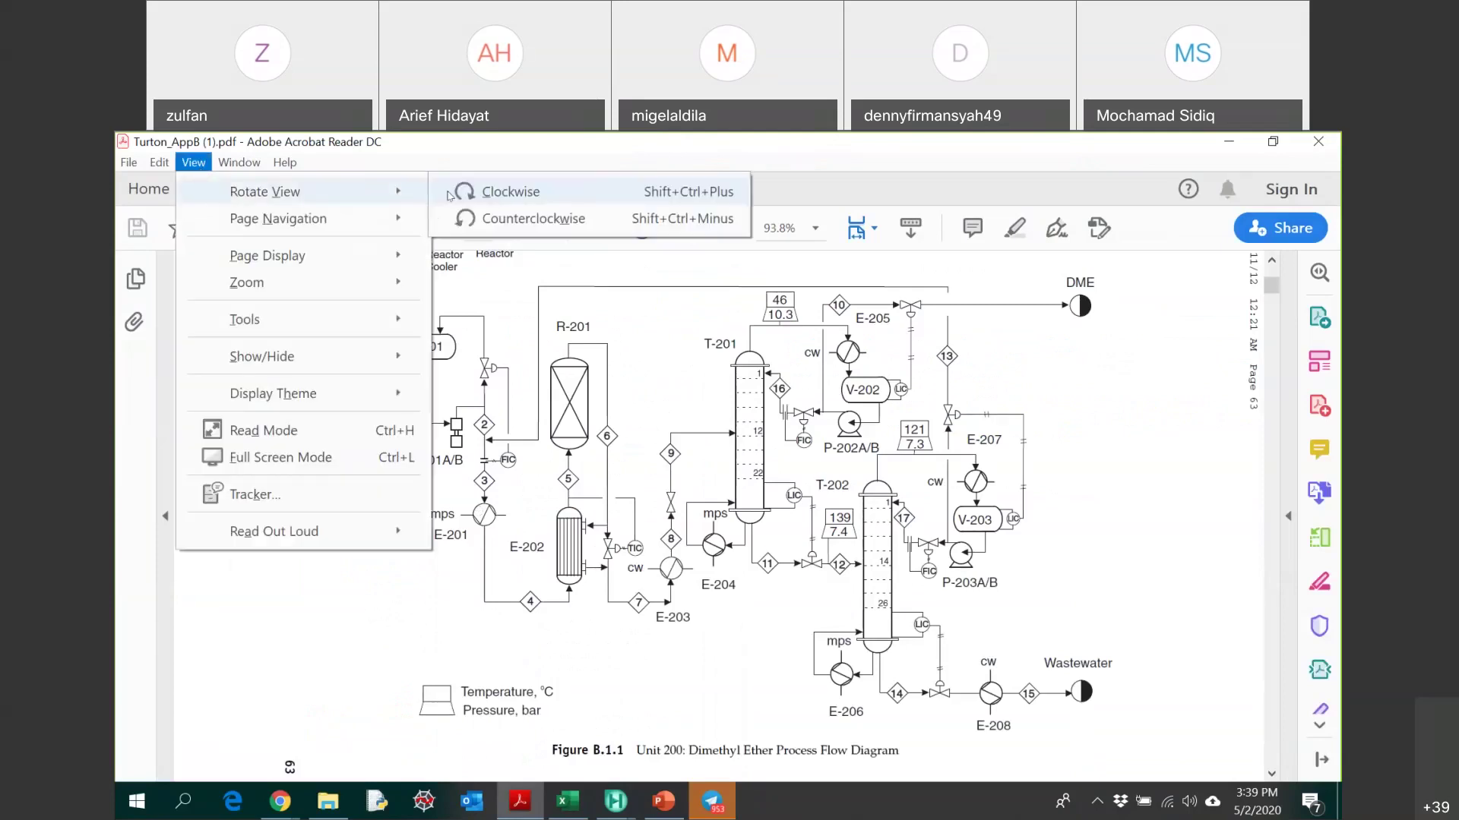
left_click(490, 219)
scroll(869, 453, "down", 10)
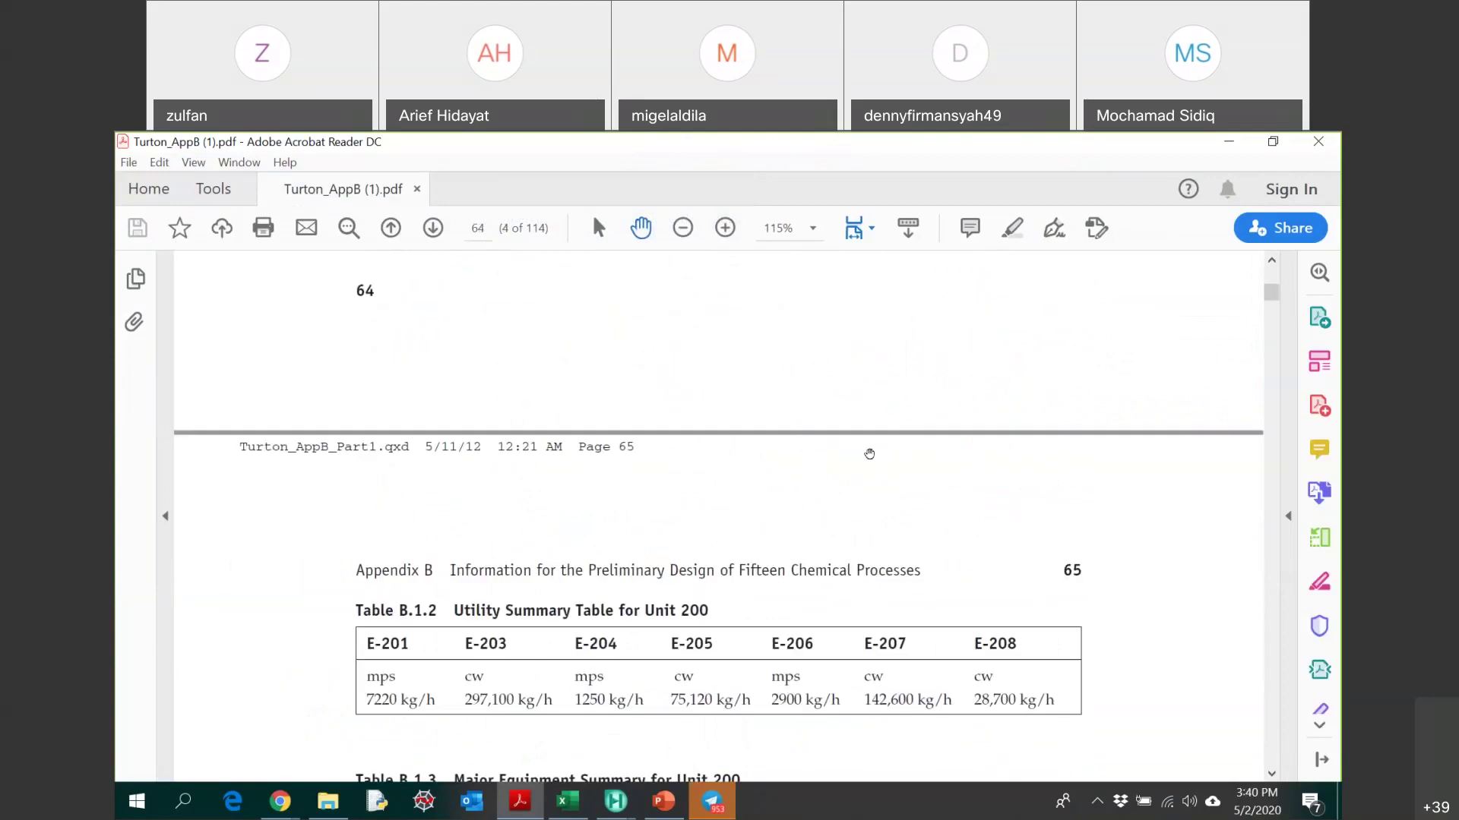
scroll(869, 454, "down", 15)
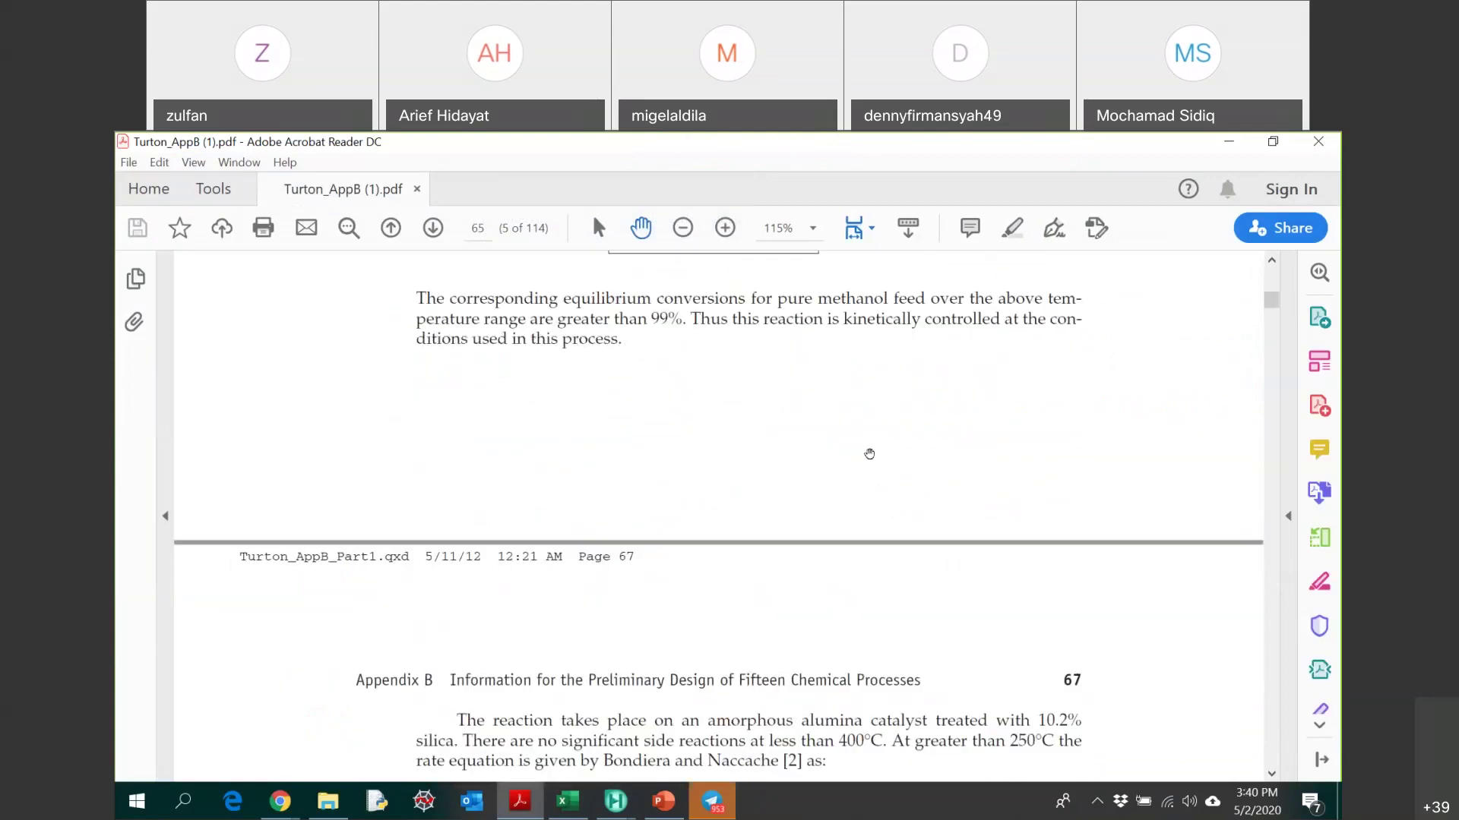
scroll(869, 453, "down", 5)
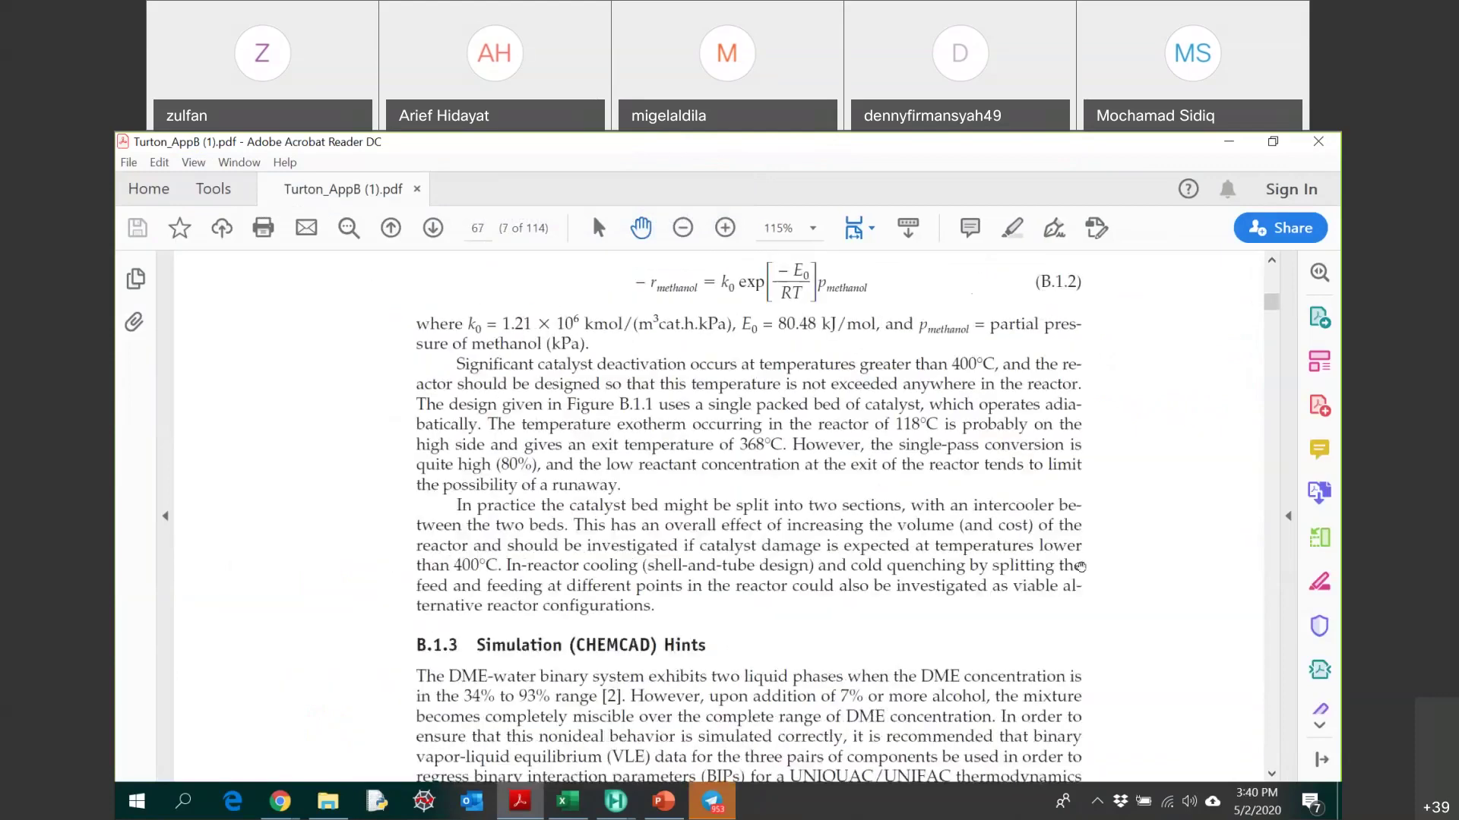
scroll(1094, 570, "down", 5)
scroll(1102, 568, "down", 1)
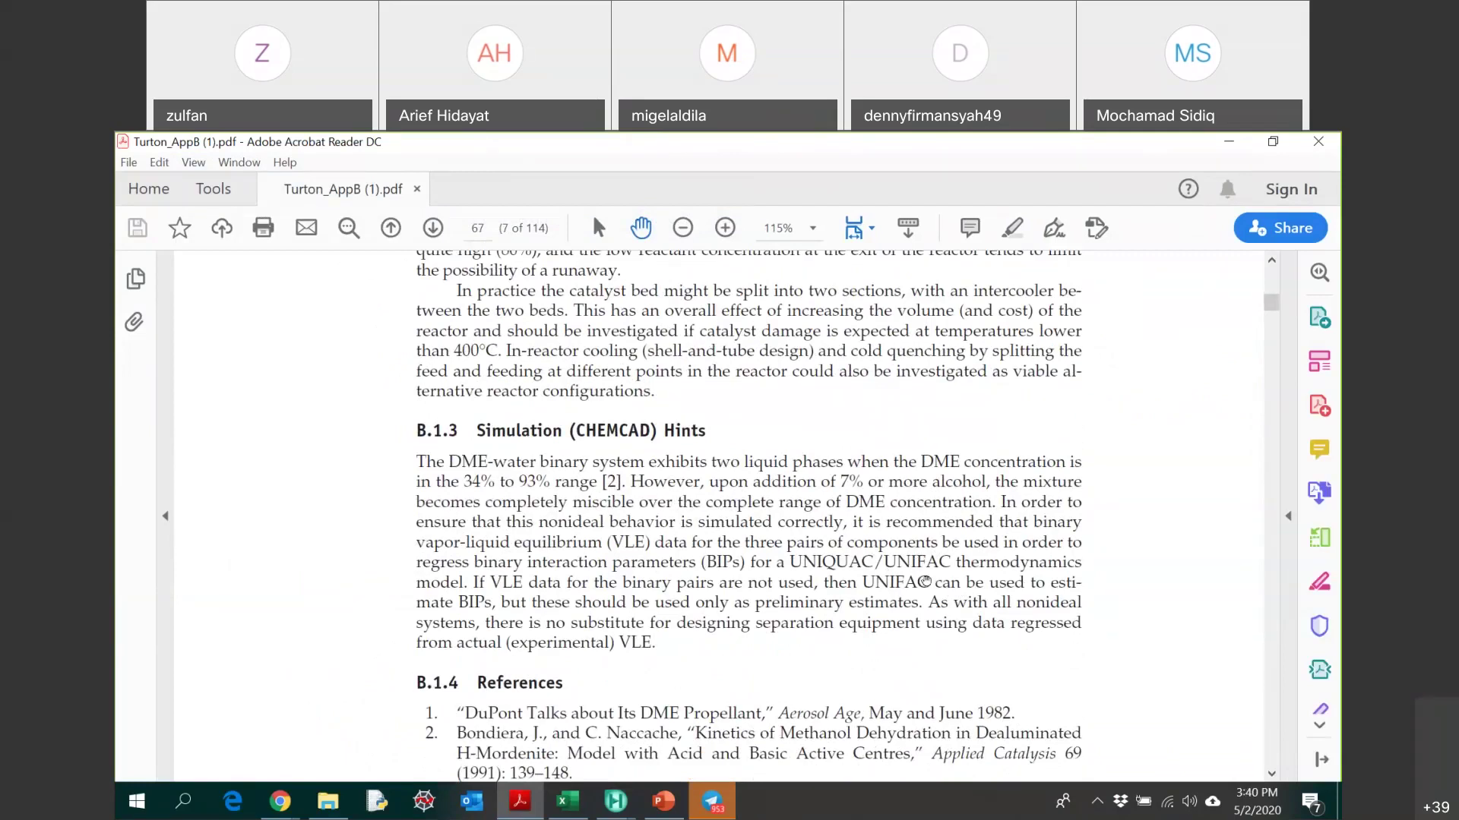
- Switch to PowerPoint to read the Thermodynamic Model Selection flowchart, and close the Aspen HYSYS help window
left_click(663, 802)
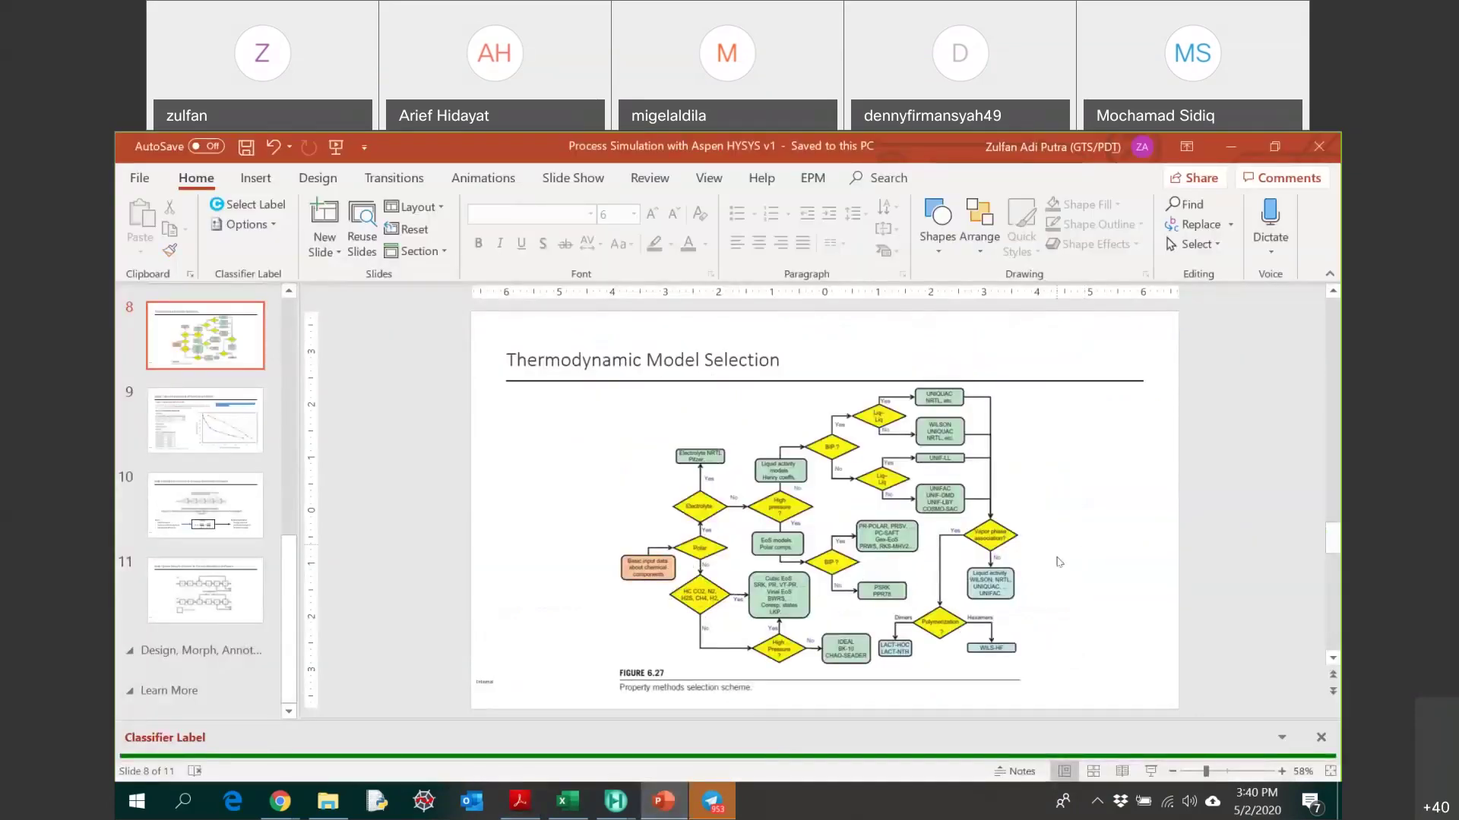
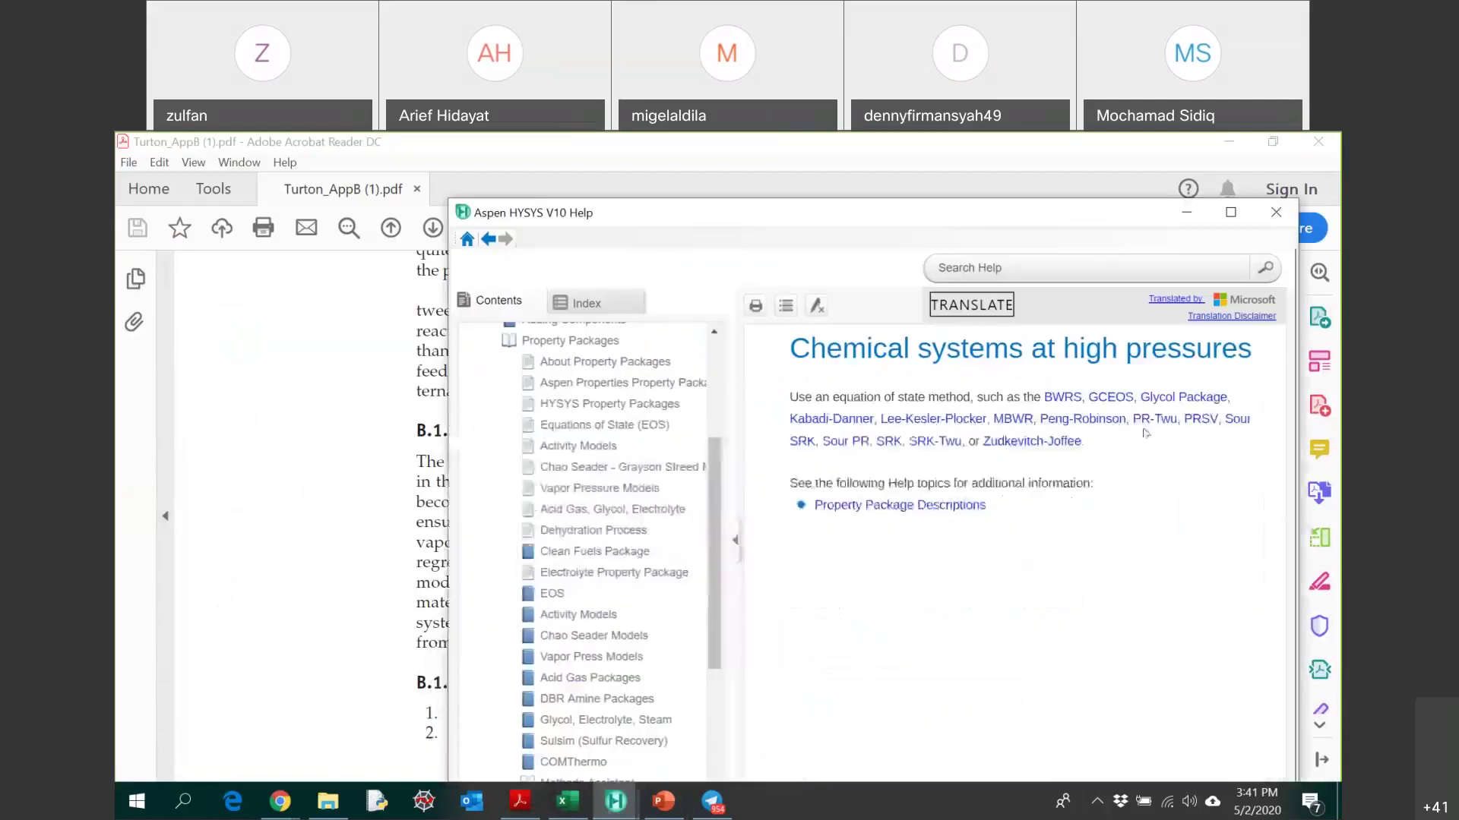
left_click(1276, 214)
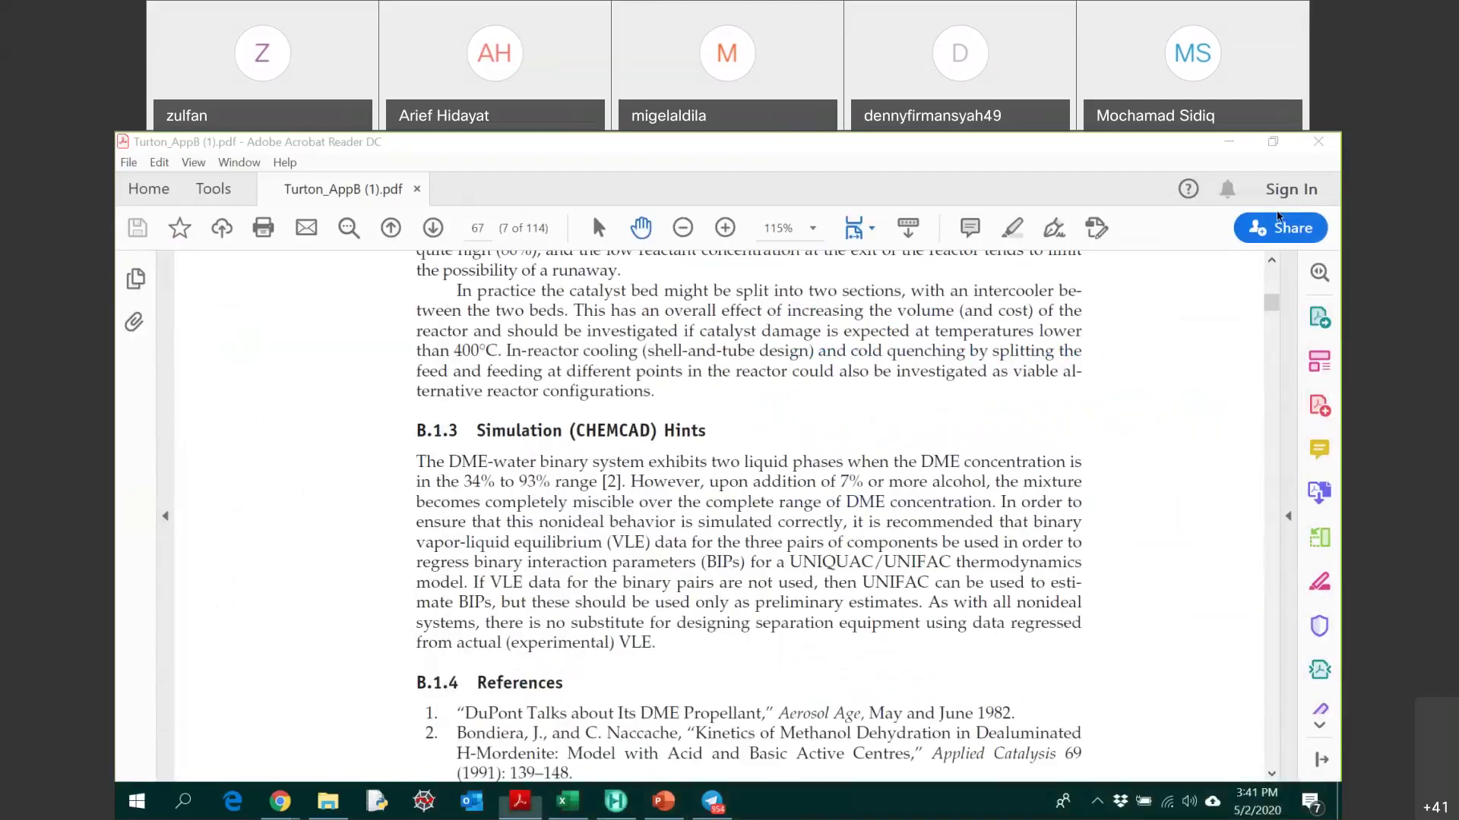
- Return to Aspen HYSYS and select UNIQUAC as the property package for Basis-1
left_click(632, 815)
scroll(515, 507, "down", 2)
scroll(515, 507, "down", 2)
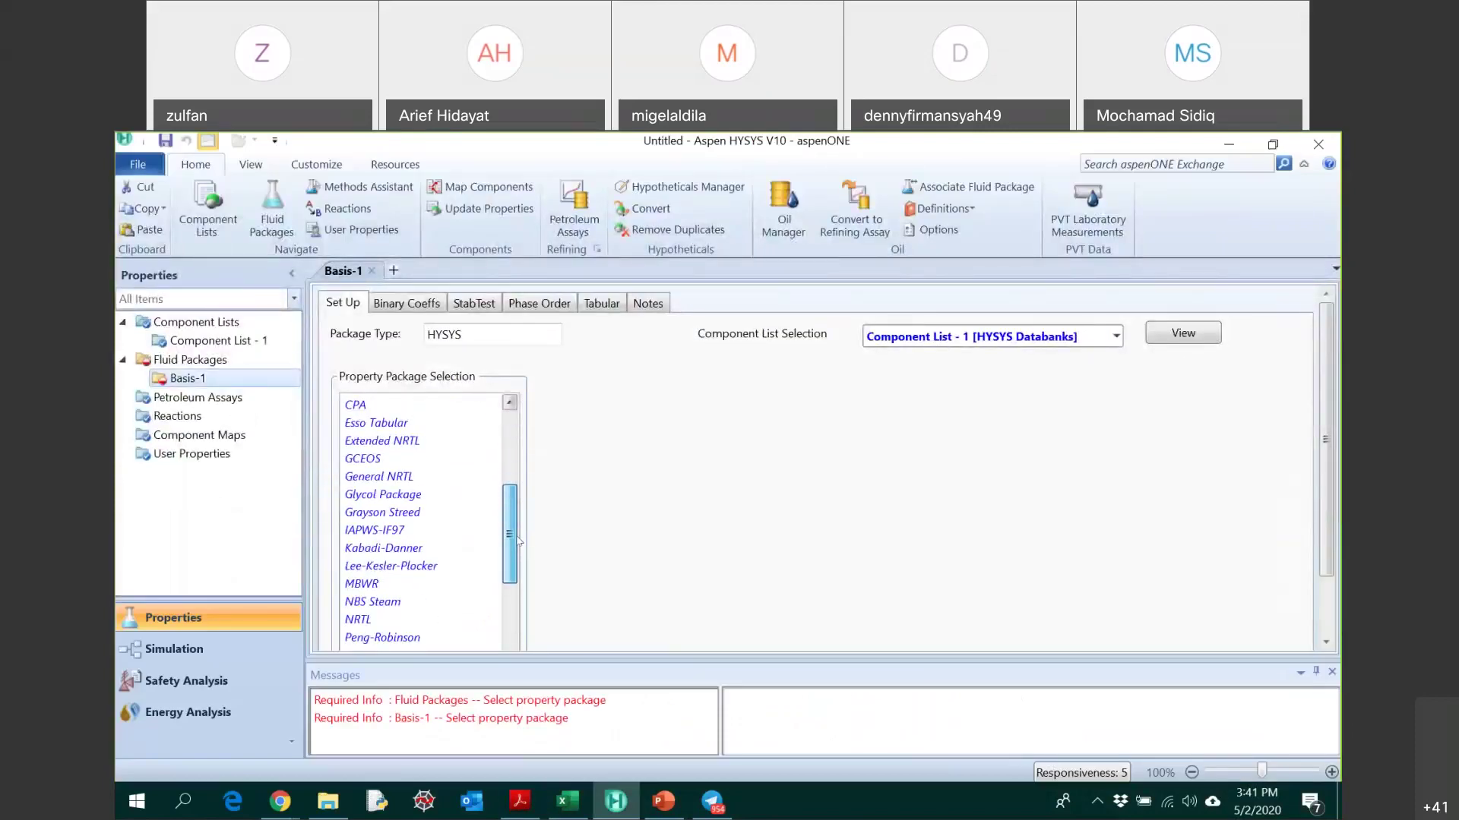
scroll(519, 541, "down", 3)
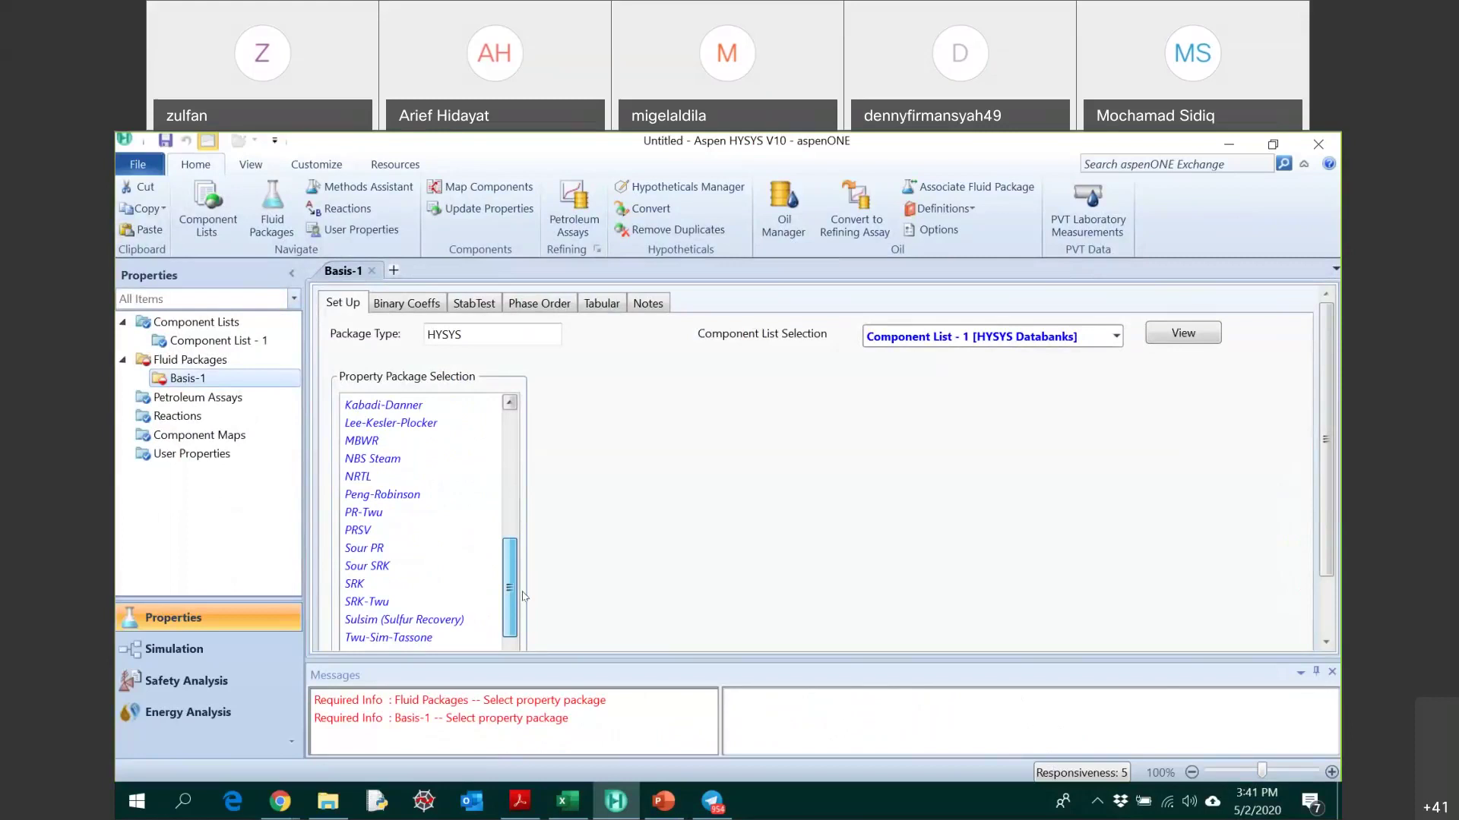
scroll(522, 596, "down", 1)
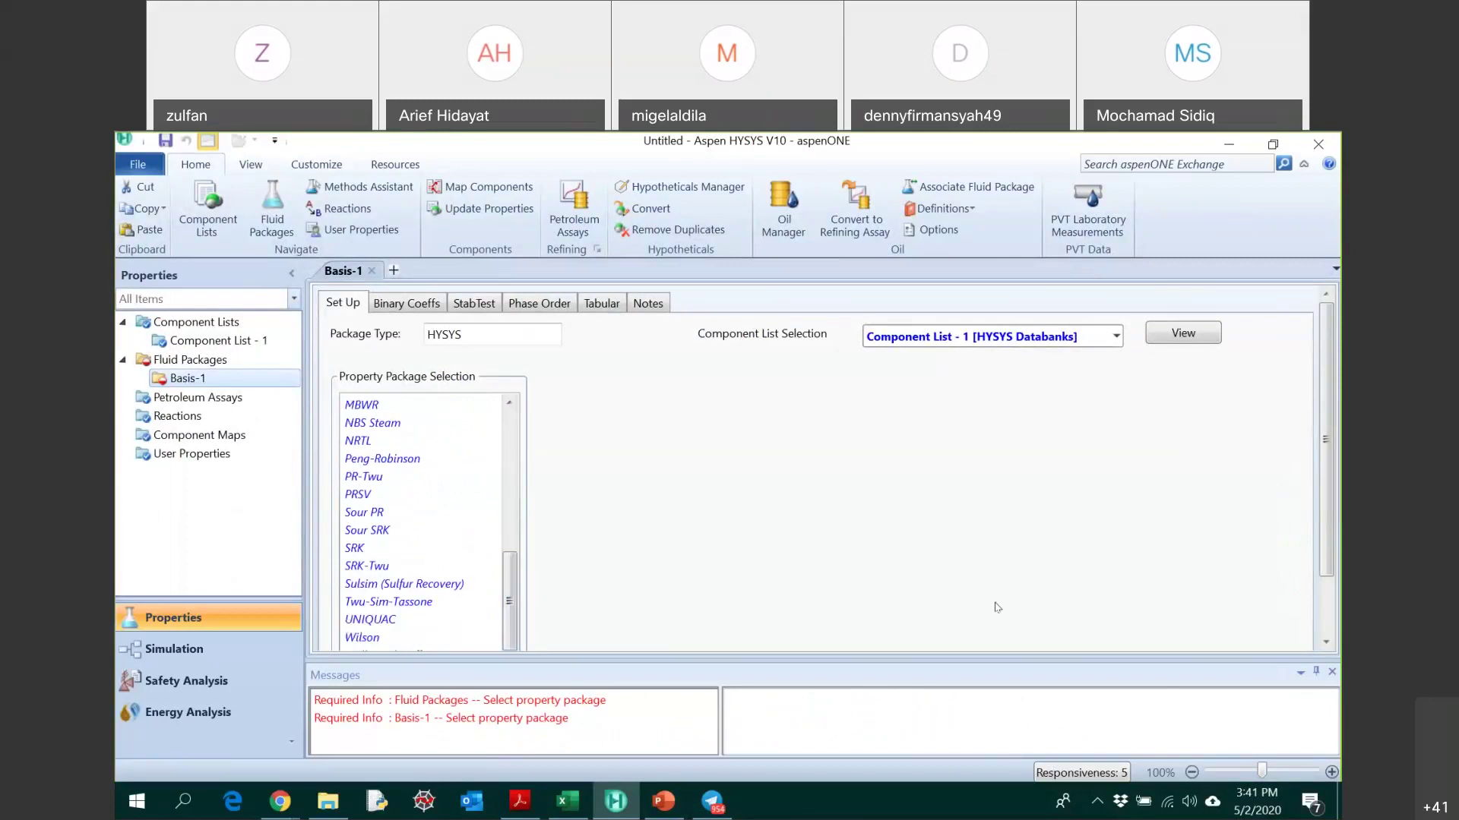
scroll(1328, 562, "down", 1)
scroll(1328, 563, "down", 1)
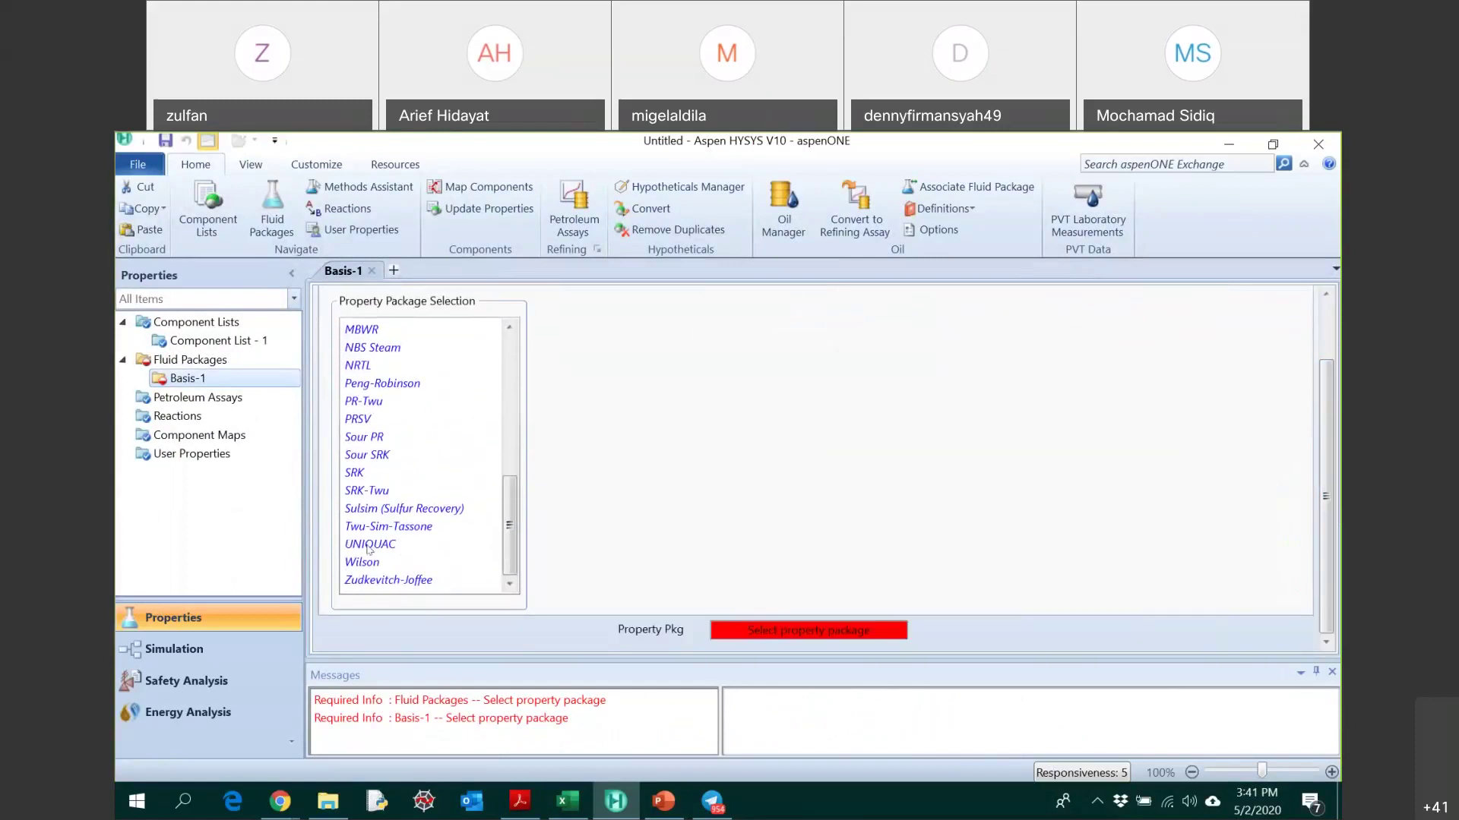
left_click(369, 545)
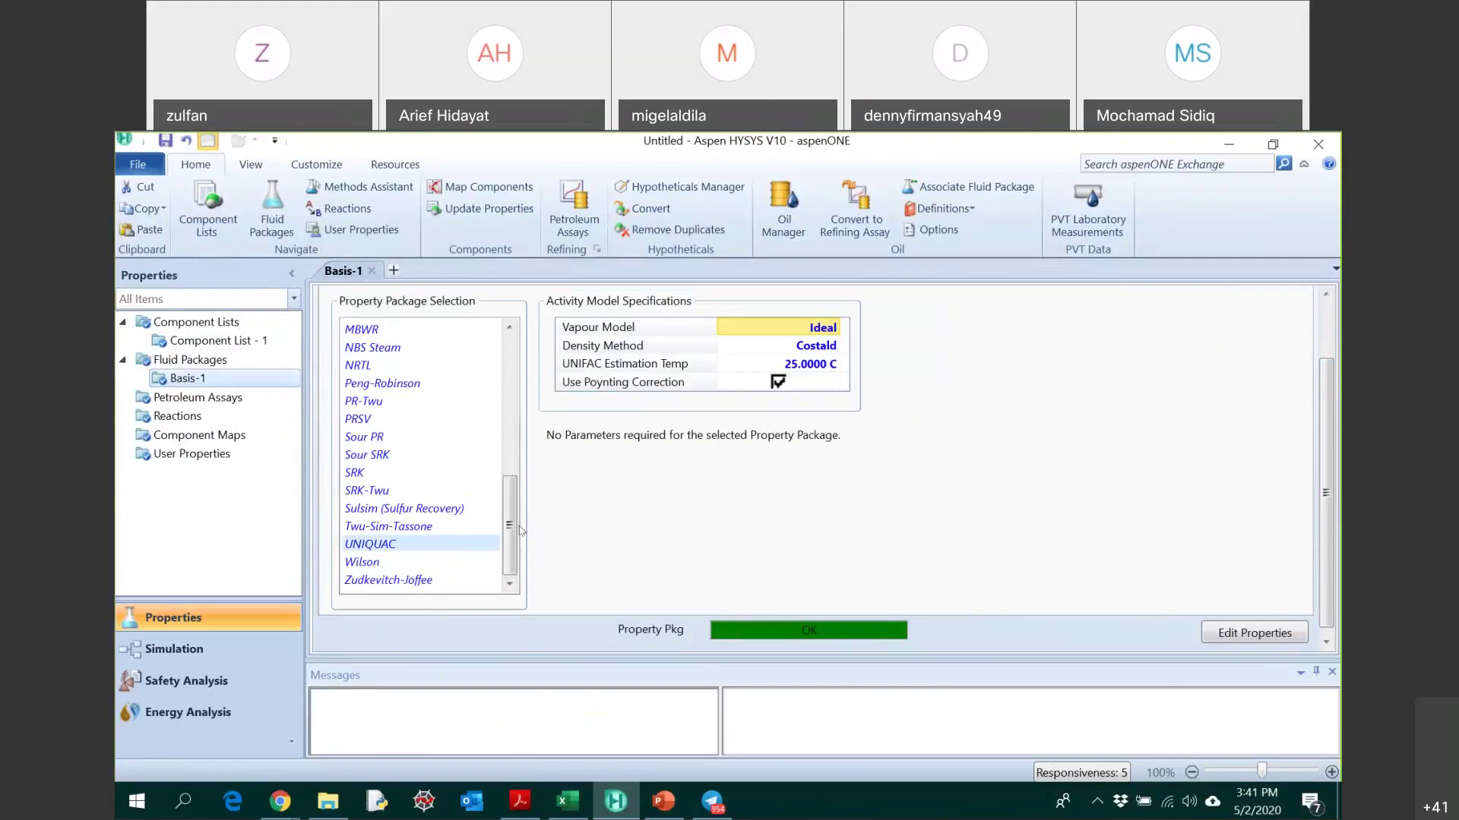
- Try to change the property package of Basis-1 to Peng-Robinson, cancelling the component recommendation dialog
scroll(511, 524, "up", 1)
left_click(384, 419)
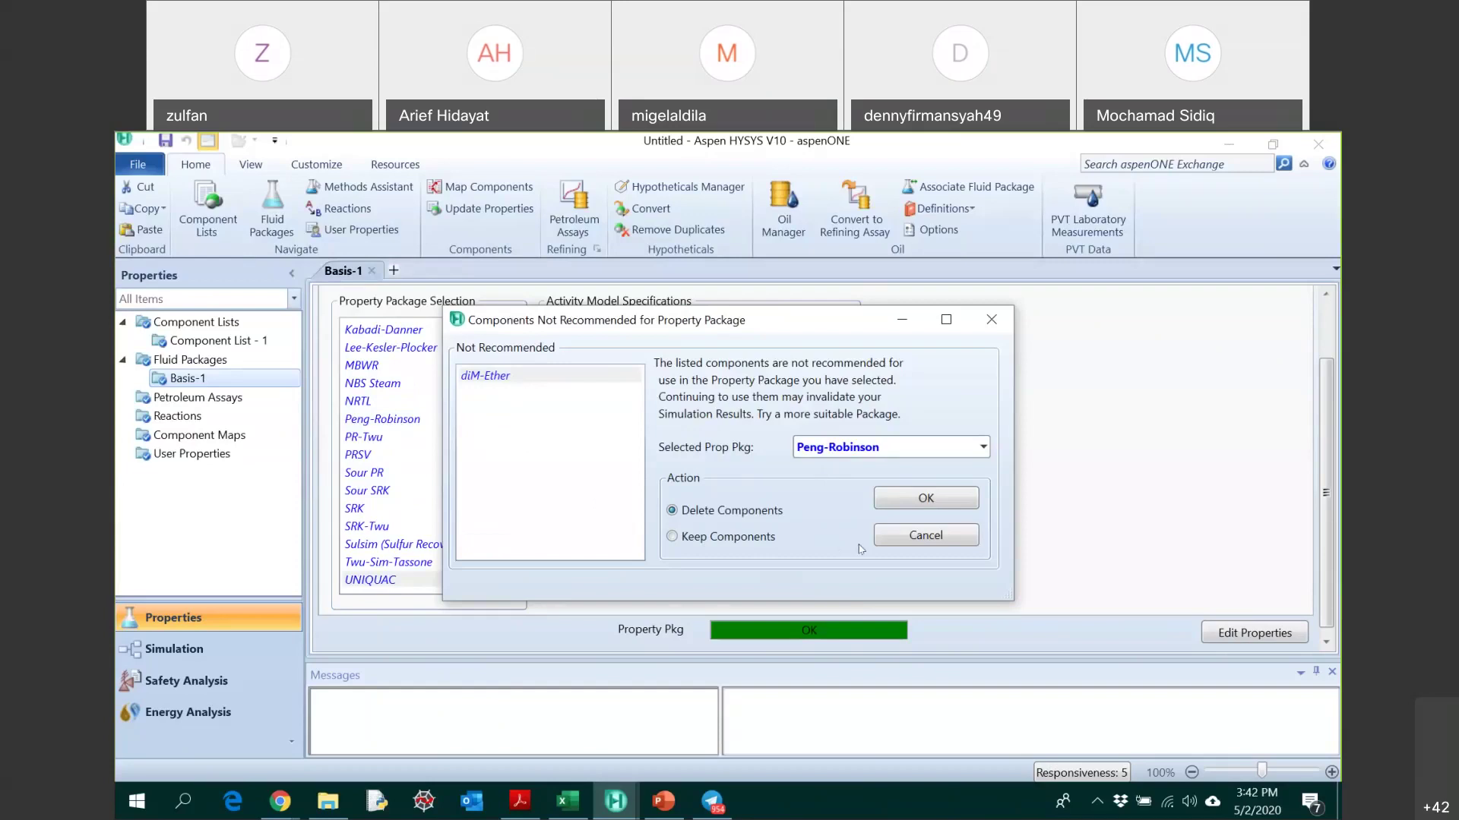
left_click(912, 538)
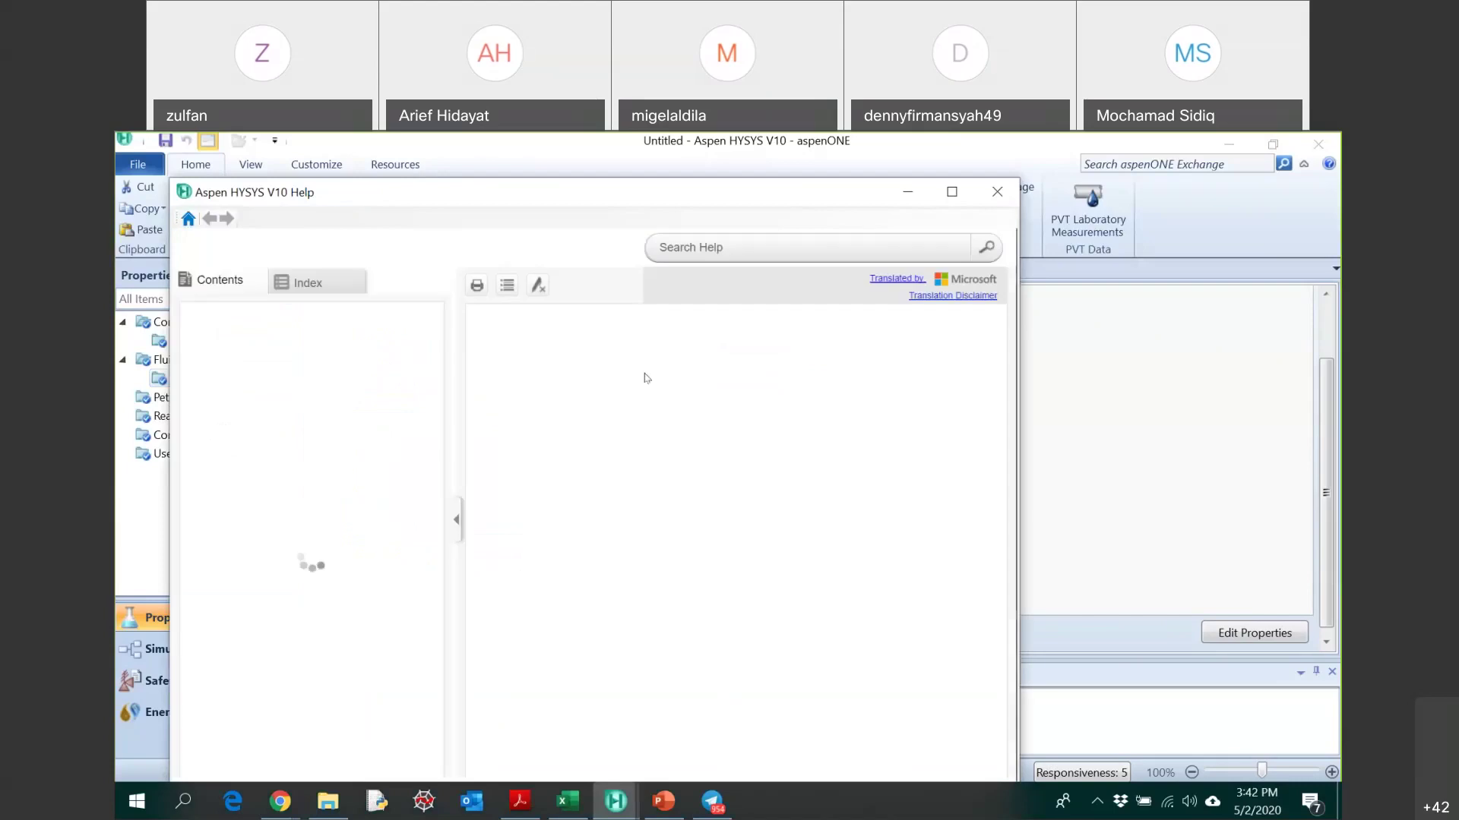
- Consult the Methods Assistant for chemical systems at high pressures and close the help window
left_click(580, 604)
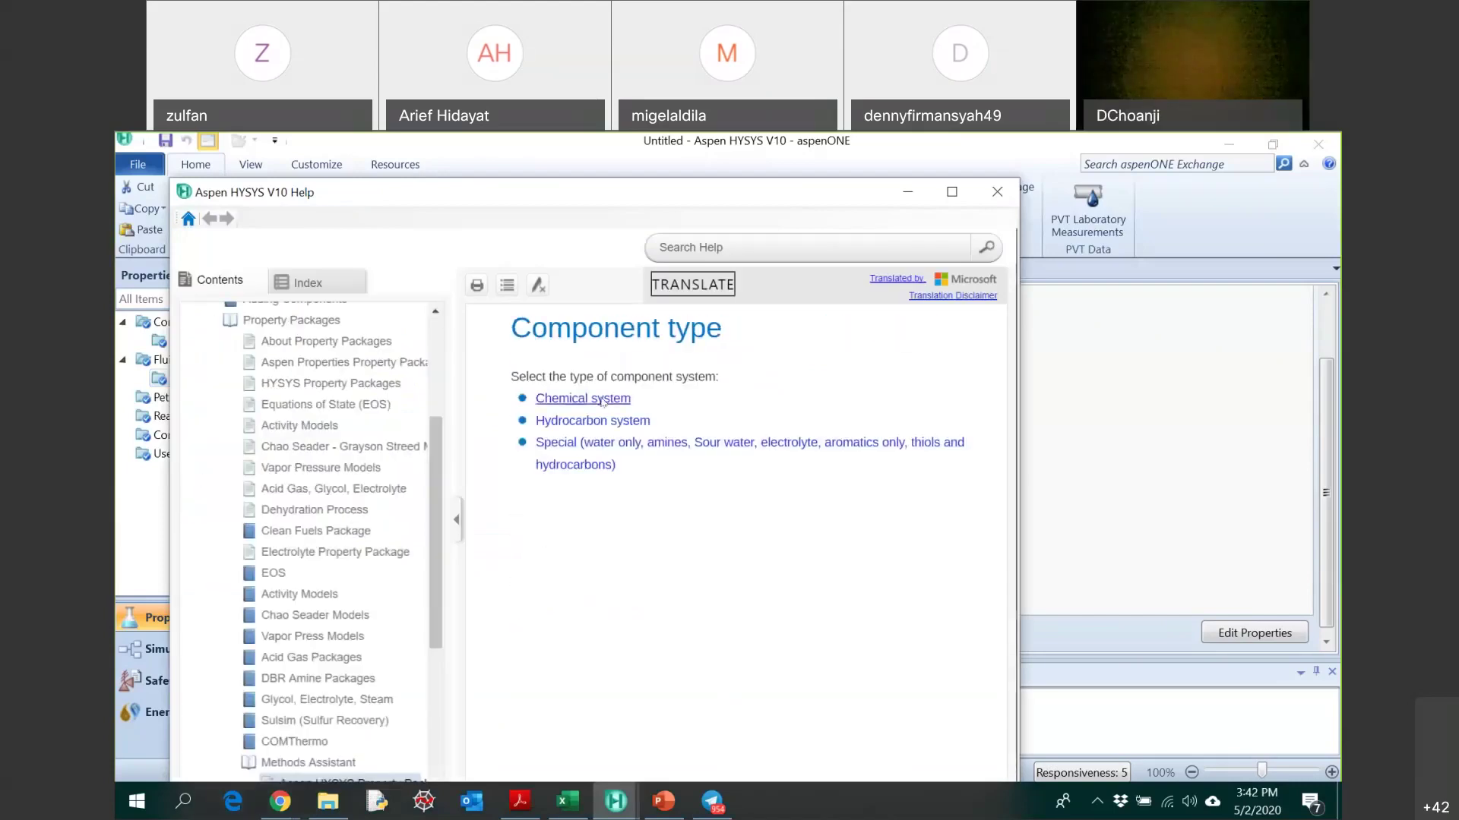
left_click(549, 403)
left_click(548, 407)
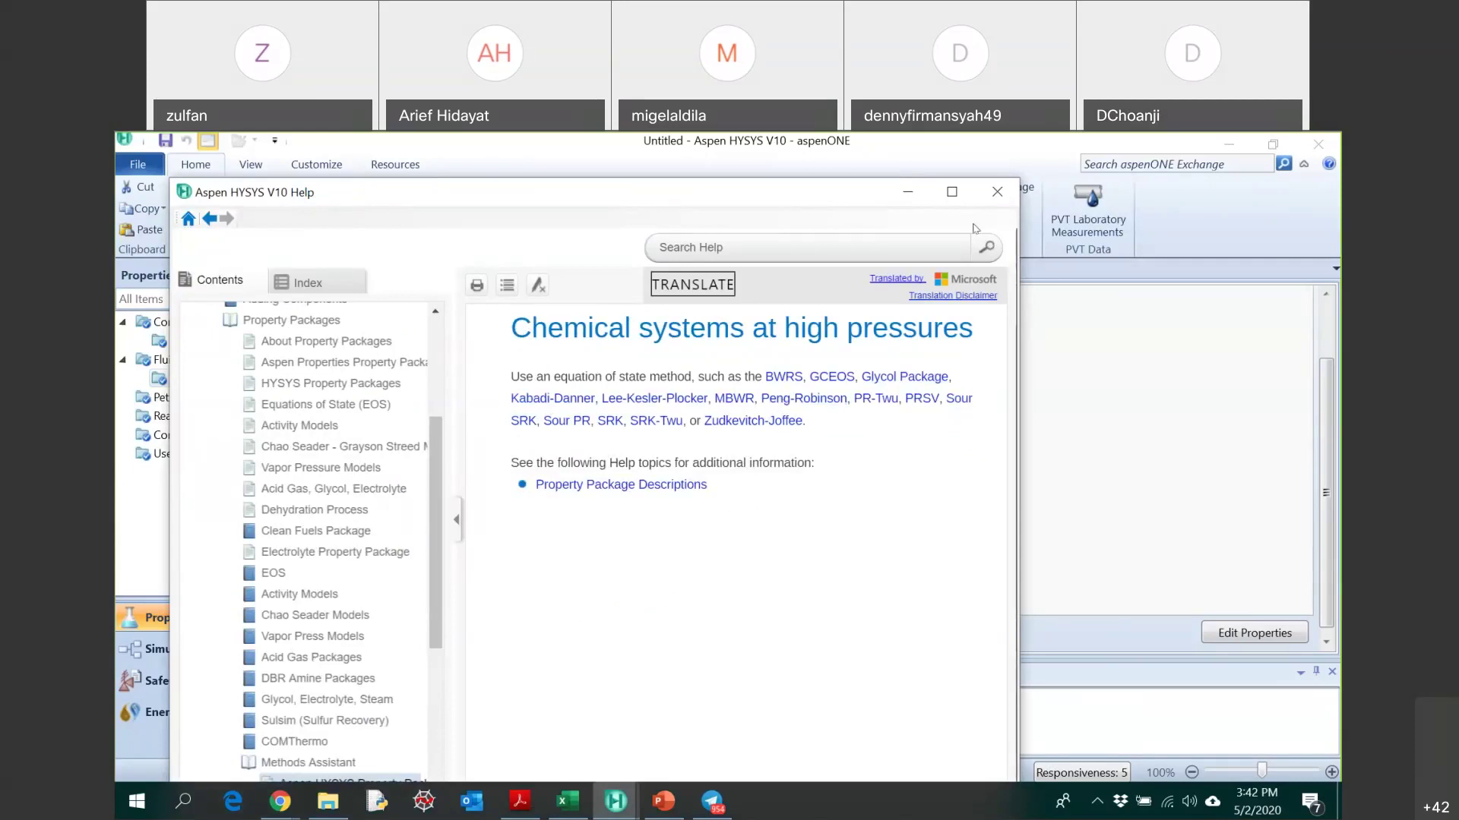
left_click(998, 191)
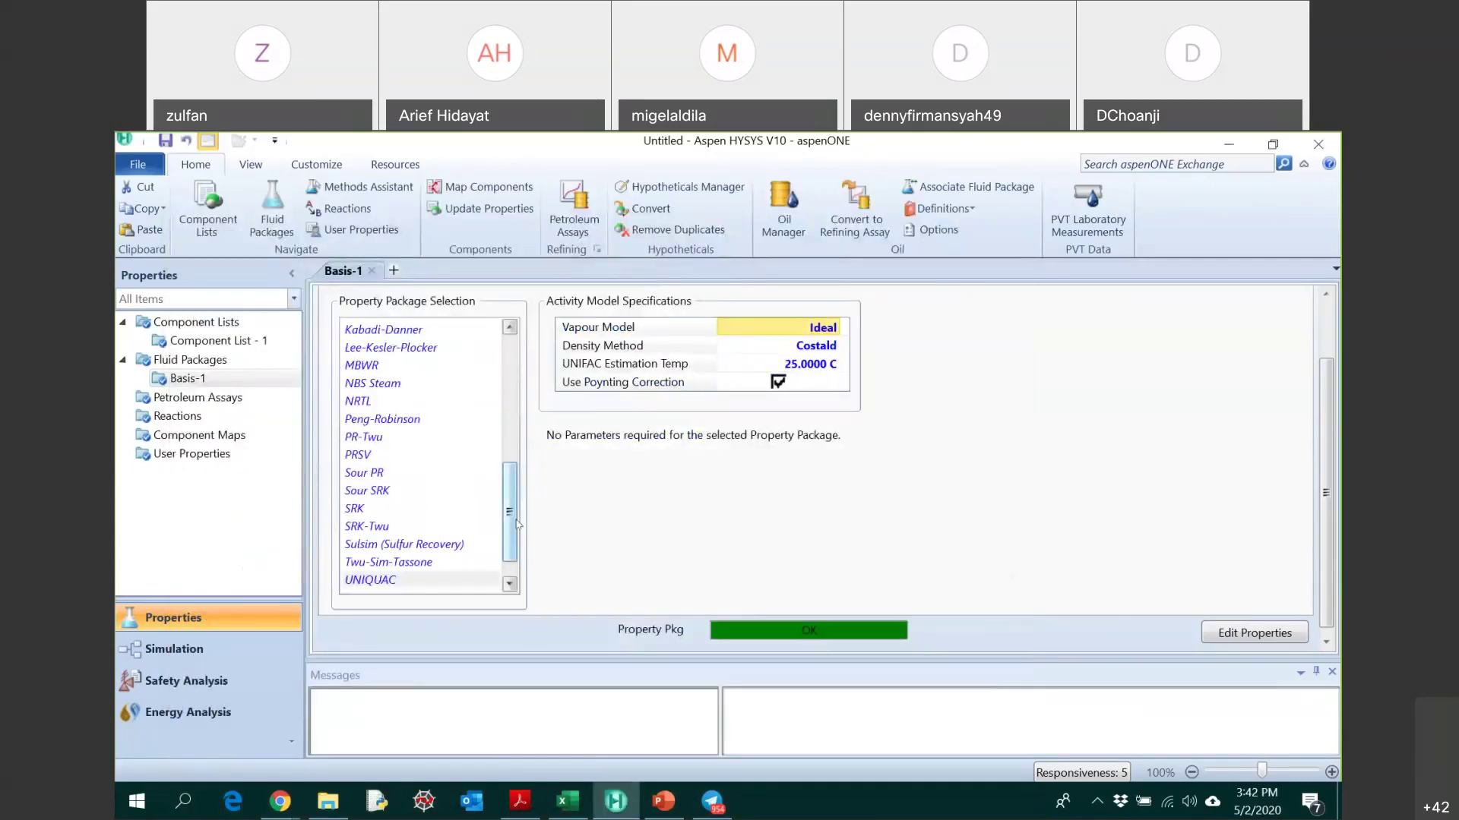
- Examine the vapour model and density method options in the UNIQUAC activity model specifications
scroll(516, 535, "down", 1)
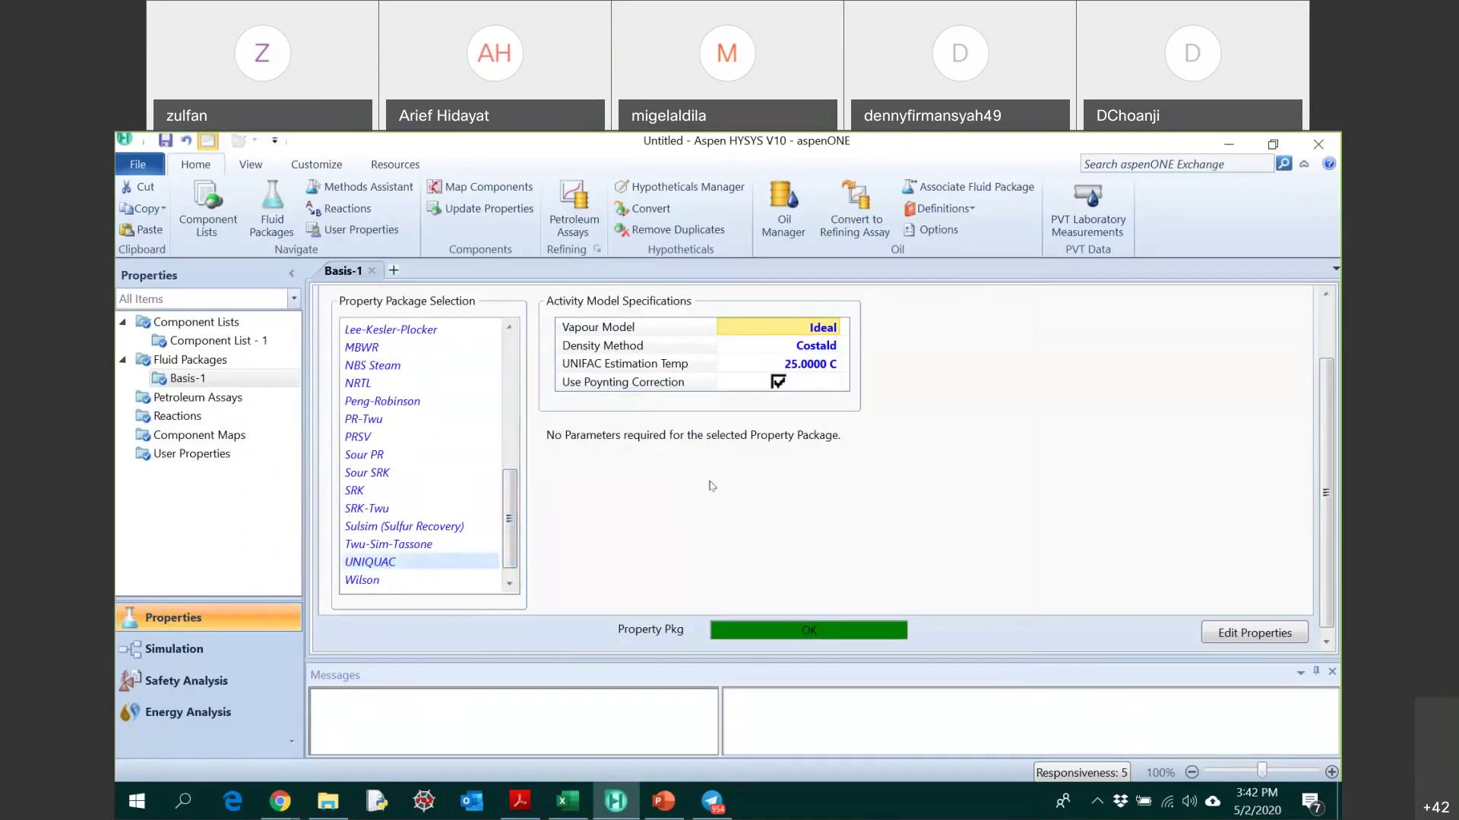
left_click(818, 330)
left_click(835, 328)
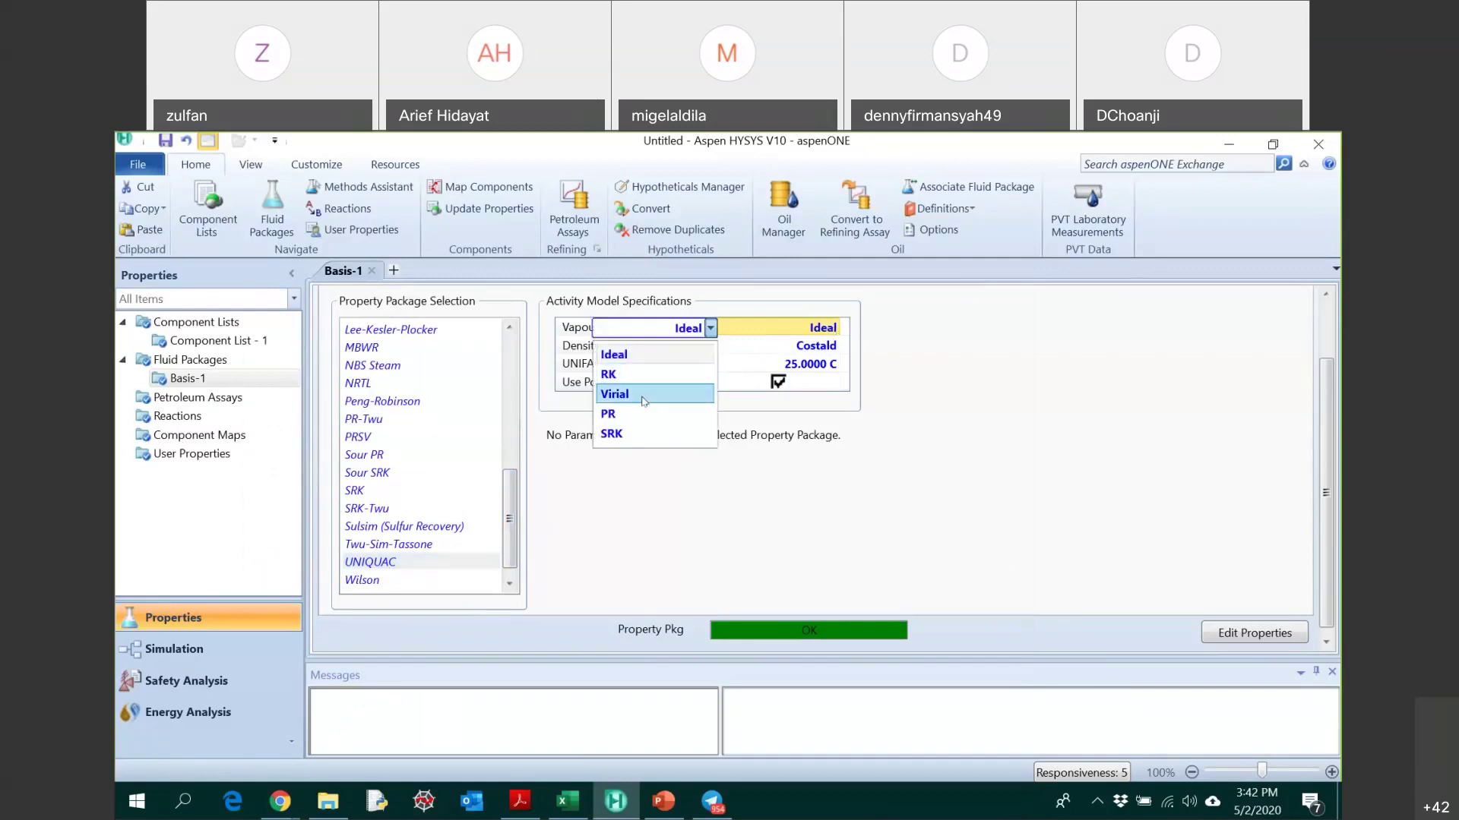
left_click(745, 463)
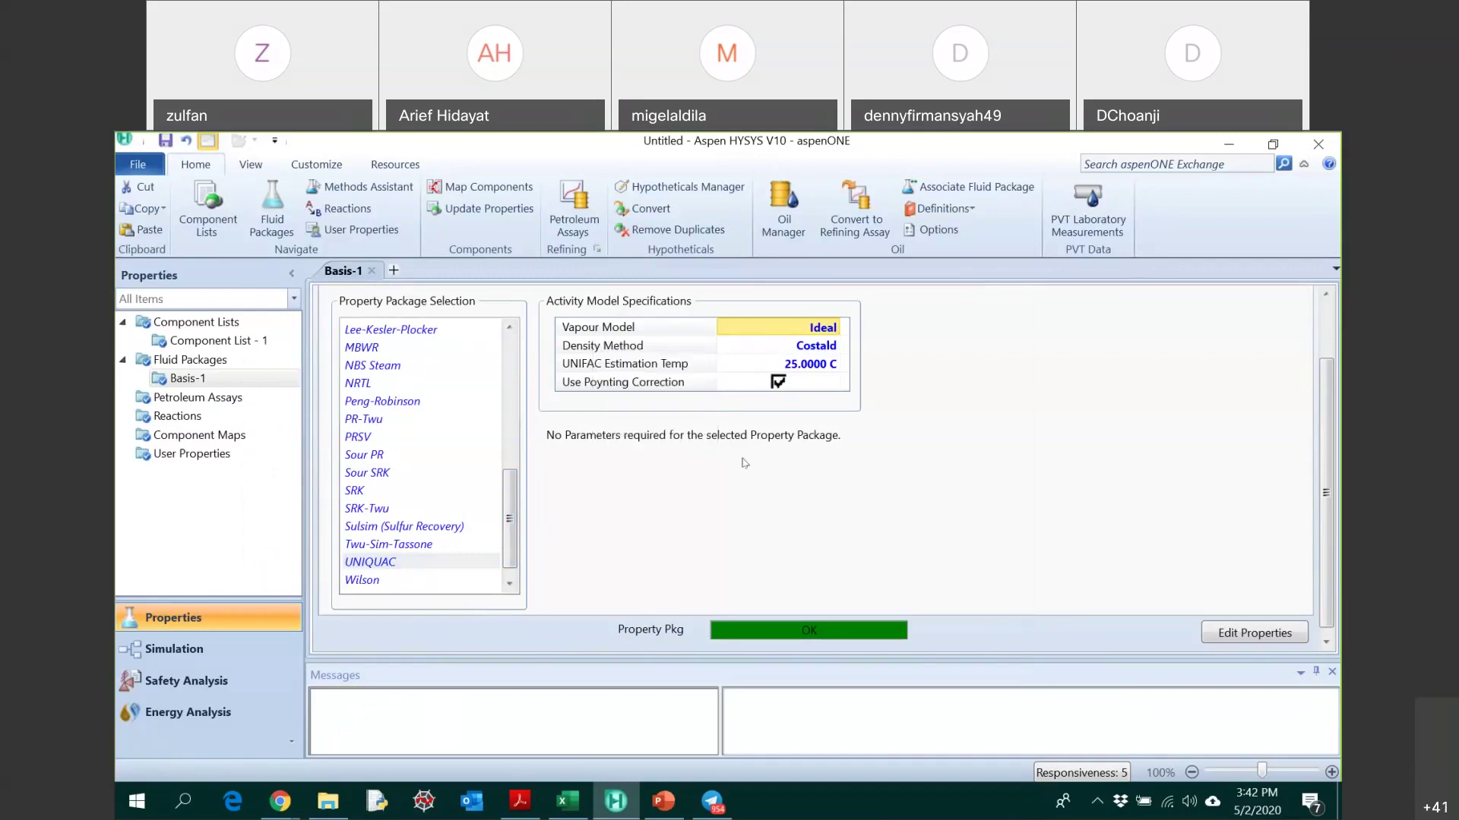
left_click(836, 346)
left_click(963, 355)
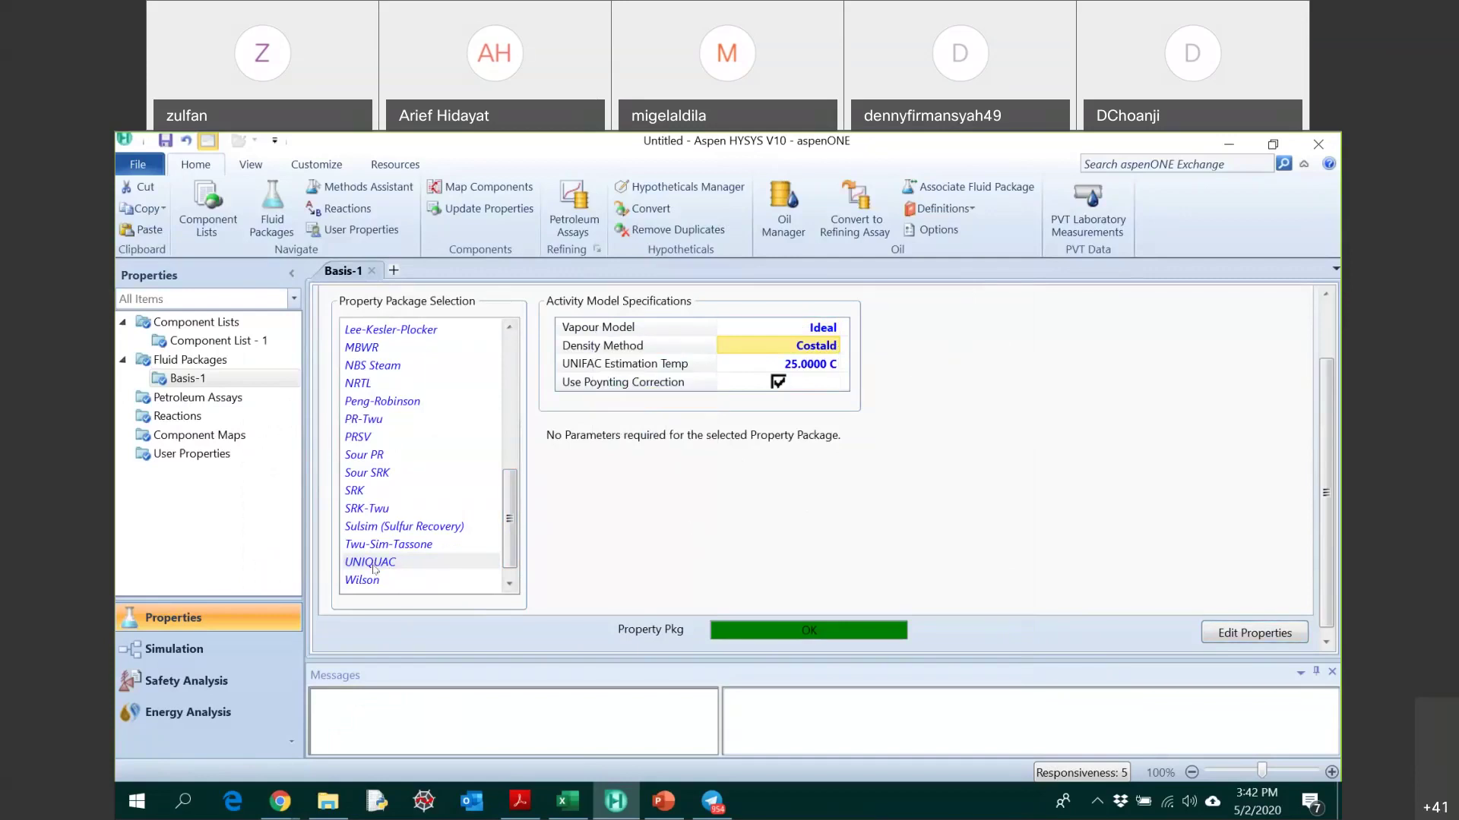
- Rename the fluid package Basis-1 as DME thermo
left_click(190, 359)
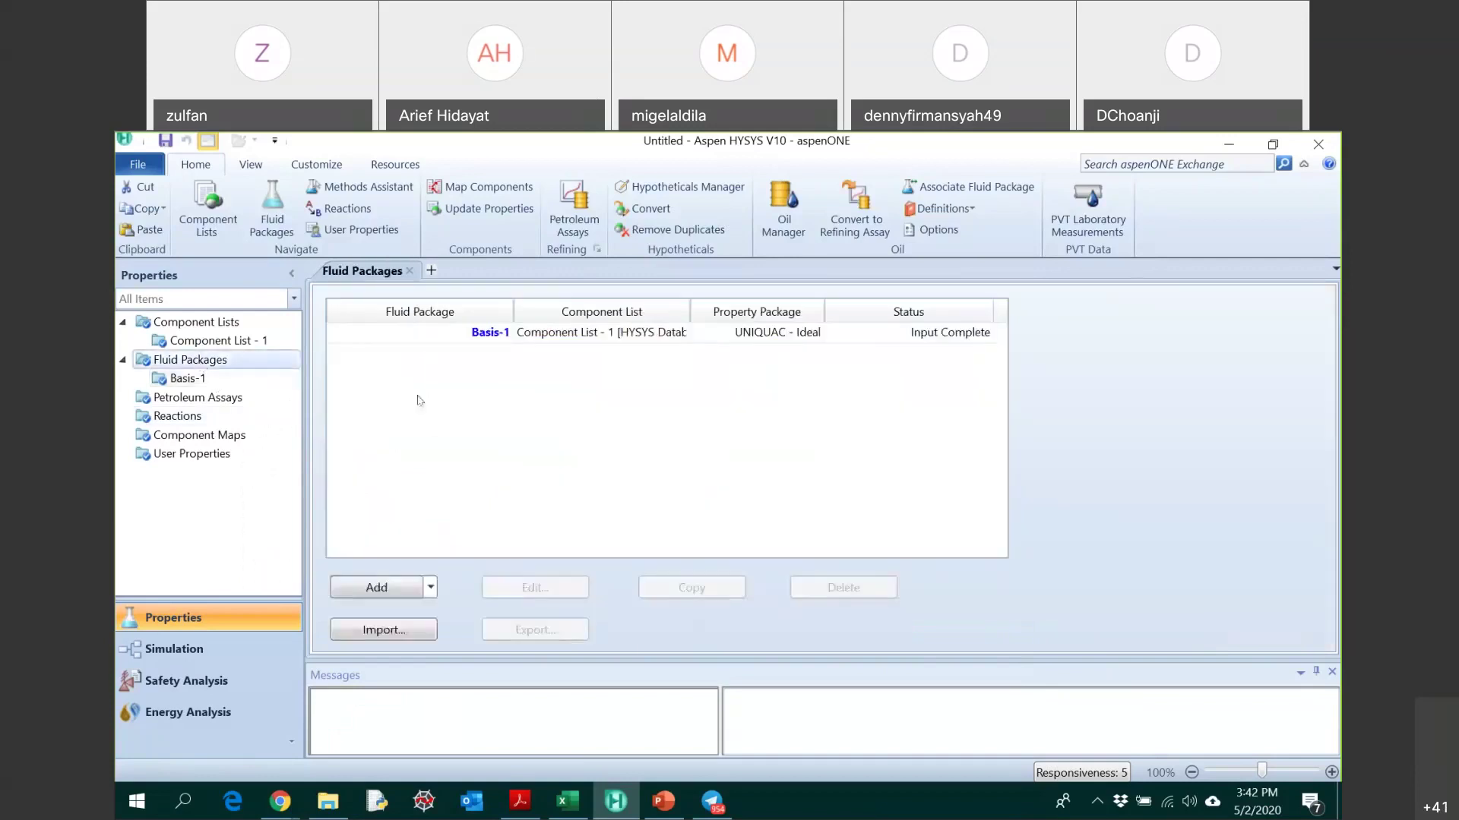
left_click(473, 338)
type("DME thermo")
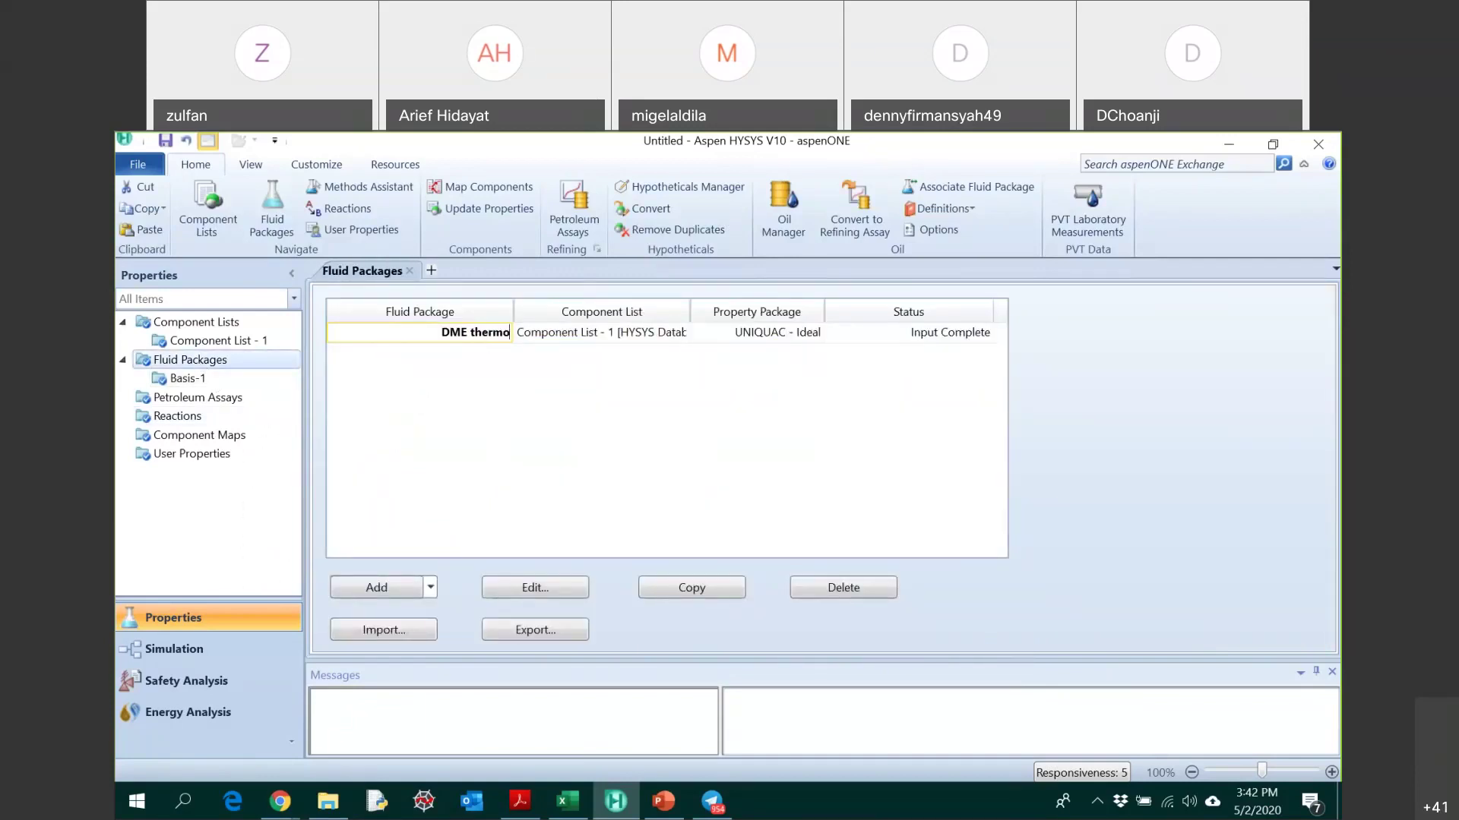
key("Return")
- Rename Component List - 1 as DME comp
left_click(254, 320)
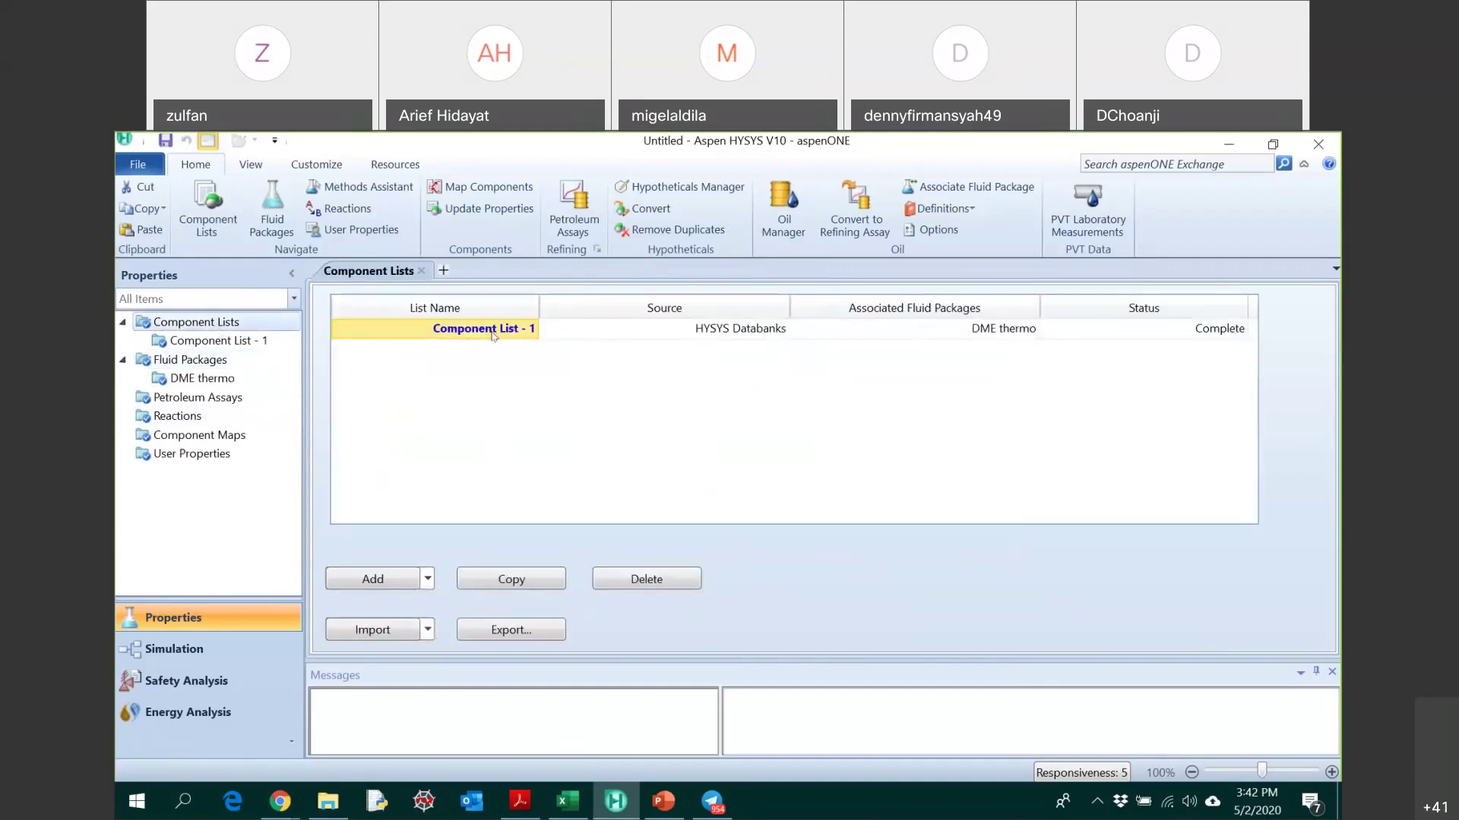
type("DME comp")
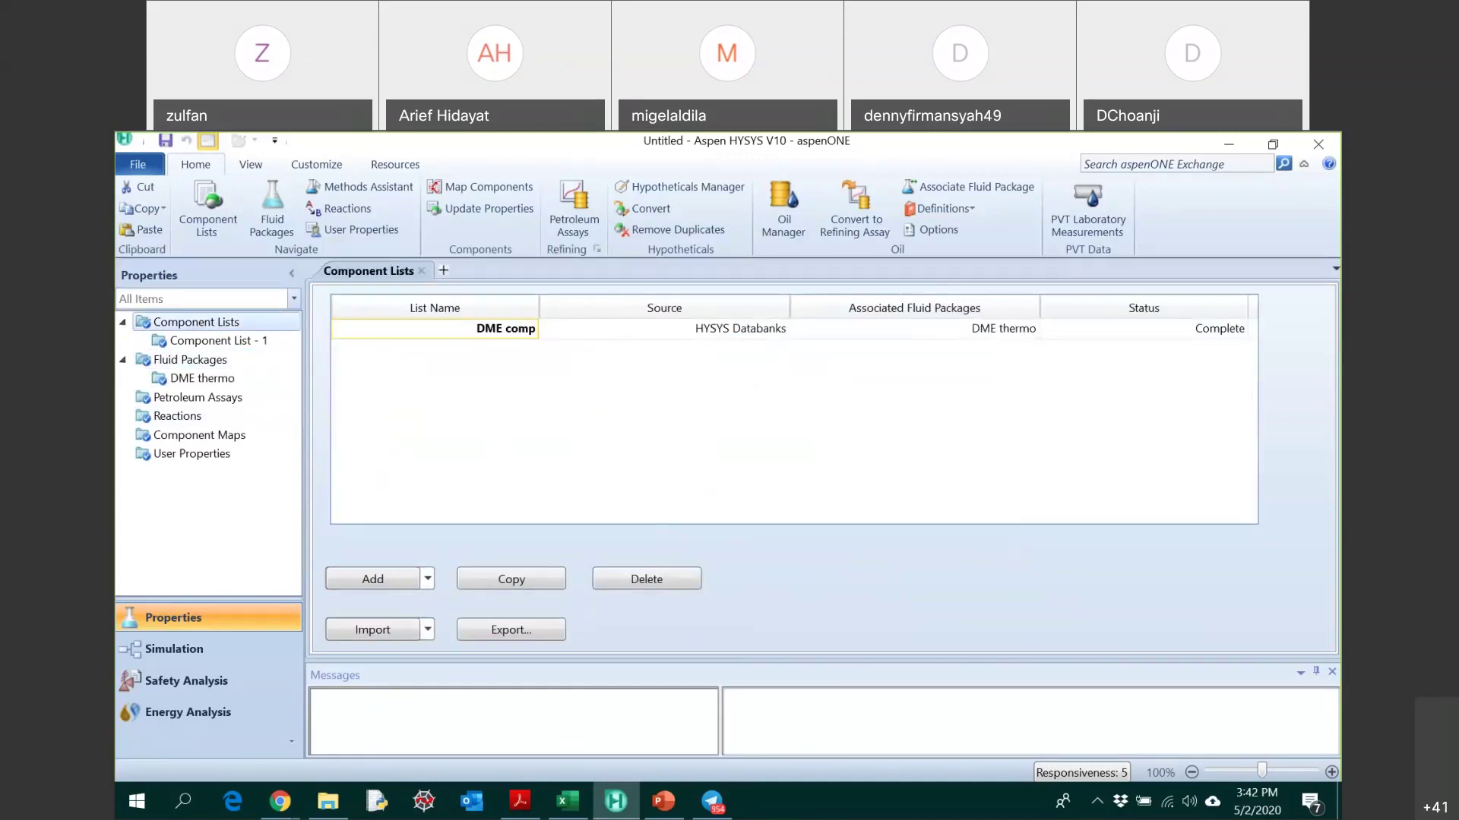
key("Return")
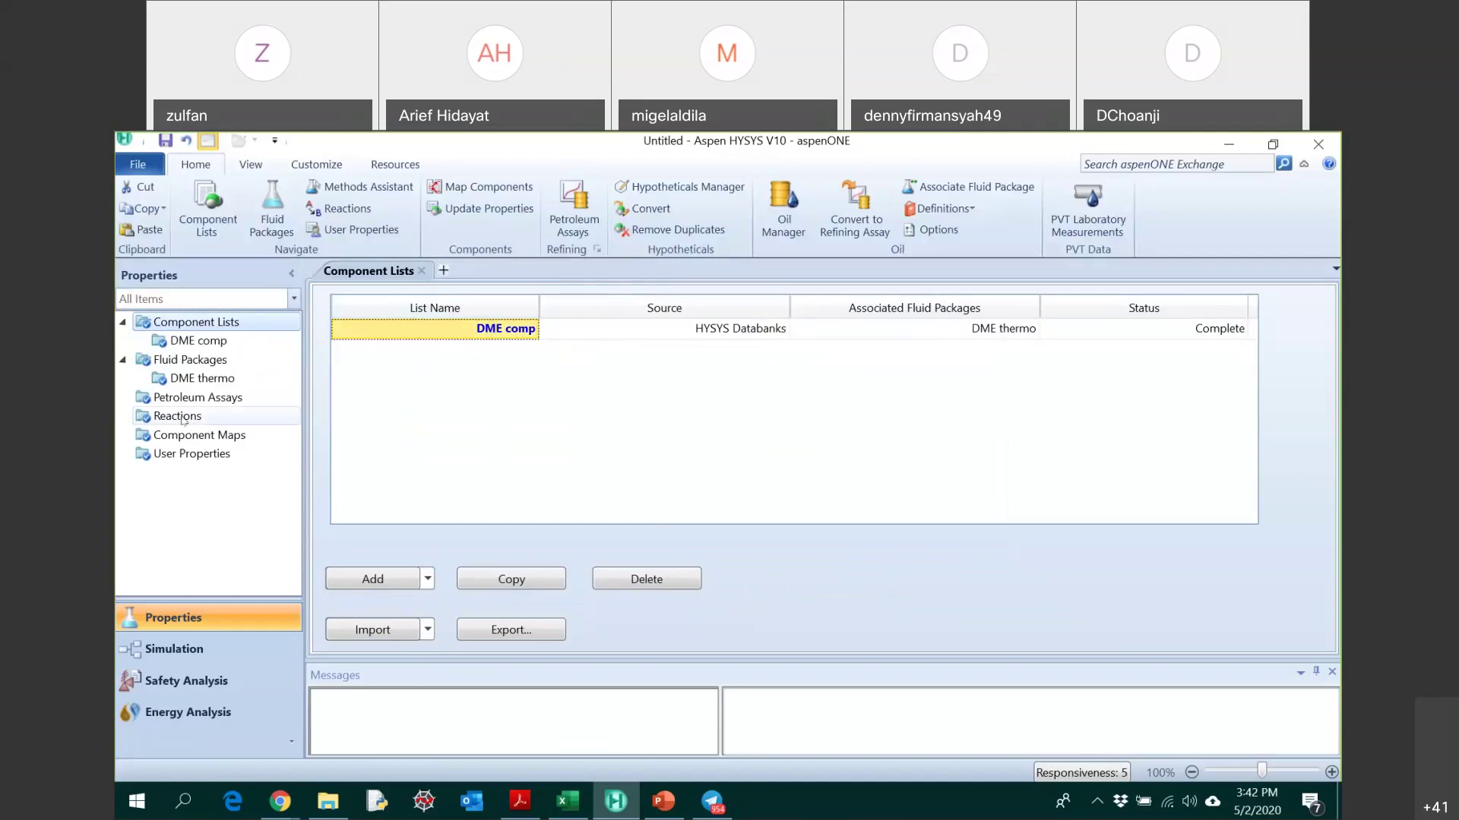
- Add a new reaction set and check the methanol rate equation B.1.2 in the Turton_AppB PDF in Acrobat Reader
left_click(250, 415)
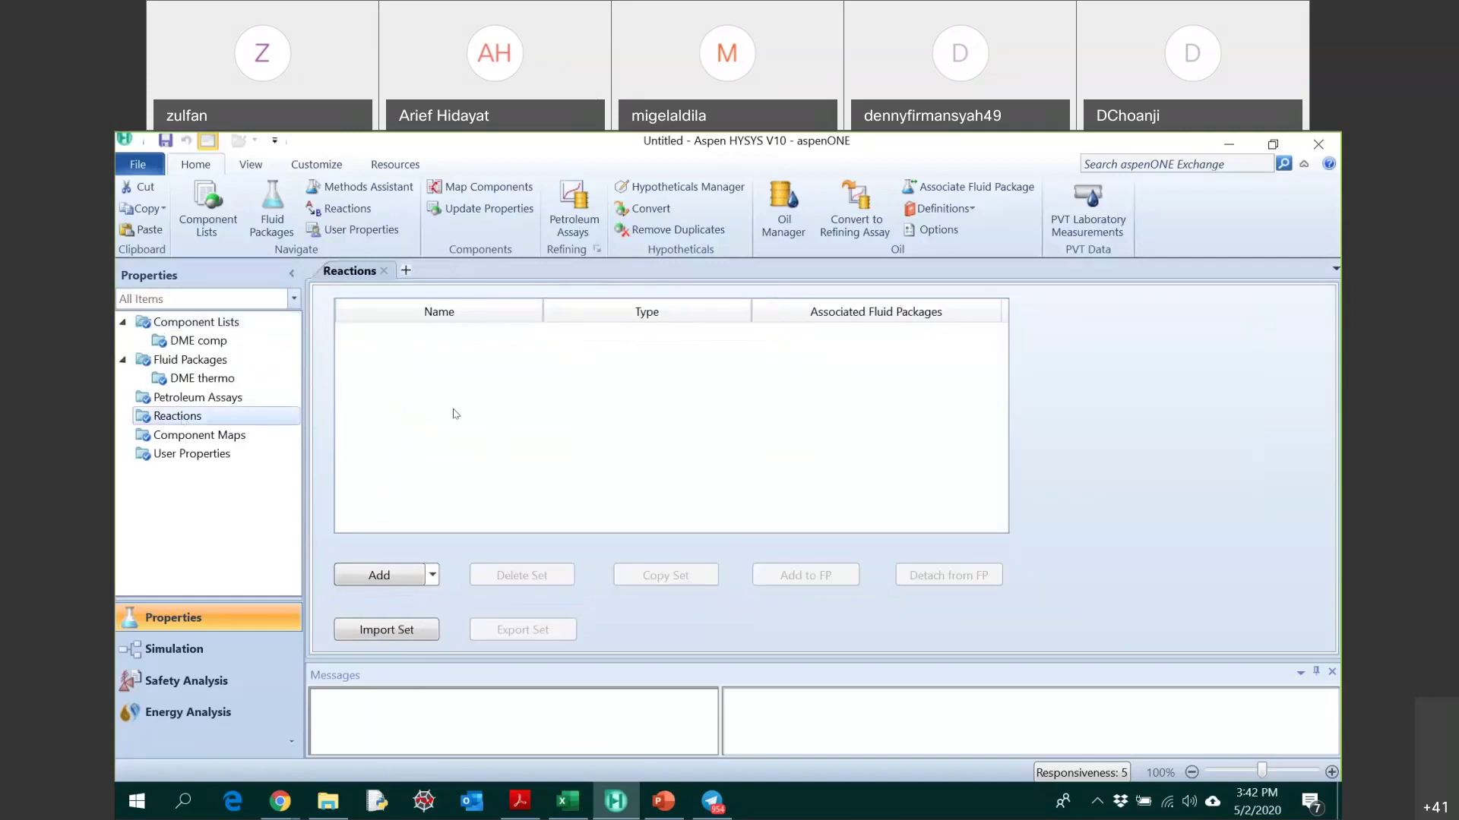
left_click(379, 575)
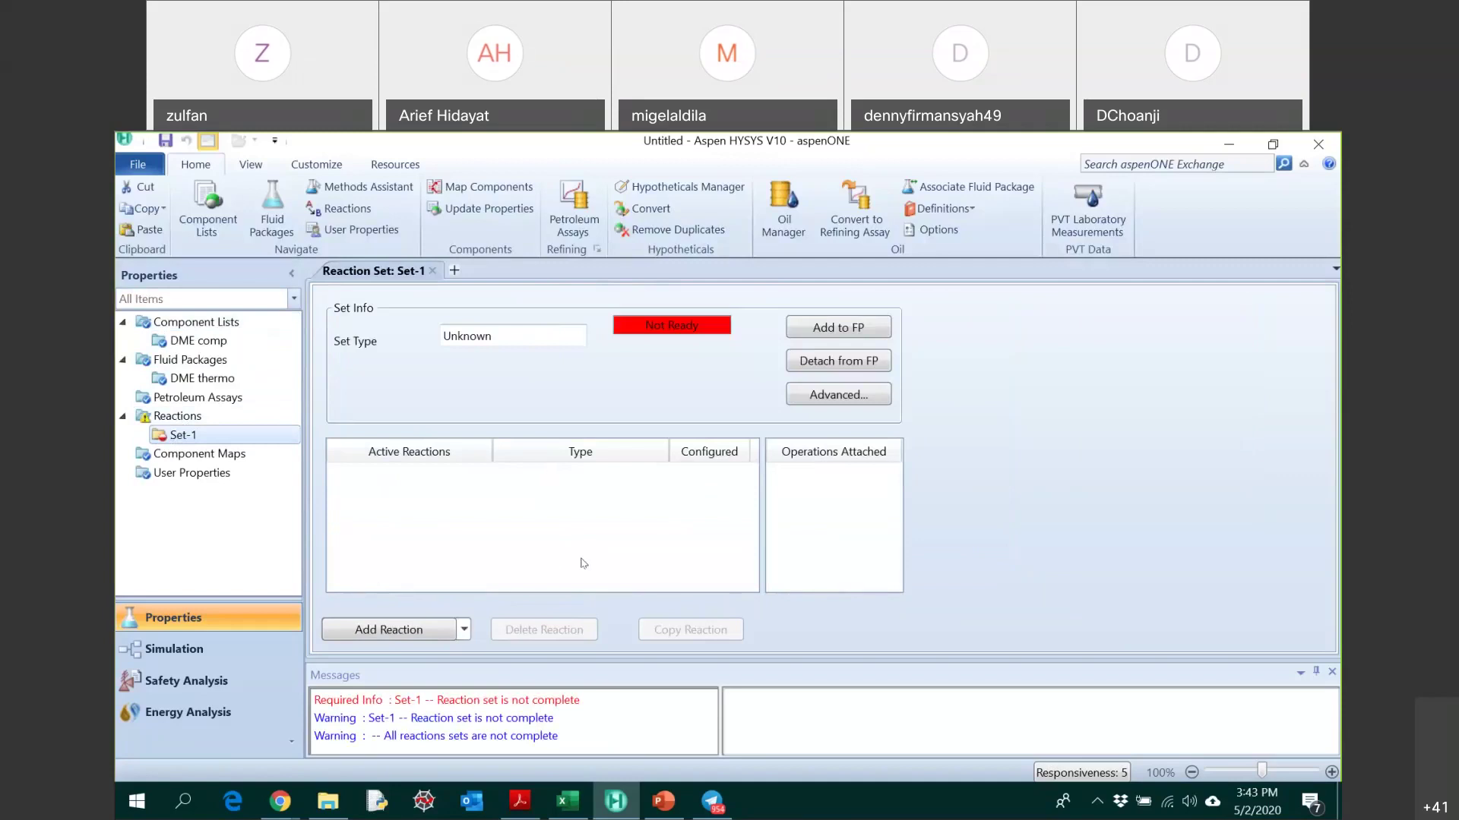
left_click(520, 801)
scroll(646, 532, "up", 5)
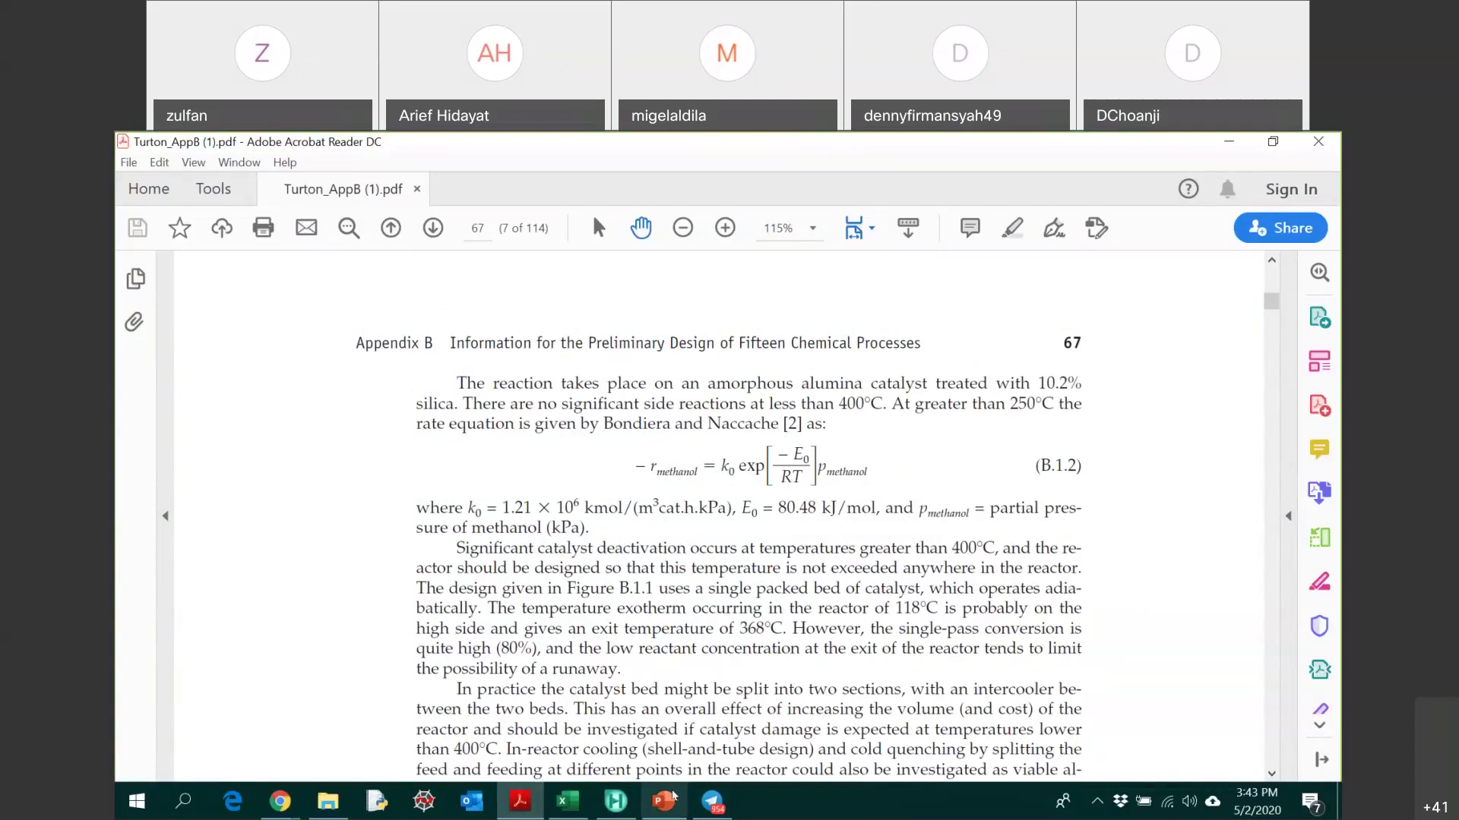
- Return to Aspen HYSYS, add a Kinetic reaction from the Hysys source to Set-1 and look through the solver methods
left_click(616, 802)
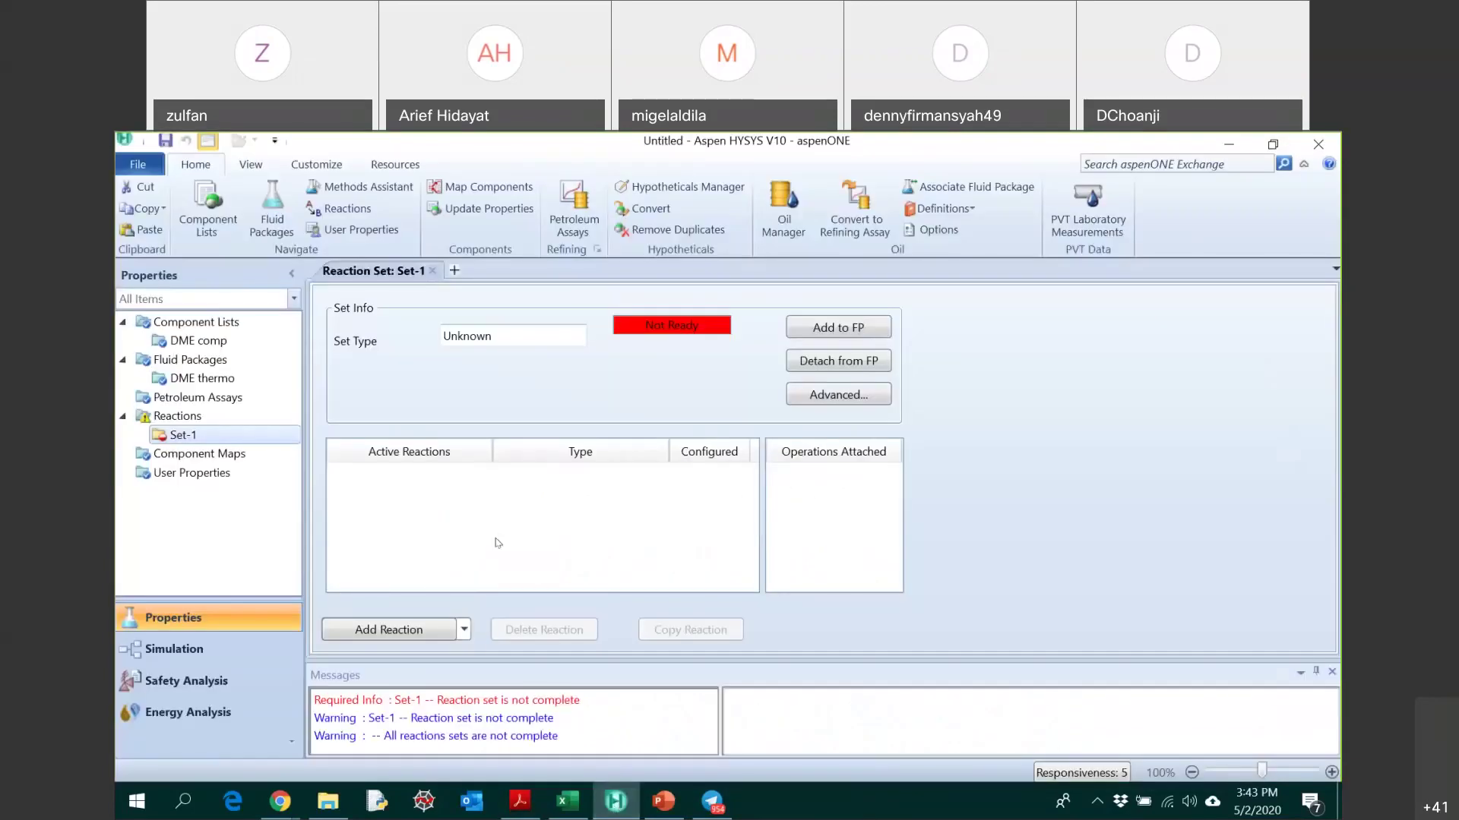
left_click(369, 630)
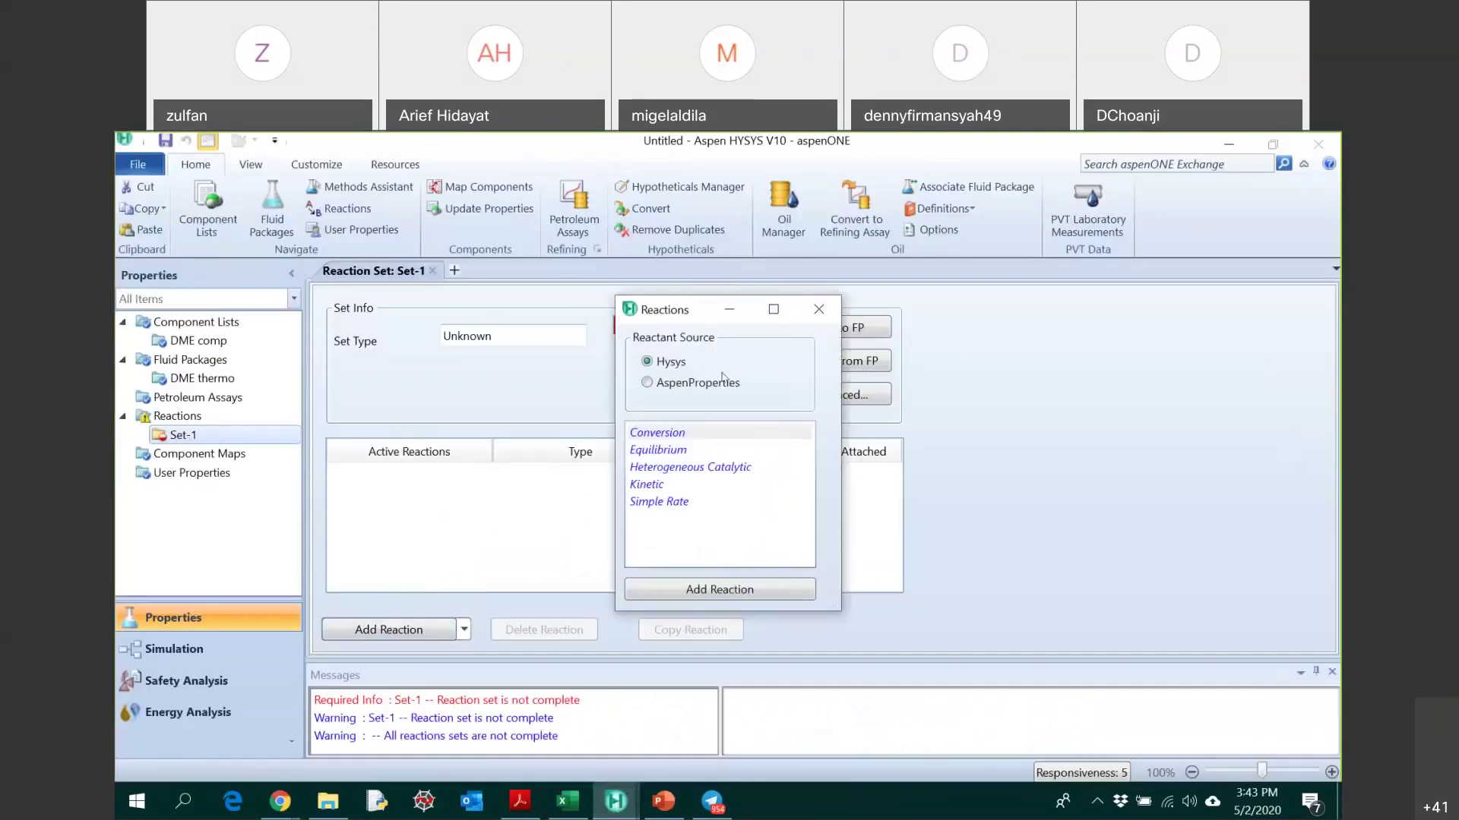
left_click(658, 490)
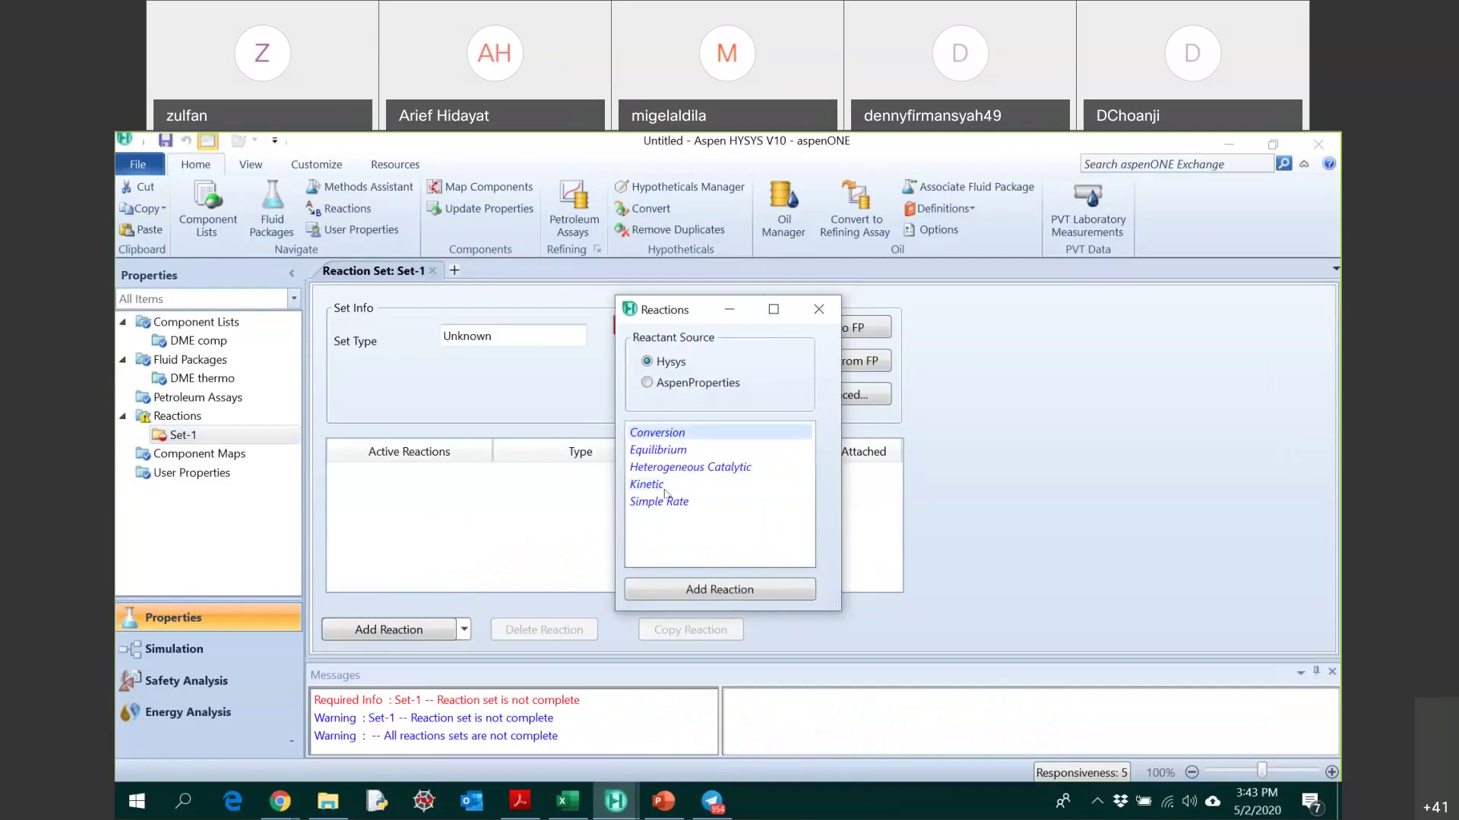
left_click(664, 490)
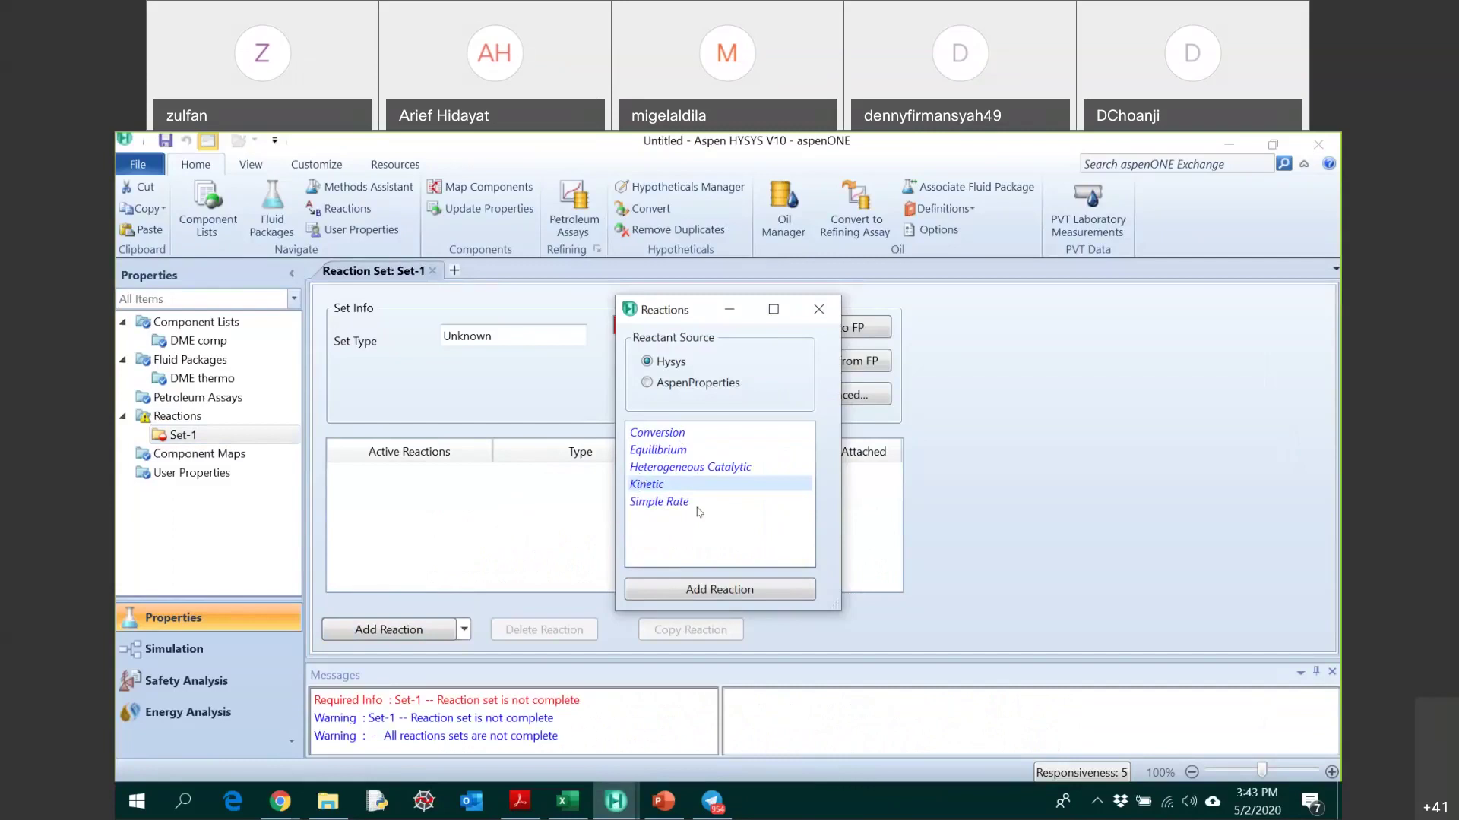
left_click(716, 590)
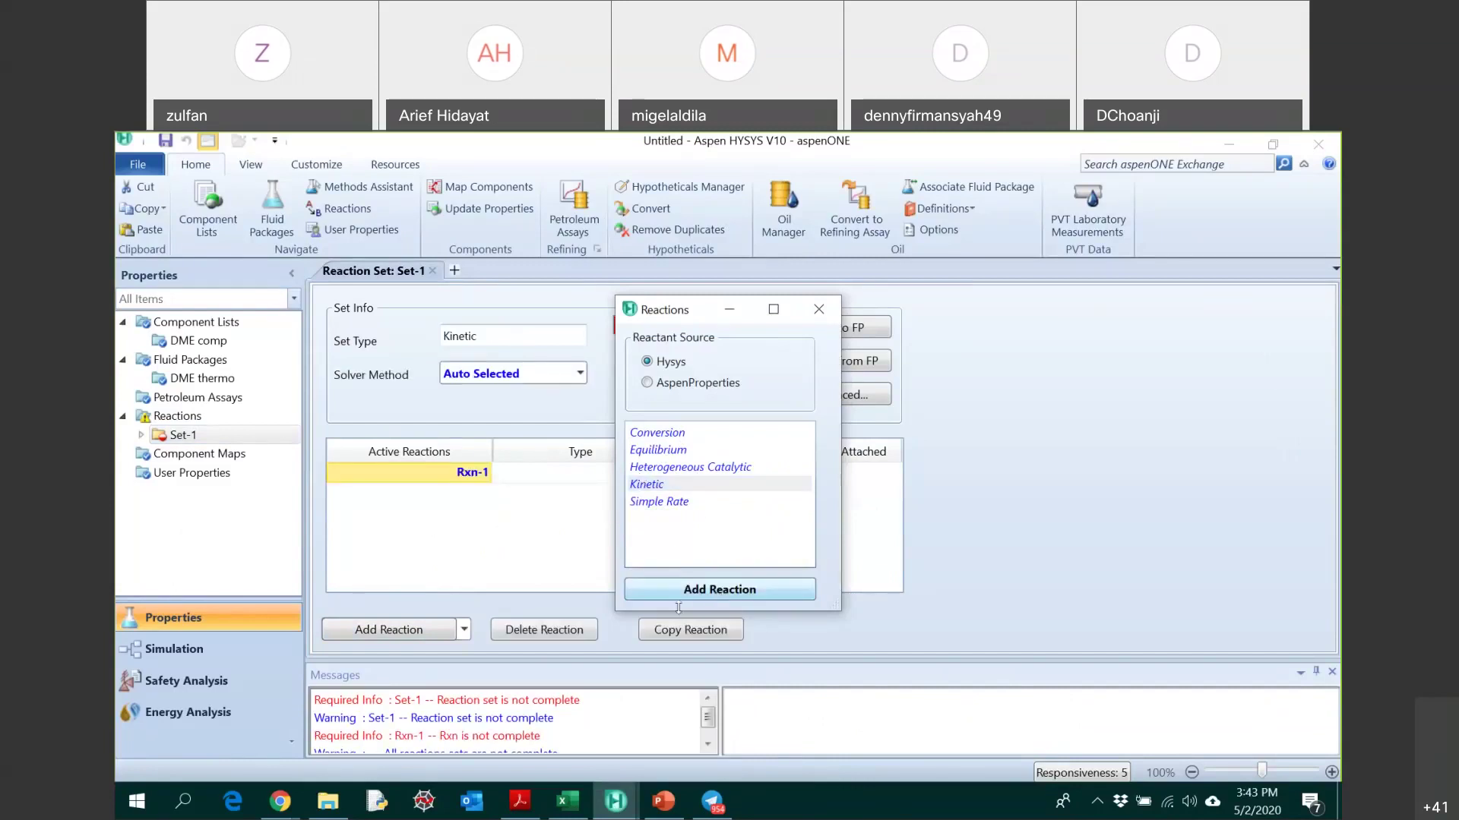
left_click(819, 309)
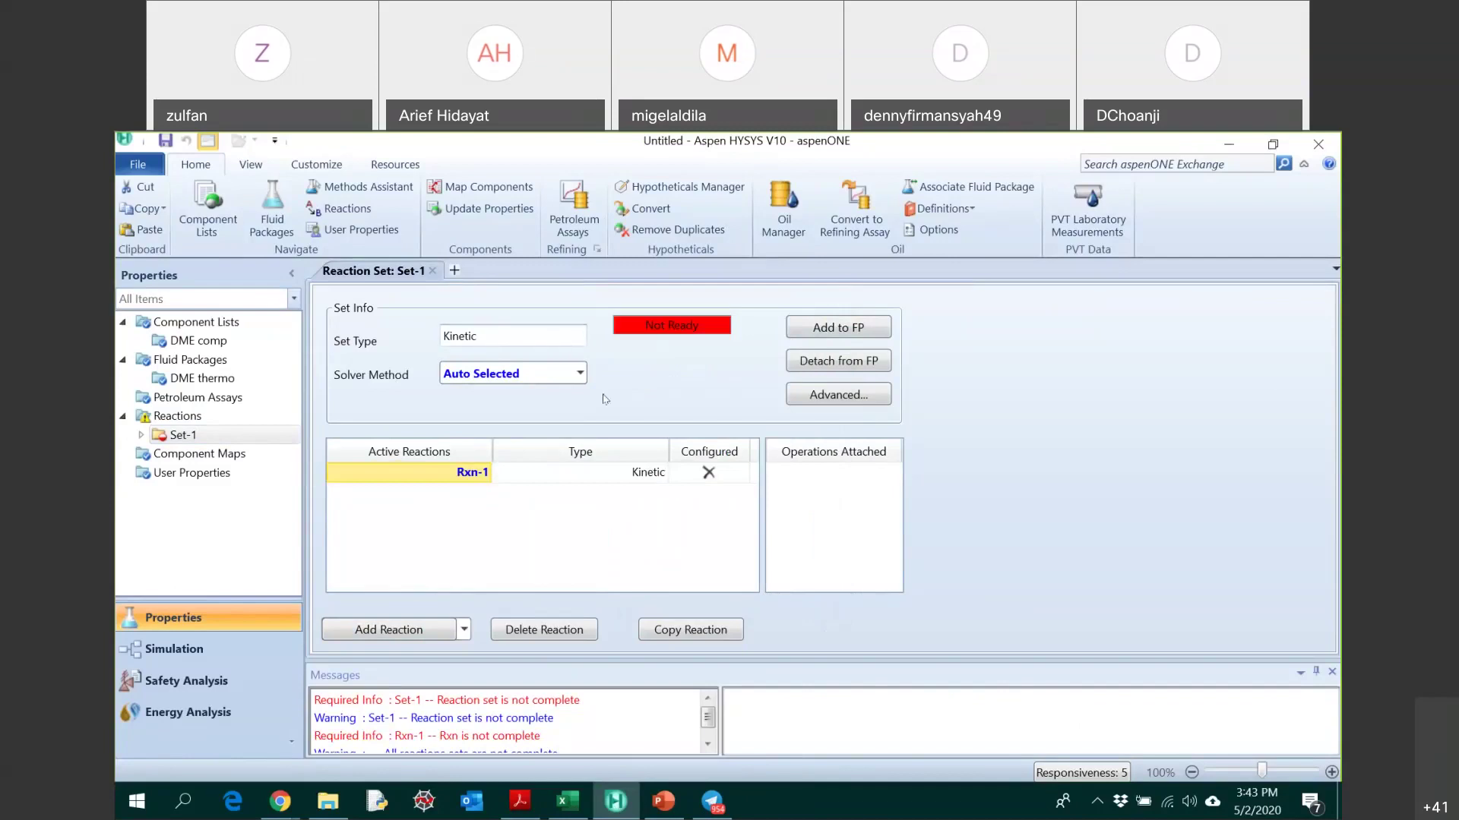
left_click(581, 375)
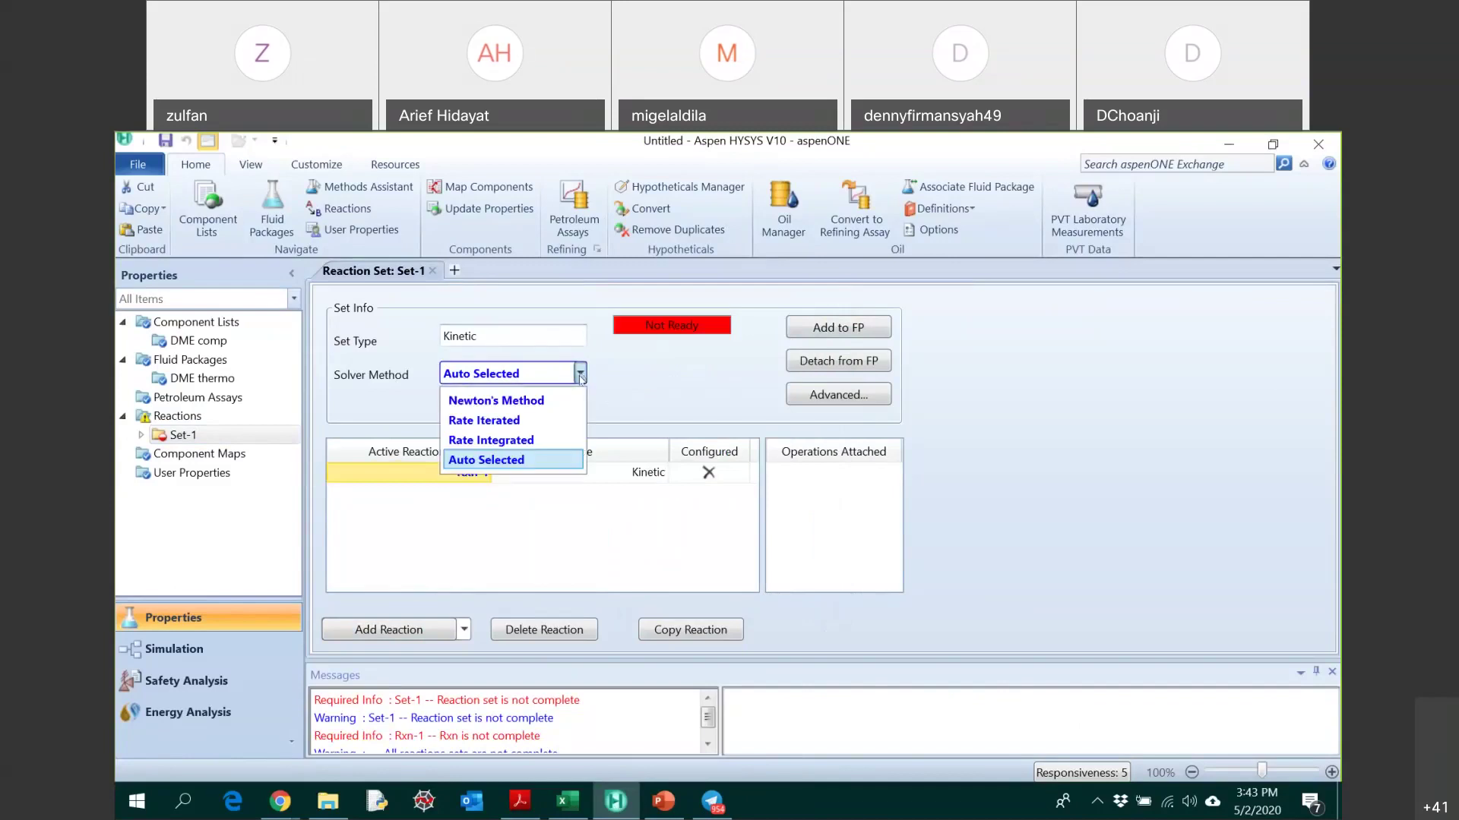
left_click(699, 384)
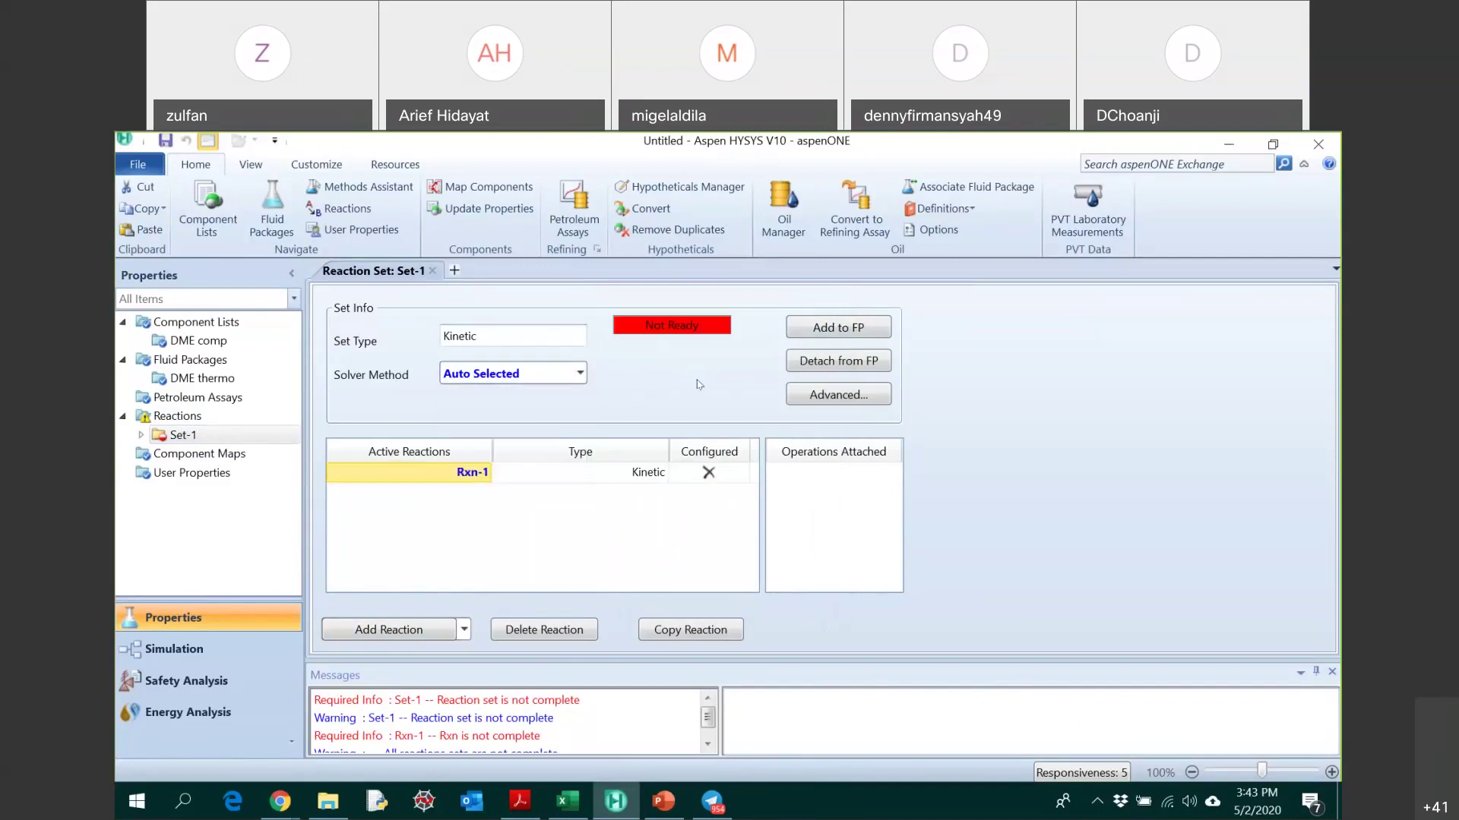
- Open Rxn-1 for editing and add Methanol, H2O and diM-Ether as its components
double_click(472, 474)
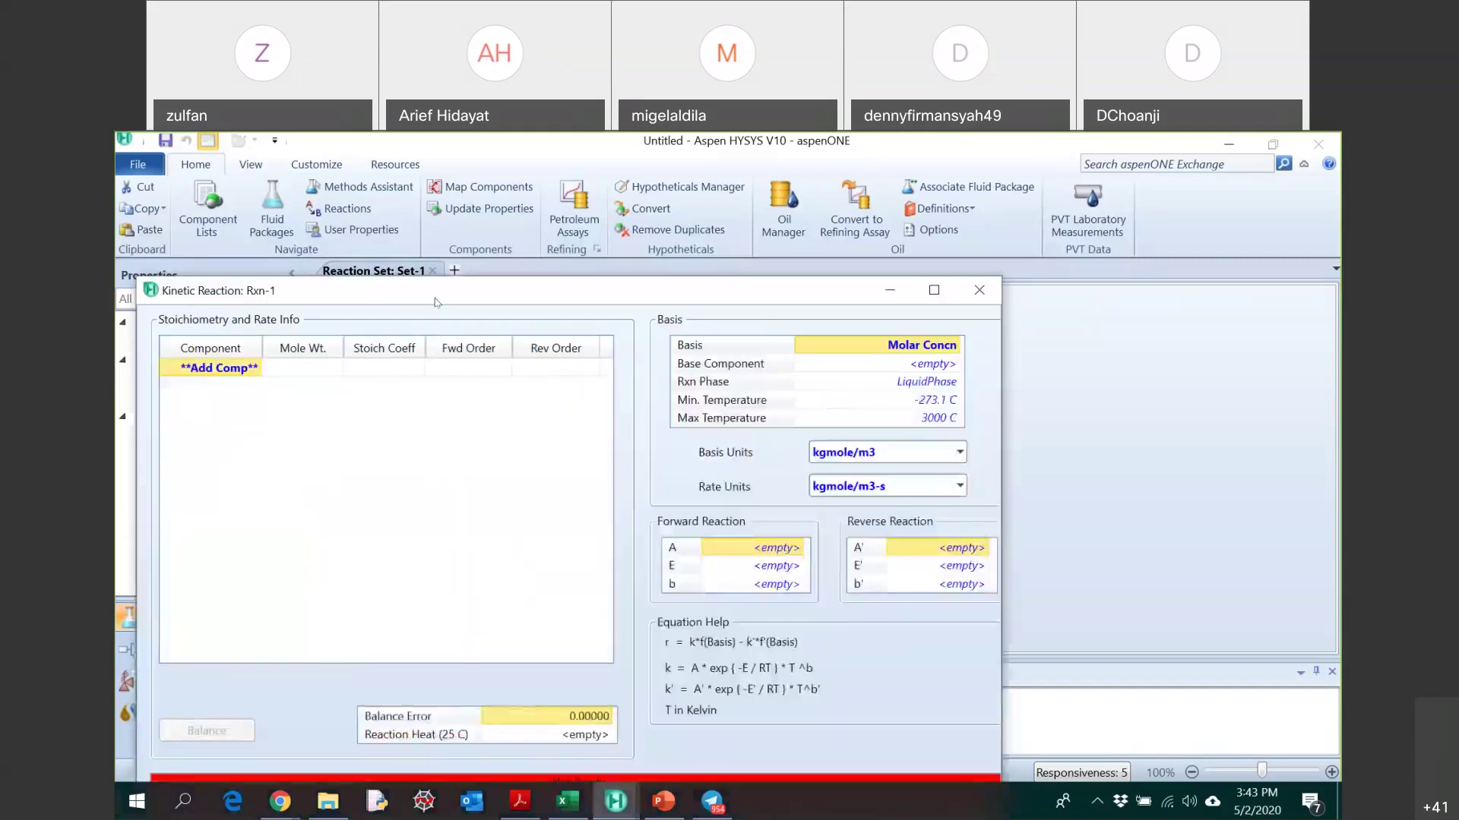
left_click(562, 278)
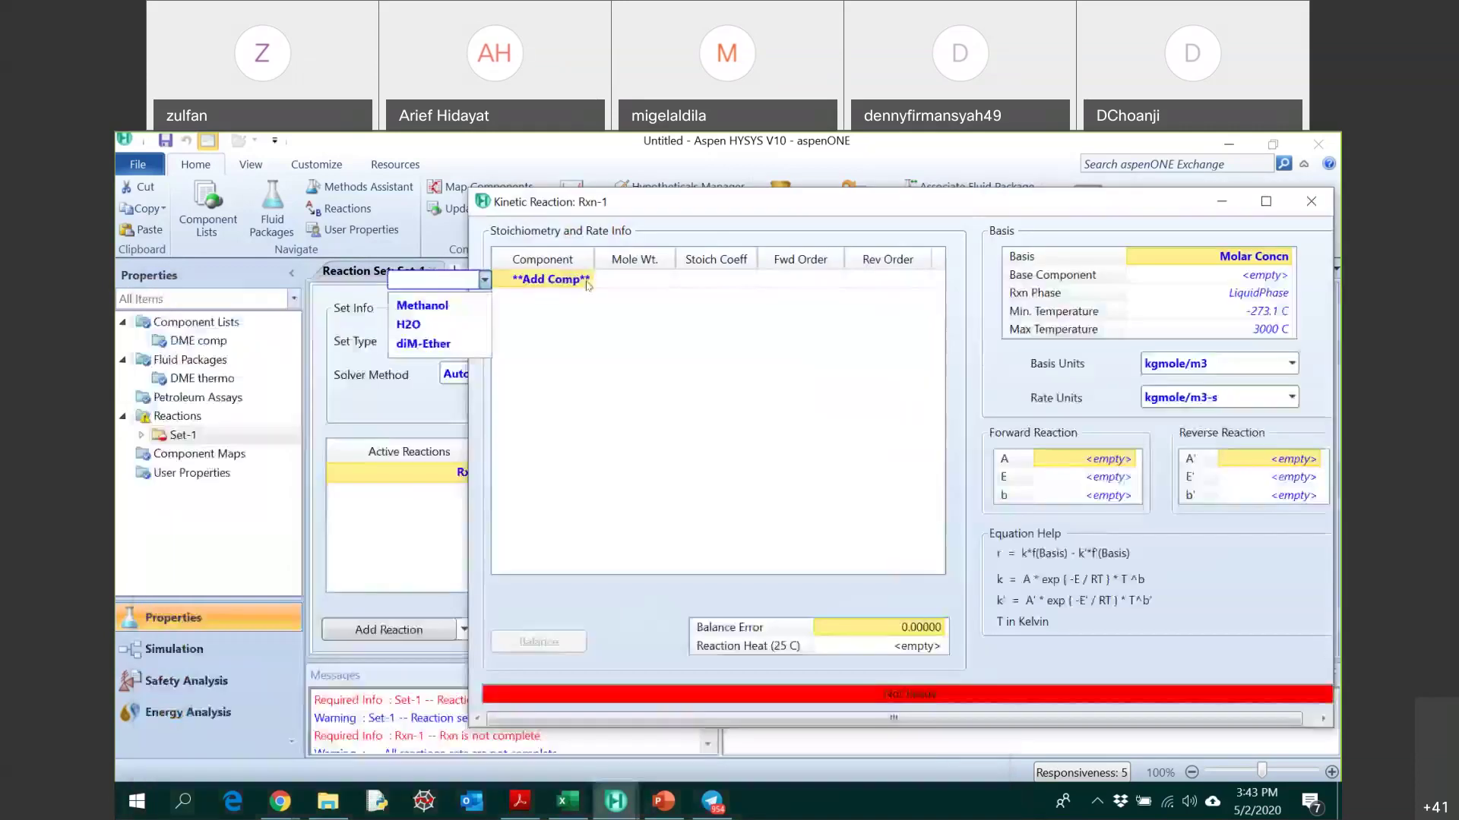
left_click(425, 301)
left_click(587, 299)
left_click(422, 313)
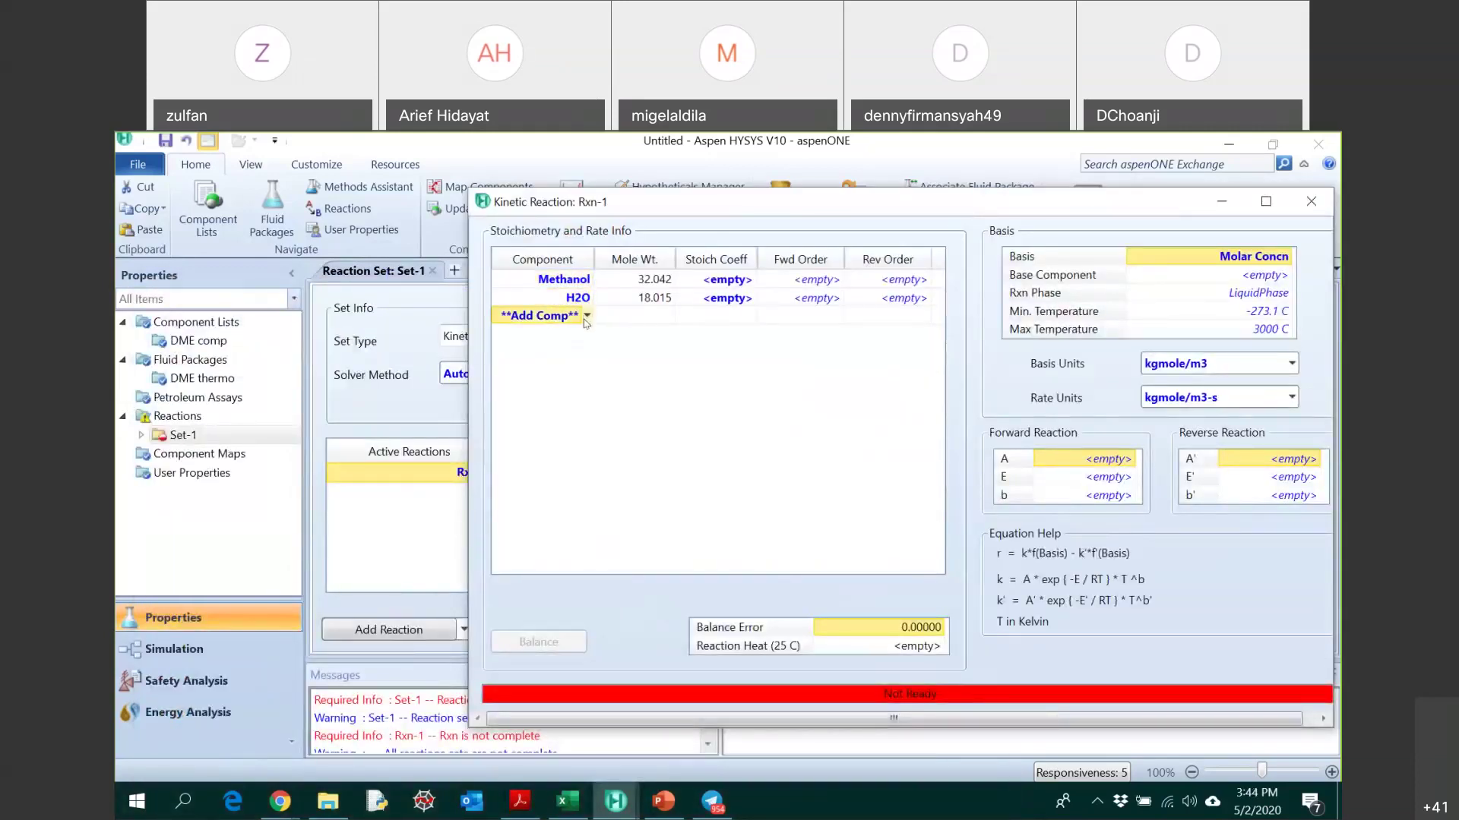
left_click(588, 319)
left_click(548, 407)
left_click(591, 316)
left_click(484, 316)
left_click(478, 351)
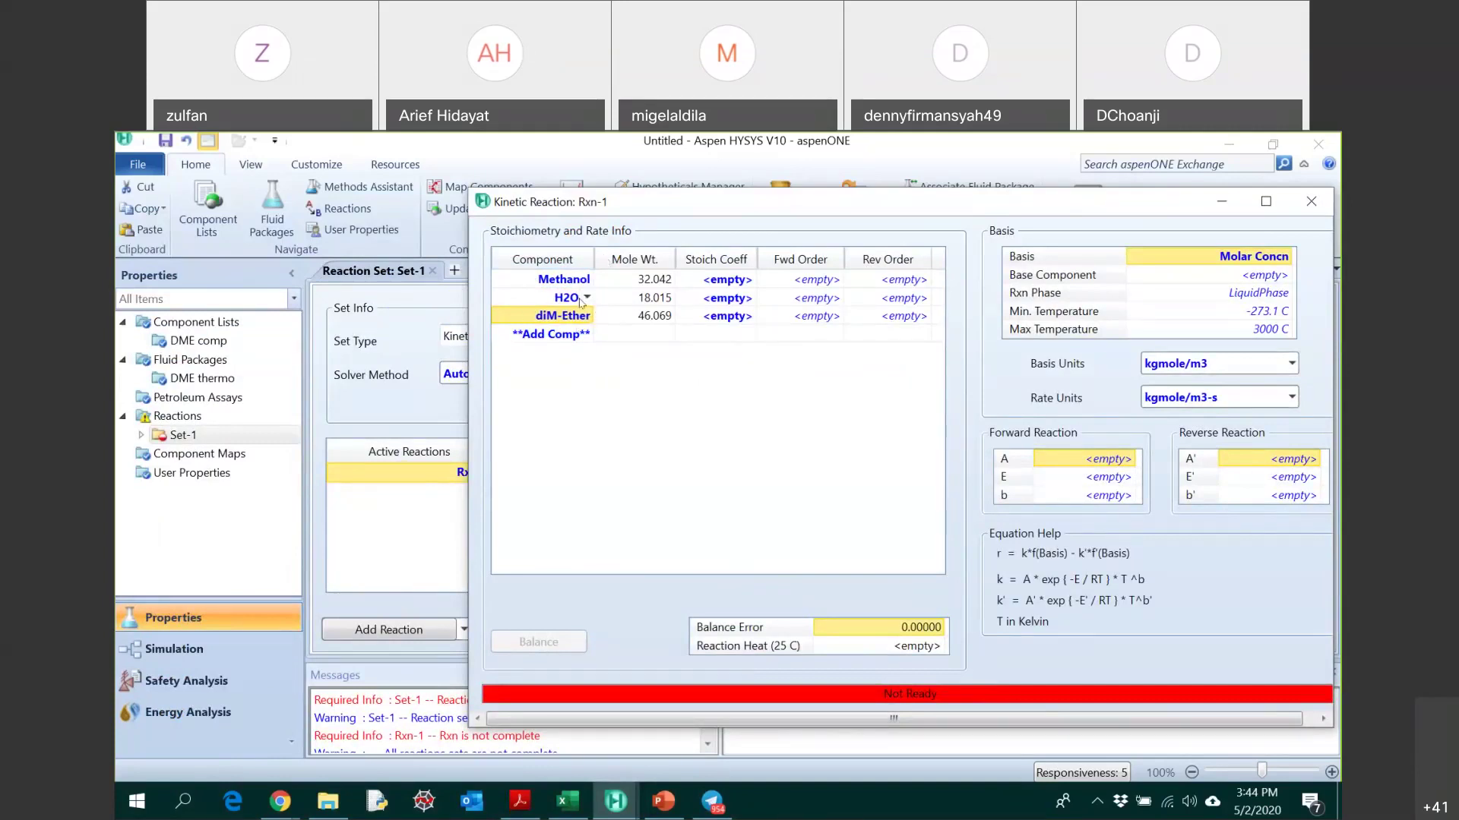
- Set the stoichiometric coefficients to -2 for Methanol, 1 for H2O and 1 for diM-Ether
left_click(731, 281)
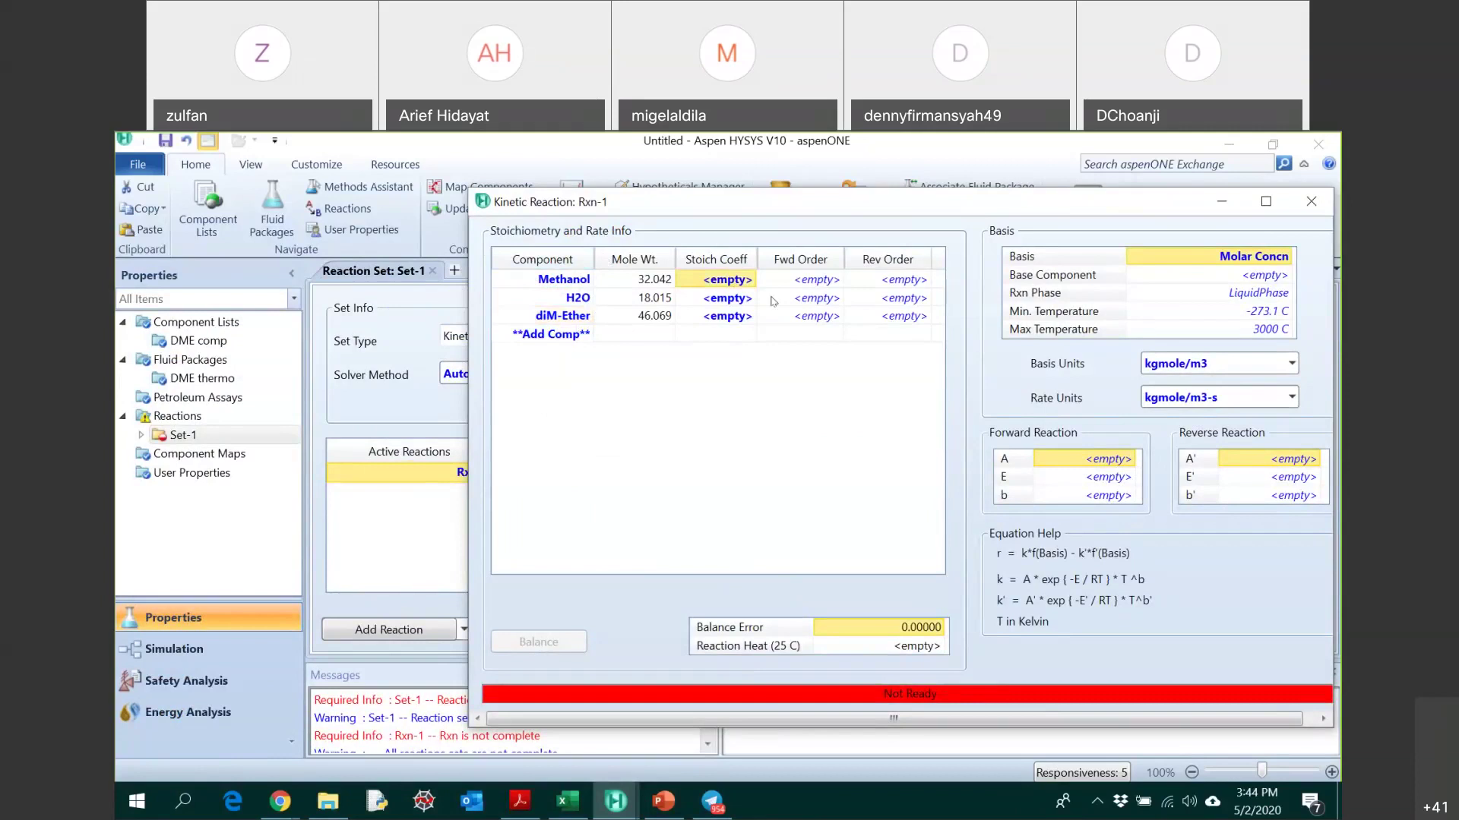
type("-2")
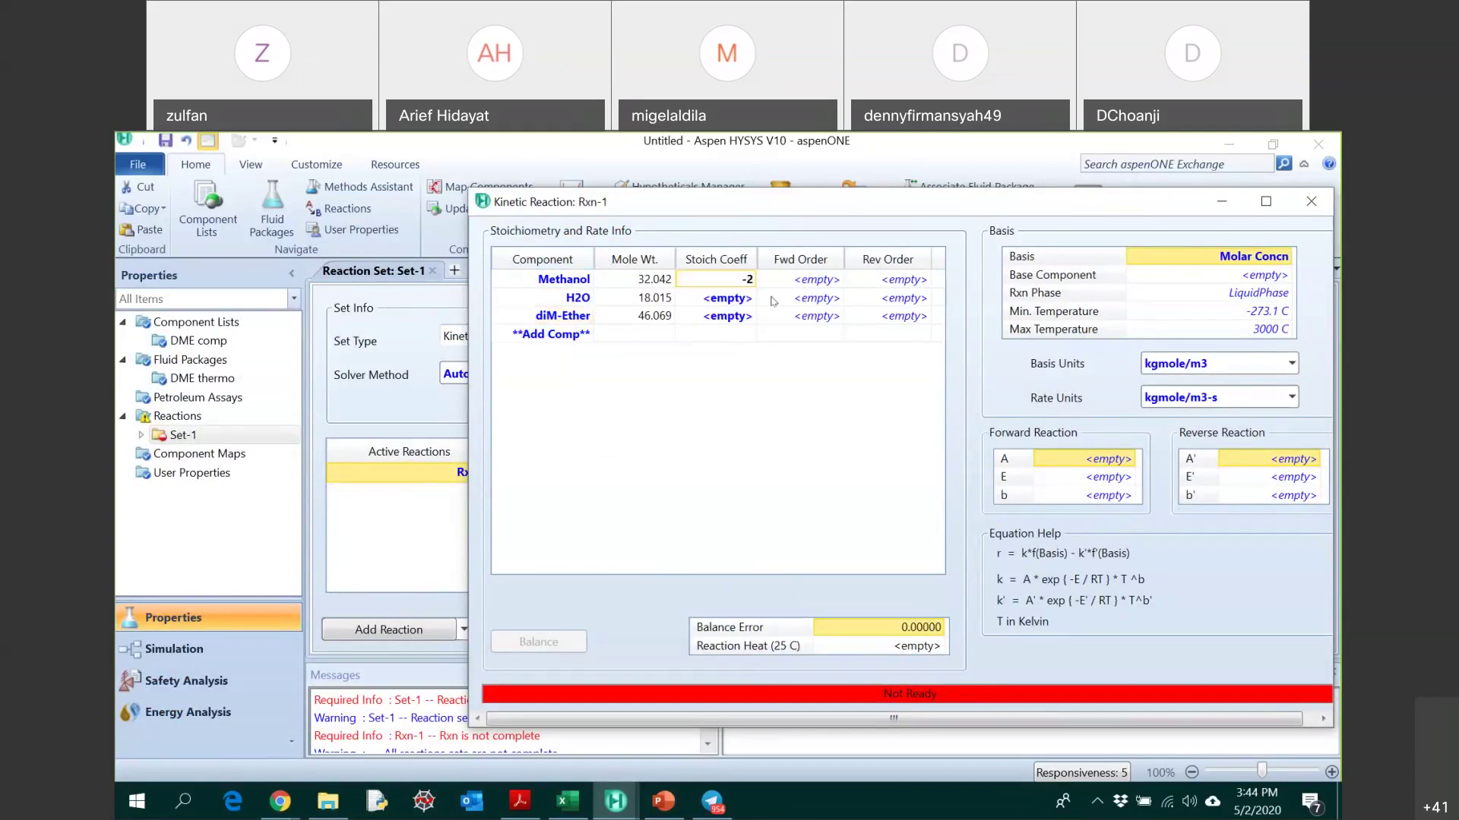
key("Return")
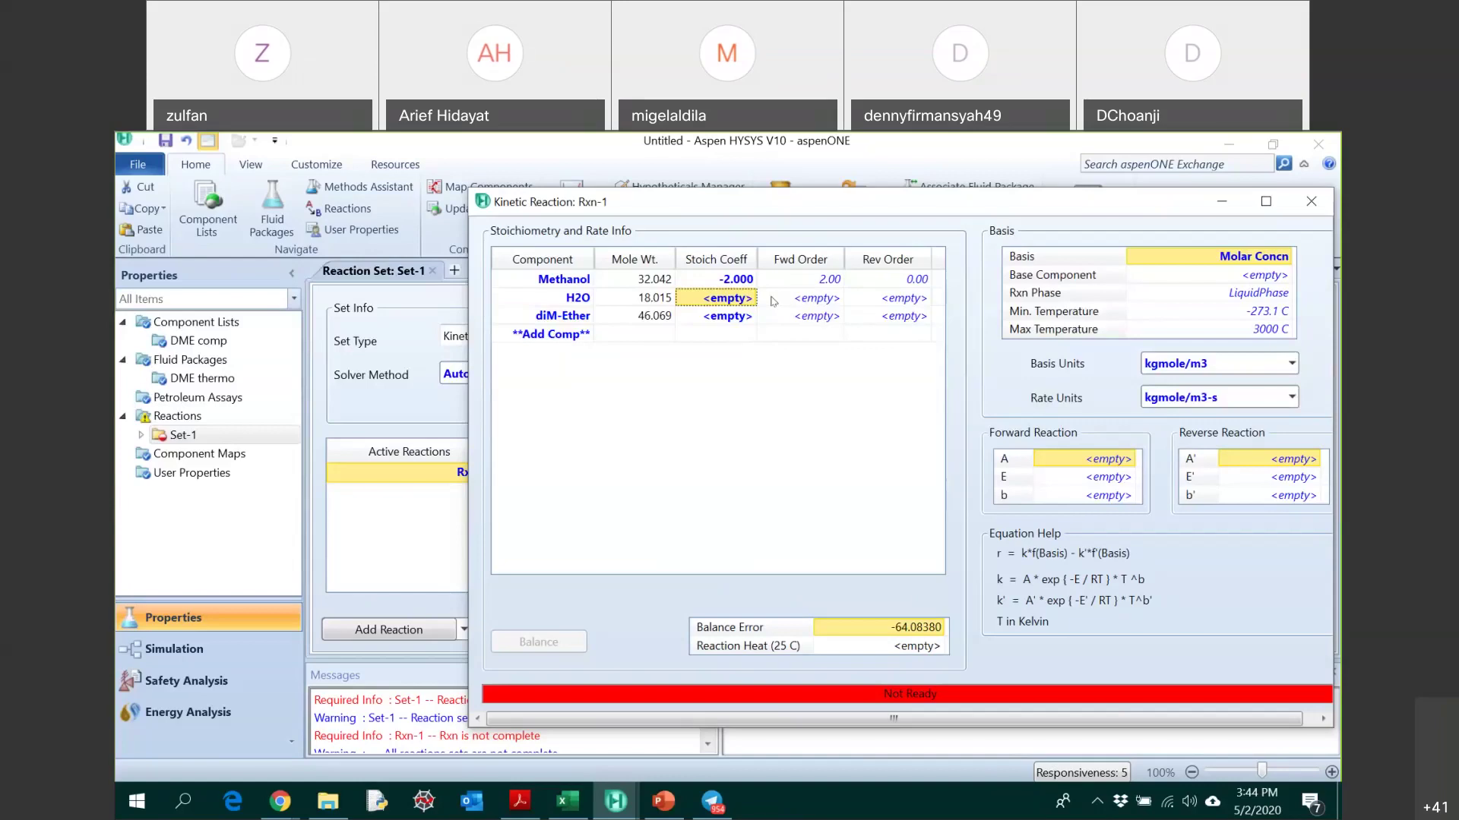
type("1")
key("Return")
type("1")
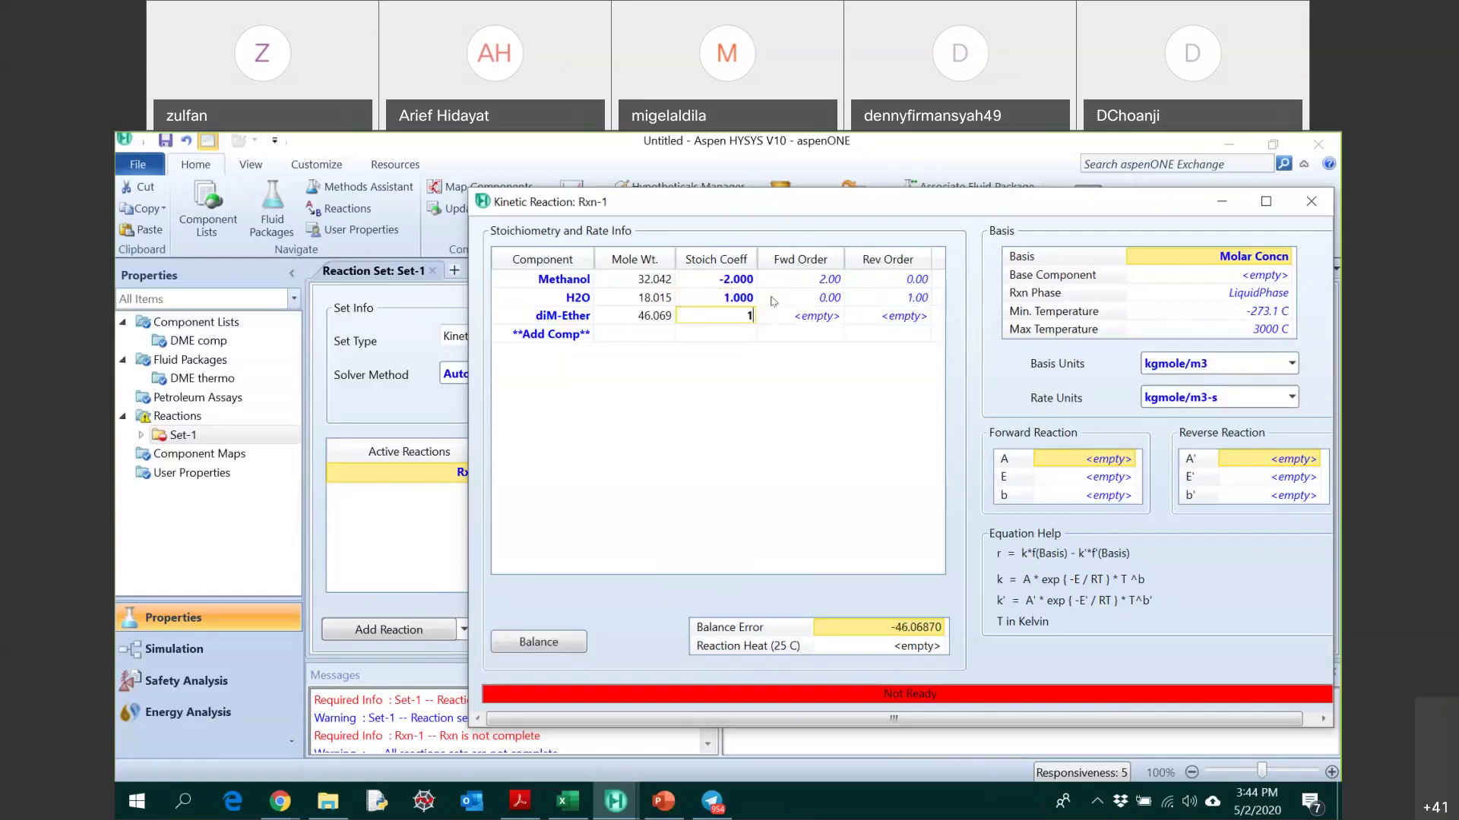
key("Return")
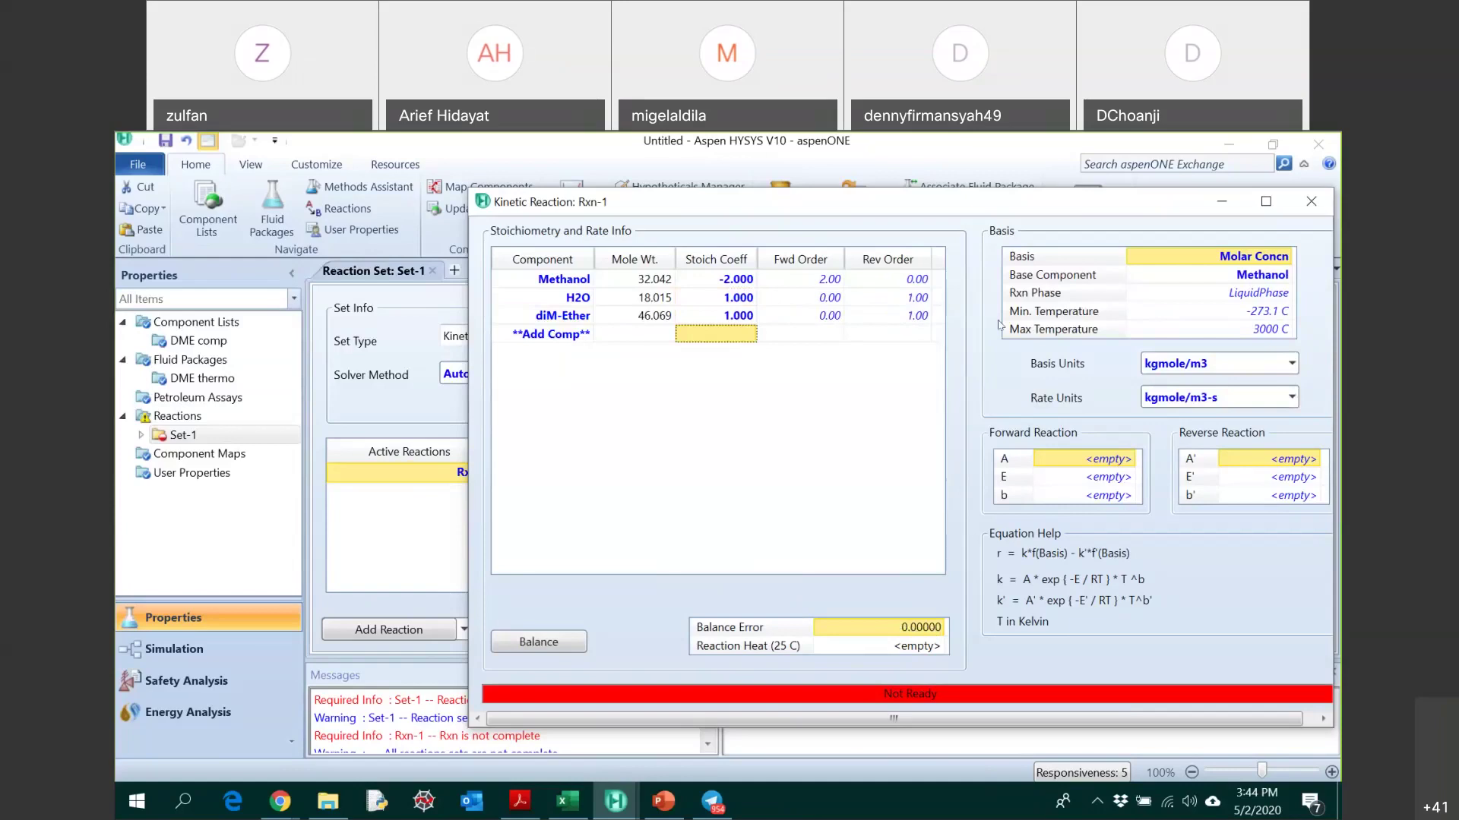
- Check the pressure term of rate equation B.1.2 in Acrobat Reader, then set Rxn-1's basis to Partial Pres in Aspen HYSYS
left_click_drag(1008, 212, 892, 212)
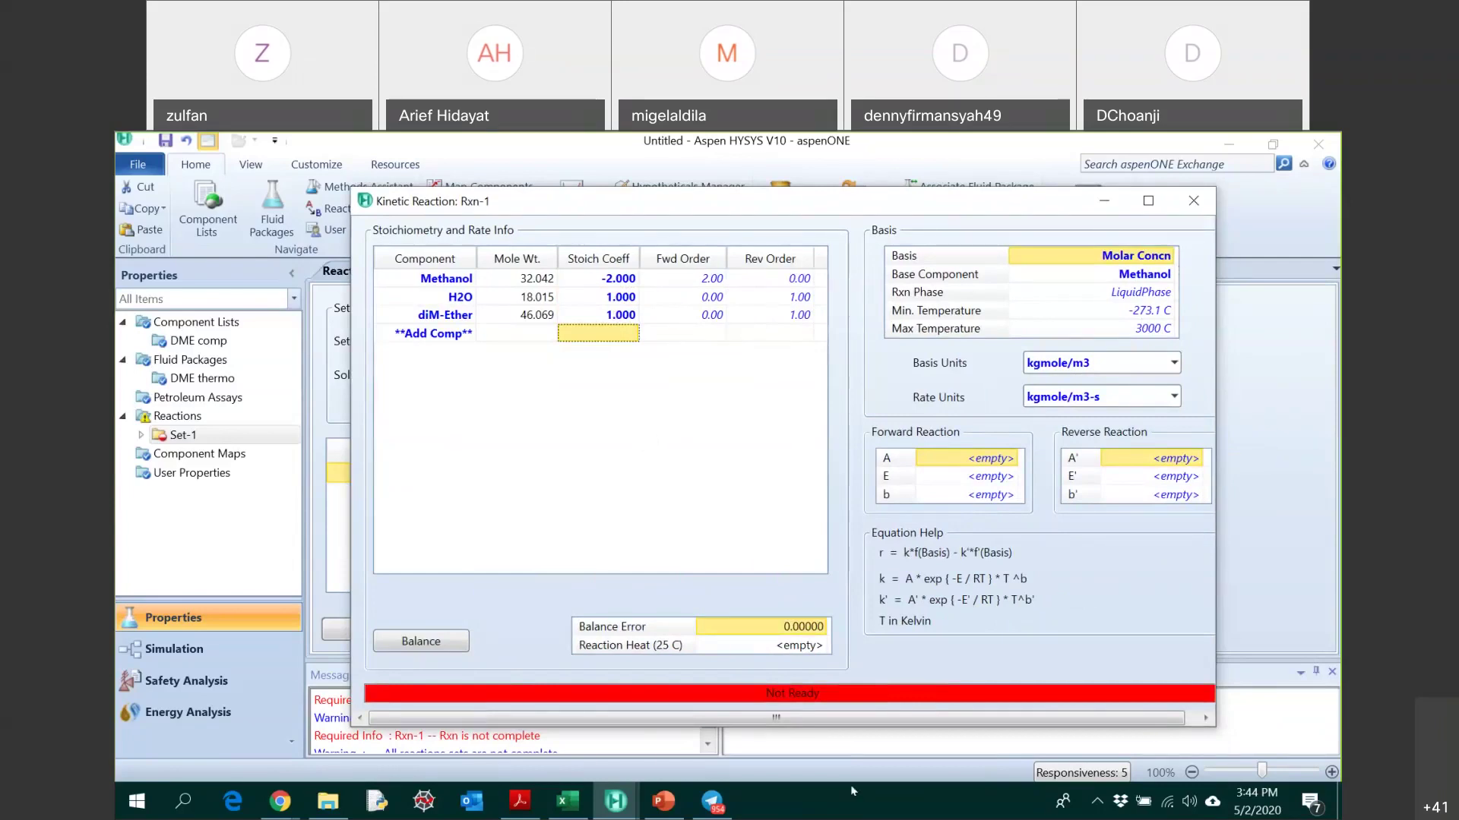
left_click(534, 803)
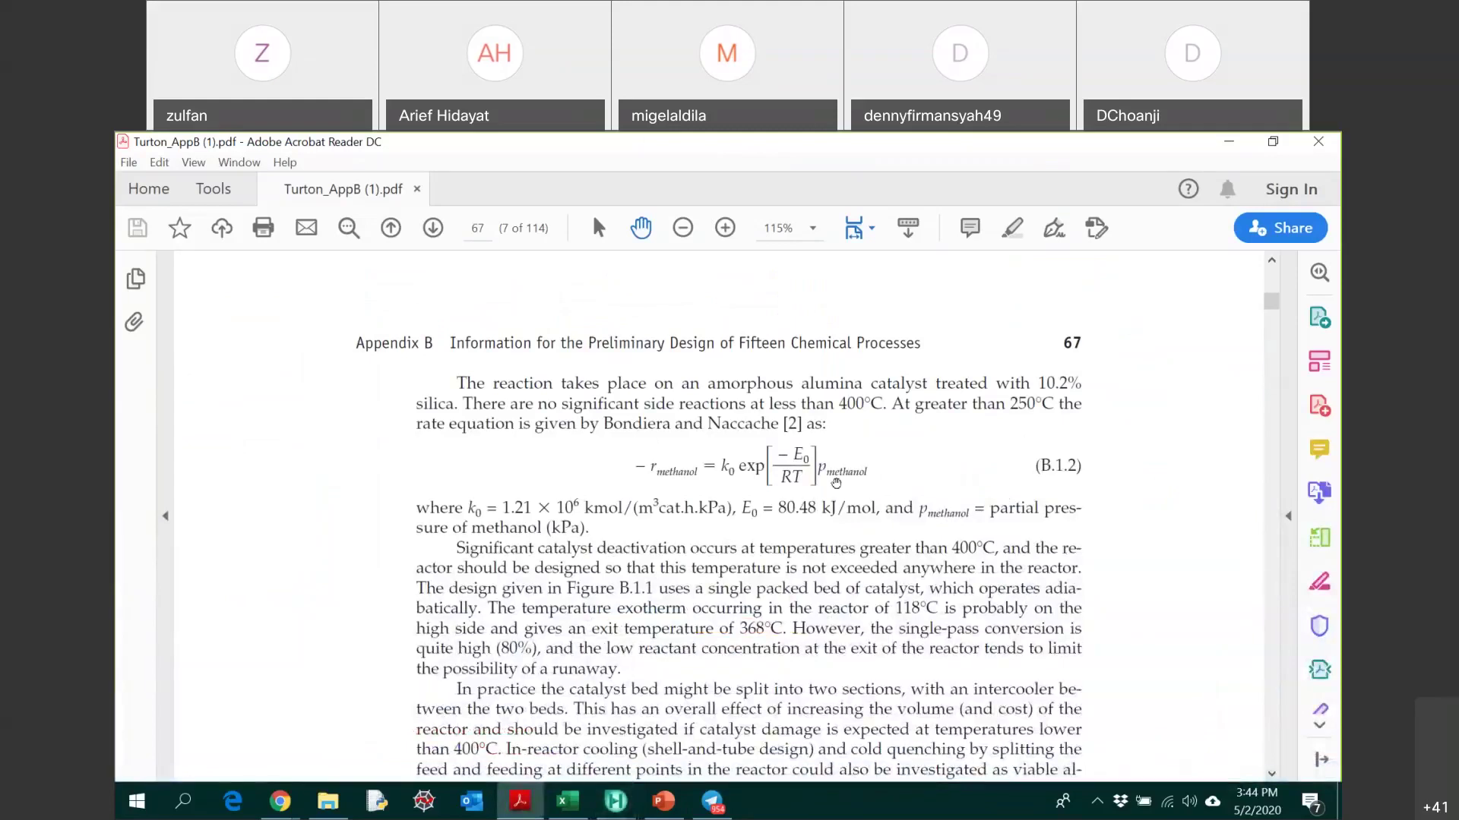
mouse_move(619, 804)
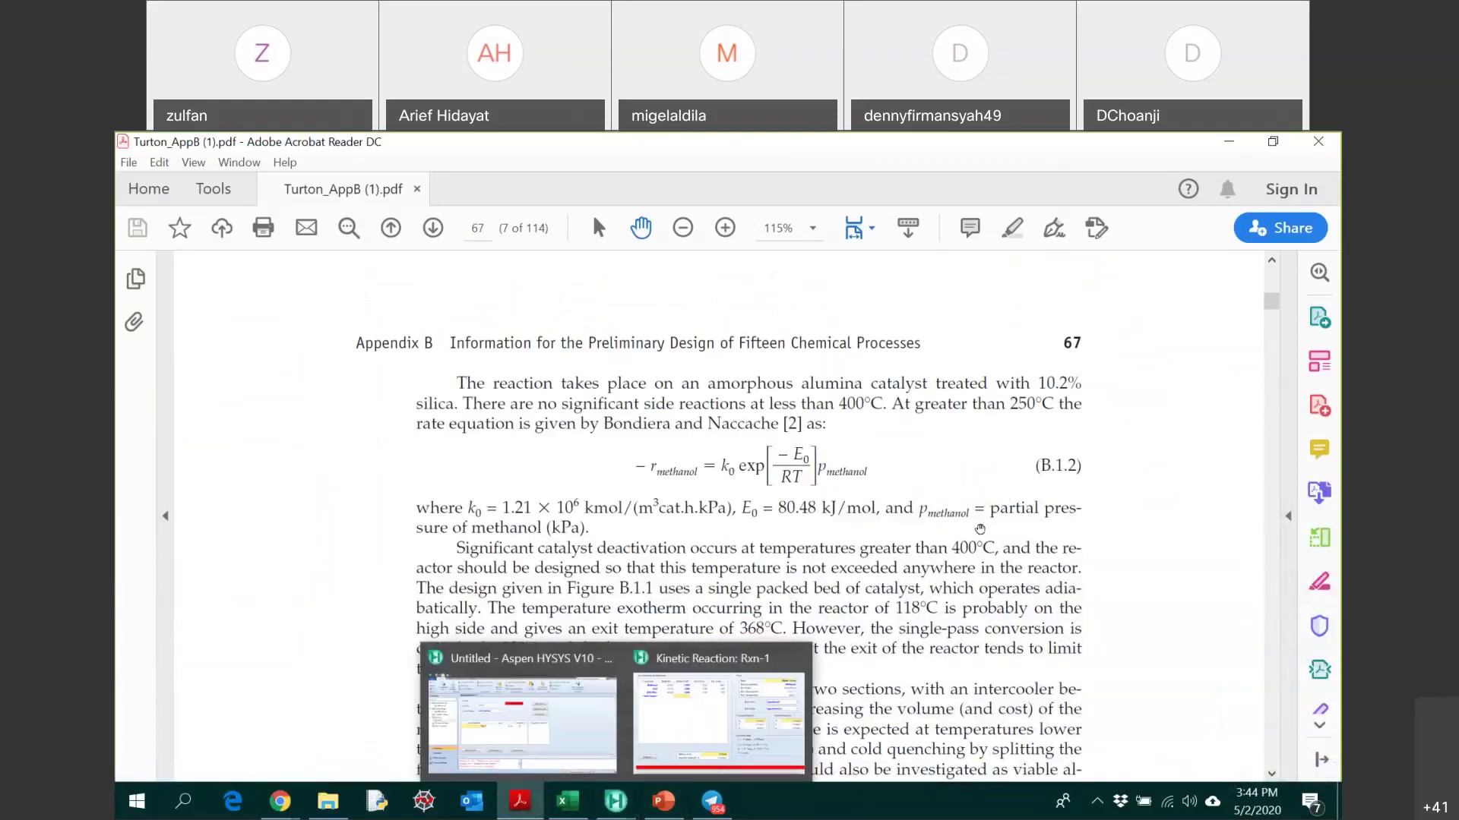
left_click(573, 750)
left_click(1167, 257)
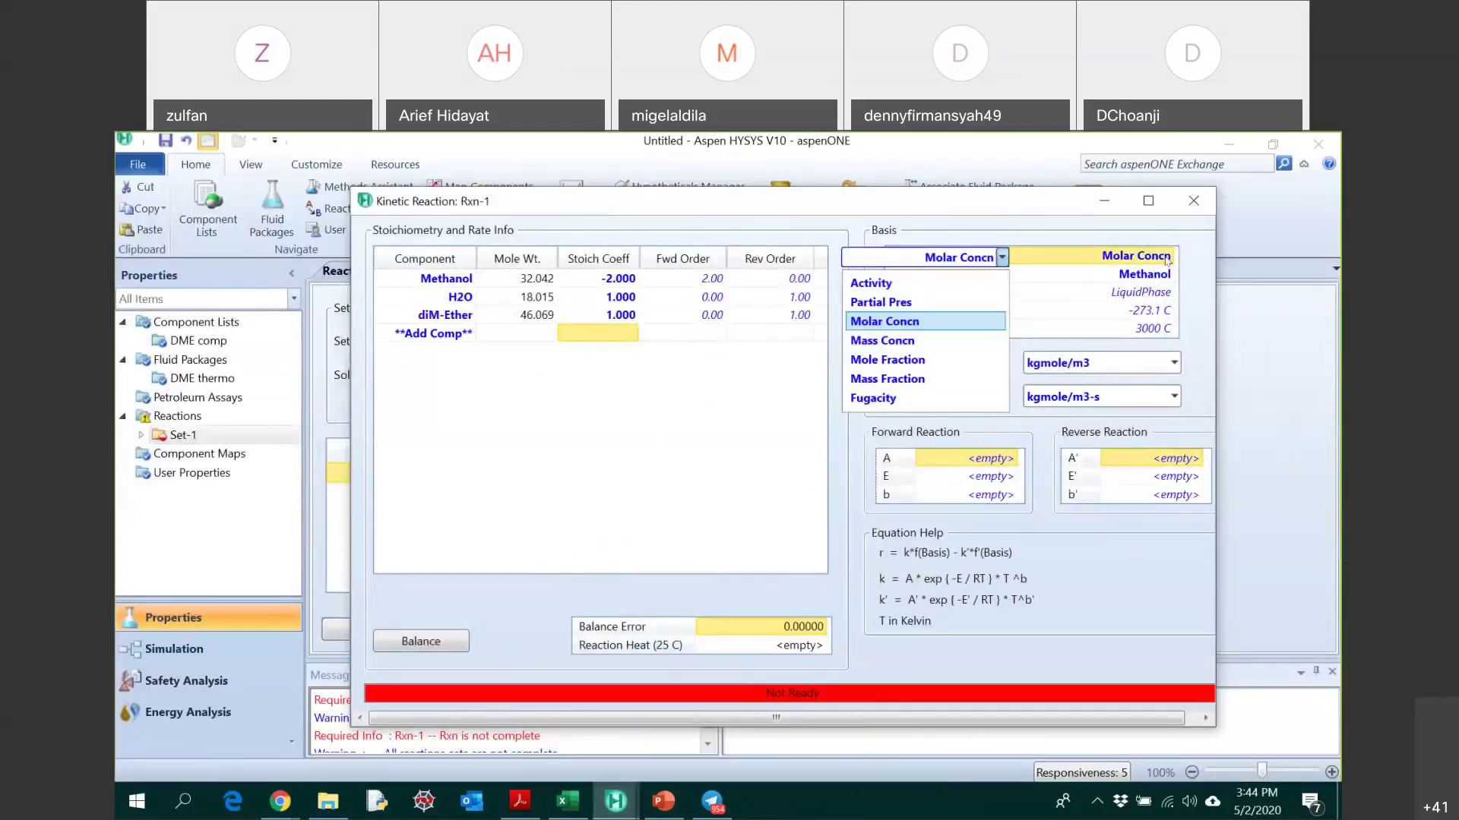
left_click(935, 304)
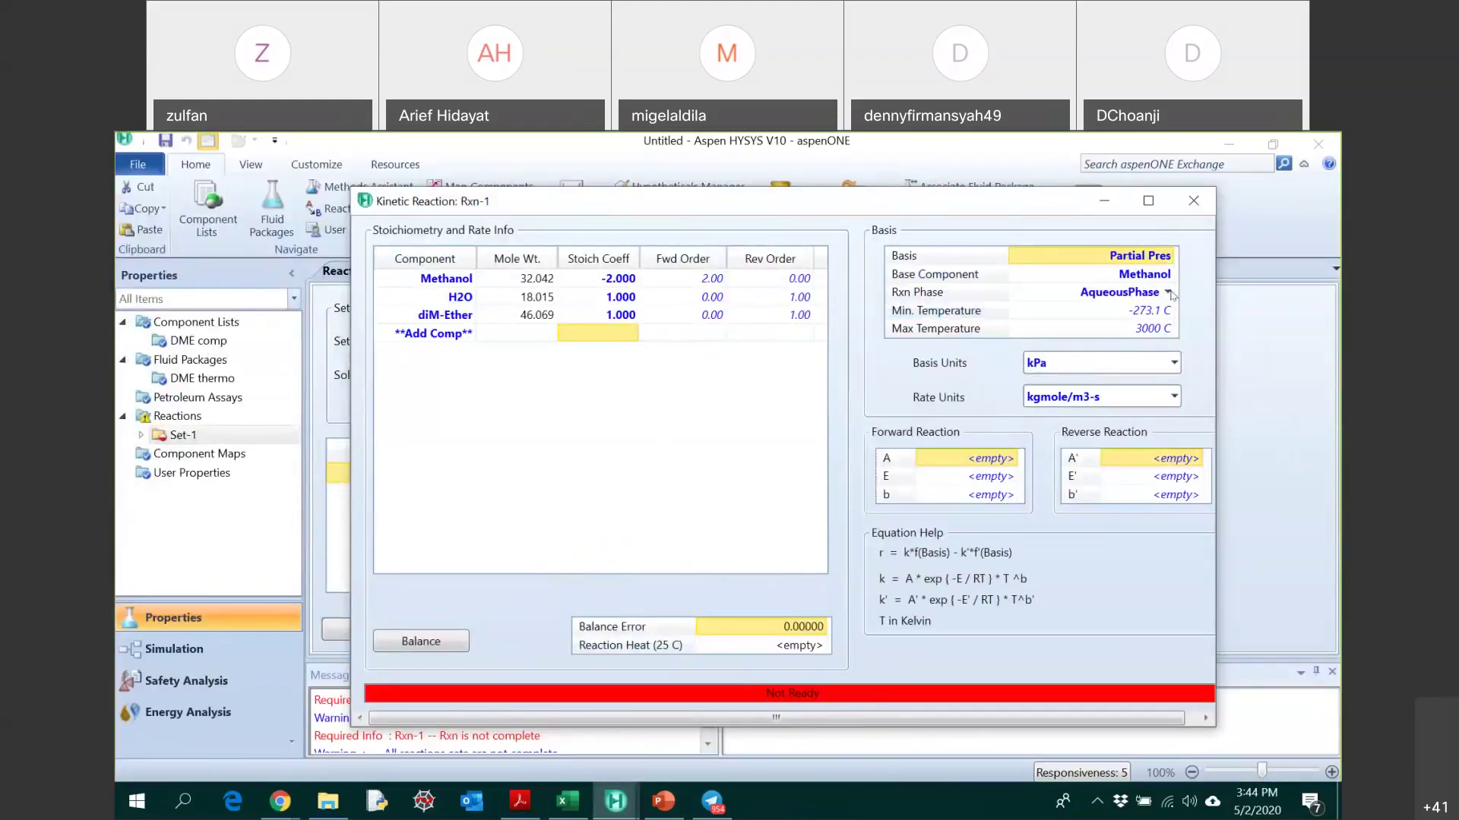
- Set the reaction phase of Rxn-1 to VapourPhase
left_click(1168, 293)
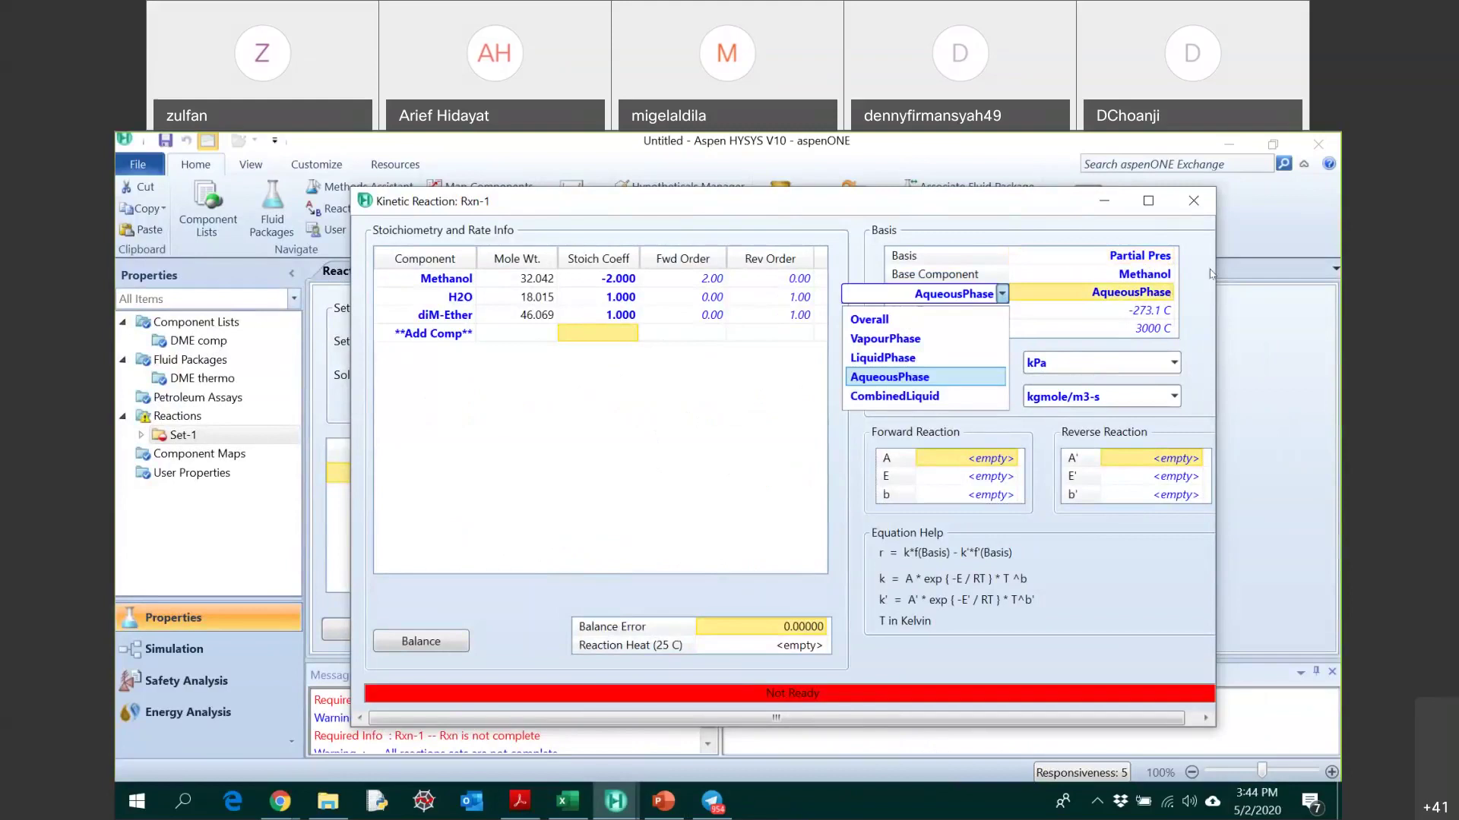
left_click(961, 296)
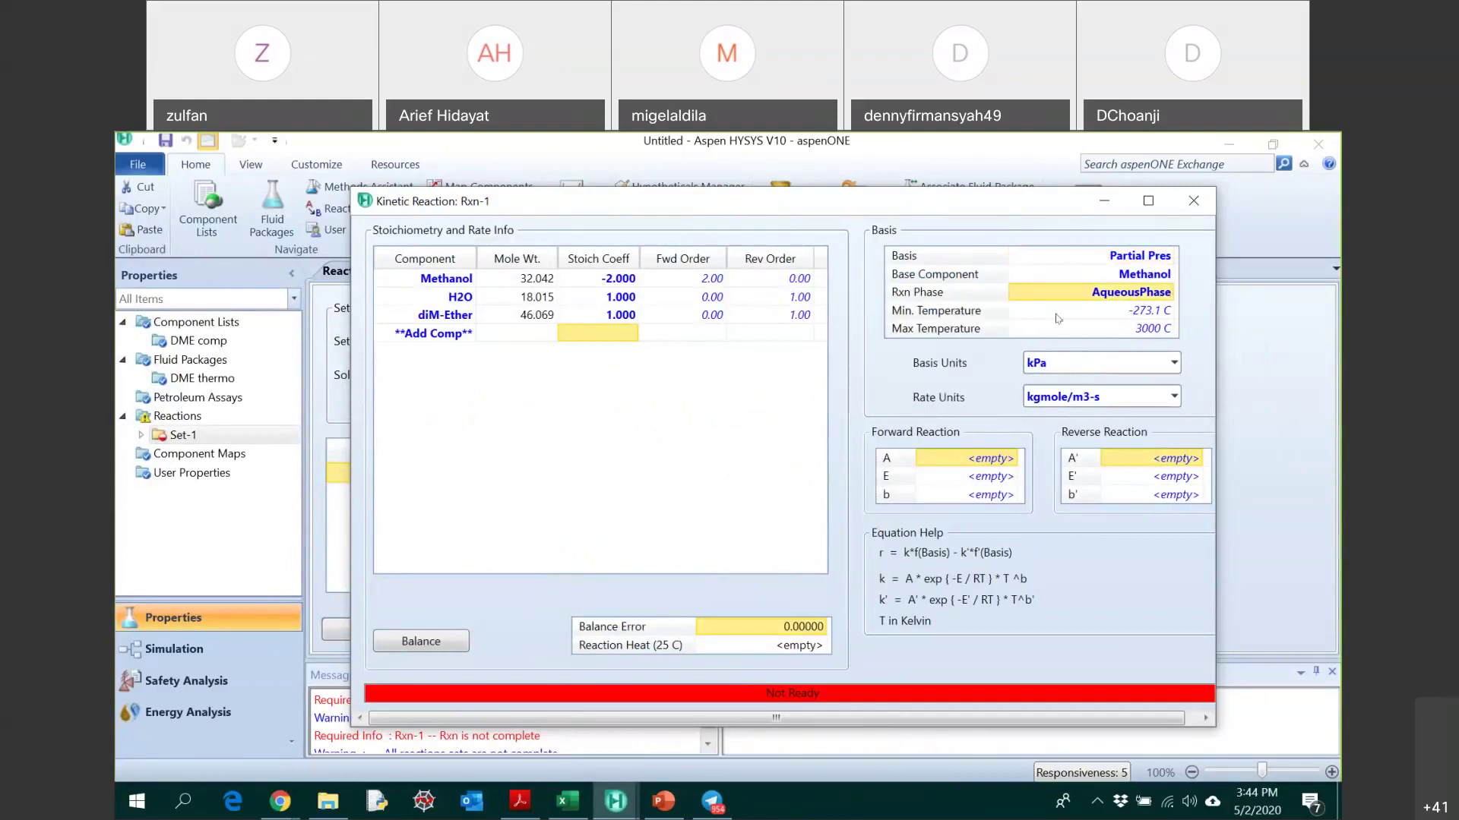
double_click(961, 296)
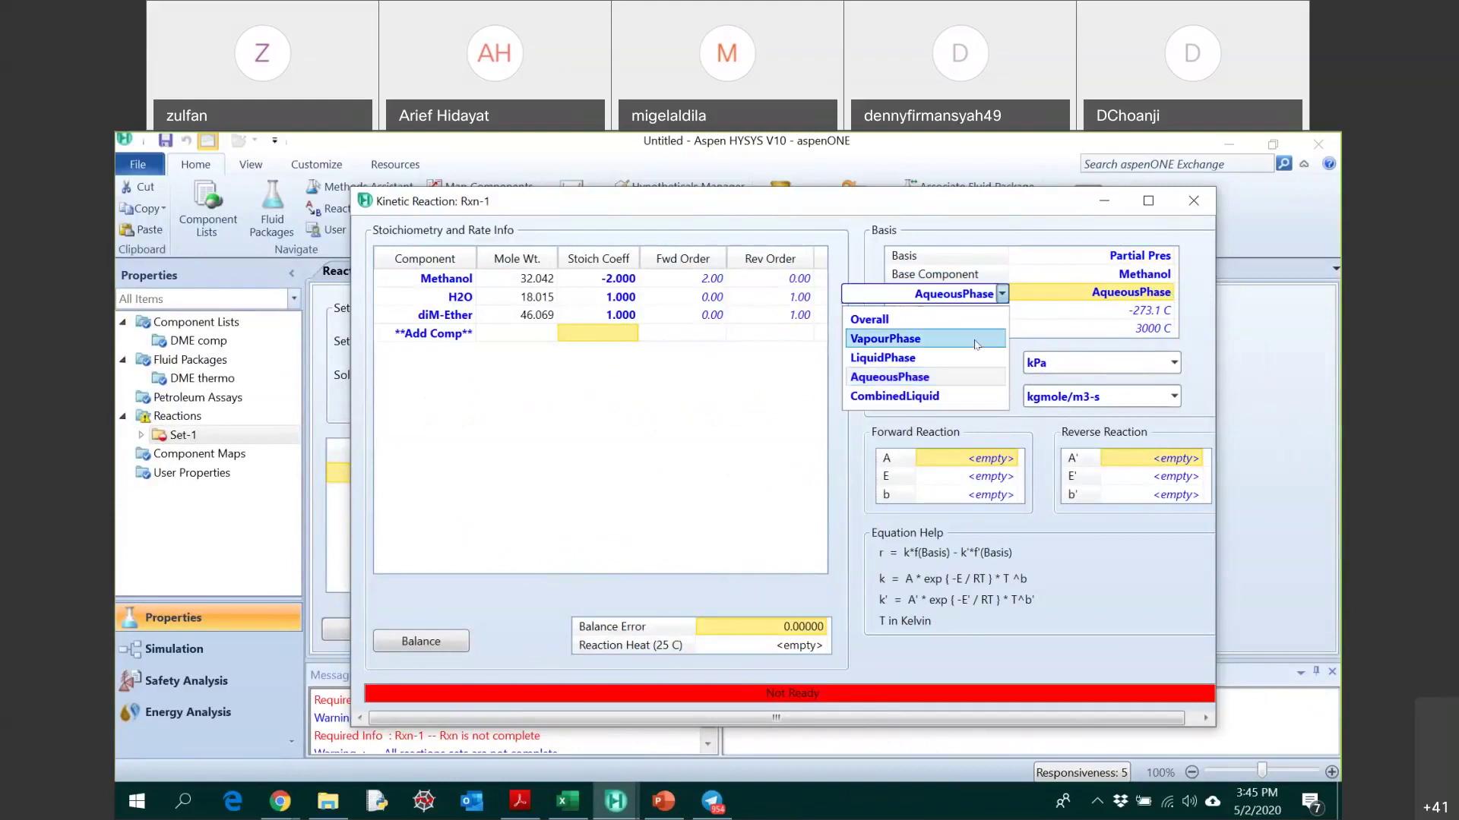
left_click(977, 342)
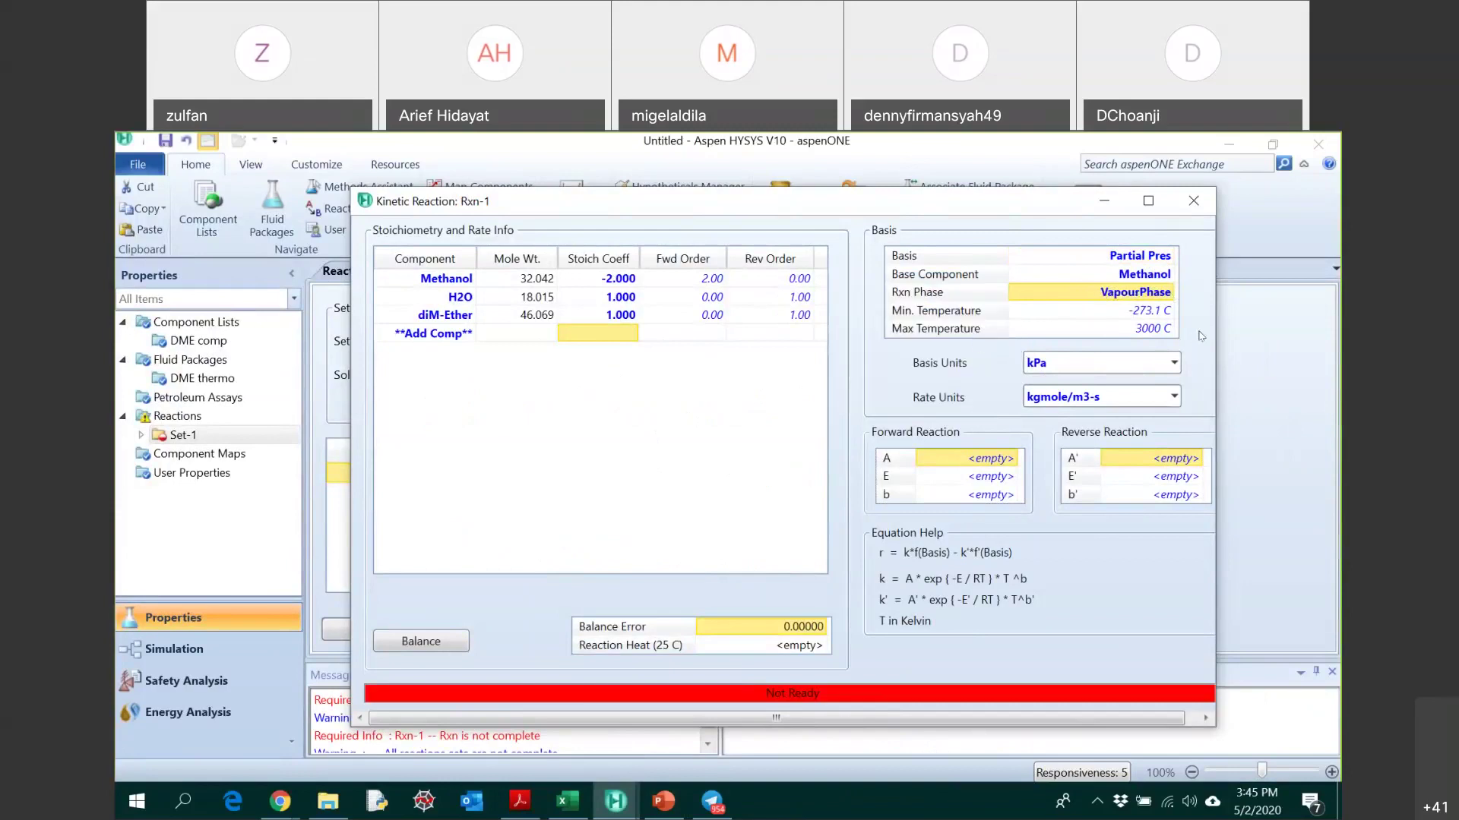
left_click(1111, 272)
- Check the rate constant's units in the Turton_AppB PDF in Acrobat Reader, and set the rate units to kgmole/m3-h in Aspen HYSYS
left_click(520, 801)
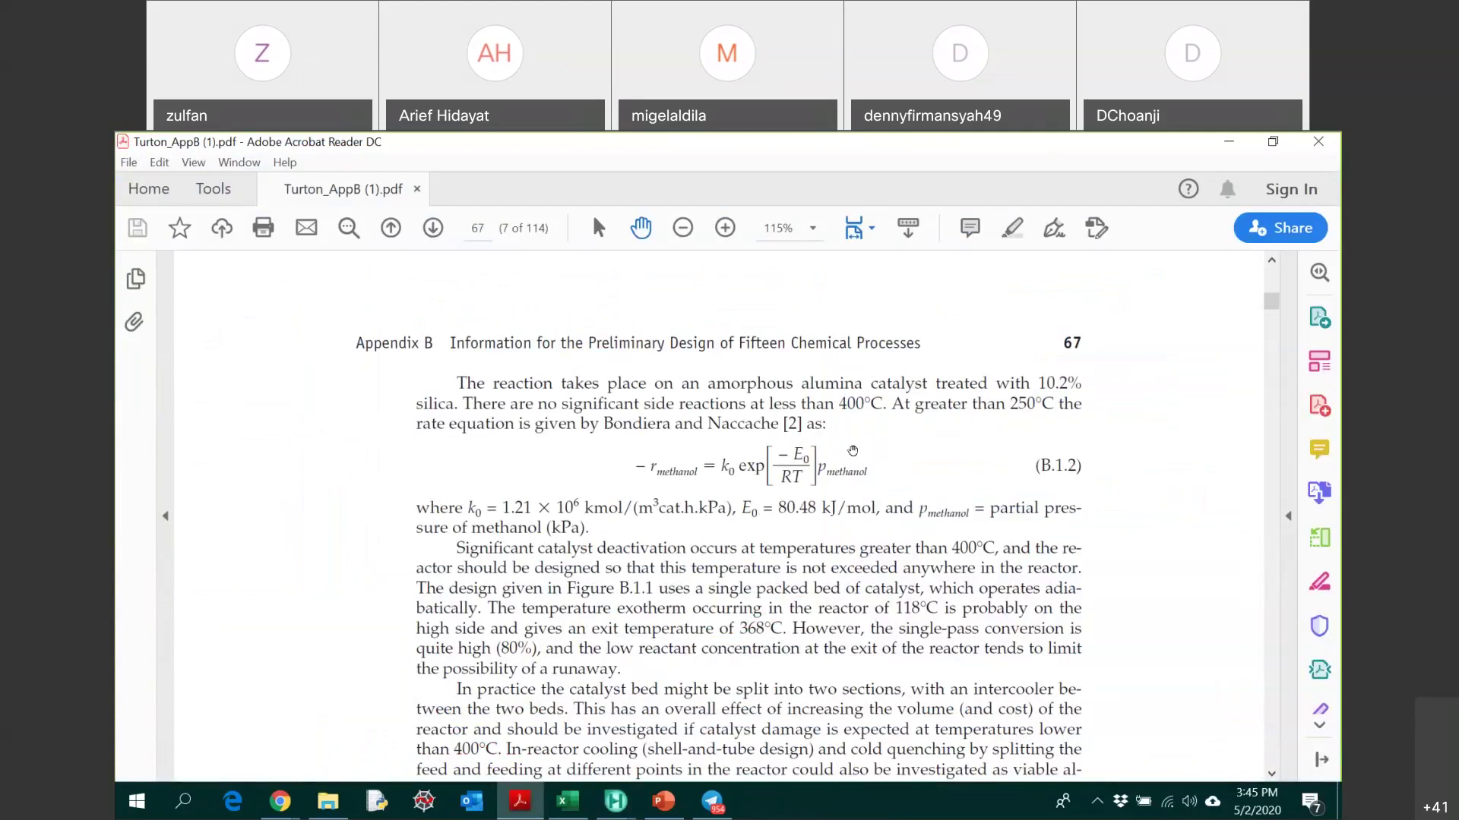
scroll(642, 547, "down", 1)
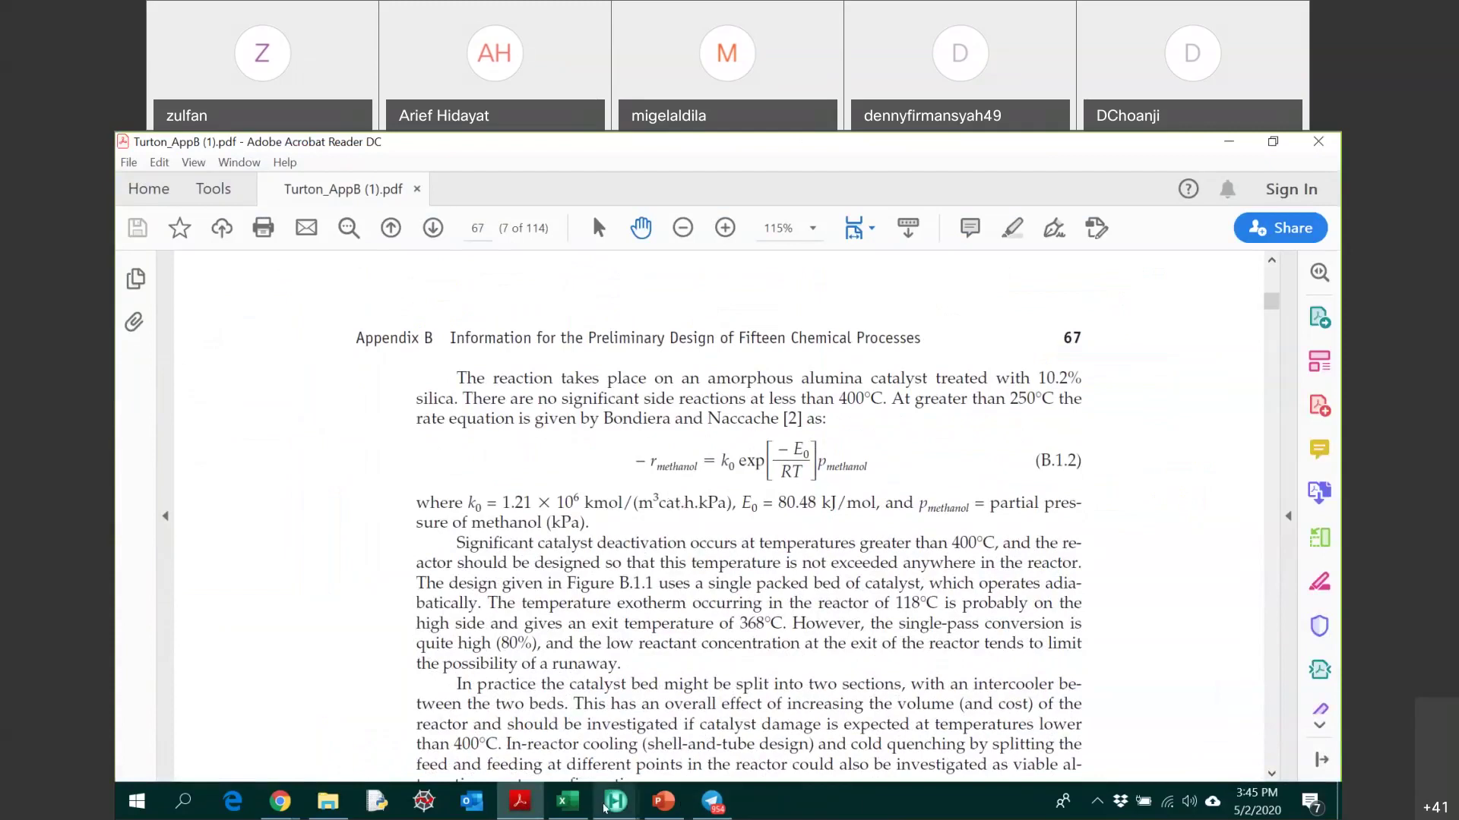
mouse_move(605, 808)
left_click(668, 699)
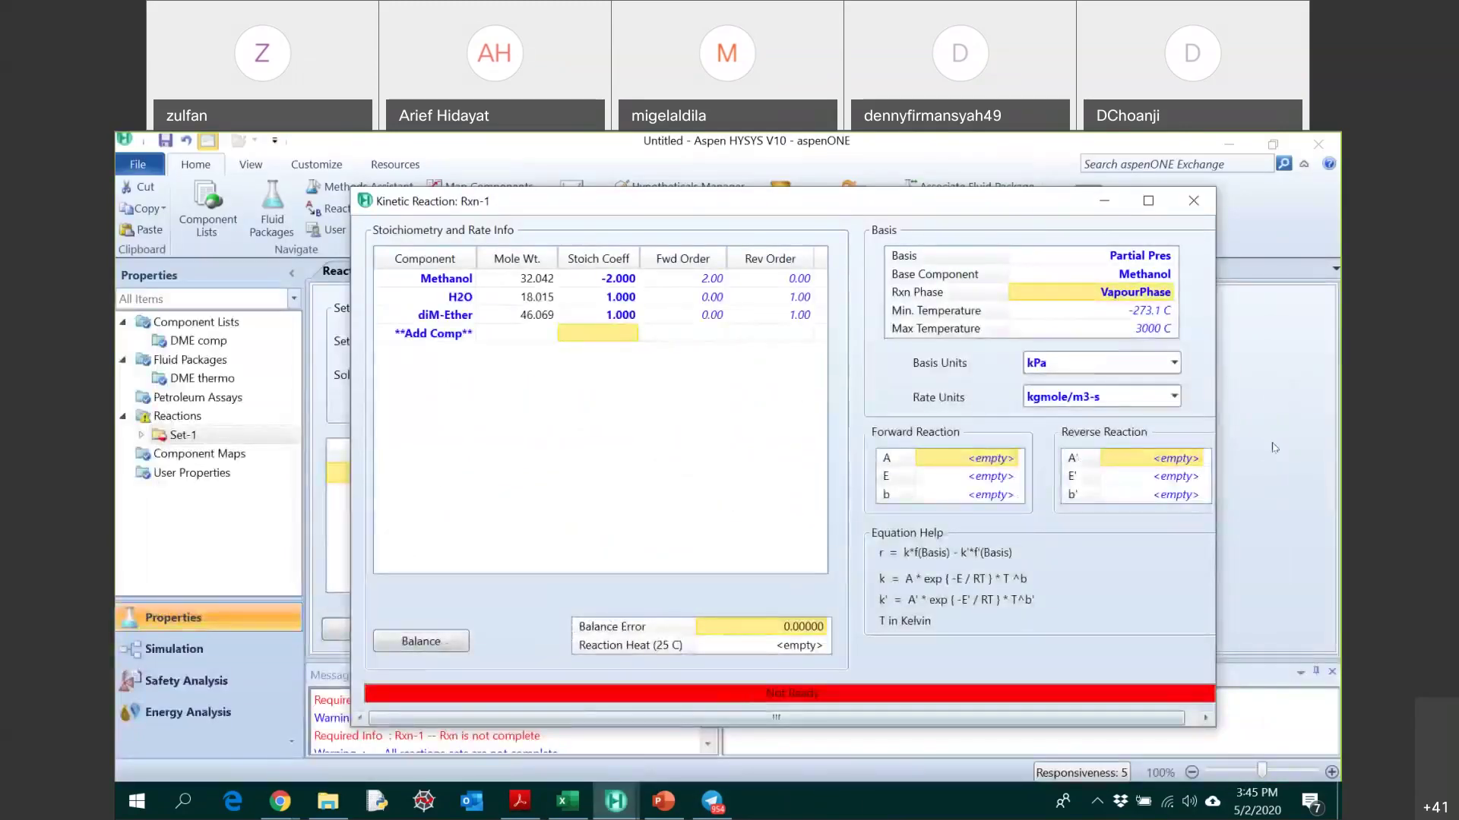
left_click(1175, 396)
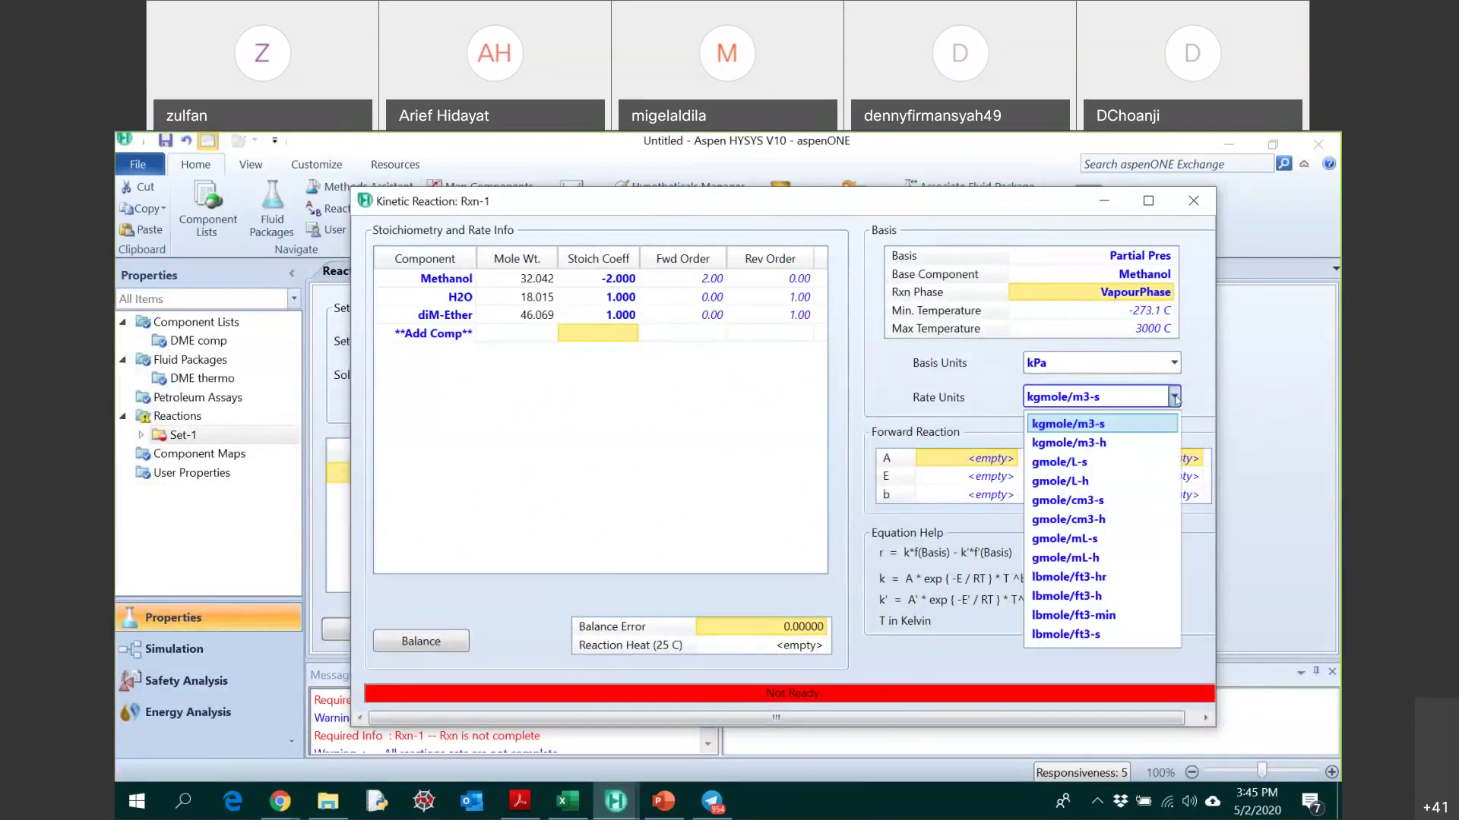
left_click(1127, 443)
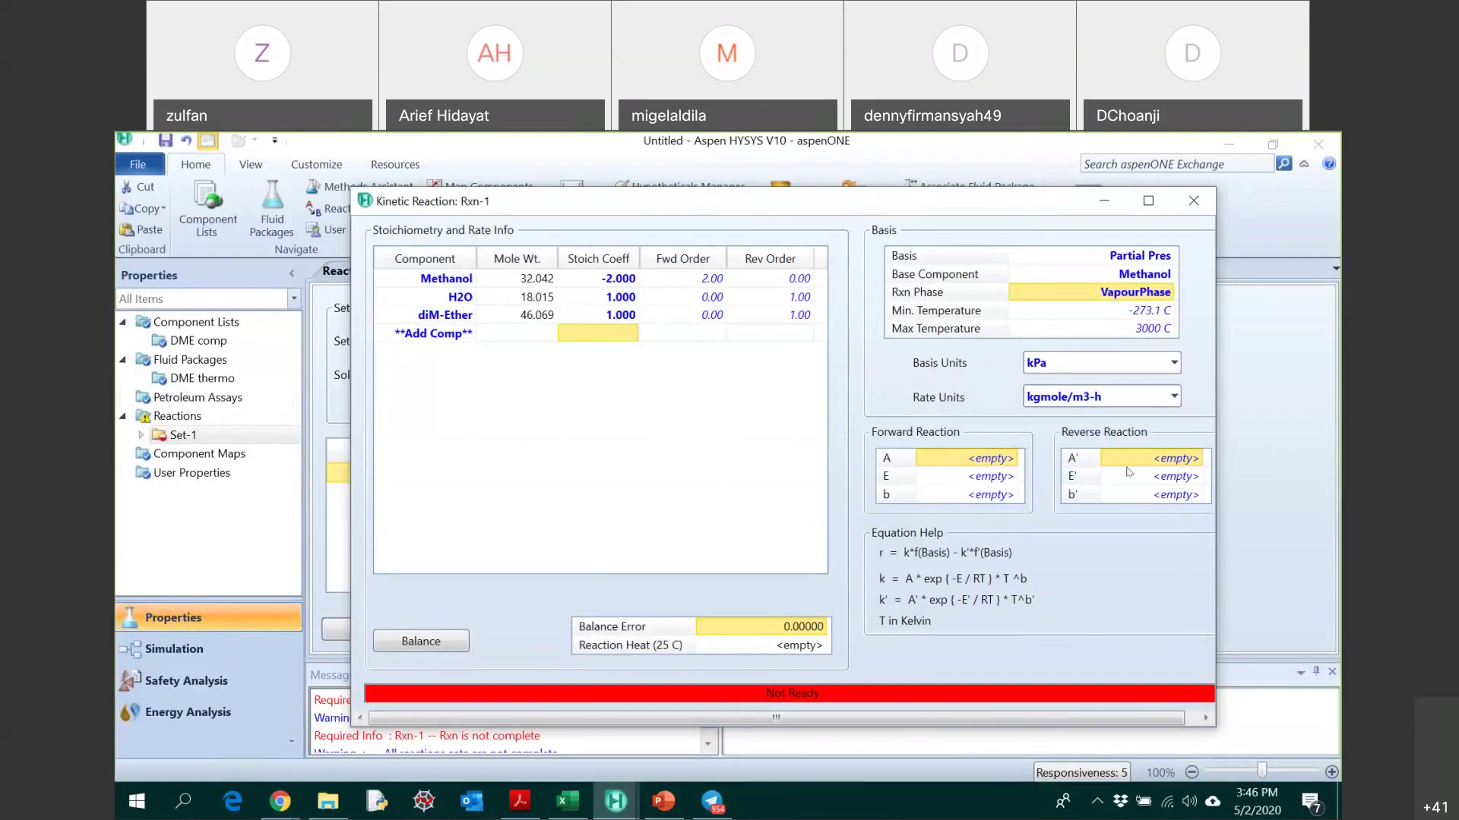
- Set the reverse reaction parameters A', E' and b' to 0
type("0")
key("Return")
type("0")
key("Return")
type("0")
key("Return")
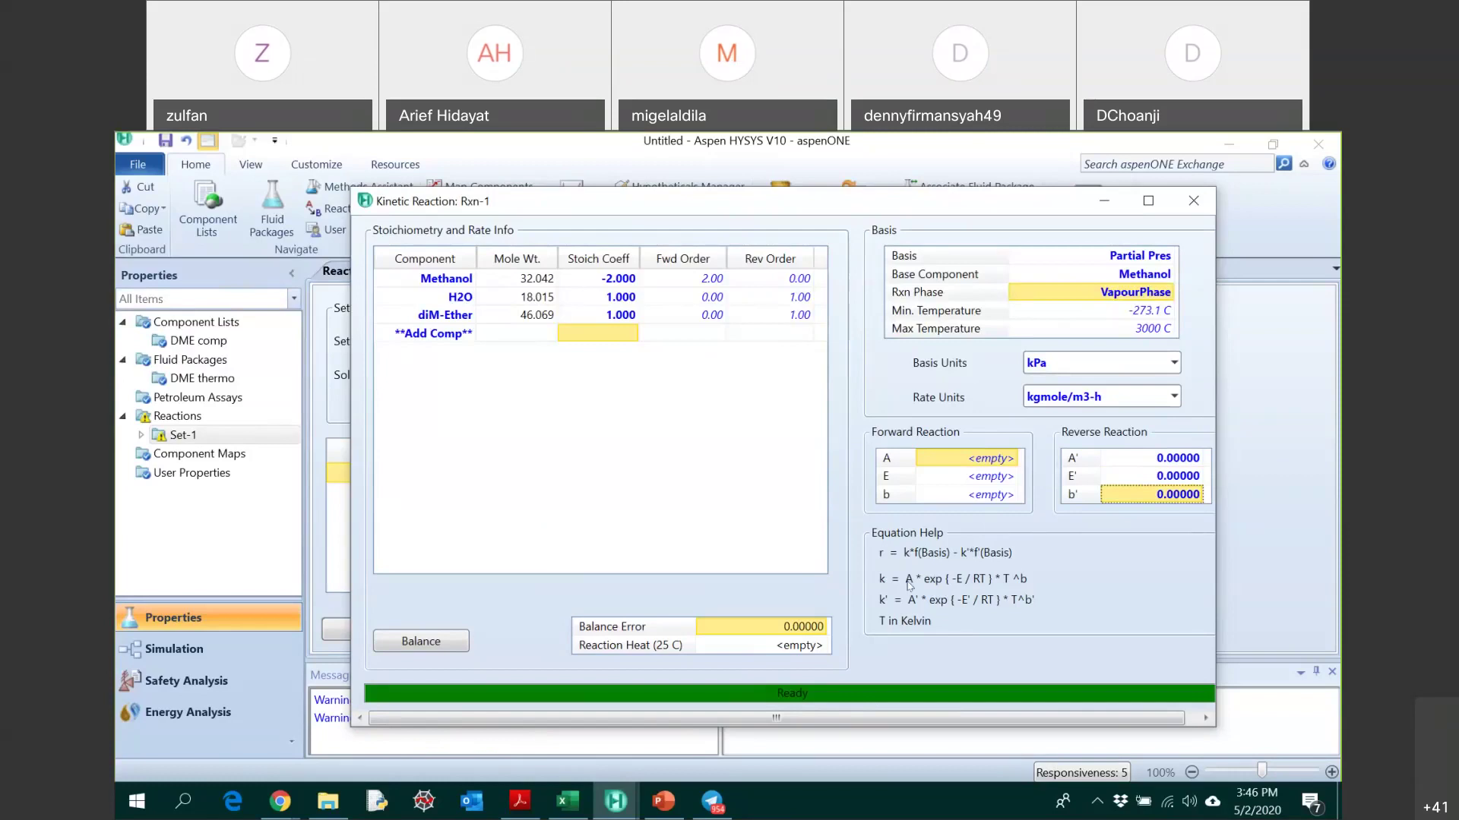
- Look up k0 in the Turton_AppB PDF in Acrobat Reader and set the forward reaction's A to 1.21e6 in Aspen HYSYS
left_click(519, 807)
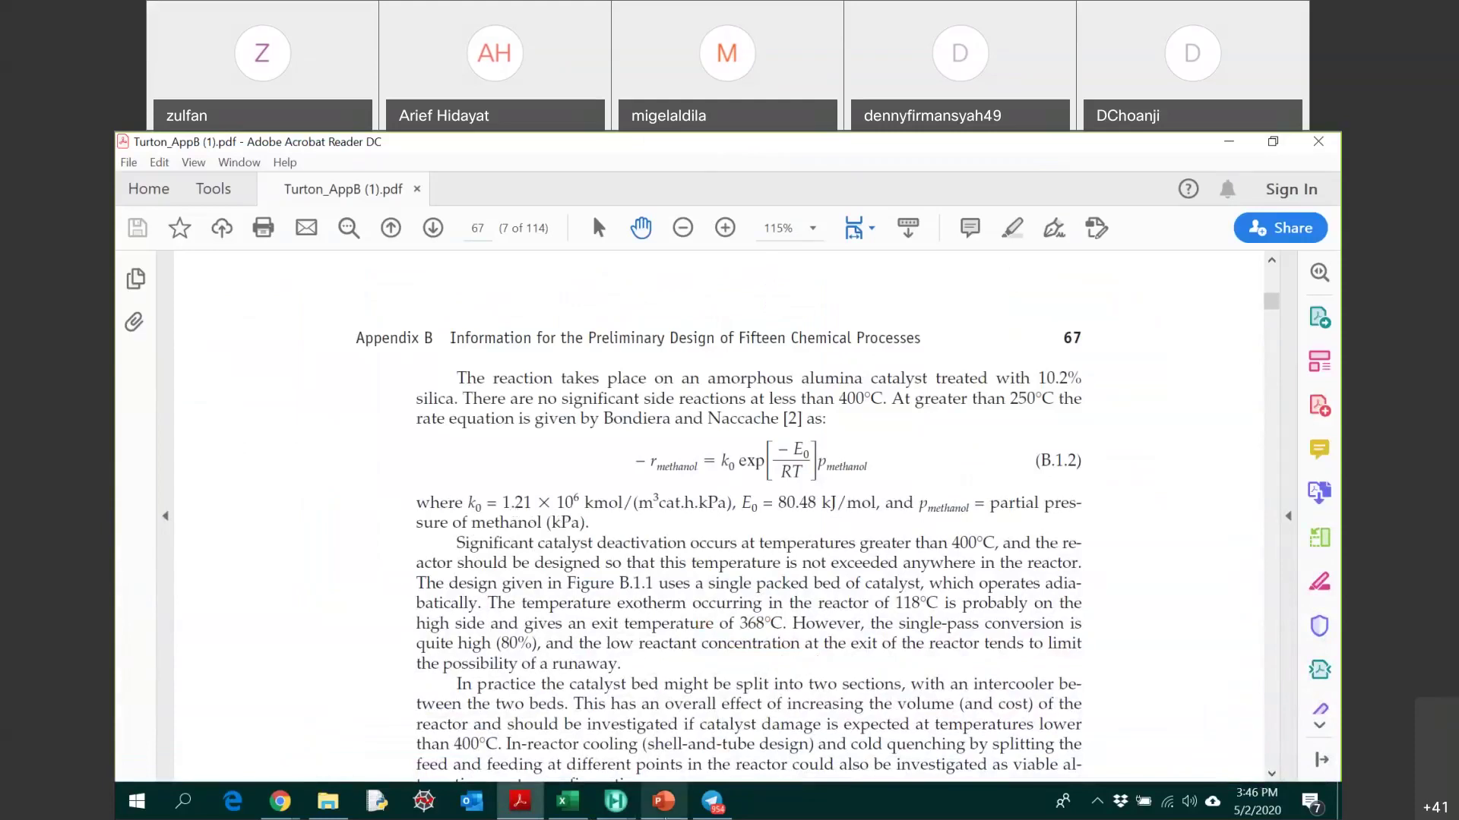
left_click(663, 802)
mouse_move(615, 802)
left_click(658, 751)
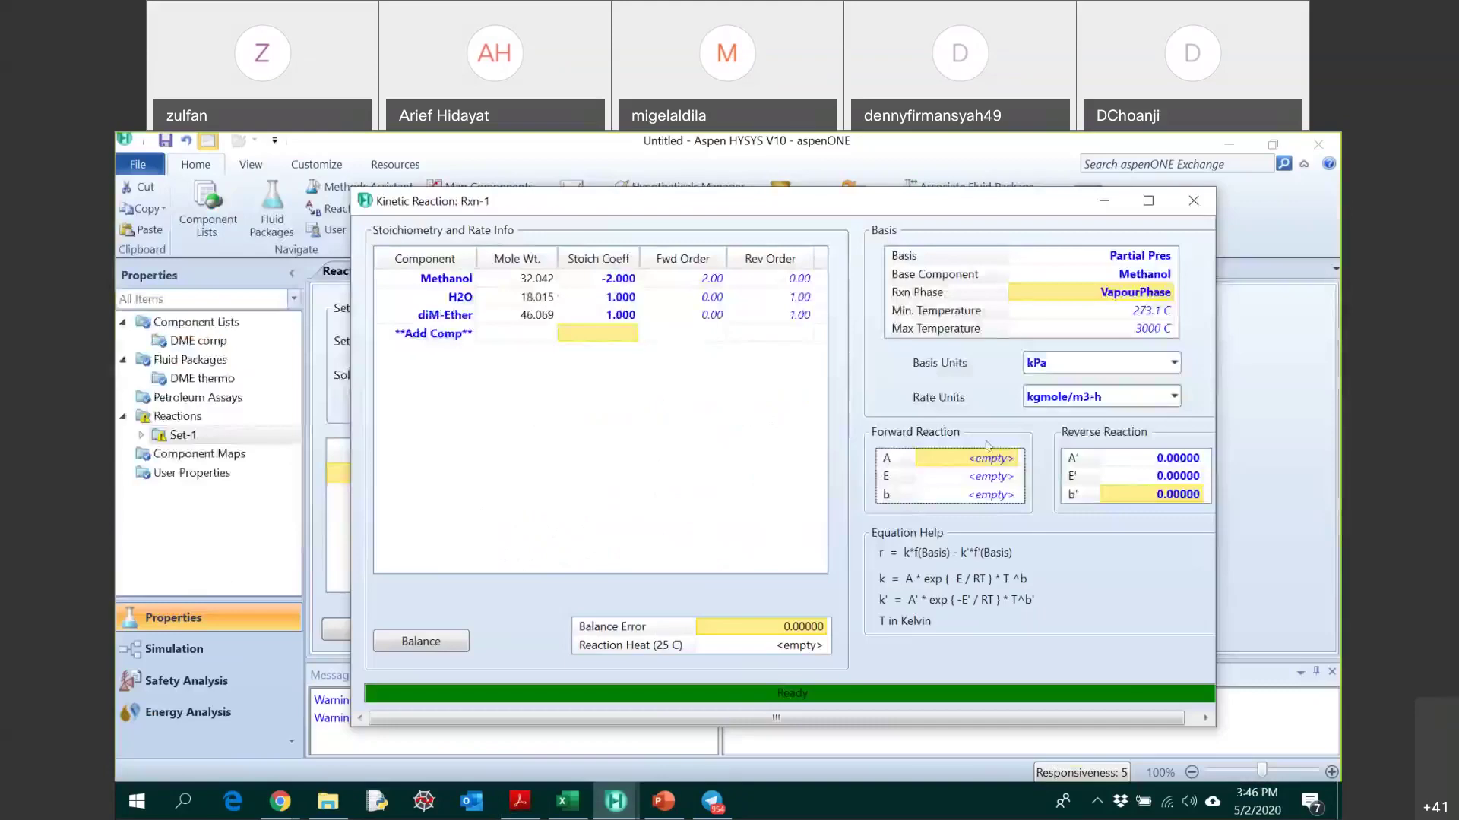
type("1.21e6")
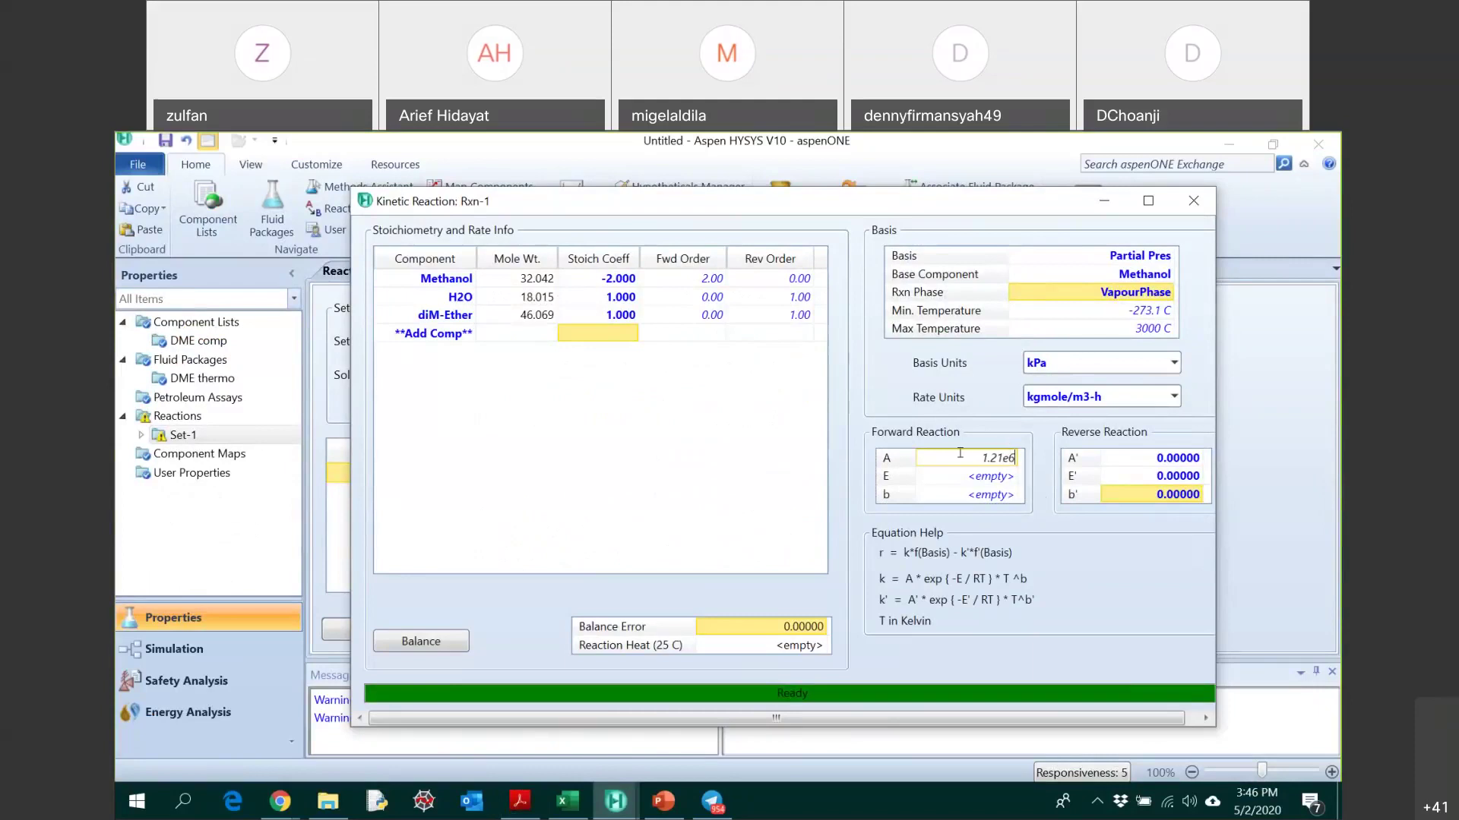
key("Return")
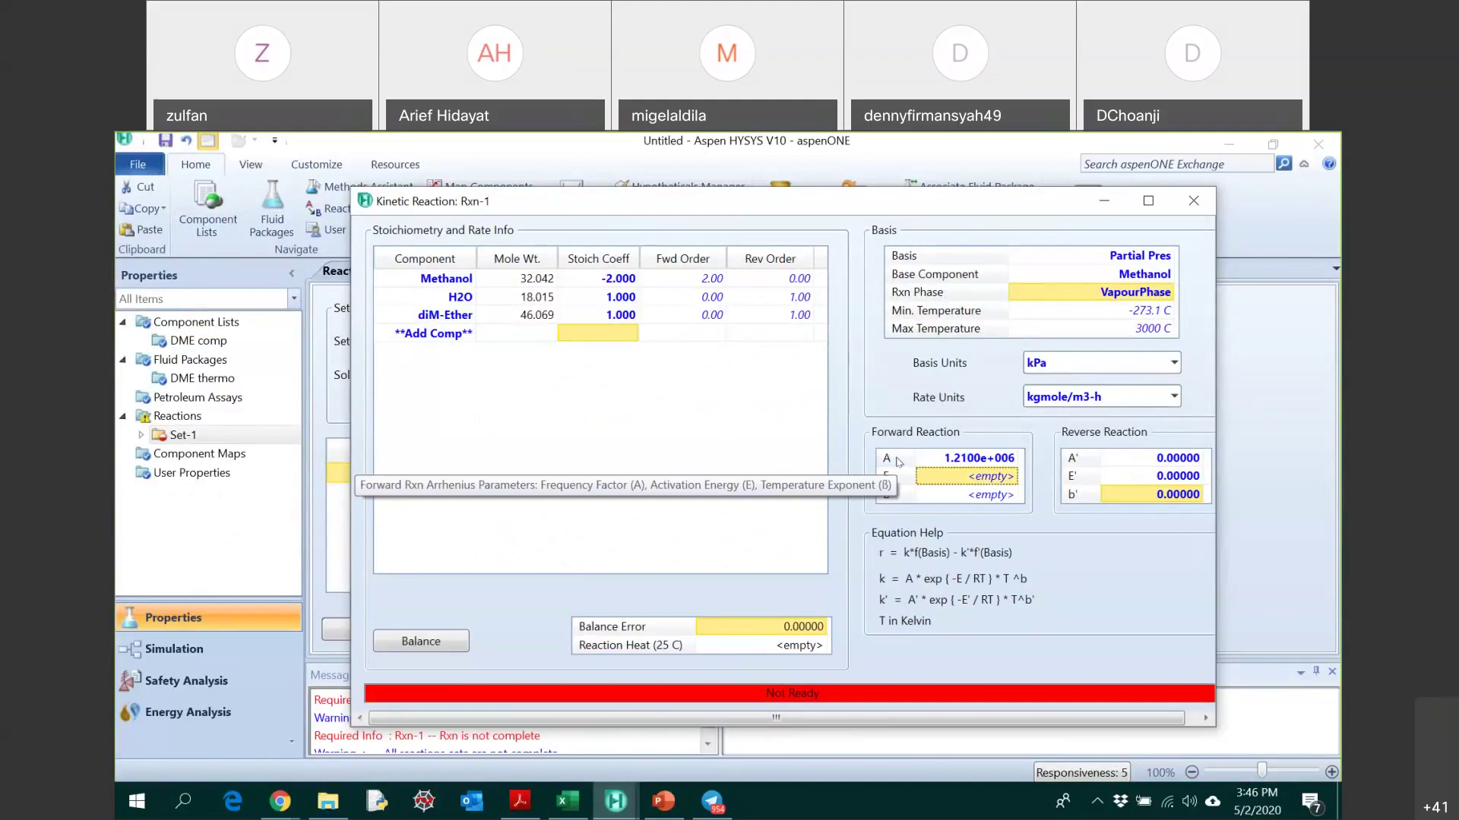
left_click(978, 461)
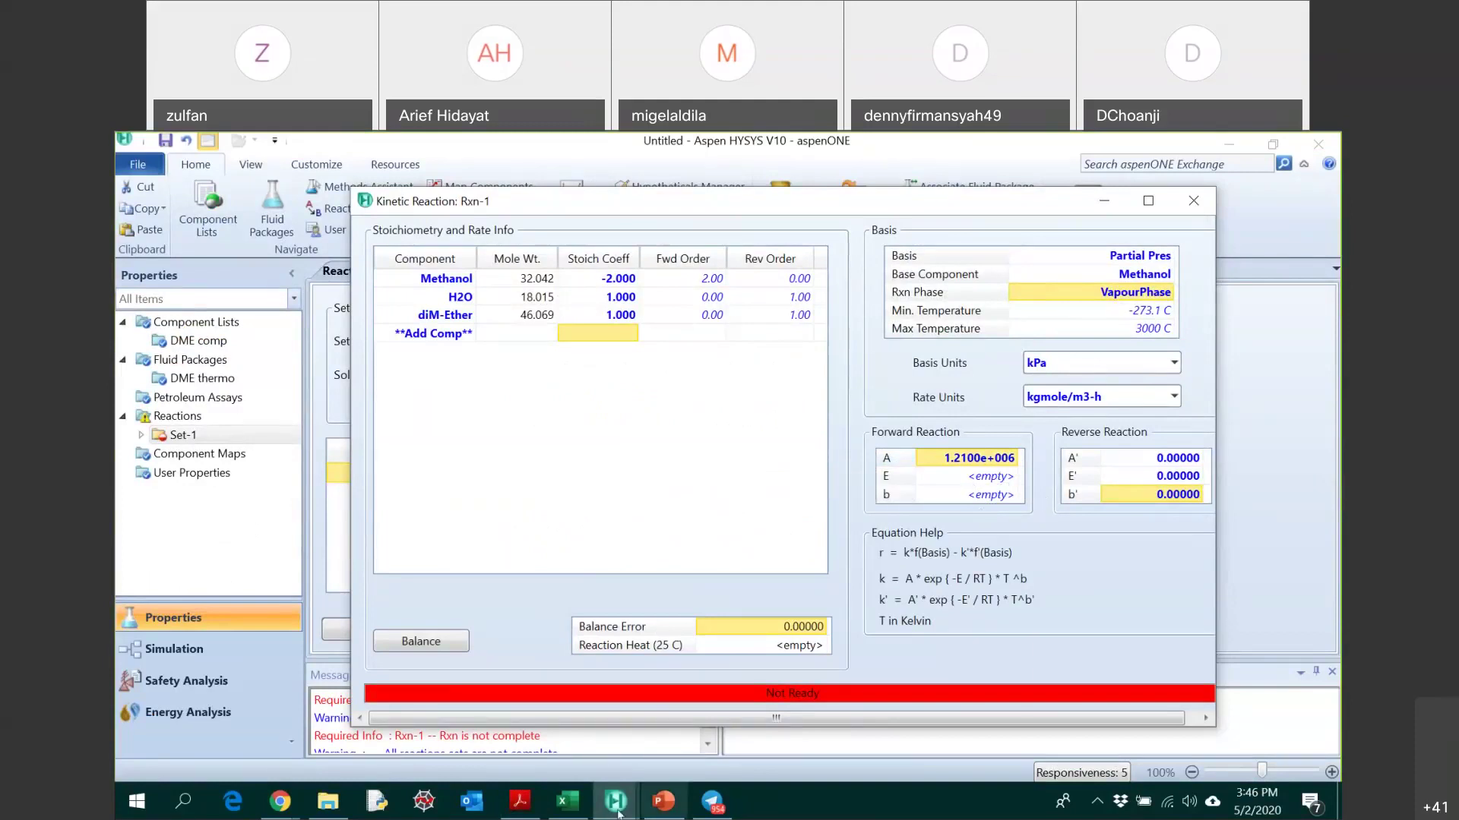
- Look up E0 in the Acrobat Reader PDF, set the forward reaction's E to 80.48 kJ/gmole in Aspen HYSYS and close Rxn-1
left_click(519, 806)
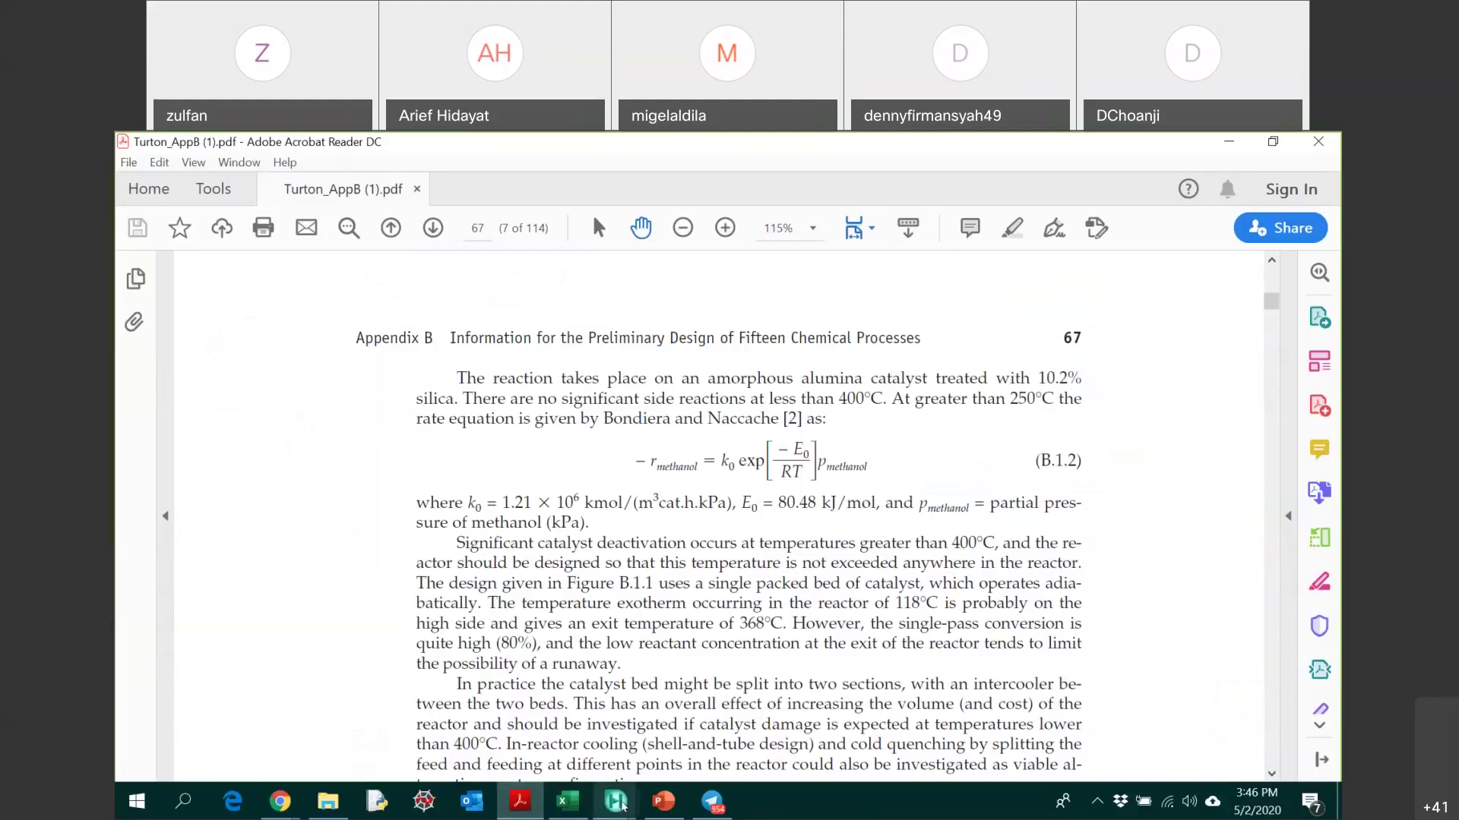
mouse_move(616, 802)
left_click(698, 727)
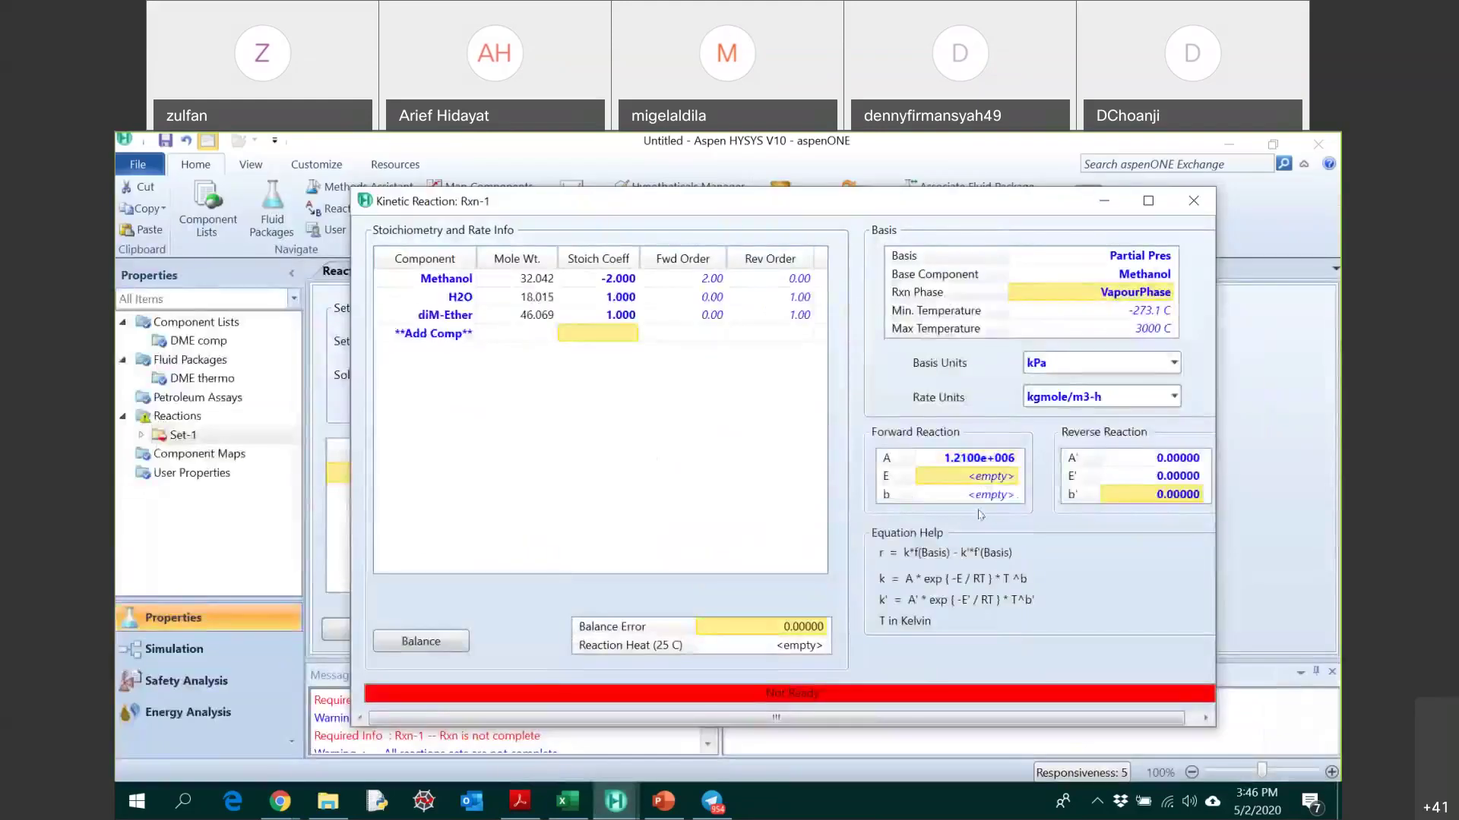
left_click(983, 476)
type("80")
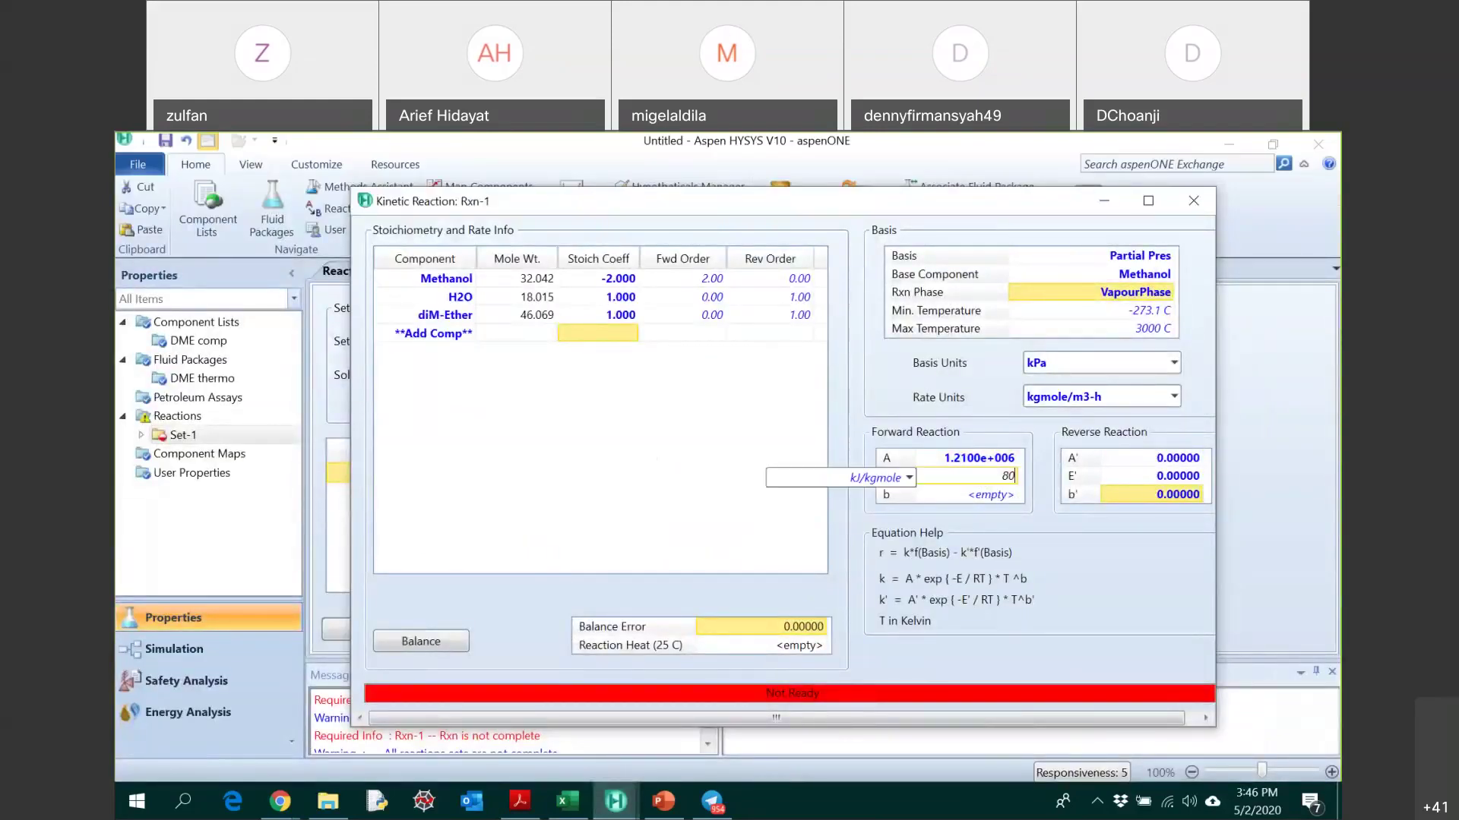
type(".48")
left_click(909, 477)
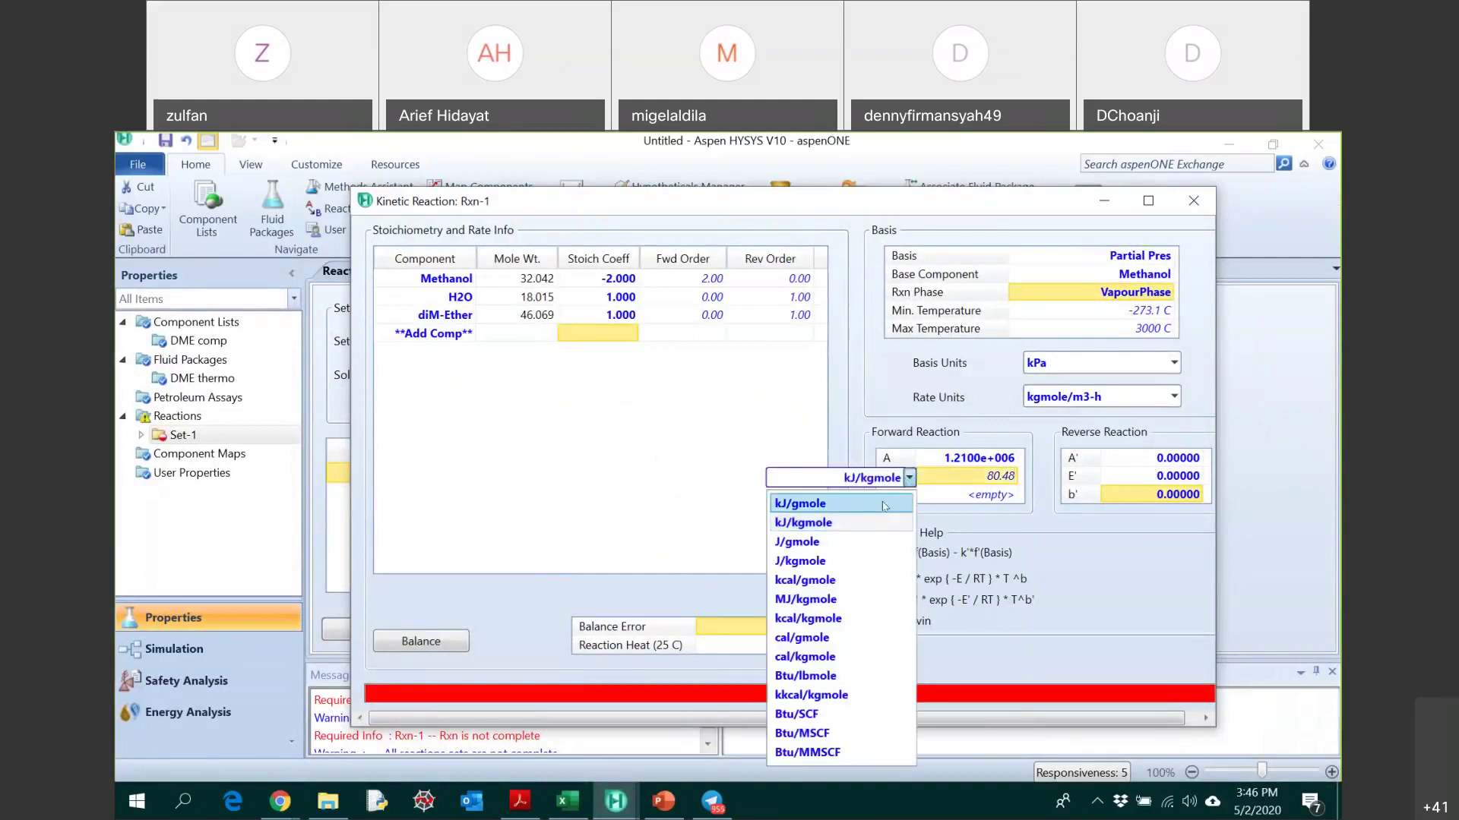
left_click(885, 504)
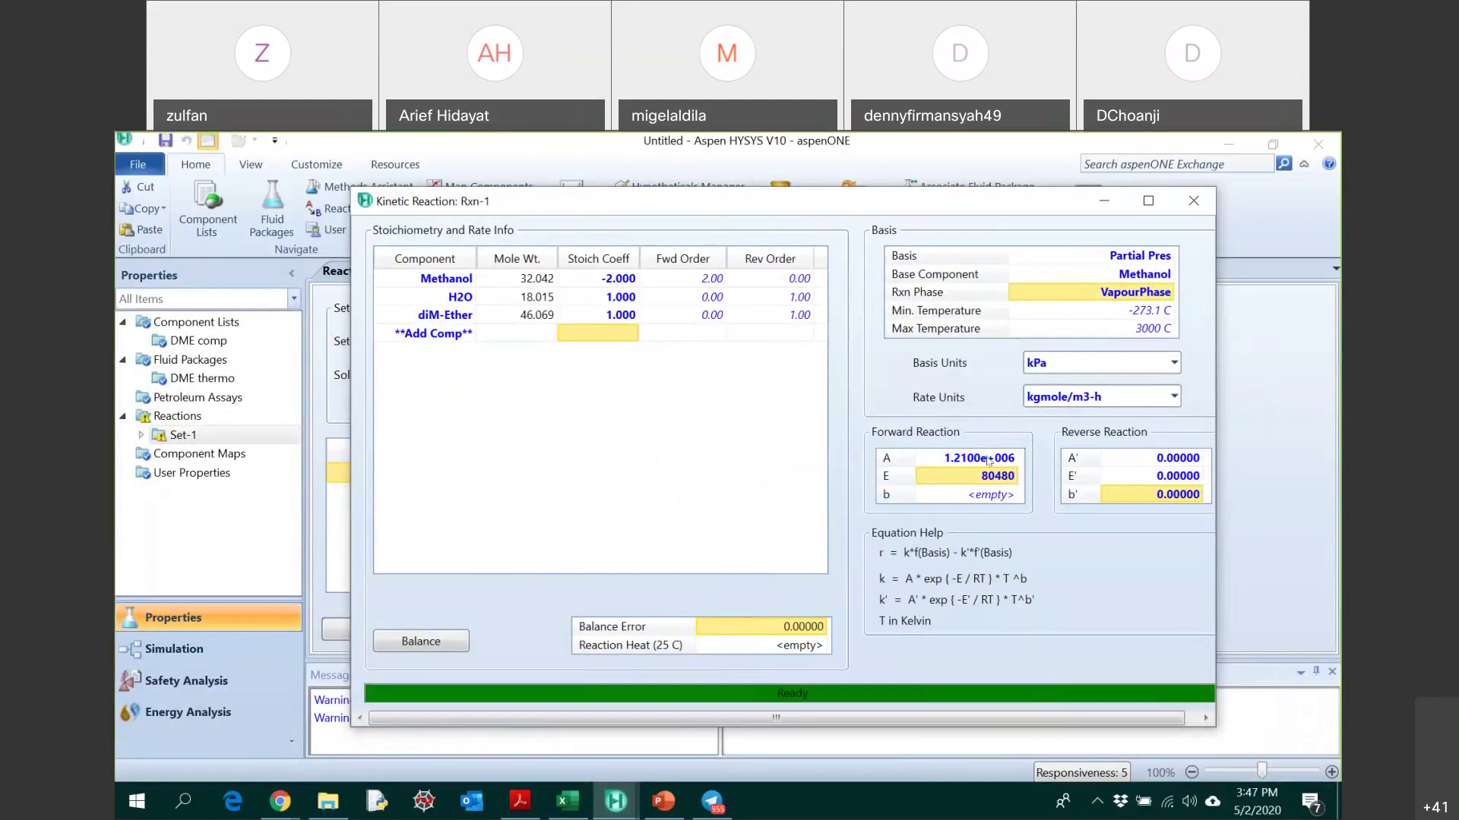
mouse_move(1016, 482)
left_click(1194, 204)
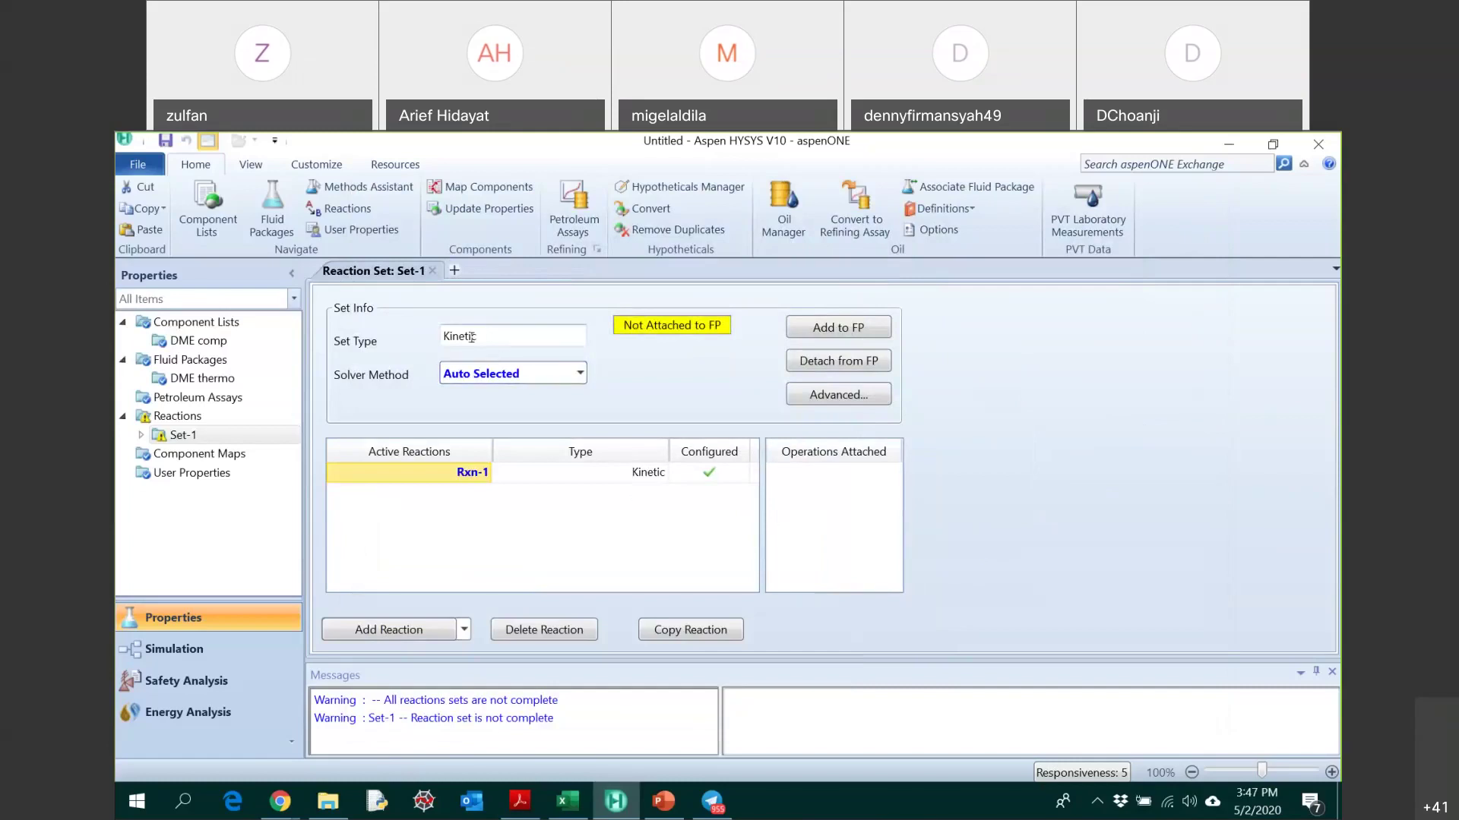
- Rename Rxn-1 as DME reaction and add reaction set Set-1 to the DME thermo fluid package
left_click(460, 473)
type("DME re")
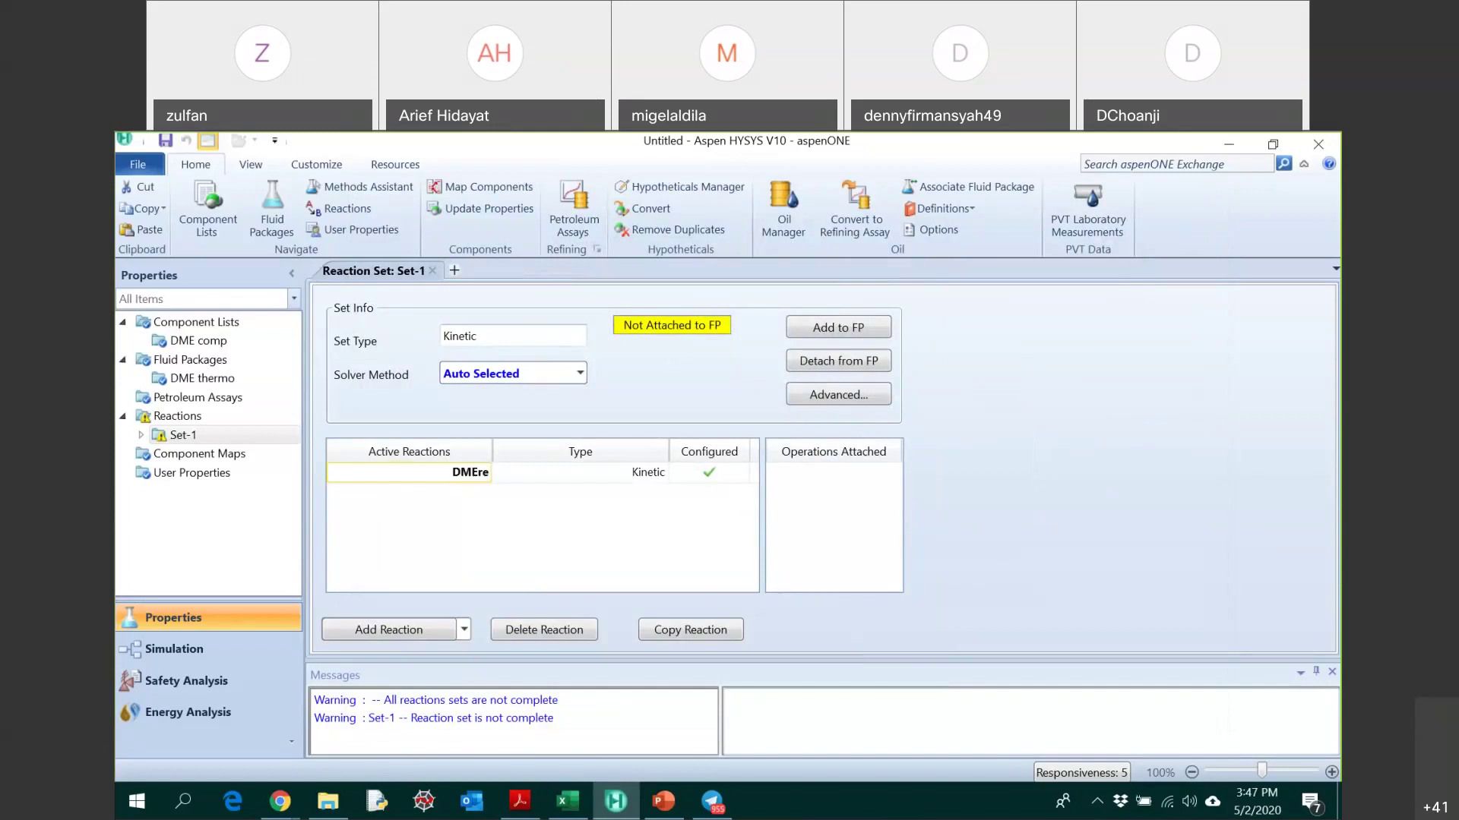
type("action")
key("Return")
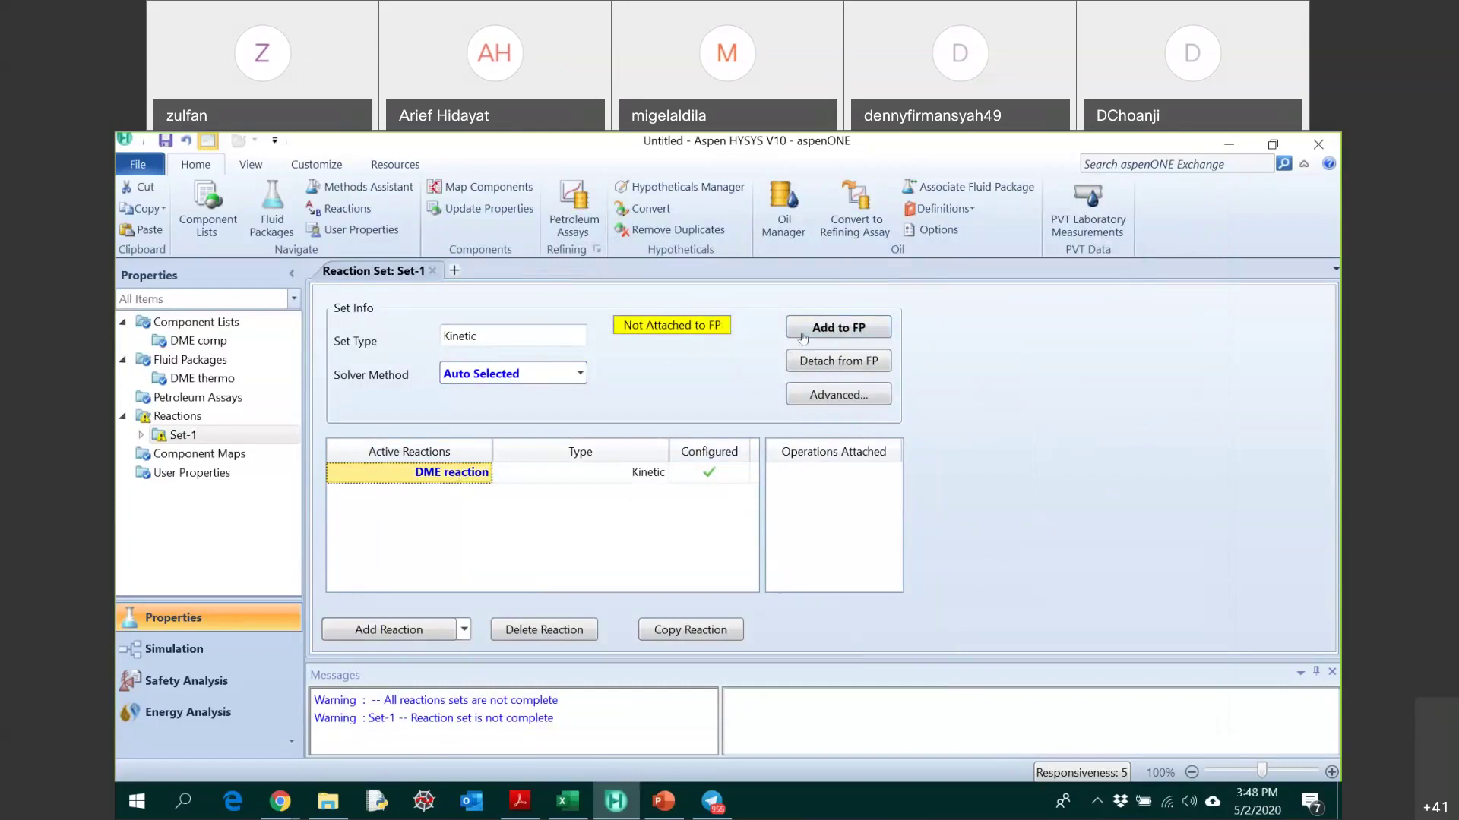
left_click(632, 338)
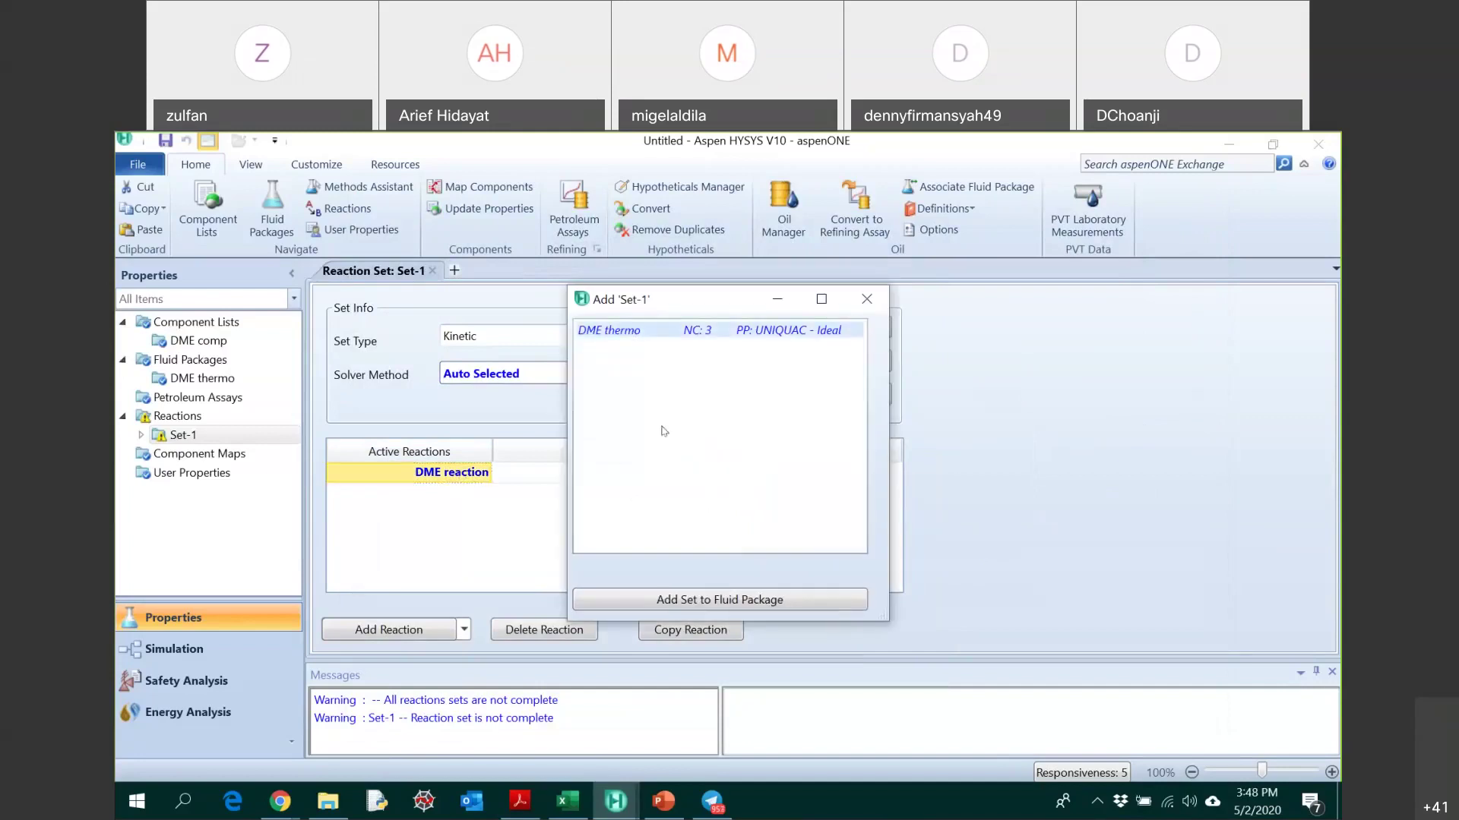
left_click(771, 600)
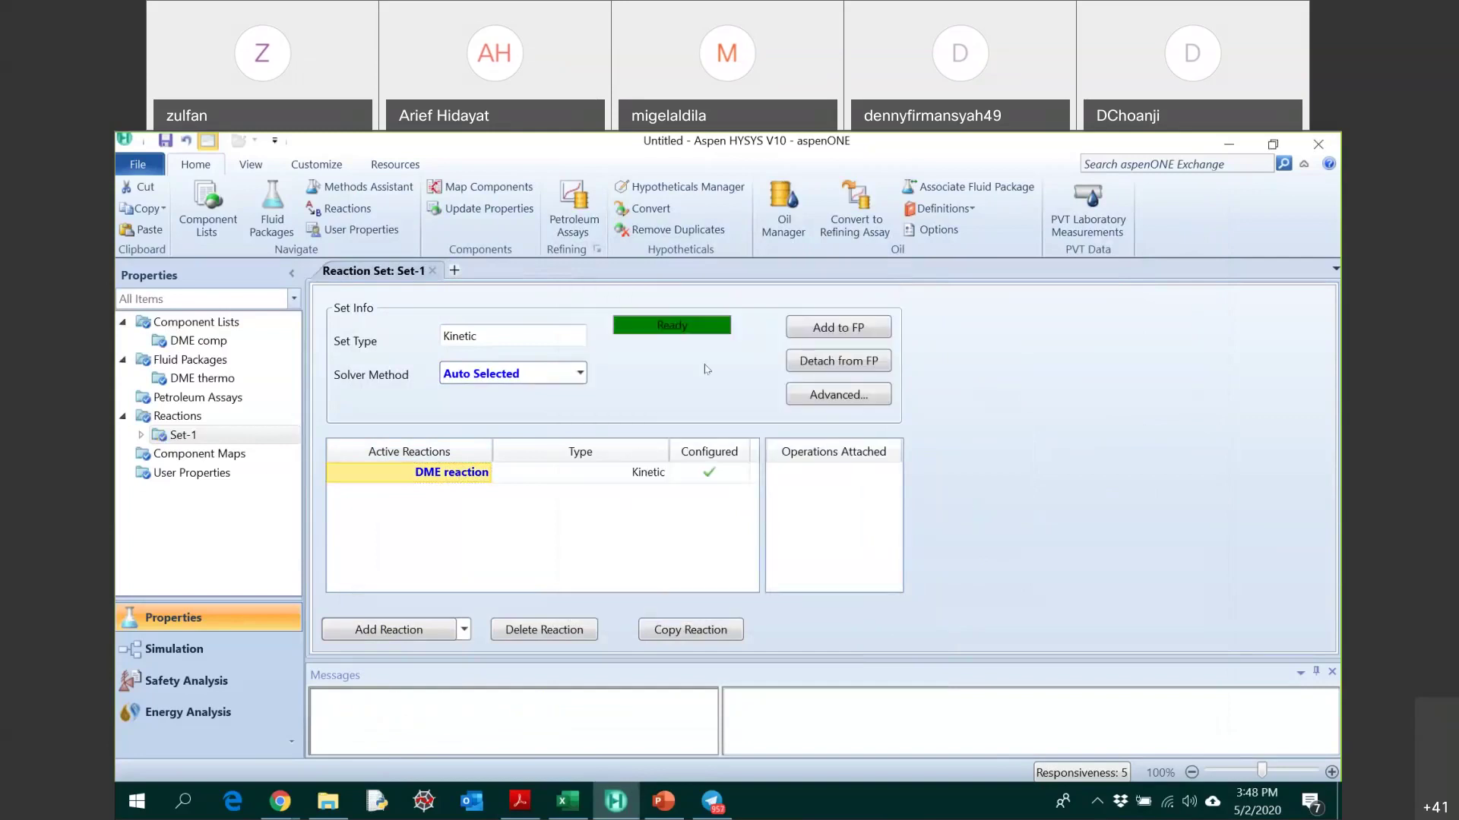
- Review the DME comp list, DME thermo package and Set-1, and enter the Simulation environment with the Model Palette clear of the navigation tree
double_click(196, 322)
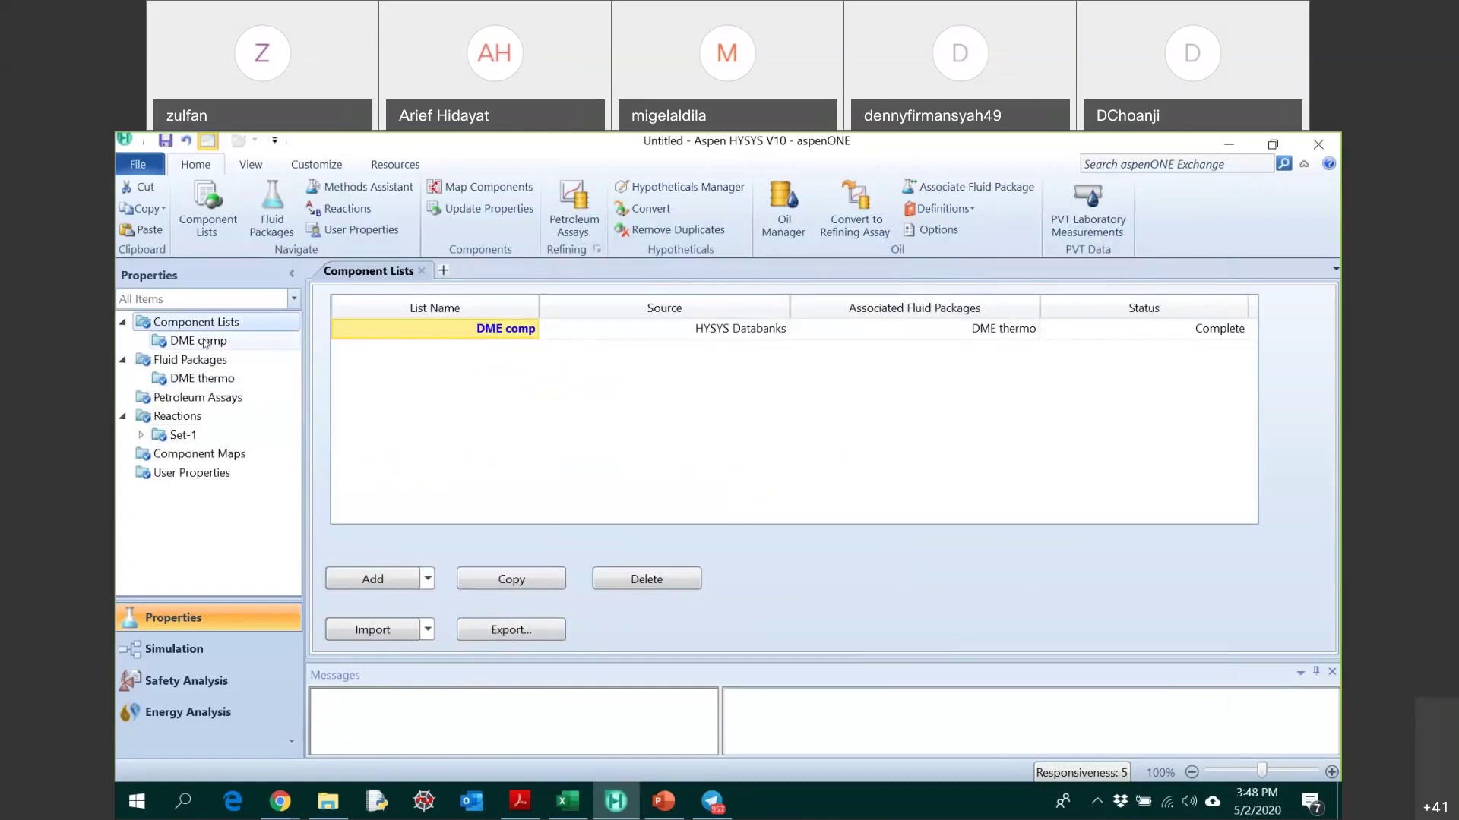
double_click(205, 342)
double_click(204, 379)
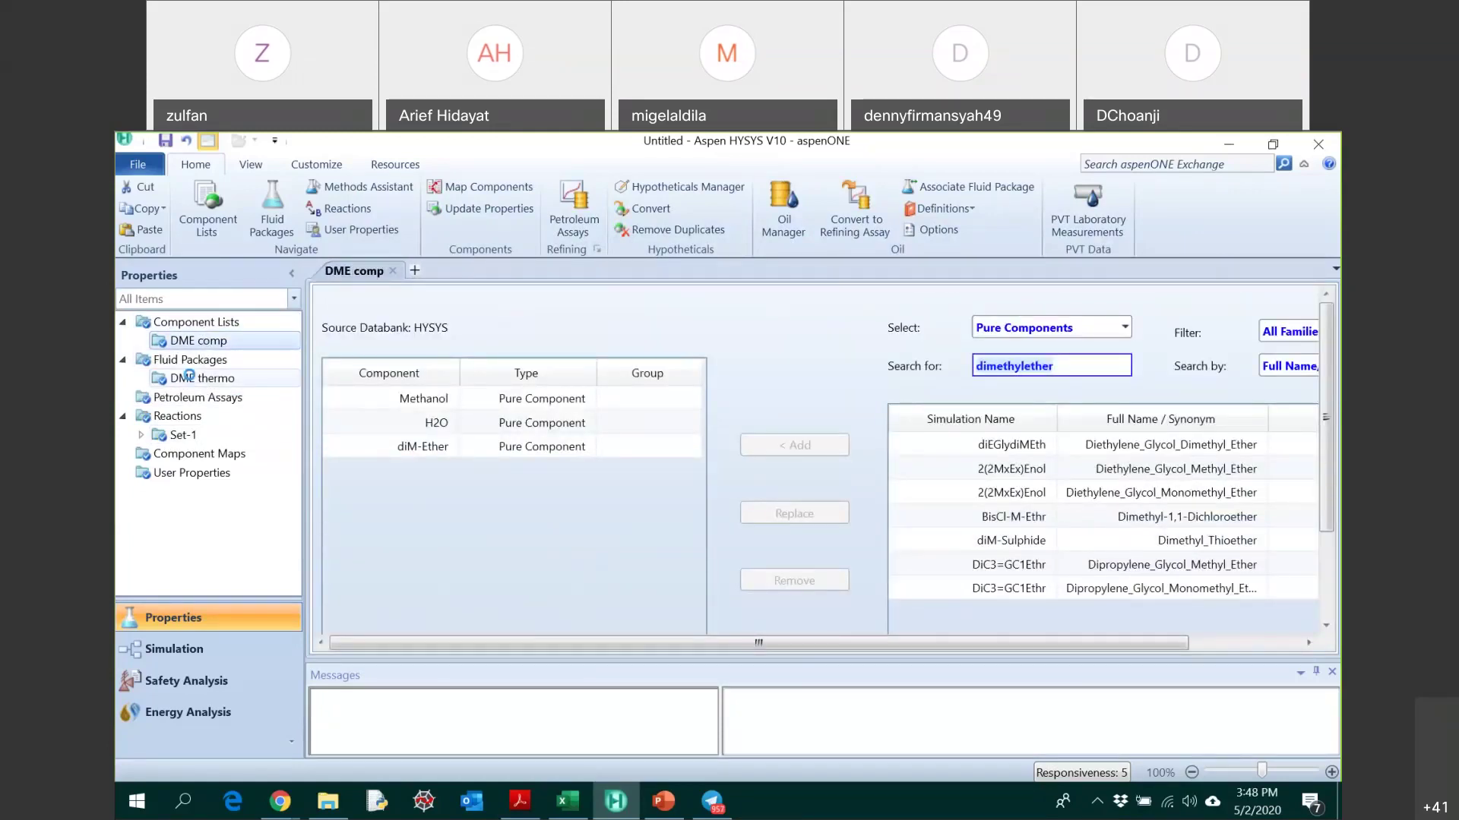
double_click(186, 434)
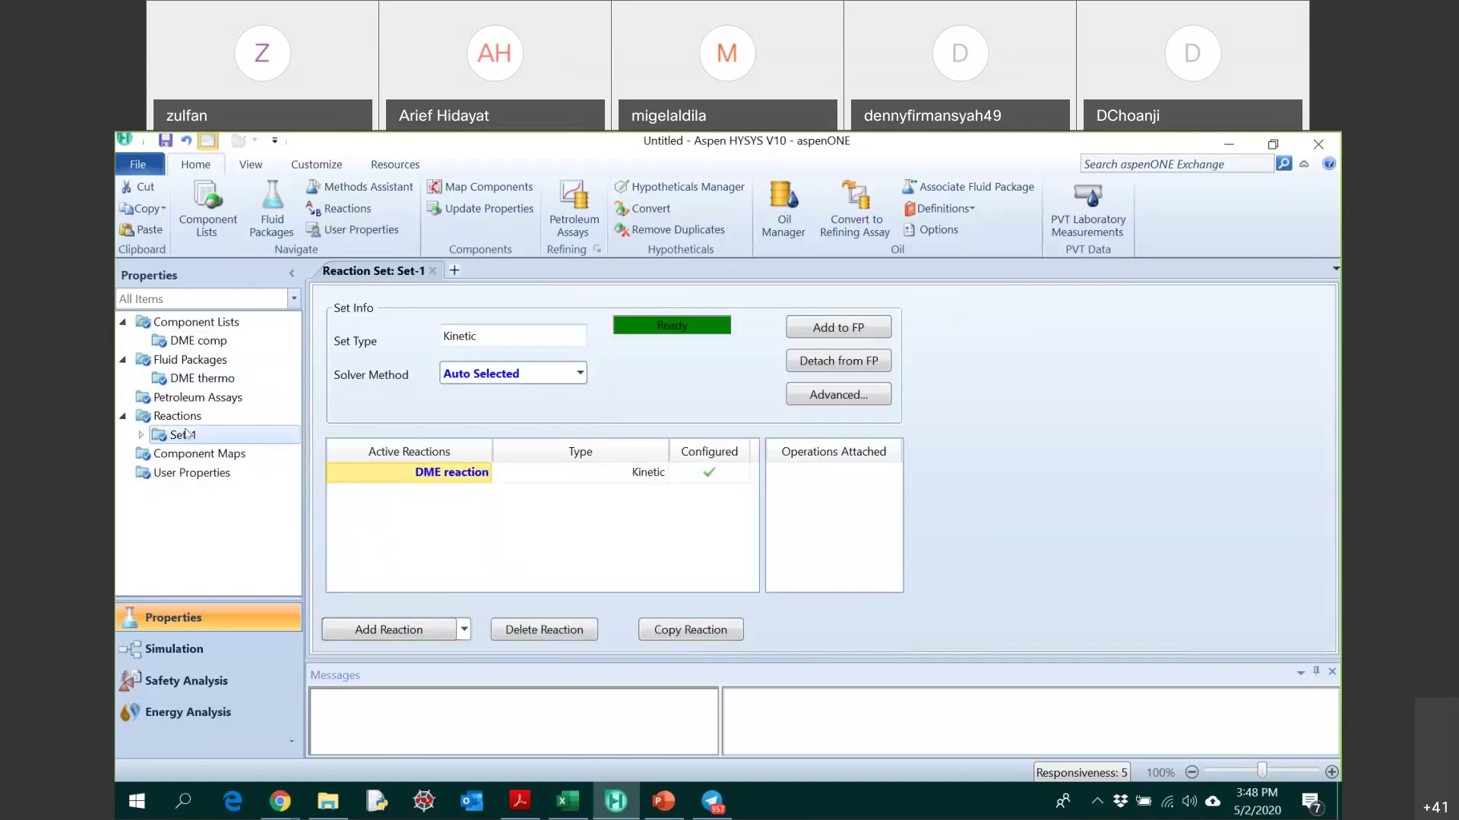
left_click(189, 657)
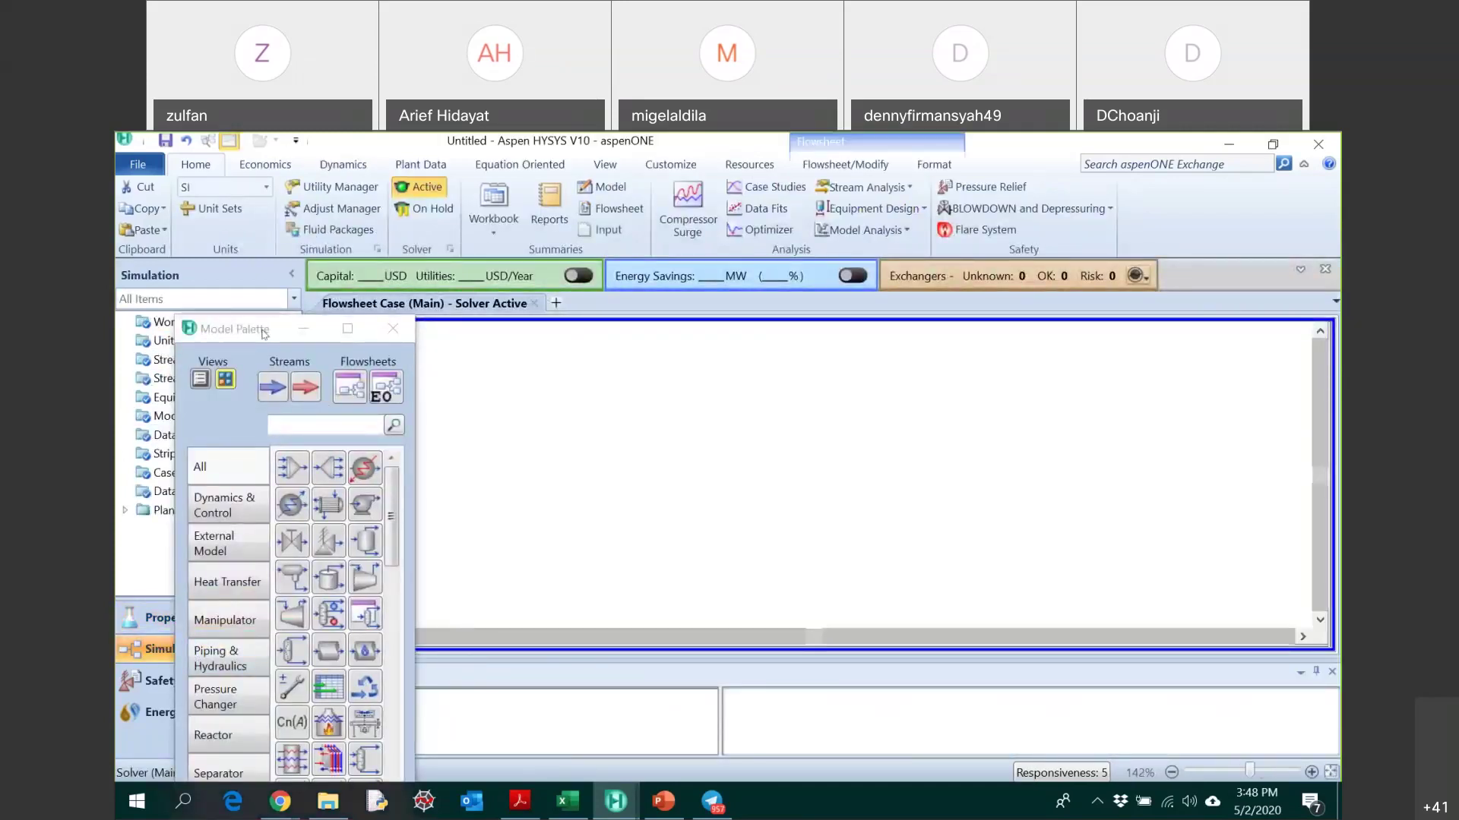
left_click_drag(263, 334, 1115, 221)
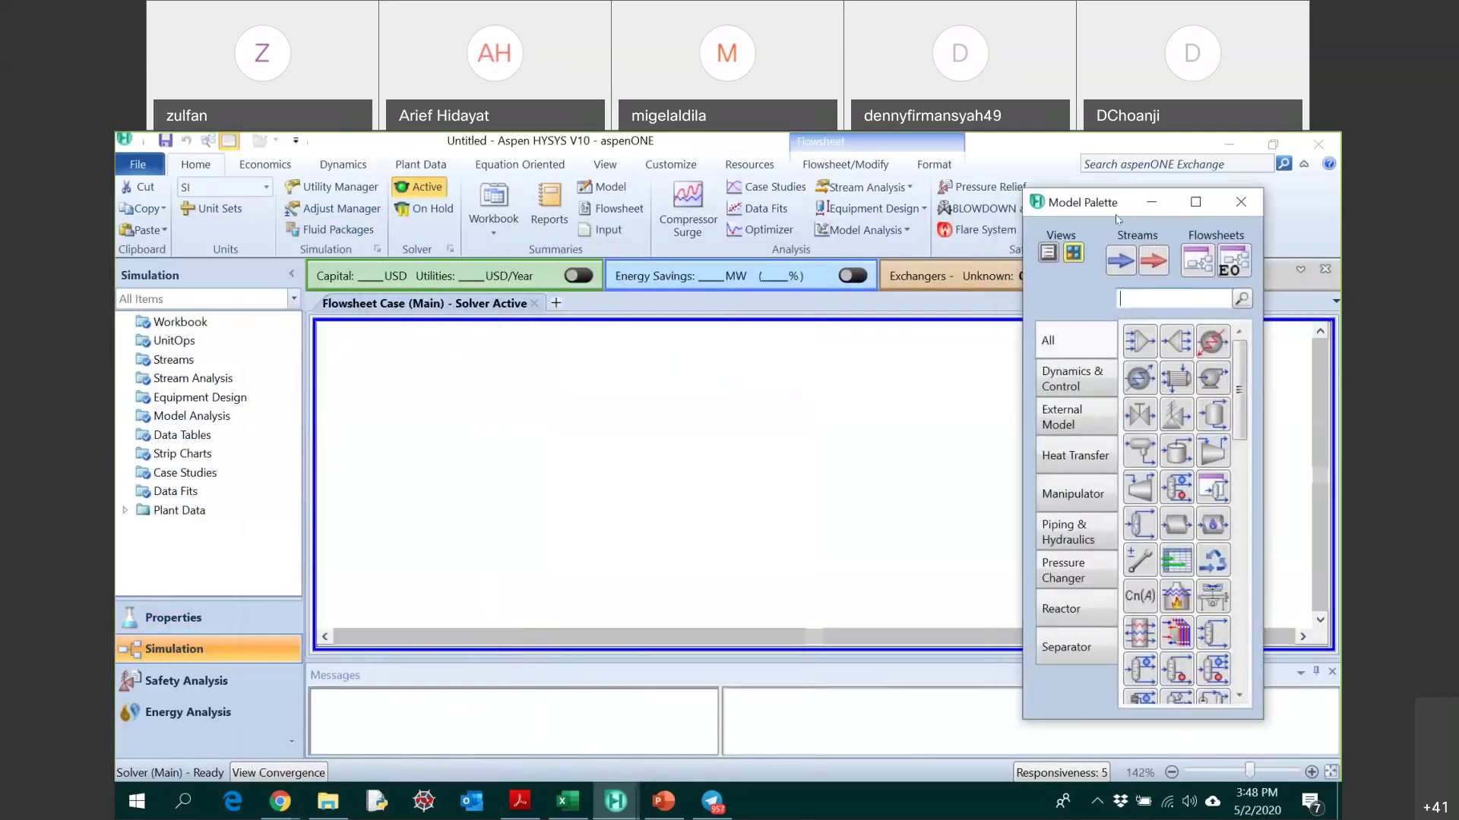
- Examine the Model Palette's unit operations in every category from Dynamics & Control through Heat Transfer and Reactor to Separator
left_click(1091, 384)
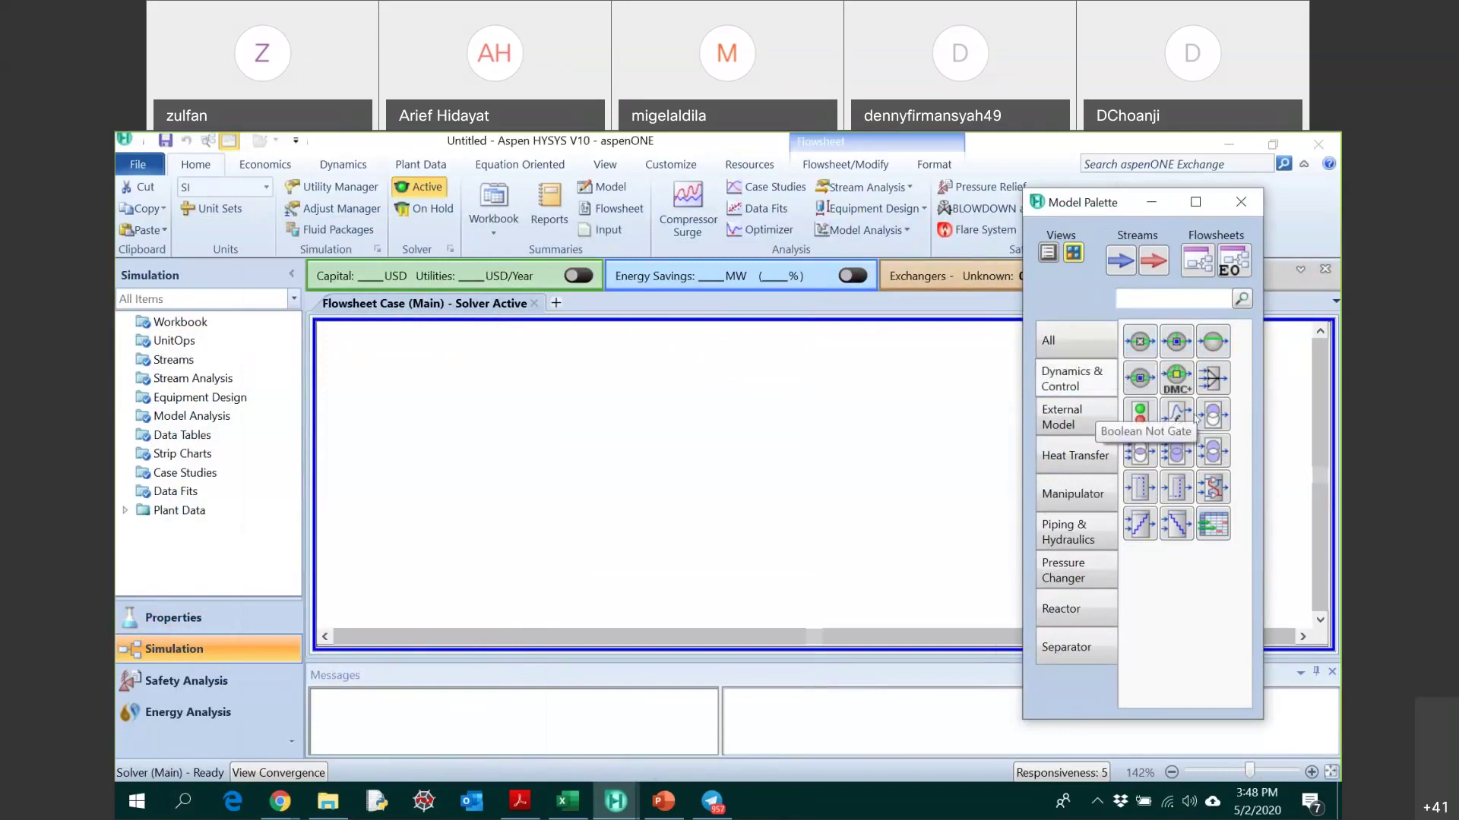
left_click(1097, 417)
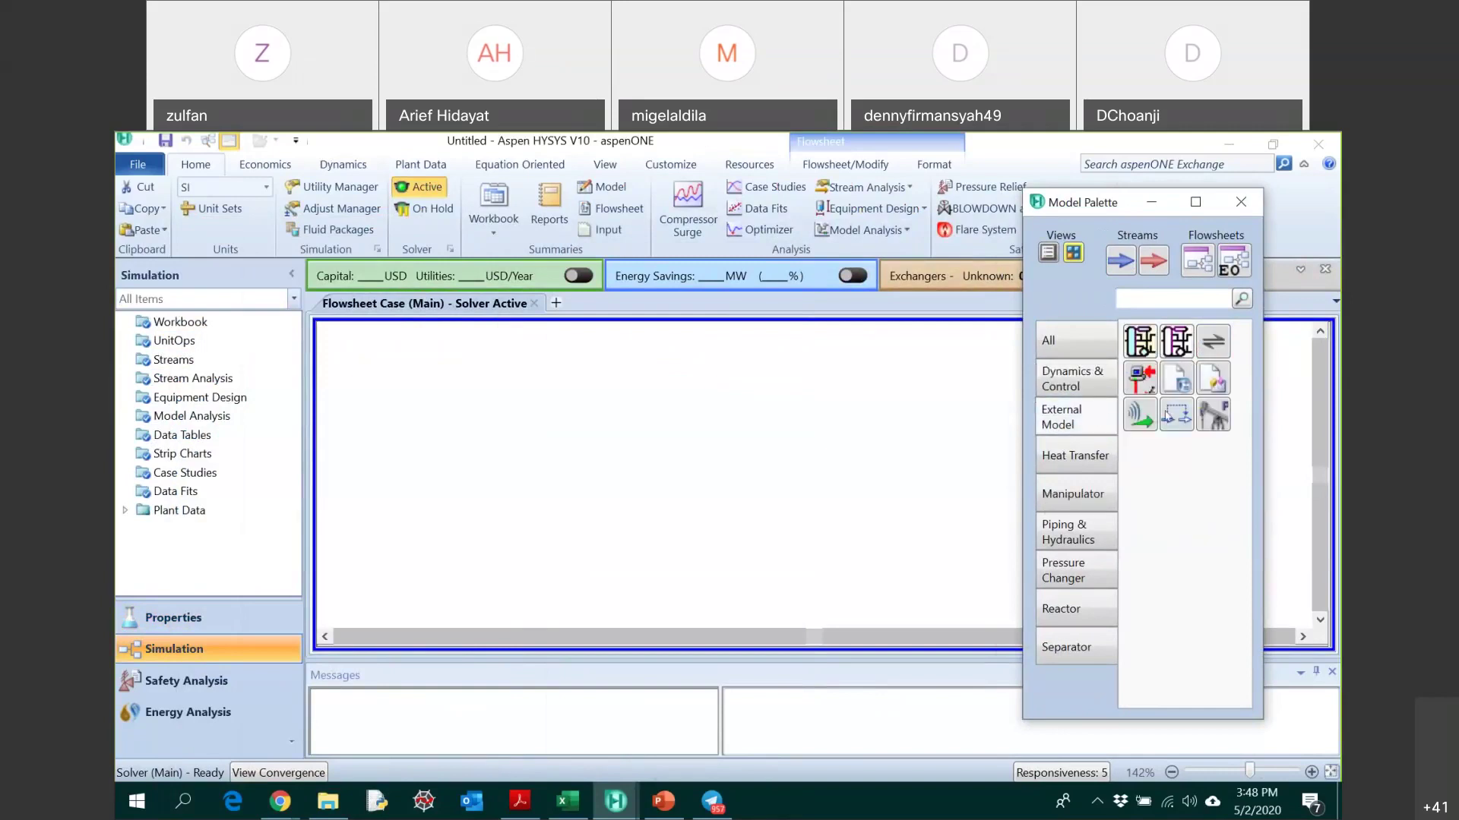
left_click(1099, 461)
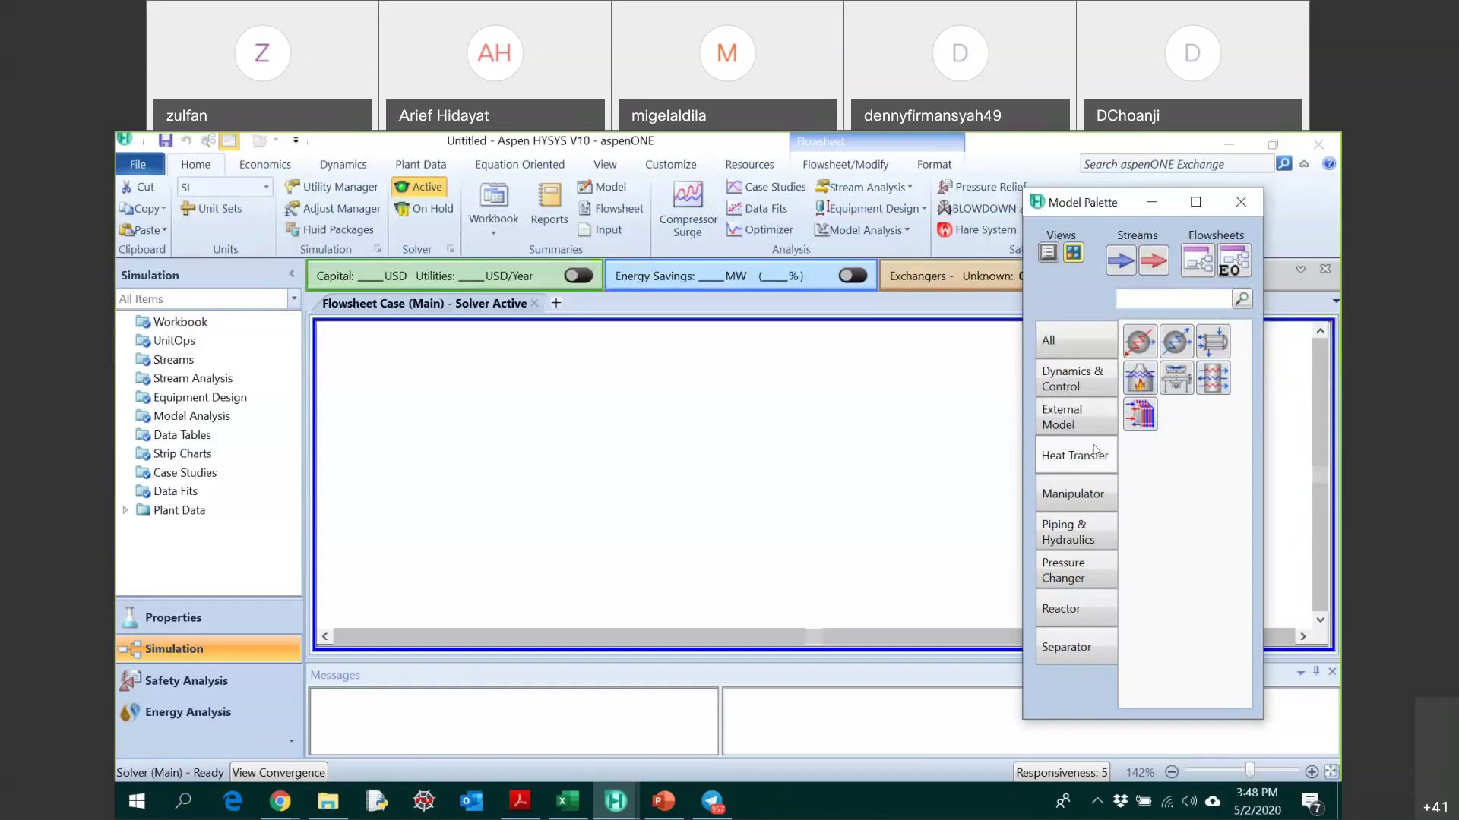
left_click(1073, 500)
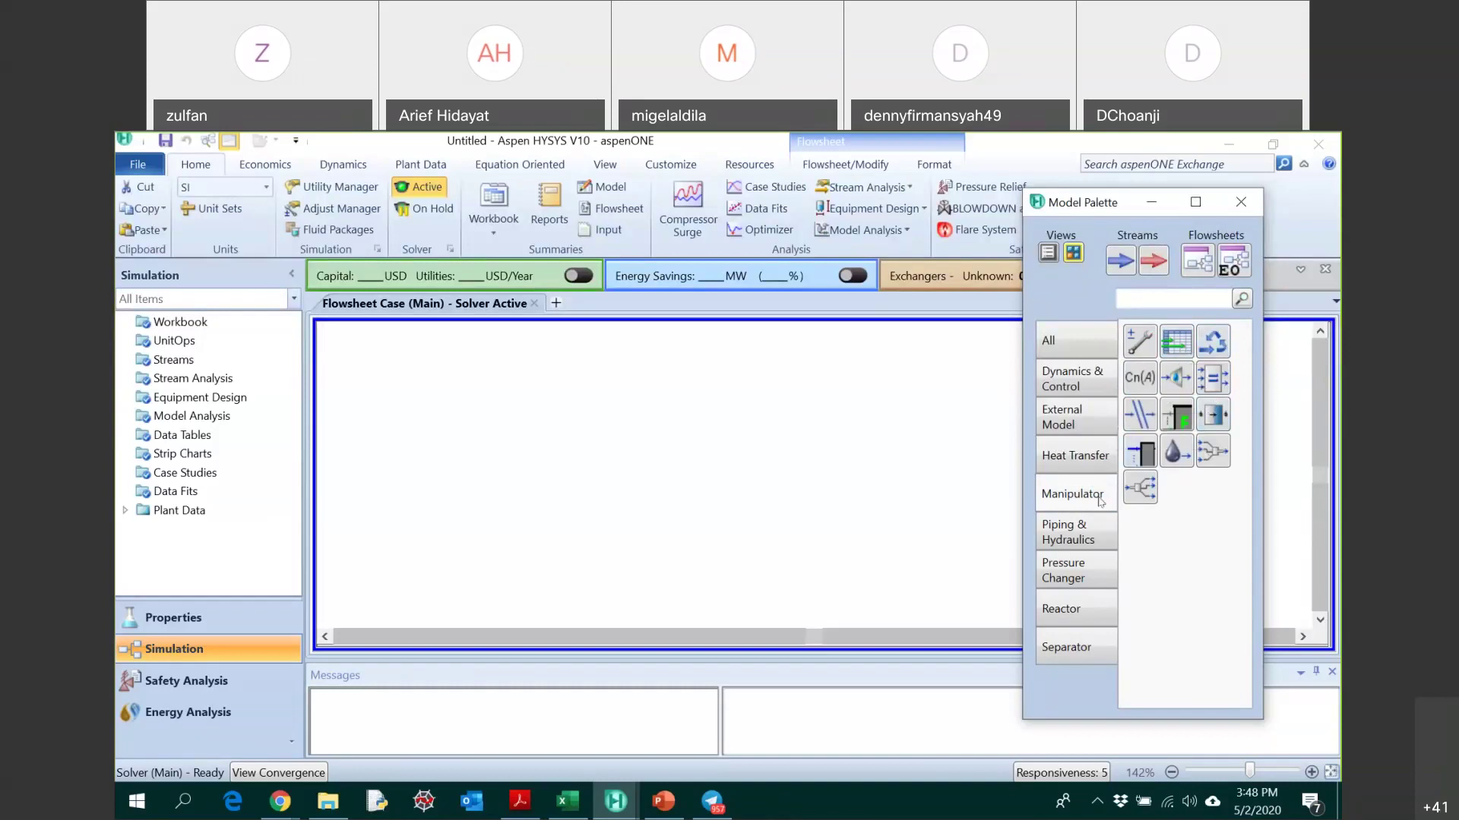
left_click(1069, 532)
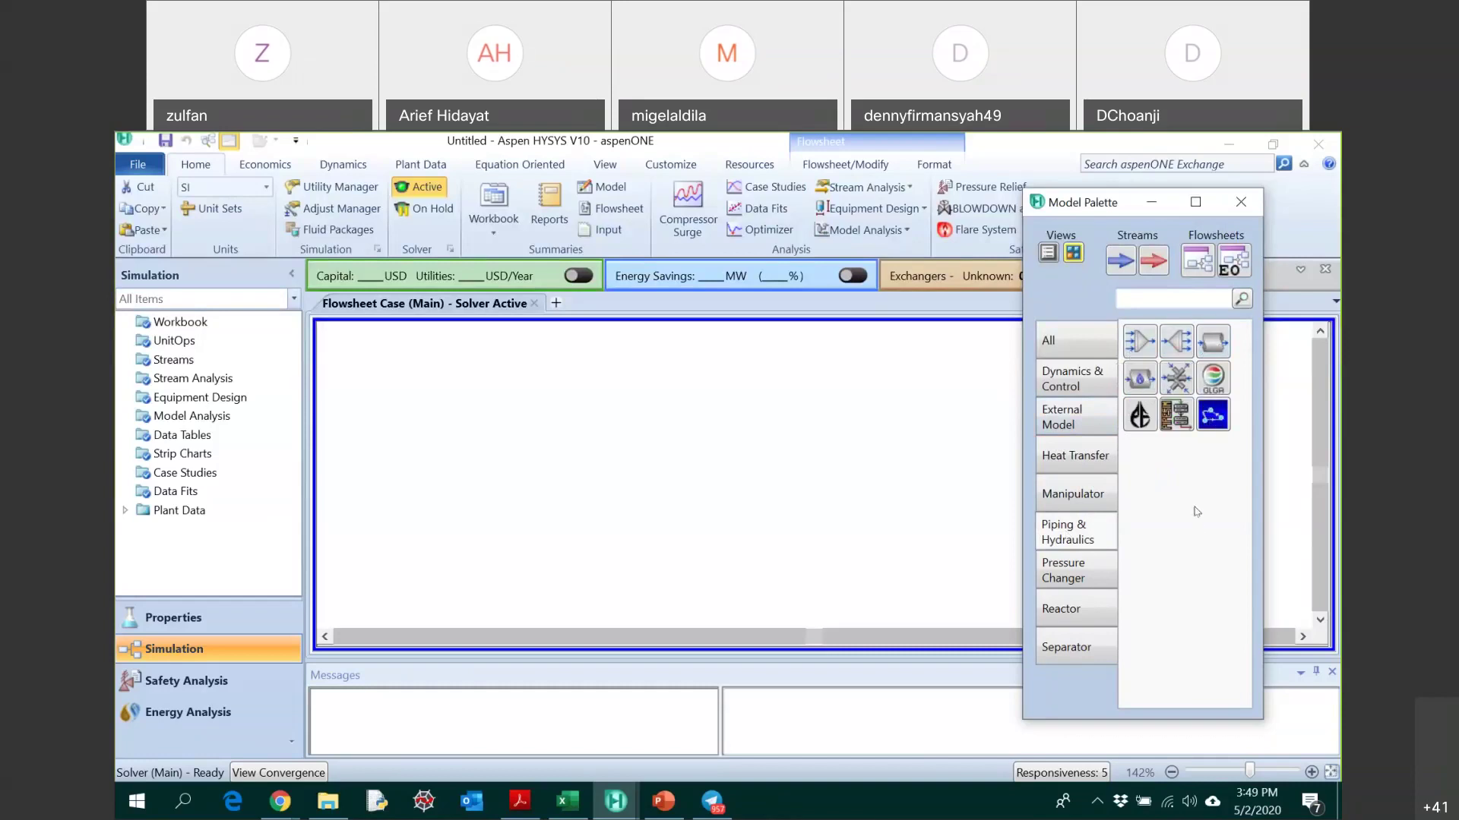
left_click(1067, 571)
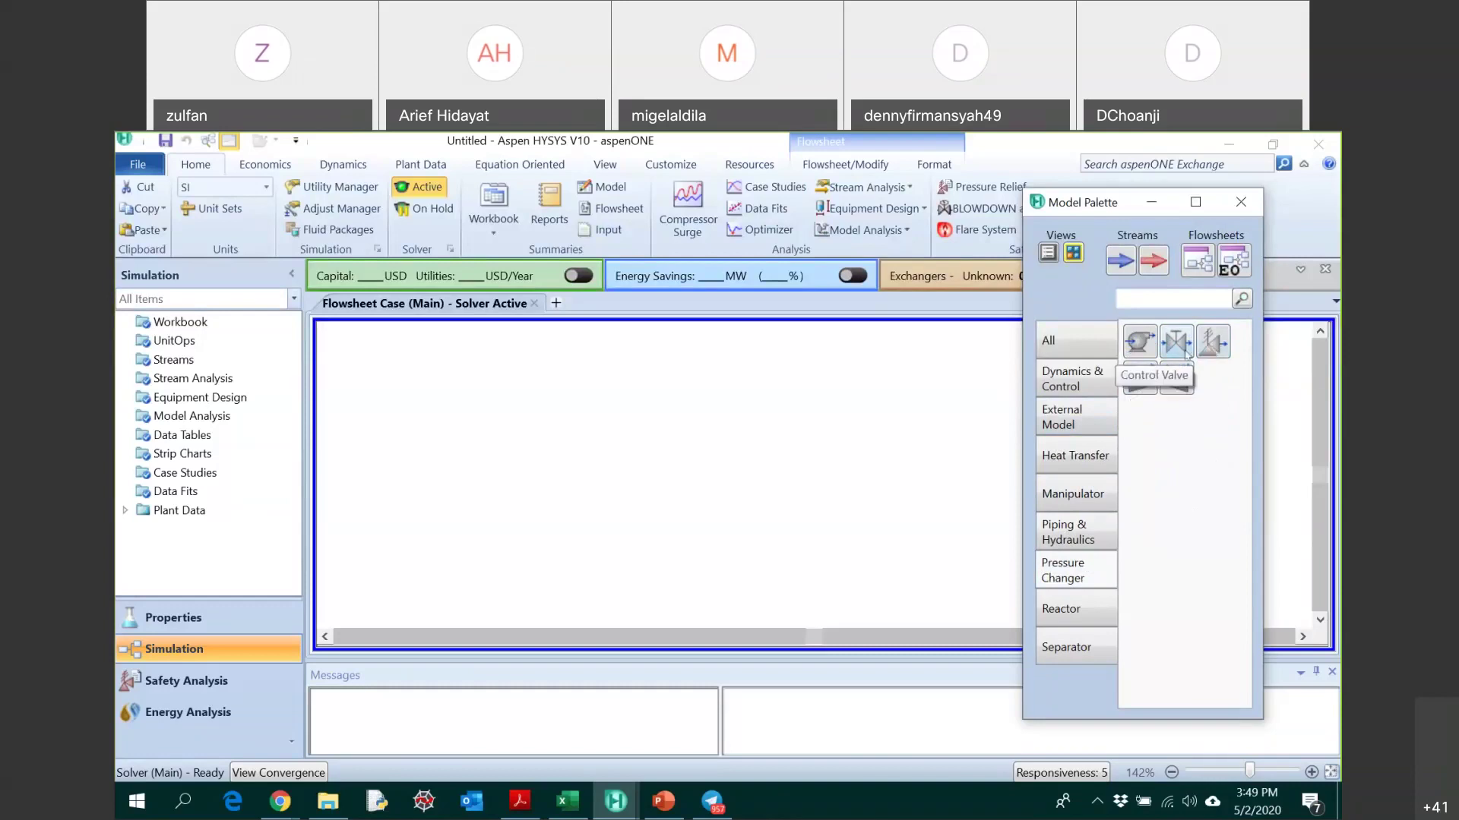
left_click(1064, 609)
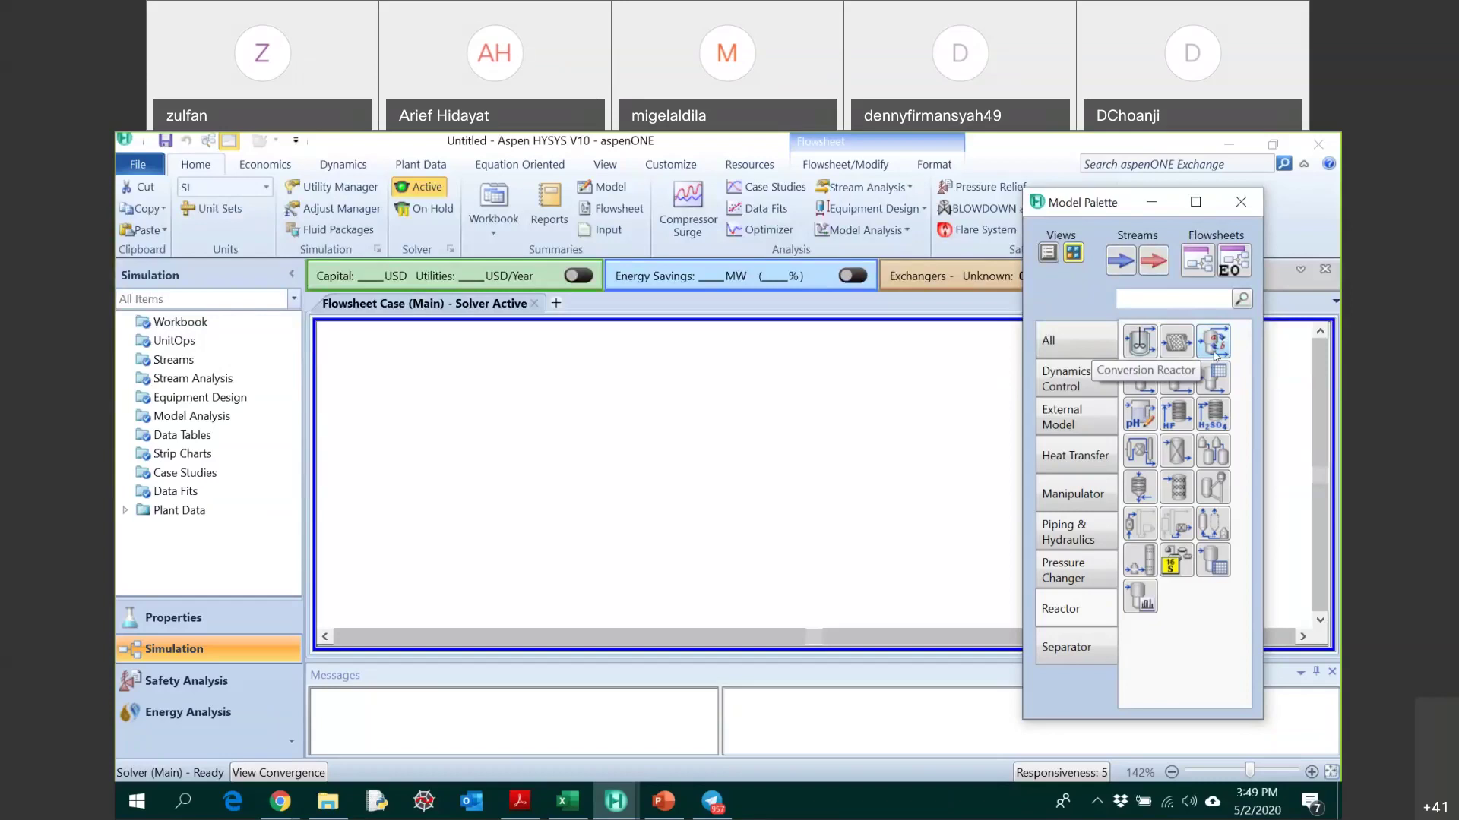
left_click(1086, 648)
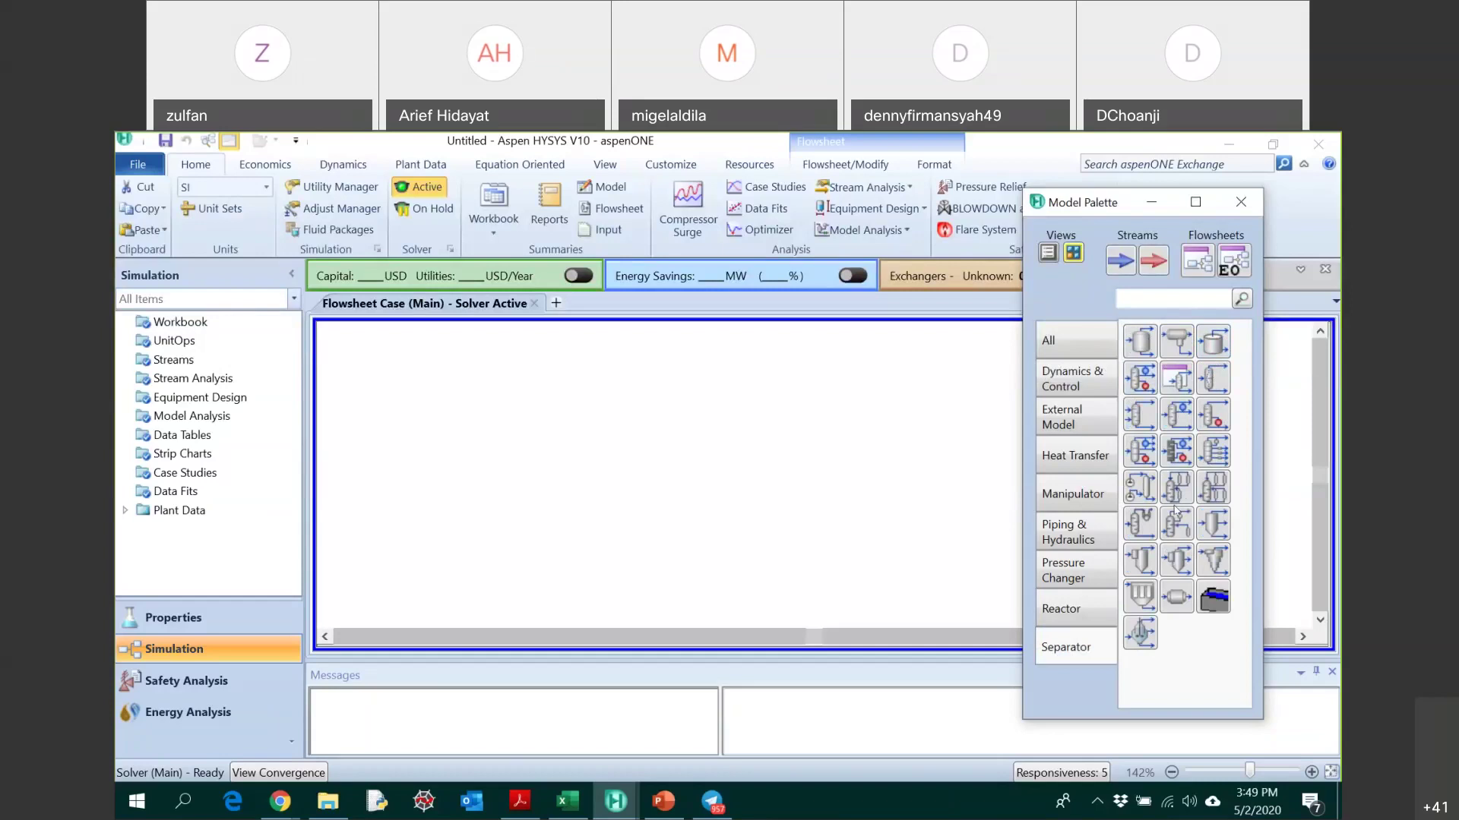
left_click(840, 524)
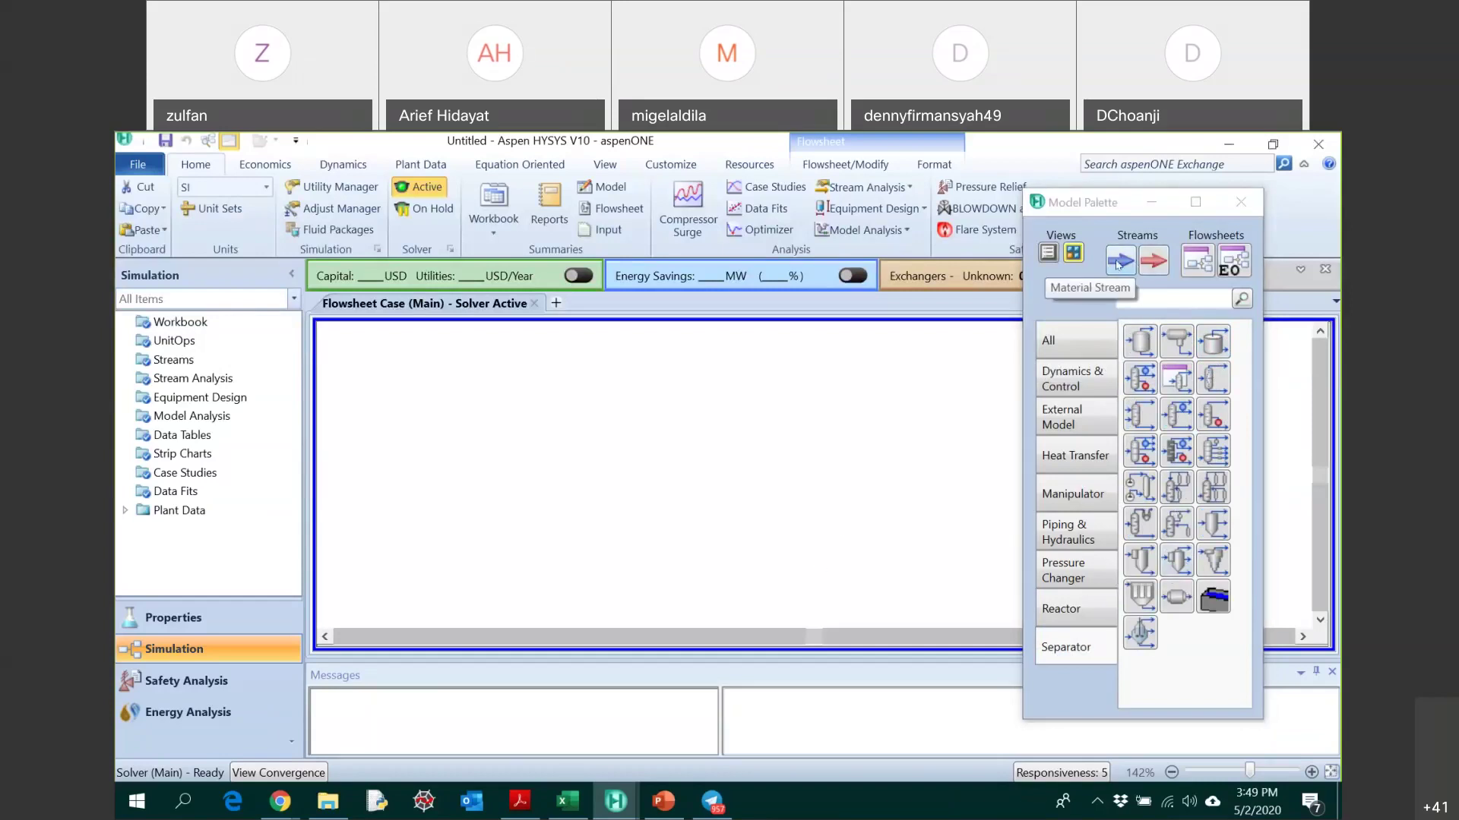
- Close and reopen the Model Palette, place a material stream on the empty flowsheet and open its worksheet
left_click(1243, 203)
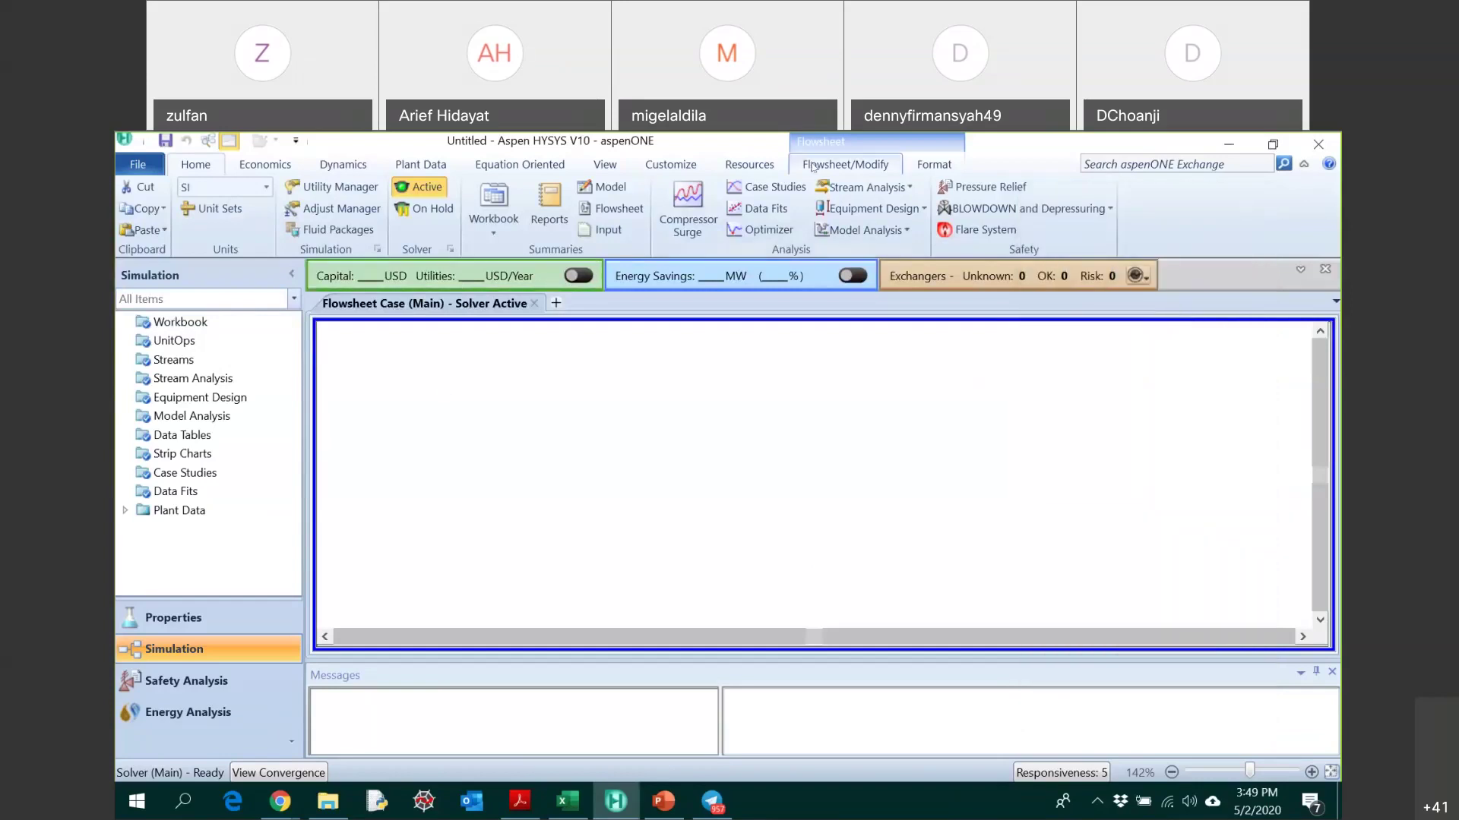
left_click(845, 164)
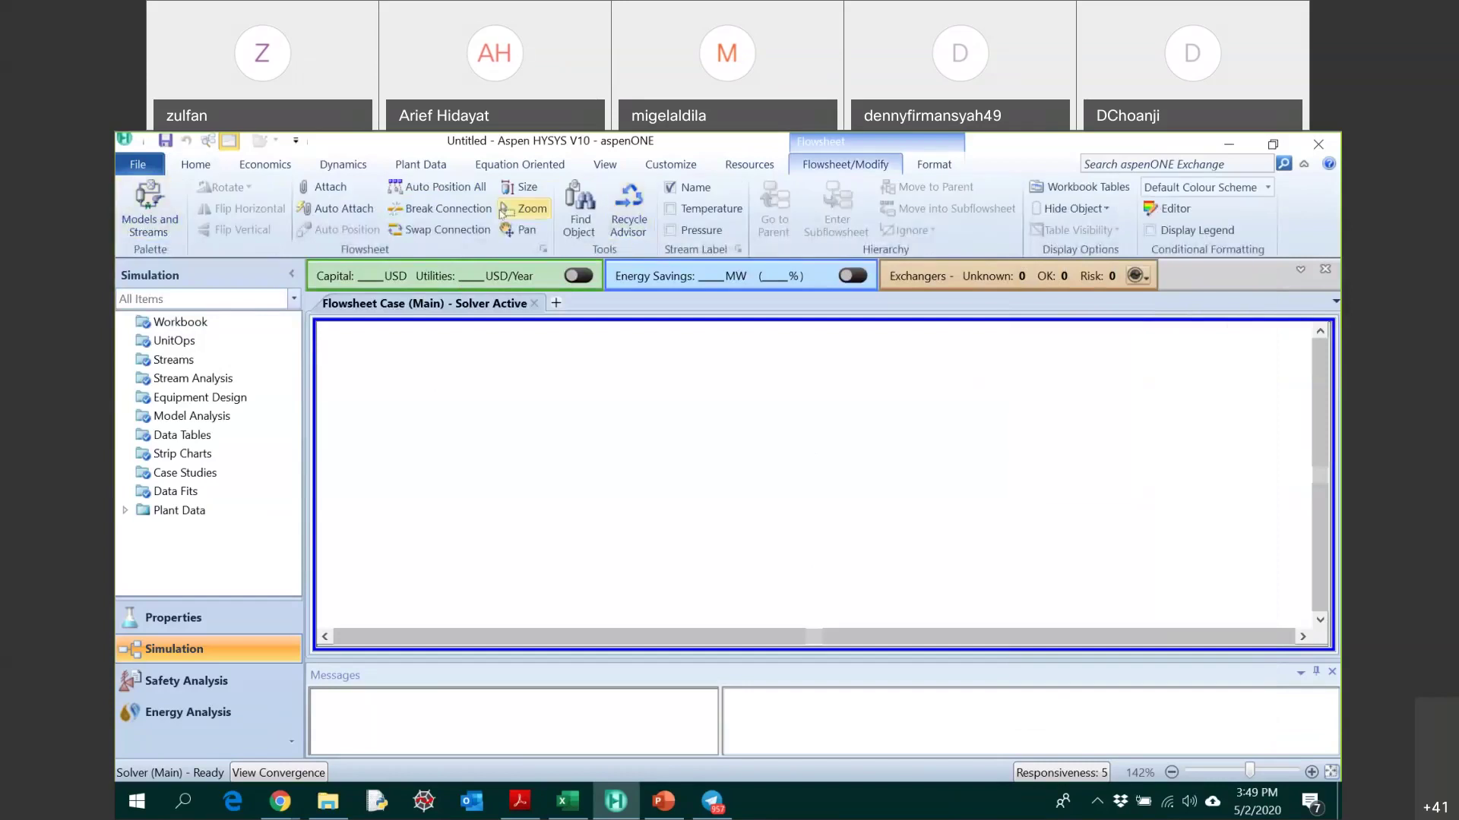
left_click(154, 225)
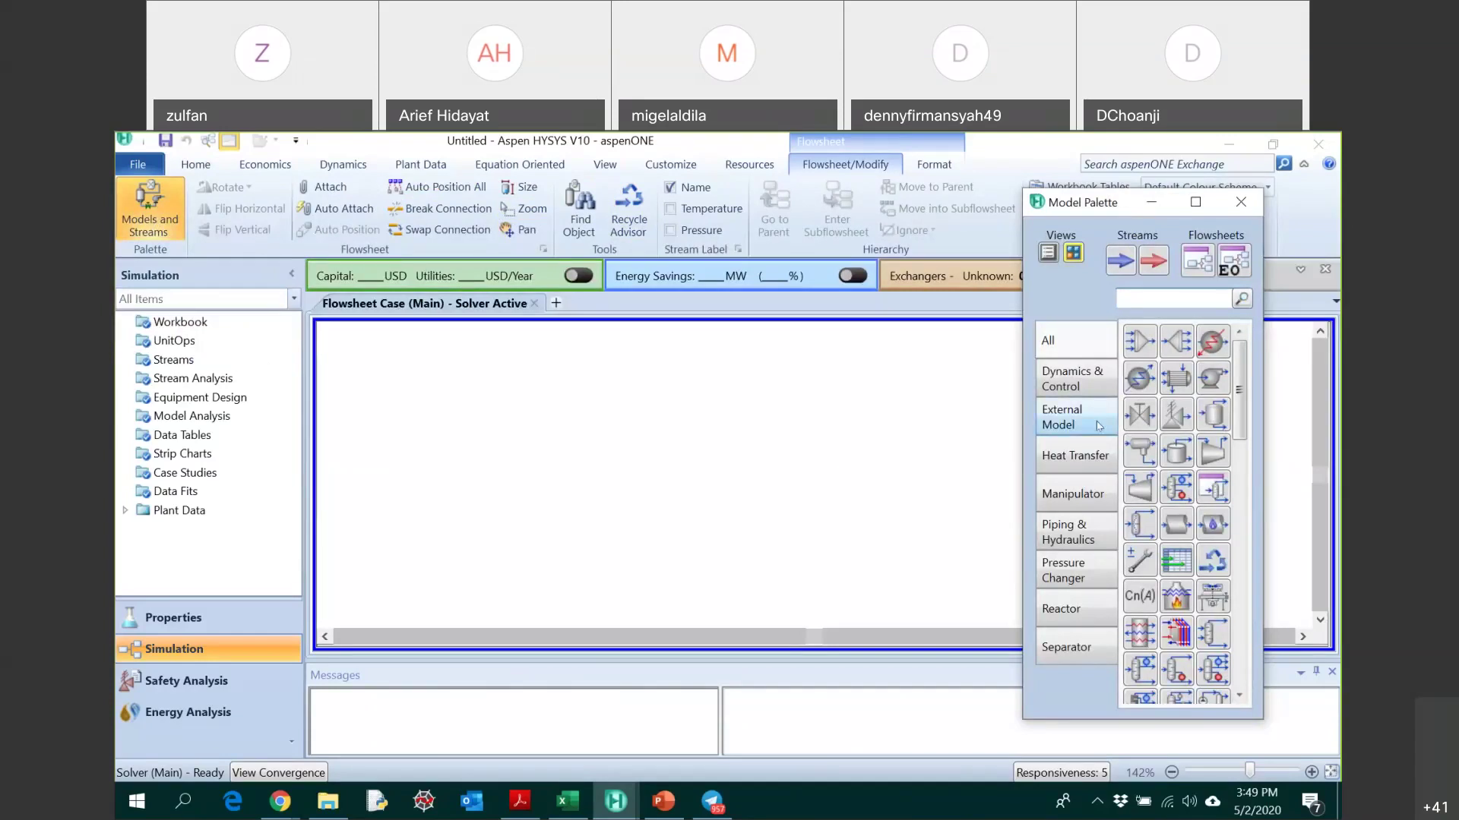
left_click(1120, 261)
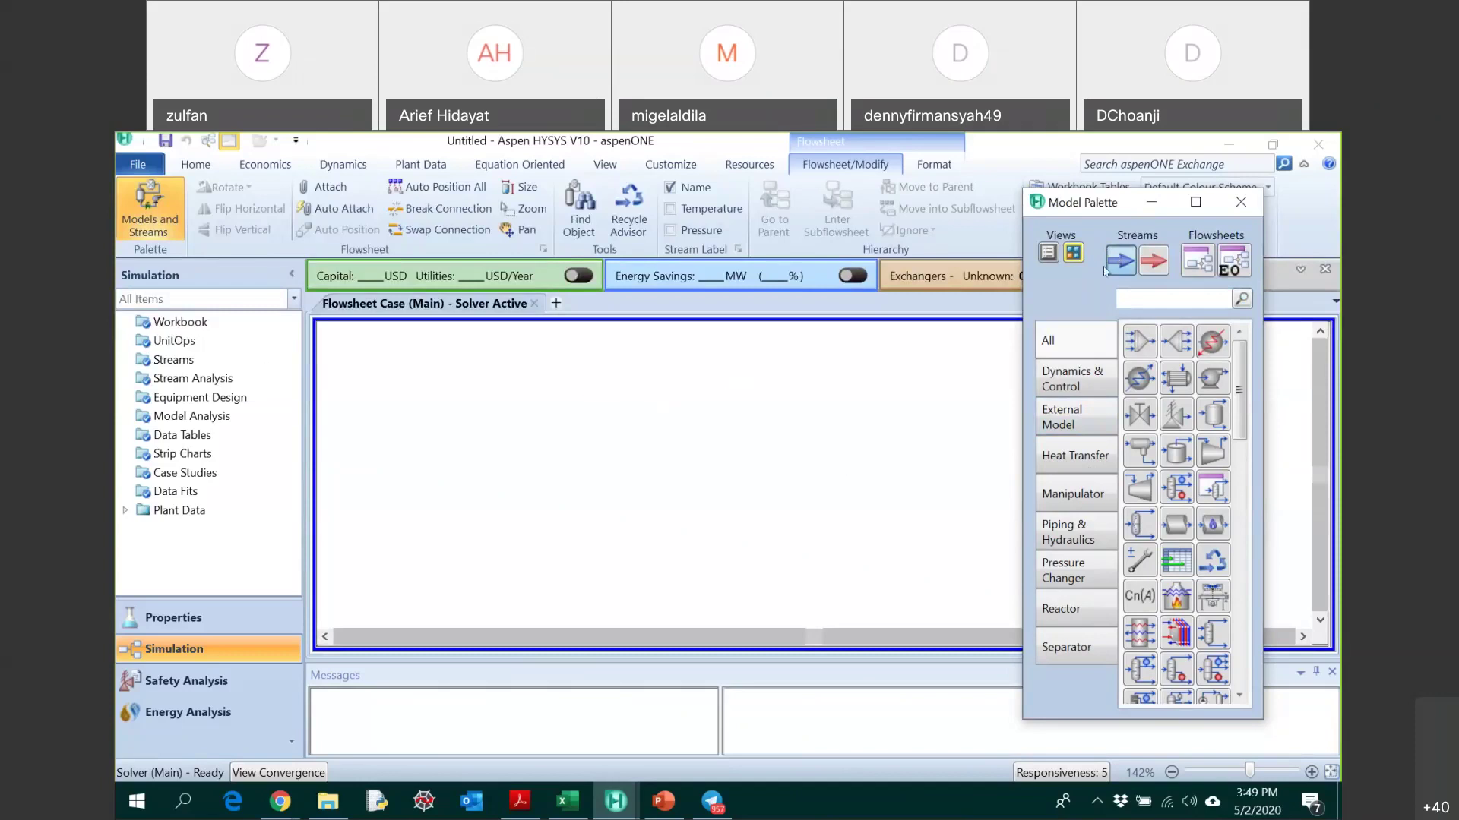
left_click(455, 413)
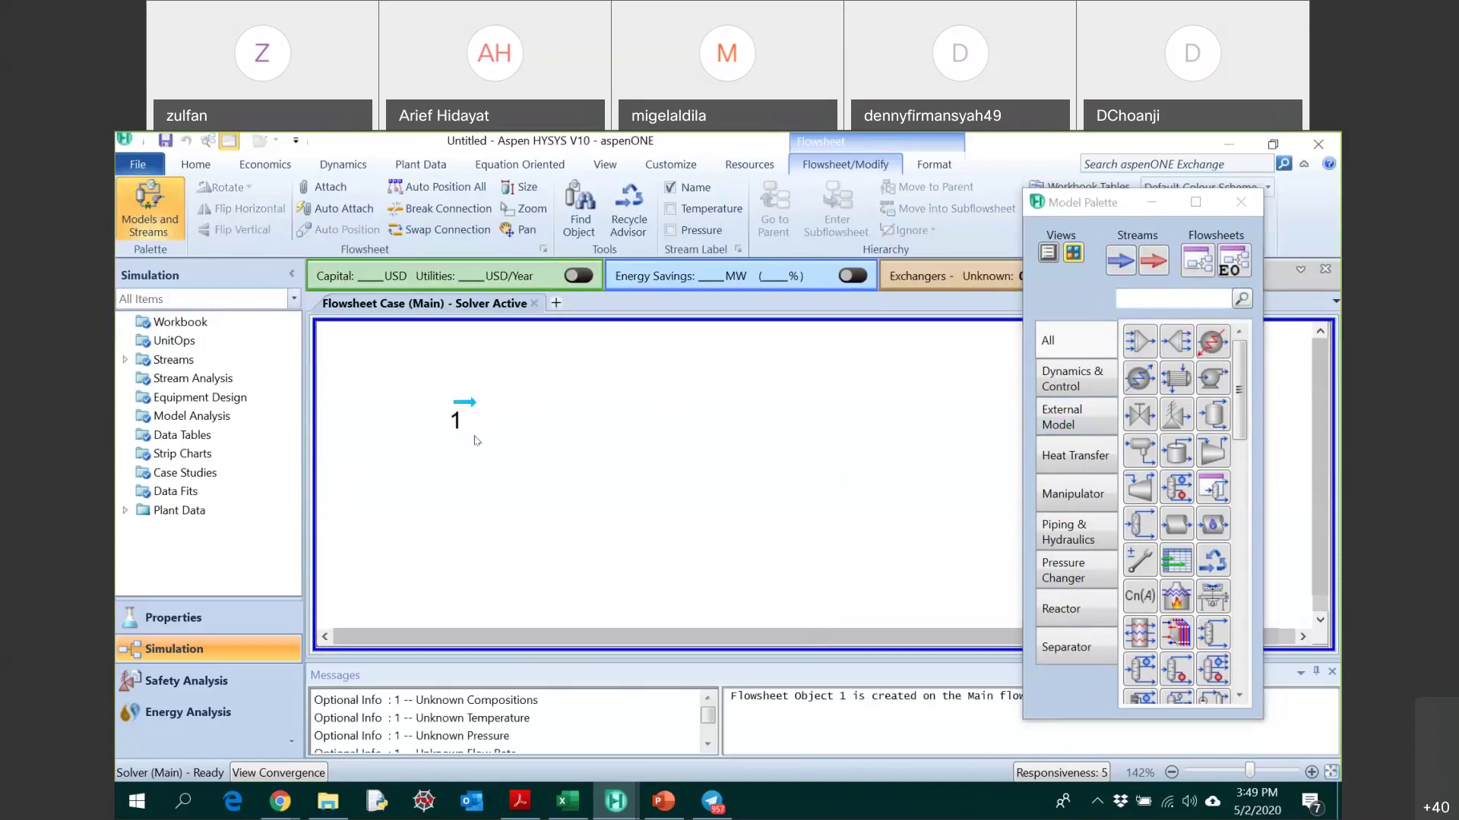
double_click(471, 408)
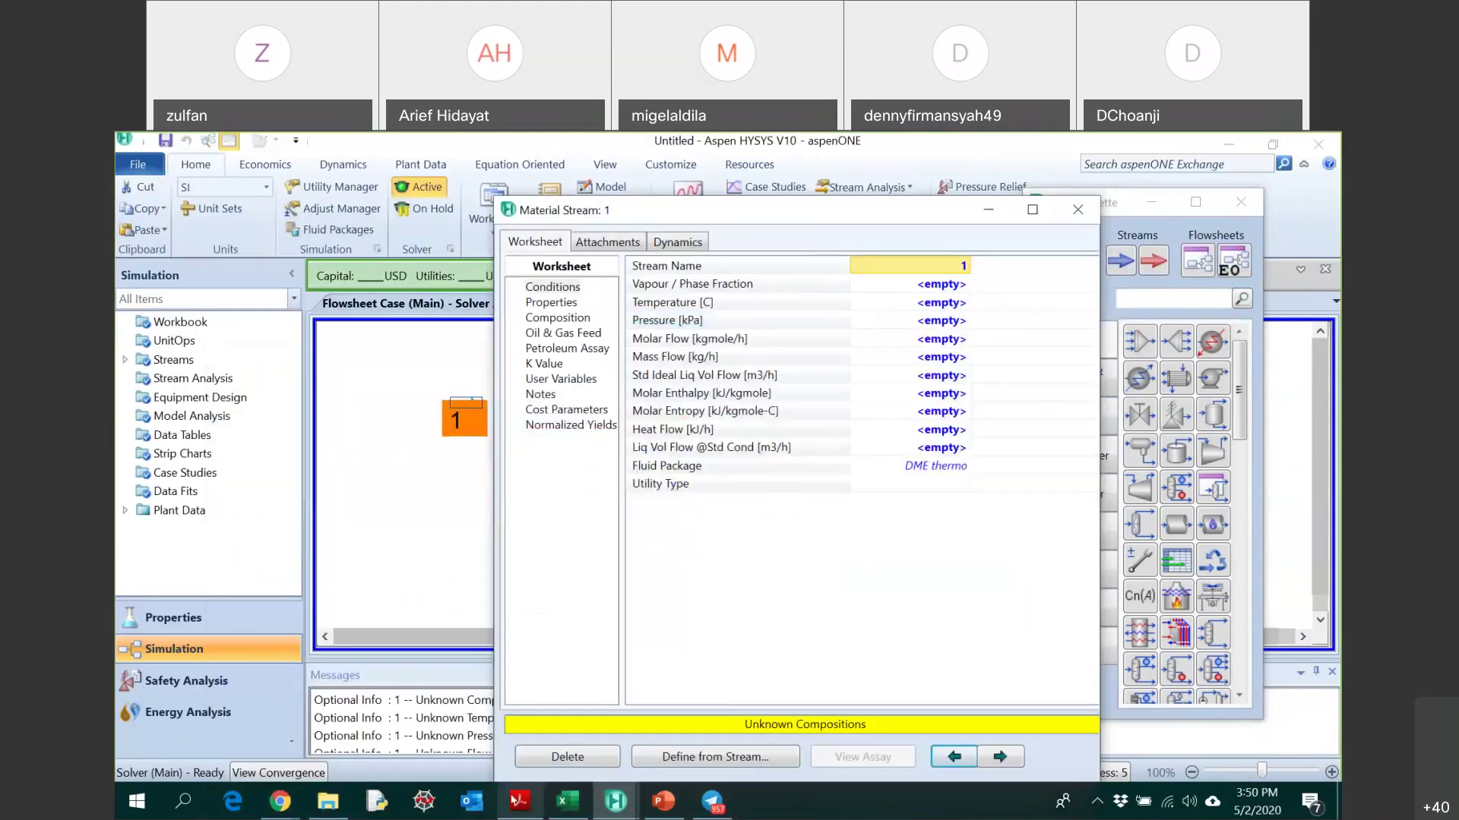
- Switch to the Turton_AppB PDF in Acrobat Reader, rotate it clockwise and examine the process flow diagram and stream 1 in Table B.1.1
key("alt+Tab")
scroll(643, 547, "up", 10)
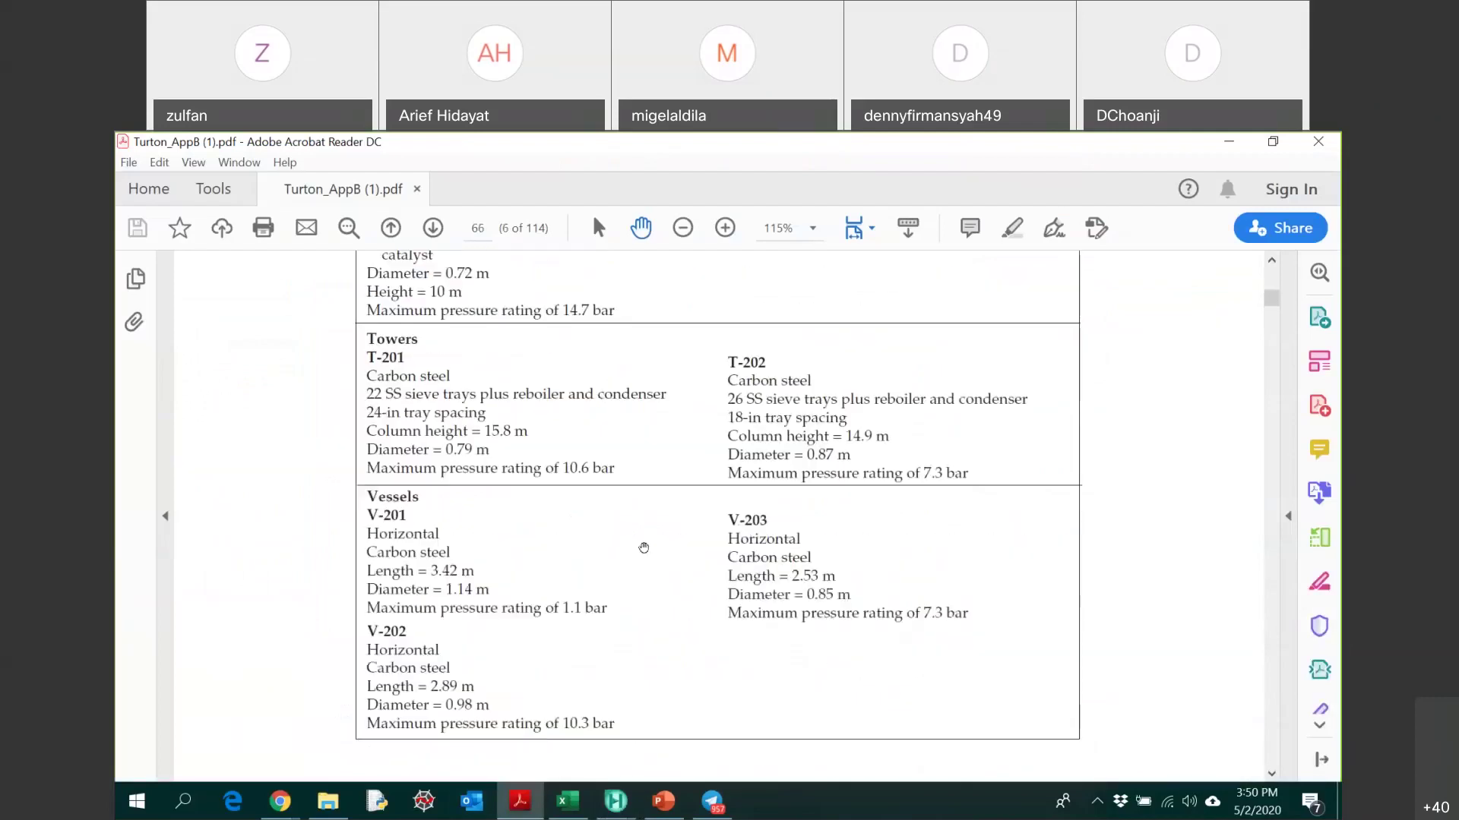
scroll(644, 548, "up", 15)
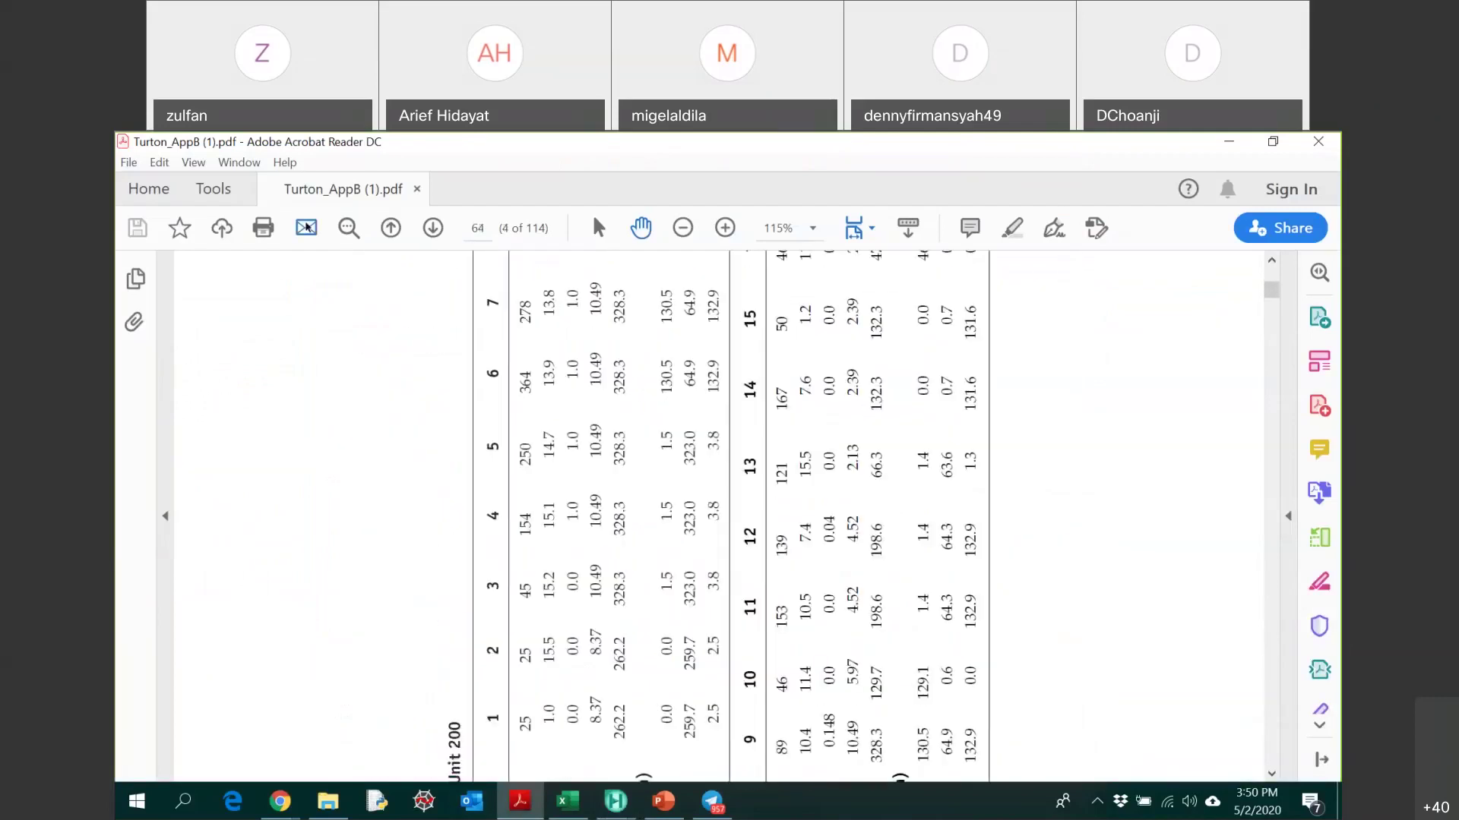
left_click(210, 165)
mouse_move(341, 191)
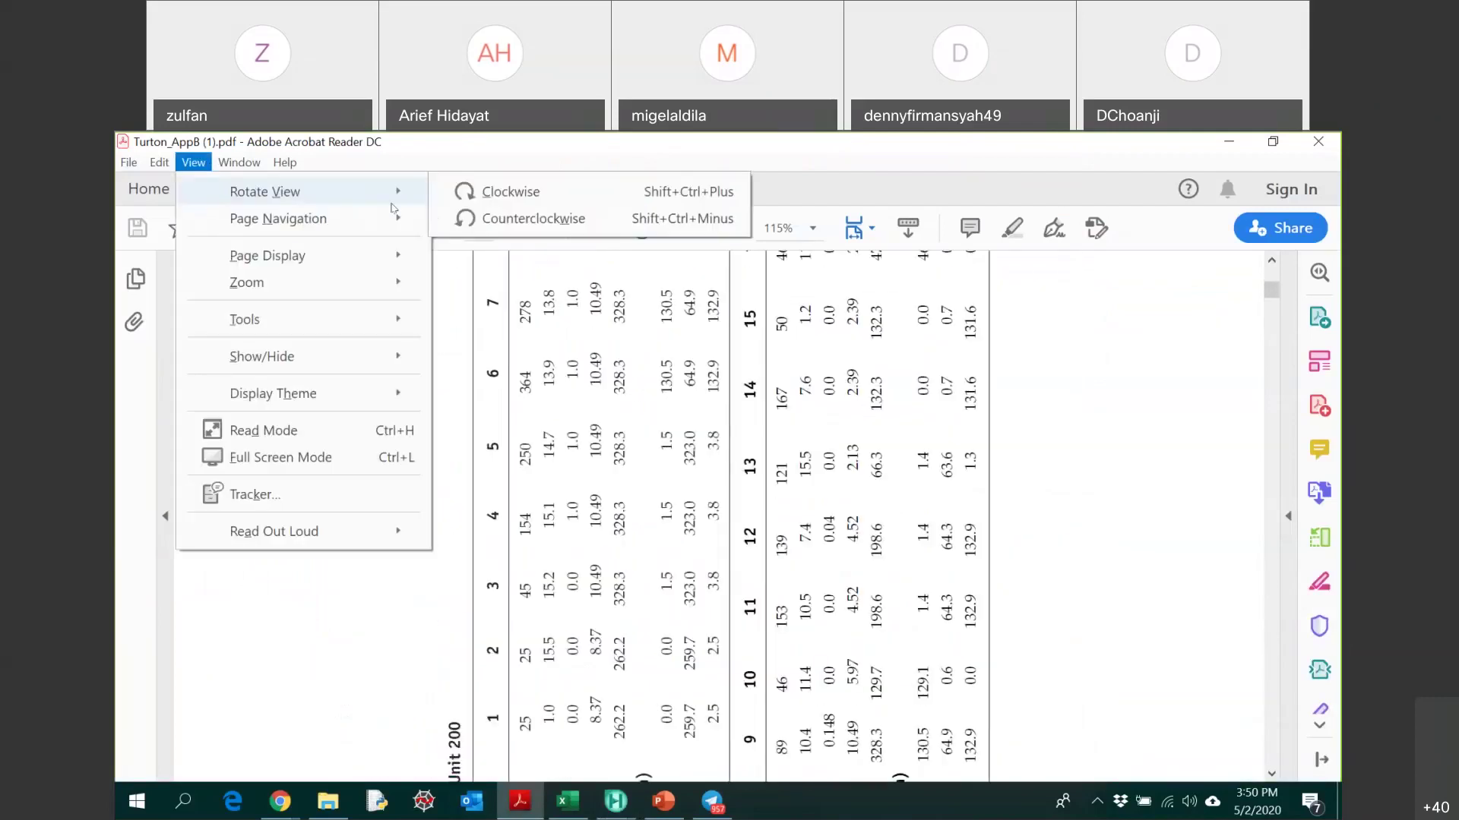
left_click(495, 192)
scroll(723, 460, "up", 5)
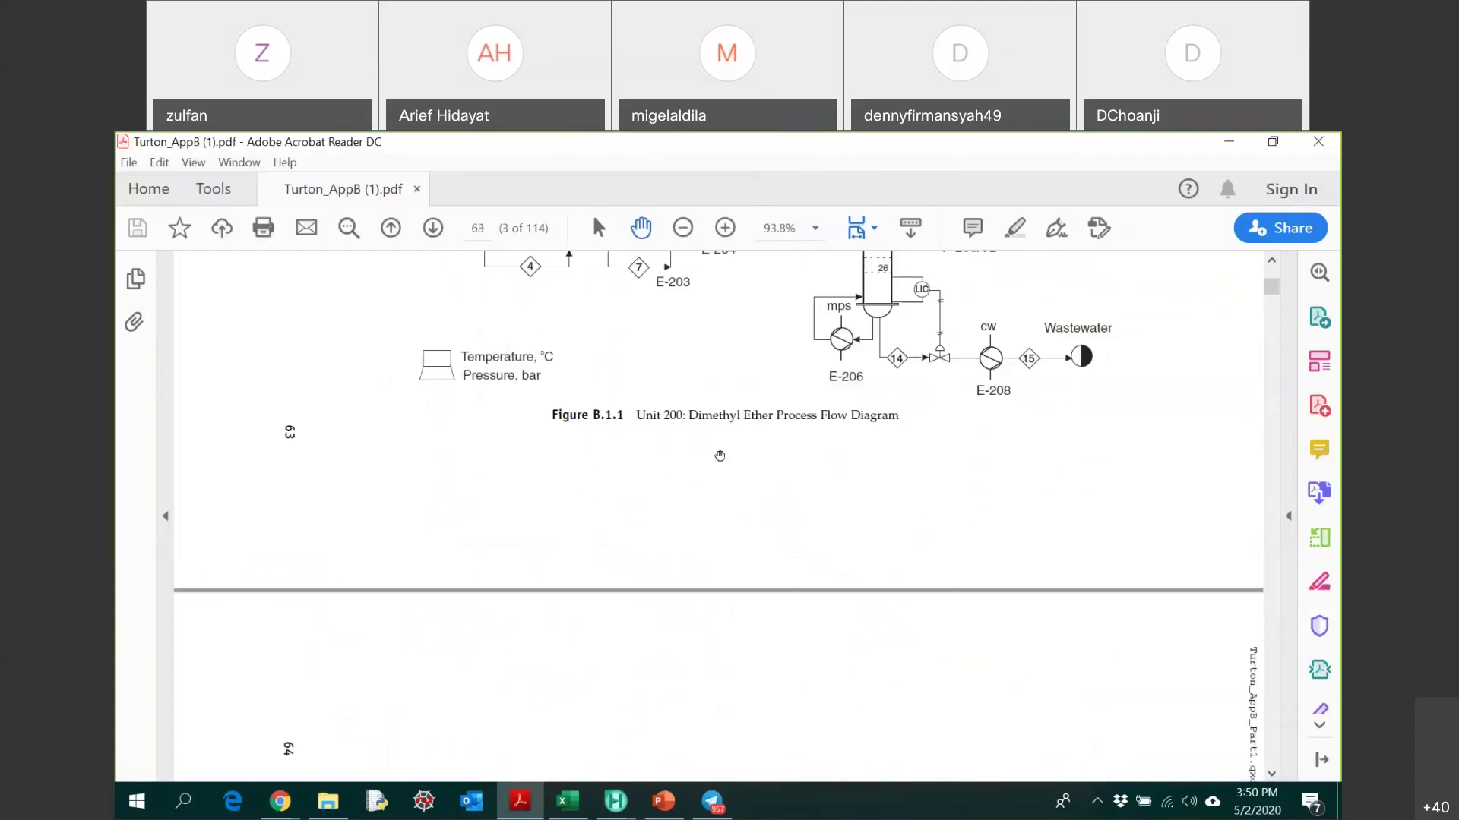
scroll(722, 459, "up", 5)
scroll(723, 459, "down", 3)
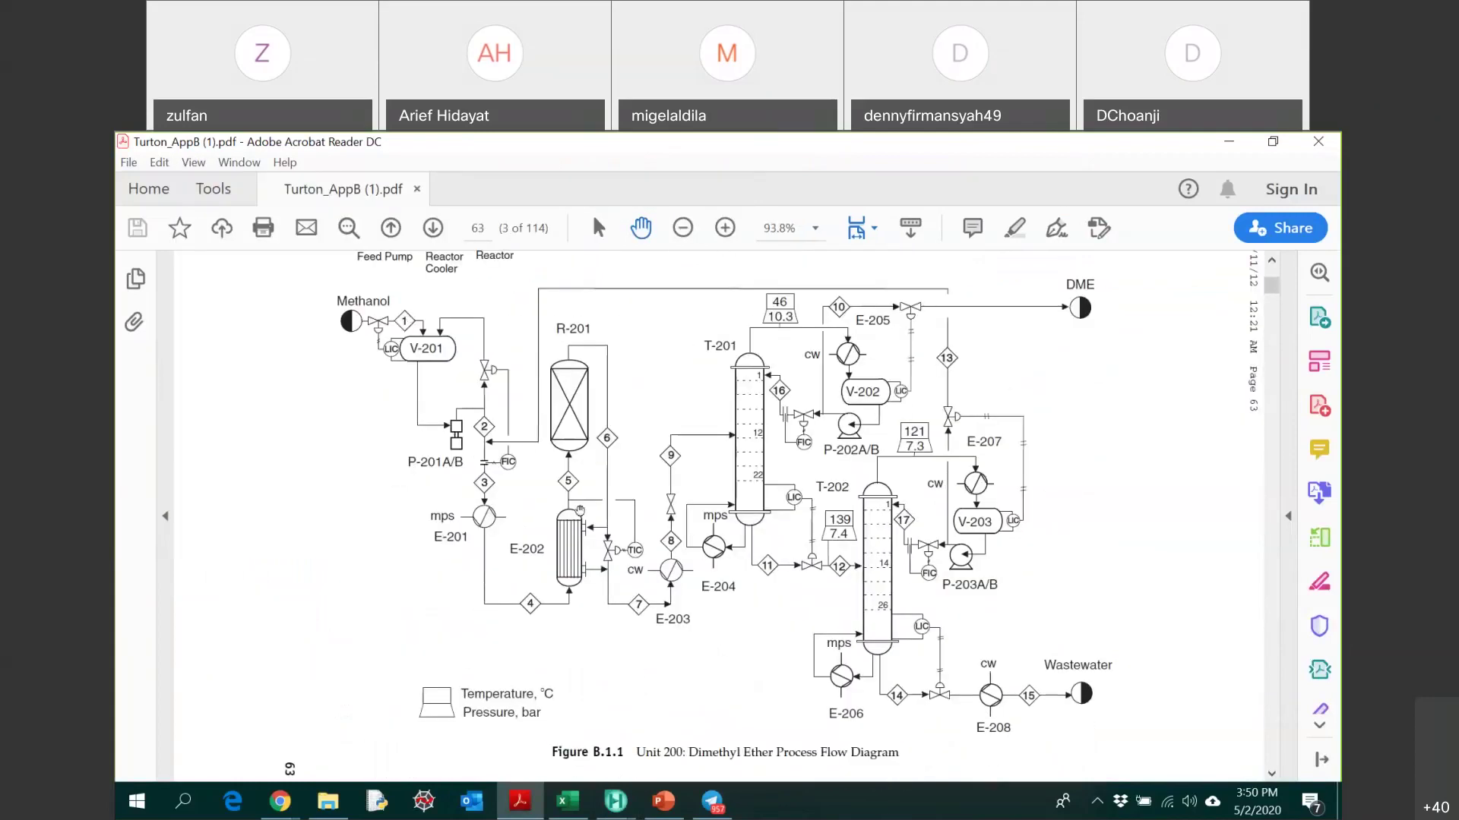
scroll(744, 762, "down", 15)
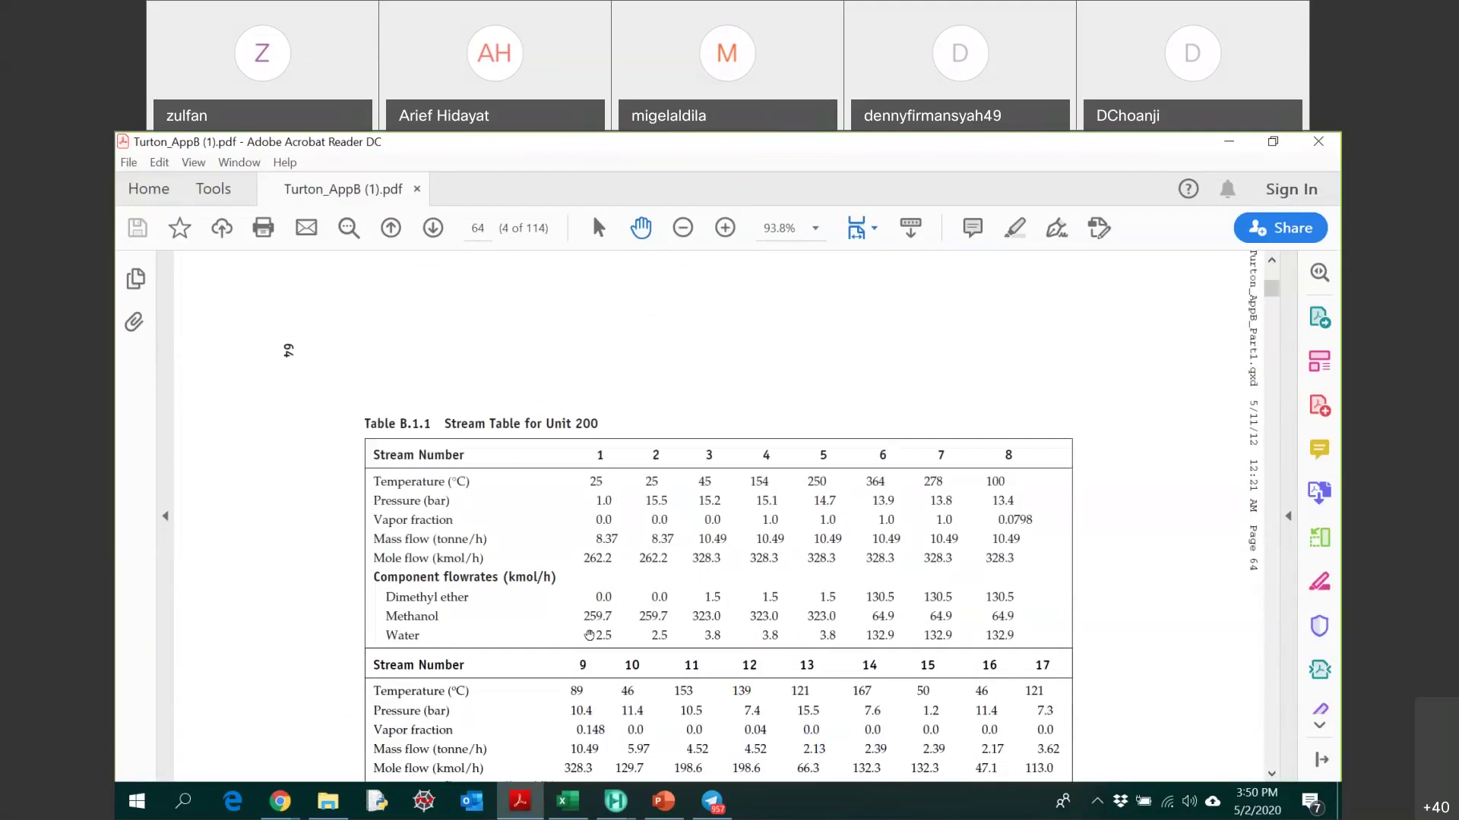
- Switch back to the material stream's worksheet in Aspen HYSYS and set the stream temperature to 25 °C
left_click(615, 801)
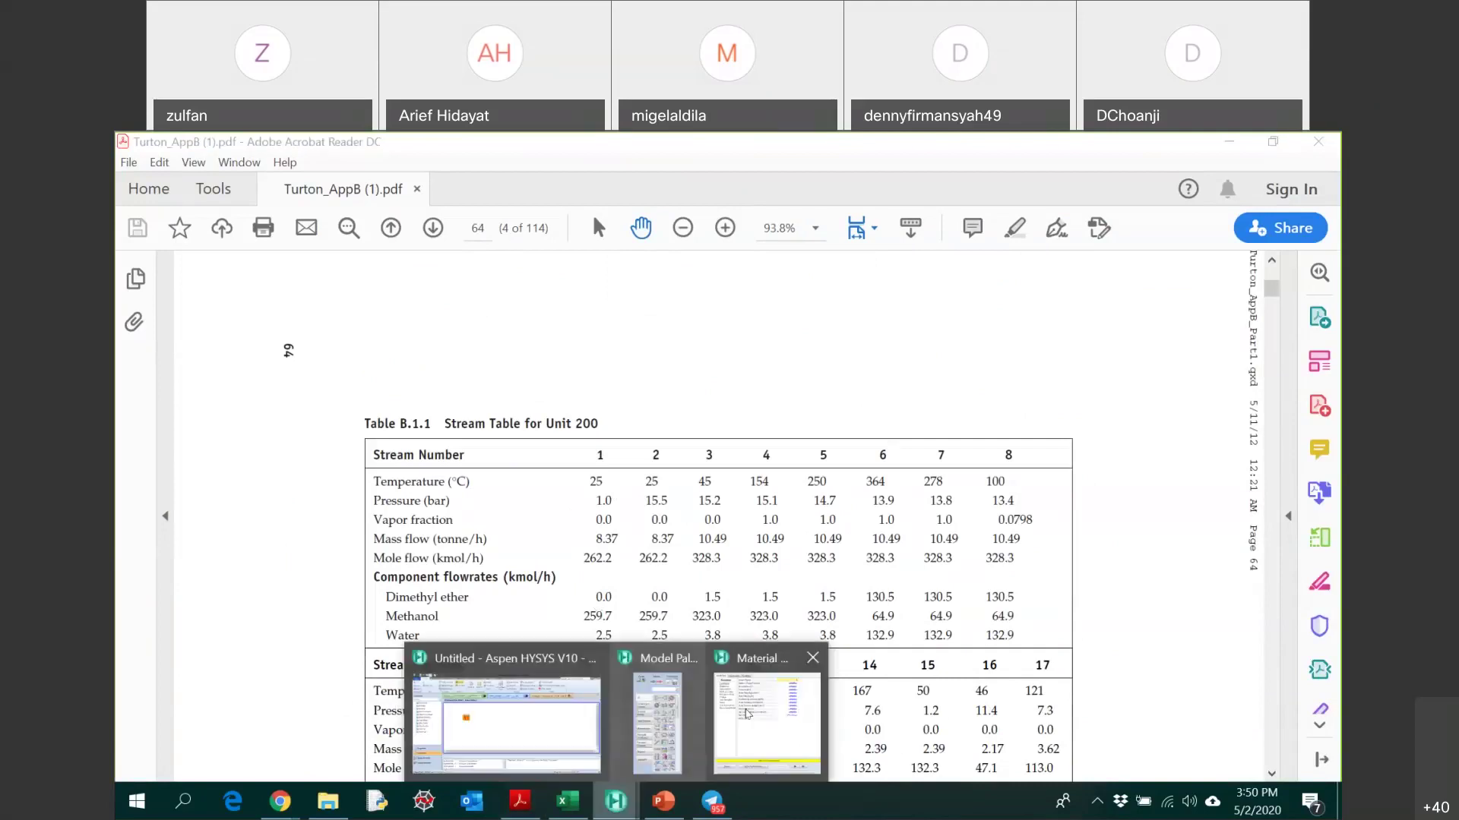
left_click(746, 715)
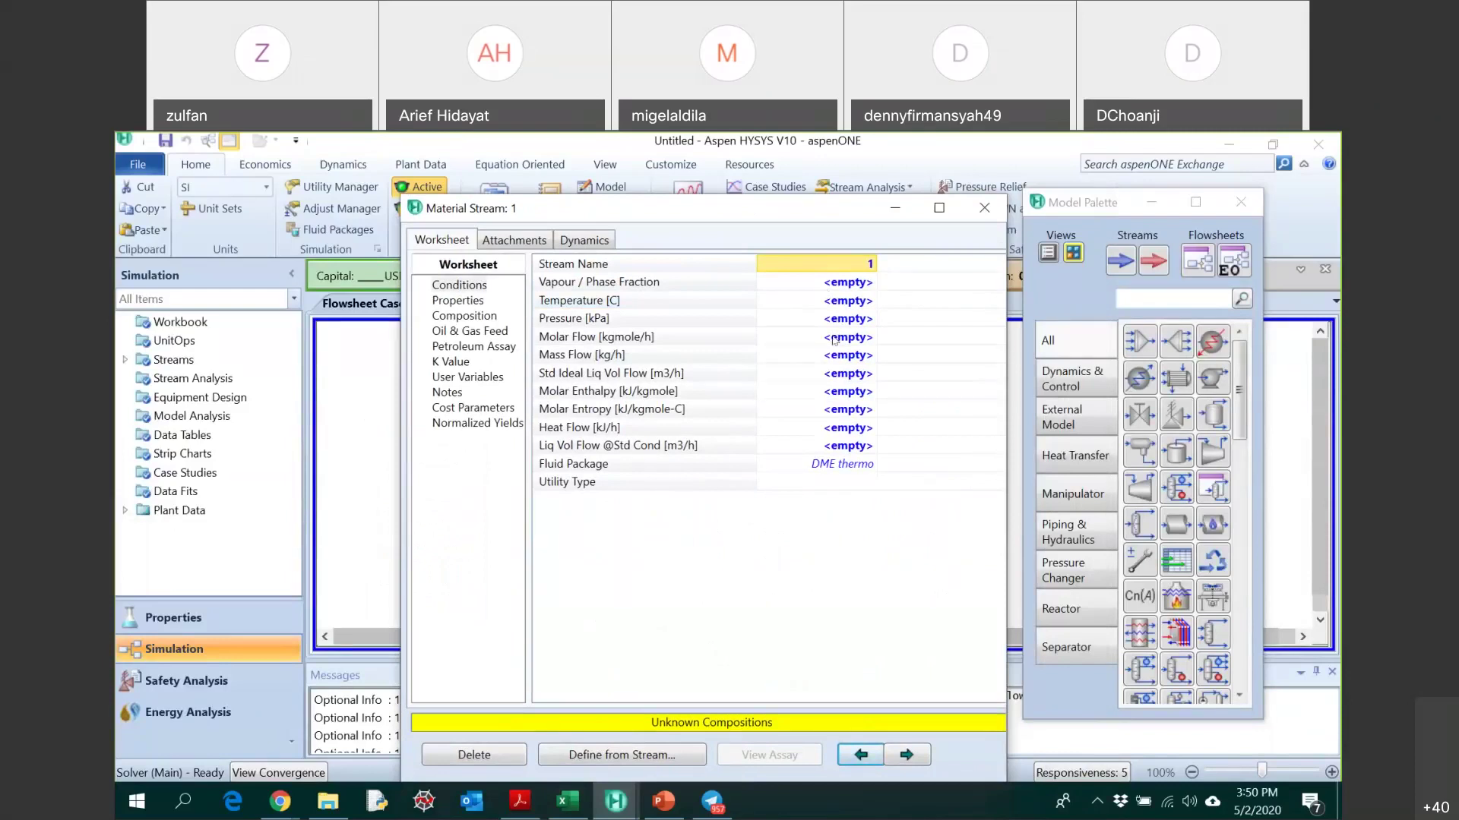
left_click_drag(834, 282, 834, 320)
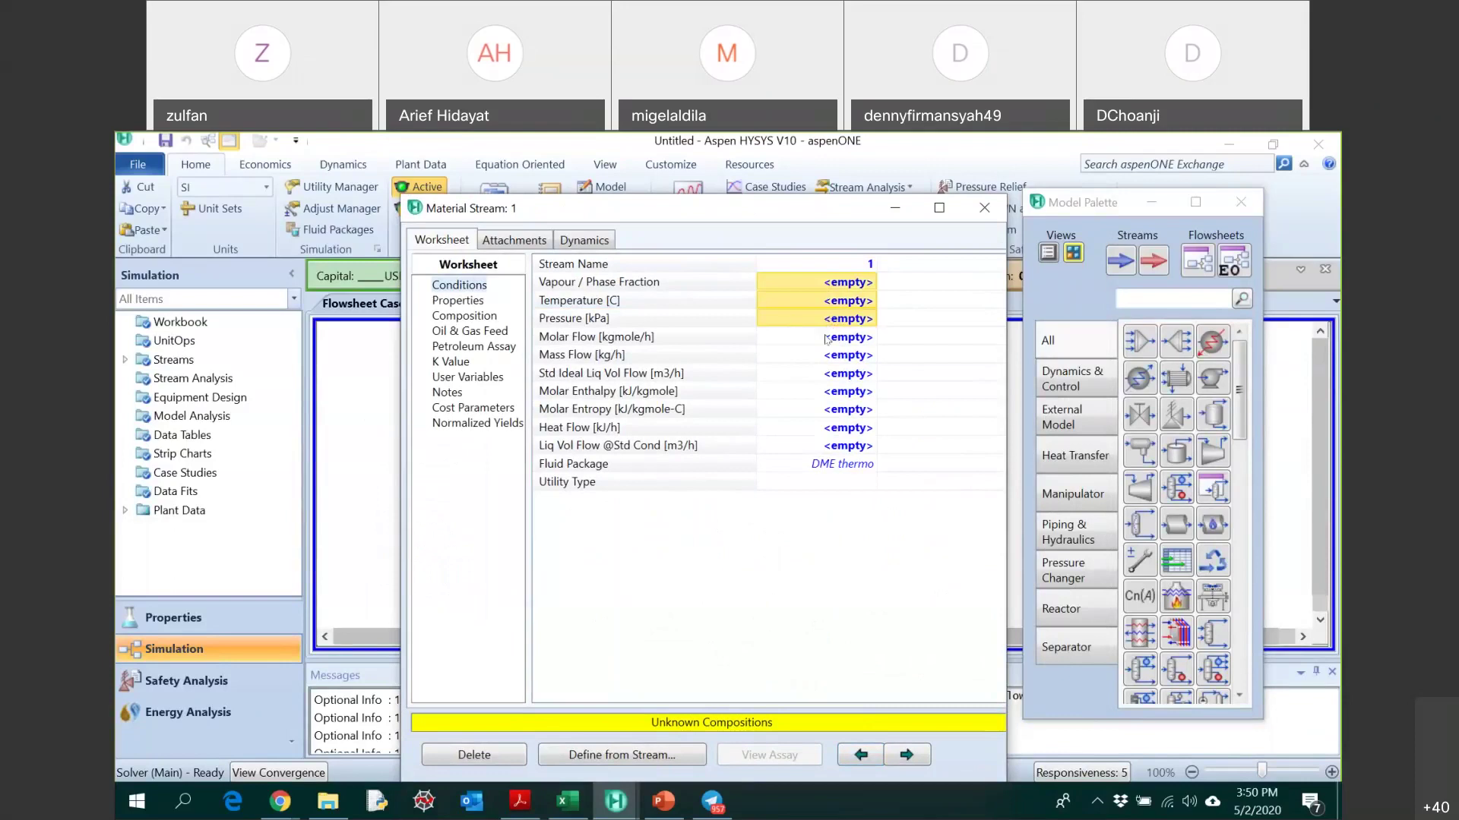
left_click(835, 305)
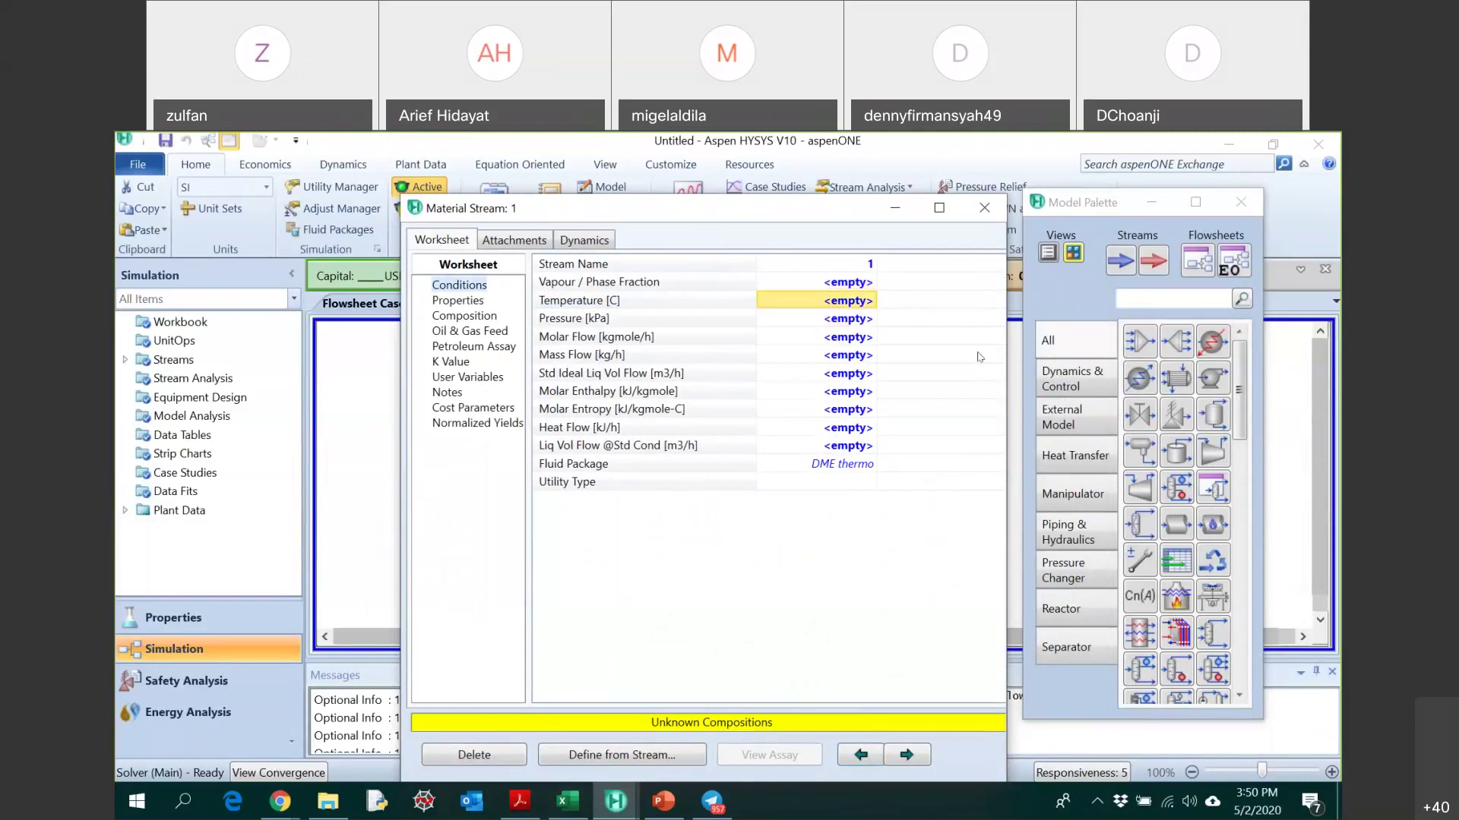
type("25")
key("Return")
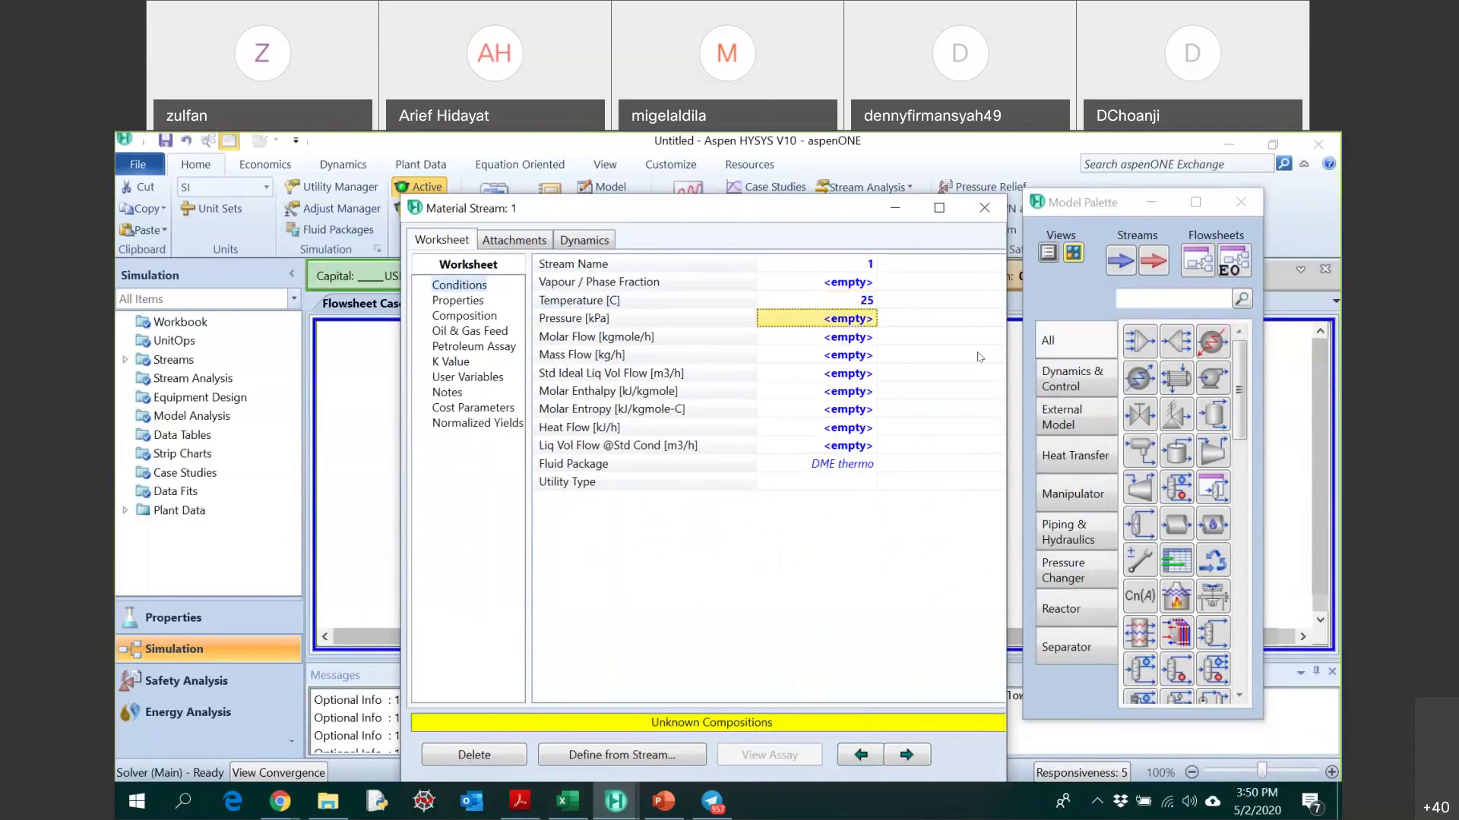
- Set the material stream's pressure to 100 kPa
type("1")
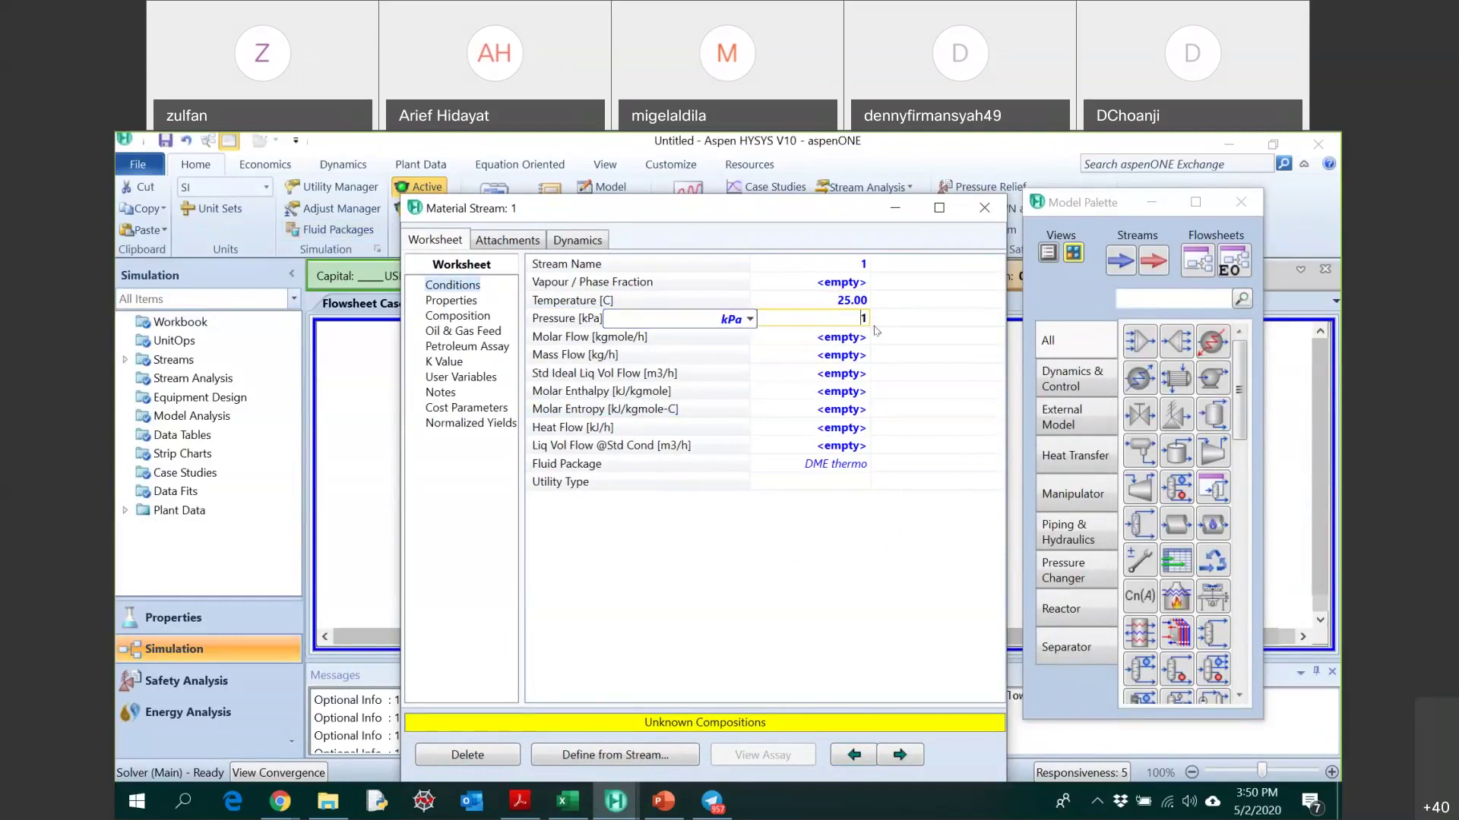
type("00")
key("Return")
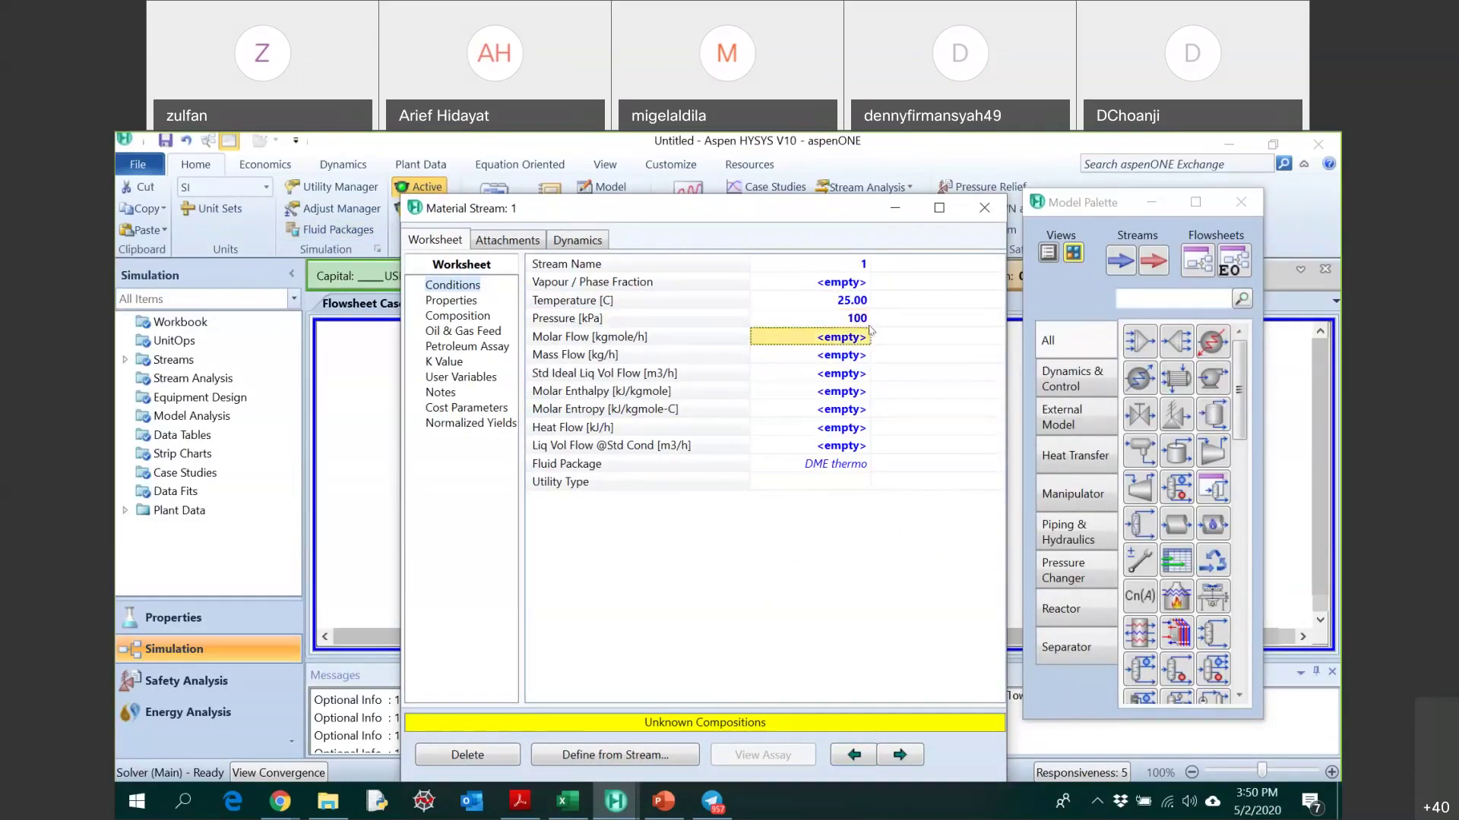
- Re-enter the material stream's pressure as 1 bar, using bar as the input unit instead of kPa
left_click(869, 335)
left_click(843, 320)
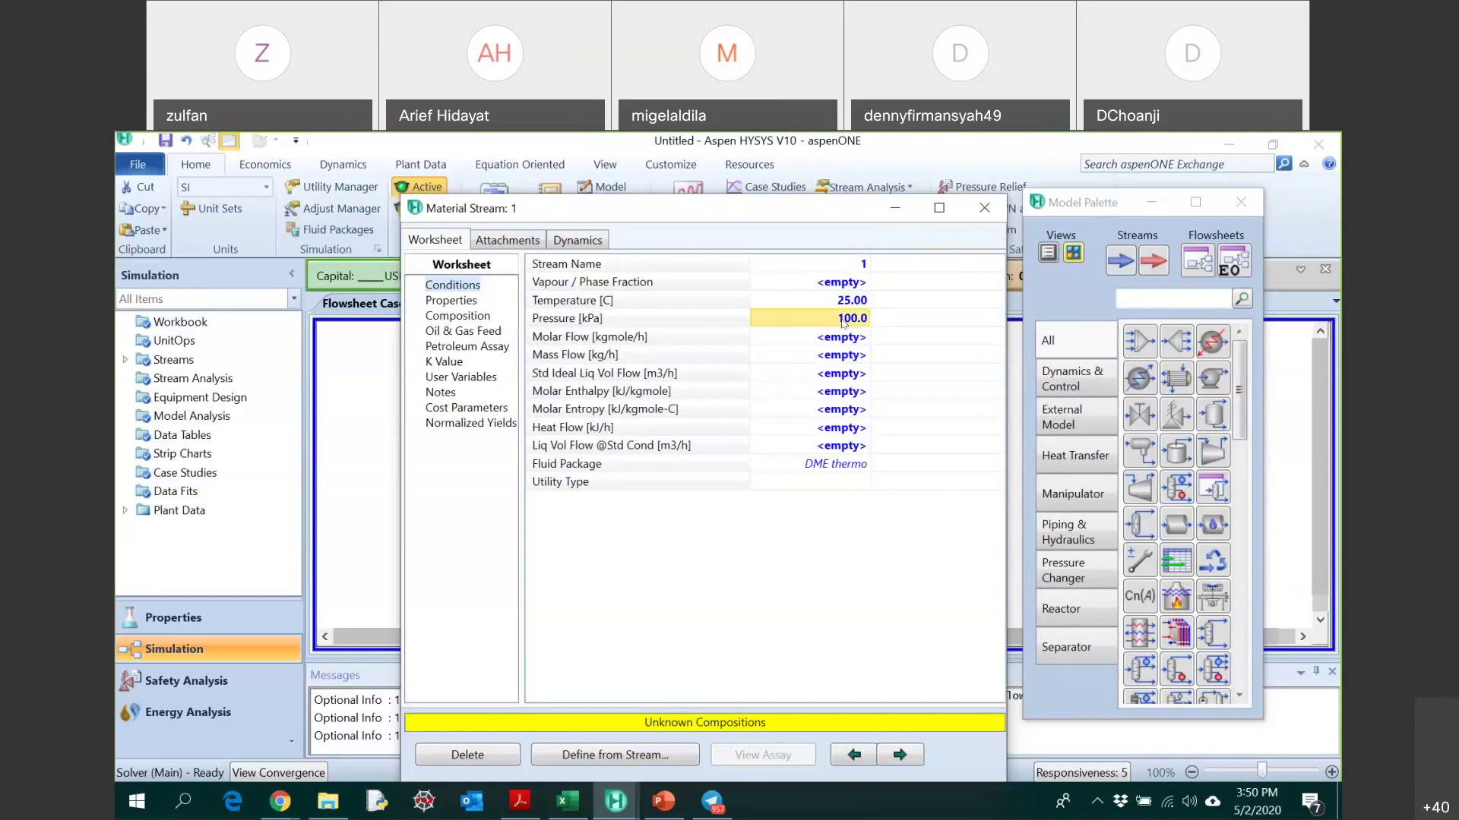
type("1")
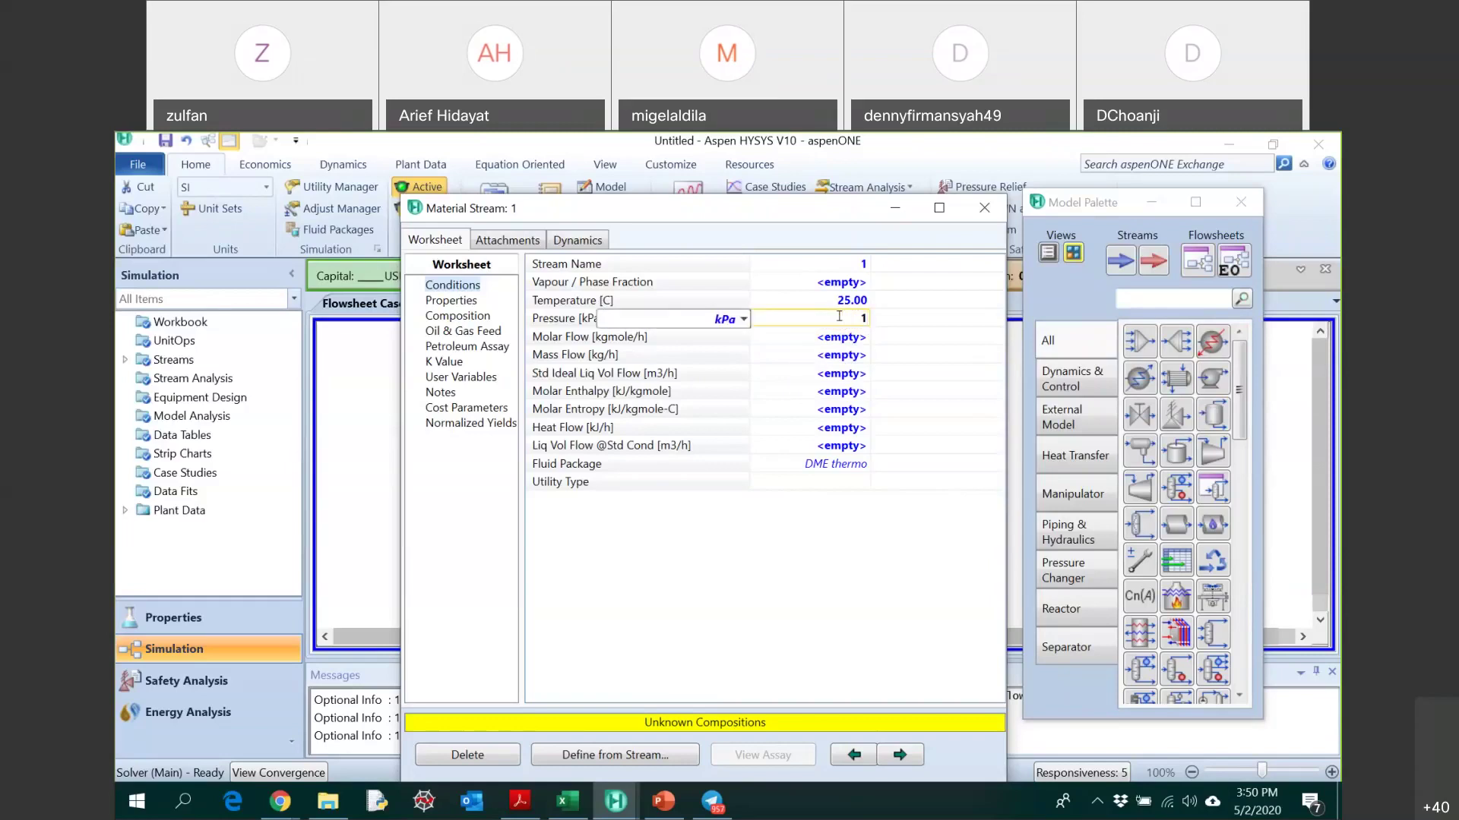
left_click(725, 319)
left_click(744, 319)
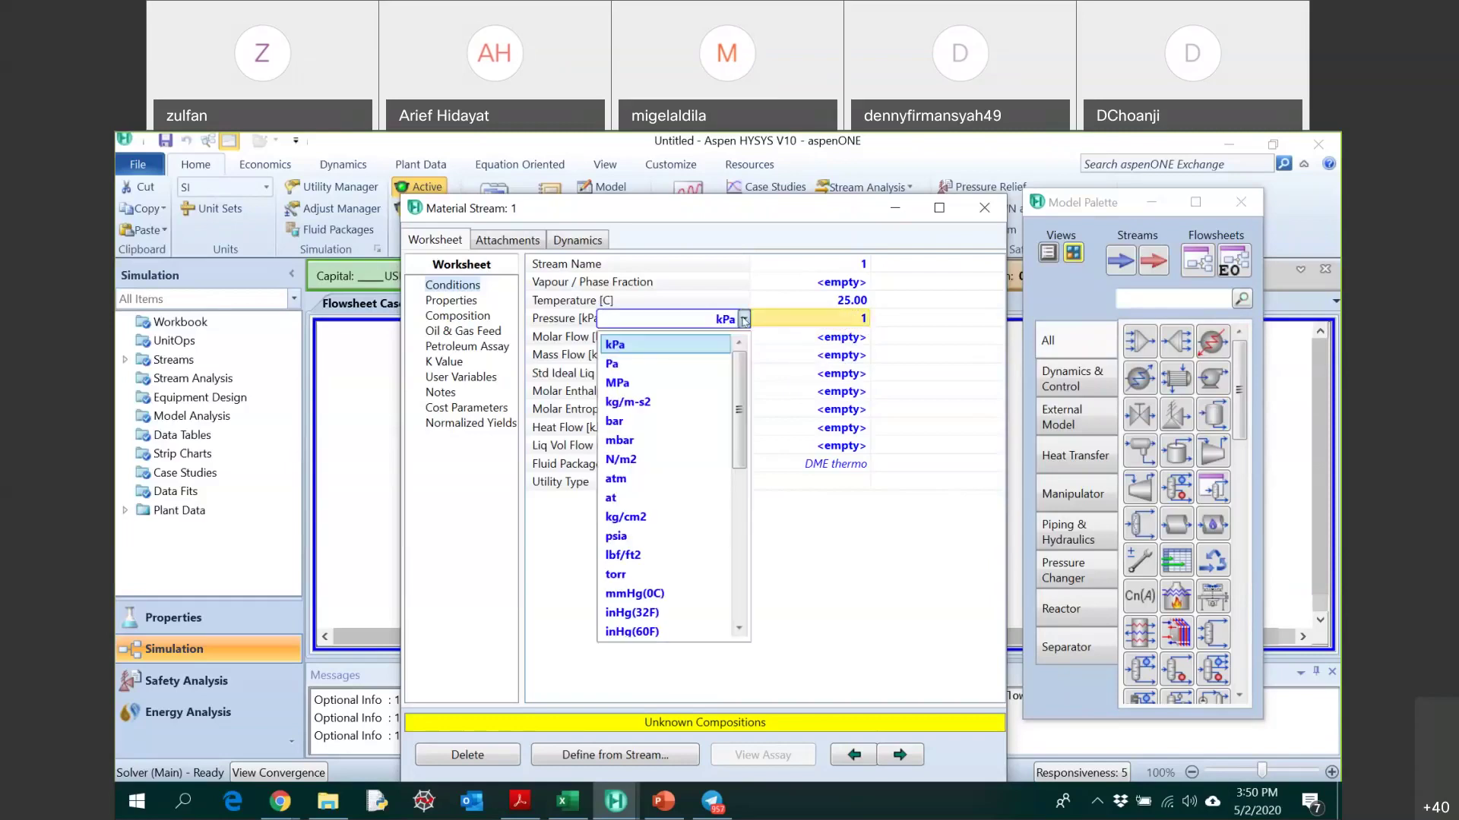
left_click(642, 421)
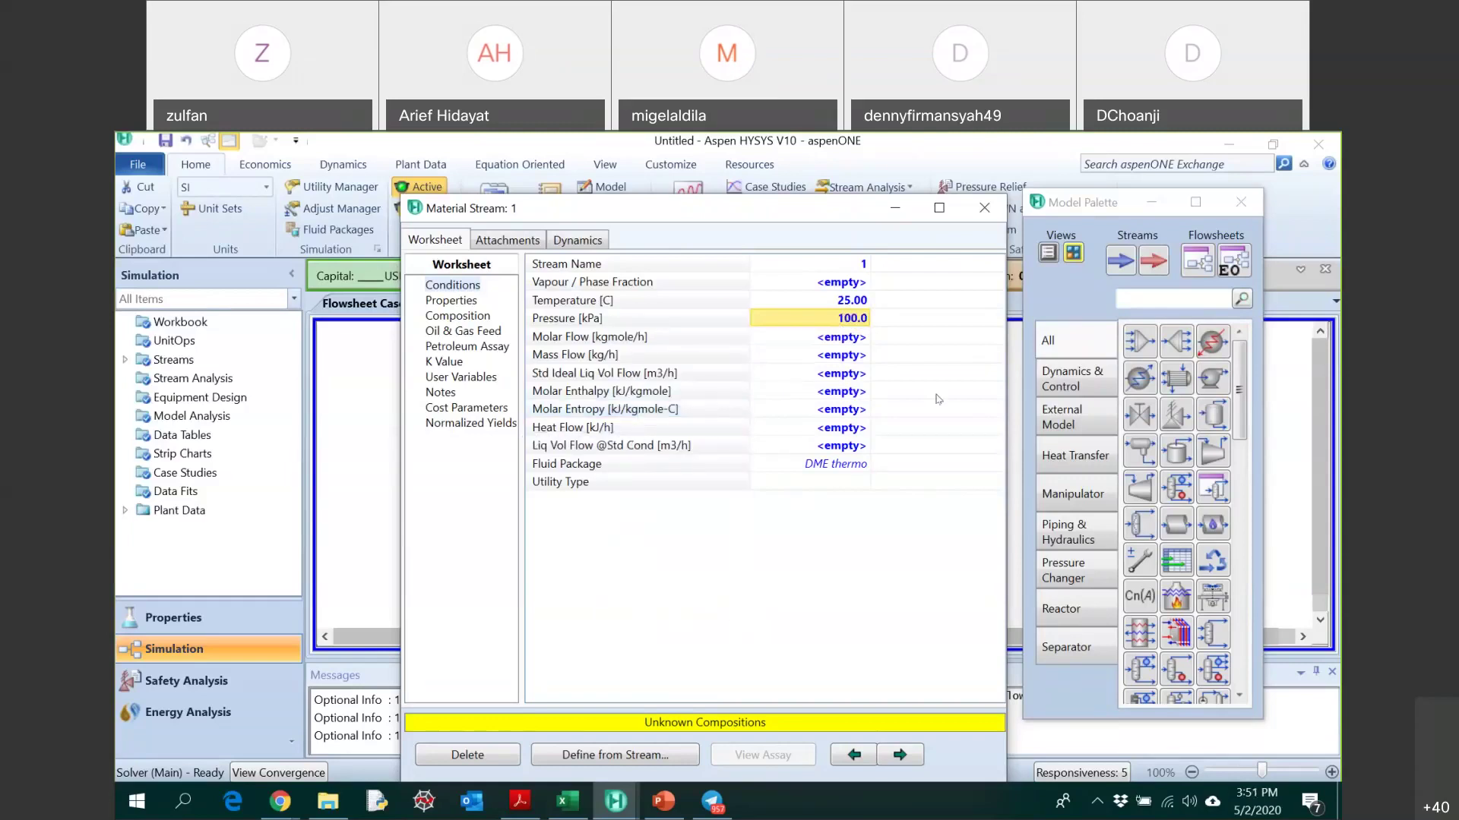
type("1")
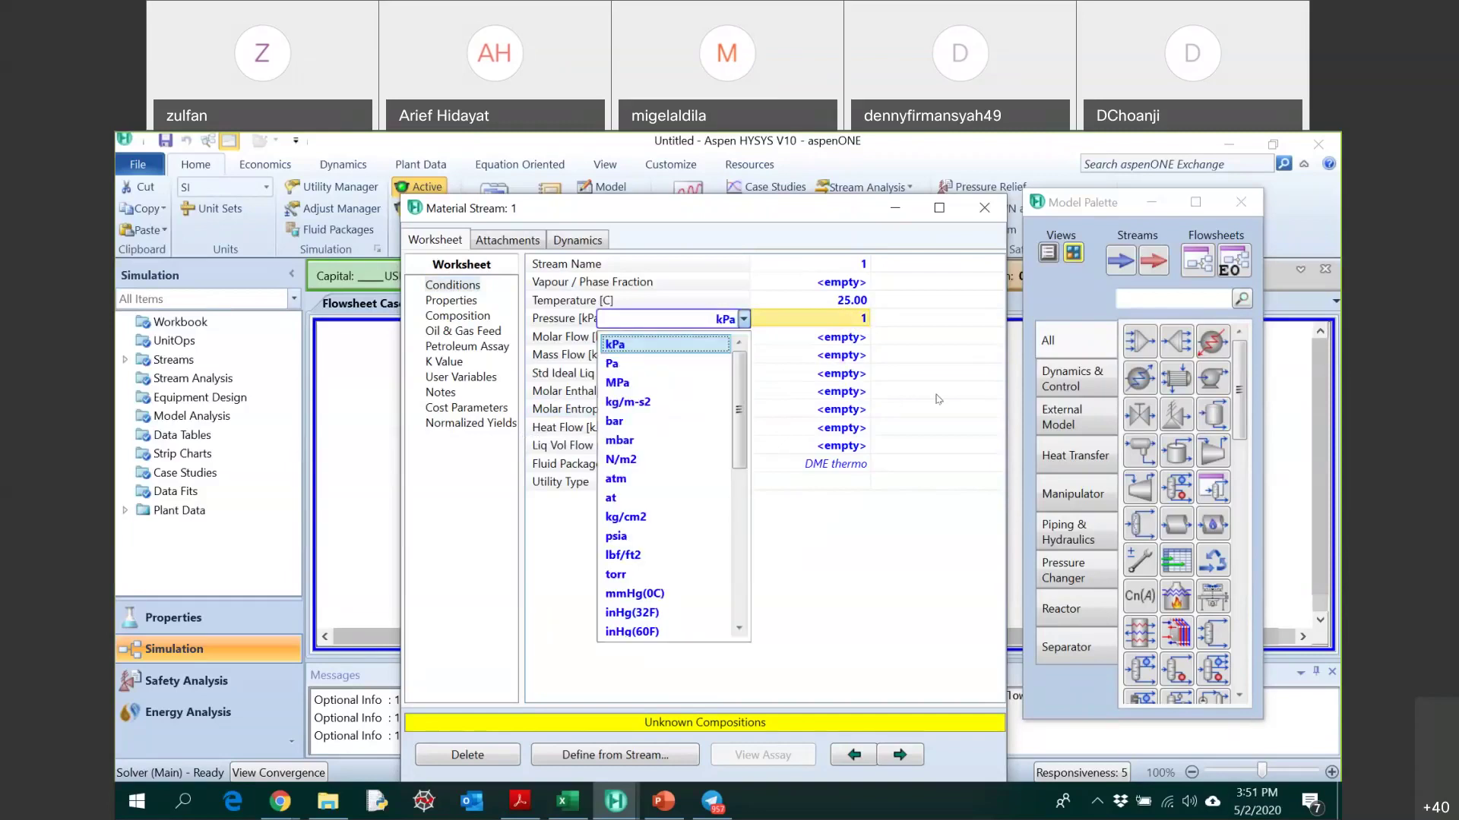
type("bar")
key("Return")
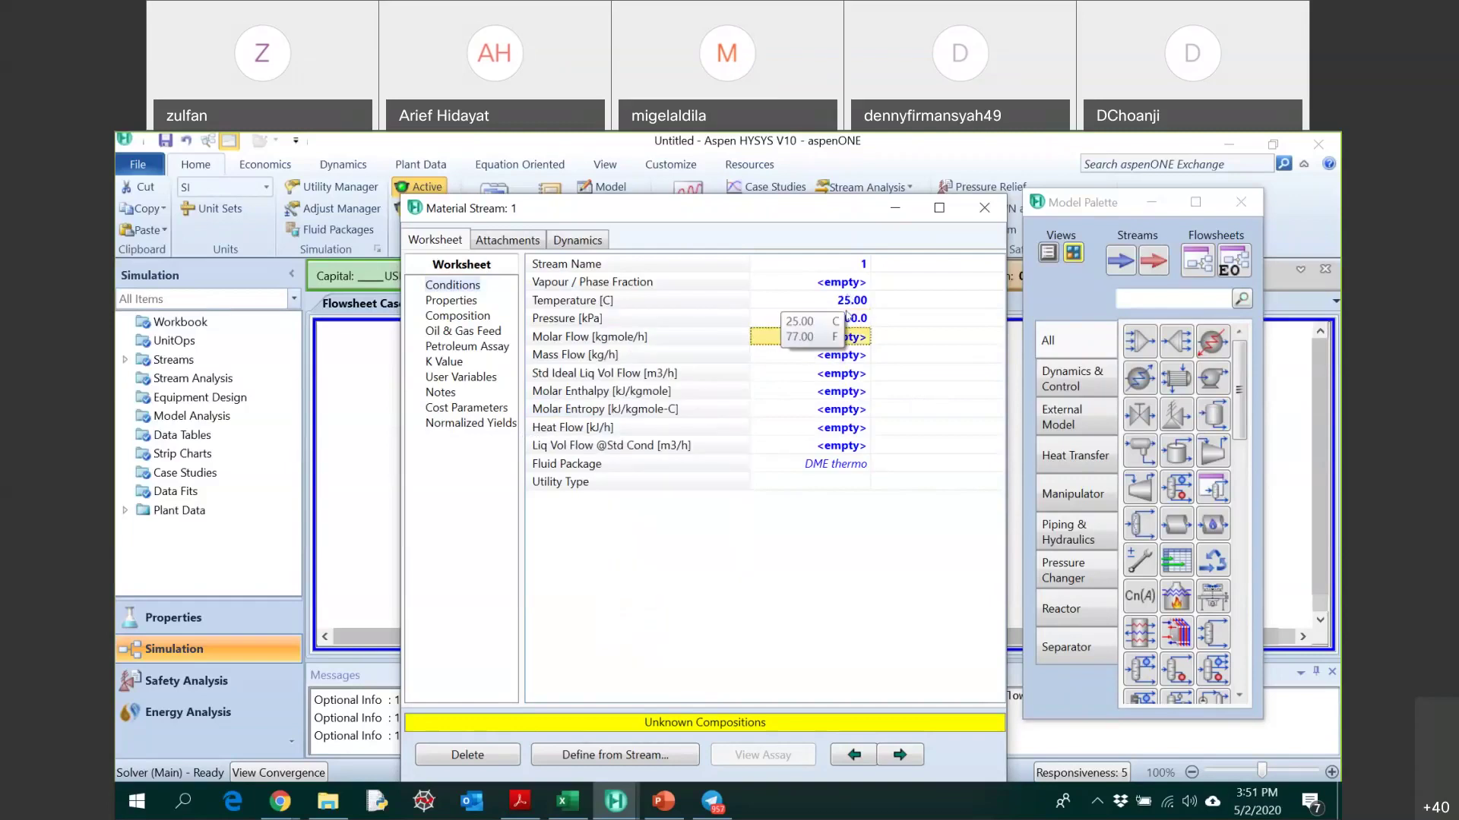
mouse_move(849, 322)
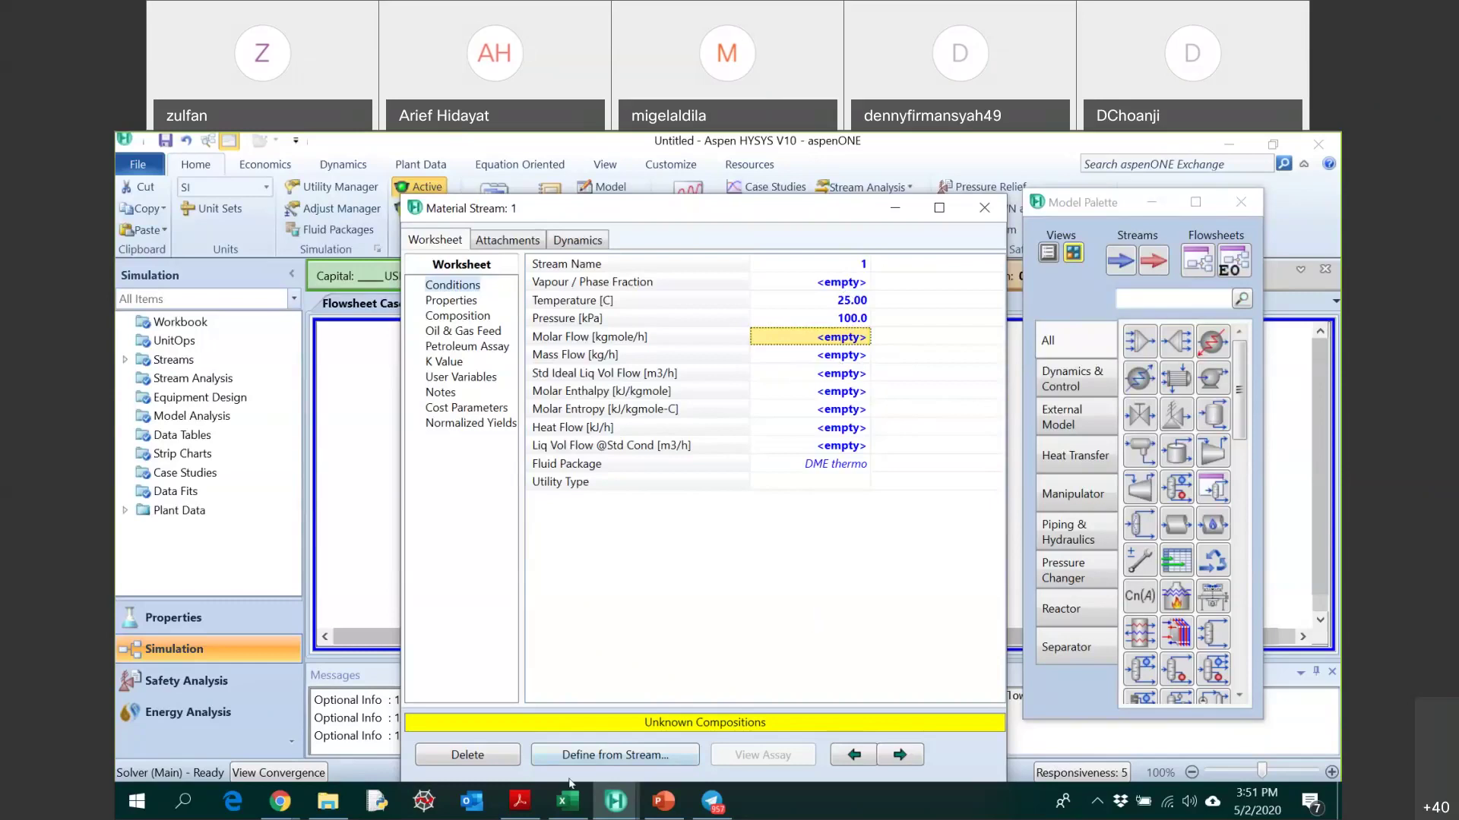
- Switch to the Turton_AppB PDF, check stream 1 in Table B.1.1, and return to the stream worksheet in Aspen HYSYS
left_click(520, 801)
scroll(600, 523, "down", 2)
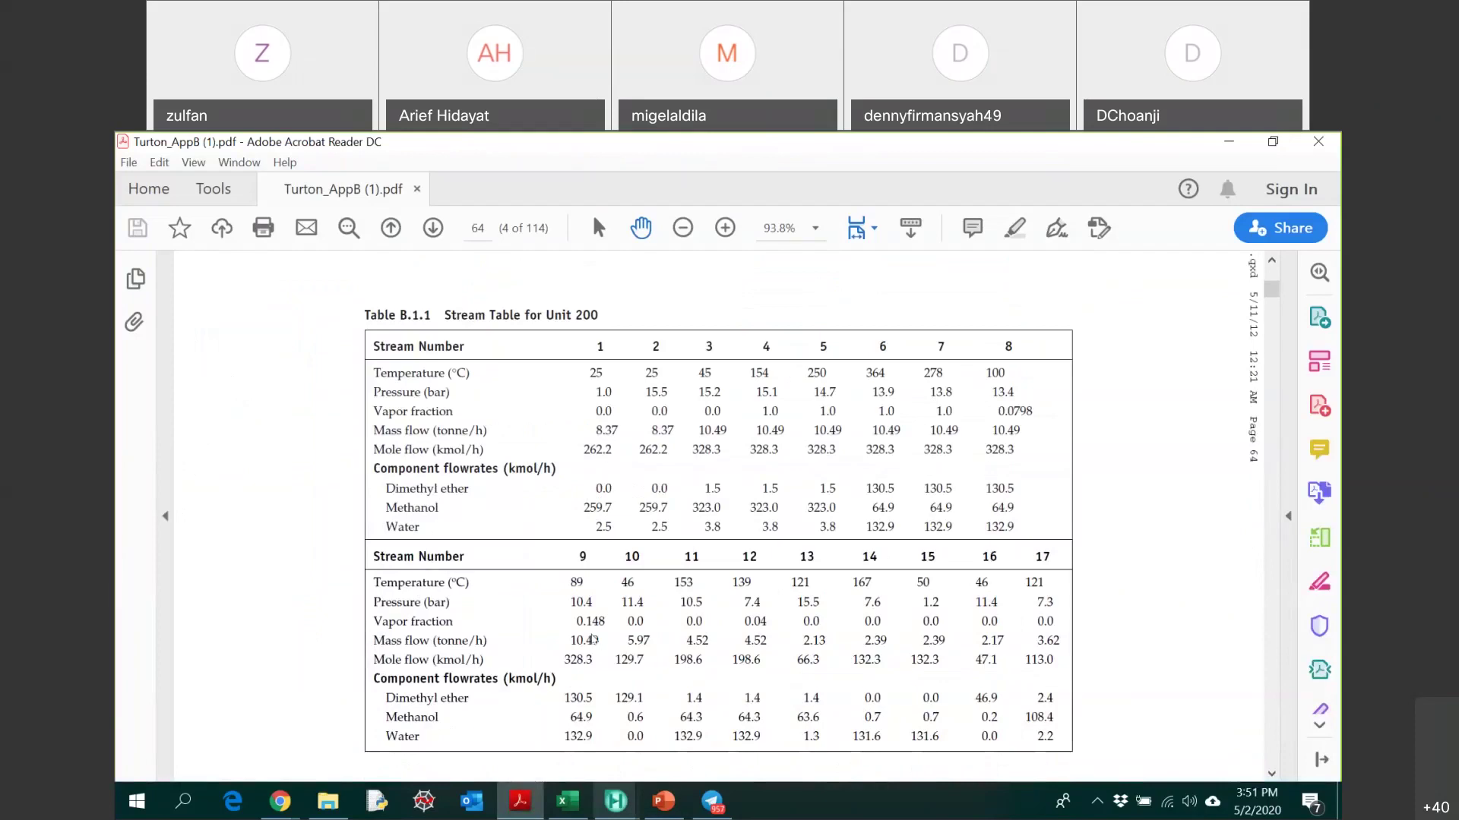
left_click(616, 800)
left_click(743, 729)
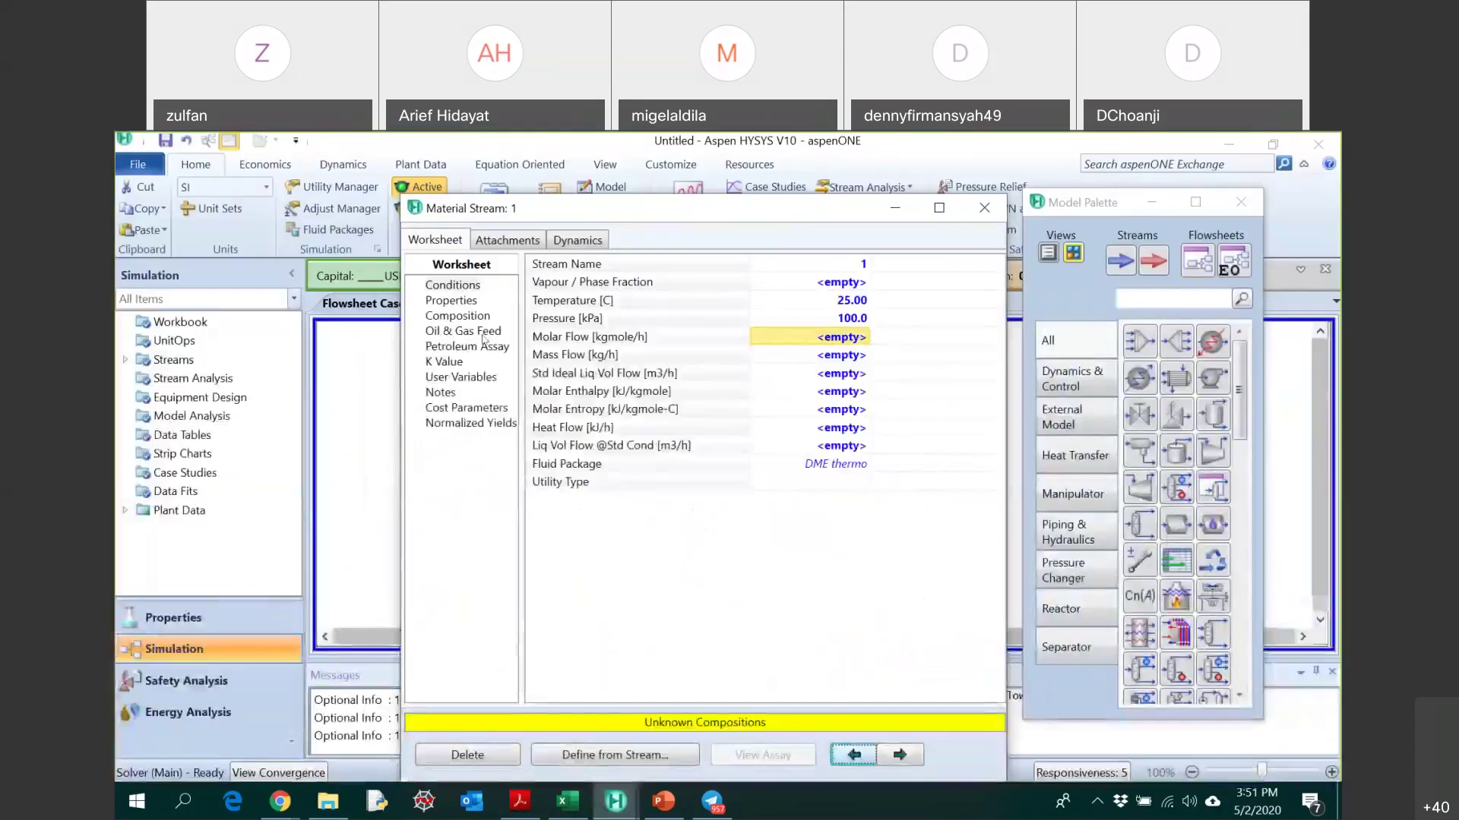
- Open the stream's composition and change its compositional basis to Mole Flows
left_click(458, 316)
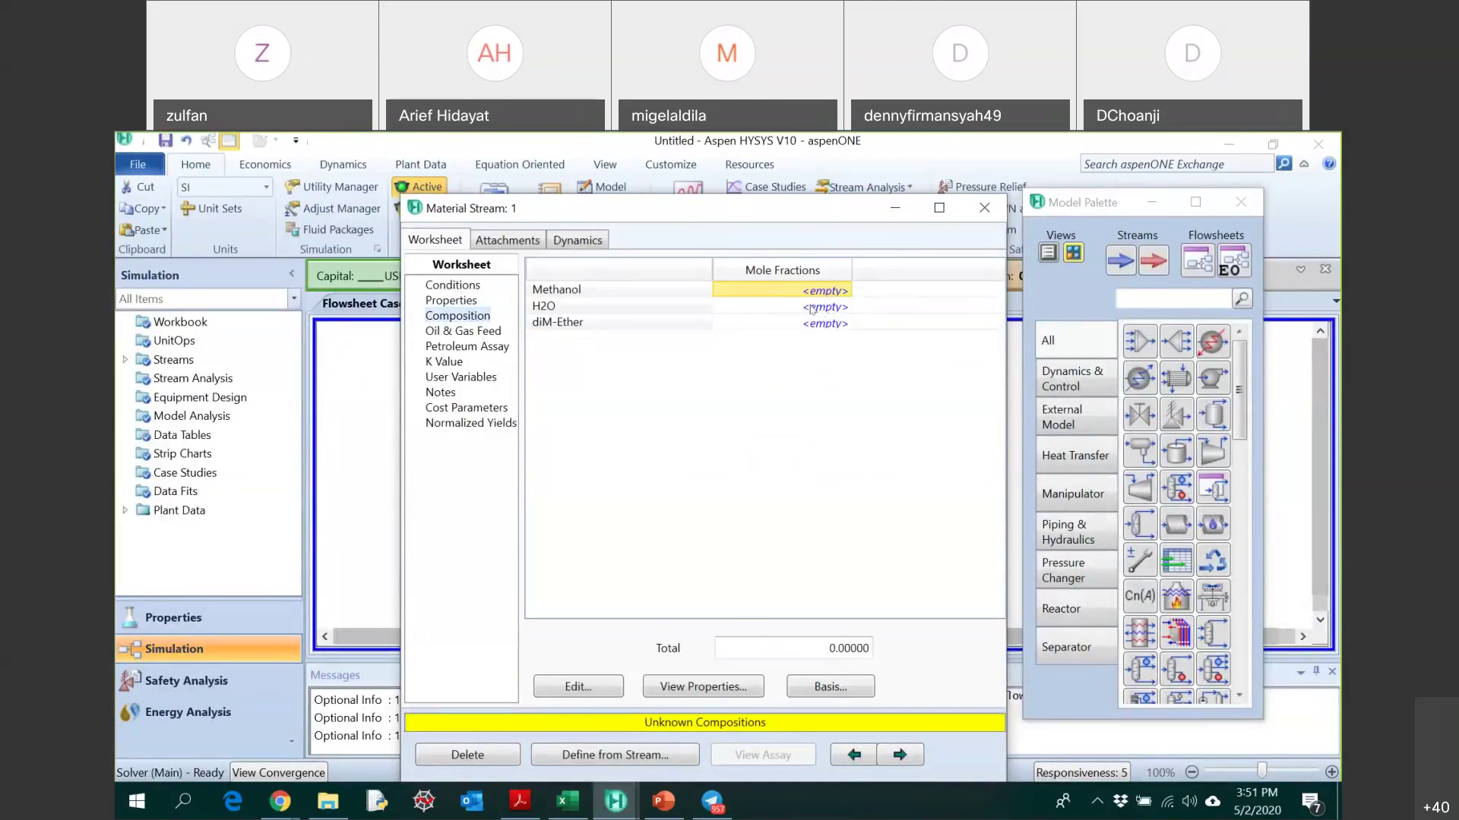
left_click(844, 693)
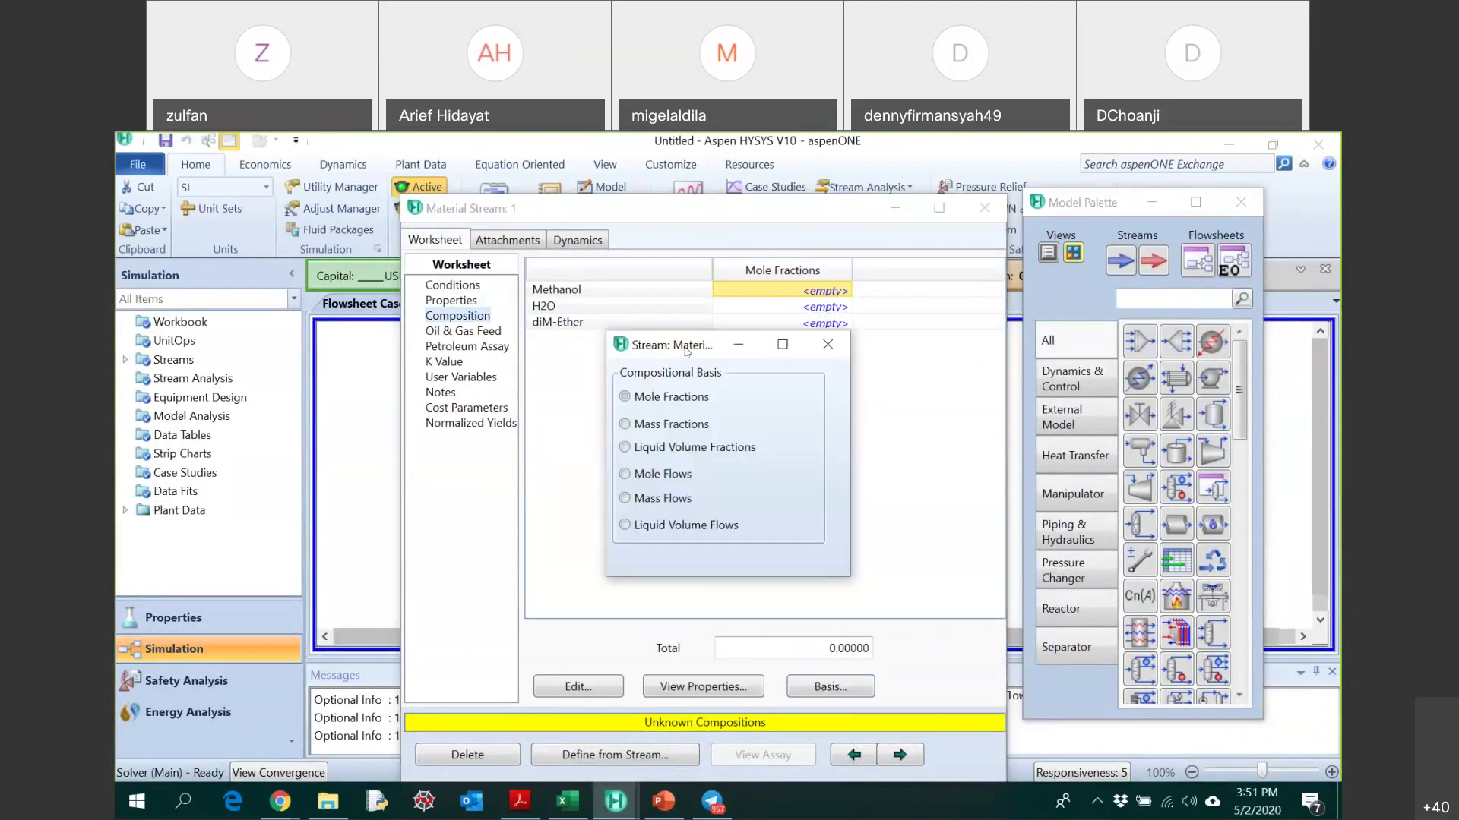
left_click(587, 494)
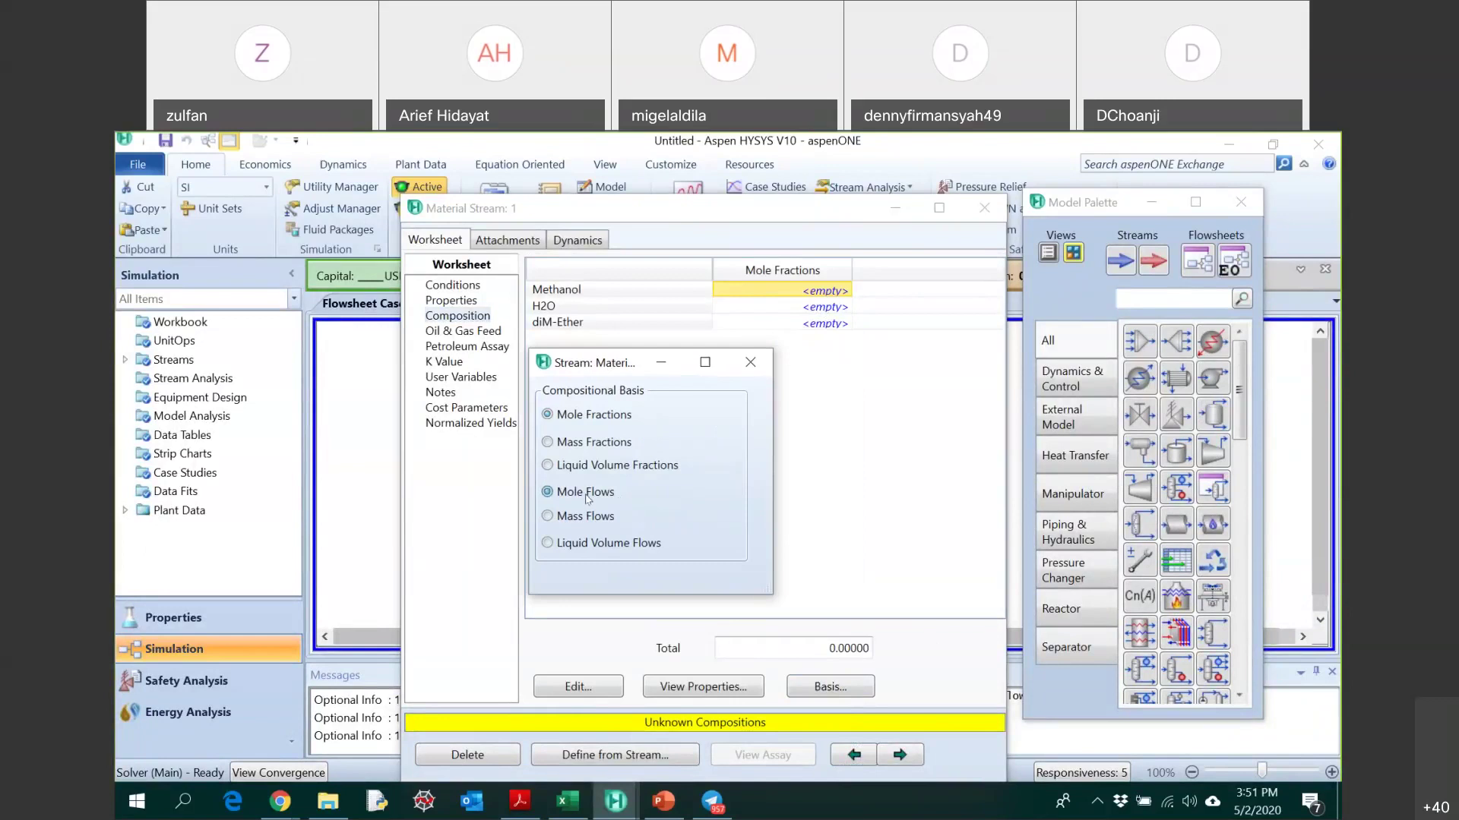
left_click(749, 362)
left_click(812, 295)
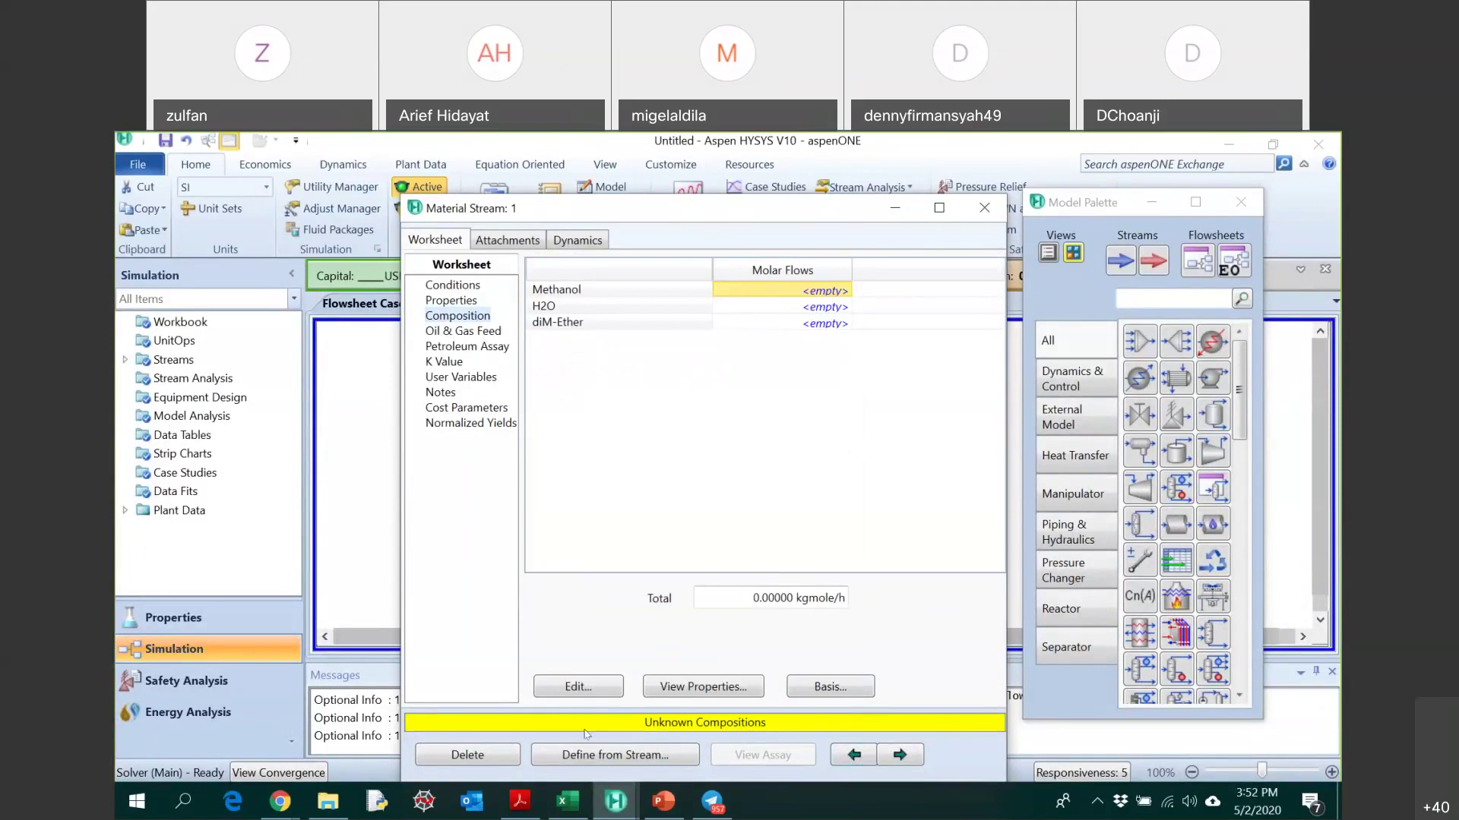
- Look up stream 1 in the Turton_AppB PDF and enter its molar flows in Aspen HYSYS: methanol 259.7 and H2O 2.5 kgmole/h
left_click(535, 805)
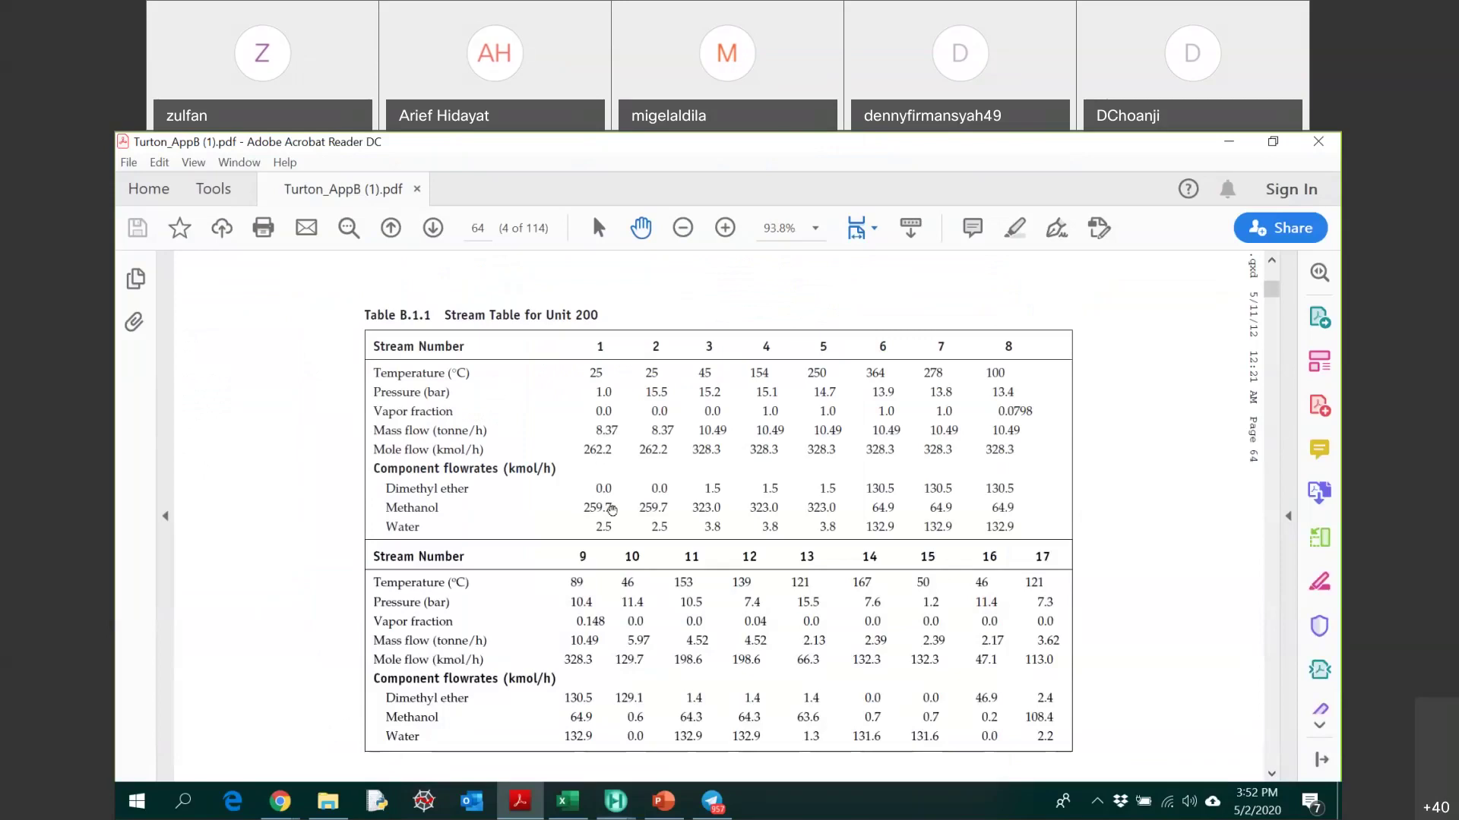
mouse_move(616, 802)
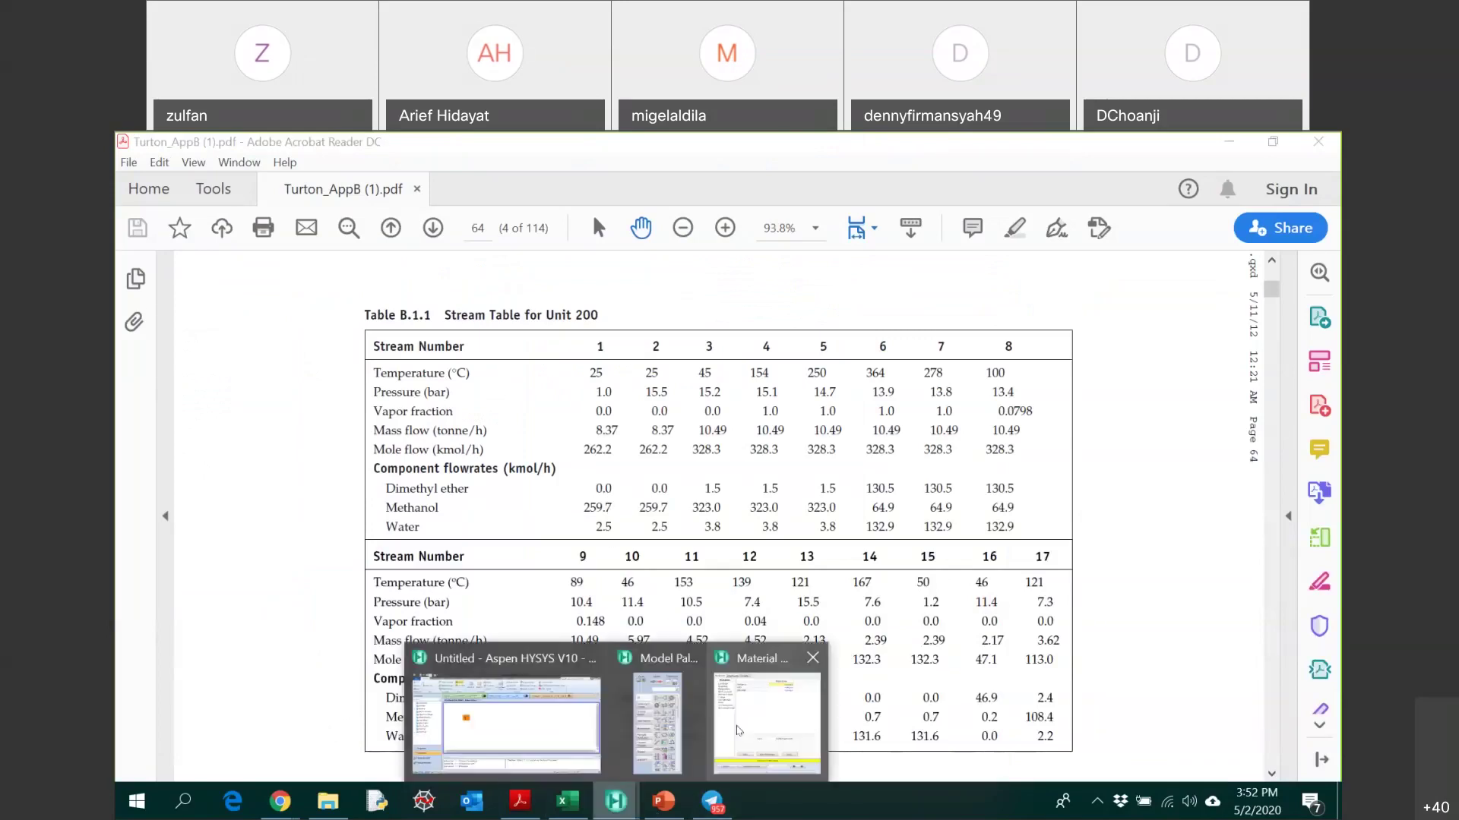
left_click(738, 730)
type("259.7")
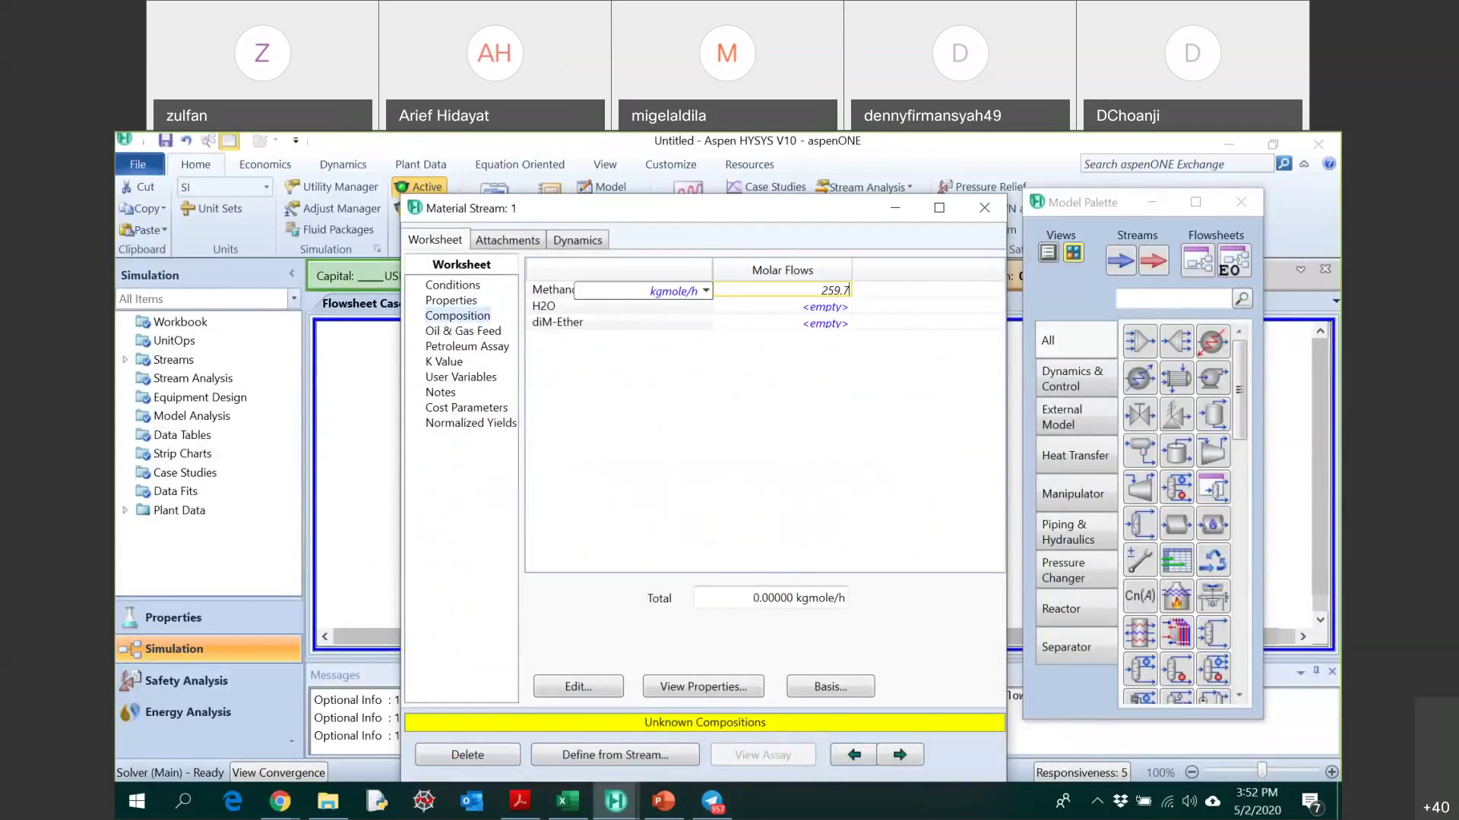
key("Return")
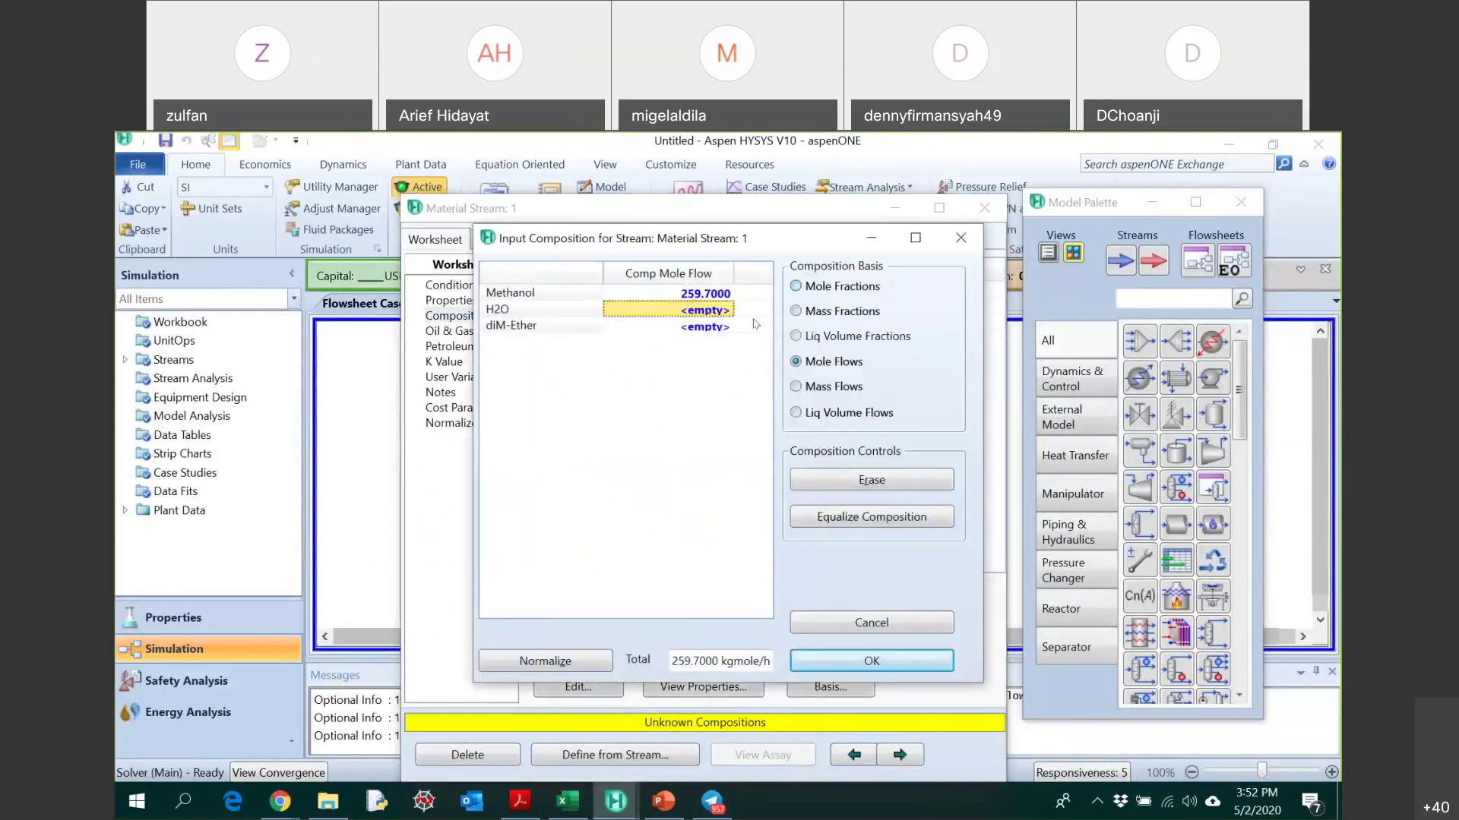
type("2.5")
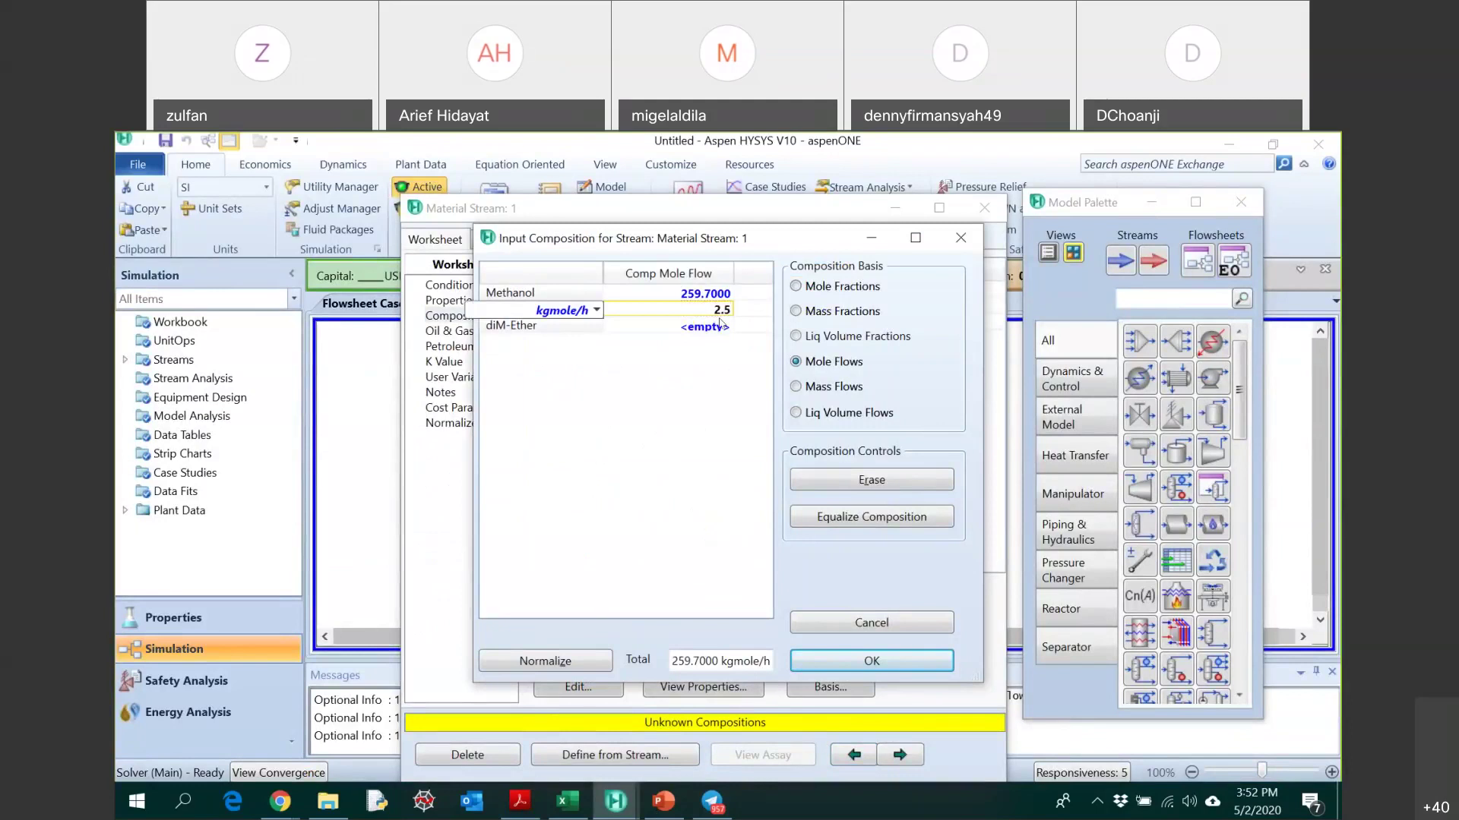
key("Return")
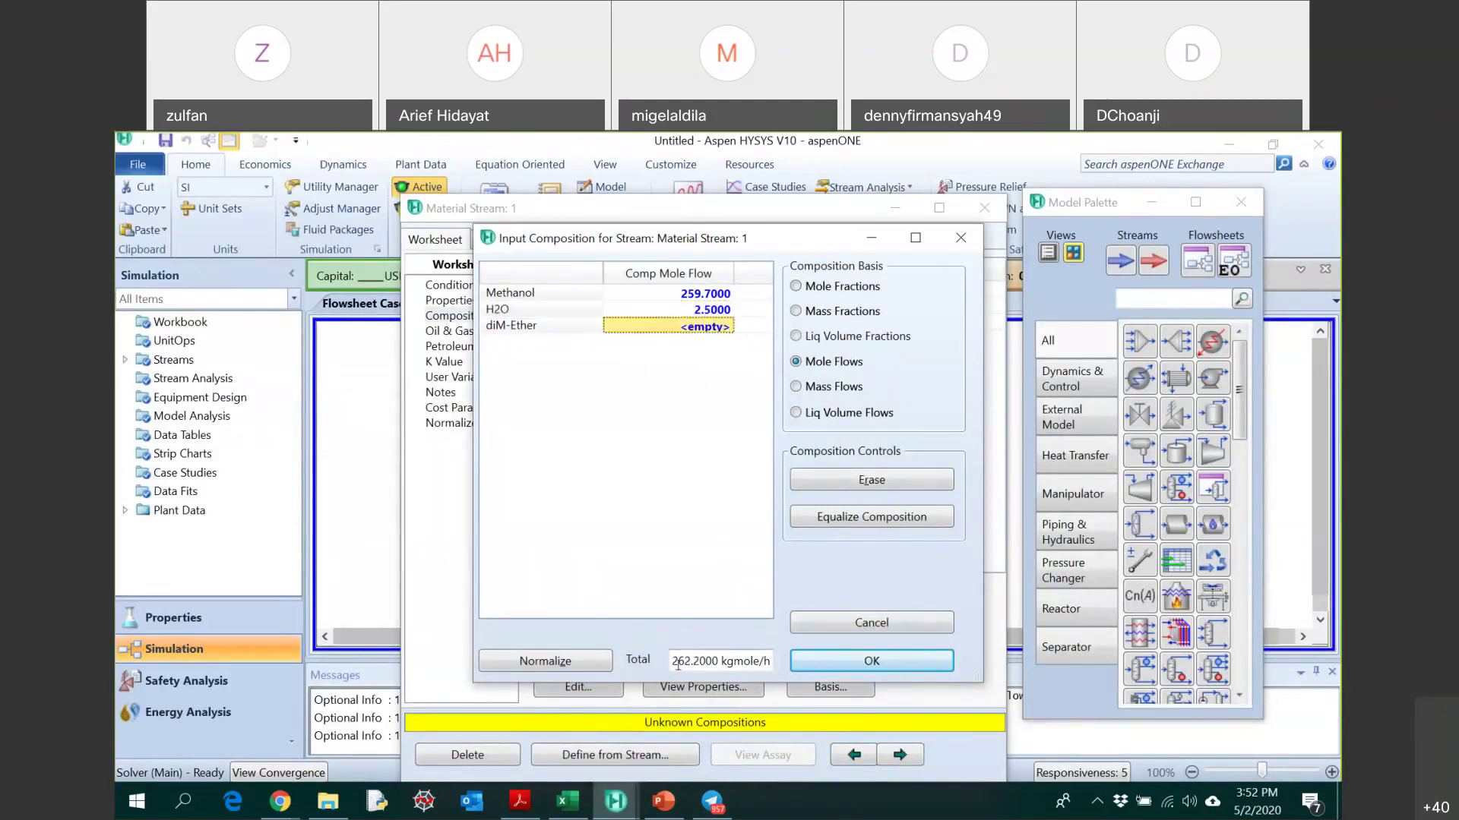
mouse_move(686, 662)
left_click(904, 674)
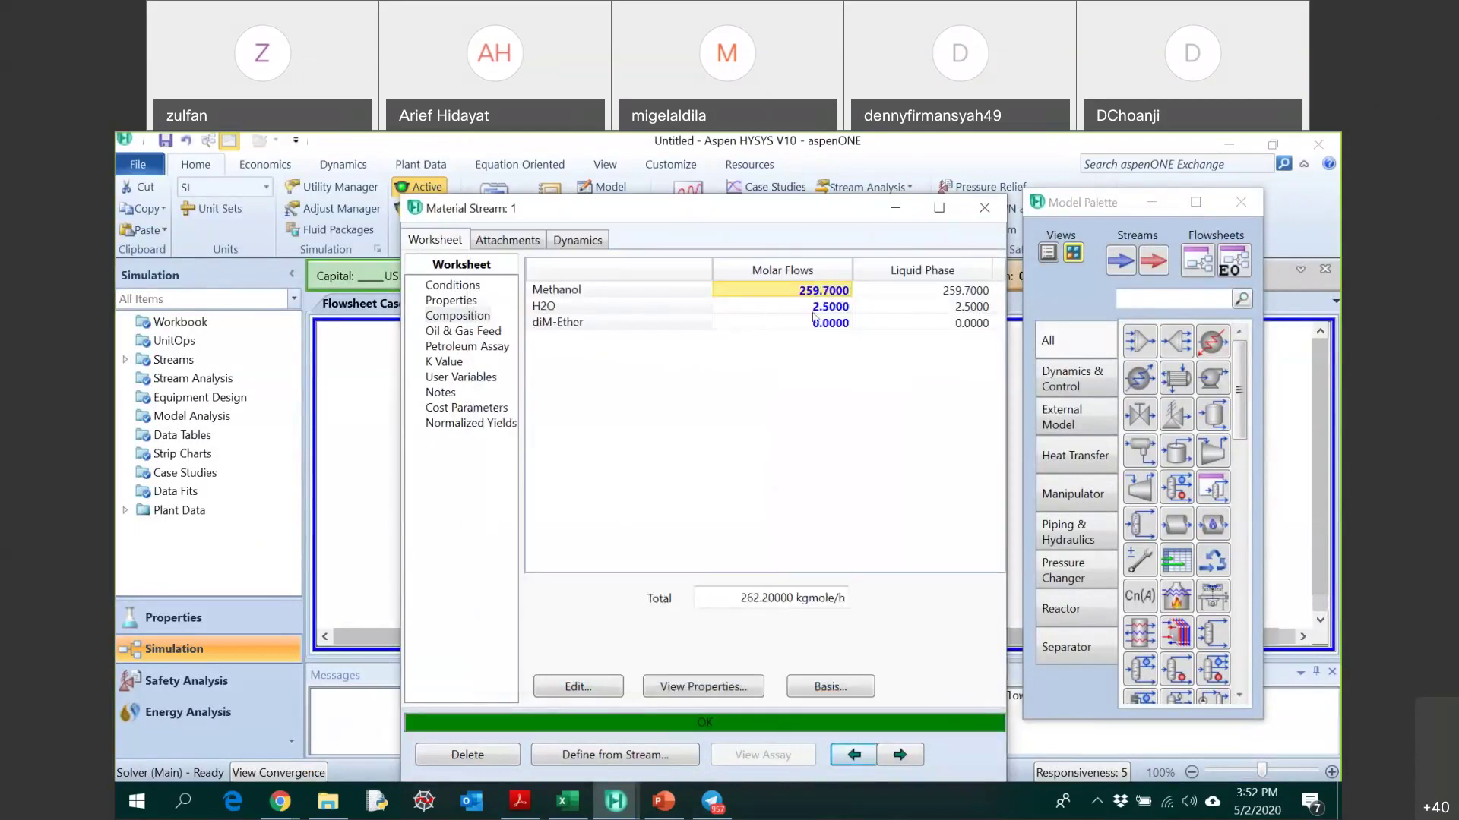
mouse_move(774, 297)
mouse_move(819, 320)
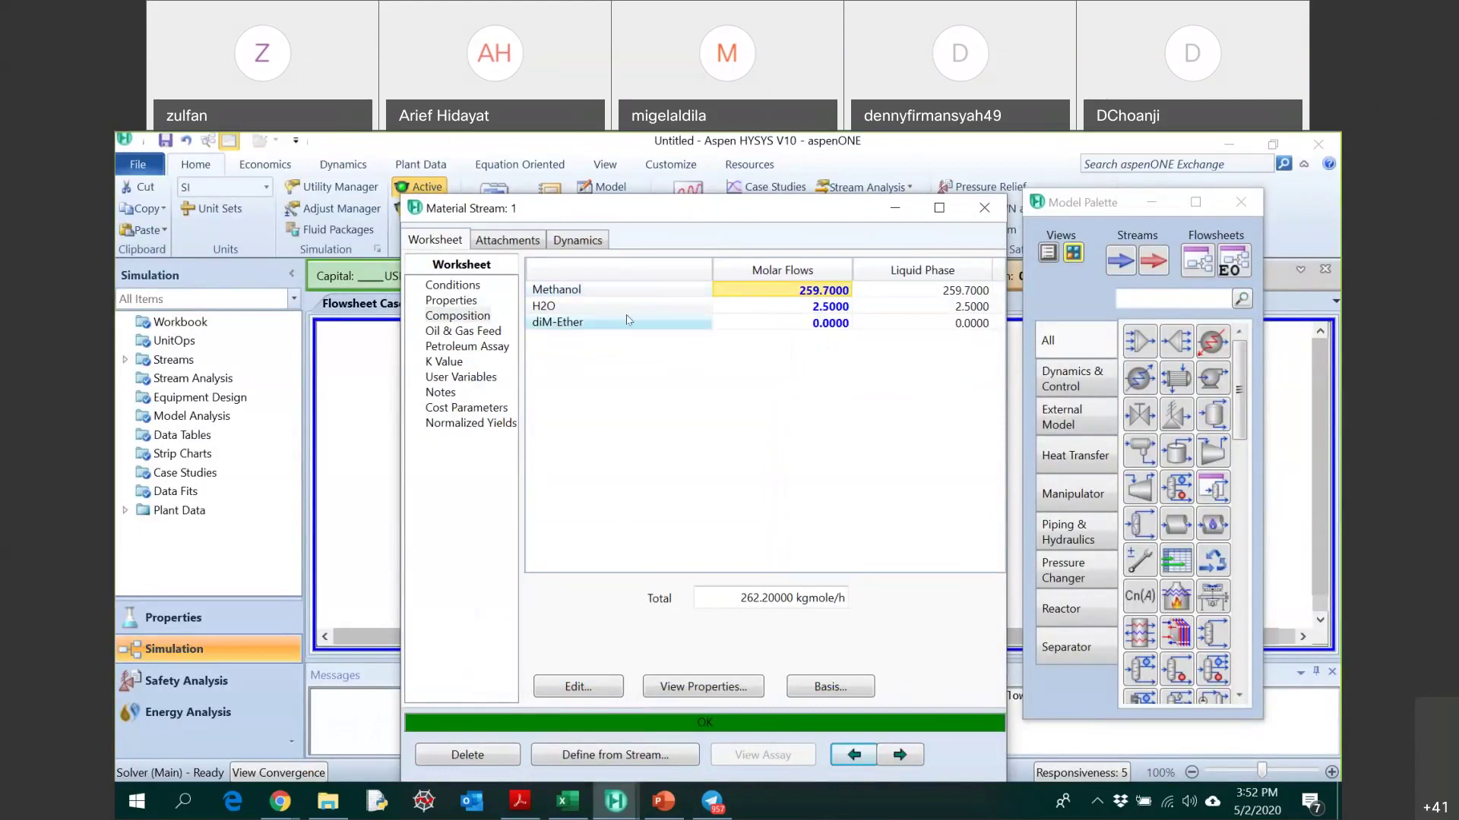
- Compare the stream's calculated conditions, especially its mass flow, with stream 1 in the PDF's Table B.1.1 and return to the worksheet
left_click(458, 286)
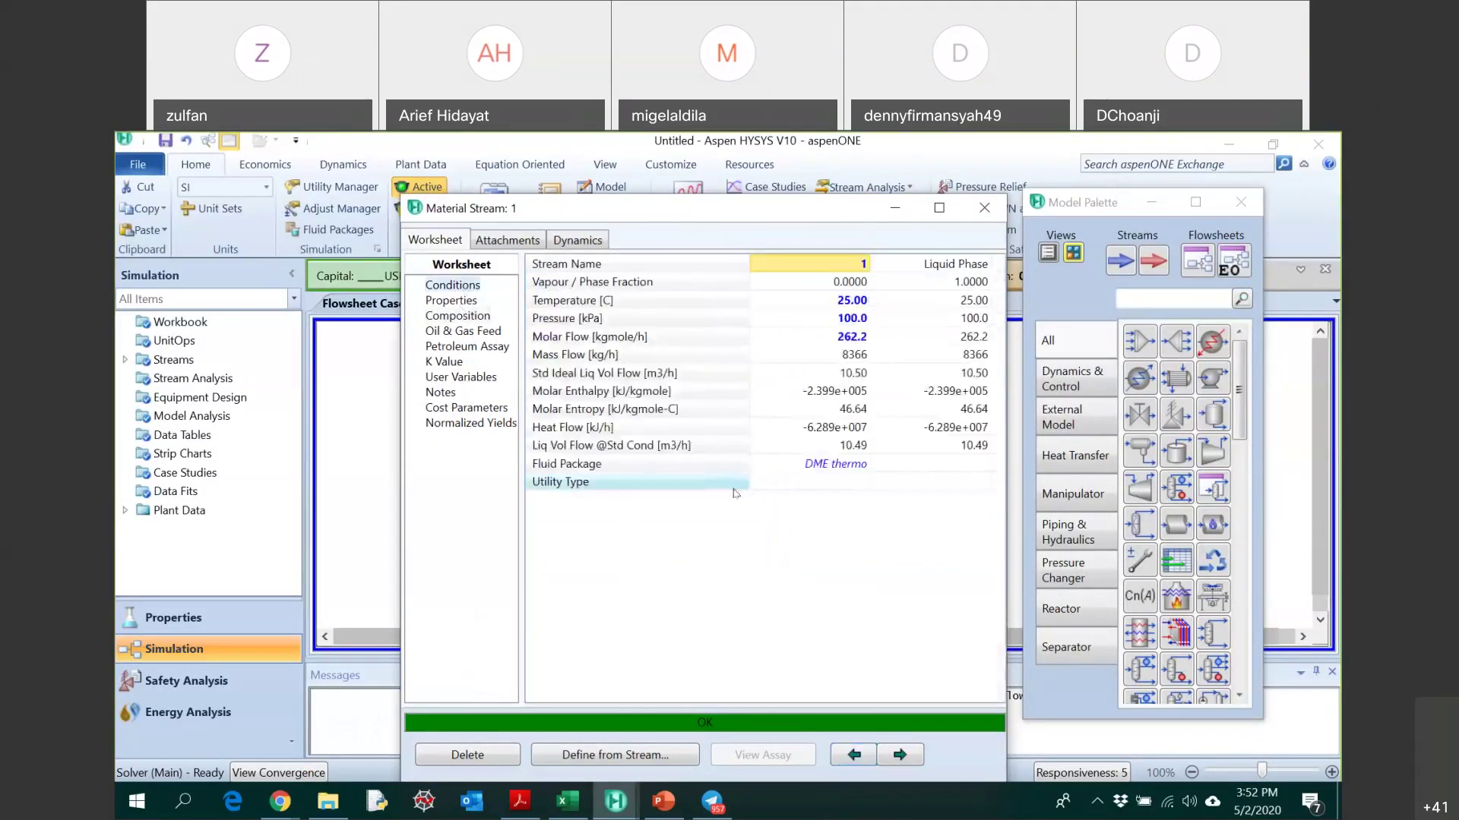
mouse_move(849, 368)
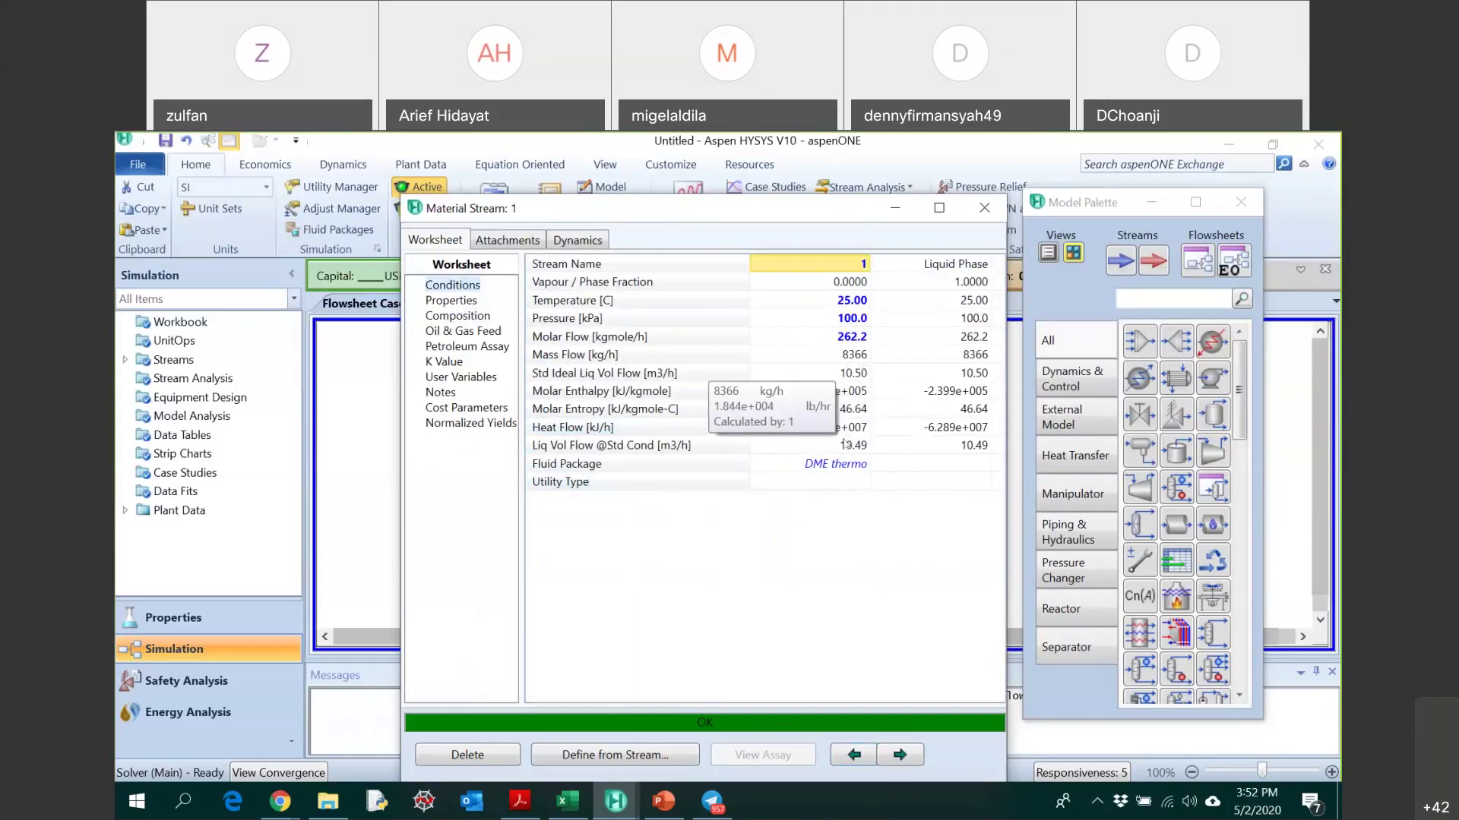
left_click(519, 801)
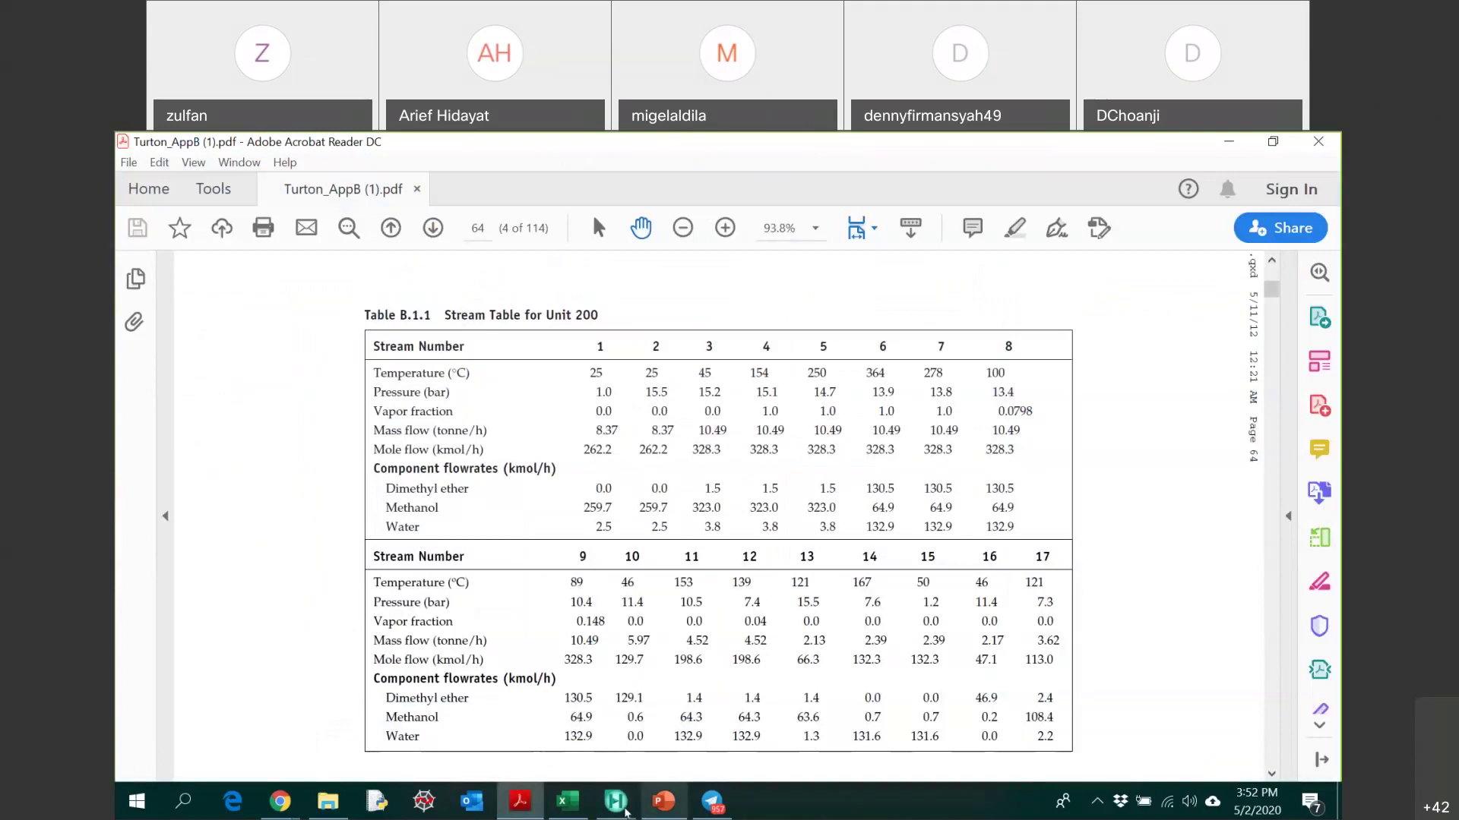
mouse_move(616, 801)
left_click(728, 722)
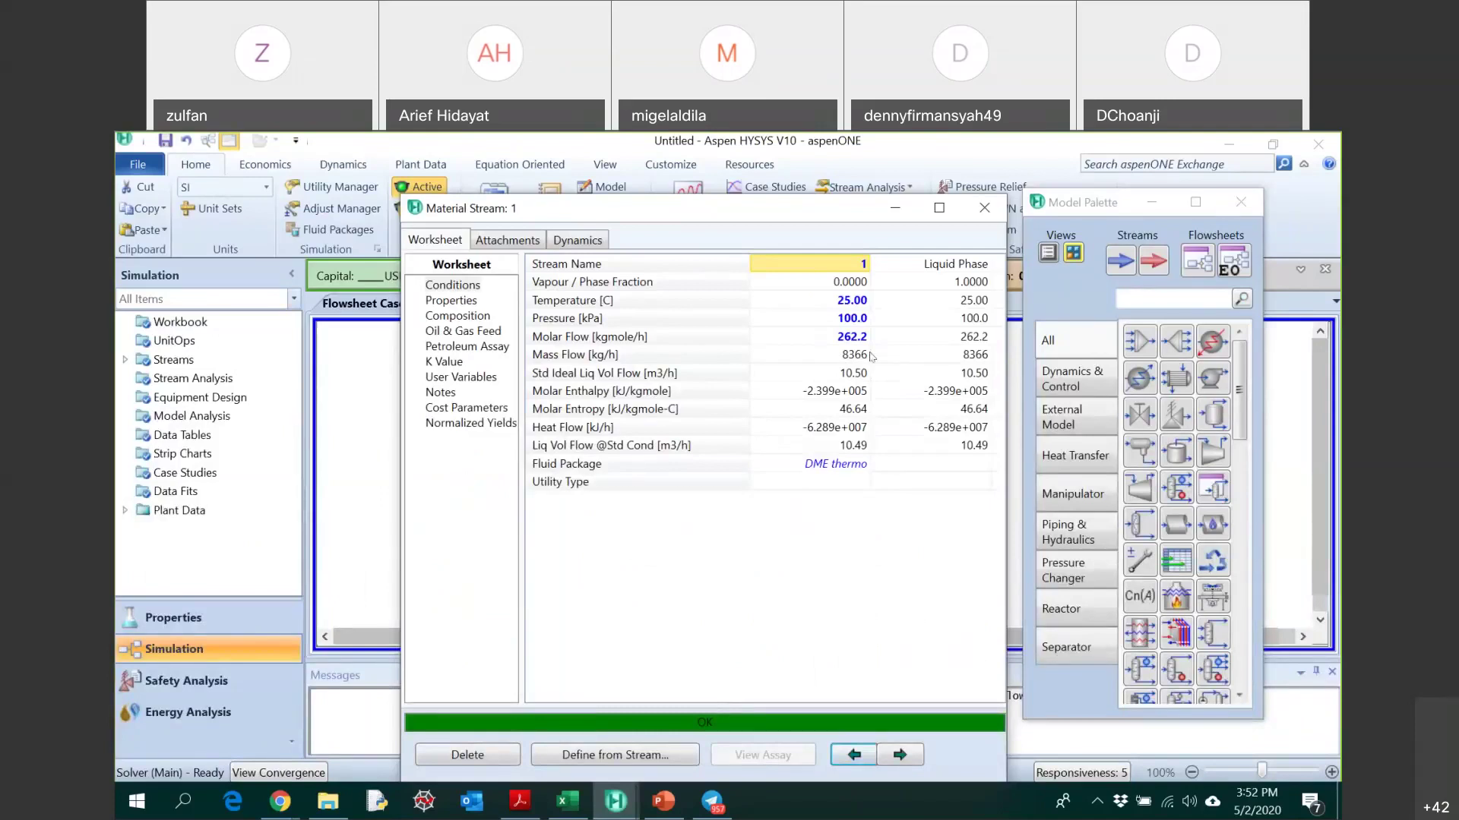
mouse_move(873, 357)
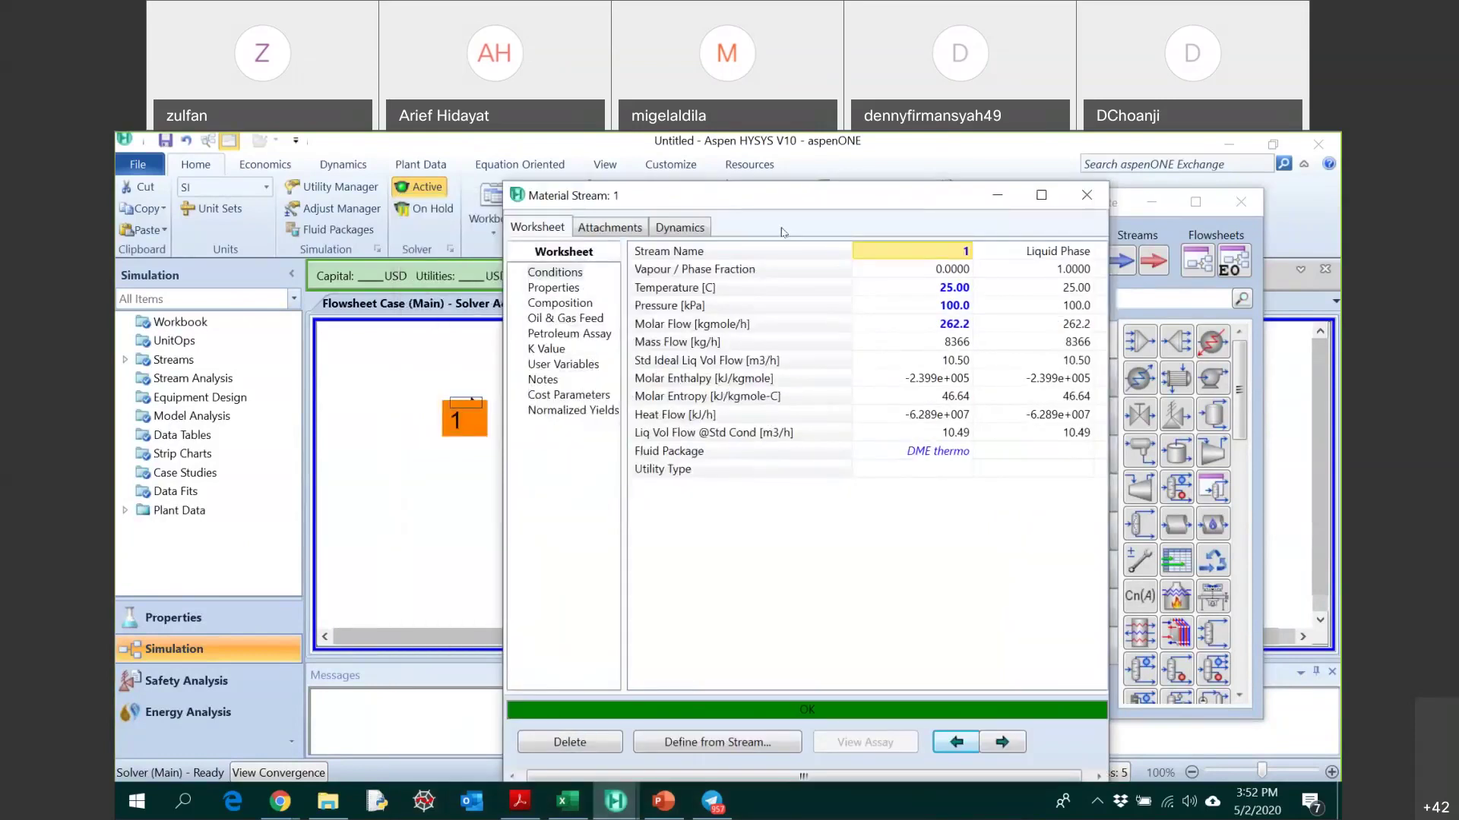
- Widen the stream window and examine the calculated properties of stream 1, from molecular weight and density through heat capacity to Cp/Cv
left_click(563, 289)
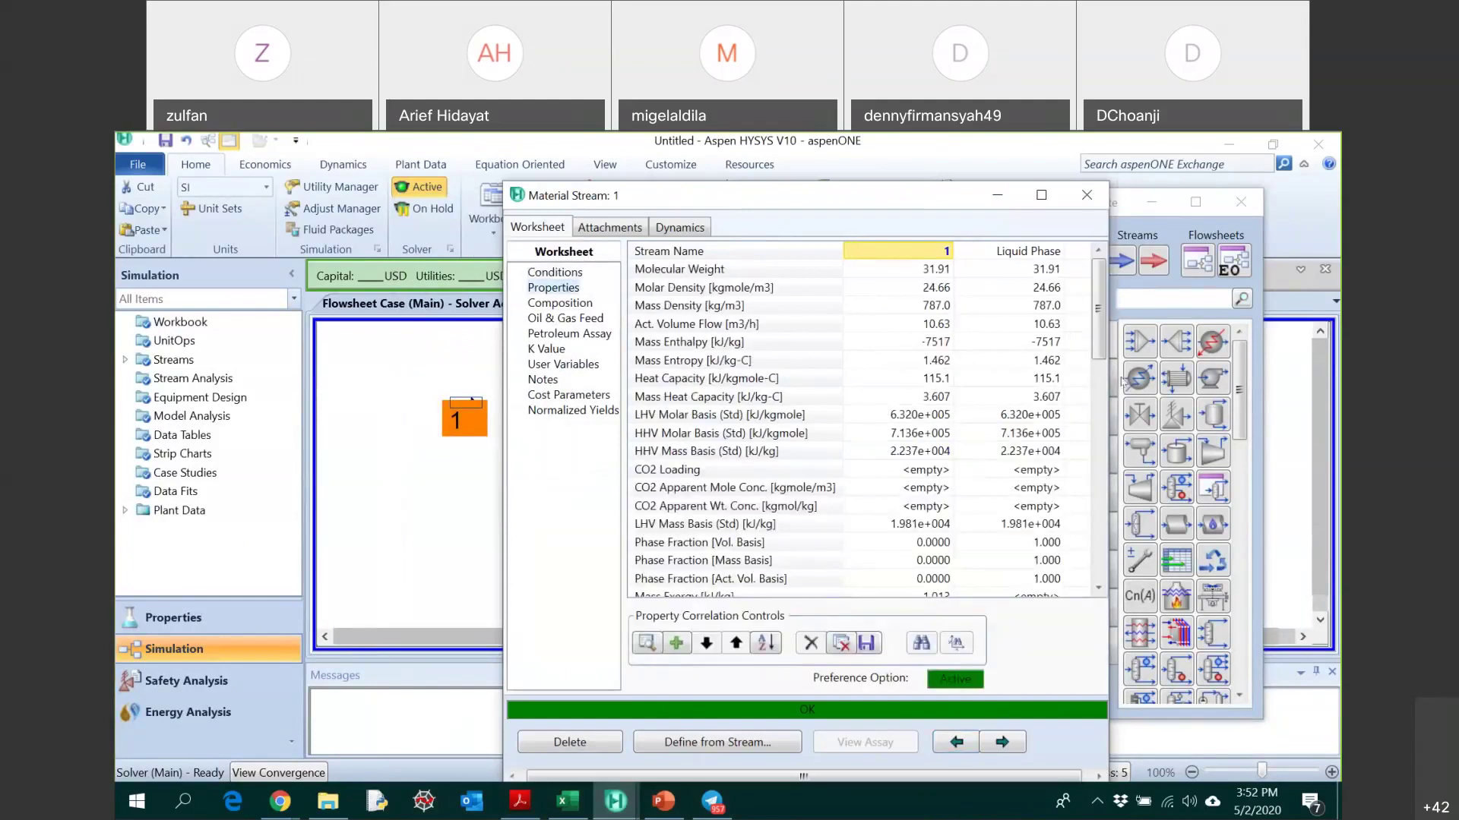
left_click_drag(1111, 387, 1163, 388)
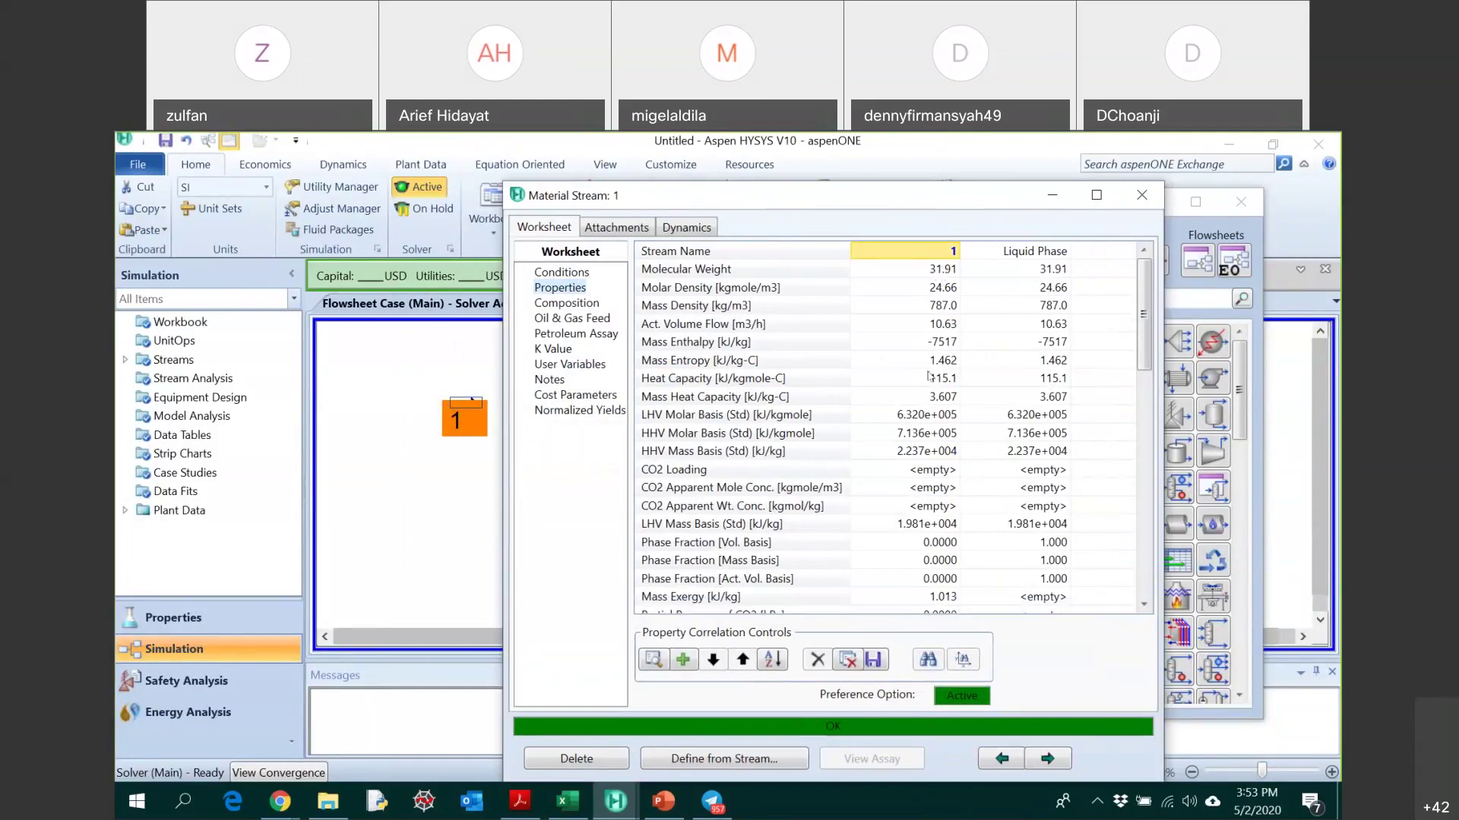
mouse_move(911, 421)
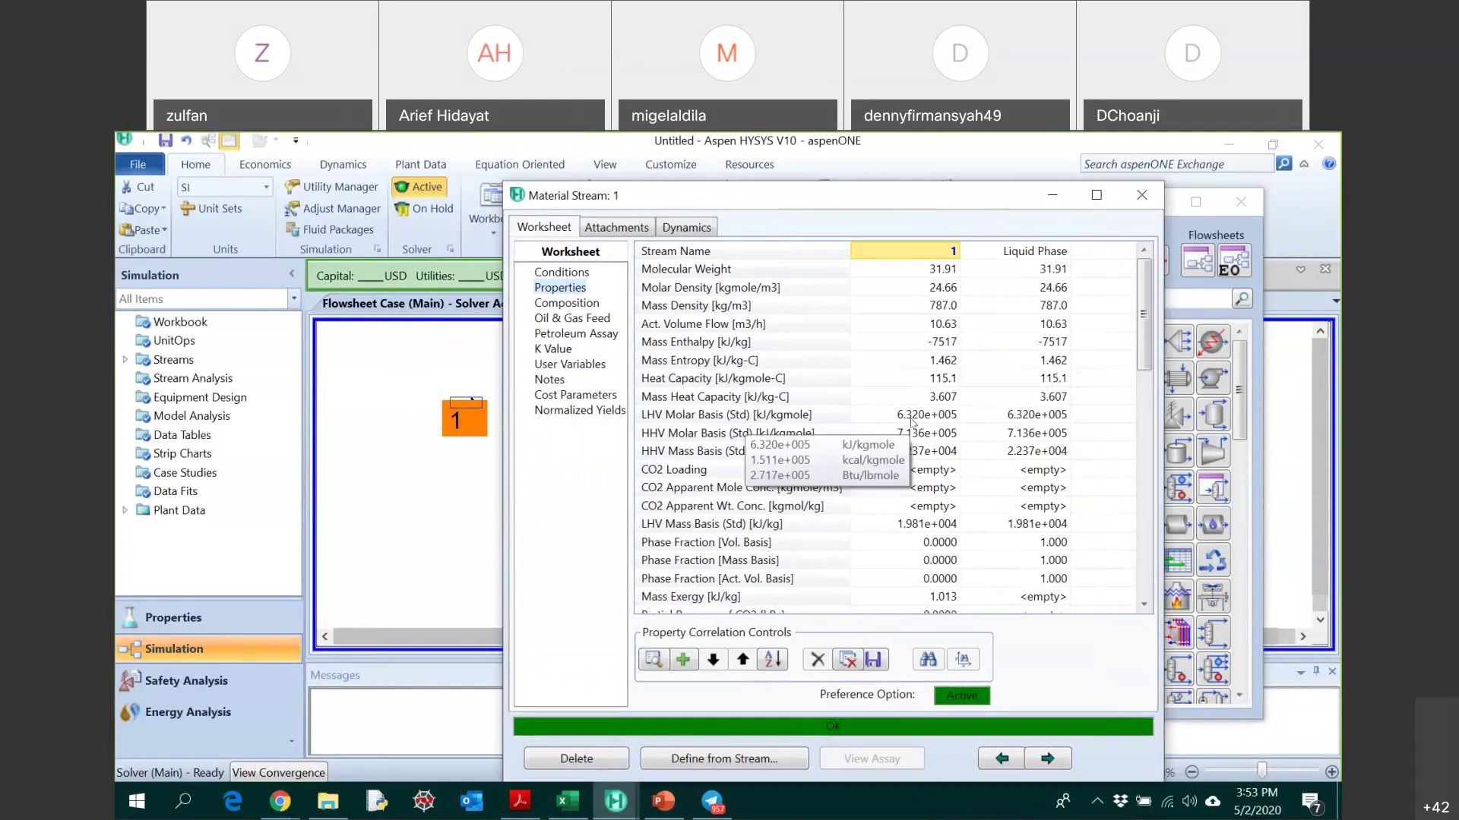
mouse_move(946, 313)
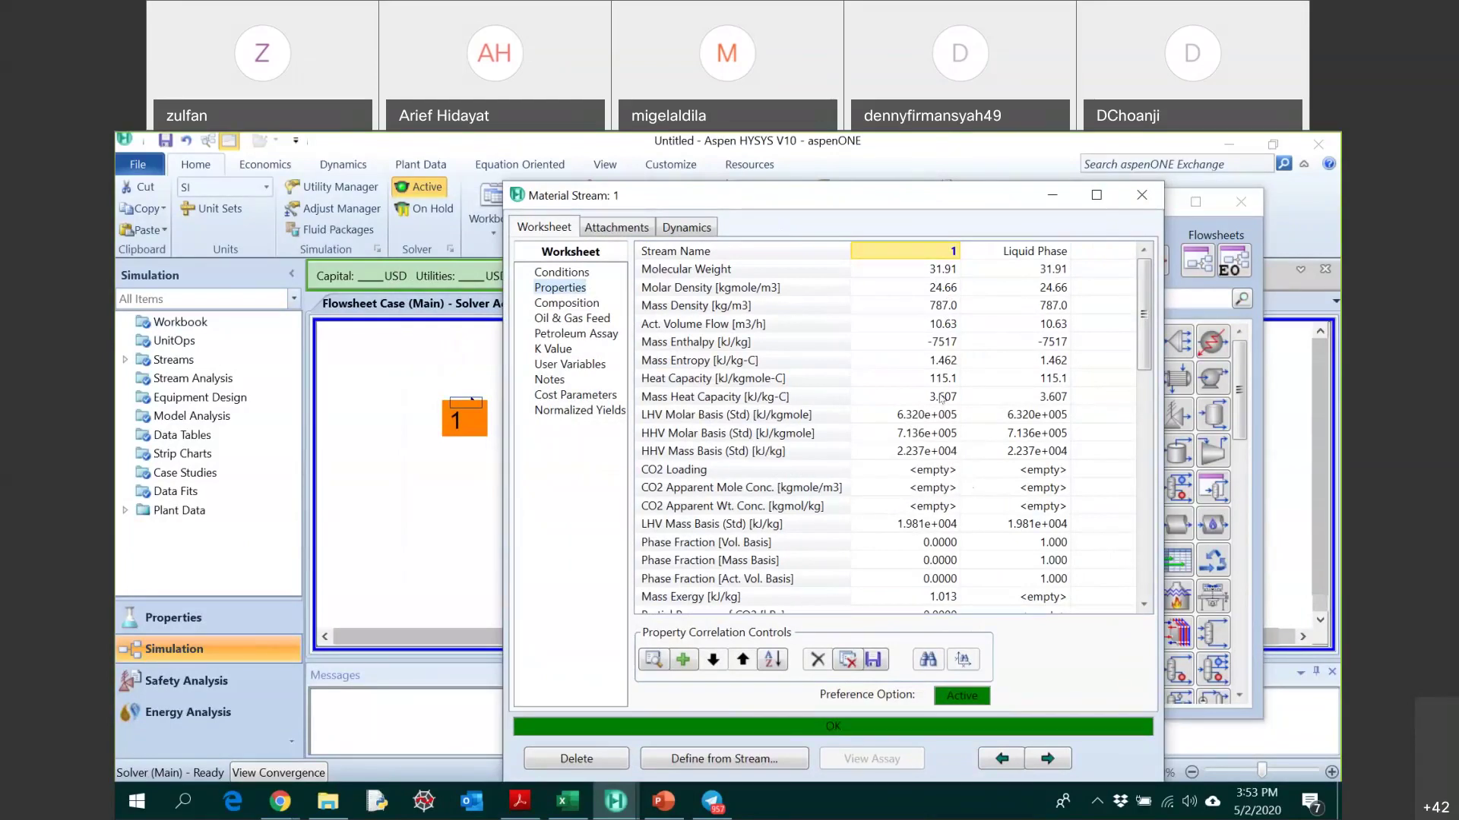
mouse_move(939, 392)
left_click(942, 598)
scroll(943, 593, "down", 1)
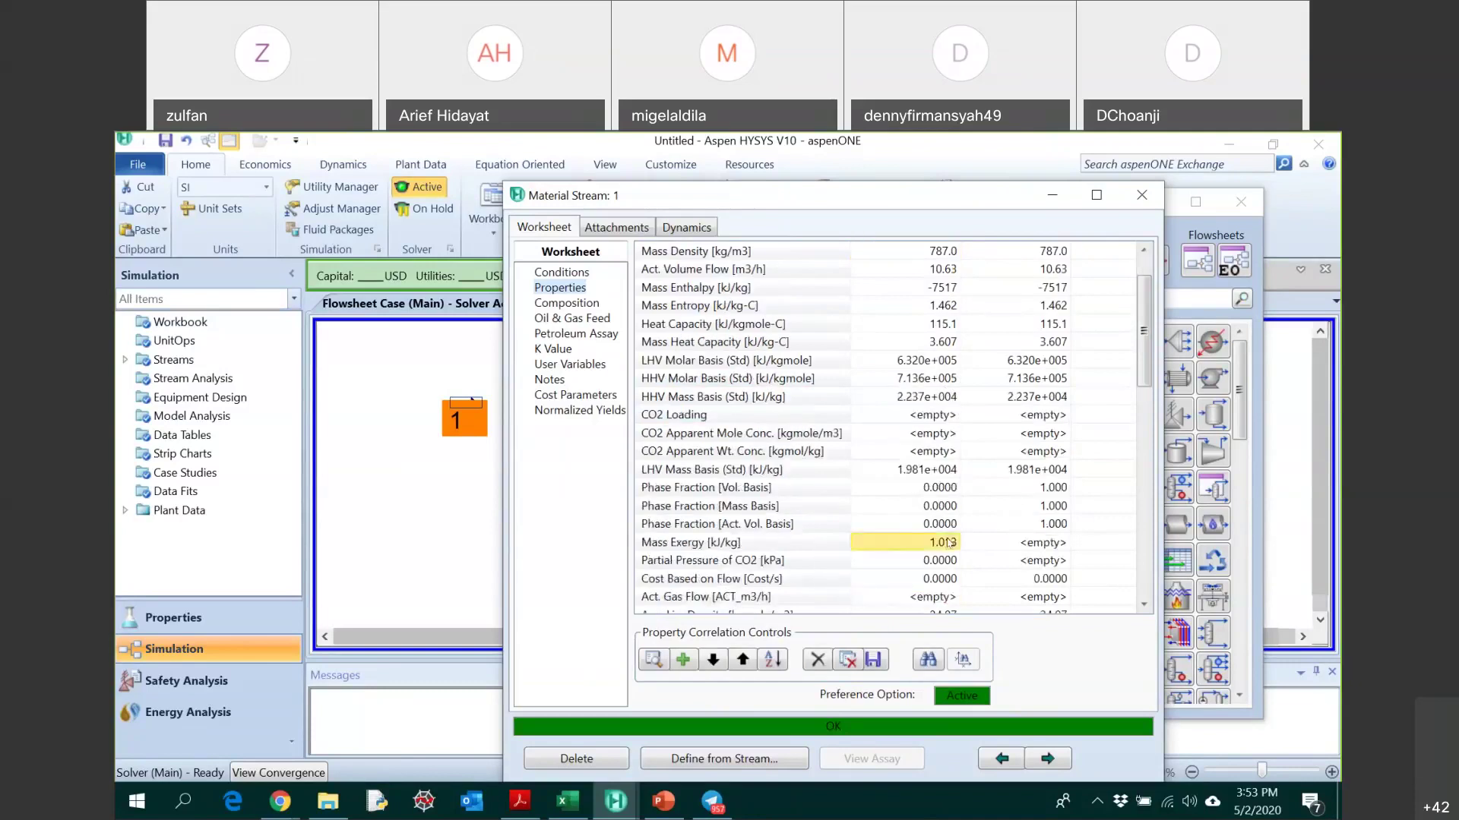
scroll(947, 535, "down", 3)
mouse_move(951, 524)
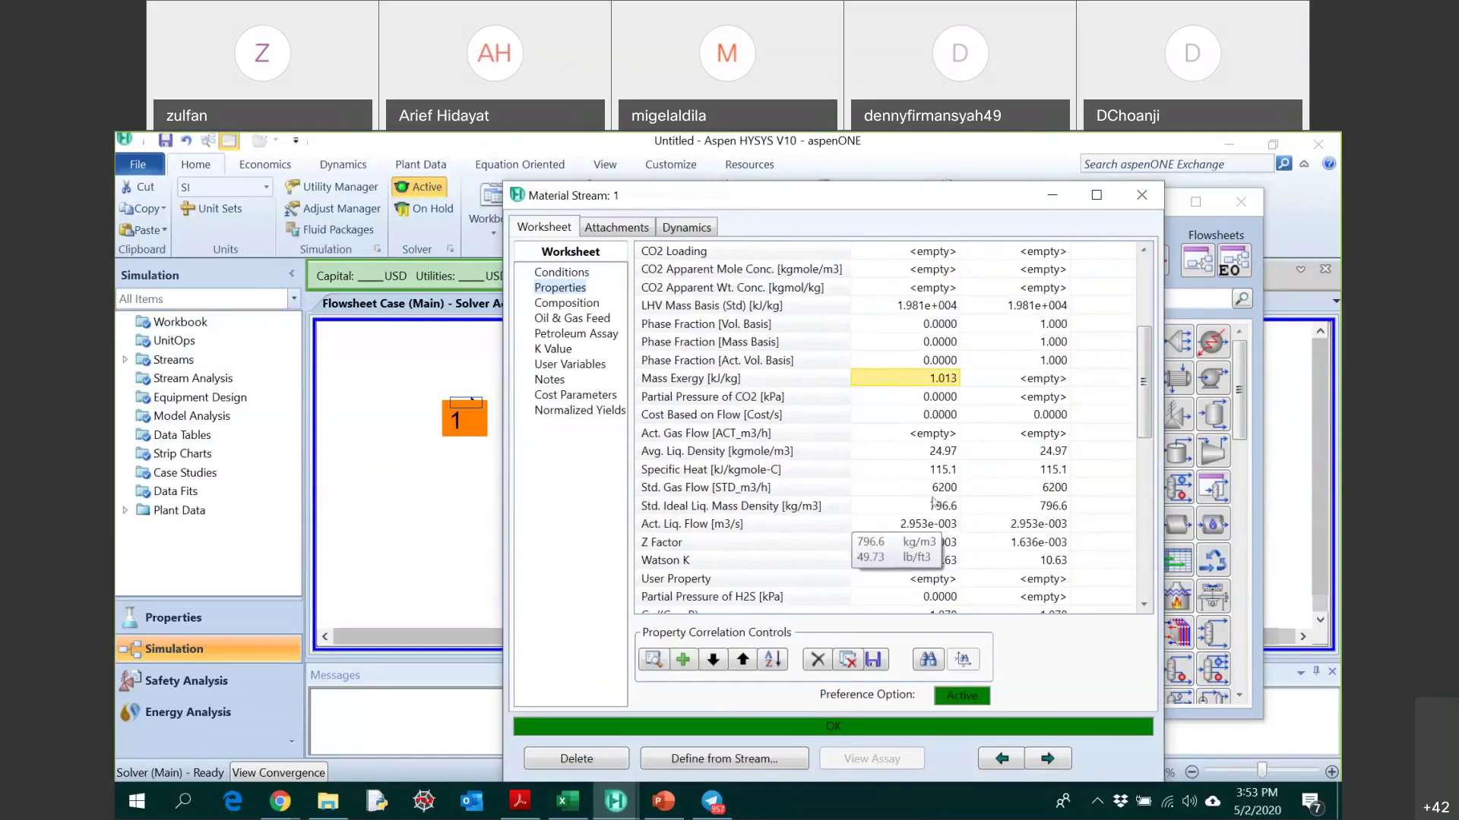
scroll(926, 578, "down", 1)
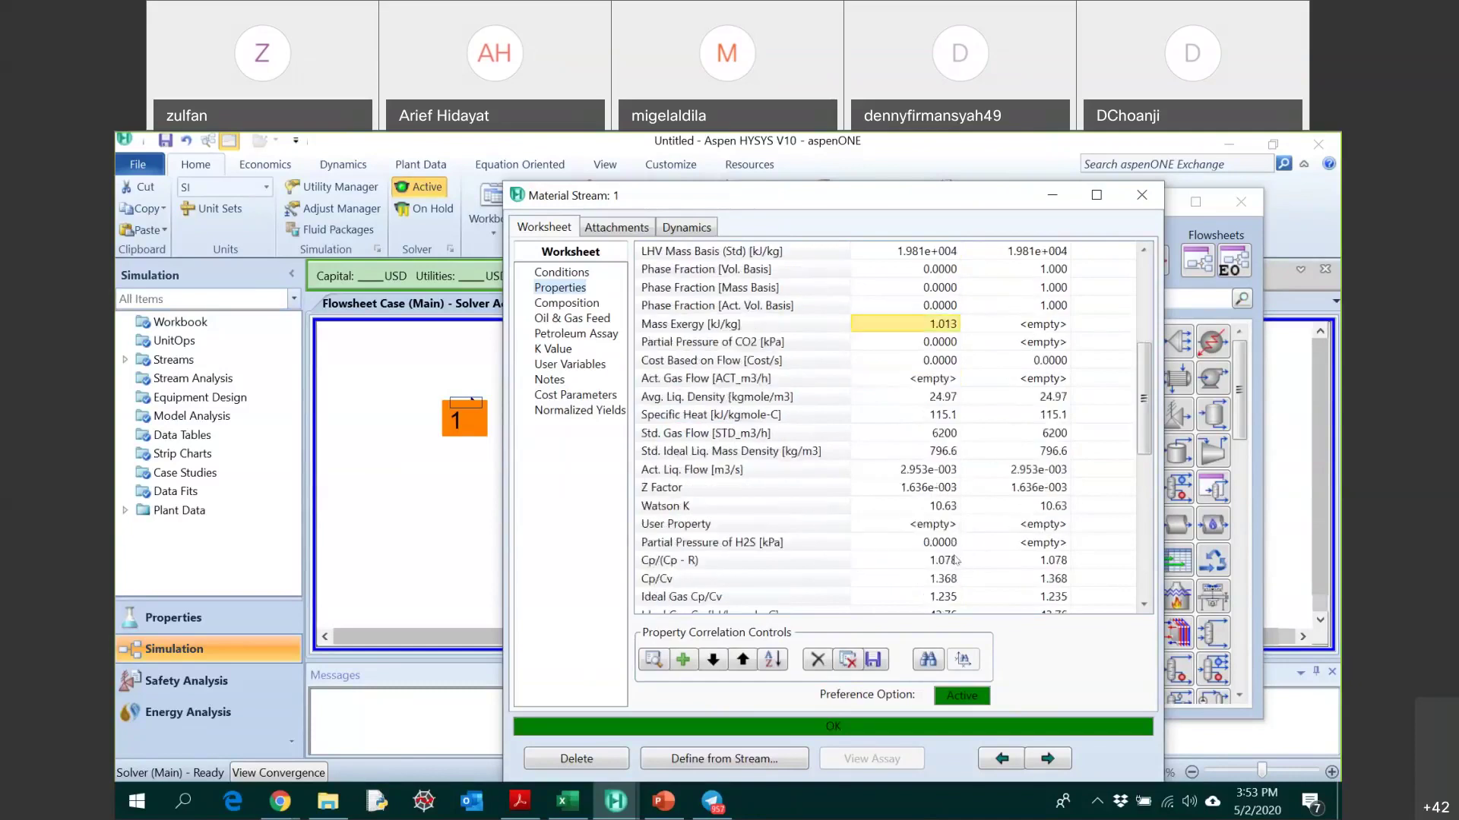
- Examine the rest of stream 1's calculated properties, from ideal gas Cp and kinematic viscosity through thermal conductivity and viscosity to viscosity index
scroll(954, 552, "down", 2)
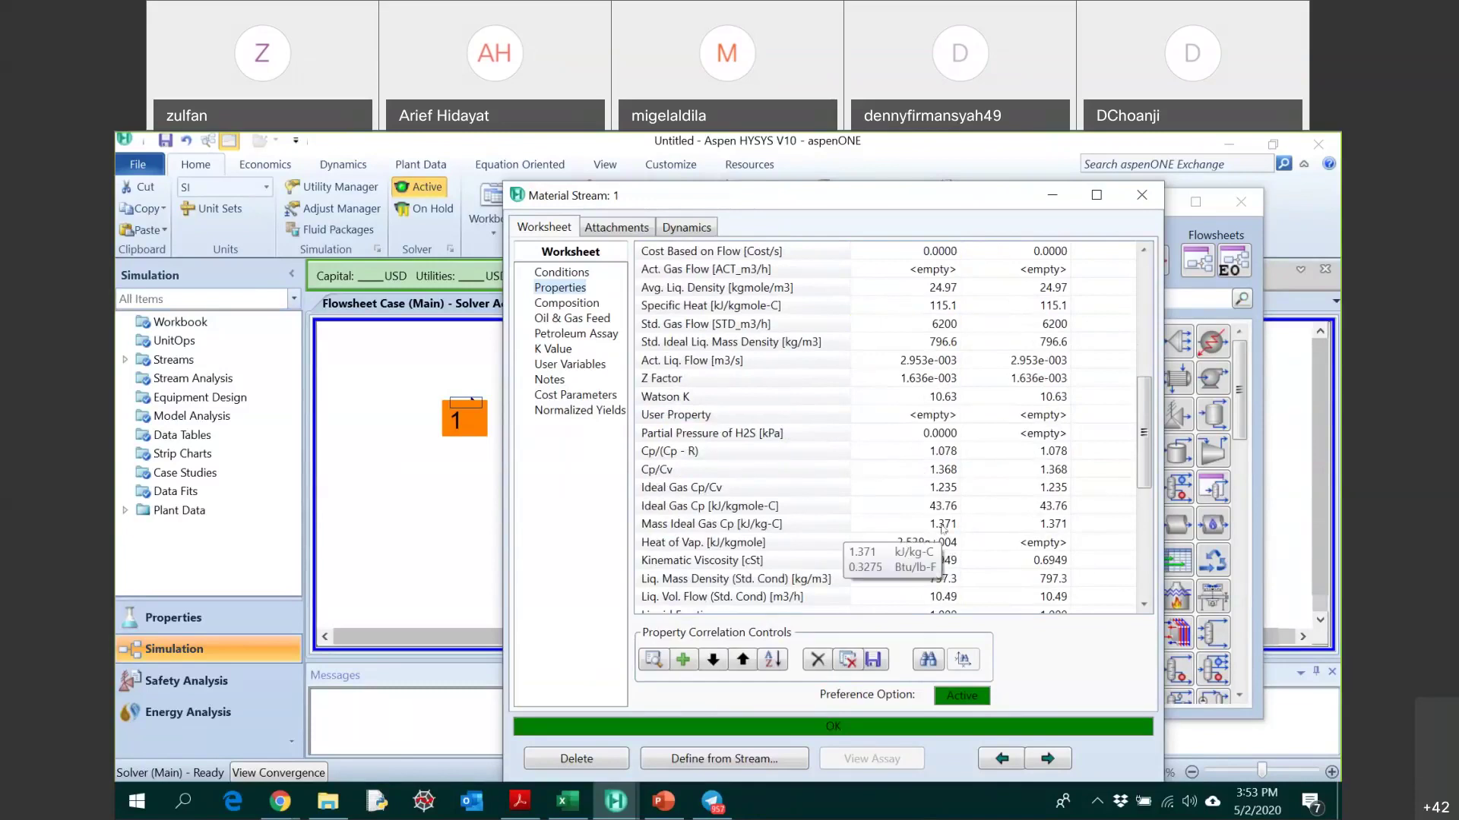
scroll(939, 544, "down", 2)
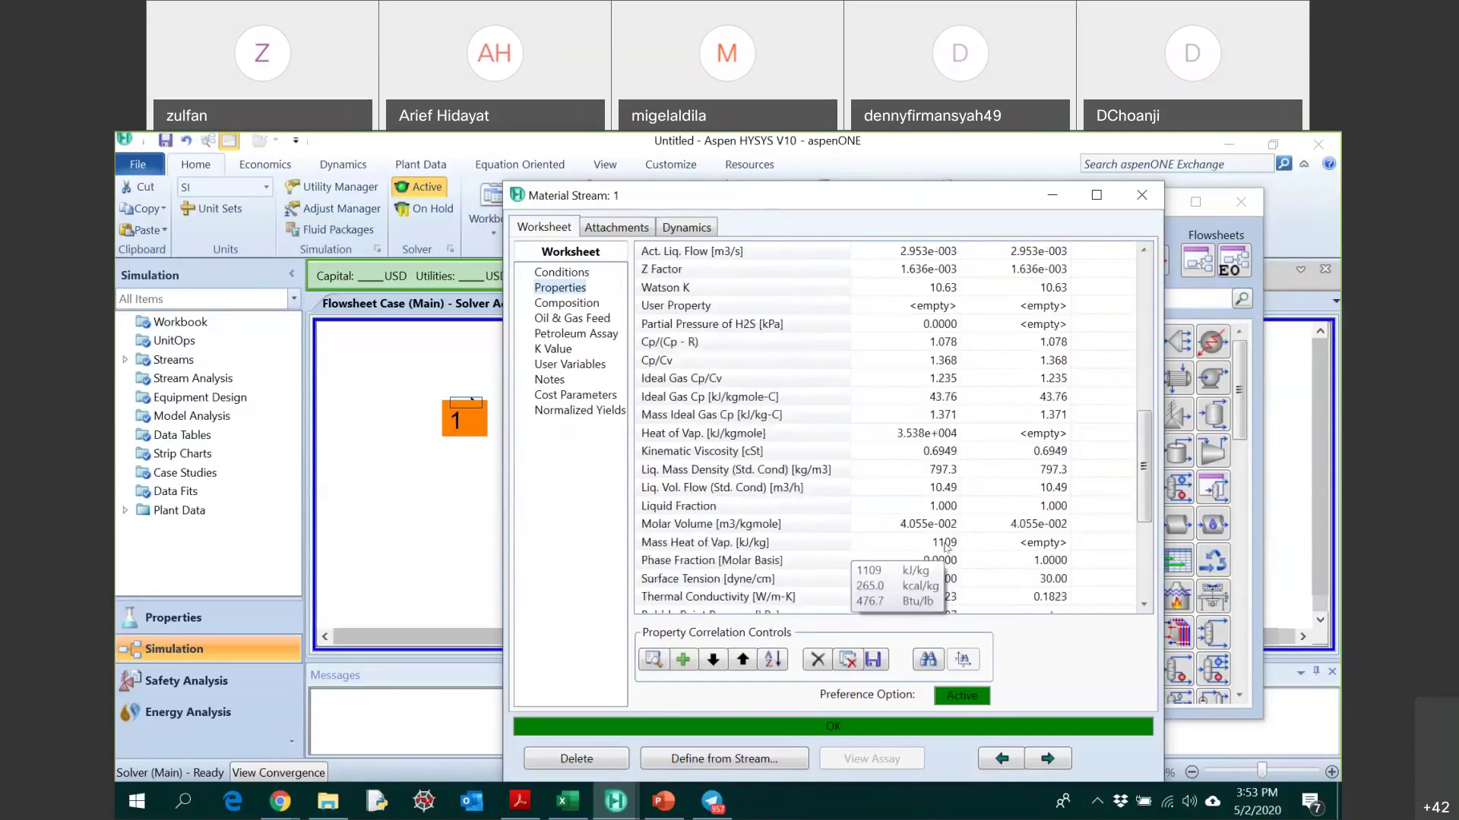
left_click(939, 453)
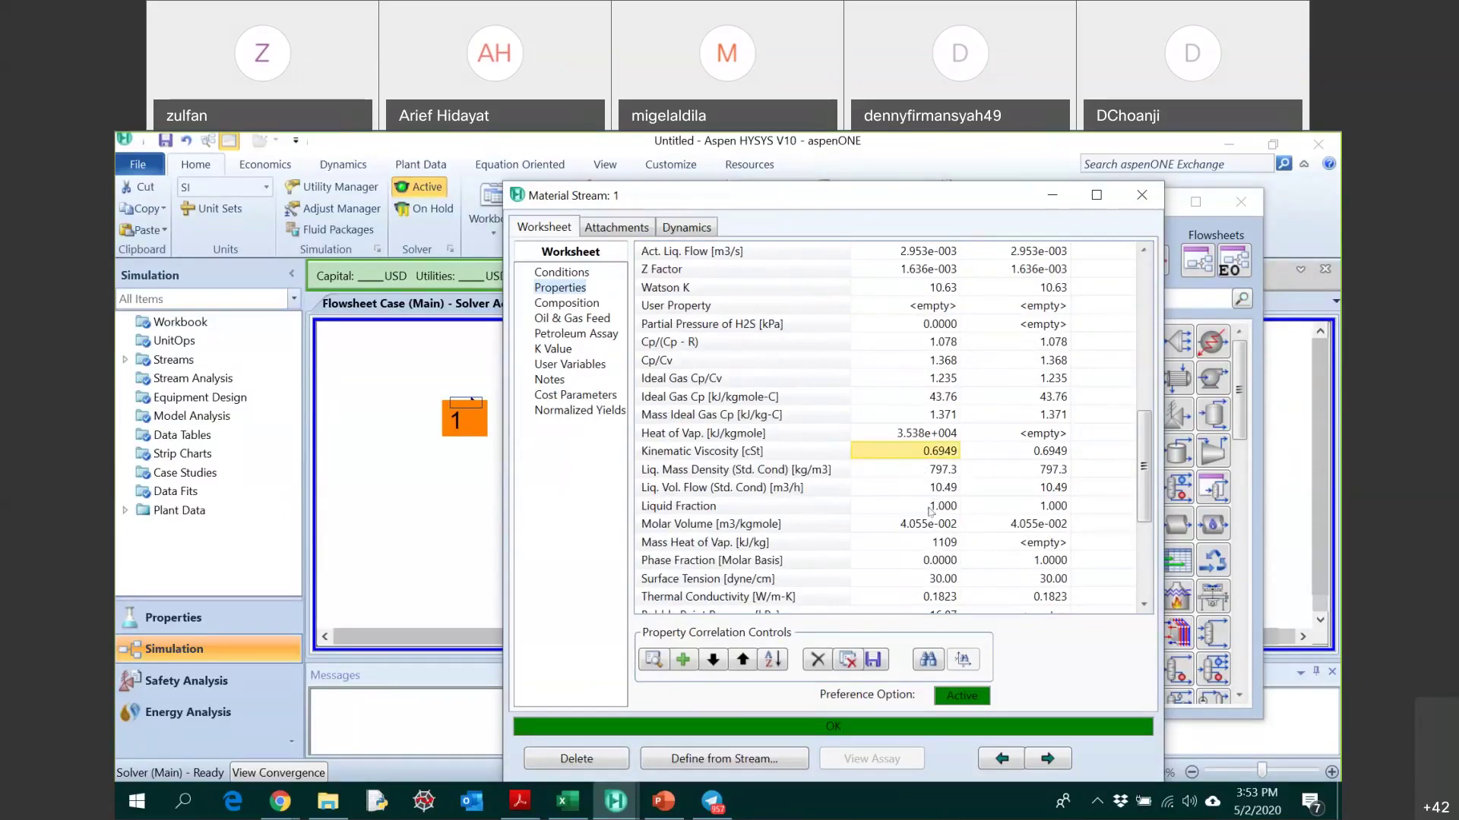
scroll(929, 509, "down", 1)
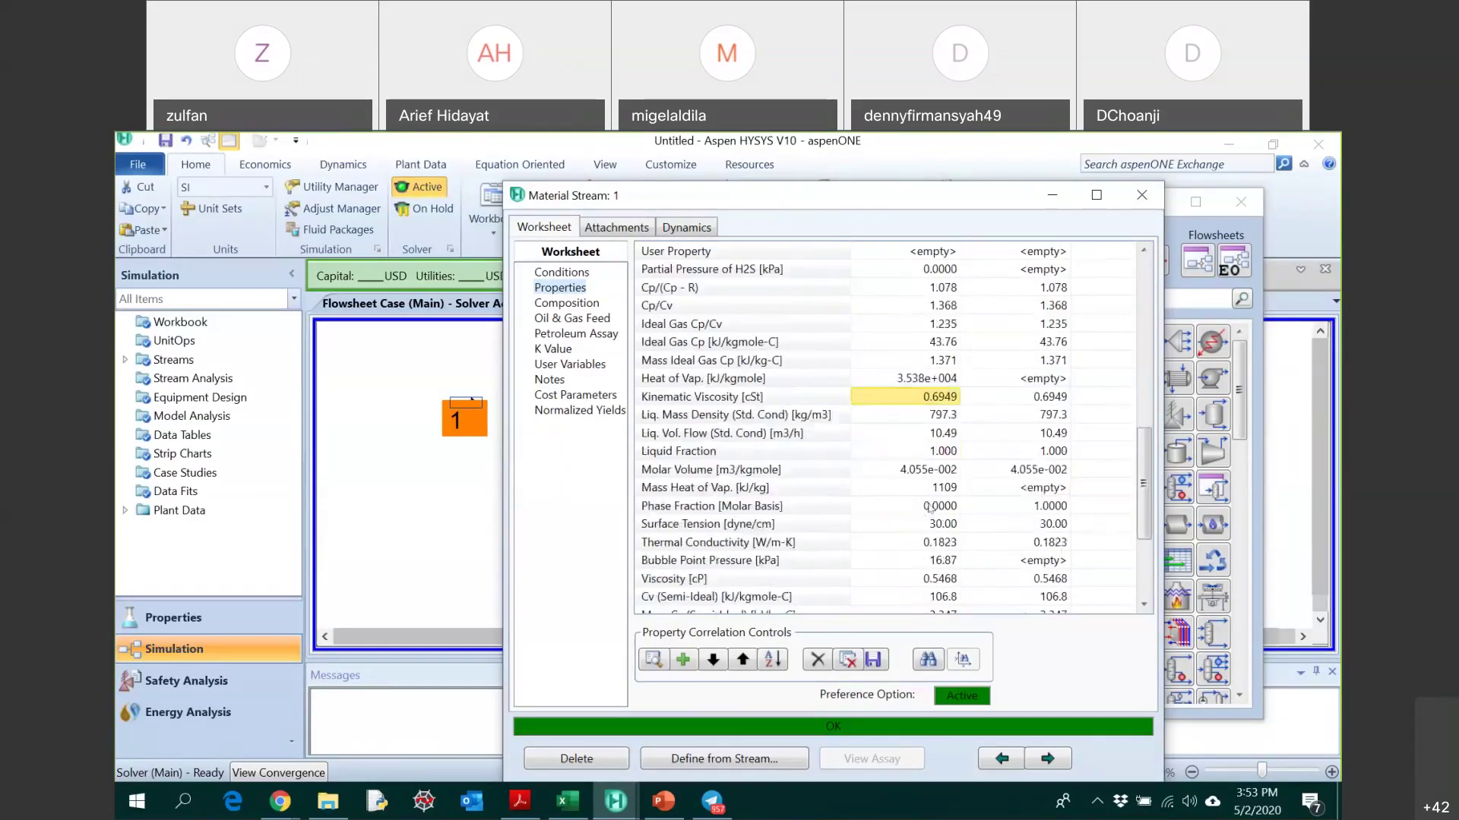
left_click(927, 581)
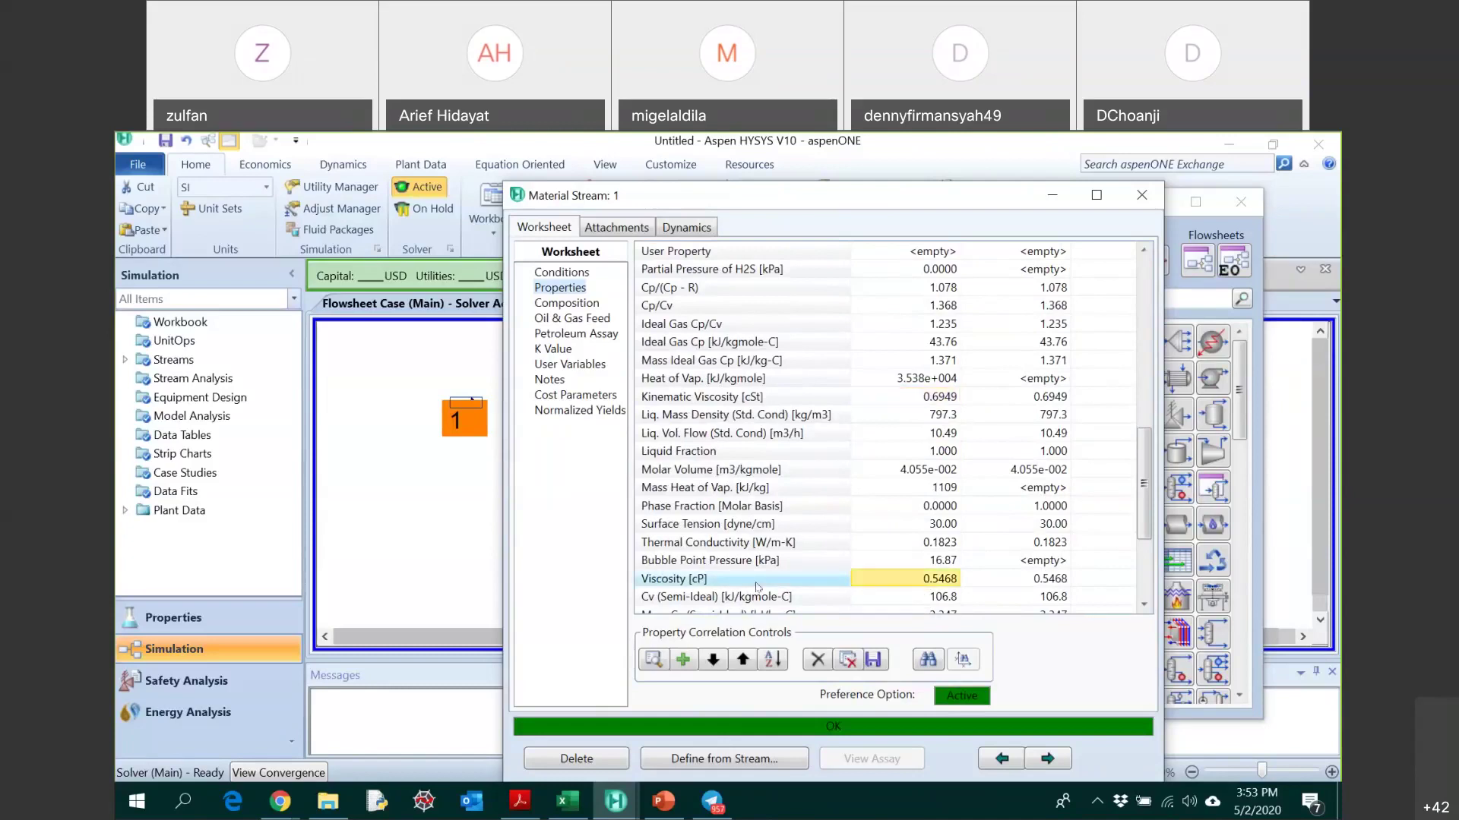
left_click(940, 544)
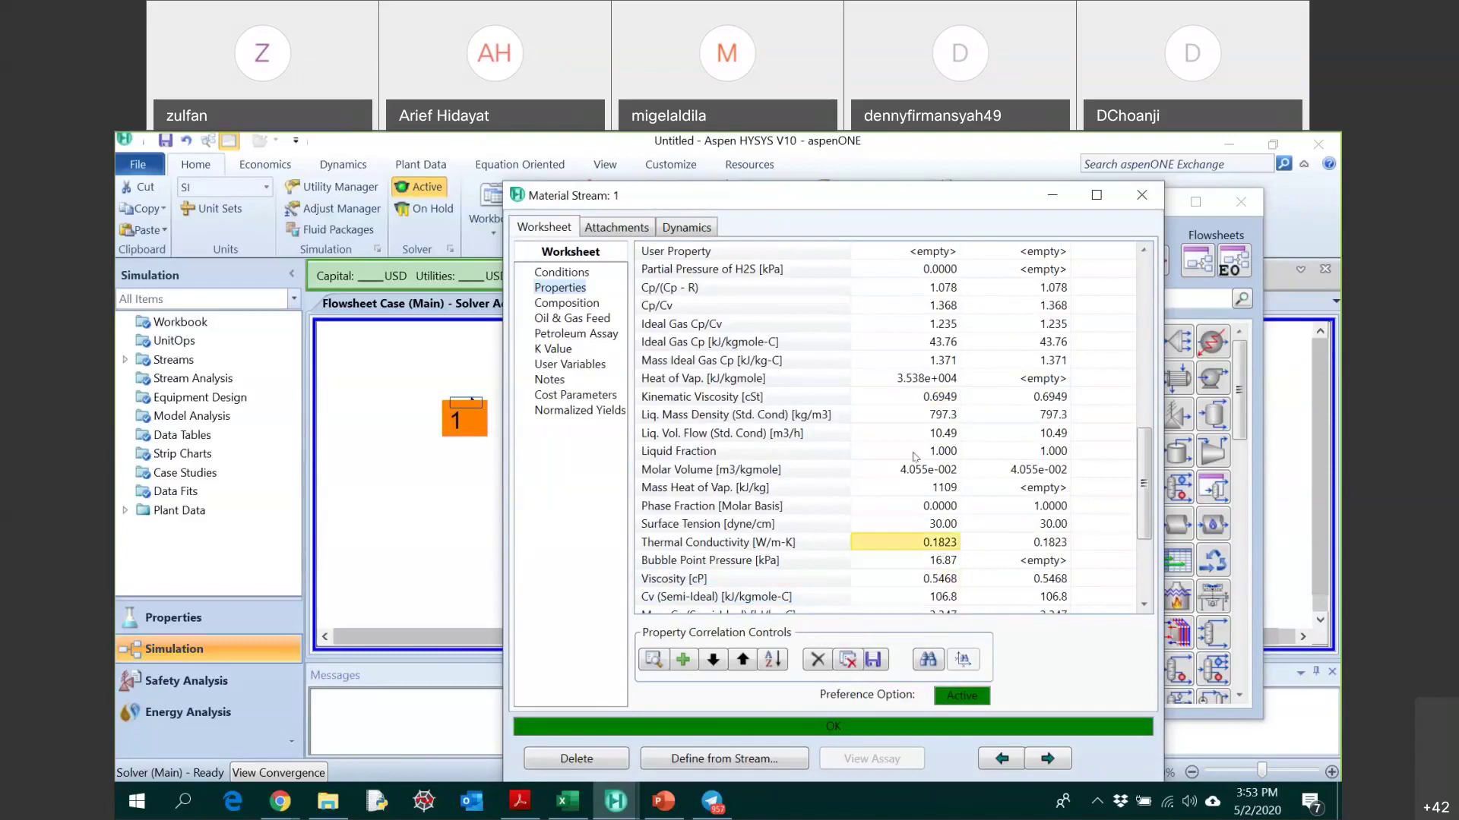
scroll(940, 548, "down", 3)
scroll(936, 509, "up", 5)
scroll(934, 472, "down", 5)
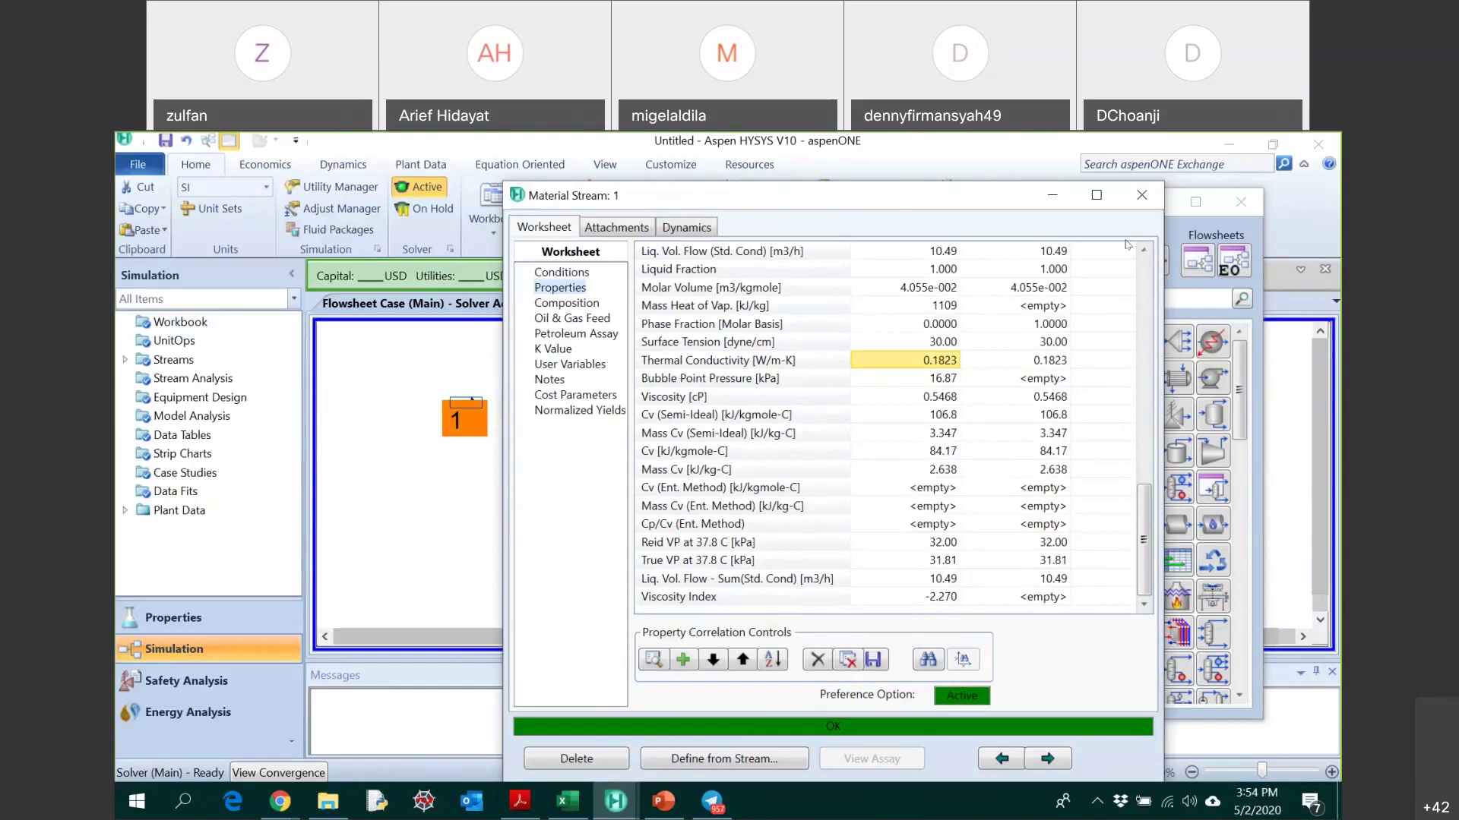
- Review stream 1's dynamic specifications and attached unit operations, return to its worksheet and close the stream window
left_click(687, 228)
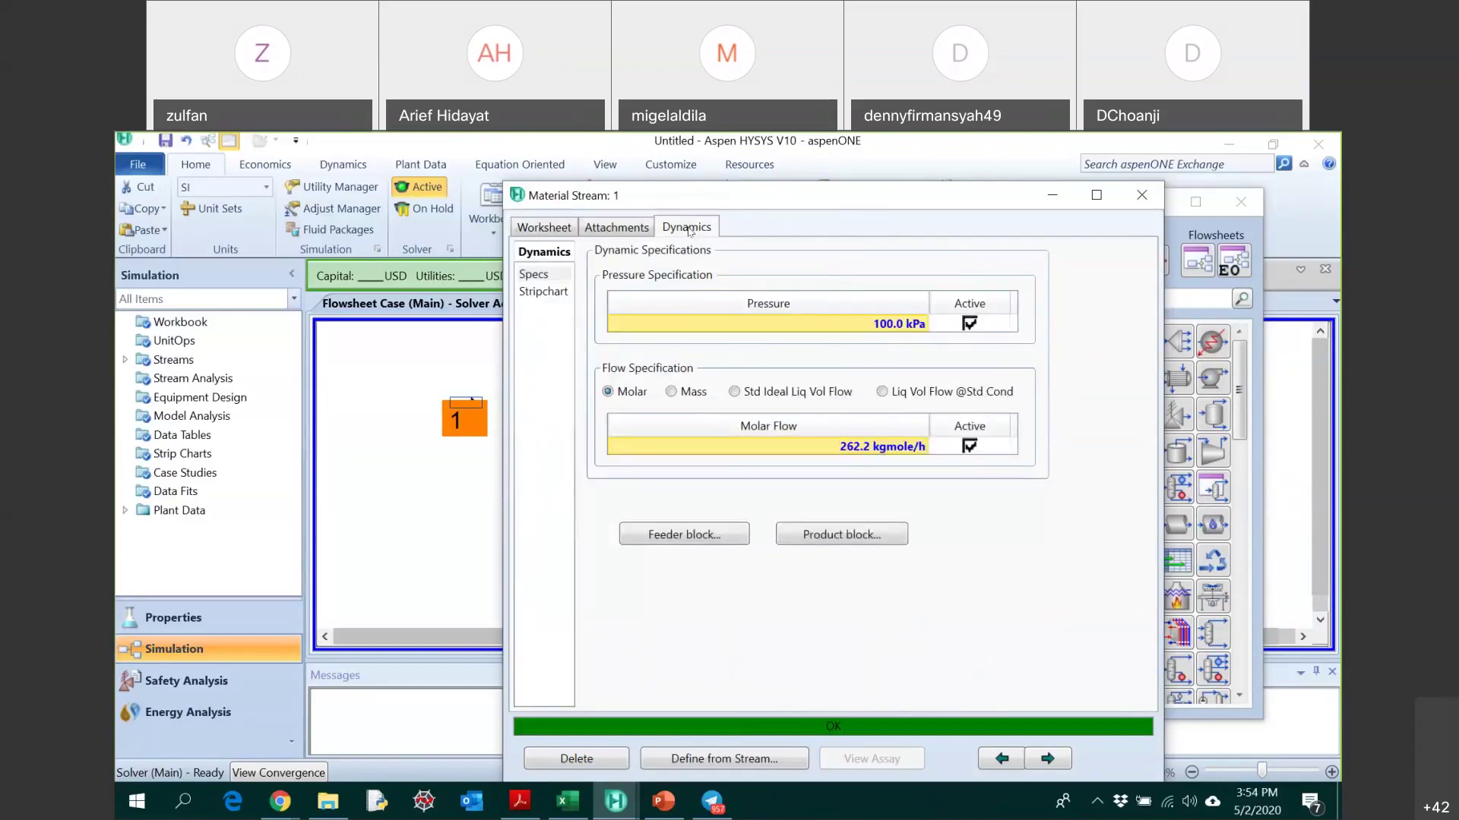
left_click(635, 228)
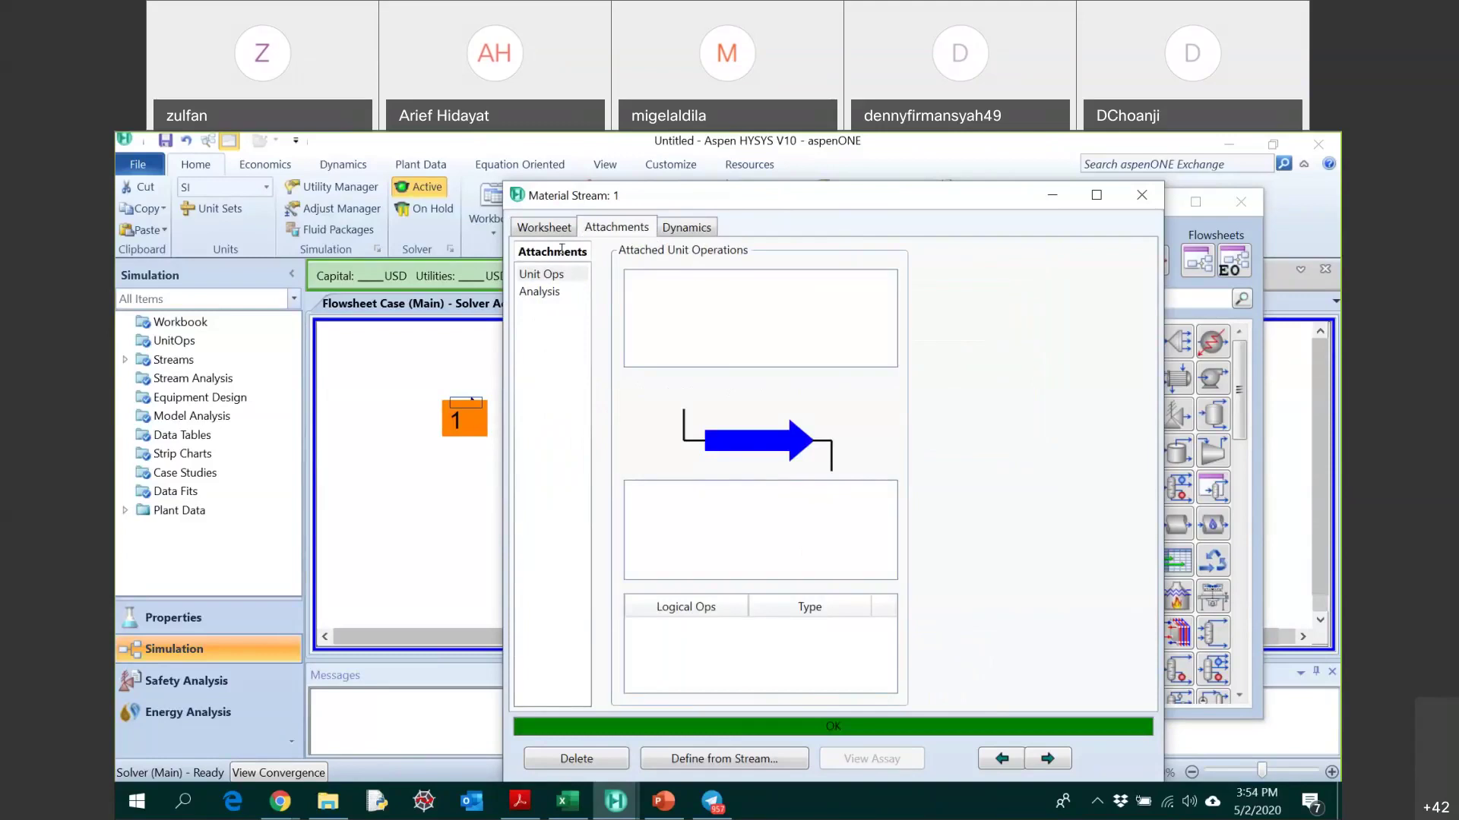
left_click(544, 228)
left_click(1136, 197)
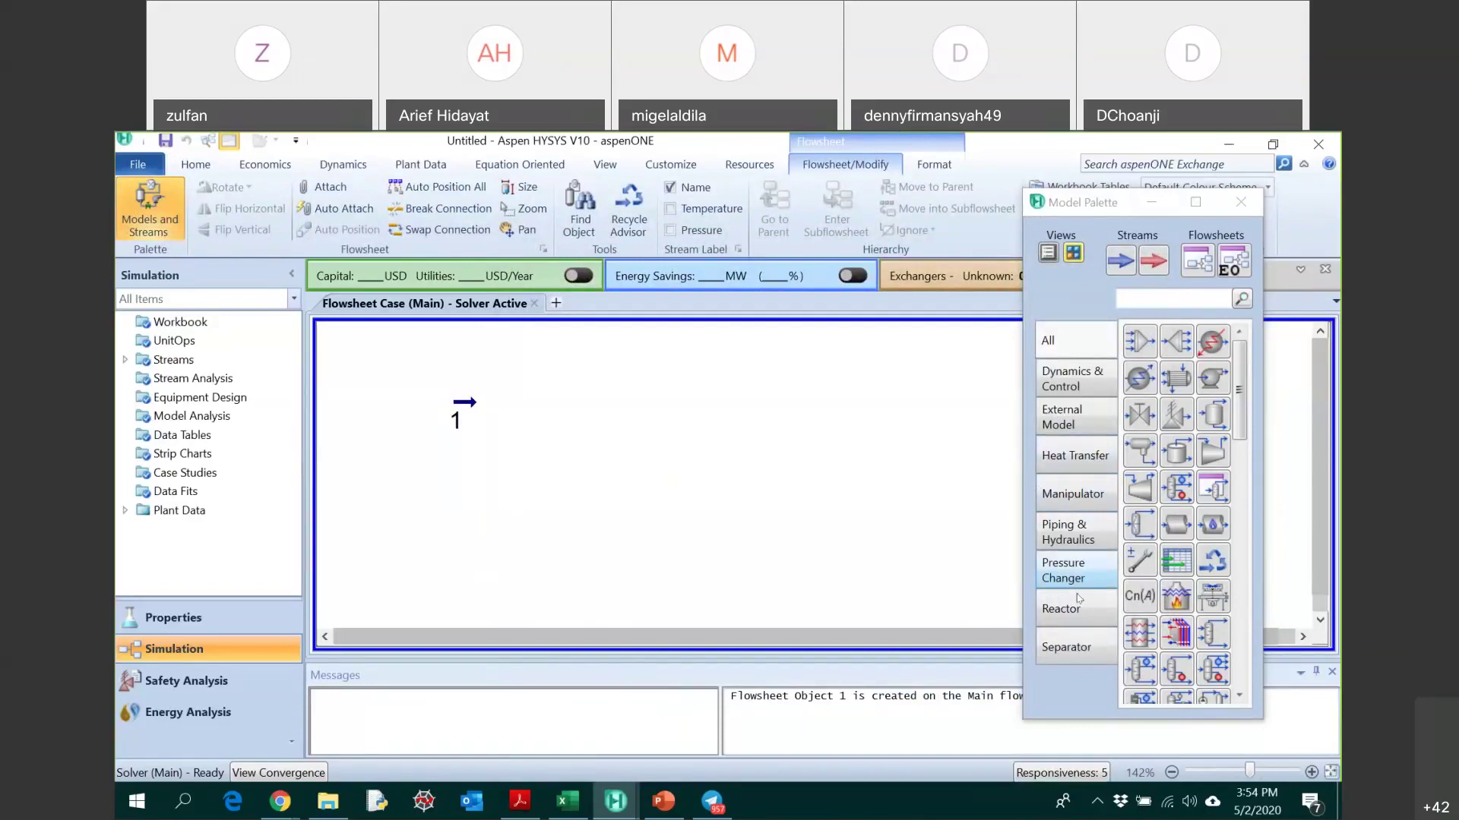
- Place a tank from the separator models beside stream 1 and look up its tag in the Turton_AppB PDF's process flow diagram
left_click(1087, 656)
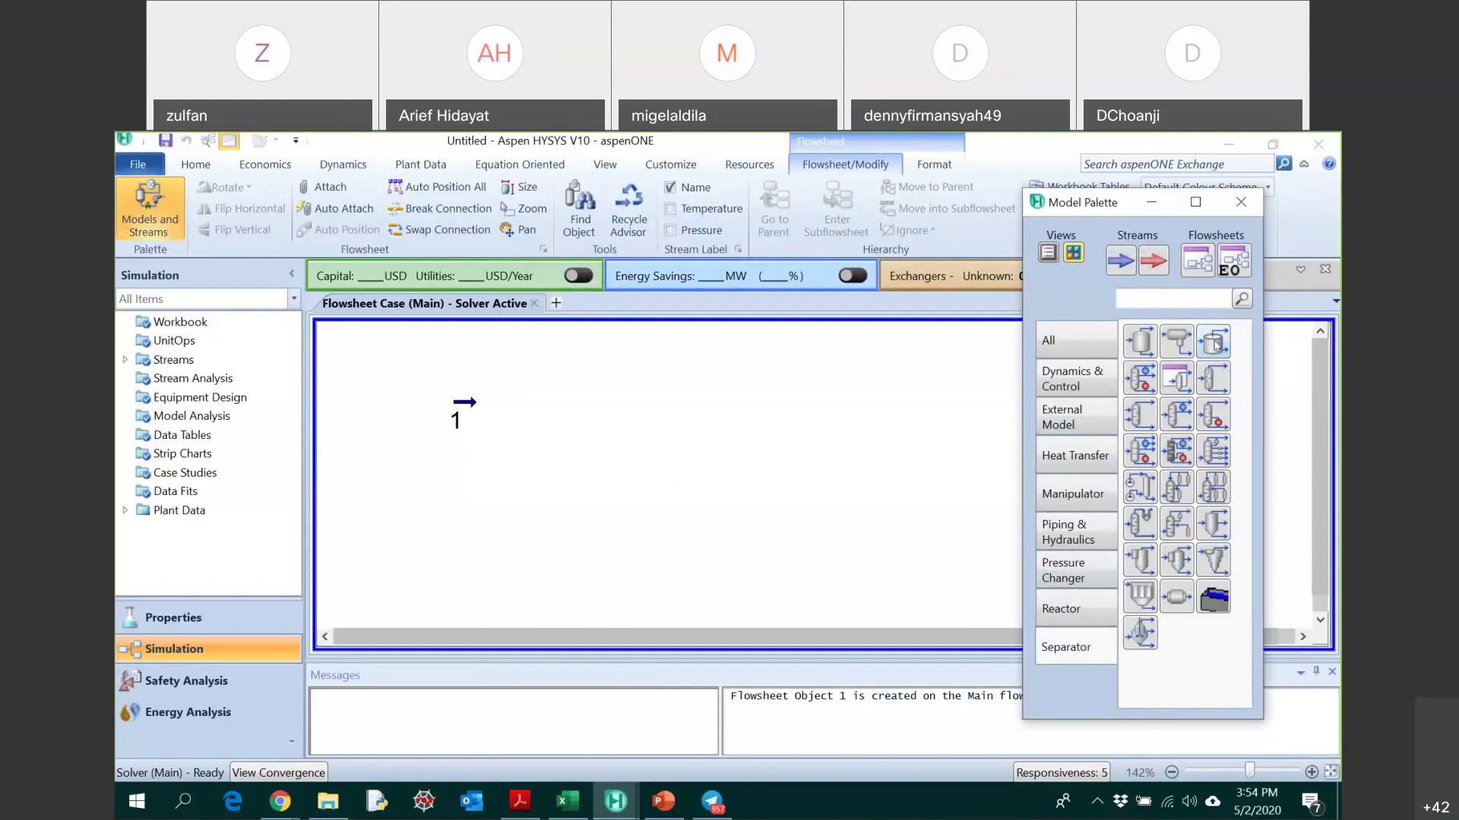
left_click_drag(1217, 346, 570, 432)
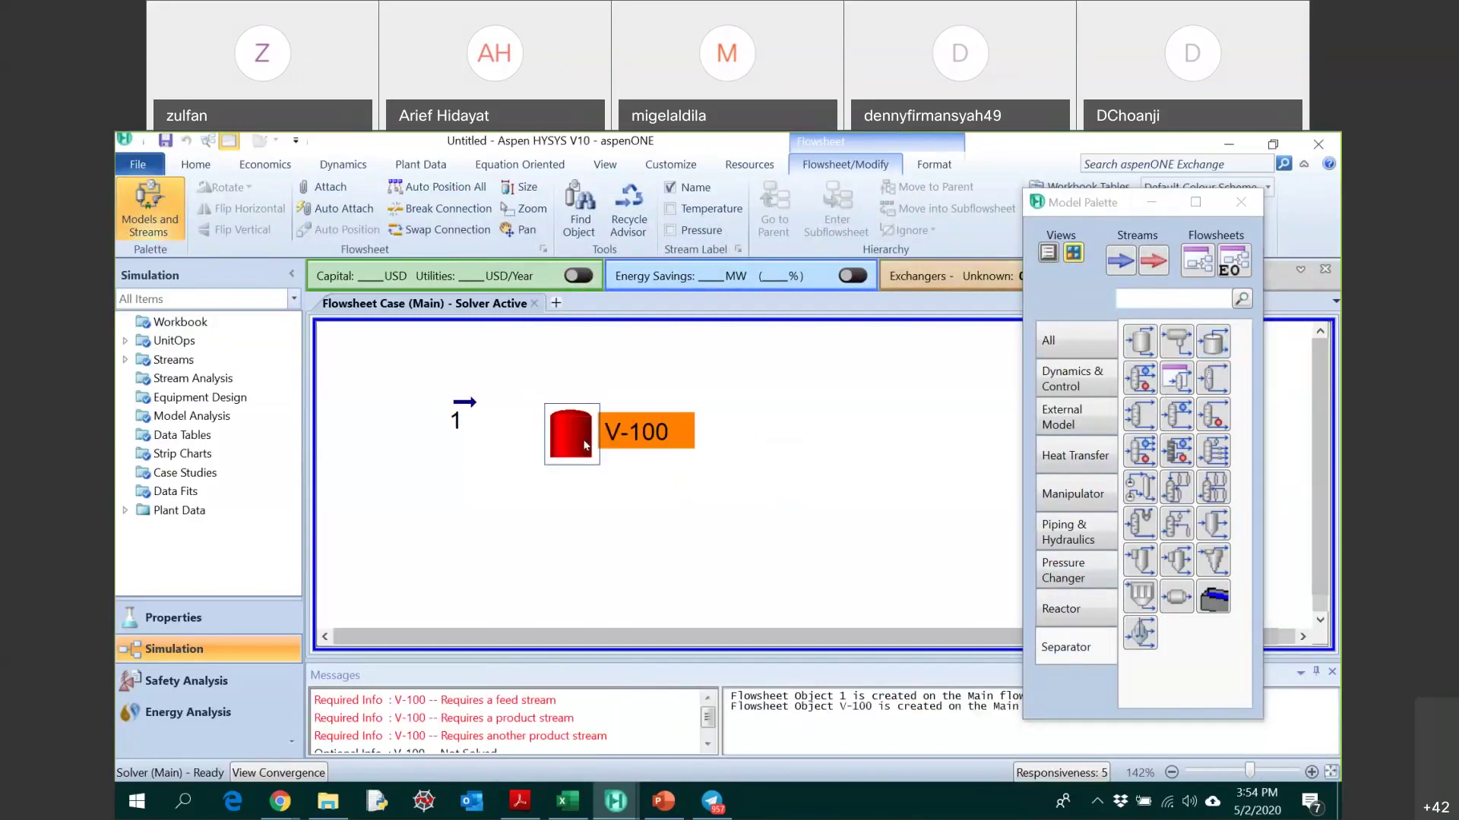
left_click(531, 806)
scroll(578, 507, "up", 5)
scroll(578, 507, "up", 4)
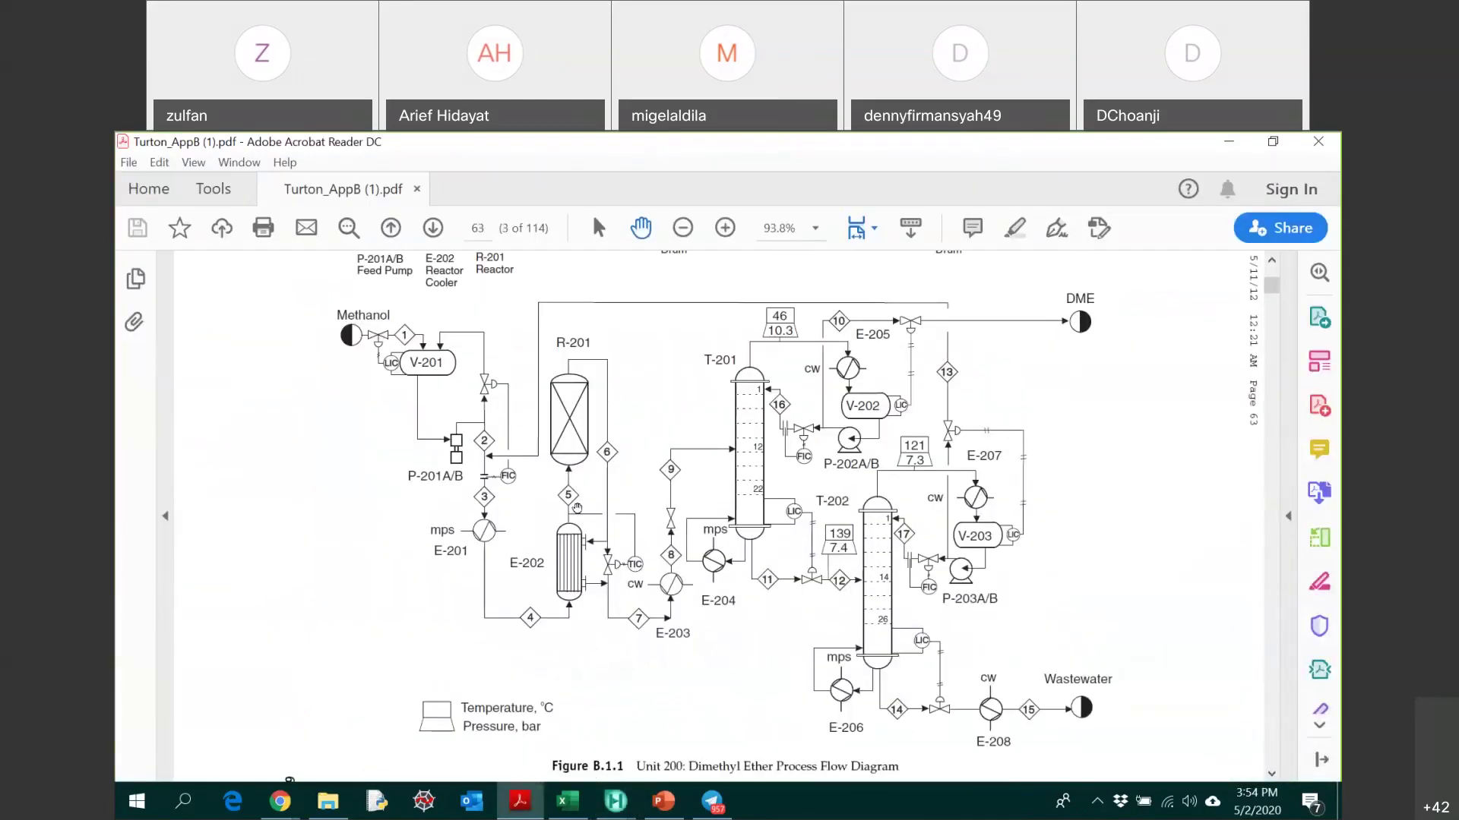
- Return to Aspen HYSYS and rename the new tank as V-201
left_click(631, 796)
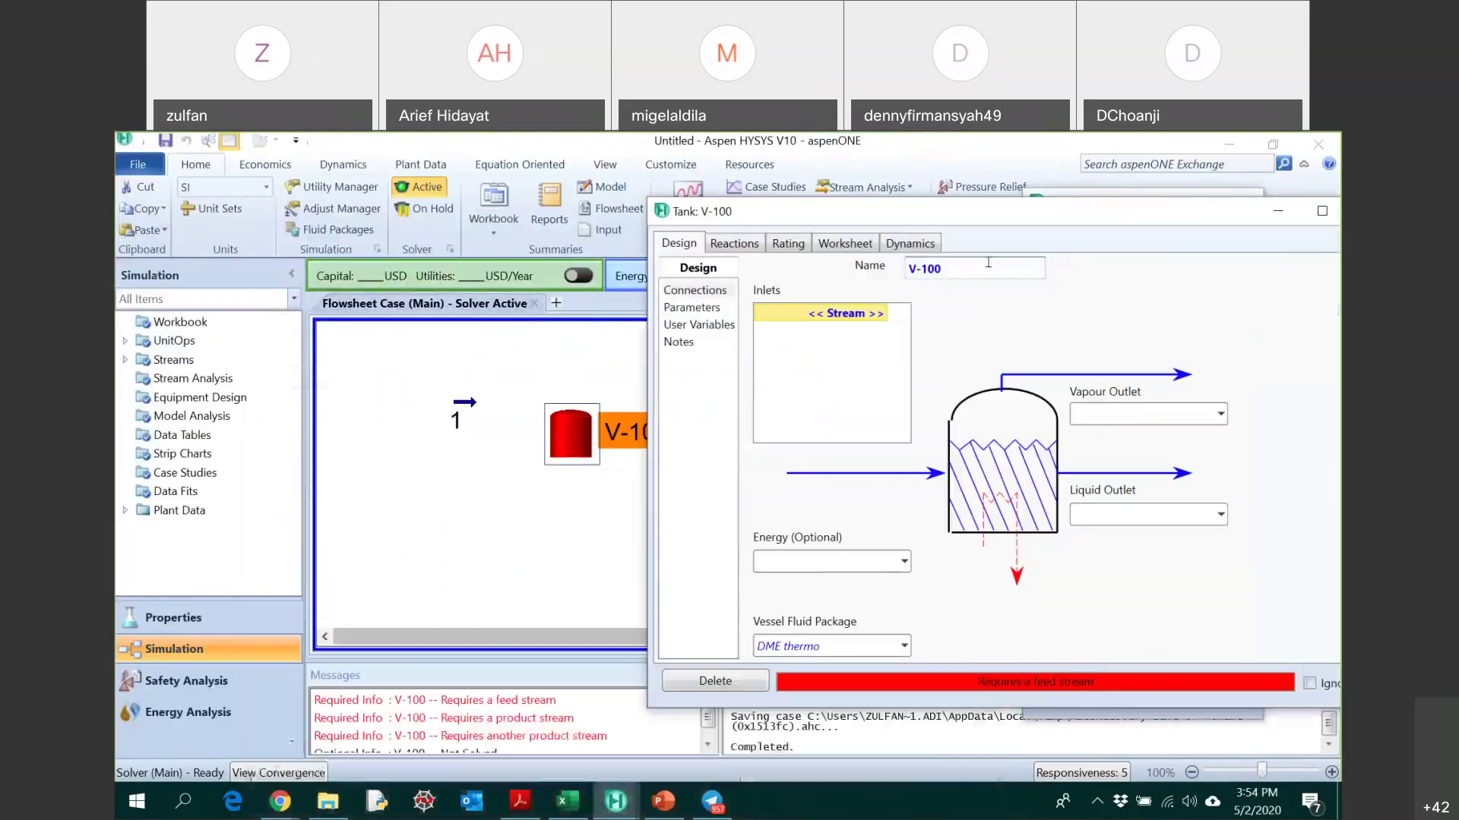
key("BackSpace")
key("BackSpace")
key("BackSpace")
key("BackSpace")
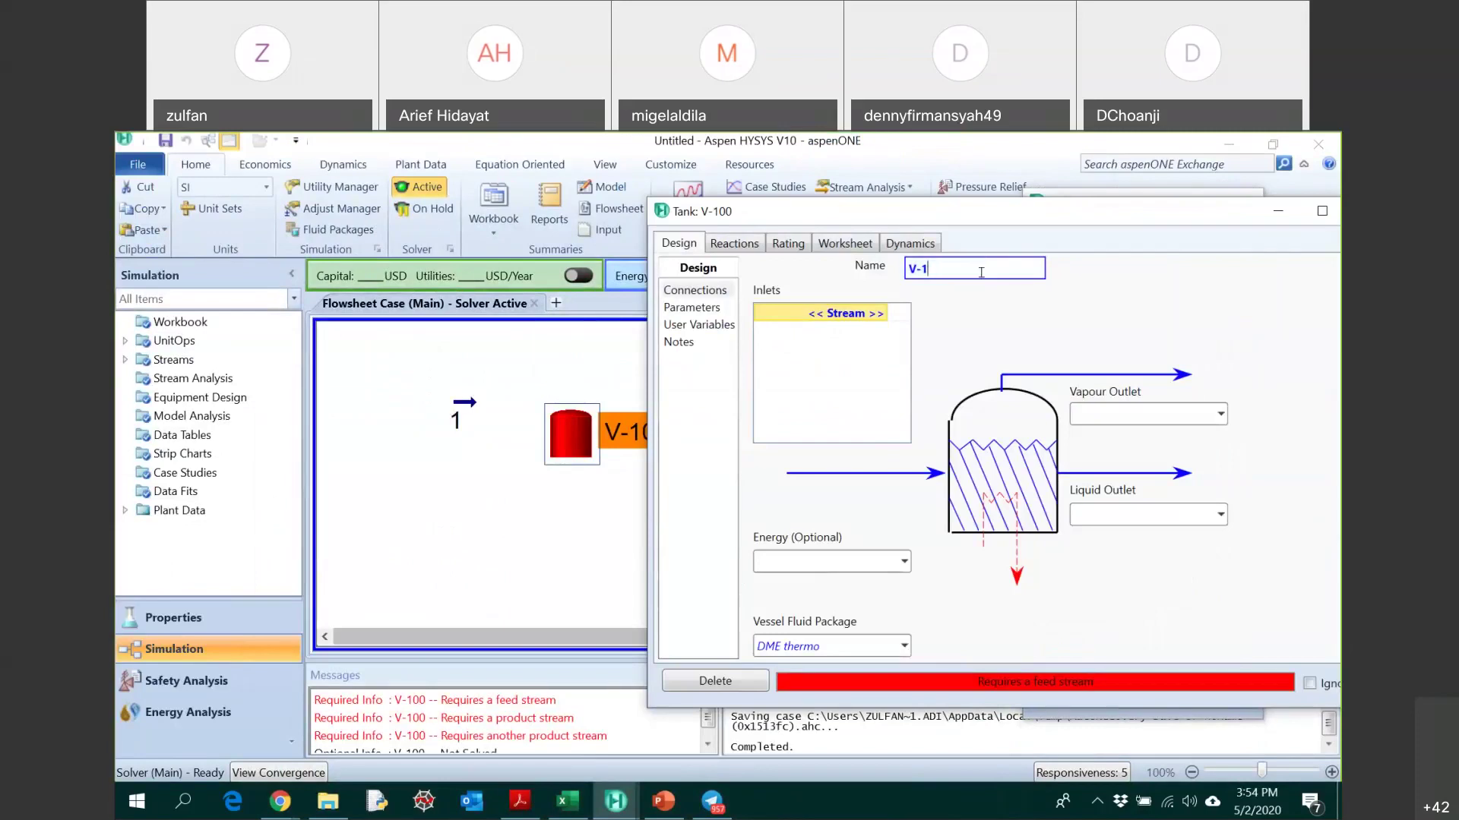
type("-201")
key("Return")
- Assign stream 1 as the inlet of tank V-201 in its connections and close the tank window
left_click(882, 313)
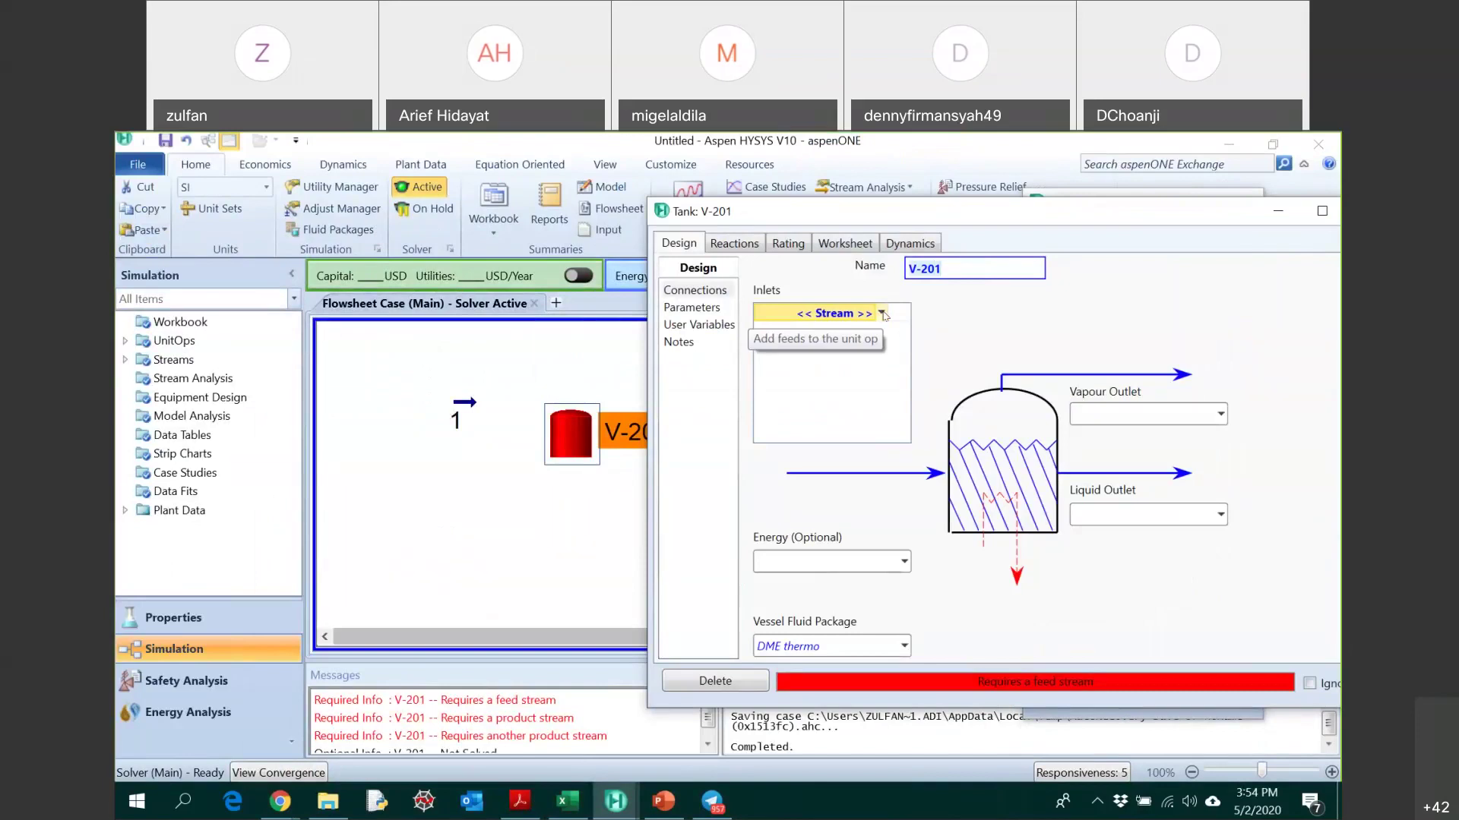
left_click(884, 315)
left_click(672, 342)
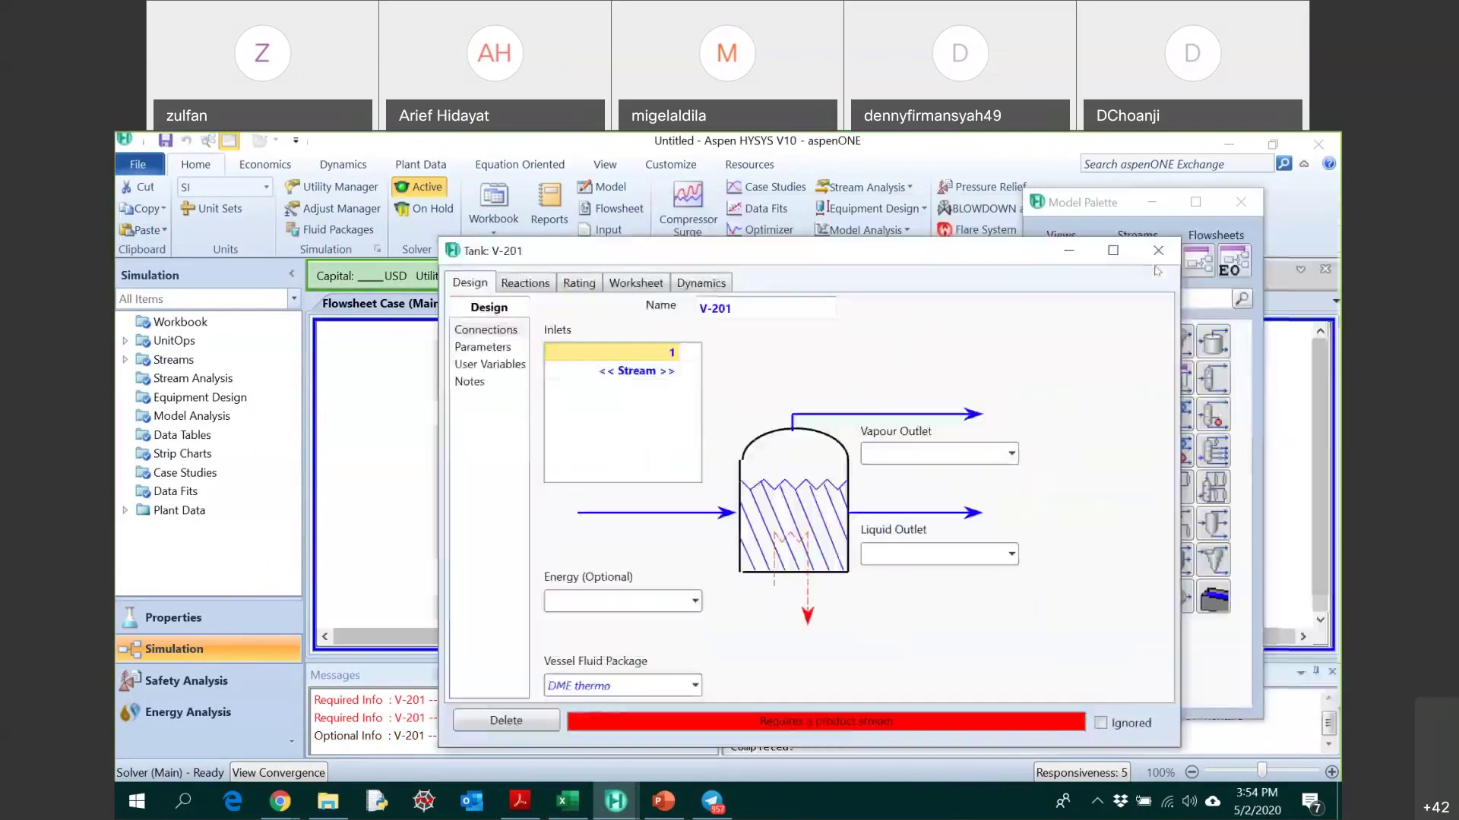
left_click(1158, 250)
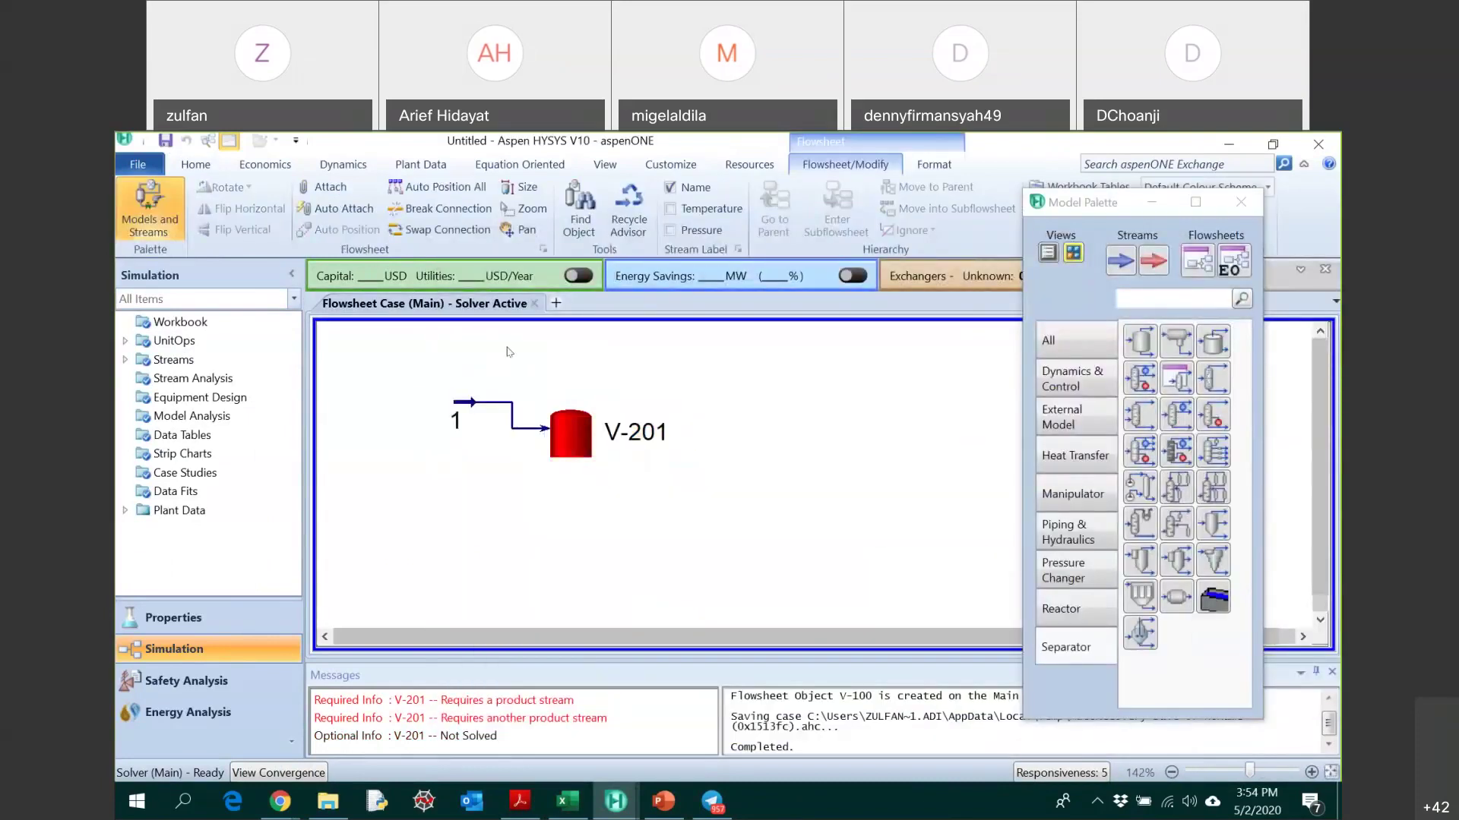
- Break the connection between stream 1 and tank V-201 on the flowsheet
left_click(448, 208)
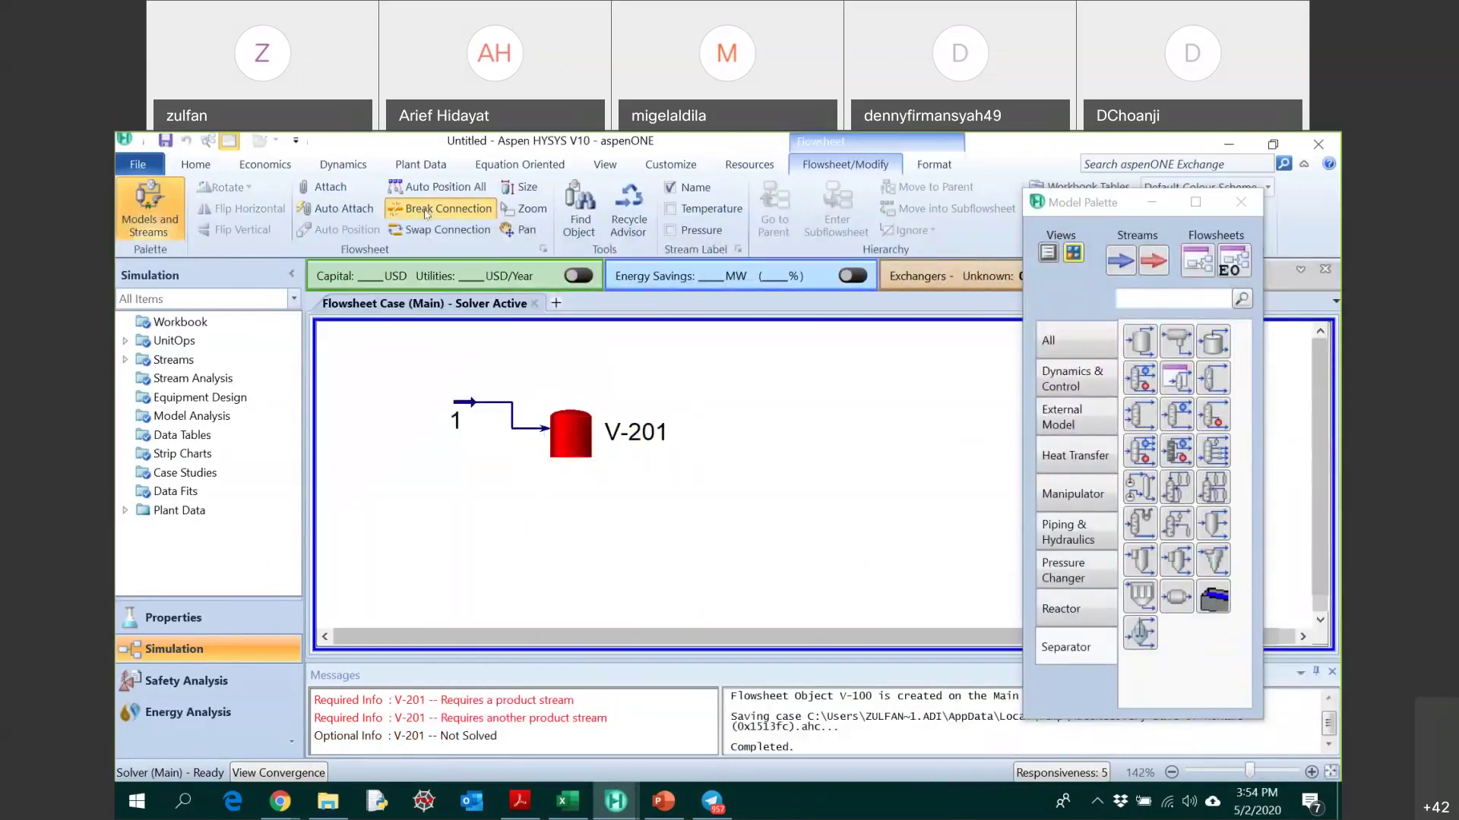
left_click(451, 216)
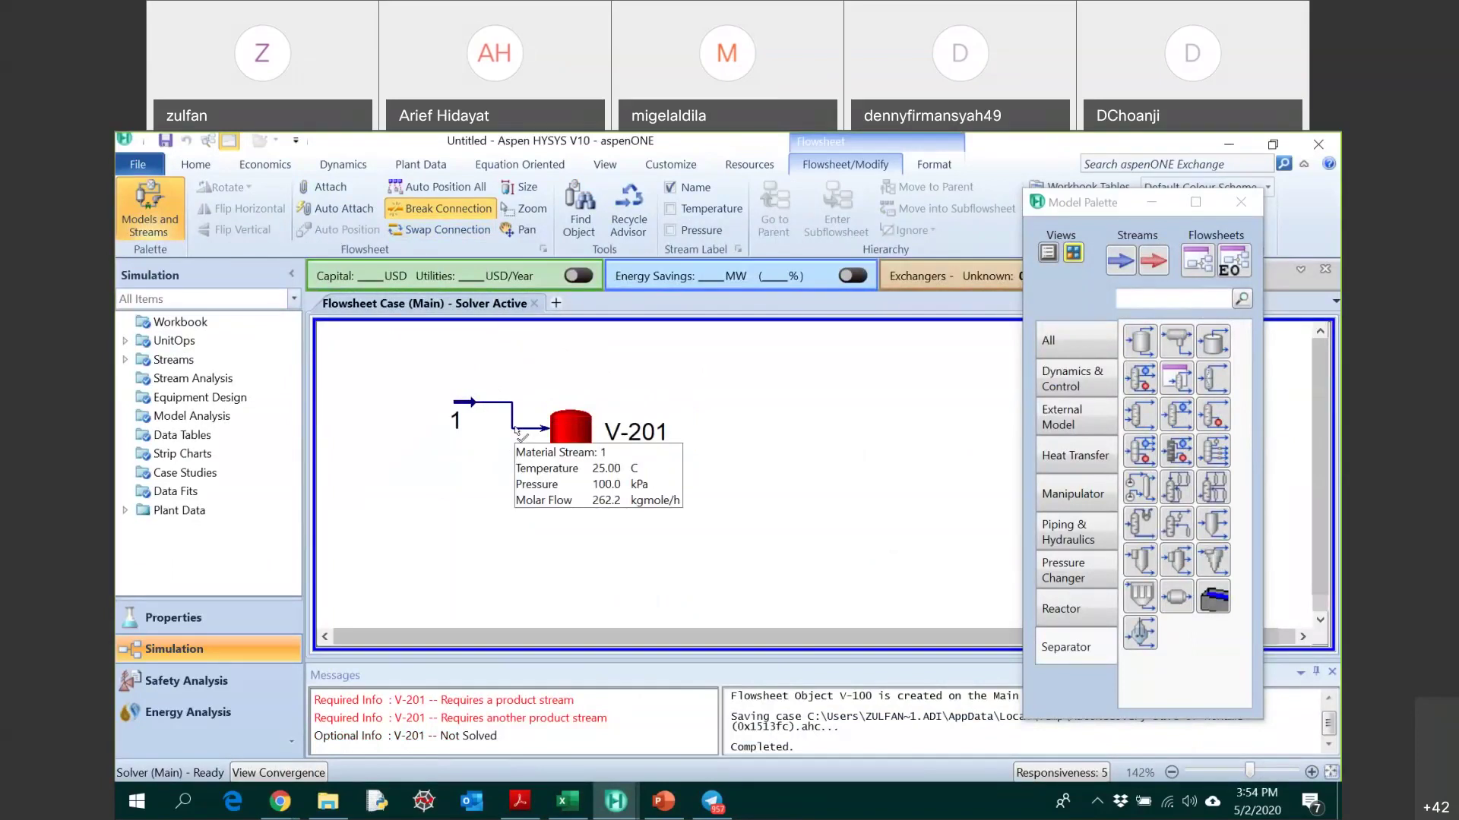
left_click(515, 430)
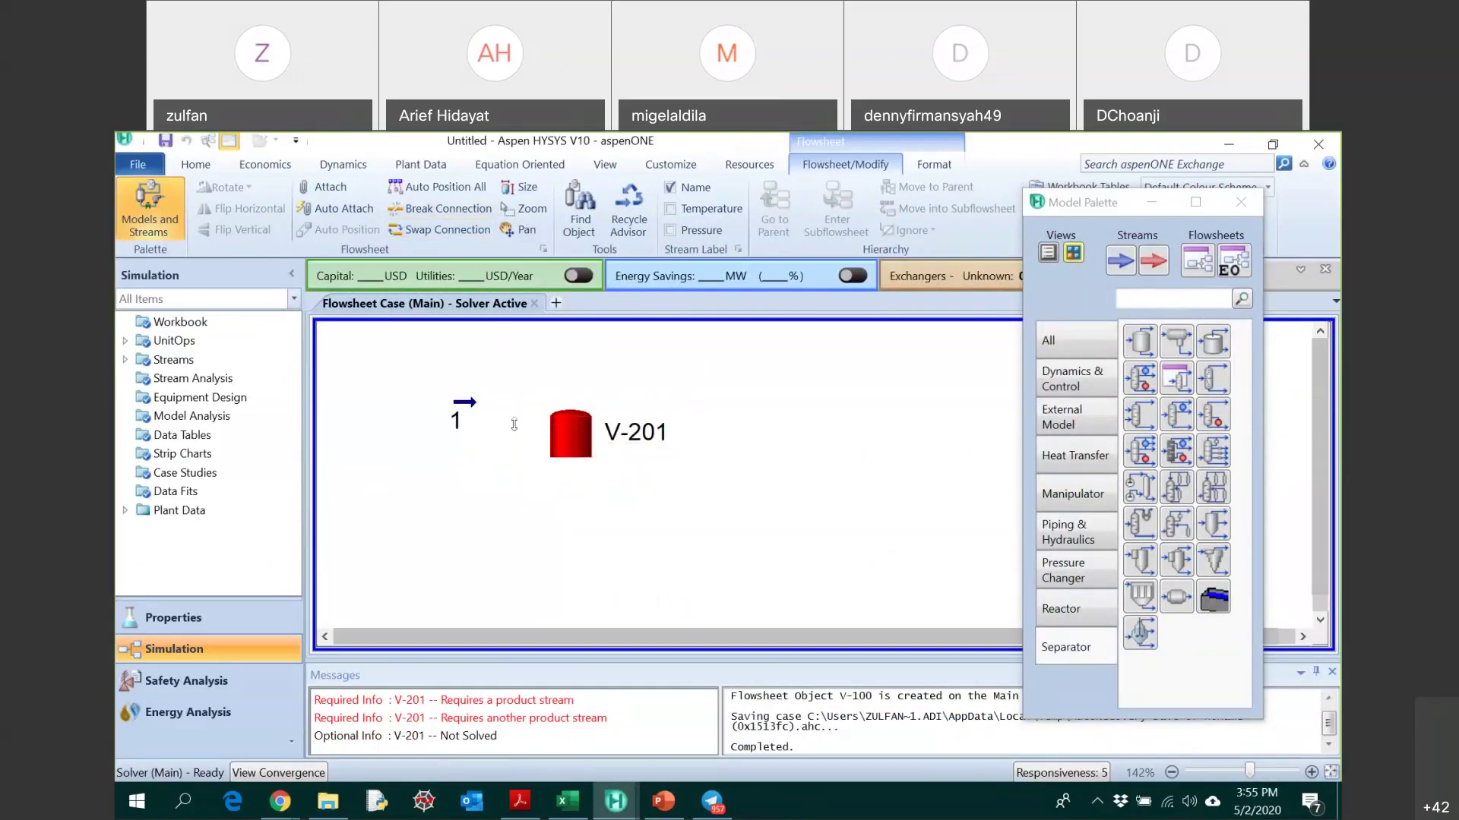
- Connect the outlet of stream 1 to the inlet of tank V-201 directly on the flowsheet in attach mode
double_click(575, 448)
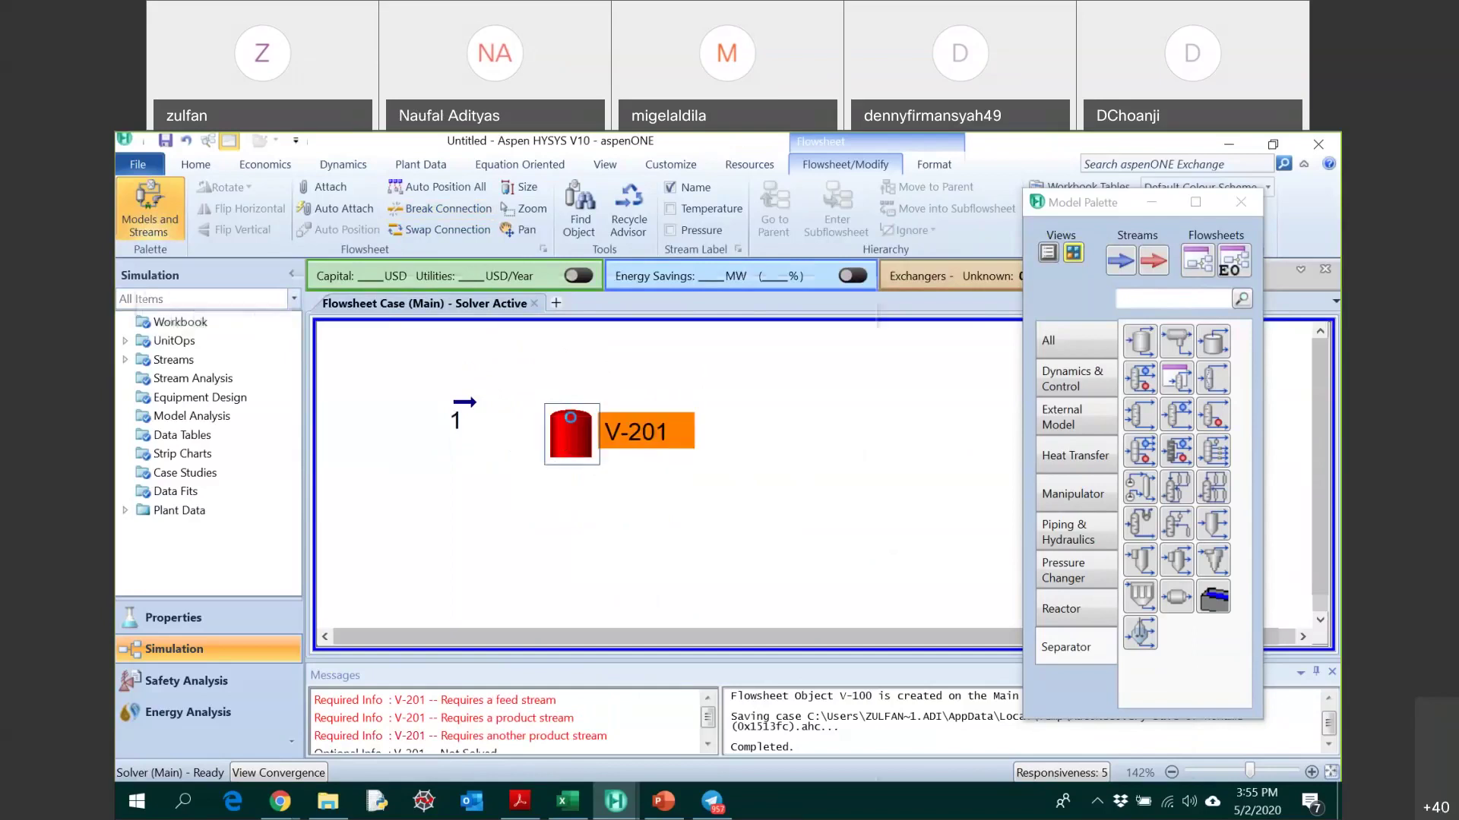
left_click(956, 304)
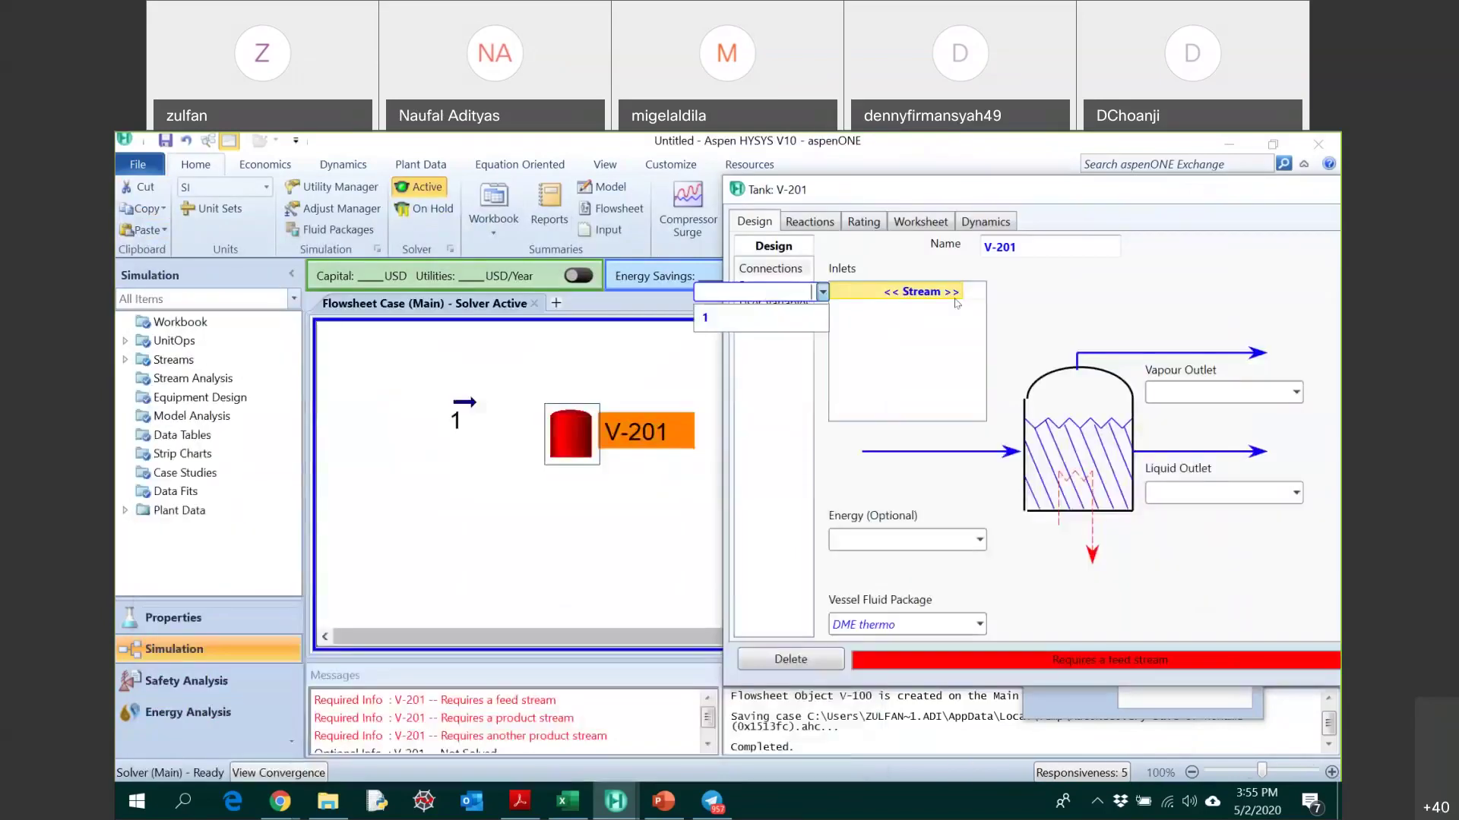
left_click(461, 411)
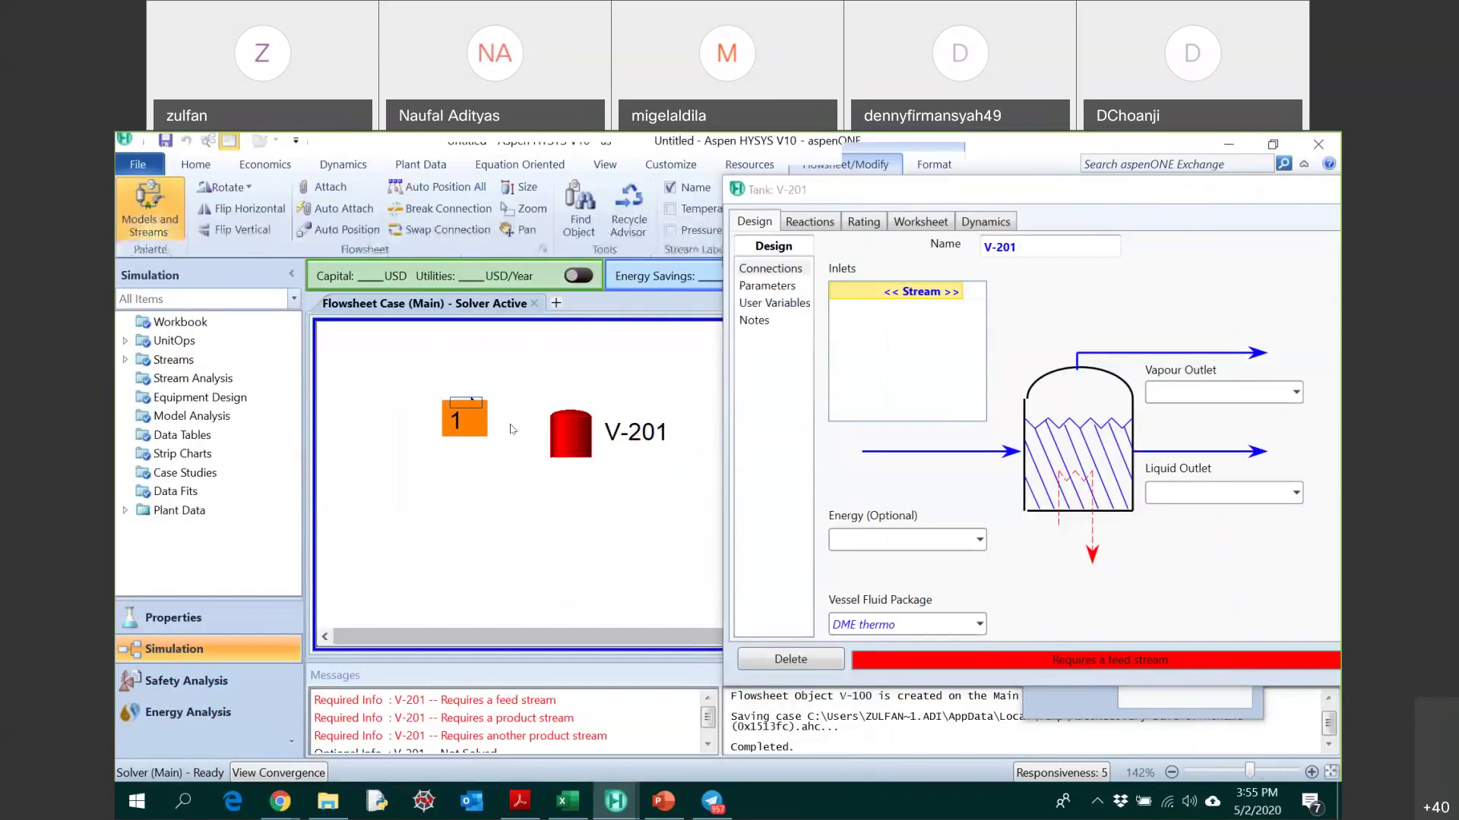
left_click(454, 502)
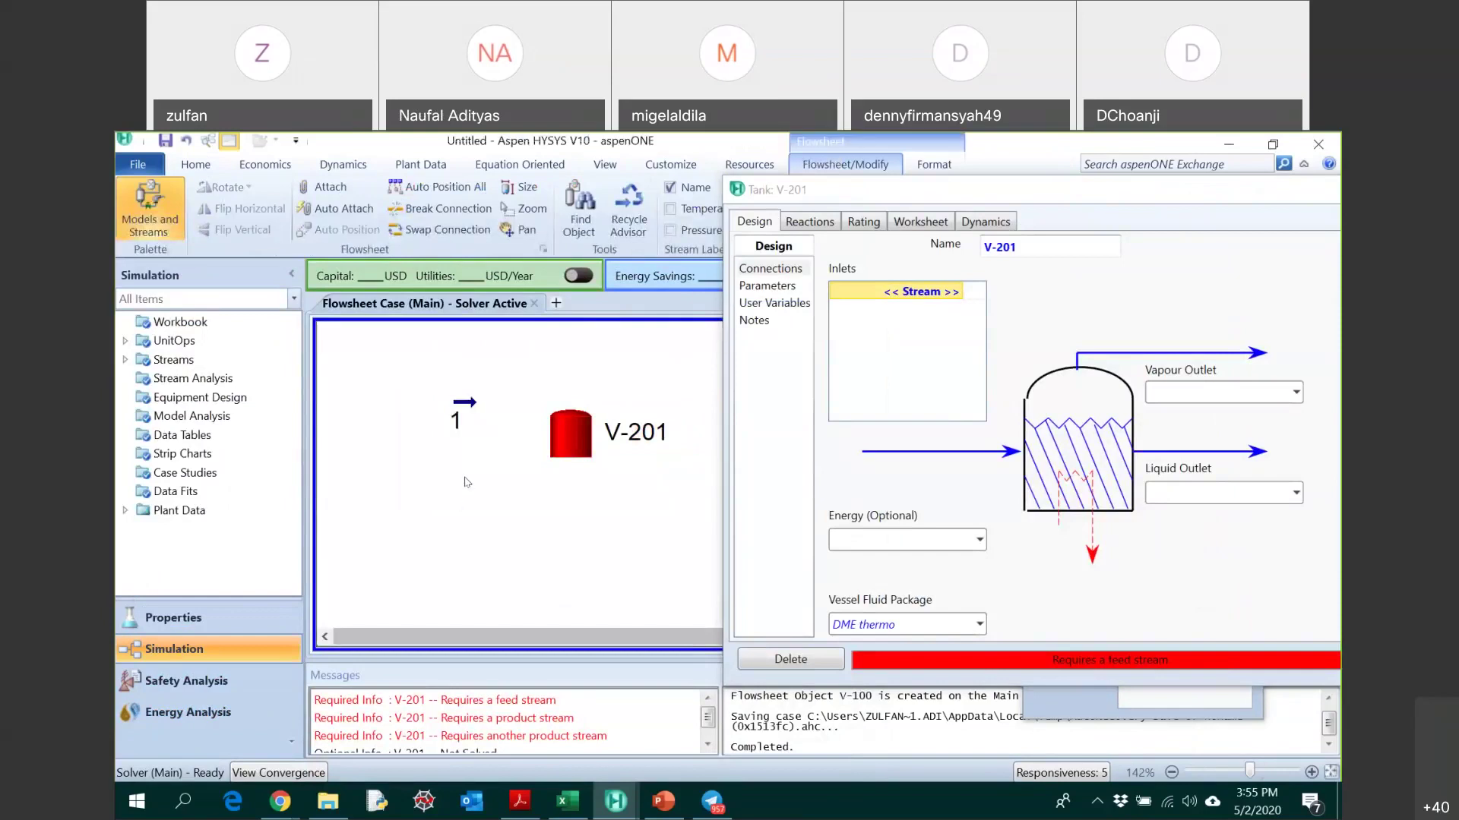
key("ctrl")
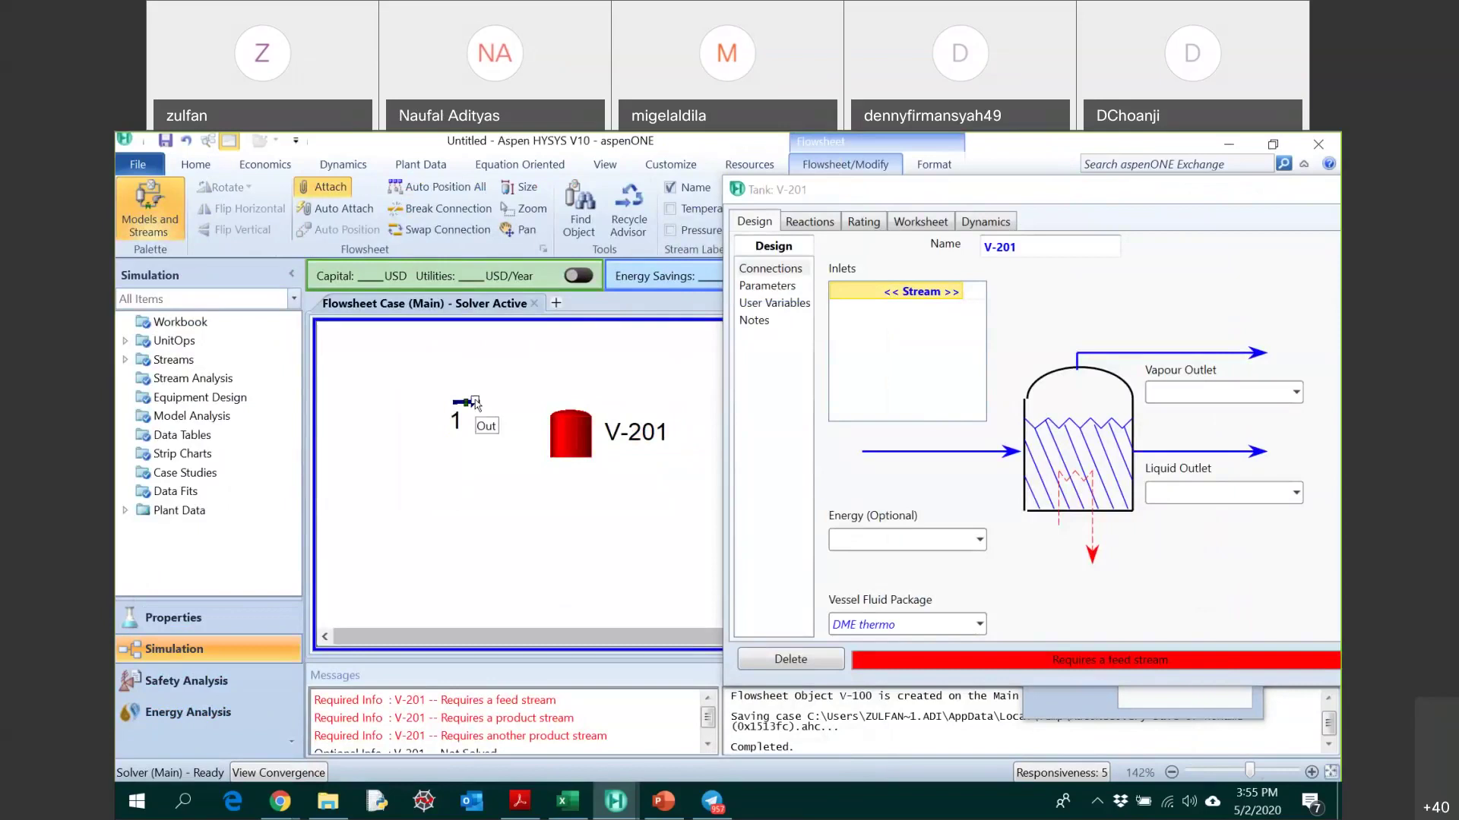
left_click_drag(475, 403, 549, 433)
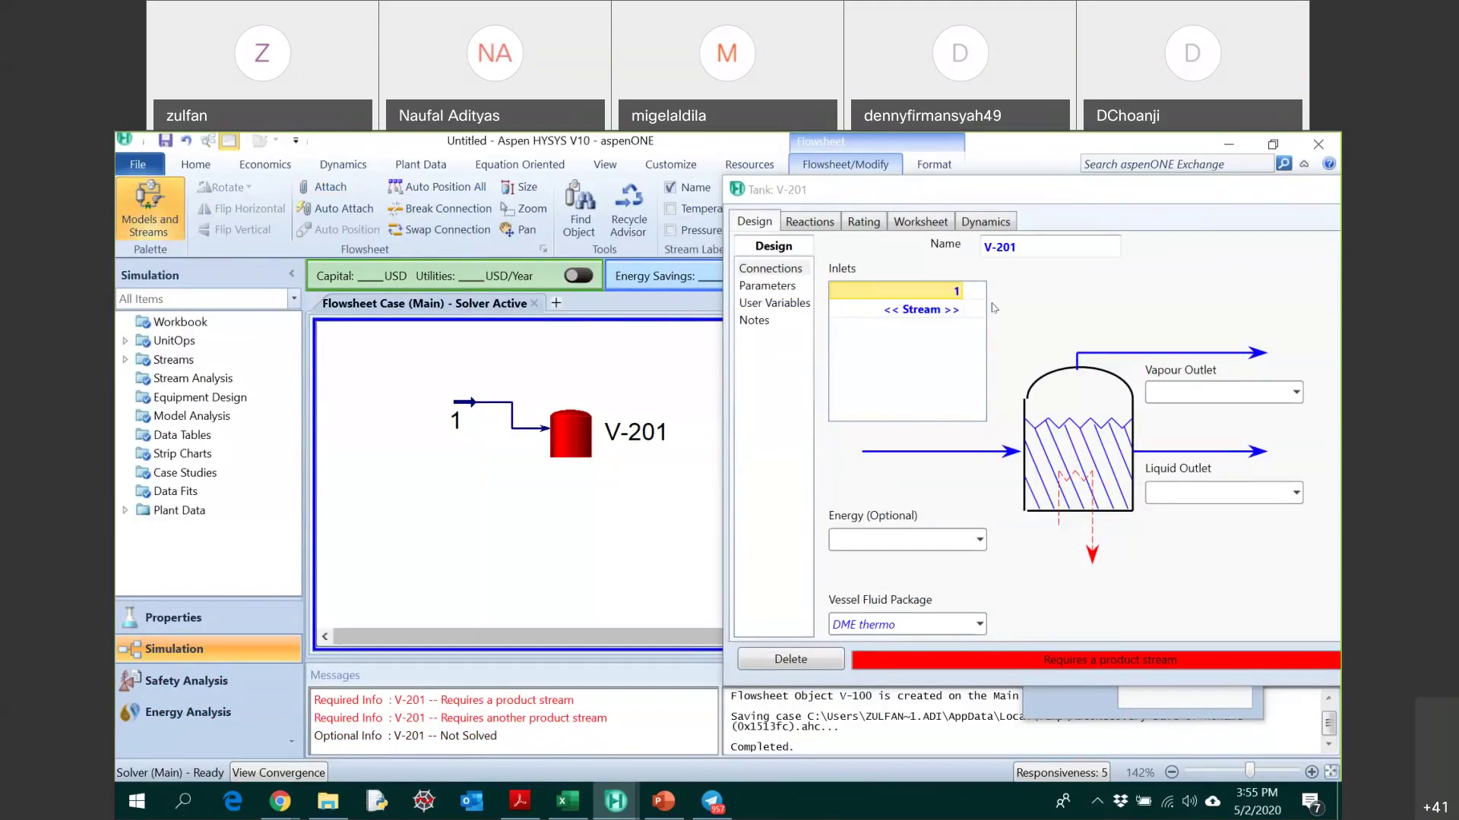
- Create stream 1a as the vapour outlet of tank V-201 and leave the tank's connections
left_click(1051, 196)
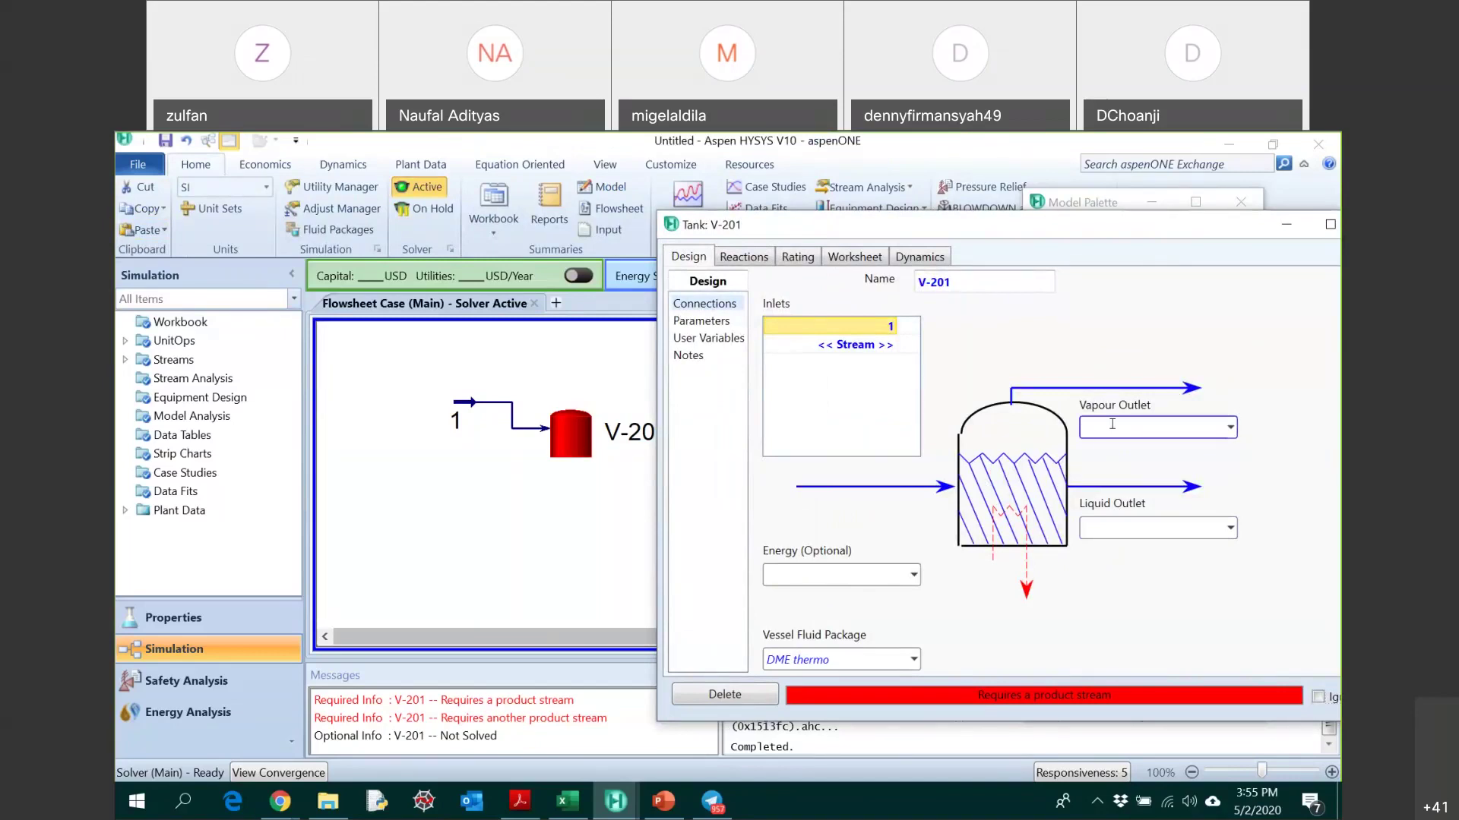
type("1a")
key("Return")
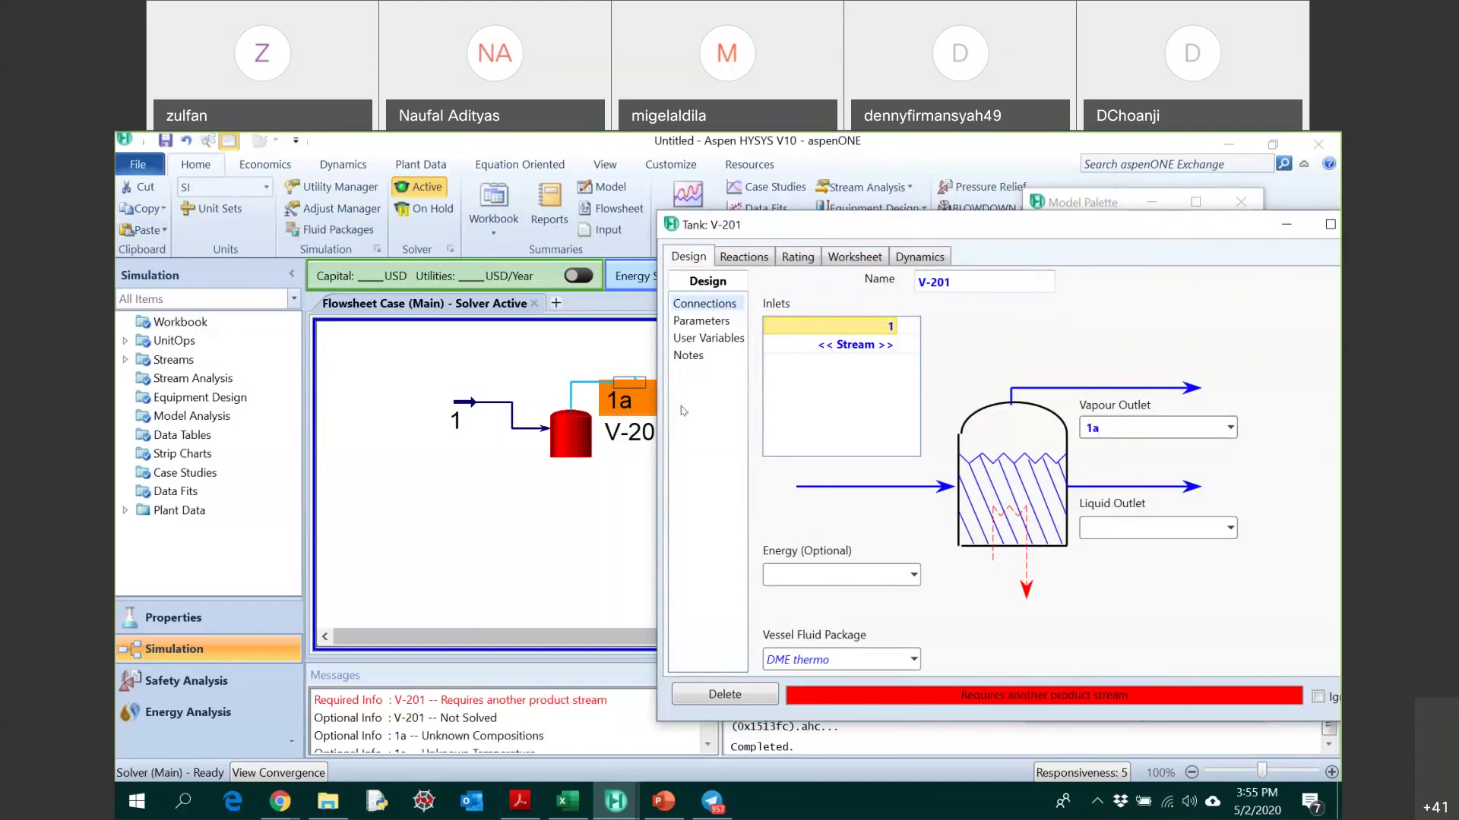
left_click(1206, 530)
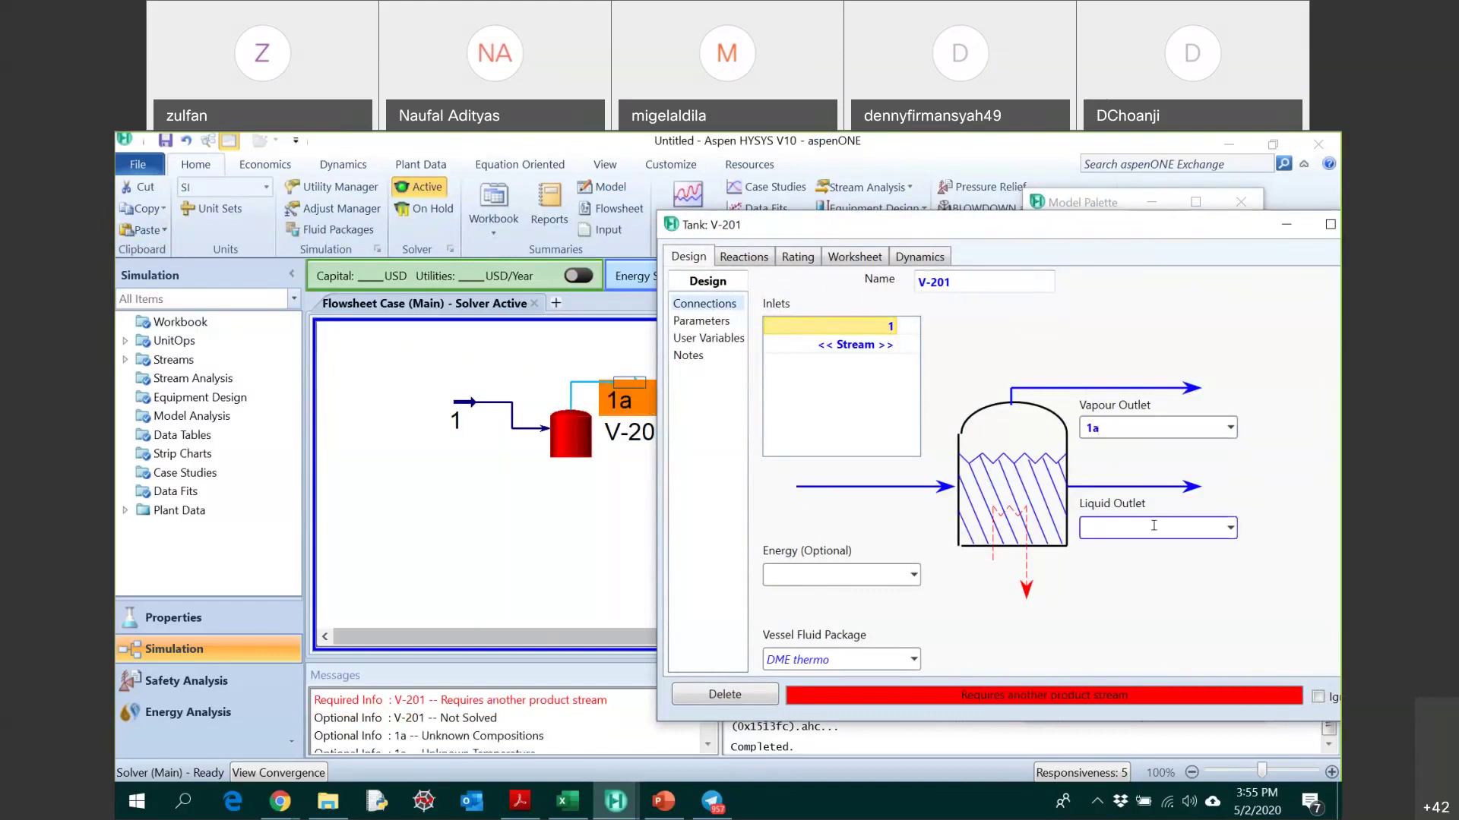
left_click(1248, 235)
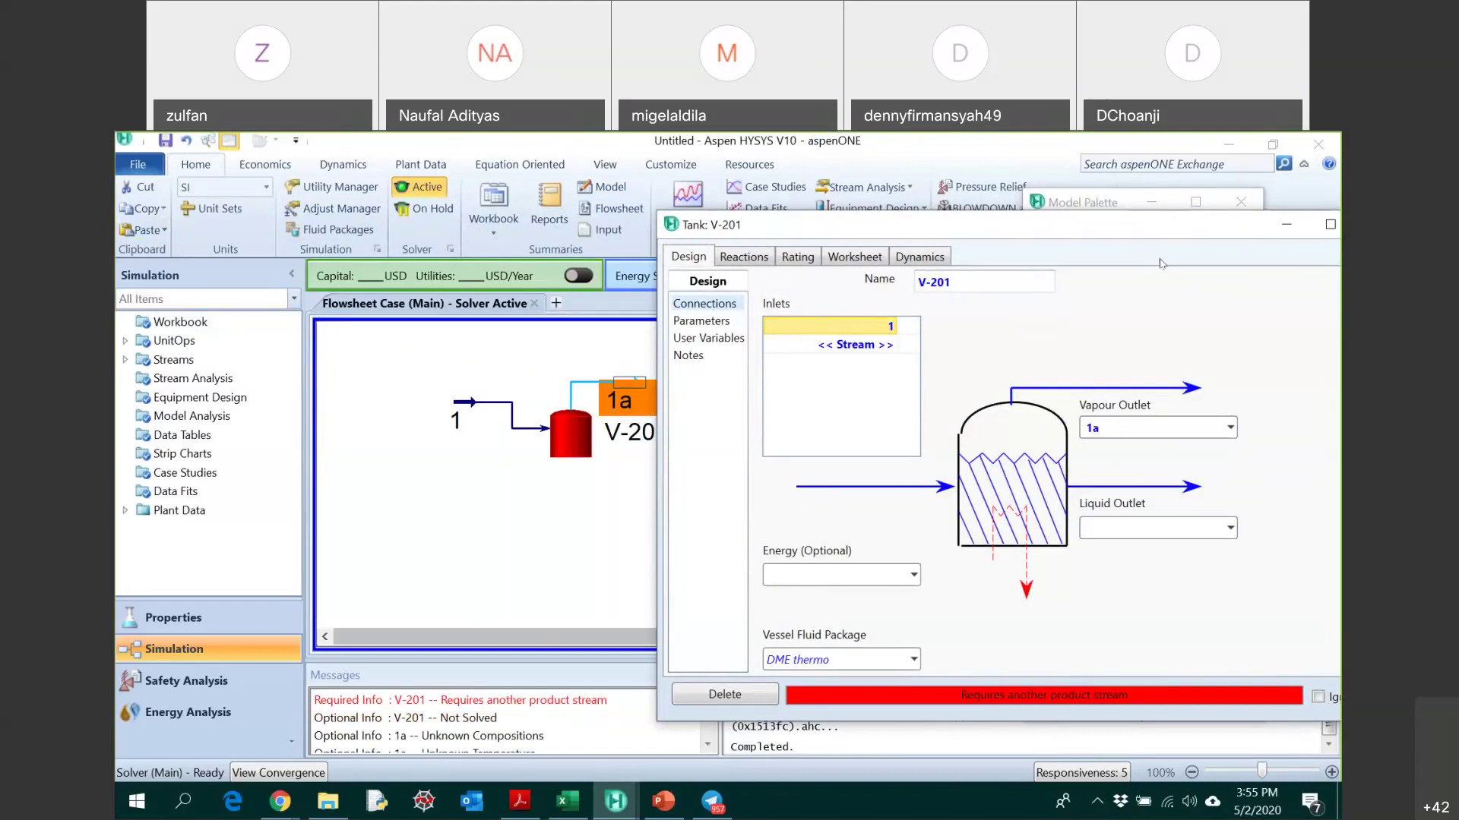
- Add a material stream below tank V-201 on the flowsheet and name it 1b
left_click(634, 520)
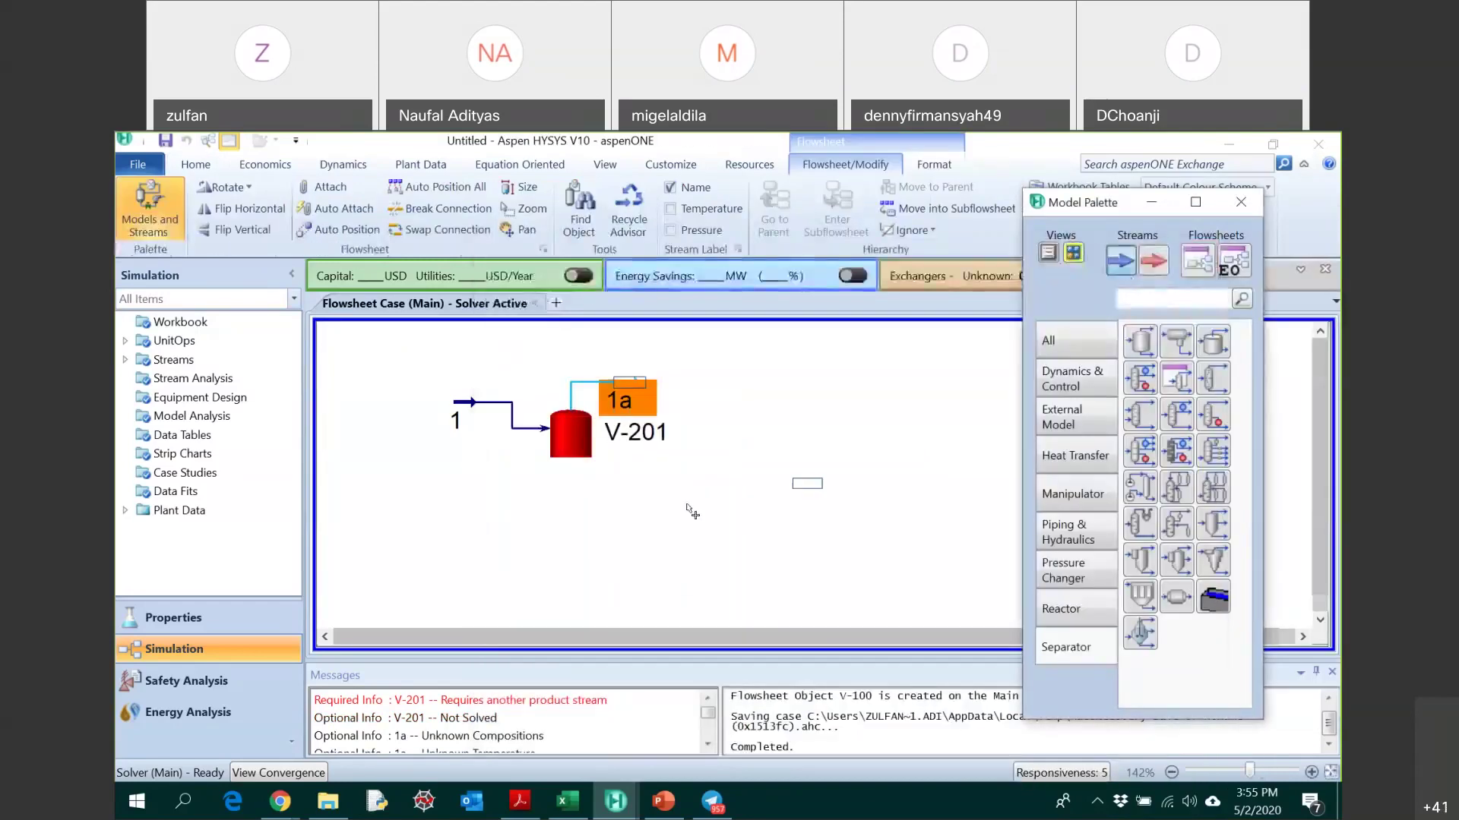
left_click(634, 519)
left_click(652, 517)
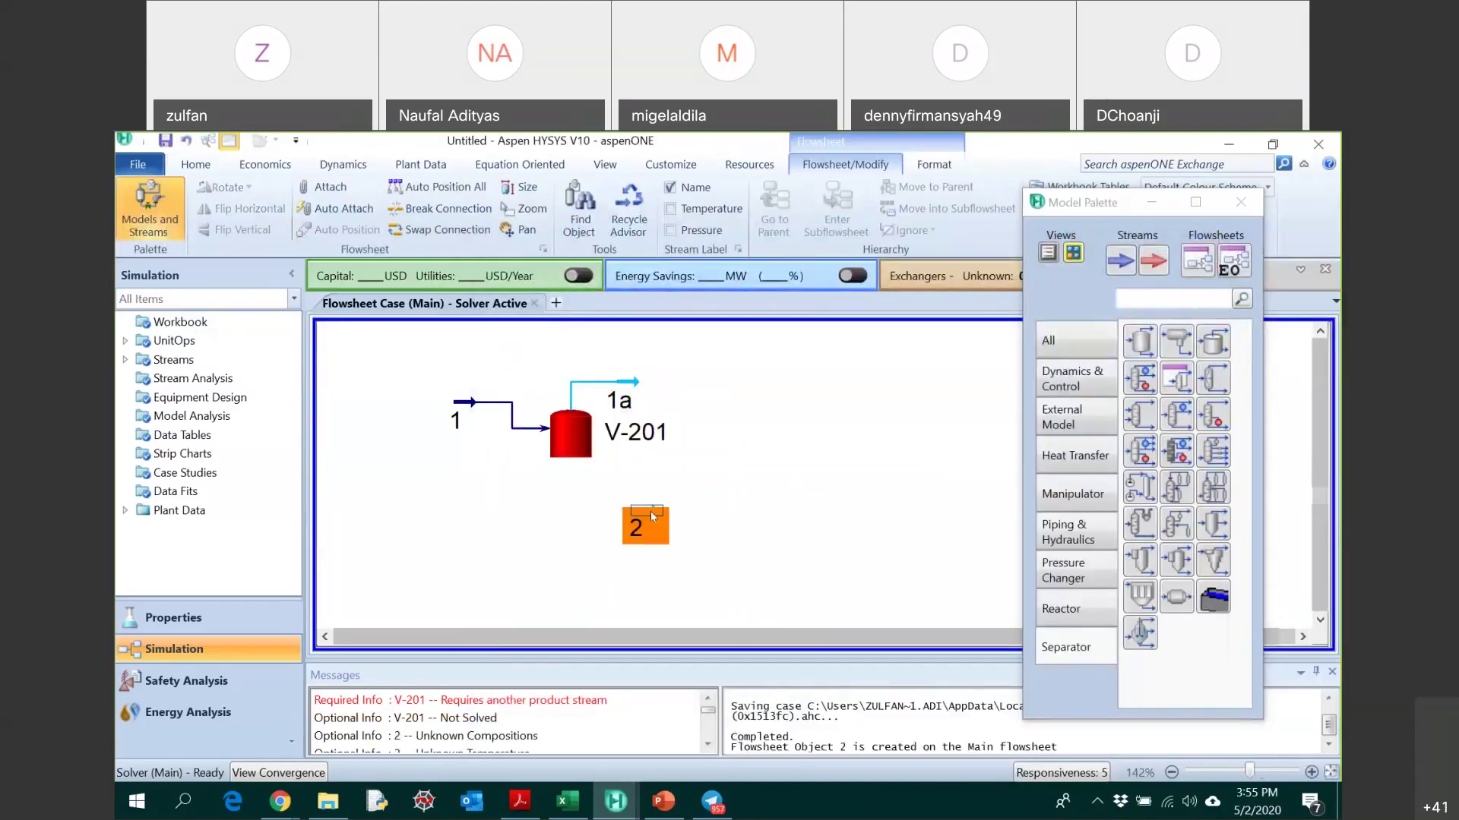
double_click(652, 516)
left_click(626, 385)
type("1b")
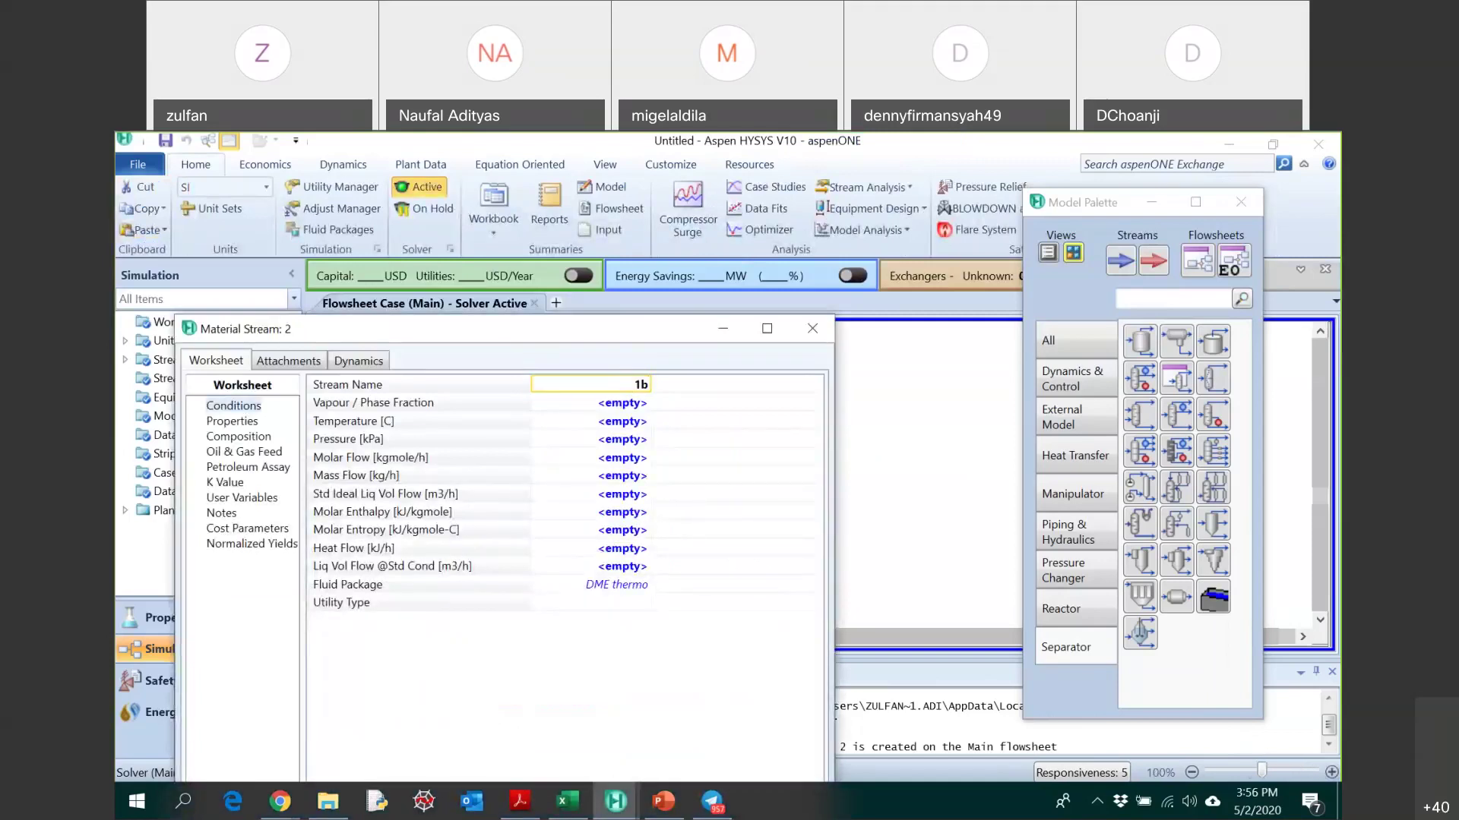
key("Return")
left_click(813, 328)
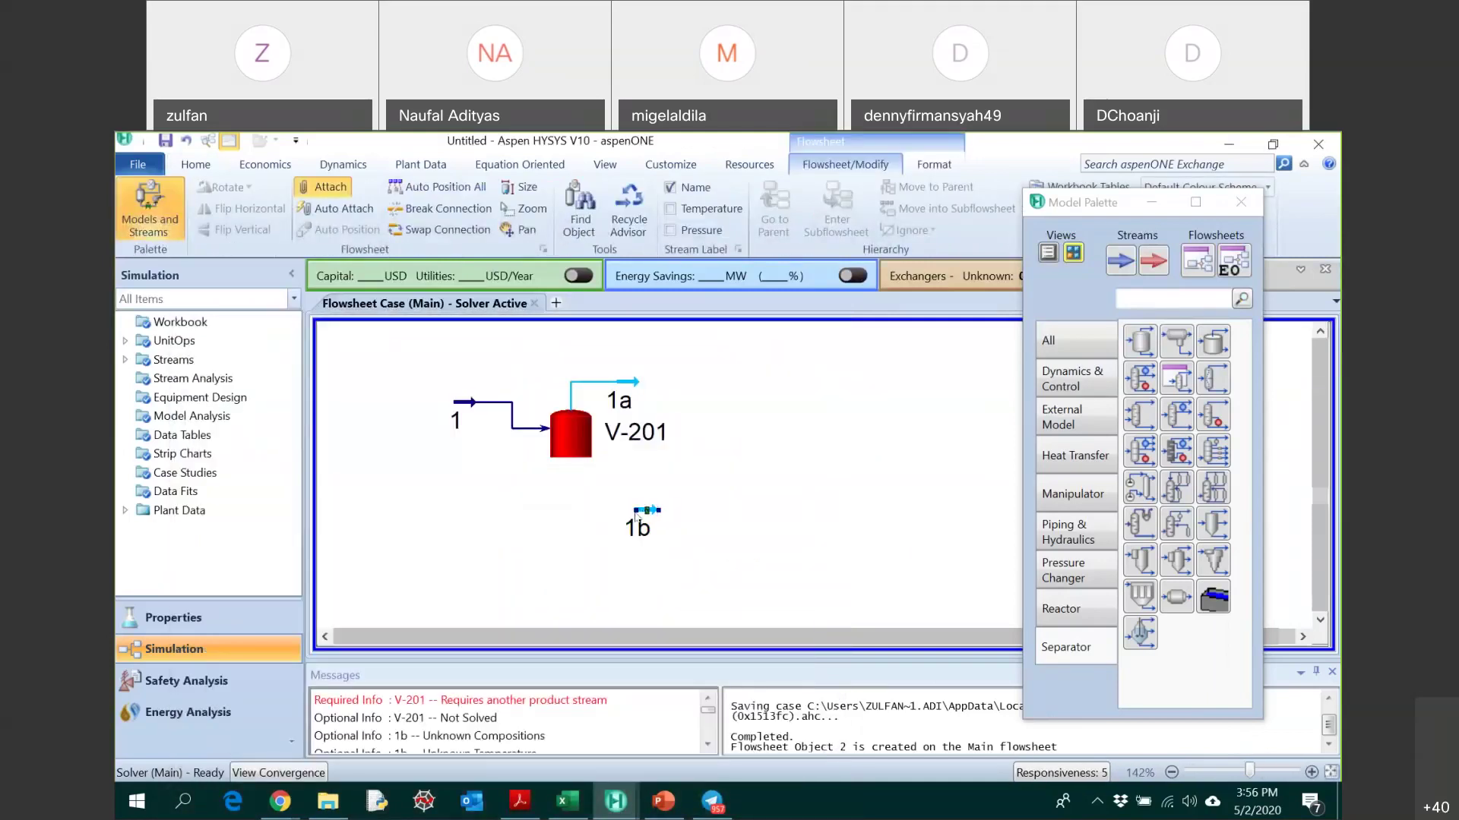
- Connect stream 1b to the liquid outlet of tank V-201 on the flowsheet and open the tank's properties
left_click_drag(634, 511, 596, 456)
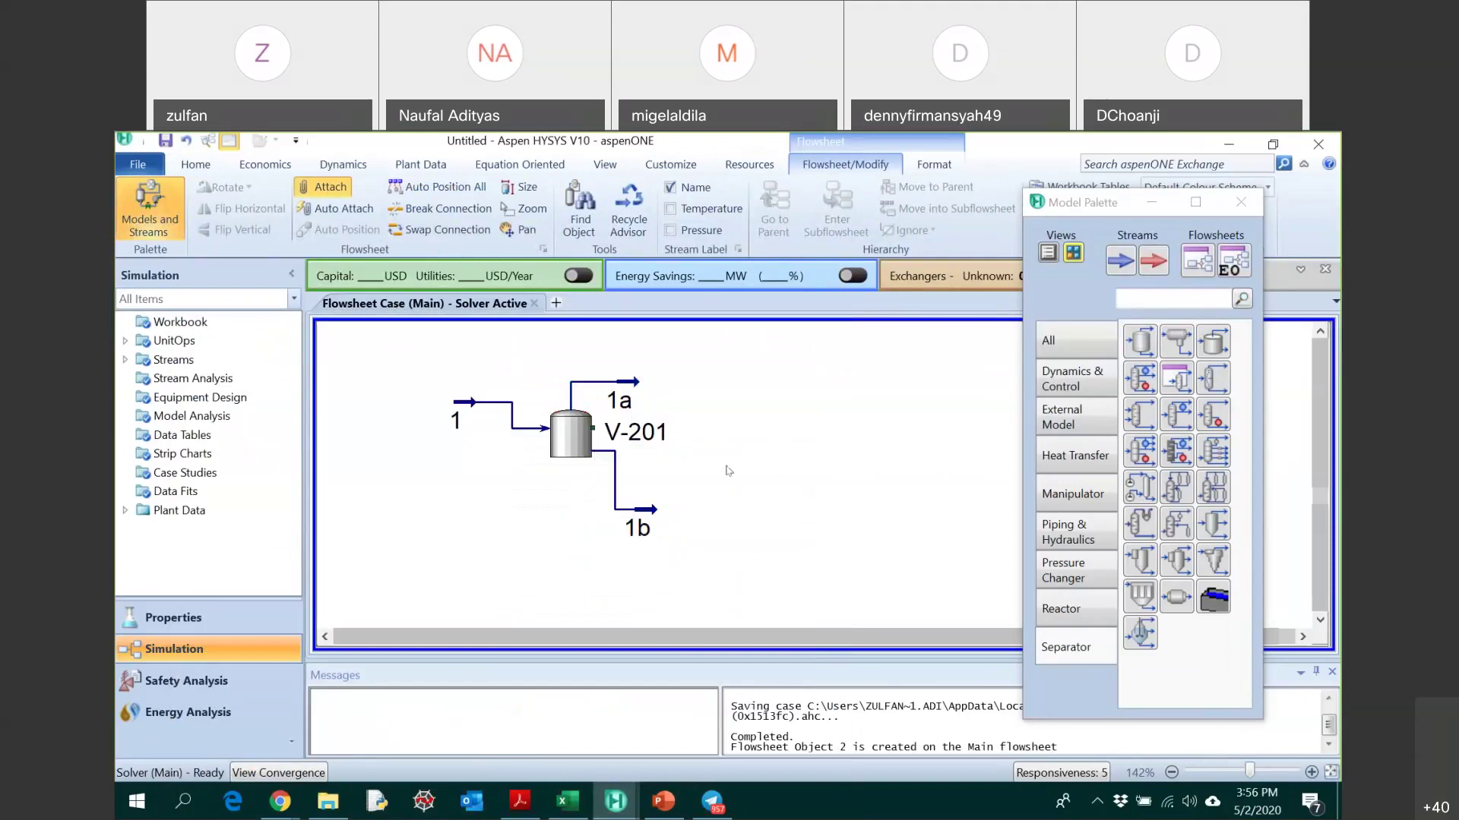
double_click(577, 454)
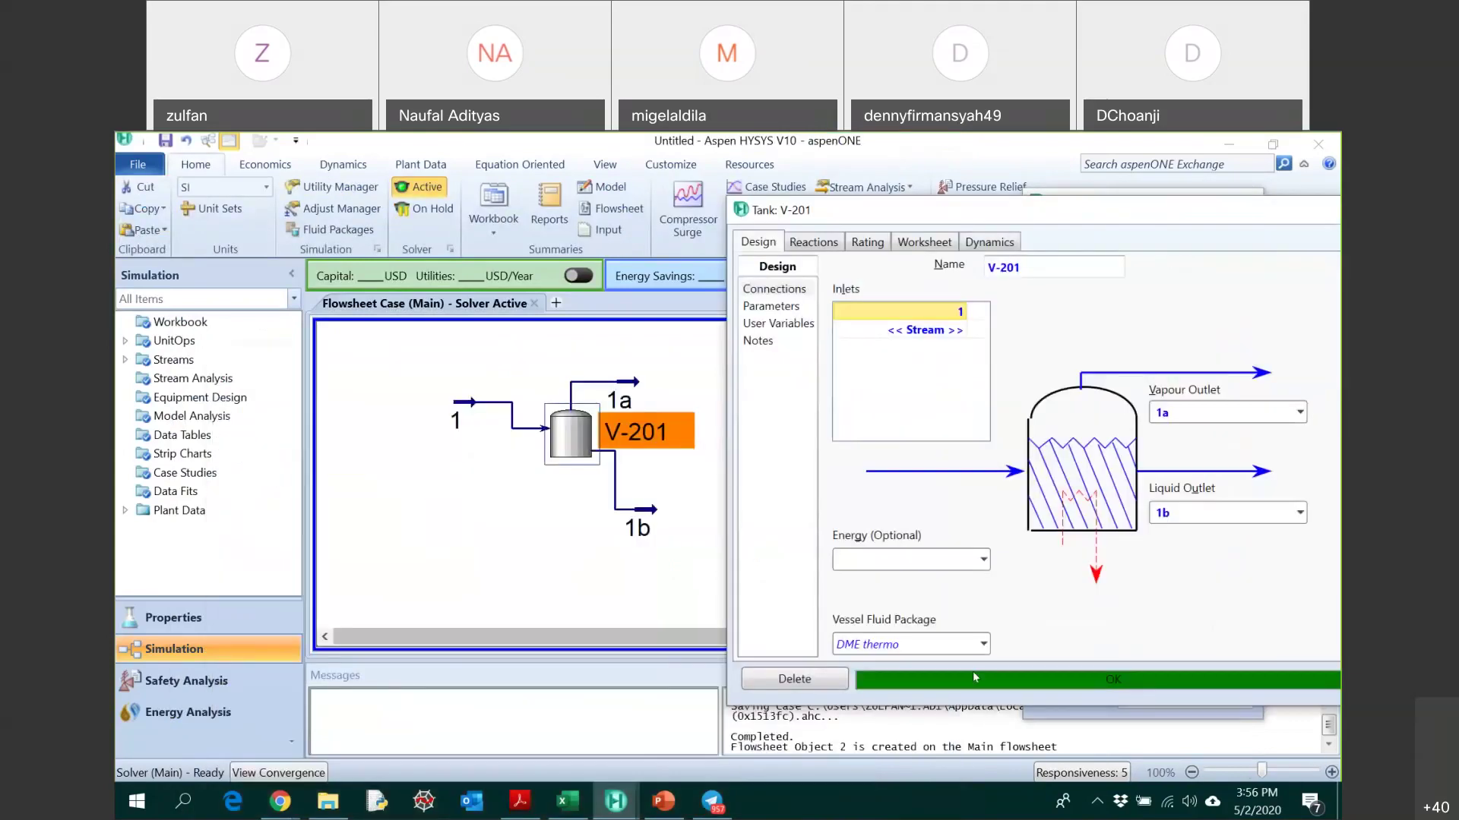
- Consult the PowerPoint slide on how process simulation software calculates and return to the tank V-201 window in Aspen HYSYS
left_click(663, 802)
left_click(216, 505)
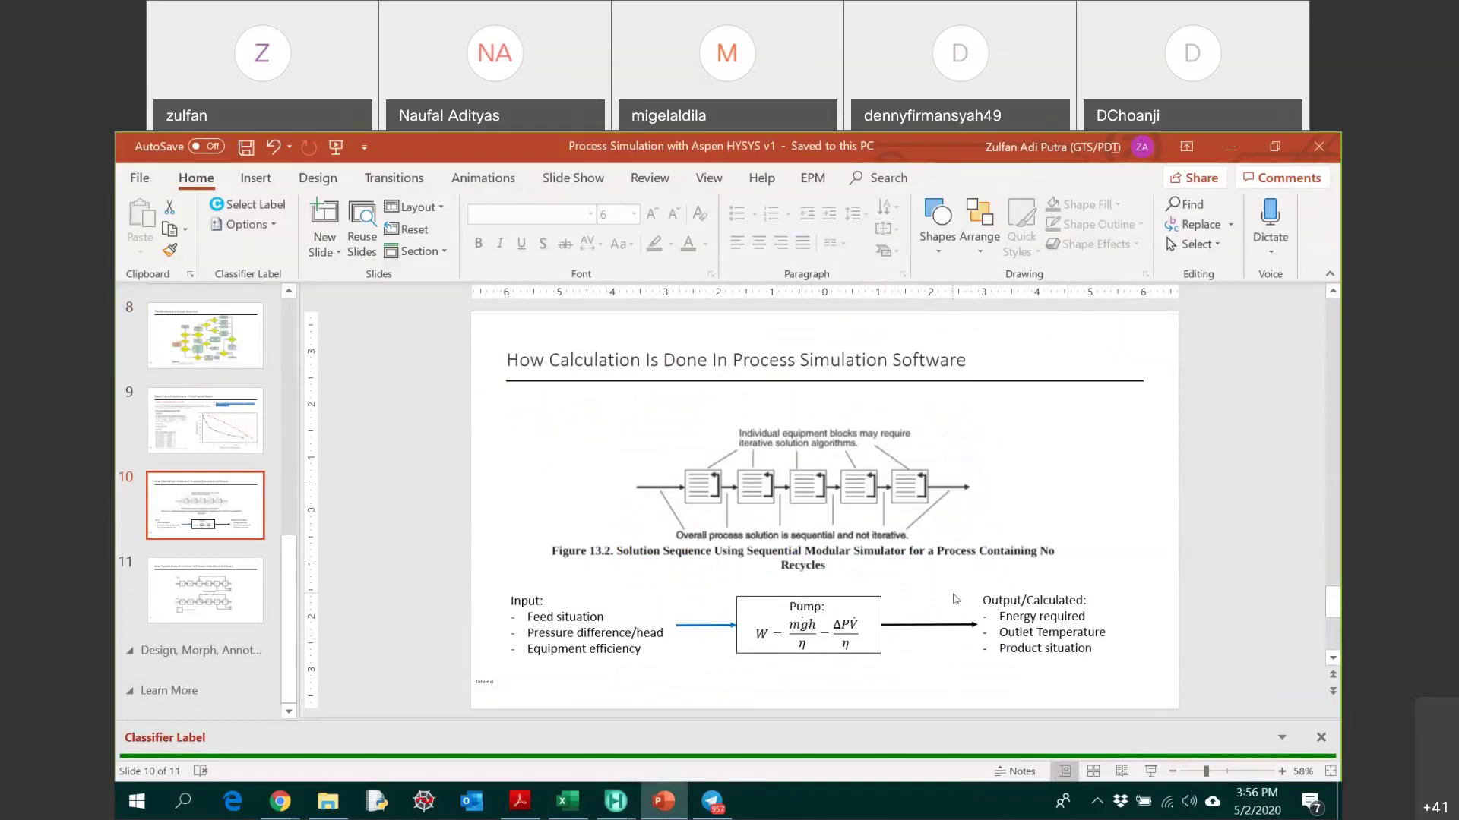
left_click(635, 786)
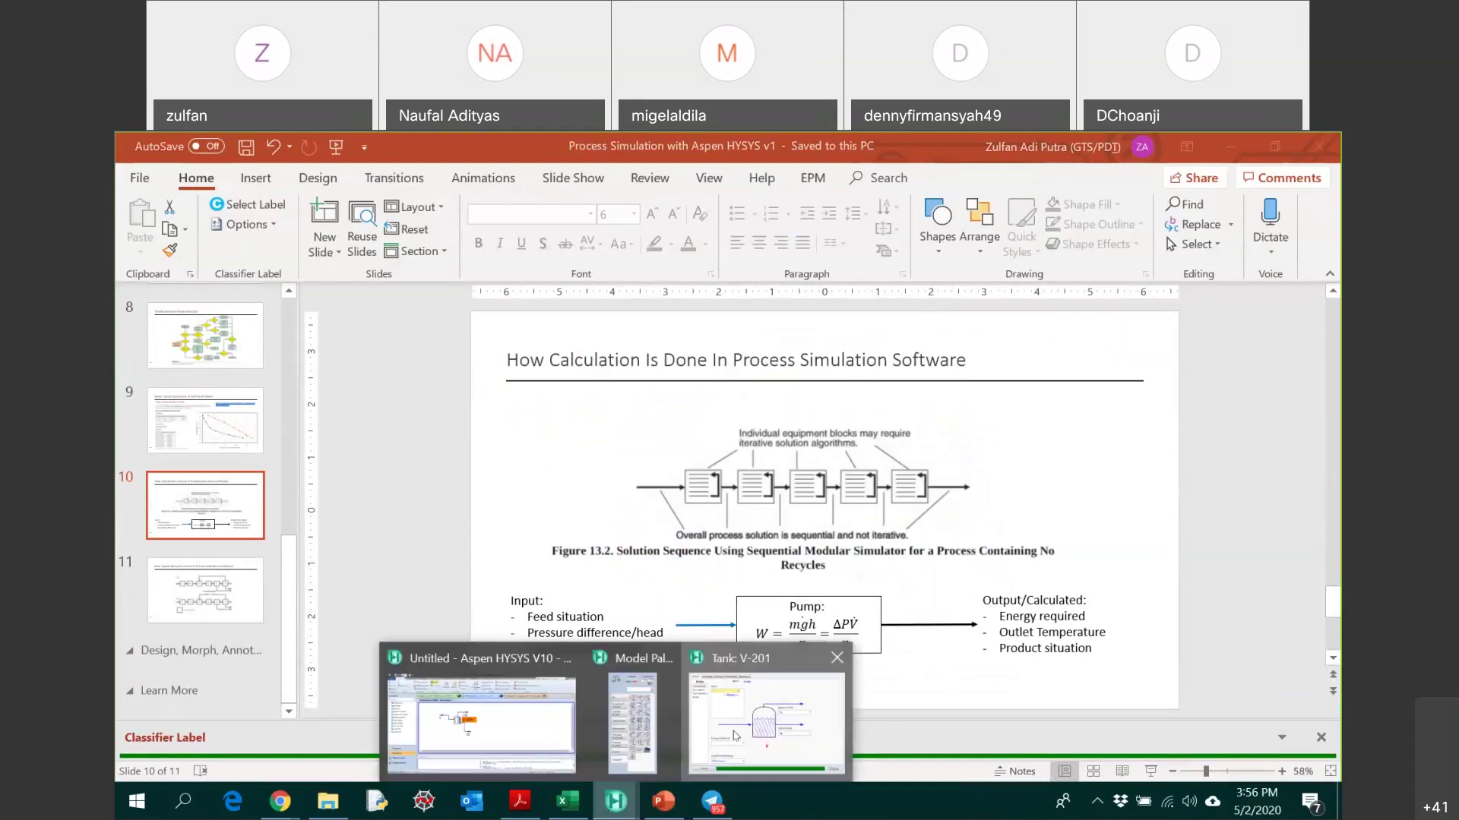
left_click(735, 736)
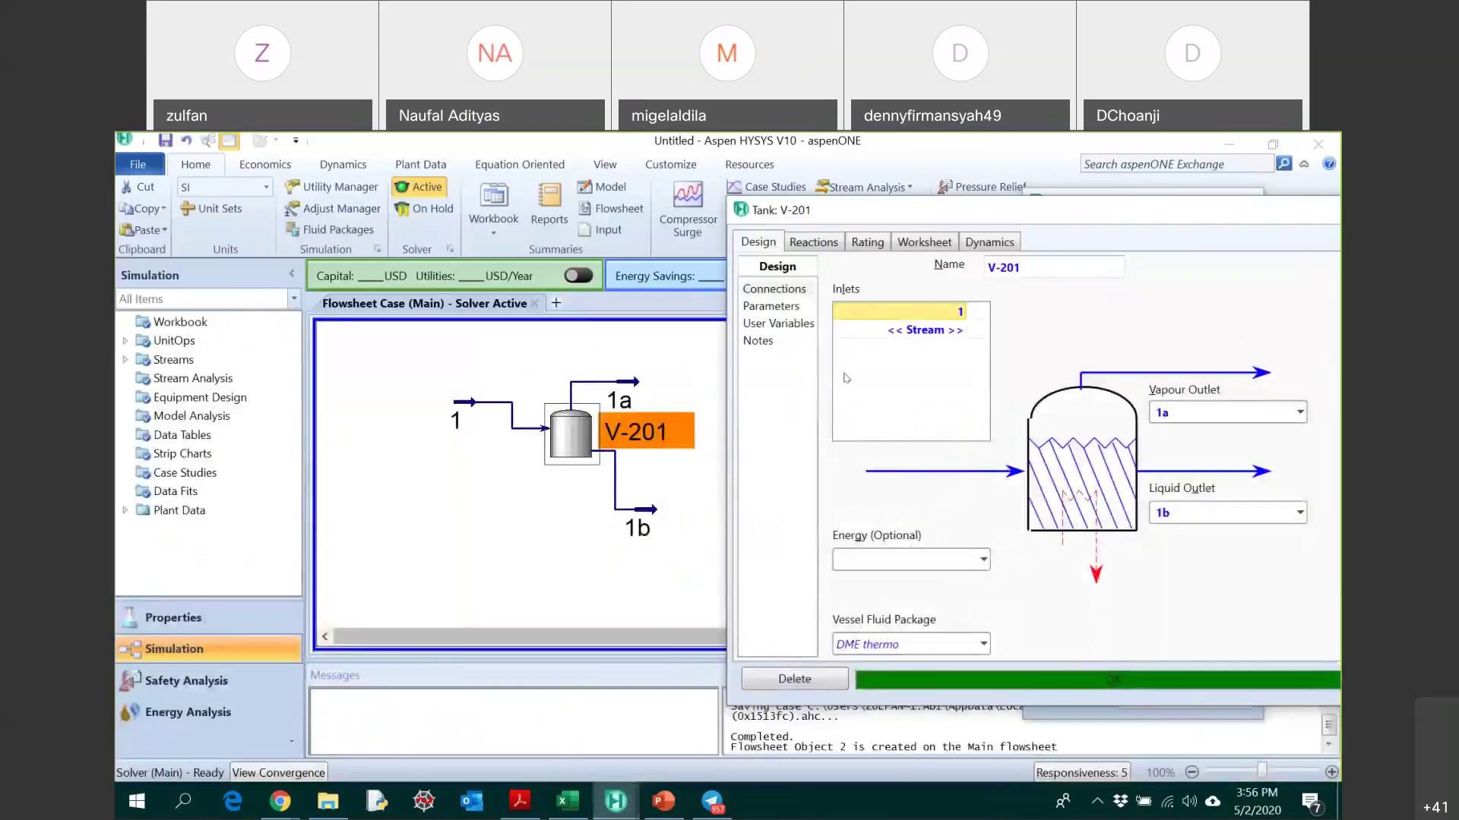
- Review tank V-201's pressure drop parameters and the conditions of its inlet and outlet streams
left_click(783, 308)
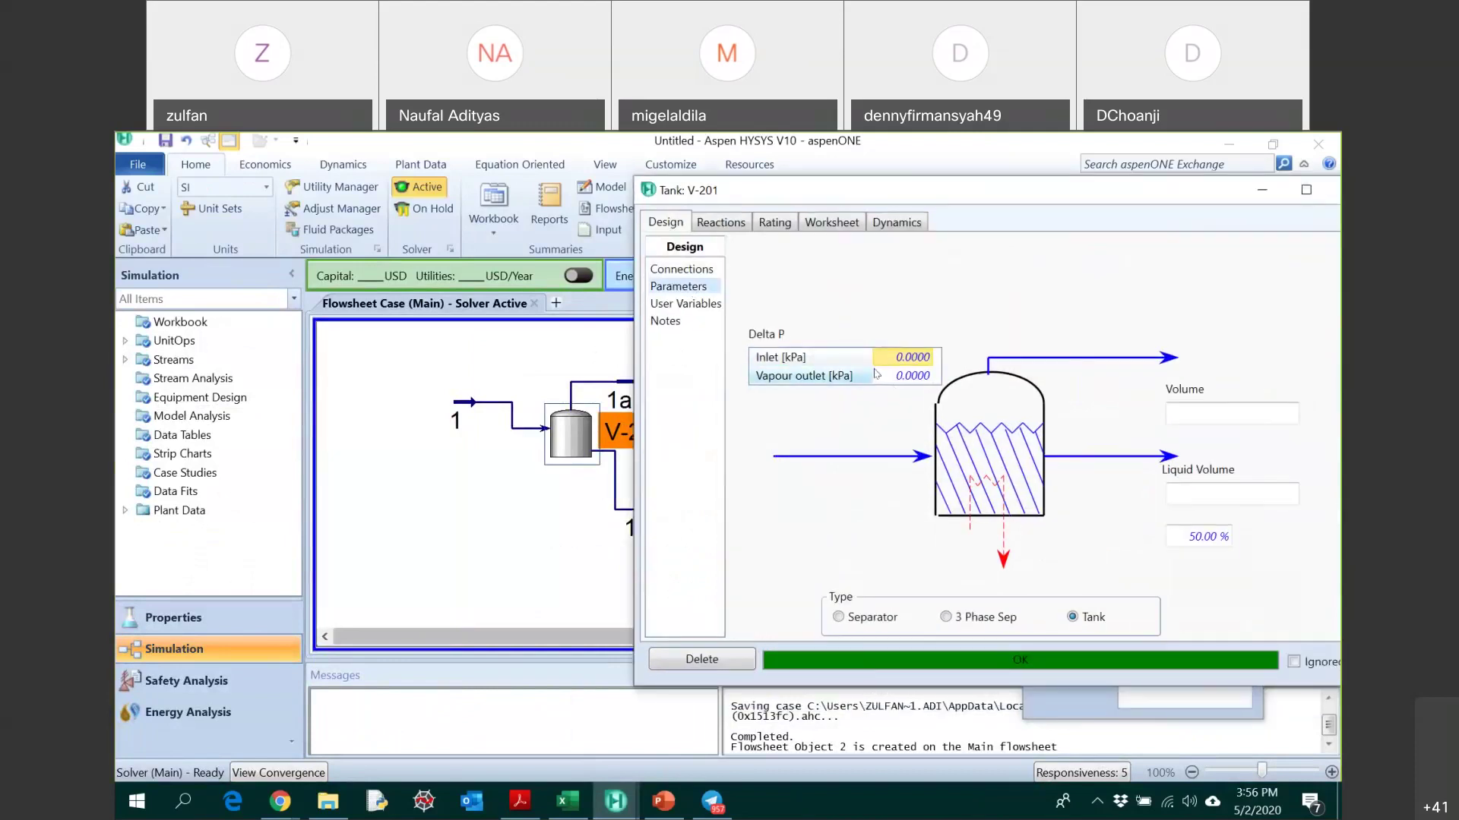
mouse_move(918, 364)
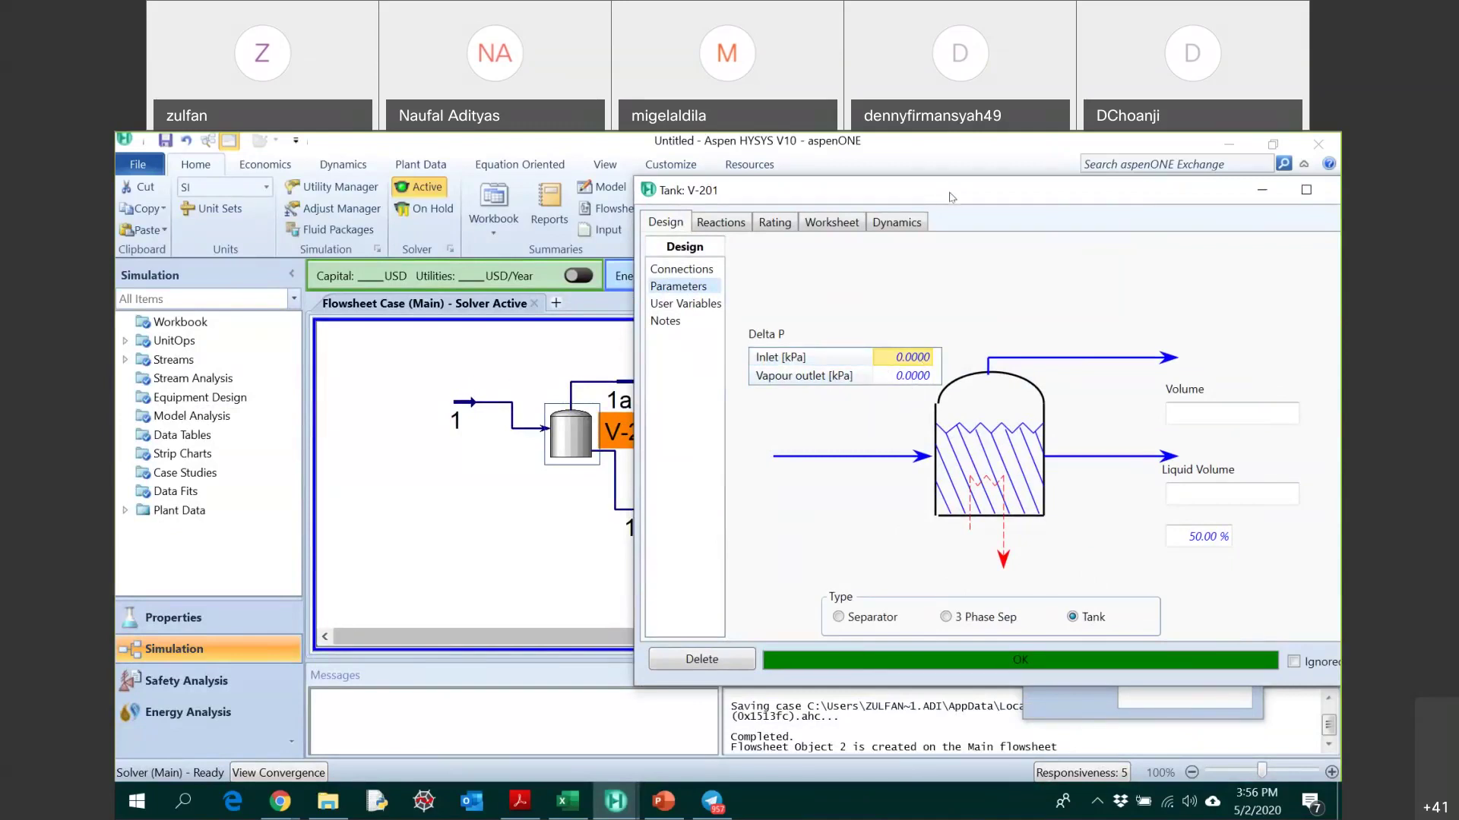
left_click(820, 224)
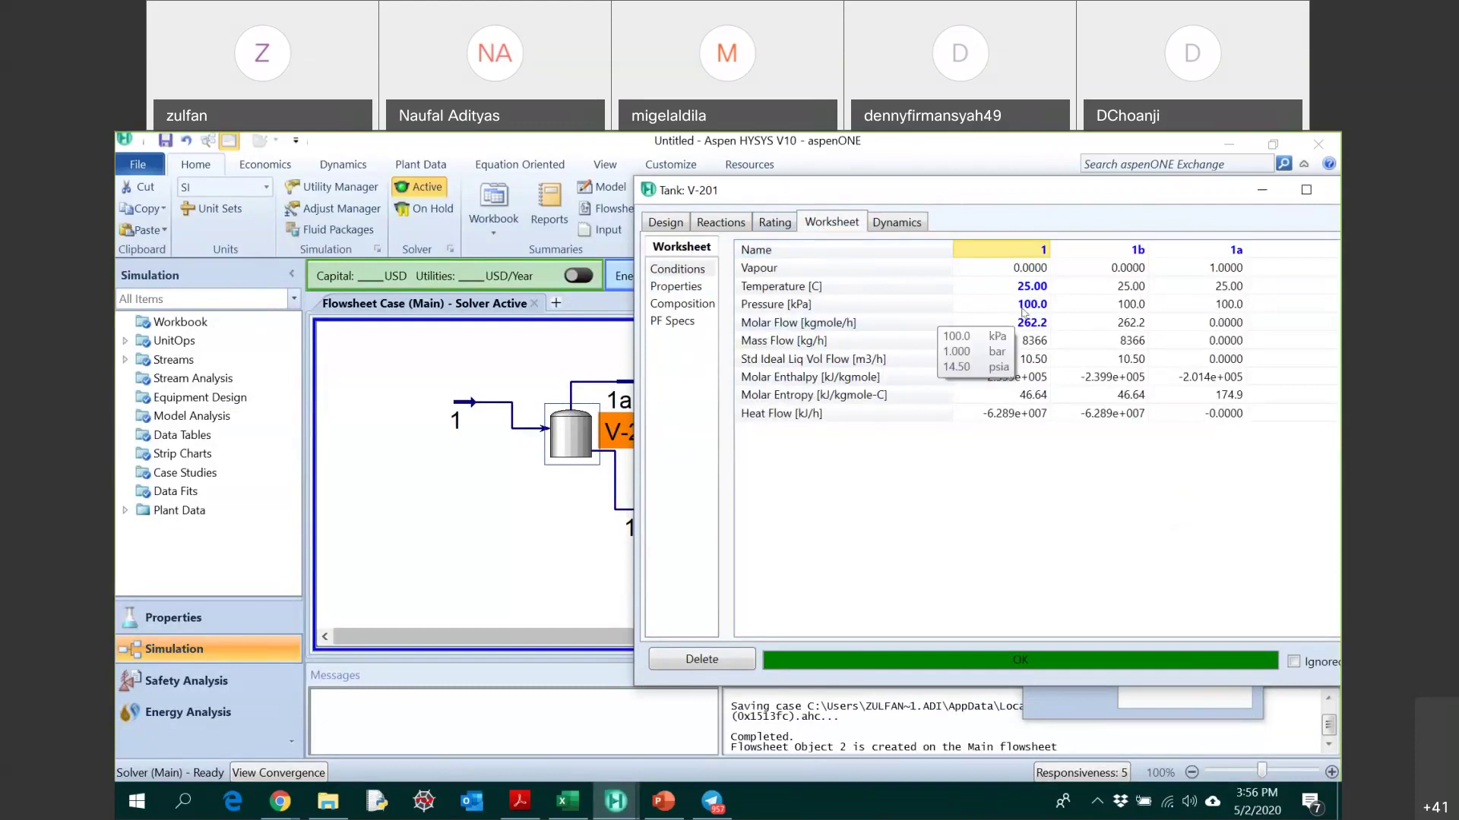
mouse_move(1034, 312)
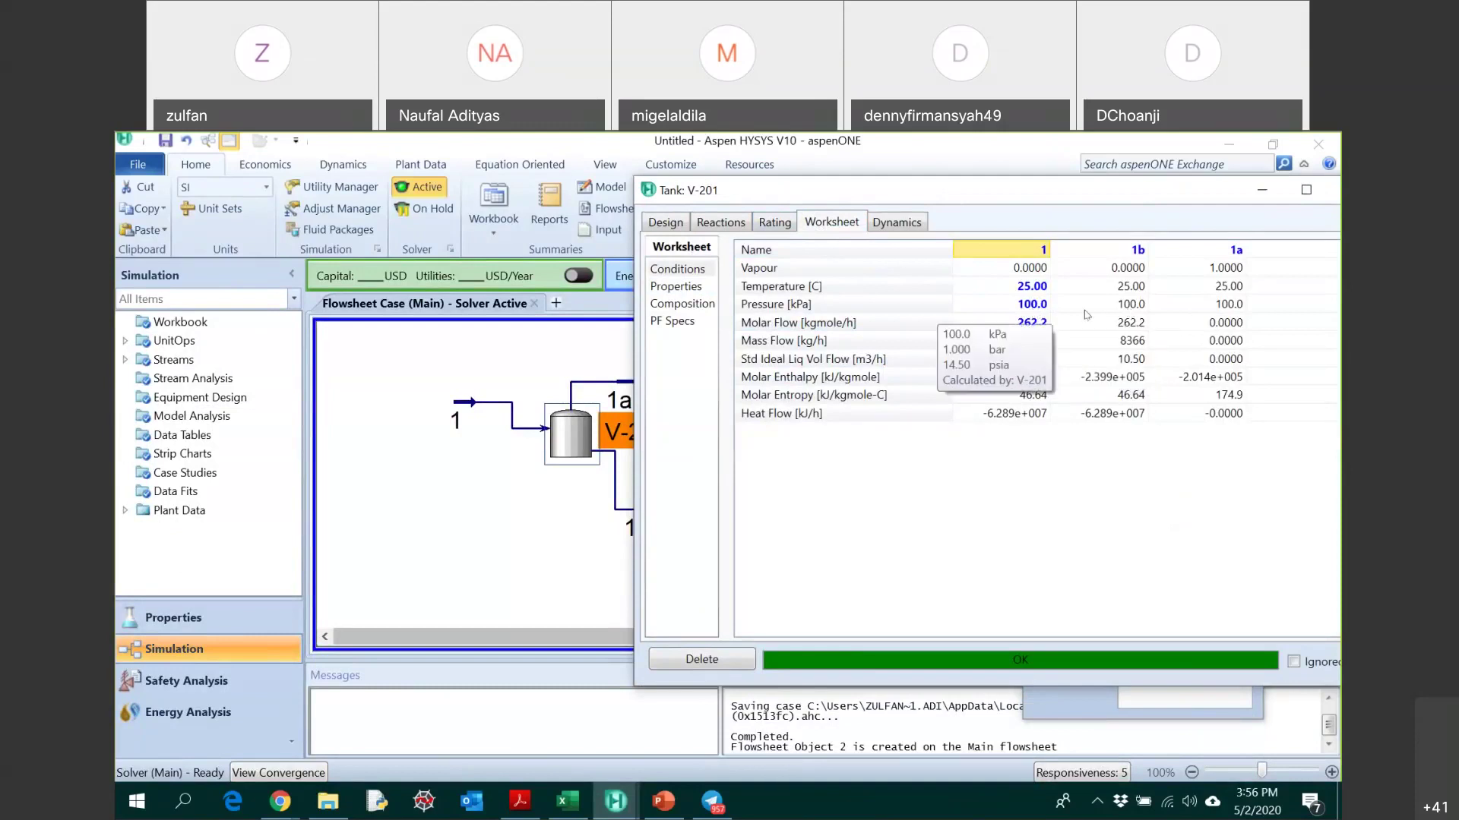
- Set tank V-201's inlet pressure drop to 10 kPa and compare the pressures of its inlet and outlet streams
left_click(686, 226)
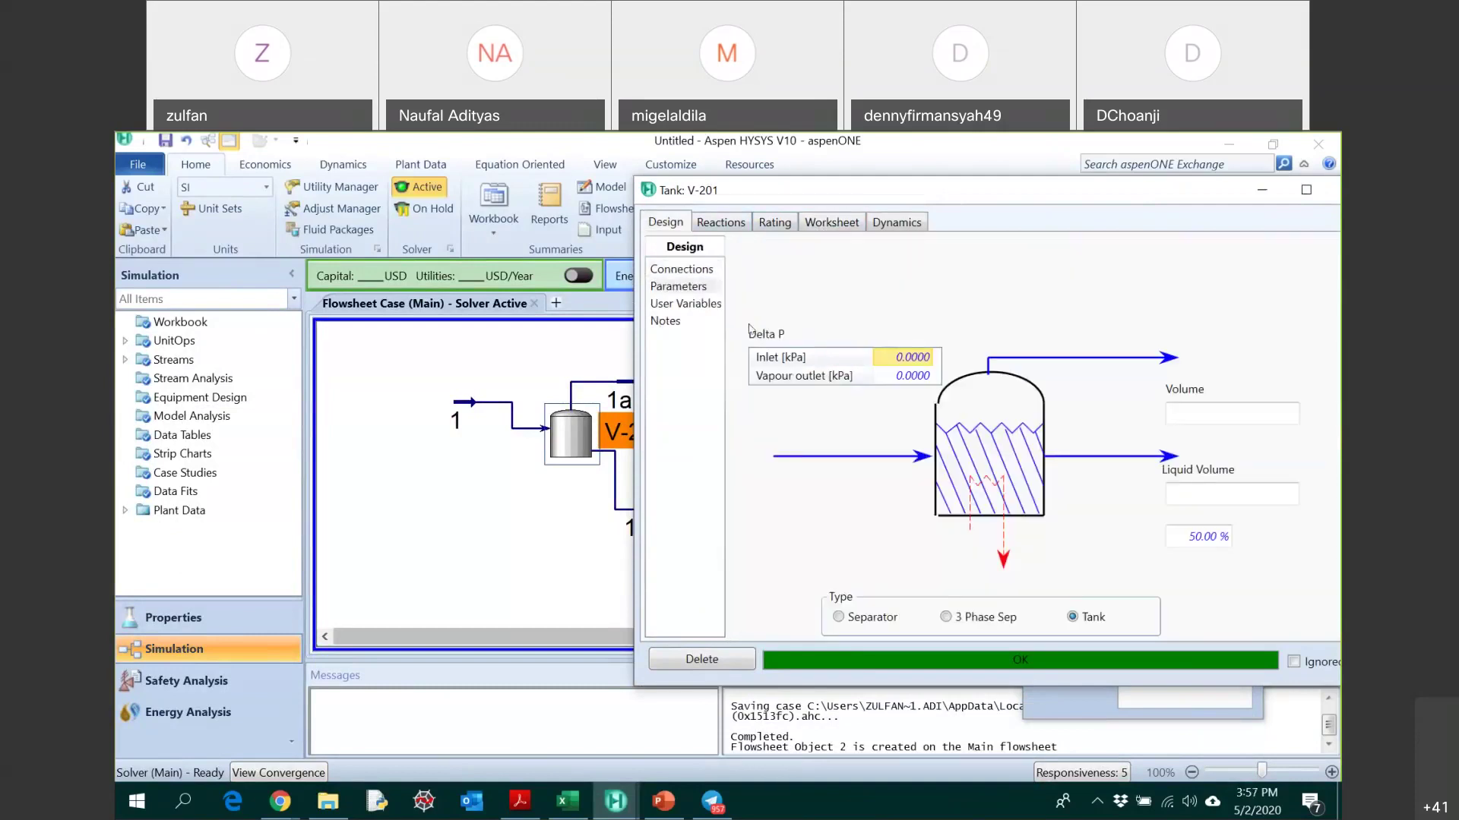
type("10")
key("Return")
left_click(831, 222)
mouse_move(1035, 311)
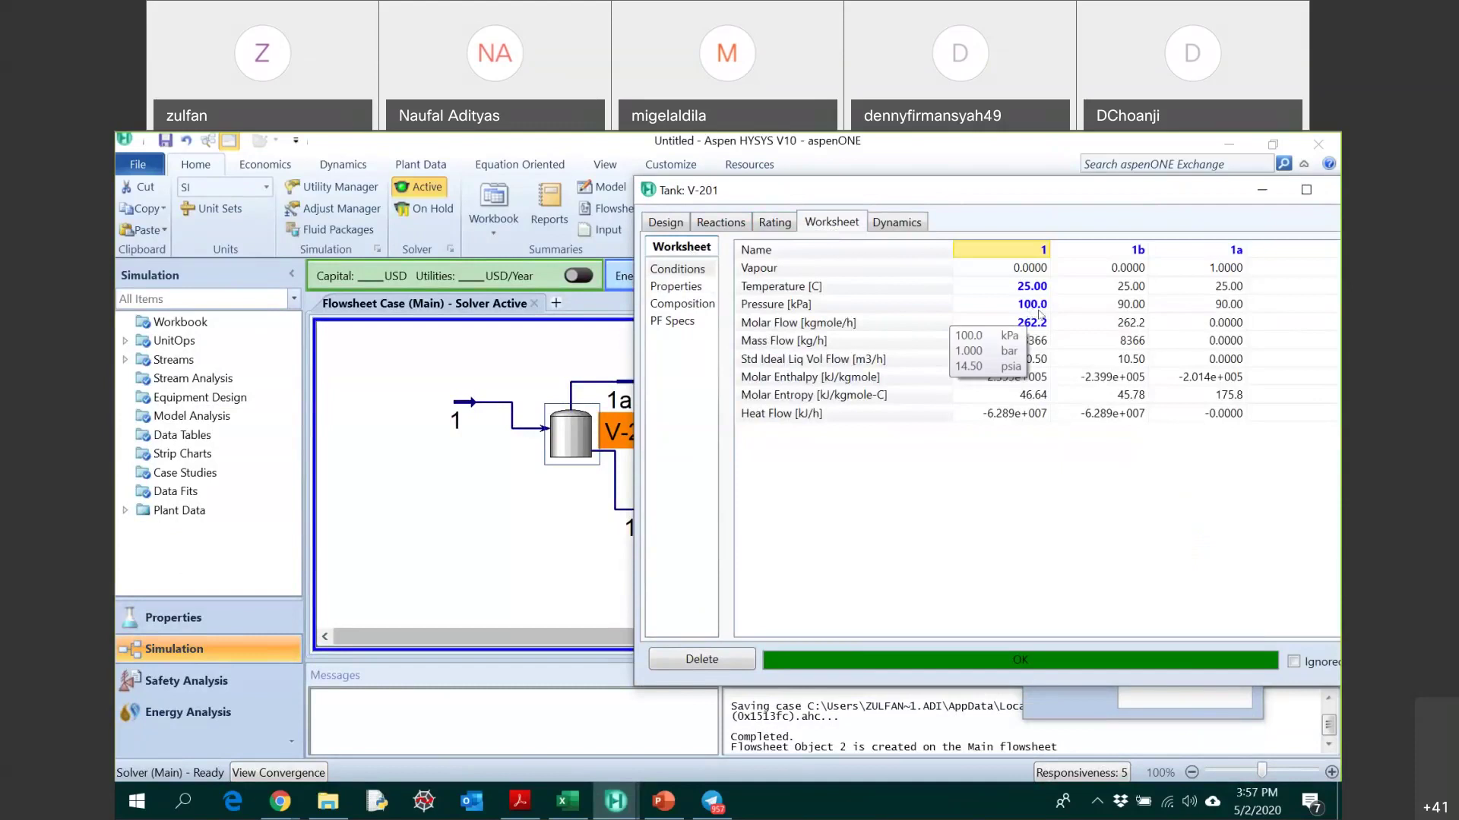
mouse_move(1120, 314)
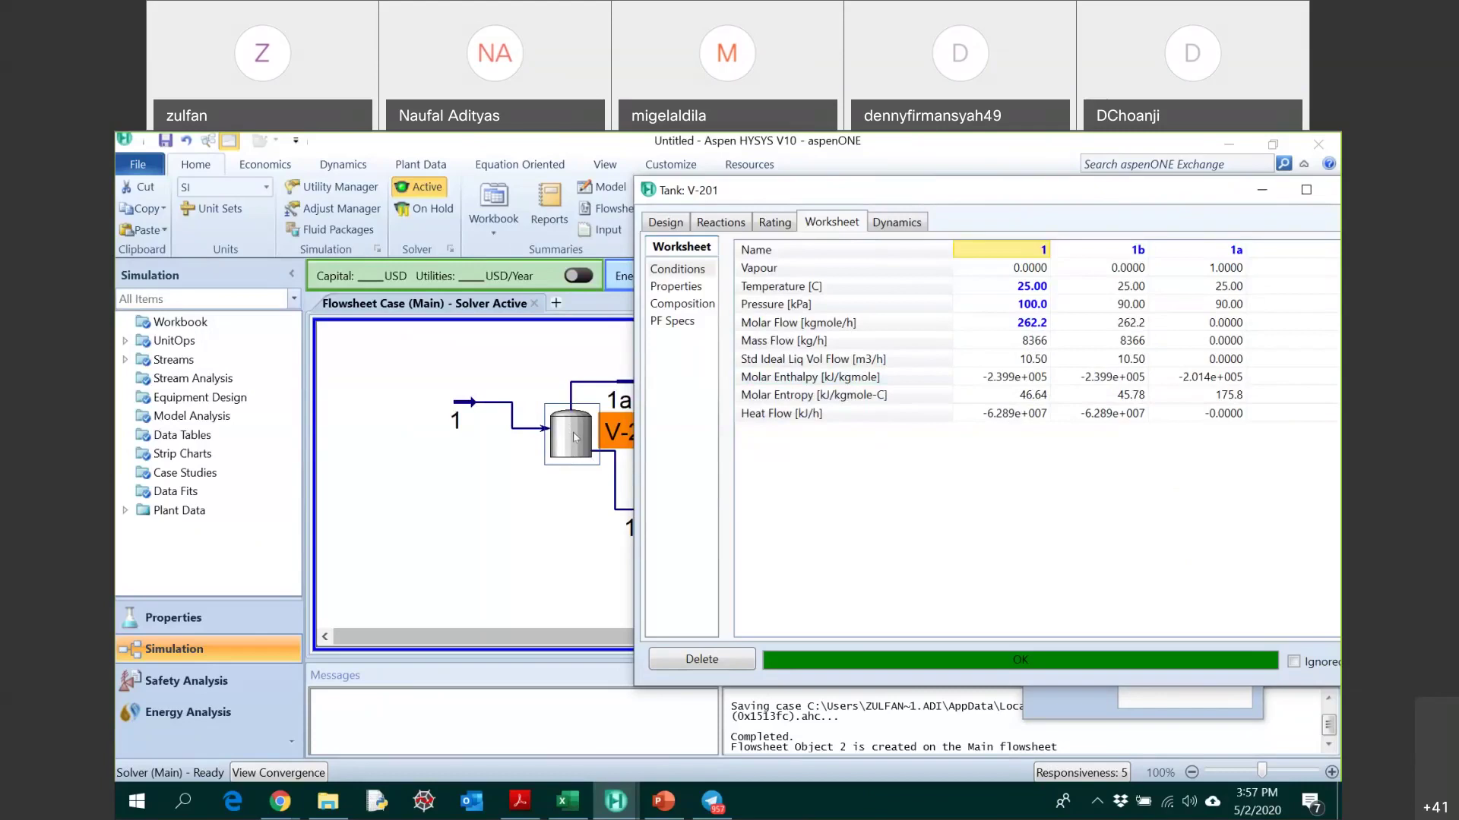
- Set tank V-201's inlet pressure drop to 0 kPa
left_click(665, 222)
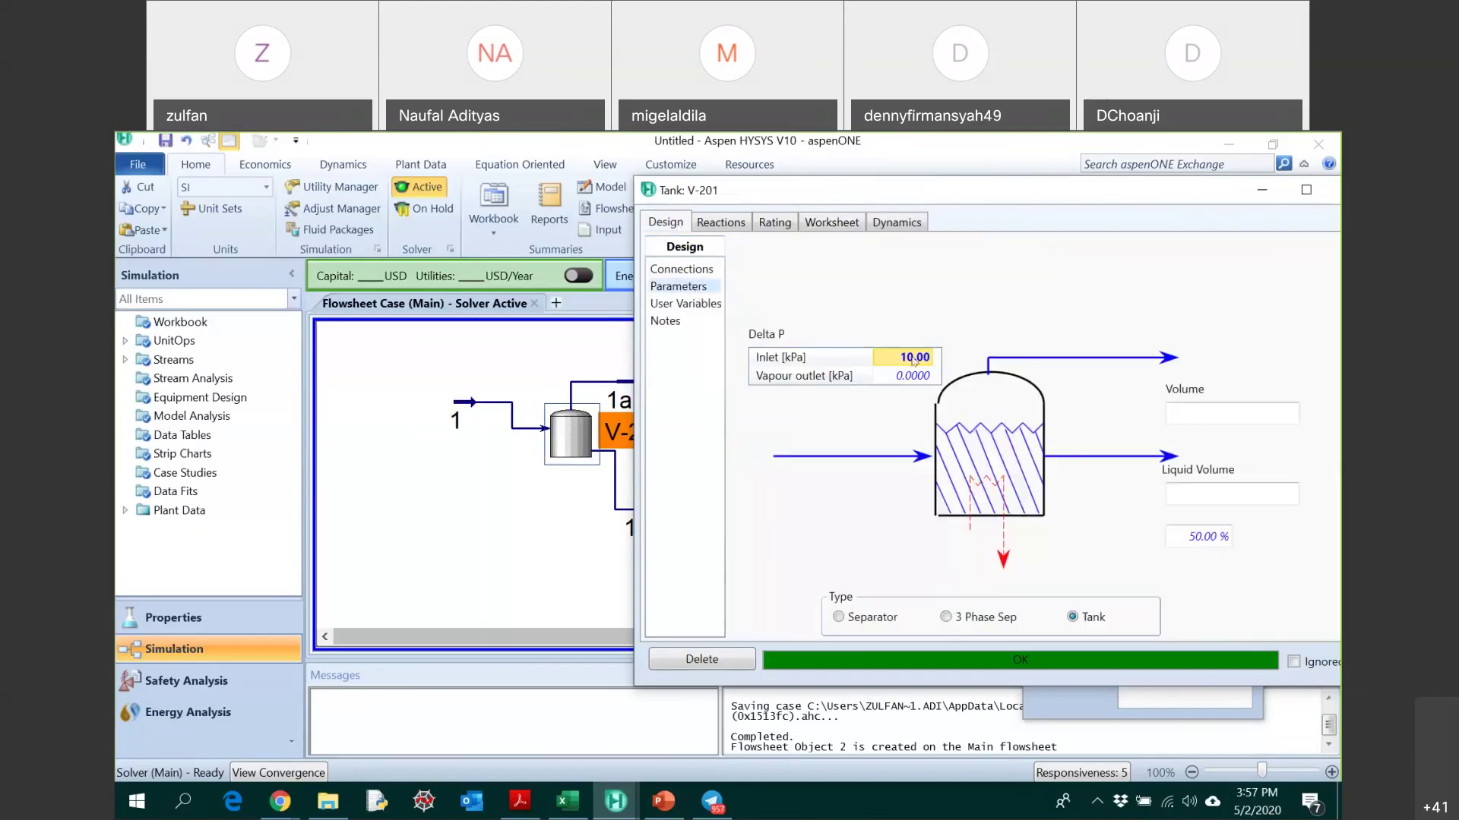
type("0")
key("Return")
- Look through tank V-201's design, reactions, rating, worksheet and dynamics data, and close its window
left_click_drag(930, 203, 842, 212)
left_click(653, 233)
left_click(583, 237)
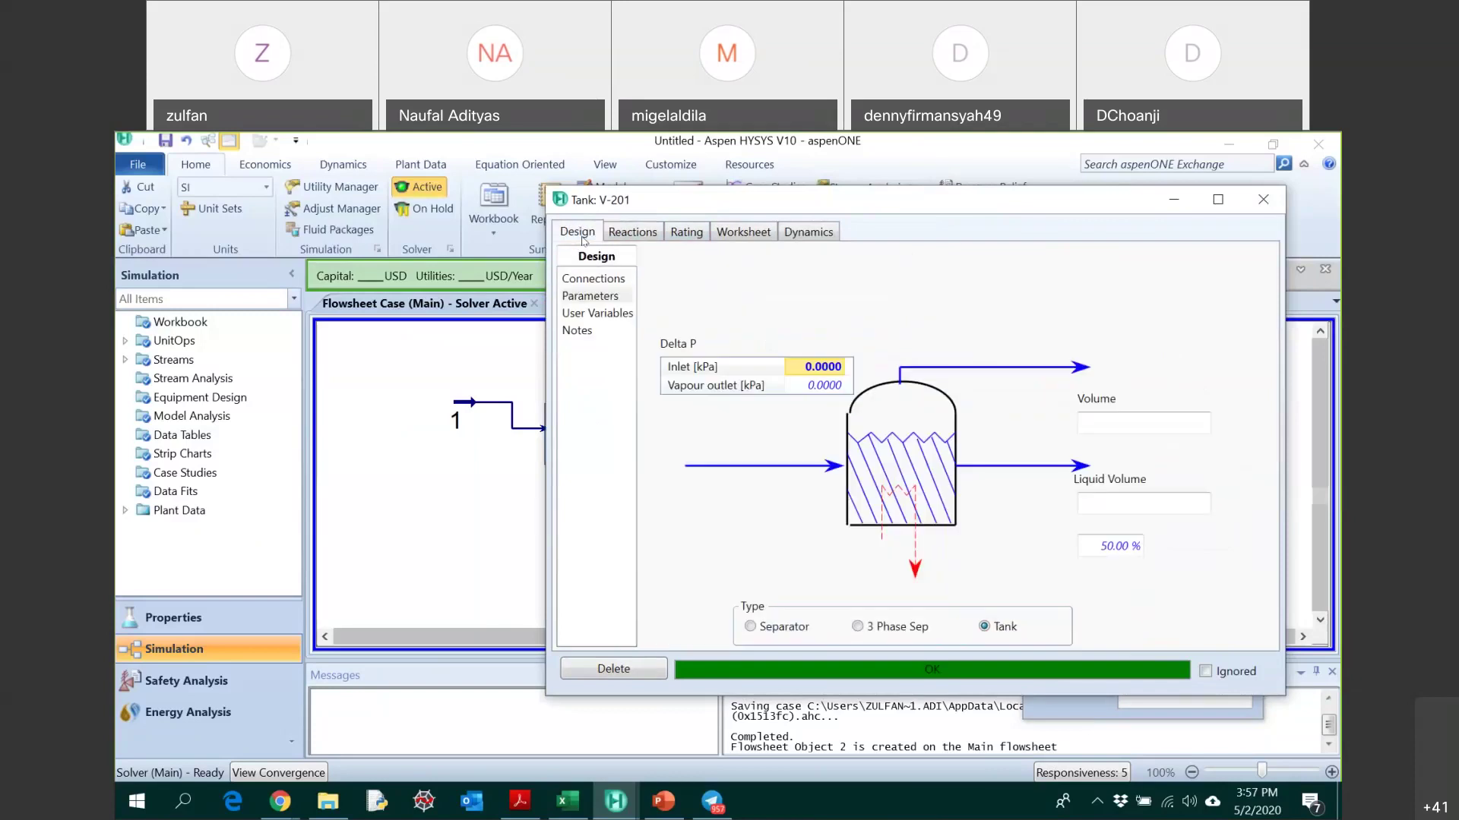
left_click(632, 232)
left_click(895, 283)
left_click(896, 286)
left_click(577, 232)
left_click(686, 233)
left_click(743, 232)
left_click(809, 233)
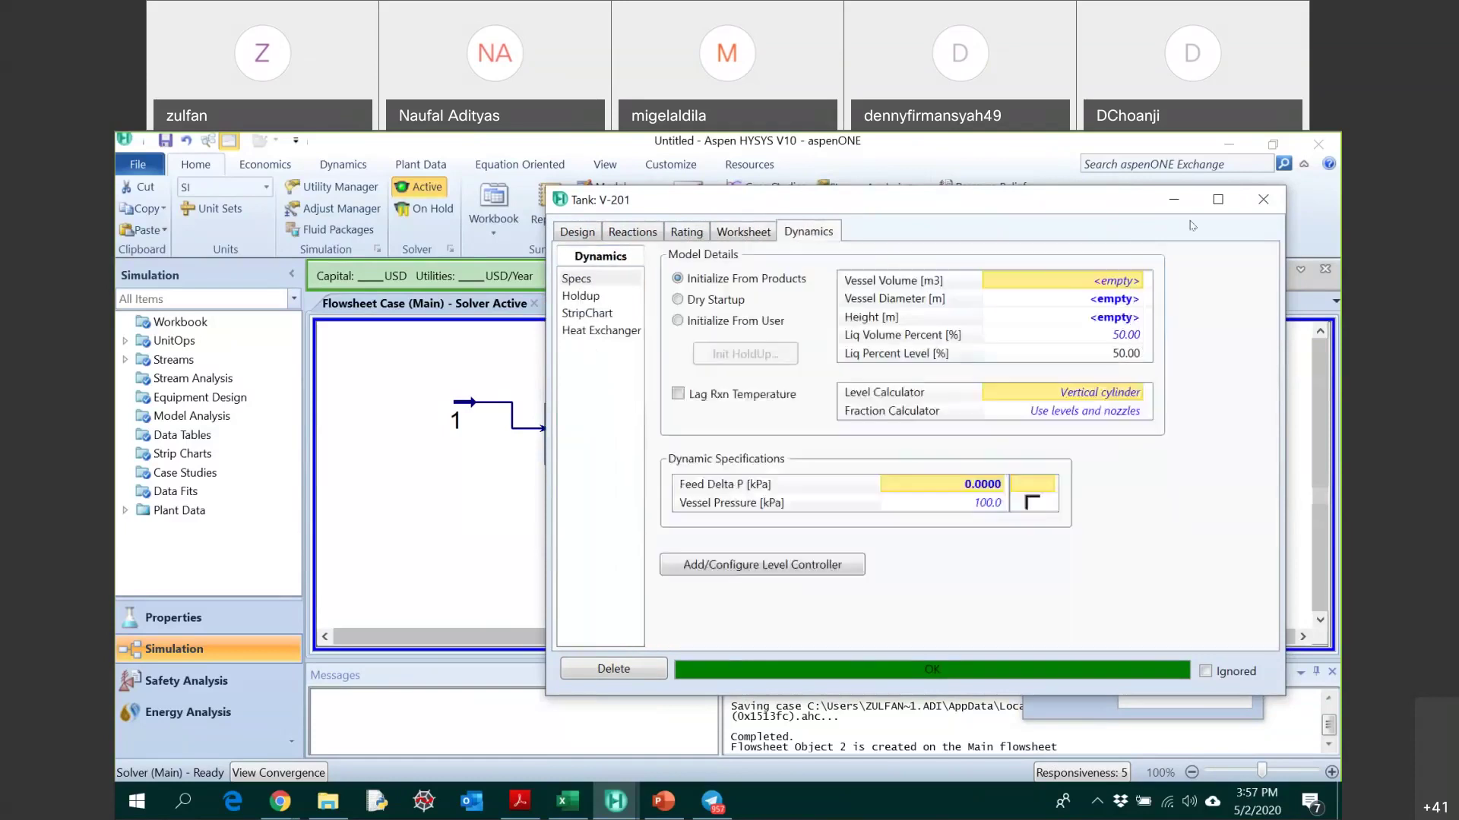
left_click(1263, 200)
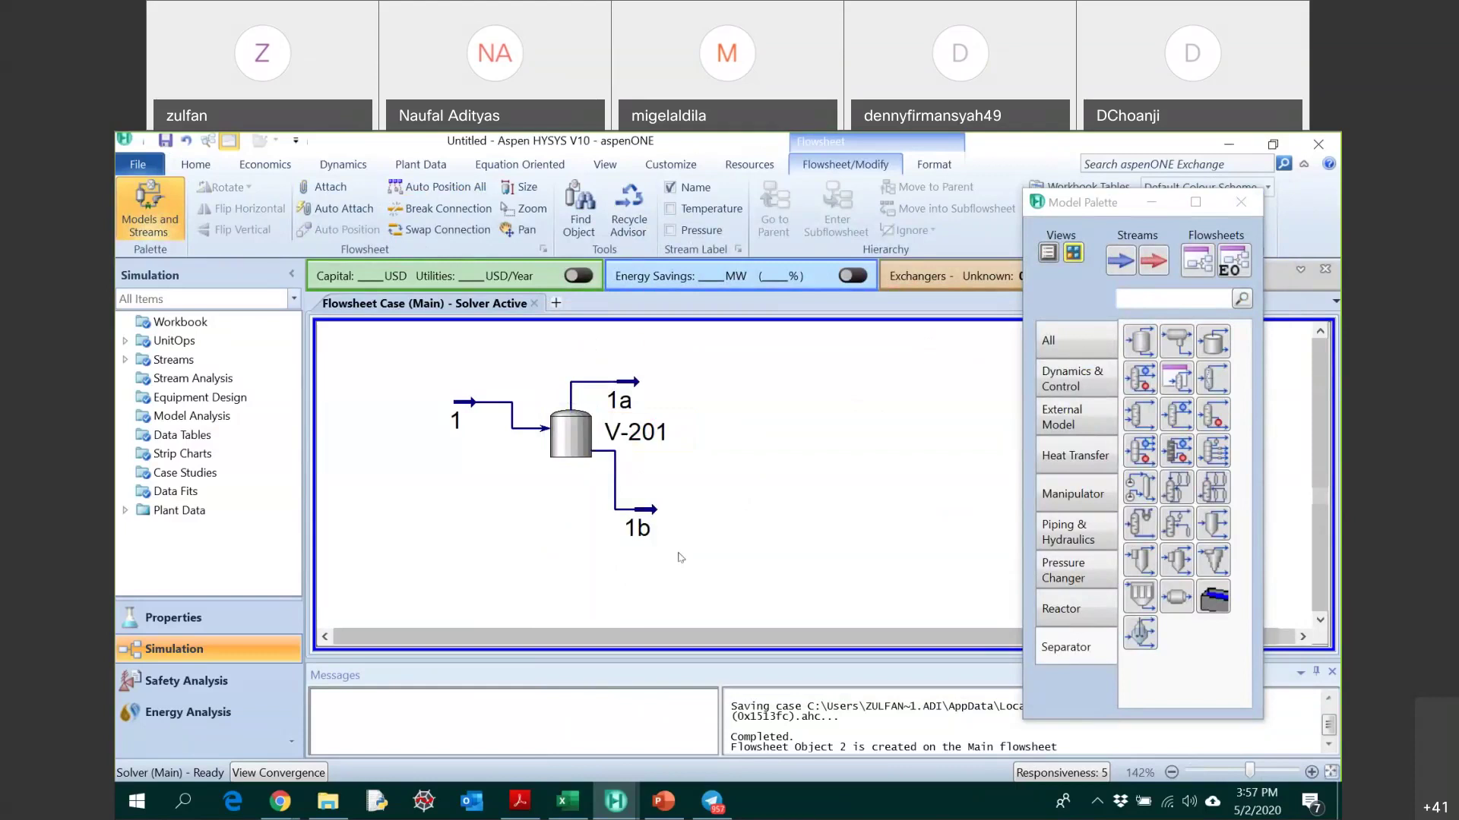
- Check the process flow diagram in the Turton_AppB PDF and add a pump near stream 1b on the HYSYS flowsheet
left_click(531, 813)
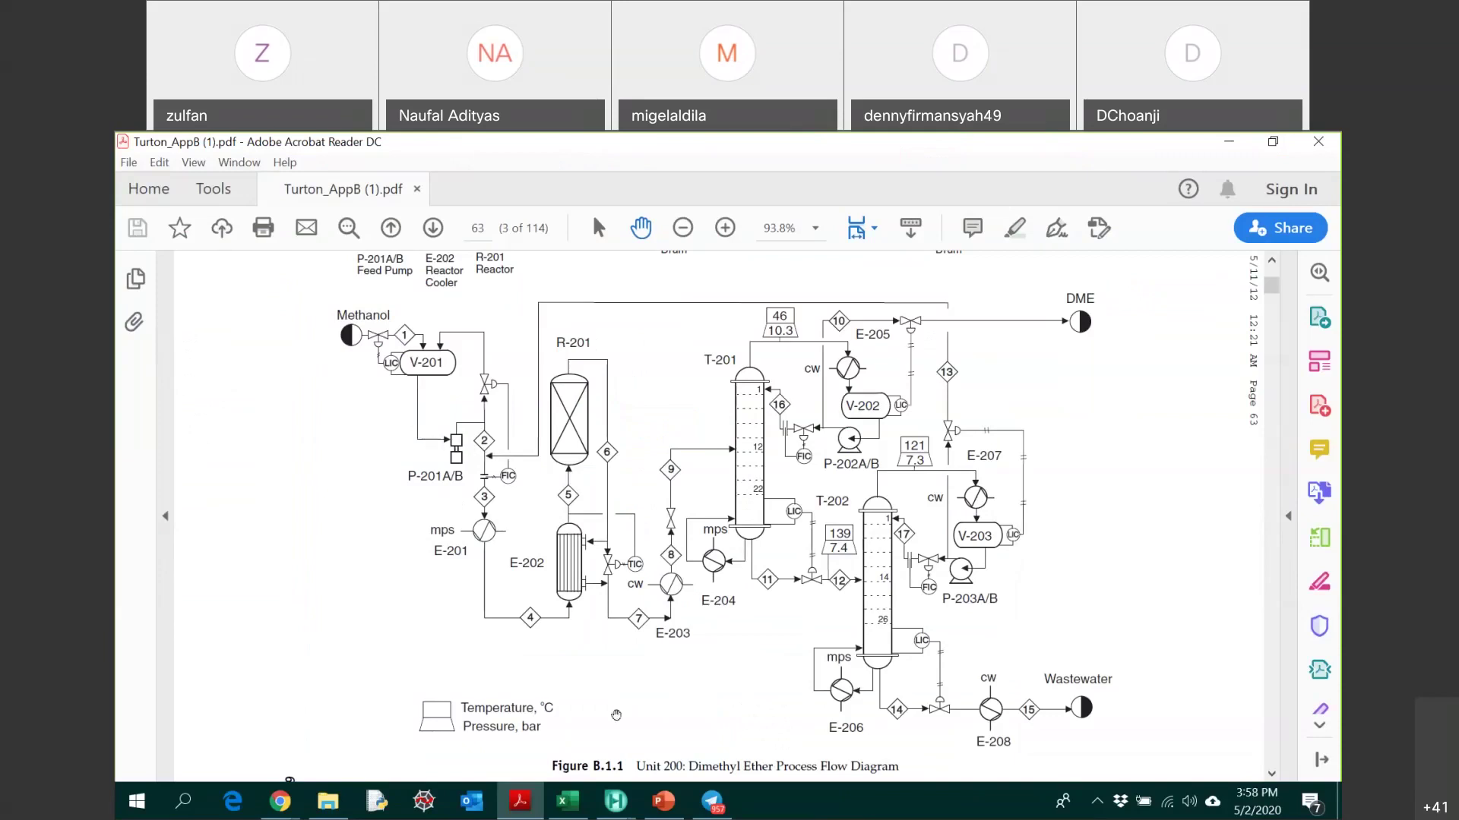
mouse_move(615, 802)
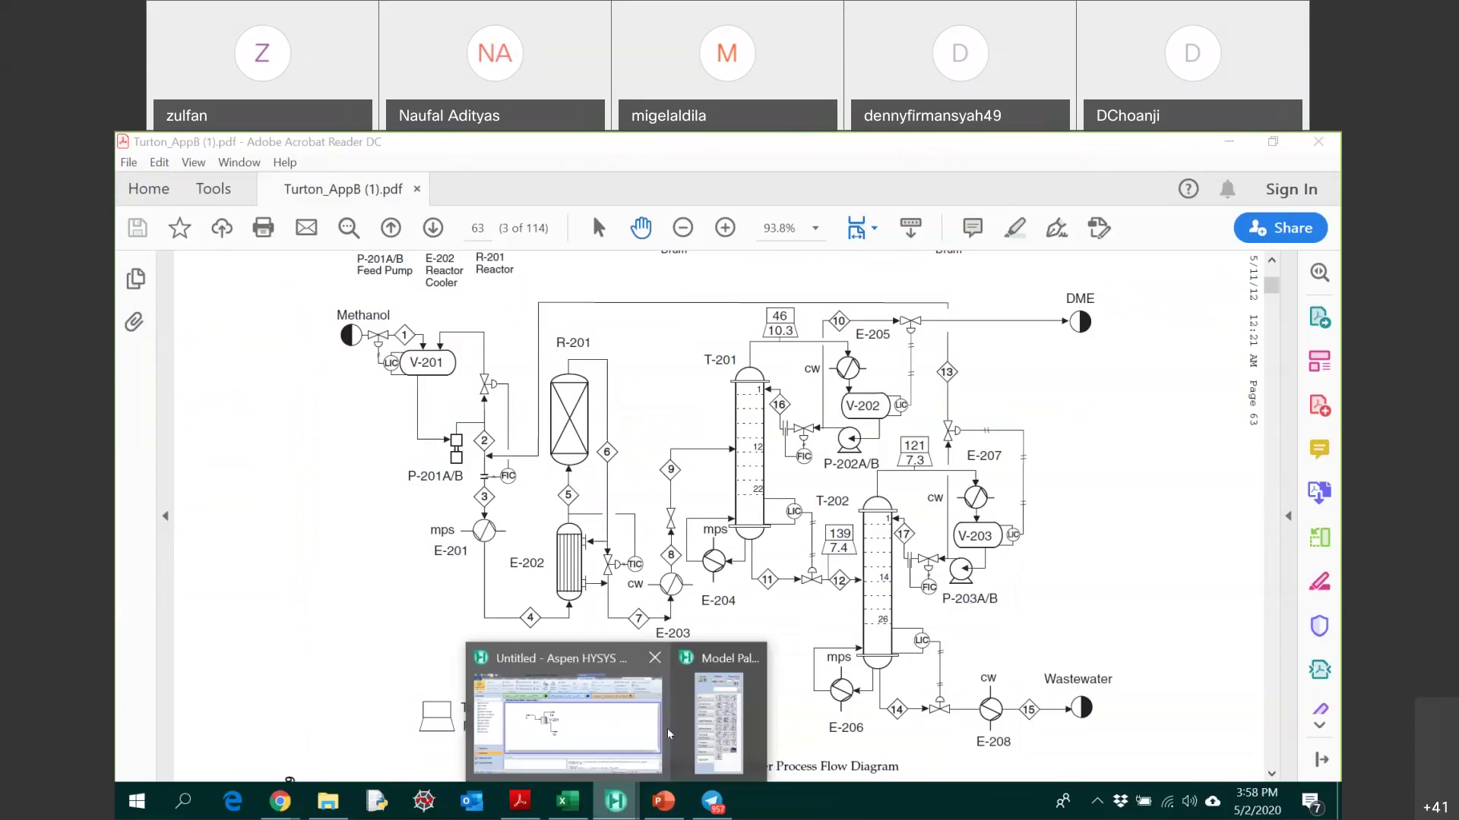
left_click(693, 726)
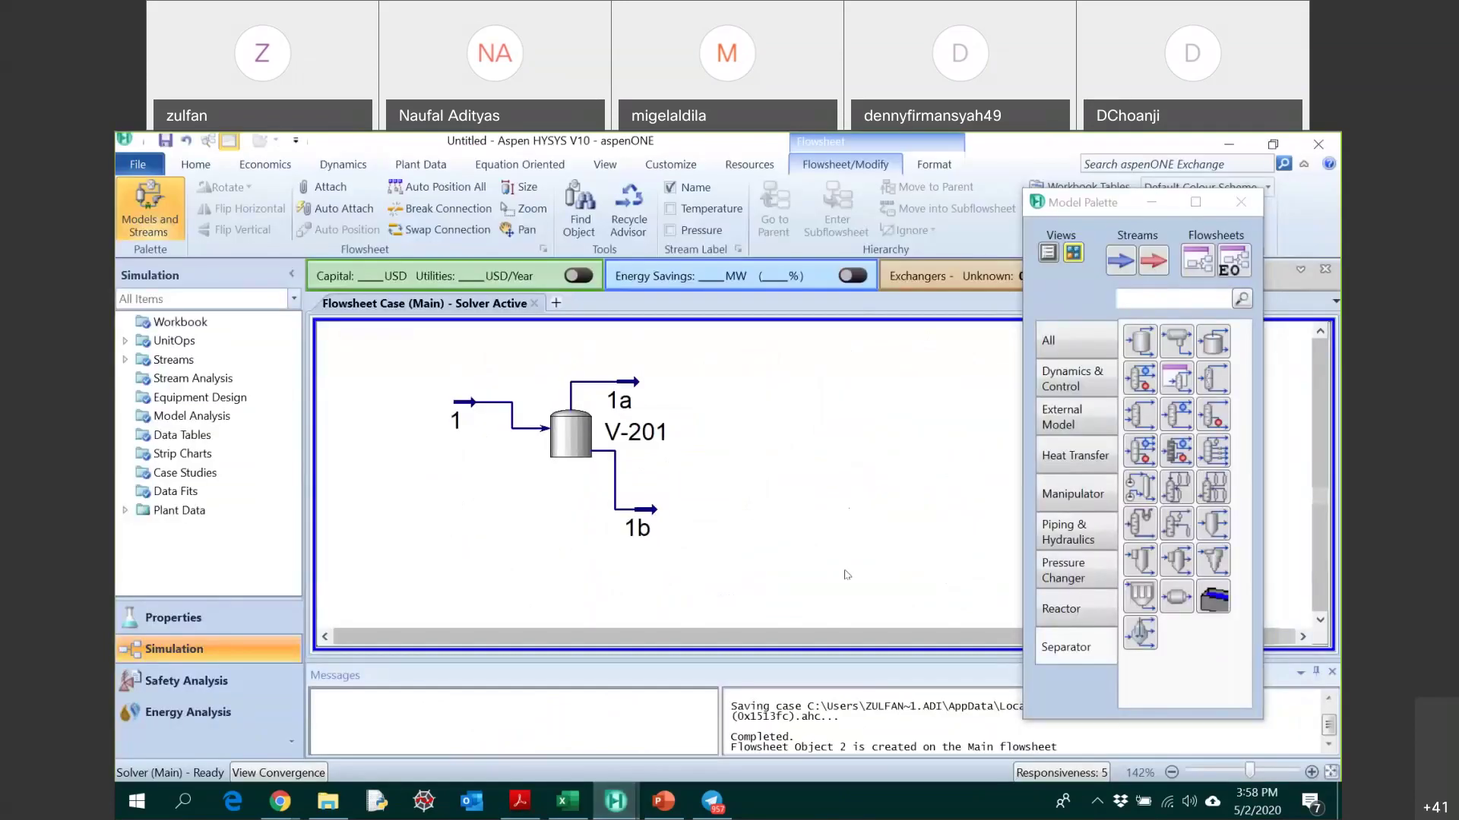
left_click(1076, 570)
left_click(1139, 342)
left_click(690, 550)
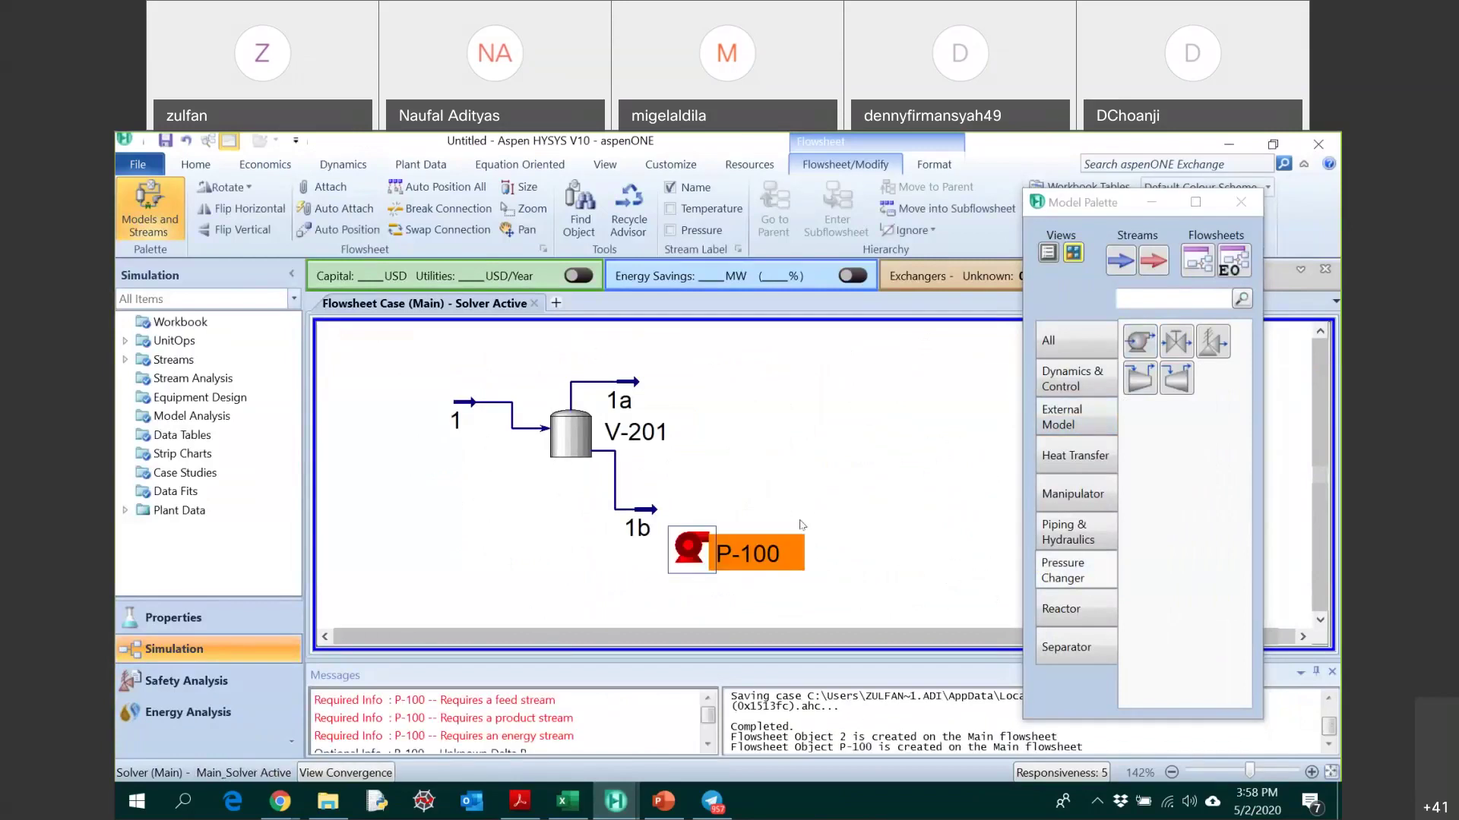
- Open the new pump, check its tag in the Turton_AppB flow diagram and rename it as P-201AB
scroll(842, 518, "down", 2)
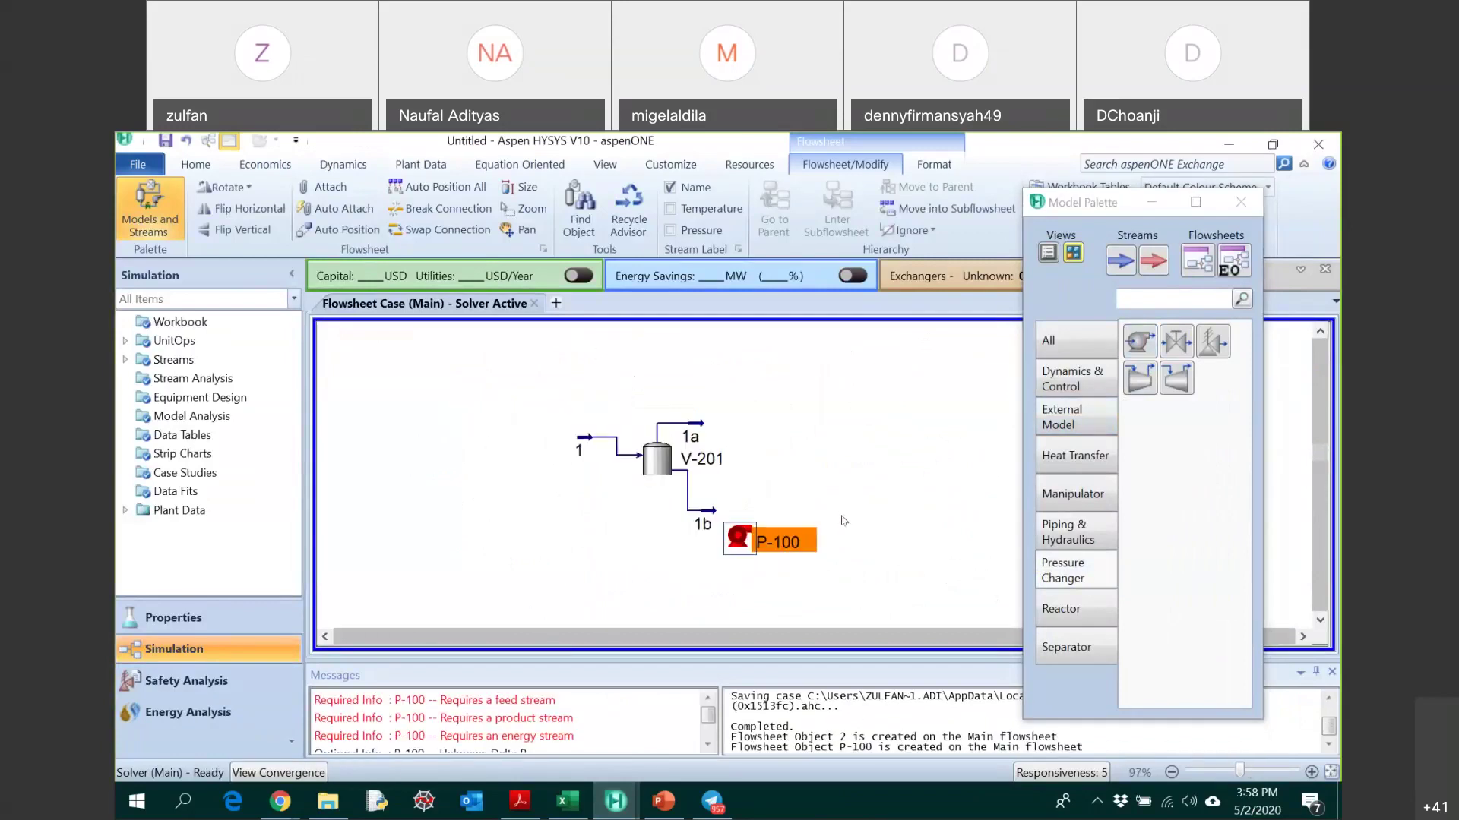
scroll(842, 520, "down", 1)
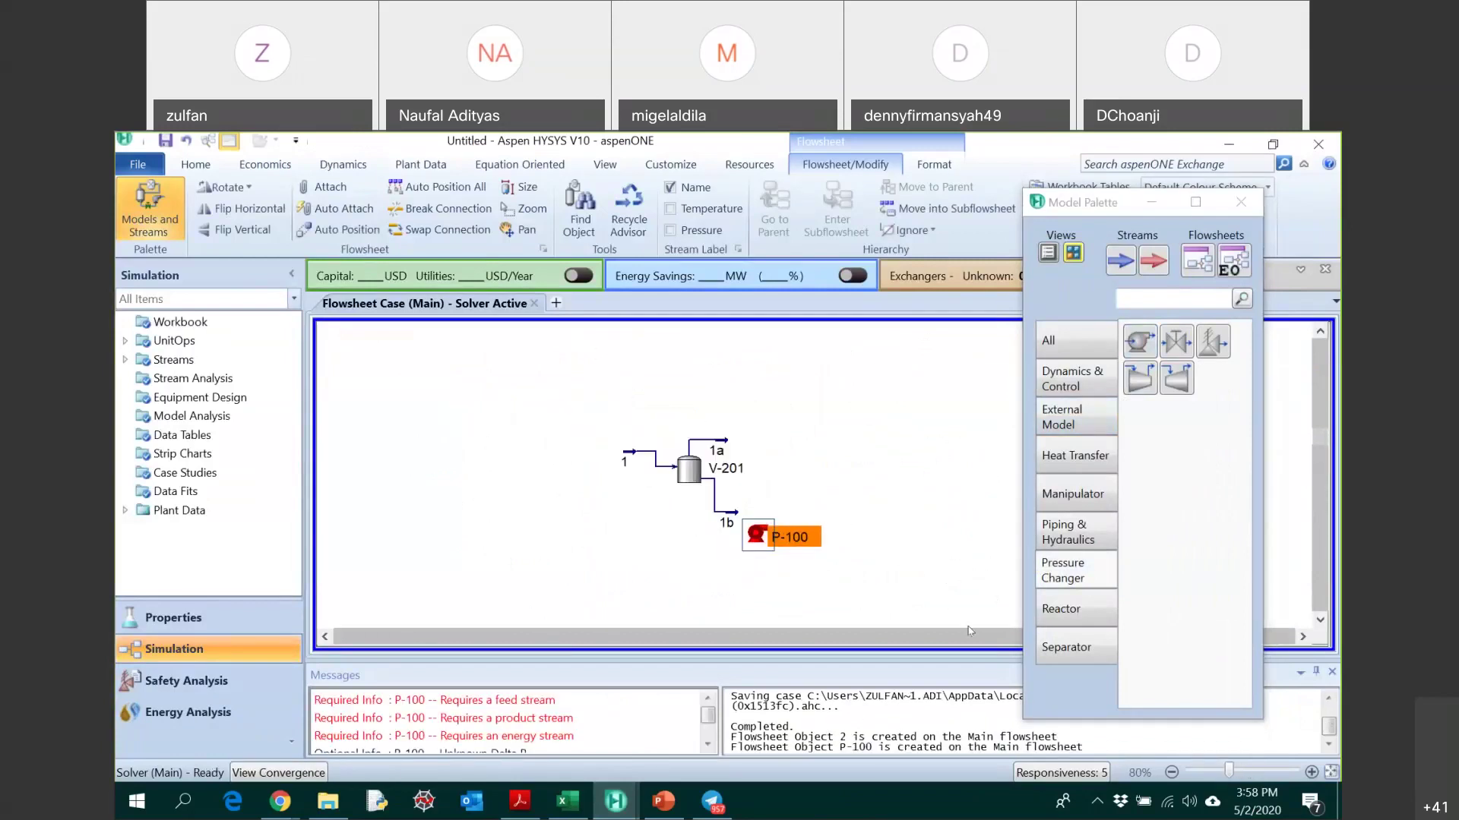
left_click(1303, 638)
left_click(1319, 620)
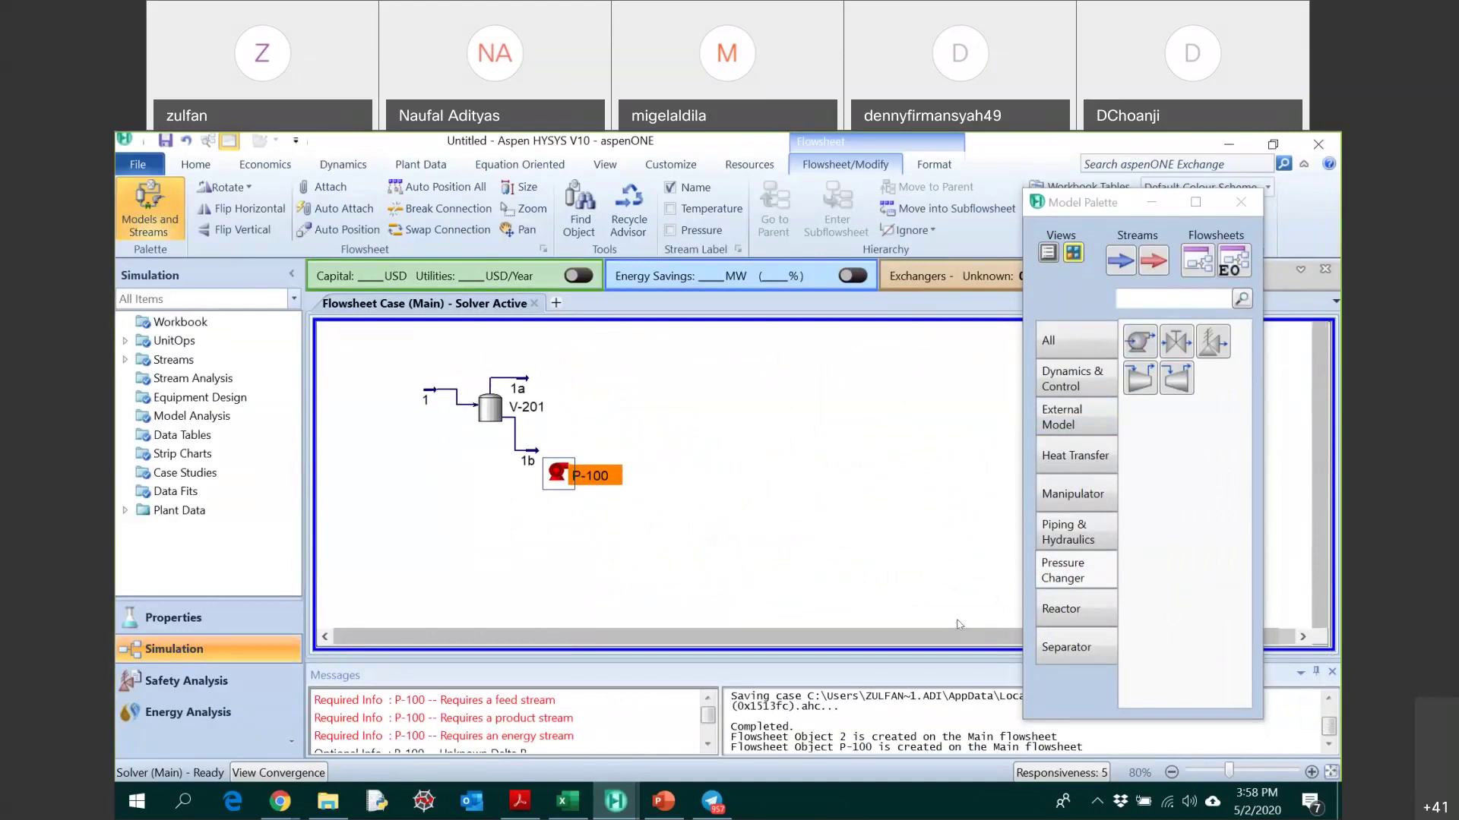
double_click(565, 477)
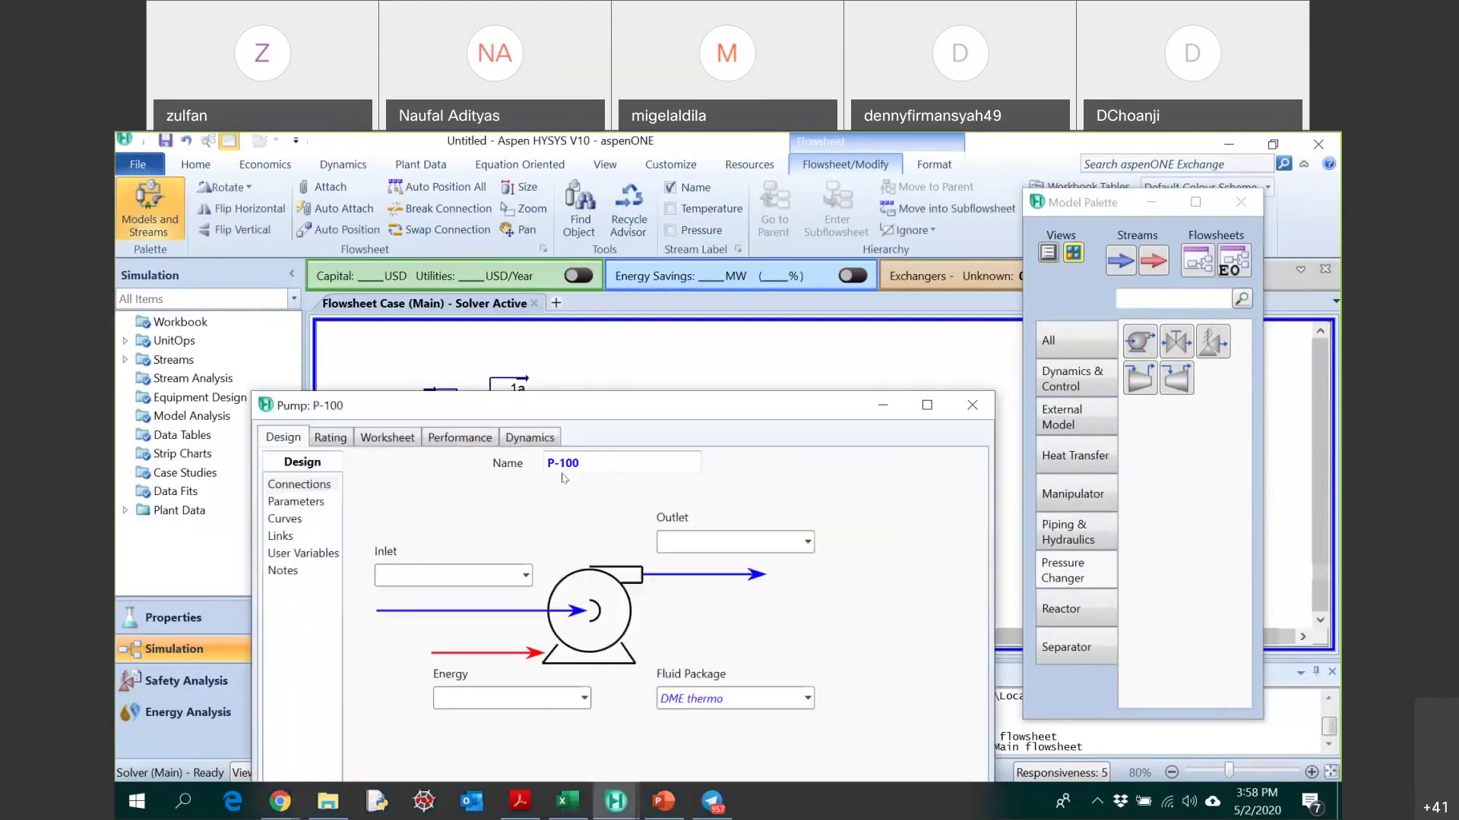
left_click(523, 794)
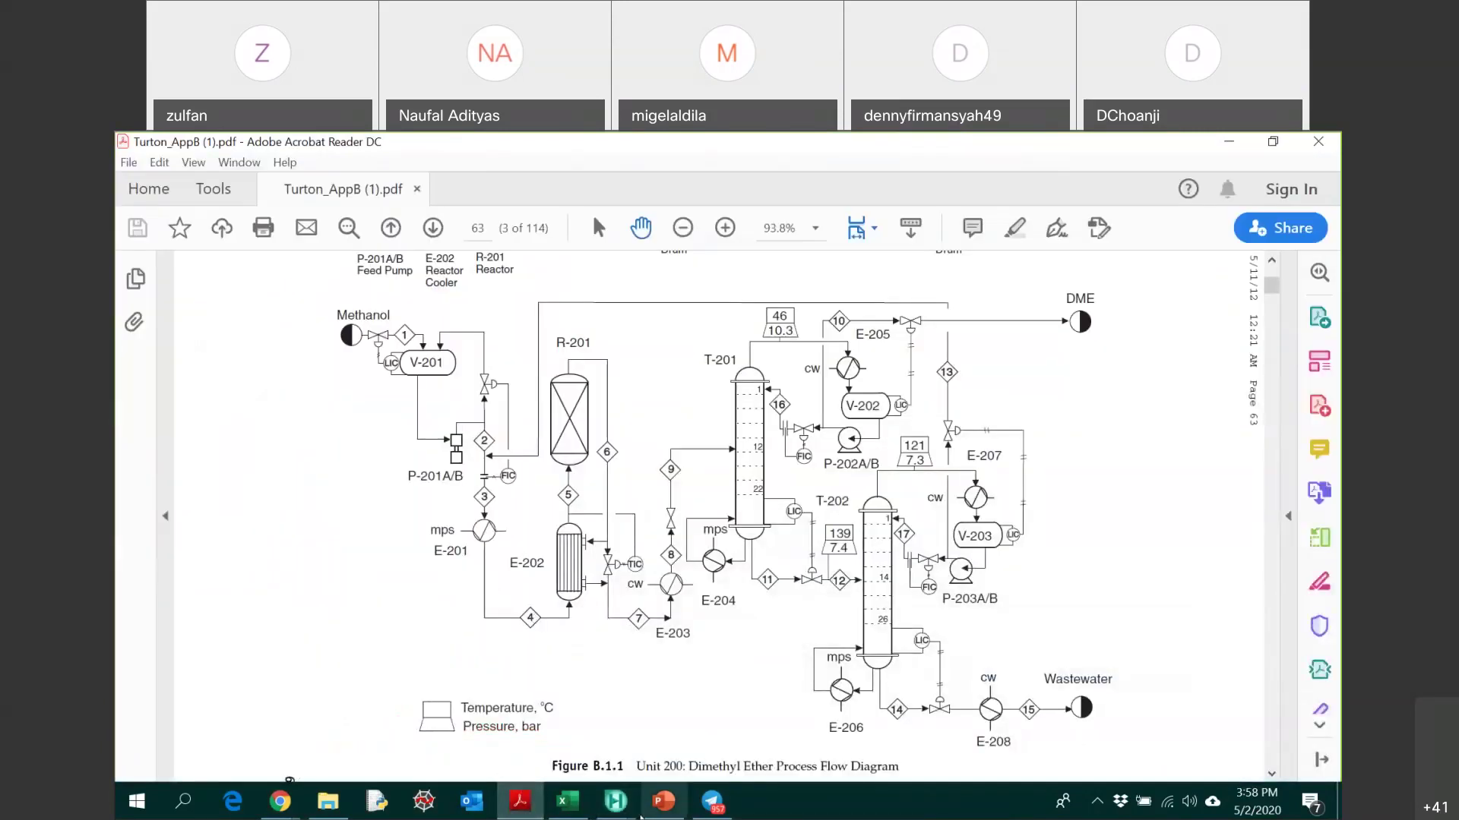
mouse_move(636, 812)
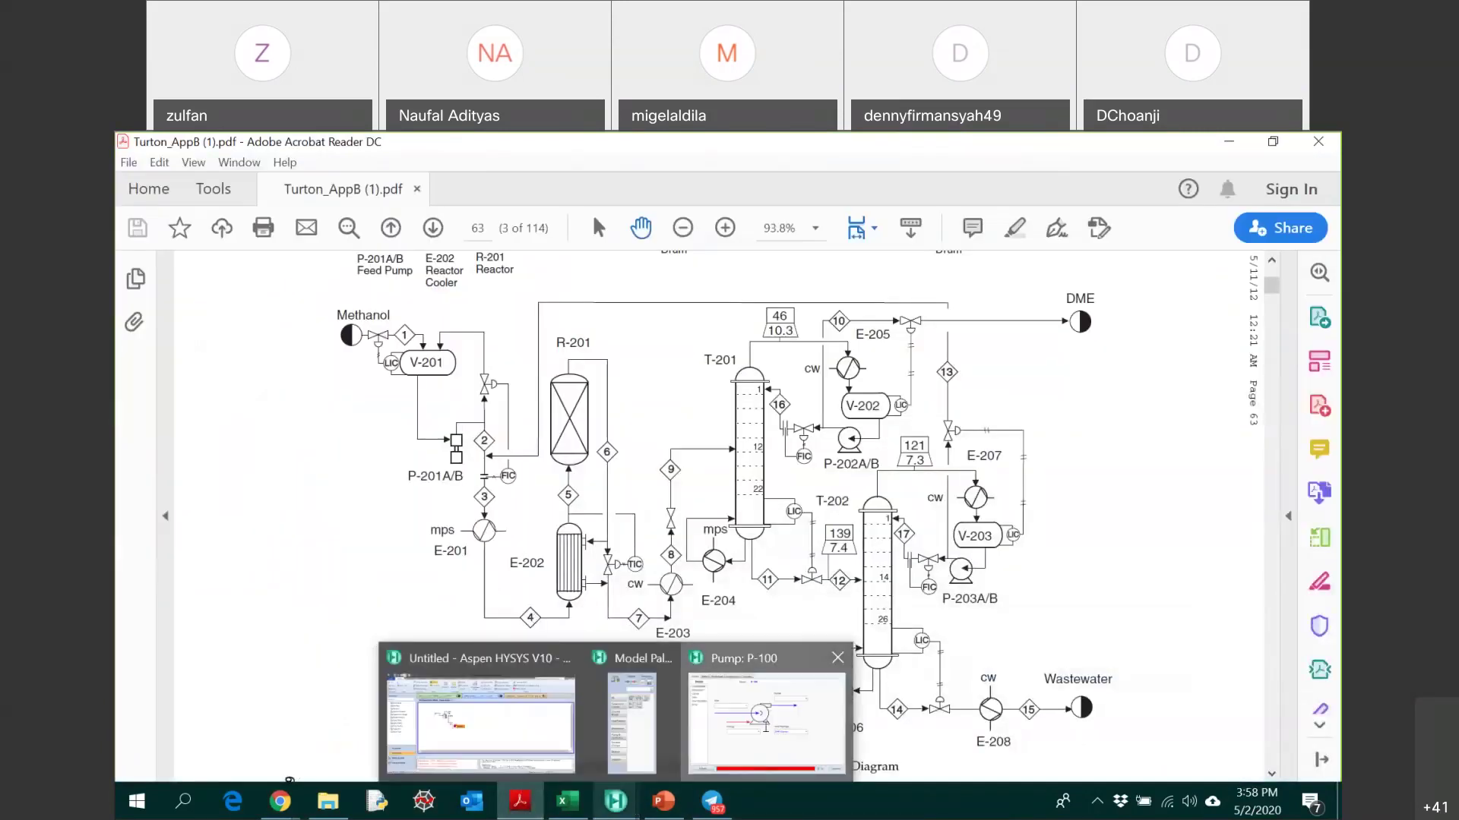
left_click(766, 726)
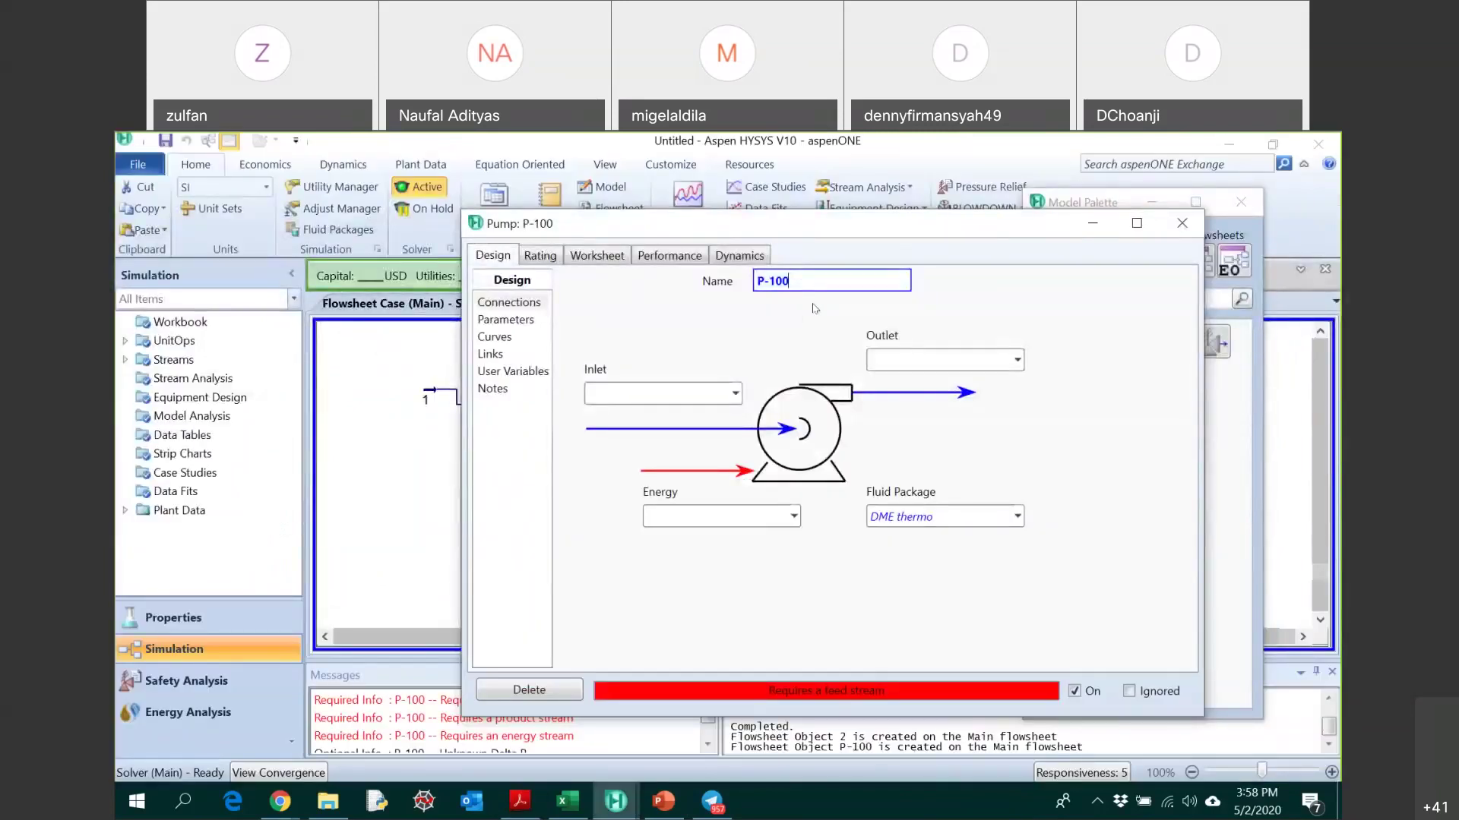
key("BackSpace")
key("BackSpace")
key("BackSpace")
type("201AB")
key("Return")
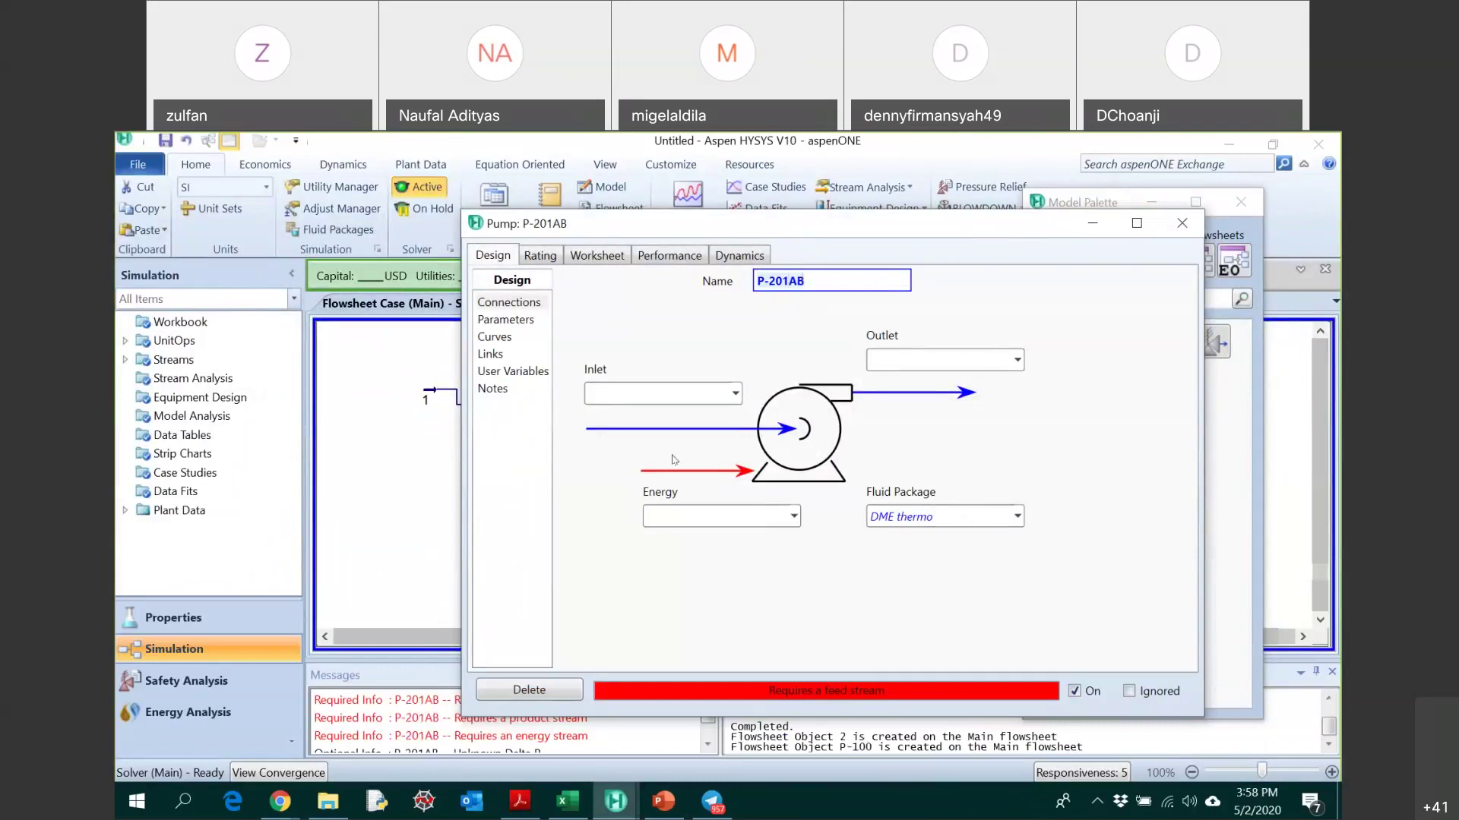
- Assign stream 1b as the inlet of pump P-201AB and create stream 2 as its outlet
left_click_drag(759, 223, 1002, 193)
left_click(977, 363)
left_click(843, 410)
left_click(1202, 328)
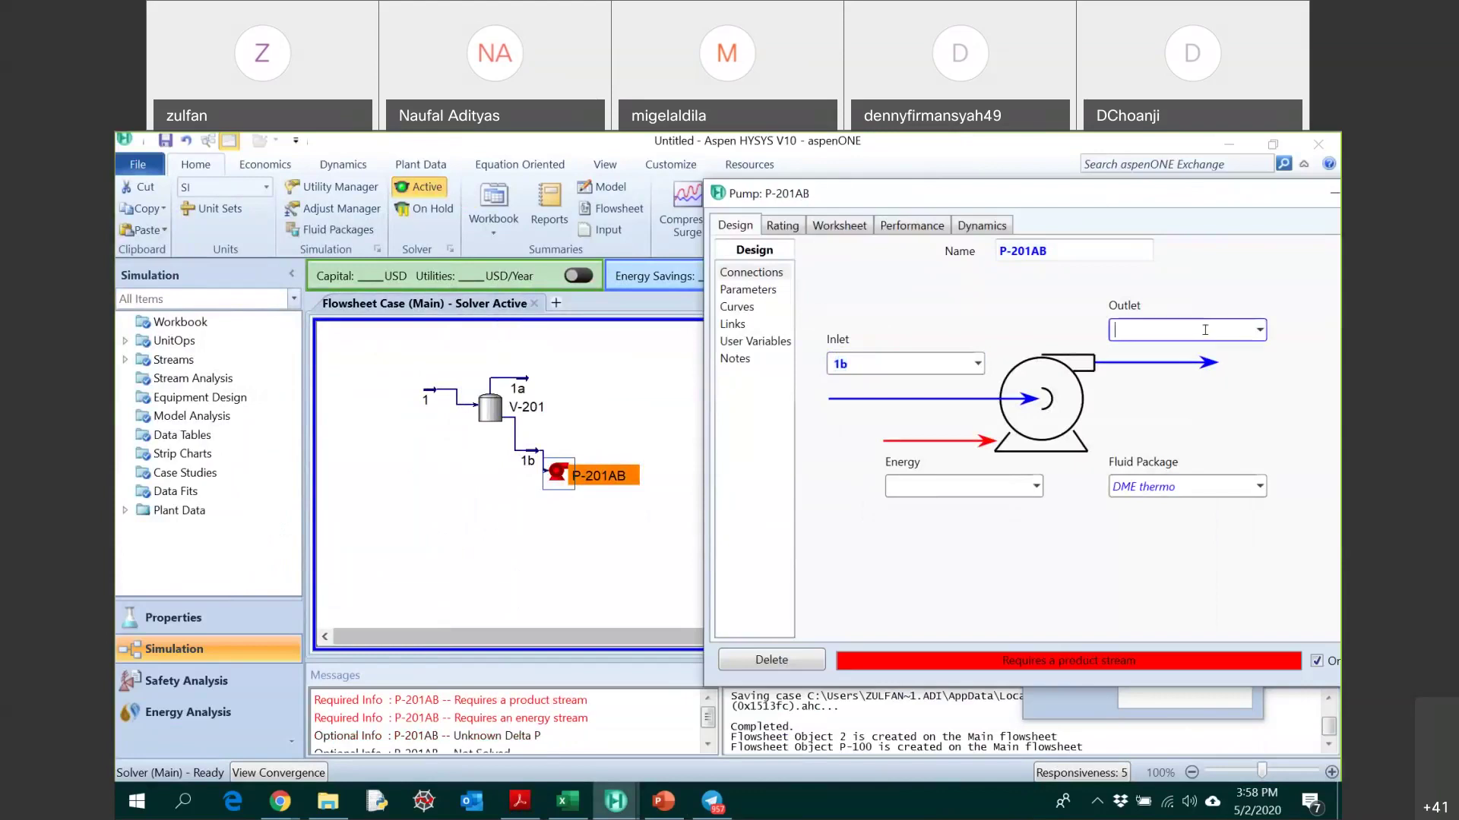
type("2")
key("Return")
- Create energy stream QP201AB for pump P-201AB
left_click(972, 485)
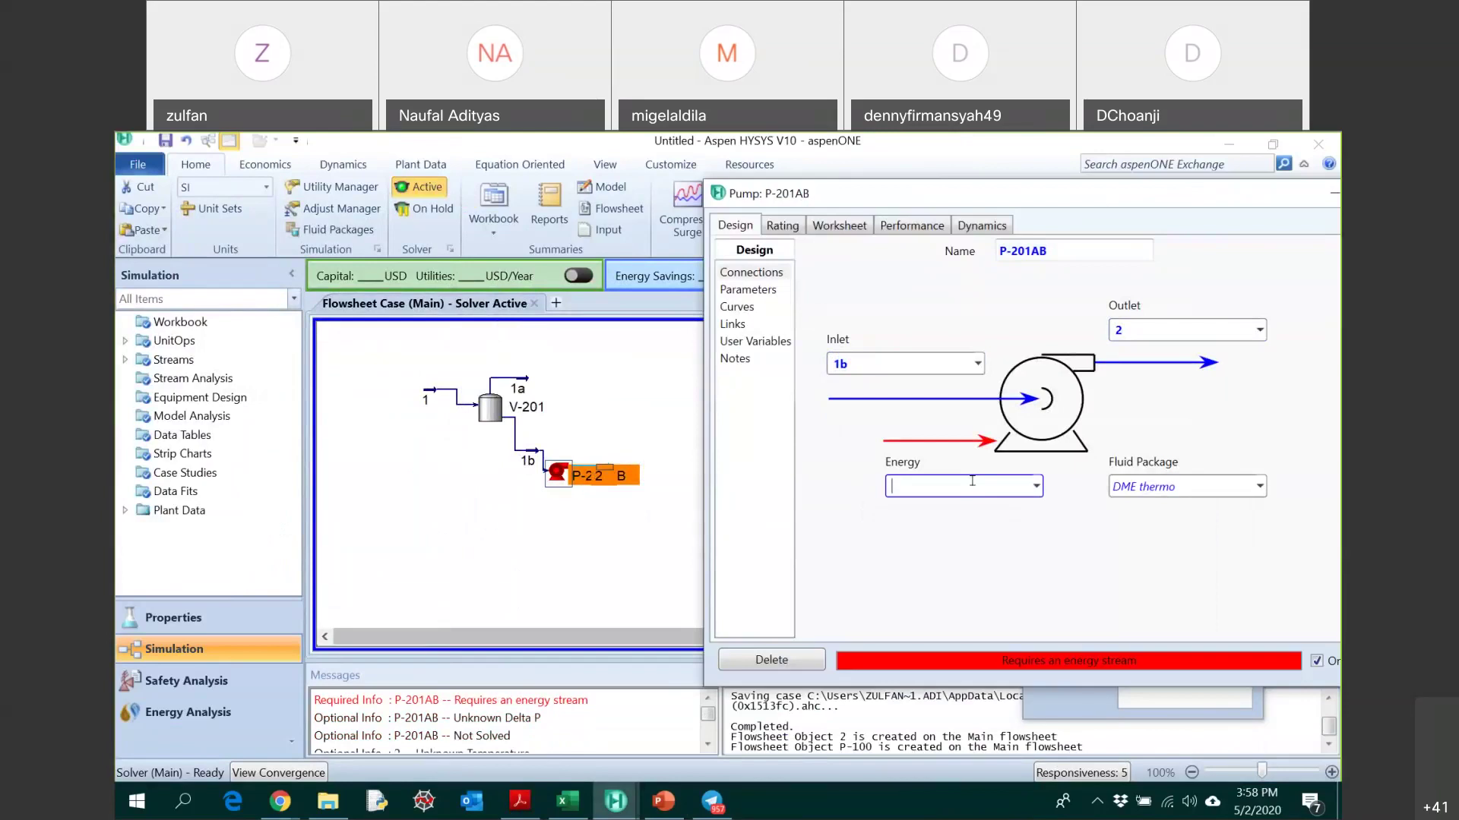
type("QP201AB")
key("Return")
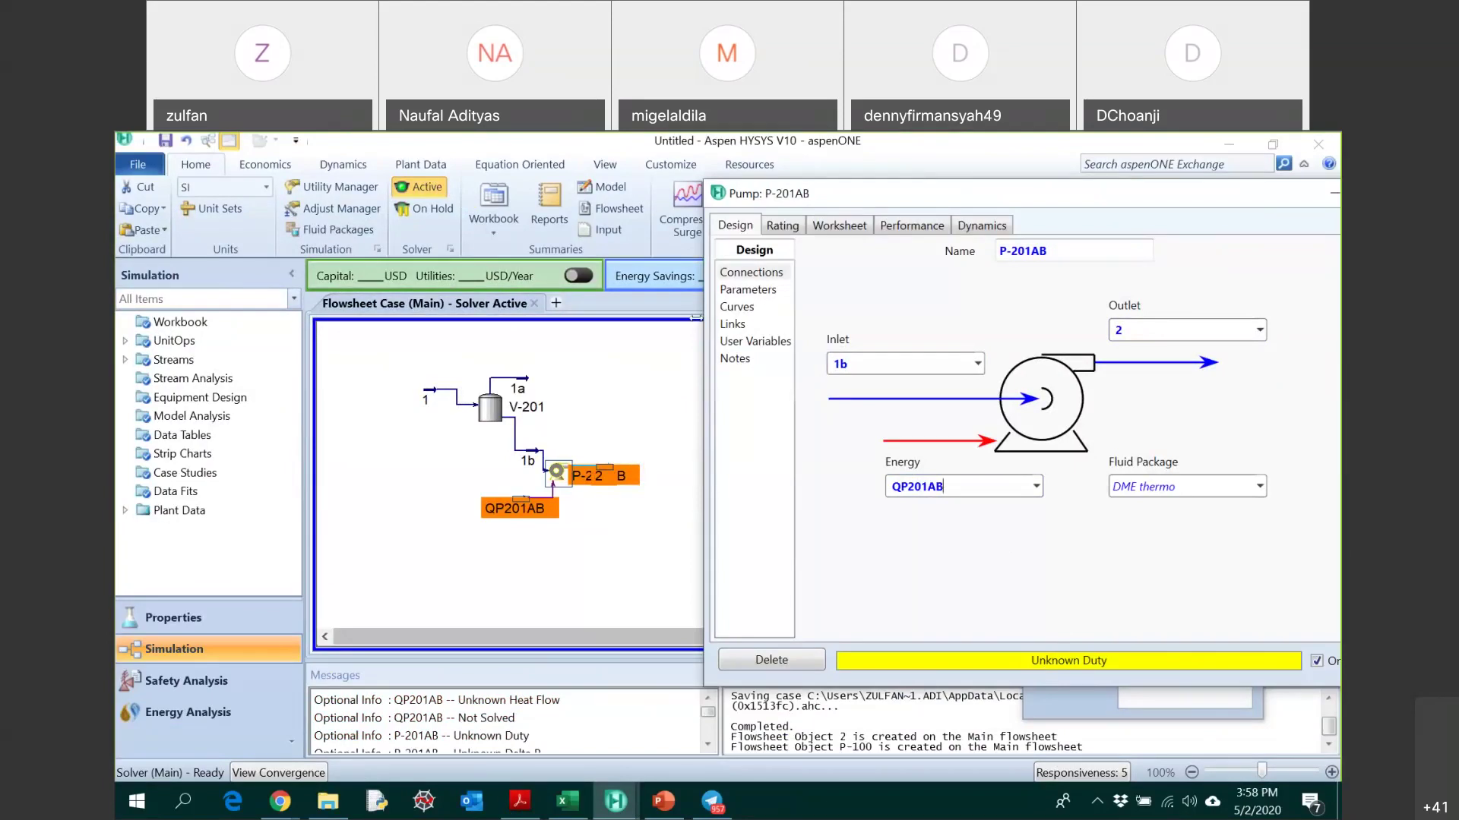
- Open the parameters of pump P-201AB and compare them with the pump inputs on the PowerPoint calculation slide
left_click(752, 290)
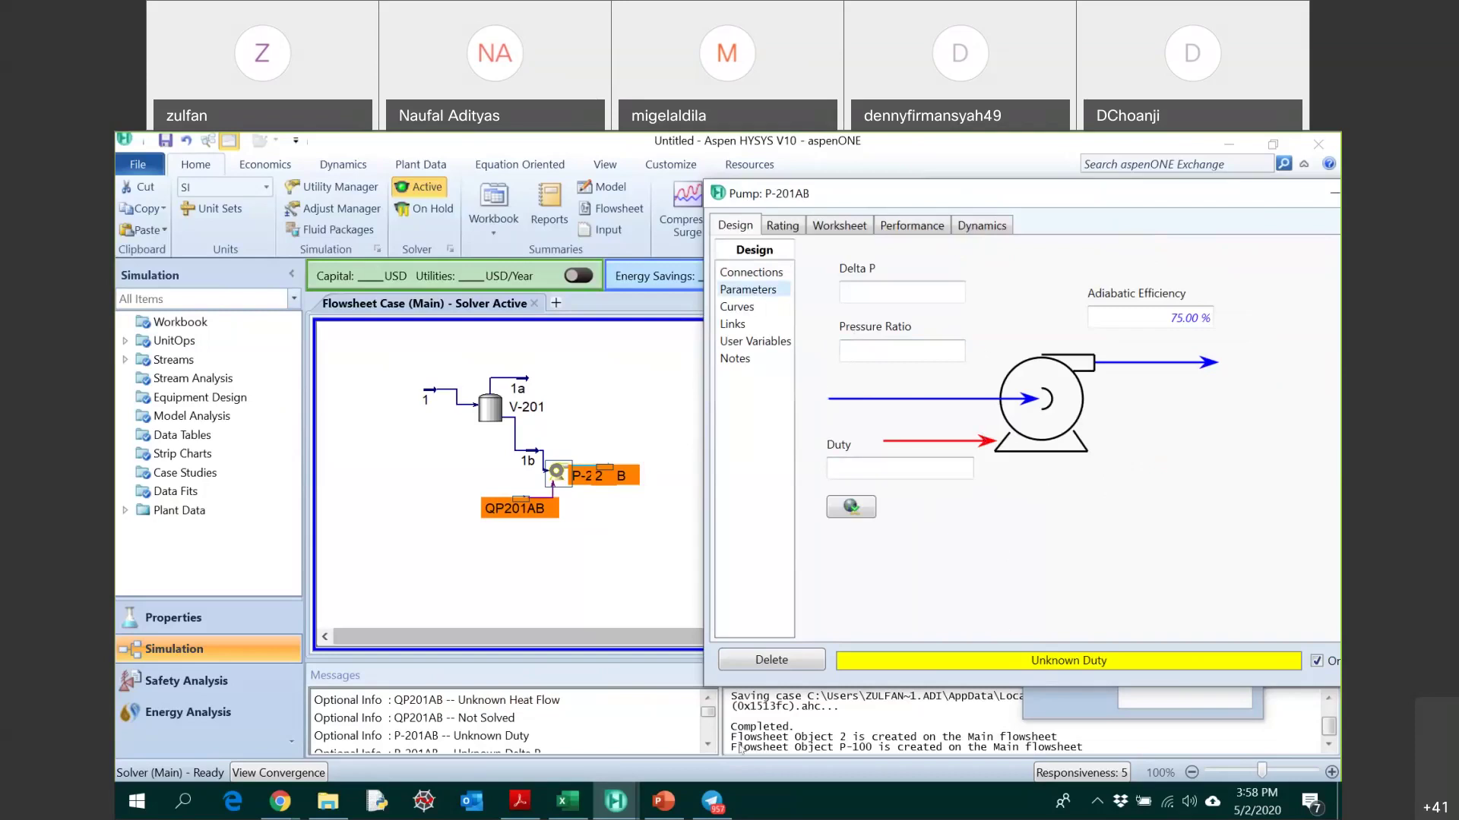
left_click(667, 805)
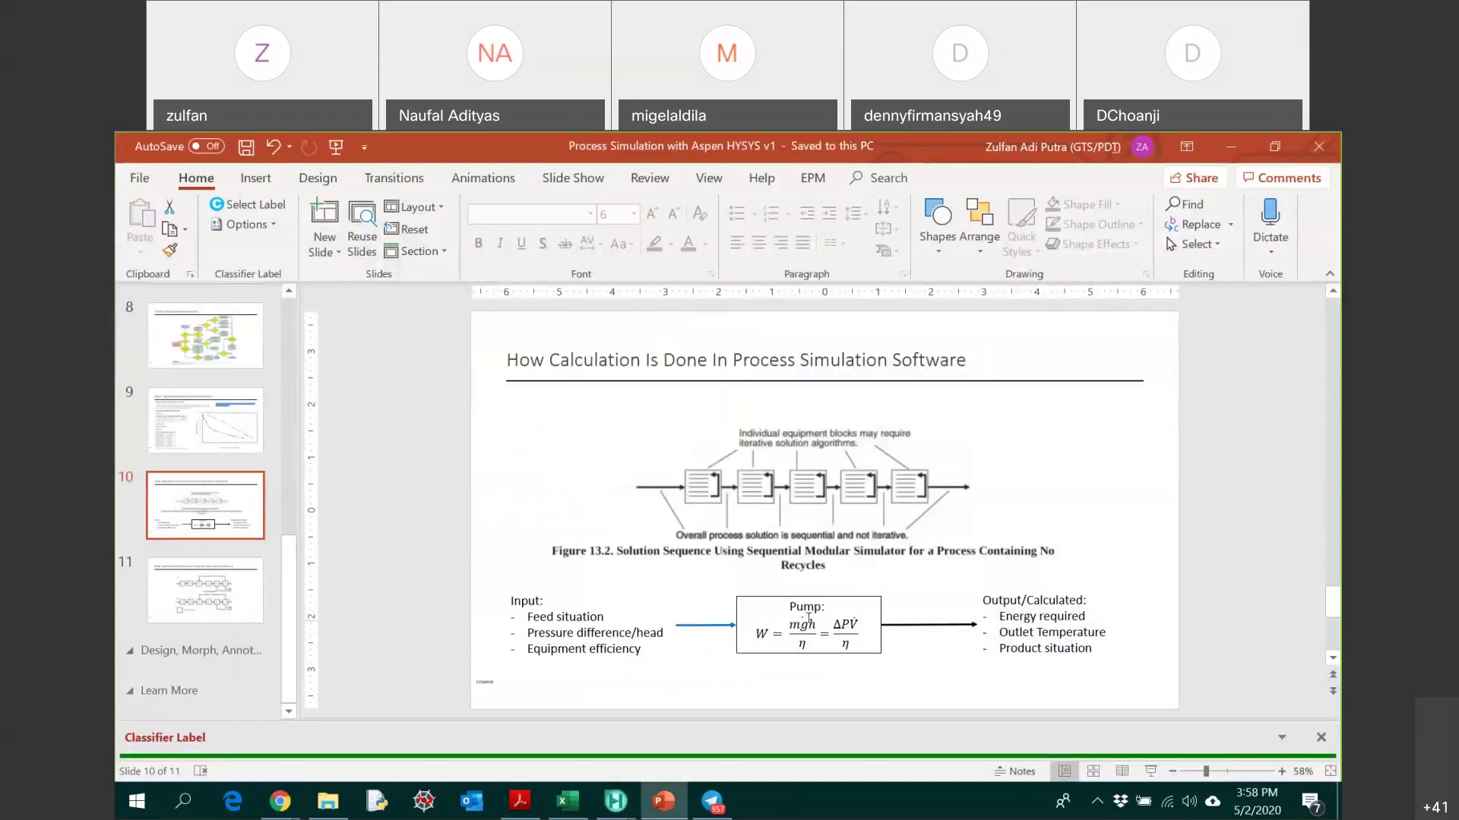
left_click(615, 802)
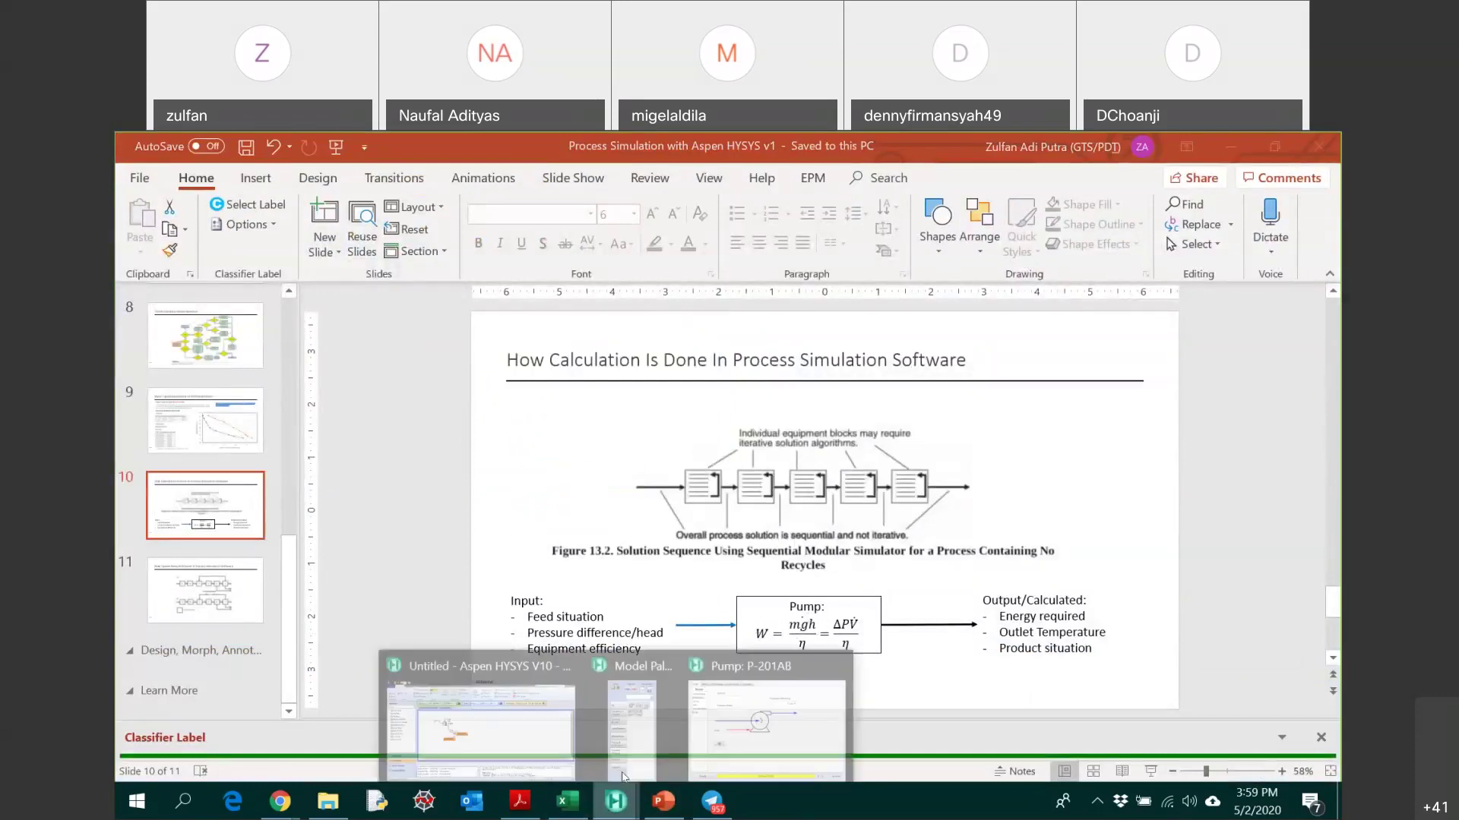
left_click(747, 726)
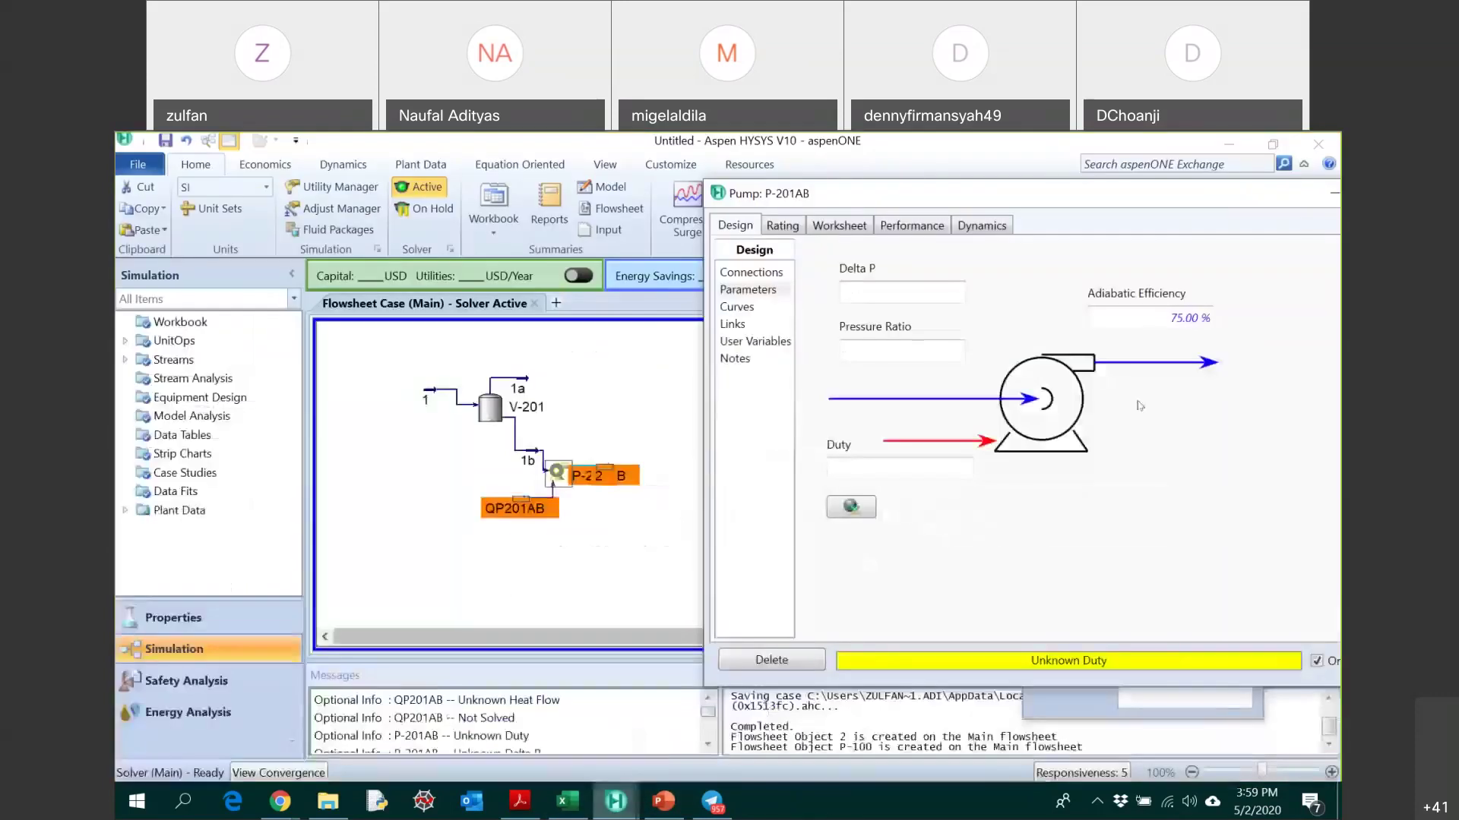
- Try an adiabatic efficiency of 100 % for pump P-201AB and set it back to 75 %
left_click(1167, 313)
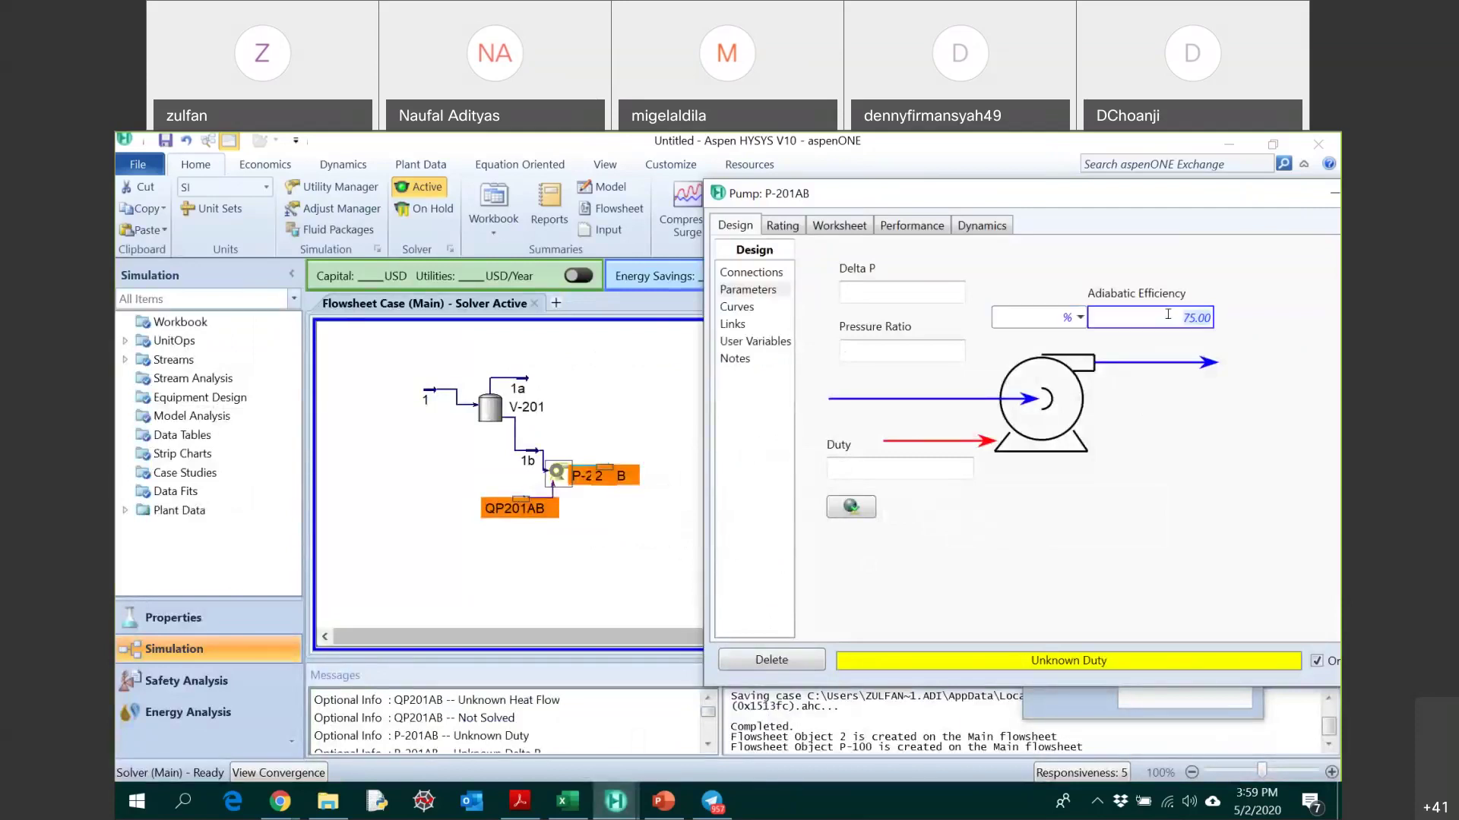
type("100")
key("Return")
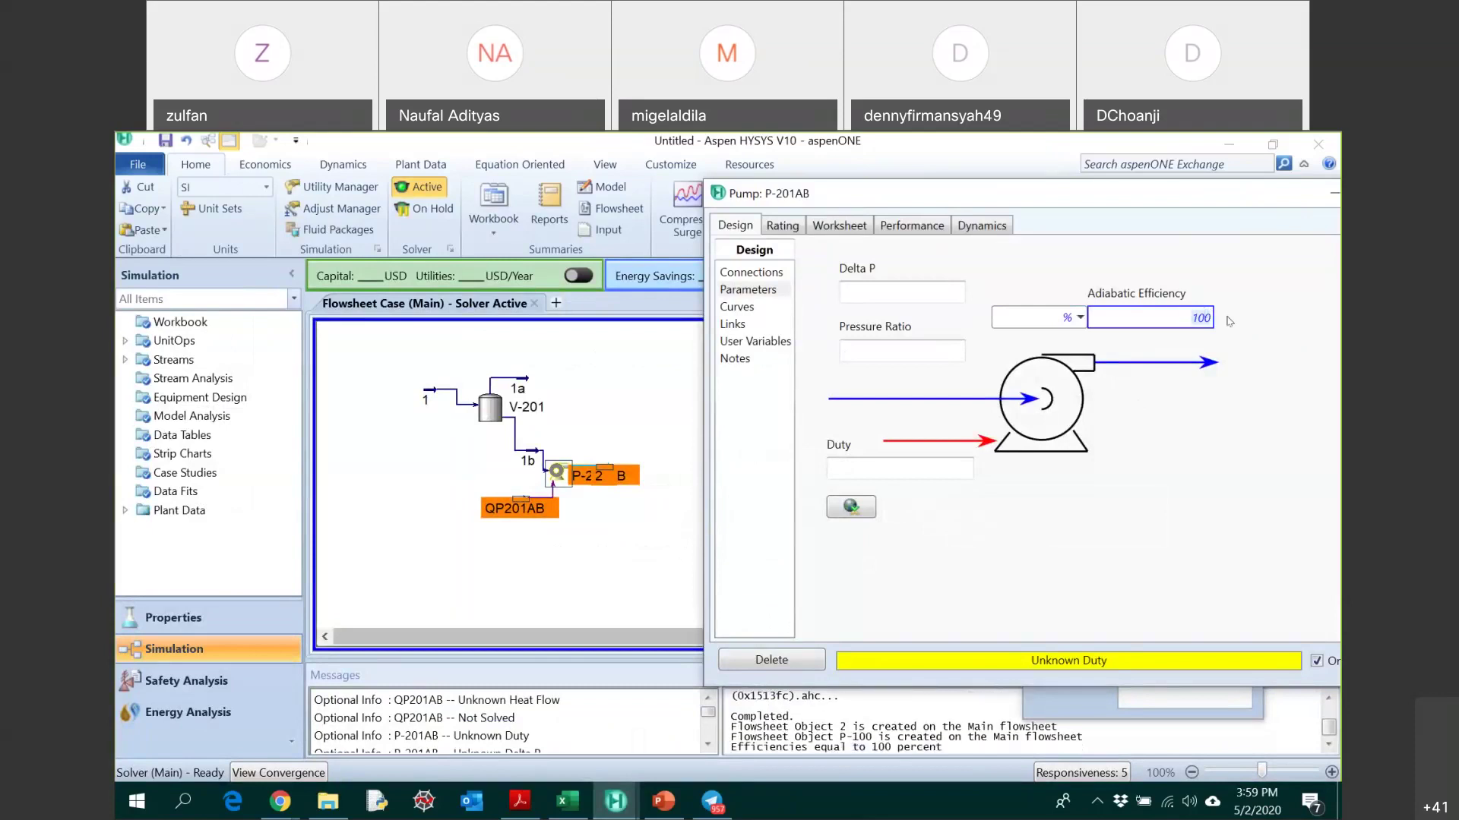
type("75")
key("Return")
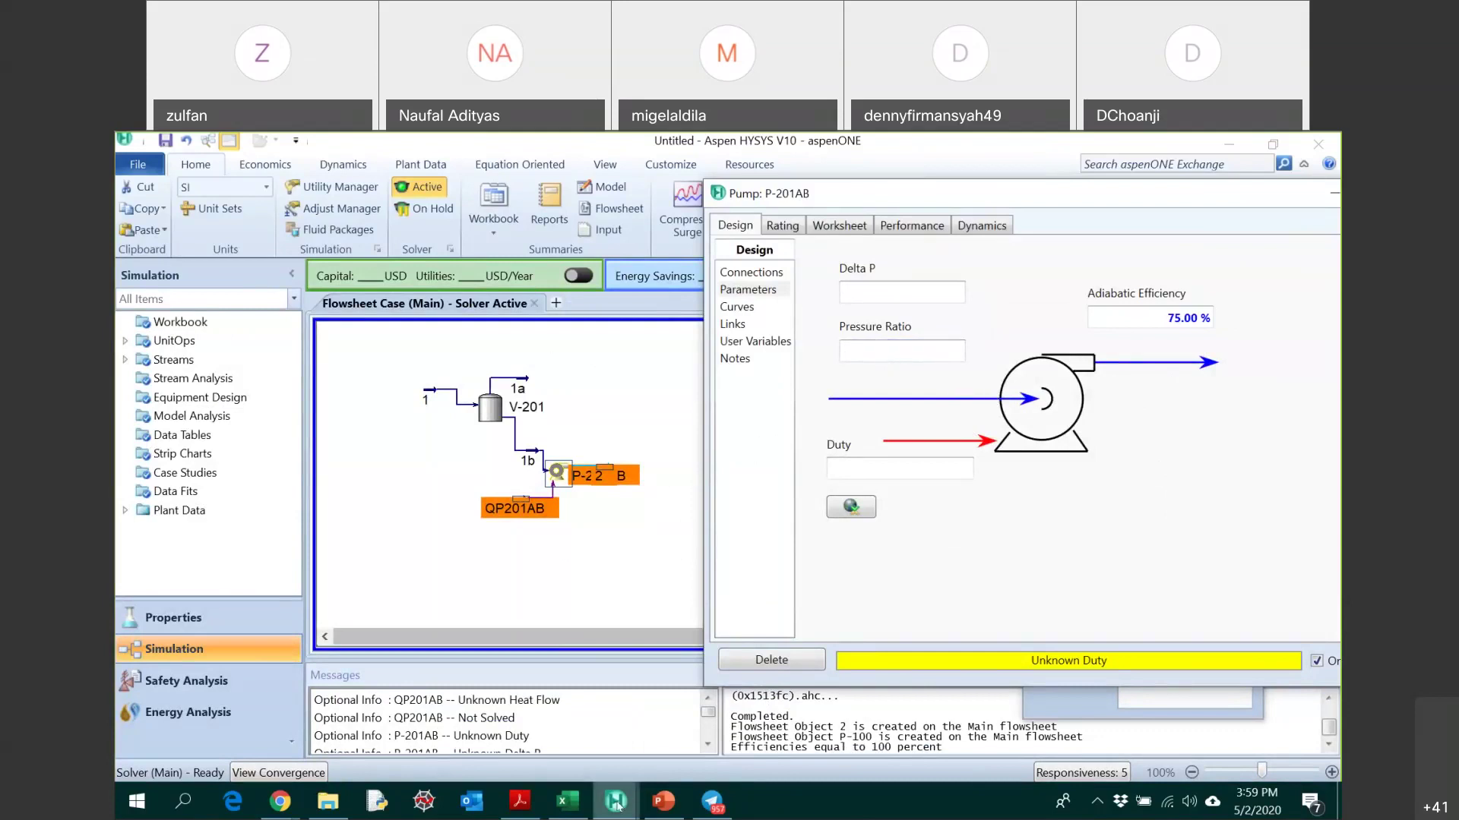
- Check pump P-201A/B in the Turton_AppB flow diagram and review the rating and design pages of pump P-201AB
mouse_move(520, 801)
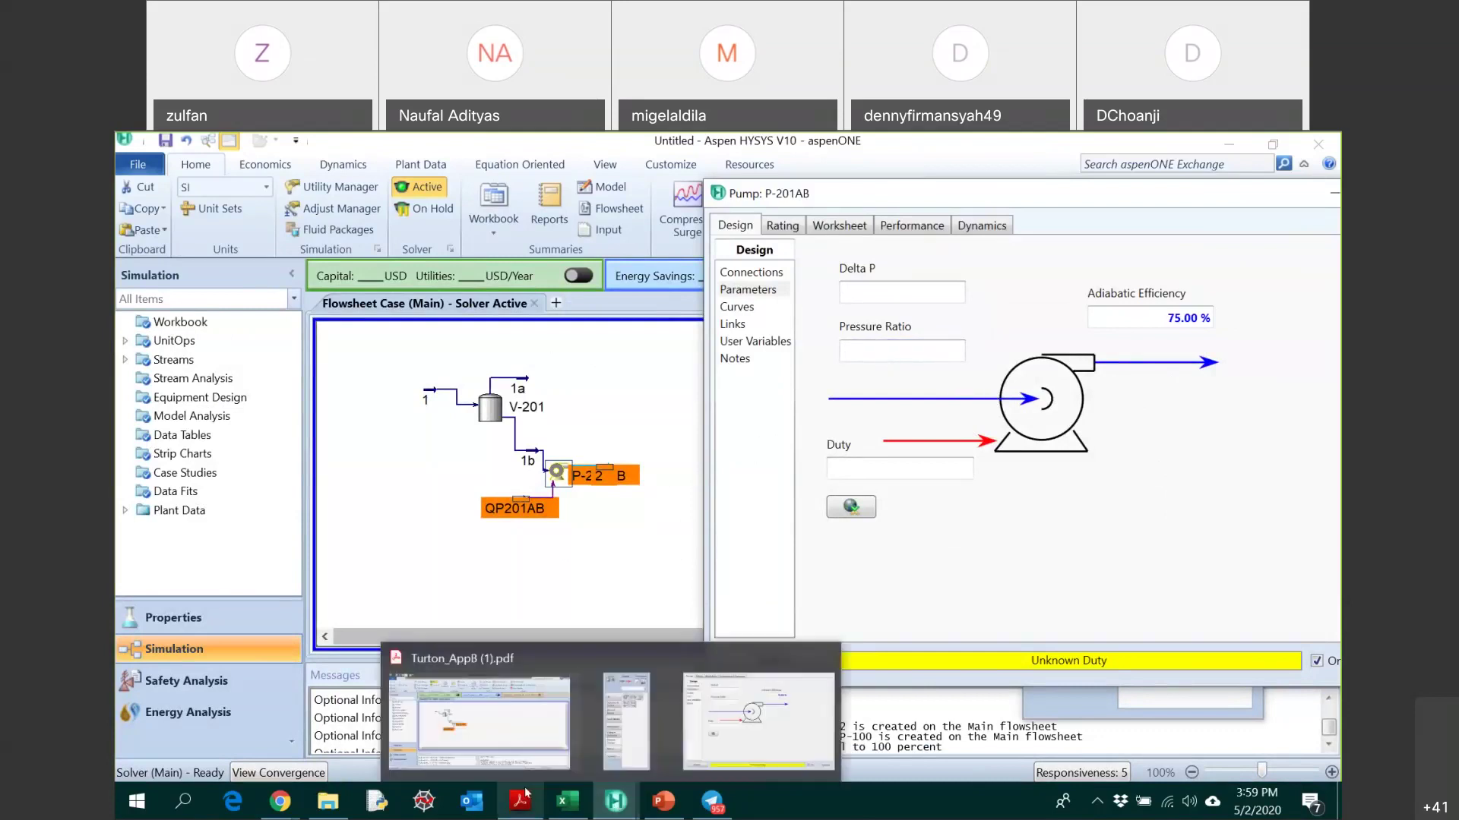
left_click(541, 743)
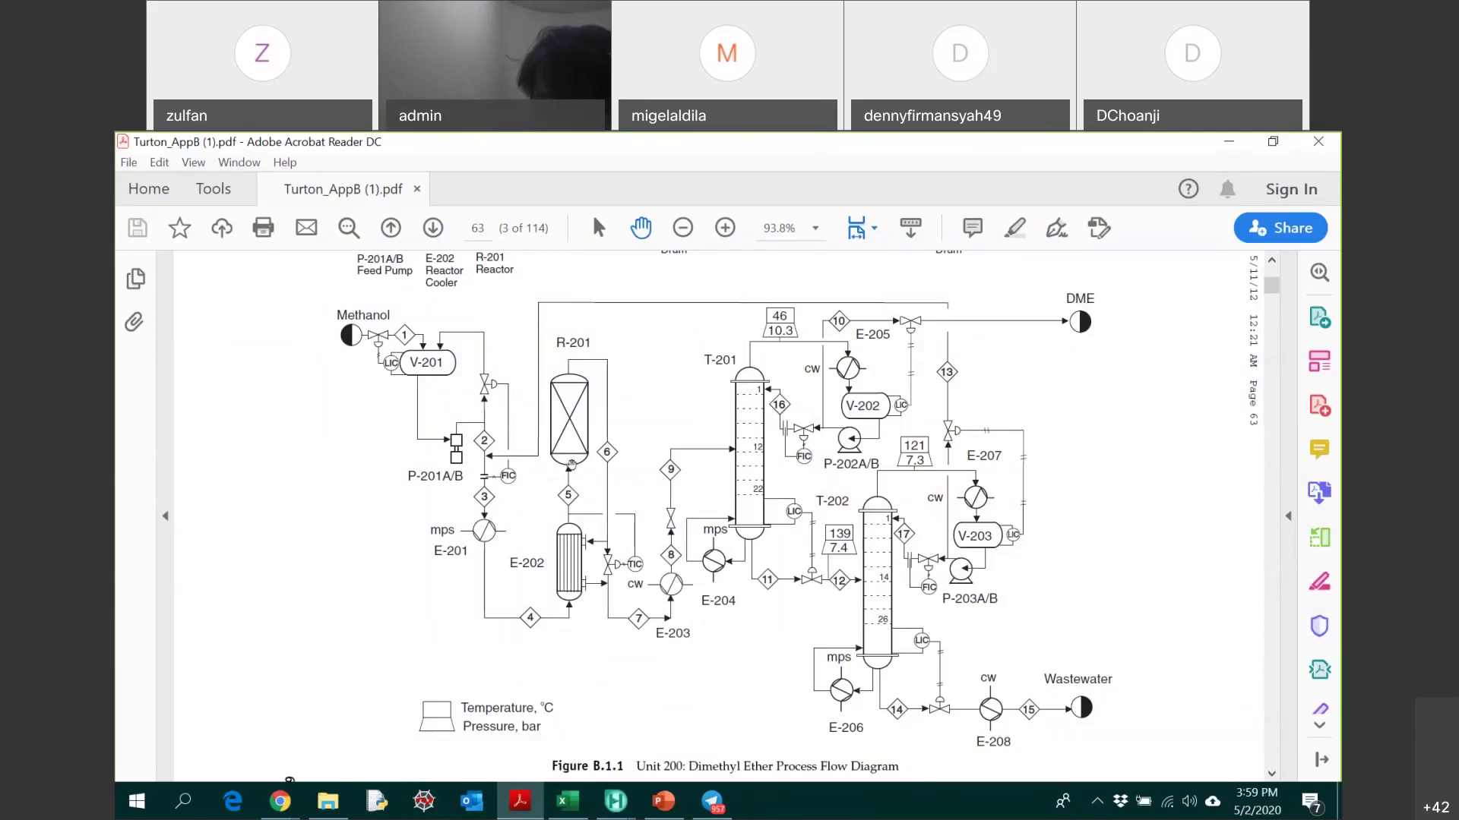
left_click(615, 802)
left_click(727, 718)
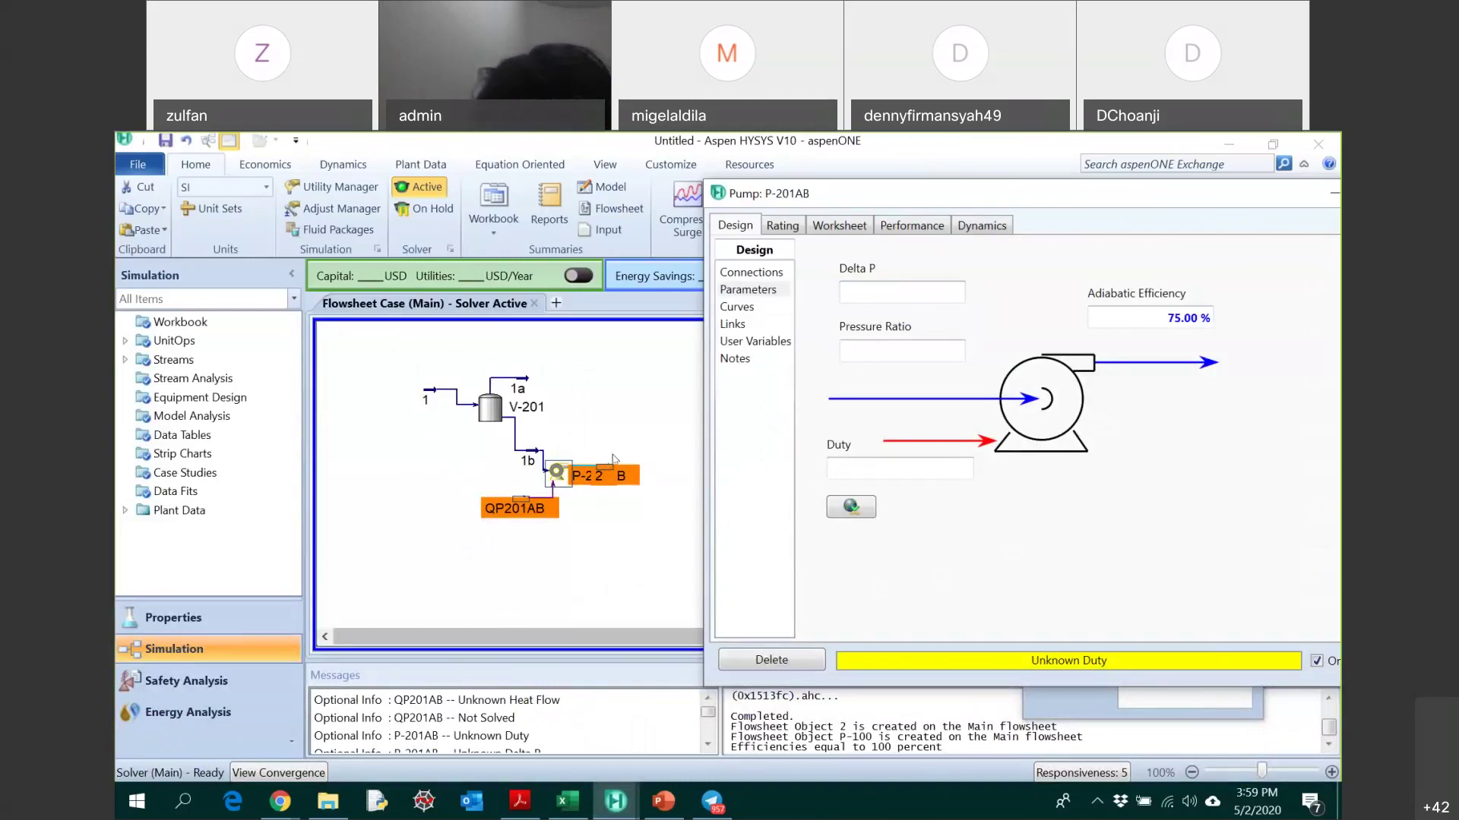
left_click(783, 226)
left_click(733, 228)
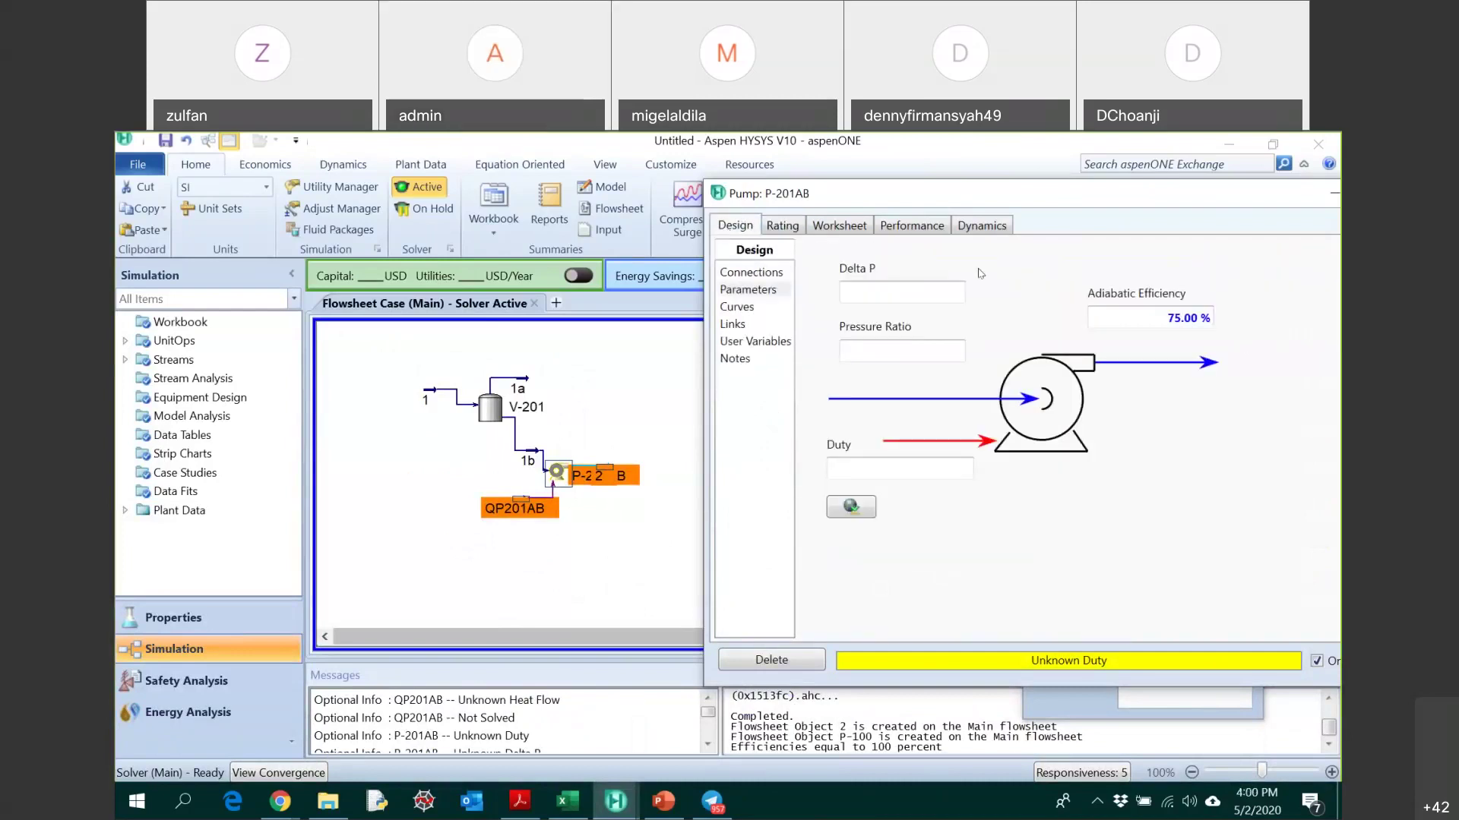
- Look up stream 2 in Table B.1.1 of Turton_AppB and set its pressure to 15.5 bar in the pump's worksheet
left_click(834, 228)
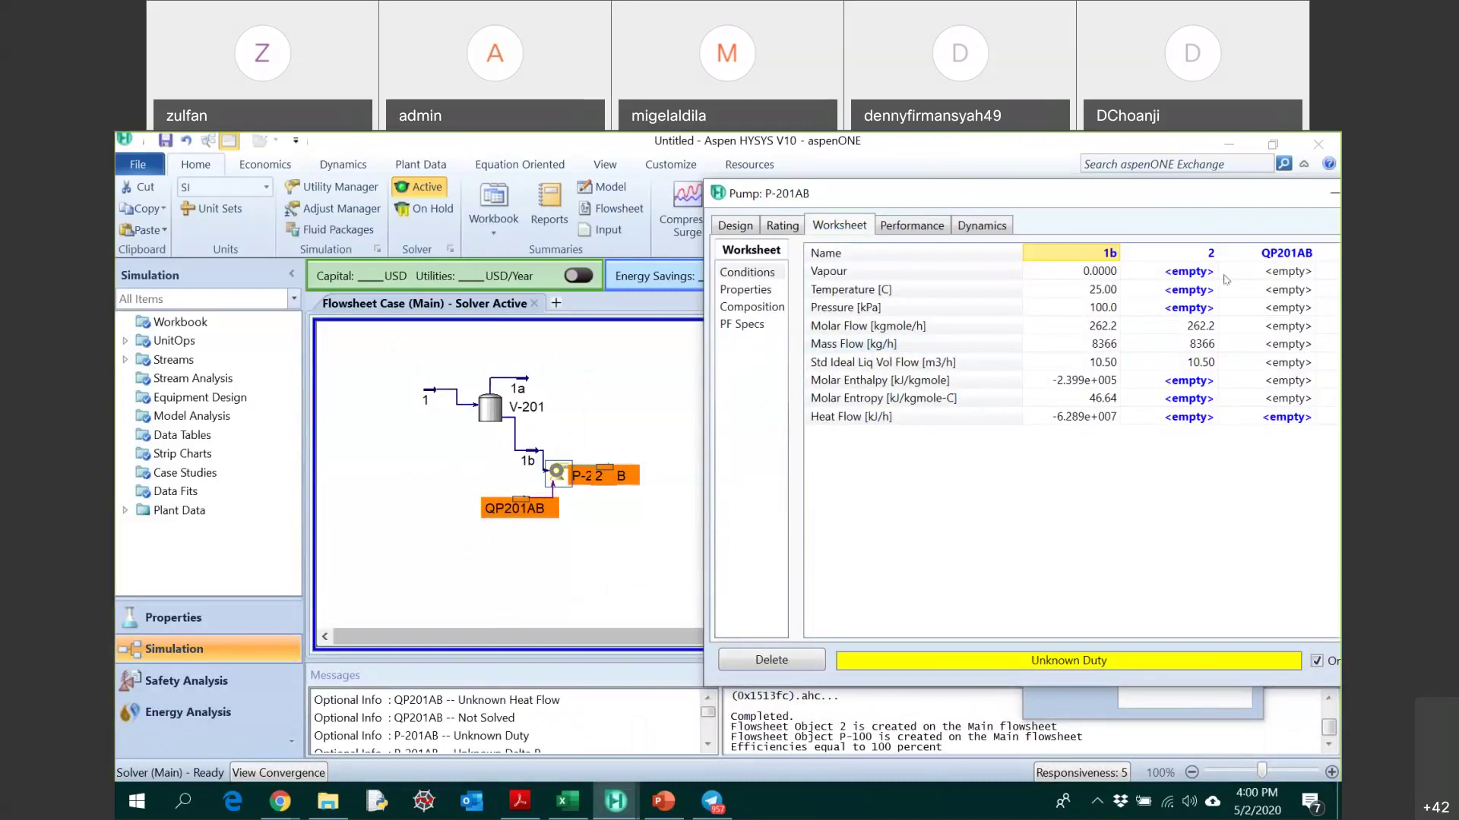
left_click(519, 802)
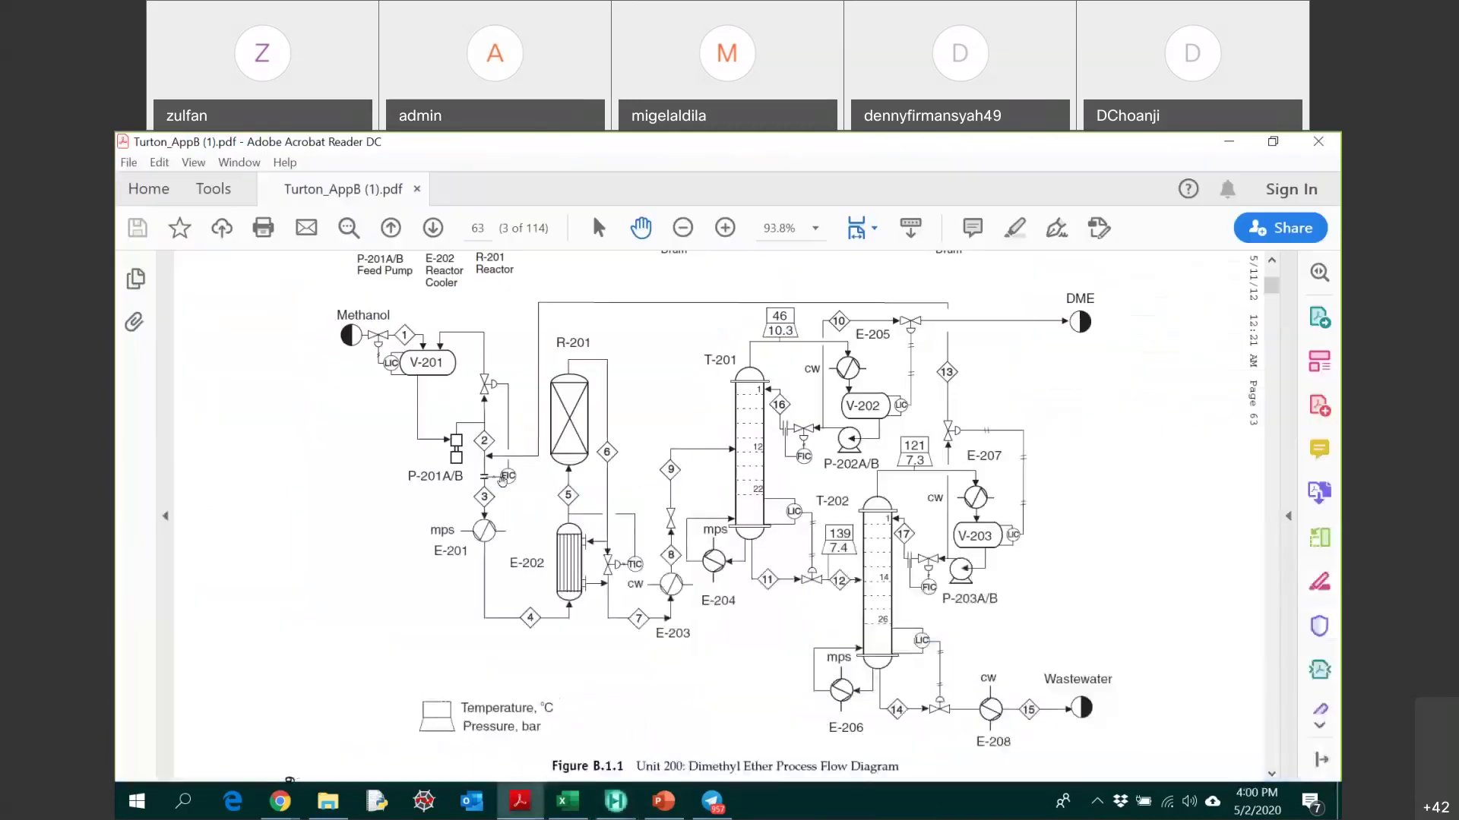
scroll(561, 593, "up", 3)
scroll(561, 594, "down", 3)
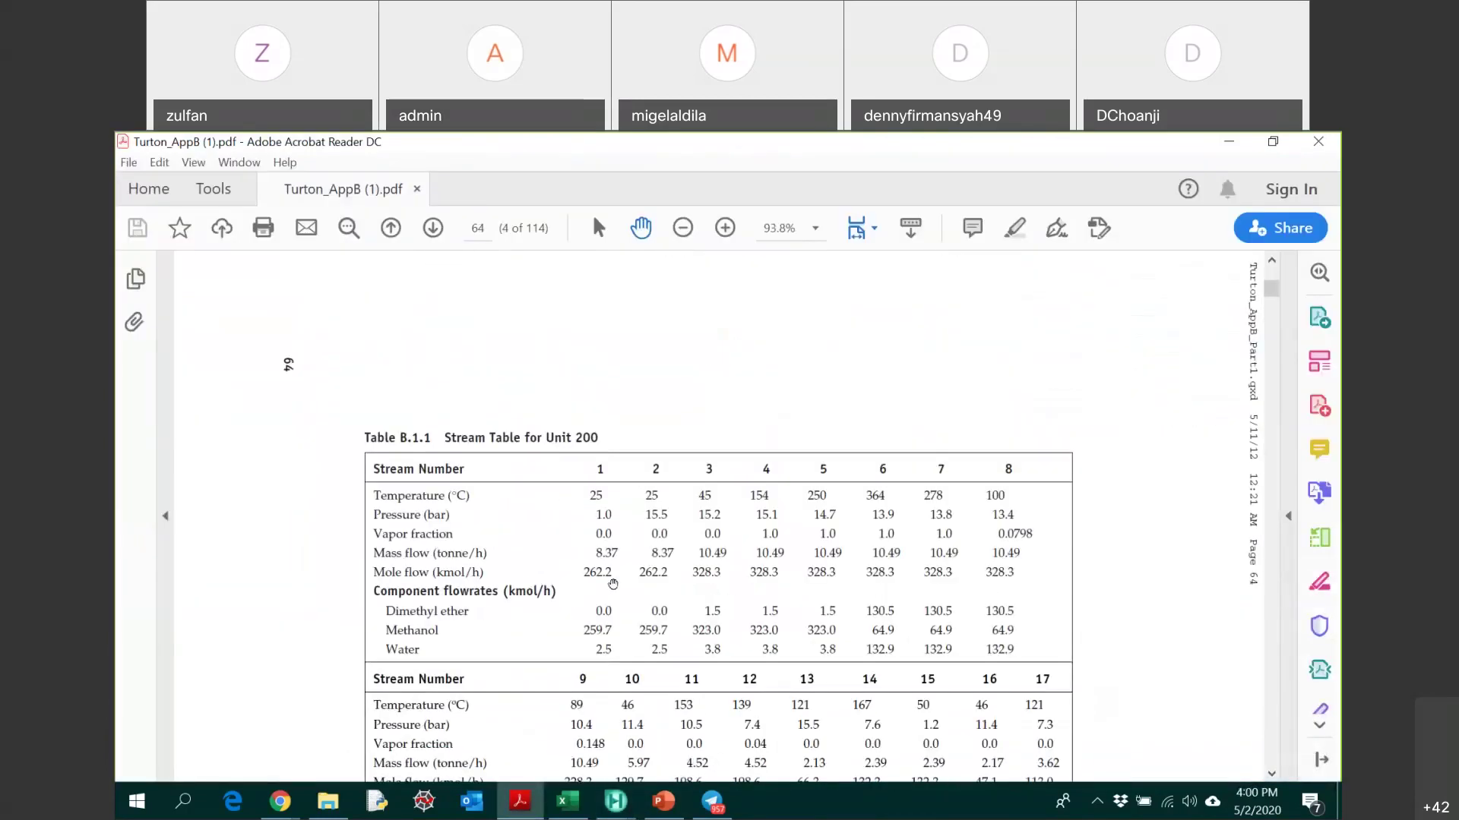
left_click(615, 802)
left_click(752, 695)
left_click(1123, 307)
type("15.5")
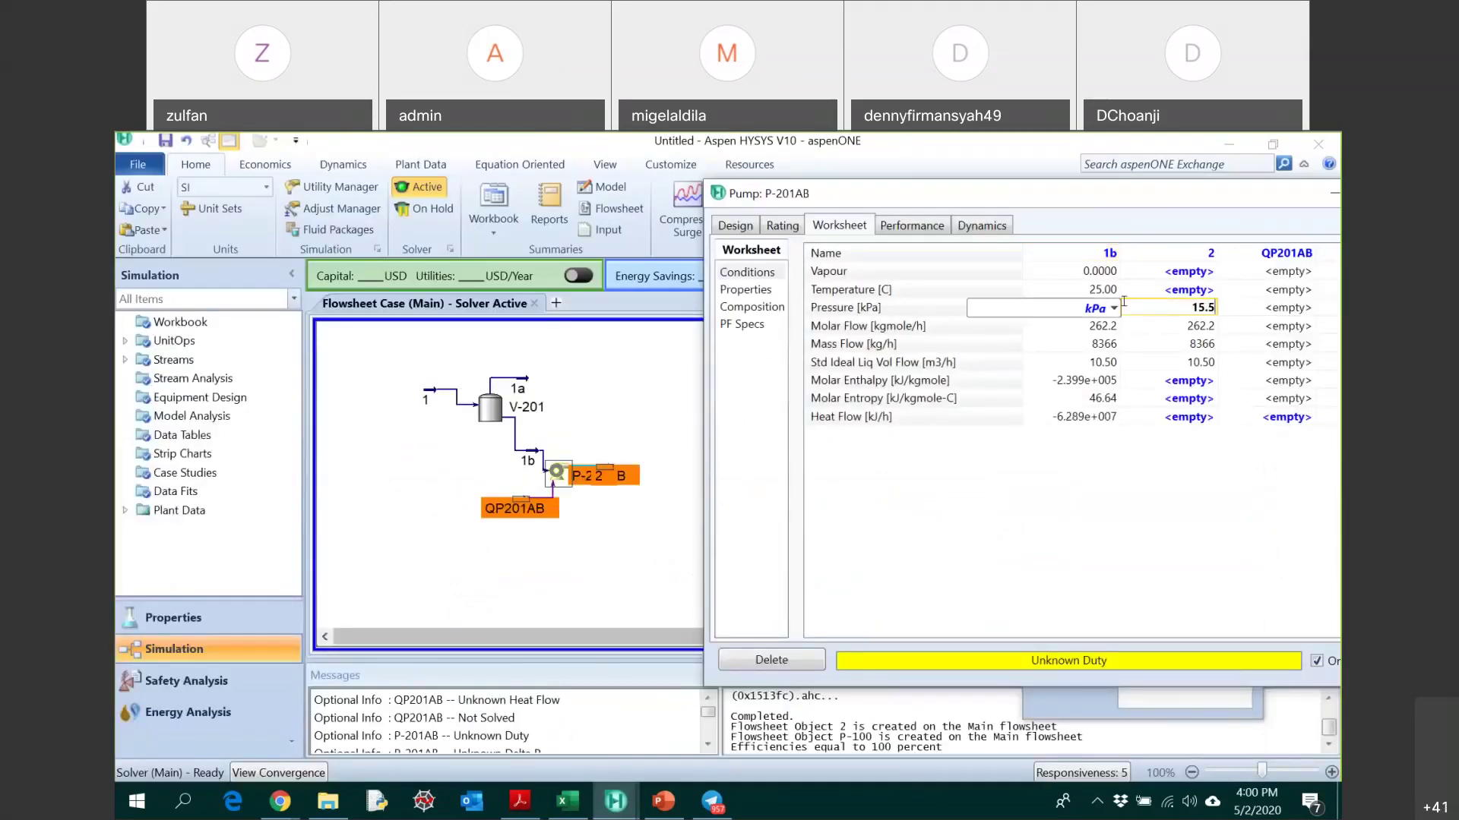
left_click(1113, 307)
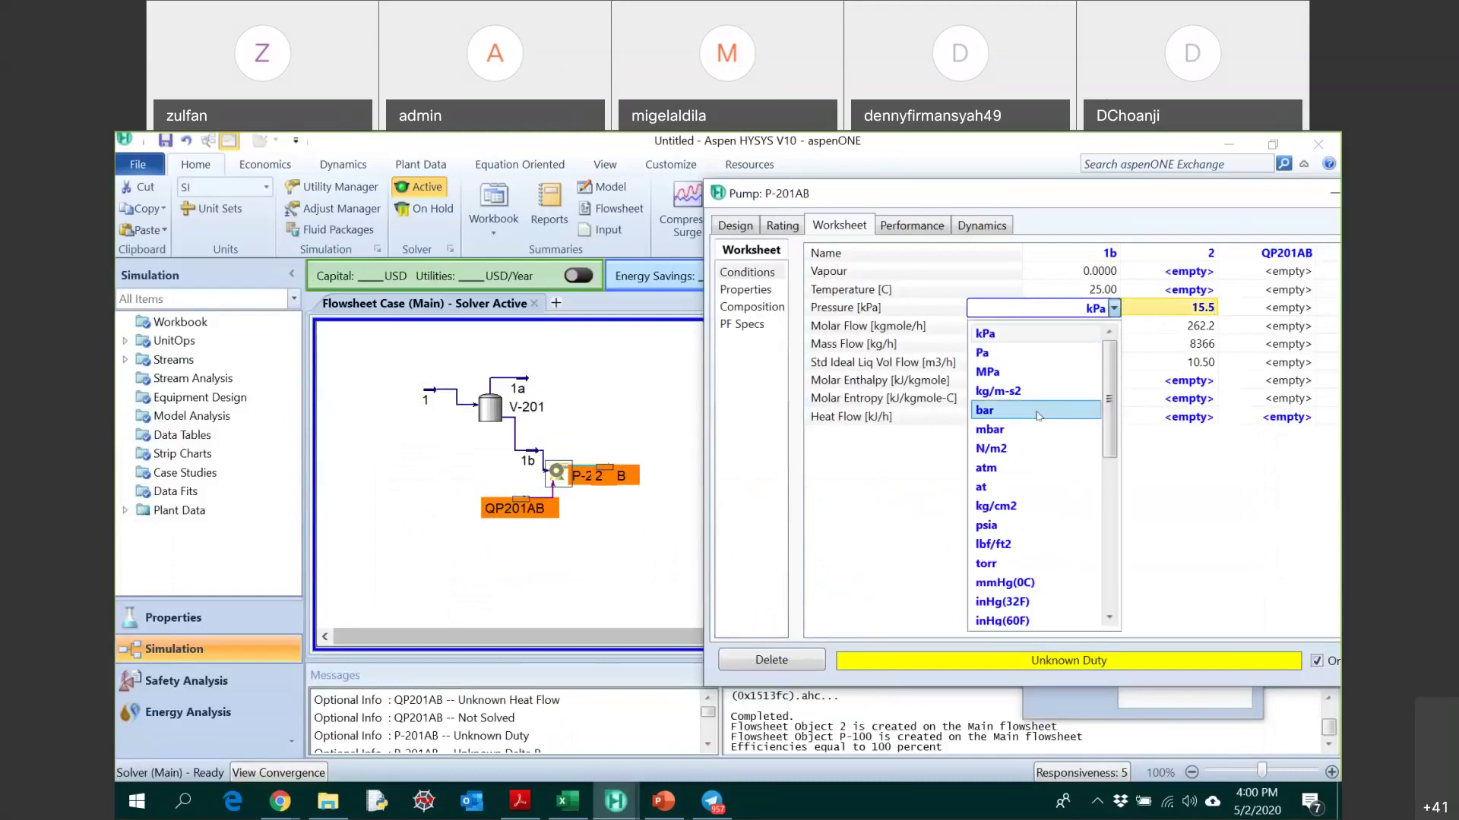
left_click(1038, 414)
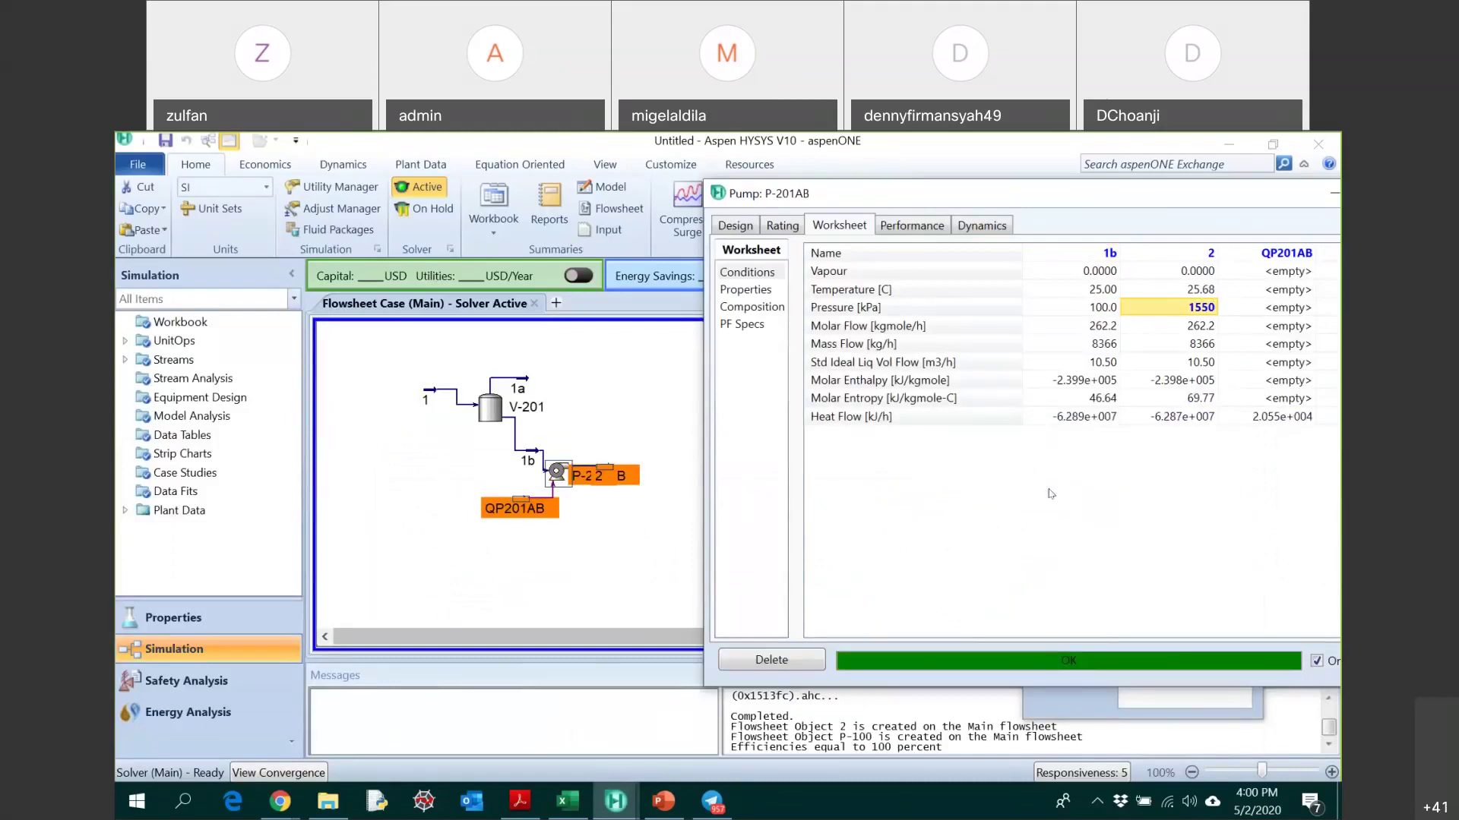
- Review the duty of pump P-201AB and the temperatures and pressures of streams 1b and 2
left_click(735, 226)
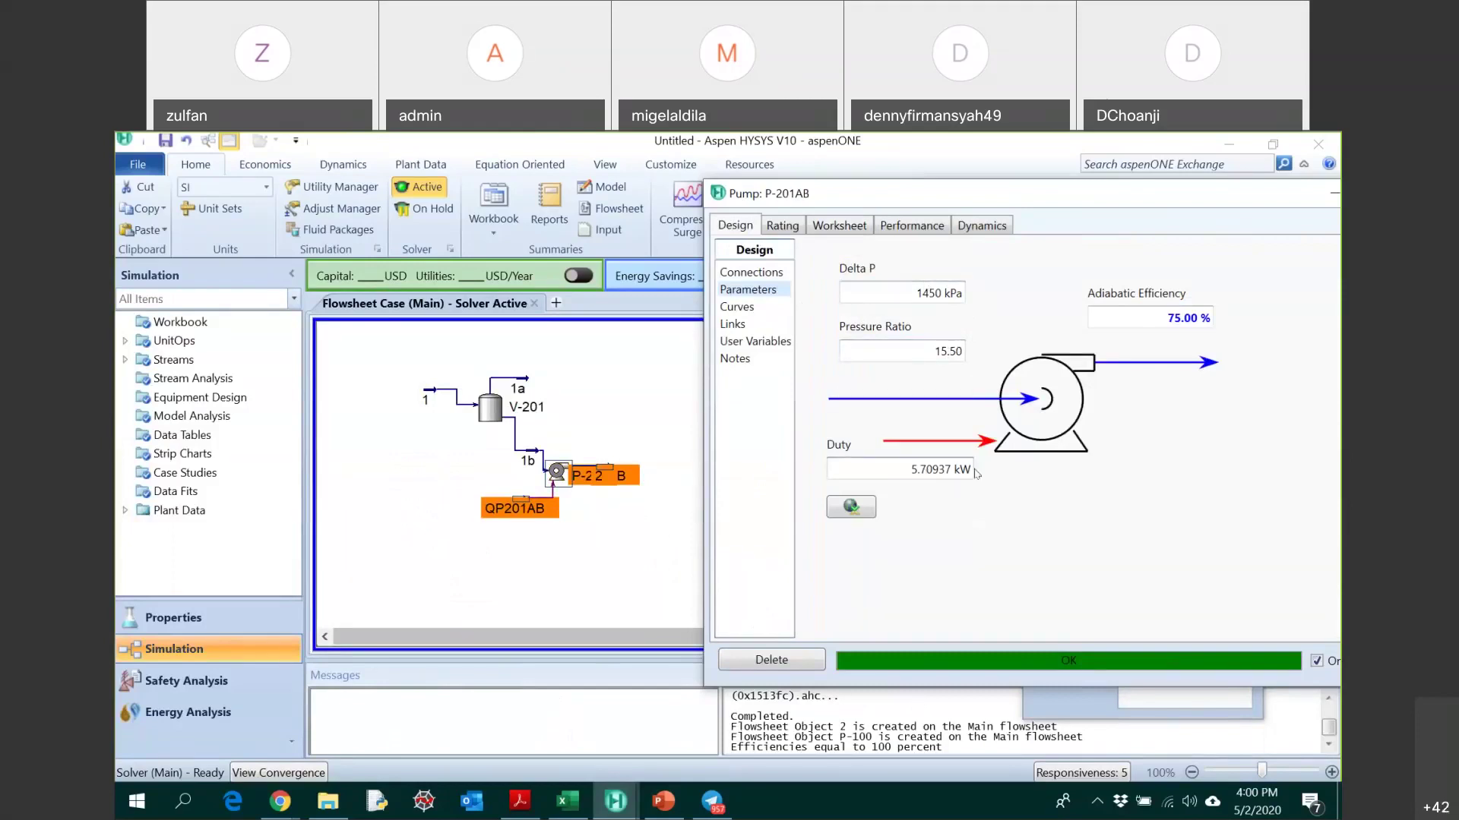
left_click(848, 224)
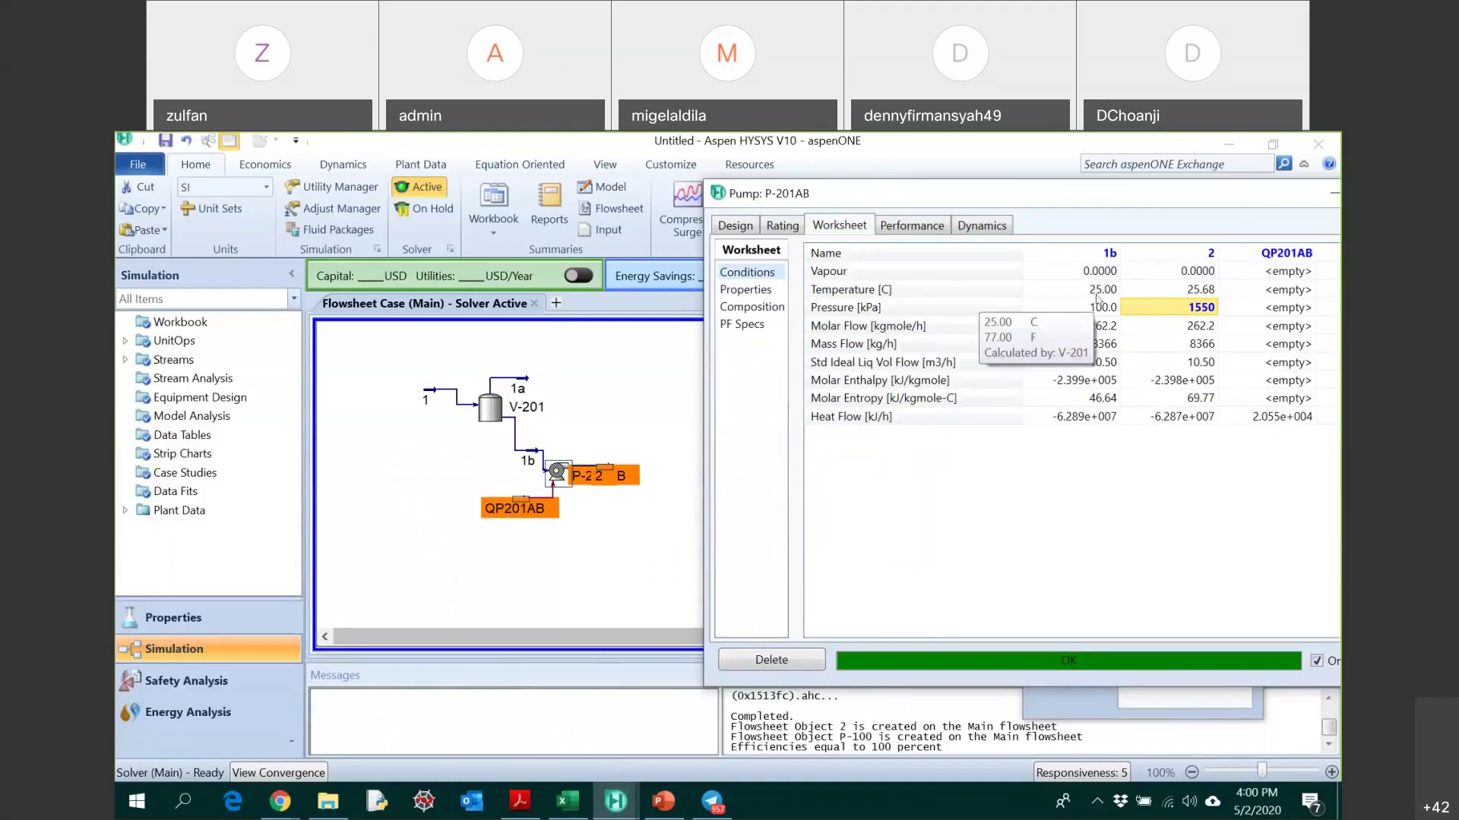
mouse_move(1198, 297)
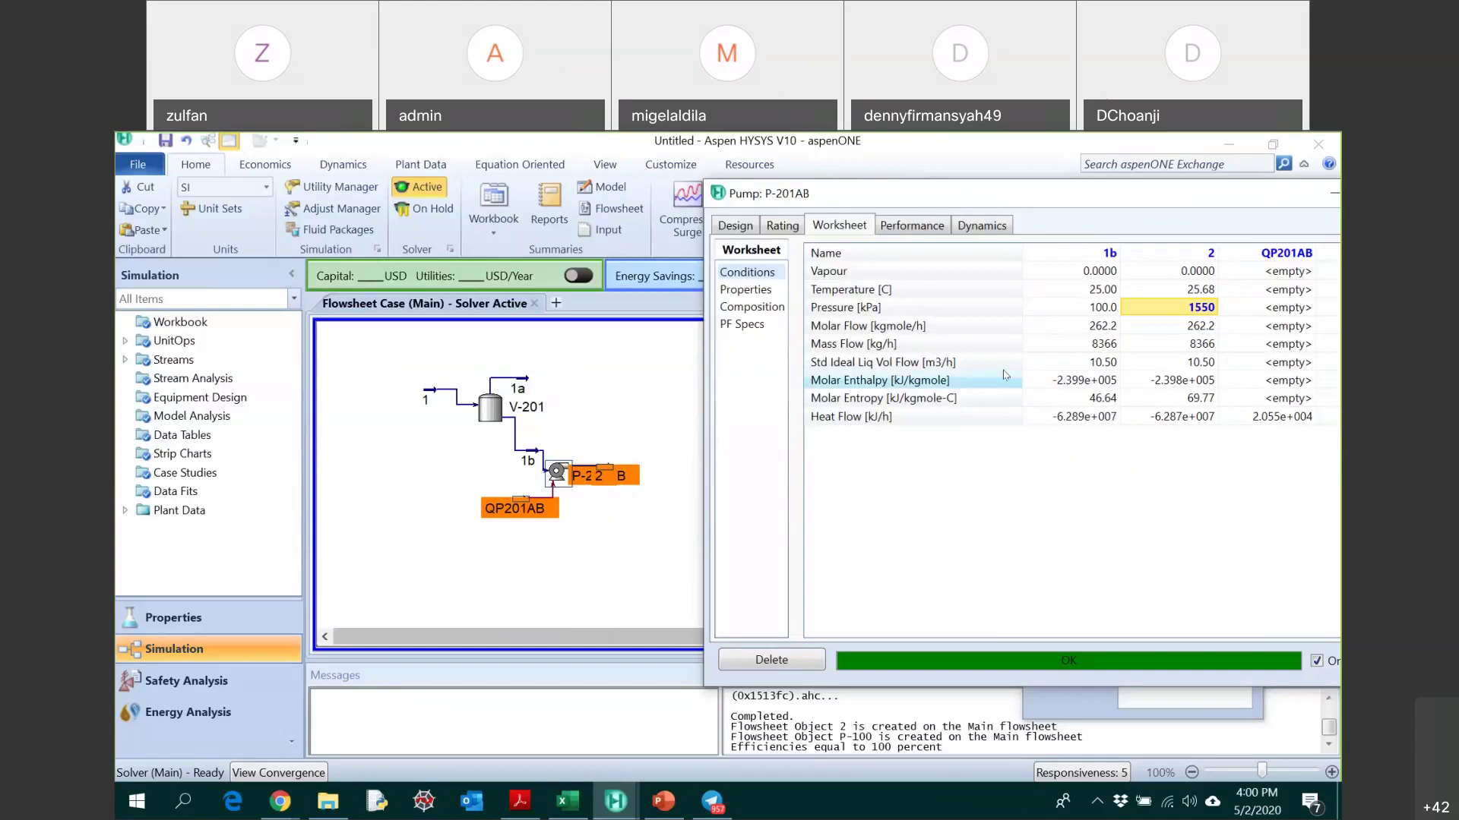
- Close the P-201AB window and spread stream 2 and the pump apart on the flowsheet to separate their labels
double_click(1194, 203)
left_click(1195, 218)
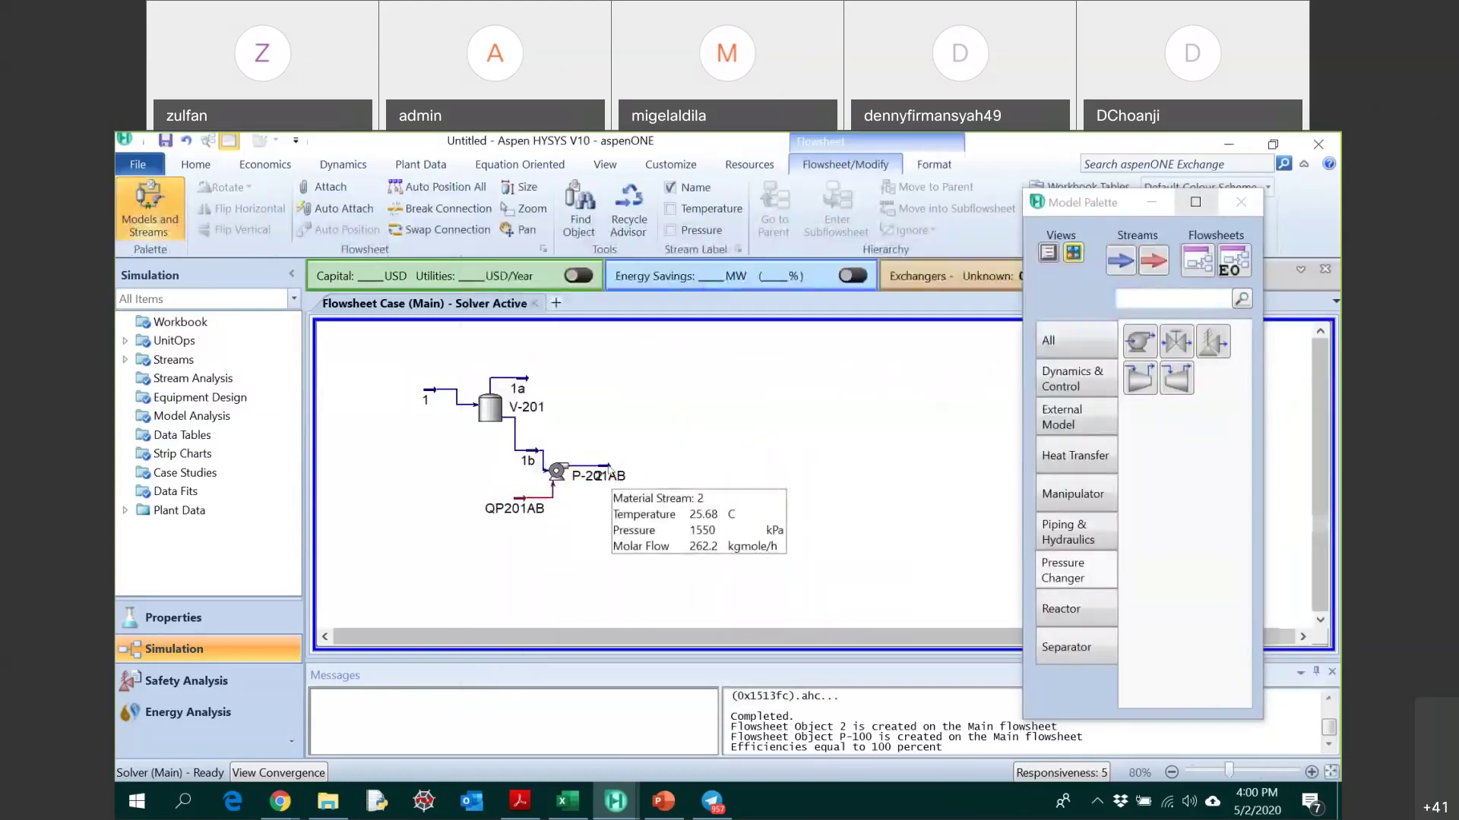
left_click(566, 475)
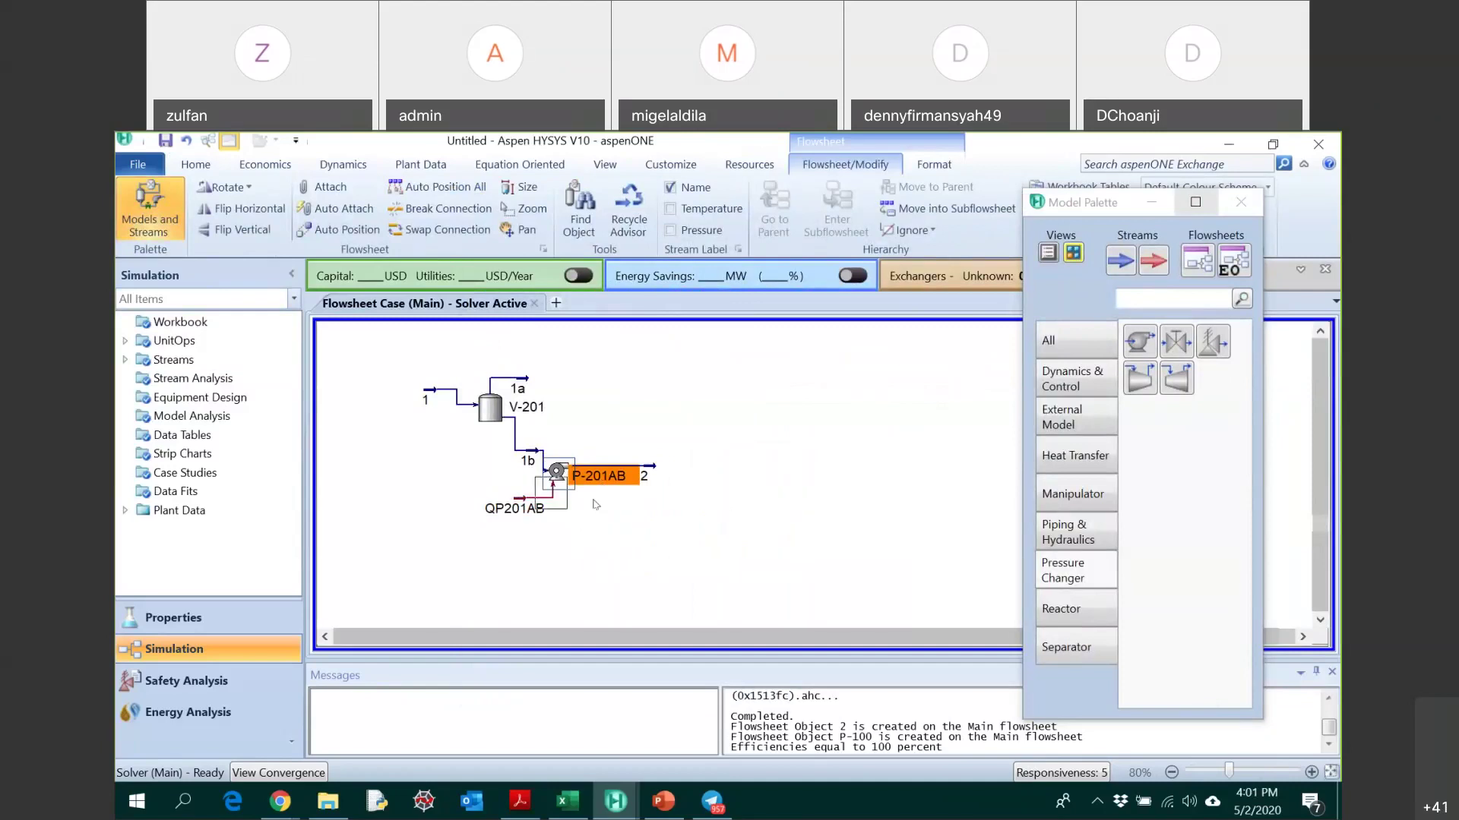
left_click(590, 508)
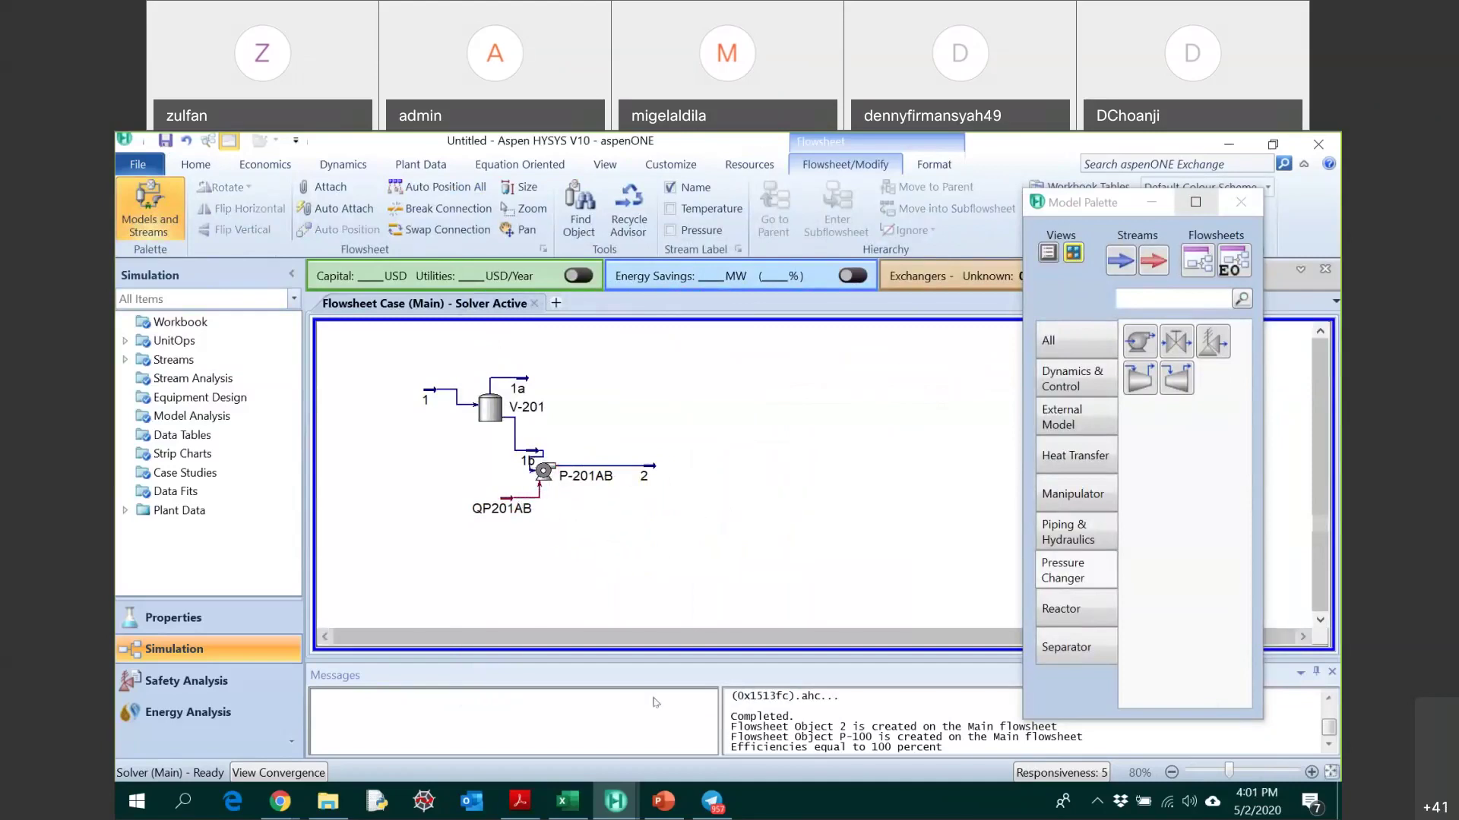
- Check which equipment follows stream 2 in the Turton_AppB flow diagram and place a heater after that stream on the flowsheet
left_click(518, 800)
scroll(613, 464, "up", 10)
scroll(612, 465, "up", 3)
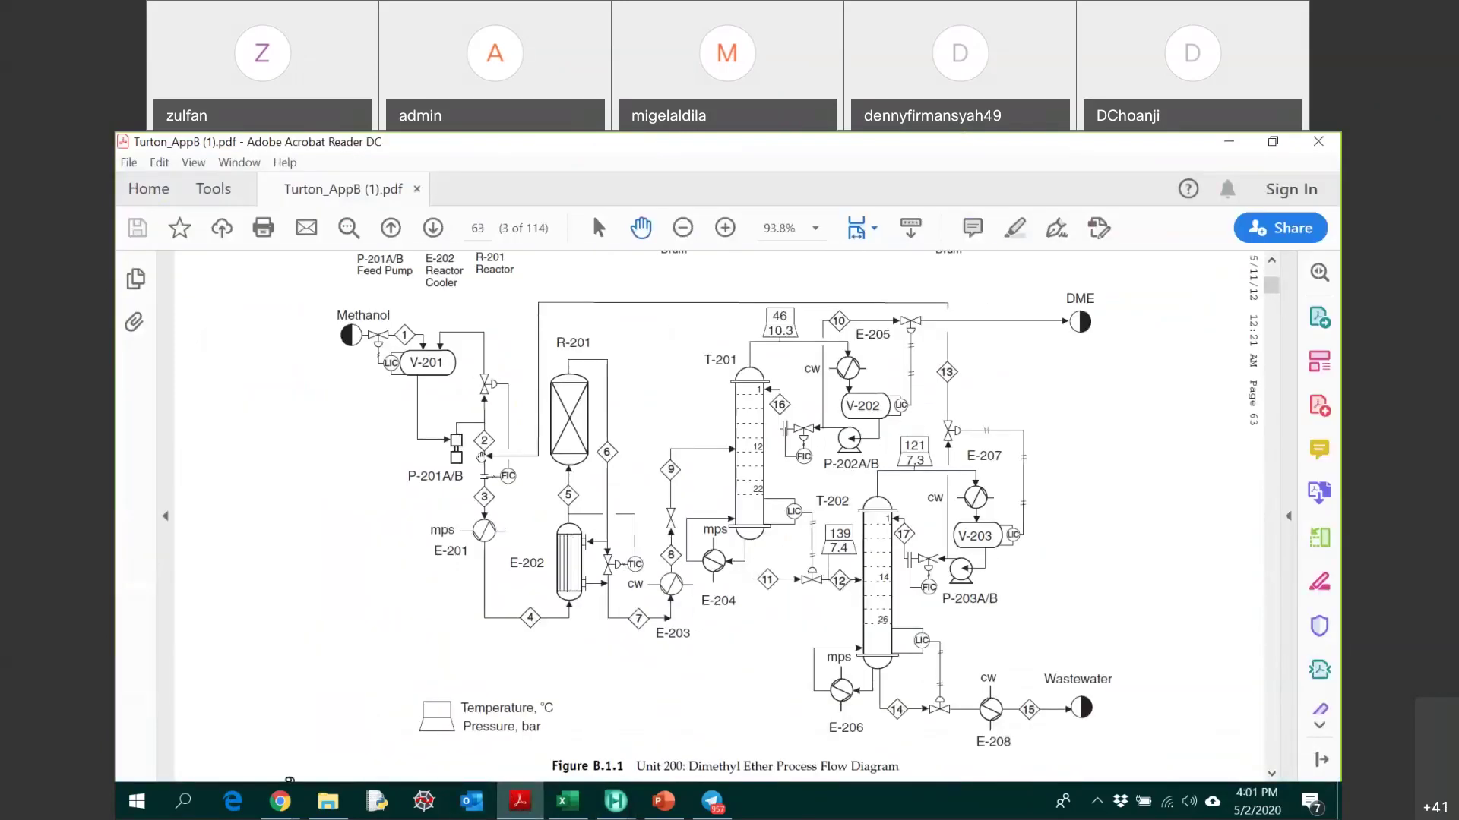
scroll(511, 524, "down", 2)
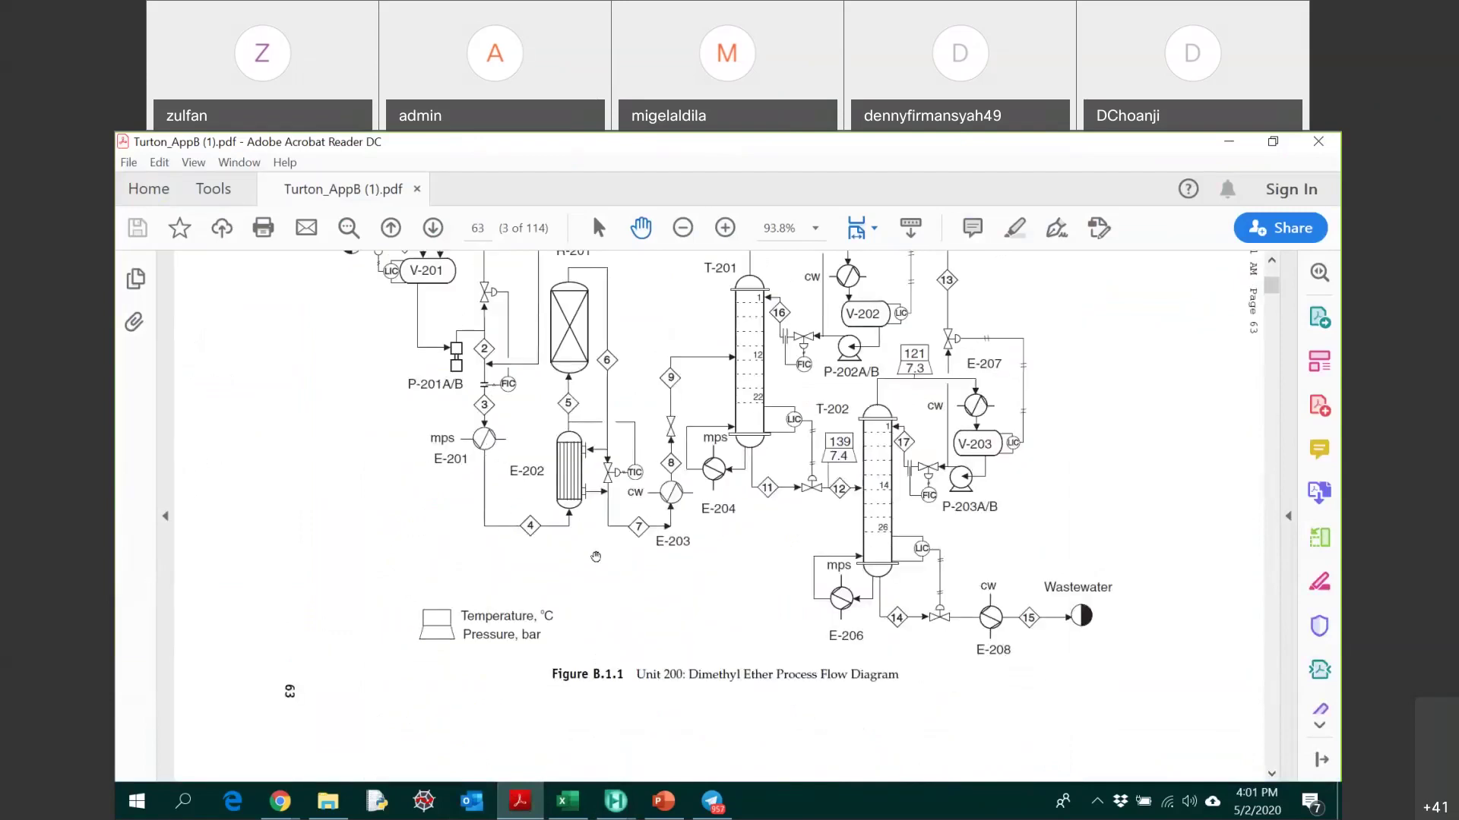
left_click(604, 808)
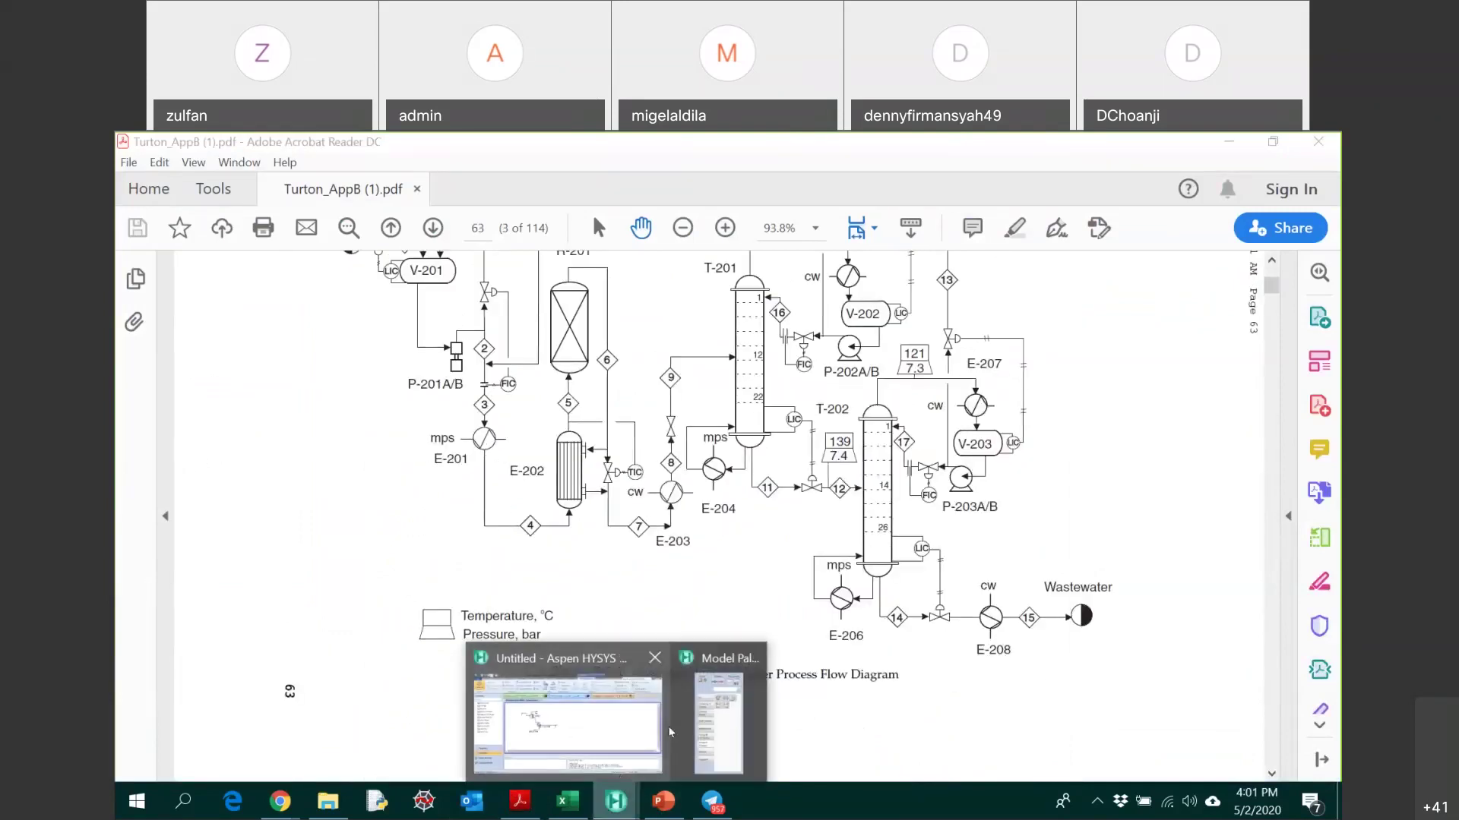
left_click(640, 726)
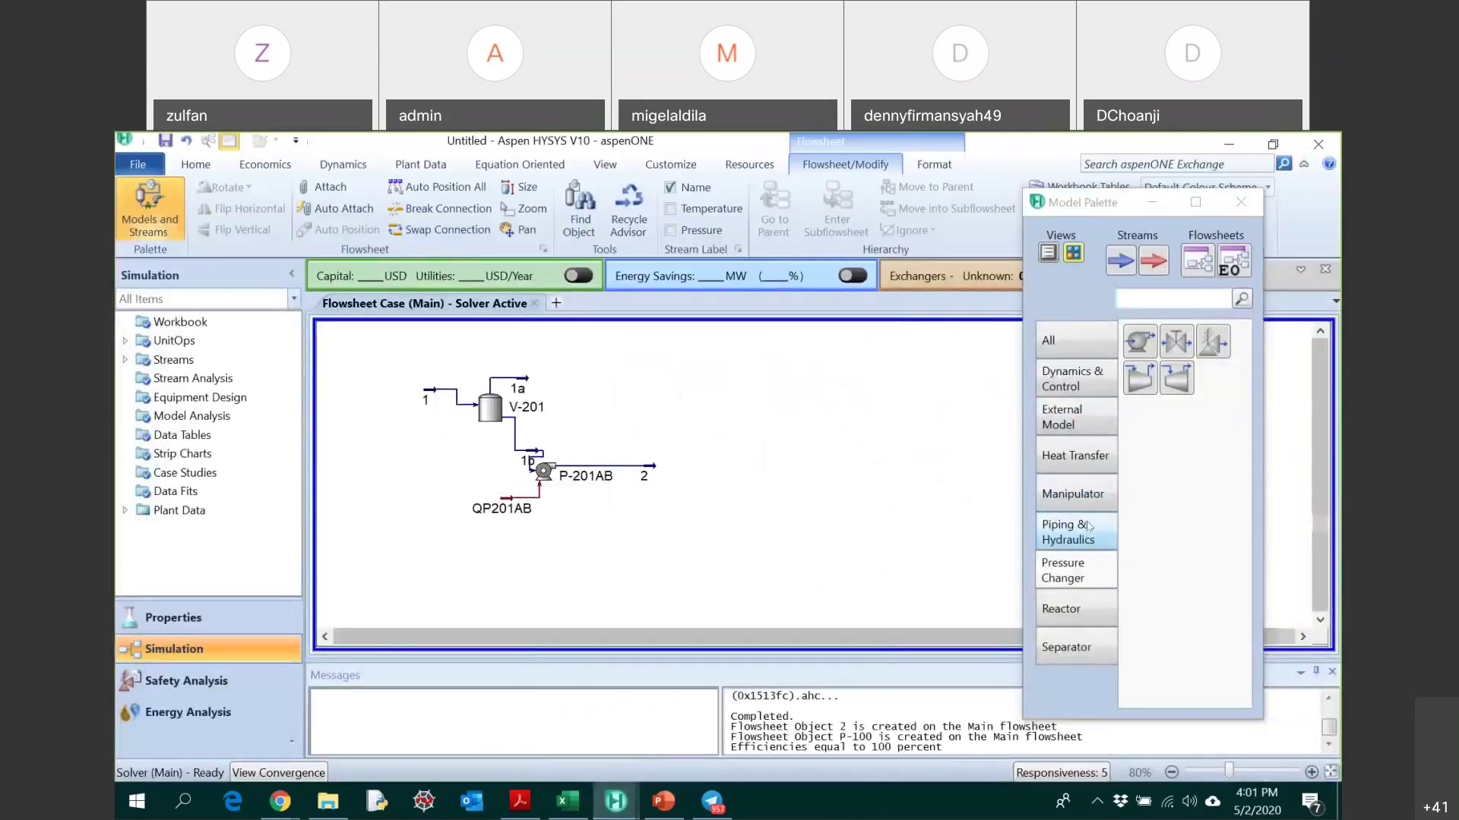
left_click(1075, 455)
left_click(1140, 342)
left_click(686, 485)
- Open the new heater, check its tag in the Turton_AppB flow diagram and rename it as E-201
double_click(689, 466)
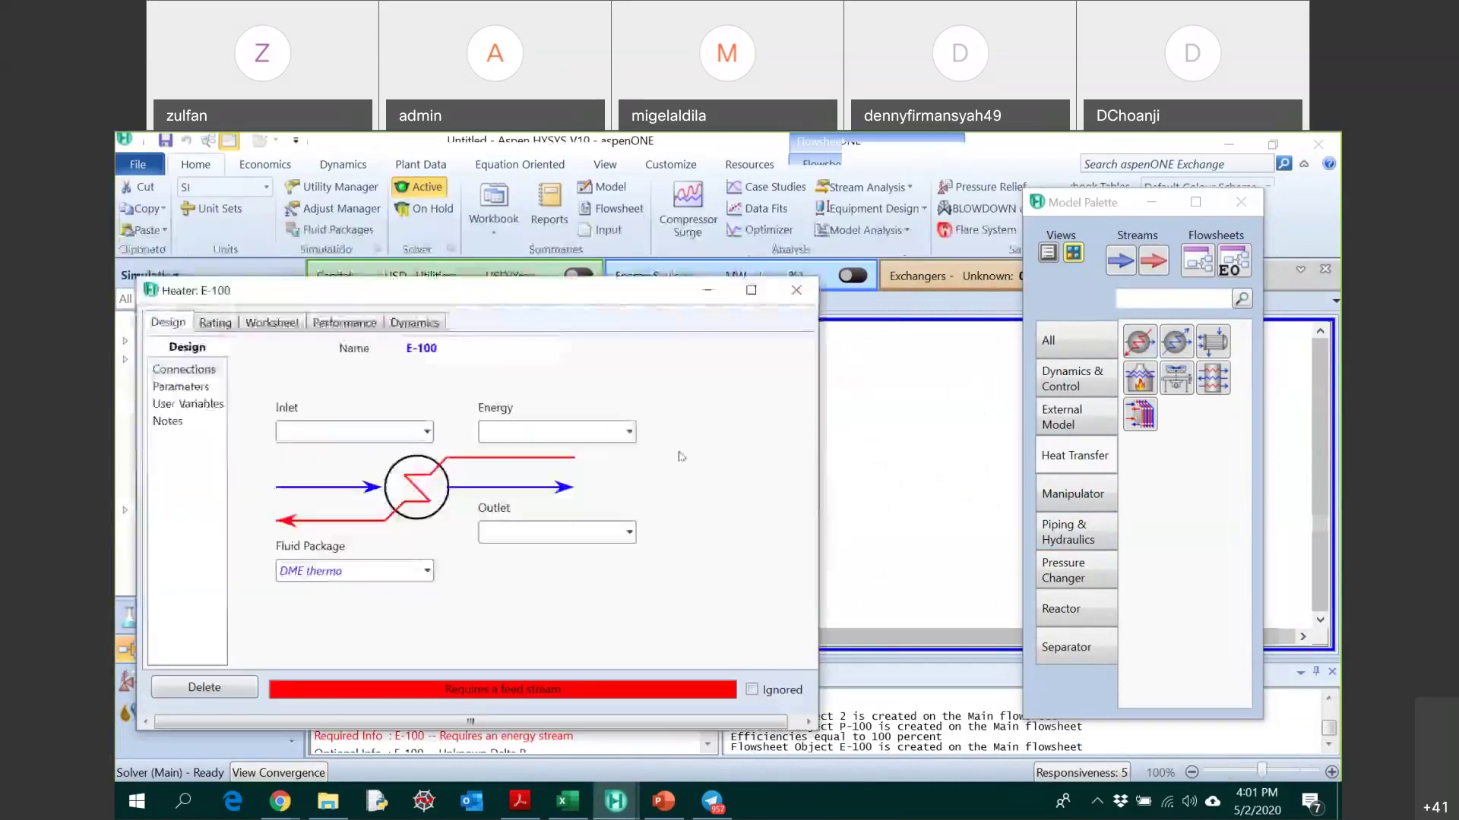
left_click(520, 801)
left_click(617, 797)
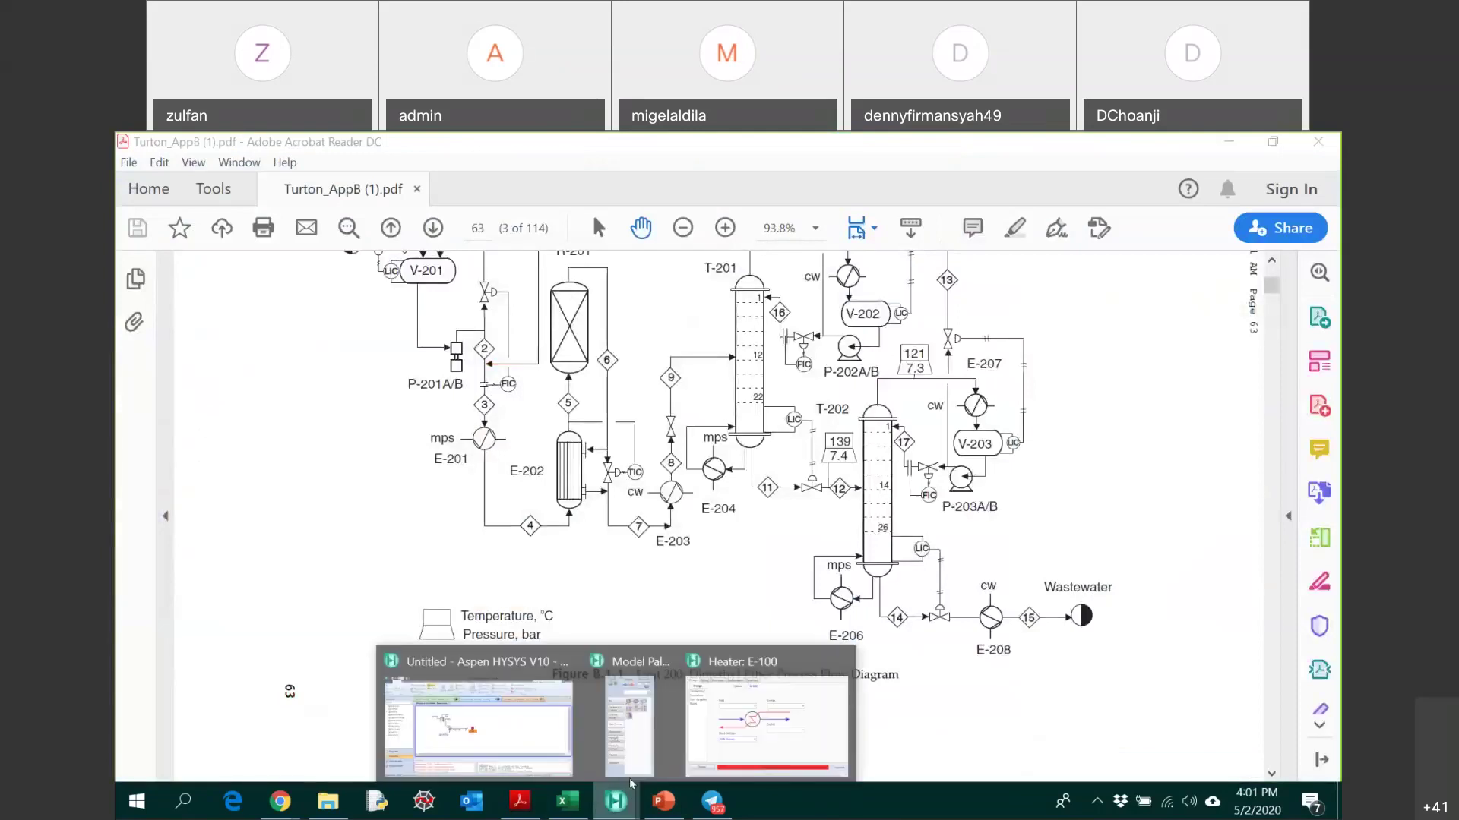
left_click(767, 725)
left_click(524, 258)
key("BackSpace")
key("BackSpace")
key("BackSpace")
type("201")
key("Return")
- Assign stream 2 as the inlet of heater E-201 and, after checking the flow diagram, create stream 4 as its outlet
left_click(465, 347)
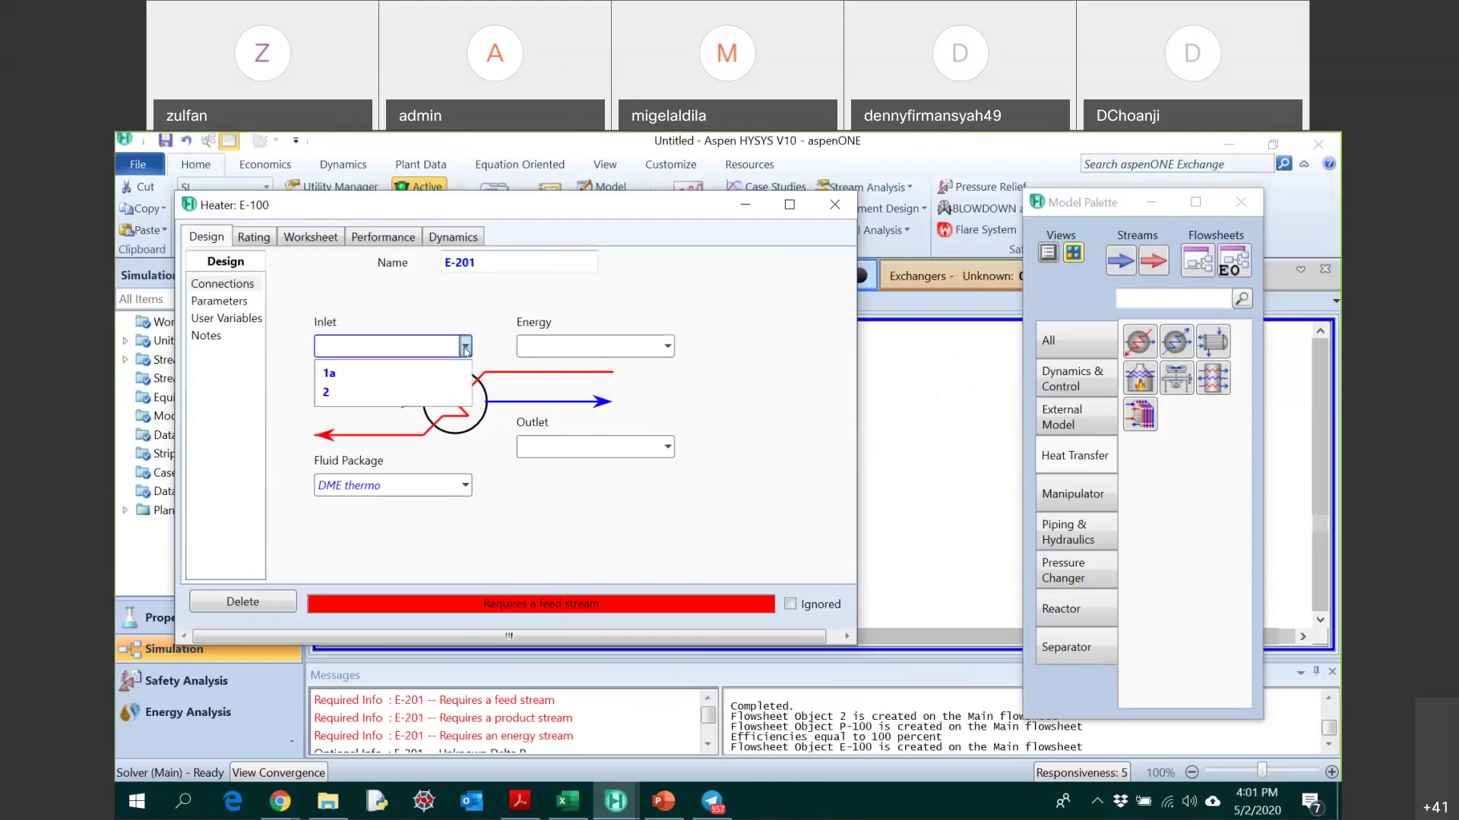
left_click(326, 392)
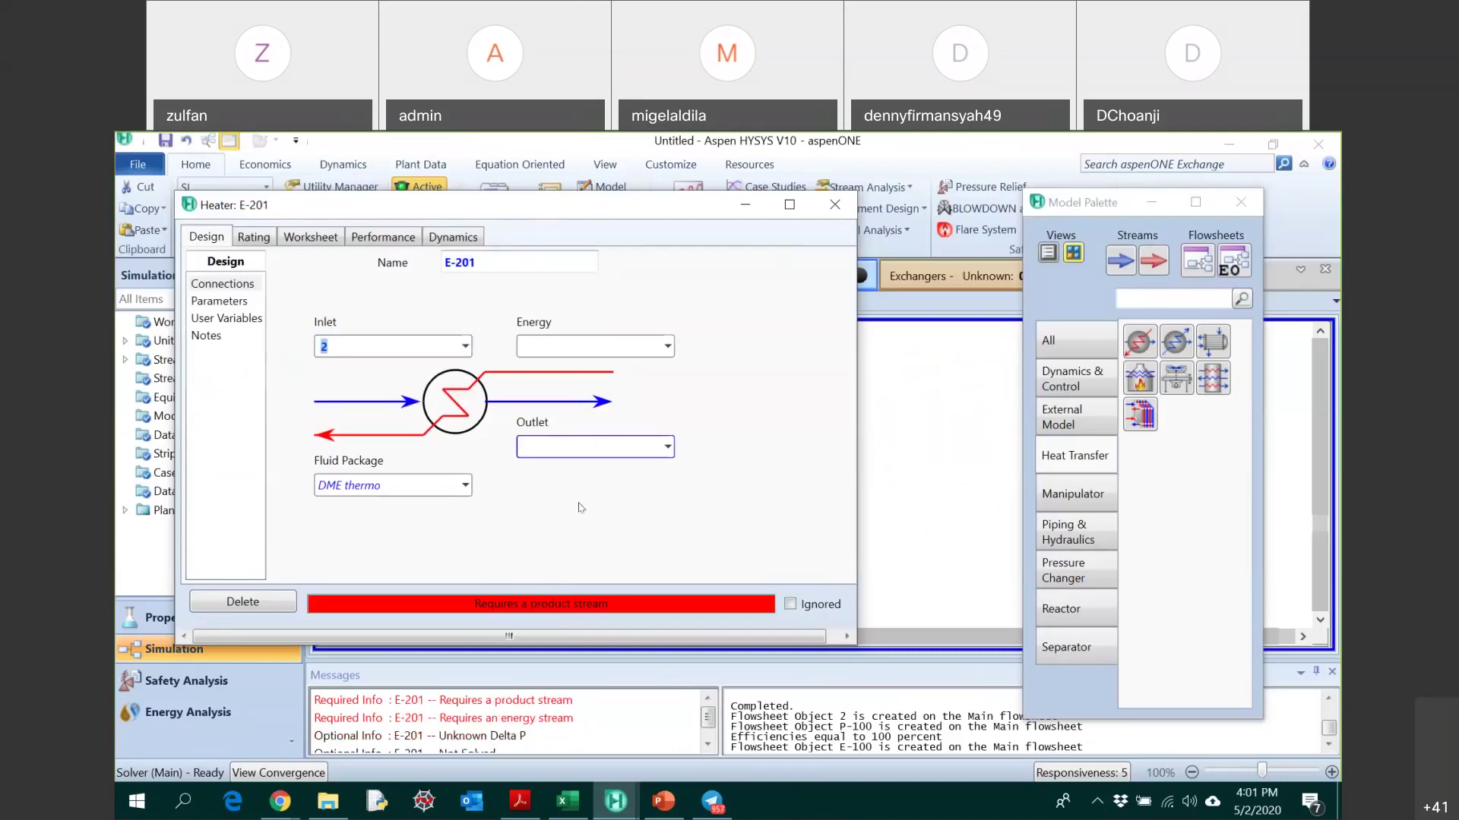
left_click(521, 808)
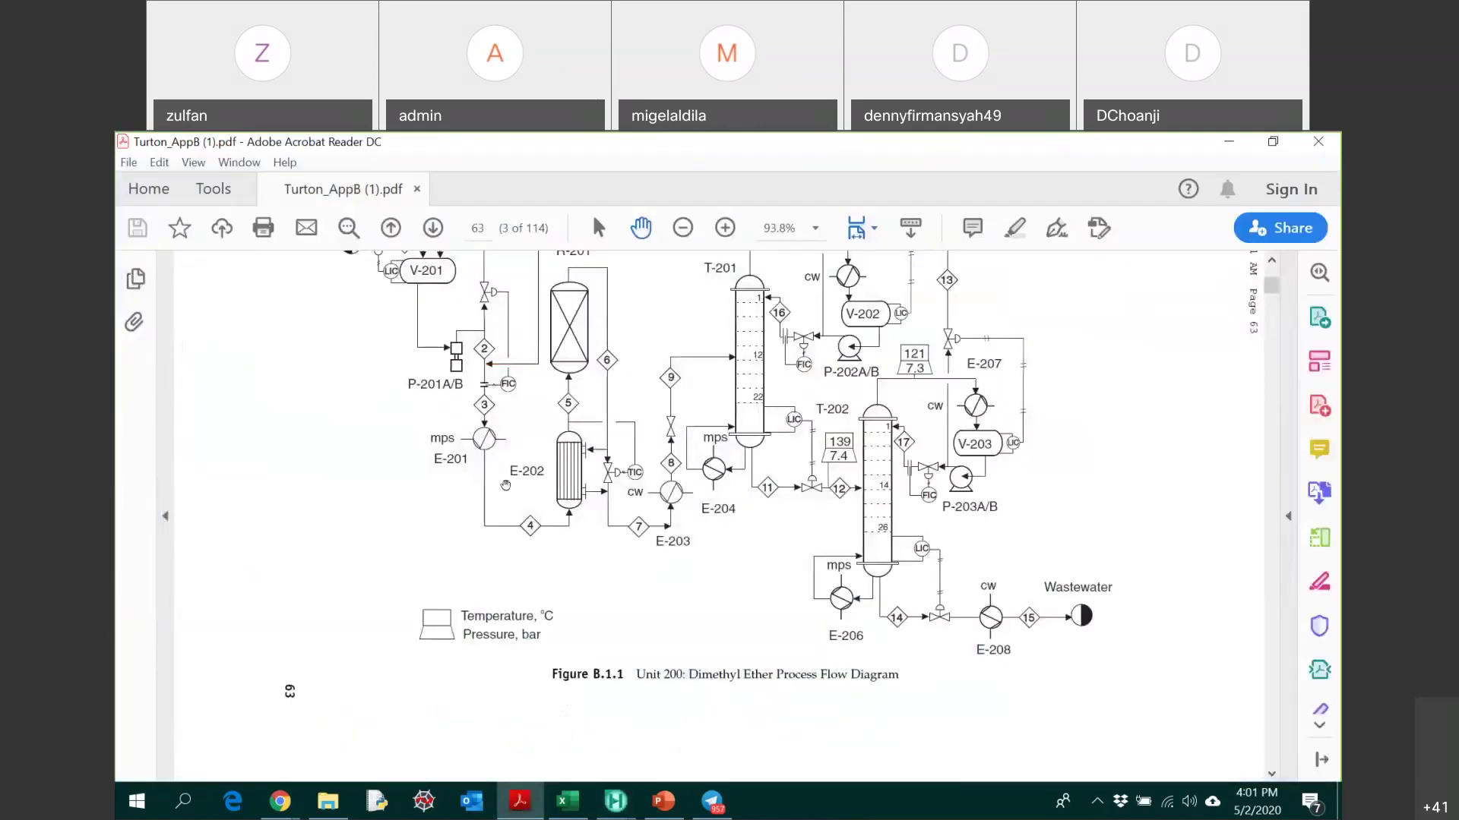
left_click(663, 801)
mouse_move(615, 802)
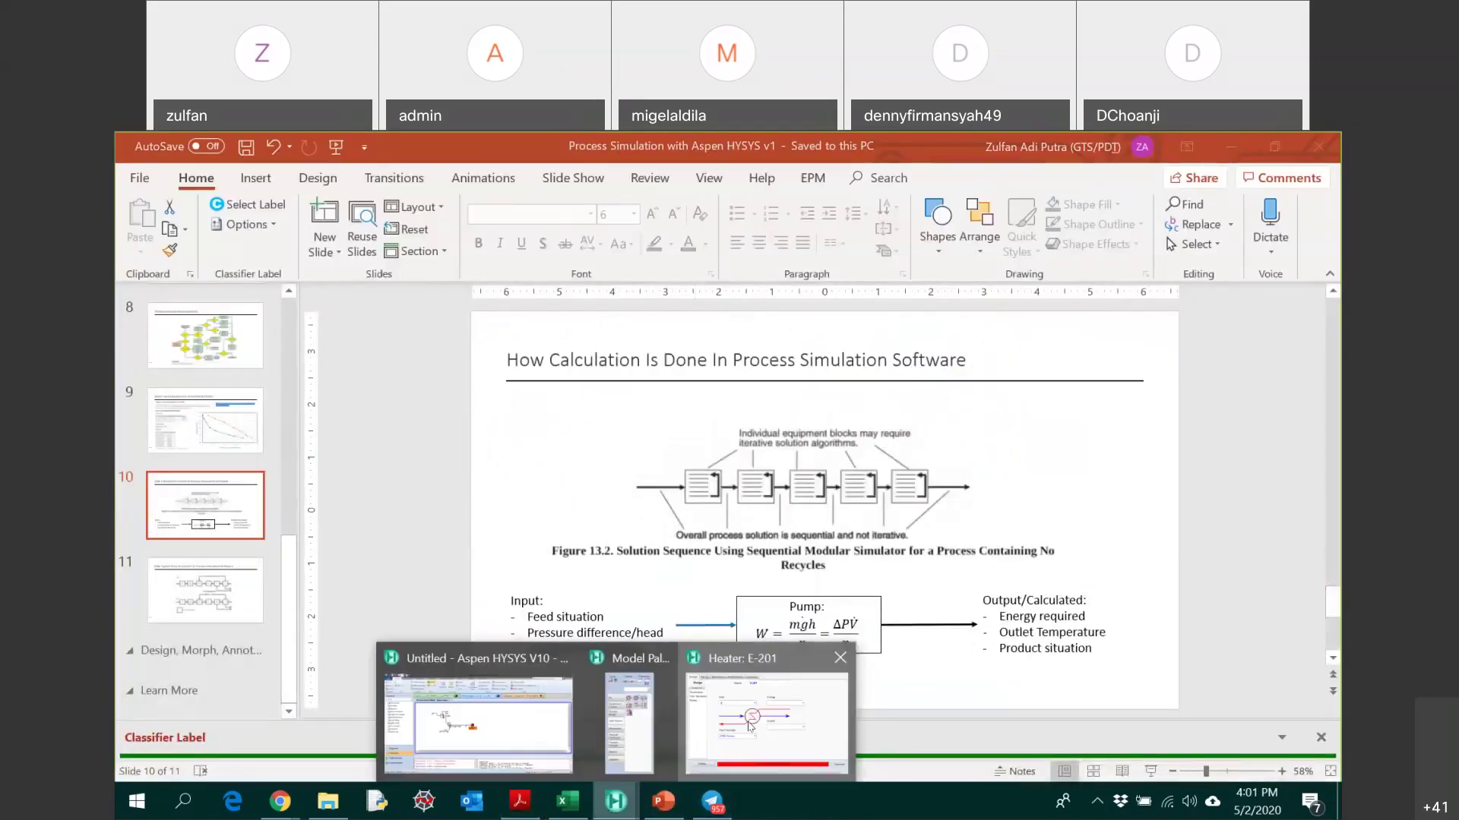
left_click(749, 725)
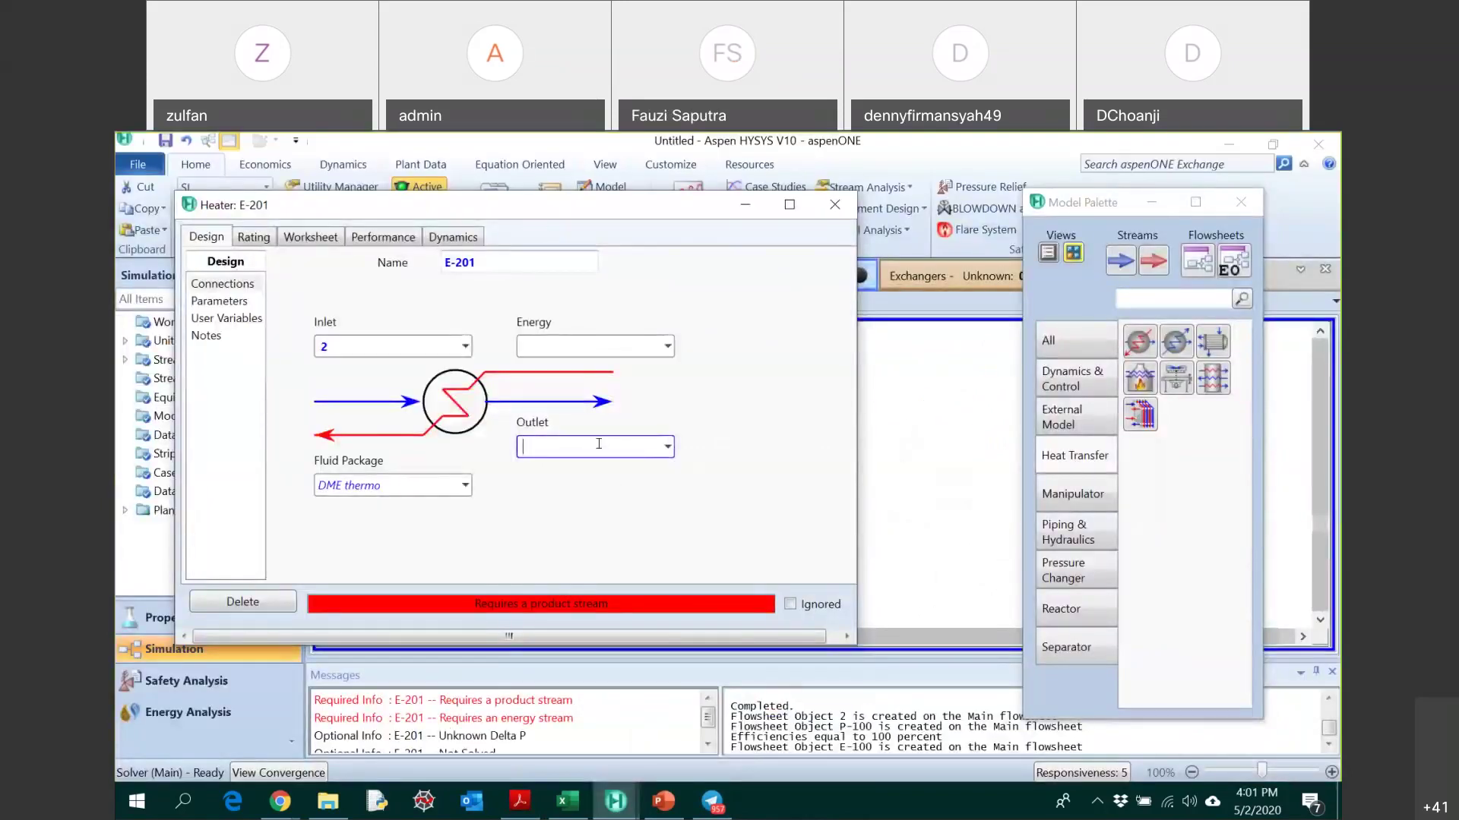
type("4")
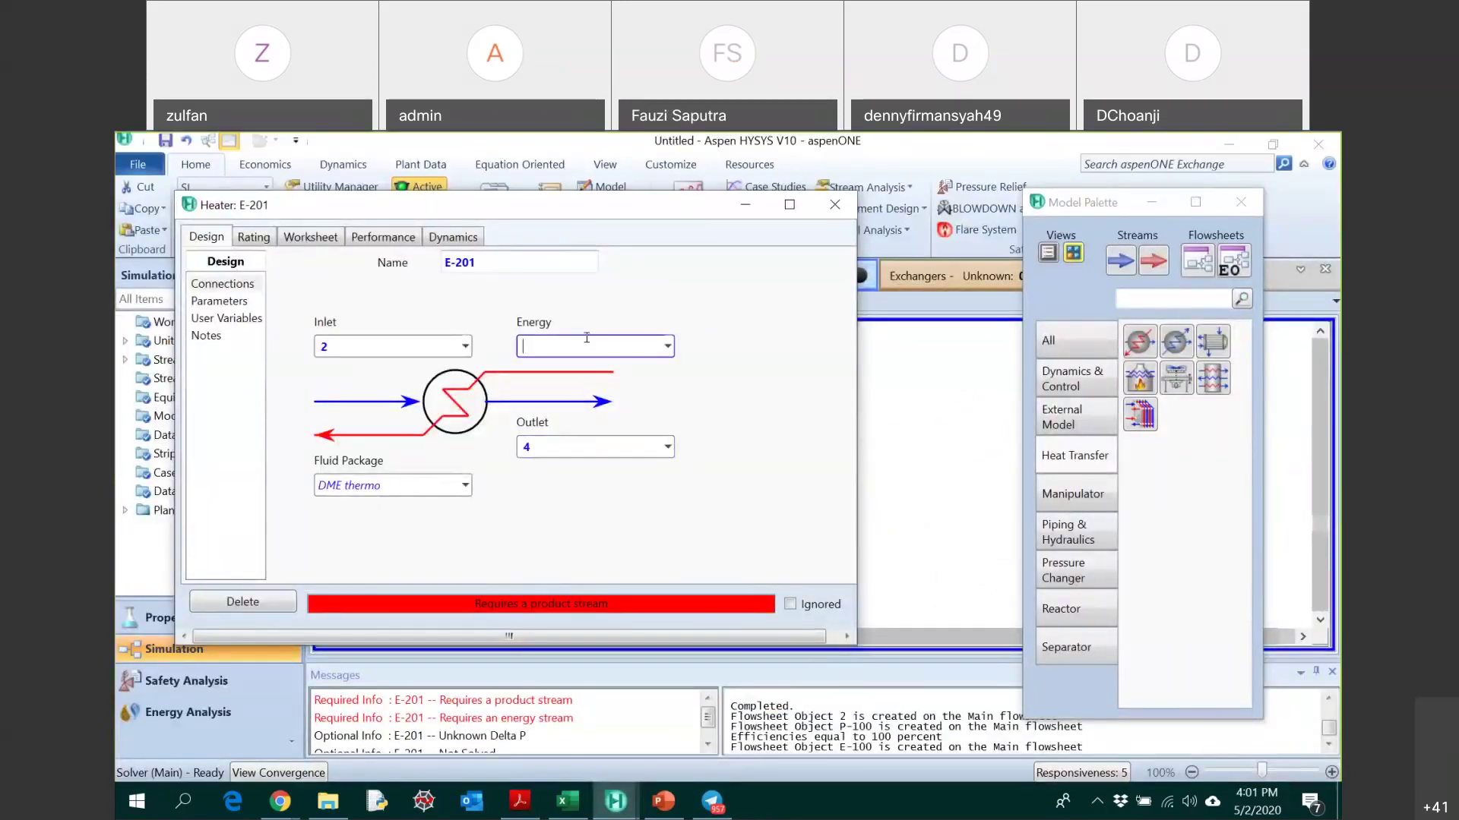
- Create energy stream QE201 for heater E-201
type("QE")
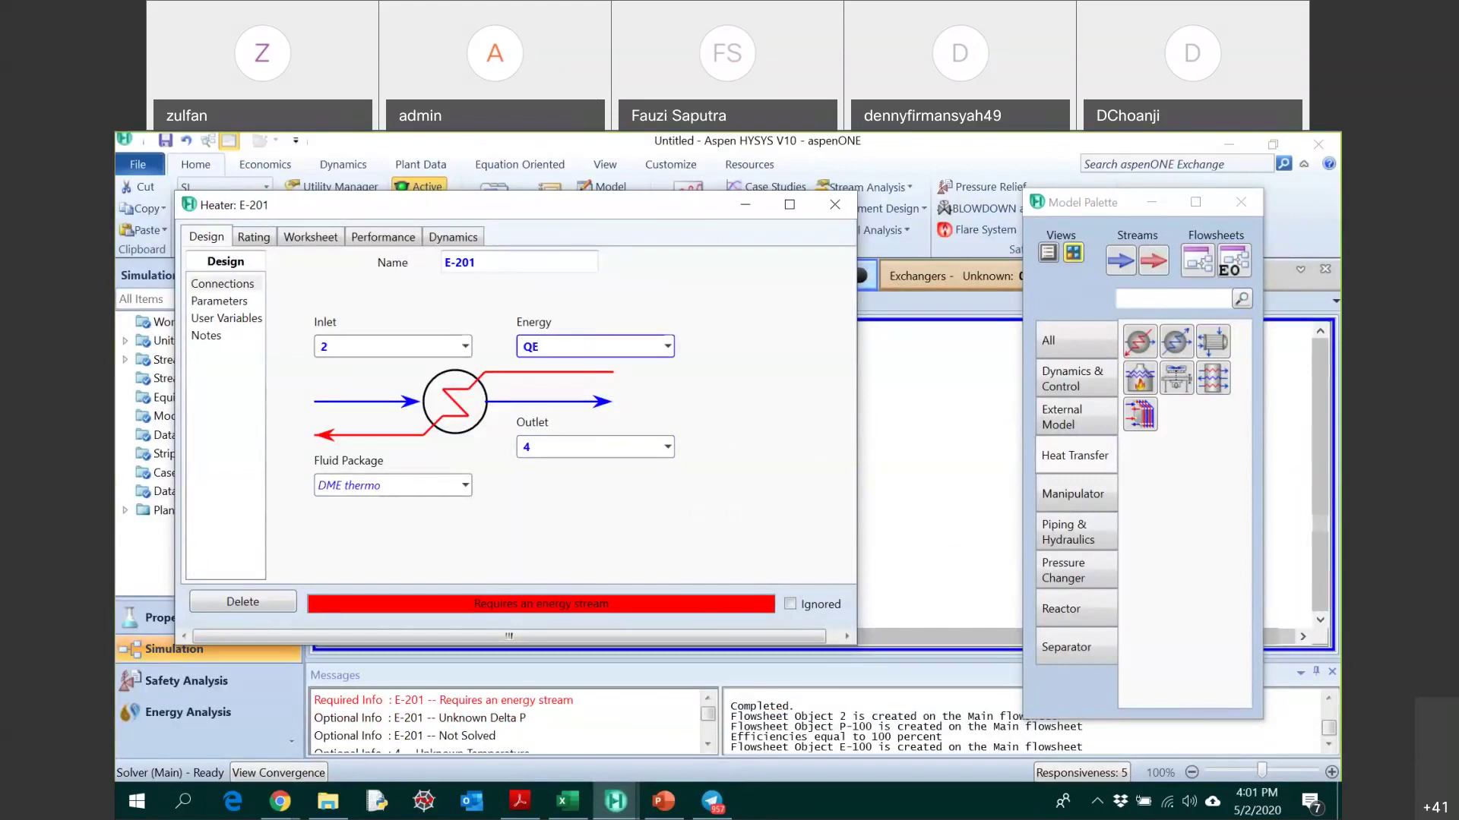
type("201")
key("Return")
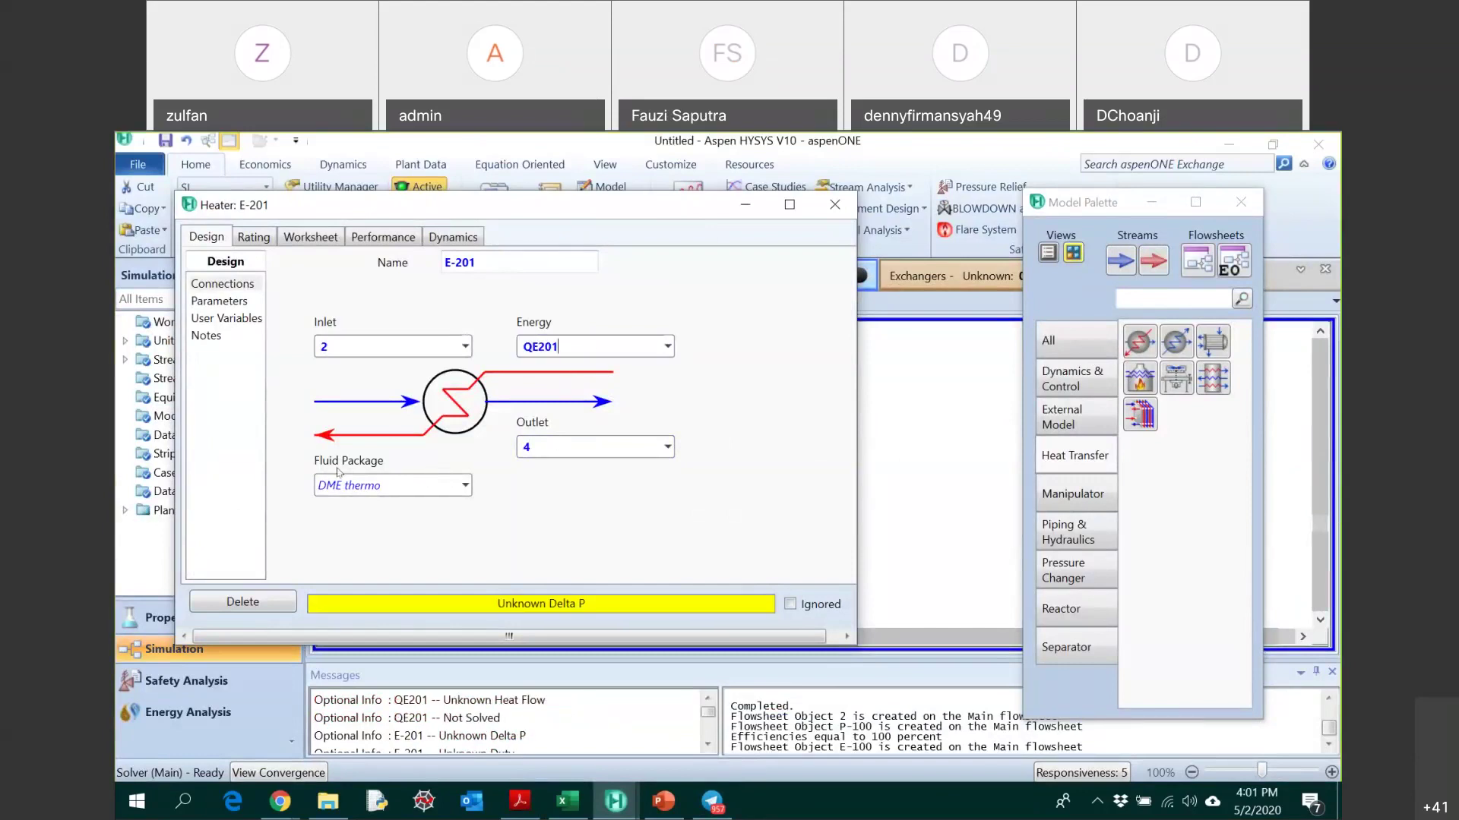
- Check the pressures in the Turton_AppB stream table and set the Delta P of heater E-201 to 10 kPa
left_click(219, 301)
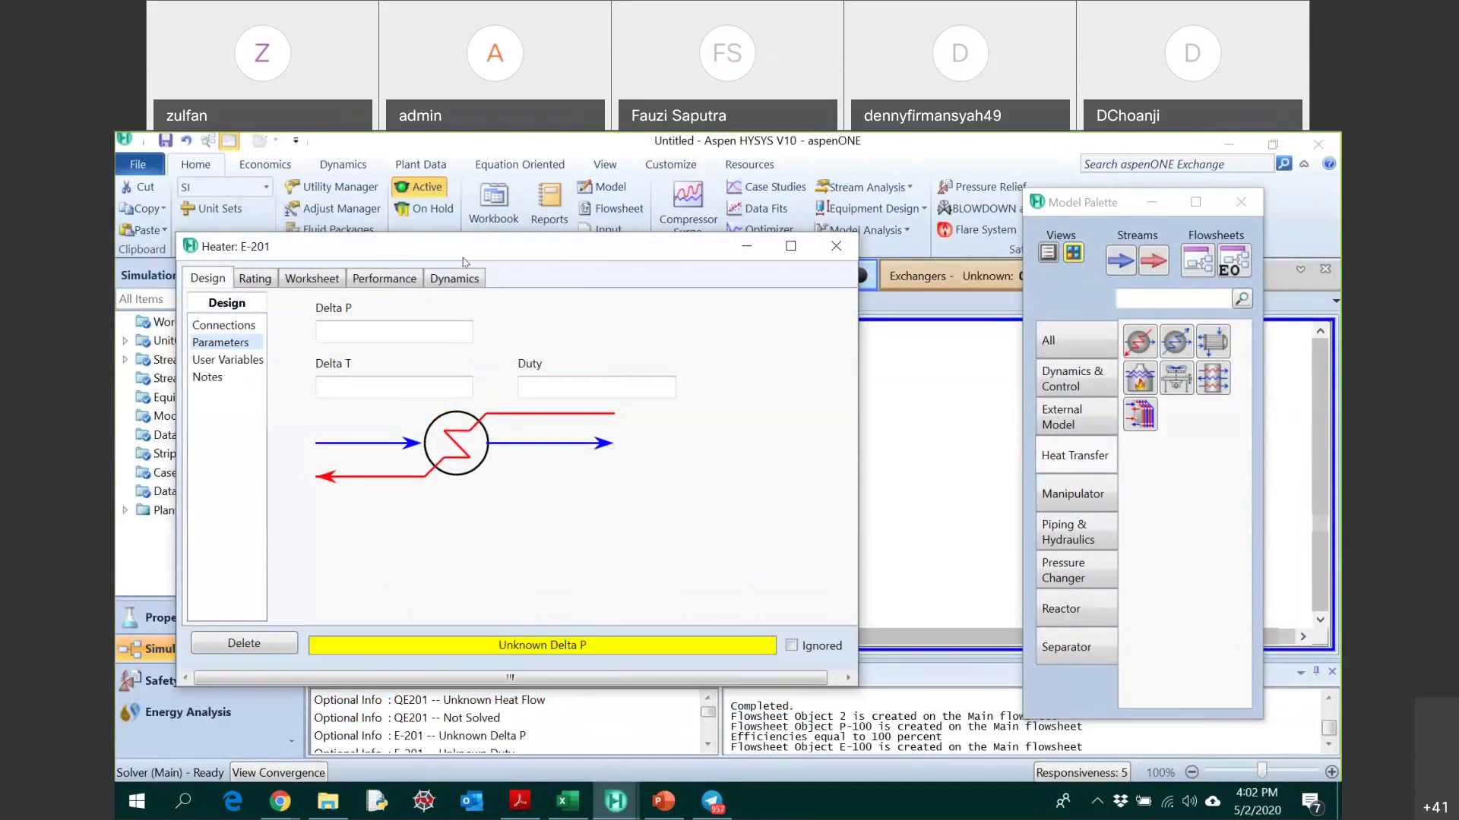
left_click_drag(465, 262, 241, 370)
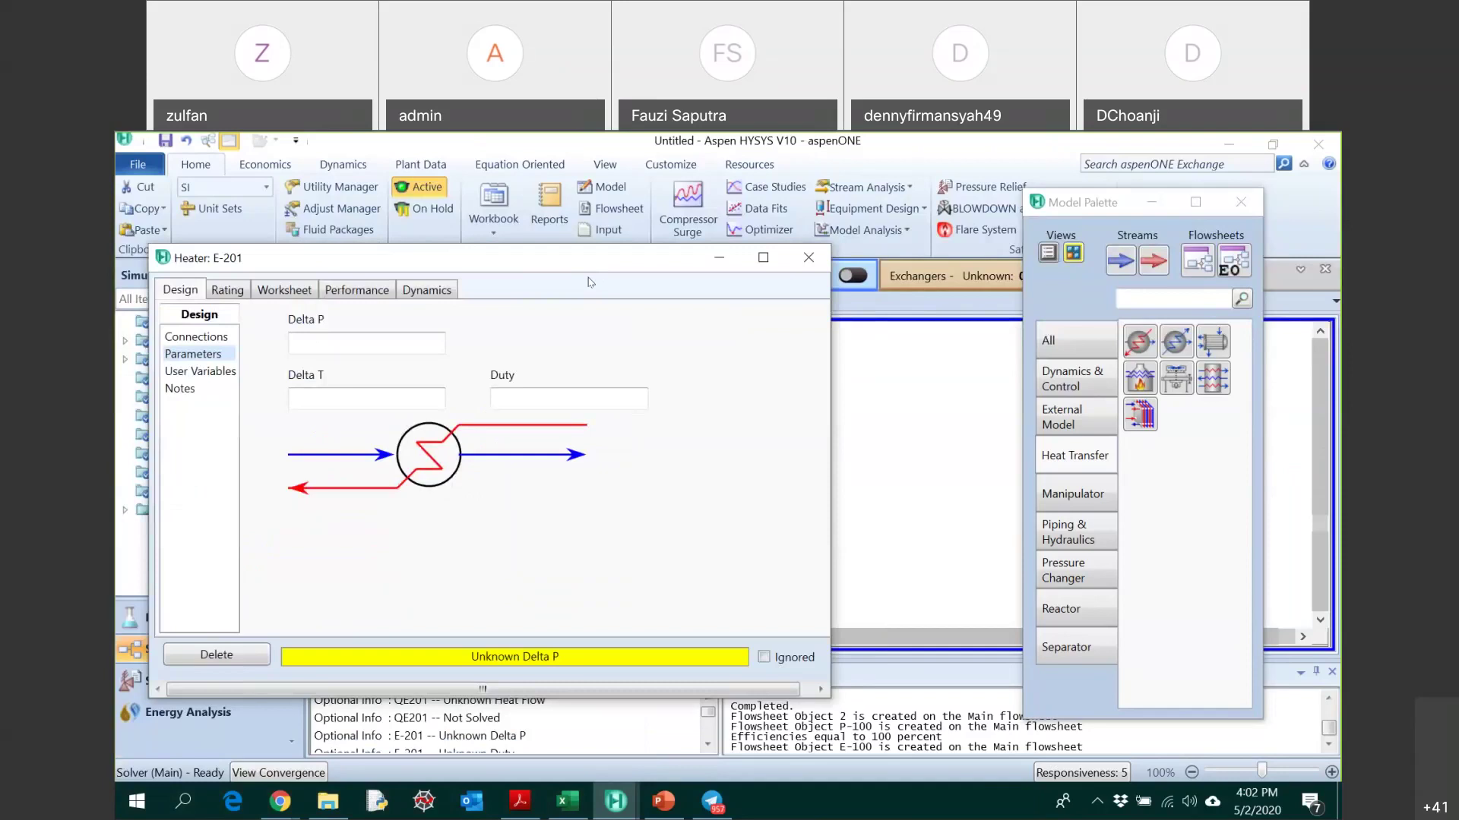
left_click(355, 346)
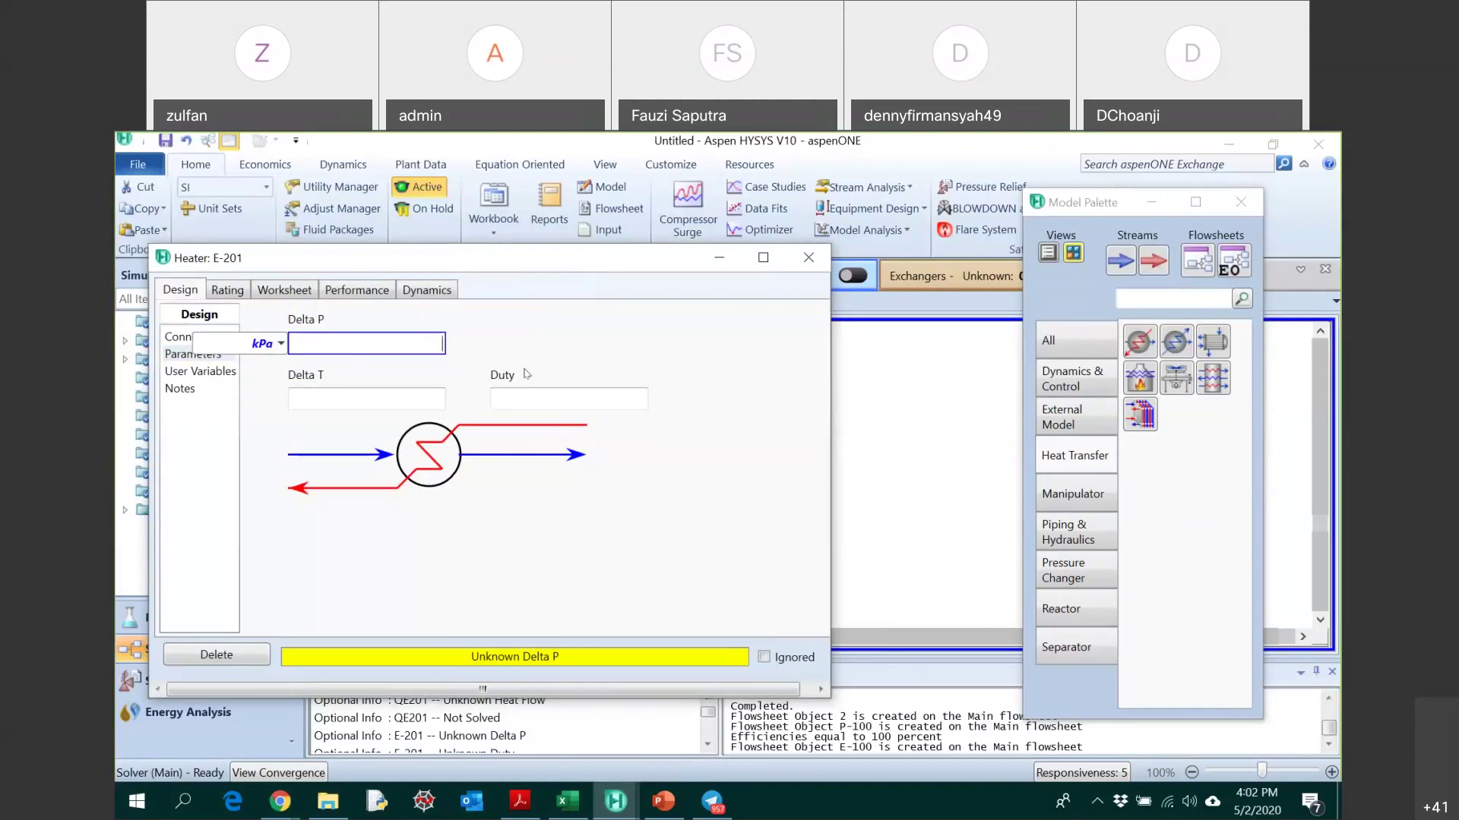
left_click(520, 801)
scroll(684, 493, "down", 10)
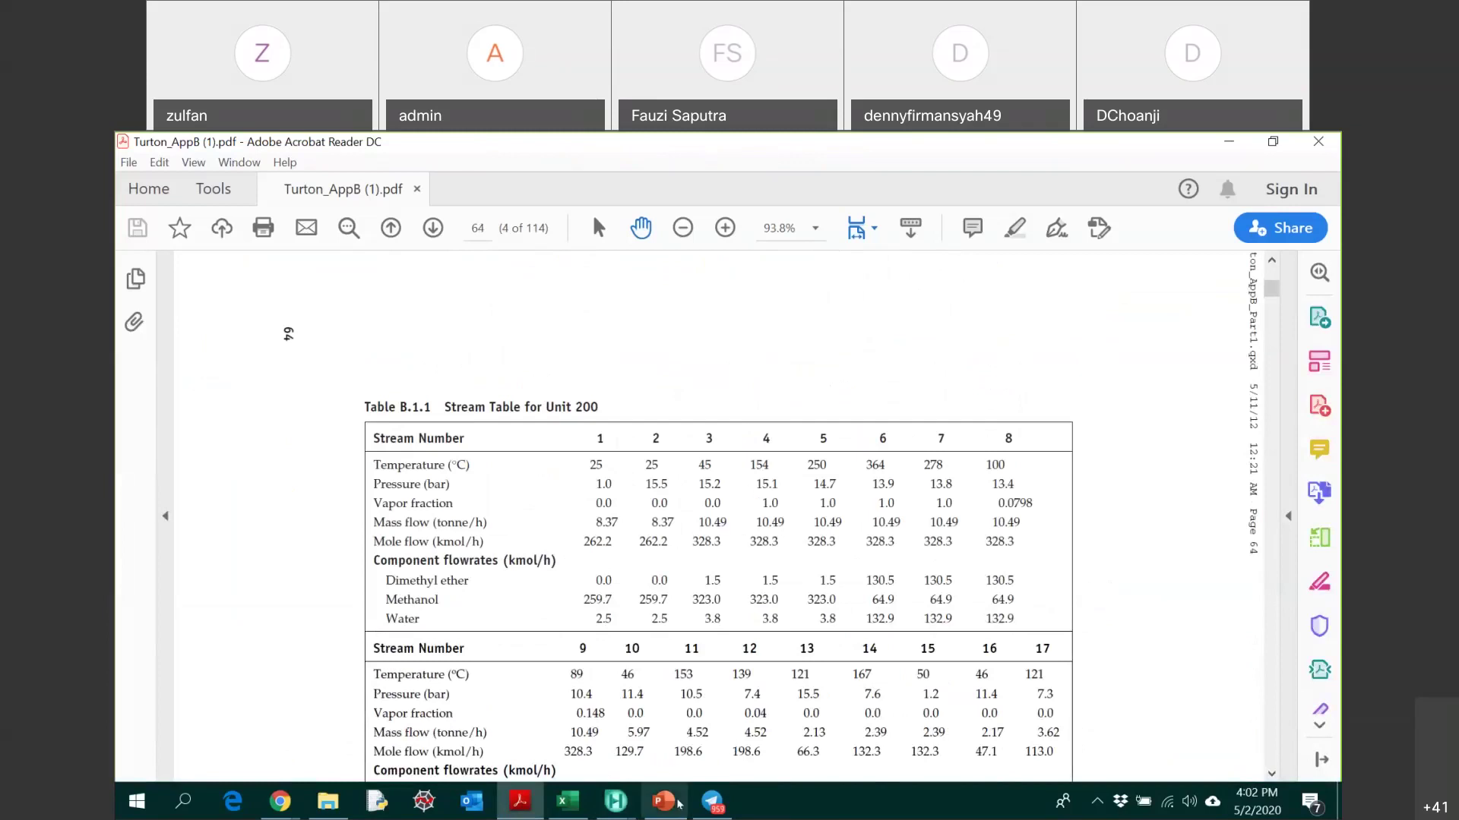
mouse_move(619, 803)
left_click(960, 723)
type("10")
key("Return")
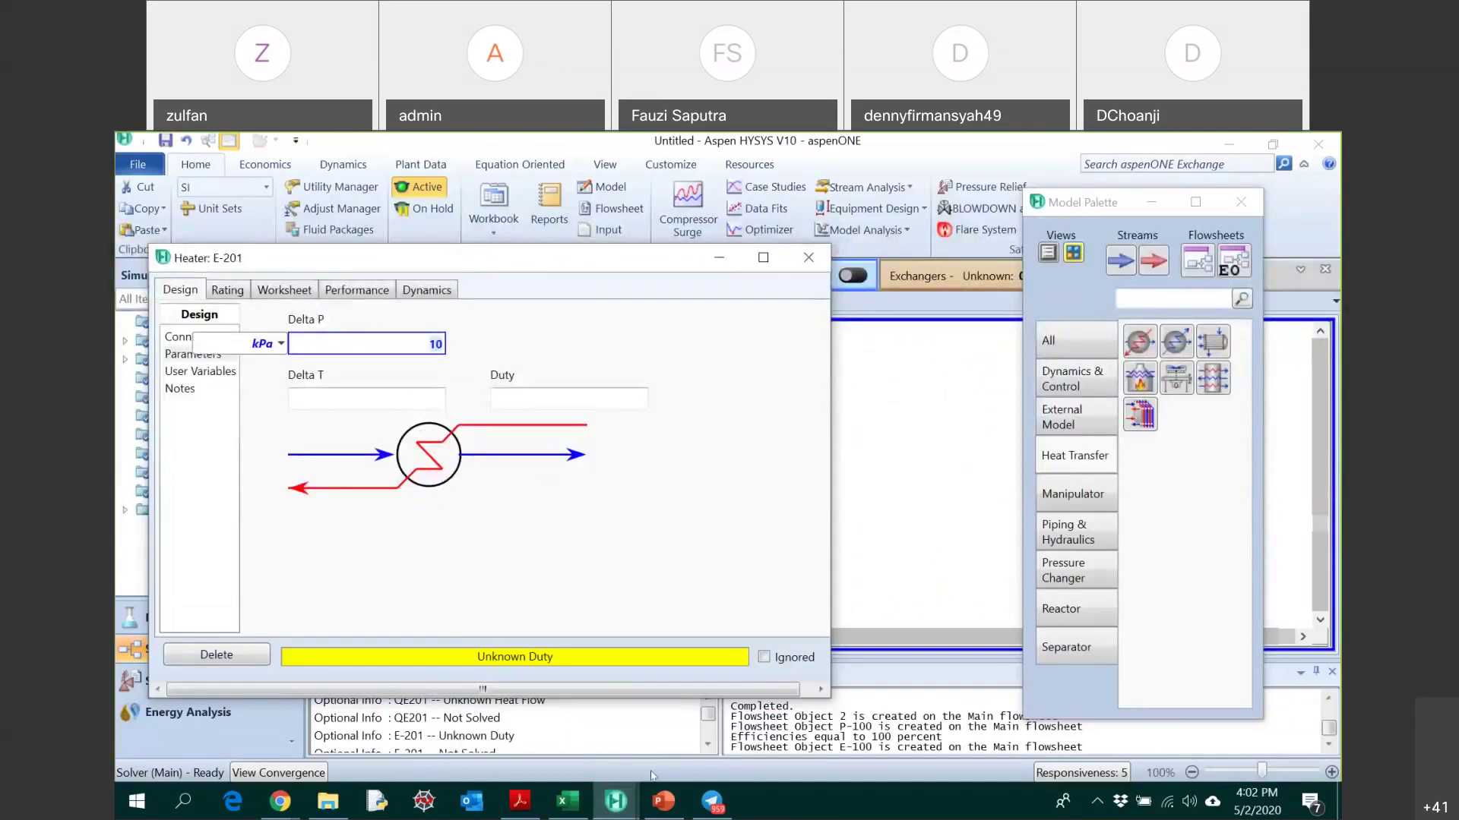
- Look up the conditions of stream 4 in the Turton_AppB stream table and recheck heater E-201 in the flow diagram
left_click(520, 801)
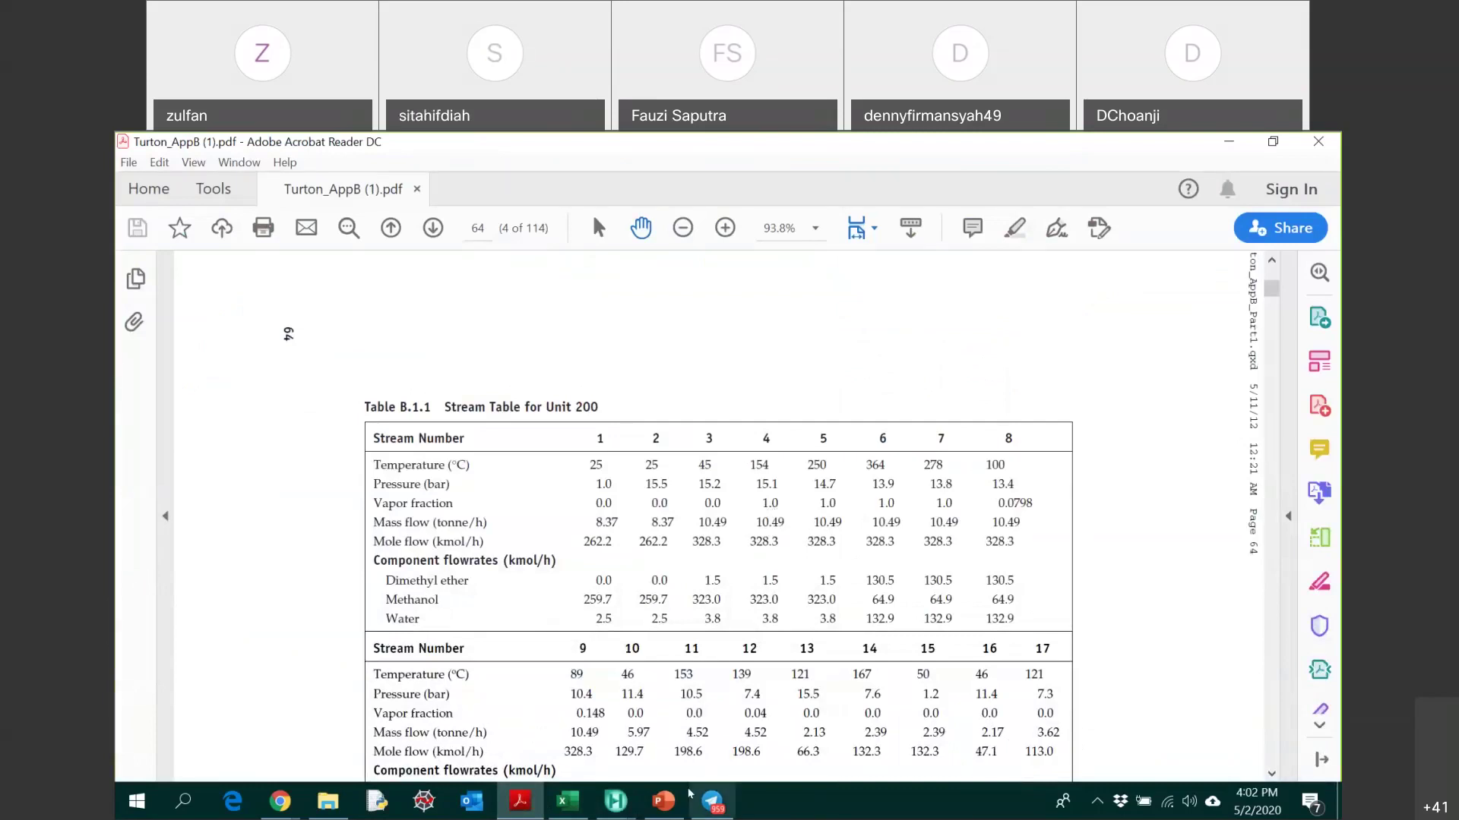
mouse_move(616, 802)
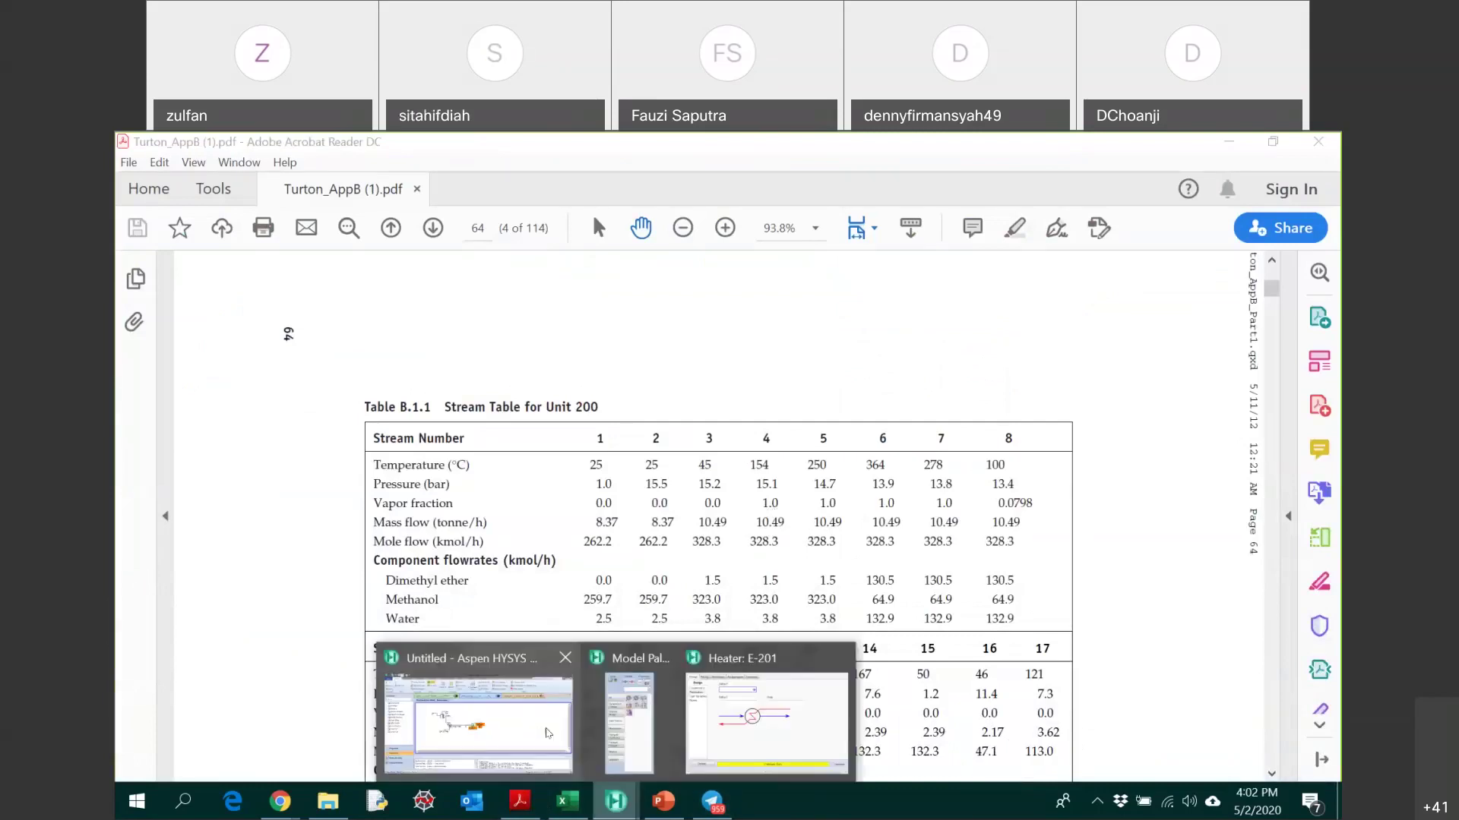
left_click(547, 733)
left_click(534, 808)
scroll(707, 569, "up", 6)
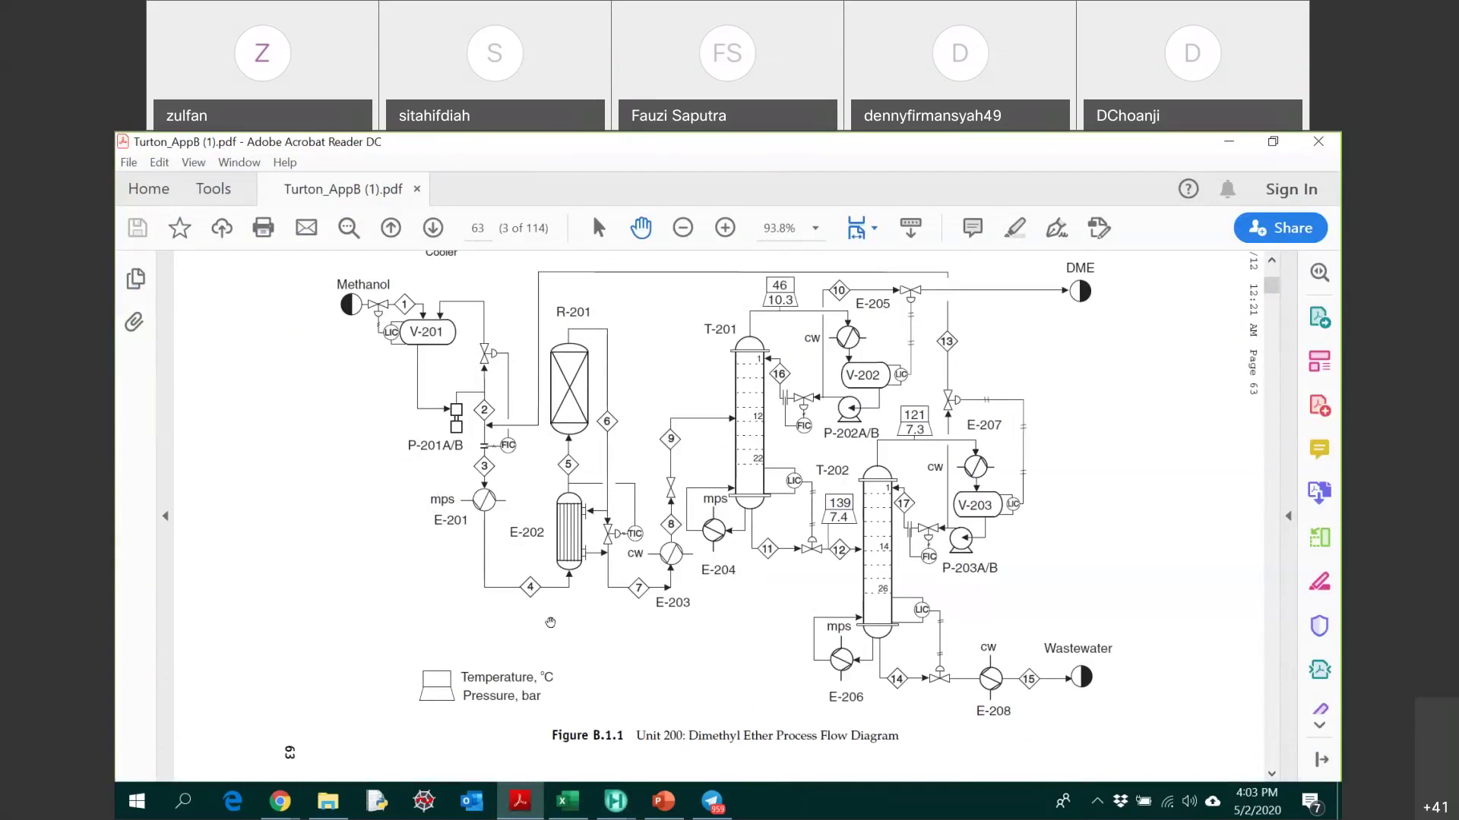
left_click(617, 806)
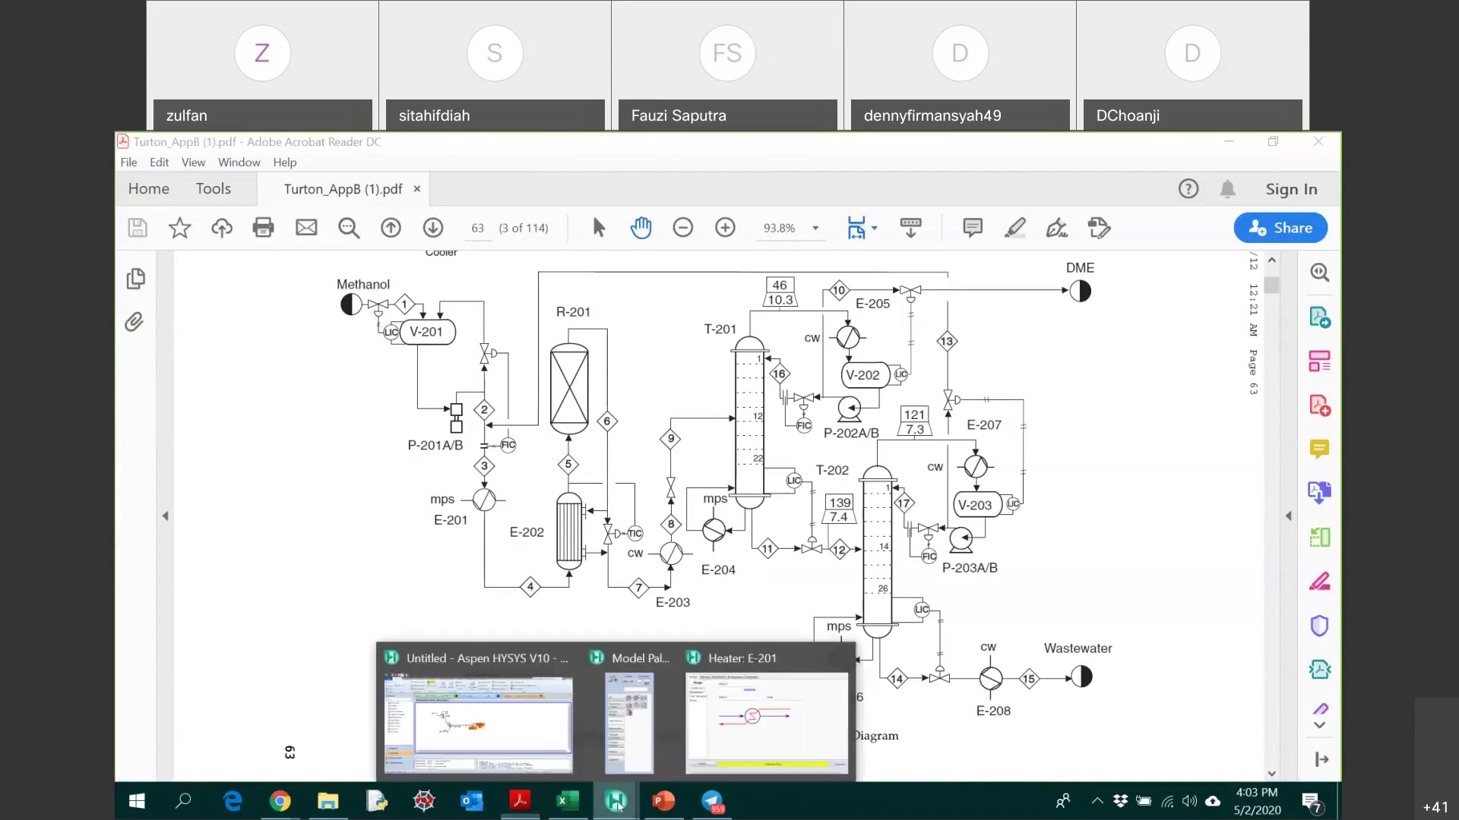
left_click(726, 710)
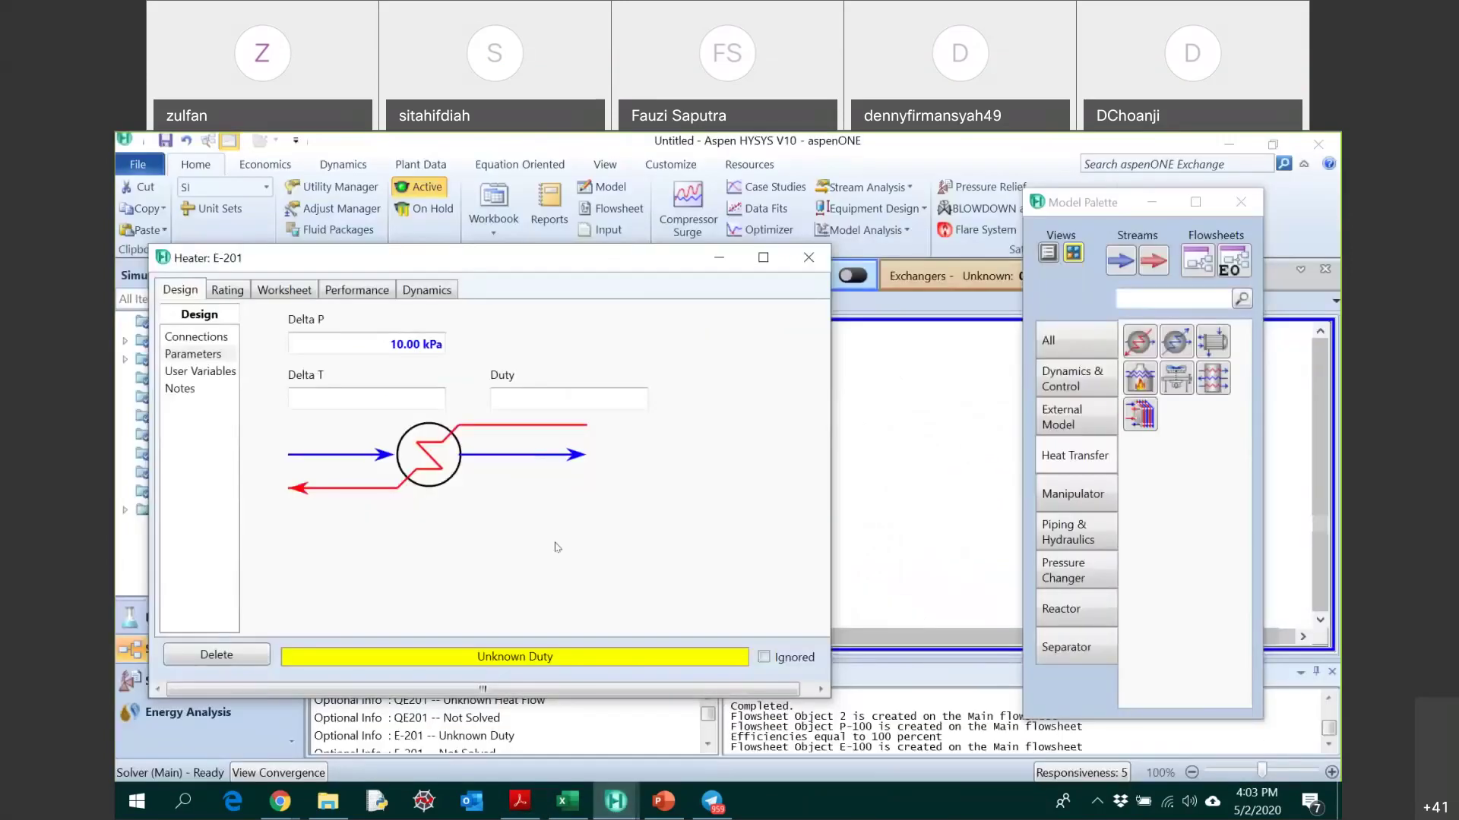
- Set the temperature of outlet stream 4 to 154 °C in the worksheet of heater E-201 and close the heater
left_click(325, 397)
left_click(568, 399)
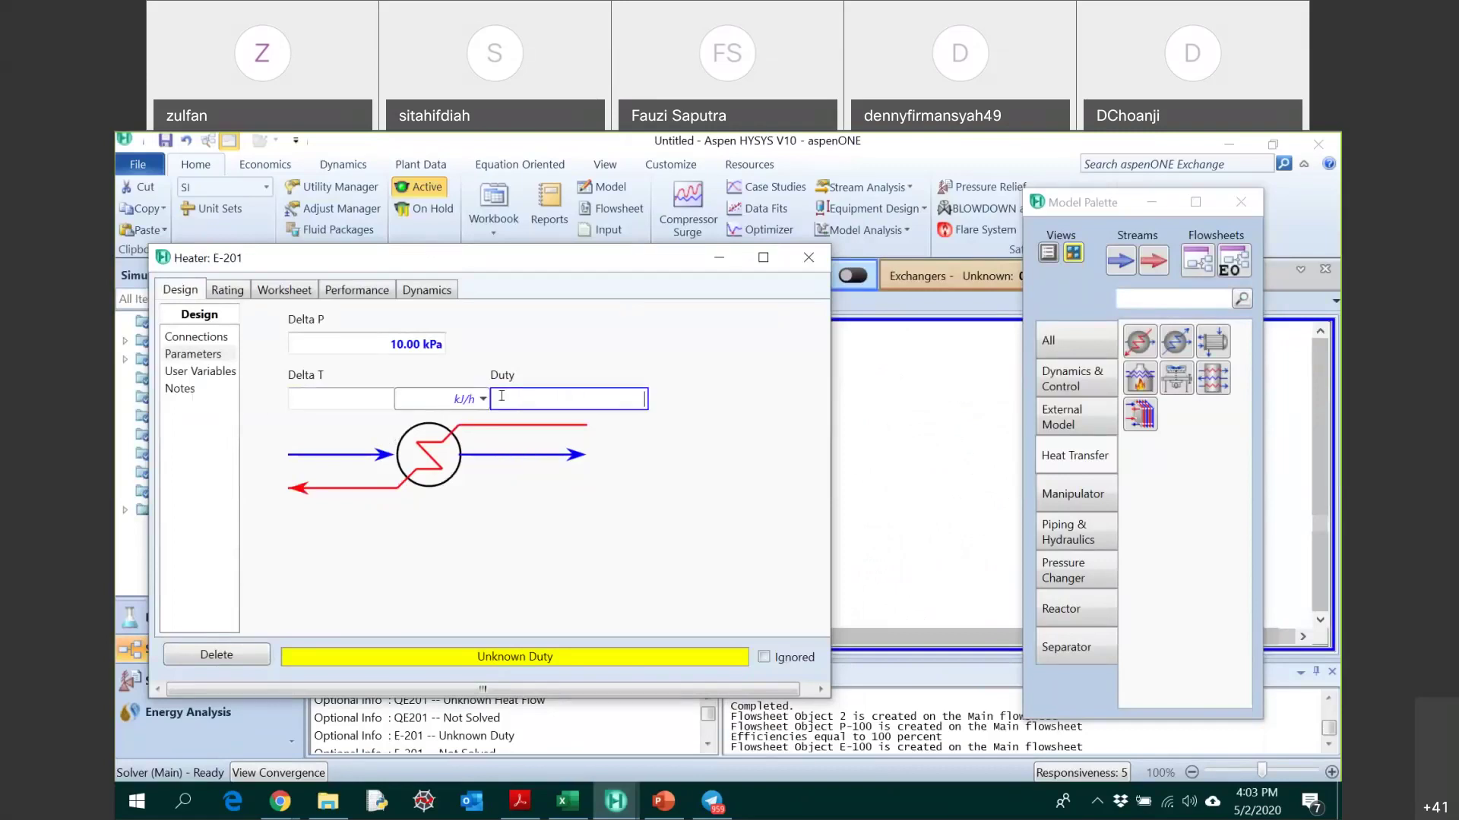
left_click(284, 290)
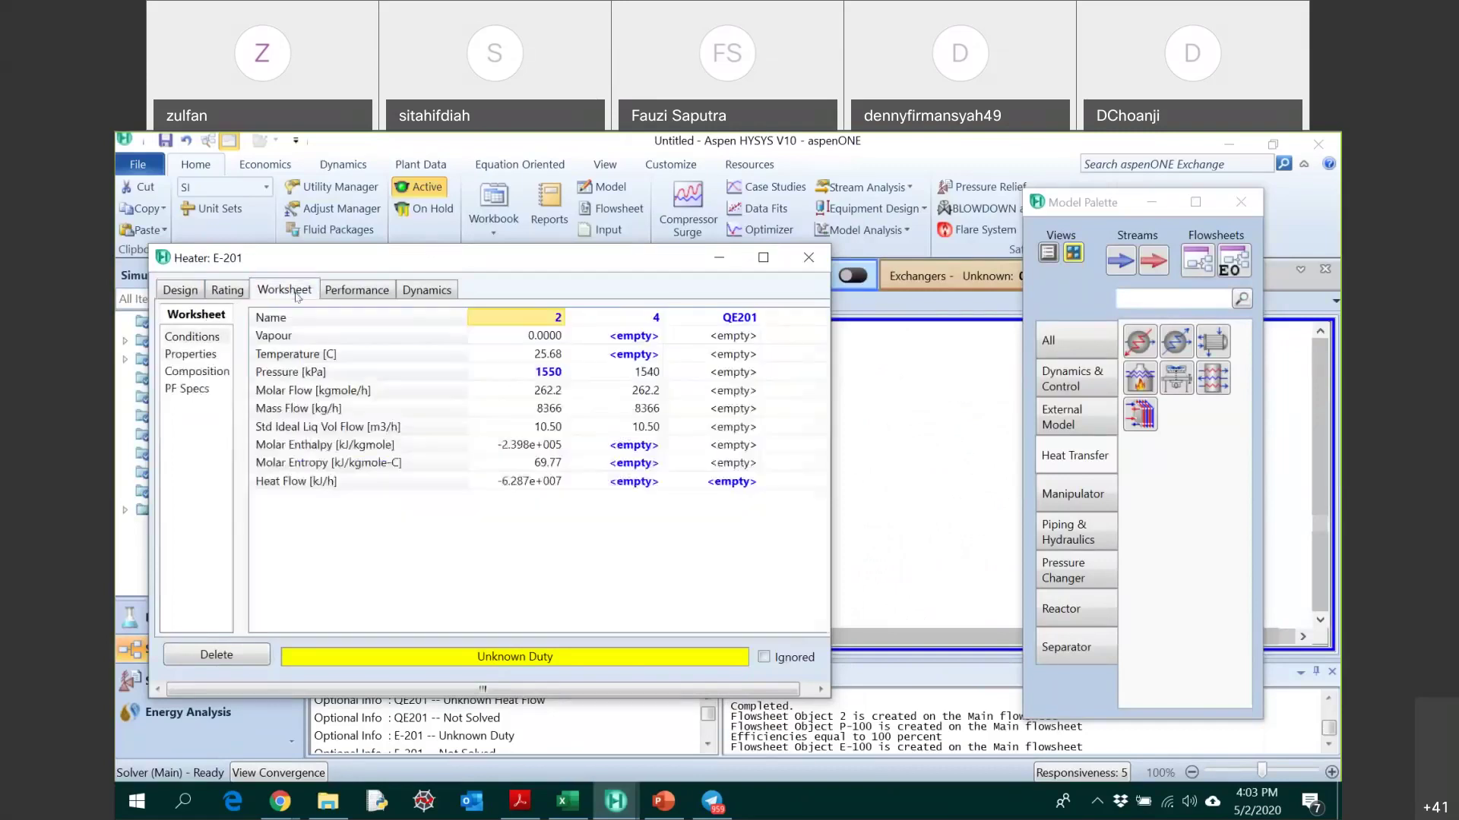
left_click(631, 354)
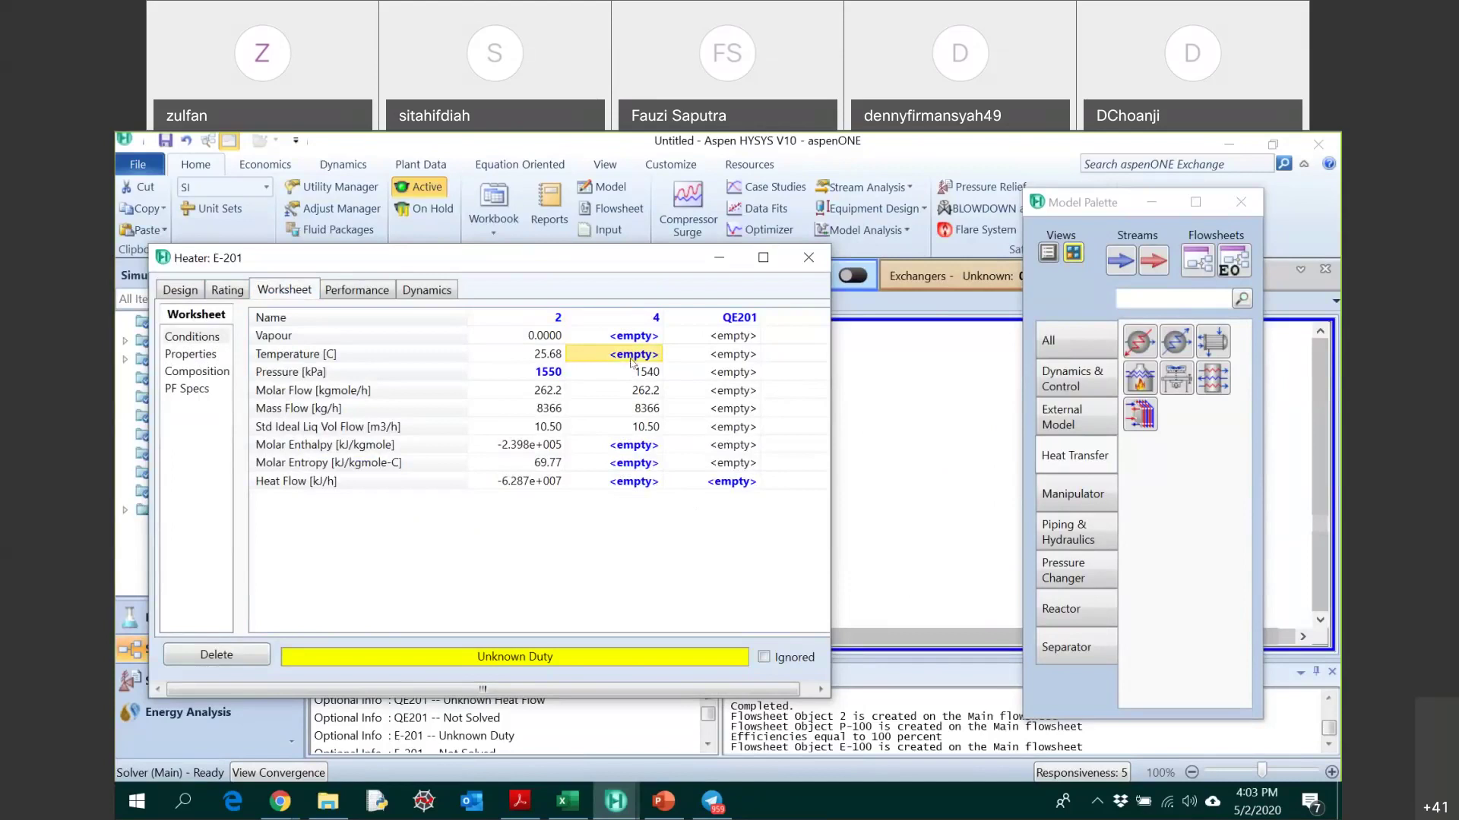
type("154")
key("Return")
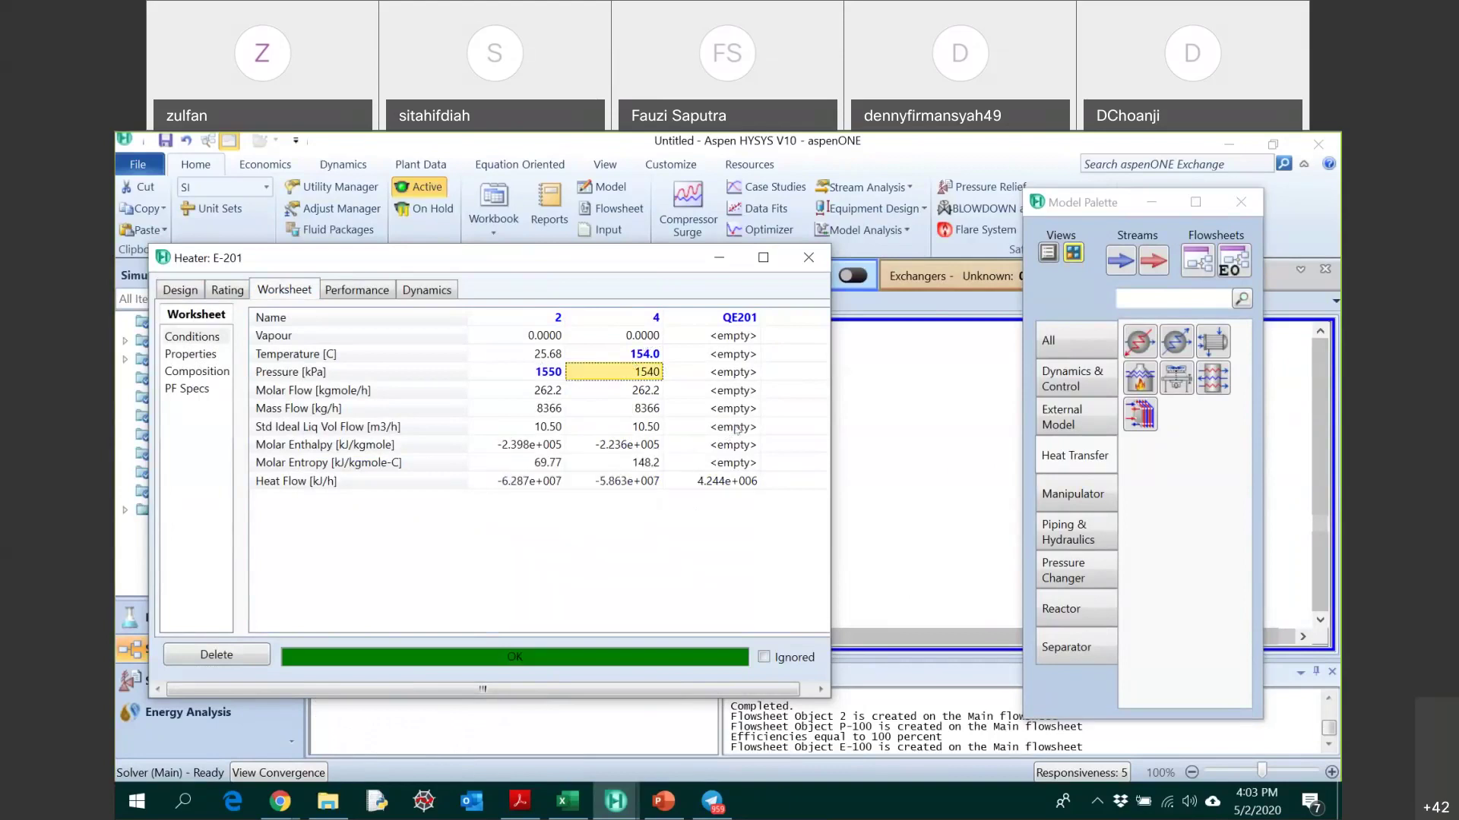
left_click(808, 258)
left_click(830, 350)
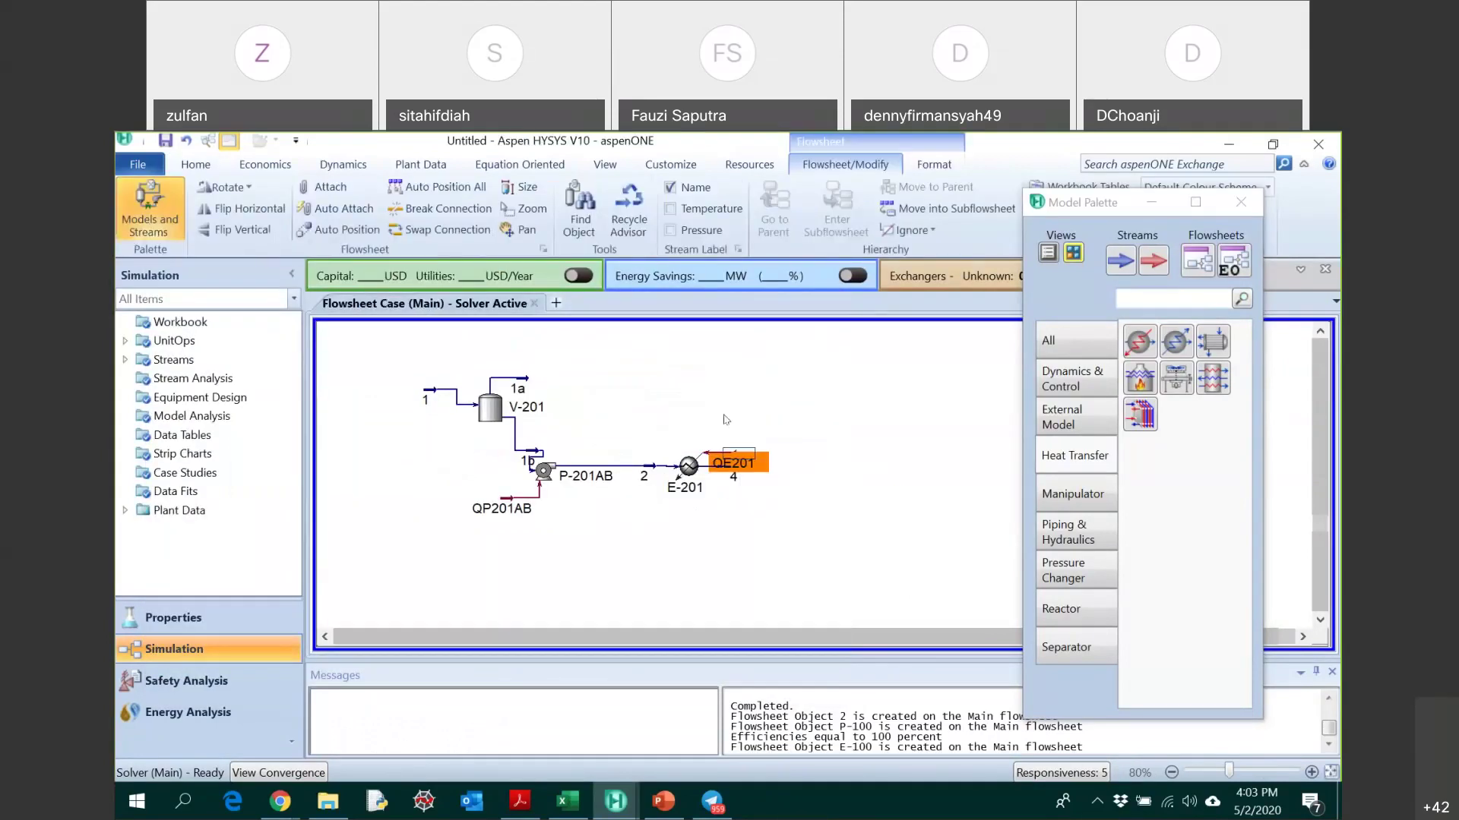
left_click(519, 801)
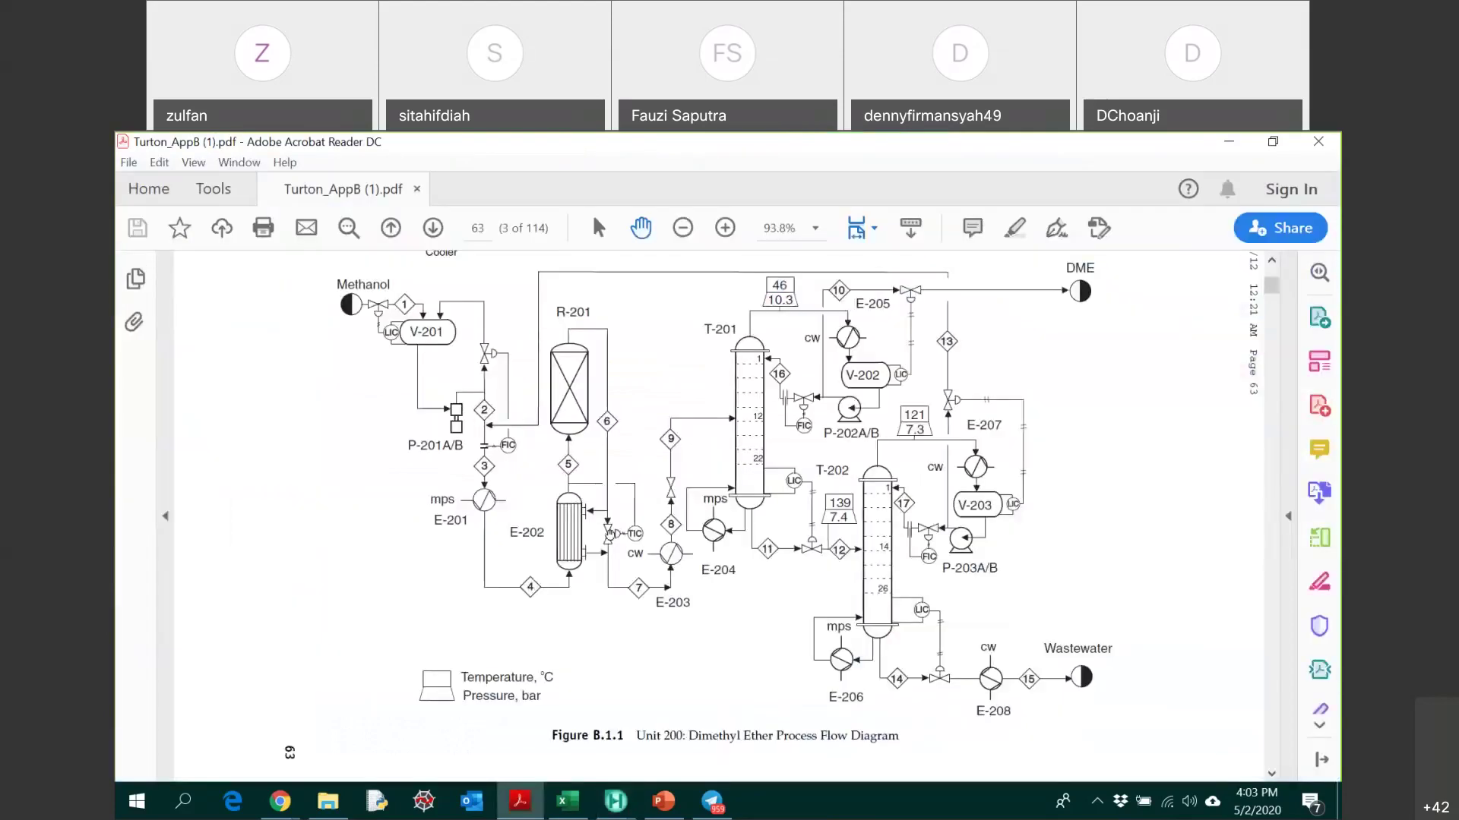
mouse_move(615, 801)
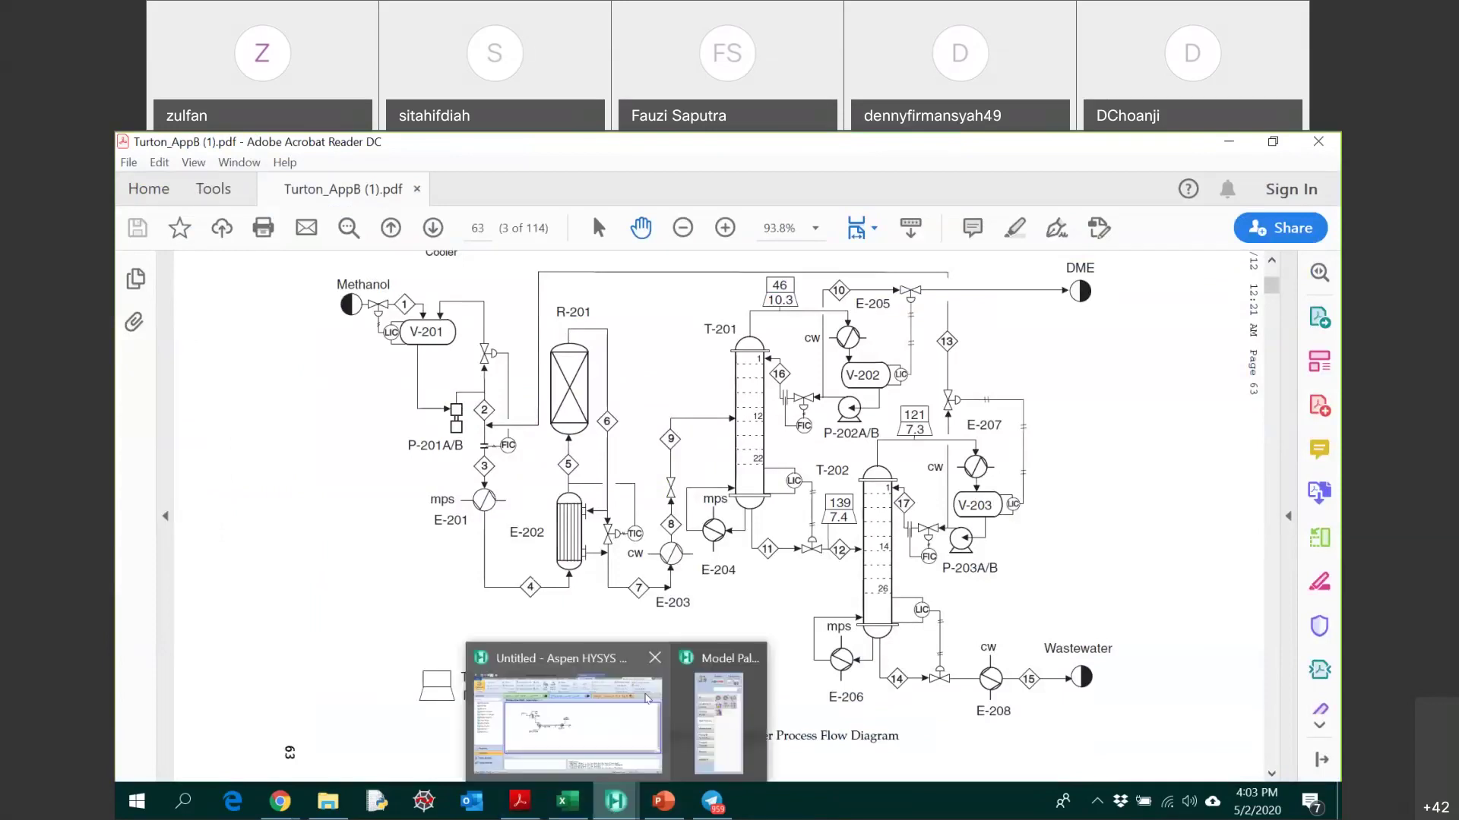
left_click(646, 698)
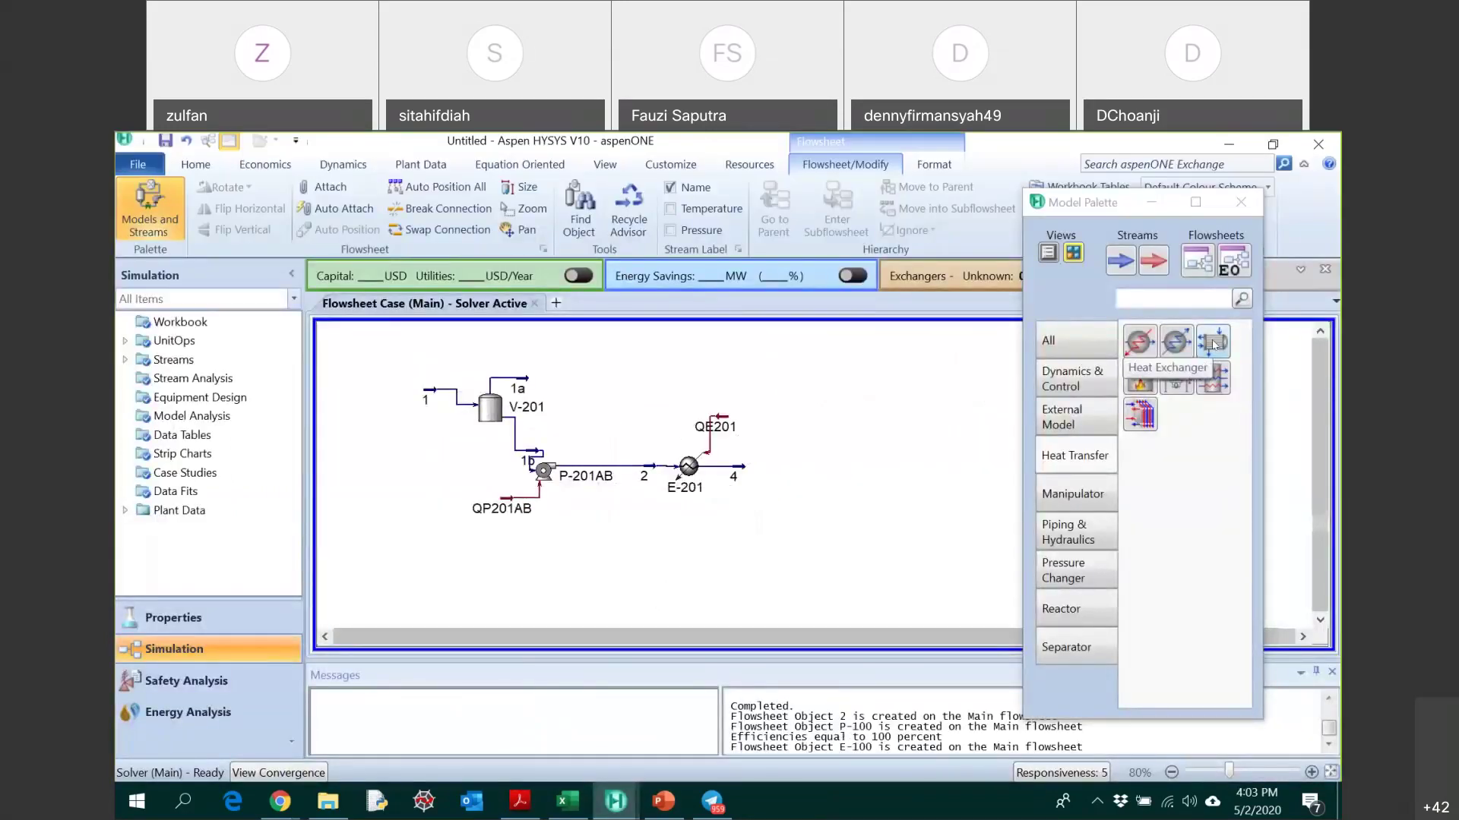
left_click(1214, 344)
left_click(884, 424)
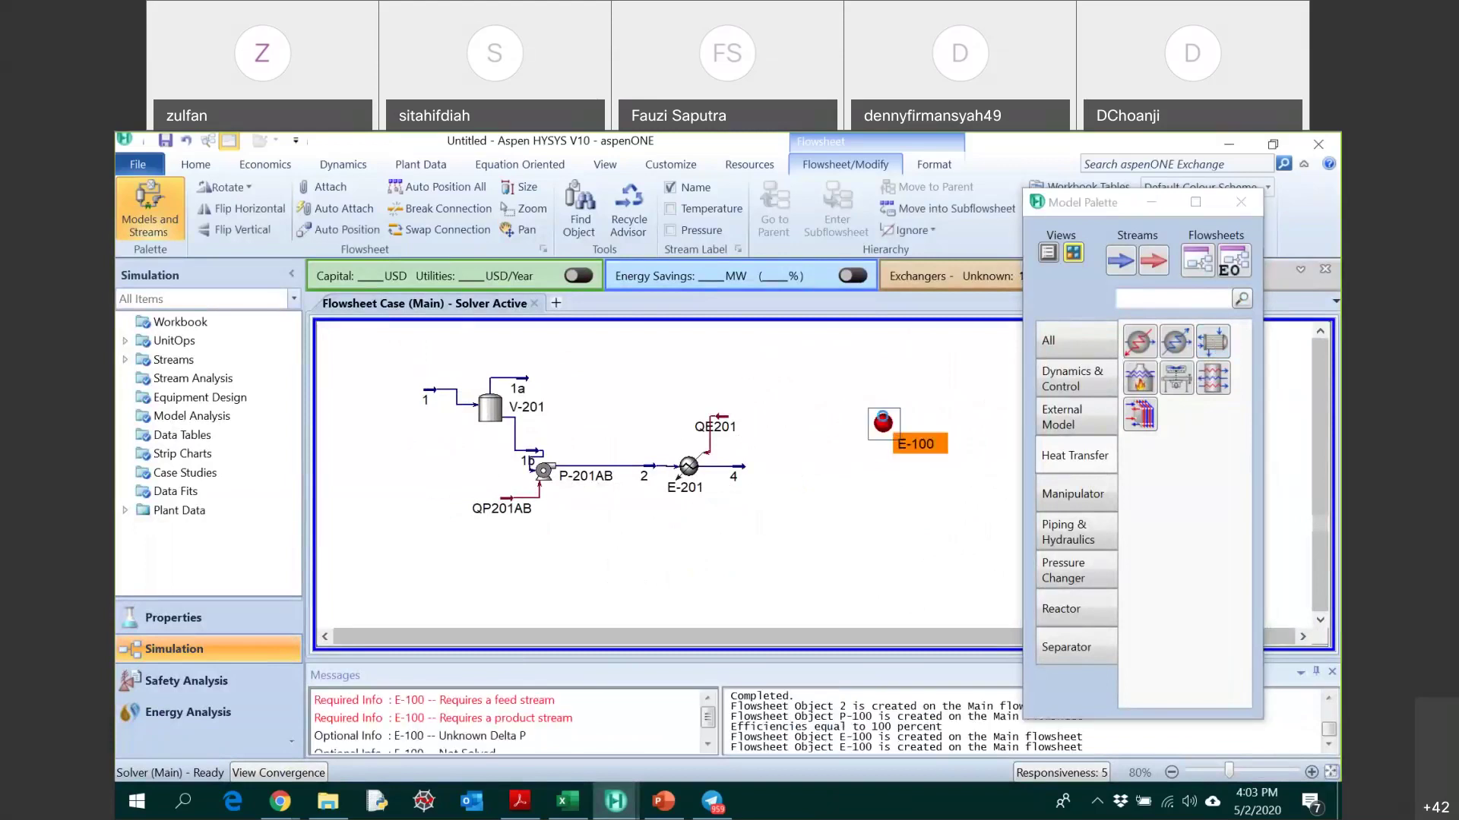
double_click(882, 423)
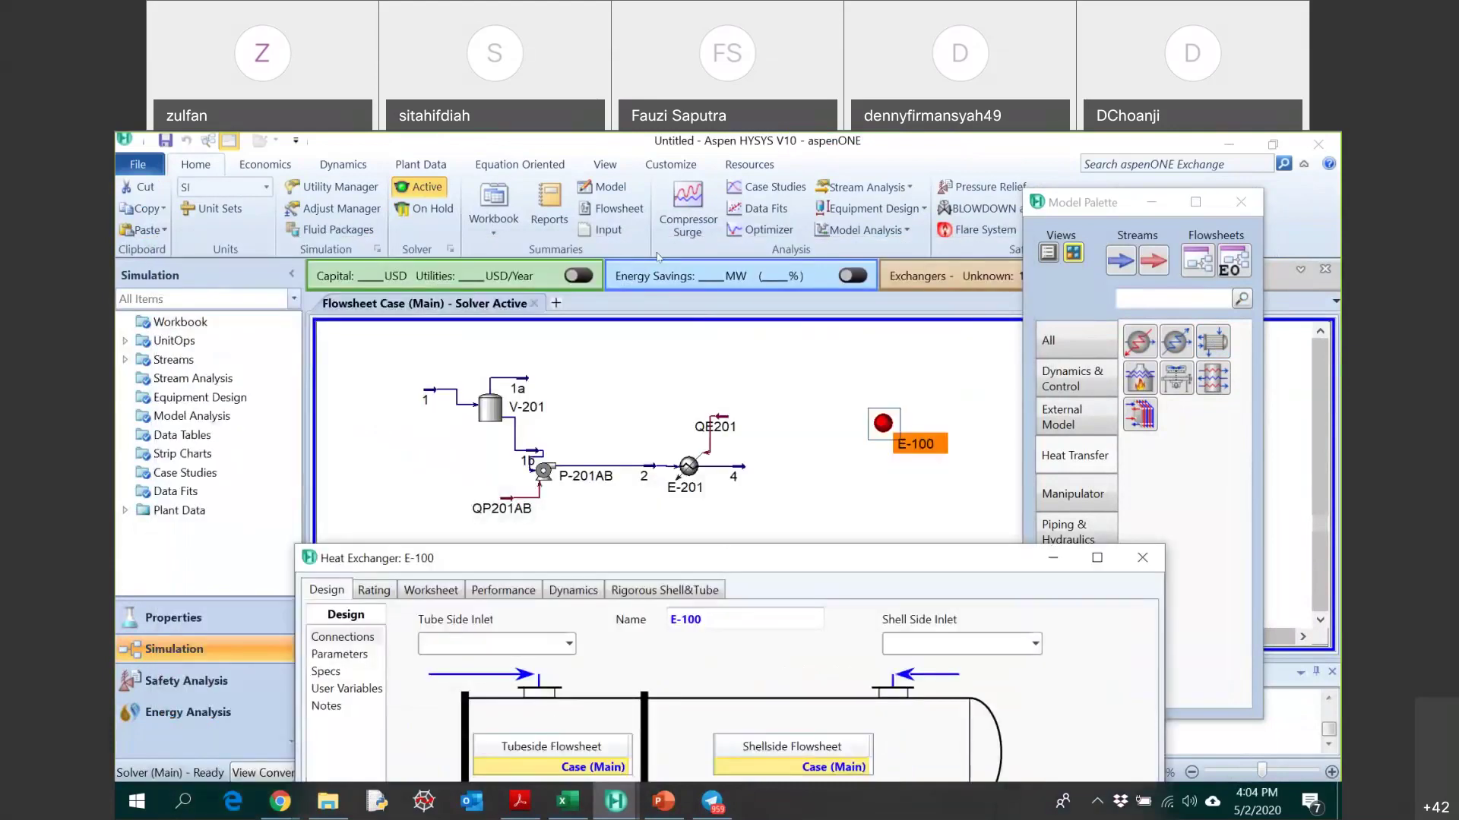
key("alt+Tab")
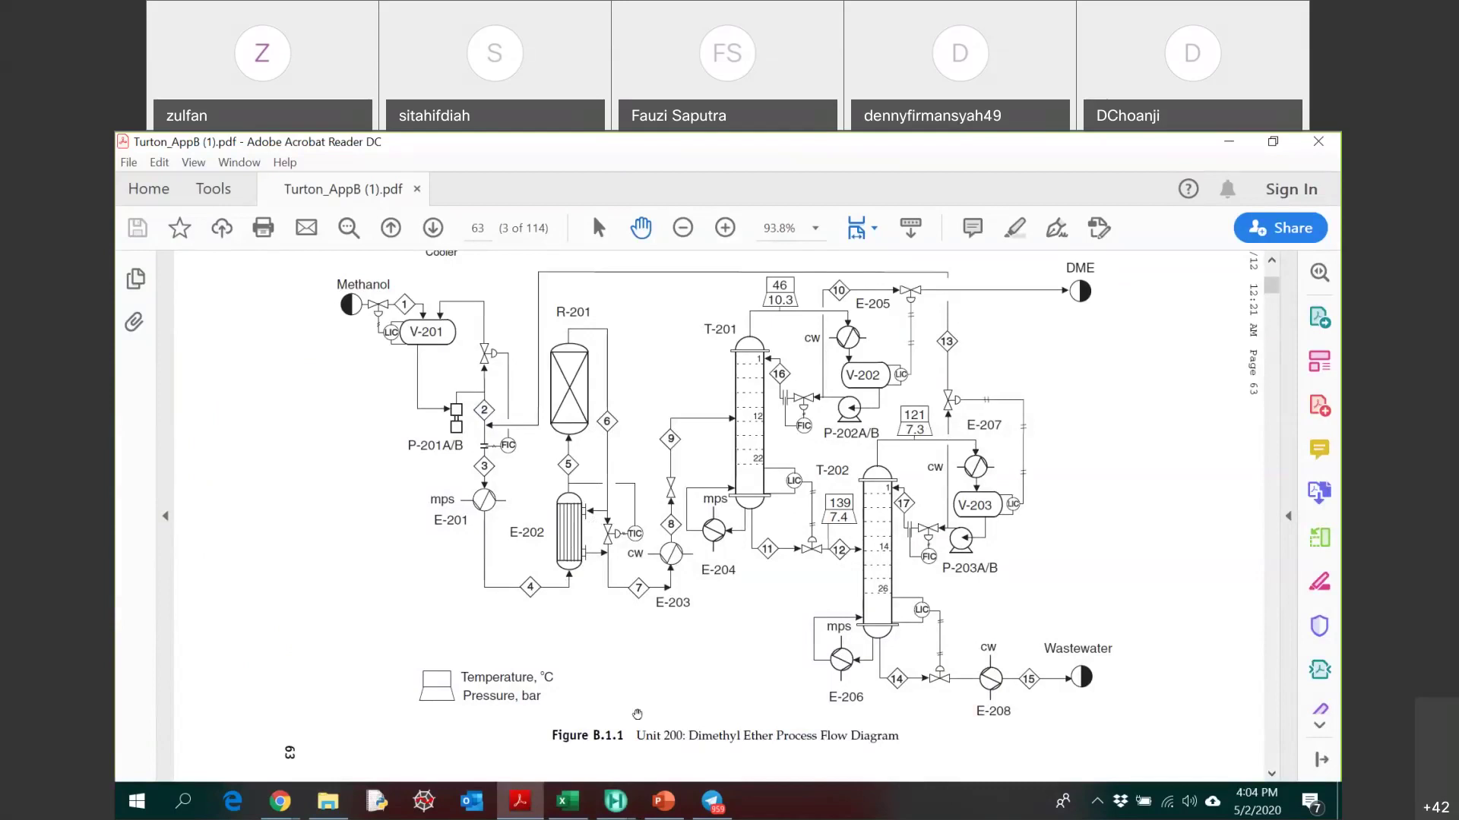
left_click(627, 801)
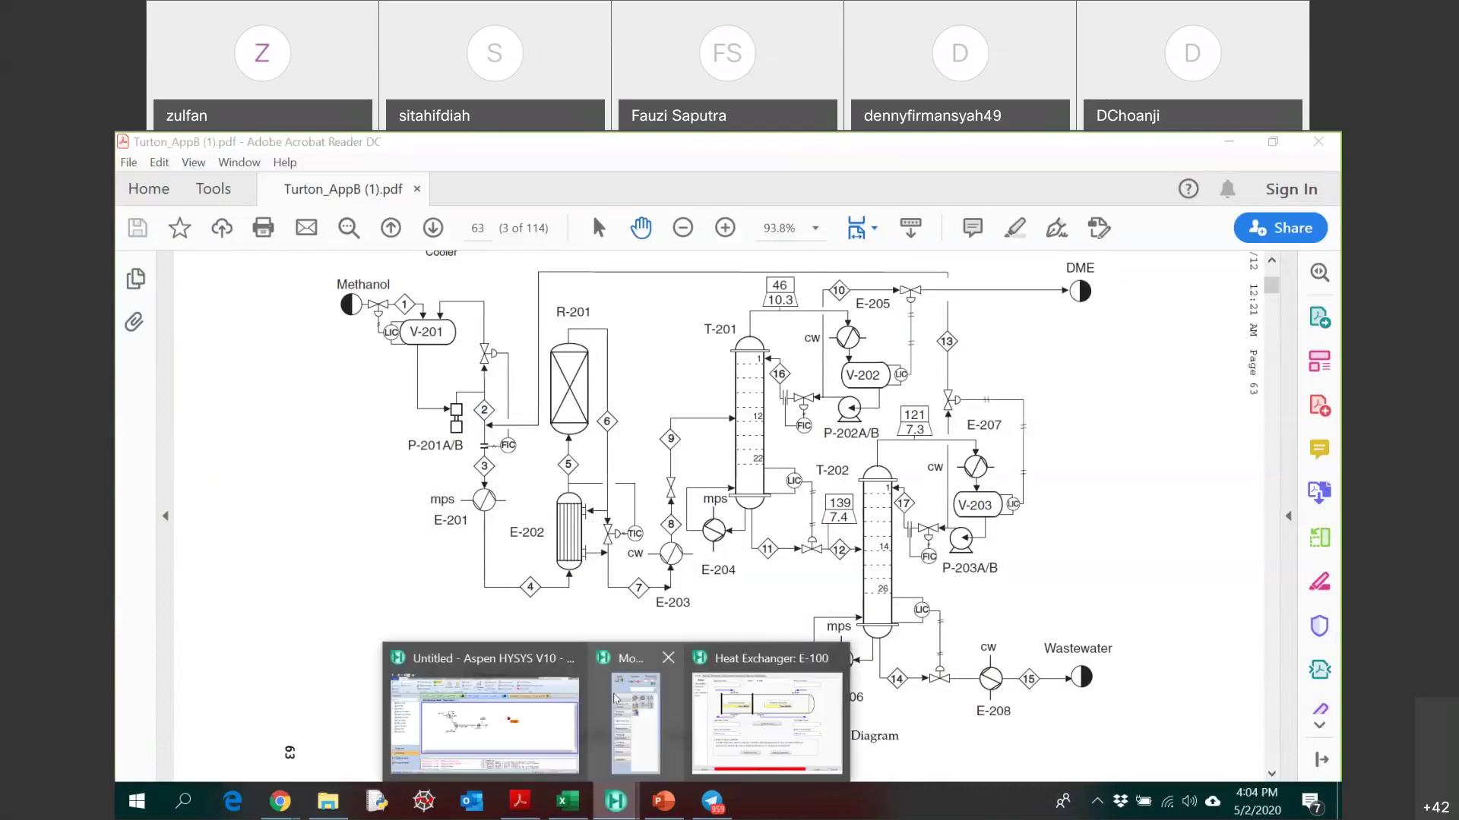
left_click(741, 711)
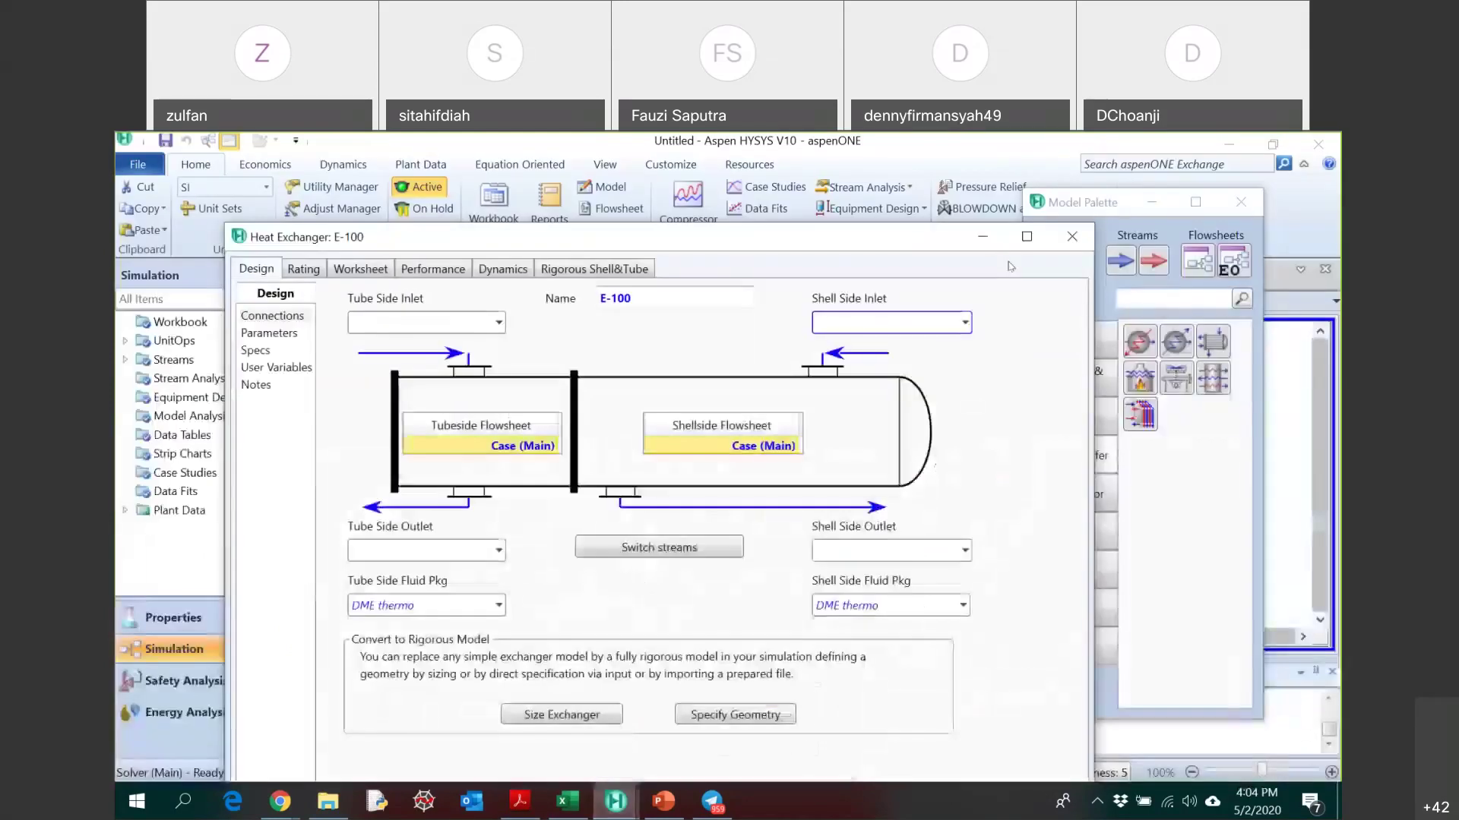
left_click(1072, 236)
key("Delete")
key("Return")
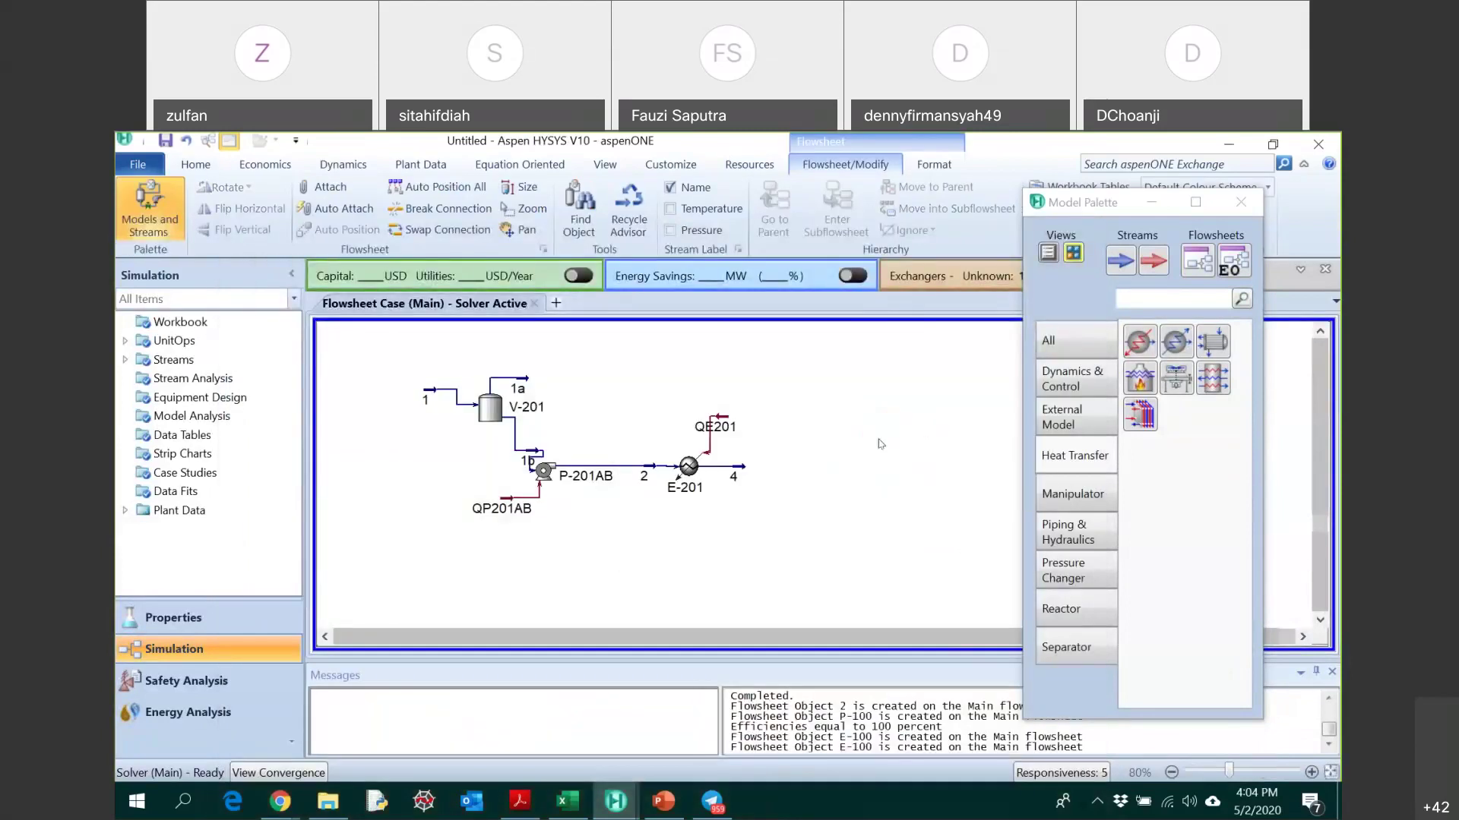
- Place a new heater after stream 4 on the flowsheet, open it and rename it as E-202a
left_click(1137, 343)
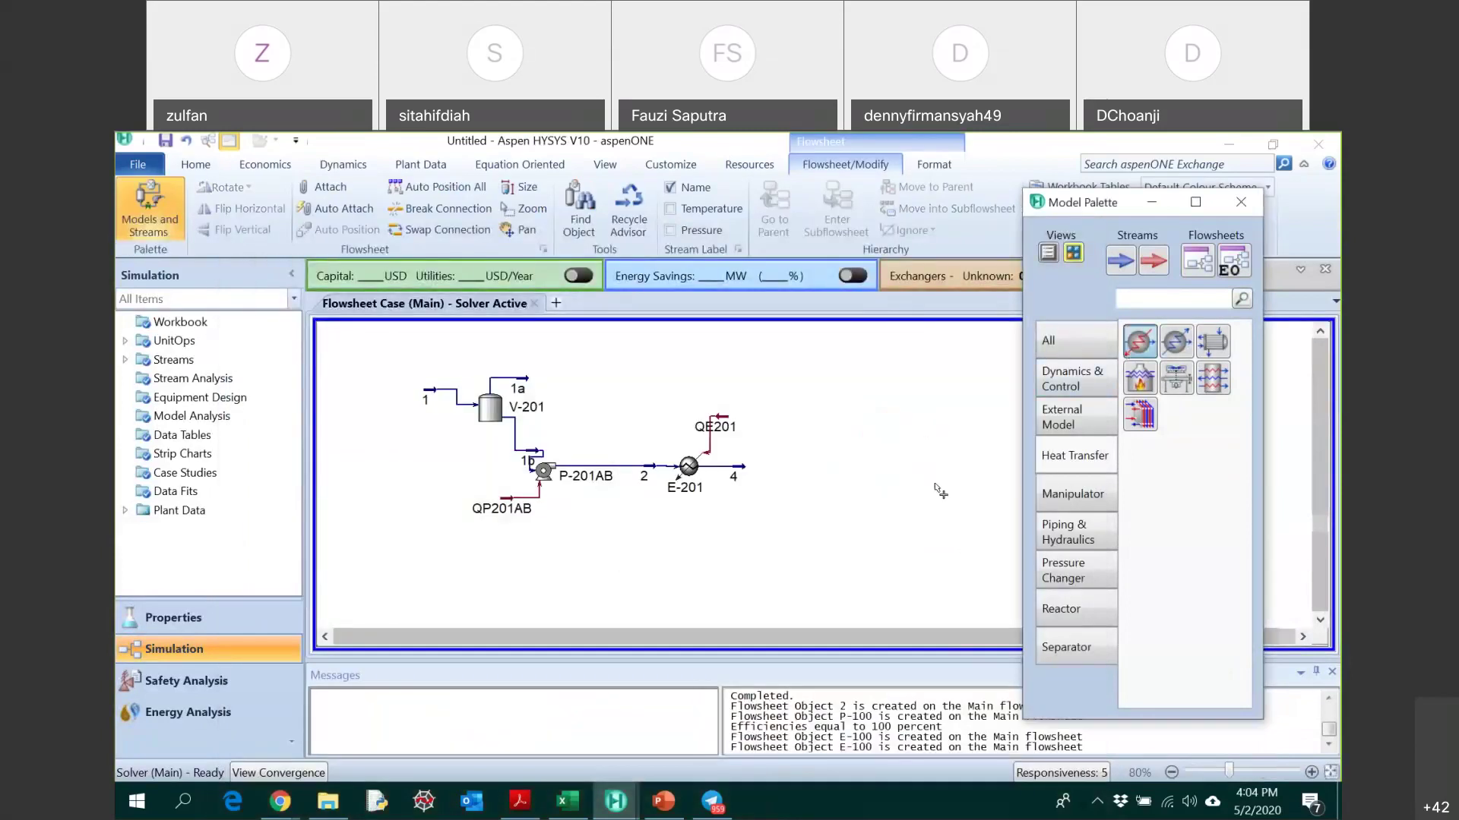
left_click(790, 494)
double_click(787, 471)
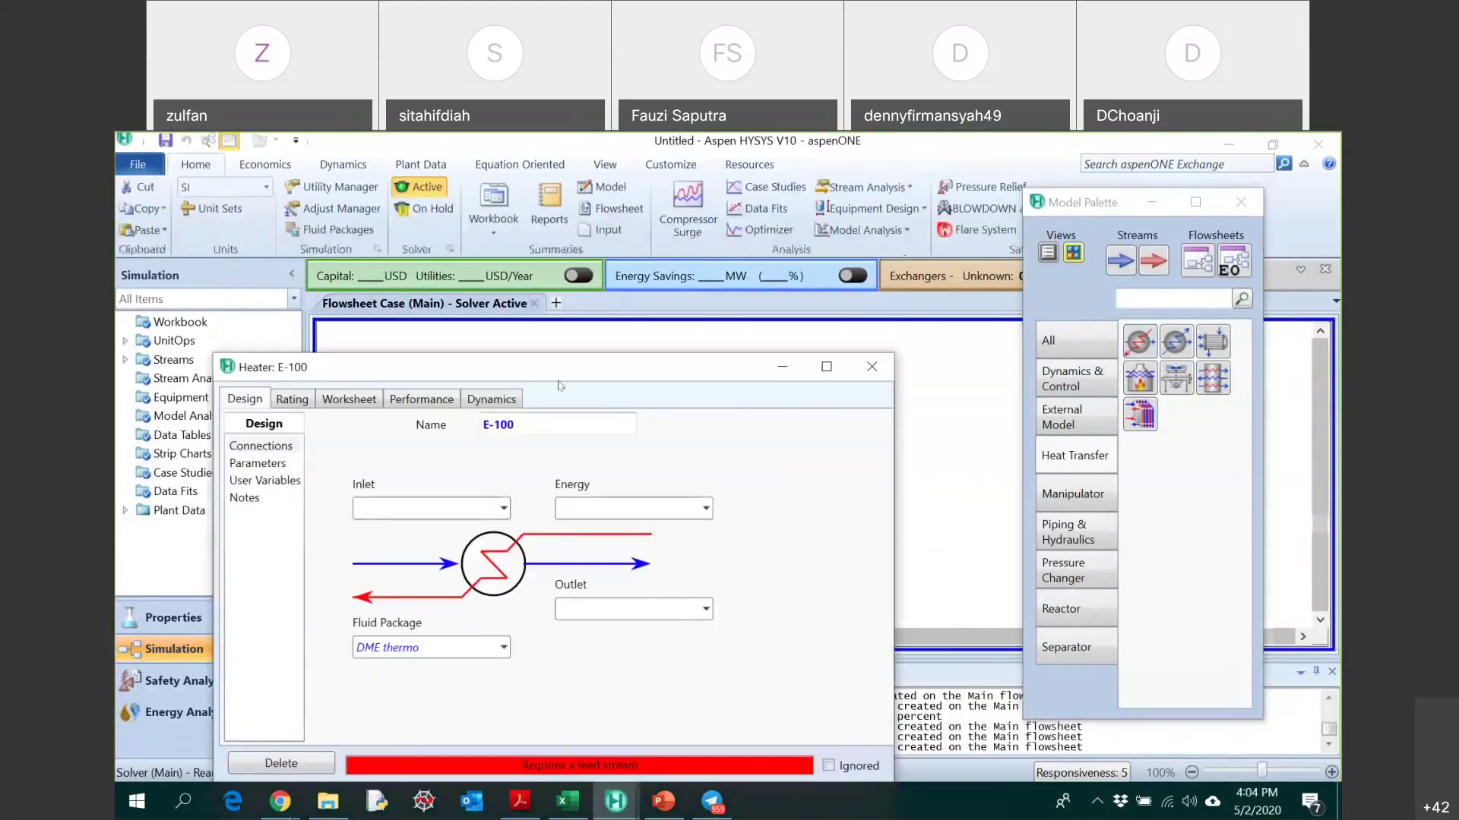
left_click(508, 233)
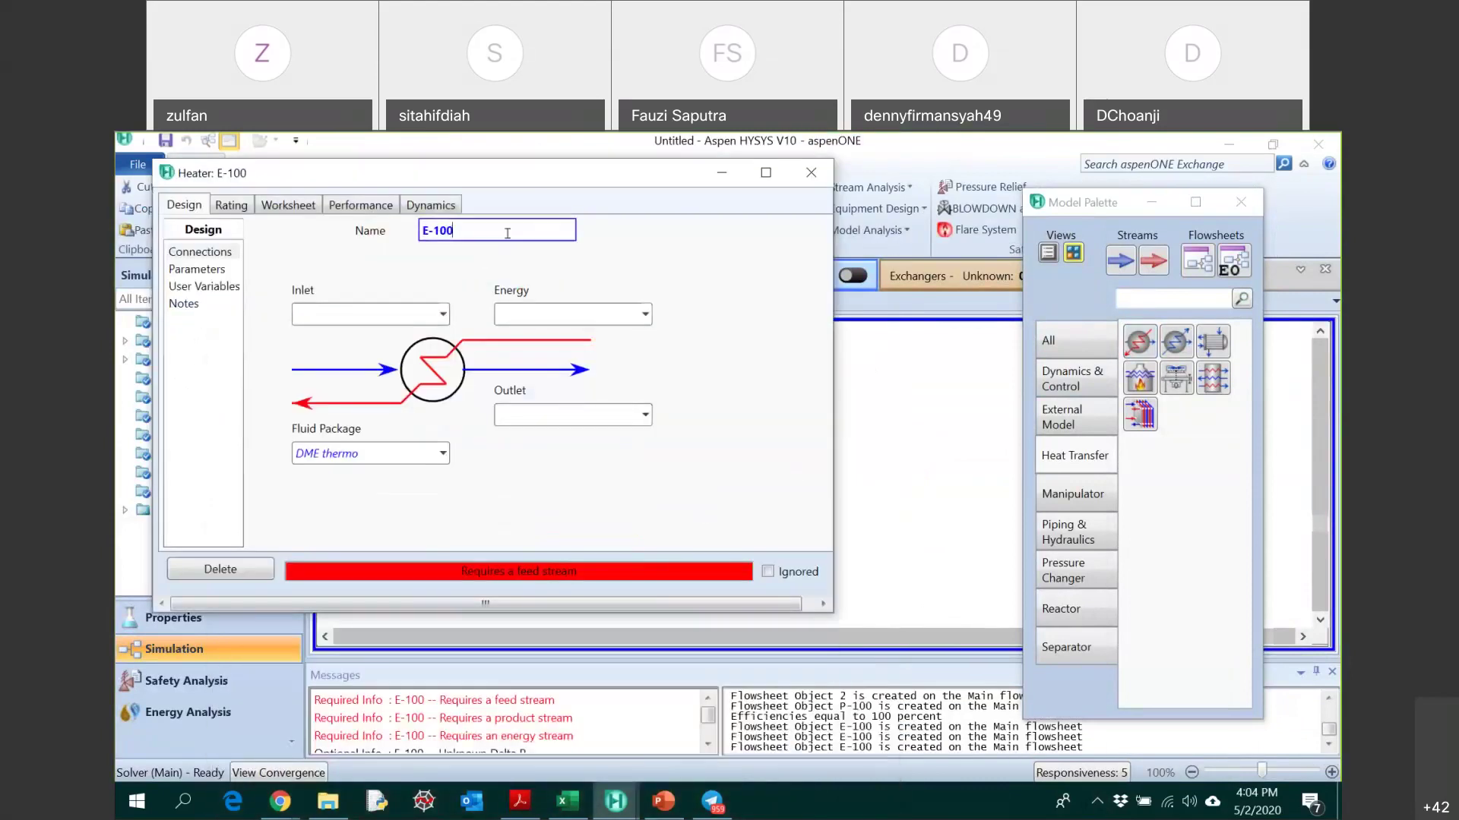
key("BackSpace")
key("BackSpace")
key("BackSpace")
type("202a")
key("Return")
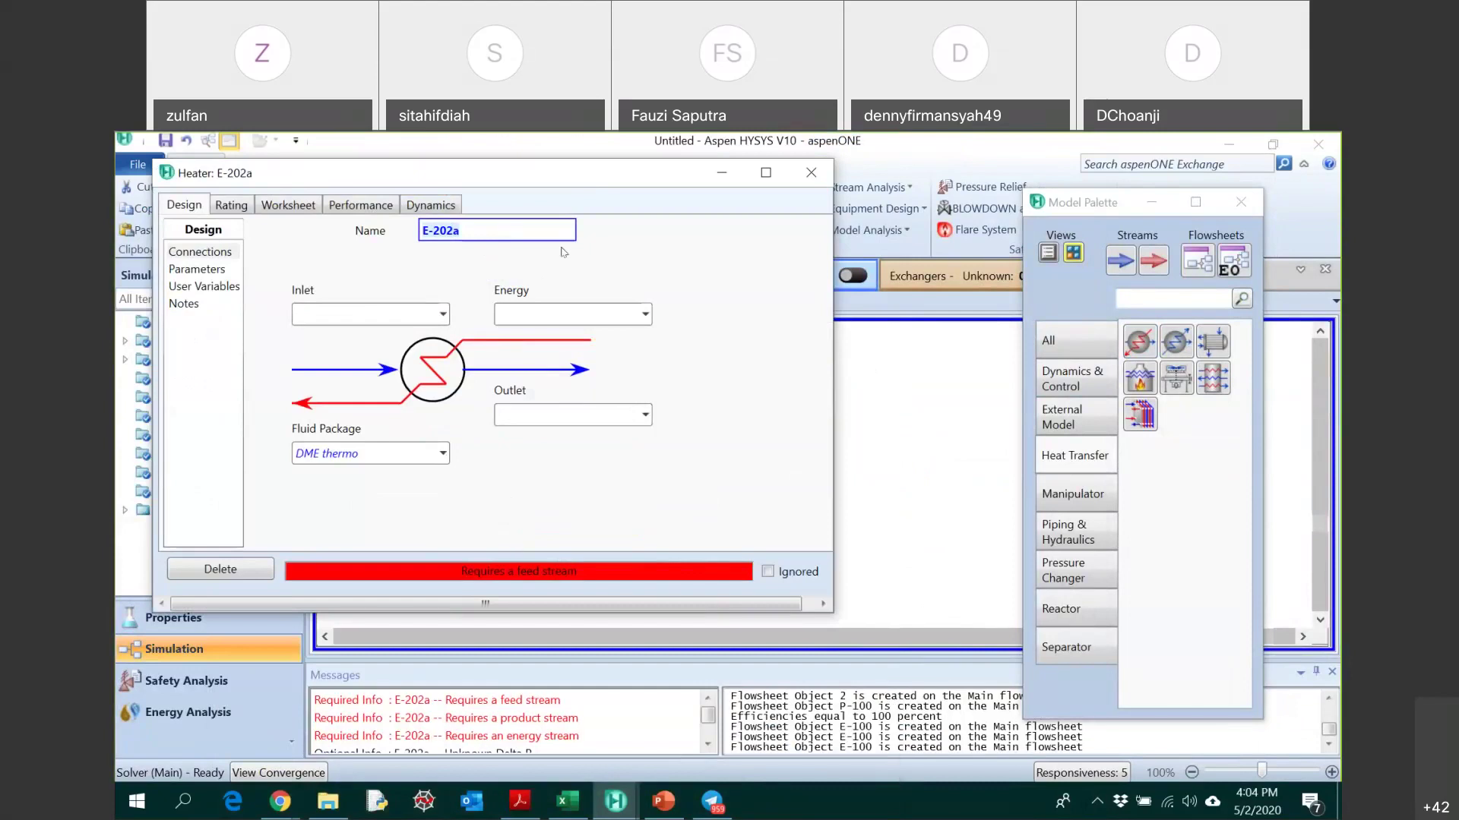
- Assign stream 4 as the inlet of heater E-202a and create energy stream QE202a for it
left_click(420, 372)
left_click(361, 416)
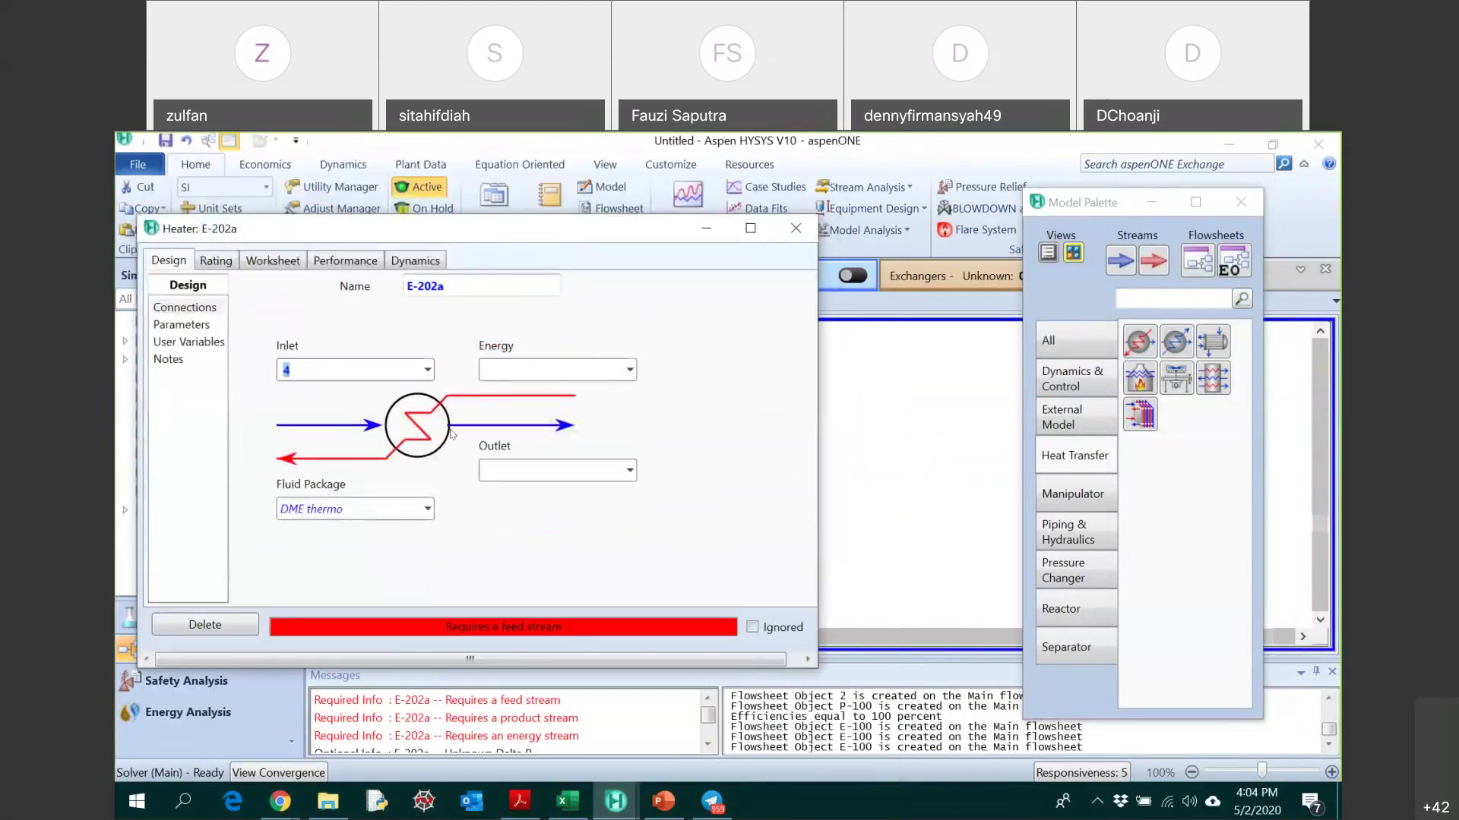
left_click(541, 368)
type("QE202a")
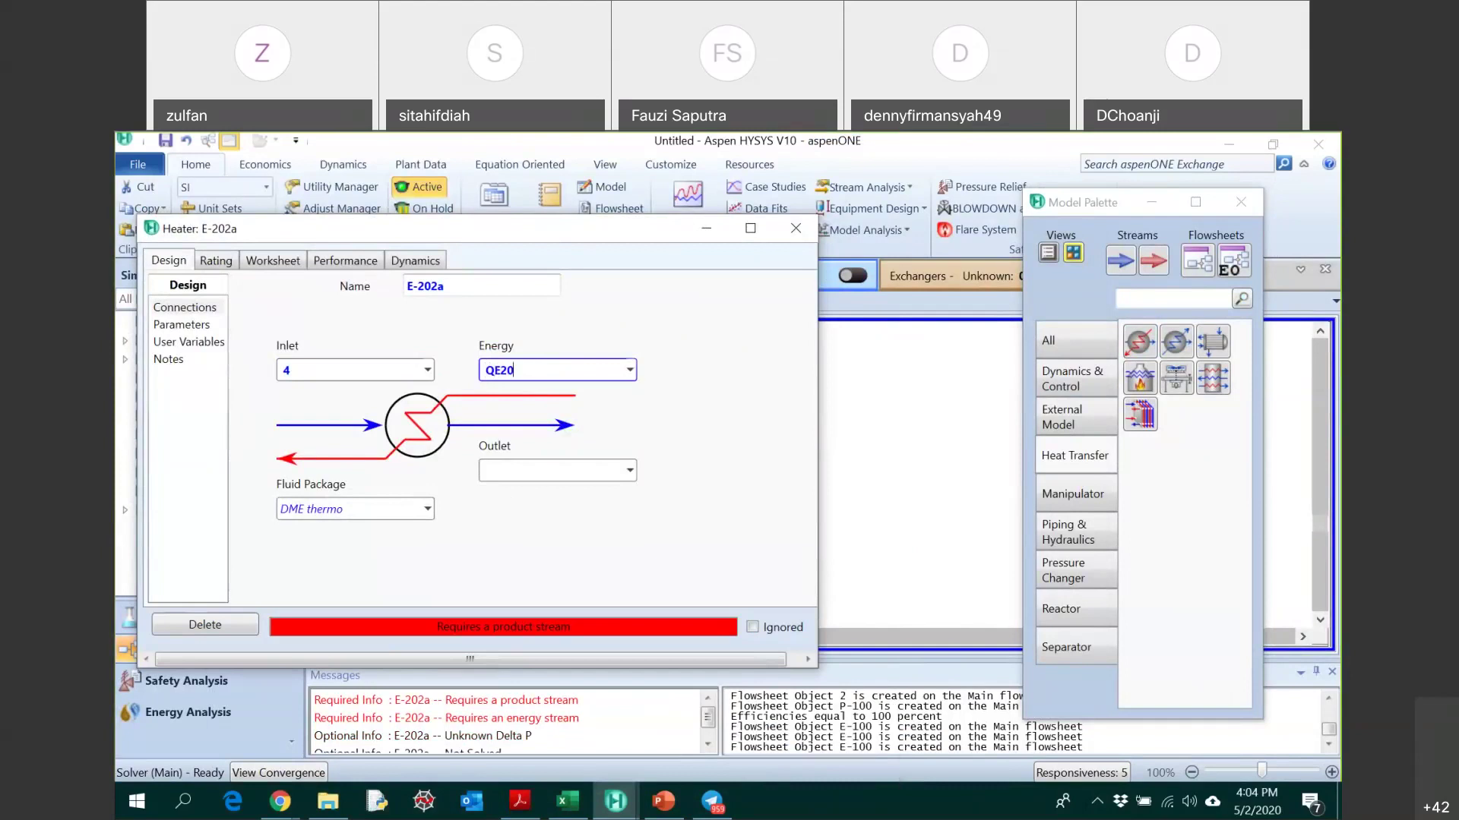
key("Return")
- Check the stream leaving E-202 in the Turton_AppB flow diagram and create stream 5 as the outlet of heater E-202a
left_click(534, 465)
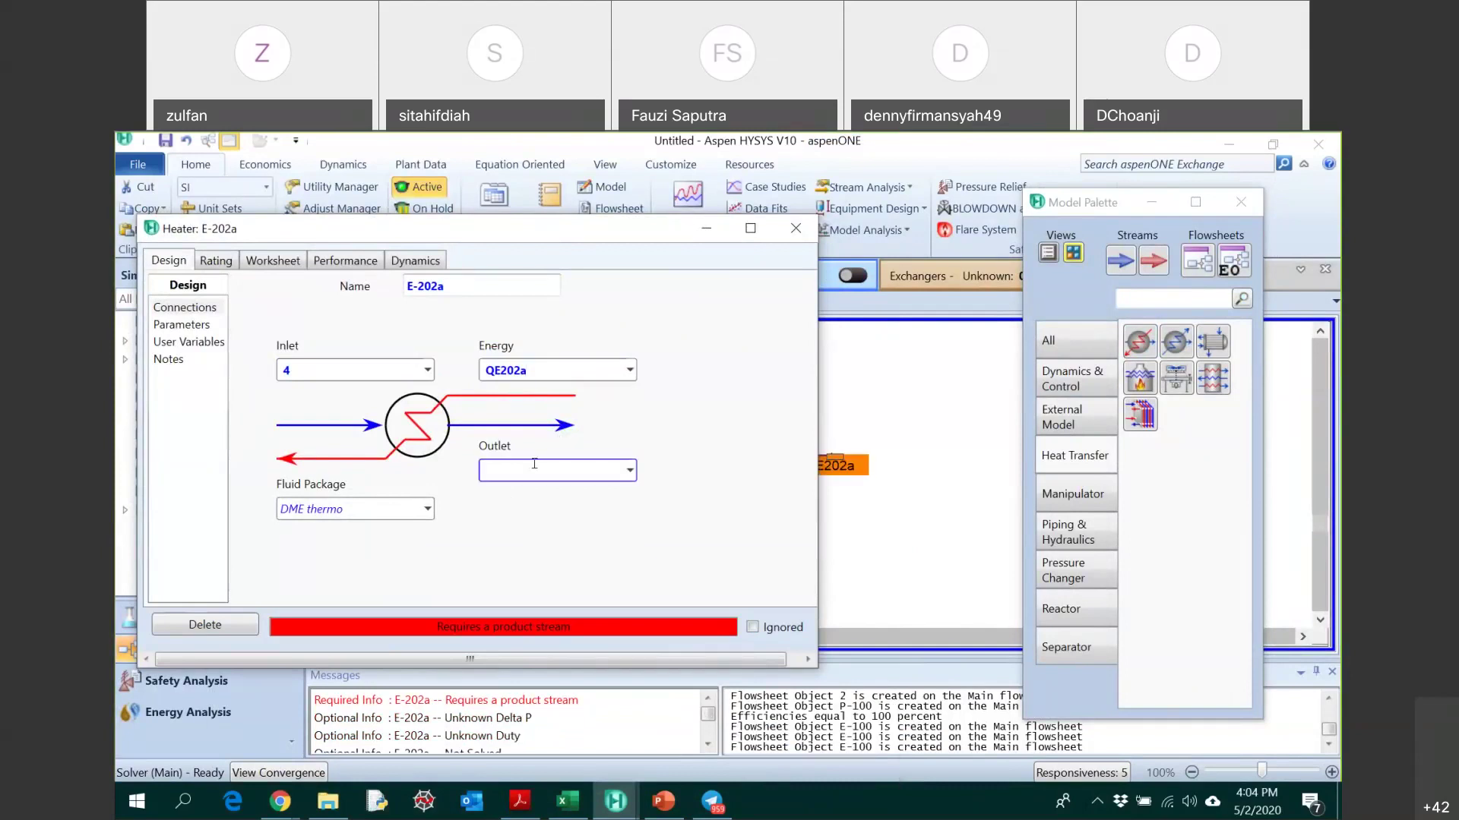
left_click(521, 803)
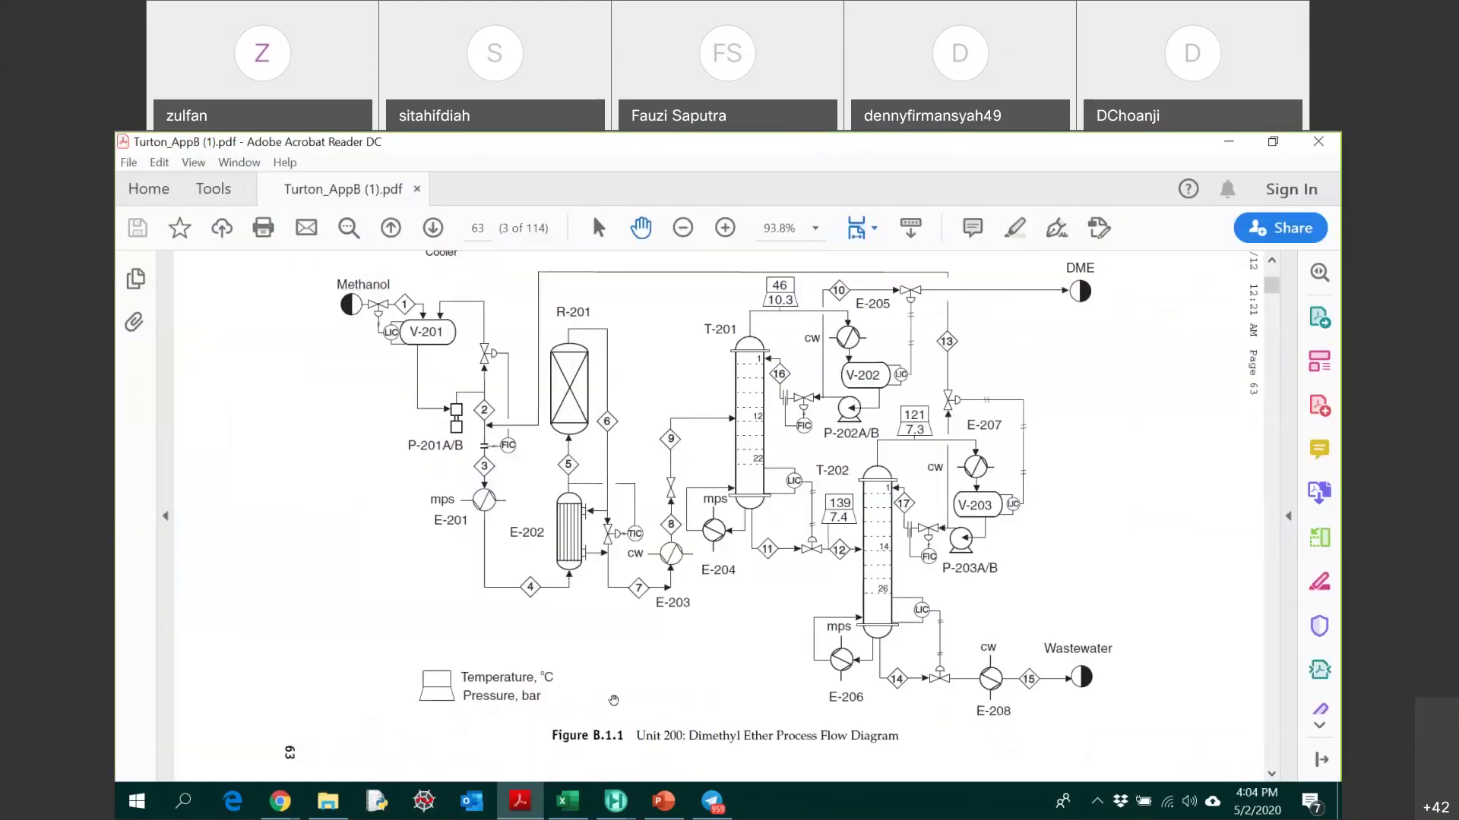
left_click(615, 801)
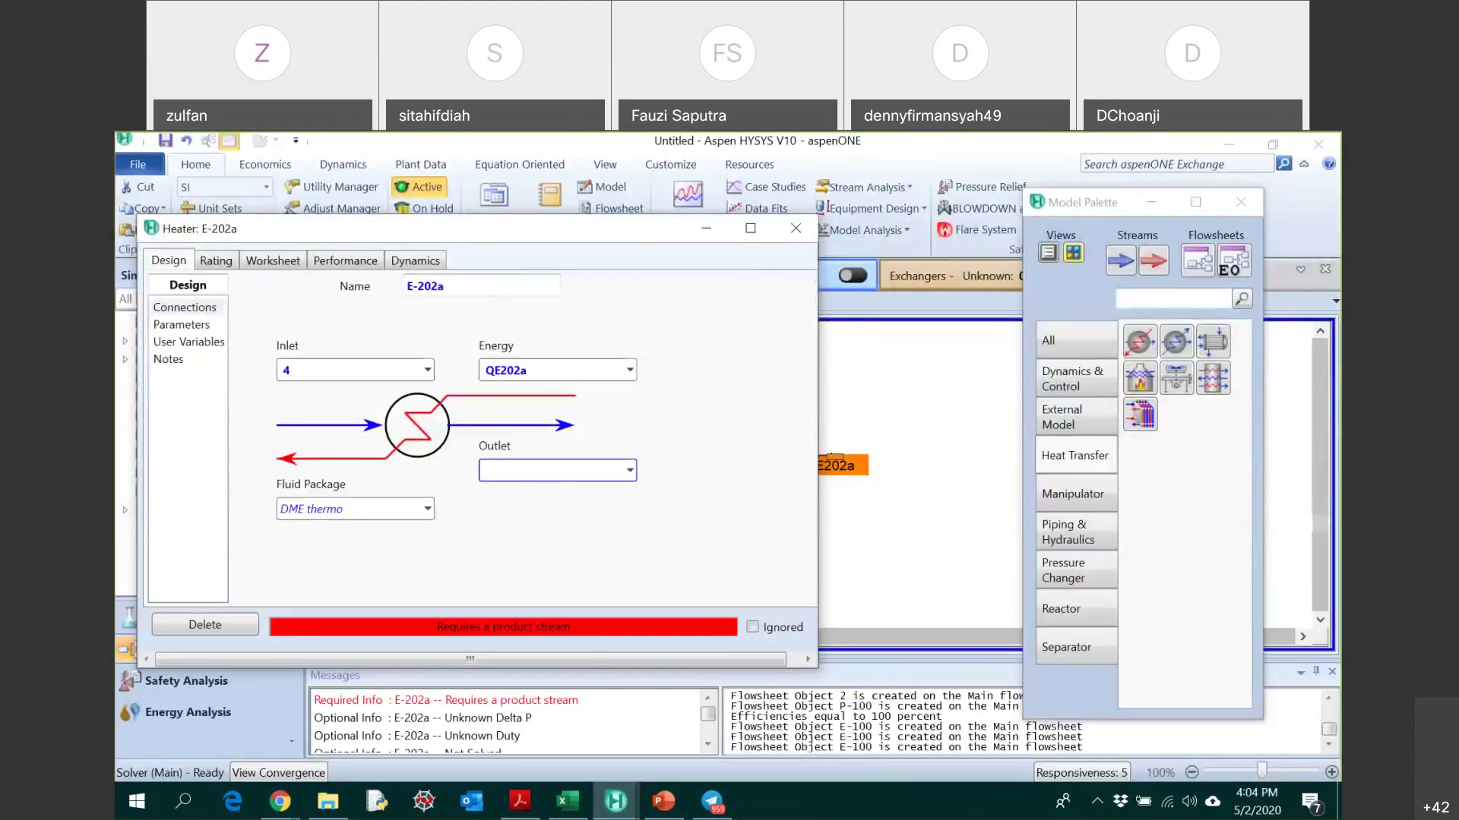
type("5")
key("Return")
- Compare the pressures of streams 4 and 5 in the Turton_AppB stream table and set heater E-202a's Delta P to 40 kPa
left_click(182, 324)
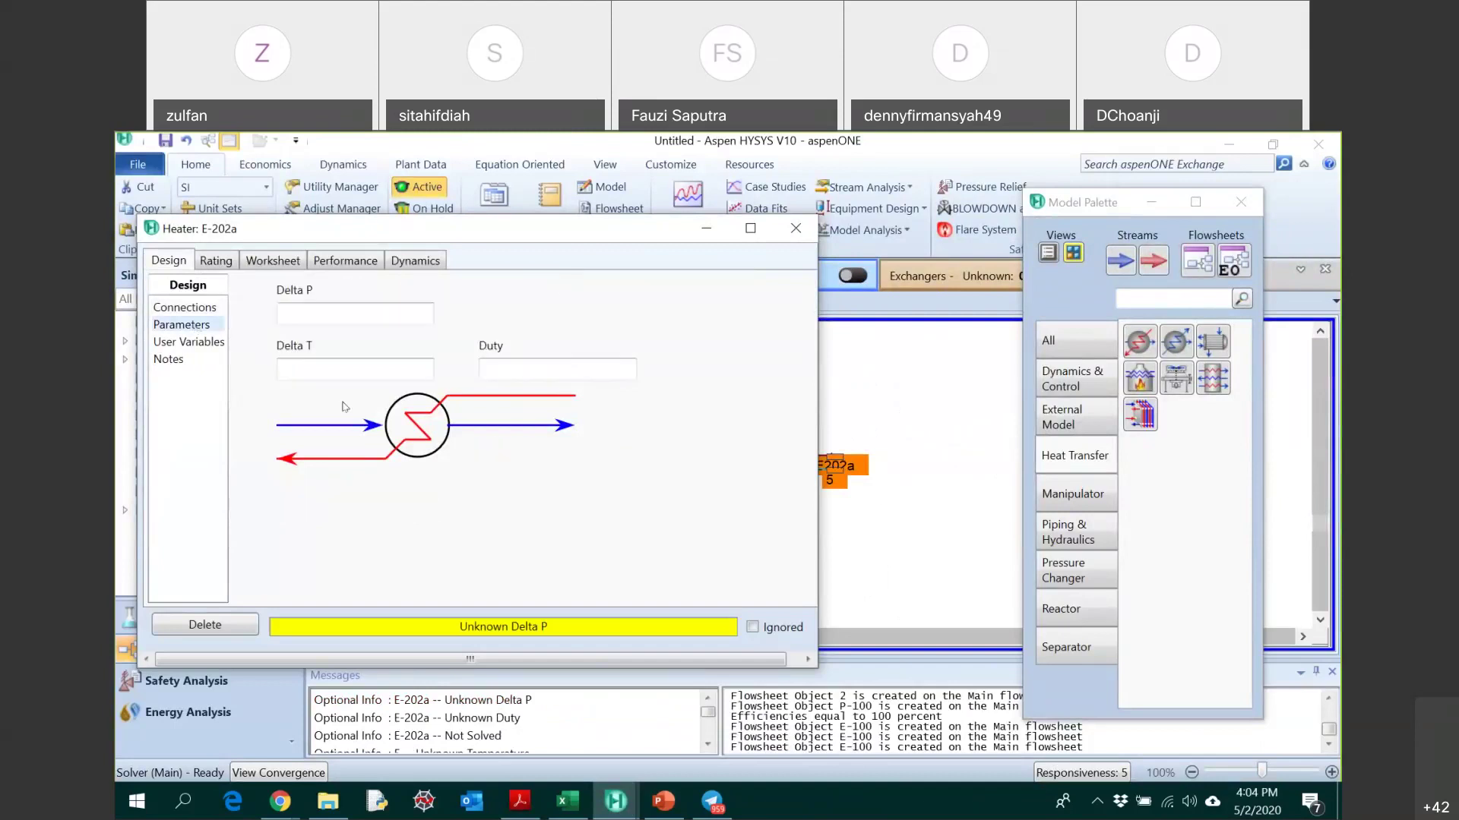
left_click(520, 802)
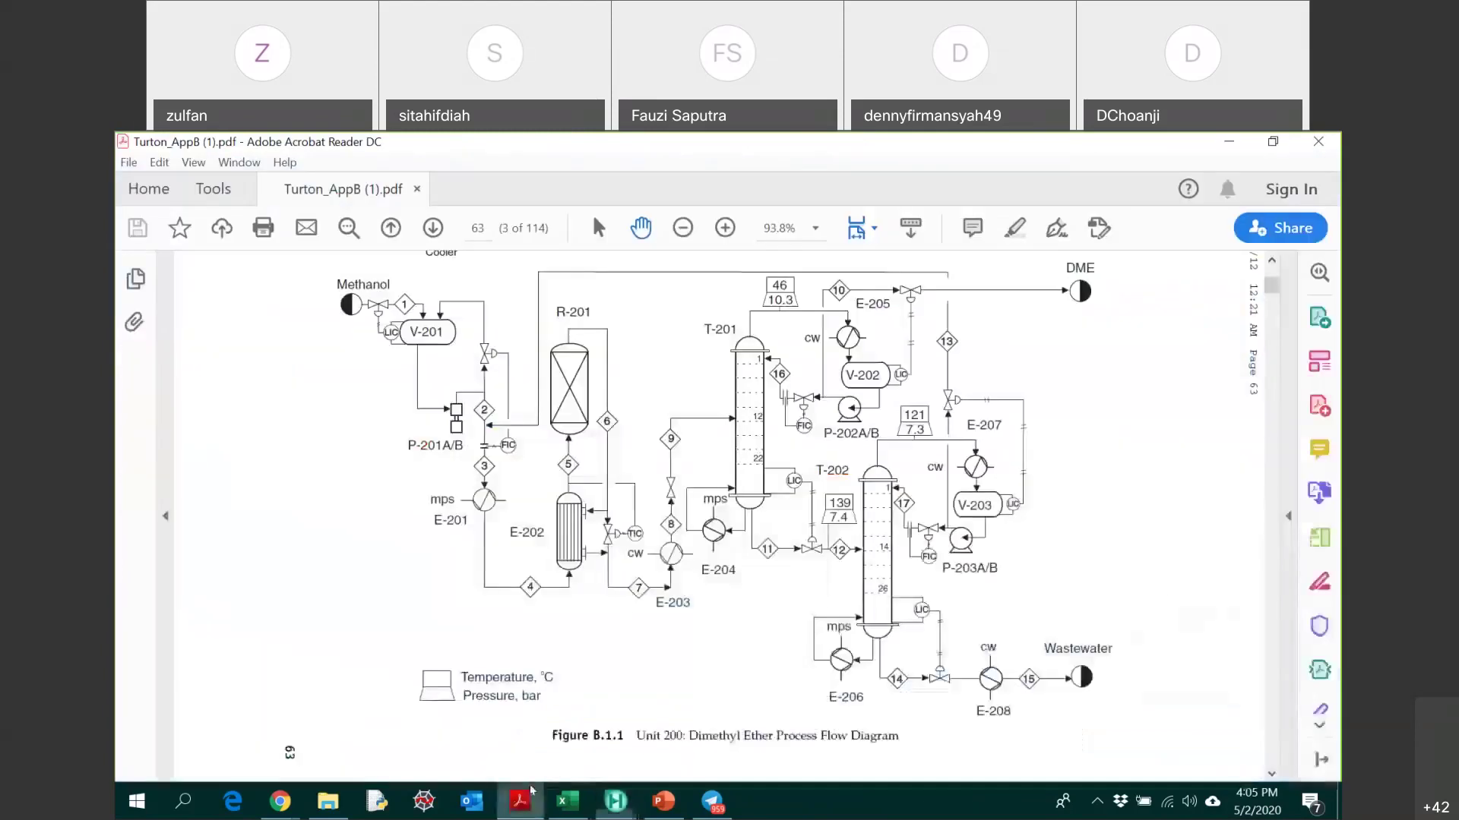
scroll(562, 581, "down", 10)
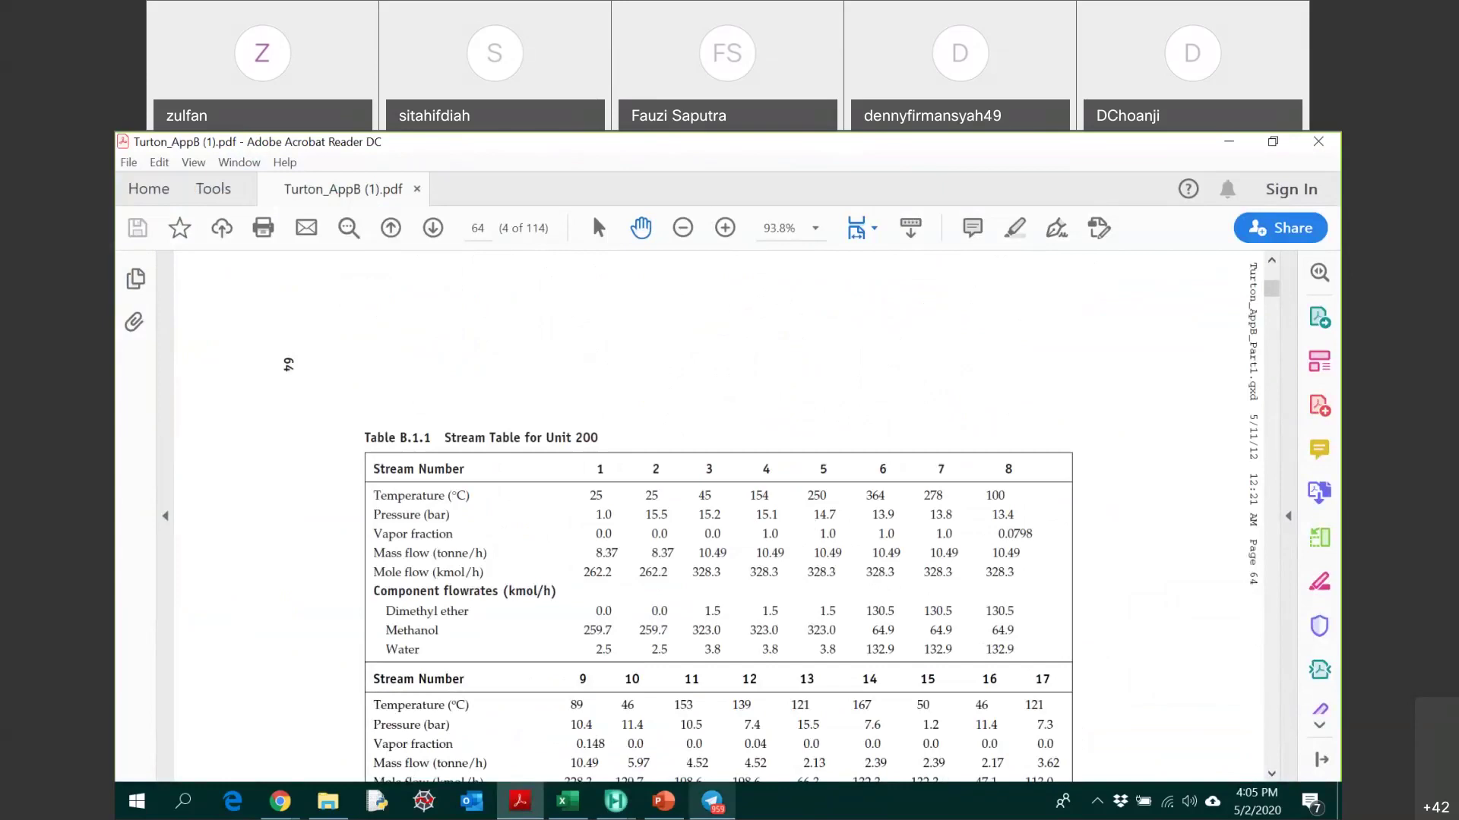
left_click(615, 802)
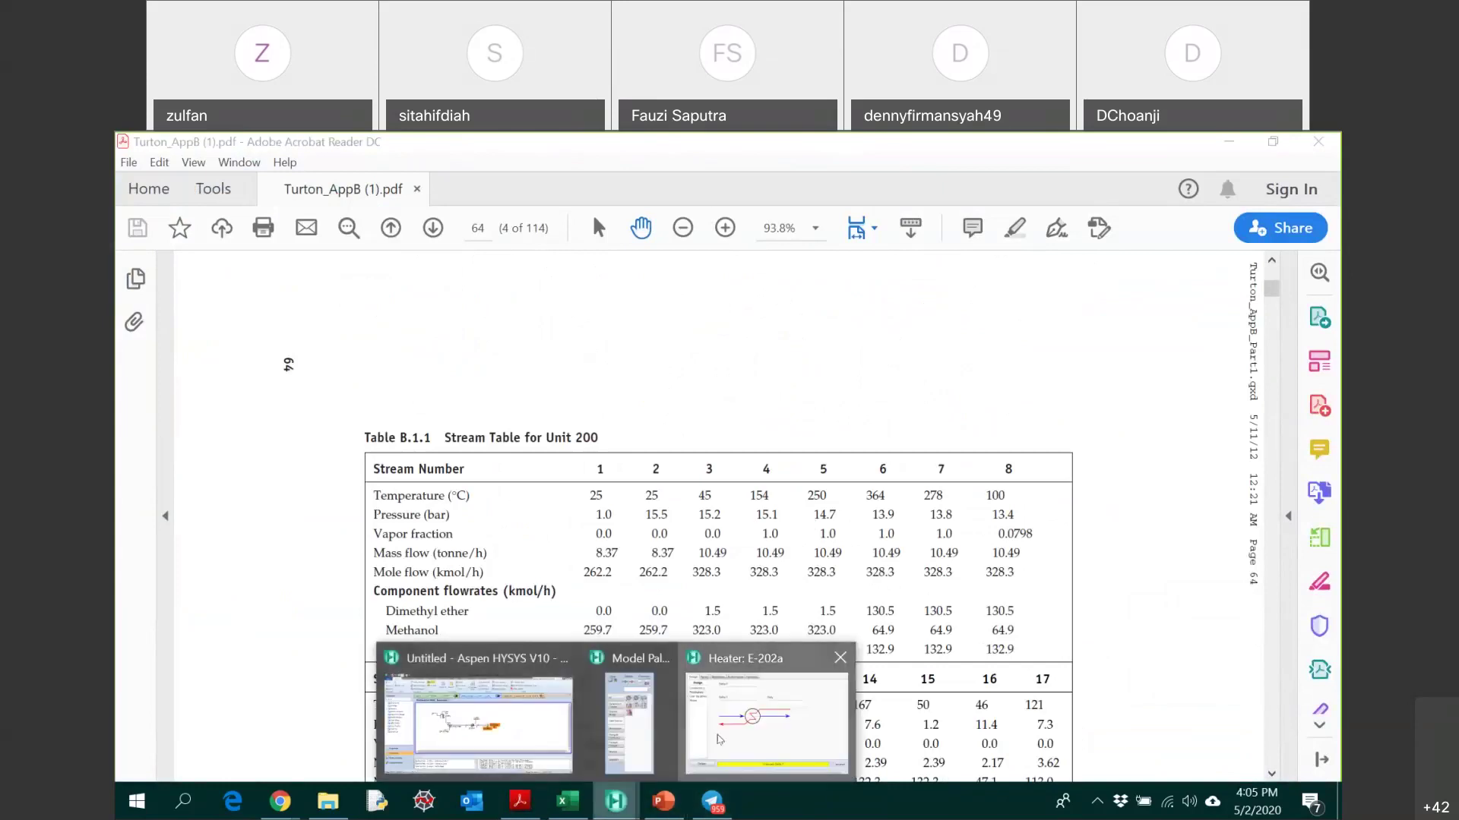
left_click(719, 739)
left_click(365, 316)
type("40")
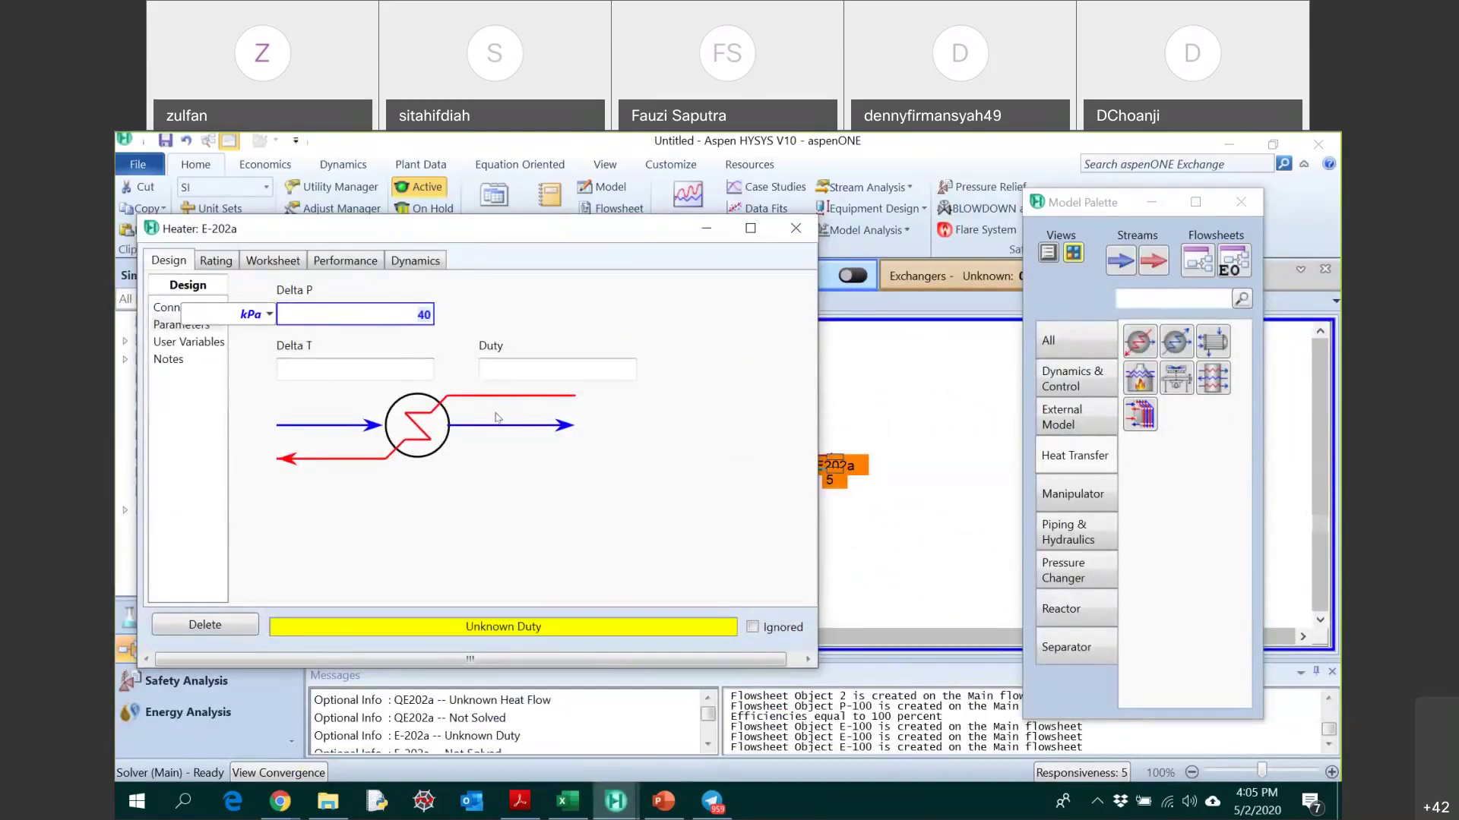
- Look up stream 5's temperature in the Turton_AppB stream table, set it to 250 °C in heater E-202a's worksheet and close the heater
left_click(520, 802)
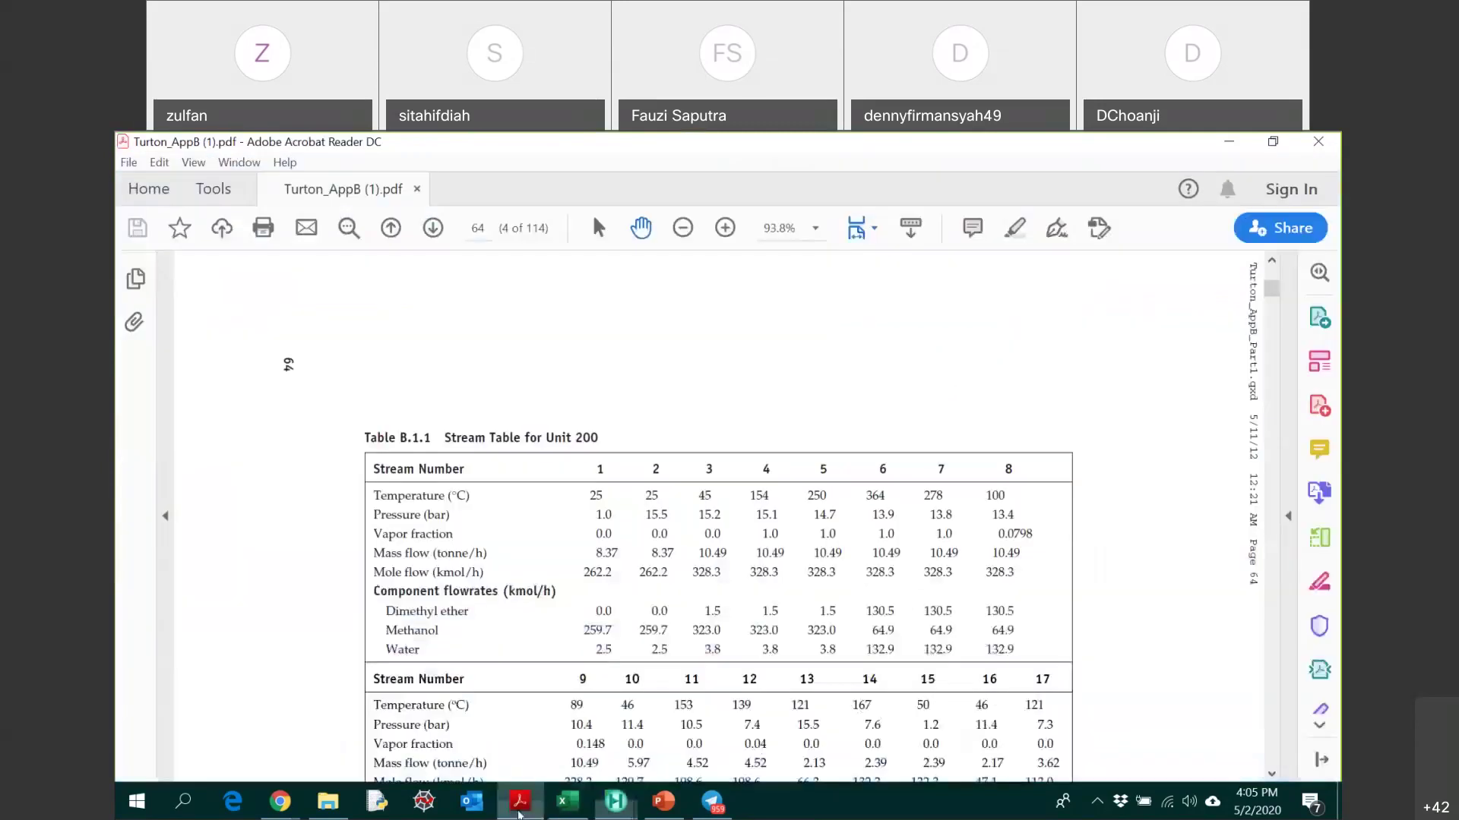
scroll(677, 605, "up", 15)
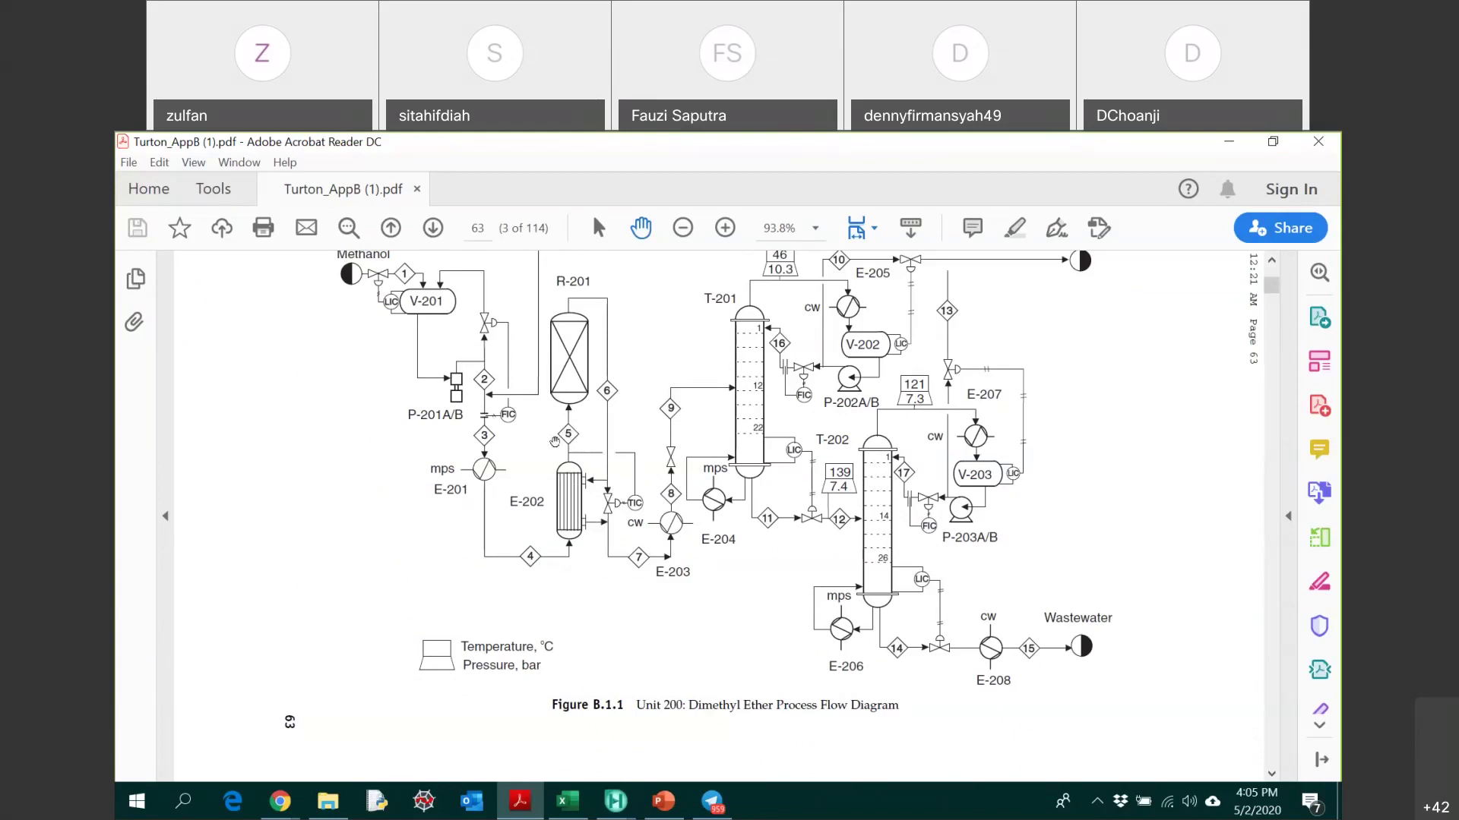
scroll(632, 505, "down", 5)
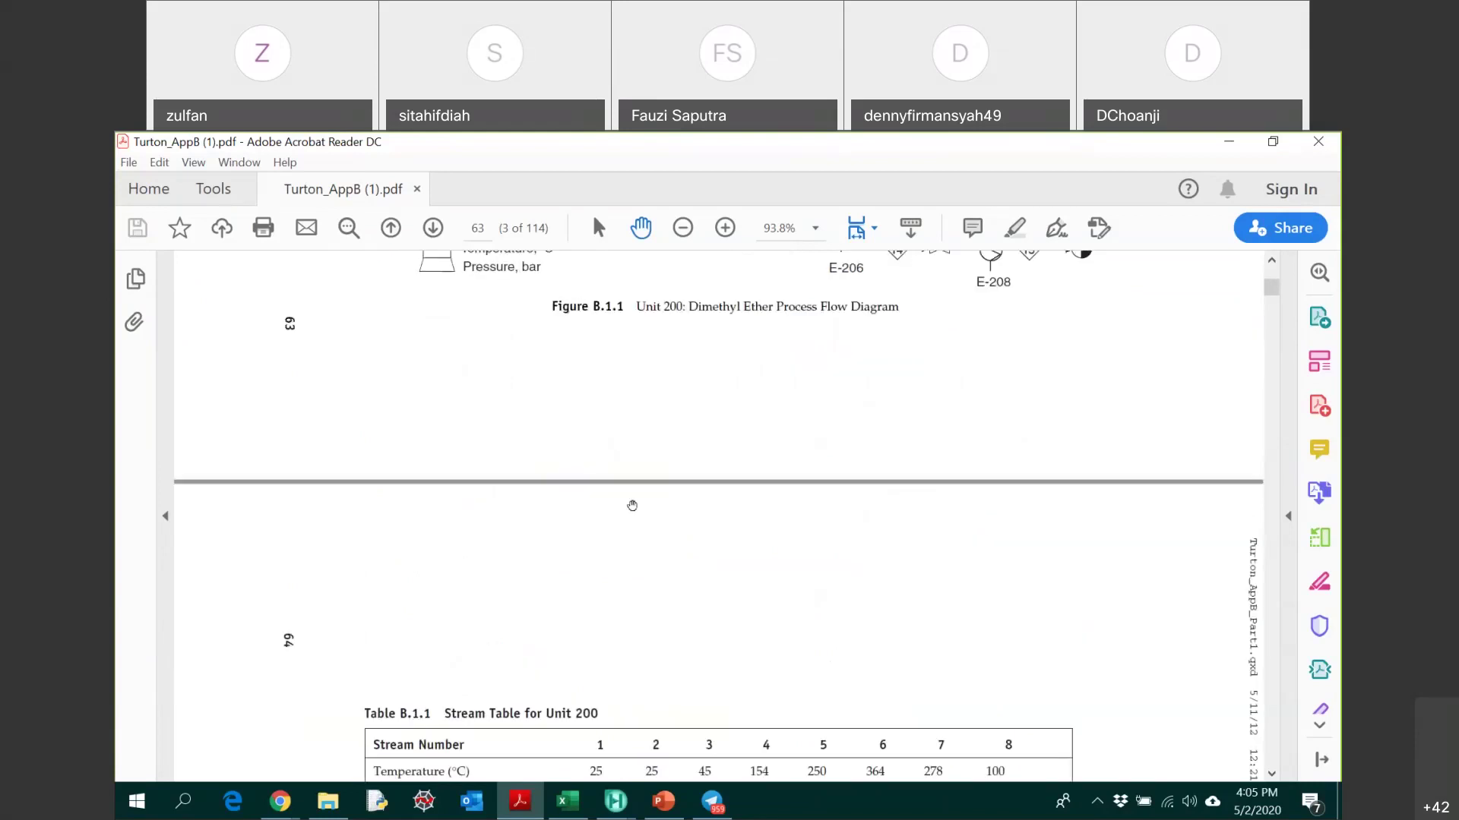
scroll(632, 505, "down", 3)
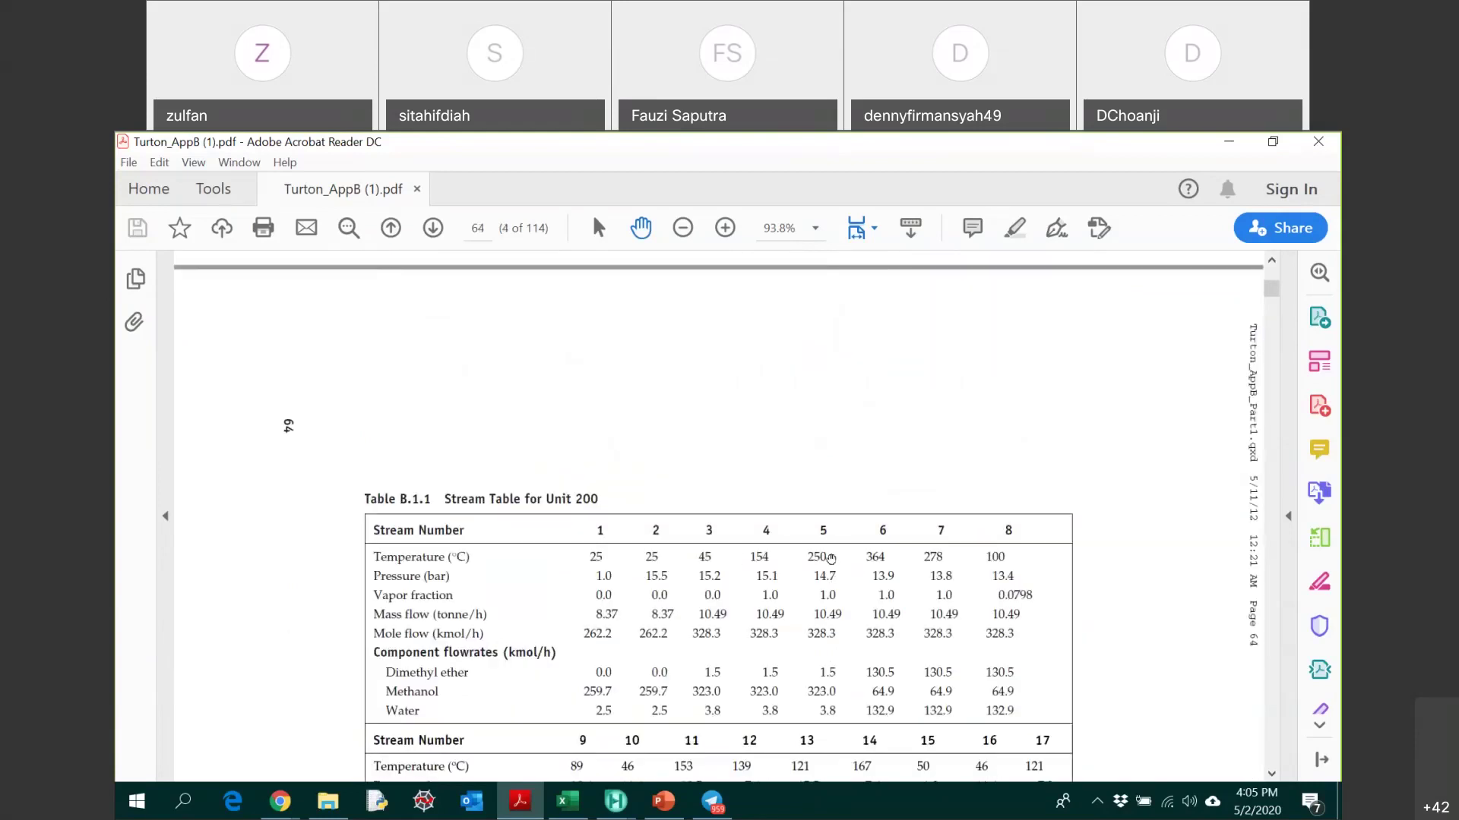
left_click(615, 801)
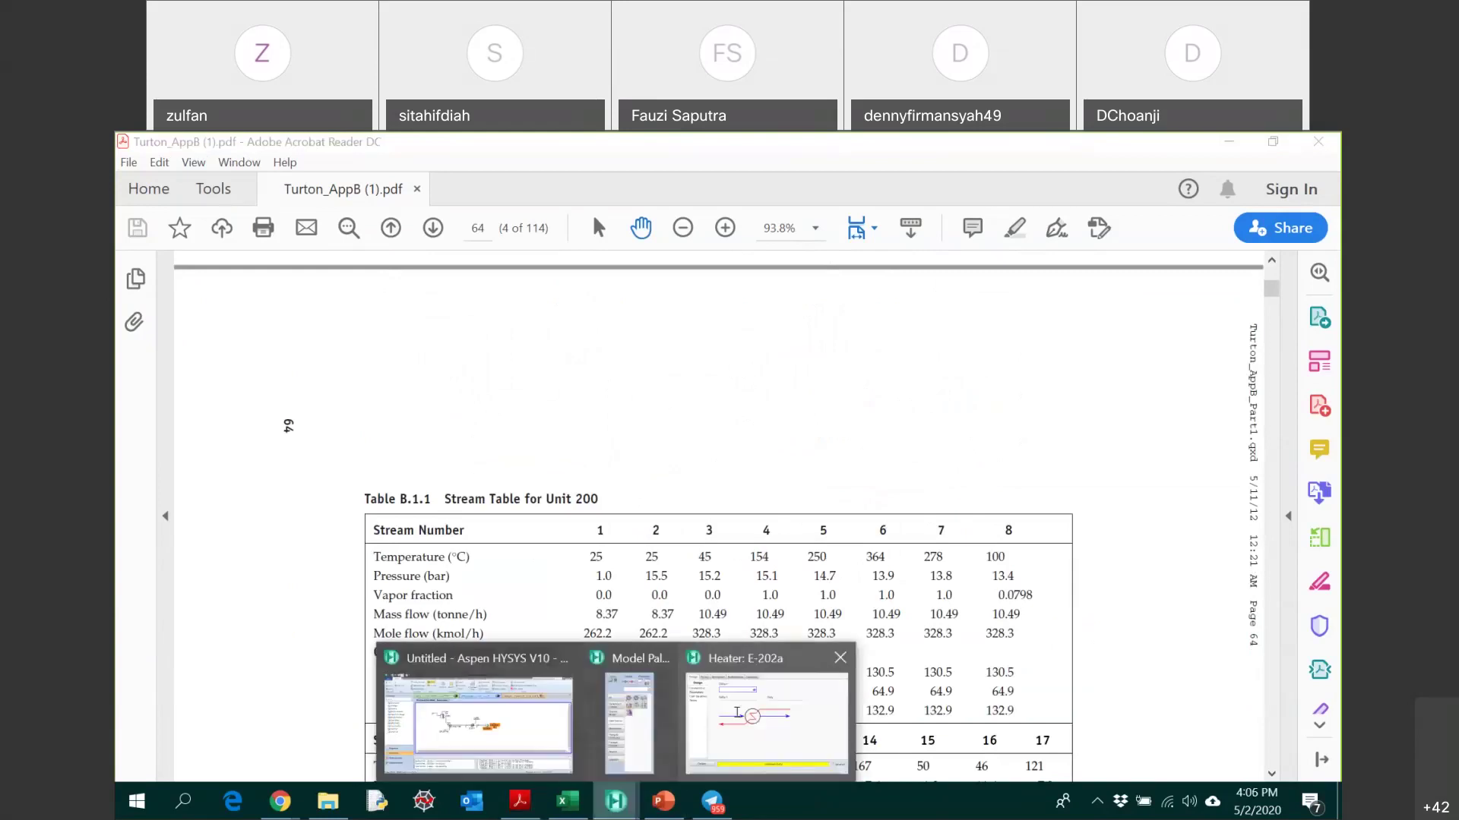
left_click(737, 712)
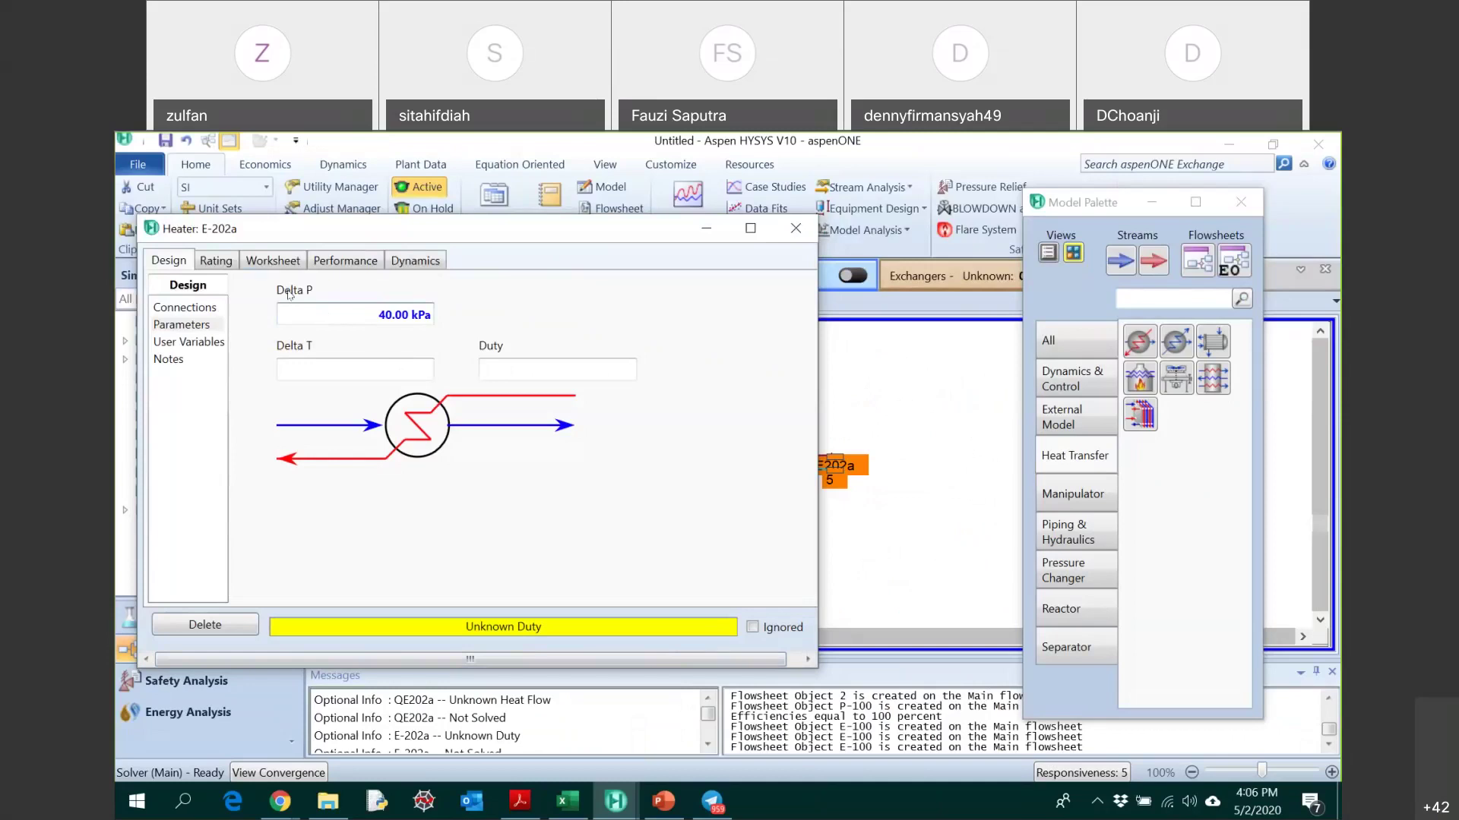
left_click(273, 261)
left_click(603, 325)
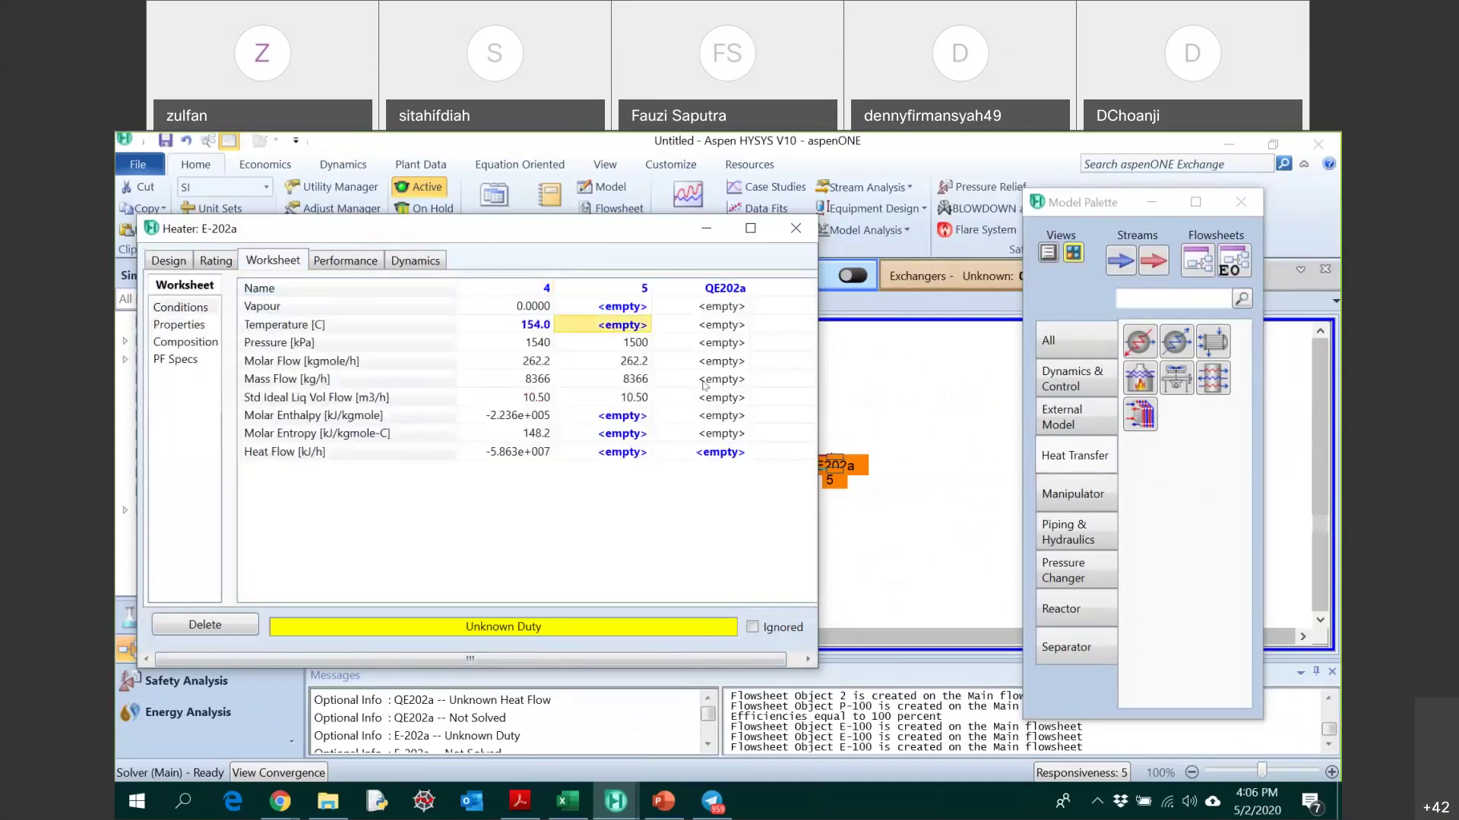
type("250")
key("Return")
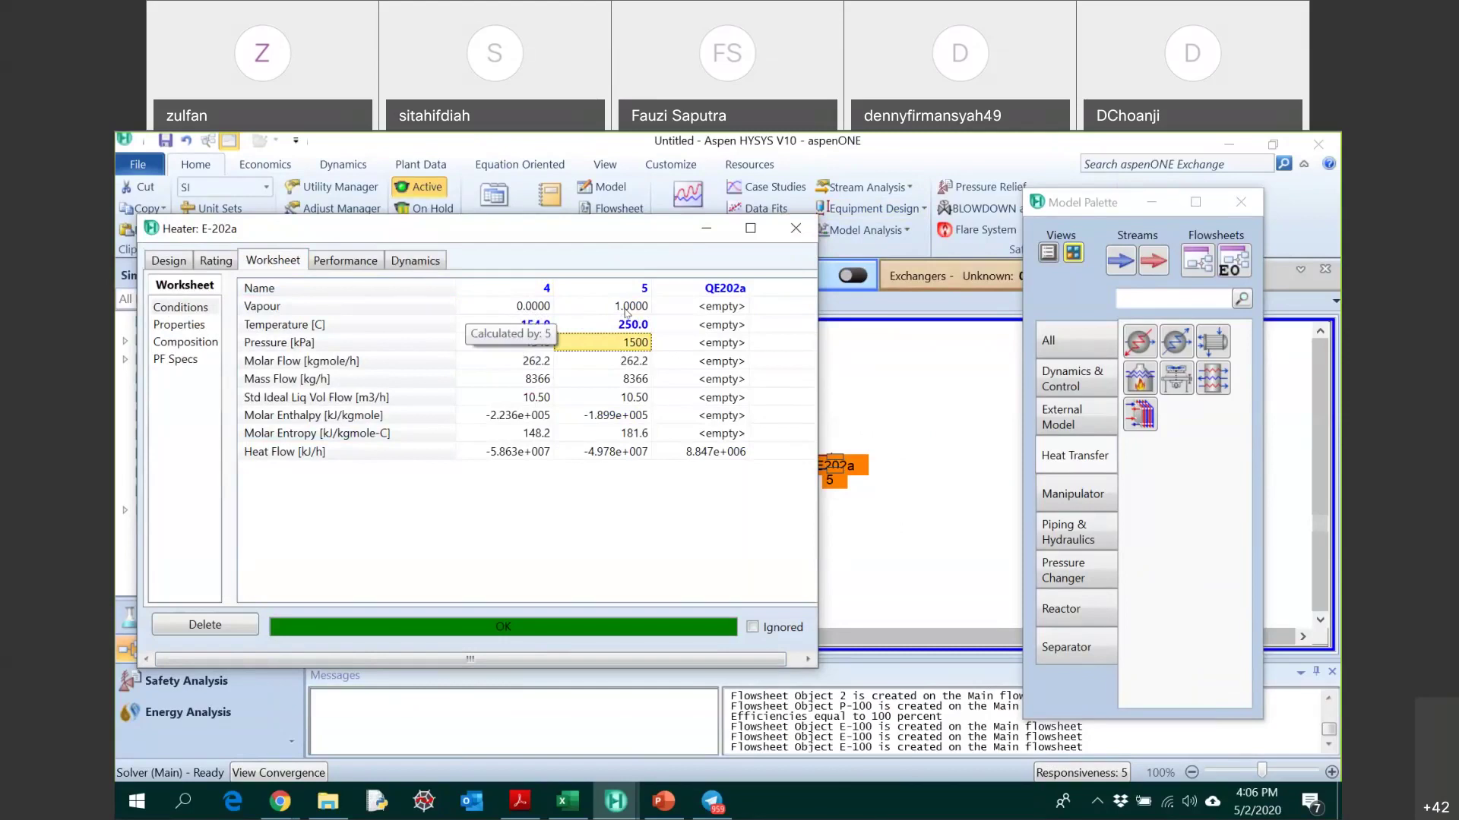
left_click(795, 228)
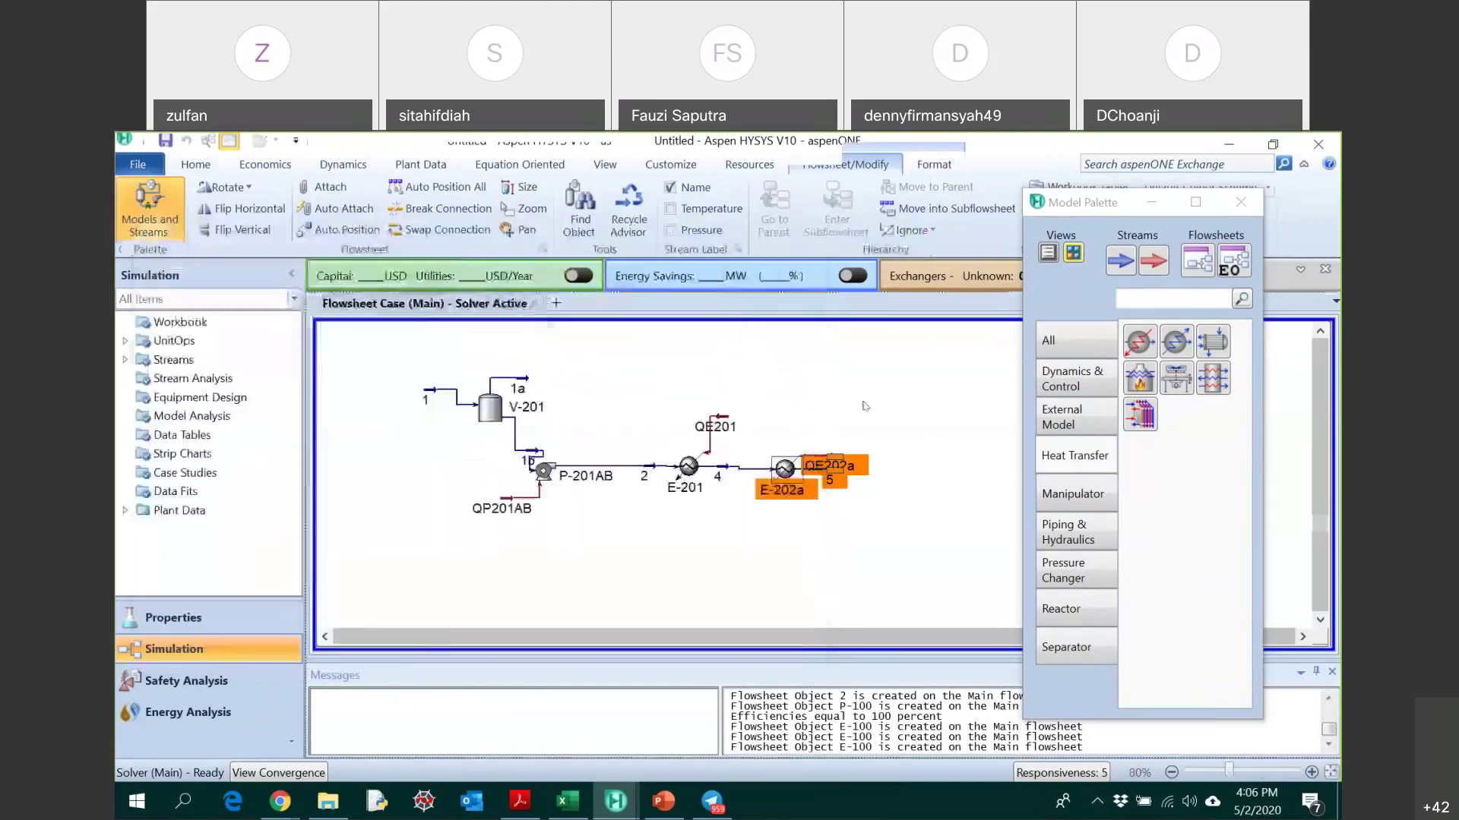
- Move energy stream QE202a above heater E-202a and place a plug flow reactor after stream 5 on the flowsheet
left_click_drag(833, 454, 822, 398)
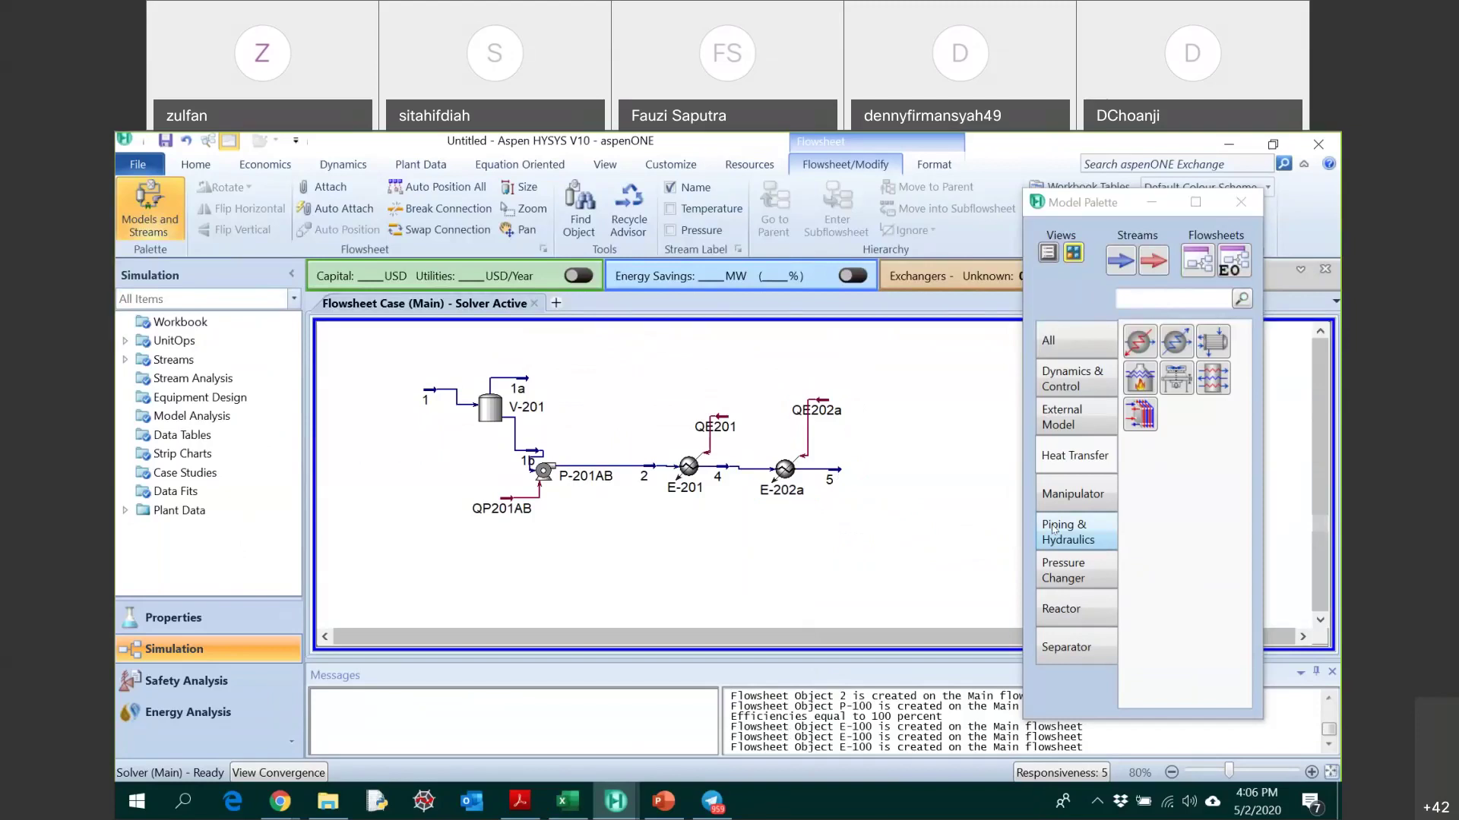
left_click(1075, 619)
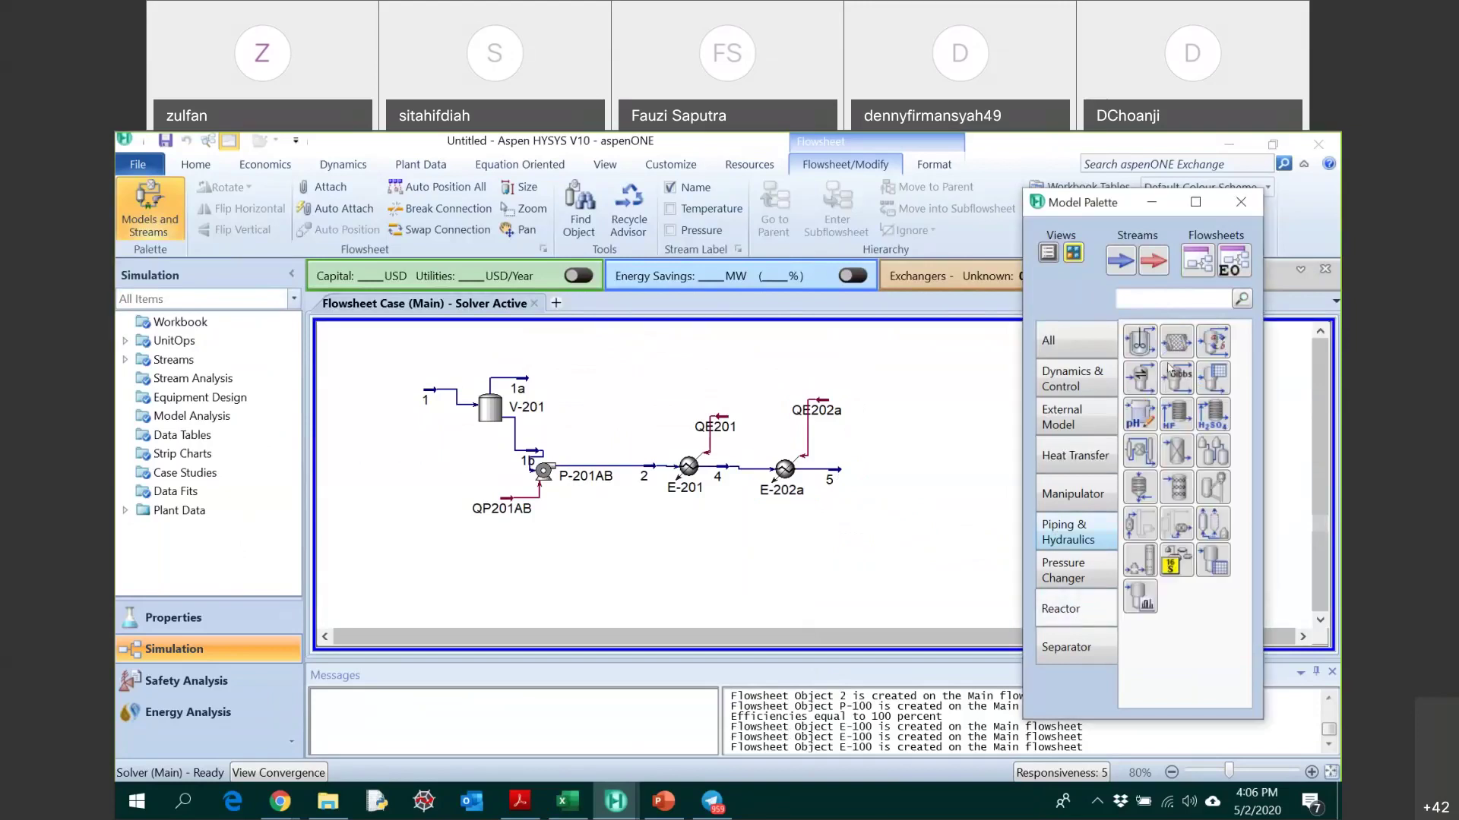
left_click(1176, 341)
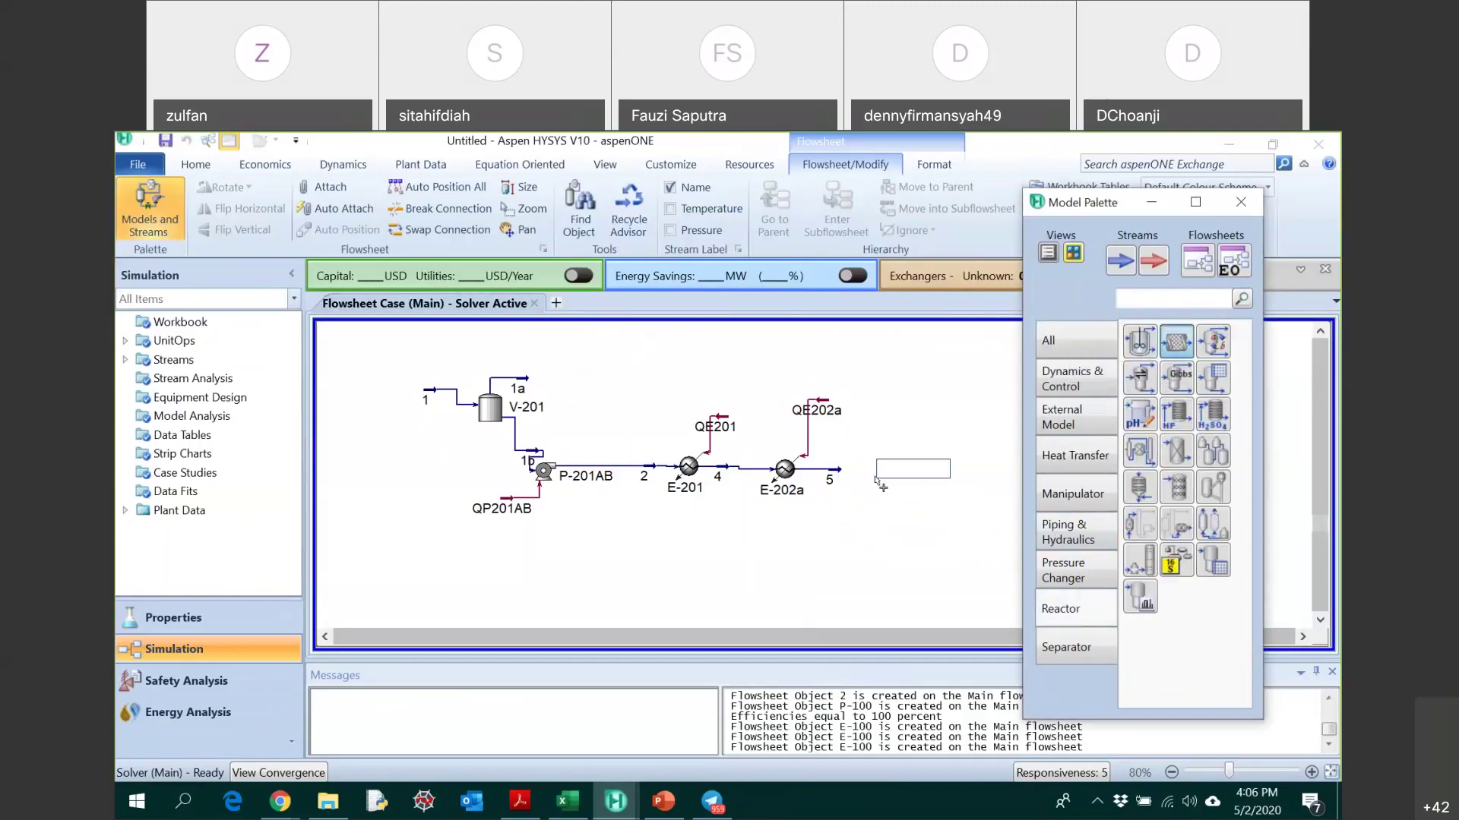
left_click(866, 480)
left_click_drag(1100, 203, 277, 230)
left_click(908, 473)
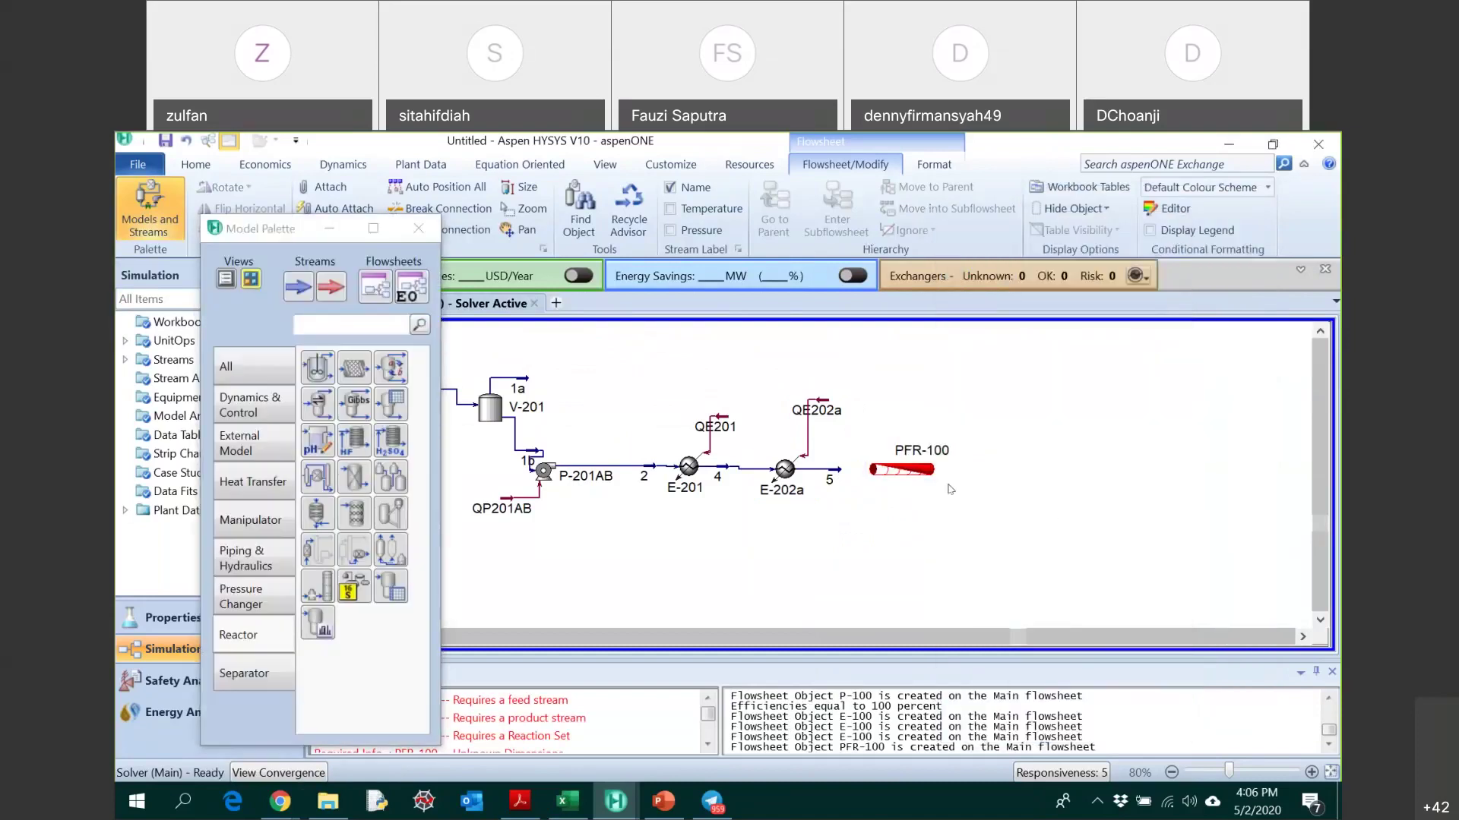
- Open the new plug flow reactor, check the reactor's tag in the Turton_AppB flow diagram and rename it as R-201
double_click(906, 471)
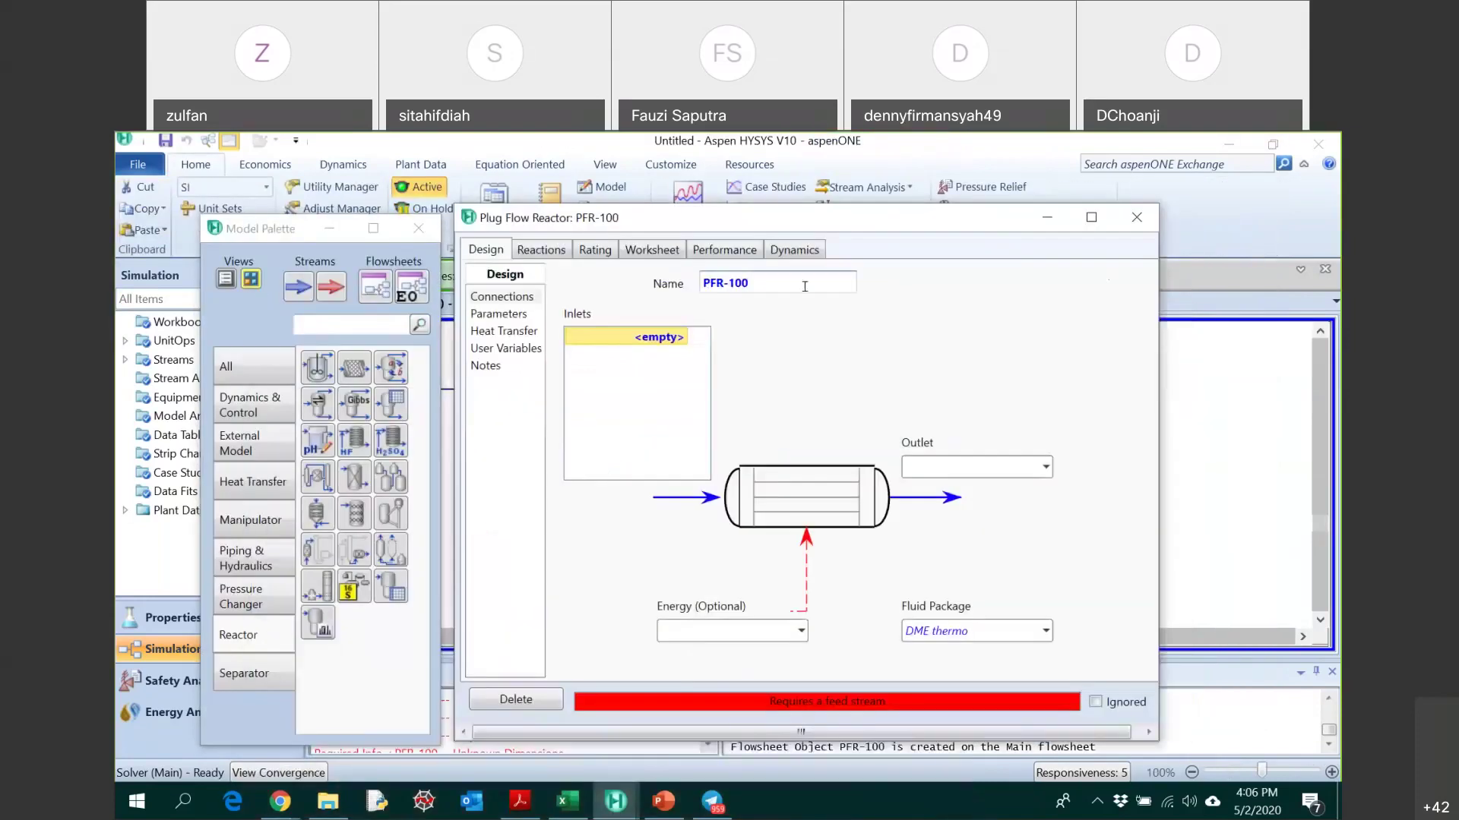
left_click(520, 801)
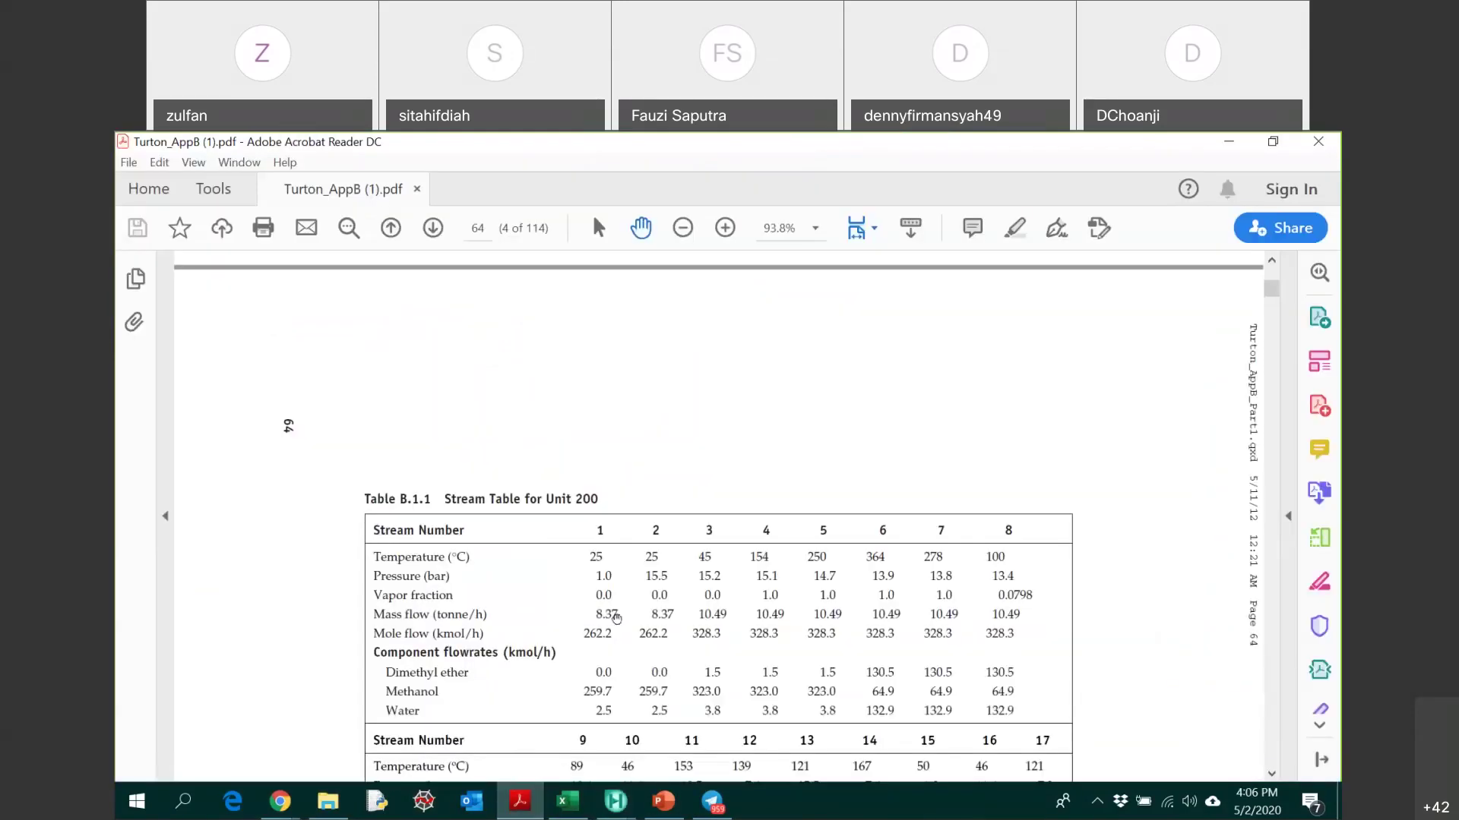
scroll(712, 608, "up", 5)
scroll(712, 608, "up", 3)
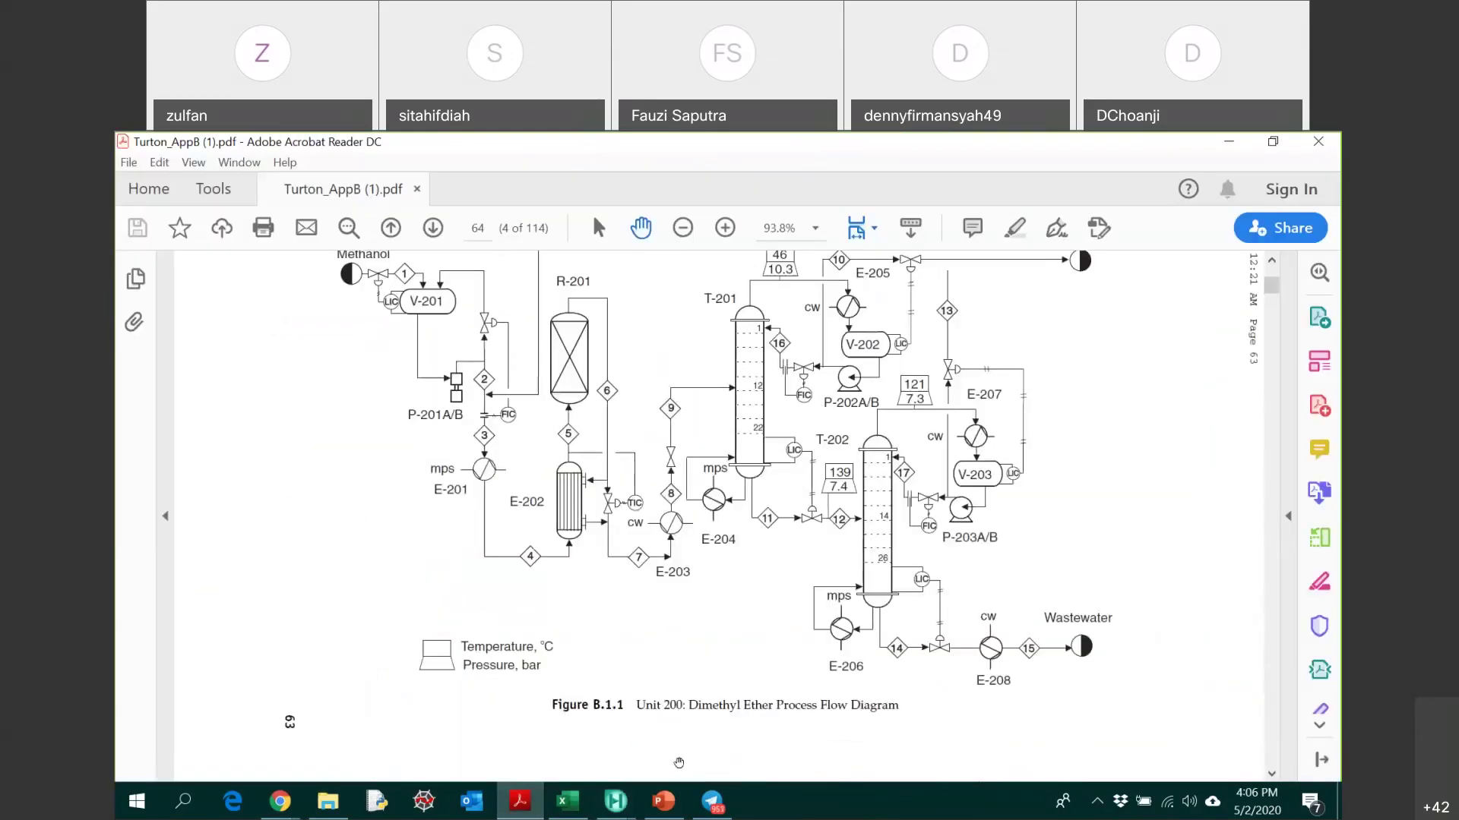
left_click(624, 807)
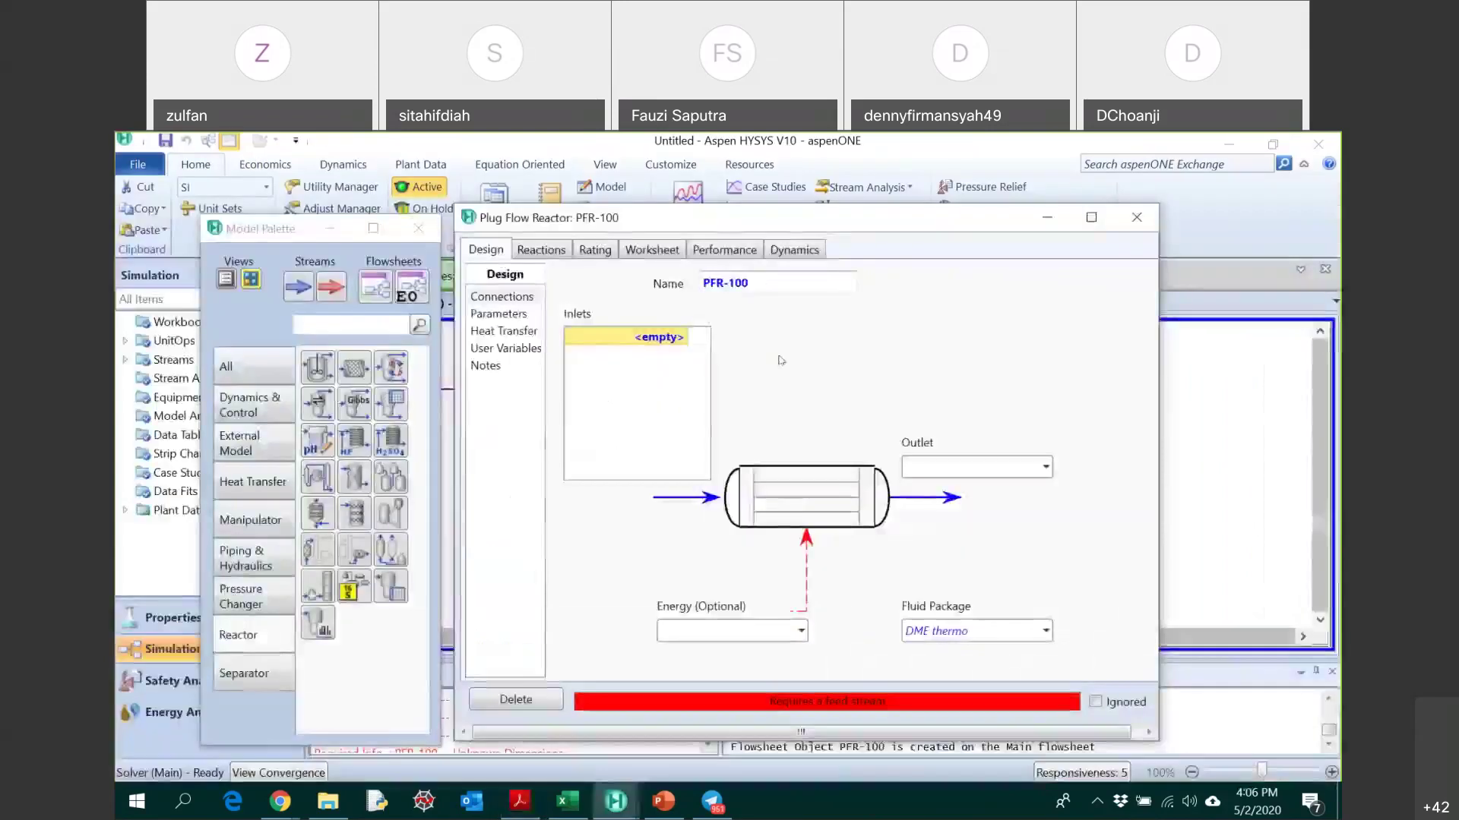
type("R-")
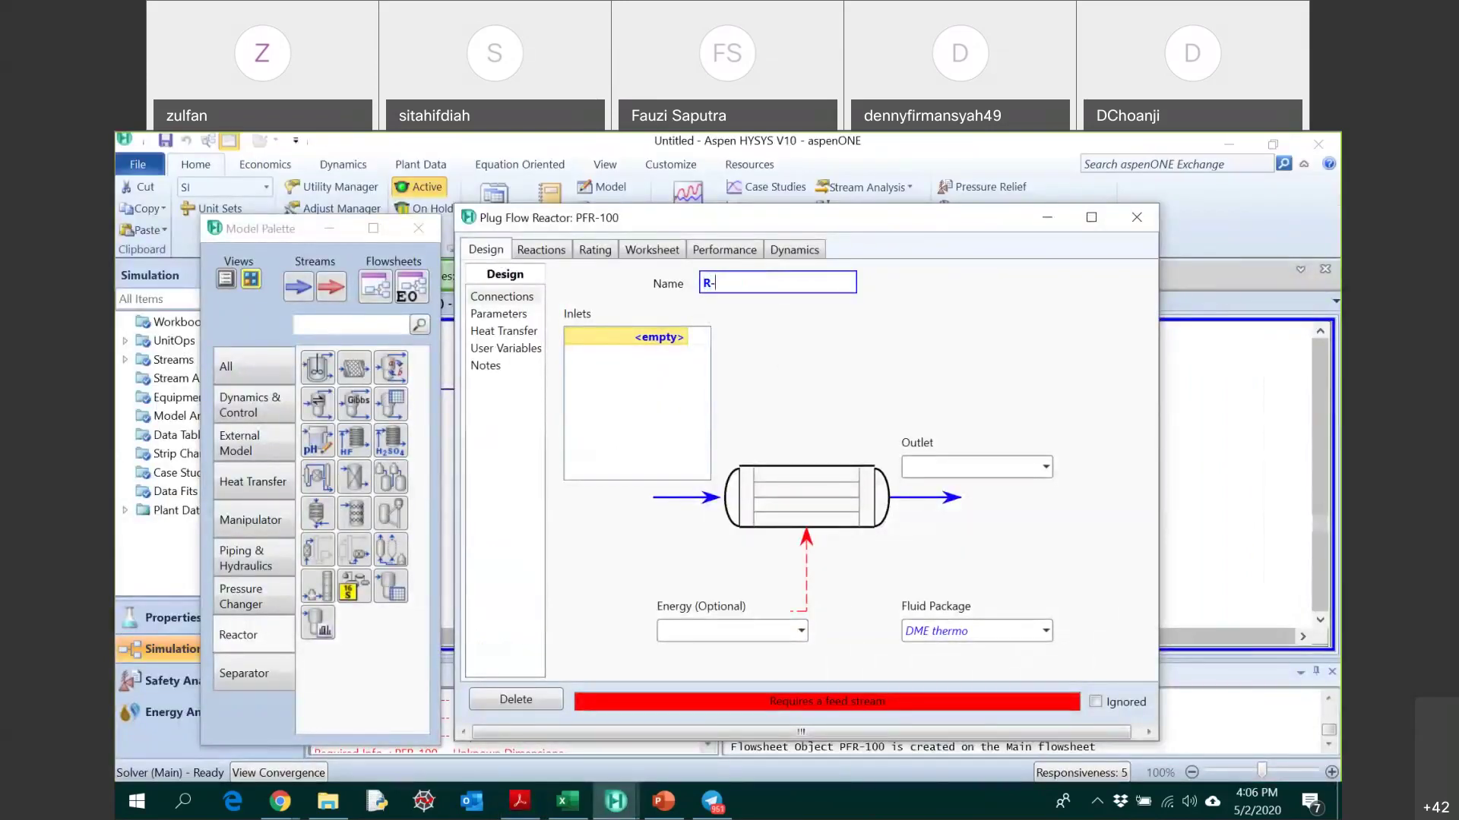
type("201")
key("Return")
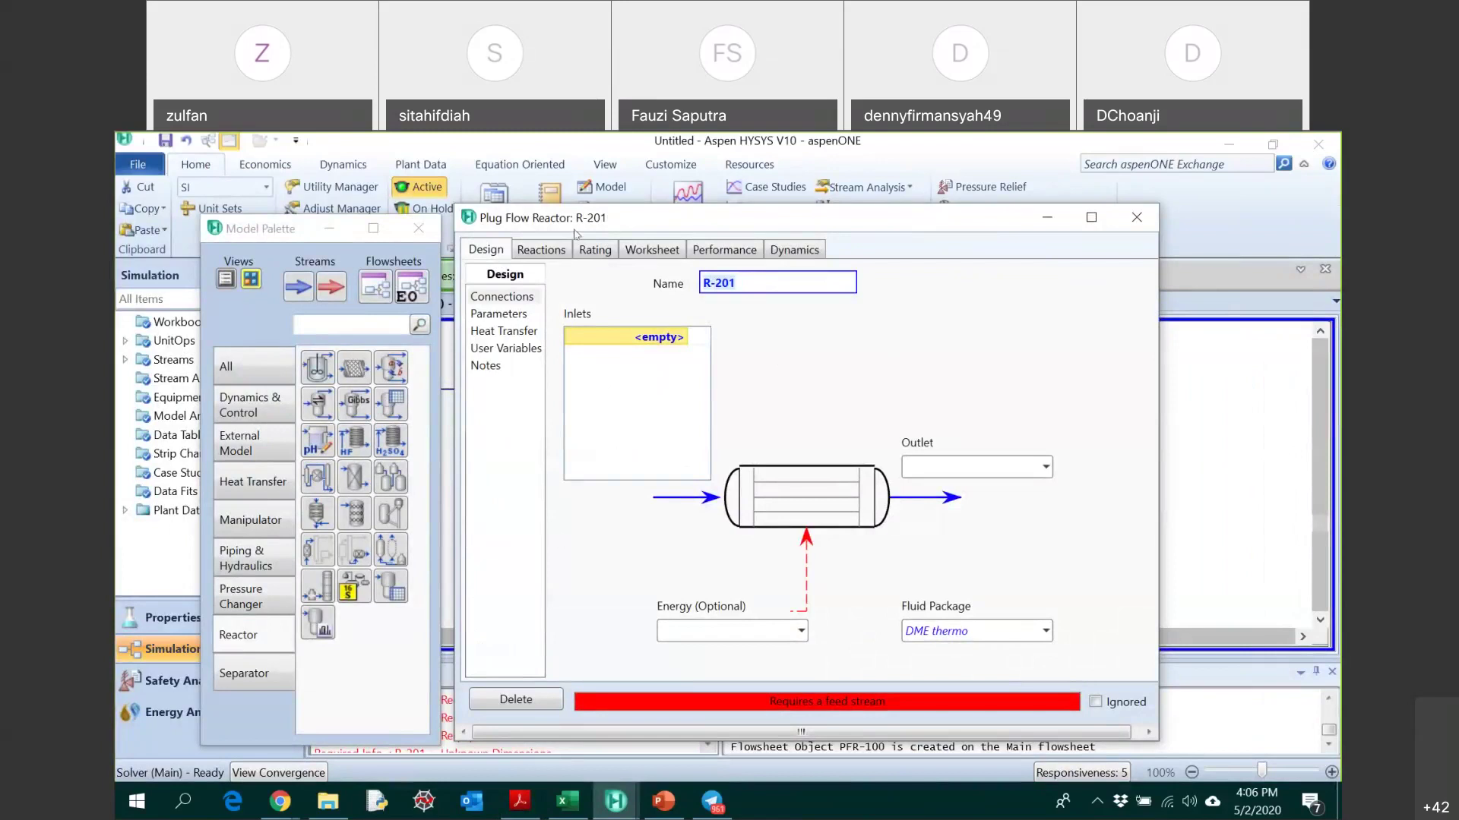
- Connect stream 5 as the inlet of plug flow reactor R-201 and create stream 6 as its outlet
left_click_drag(552, 218, 214, 201)
left_click(319, 319)
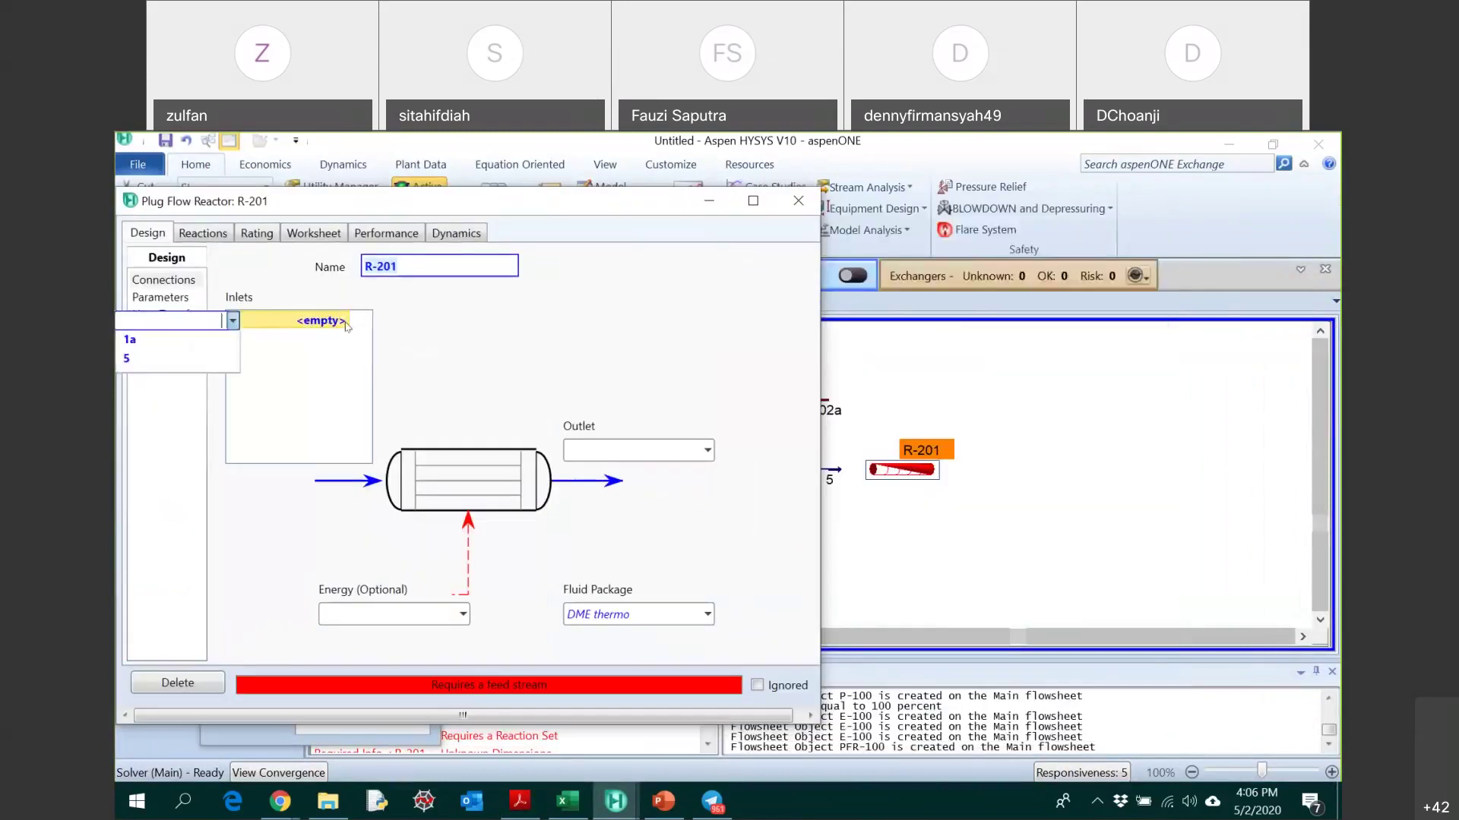
left_click(187, 366)
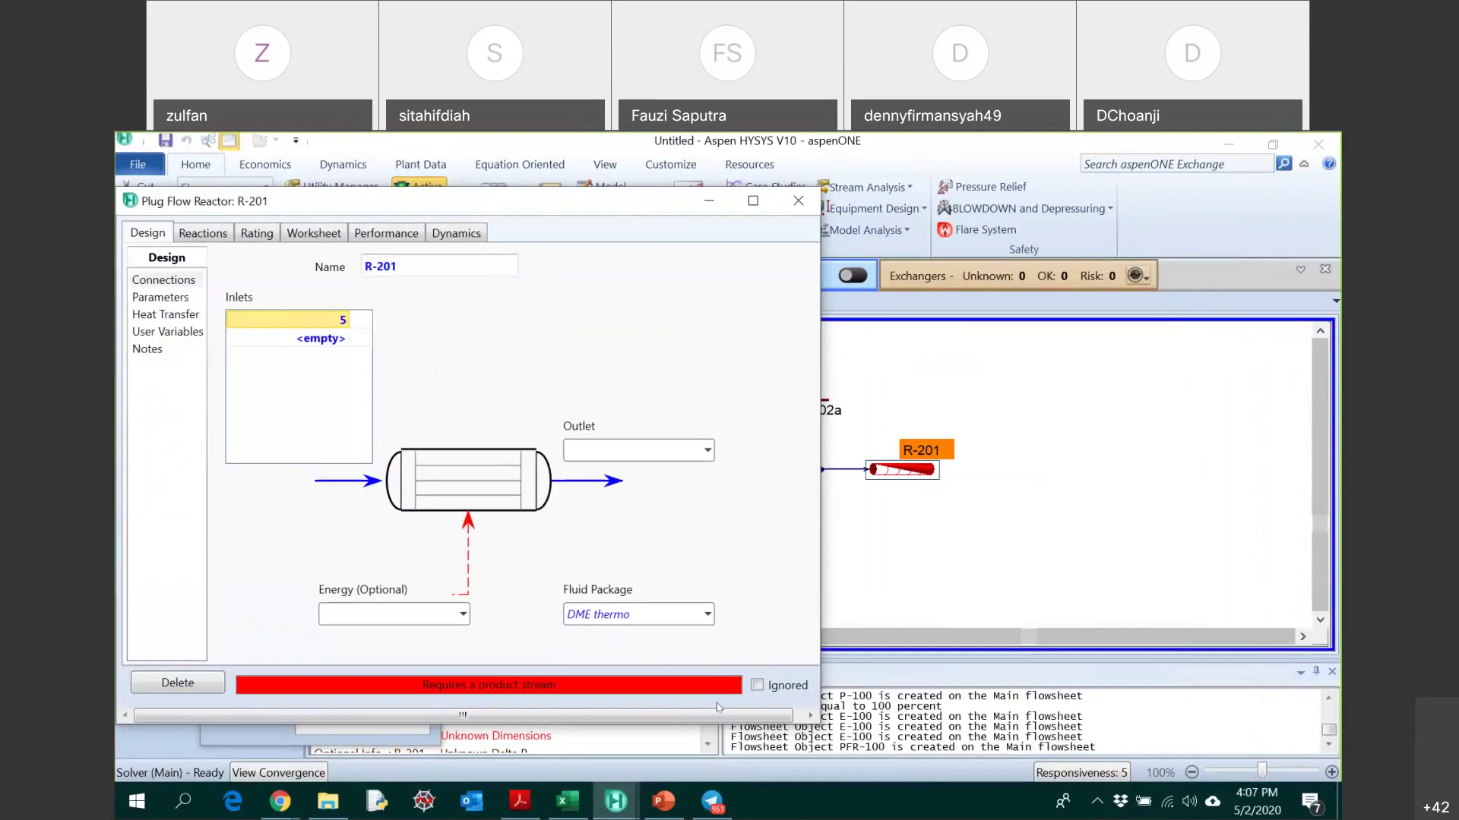
left_click(652, 449)
type("6")
key("Return")
key("Tab")
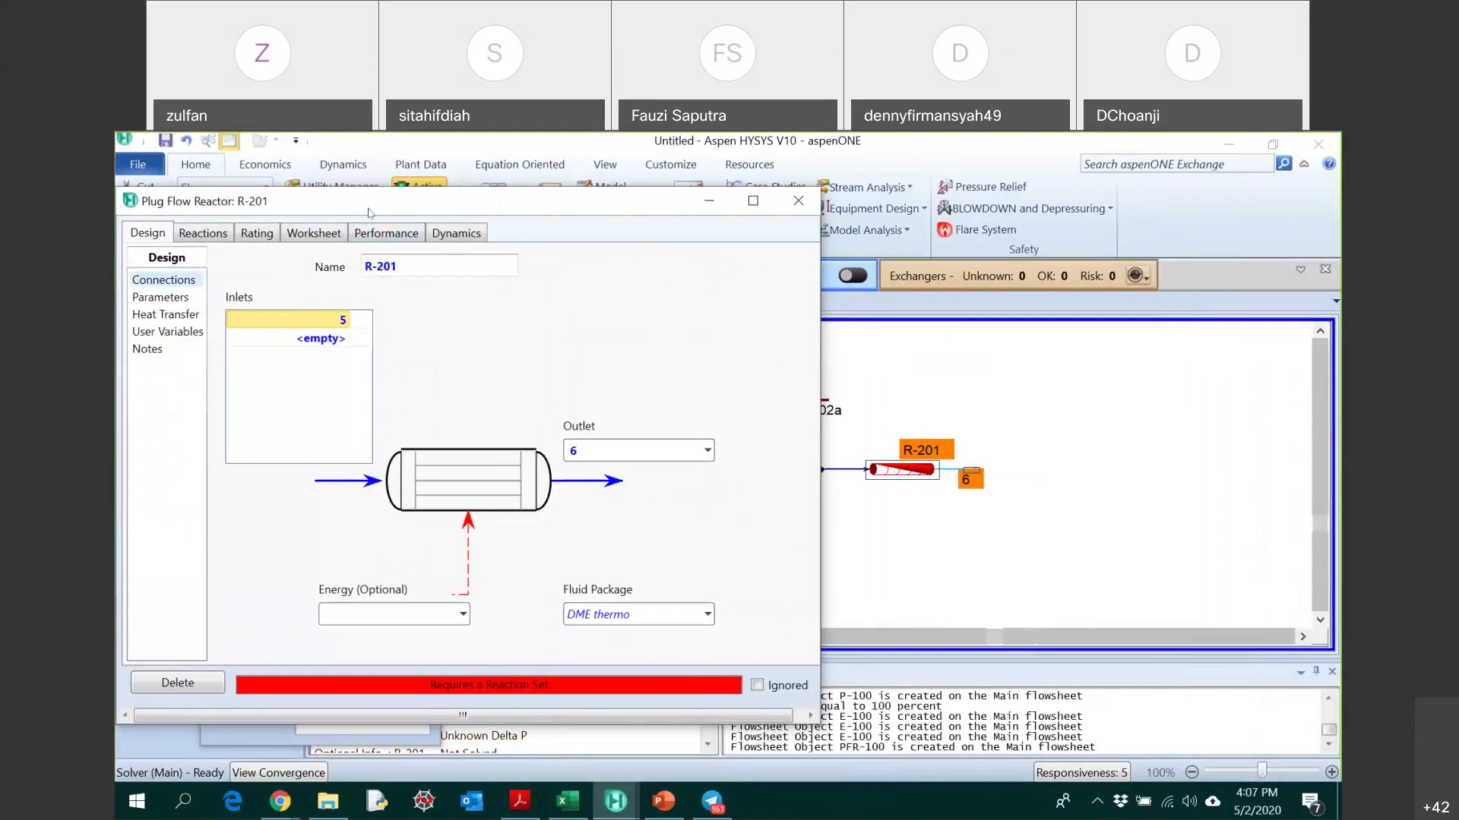
left_click_drag(367, 208, 401, 215)
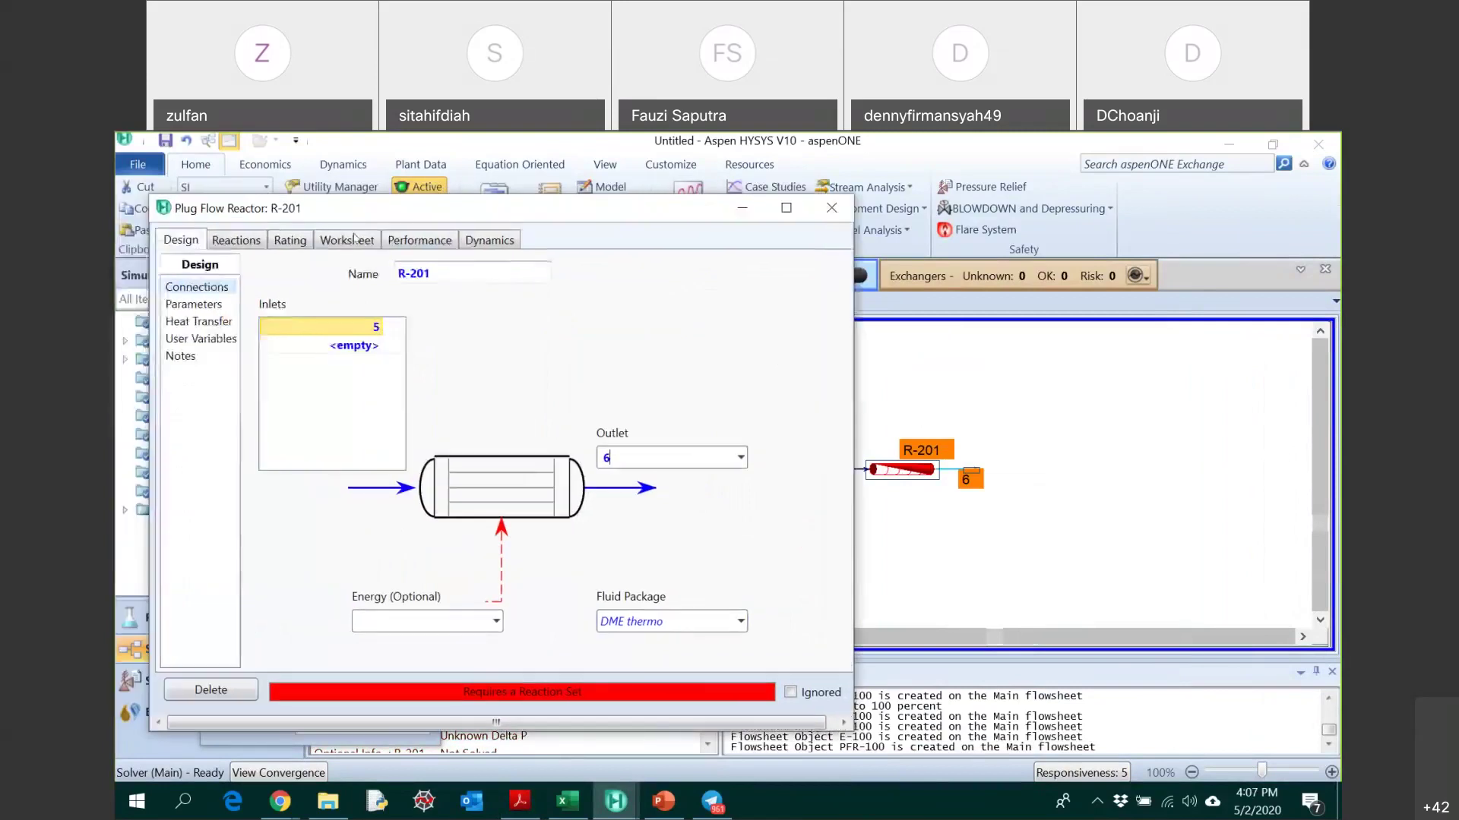
- Assign reaction set Set-1 to reactor R-201
left_click(237, 240)
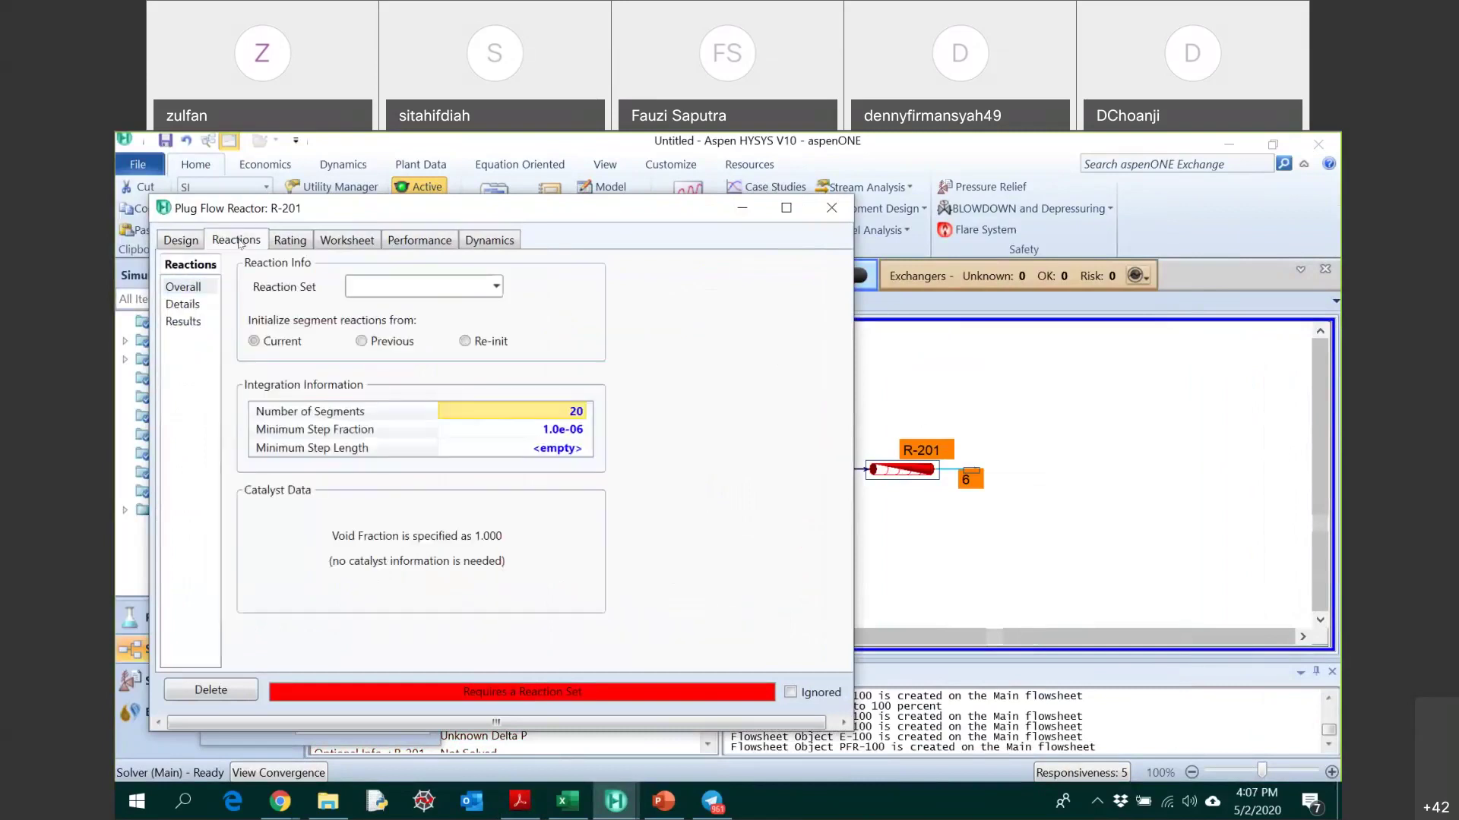
left_click(495, 286)
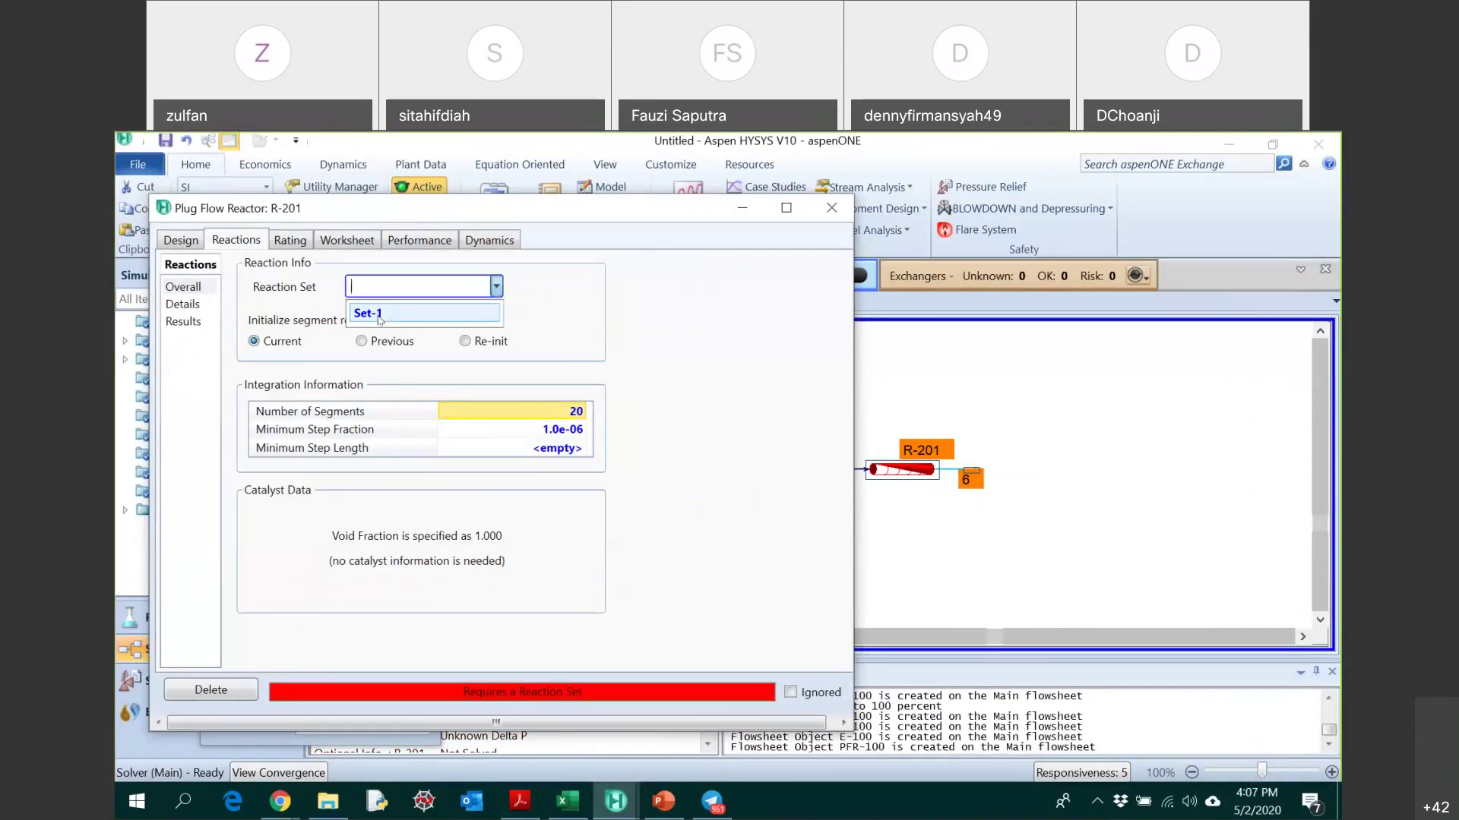
left_click(379, 313)
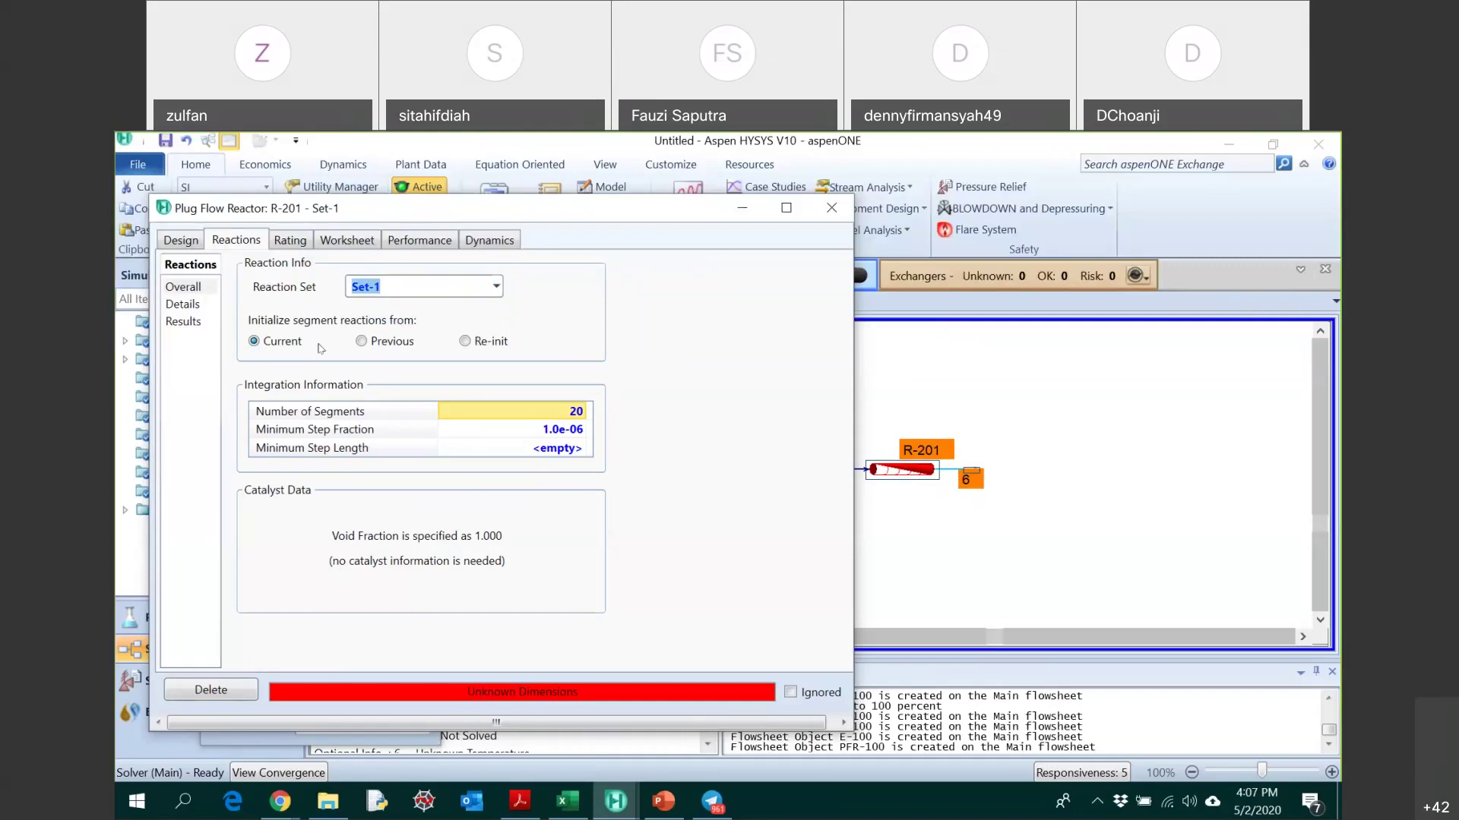
- Review the DME reaction's stoichiometry, kinetic parameters and reaction results for R-201
left_click(182, 306)
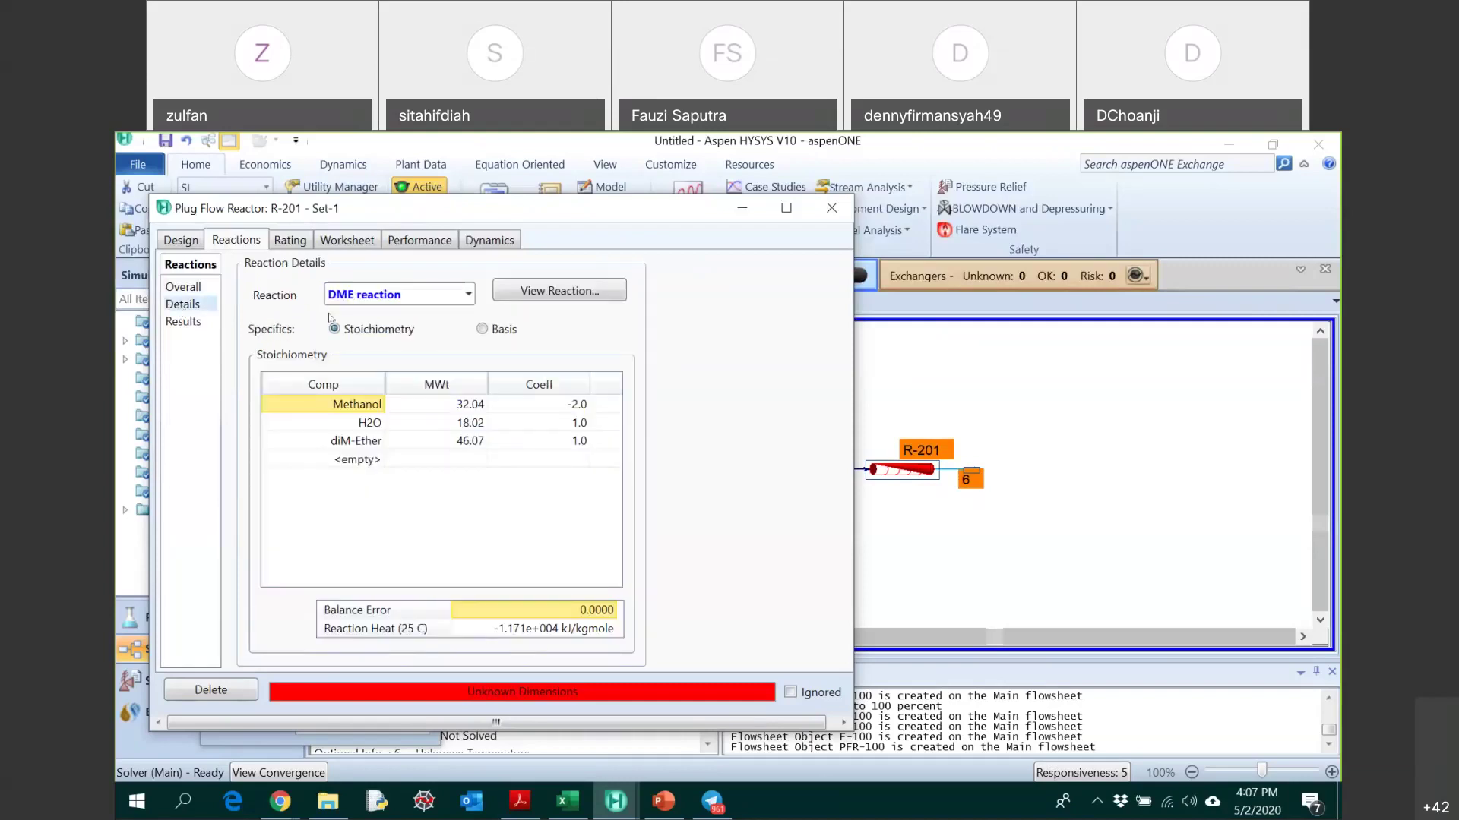
left_click(469, 294)
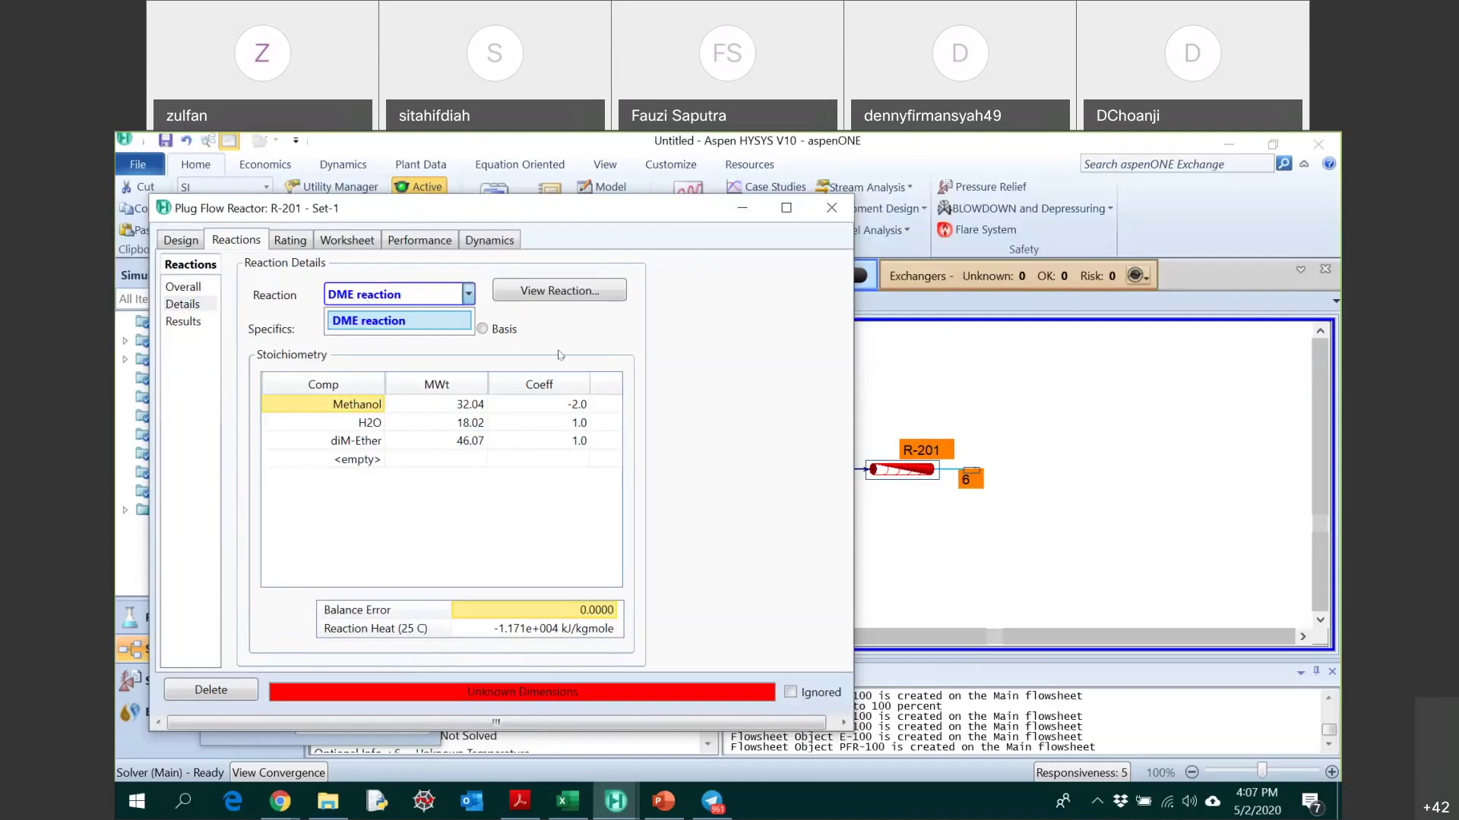
left_click(689, 371)
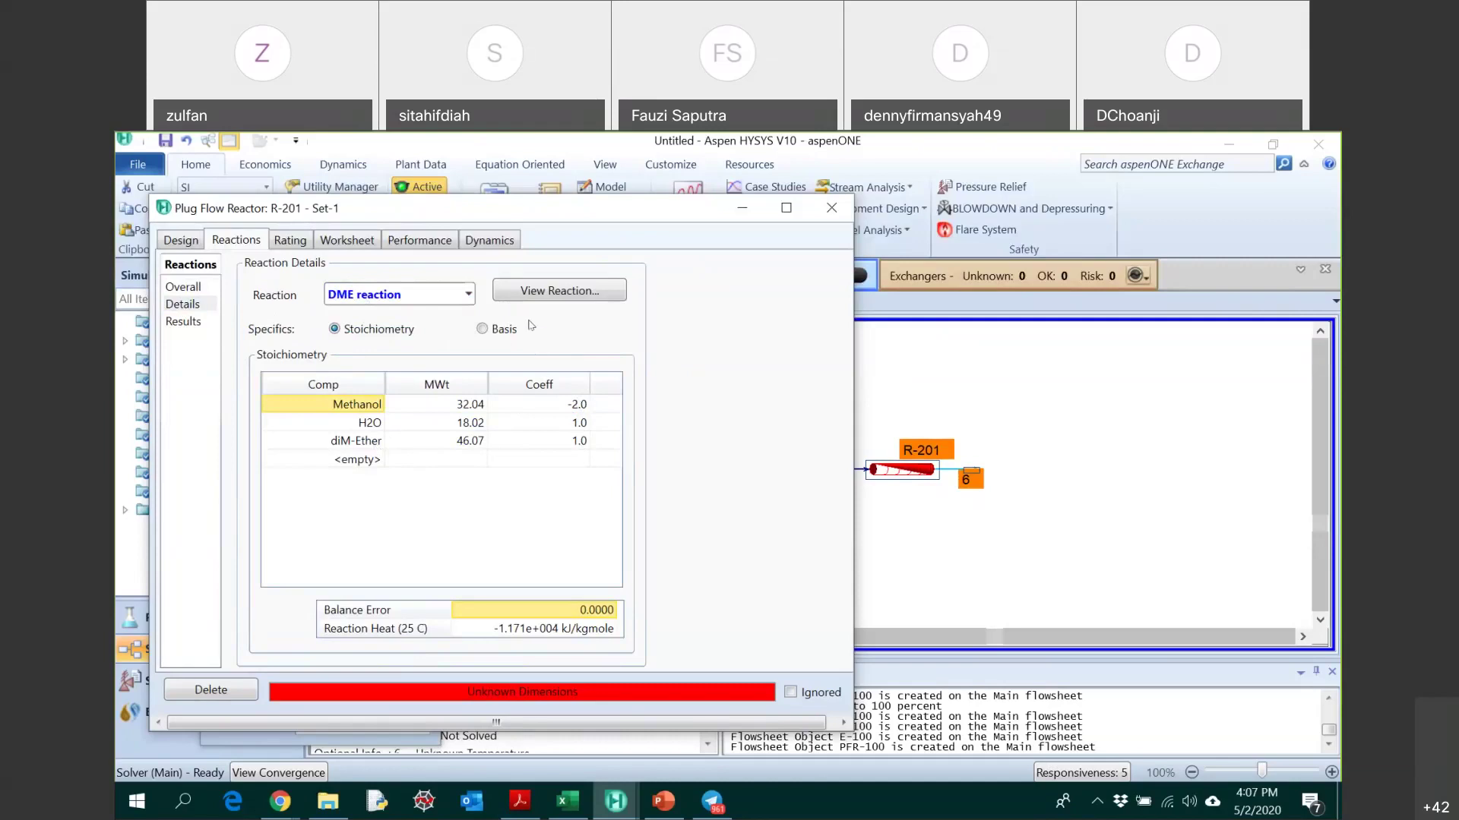
left_click(541, 299)
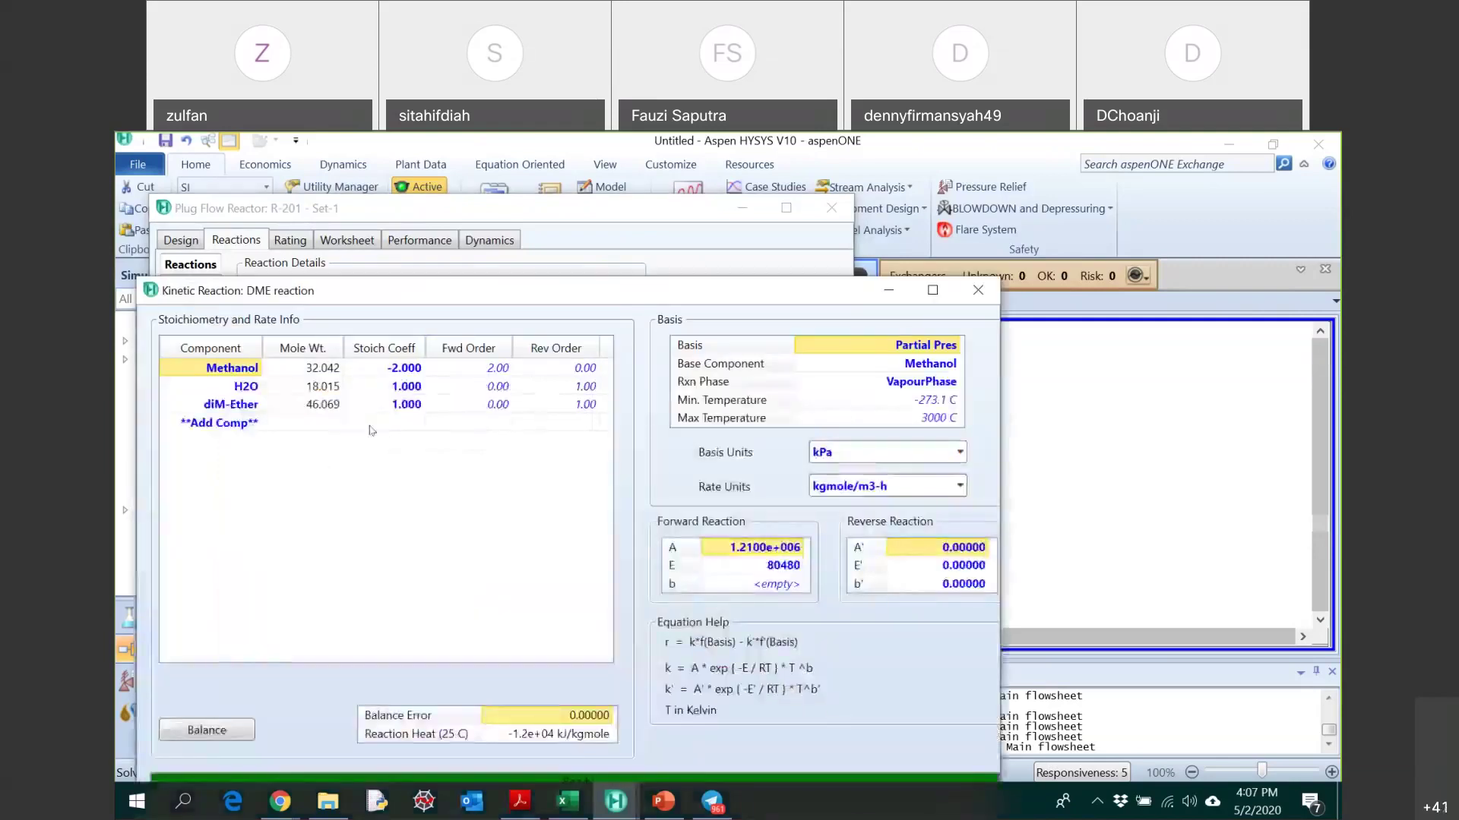
left_click(976, 291)
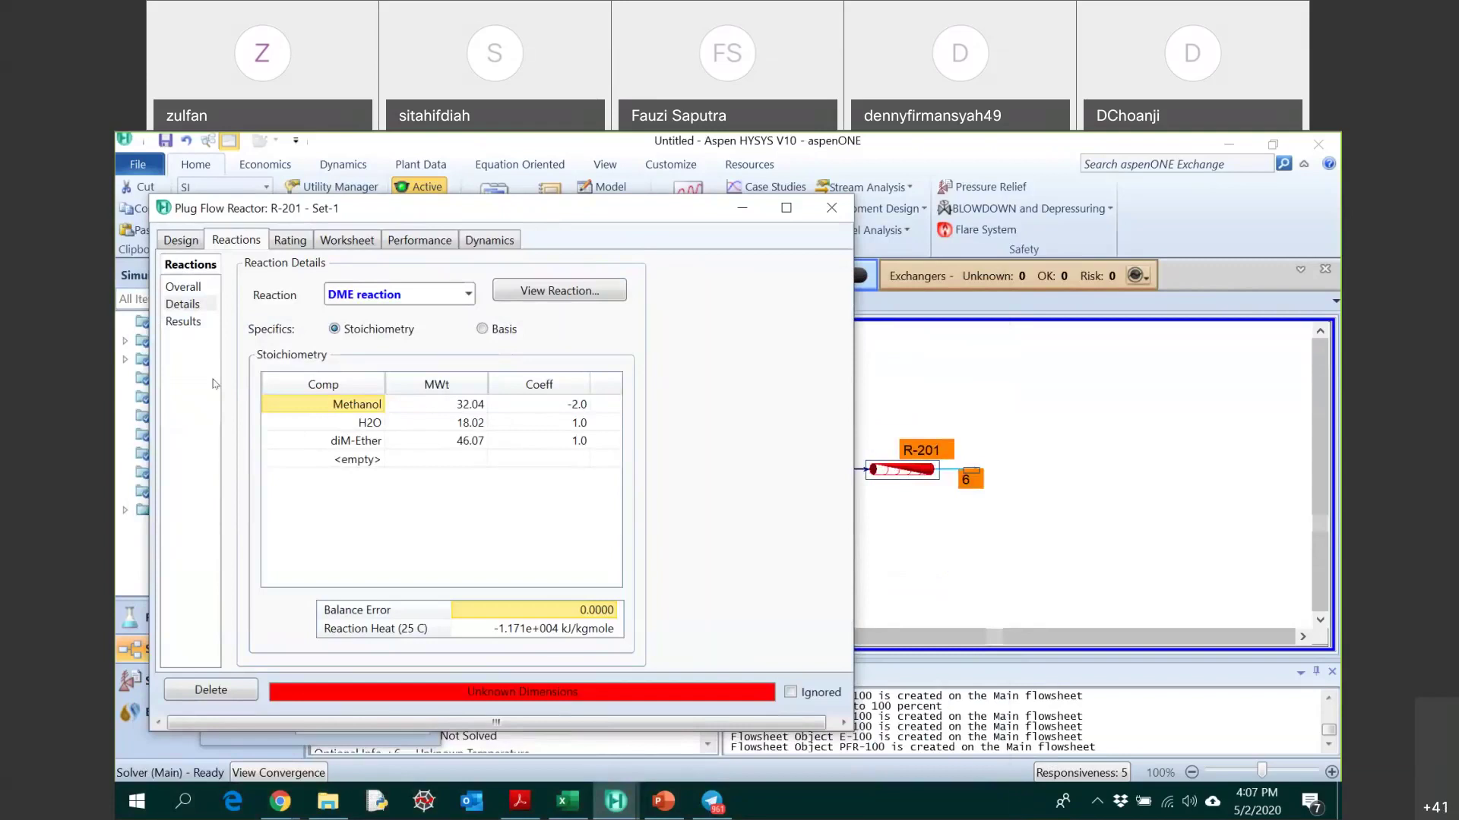
left_click(192, 329)
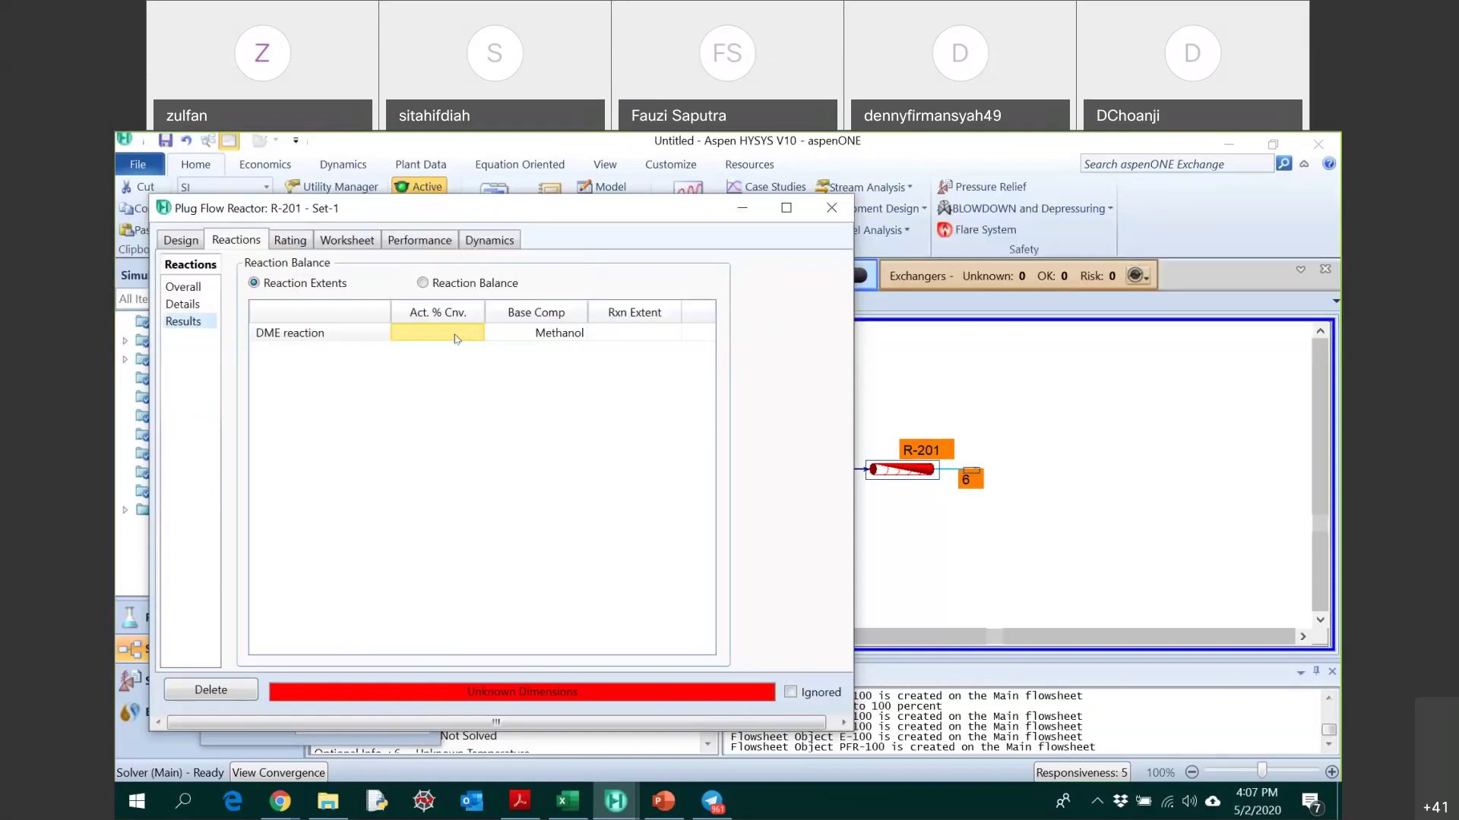
left_click(183, 240)
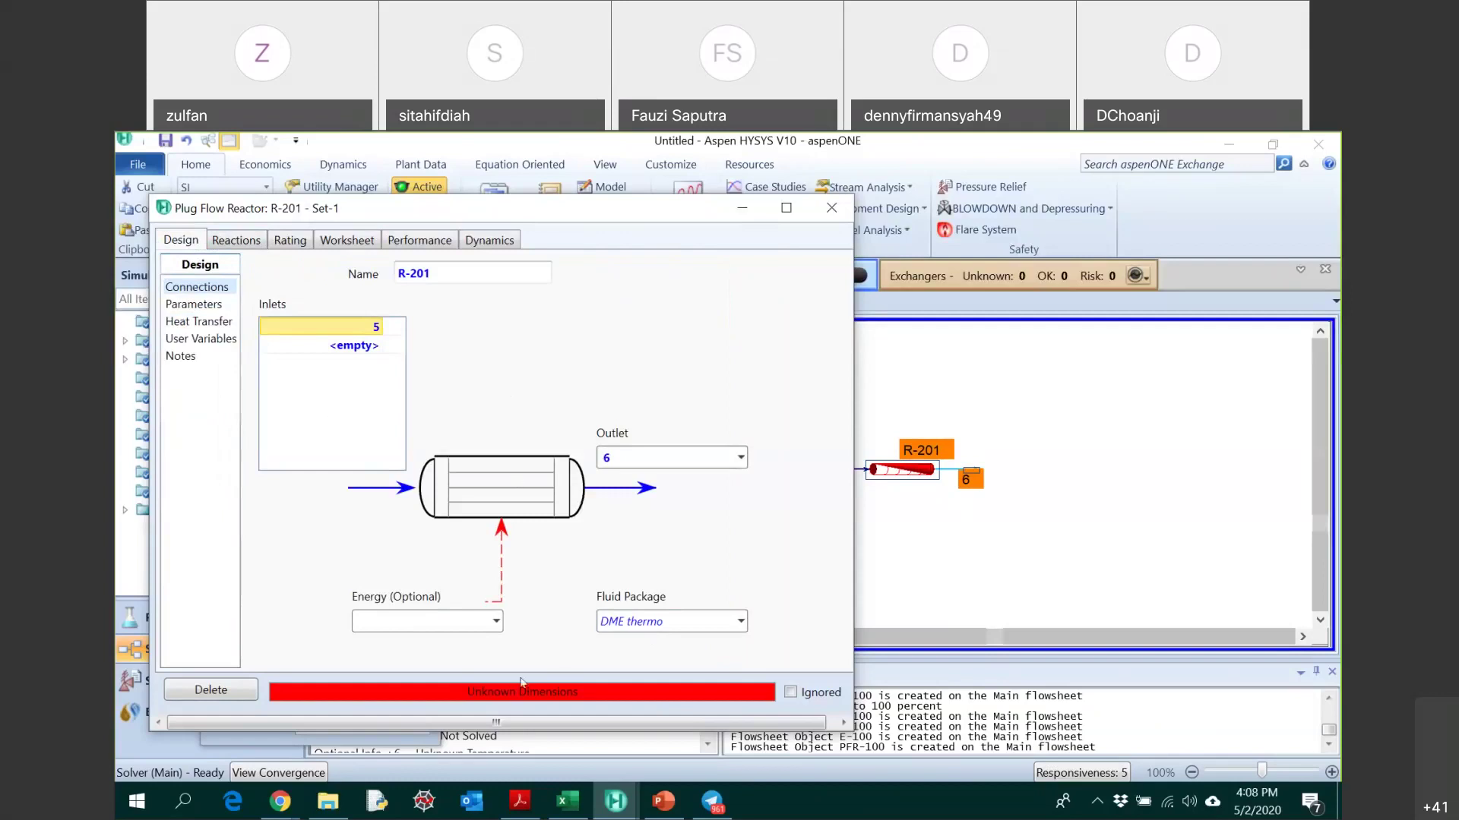
- Switch to Acrobat Reader and look up the R-201 dimensions in Table B.1.3 of Turton_AppB (1).pdf, rotating the view counterclockwise
left_click(516, 805)
scroll(676, 524, "up", 3)
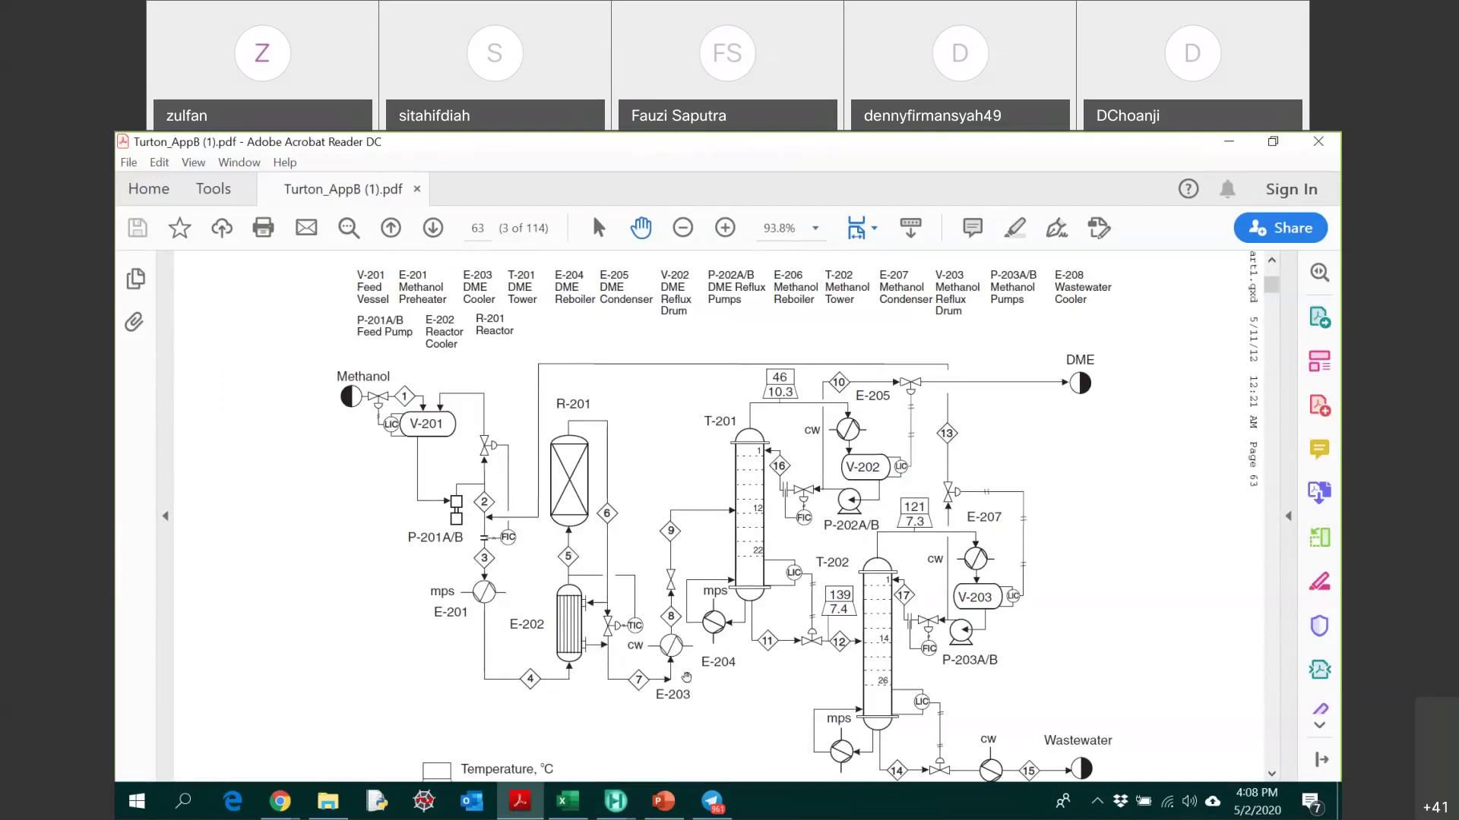
scroll(796, 612, "down", 3)
scroll(796, 612, "down", 10)
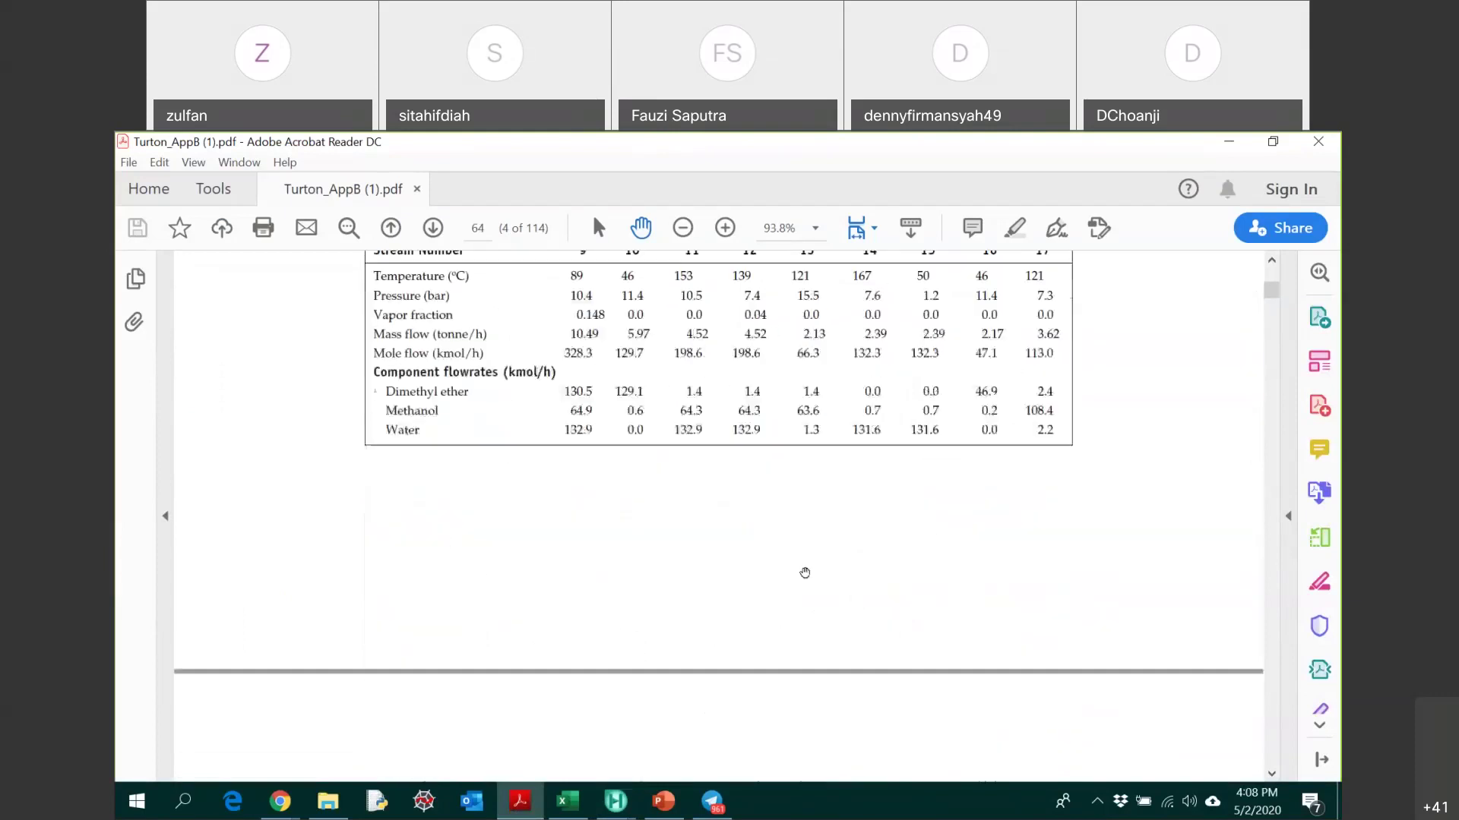
scroll(805, 574, "down", 10)
scroll(808, 570, "down", 5)
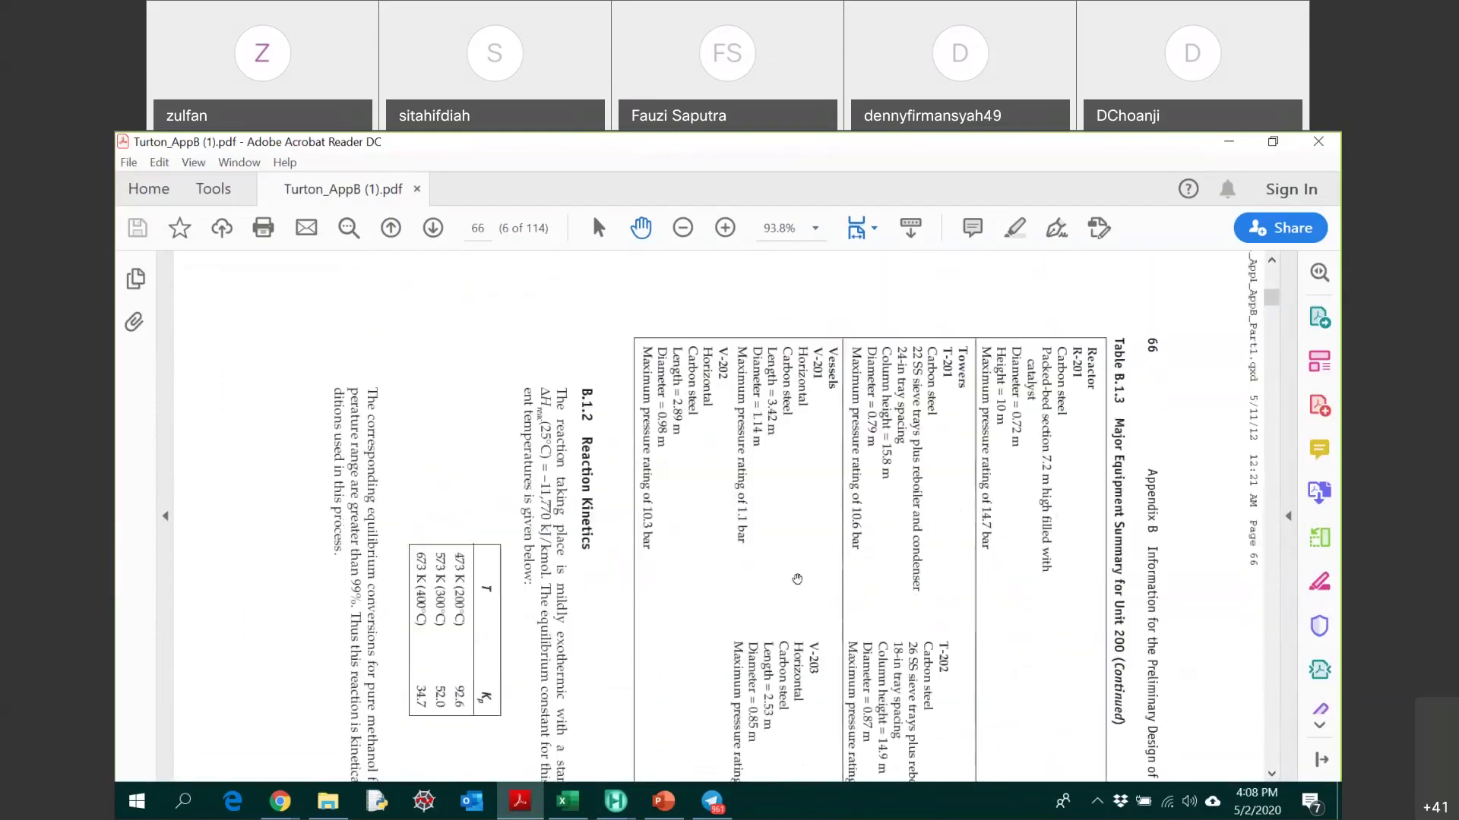
left_click(193, 162)
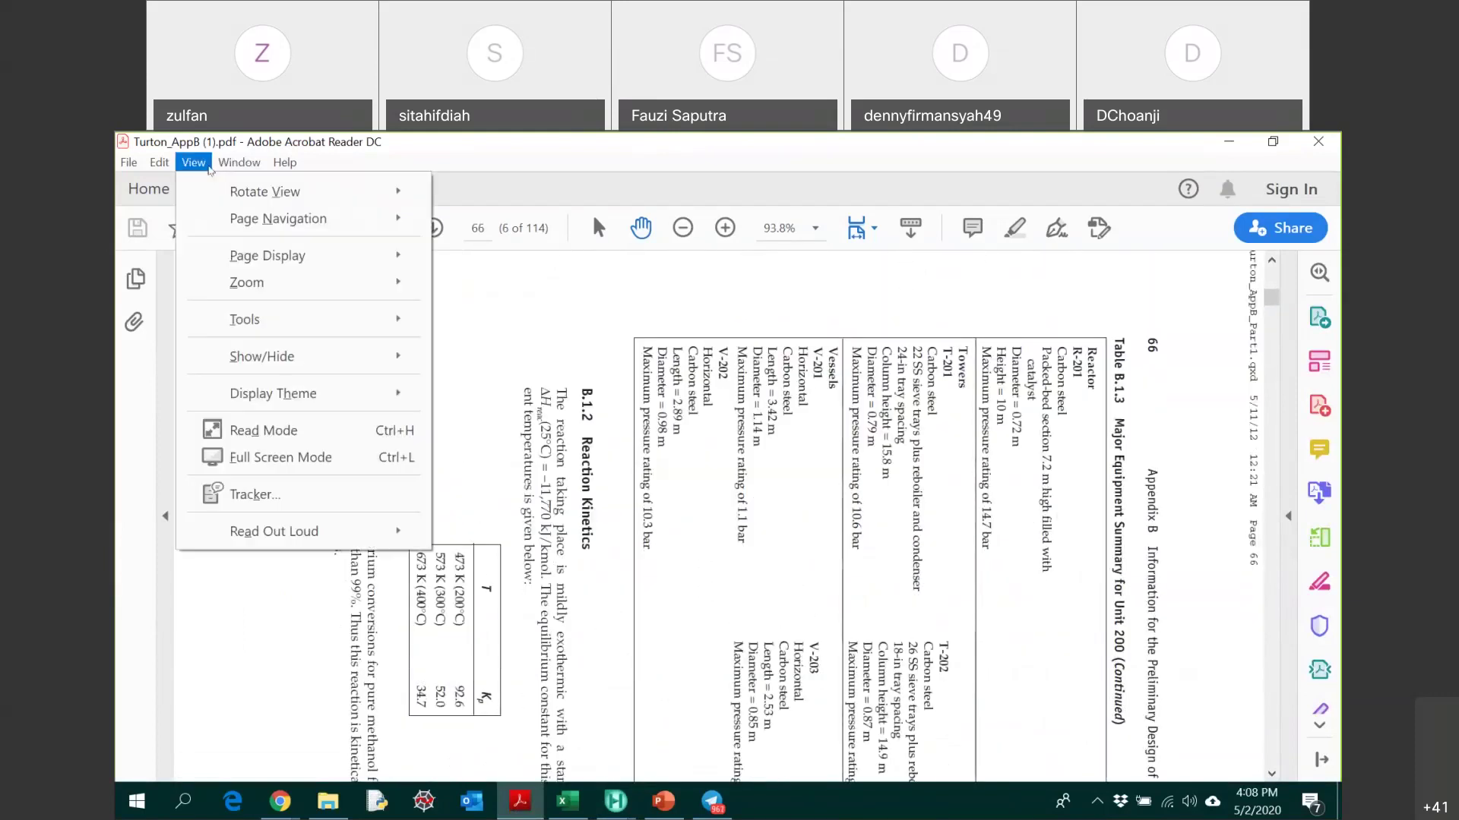
mouse_move(418, 199)
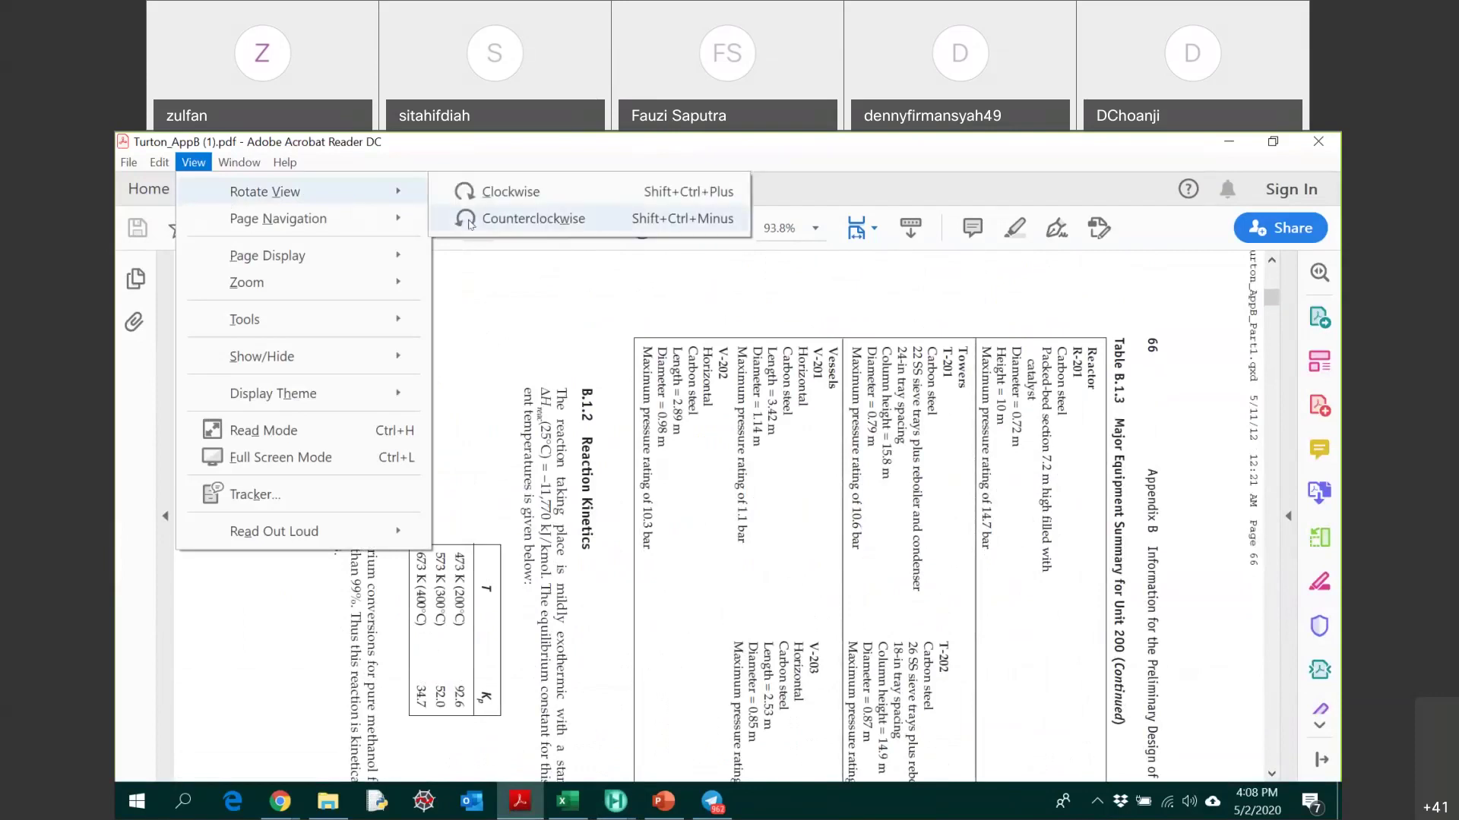
left_click(532, 218)
scroll(637, 417, "up", 2)
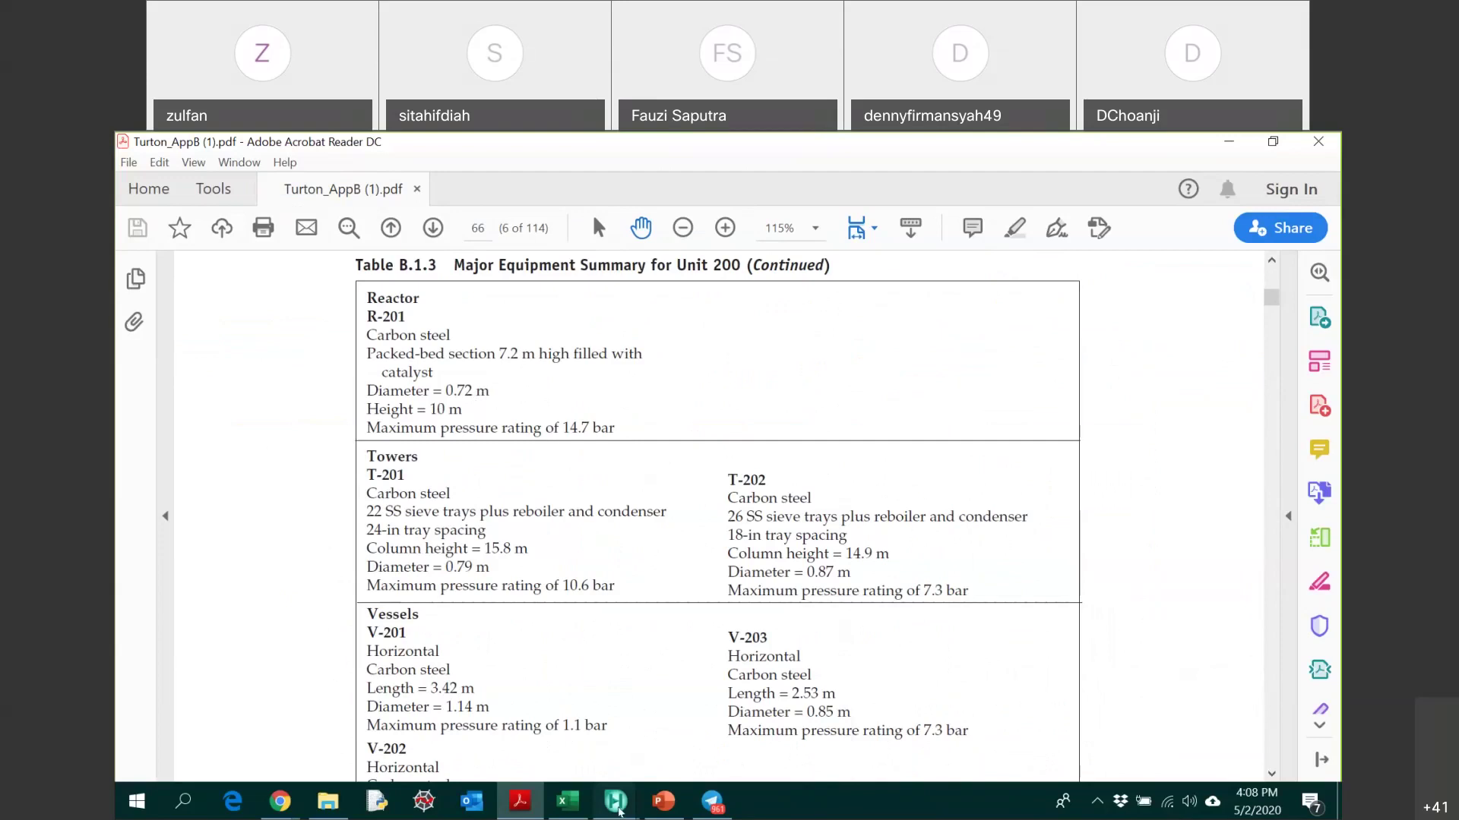
- Return to Aspen HYSYS and size the R-201 tube with a length of 7.2 m and a diameter of 0.72 m
mouse_move(615, 801)
left_click(759, 707)
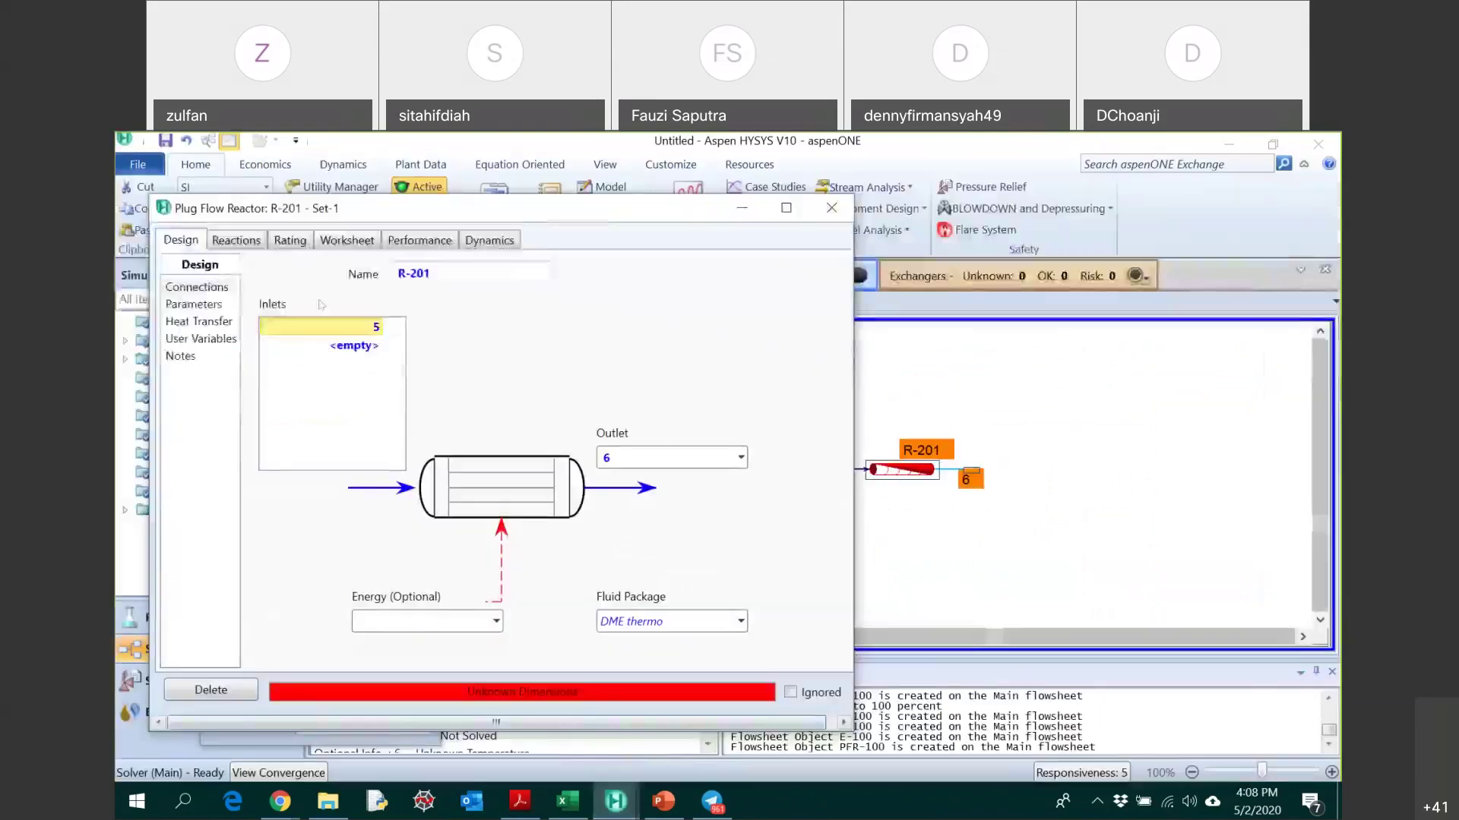
left_click(194, 304)
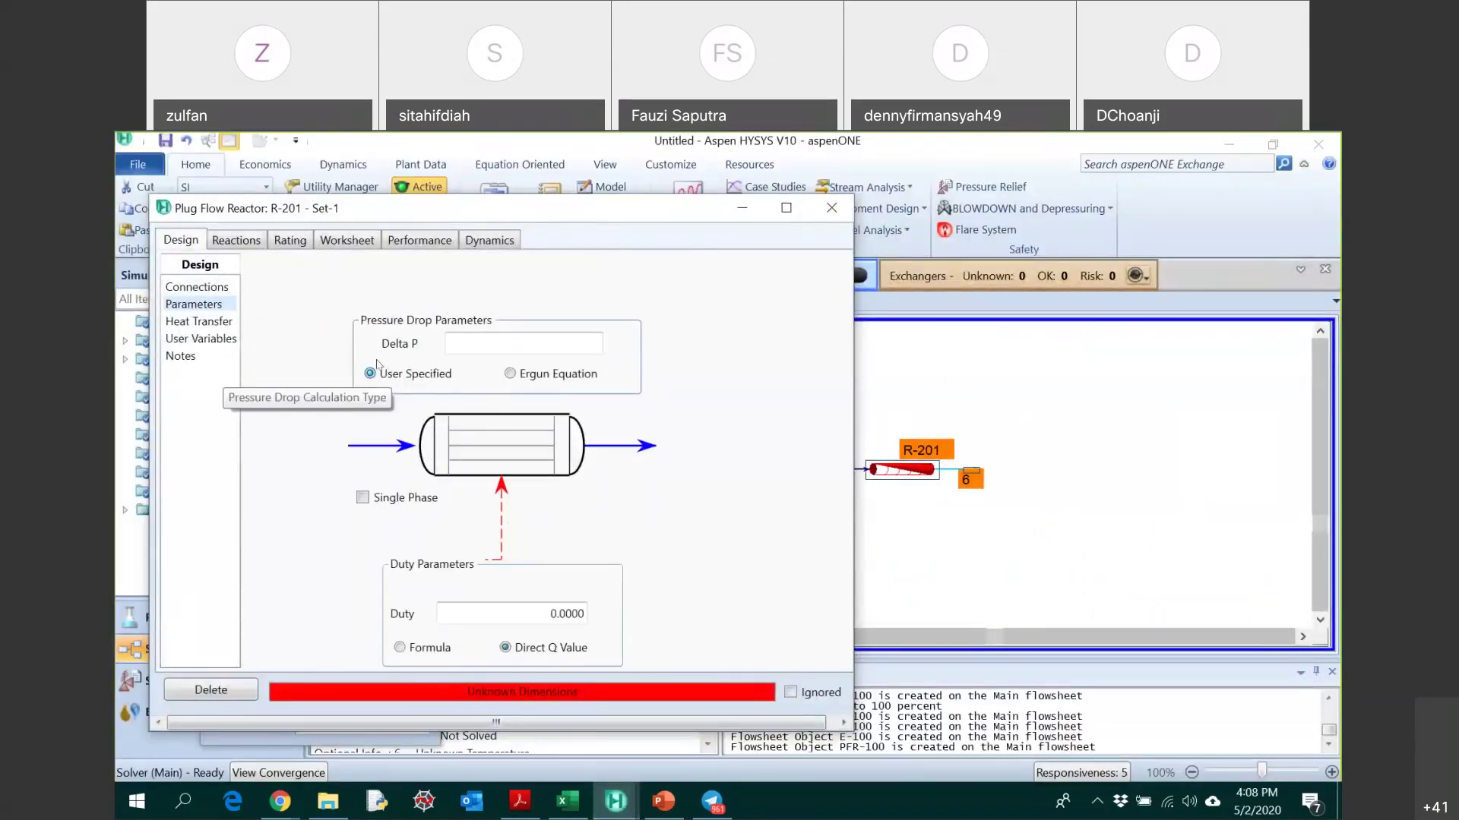
left_click(293, 241)
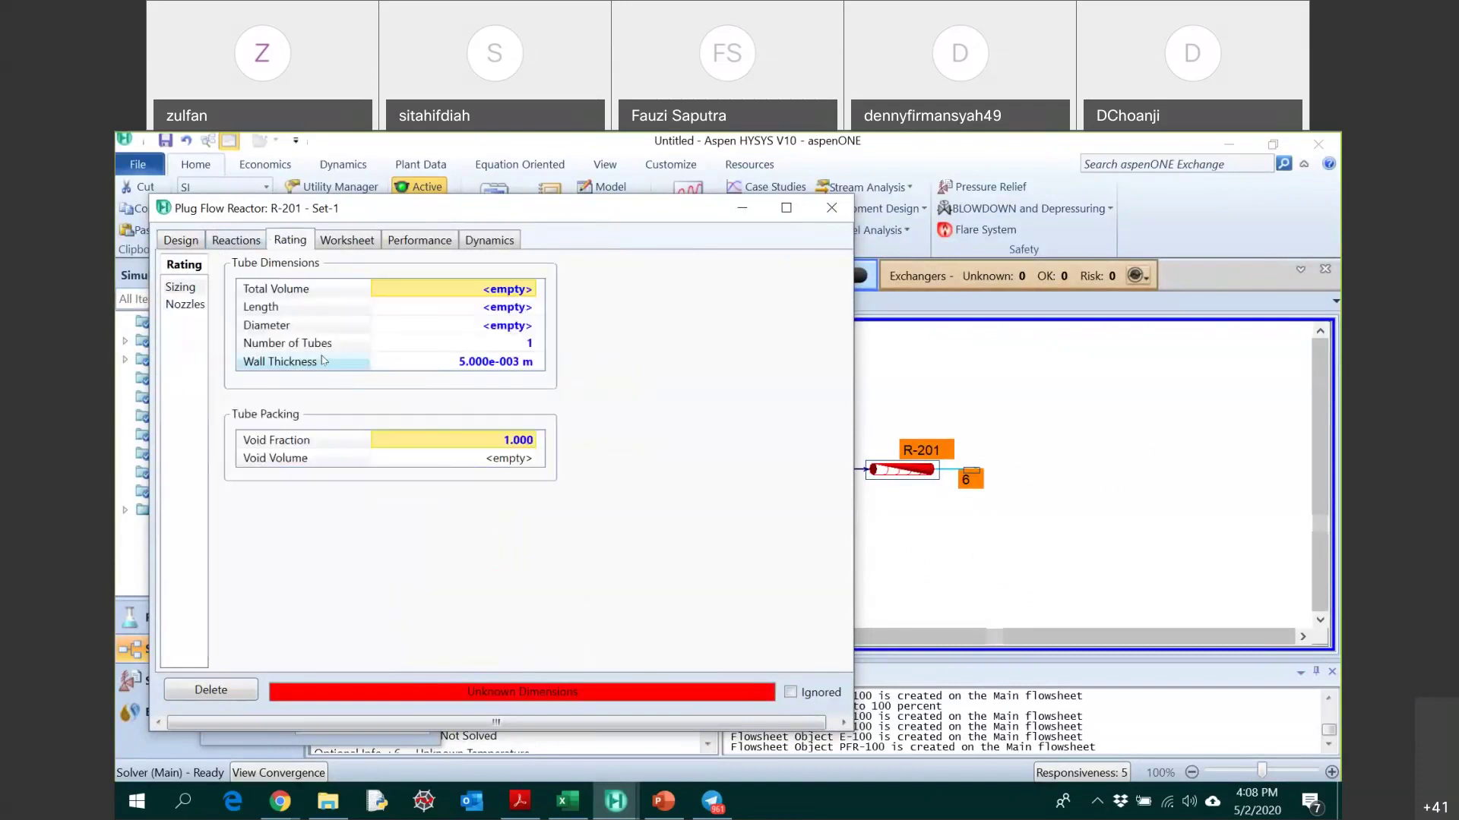
left_click_drag(370, 213, 391, 214)
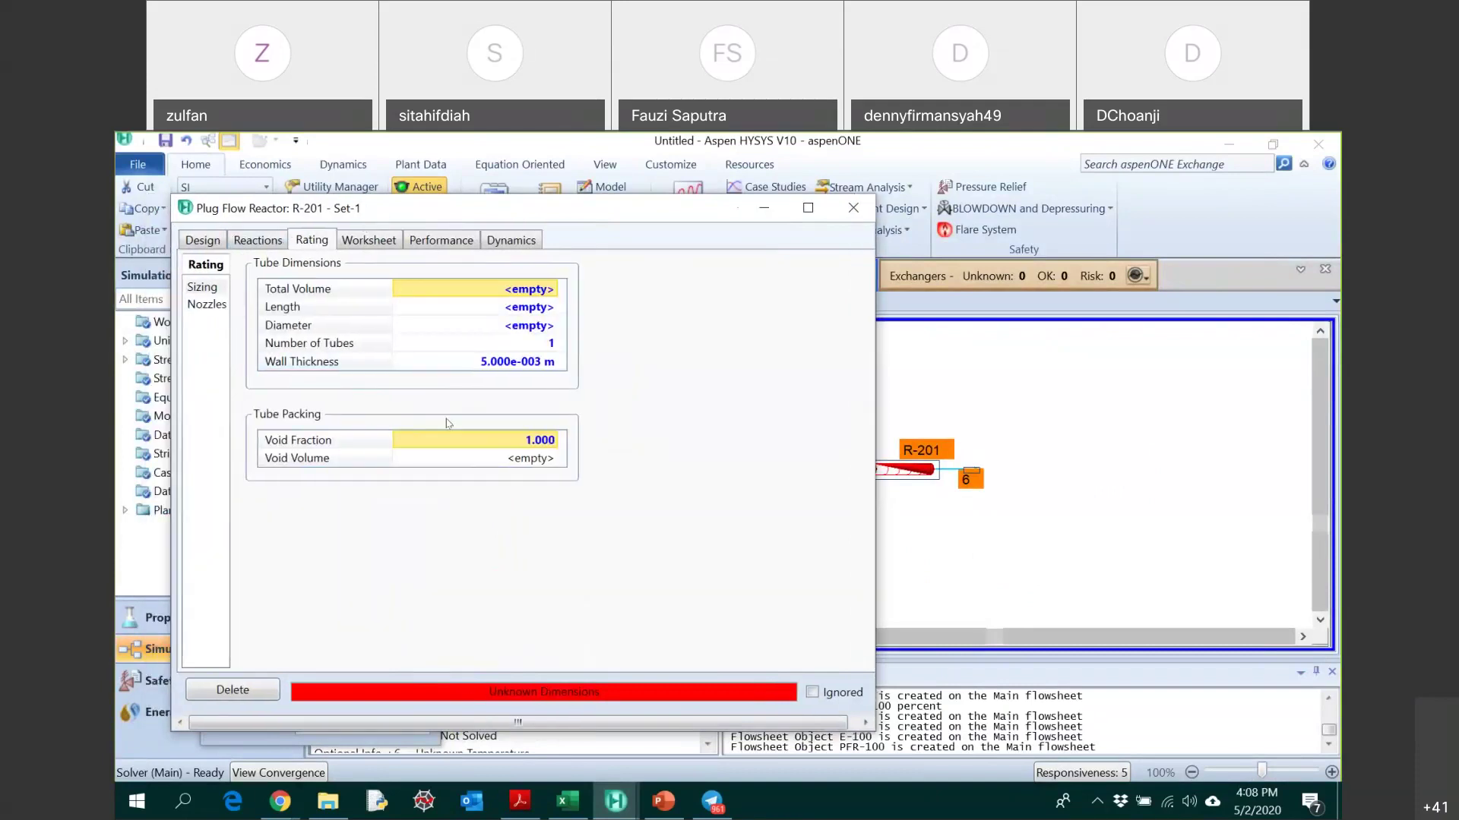
left_click(541, 308)
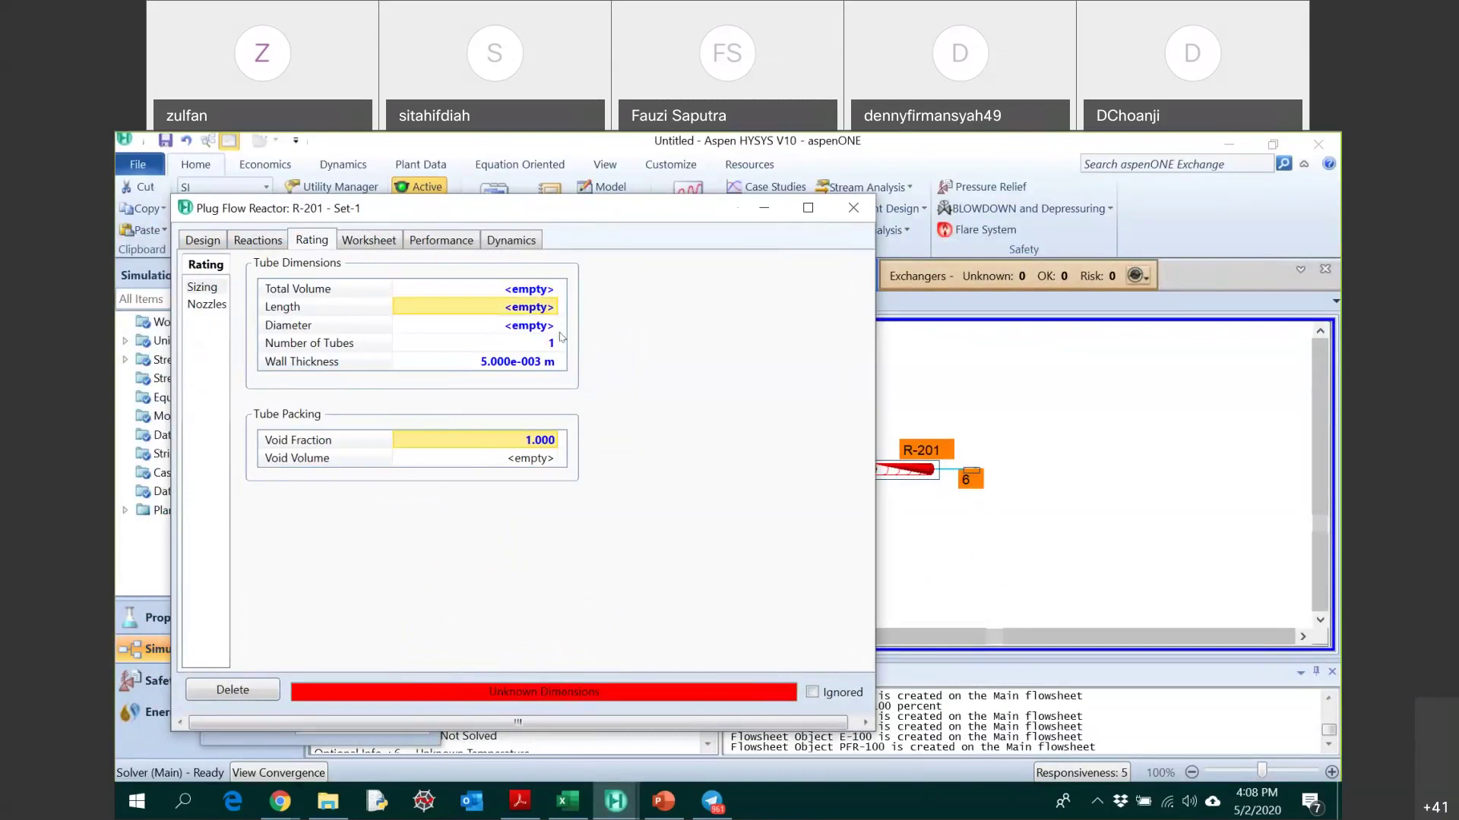
type("7.2")
left_click(536, 327)
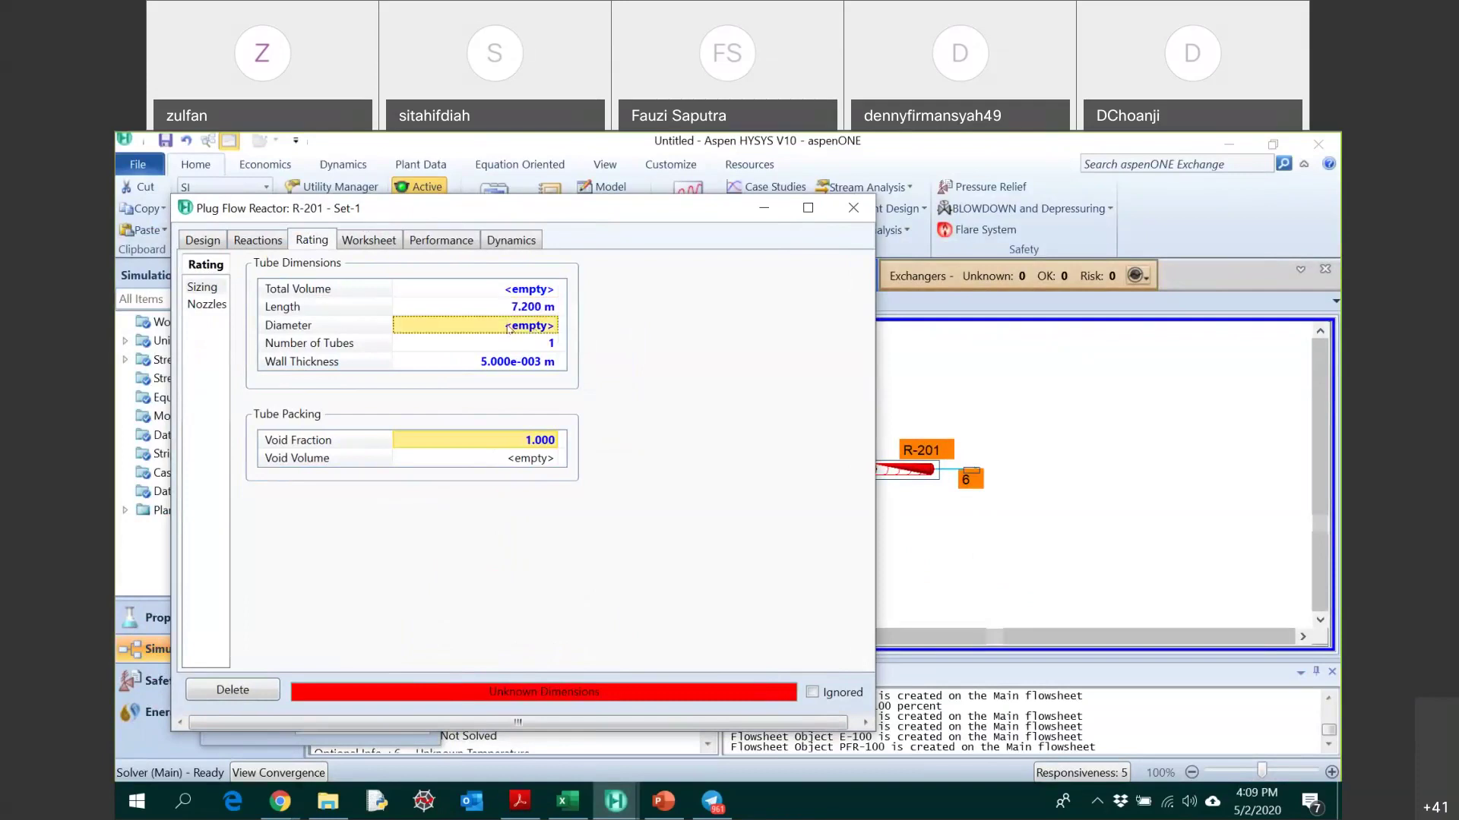
type("0.72")
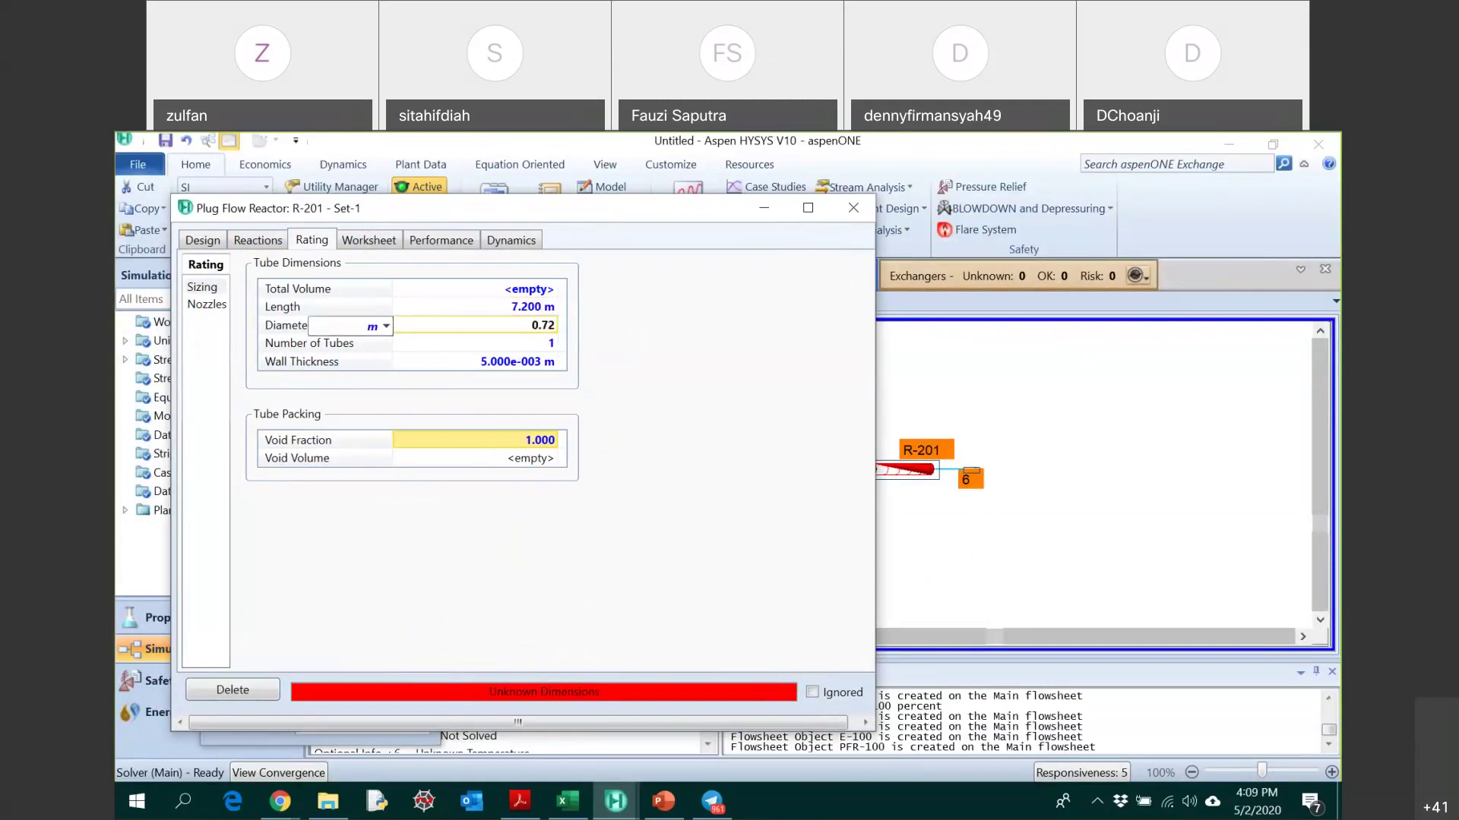
key("Return")
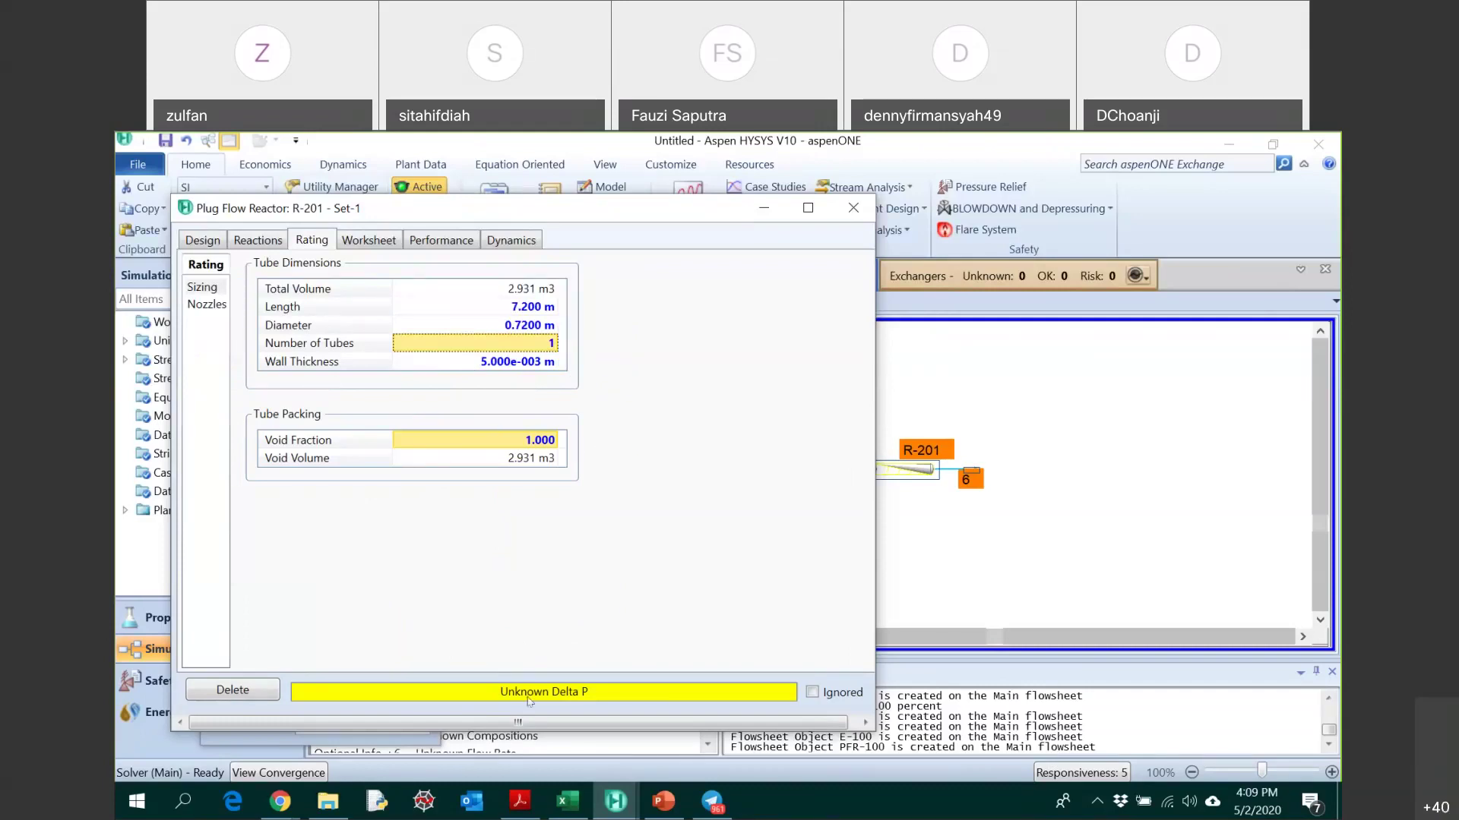
- Set the R-201 pressure drop calculation to the Ergun Equation after checking the tube dimensions
left_click(205, 243)
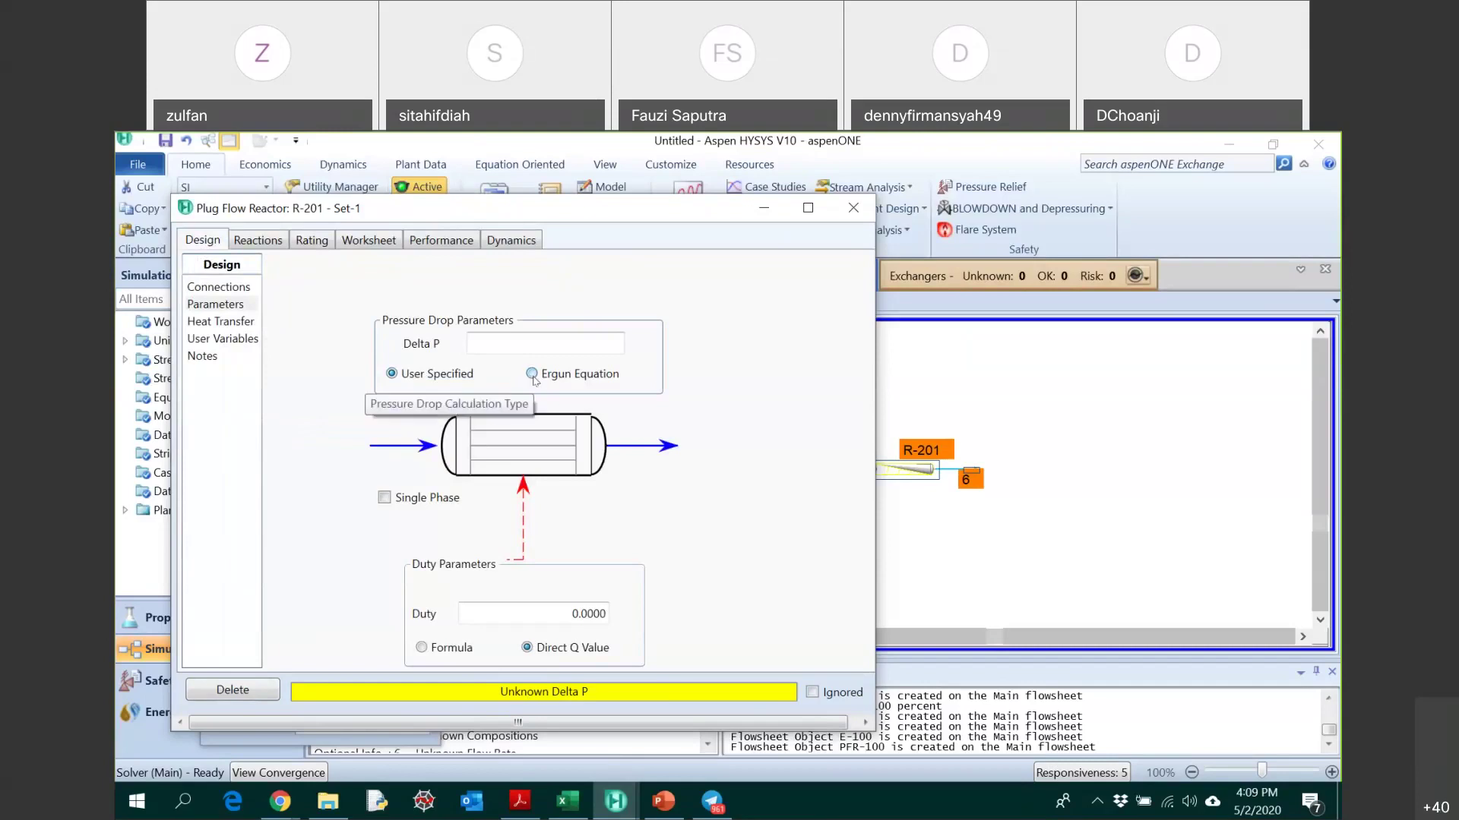
left_click(329, 245)
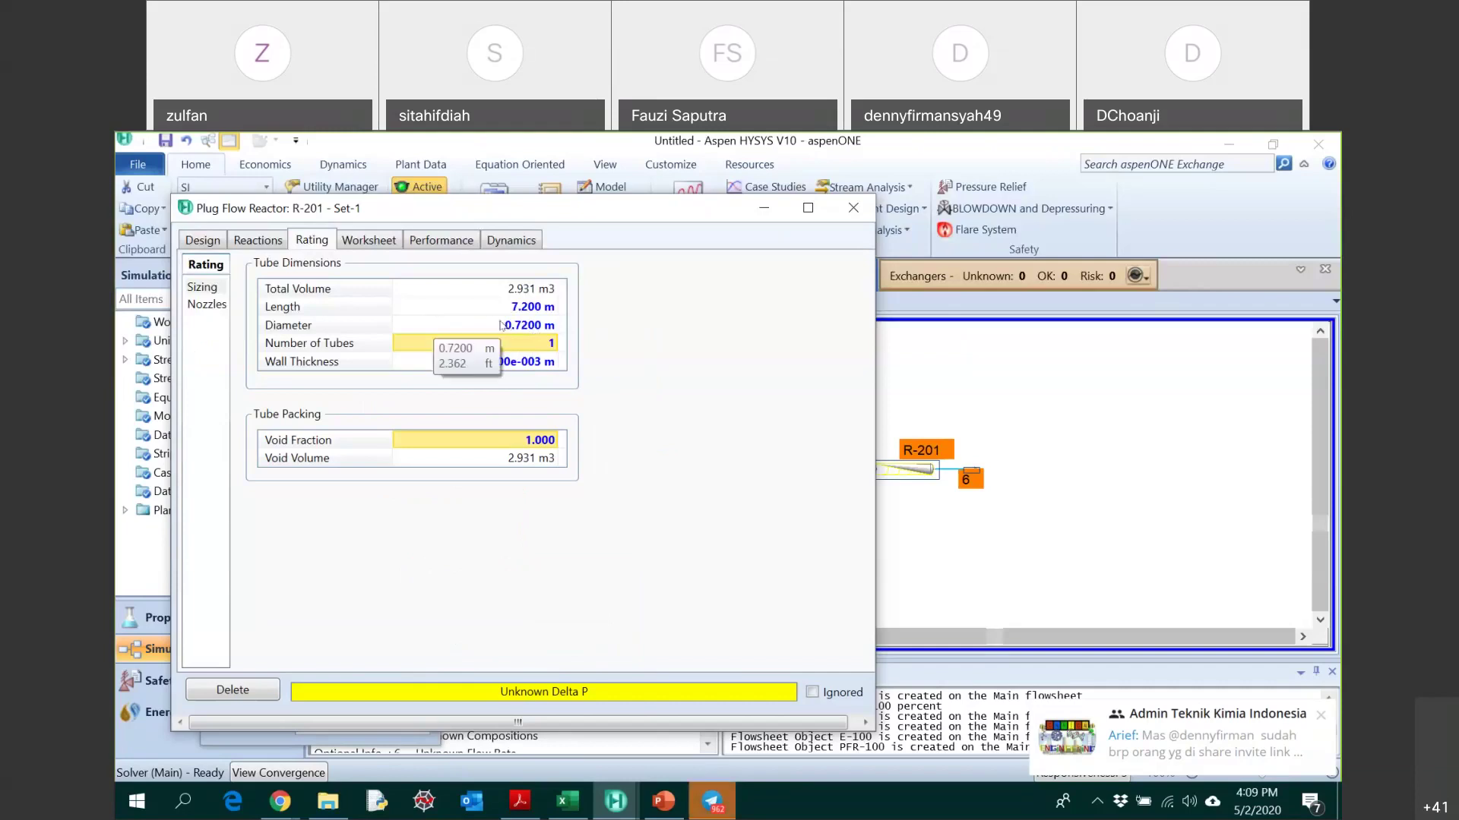
left_click(203, 241)
left_click(531, 373)
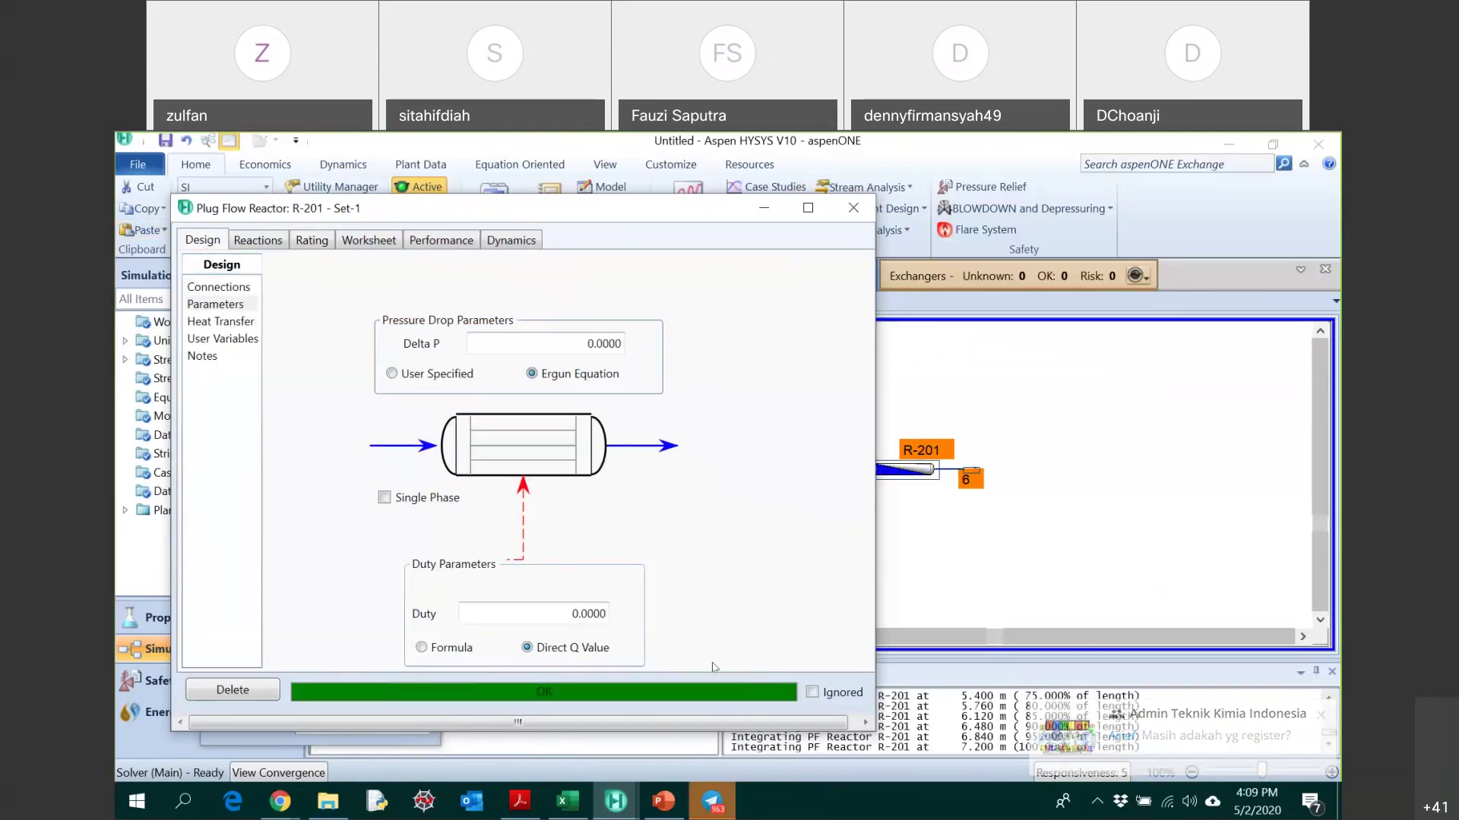
- Examine the methanol conversion, tube sizing and inlet and outlet stream conditions of R-201
left_click(322, 248)
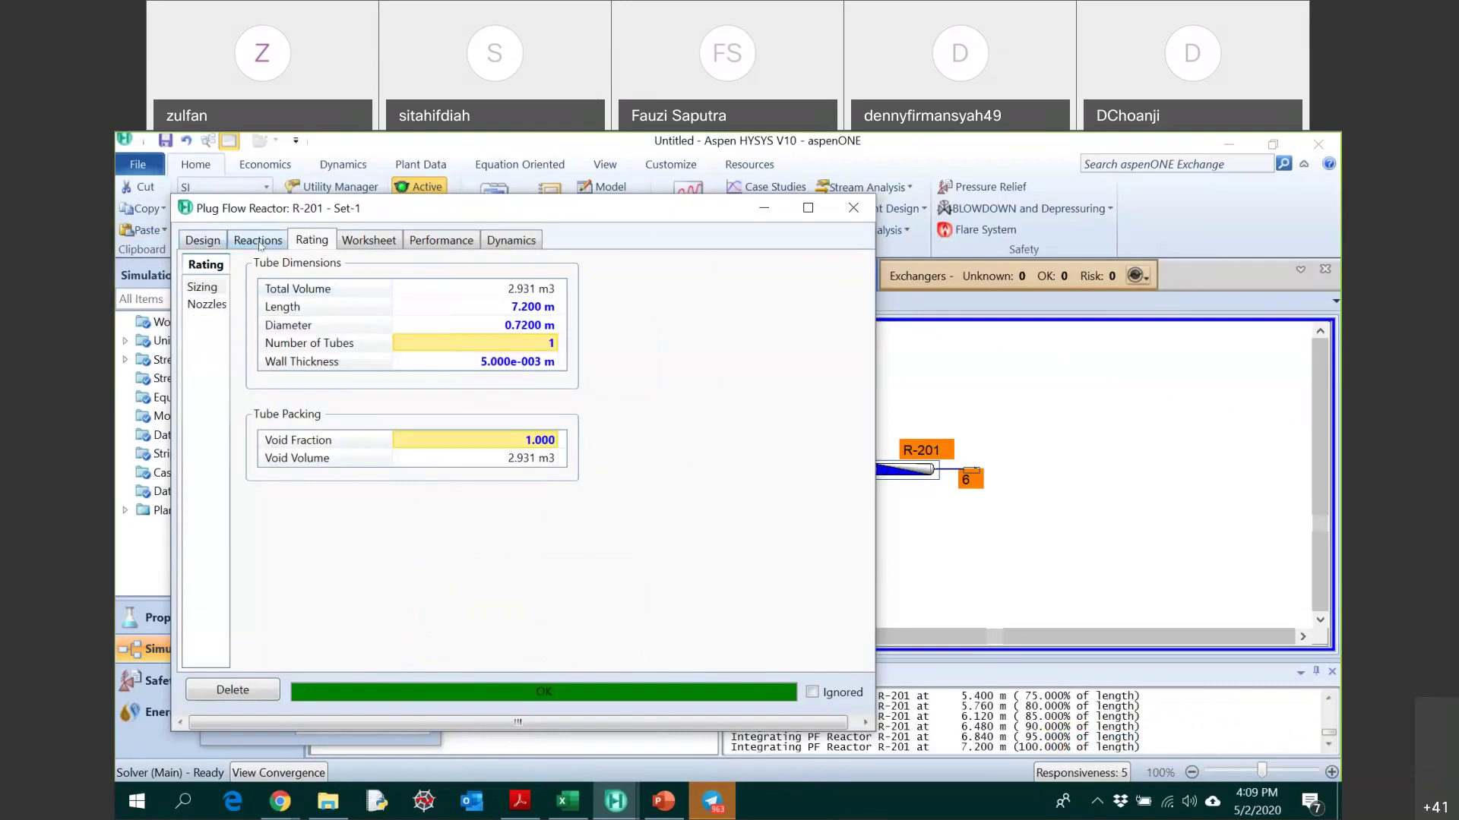
left_click(258, 241)
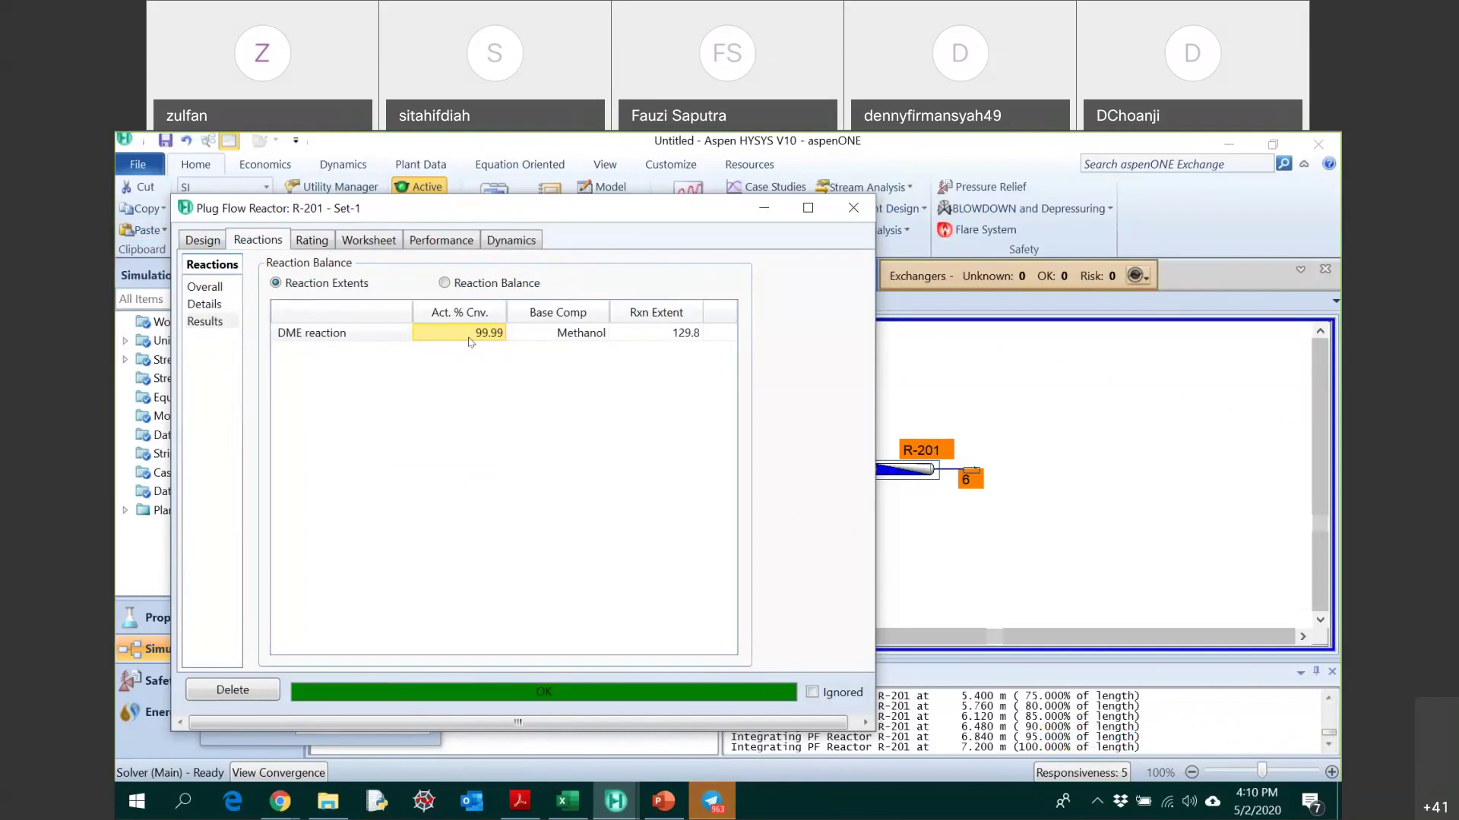
left_click(311, 243)
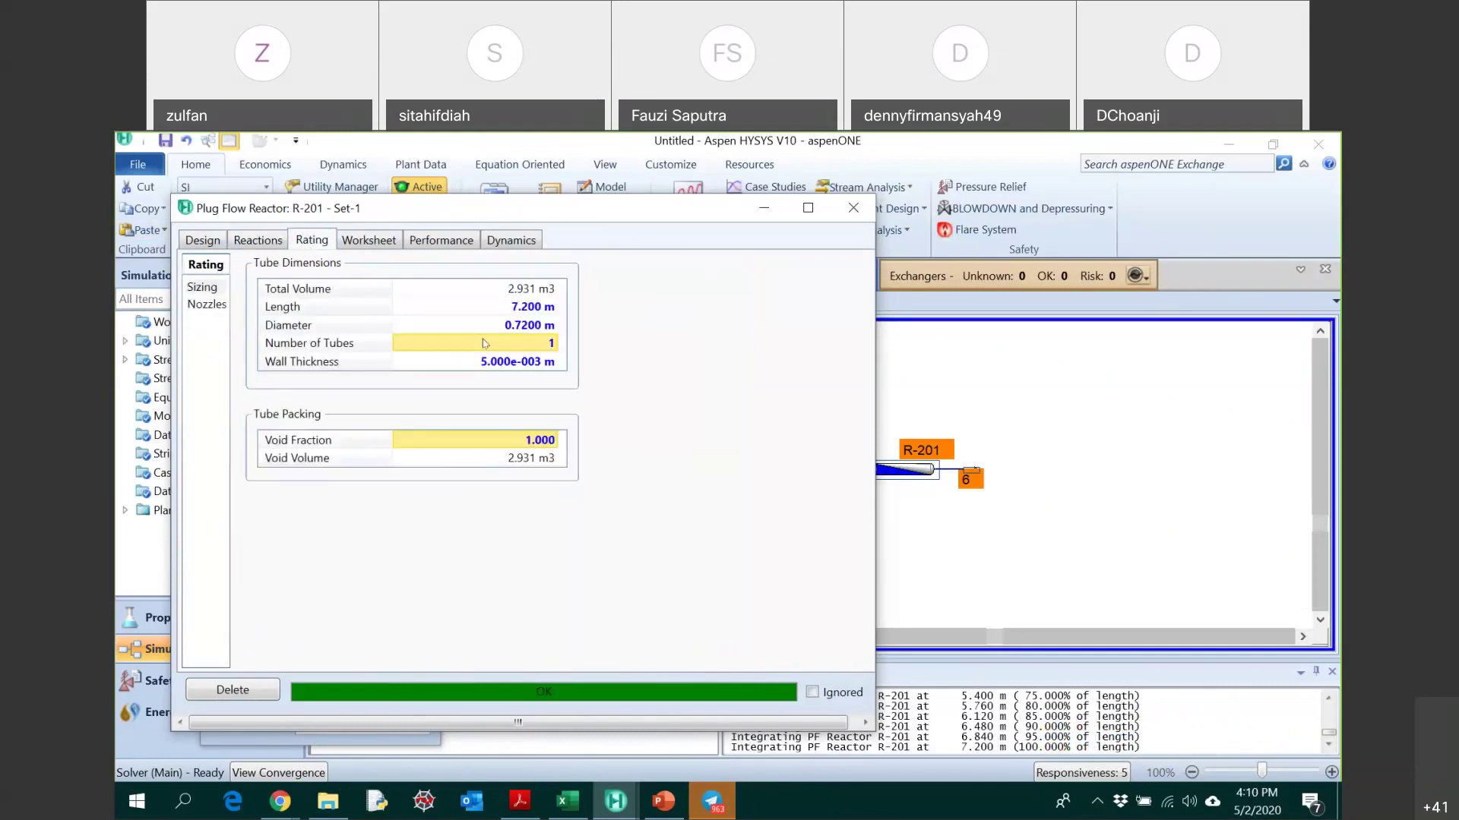
left_click(368, 240)
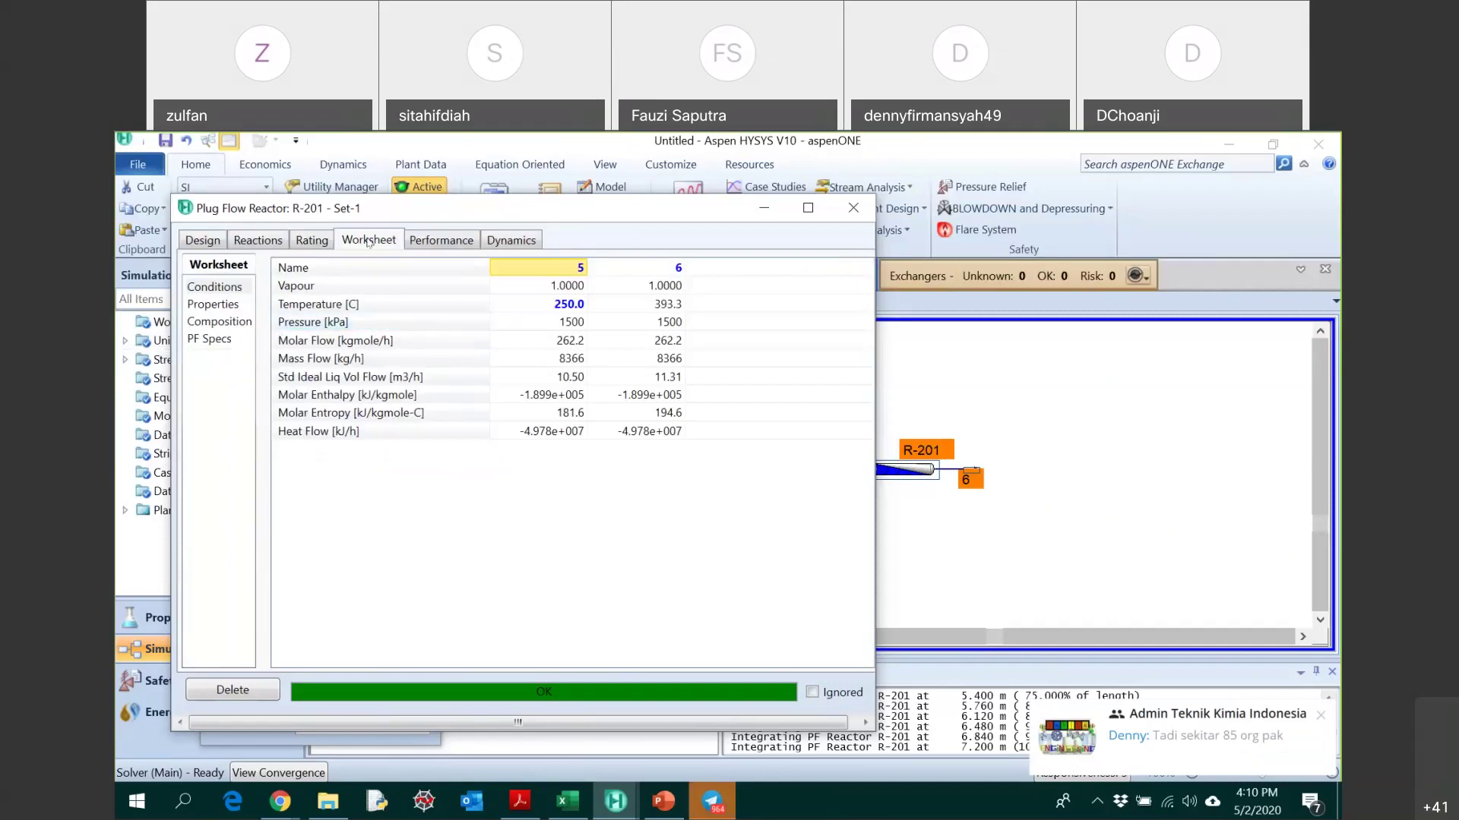
- Examine the inlet and outlet compositions of R-201 and the actual methanol conversion of the DME reaction
left_click(230, 322)
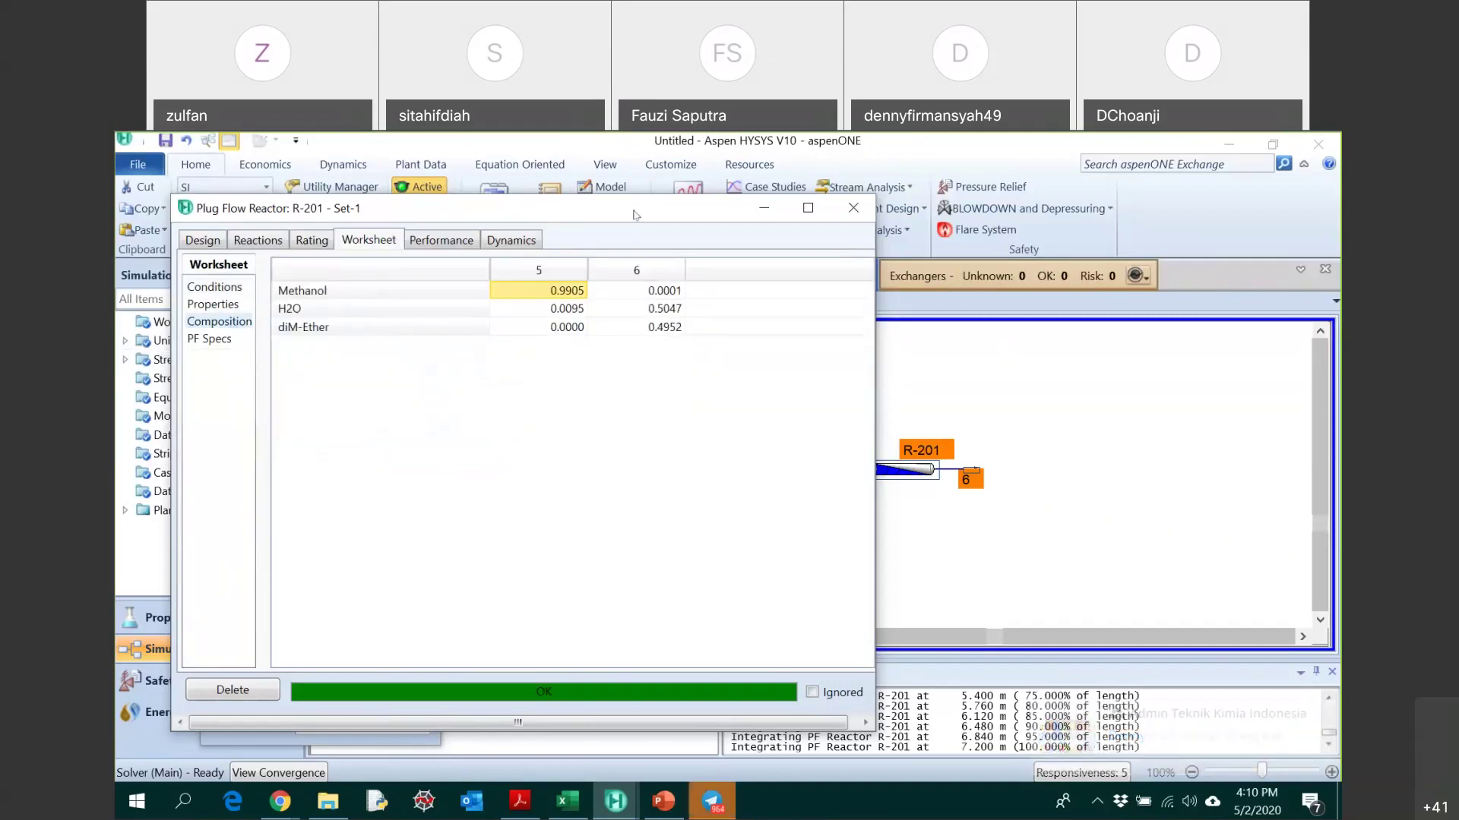
left_click_drag(558, 203, 483, 194)
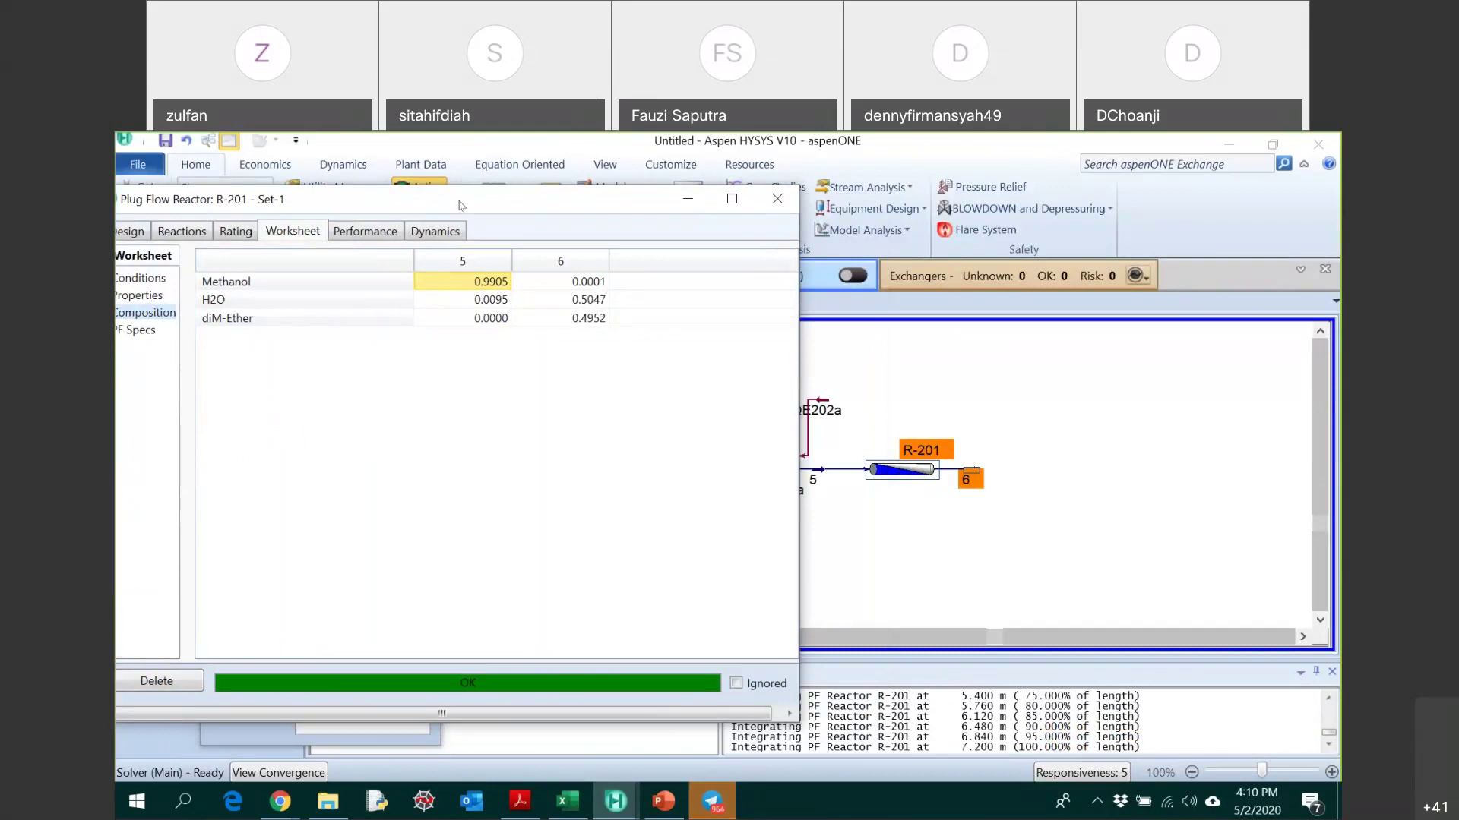
left_click_drag(459, 202, 567, 201)
left_click(289, 229)
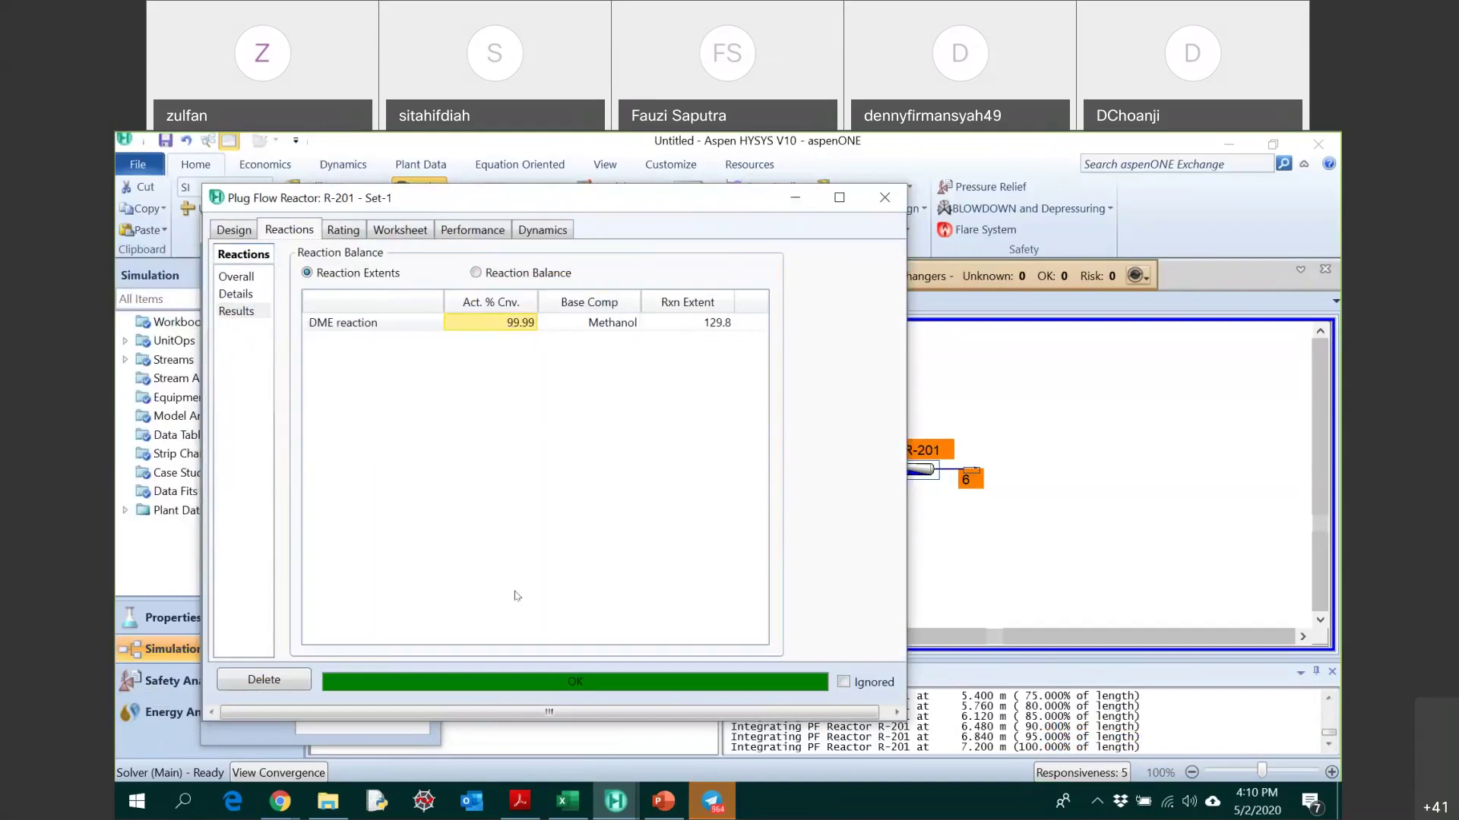
- Switch to Acrobat Reader and review the reaction kinetics and equilibrium data in Turton_AppB (1).pdf, returning to the Unit 200 stream table
left_click(519, 804)
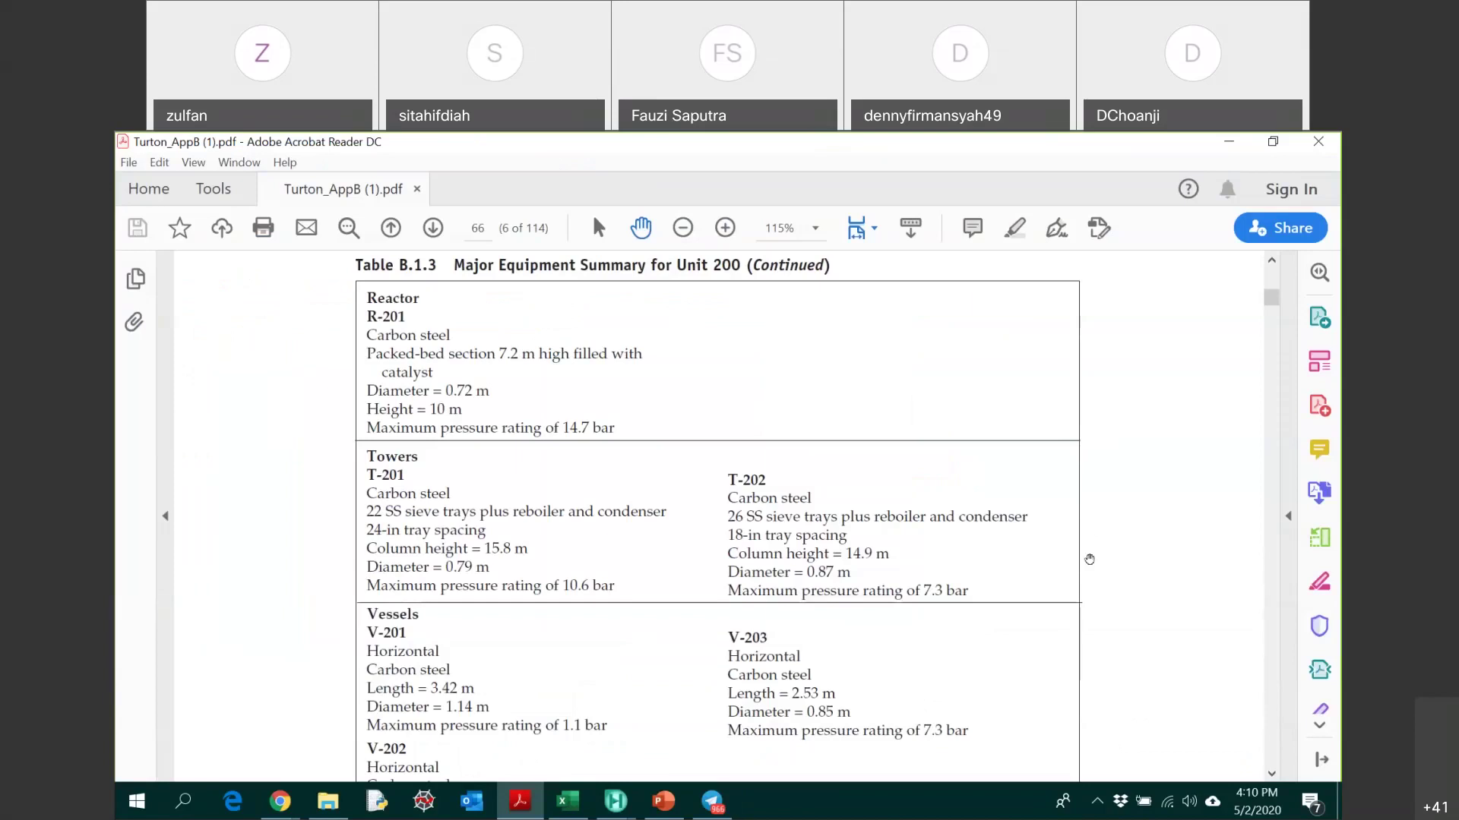
scroll(1094, 530, "down", 5)
scroll(1110, 531, "down", 11)
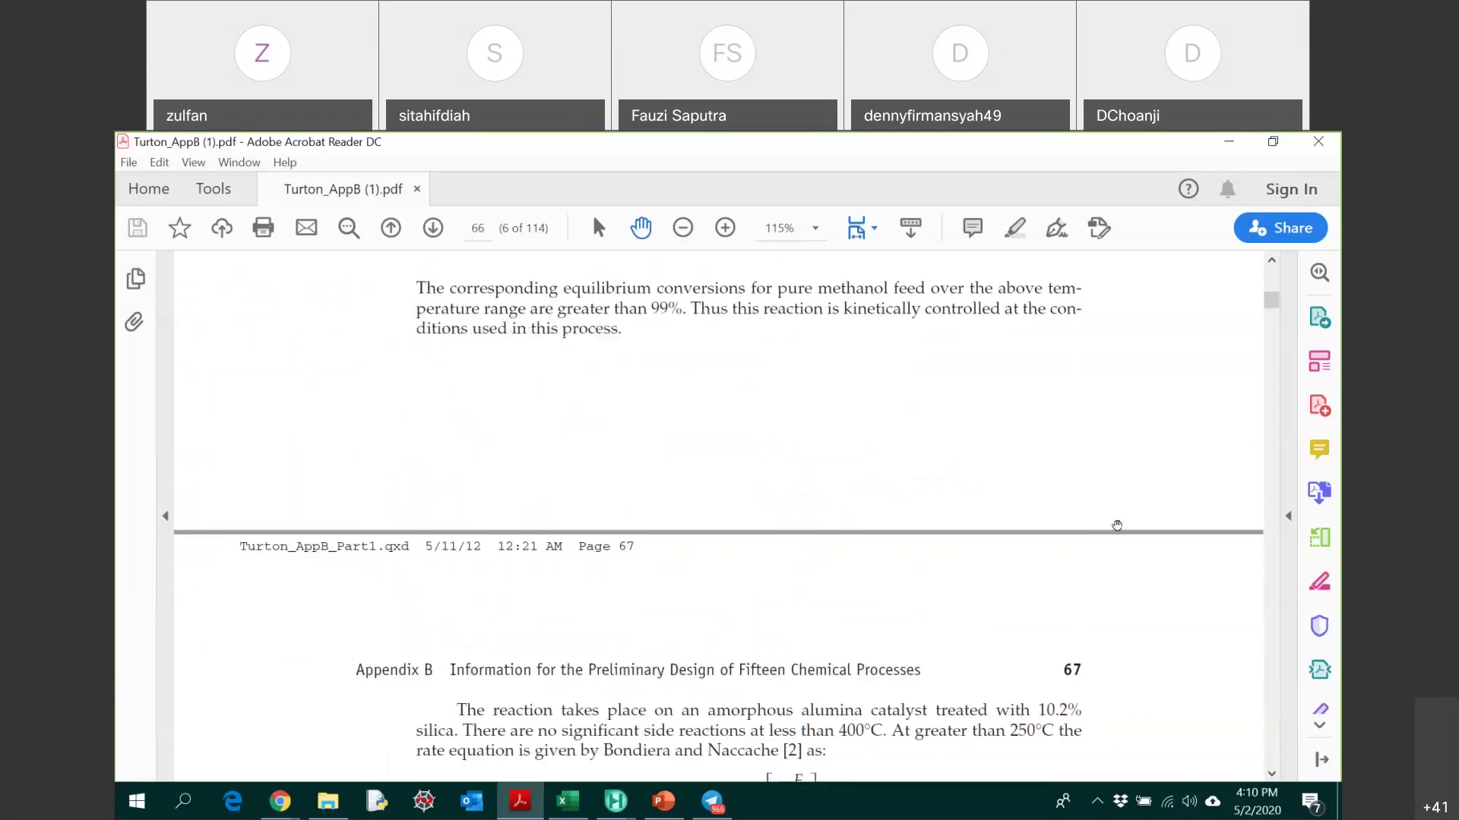
scroll(1113, 537, "up", 2)
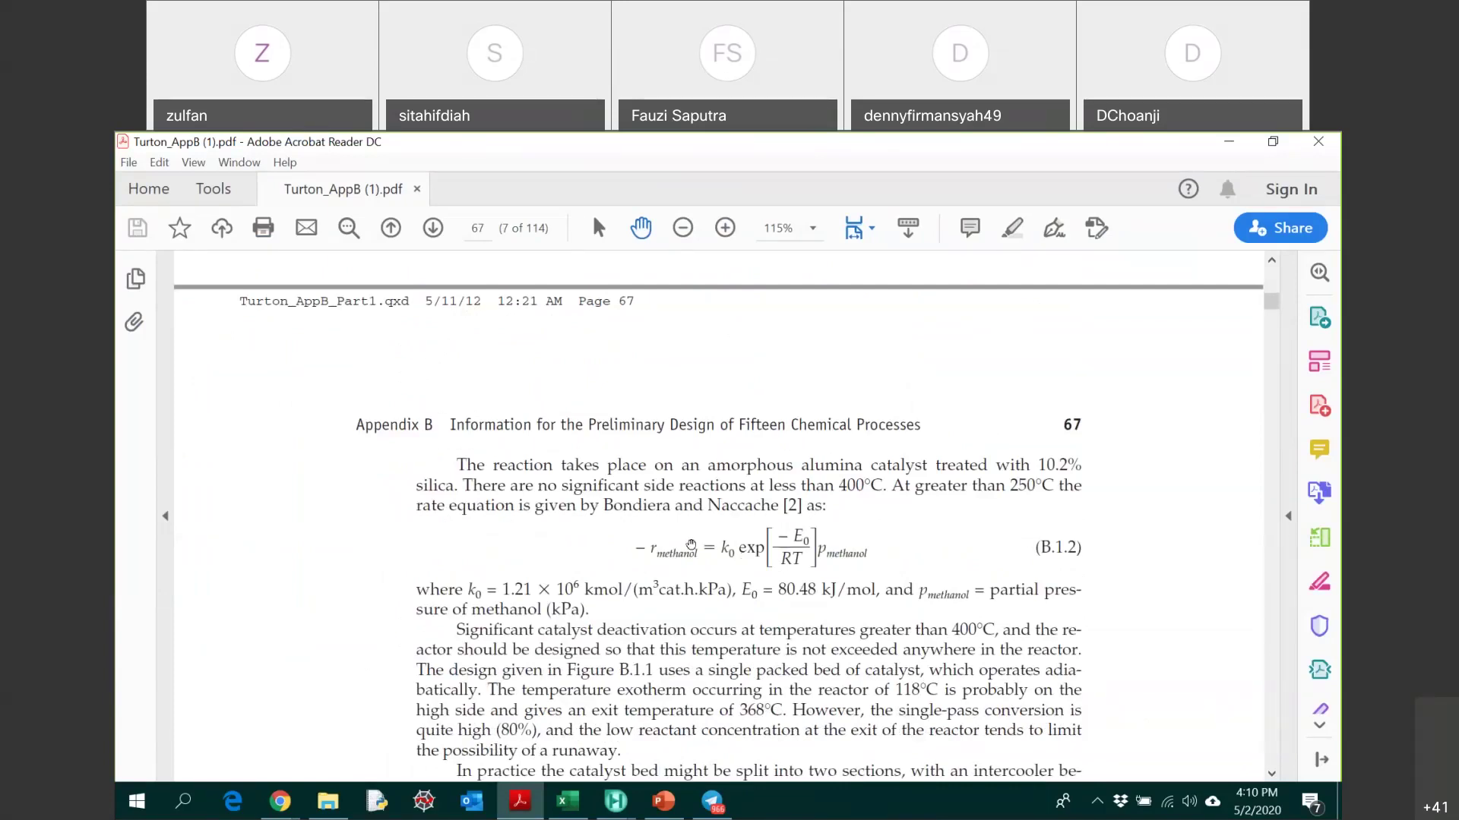
scroll(913, 530, "up", 6)
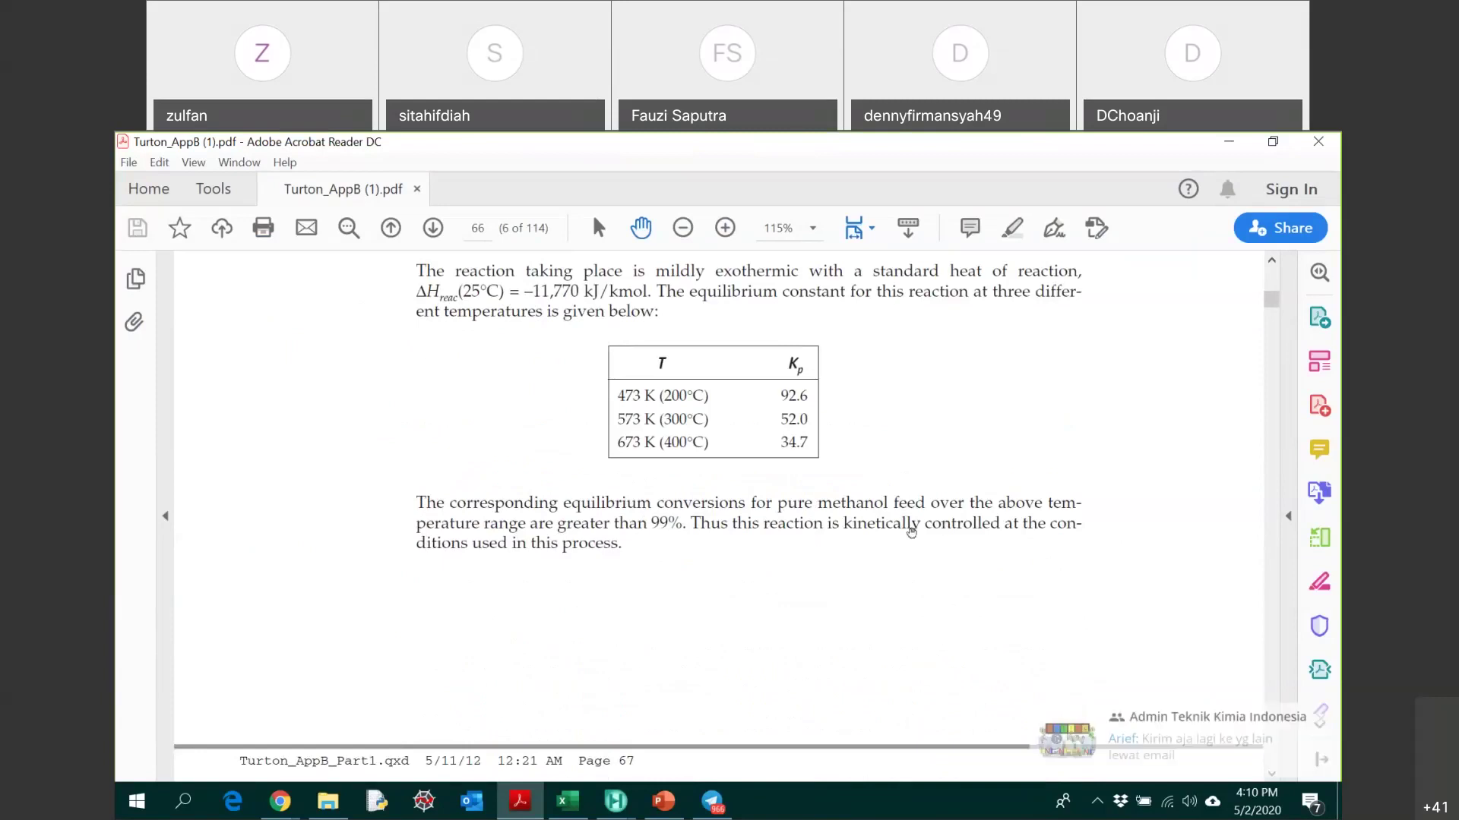
scroll(912, 532, "up", 12)
scroll(913, 506, "up", 15)
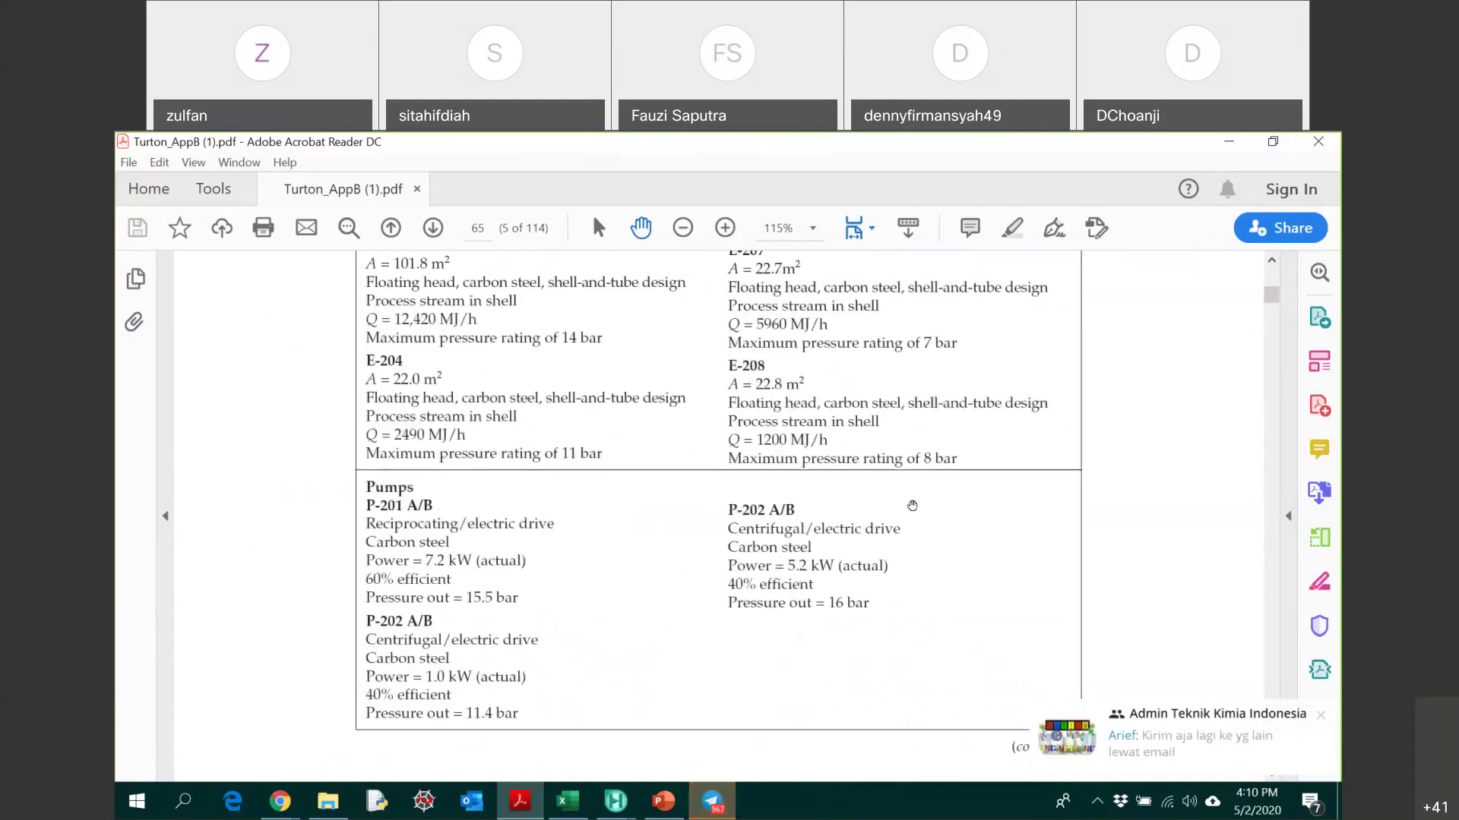
scroll(897, 514, "up", 1)
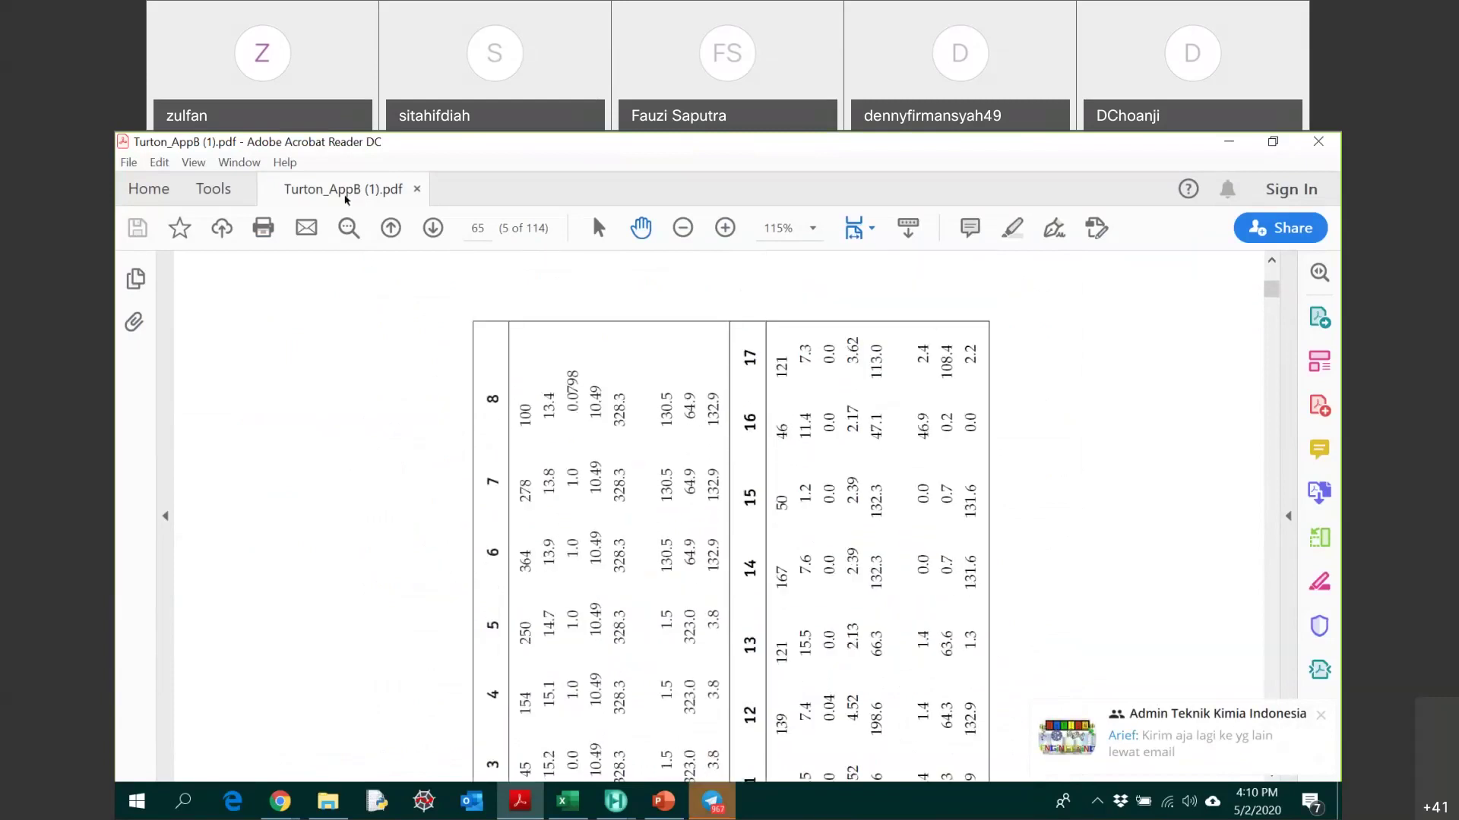
left_click(194, 162)
mouse_move(395, 196)
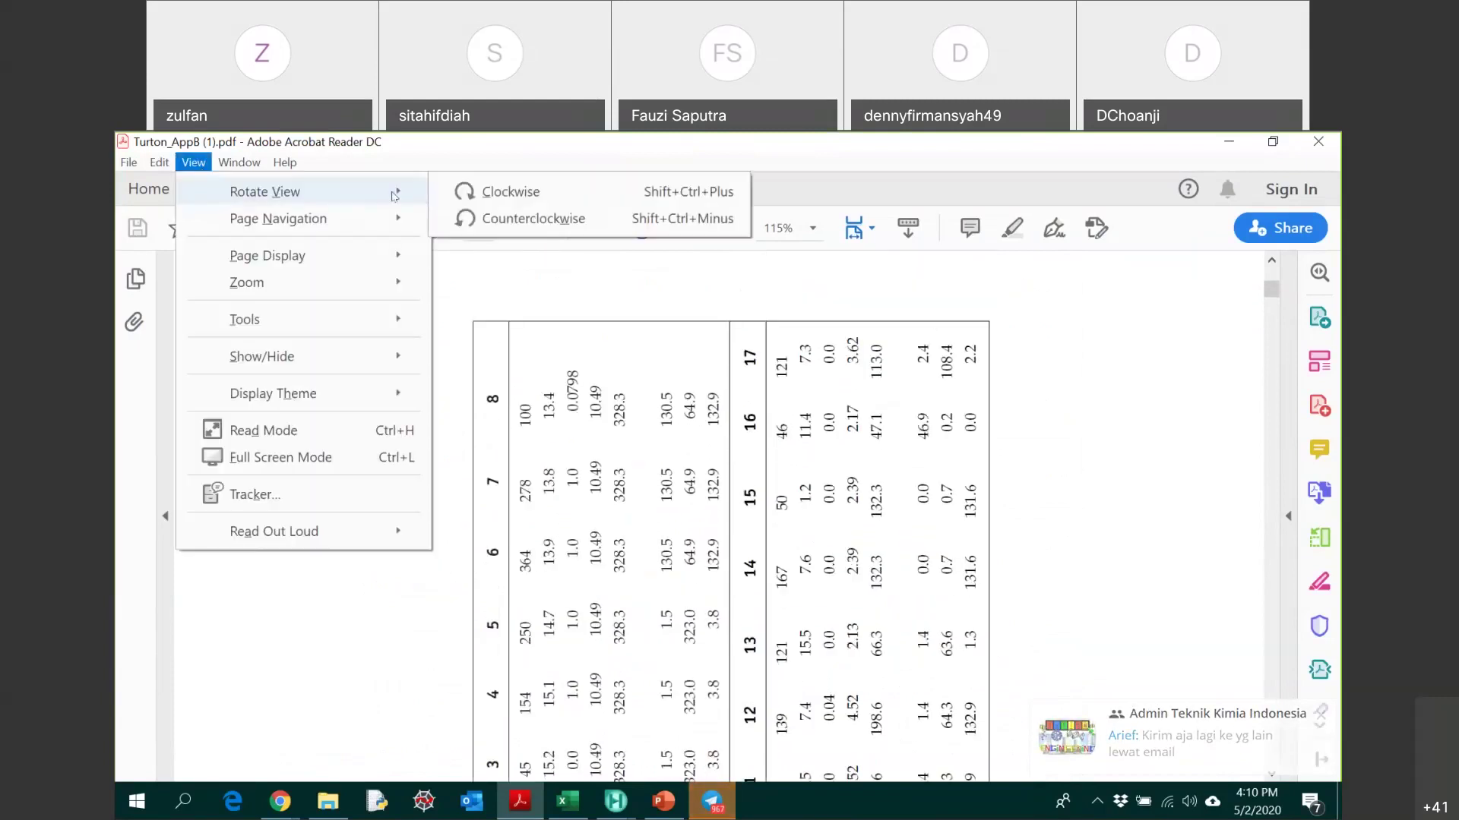
left_click(511, 220)
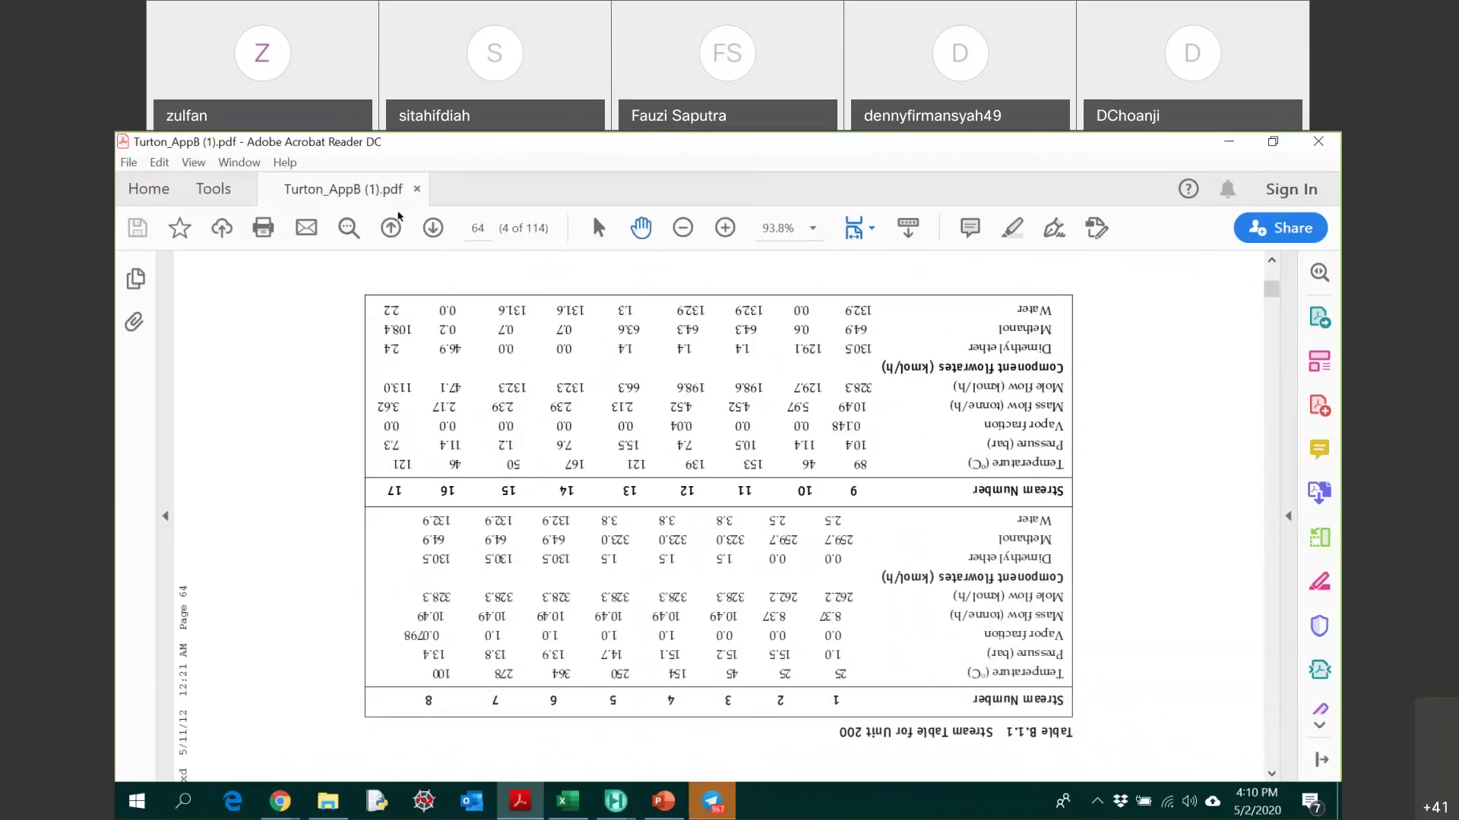
left_click(206, 164)
left_click(195, 162)
left_click(196, 165)
mouse_move(423, 194)
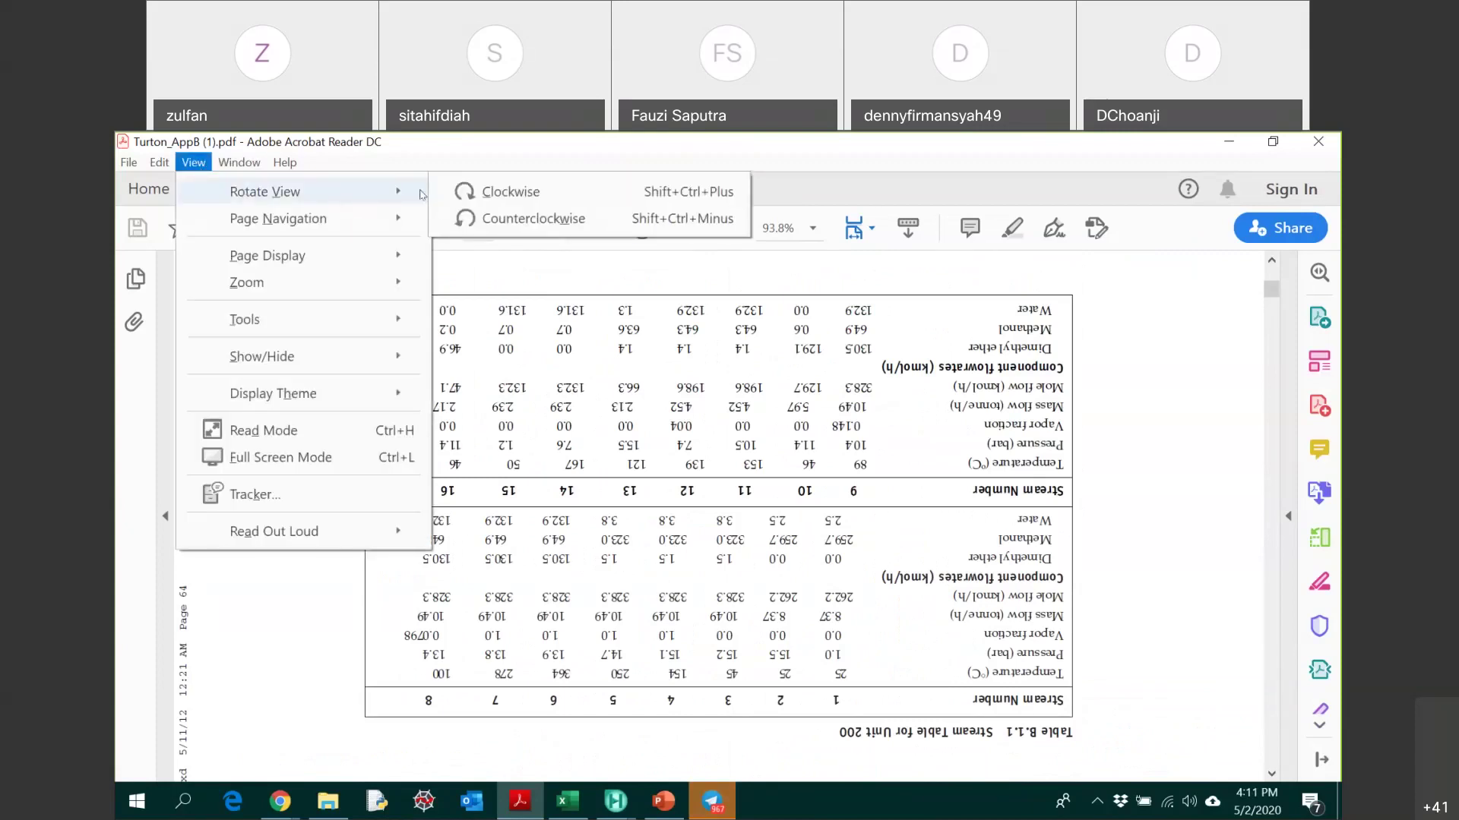
left_click(486, 192)
- Rotate the PDF view clockwise and examine the stream 5 and stream 6 methanol flow rates in Table B.1.1
left_click(193, 163)
mouse_move(365, 192)
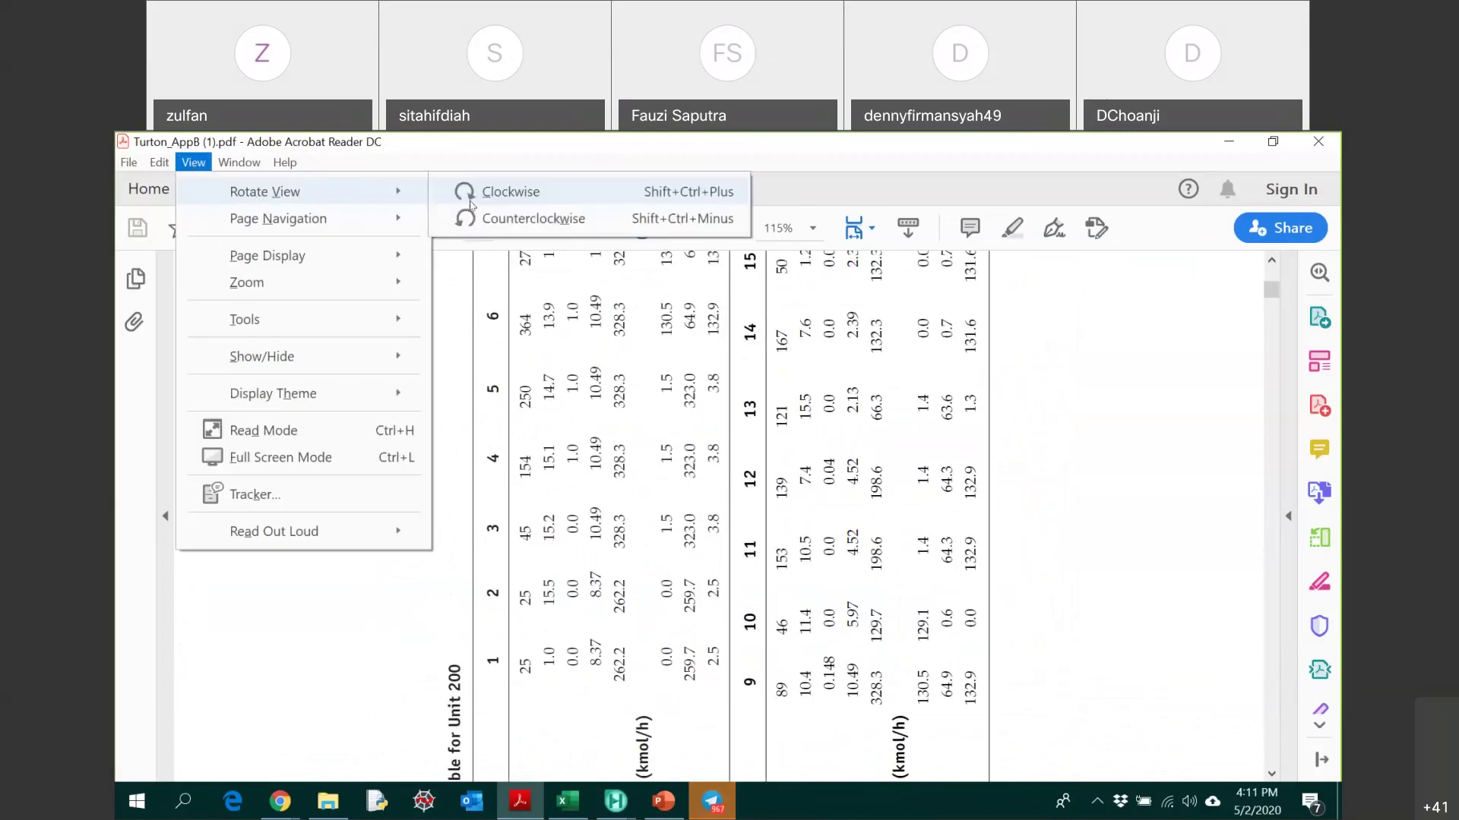
left_click(470, 204)
scroll(784, 484, "up", 5)
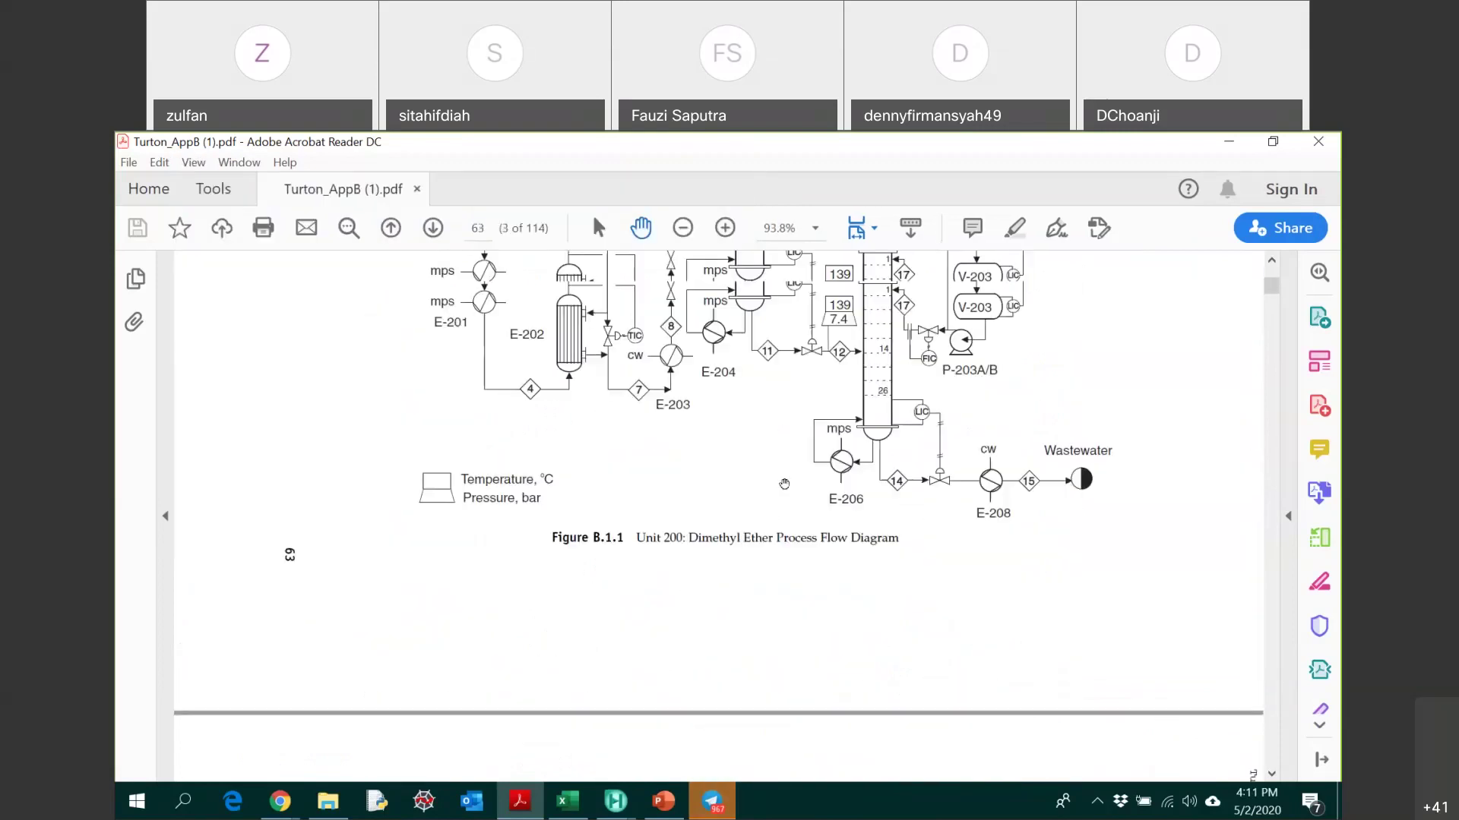
scroll(784, 484, "up", 5)
scroll(748, 574, "down", 3)
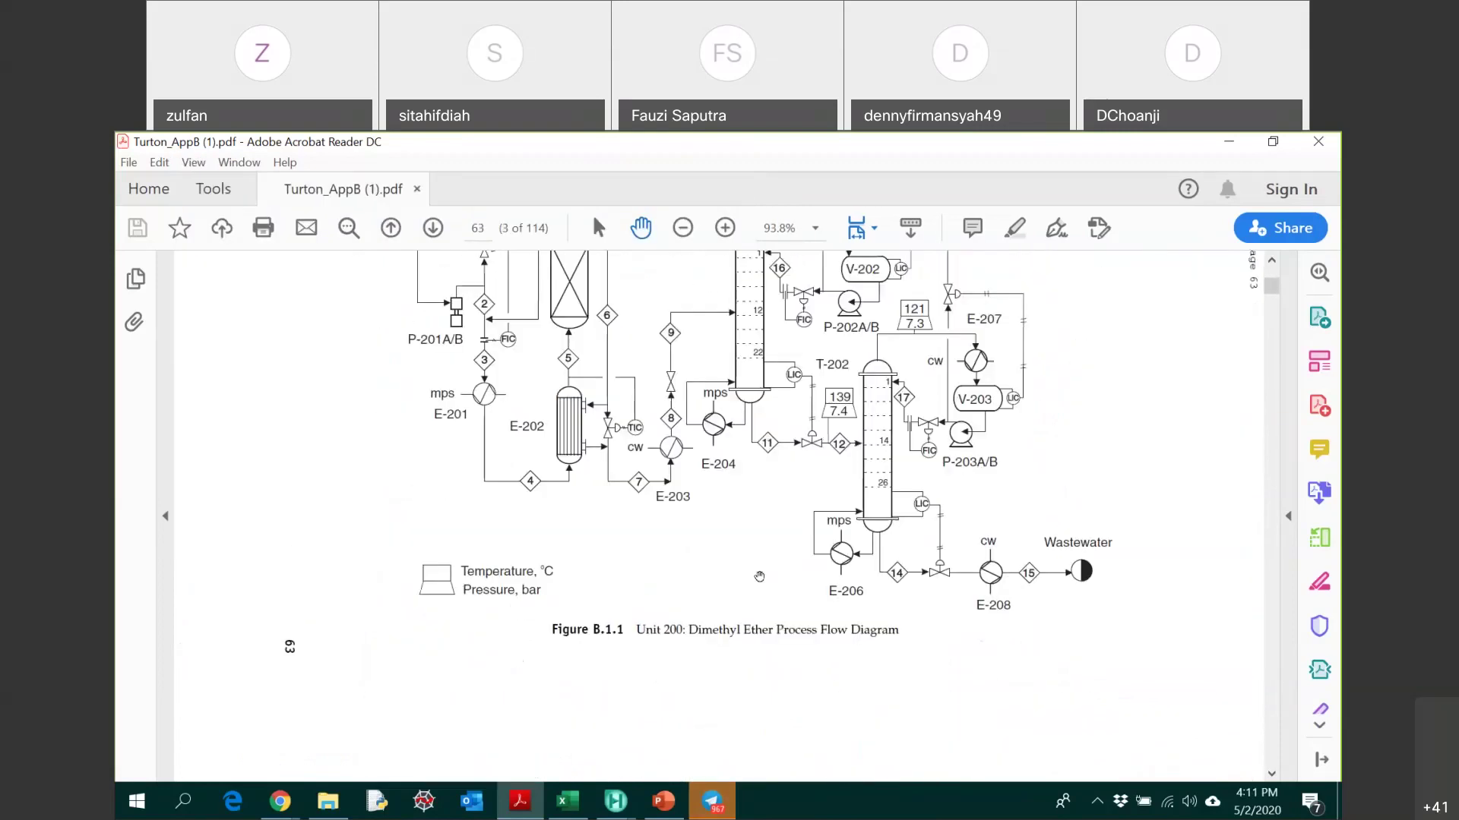
scroll(759, 577, "down", 4)
scroll(780, 547, "down", 5)
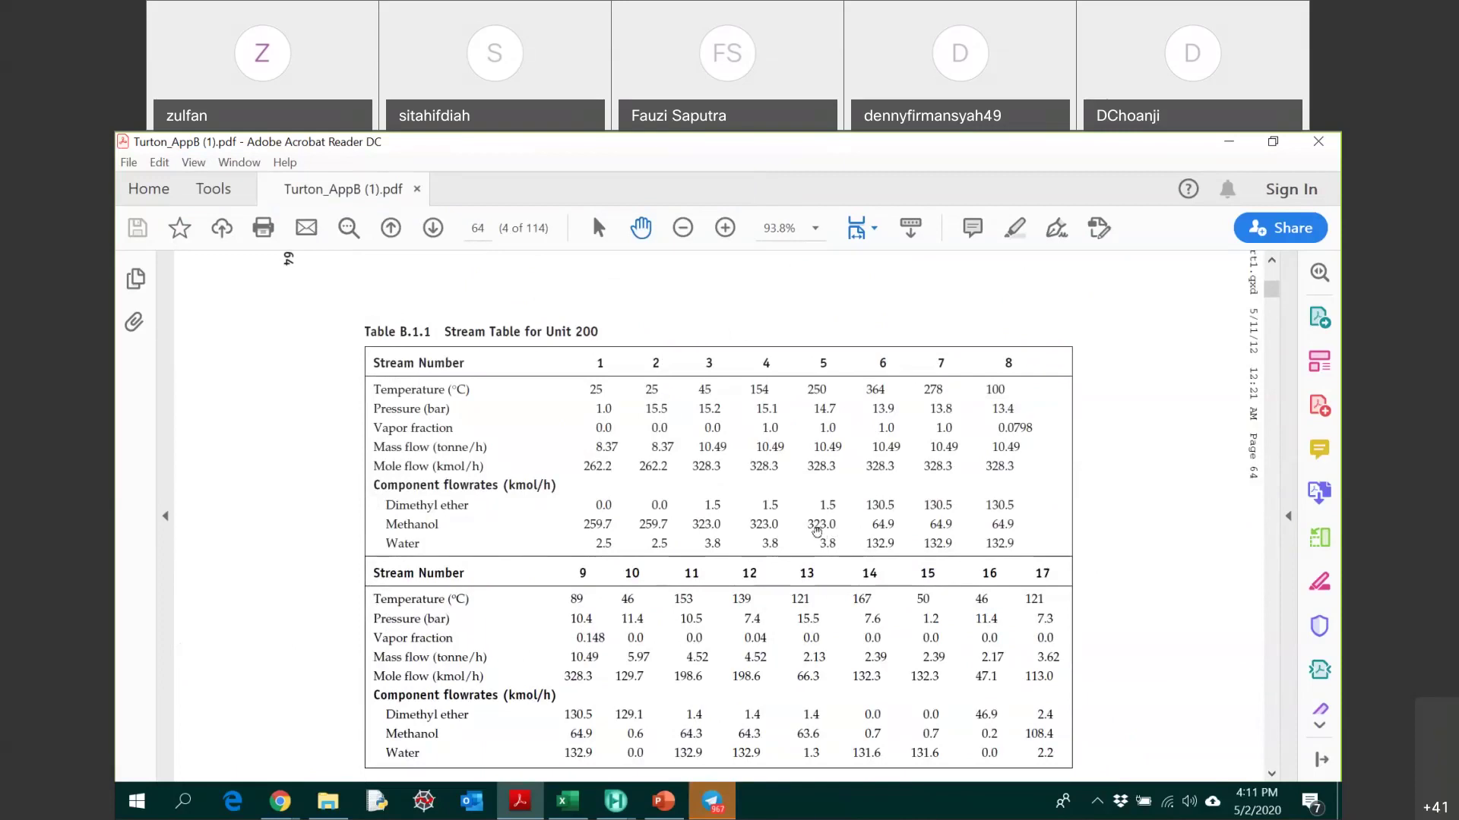
- Open Calculator and divide the stream 6 methanol flow of 64.9 by the stream 5 methanol flow of 323
left_click(191, 805)
type("calculato")
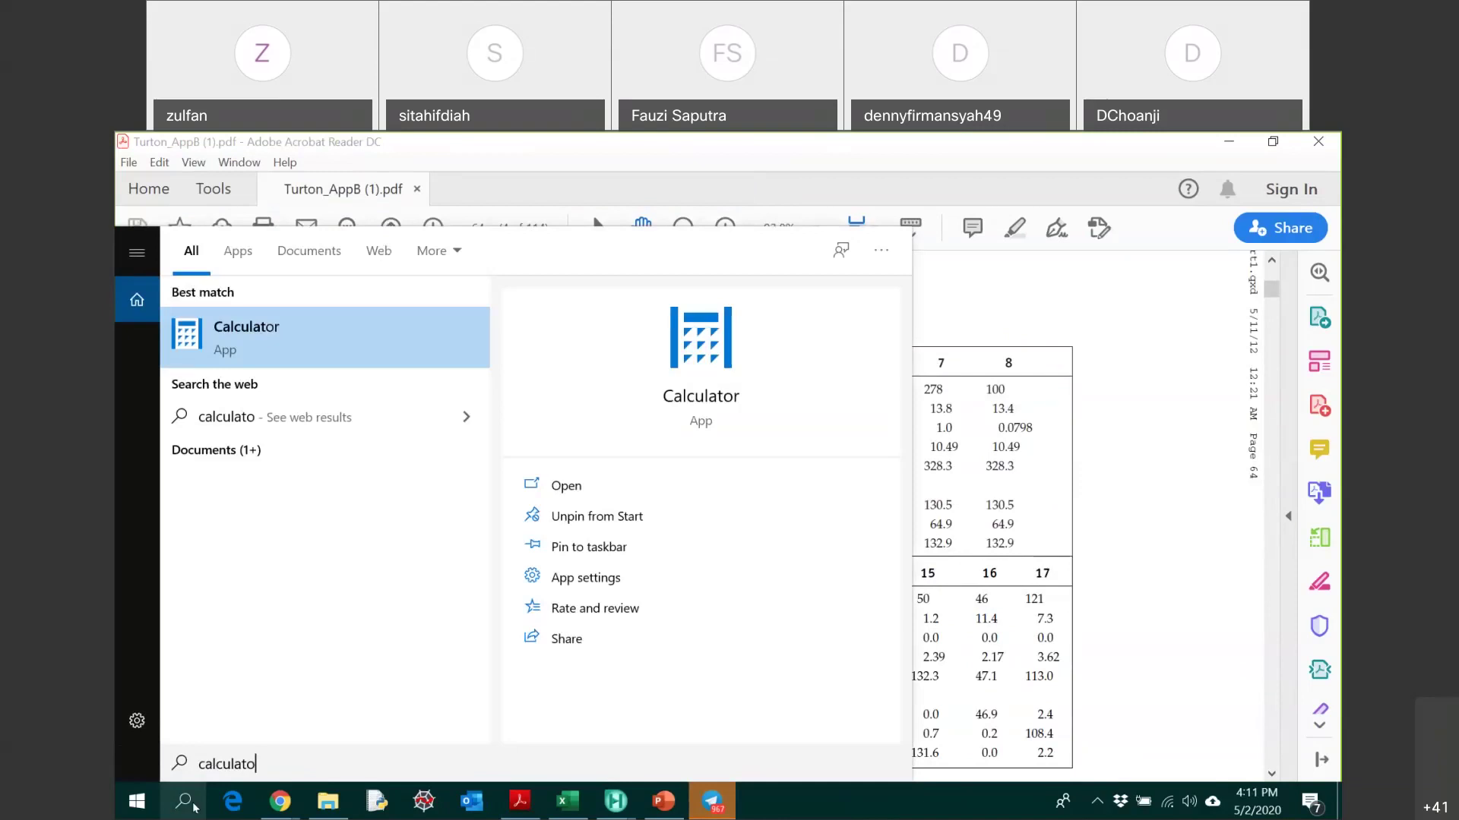
key("Return")
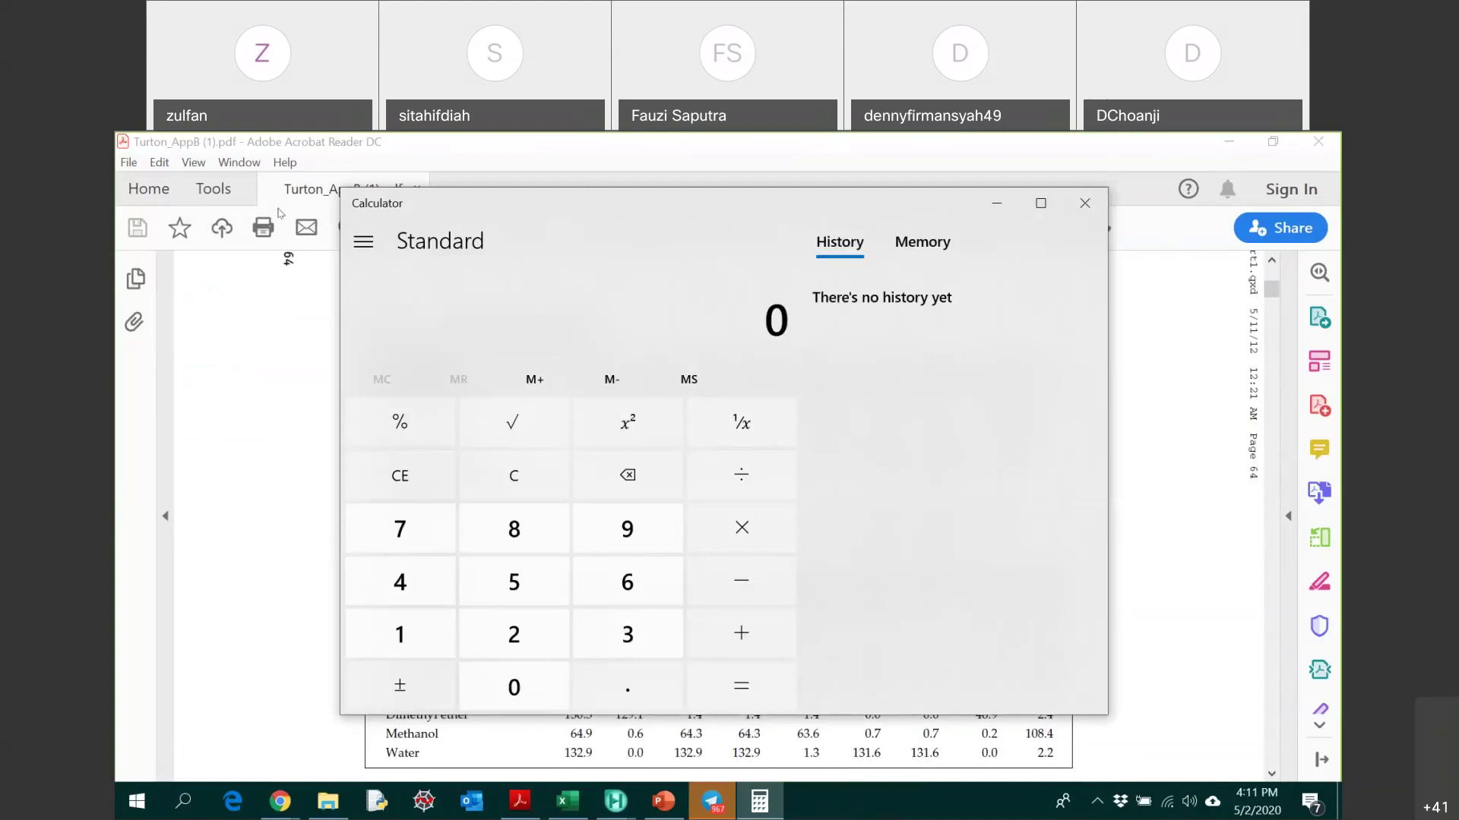
left_click_drag(638, 203, 329, 212)
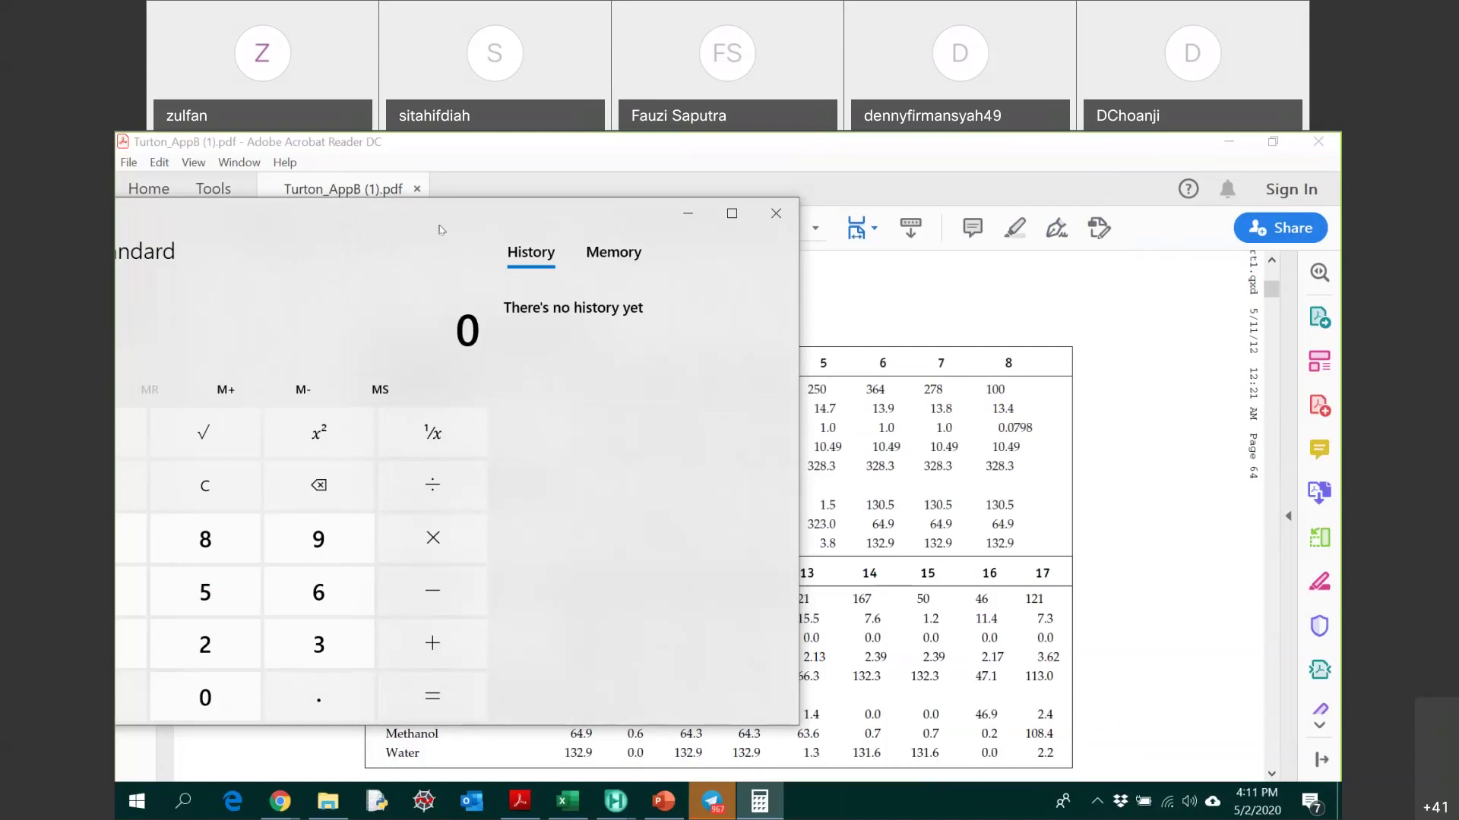
left_click_drag(450, 223, 440, 229)
type("64.9")
key("slash")
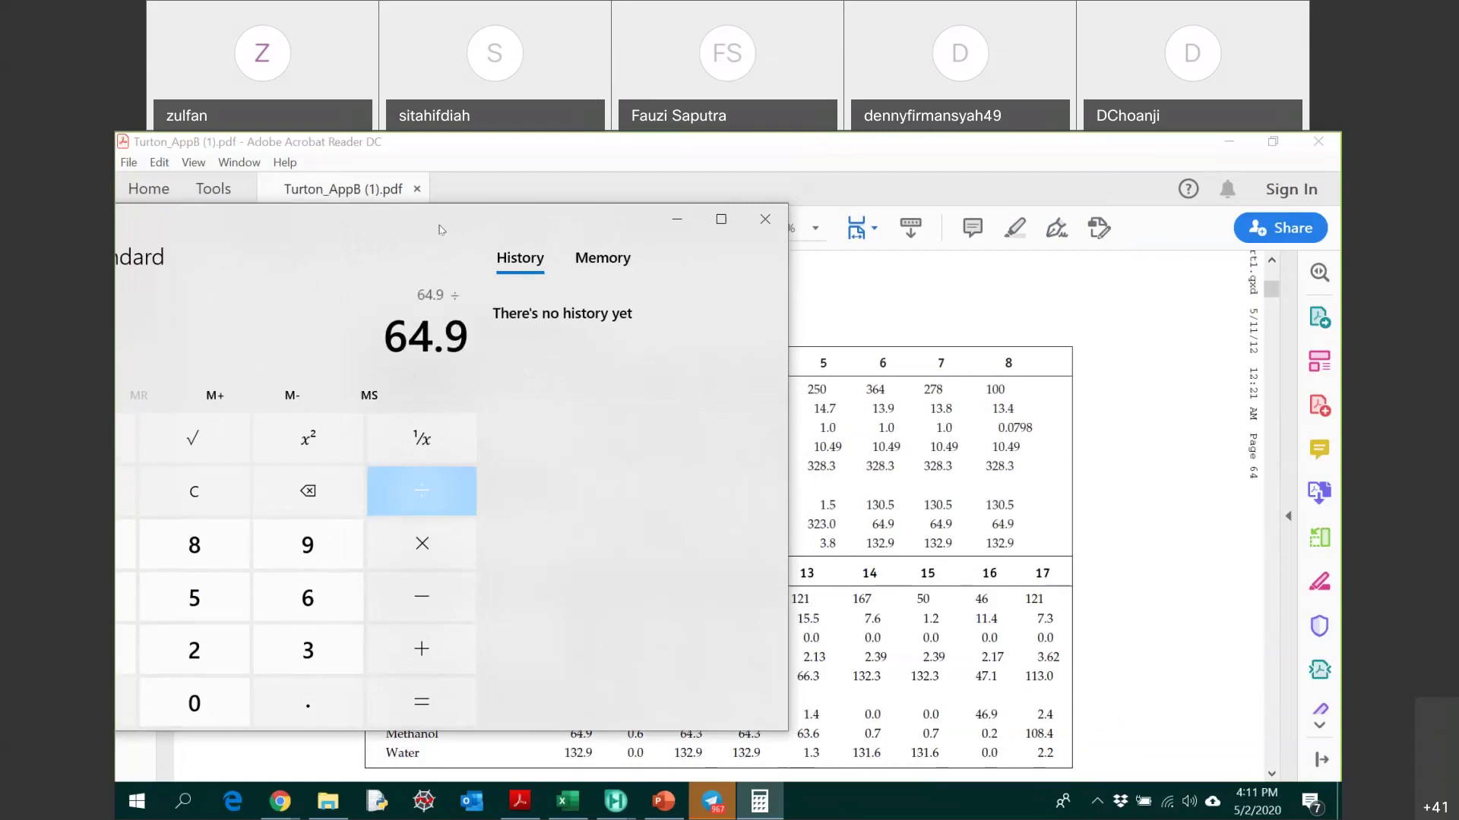
type("323")
key("Return")
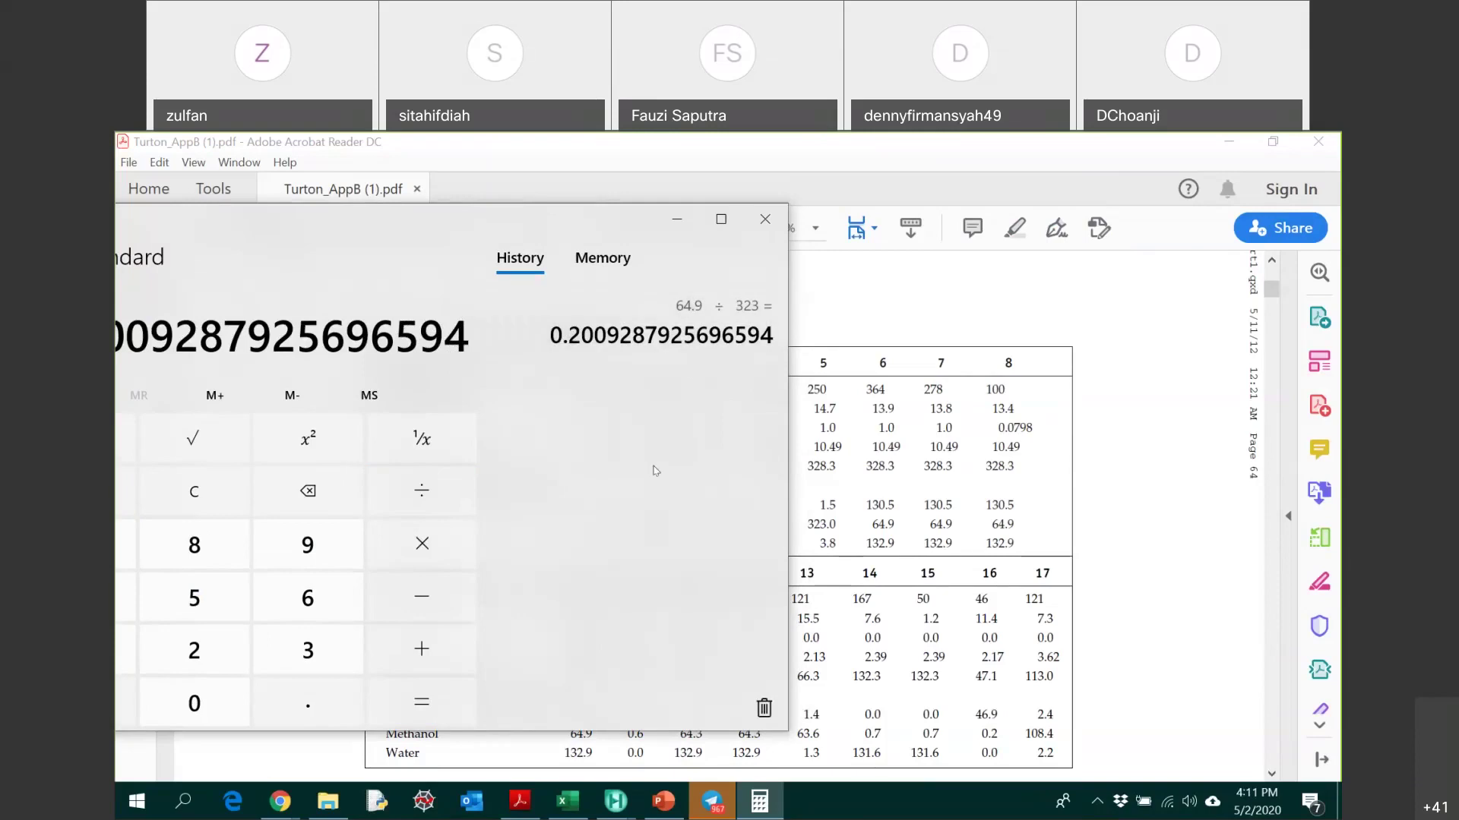
- Switch back to Aspen HYSYS, try a tube length of 6 m for R-201 and check the methanol conversion
left_click(616, 800)
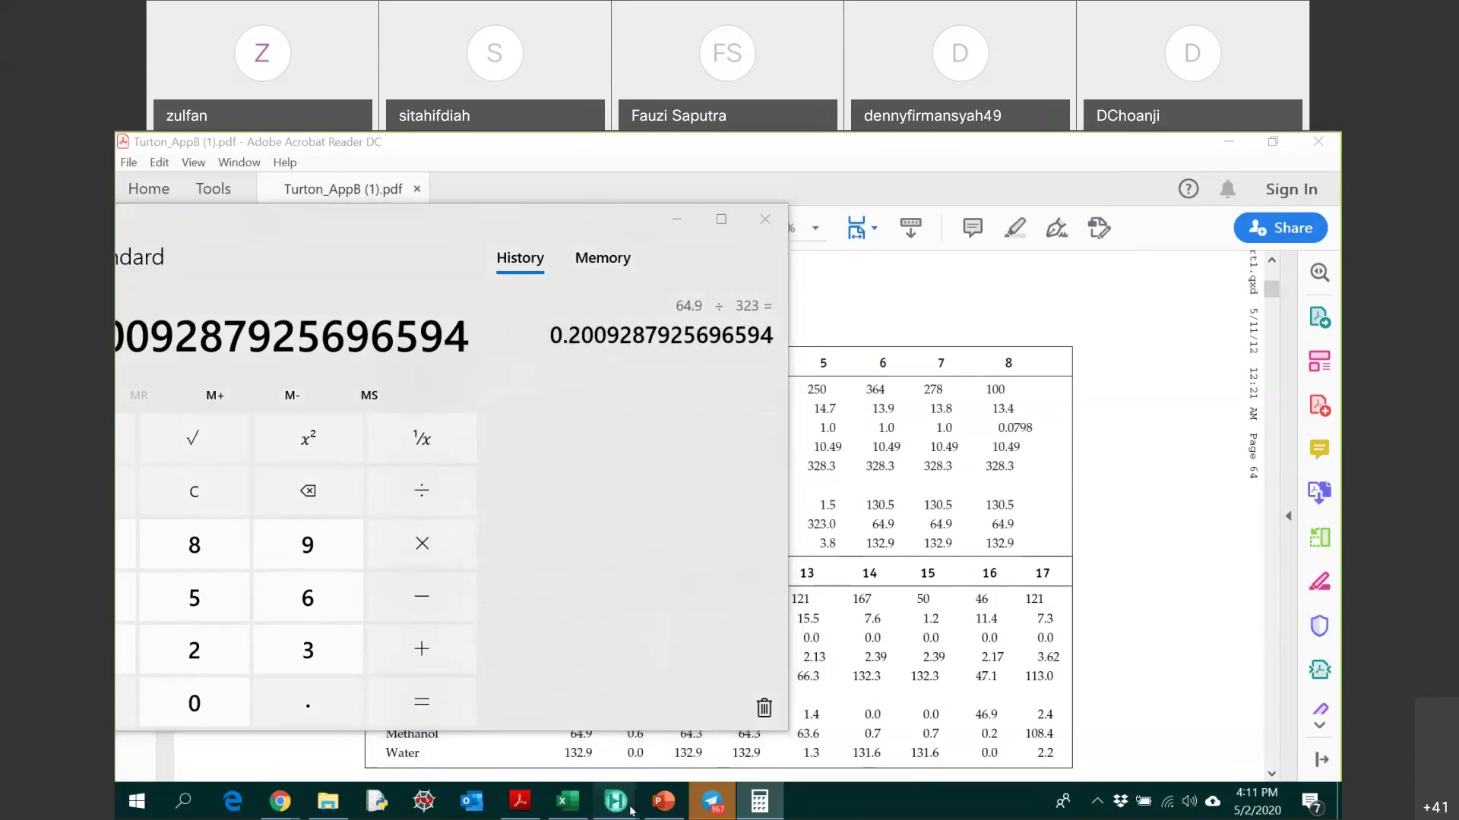
left_click(508, 738)
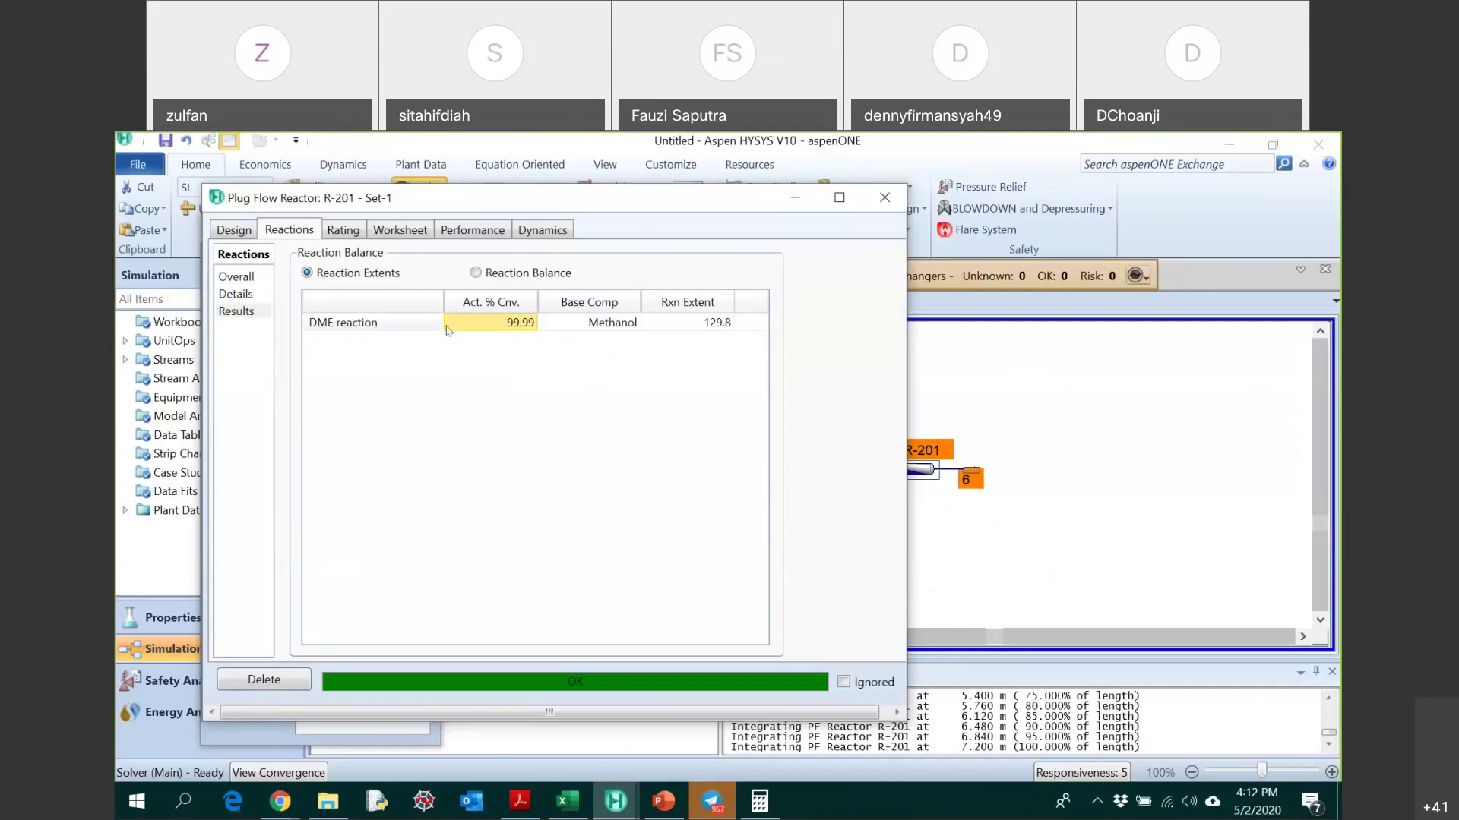
left_click(343, 230)
left_click(535, 299)
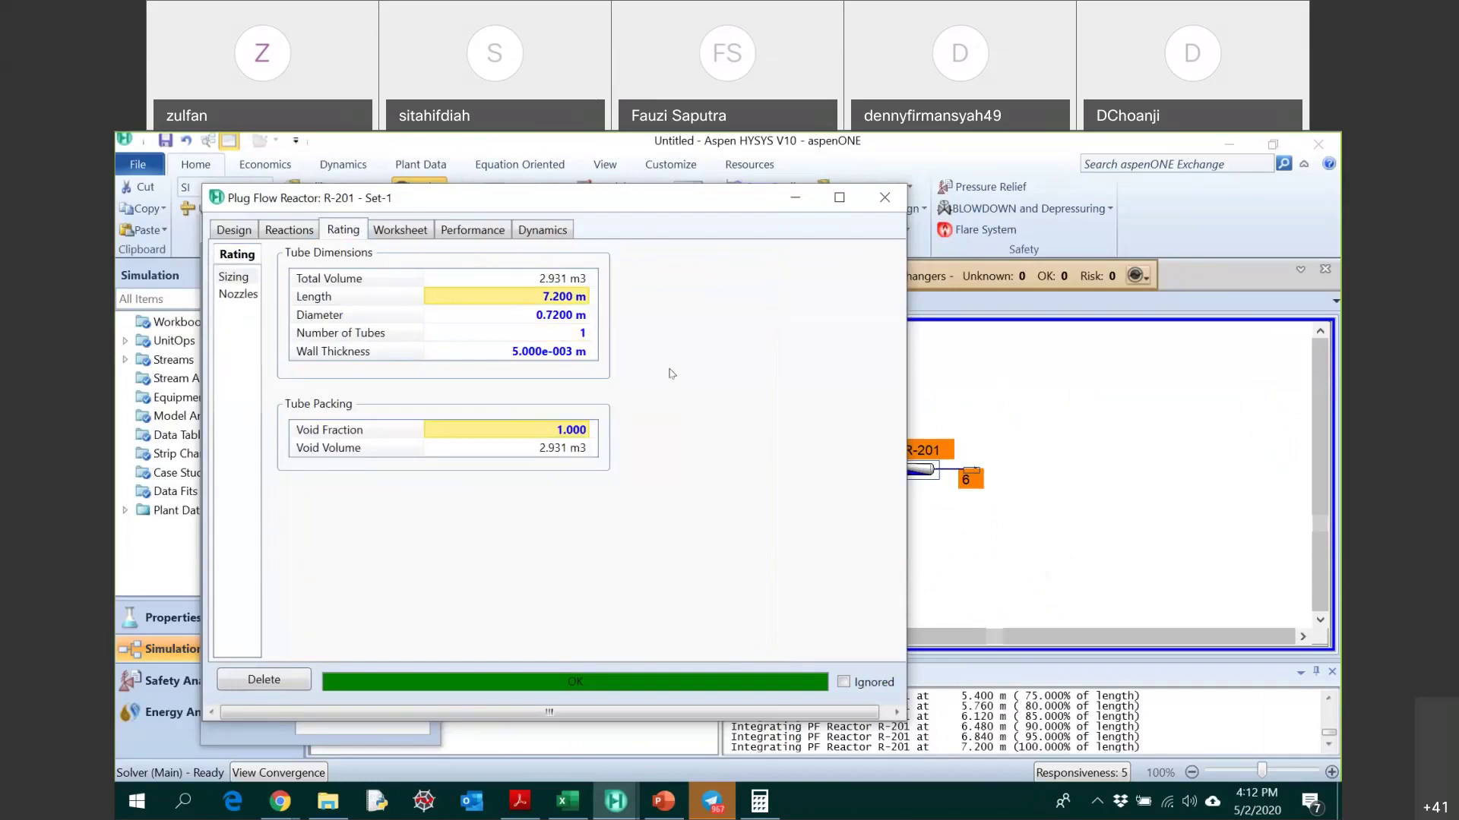
type("6")
key("Return")
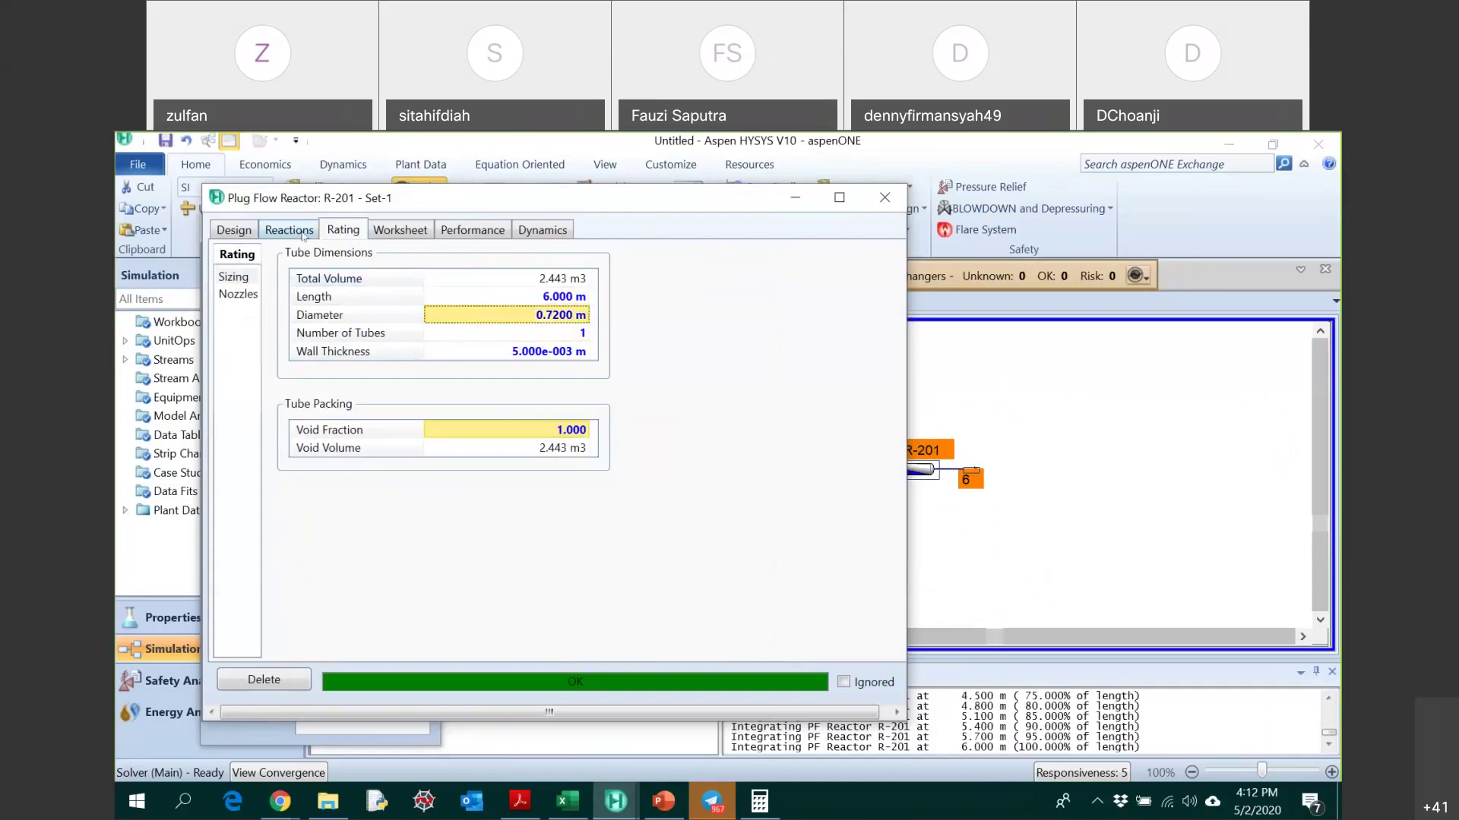
left_click(302, 231)
- Try a tube length of 5 m for R-201 and check the methanol conversion
left_click(346, 232)
left_click(570, 297)
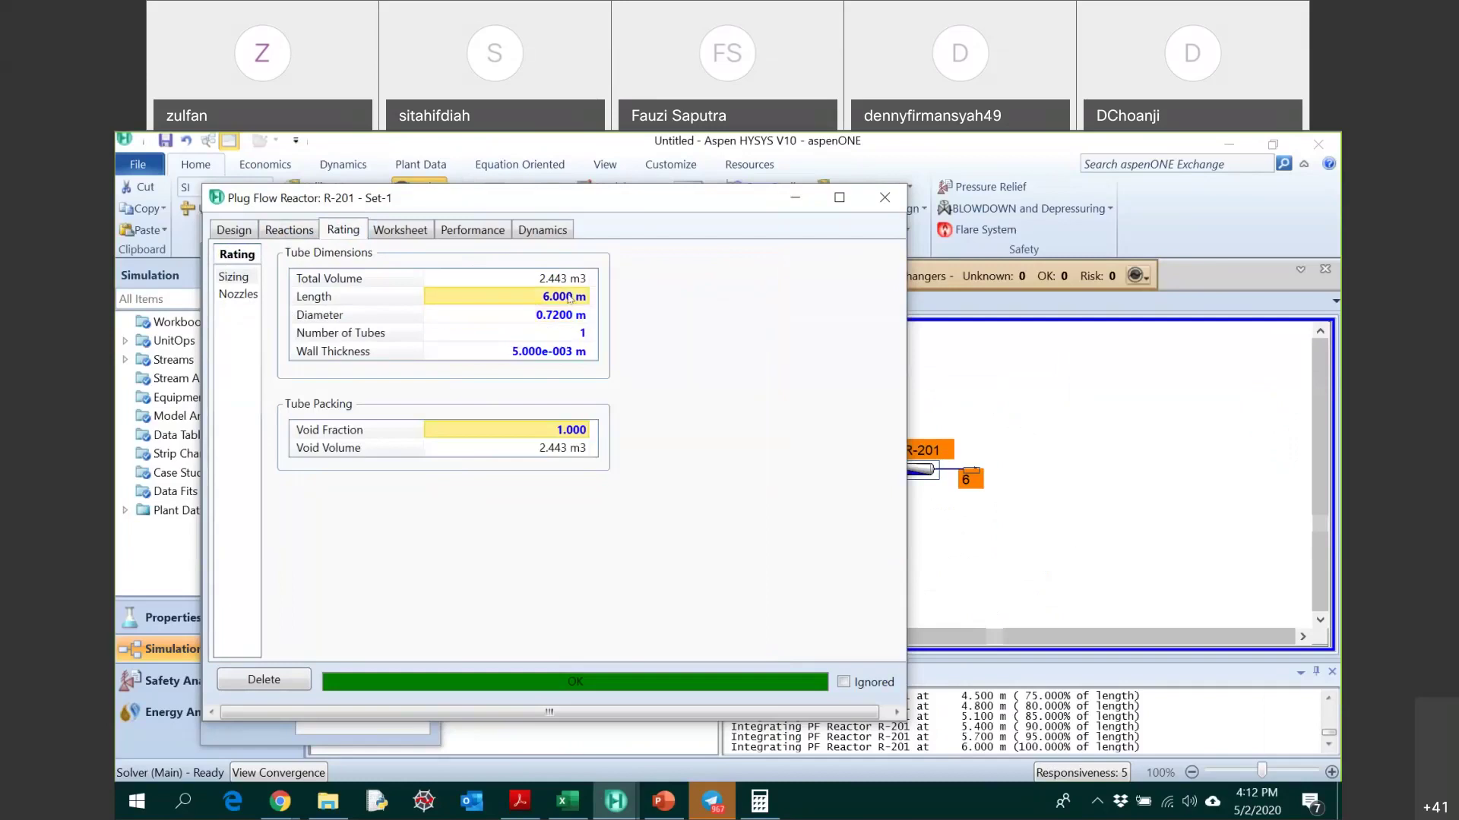
type("5")
key("Return")
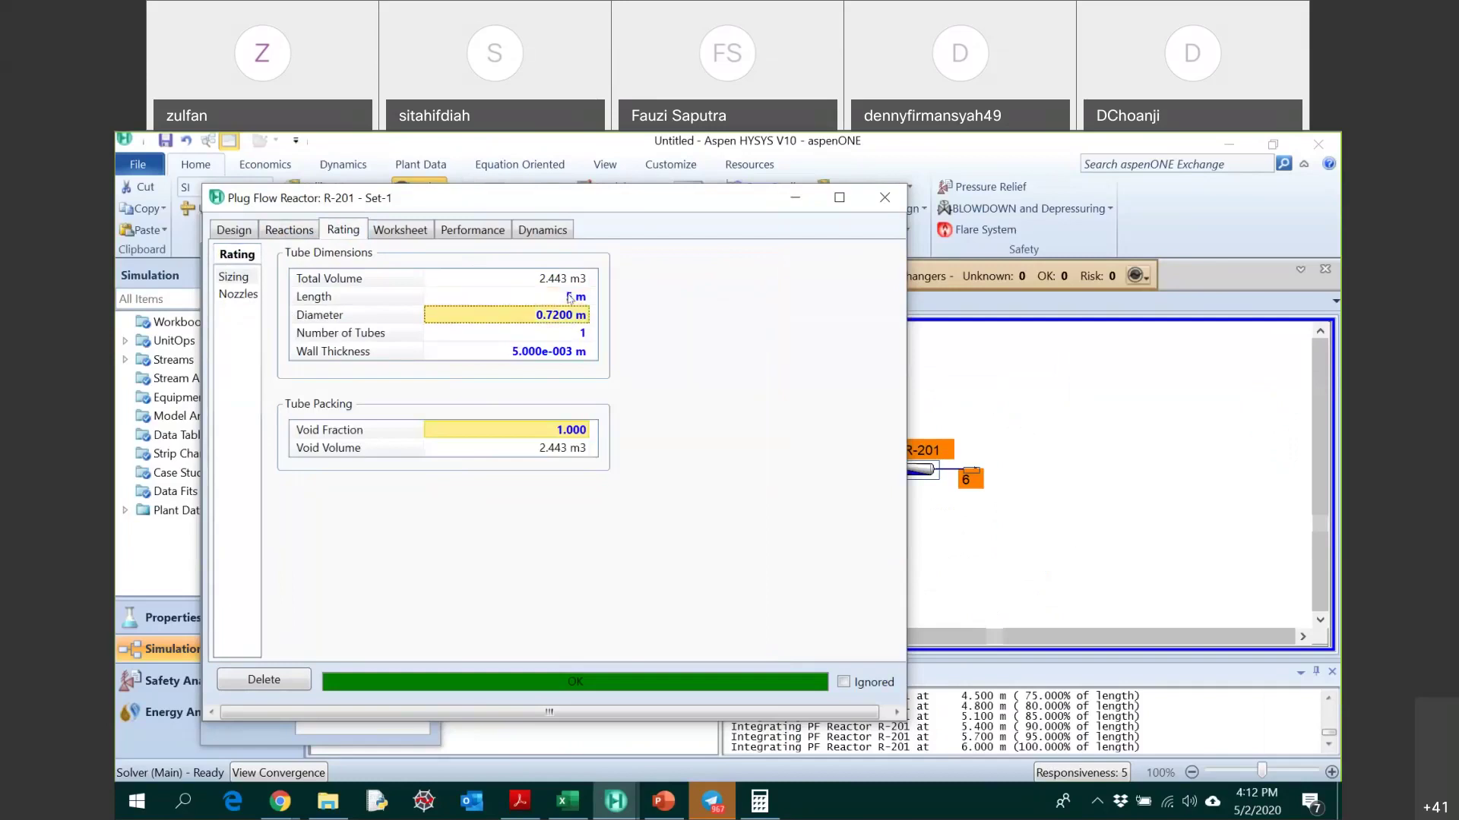
left_click(292, 230)
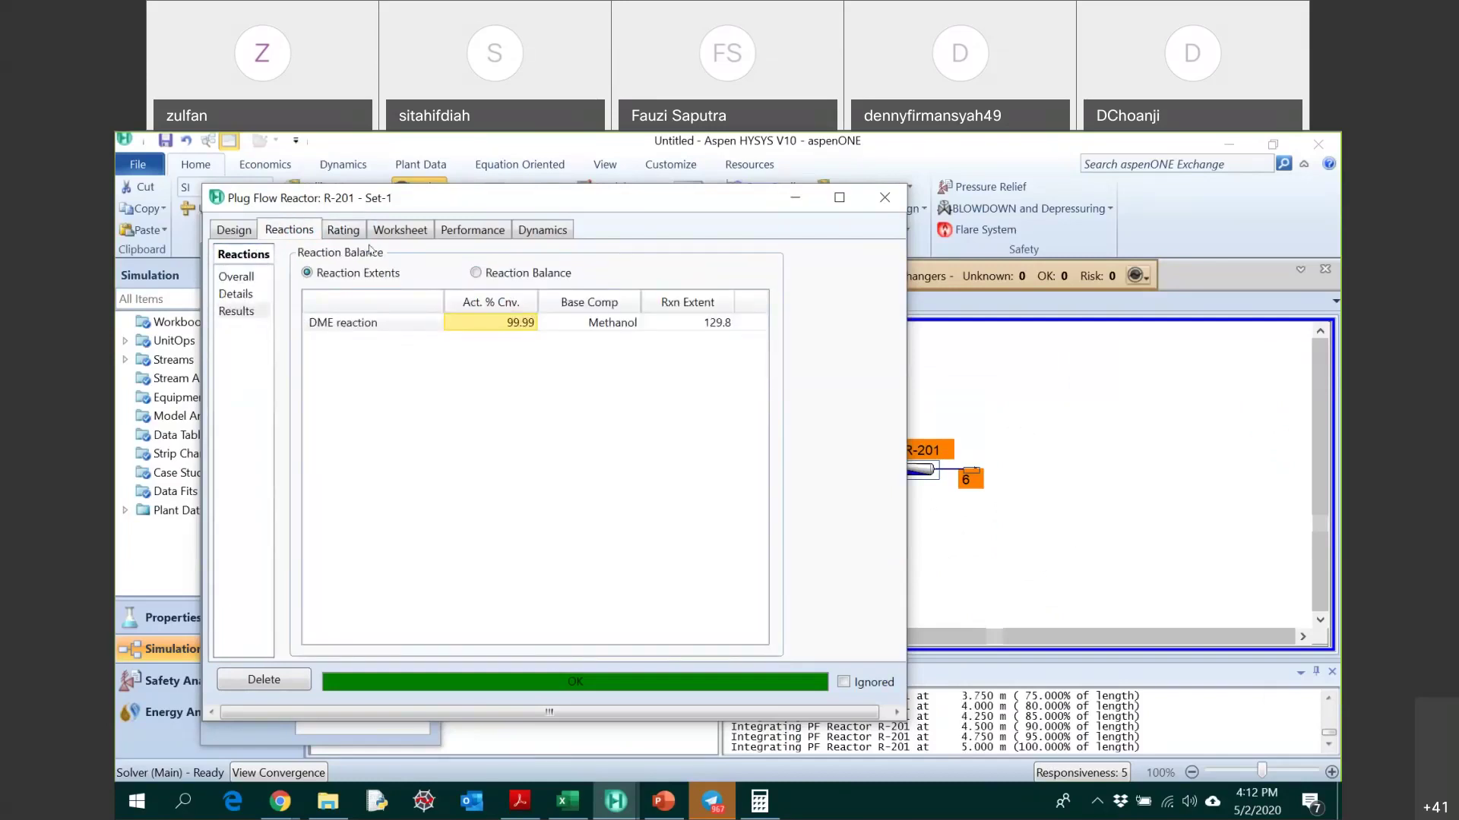
- Try a tube length of 1 m for R-201 and check the methanol conversion
left_click(344, 230)
left_click(545, 303)
type("1")
key("Return")
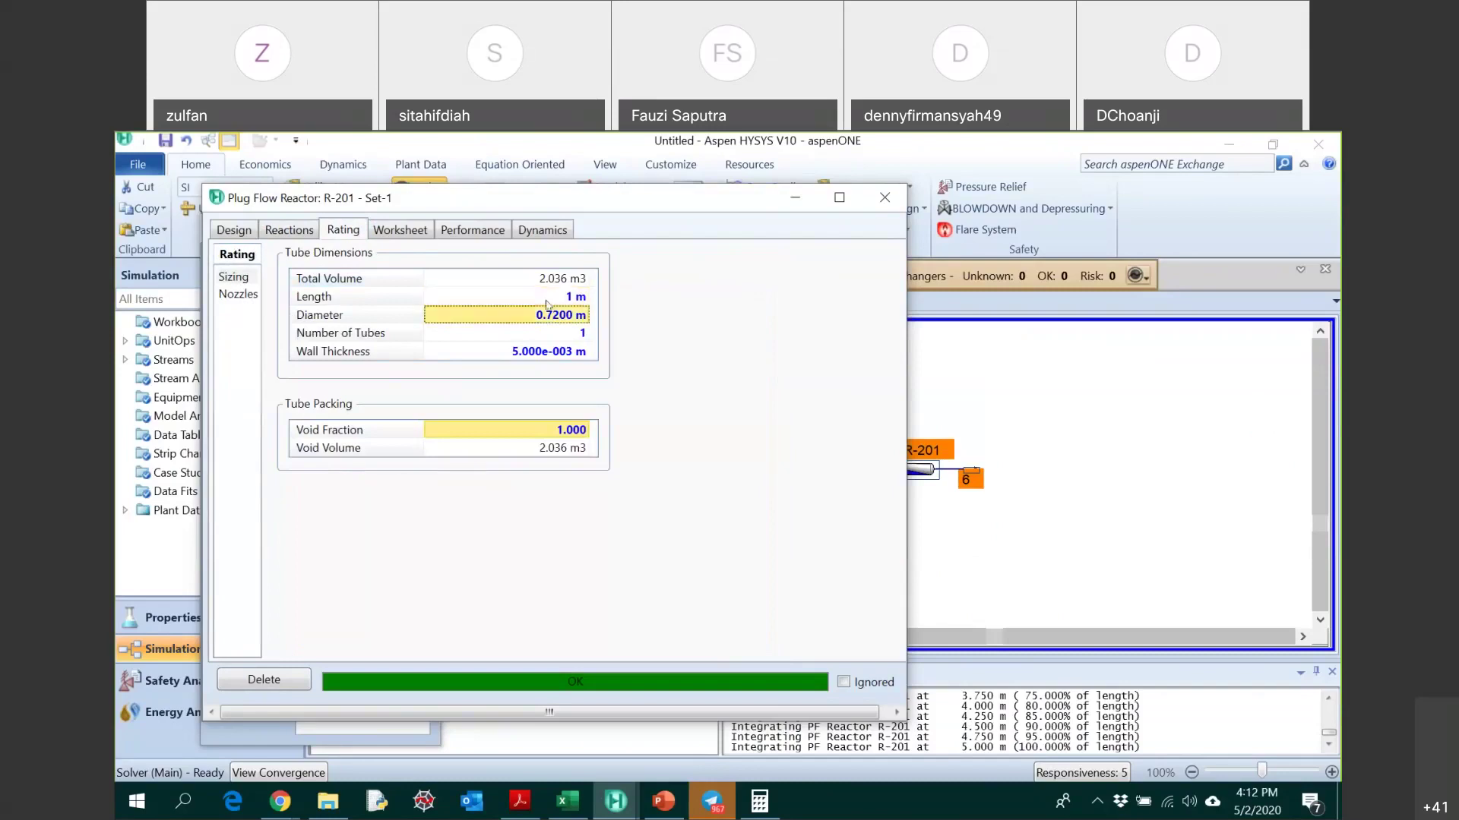
left_click(290, 230)
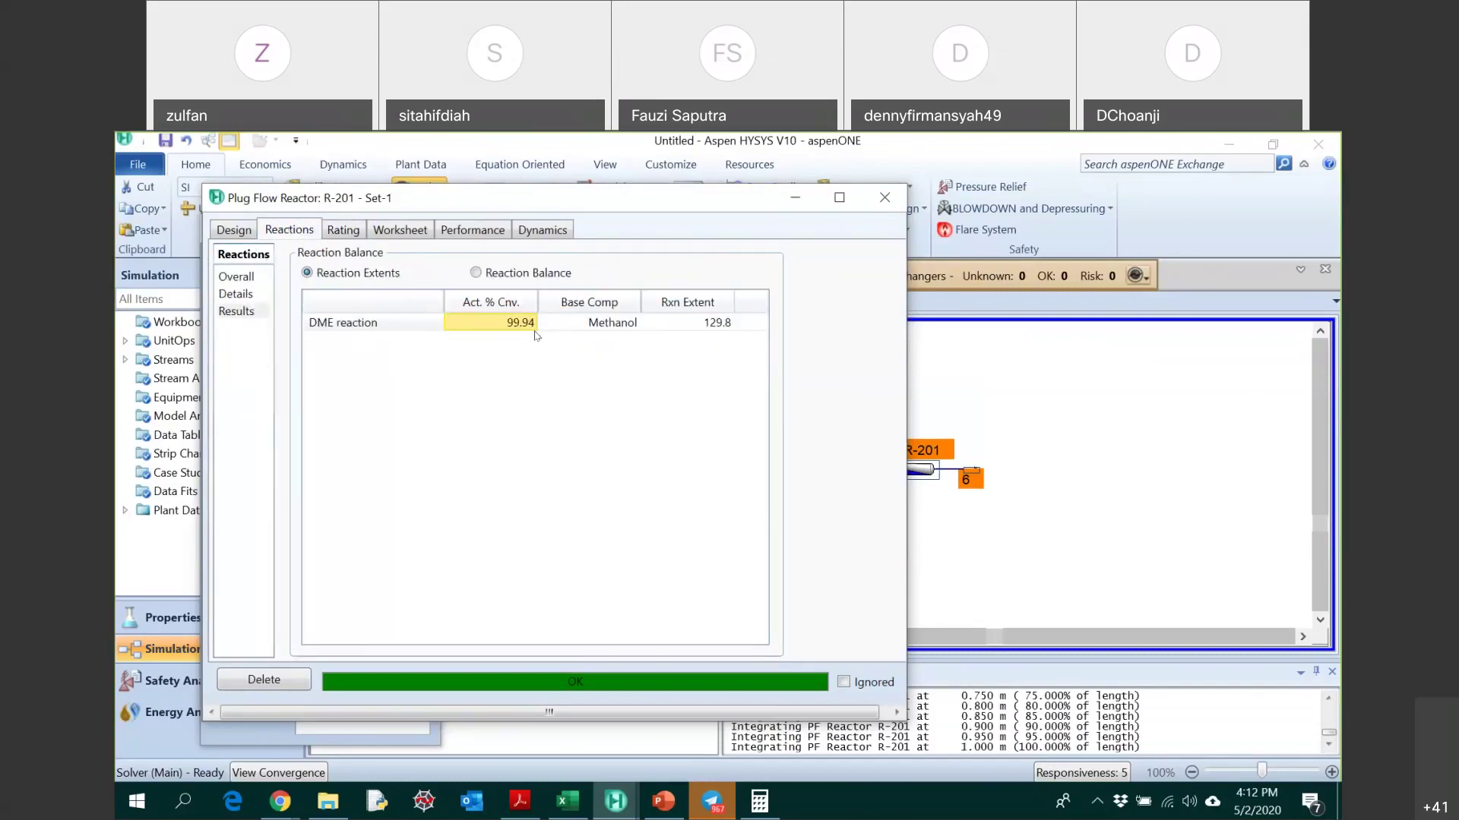
- Set the R-201 tube length back to 7.2 m
left_click(342, 229)
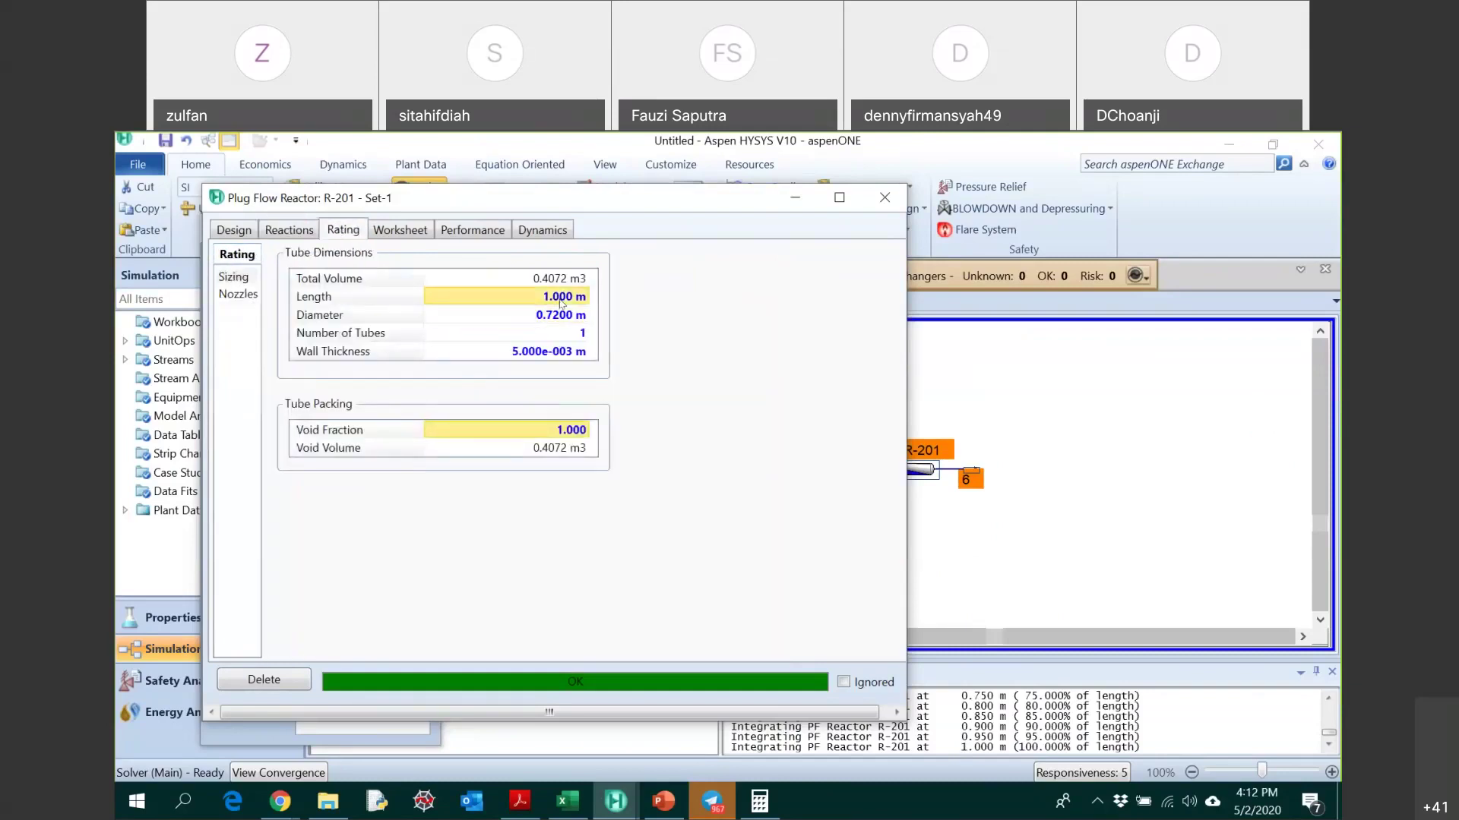
left_click(561, 304)
type("7.2")
key("Return")
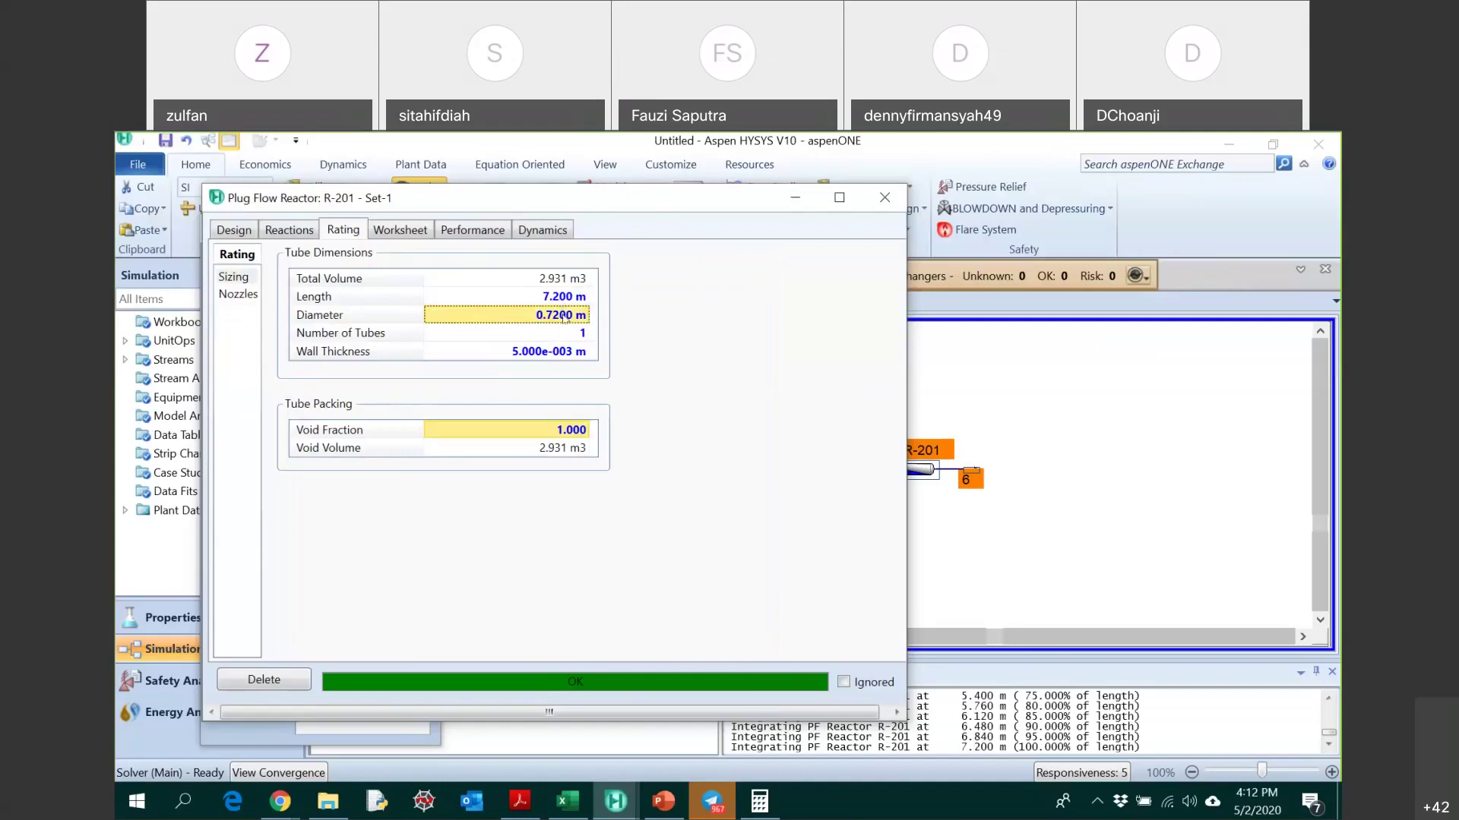
- Check the pressure drop parameters and the tube length and diameter of R-201
left_click(553, 304)
key("ctrl+shift+Tab")
key("ctrl+shift+Tab")
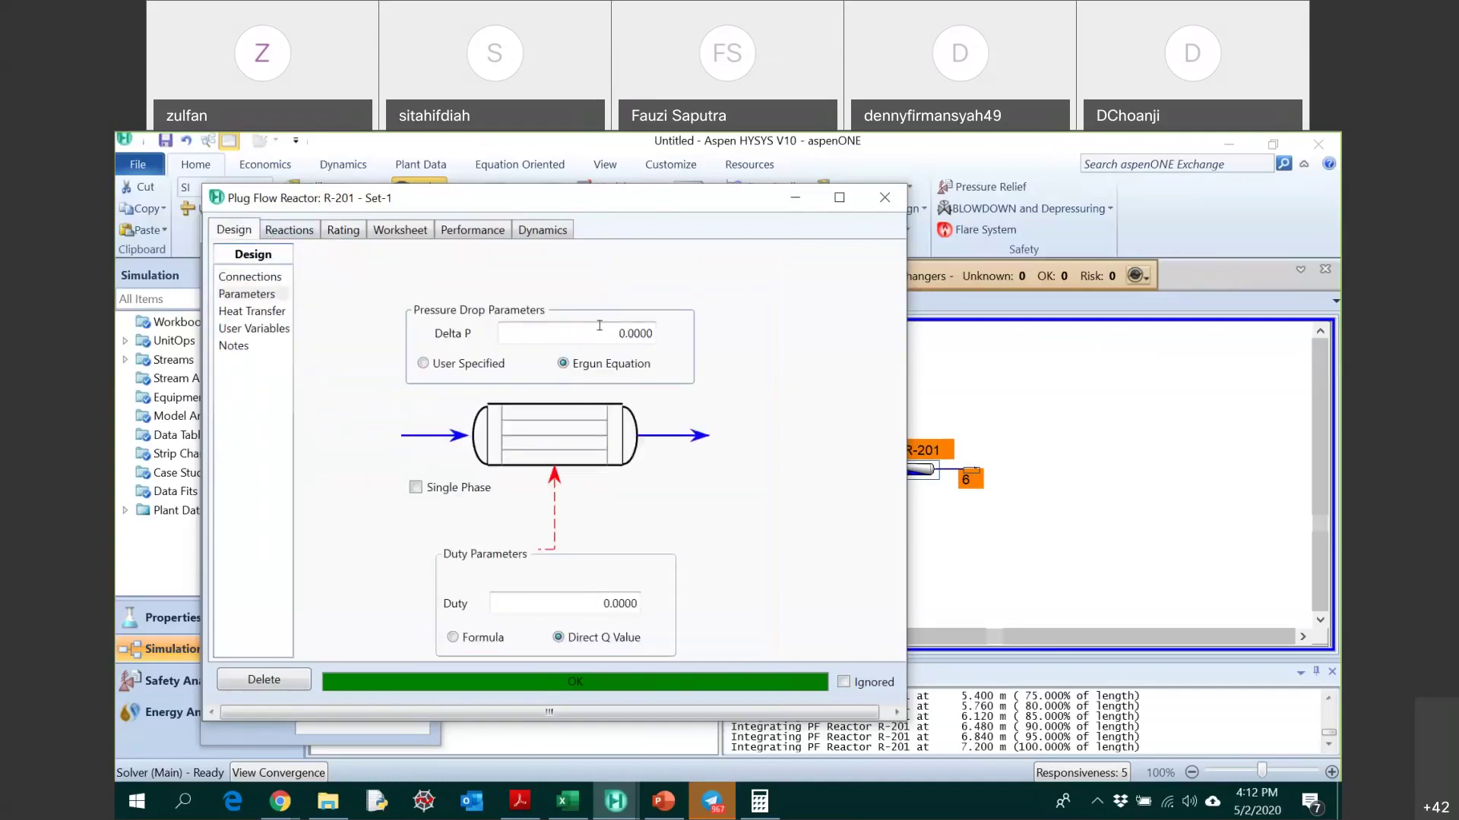
left_click(362, 235)
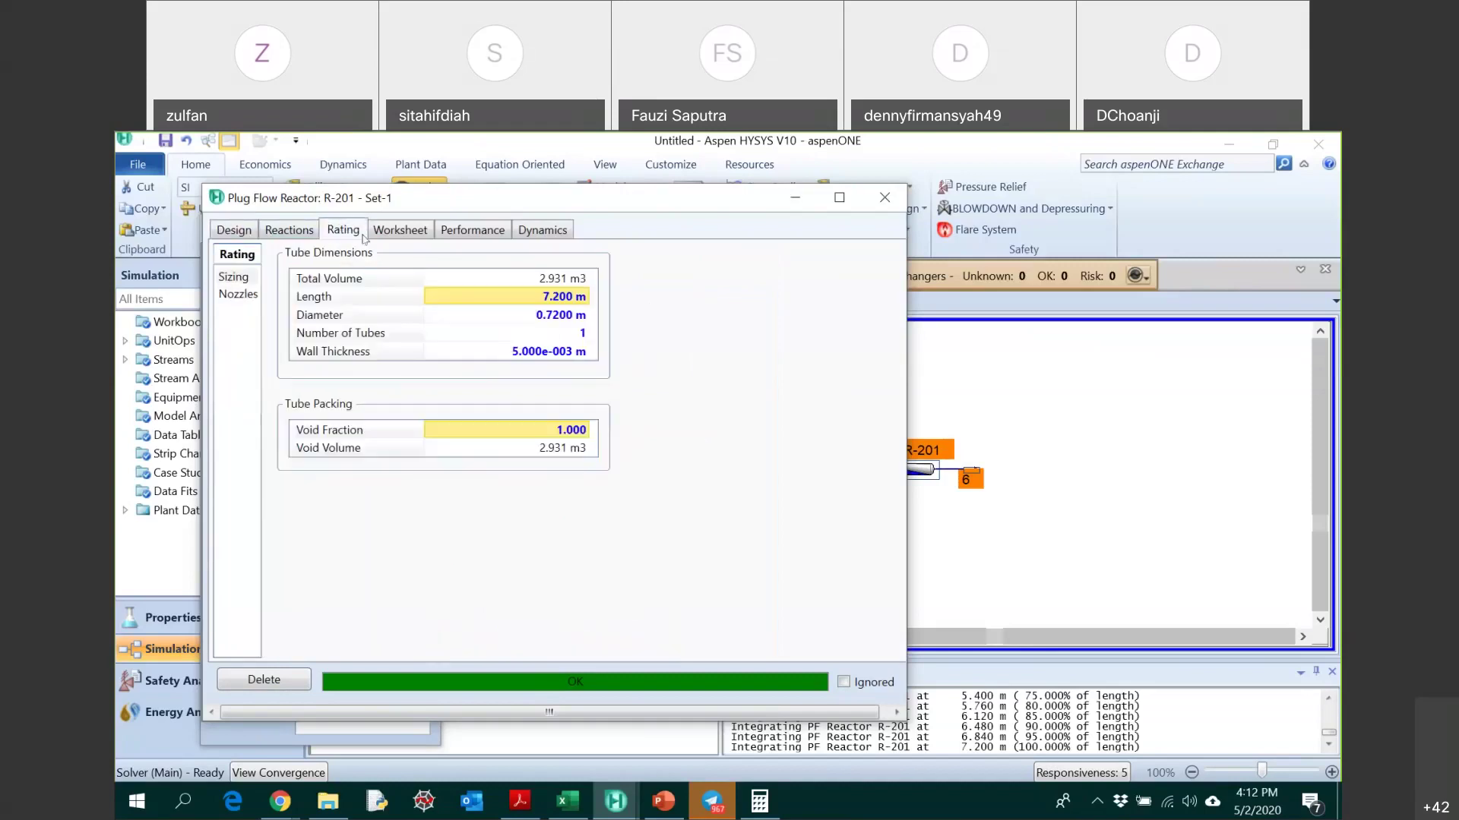
left_click(536, 318)
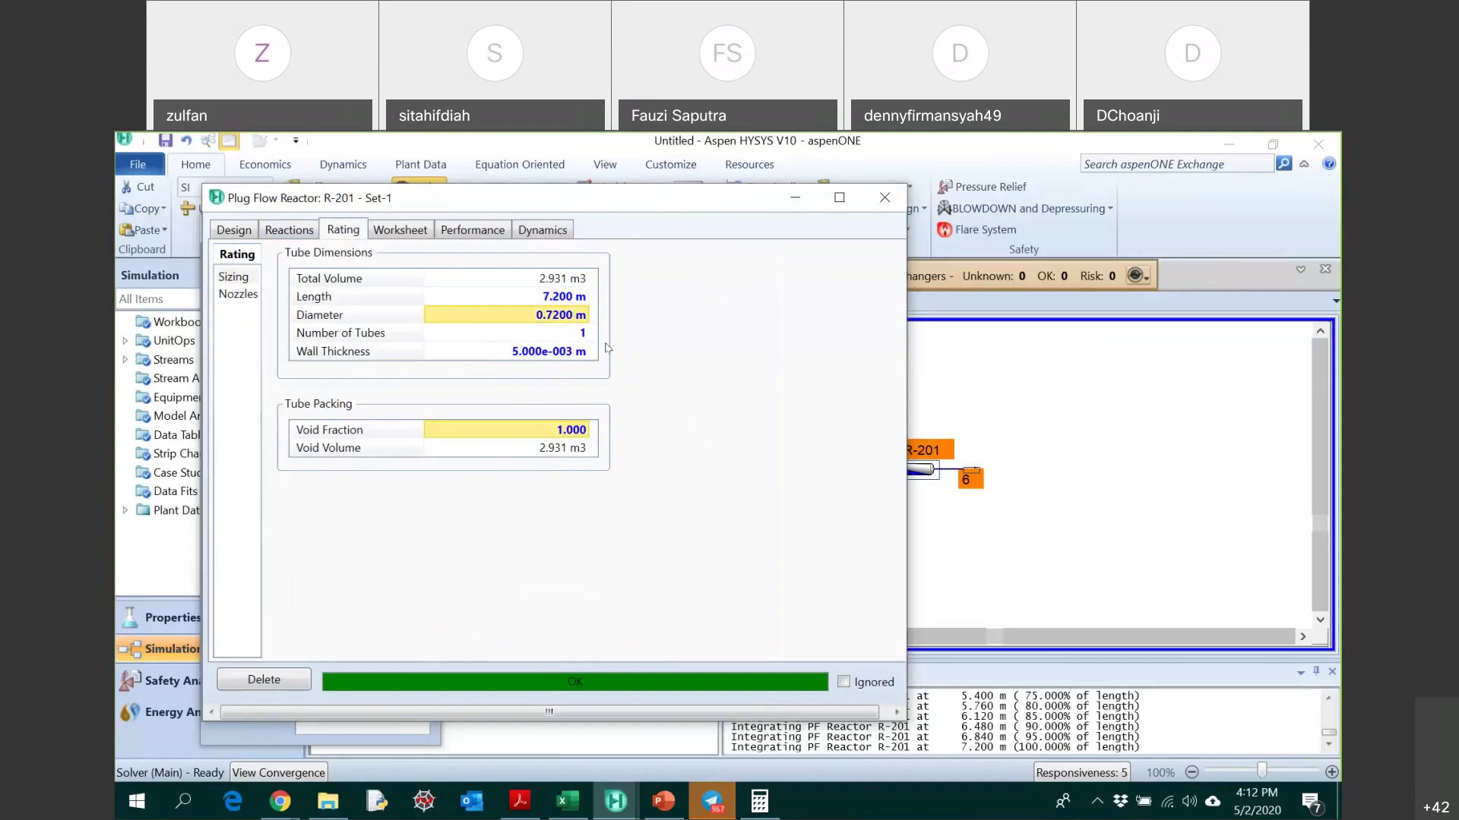
- Try a tube diameter of 0.5 m for R-201 and check the Ergun pressure drop
type("0.5")
key("Return")
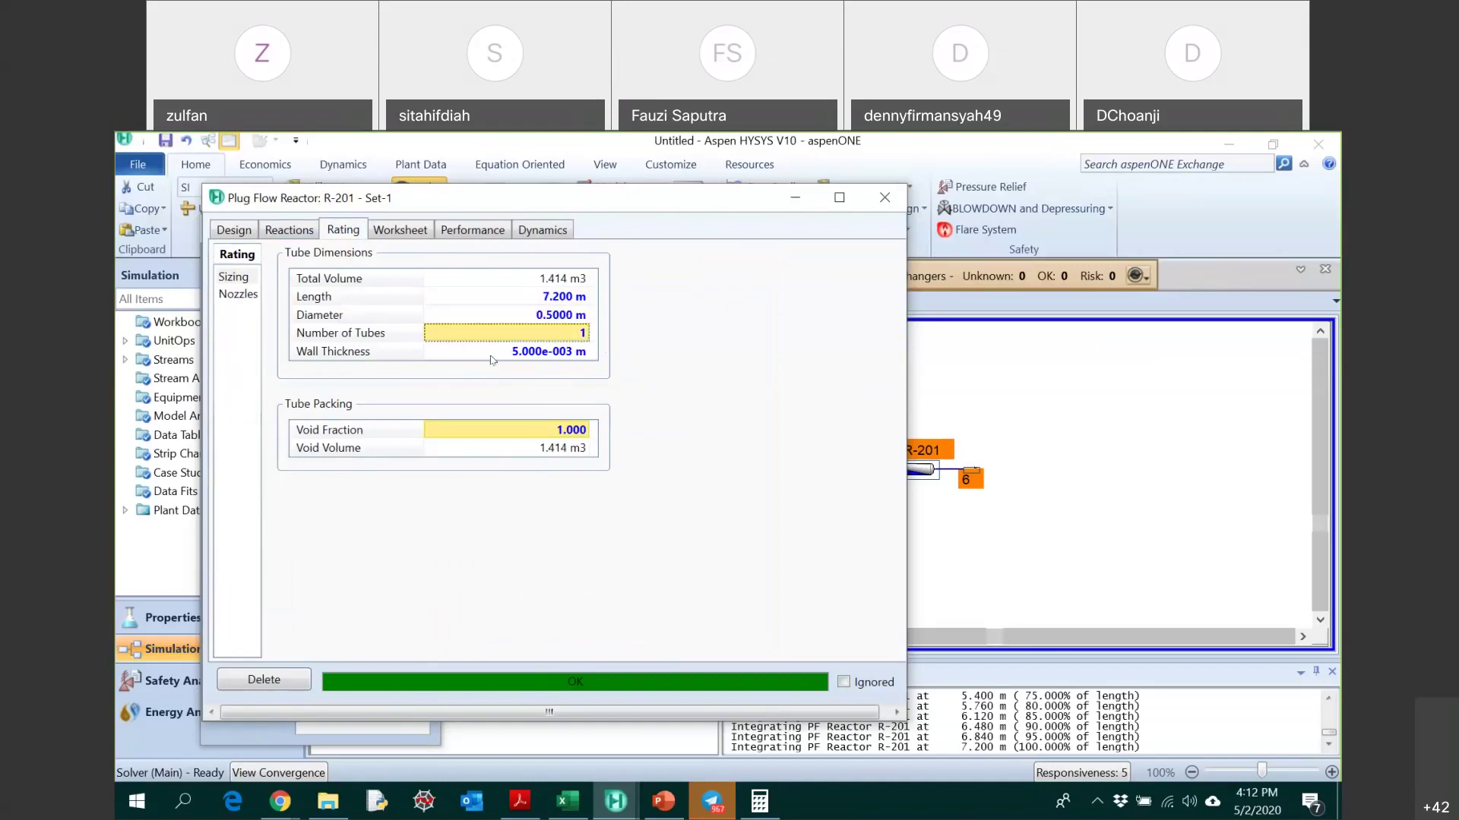
left_click(235, 231)
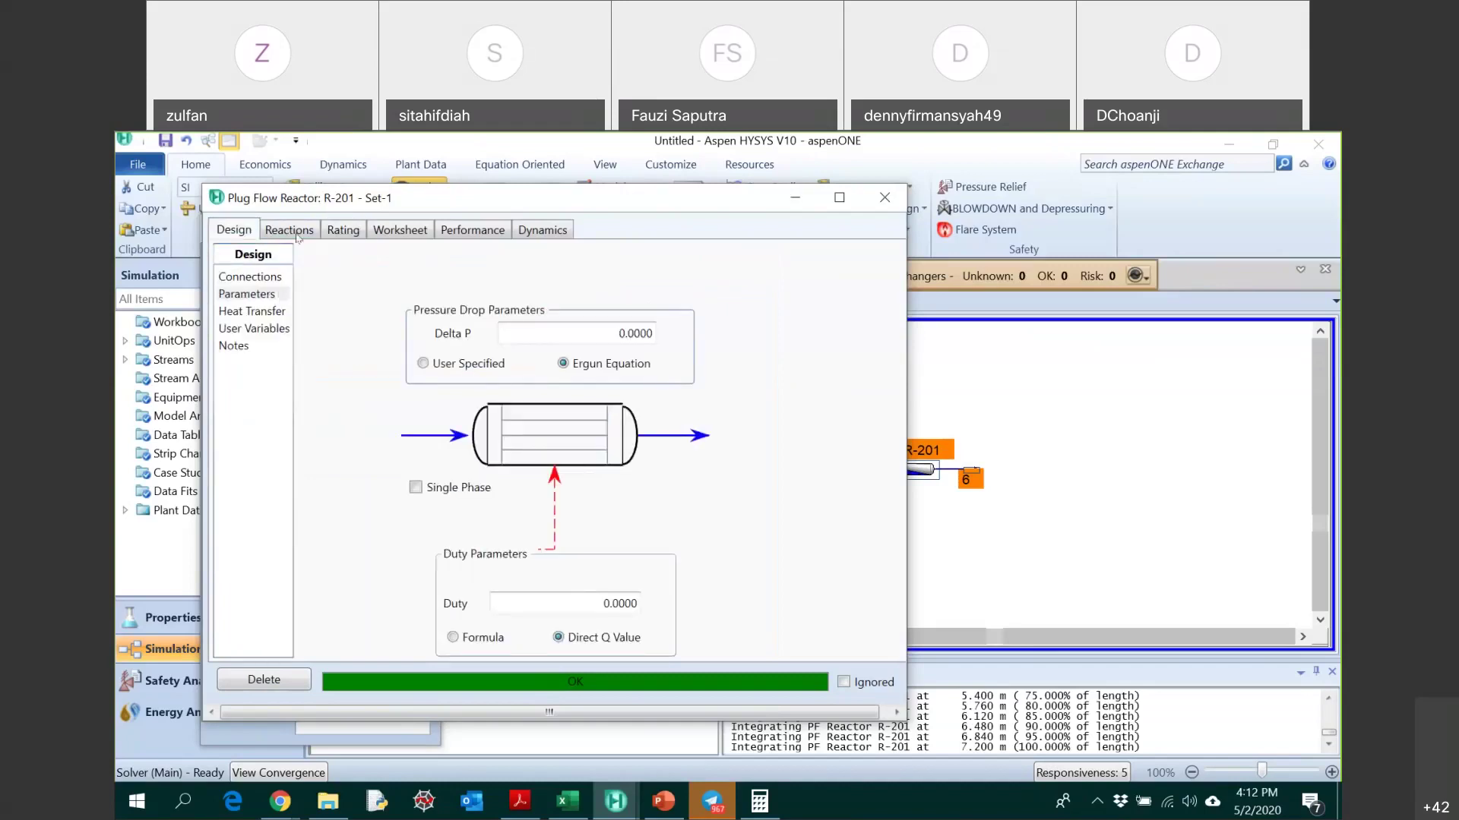
left_click(360, 234)
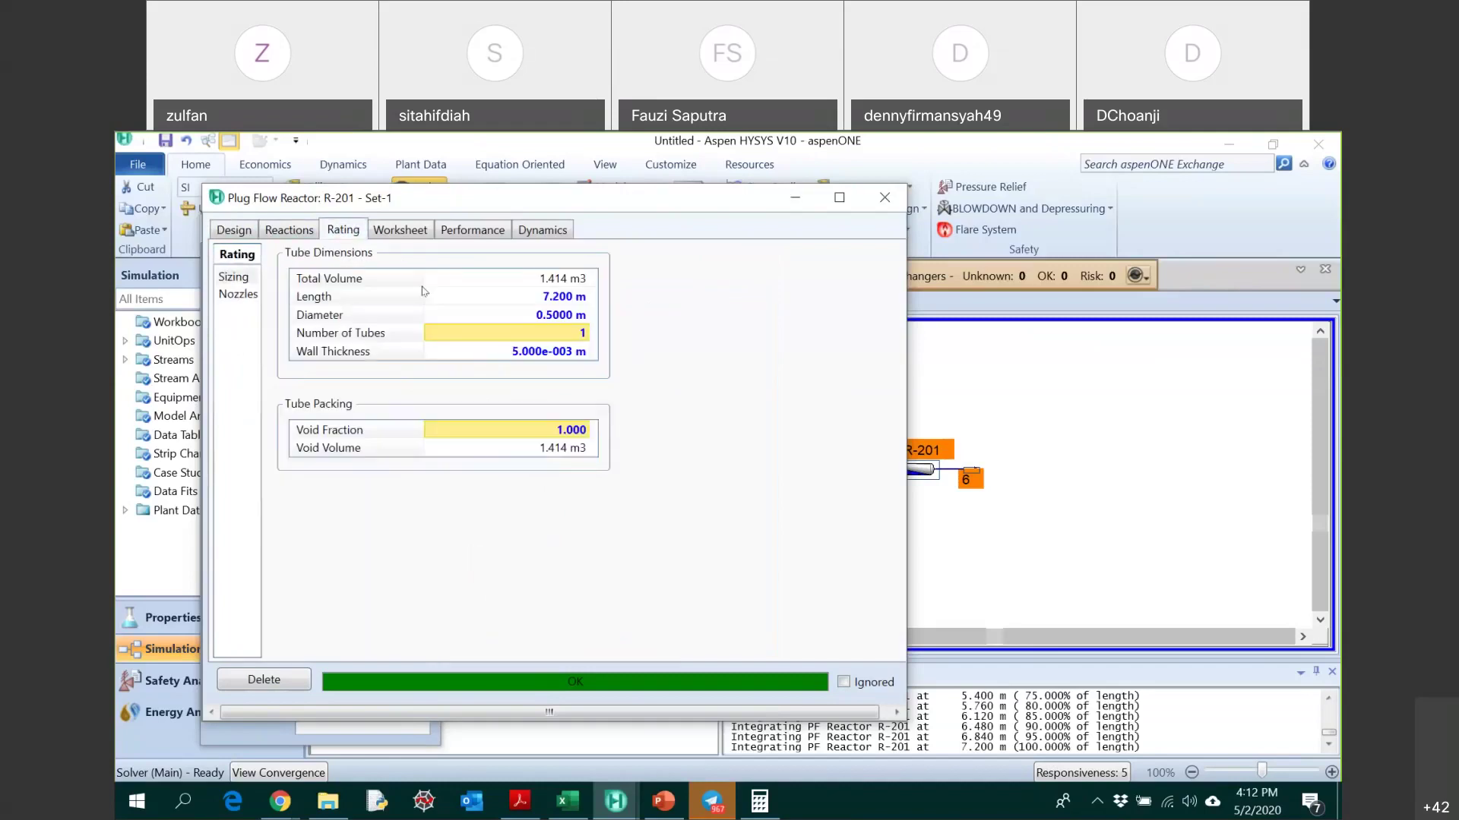
- Try a tube diameter of 0.1 m for R-201 and check the Ergun pressure drop
left_click(563, 315)
type("0.1")
key("Return")
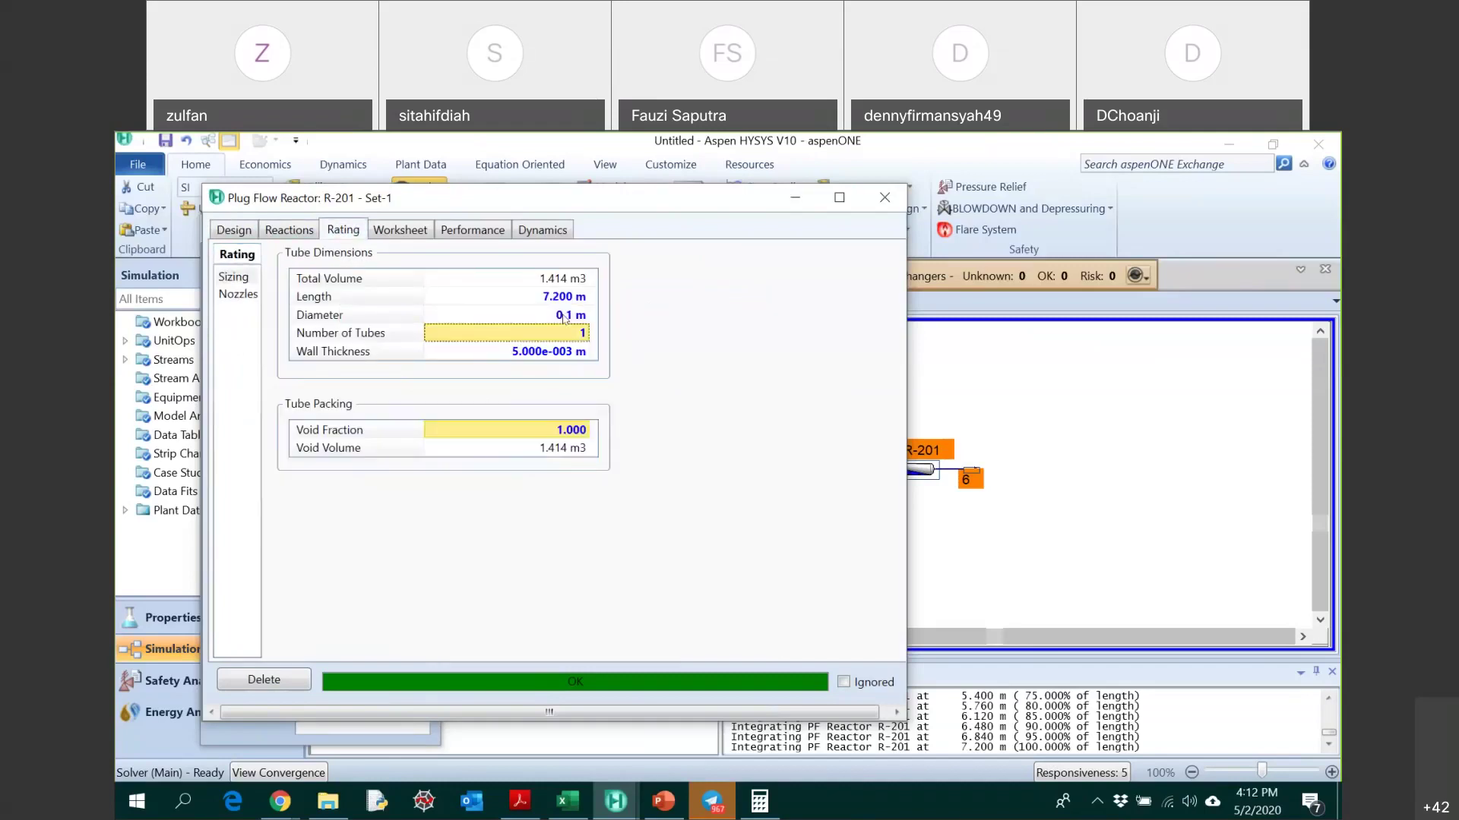
left_click(239, 231)
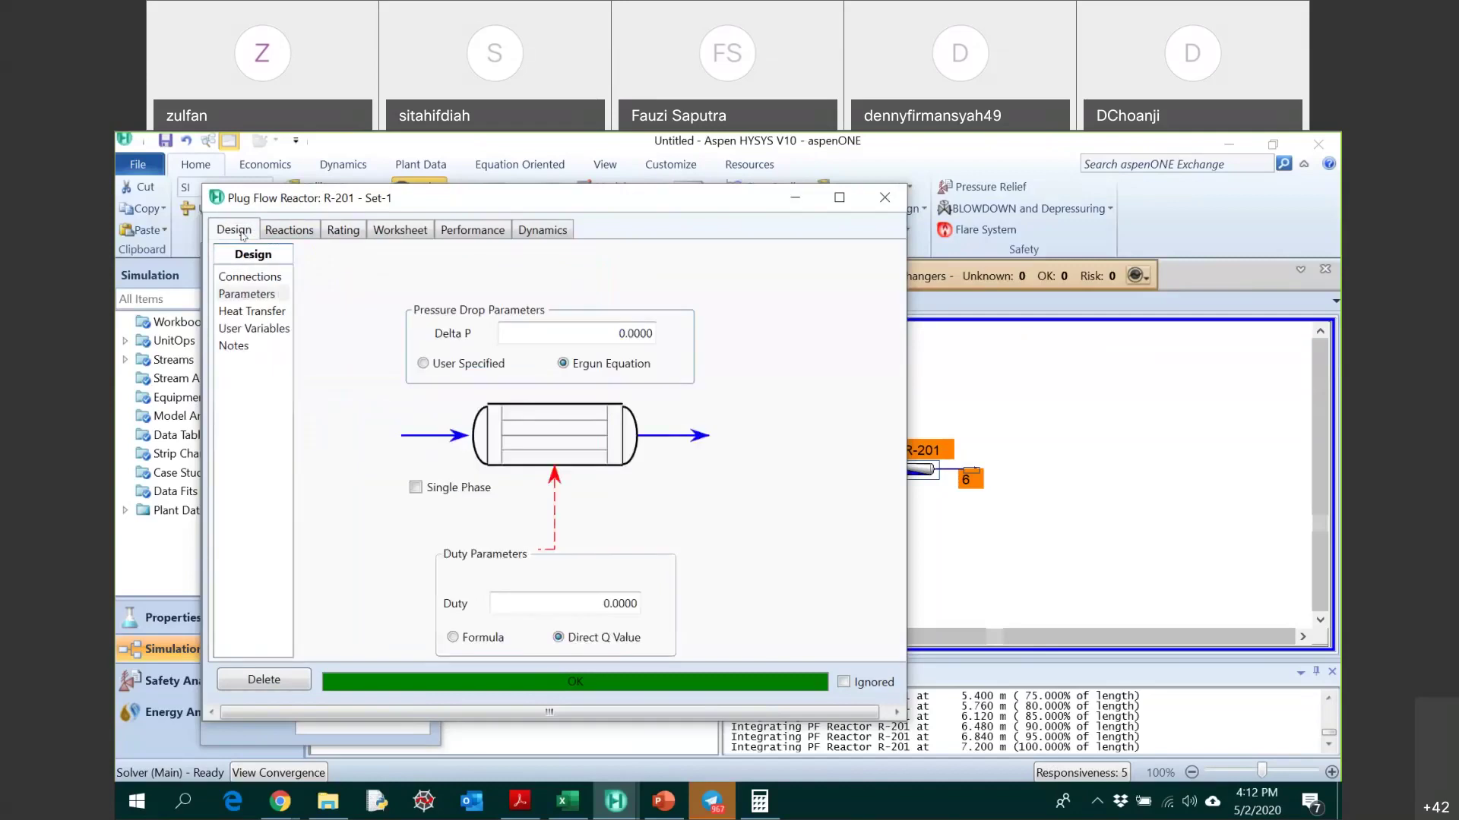
- Set the R-201 tube diameter back to 0.72 m
left_click(358, 231)
left_click(538, 314)
type("0.72")
key("Return")
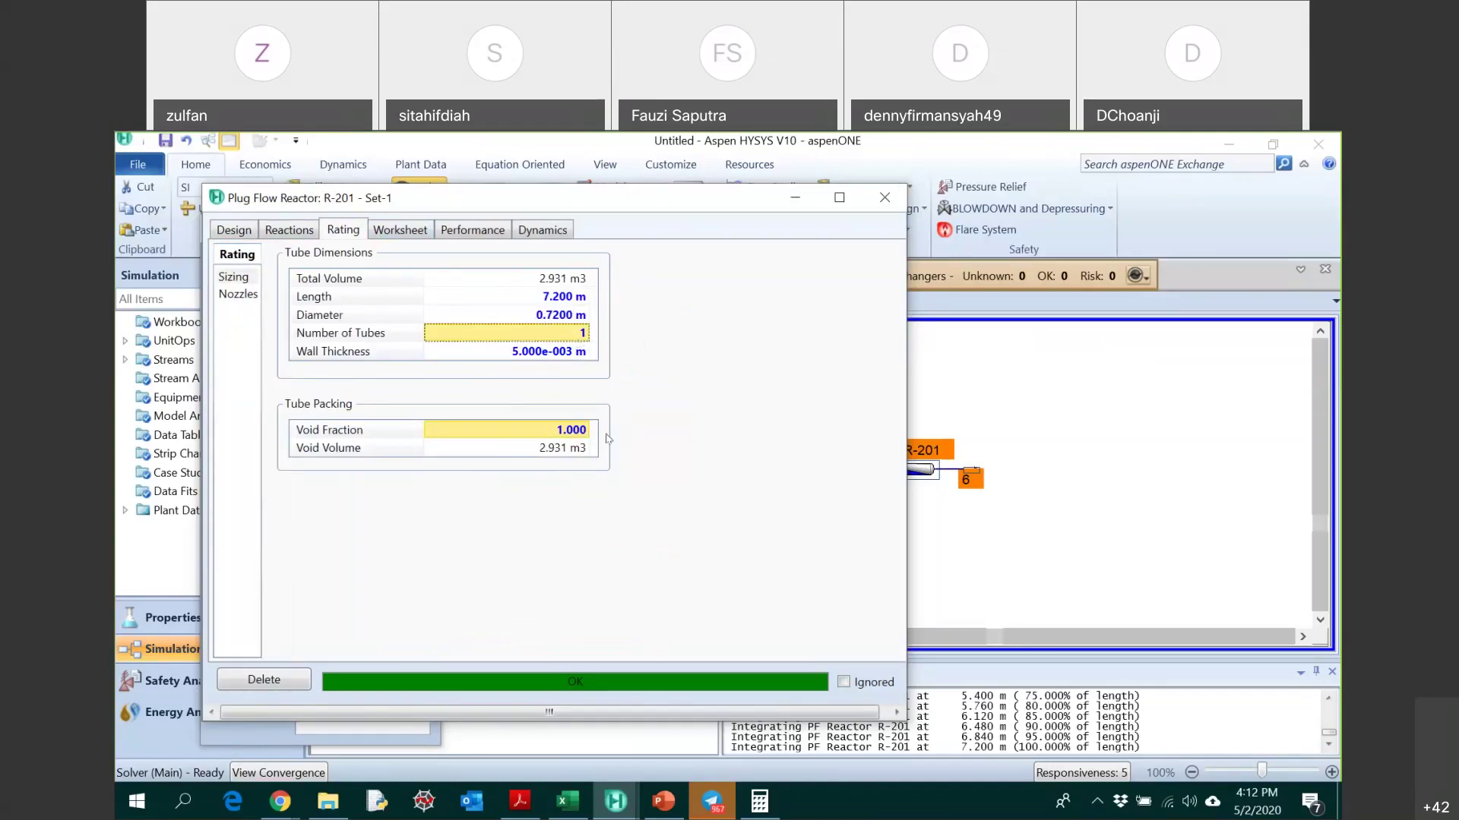
left_click(679, 461)
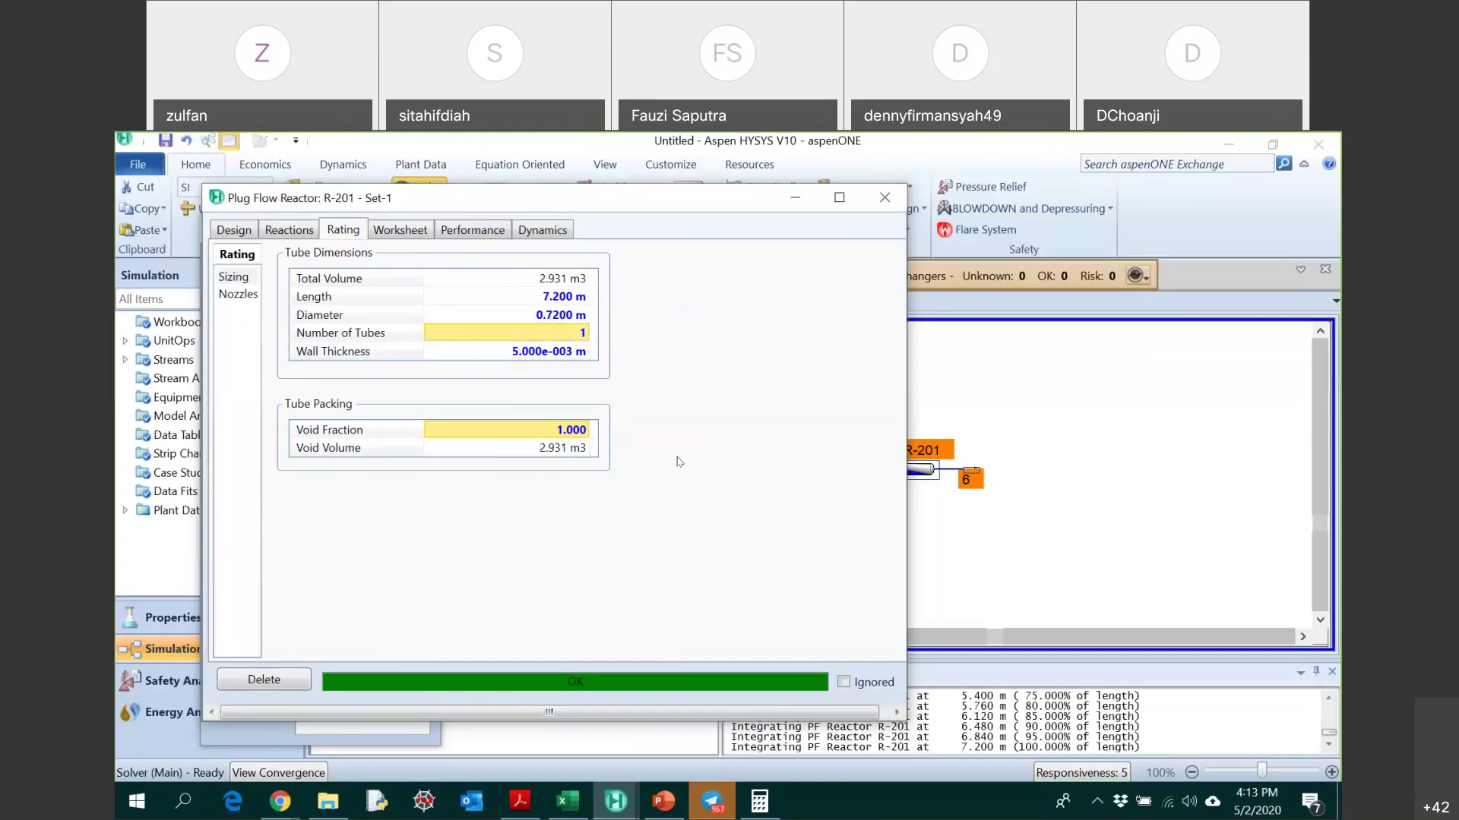
- Try a tube packing void fraction of 0.5 for R-201 and check the resulting pressure drop
mouse_move(547, 289)
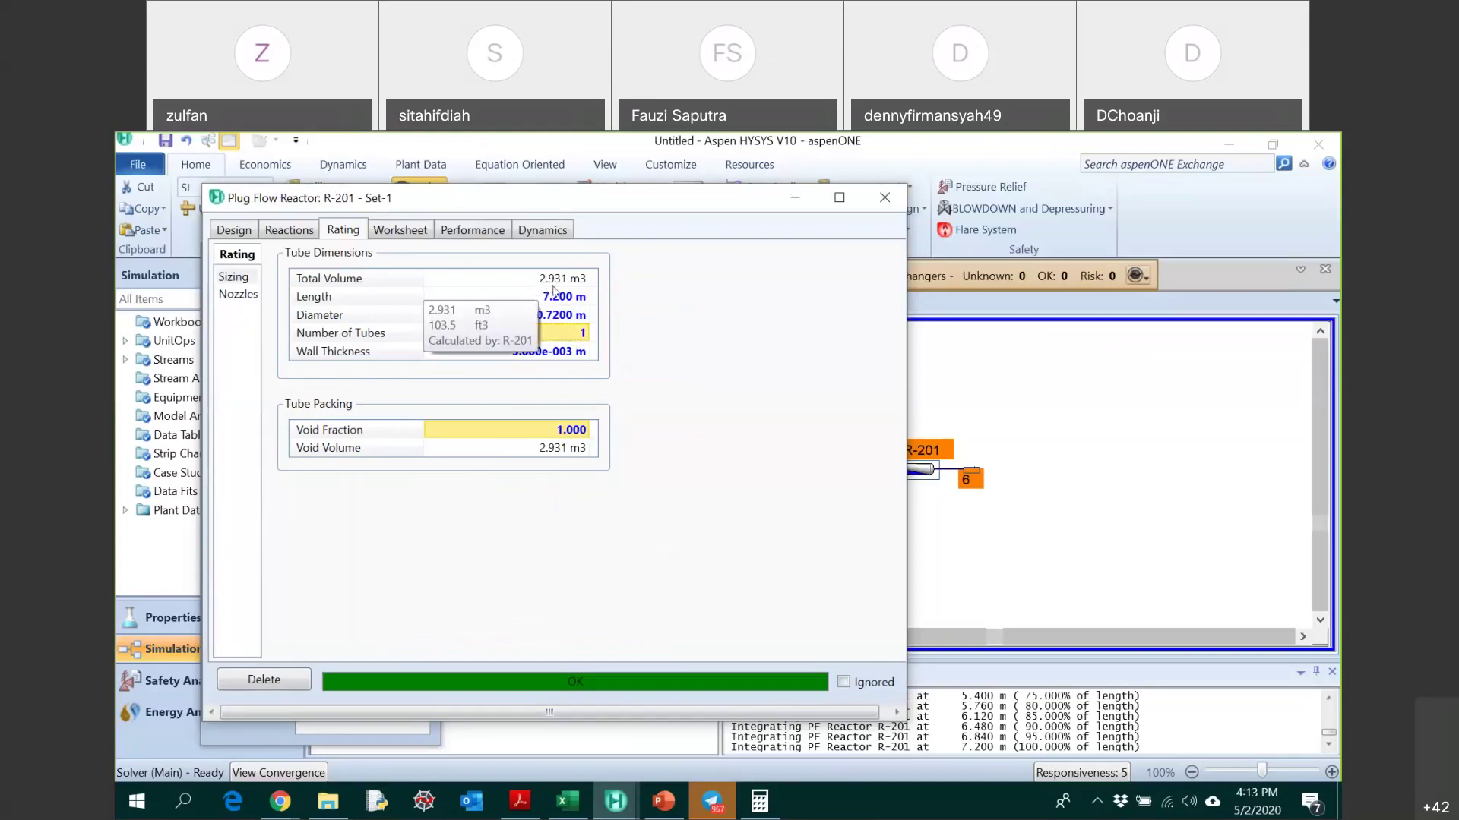
mouse_move(532, 453)
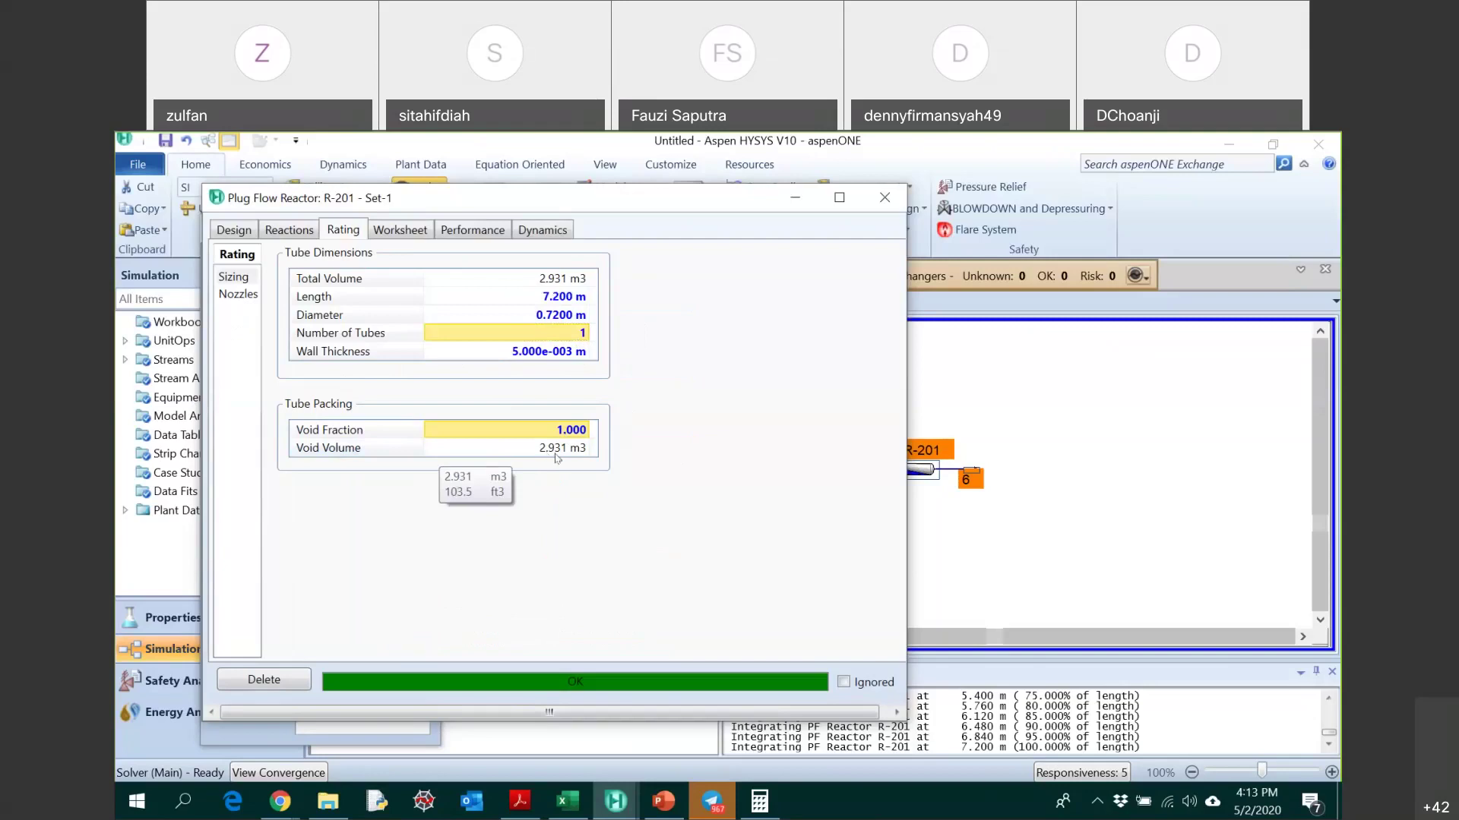
left_click(572, 430)
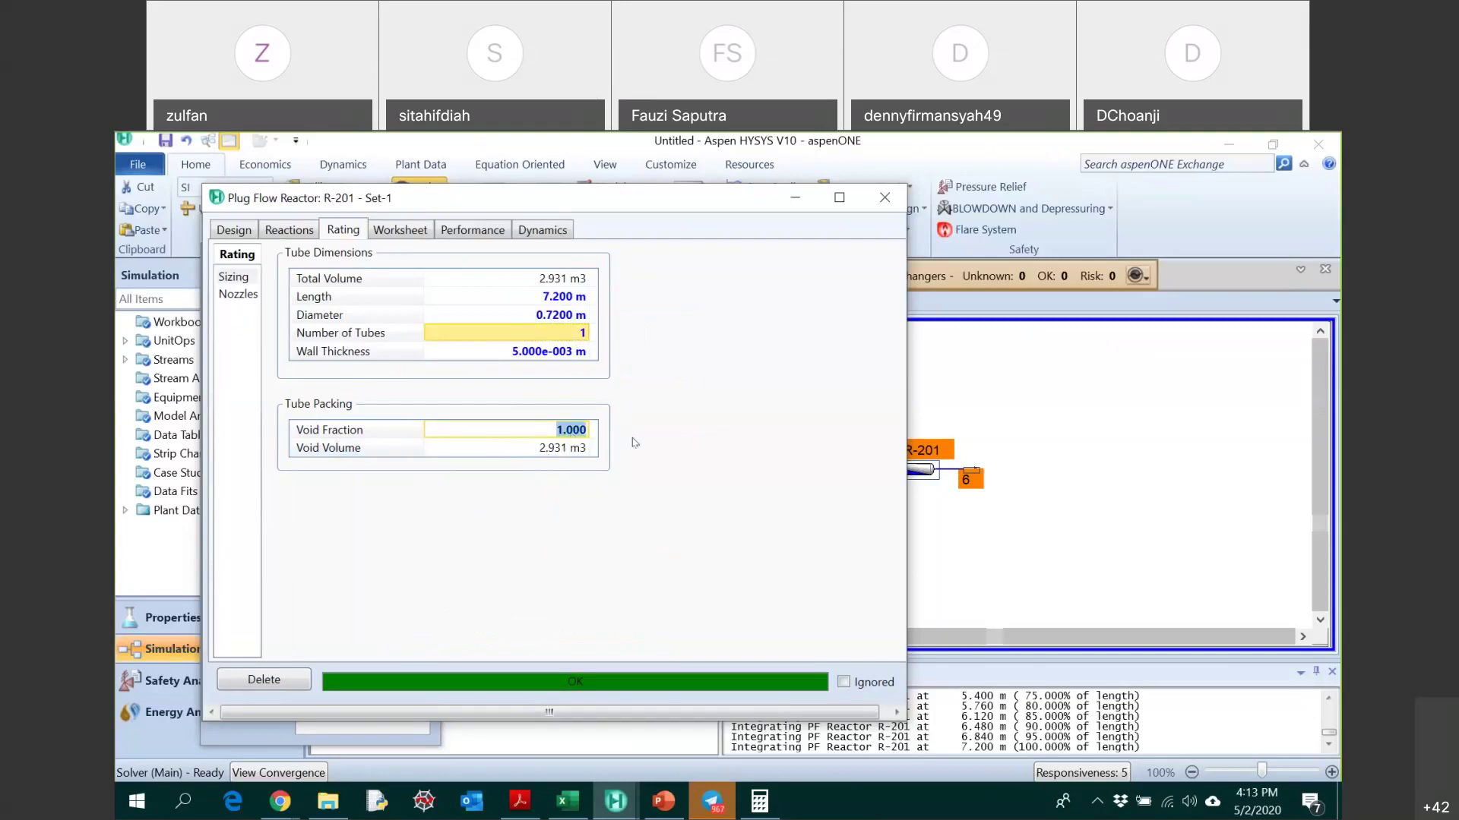
key("Return")
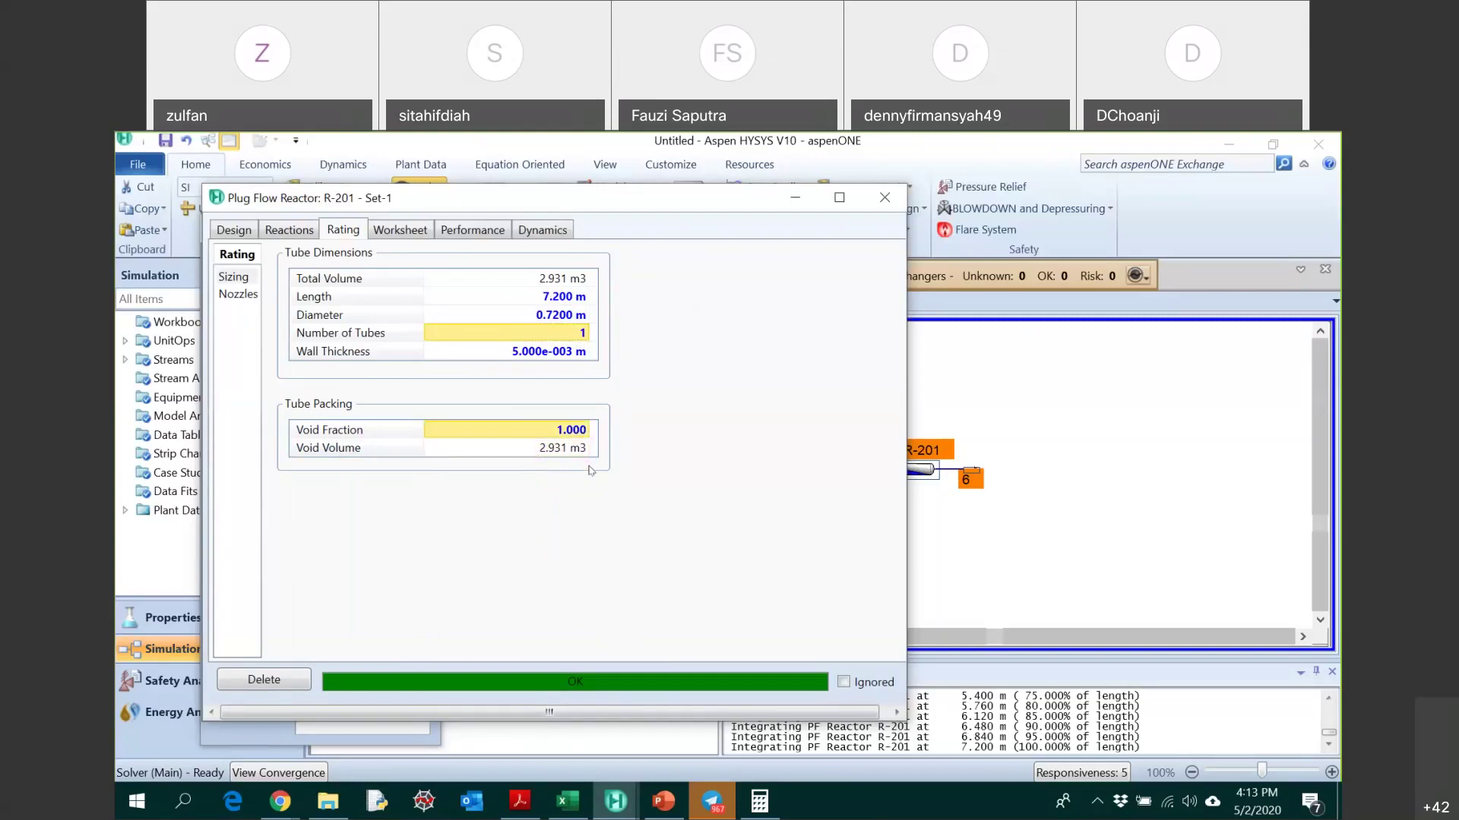
type("0.")
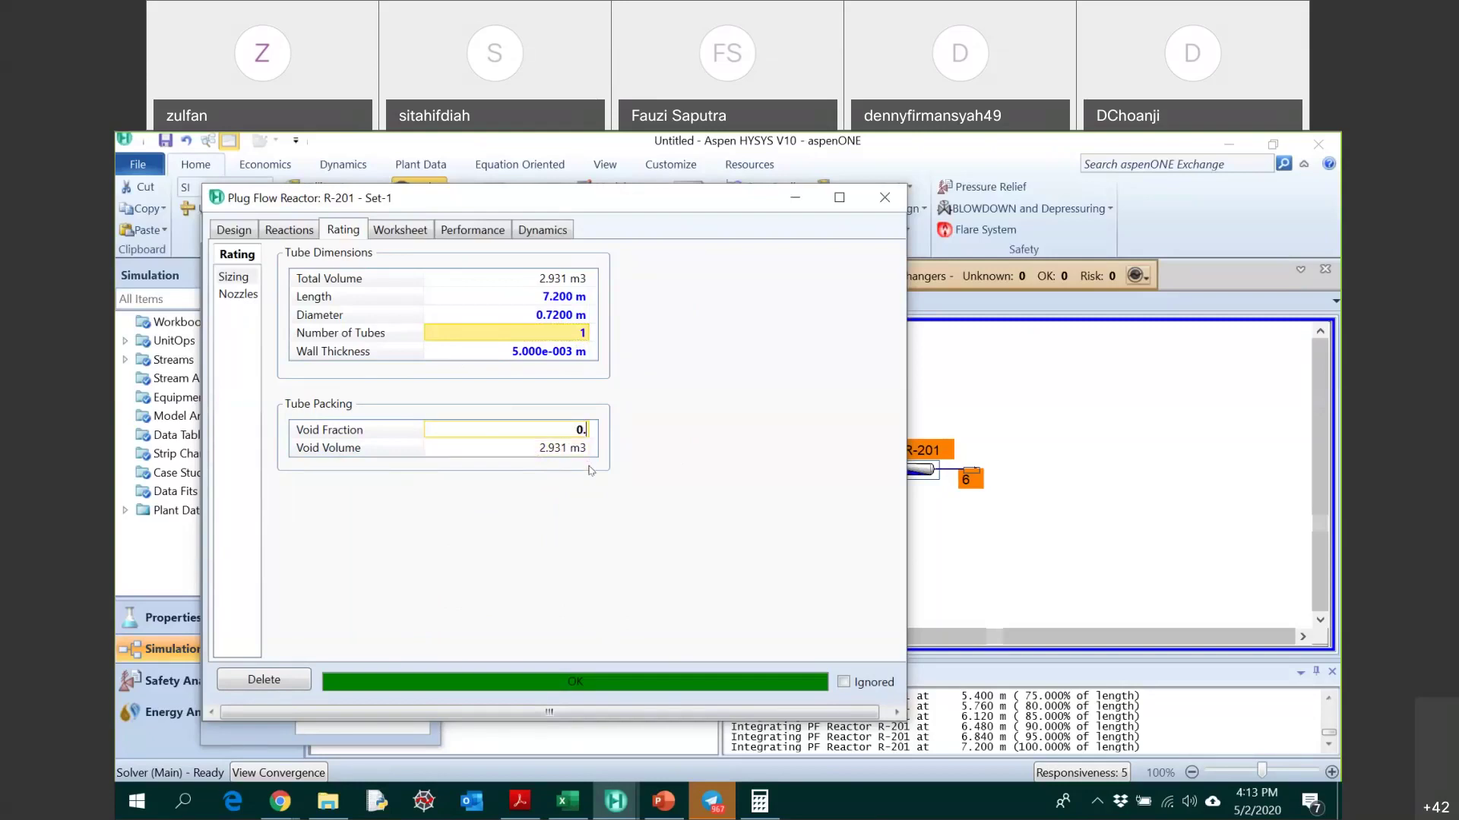
type("5")
key("Return")
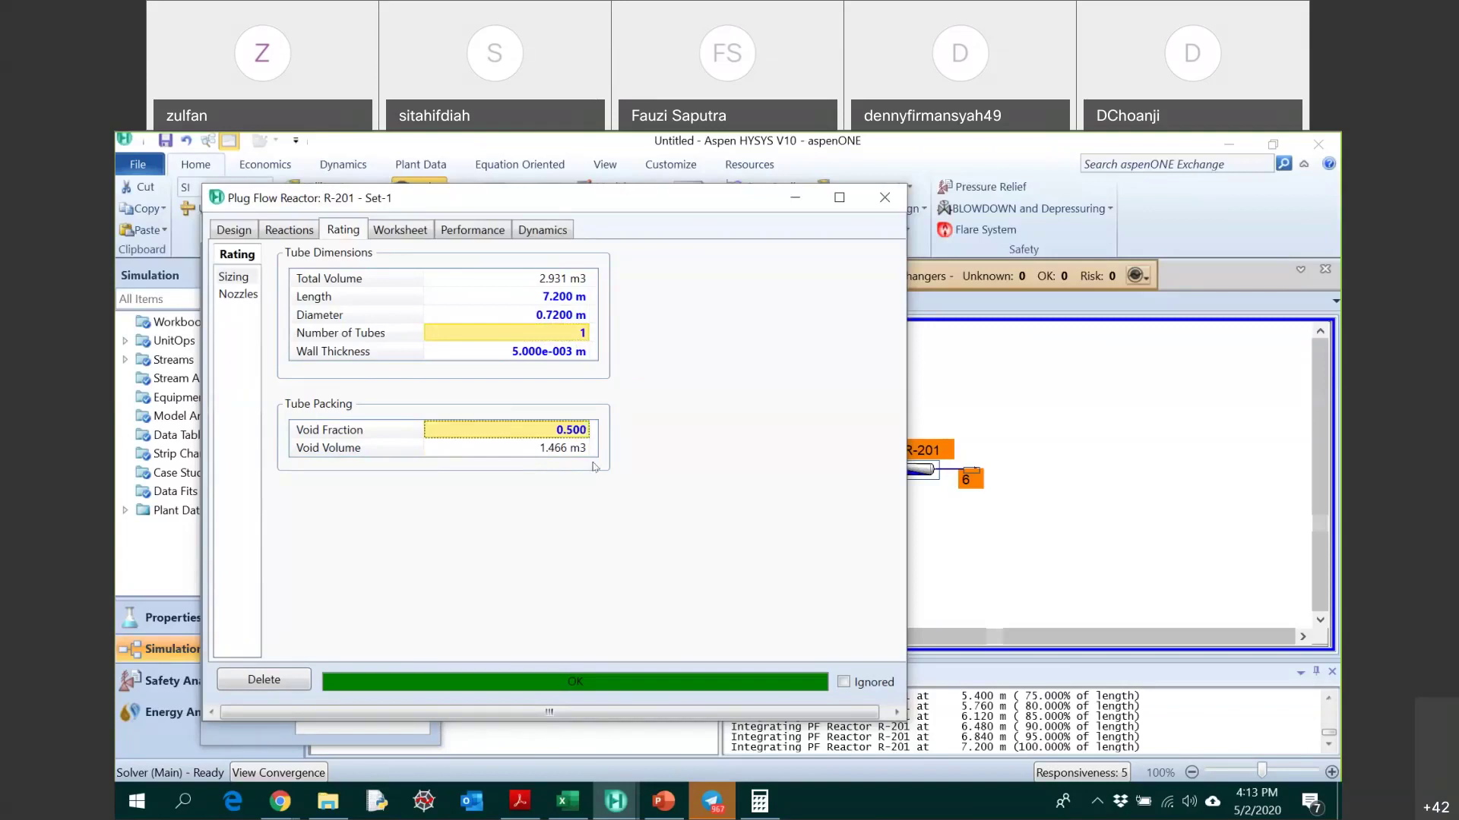
left_click(244, 235)
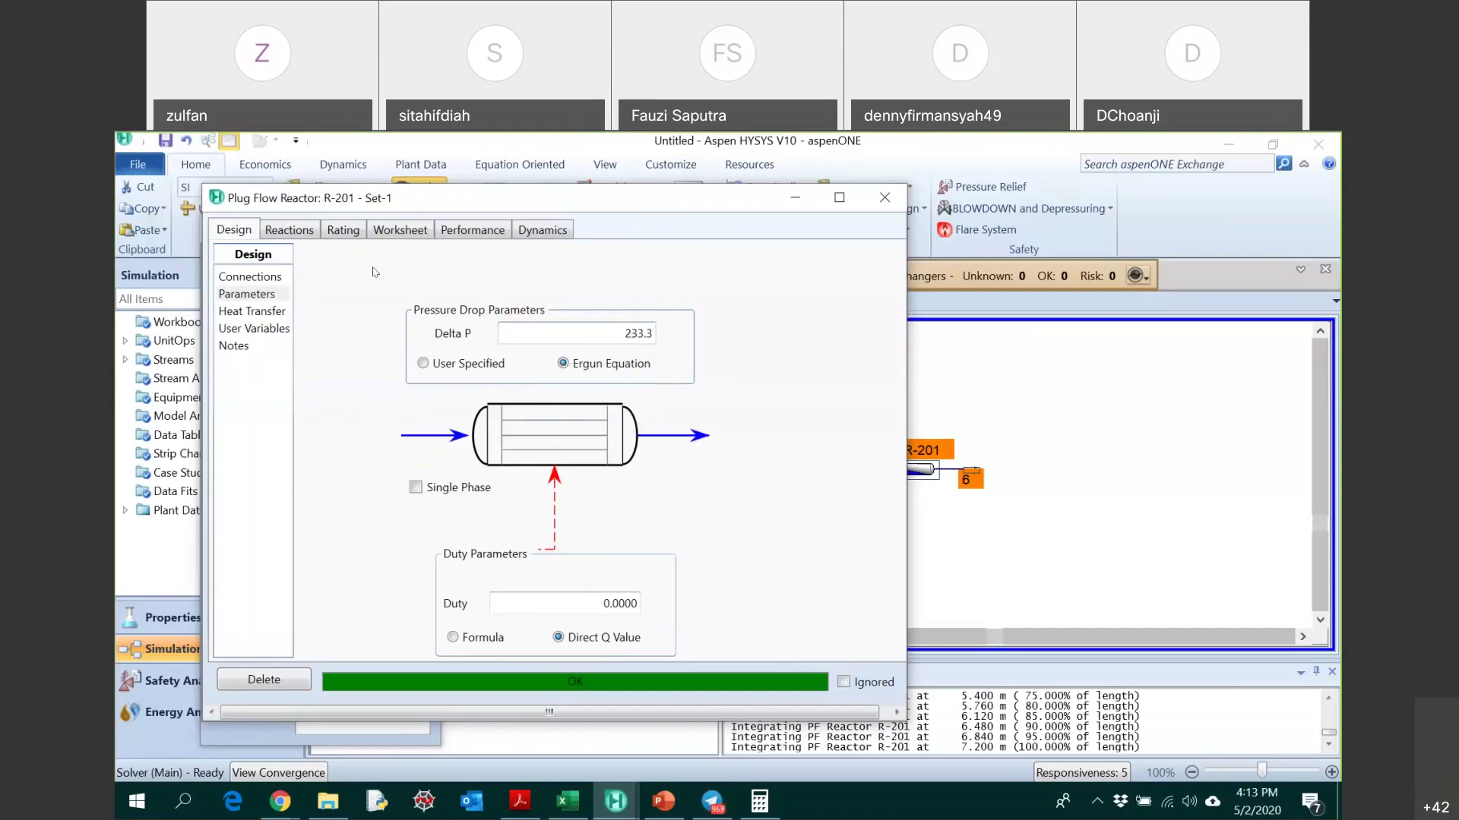
- Set the void fraction of R-201's tube packing back to 1
left_click(341, 236)
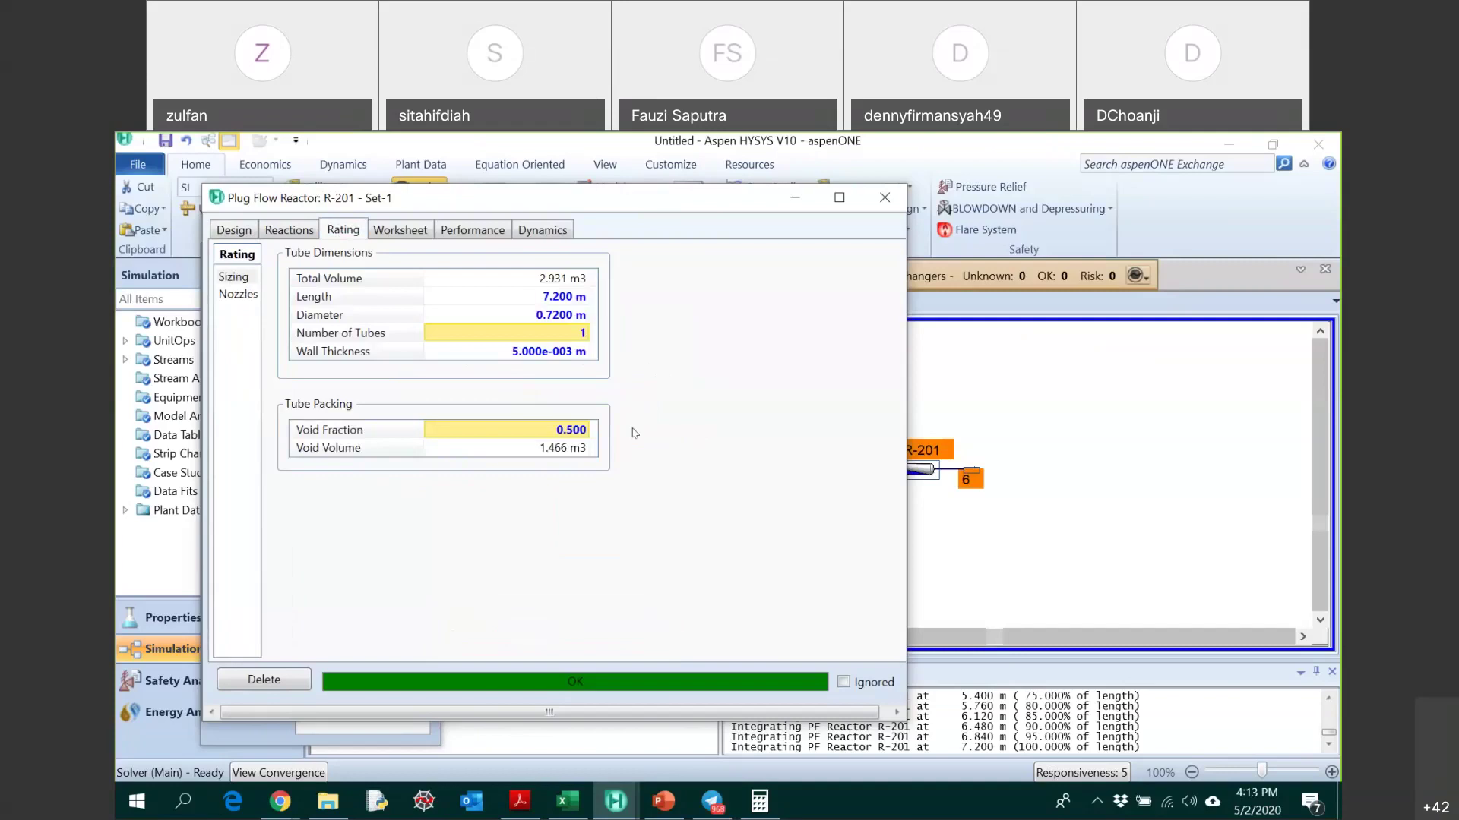
left_click(575, 437)
type("1")
key("Return")
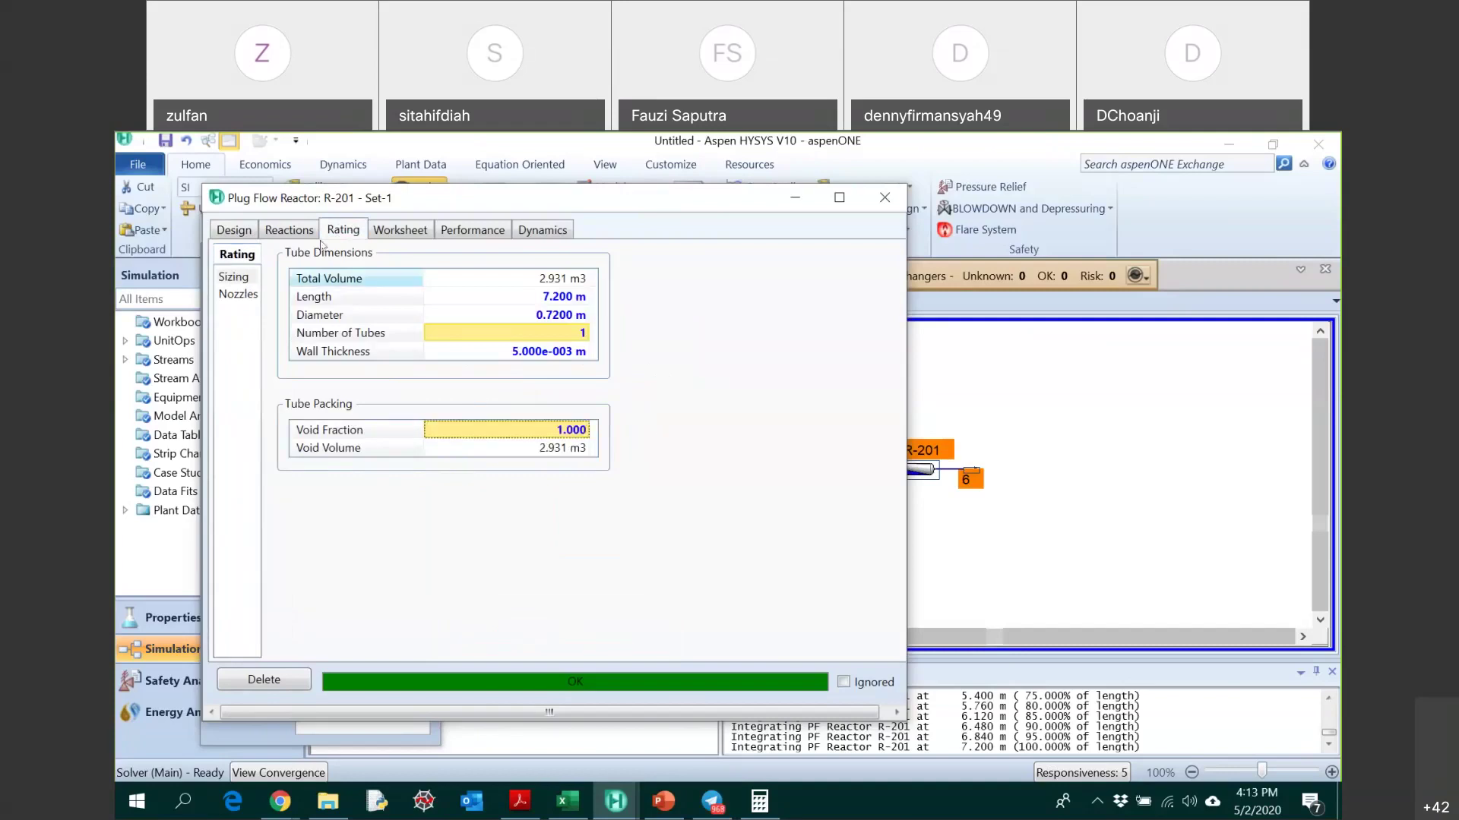
- Review R-201's reaction results and reaction set, and open the kinetic definition of the DME reaction
key("ctrl+shift+Tab")
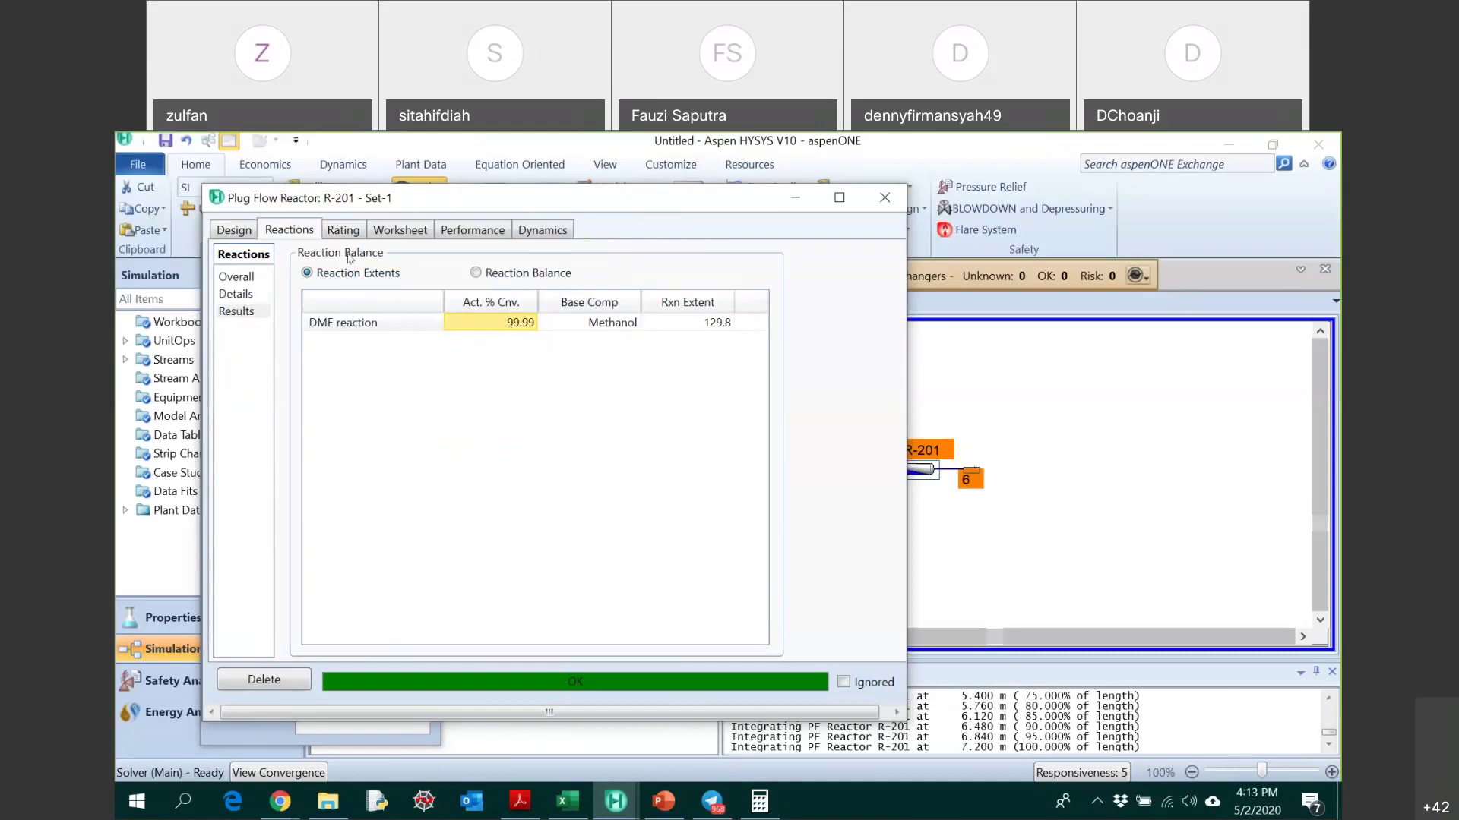
left_click(237, 276)
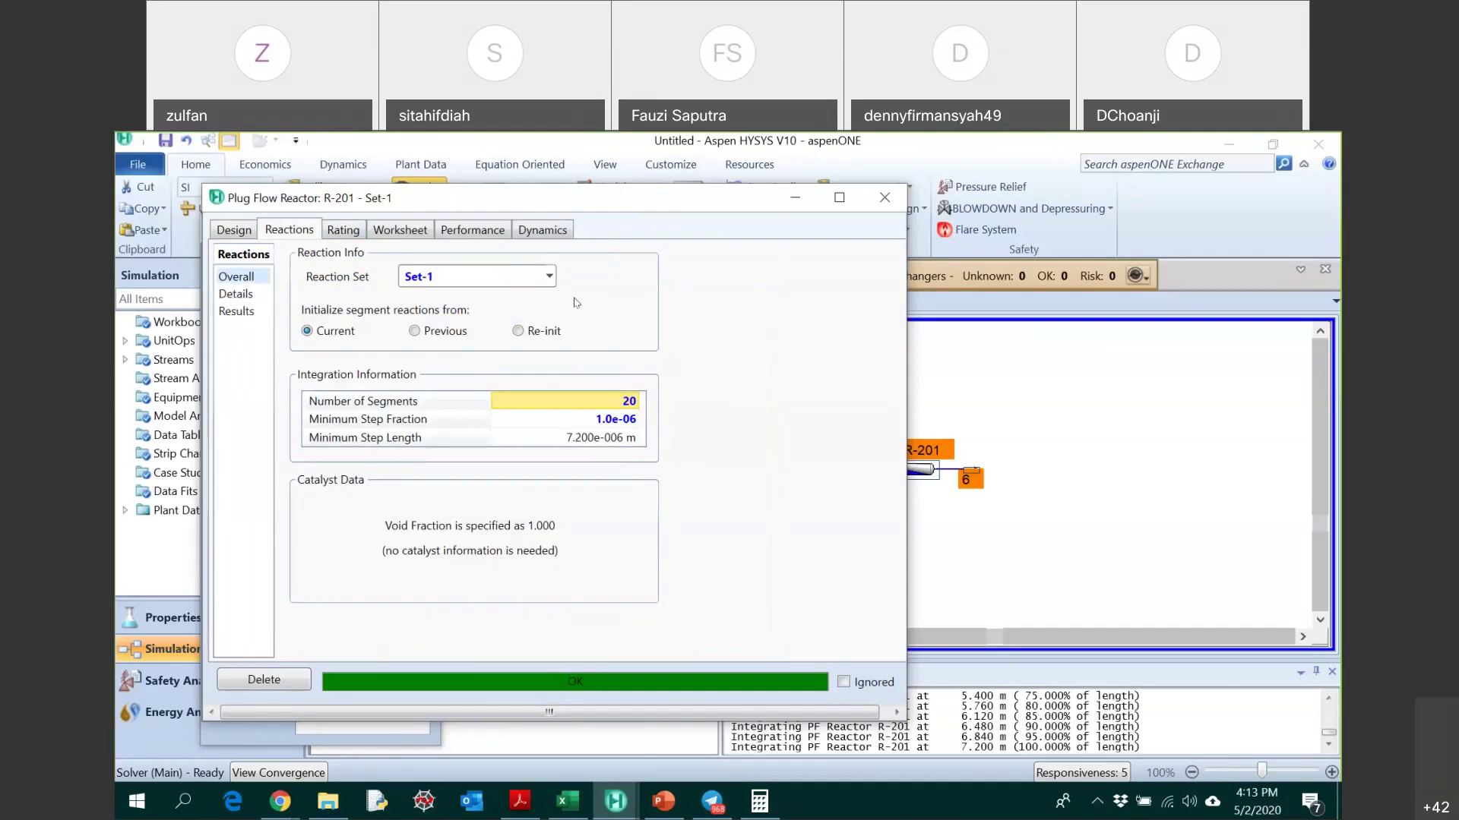
left_click(548, 277)
left_click(637, 292)
left_click(235, 294)
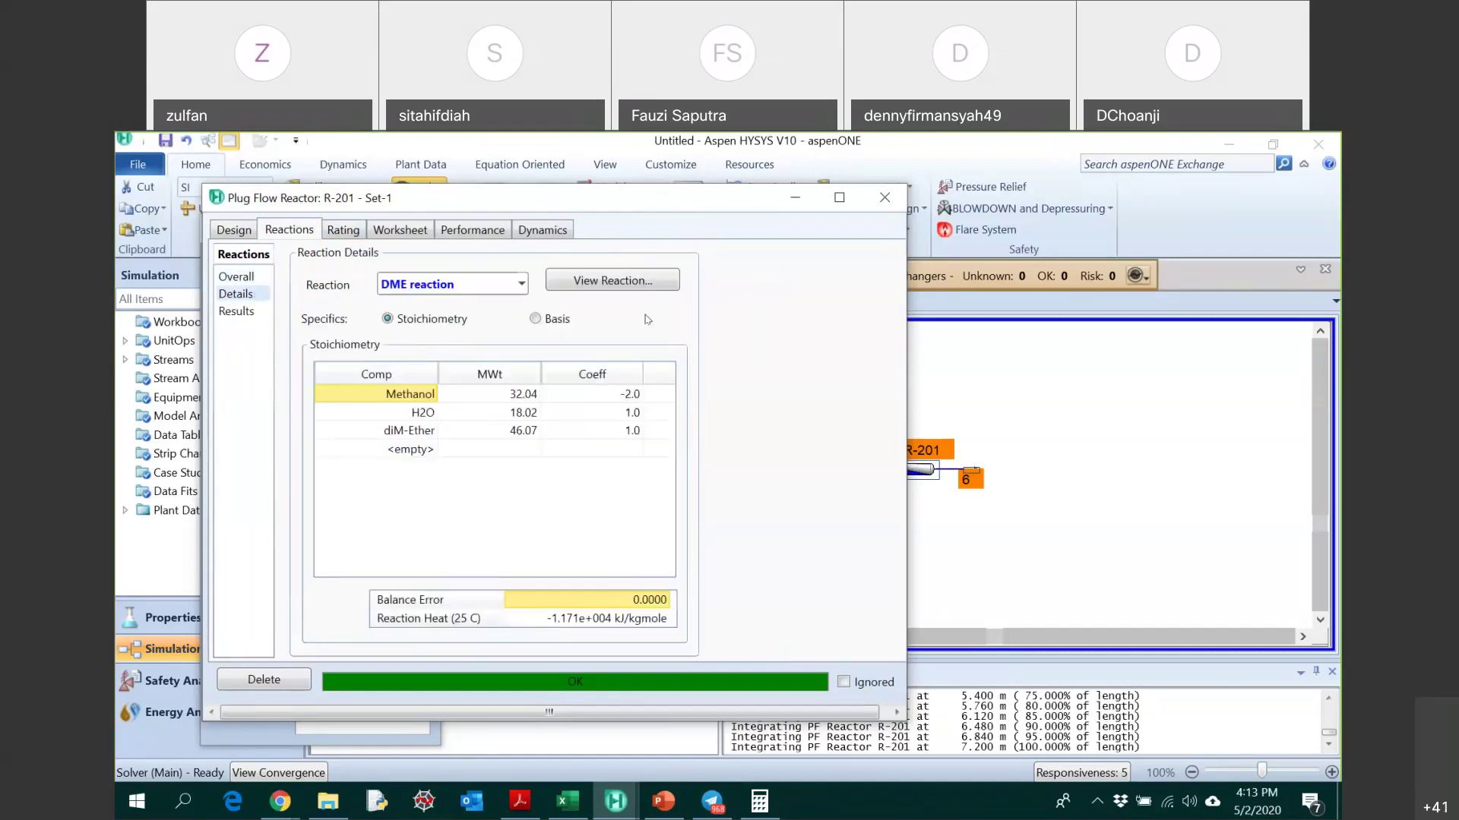
left_click(612, 280)
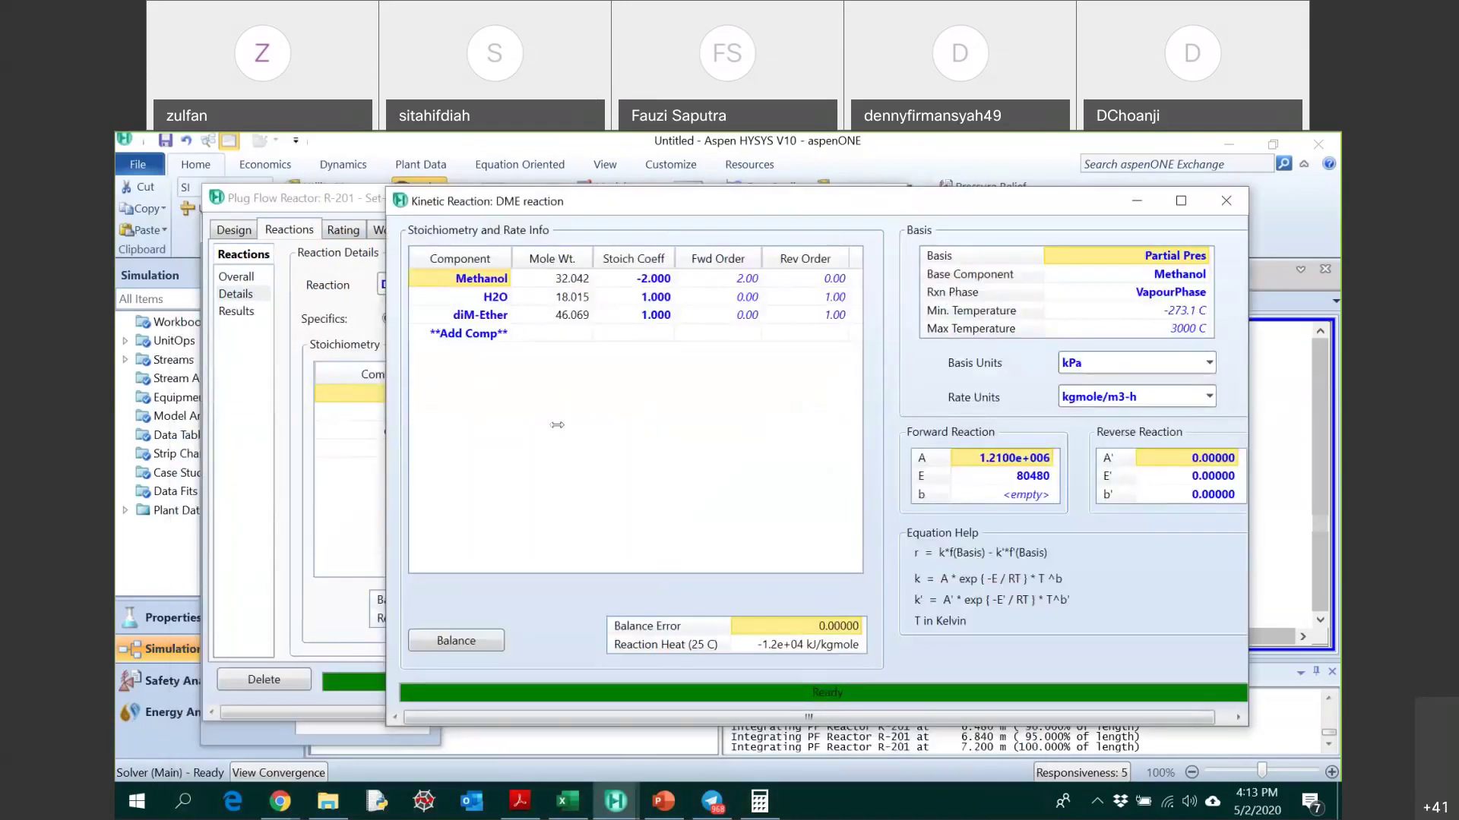
left_click_drag(405, 435, 357, 441)
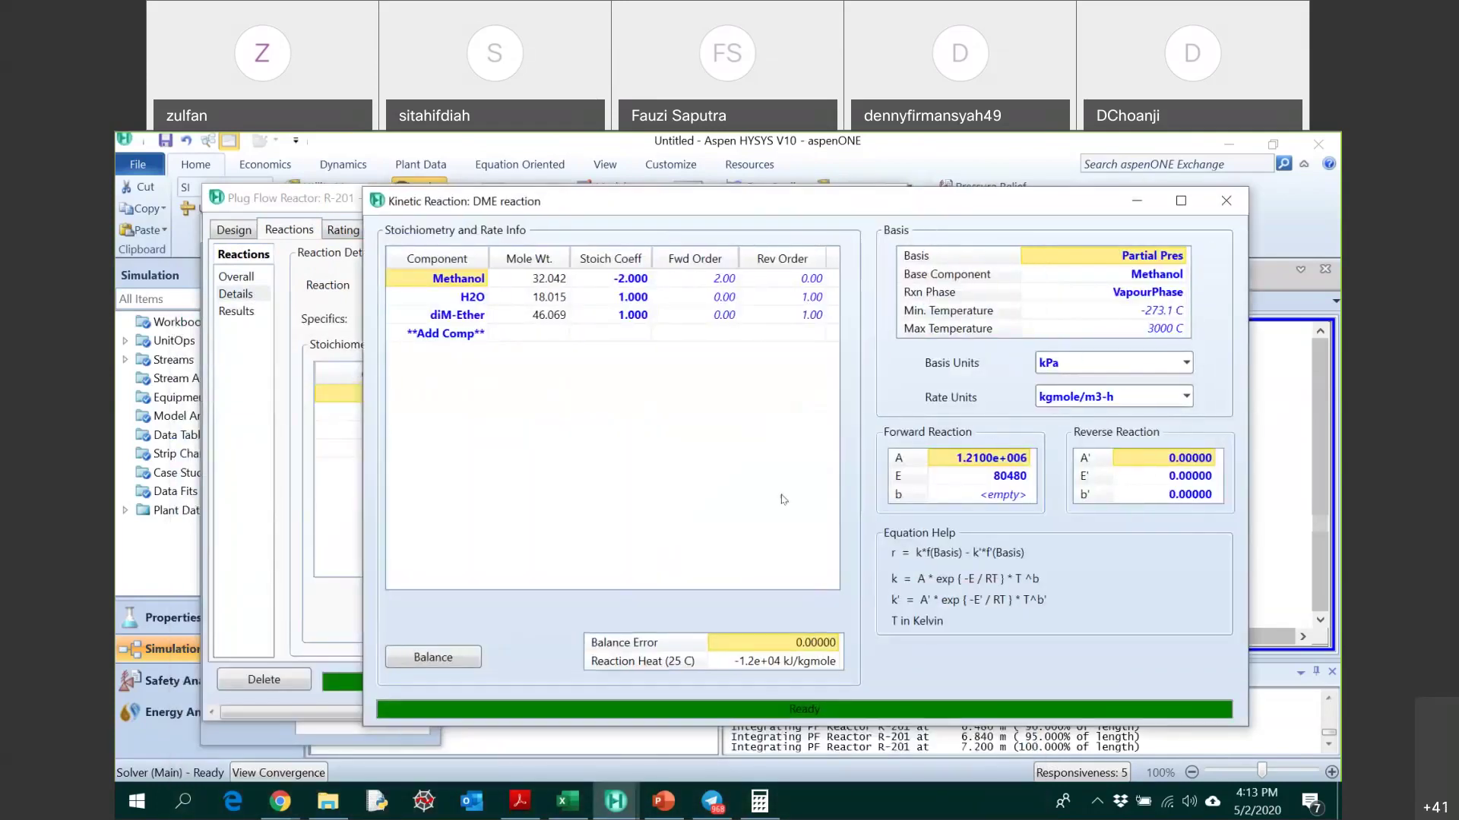
- Try a forward reaction A factor of 1e5 for the DME reaction and check the methanol conversion
left_click(961, 459)
type("1")
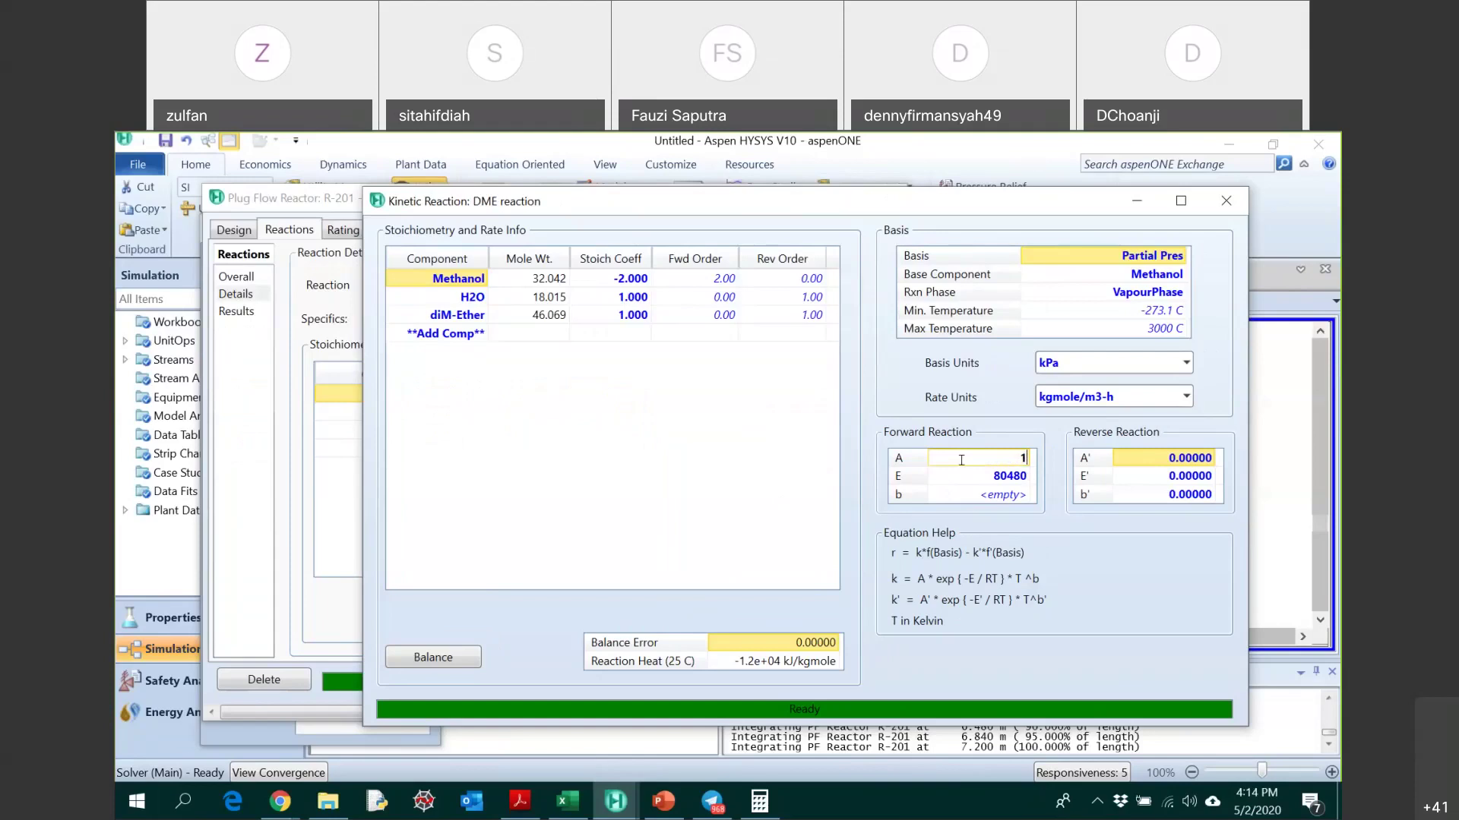
type("e5")
key("Return")
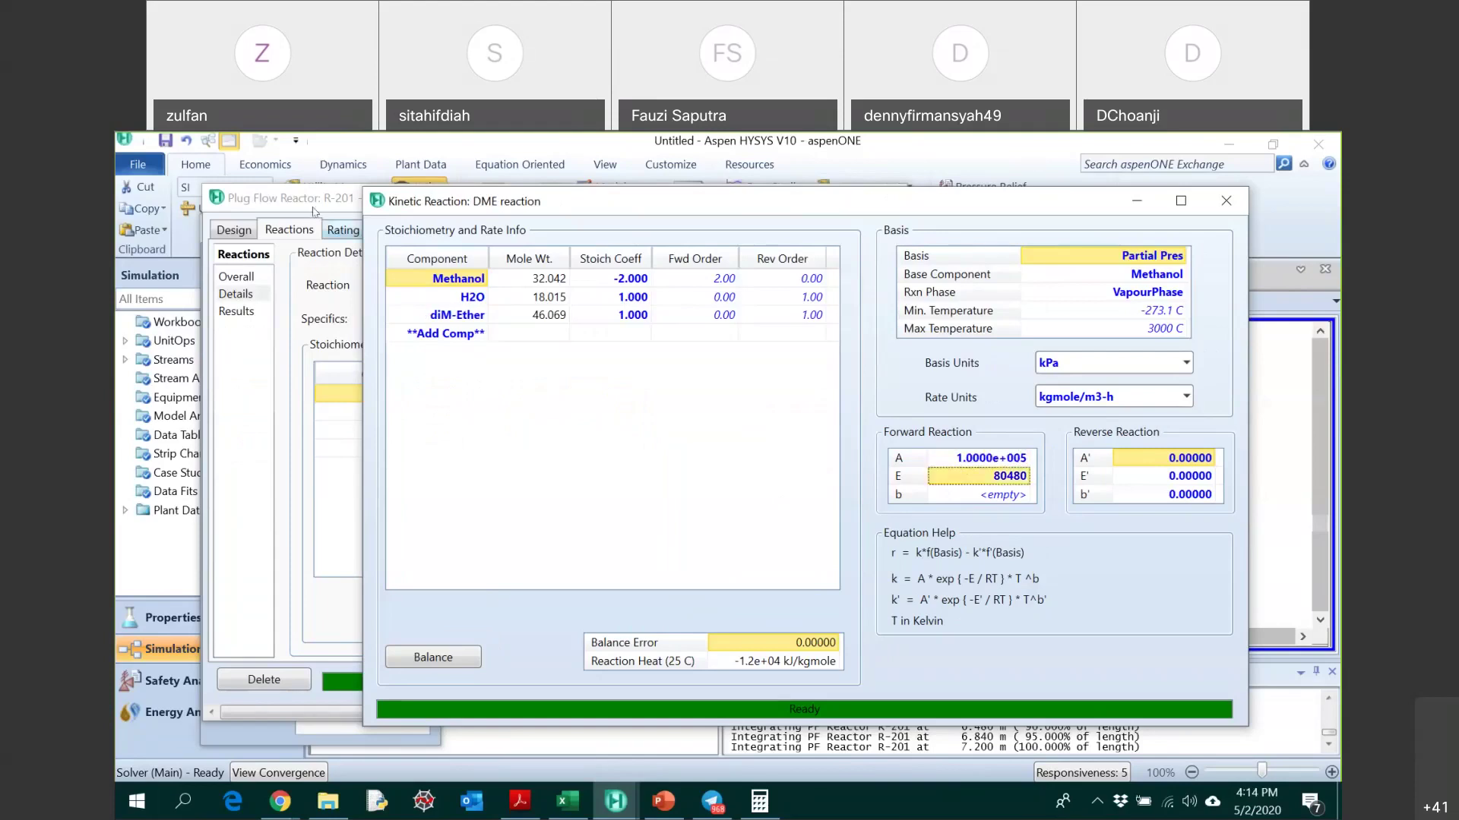
left_click(313, 212)
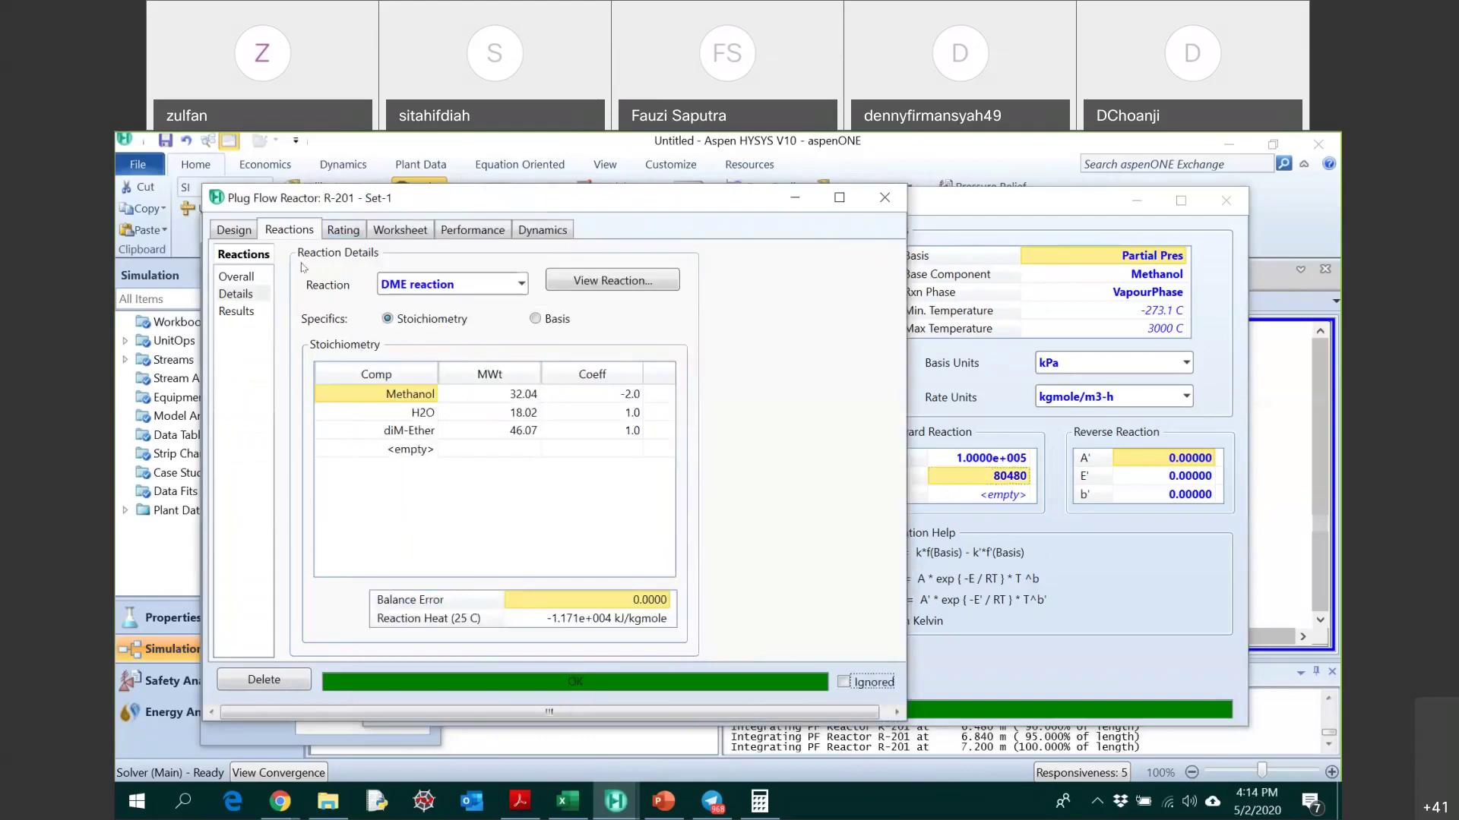
left_click(237, 311)
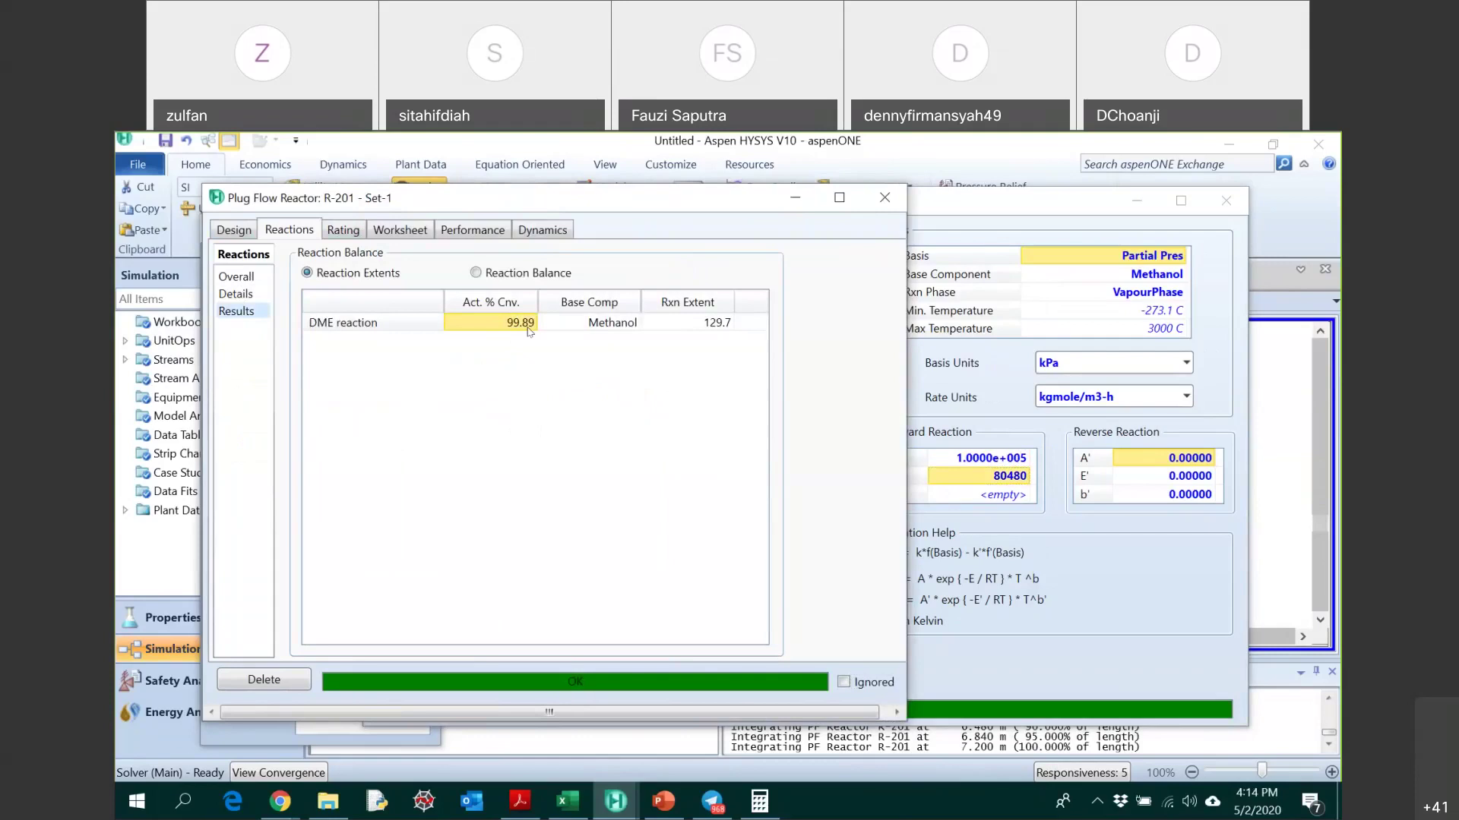
- Arrange the R-201 reaction results and the DME kinetic reaction window so conversion and rate parameters show side by side
left_click_drag(661, 202, 566, 209)
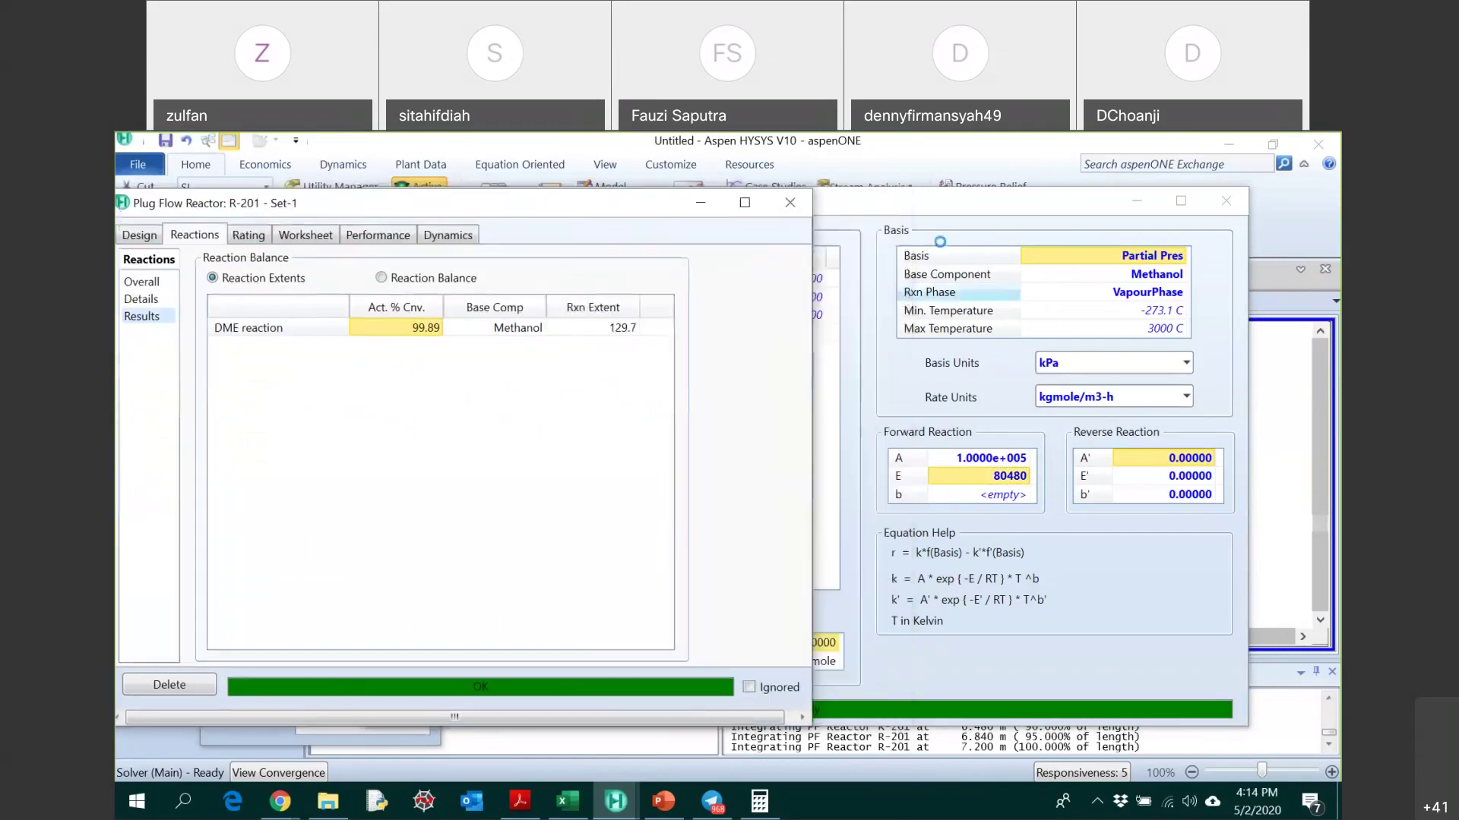
left_click(866, 213)
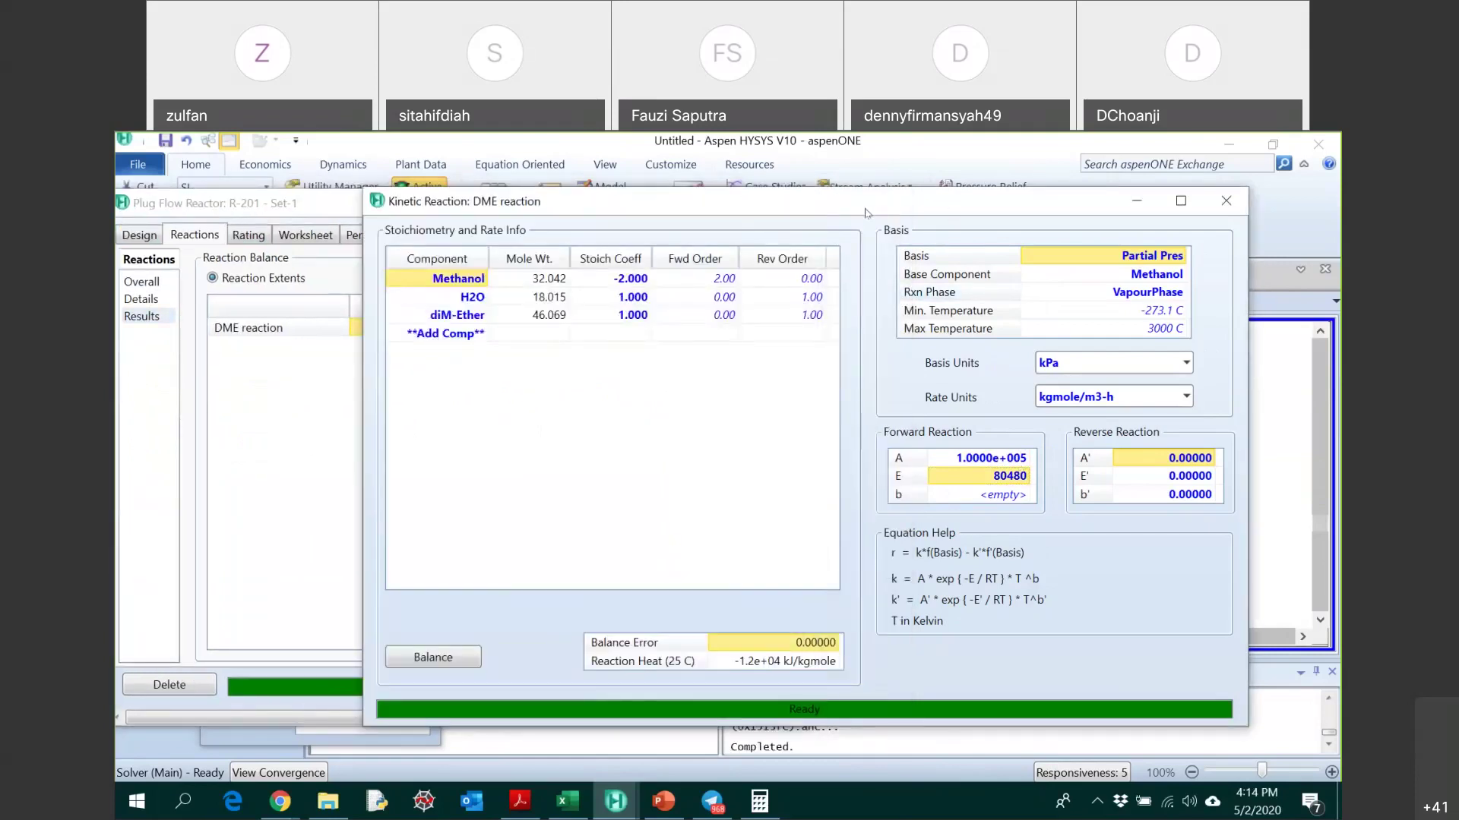
left_click_drag(865, 214, 959, 212)
mouse_move(1109, 481)
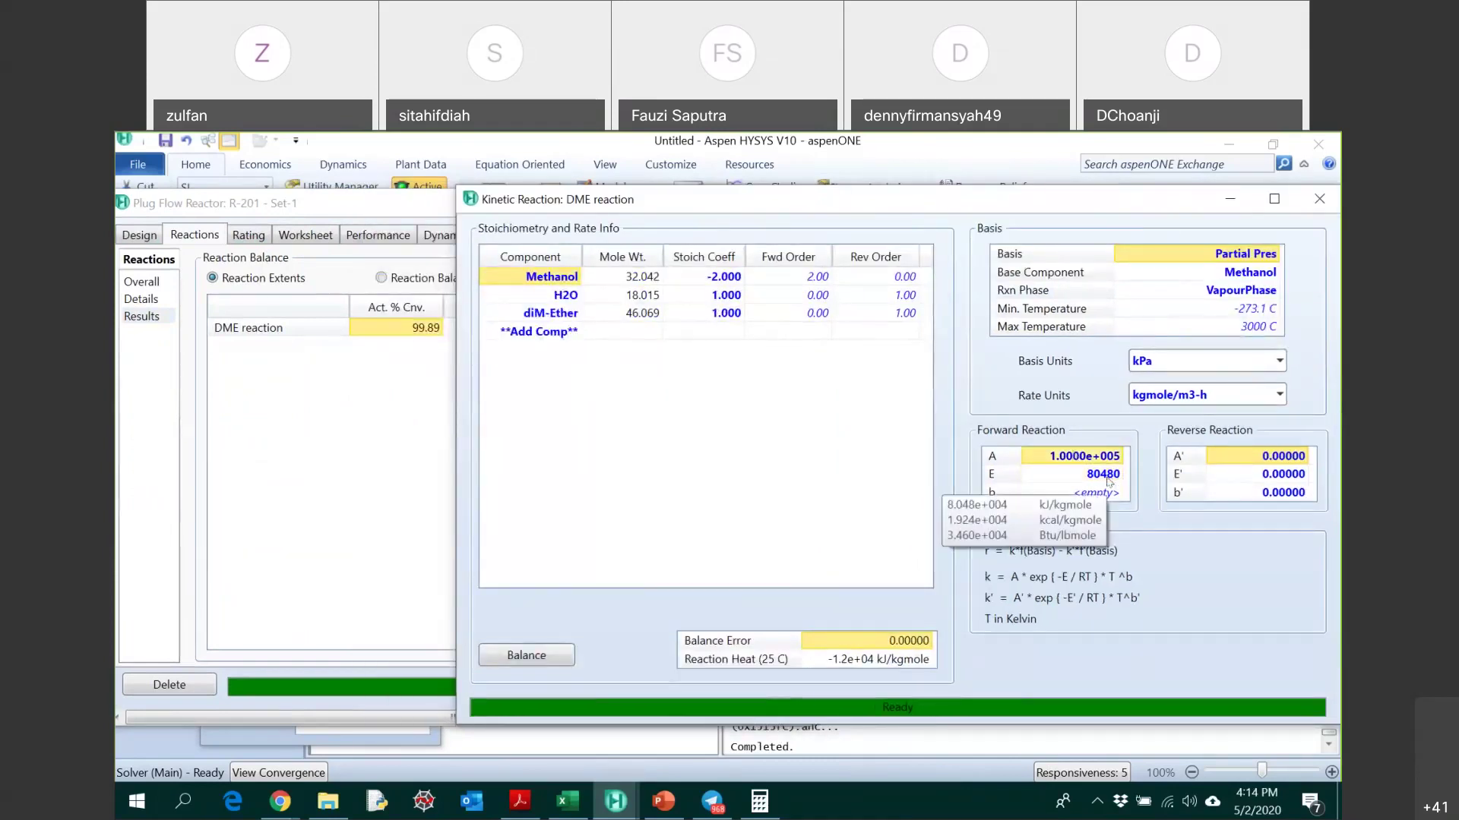
- Try a forward reaction A factor of 10000 for the DME reaction
type("1")
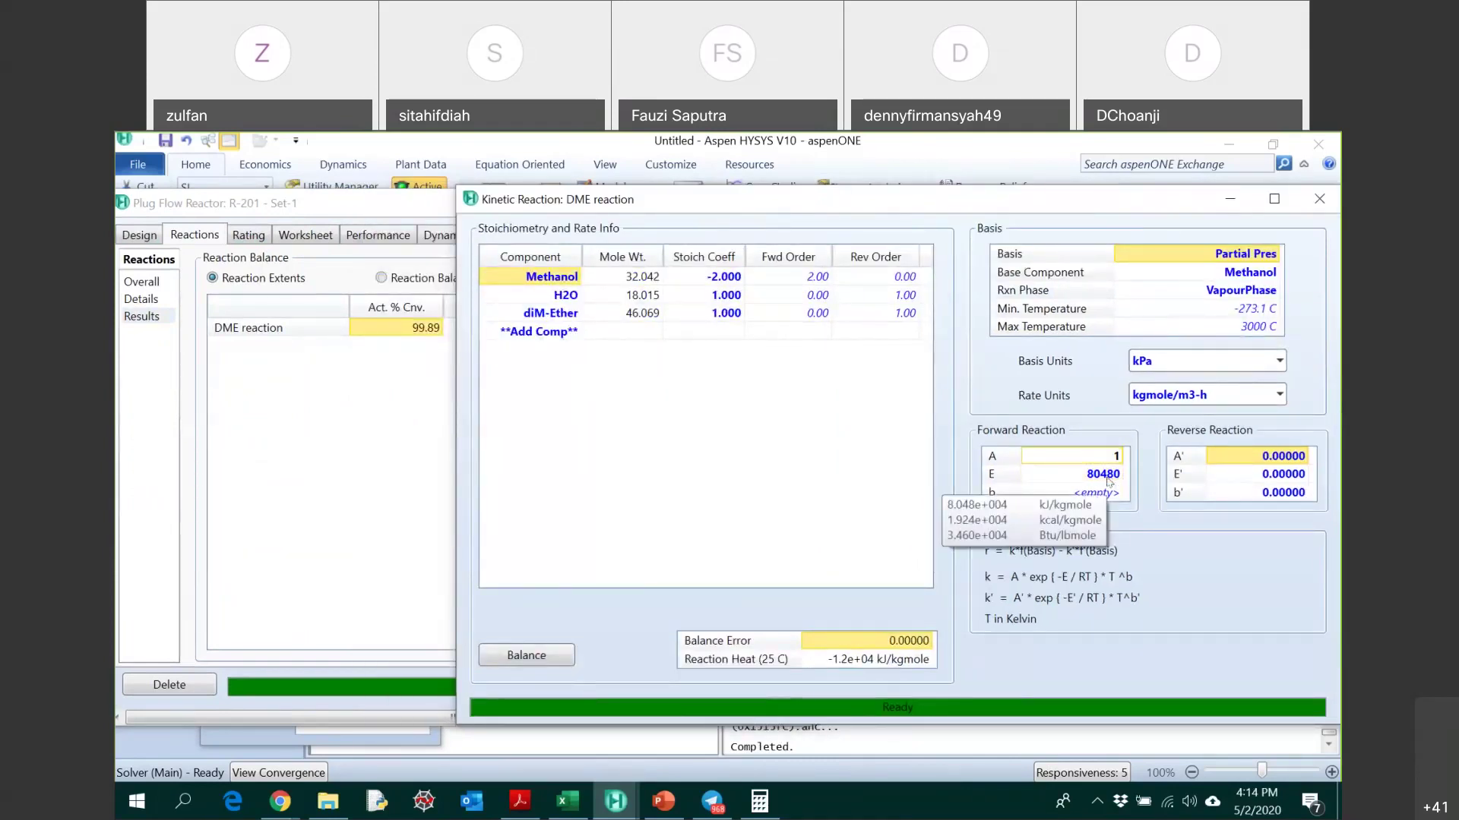
type("0000")
key("Return")
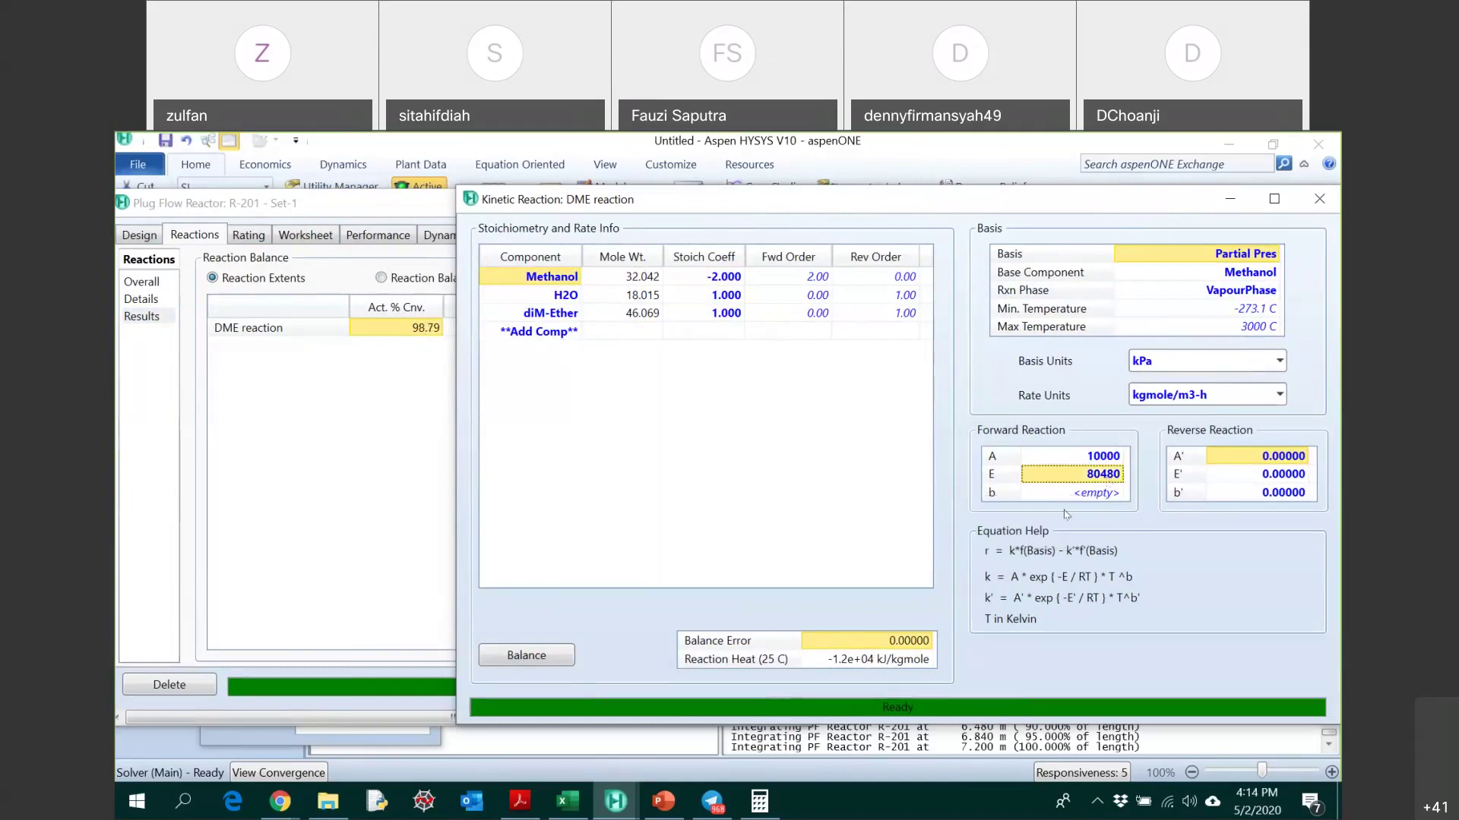
- Try a forward reaction A factor of 1000 for the DME reaction
key("Up")
type("1")
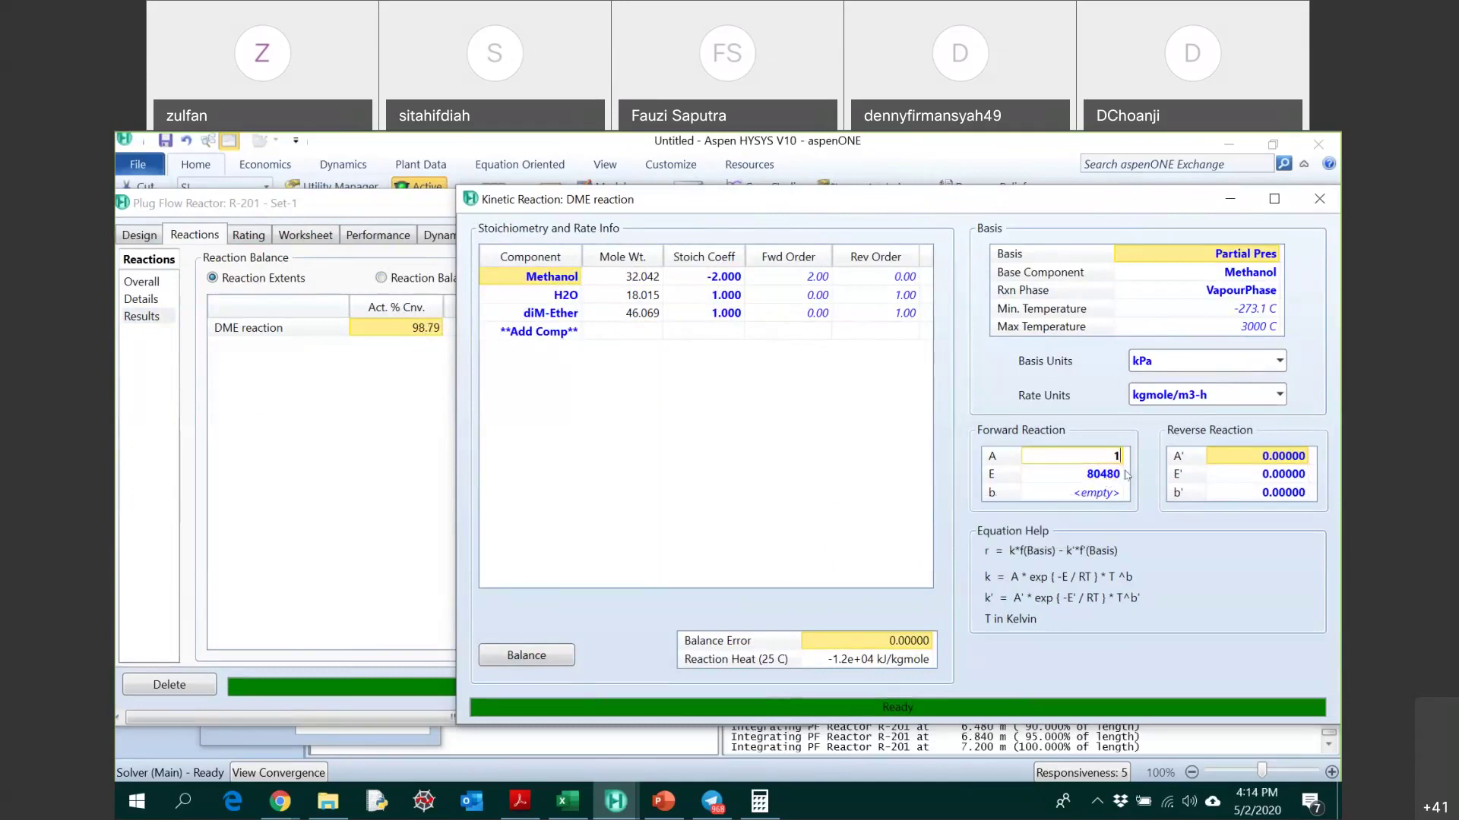
type("000")
key("Return")
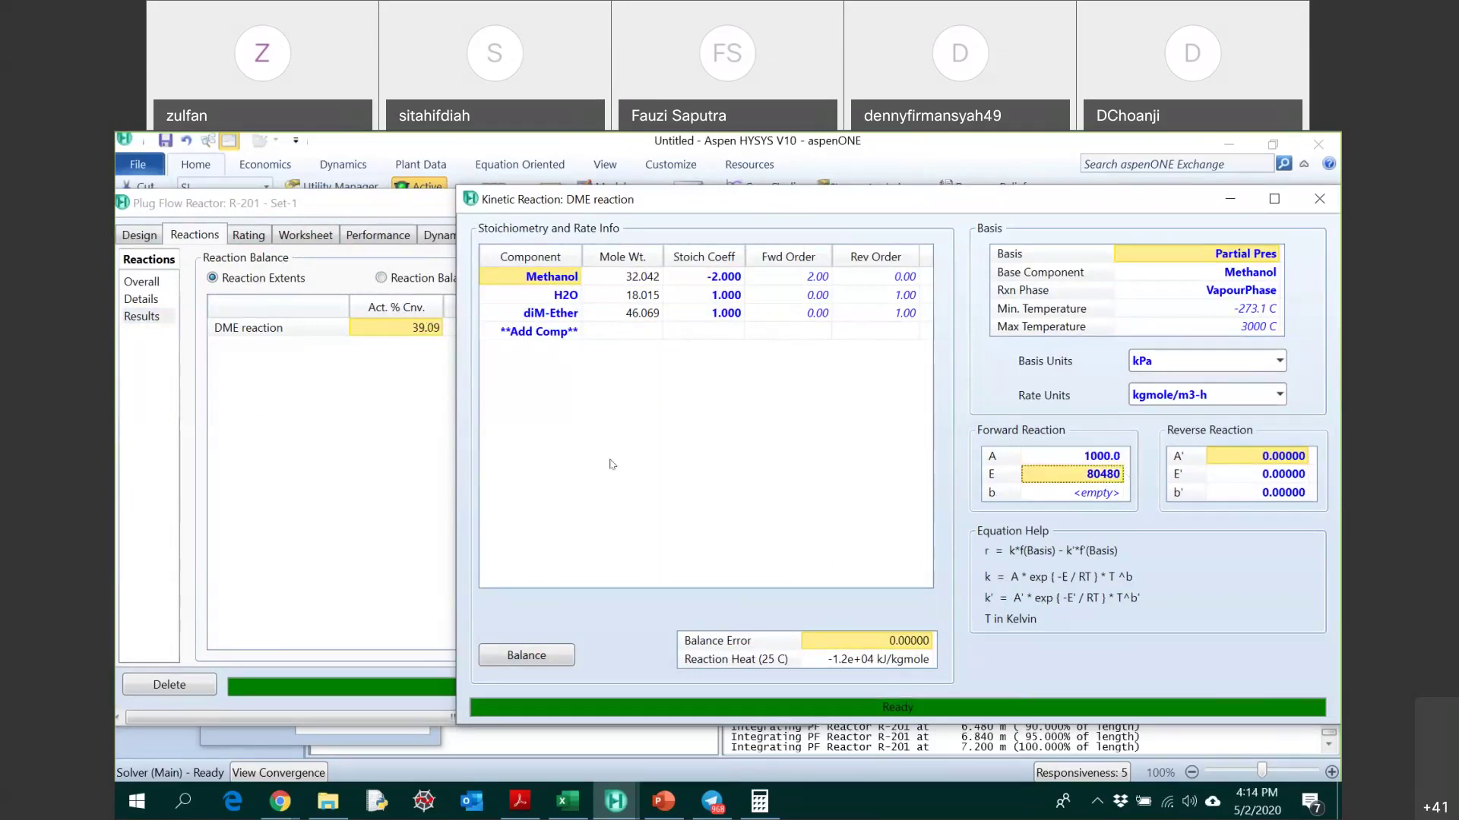
- Set the forward reaction A factor of the DME reaction to 5000
left_click(1094, 456)
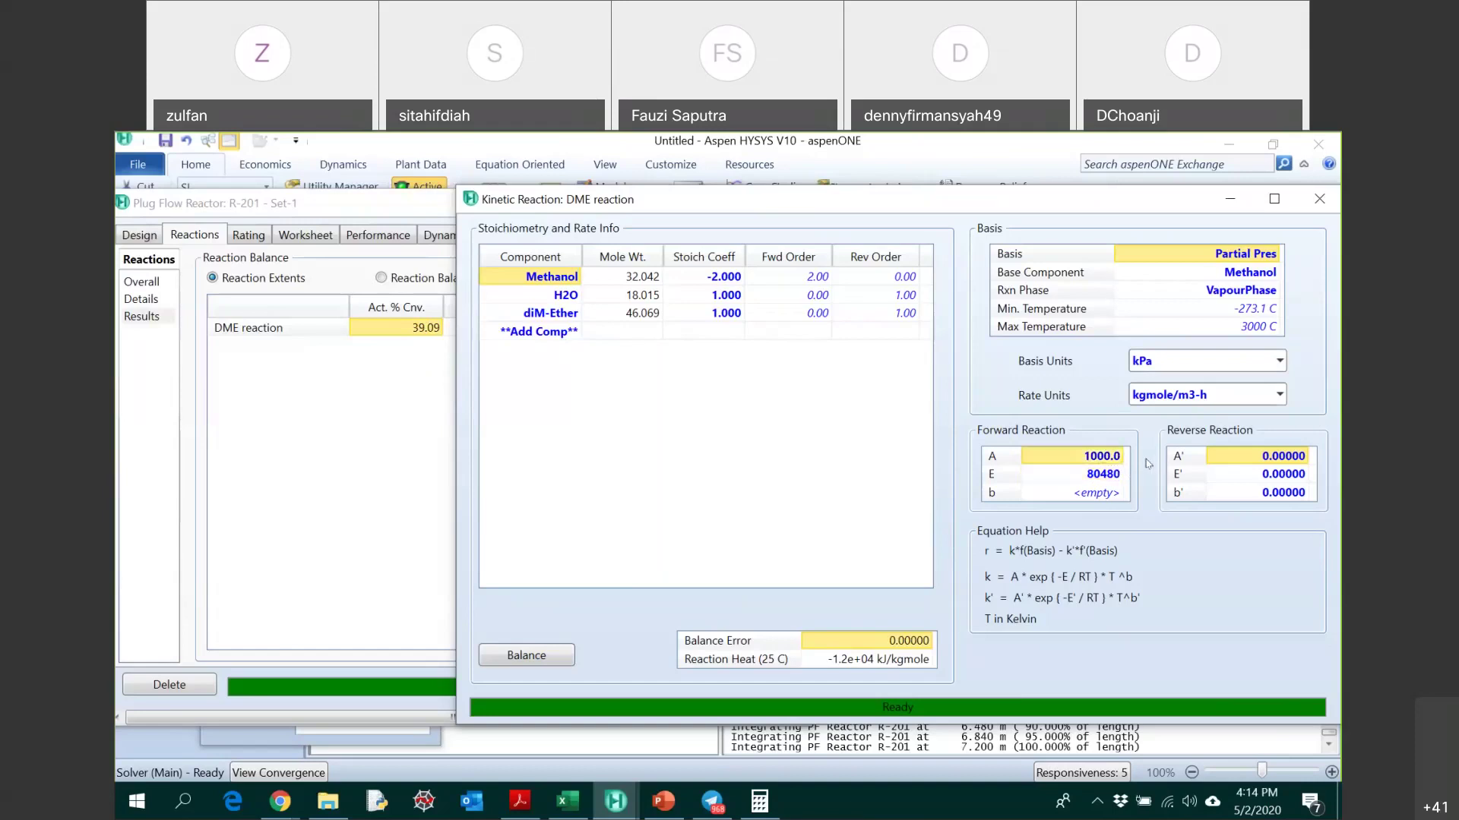
type("5000")
key("Return")
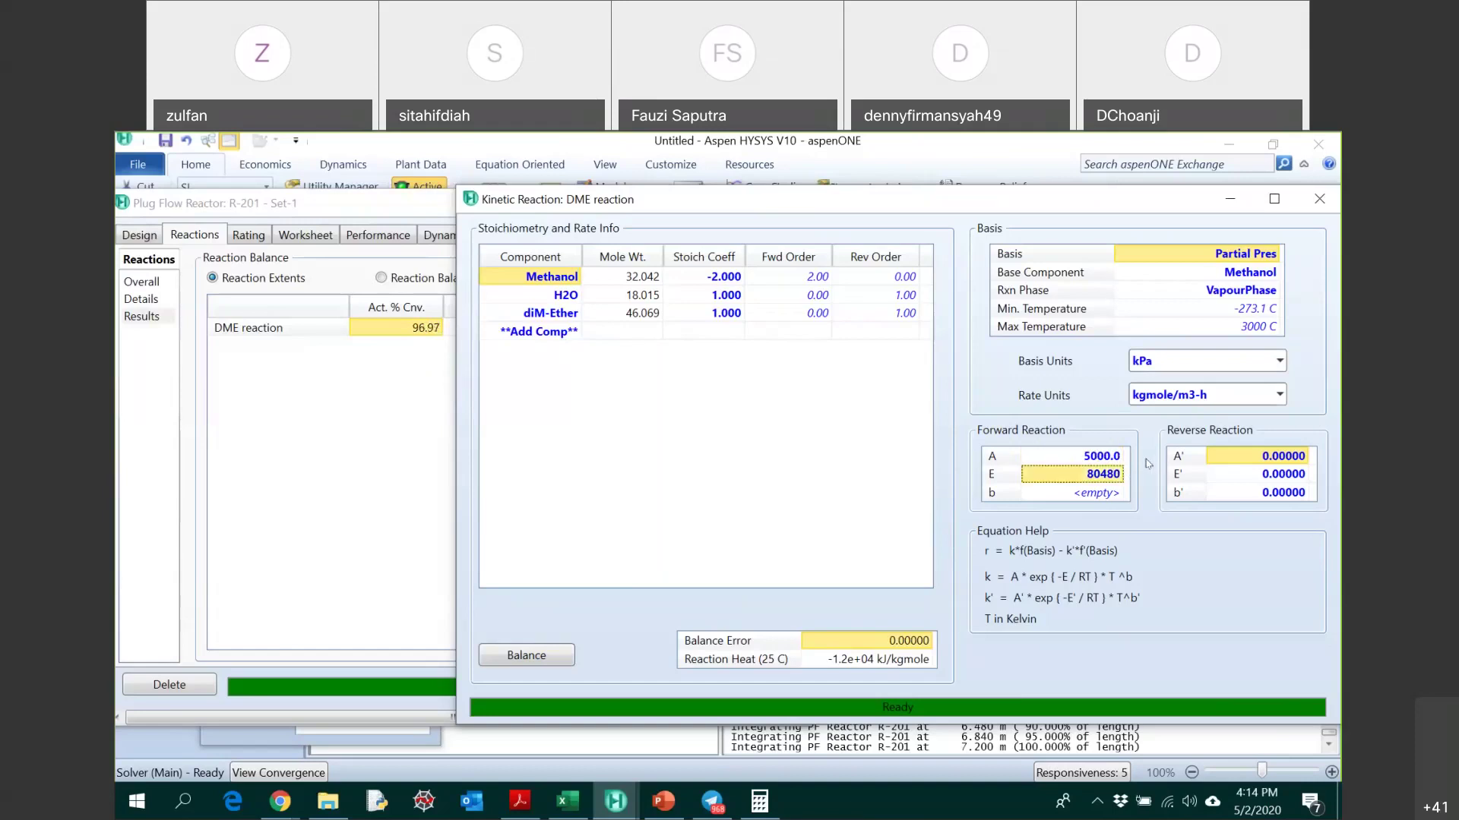
key("Up")
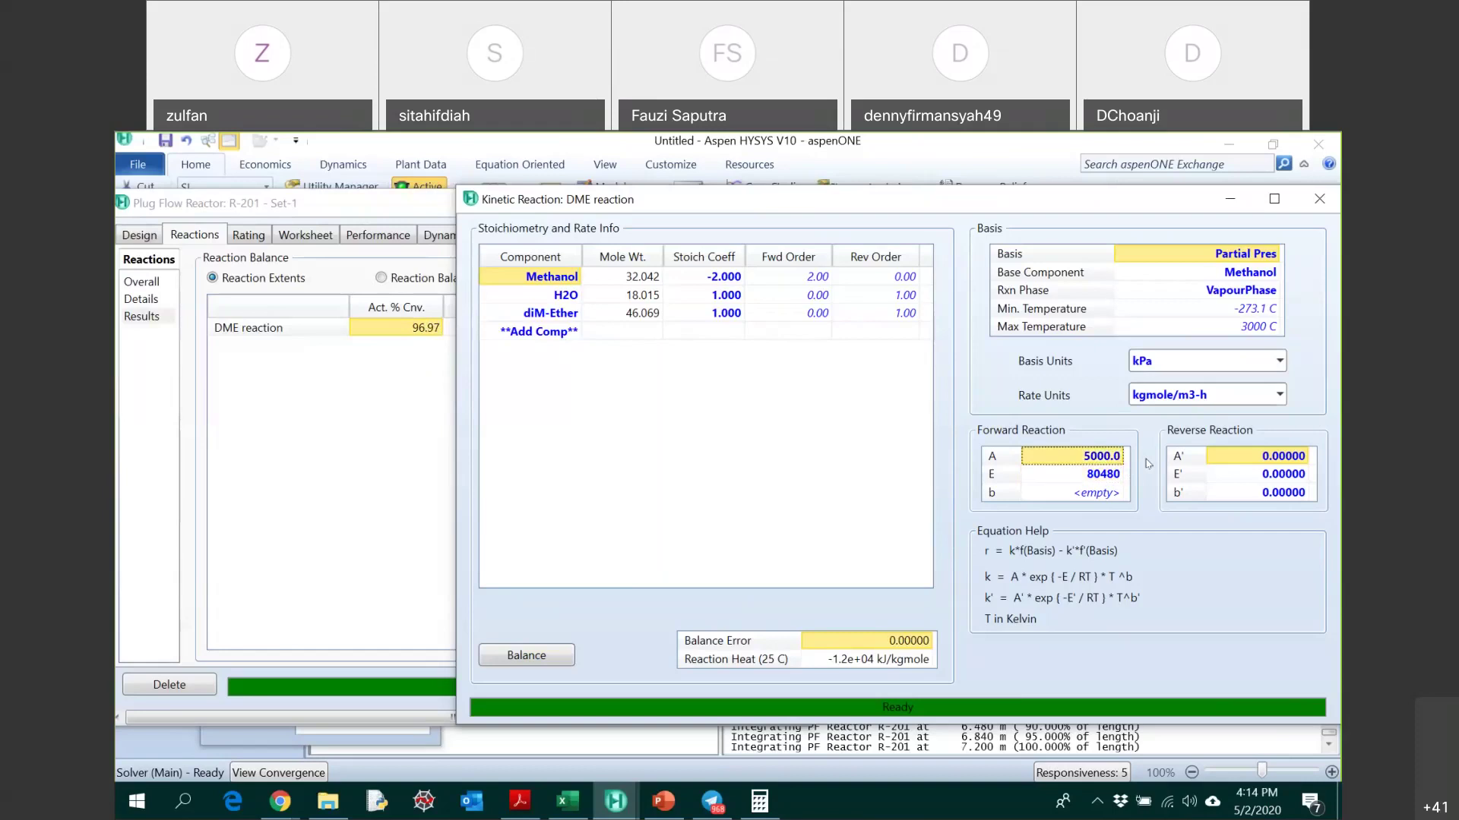
- Try forward reaction A factors of 3000, 2000, 1000 and 1500 for the DME reaction
type("3000")
key("Return")
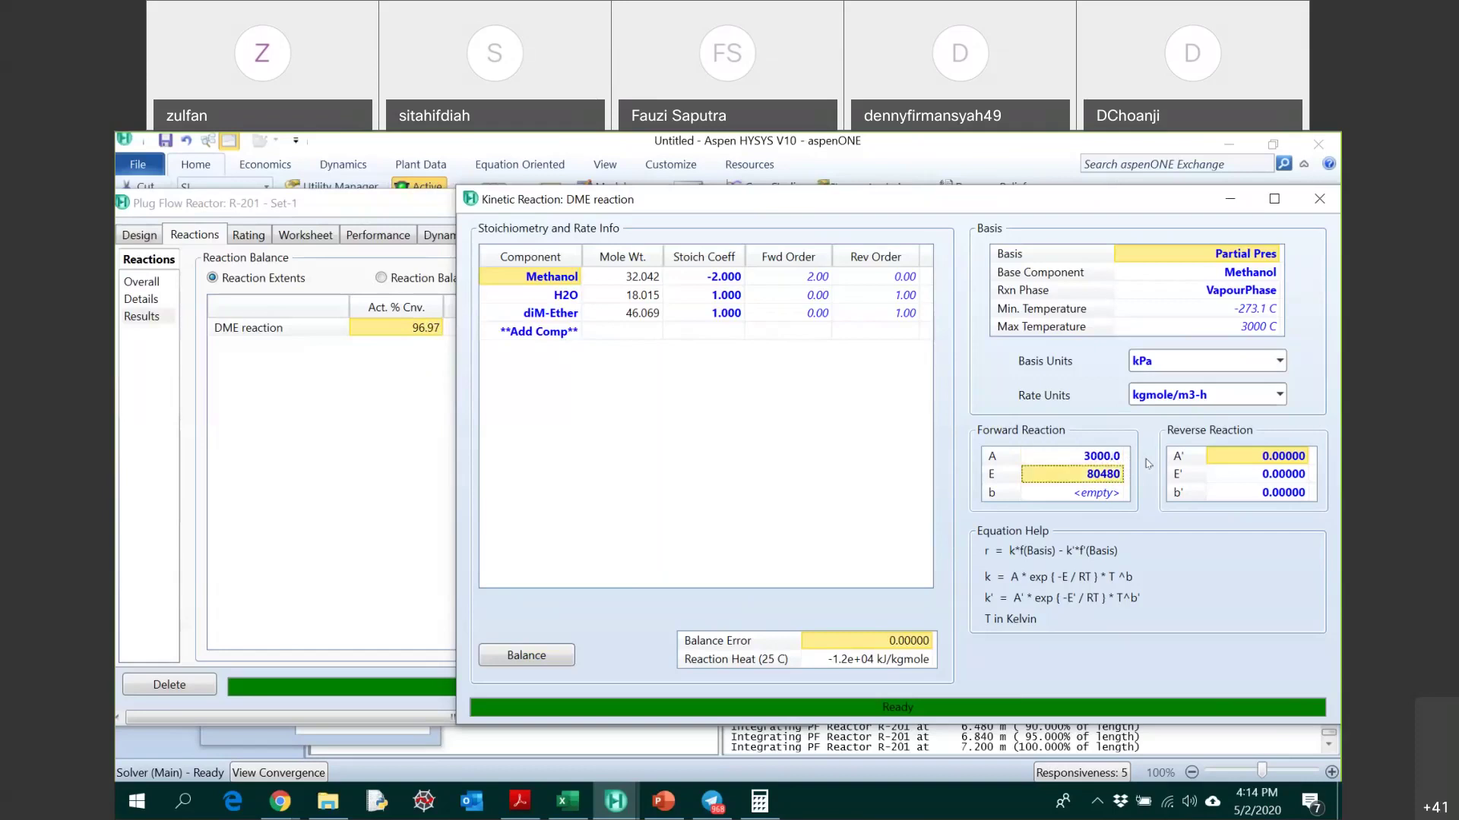
key("Up")
type("2000")
key("Return")
key("Up")
type("1000")
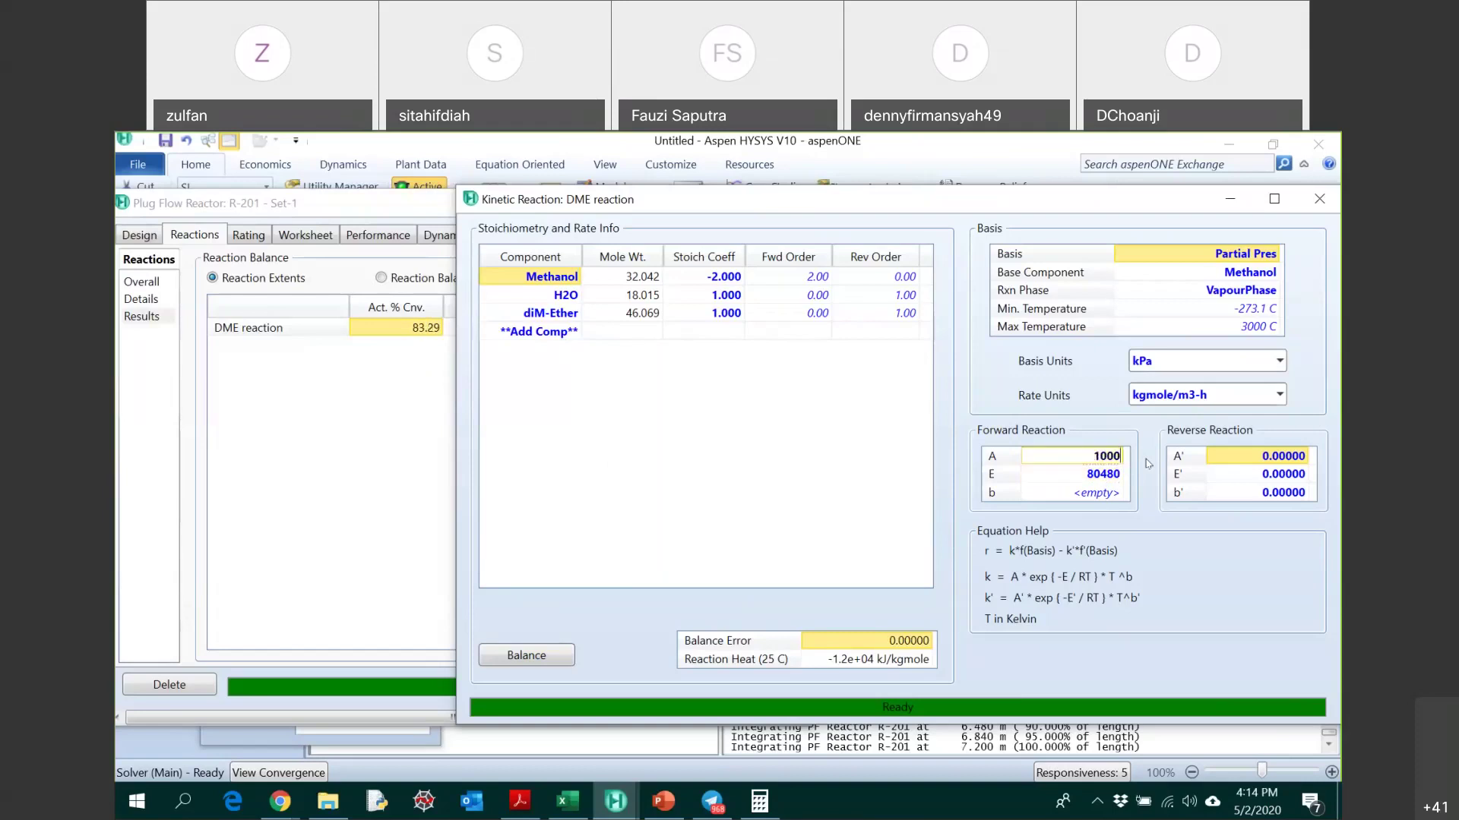
key("Return")
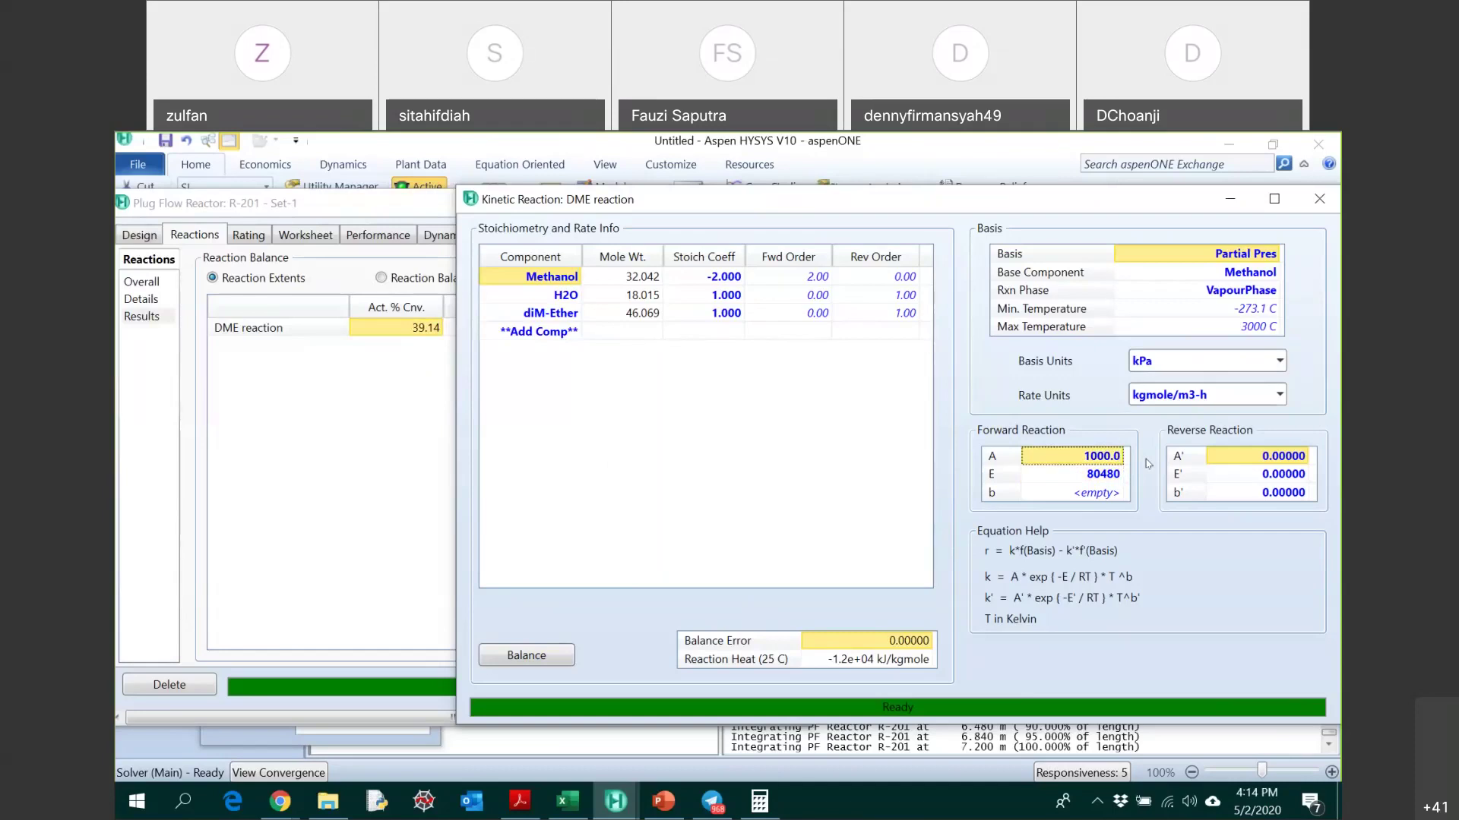
type("1500")
key("Return")
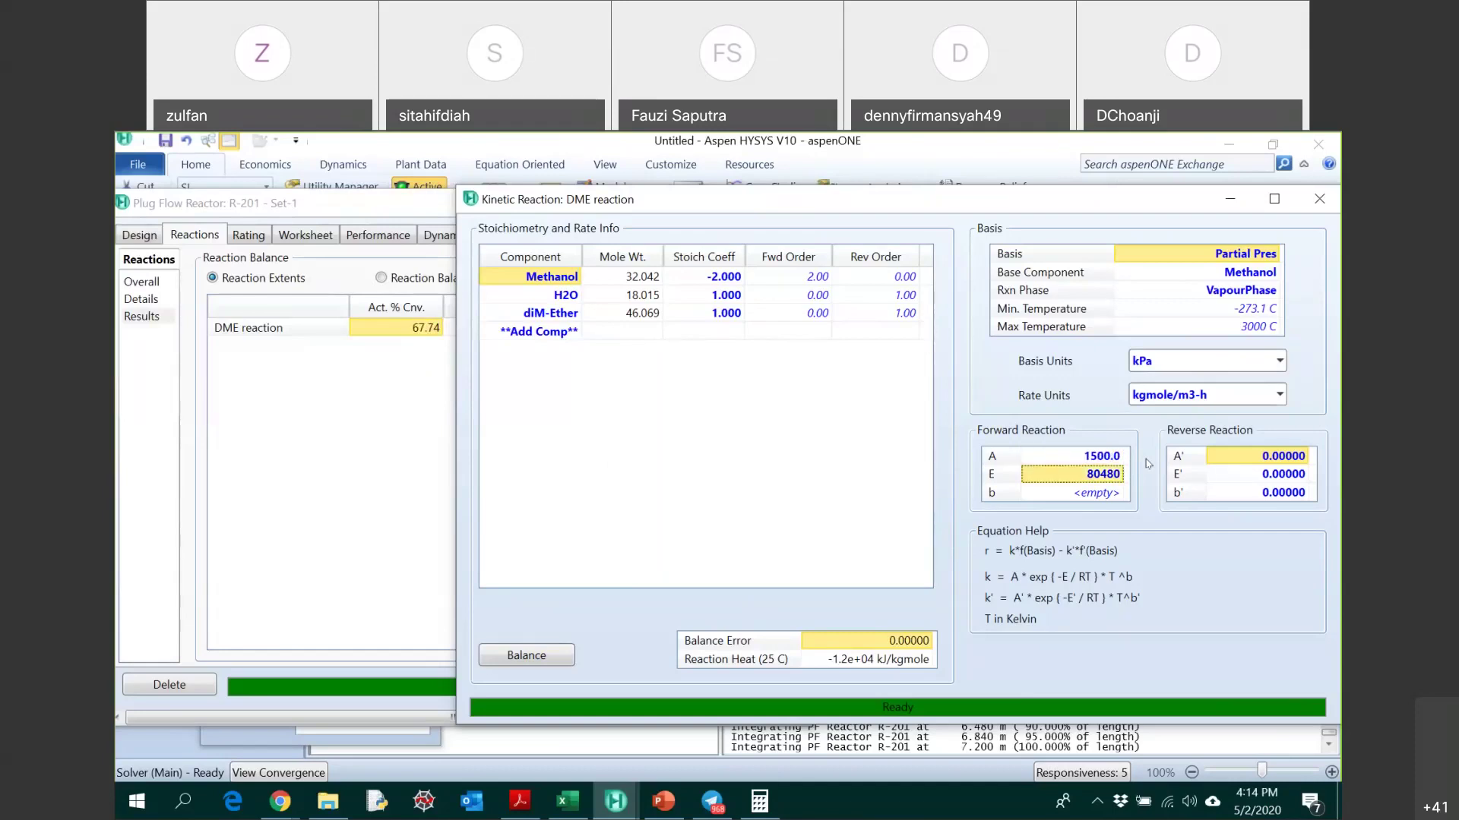
- Set the forward reaction A factor of the DME reaction to 1800 and close the kinetic reaction window
left_click(1107, 461)
type("1800")
key("Return")
left_click_drag(539, 199, 197, 217)
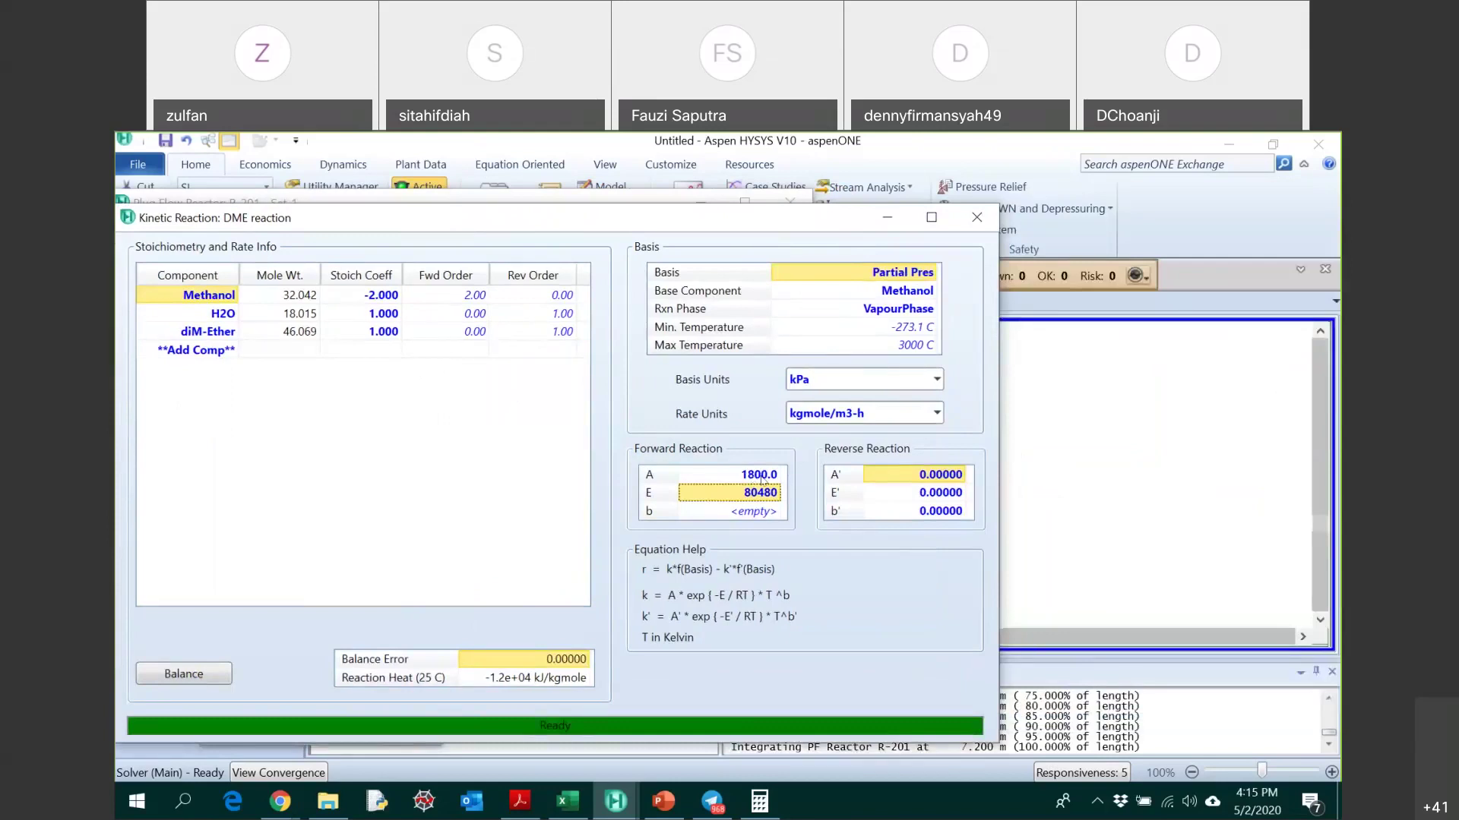
left_click(976, 217)
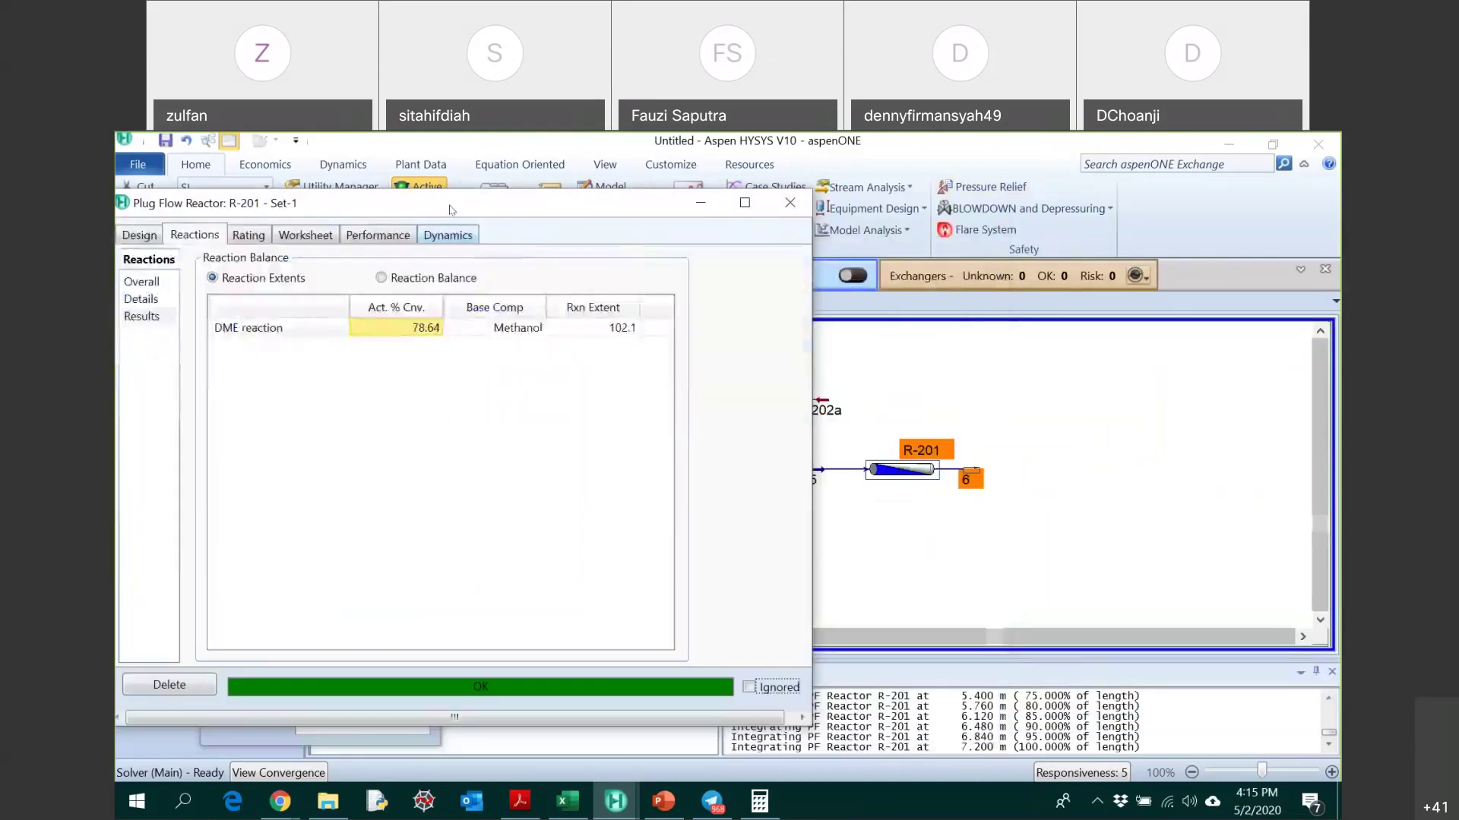
- Examine the R-201 inlet and outlet compositions and the equipment downstream of the reactor in the Turton flow diagram, closing the reactor window at the end
left_click_drag(454, 205, 580, 217)
left_click(450, 246)
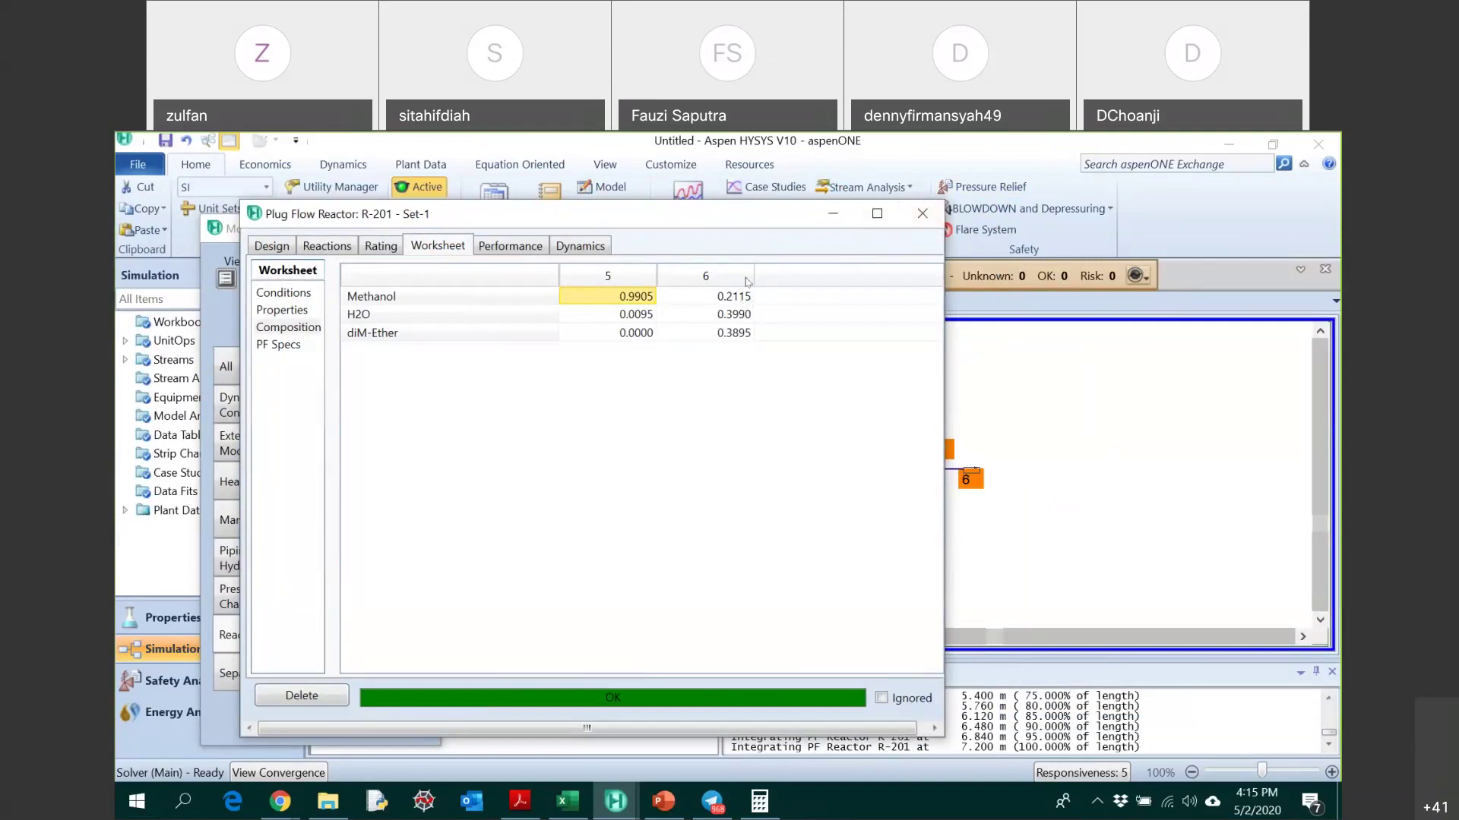
left_click(521, 803)
scroll(864, 504, "up", 5)
scroll(864, 504, "up", 2)
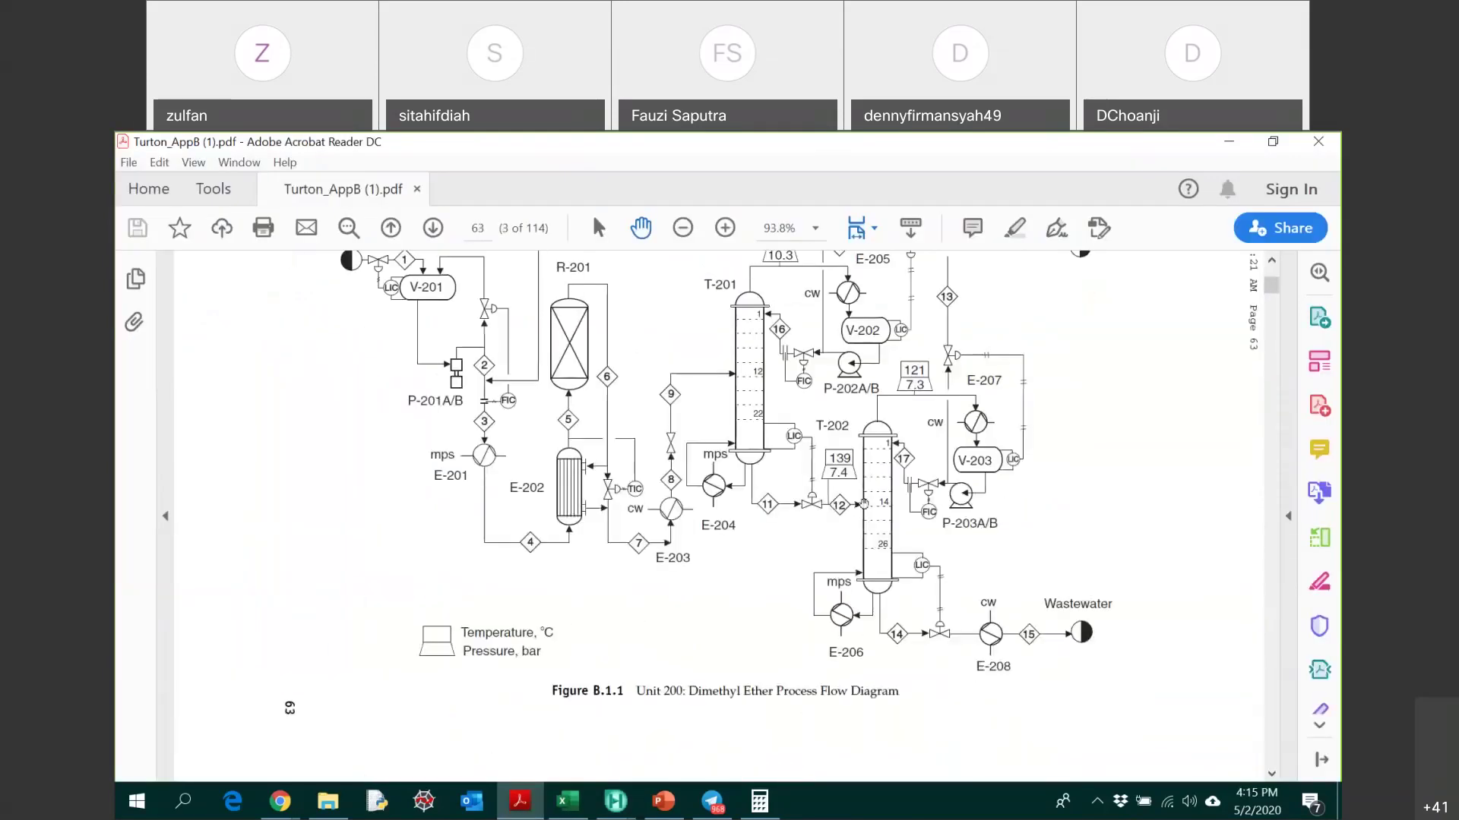
left_click(617, 802)
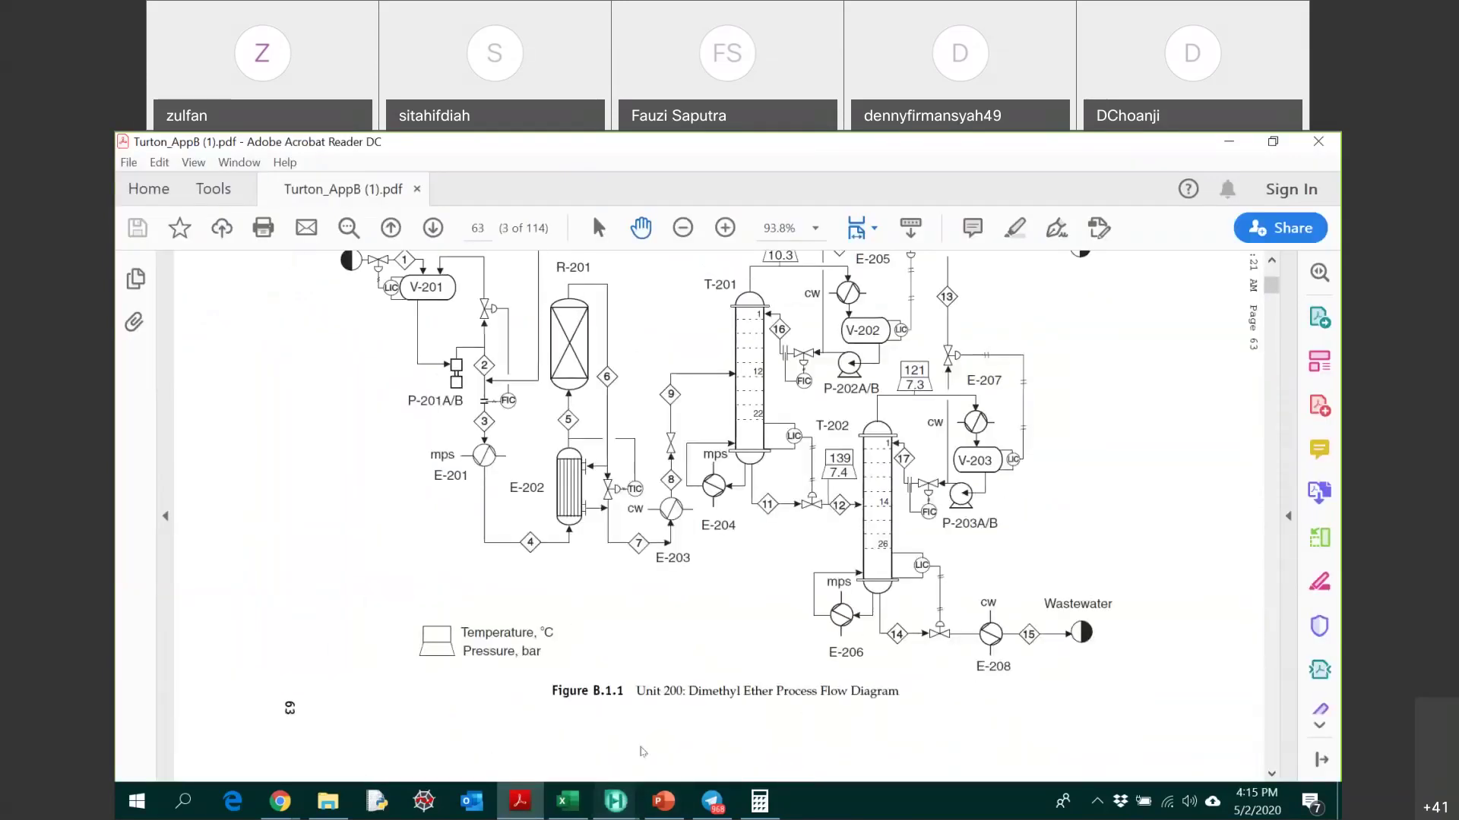
left_click(575, 727)
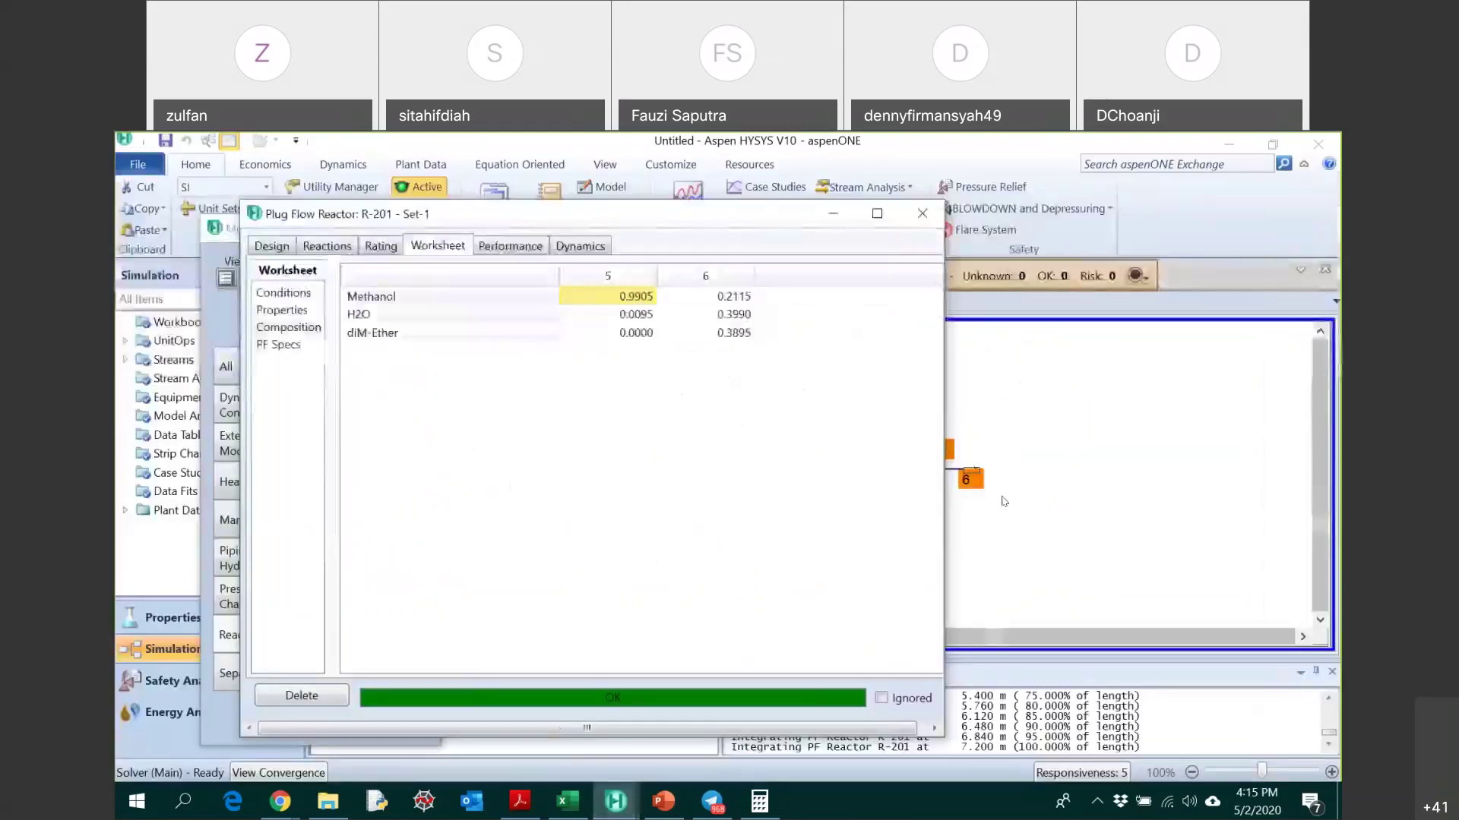
left_click(920, 221)
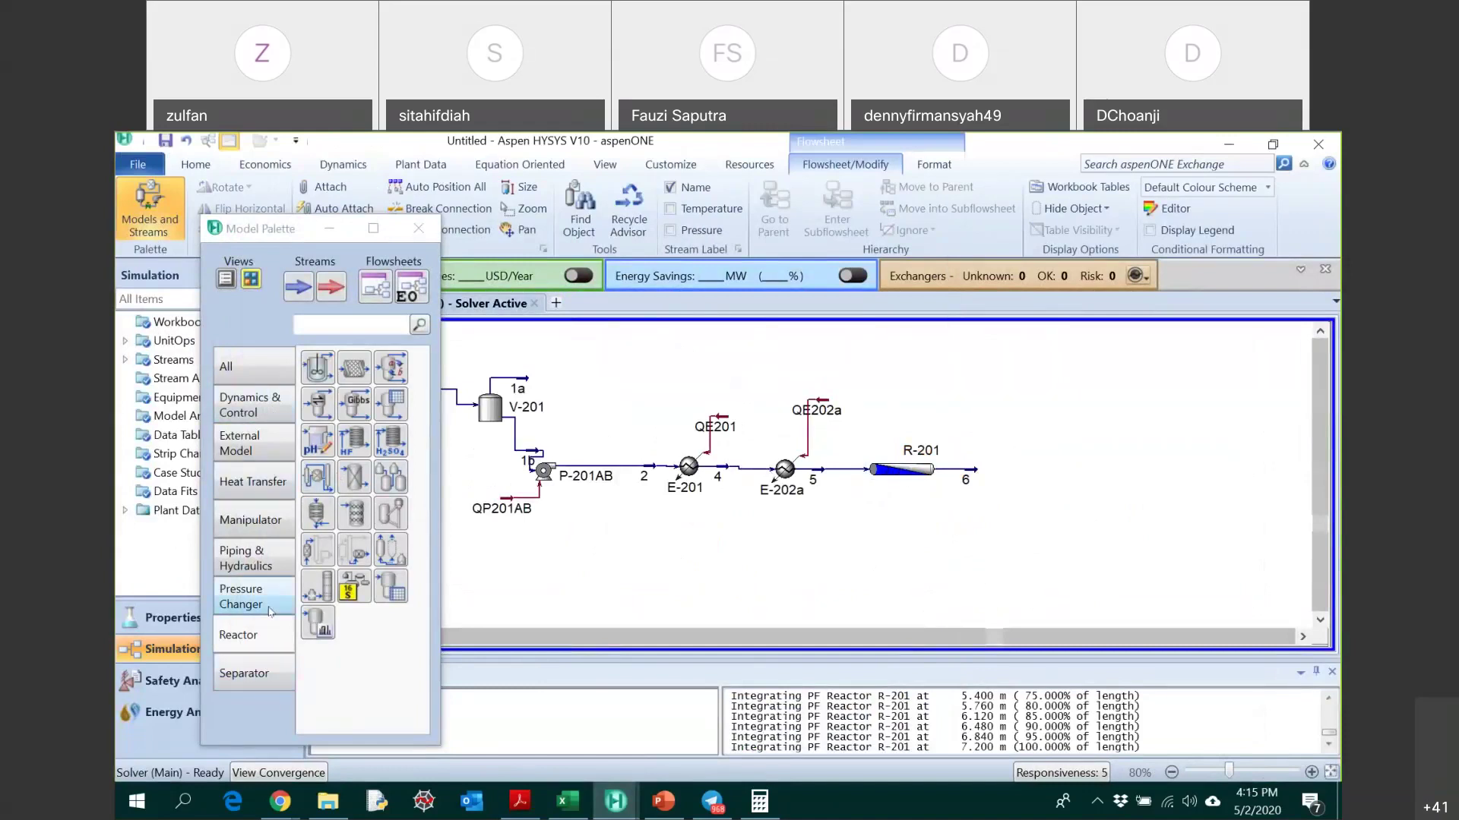
- Add a cooler downstream of R-201, connect stream 6 as its inlet and draw a new outlet stream from it
left_click(247, 490)
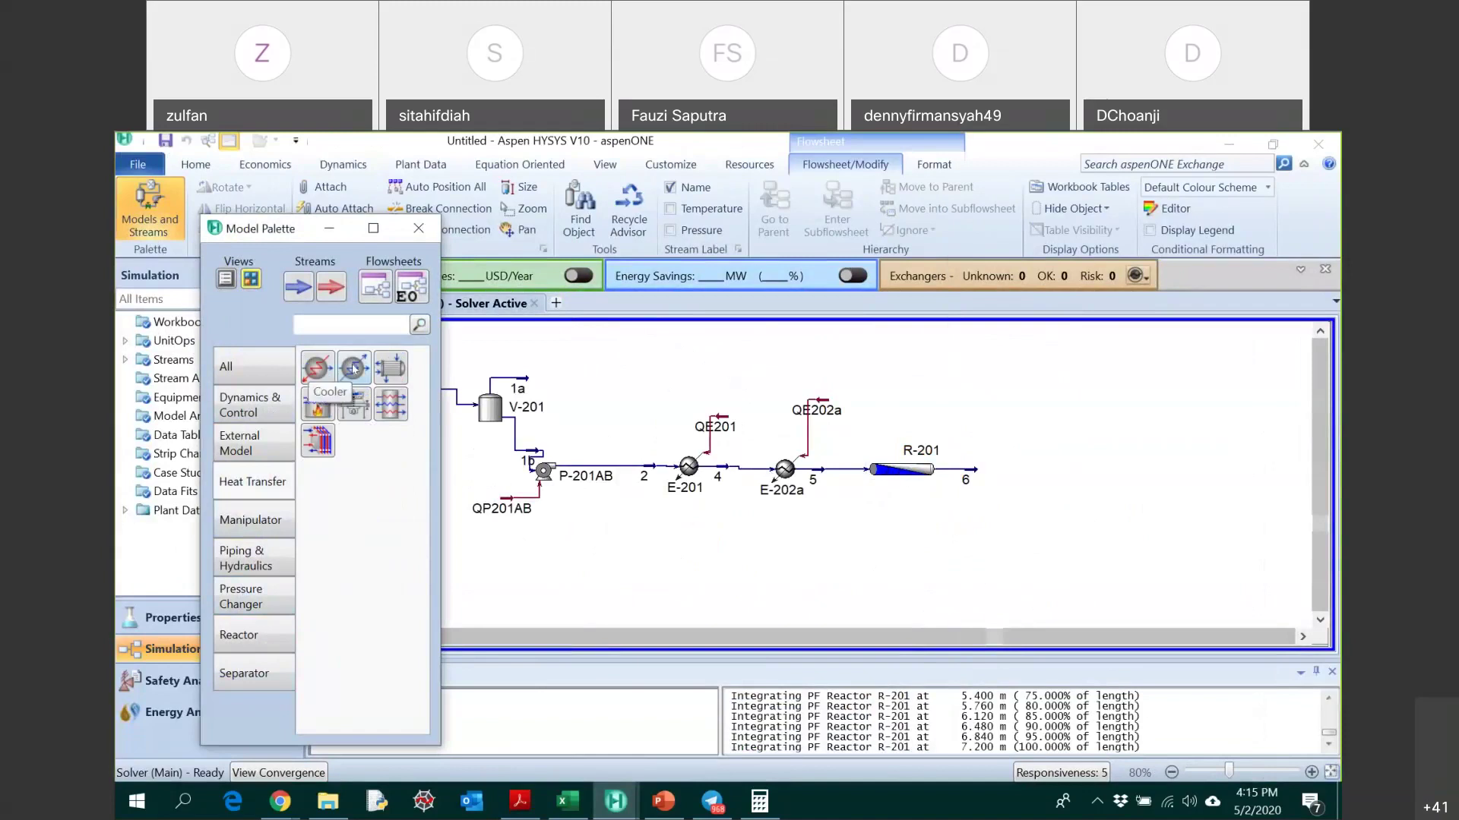
left_click(353, 369)
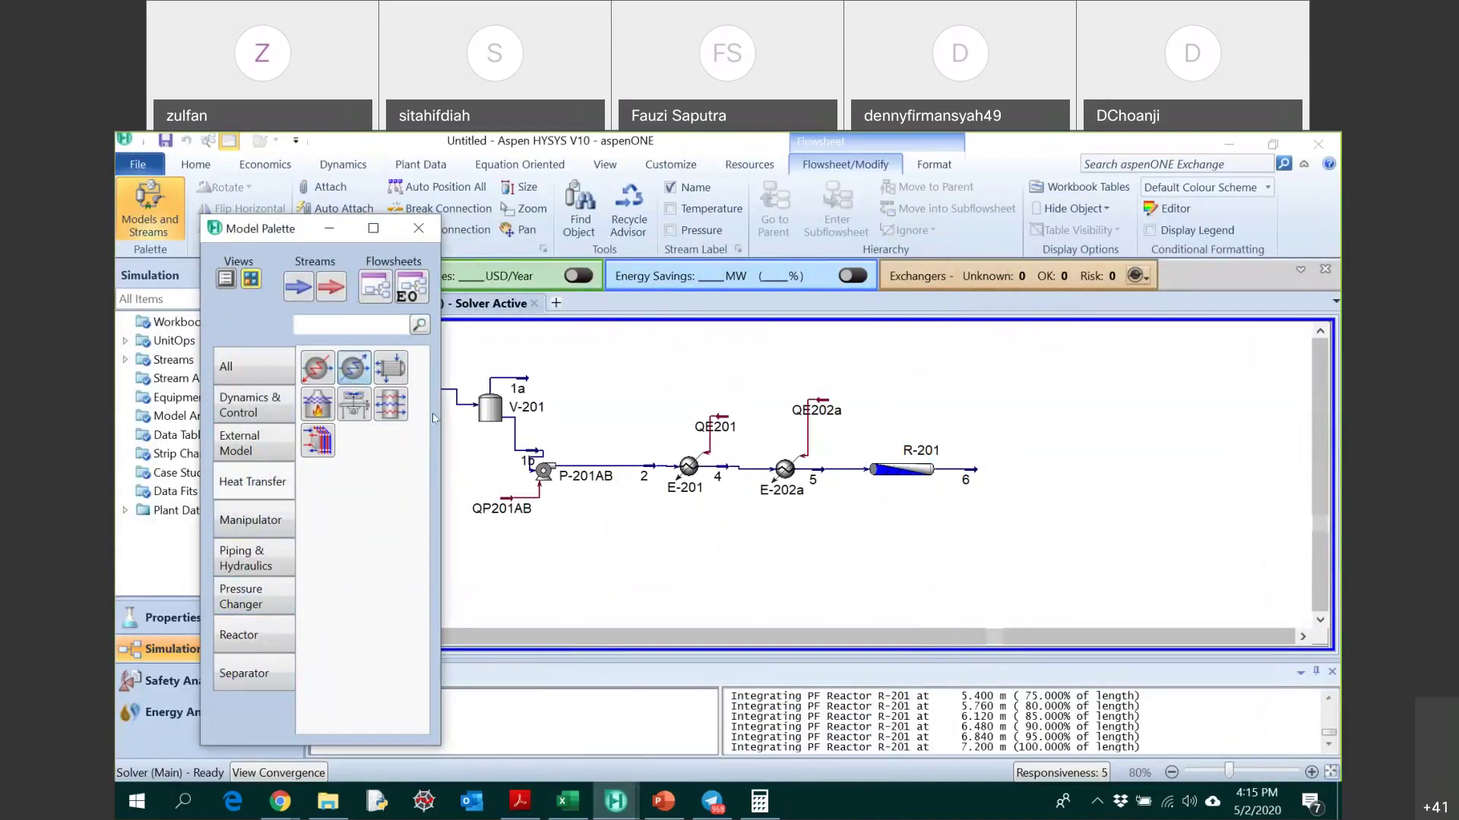
left_click(1007, 466)
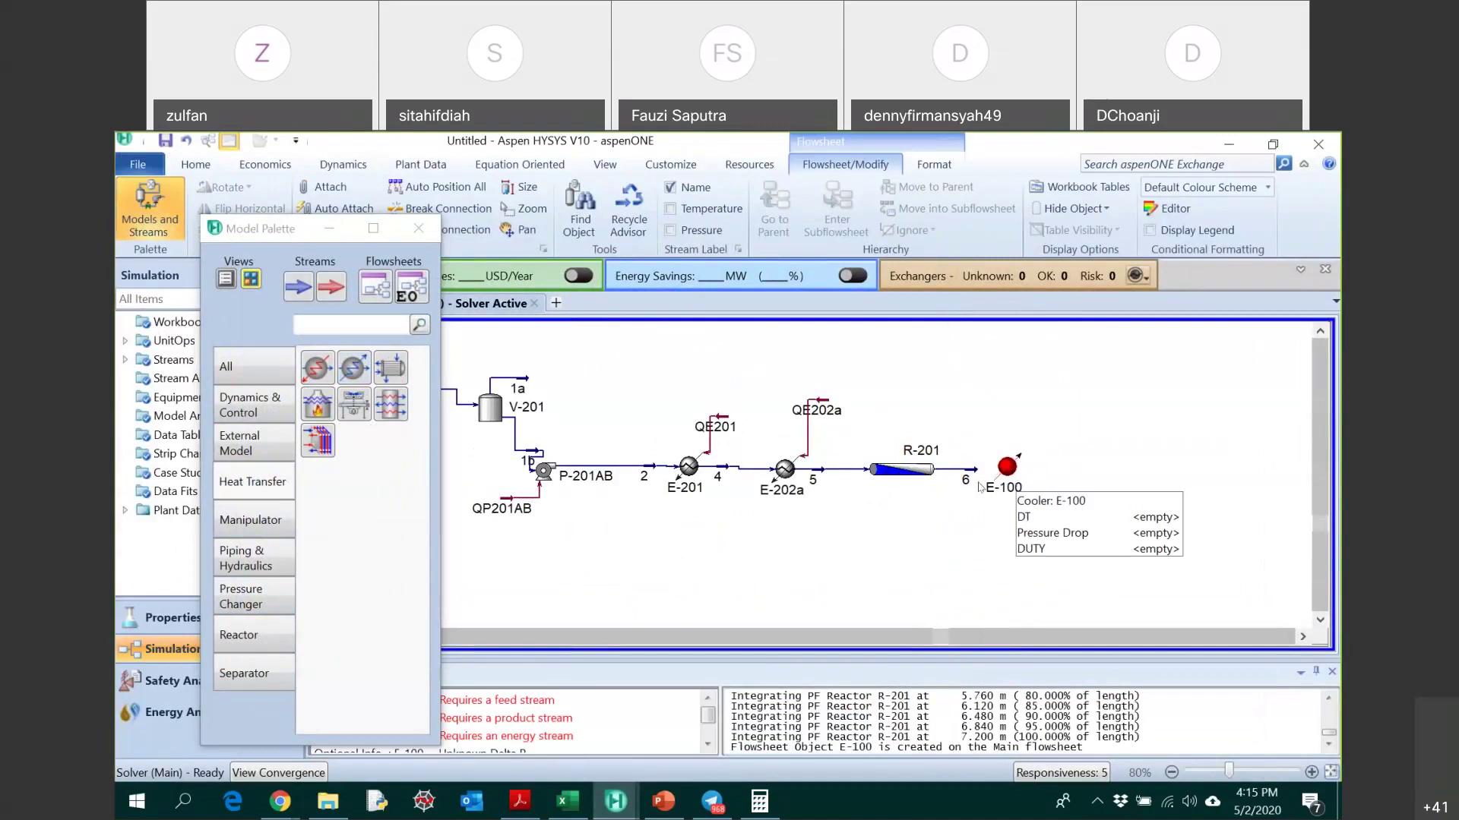
key("ctrl")
left_click_drag(976, 470, 1090, 473)
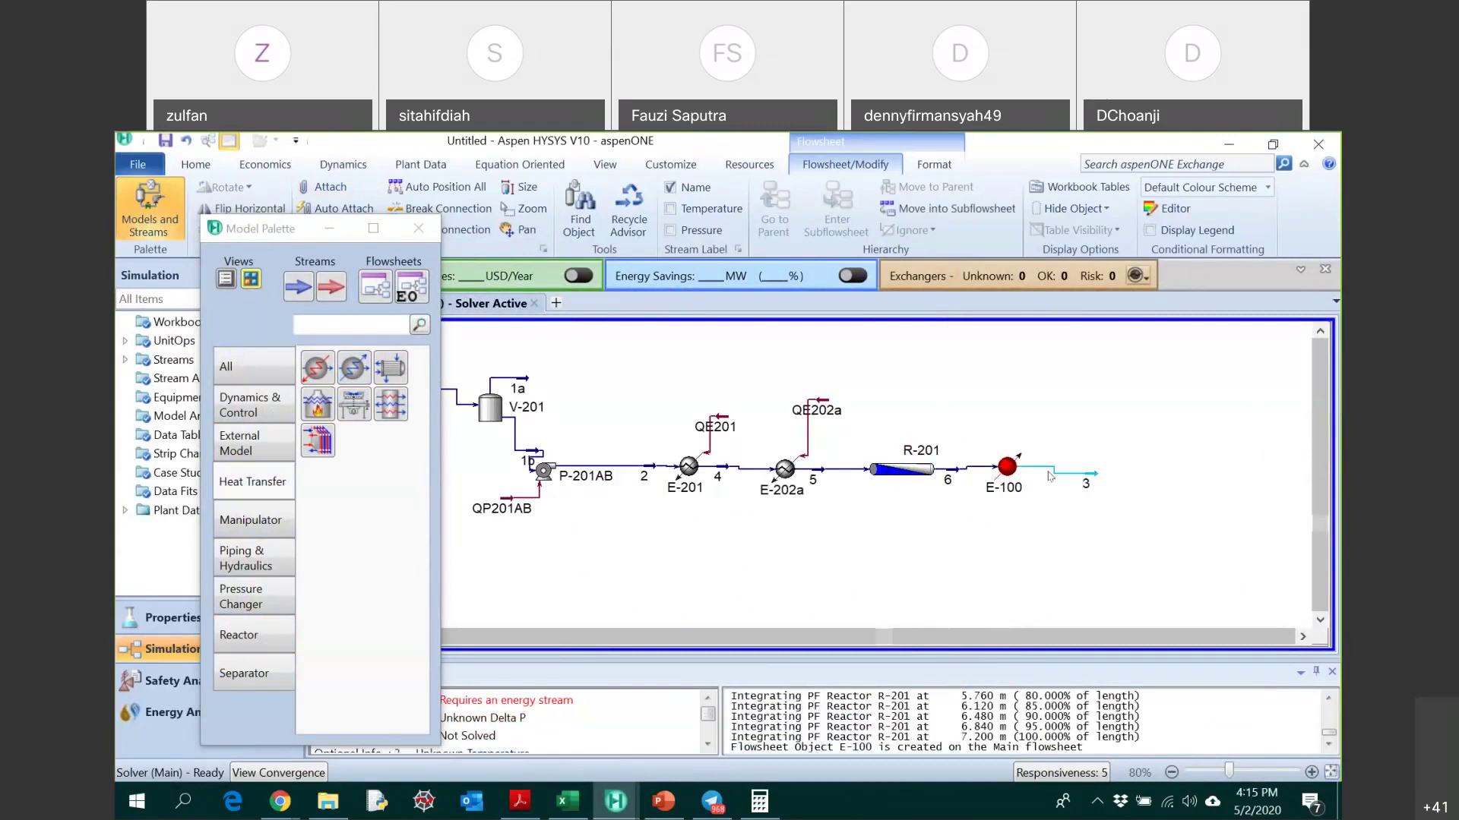
- Rename the cooler's outlet stream to 7
double_click(1045, 464)
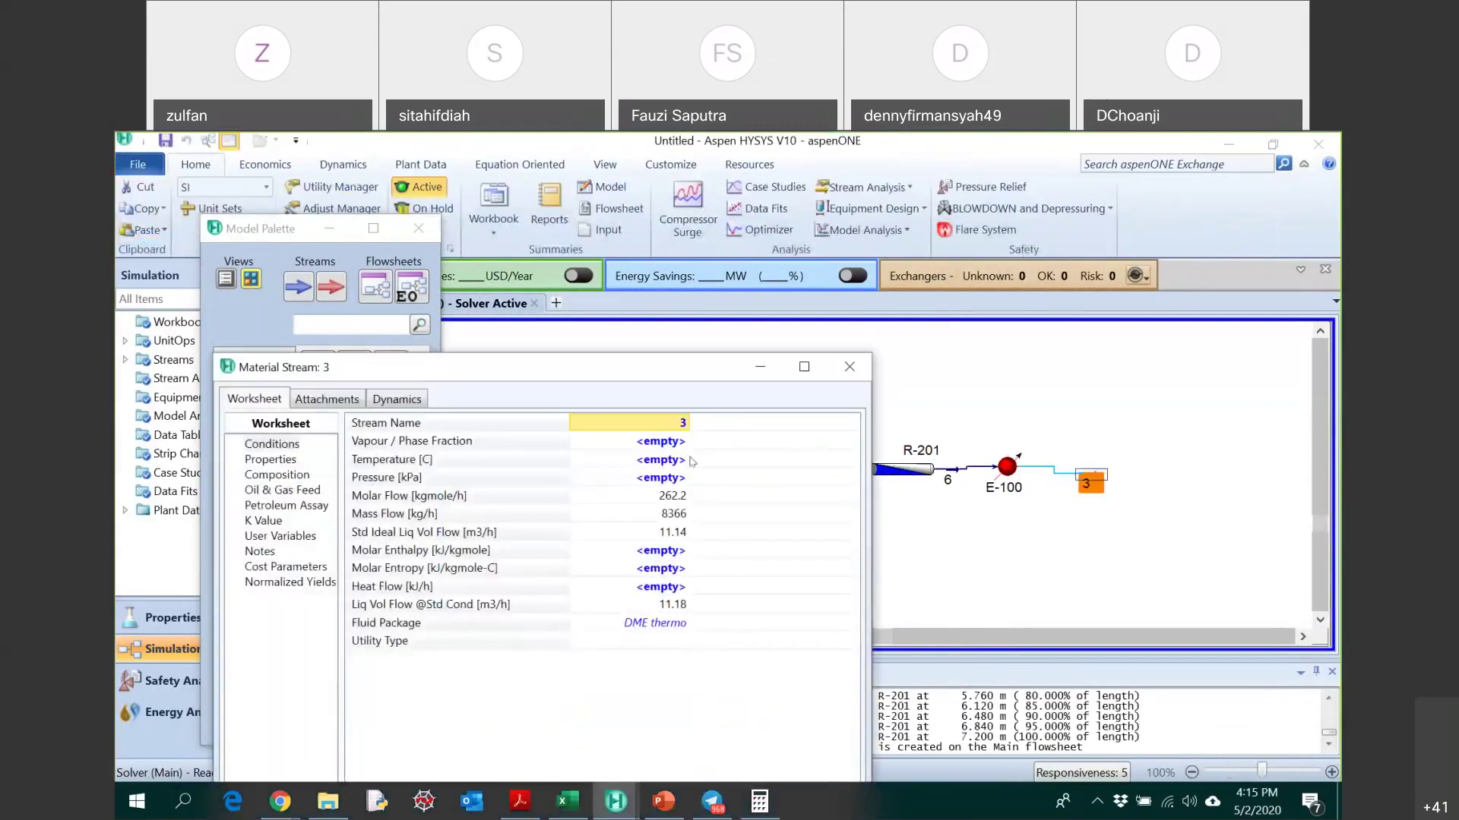
type("7")
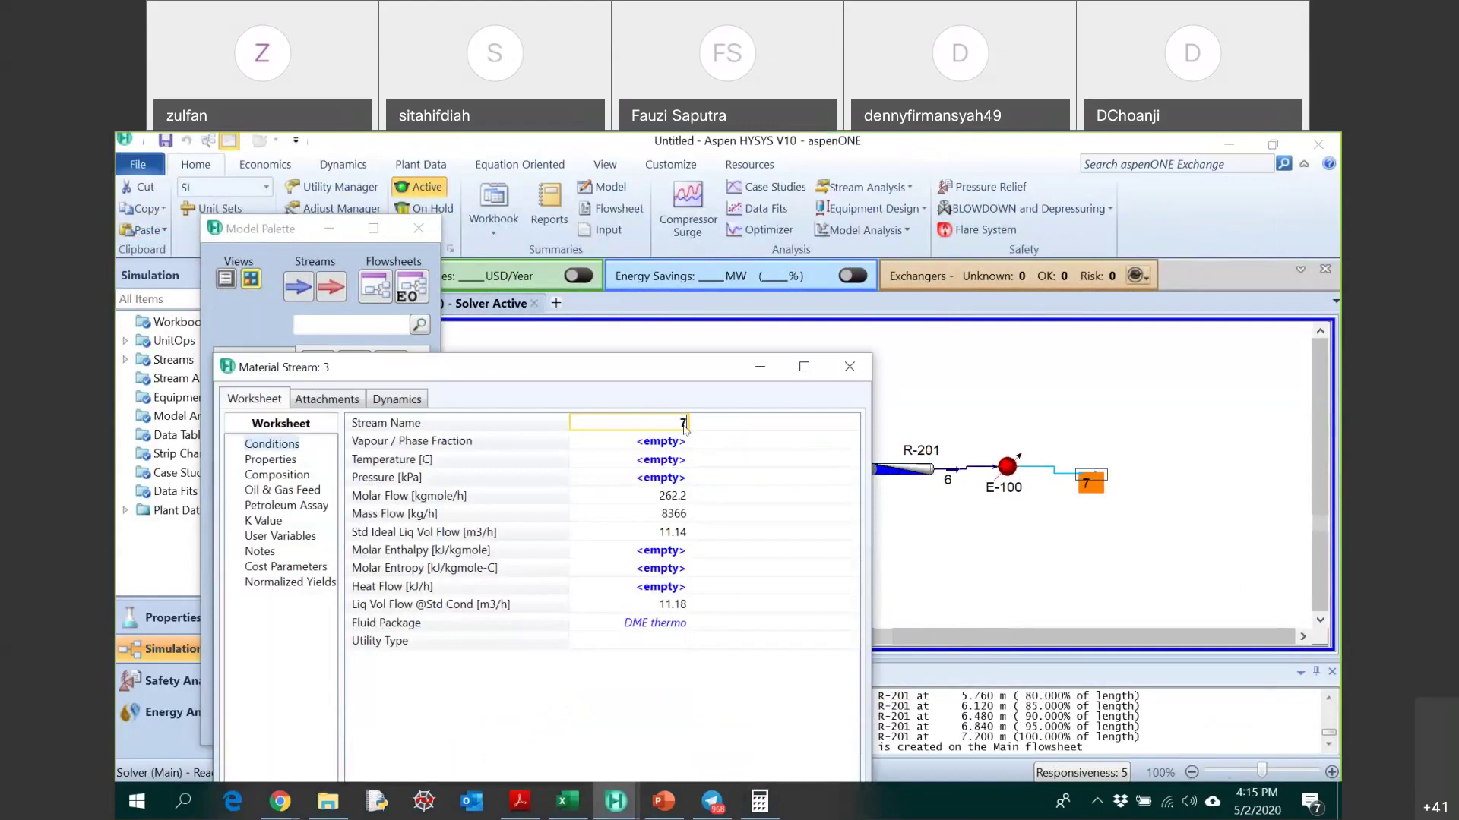
key("Return")
- Consult the Turton flow diagram and Unit 200 stream table, and assign energy stream QE202b to the new cooler
double_click(1006, 466)
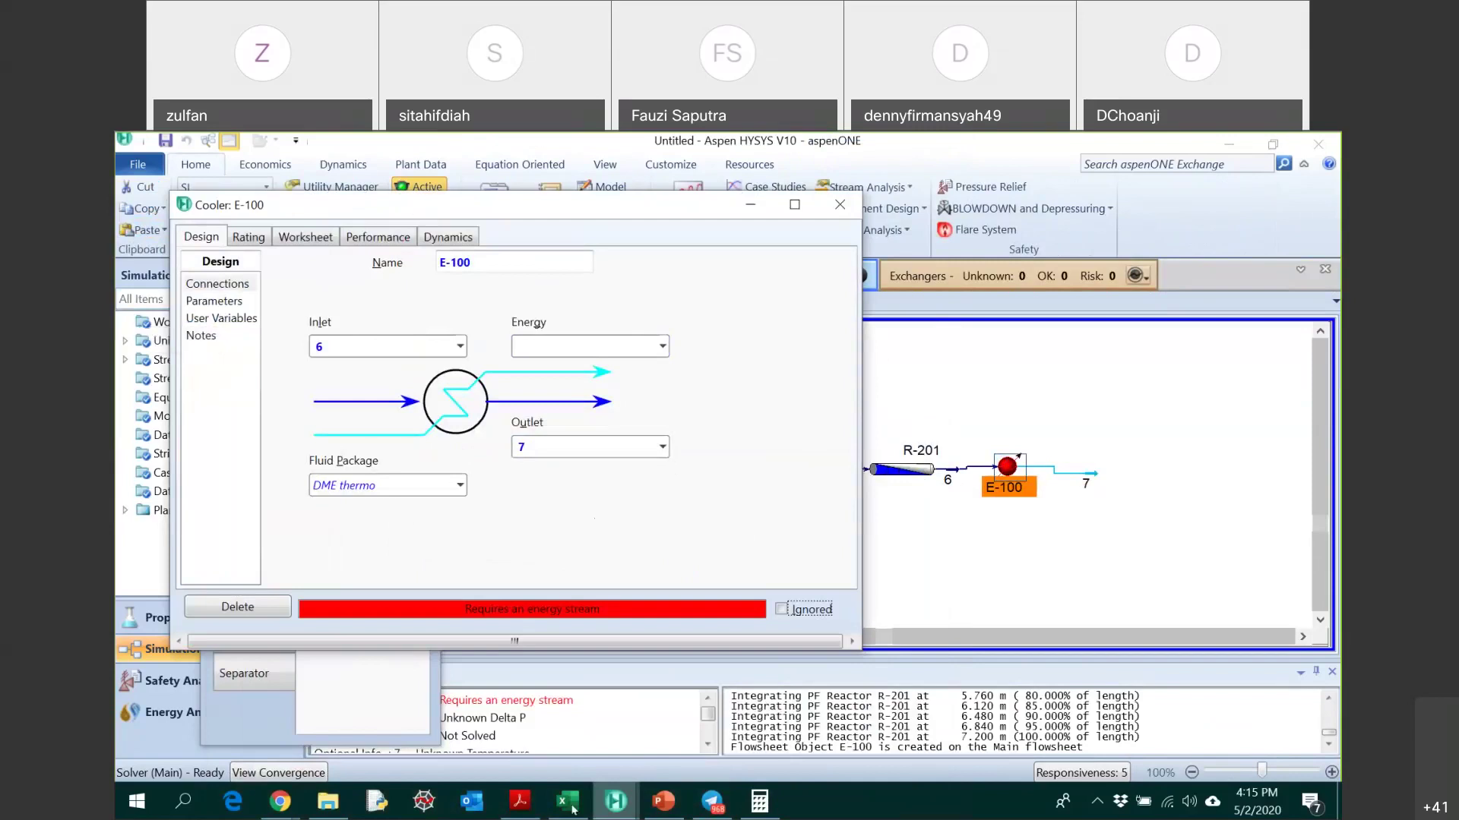
left_click(526, 811)
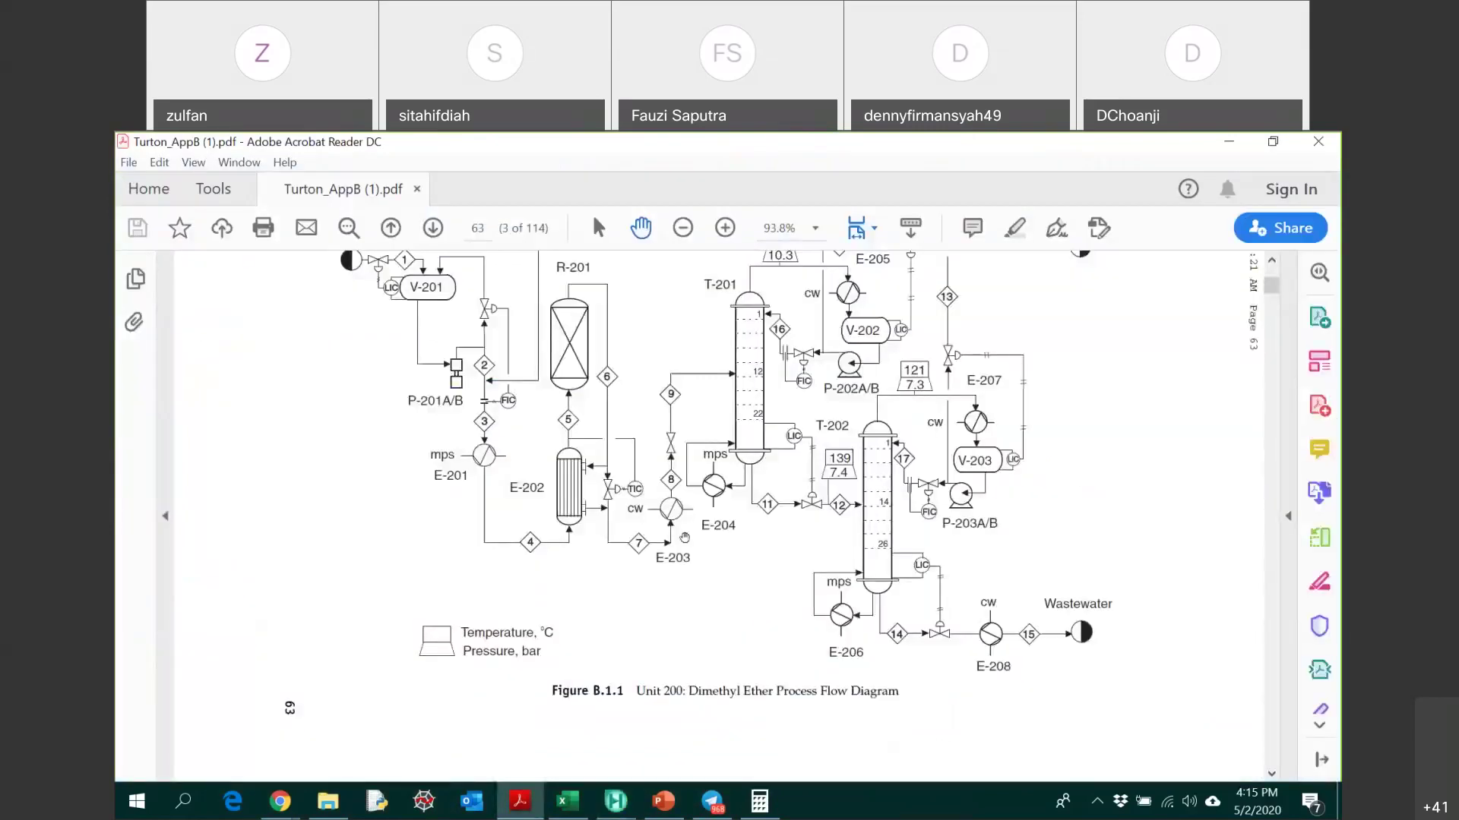
scroll(628, 481, "down", 10)
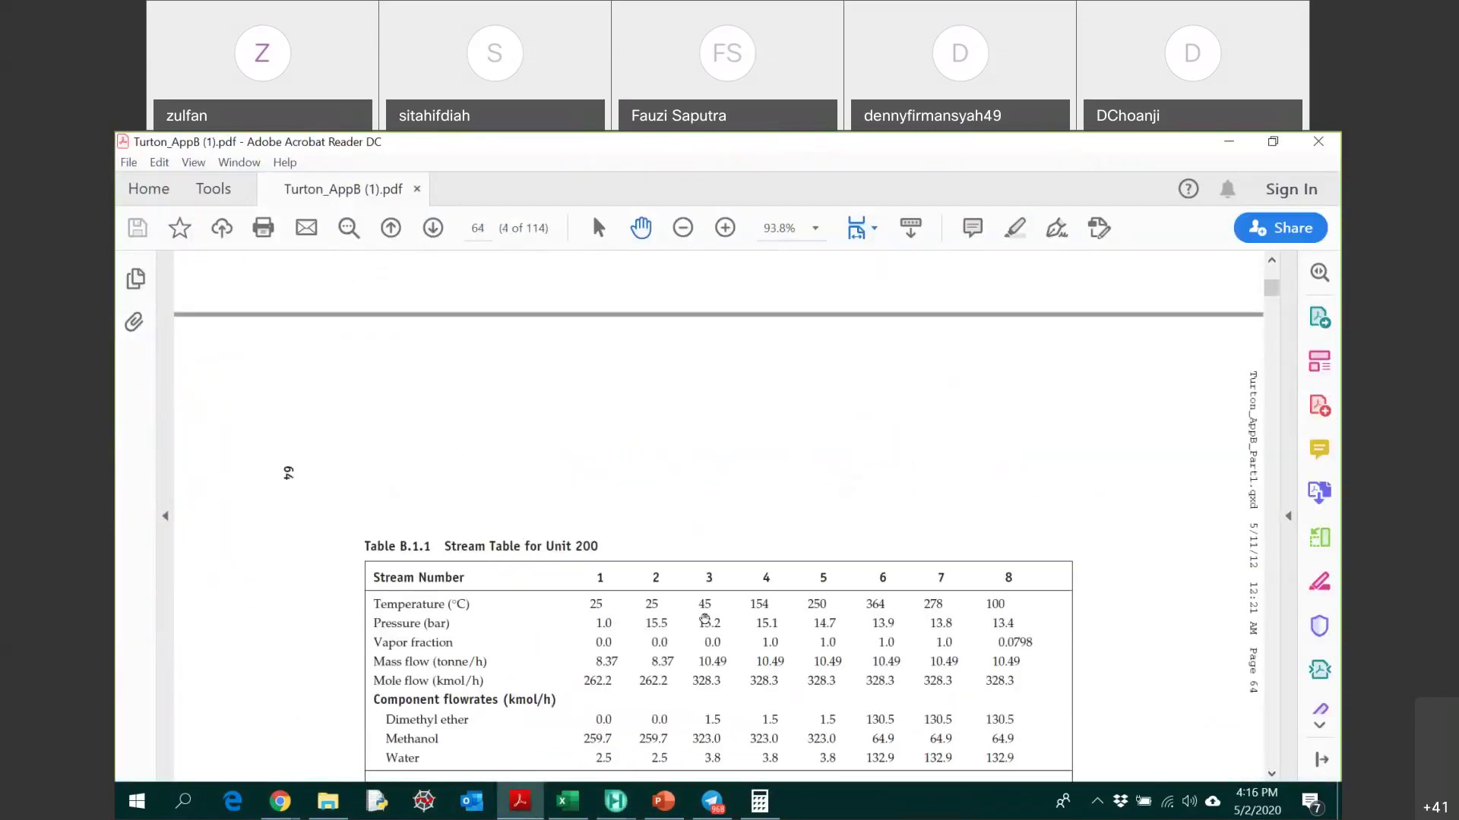
left_click(616, 801)
left_click(741, 733)
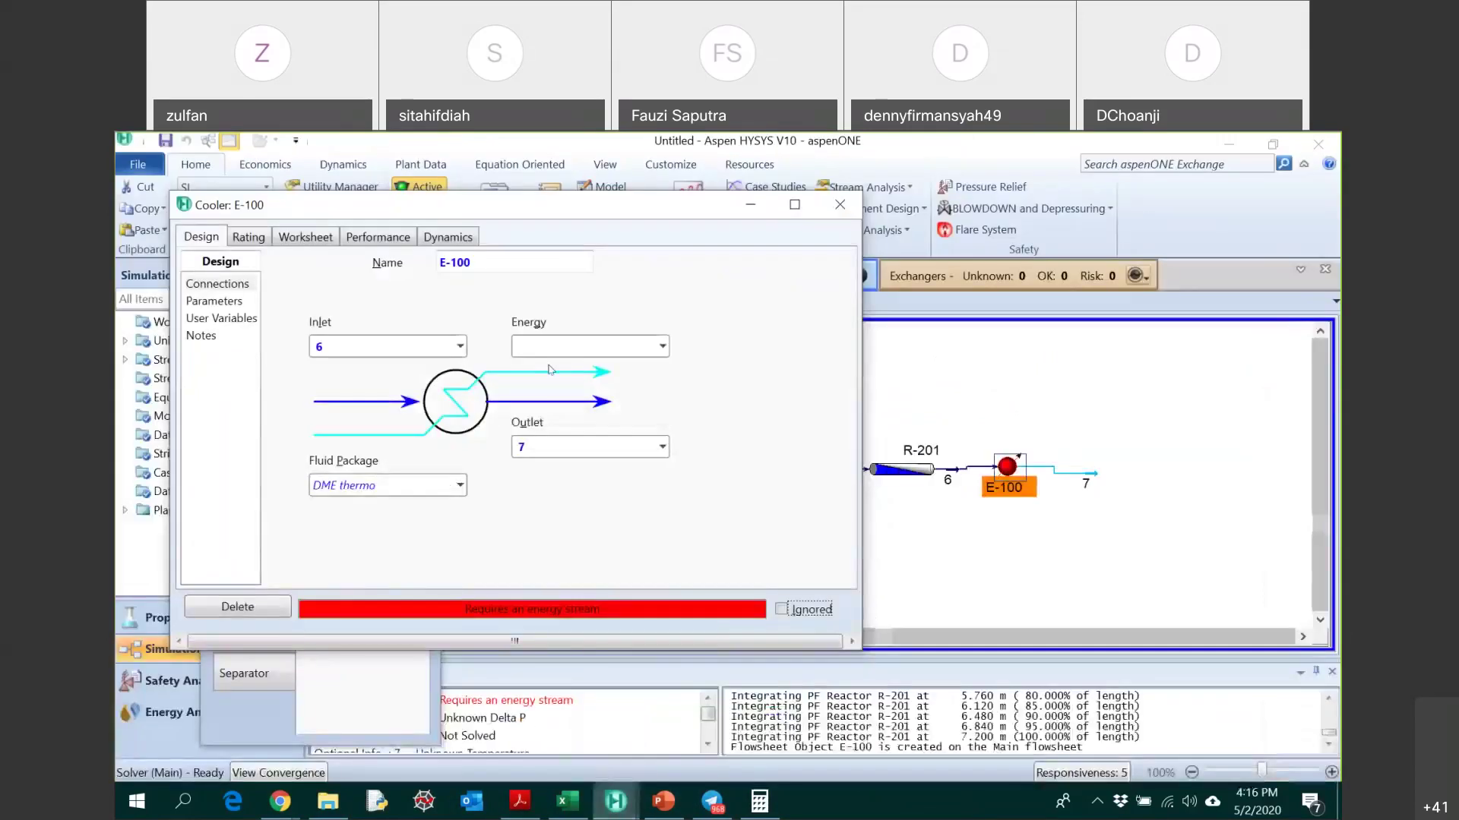
left_click(553, 347)
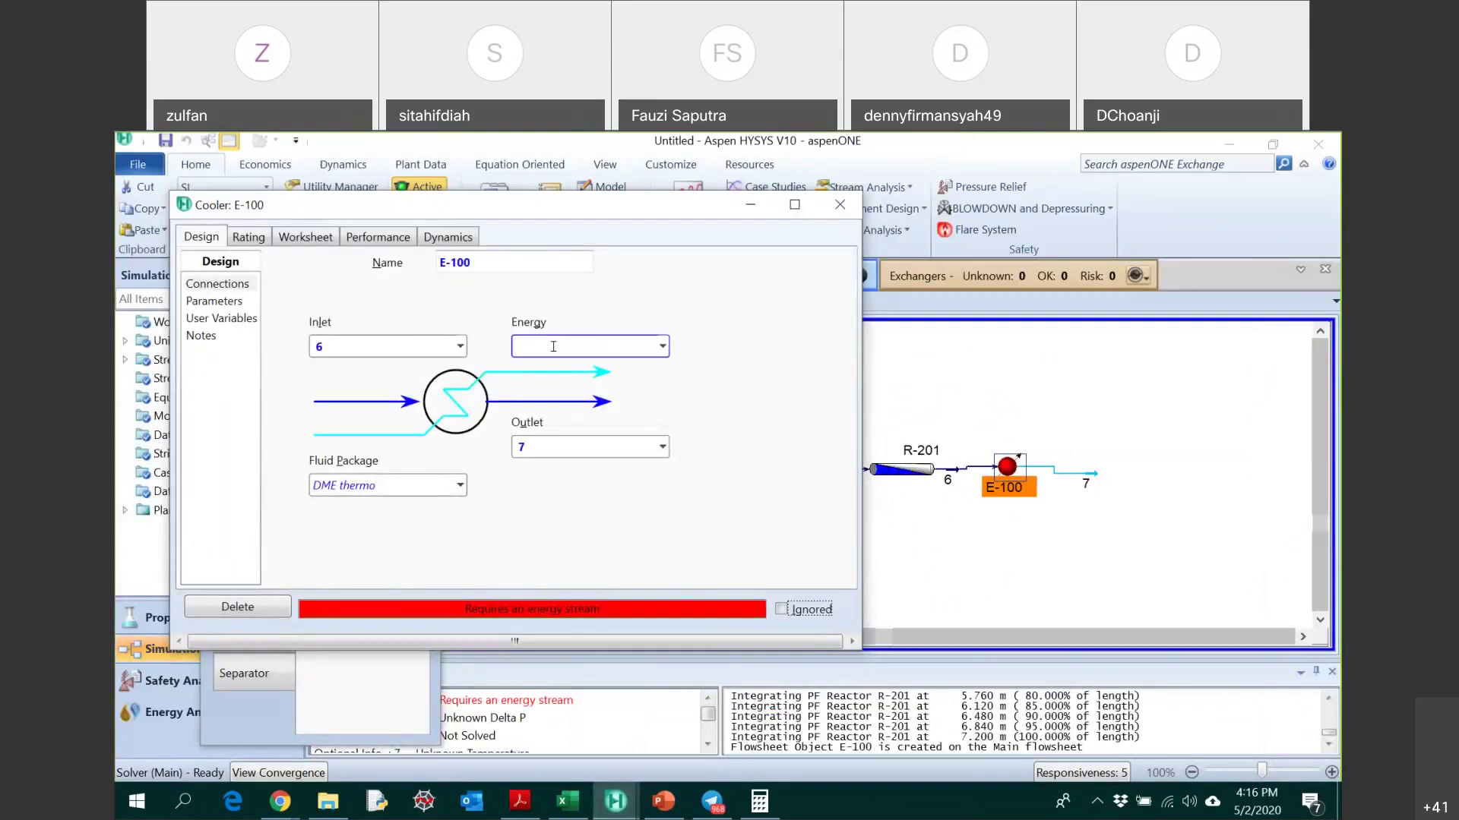
type("QE202b")
key("Return")
- Rename the cooler as E-202b
left_click(481, 259)
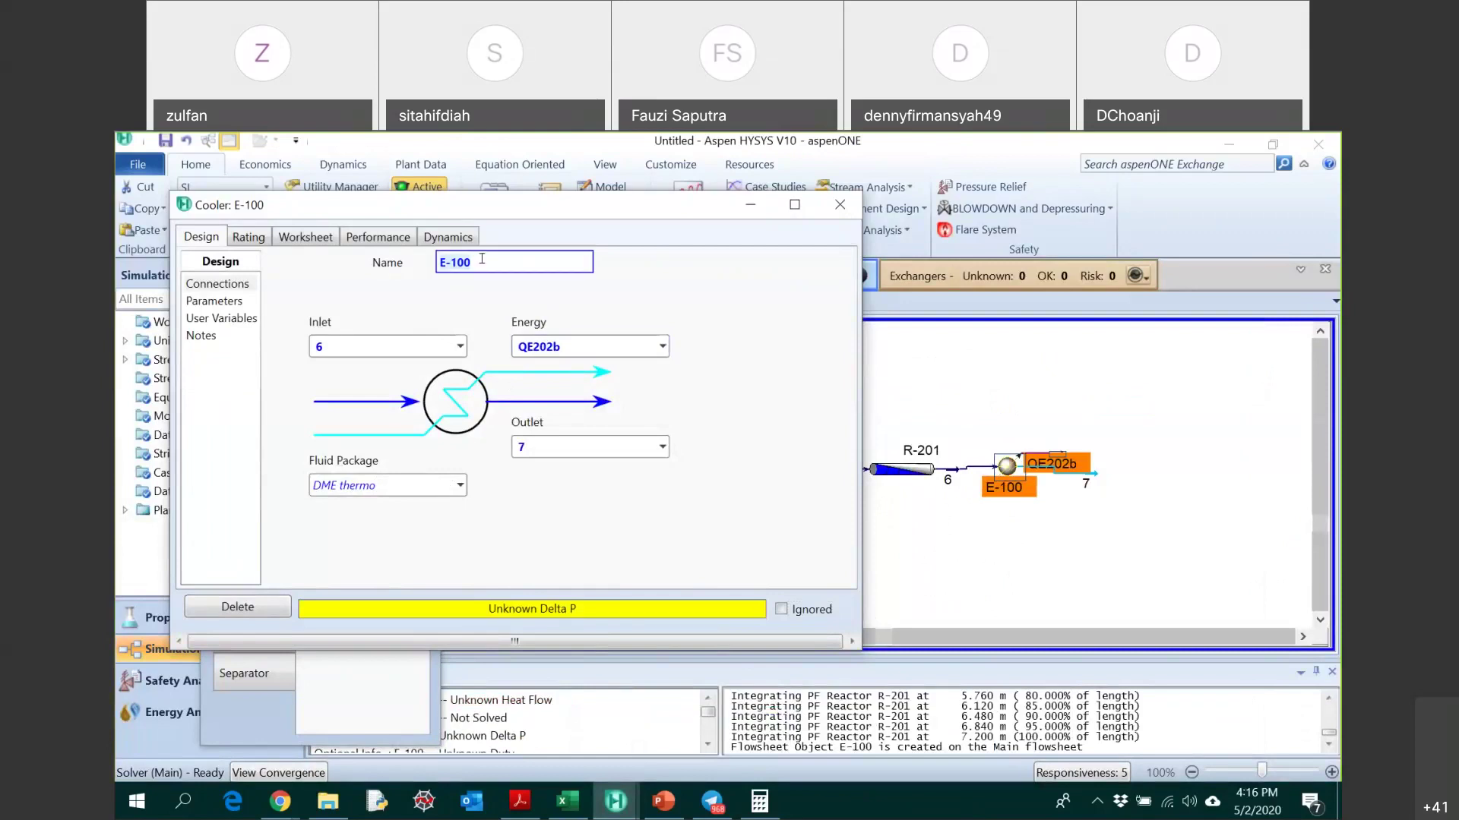
key("BackSpace")
key("BackSpace")
key("BackSpace")
type("202b")
key("Return")
- Specify the pressure drop of cooler E-202b for a stream 7 pressure of 1490 kPa and show the cooler's worksheet
left_click(215, 301)
left_click(361, 285)
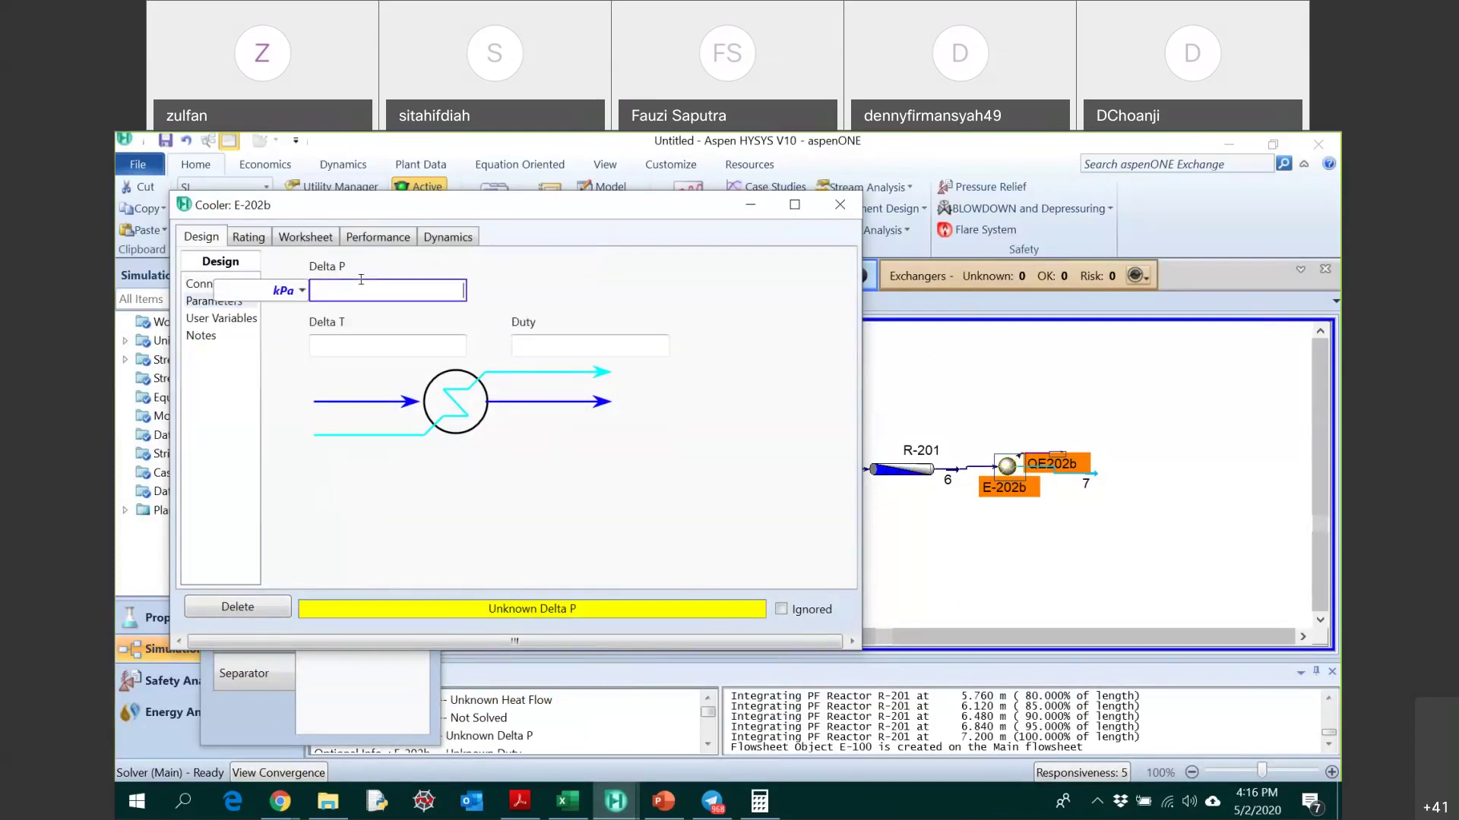
left_click(323, 241)
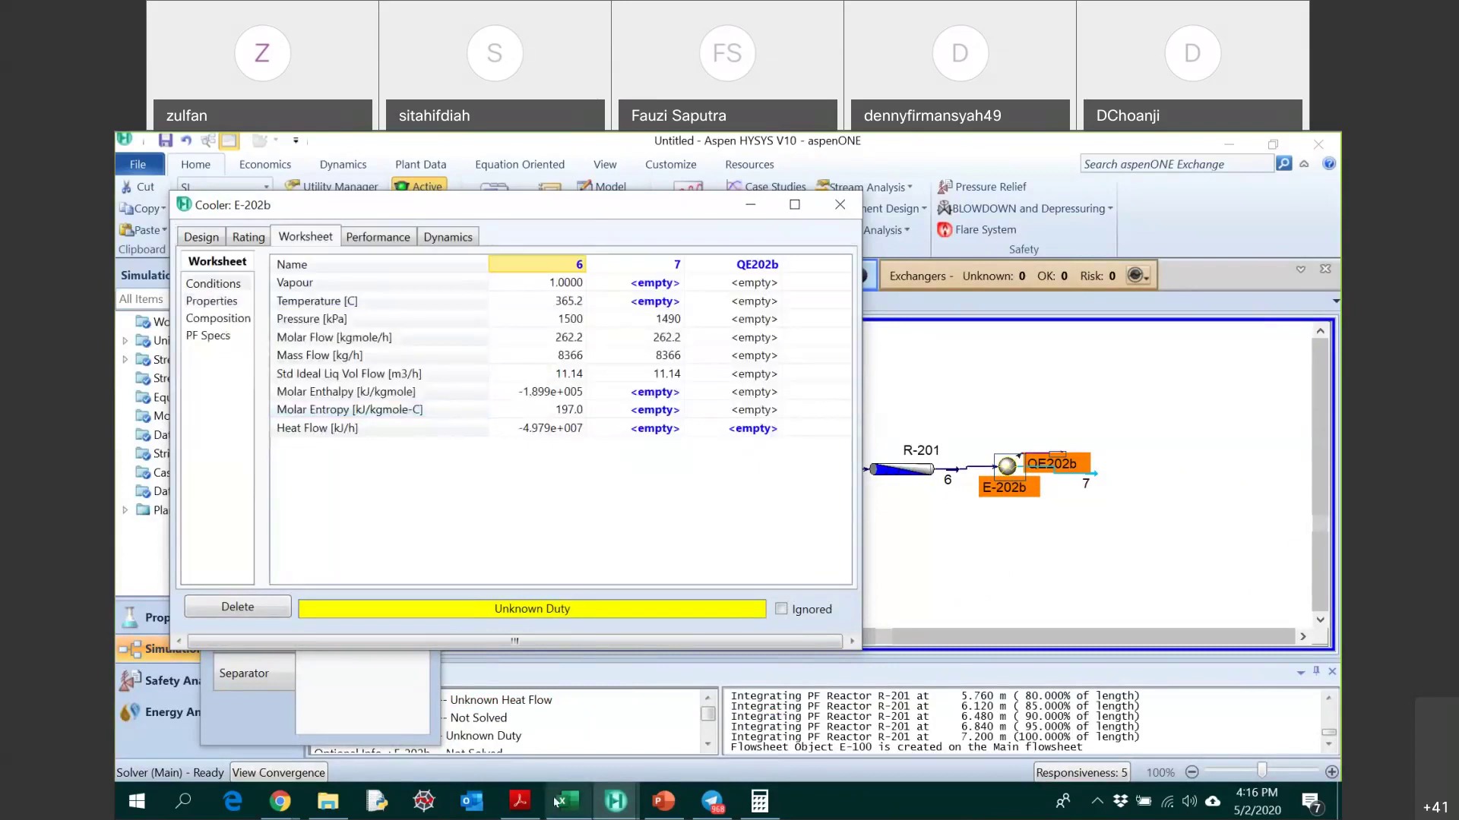
- Look up the conditions of streams 6 and 7 in the Turton flow diagram and stream table and compare them with the E-202b worksheet
left_click(520, 801)
scroll(790, 529, "up", 5)
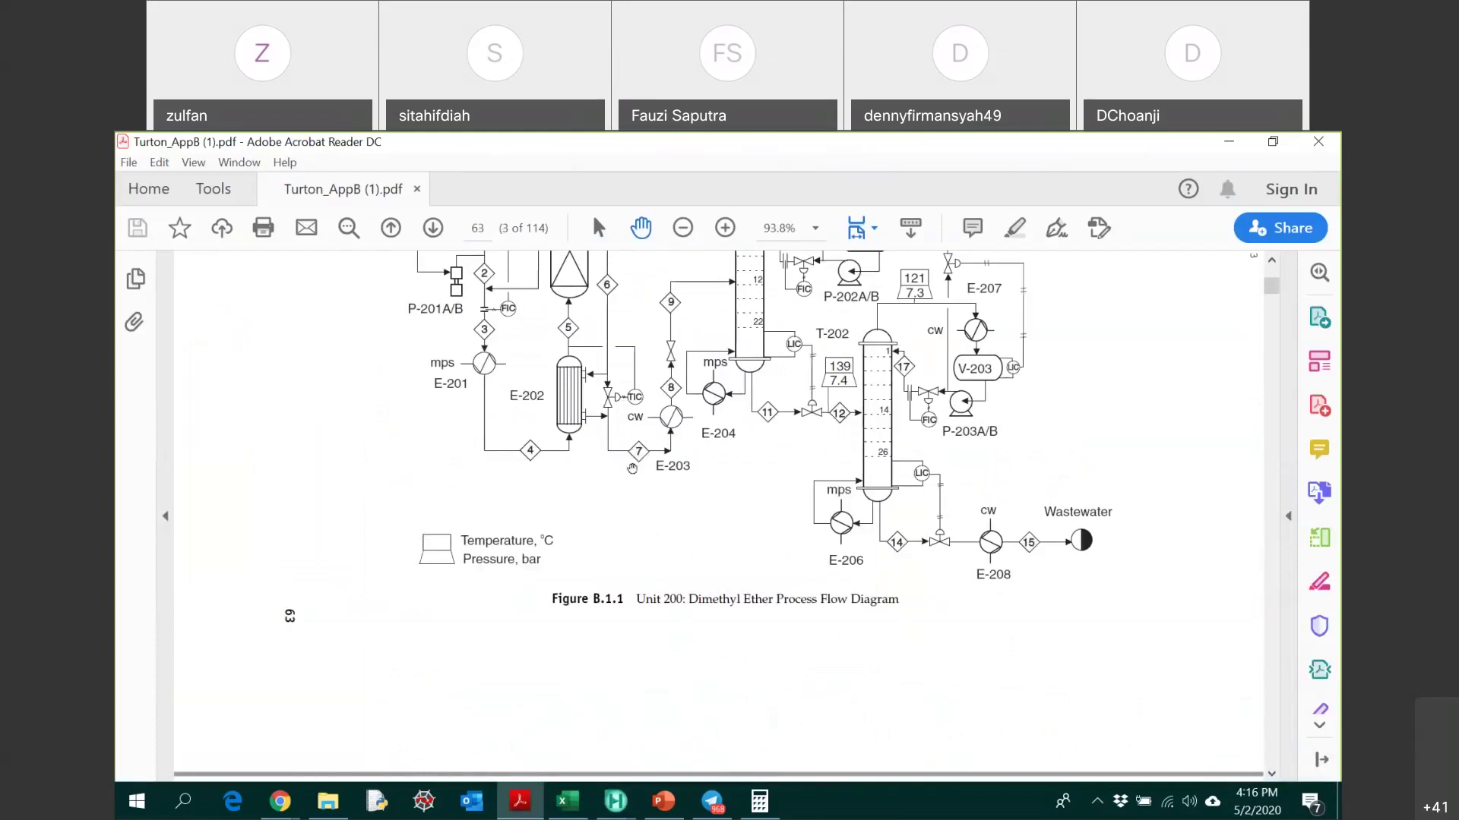
scroll(759, 579, "down", 2)
scroll(759, 579, "down", 7)
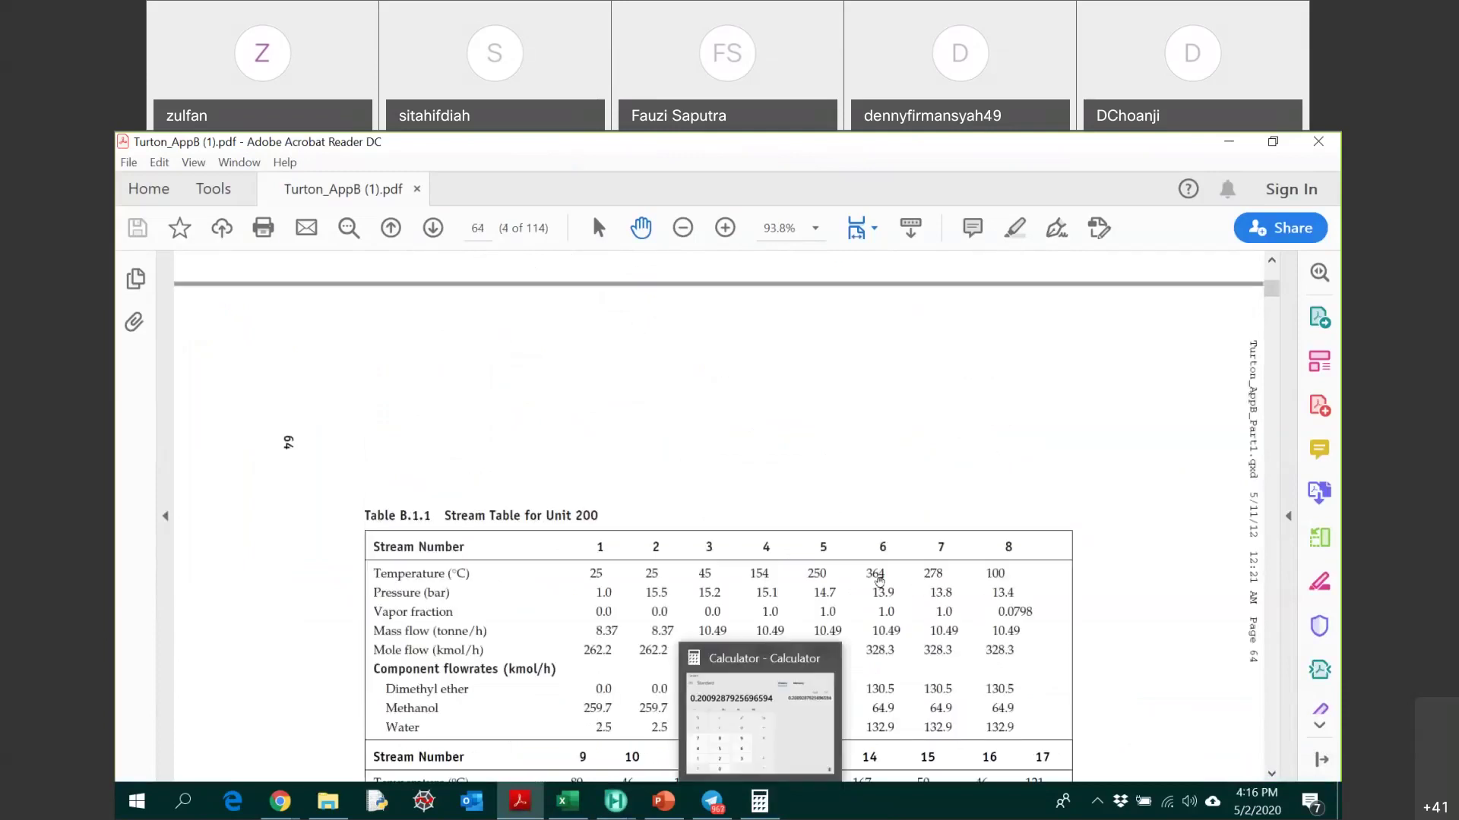
left_click(615, 801)
left_click(748, 714)
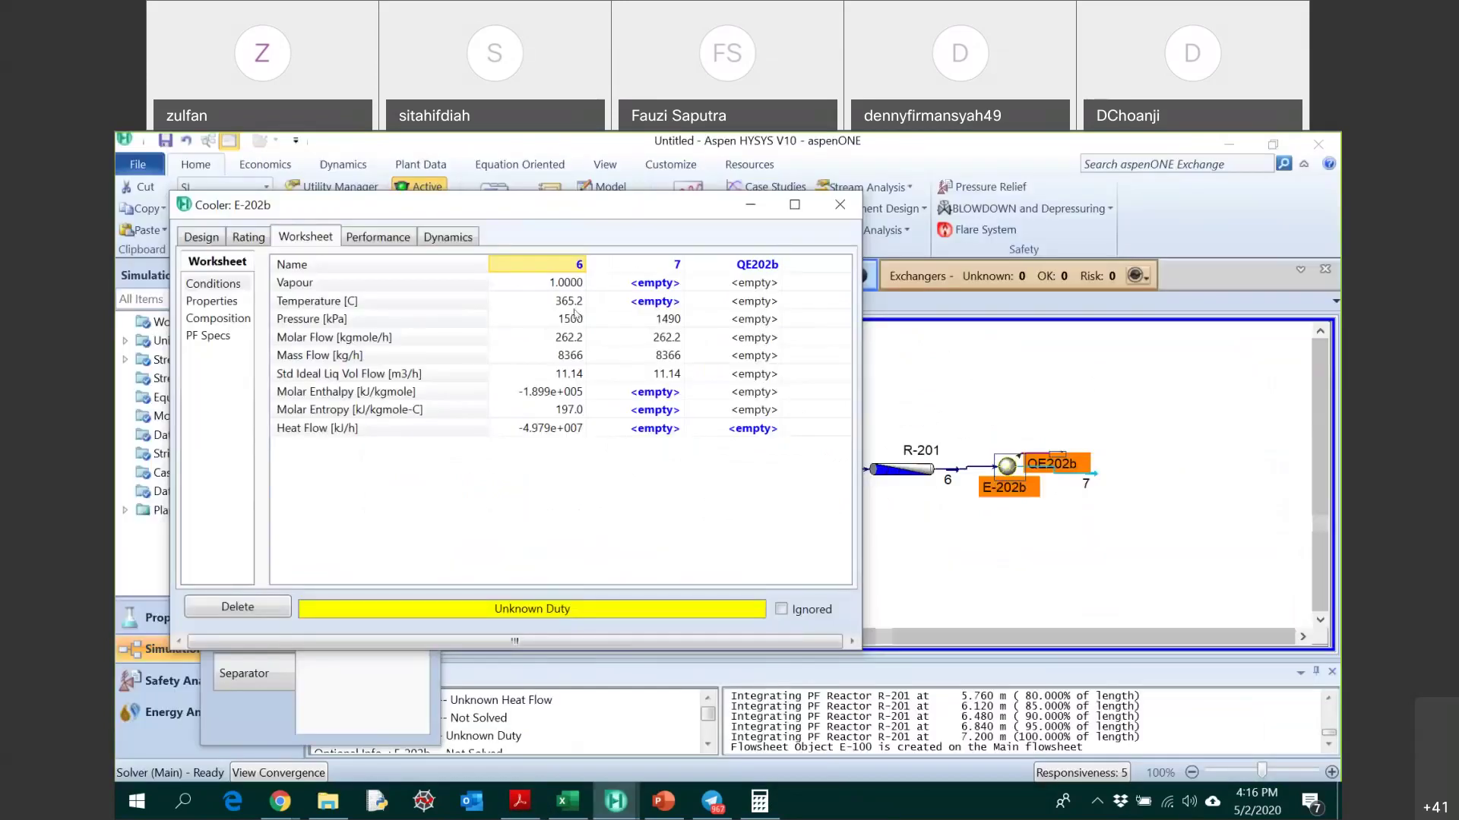
mouse_move(577, 307)
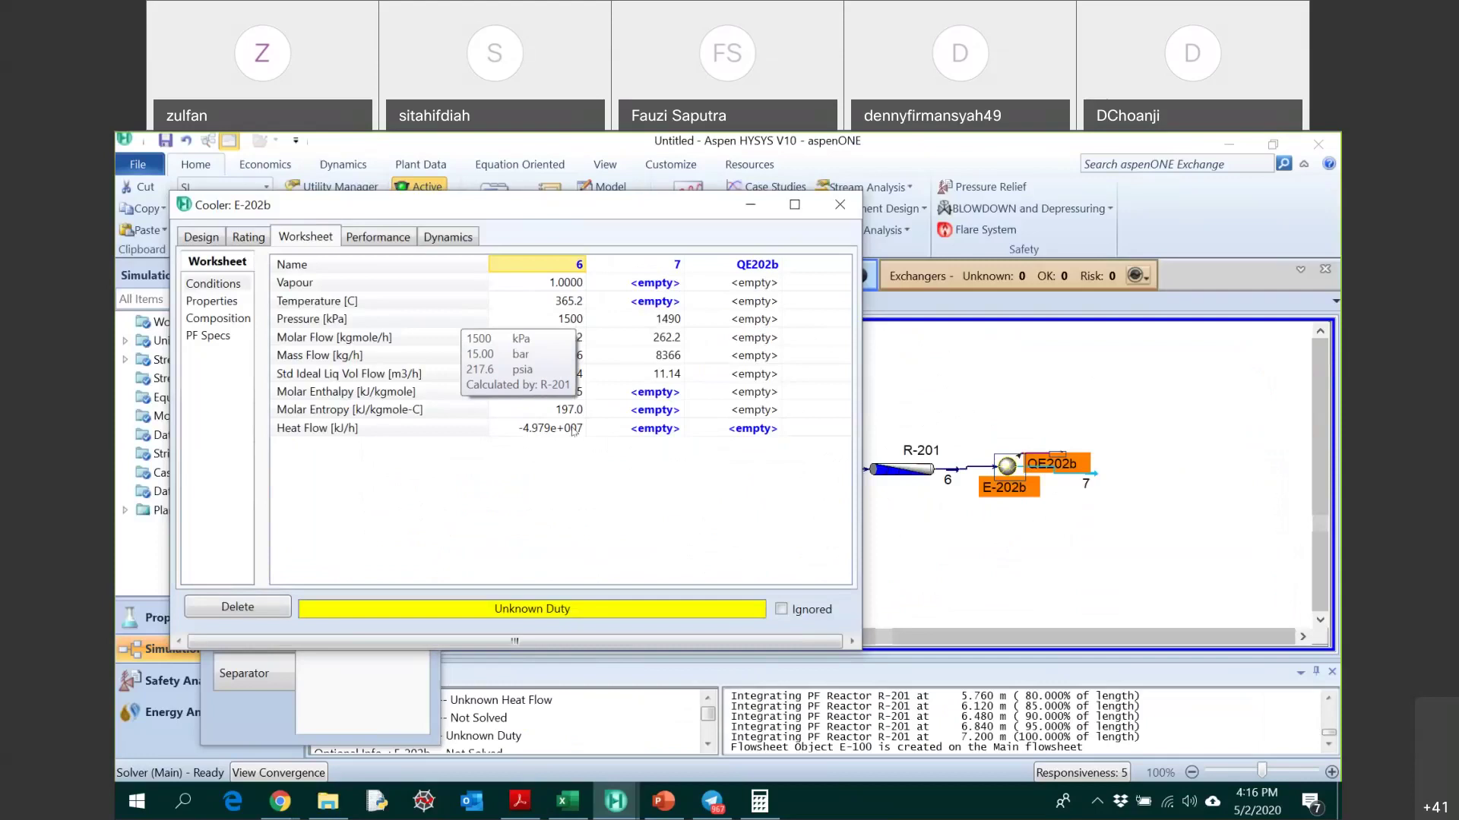
- Check the stream 7 temperature in the Turton stream table and set the outlet temperature of cooler E-202b to 2783 C
left_click(656, 303)
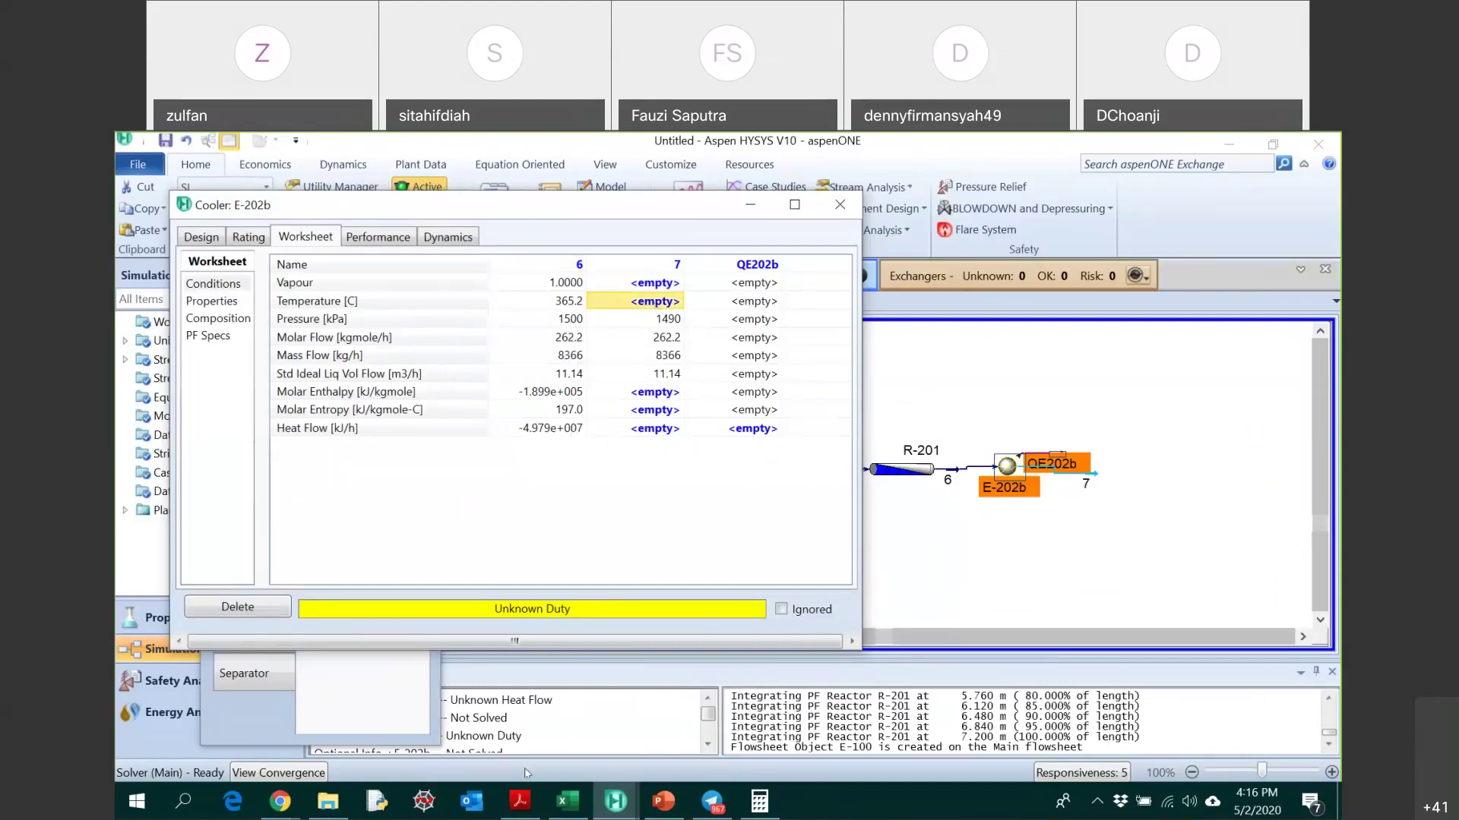
left_click(520, 802)
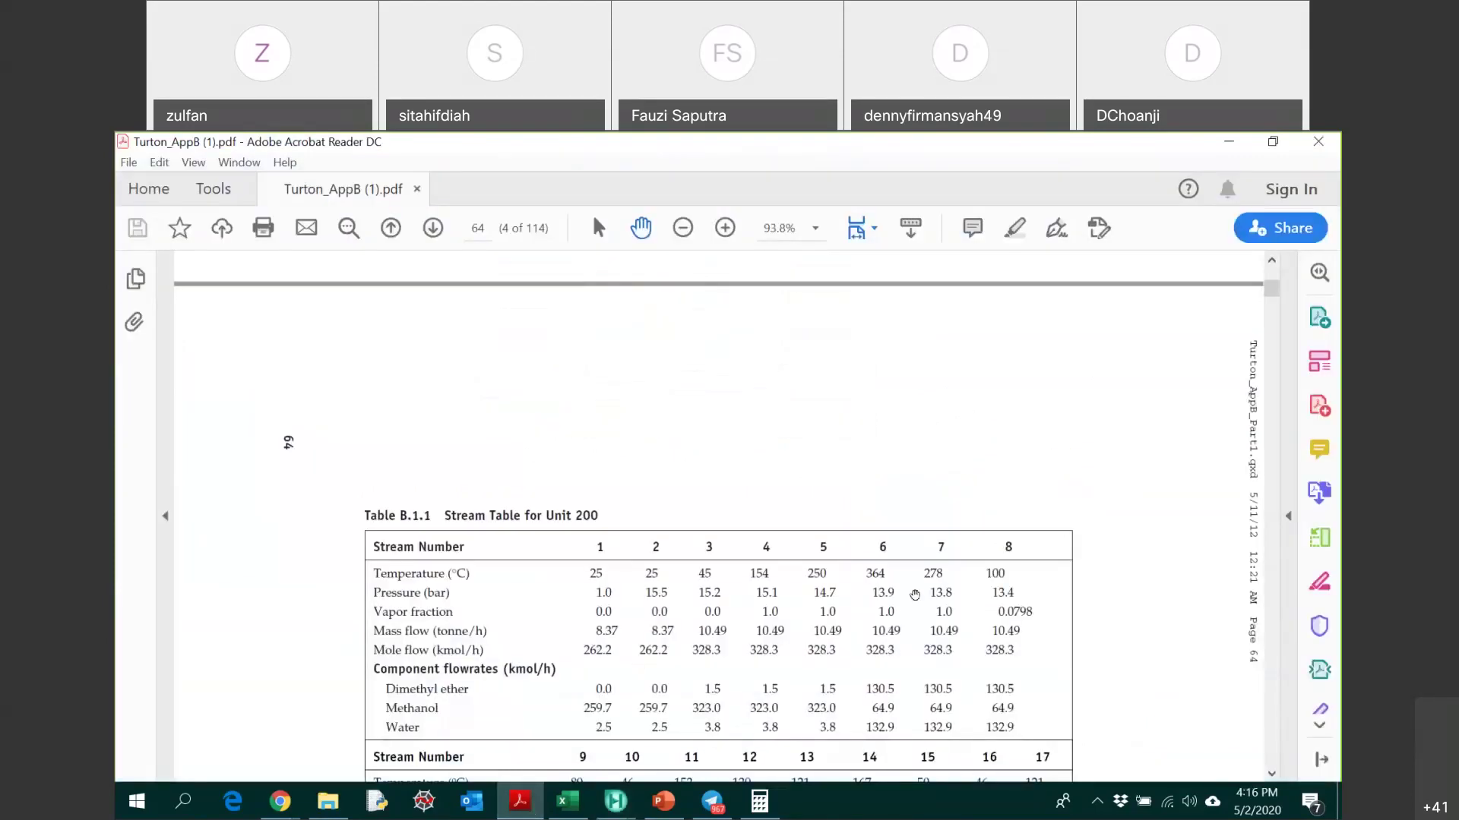
mouse_move(625, 786)
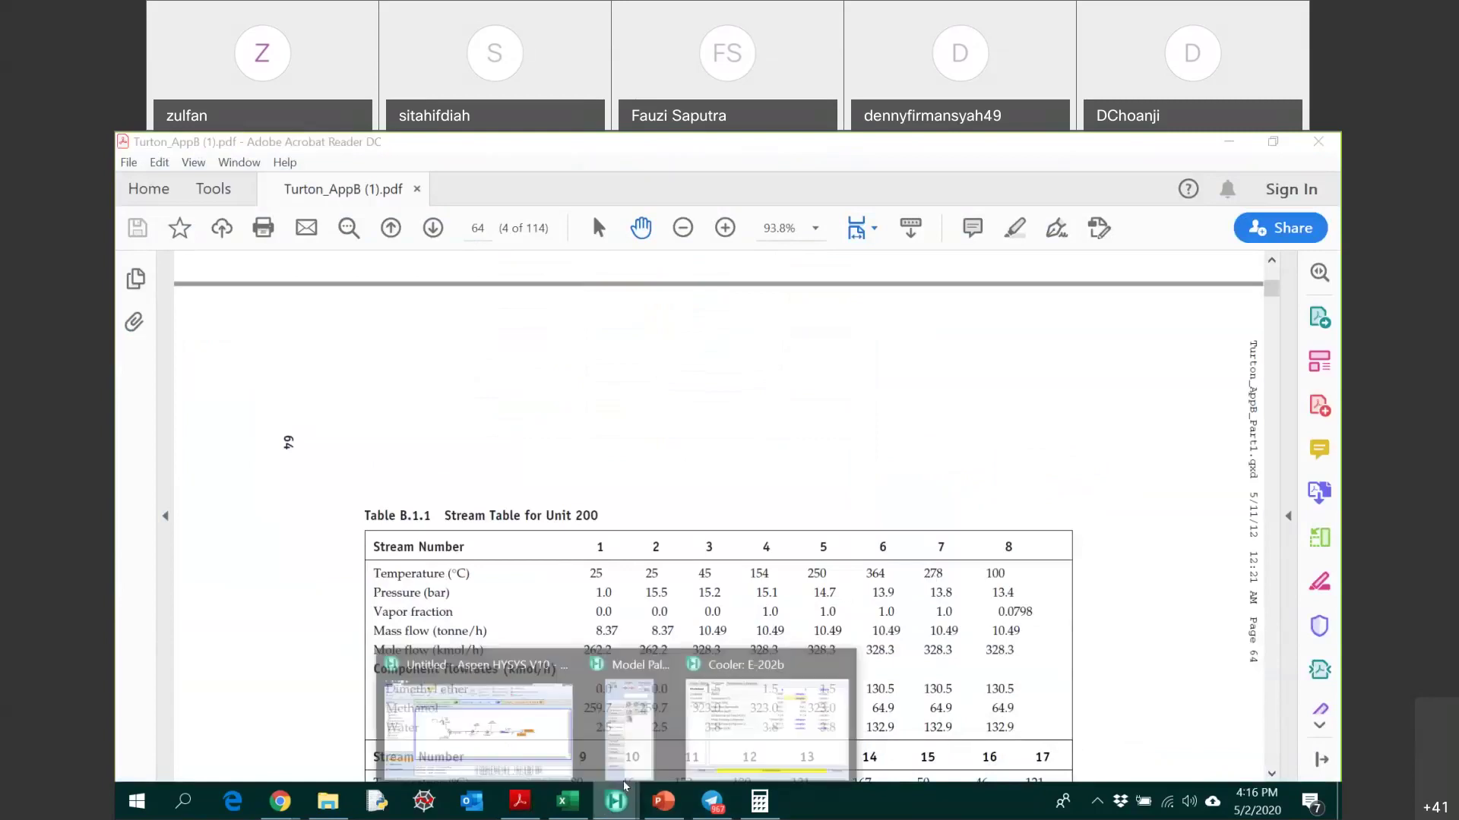
left_click(703, 687)
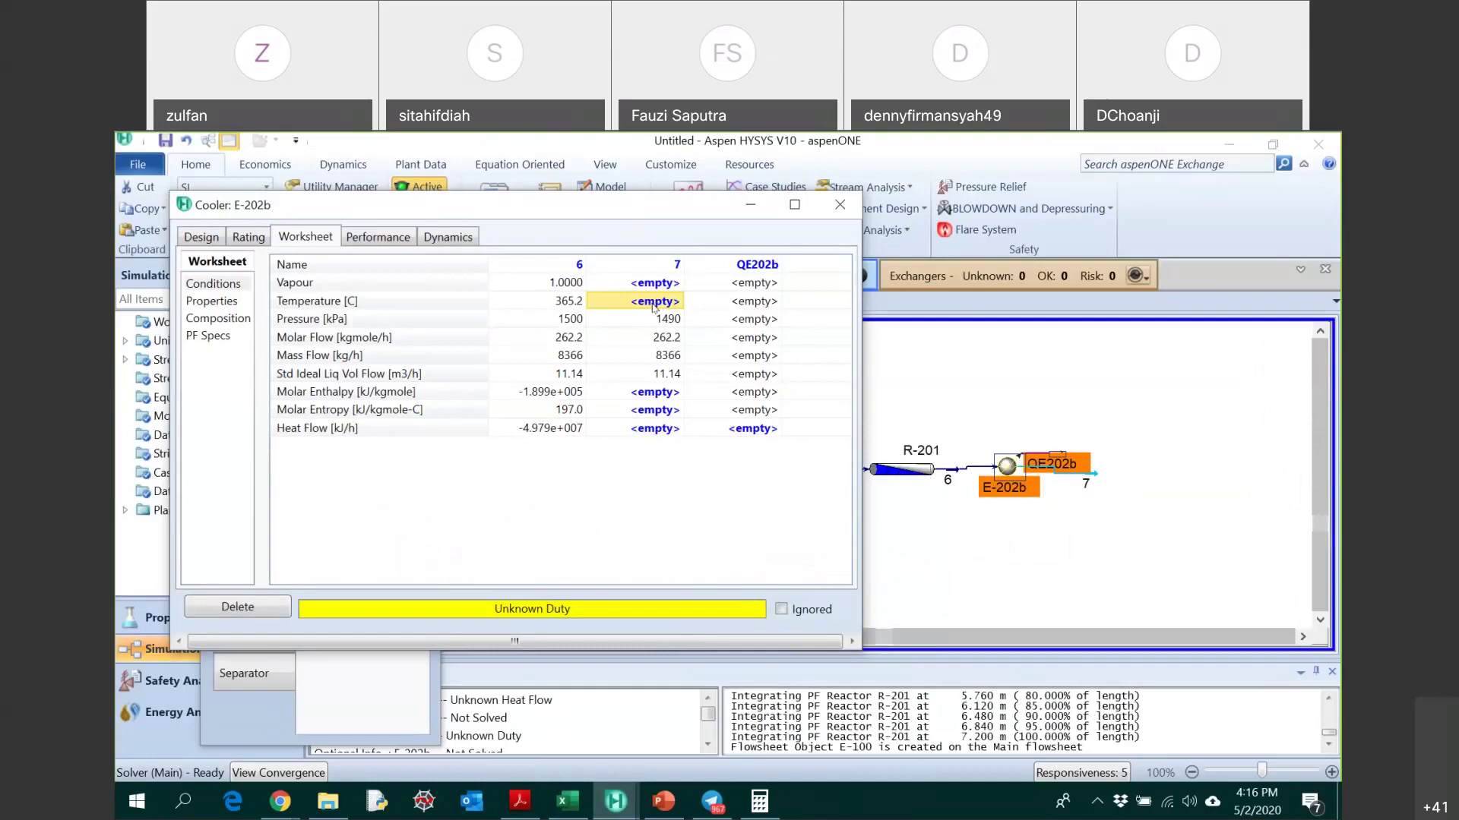
type("2783")
key("Return")
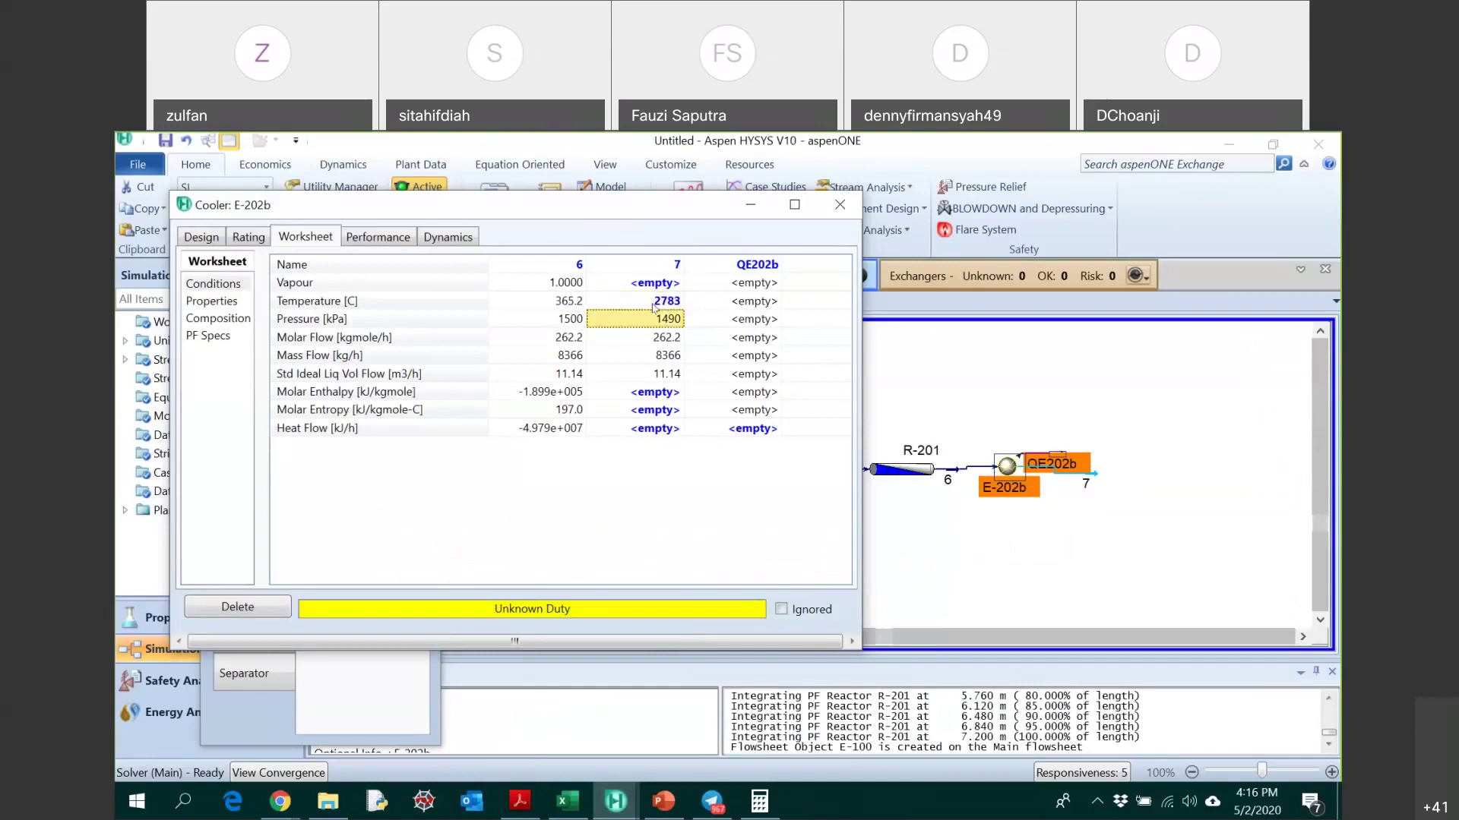
left_click(1075, 465)
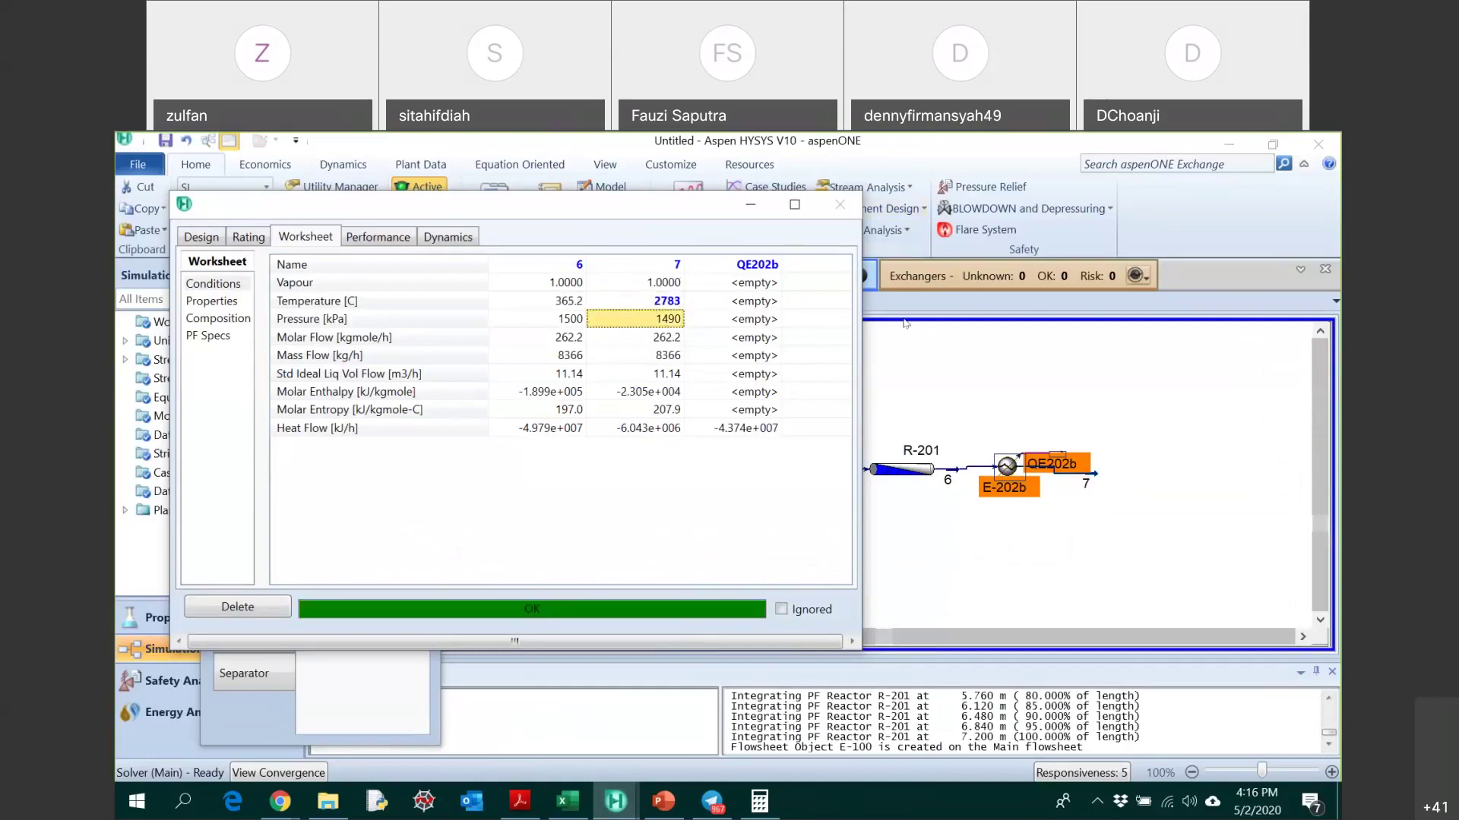
- Move energy stream QE202b above cooler E-202b on the flowsheet
left_click_drag(1075, 465, 1012, 399)
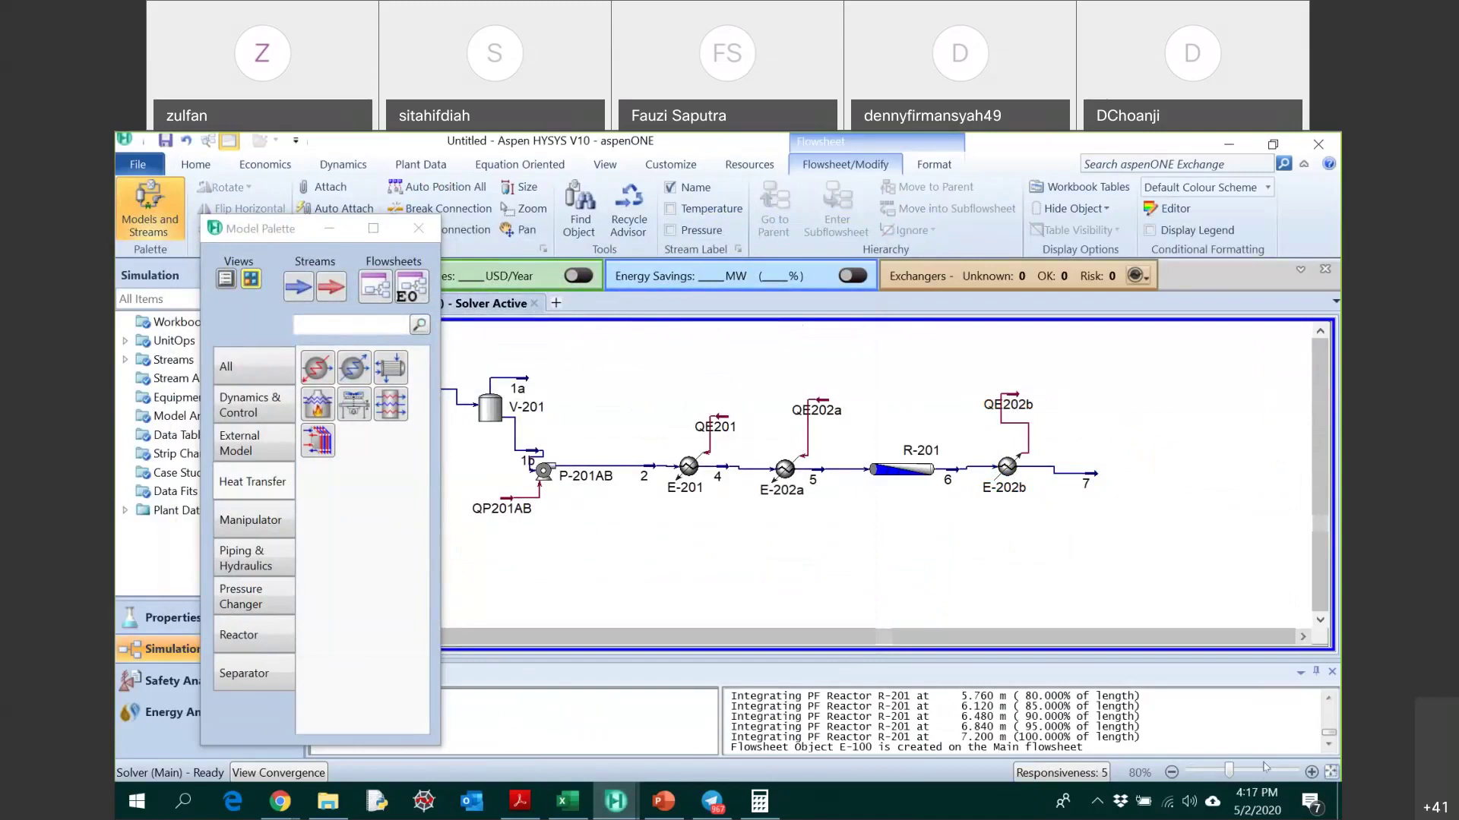
left_click(1303, 637)
left_click(1302, 636)
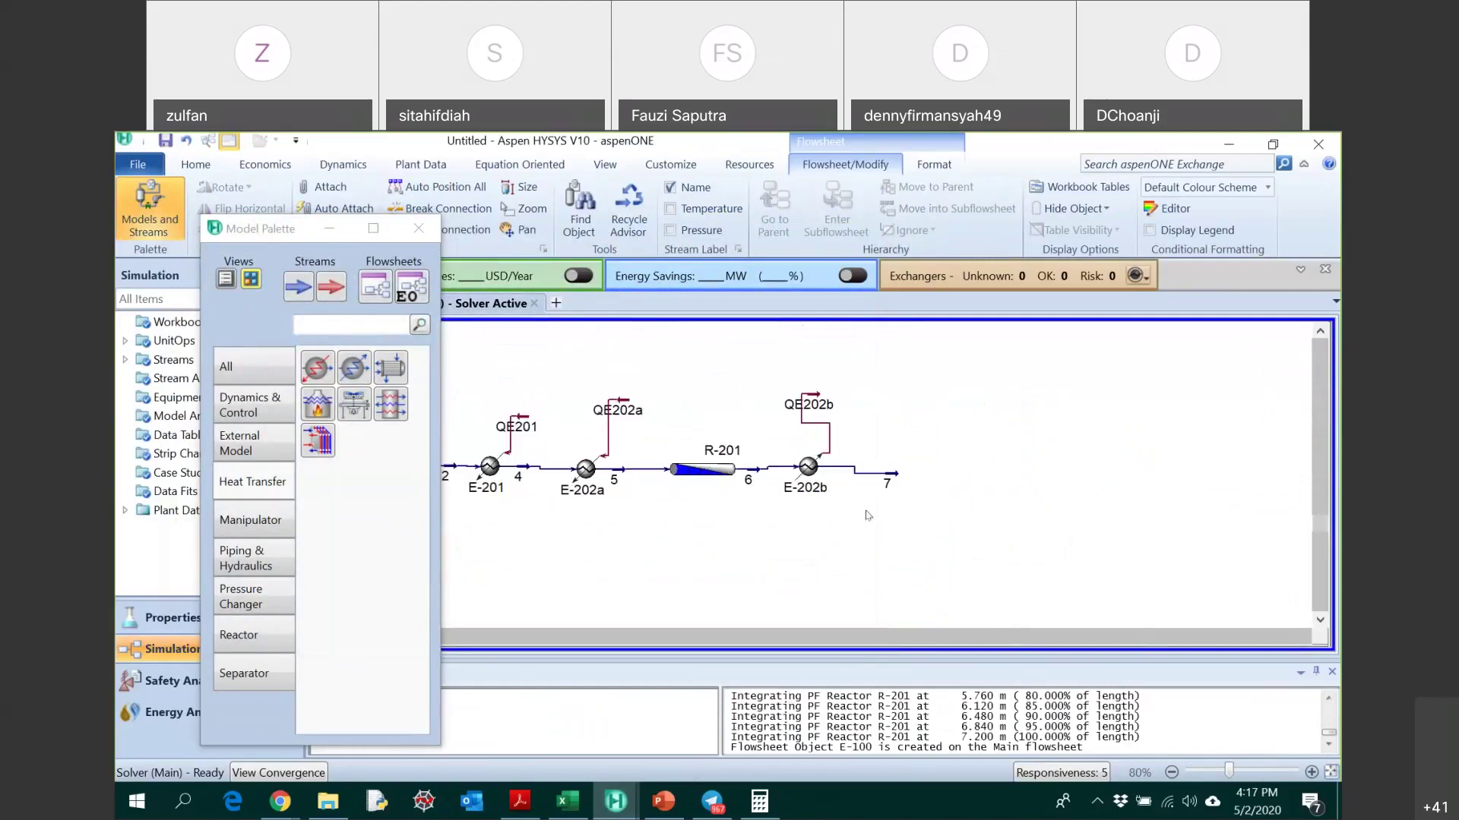
- Look up in the Turton process flow diagram which equipment follows stream 7
mouse_move(888, 478)
left_click(520, 800)
scroll(806, 410, "up", 8)
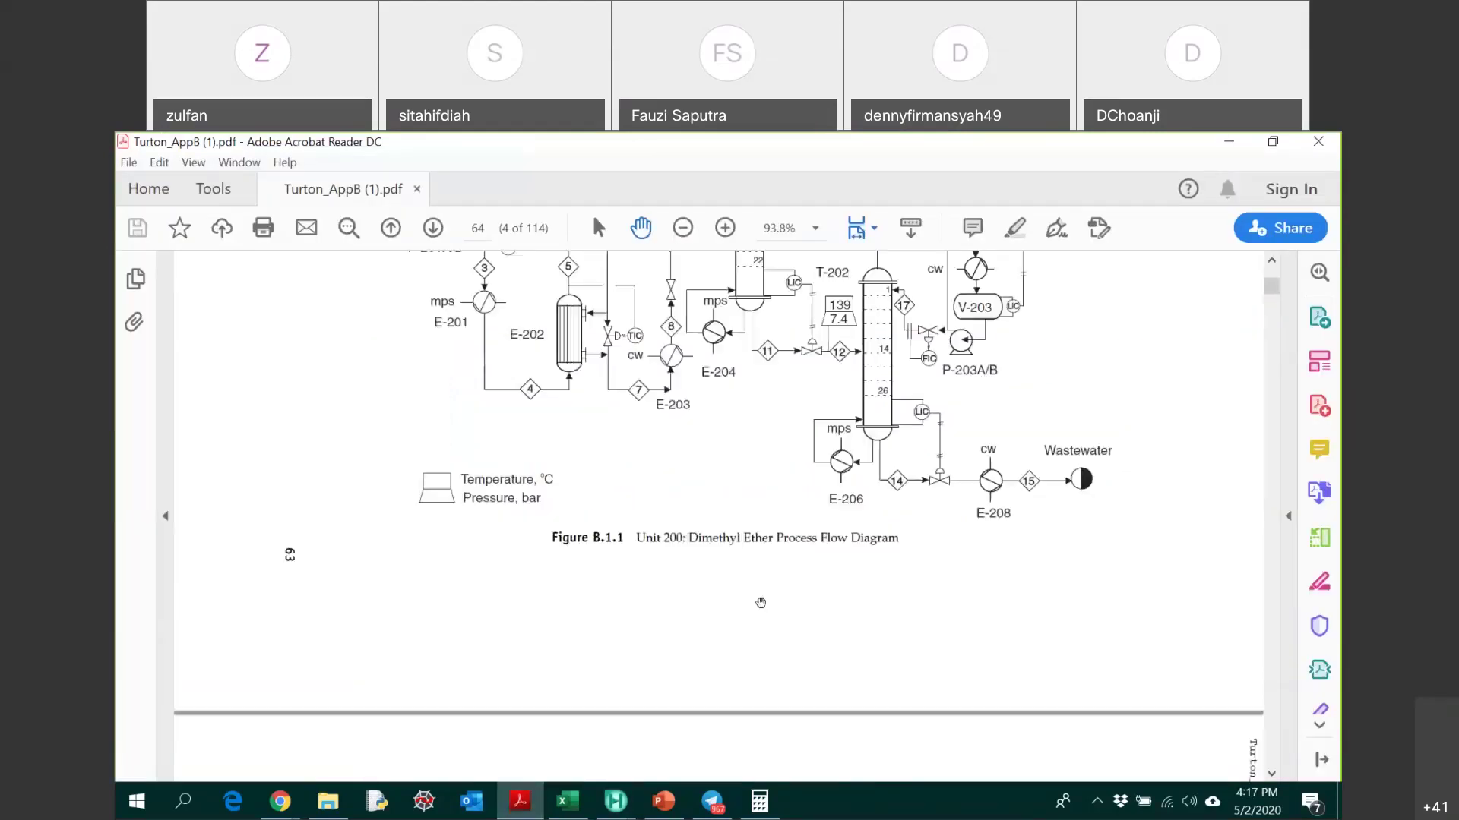
scroll(807, 410, "up", 2)
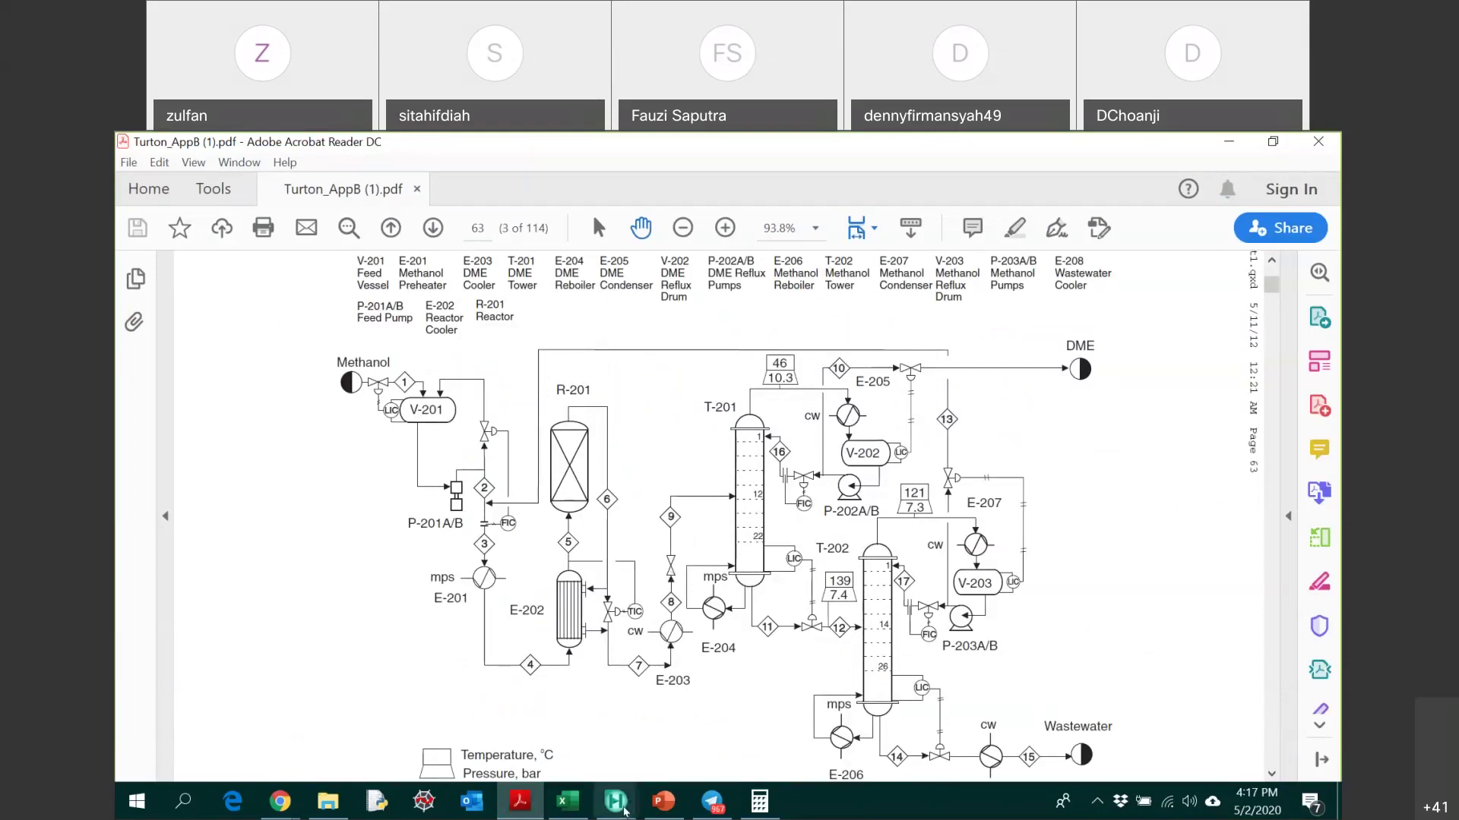
- Add a valve after cooler E-202b on the flowsheet, with stream 7 as inlet and a new stream 8 as outlet
mouse_move(625, 811)
left_click(566, 721)
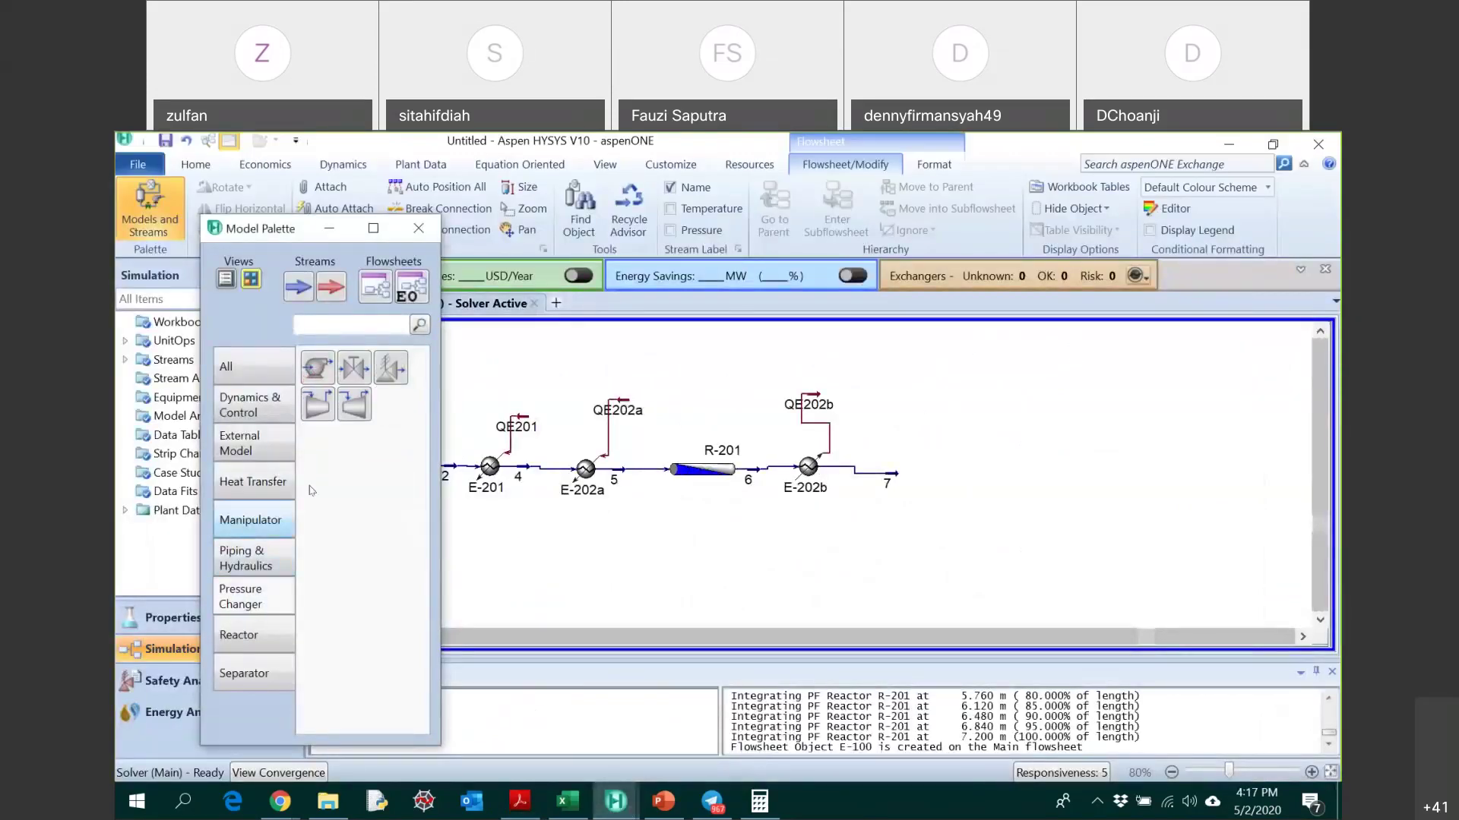
left_click(354, 367)
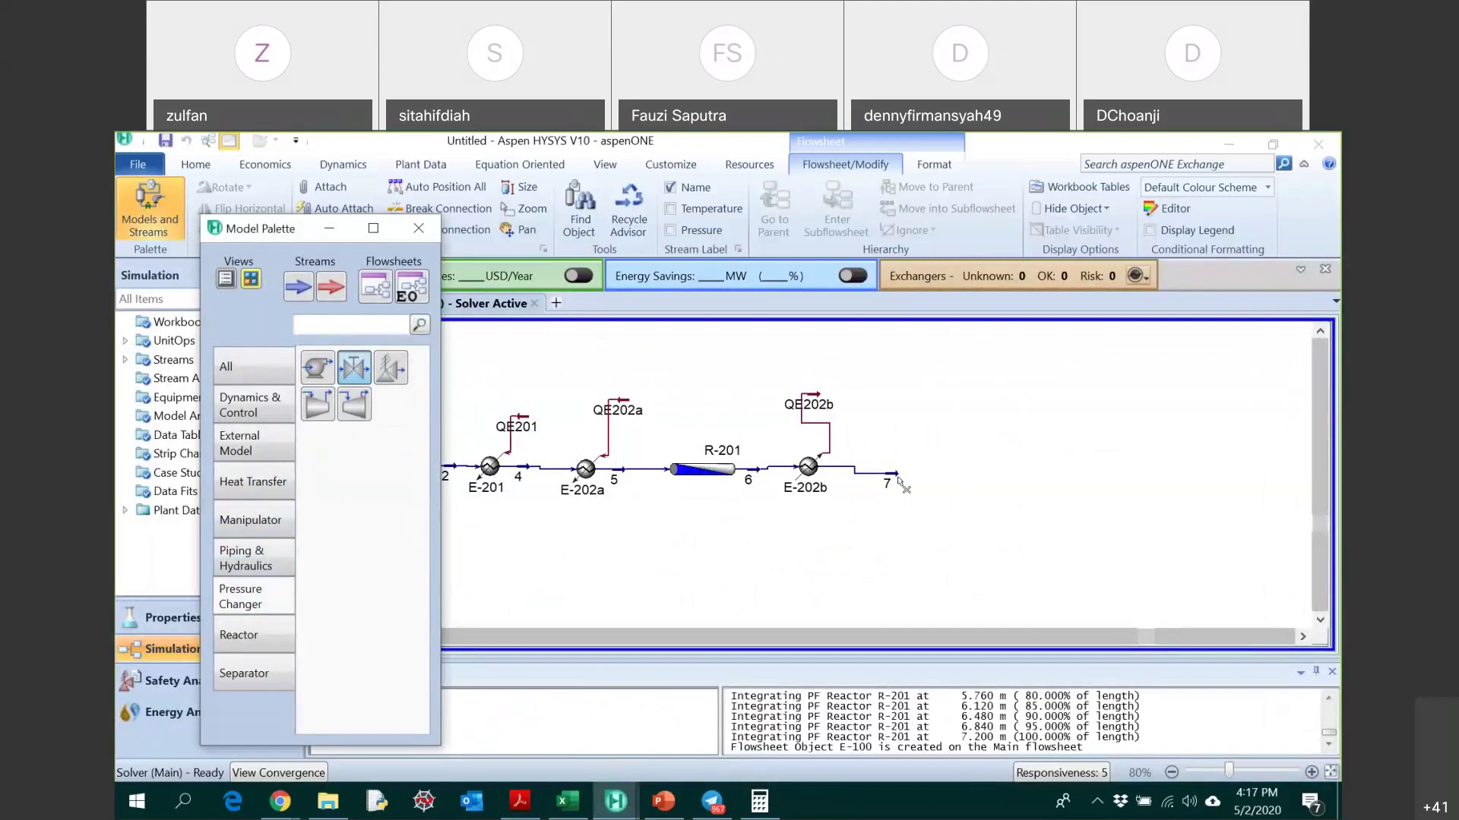
left_click(923, 481)
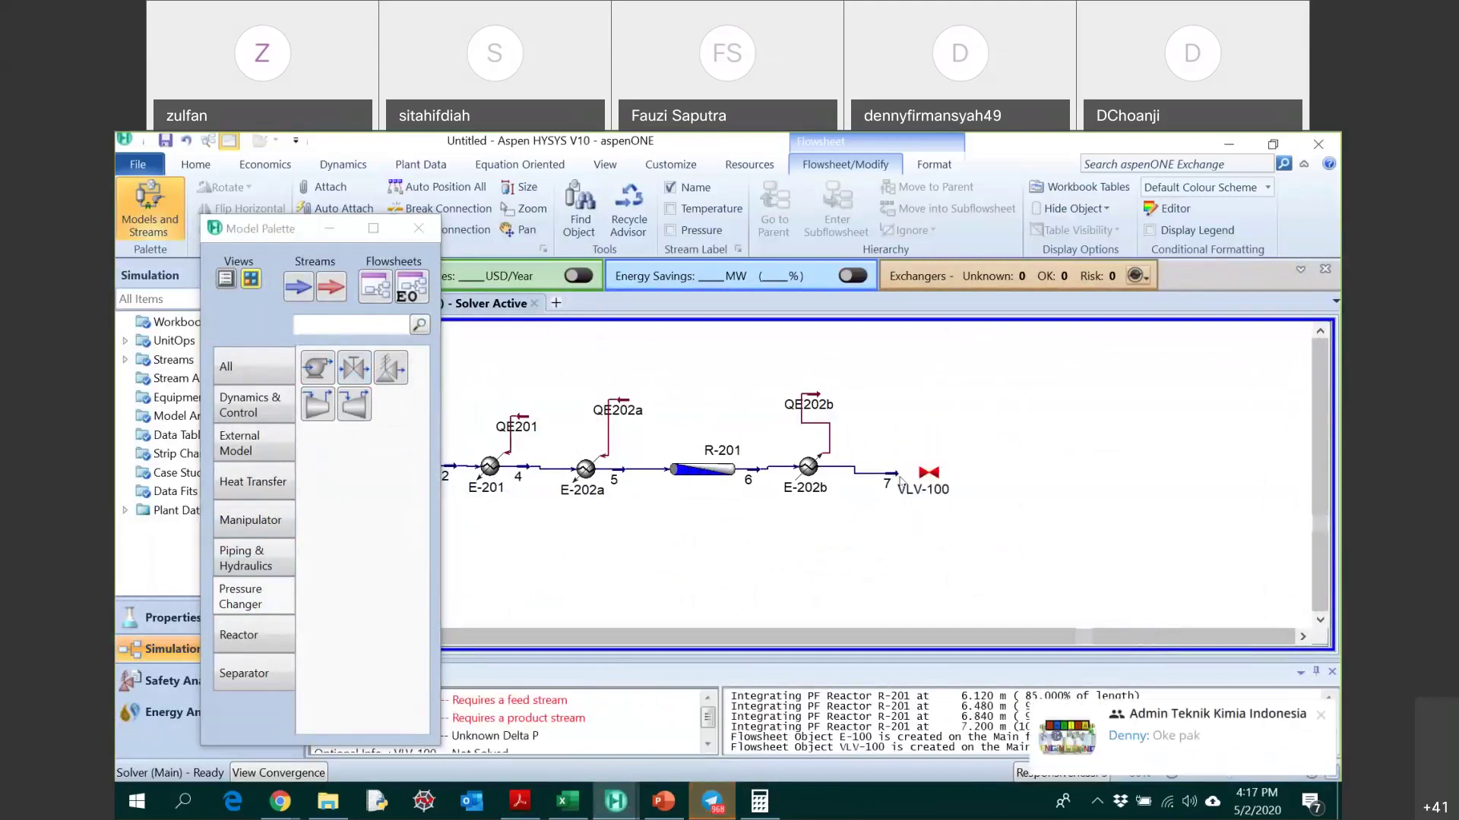
key("ctrl")
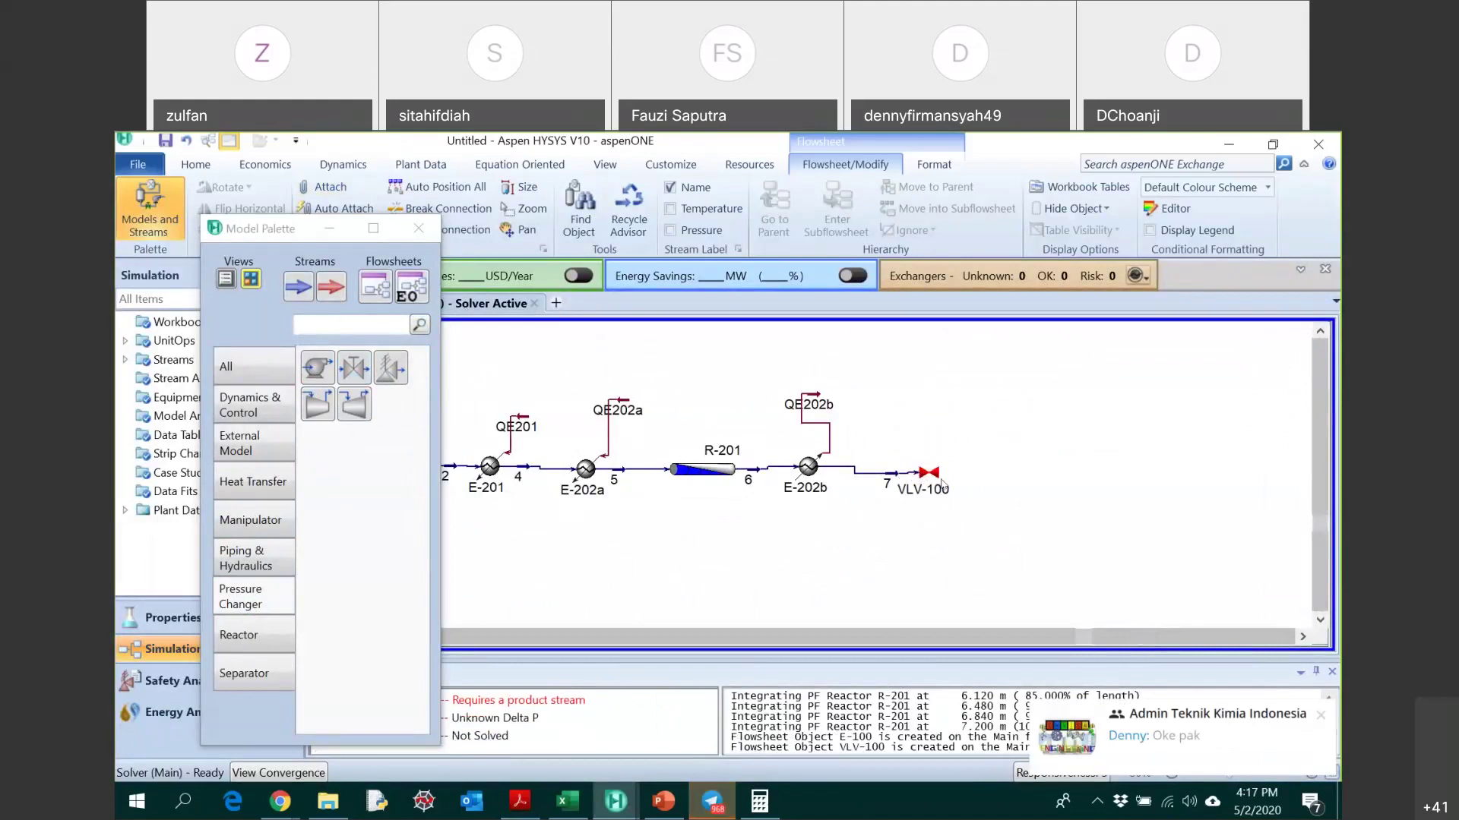
double_click(927, 474)
left_click(549, 495)
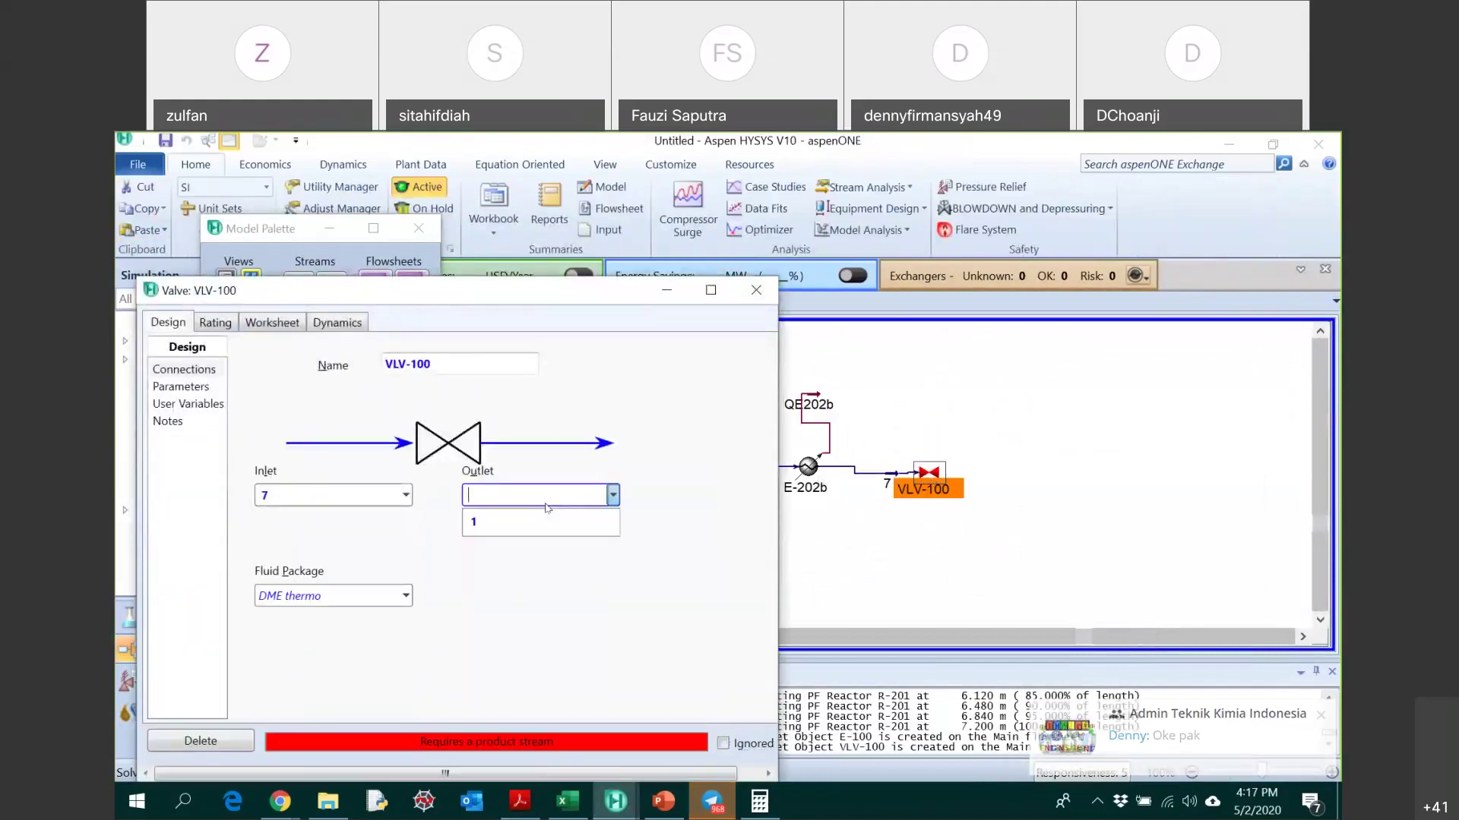
type("8")
key("Return")
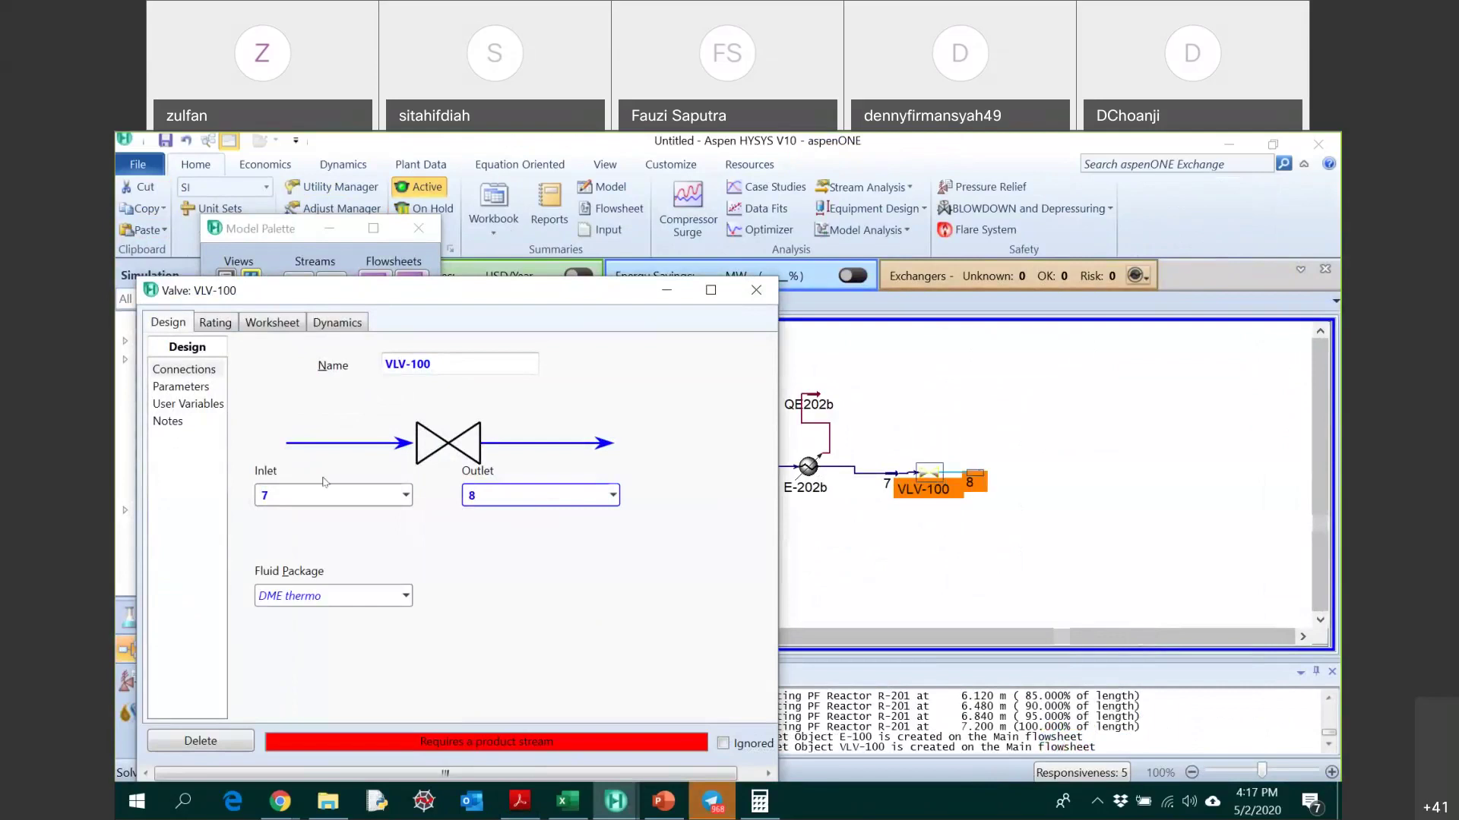
- Set the pressure of the valve's outlet stream 8 to 10.4 bar
left_click(183, 387)
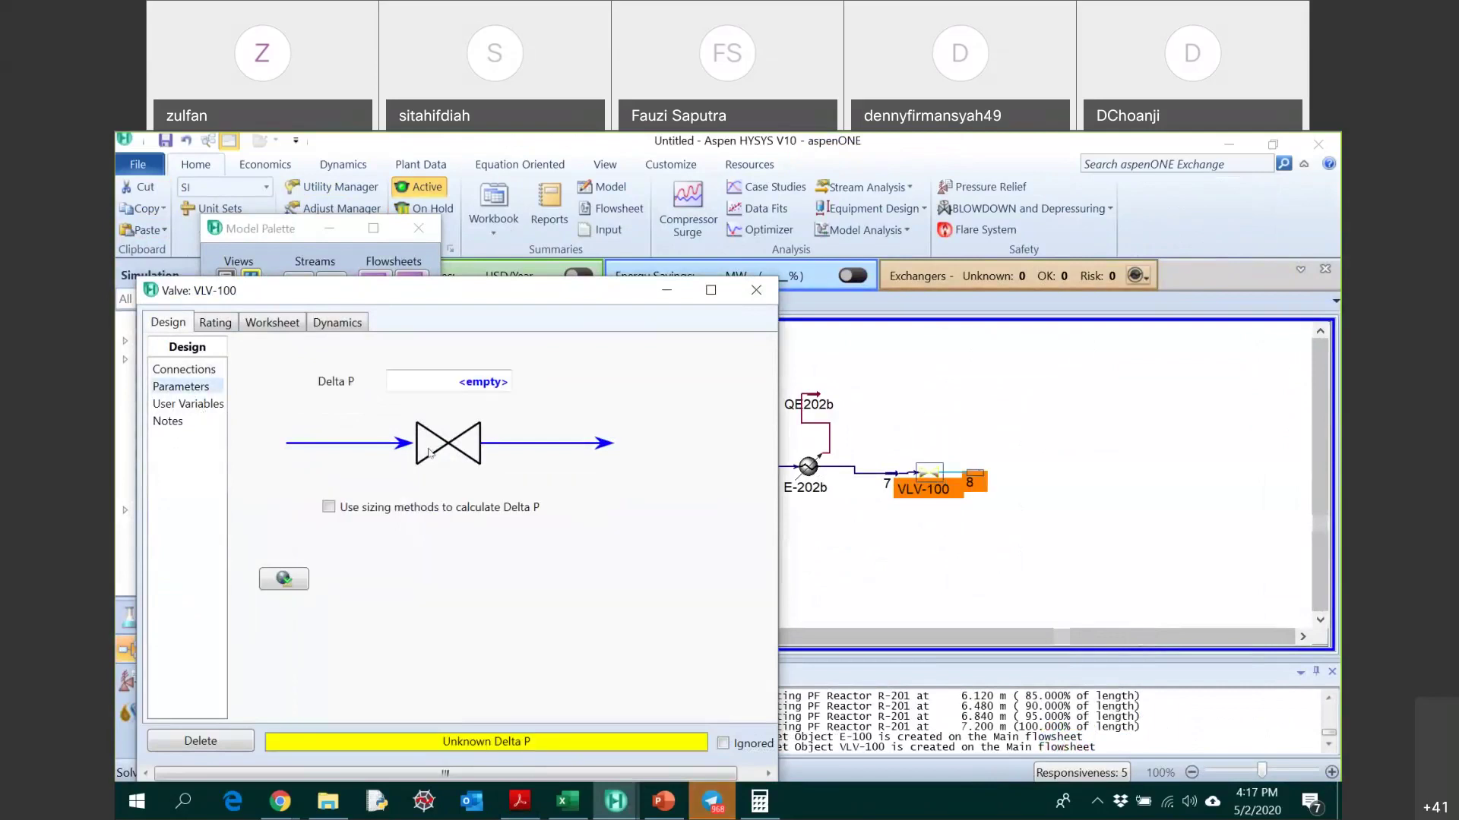
left_click(272, 322)
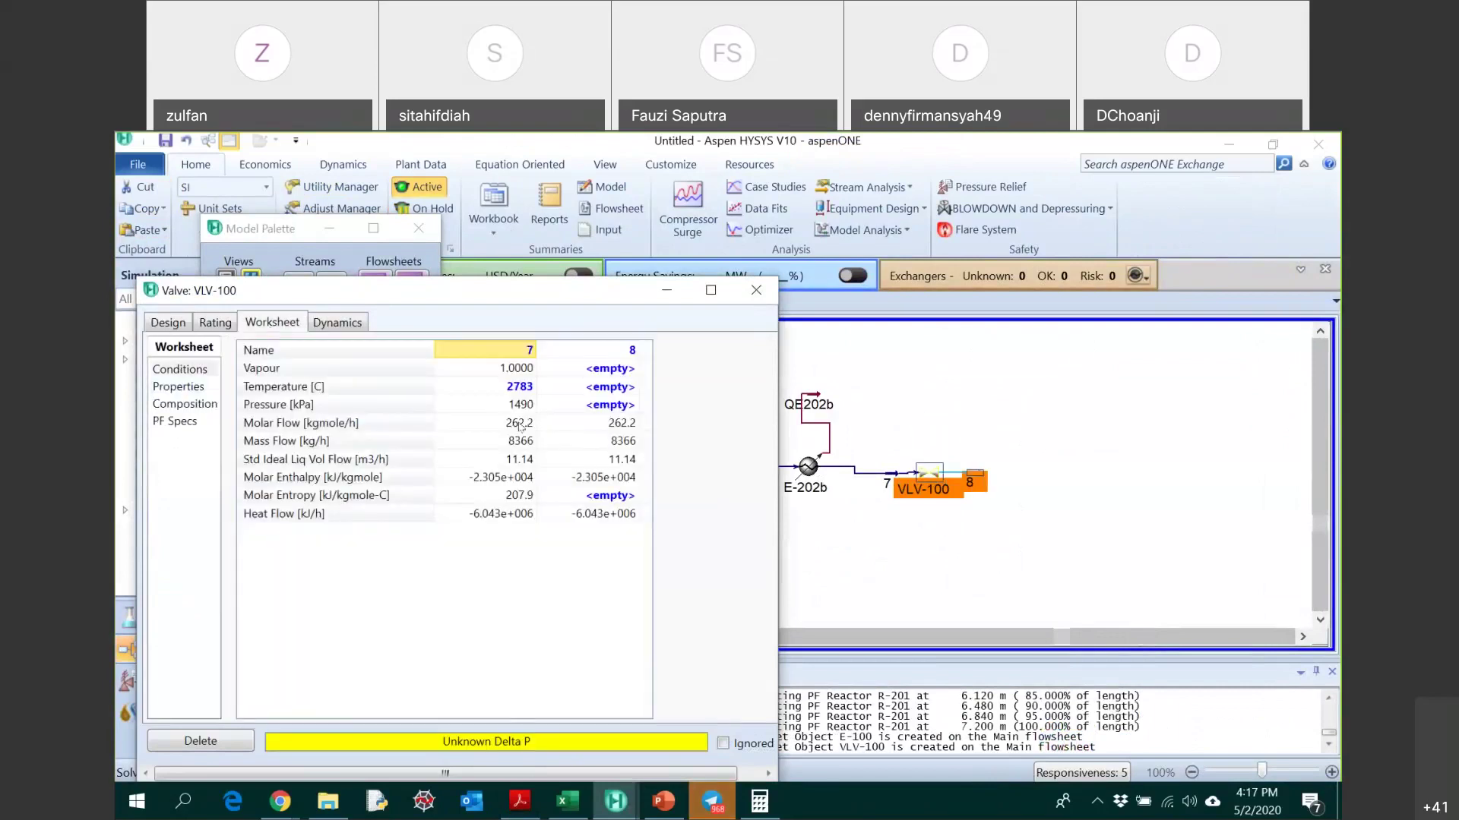
left_click(586, 407)
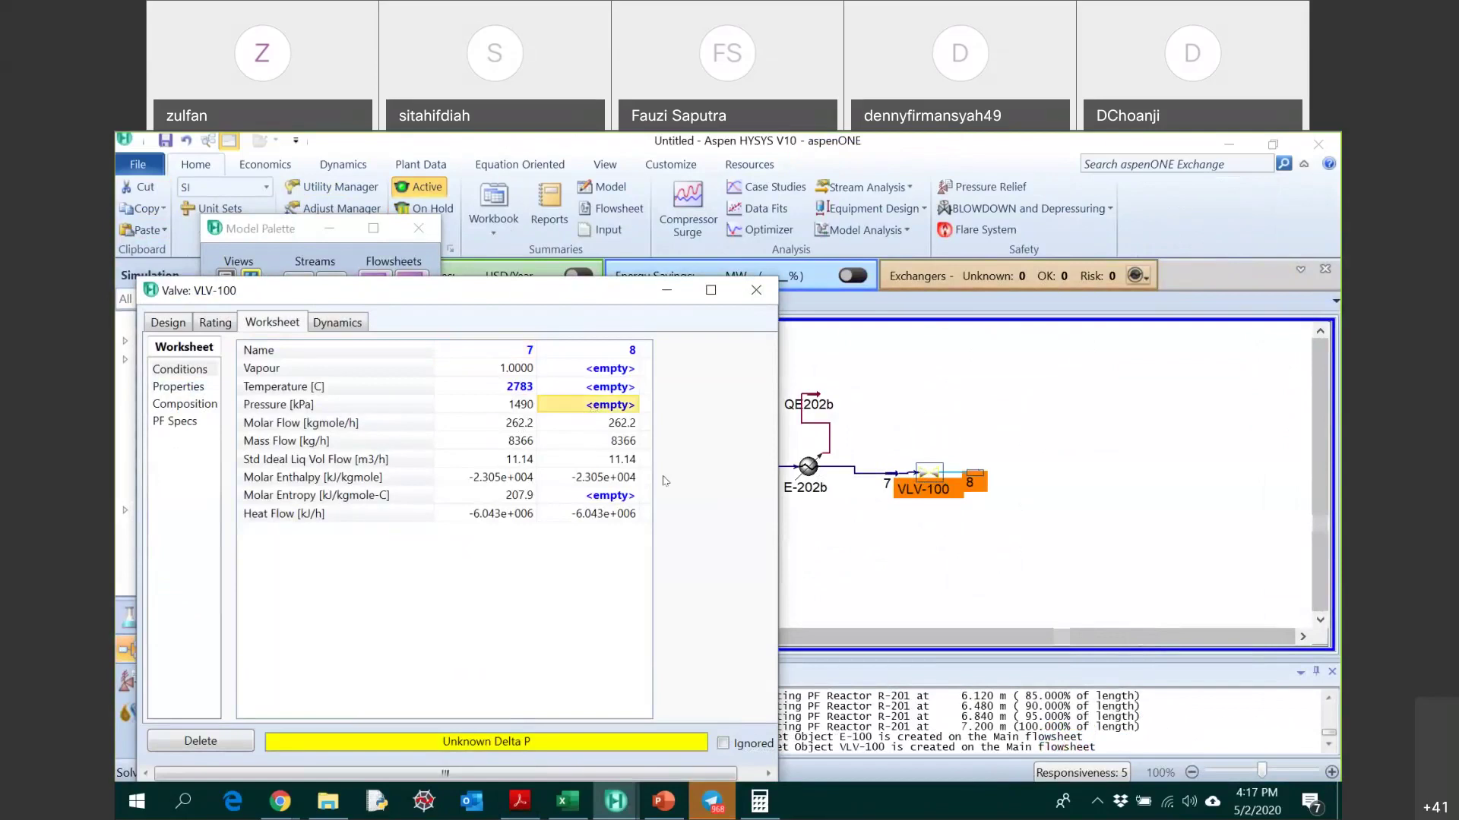
type("10.4")
key("space")
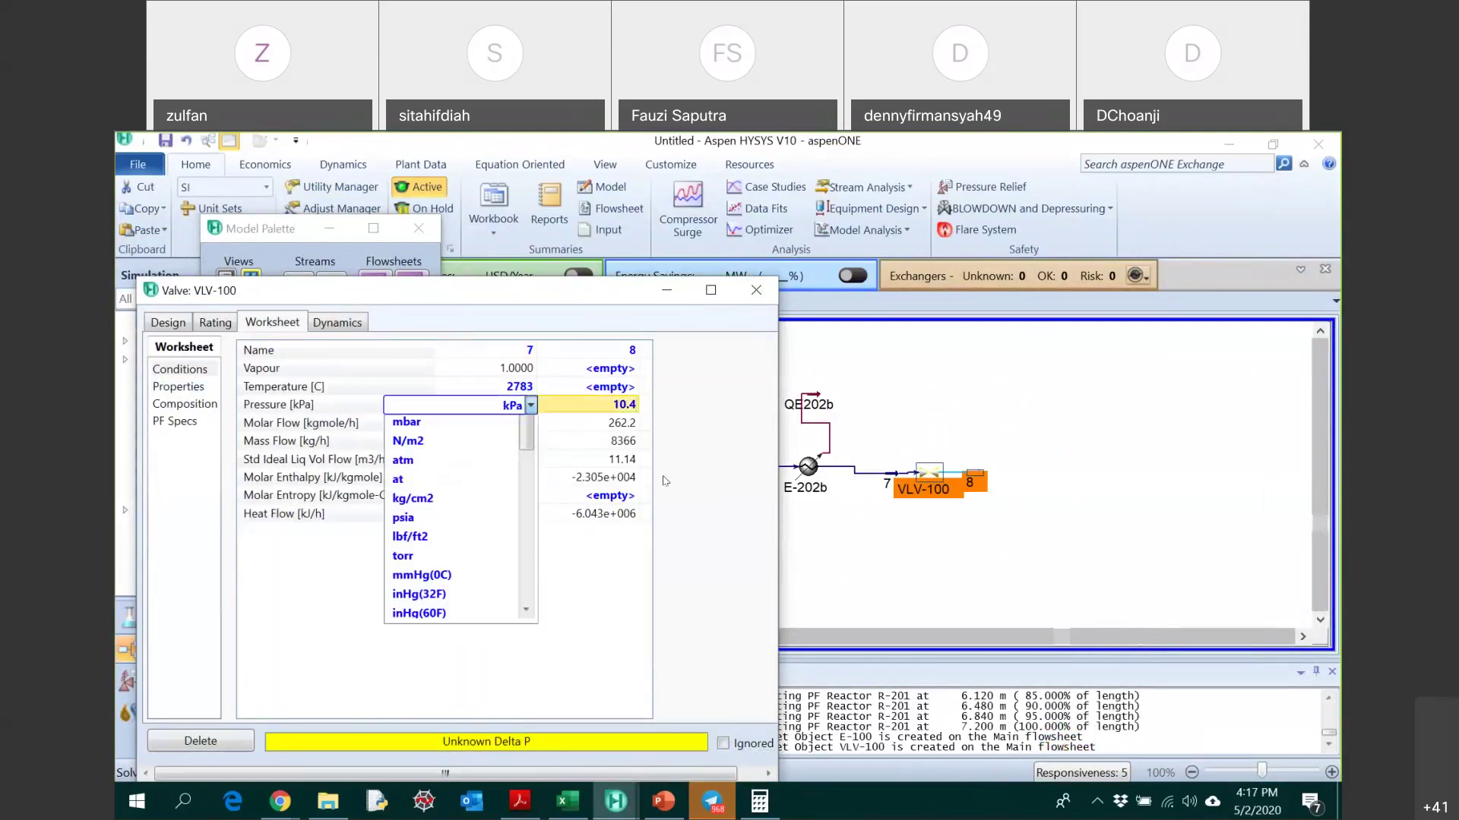
type("bar")
key("Return")
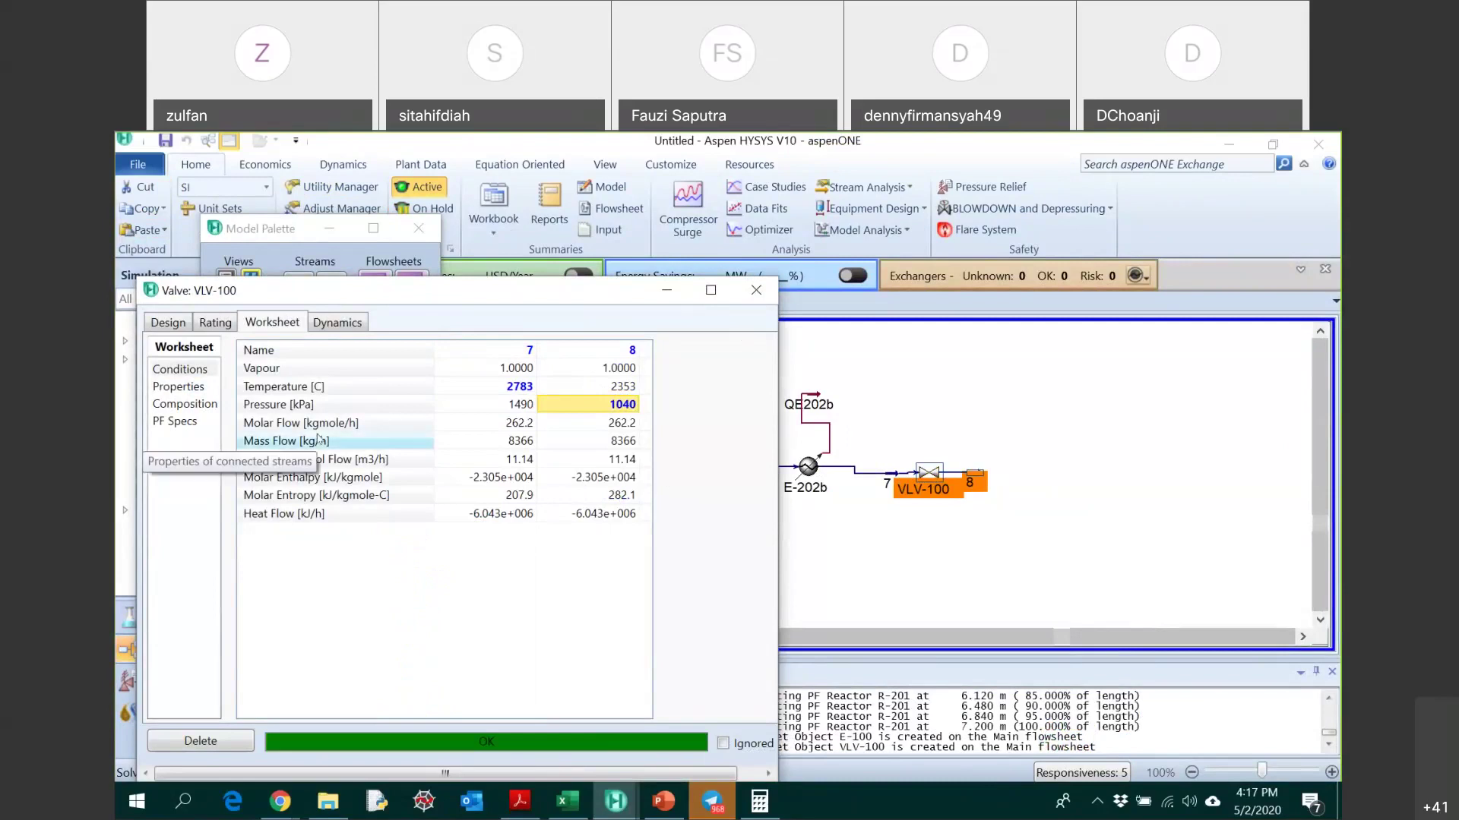
- Review the dynamic specifications of valve VLV-100, size it at the current conditions and close its window
left_click(347, 326)
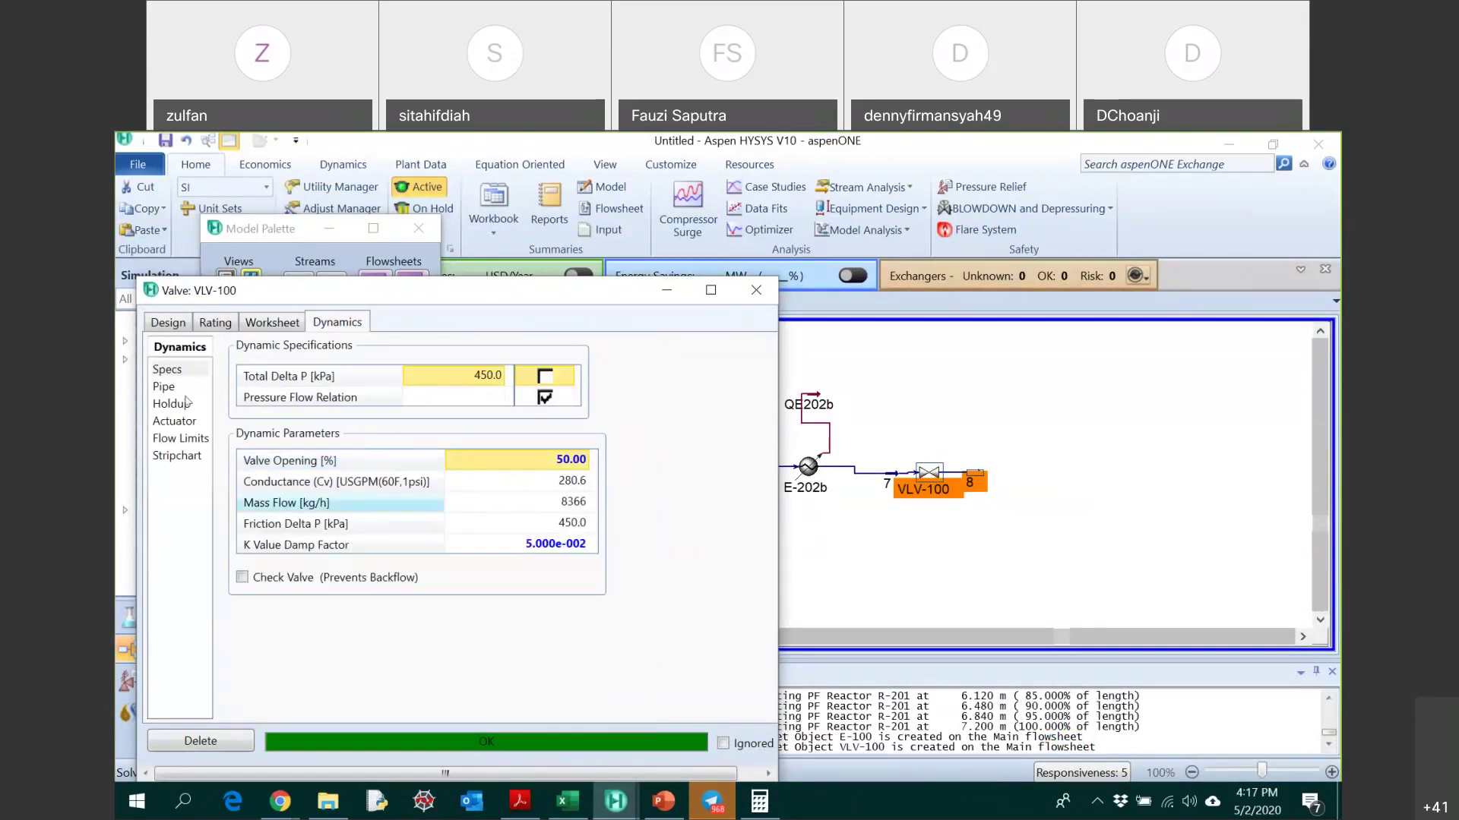
left_click(215, 322)
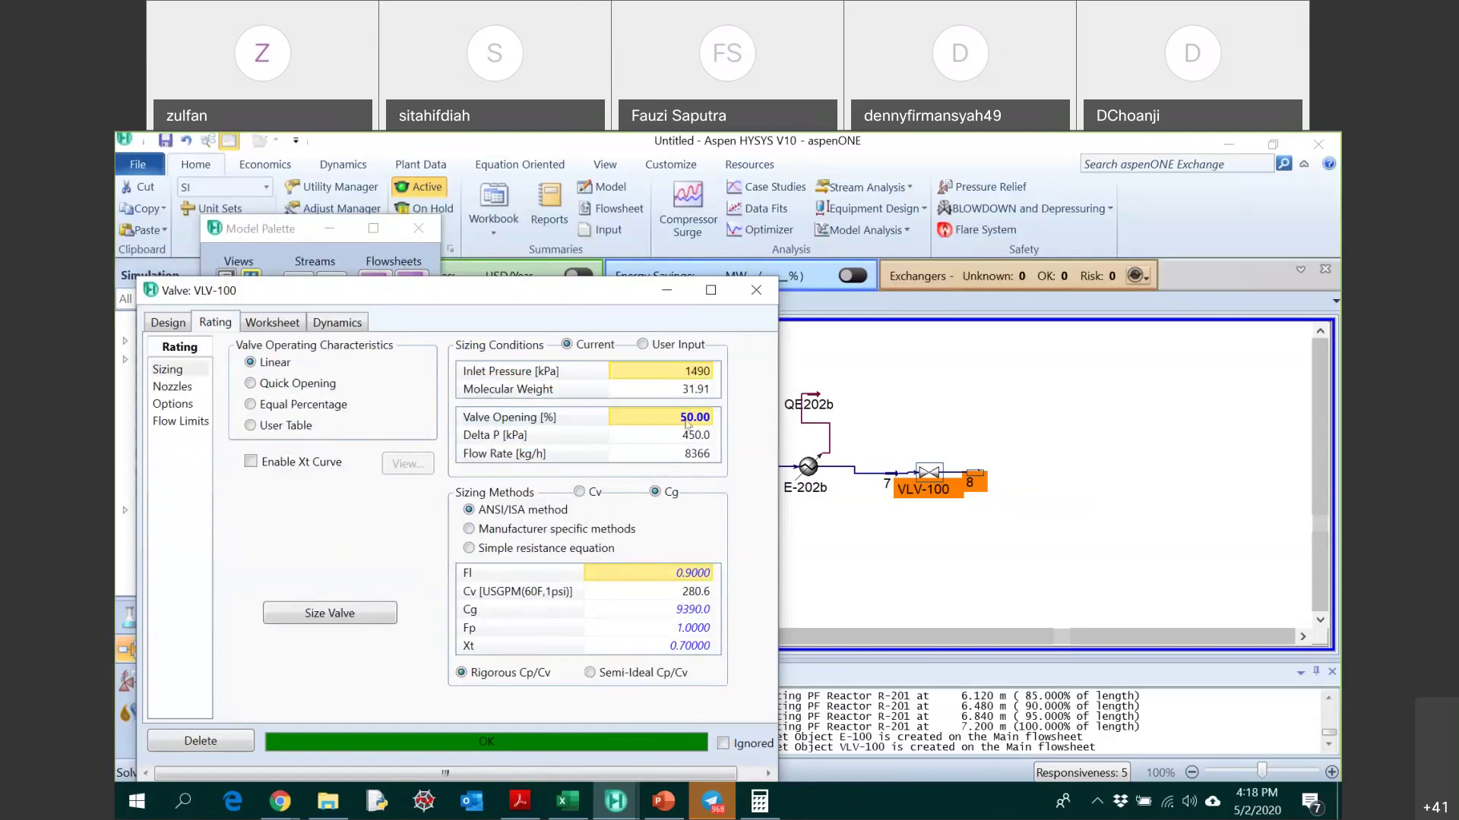
mouse_move(692, 445)
left_click(346, 615)
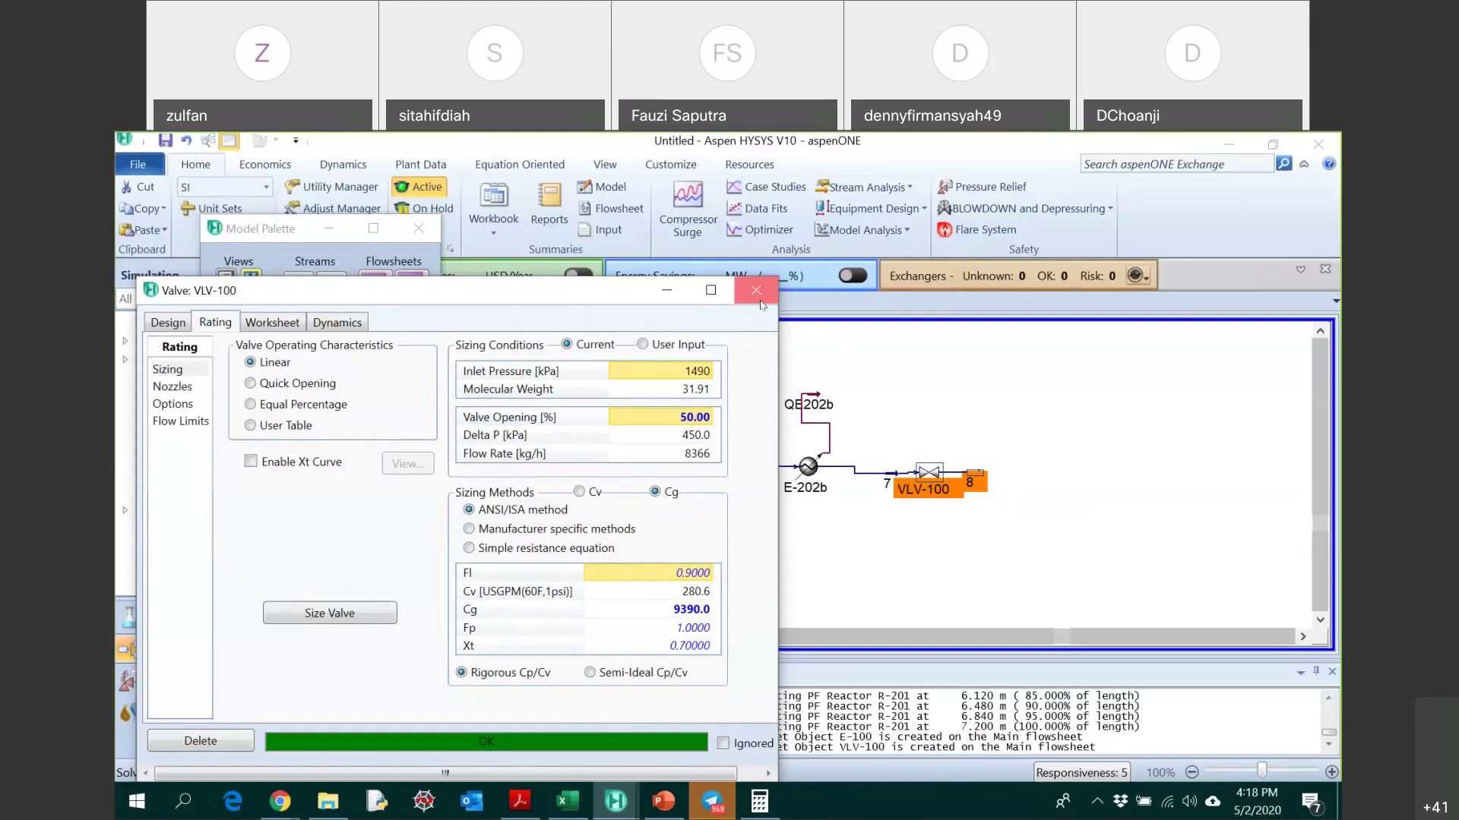
left_click(757, 291)
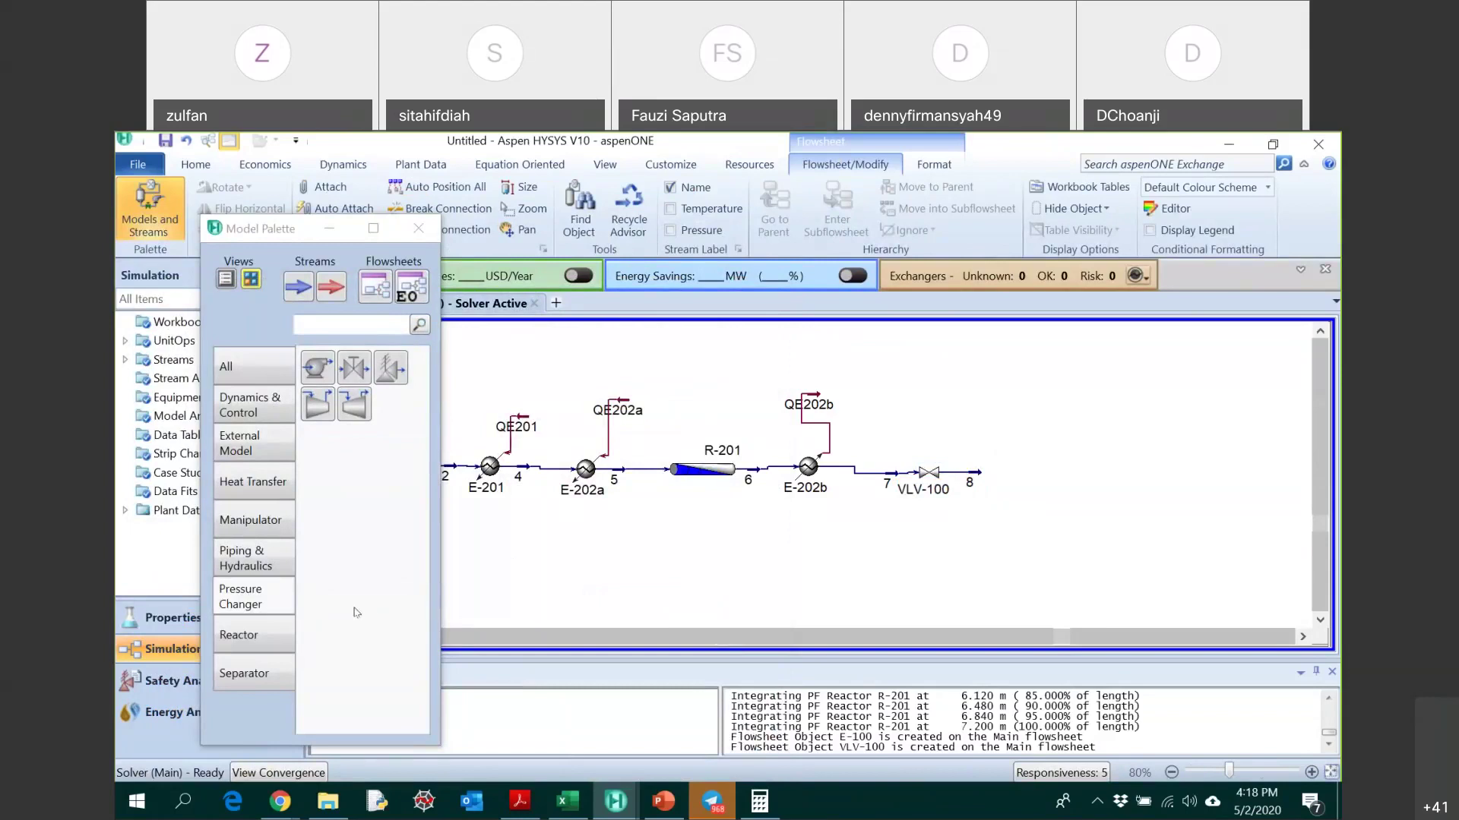
- Check the equipment order after stream 7 and the conditions of streams 7 and 8 in the Turton diagram and stream table
left_click(520, 802)
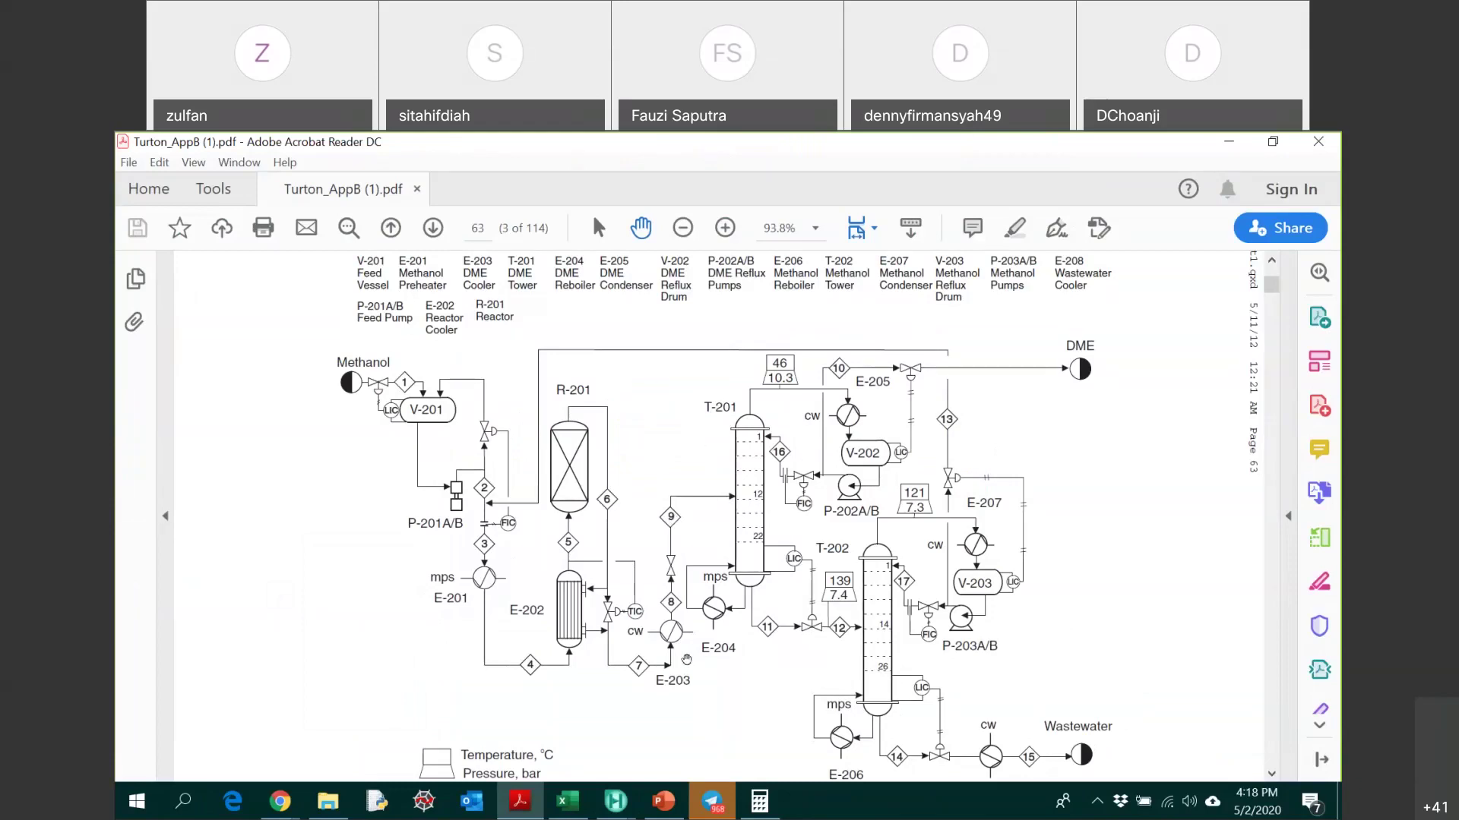
left_click(617, 802)
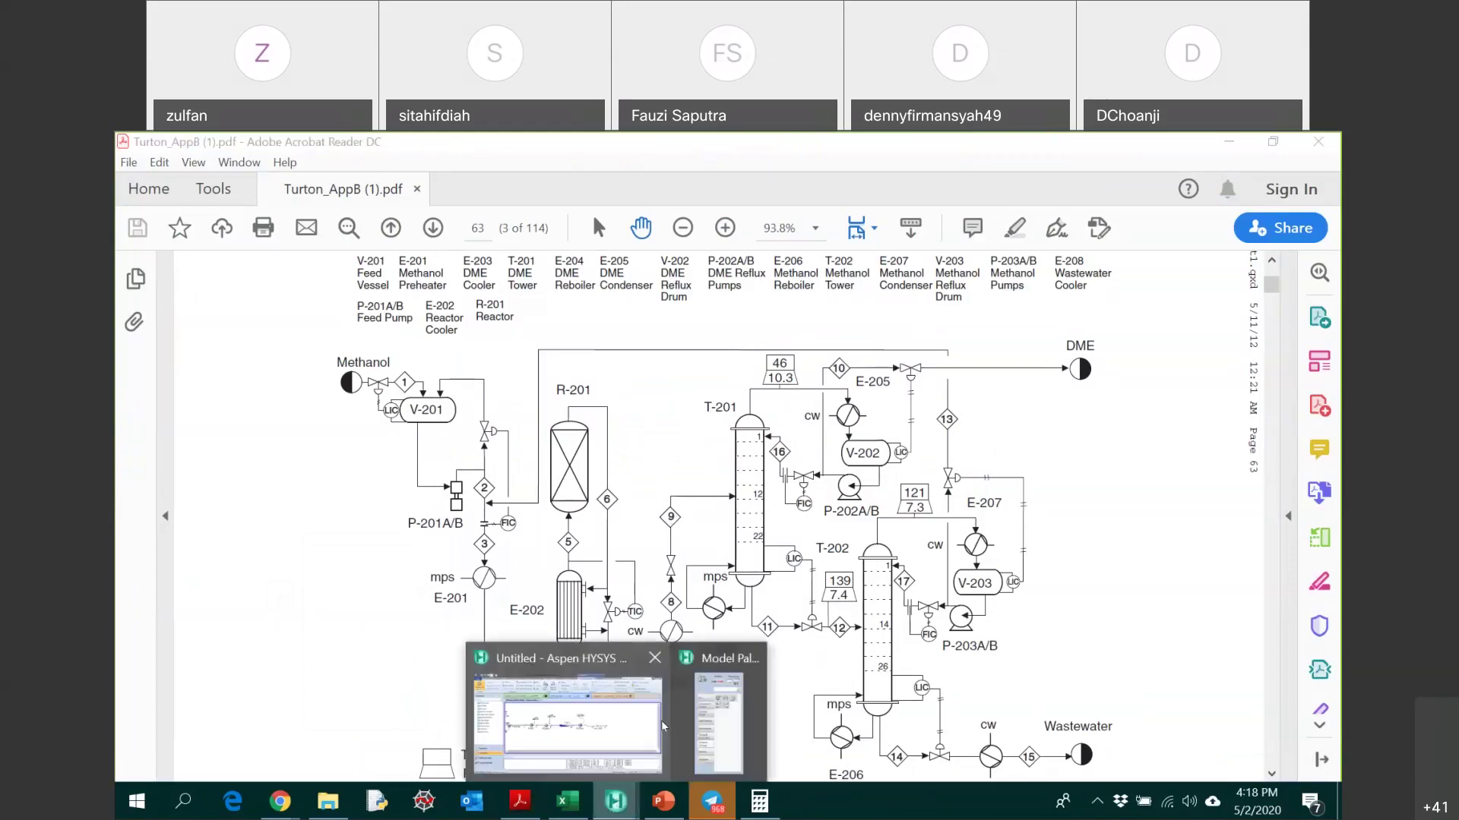
left_click(663, 725)
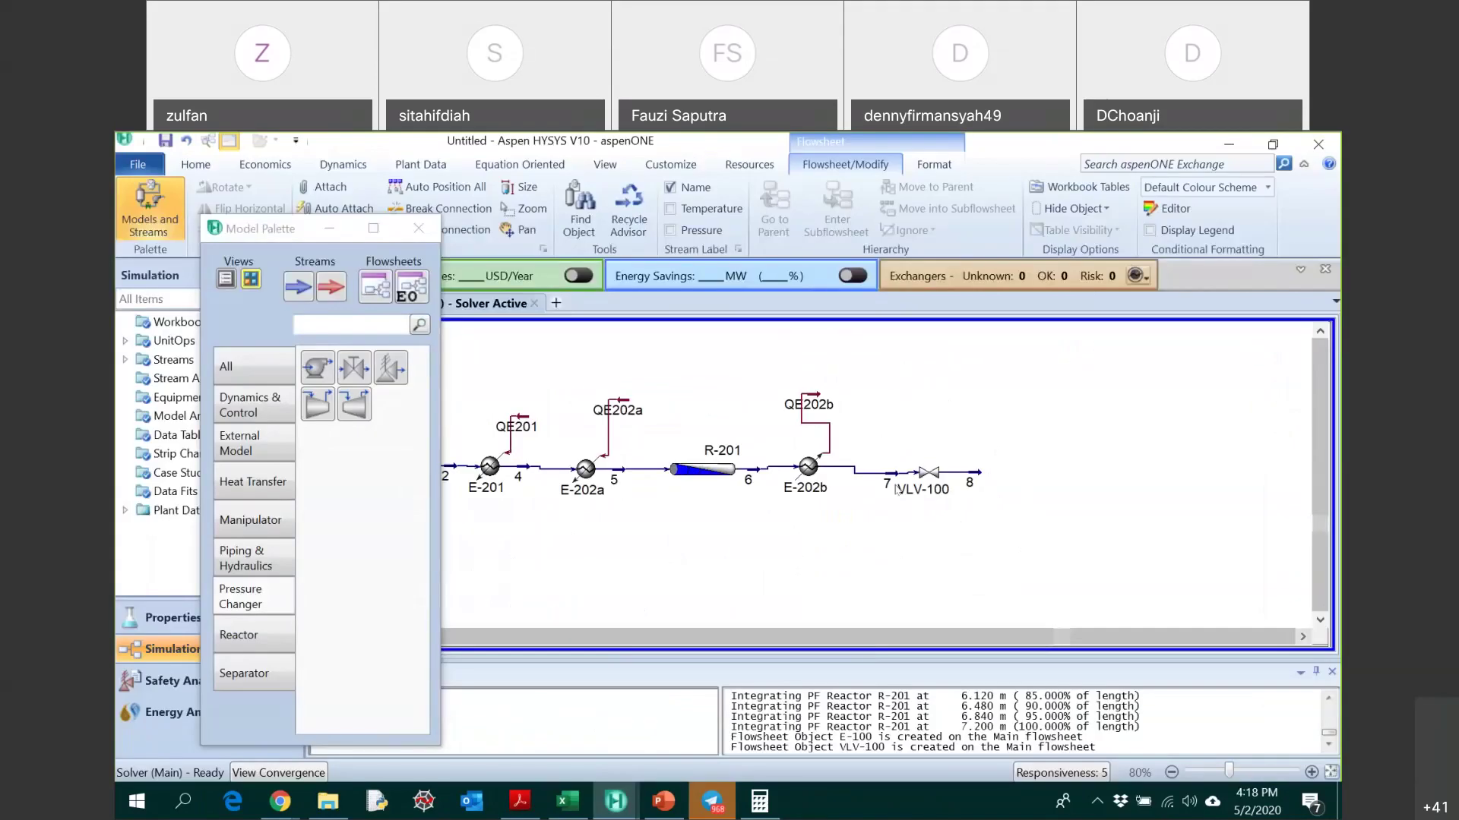
mouse_move(619, 799)
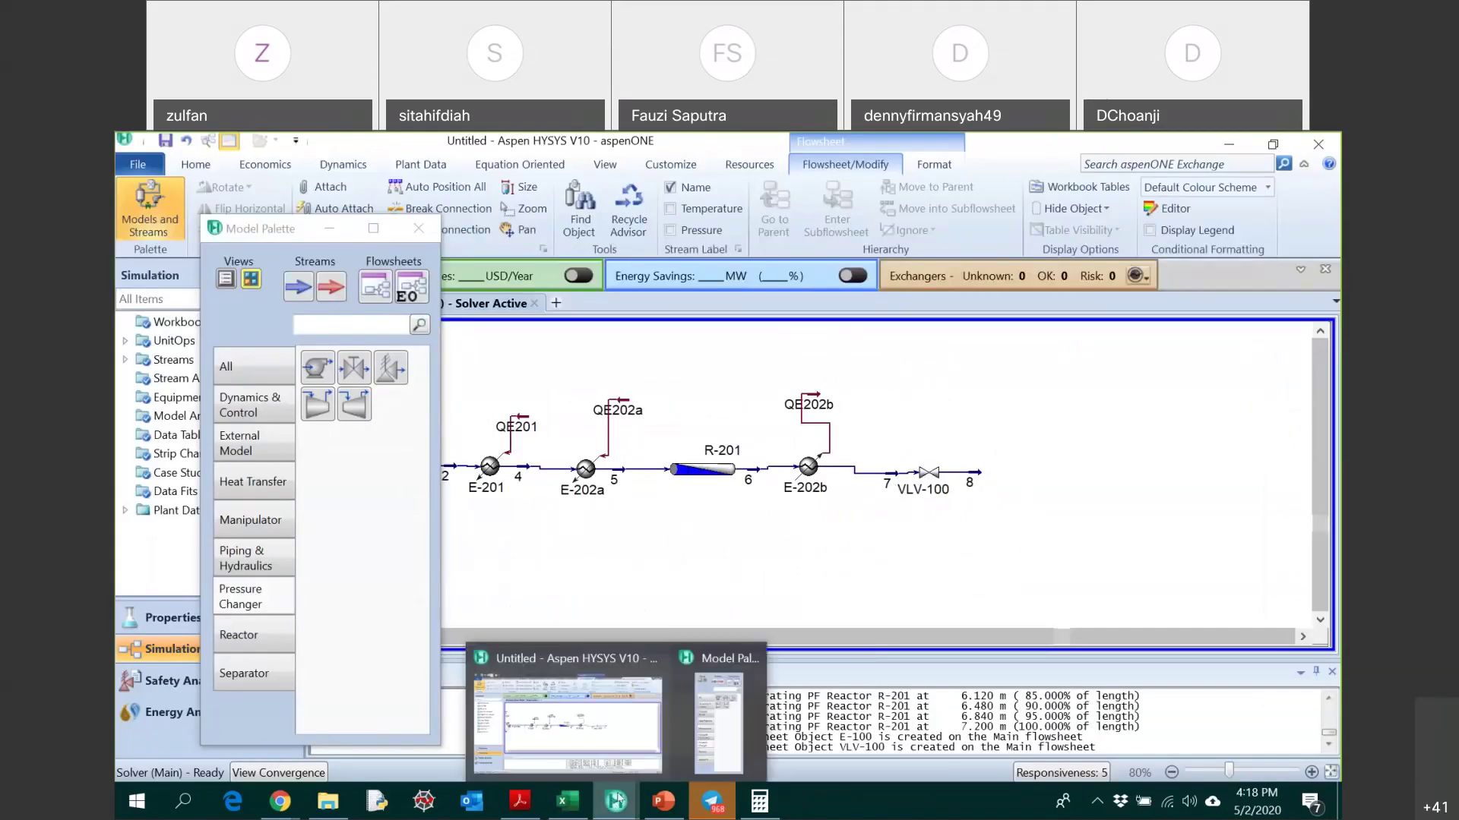
left_click(518, 806)
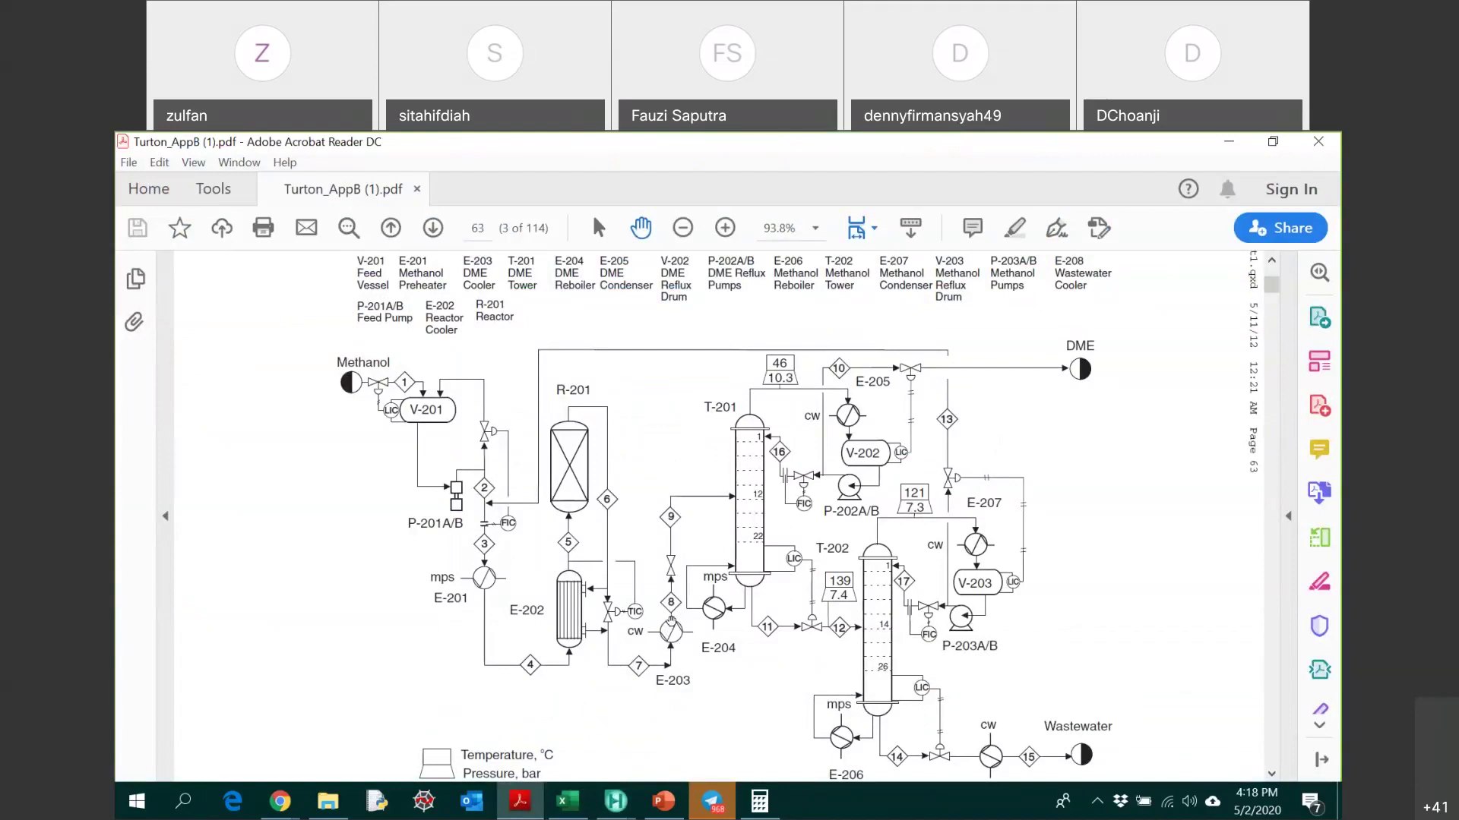
scroll(785, 660, "down", 10)
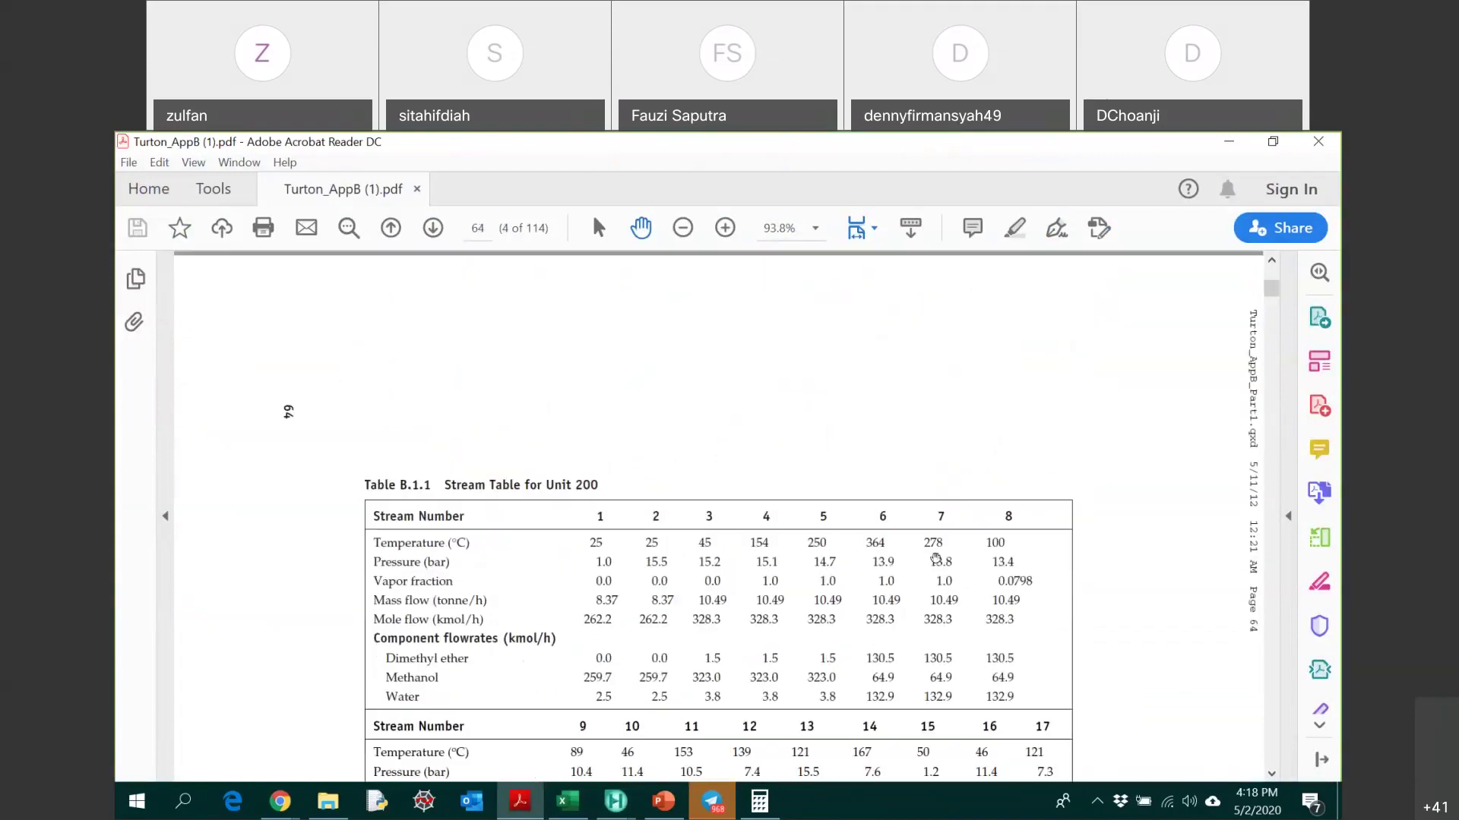
left_click(616, 801)
- Break the connections of streams 7 and 8 to valve VLV-100
mouse_move(923, 474)
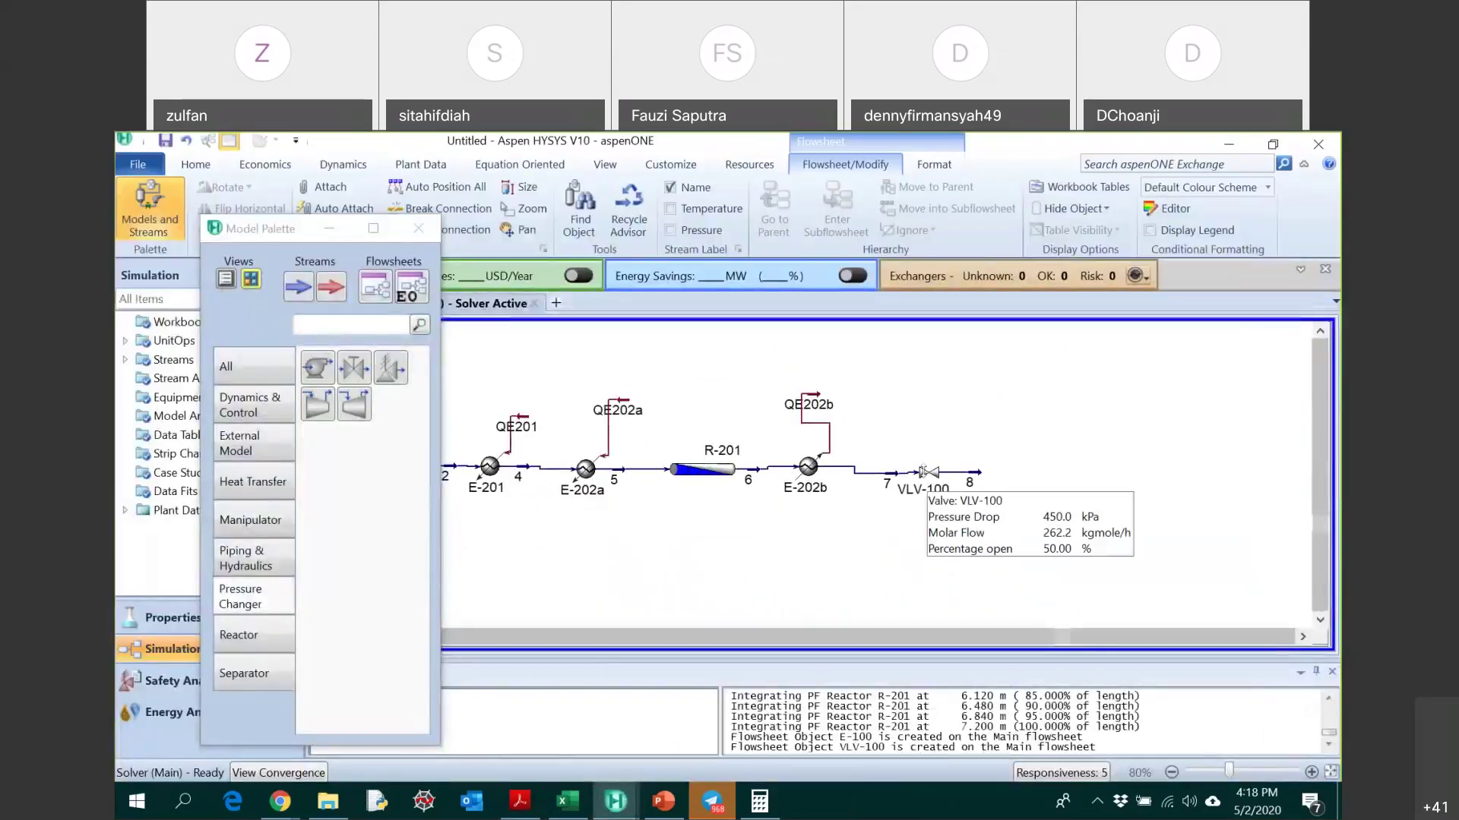
left_click(444, 208)
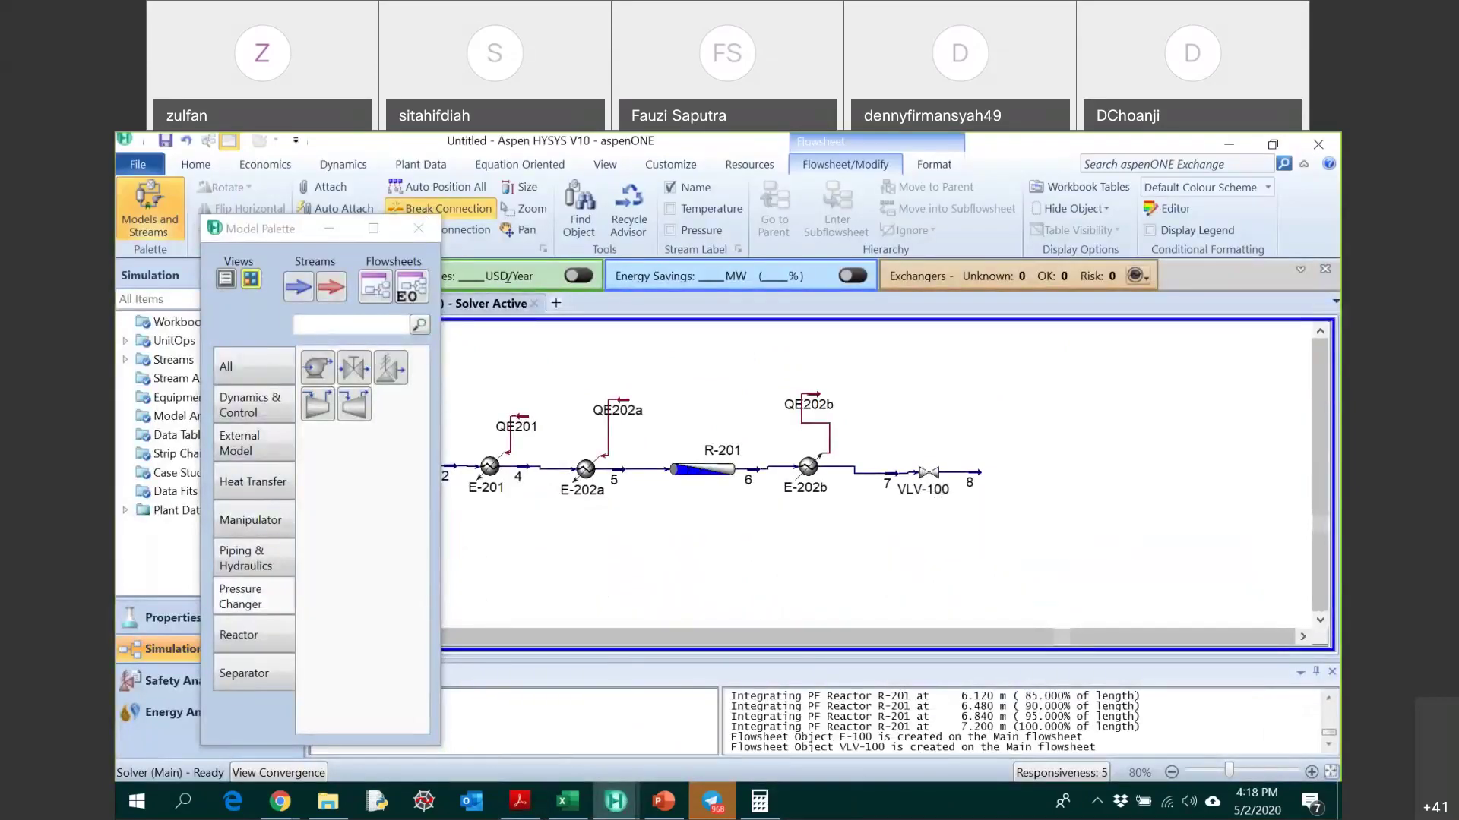
left_click(907, 474)
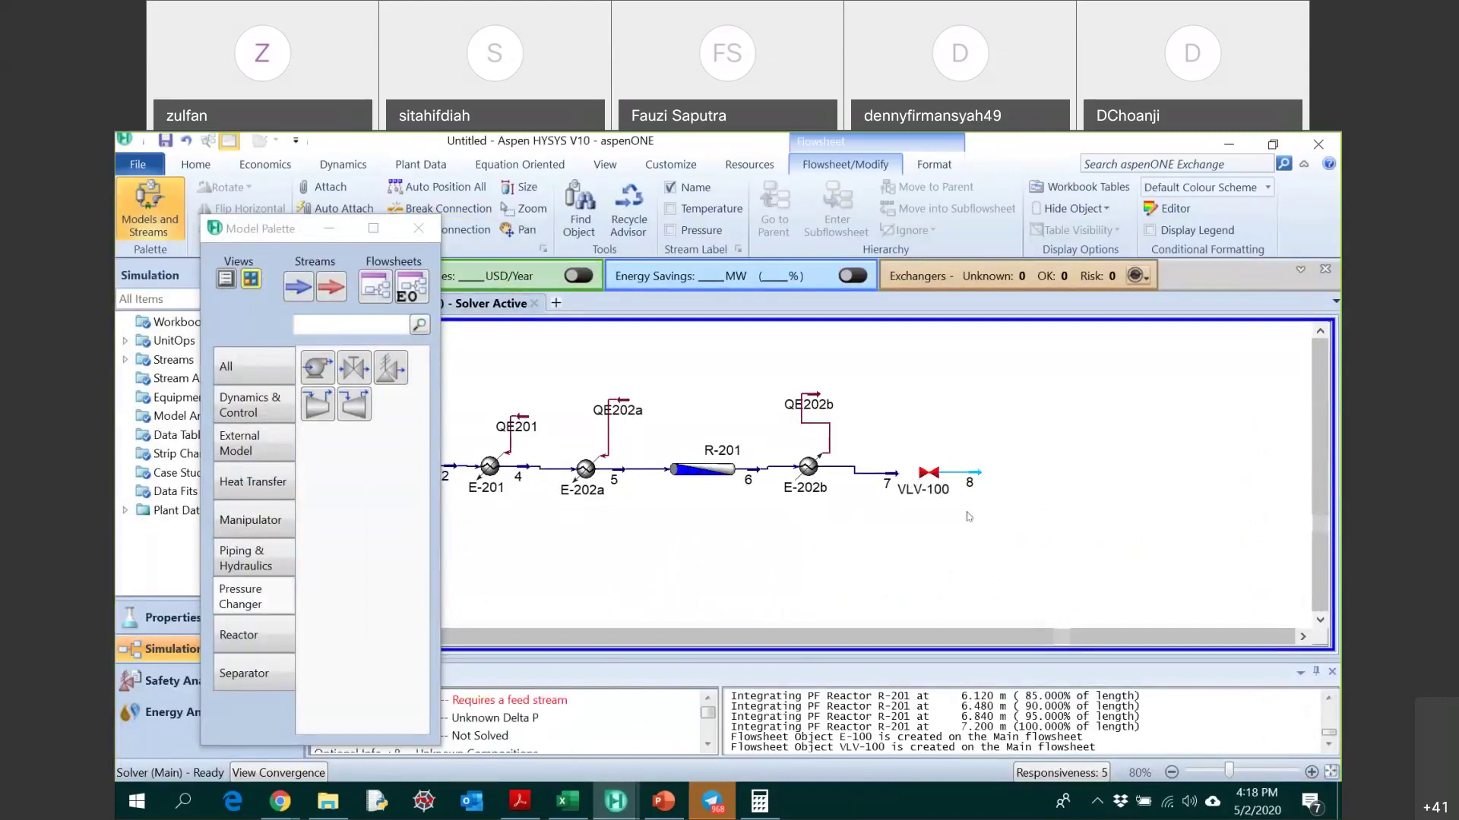
left_click(444, 208)
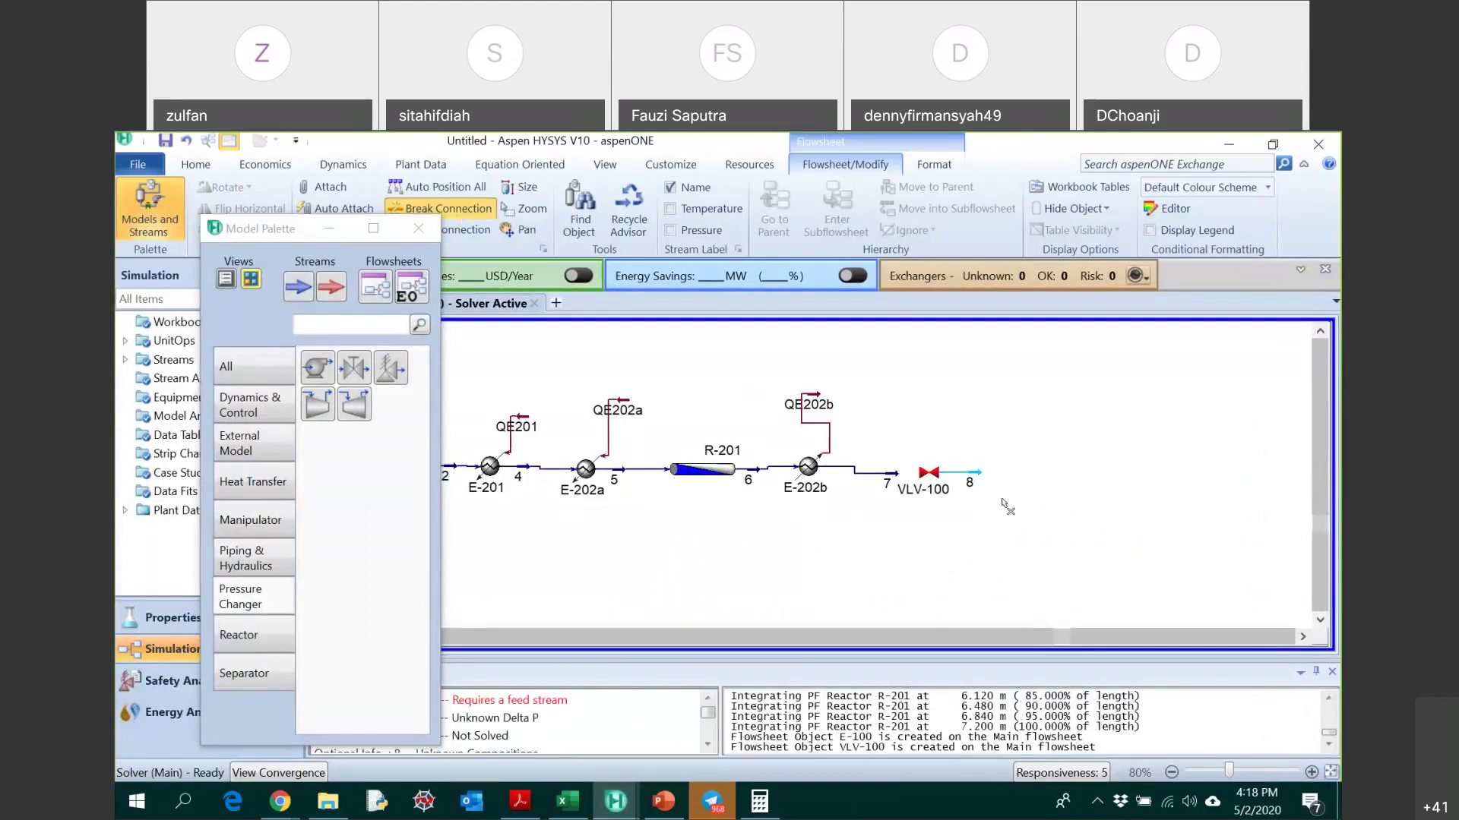
left_click(957, 473)
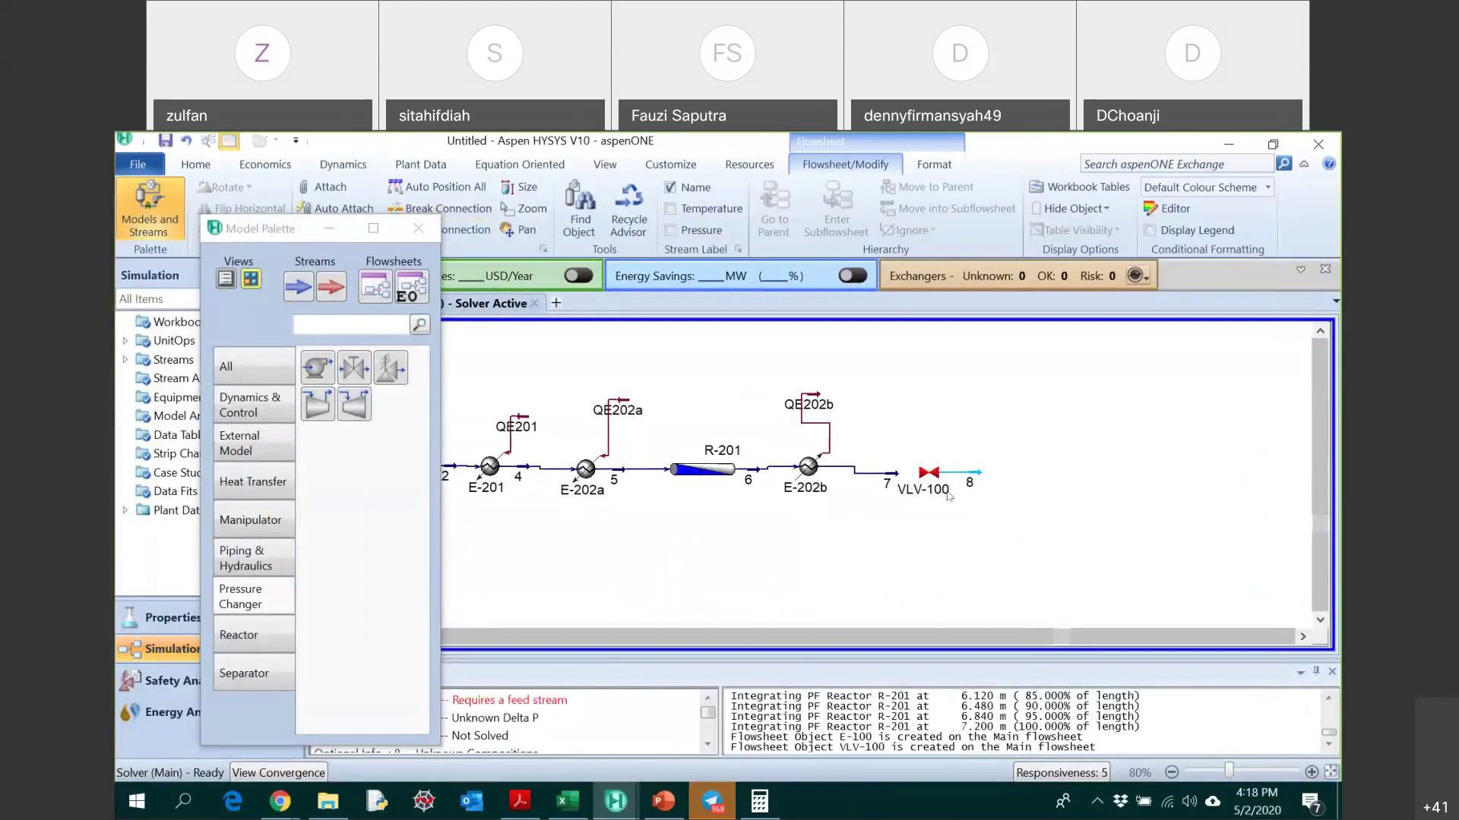
- Move valve VLV-100 farther downstream and place stream 8 between stream 7 and the valve
left_click_drag(928, 472, 1073, 471)
left_click(980, 503)
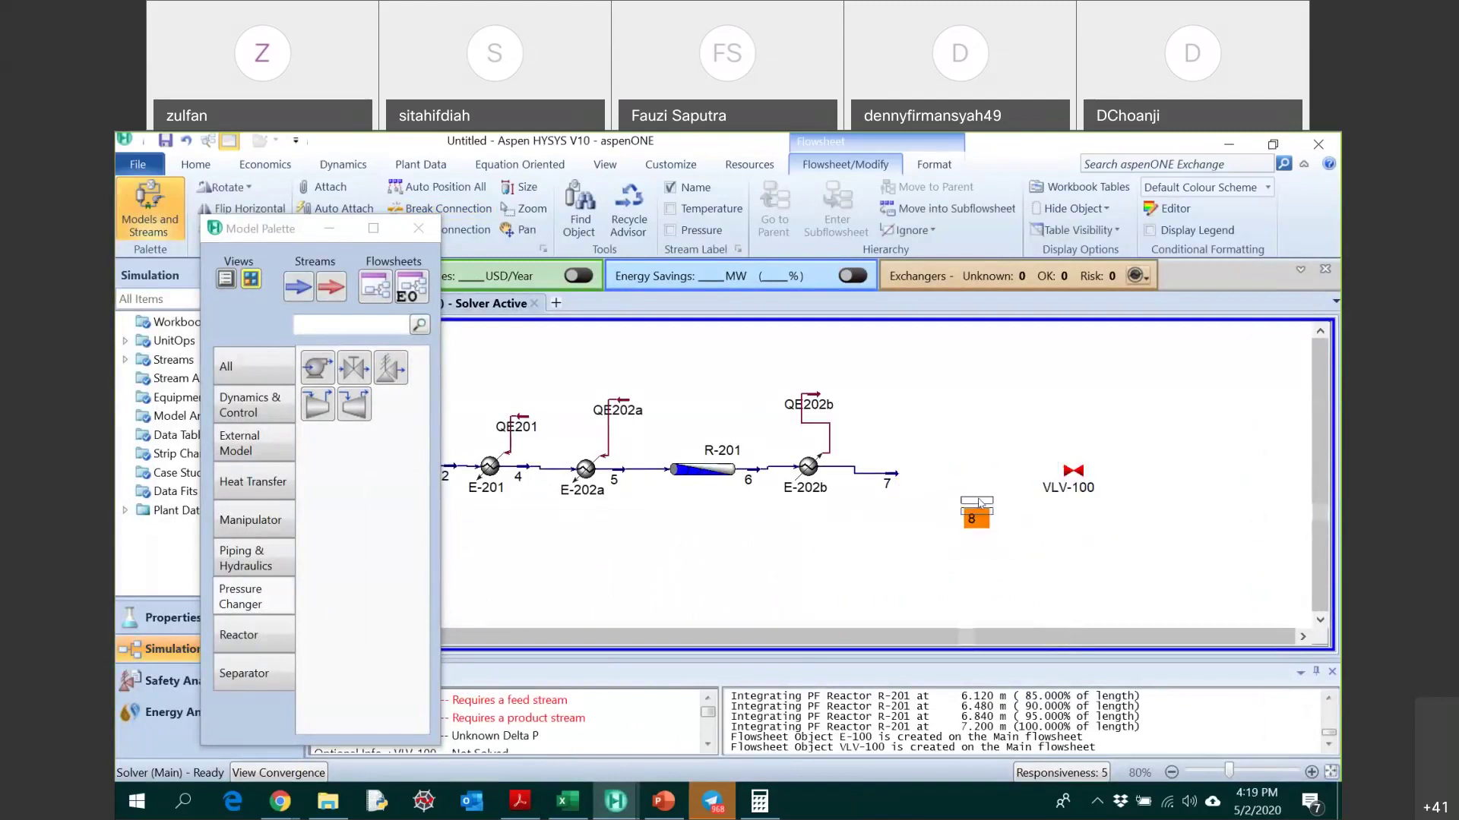
left_click_drag(980, 503, 973, 469)
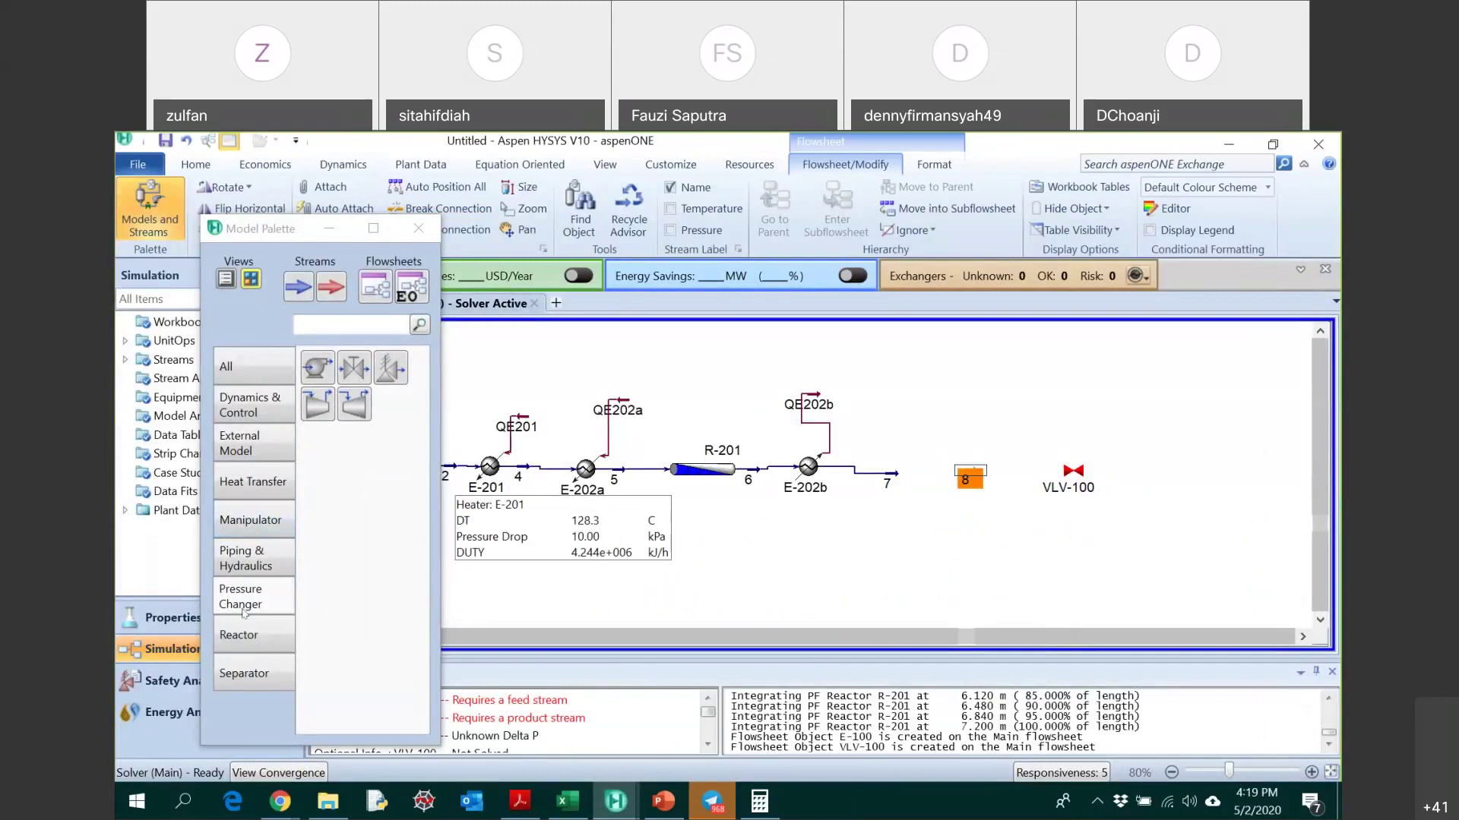
- Add a cooler between streams 7 and 8 on the flowsheet and open its window
left_click(245, 488)
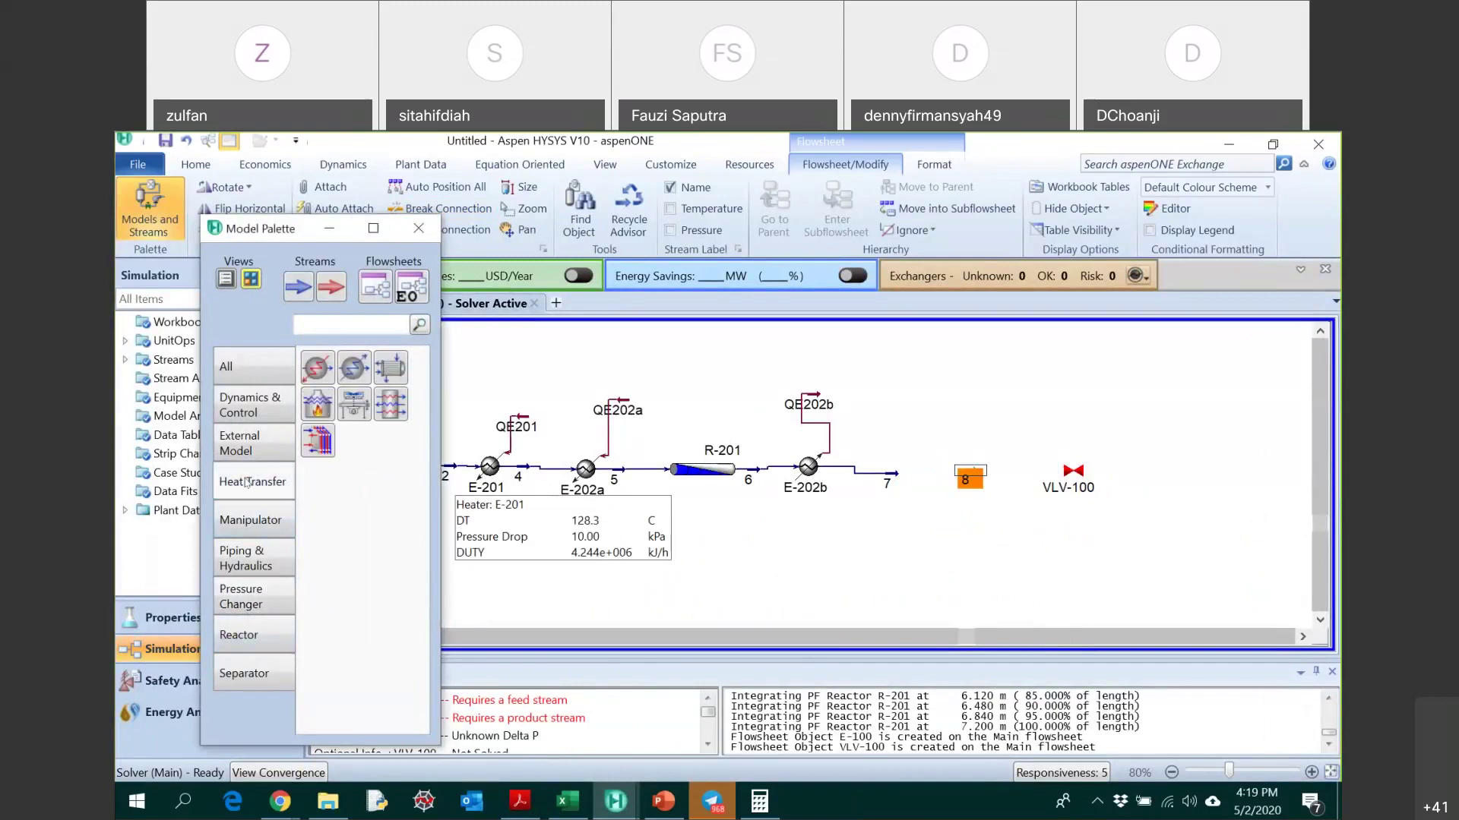
left_click(363, 370)
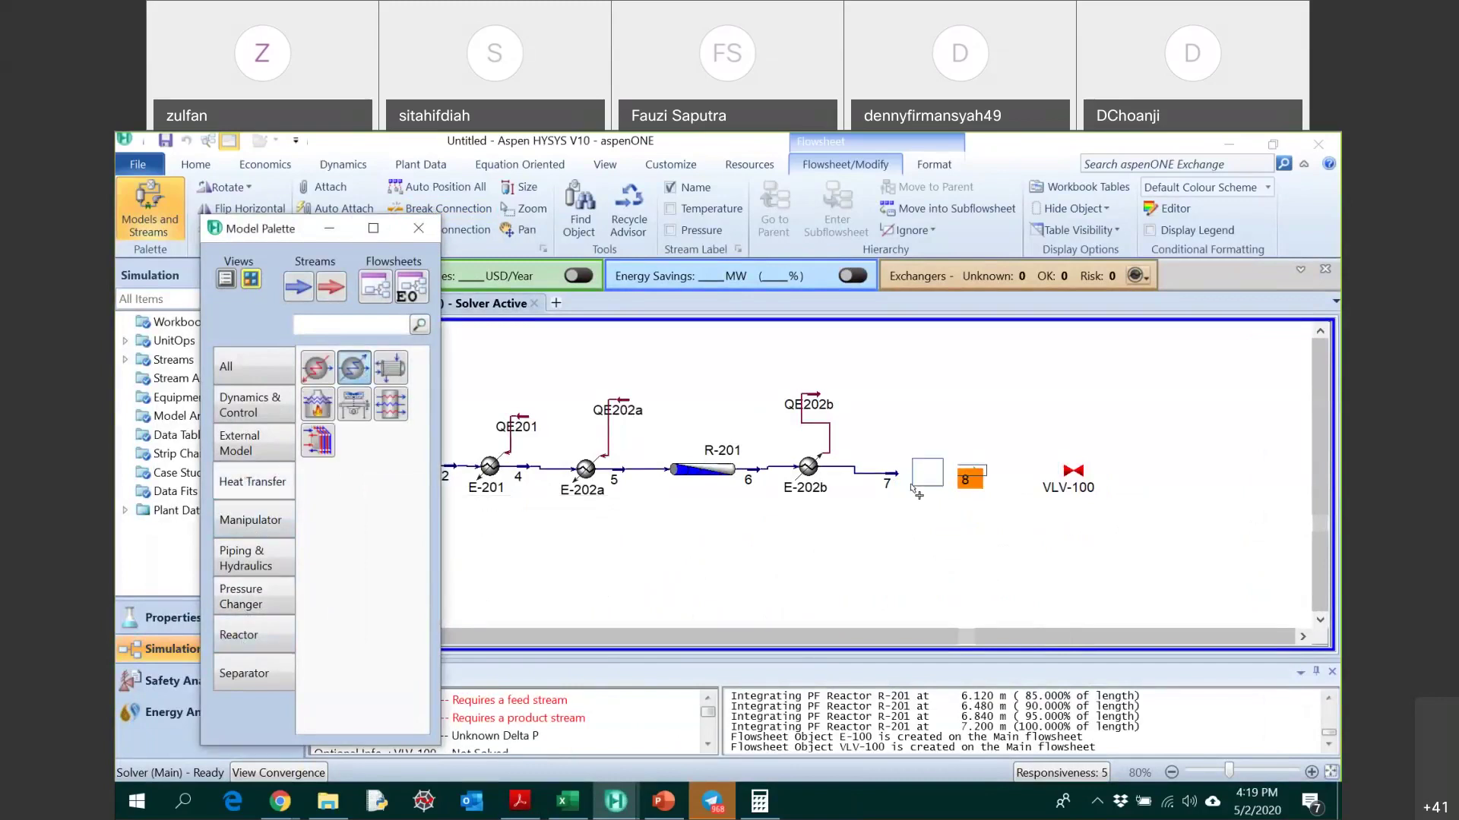
left_click(915, 490)
double_click(926, 473)
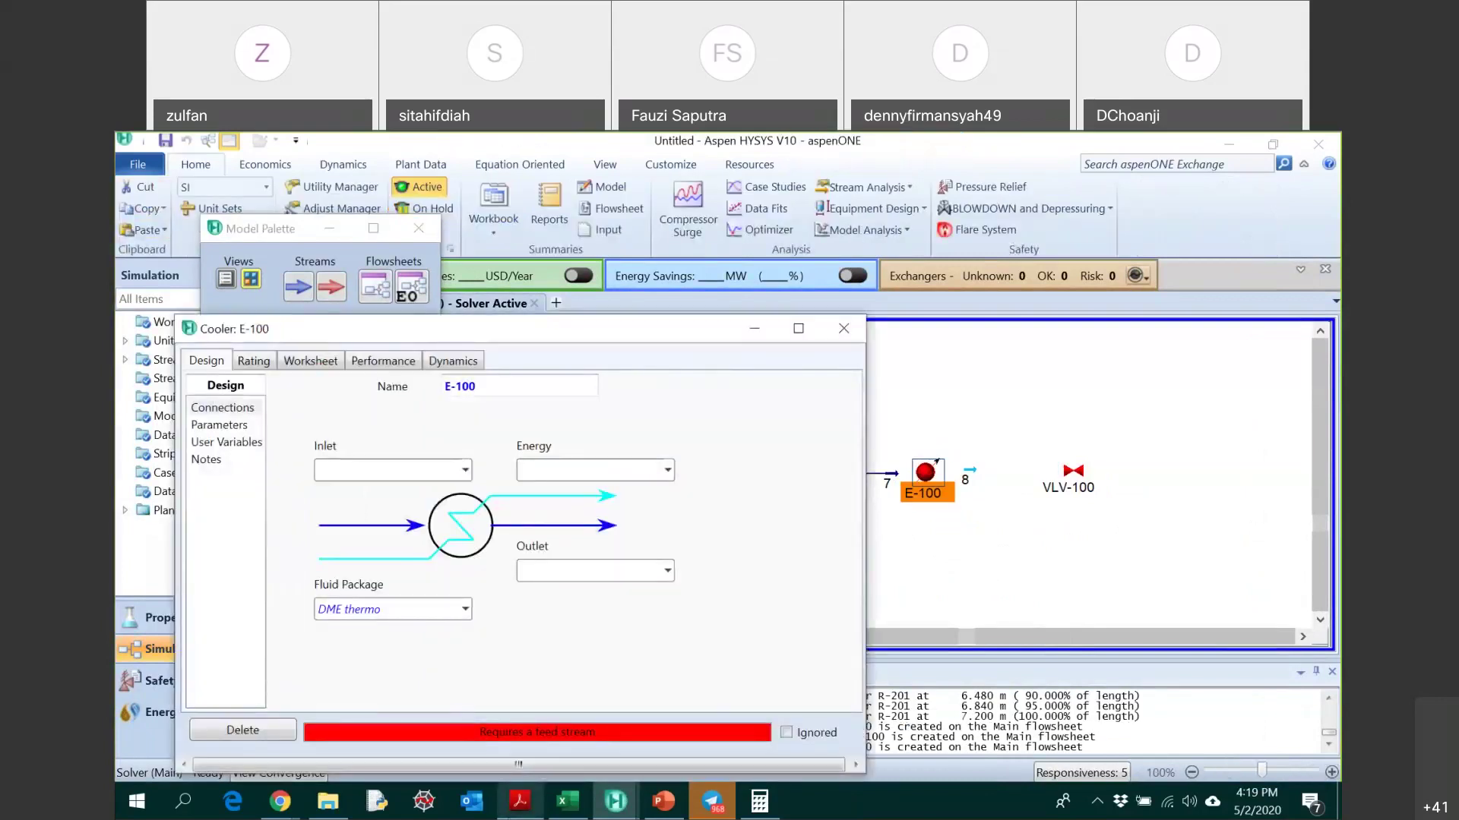
- Check the cooler after stream 7 and the conditions of streams 7 and 8 in the Turton PDF, returning to the cooler window
key("alt+Tab")
scroll(813, 547, "up", 5)
scroll(705, 526, "up", 5)
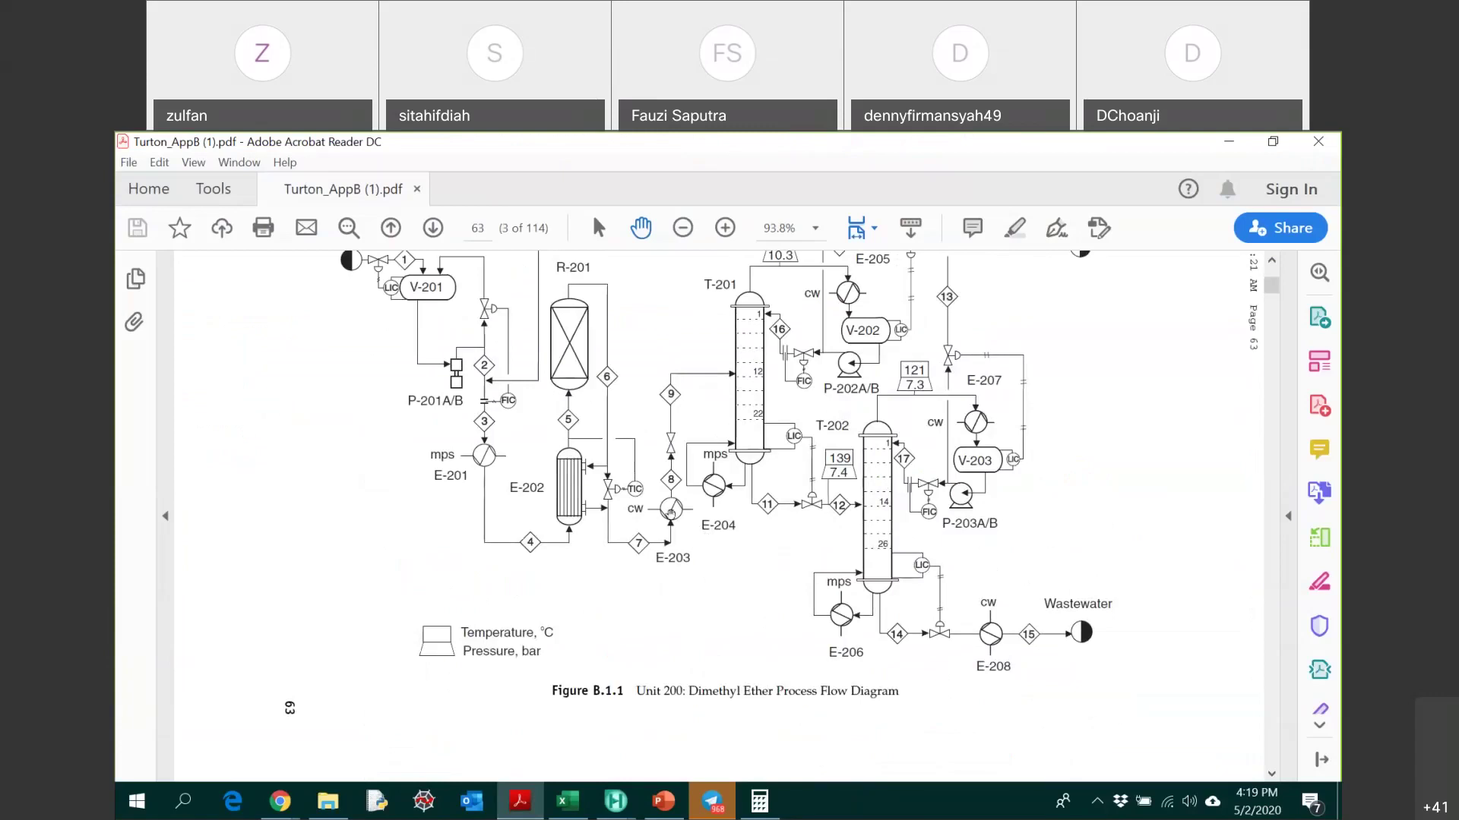
scroll(671, 514, "down", 3)
scroll(680, 572, "down", 5)
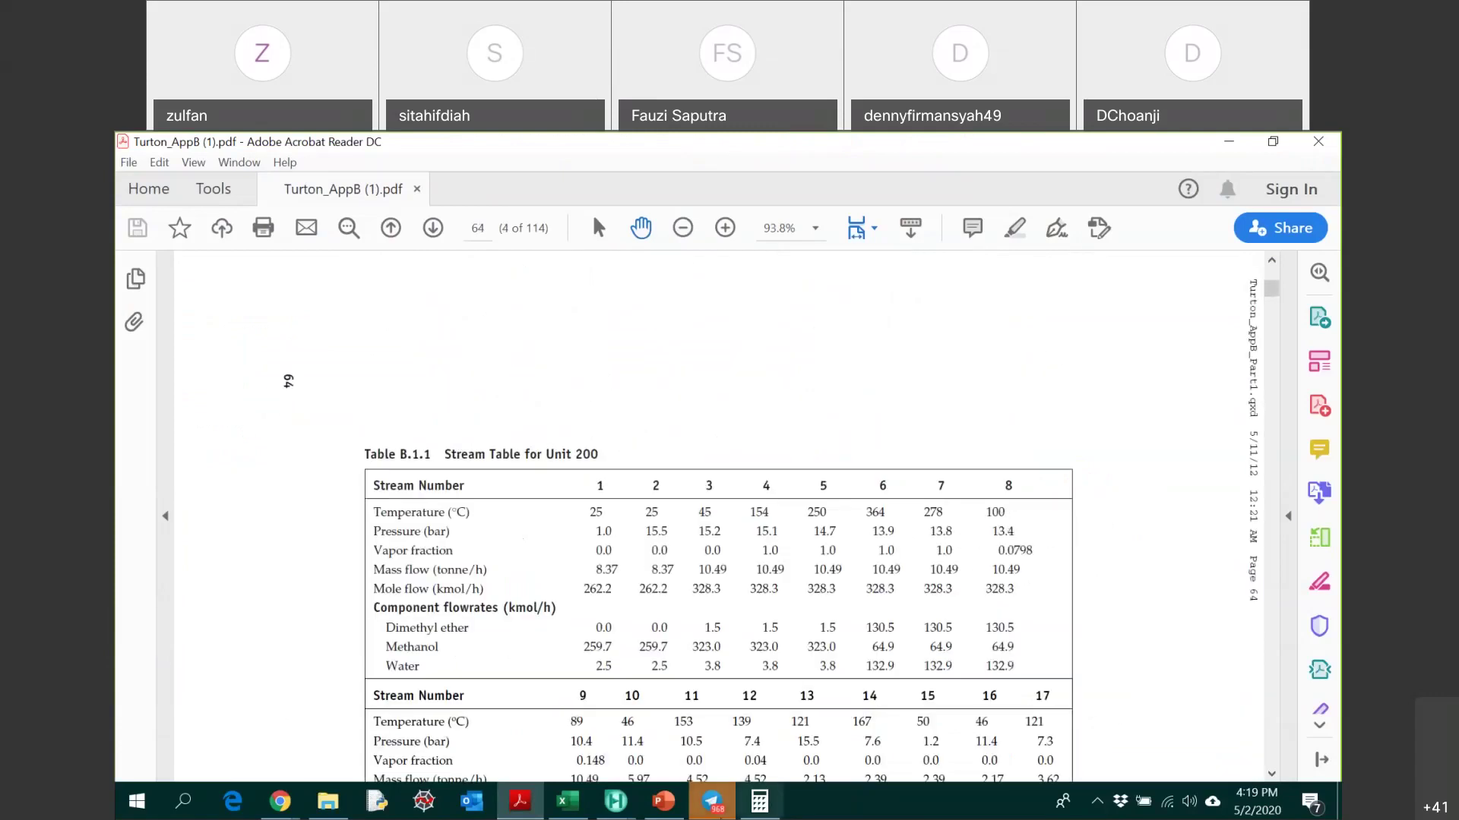
left_click(616, 801)
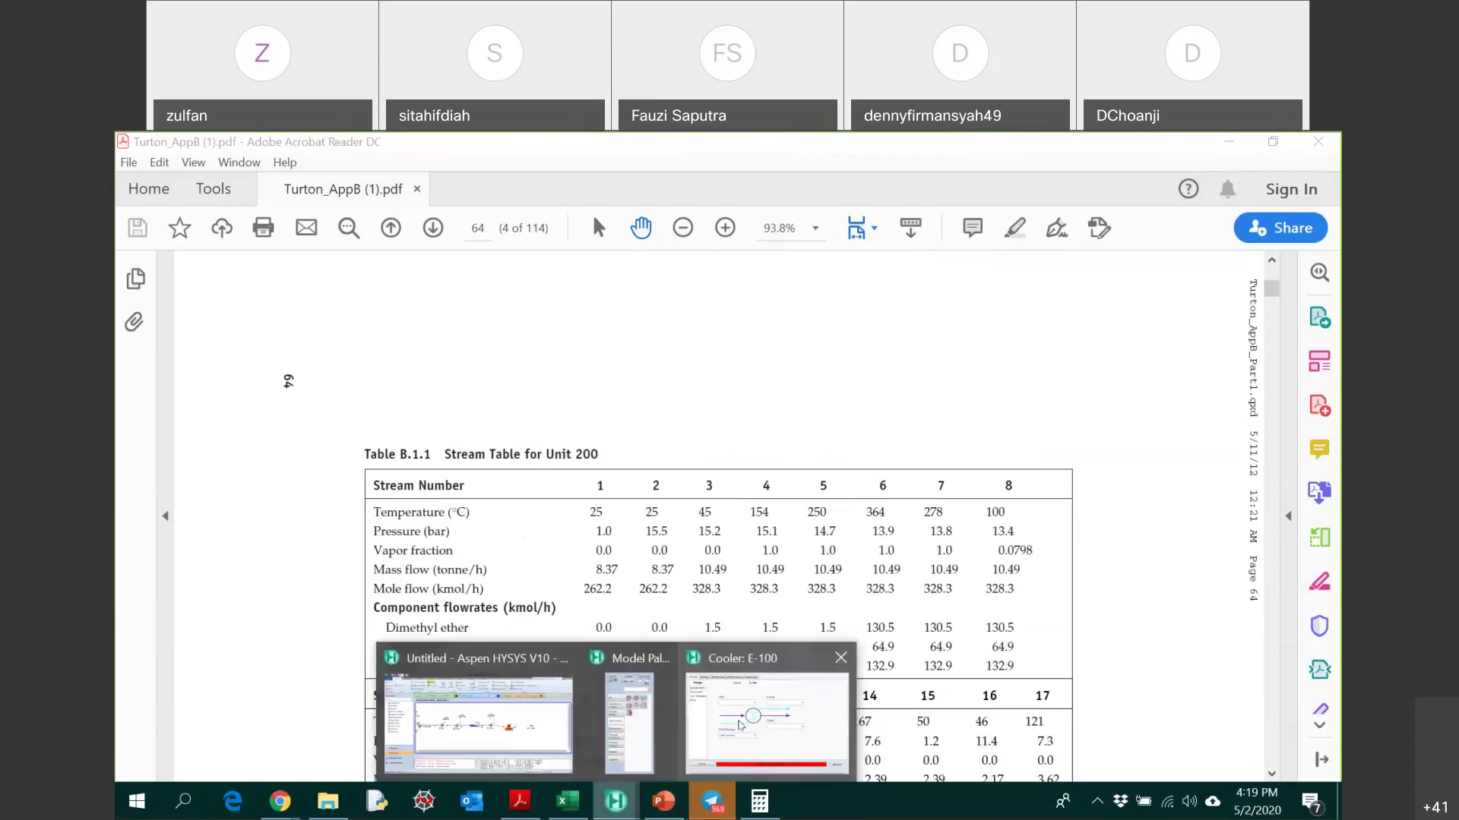
left_click(740, 723)
- Connect stream 7 as the new cooler's inlet, stream 8 as its outlet and QE203 as its energy stream
left_click(465, 470)
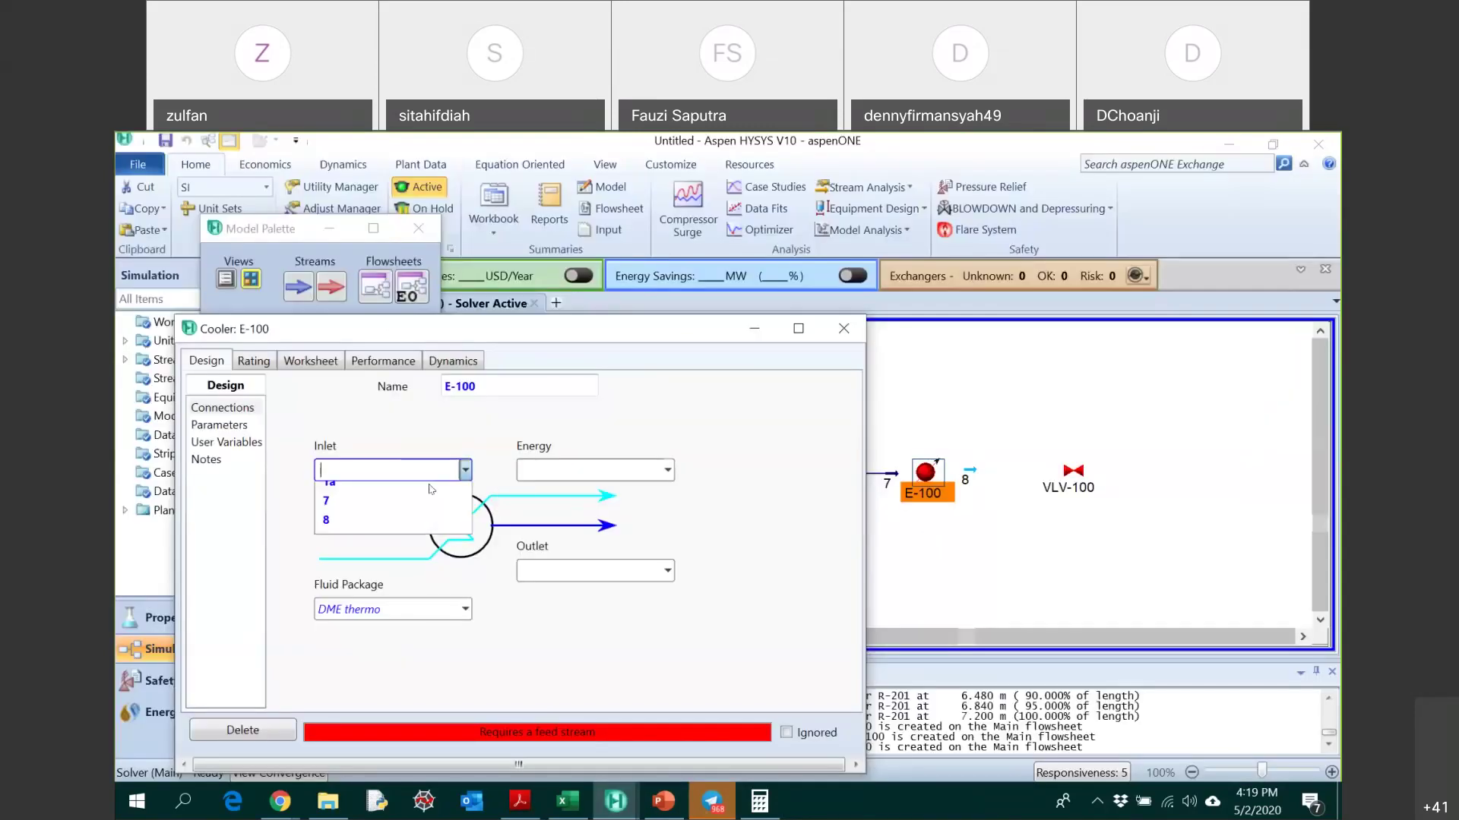
left_click(375, 511)
left_click(667, 571)
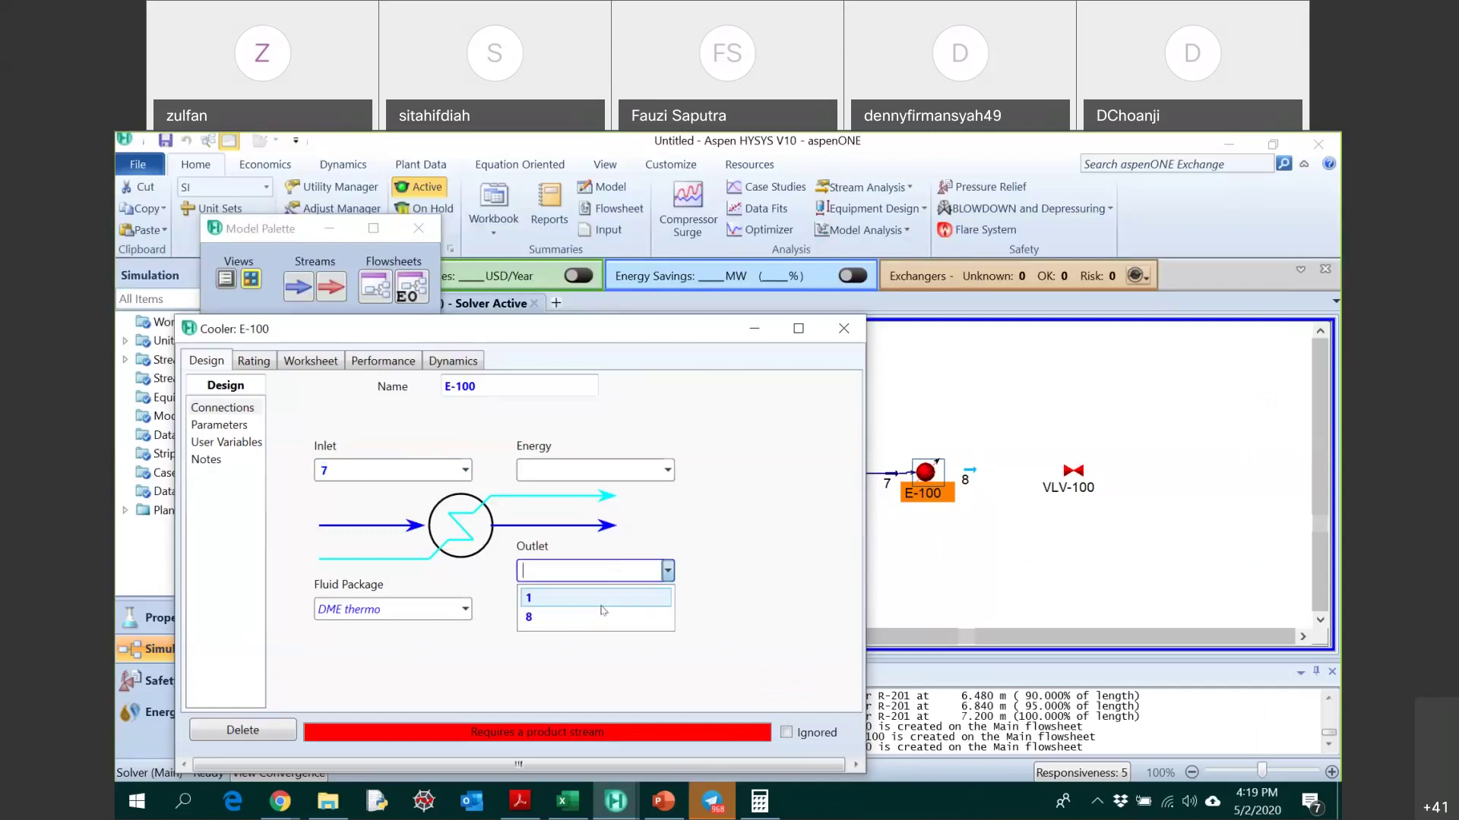
left_click(602, 616)
left_click(591, 470)
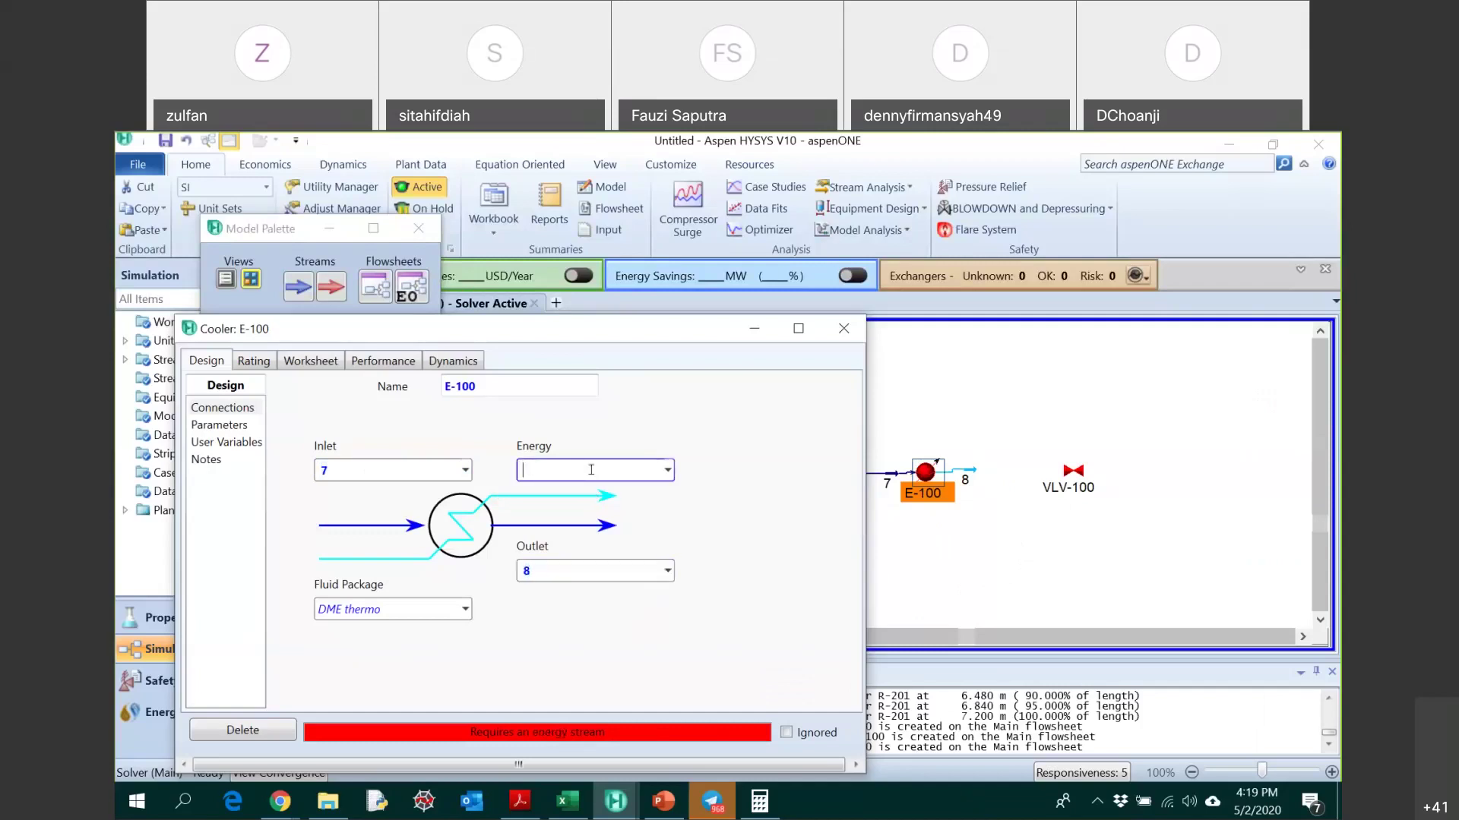
type("QE203")
key("Return")
- Rename the new cooler as E-203
key("BackSpace")
key("BackSpace")
key("BackSpace")
type("203")
- Clear the specified pressure of stream 8 in the conditions worksheet of cooler E-203
left_click(221, 428)
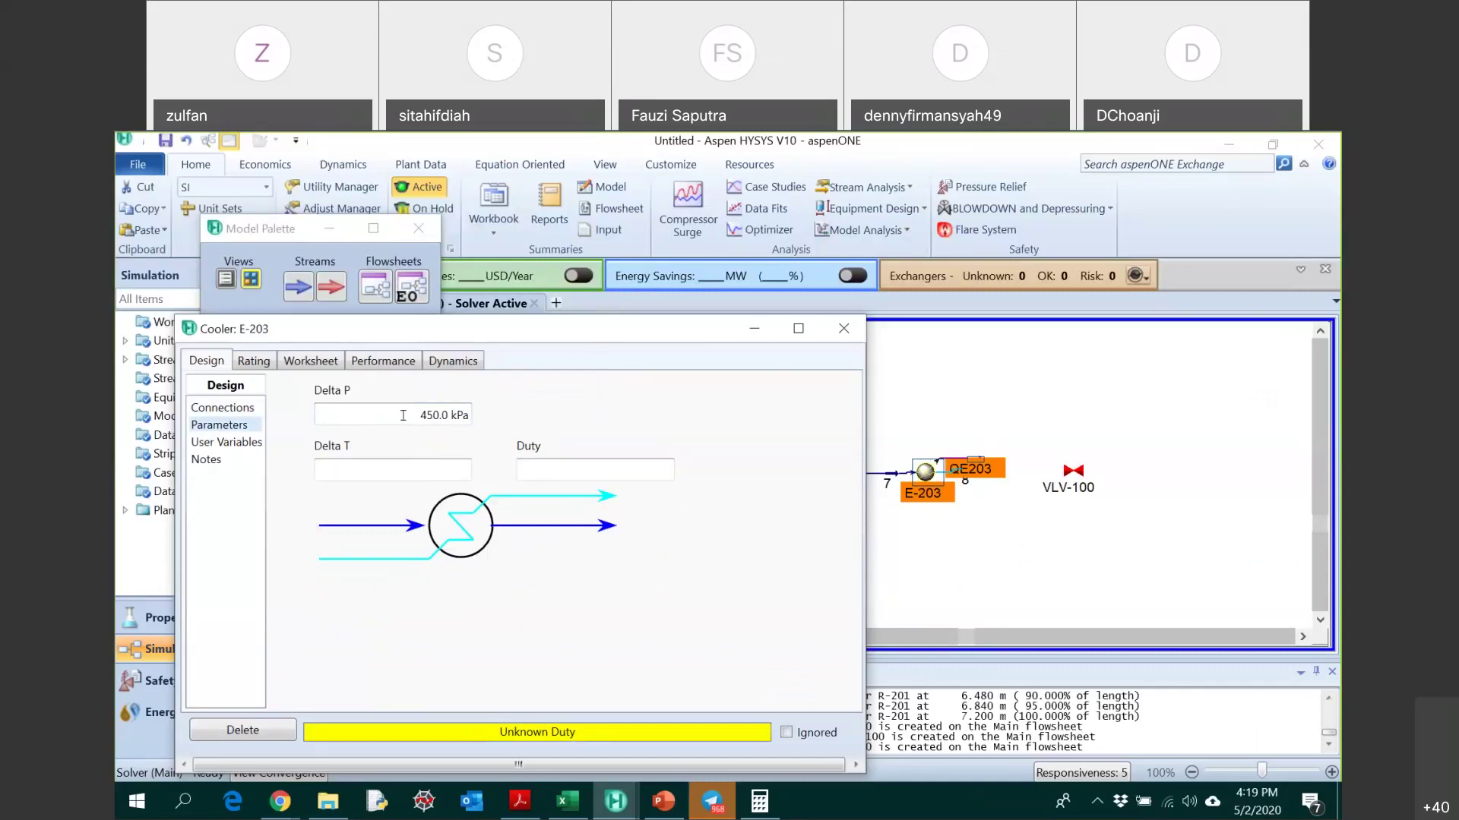
left_click(317, 360)
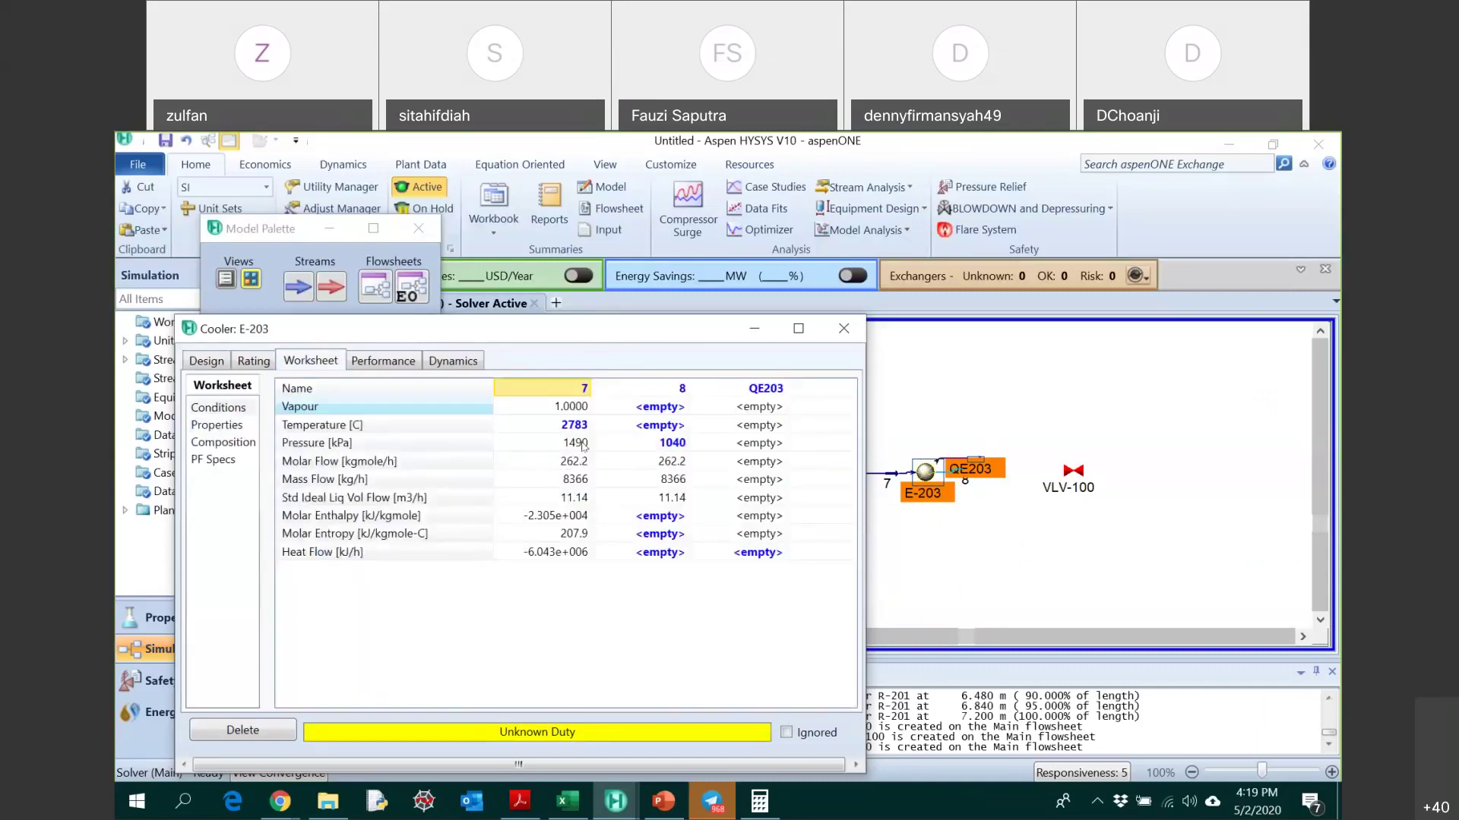
left_click(646, 444)
key("Delete")
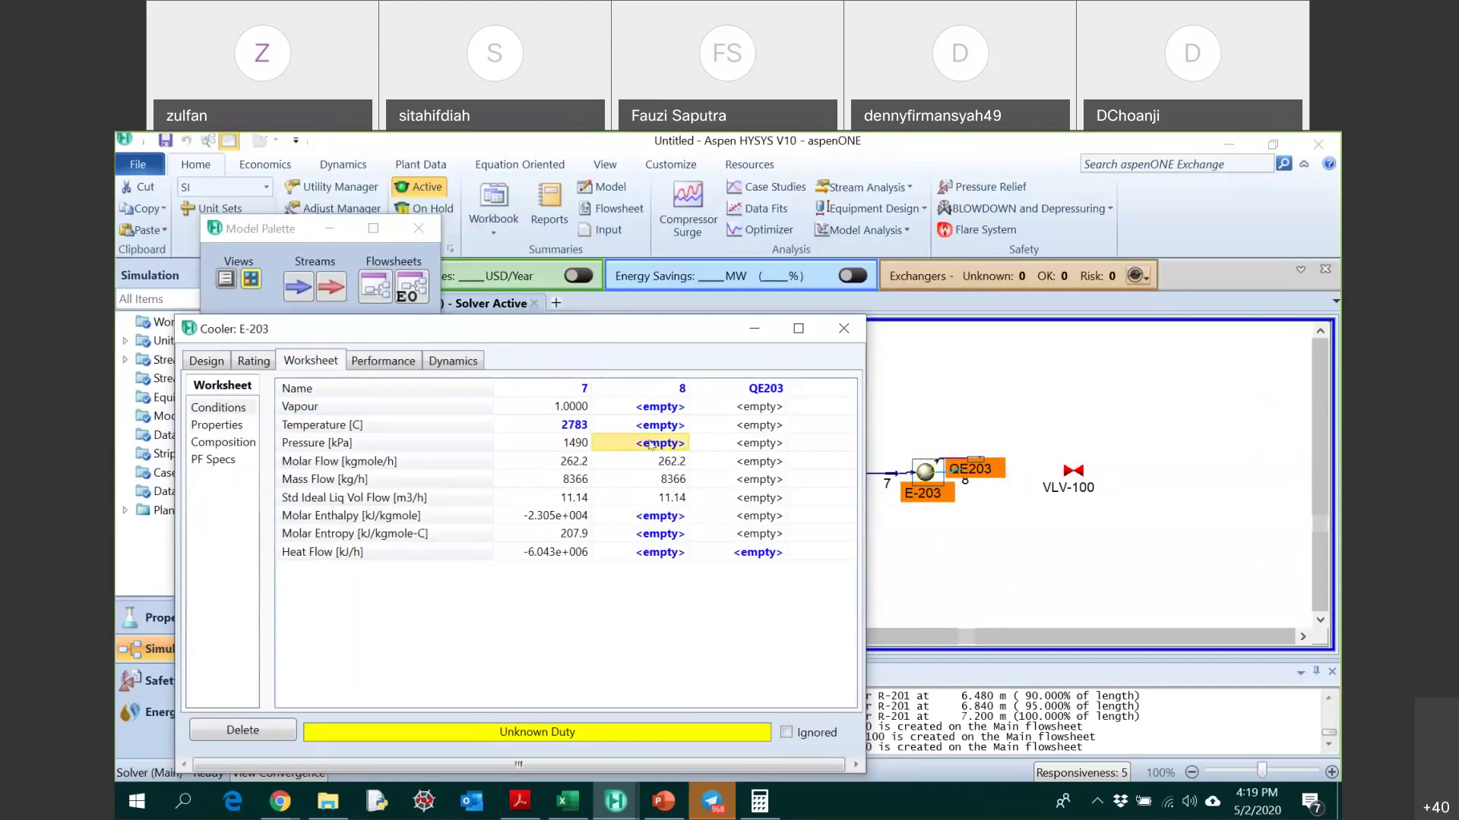
- Set stream 7's temperature to 278 °C in the worksheet of cooler E-202b and close its window
left_click(658, 430)
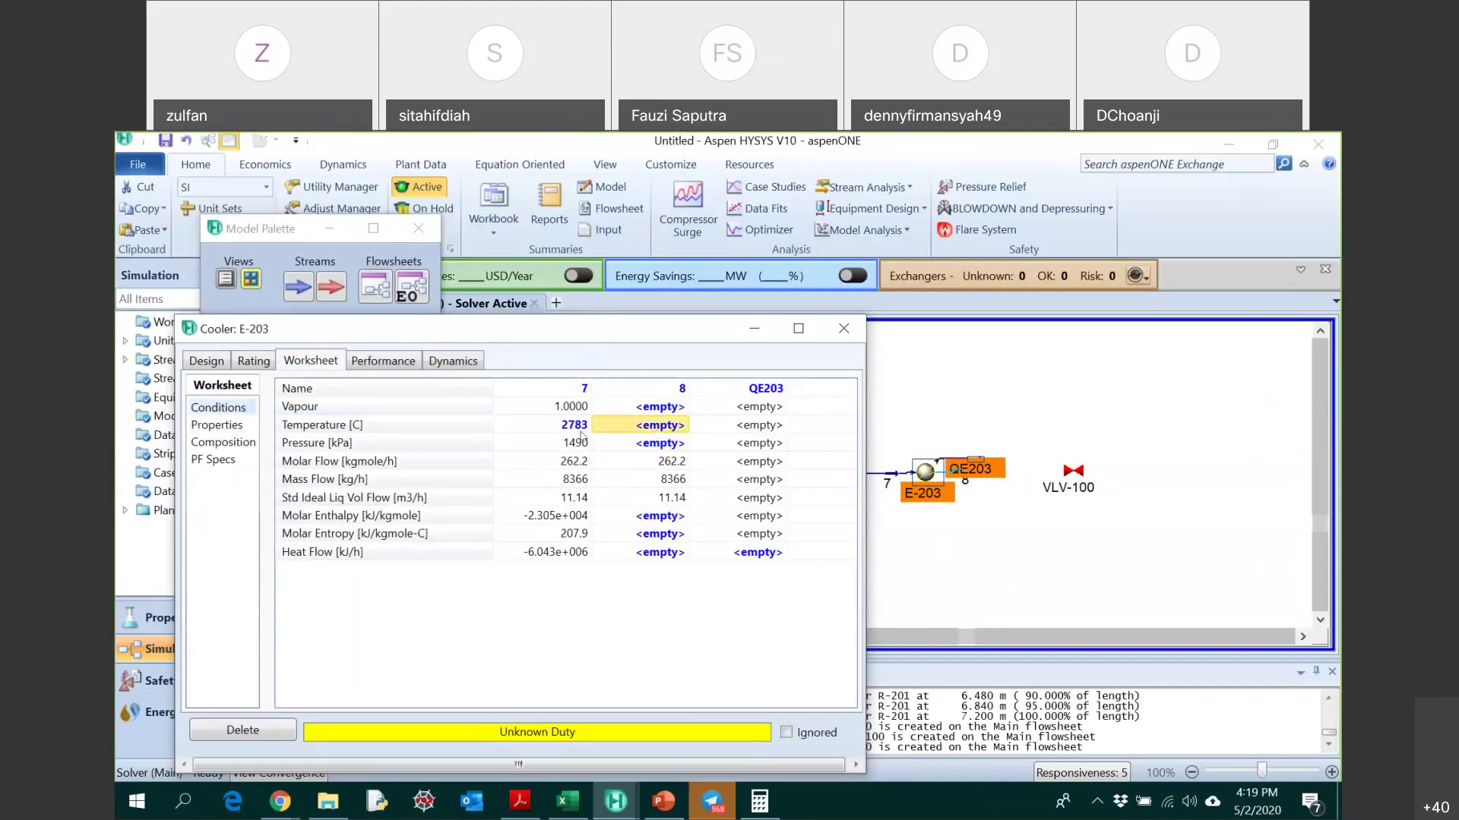
mouse_move(580, 436)
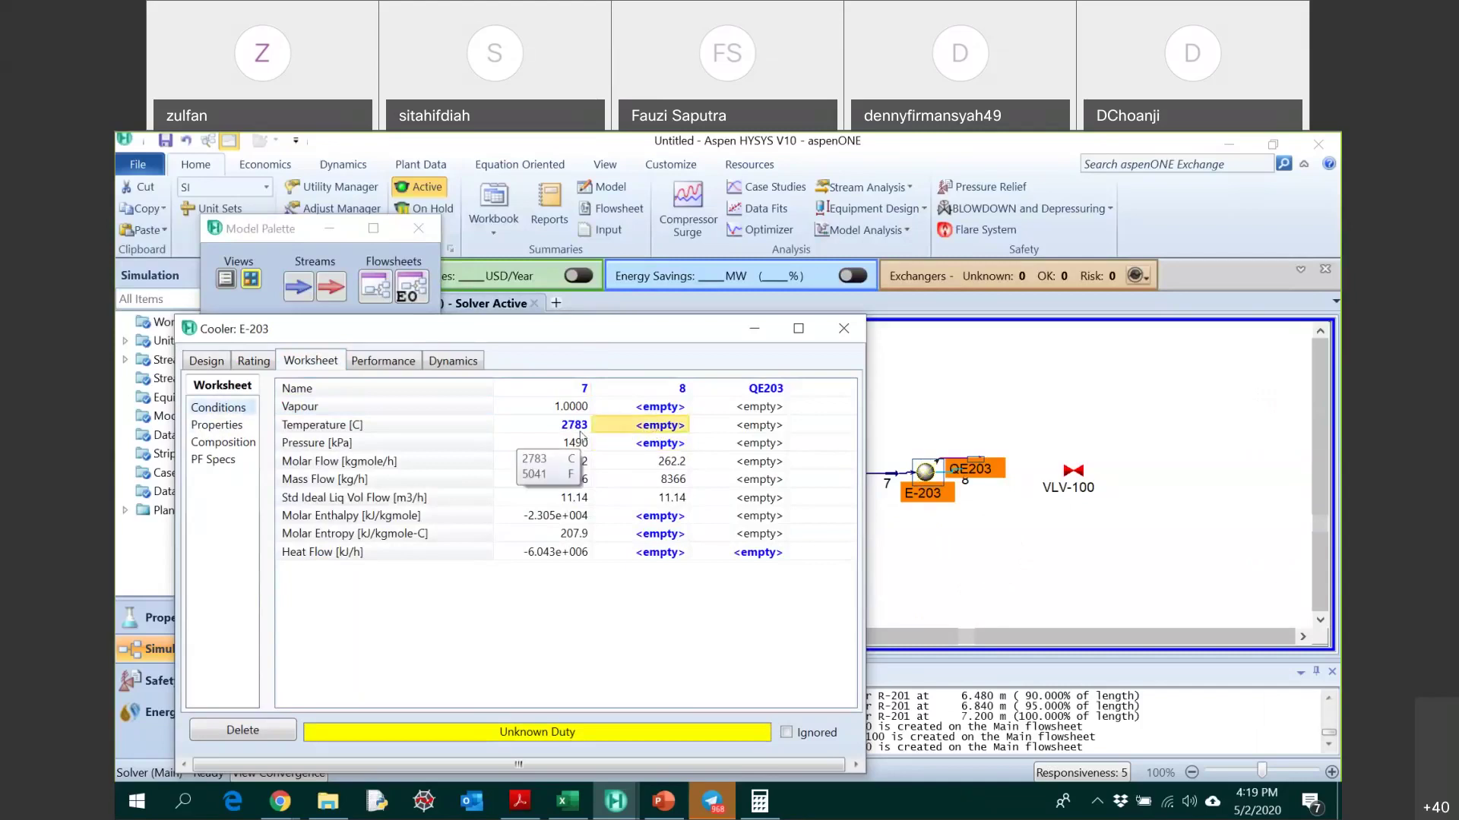
left_click(844, 330)
double_click(807, 466)
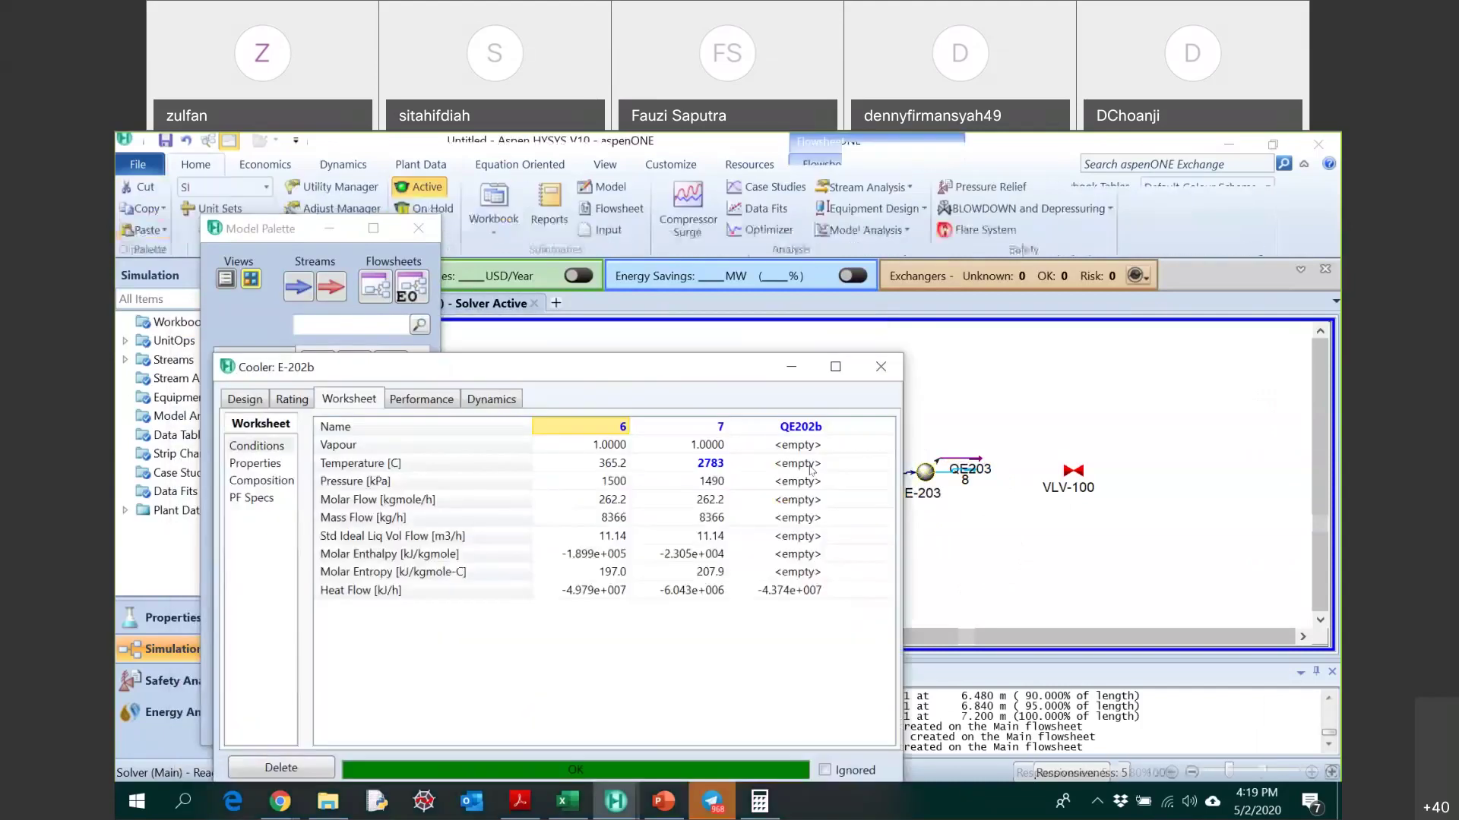
type("278")
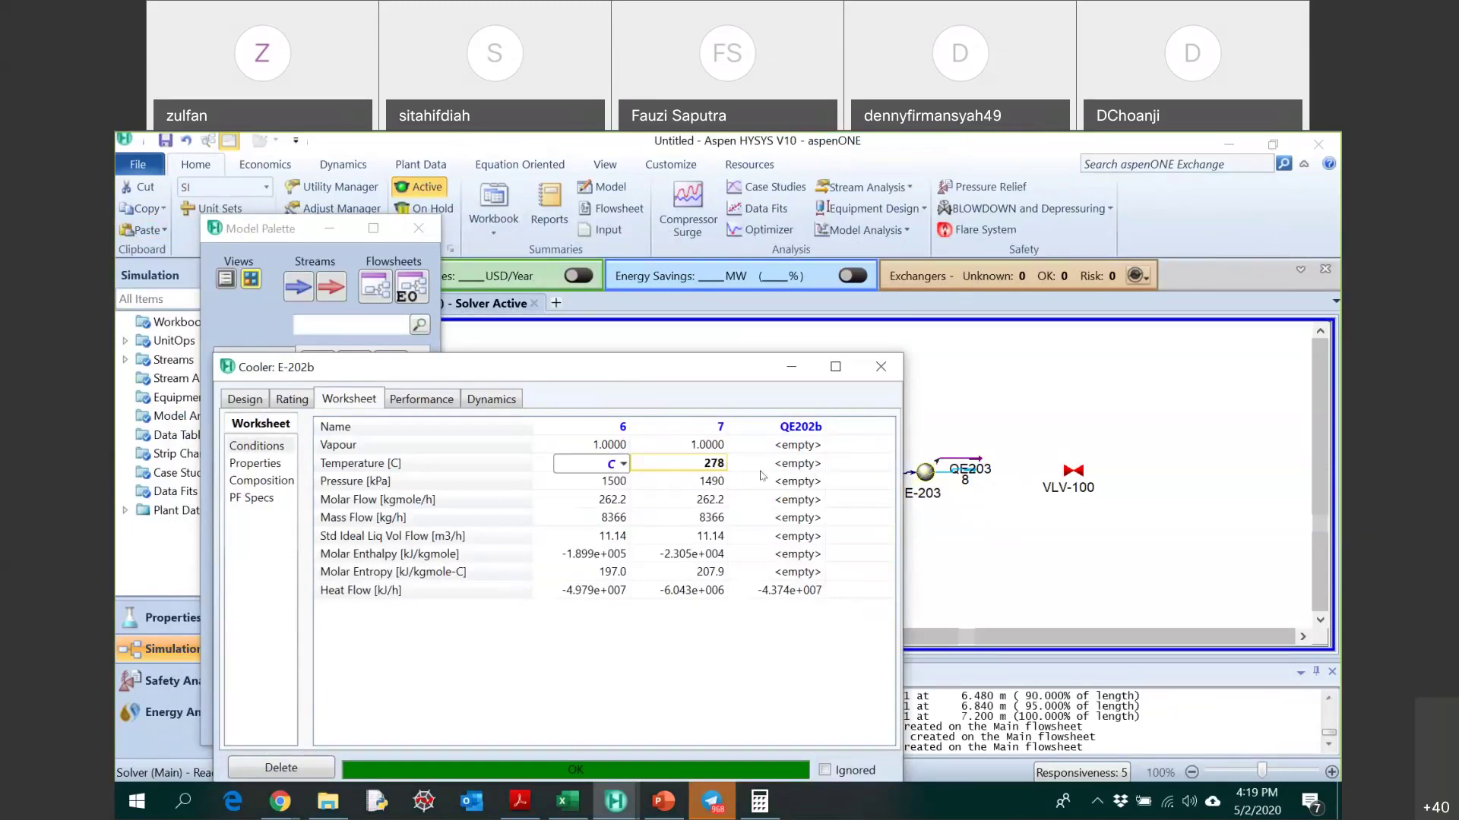
key("Return")
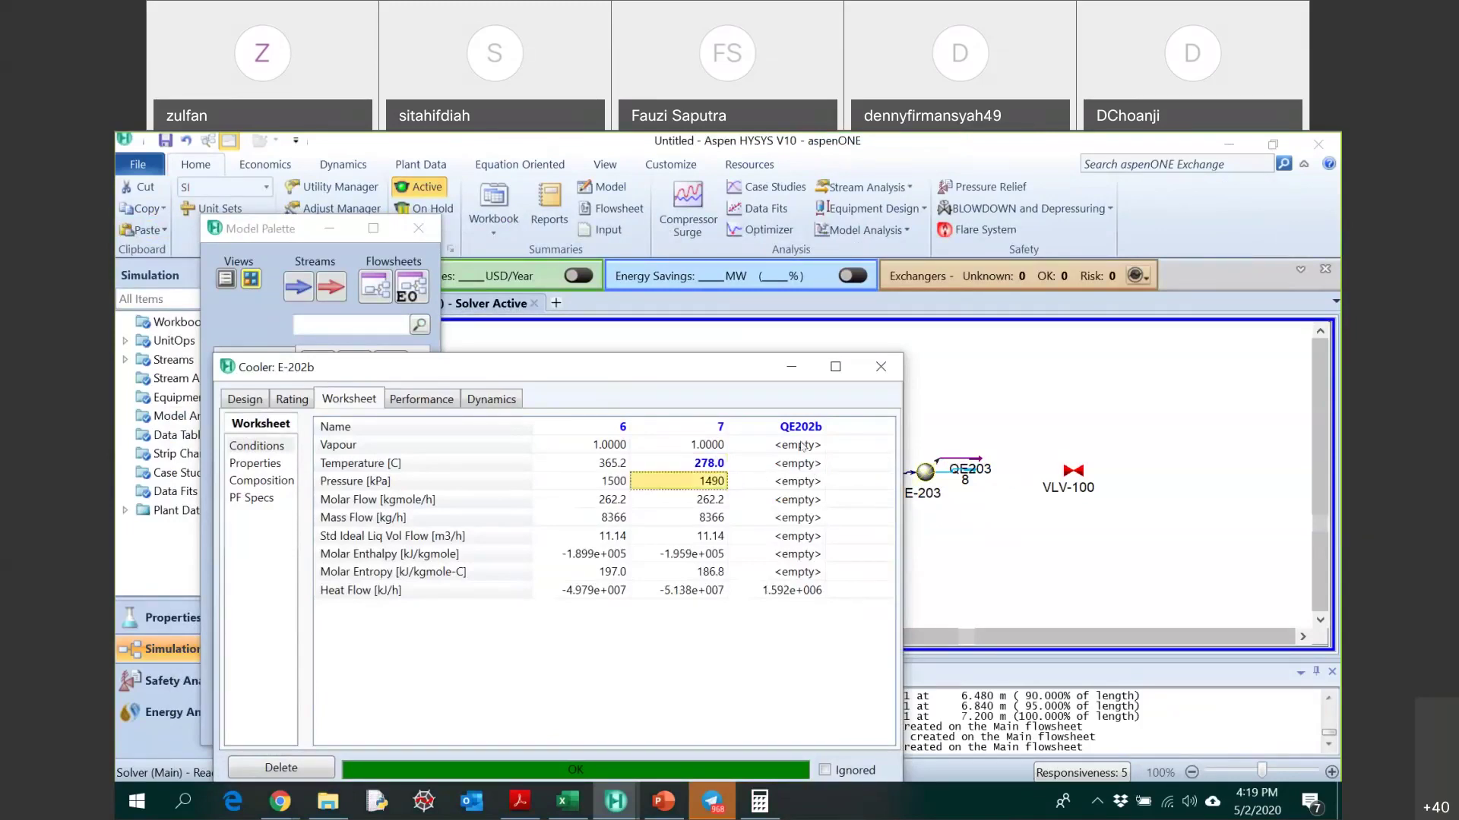
left_click(881, 367)
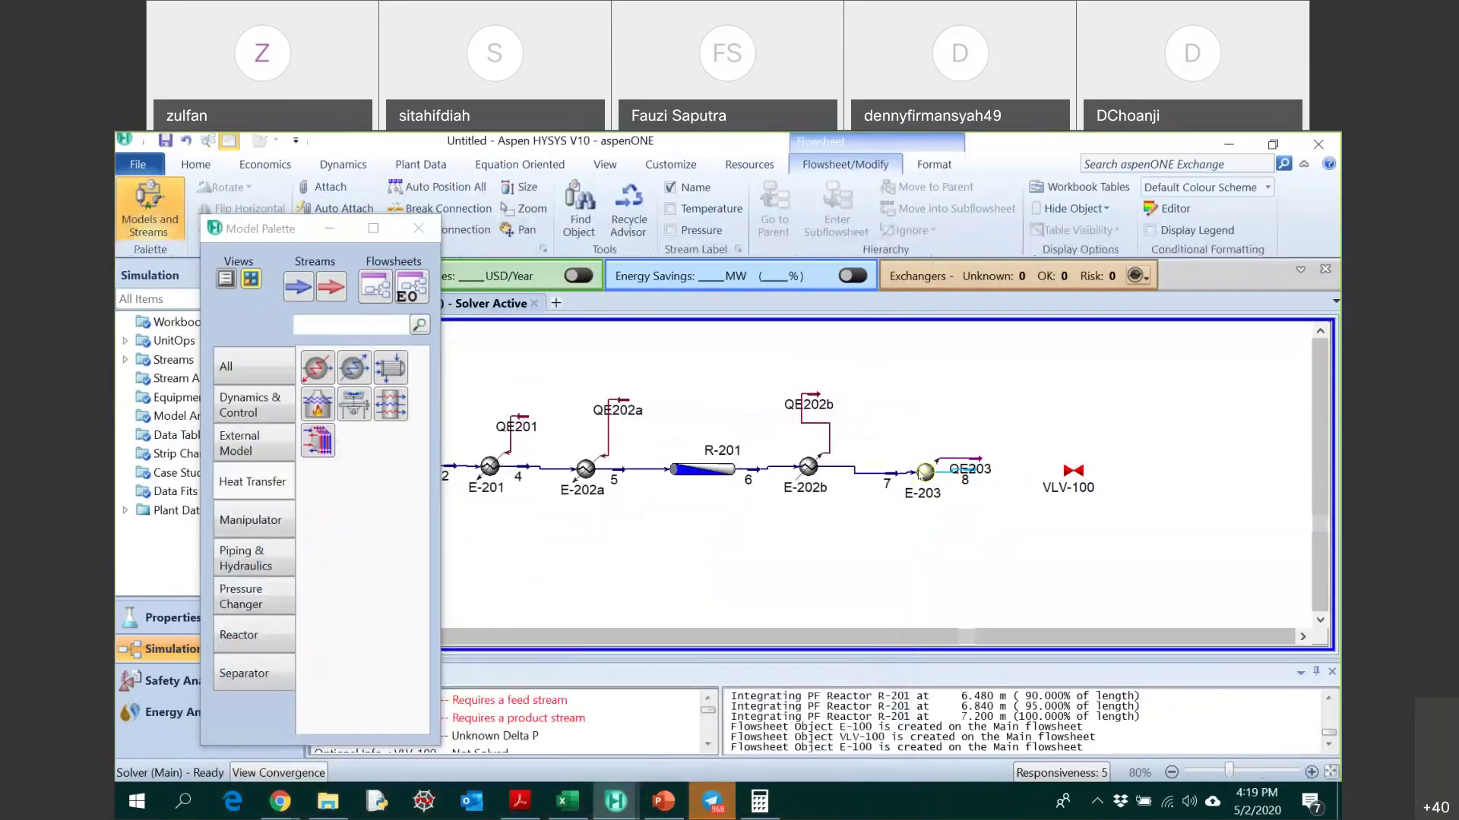
- Set stream 8's temperature to 100 °C in the worksheet of cooler E-203
double_click(925, 472)
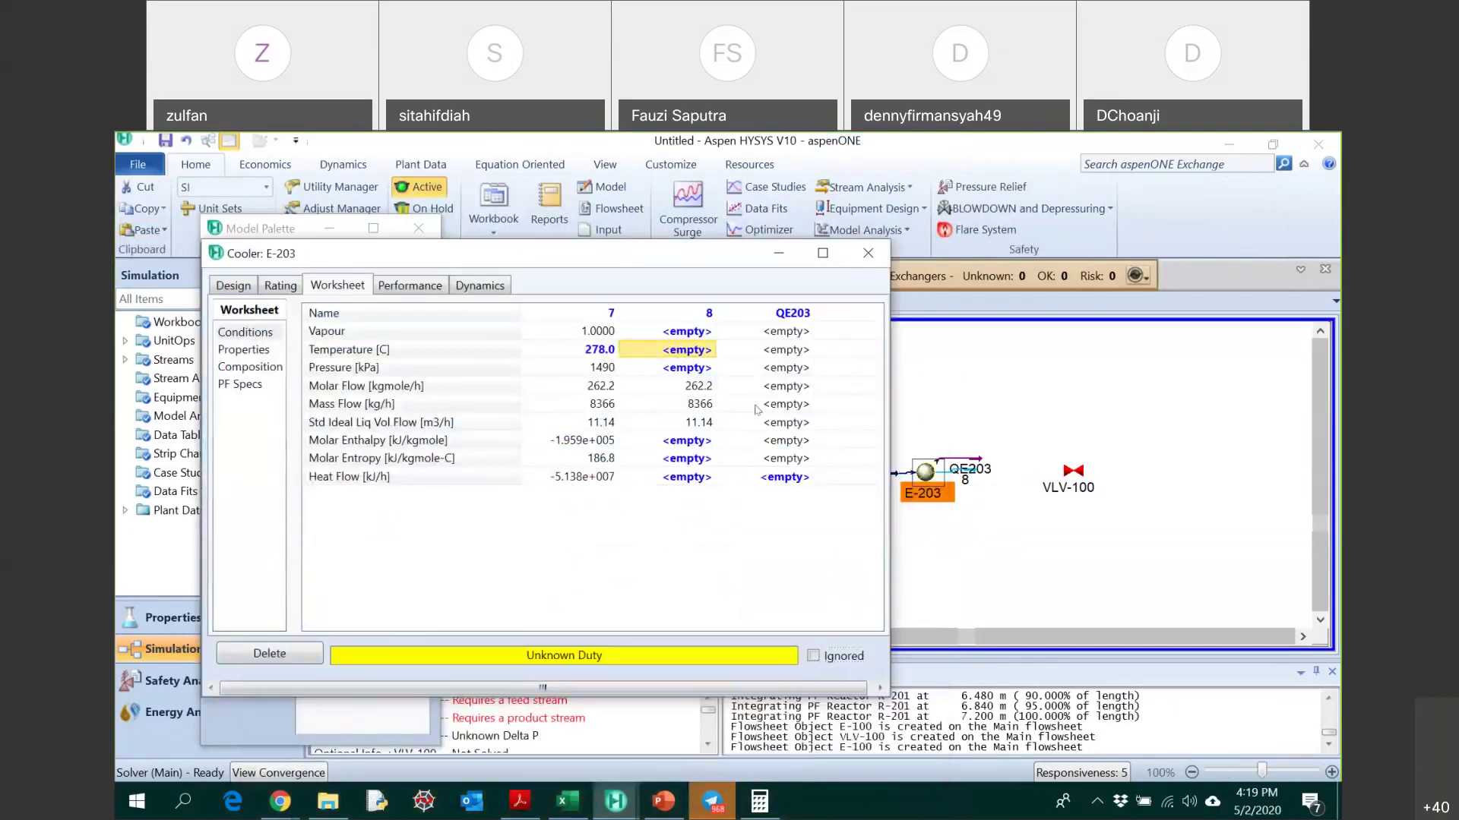
type("100")
key("Return")
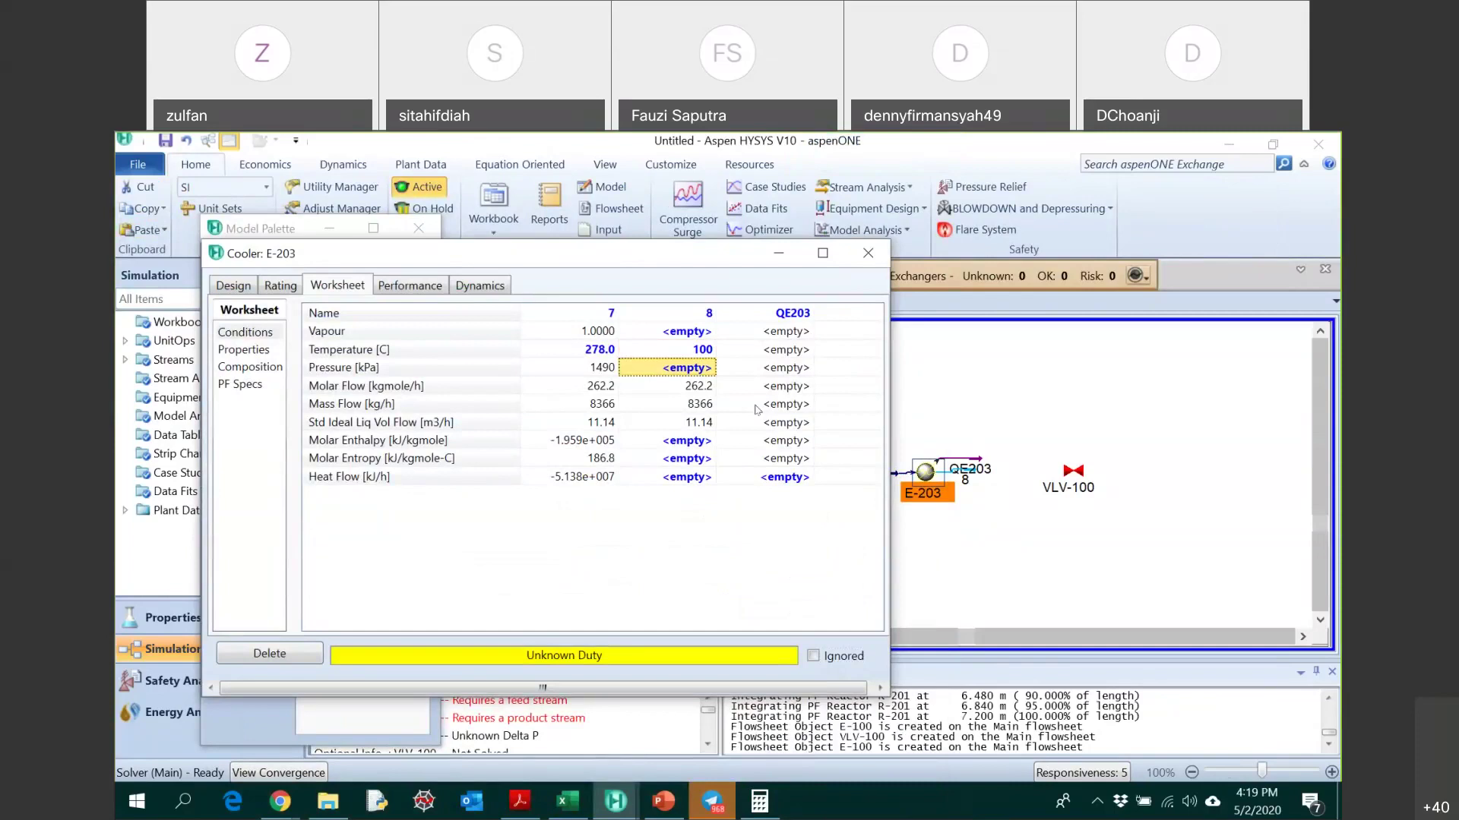
- Set the pressure drop of cooler E-203 to 40 kPa, review its stream conditions and close its window
left_click(233, 286)
left_click(246, 349)
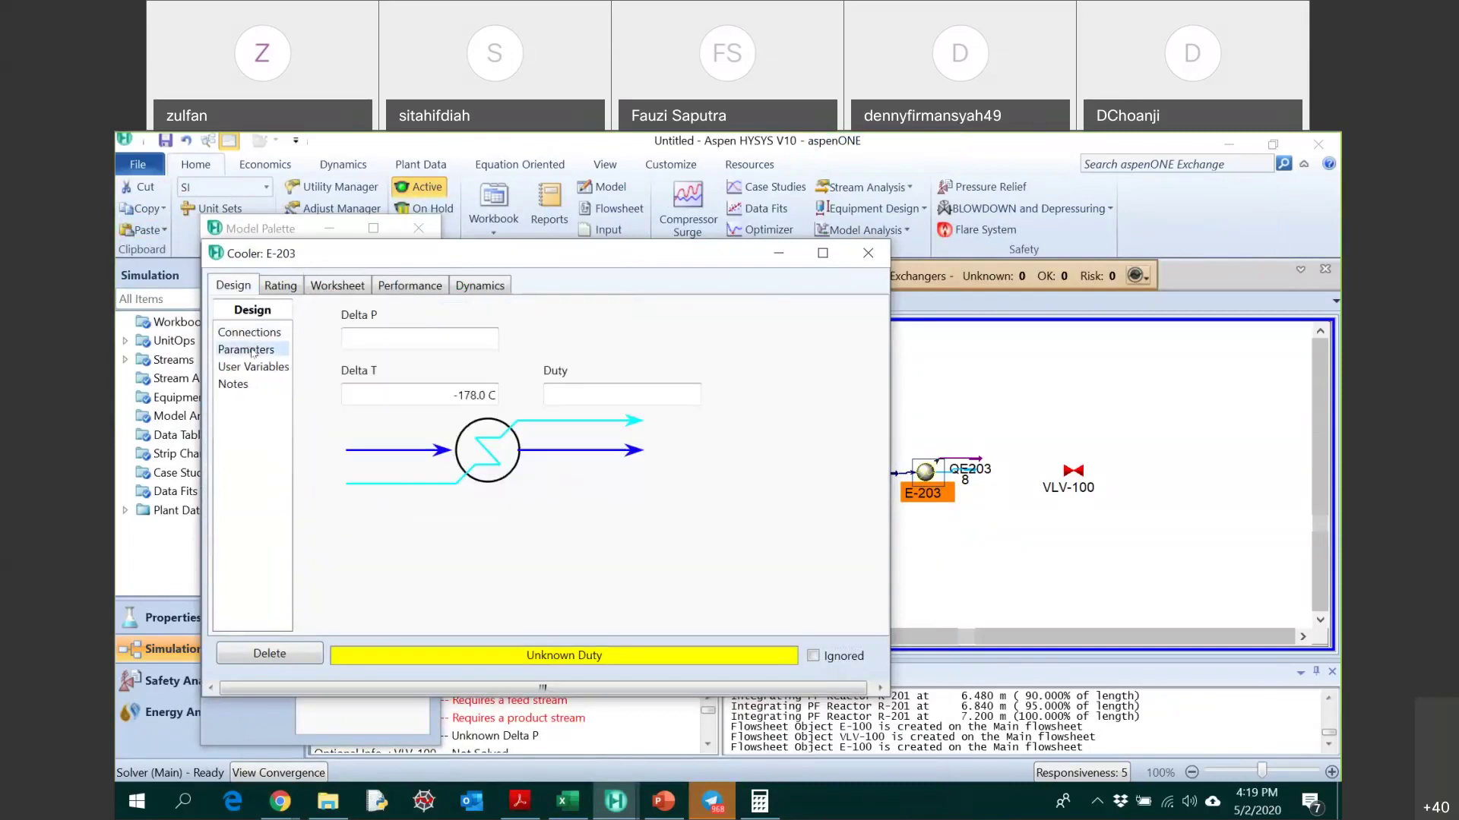
left_click(439, 343)
type("40")
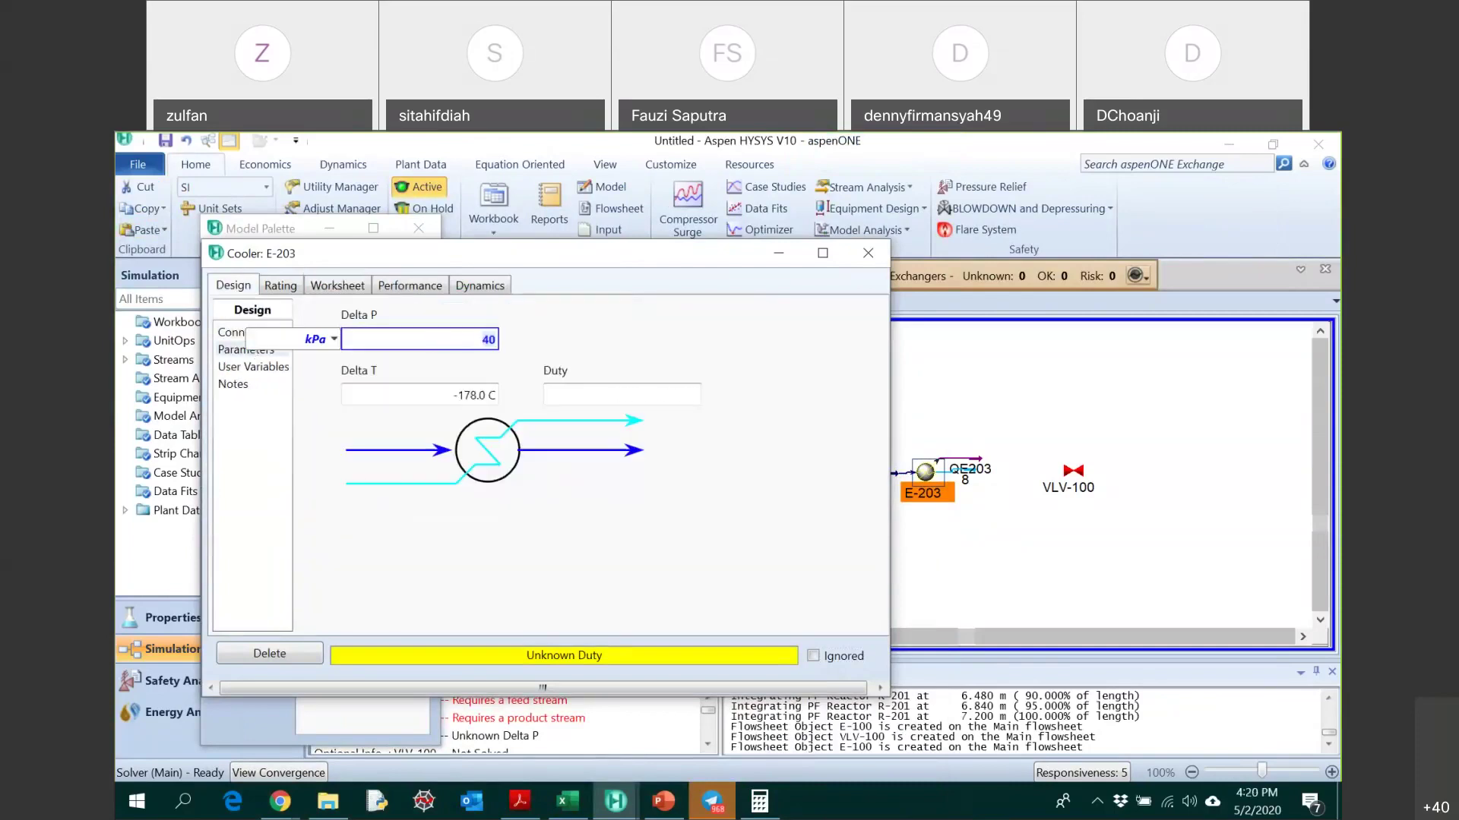
key("Return")
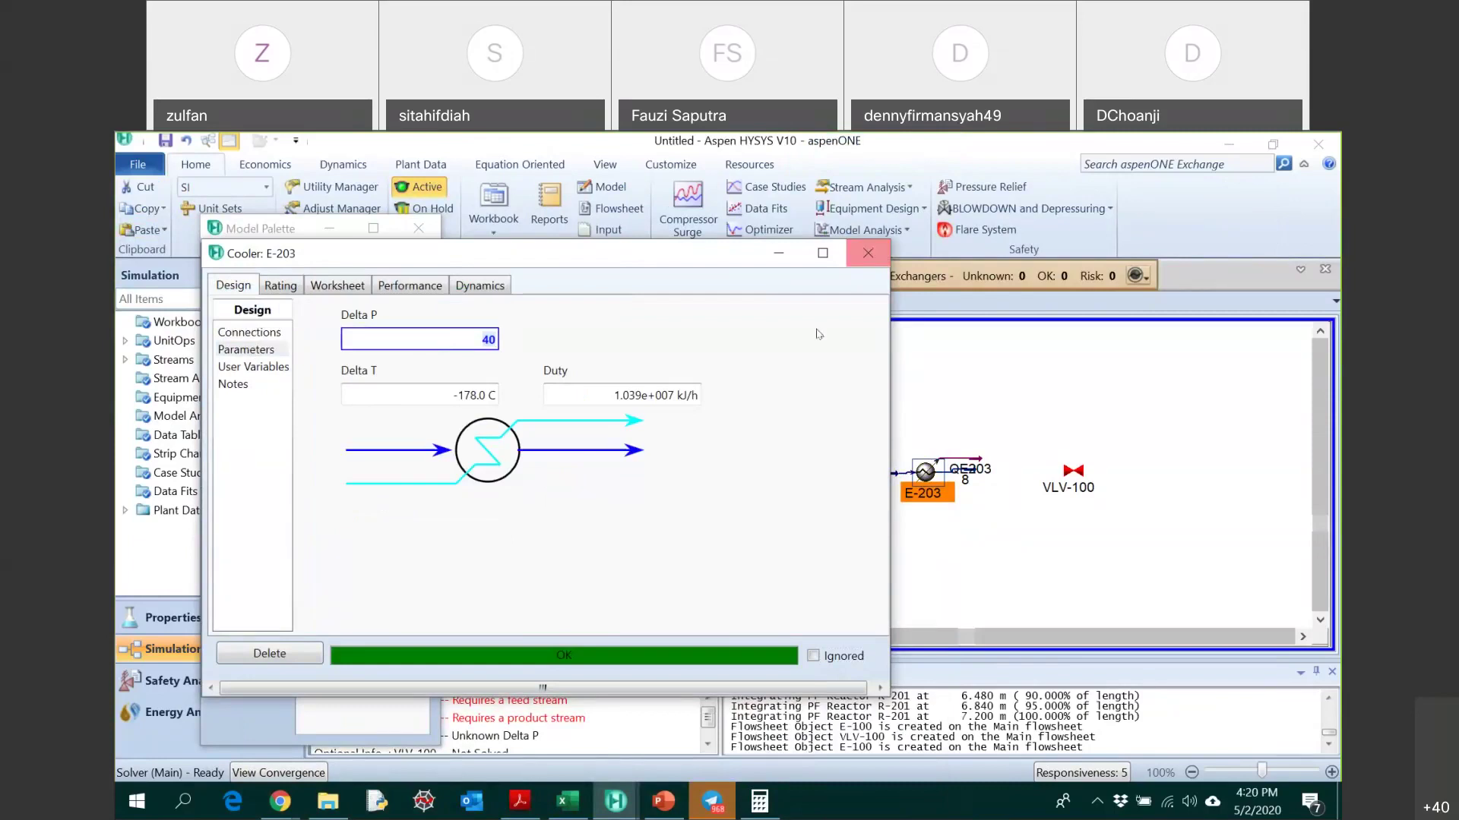
left_click(368, 295)
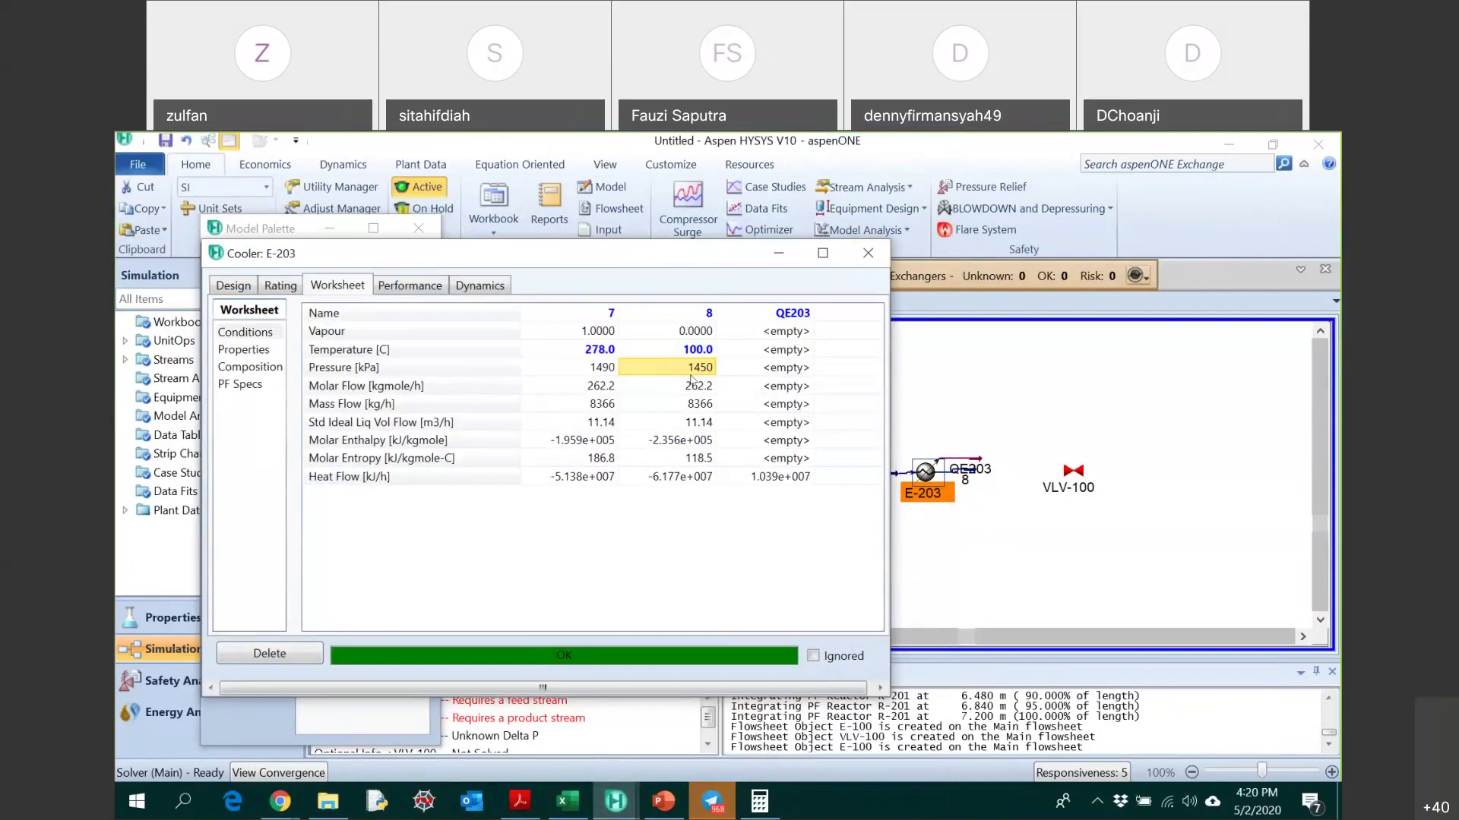
left_click(867, 253)
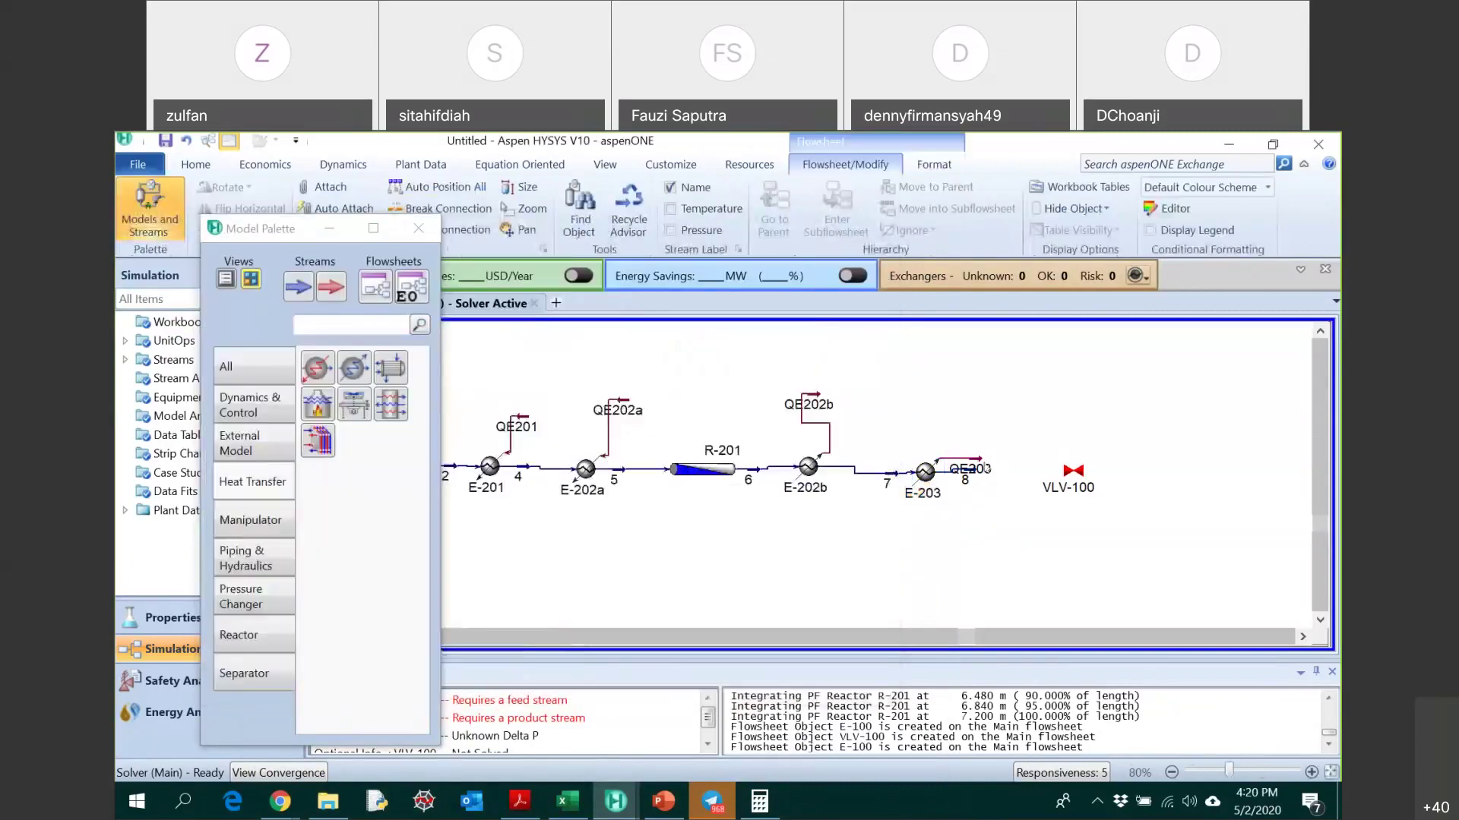
- Move energy stream QE203 above cooler E-203 and connect stream 8 to the inlet of valve VLV-100
left_click_drag(972, 425, 970, 427)
mouse_move(1071, 471)
left_mouse_down()
mouse_move(986, 470)
mouse_move(1094, 472)
left_mouse_up()
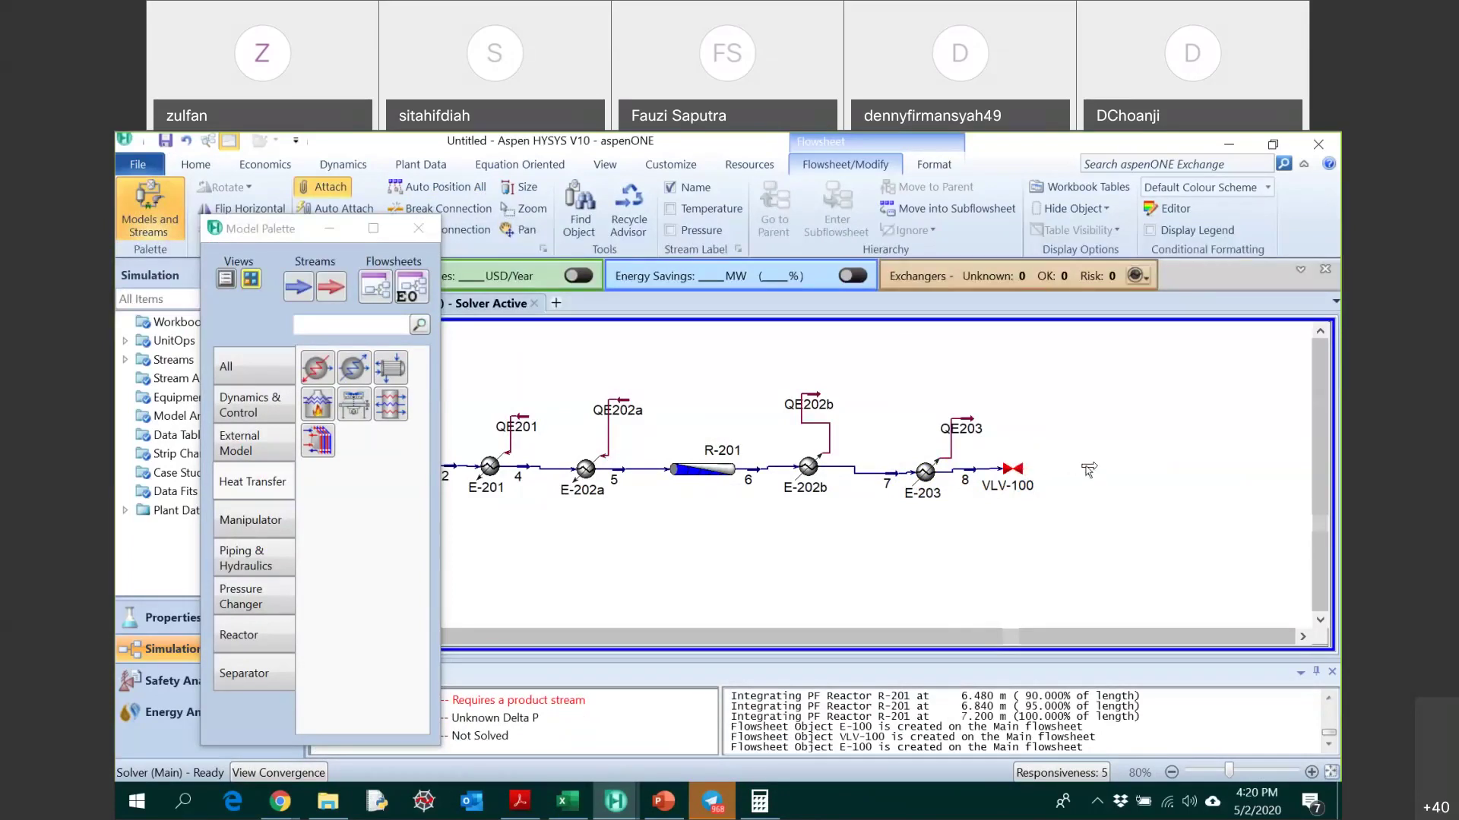
- Name the outlet stream of valve VLV-100 as 9 and close the stream window
double_click(1088, 467)
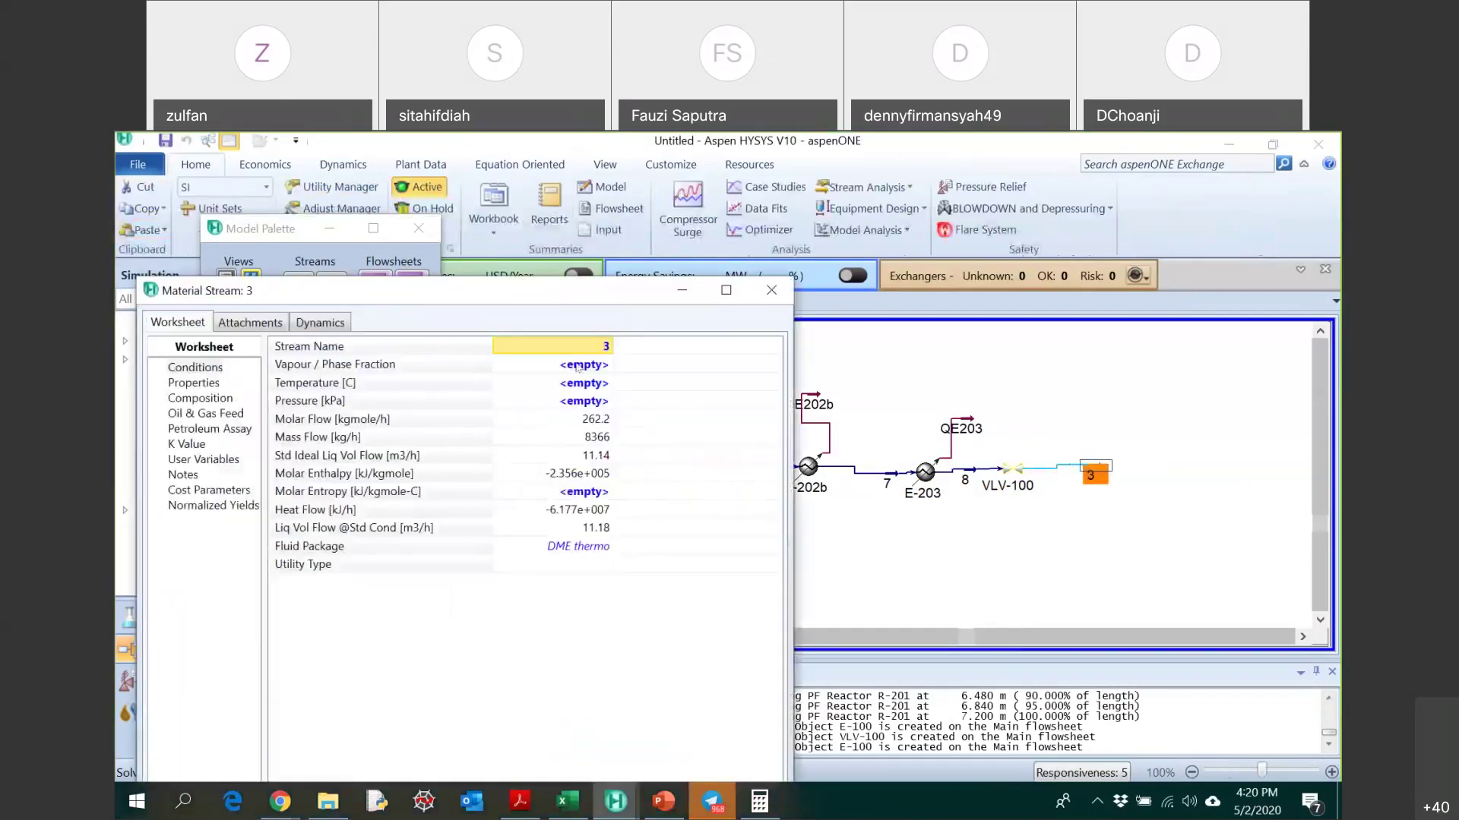
left_click(508, 346)
type("9")
key("Return")
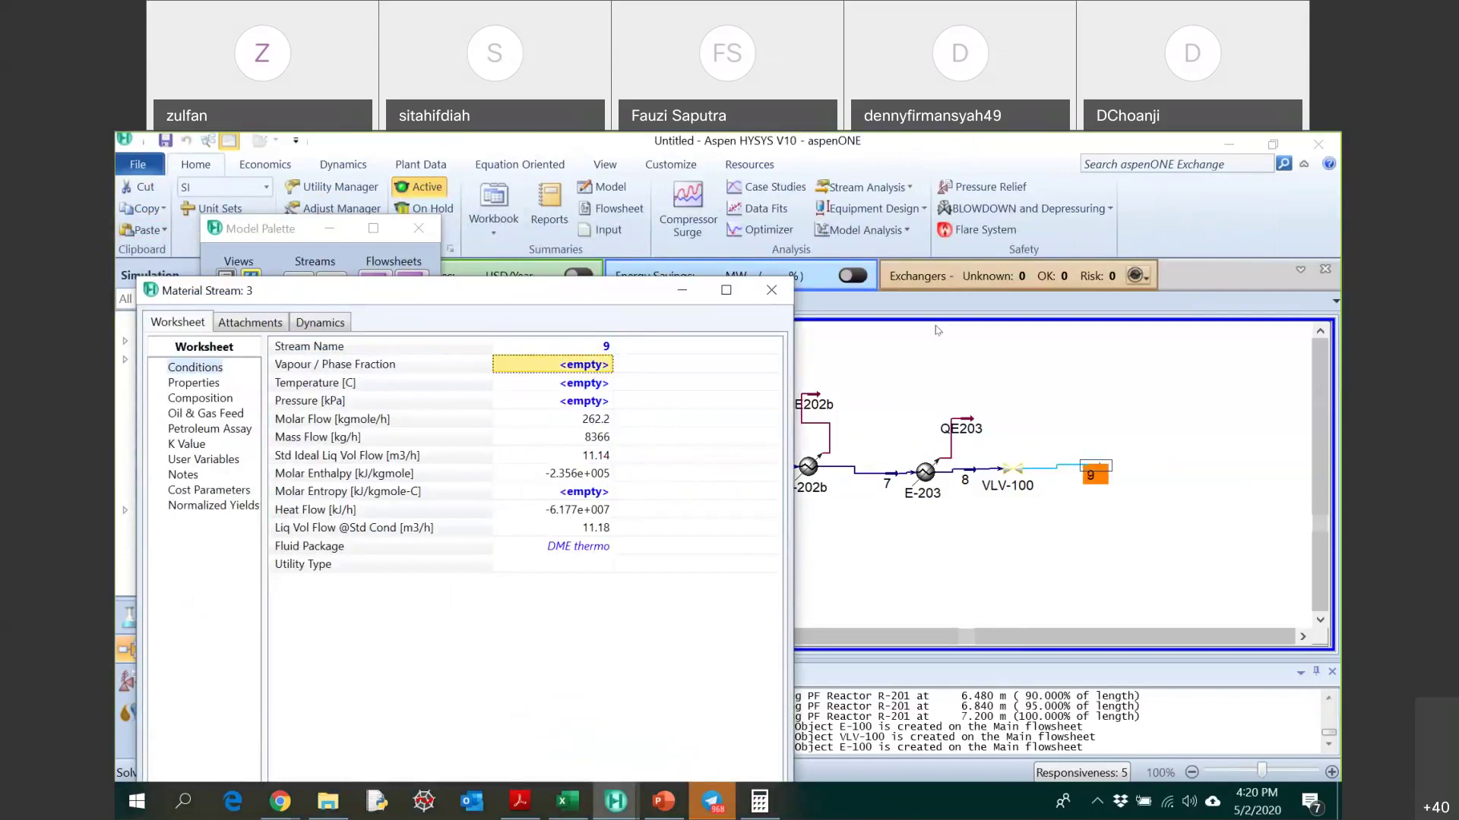
left_click(771, 290)
- Enter 10 kPa as stream 9's pressure in the conditions worksheet of valve VLV-100
left_click(1012, 474)
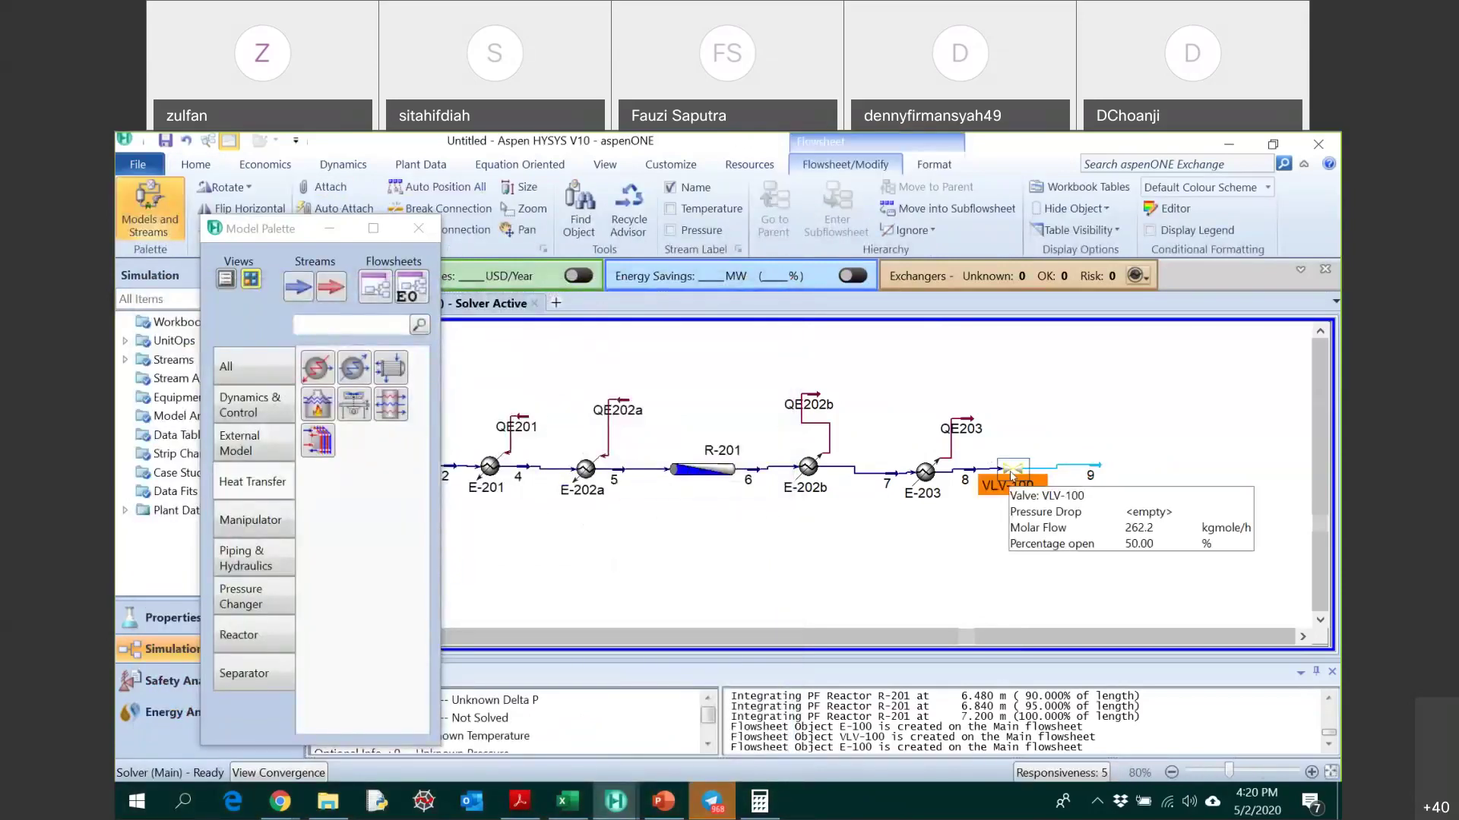
double_click(1011, 474)
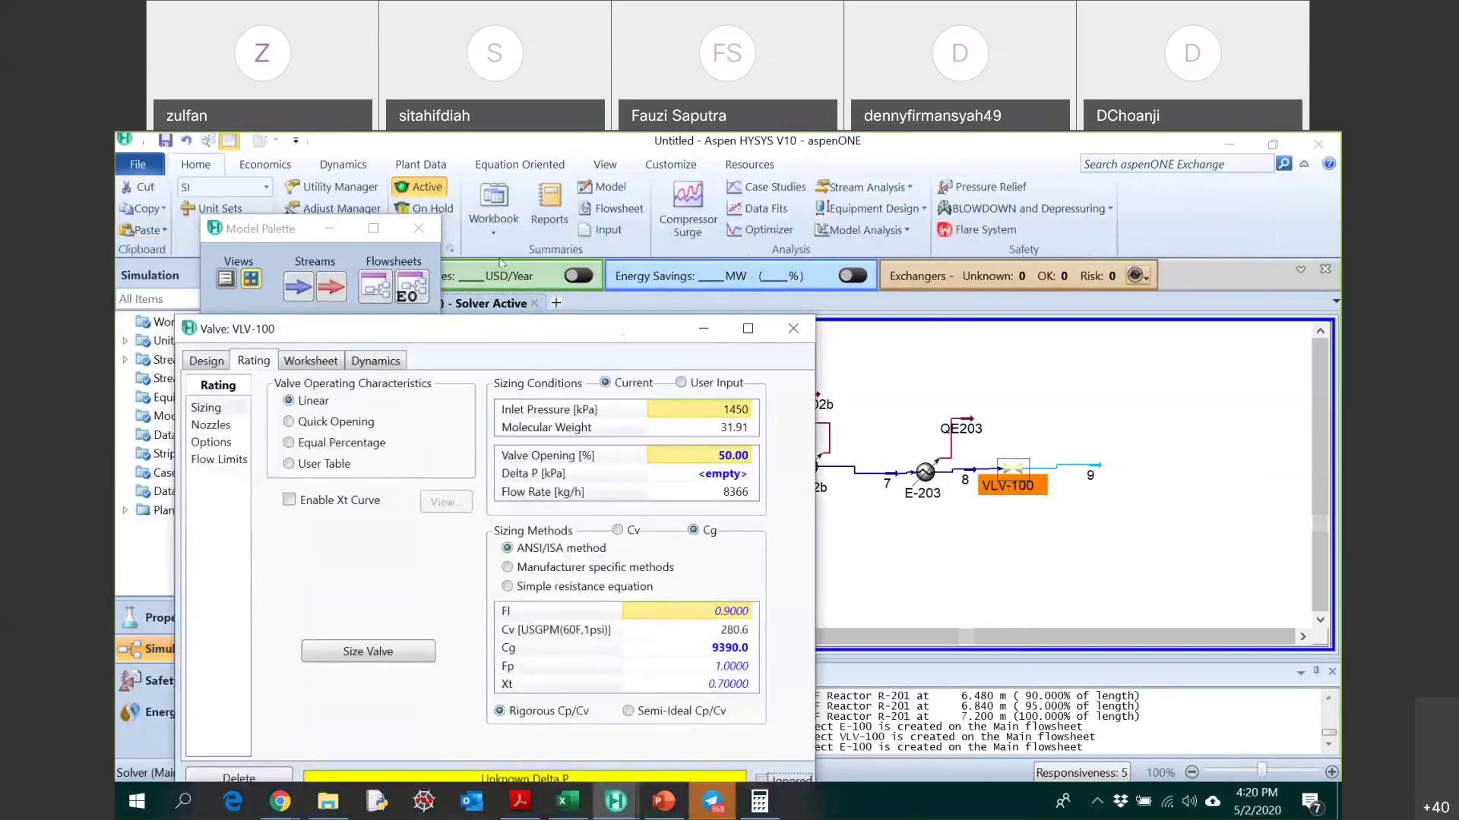
left_click(278, 269)
left_click(607, 355)
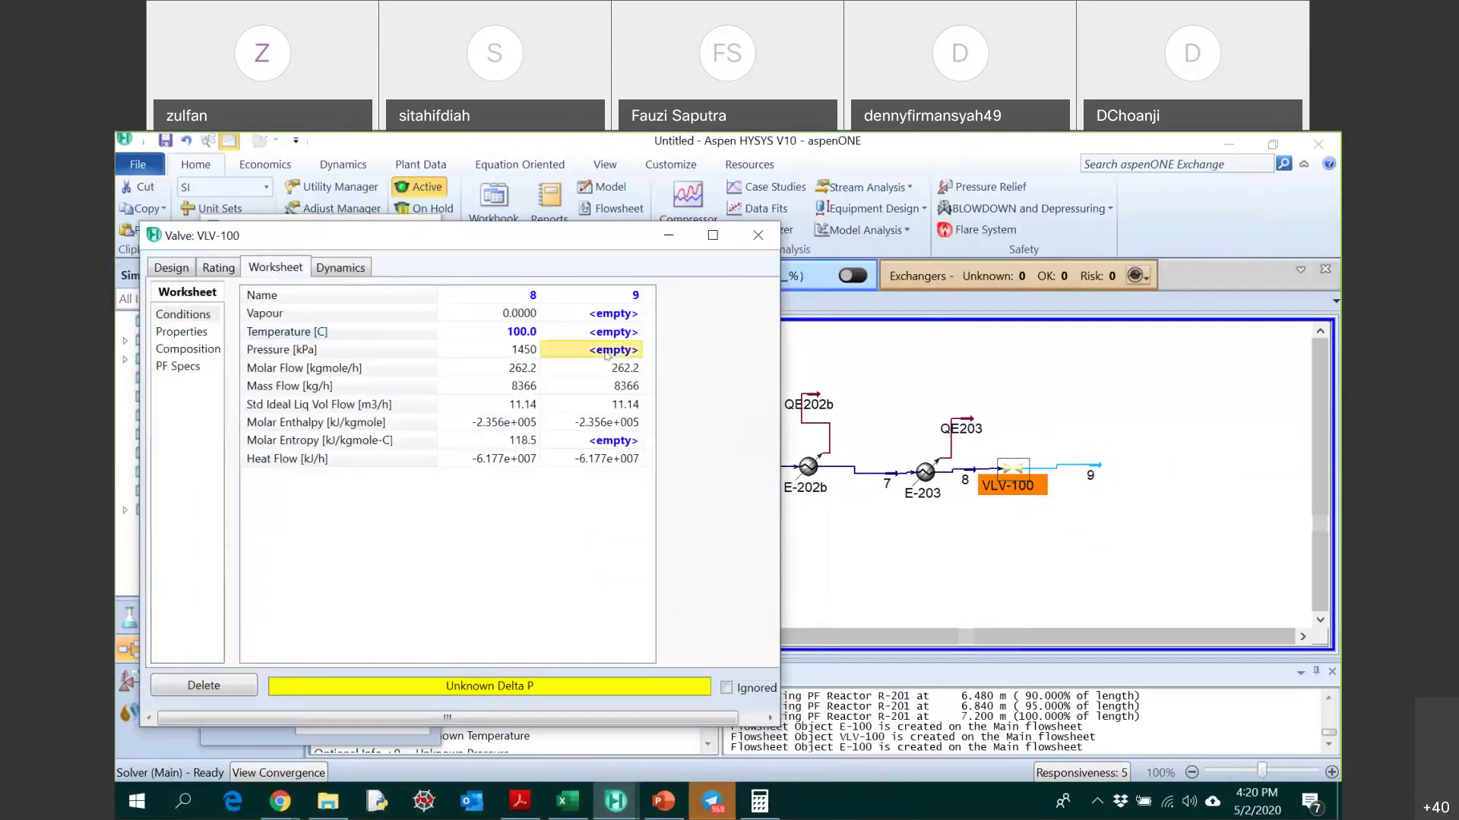
type("100")
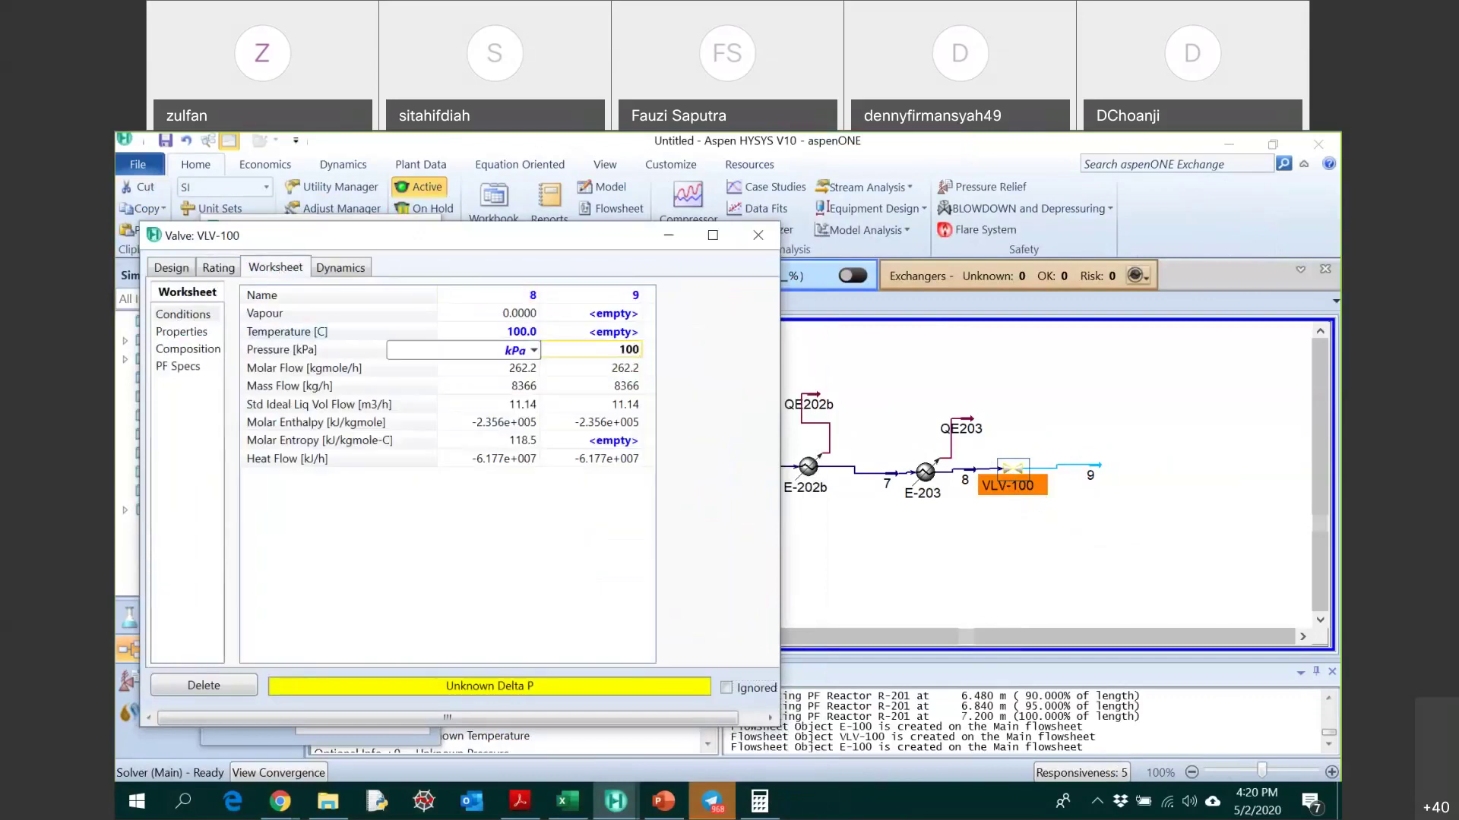
key("BackSpace")
key("alt+Down")
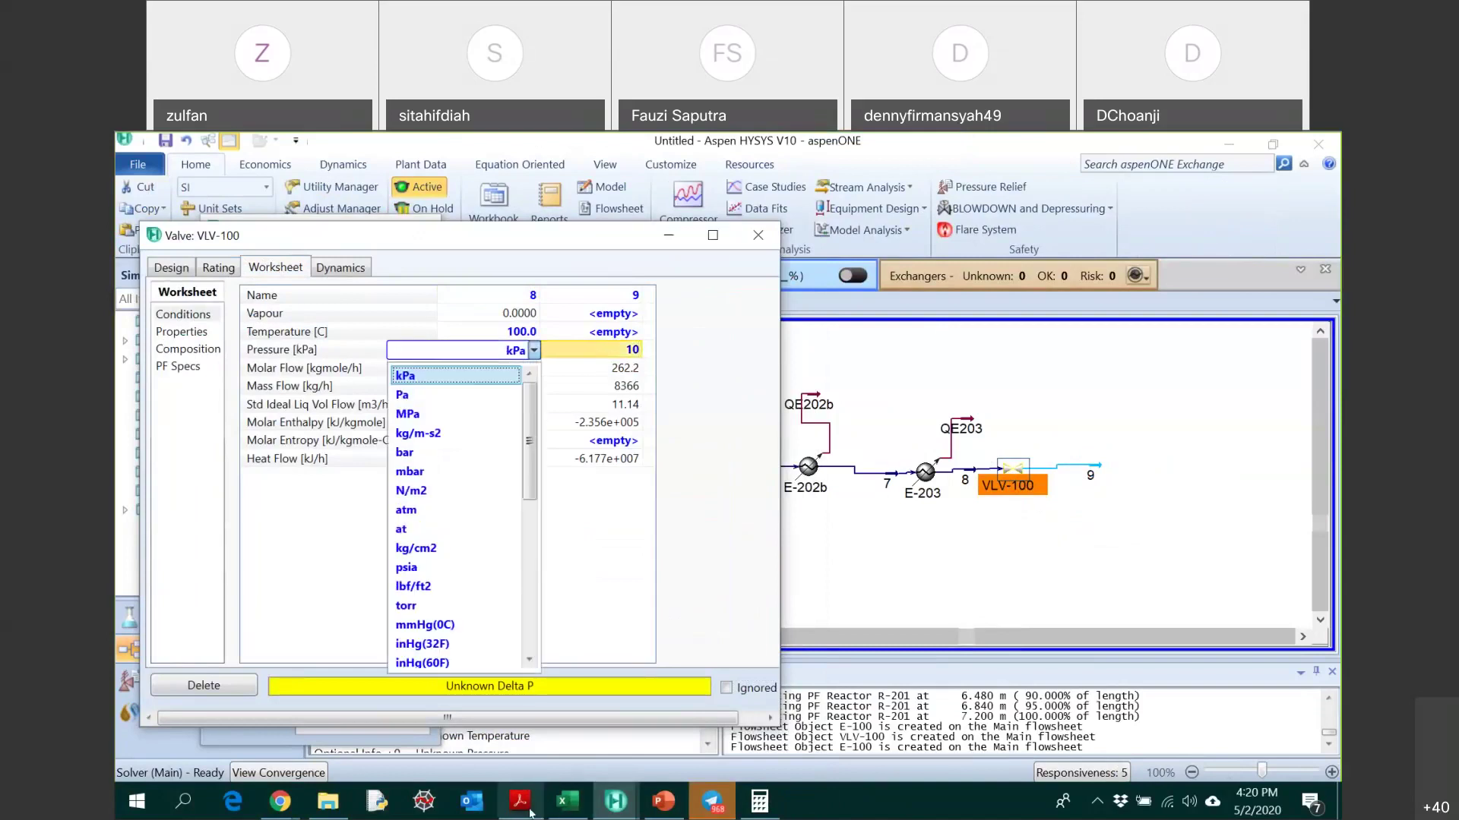
- Check stream 9's pressure in the Turton stream table and return to the valve window in Aspen HYSYS
left_click(530, 813)
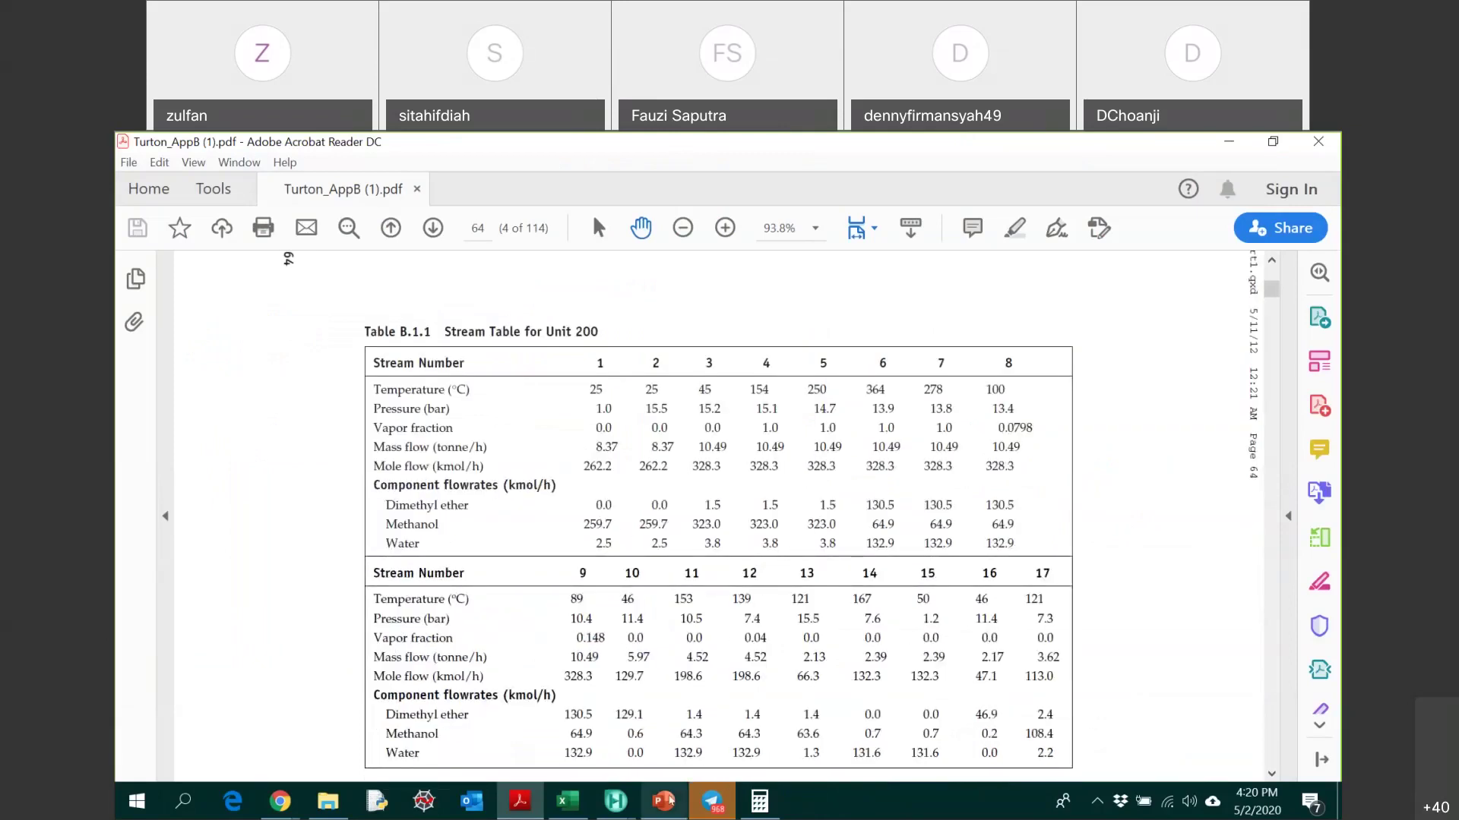
mouse_move(616, 800)
left_click(764, 752)
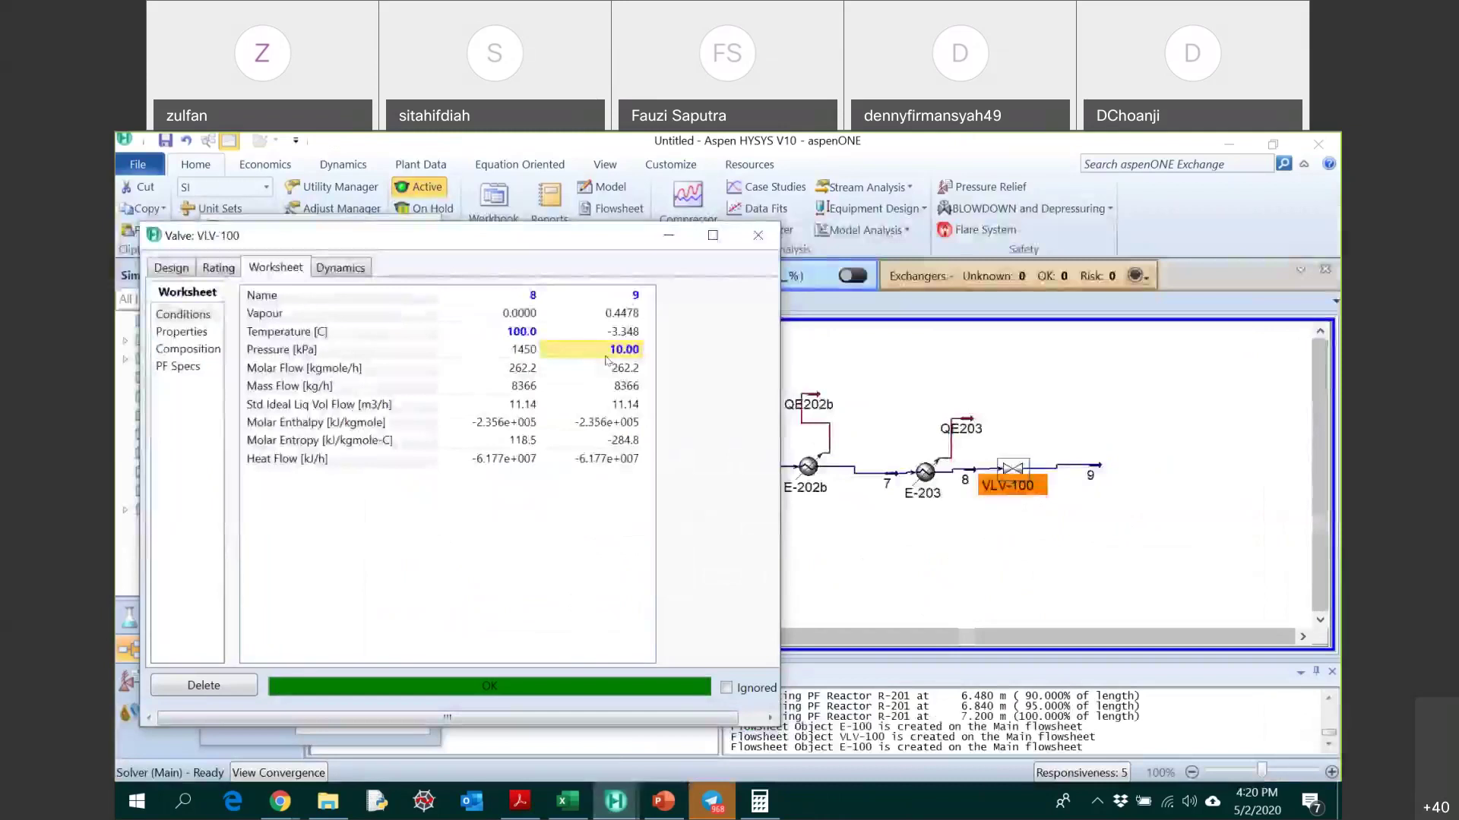
- Set stream 9's pressure to 10.4 bar (1040 kPa) in the conditions worksheet of valve VLV-100 and close the valve window
type("1040")
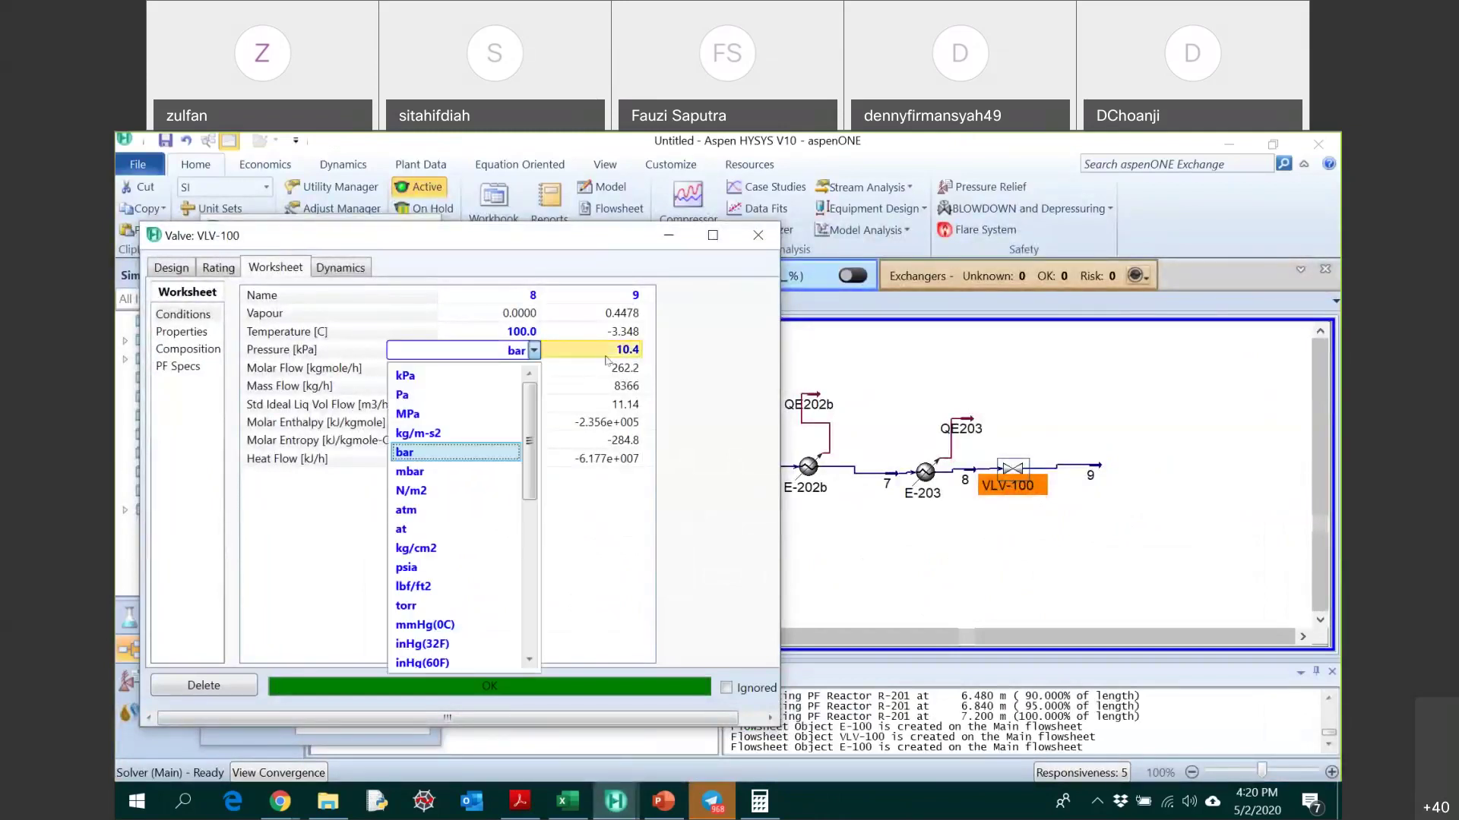
key("Return")
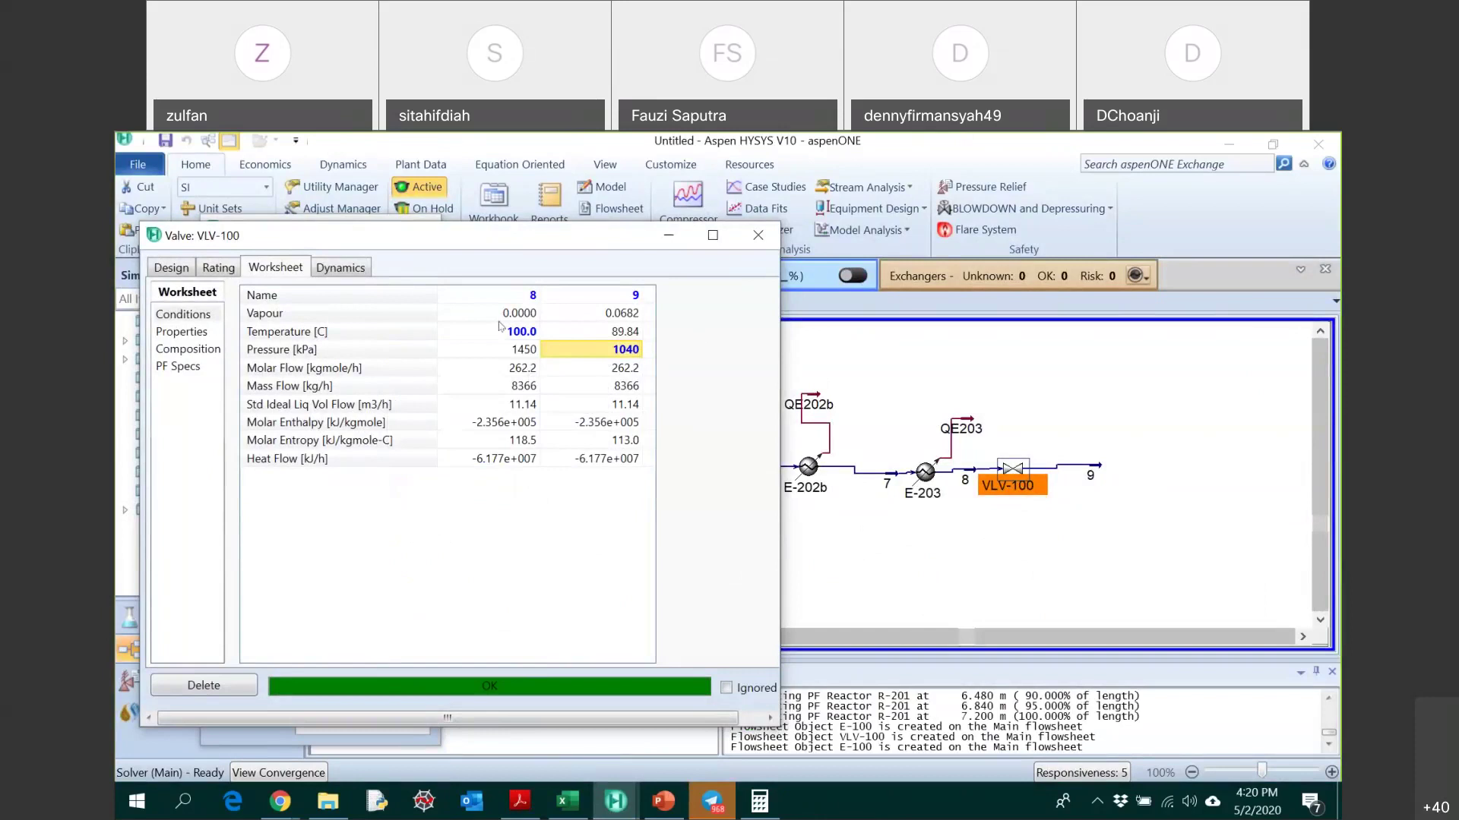
mouse_move(522, 335)
mouse_move(640, 368)
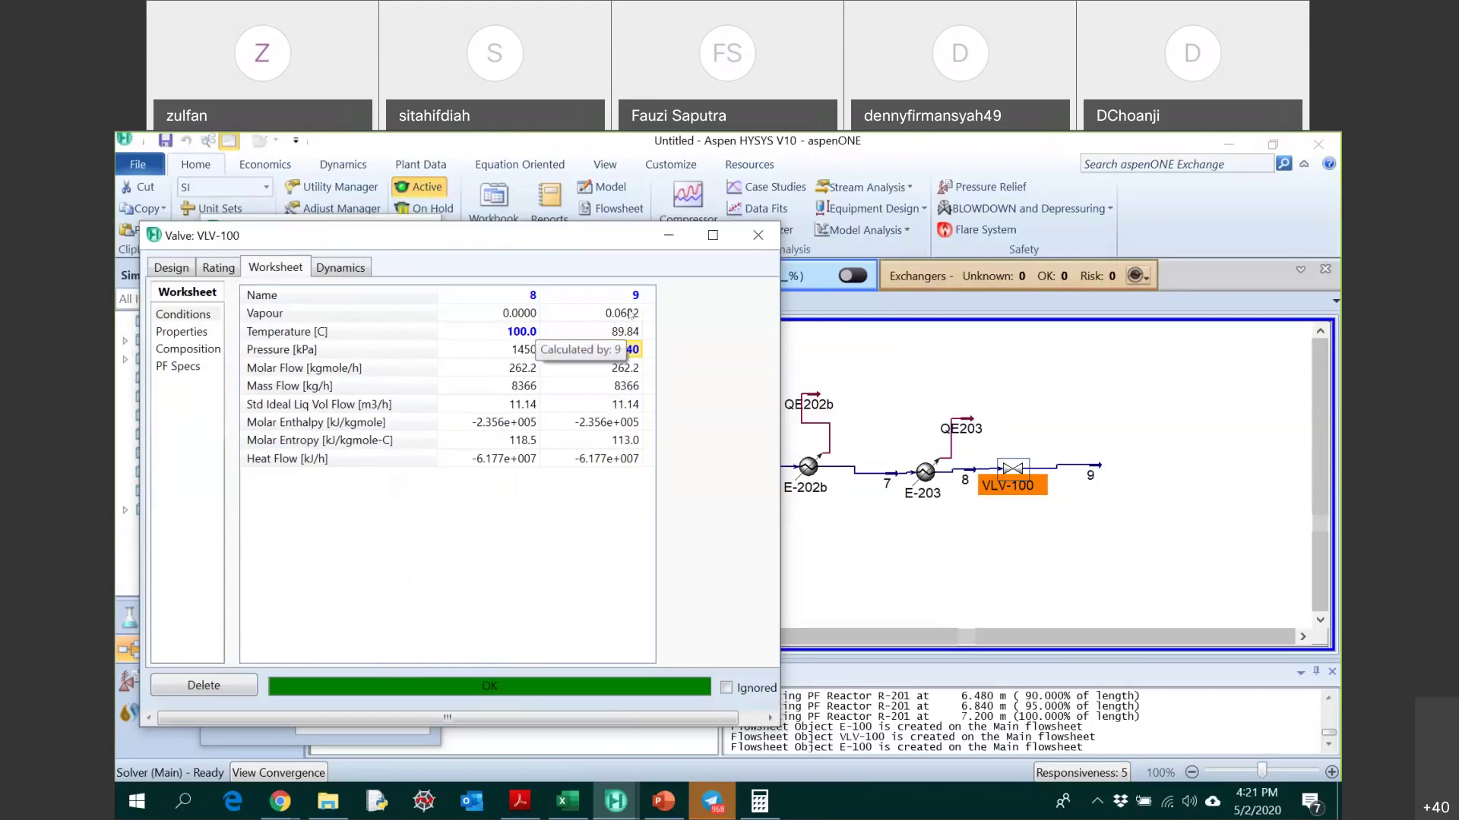
left_click(757, 234)
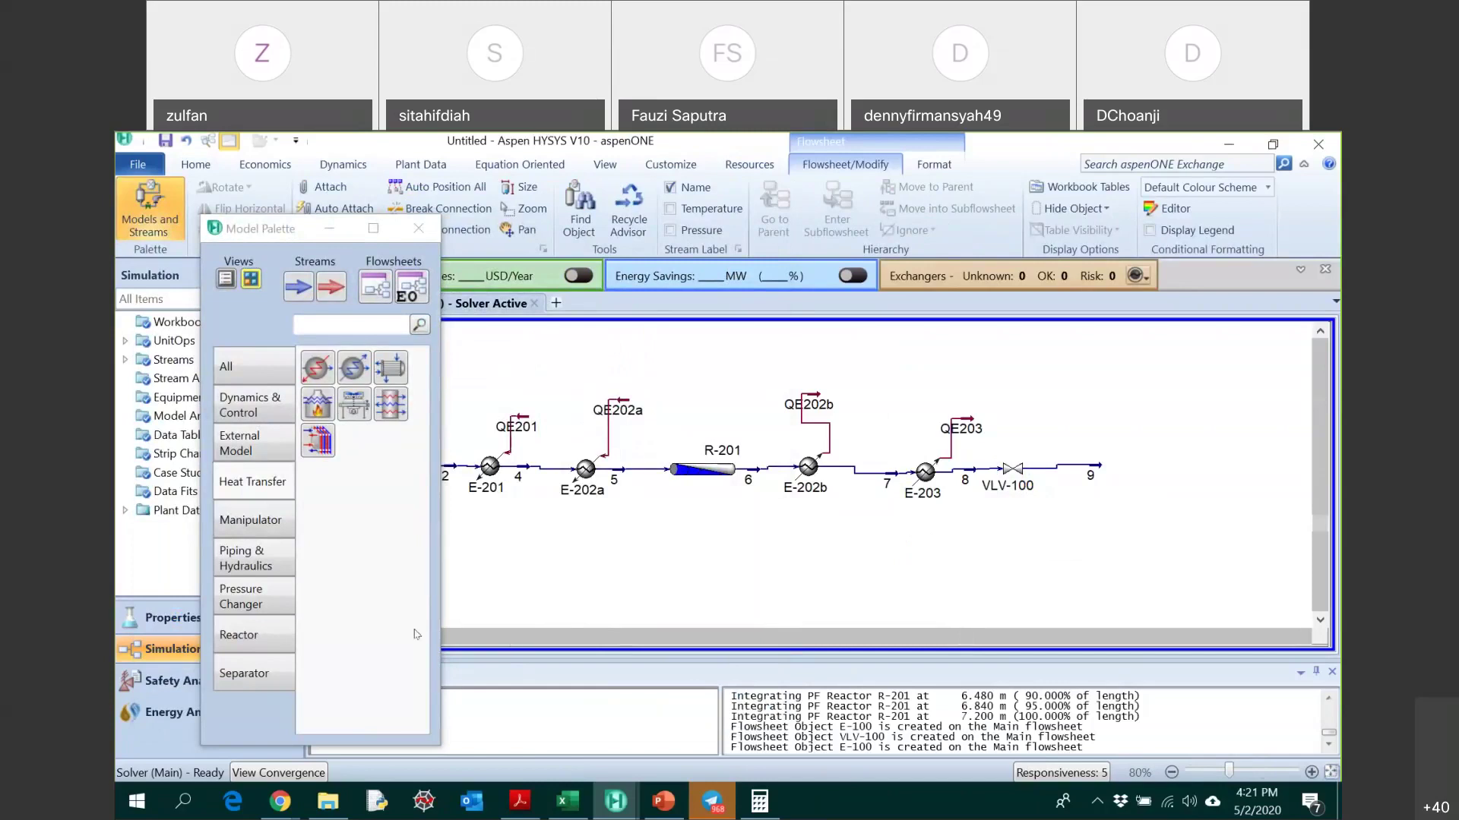
- Check the equipment following stream 9 in the Turton process flow diagram and return to the Aspen HYSYS flowsheet
left_click(520, 801)
scroll(653, 454, "up", 10)
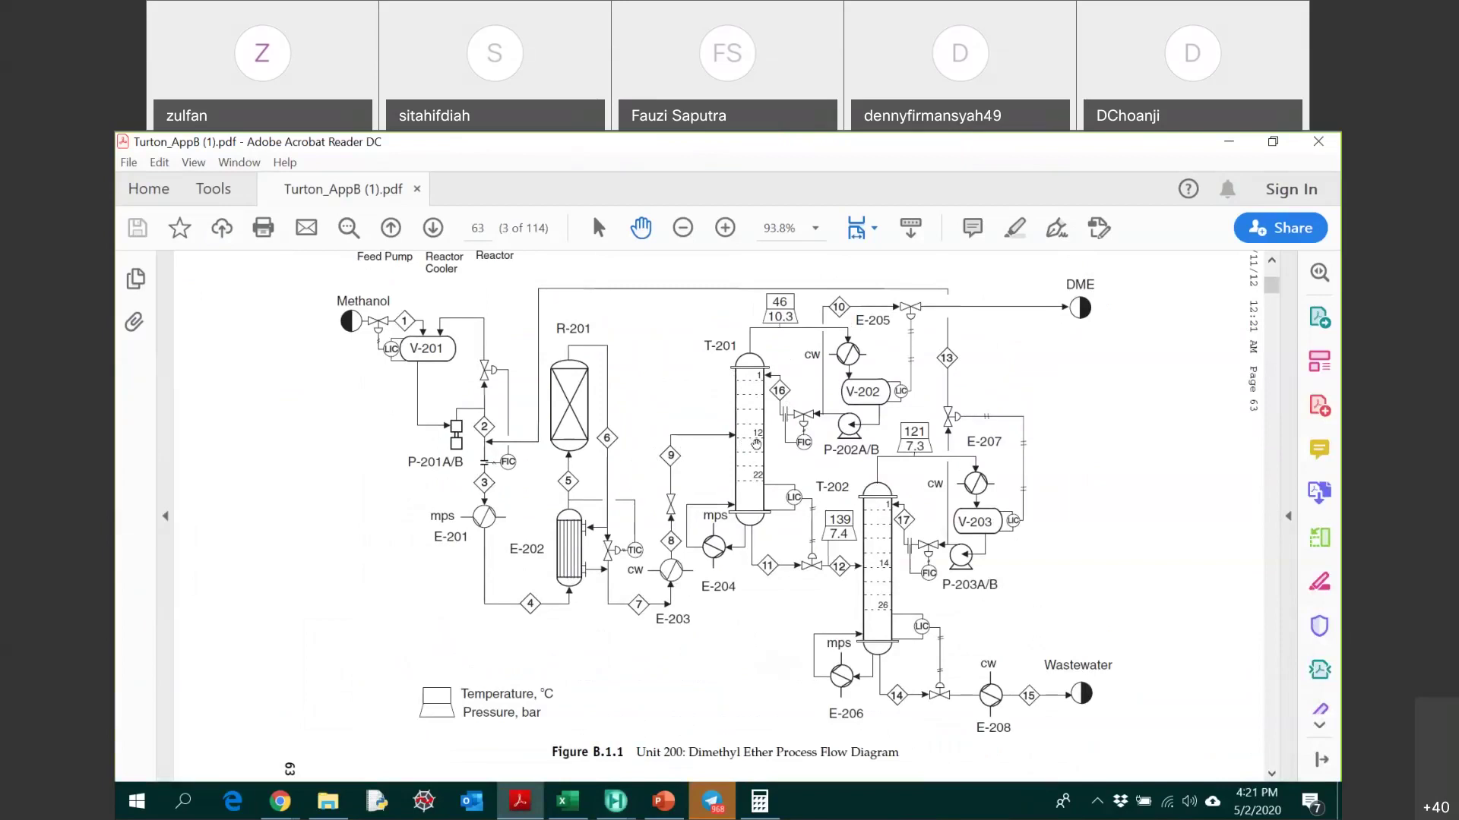
left_click(616, 802)
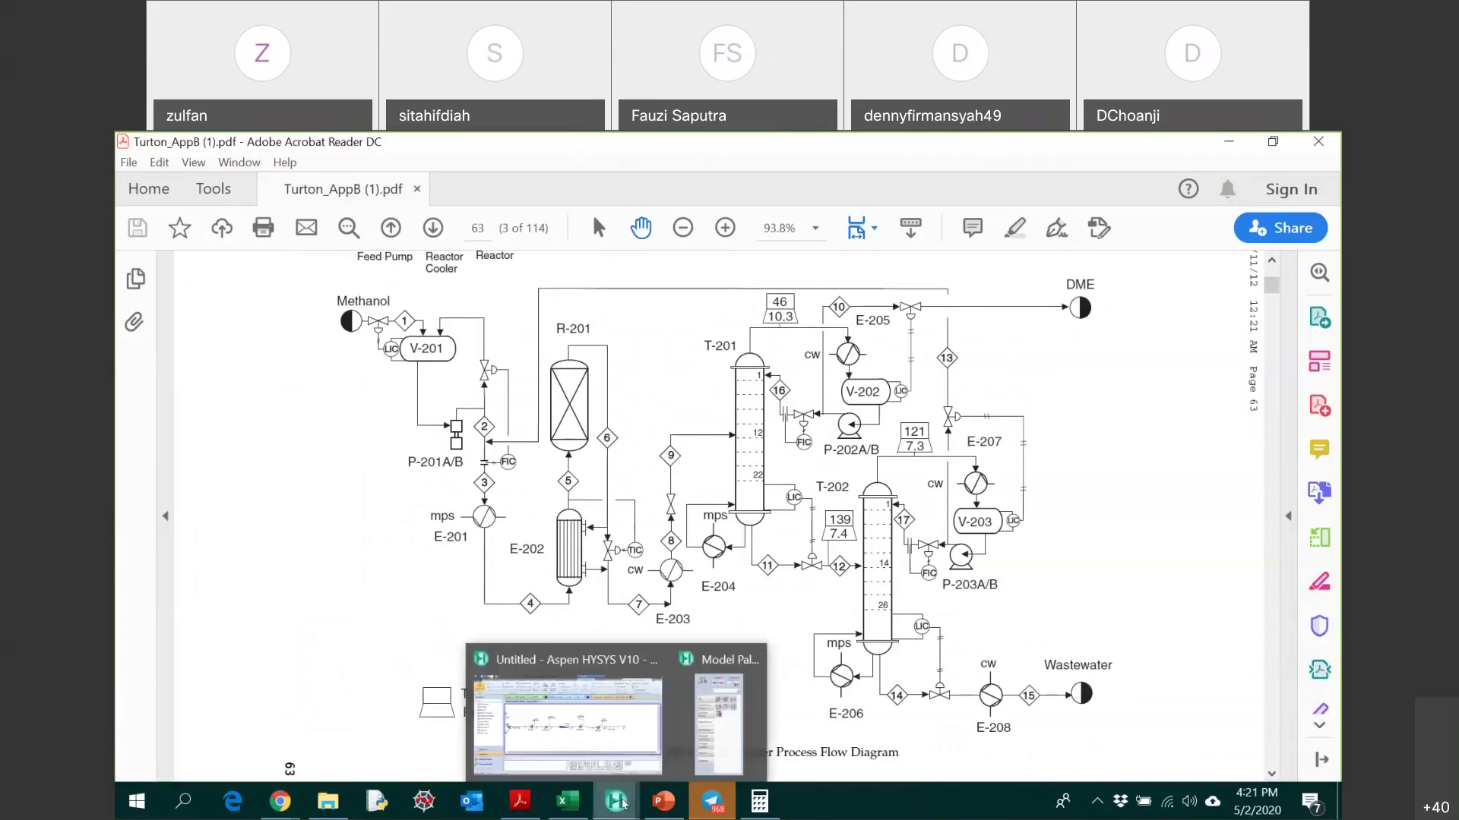
left_click(614, 752)
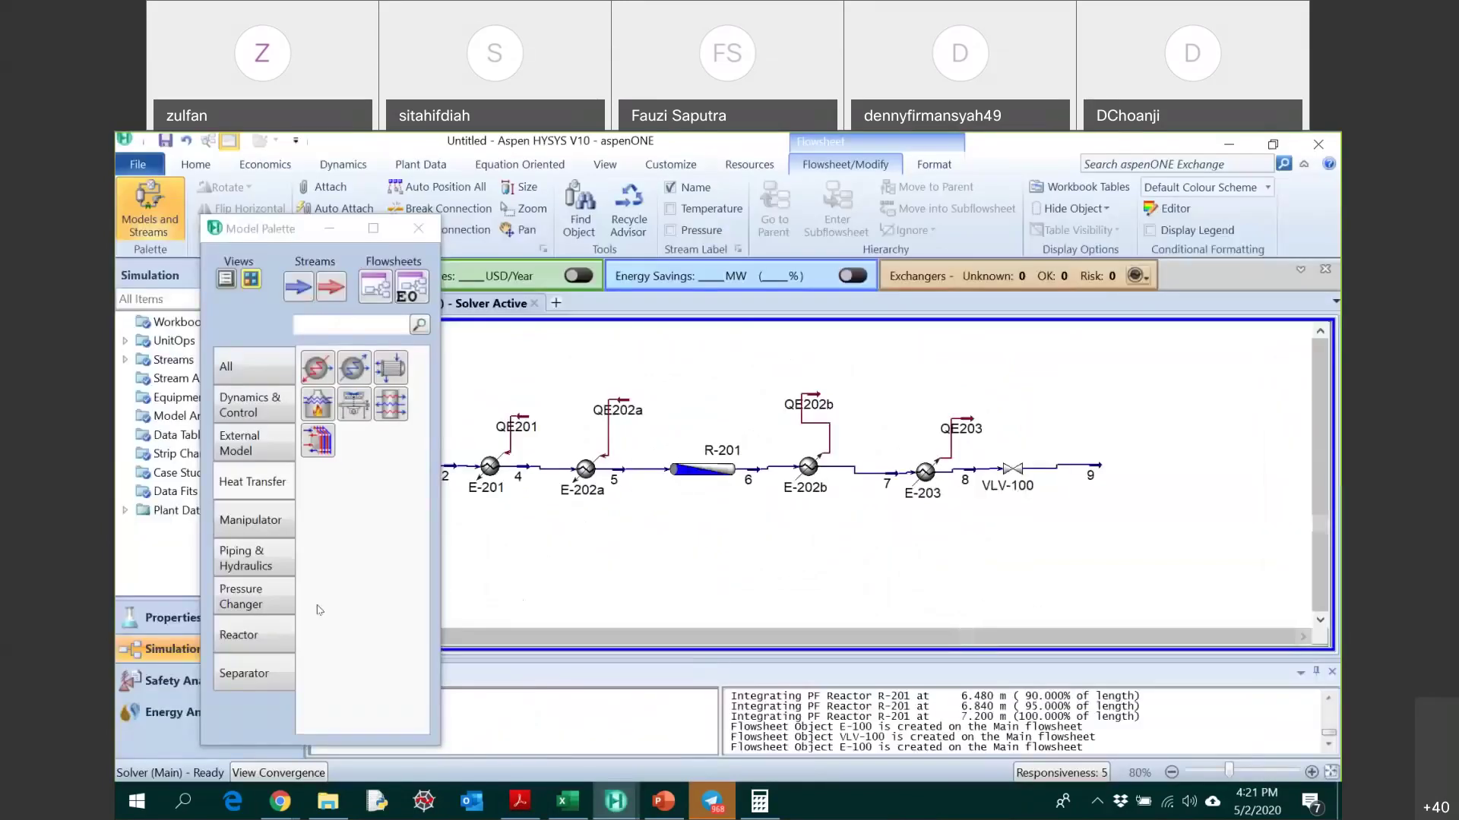
- Place a distillation column with condenser and reboiler downstream of stream 9 and connect stream 9 to its inlet
left_click(266, 672)
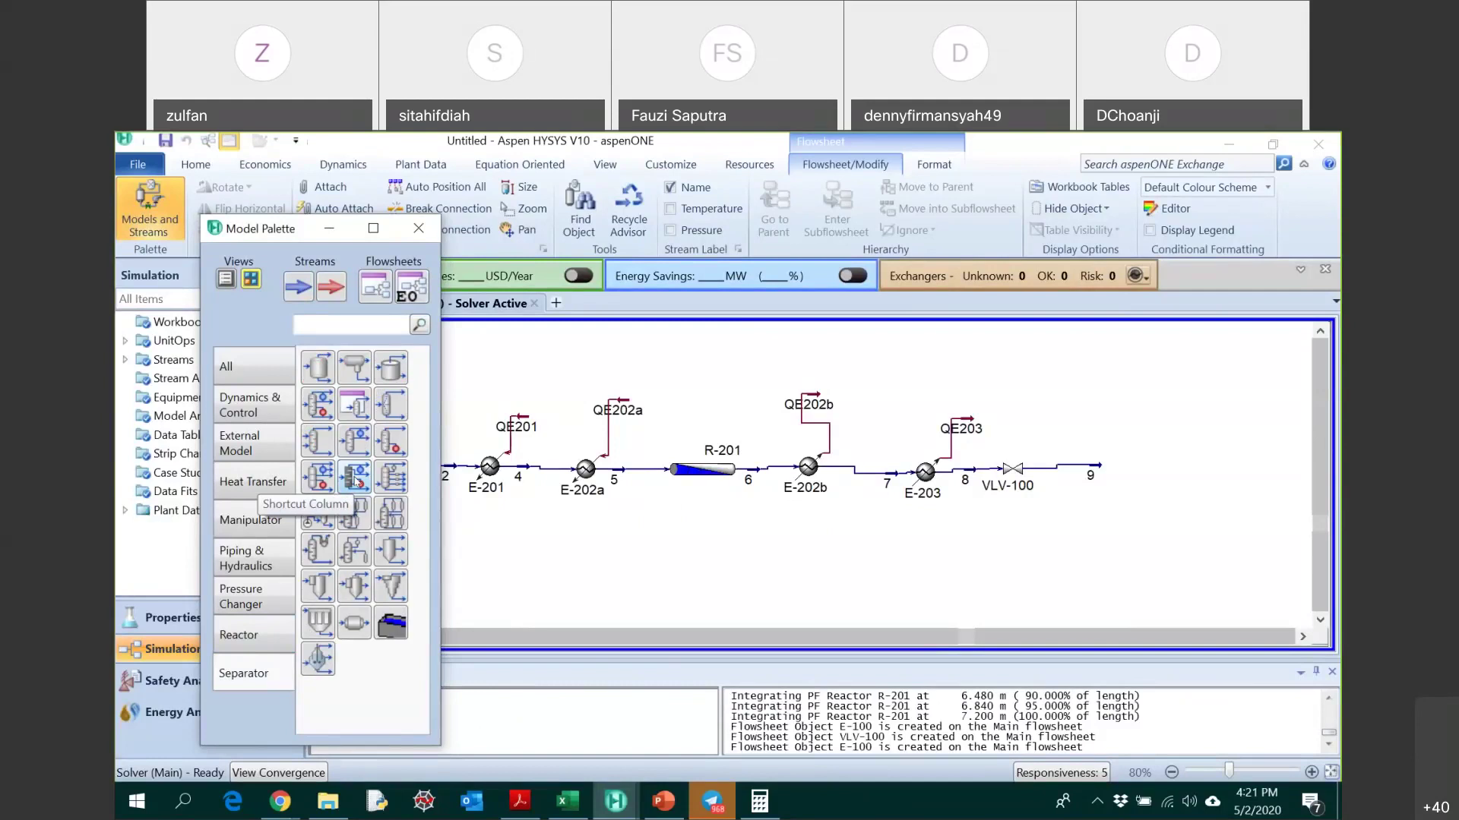
left_click(318, 405)
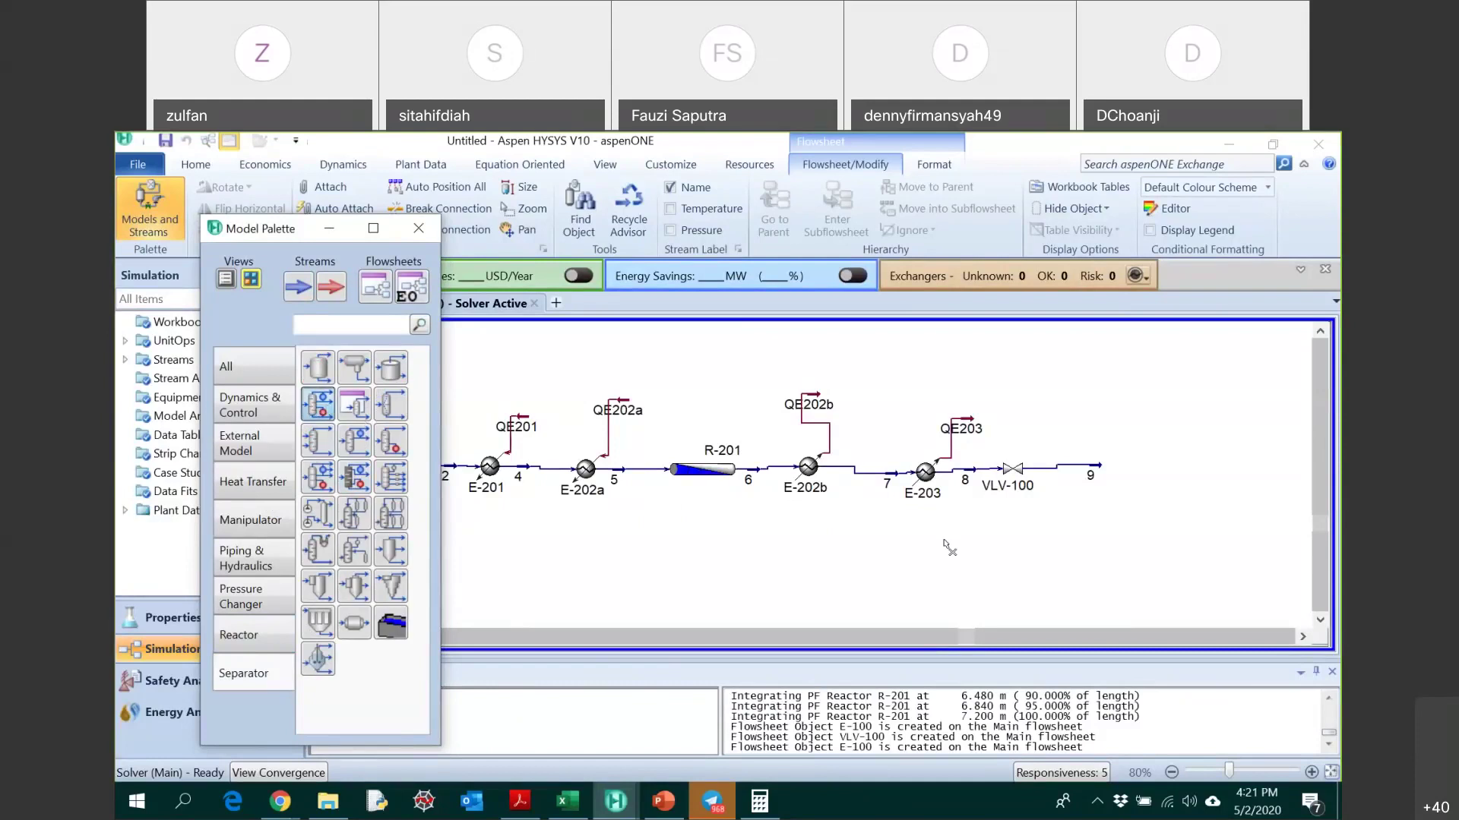
left_click(1158, 522)
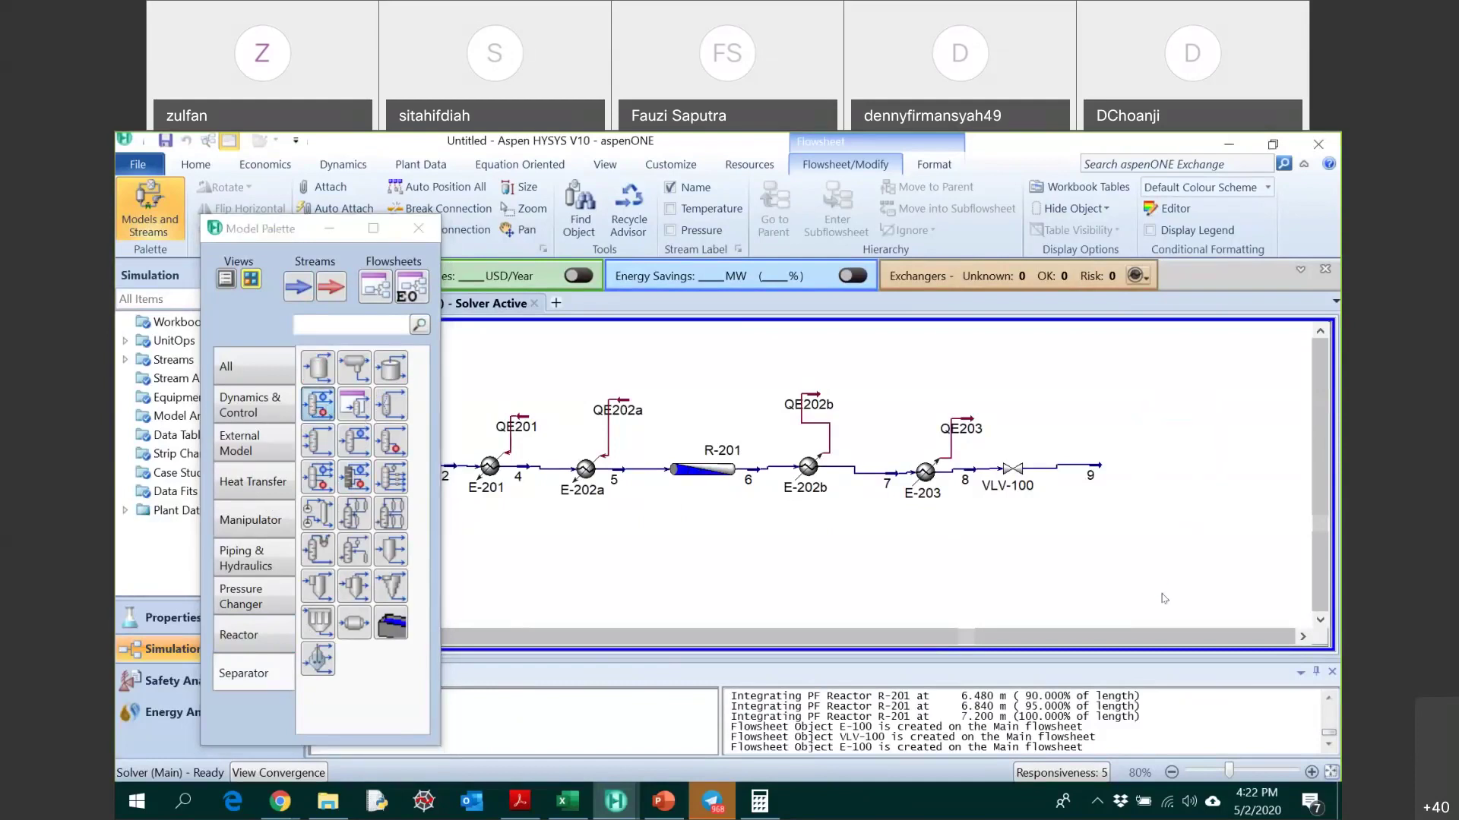
scroll(1201, 616, "down", 2)
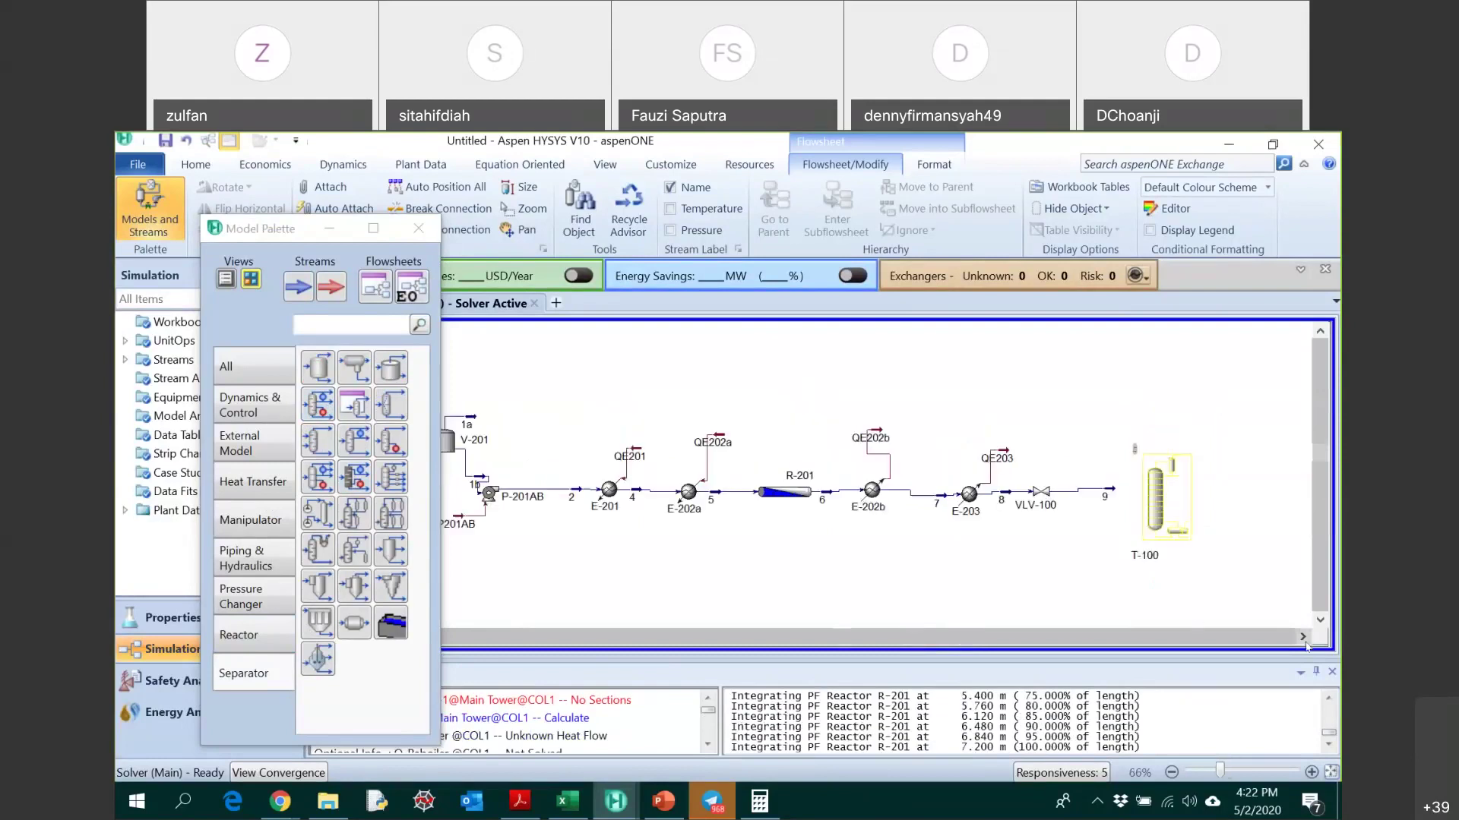
left_click(1304, 640)
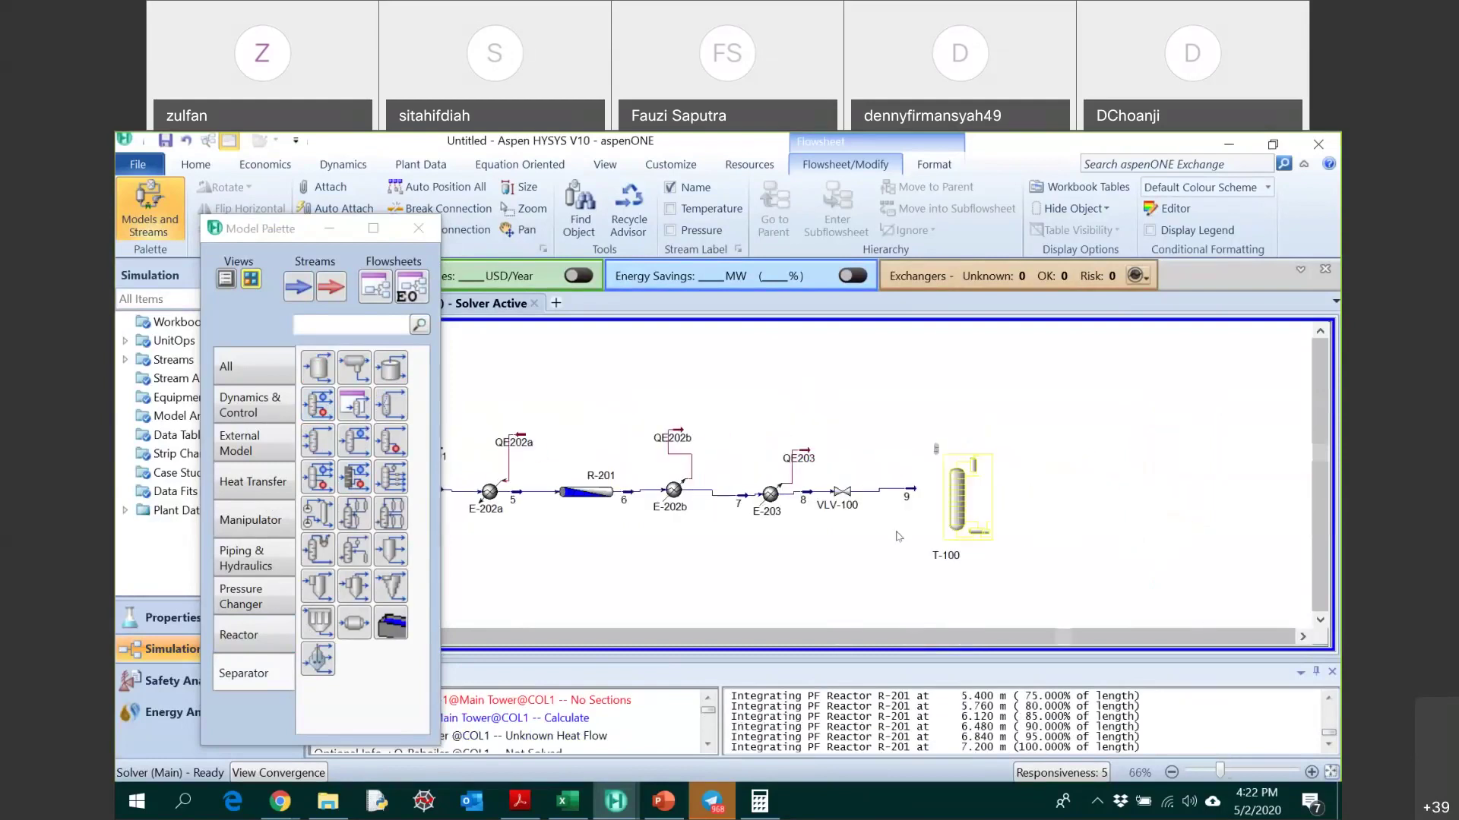
key("ctrl")
left_click_drag(915, 490, 949, 493)
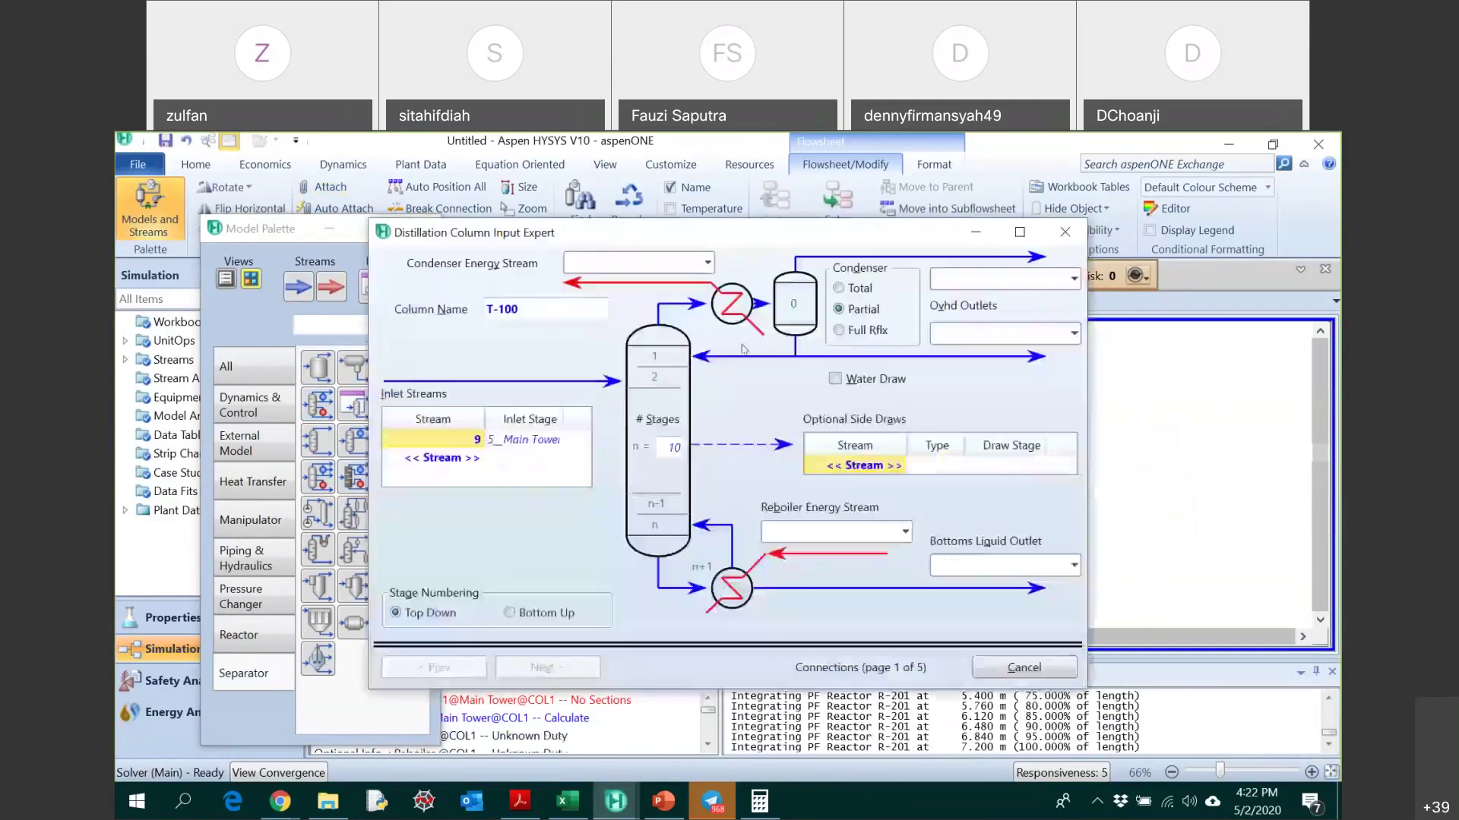
- Rename the distillation column as T-201 in the Distillation Column Input Expert
left_click(556, 305)
left_click(556, 306)
key("BackSpace")
key("BackSpace")
key("BackSpace")
type("201")
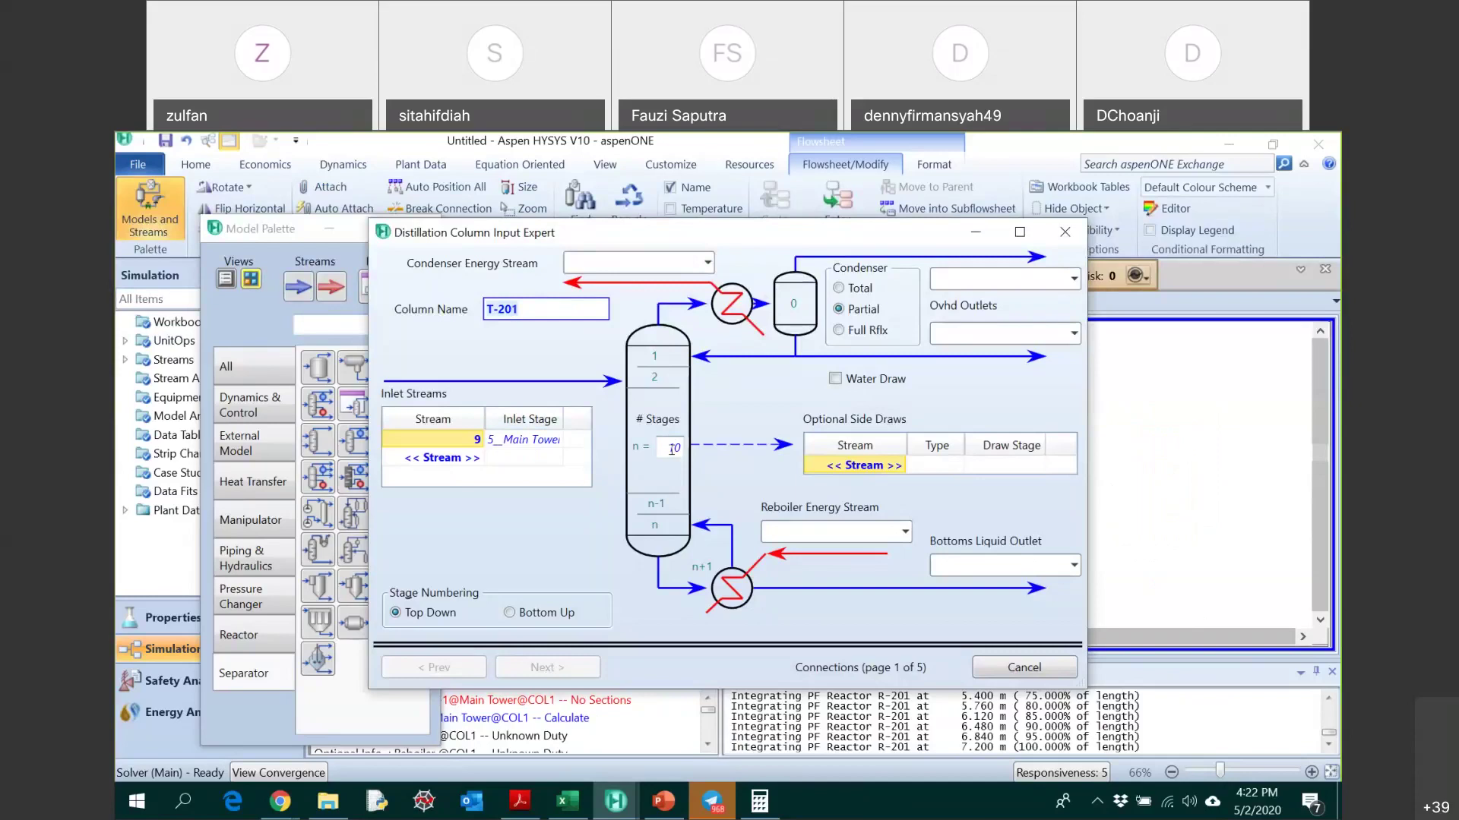
- Set column T-201 to 22 stages and feed stream 9 to stage 12 of the main tower
double_click(671, 449)
type("22")
key("Return")
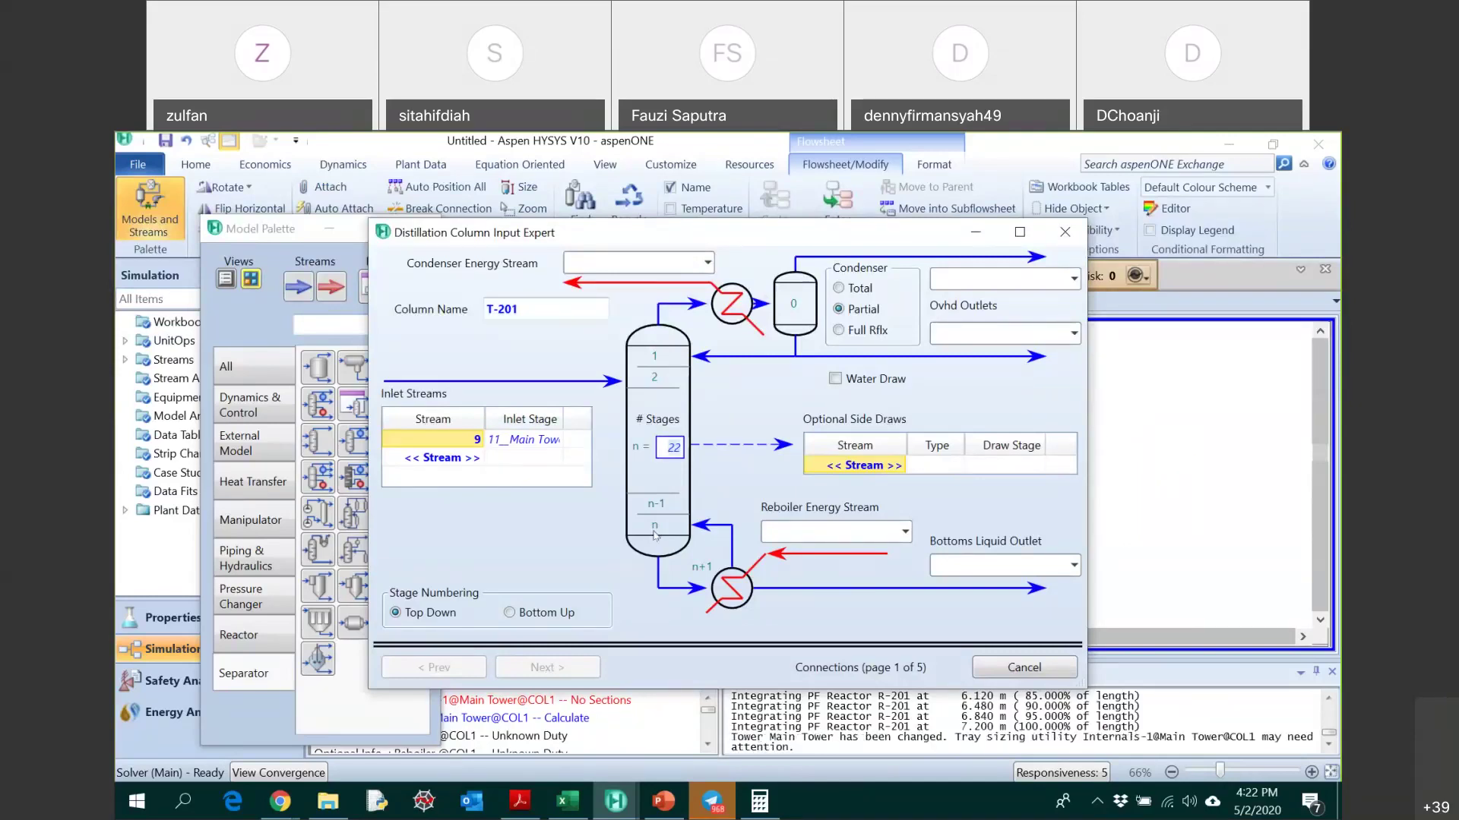
left_click(555, 441)
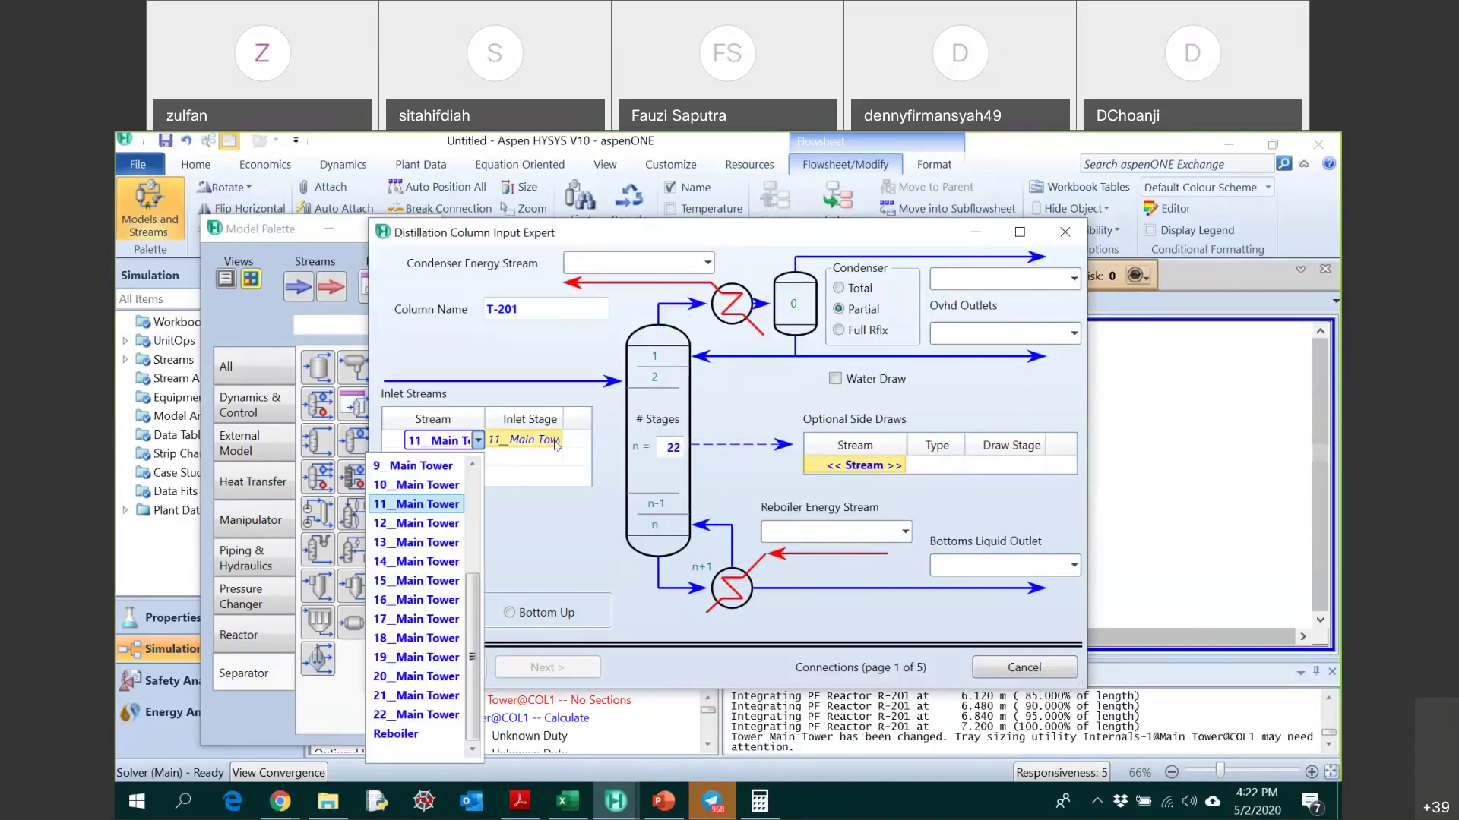
left_click(451, 525)
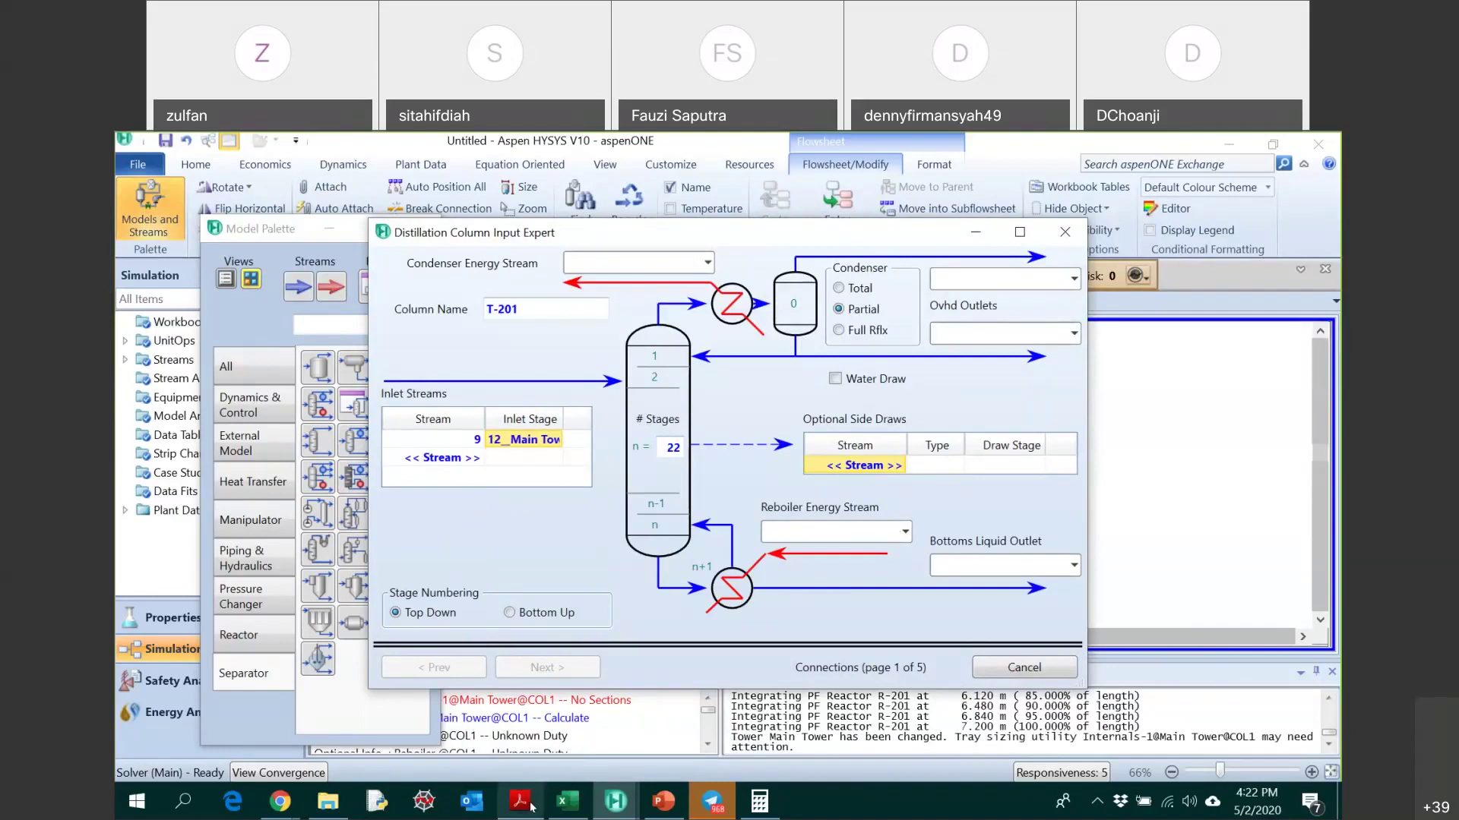
- Following the Turton flow diagram, set T-201's condenser to Total and name the overhead liquid outlet 10
left_click(521, 801)
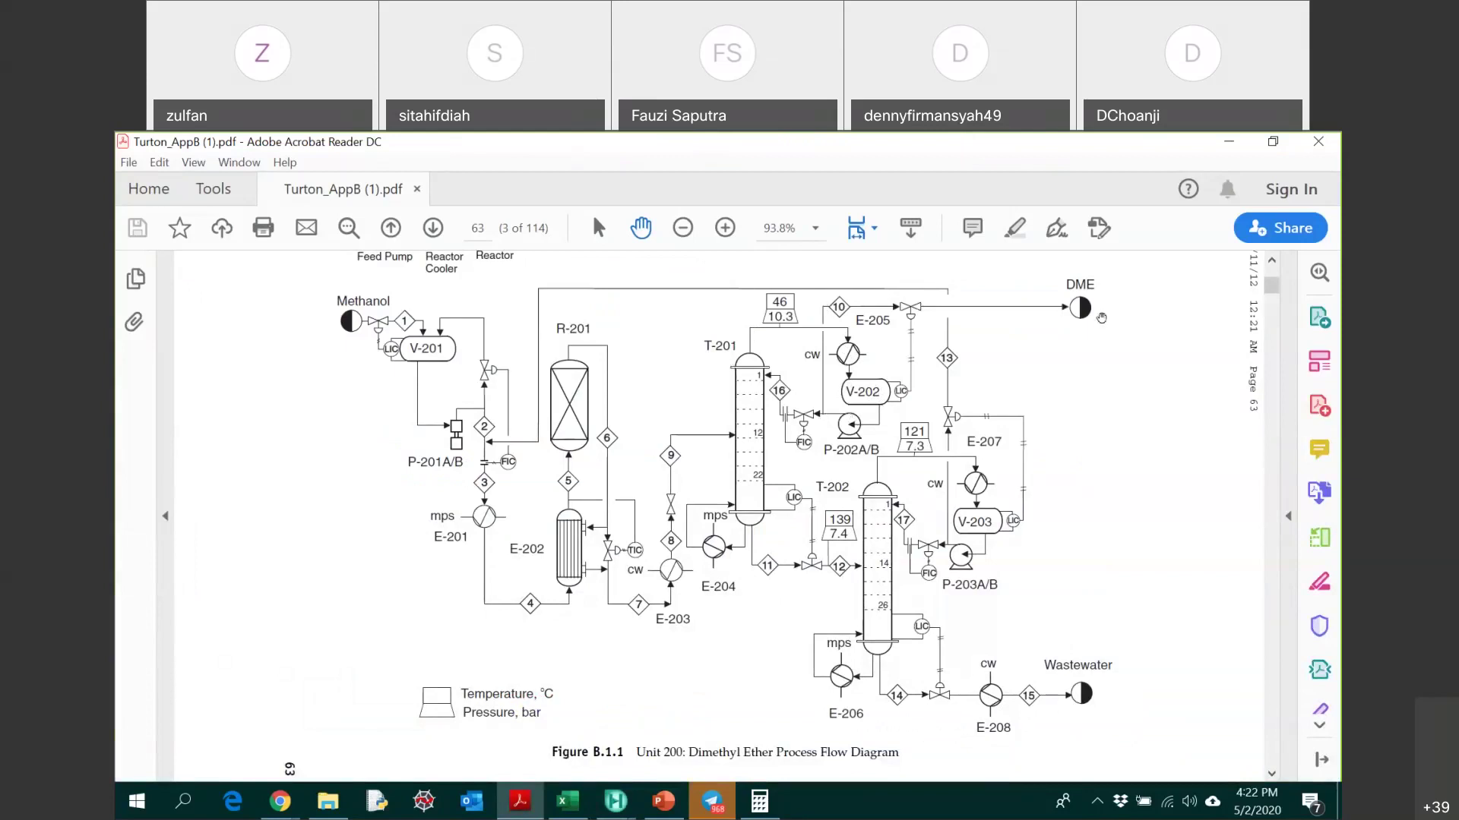
left_click(629, 803)
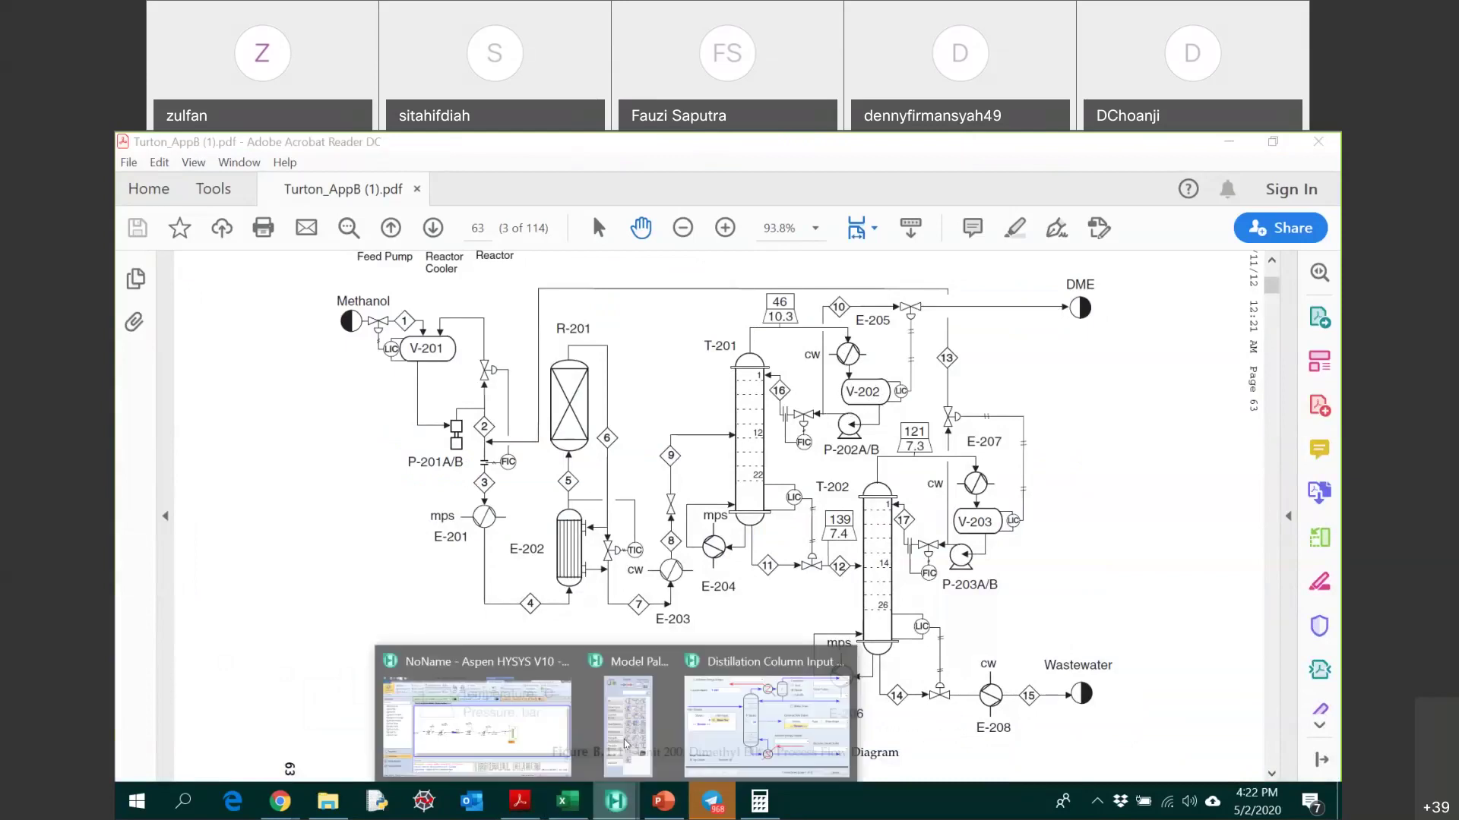
left_click(763, 726)
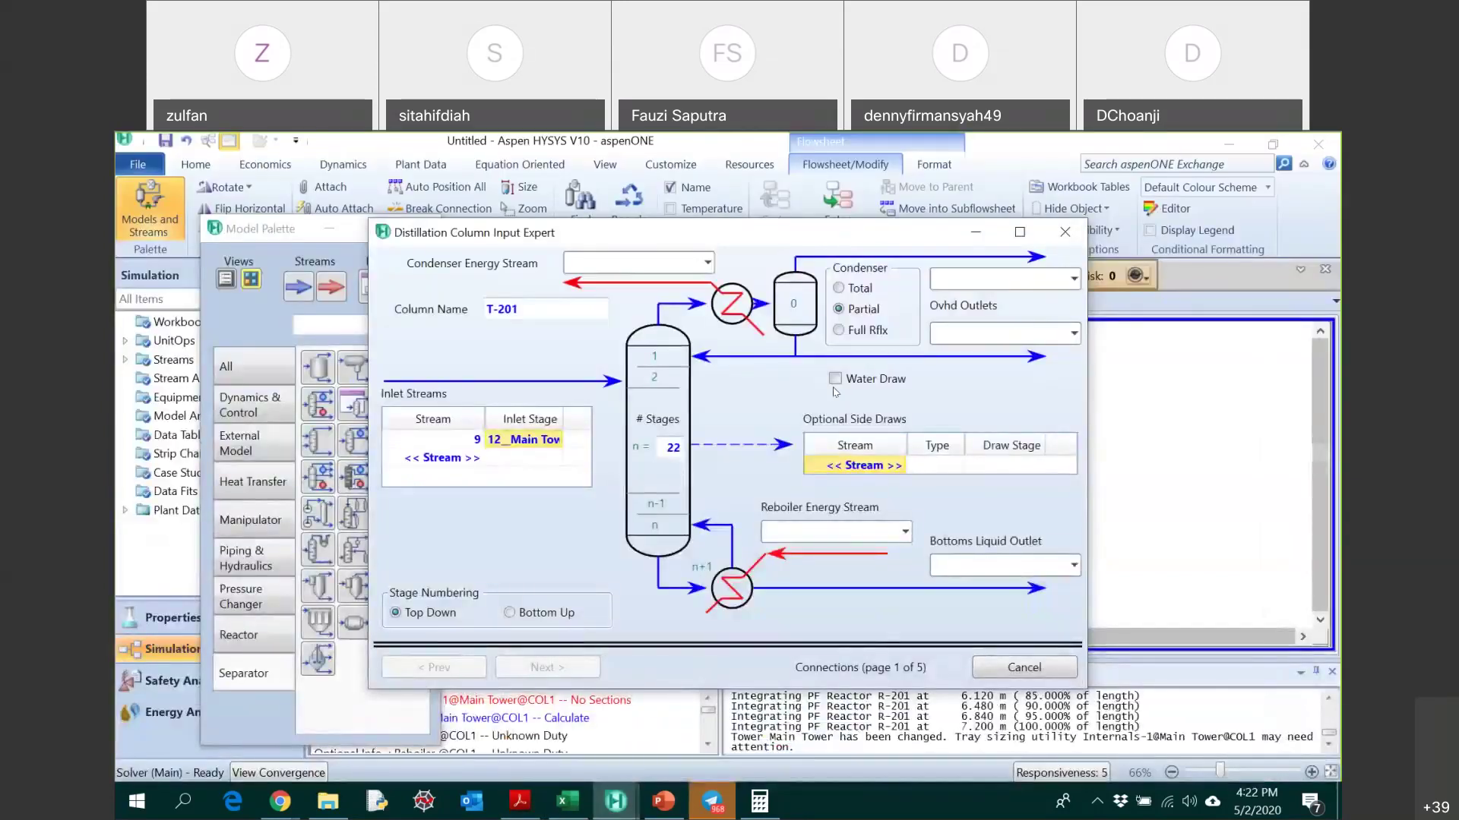
left_click(859, 289)
left_click_drag(1133, 364, 1135, 365)
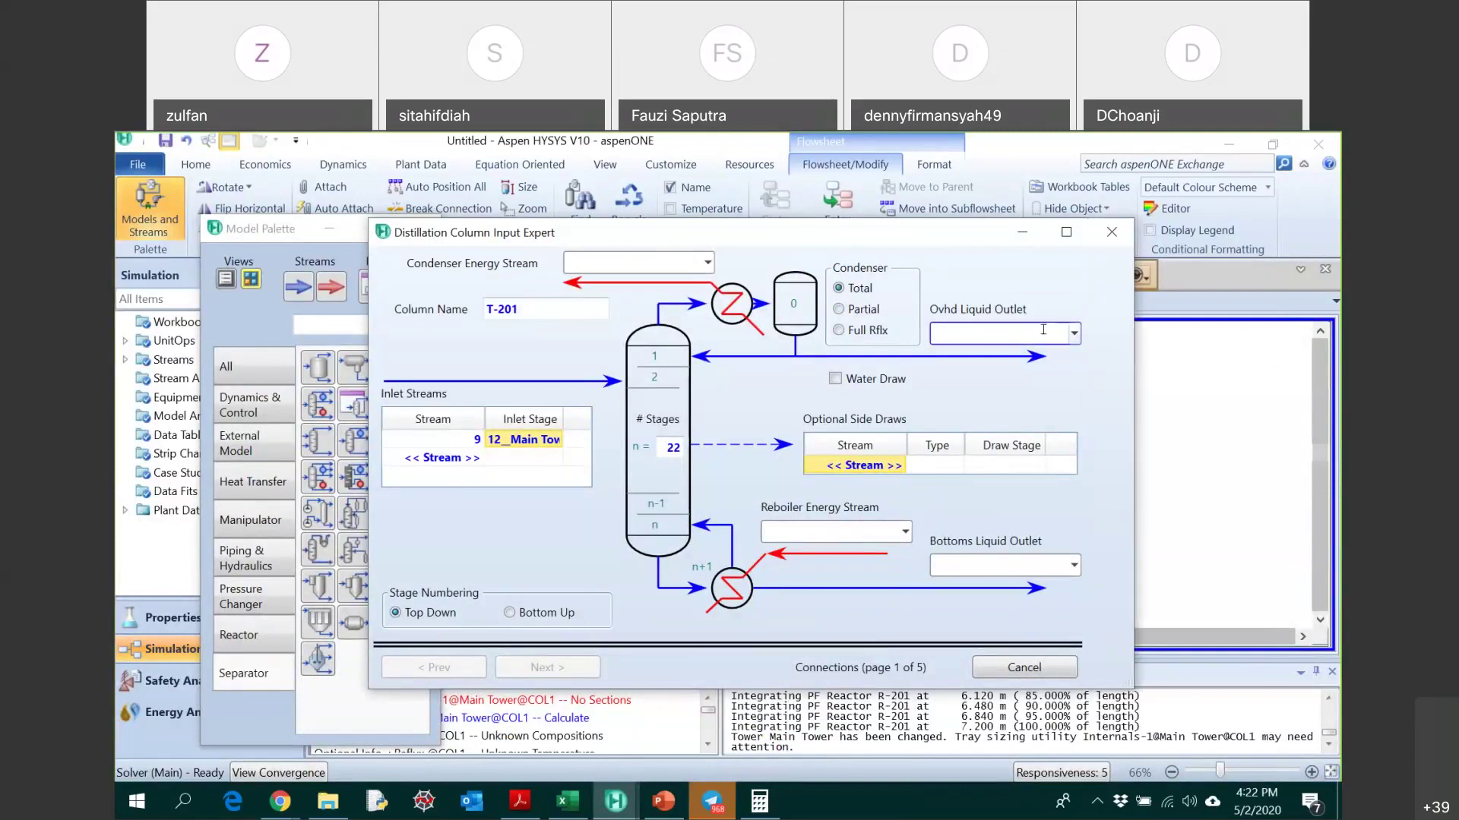
left_click(1012, 332)
type("10")
- Name T-201's condenser energy stream QCT201 and its reboiler energy stream QRT201
left_click(658, 263)
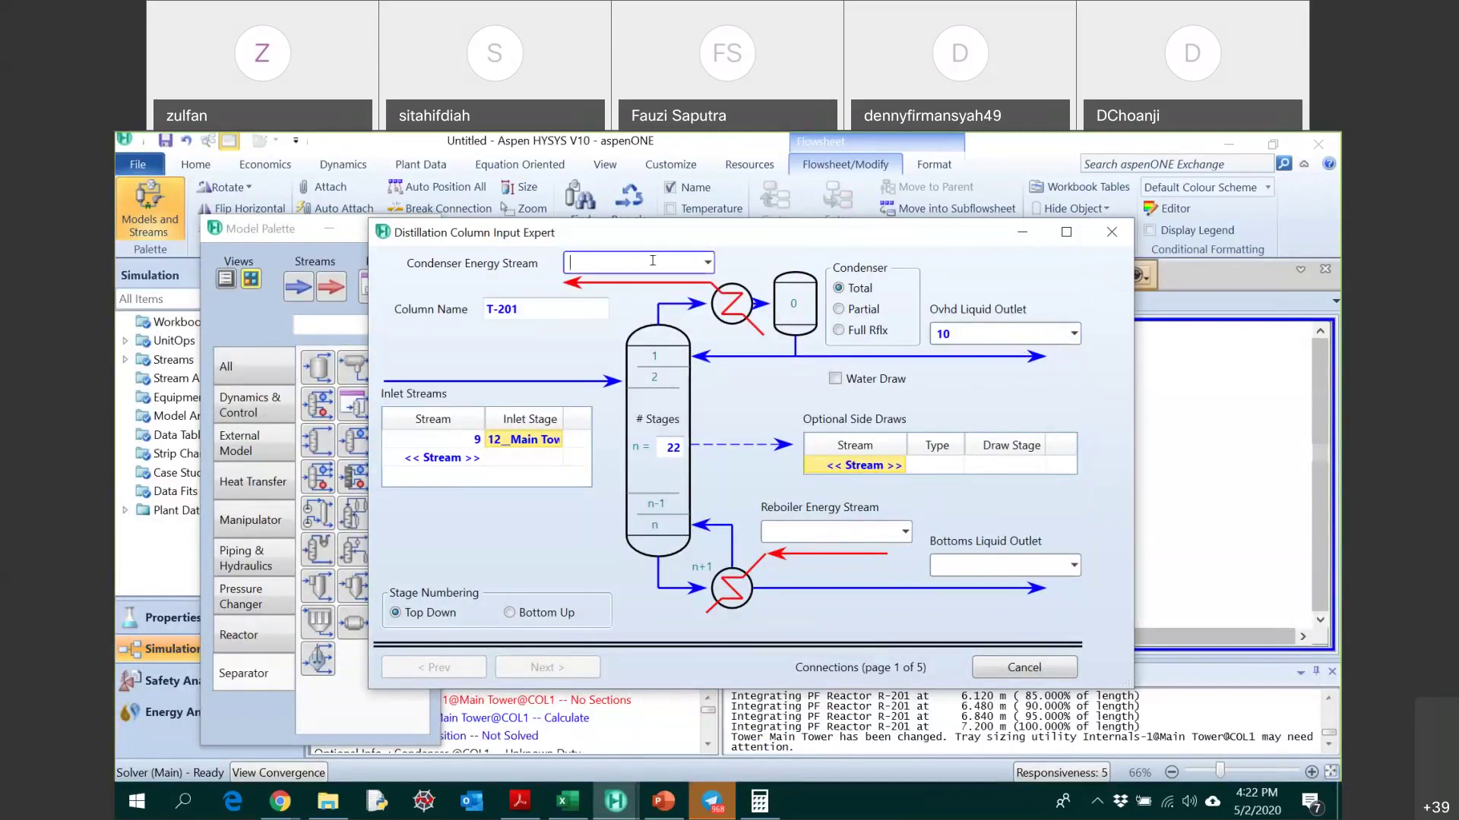
type("QCT201")
left_click(820, 529)
type("QRR")
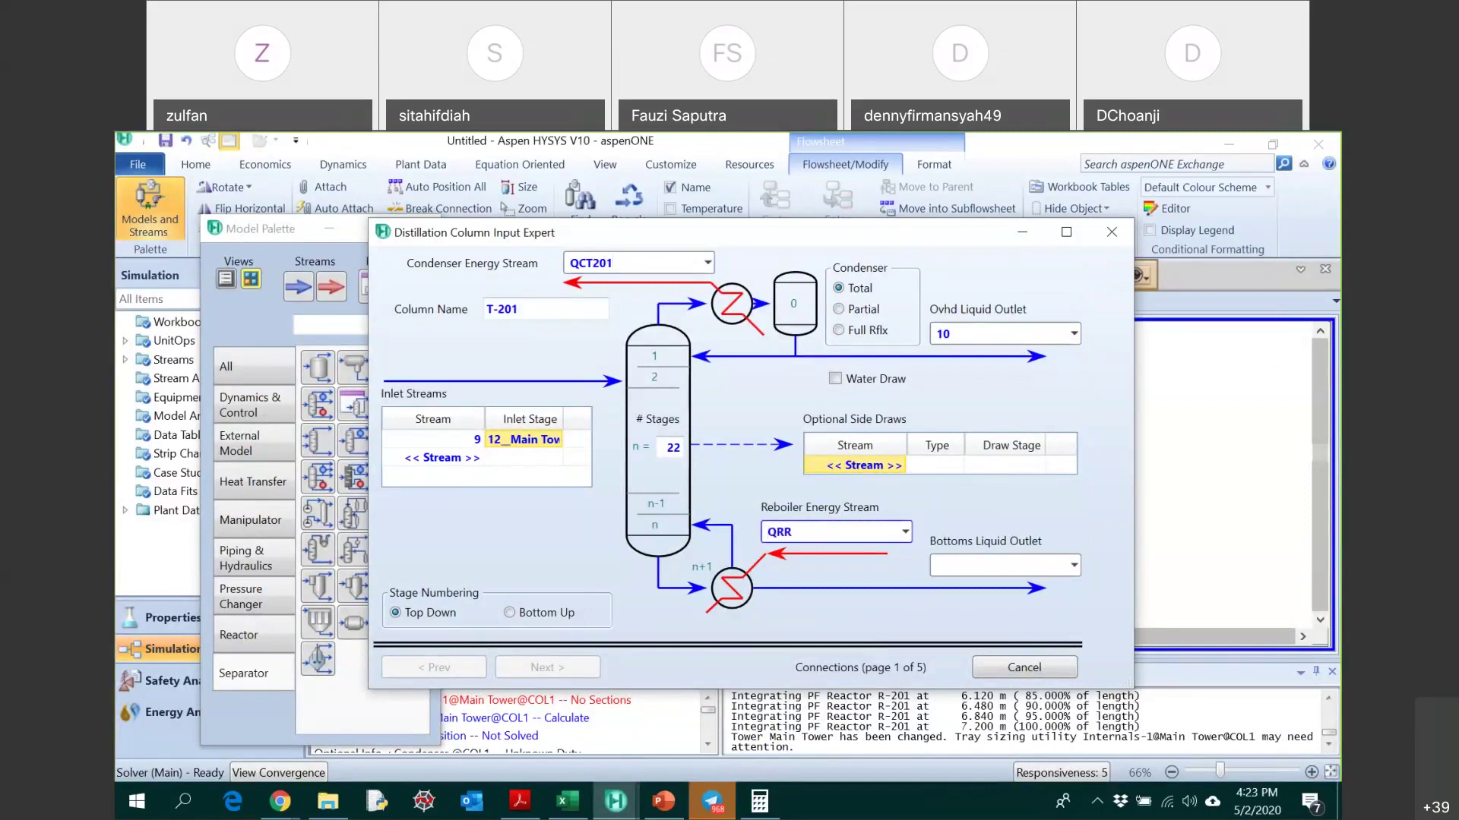
key("BackSpace")
type("T201")
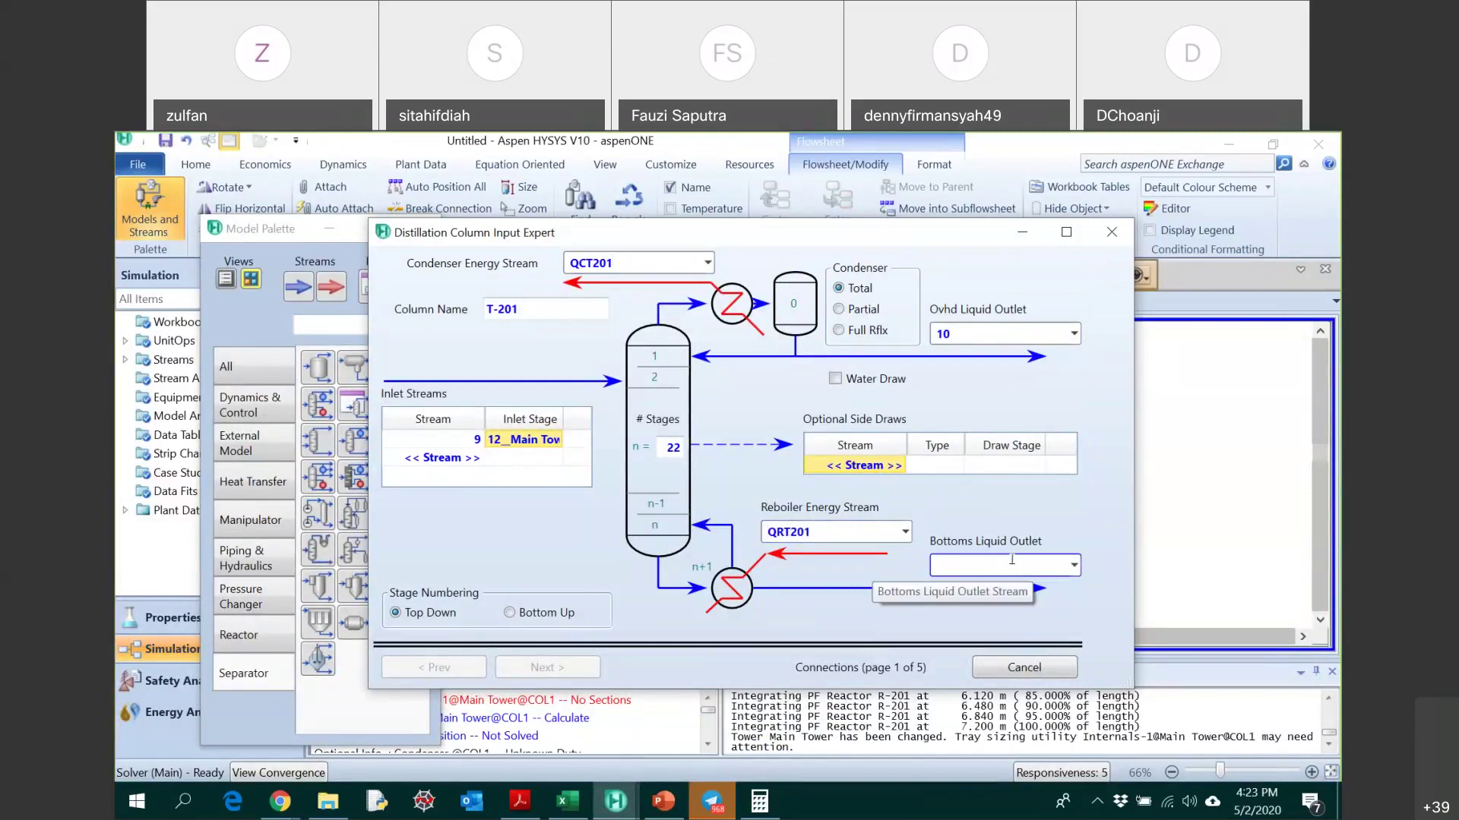
- Name T-201's bottoms liquid outlet 11, as numbered in the Turton flow diagram, and proceed to the reboiler configuration page
left_click(534, 810)
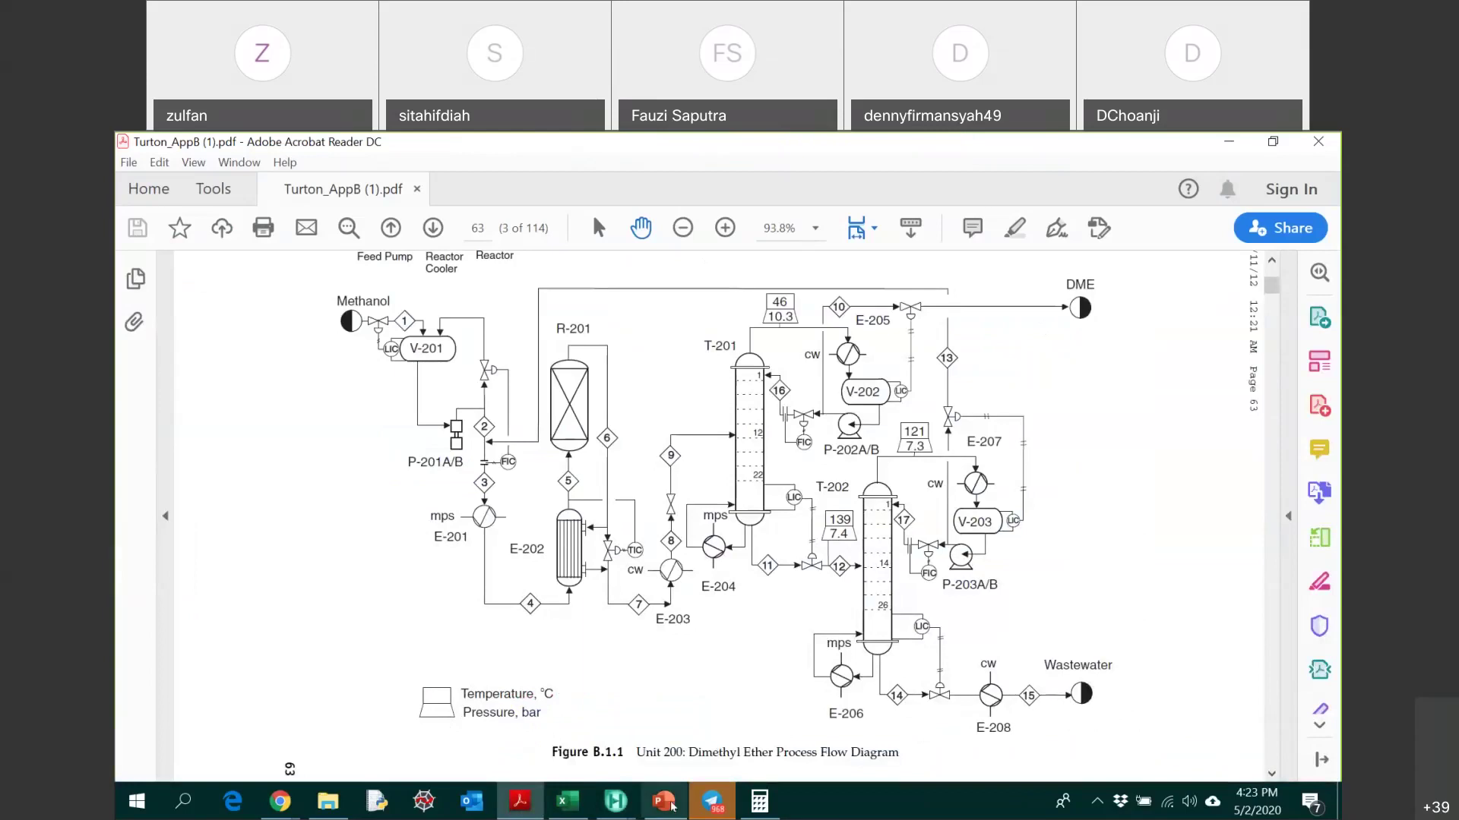
mouse_move(616, 801)
left_click(757, 707)
key("Tab")
type("11")
key("Tab")
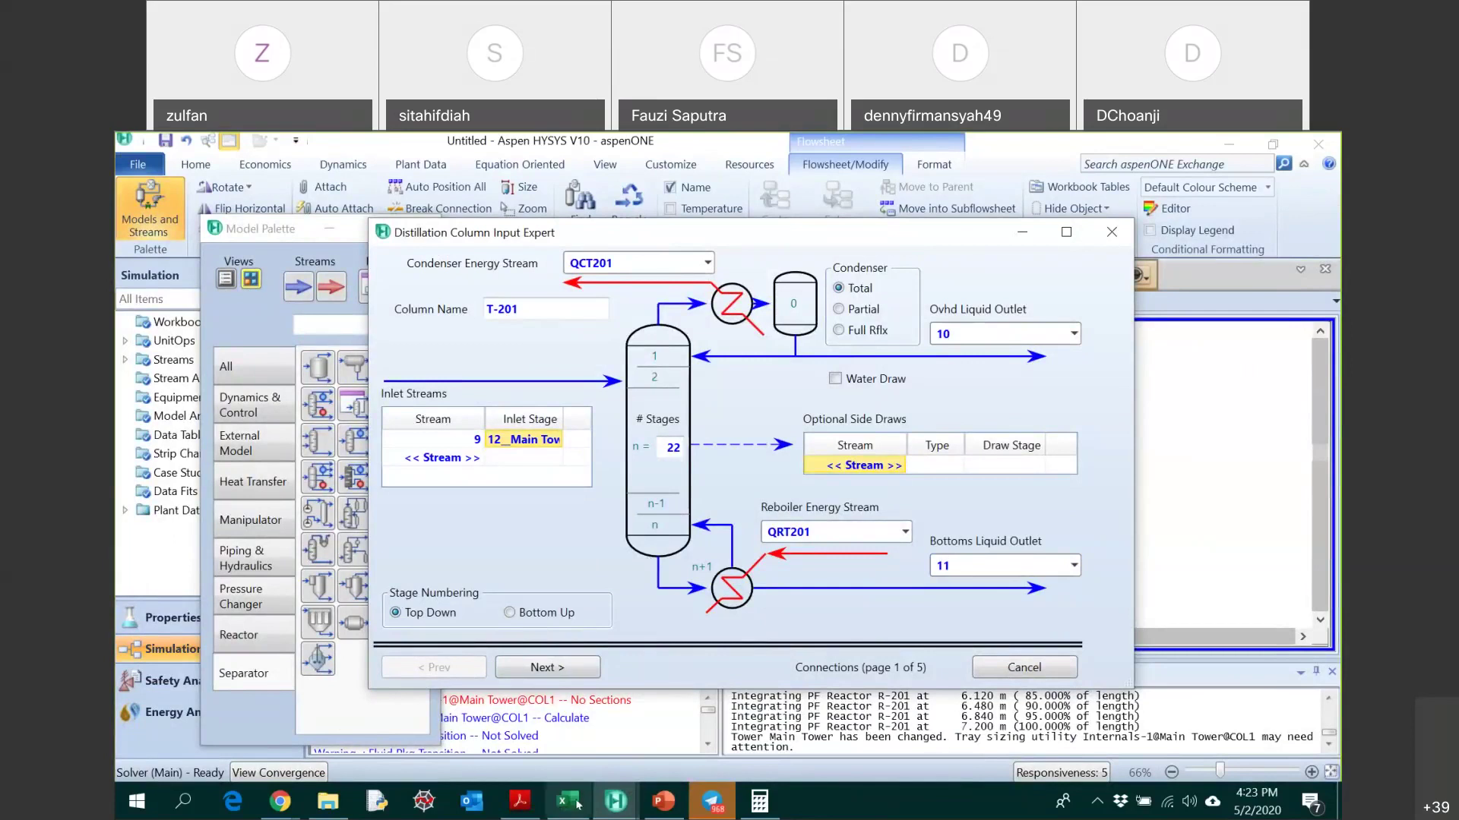
left_click(598, 666)
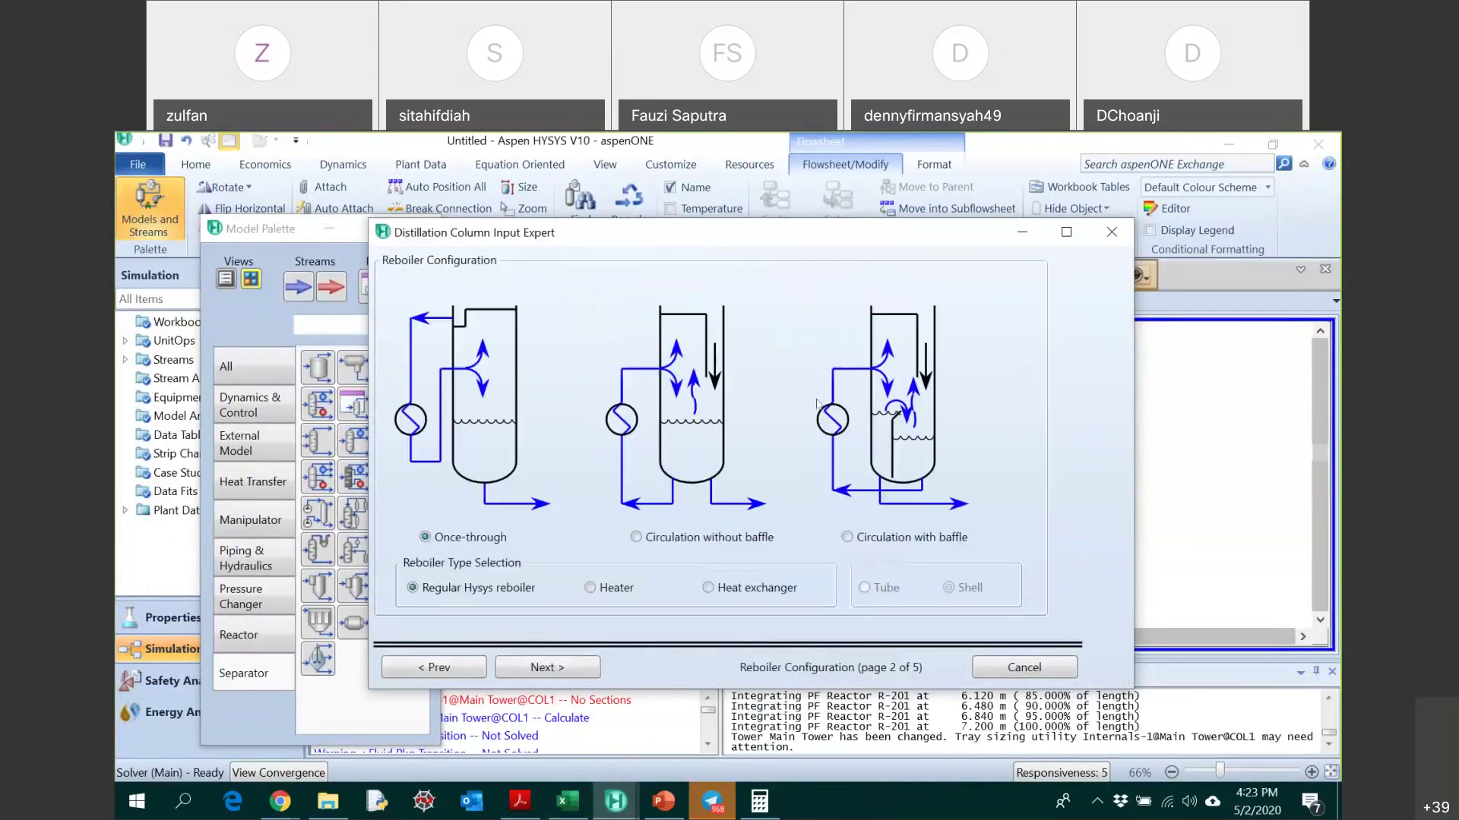
- Compare the reboiler configurations with T-201 in the Turton flow diagram, and accept Once-through with the Regular Hysys reboiler
left_click(520, 801)
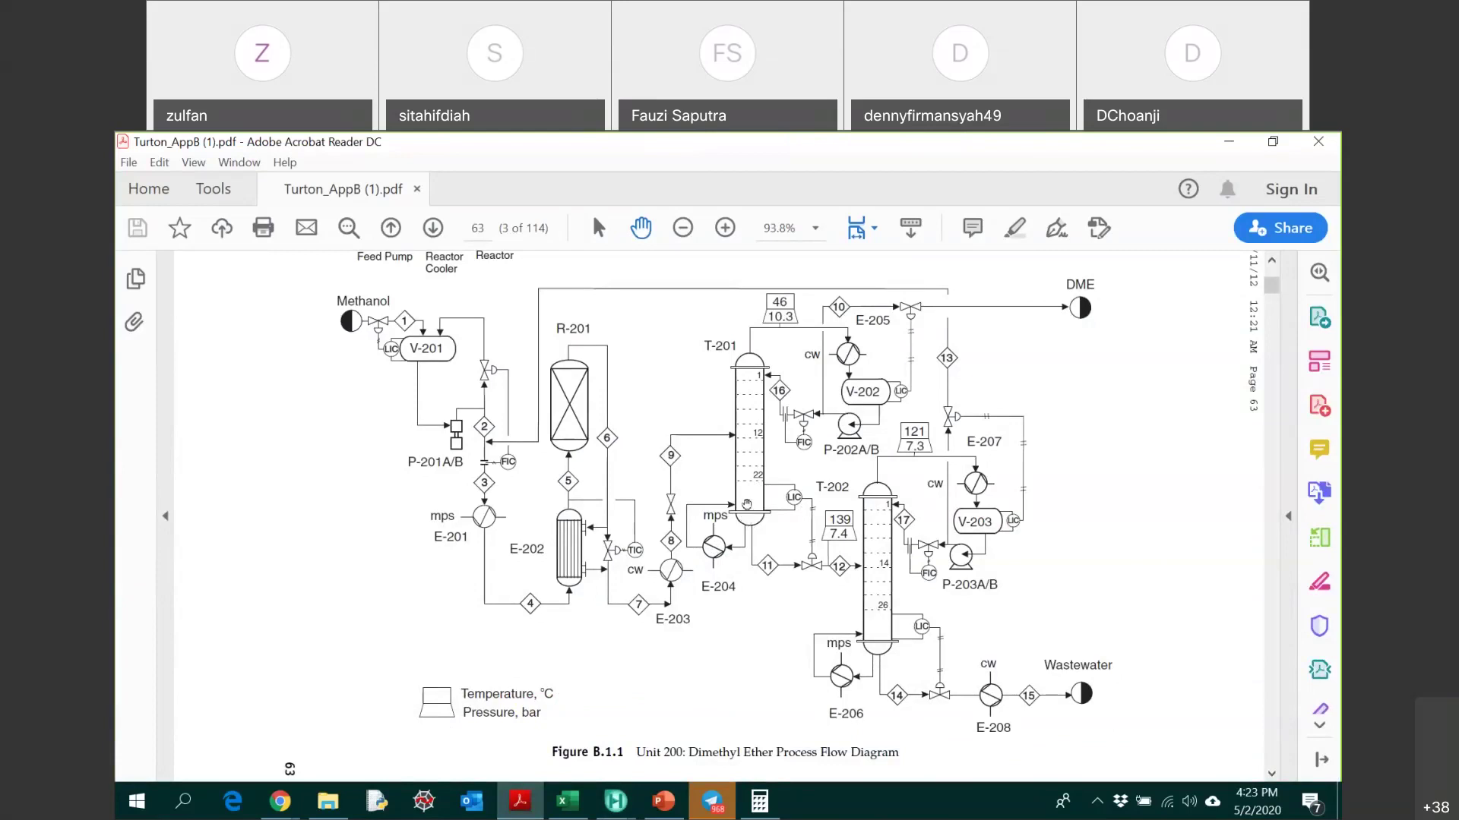
left_click(615, 802)
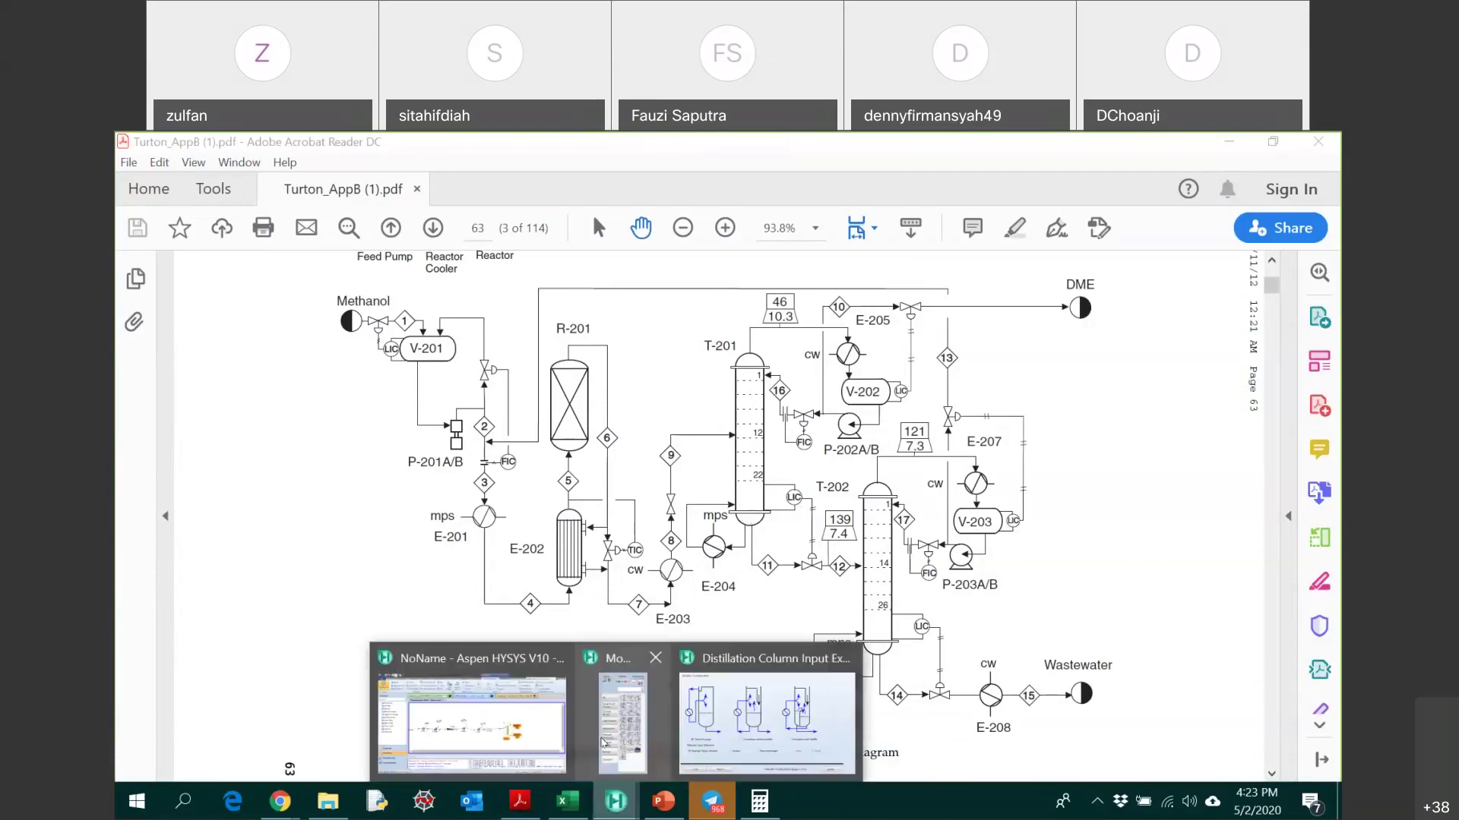
left_click(691, 722)
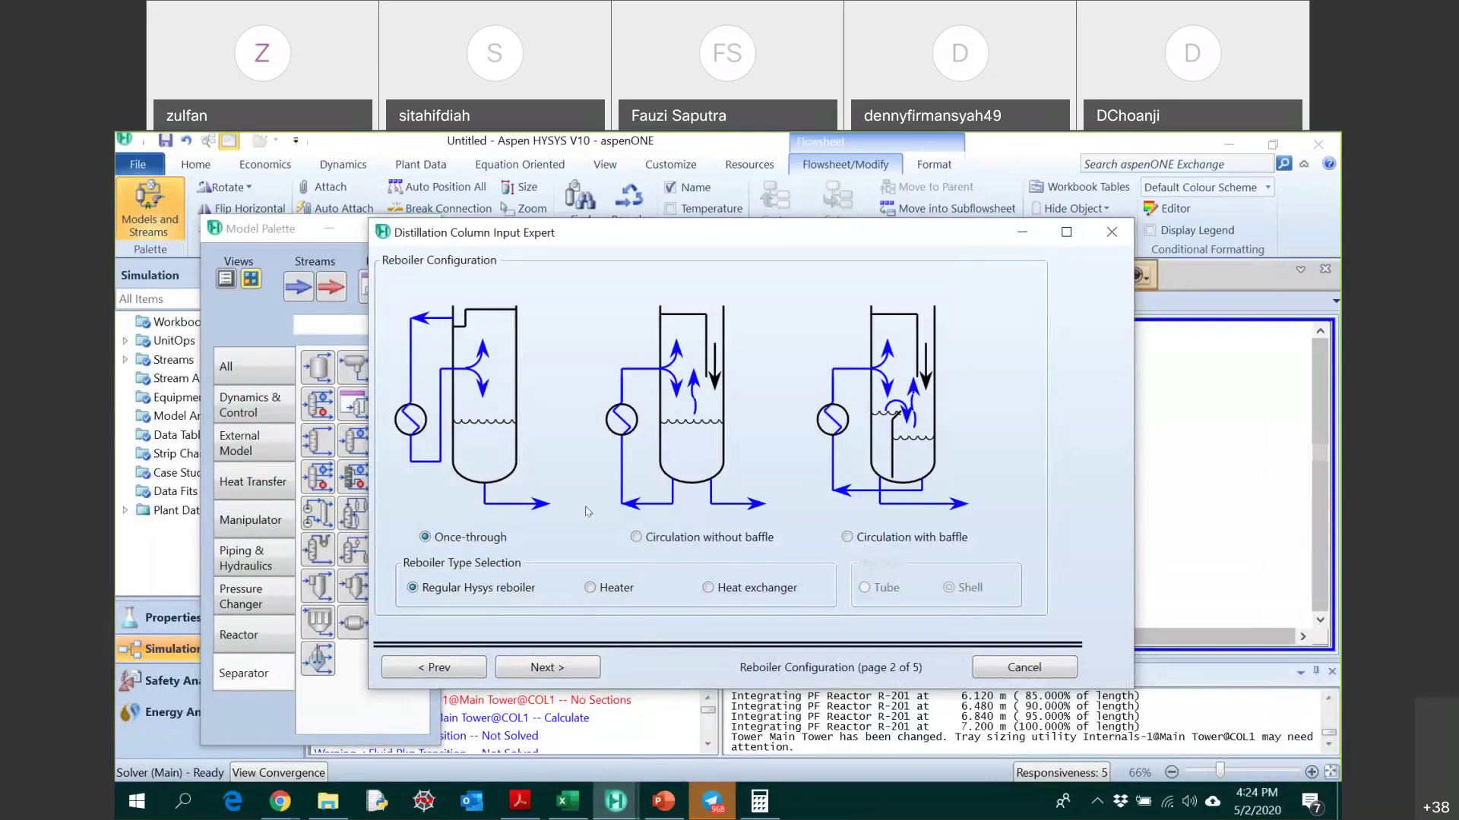
left_click(521, 801)
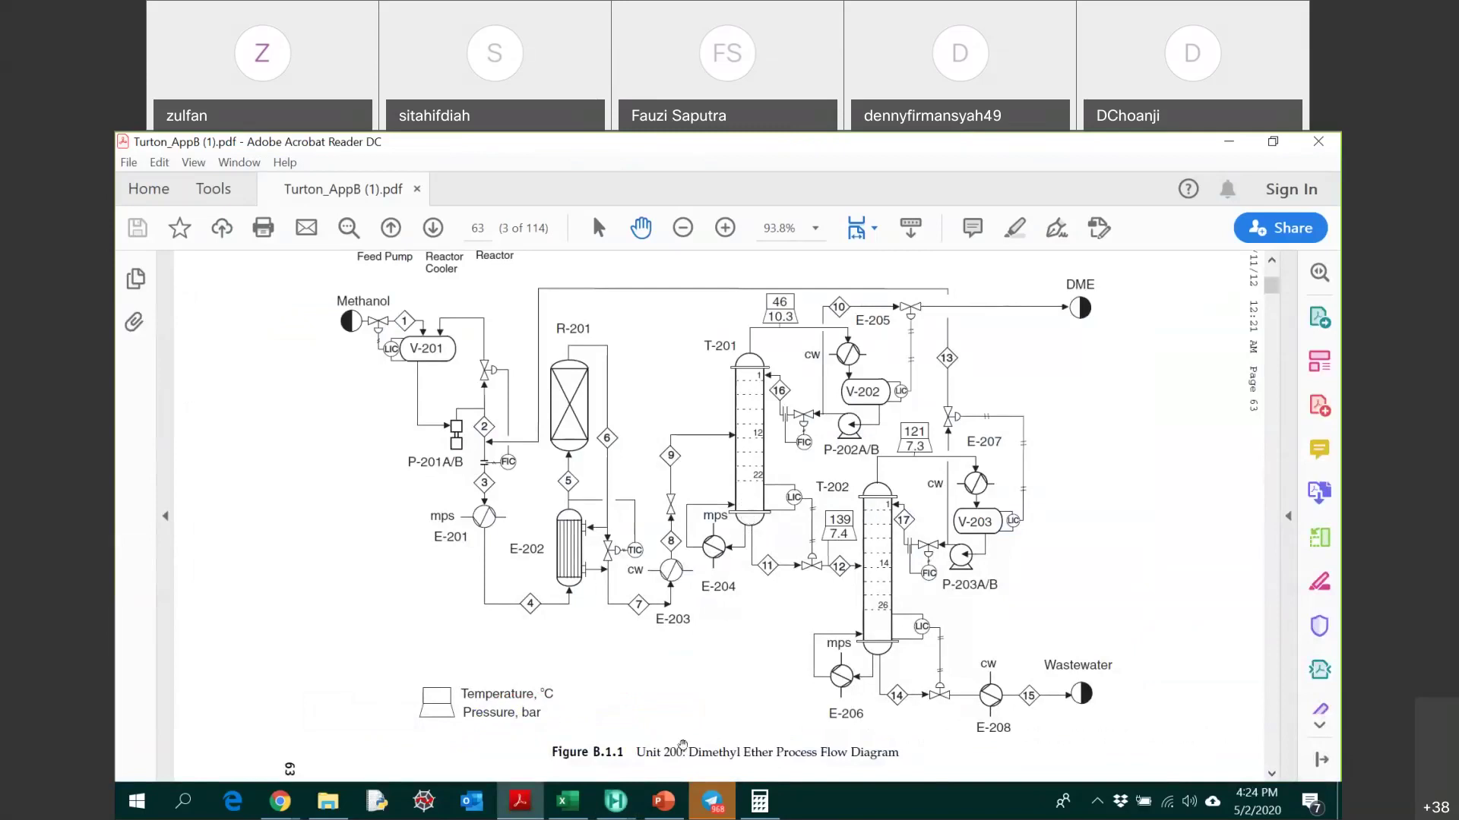
left_click(615, 801)
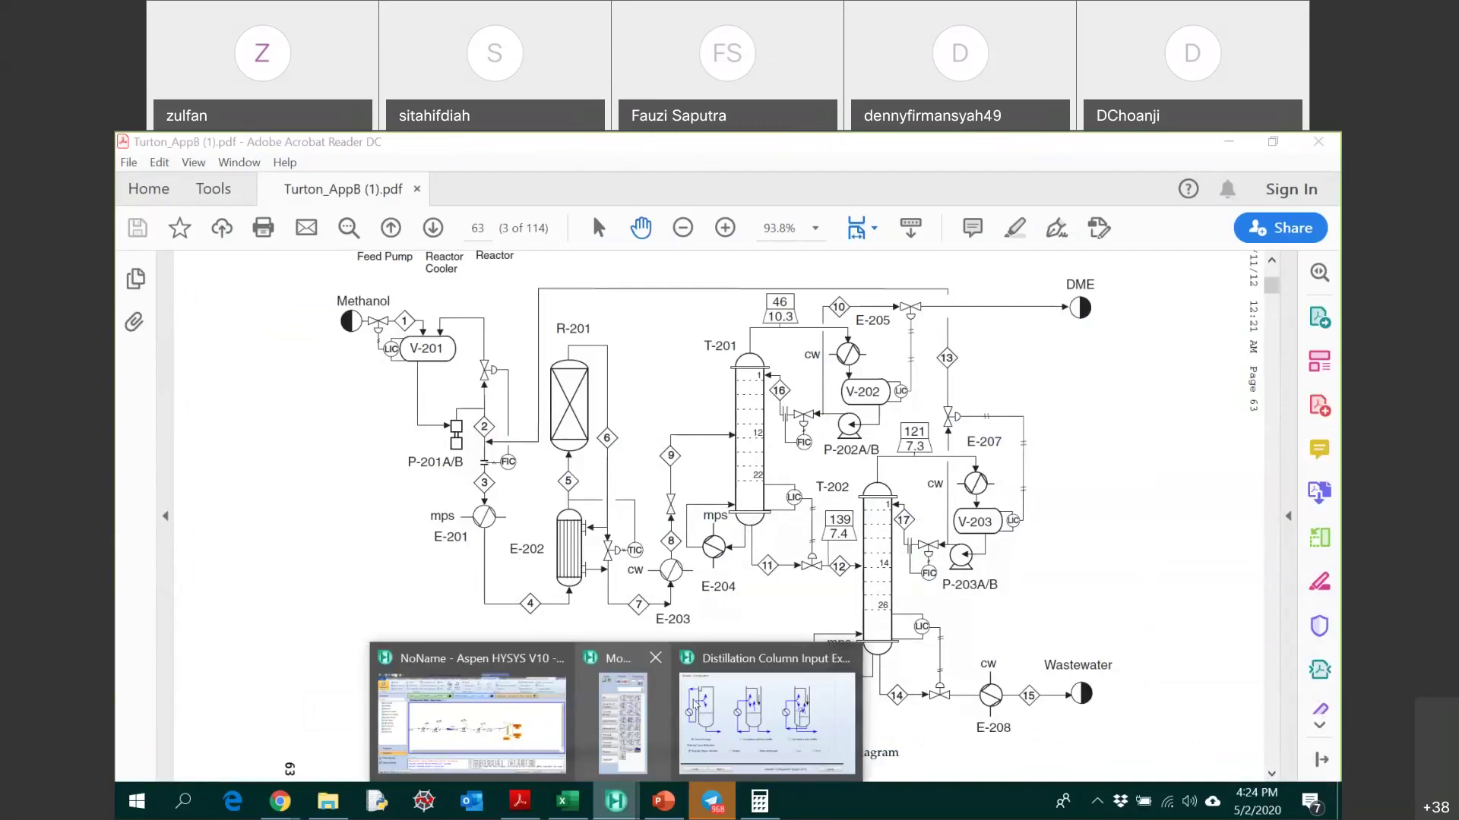
left_click(695, 705)
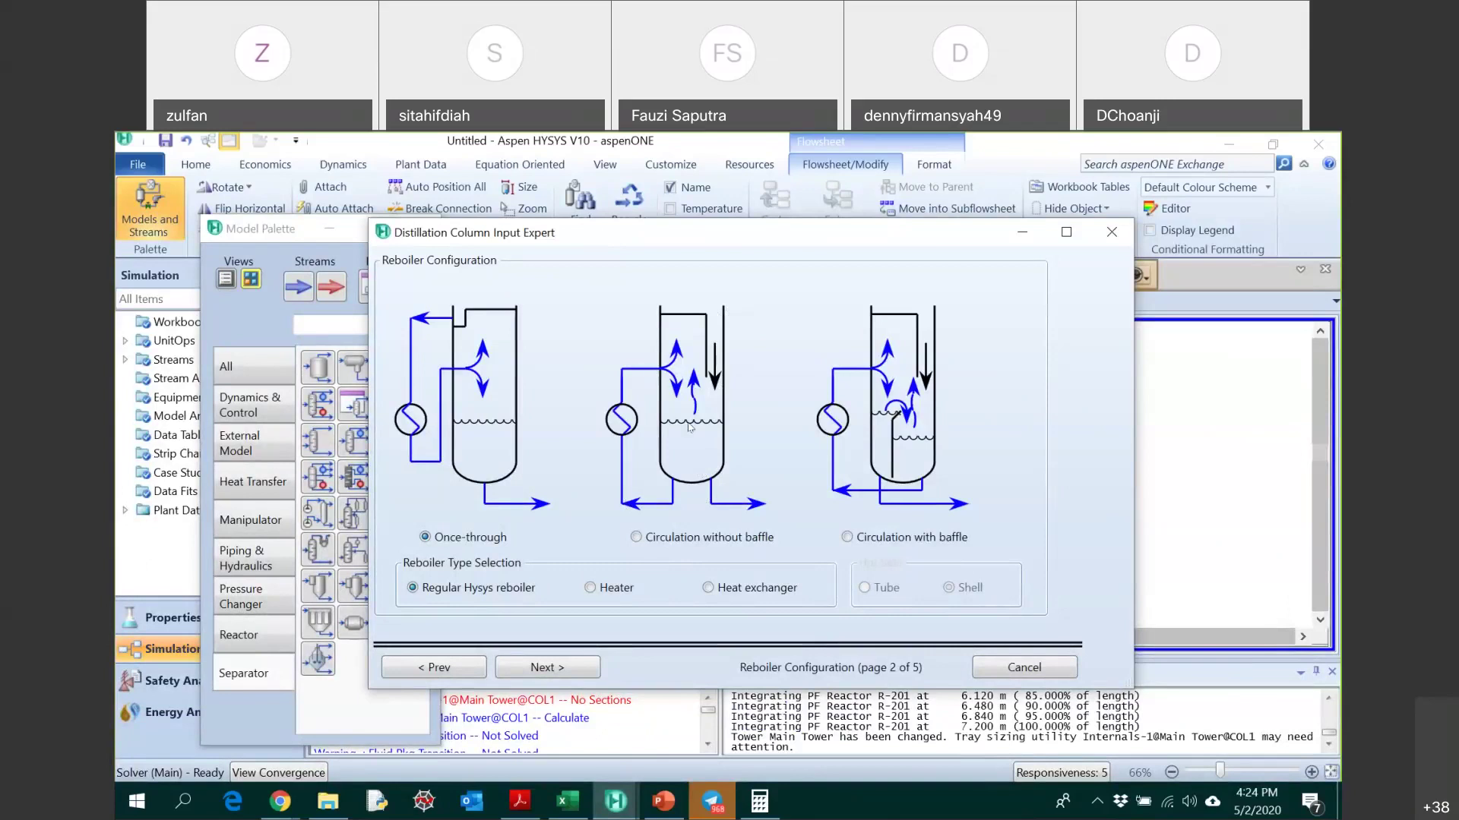
left_click(522, 802)
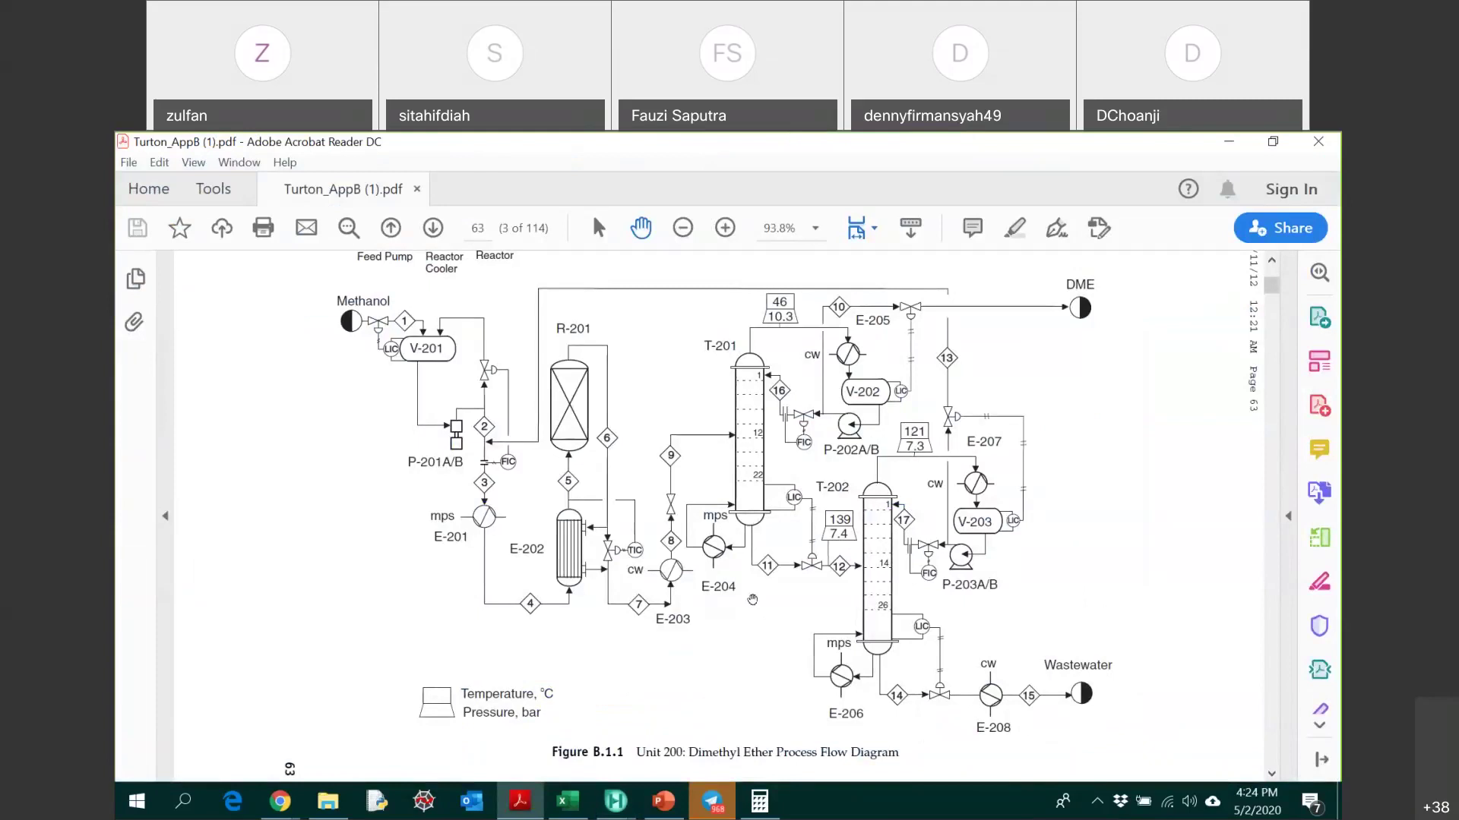
left_click(615, 801)
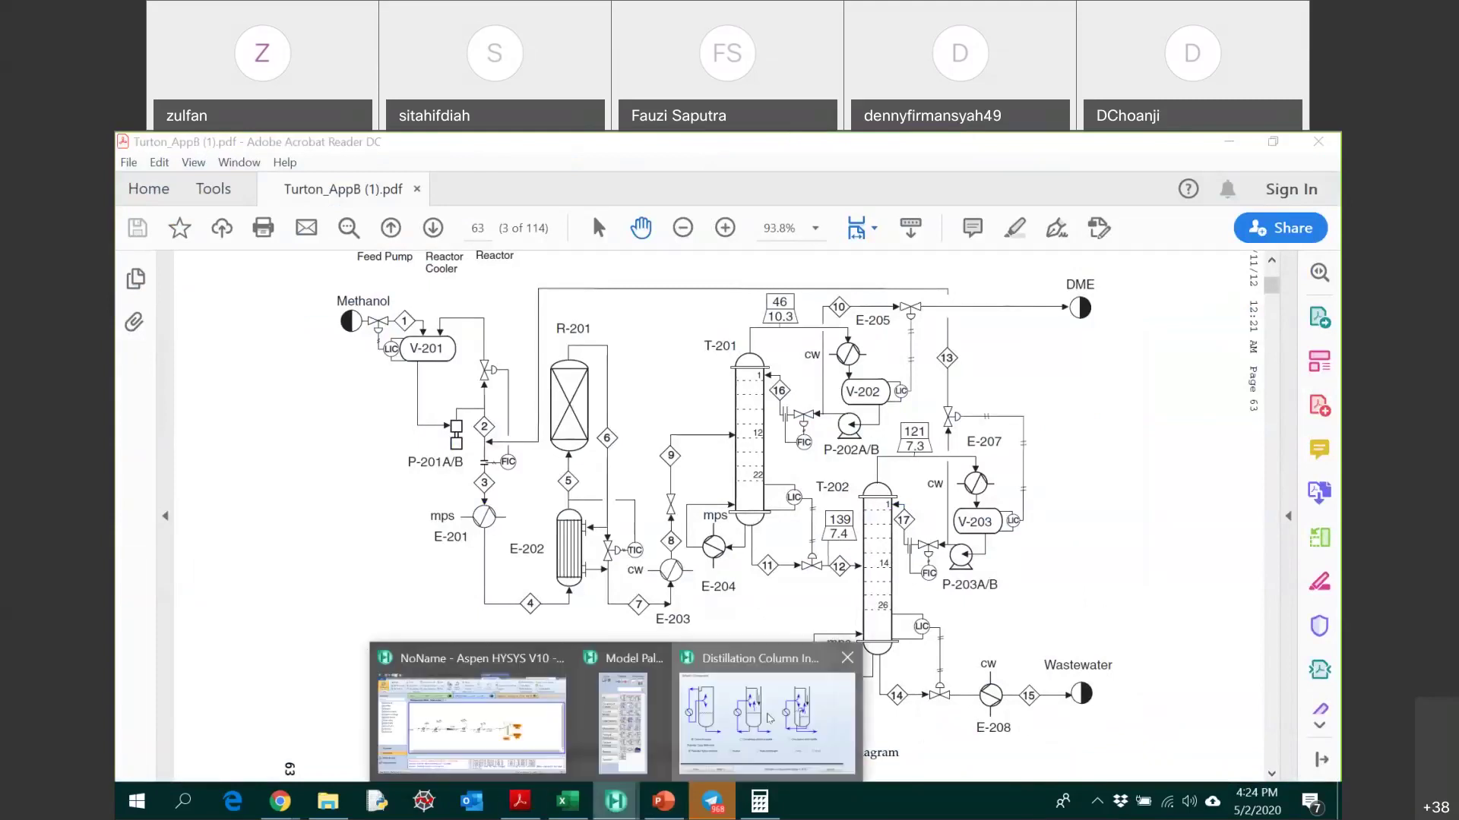
left_click(769, 717)
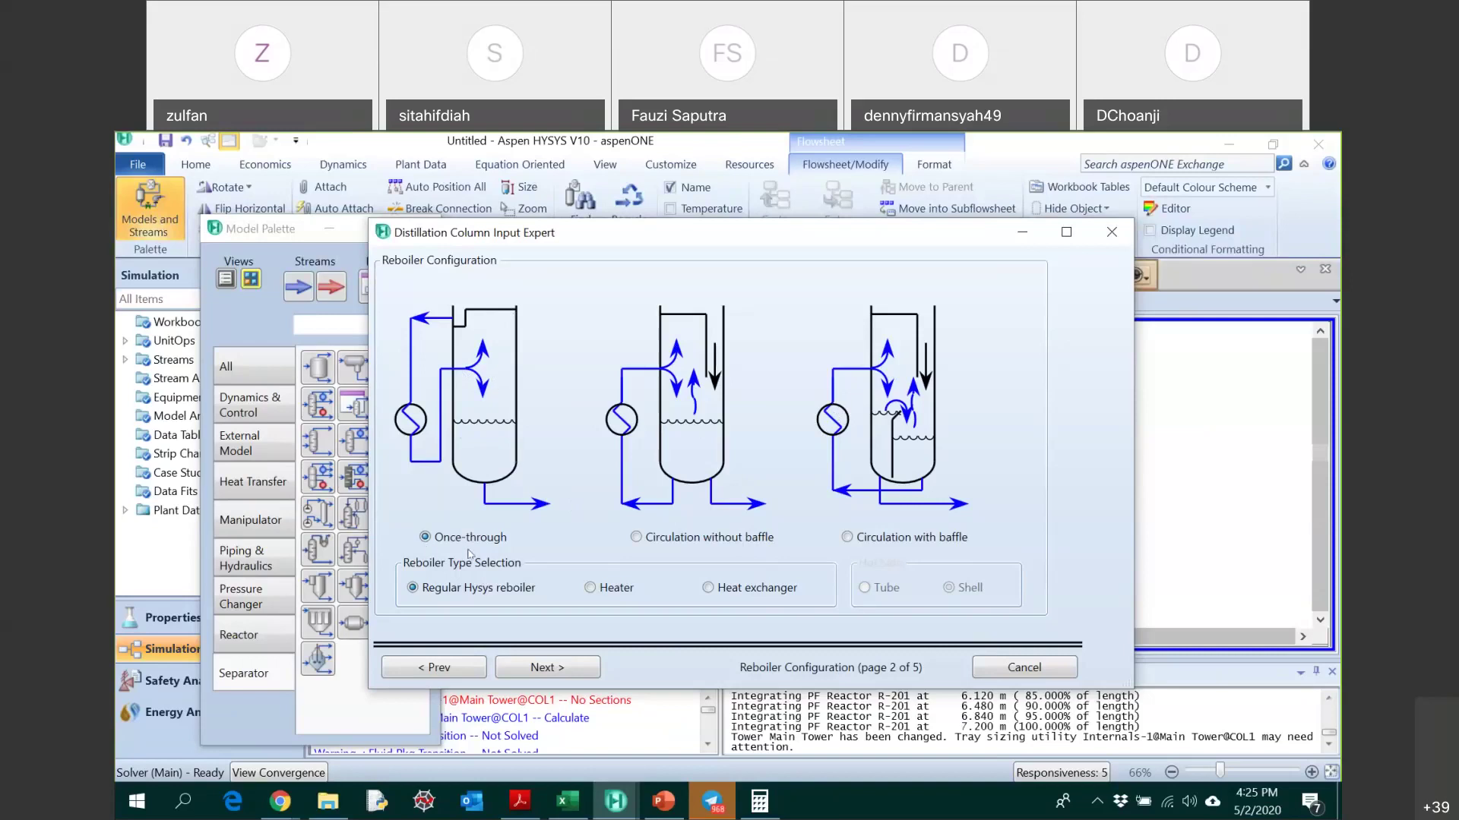
left_click(562, 668)
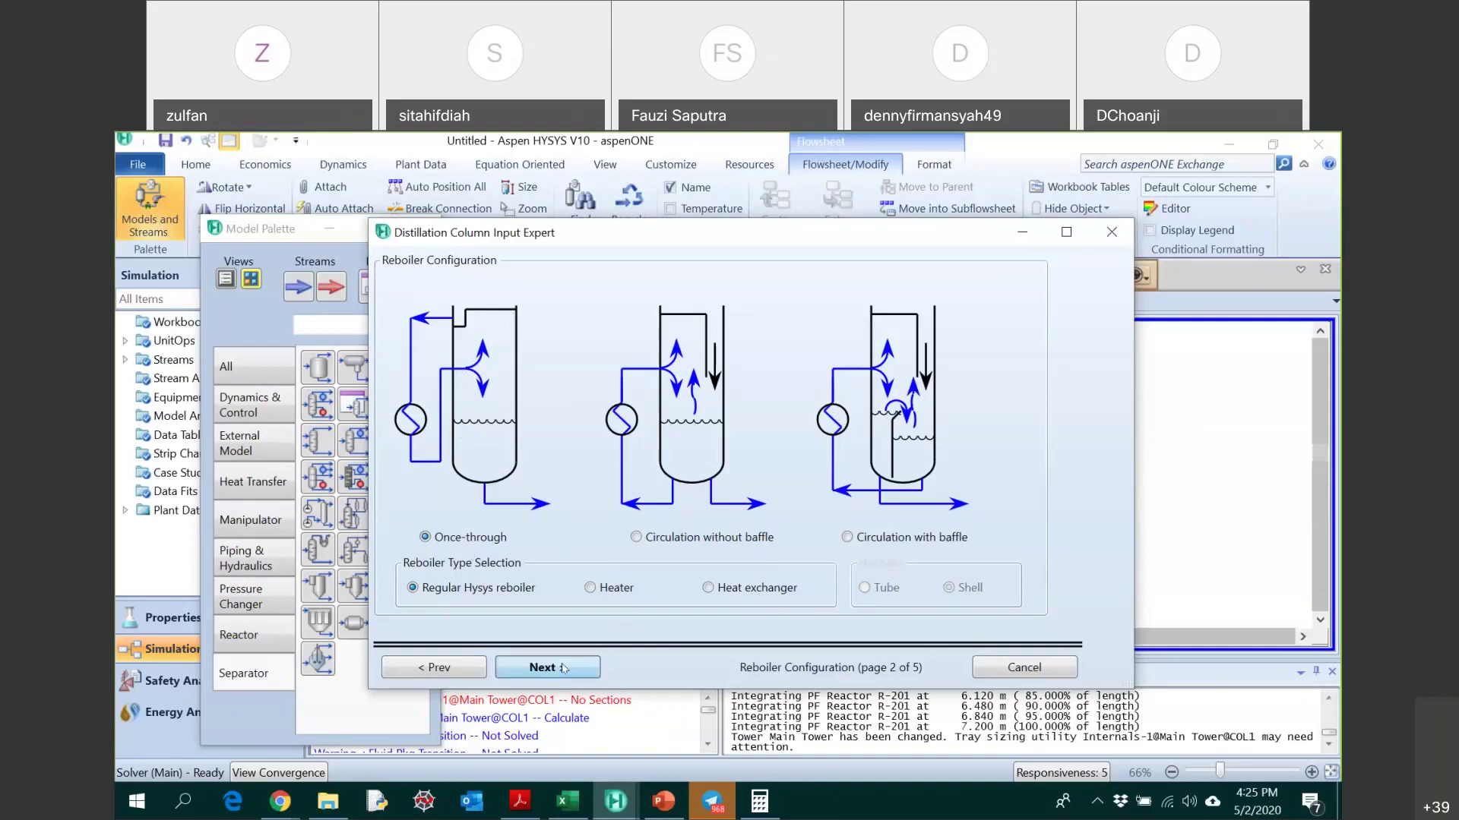
- Look up T-201's overhead pressure in the Turton flow diagram and return to the condenser pressure entry
left_click(906, 315)
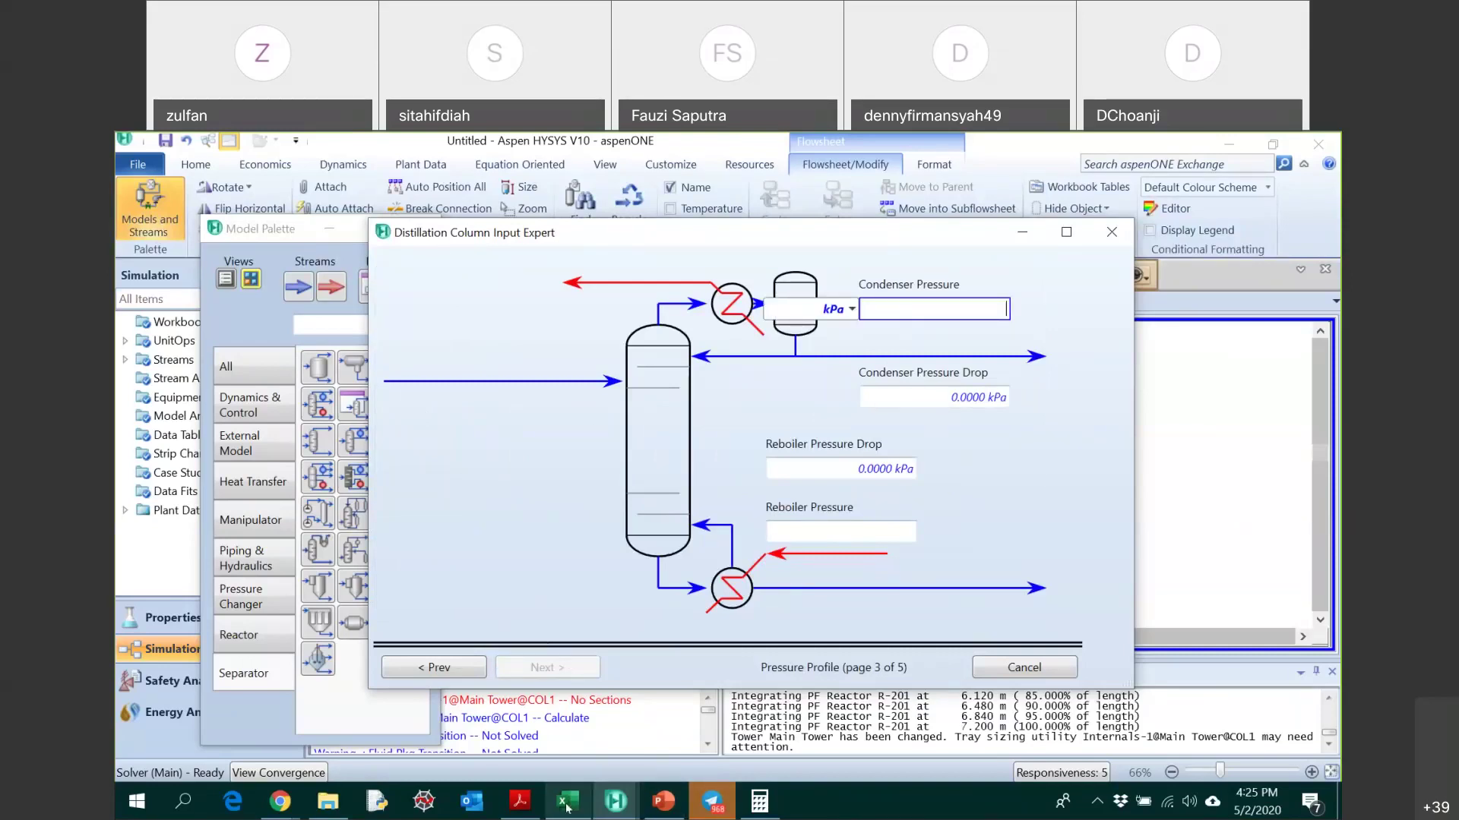
key("alt+Tab")
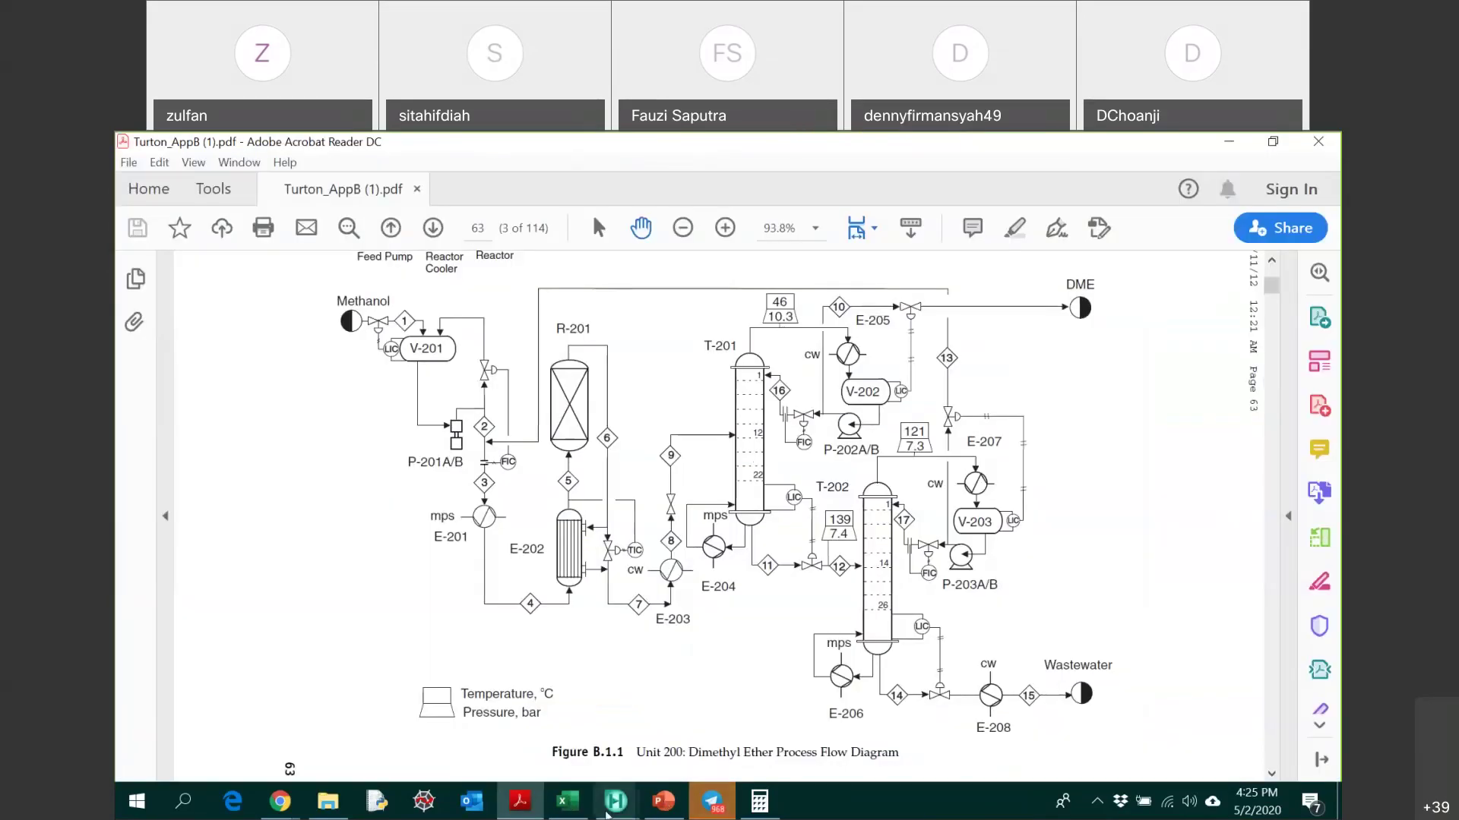
left_click(786, 703)
left_click(917, 310)
type("10.03")
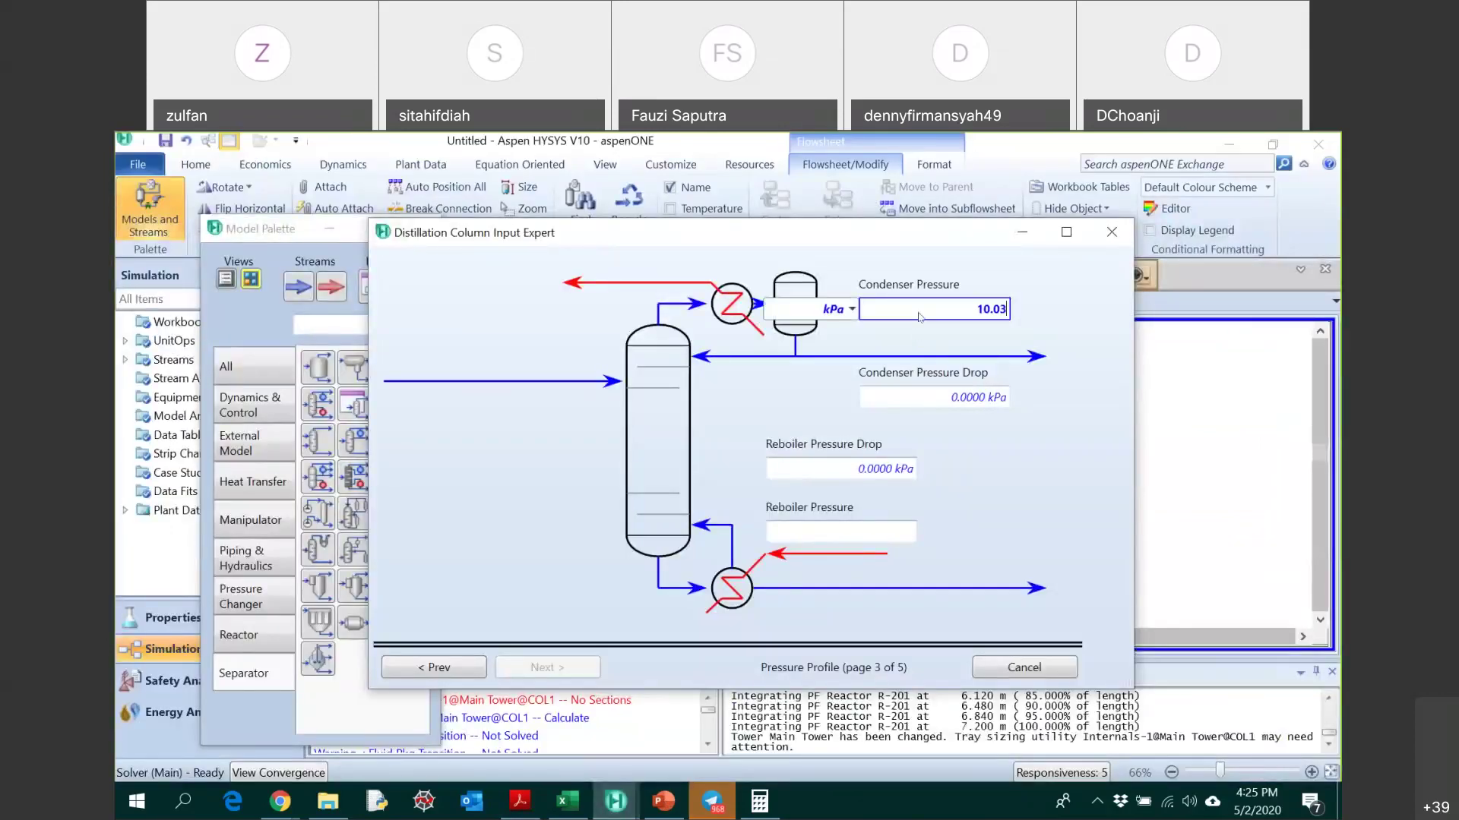
key("alt+Down")
key("Escape")
key("Escape")
- Set T-201's condenser pressure to 10.3 bar
type("10.3")
key("alt+Down")
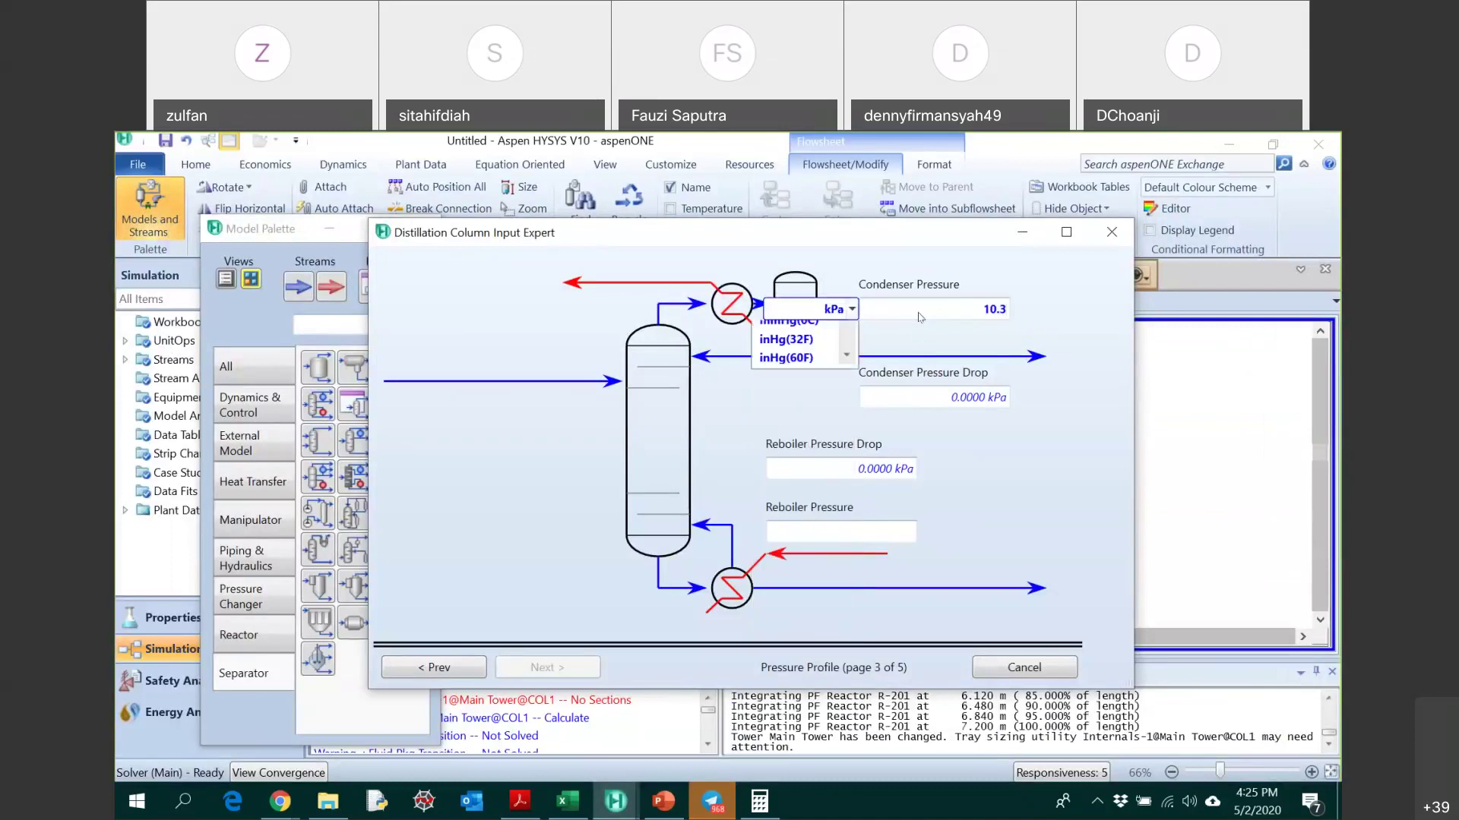
key("Down")
key("Down")
key("Down")
key("Down")
key("Return")
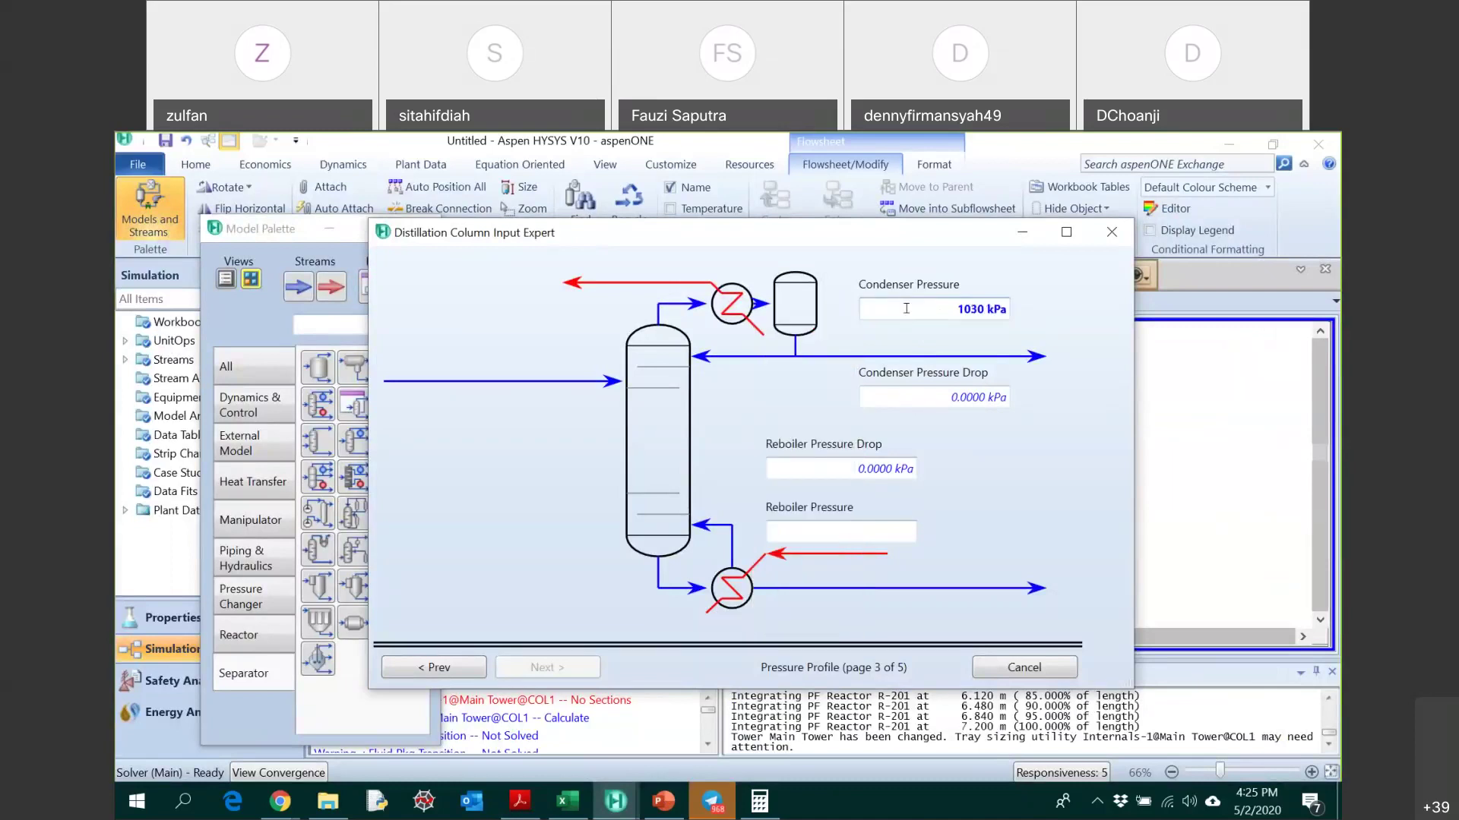
- Set T-201's reboiler pressure to 10.5 bar, the pressure of stream 11 in the Turton stream table
left_click(520, 801)
scroll(786, 581, "down", 10)
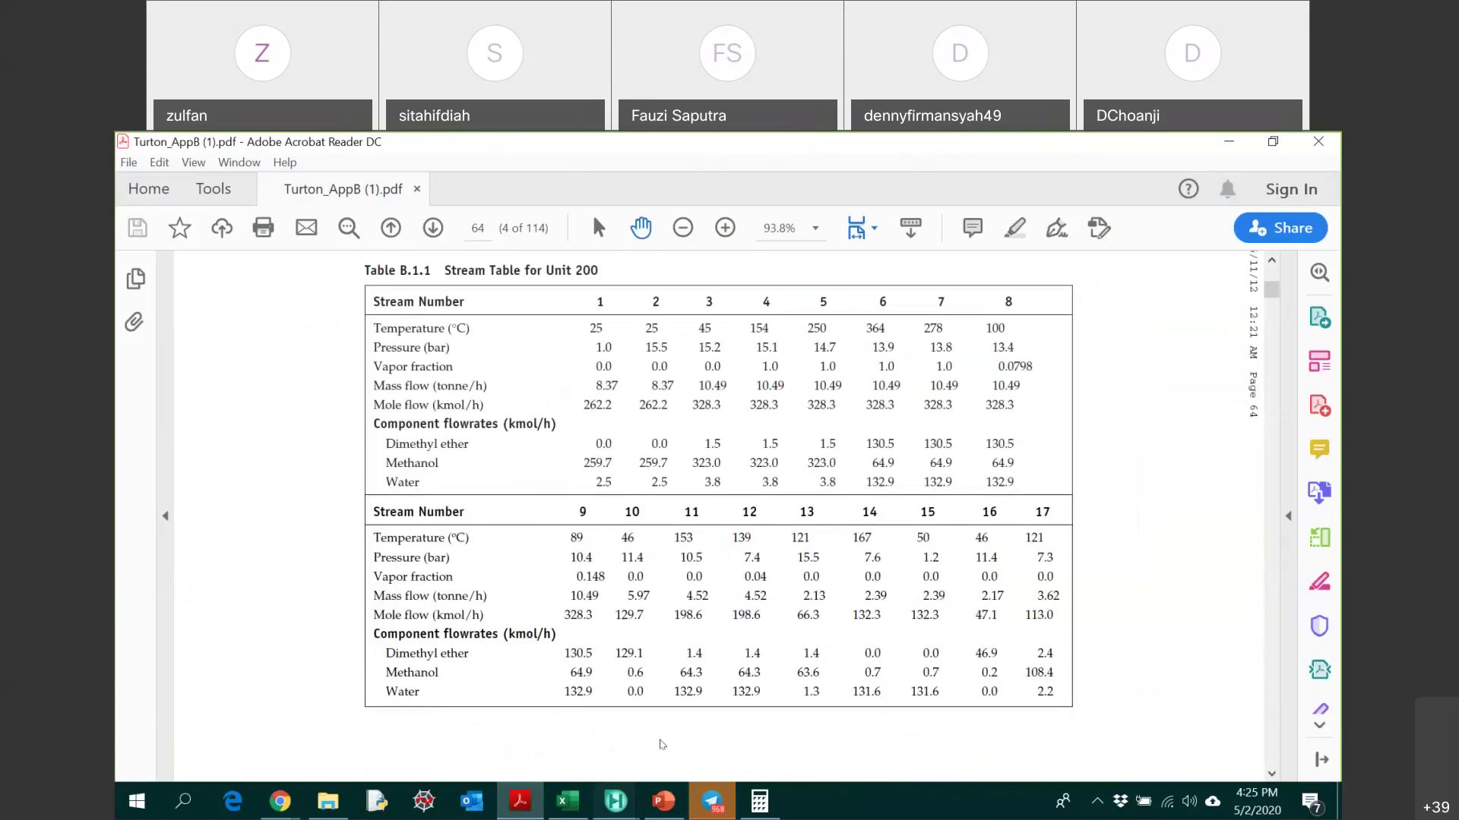
left_click(615, 801)
left_click(841, 531)
type("10.5b")
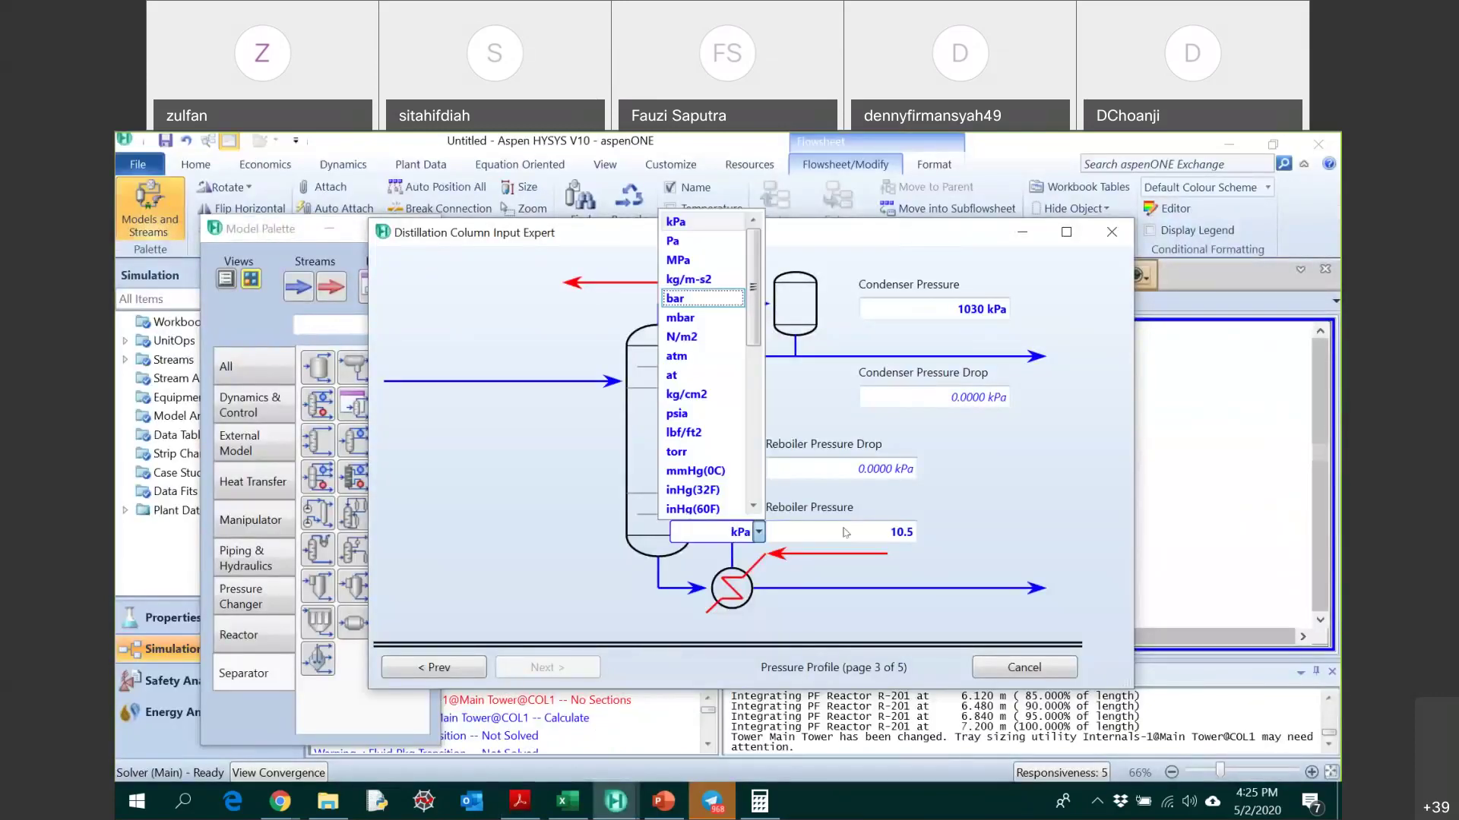
key("Return")
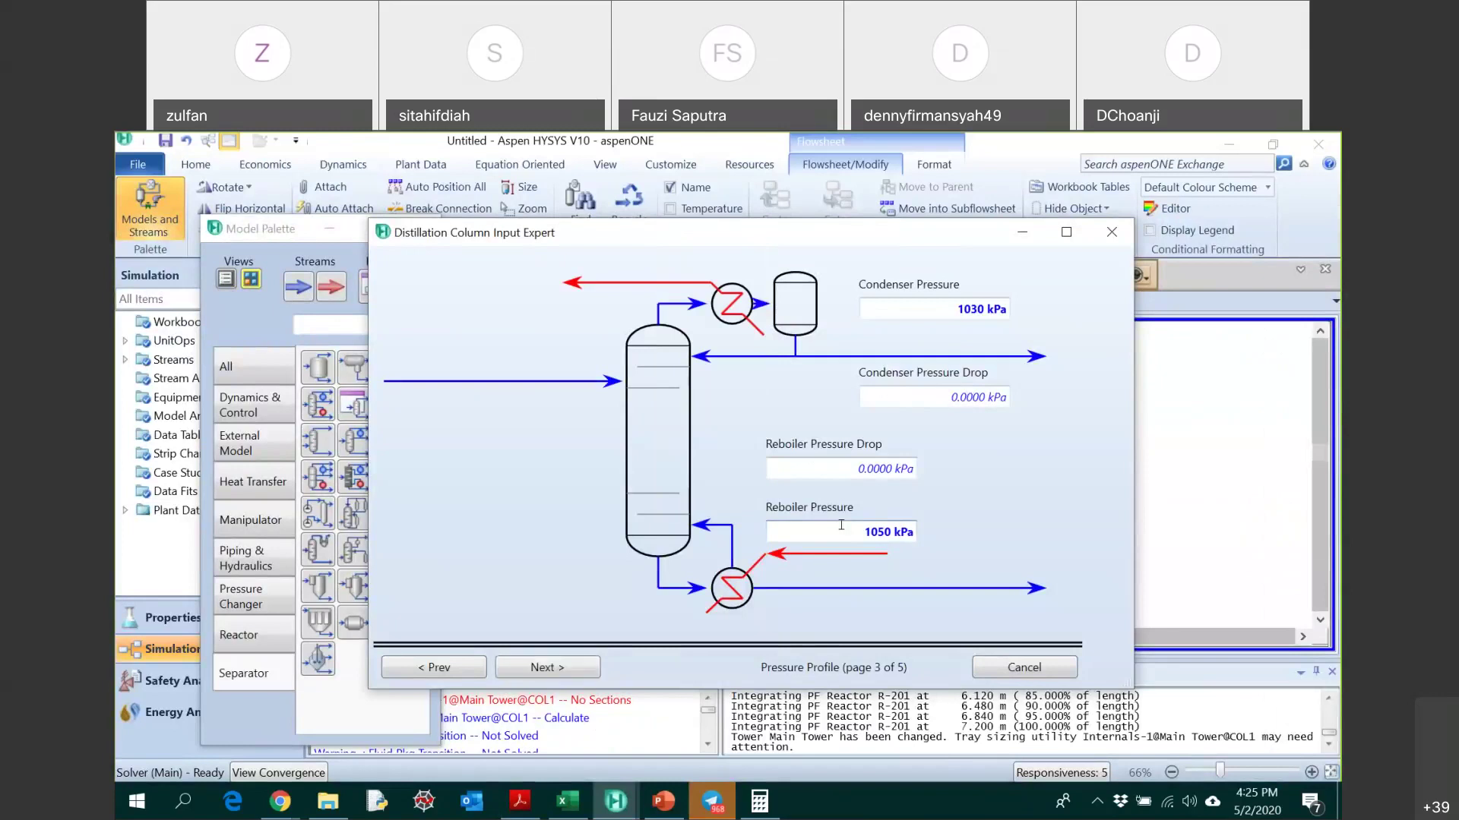
- Finish T-201's setup with the temperature estimates, reflux ratio and liquid rate left empty, and show the column's Monitor page
left_click(541, 669)
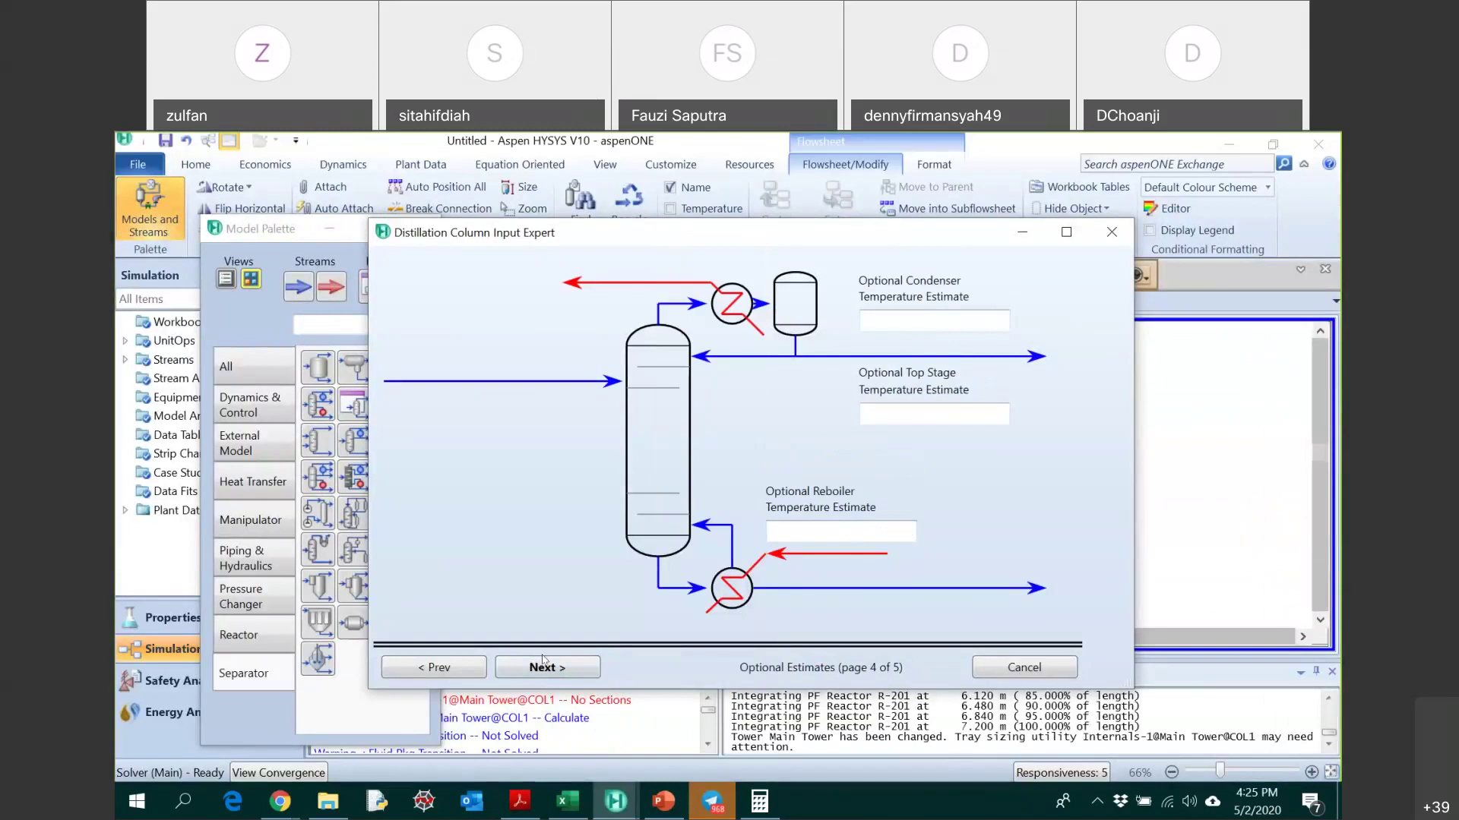
left_click(547, 667)
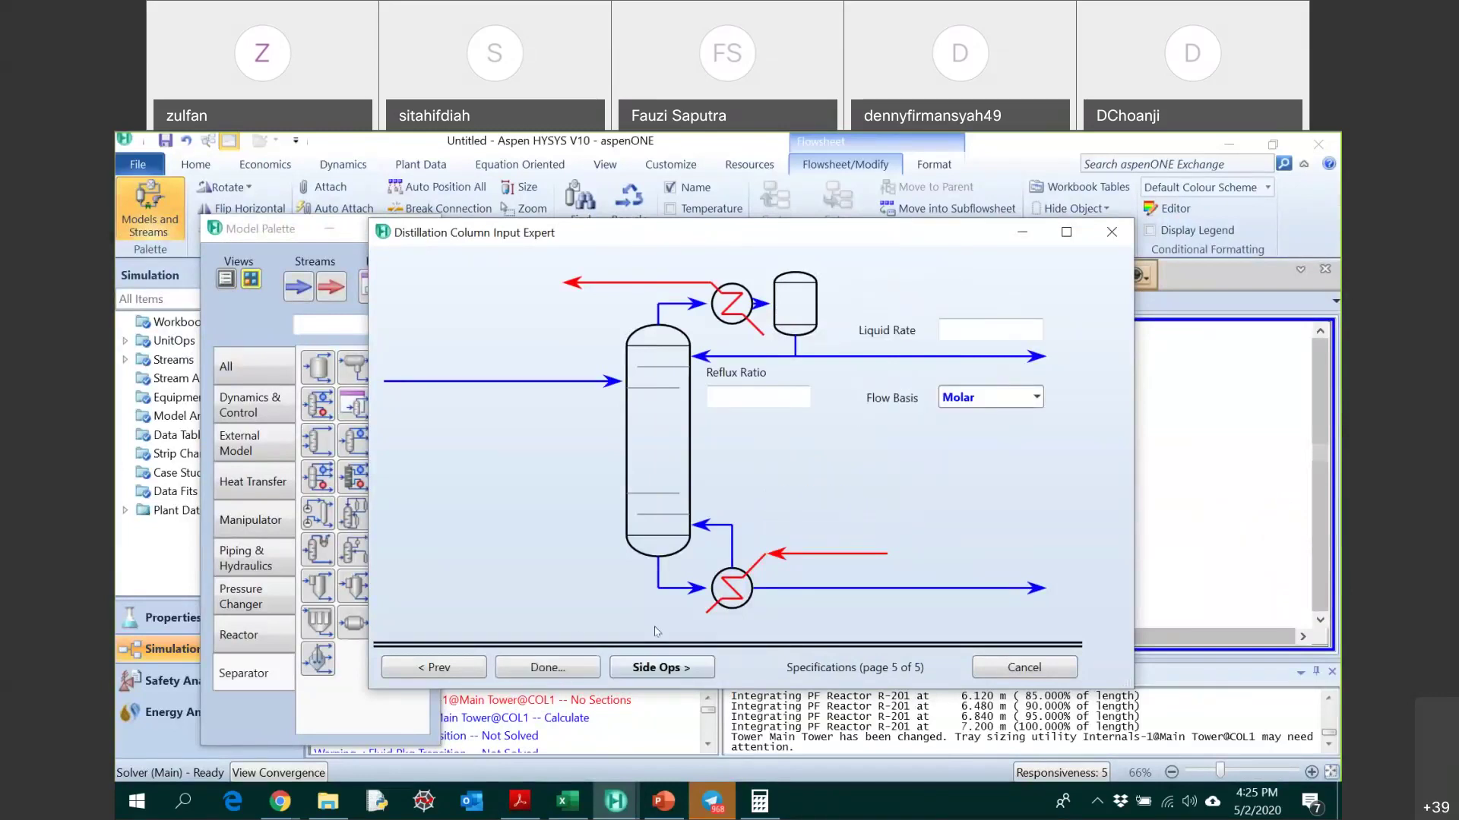
left_click(547, 667)
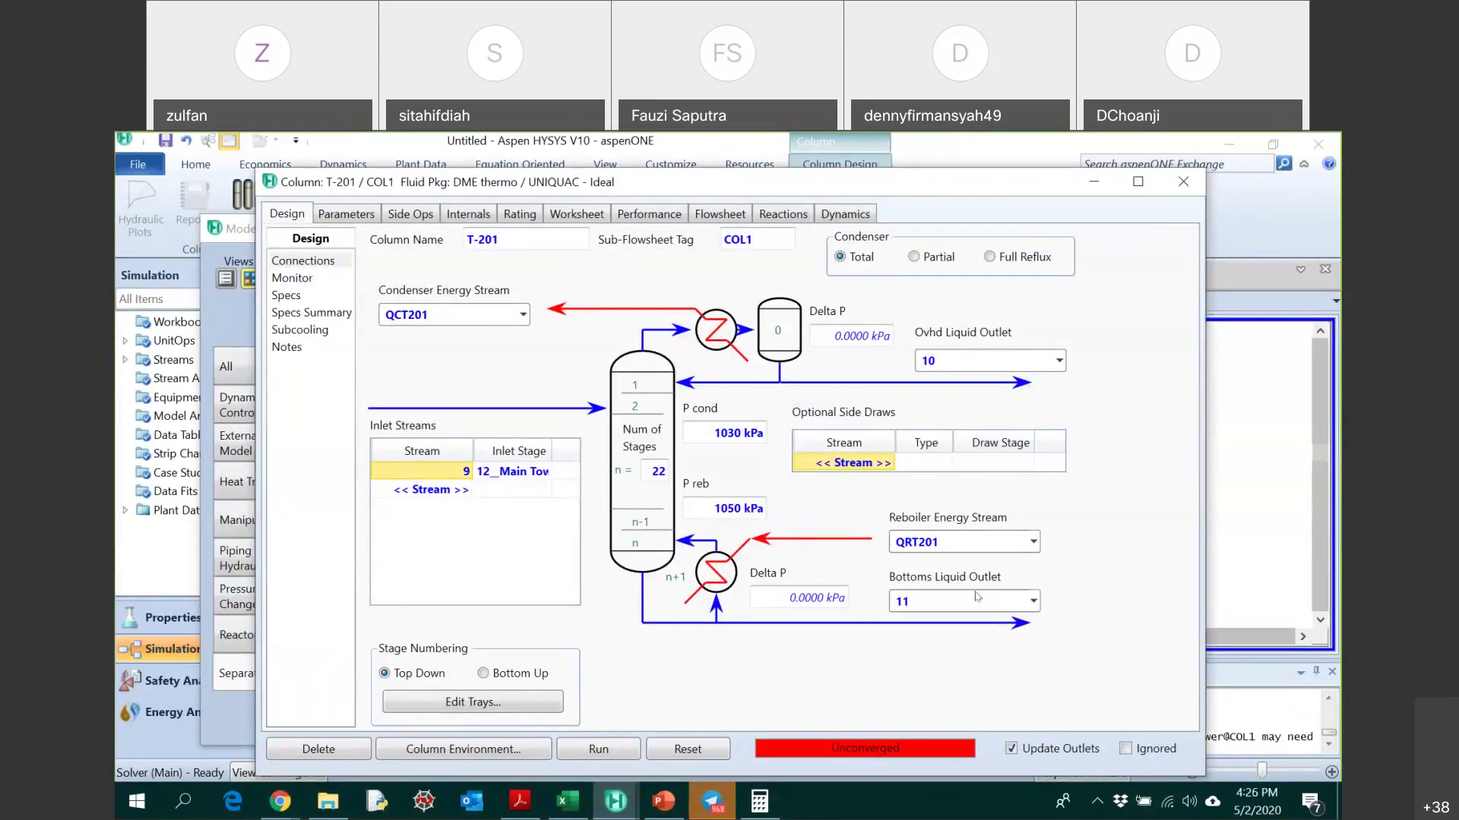
left_click(292, 278)
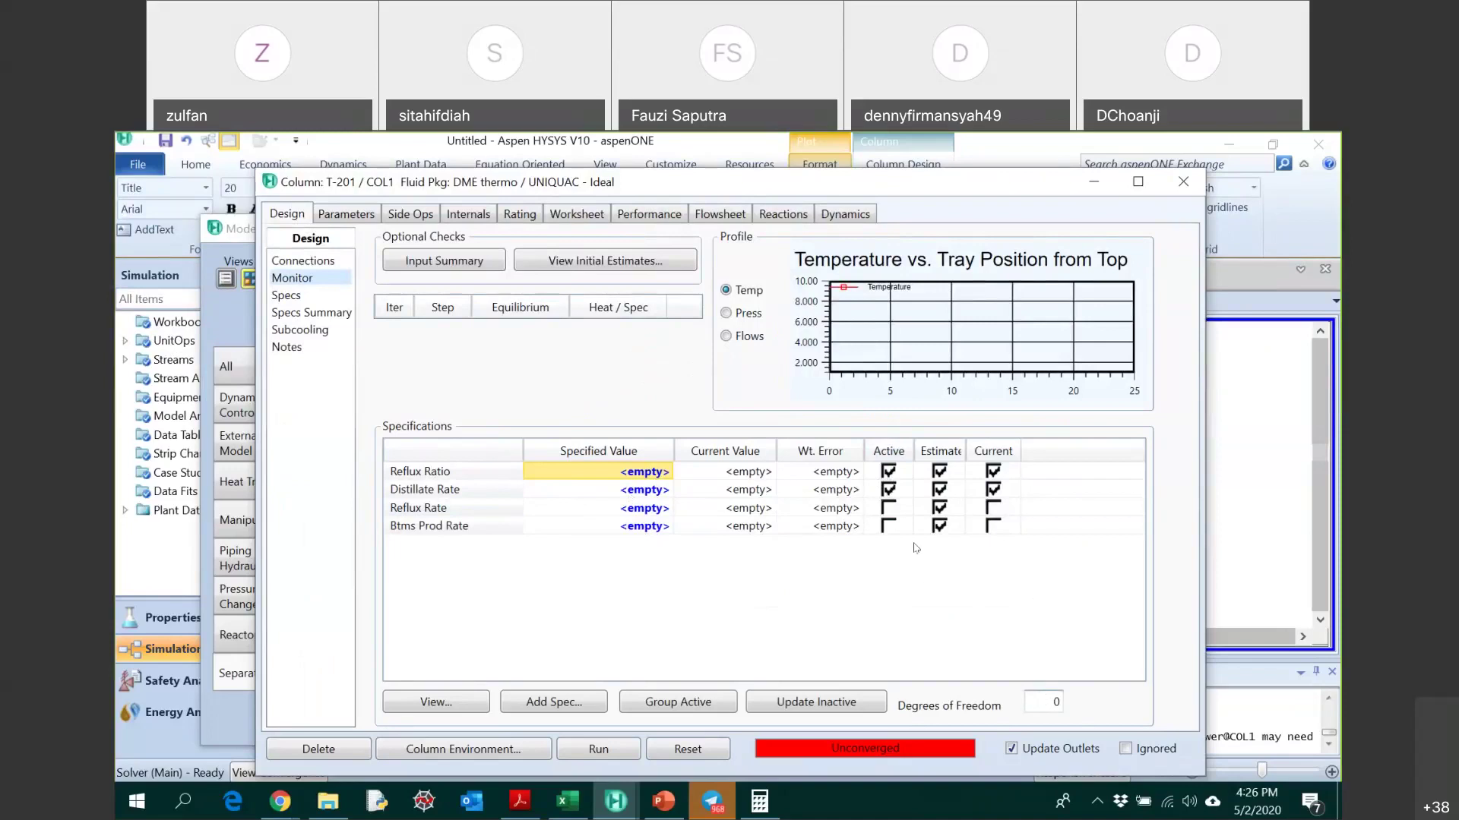
- Deactivate T-201's Distillate Rate and Reflux Ratio specifications to check the degrees of freedom, and reactivate both
left_click(889, 492)
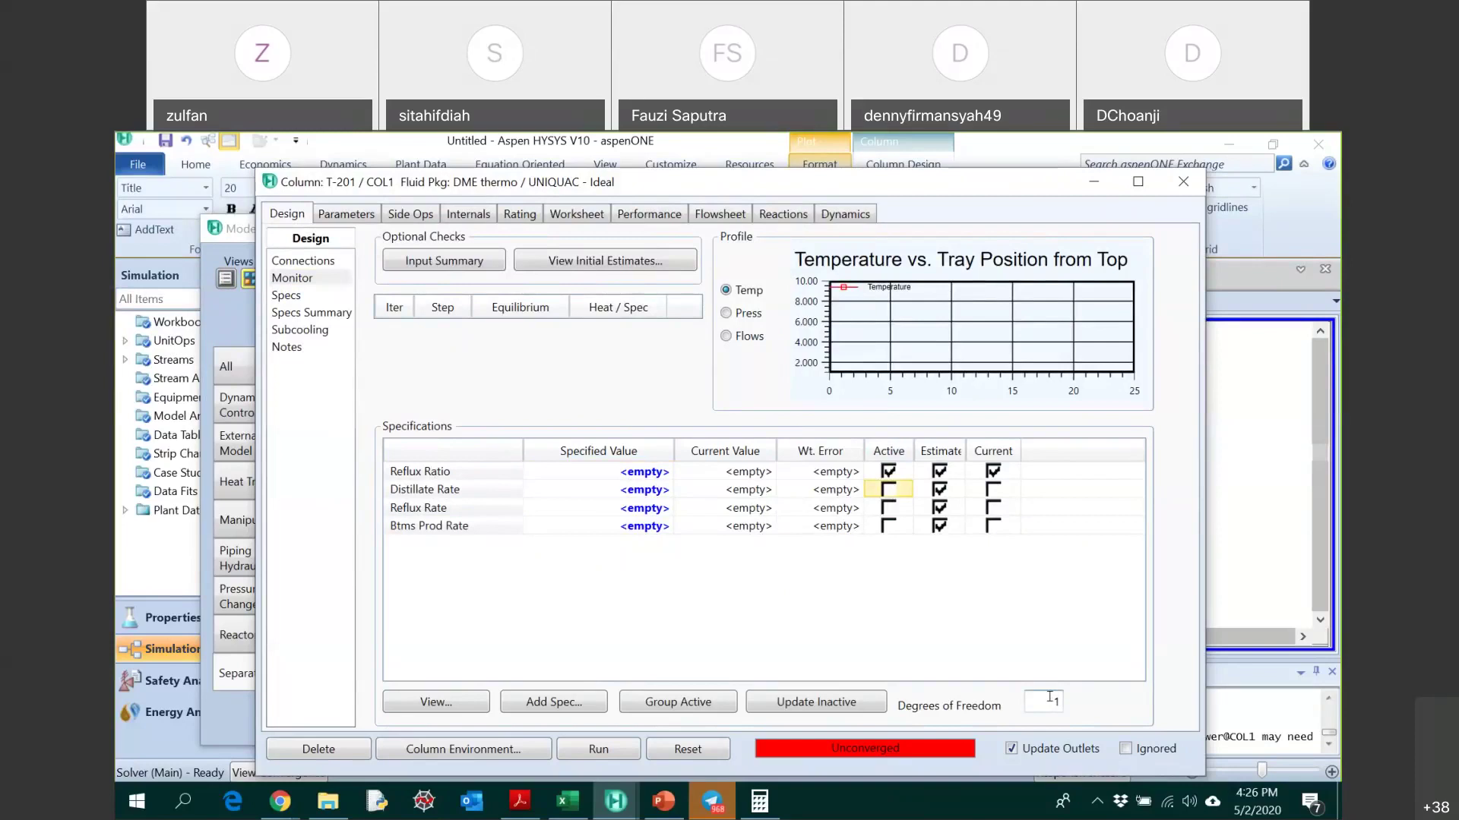
left_click(888, 472)
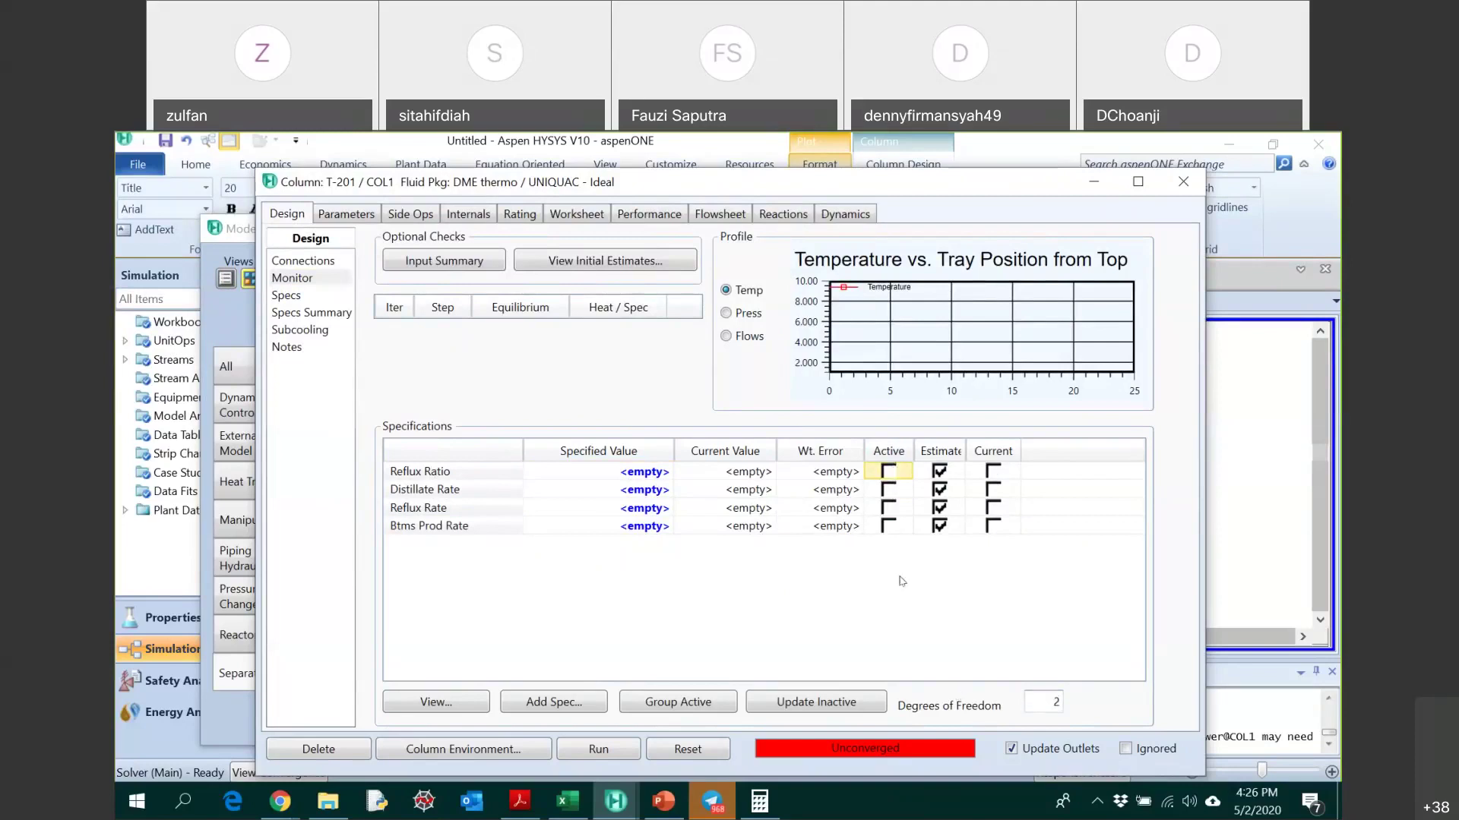
left_click(889, 472)
left_click(869, 544)
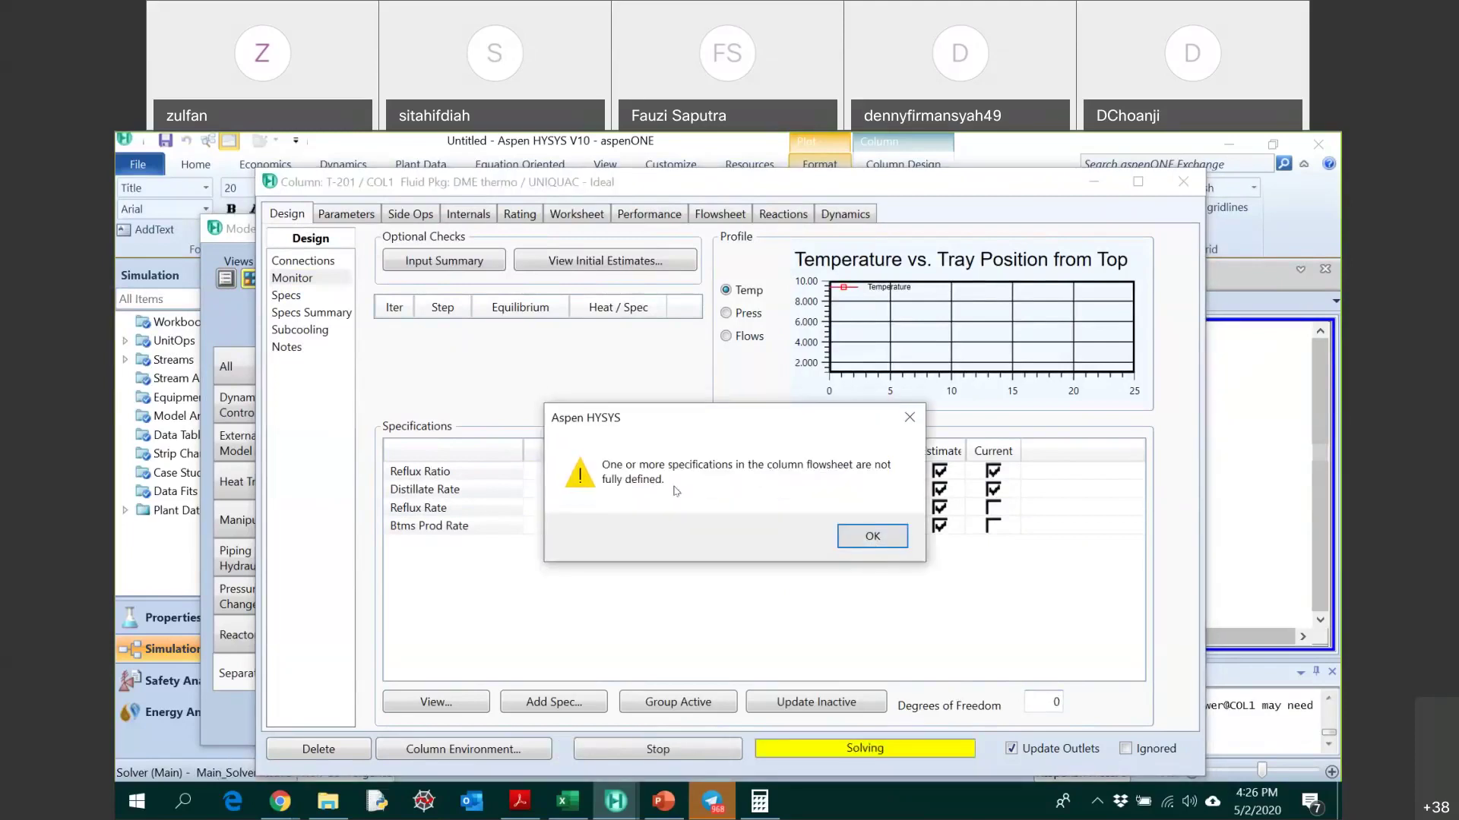
left_click(871, 536)
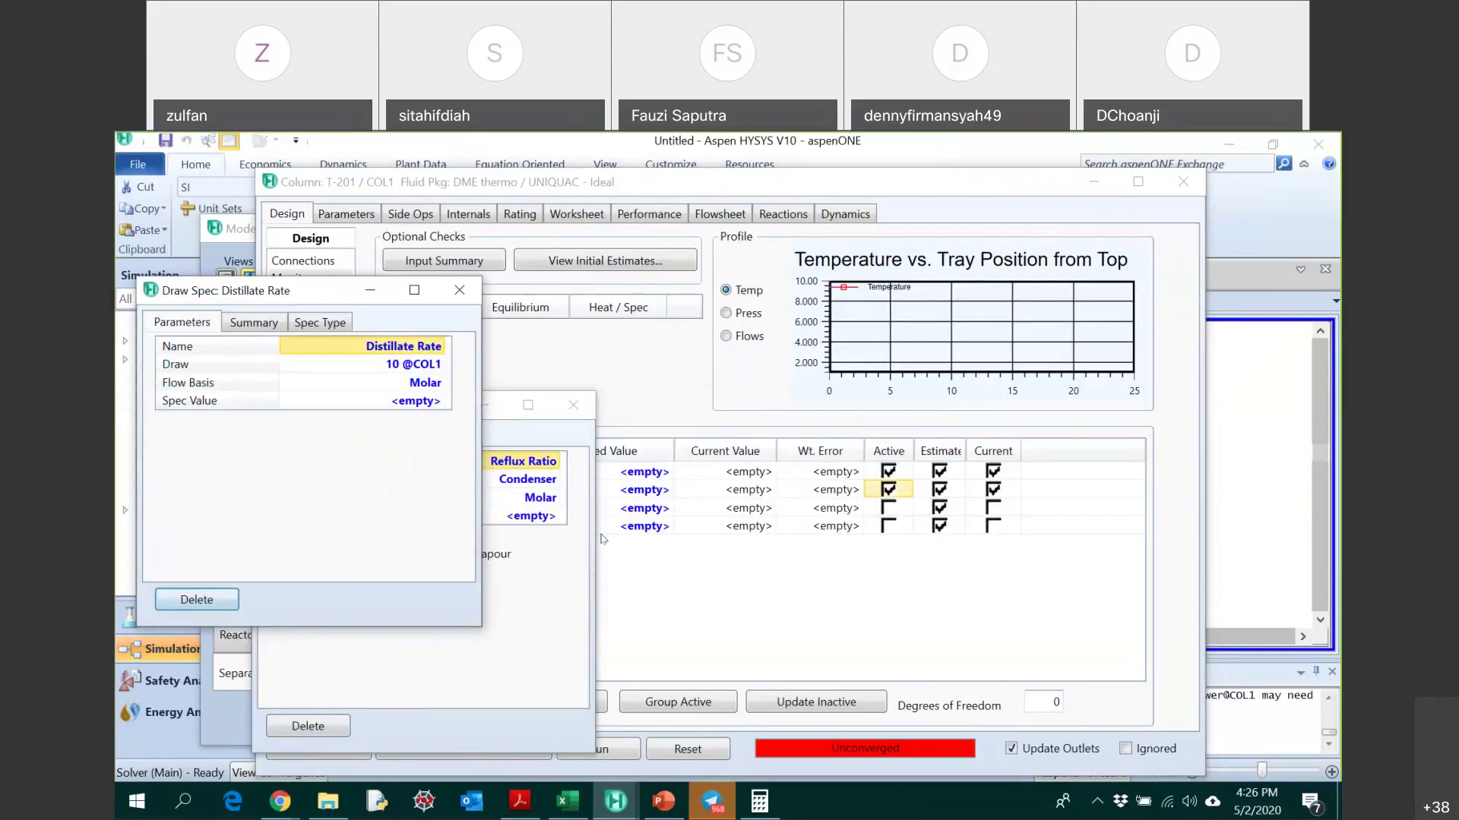
left_click(573, 405)
left_click(459, 290)
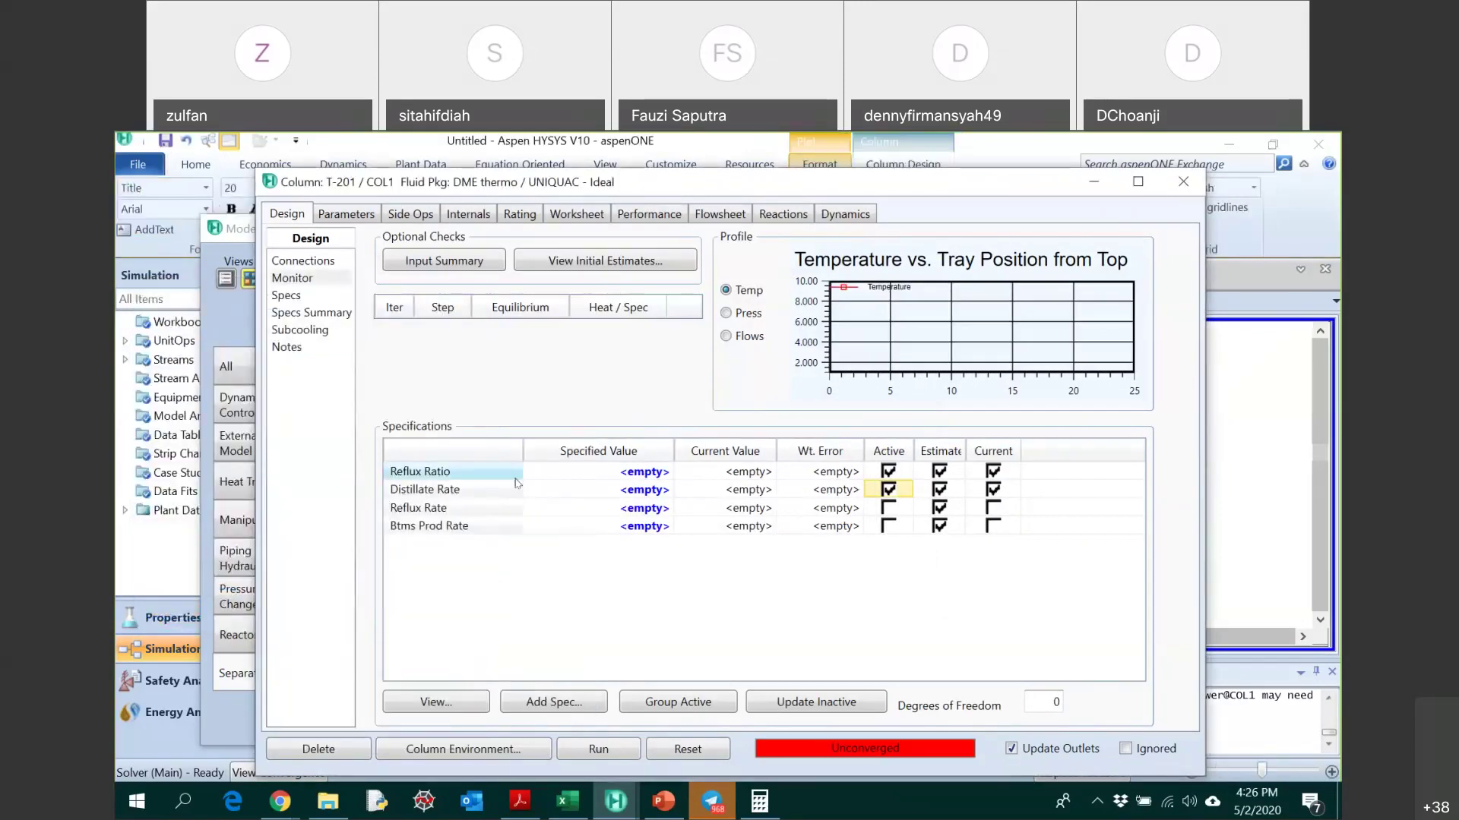
- Check the overhead and reflux streams of T-201 in the Turton flow diagram for its Reflux Ratio specification
left_click(585, 476)
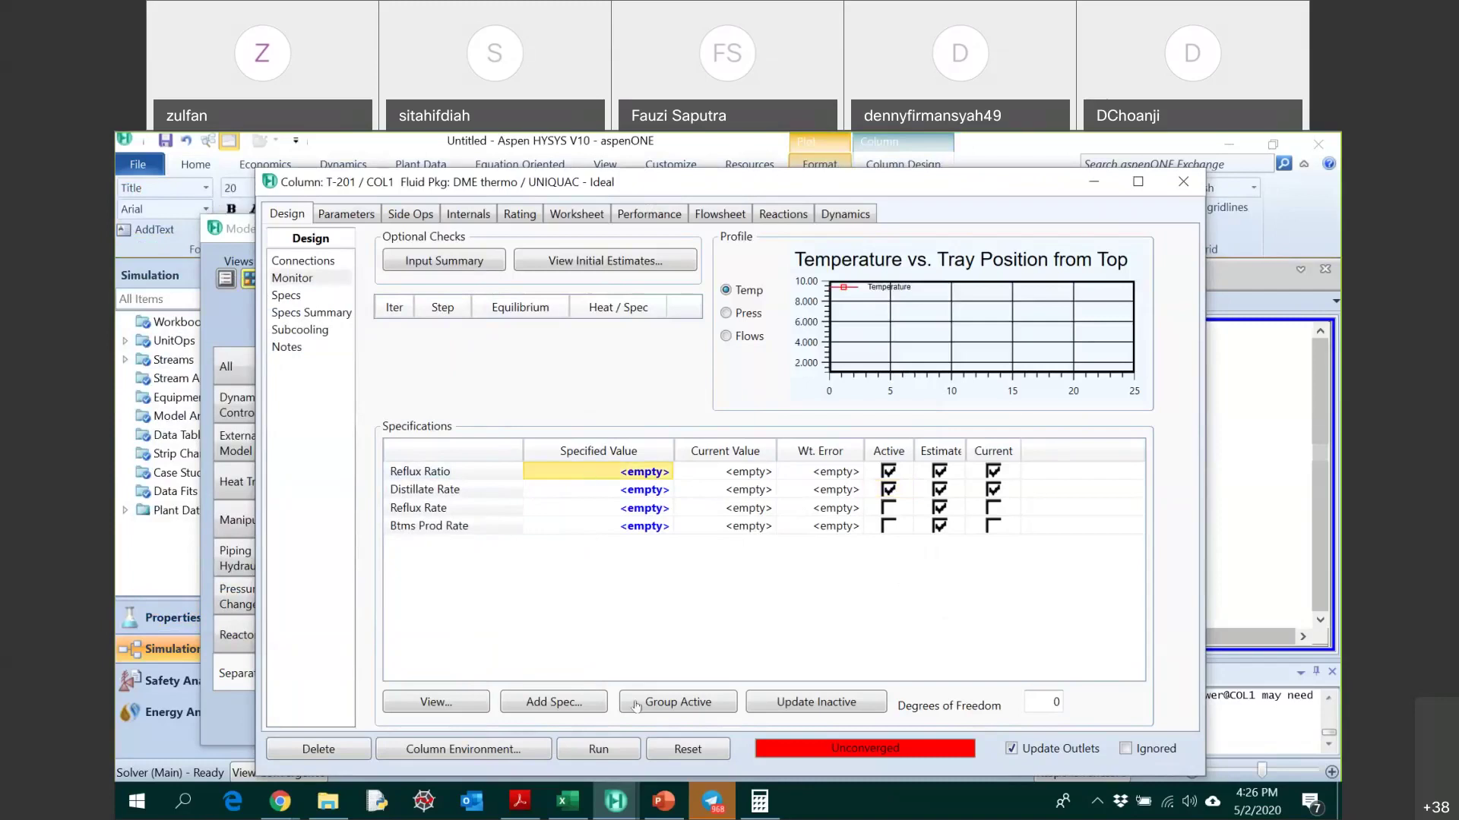
left_click(519, 802)
scroll(772, 573, "up", 5)
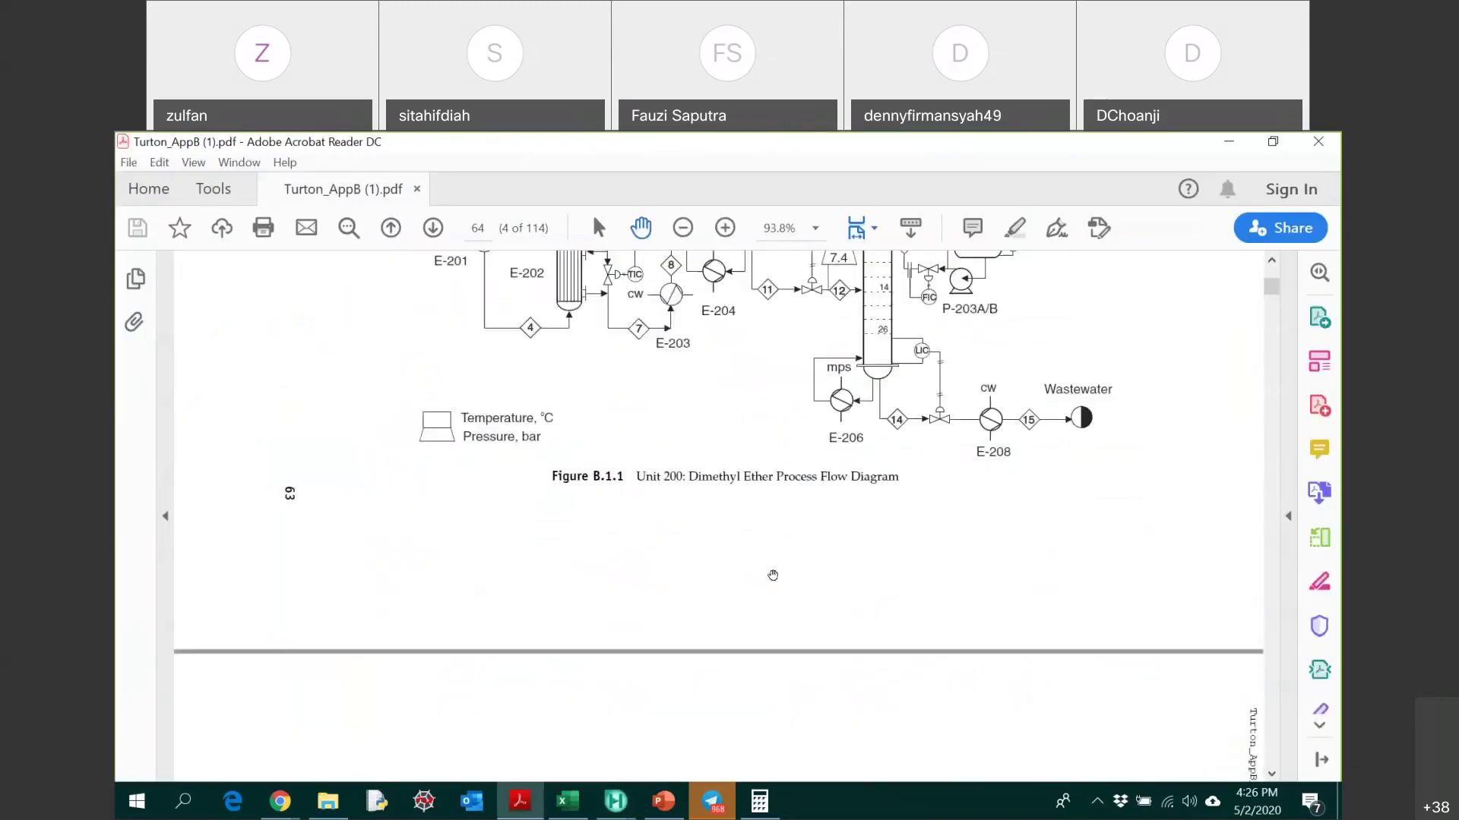
scroll(777, 577, "up", 3)
scroll(778, 579, "down", 1)
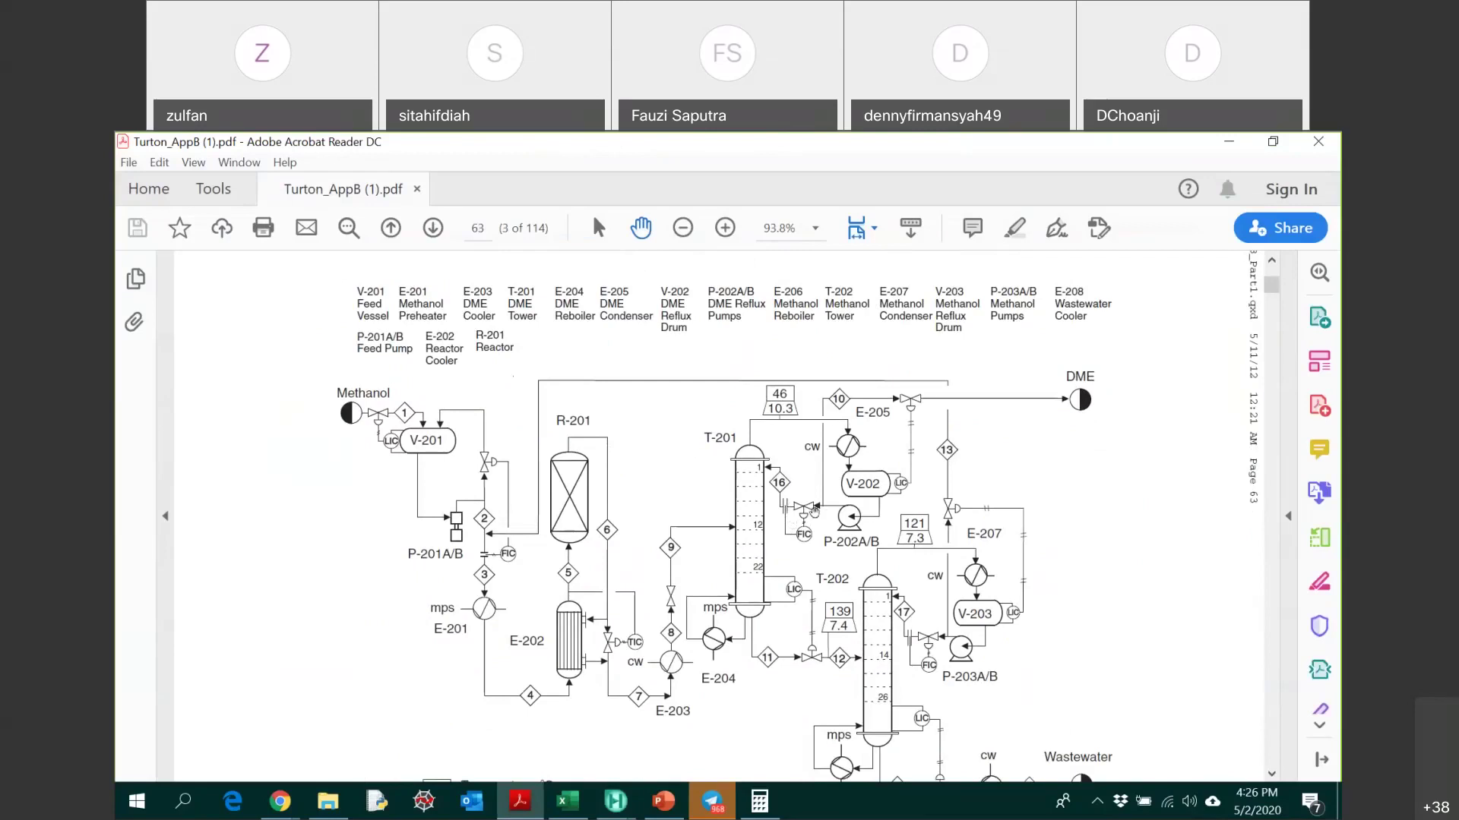
left_click(616, 801)
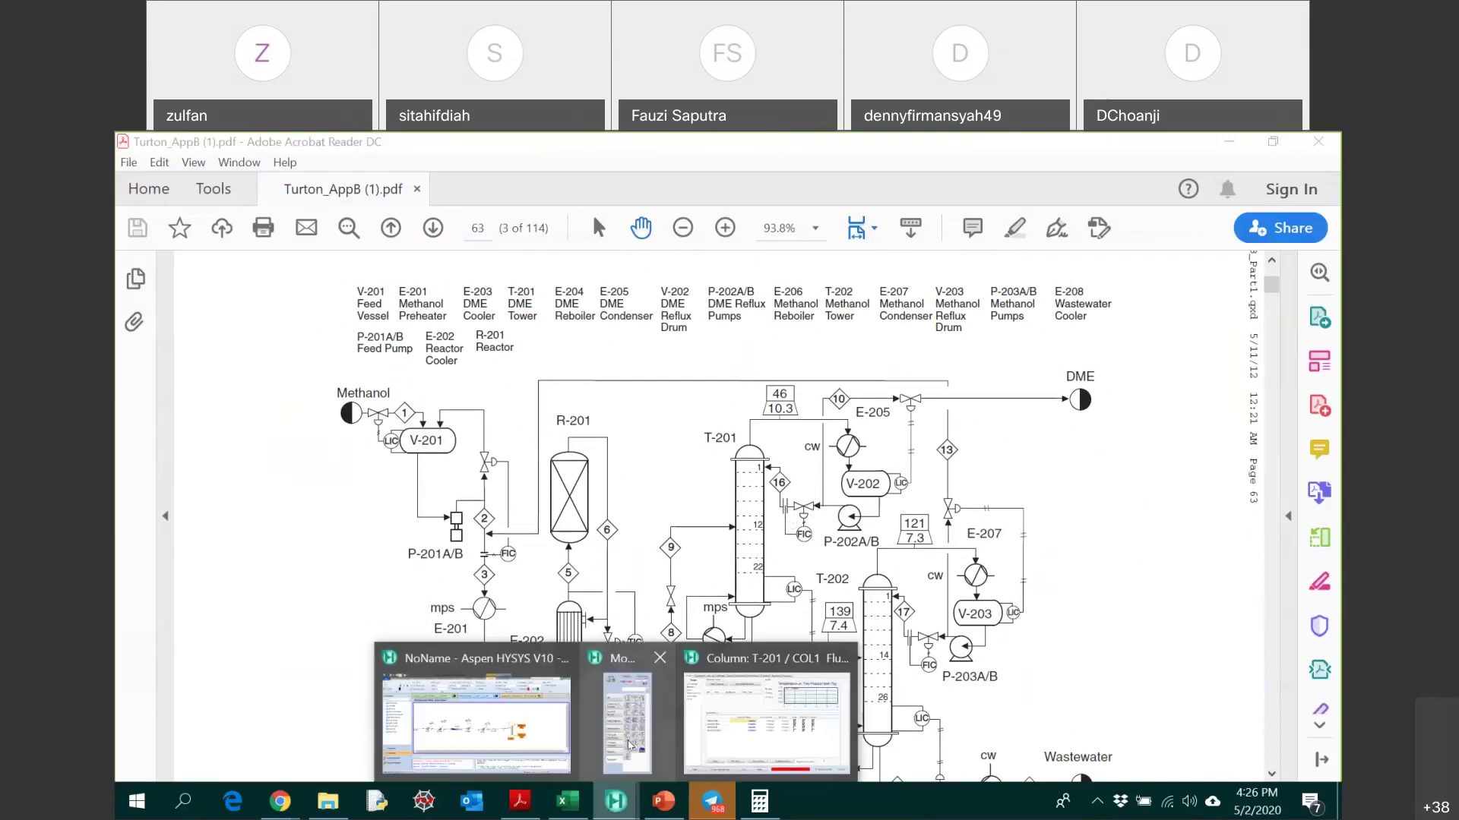
left_click(629, 744)
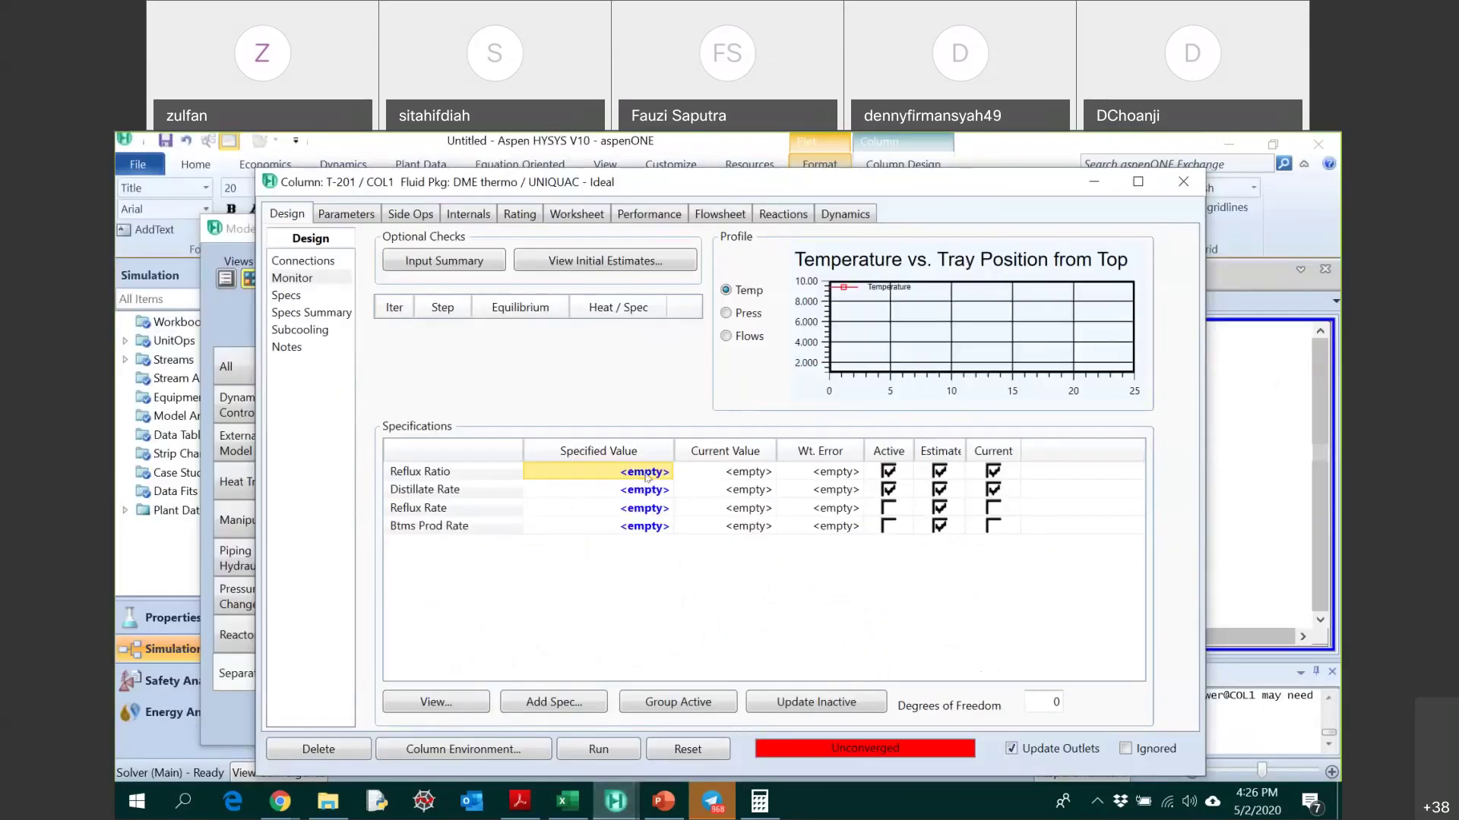
- Review the streams around T-201 and T-202 in the Turton flow diagram PDF to decide on column specifications
left_click(650, 514)
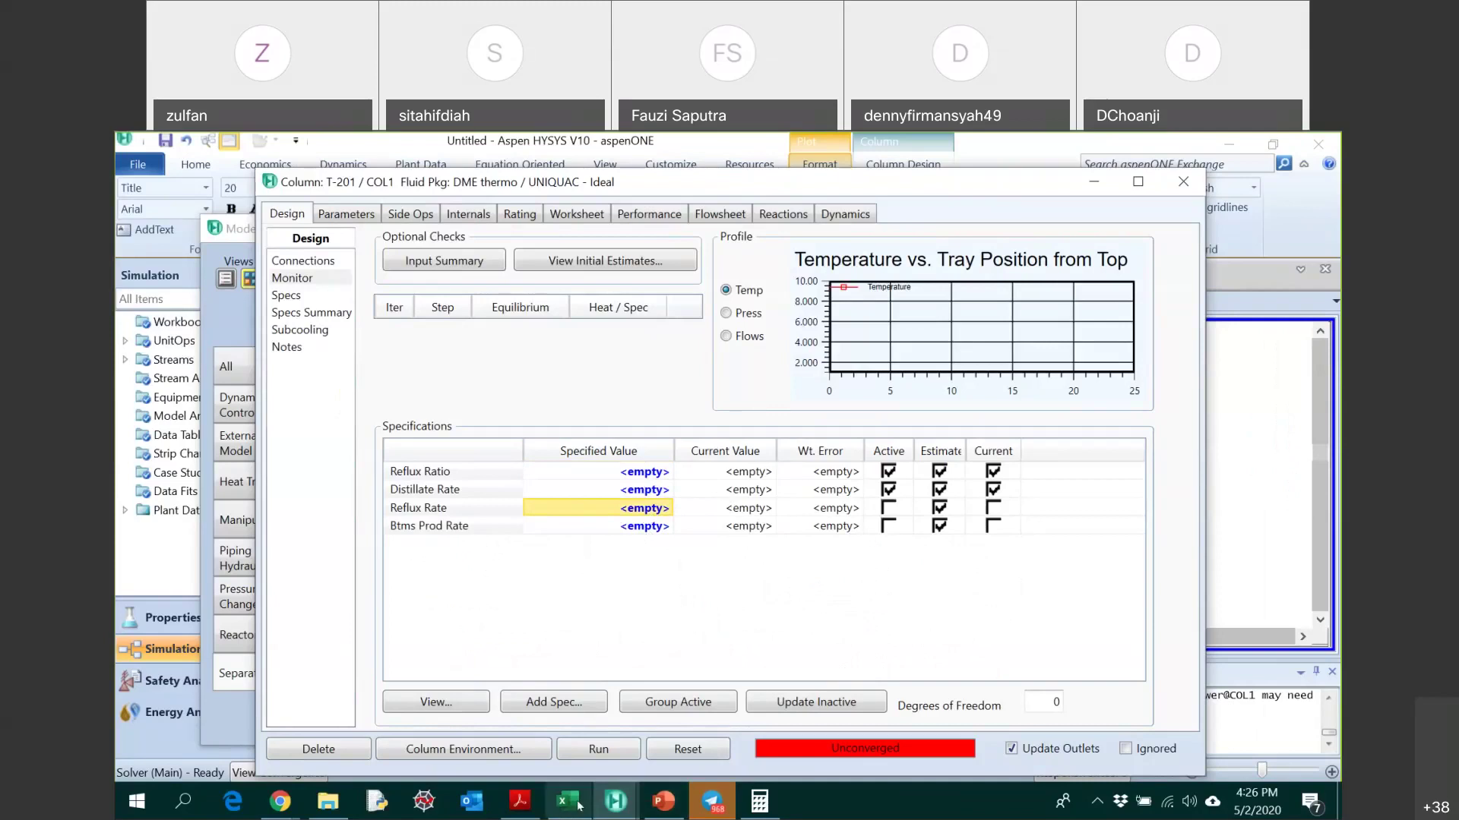
left_click(599, 749)
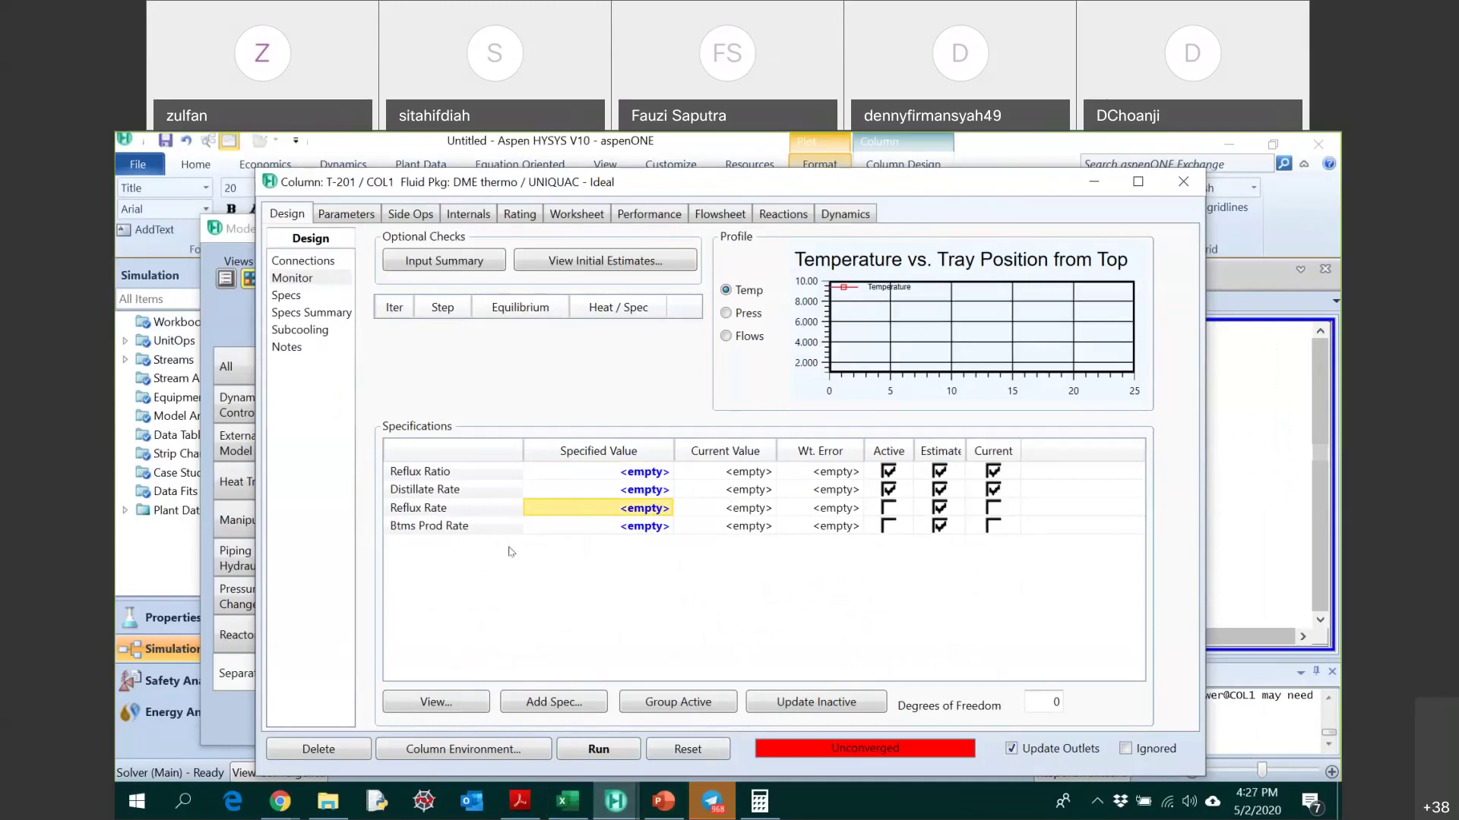
left_click(509, 751)
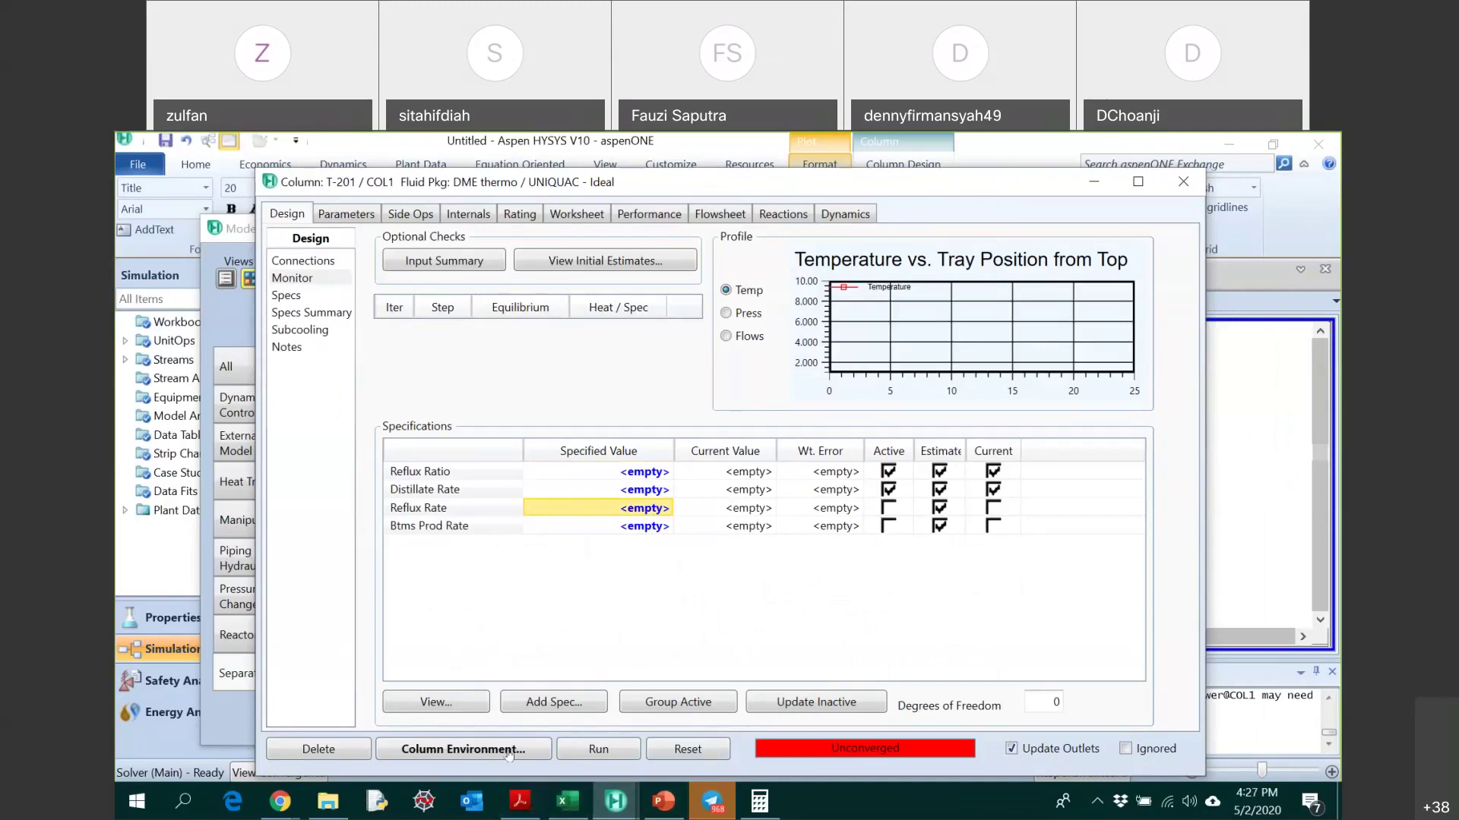
left_click(536, 818)
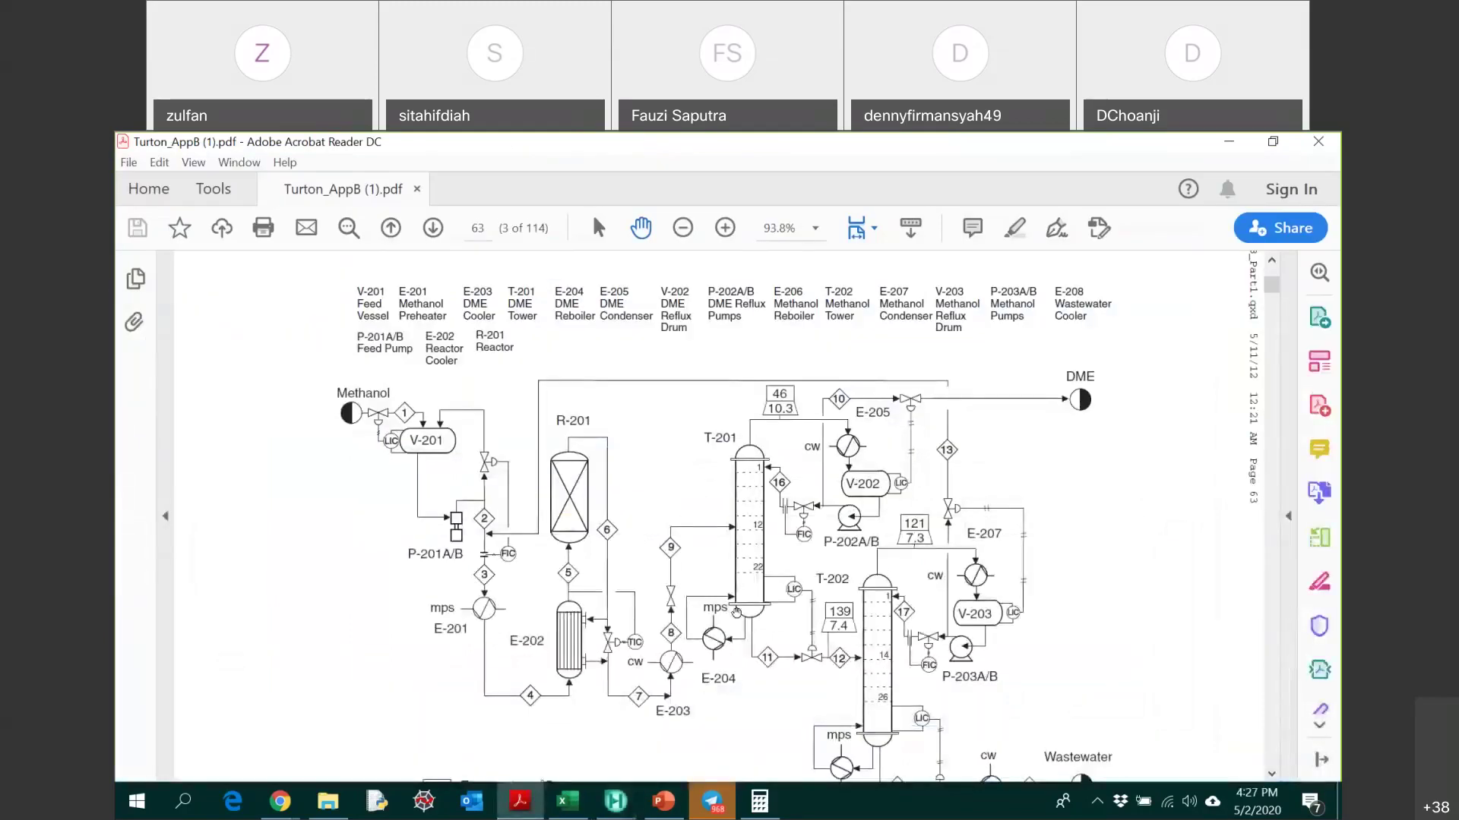
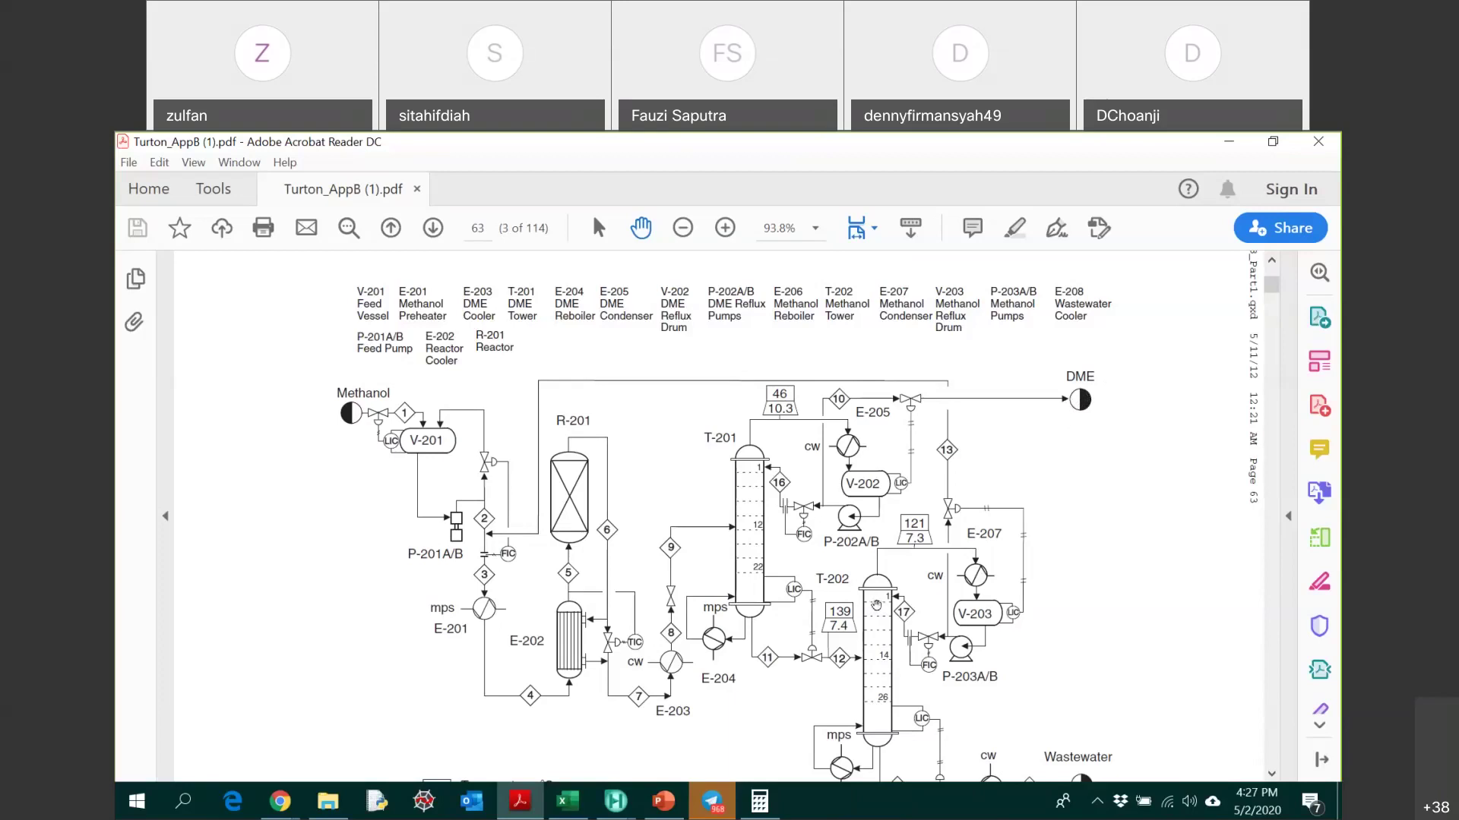
- Return to the T-201 column in Aspen HYSYS and deactivate its Reflux Ratio and Distillate Rate specifications
left_click(615, 802)
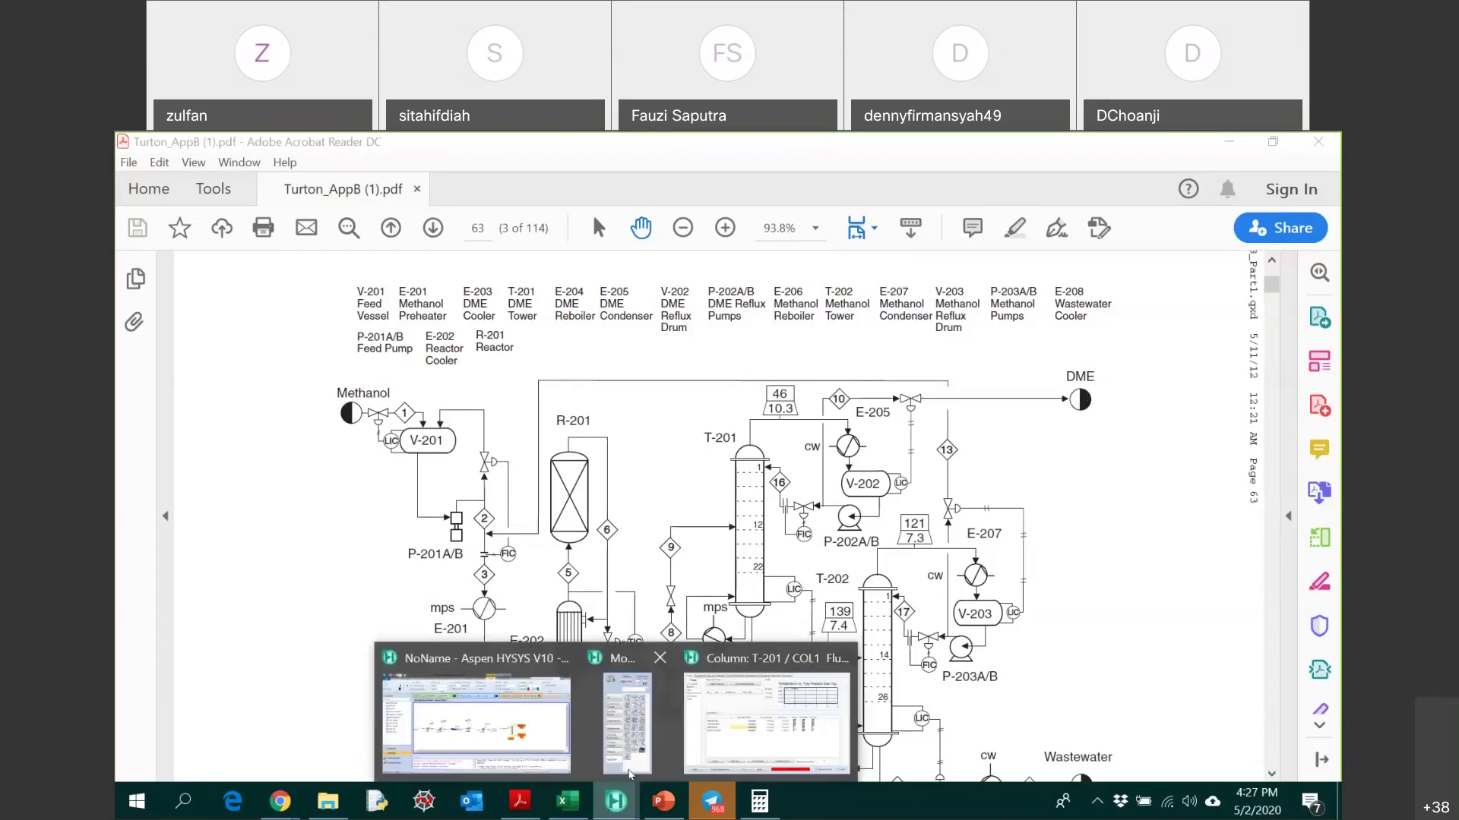
left_click(621, 672)
left_click(888, 471)
left_click(888, 489)
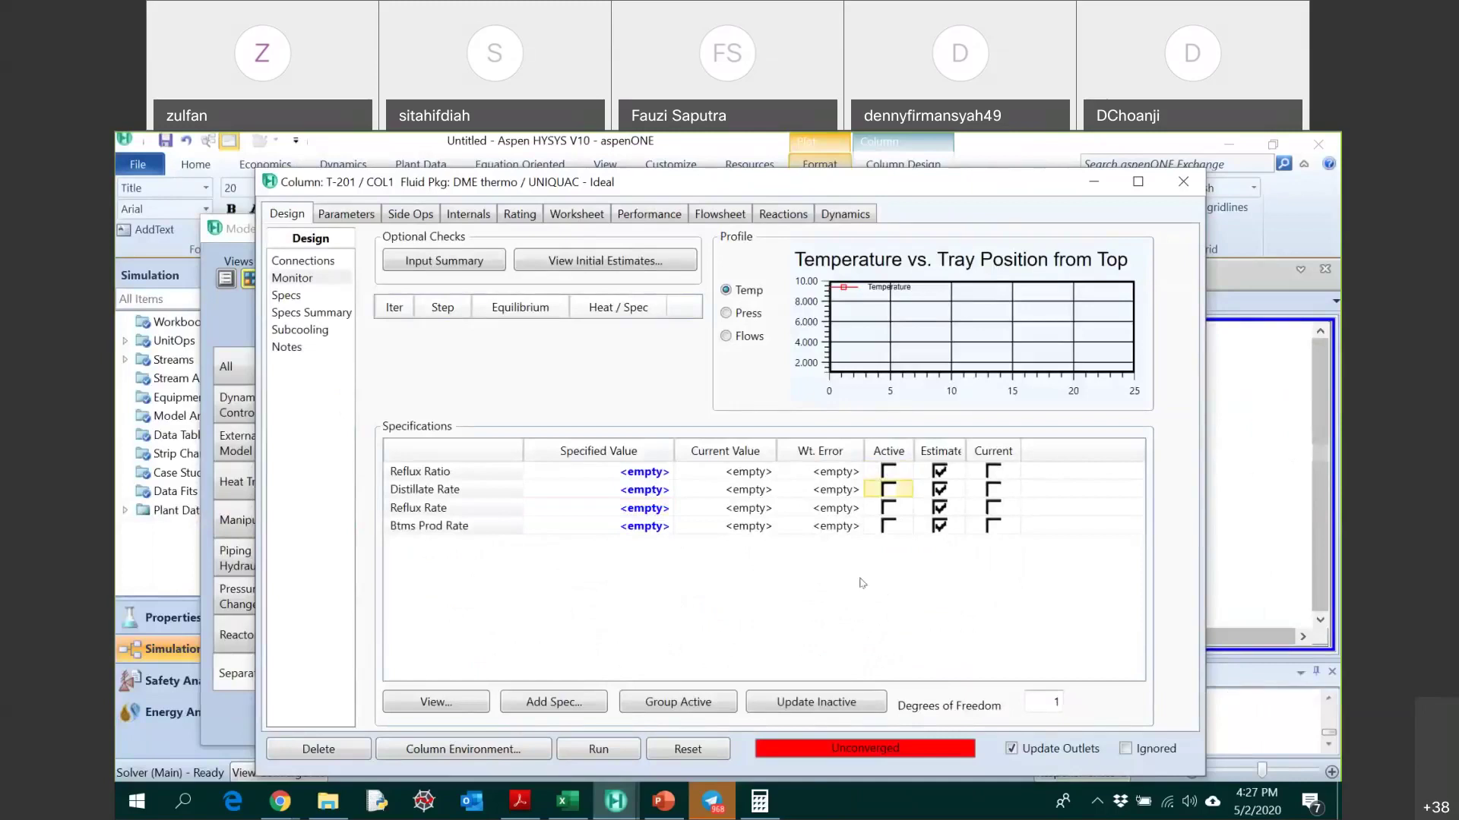
- Add a Column Component Fraction specification to T-201 and name it DME conc
left_click(553, 703)
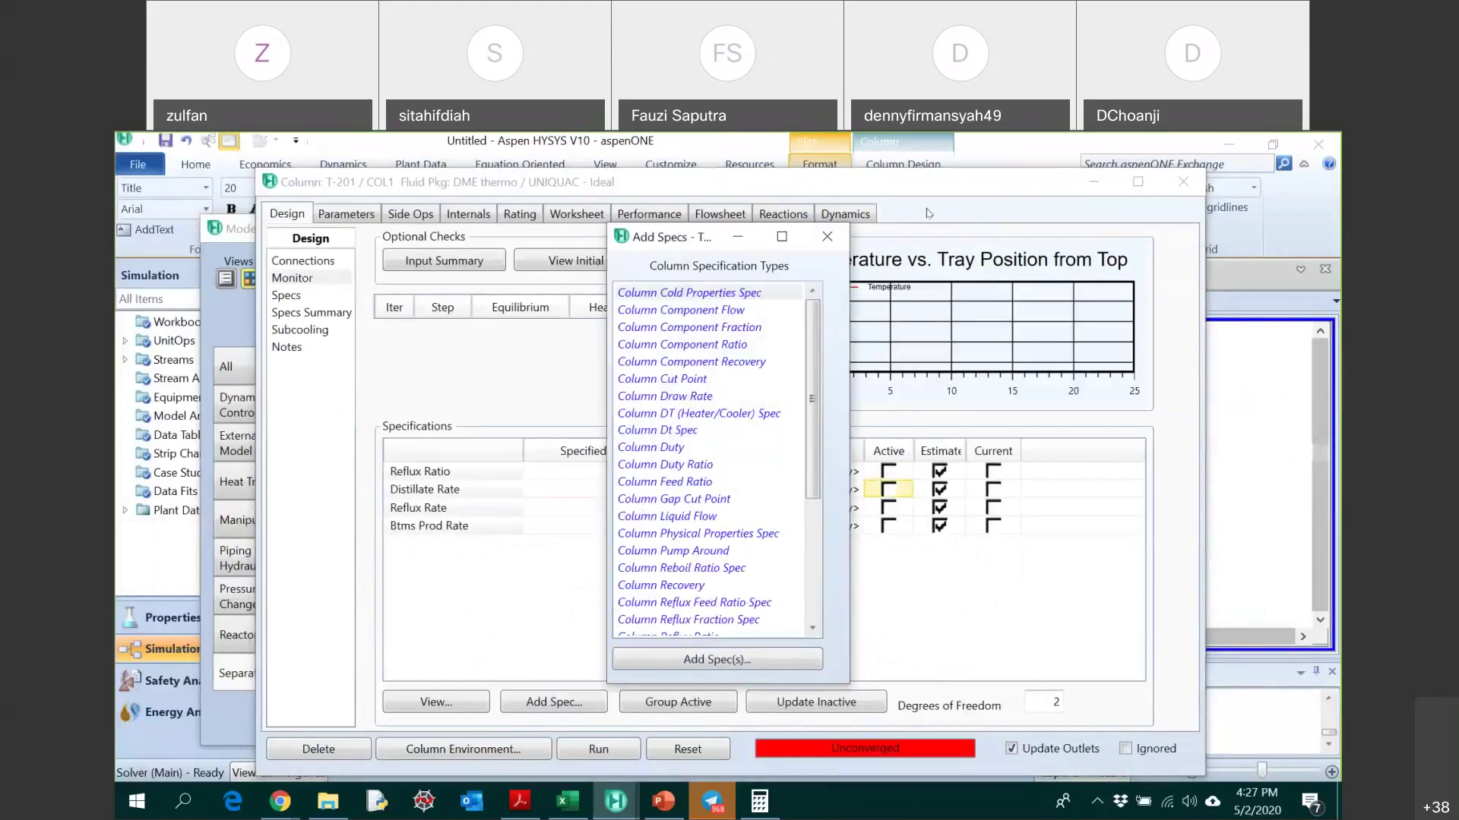
left_click_drag(928, 213, 934, 192)
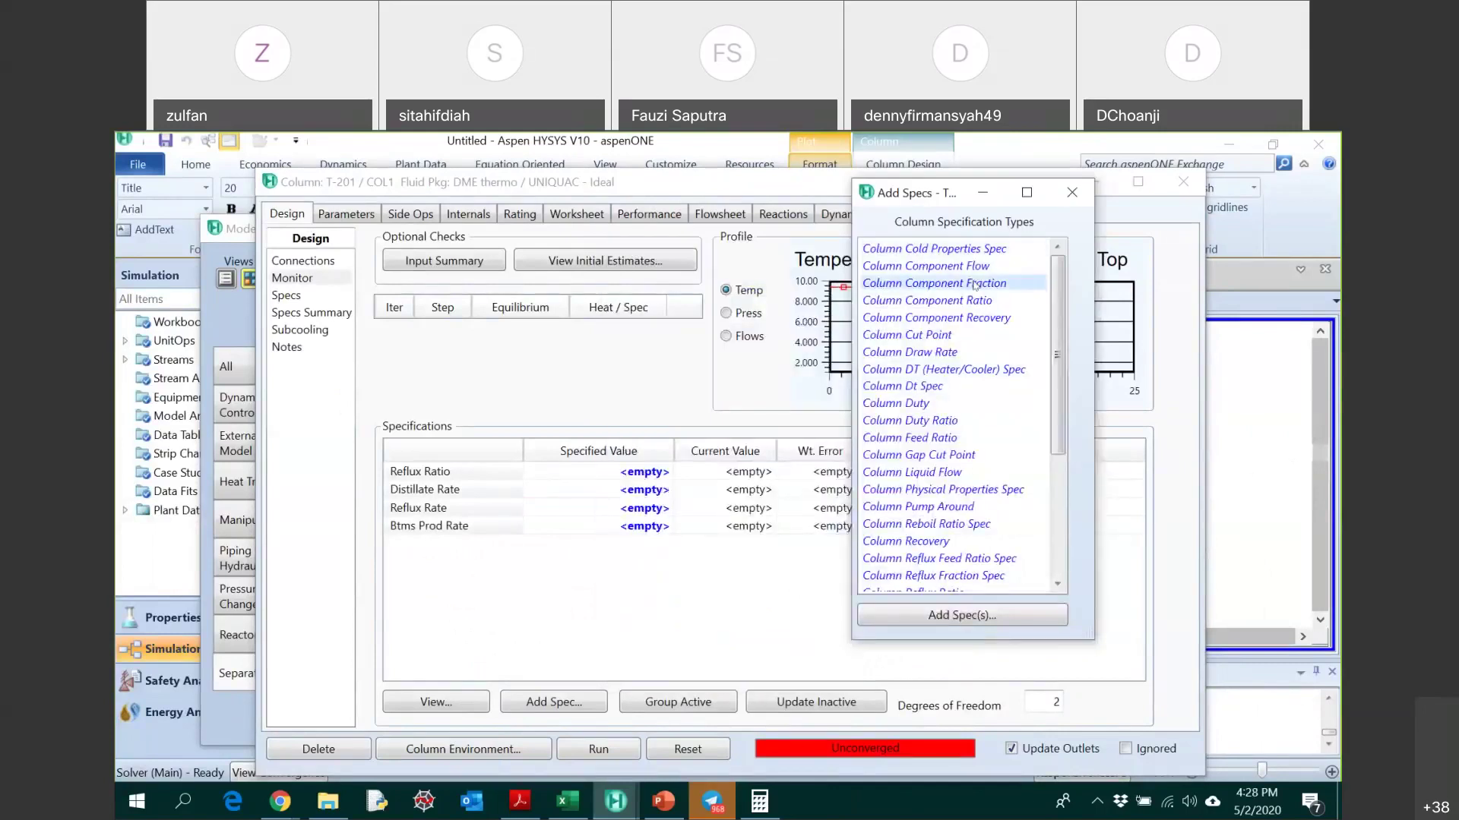
double_click(975, 286)
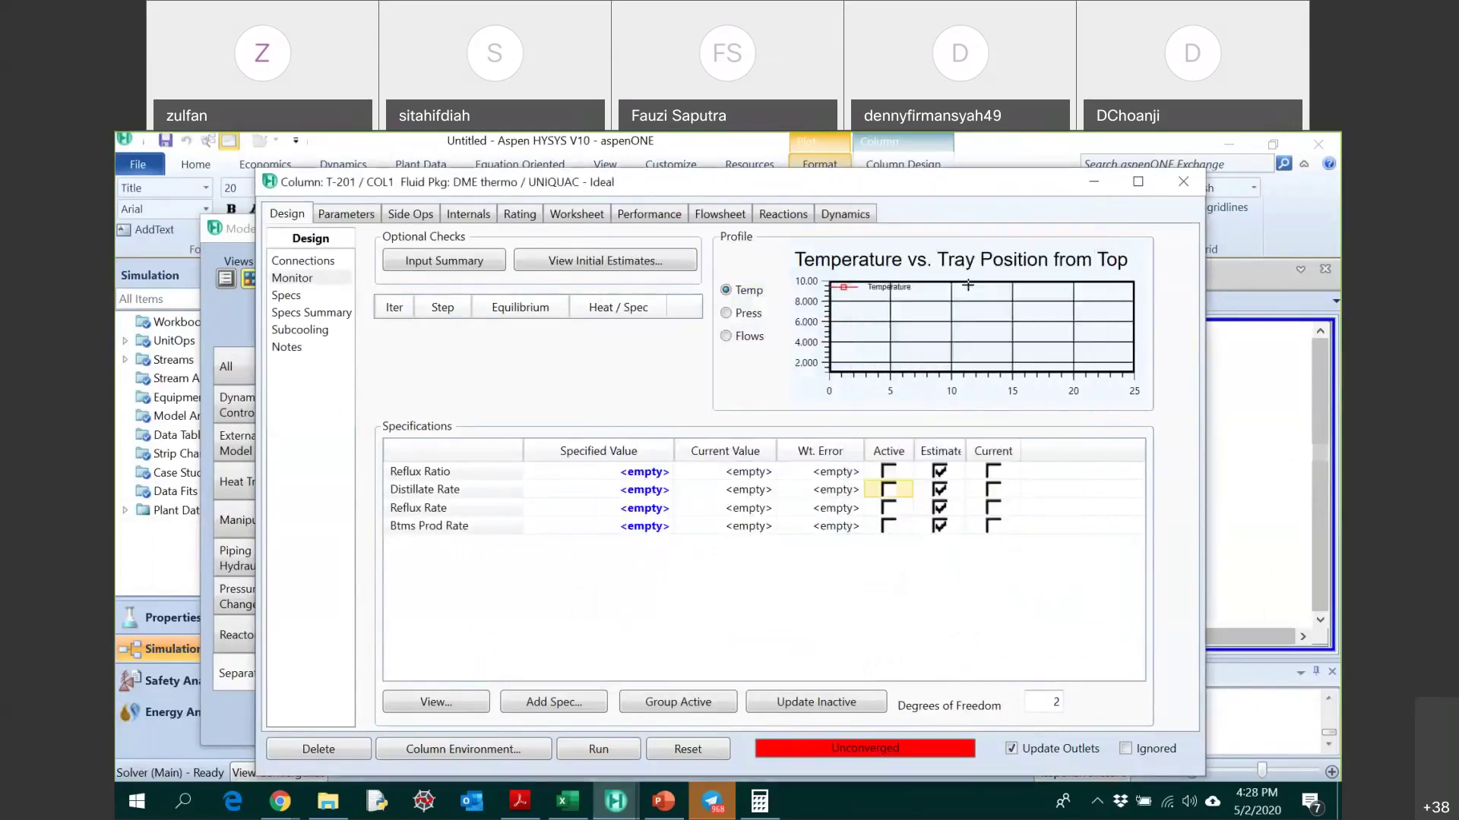
left_click(412, 373)
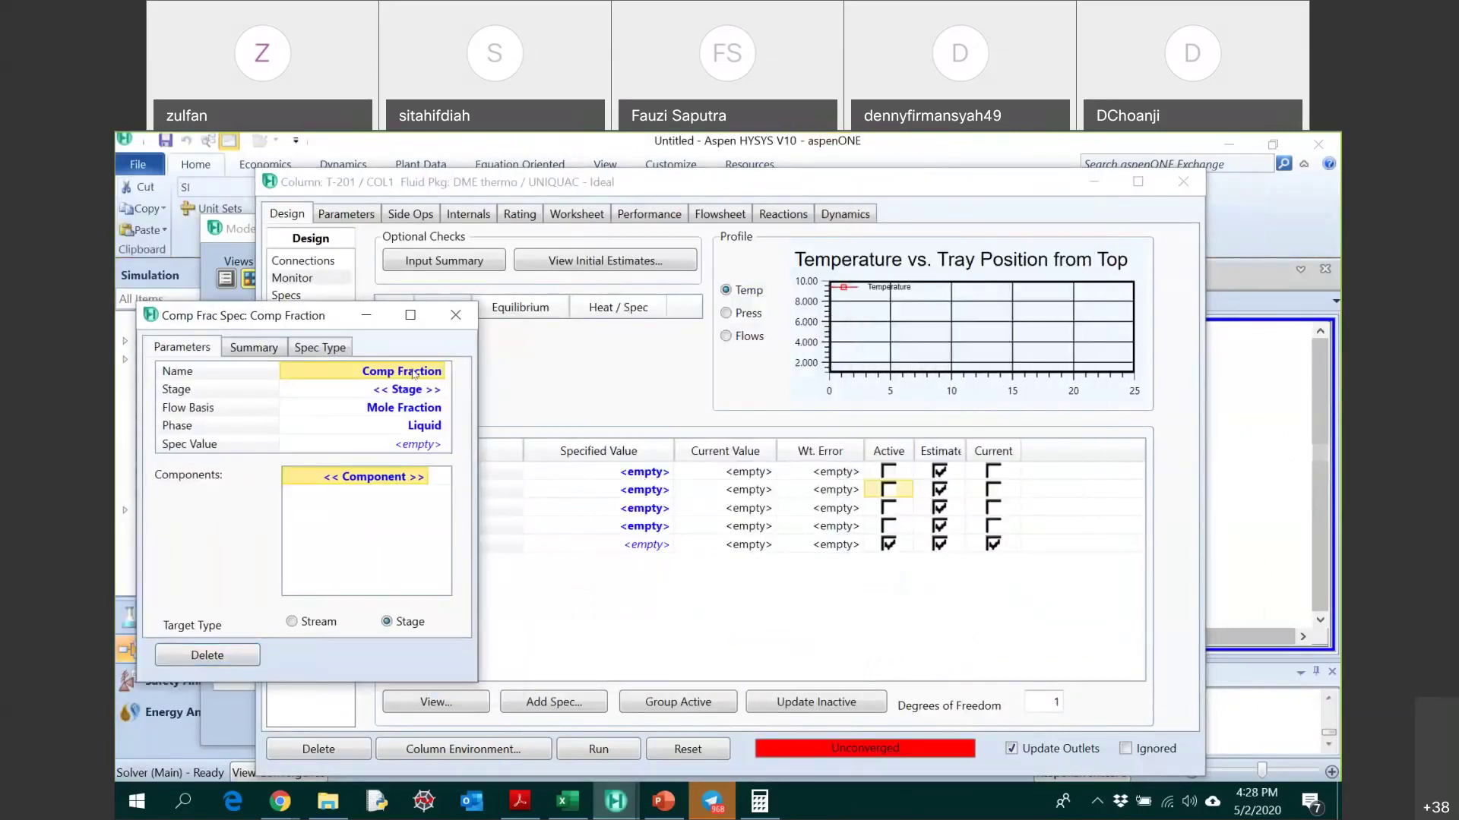
type("DME conc.")
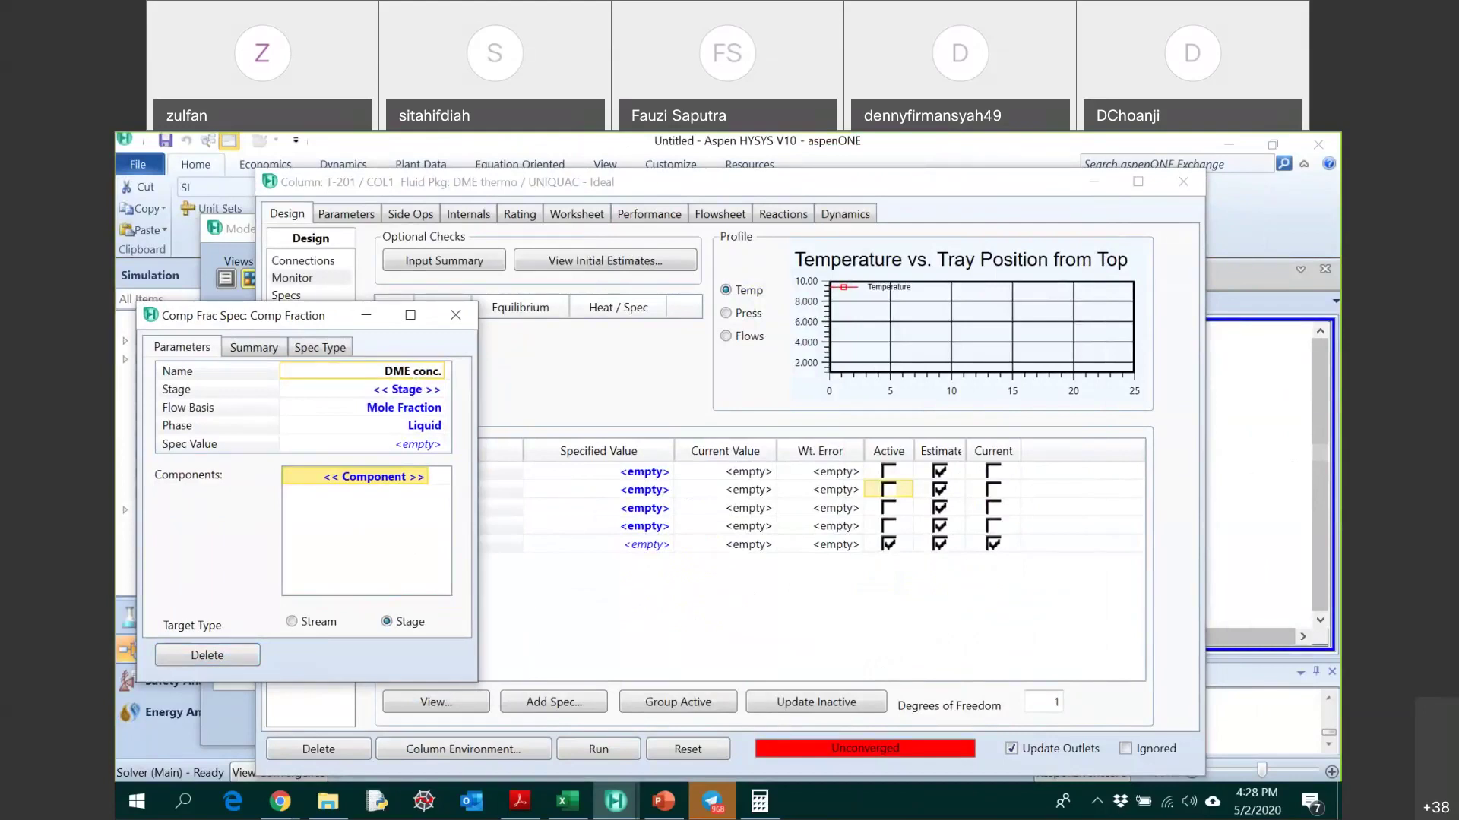
key("Return")
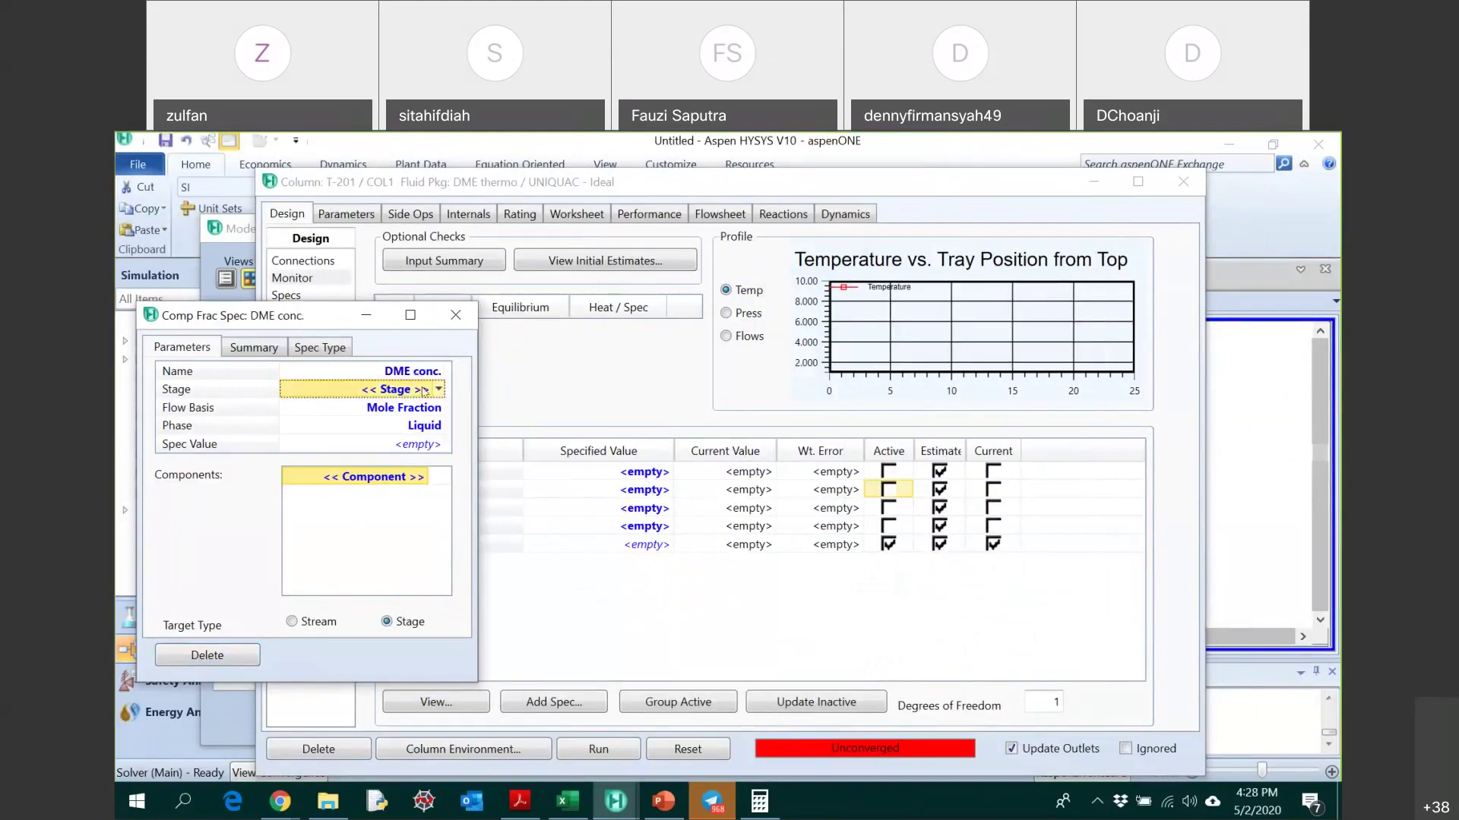
- Set the DME conc. specification's stage to Condenser and its flow basis to Mass Fraction
left_click(440, 389)
left_click(226, 417)
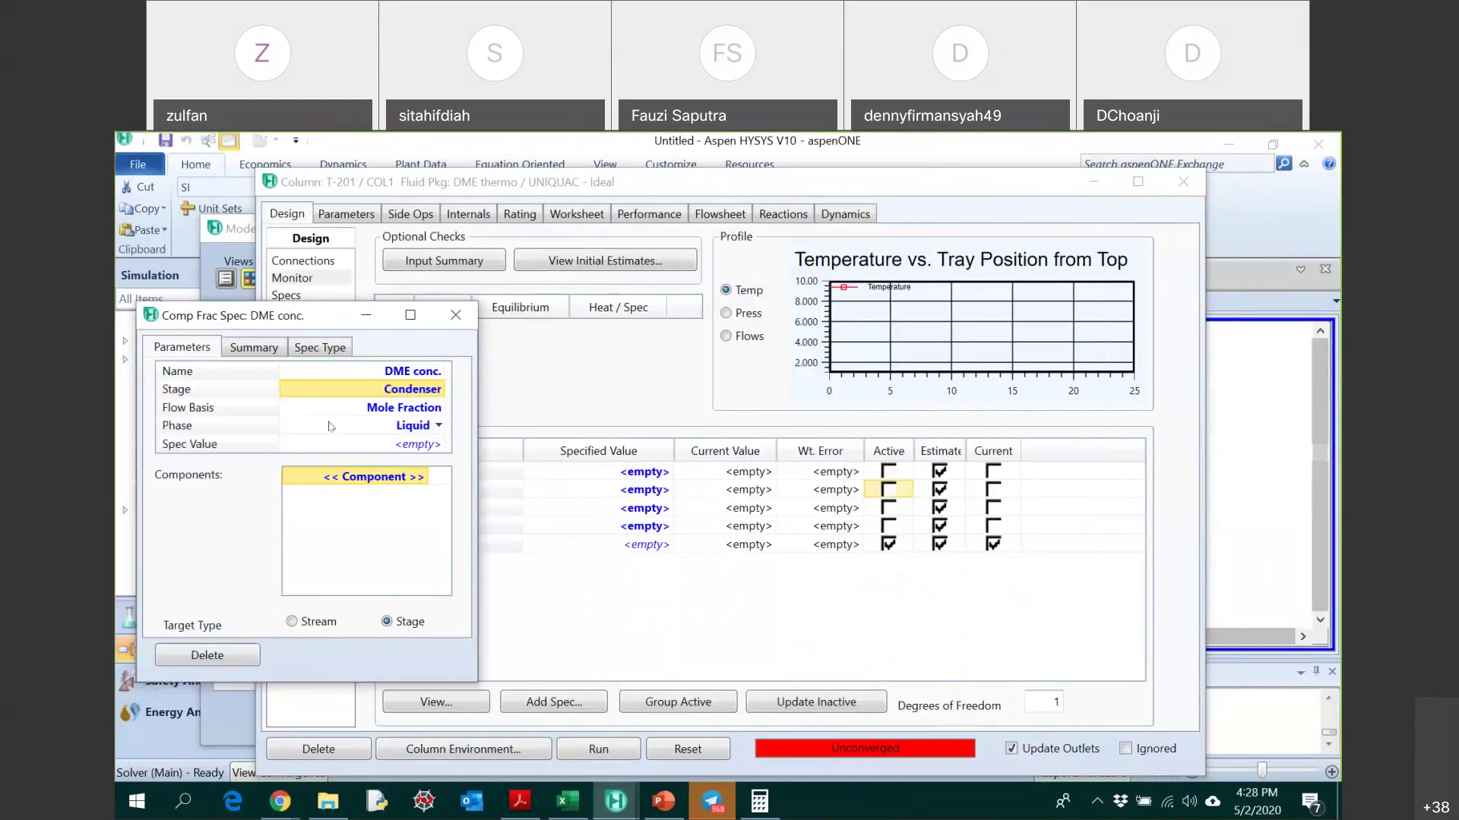
left_click(431, 411)
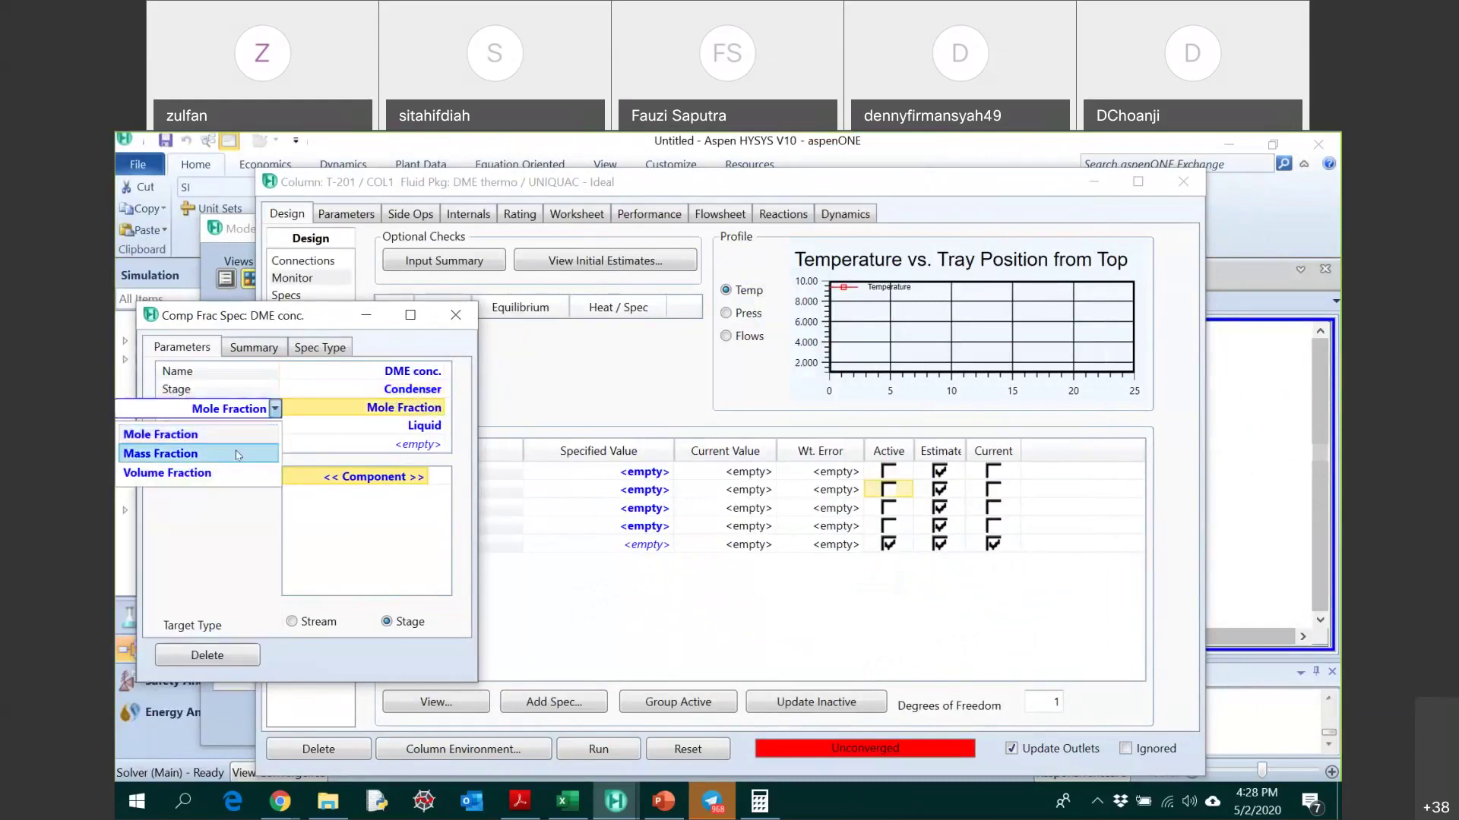
left_click(175, 453)
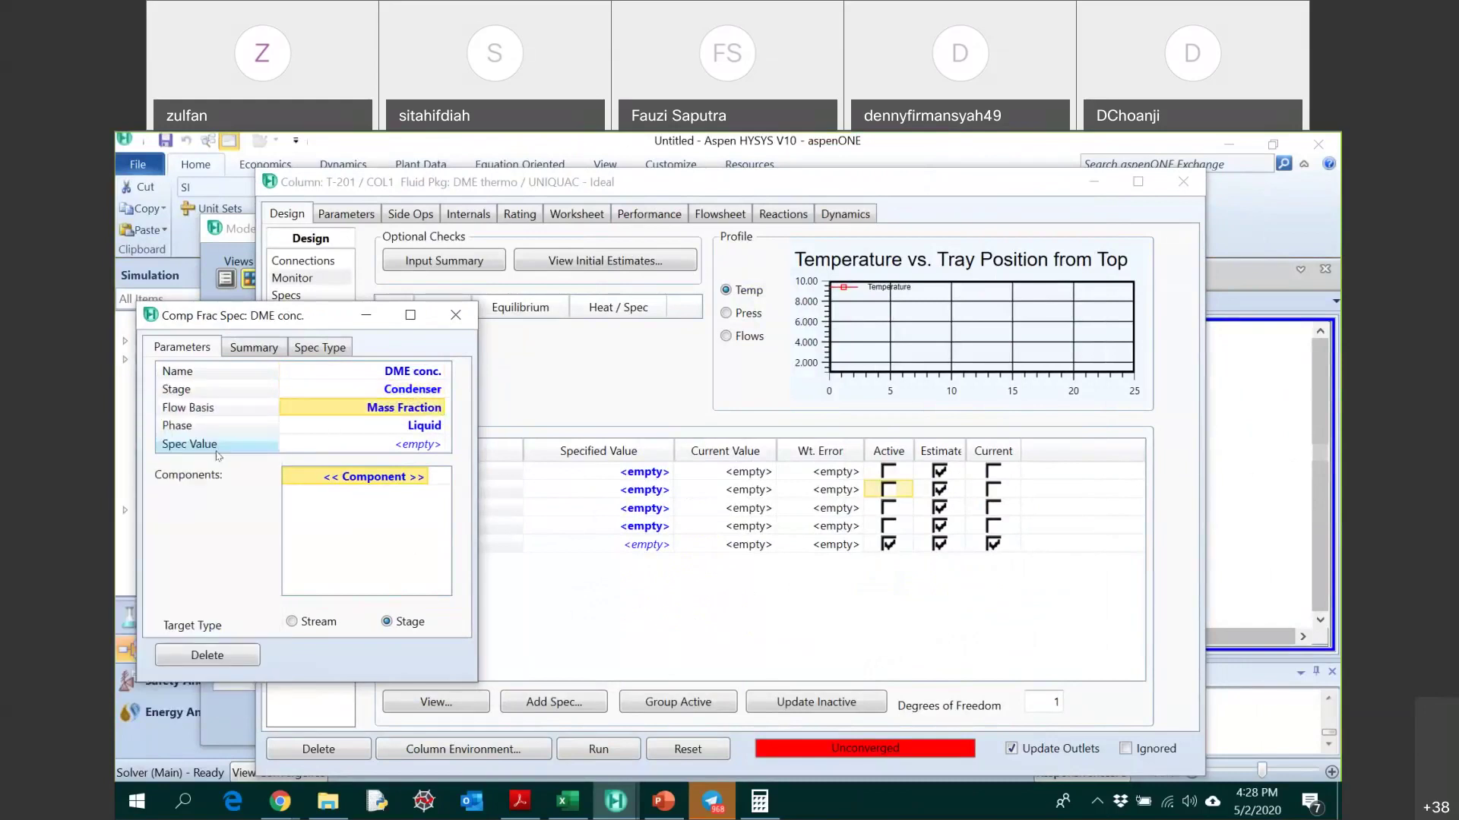
- Give the DME conc. specification a value of 0.999 for the component diM-Ether and close its settings
left_click(430, 451)
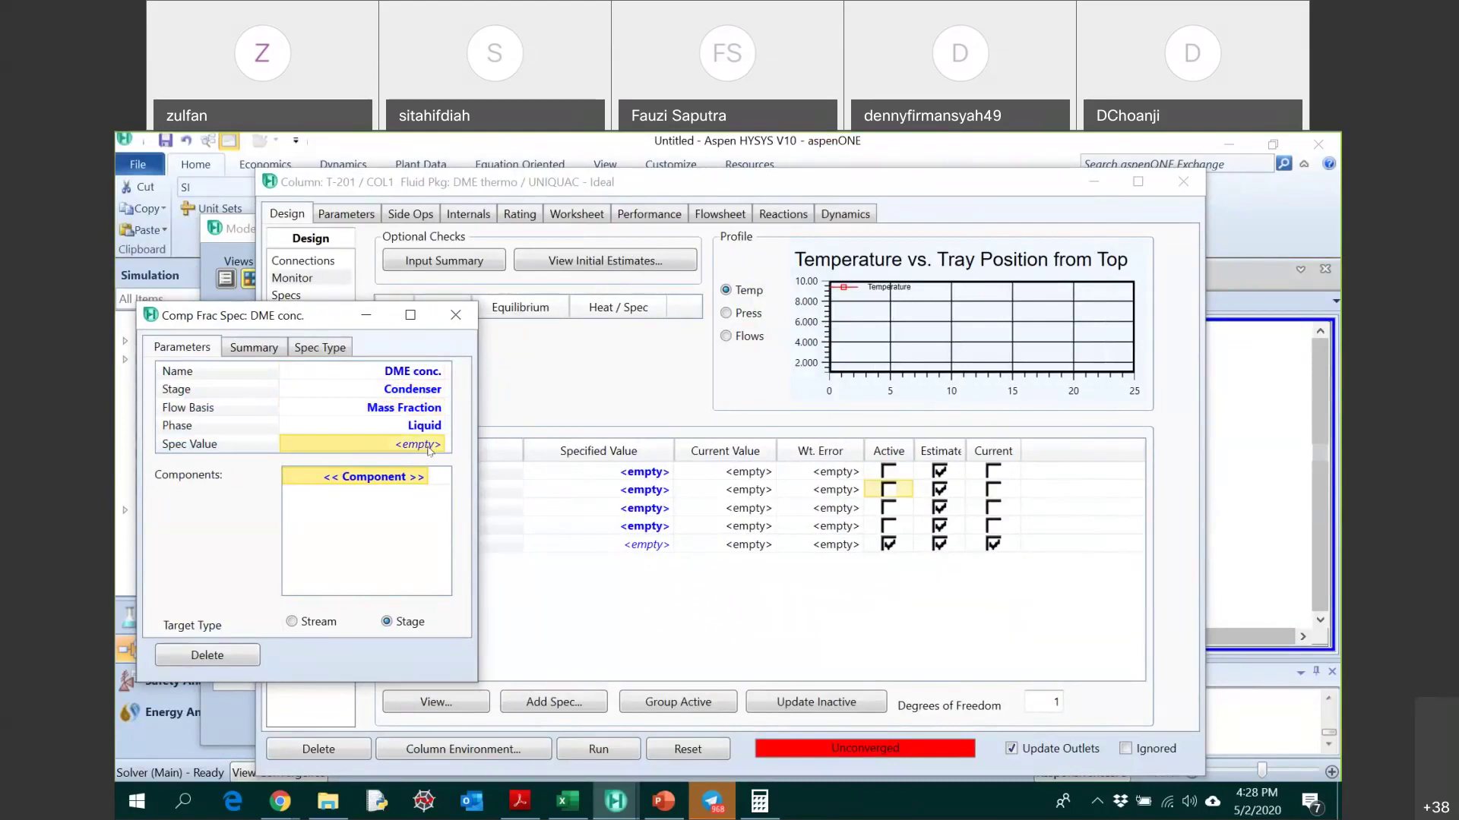
type("0")
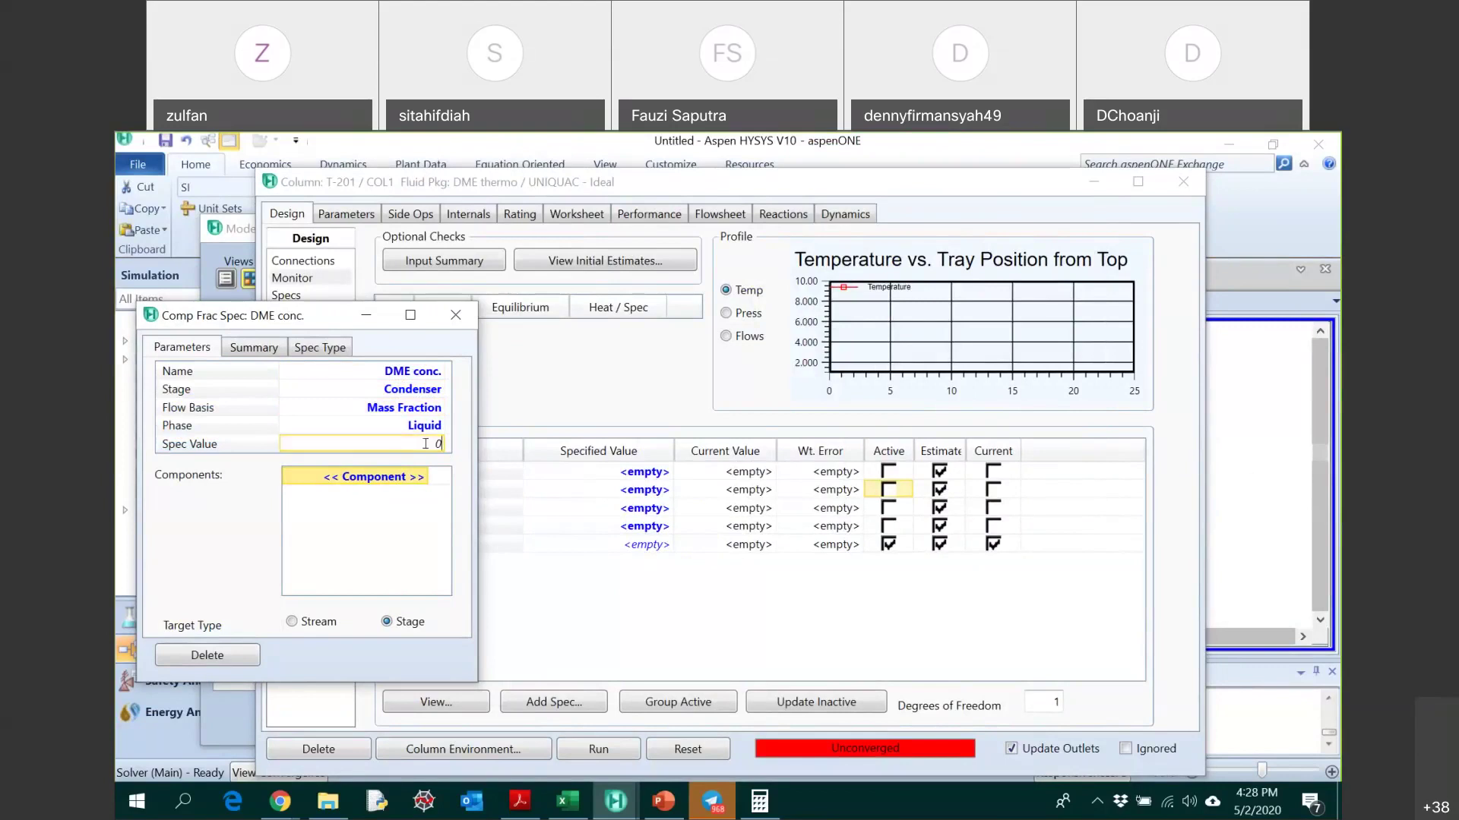
type(".999")
key("Return")
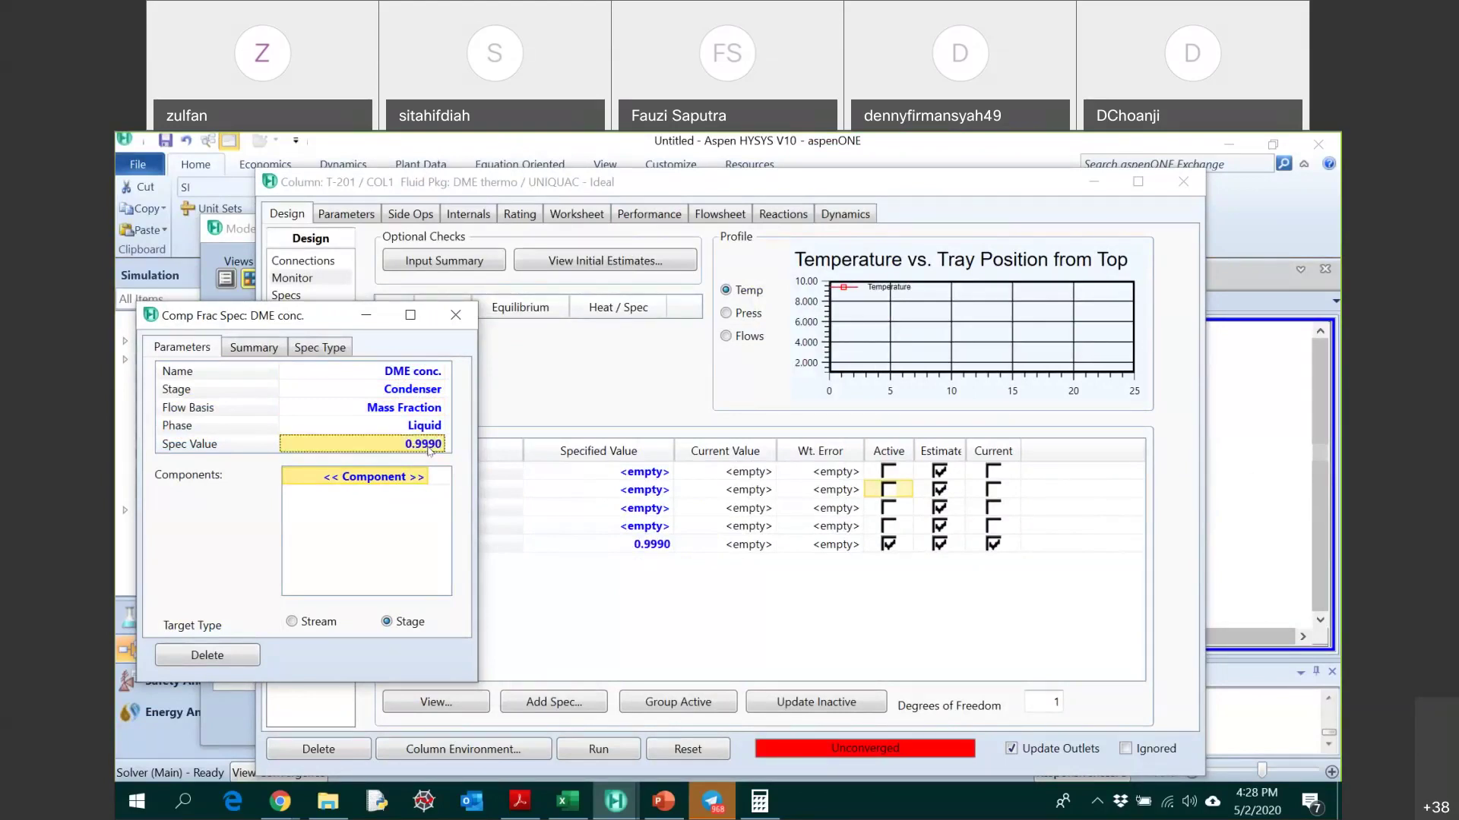
left_click(434, 476)
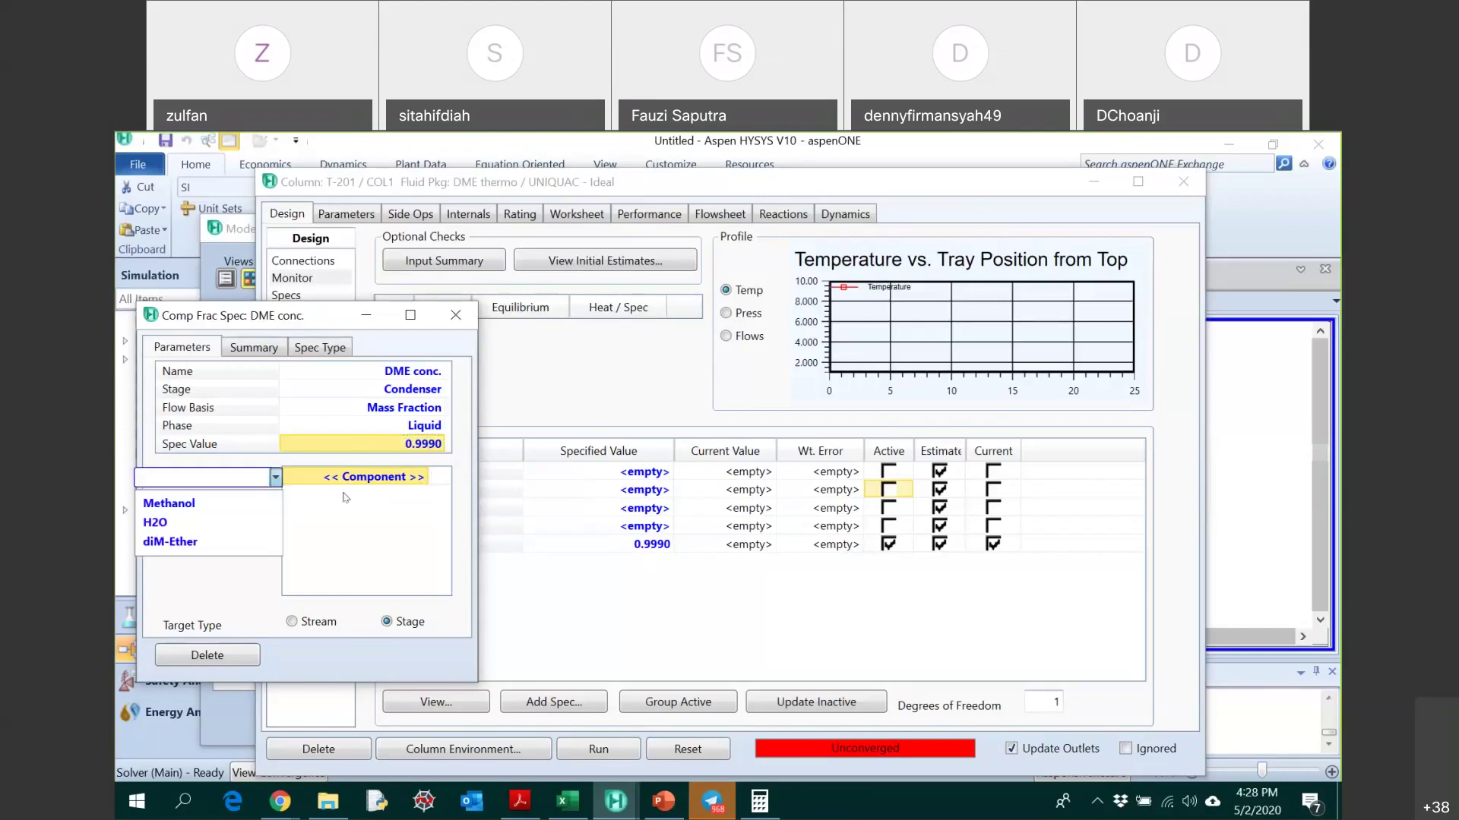
left_click(214, 539)
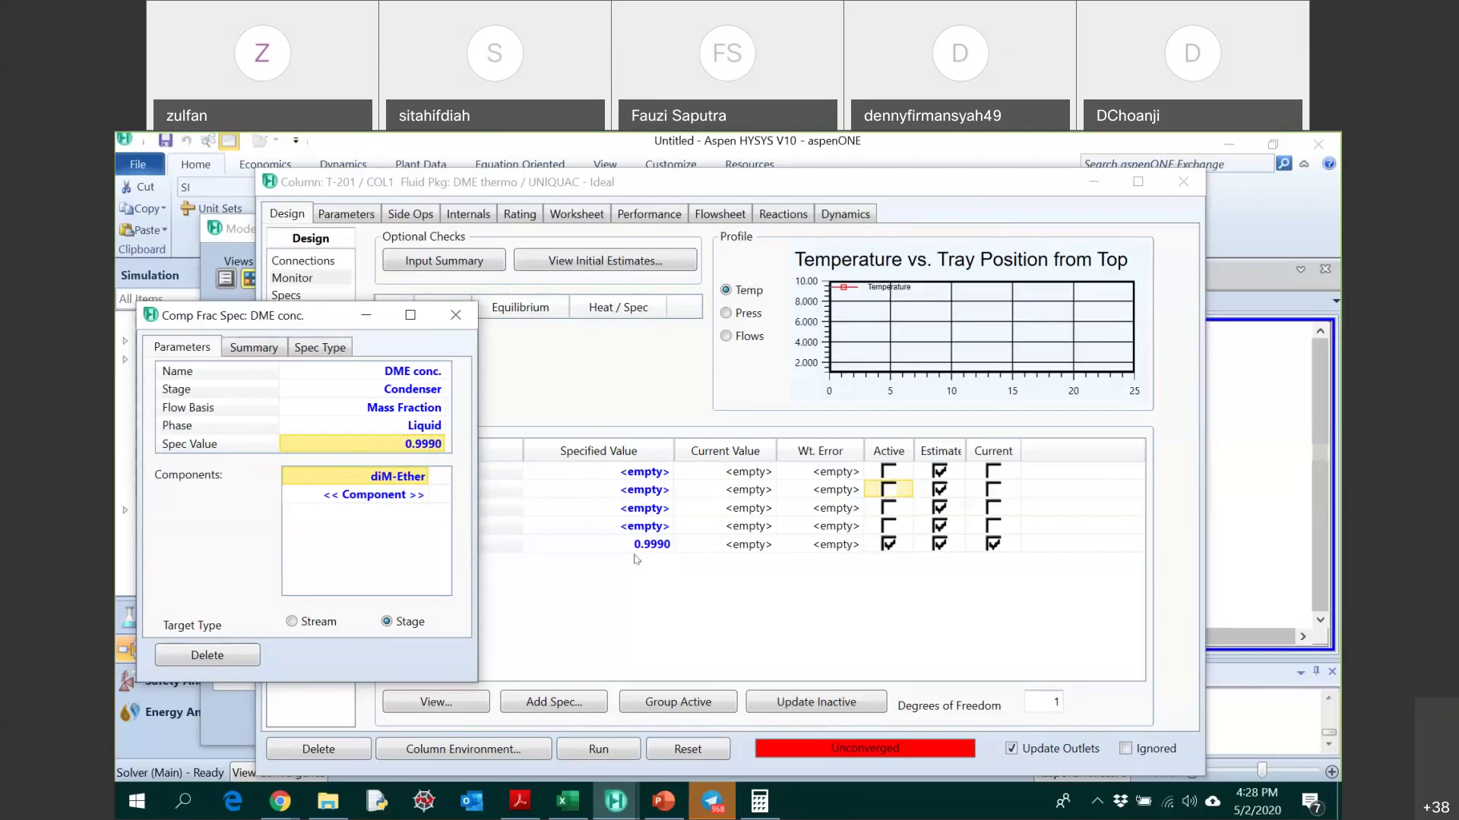
left_click(459, 316)
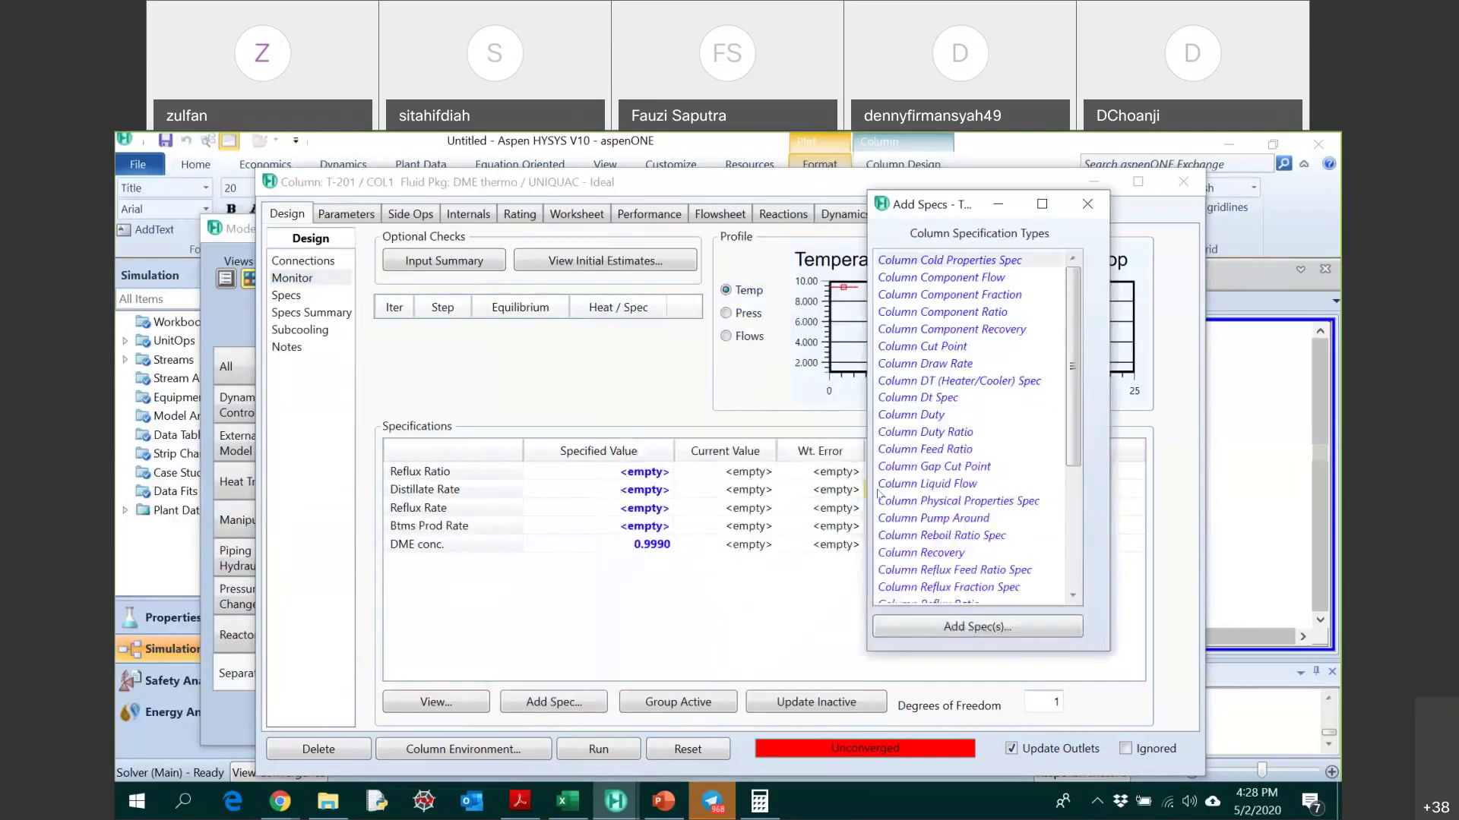
double_click(956, 329)
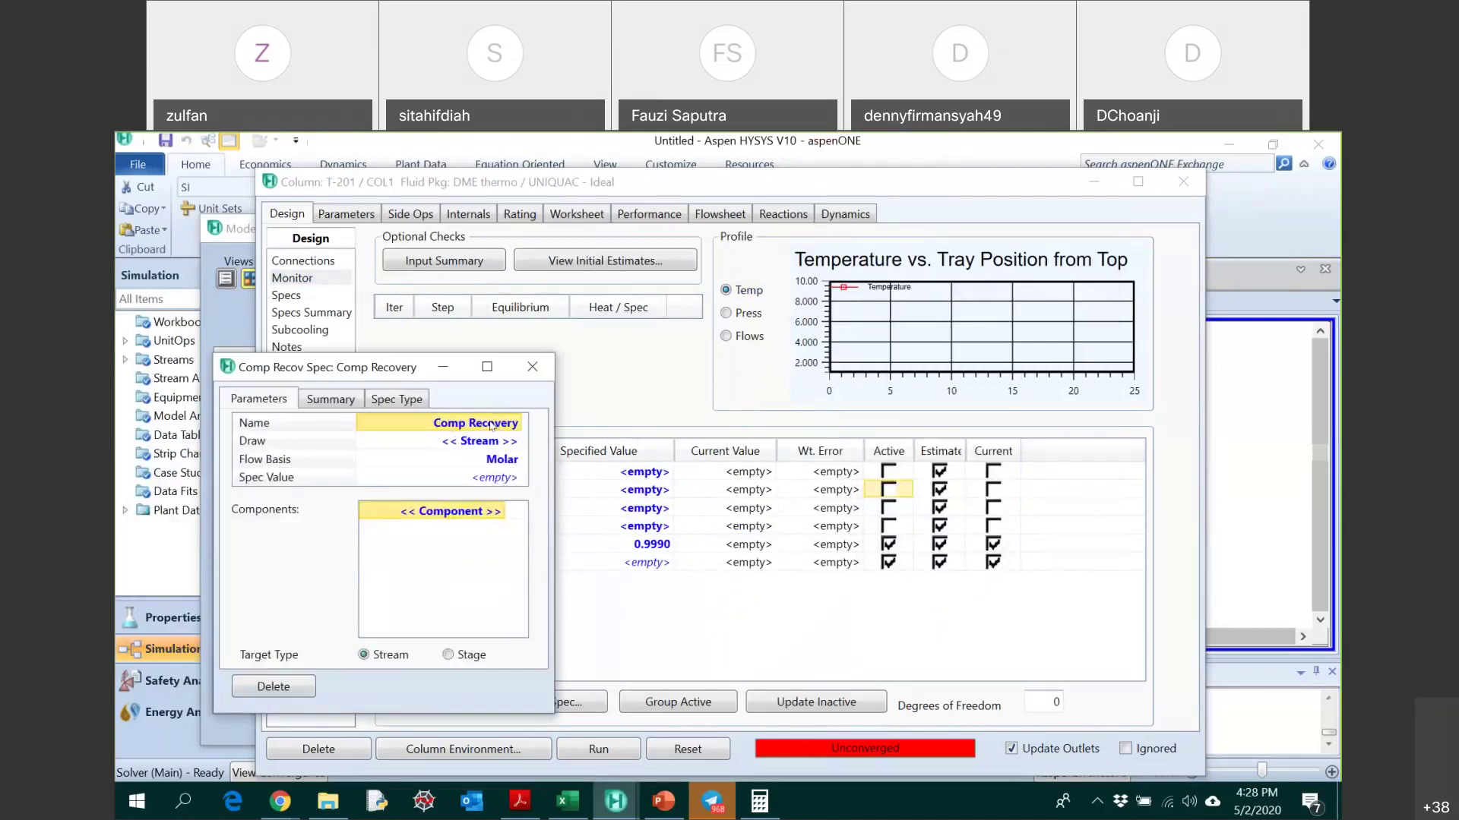
type("DME recovery")
key("Return")
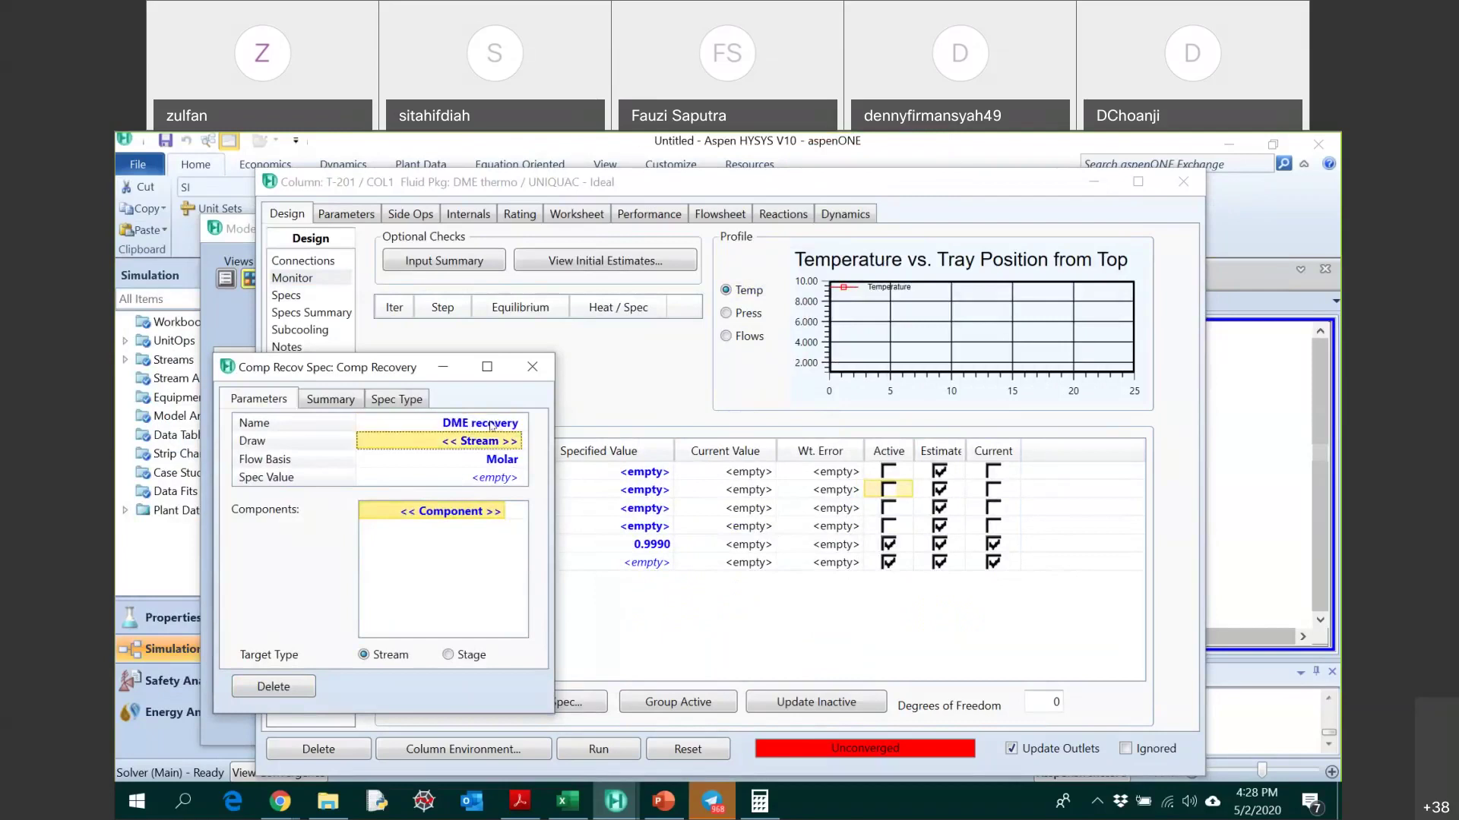
left_click(519, 446)
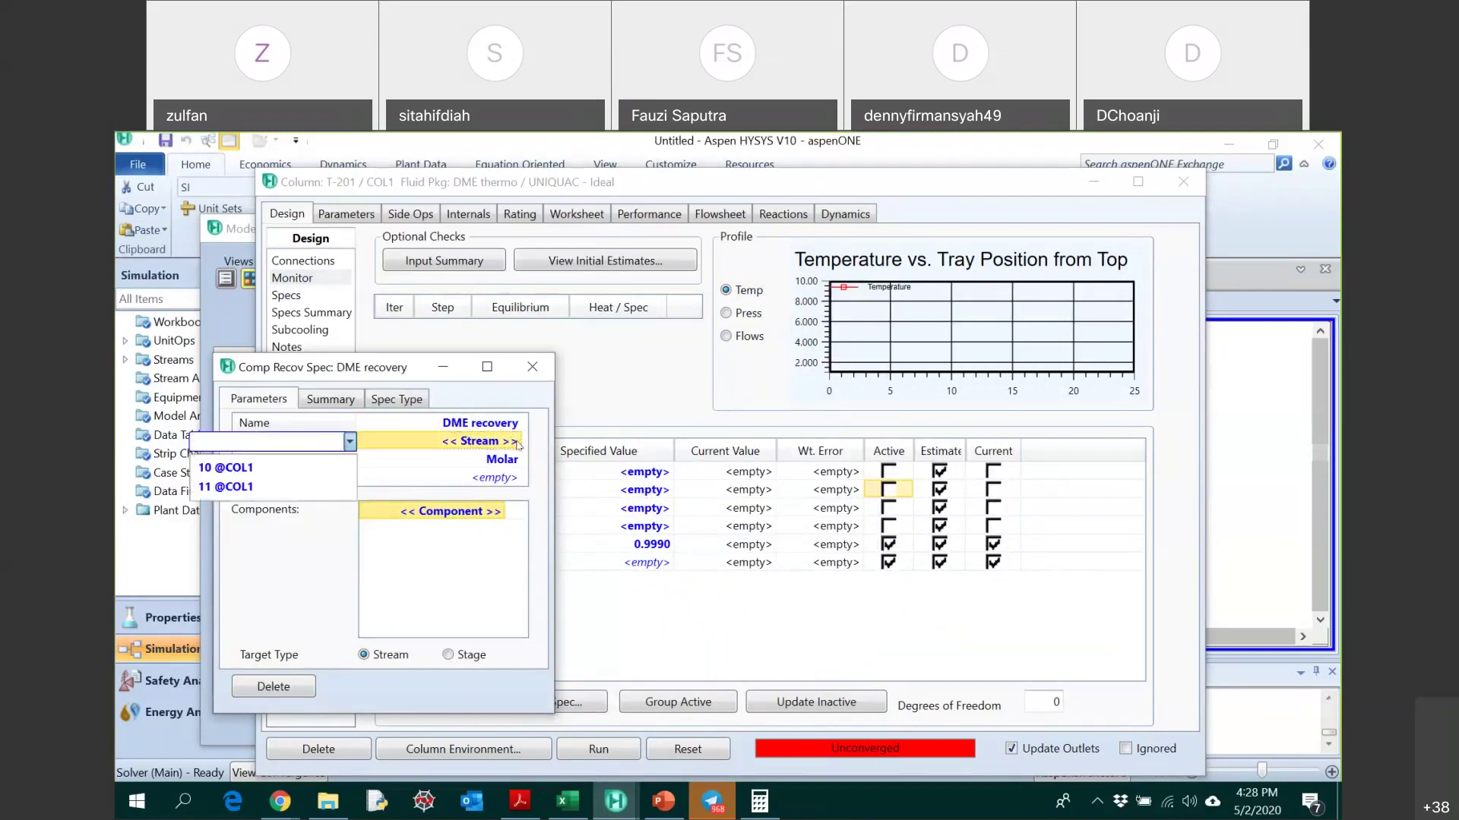
left_click(271, 469)
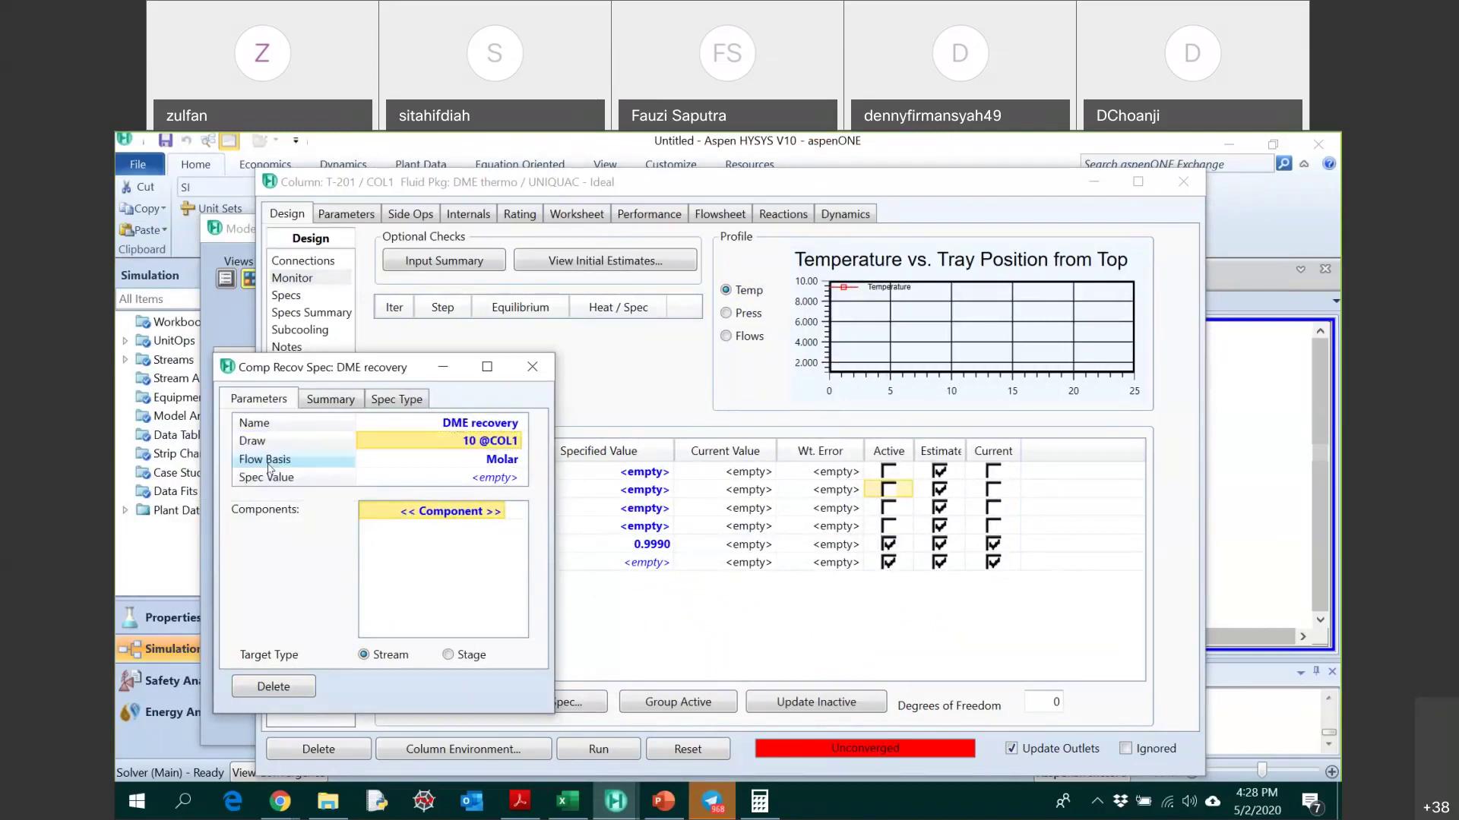
- Set the DME recovery specification to Mass flow basis with a value of 0.999 for diM-Ether, and close its settings
left_click(506, 465)
left_click(516, 460)
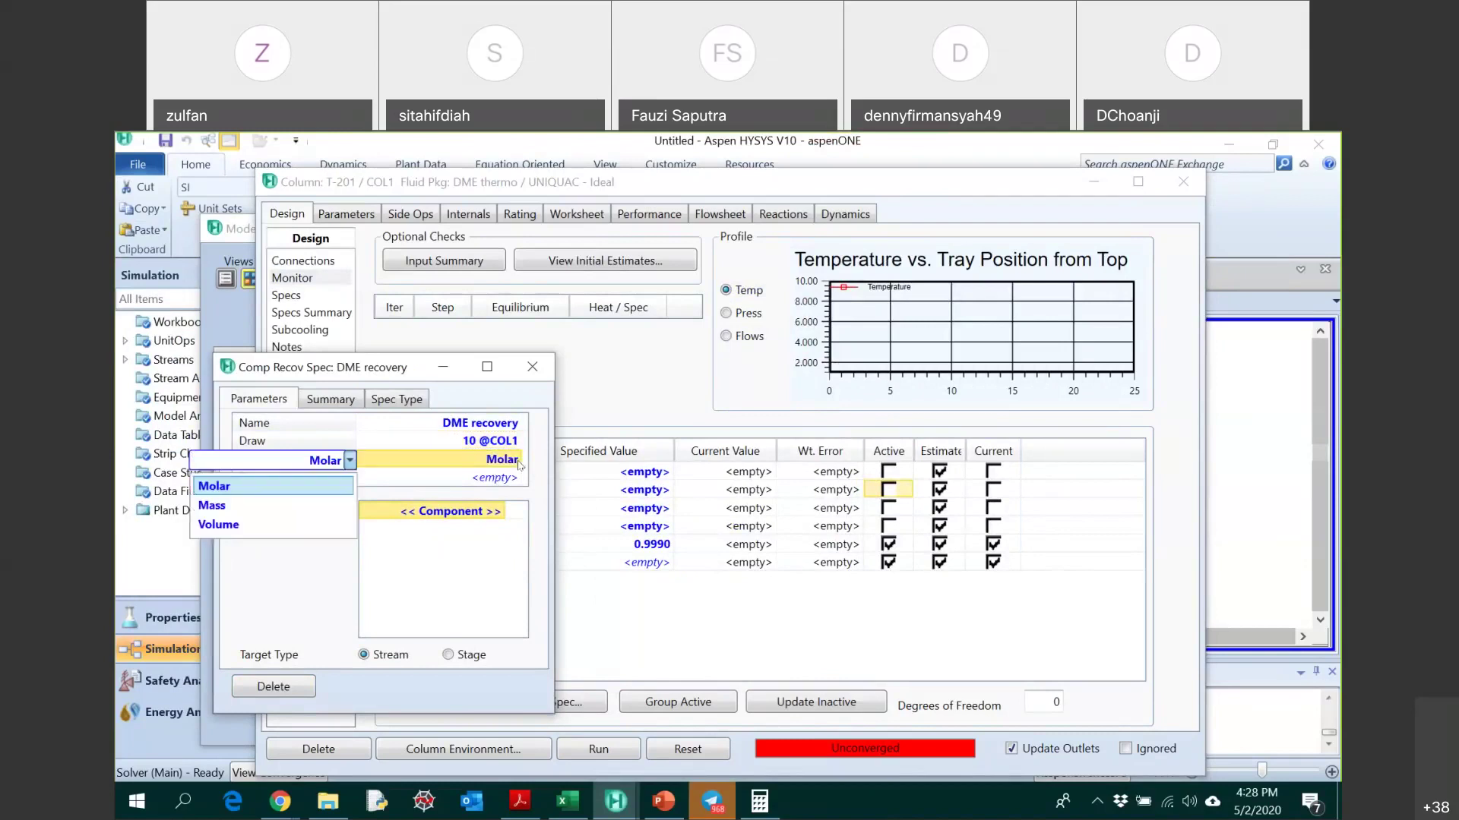
left_click(299, 508)
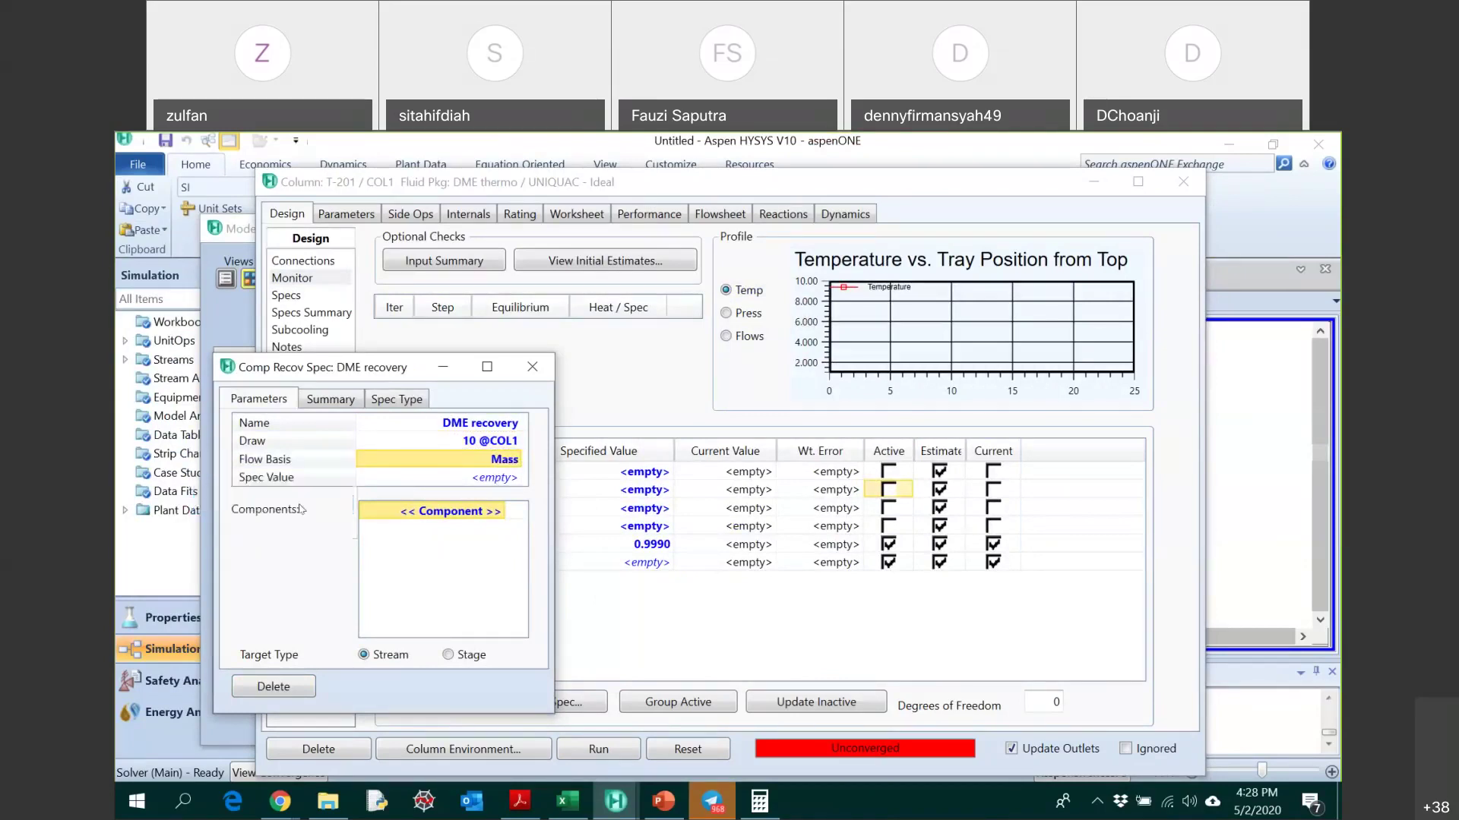
left_click(506, 483)
type("0.999")
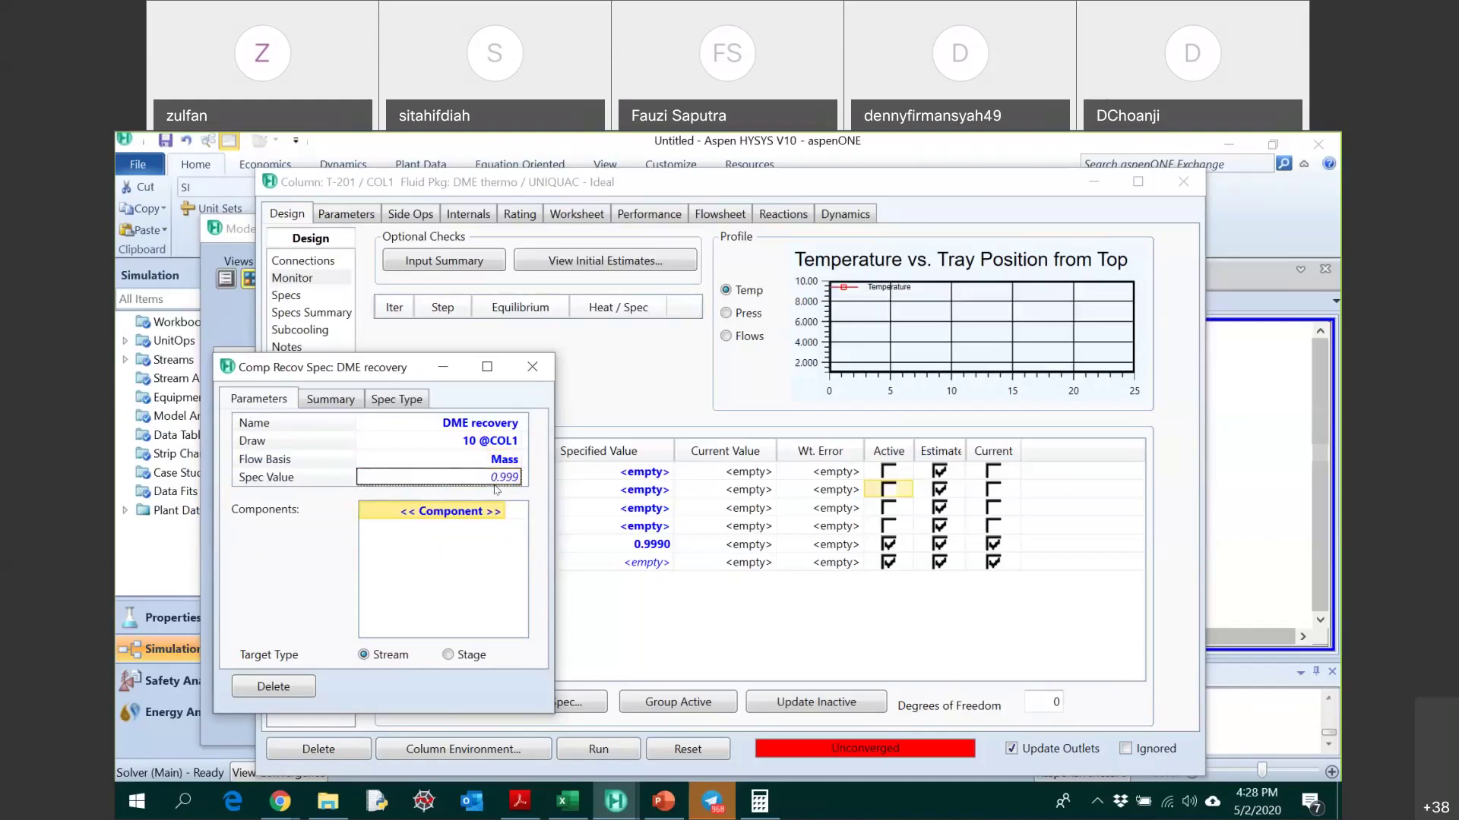
key("Return")
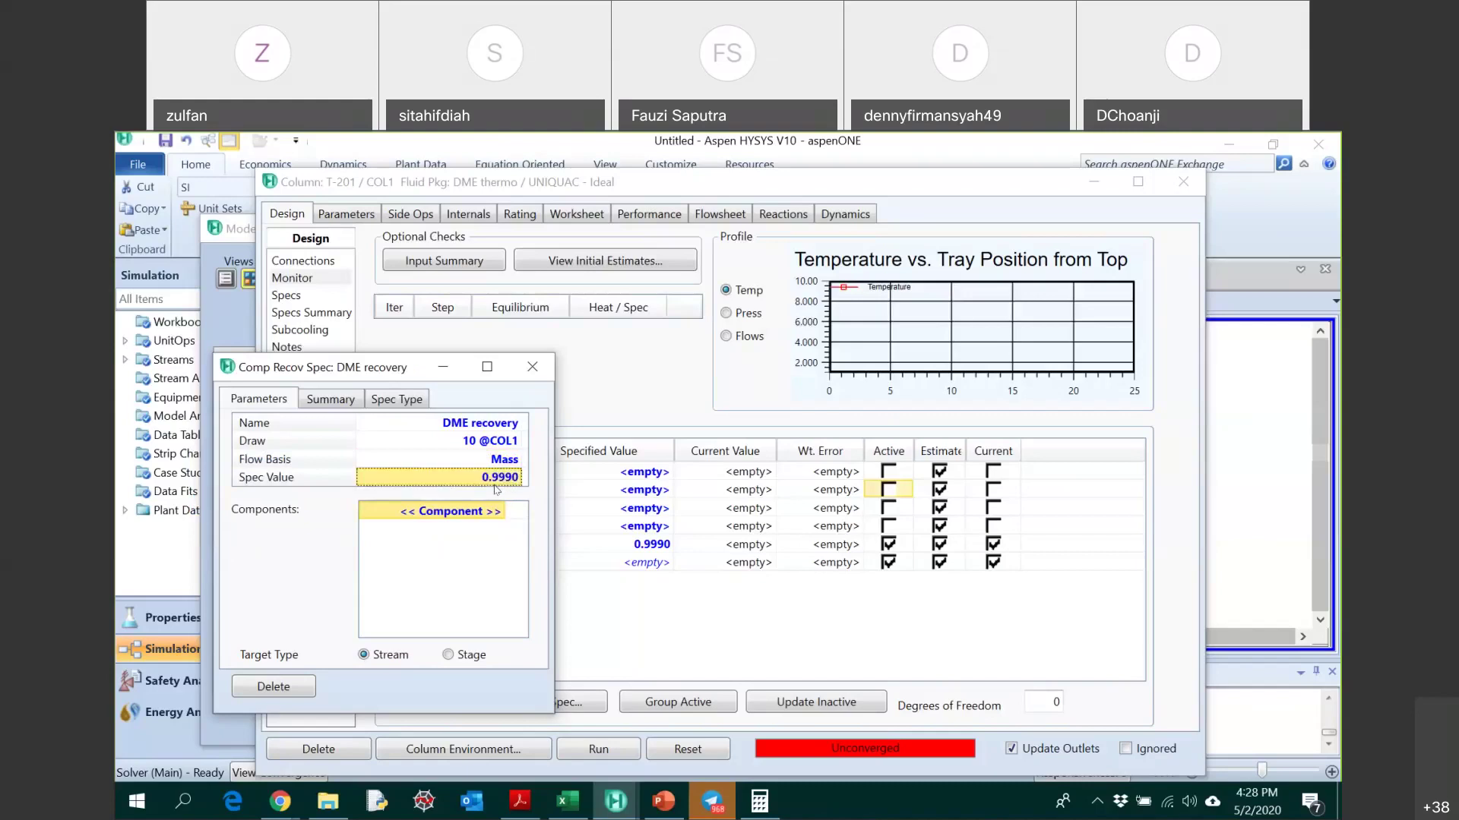
left_click(501, 515)
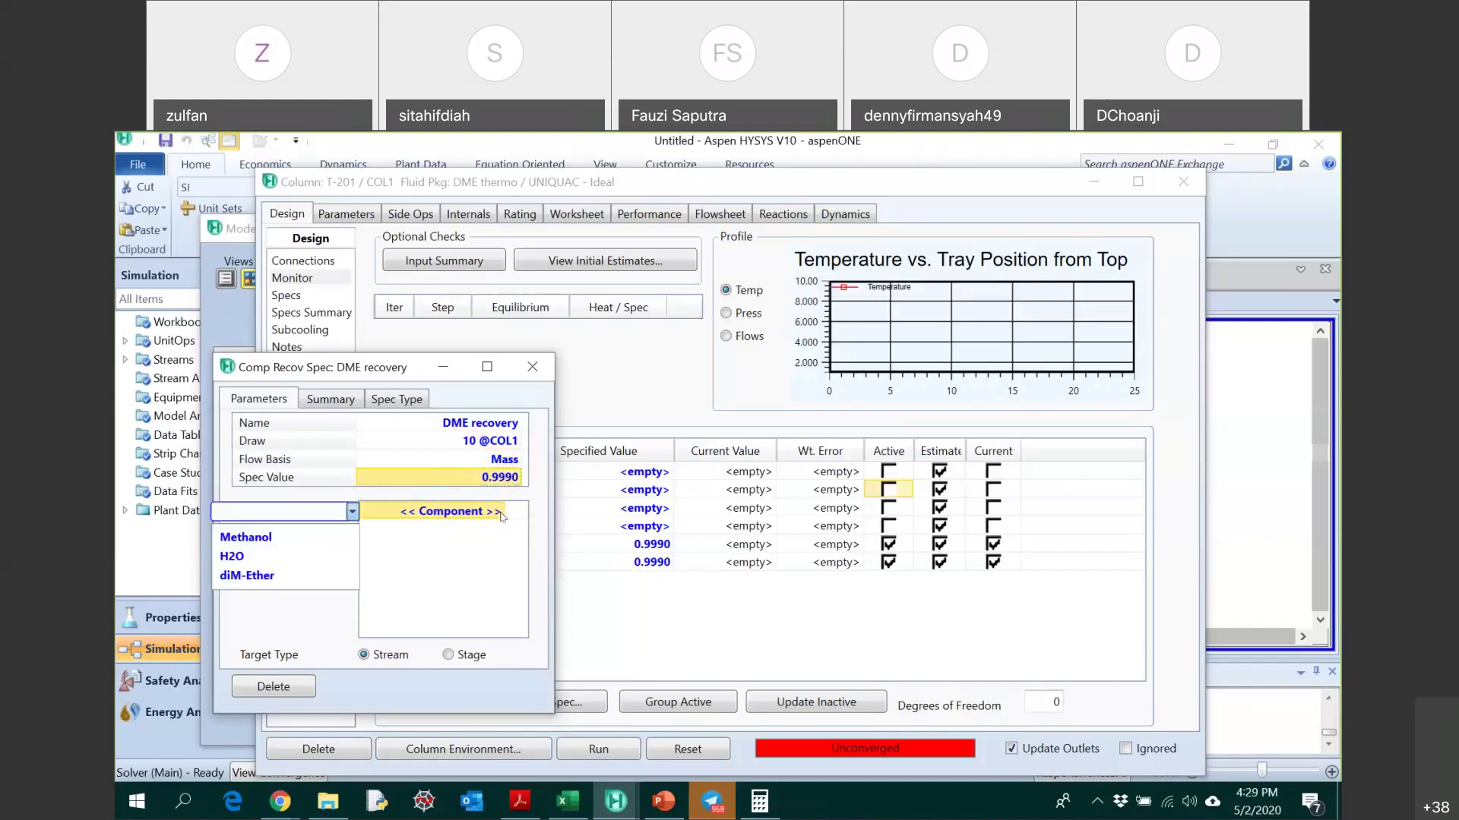
left_click(277, 575)
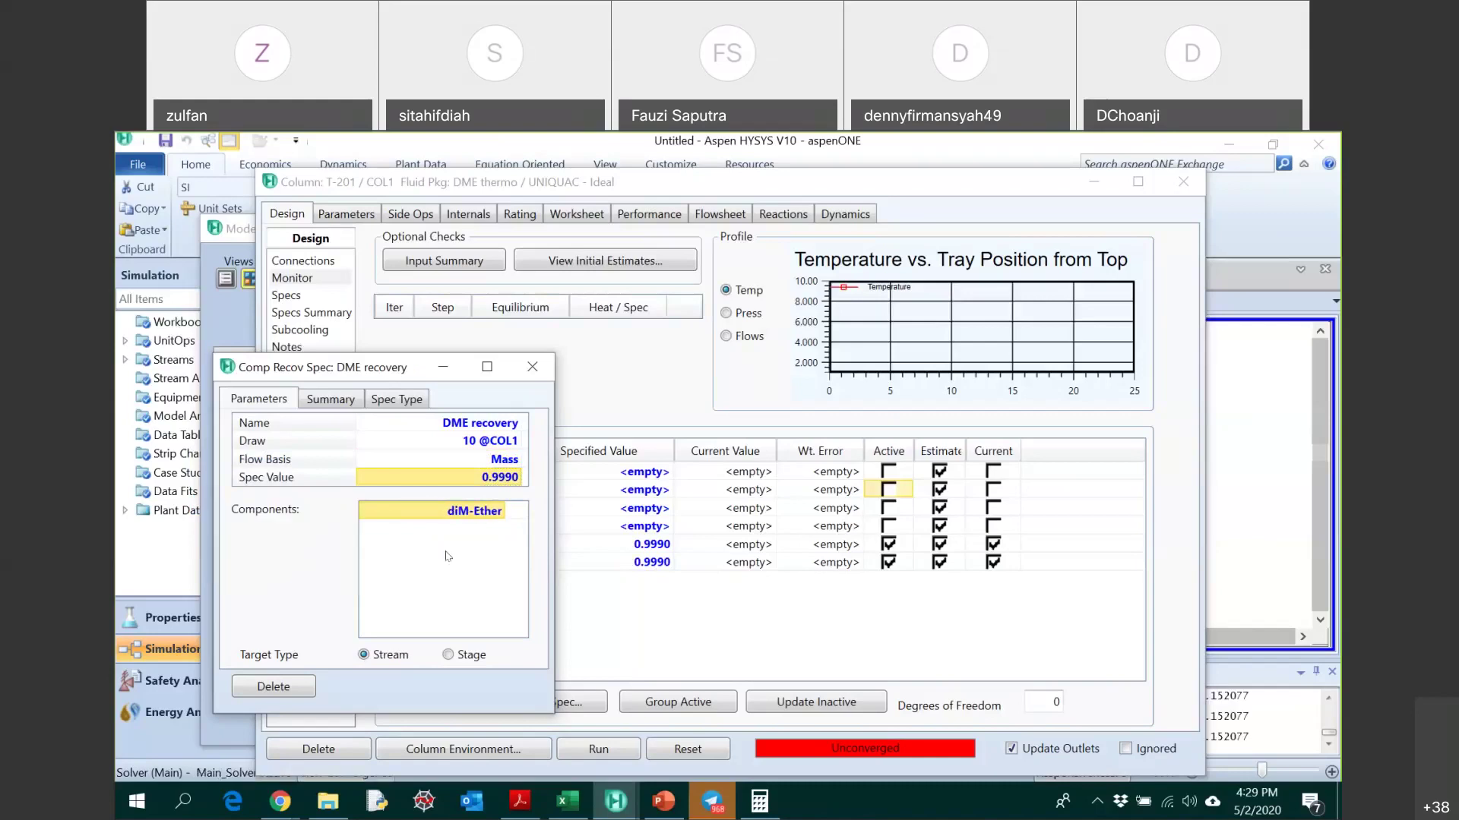
left_click(532, 367)
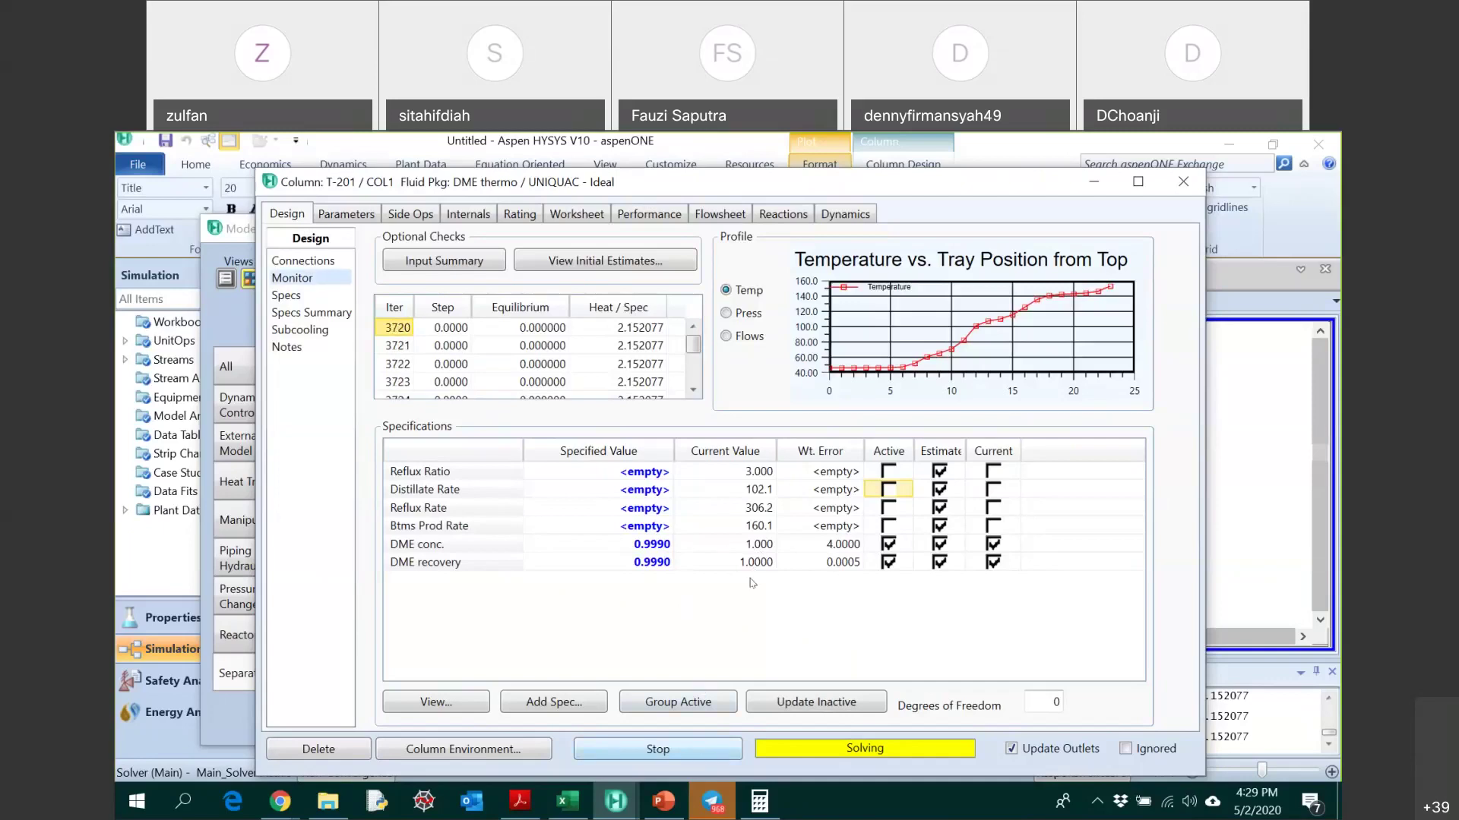
- Stop the running solver of column T-201
left_click(658, 750)
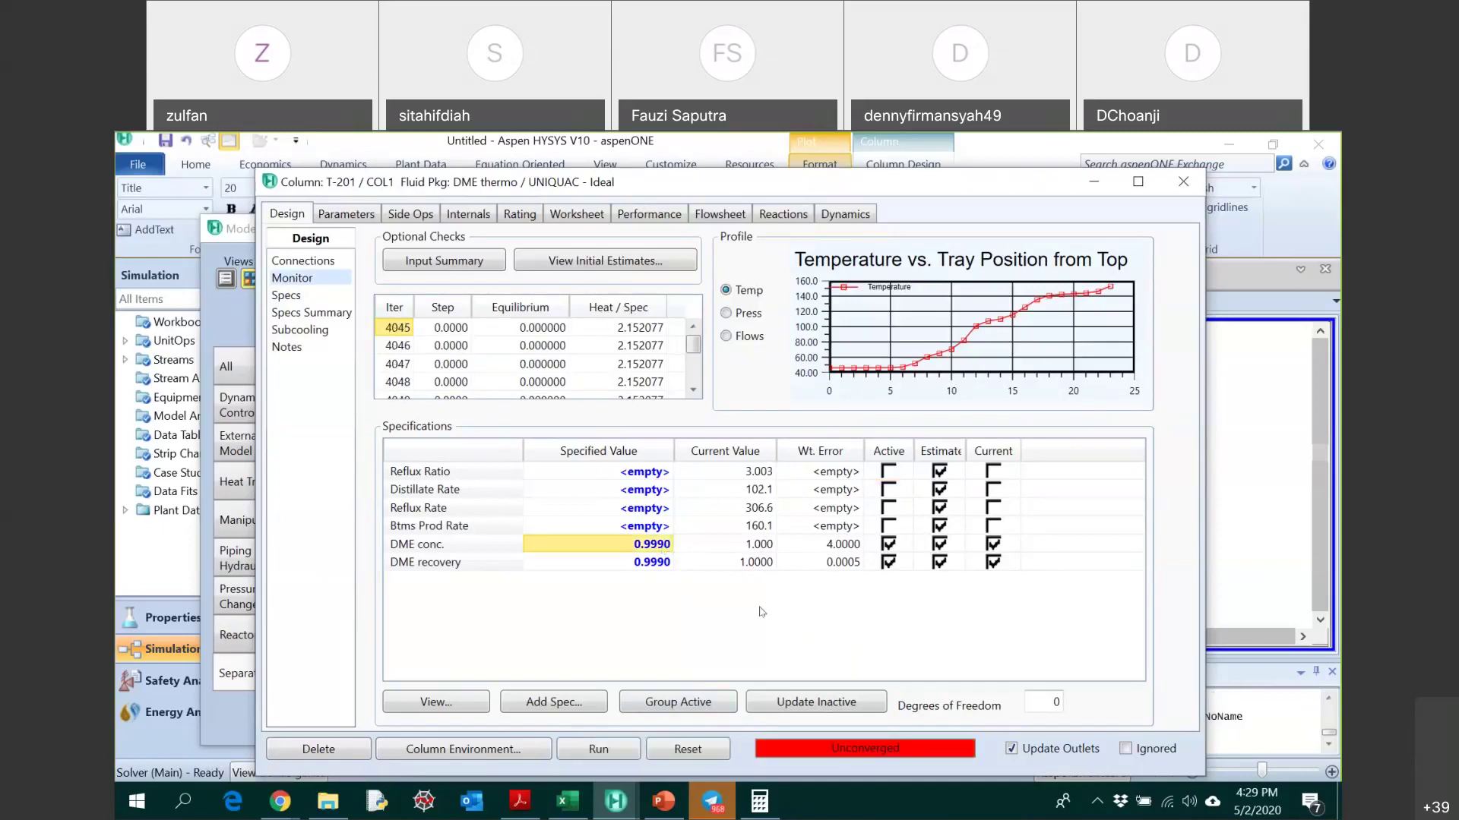
- Try to set the DME conc. specification's specified value to 1
type("0.999999")
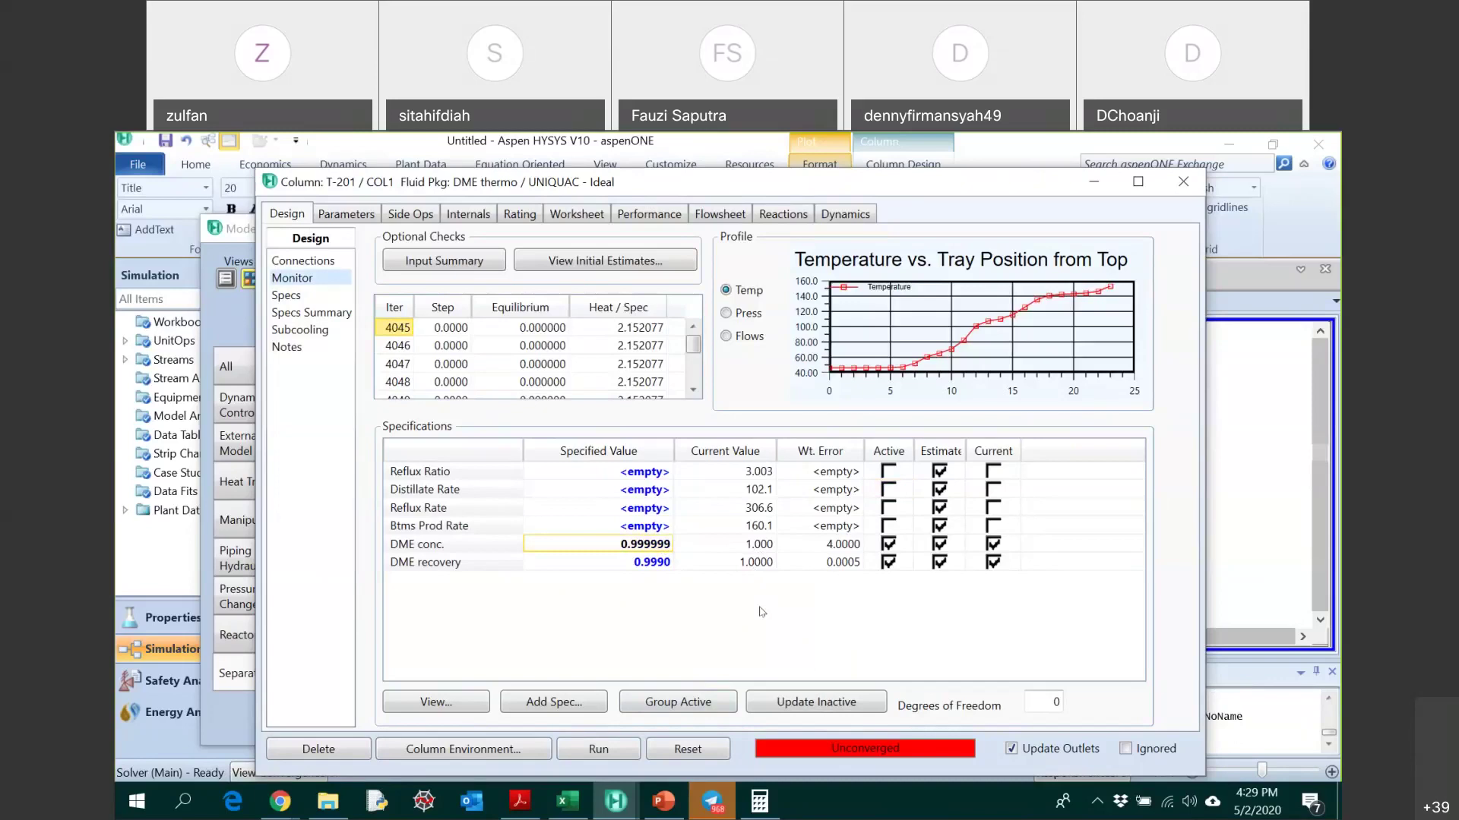
key("BackSpace")
key("BackSpace")
key("BackSpace")
key("BackSpace")
key("BackSpace")
key("BackSpace")
key("BackSpace")
key("BackSpace")
type("1")
key("Return")
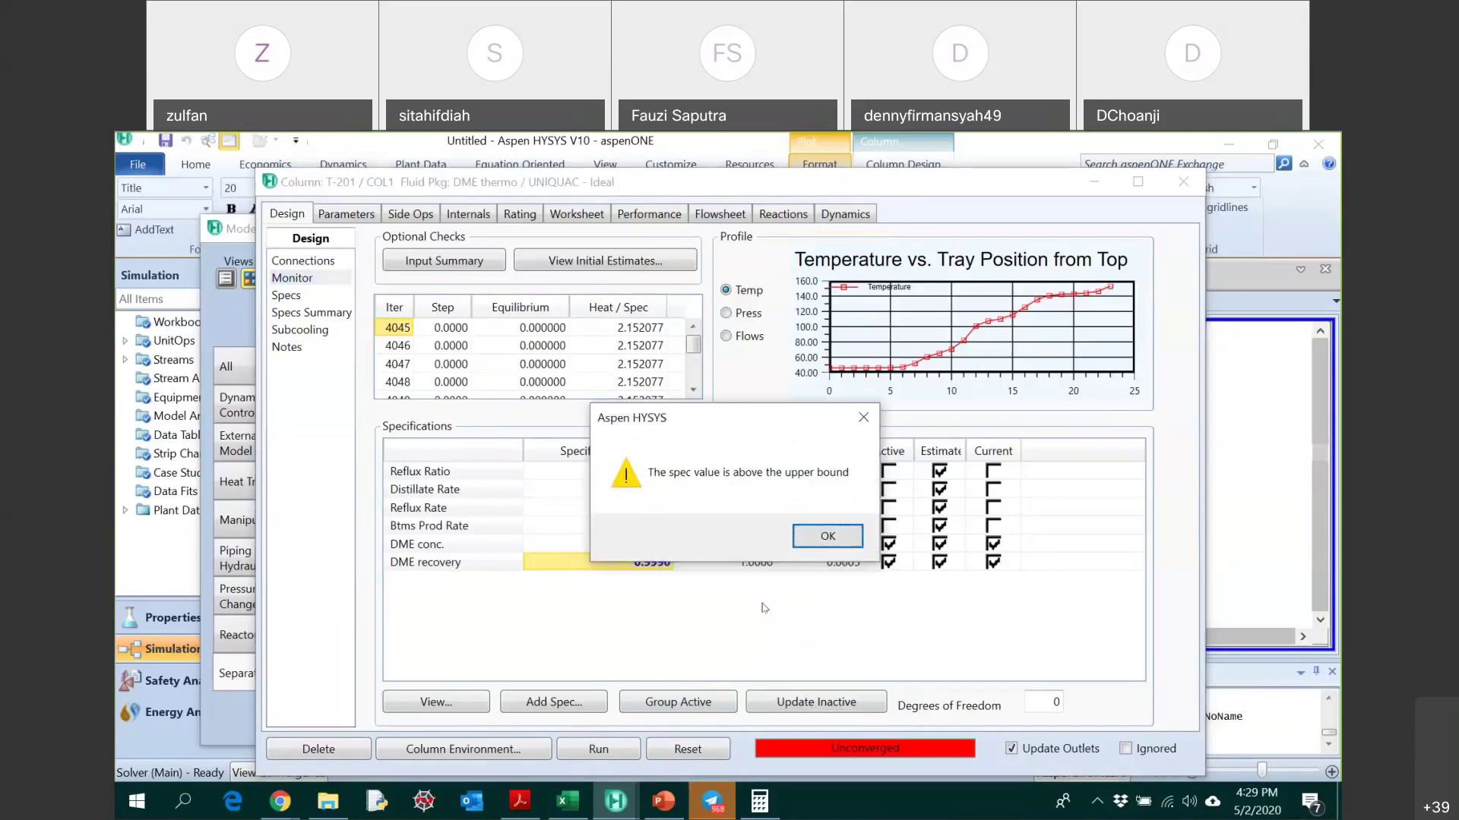
key("Return")
- Set the specified values of both DME conc. and DME recovery to 0.99999999 and run the column
left_click(666, 545)
type("0.99999999")
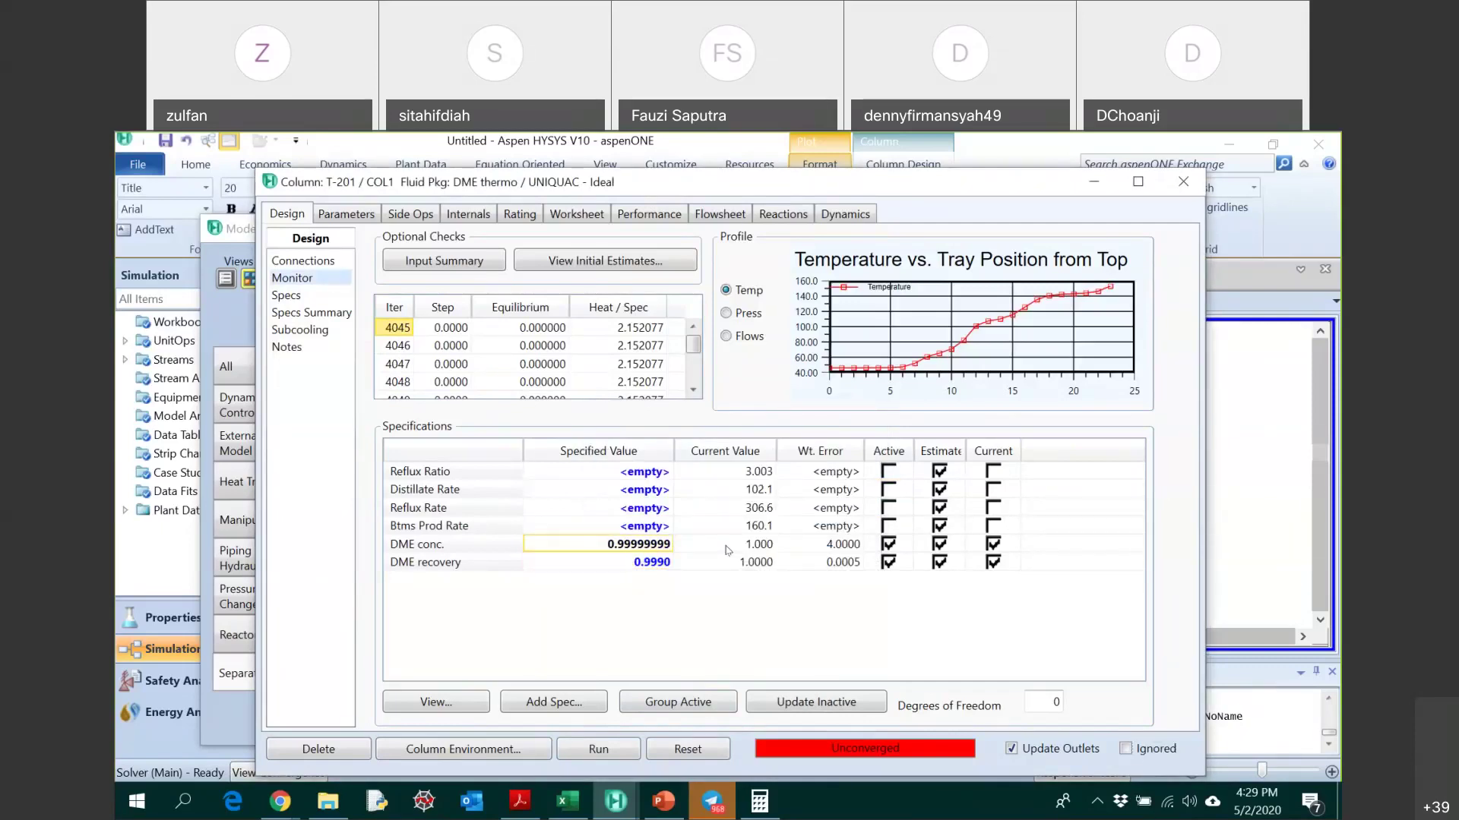
key("Return")
type("0.99999999")
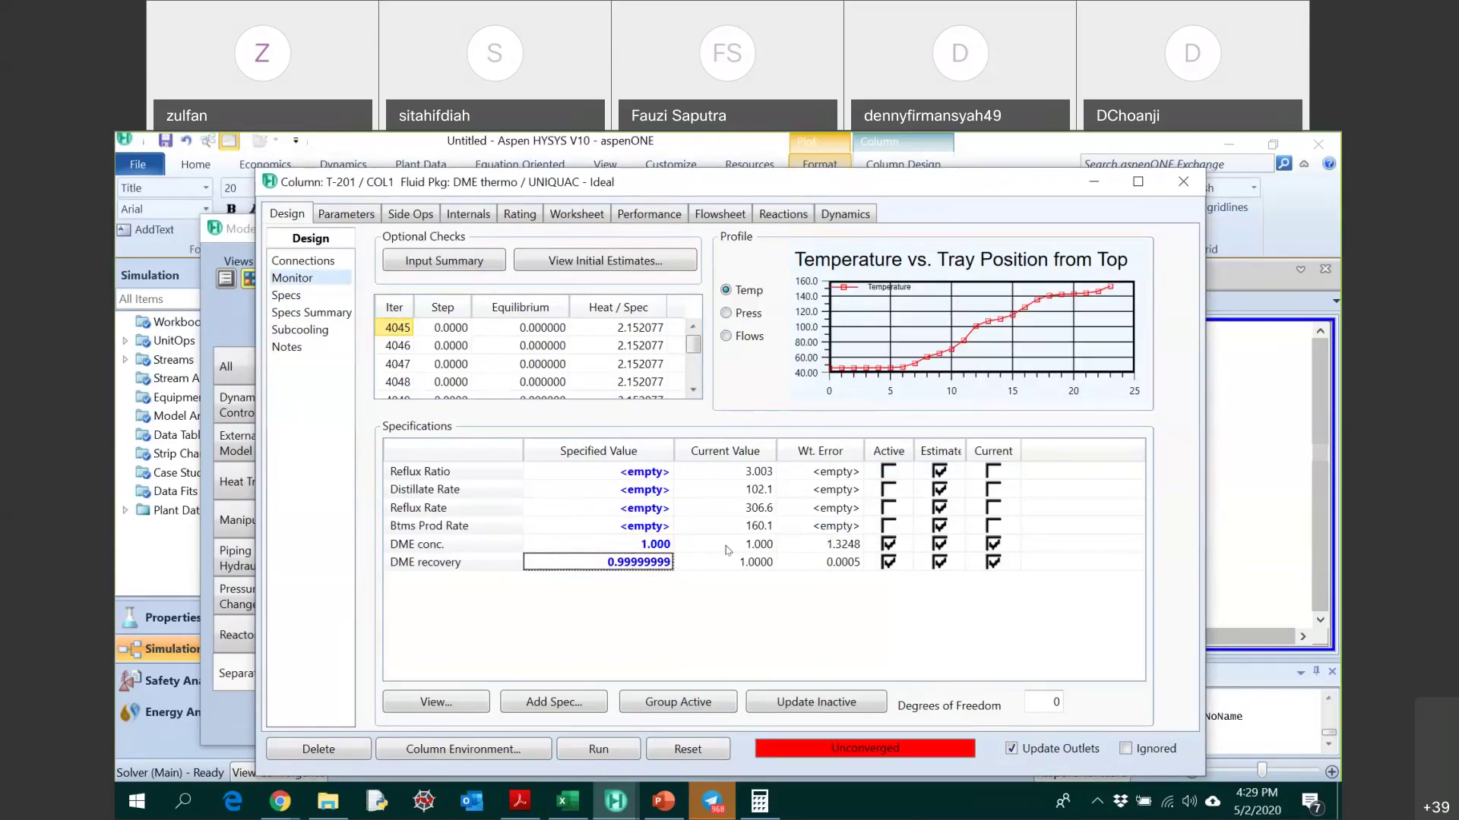
key("Return")
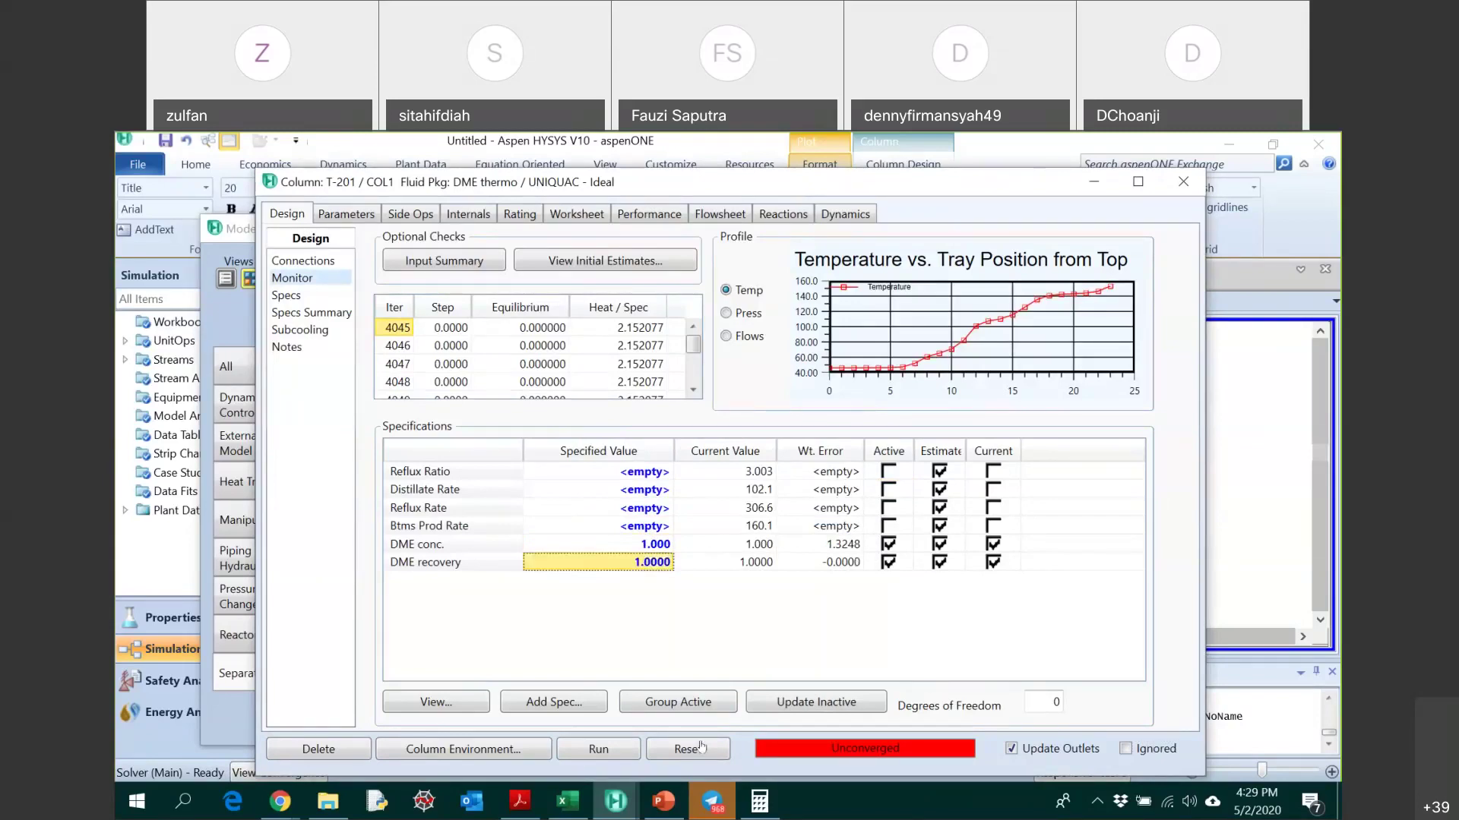
left_click(606, 743)
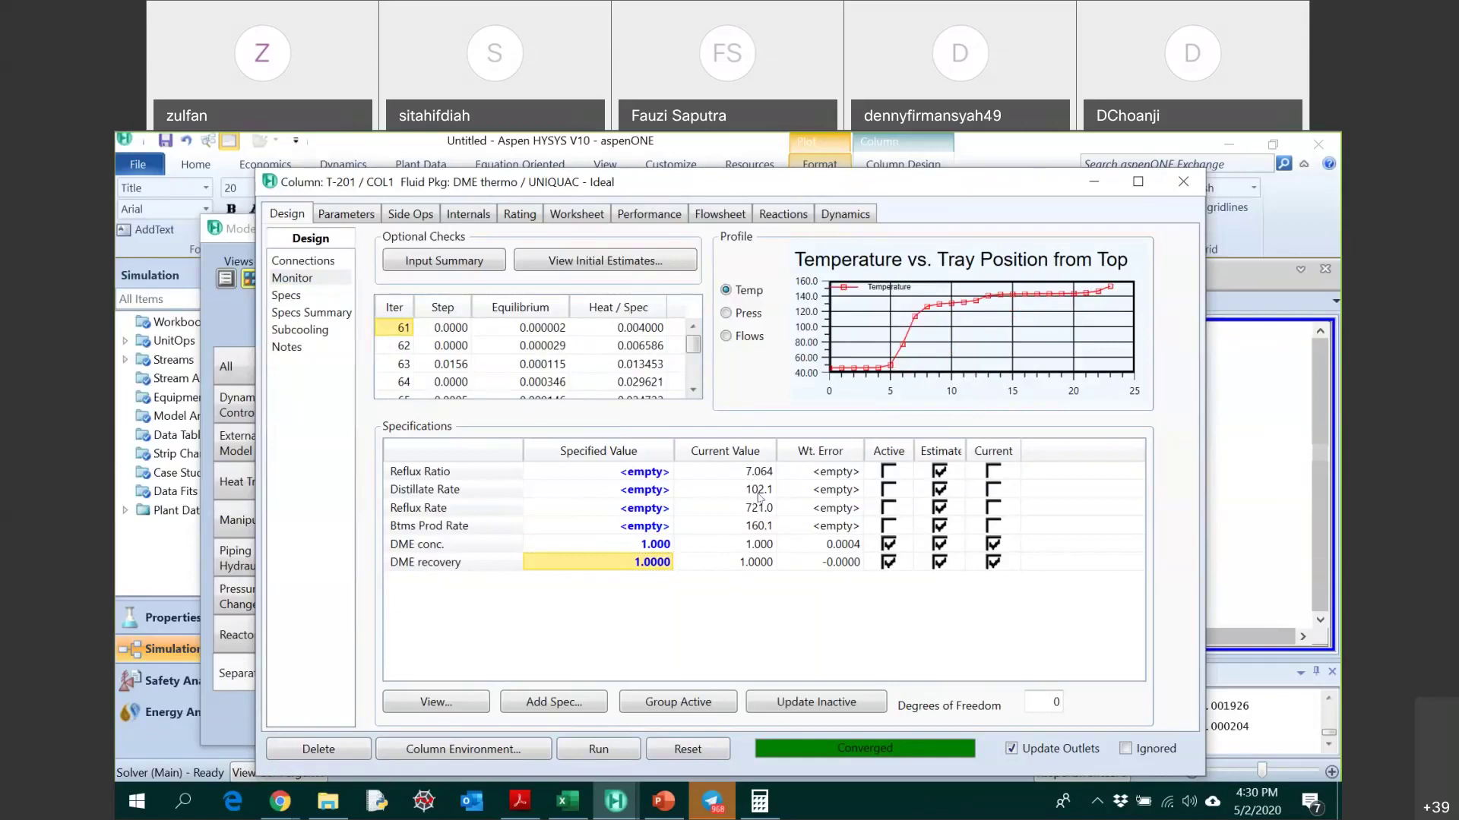
- Check stream 9's diM-Ether flow in its composition on a Mole Flows basis against the column's distillate rate
mouse_move(759, 497)
left_click_drag(999, 192, 1337, 199)
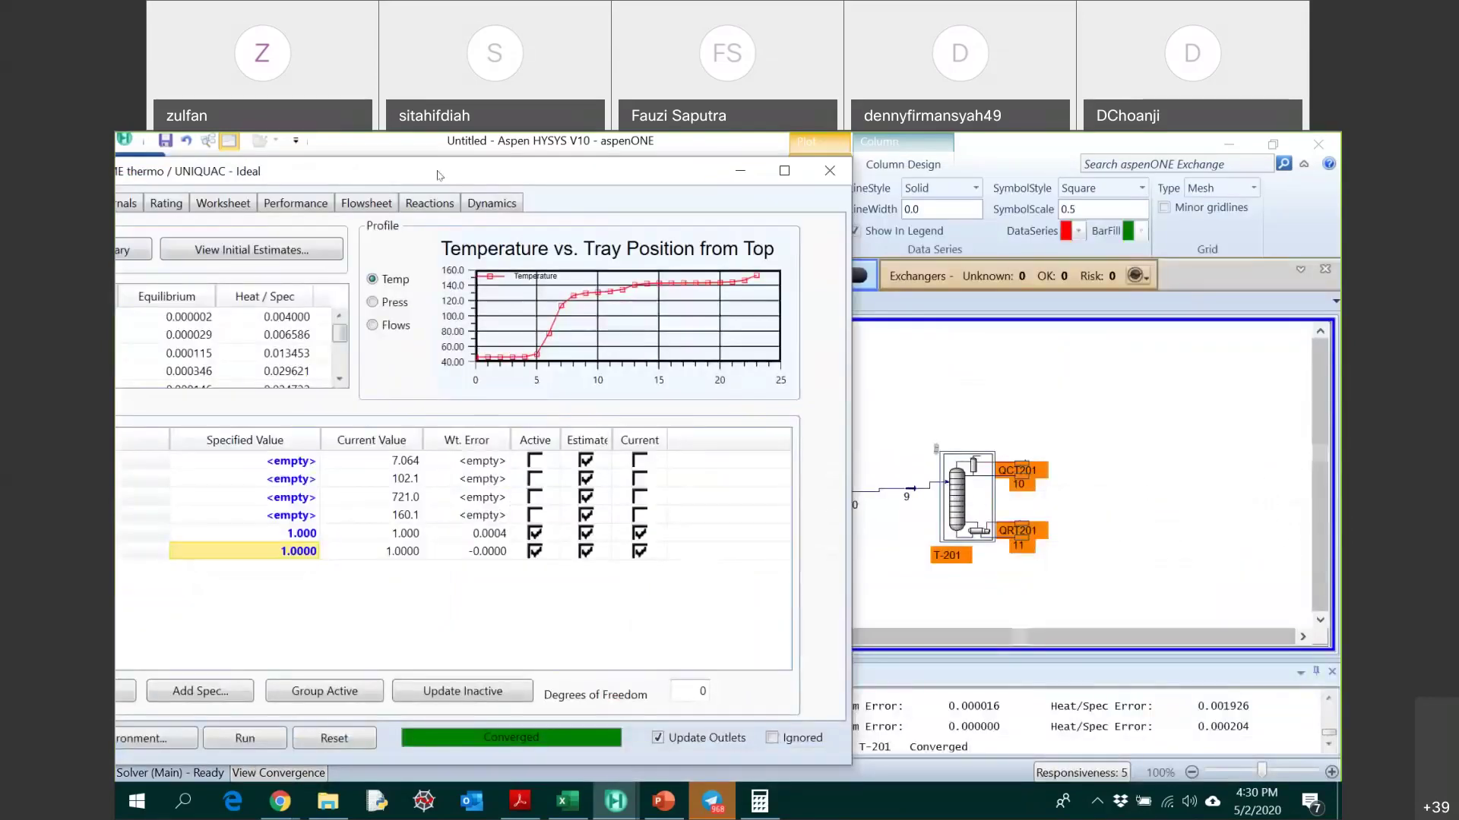
left_click(914, 492)
double_click(914, 492)
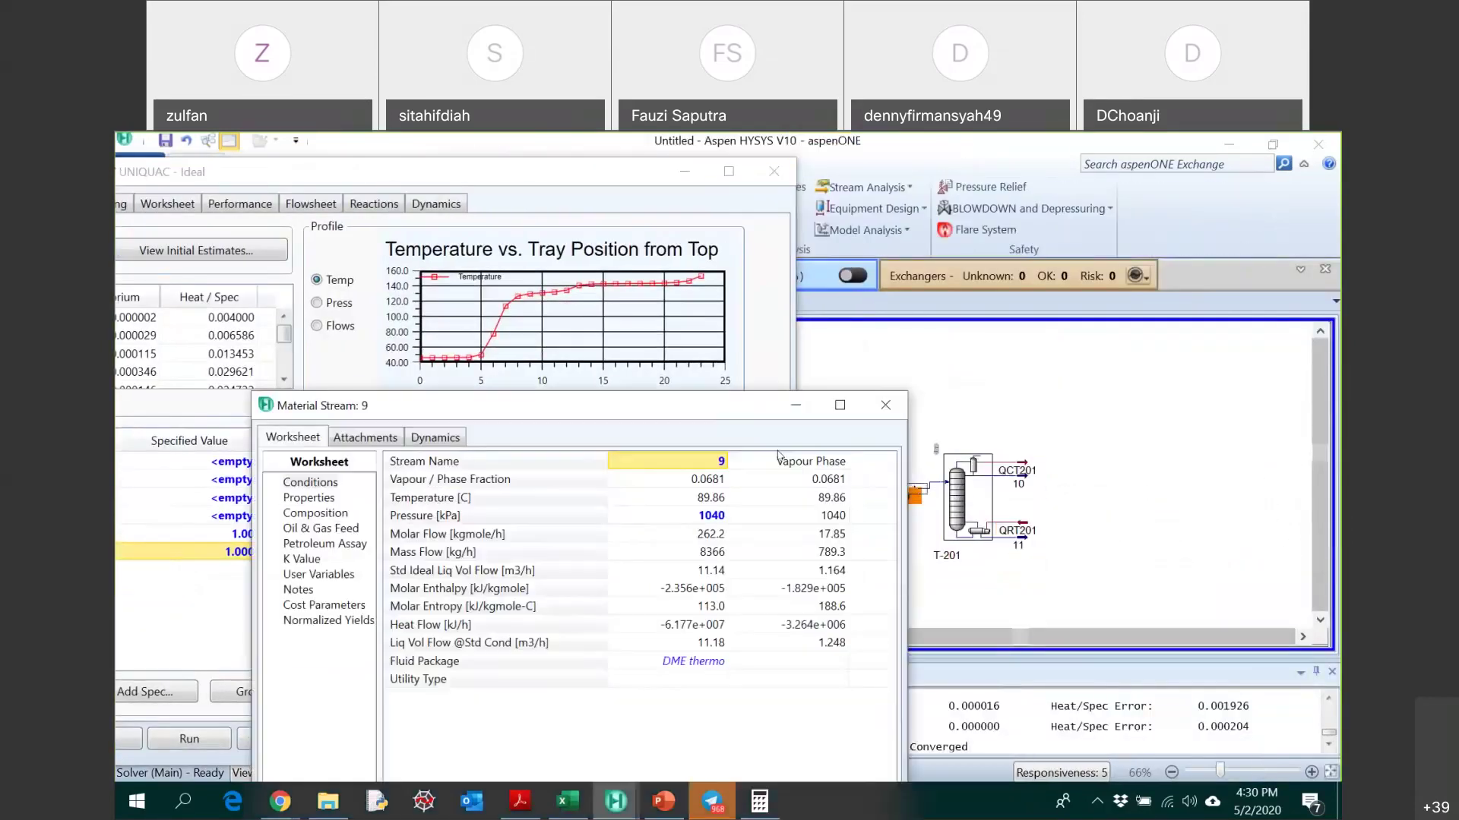
left_click_drag(607, 405, 1038, 195)
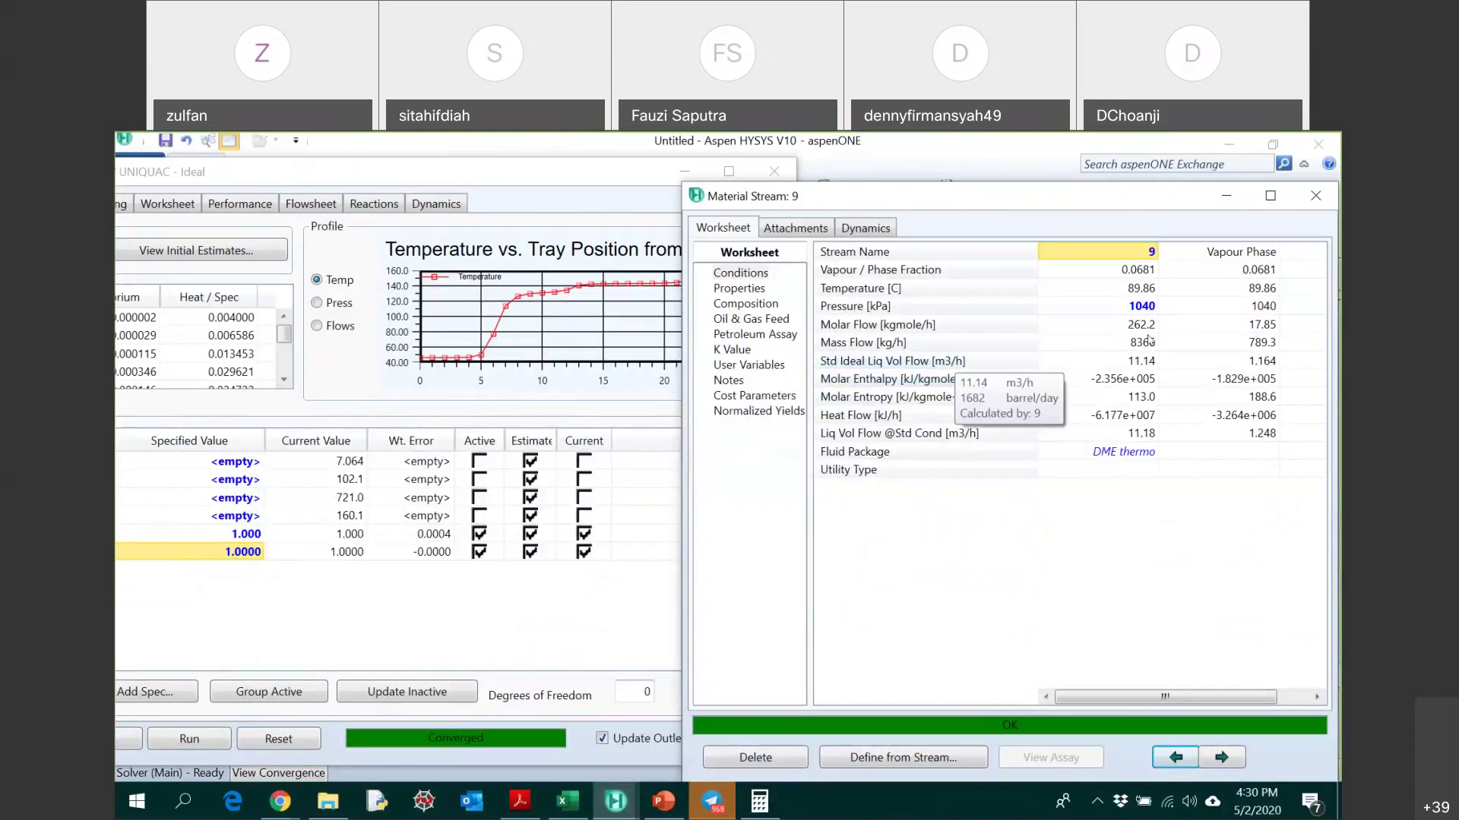
left_click(746, 302)
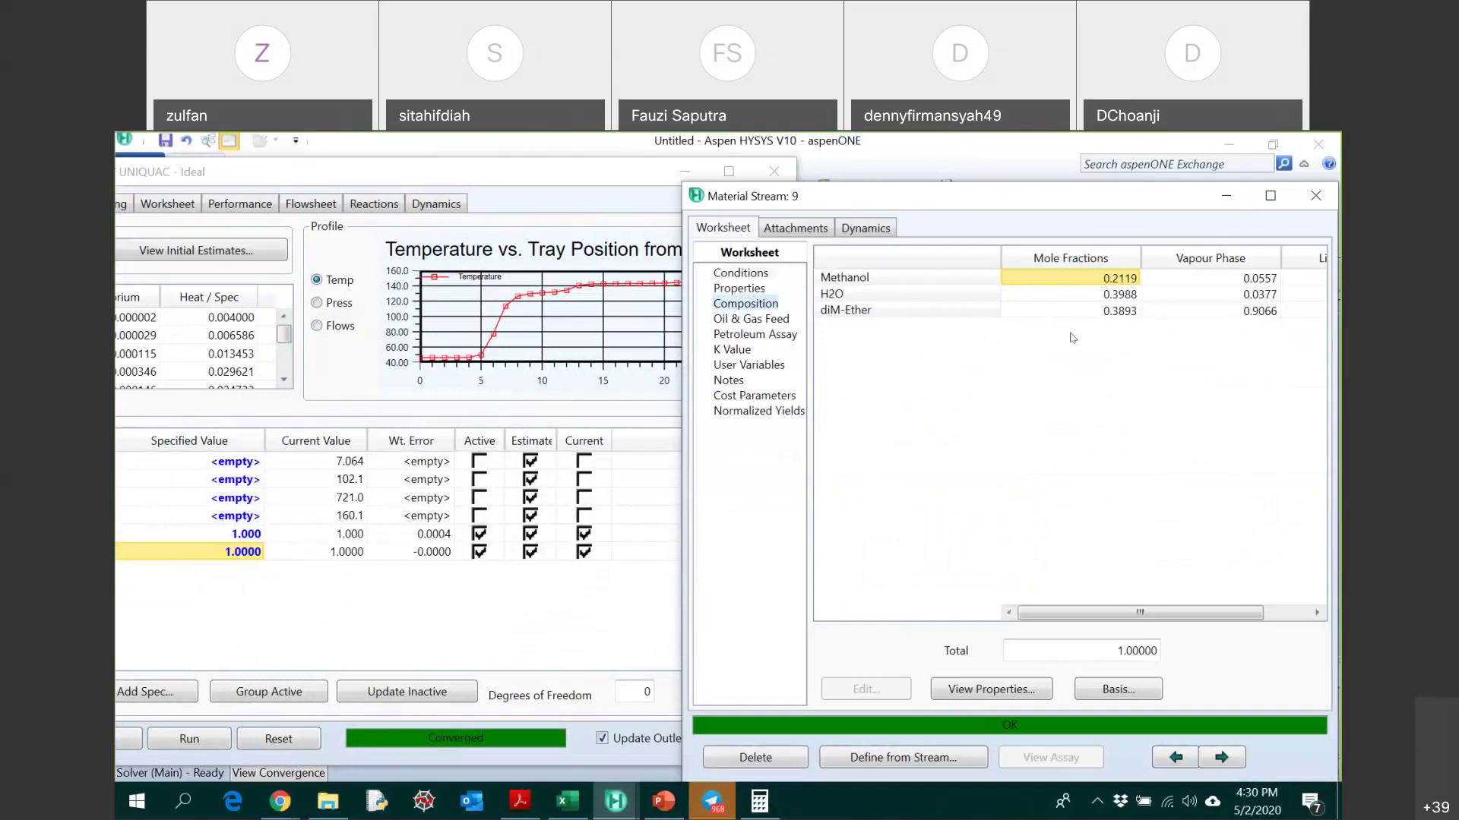
left_click(1130, 691)
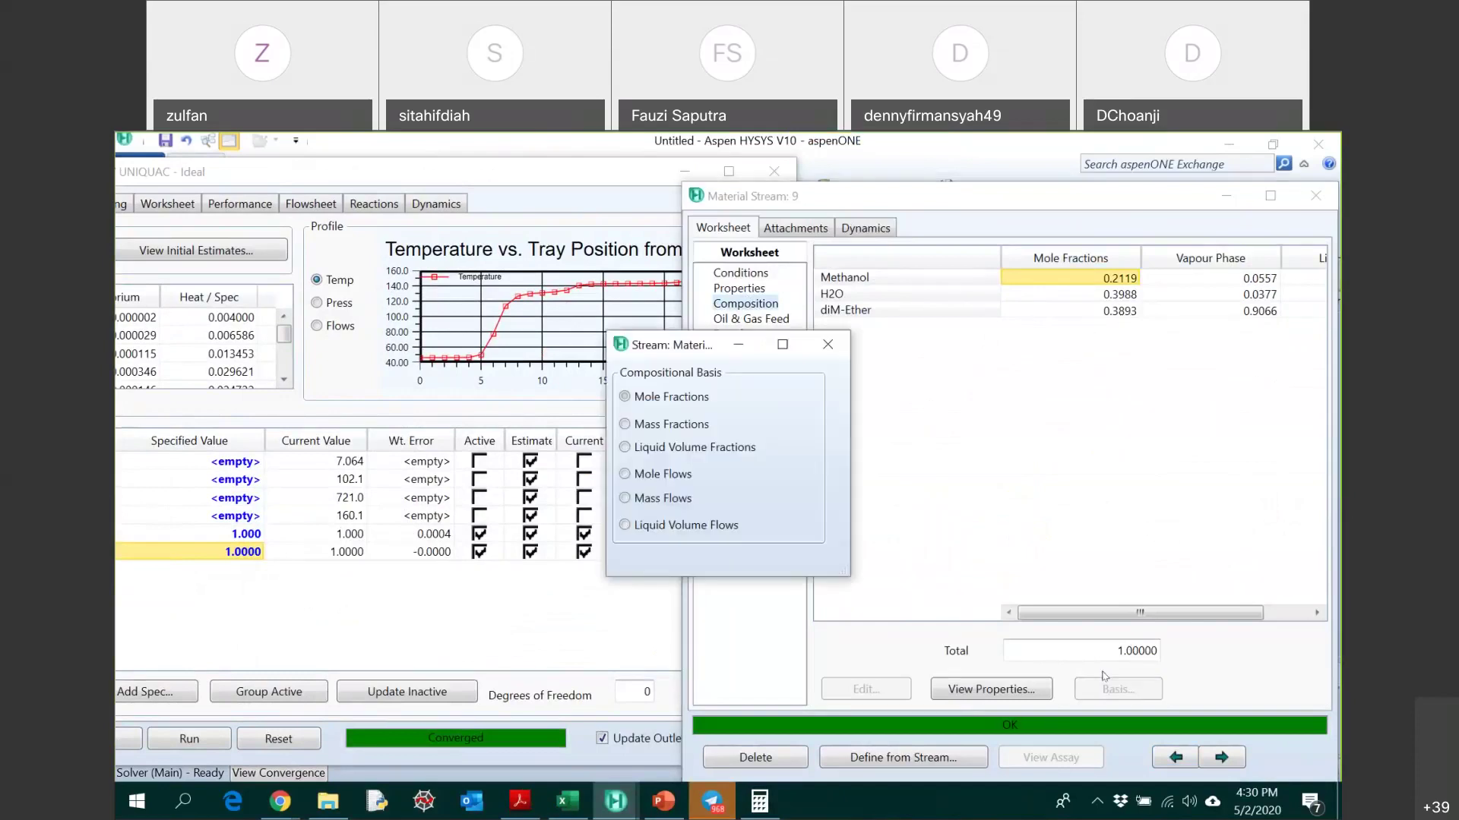
left_click(669, 474)
left_click(827, 345)
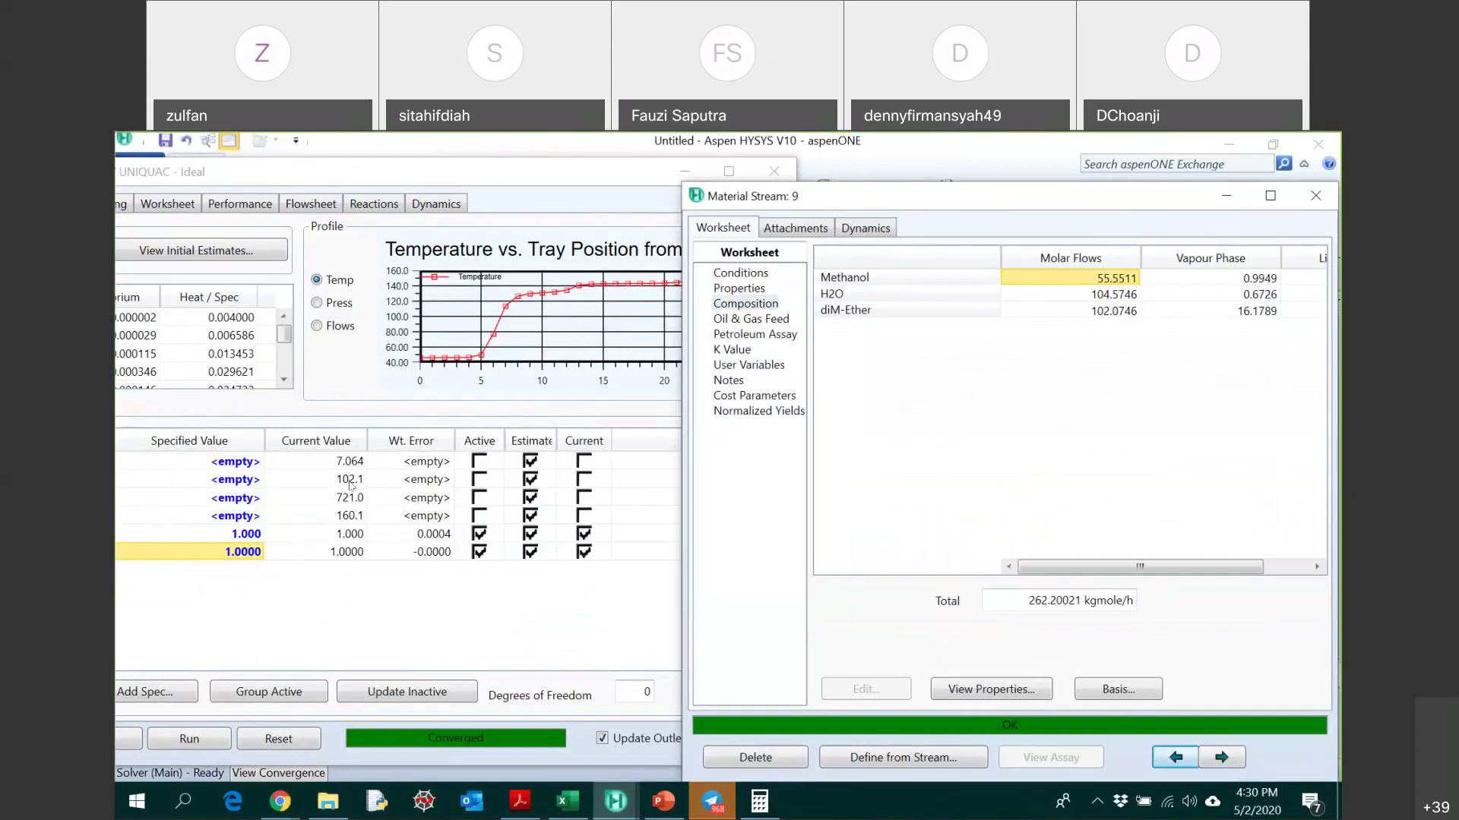
mouse_move(352, 486)
left_click(1315, 195)
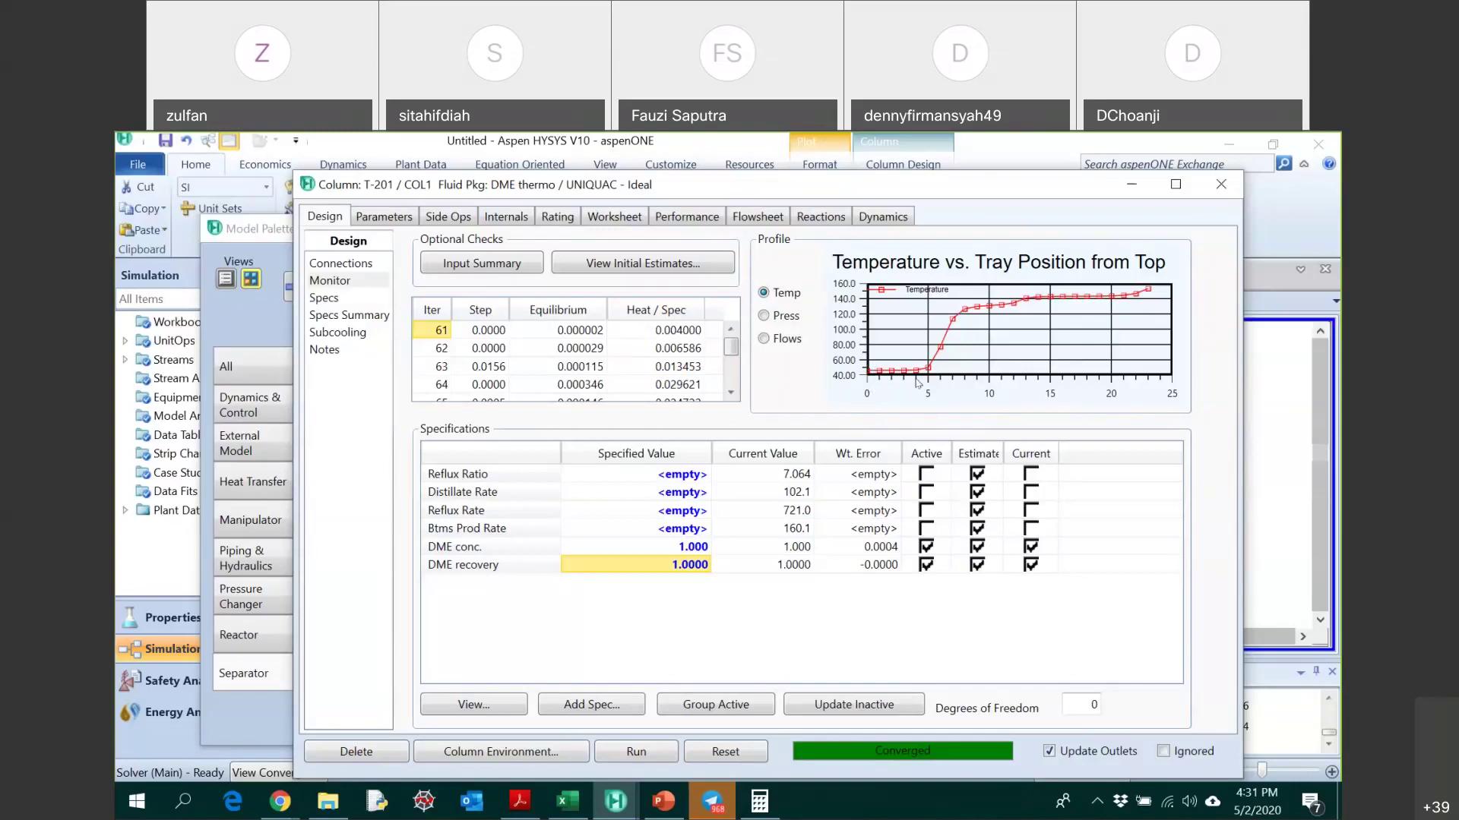
- Compare T-201's temperature profile with the steady state profiles and liquid composition estimates of its trays
mouse_move(911, 369)
mouse_move(1007, 299)
left_click(396, 219)
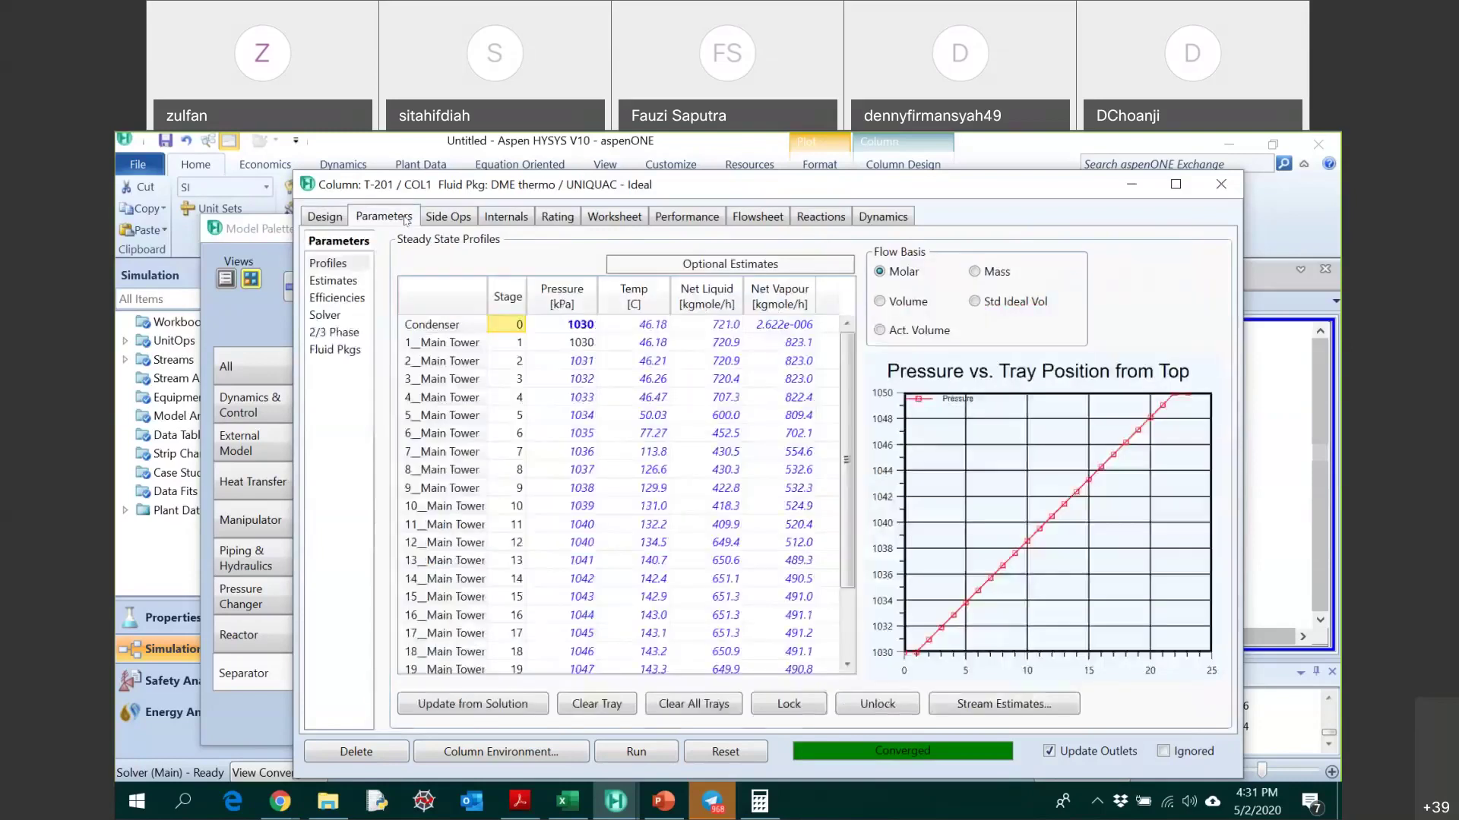
left_click(339, 286)
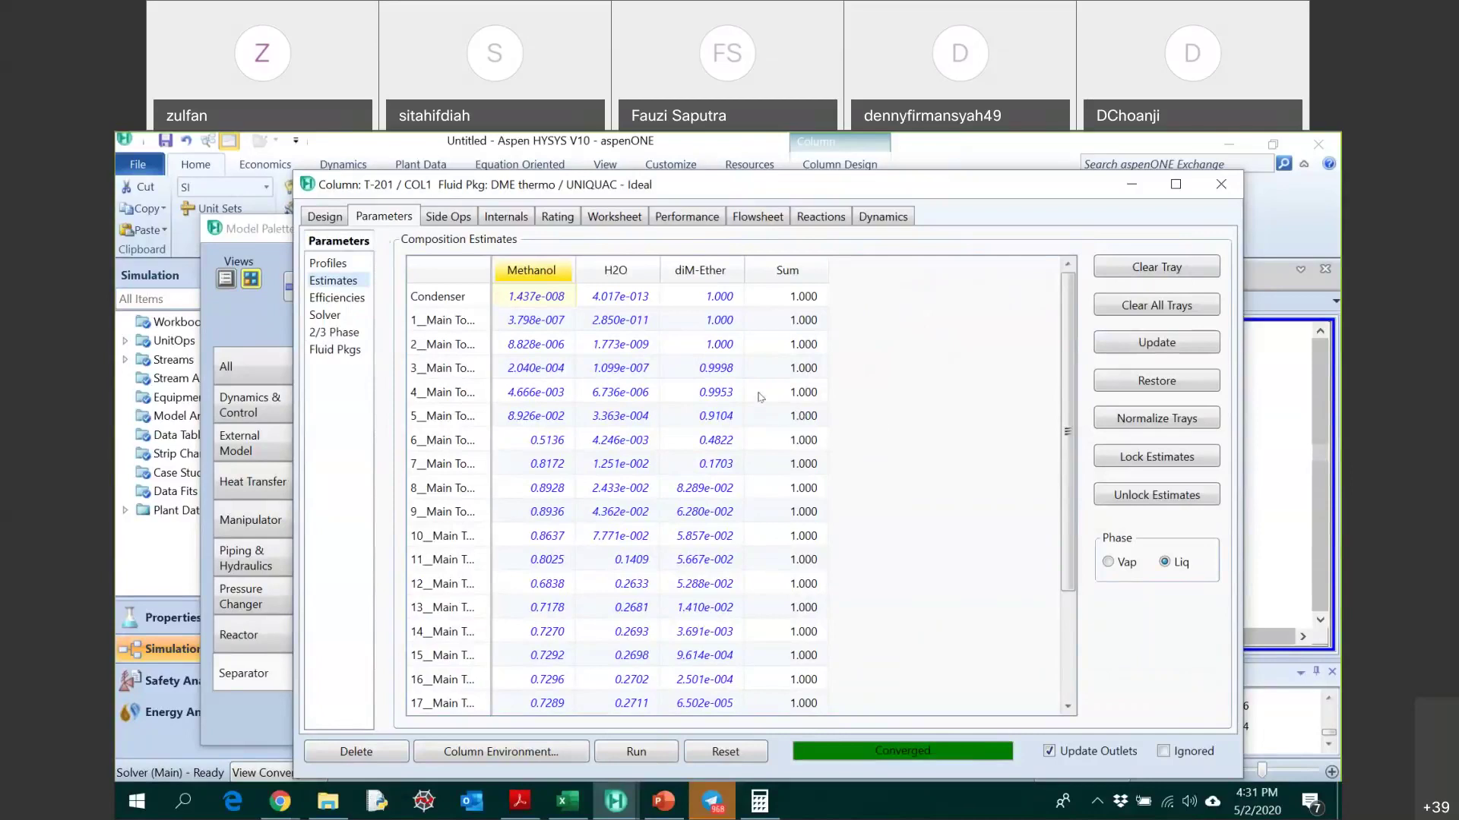
left_click(329, 219)
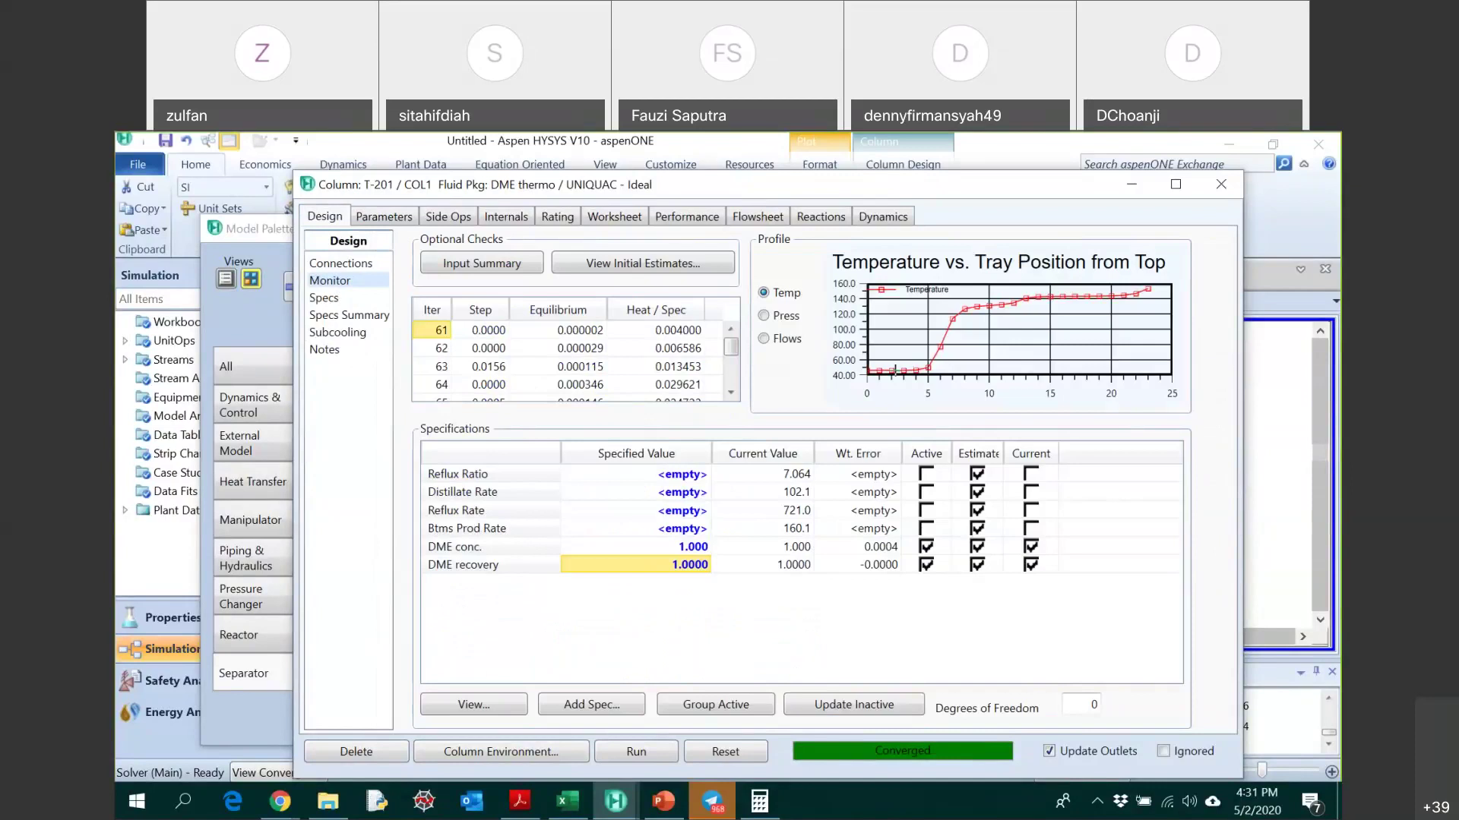
left_click(401, 221)
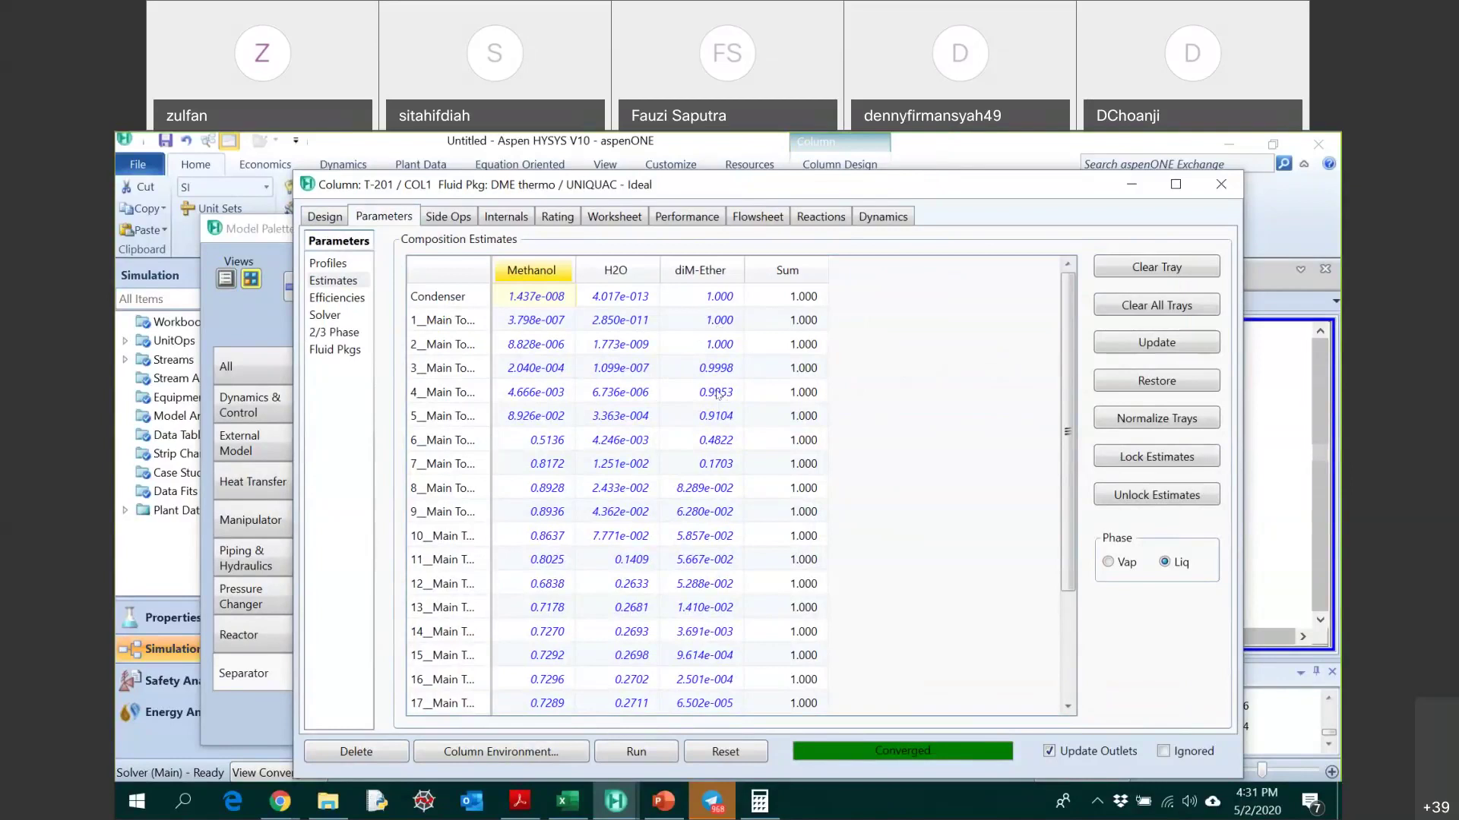
left_click(325, 219)
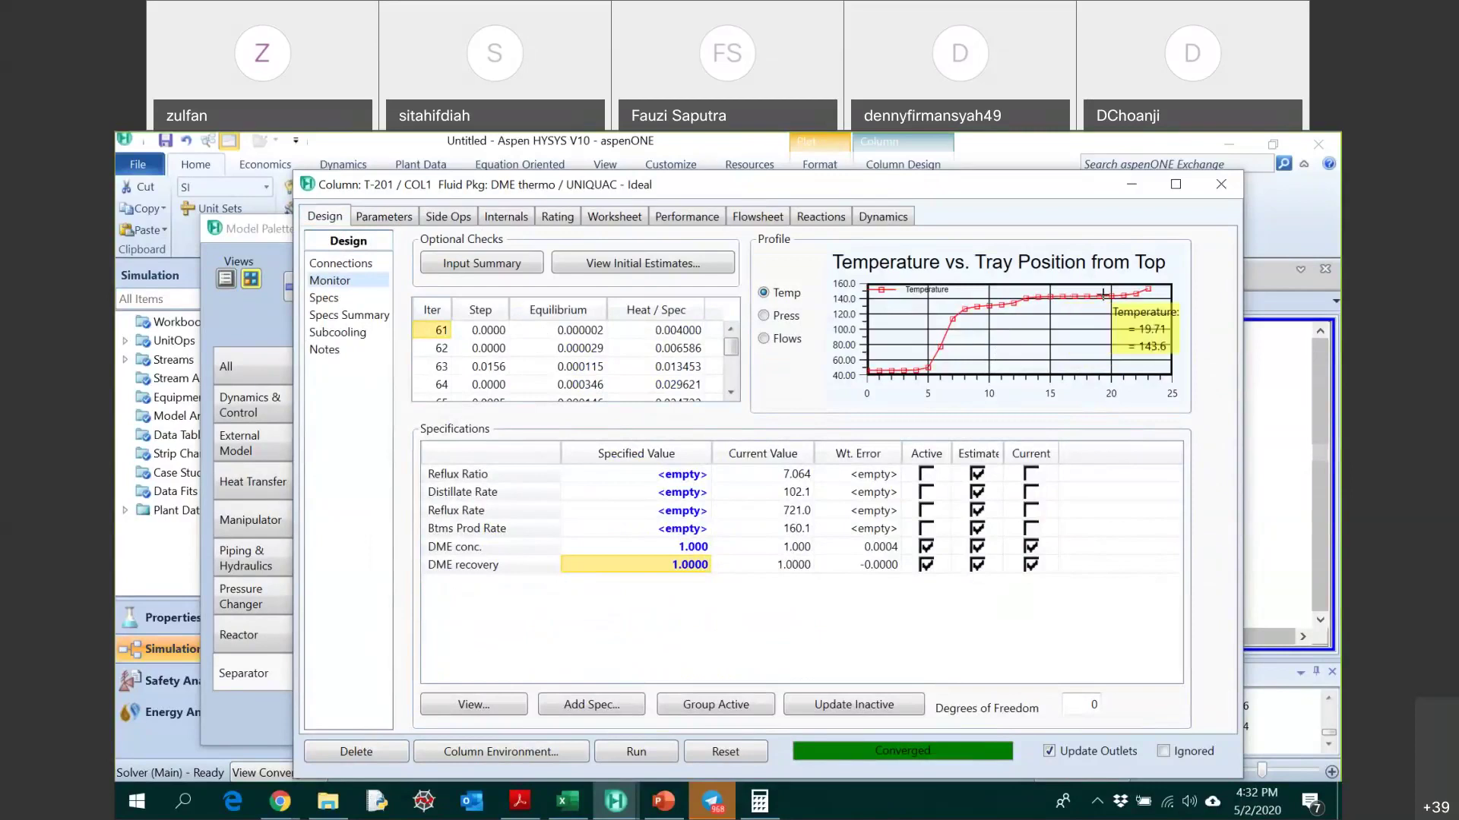
- Examine the composition estimates of the lower trays 14 to 18 and the upper trays 1 to 4
left_click(386, 218)
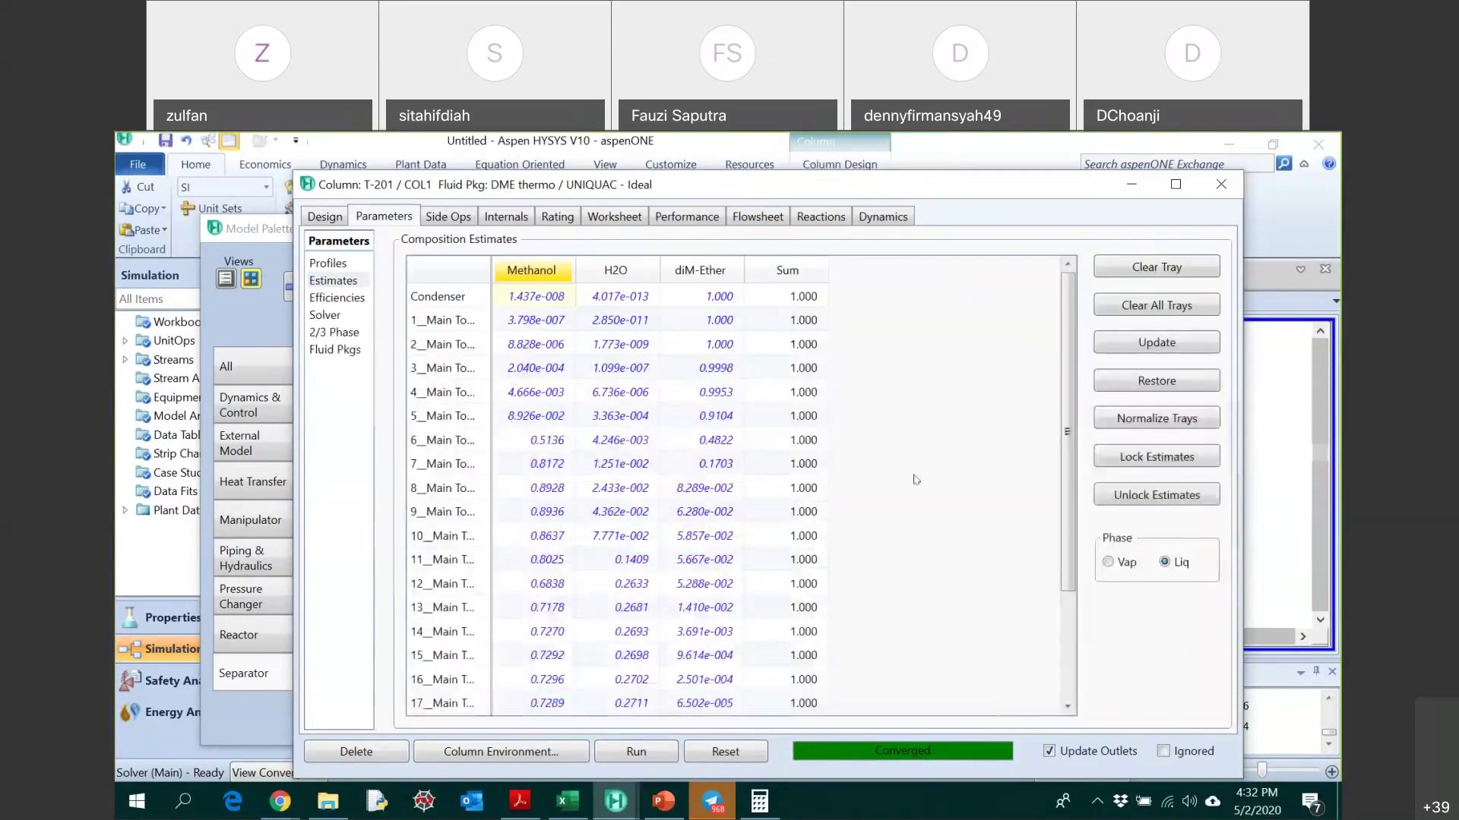
scroll(915, 480, "down", 2)
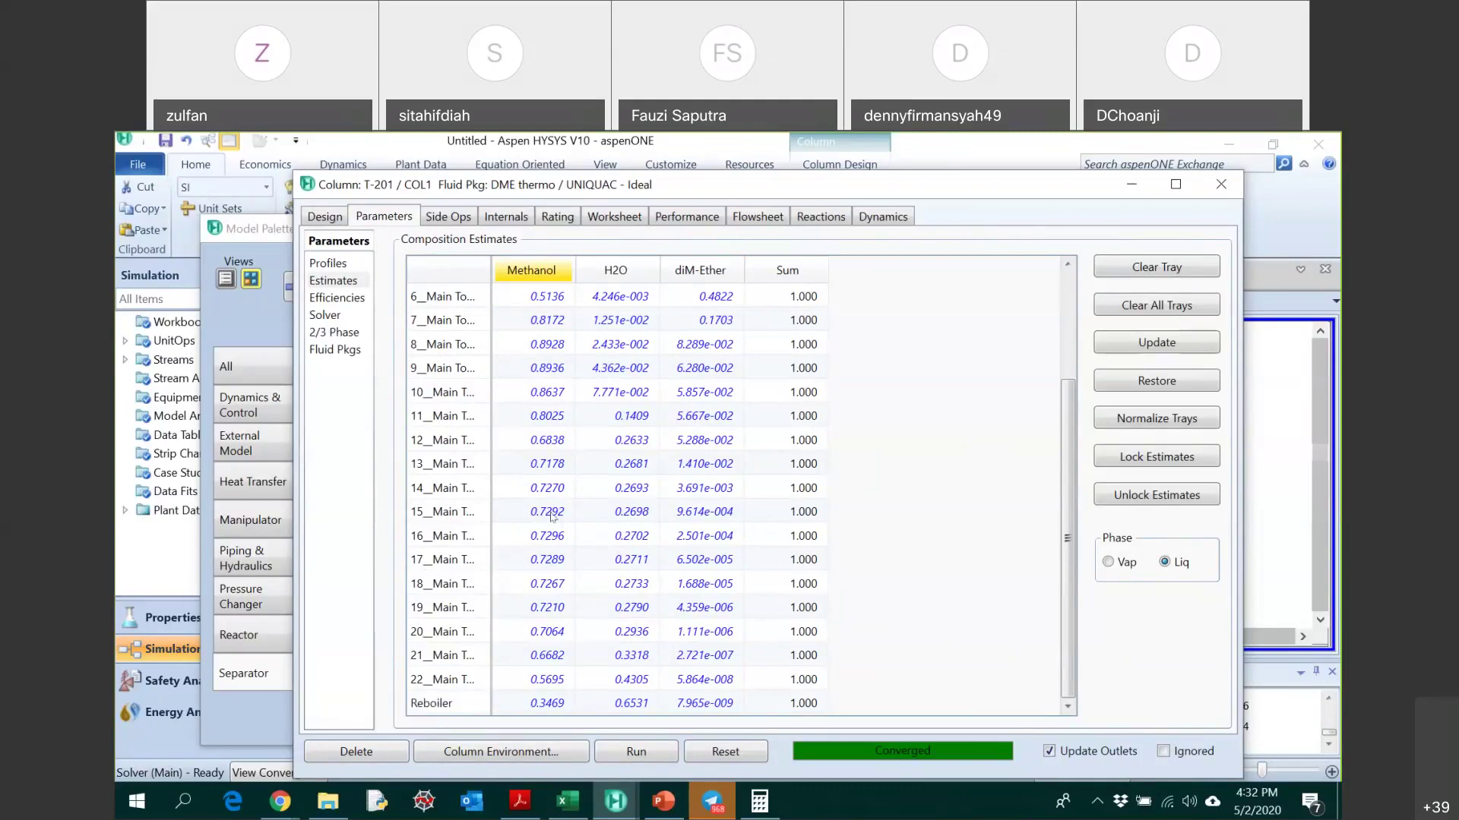
left_click_drag(514, 493, 645, 581)
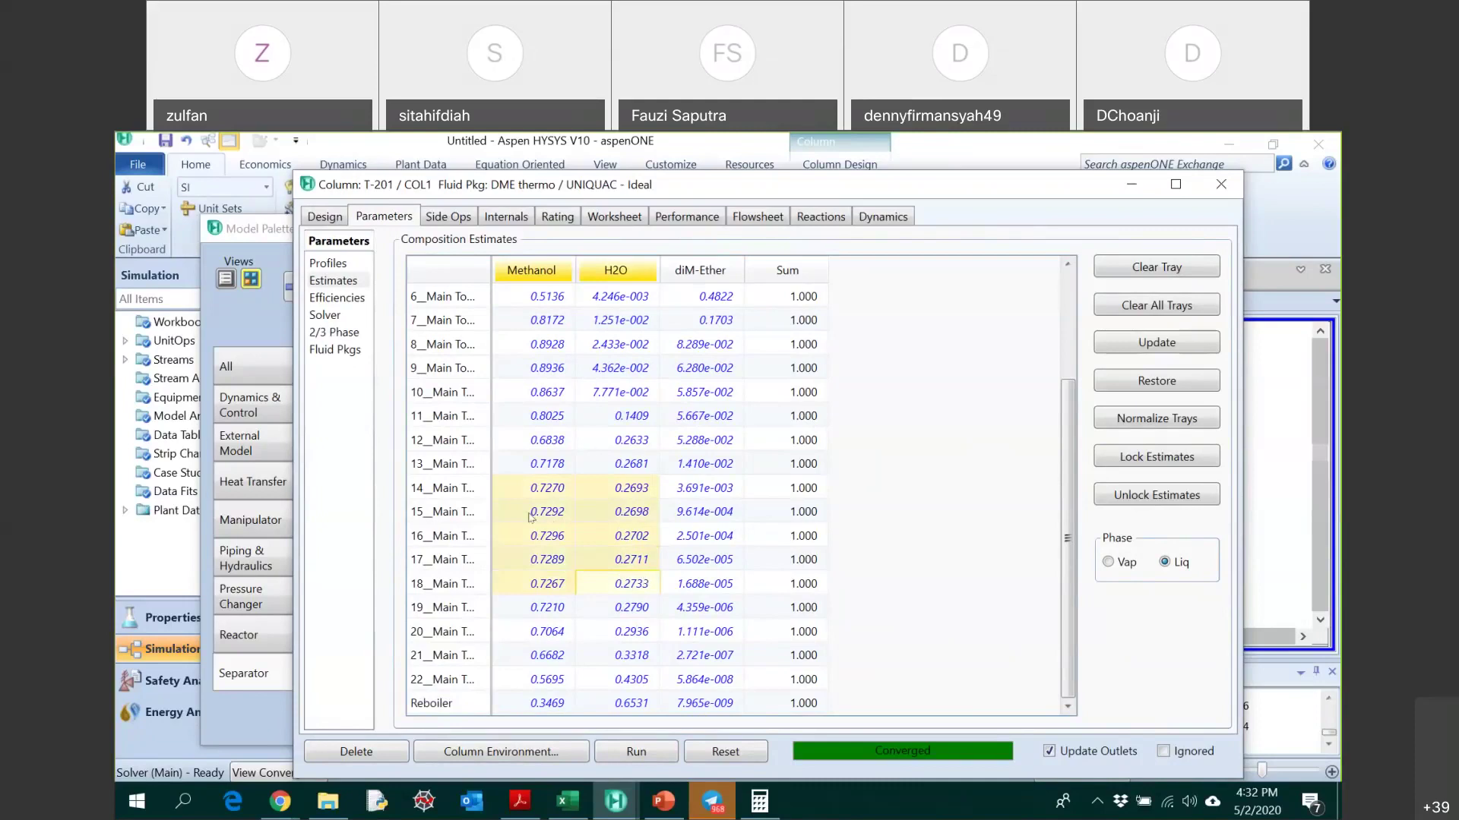
scroll(527, 568, "up", 2)
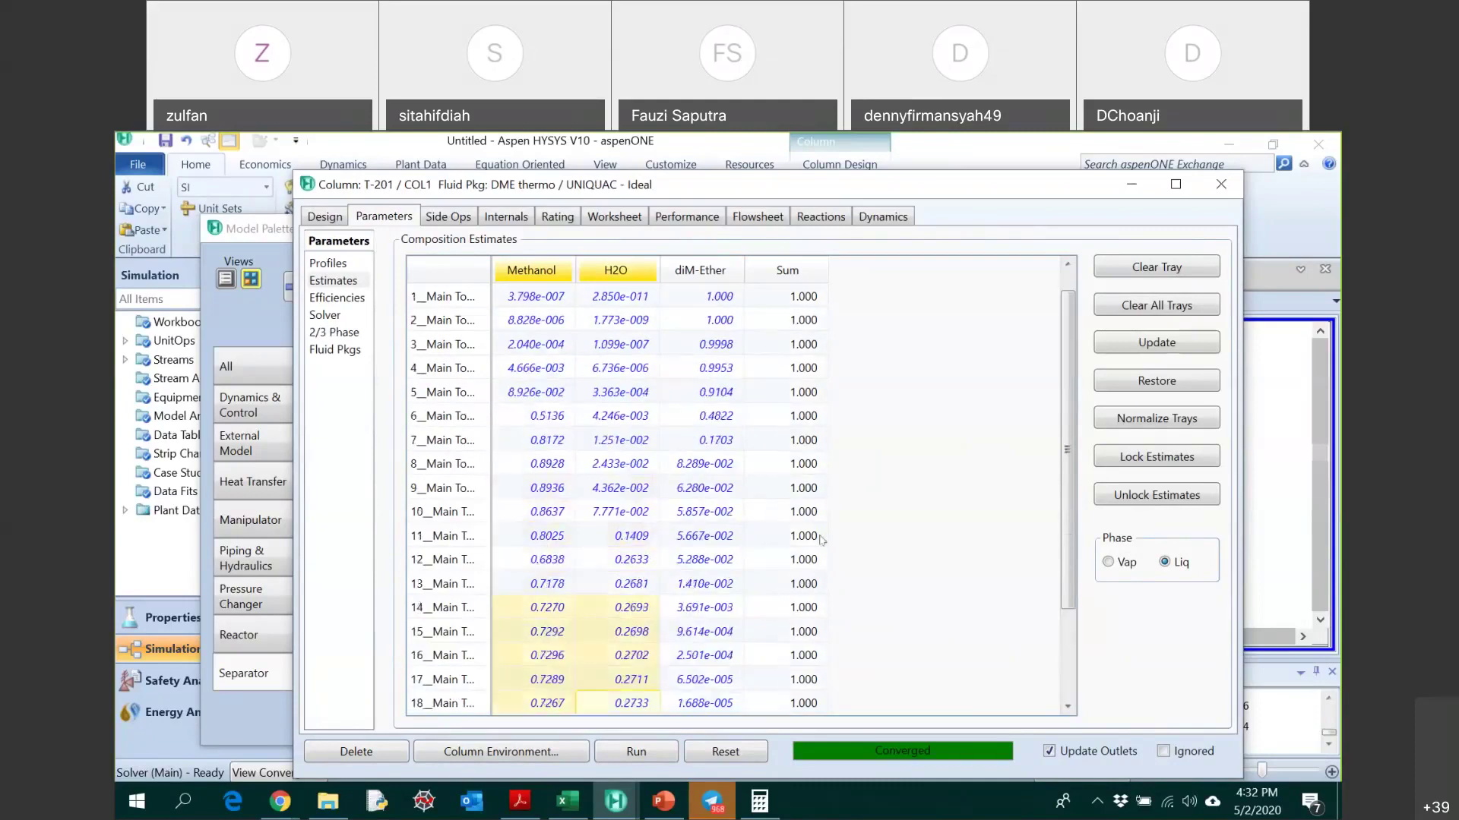
left_click_drag(554, 318, 712, 397)
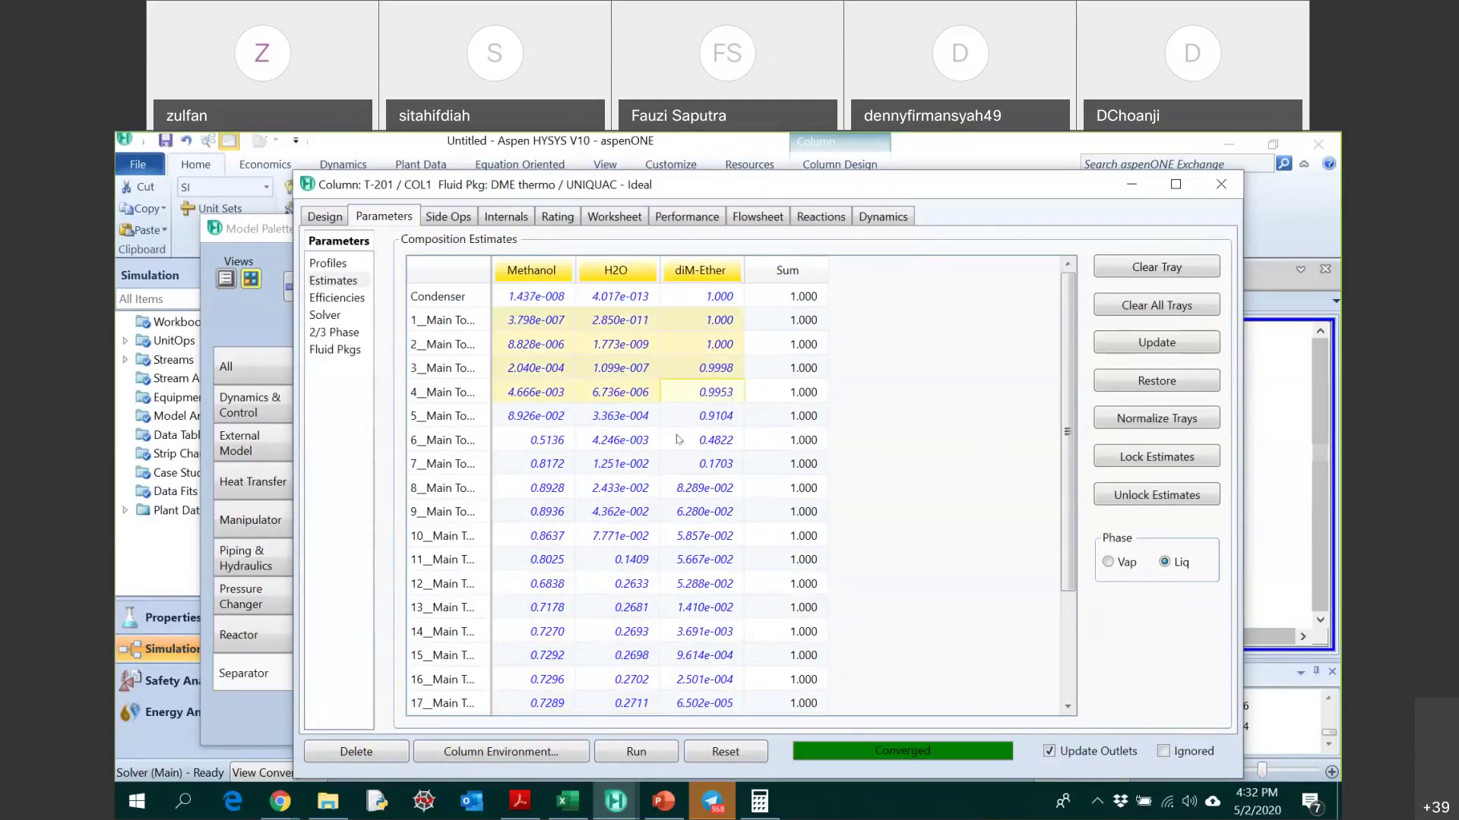
- Review the column's stage efficiencies and steady state profiles, and inspect the temperature versus tray position plot again
left_click(327, 217)
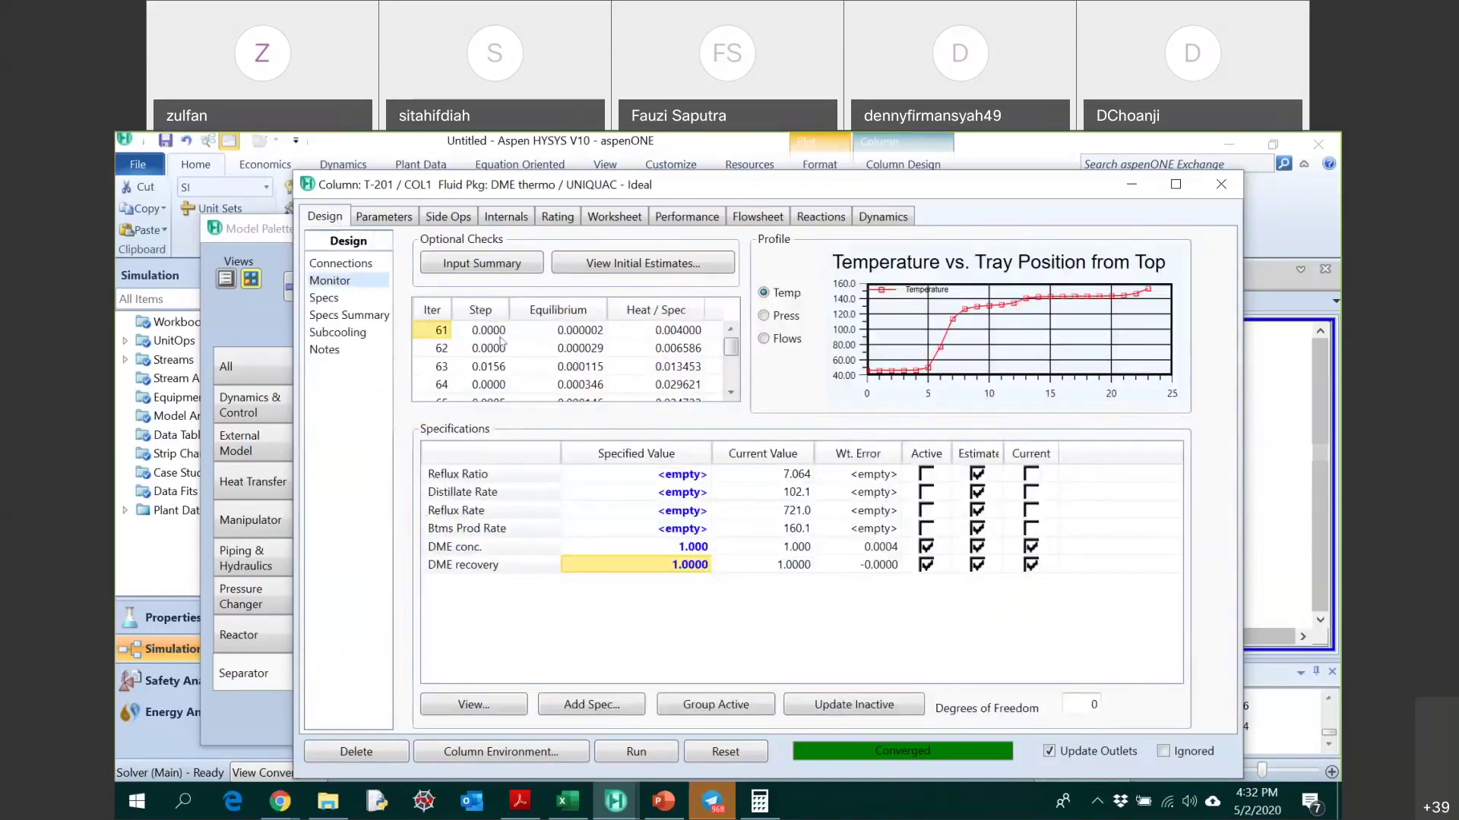
left_click(386, 217)
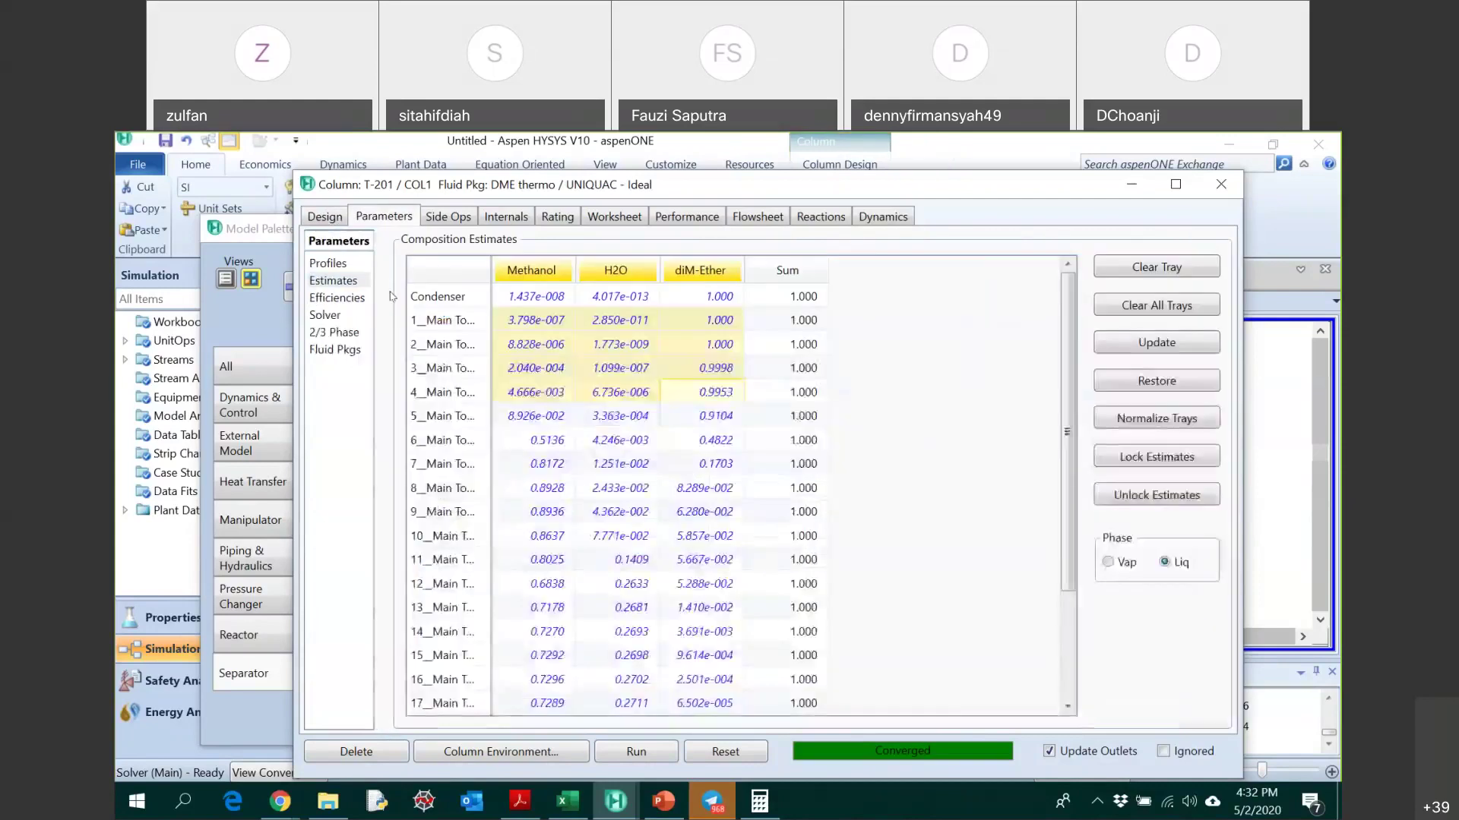
left_click(349, 302)
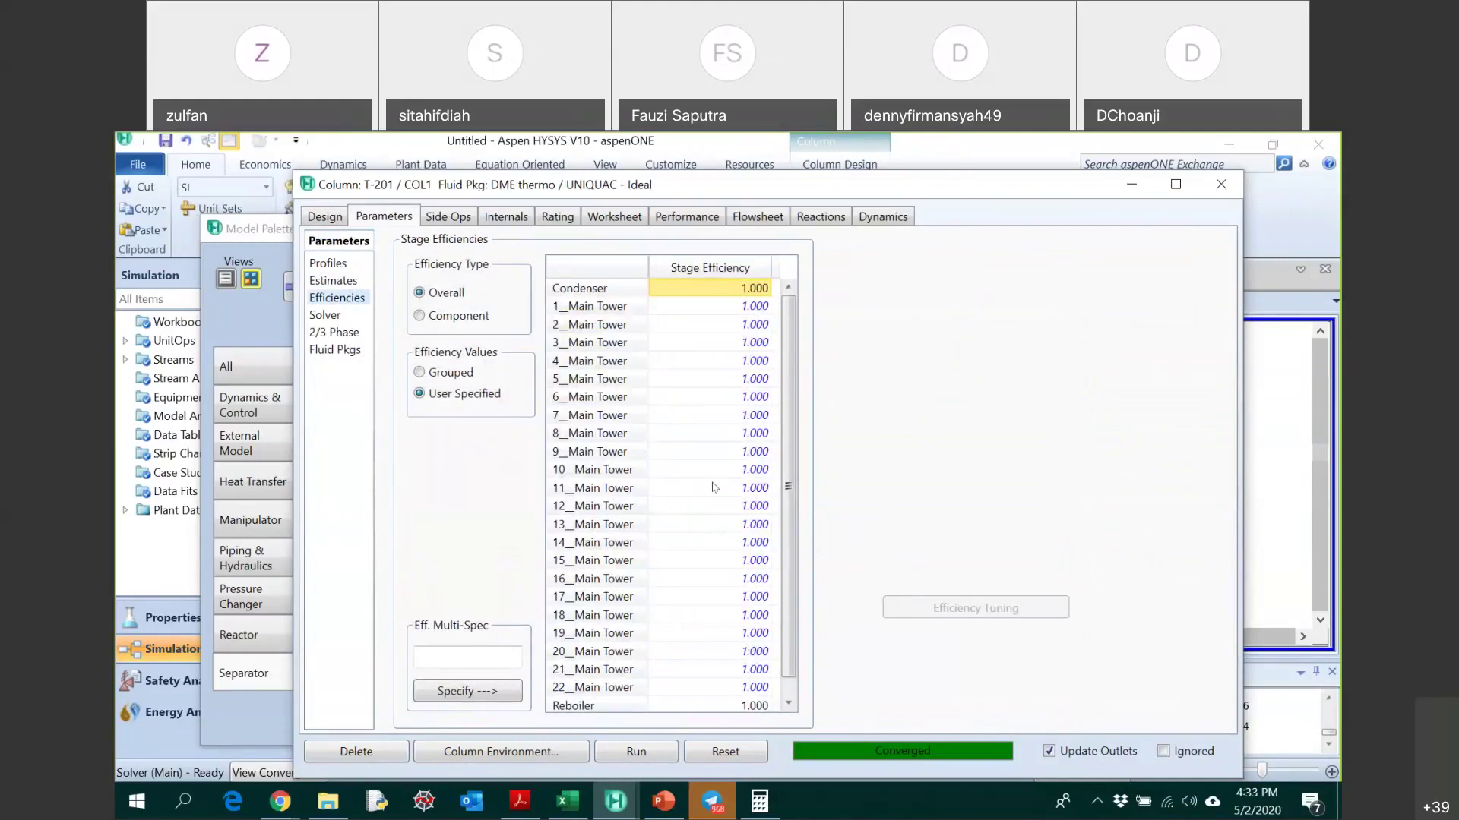
left_click(334, 281)
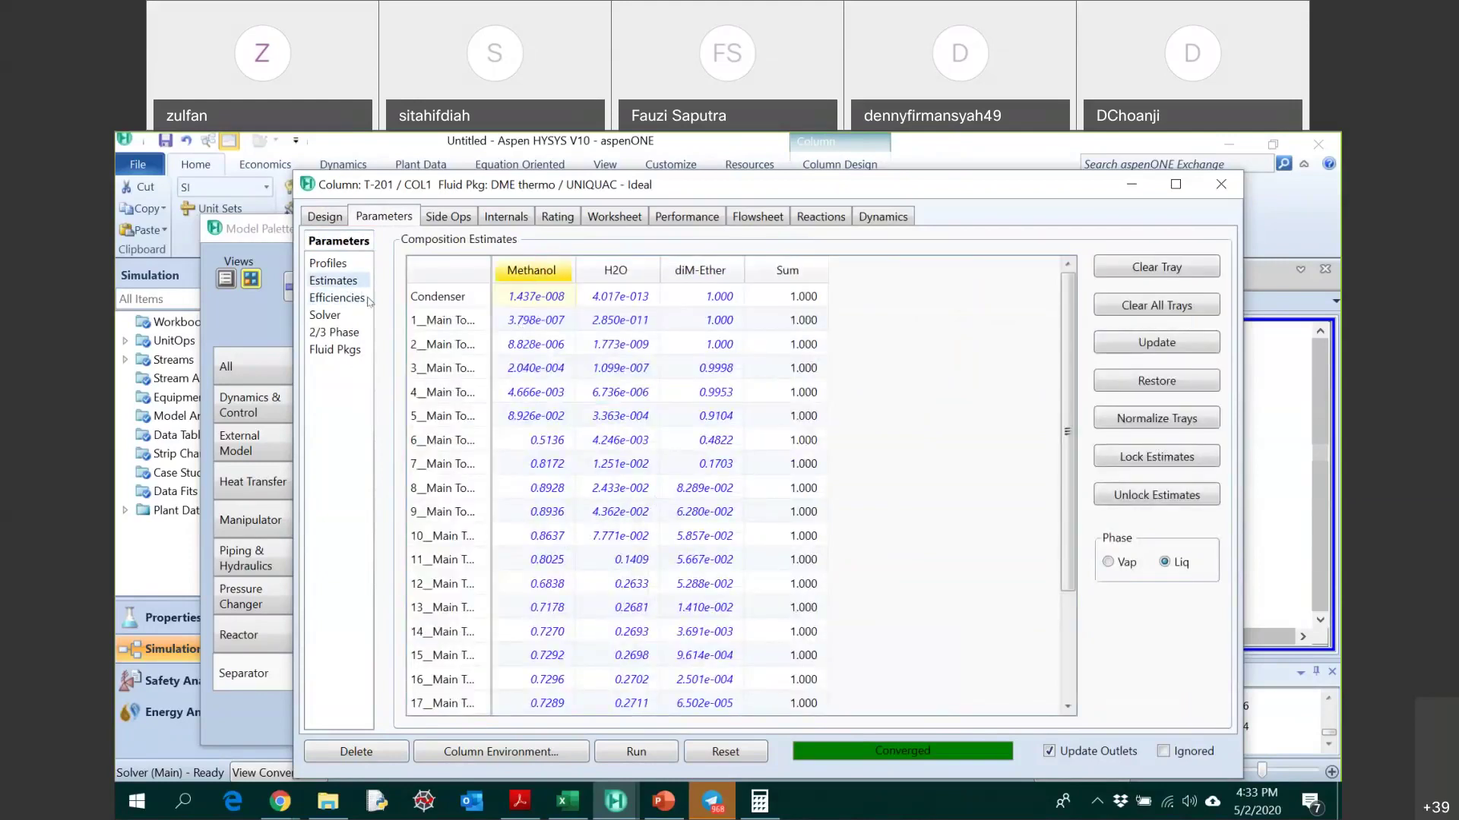
left_click(335, 265)
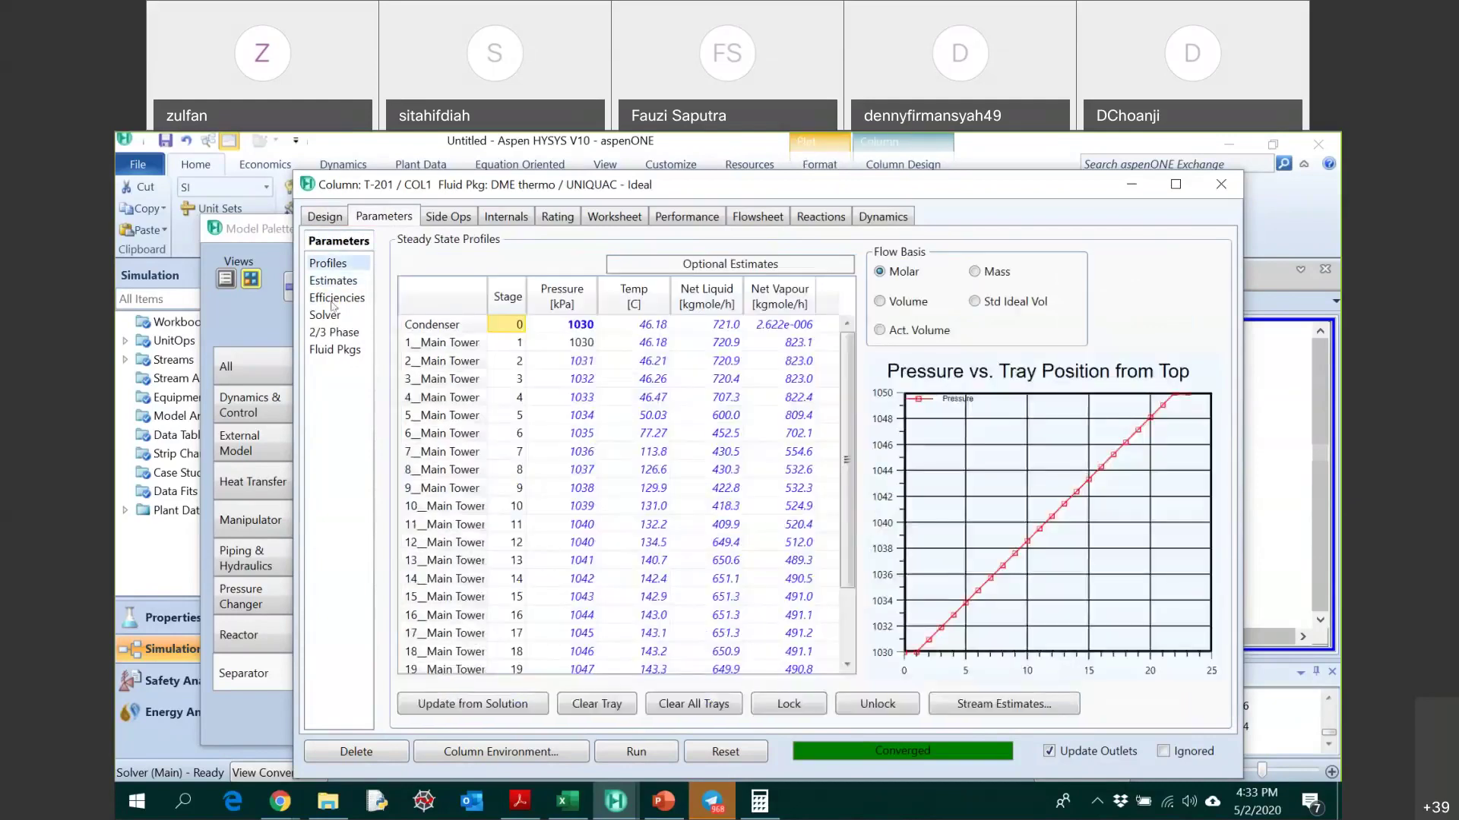
left_click(326, 314)
left_click(342, 300)
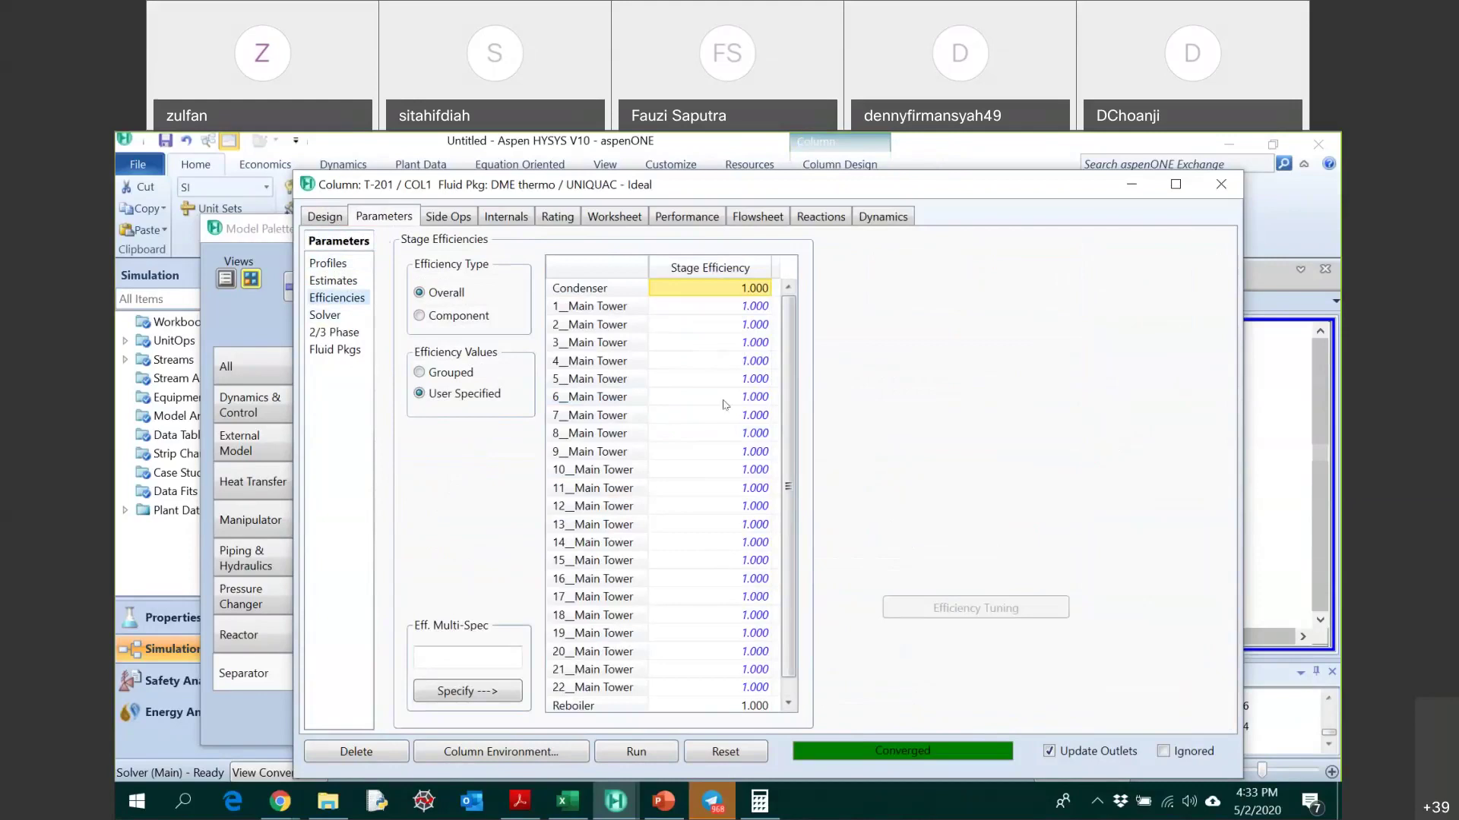
left_click(328, 264)
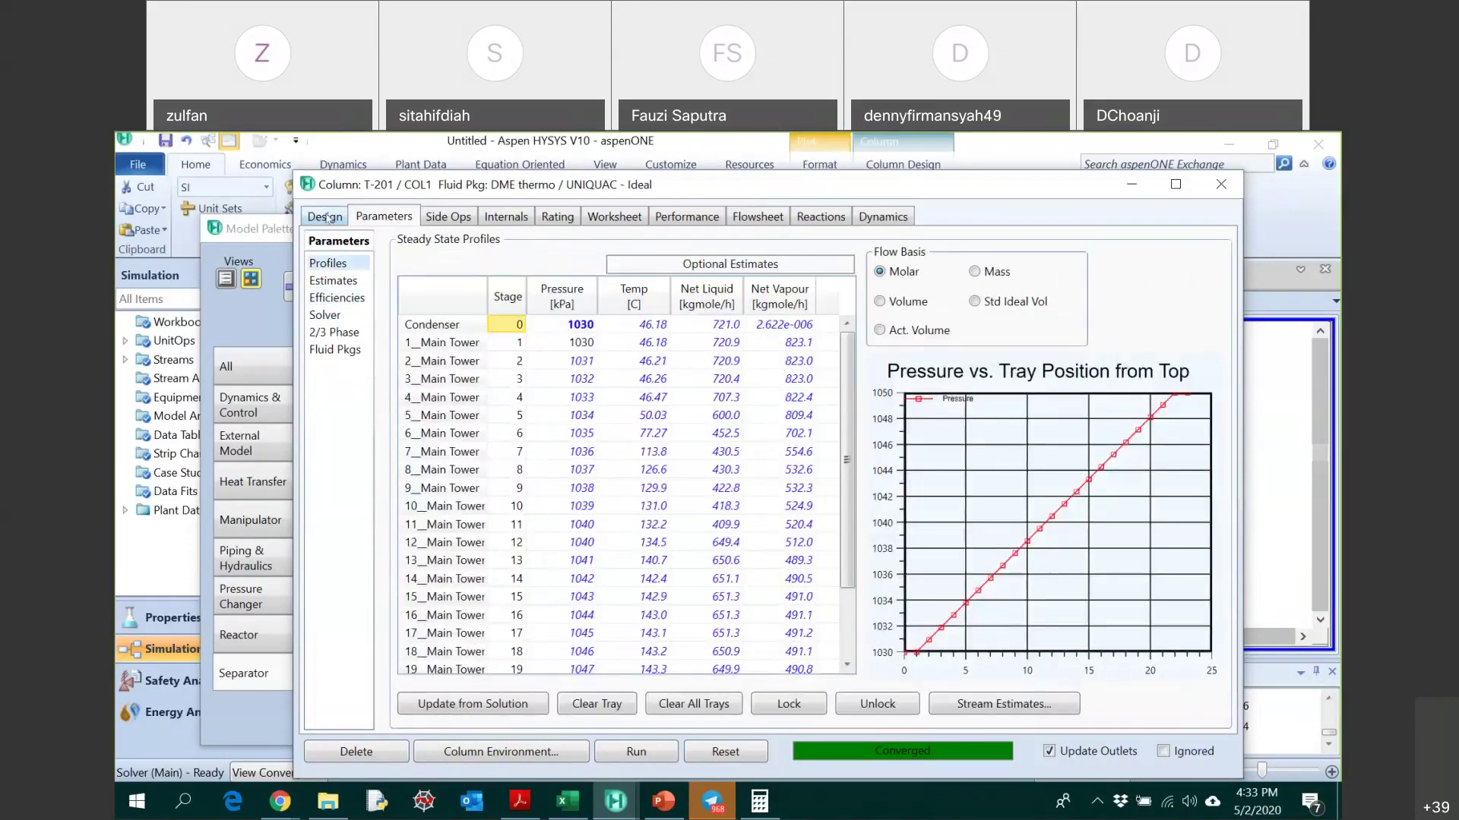
left_click(328, 218)
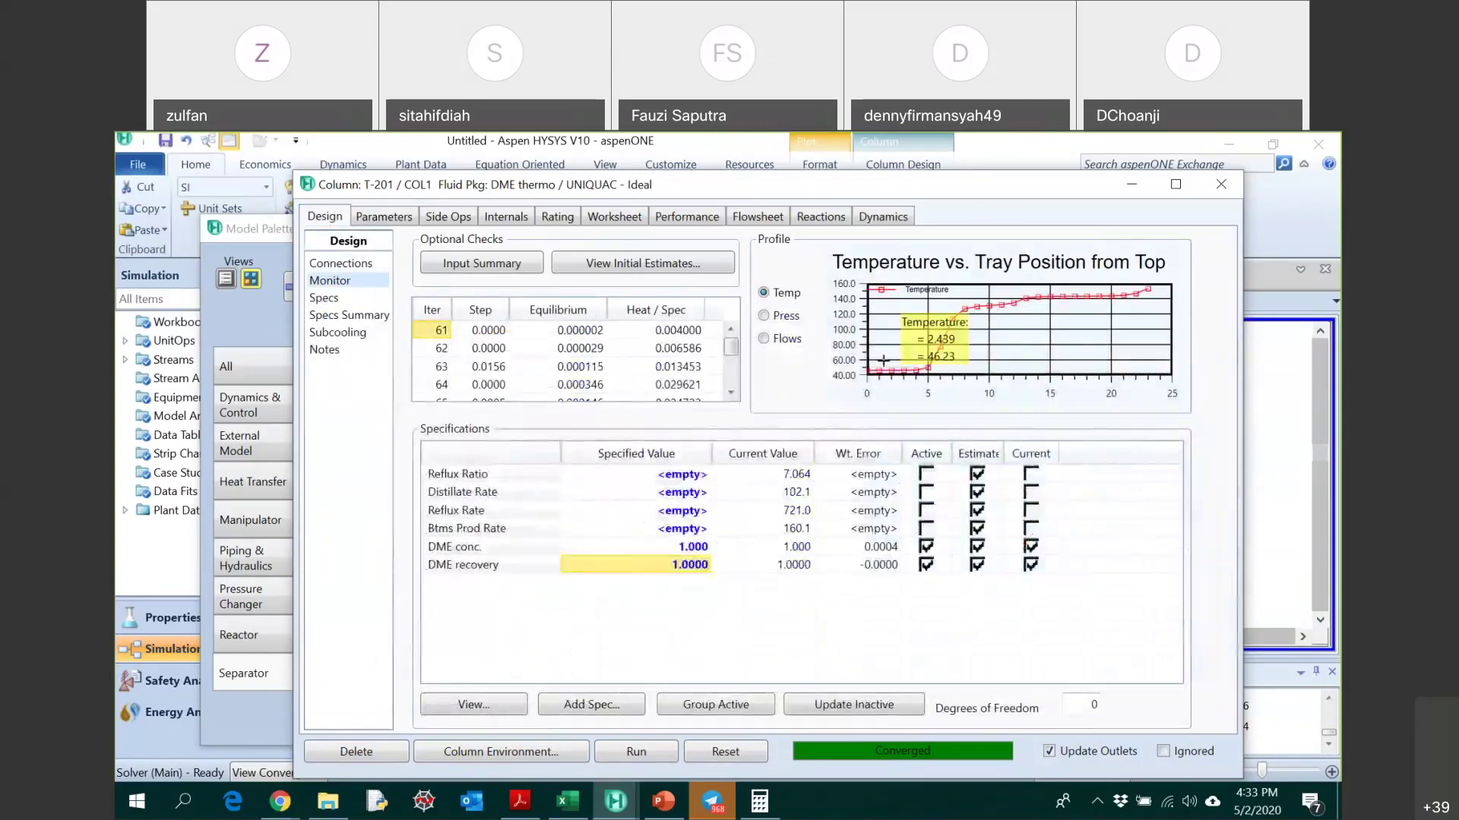
mouse_move(983, 305)
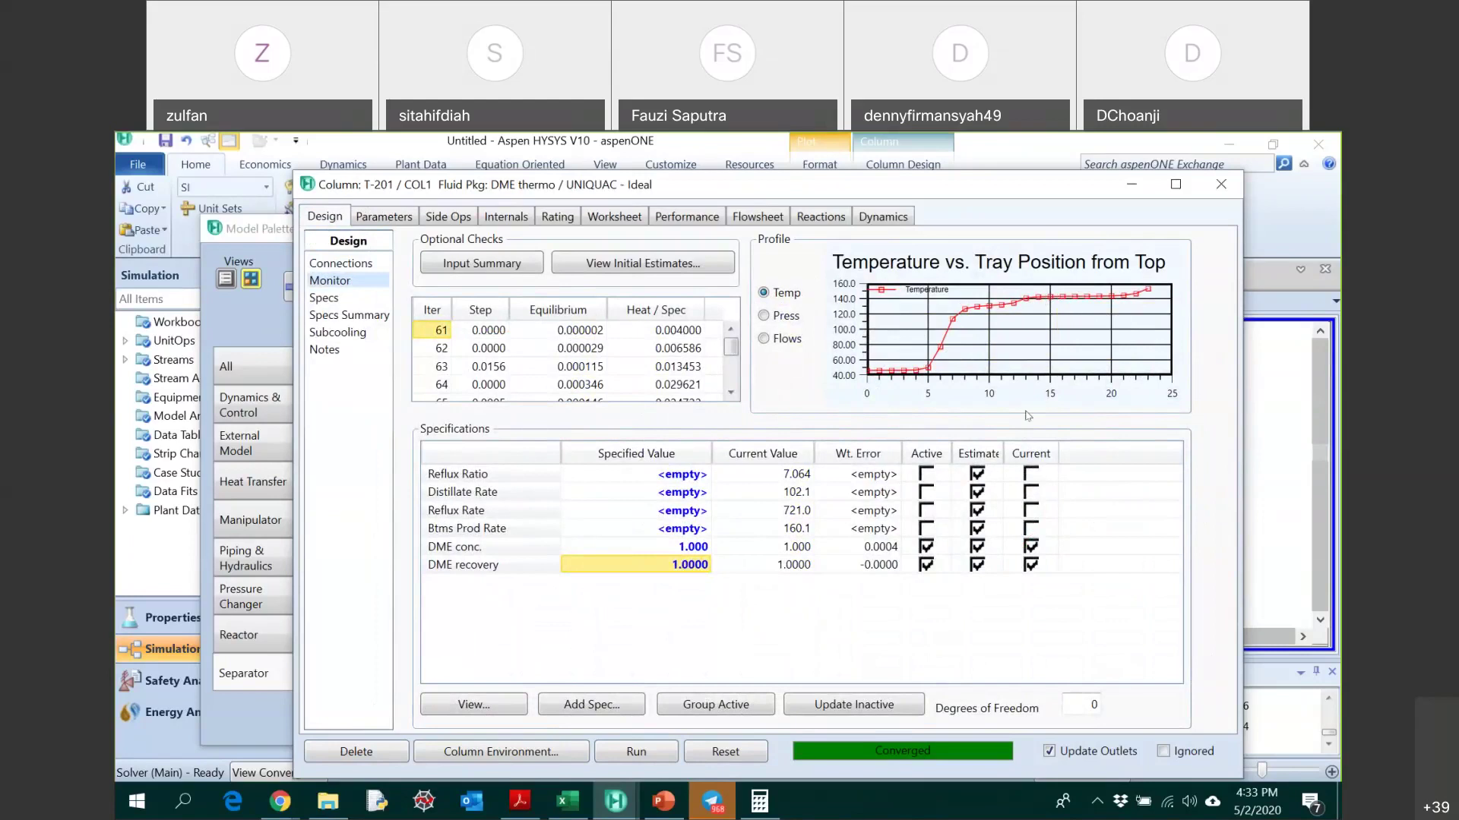
- Close the T-201 column window, and move energy stream QCT201 above the column and stream 10 farther to its right
left_click(1221, 186)
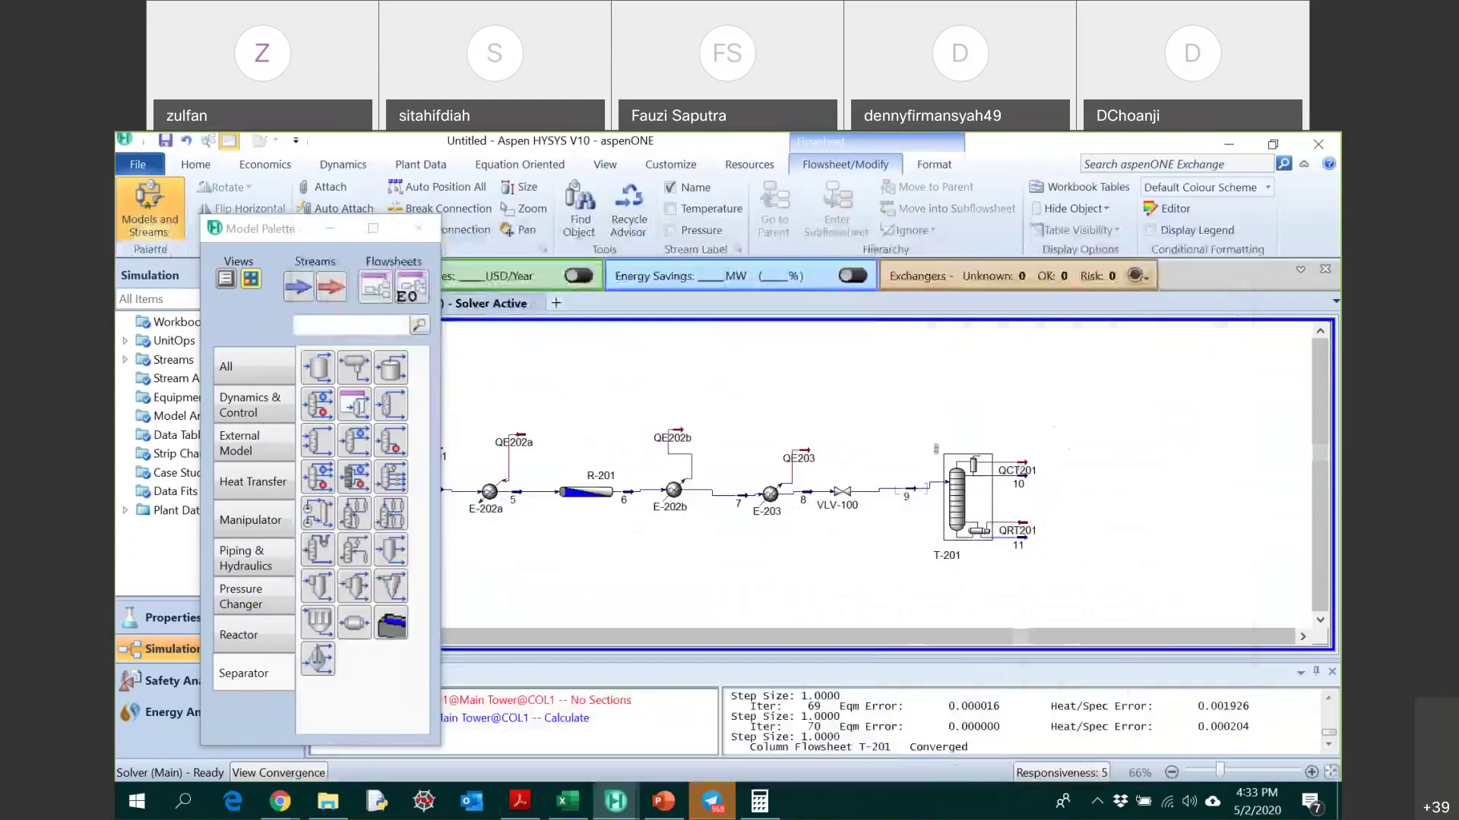
left_click_drag(1024, 466, 1004, 400)
left_click_drag(1031, 481, 1063, 482)
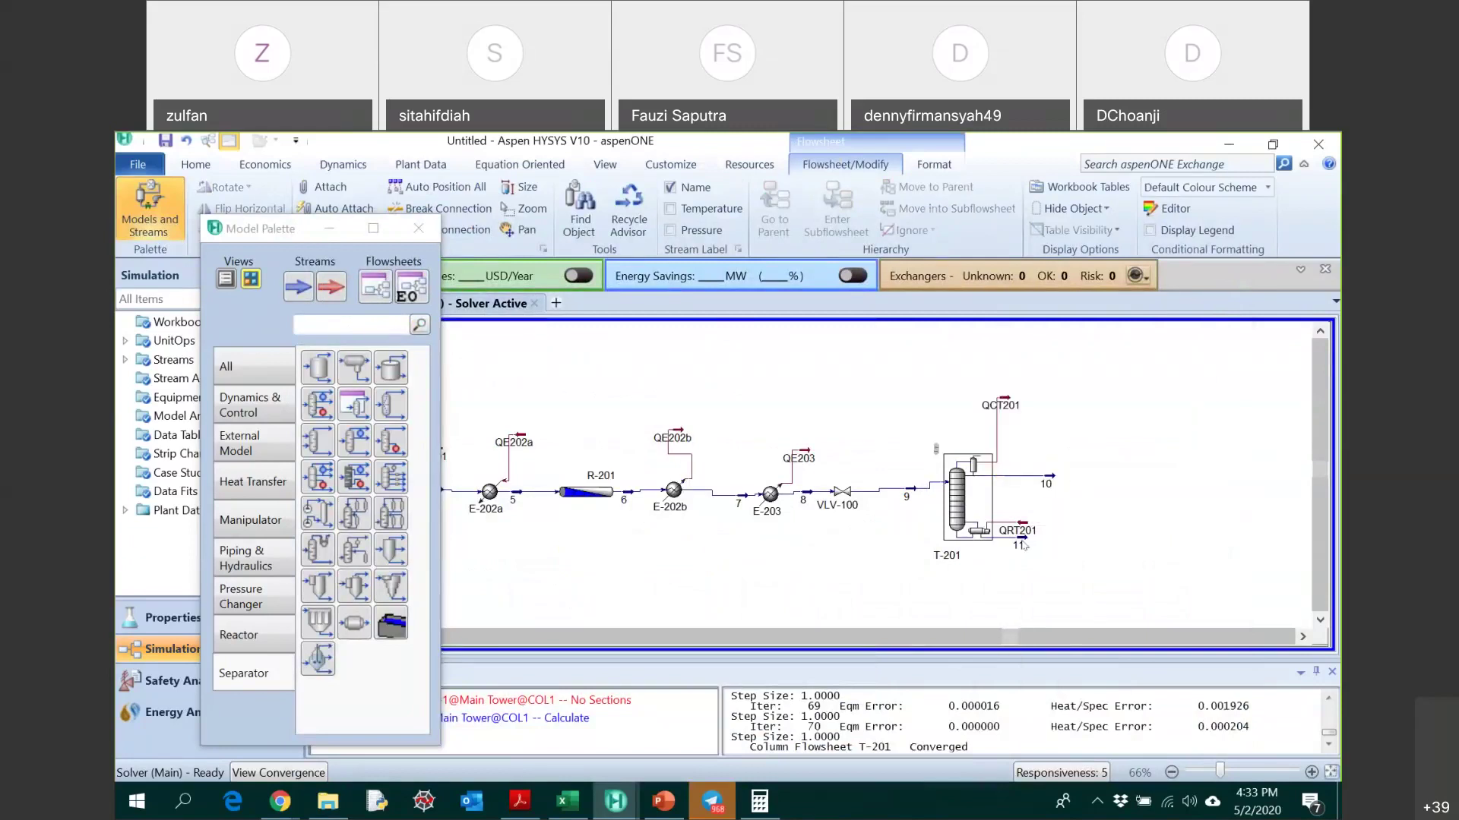
- Move stream 11 below column T-201 and place a valve beside it, checking the layout against the PDF process flow diagram
left_click_drag(1018, 545, 1006, 585)
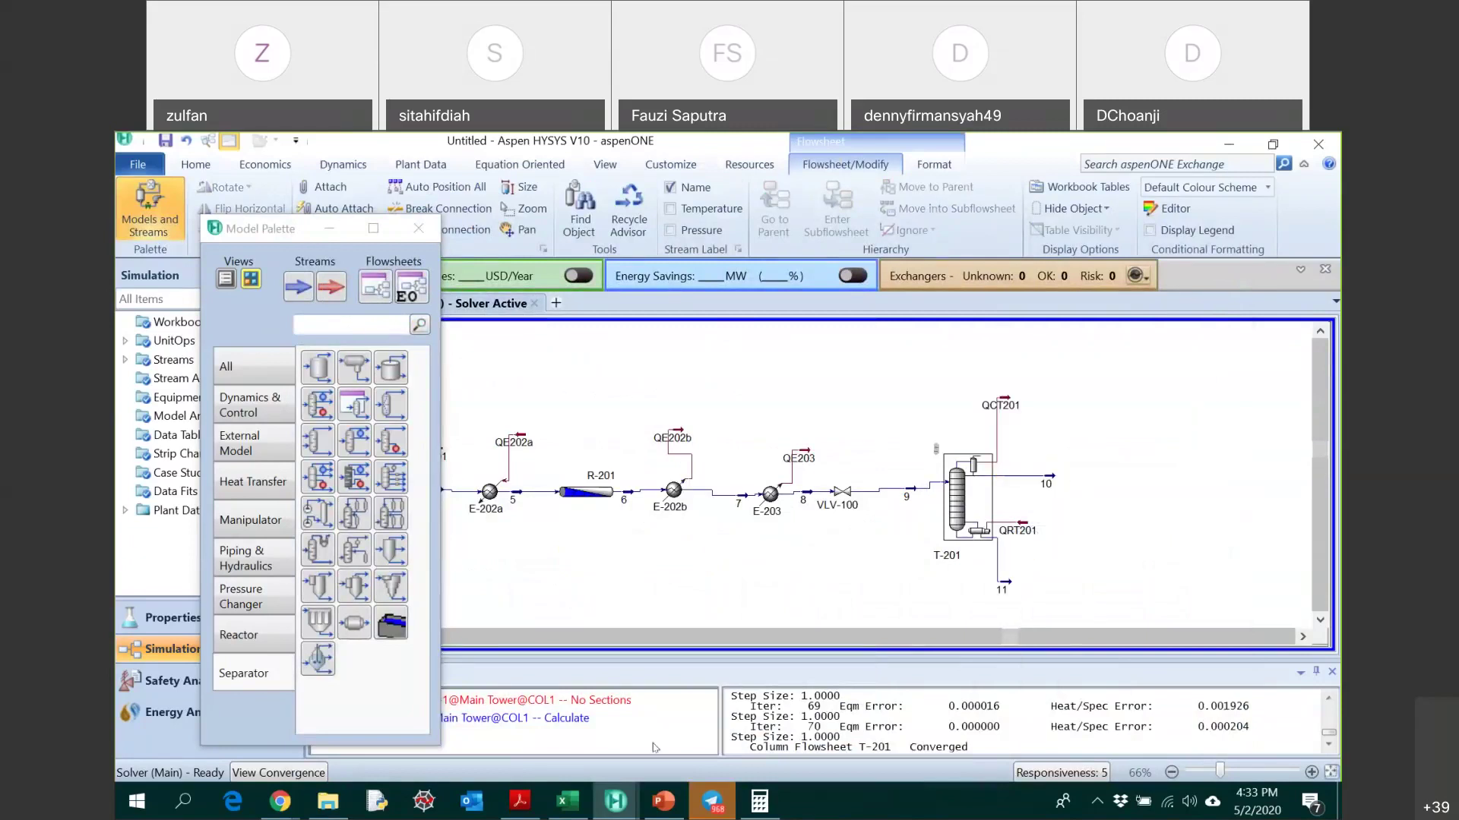
left_click(535, 807)
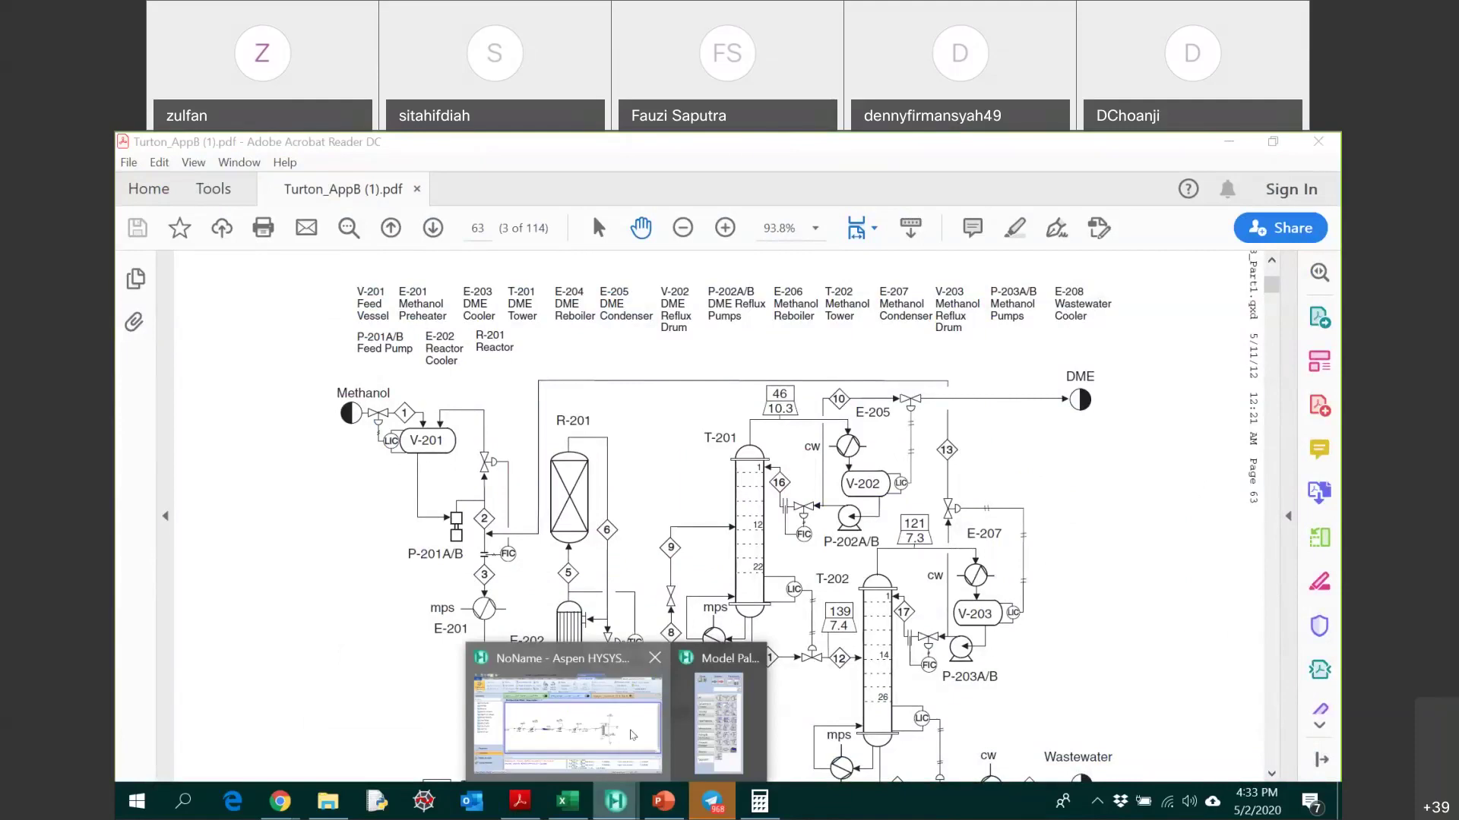
left_click(615, 802)
left_click(354, 368)
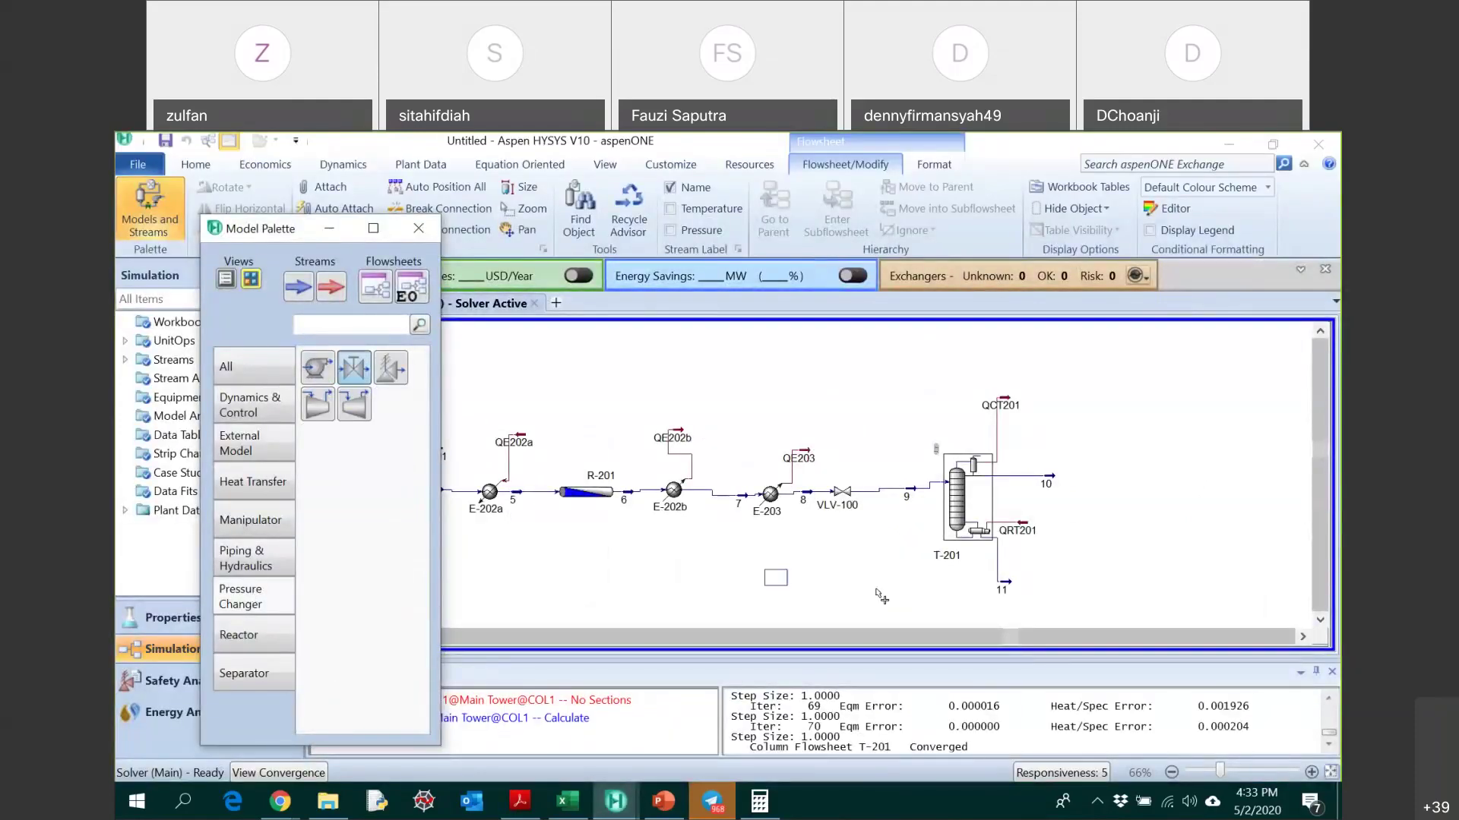
left_click(1035, 603)
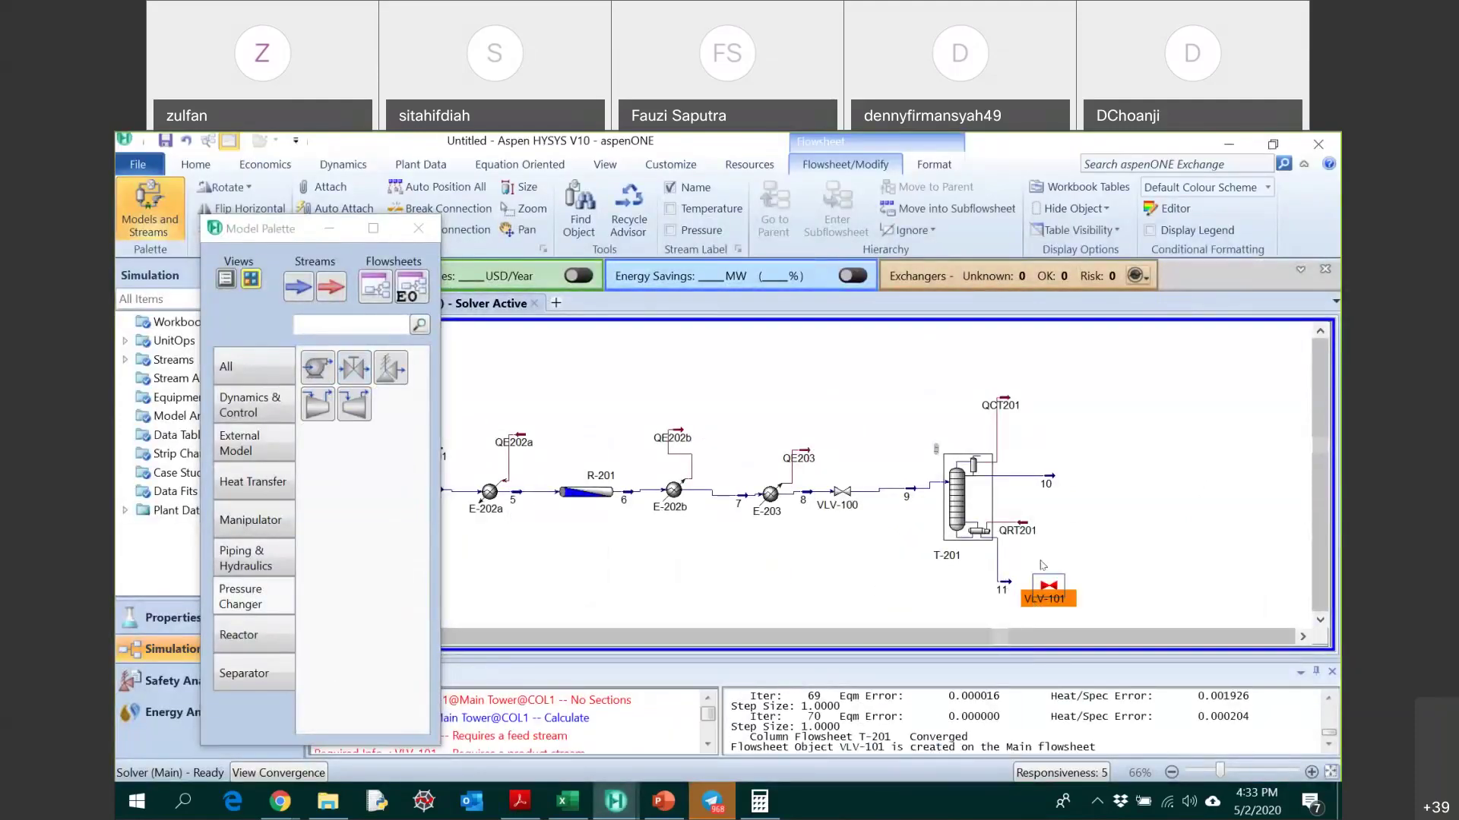
- Connect stream 11 to the new valve's inlet and name its outlet stream 12
left_click(1009, 585)
key("ctrl")
left_click_drag(1008, 585, 1054, 589)
double_click(1055, 589)
left_click(532, 495)
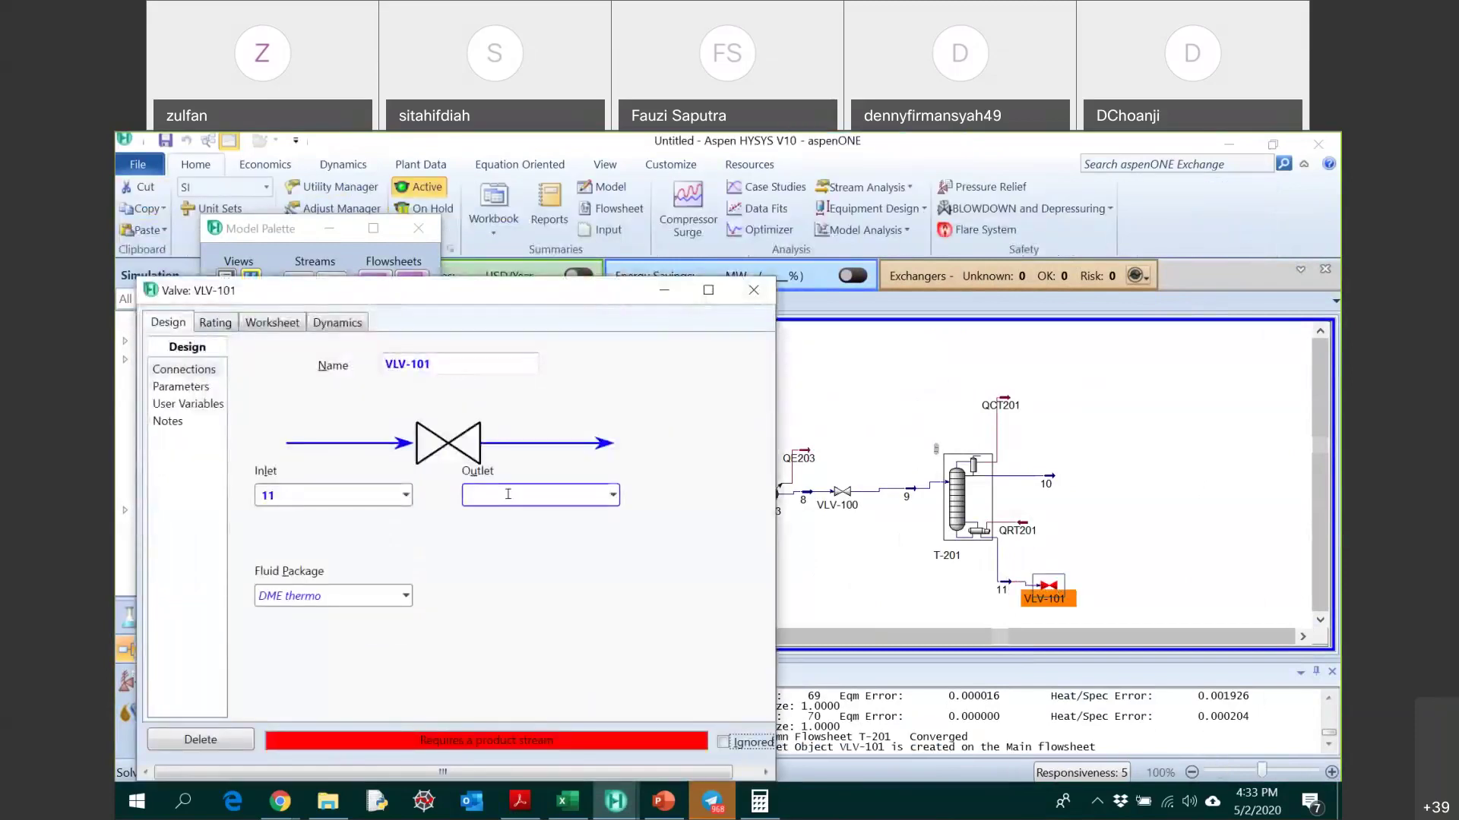
type("12")
key("Return")
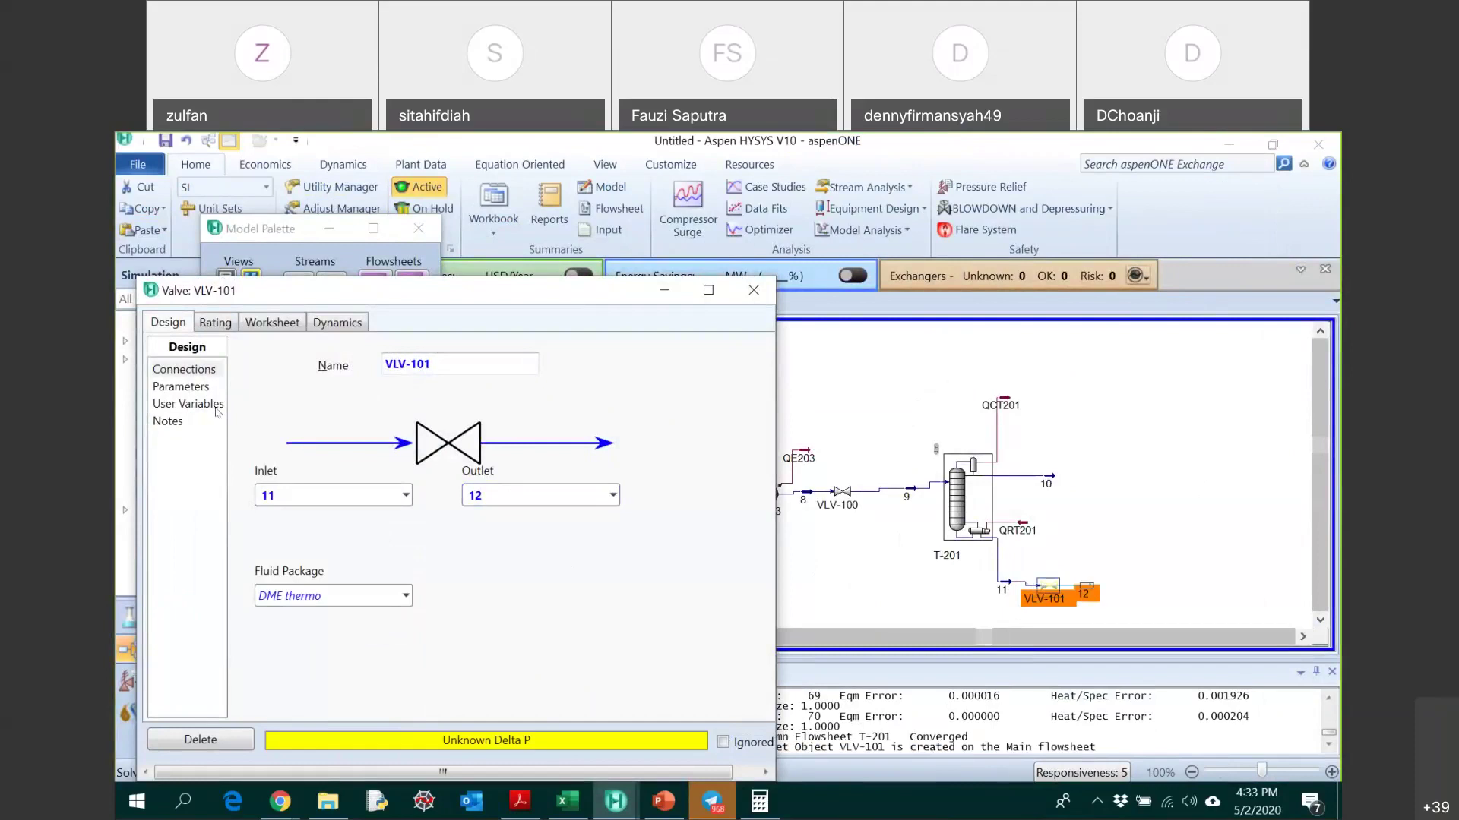
- Set the pressure of the valve's outlet stream 12 to 7.4 bar
left_click(180, 386)
left_click(271, 323)
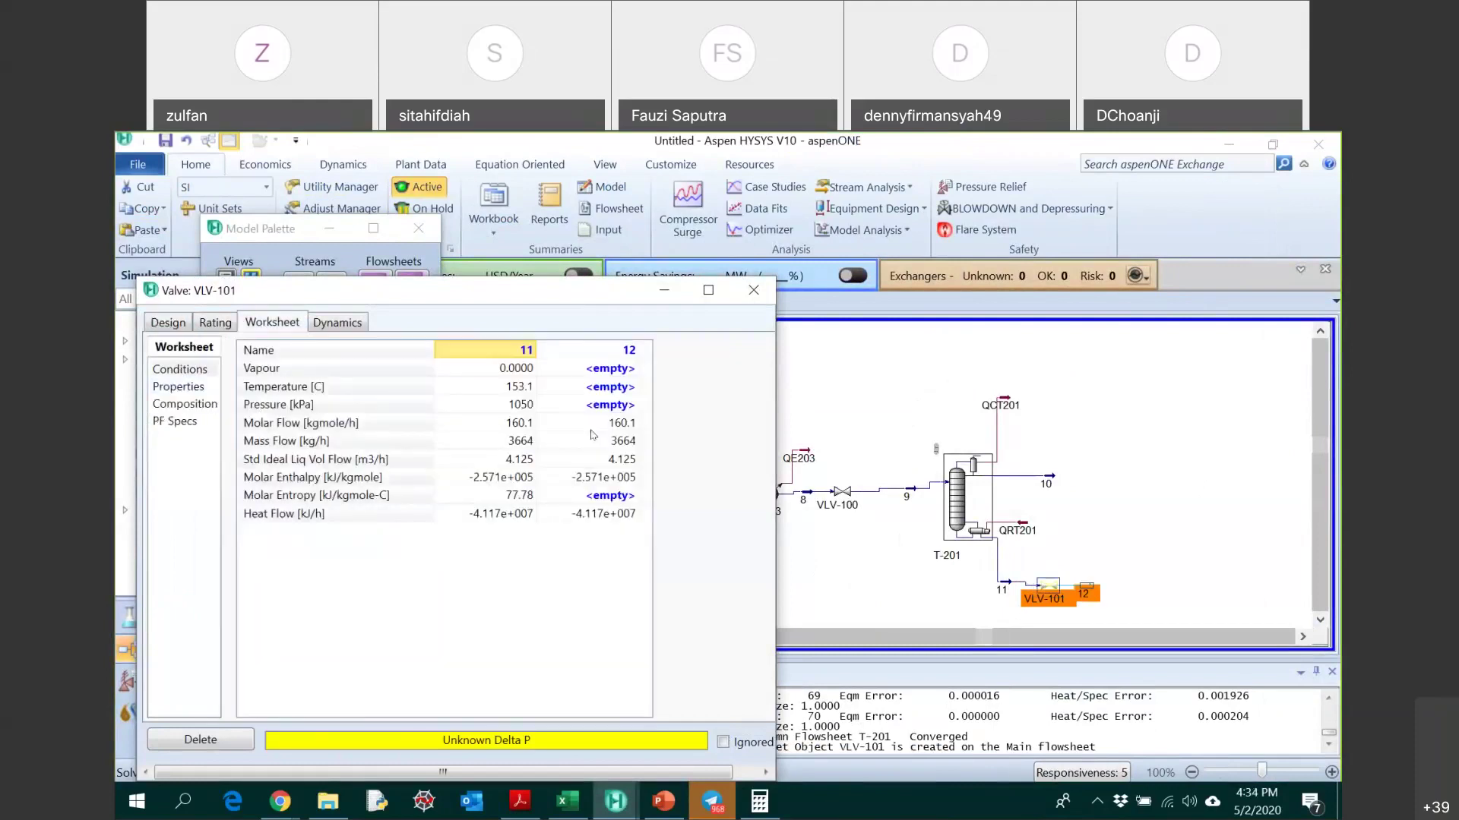
left_click(607, 408)
type("7")
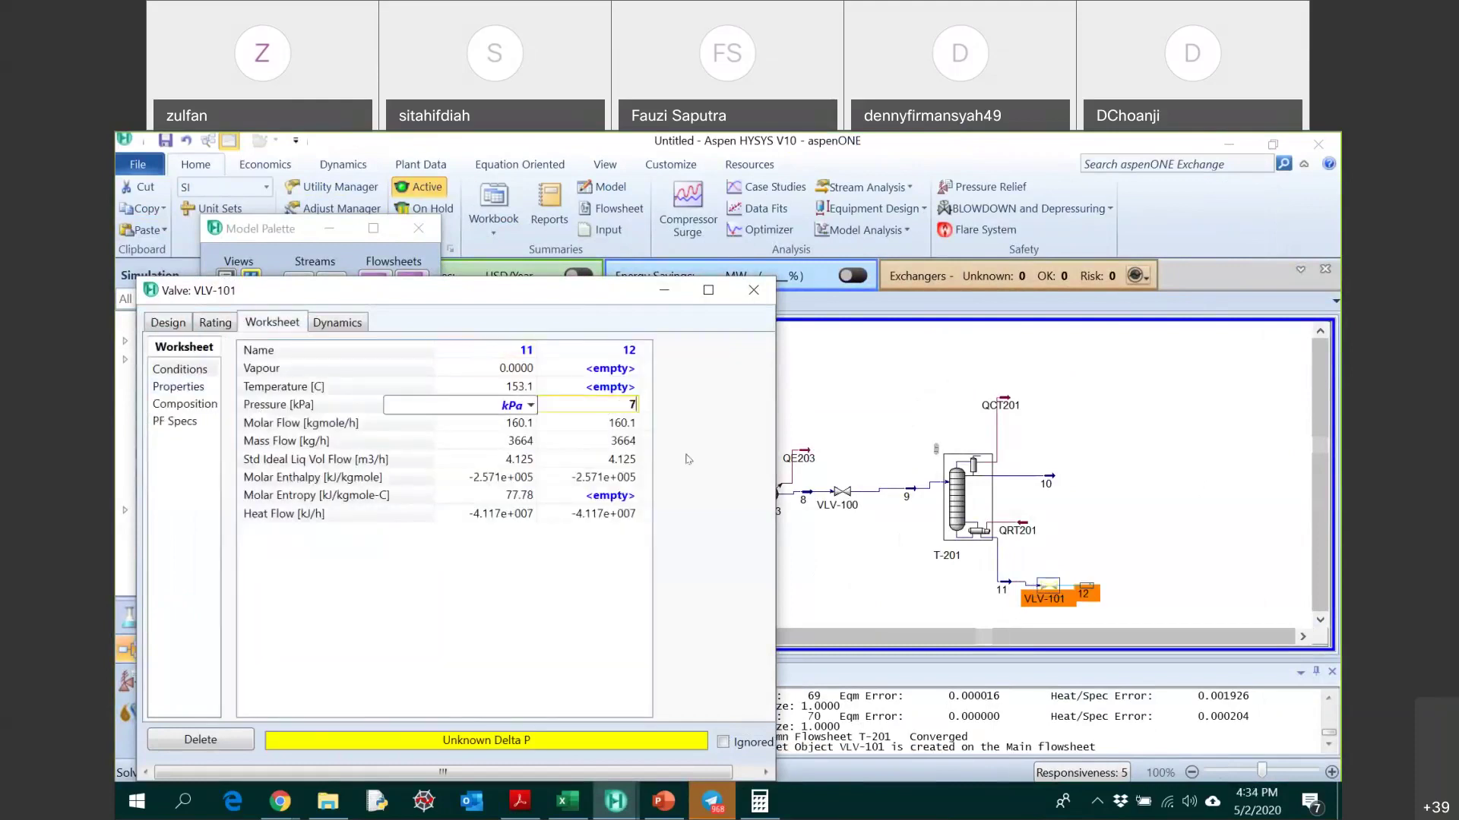
type(".4 bar")
key("Return")
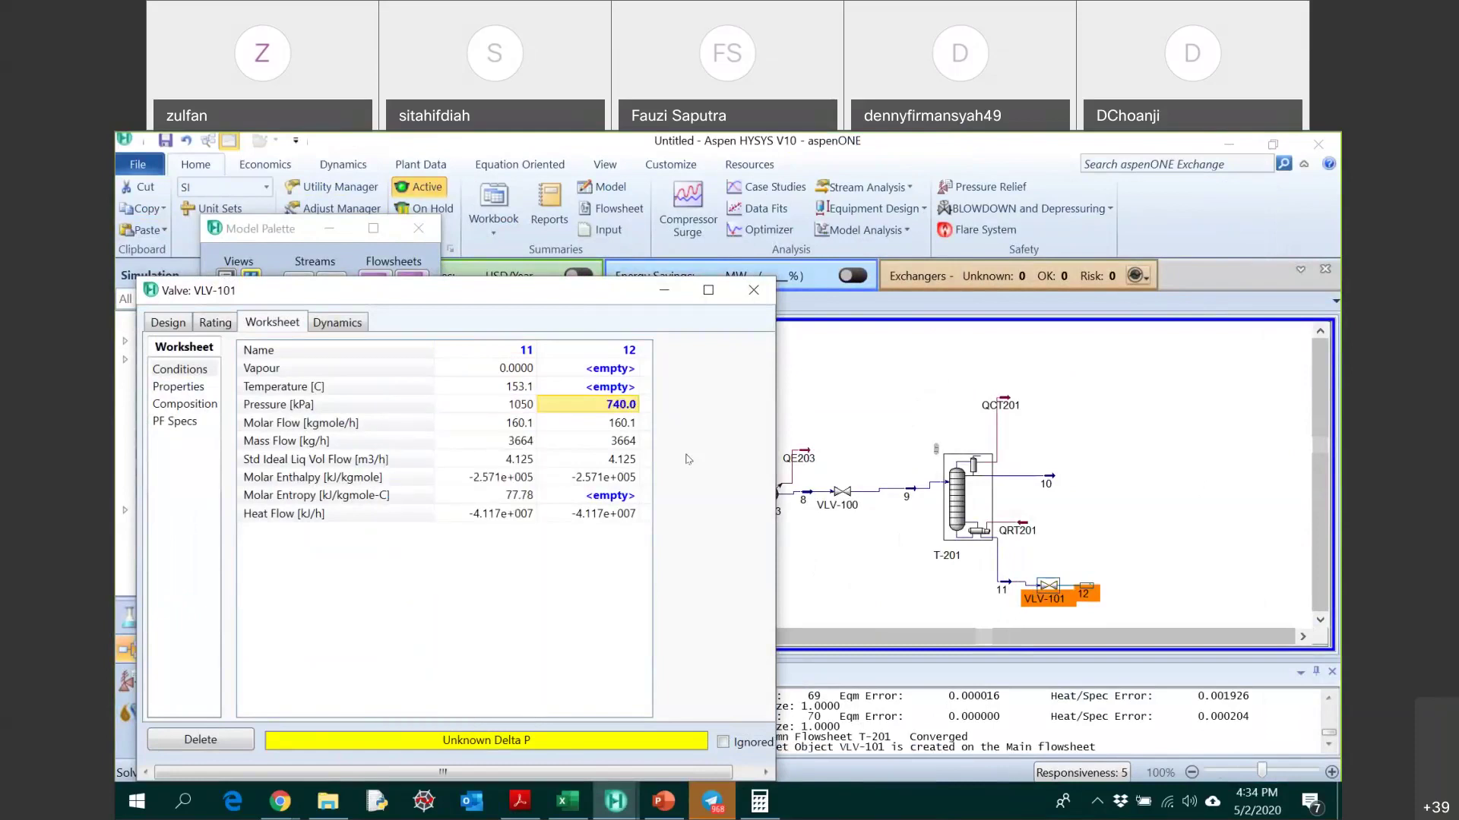
left_click(753, 289)
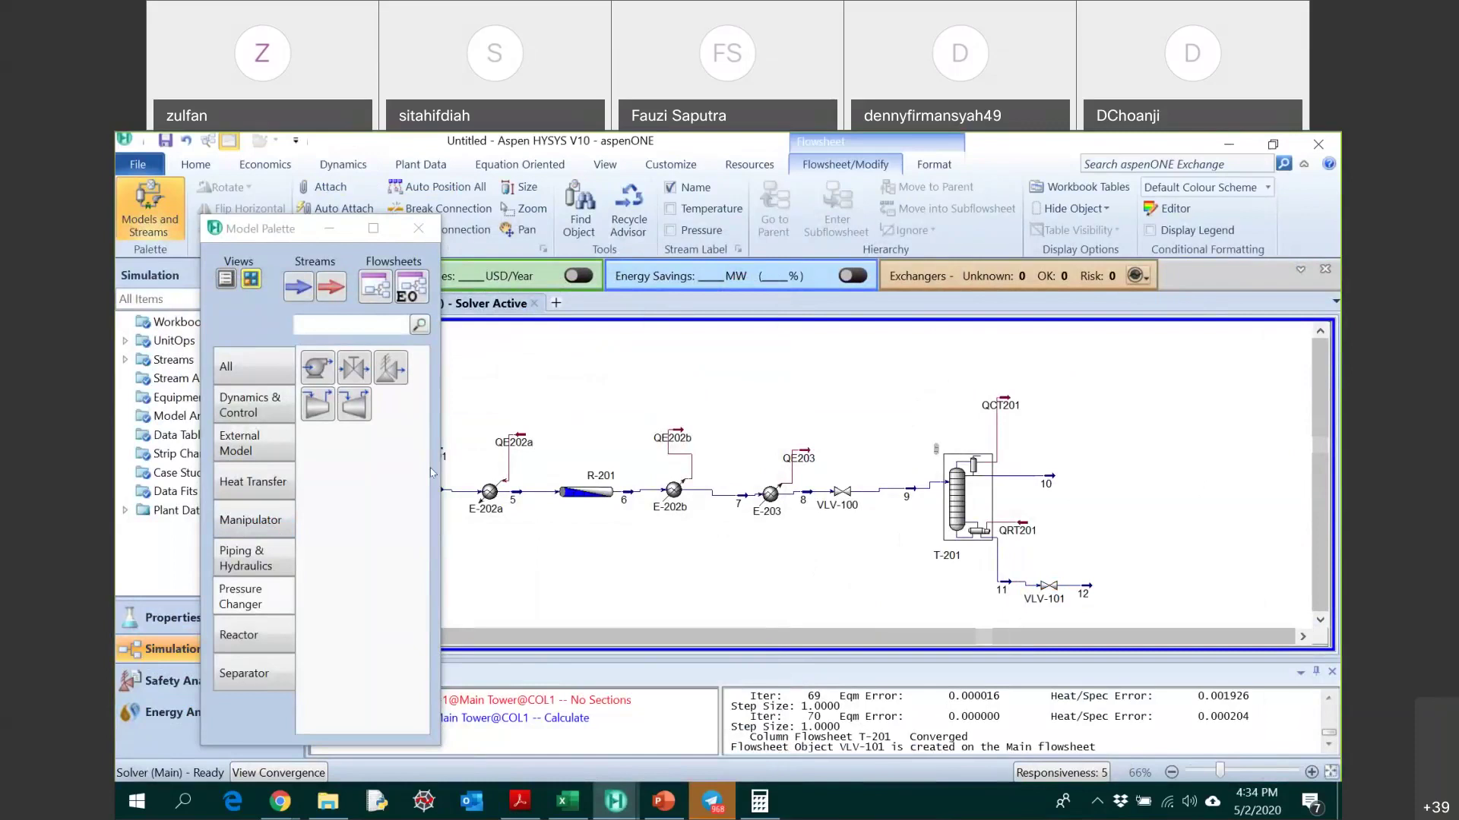
- Place a distillation column after stream 12, check that stream's composition, and connect it as the column feed
left_click(243, 673)
left_click(318, 404)
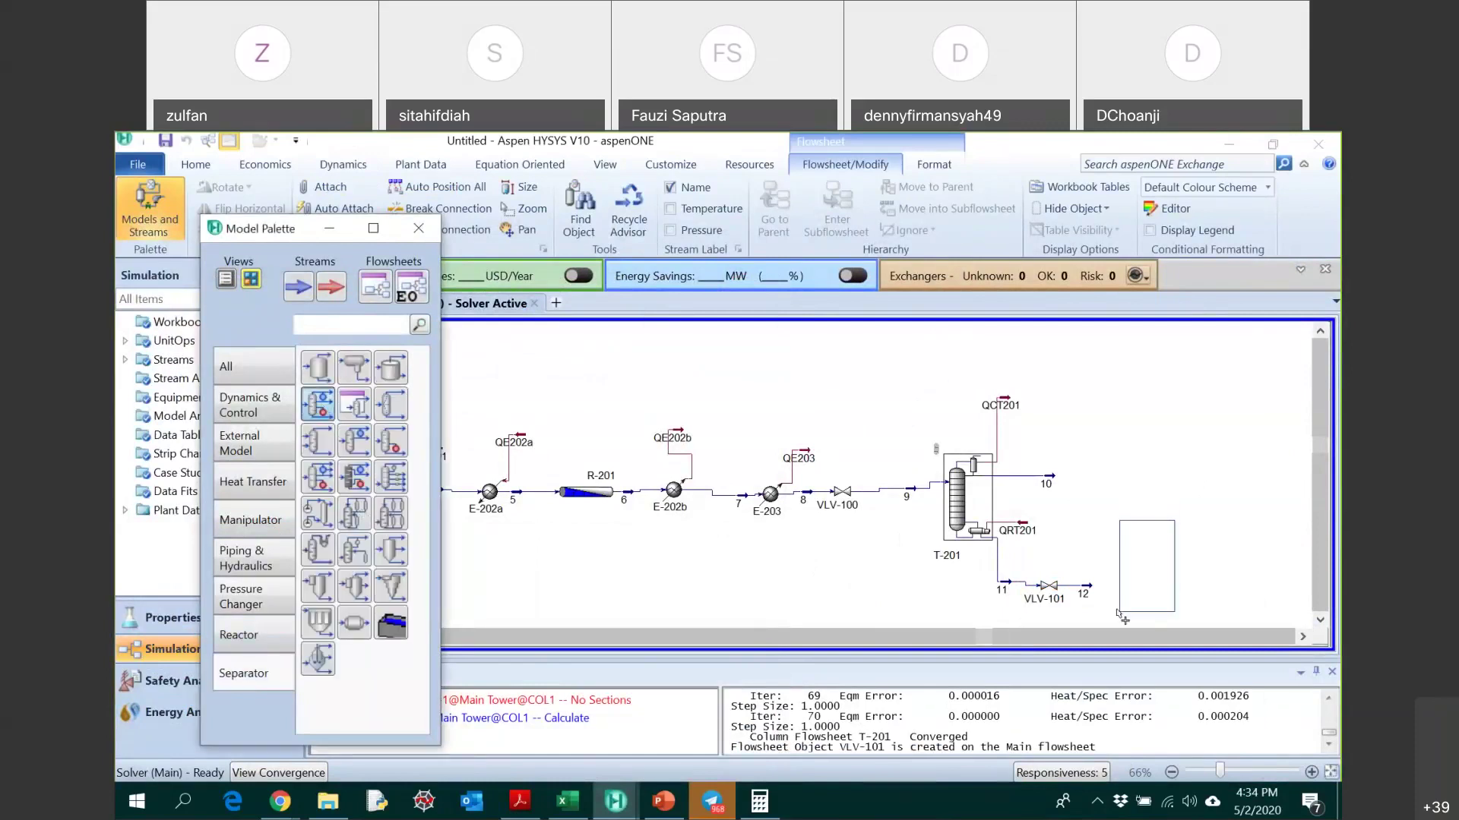
left_click(1118, 619)
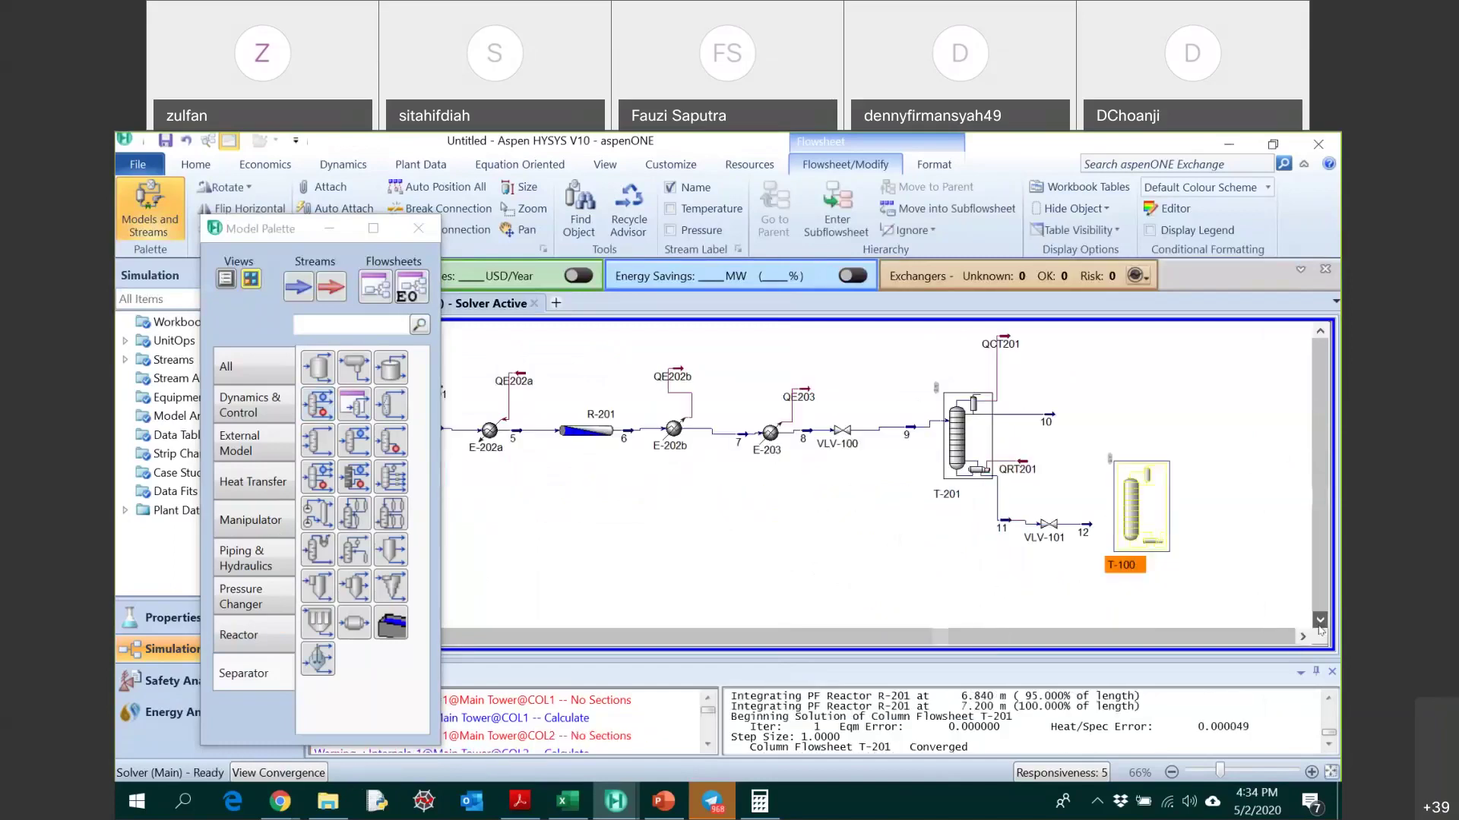
double_click(1085, 495)
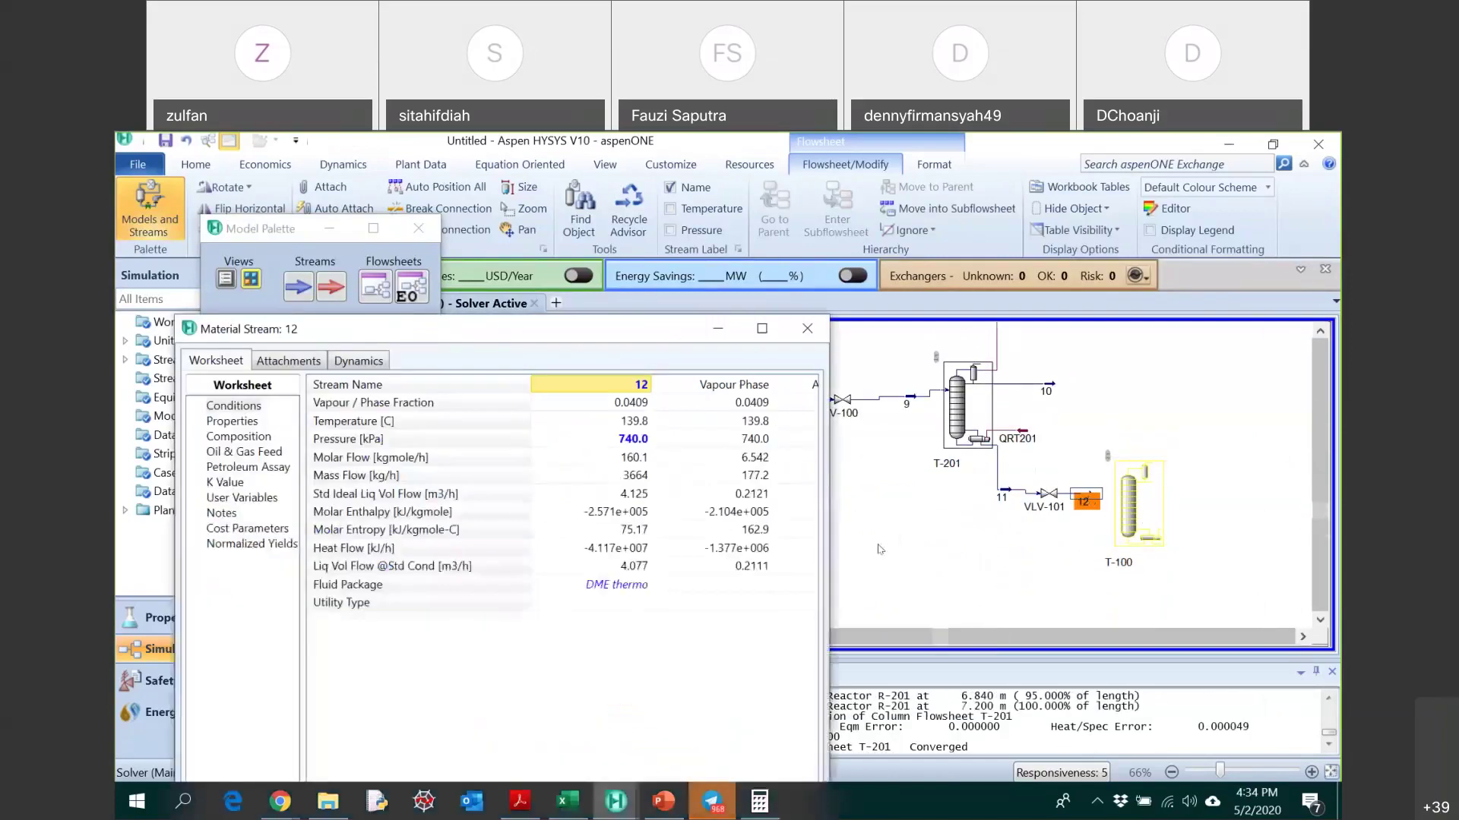
left_click(238, 436)
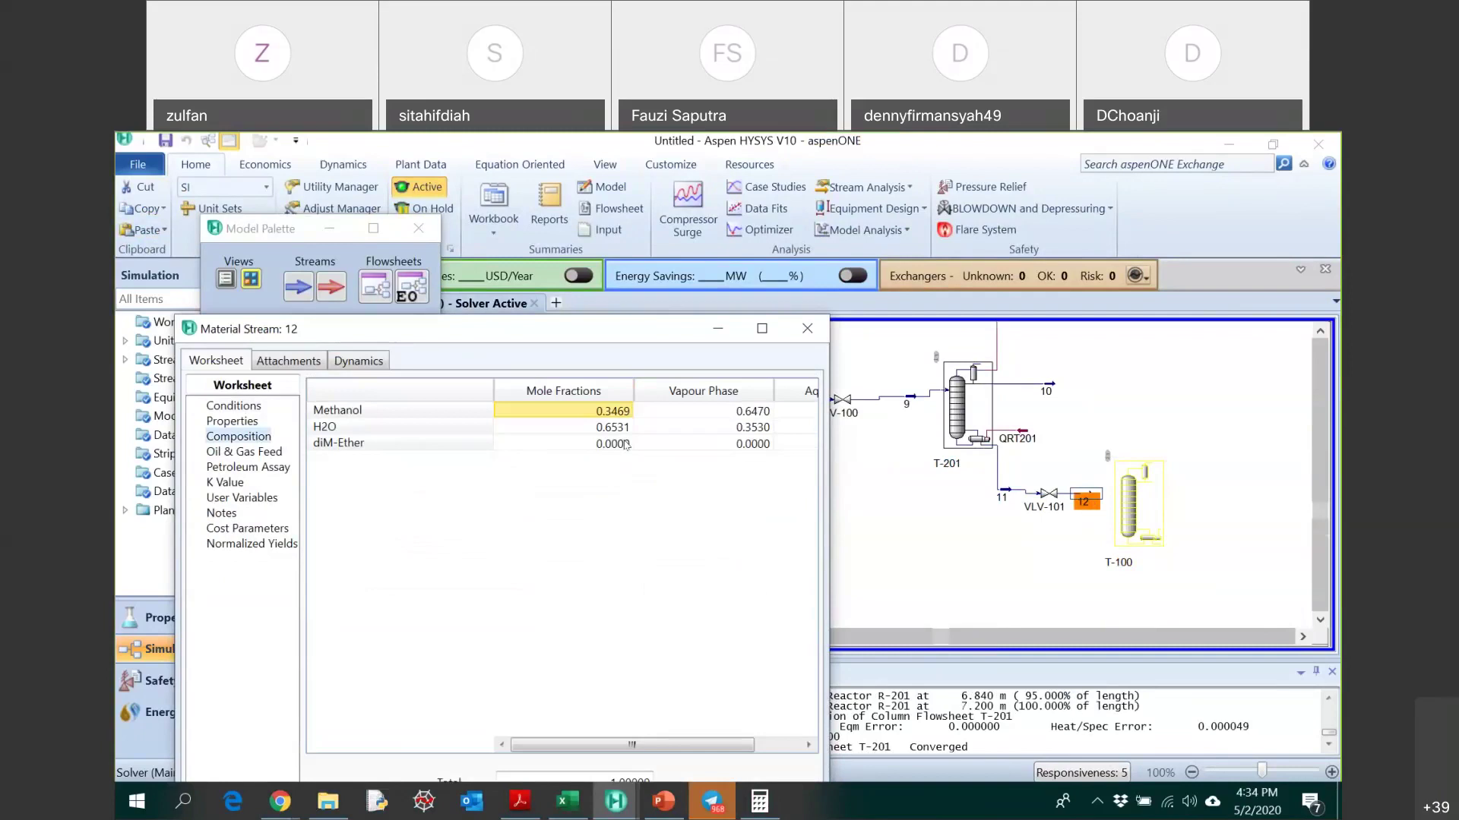
left_click(807, 332)
left_click_drag(1094, 496, 1120, 498)
- Name the new distillation column T-202 and assign QCT202 as its condenser energy stream
double_click(1127, 505)
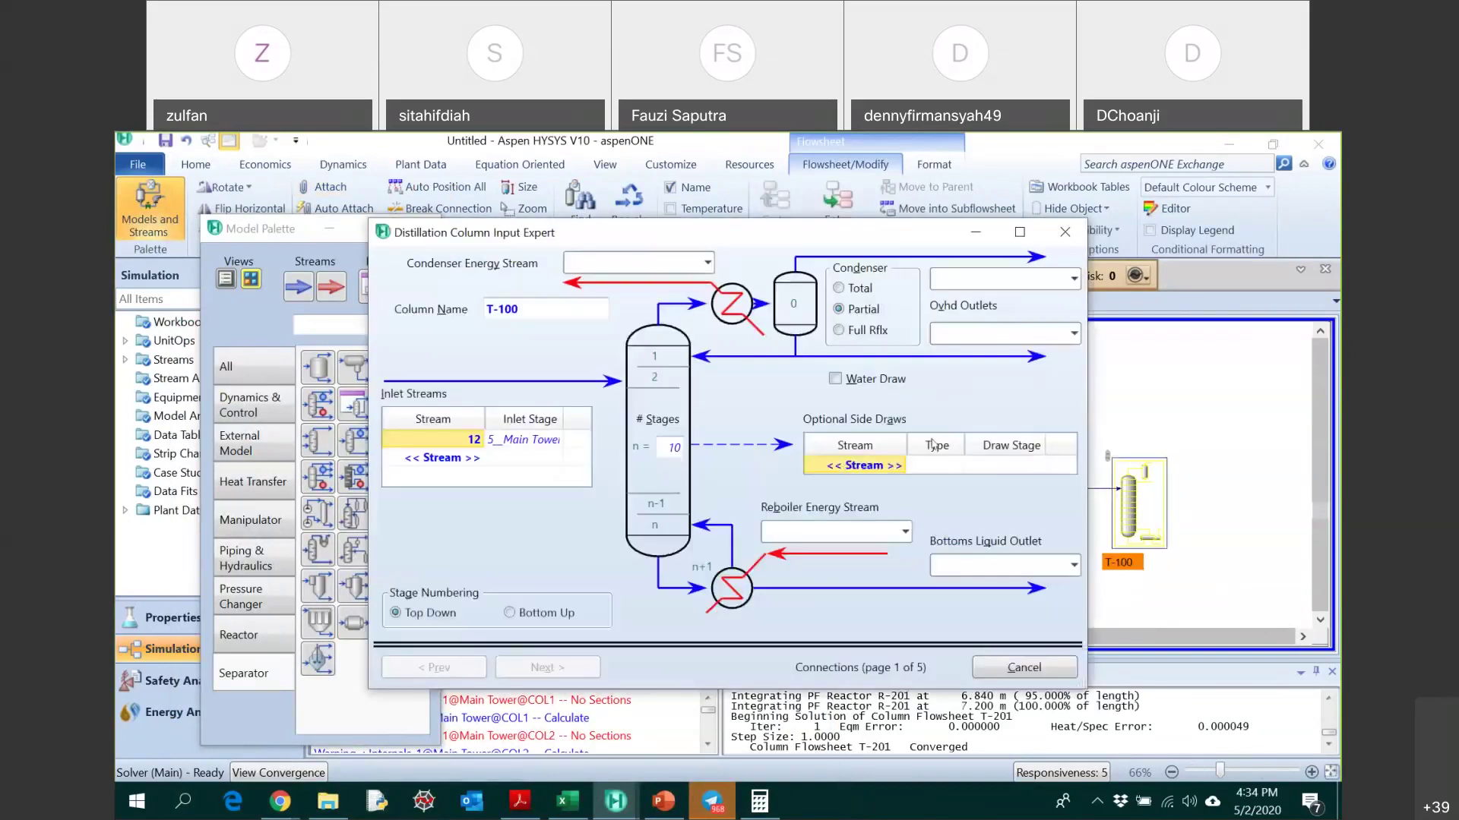
type("T-202")
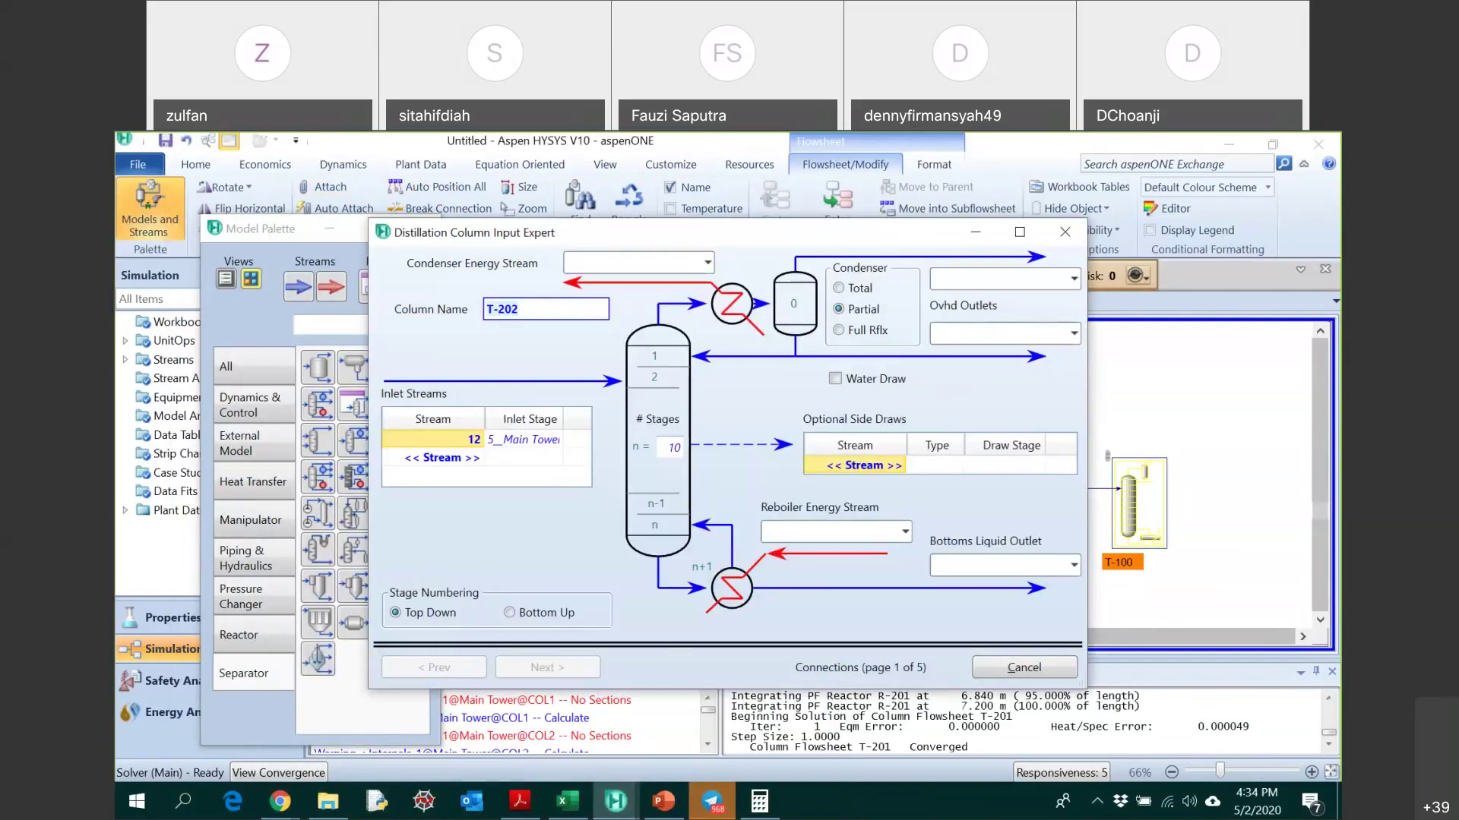
left_click(638, 262)
type("QCT202")
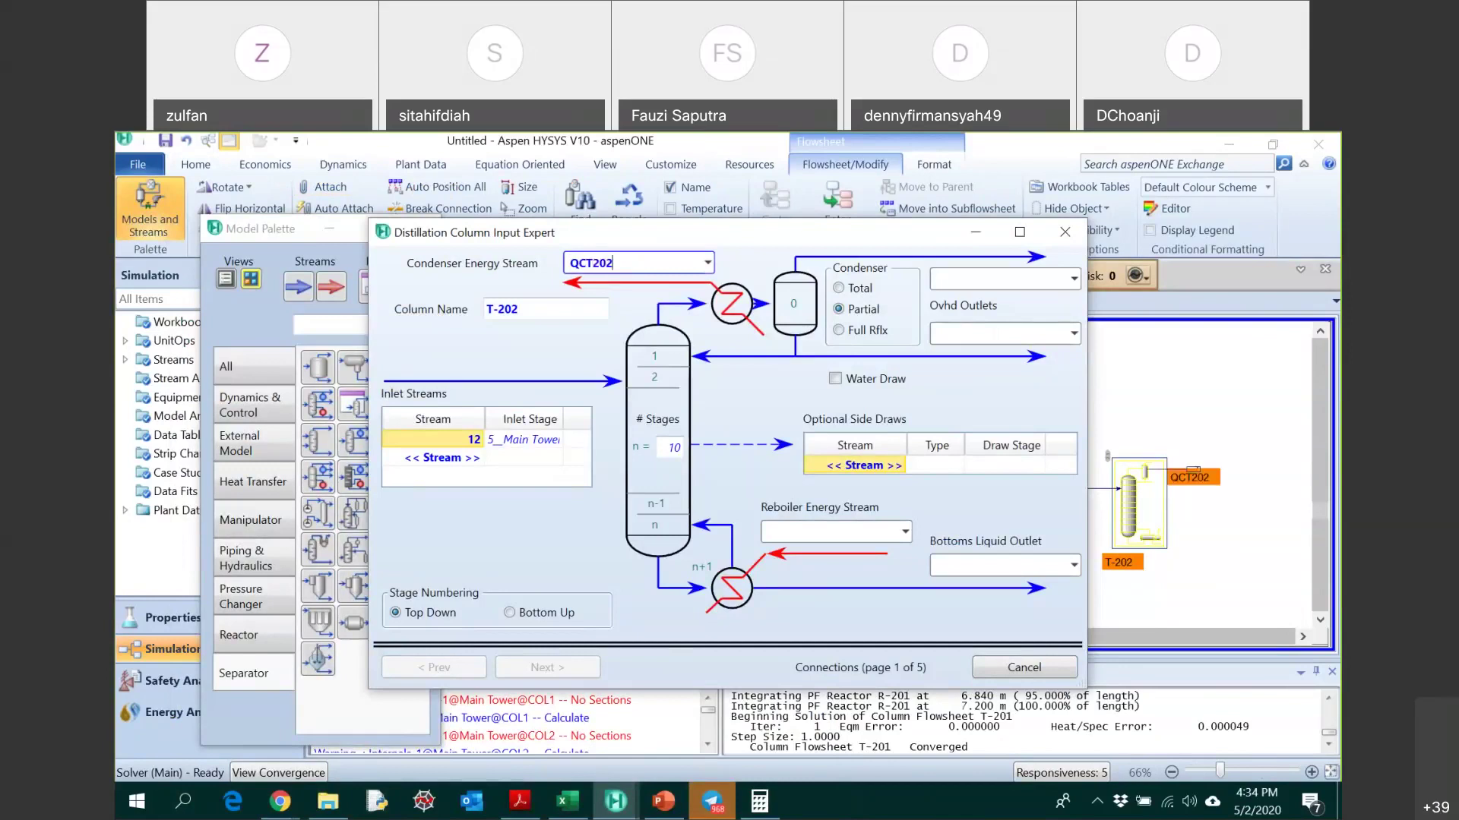
- Assign QRT202 as the reboiler energy stream of T-202 and choose a Total condenser
left_click(863, 529)
type("QR")
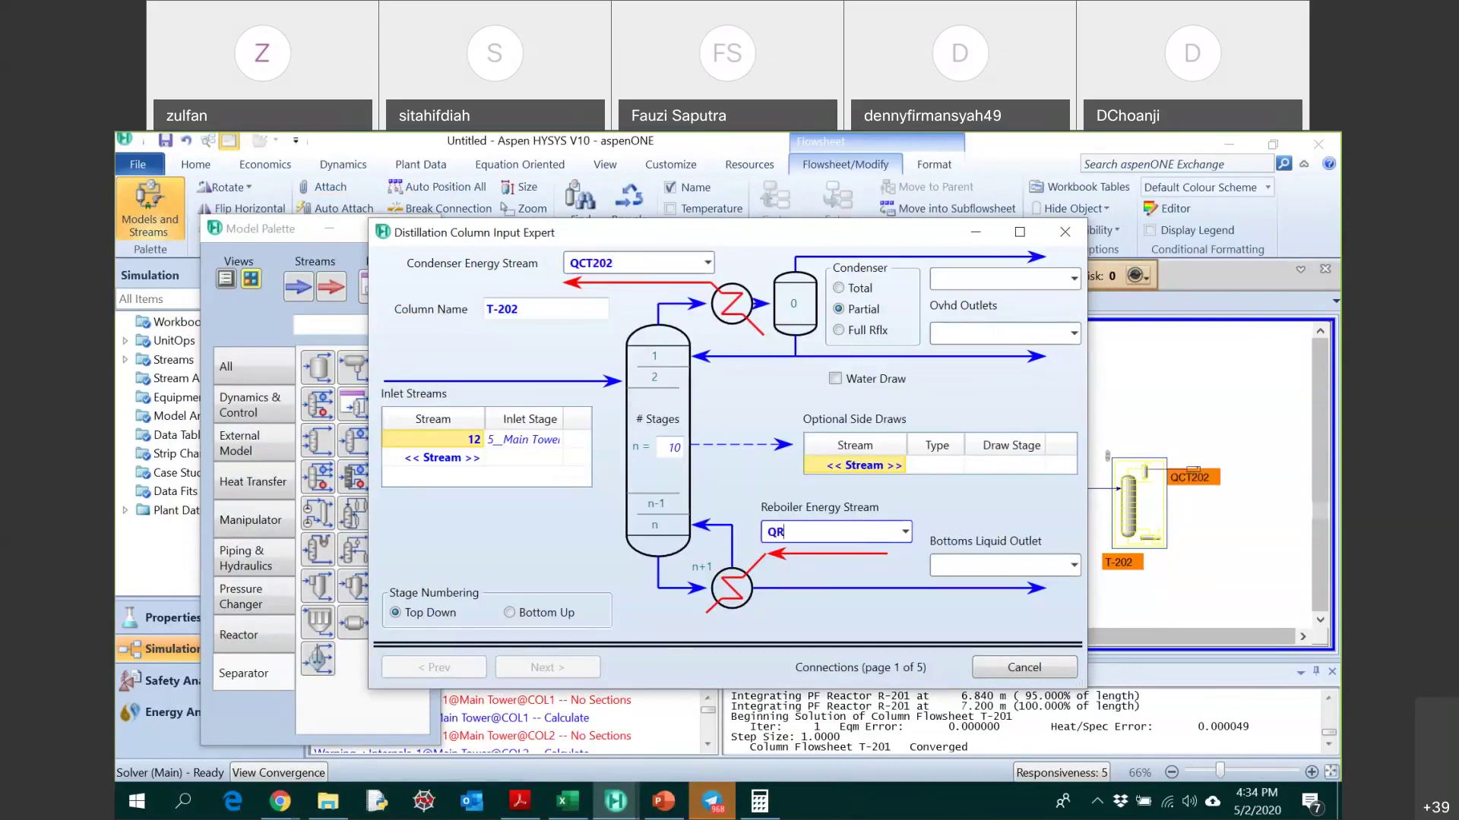
type("T202")
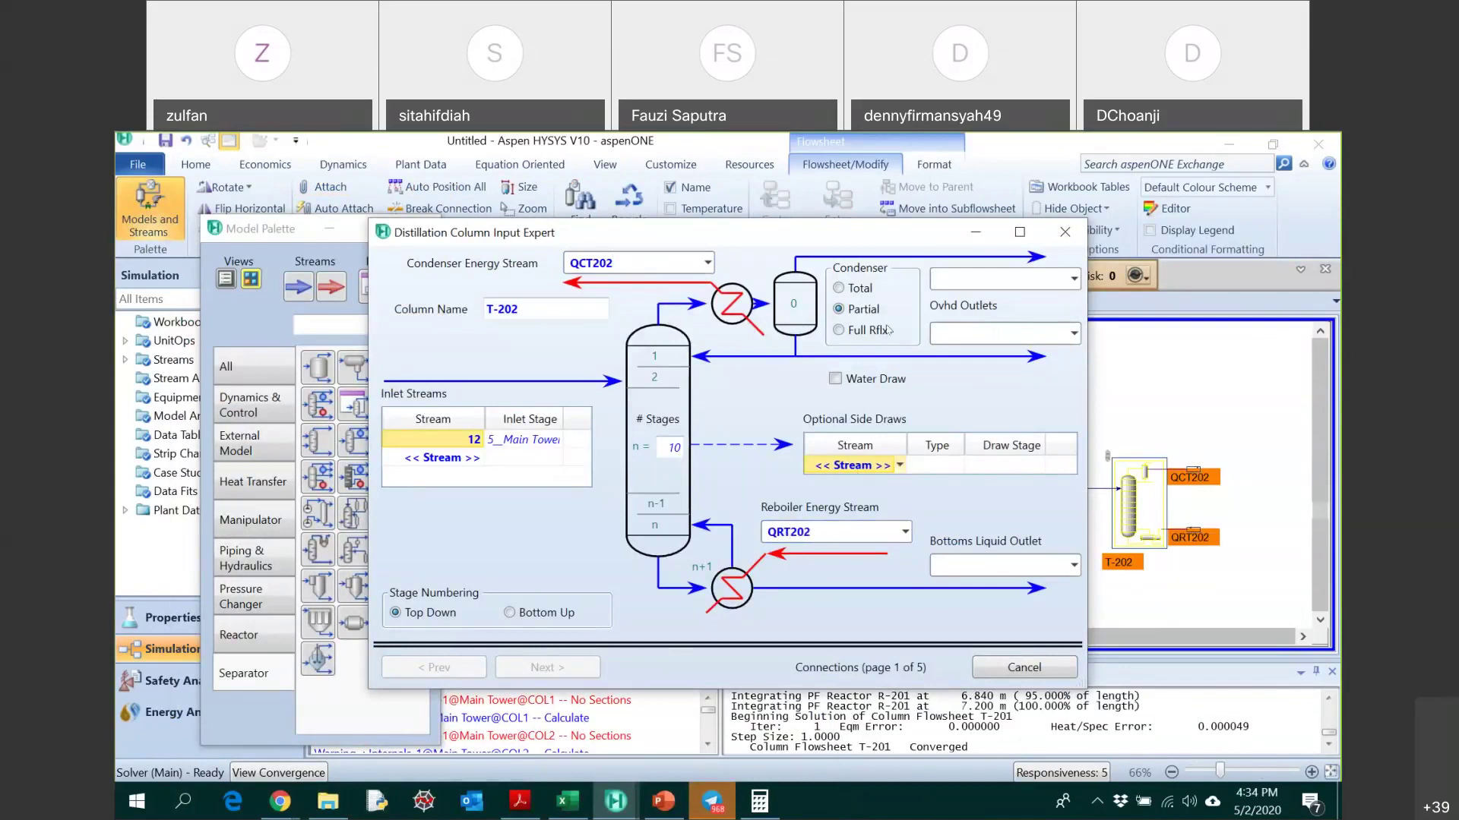
left_click(860, 294)
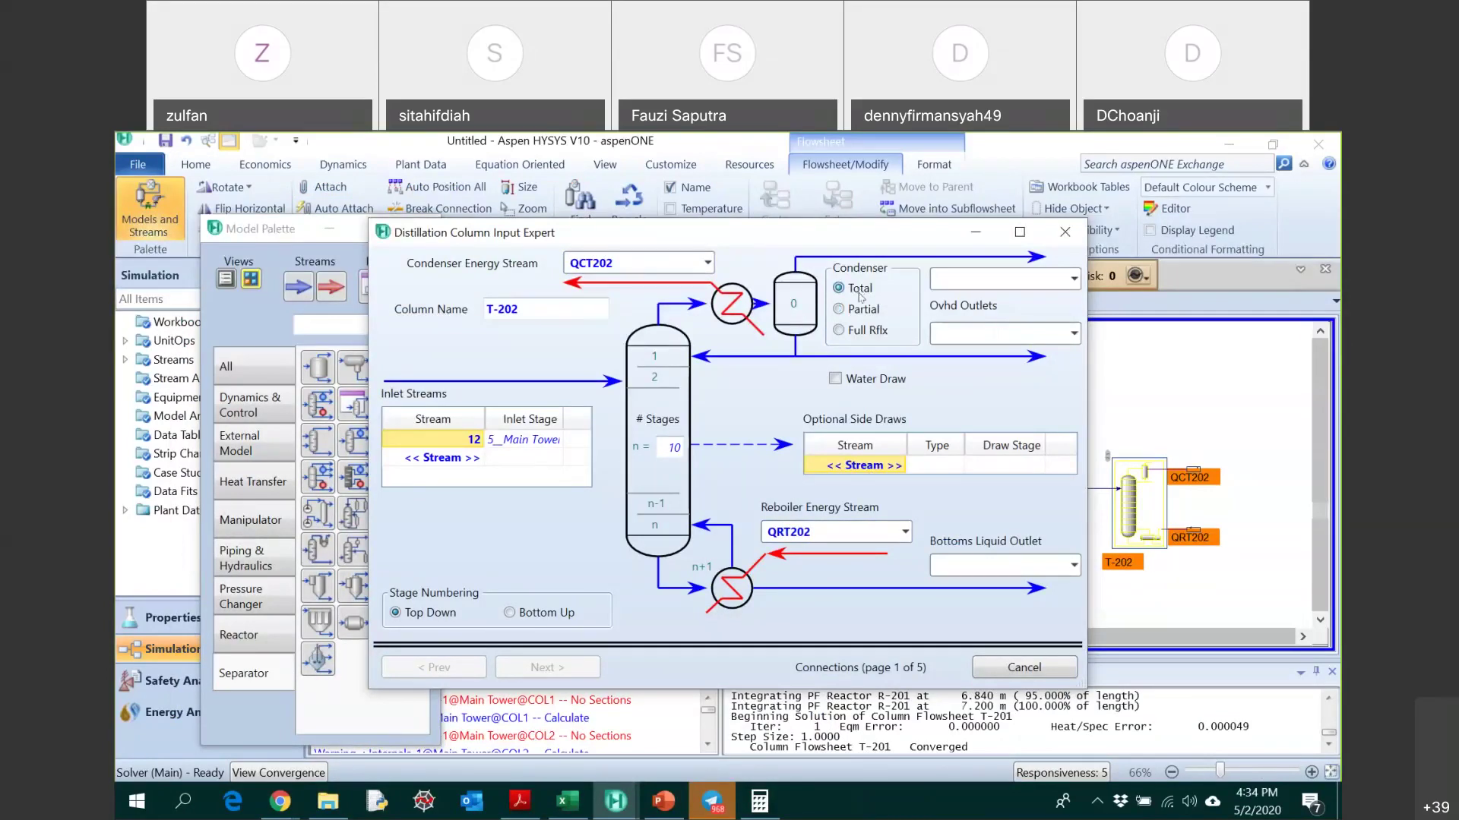
- Following the PDF flow diagram, set T-202's overhead liquid outlet to stream 13 and its bottoms liquid outlet to stream 14
left_click(521, 801)
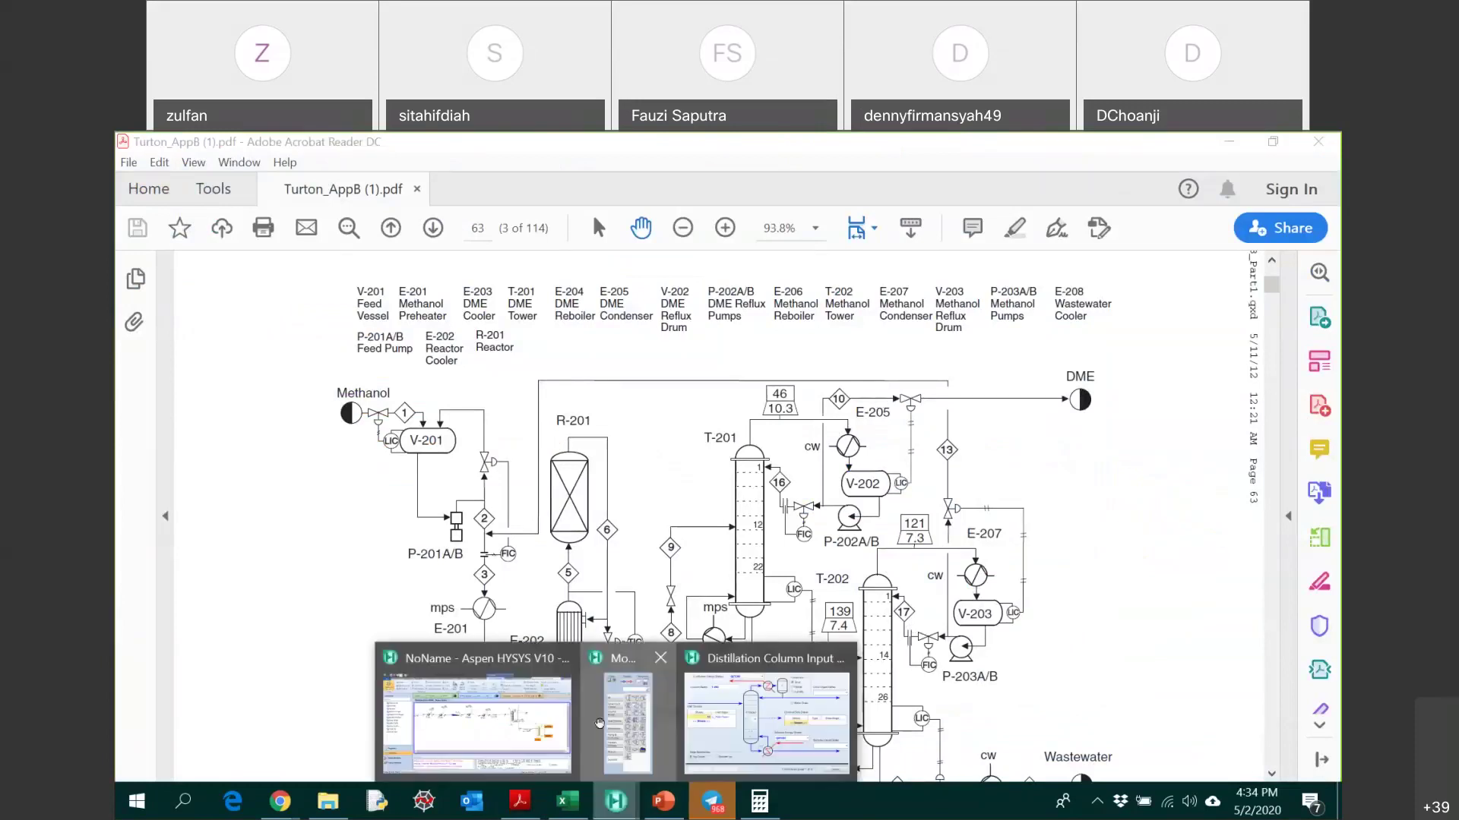
left_click(615, 802)
mouse_move(615, 801)
left_click(762, 706)
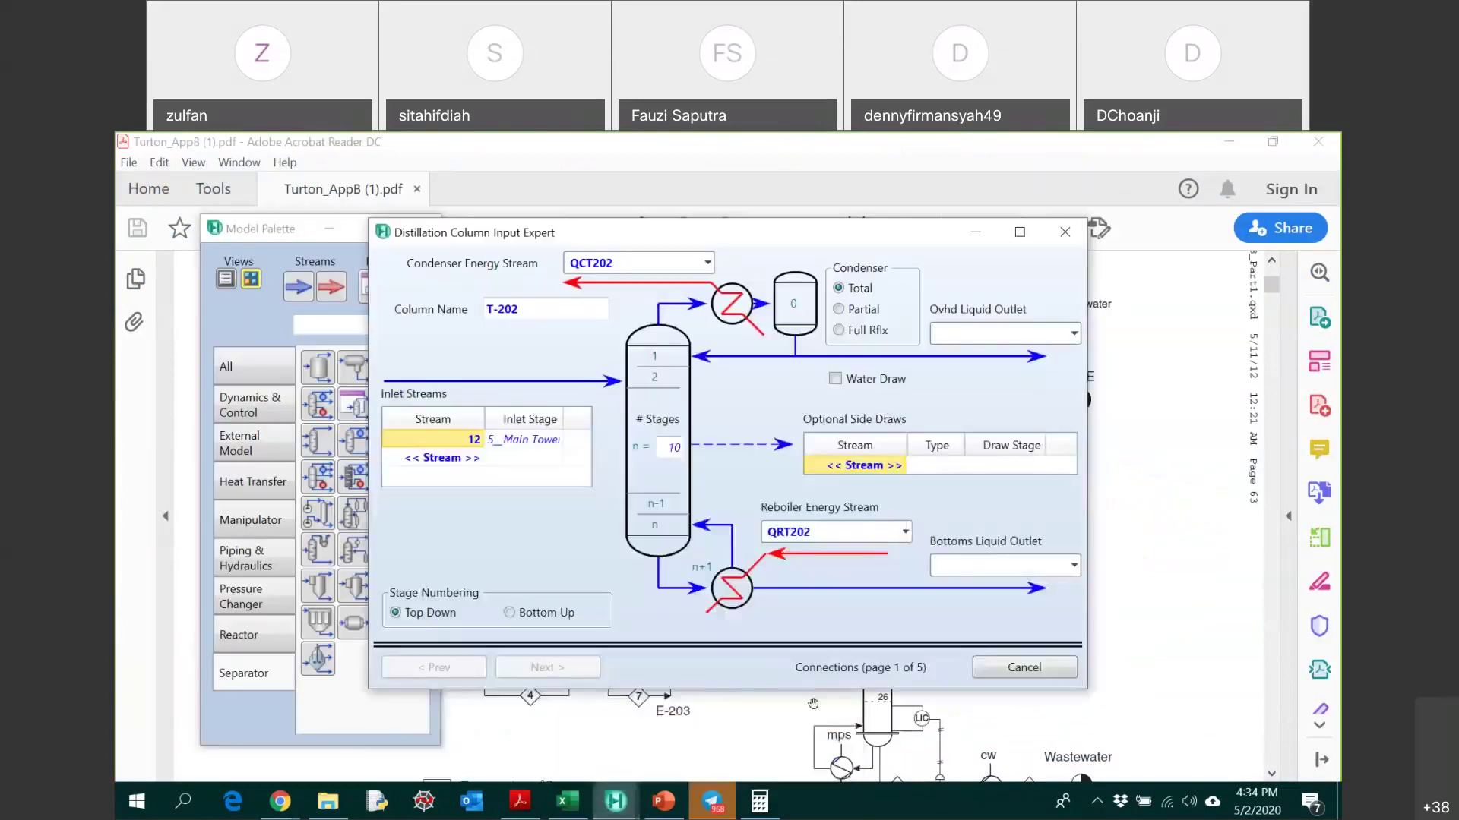
left_click(537, 757)
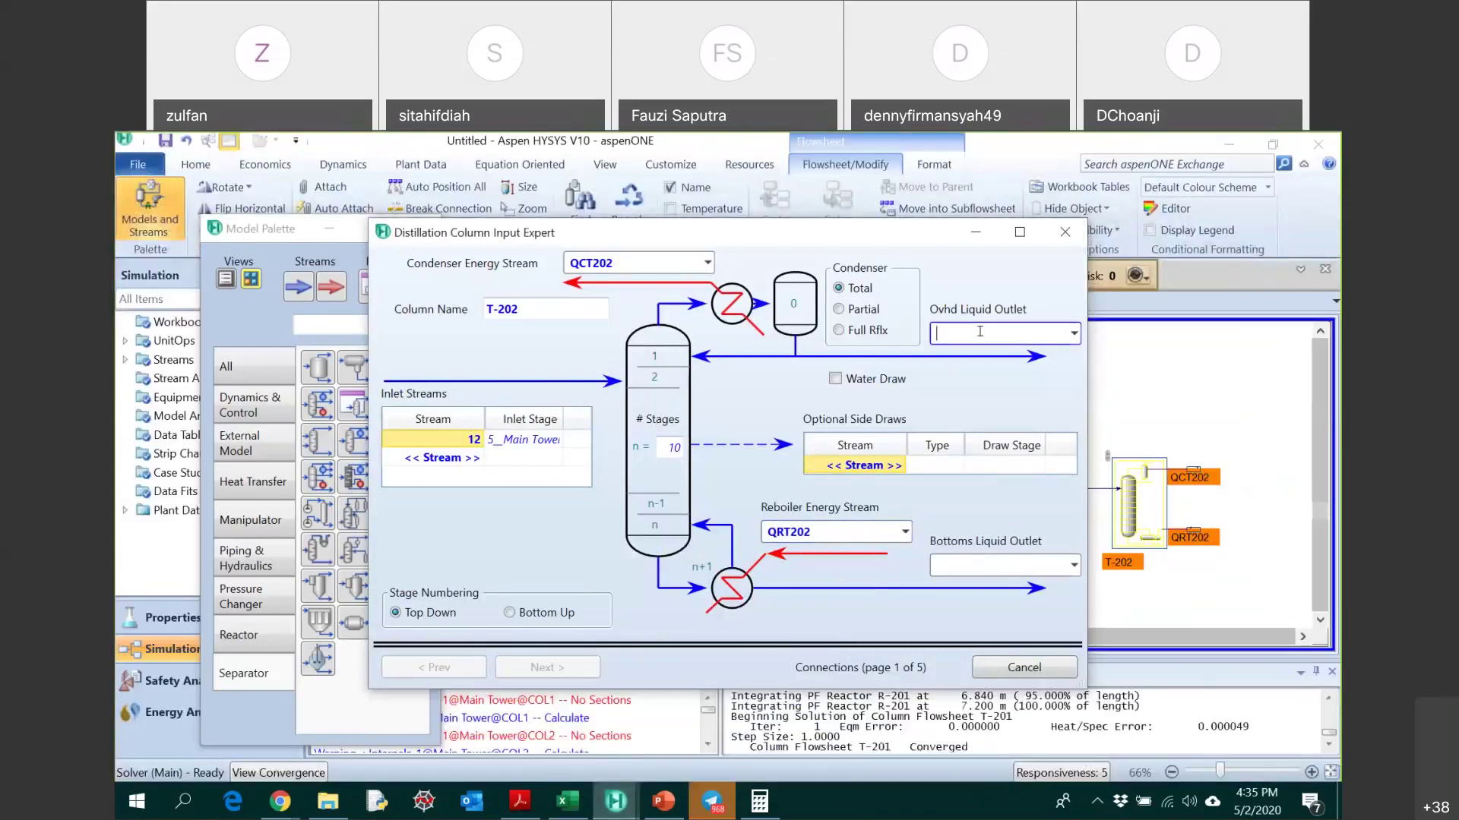
key("alt+Tab")
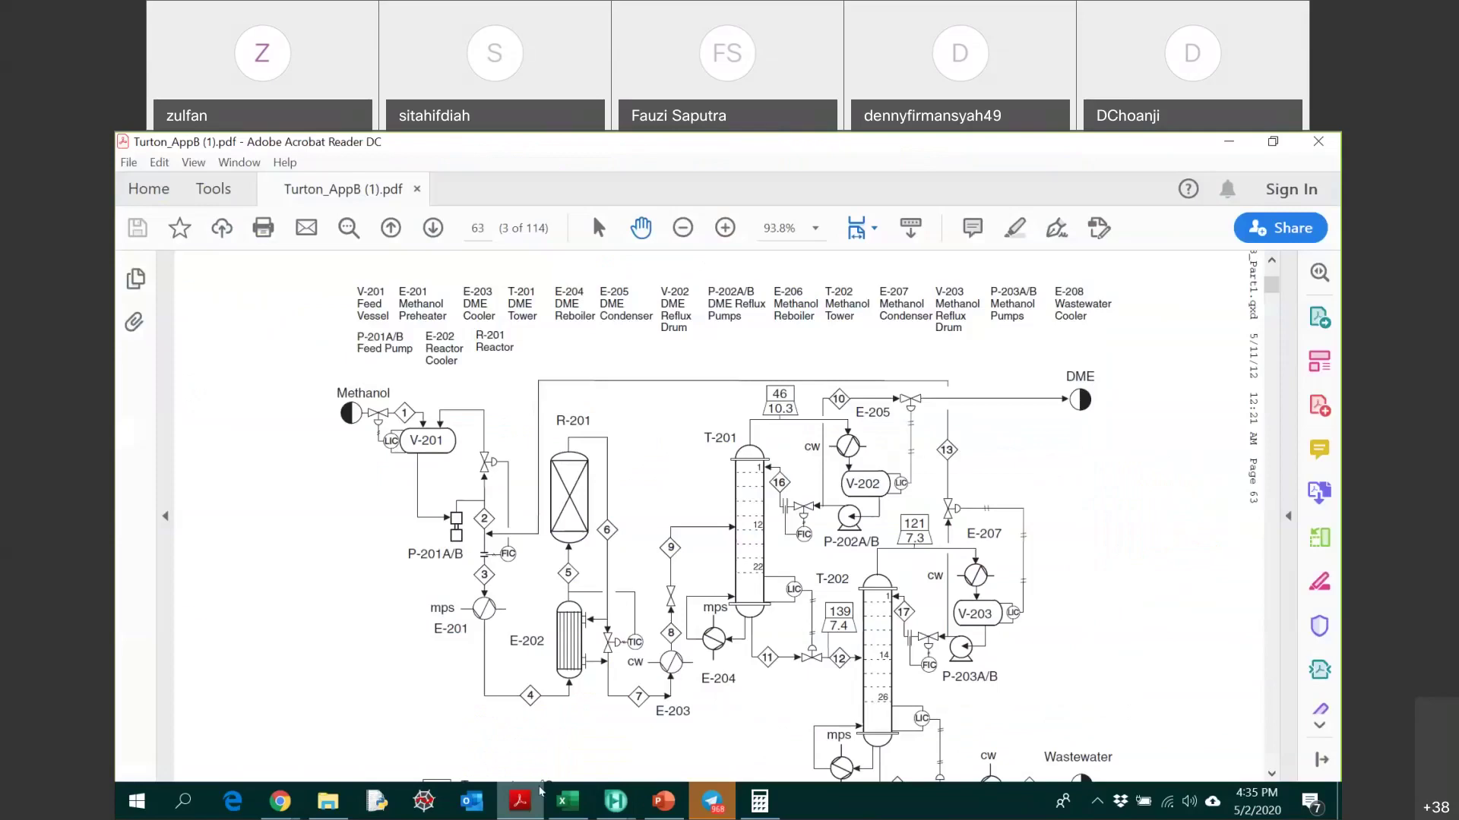
scroll(983, 496, "down", 4)
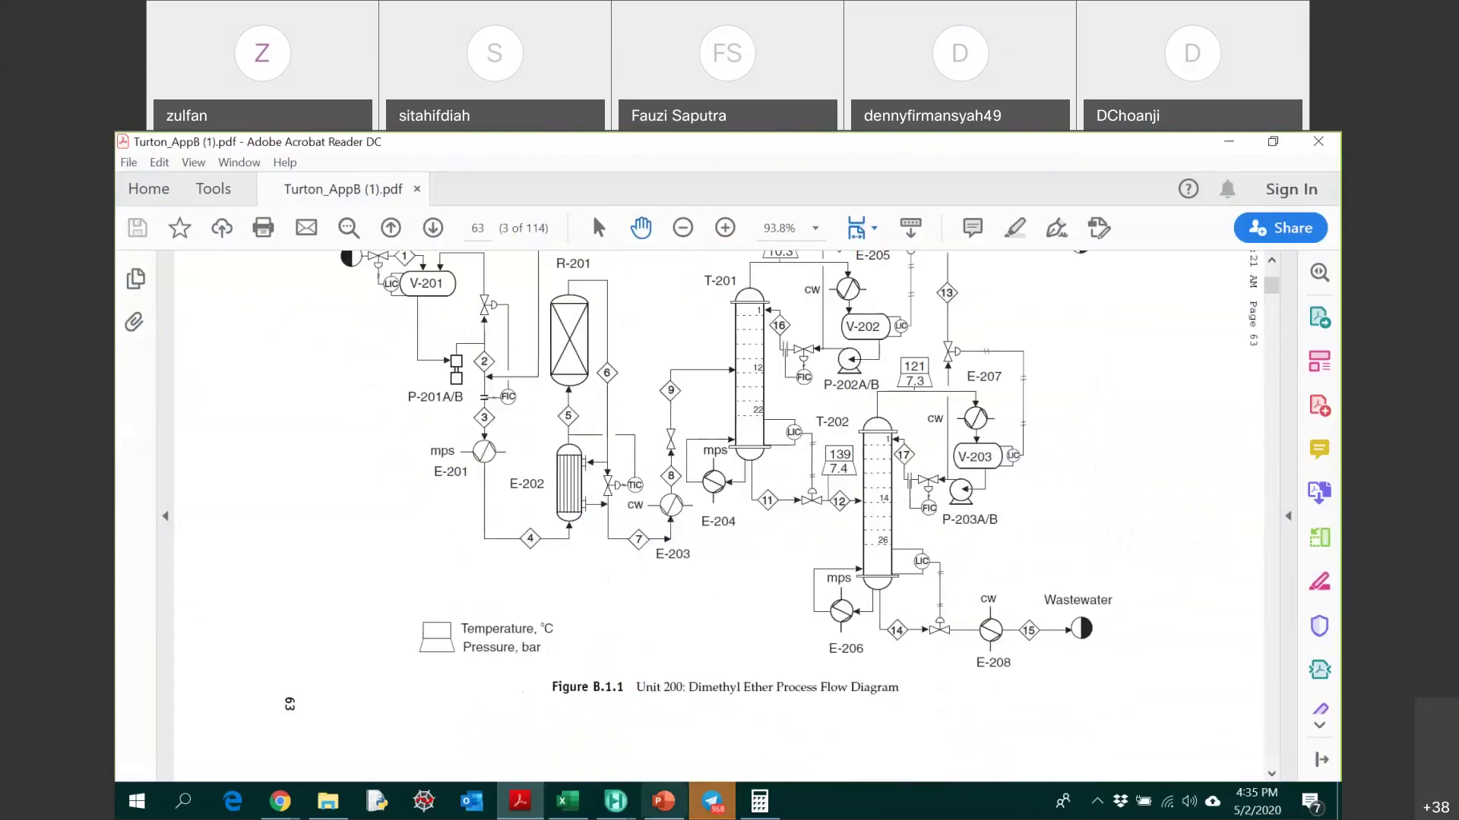
left_click(616, 802)
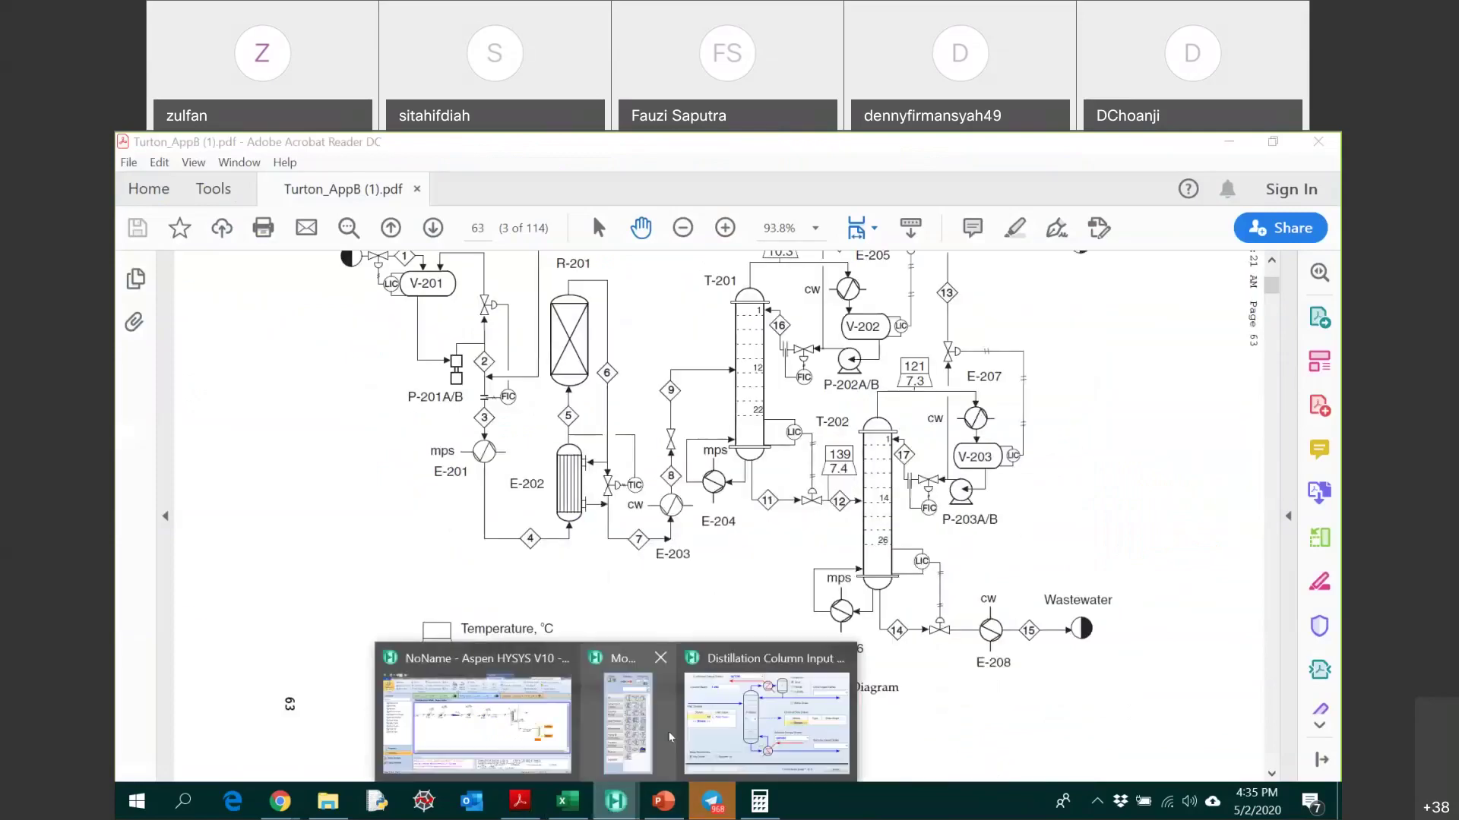
left_click(497, 735)
type("13")
left_click(967, 565)
type("14")
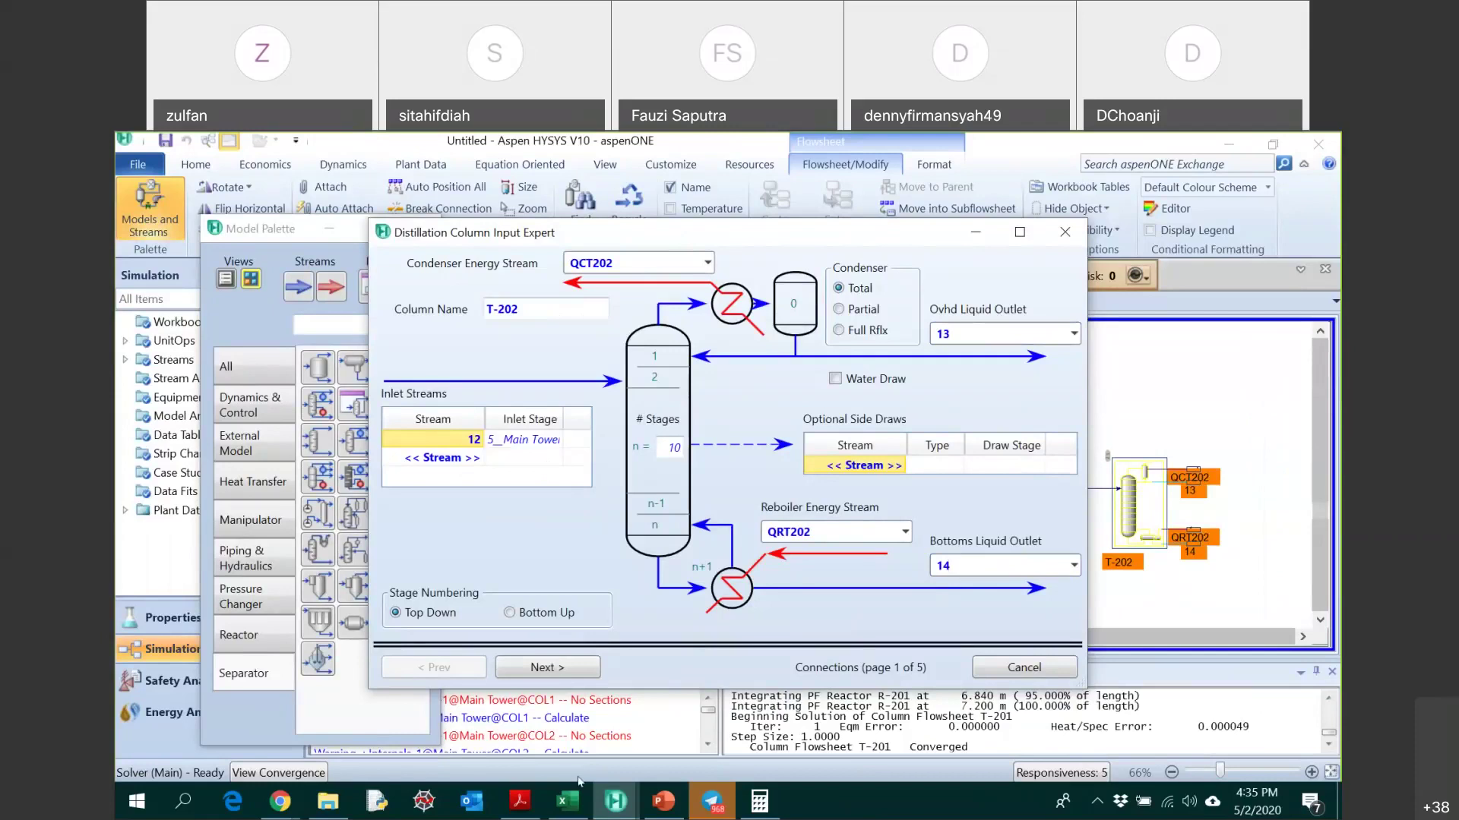
- Using the PDF flow diagram's tray data, give T-202 26 stages and feed stream 12 at main tower stage 14
left_click(519, 800)
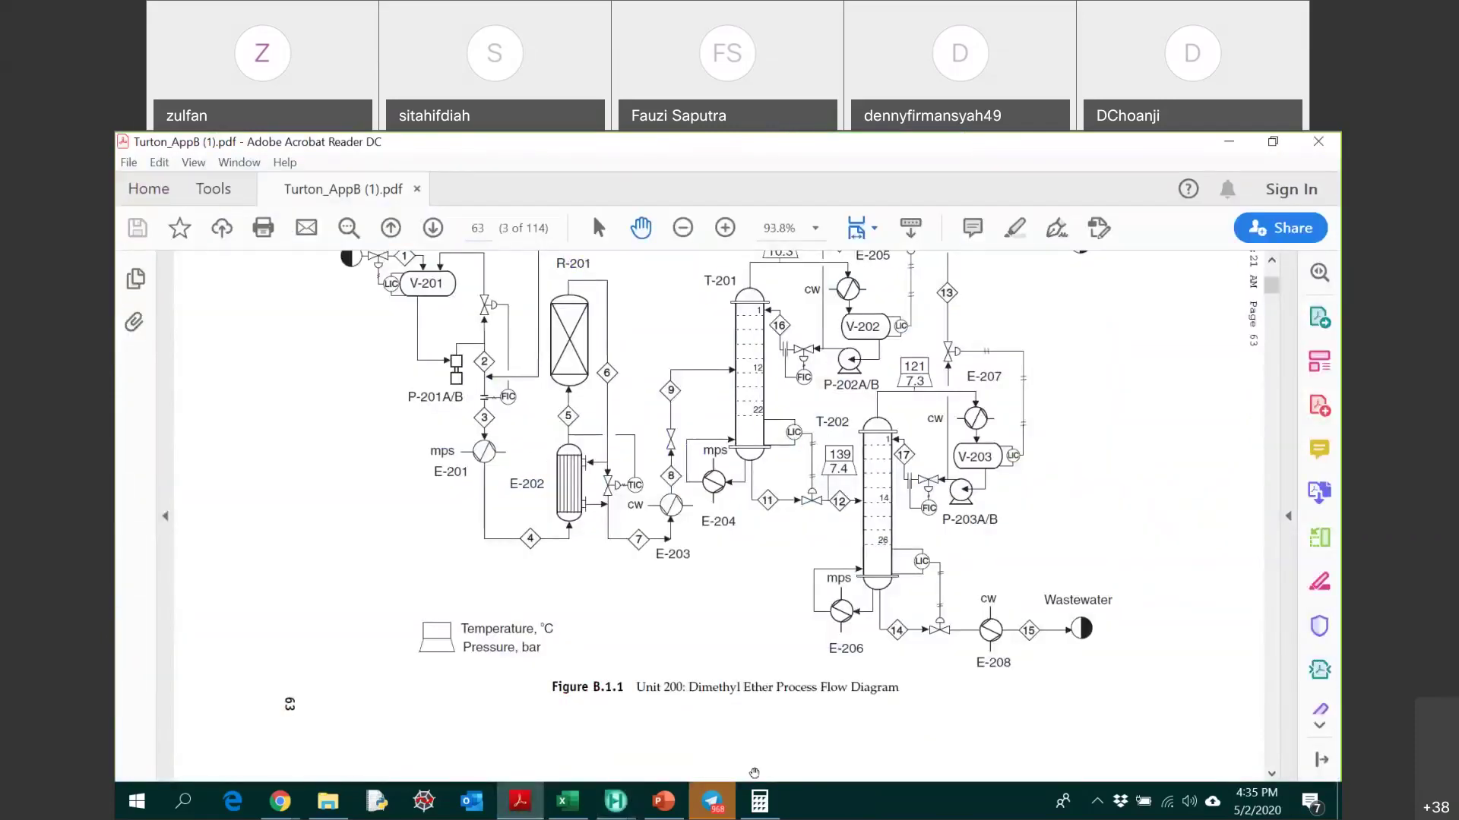
left_click(616, 803)
left_click(737, 748)
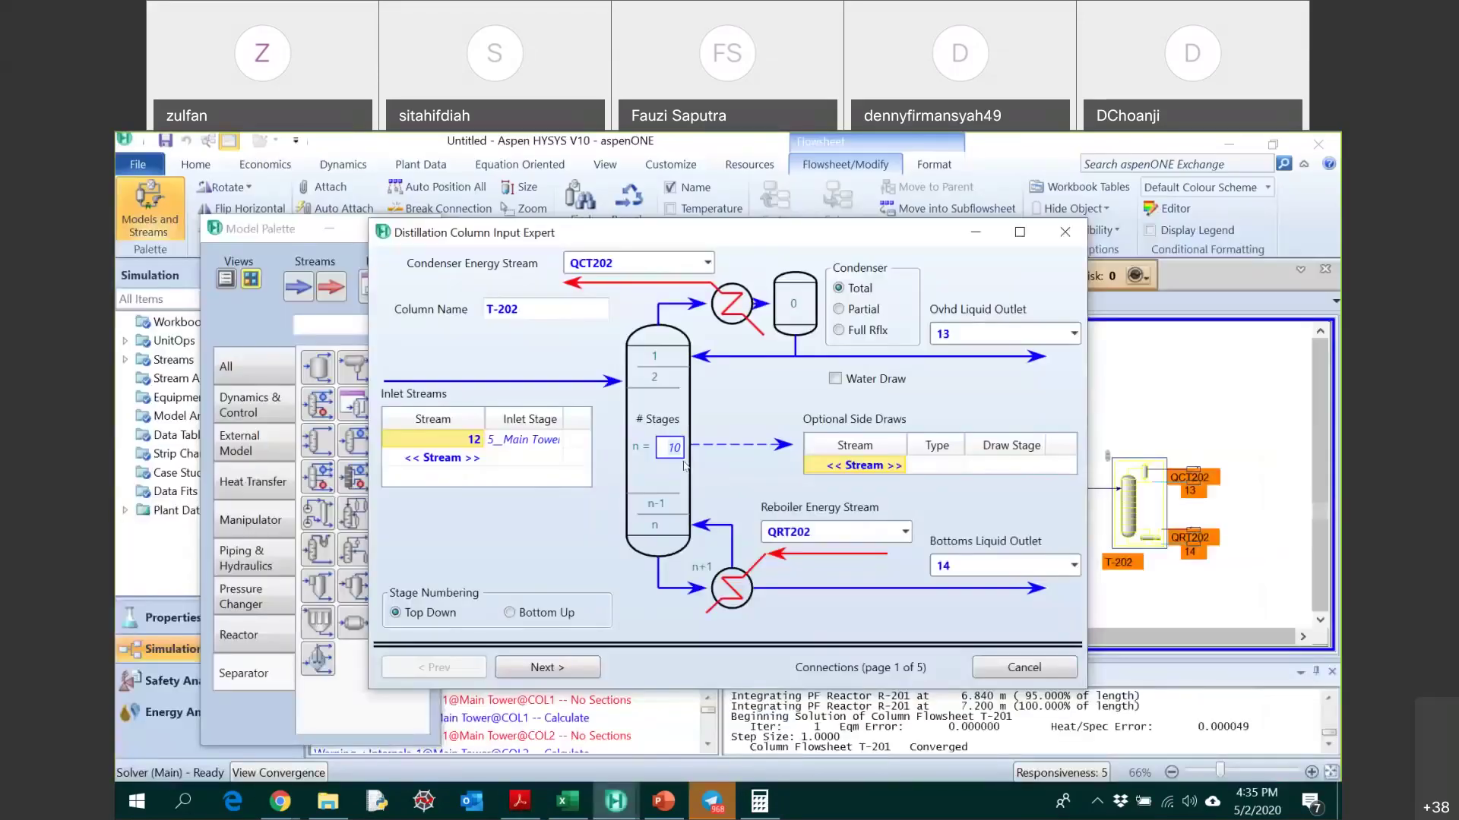
type("26")
key("Return")
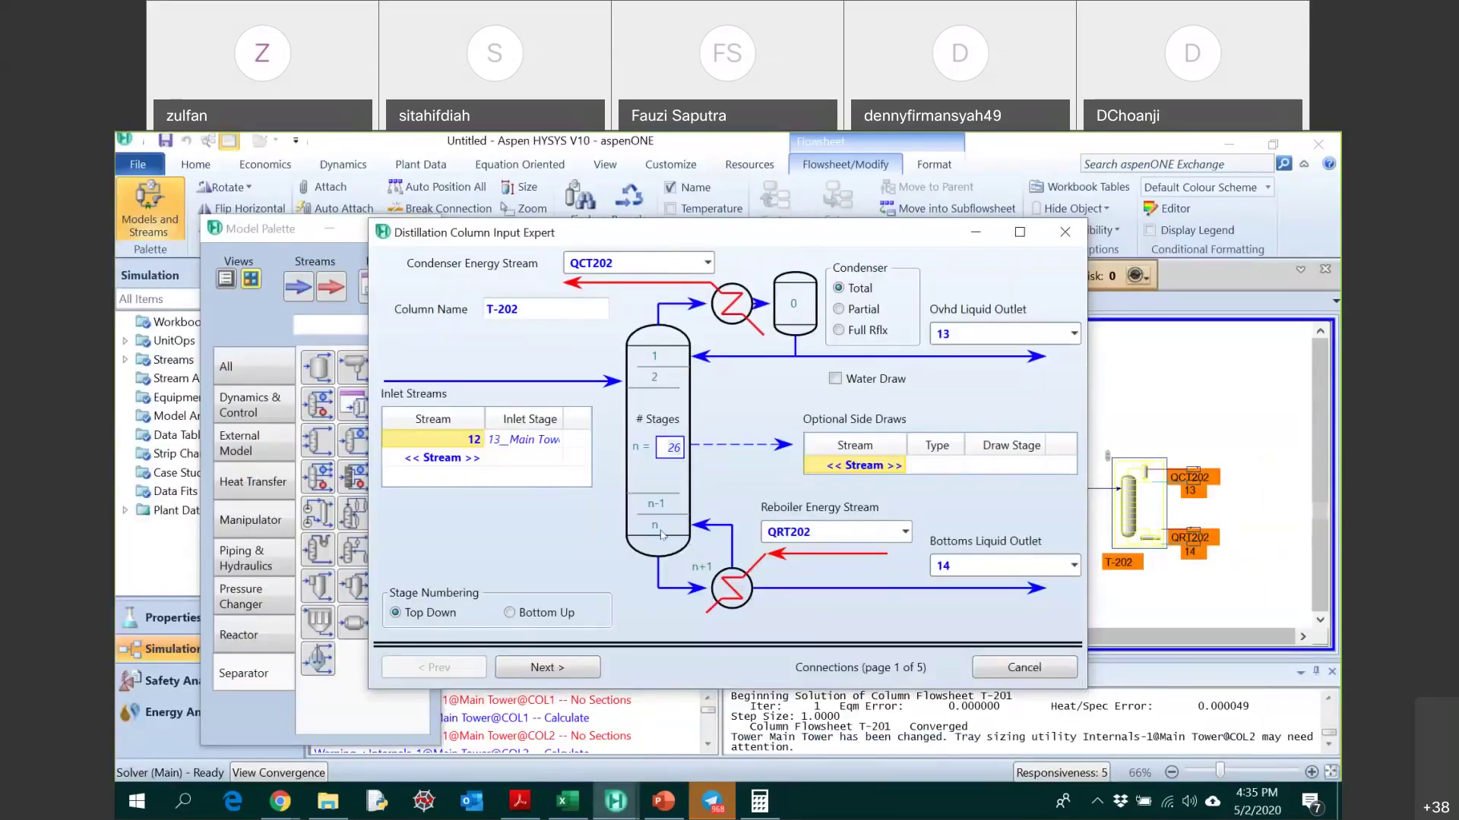
left_click(563, 444)
left_click(563, 444)
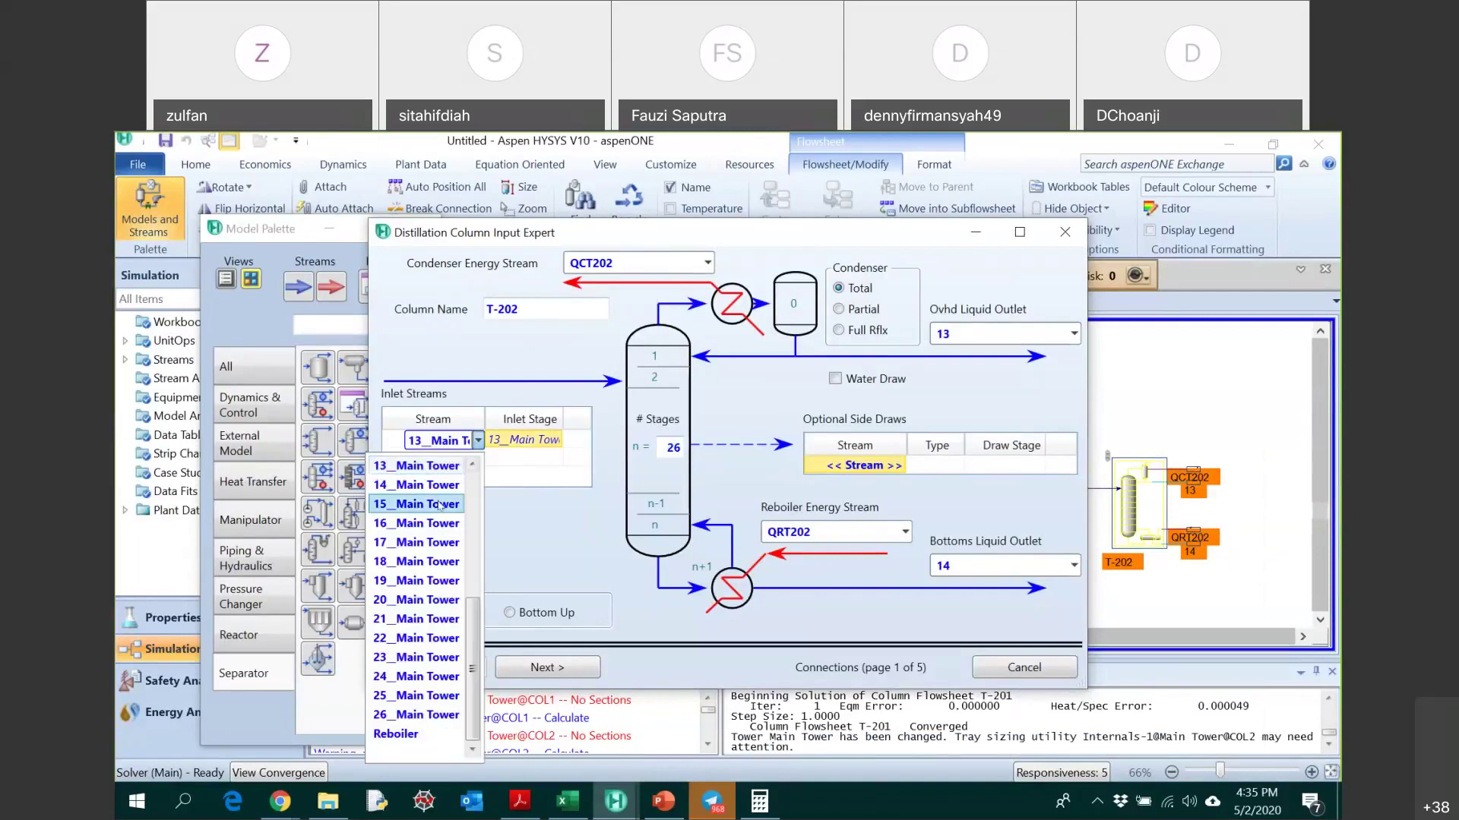
left_click(414, 492)
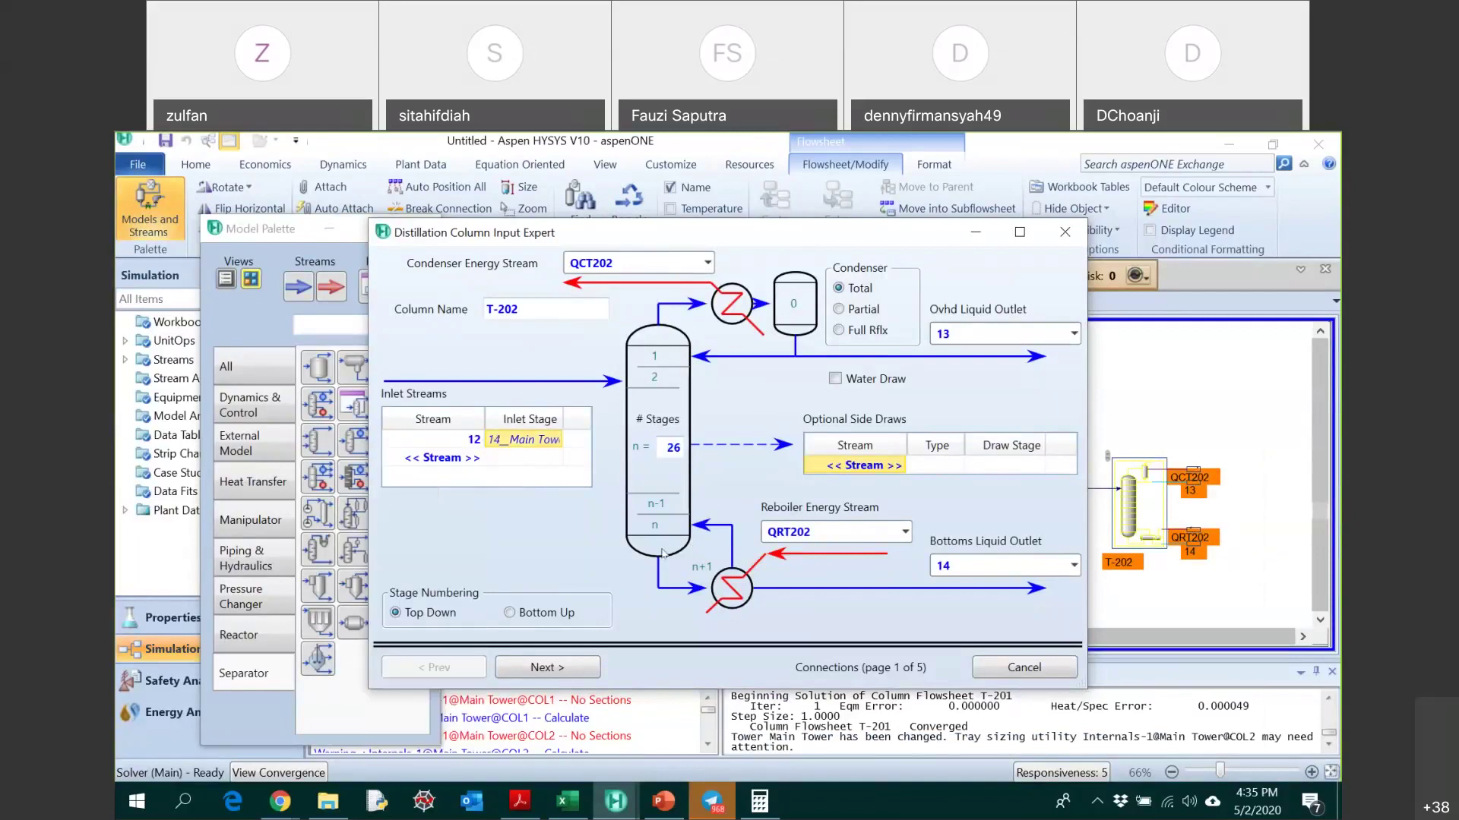
- Keep T-202's once-through regular Hysys reboiler and, consulting the PDF flow diagram and stream table, set the condenser pressure to 730 kPa
left_click(547, 667)
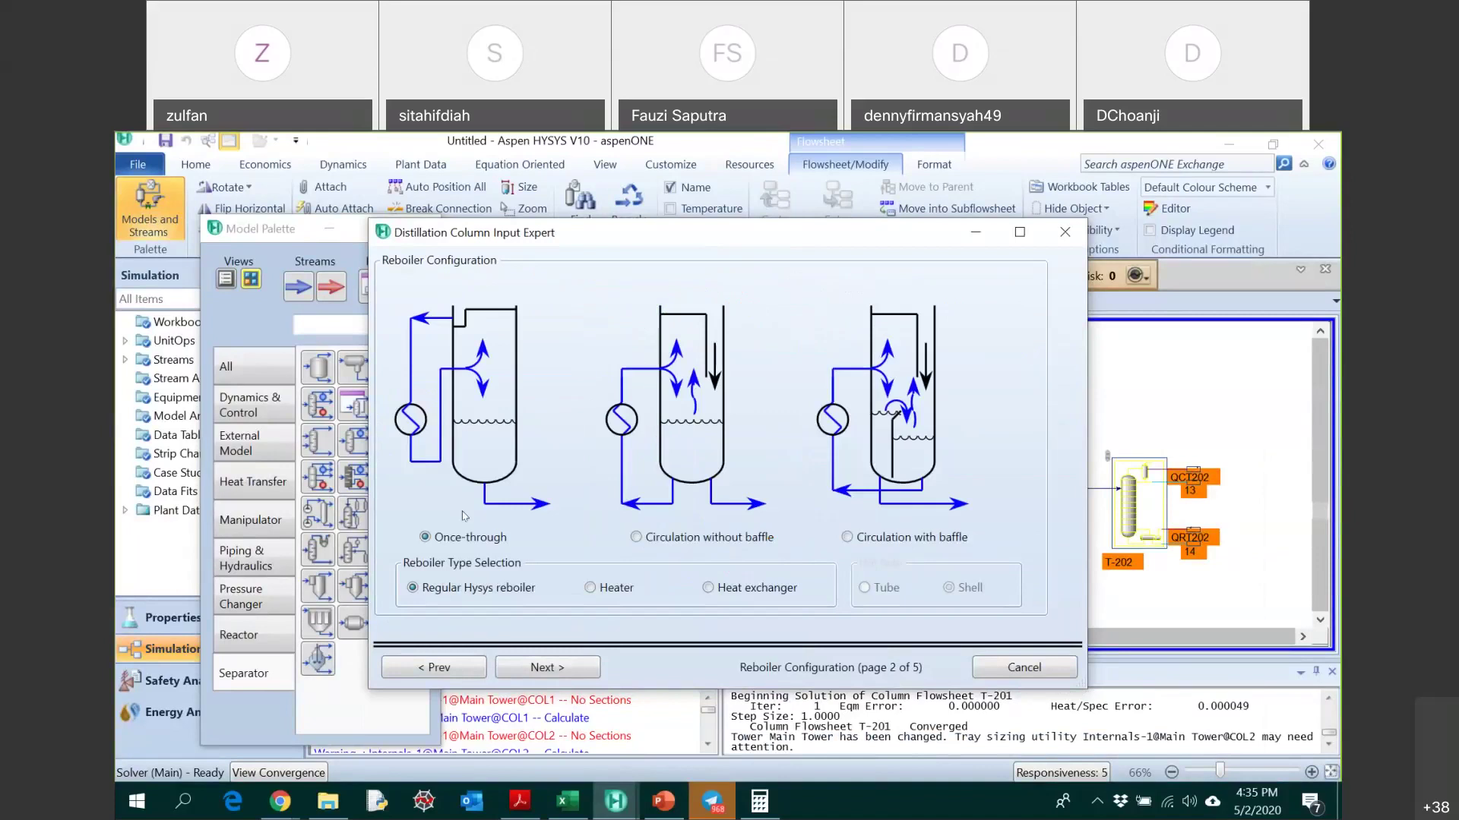
left_click(530, 667)
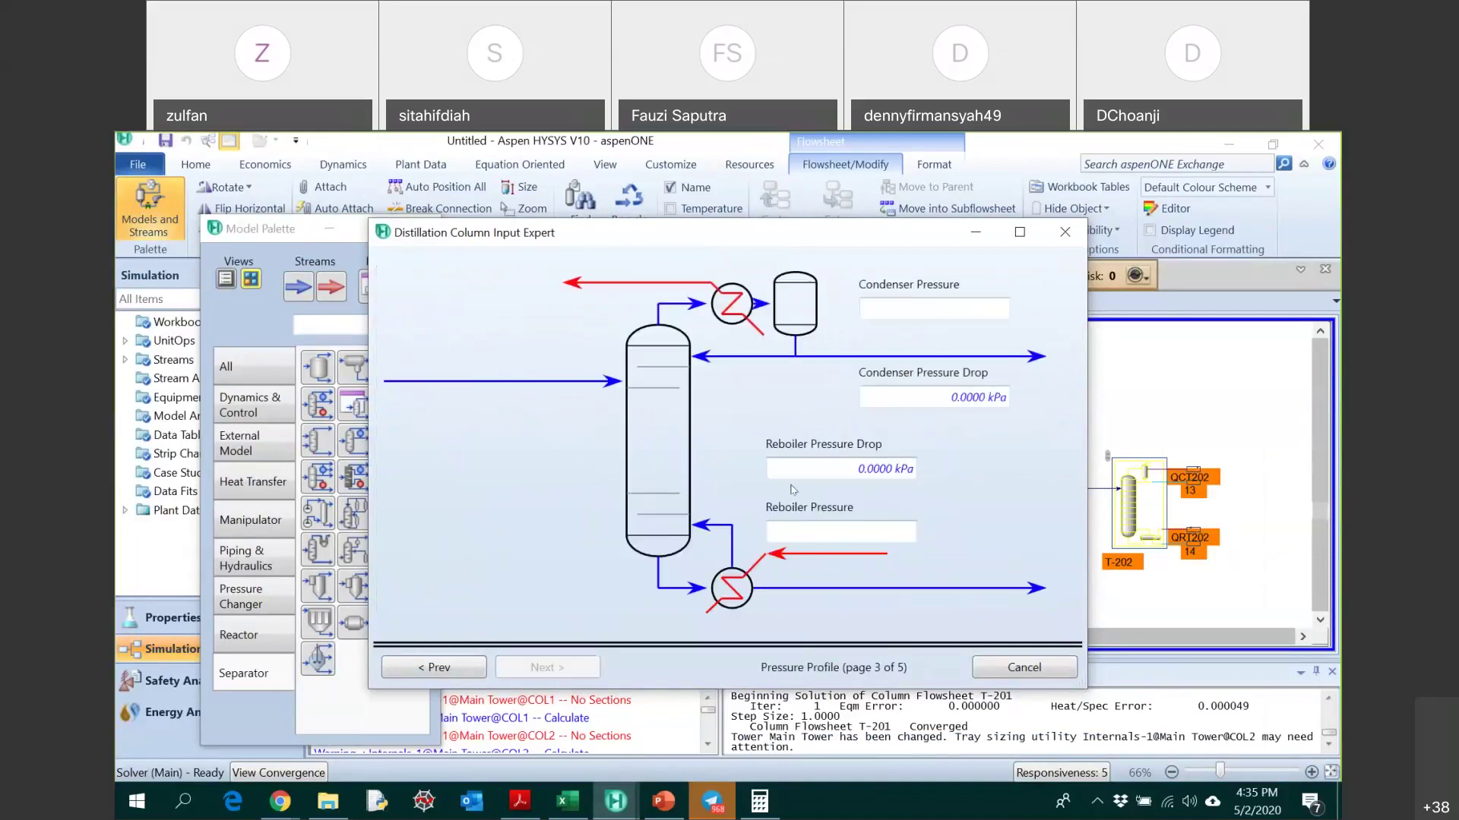
left_click(616, 802)
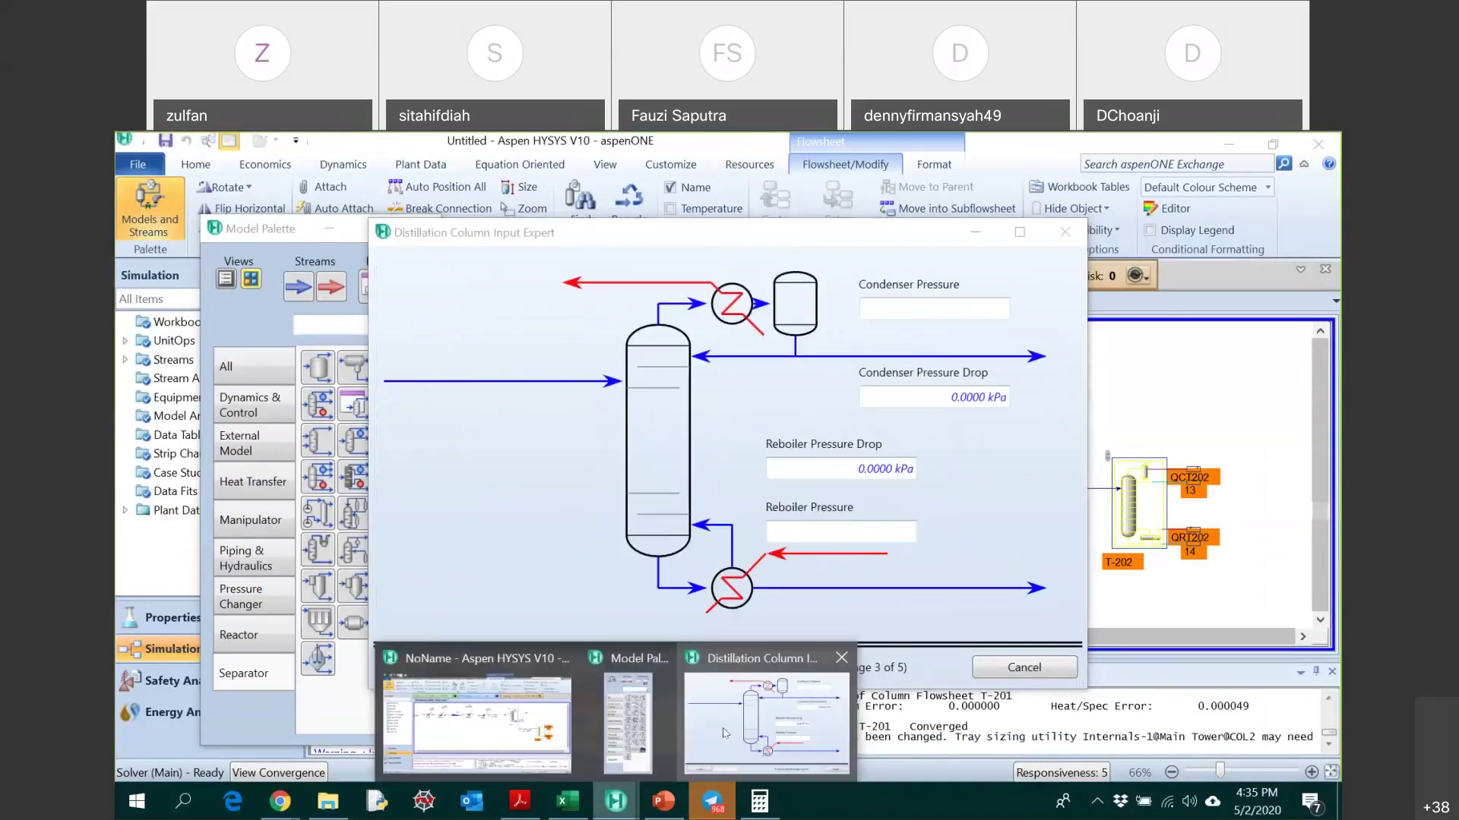
left_click(521, 801)
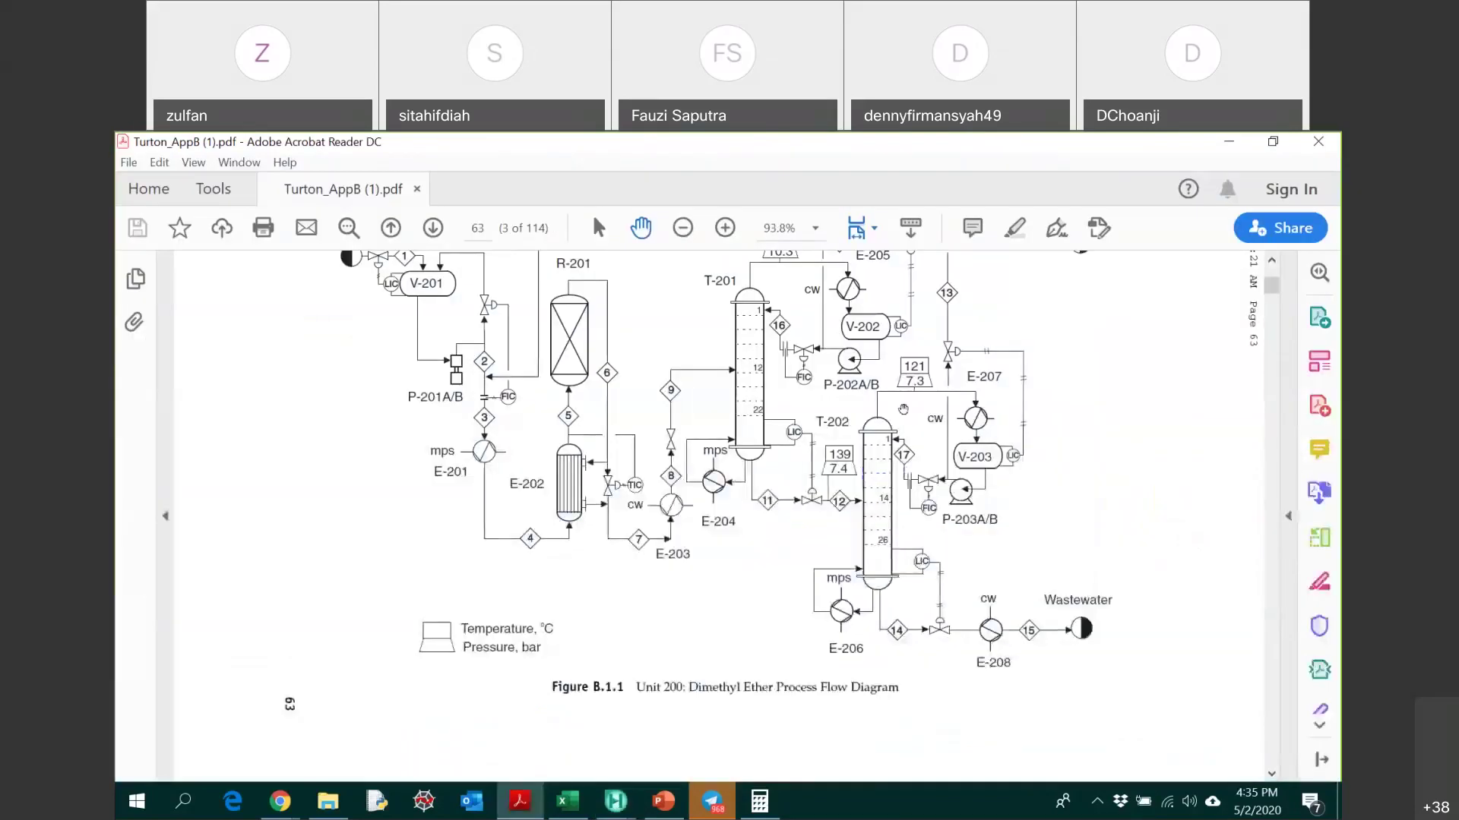
scroll(877, 634, "down", 3)
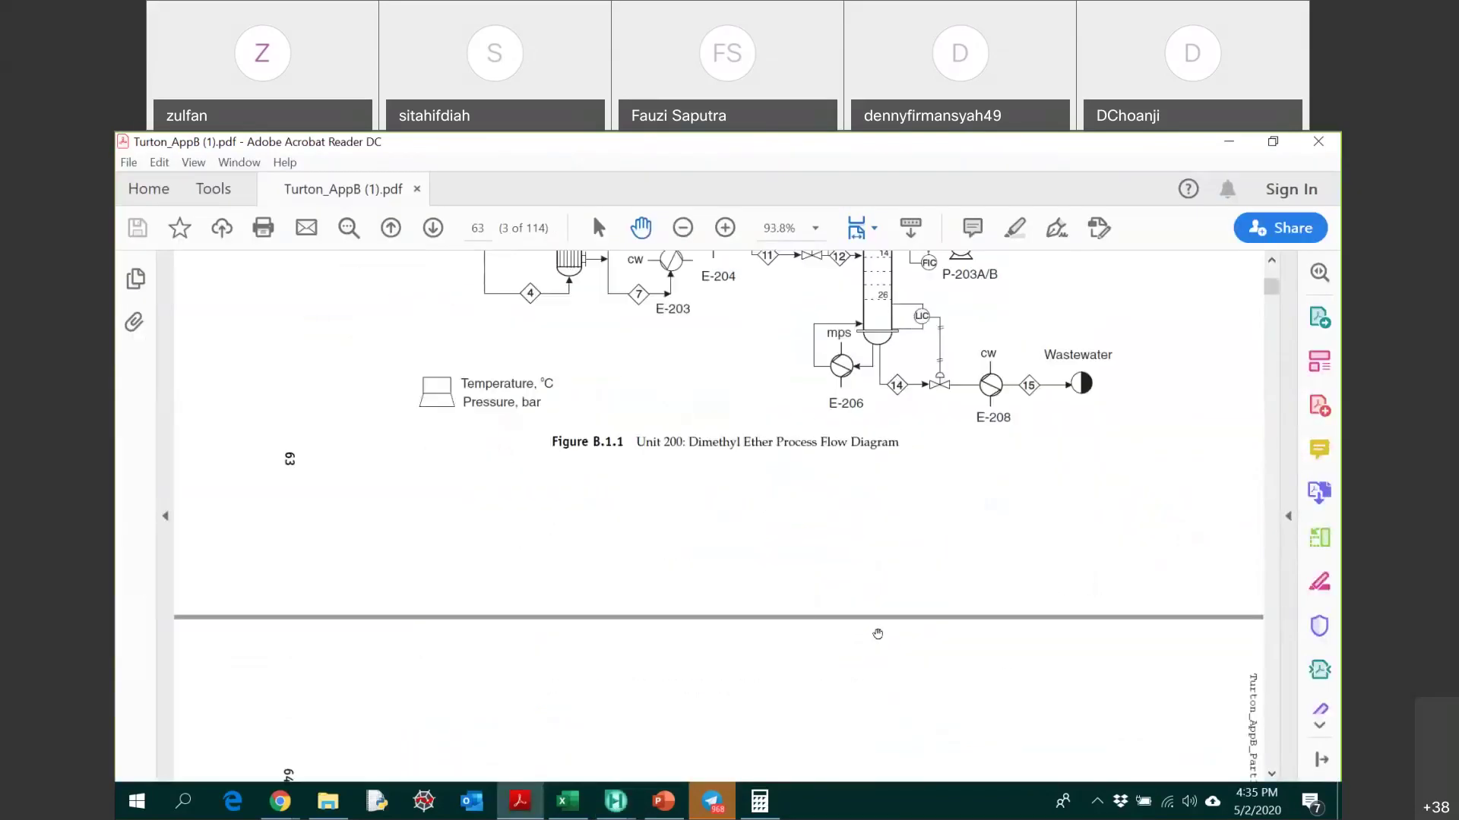
scroll(877, 634, "down", 5)
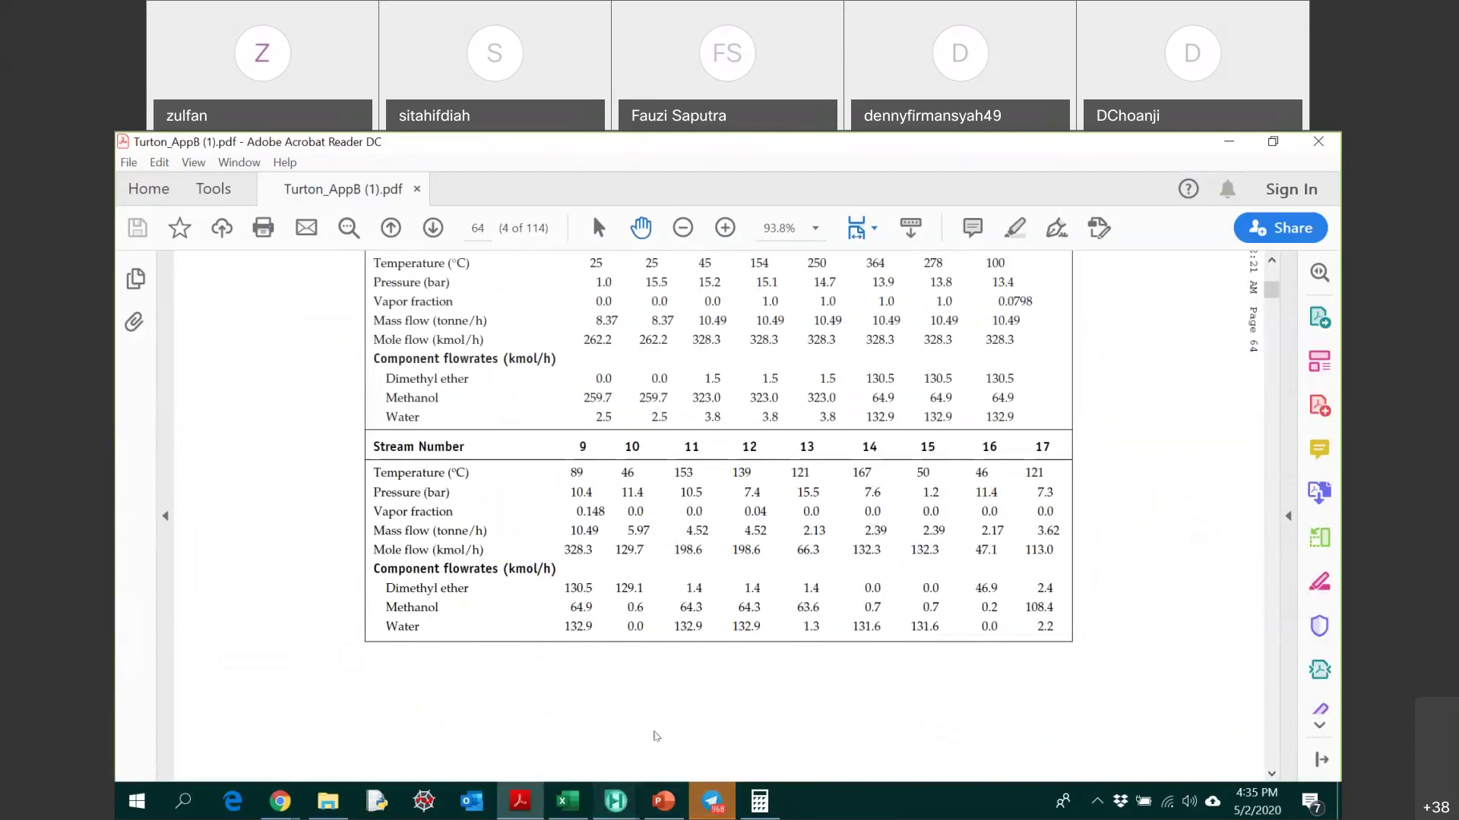
key("alt+Tab")
type("730")
key("Return")
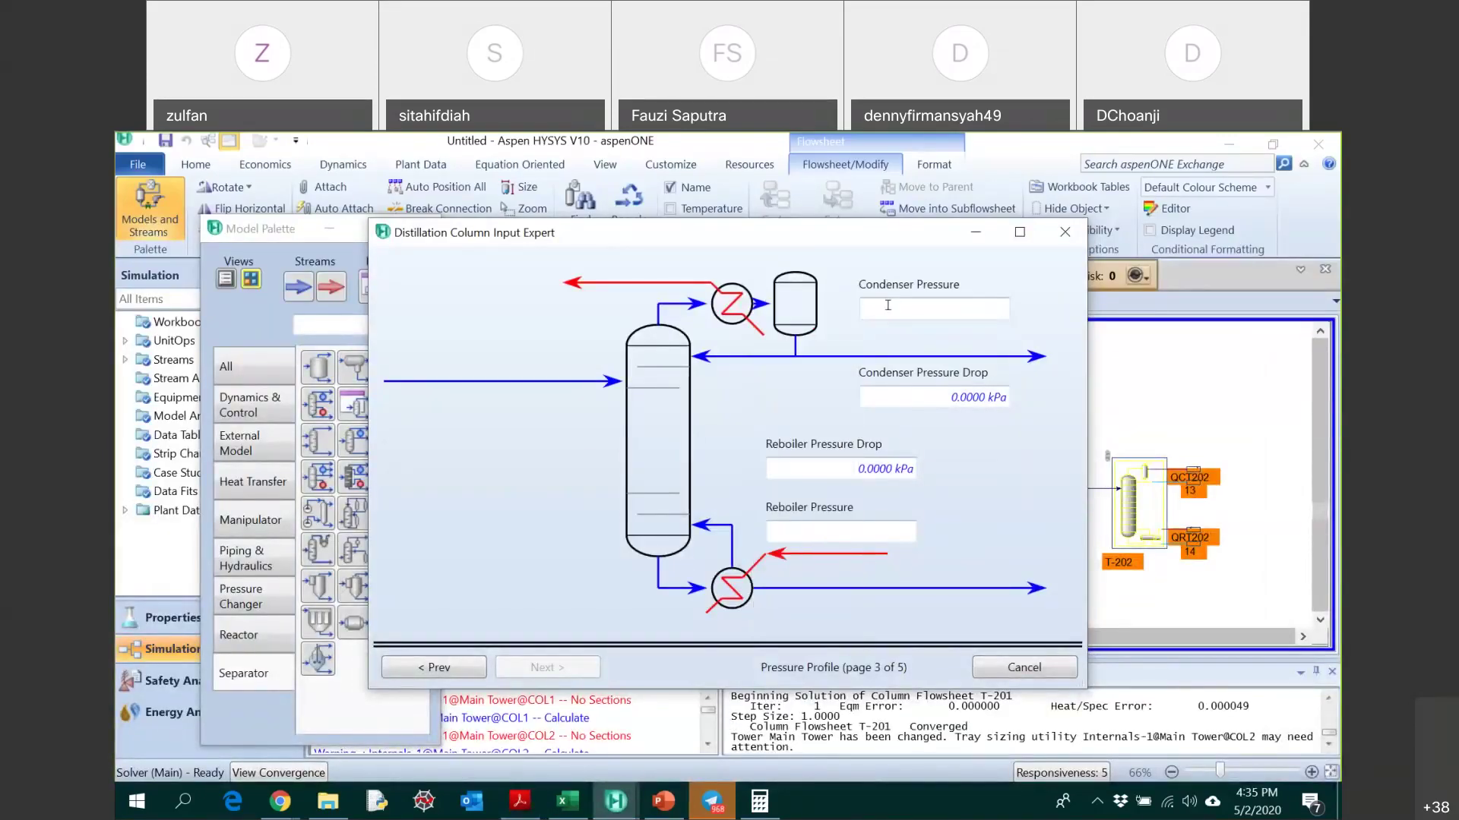
- Set T-202's reboiler pressure to 7.6 bar and finish the column setup, leaving the optional estimates and specifications blank
left_click(790, 530)
type("7.6")
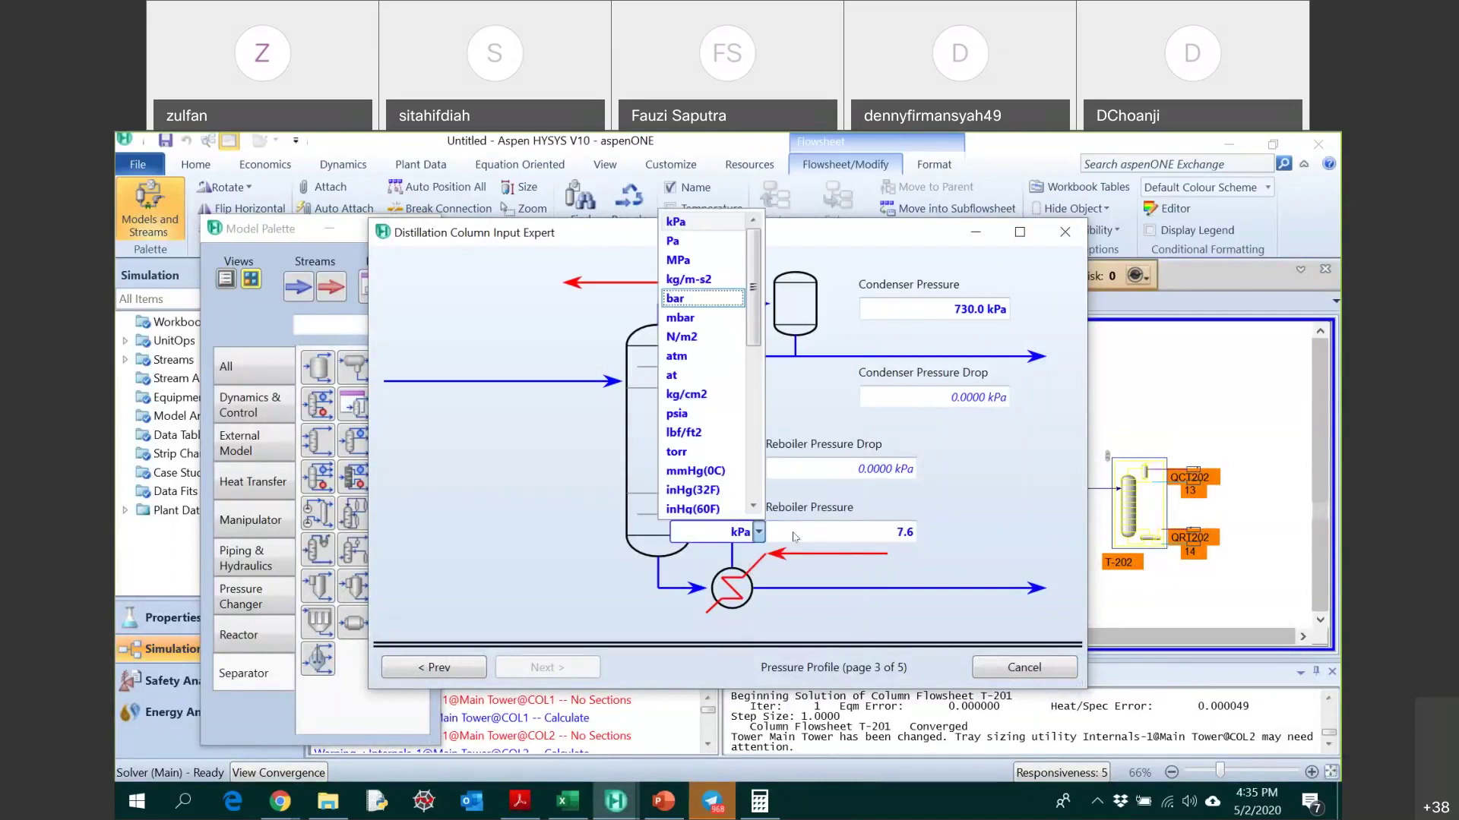
key("Return")
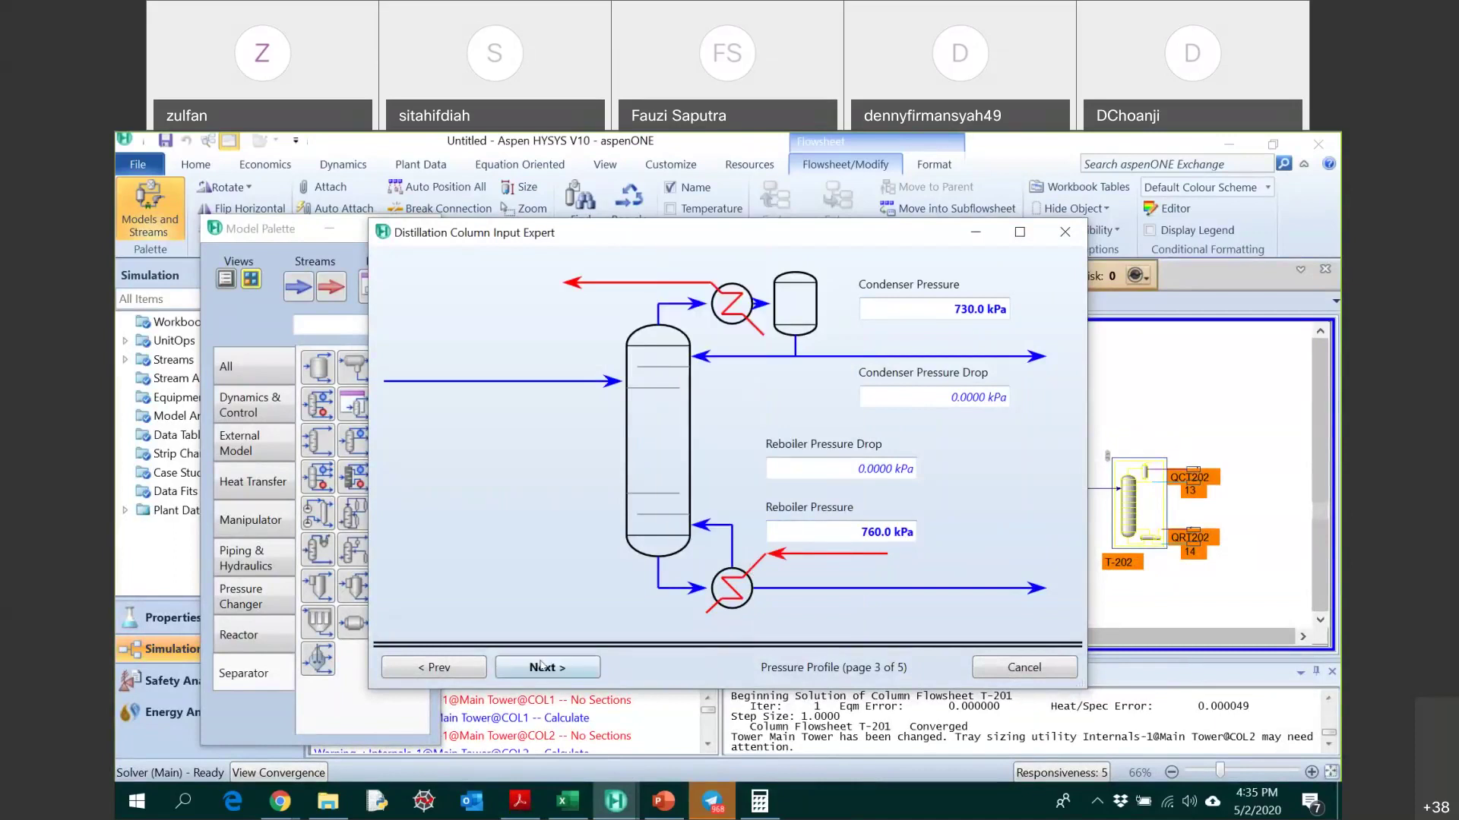
left_click(563, 669)
left_click(564, 668)
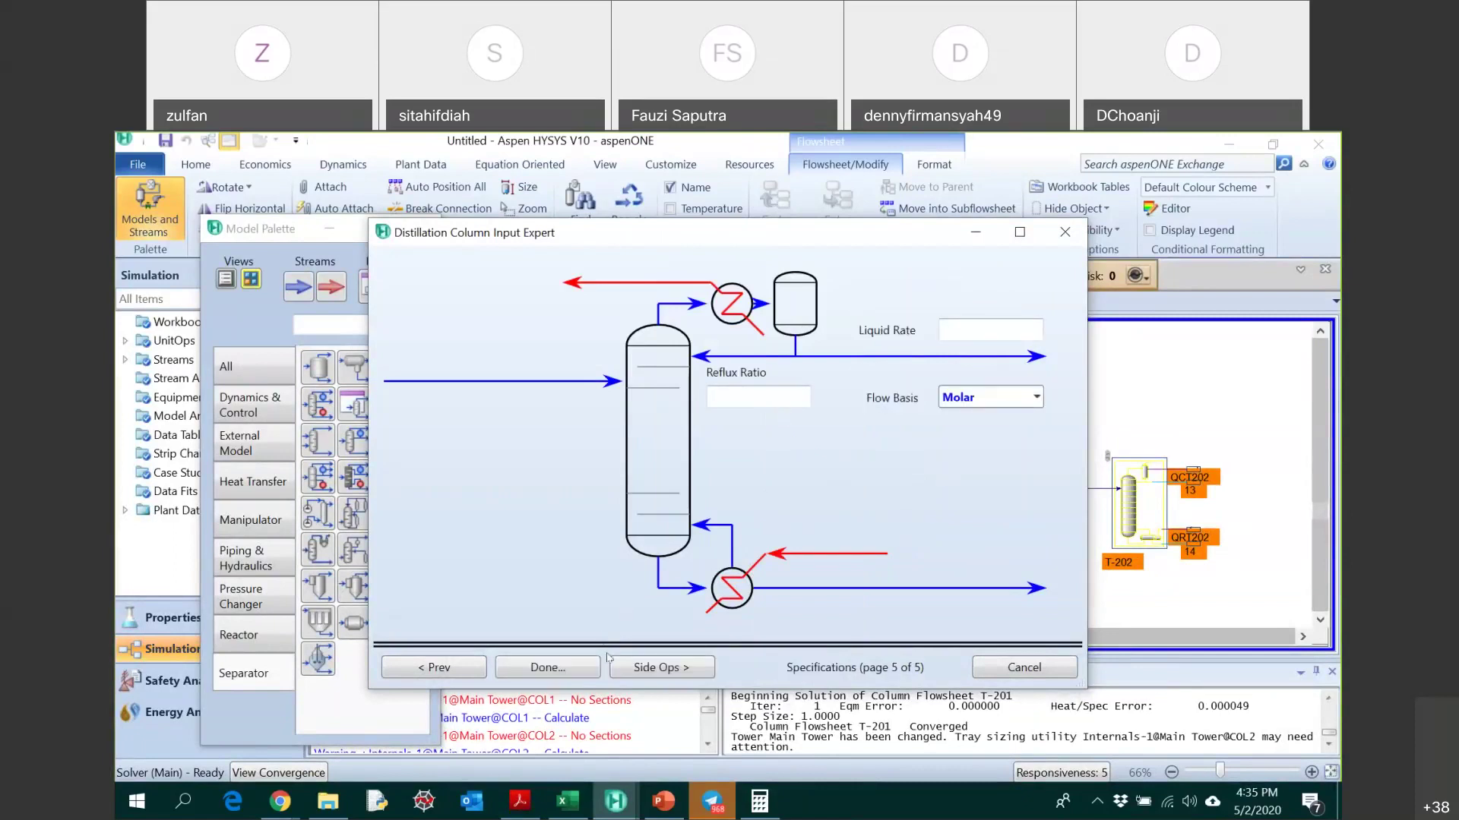
left_click(551, 669)
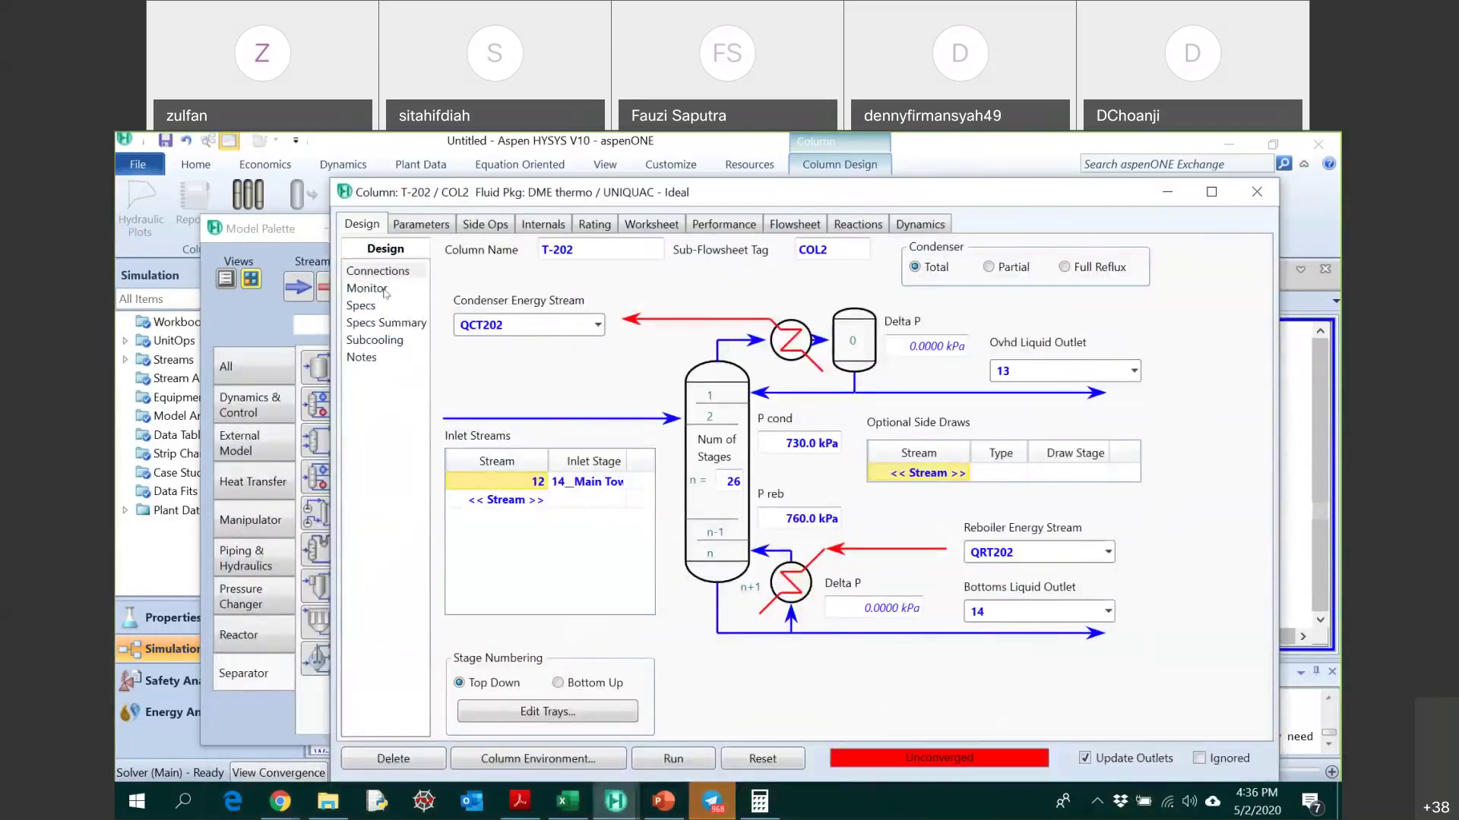
- Deactivate T-202's Reflux Ratio and Distillate Rate specifications and open the list of column specification types
left_click(368, 289)
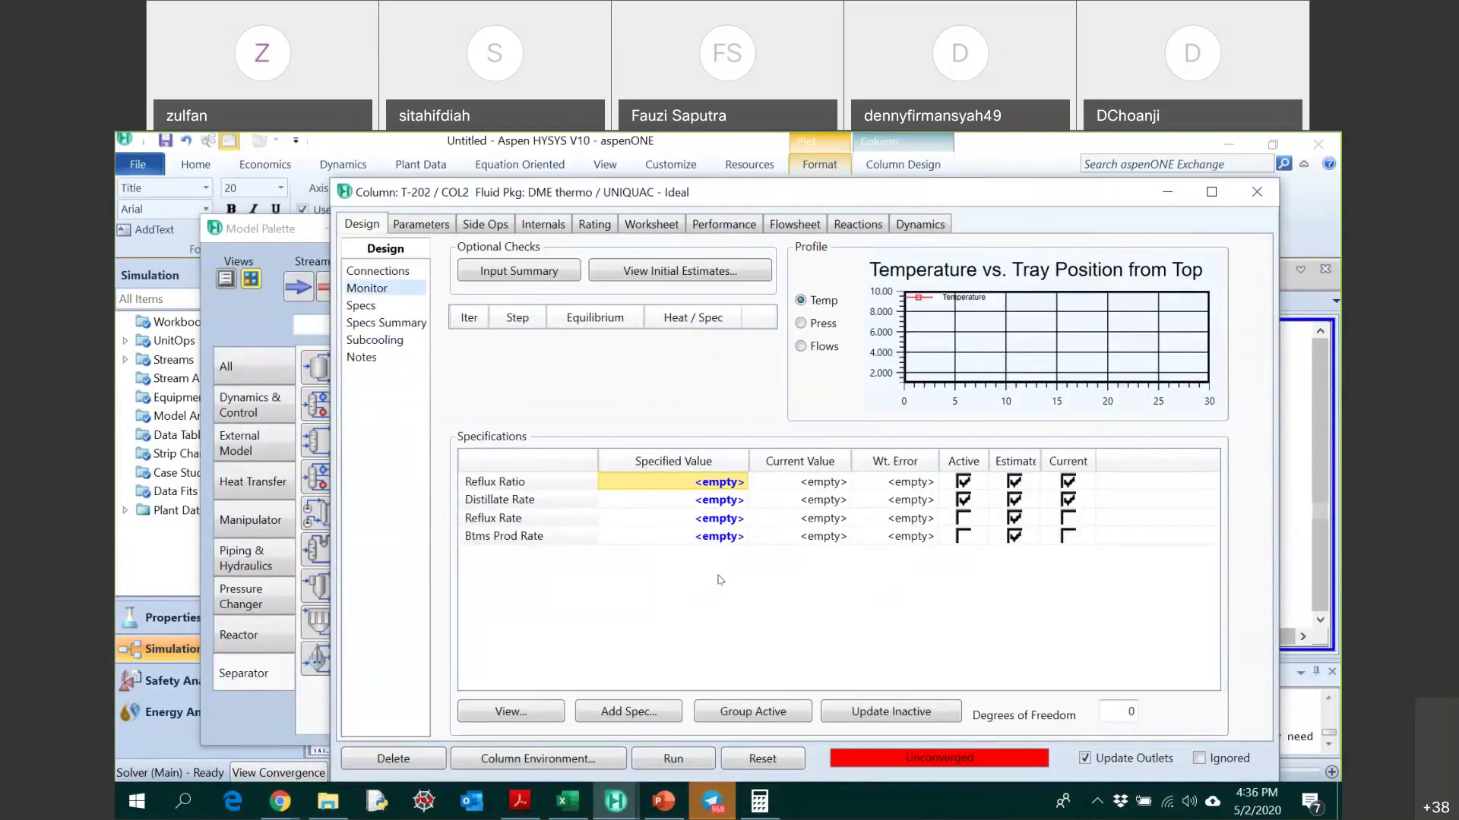
left_click(963, 481)
left_click(629, 711)
left_click_drag(686, 243, 604, 203)
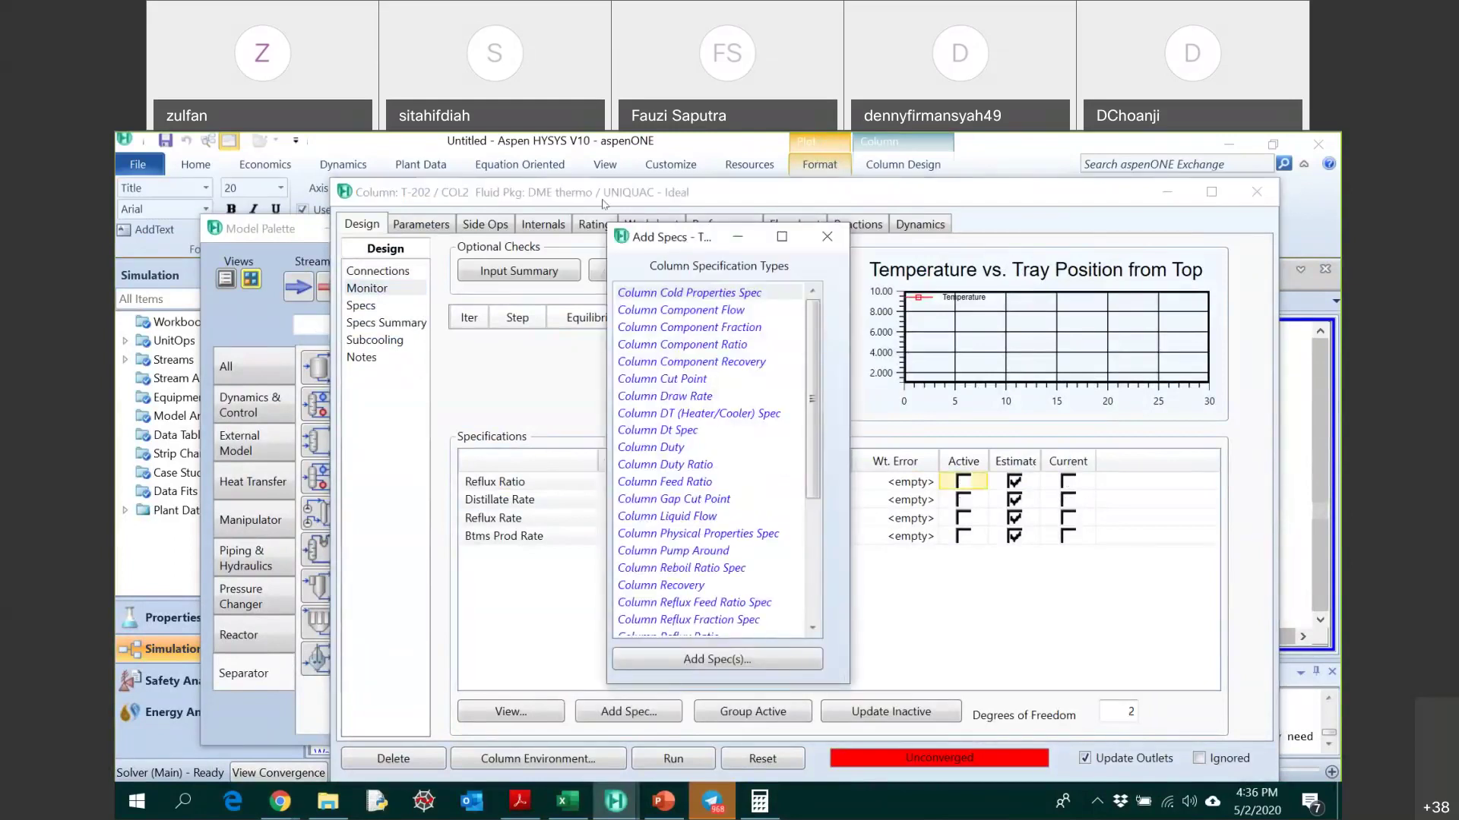
- Examine the PDF stream table and T-202's product streams on the flow diagram, and return to the specification types in Aspen HYSYS
left_click(524, 806)
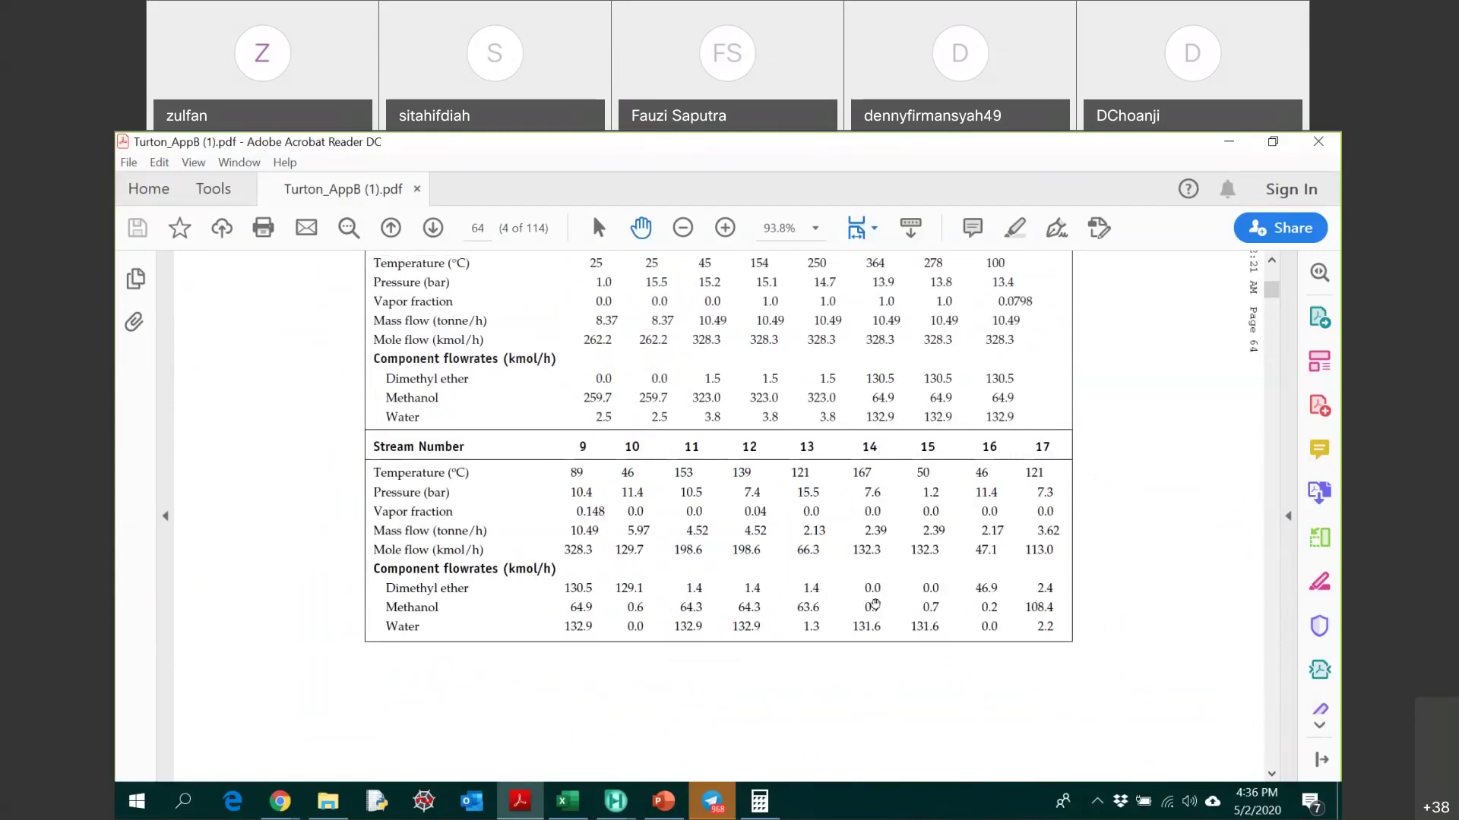
scroll(876, 605, "up", 3)
scroll(948, 529, "up", 4)
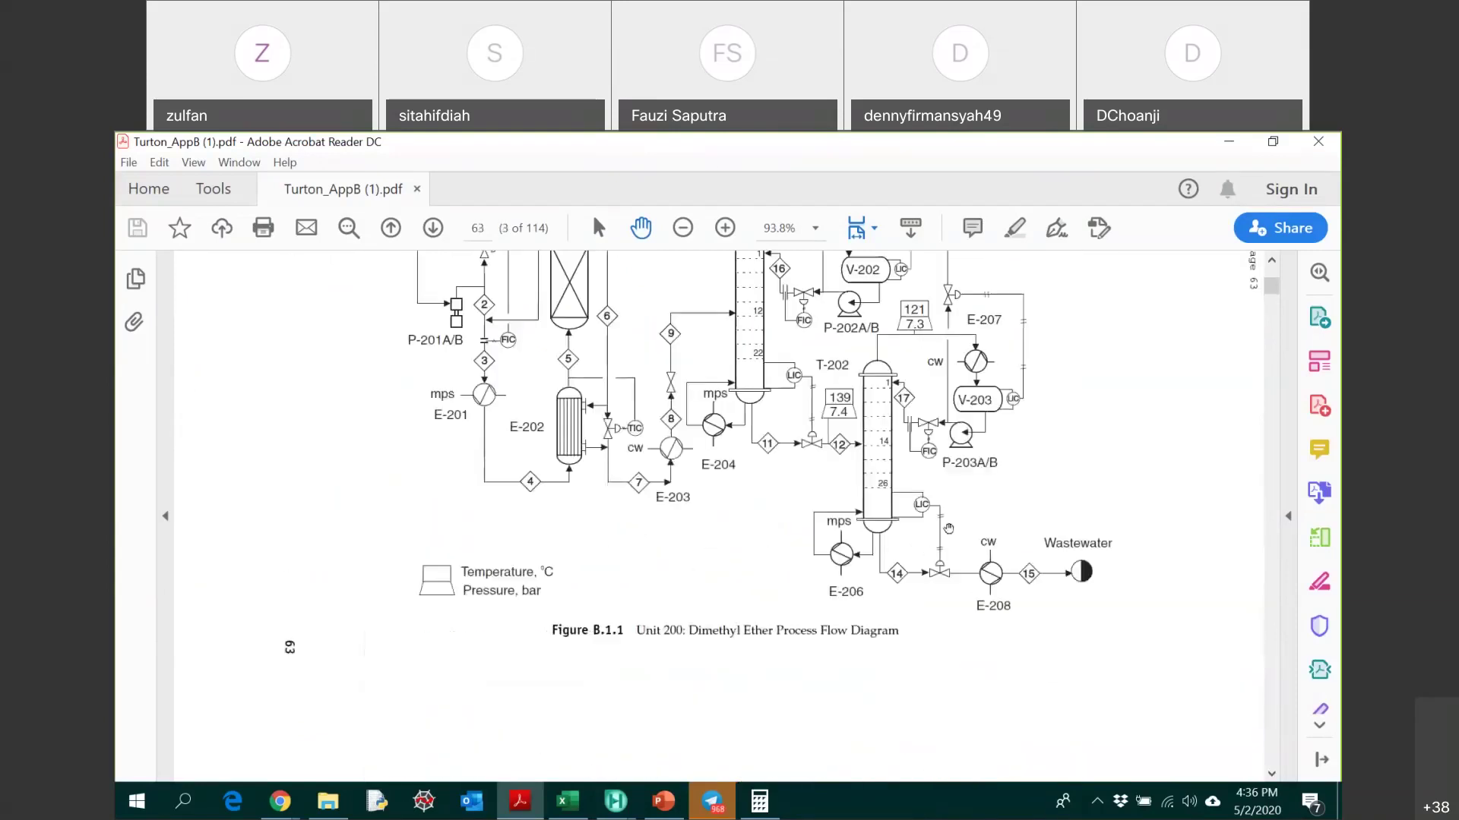
scroll(948, 529, "up", 3)
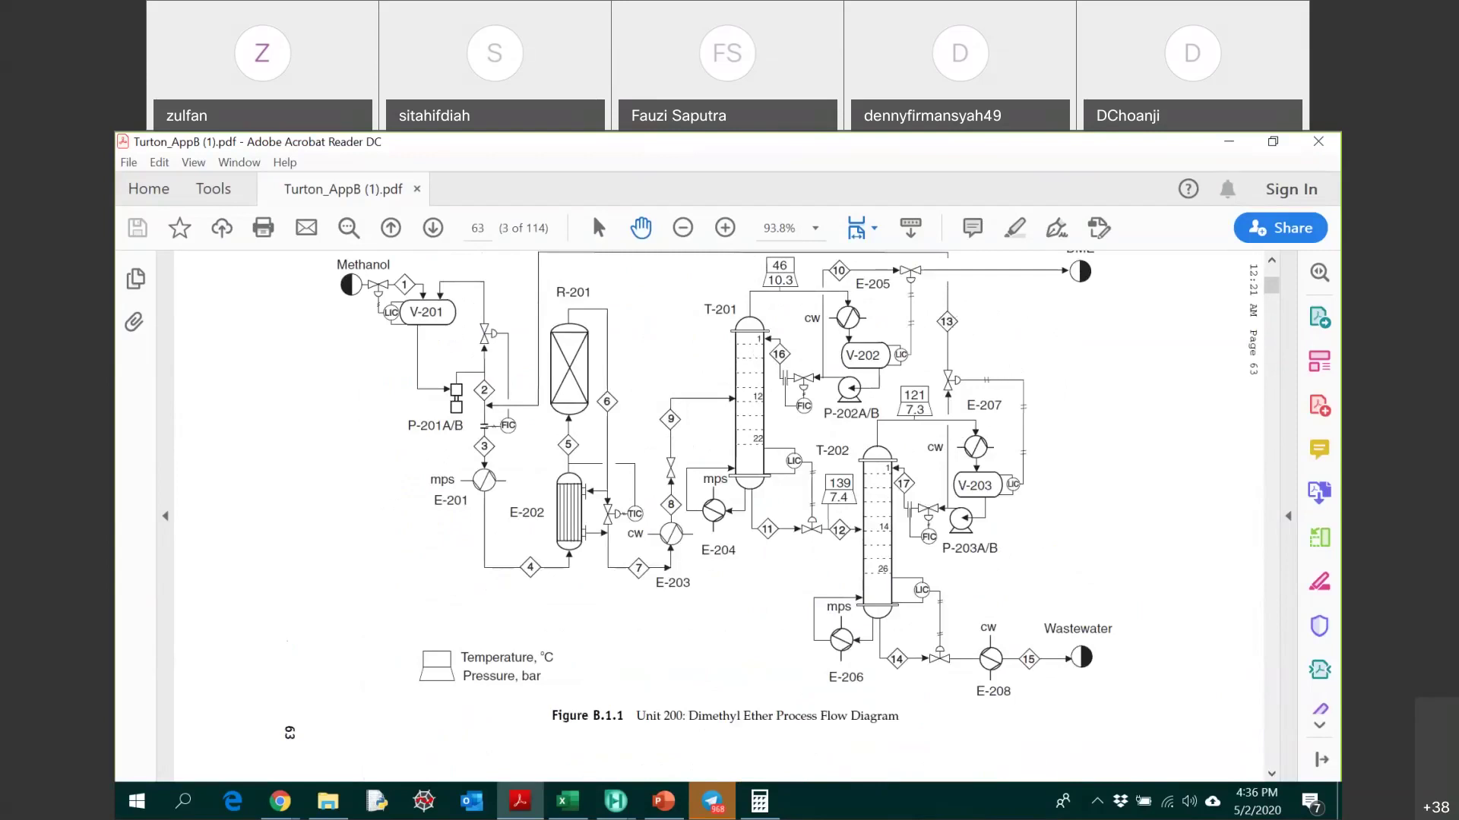
left_click(615, 802)
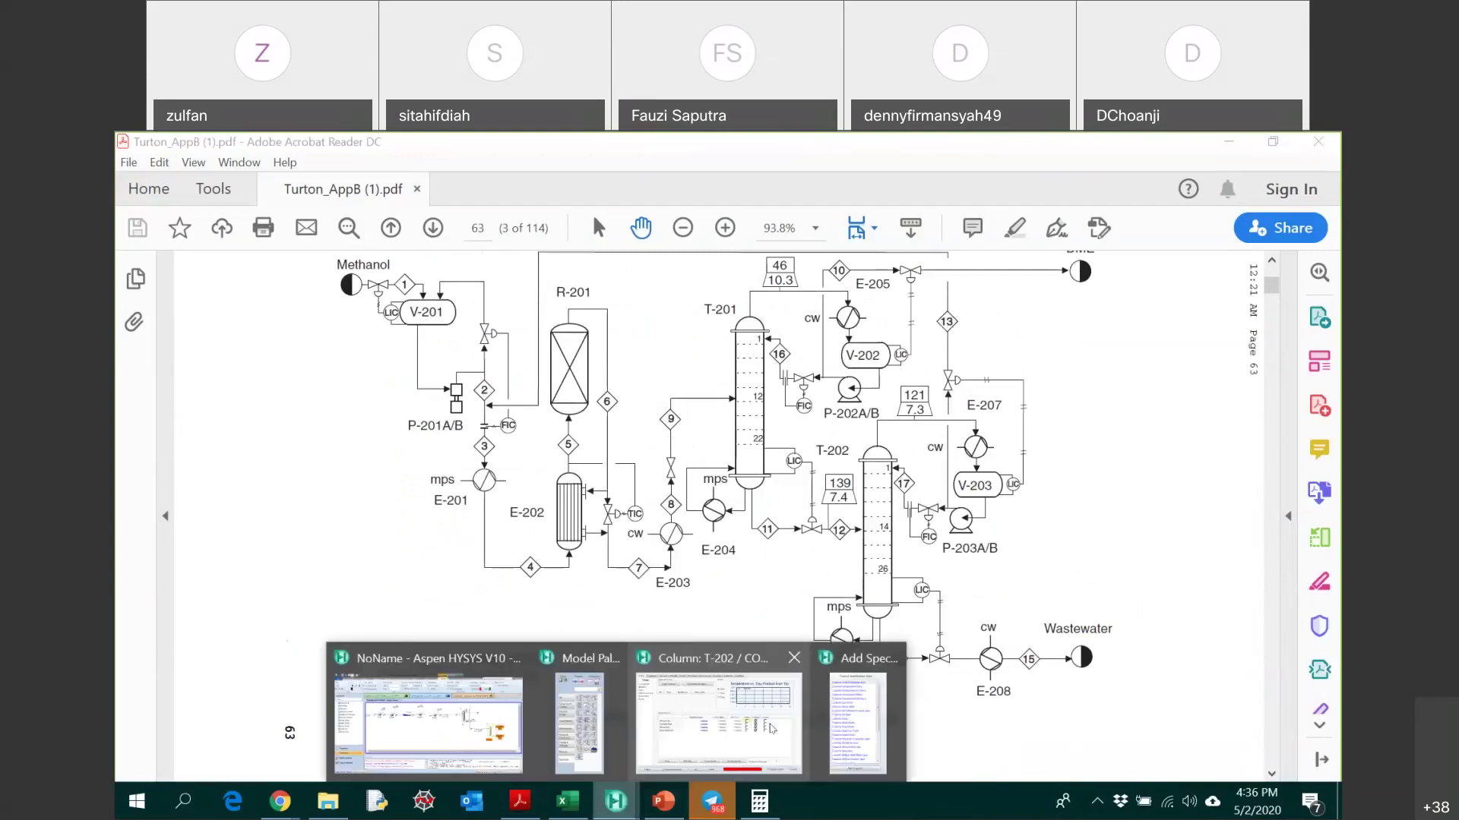
left_click(772, 728)
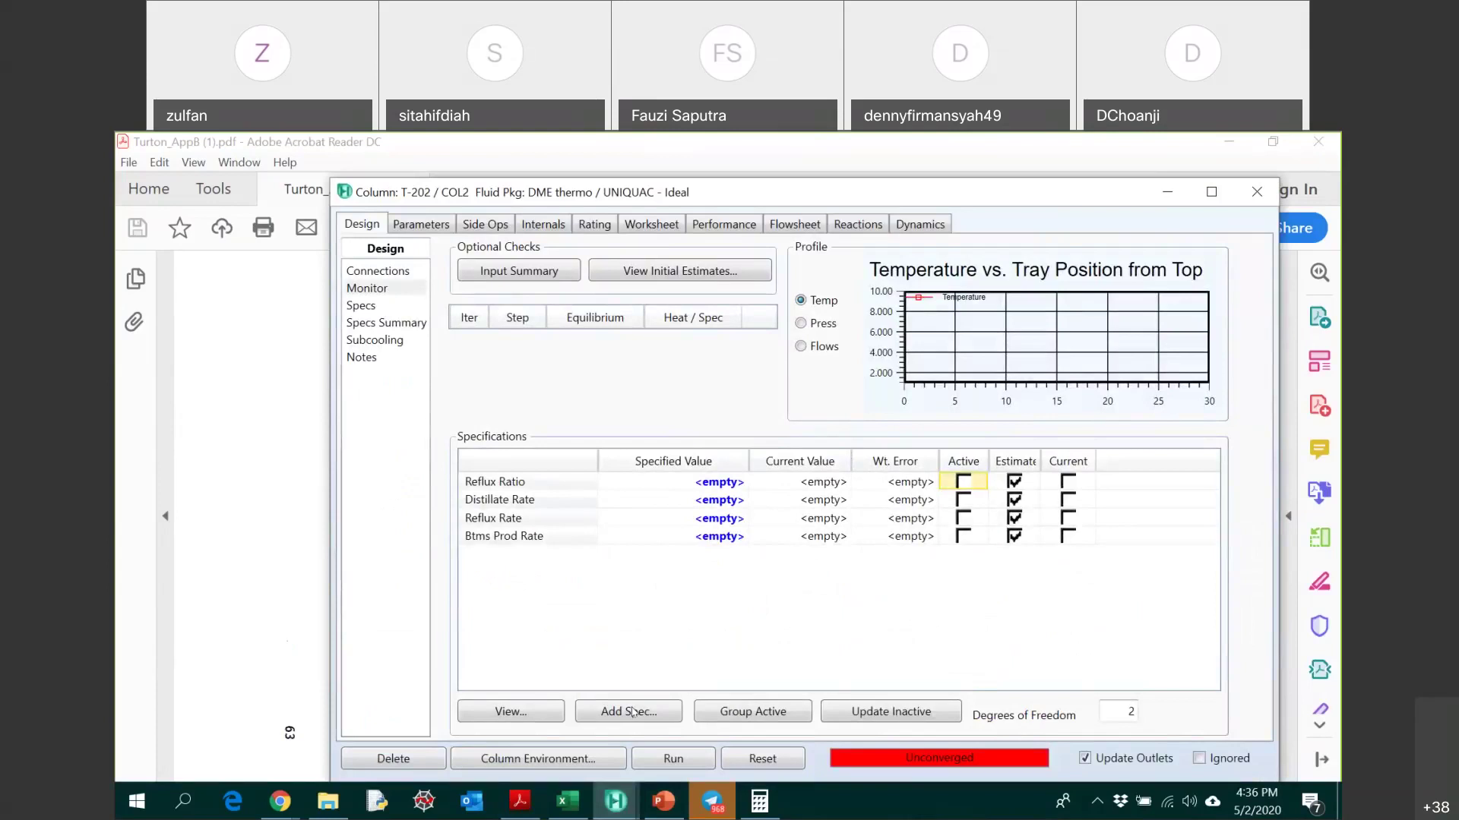
left_click(615, 801)
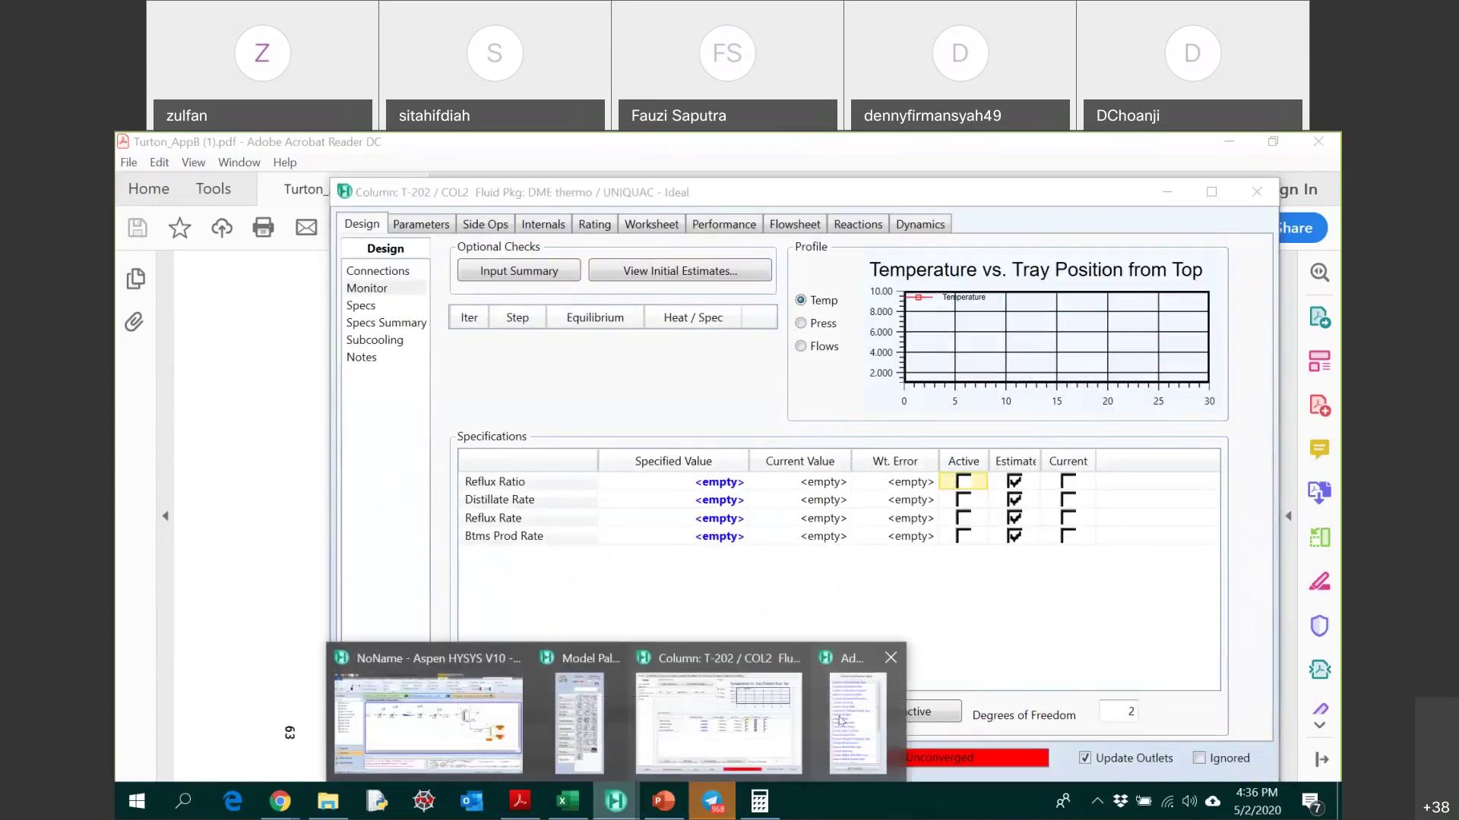
left_click(840, 720)
- Add a column component fraction spec named MeOH conc for the Condenser stage on a Mass Fraction basis
double_click(600, 285)
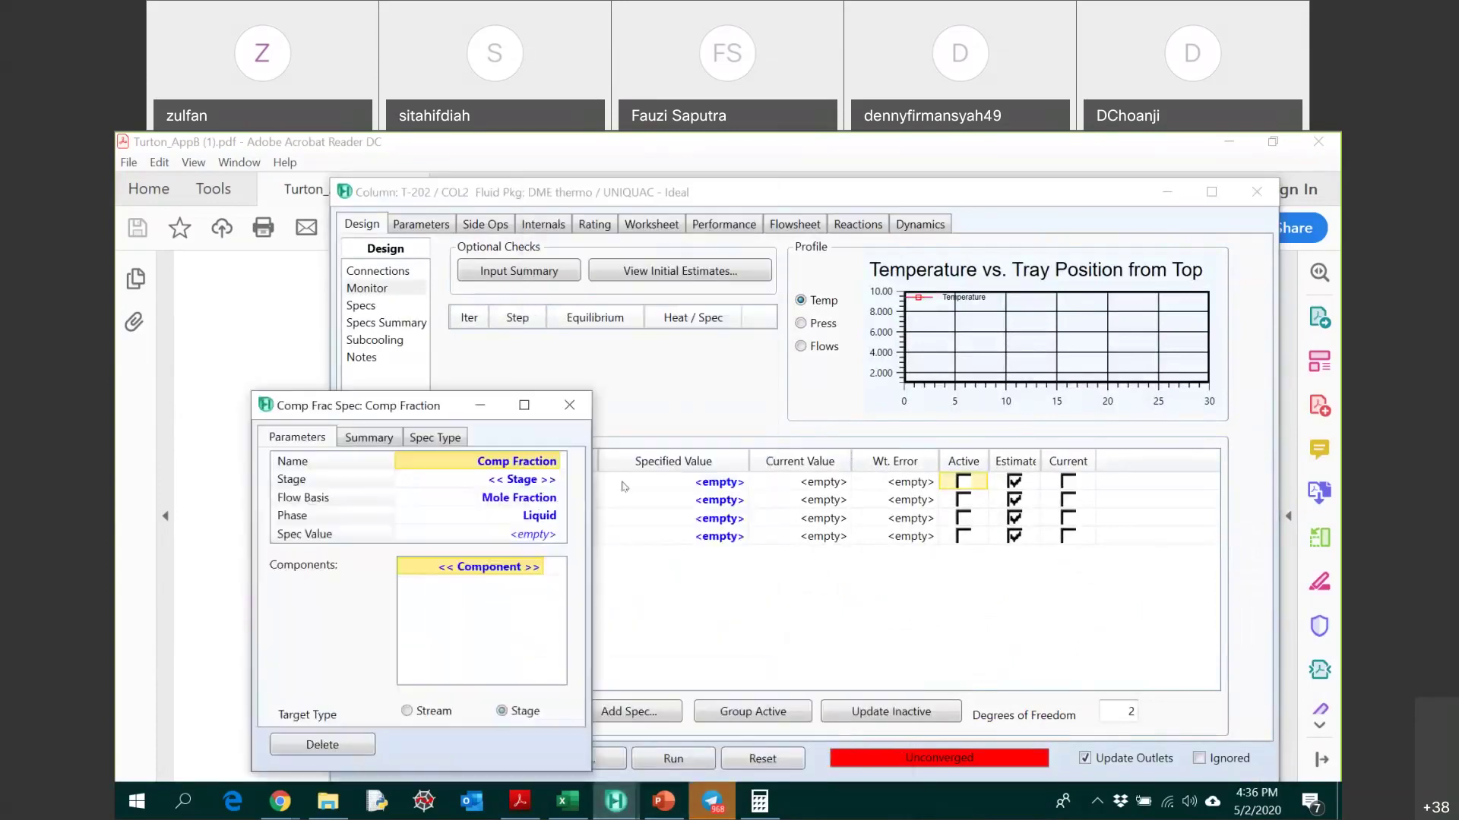
type("MeOH conc")
key("Return")
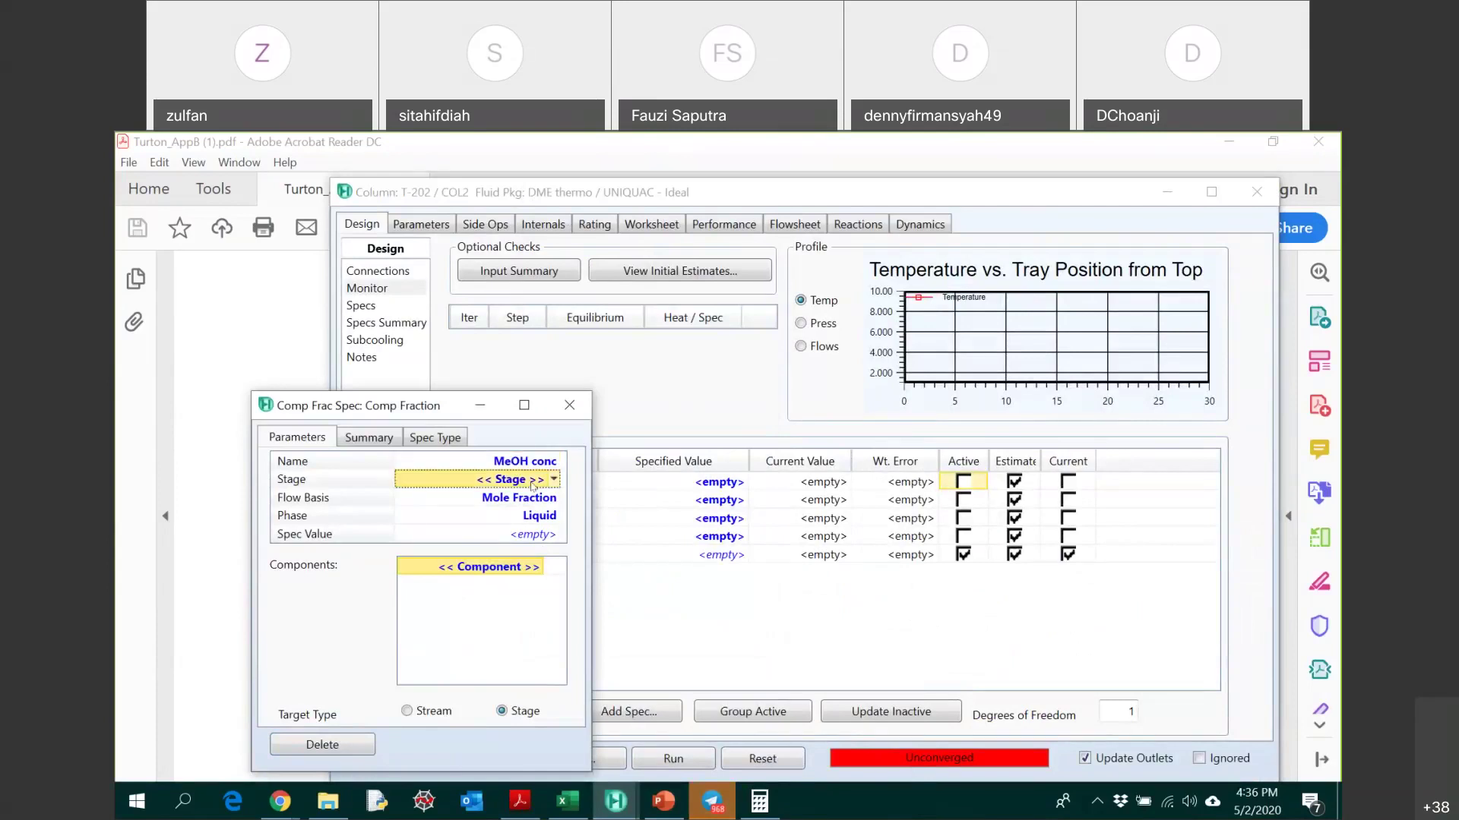
left_click(554, 480)
left_click(288, 505)
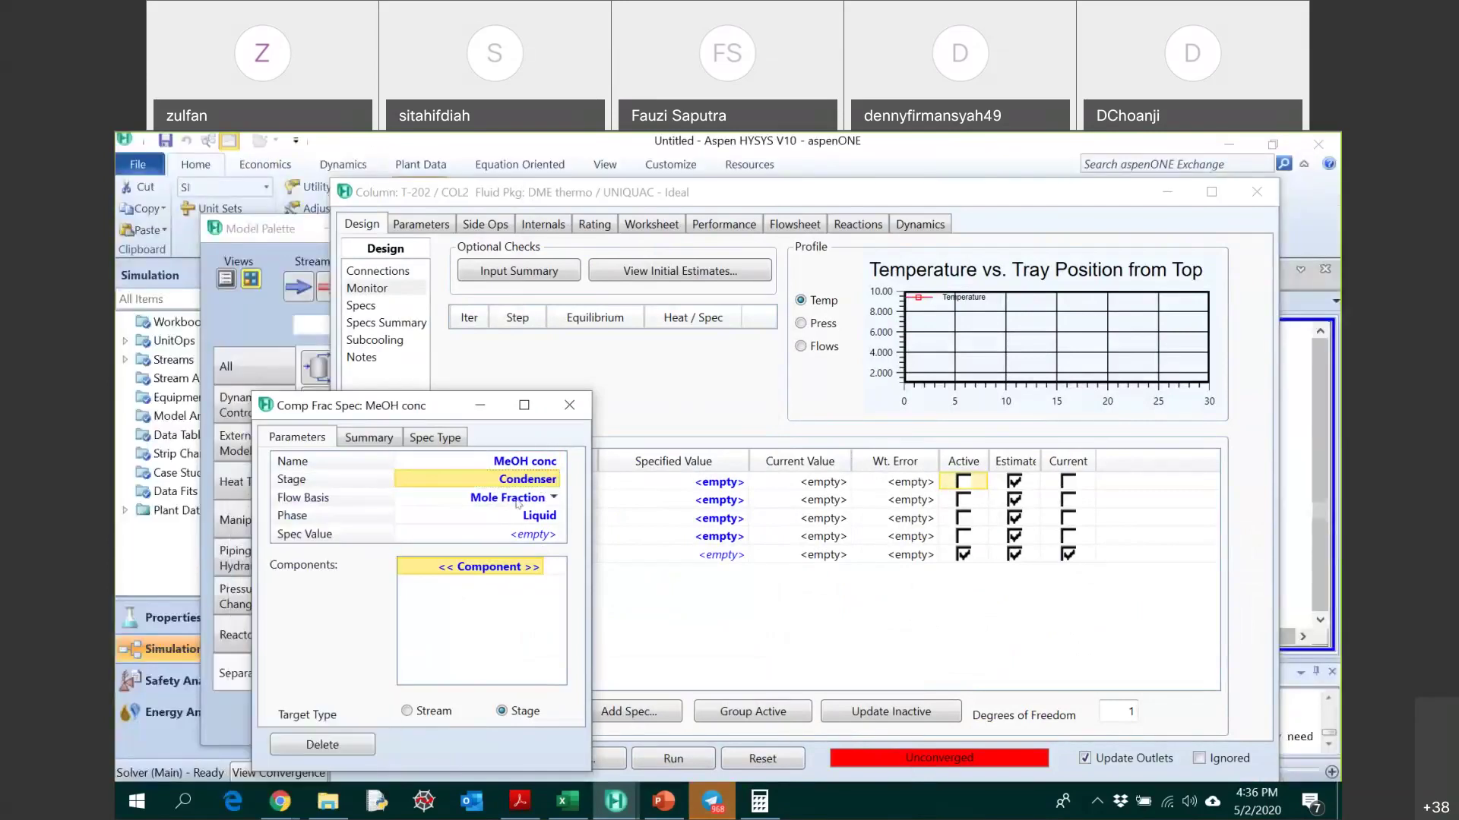
left_click(554, 498)
left_click(281, 543)
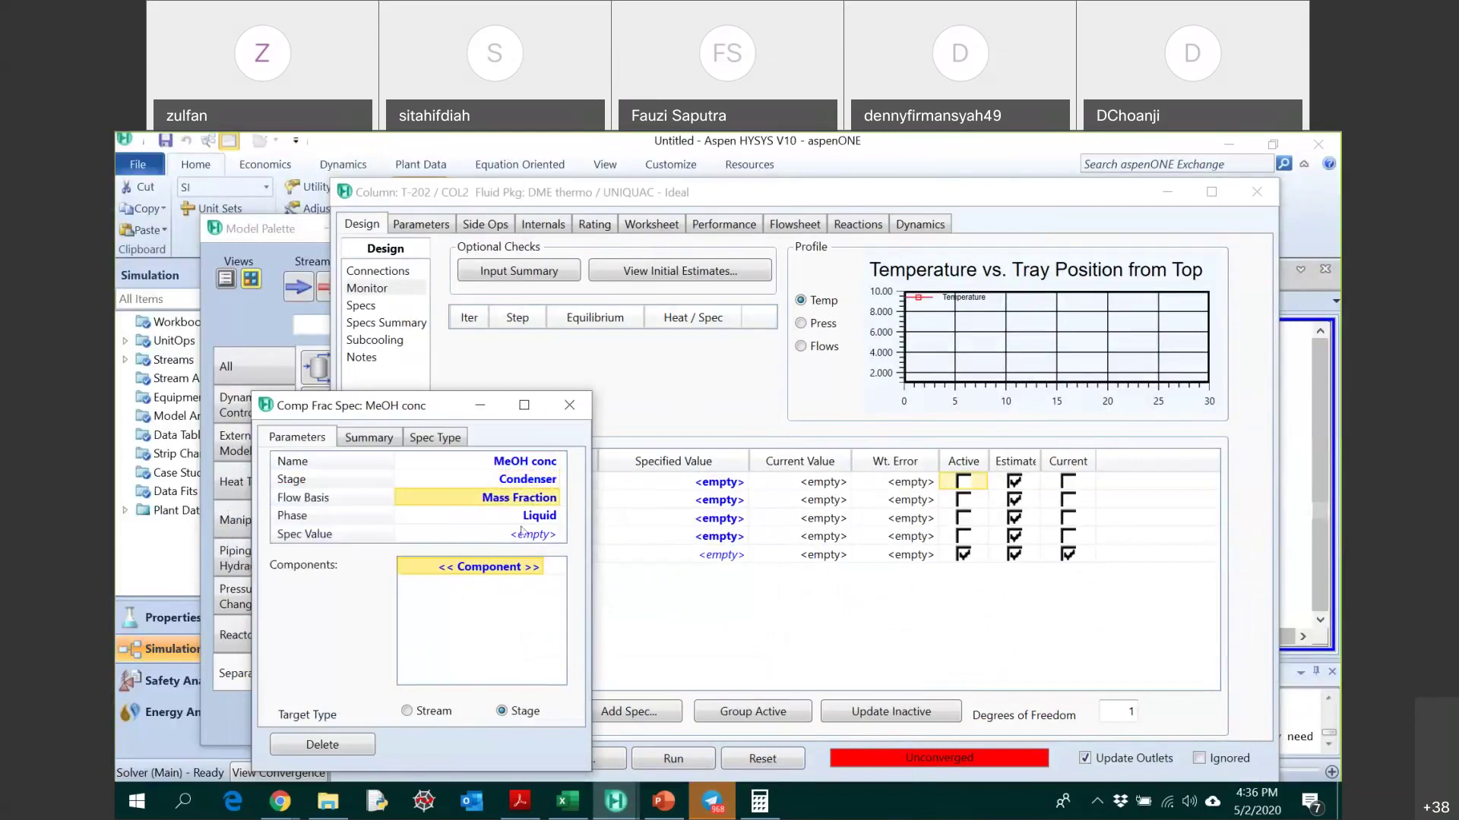
- Set the MeOH conc spec value to 0.9999 with Methanol as its component, and close the spec
left_click(542, 543)
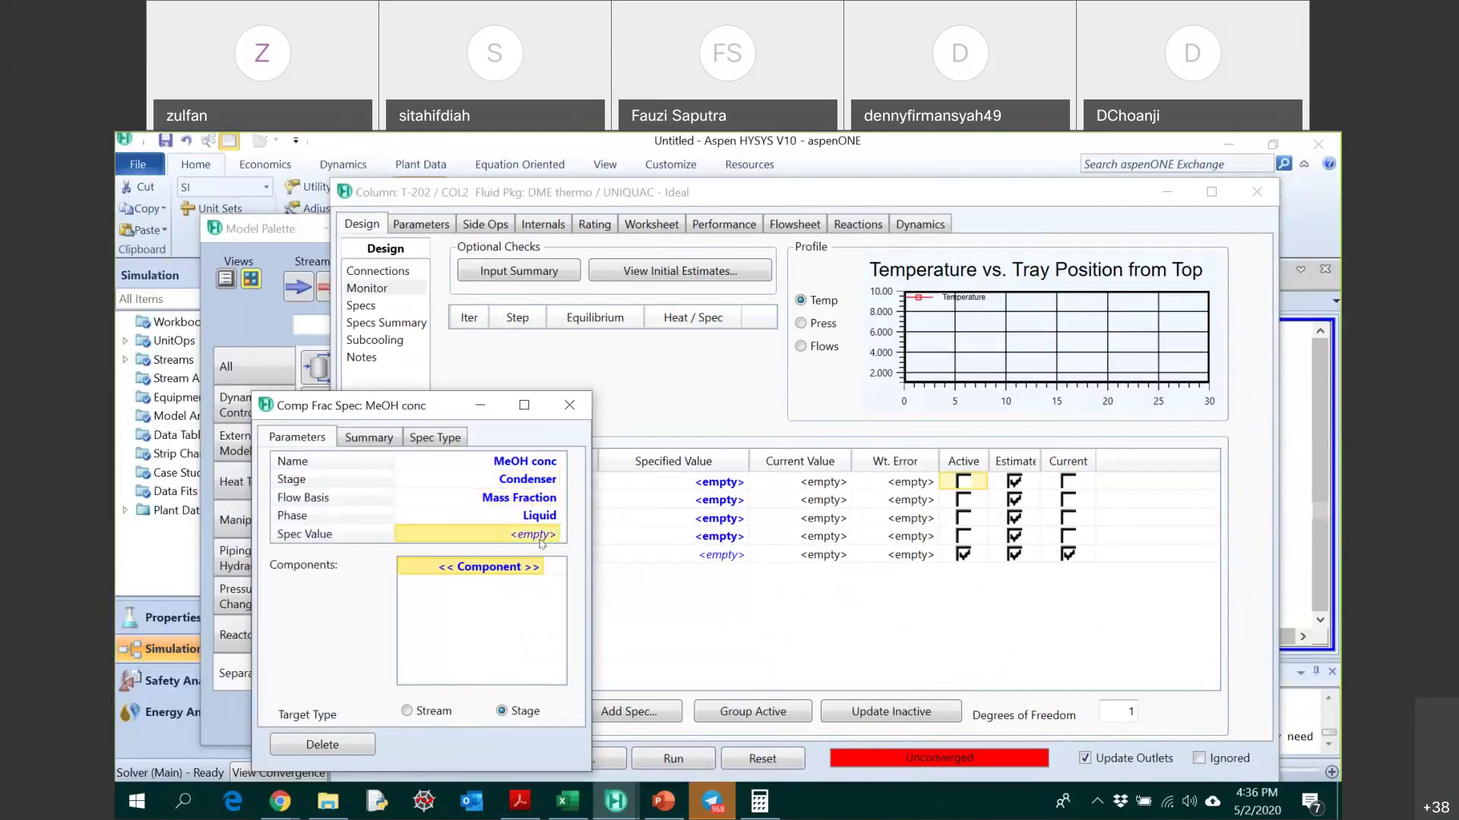
type("0.9999")
key("Return")
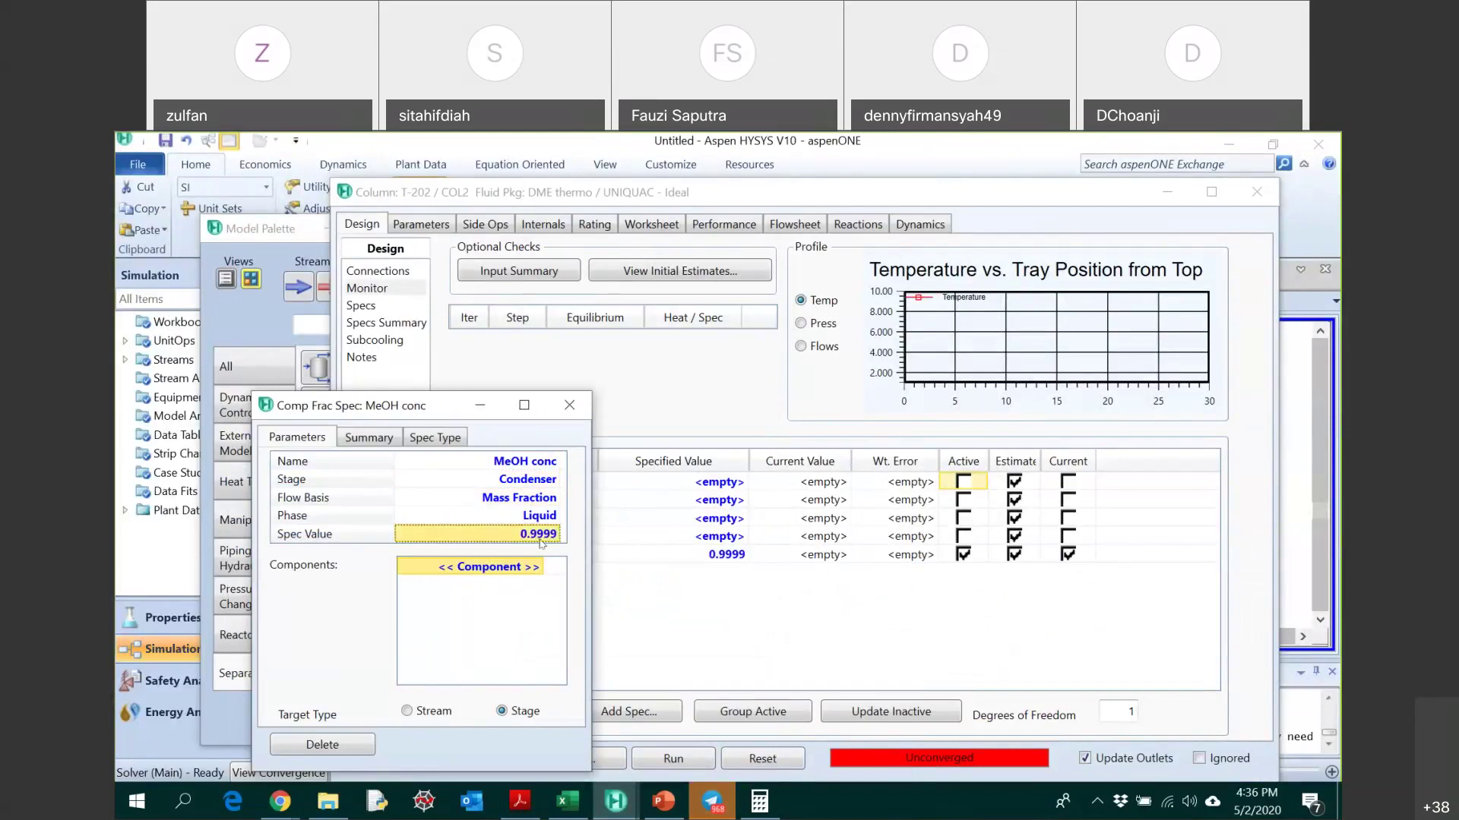
left_click(537, 581)
left_click(537, 567)
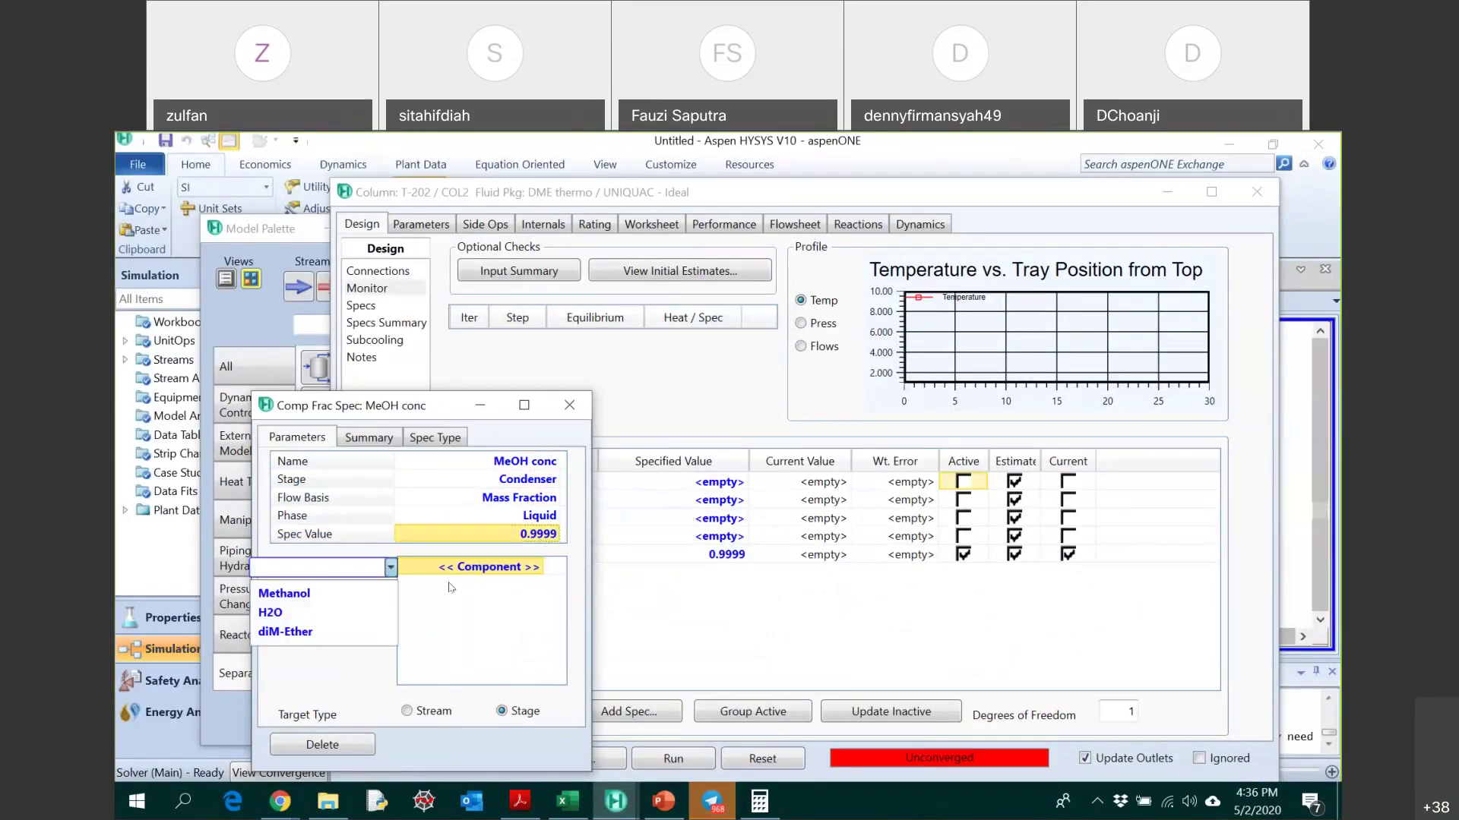
left_click(362, 593)
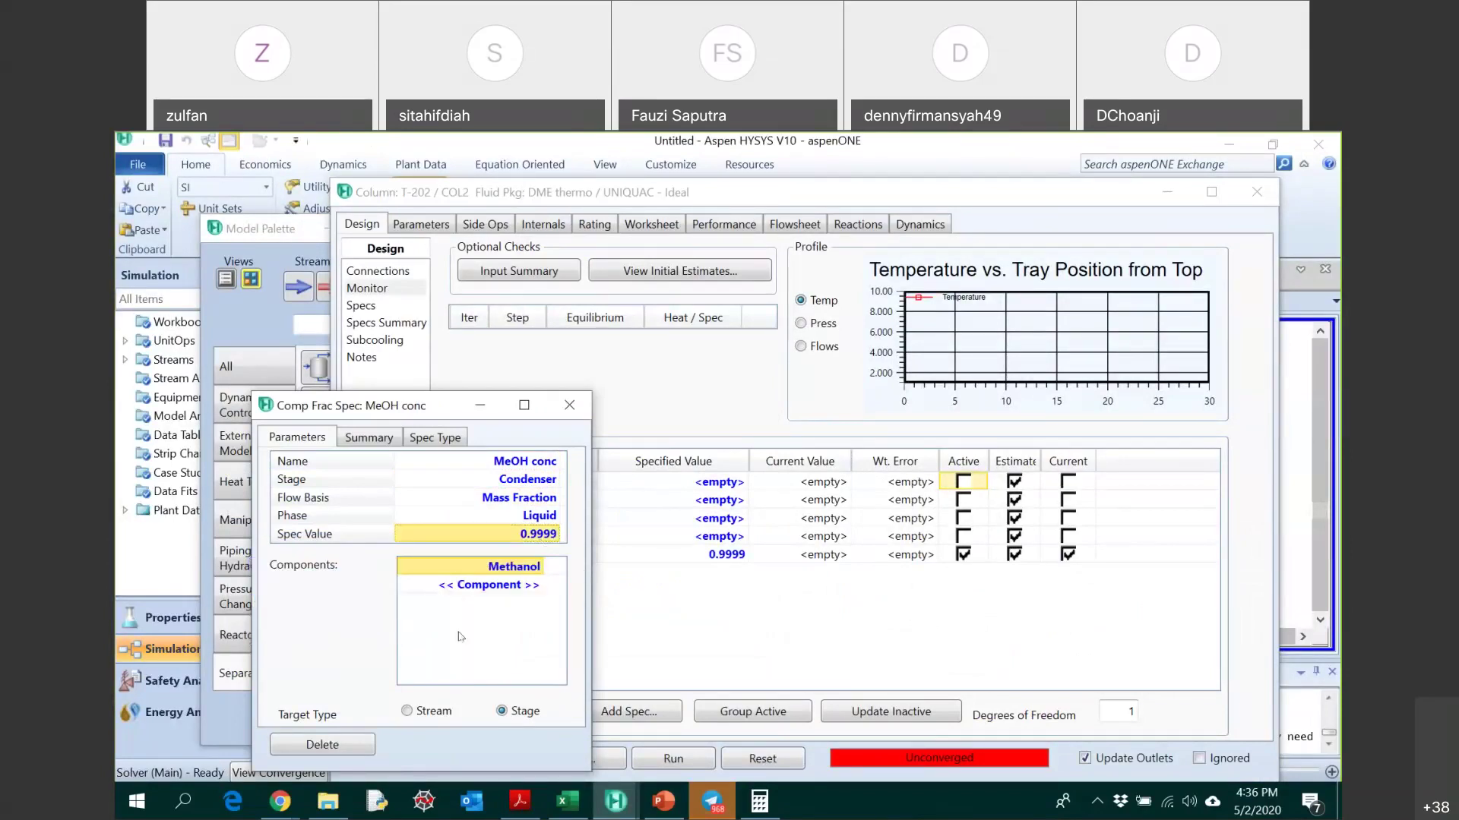
left_click(569, 405)
- Add a column component recovery spec to T-202 and name it MeOH recovery
left_click(599, 710)
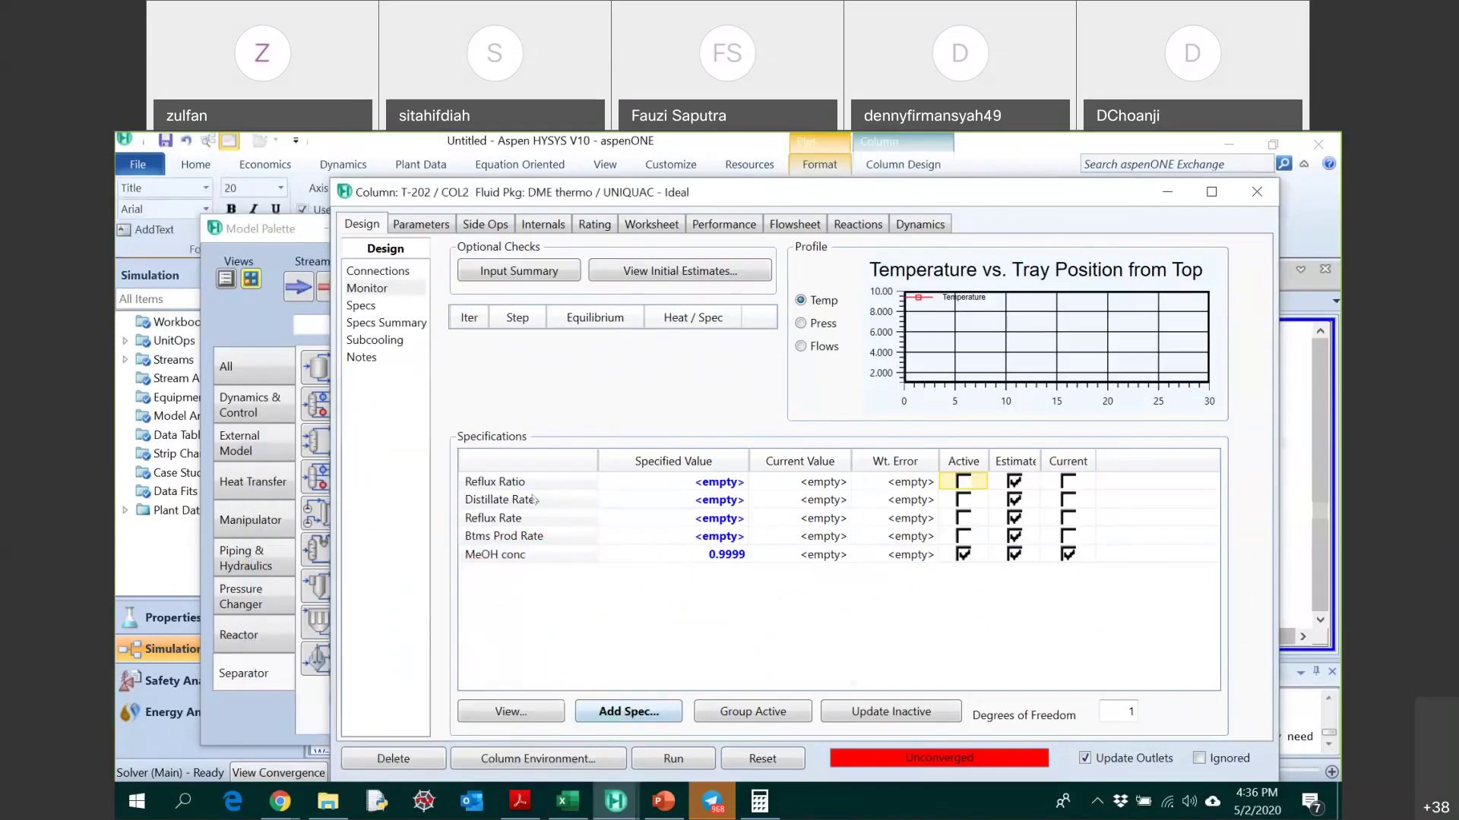
left_click(735, 363)
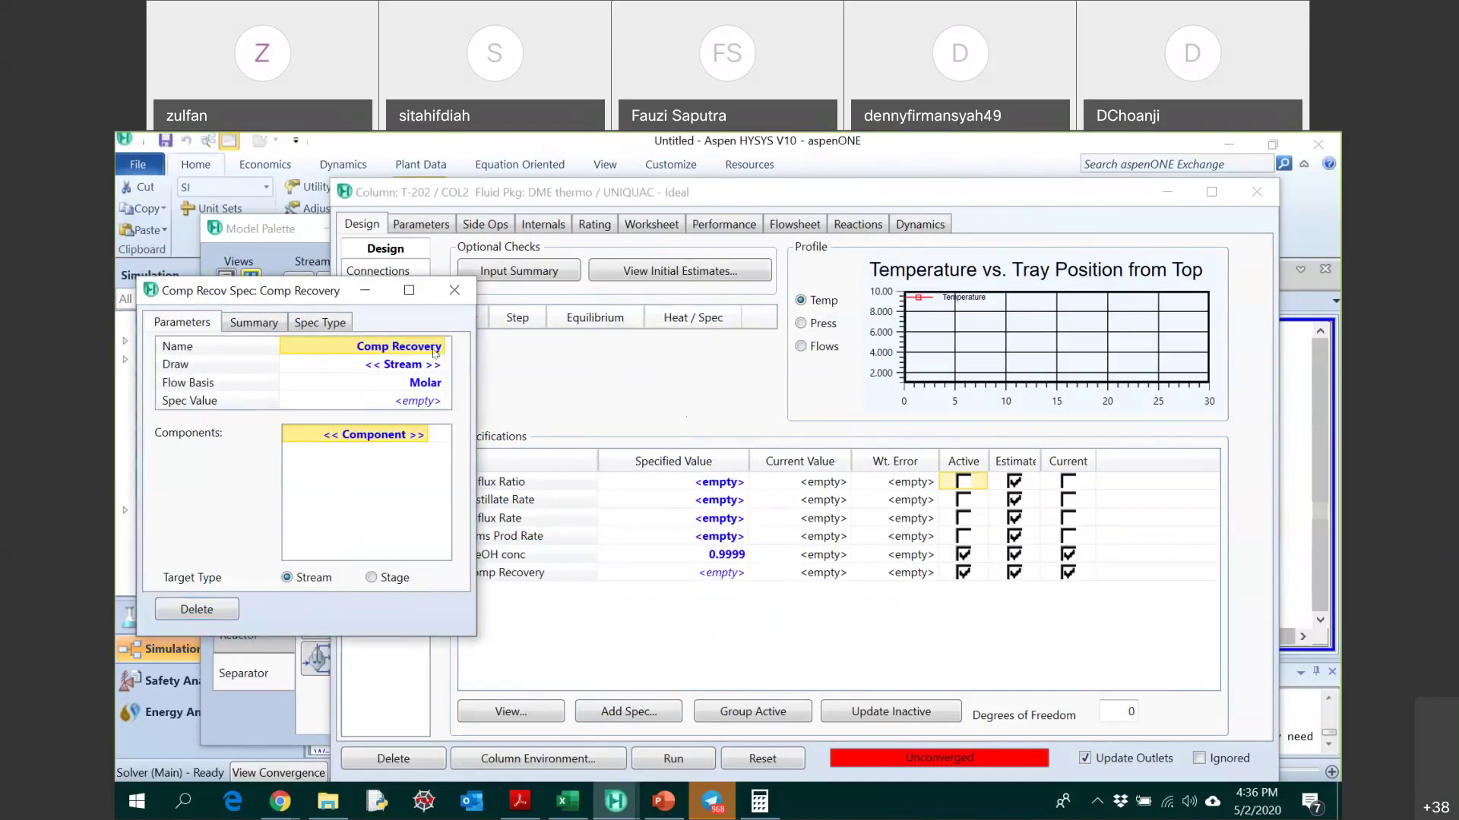
type("MeOH")
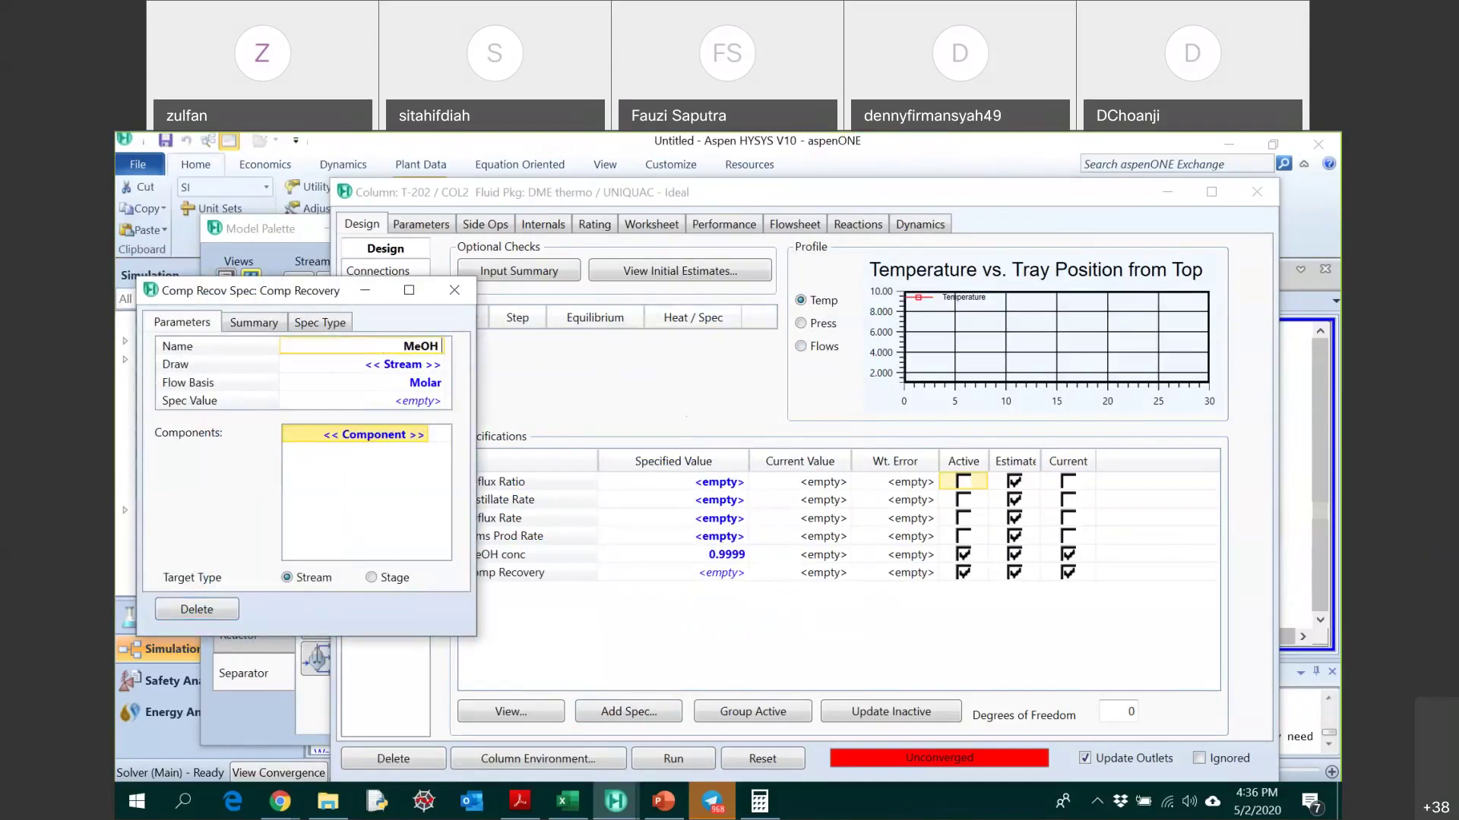
type(" recovery")
key("Return")
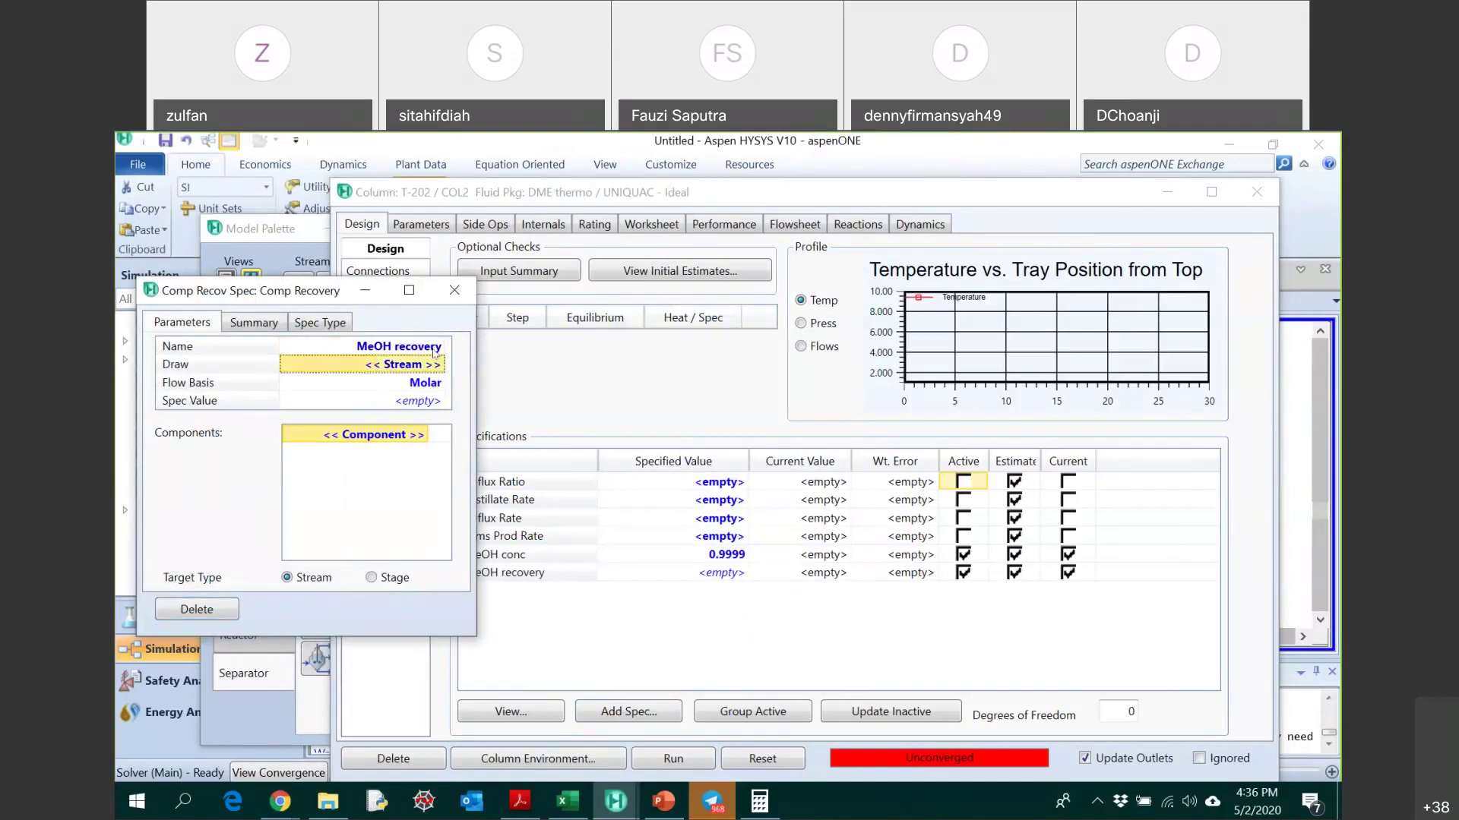
left_click(364, 365)
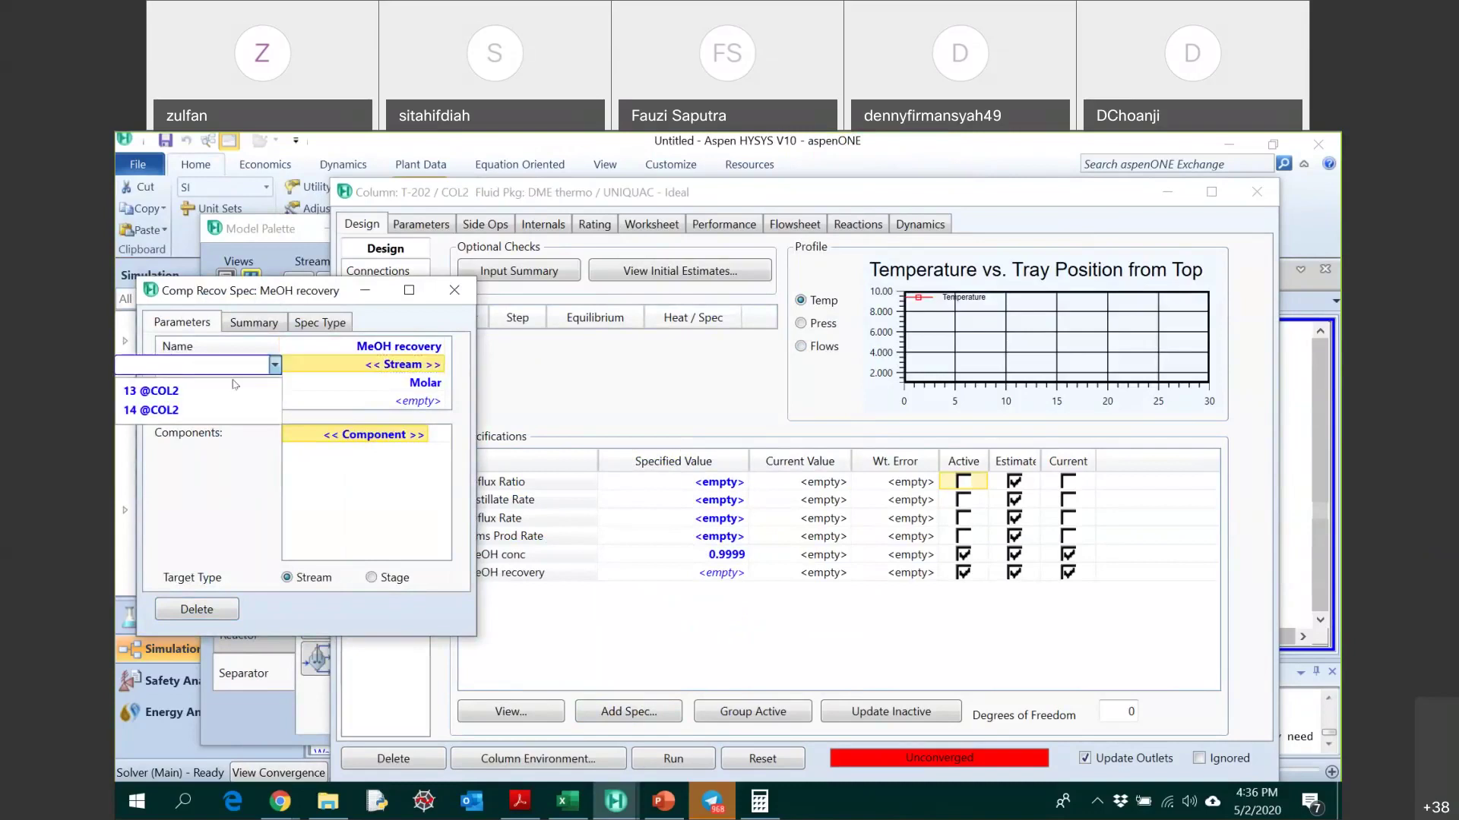
left_click(175, 390)
left_click(433, 383)
left_click(438, 383)
left_click(189, 428)
- Set the MeOH recovery spec value to 0.9999 with Methanol as its component, and close the spec
left_click(418, 402)
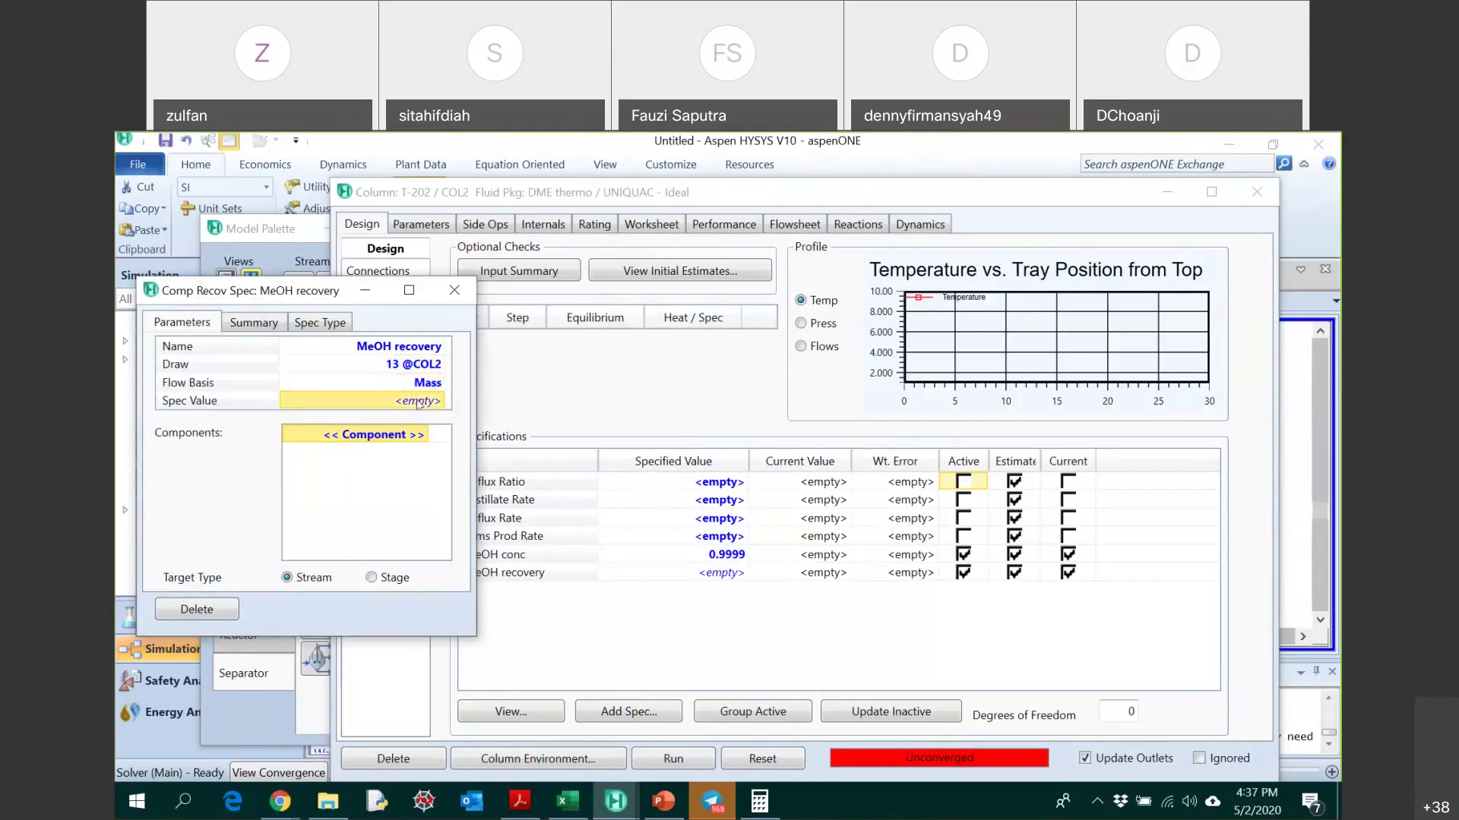
type("0.9999")
key("Return")
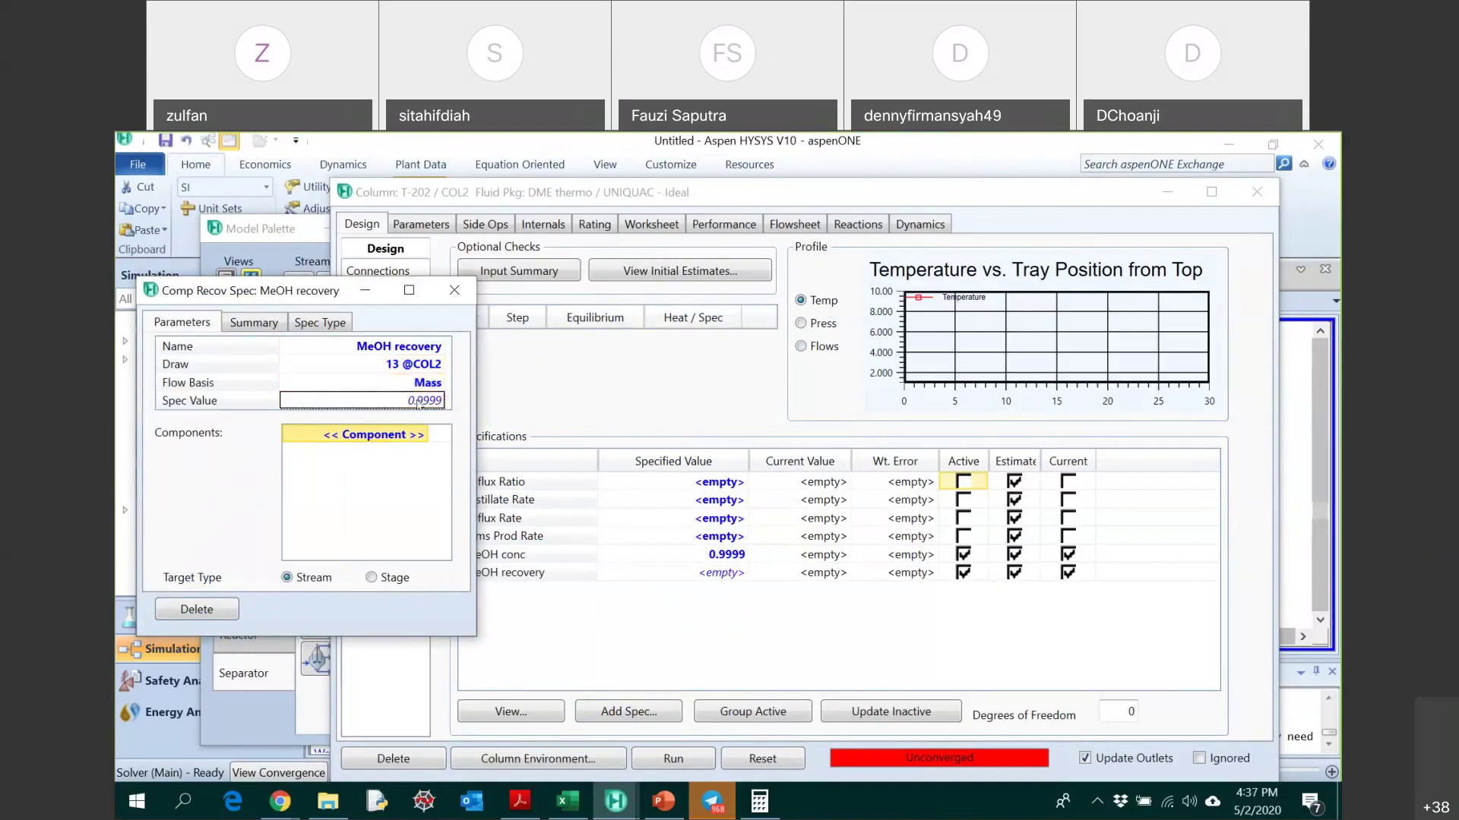
left_click(422, 437)
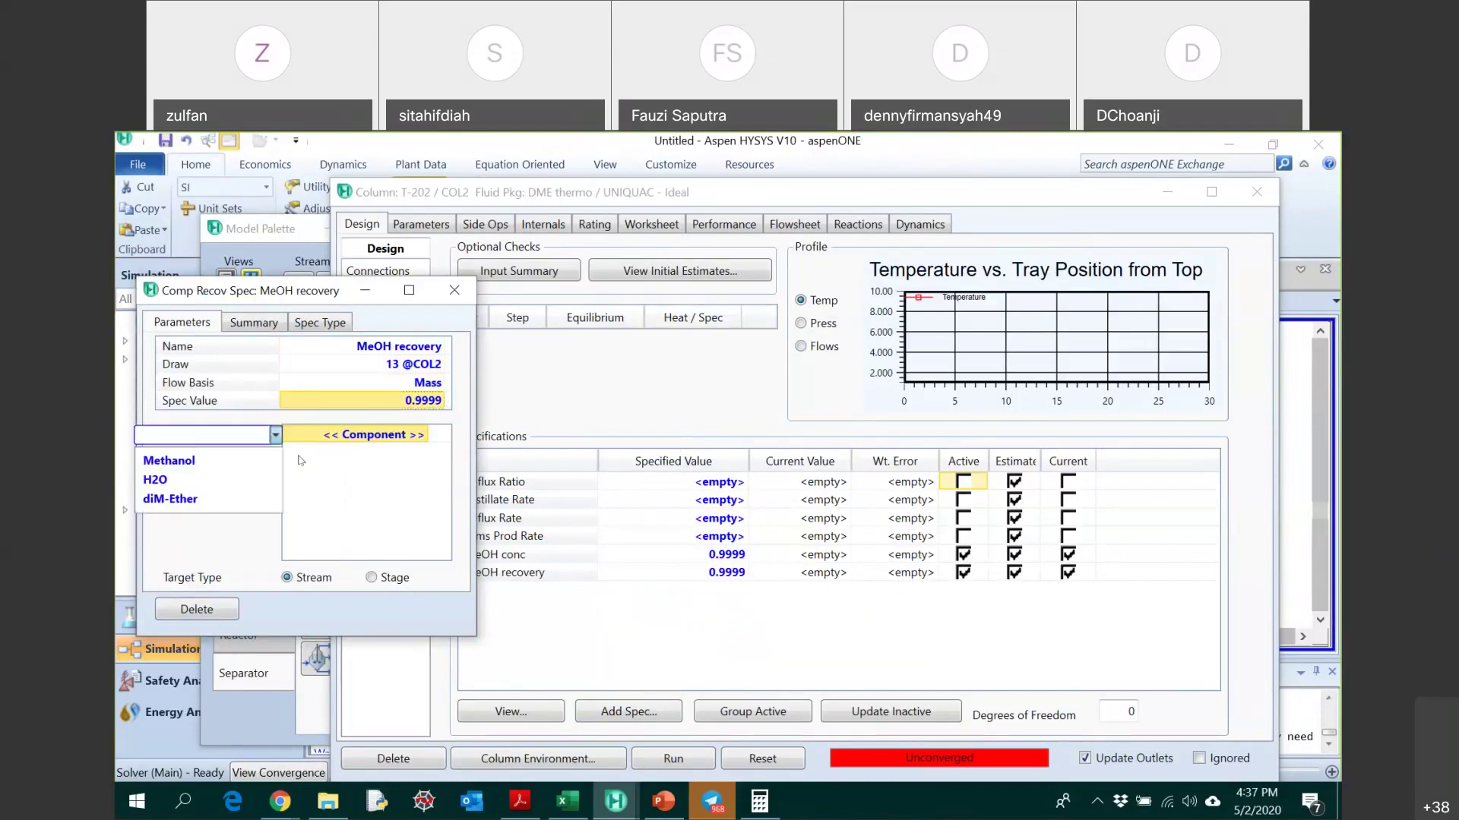
left_click(209, 463)
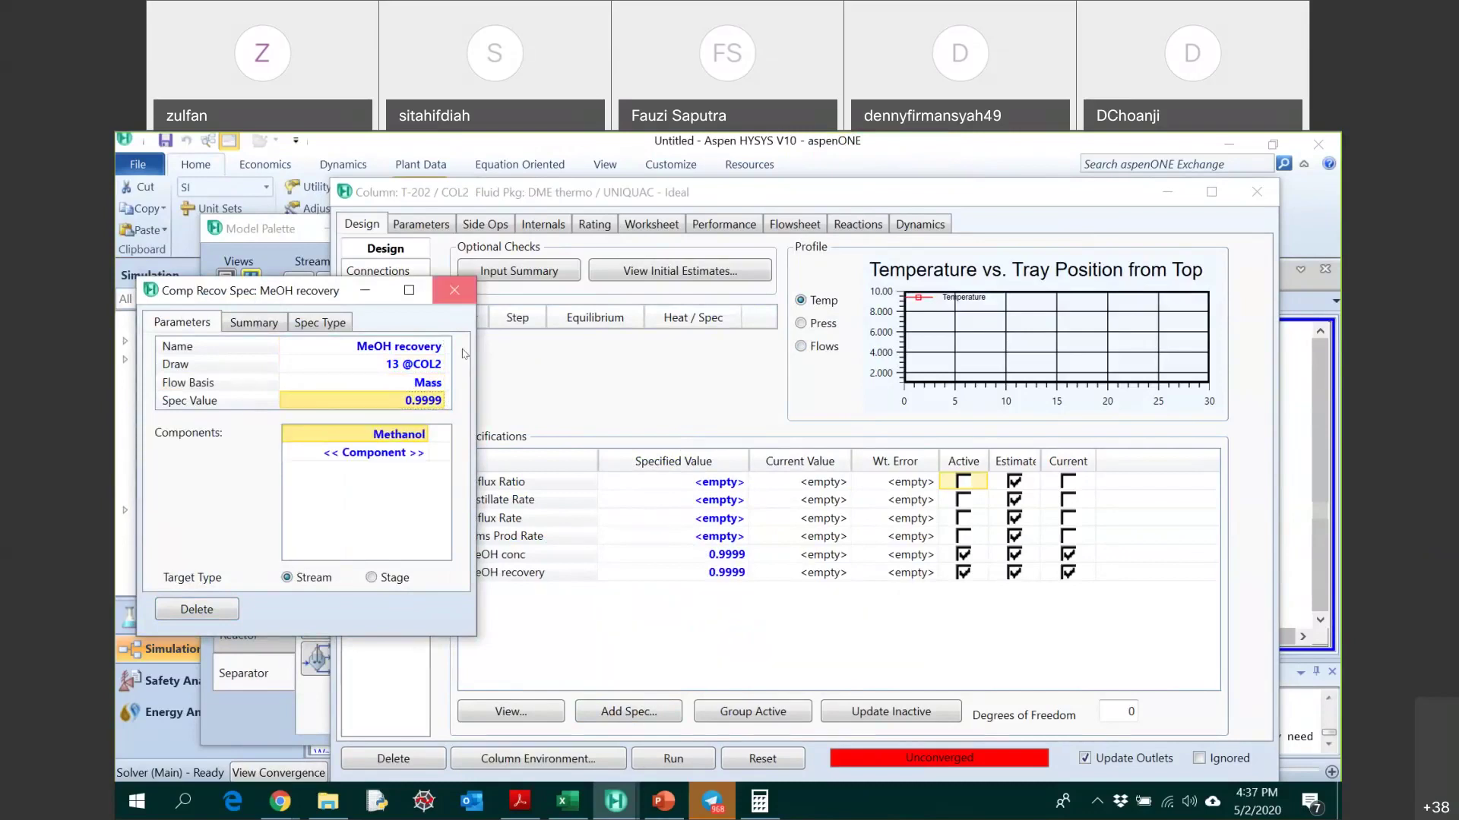
key("Escape")
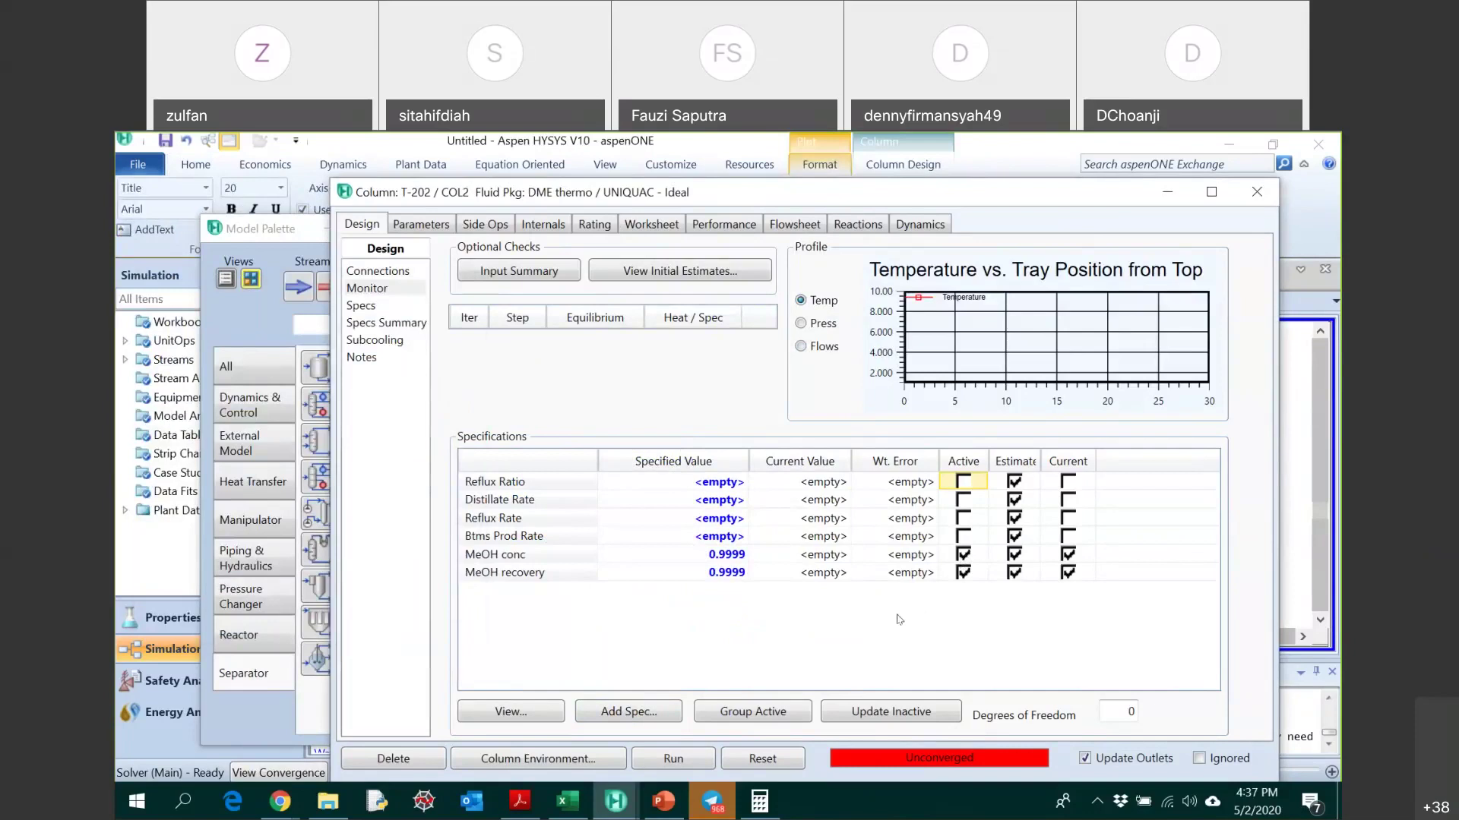
- Run column T-202 with the MeOH conc and MeOH recovery specs active
left_click(718, 713)
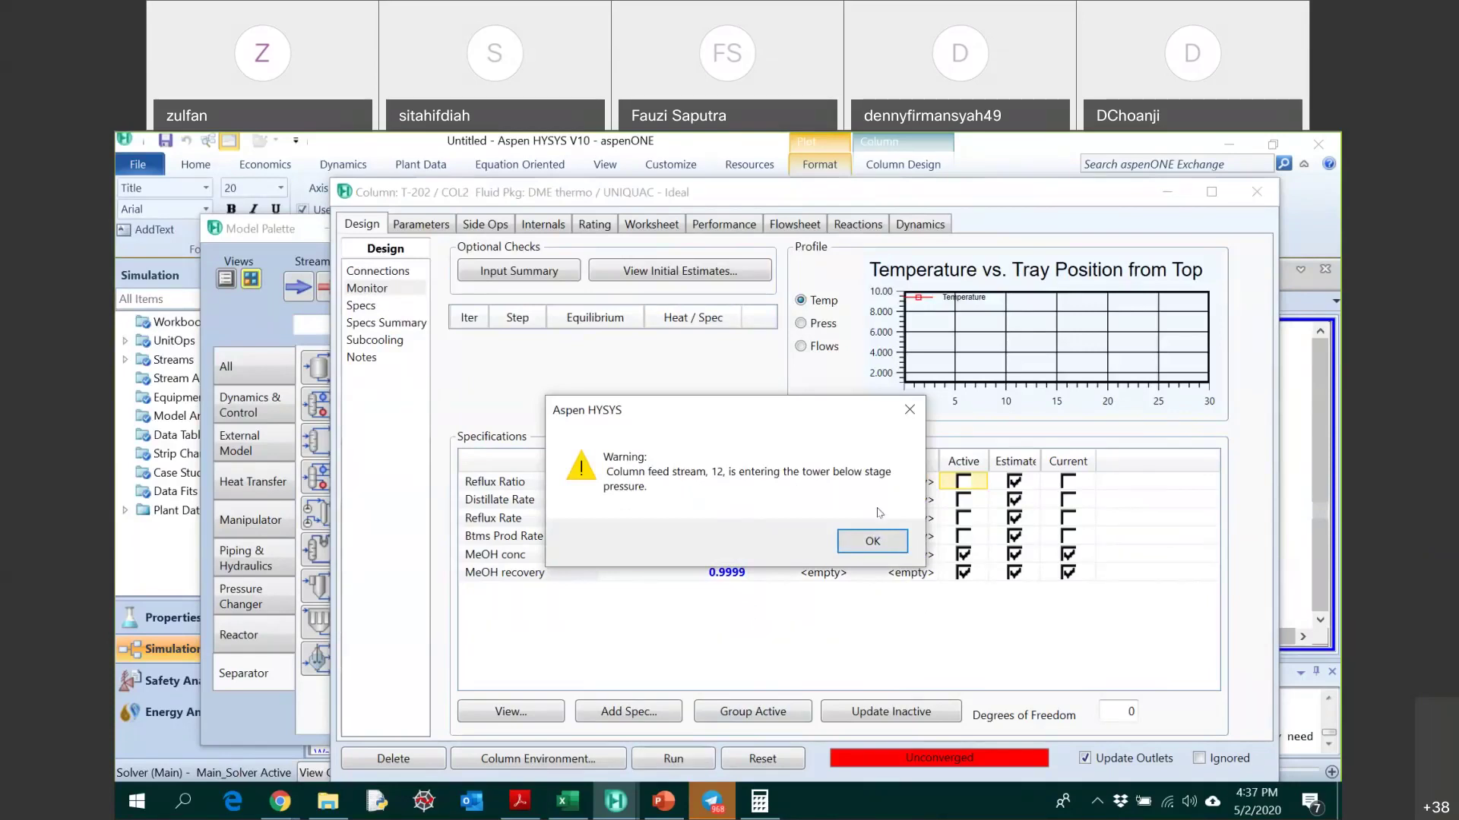
left_click(878, 543)
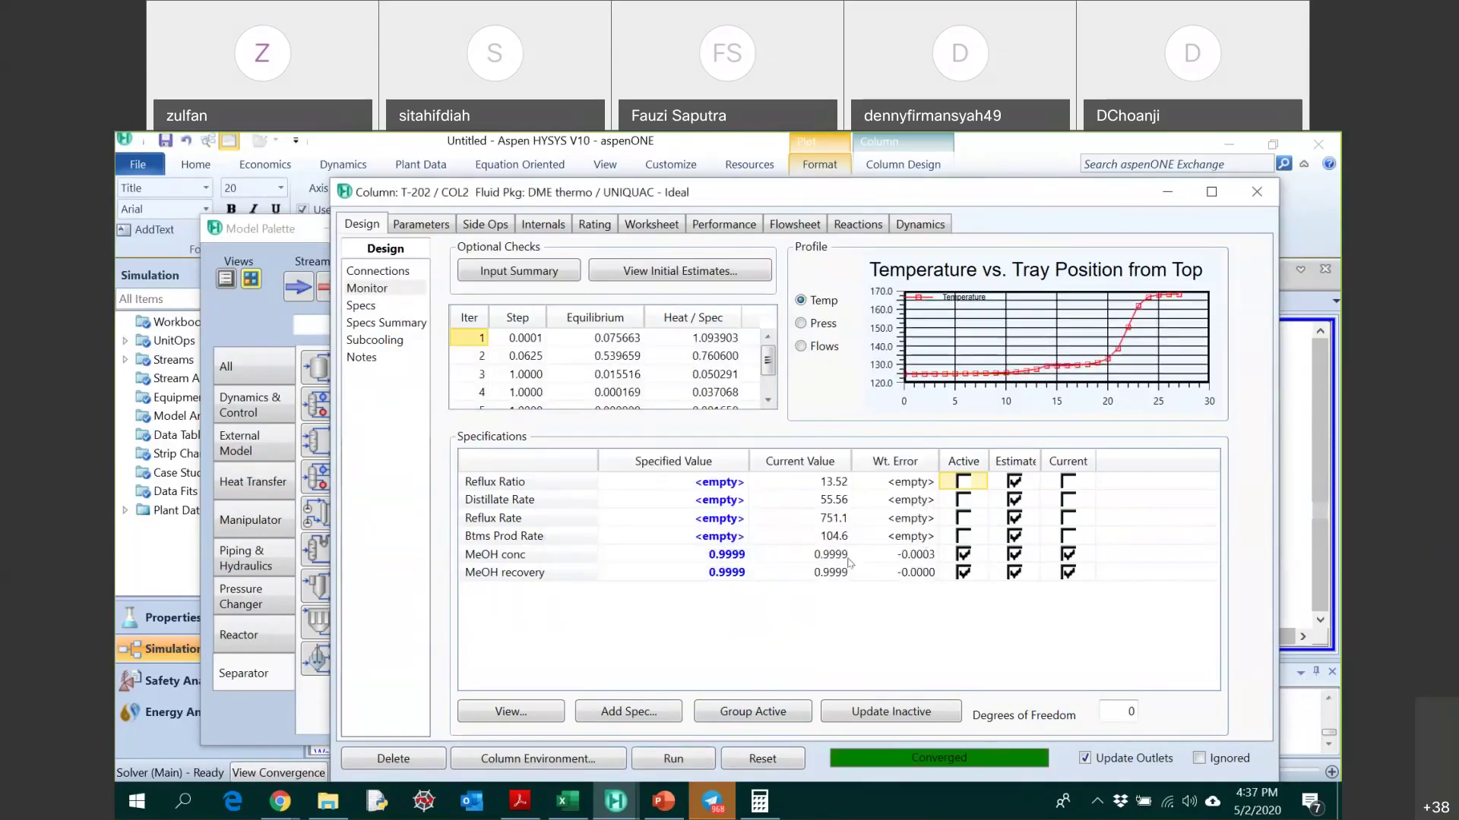
- Check the pressure of T-202's feed stream 12 from the flowsheet, and close the stream
left_click(1295, 486)
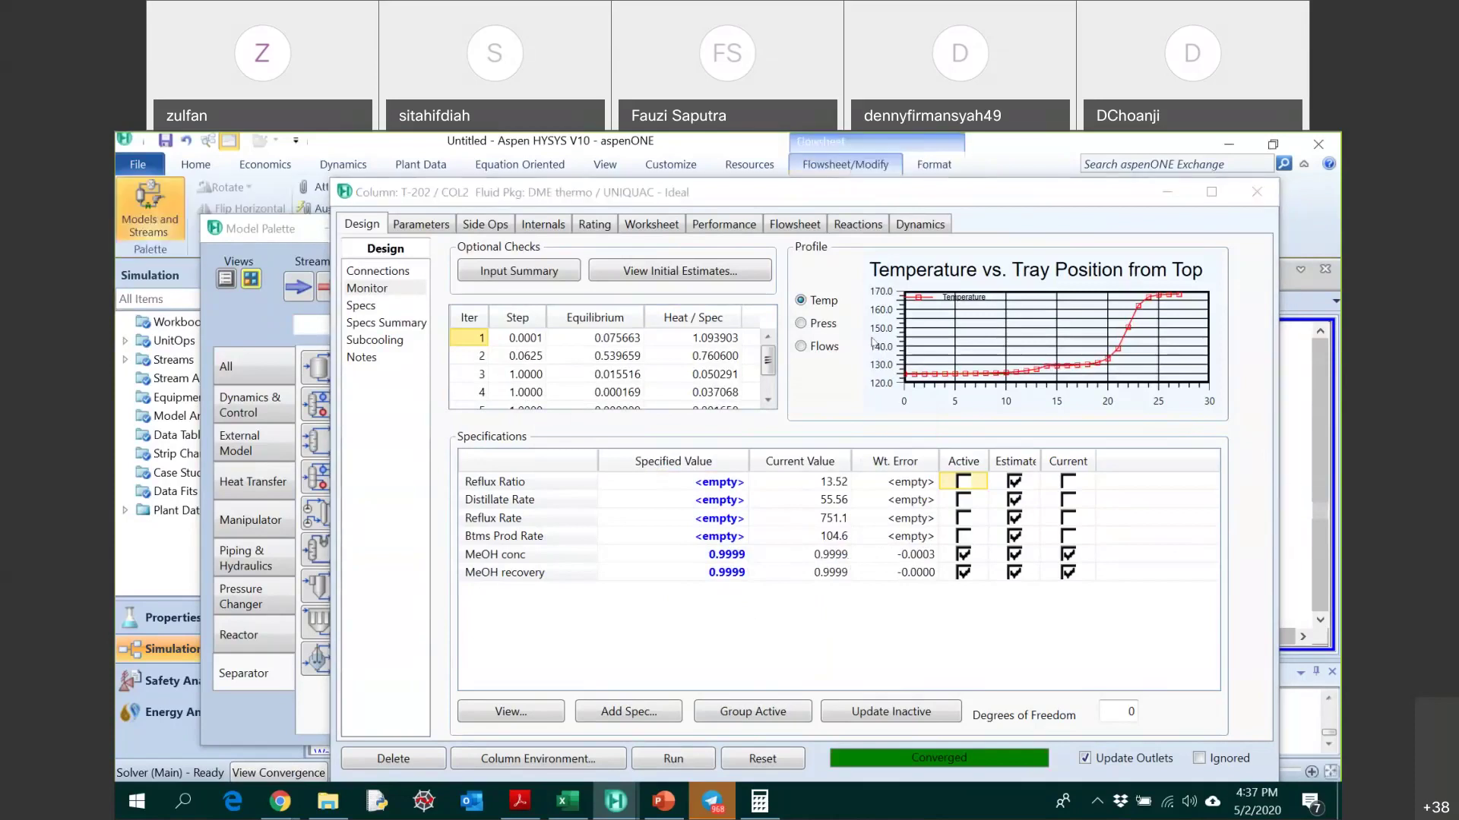
left_click(420, 212)
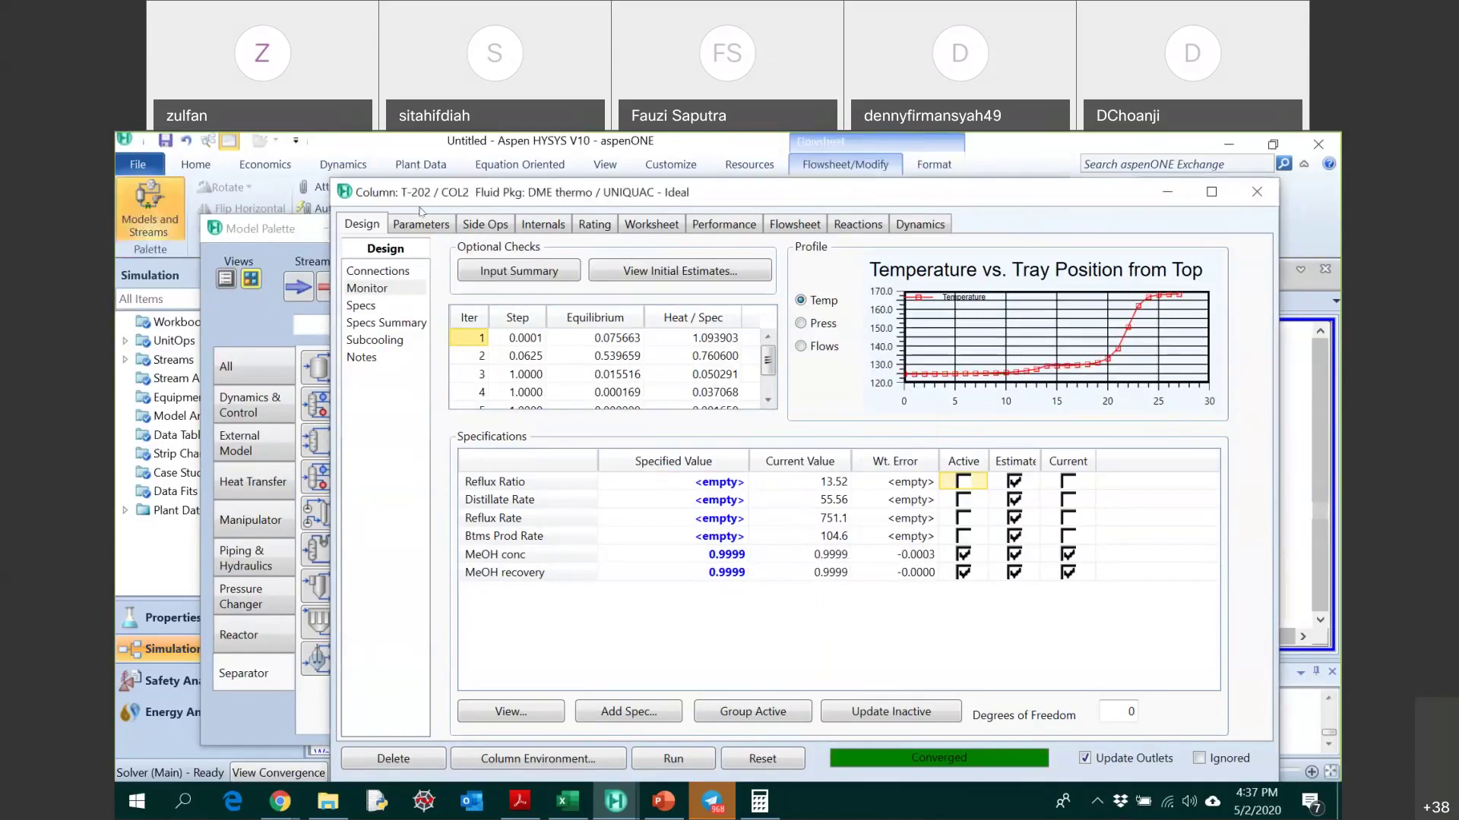
left_click_drag(703, 194, 232, 194)
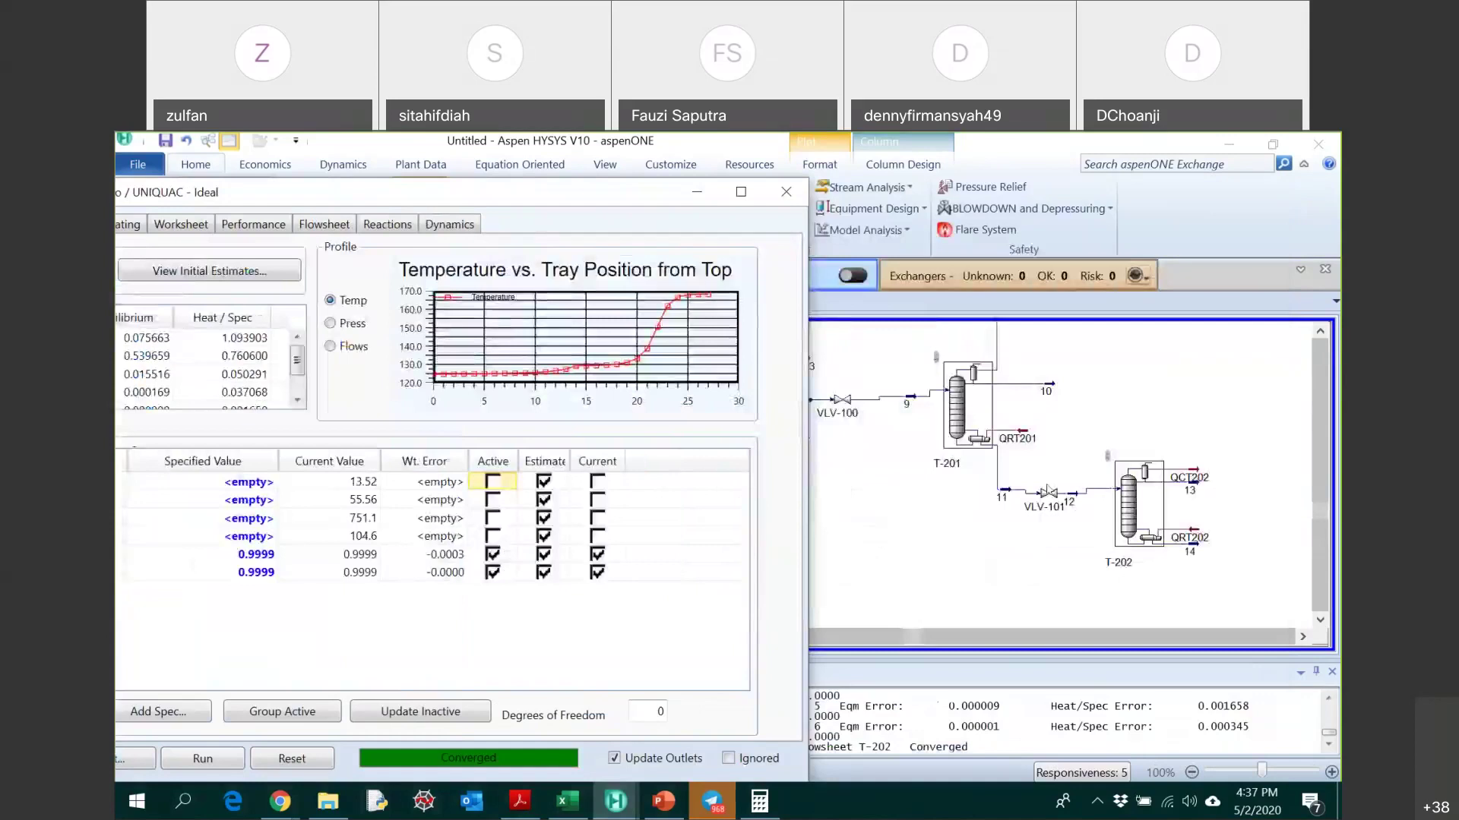
double_click(1072, 501)
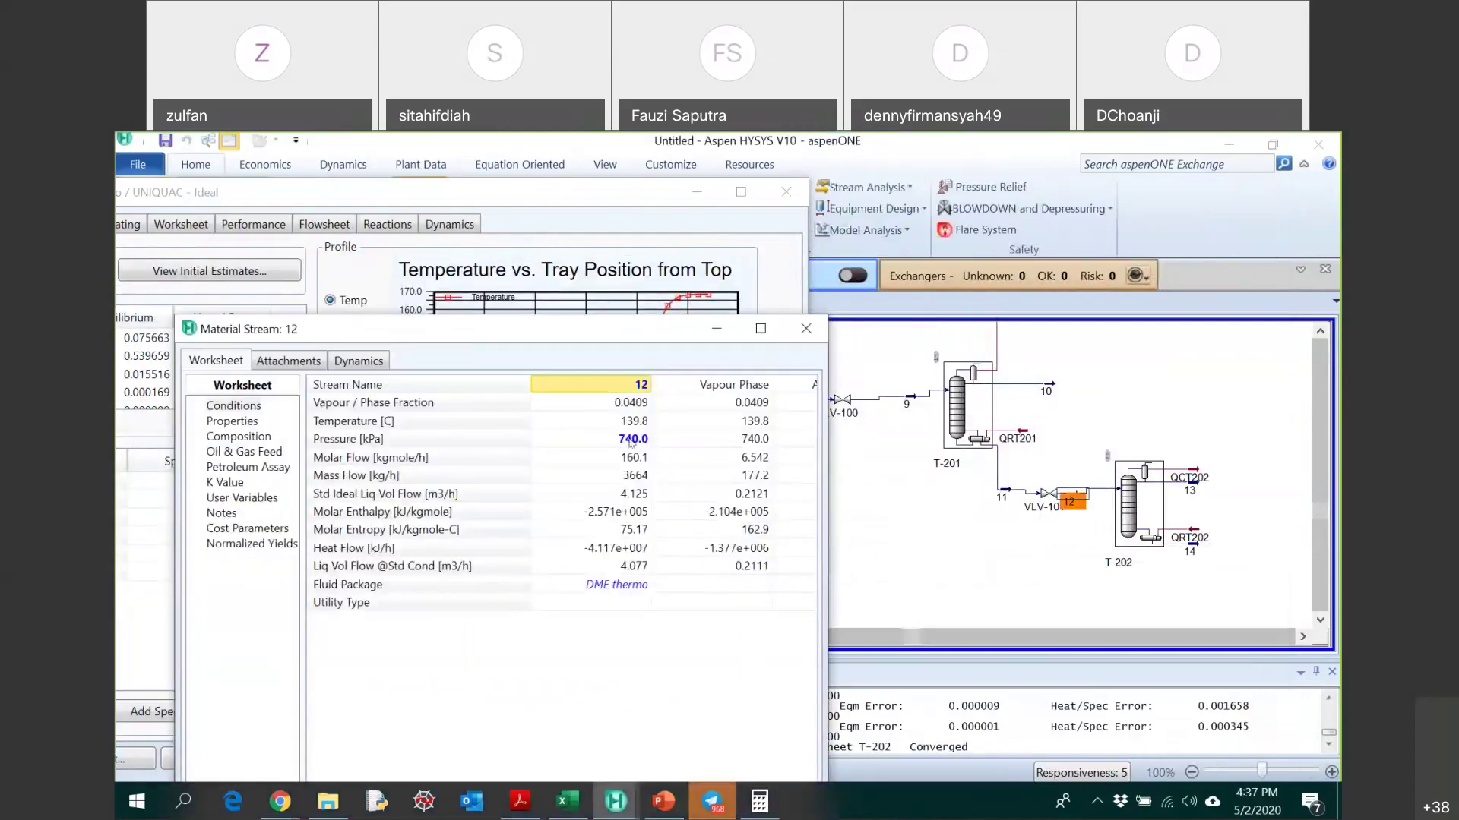
left_click(804, 329)
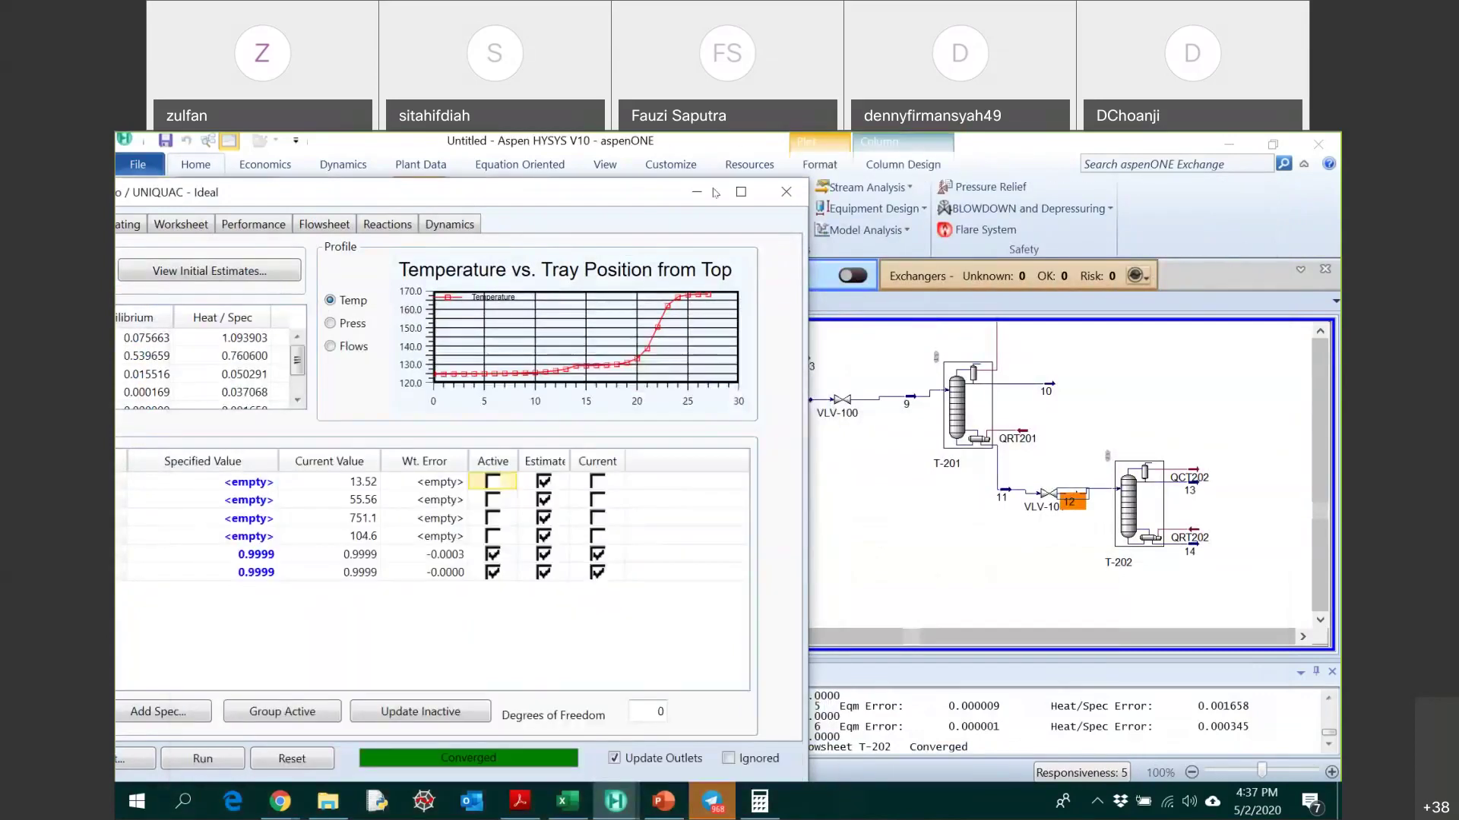
- Review T-202's pressure profile across the trays and the conditions of its feed and product streams
left_click_drag(395, 192, 650, 173)
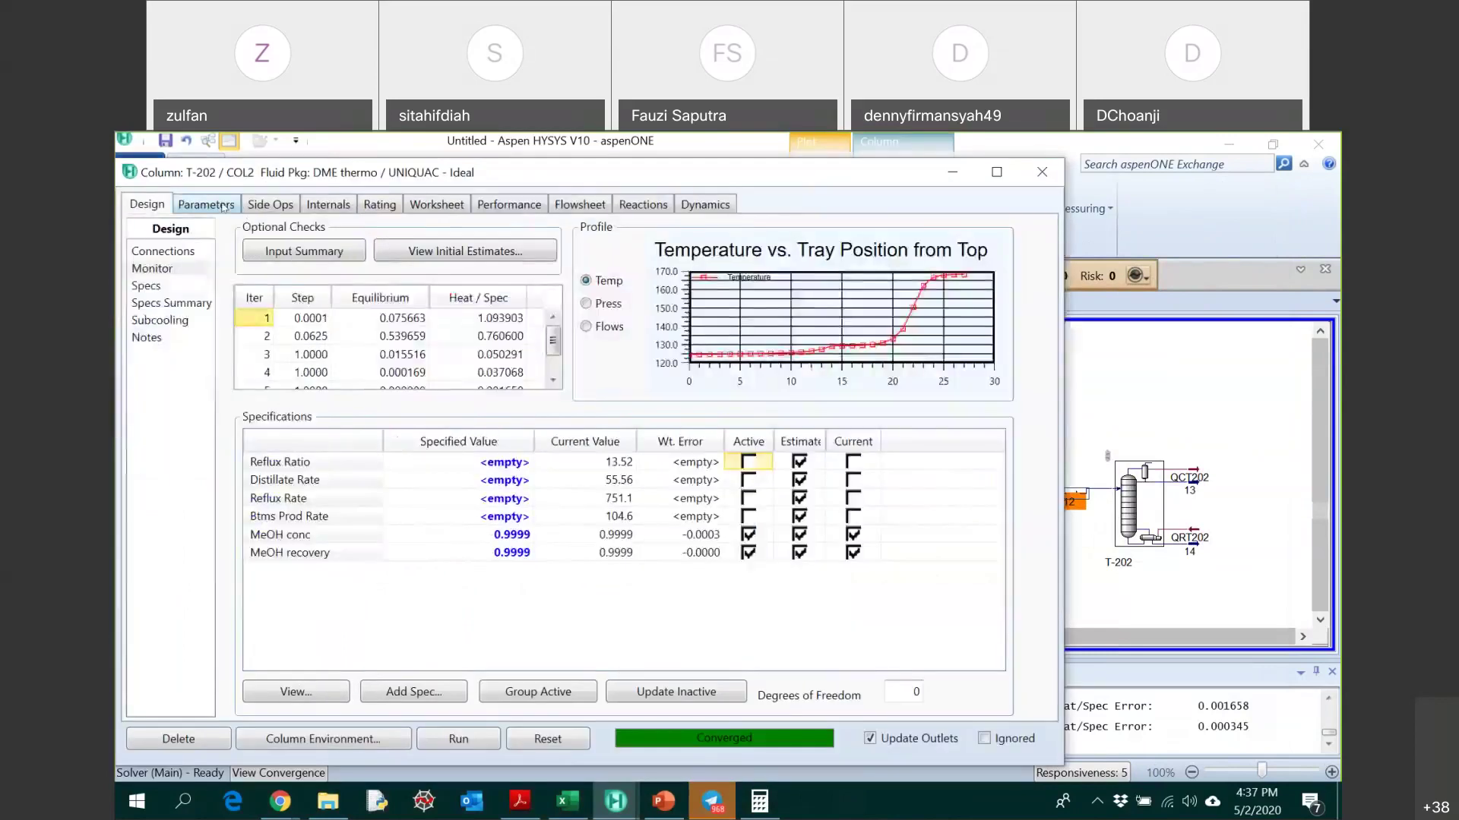
left_click(612, 308)
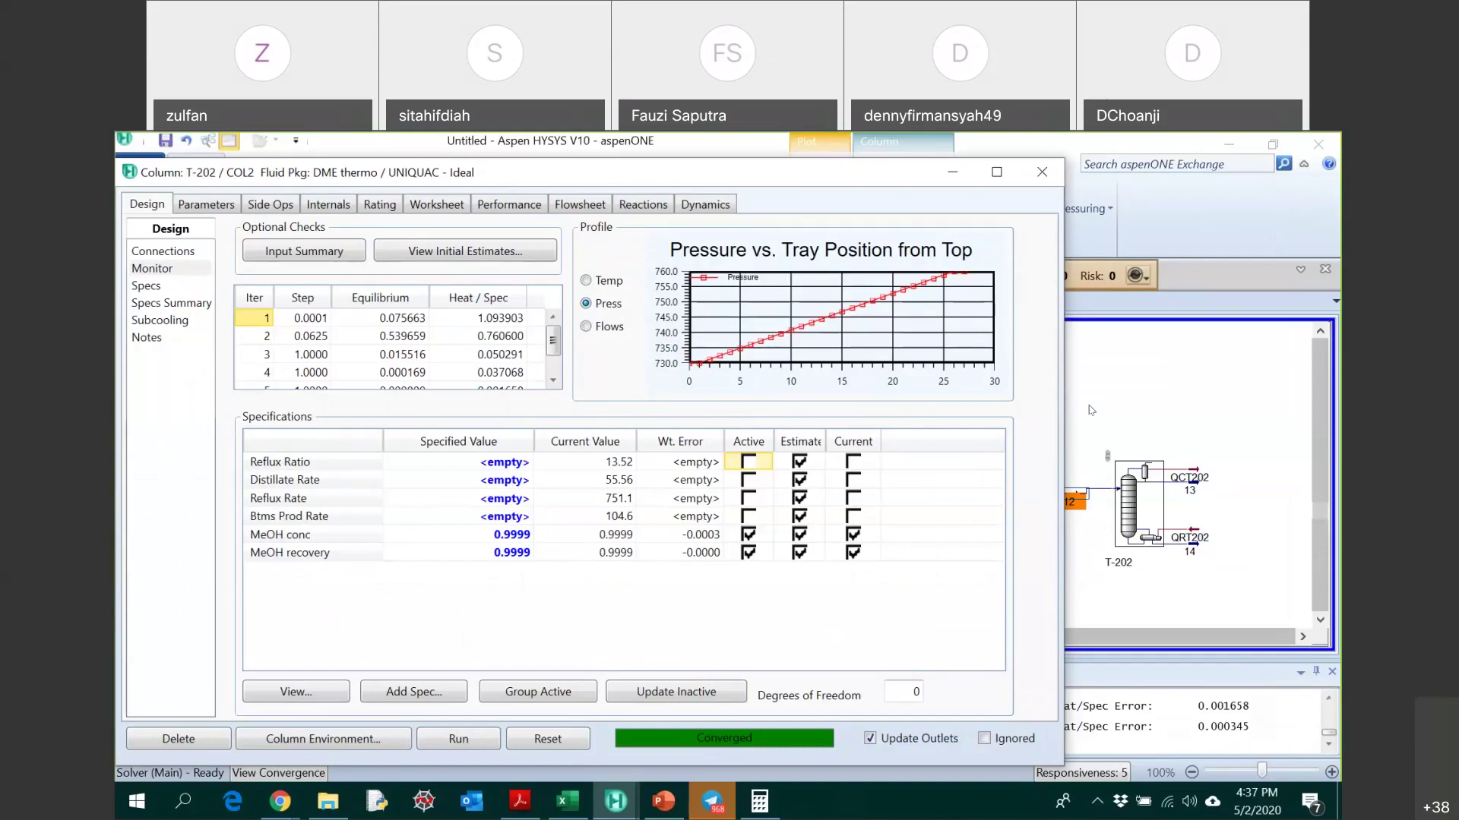
left_click(448, 209)
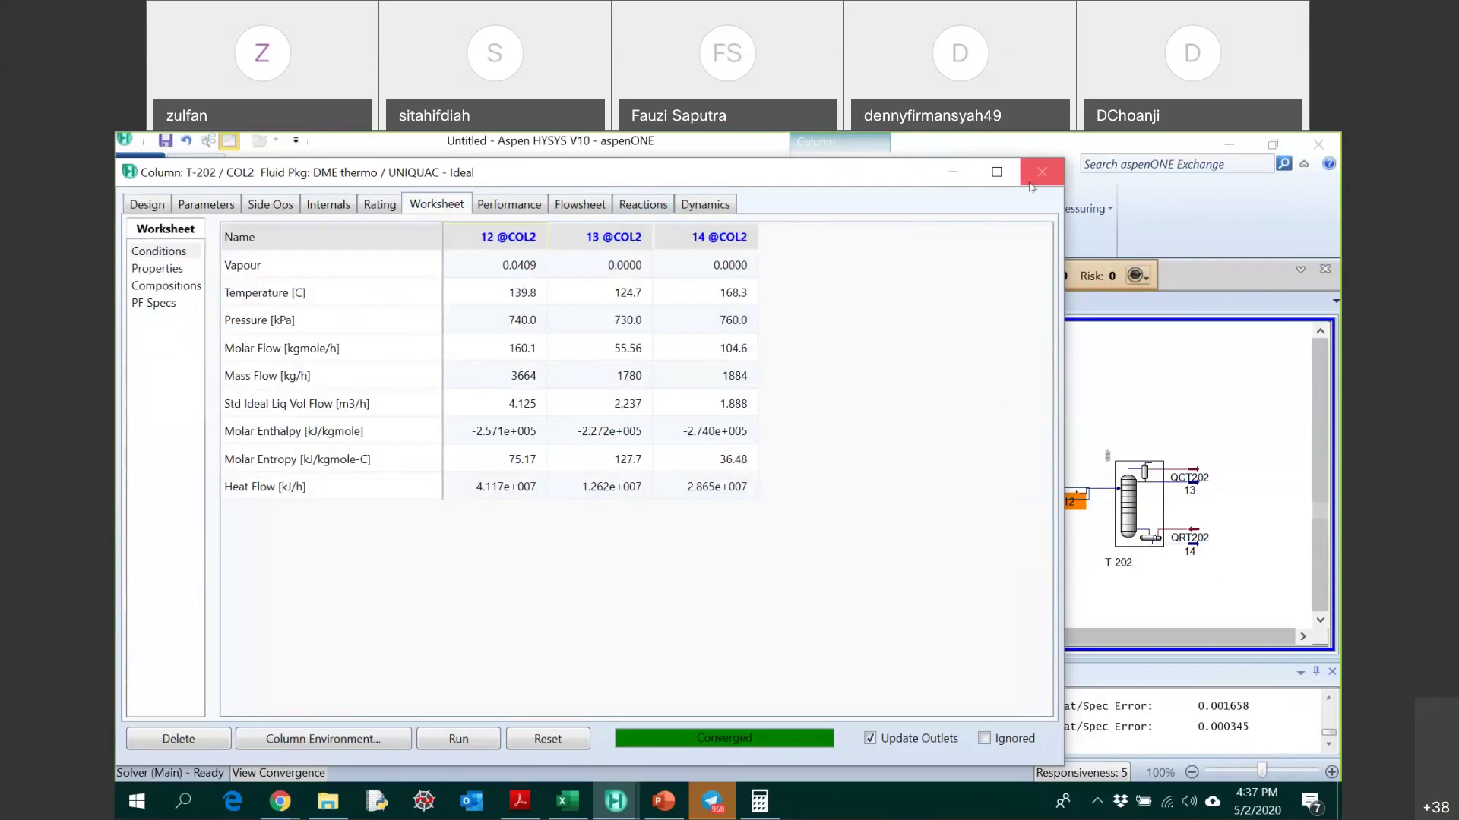
- Set the pressure of stream 12 at the outlet of valve VLV-101 to 750 kPa, and close the valve
double_click(1048, 496)
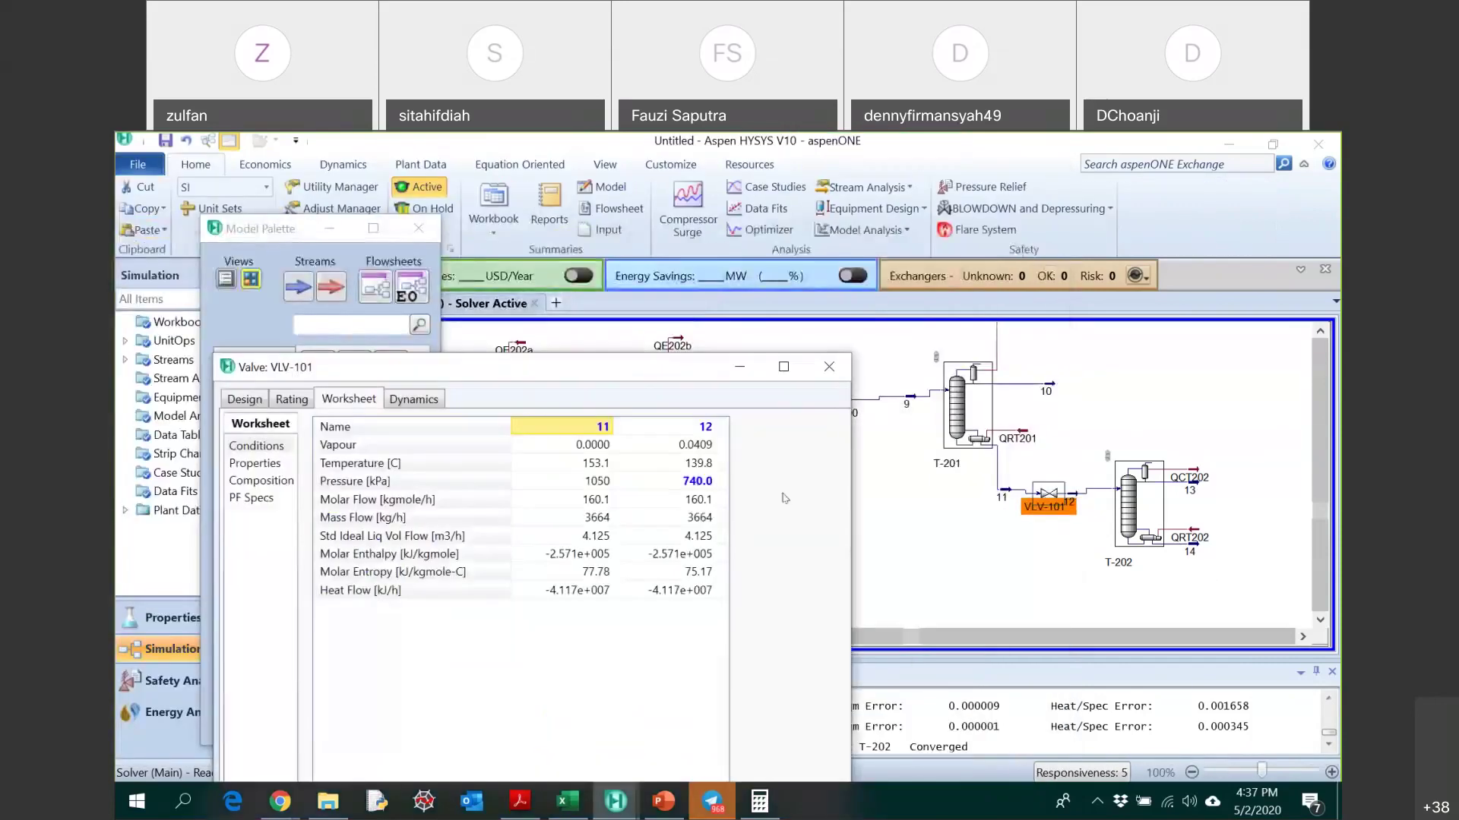
left_click(699, 481)
type("750")
key("Return")
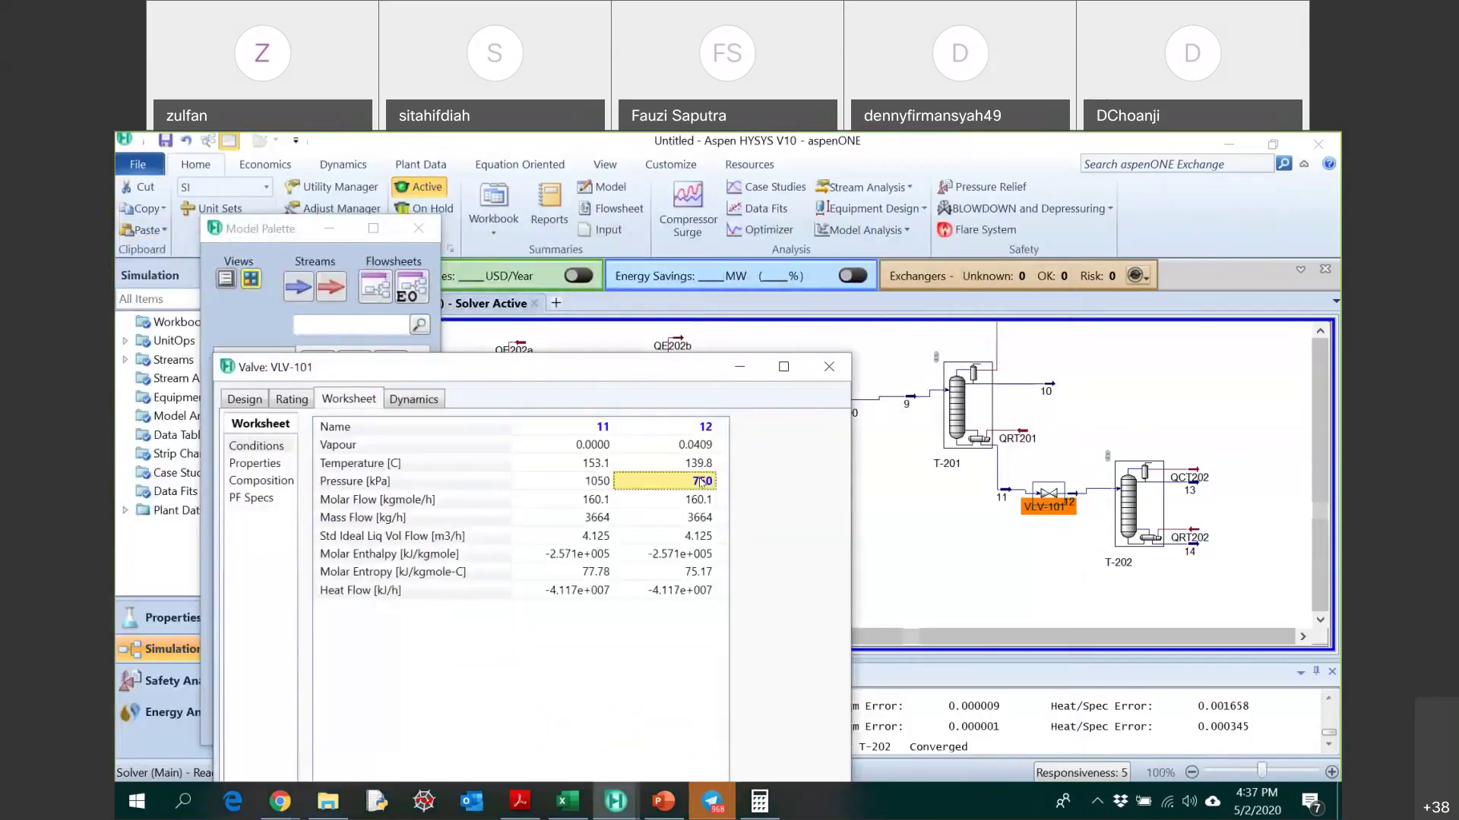
left_click(829, 367)
- Reopen column T-202 and examine its convergence, specification values and temperature profile, then close it
double_click(1128, 505)
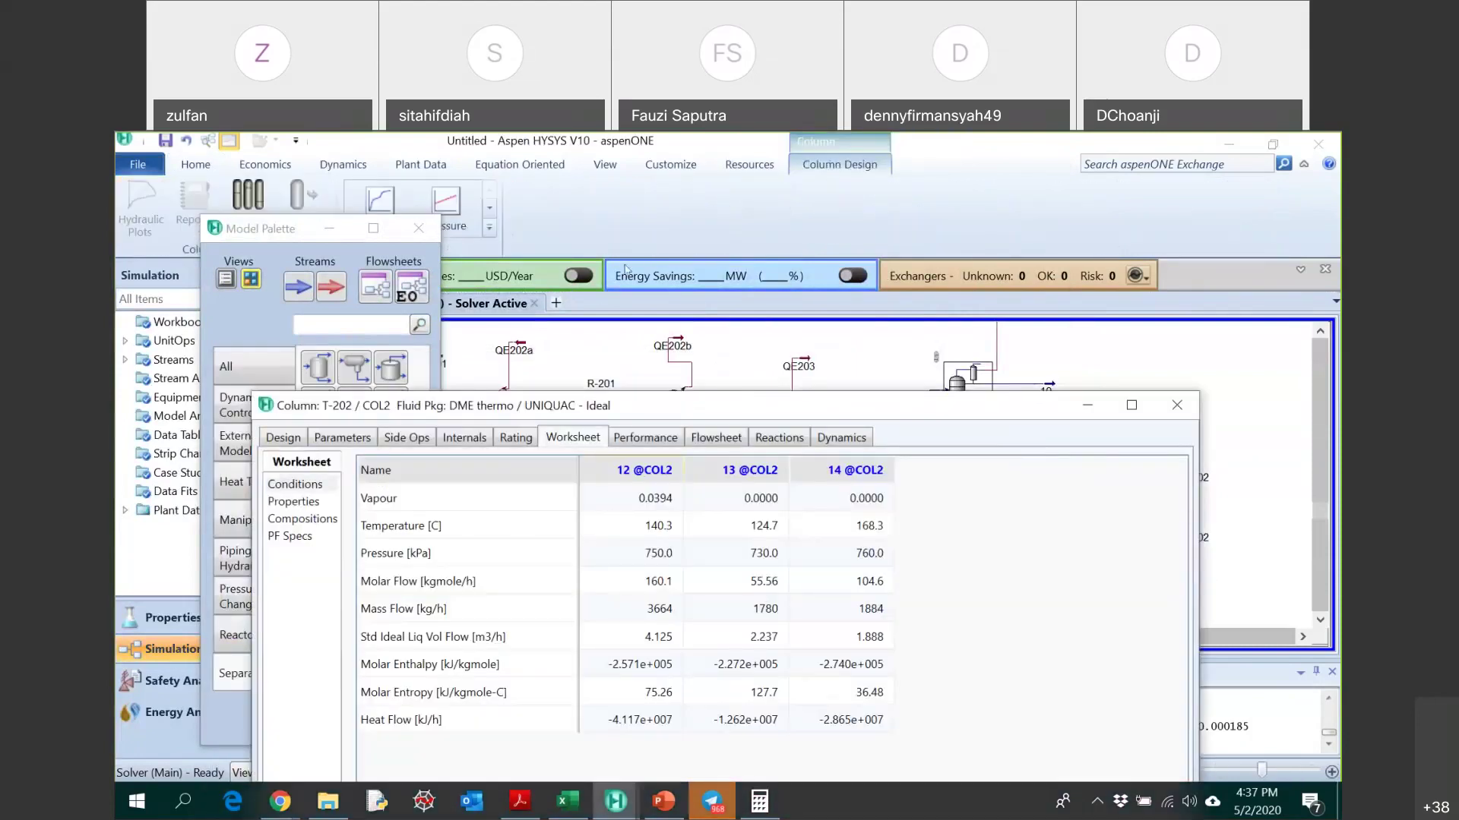
left_click(182, 233)
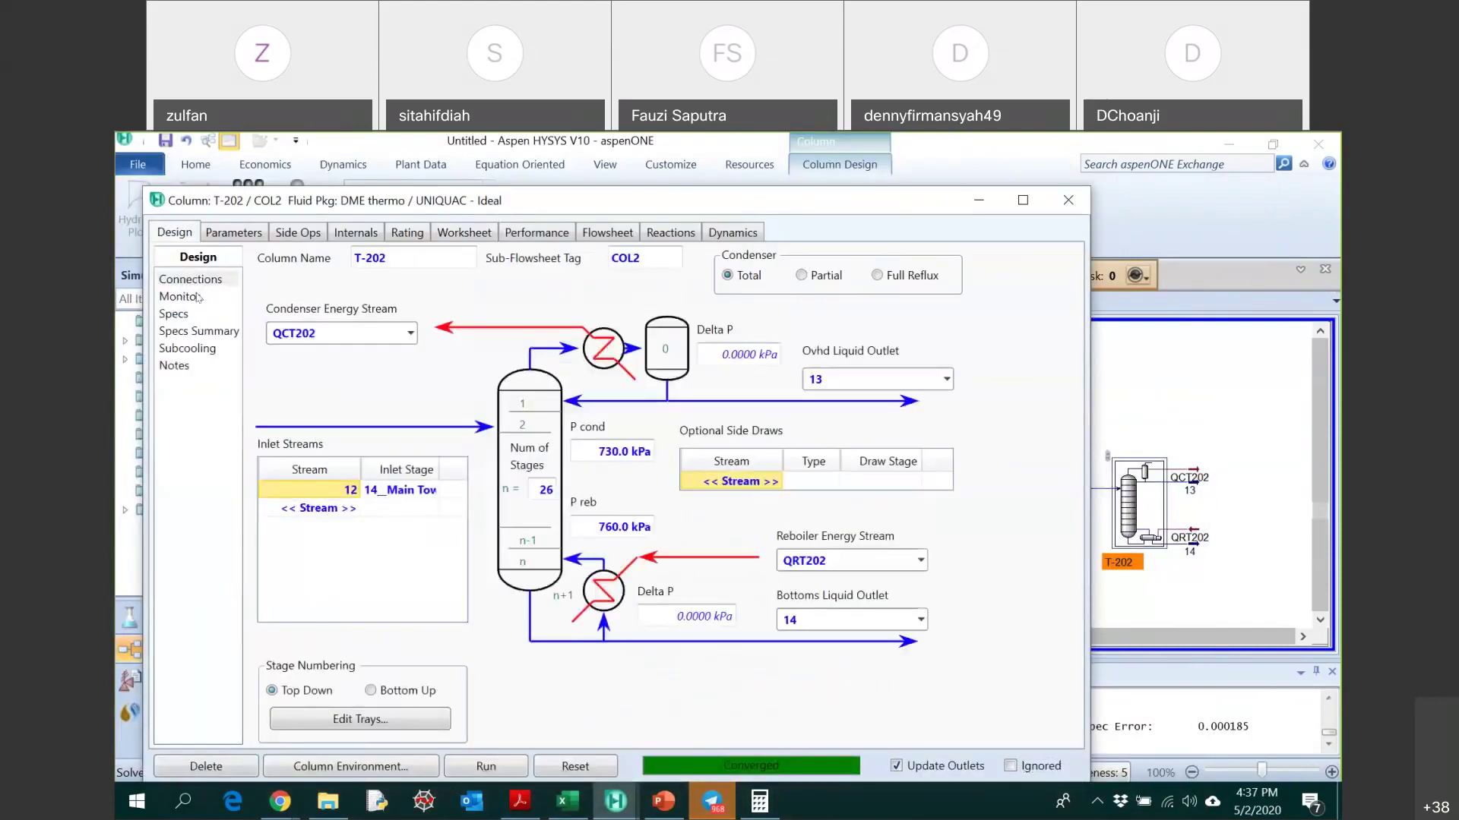
left_click(190, 297)
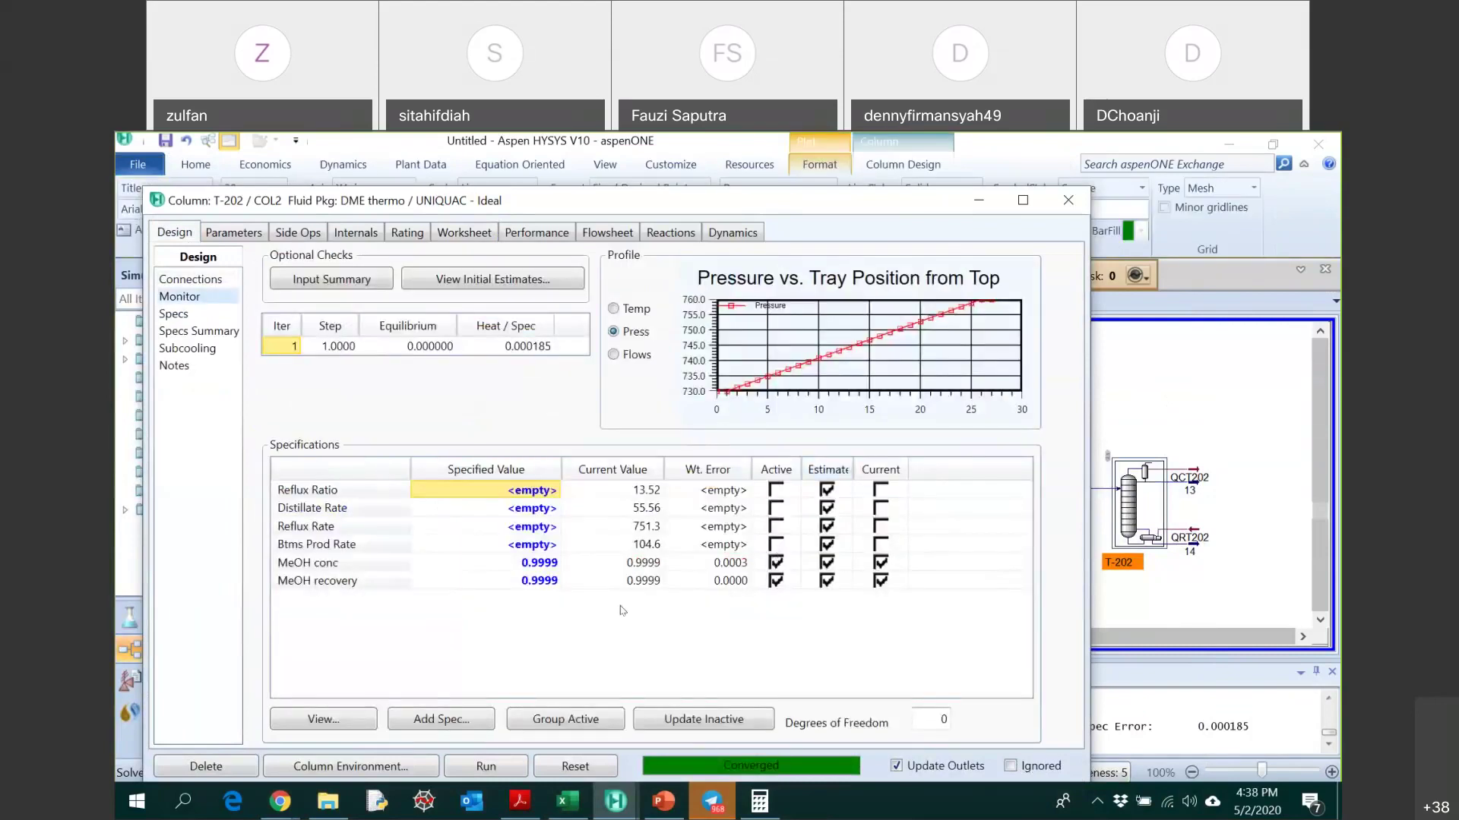
left_click(626, 309)
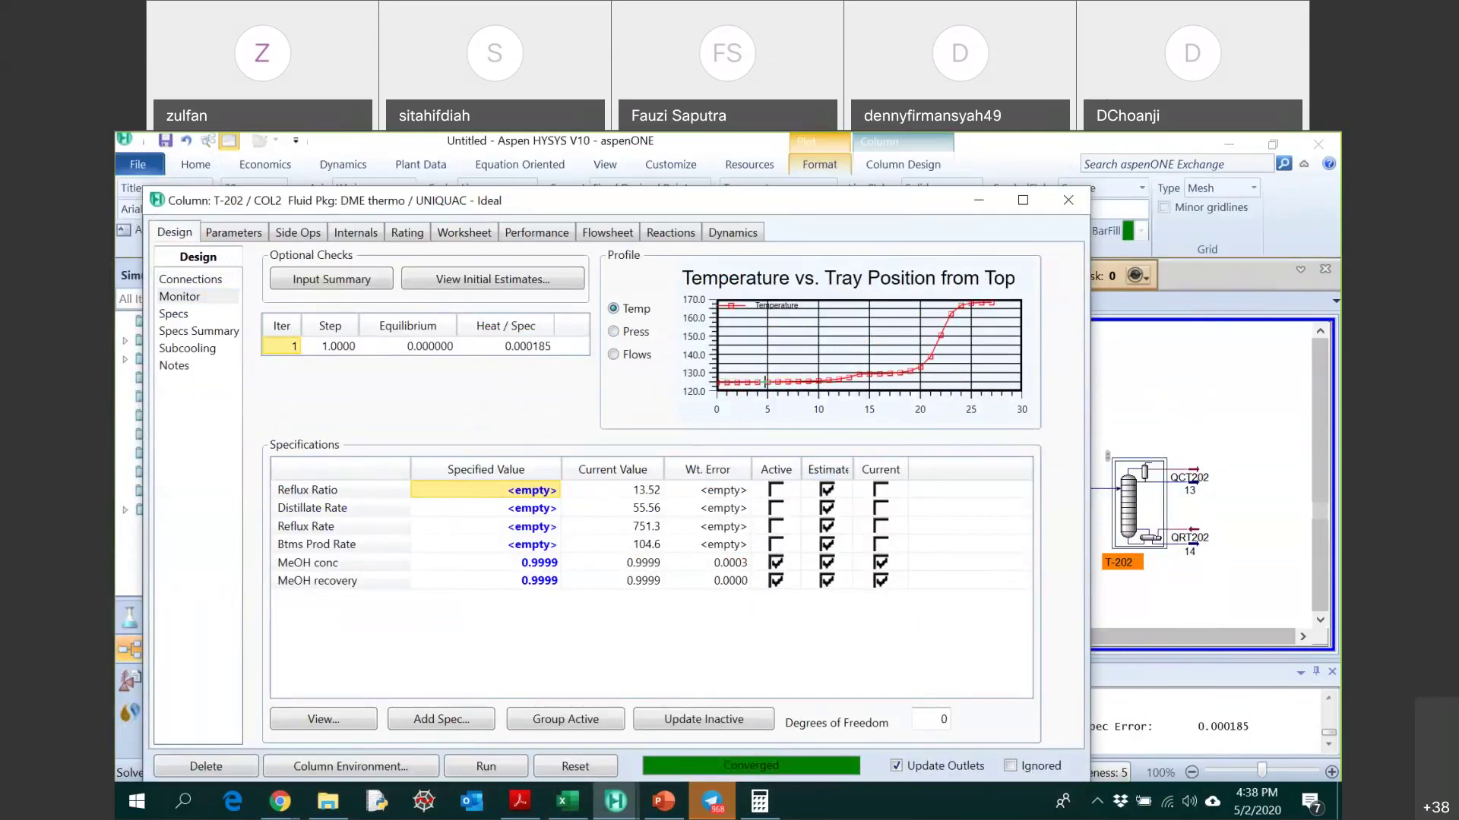
mouse_move(807, 375)
mouse_move(977, 297)
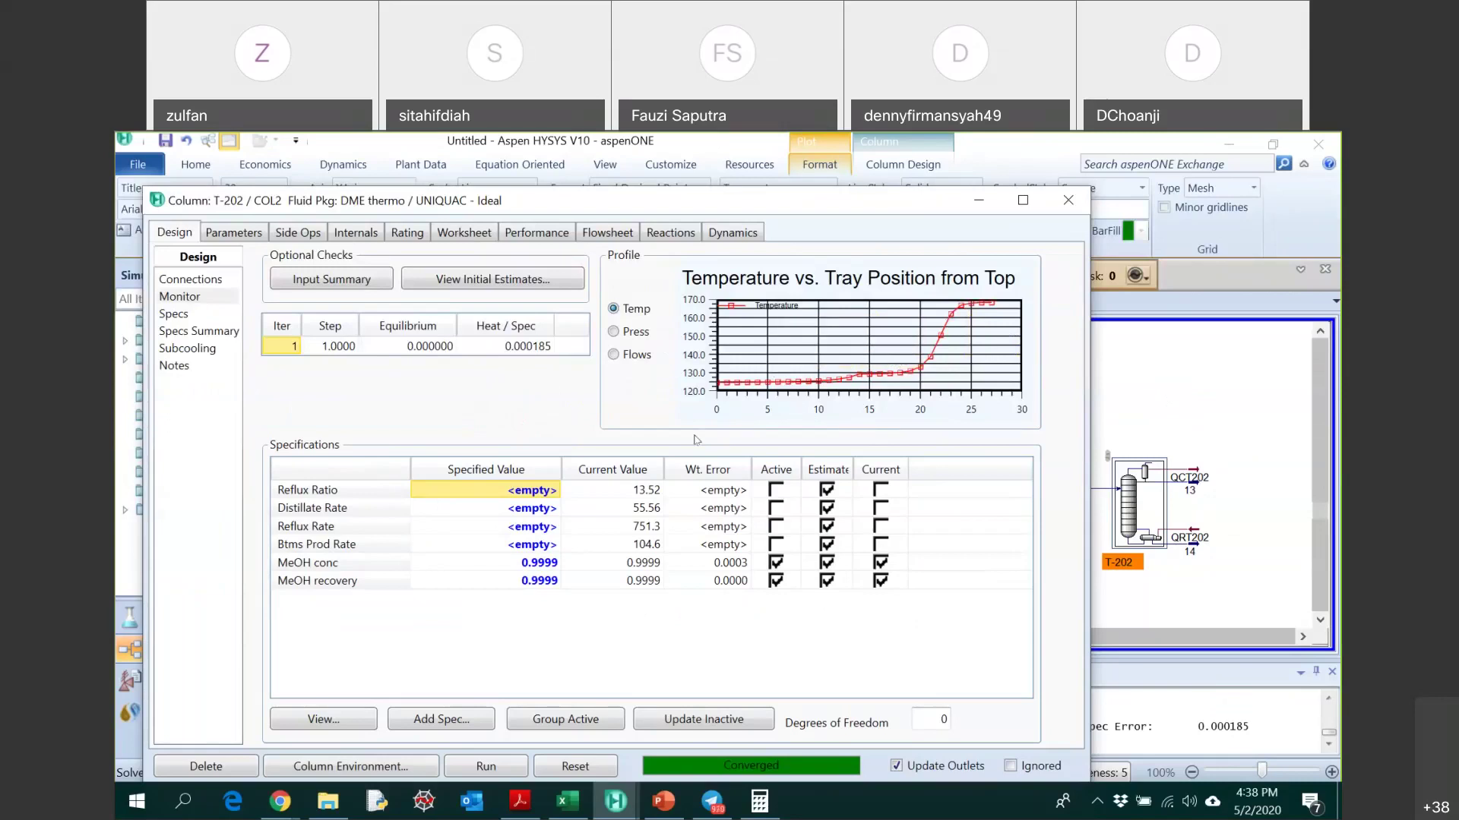
left_click(1069, 200)
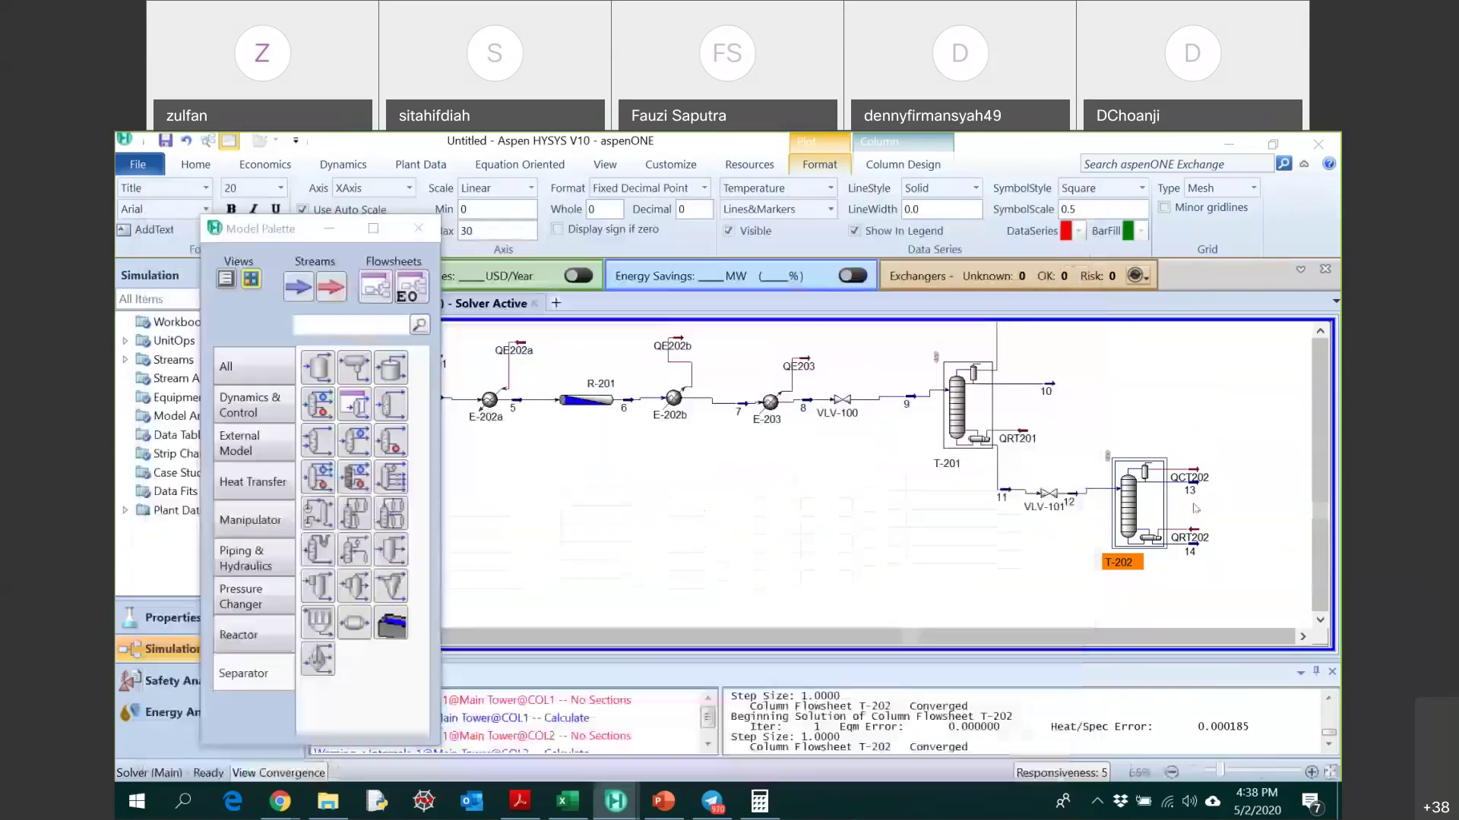
- Spread out T-202's outlets on the flowsheet, moving QCT202 and stream 13 upward and stream 14 below the column
left_click_drag(1192, 469, 1184, 424)
left_click_drag(1195, 483, 1216, 467)
left_click_drag(1195, 553, 1195, 595)
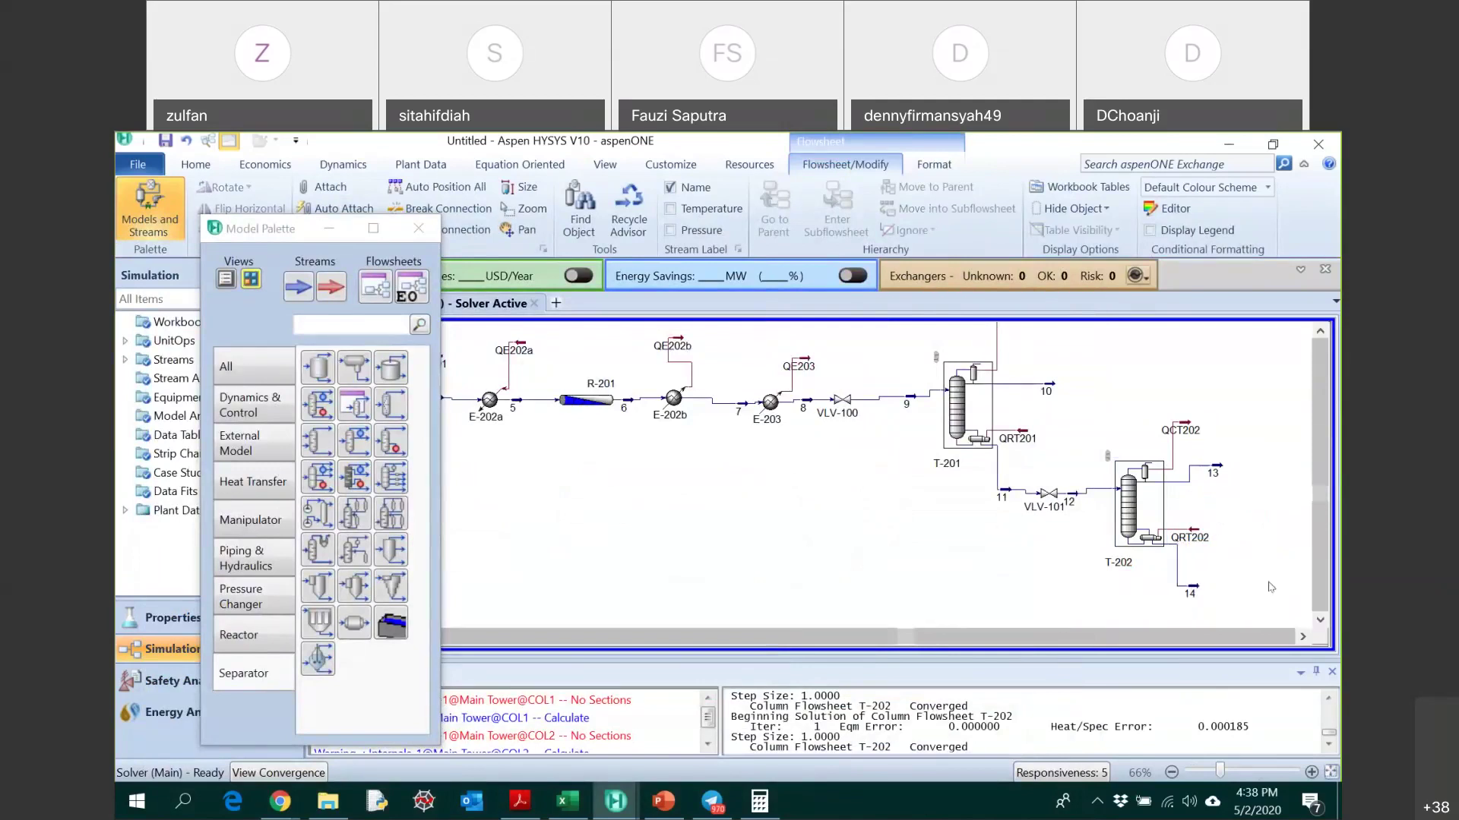
- Move methanol stream 13 on the flowsheet to a position above QCT202, higher than the main process line
scroll(987, 607, "up", 3)
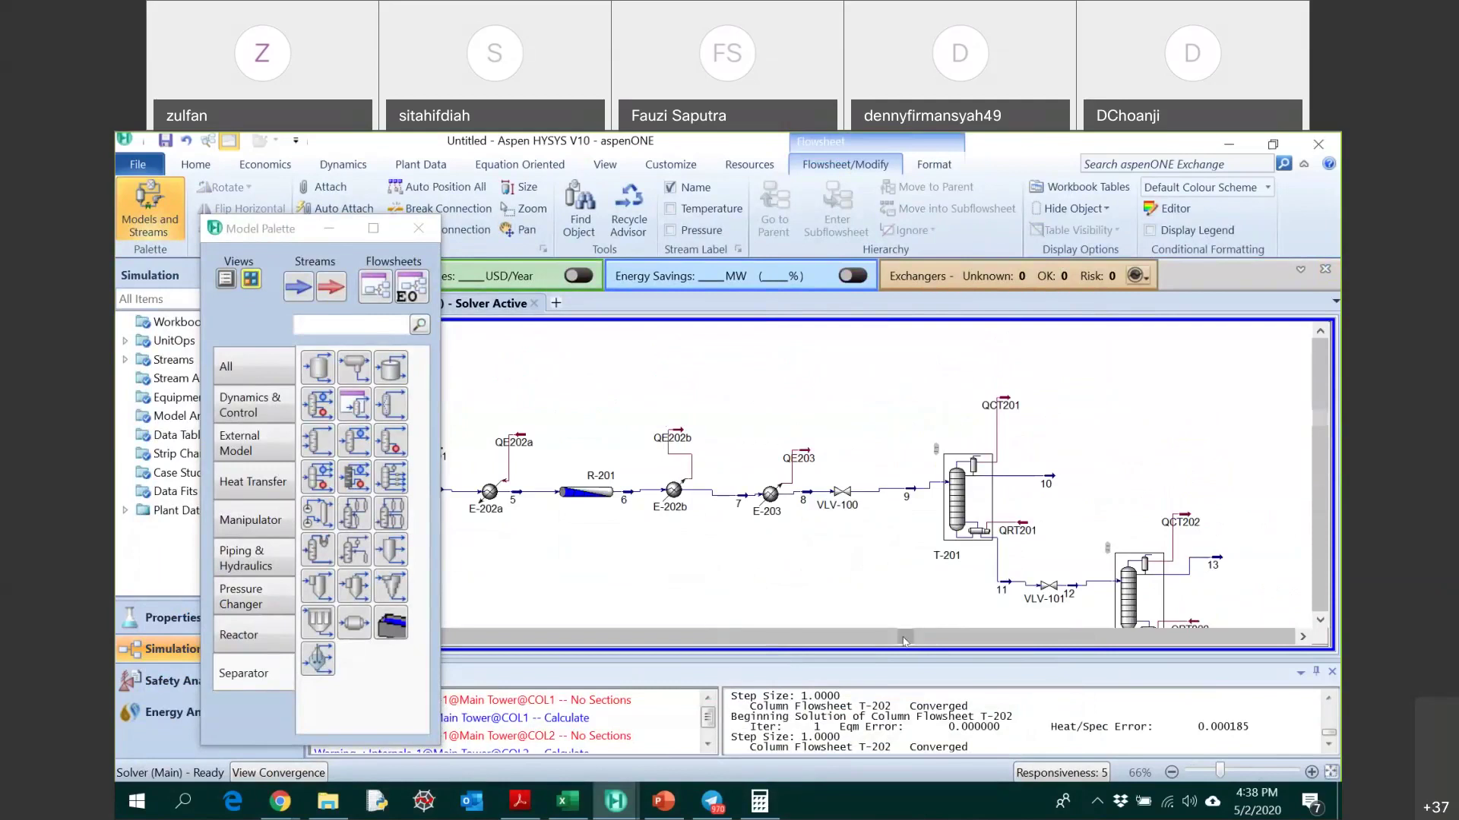
double_click(1218, 564)
left_click(1222, 566)
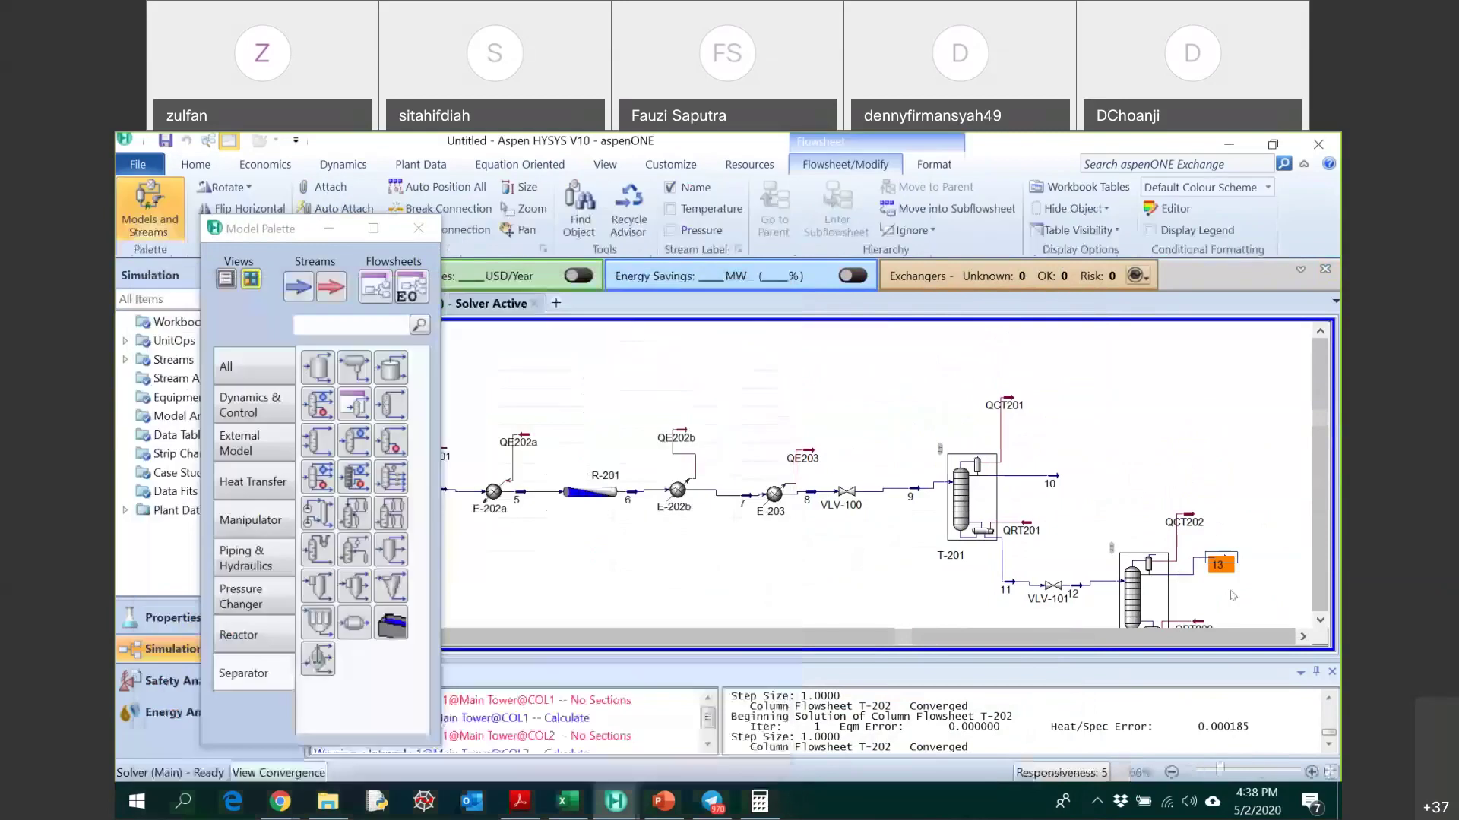
left_click_drag(1223, 569, 1194, 370)
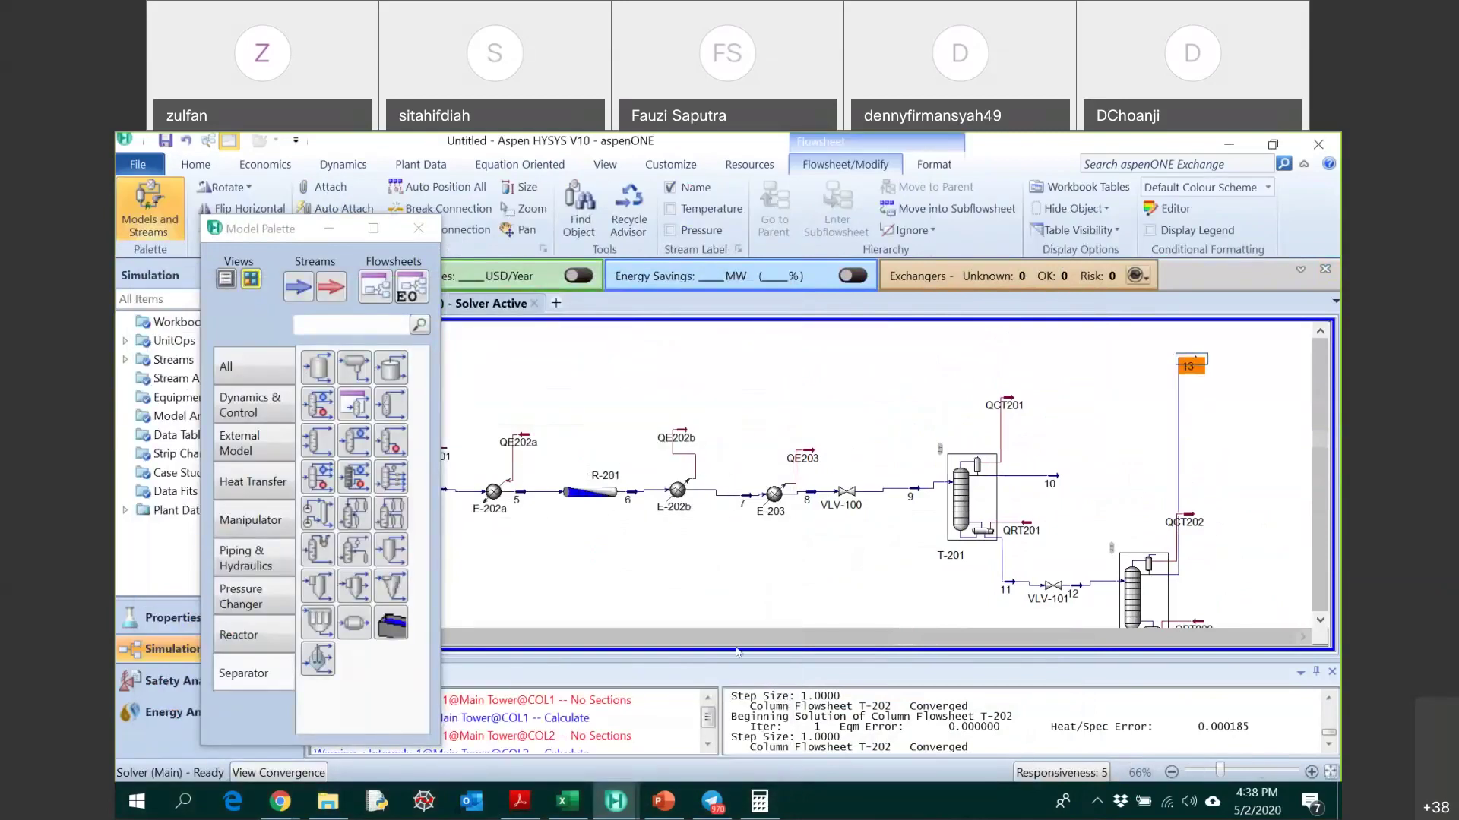
- Add a Recycle block to the flowsheet above the feed section, near heater E-201
left_click_drag(909, 638, 637, 646)
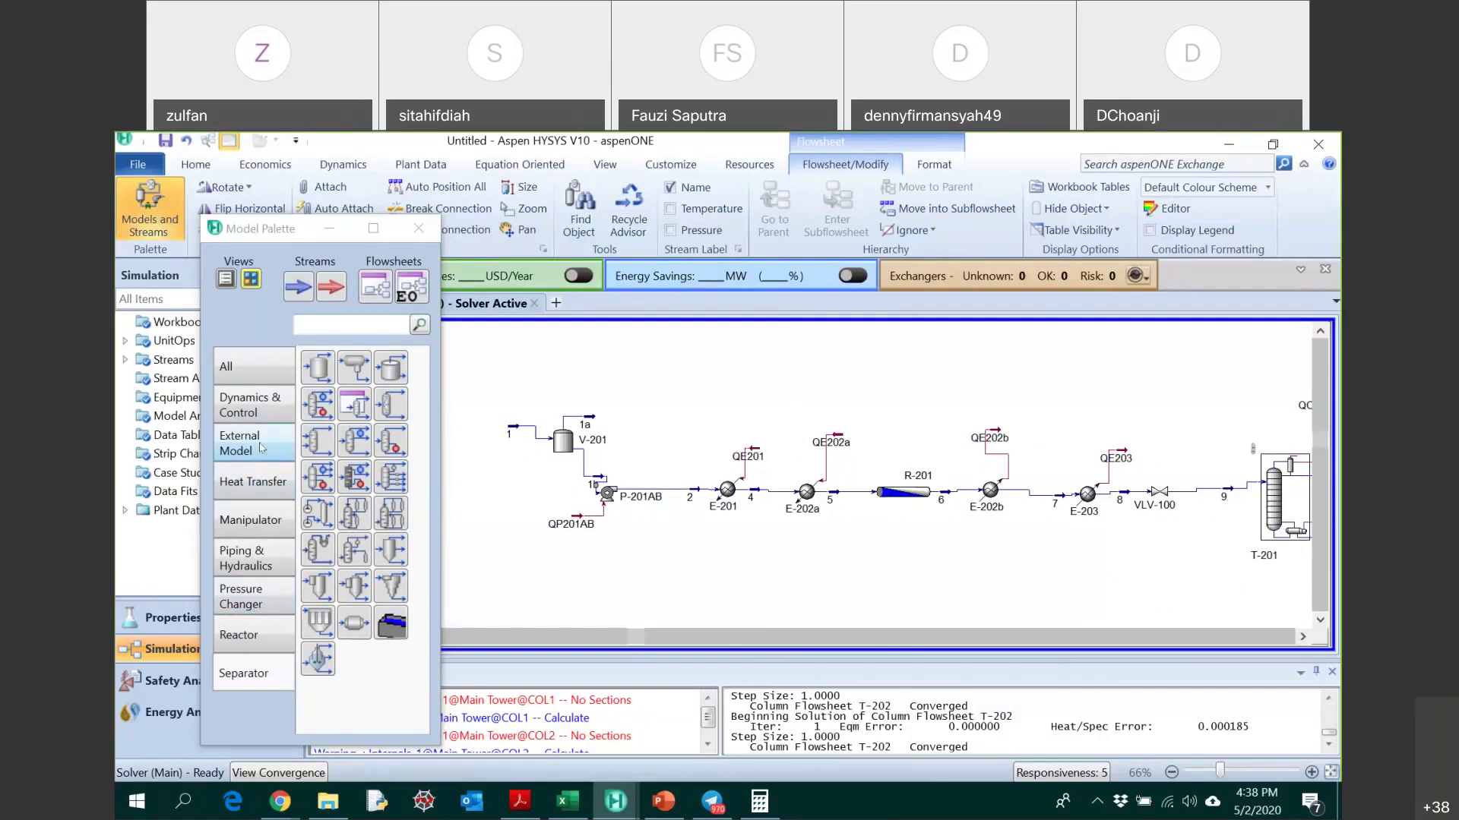
left_click(265, 528)
left_click(264, 528)
left_click(391, 367)
left_click(765, 385)
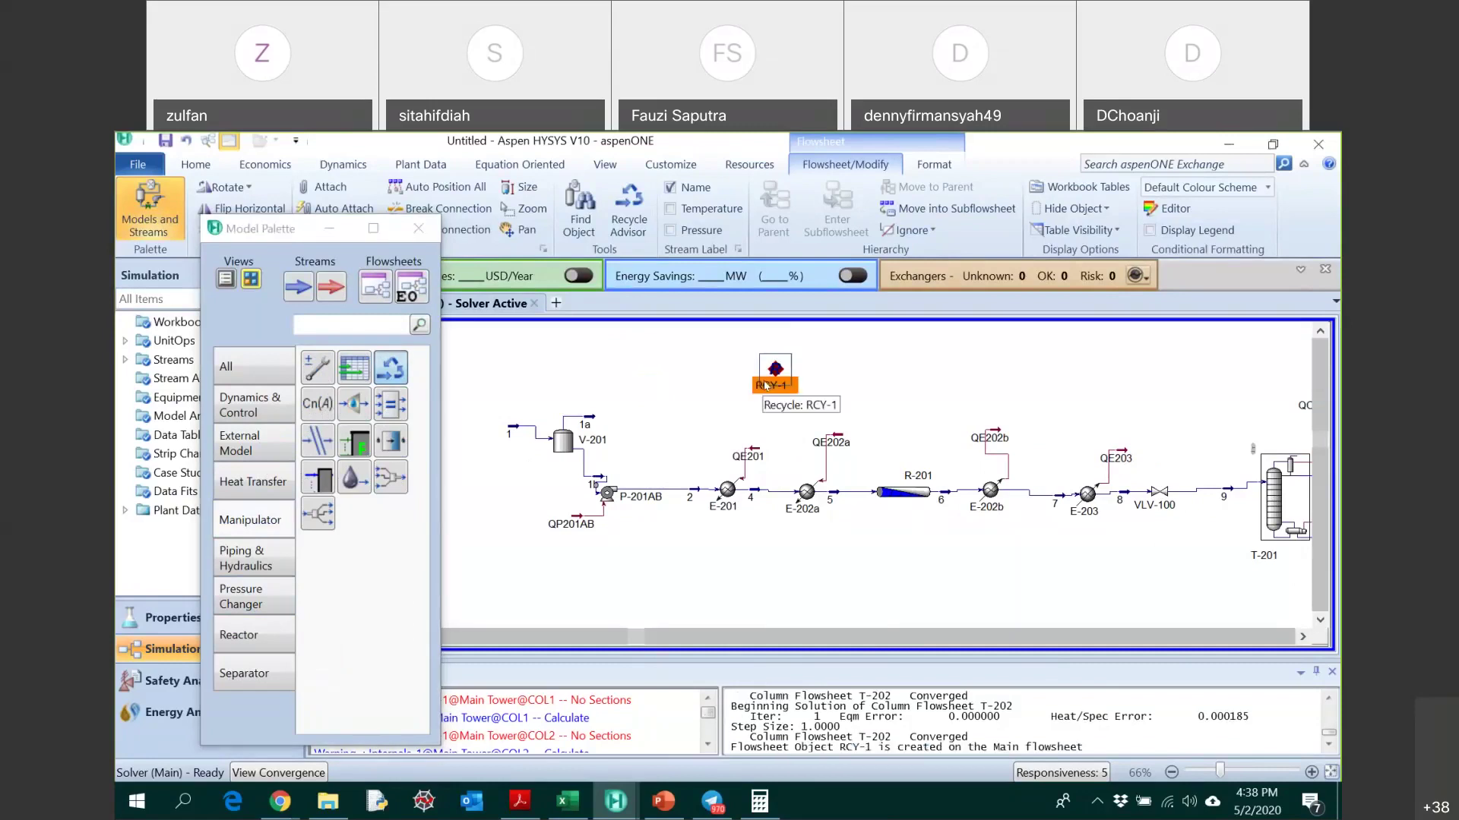
- Connect stream 13 as the inlet of recycle RCY-1 and create stream 13a as its outlet
left_click(1303, 638)
double_click(675, 372)
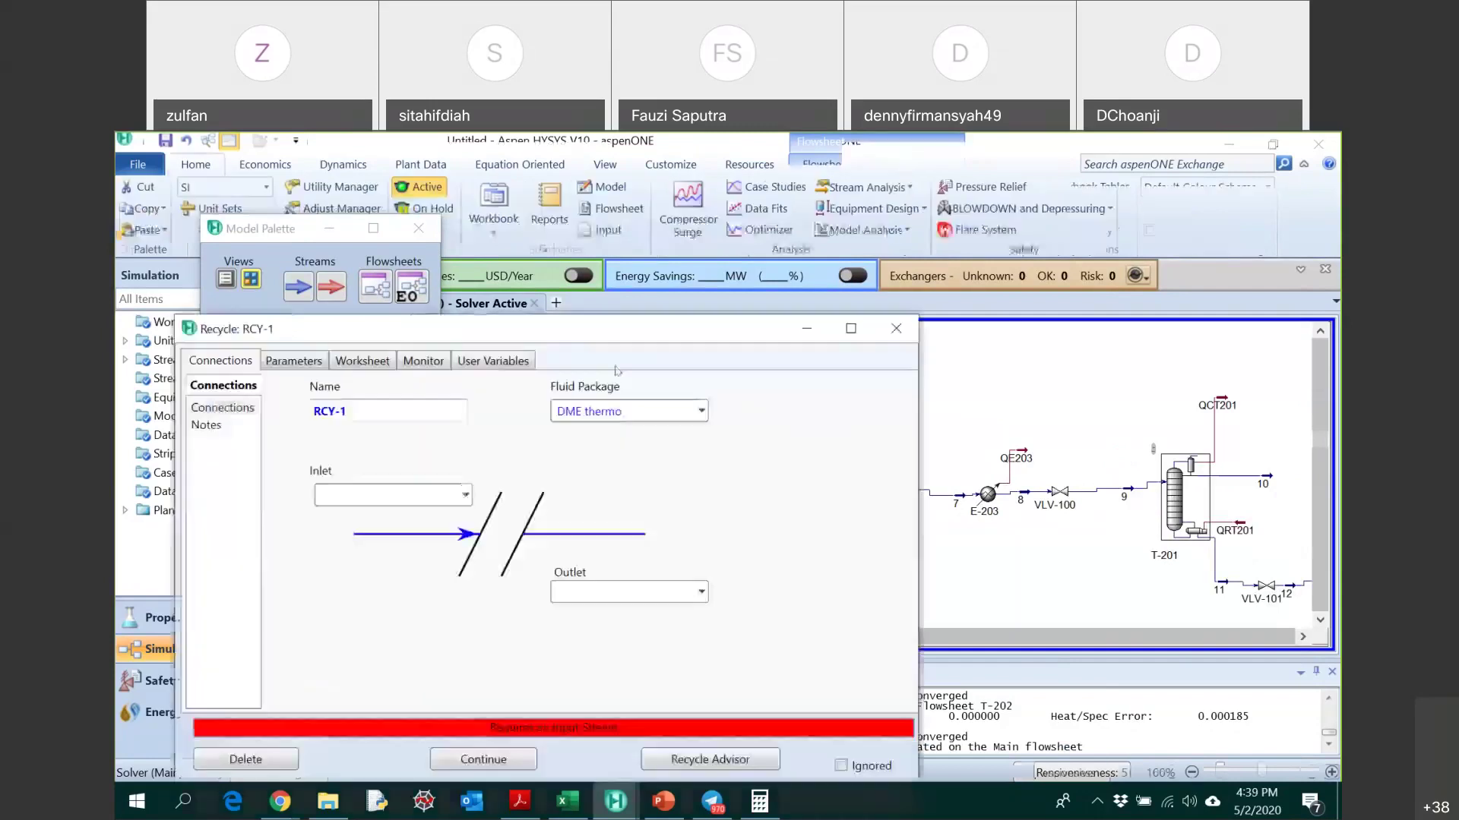
left_click(465, 494)
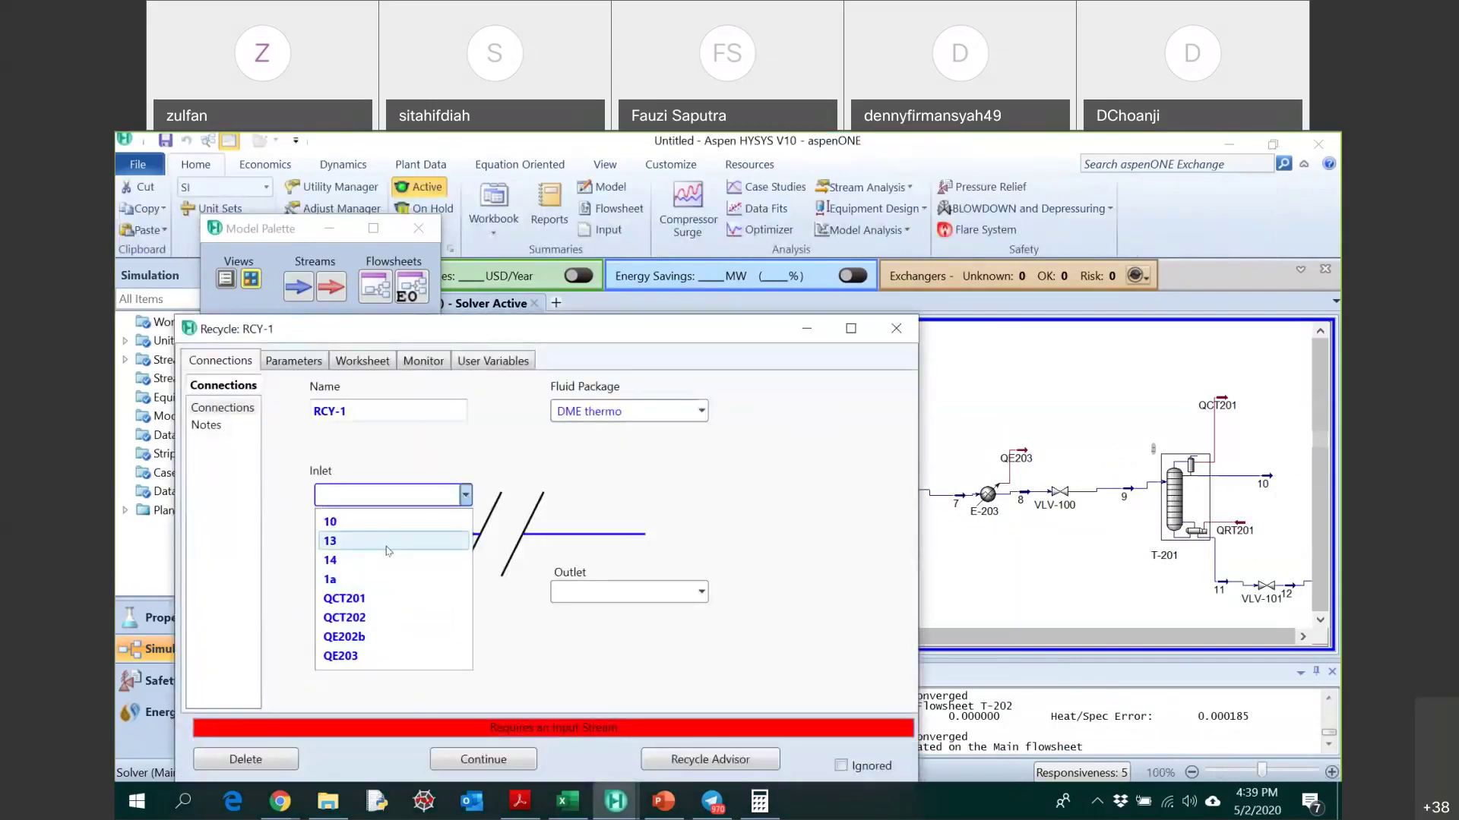
left_click(388, 541)
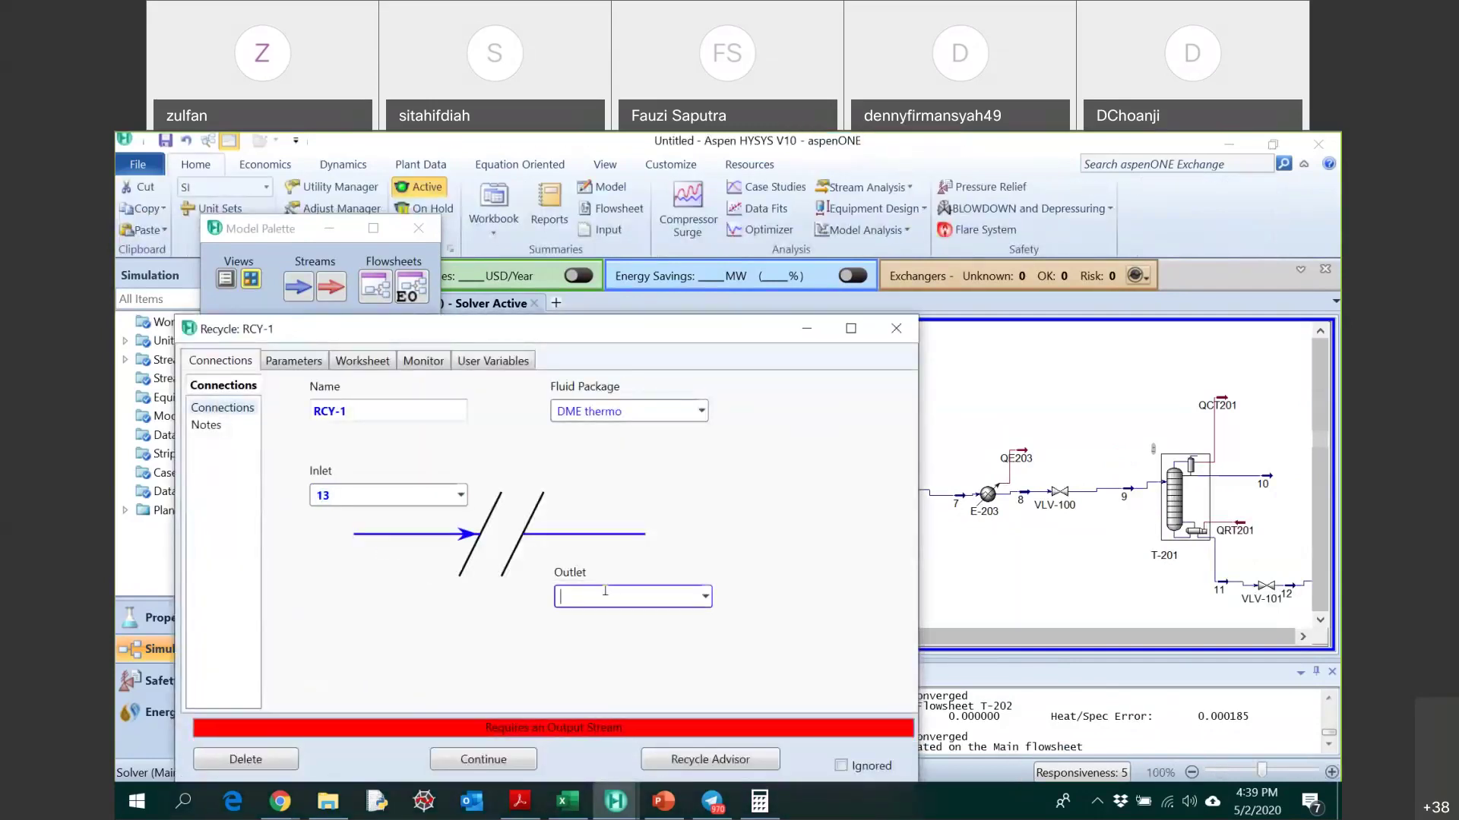
type("13a")
key("Return")
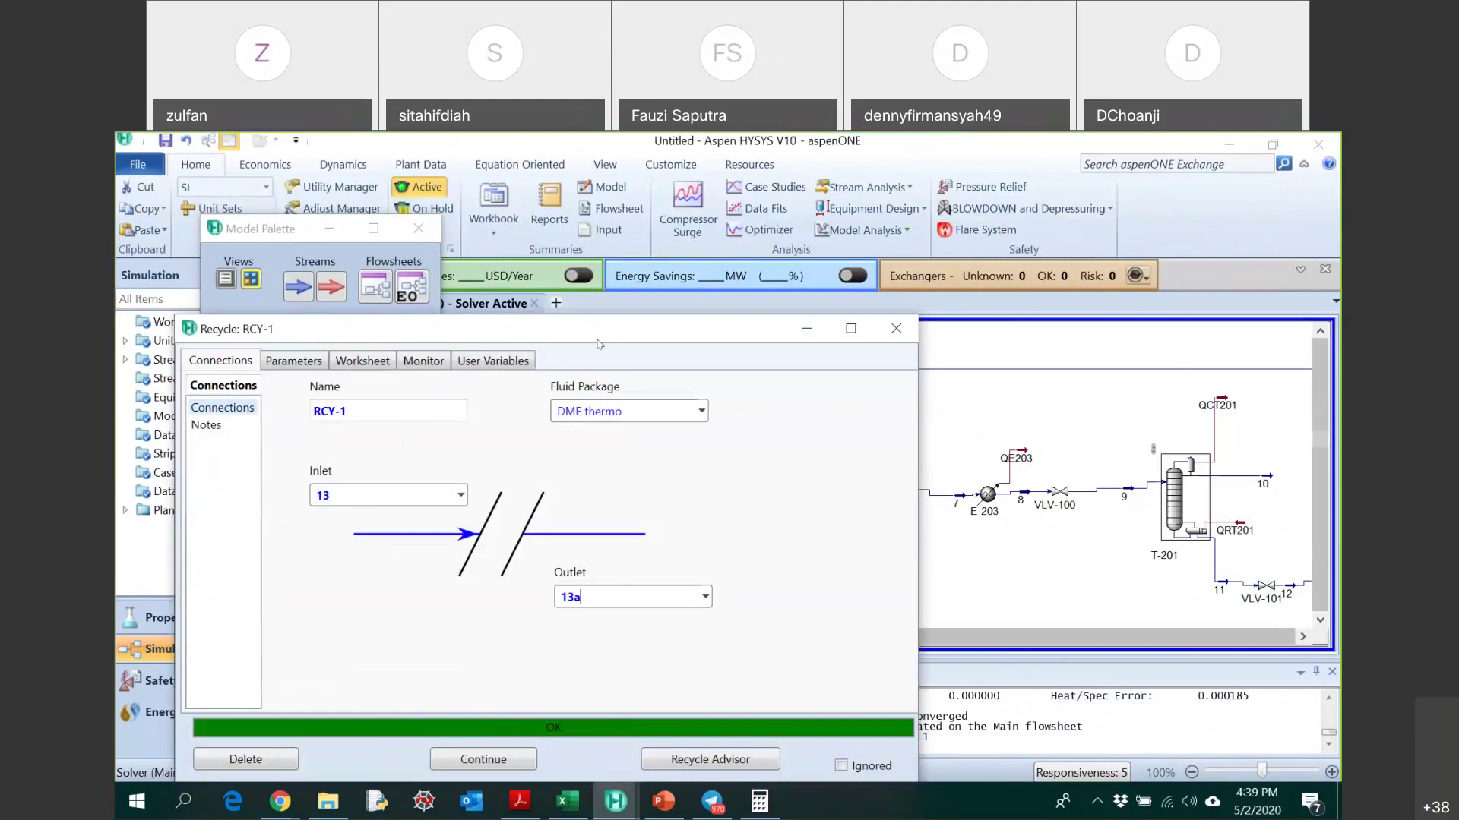
left_click_drag(684, 328, 662, 482)
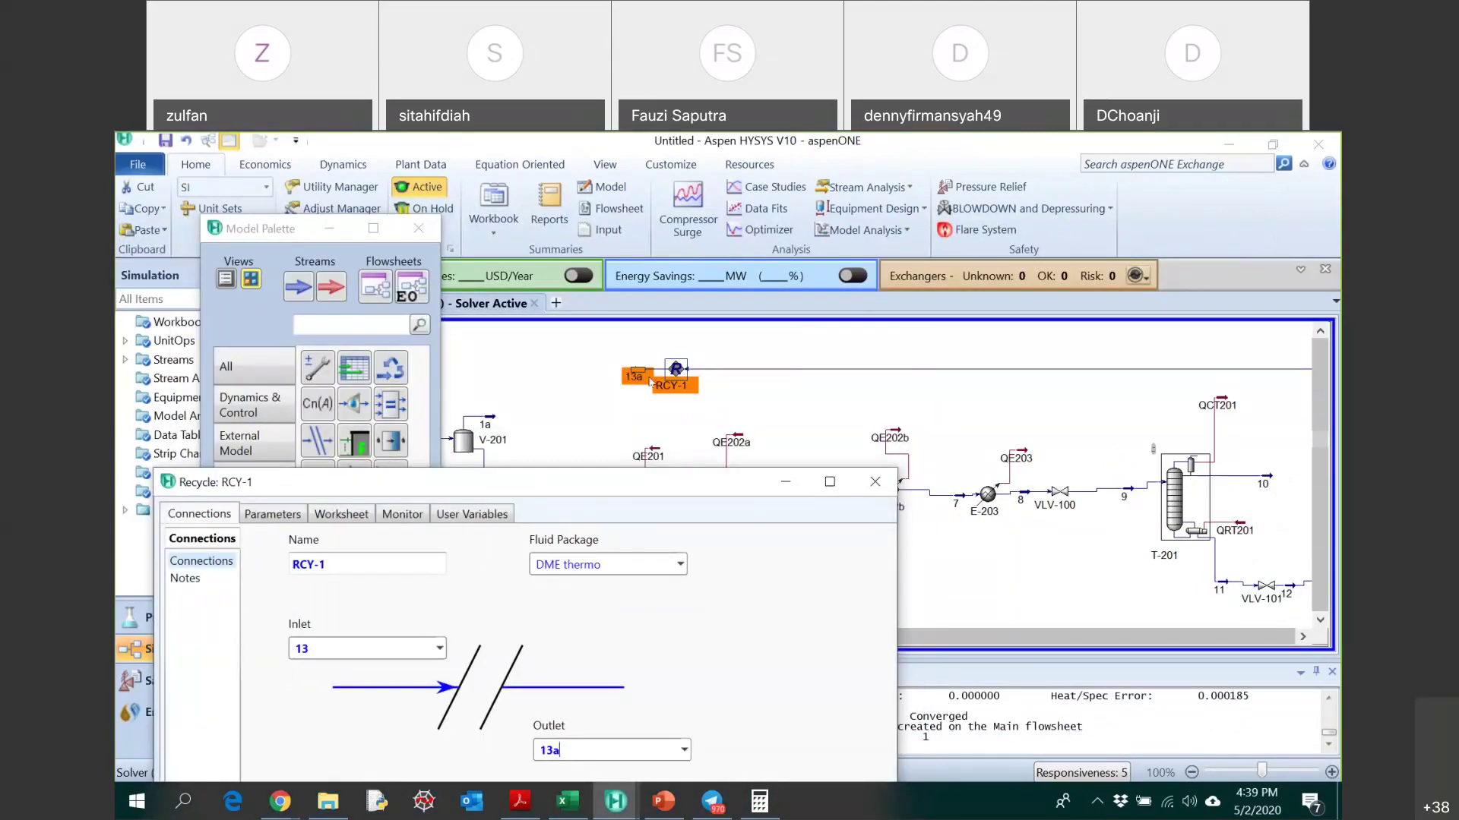
left_click_drag(594, 480, 624, 392)
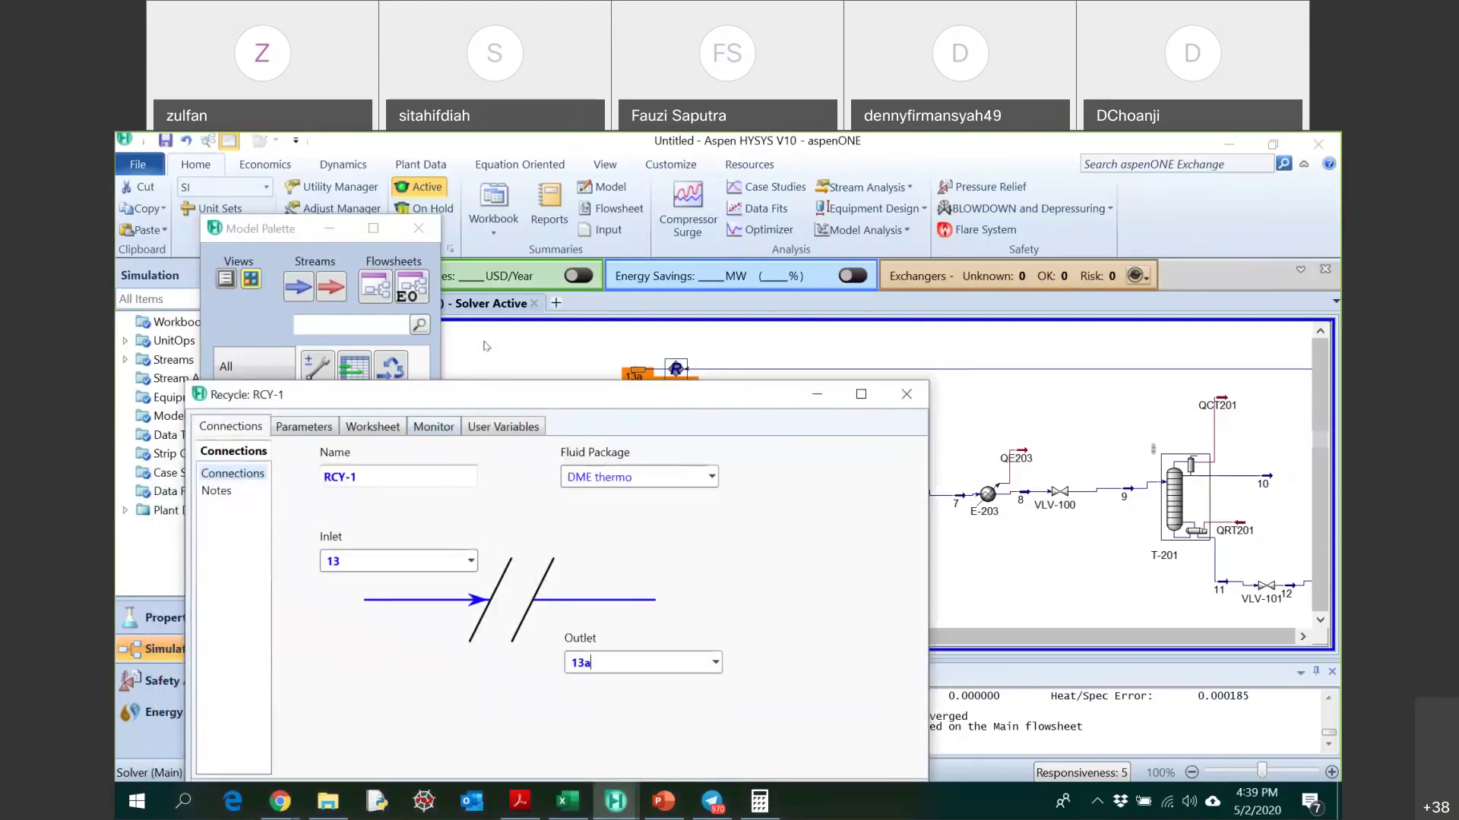
- Compare the conditions and compositions of streams 13 and 13a in recycle RCY-1's worksheet
left_click_drag(387, 397, 397, 283)
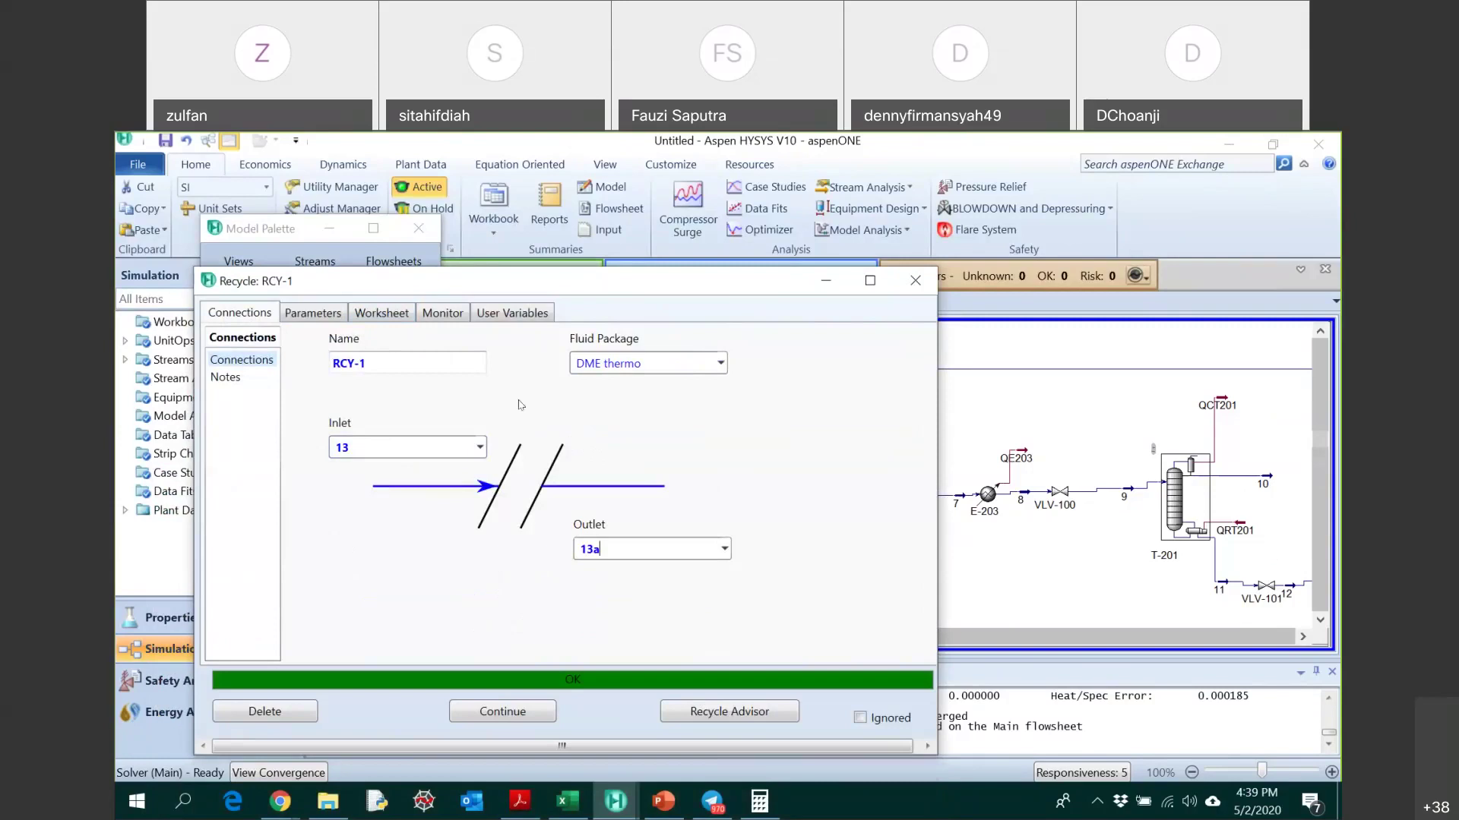
left_click(384, 317)
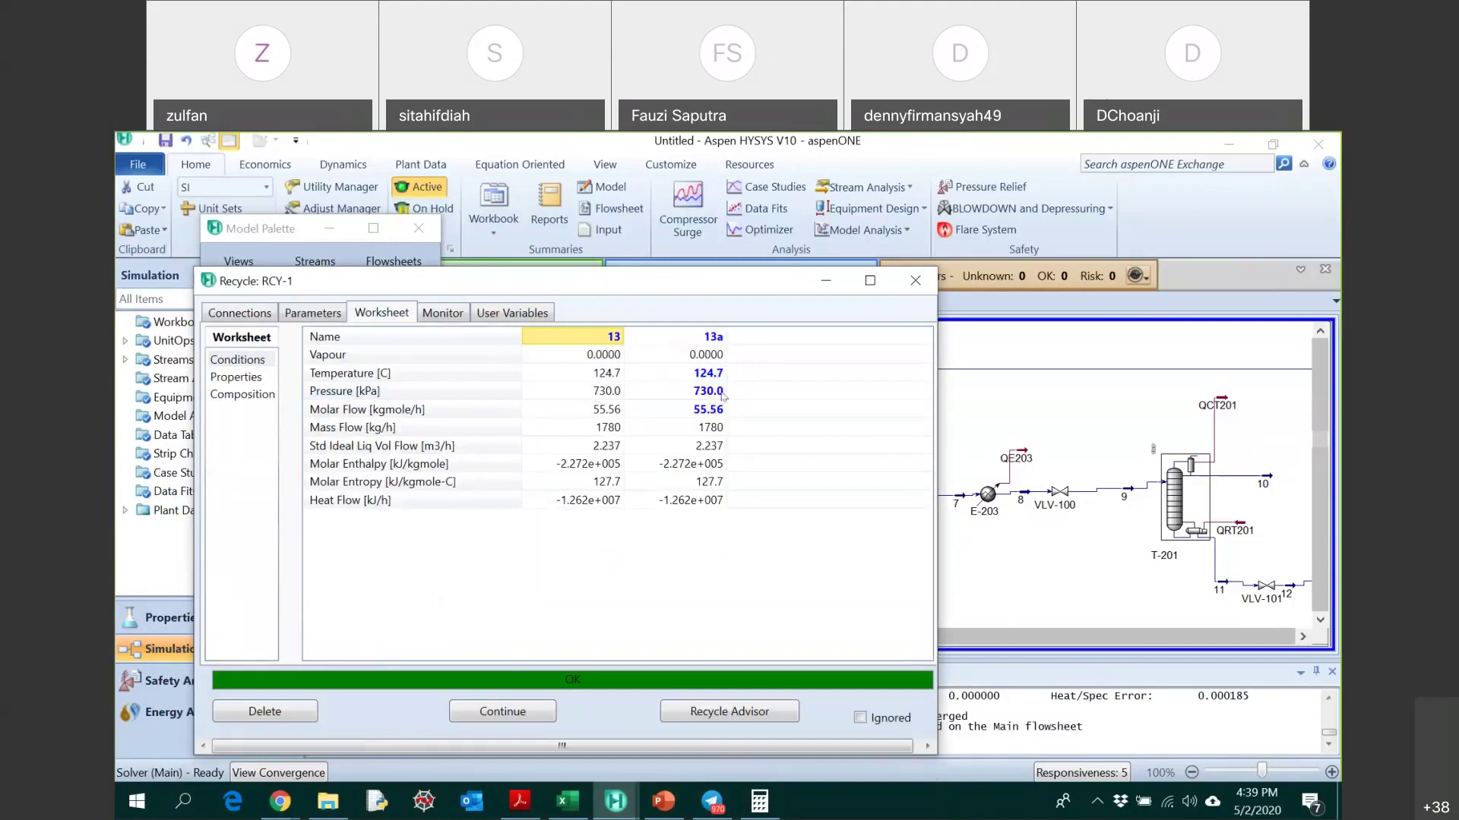
mouse_move(698, 414)
left_click(243, 394)
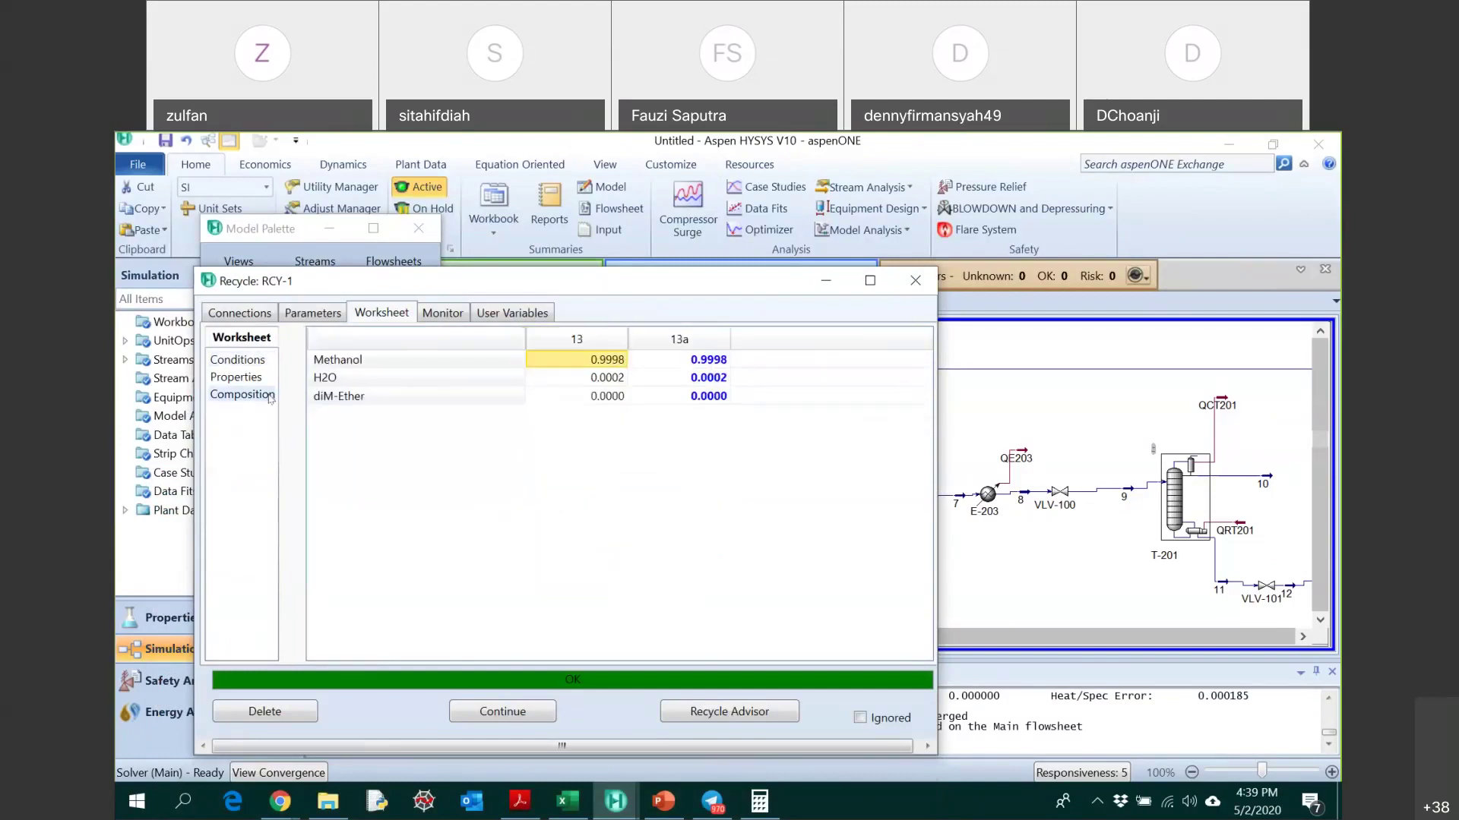
left_click(244, 362)
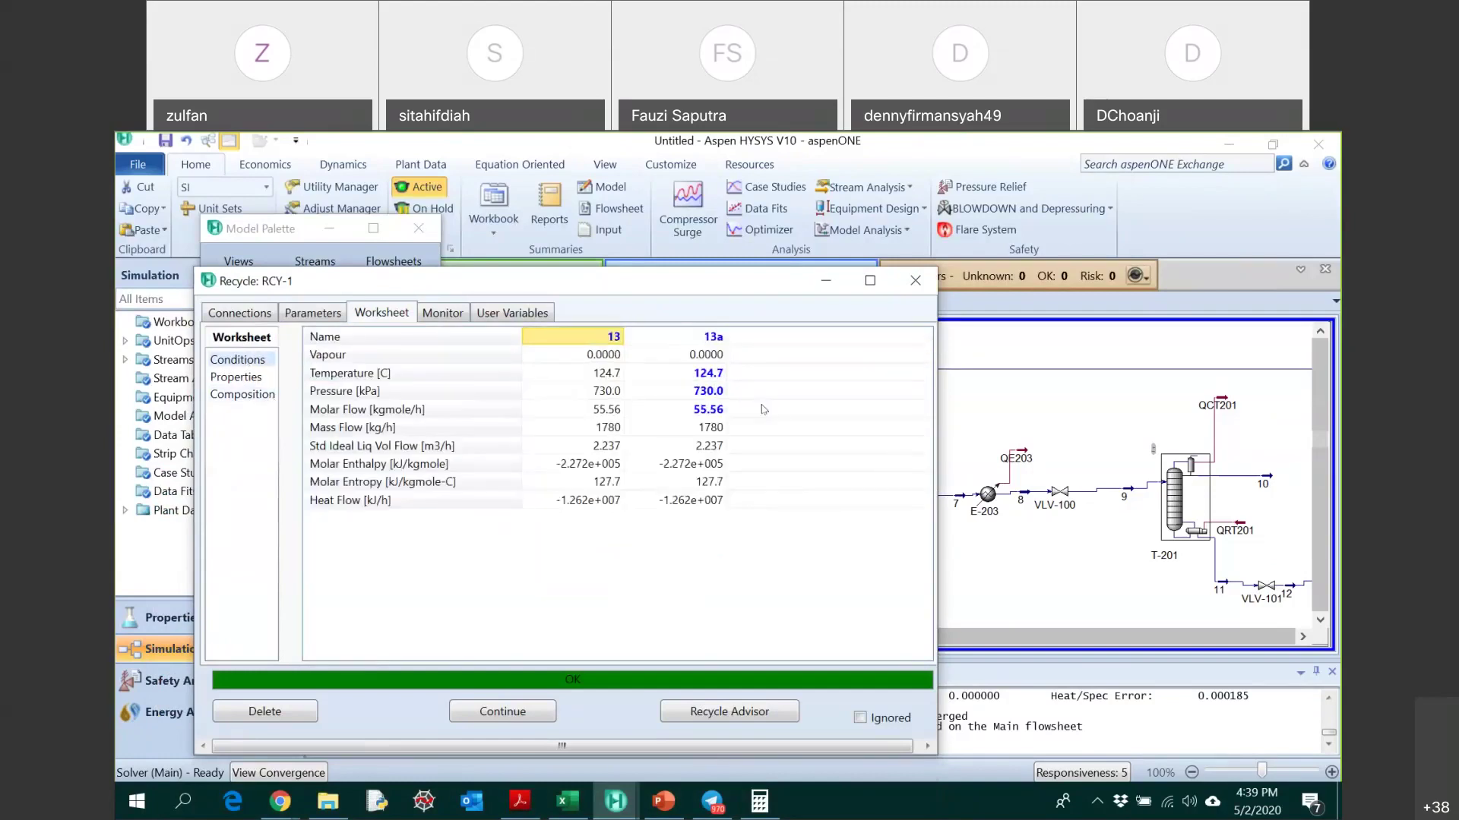
mouse_move(714, 393)
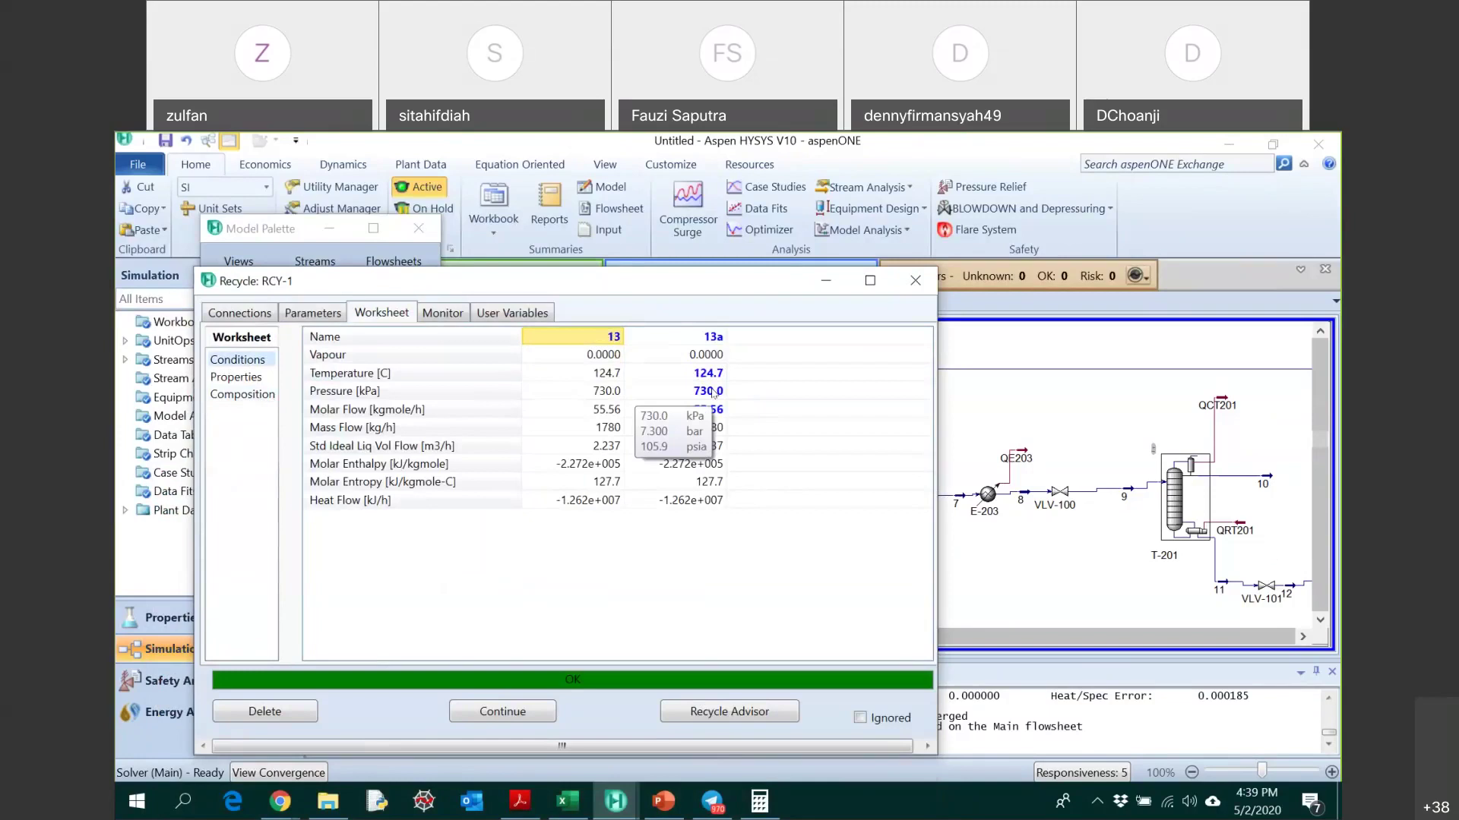
left_click(915, 281)
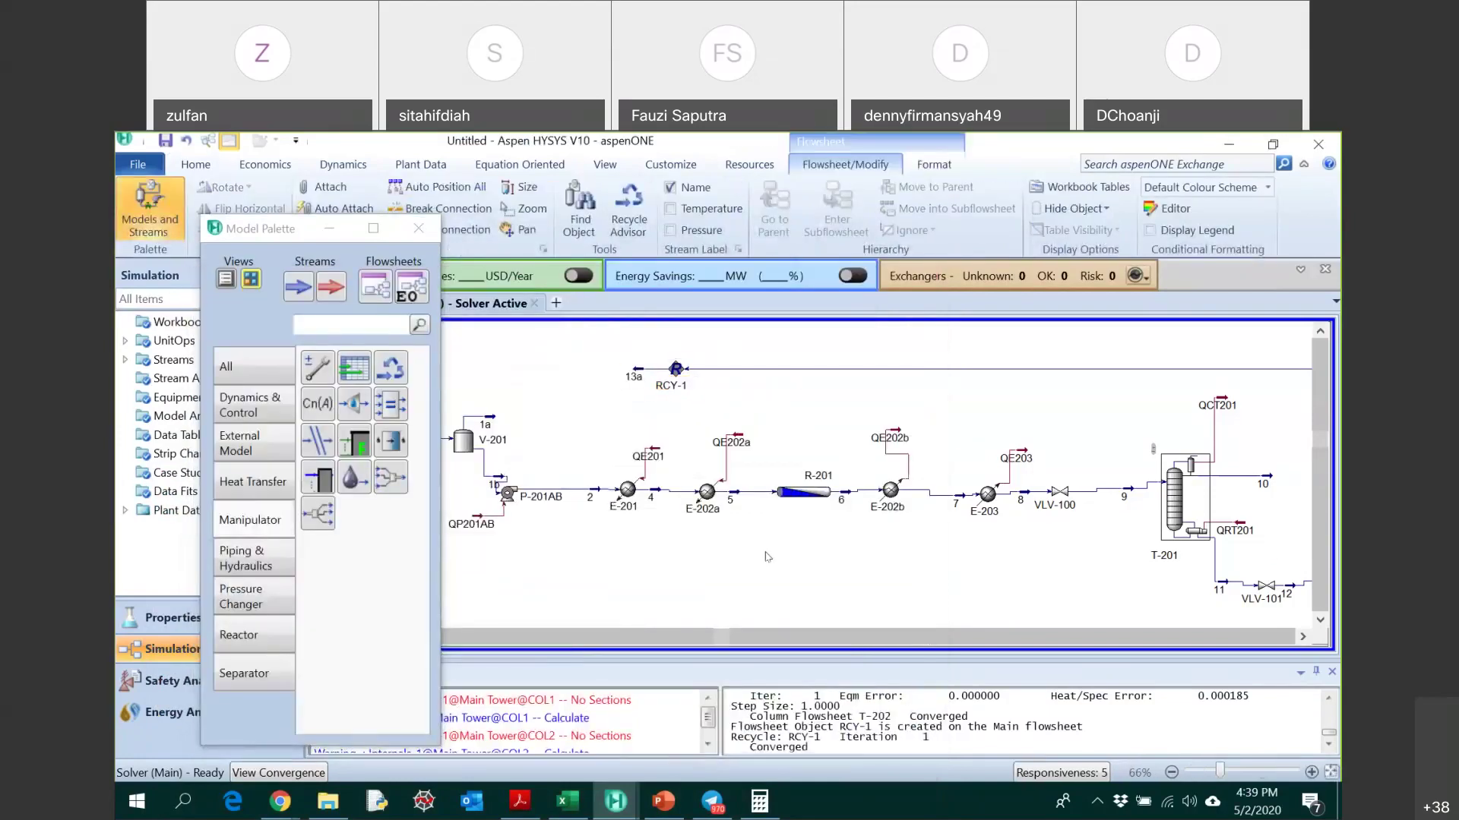
- Attach recycle outlet stream 13a as a second feed to vessel V-201 on the flowsheet
left_click_drag(722, 640, 632, 642)
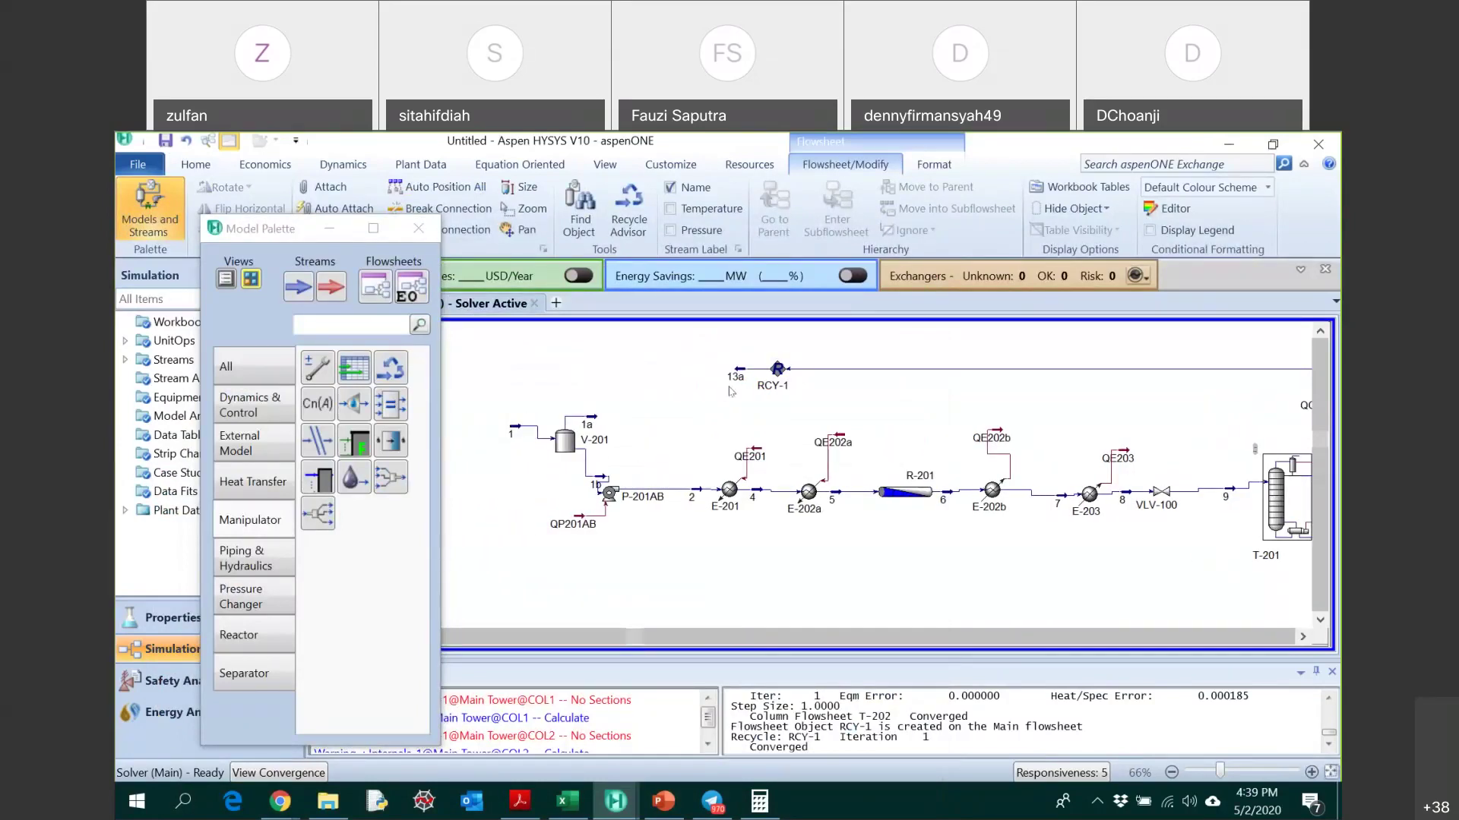
key("ctrl")
left_click_drag(736, 375, 556, 442)
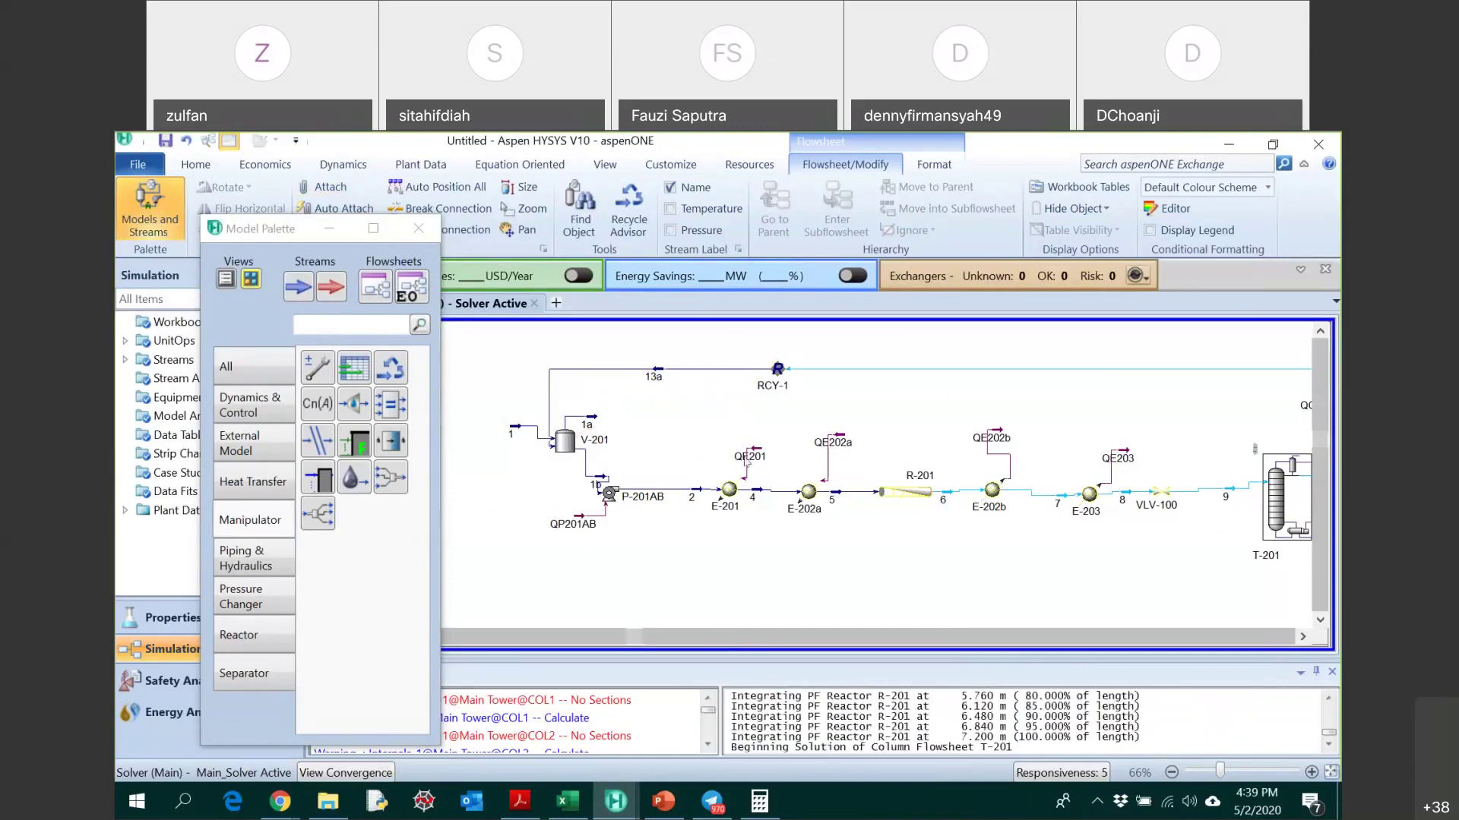
- Inspect recycle RCY-1's stream values and connections, and review the Recycle Advisor's flowsheet analysis and sensitivity settings
left_click(1301, 639)
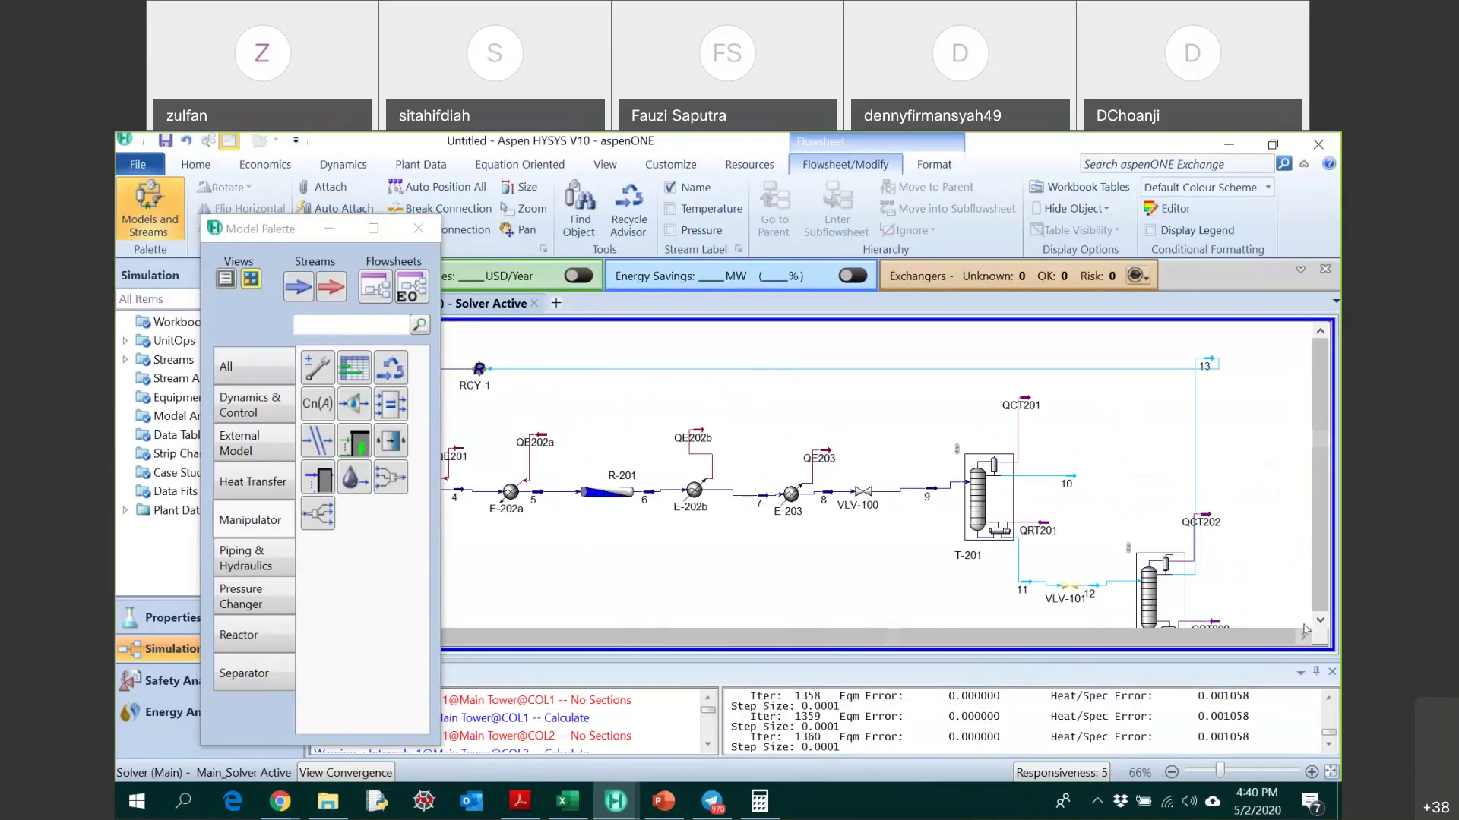
left_click(479, 370)
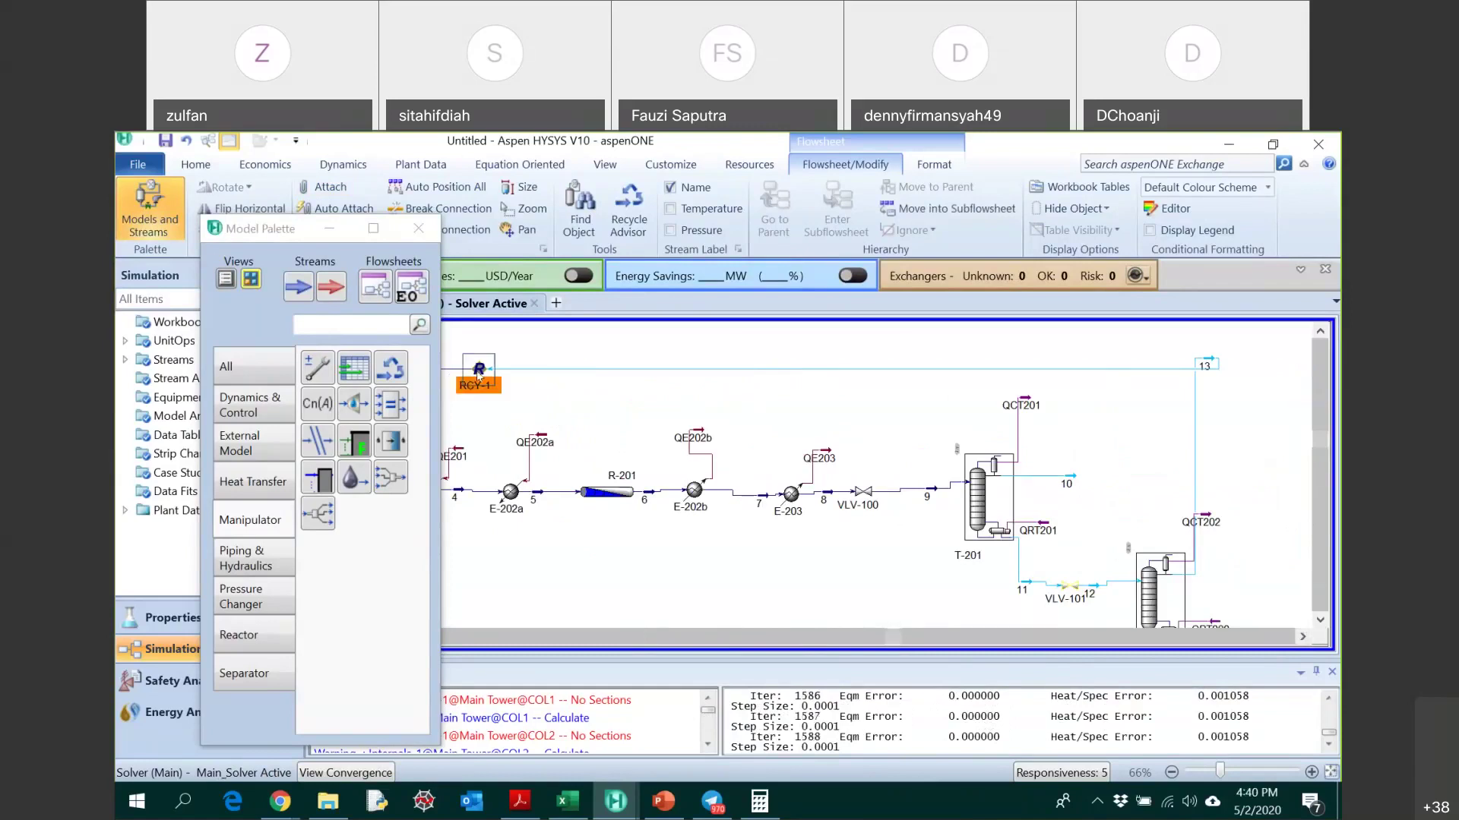
double_click(479, 371)
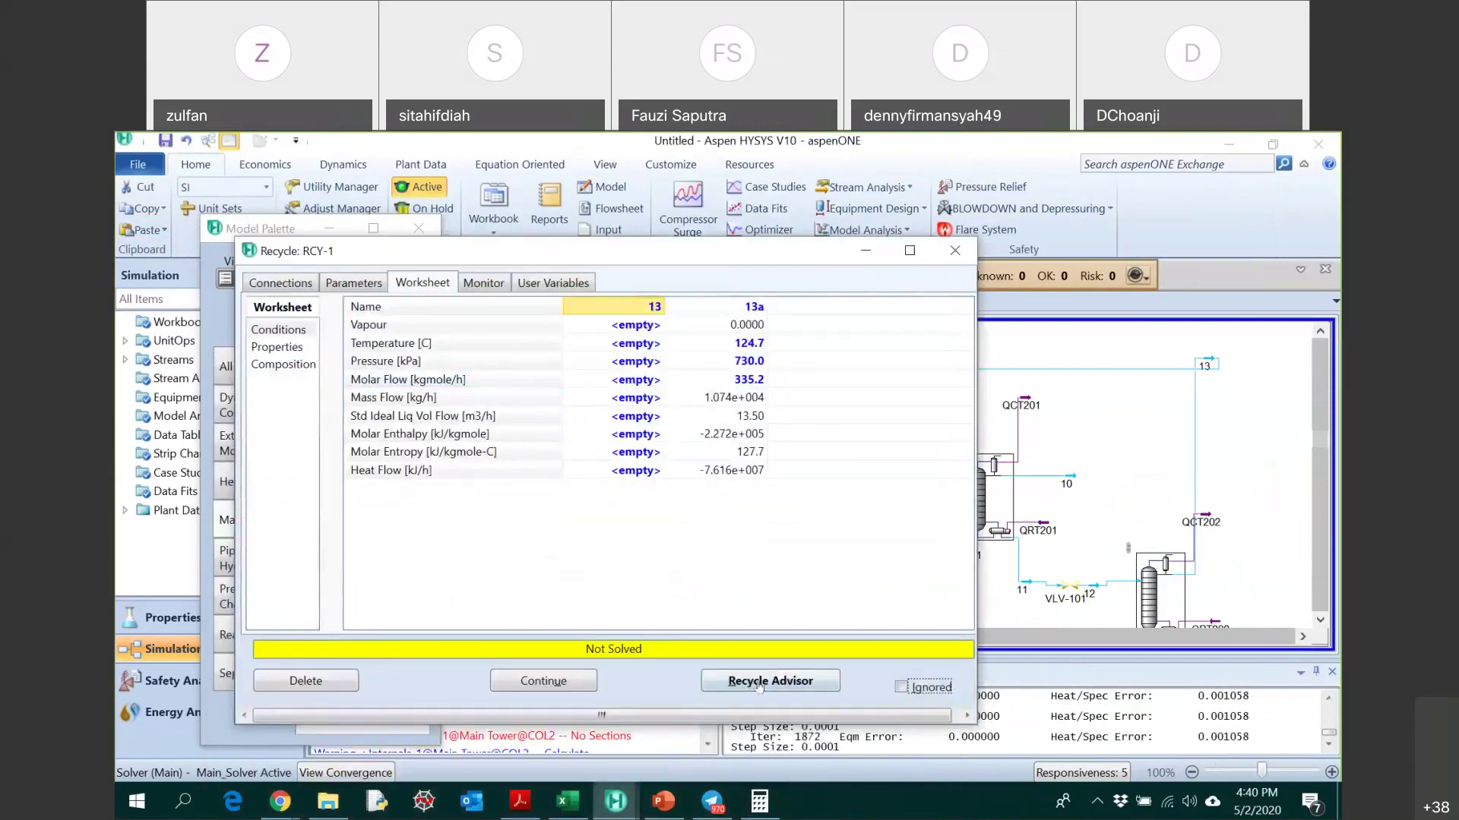
left_click(281, 282)
left_click(765, 680)
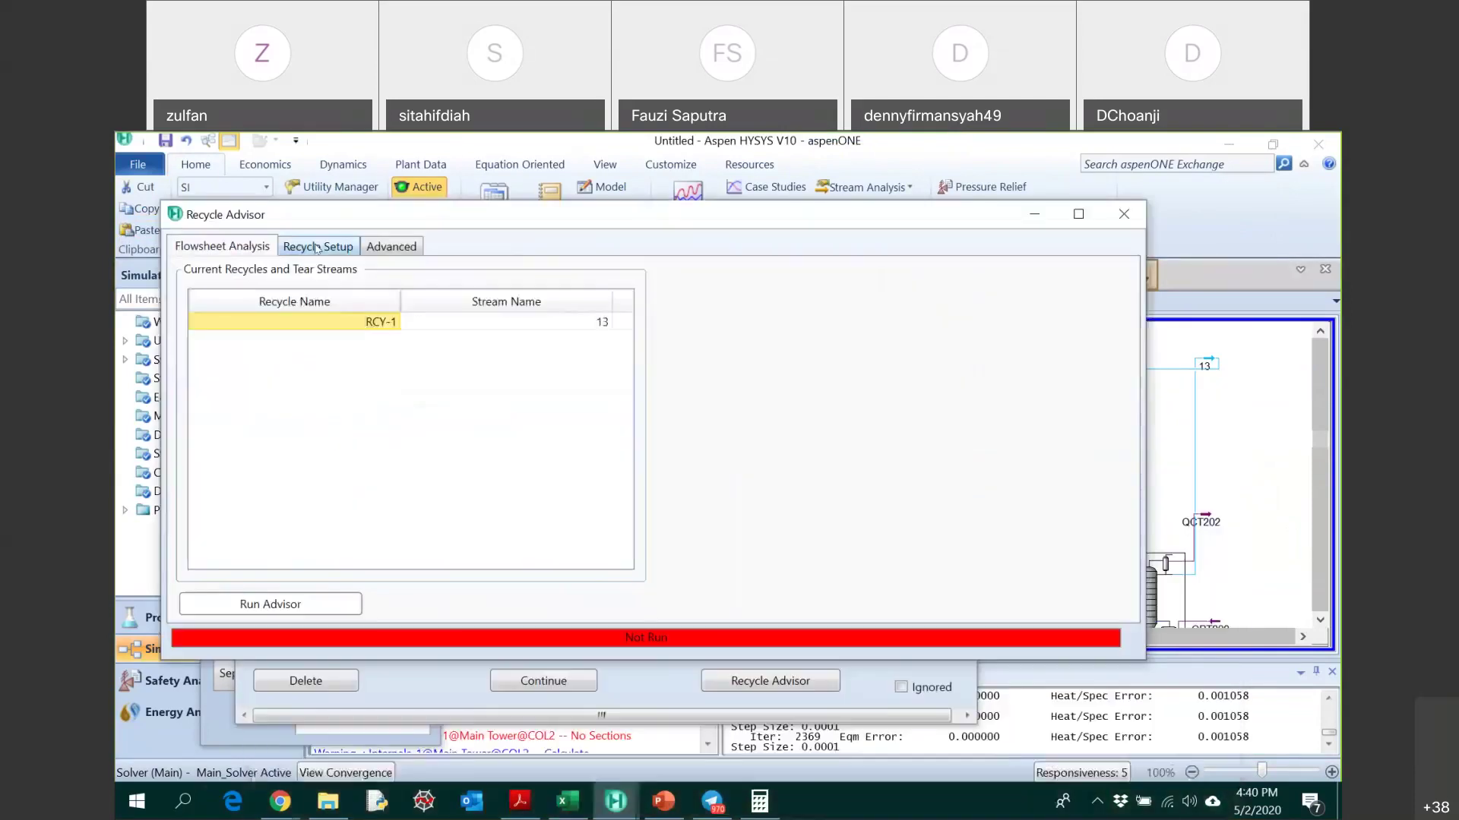
left_click(318, 246)
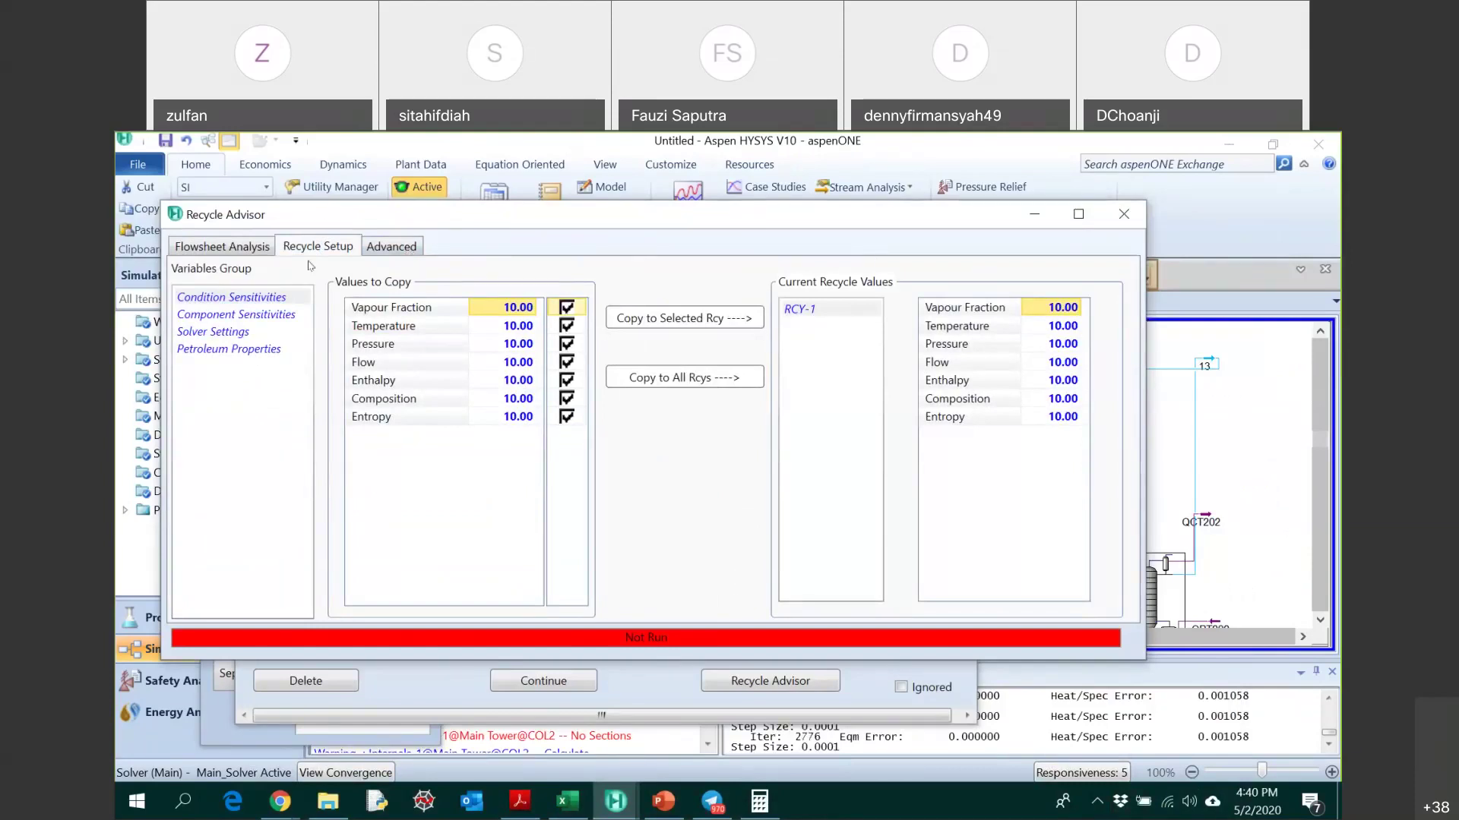
left_click(243, 246)
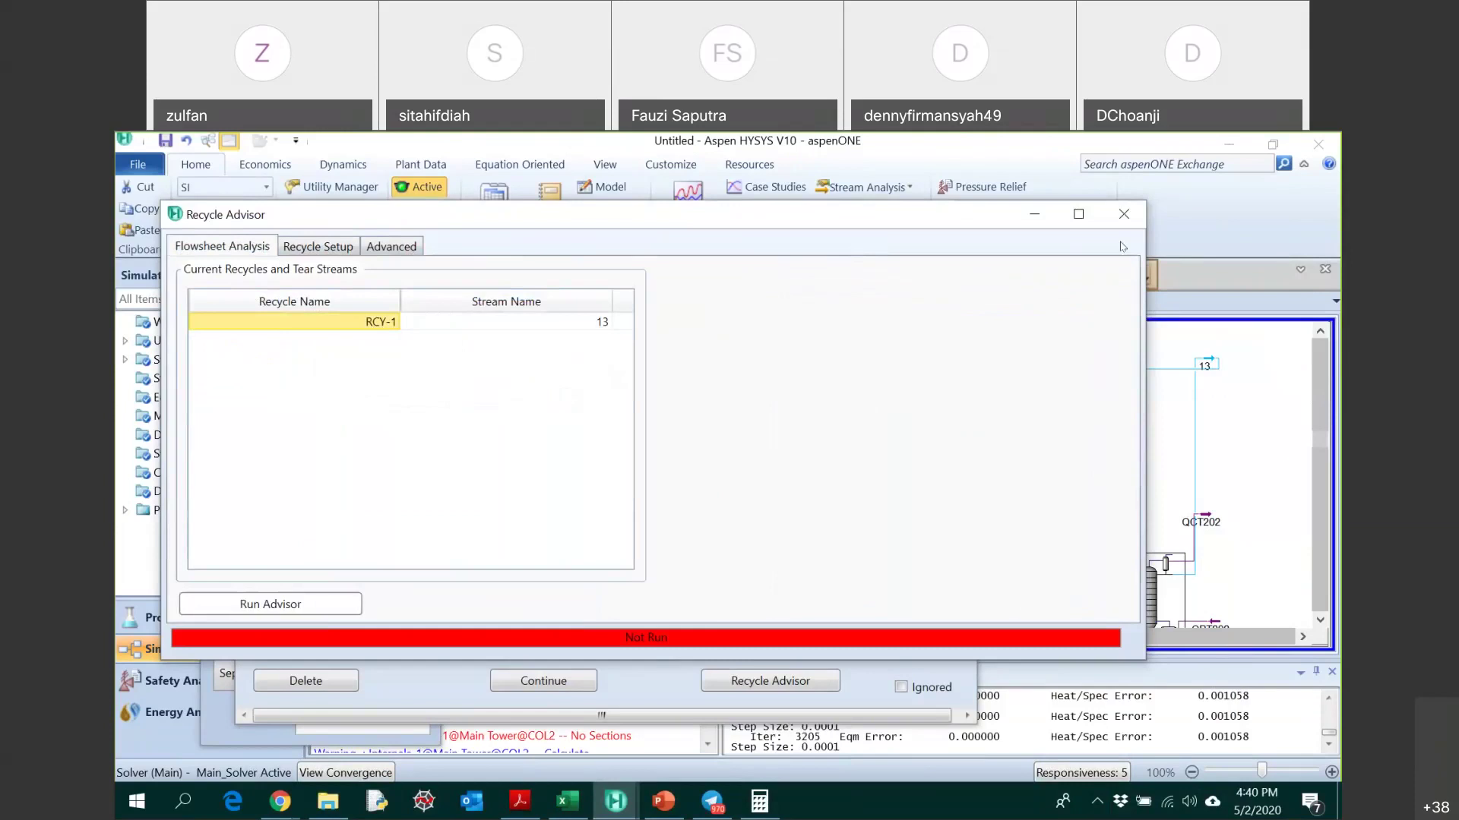
left_click(1124, 213)
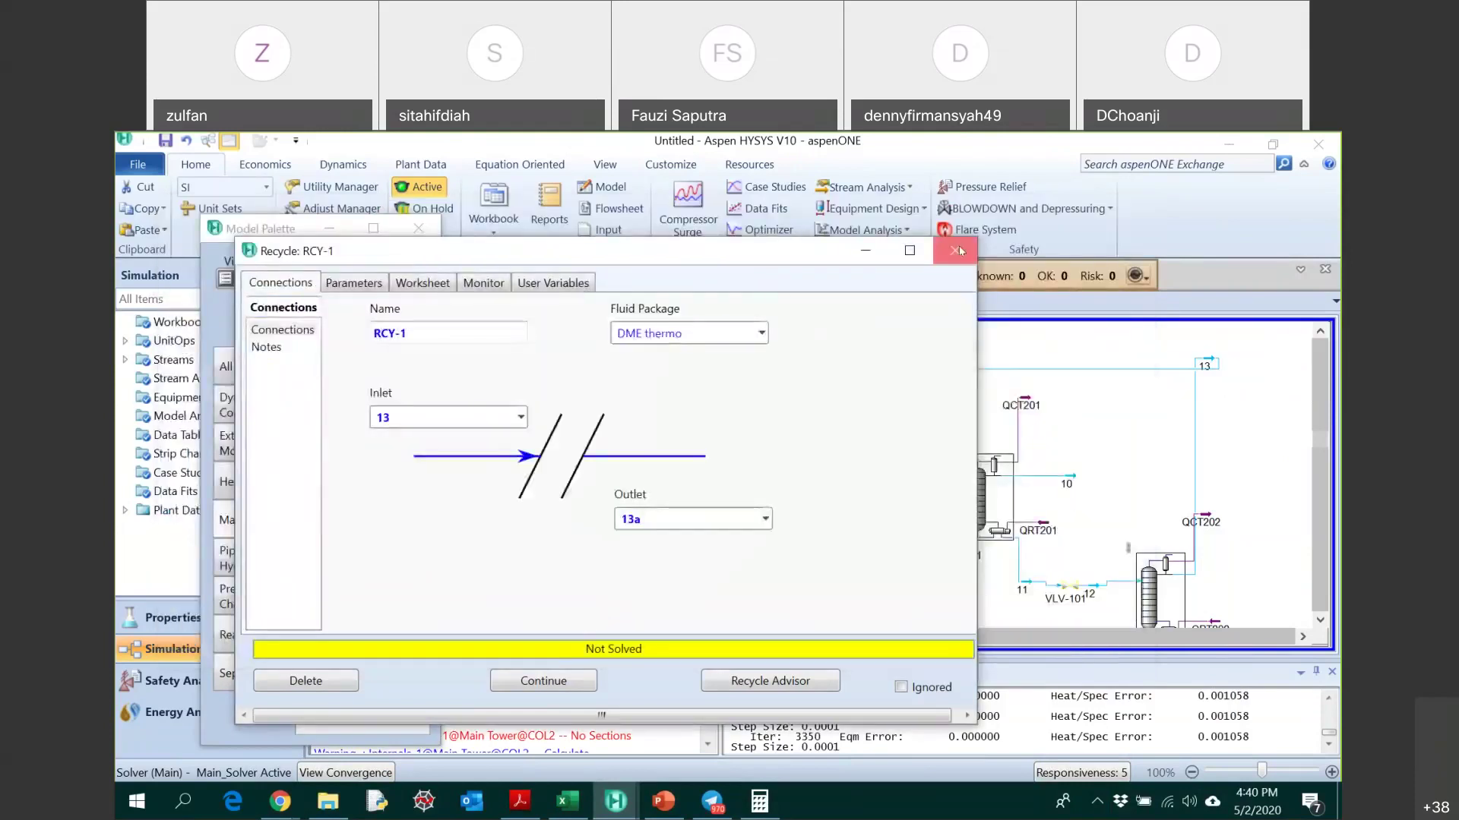
left_click(1110, 244)
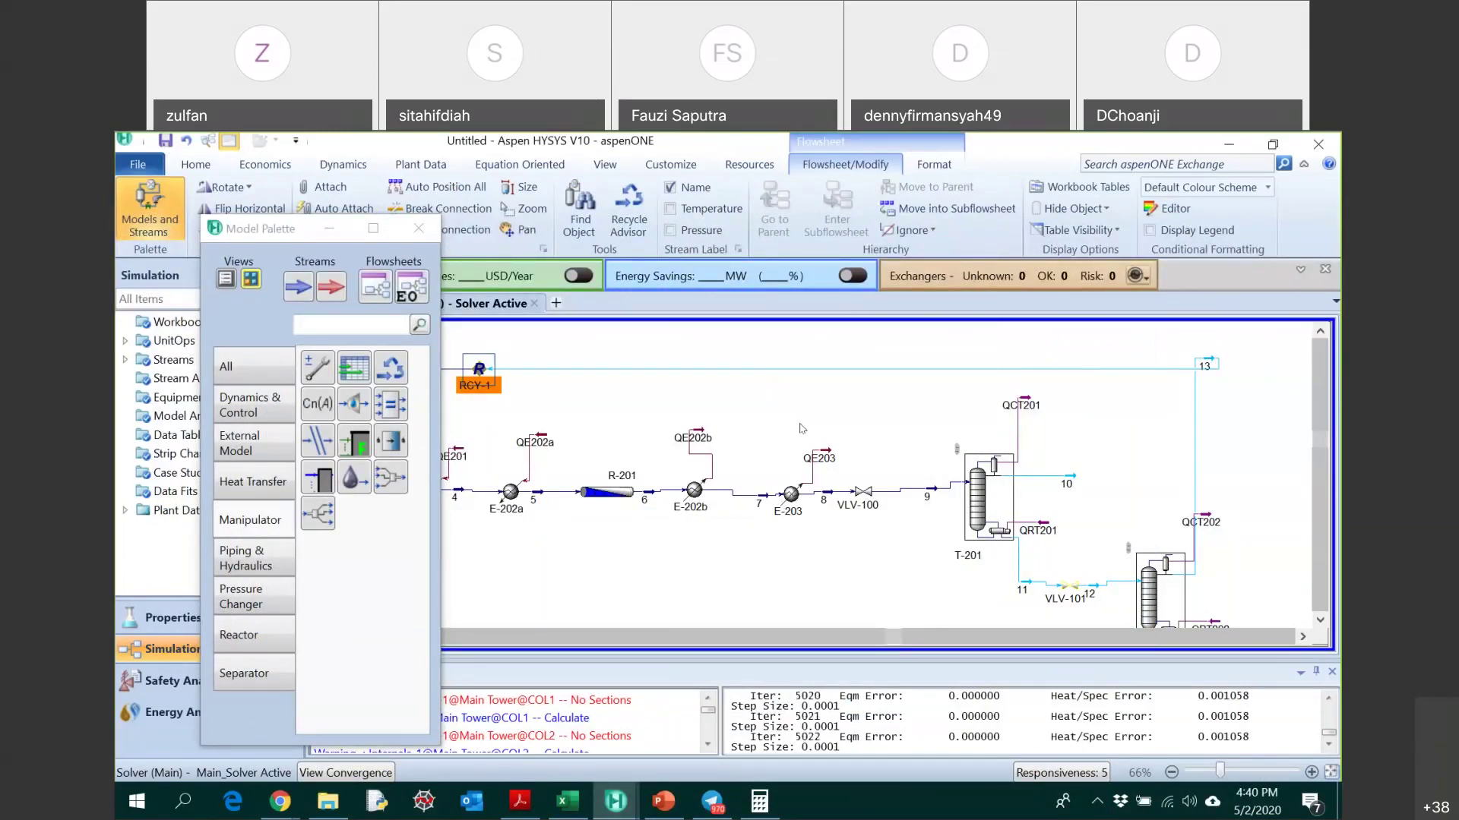
- Check the solver iterations and active specifications of columns T-201 and T-202 in their monitors
left_click(983, 502)
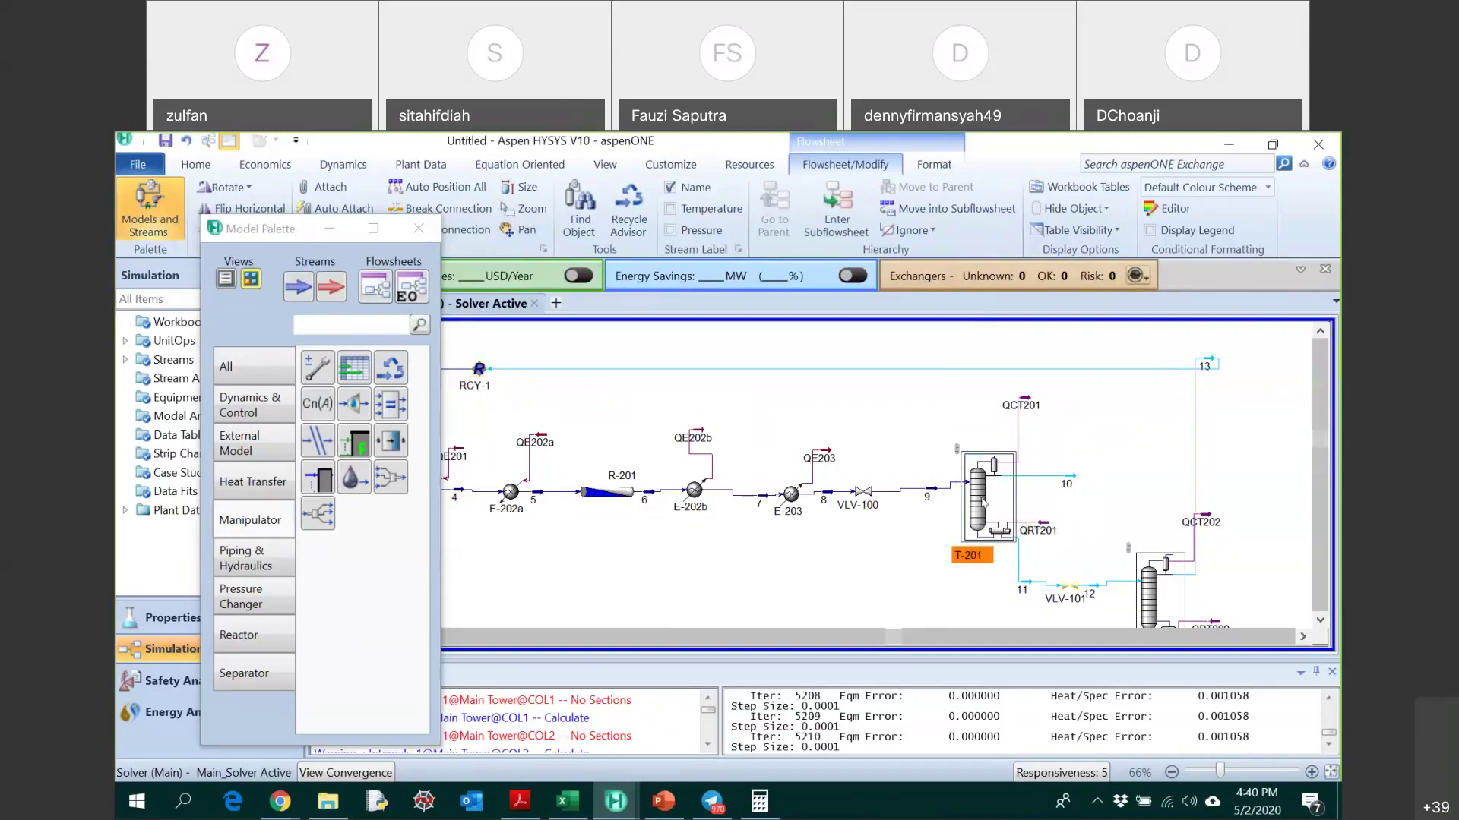
double_click(983, 503)
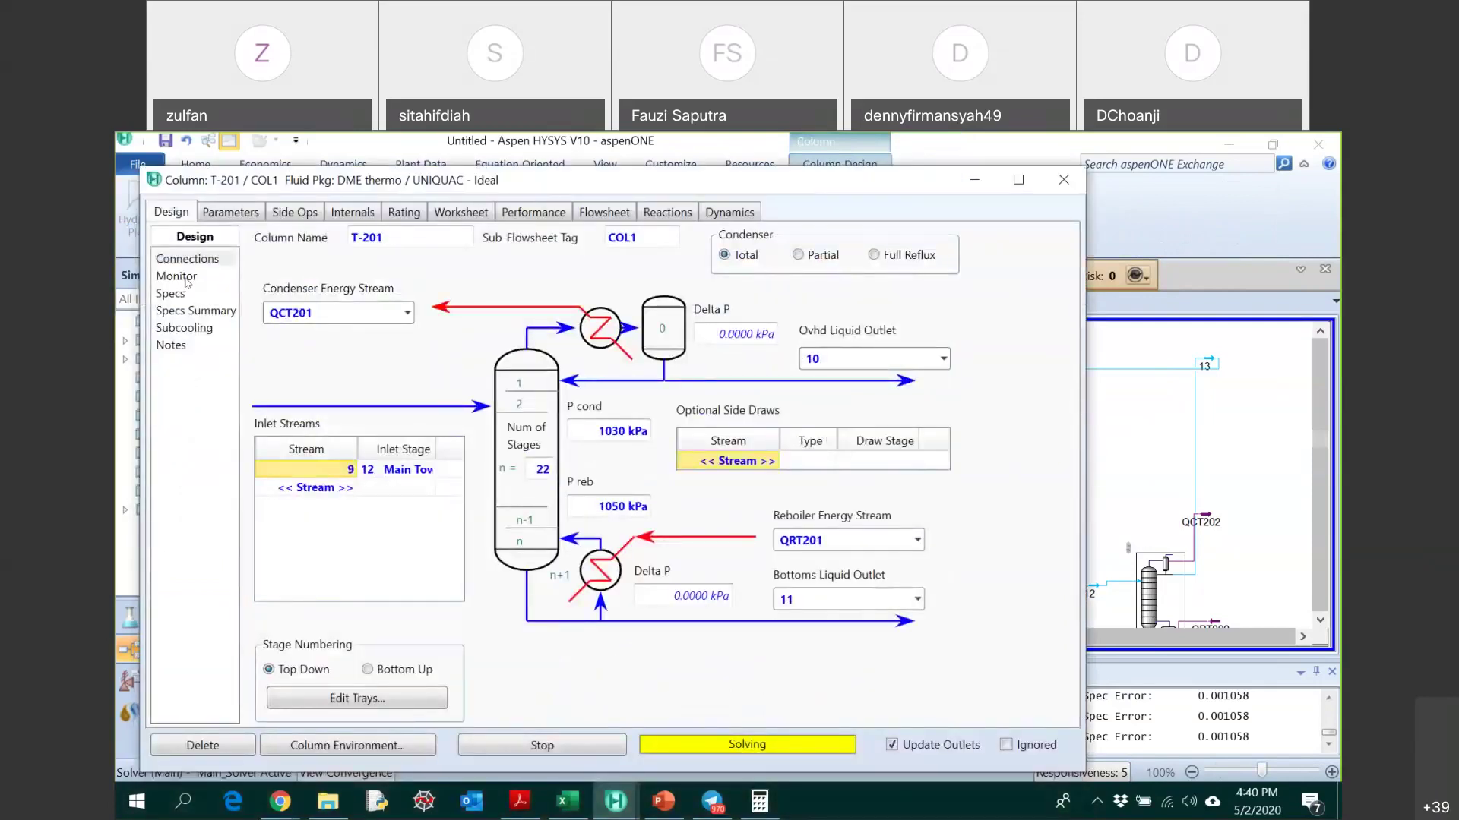
left_click(182, 277)
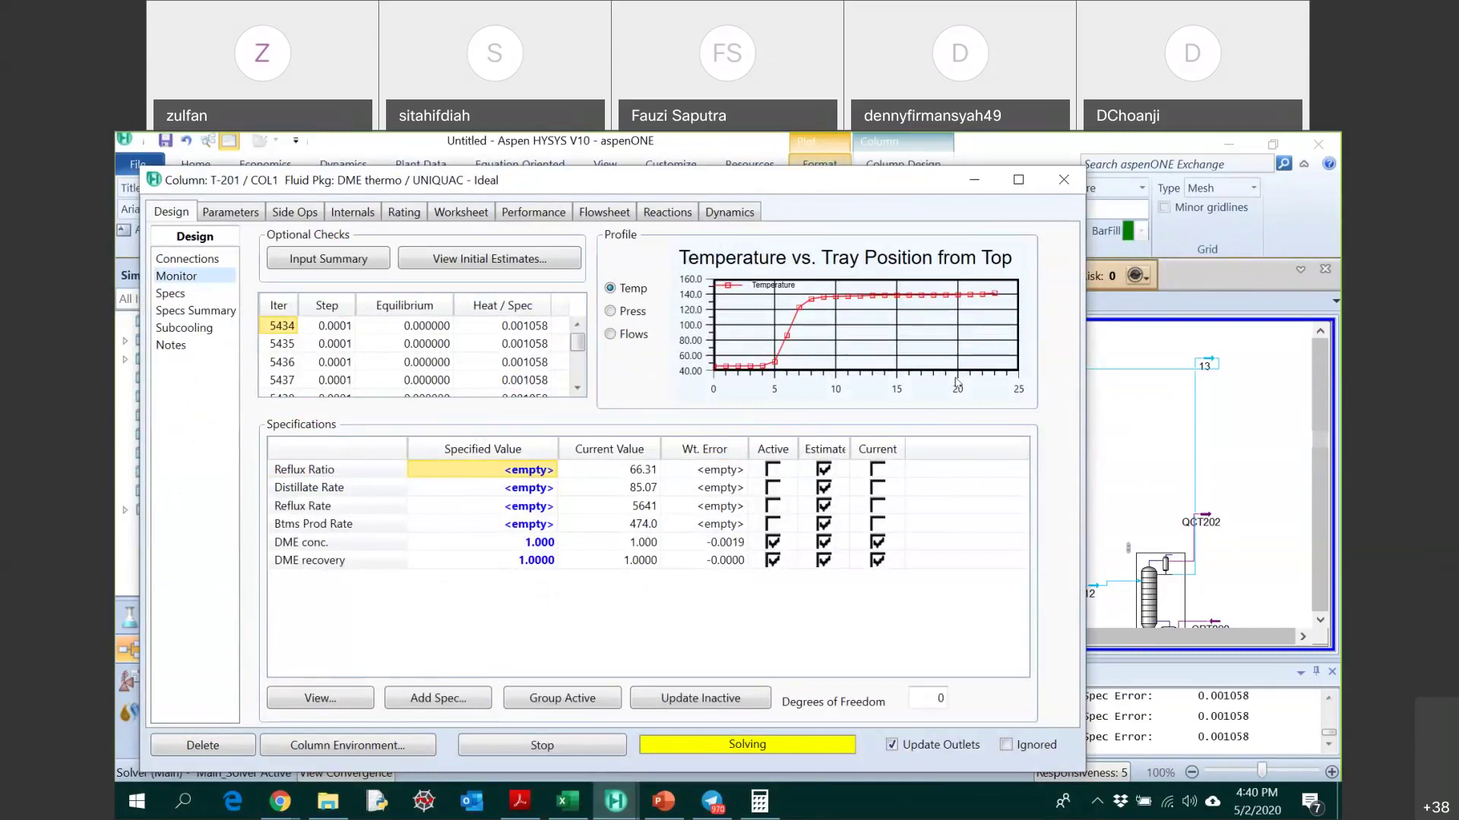
left_click(1088, 578)
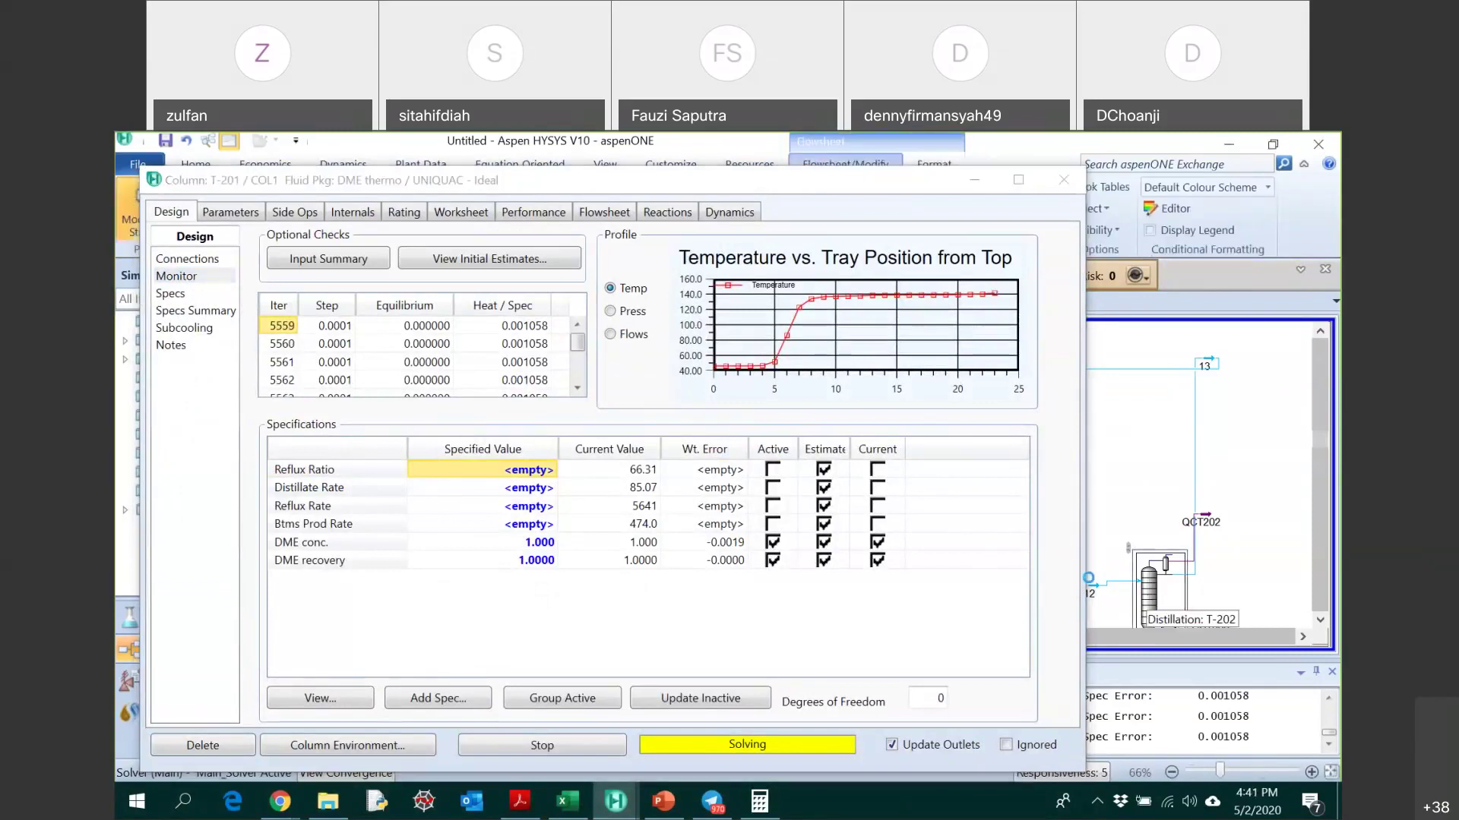
double_click(1148, 597)
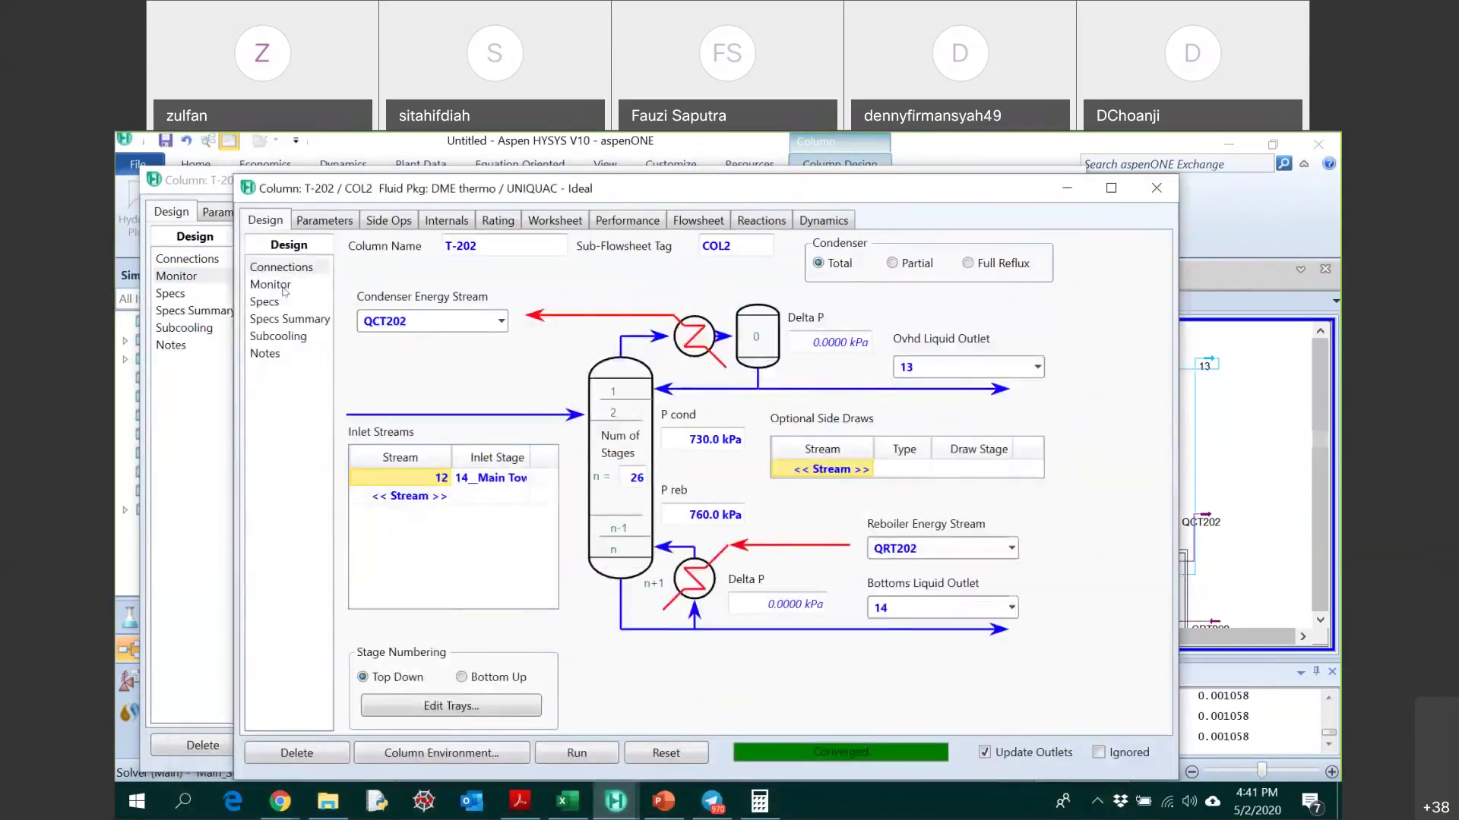
left_click(287, 285)
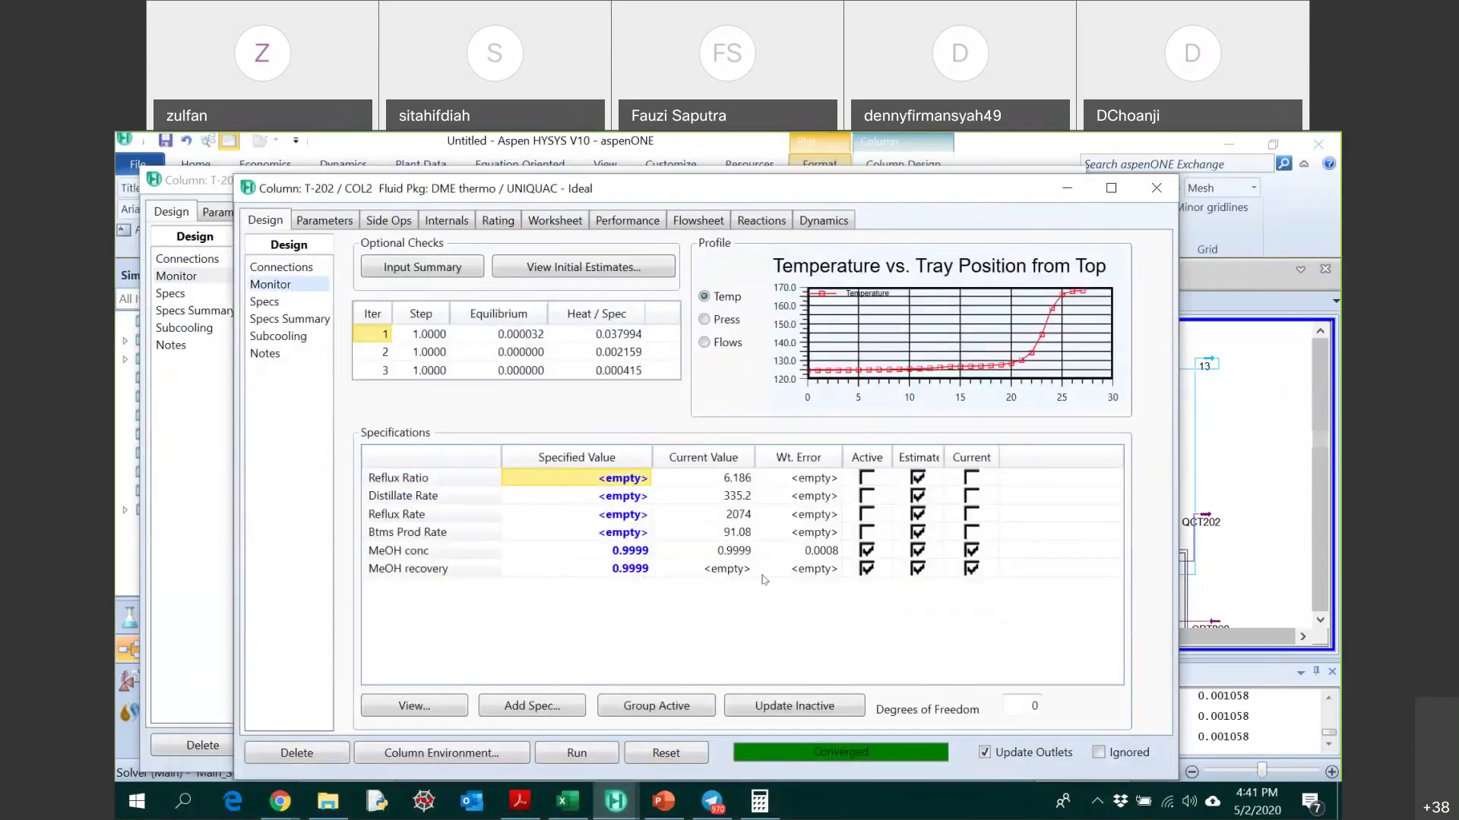
left_click(1158, 190)
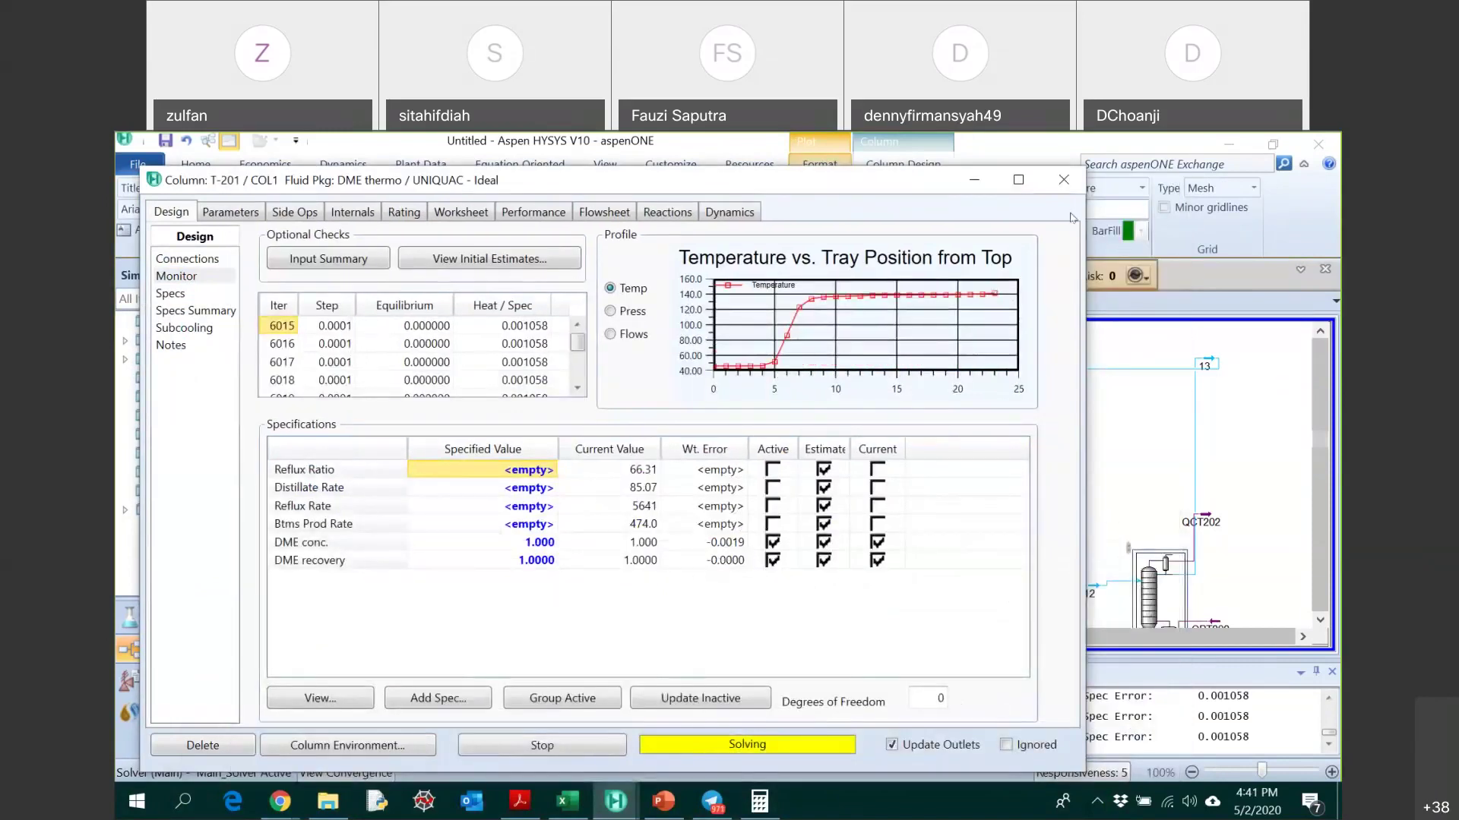
left_click(1070, 189)
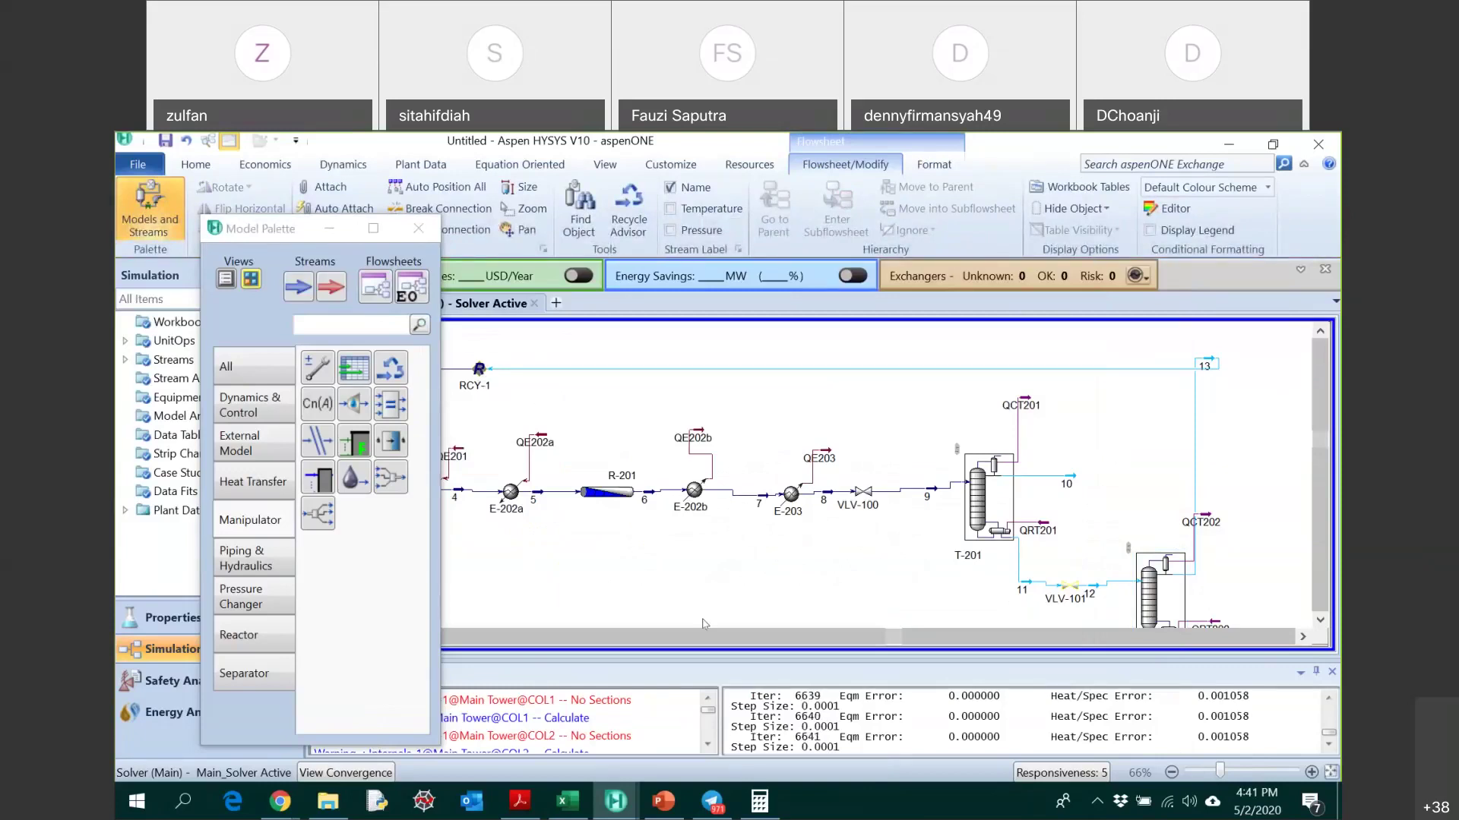
- Close the Model Palette and open the convergence monitor of column T-201
left_click_drag(283, 234, 722, 274)
left_click(866, 269)
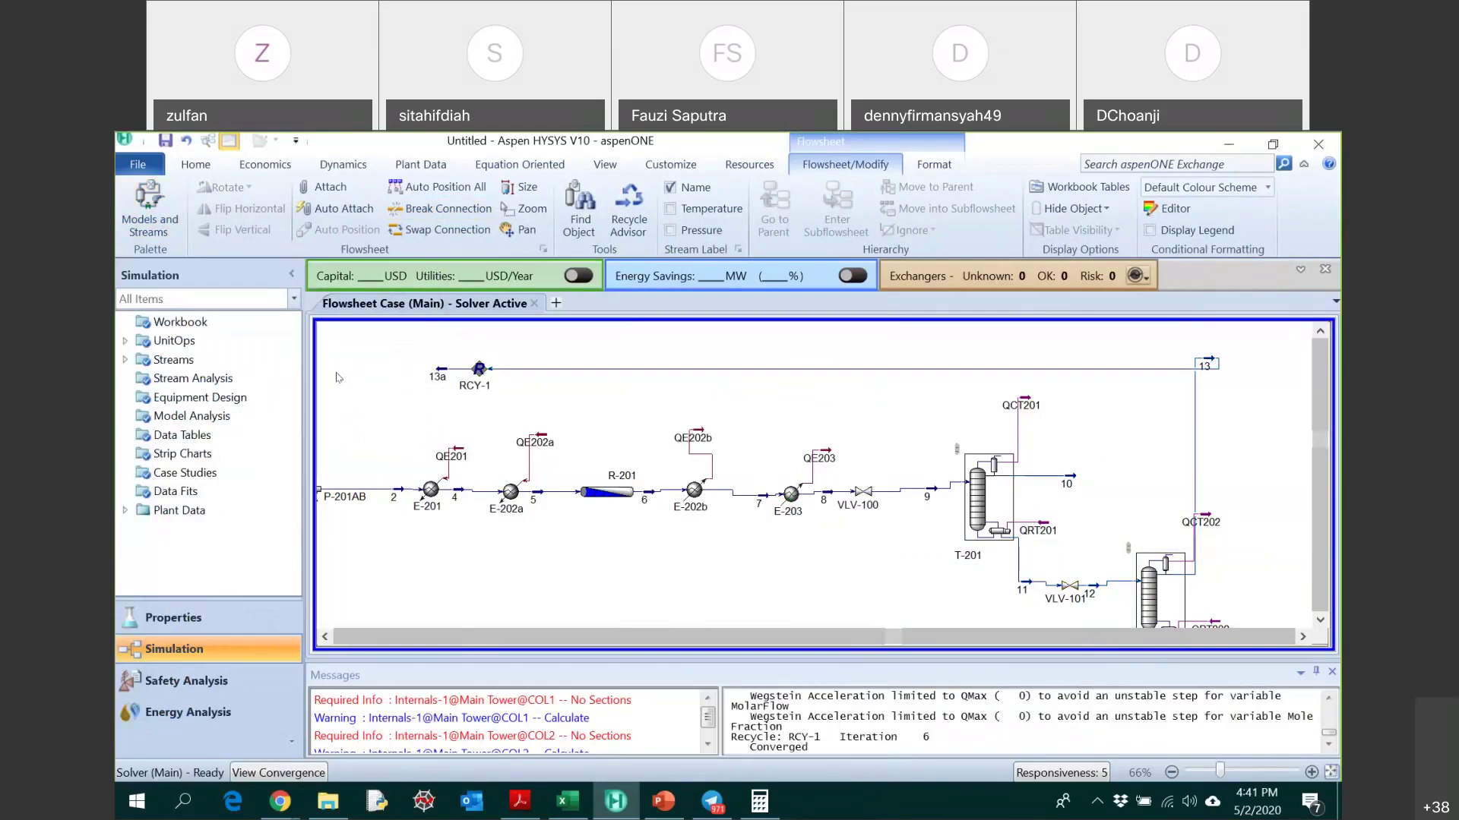
left_click(980, 502)
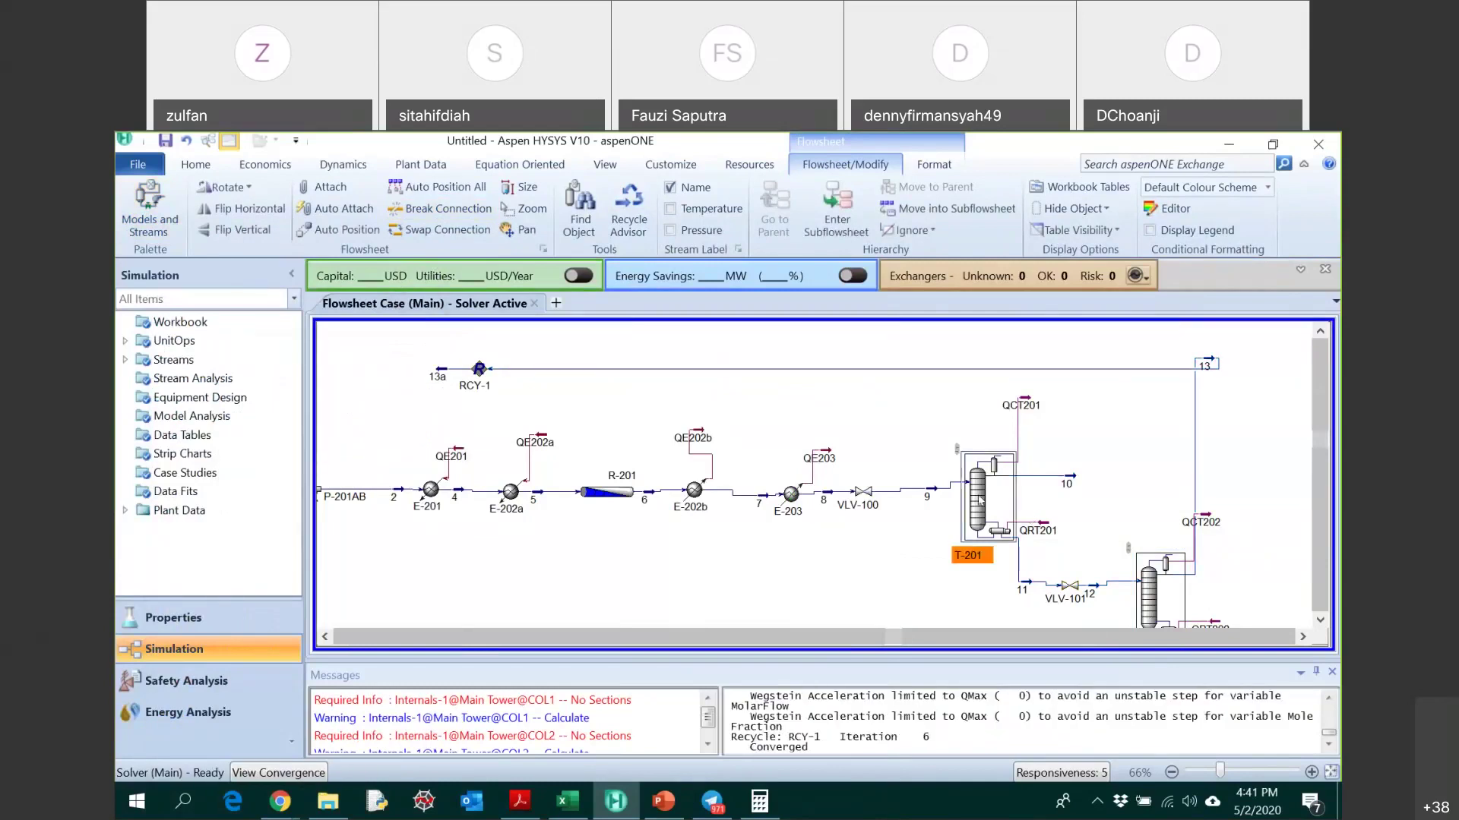
double_click(980, 501)
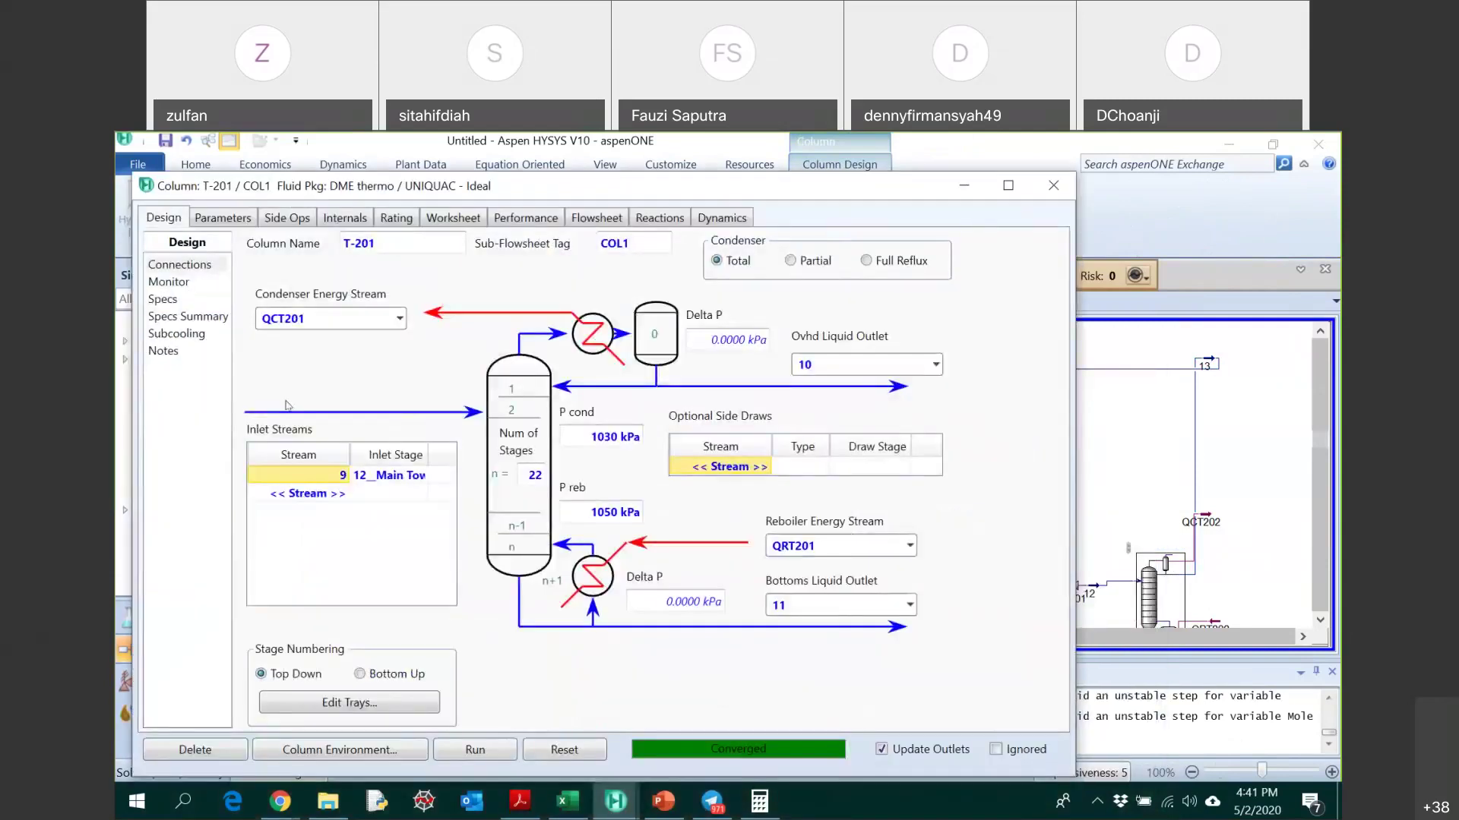
key("Down")
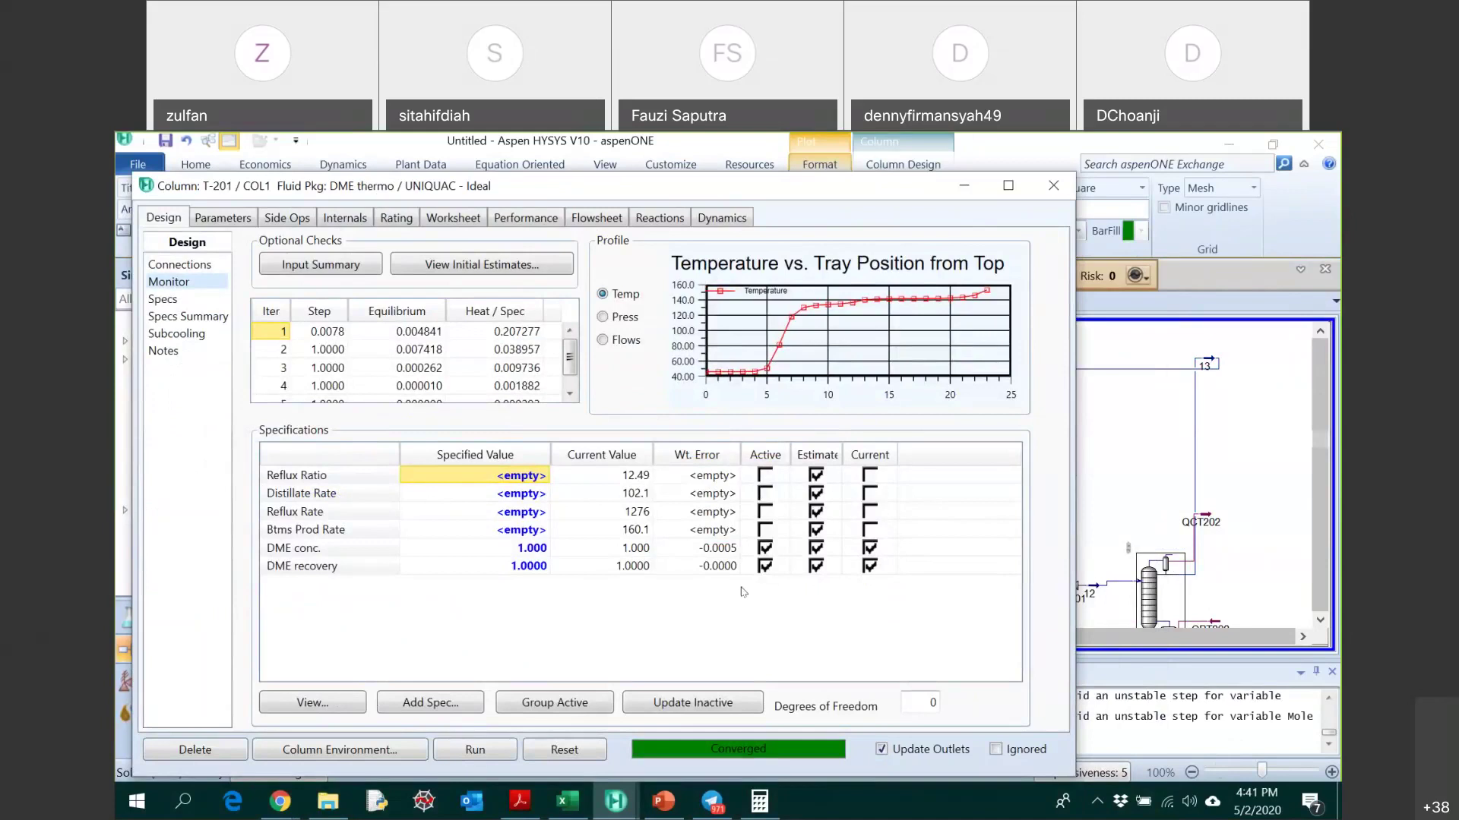
- Try to solve T-201 with a reflux ratio of 10 as an active specification in place of DME conc
left_click(767, 549)
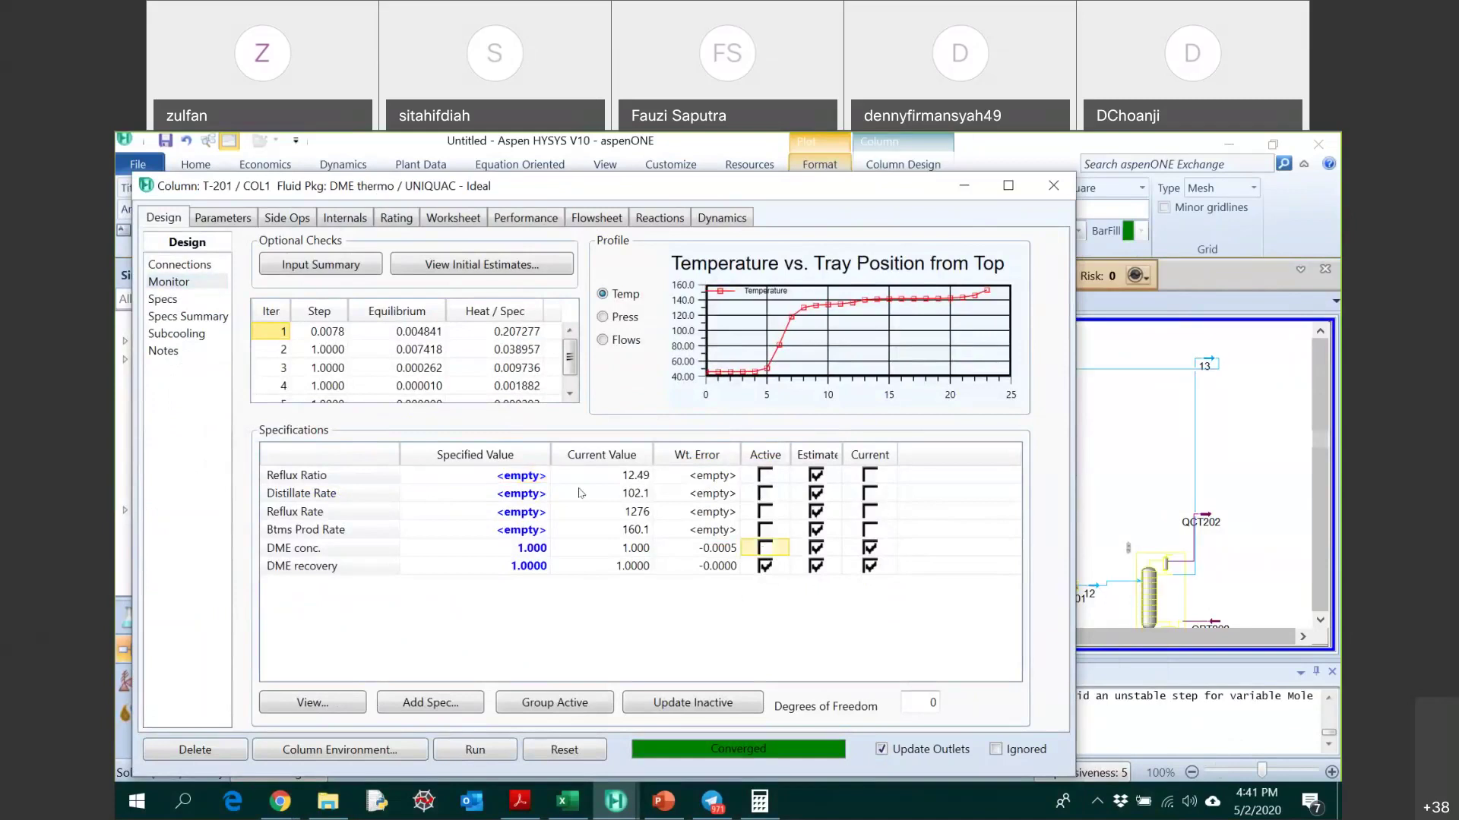
left_click(764, 476)
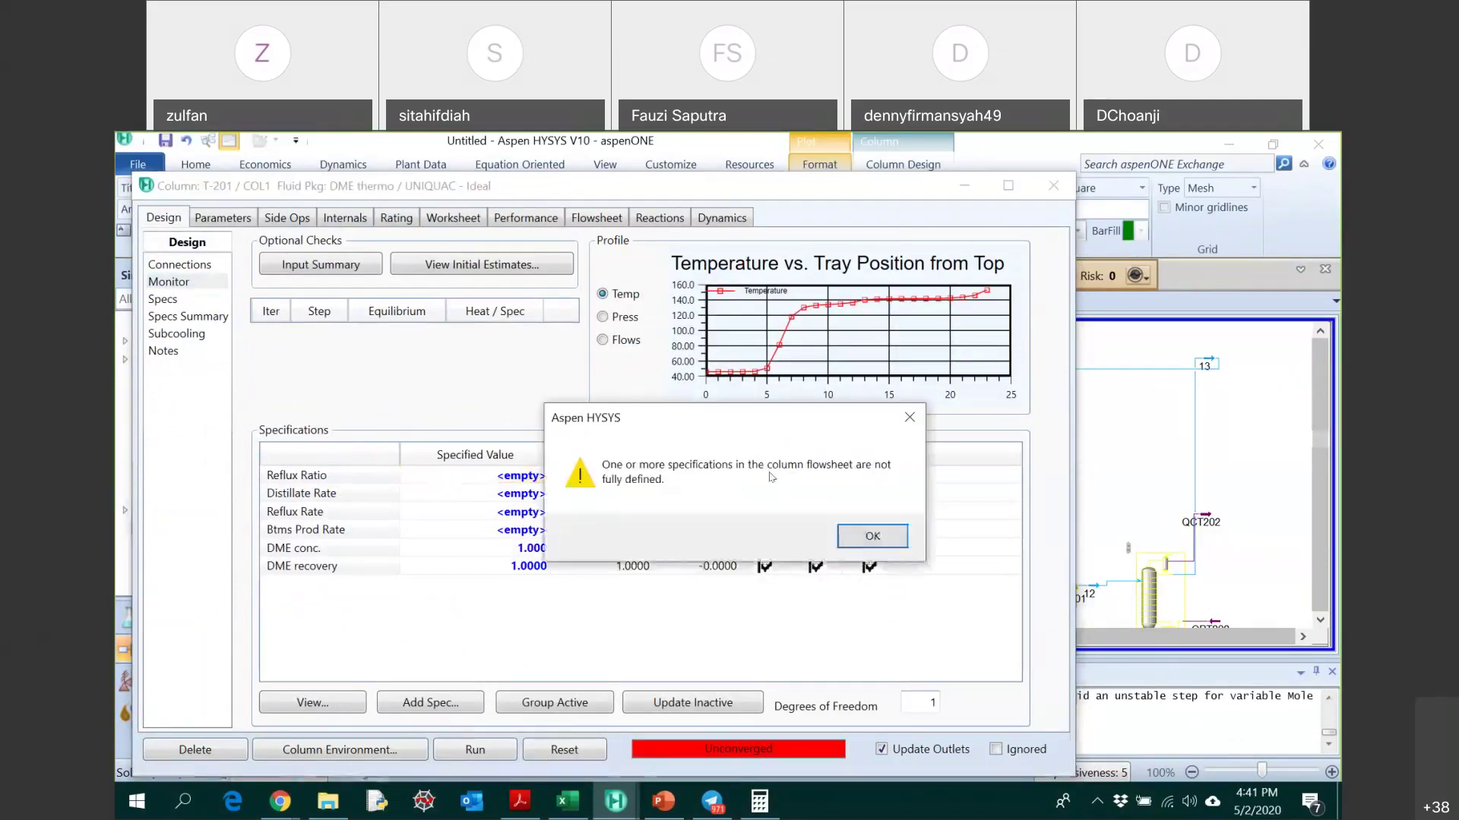
left_click(872, 541)
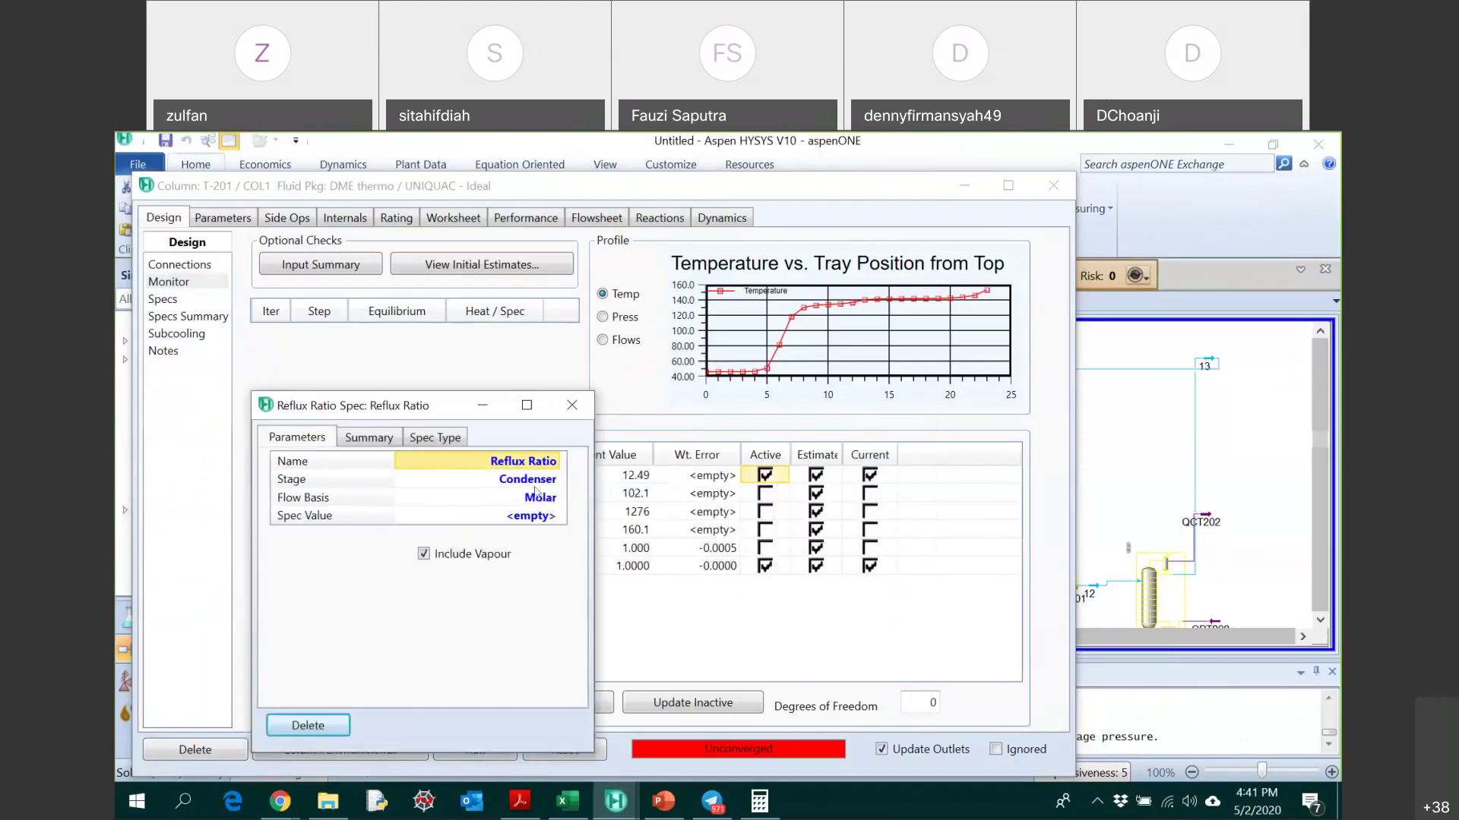
left_click(661, 403)
left_click(535, 482)
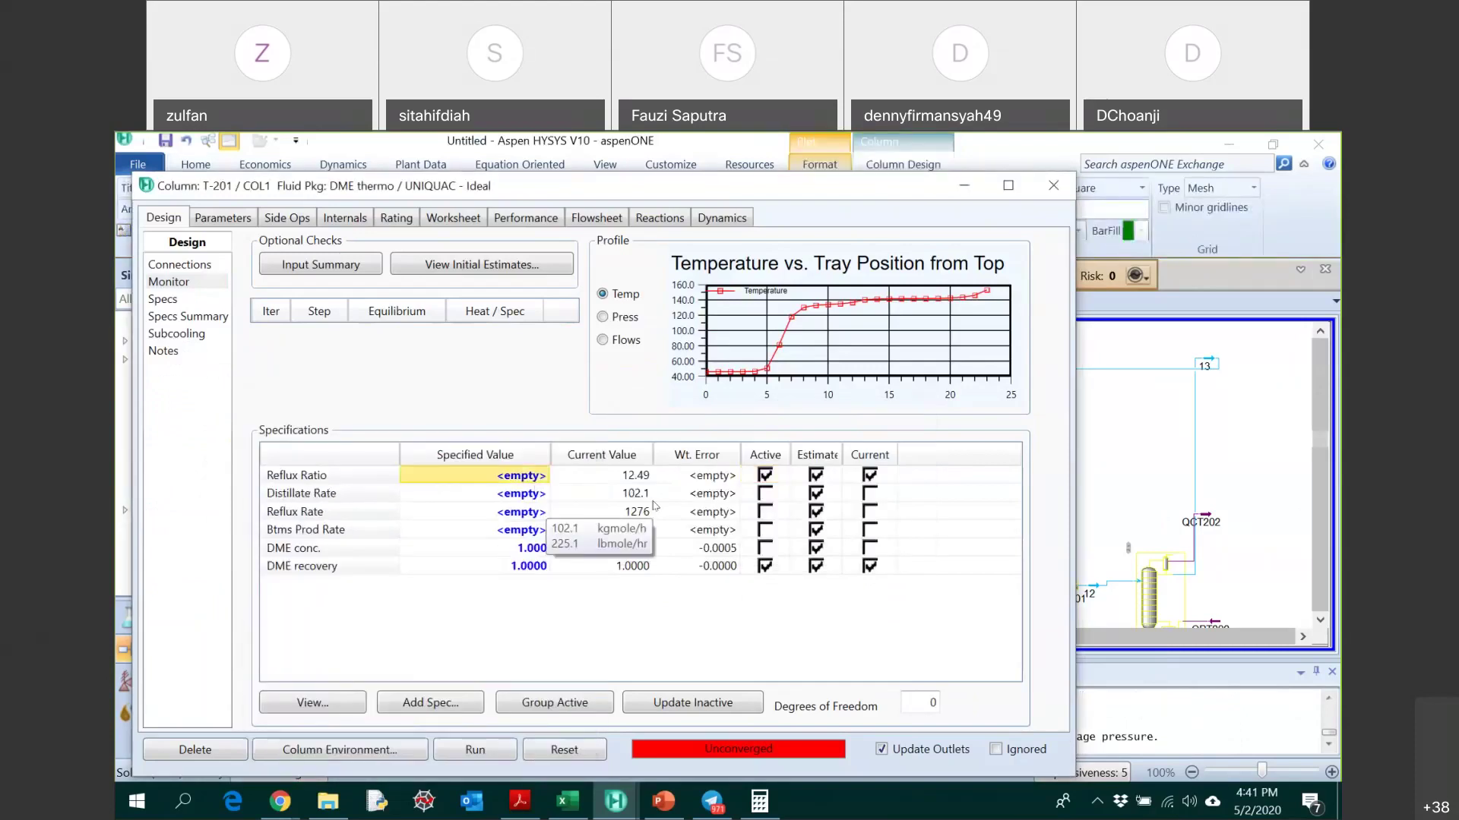
type("10")
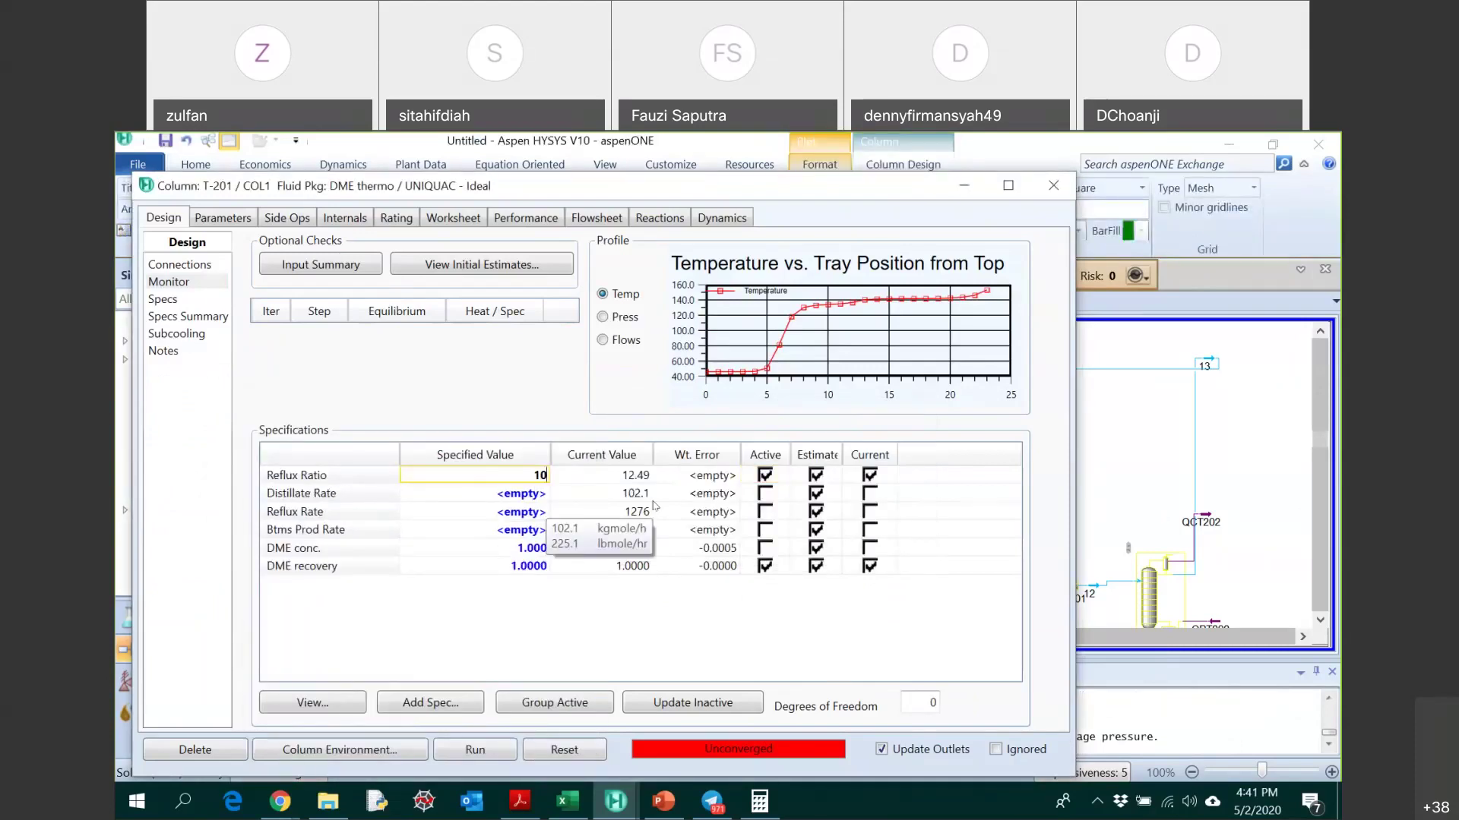
key("Return")
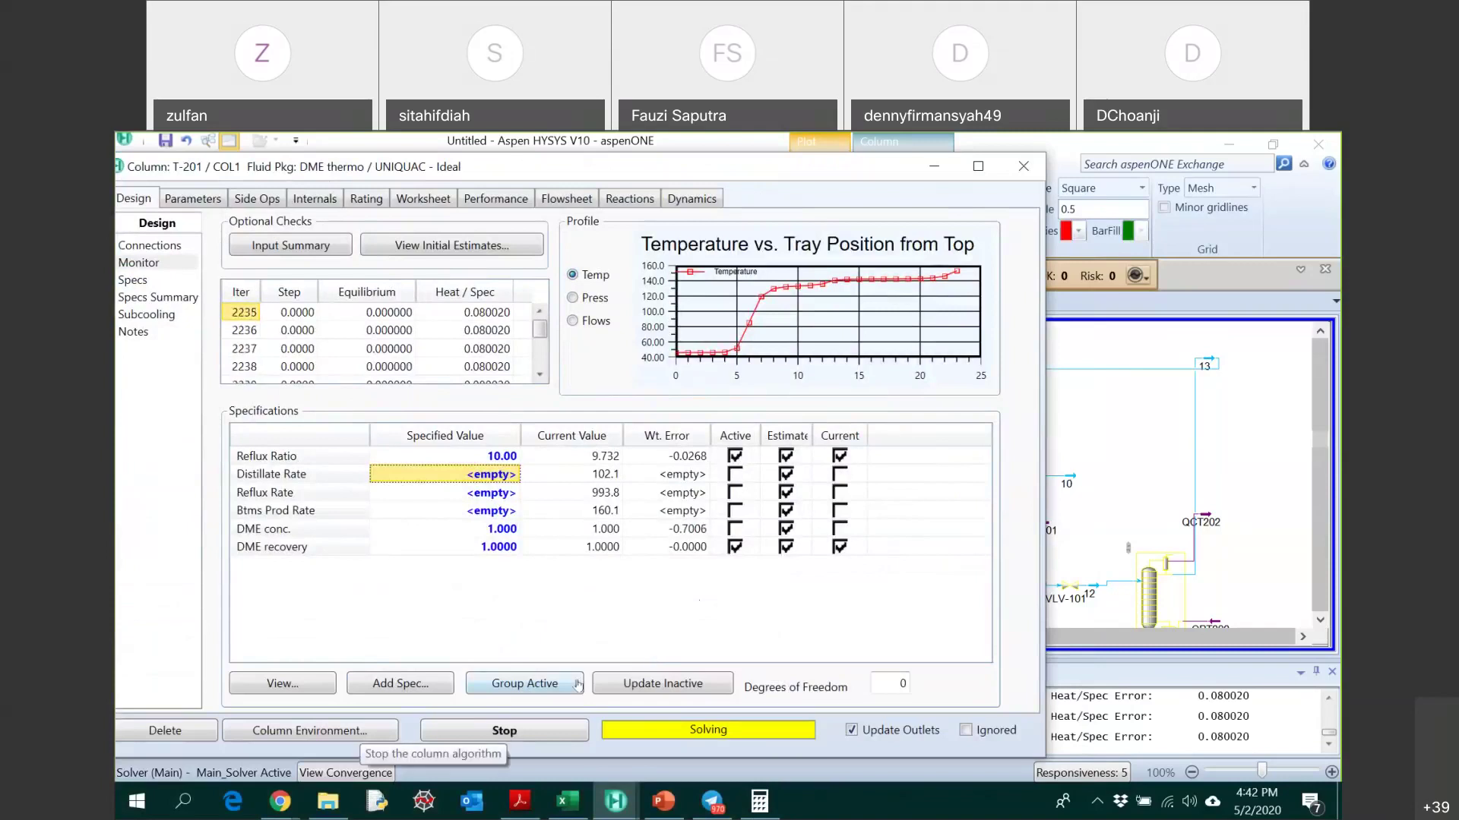
- Deactivate T-201's reflux ratio specification and make the DME conc. specification active again
left_click(734, 456)
left_click(735, 529)
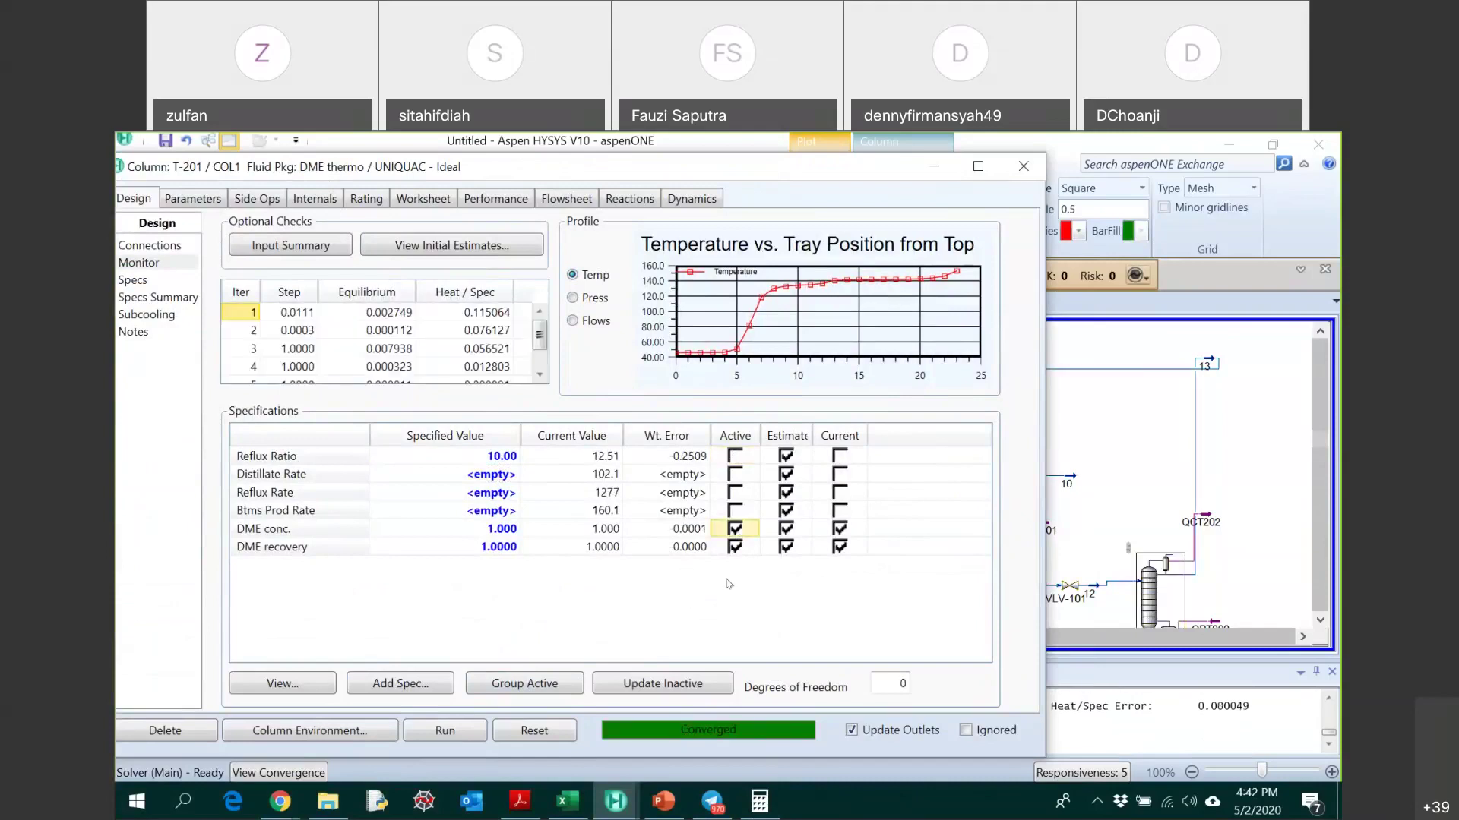
- In column T-202's monitor, set the reflux ratio to 13 and make it active in place of MeOH conc
left_click(1023, 167)
double_click(1063, 312)
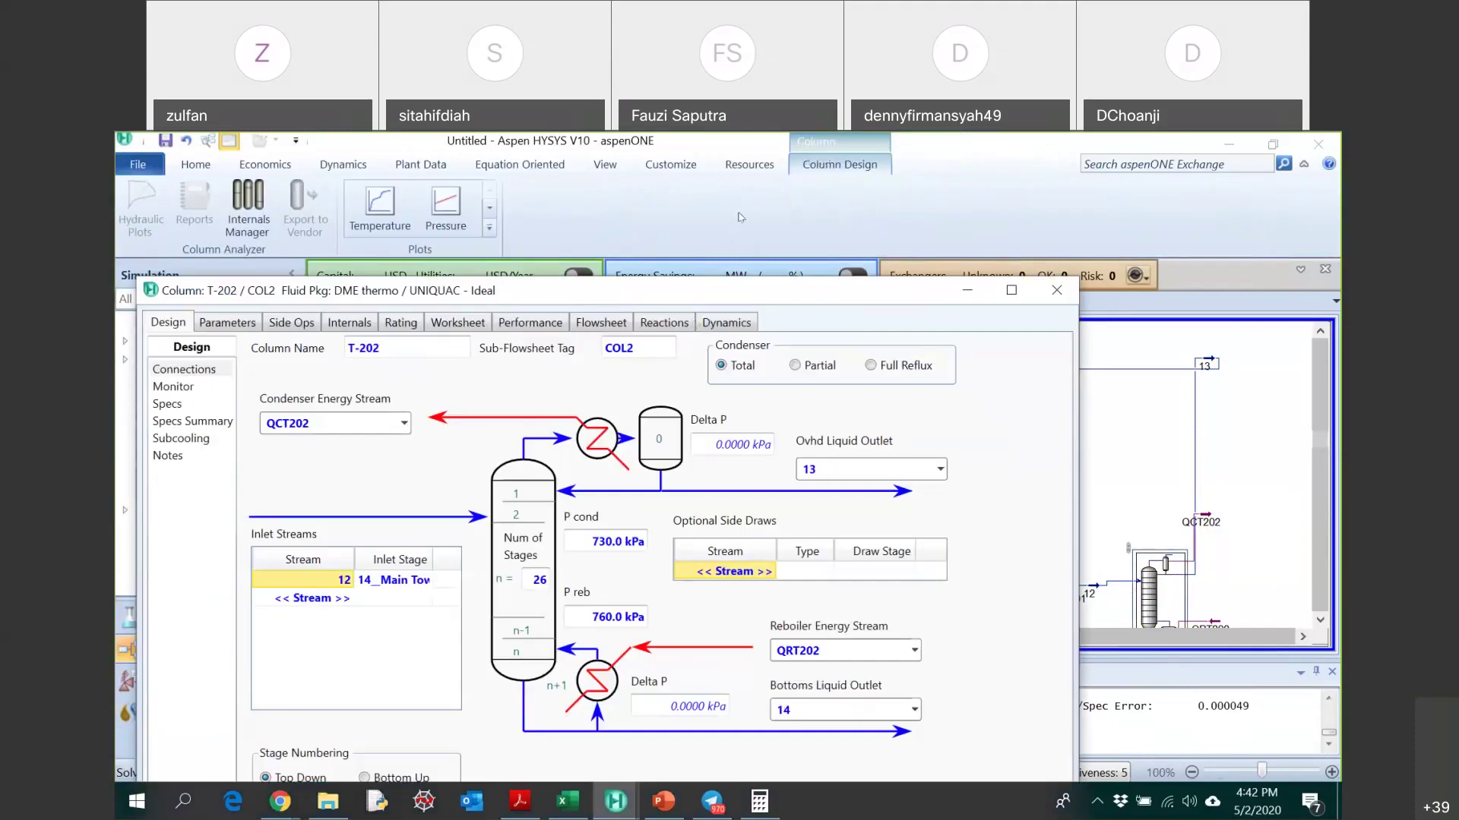
left_click(255, 260)
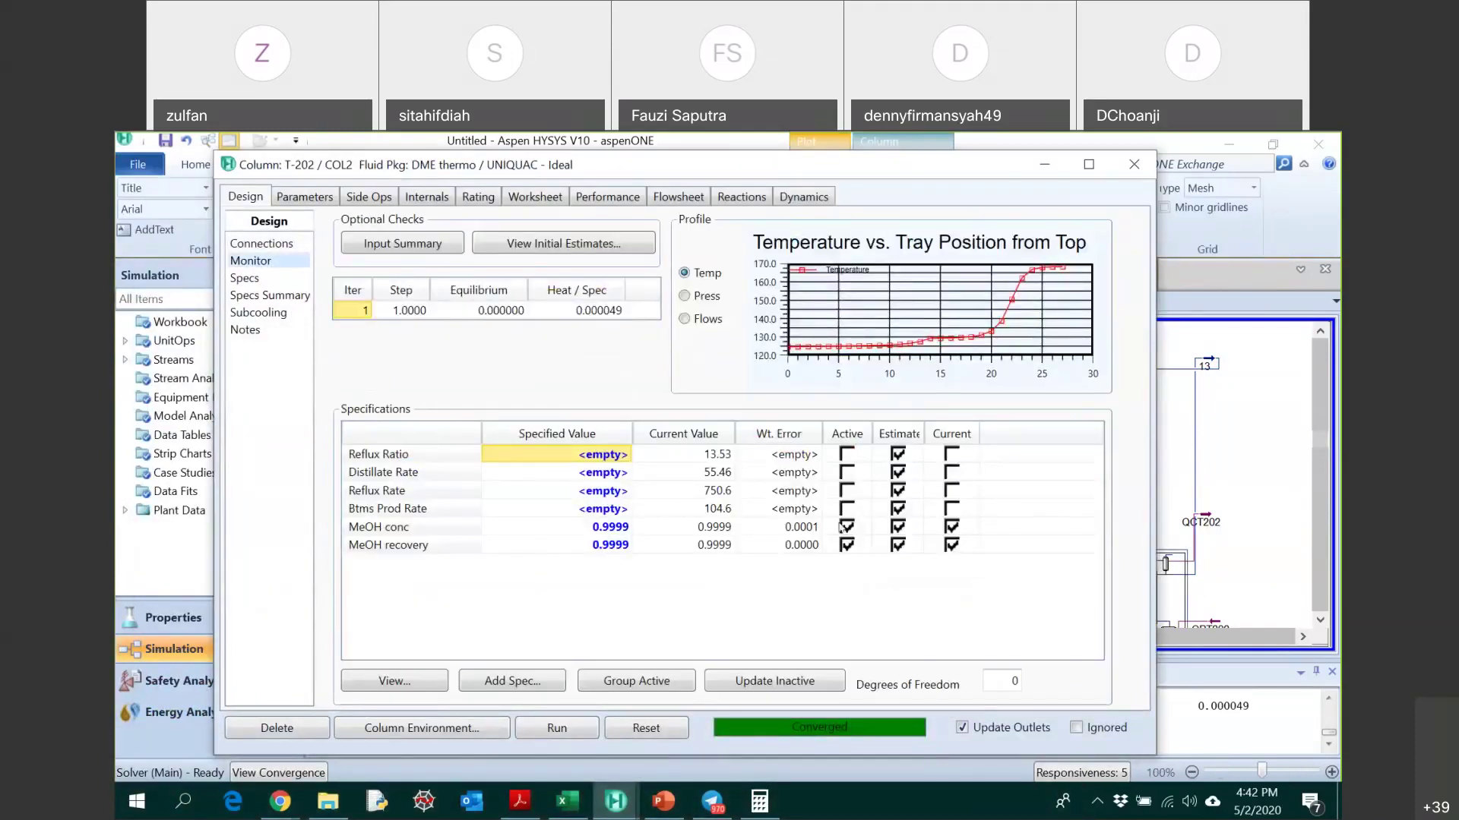
type("13")
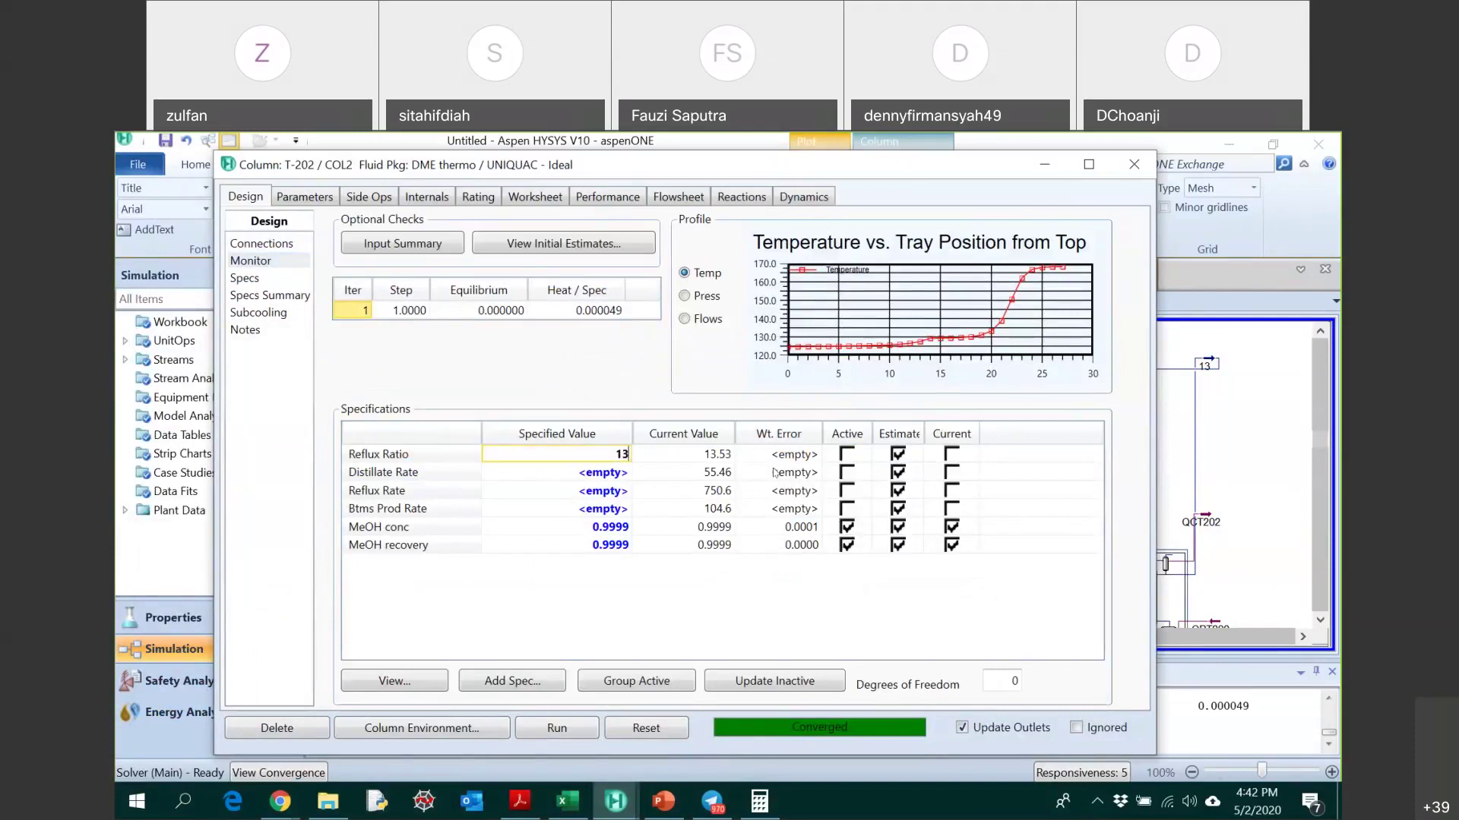
key("Return")
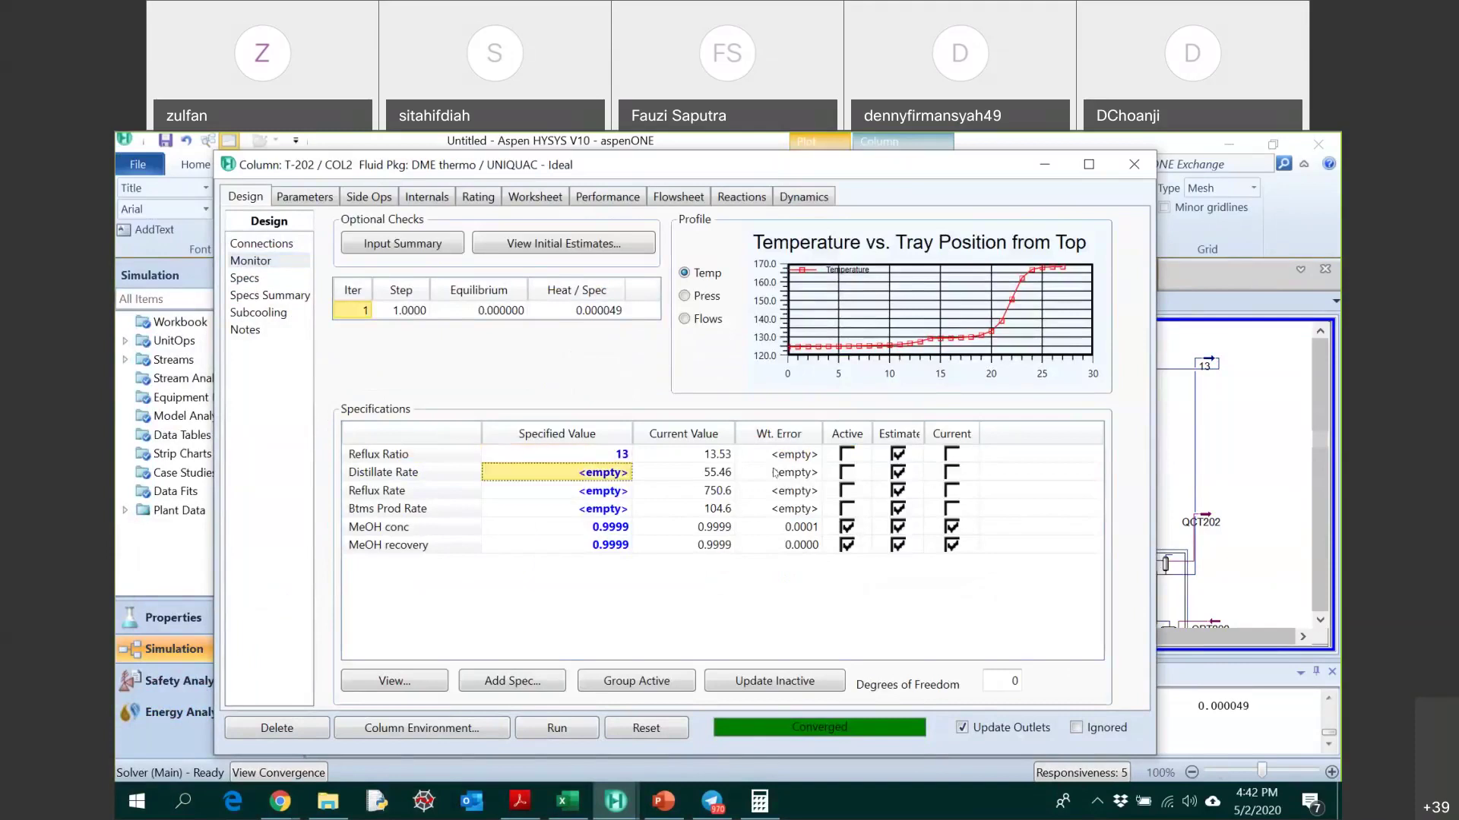
left_click(845, 526)
left_click(846, 454)
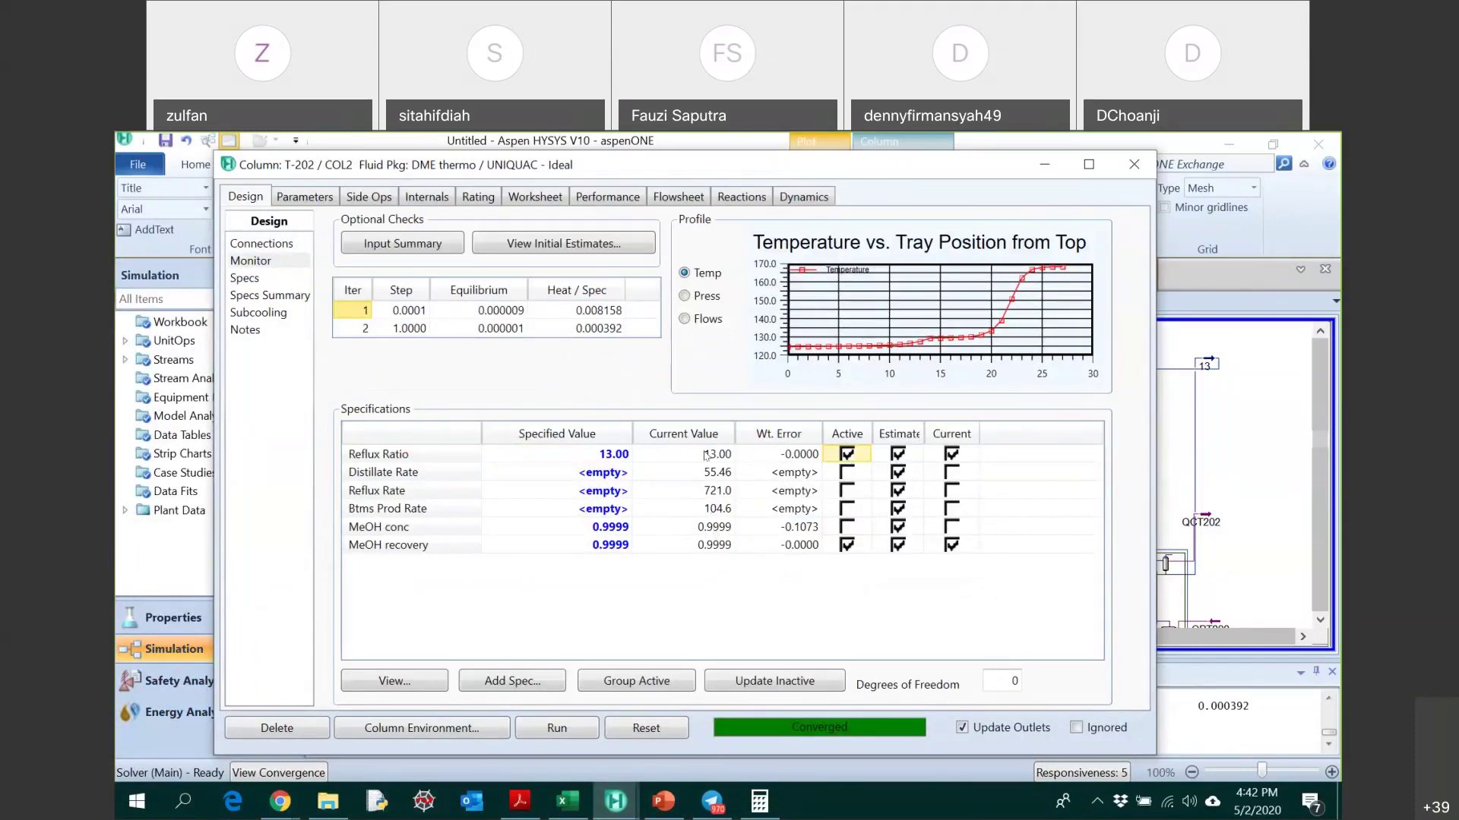
- Lower T-202's reflux ratio in stages to 10, 5 and 2, letting the column solve at each value
key("Left")
type("10")
key("Return")
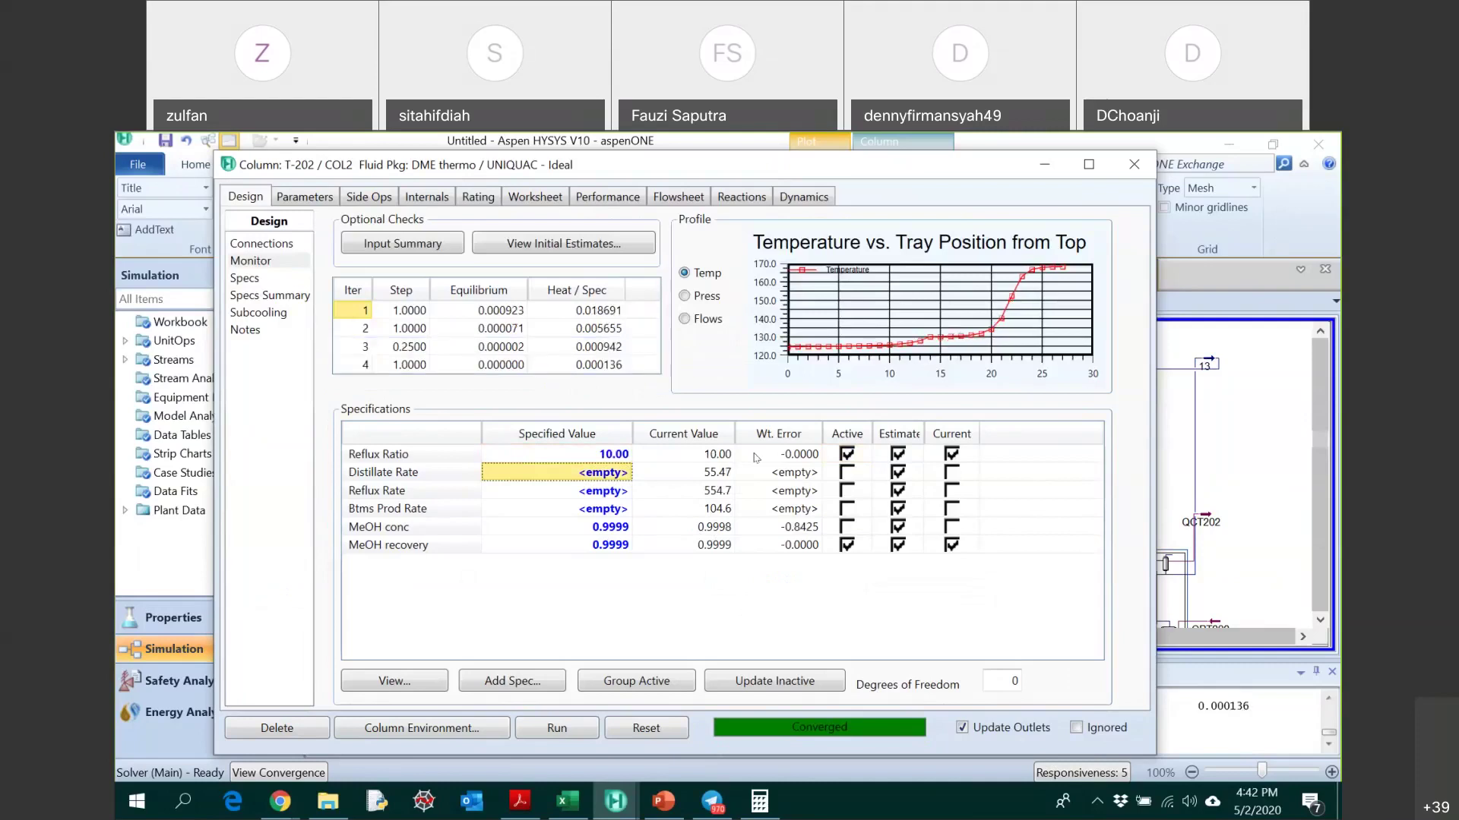
key("Up")
type("5")
key("Return")
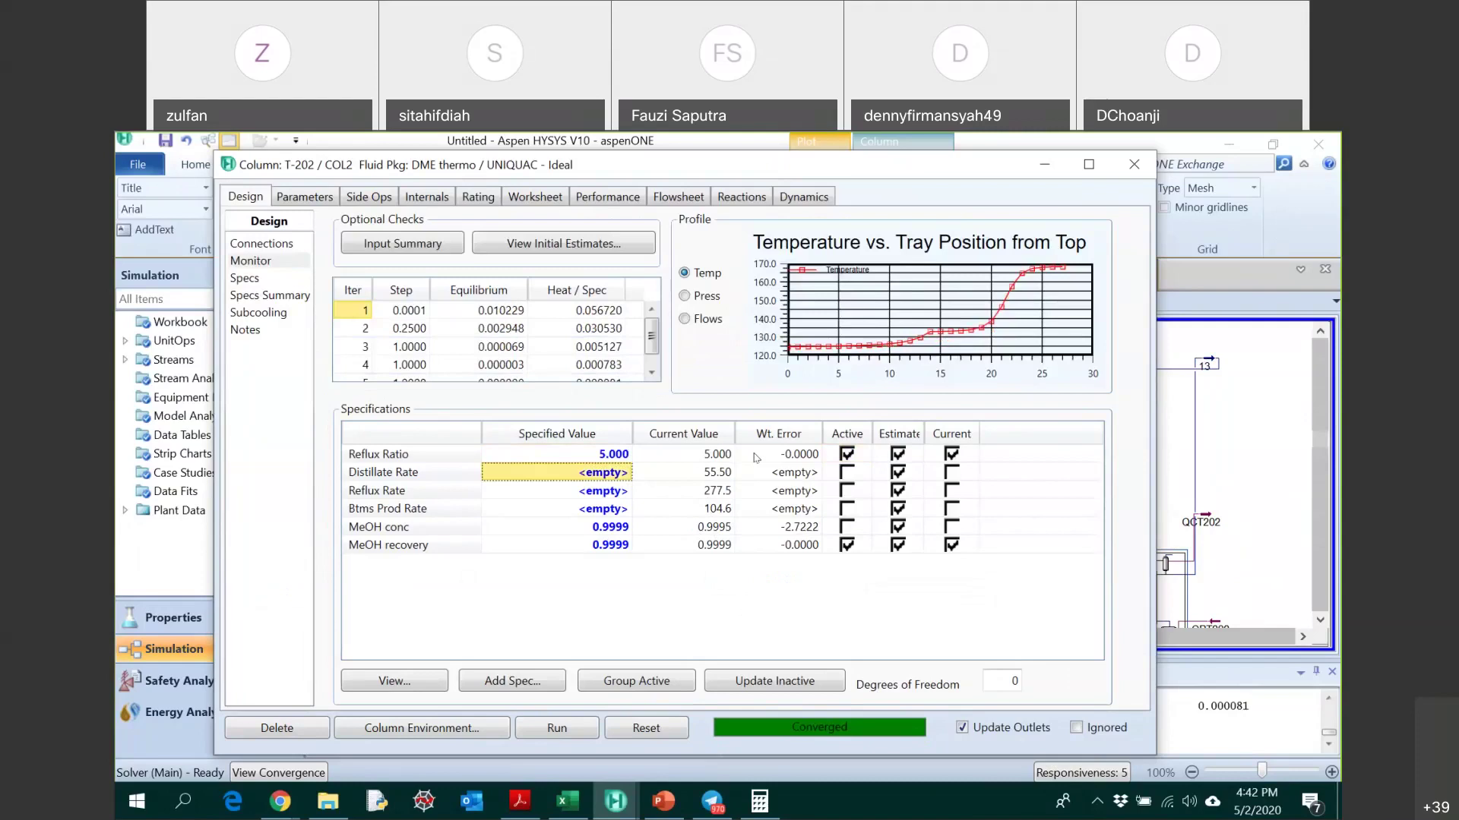
key("Up")
type("2")
key("Return")
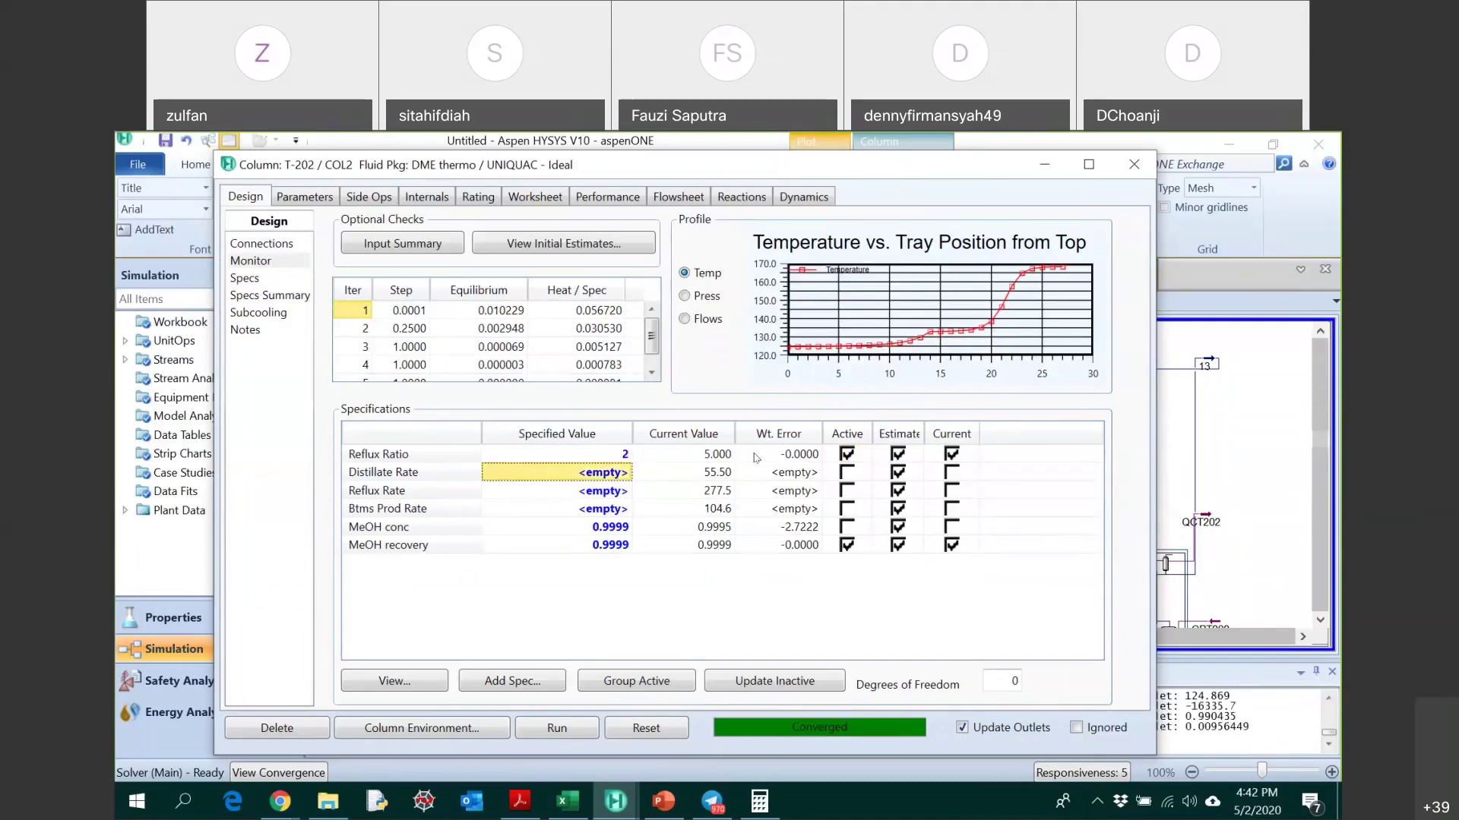
- Try solving column T-202 with reflux ratios of 1 and 1.5
key("Up")
type("1")
key("Return")
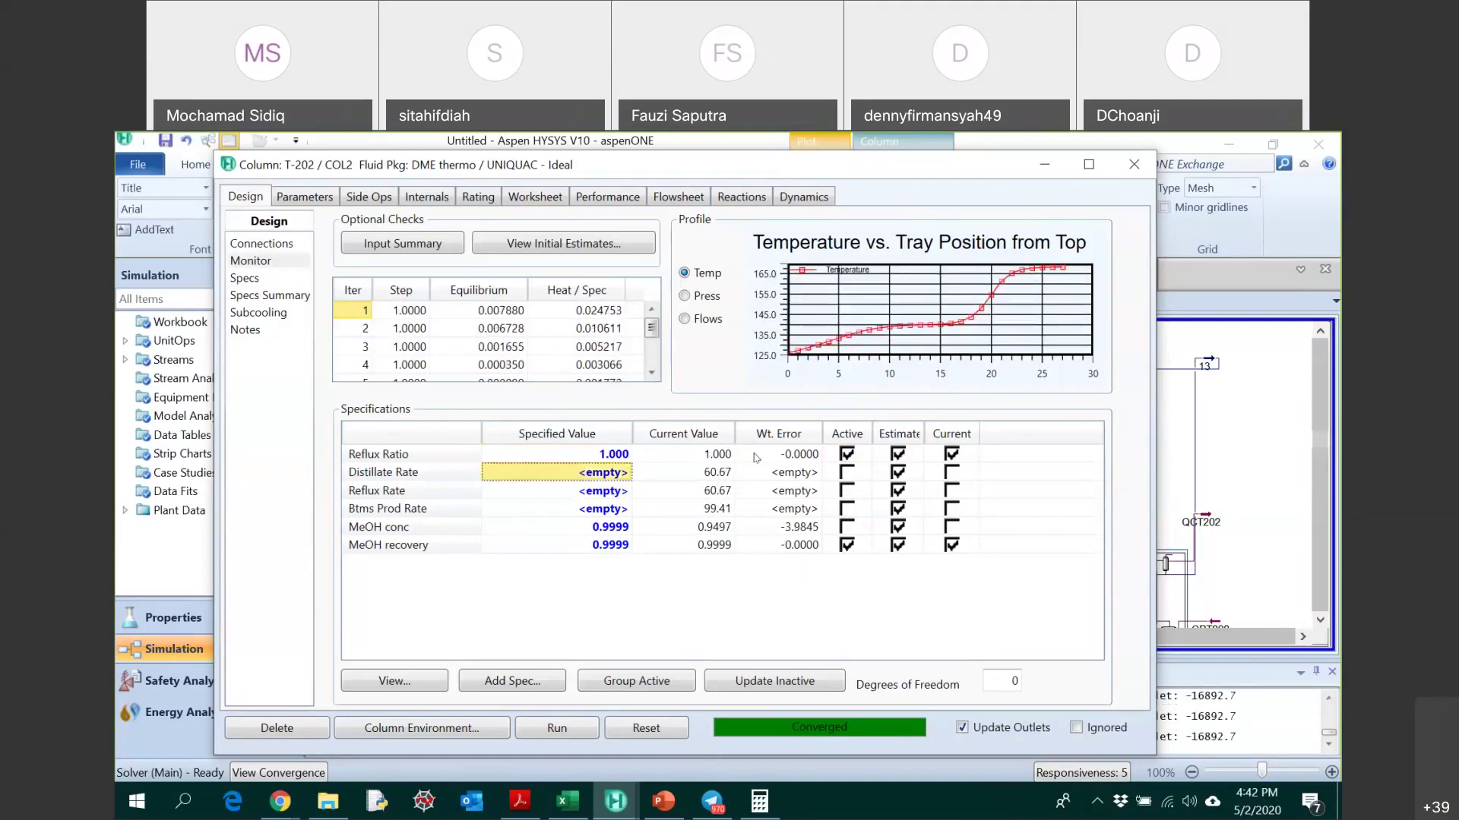
key("Up")
type("1.5")
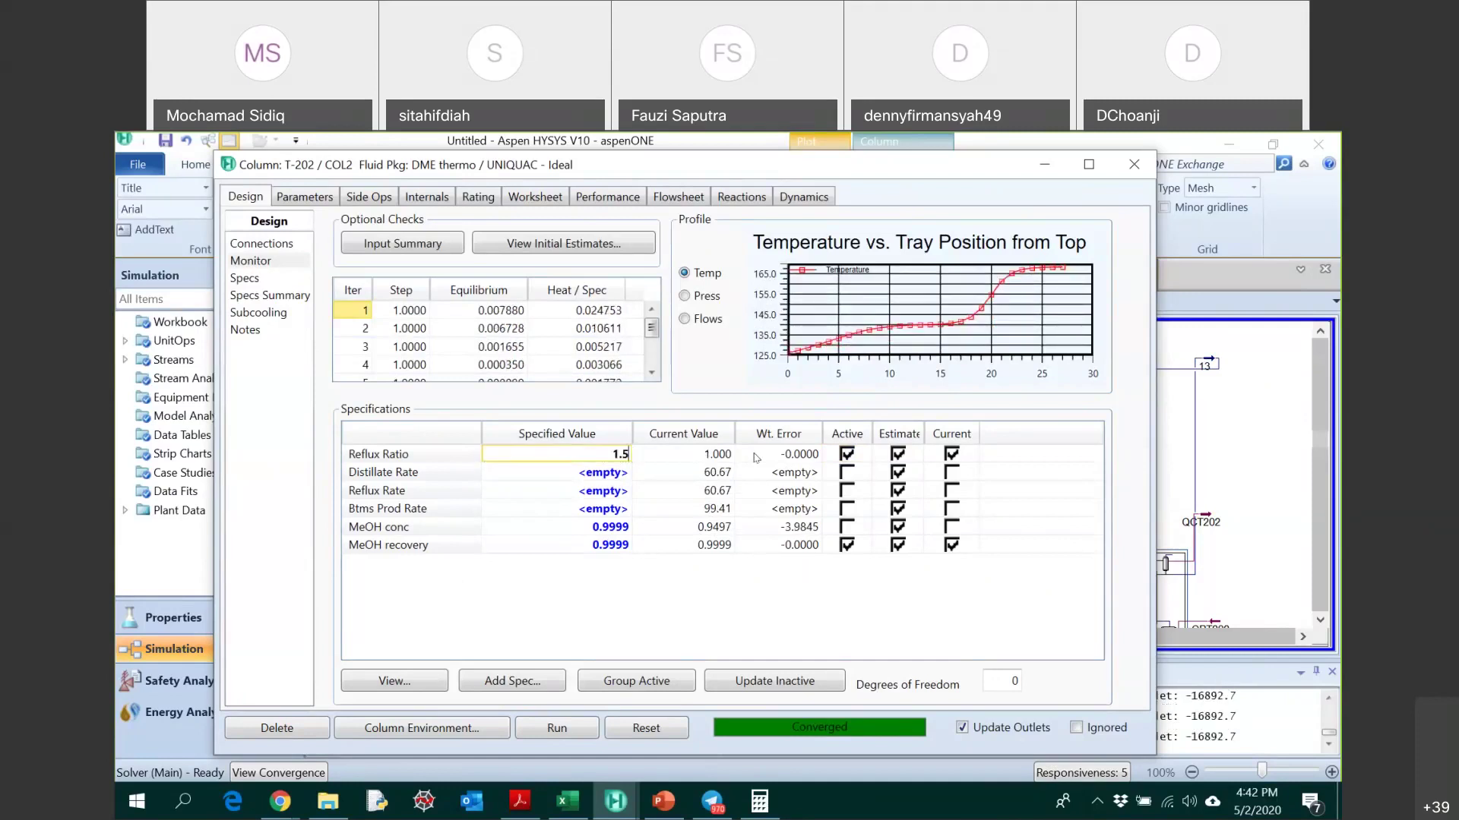
key("Return")
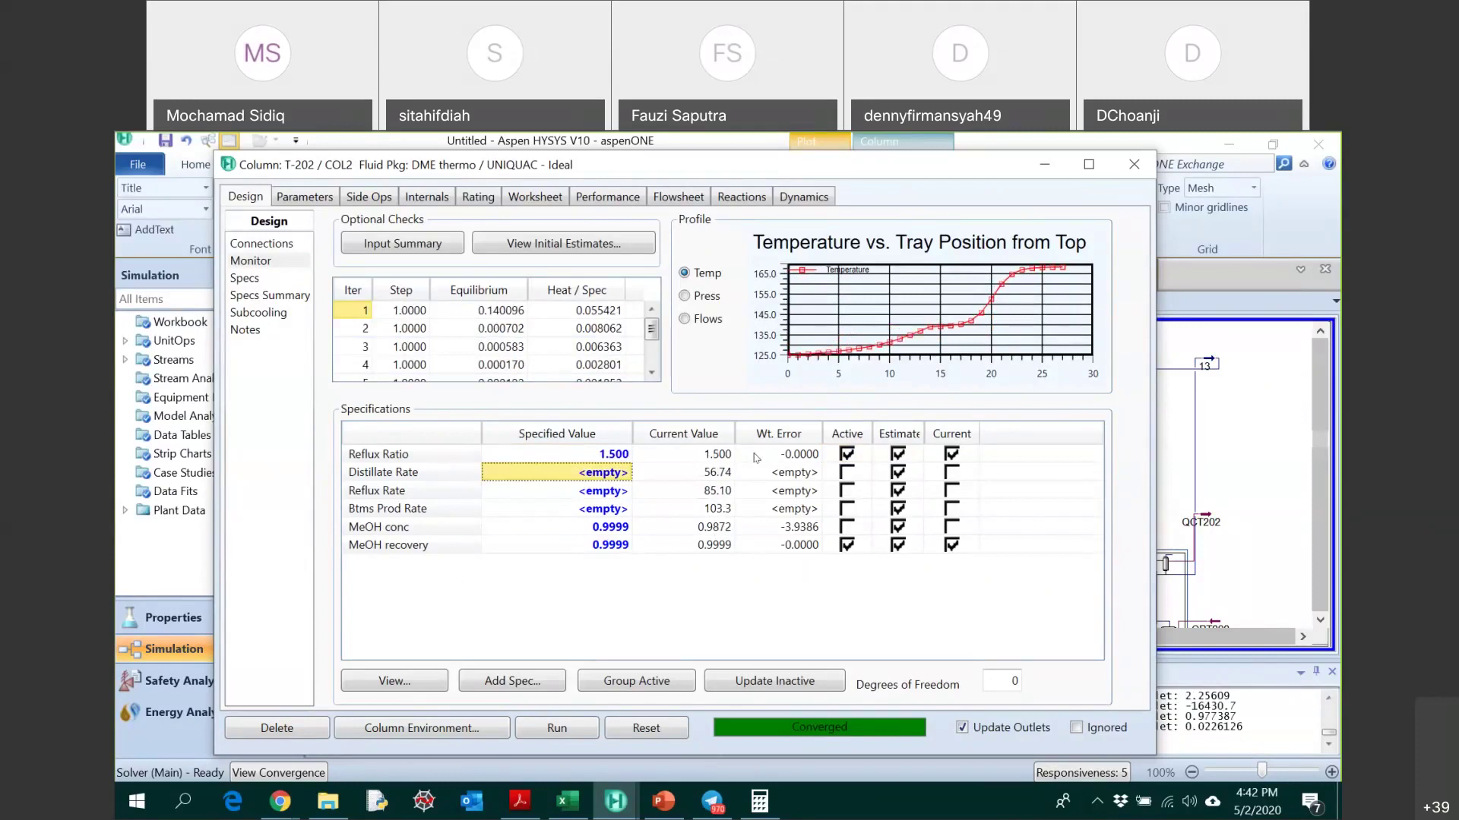
- Set T-202's reflux ratio to 2 and close the column window
key("Up")
type("2")
key("Return")
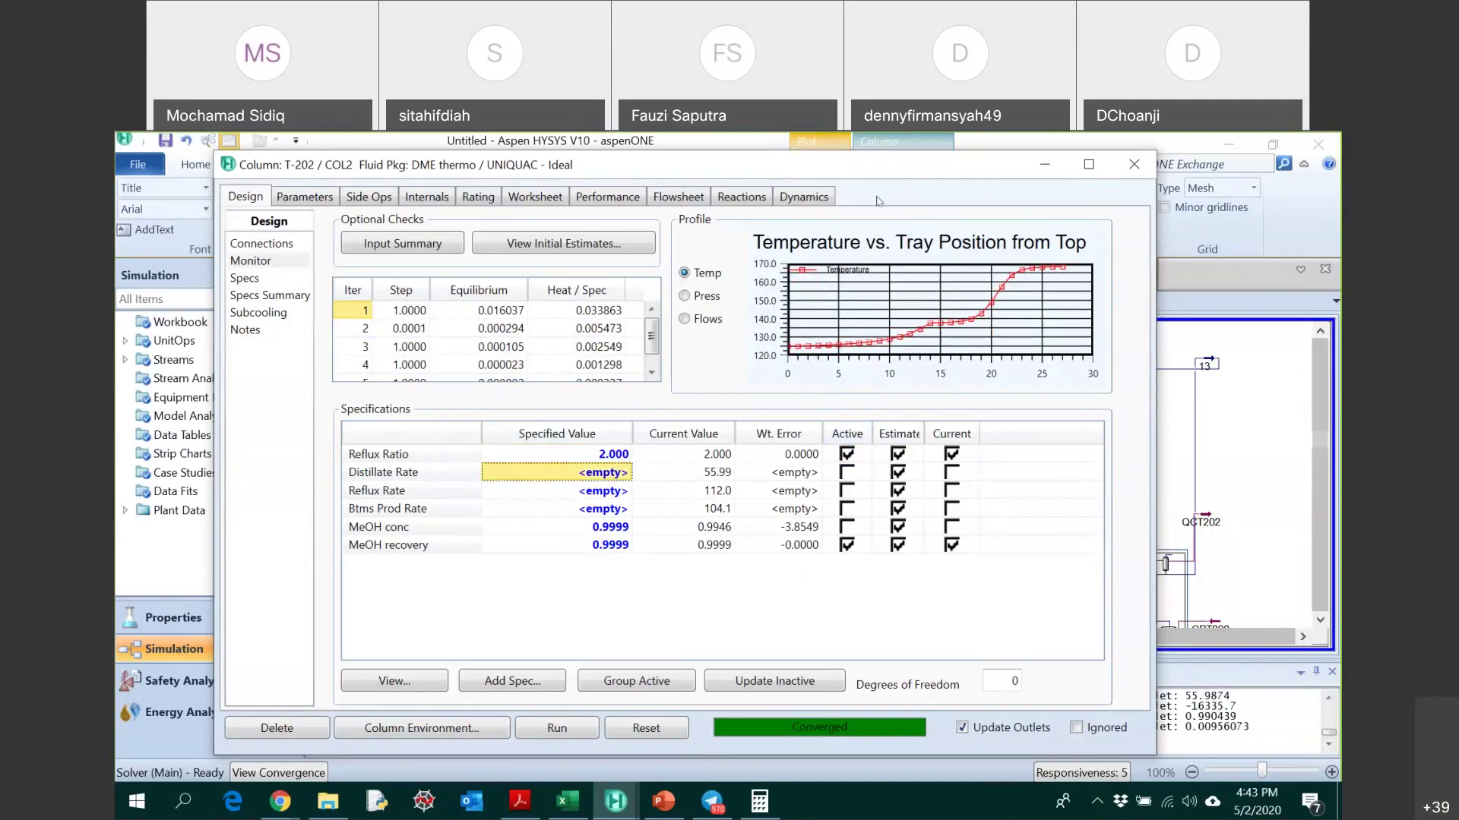
left_click_drag(1014, 181, 901, 196)
left_click(1073, 471)
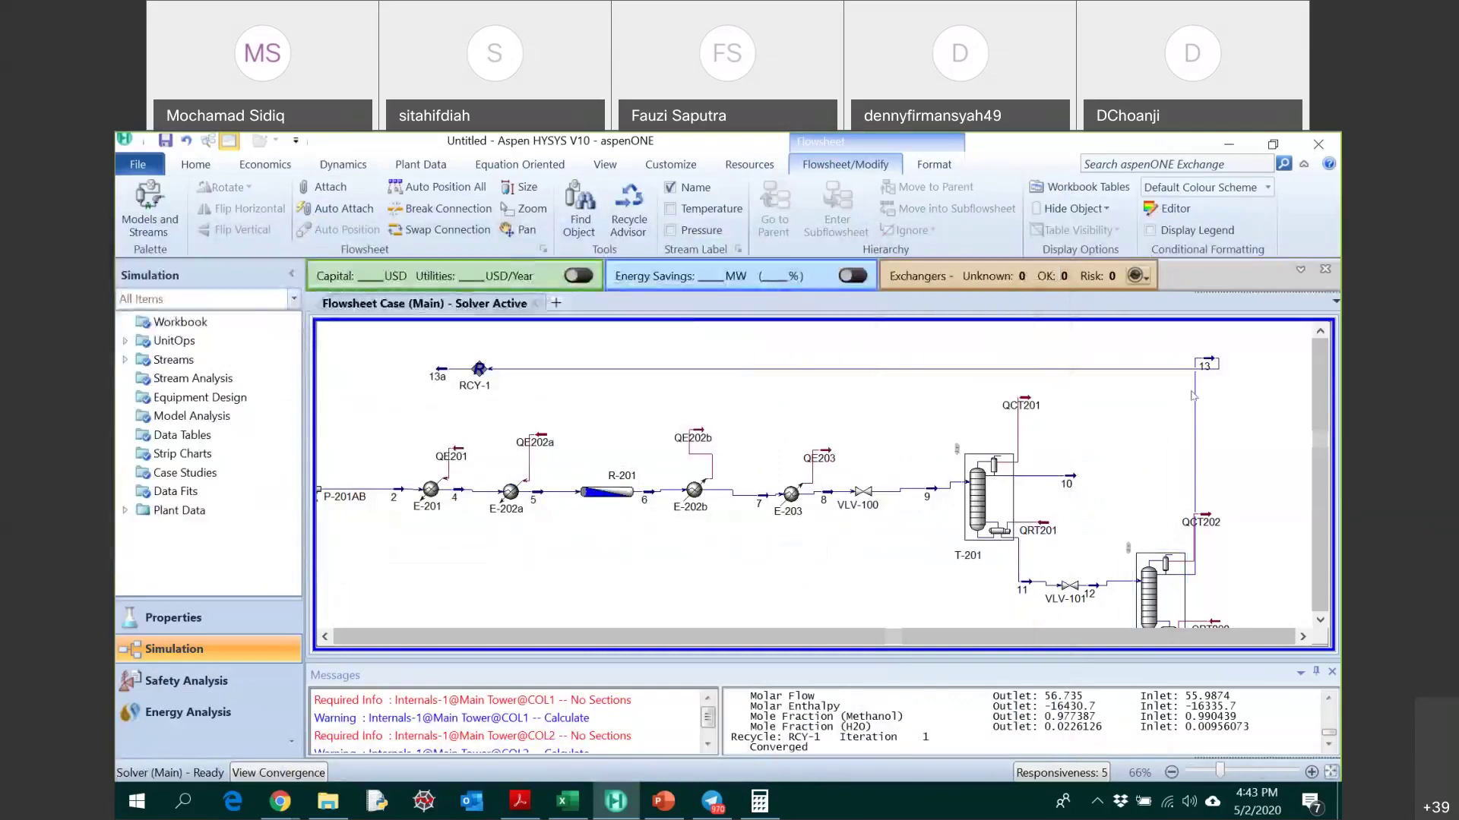
- Connect recycle outlet stream 13a to vessel V-201 as a feed and watch the columns solve
left_click_drag(899, 640, 811, 641)
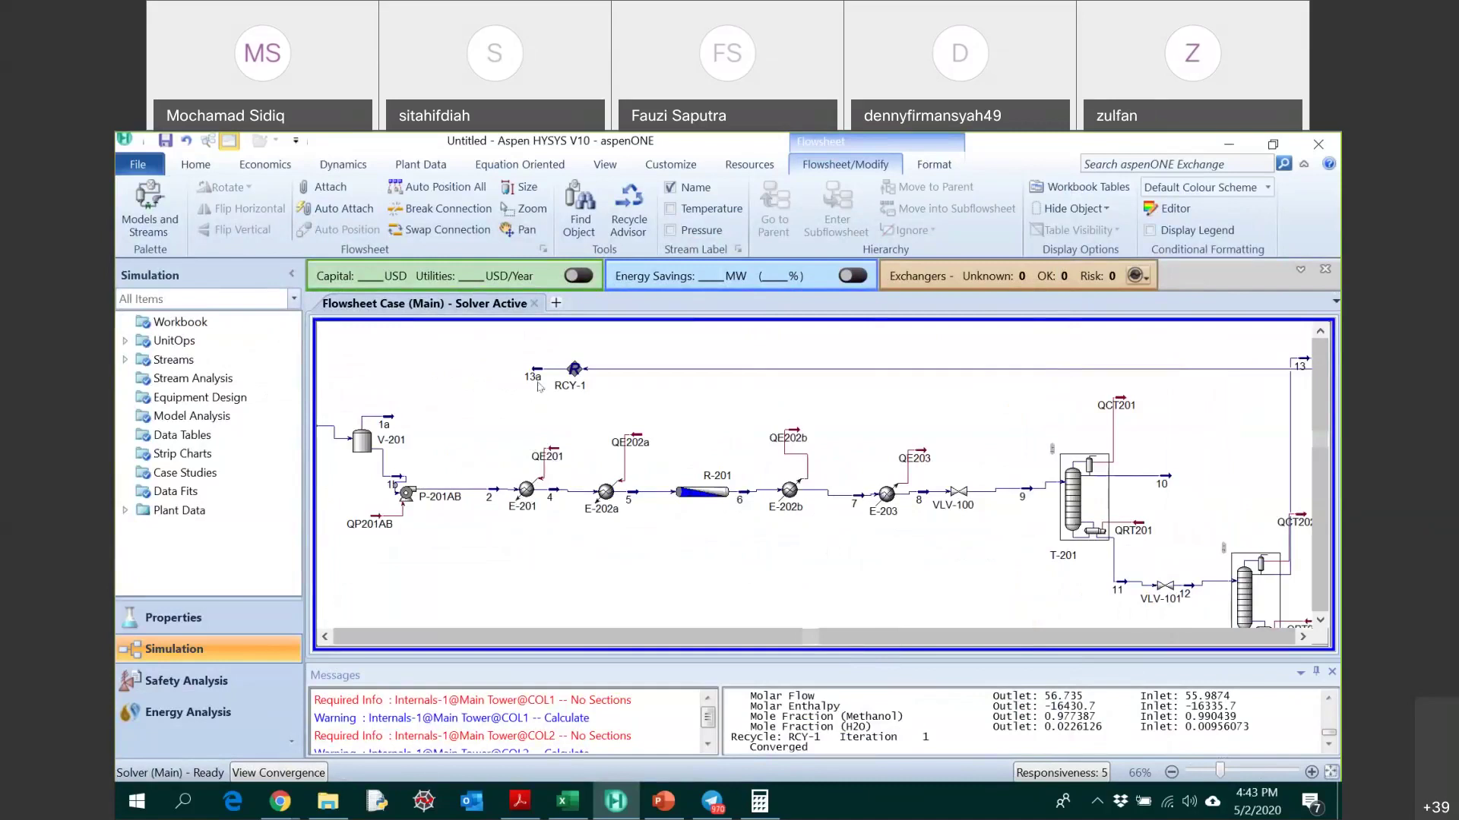
key("ctrl")
left_click_drag(530, 368, 370, 449)
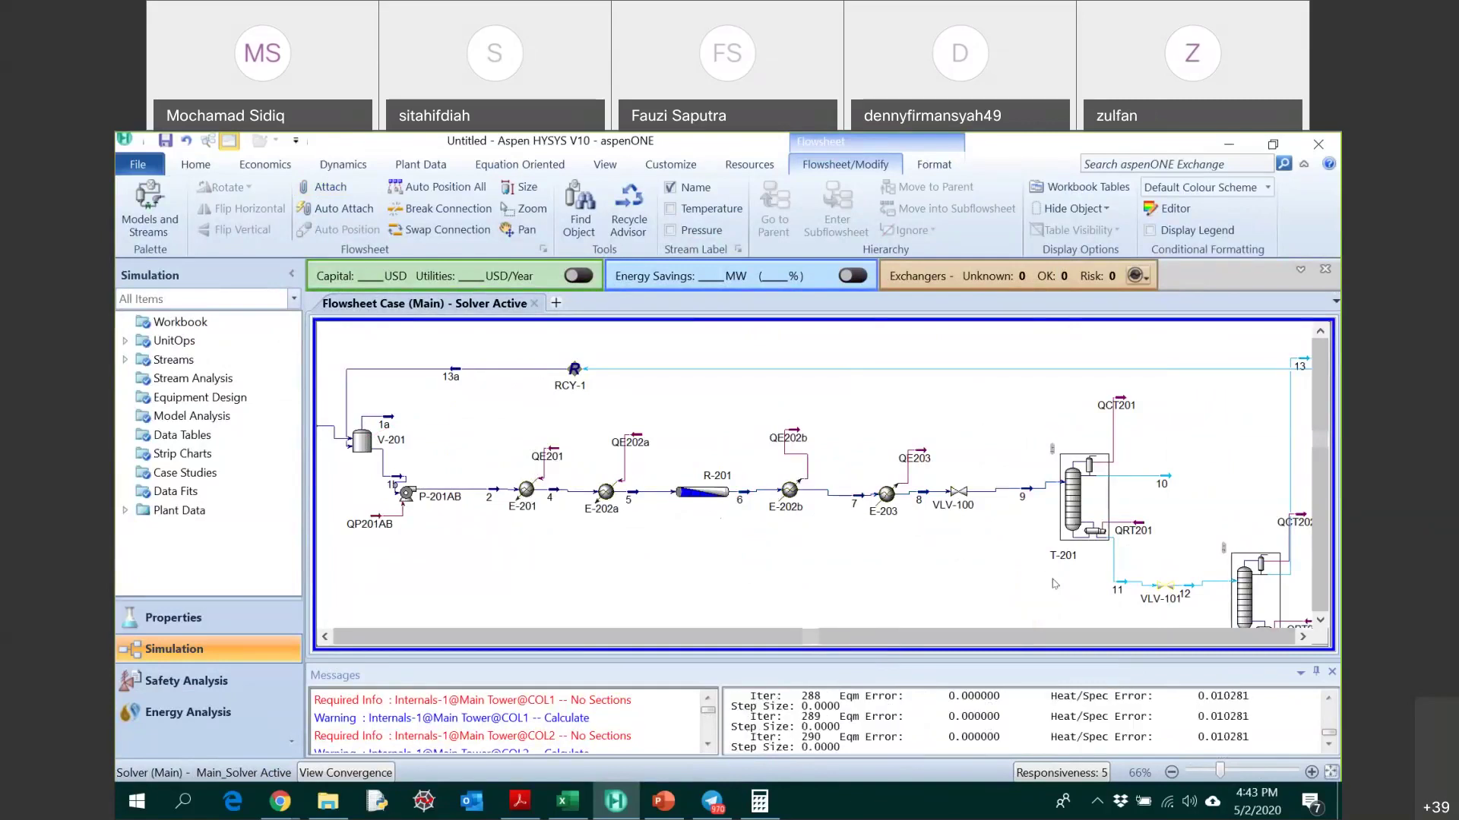
left_click(1313, 638)
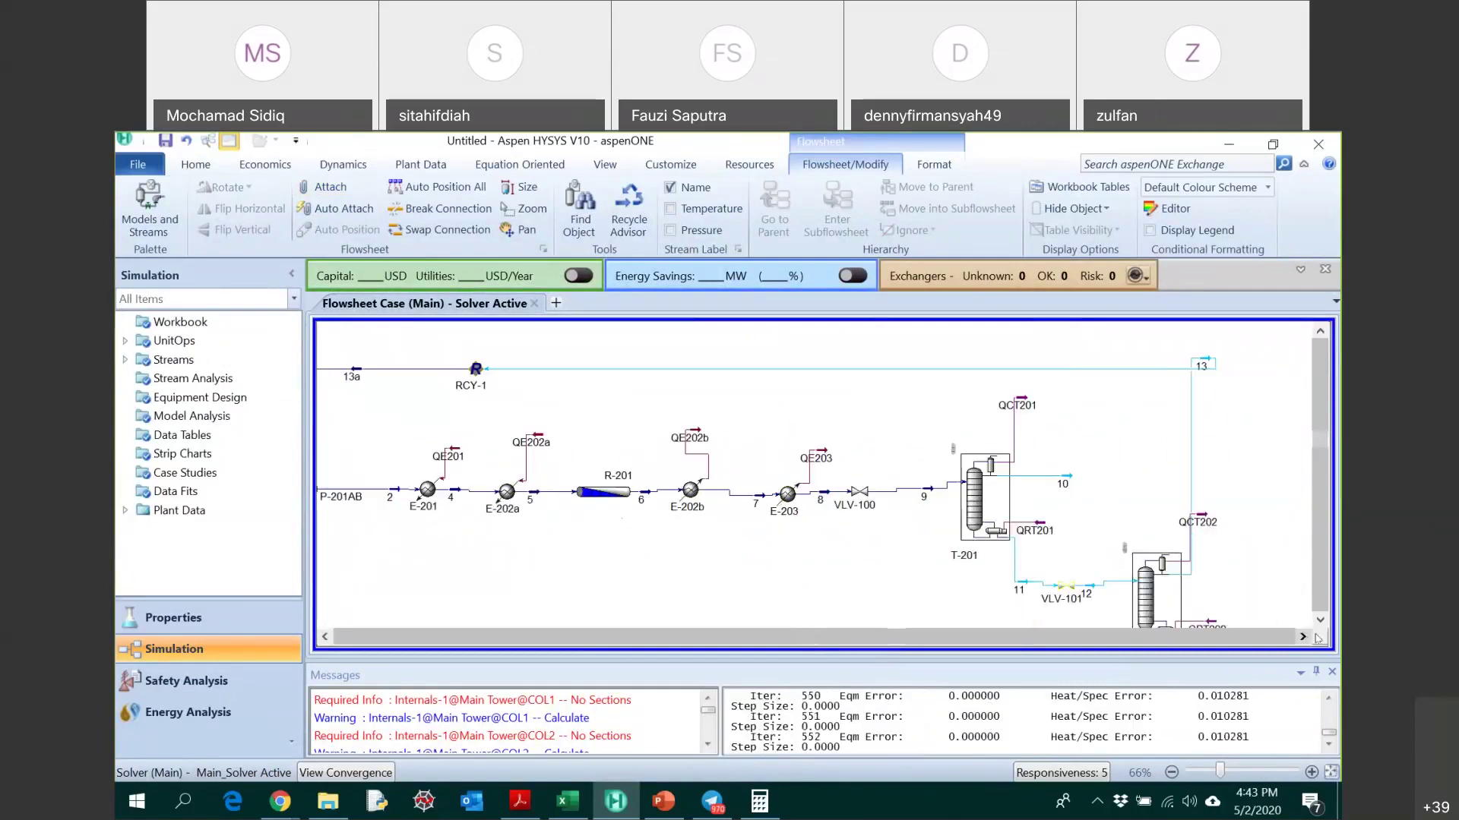
left_click(1319, 621)
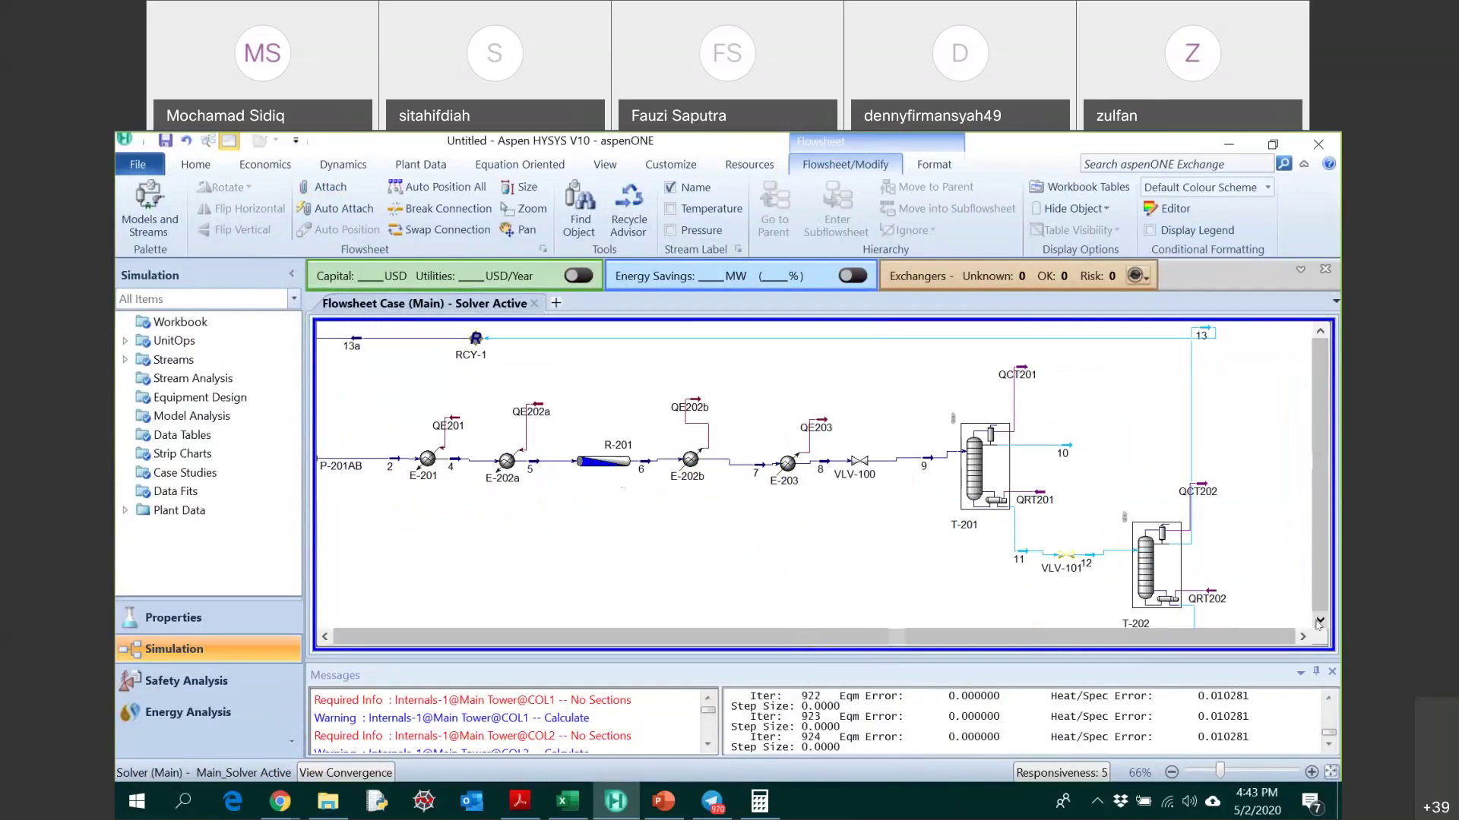
mouse_move(641, 475)
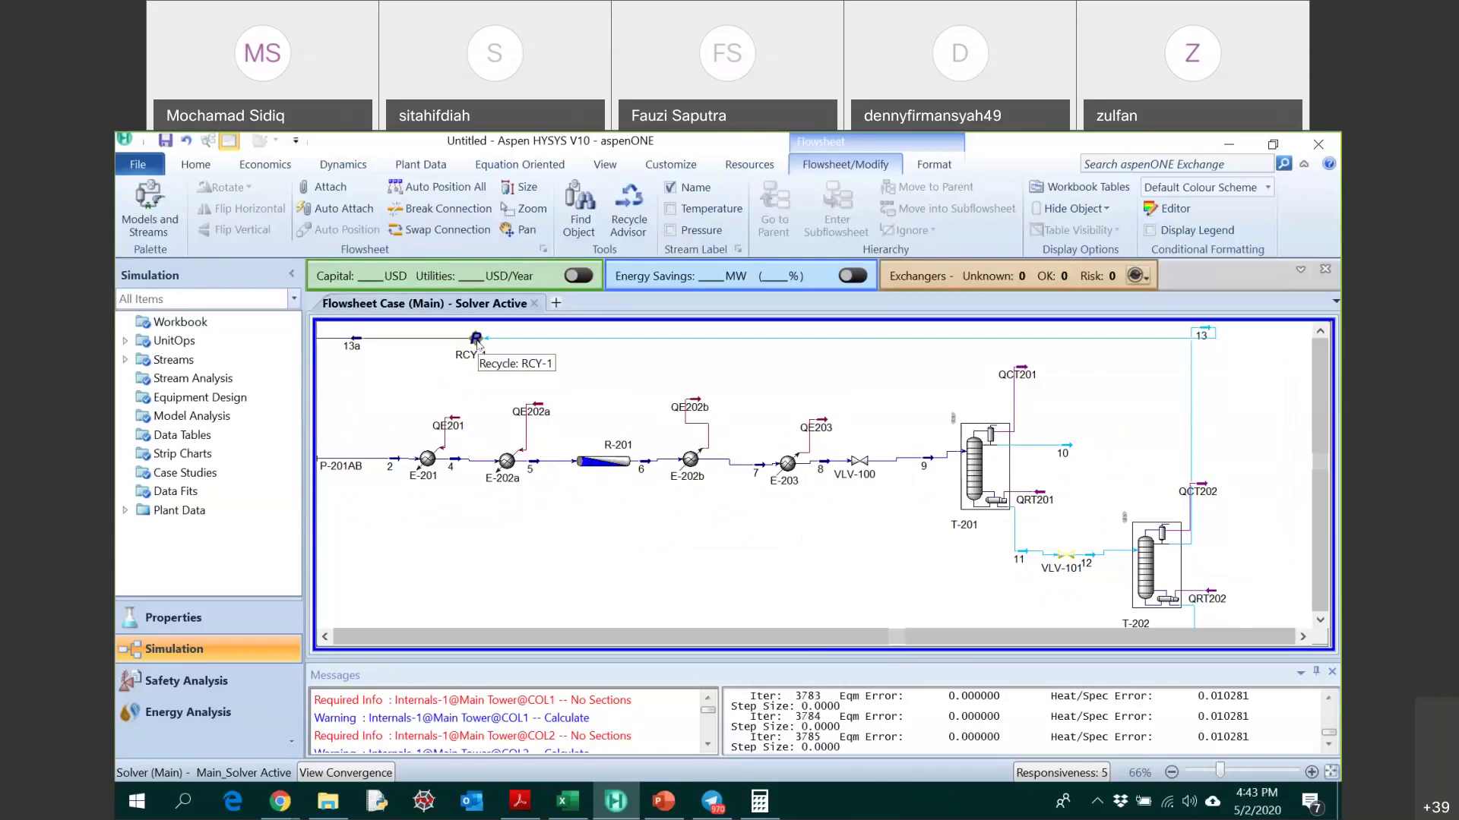
- Check the connections of recycle RCY-1 and put the solver on hold
double_click(475, 340)
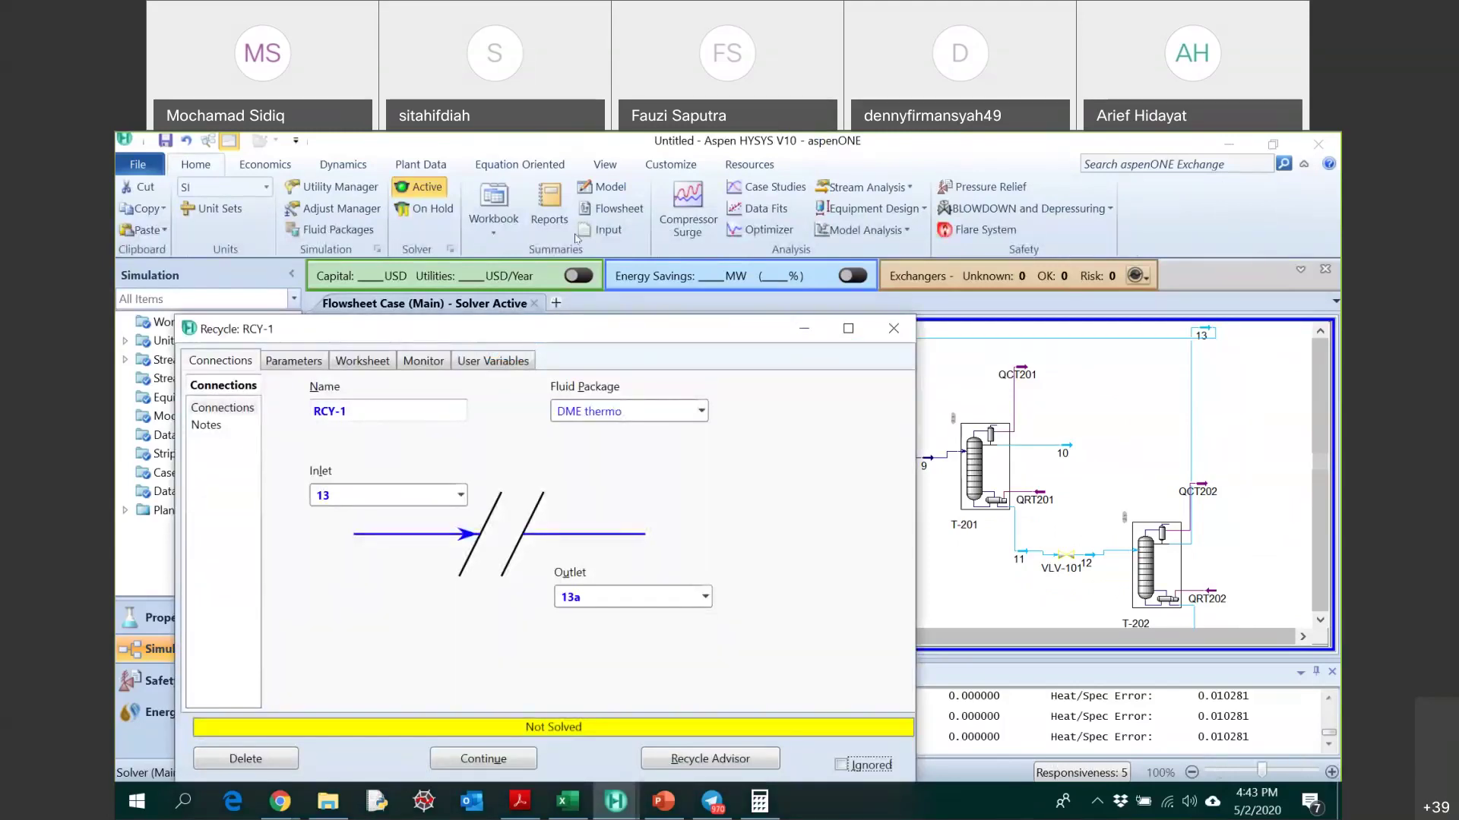
left_click_drag(577, 328, 620, 228)
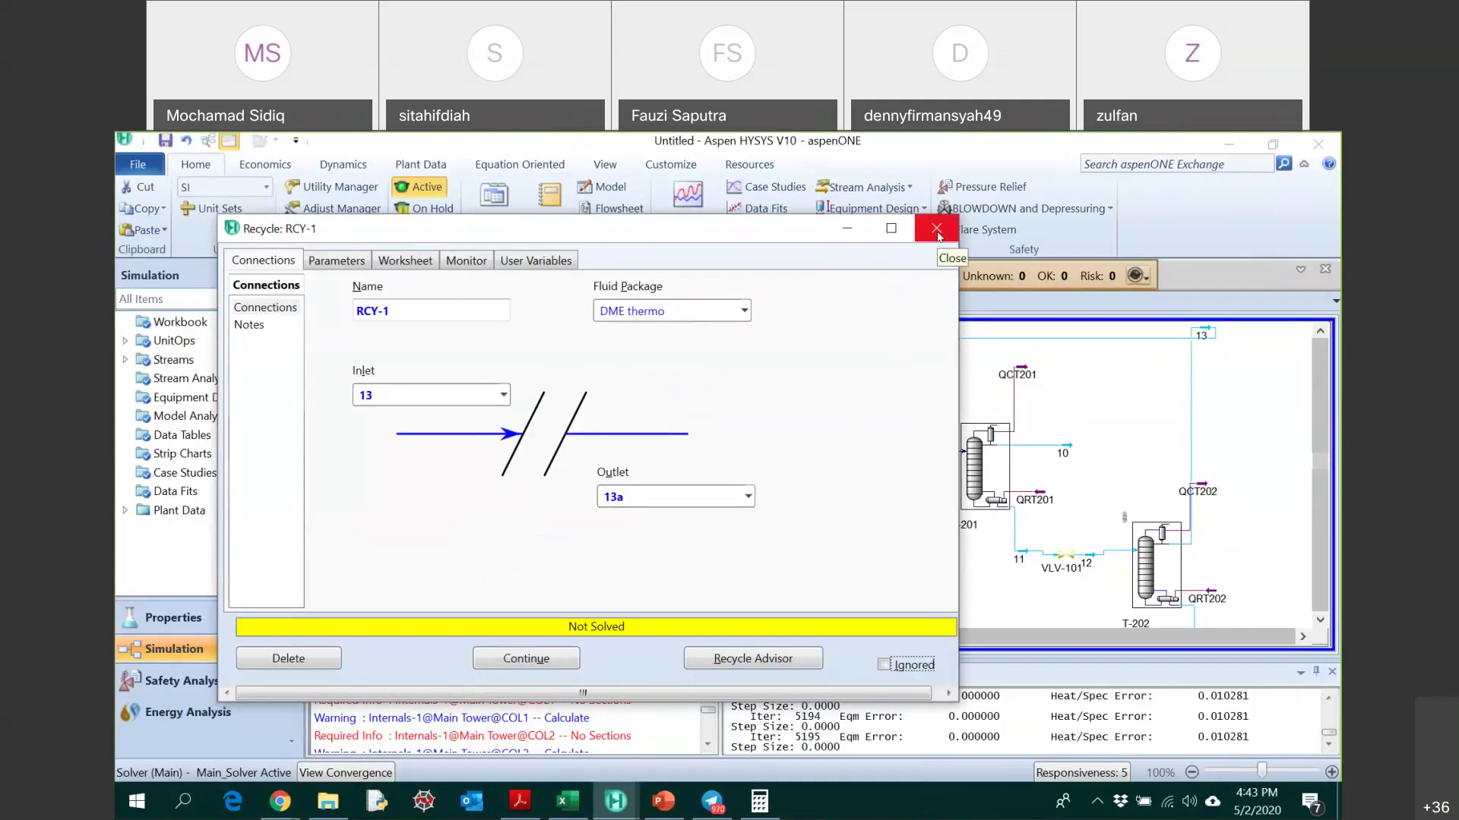
left_click(939, 236)
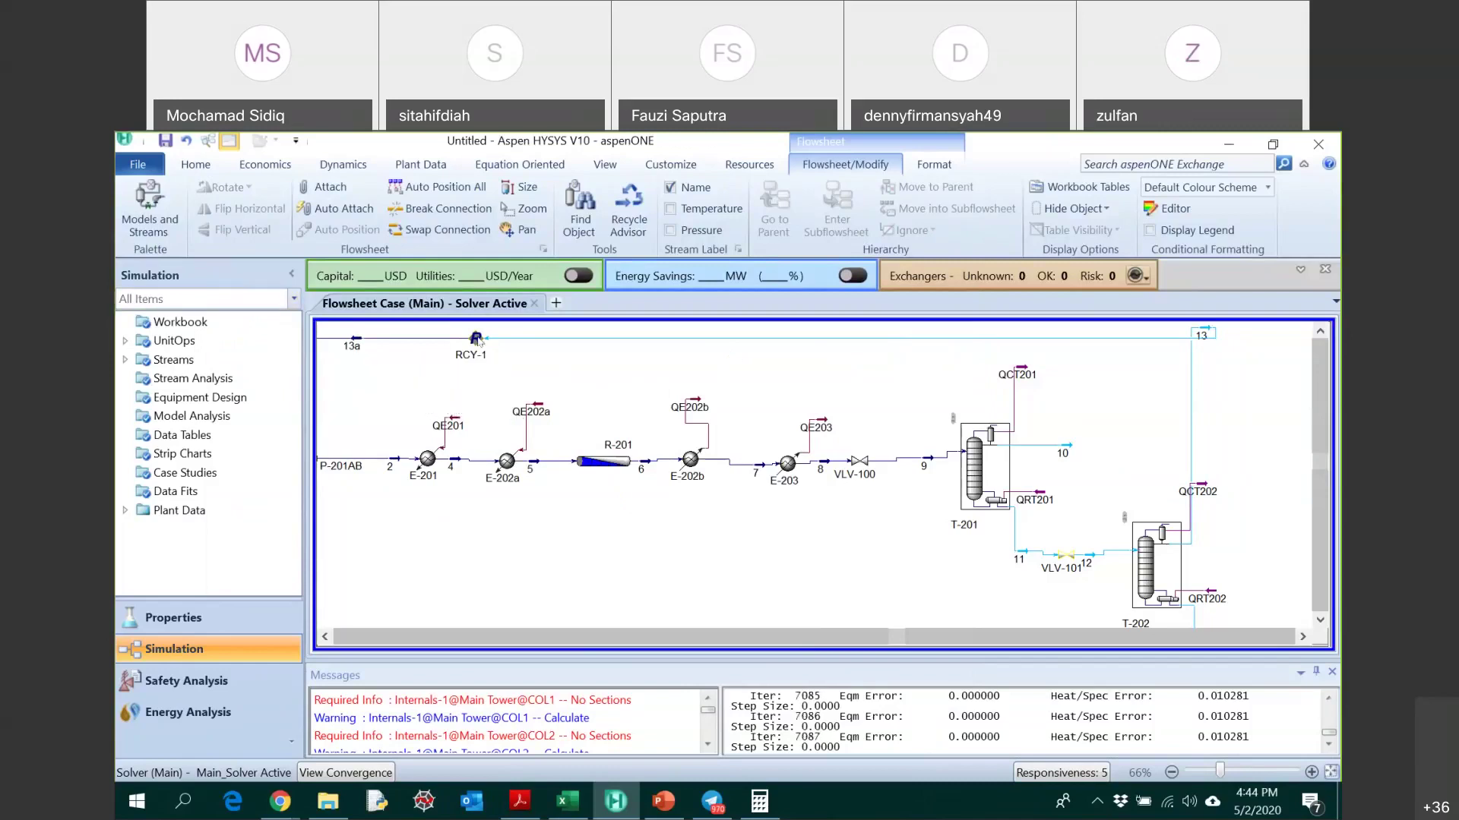
left_click(202, 166)
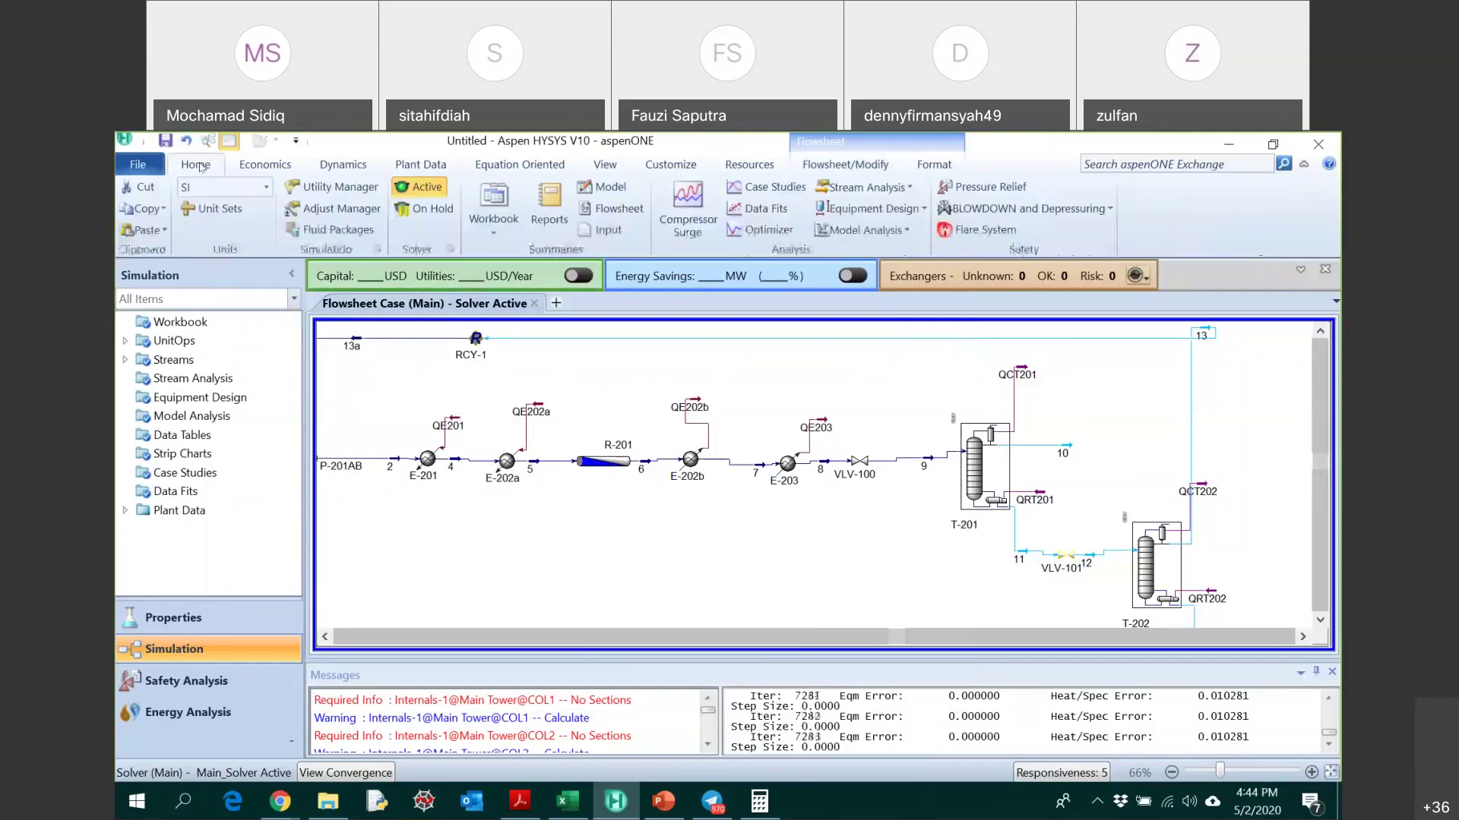
left_click(430, 207)
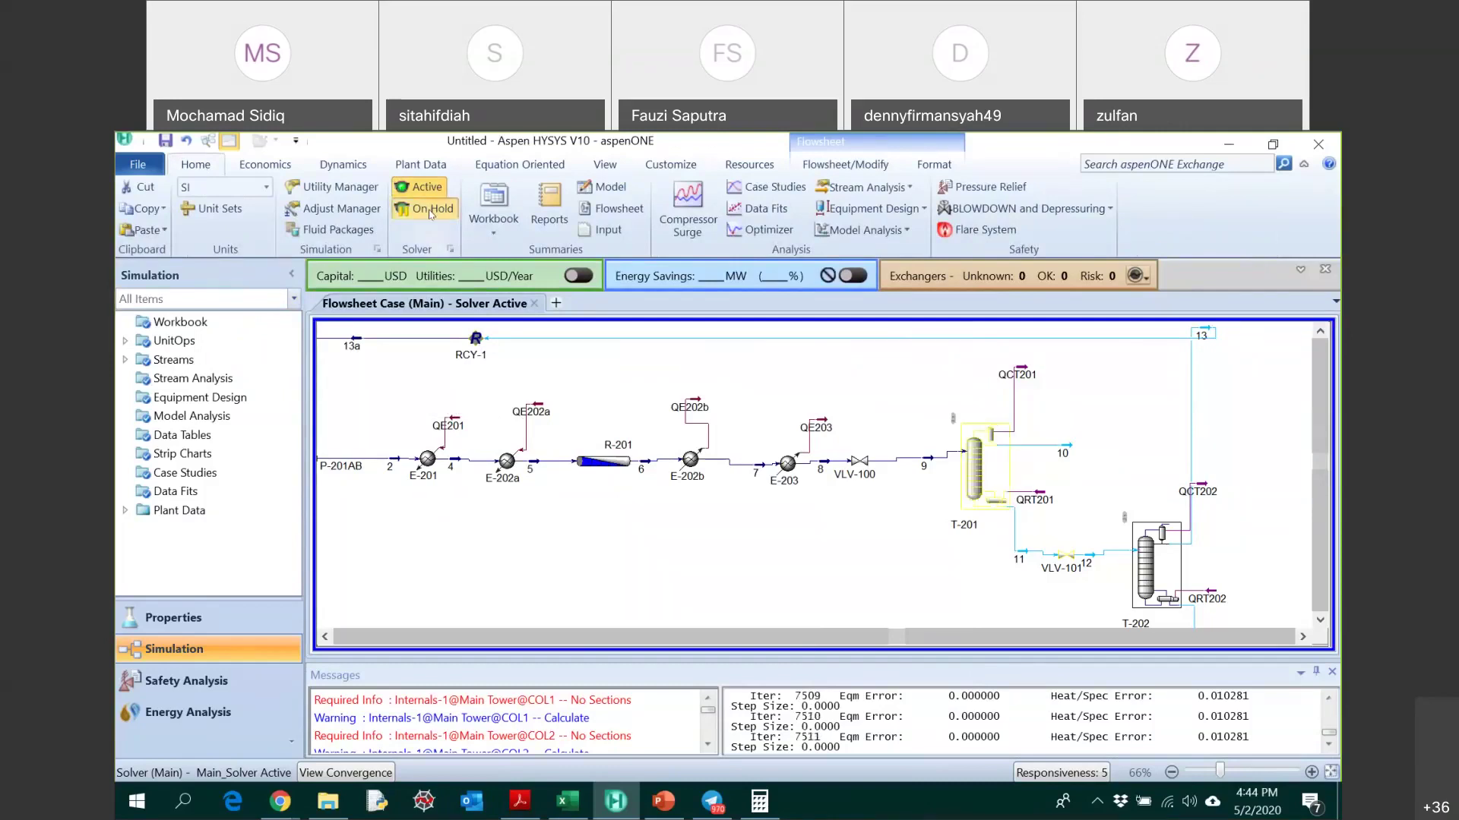
- Examine RCY-1's stream conditions and its numerical calculation parameters, and close the recycle window
left_click(326, 641)
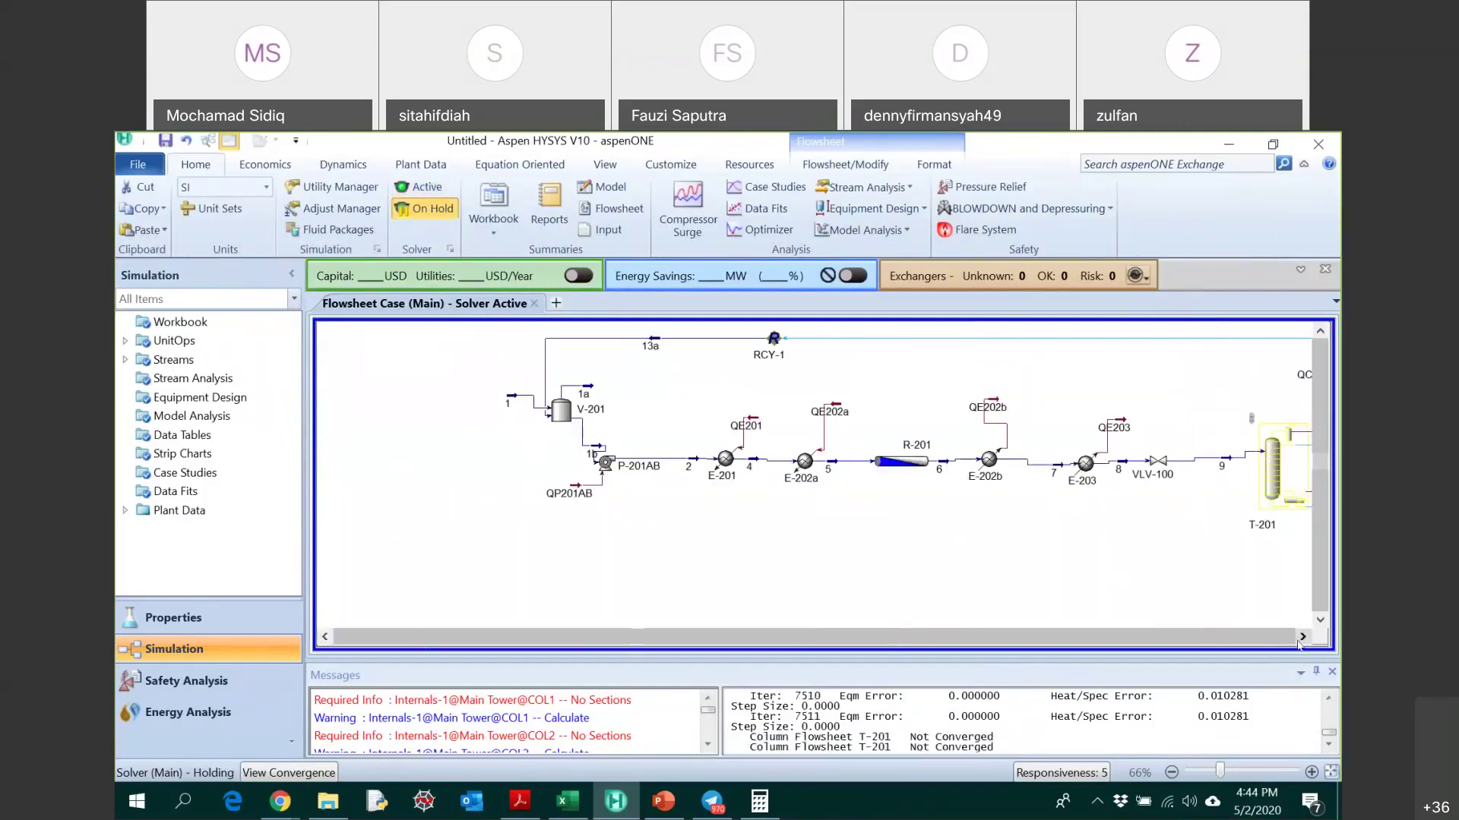
double_click(775, 343)
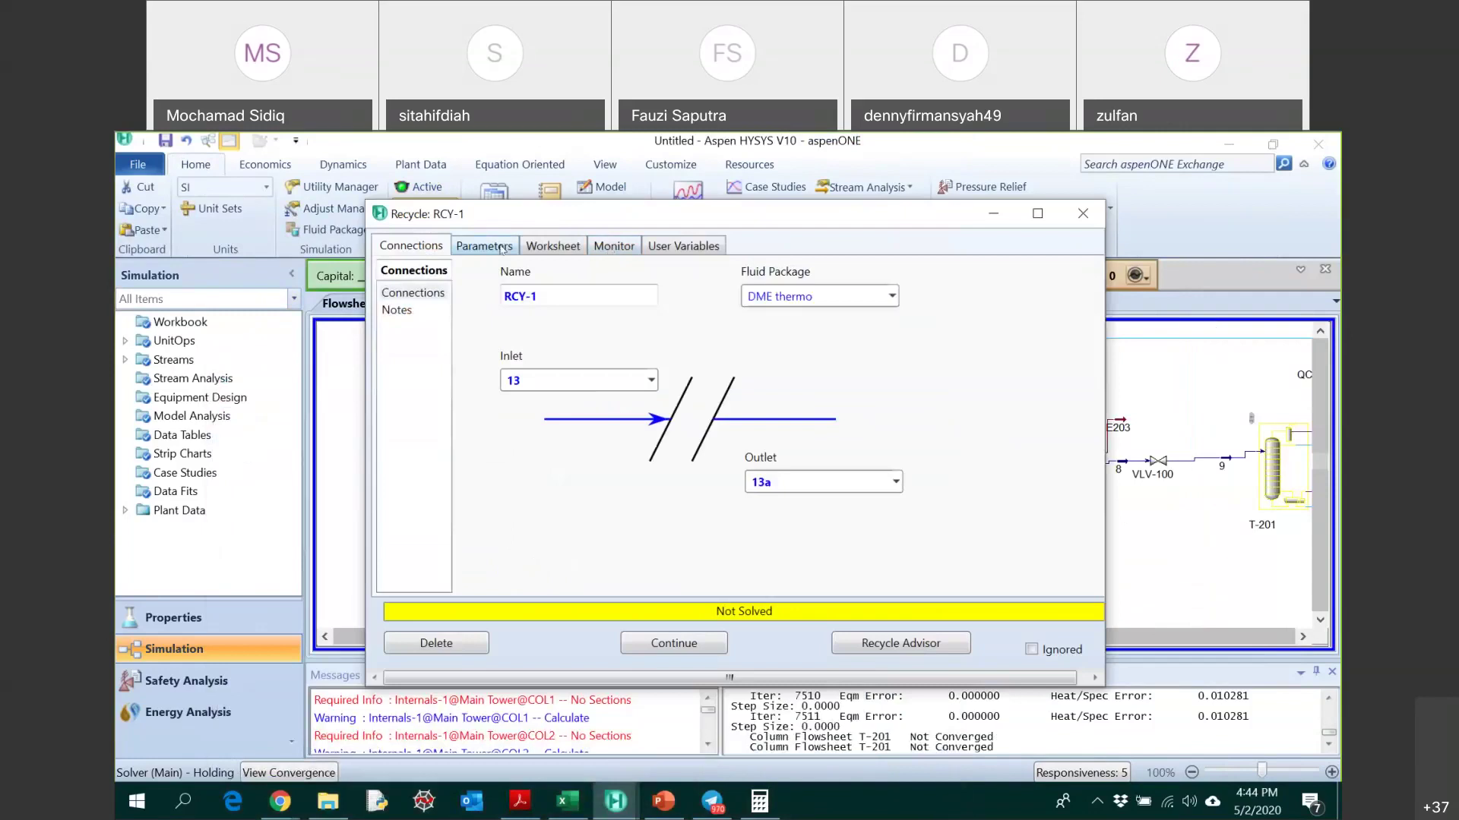
left_click(553, 246)
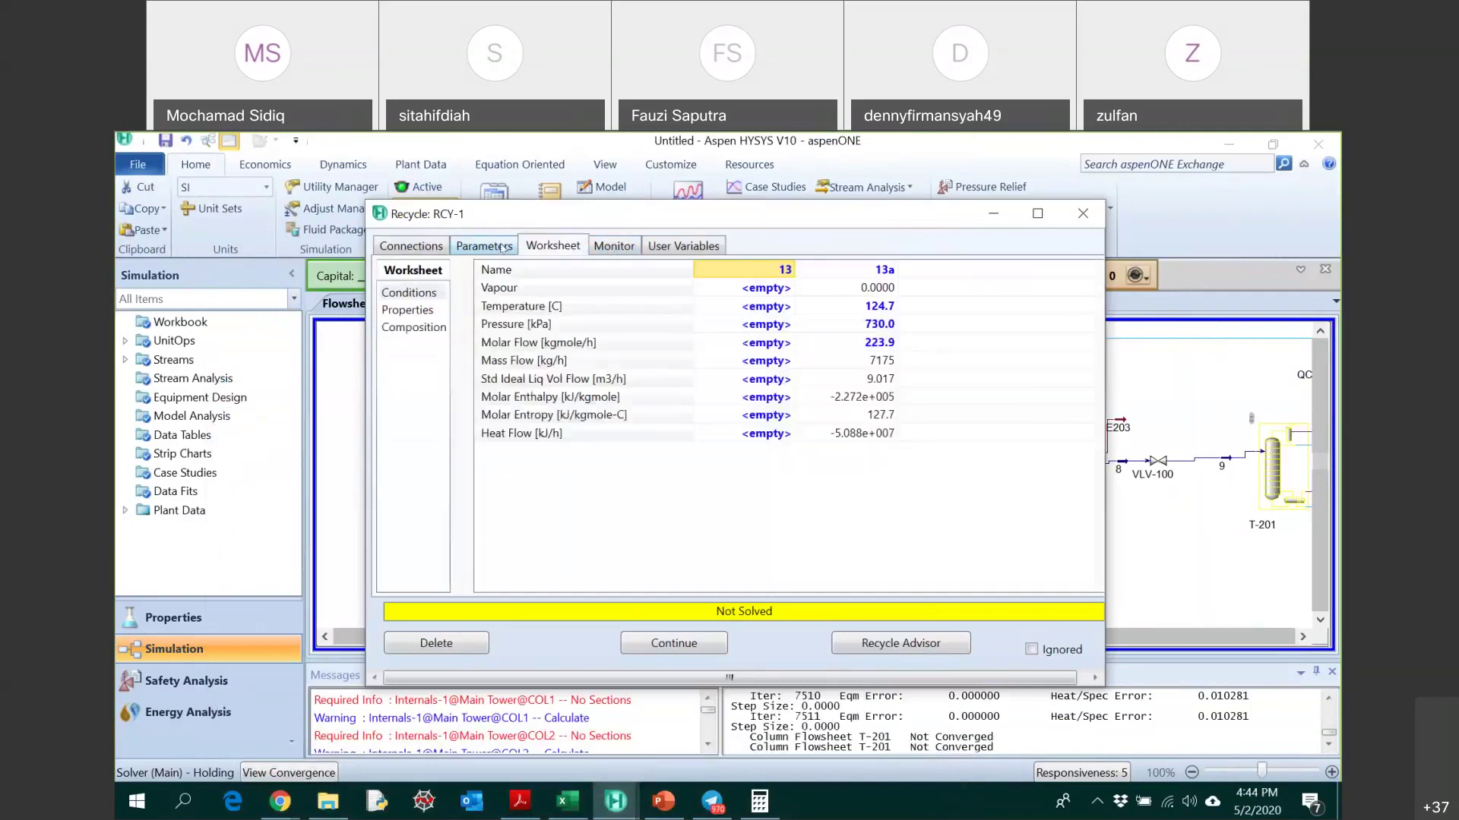
left_click(501, 246)
left_click(411, 311)
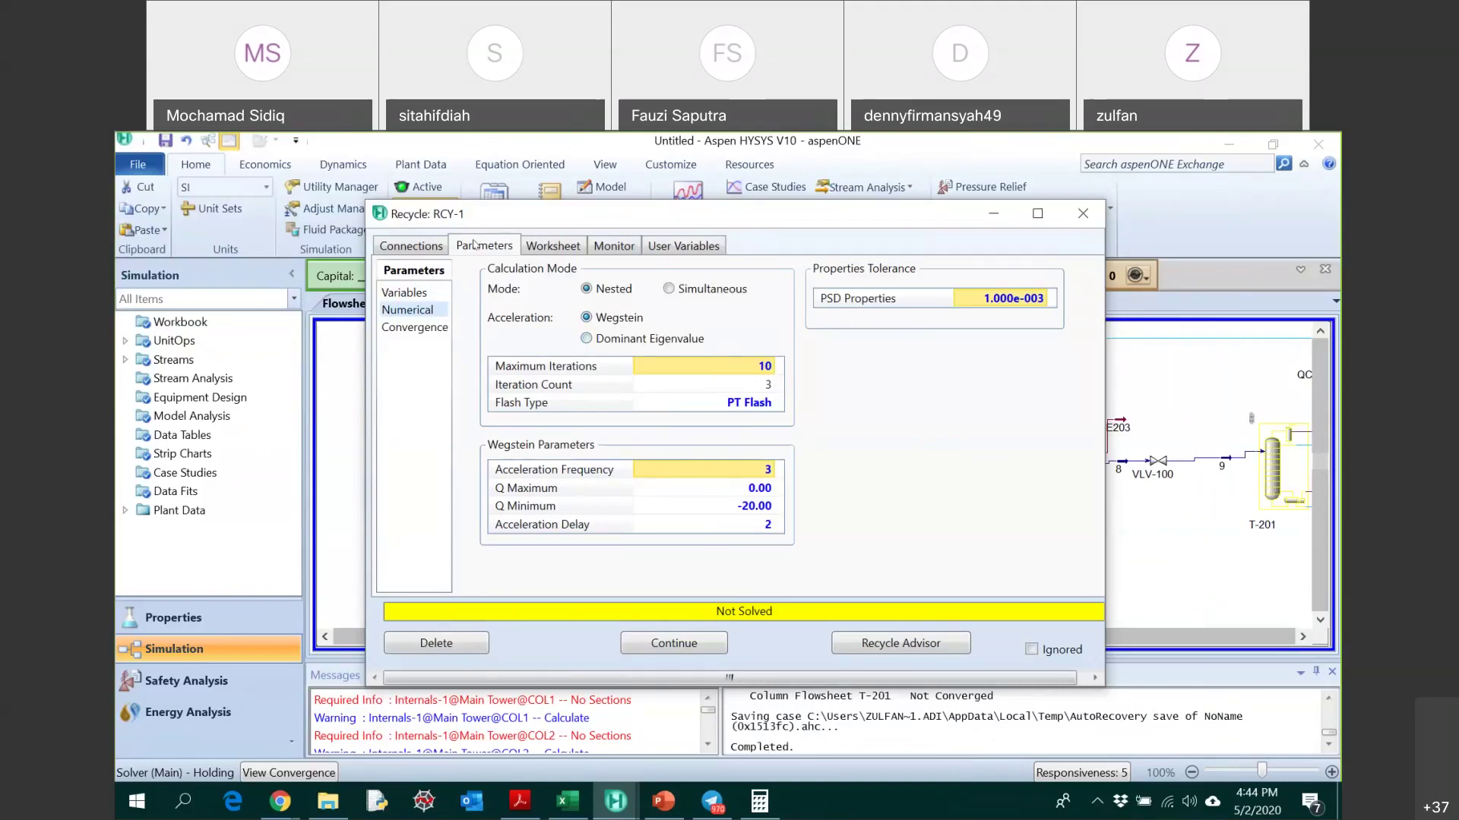
left_click_drag(524, 214, 243, 233)
left_click_drag(644, 245, 571, 414)
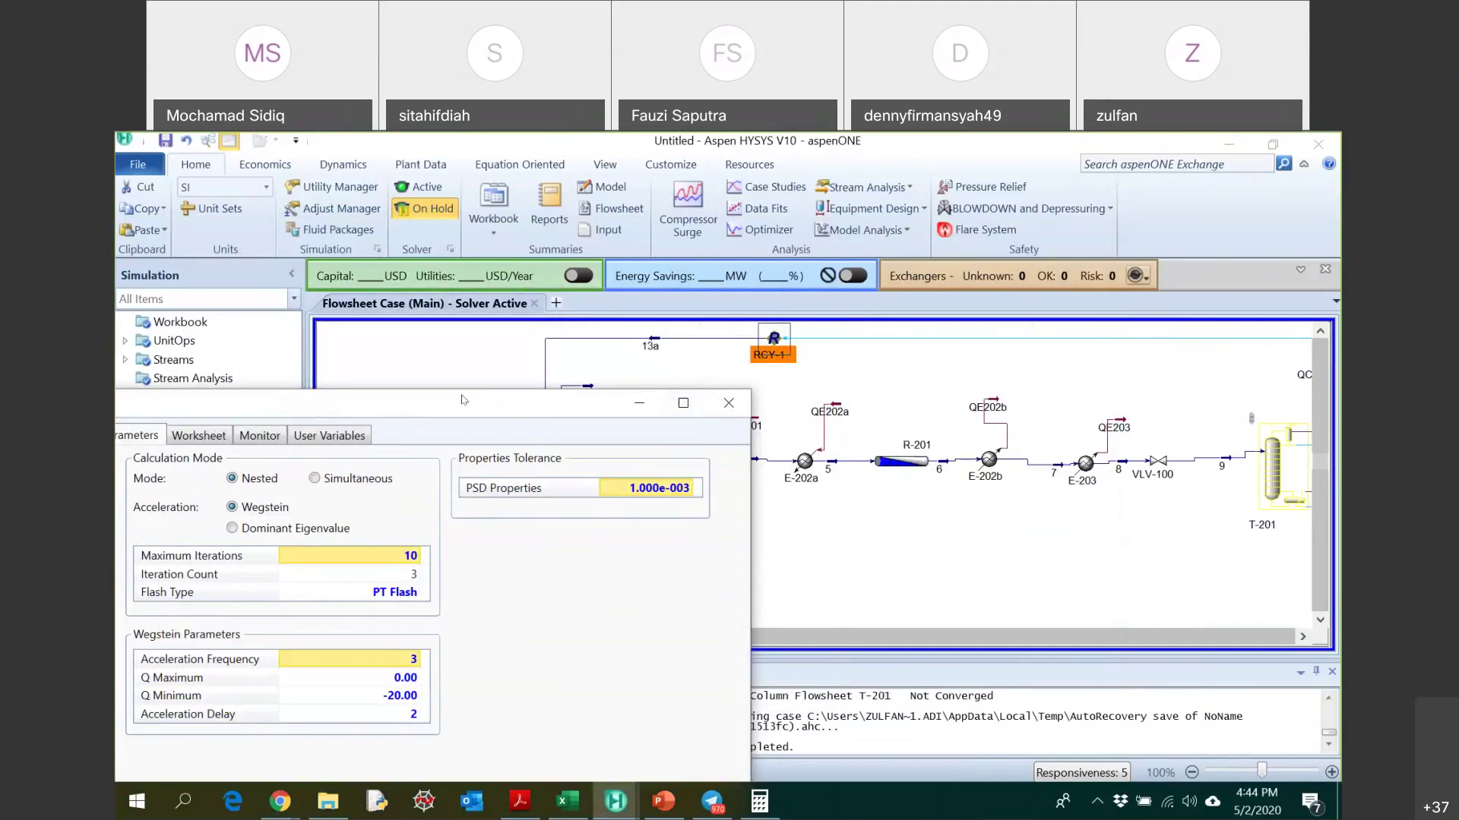
left_click_drag(445, 412, 557, 404)
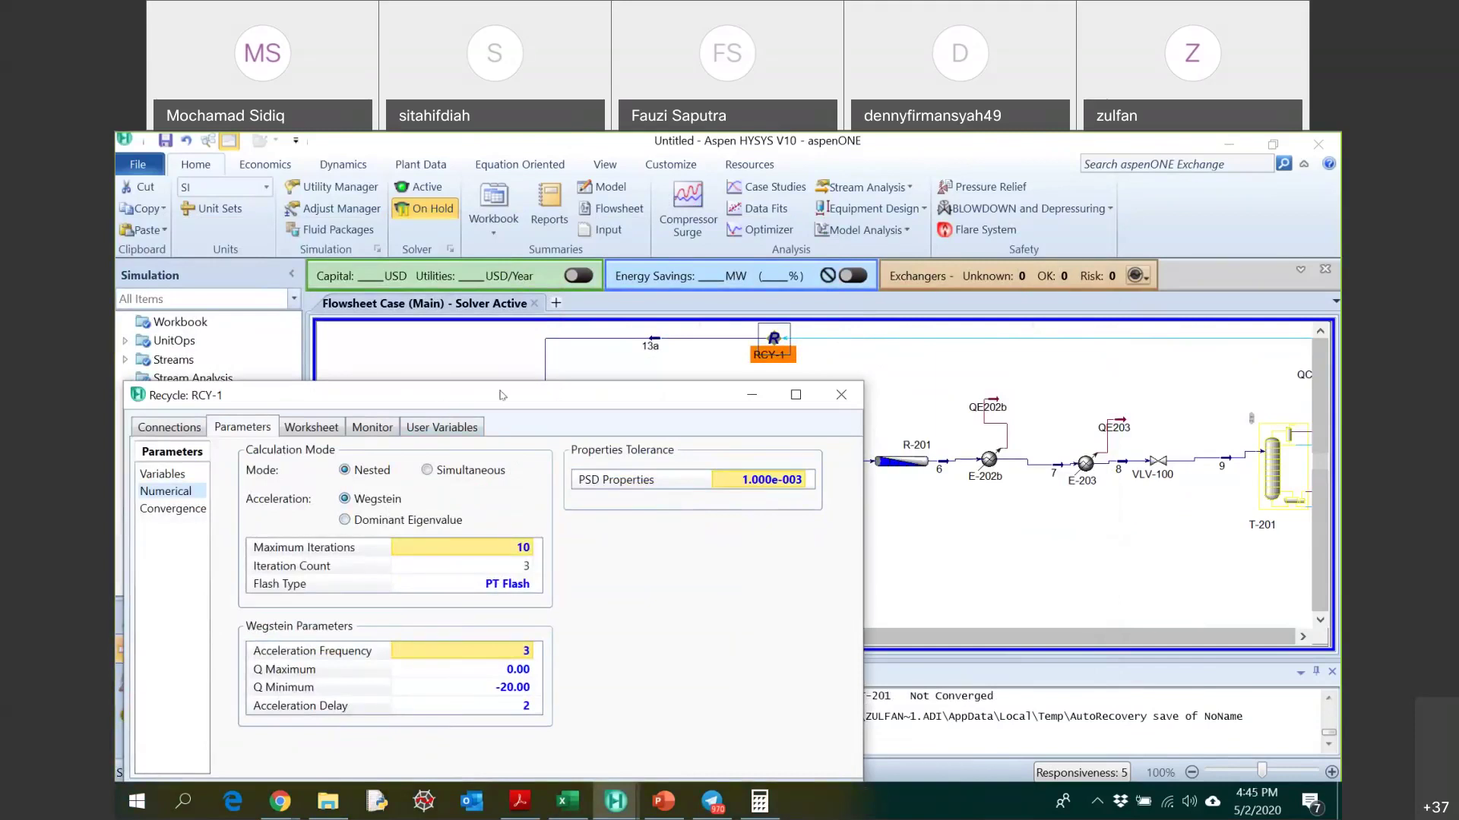
left_click_drag(500, 395, 550, 384)
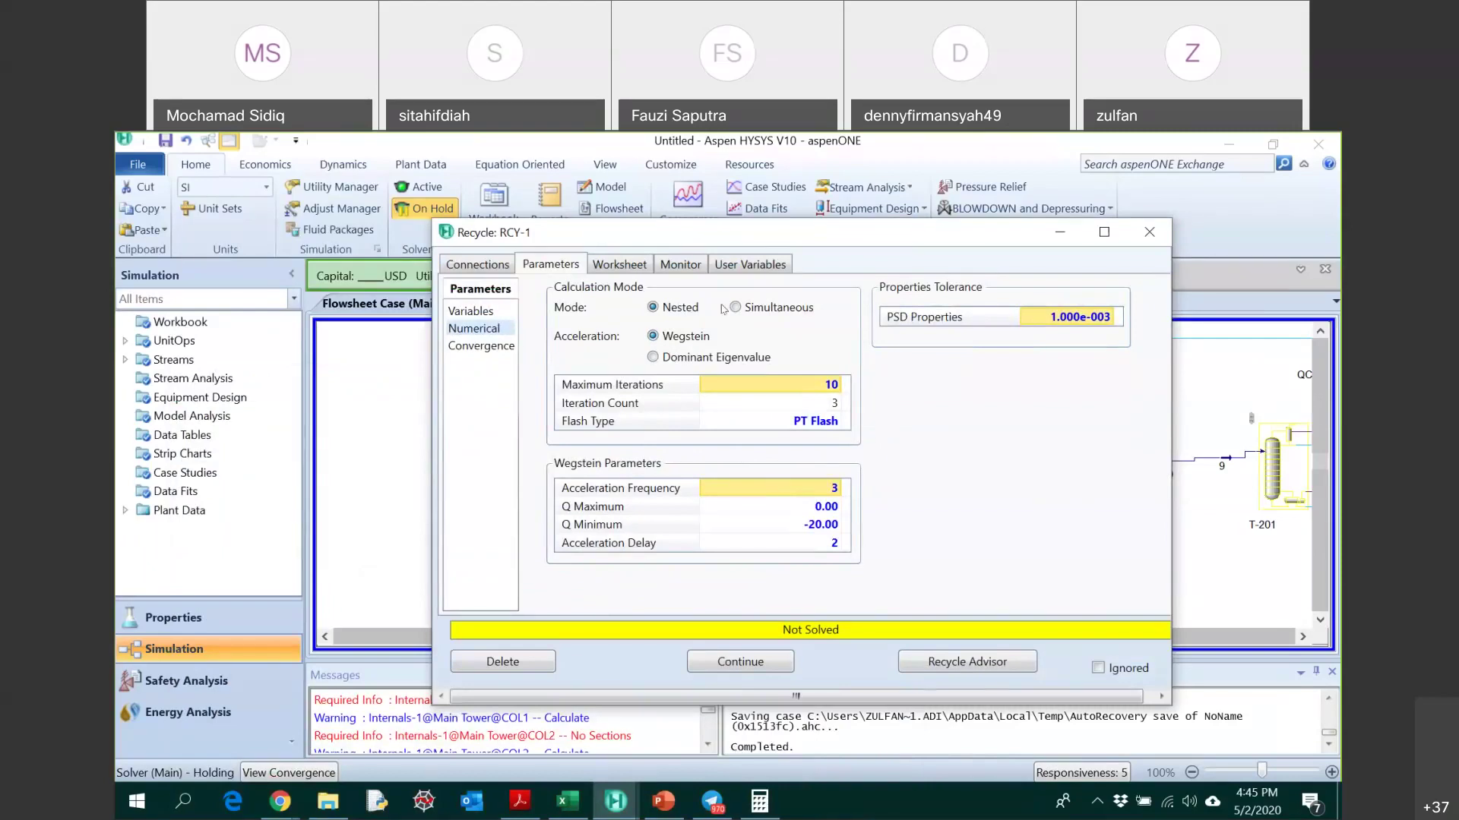
left_click(1149, 232)
- Break the connection between recycle stream 13a and vessel V-201
left_click(836, 378)
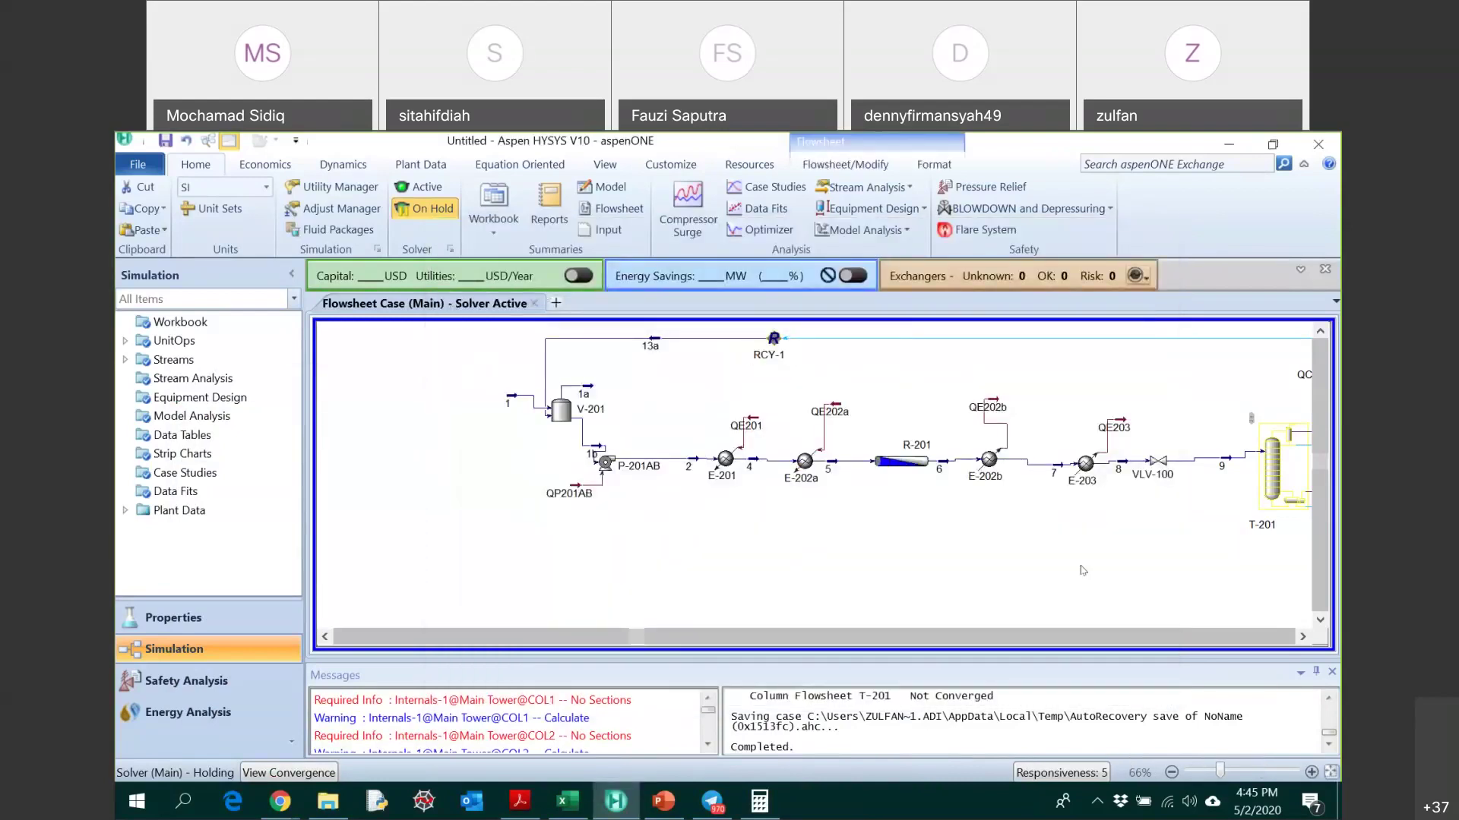
scroll(909, 500, "right", 2)
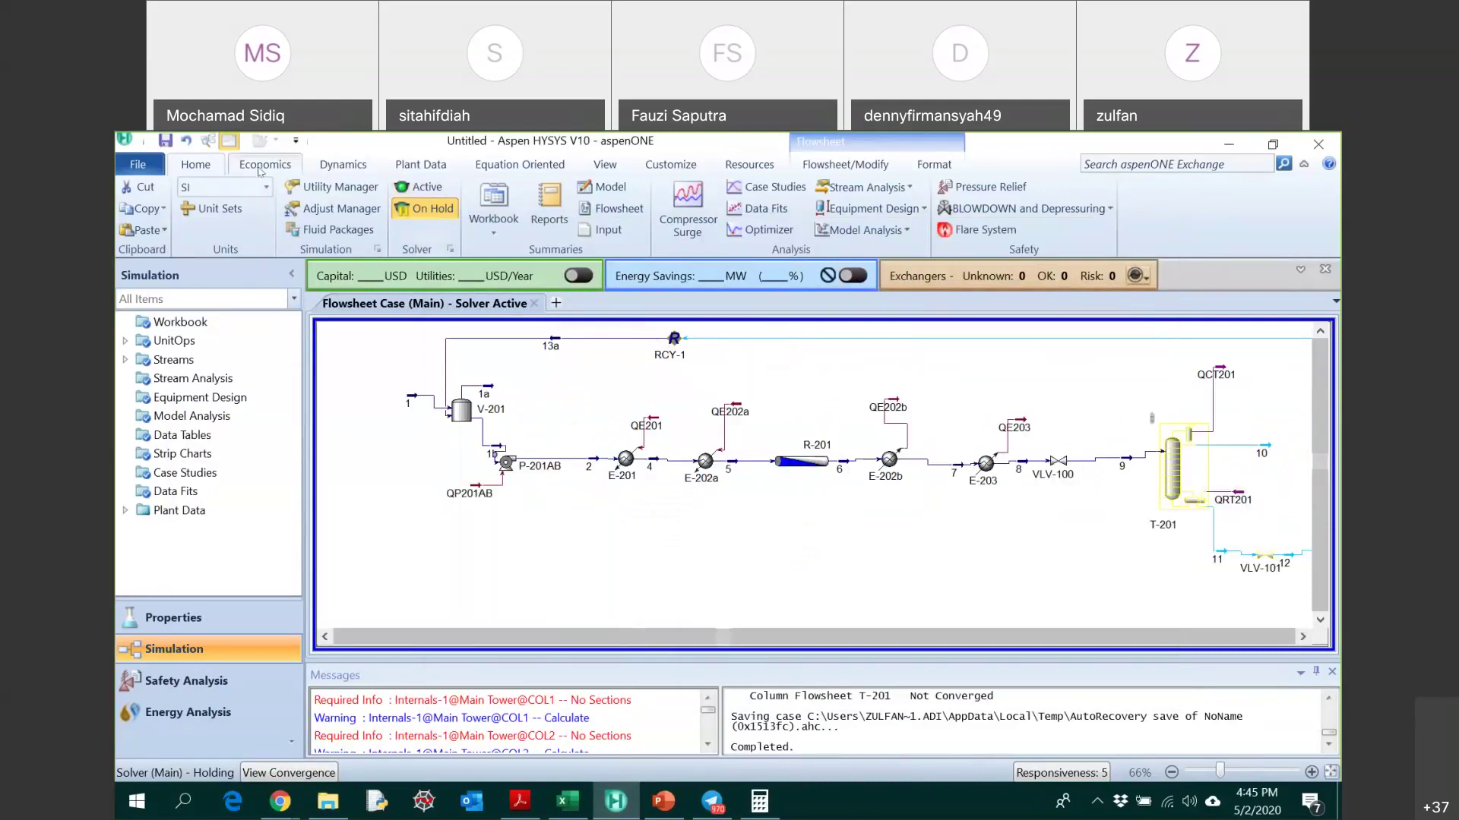
left_click(845, 164)
left_click(441, 208)
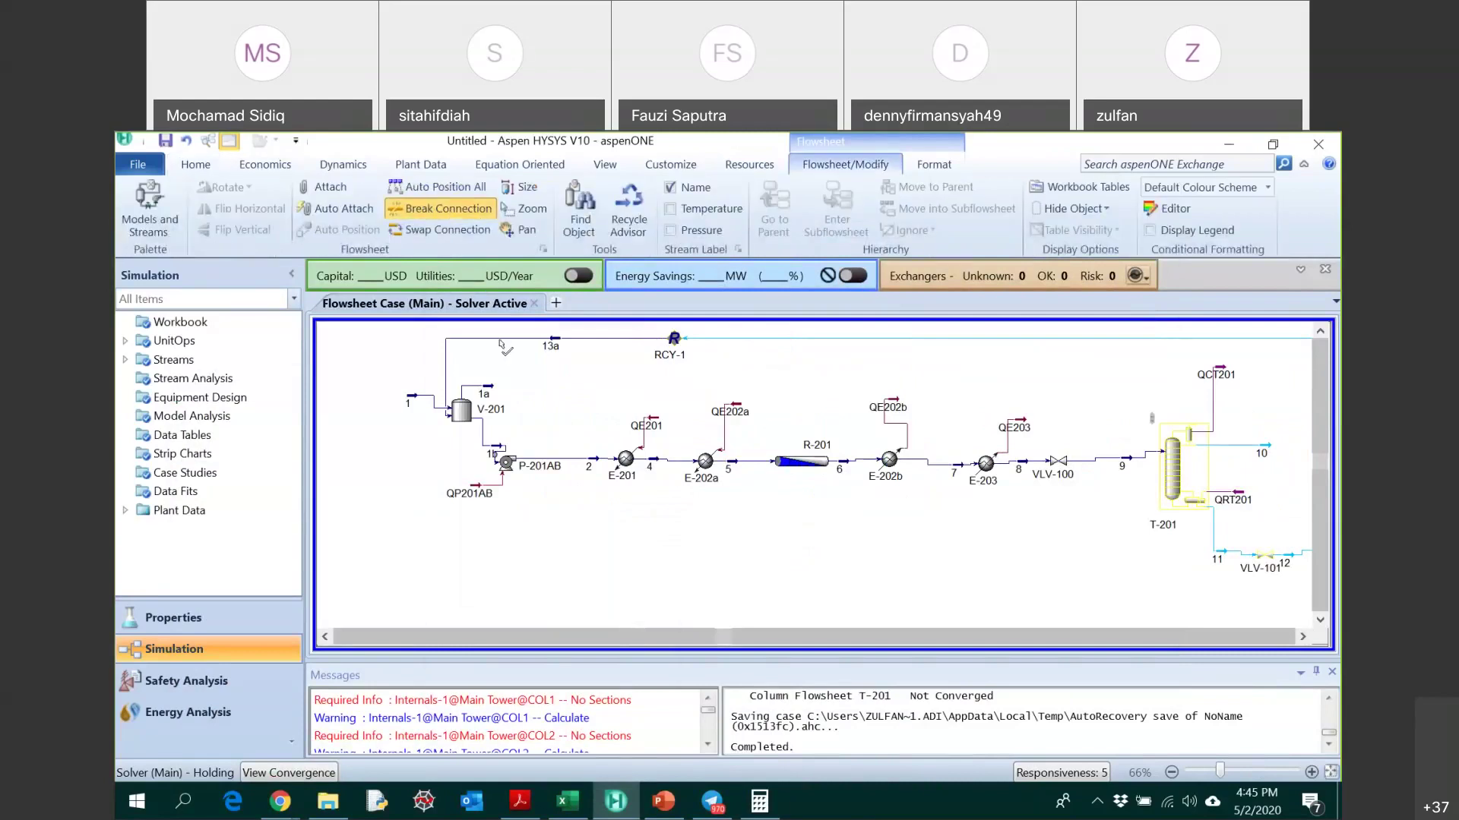
left_click(500, 346)
- Break the connection between stream 13 and recycle RCY-1, and set the solver back to active
left_click(674, 342)
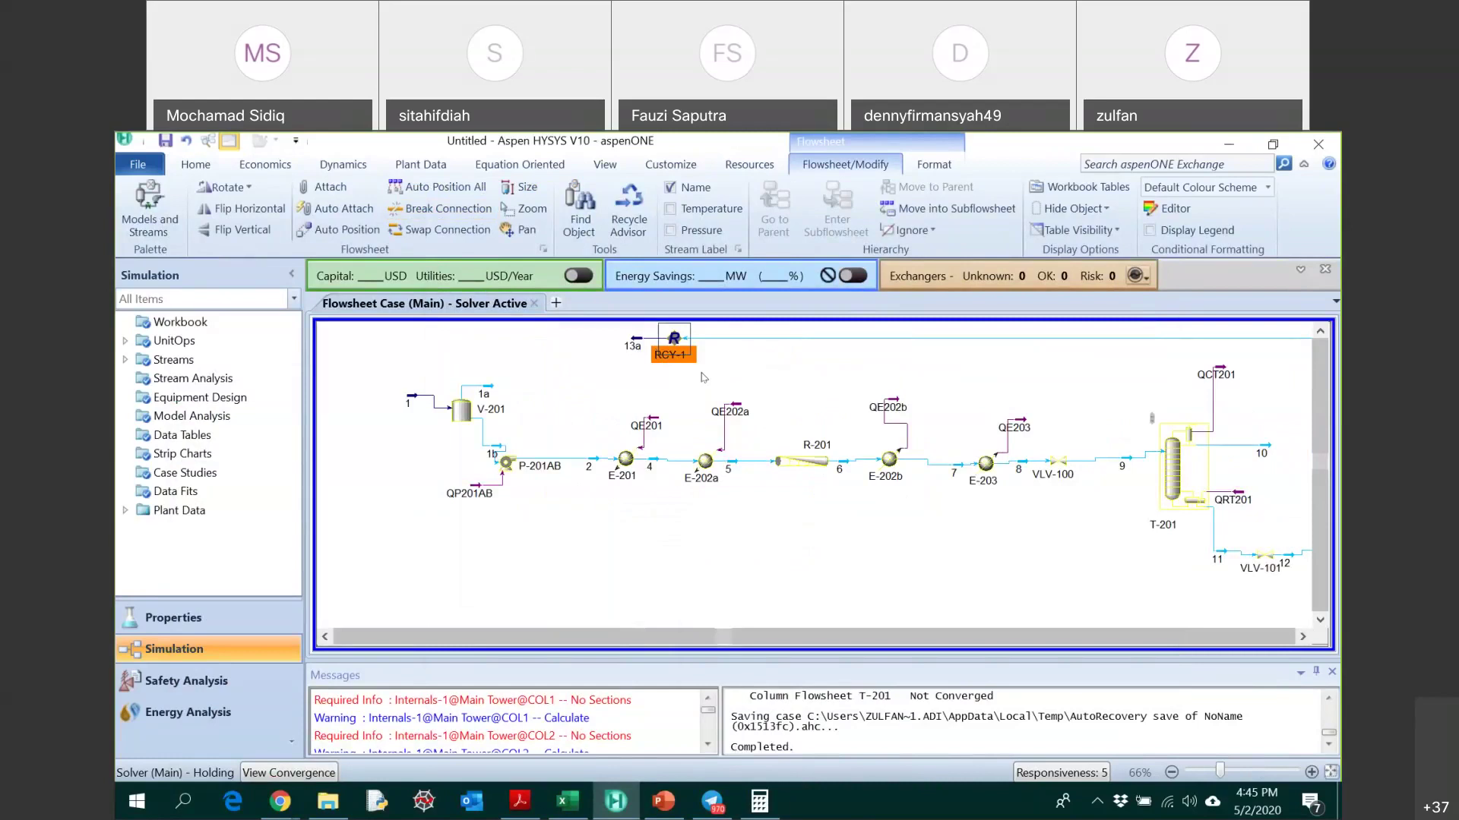
left_click(440, 208)
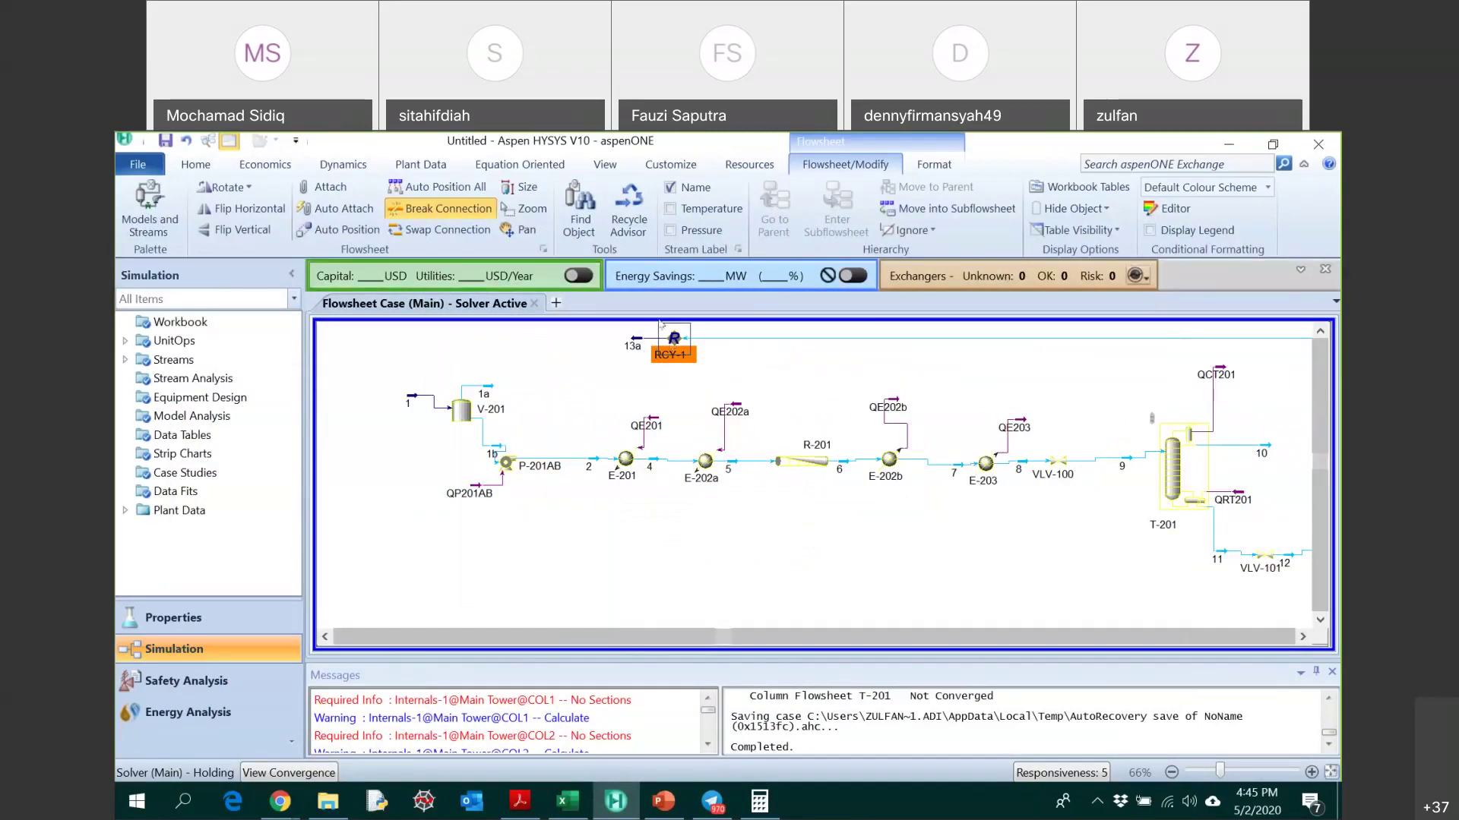
left_click(727, 339)
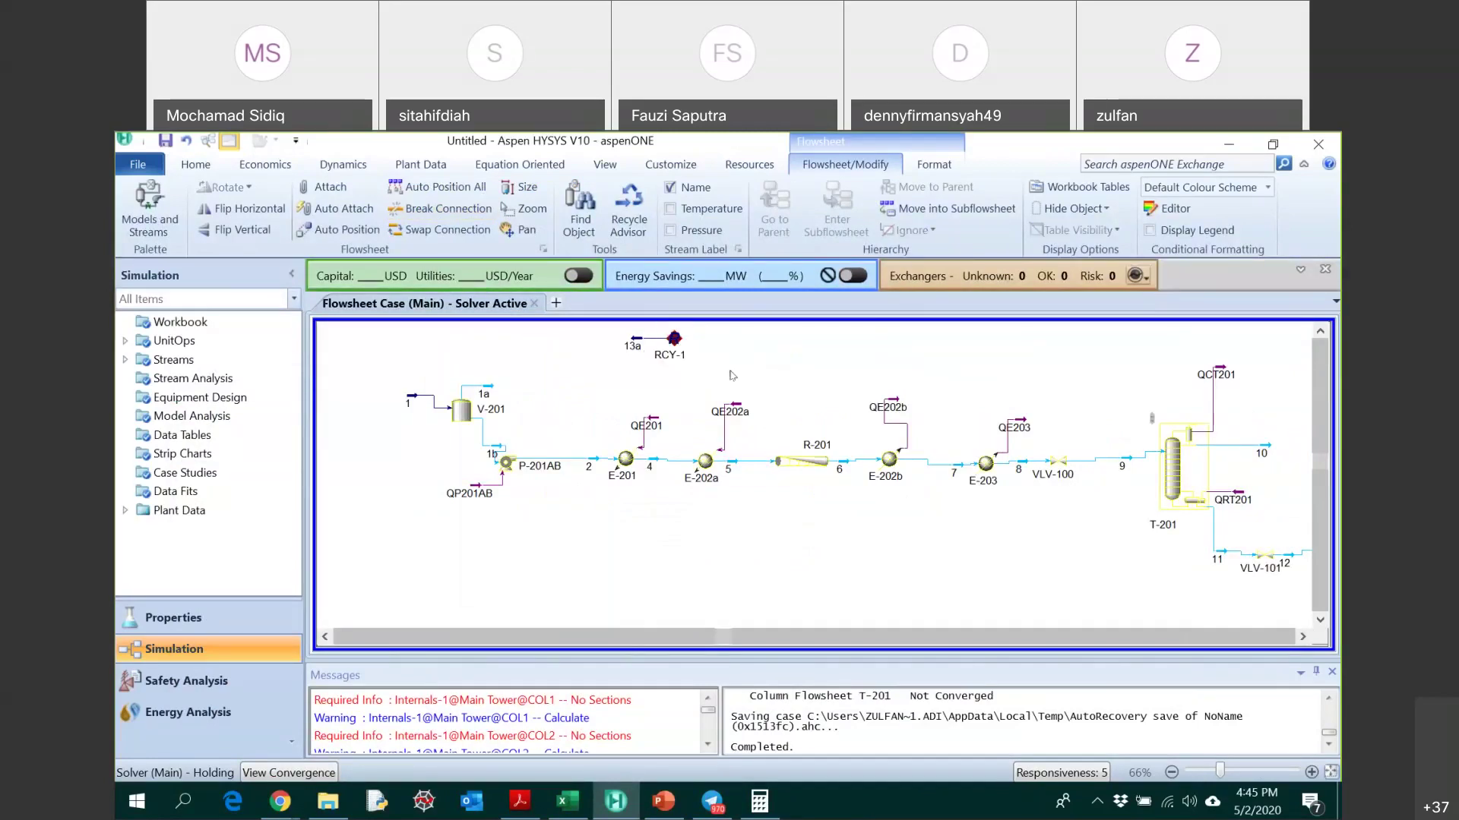
scroll(367, 249, "up", 8)
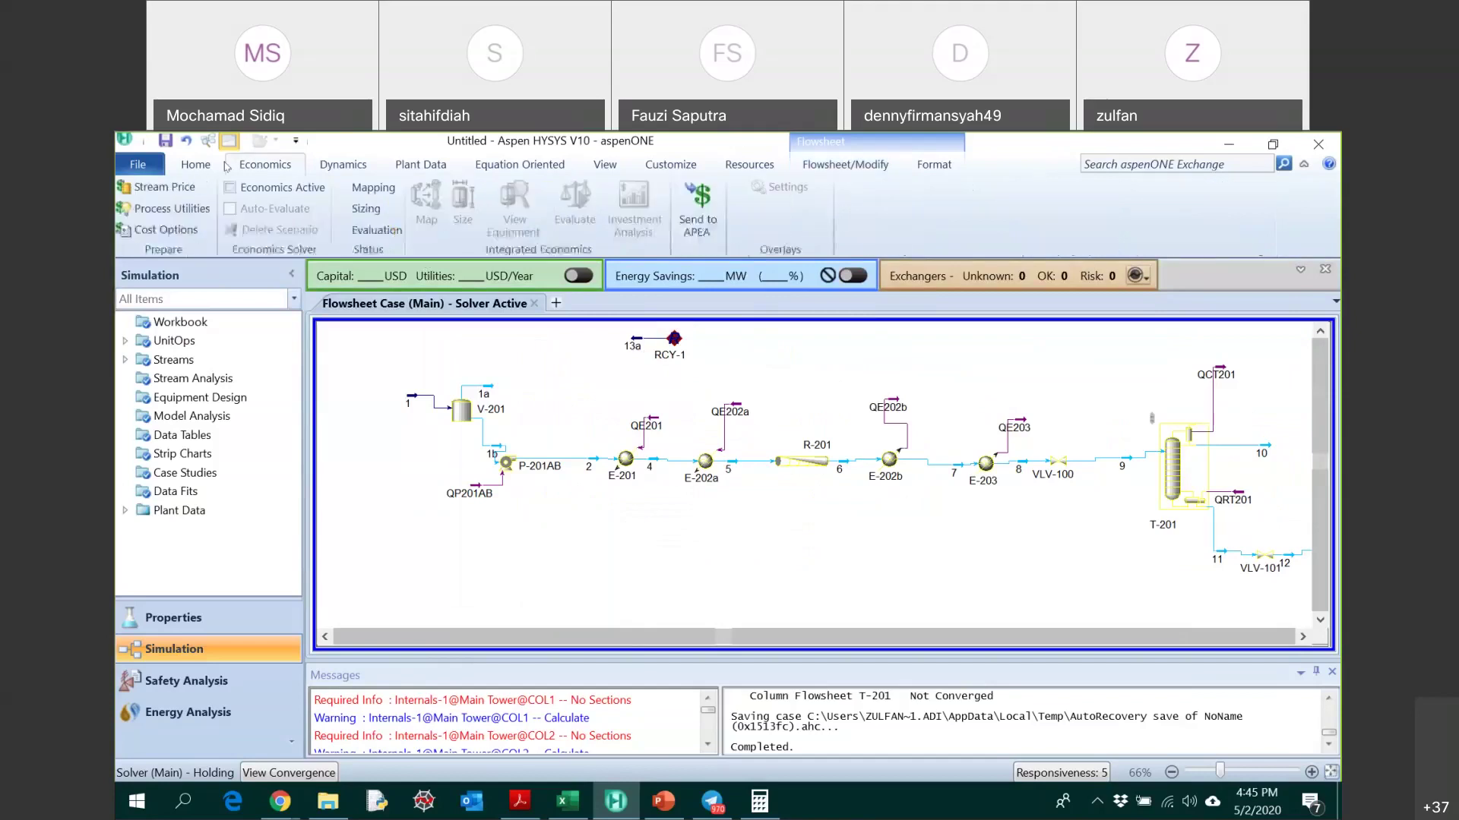
left_click(420, 187)
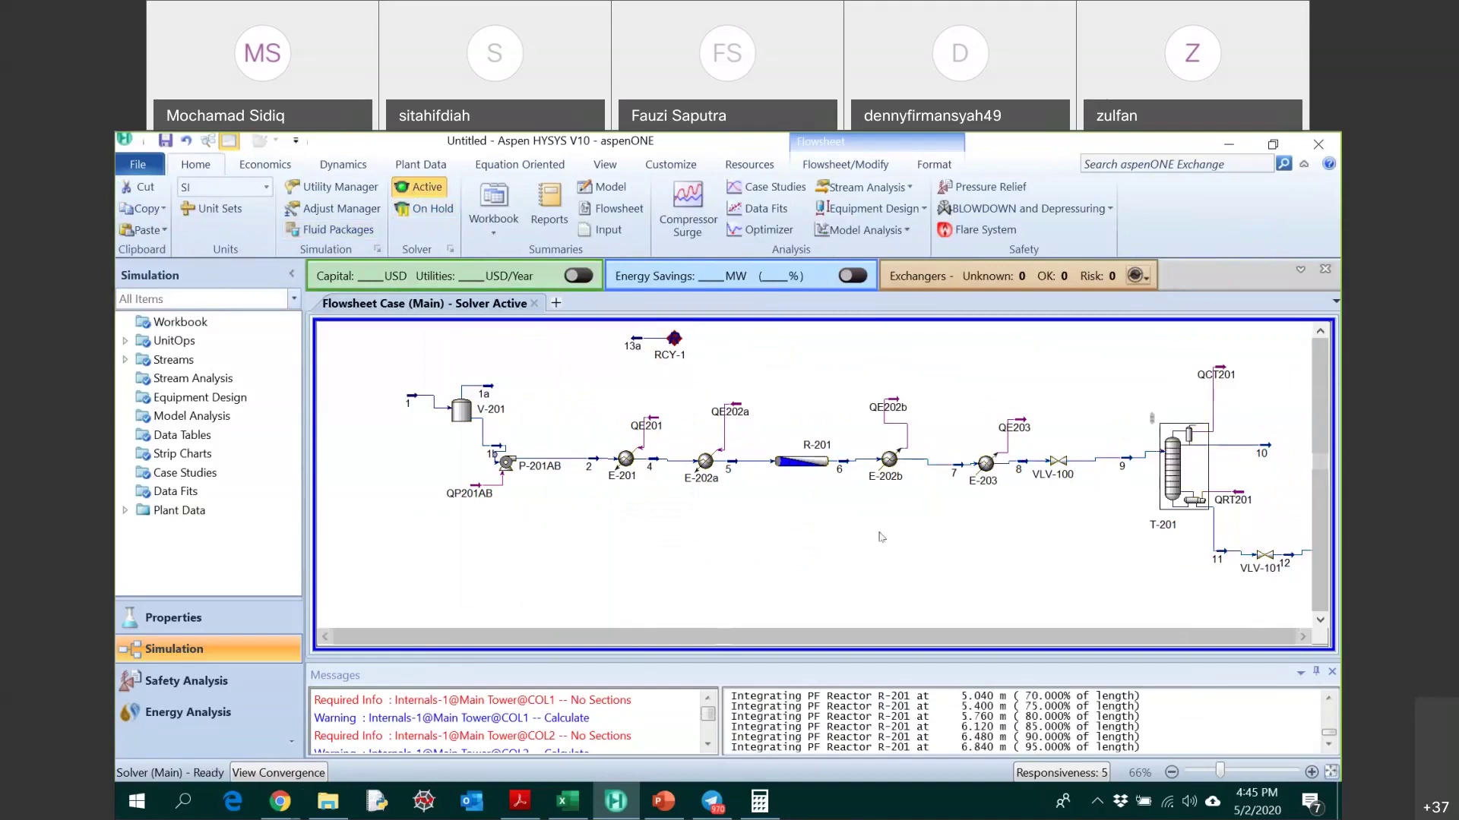
- Move the end of stream 13 across the flowsheet to a spot near vessel V-201
left_click(1301, 637)
left_click(1301, 637)
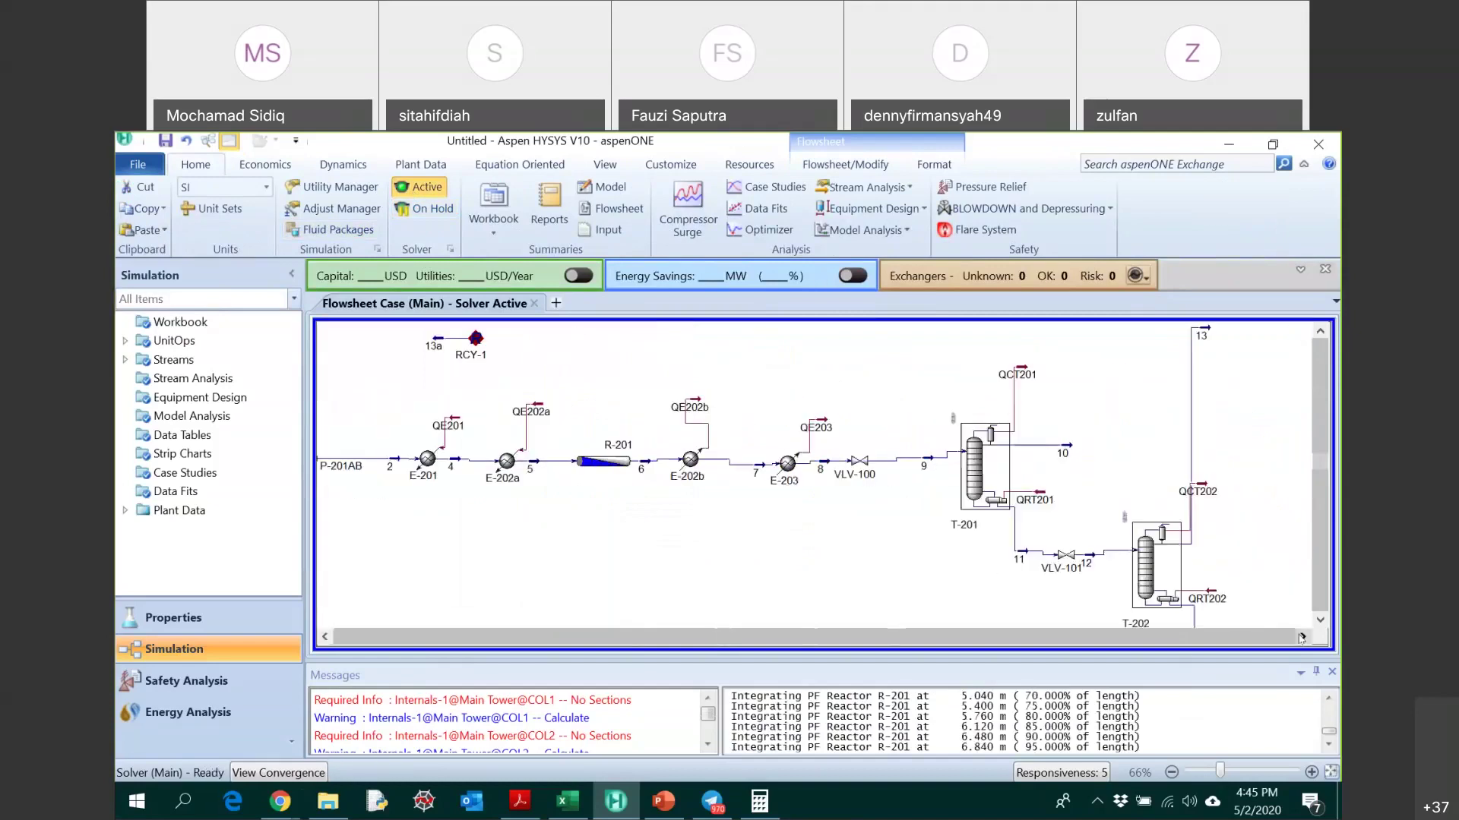
left_click_drag(1211, 335, 366, 368)
left_click_drag(896, 636, 663, 640)
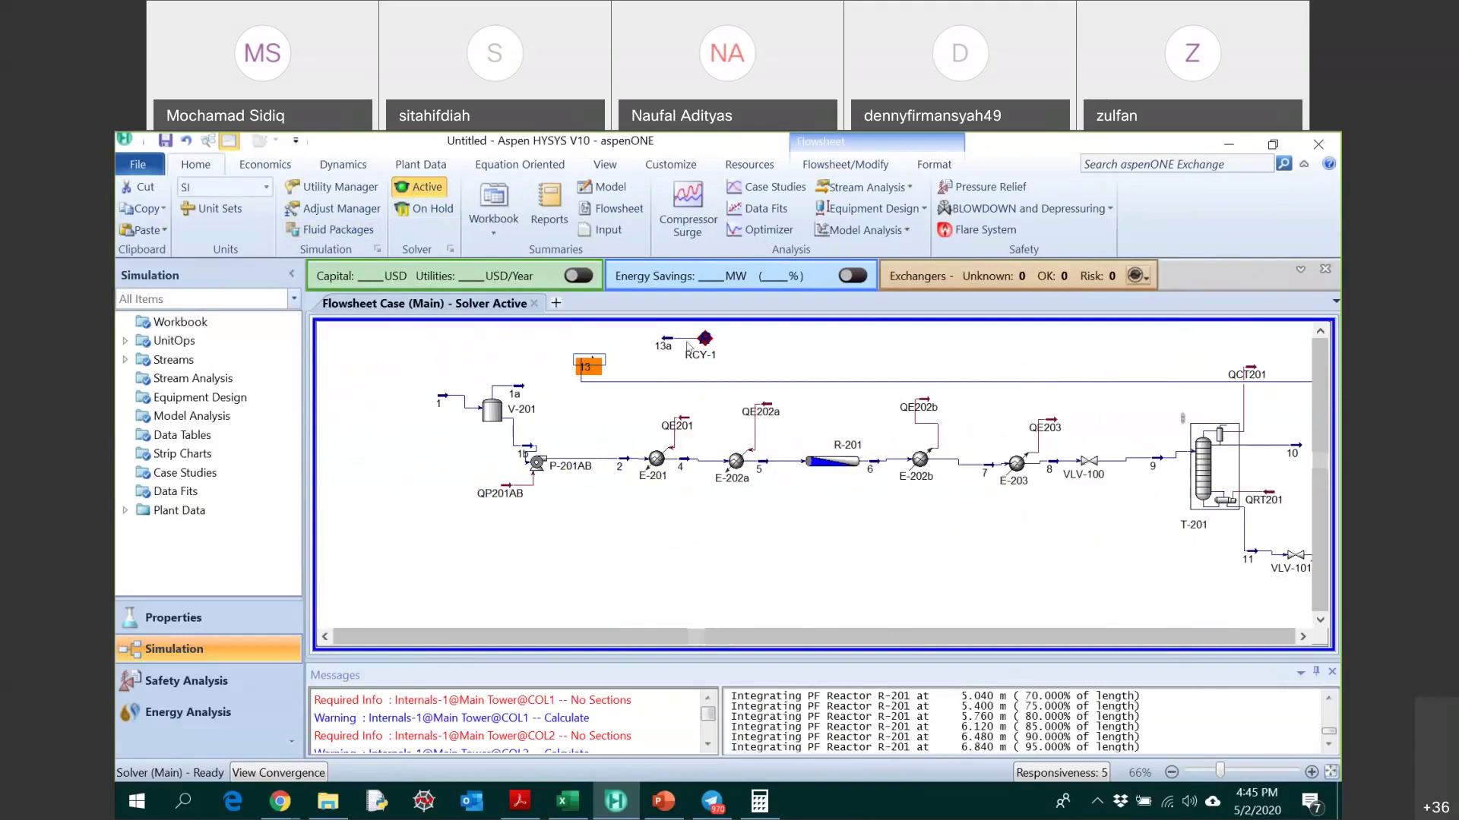
- Put the solver on hold and break the connection between stream 2 and exchanger E-201
mouse_move(603, 458)
left_click(425, 210)
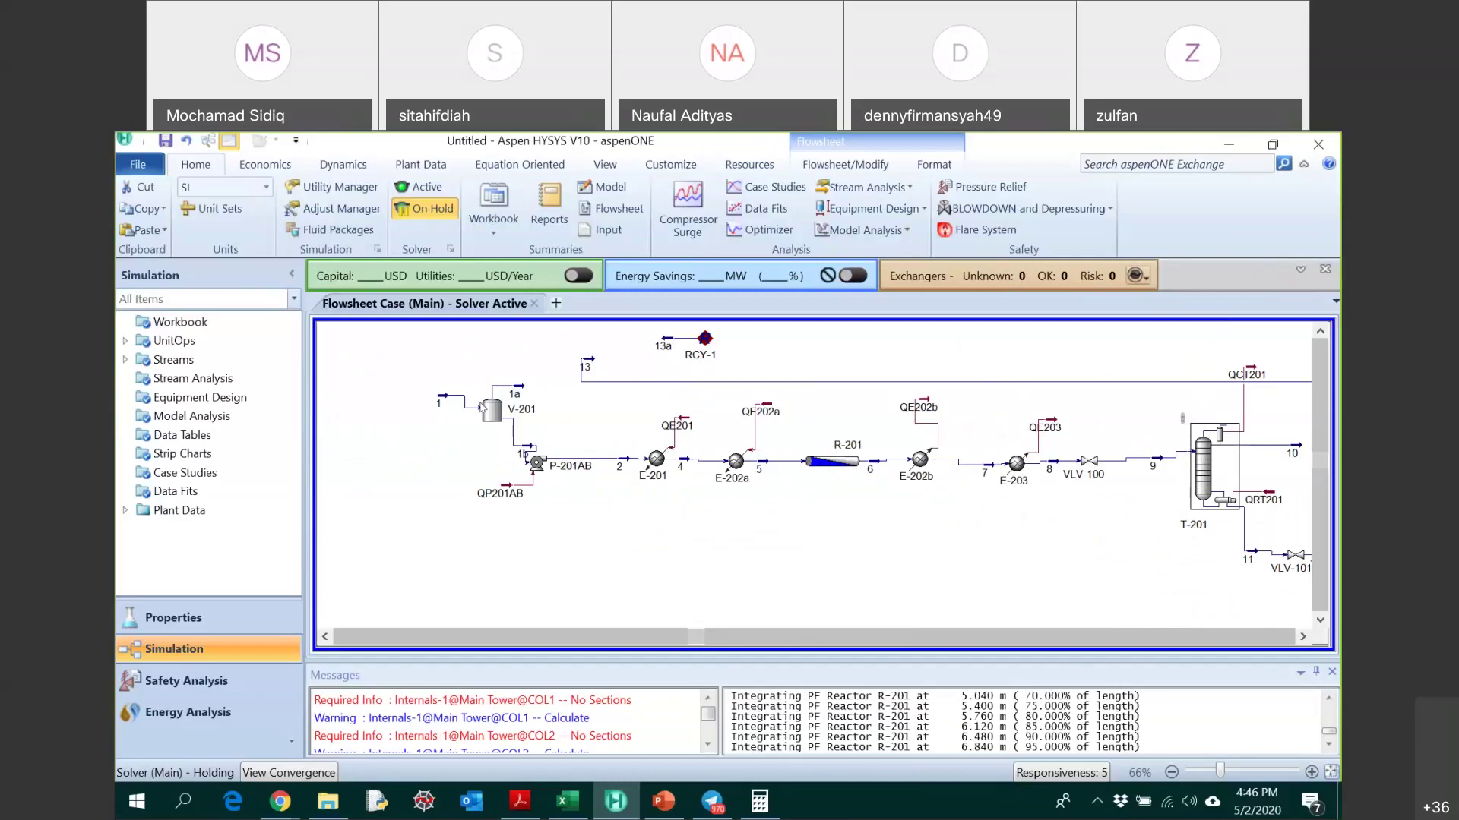
mouse_move(493, 414)
mouse_move(598, 464)
left_click(845, 164)
left_click(440, 208)
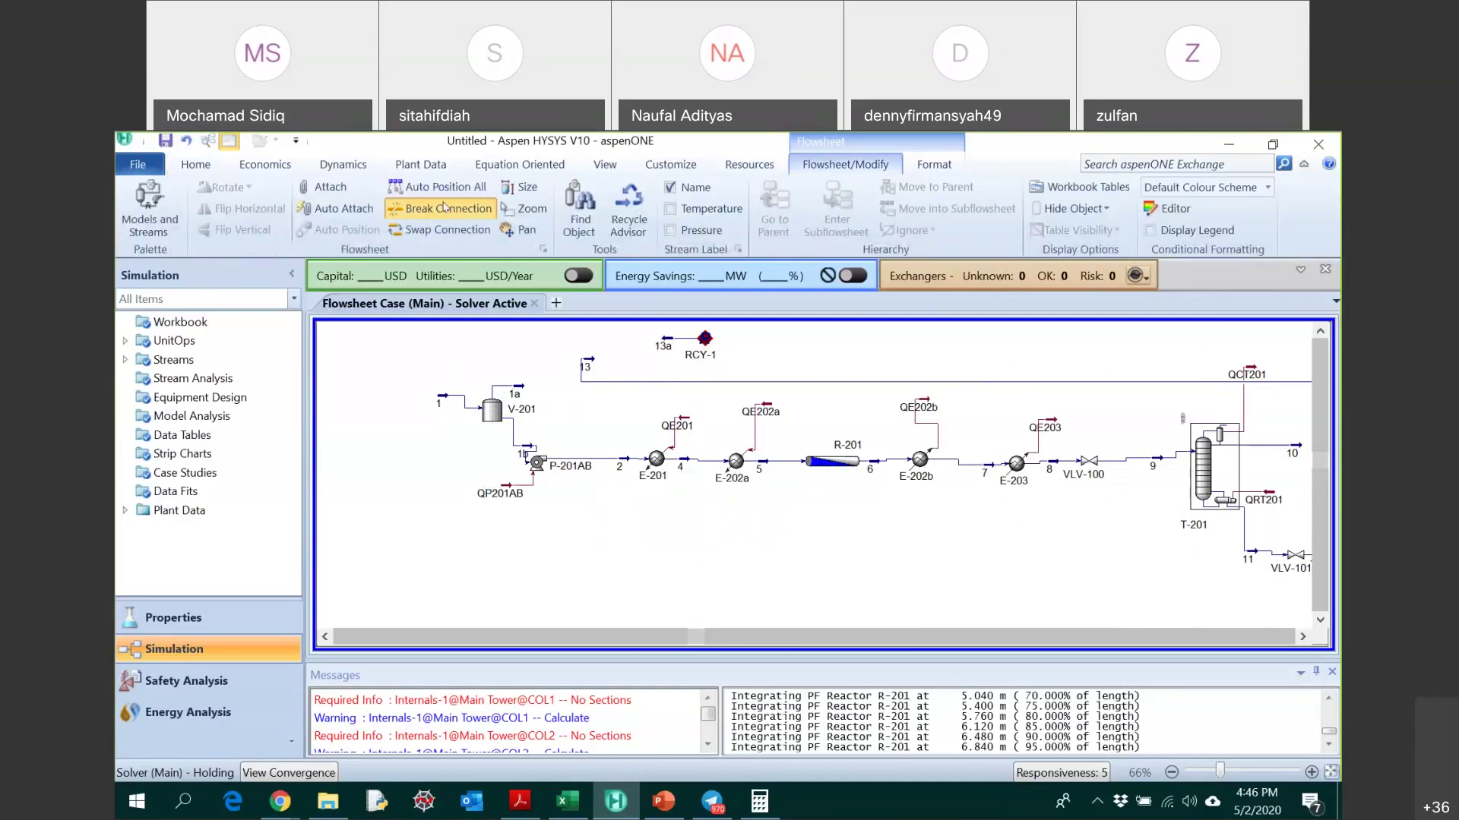
left_click(608, 465)
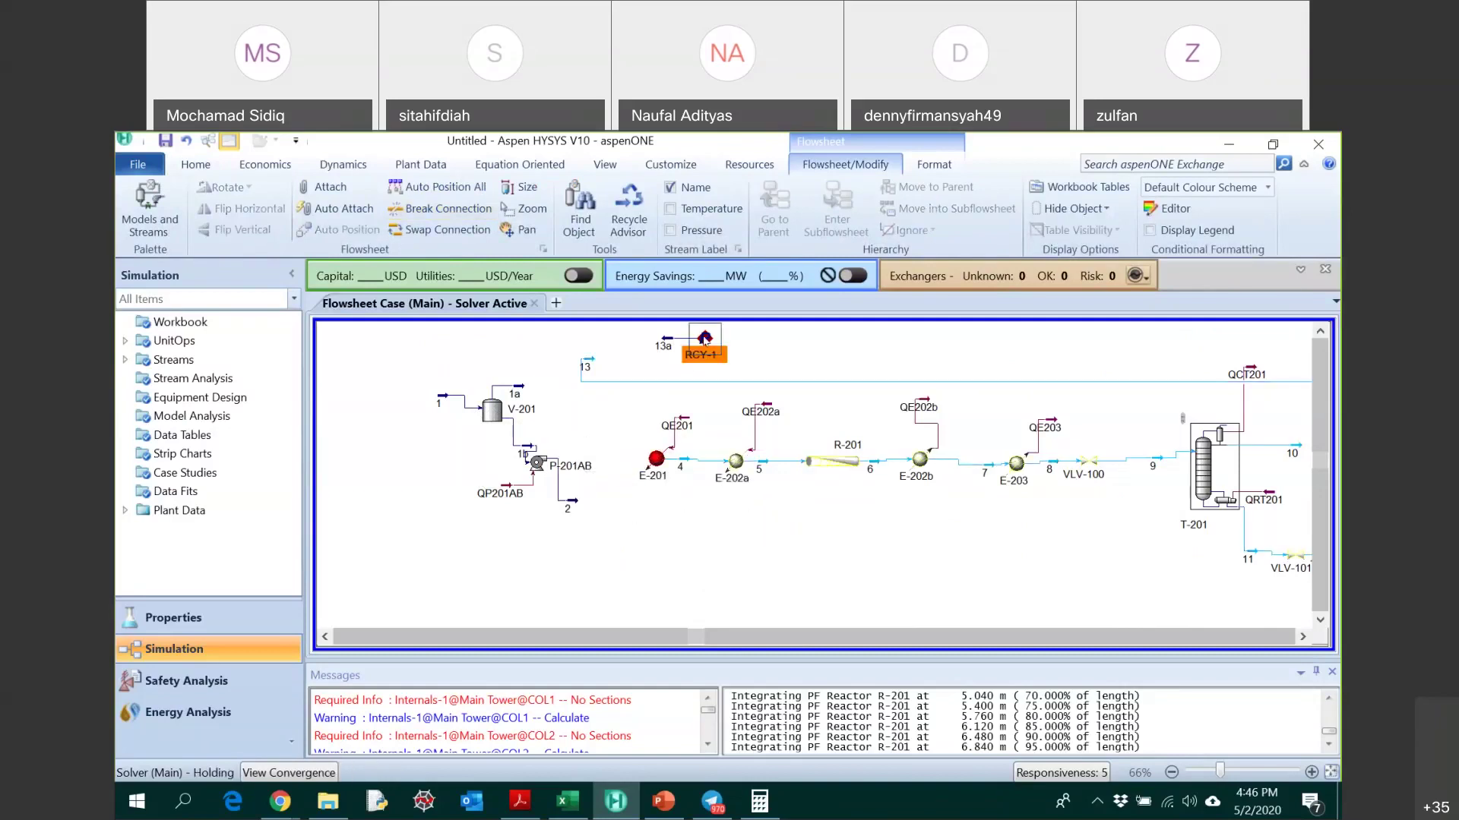
- Move recycle RCY-1 next to the end of stream 2 and delete its outlet stream 13a
left_click_drag(705, 340, 619, 523)
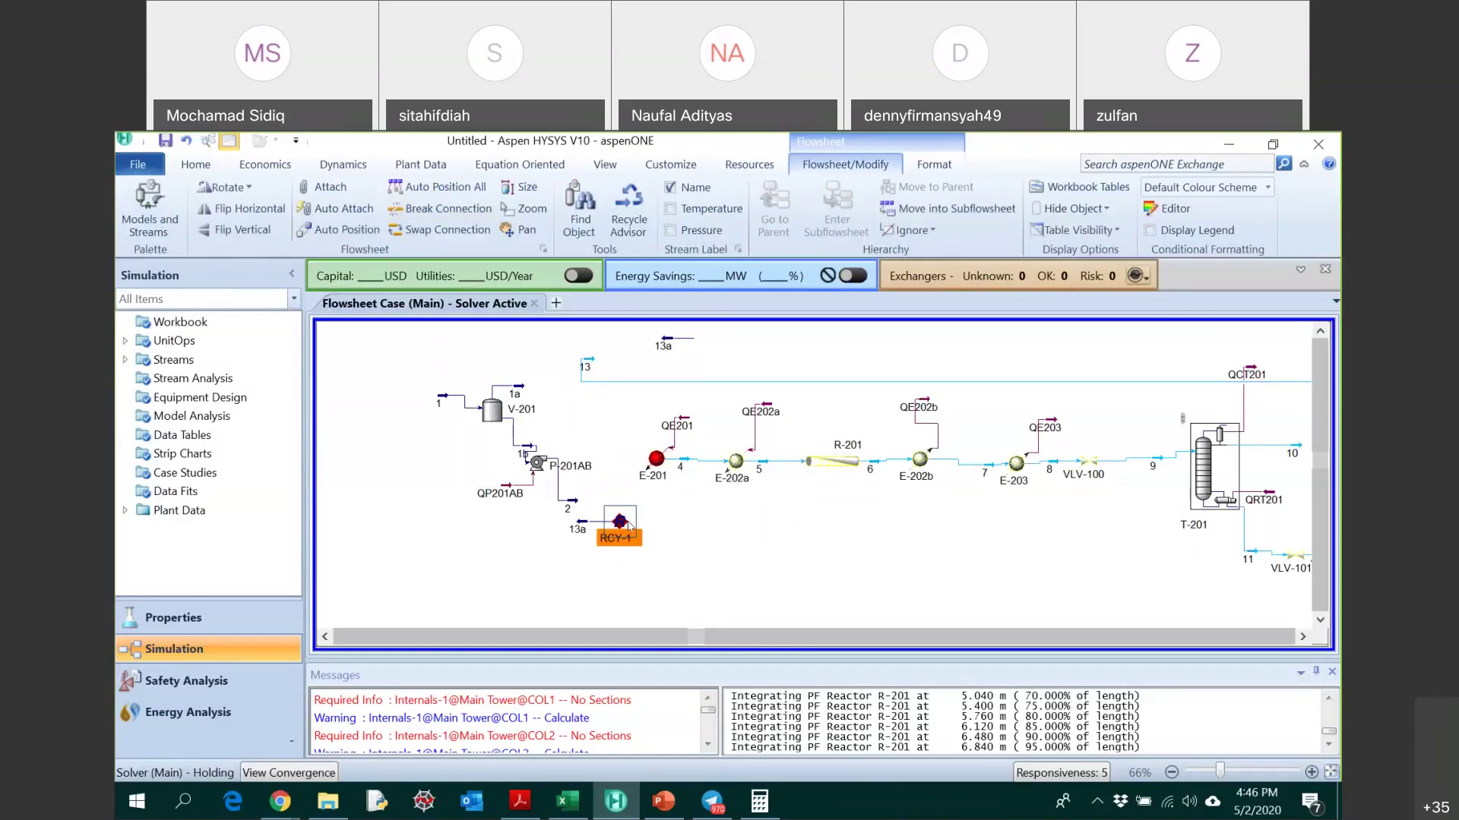
left_click(580, 529)
key("Delete")
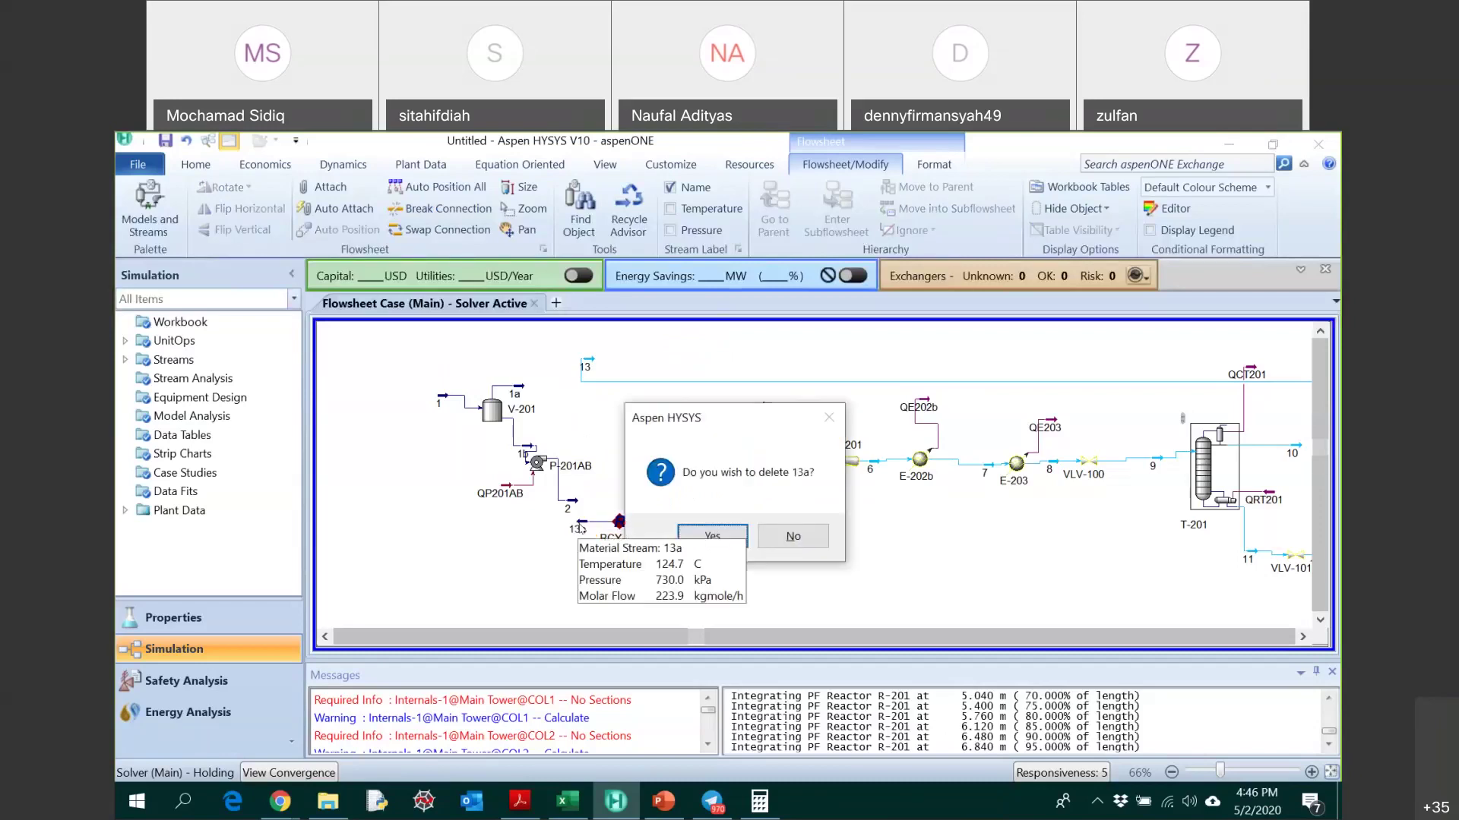
key("Return")
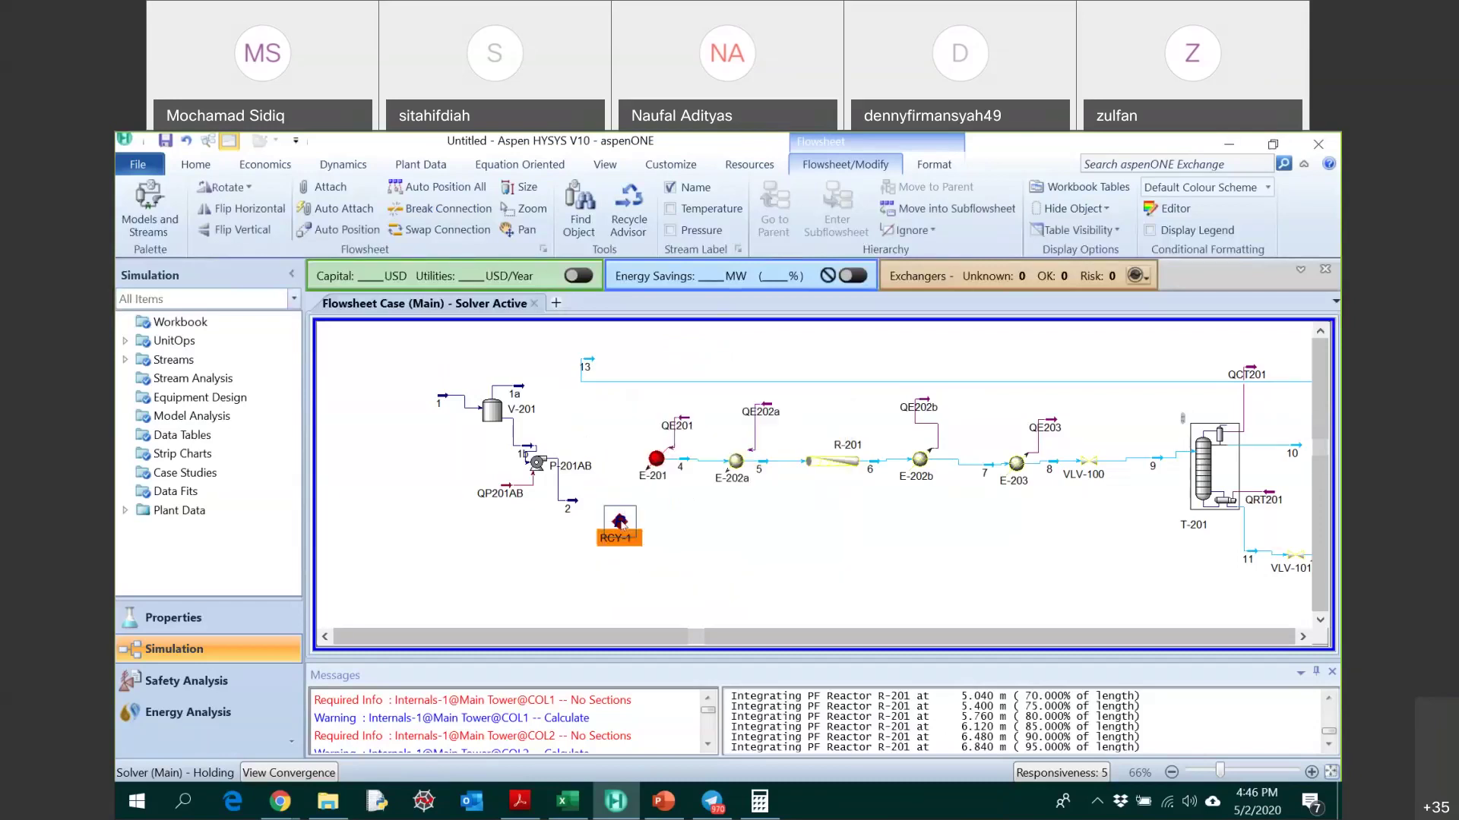
- Connect stream 2 as RCY-1's inlet and create stream 2a as its outlet
double_click(619, 522)
left_click_drag(576, 411, 996, 175)
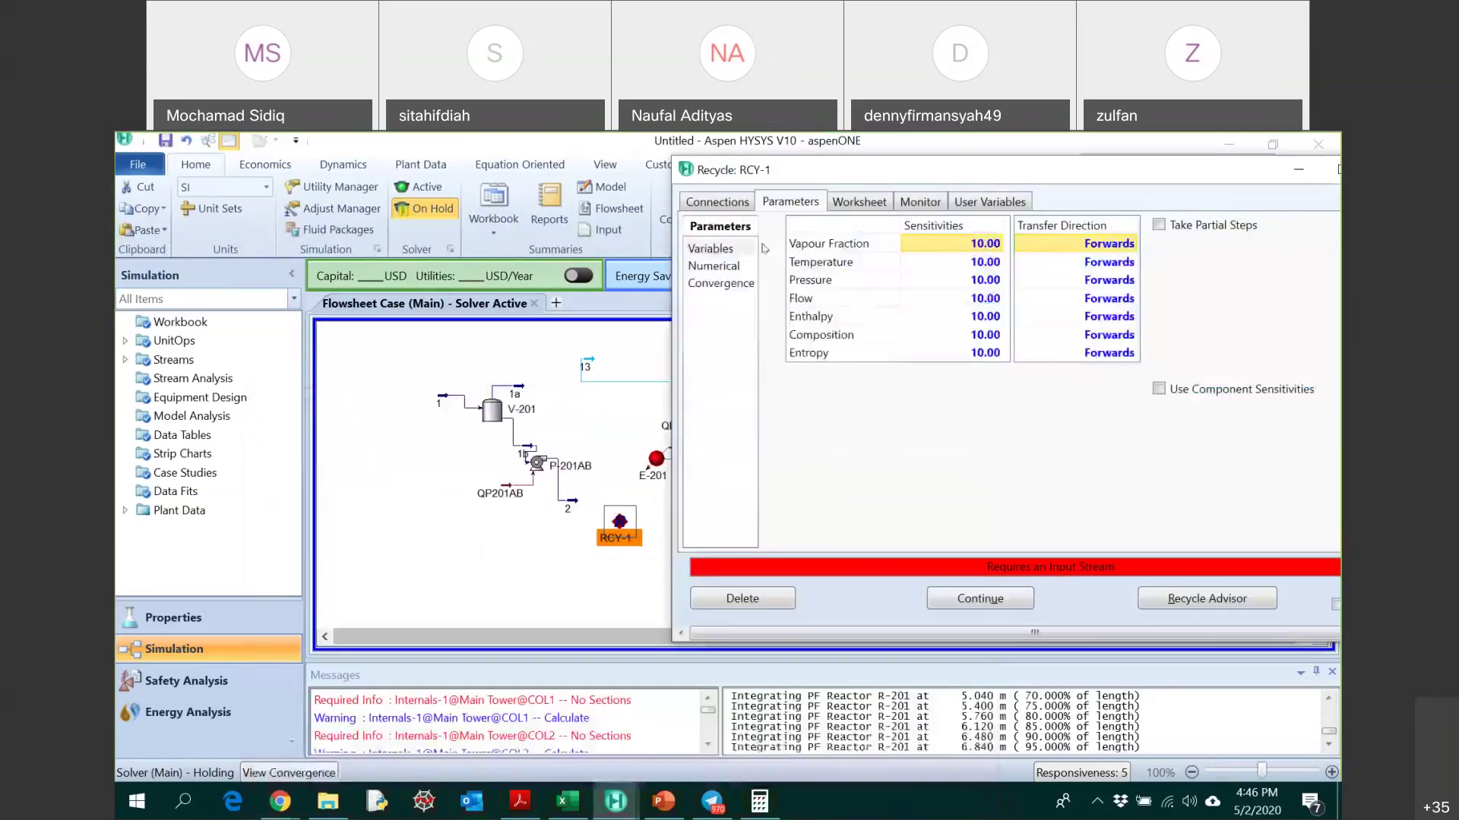
left_click(719, 203)
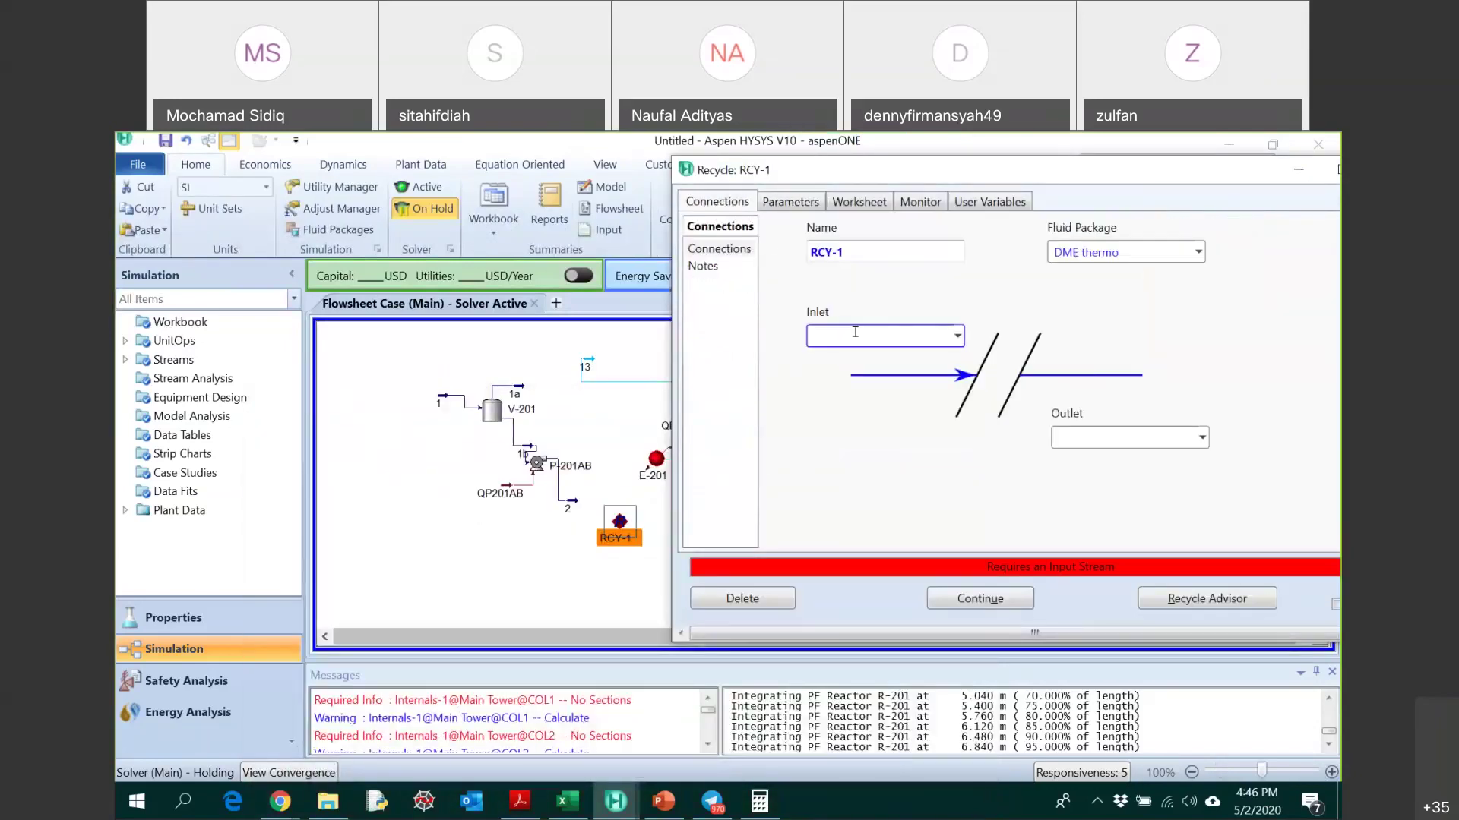
left_click(957, 336)
left_click(866, 464)
left_click(1108, 430)
type("2a")
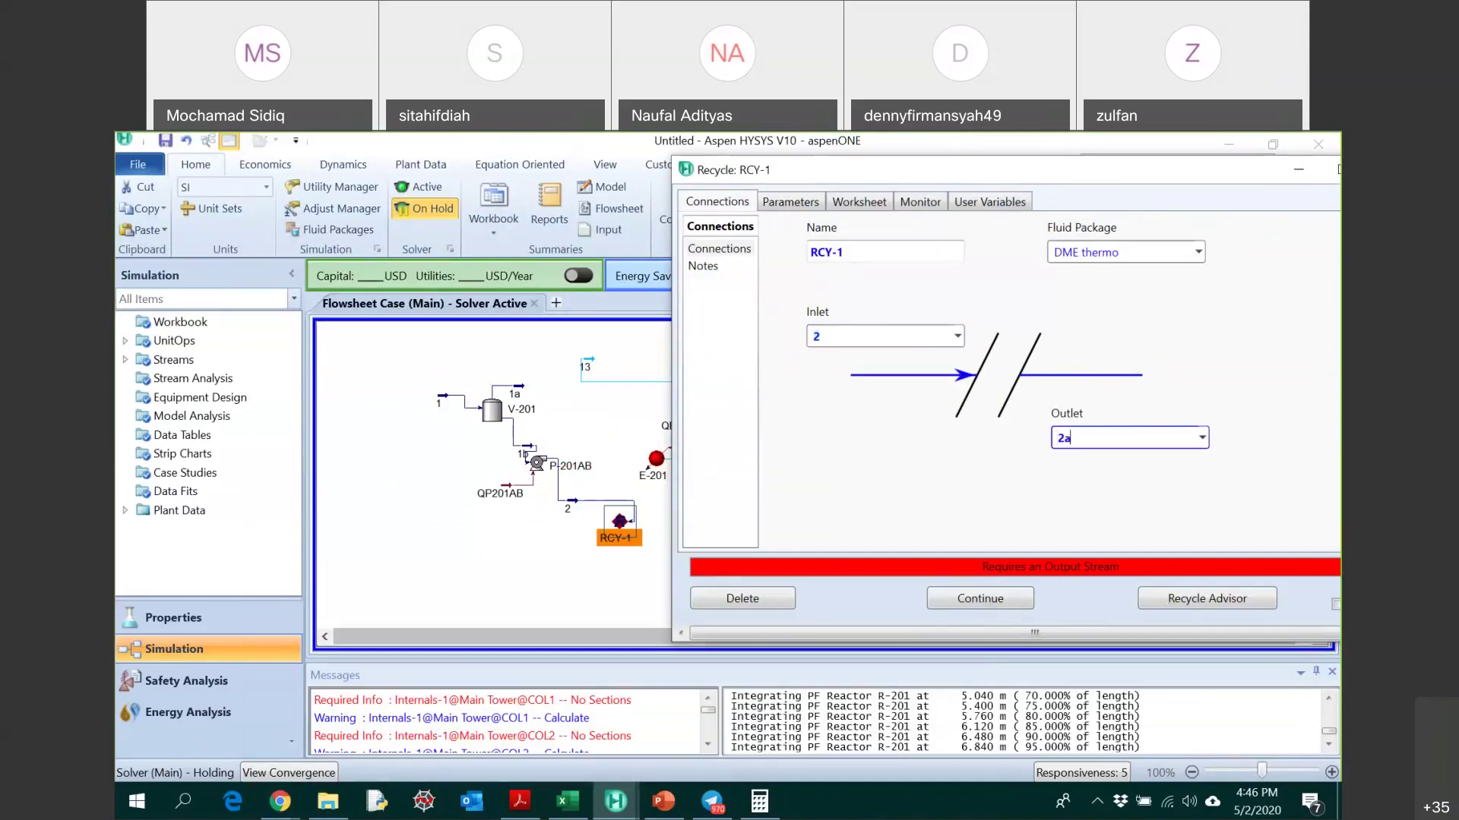
key("Return")
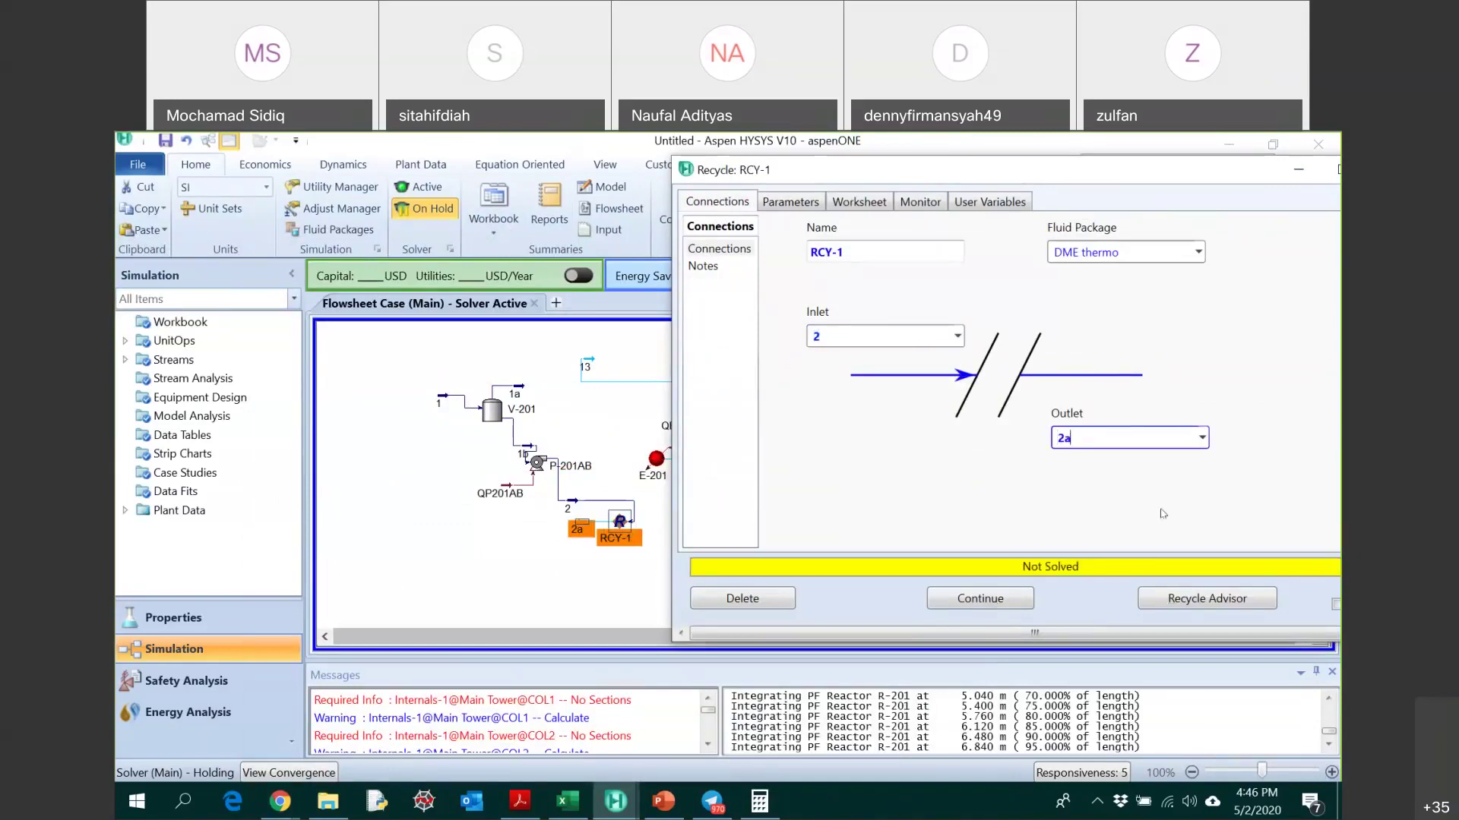
- Set stream 2a's pressure to 1550 kPa and its temperature to 25.68 C in the recycle's worksheet
left_click_drag(995, 182, 597, 294)
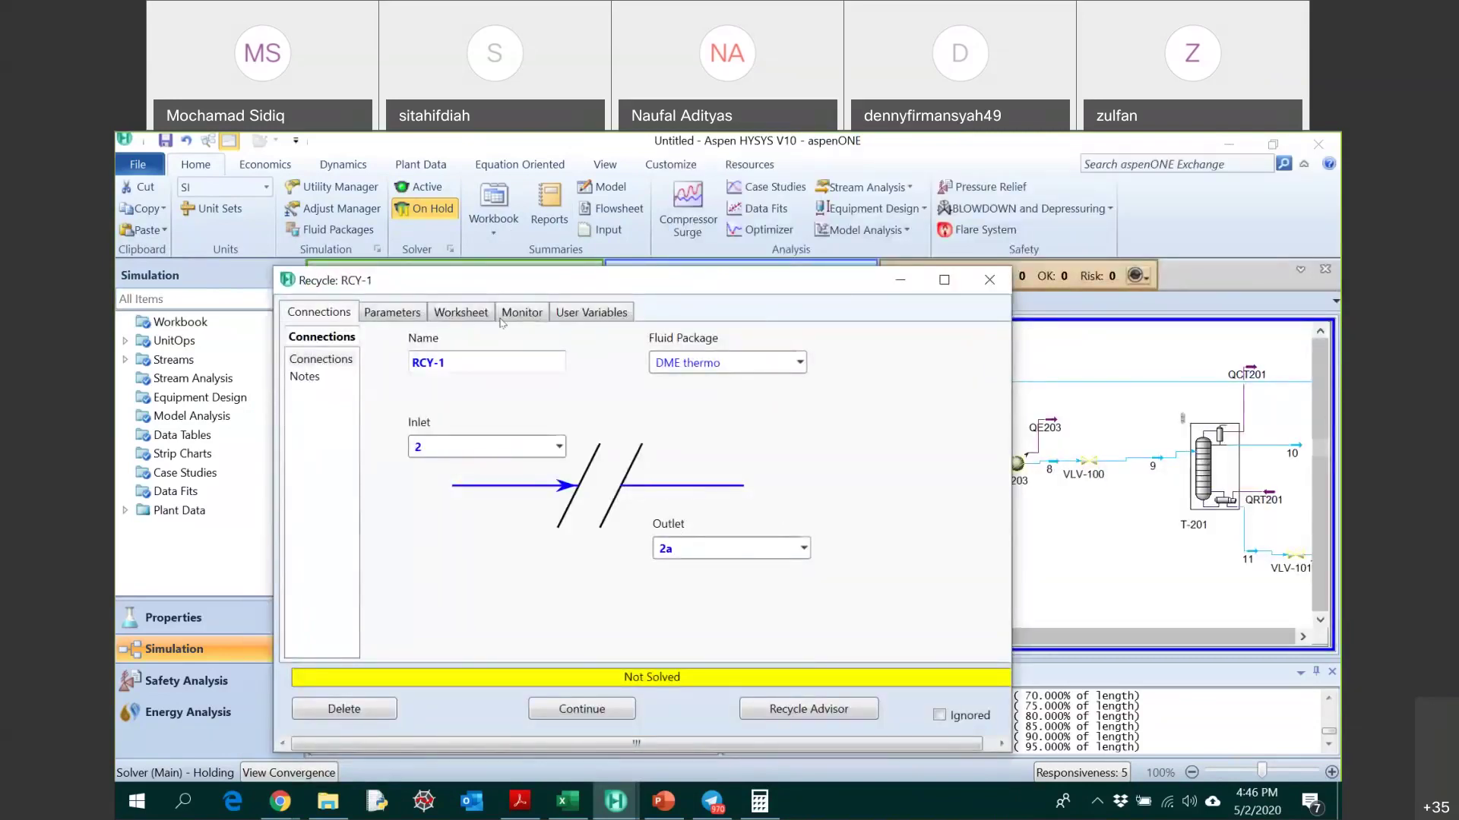
left_click(461, 312)
left_click(775, 392)
type("1550")
key("Up")
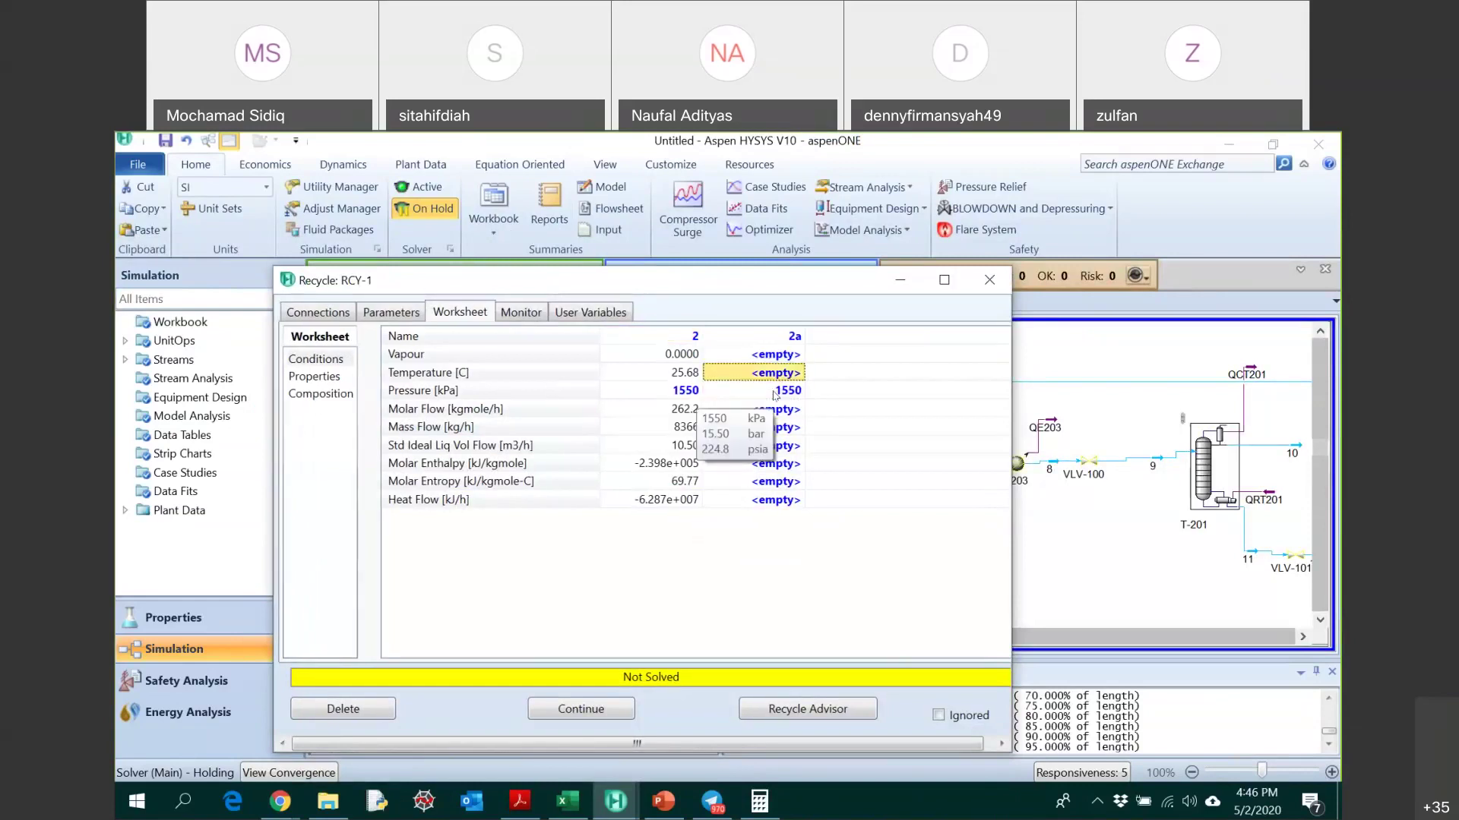
type("25.")
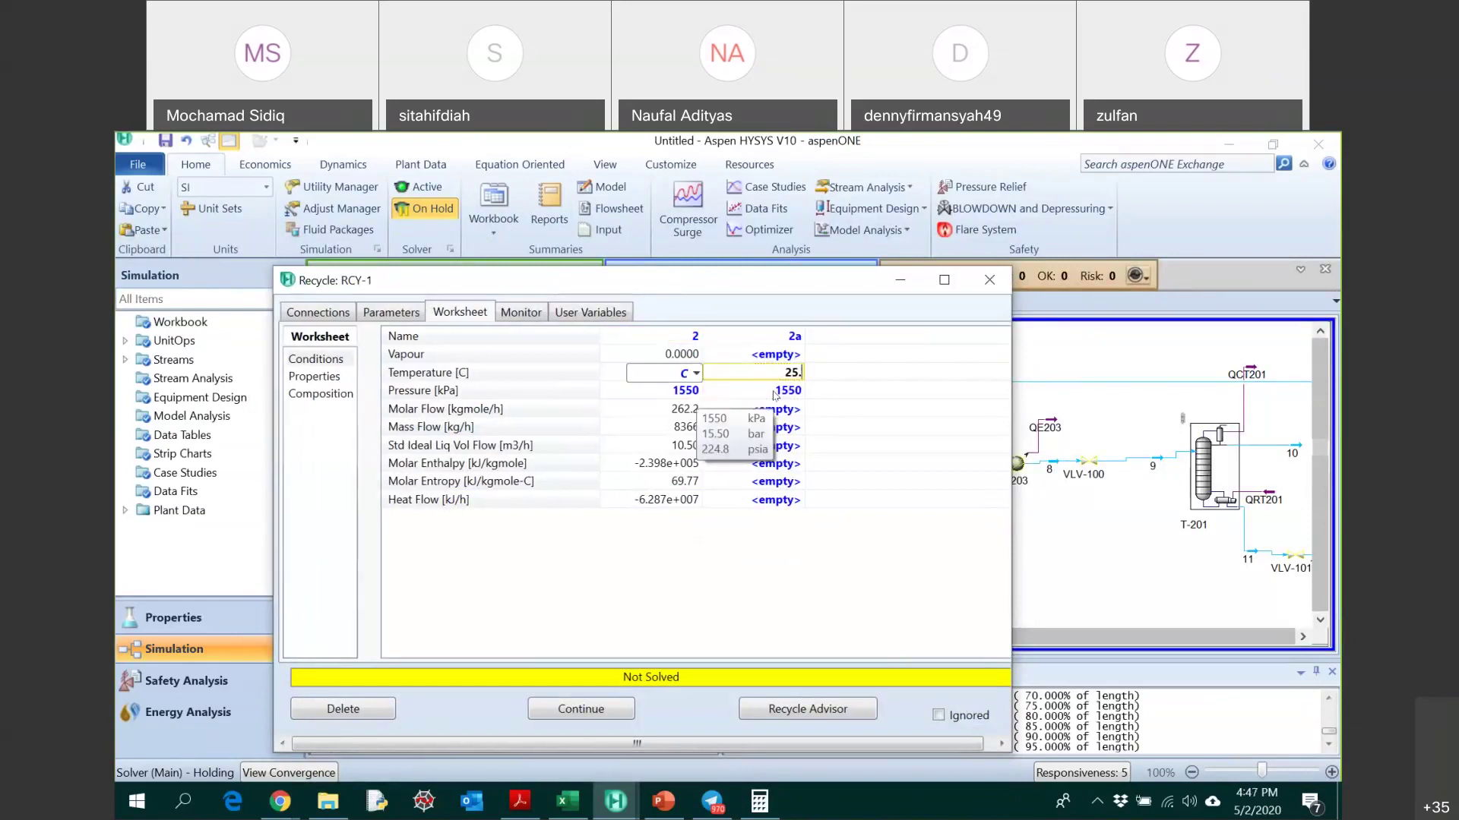
type("68")
key("Return")
key("Down")
key("Down")
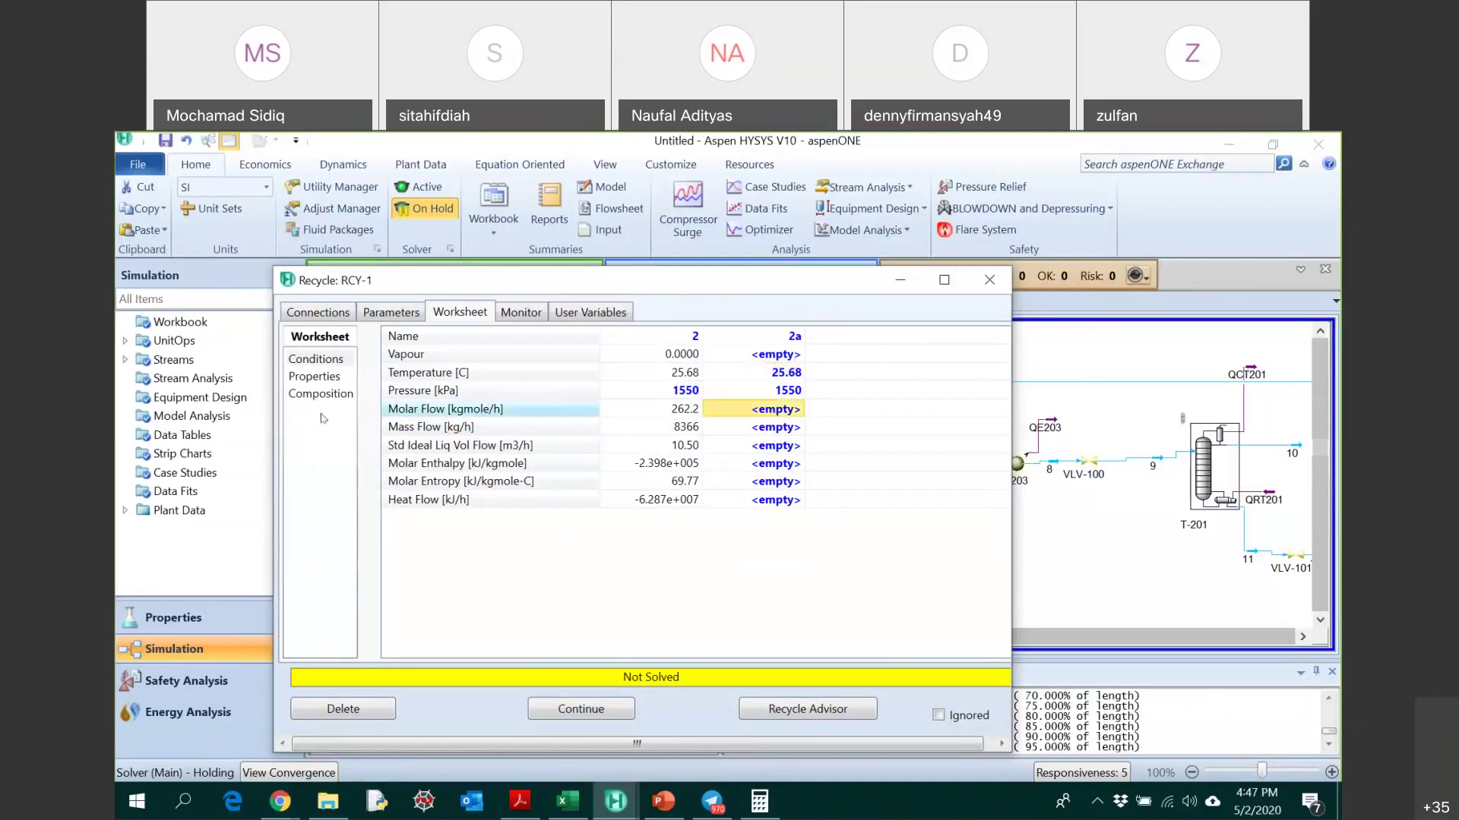
- Enter stream 2a's composition as mole fractions of 0.9905 methanol and 0.0095 H2O
left_click(321, 394)
left_click(768, 357)
type("0.9905")
key("Return")
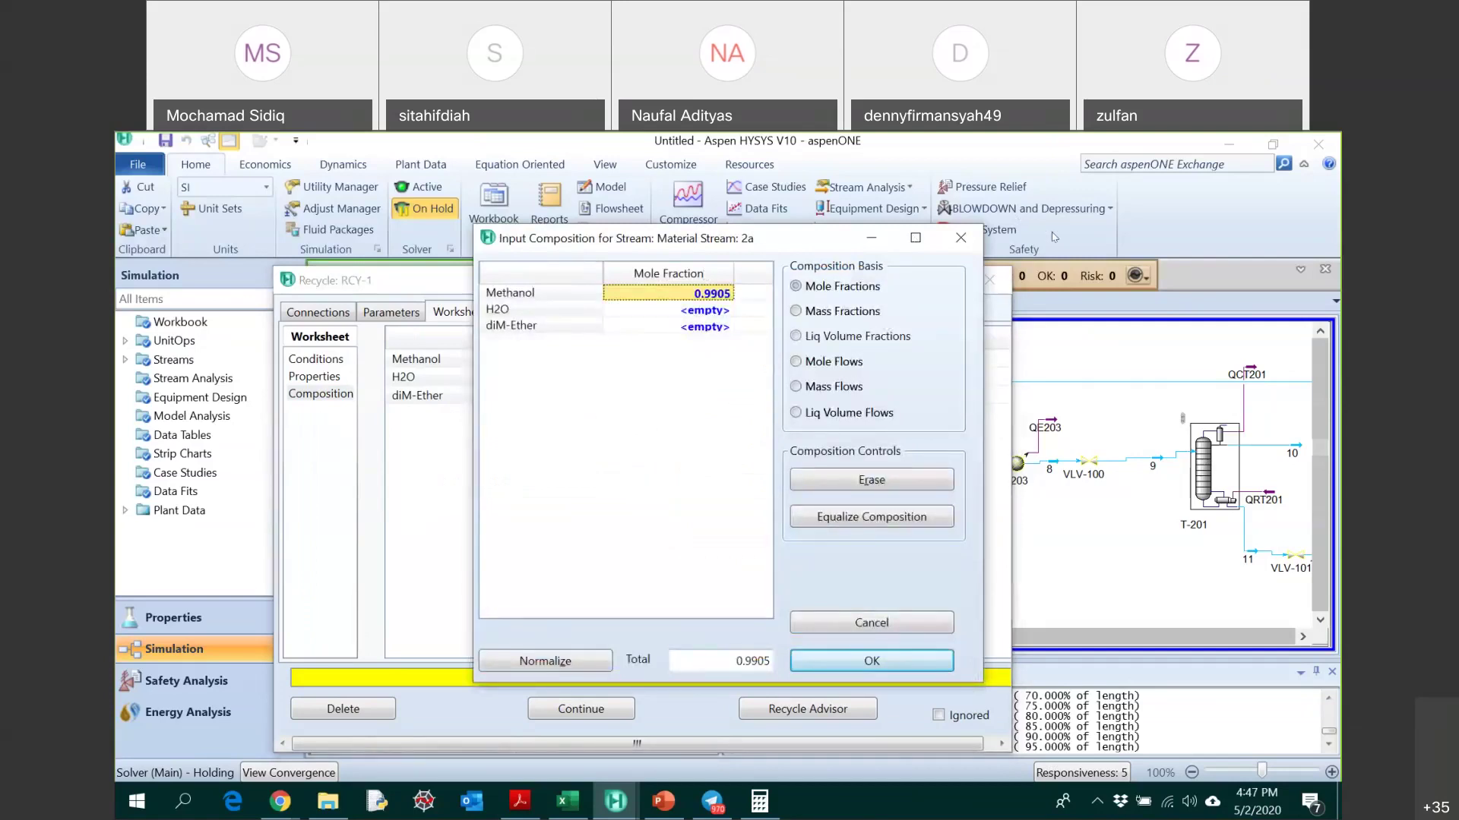
key("Down")
type("0.")
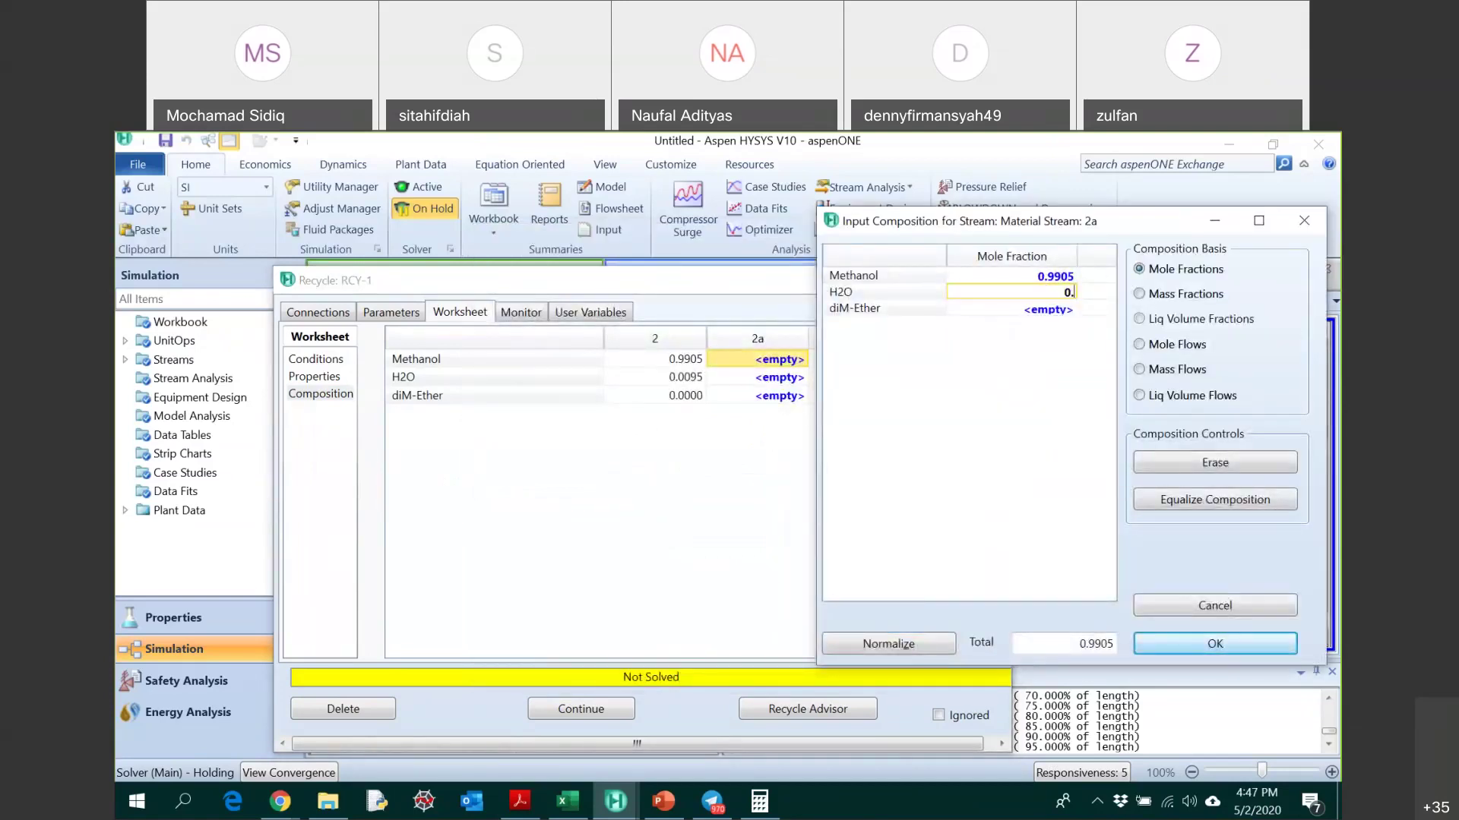
type("0095")
key("Return")
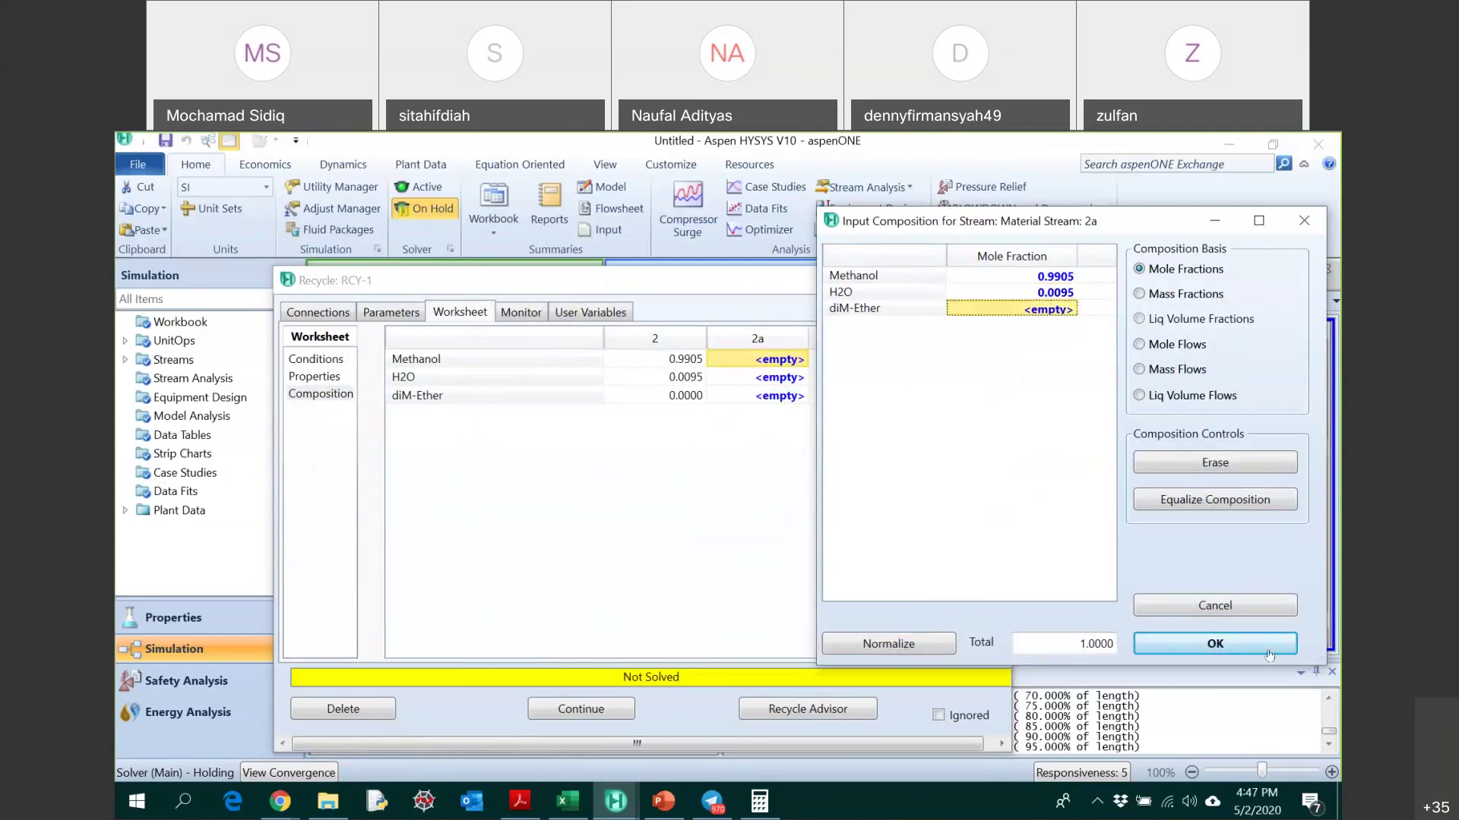
left_click(1215, 644)
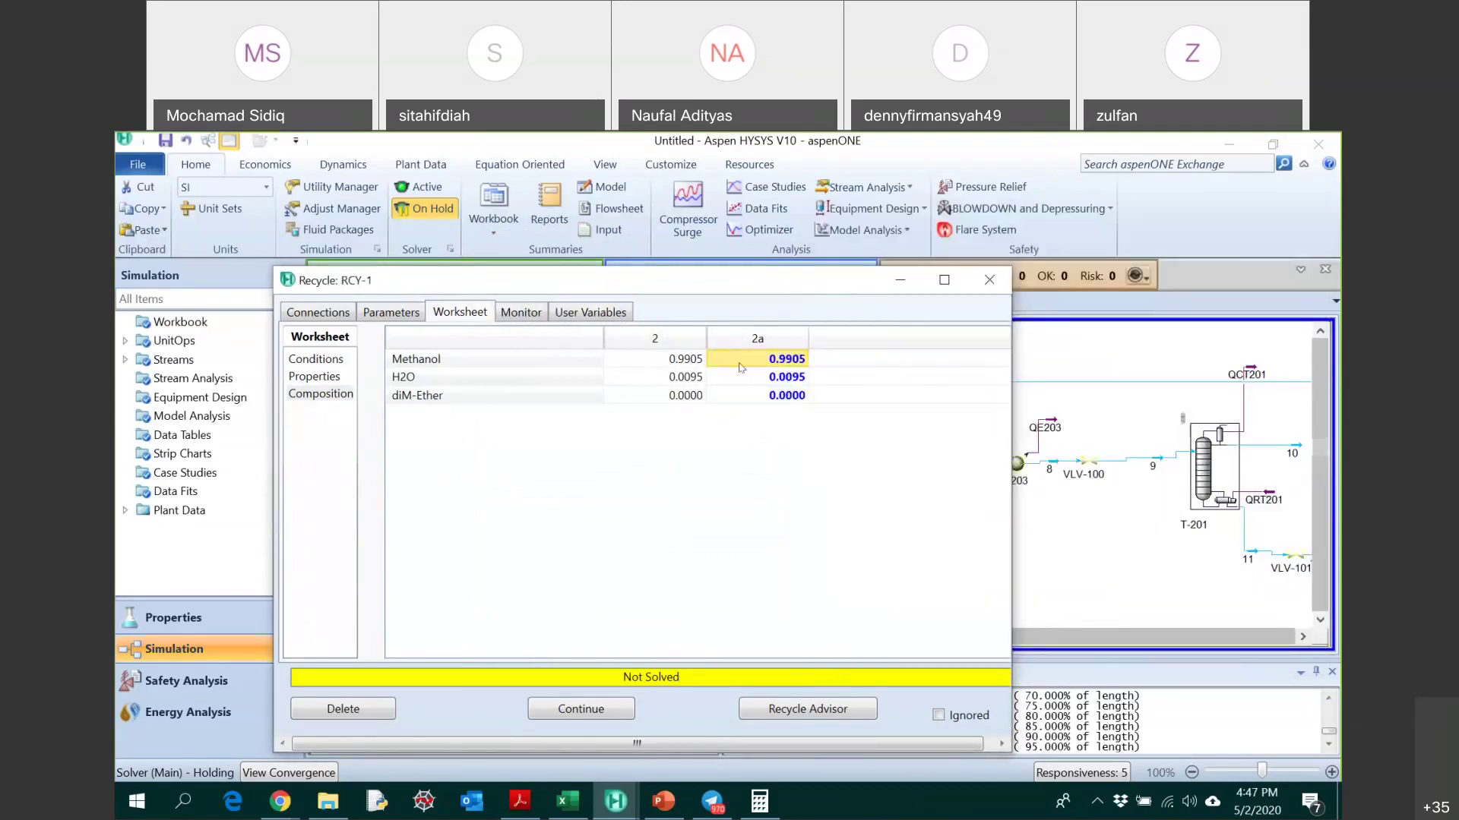
- Set the solver to active, close the recycle window and connect stream 2a to exchanger E-201 as its feed
left_click(419, 187)
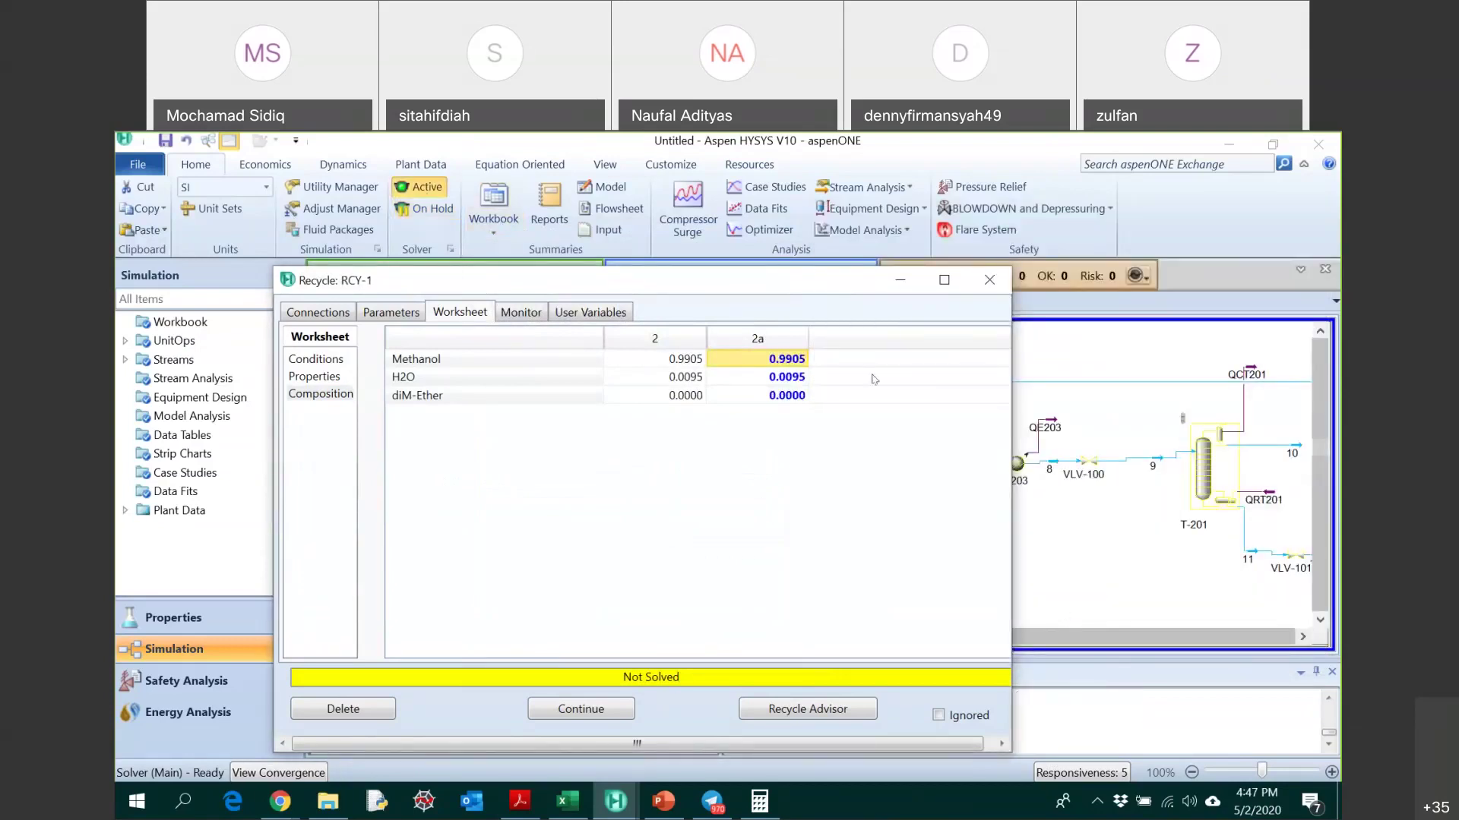
left_click(989, 280)
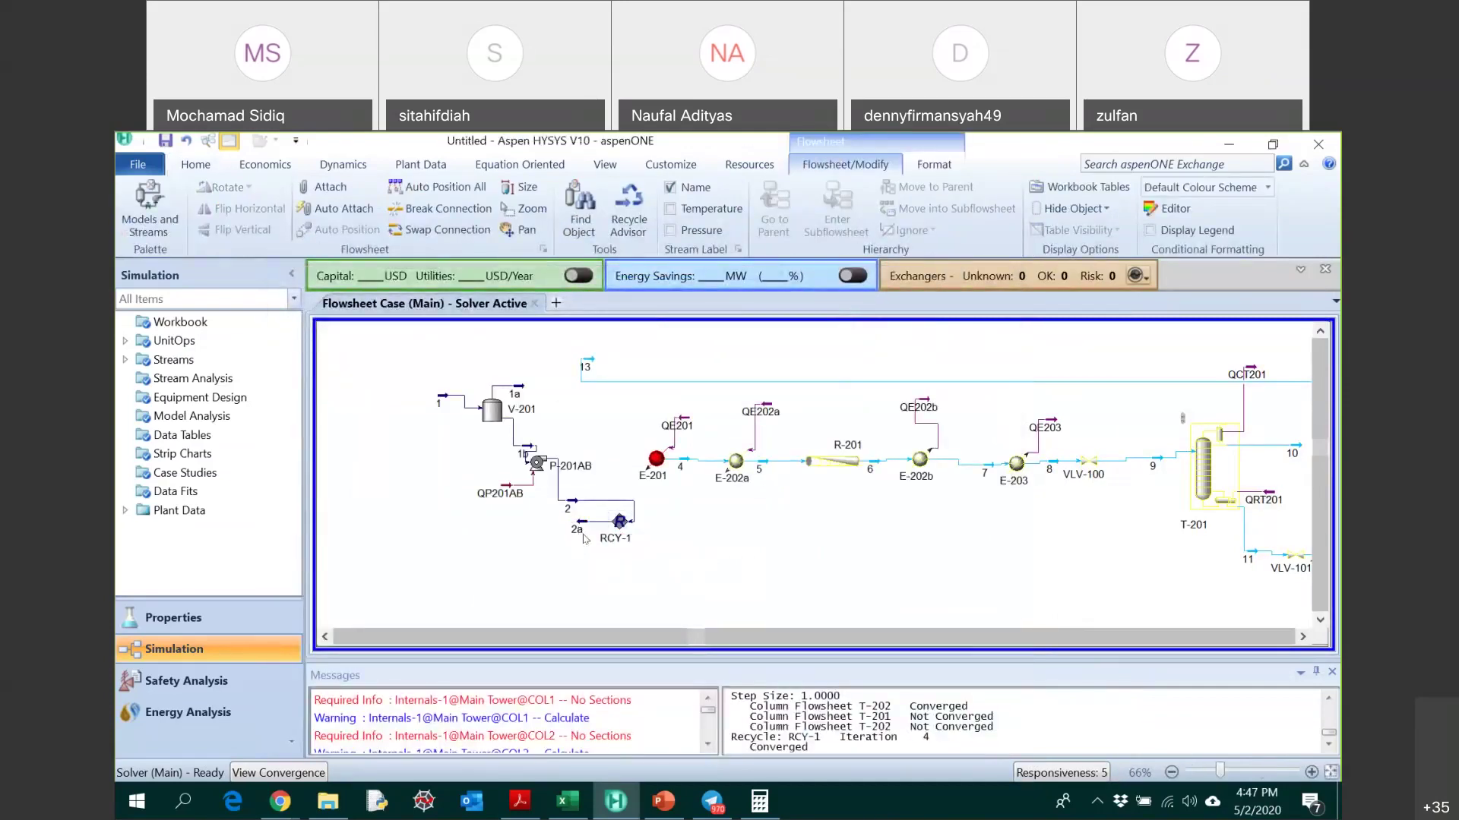
key("ctrl")
left_click_drag(578, 525, 655, 459)
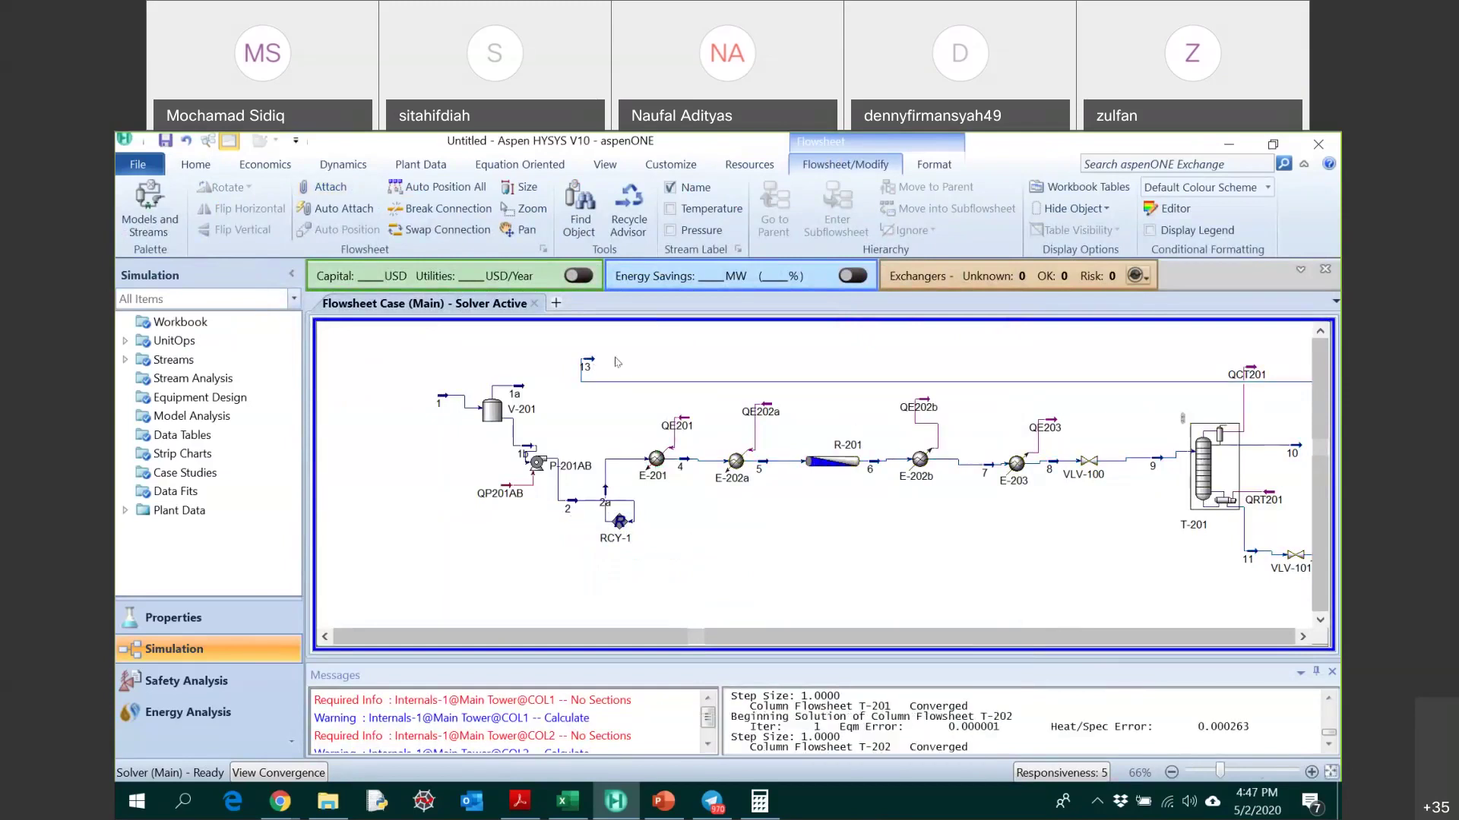
- Connect stream 13 to vessel V-201 as a feed and flip the RCY-1 icon horizontally
key("ctrl")
left_click_drag(594, 363, 490, 410)
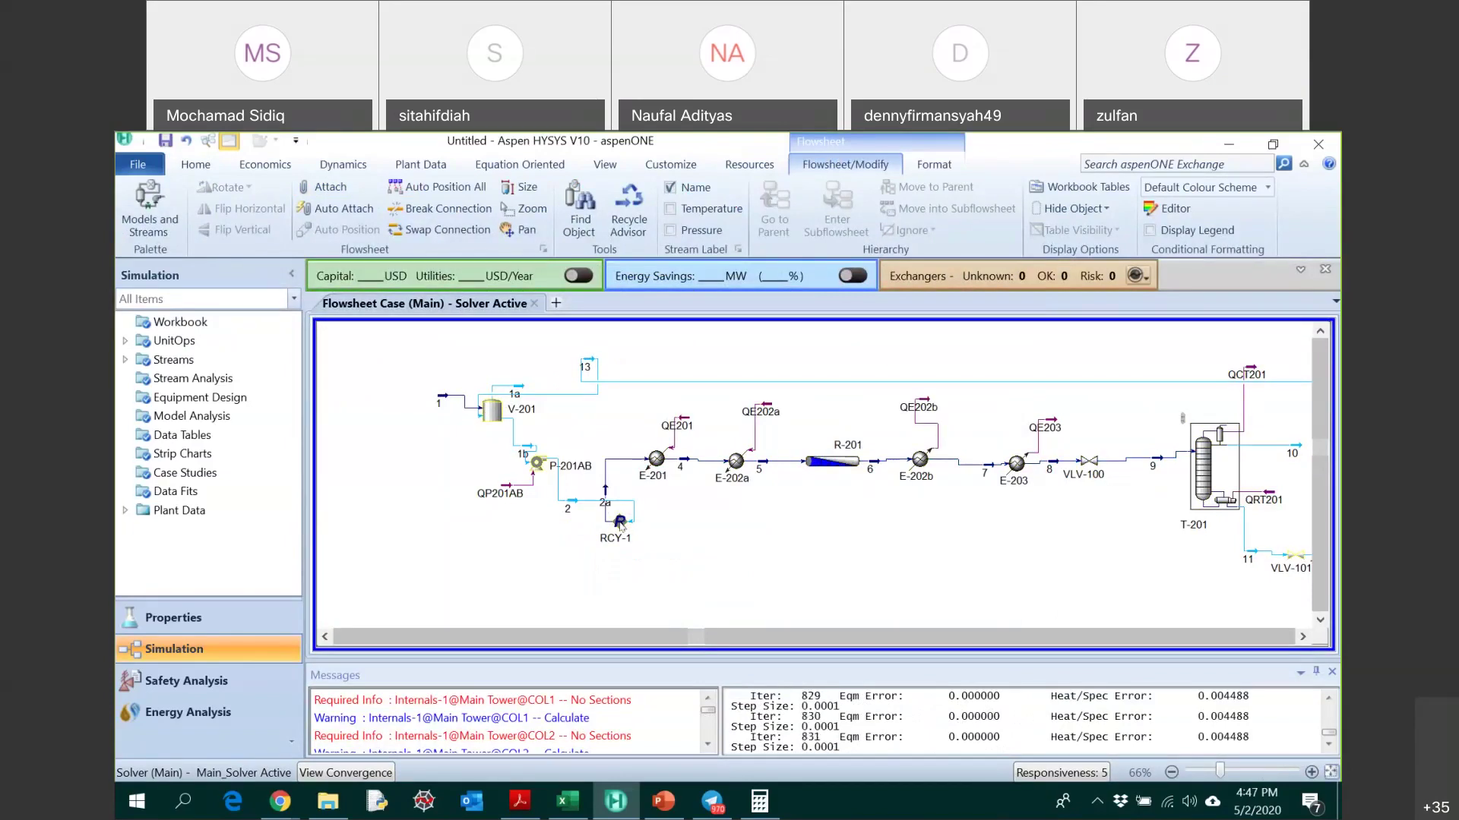
left_click(257, 213)
left_click(256, 214)
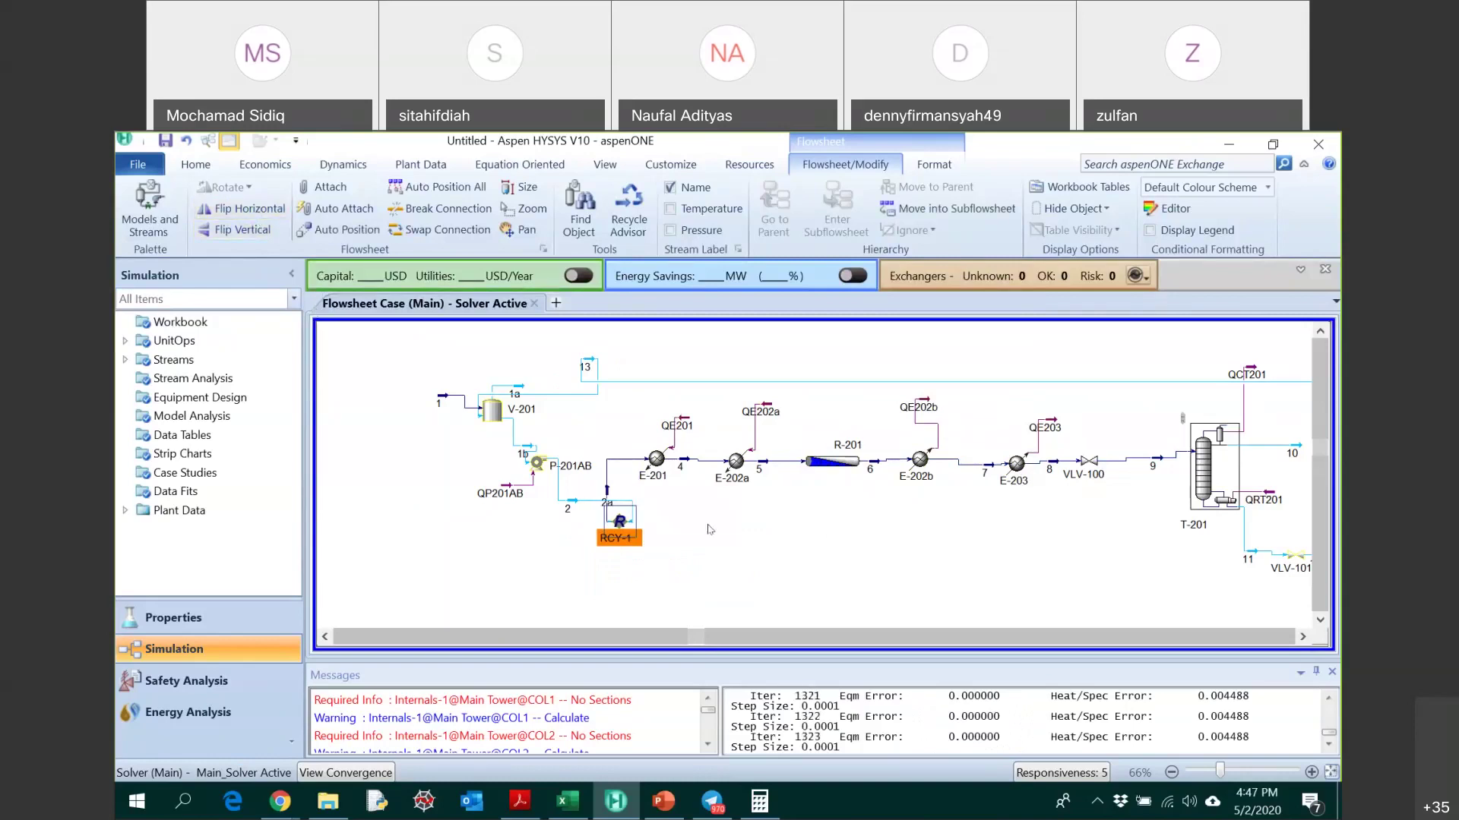
left_click(737, 557)
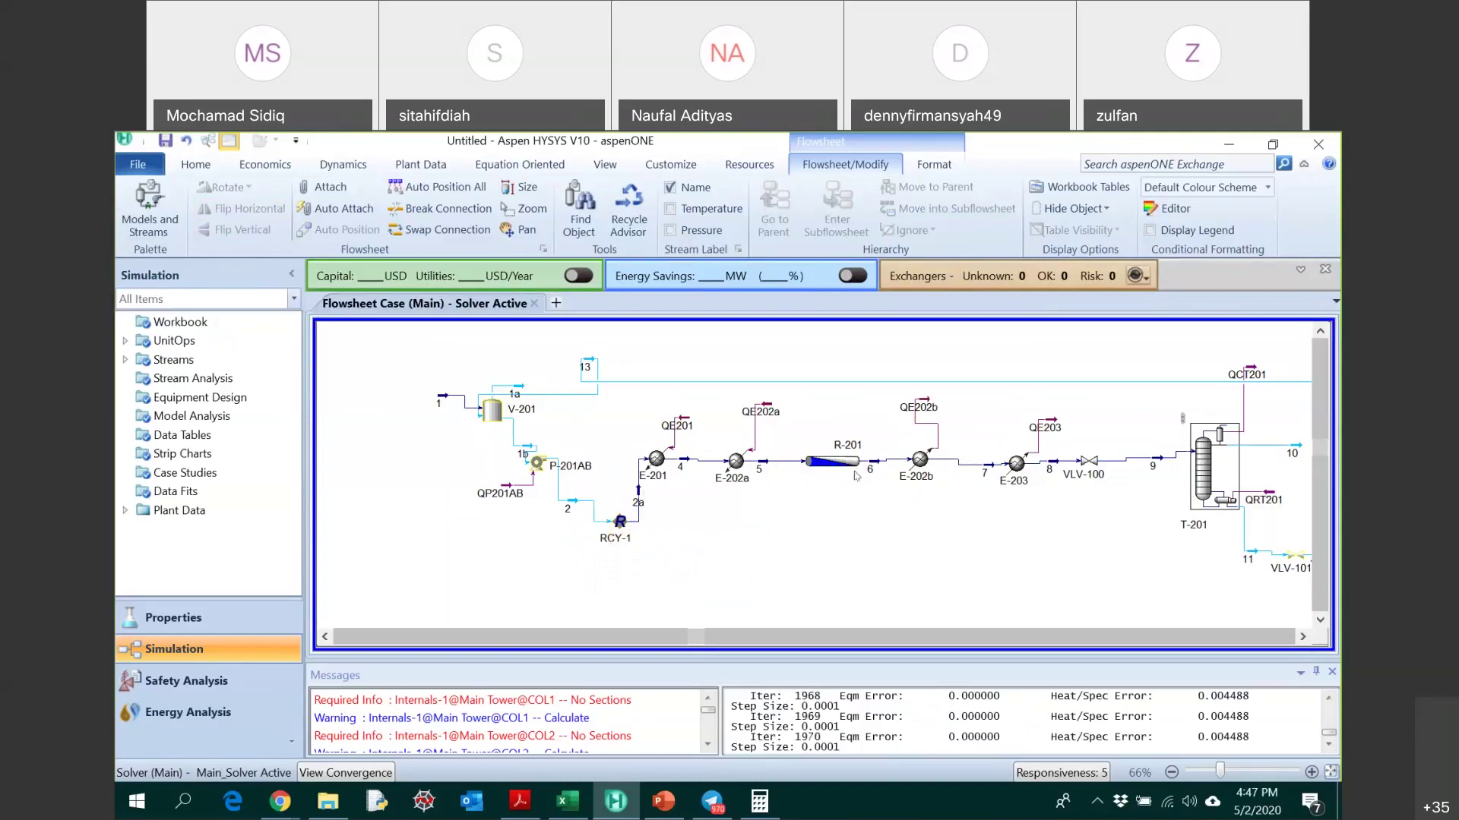
- Open column T-201 and examine its solver iterations and specifications on the monitor page
left_click(1302, 637)
left_click(1302, 638)
left_click(1303, 638)
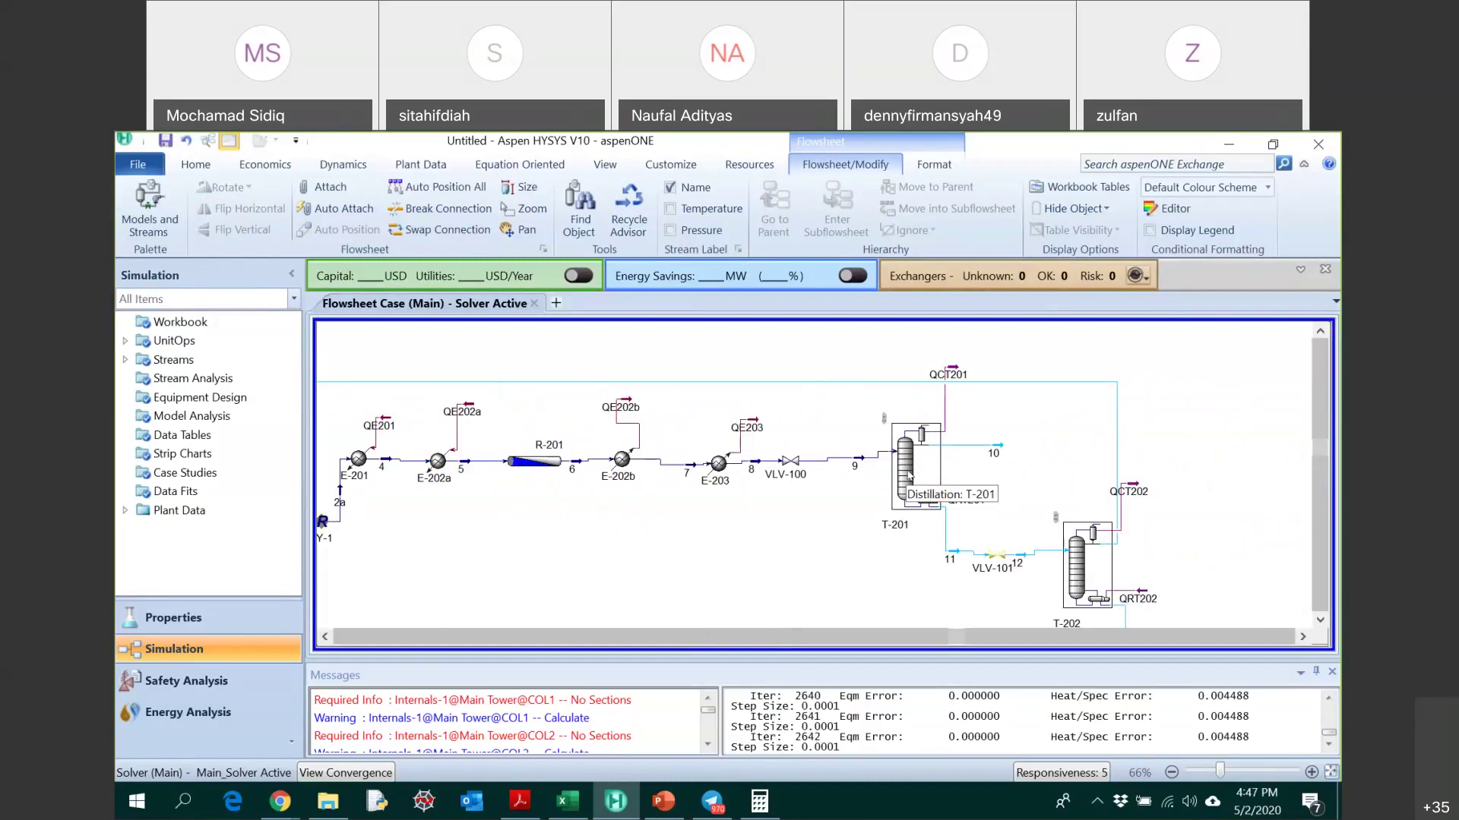
scroll(1153, 572, "down", 1)
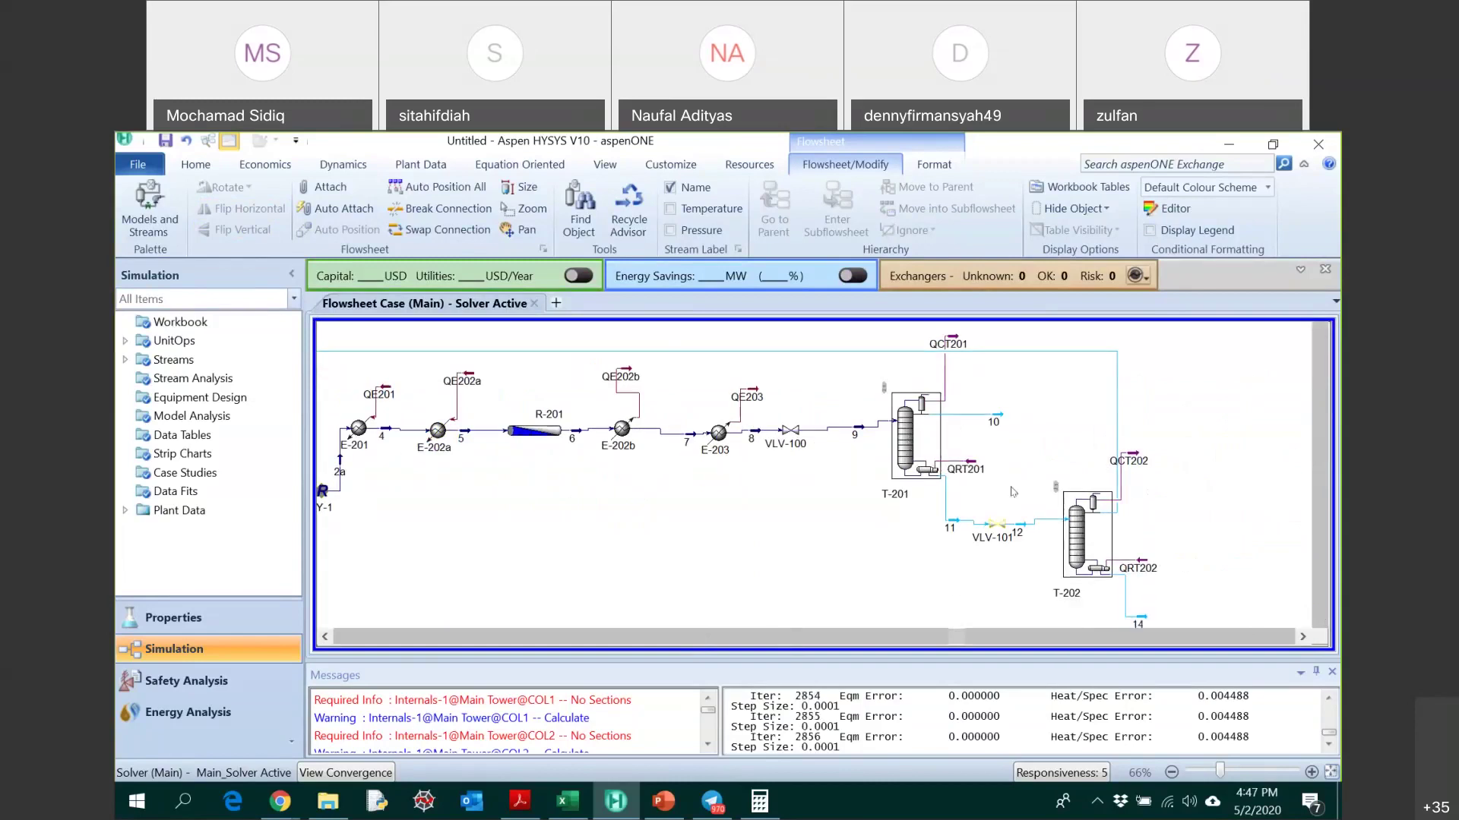
left_click(914, 444)
double_click(905, 432)
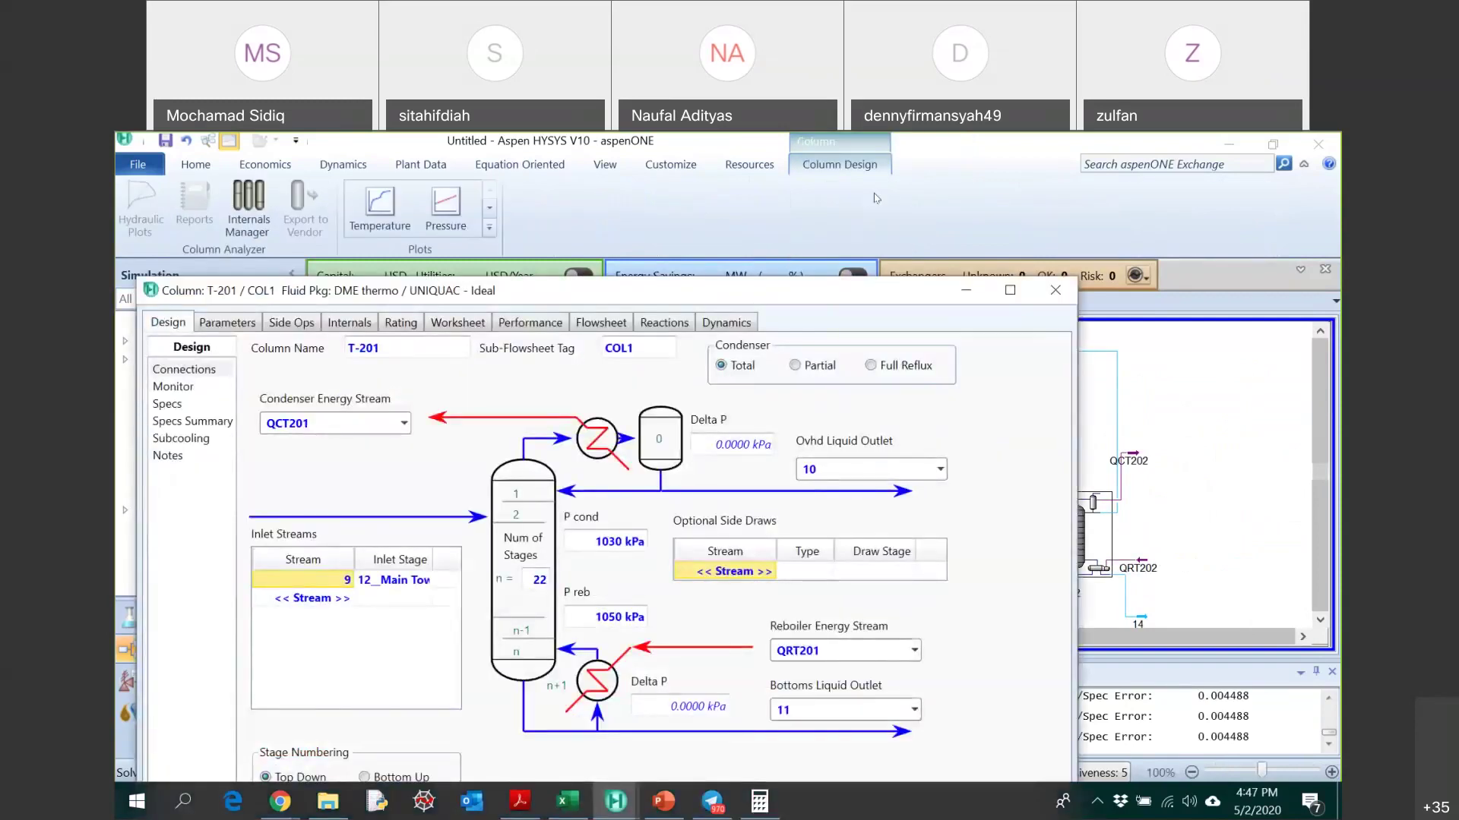
left_click(315, 281)
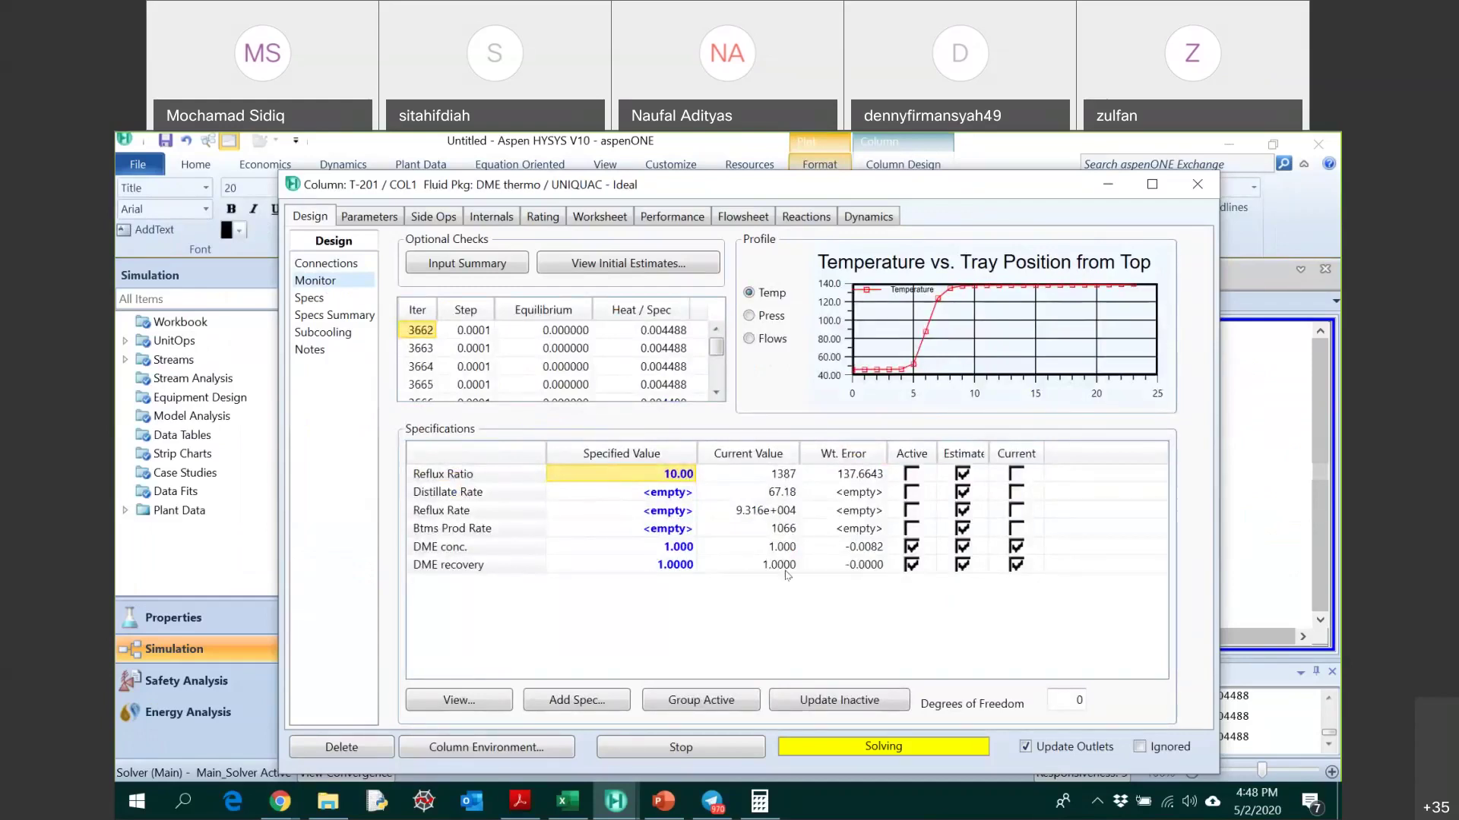
- Stop T-201's solver, swap the active DME conc. specification for Reflux Ratio and run the column again
left_click(678, 746)
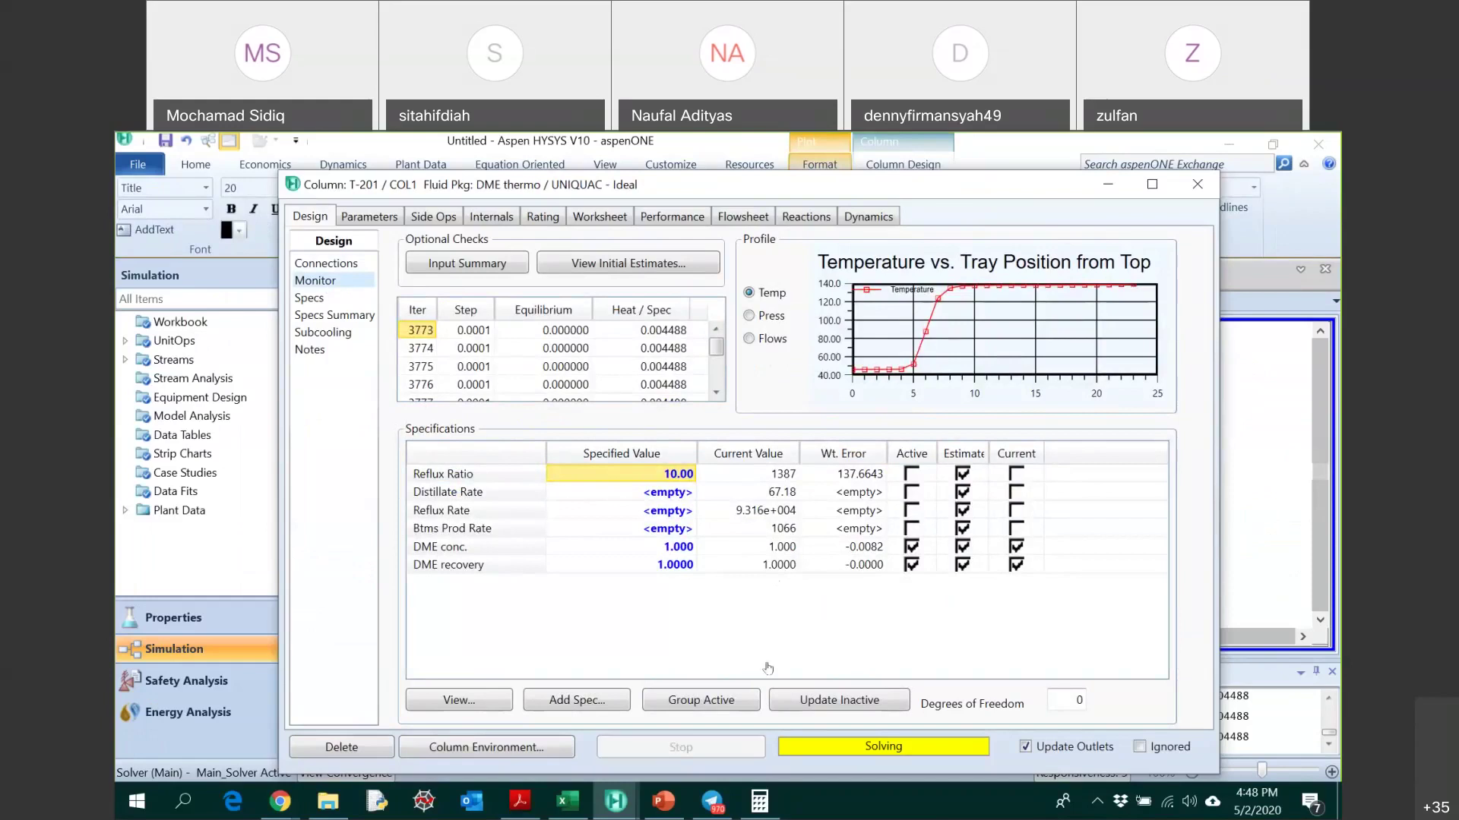
left_click(911, 547)
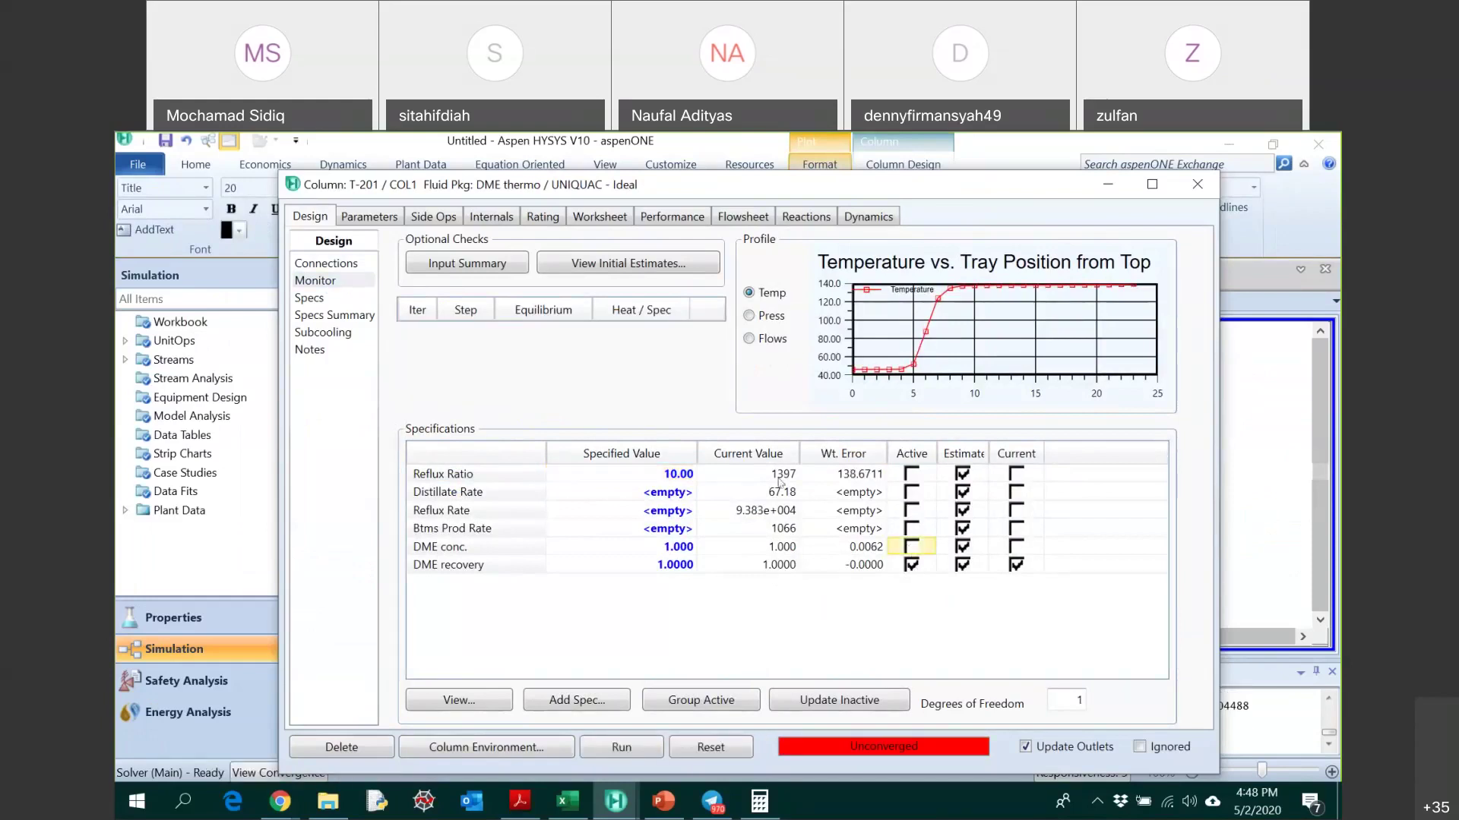
left_click(911, 473)
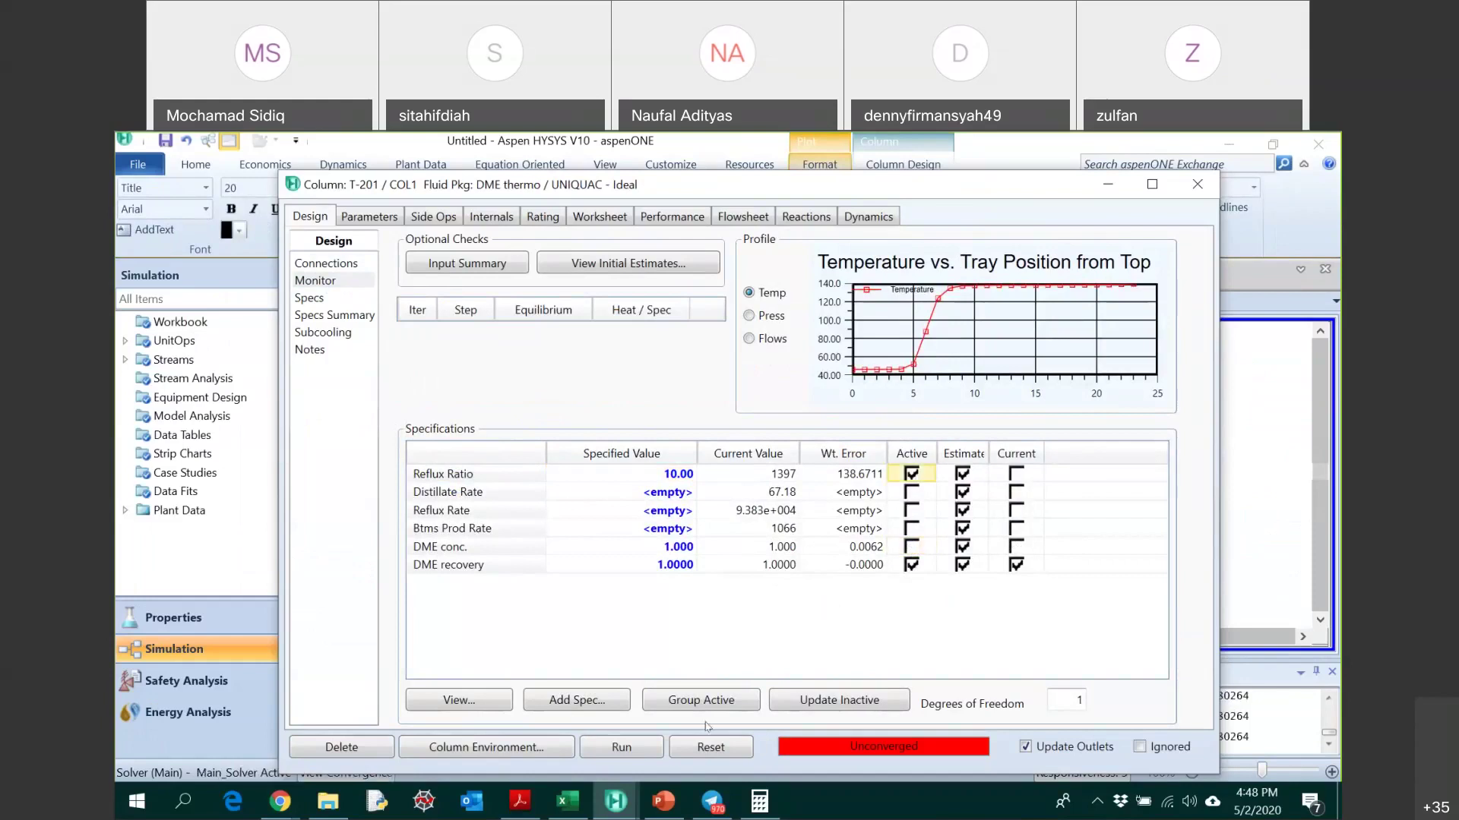
left_click(635, 749)
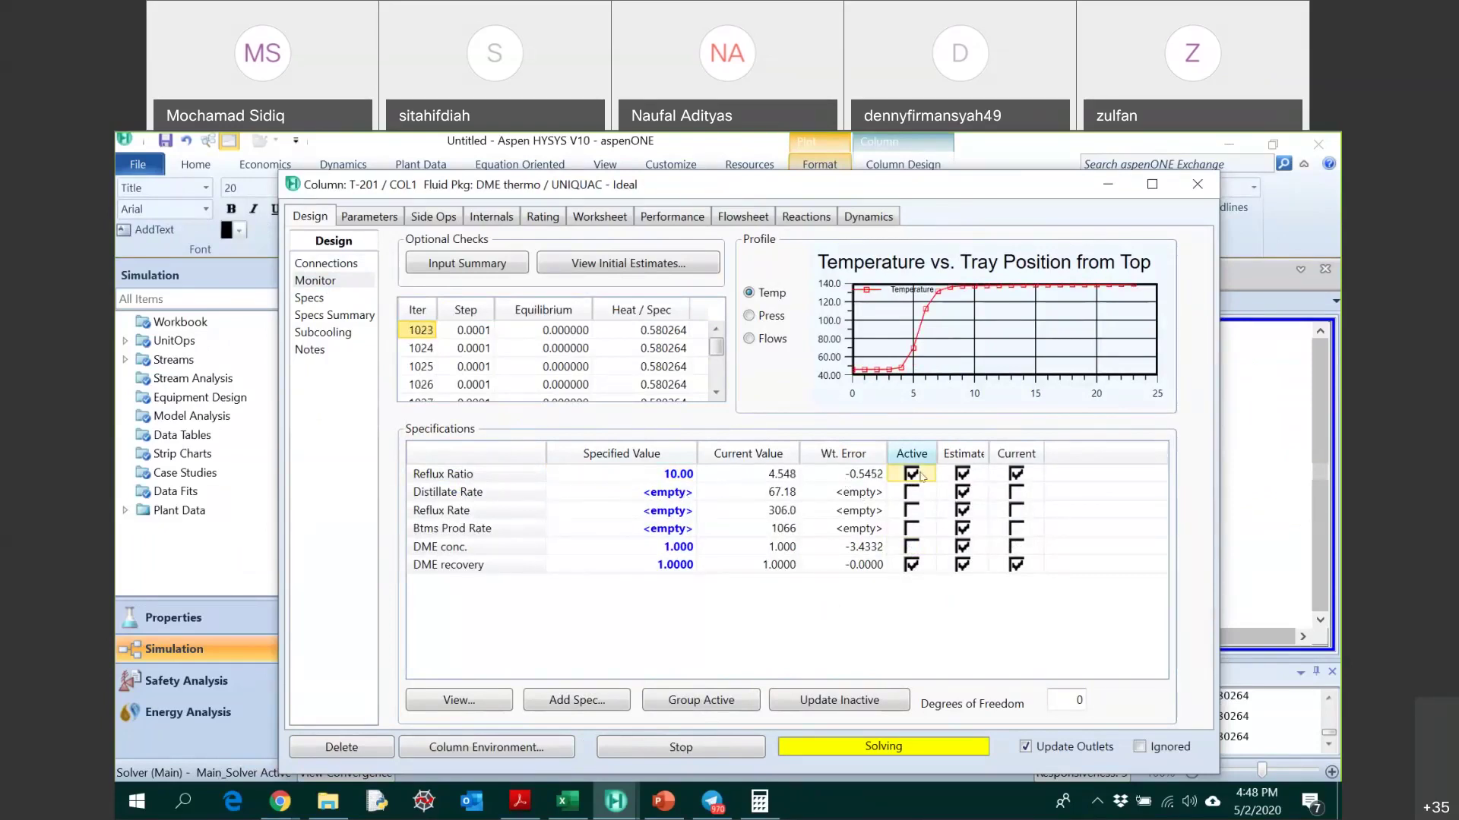
- Set T-201's Reflux Ratio specification to 4.5 and its DME recovery specification to 0.999
left_click(683, 480)
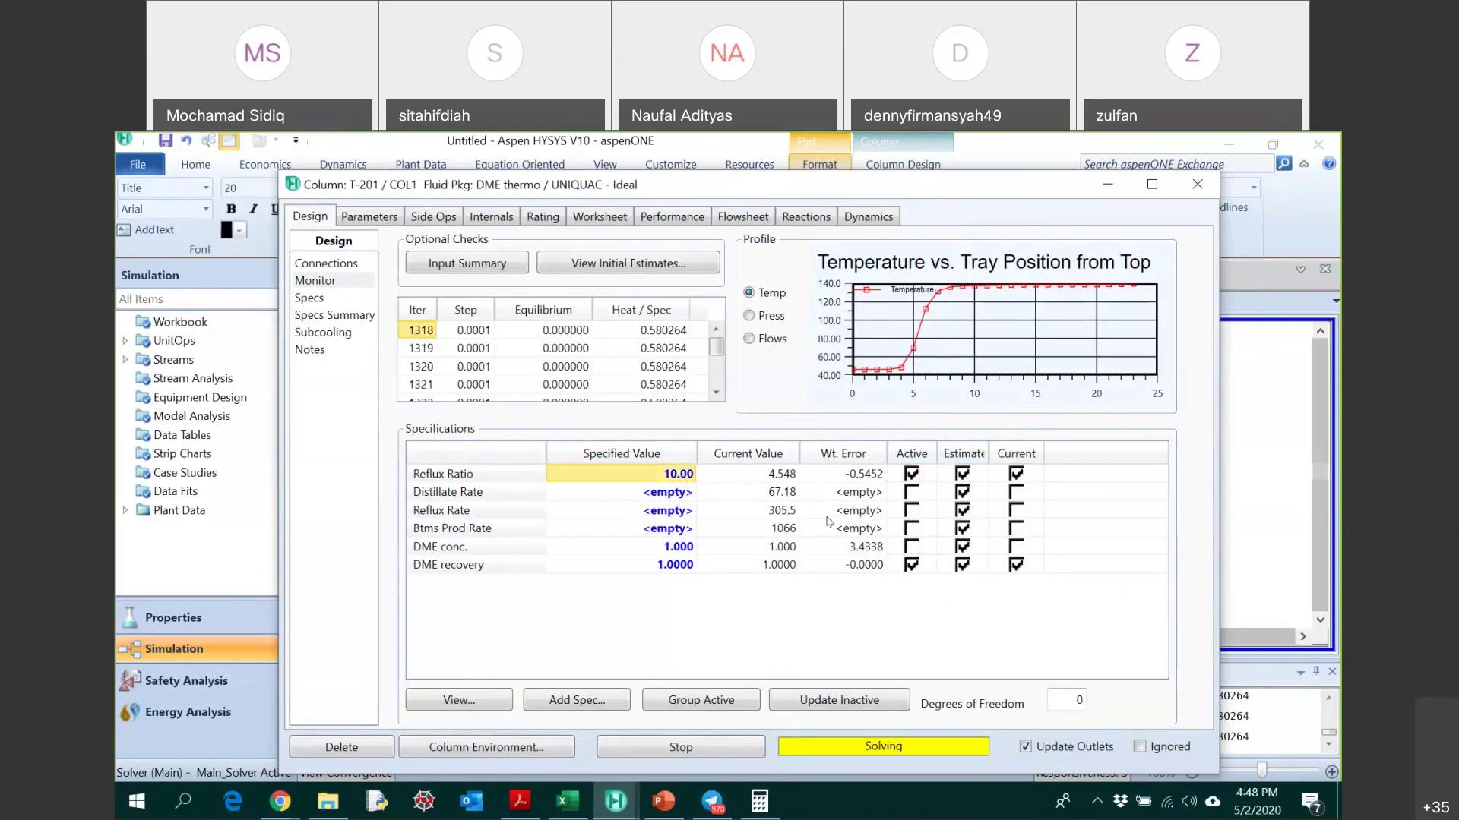
type("4.5")
key("Return")
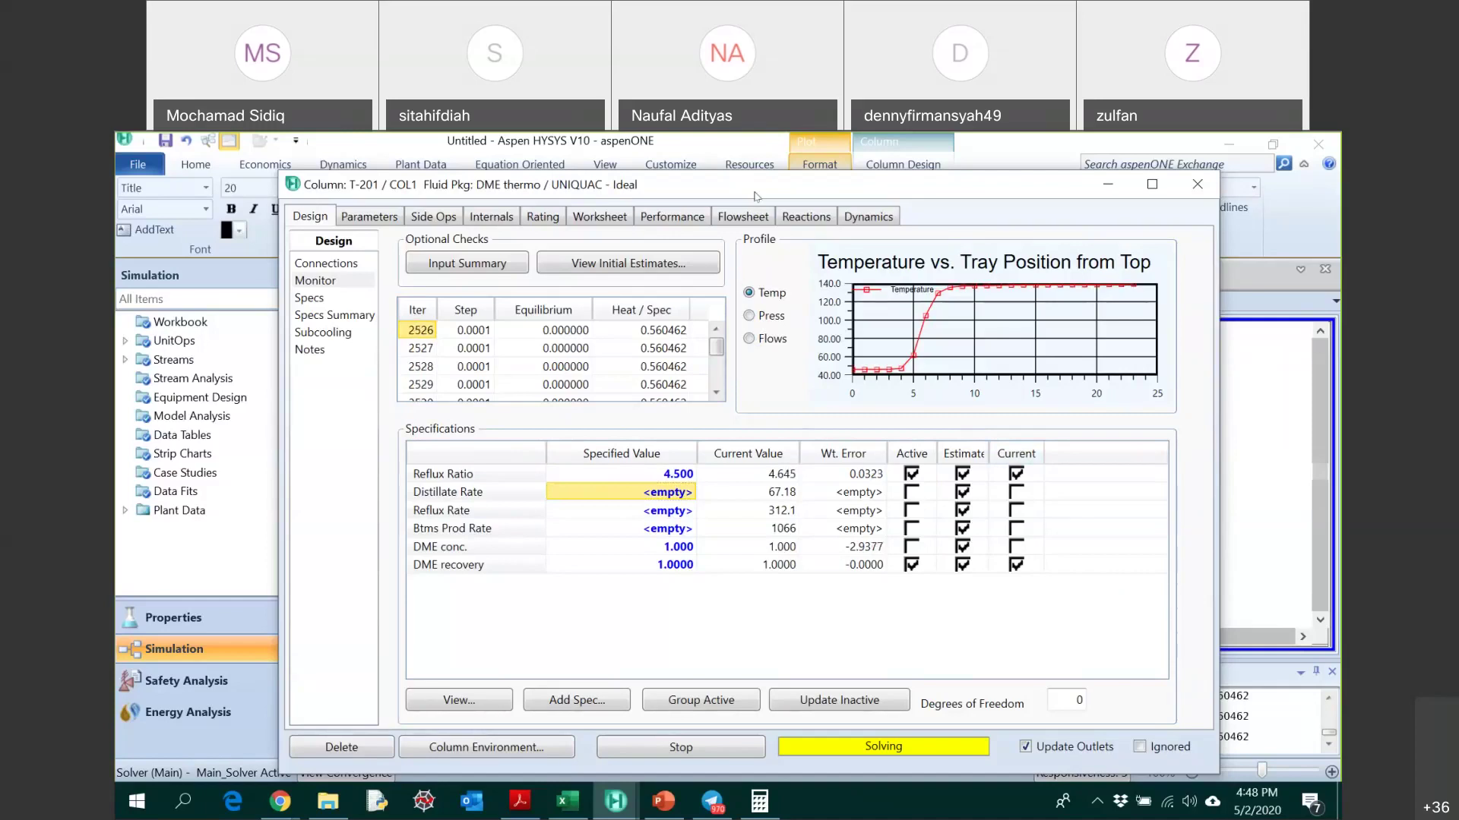
left_click_drag(638, 186, 520, 177)
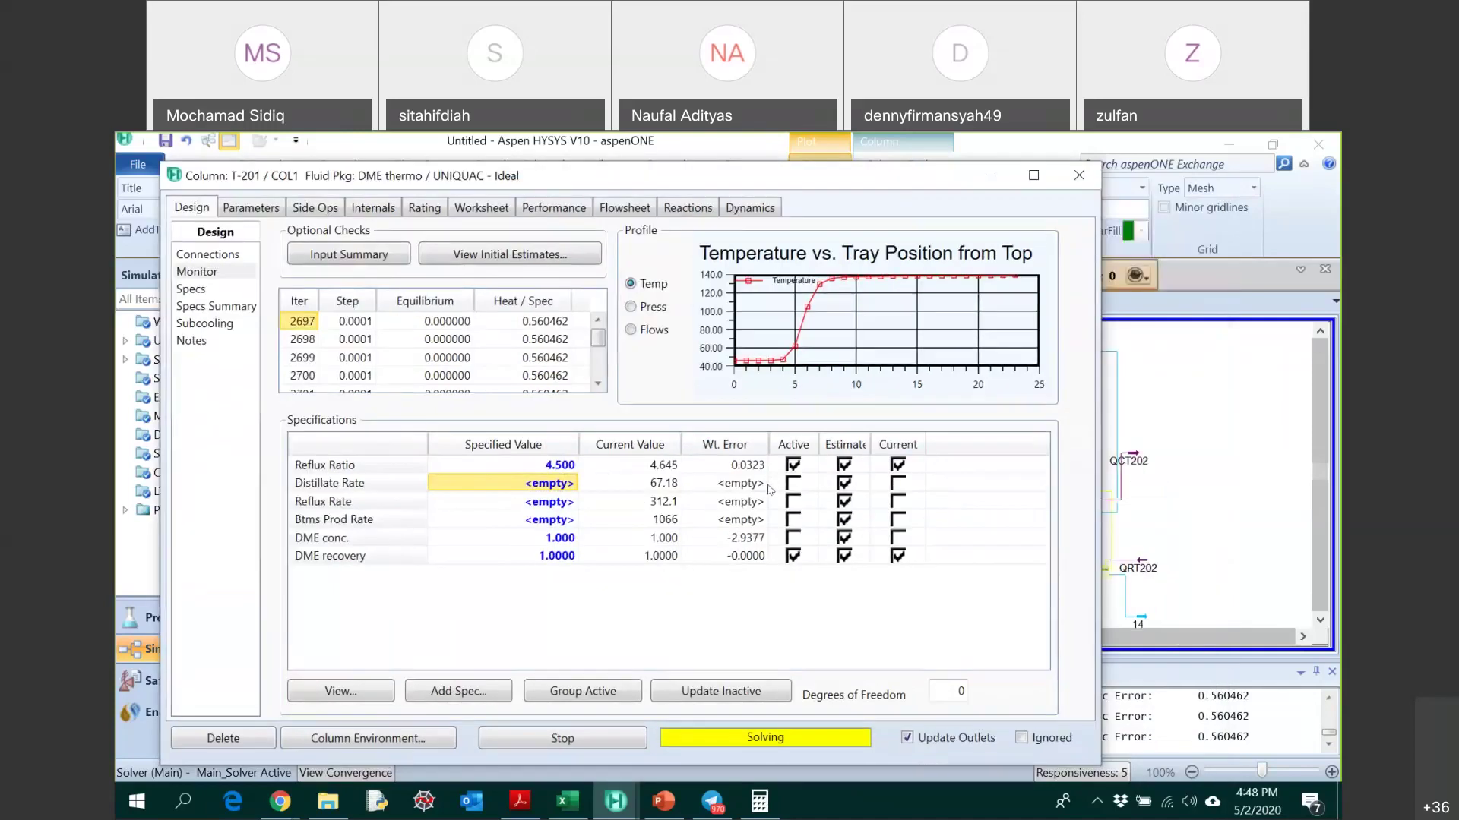
left_click(551, 557)
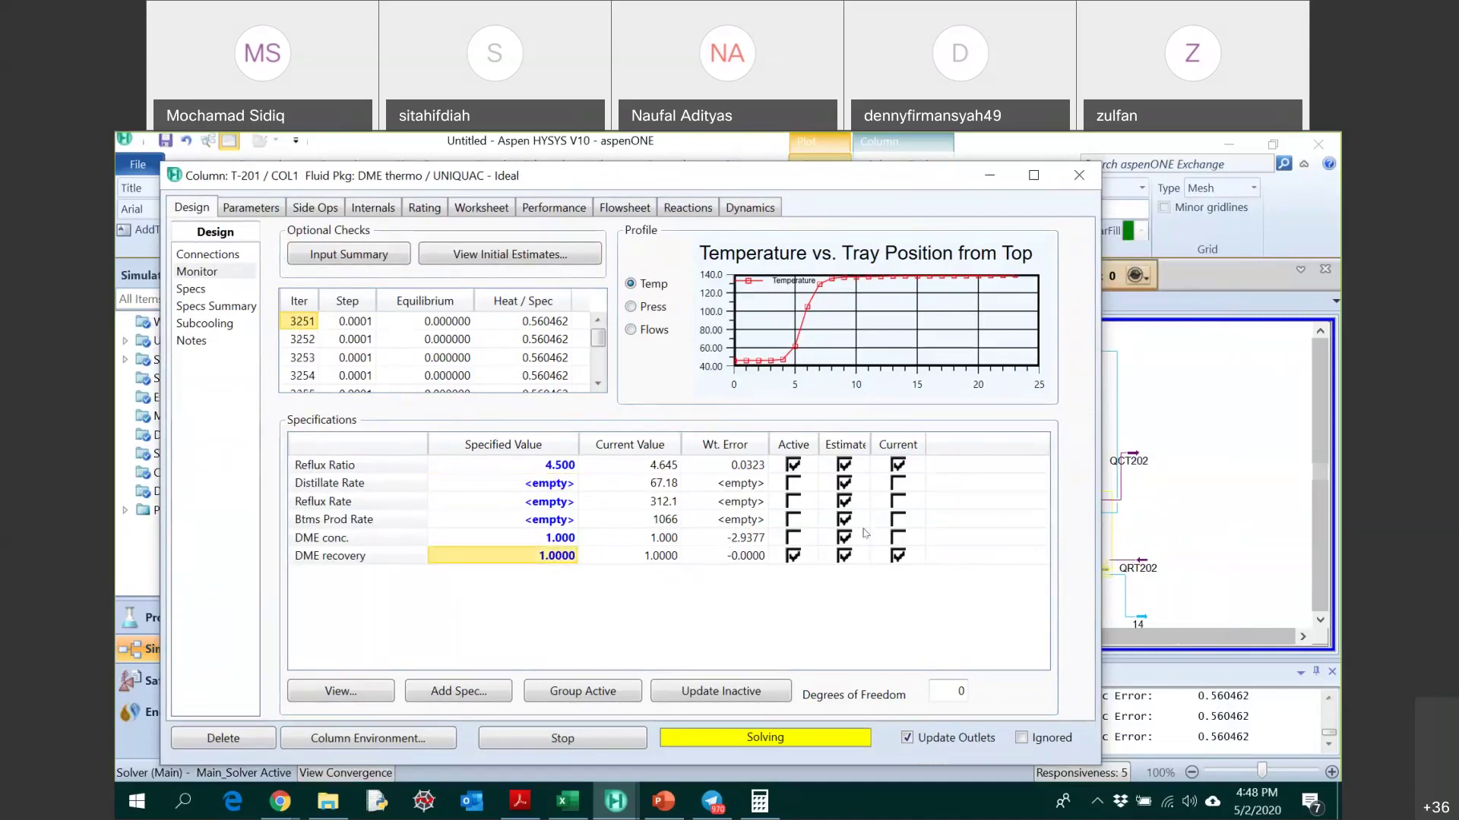
type("0.999")
key("Return")
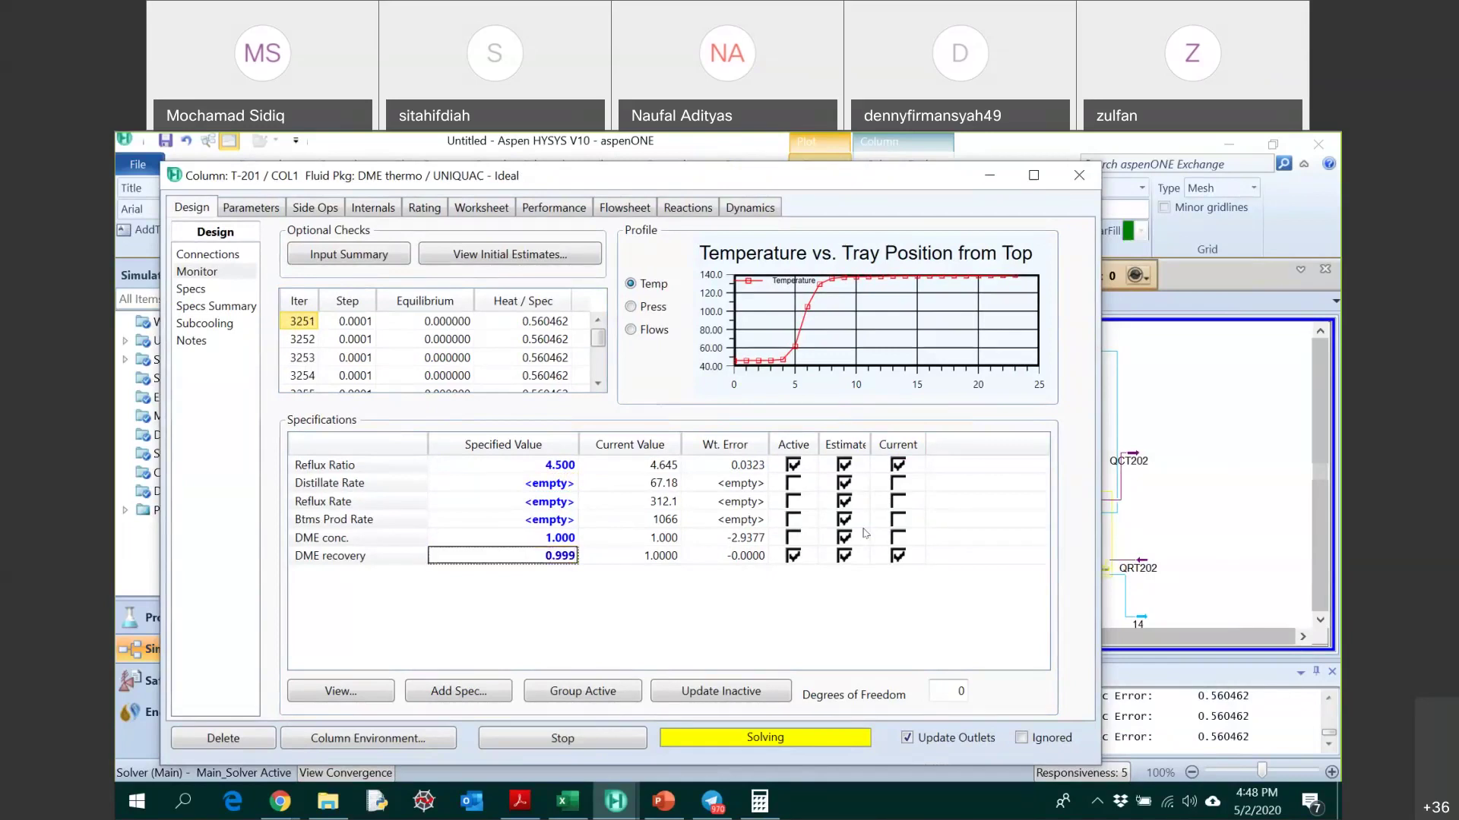
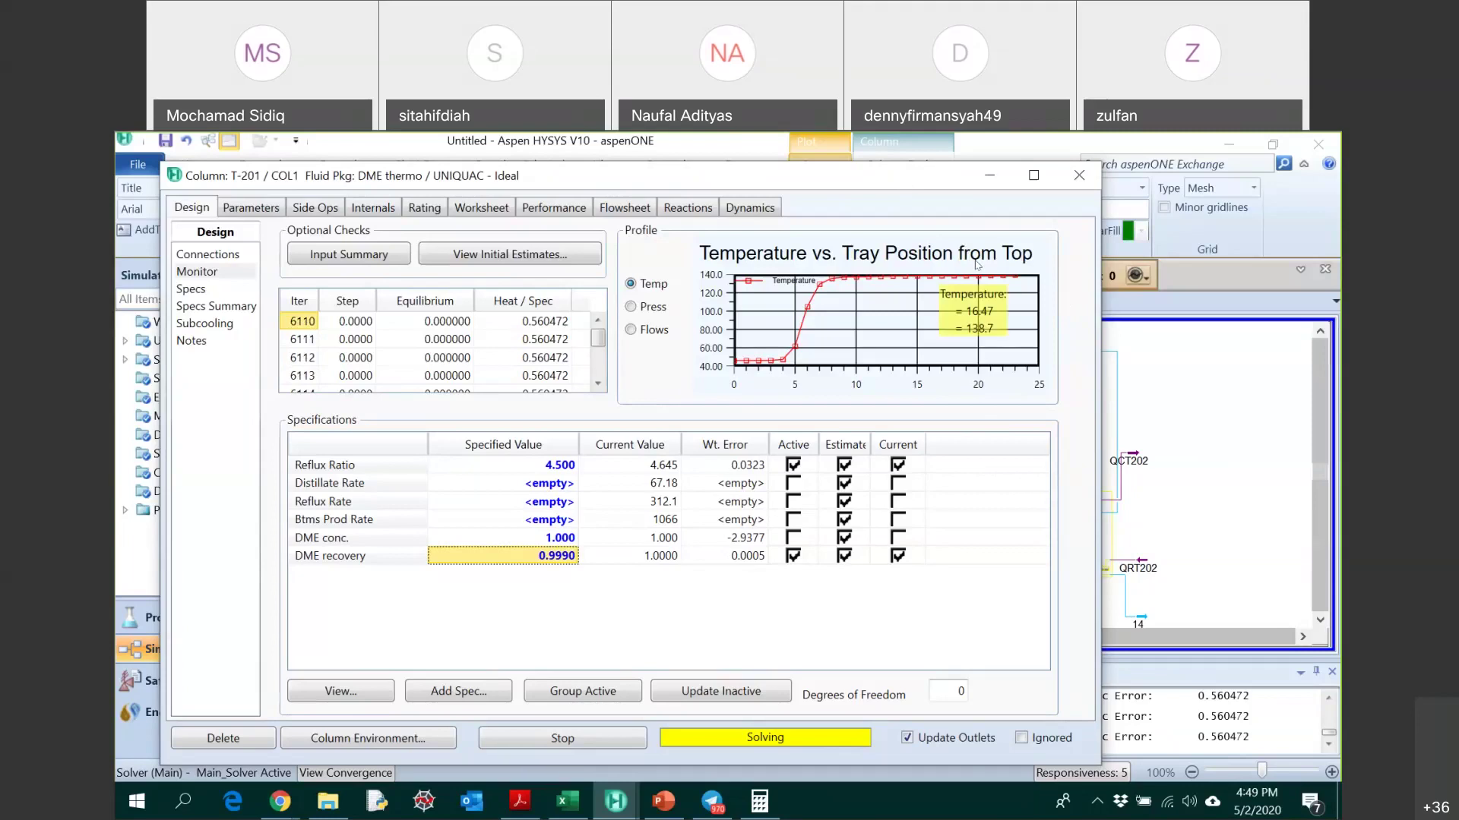
- Open plug flow reactor R-201 and check the kinetic parameters, basis and units of its DME reaction
left_click(1079, 176)
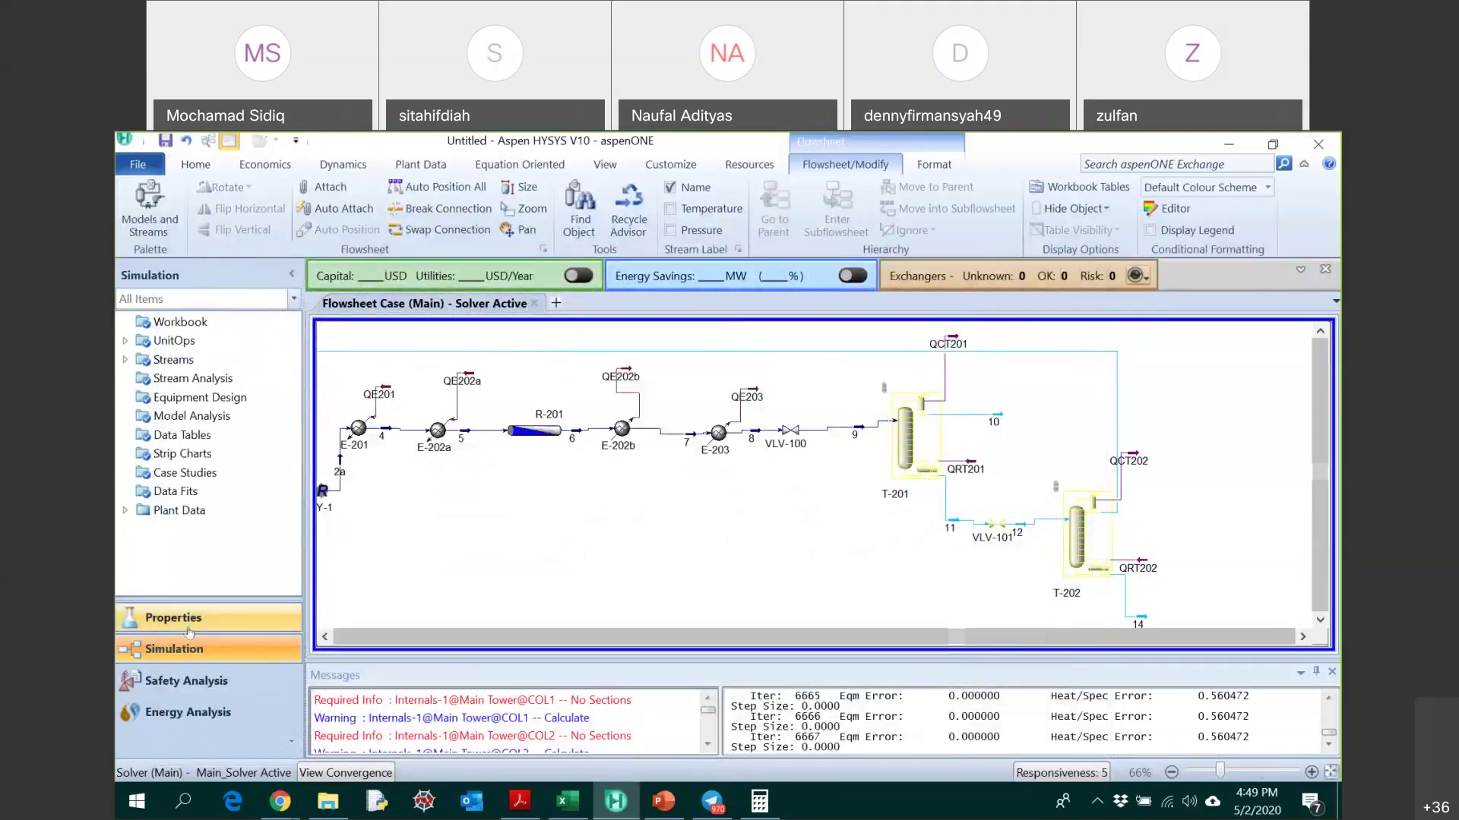
left_click(329, 637)
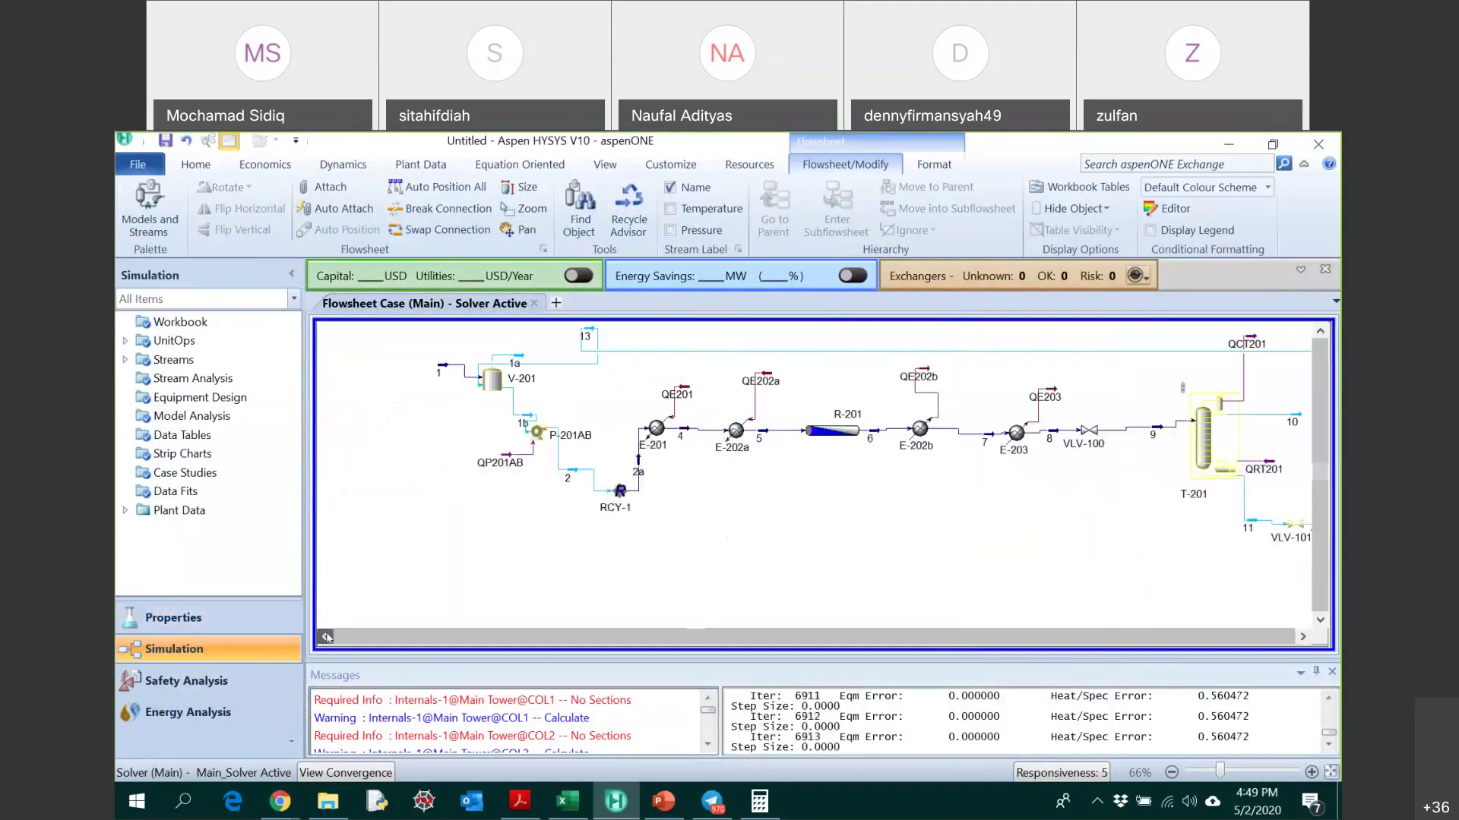
double_click(834, 433)
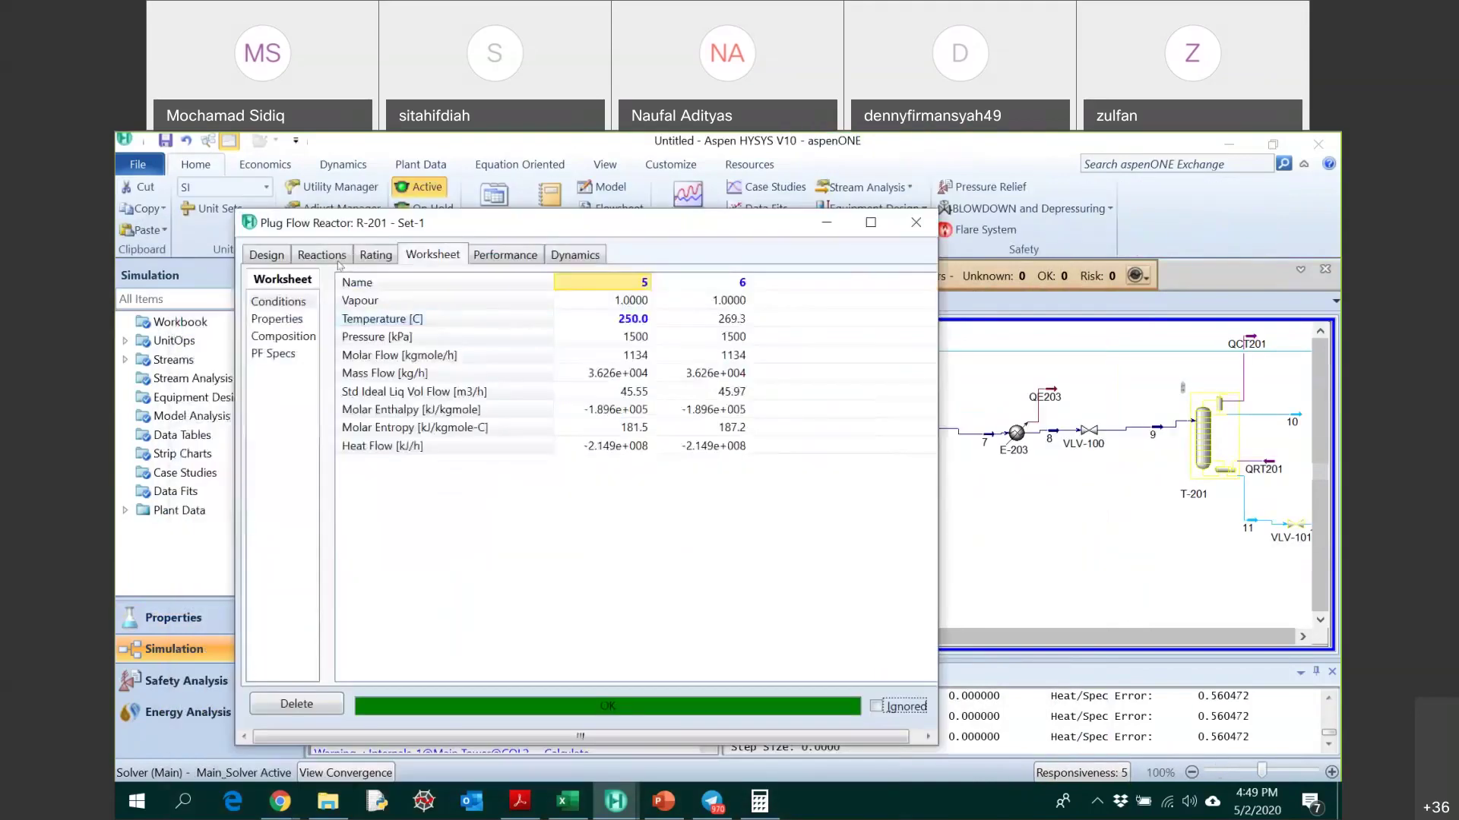
left_click(332, 258)
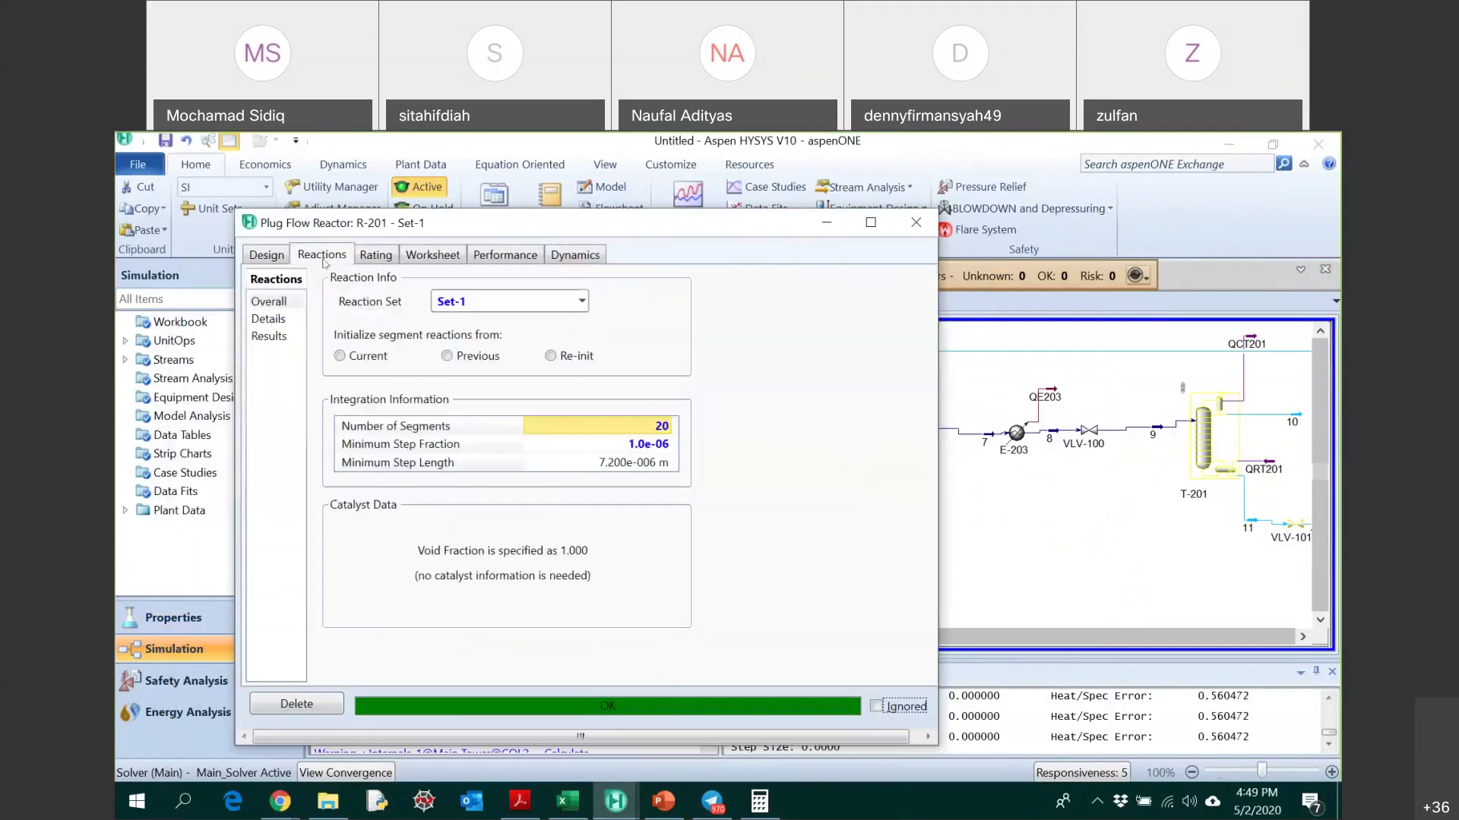
left_click(268, 318)
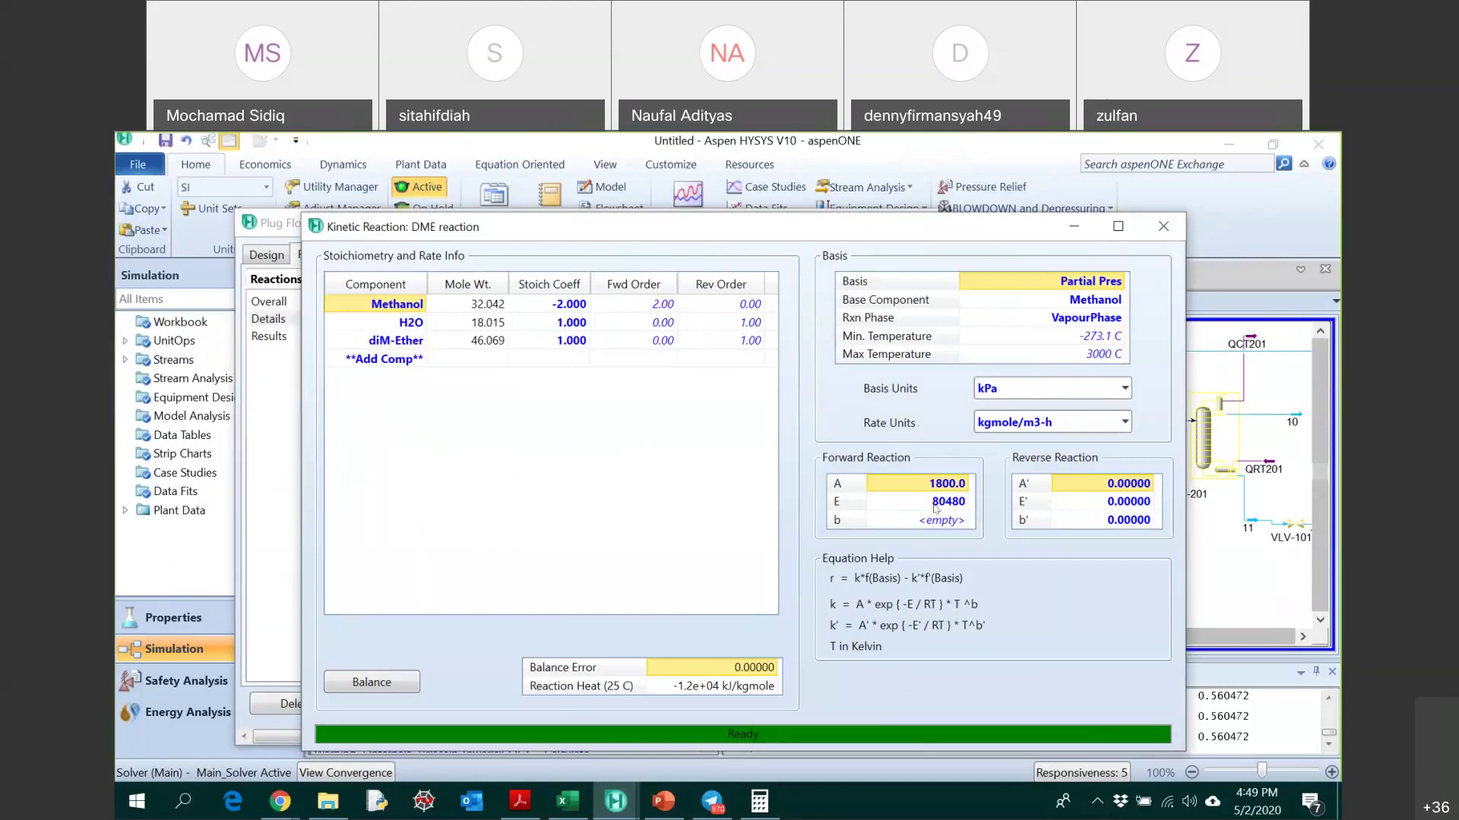
mouse_move(935, 508)
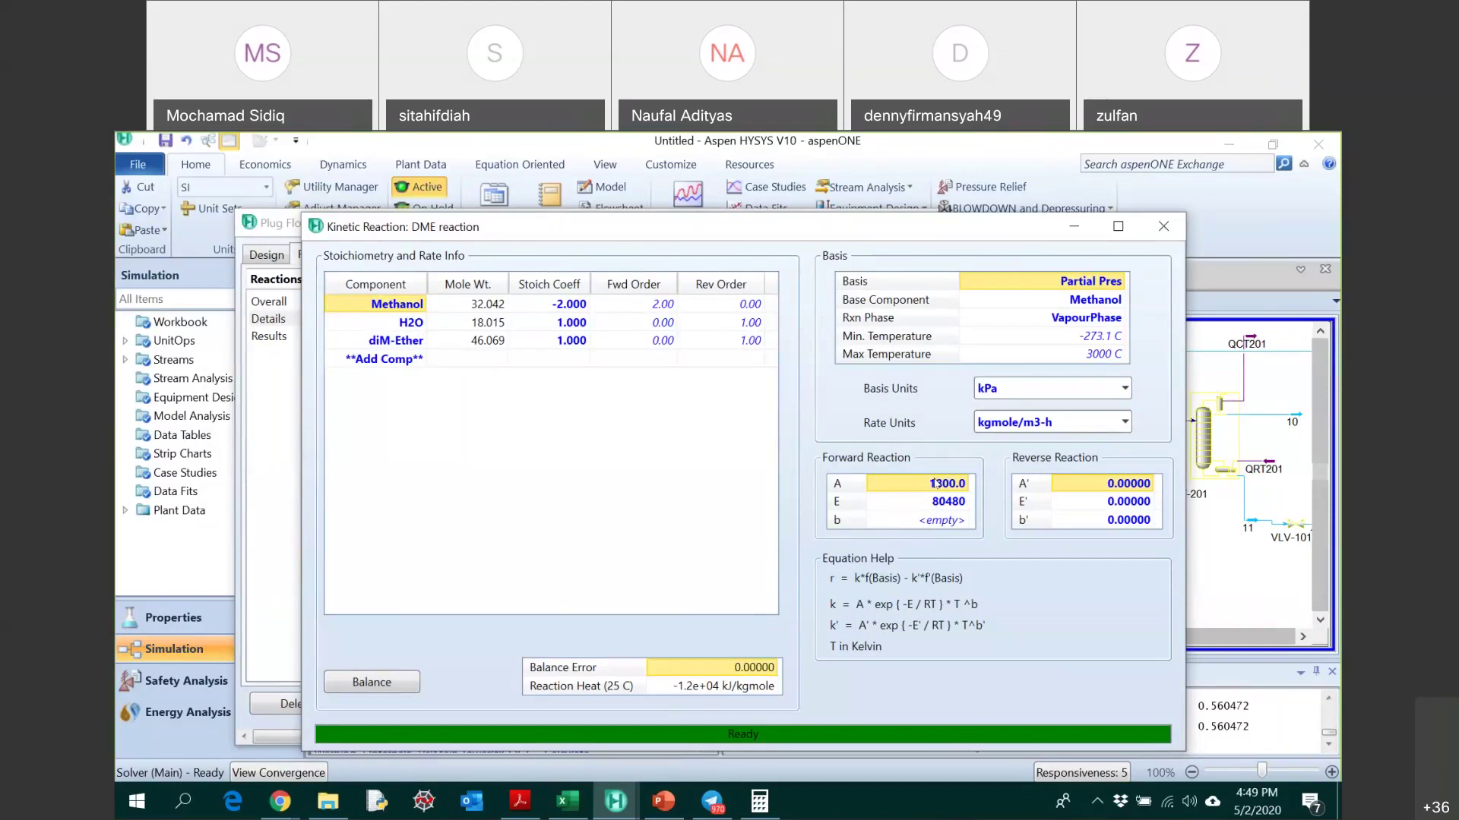
type("1800")
key("Return")
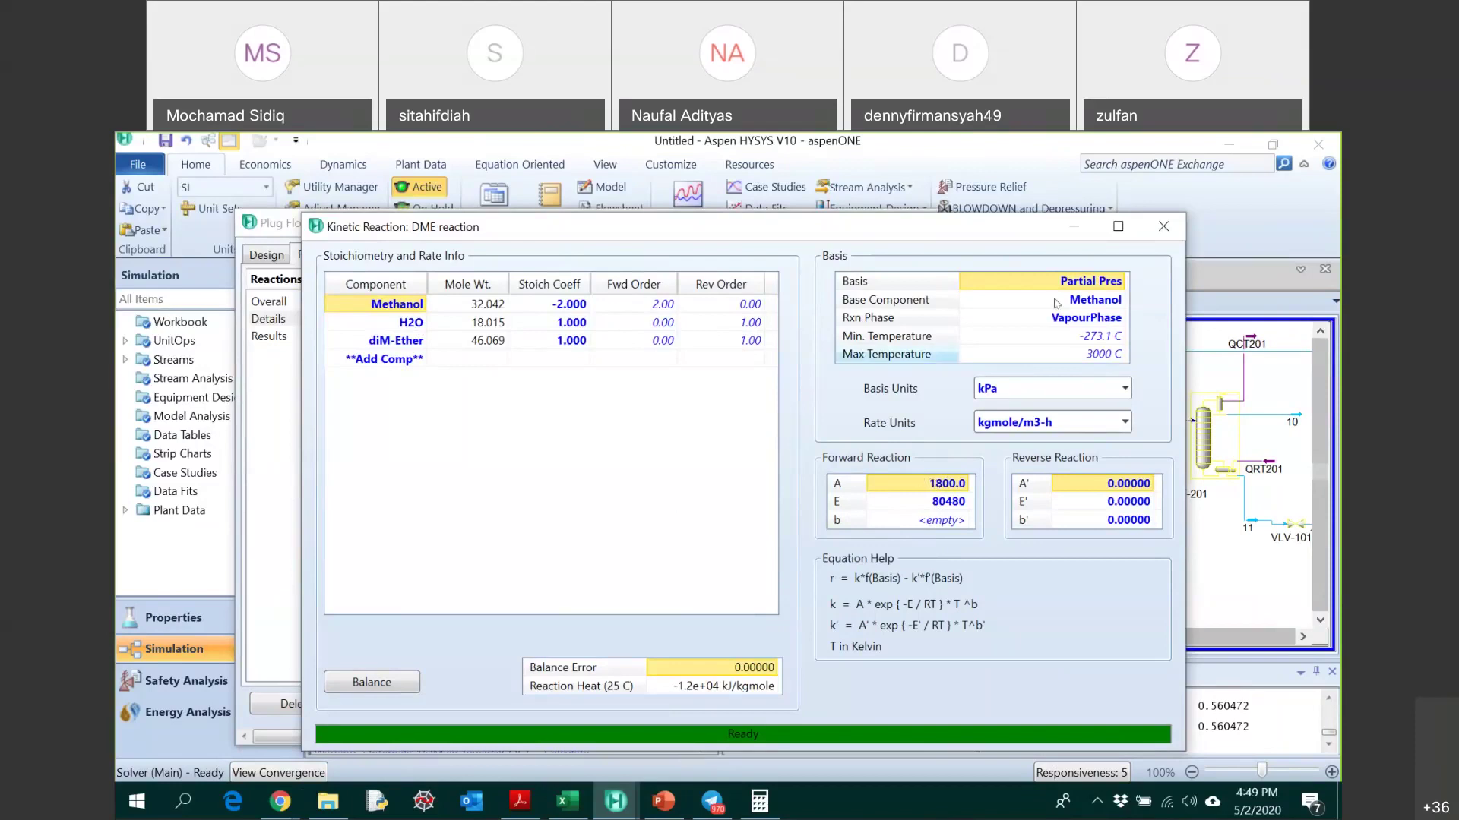
left_click(1169, 232)
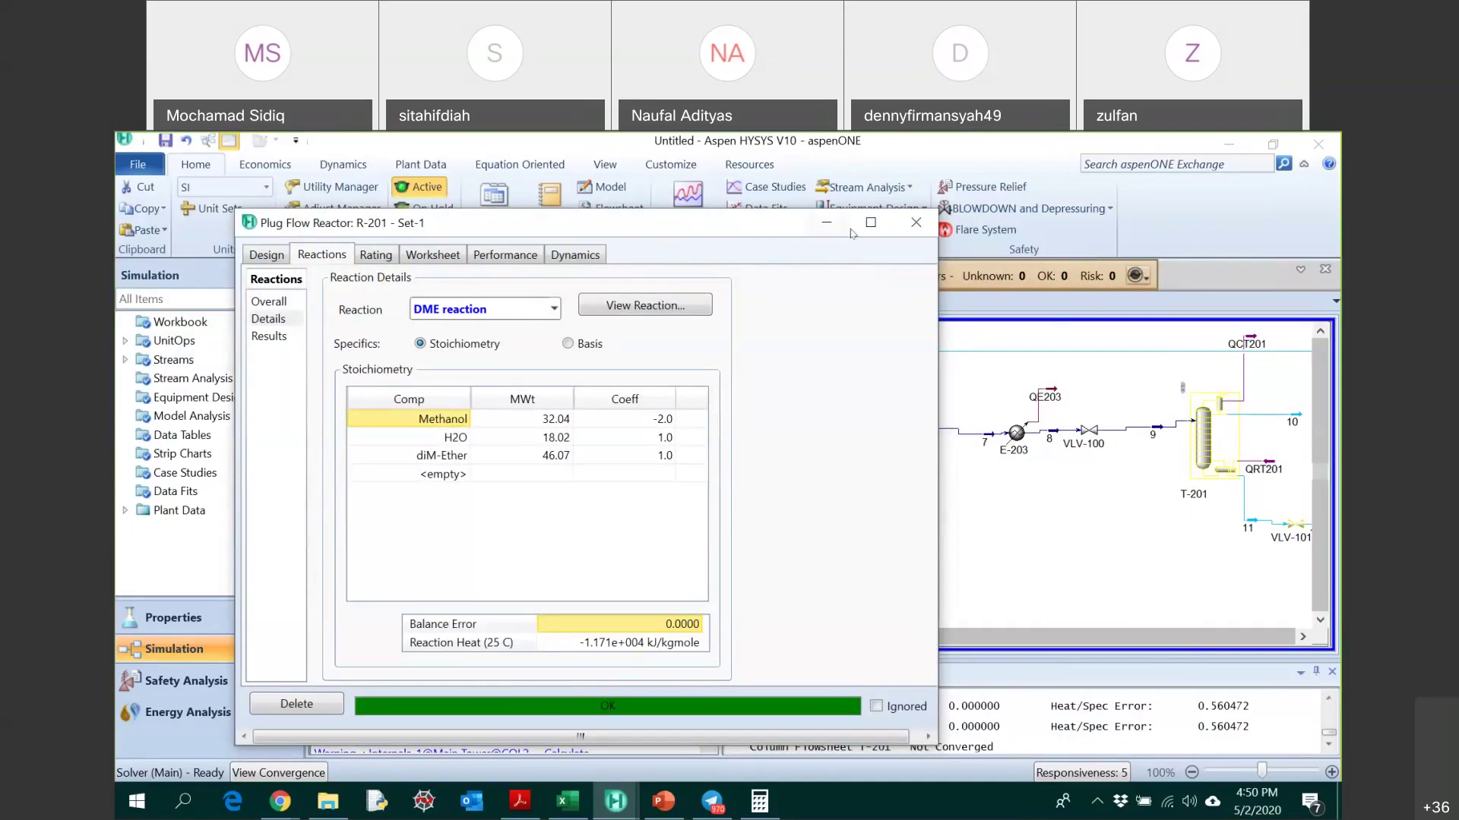
left_click(916, 221)
- Reopen column T-201 and review its monitor, specifications, side operations, internals, worksheet, performance and reaction pages
double_click(1208, 454)
left_click_drag(877, 411, 907, 182)
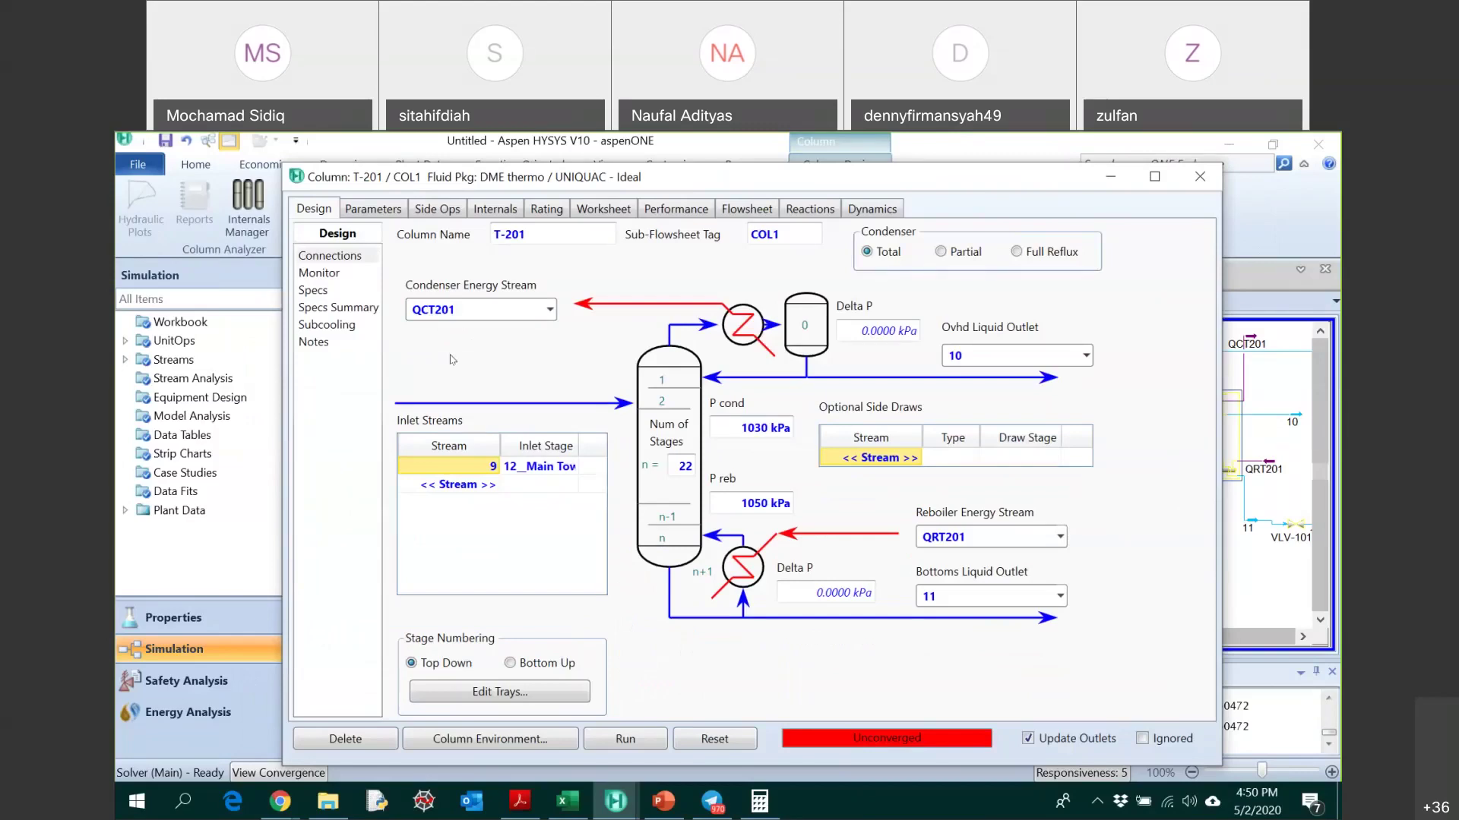
left_click(319, 273)
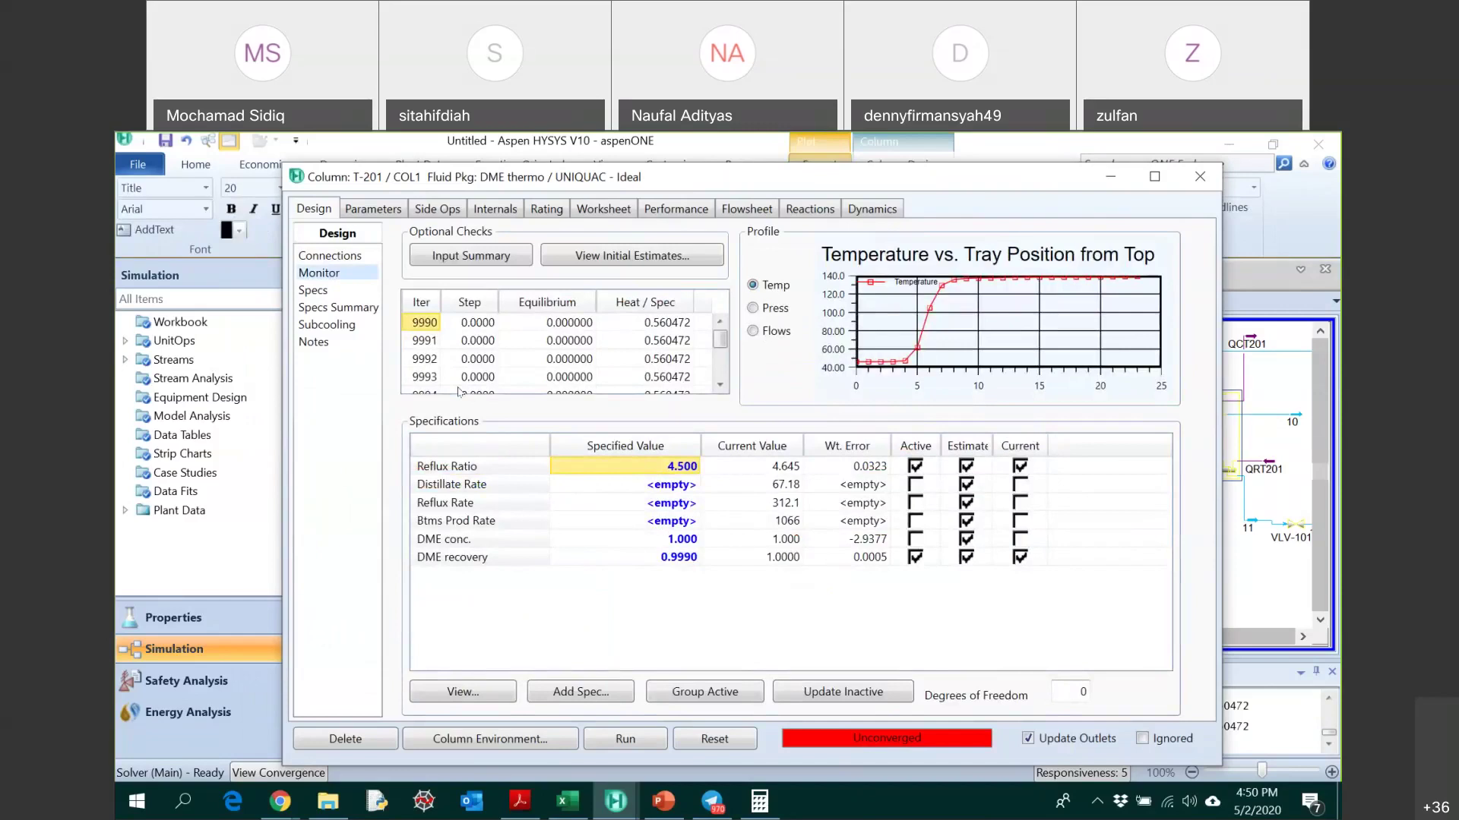
left_click(313, 291)
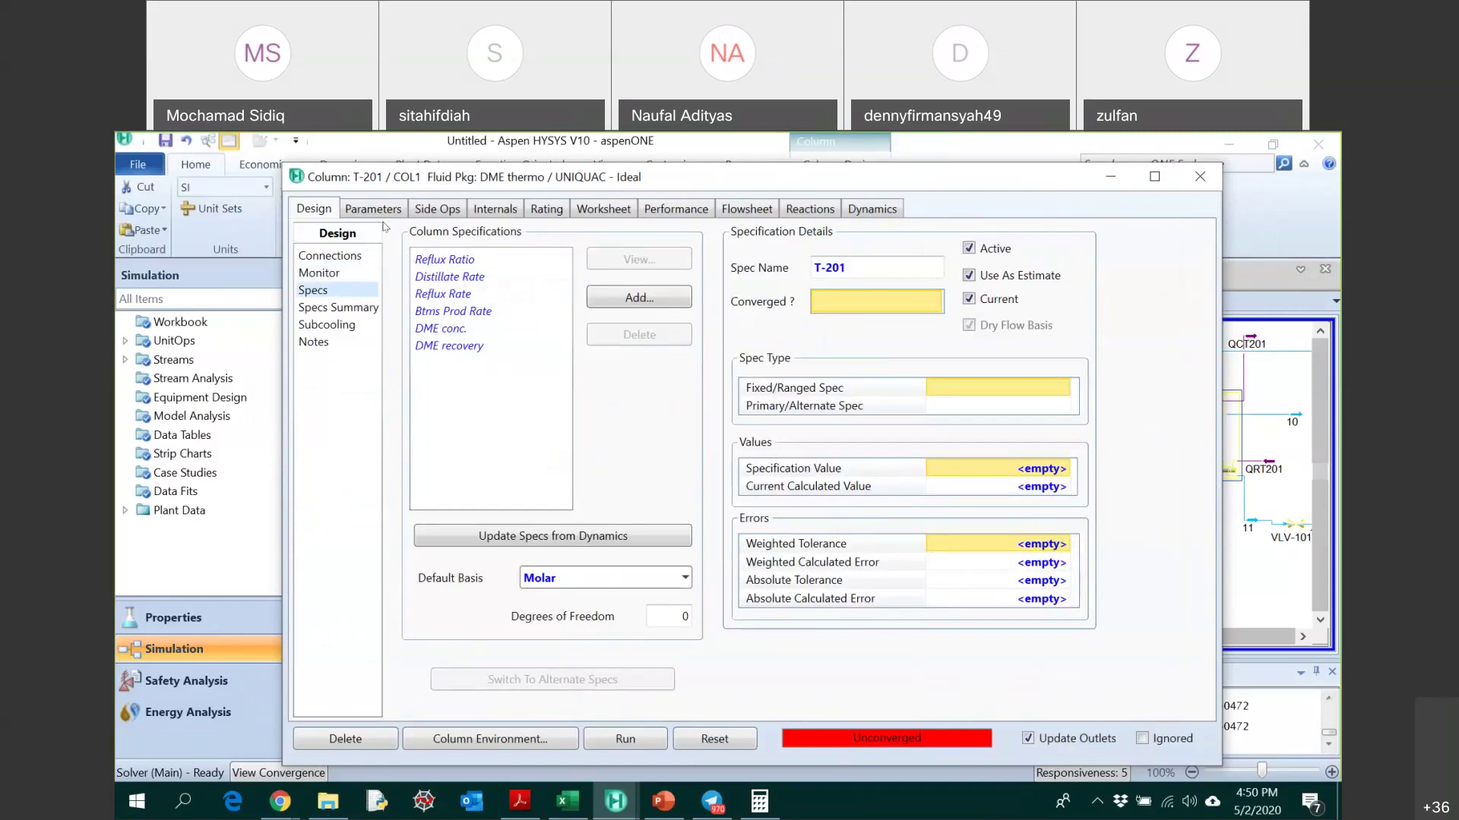
left_click(438, 210)
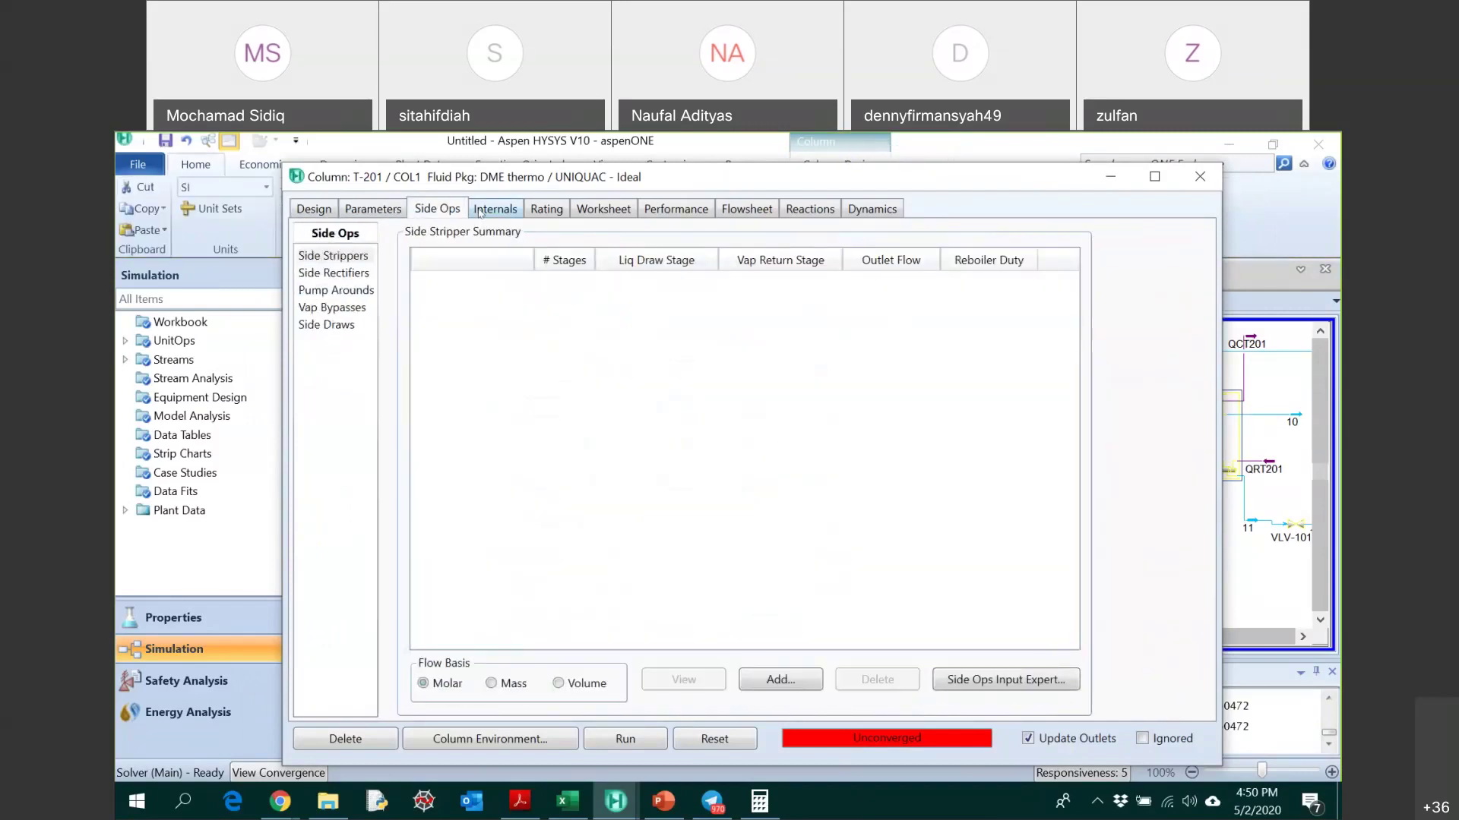
left_click(480, 212)
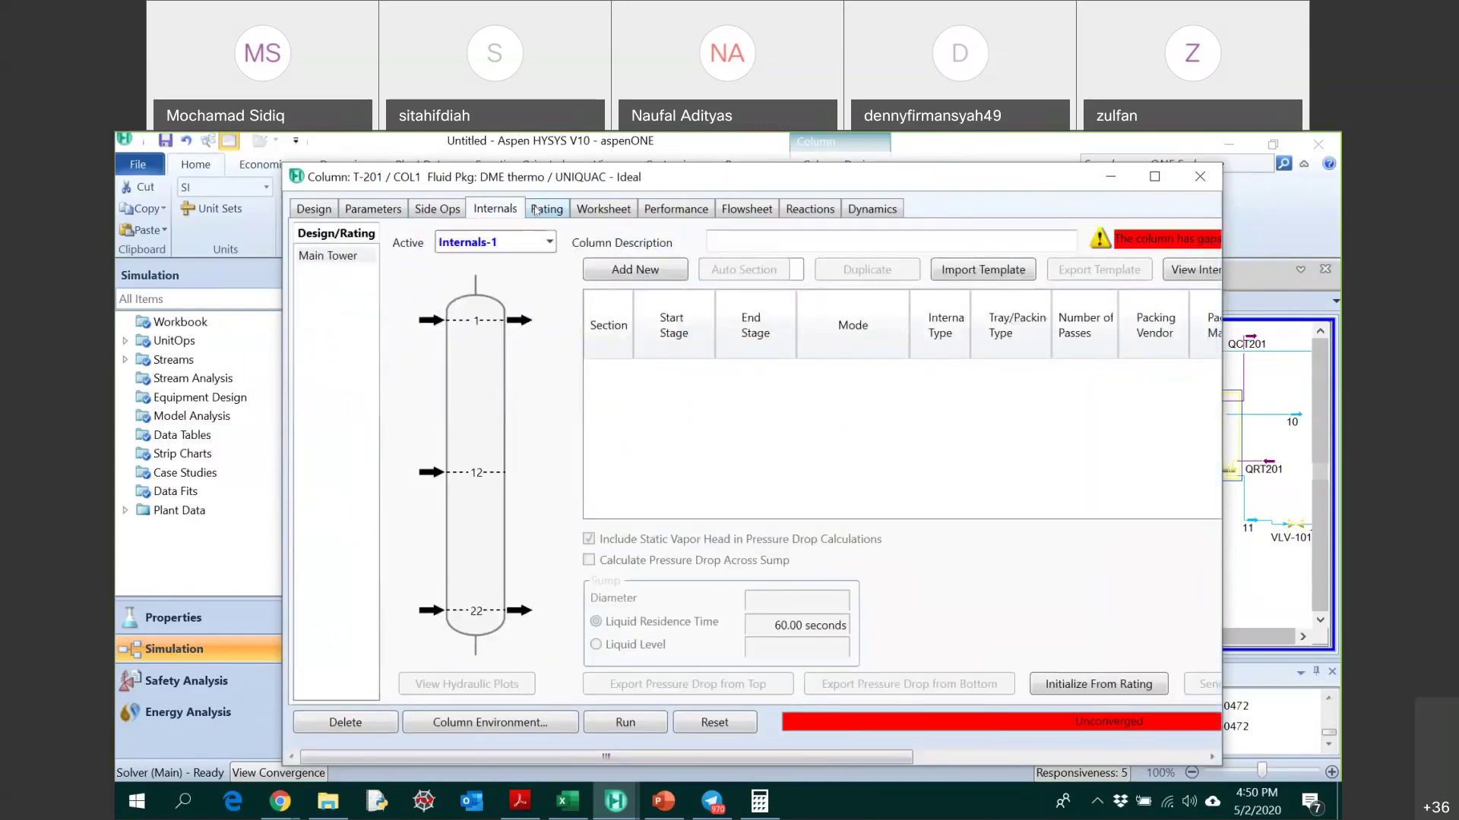
left_click(536, 211)
left_click(624, 213)
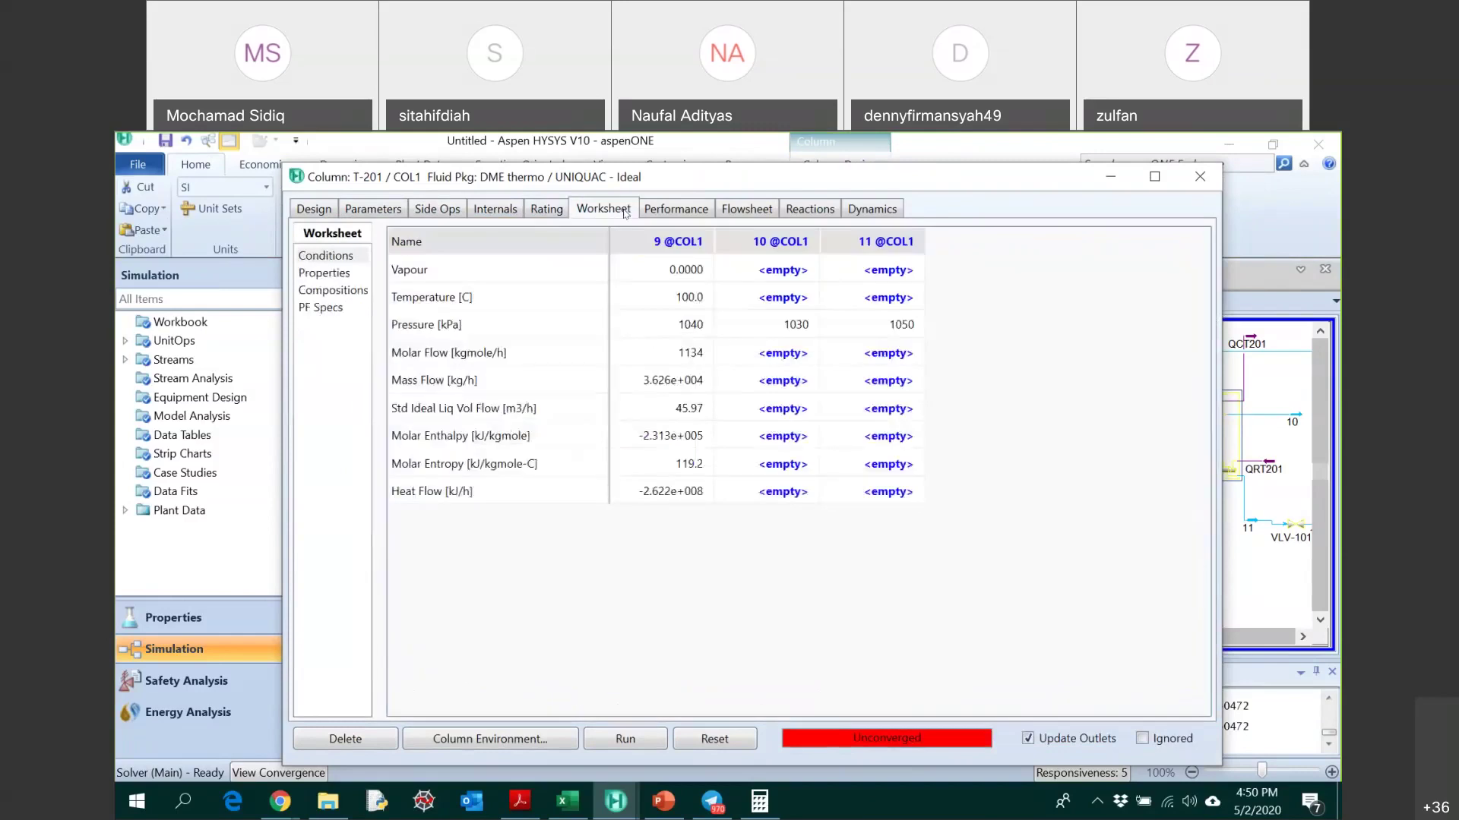
left_click(676, 211)
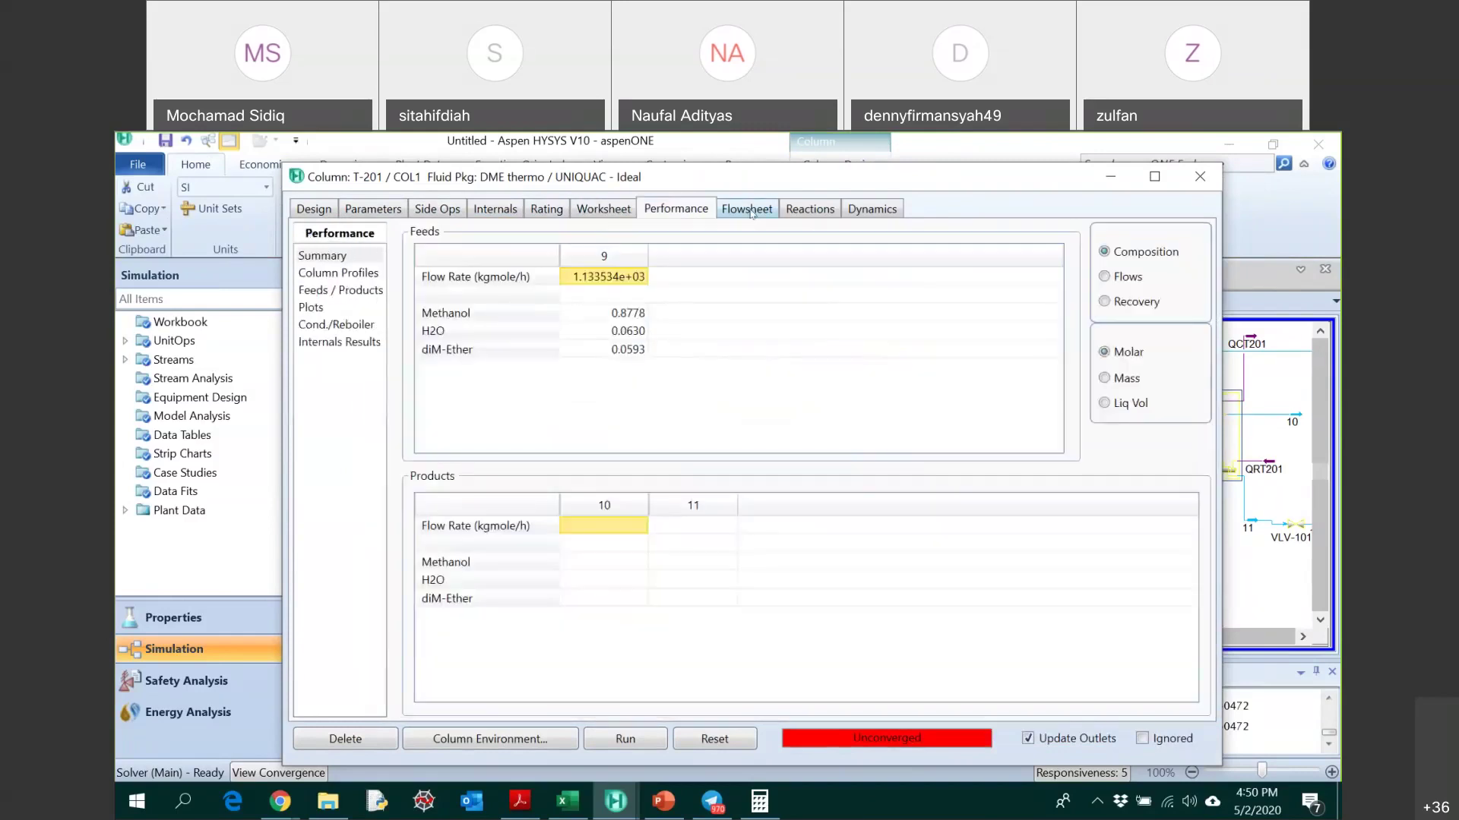
left_click(810, 213)
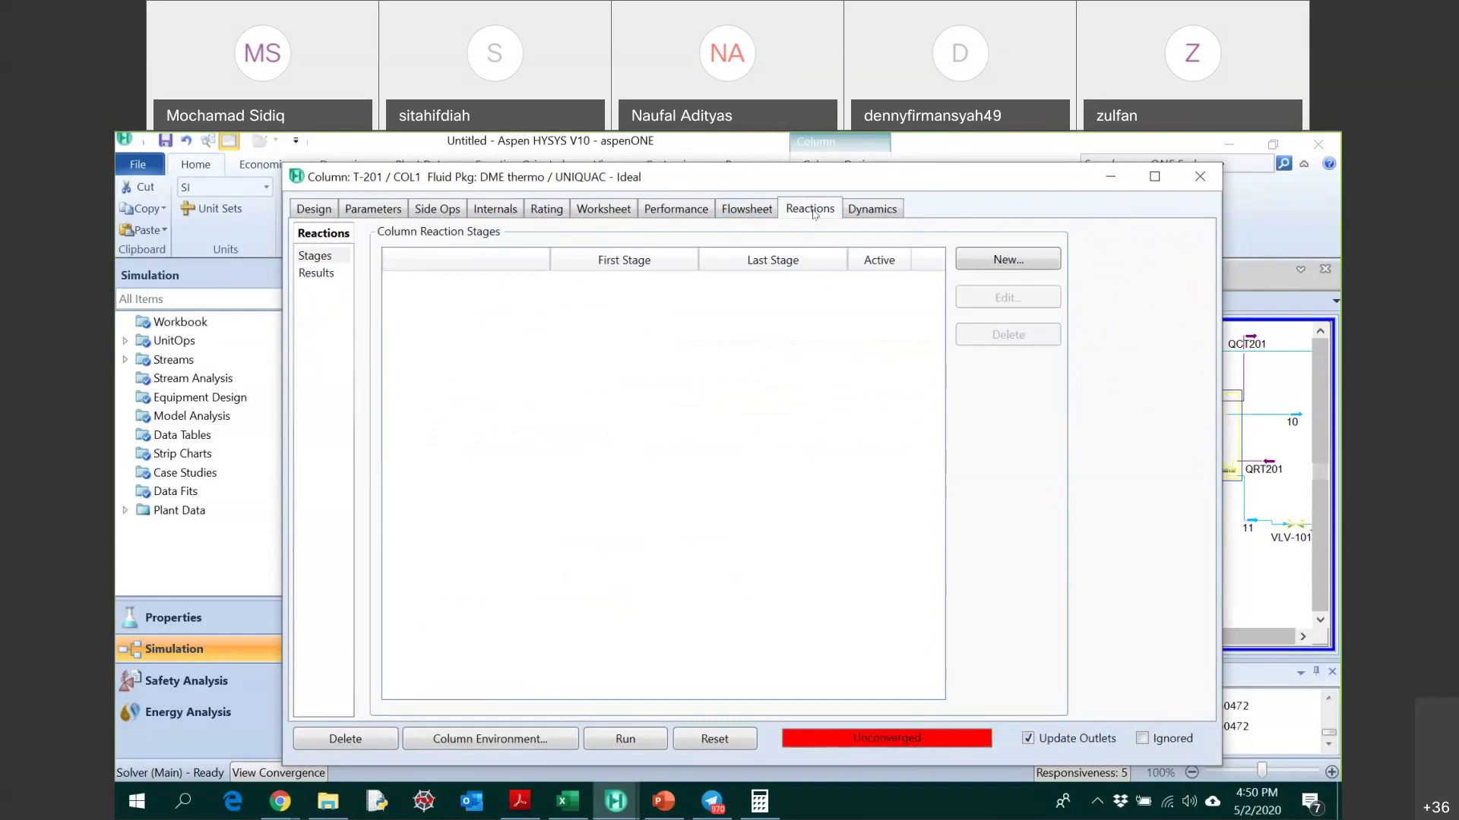
- Add a new column reaction to T-201 and examine its reaction set, first stage and last stage choices
left_click(1001, 261)
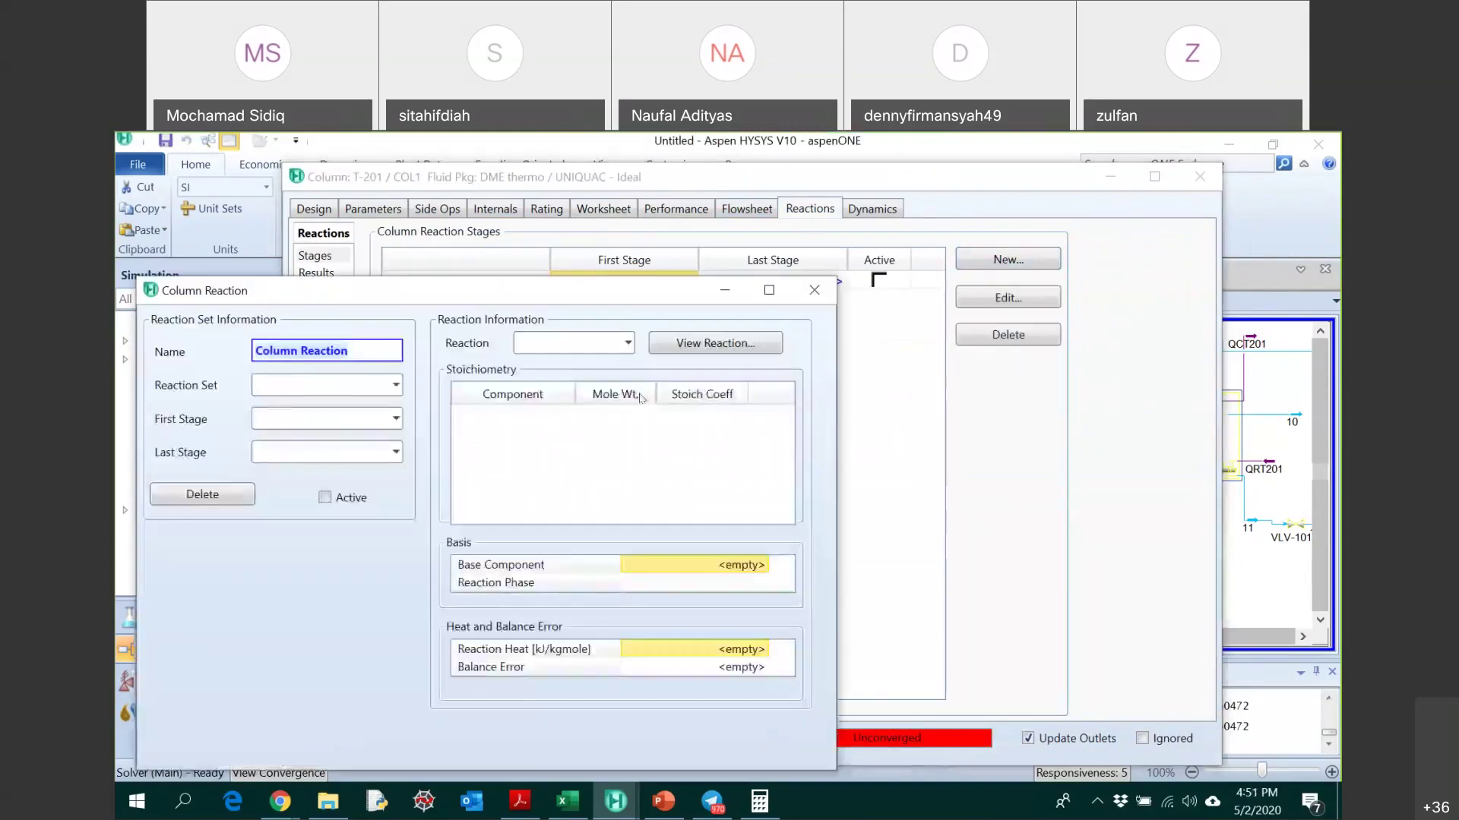
left_click(396, 387)
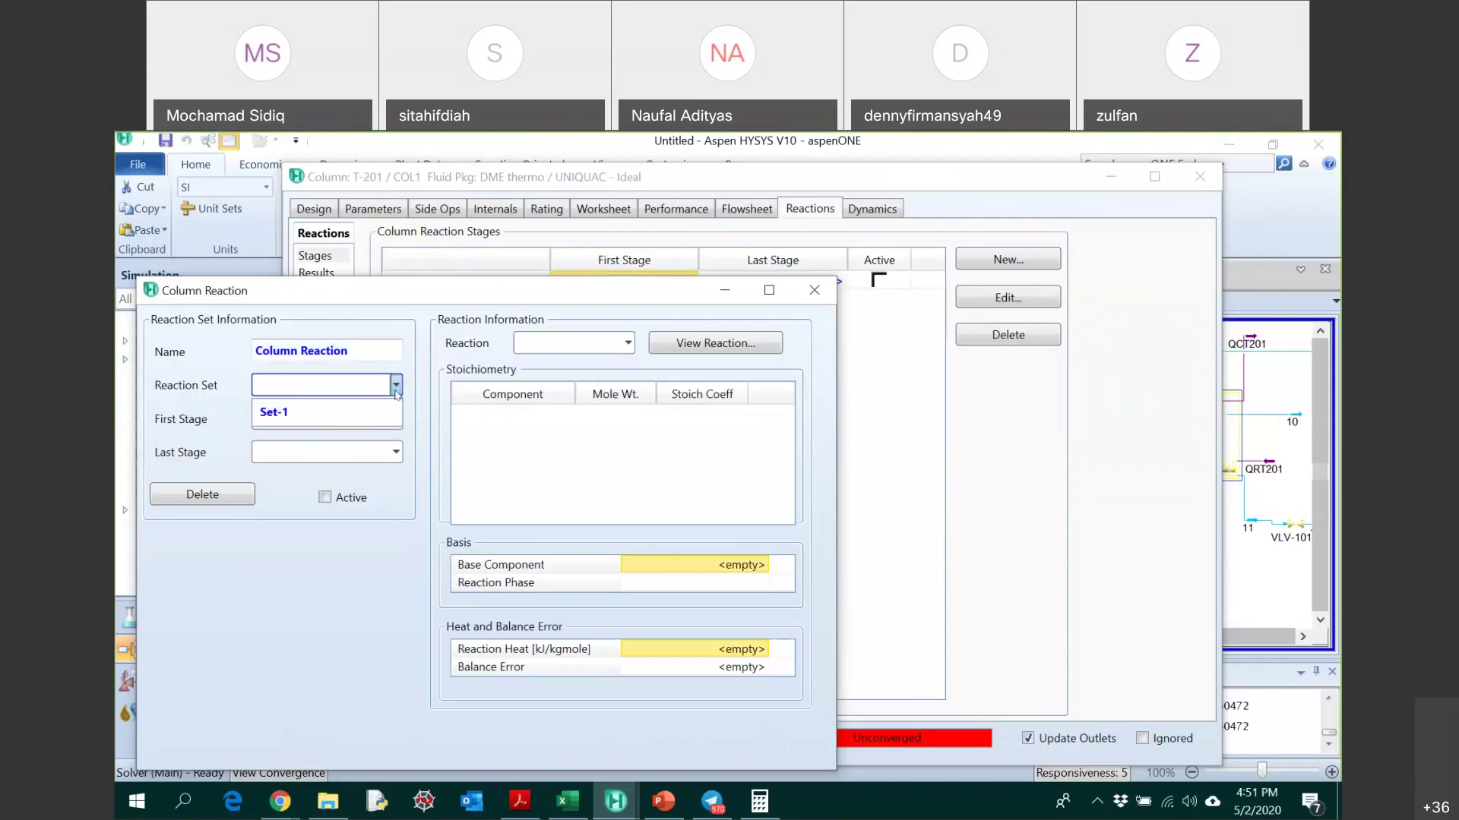
left_click(280, 529)
left_click(317, 423)
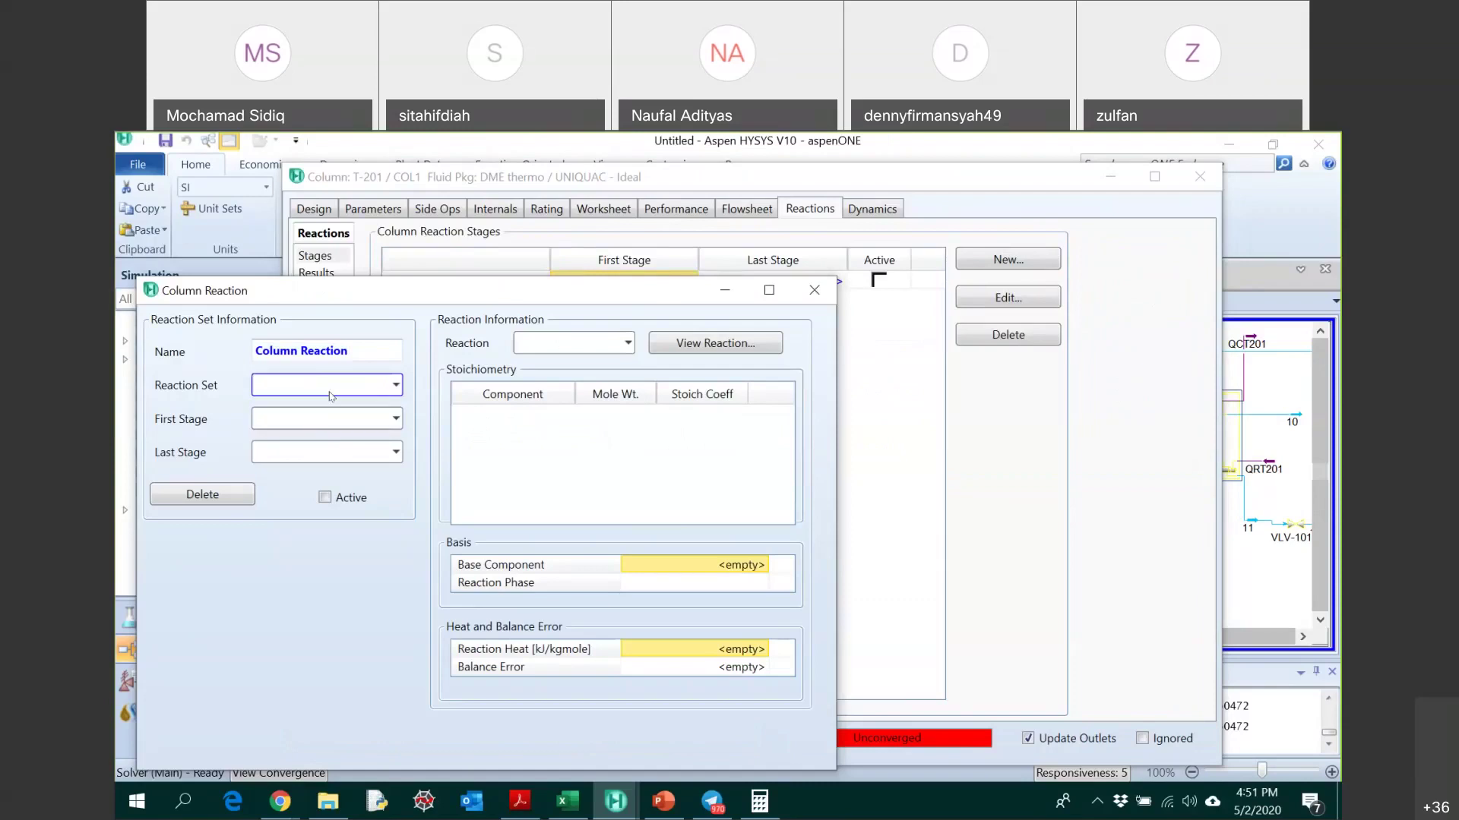
left_click(396, 419)
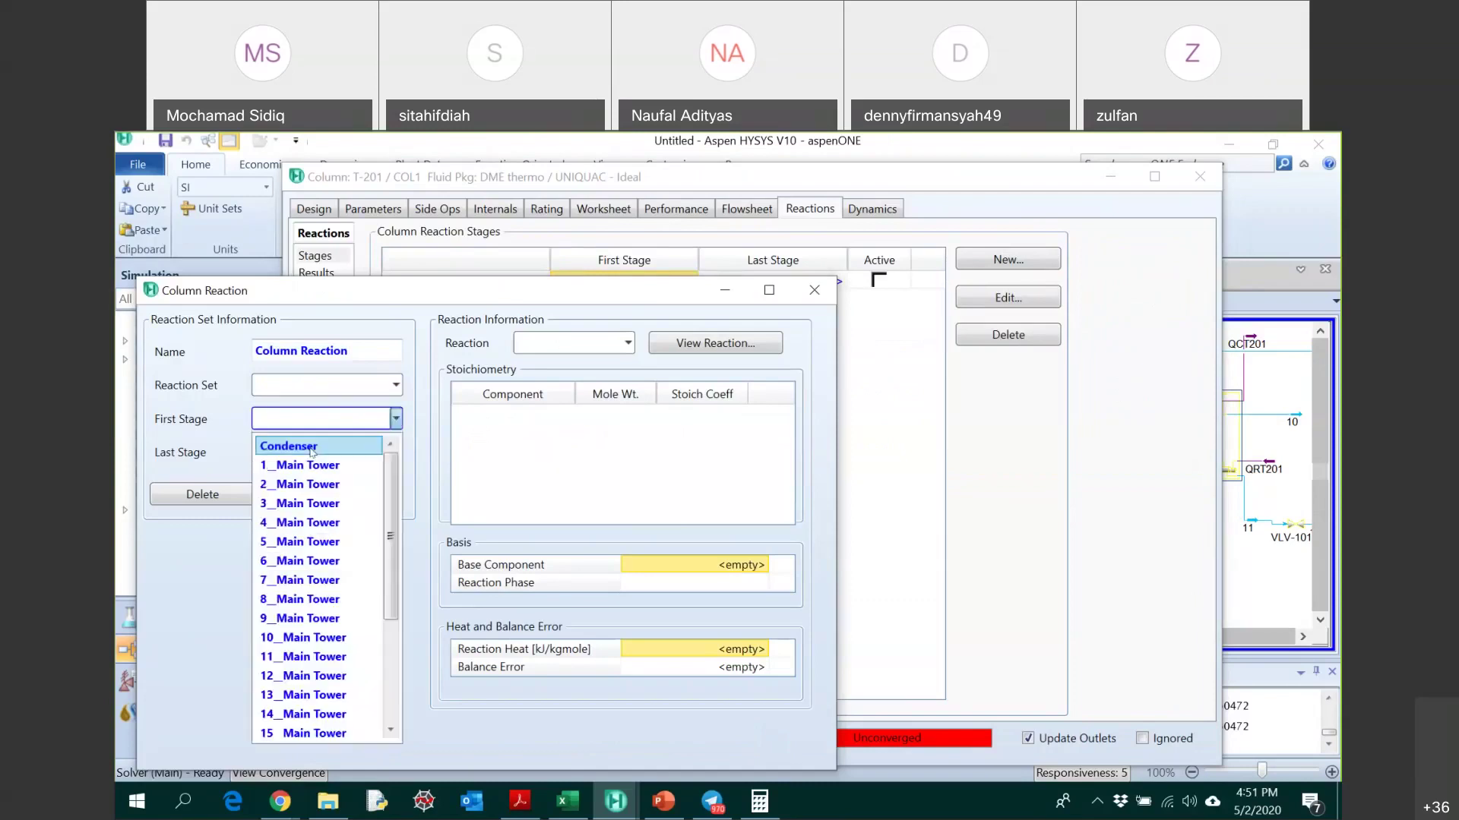
left_click(417, 456)
left_click(396, 452)
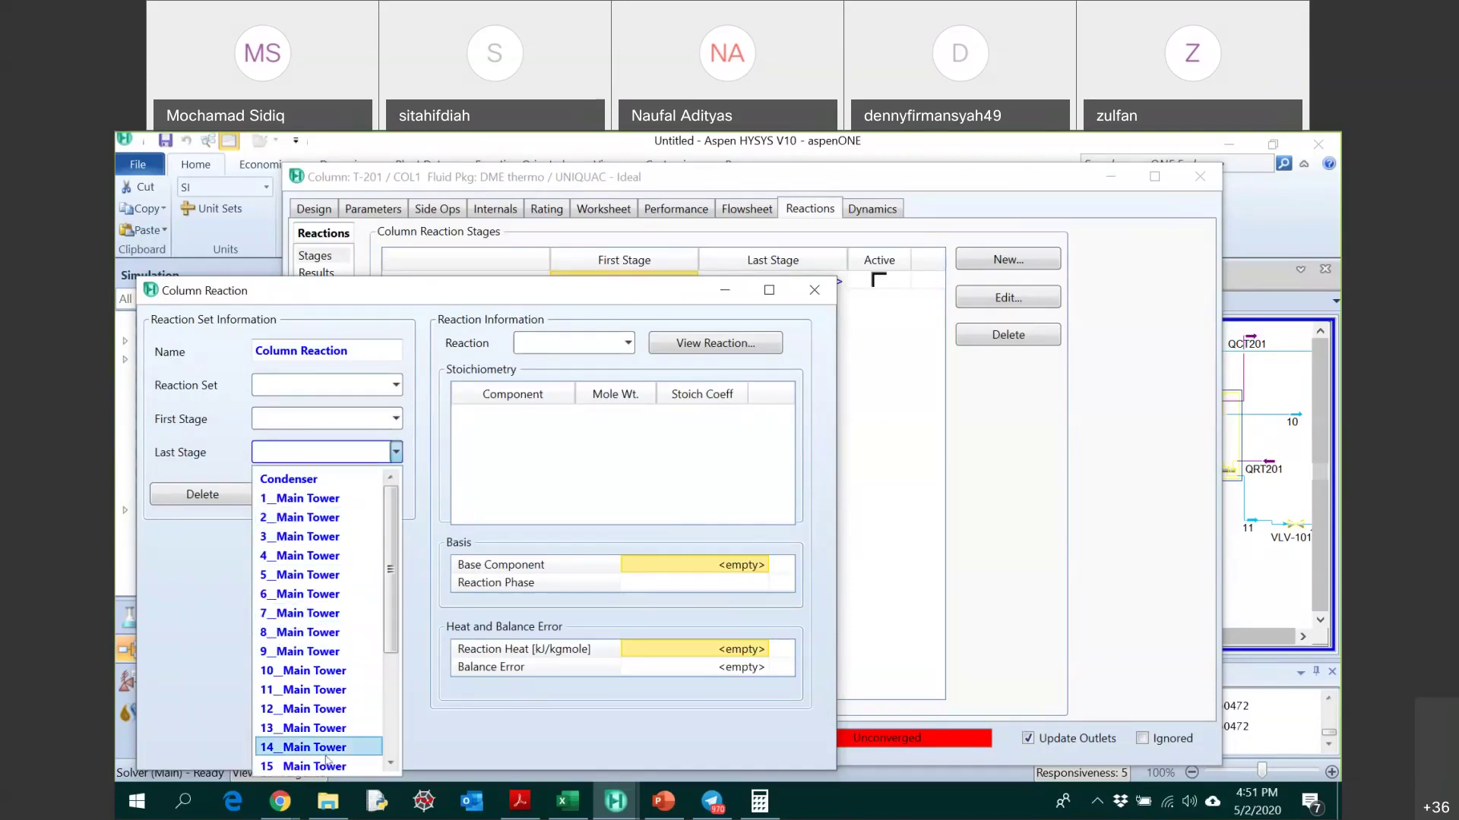
scroll(339, 572, "down", 1)
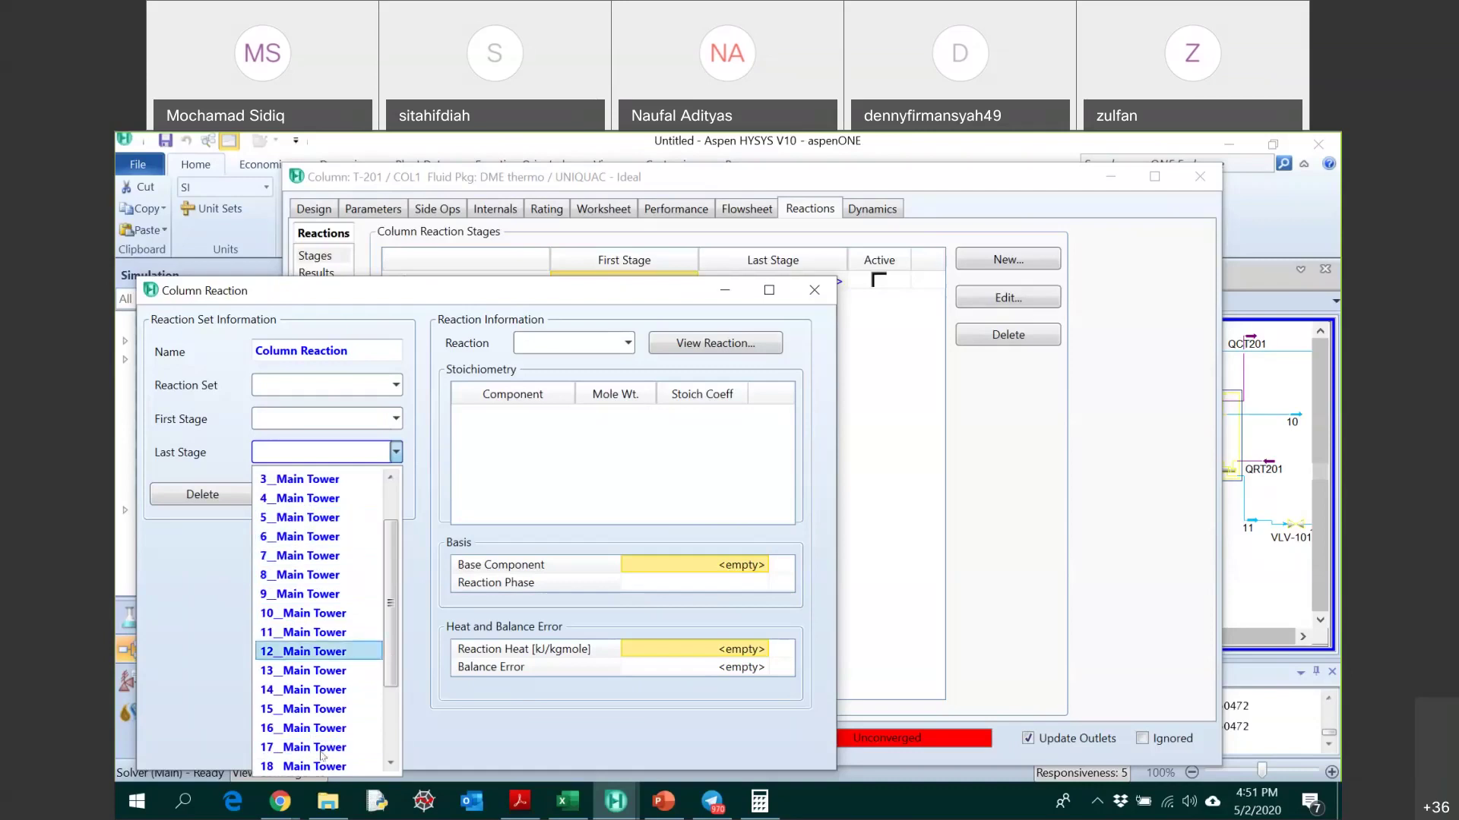
scroll(322, 755, "down", 2)
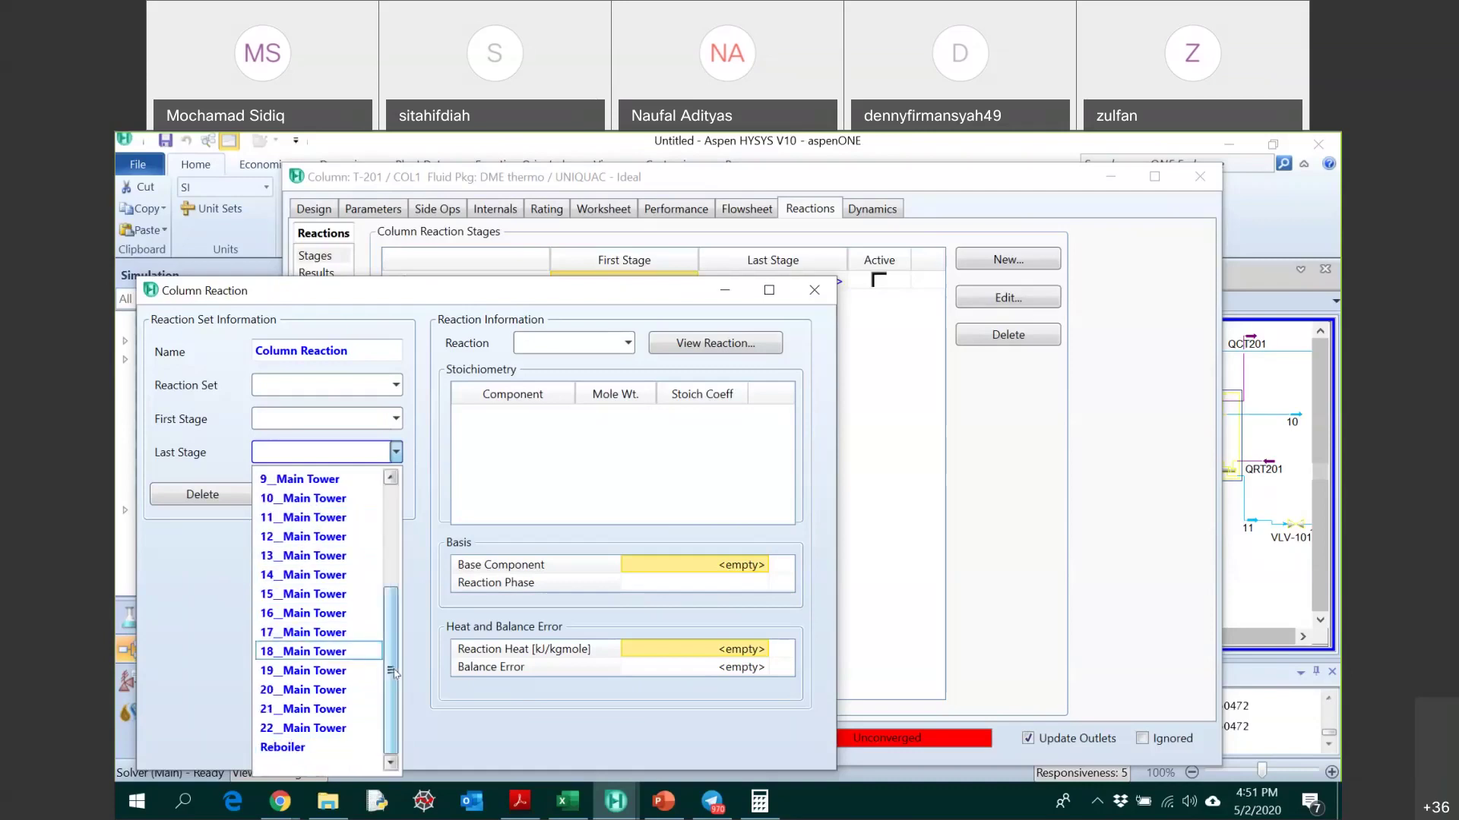
scroll(400, 637, "up", 1)
scroll(401, 637, "up", 1)
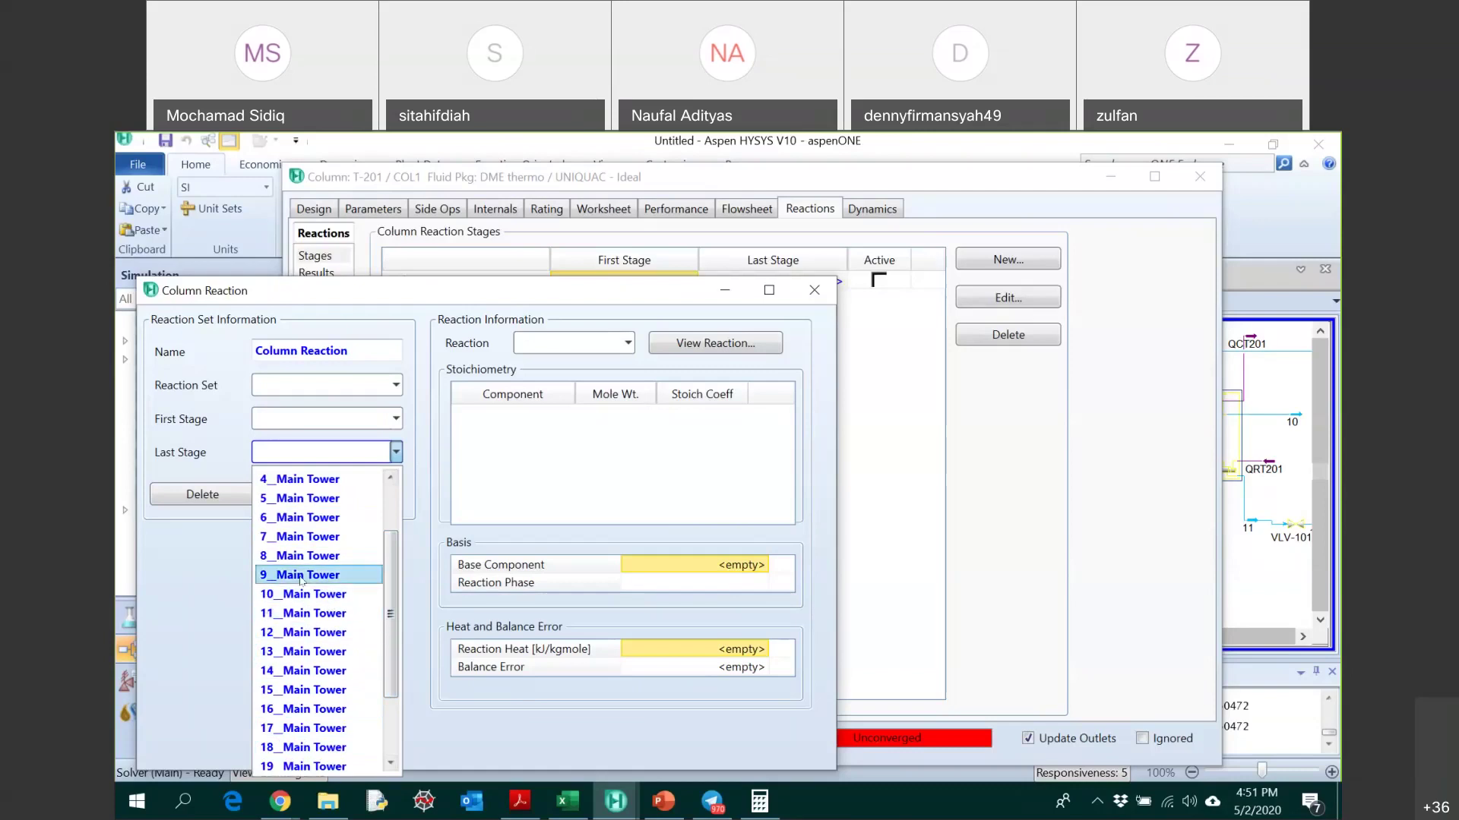
left_click(194, 566)
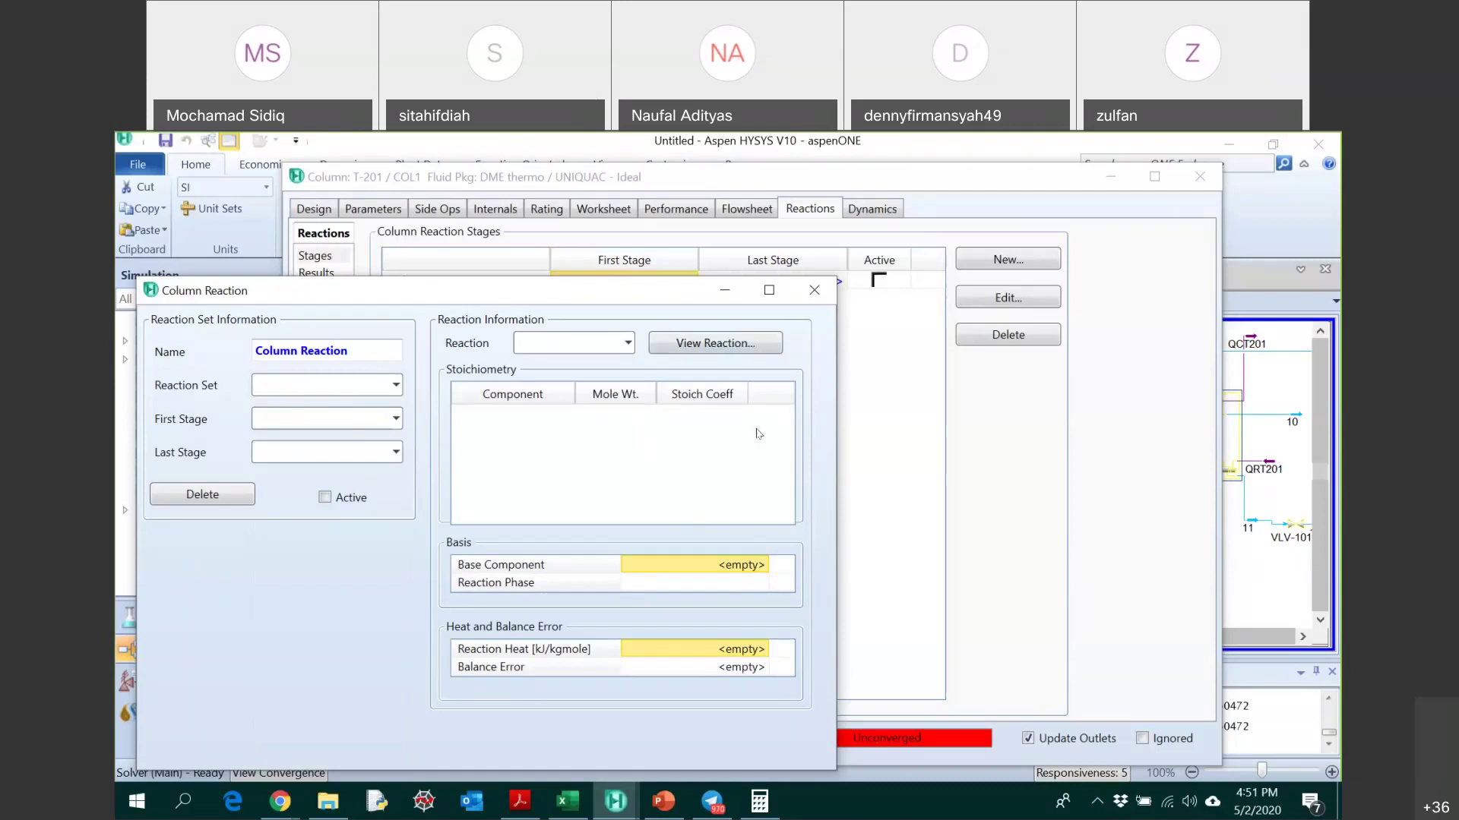
- Close the column reaction form and delete the empty column reaction from T-201's reaction stages
left_click(814, 290)
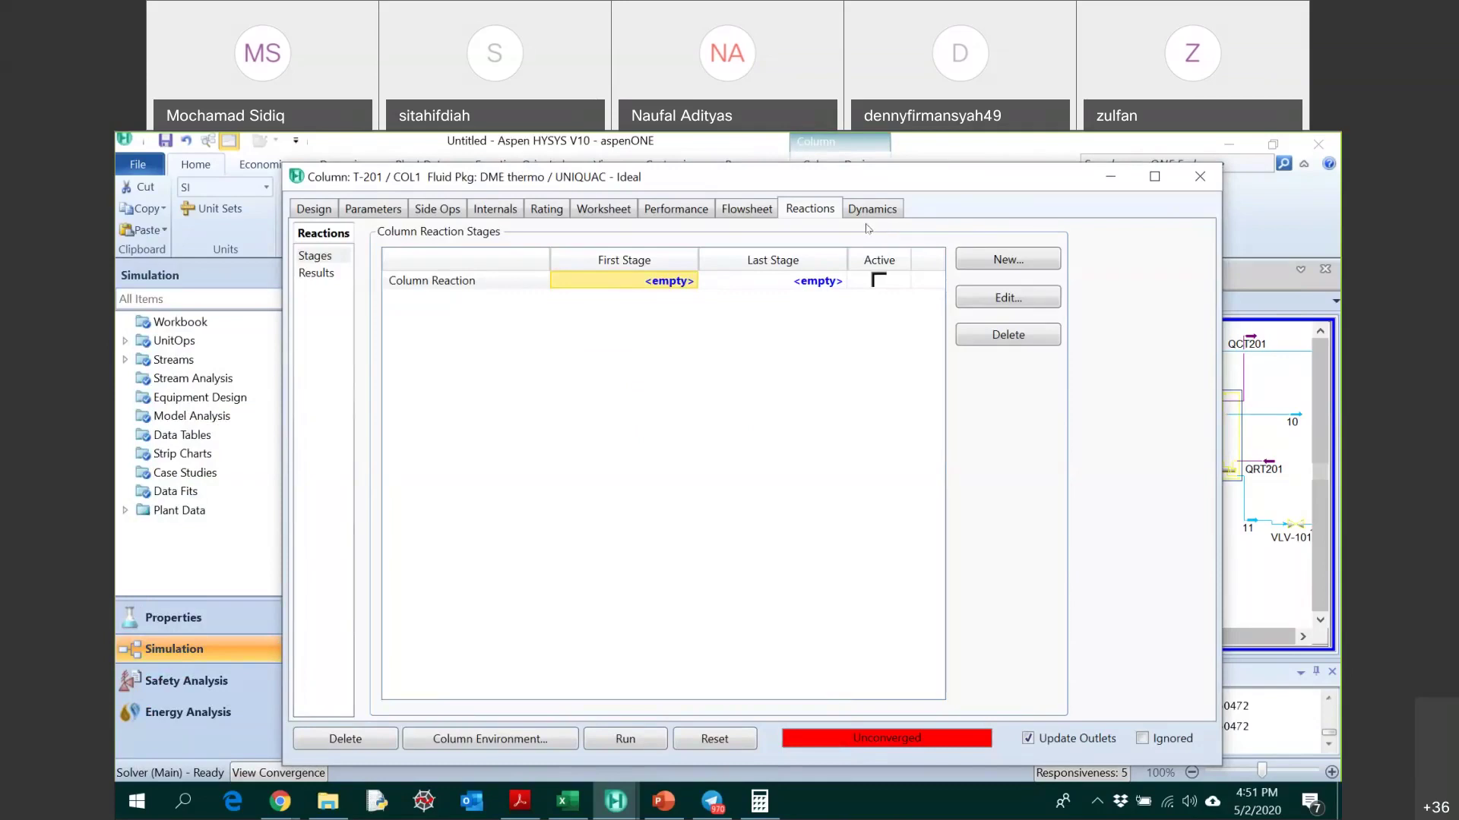
left_click(642, 282)
left_click(1031, 341)
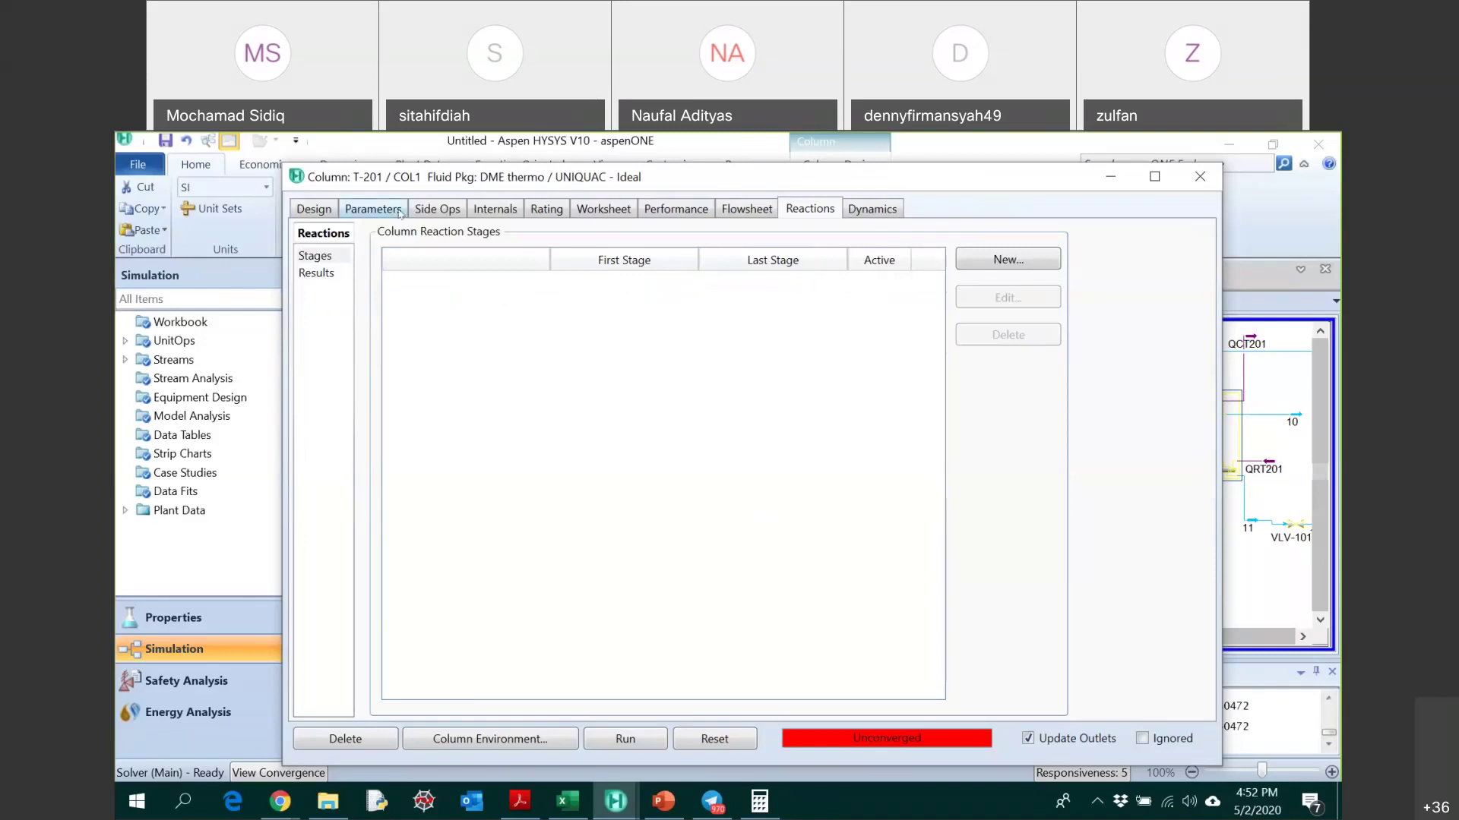
- Check T-201's steady-state profiles, return to its specification monitor and run the column again
left_click(373, 209)
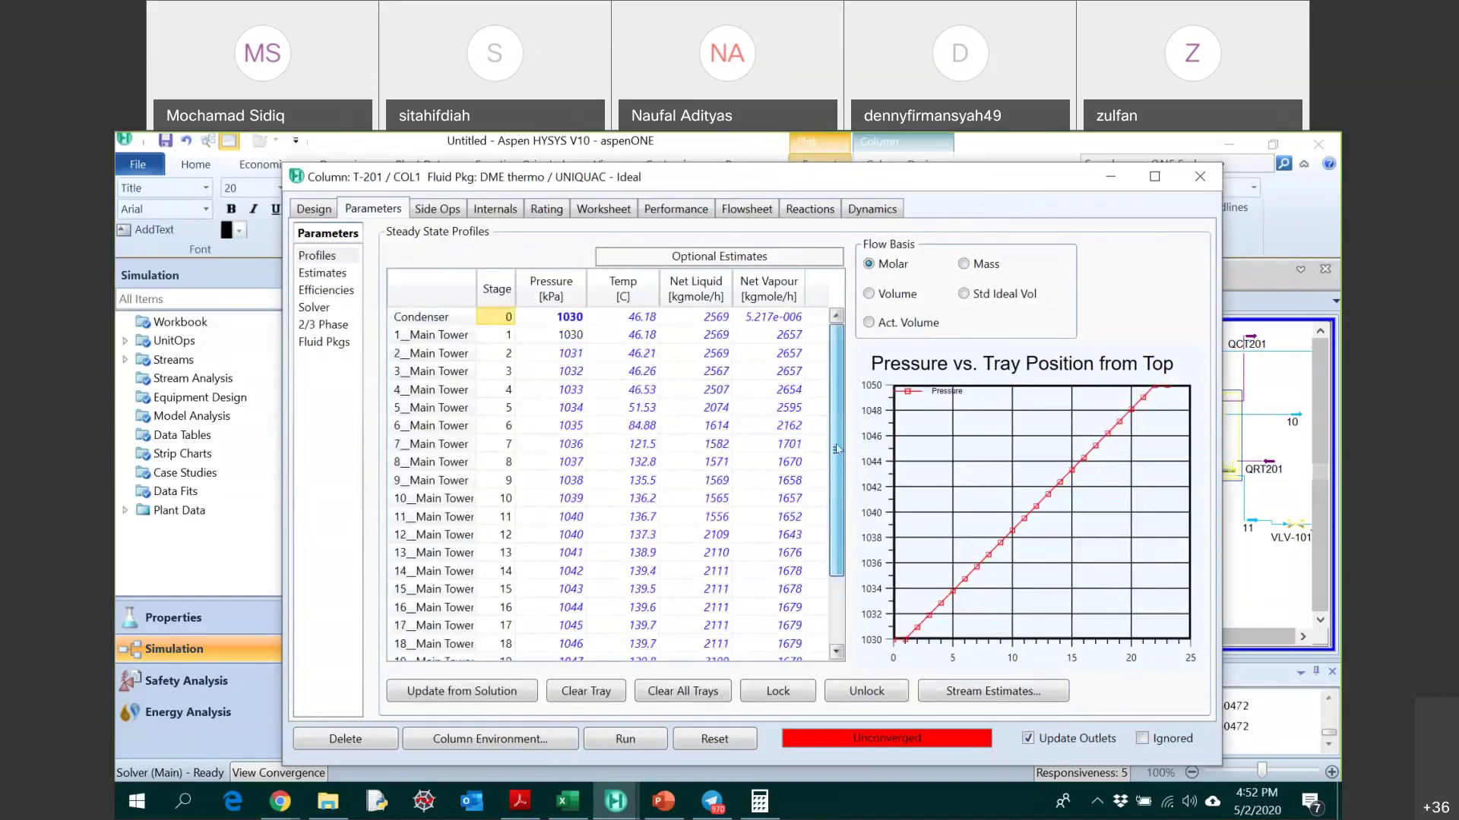
mouse_move(642, 448)
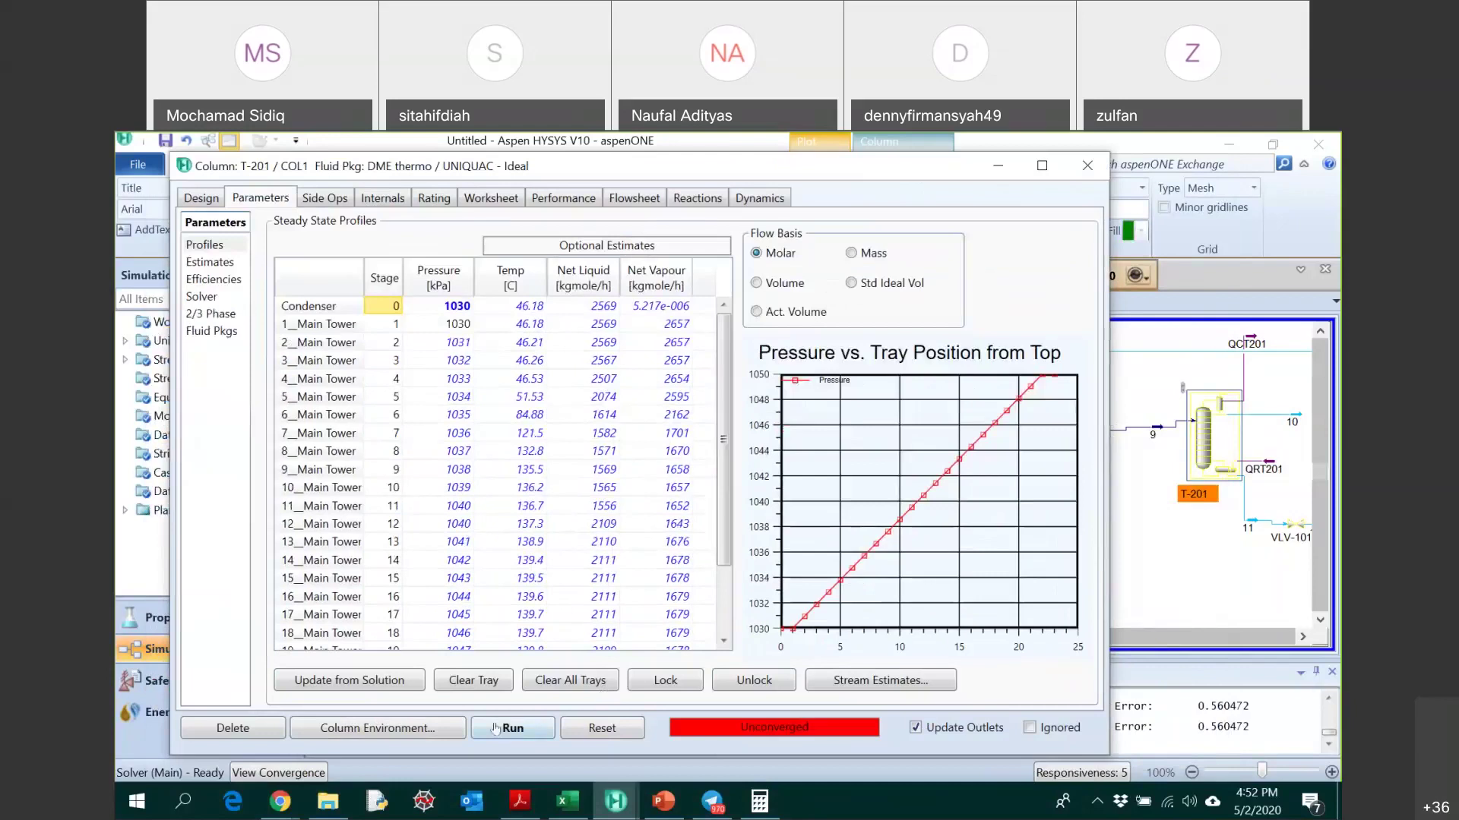
left_click(221, 198)
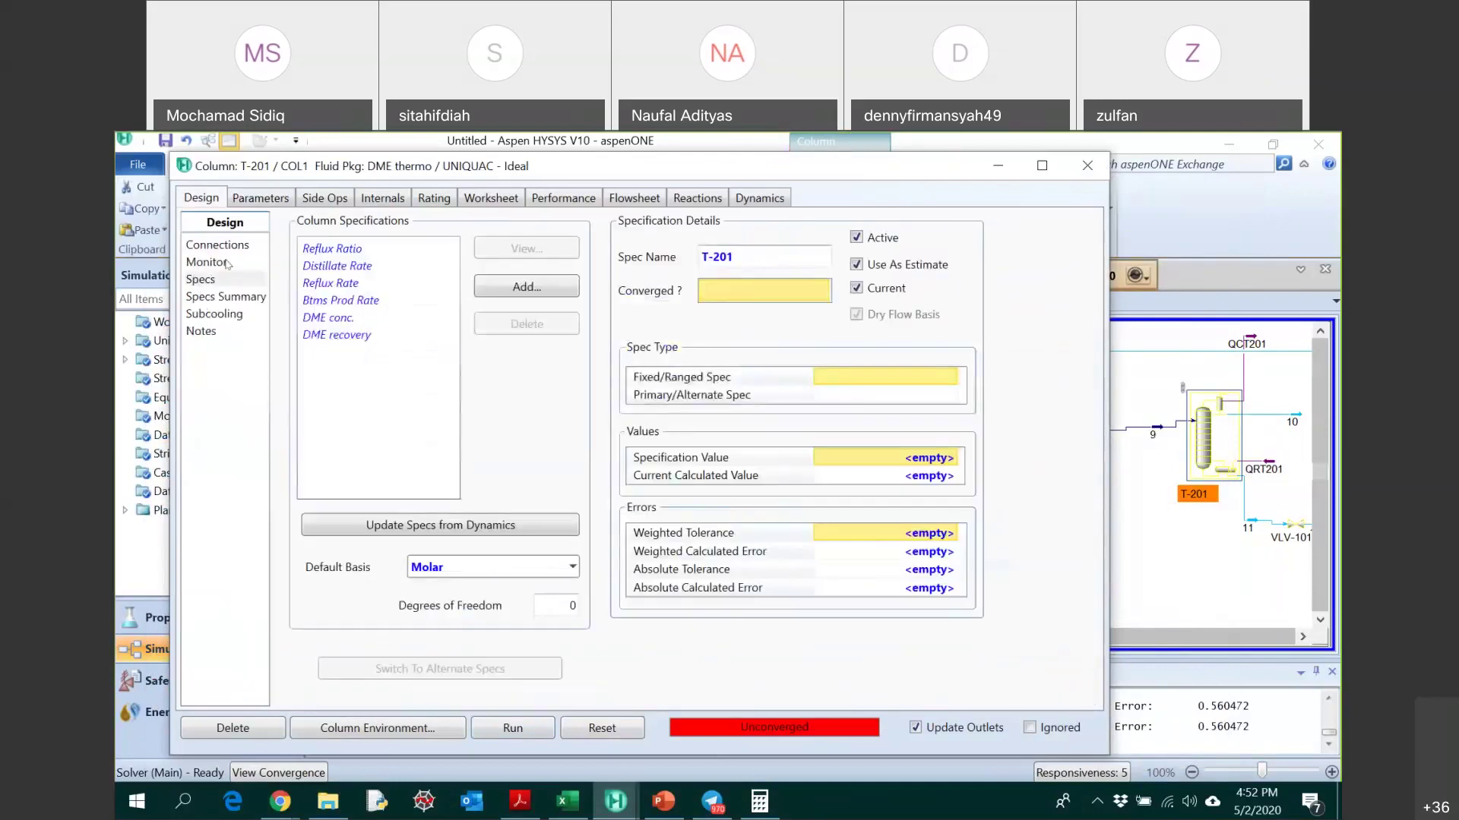
left_click(226, 264)
left_click(513, 728)
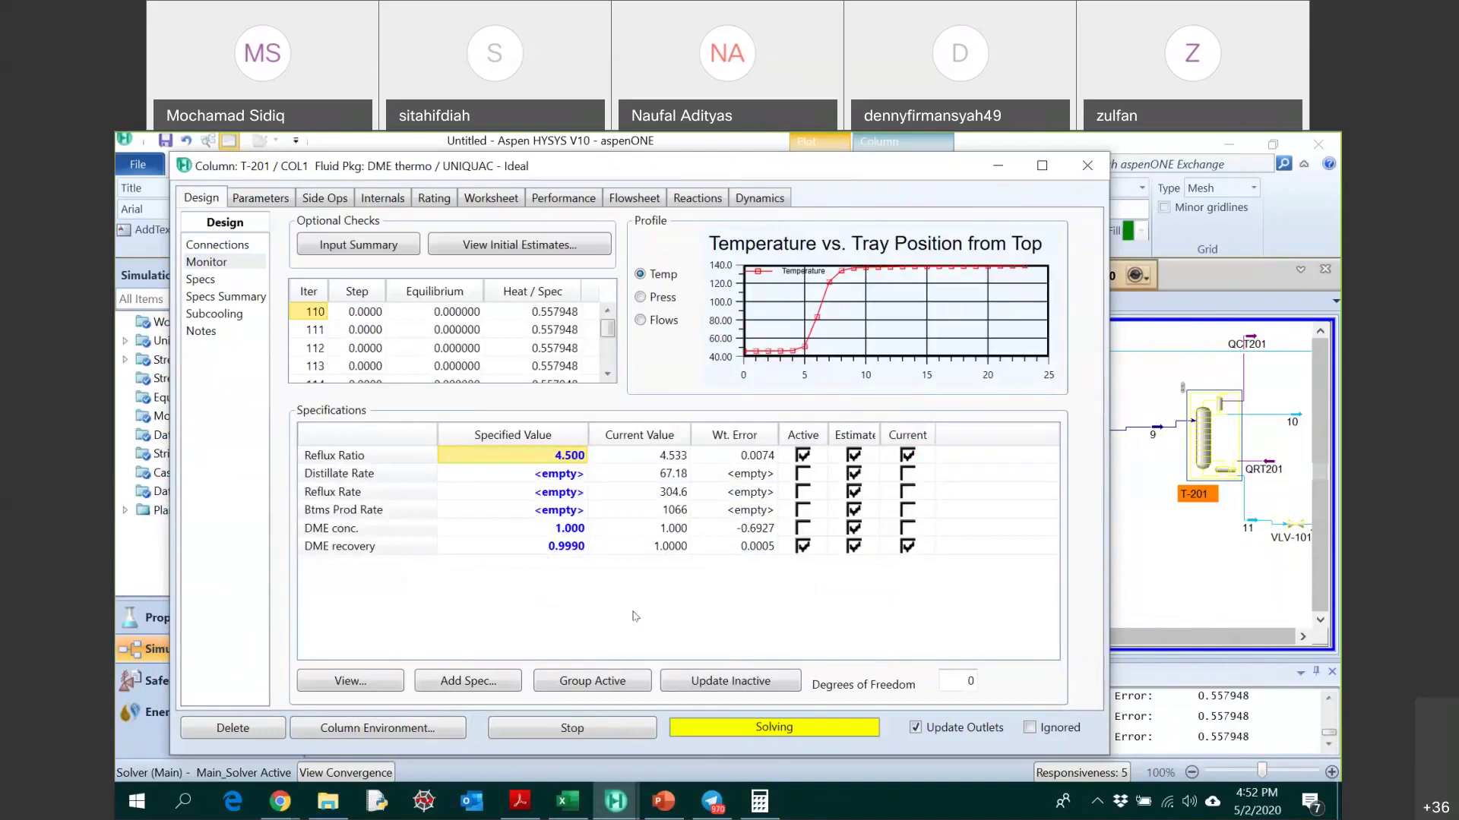
- Set T-201's DME recovery specification to 0.99999 and close the column window
left_click(607, 546)
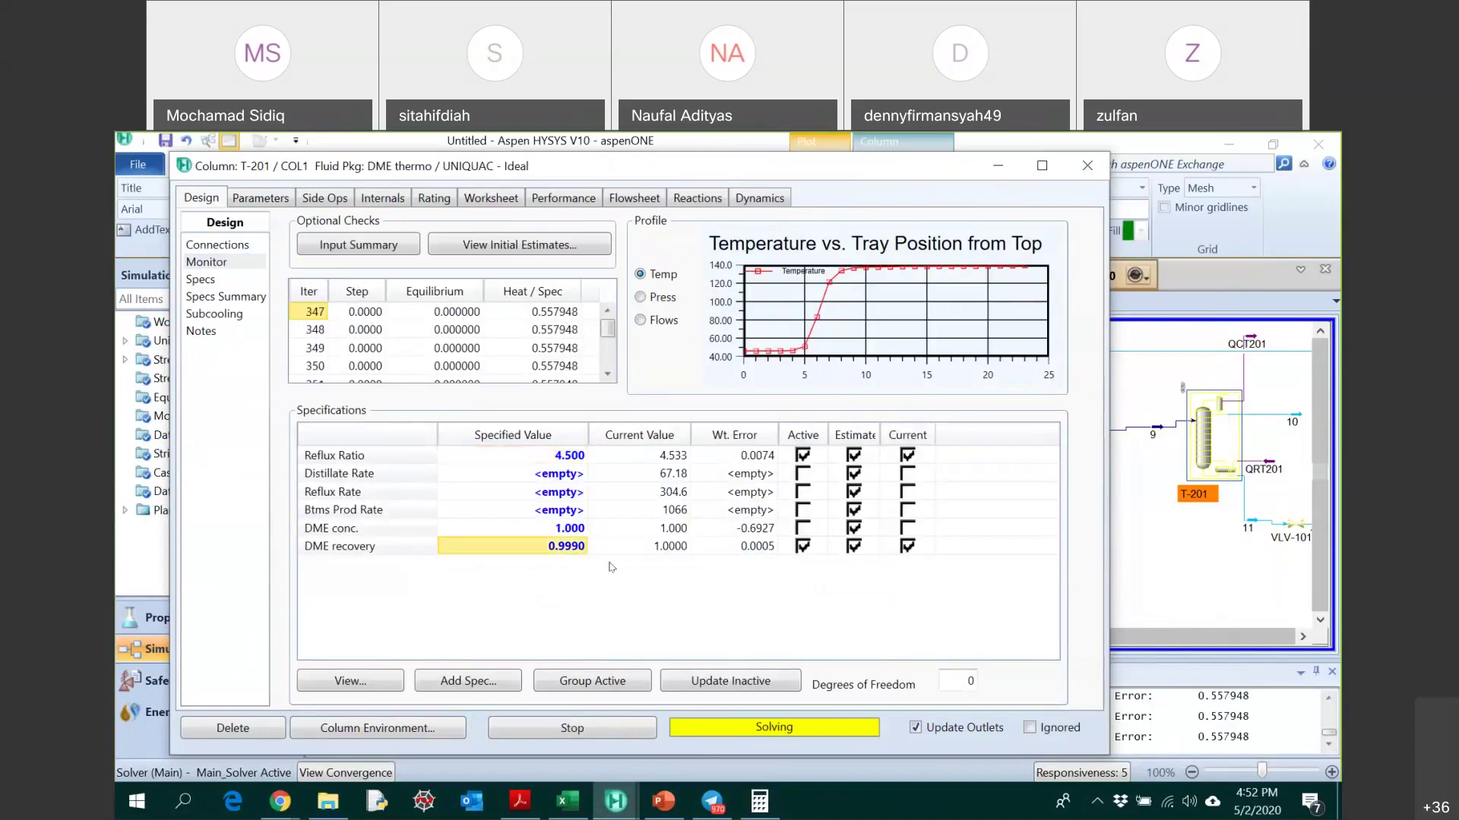
type("0.99999")
key("Return")
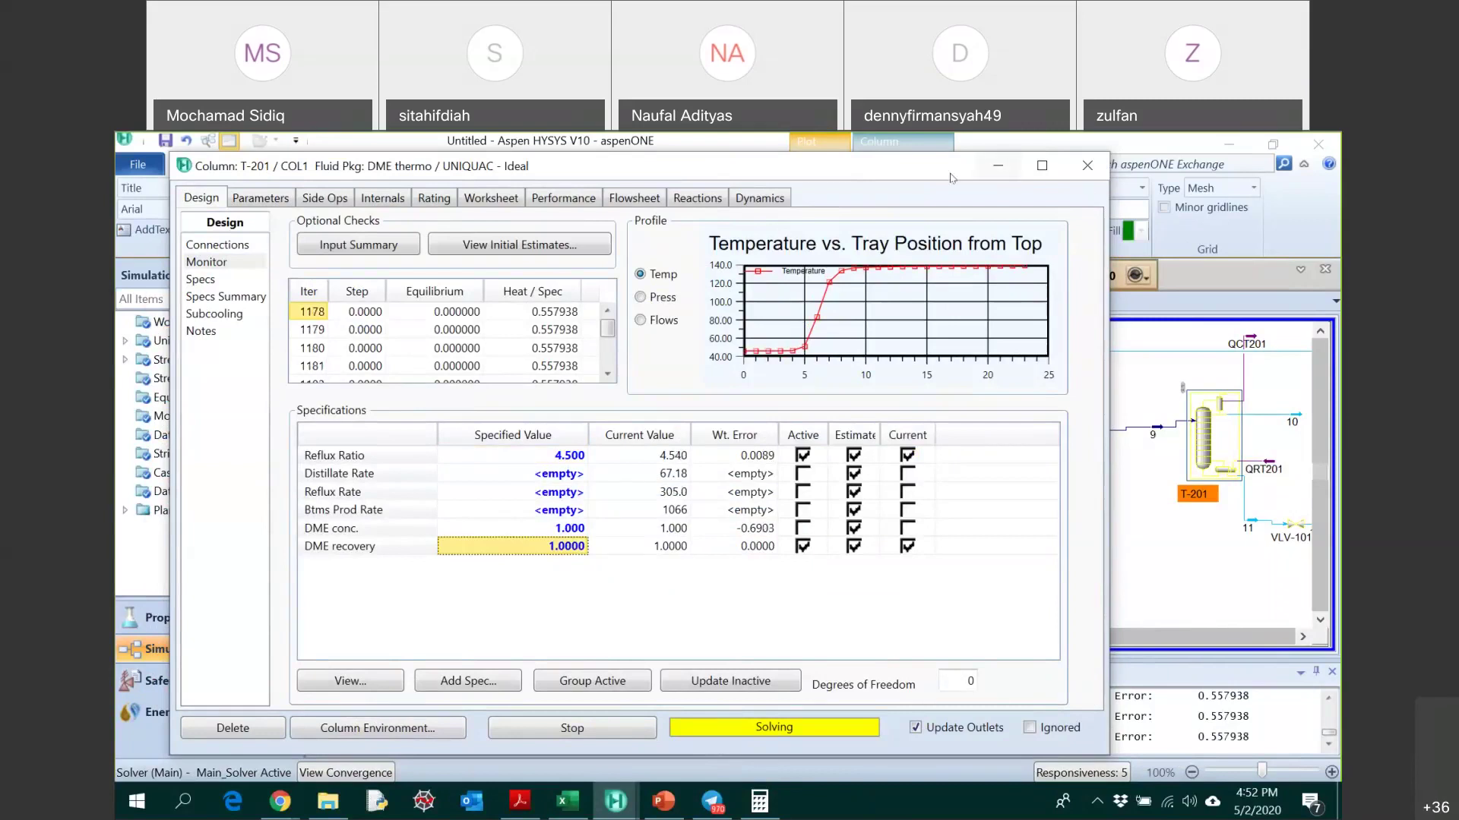
left_click_drag(950, 178, 852, 195)
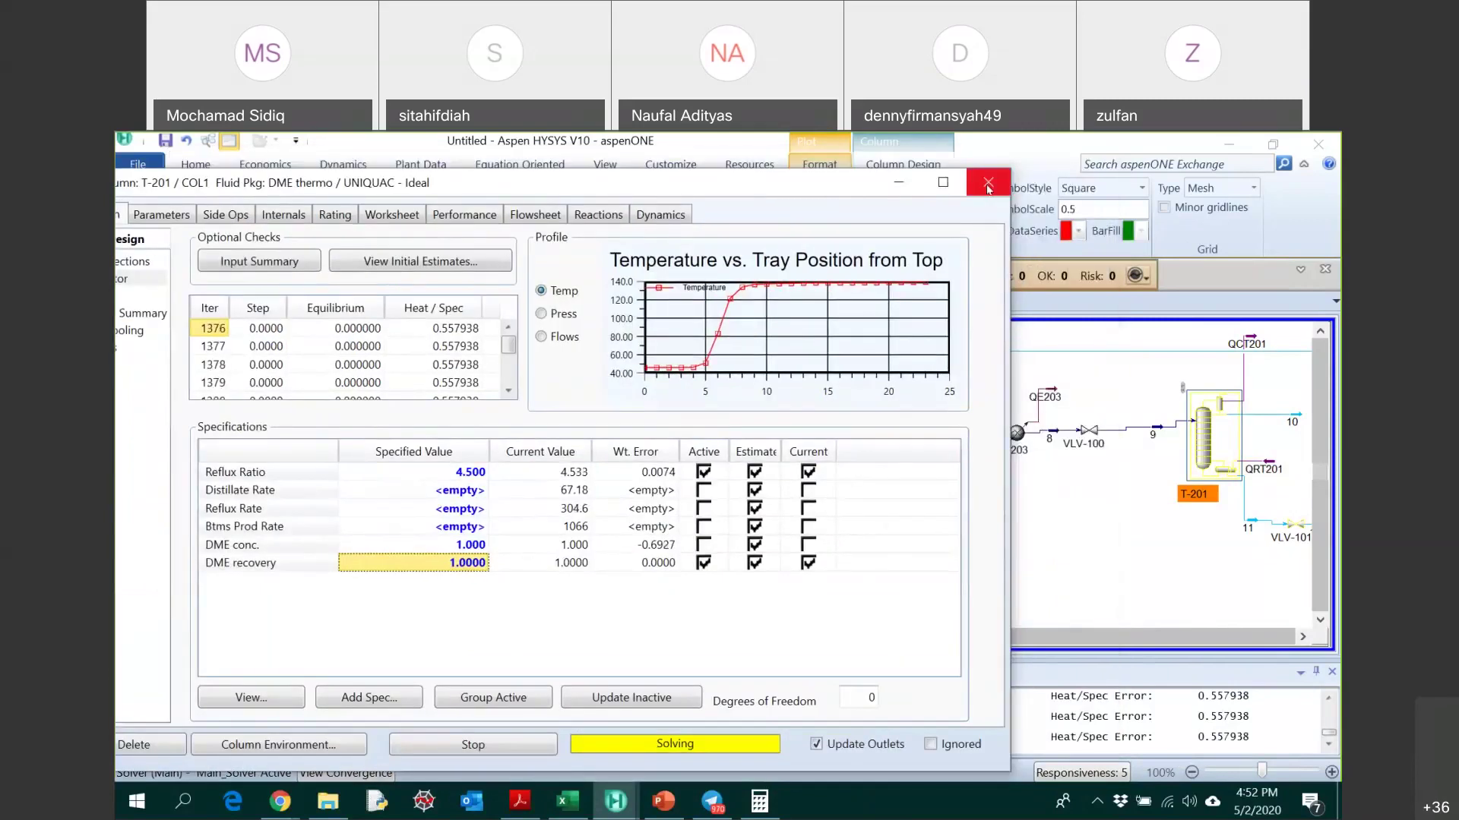
left_click(988, 185)
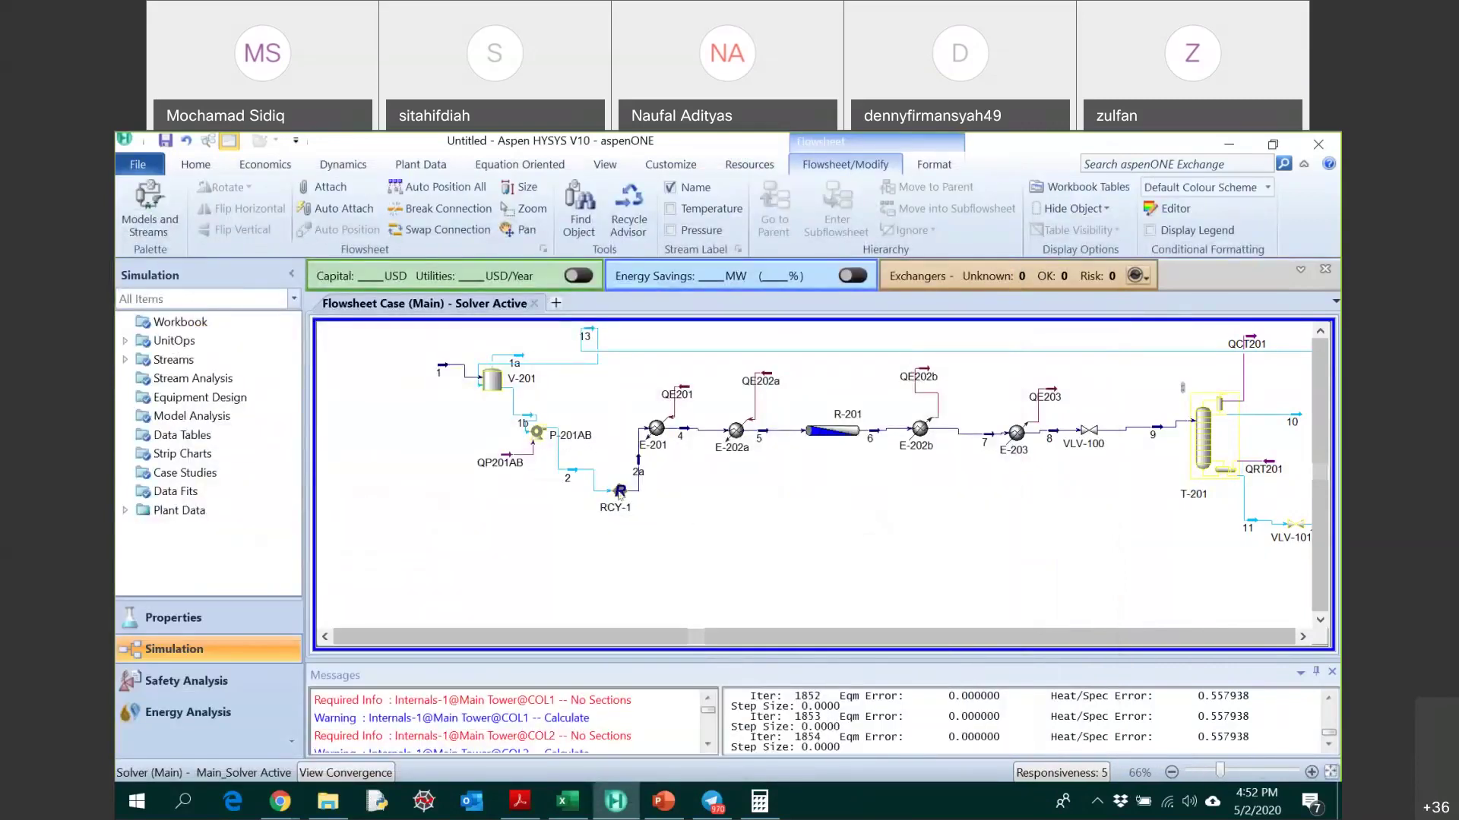
- Open recycle RCY-1 and check its stream conditions and its inlet and outlet connections
double_click(619, 492)
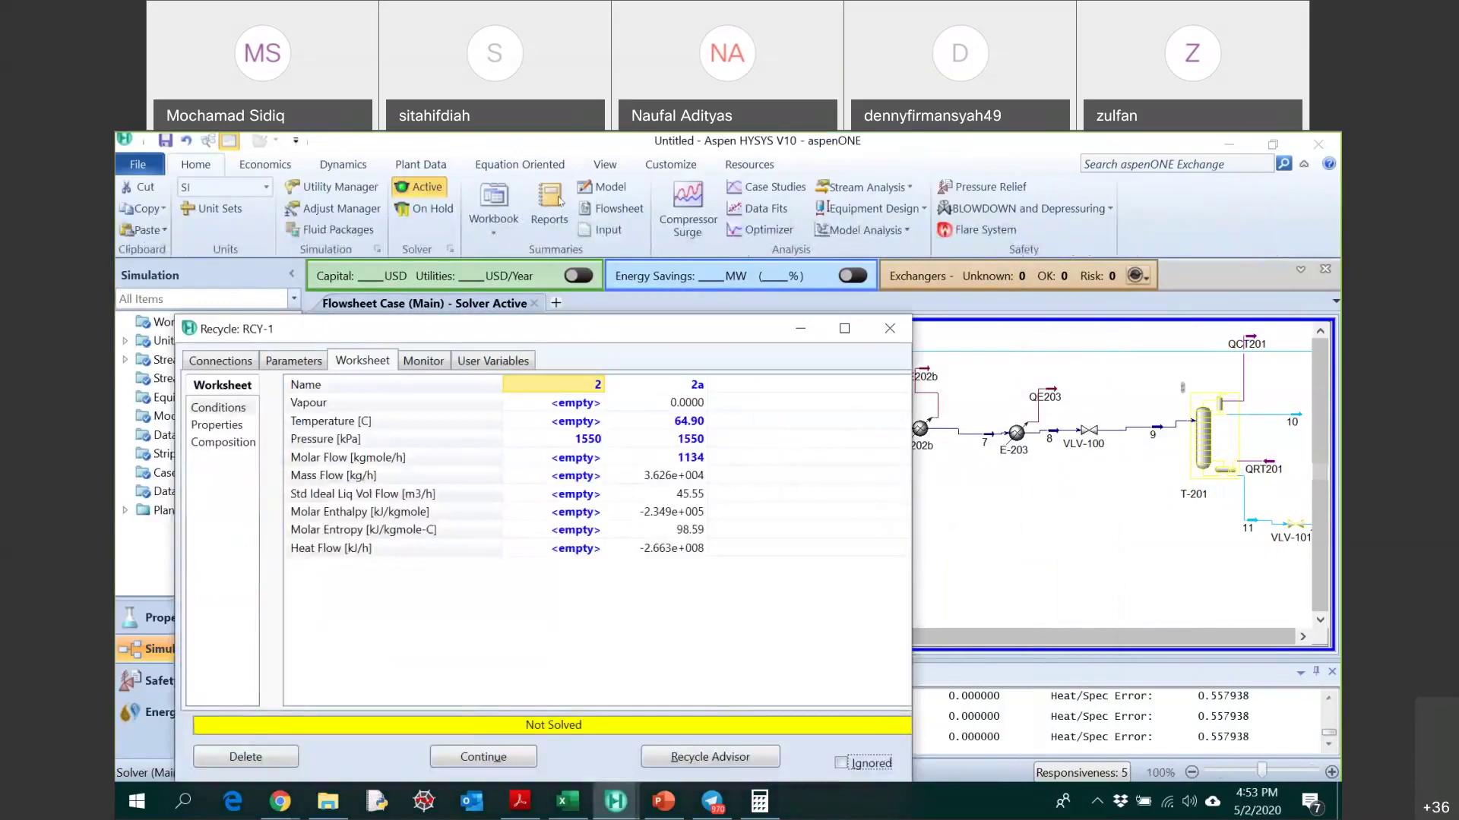
left_click_drag(537, 337, 563, 195)
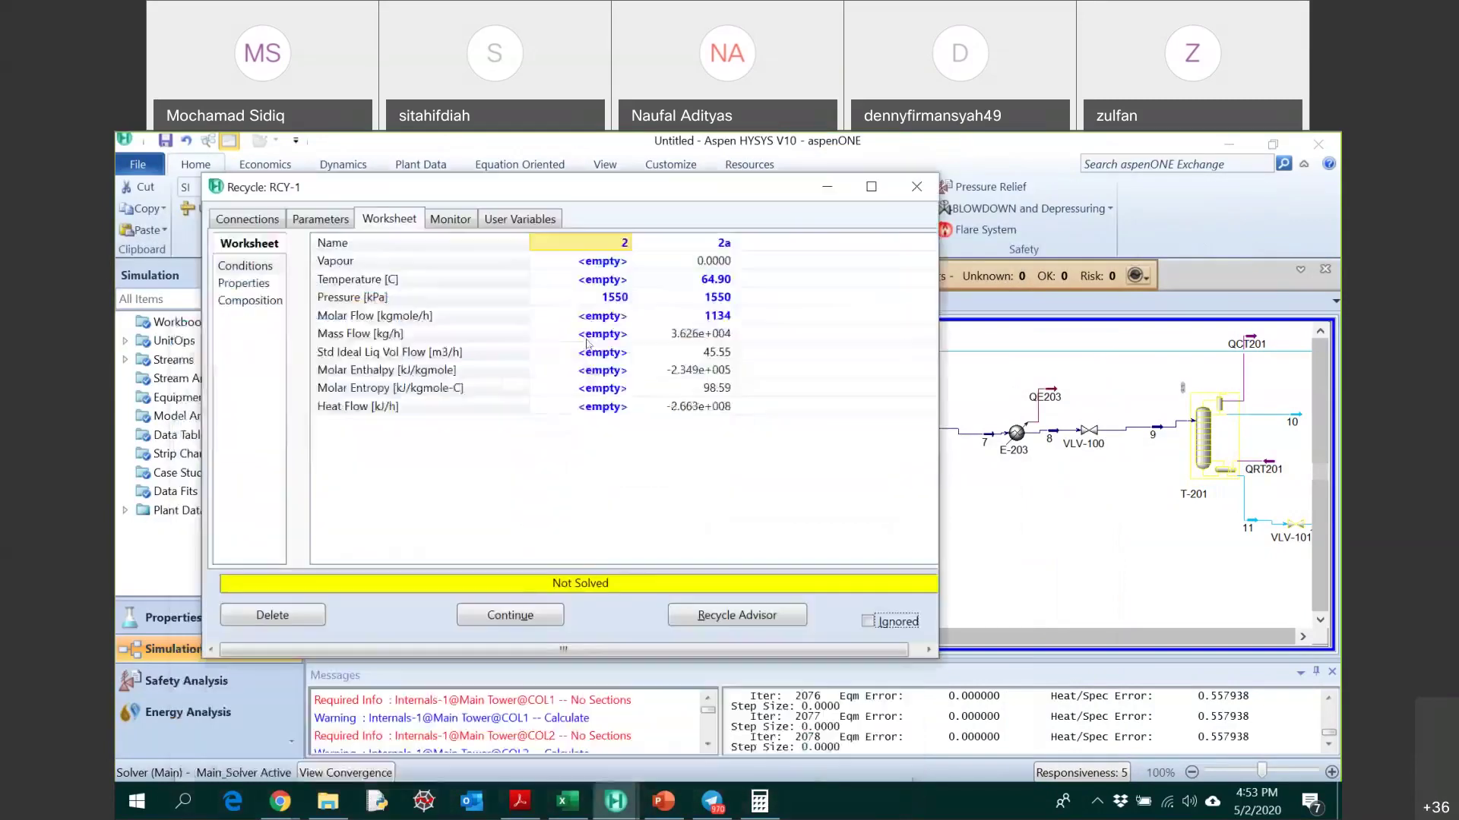
left_click(247, 219)
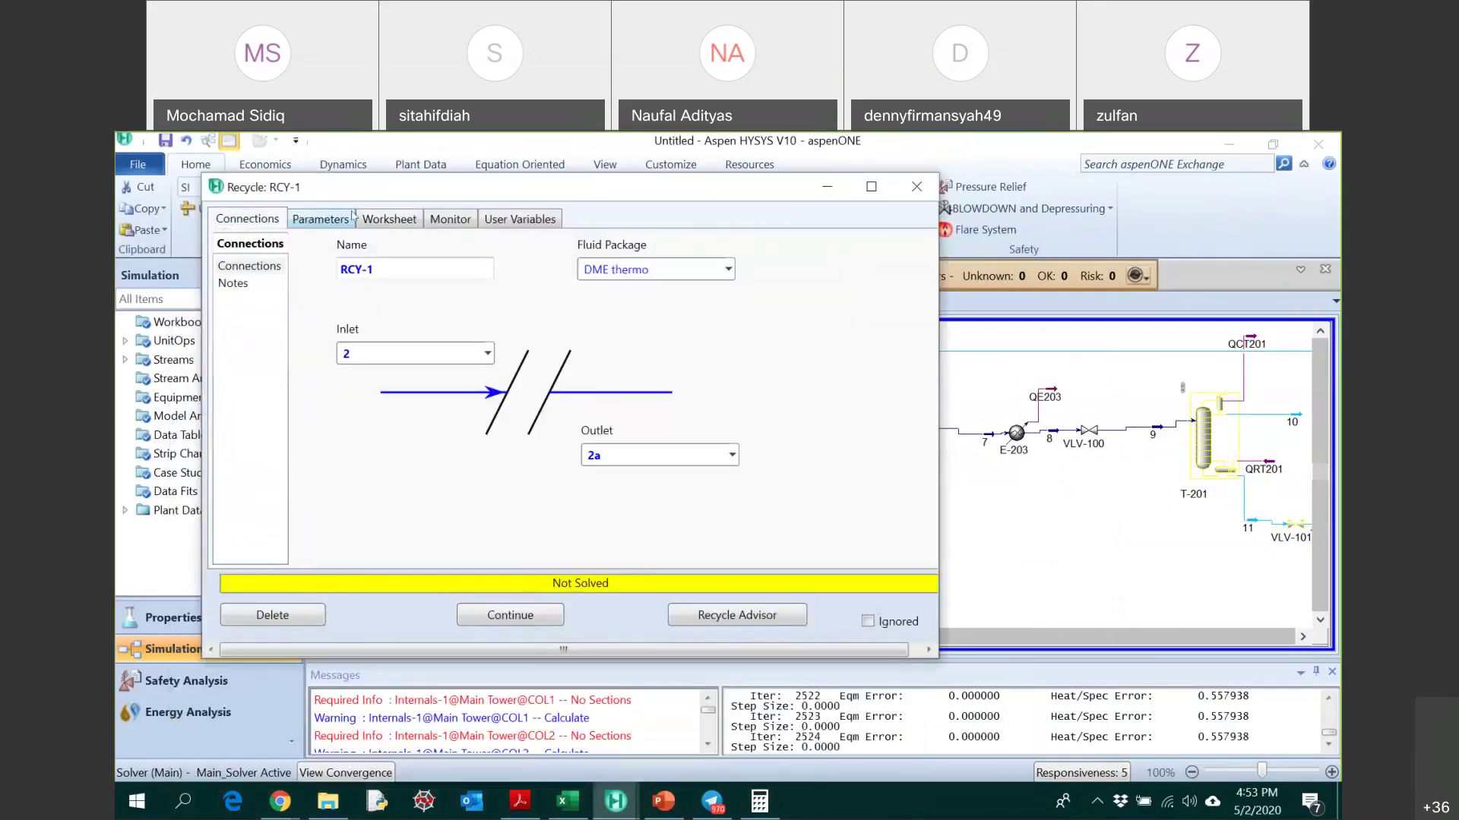
- Review RCY-1's condition and component sensitivities, solver settings, advanced options and flowsheet analysis in the Recycle Advisor, and close the recycle
left_click(735, 615)
left_click_drag(541, 373, 540, 228)
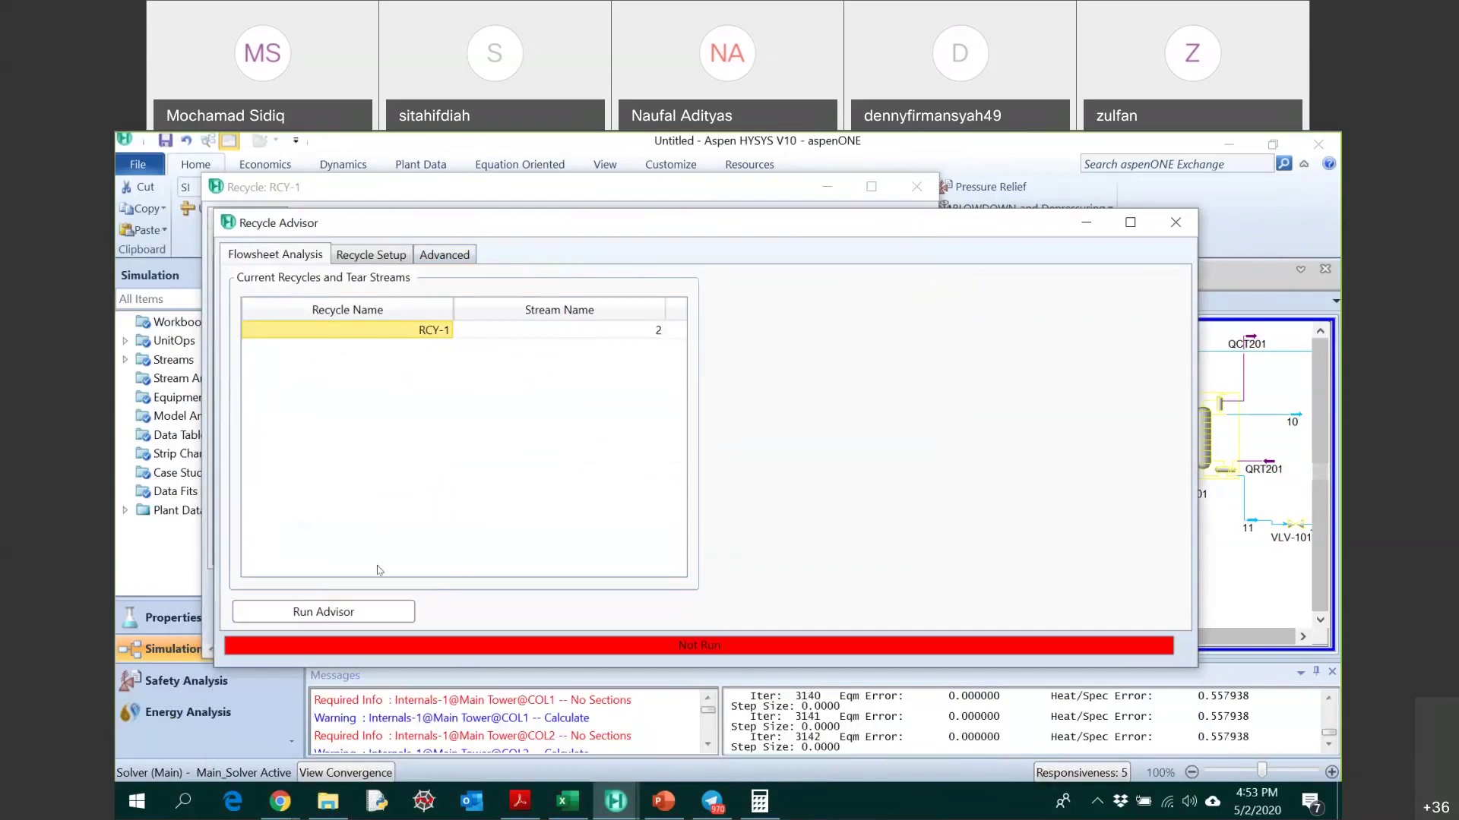
left_click(370, 256)
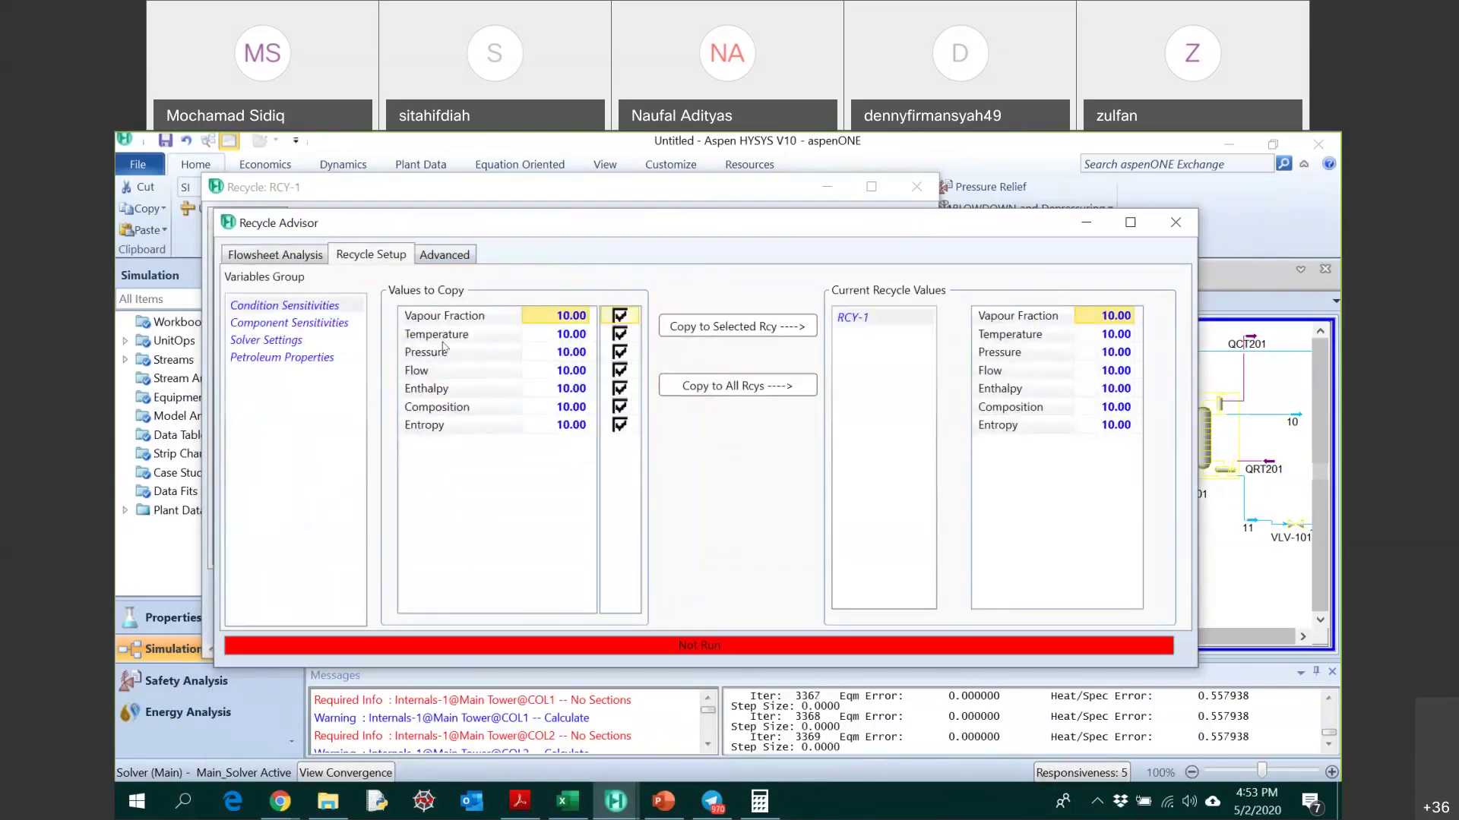
left_click(332, 328)
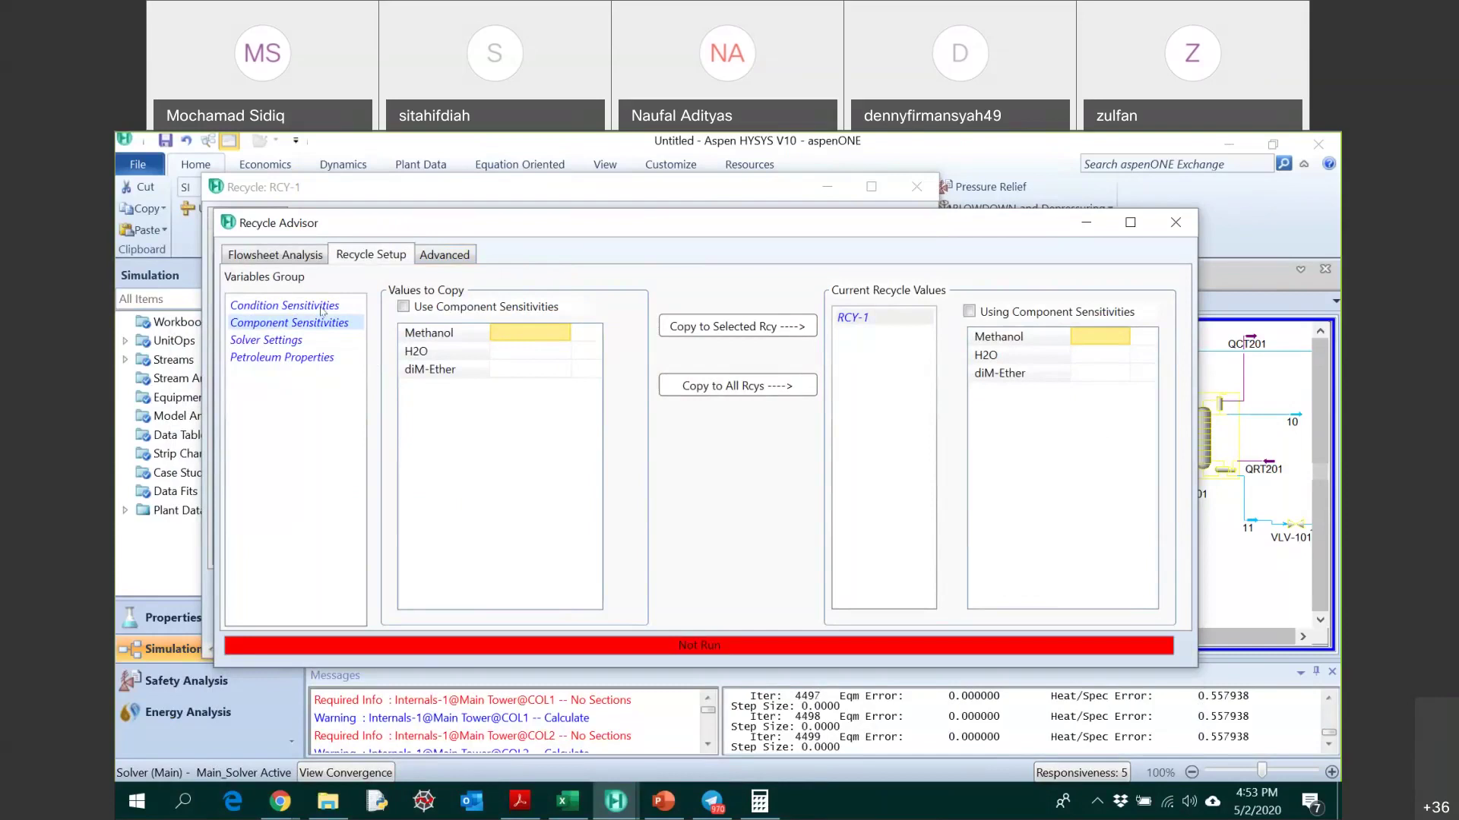
left_click(285, 304)
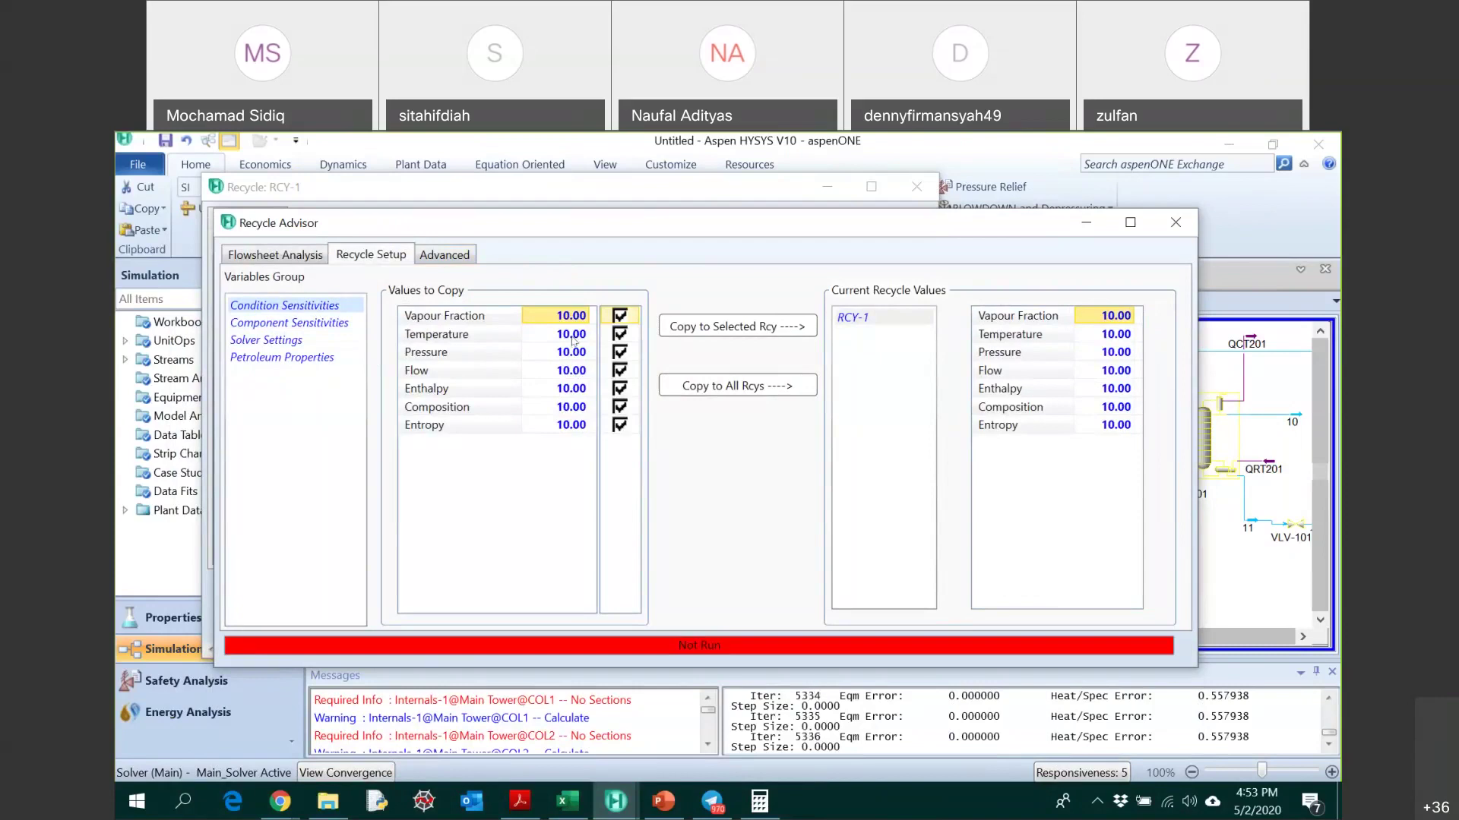
left_click(289, 343)
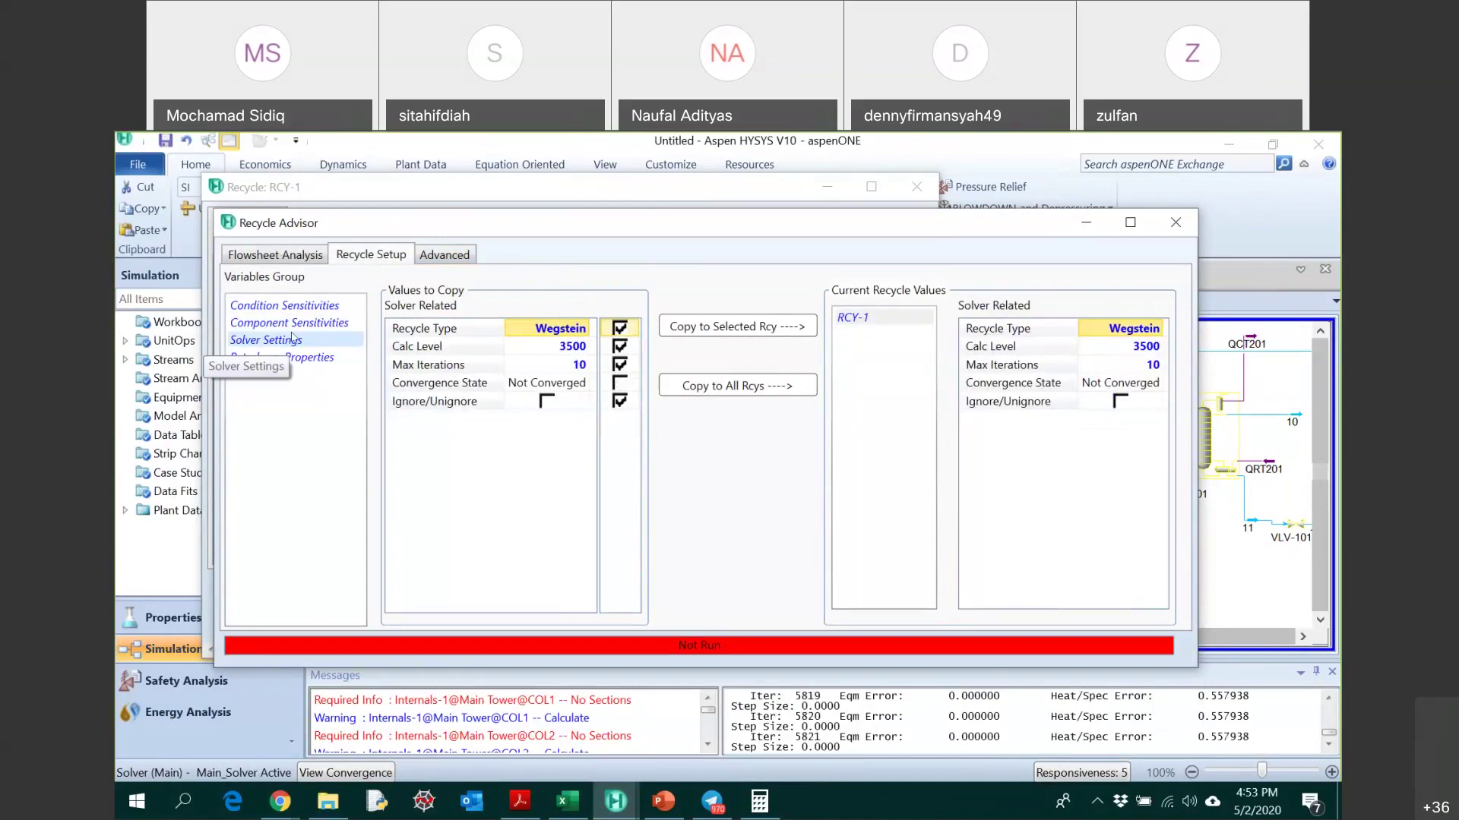
left_click(296, 322)
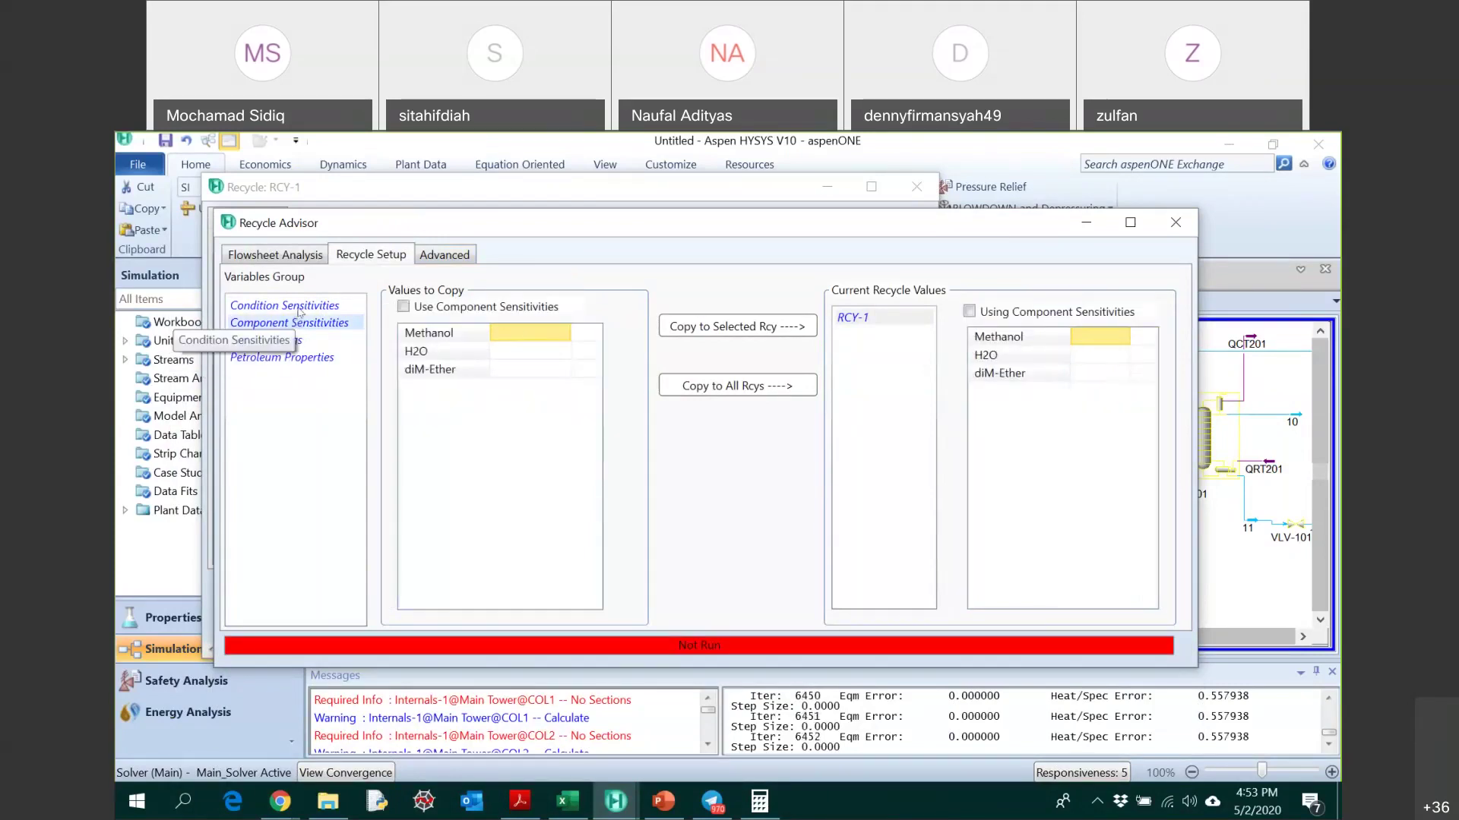
left_click(298, 306)
left_click(444, 255)
left_click(275, 255)
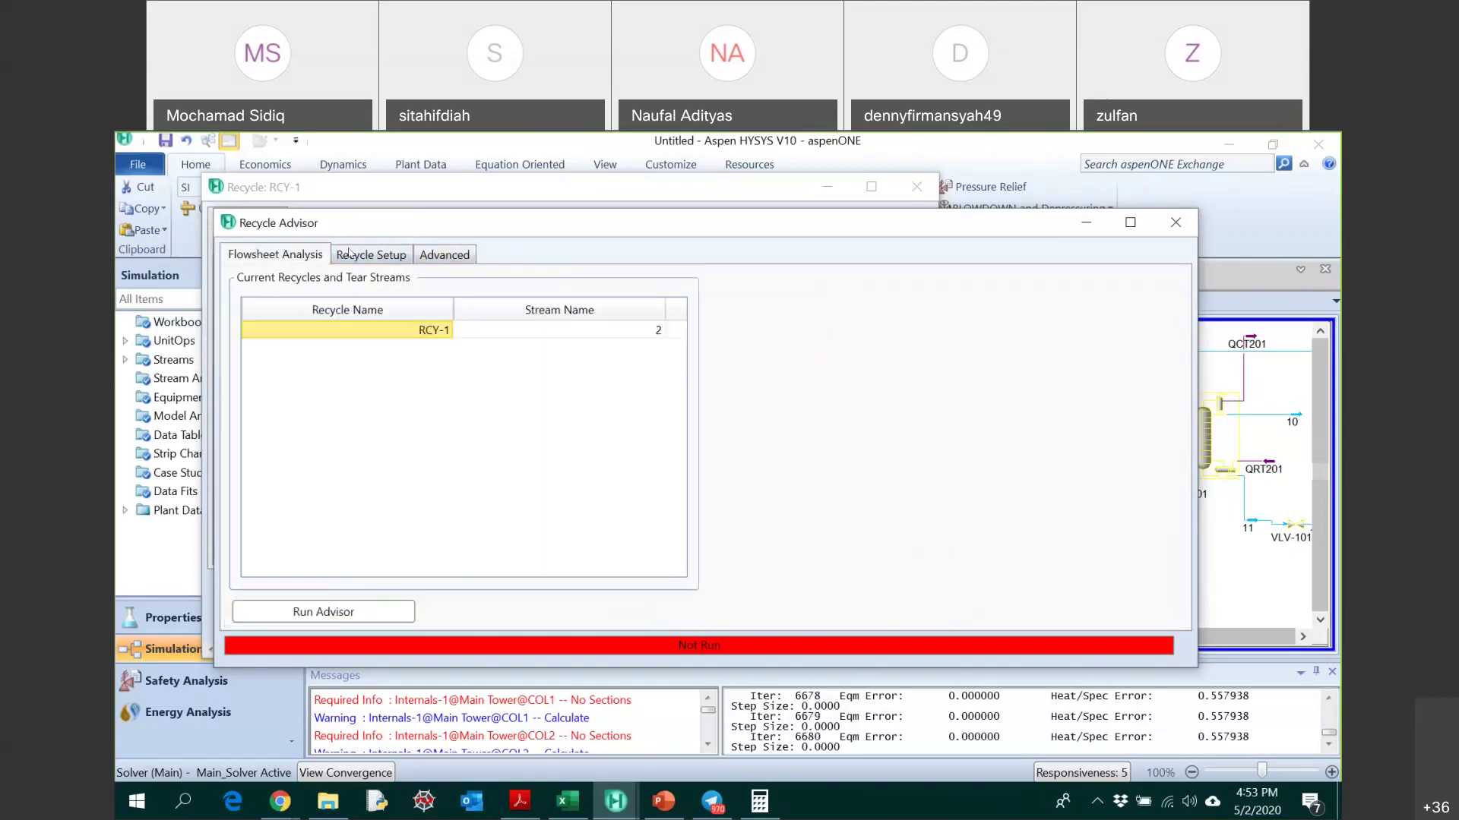
left_click(1174, 230)
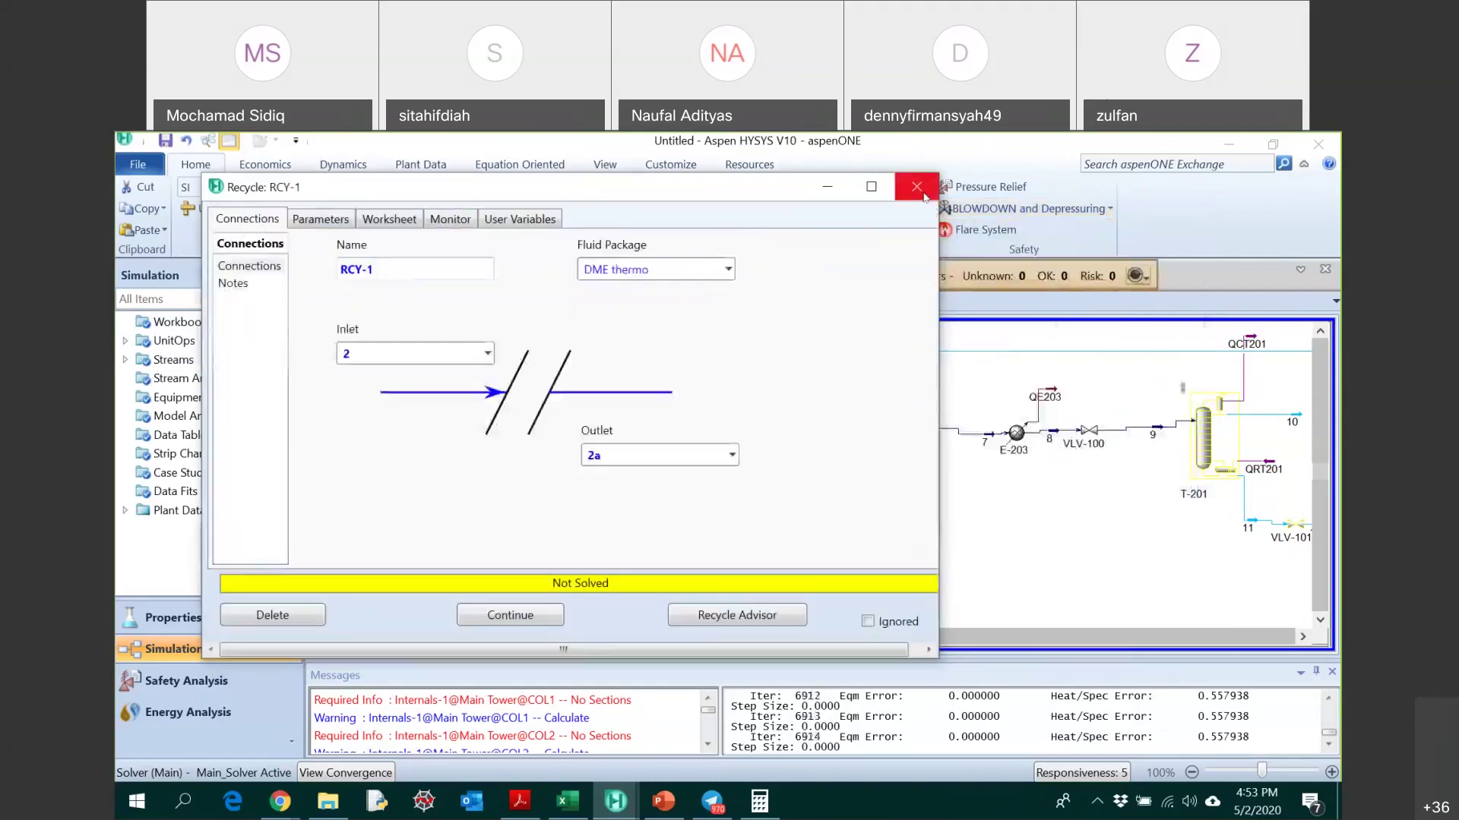
left_click(916, 187)
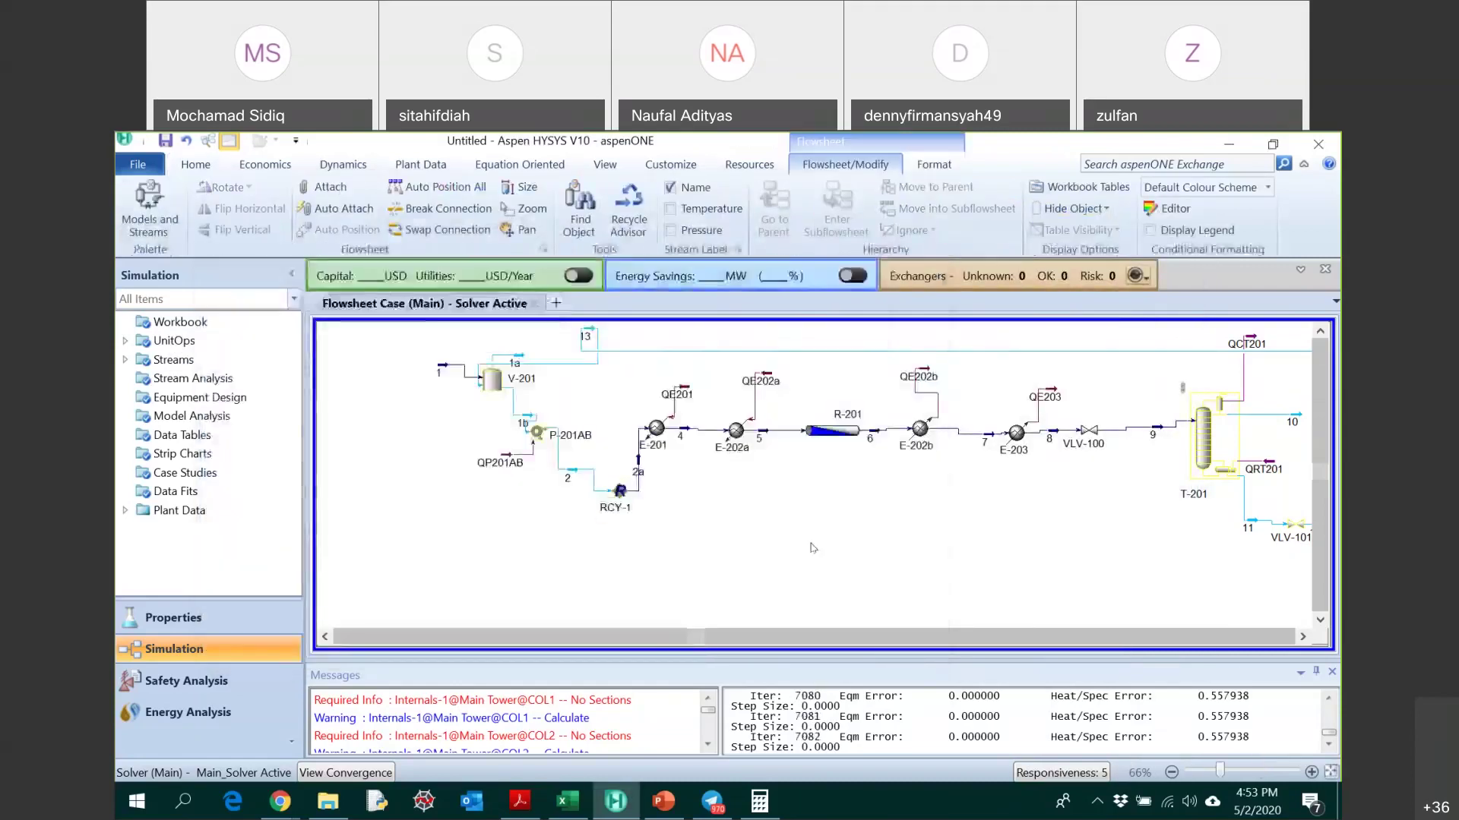
- Try to break the connection between stream 2 and recycle RCY-1 on the flowsheet
left_click(440, 208)
left_click(590, 474)
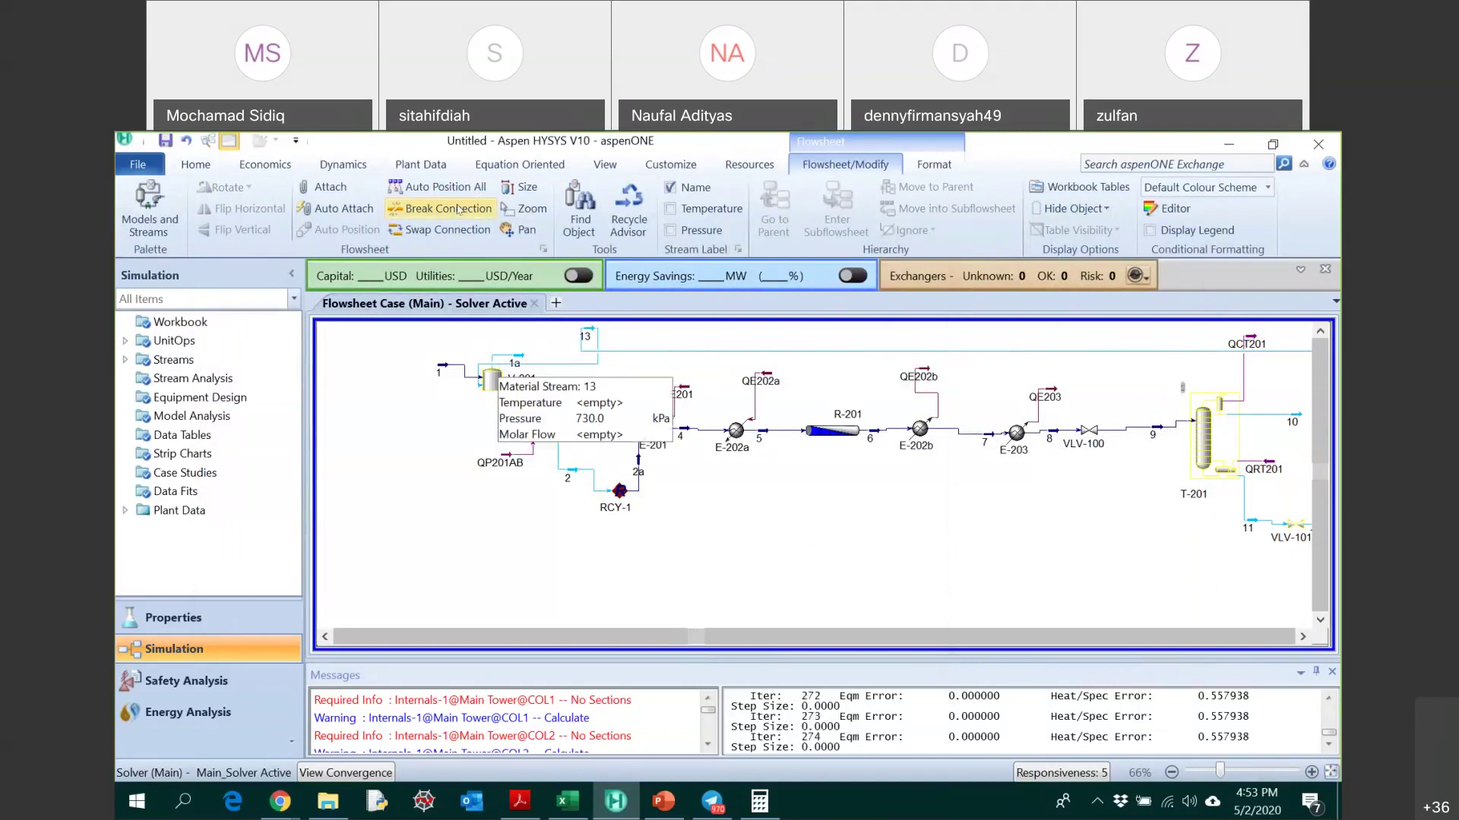
left_click(591, 476)
left_click(445, 209)
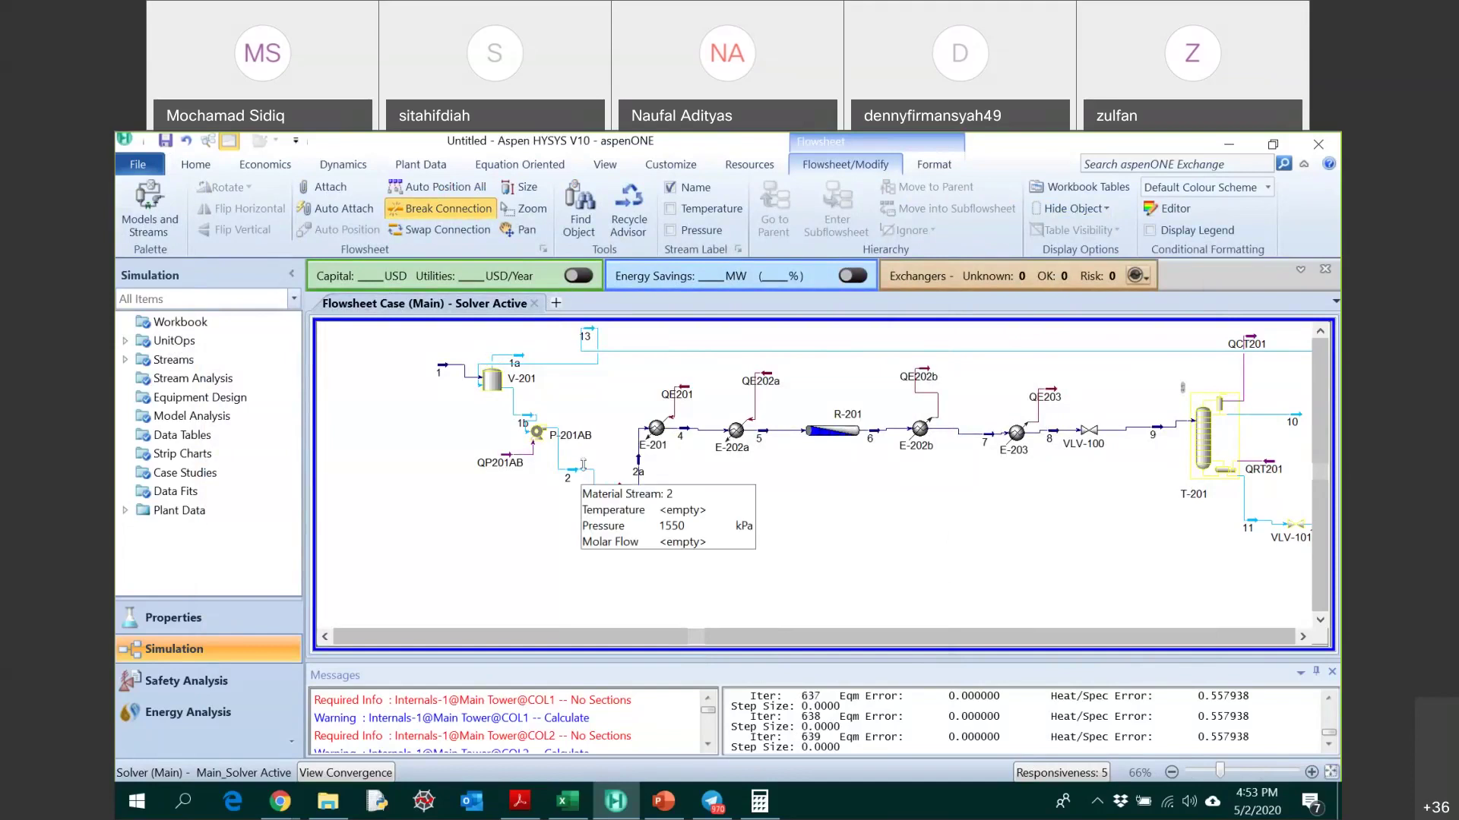
left_click(586, 472)
- Put the main flowsheet solver on hold
left_click(195, 164)
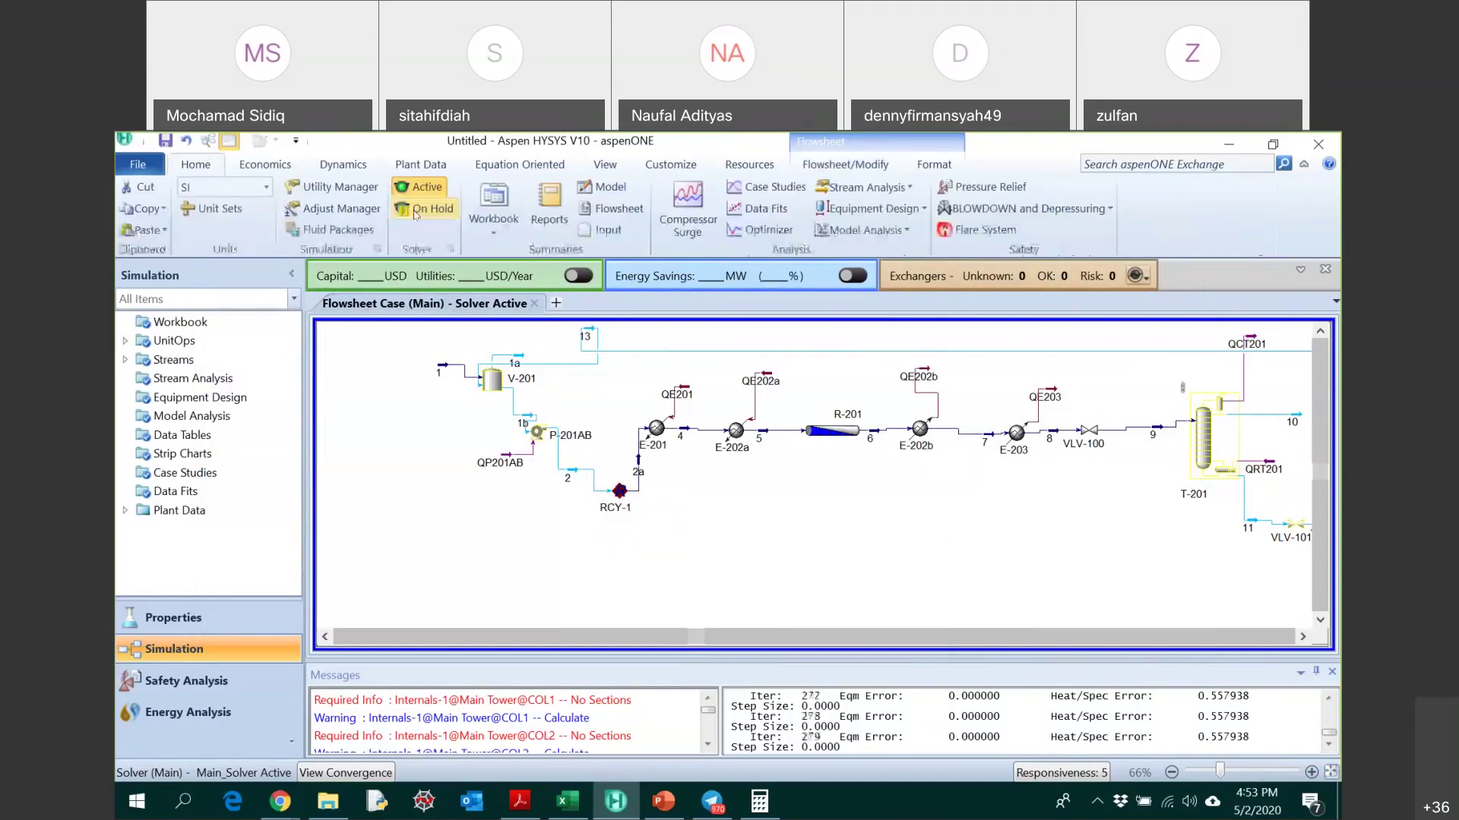
left_click(423, 208)
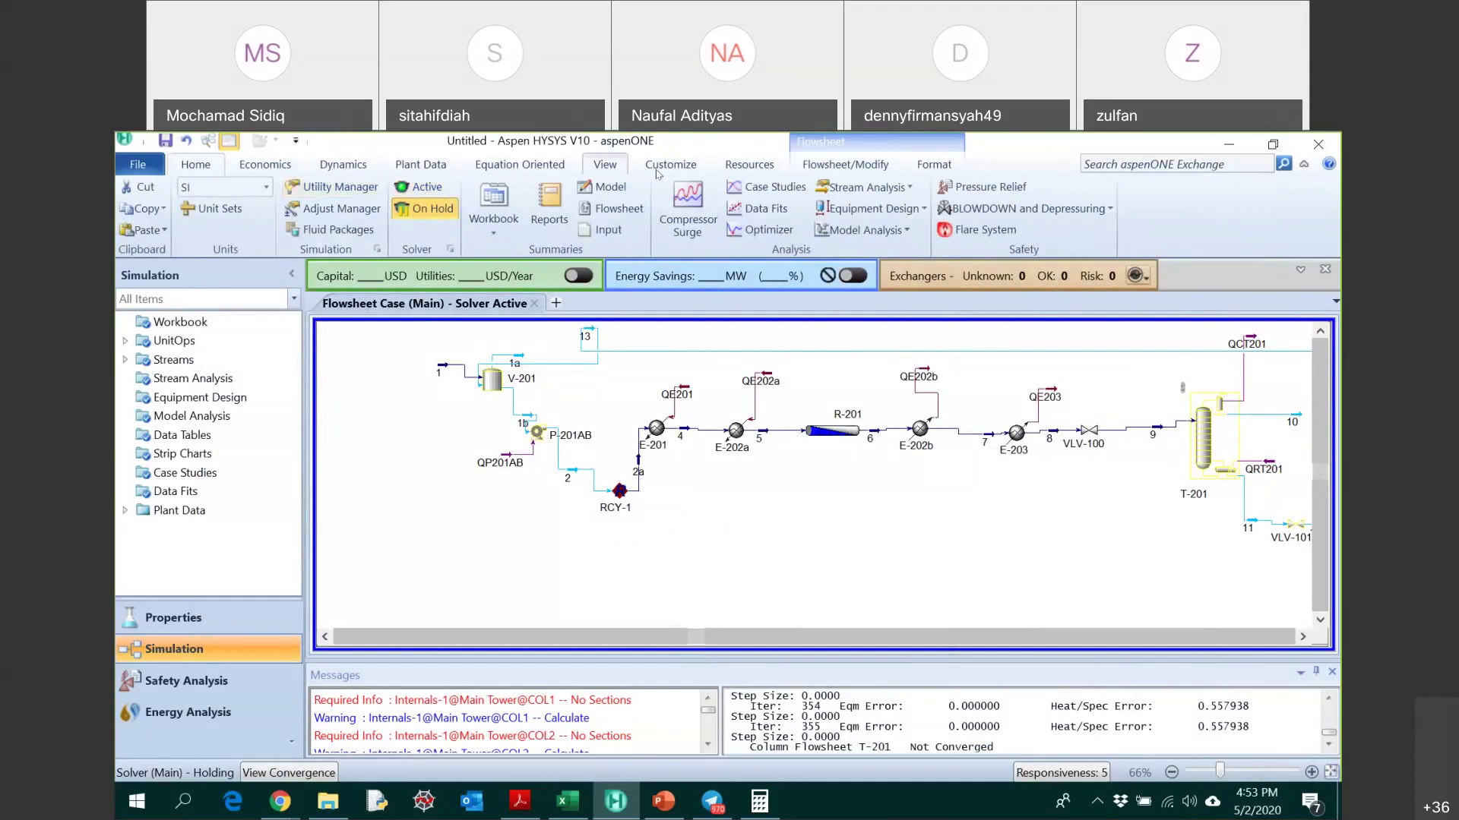
- Retry breaking the connection from stream 2 into recycle RCY-1, with stream 2 repositioned lower beneath pump P-201AB
left_click(439, 208)
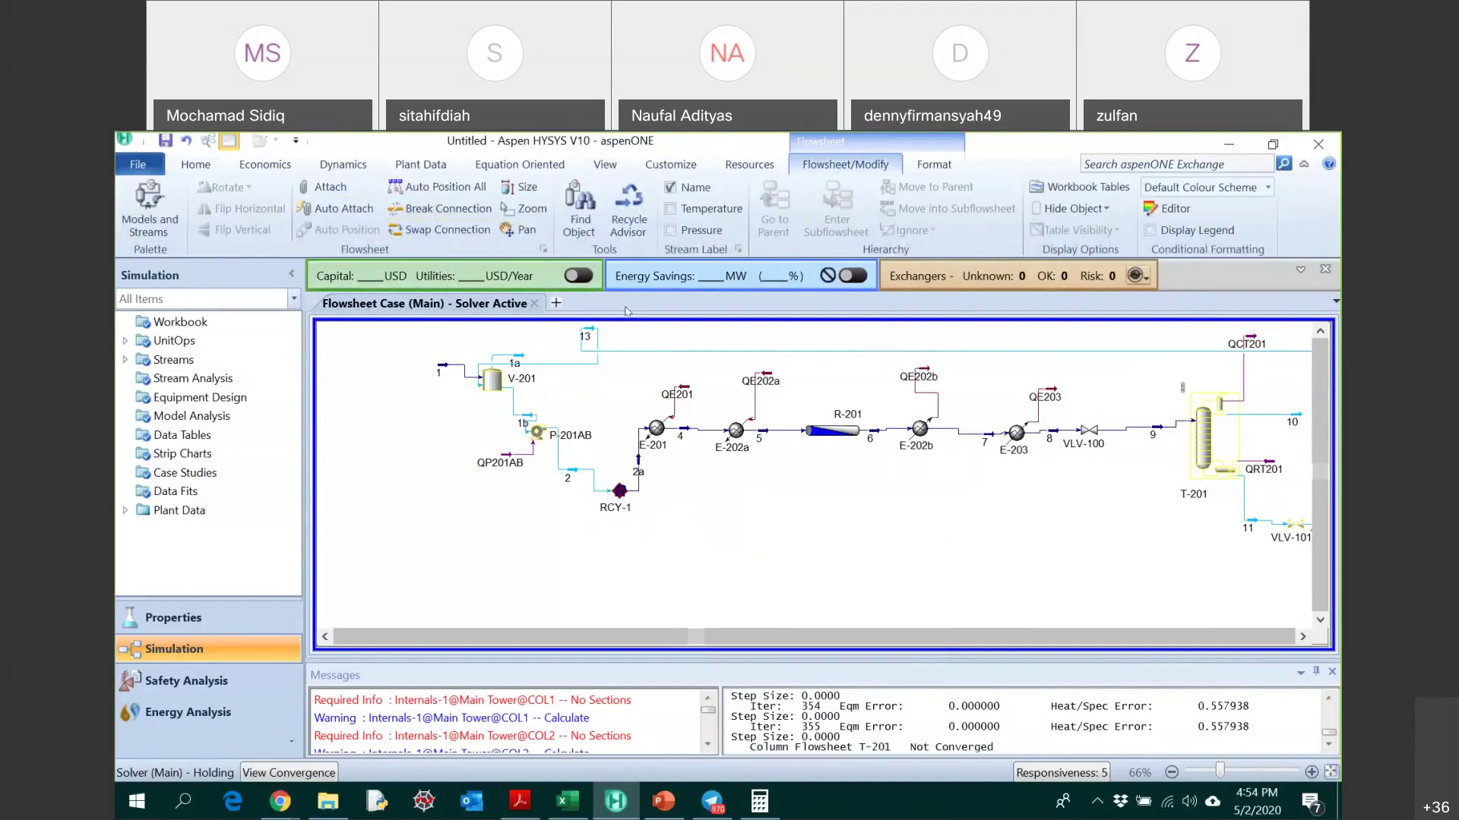
left_click(588, 470)
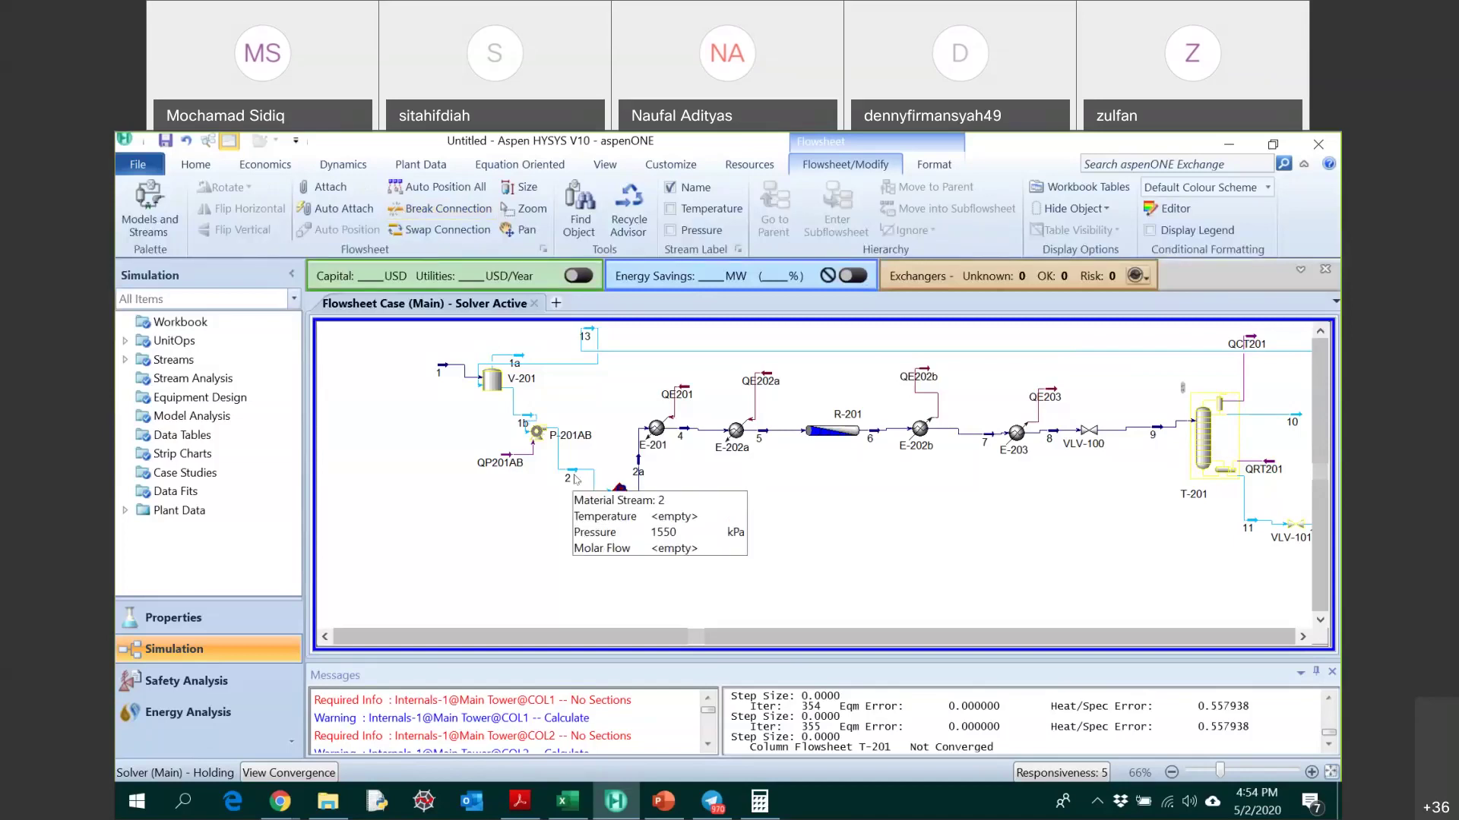
left_click(596, 543)
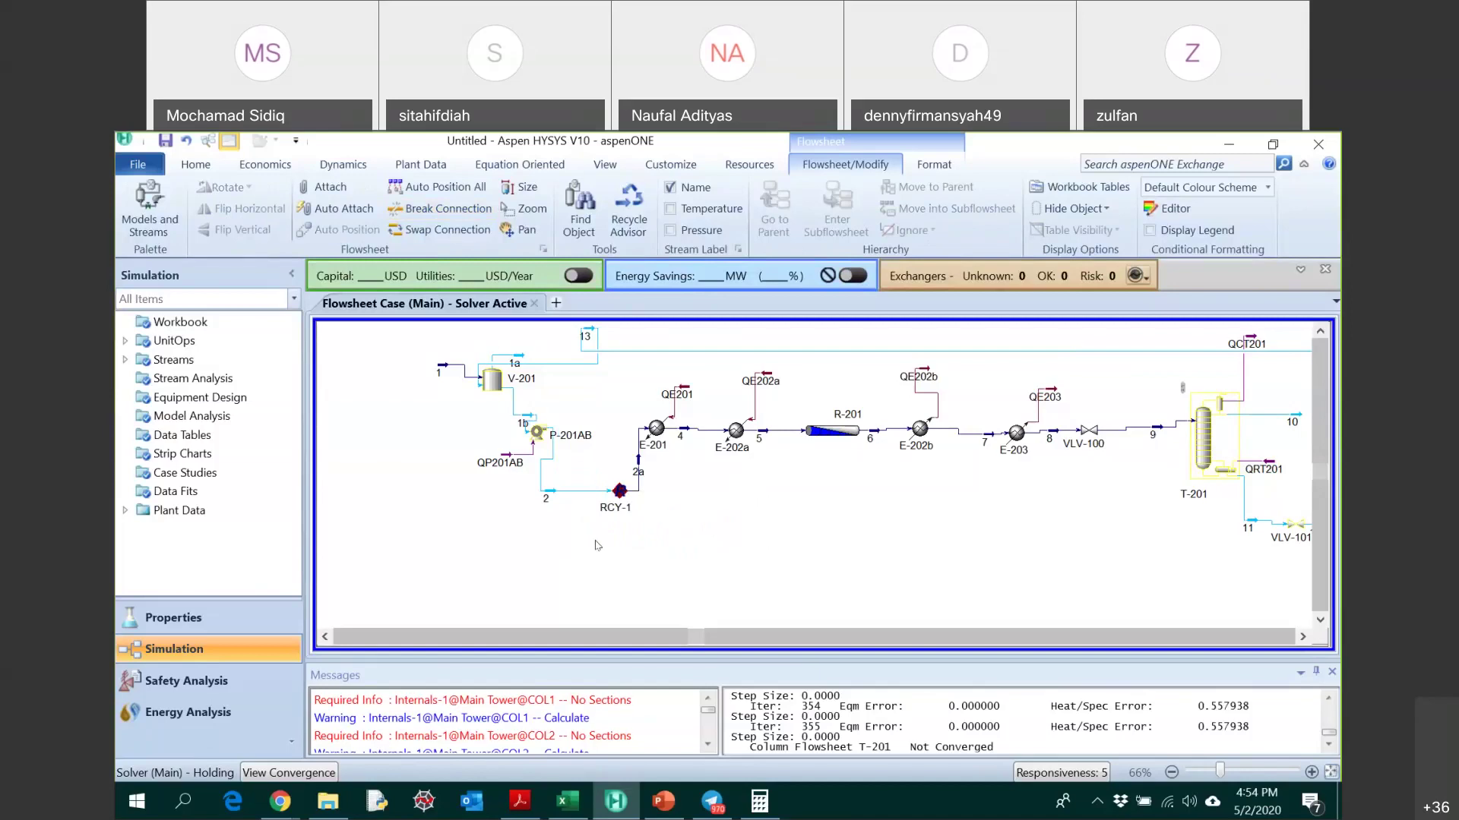
left_click(441, 208)
left_click(585, 492)
left_click(462, 211)
left_click(577, 490)
- Open reactor R-201 and review its reaction set and stoichiometry, rating, worksheet conditions, and performance profiles for flows, reaction rates and compositions
mouse_move(834, 438)
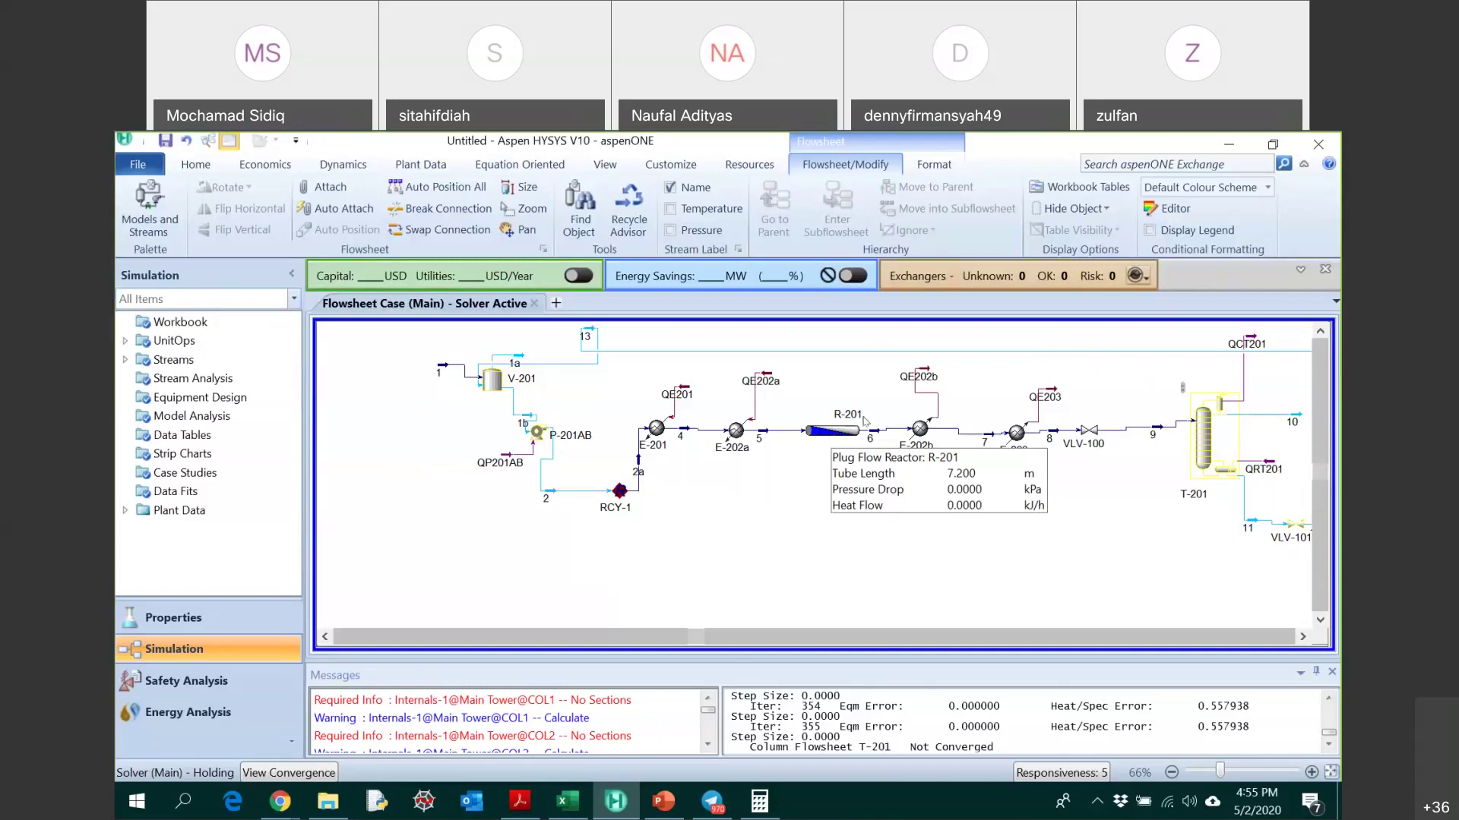
double_click(864, 420)
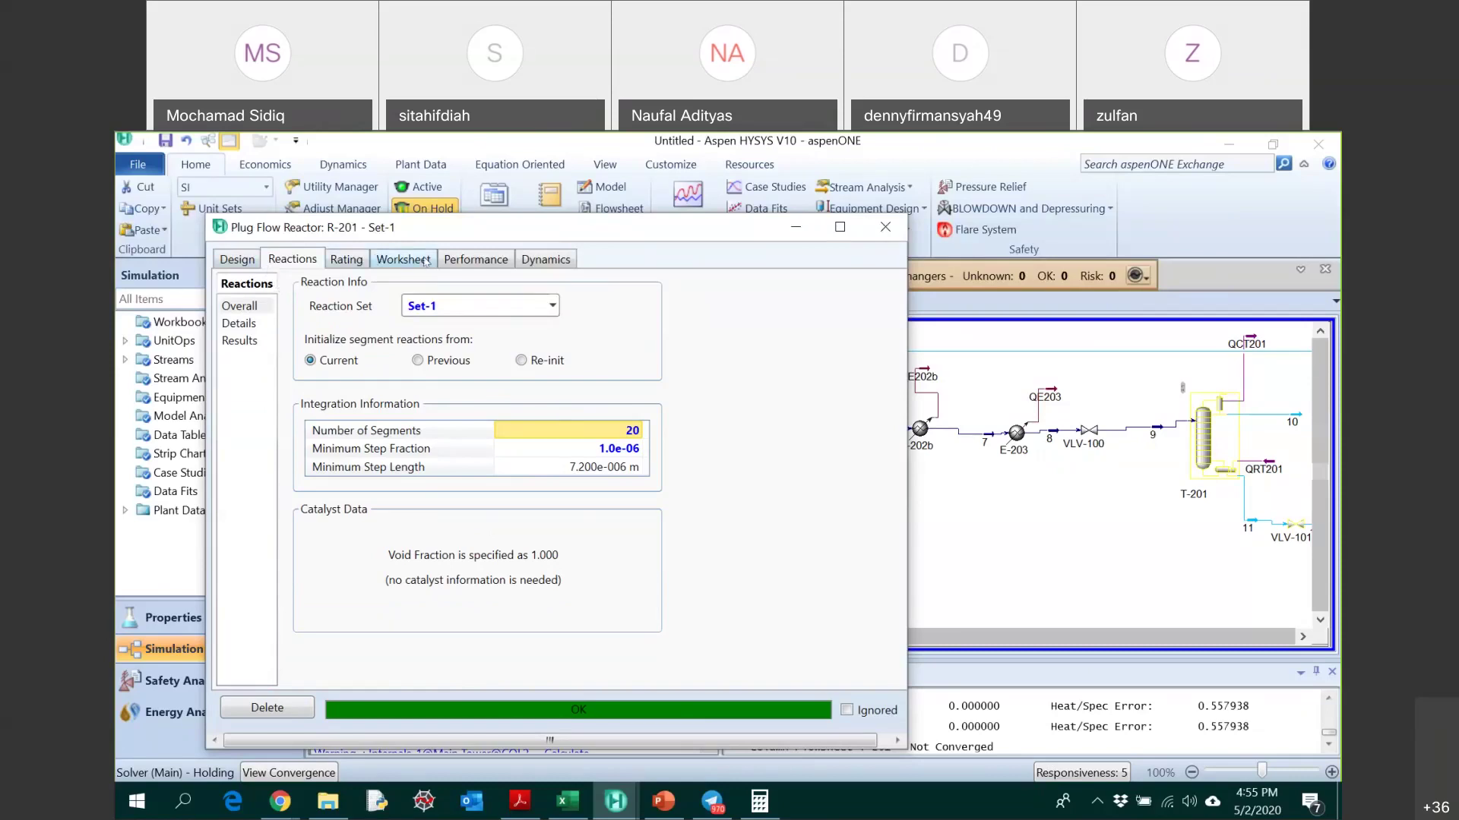
left_click(247, 325)
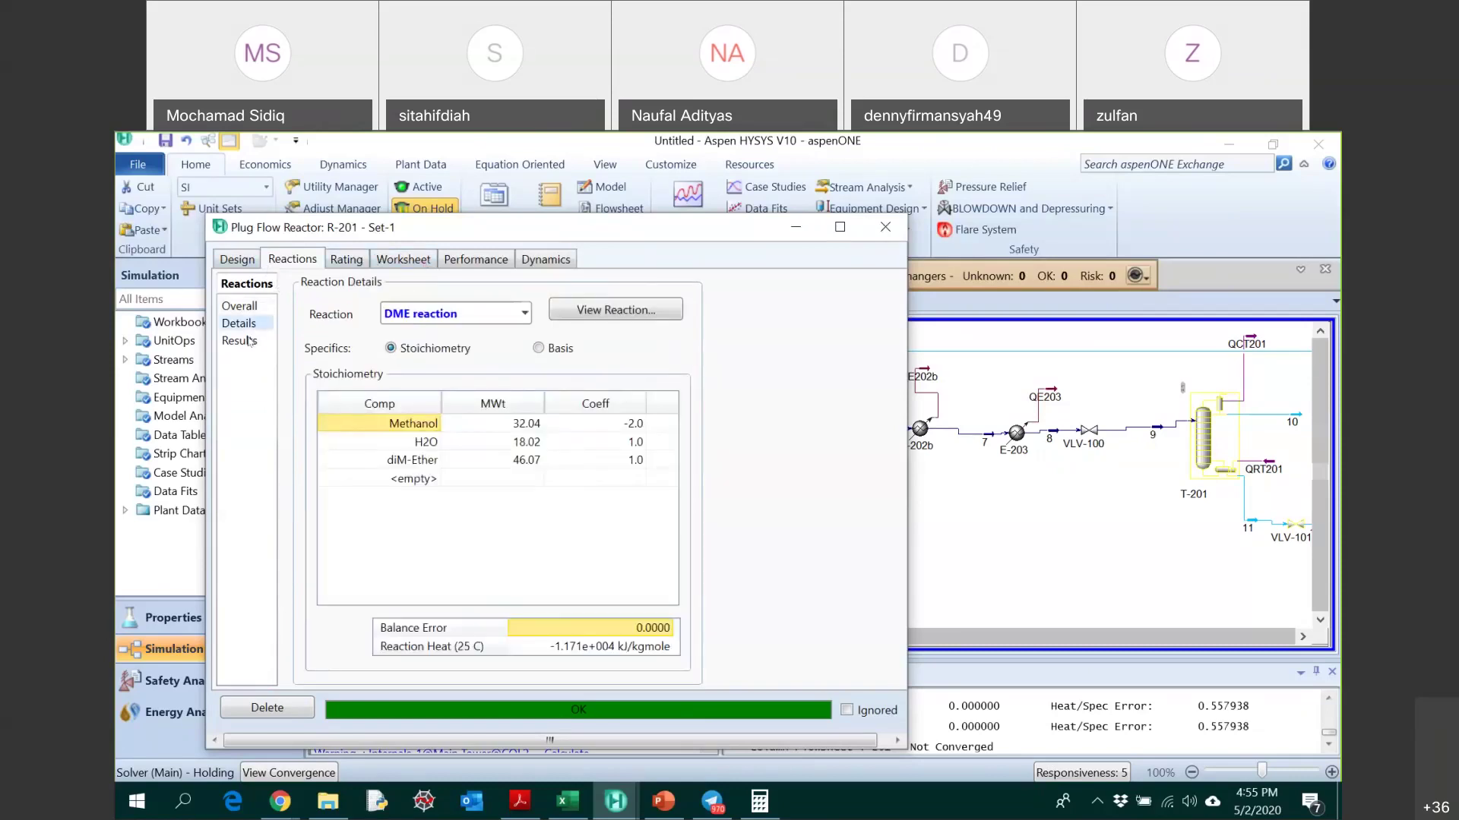
left_click(249, 341)
left_click(244, 306)
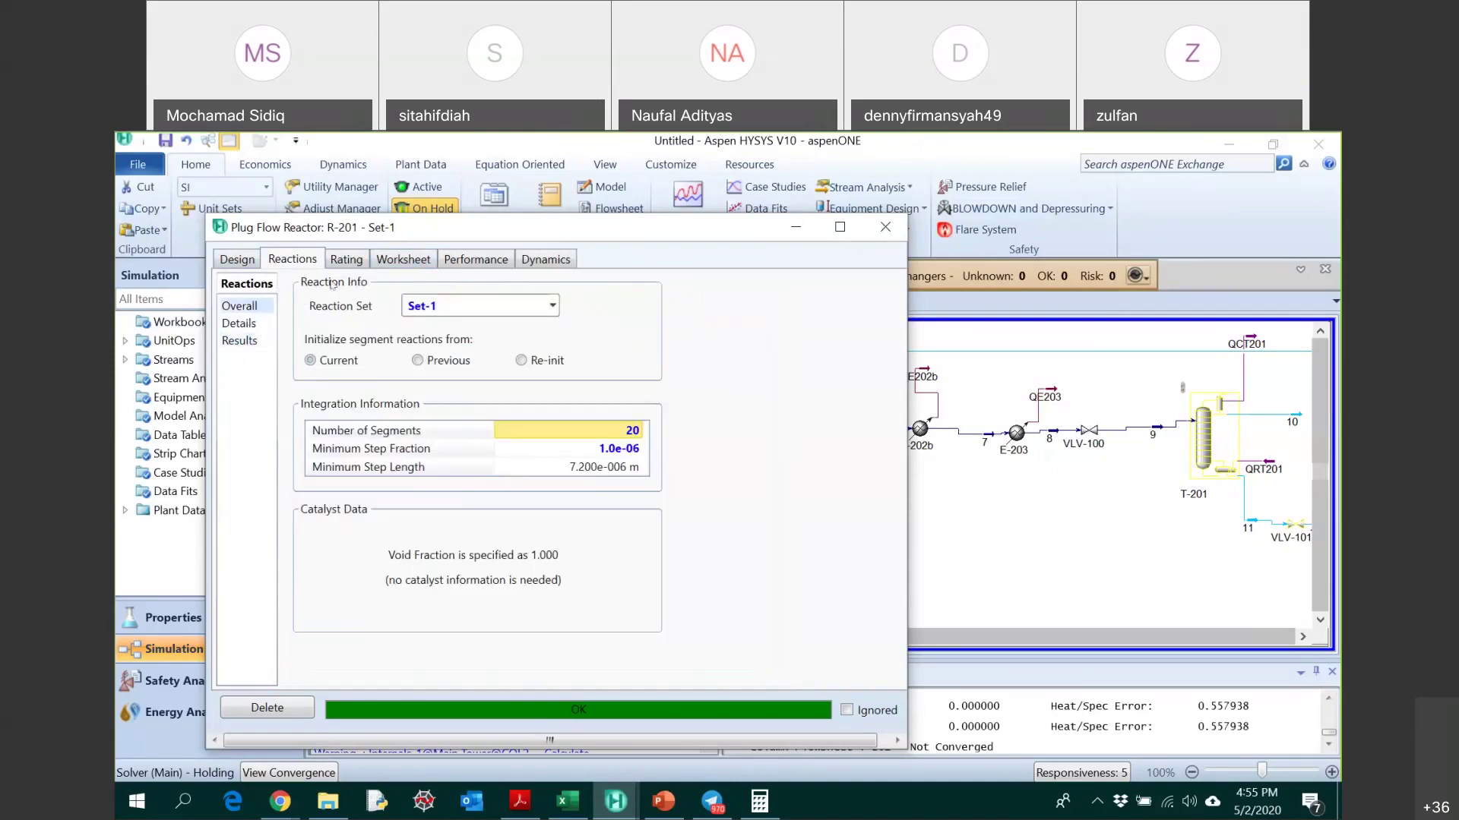
left_click(348, 259)
left_click(403, 259)
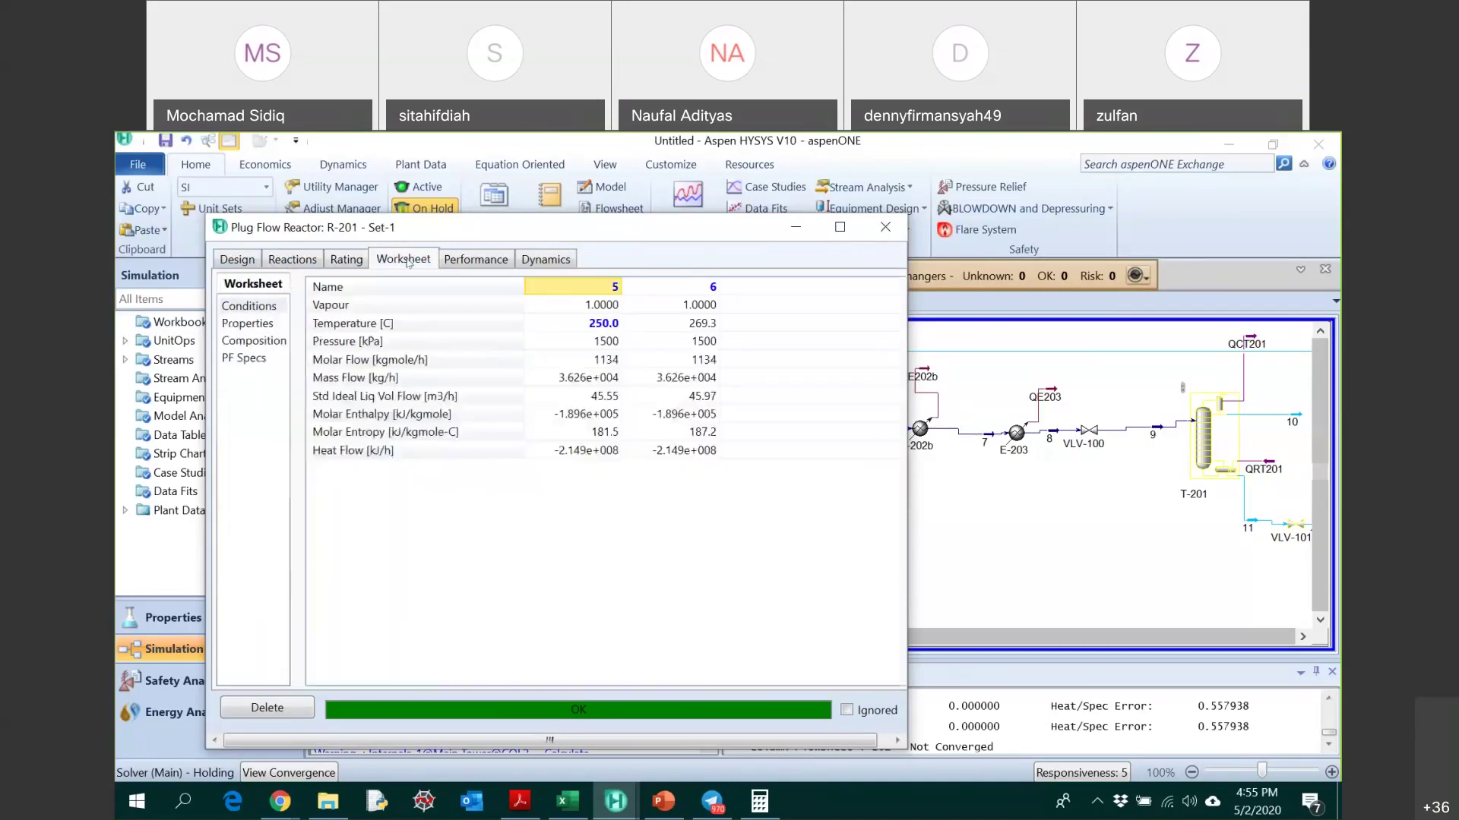
left_click(471, 261)
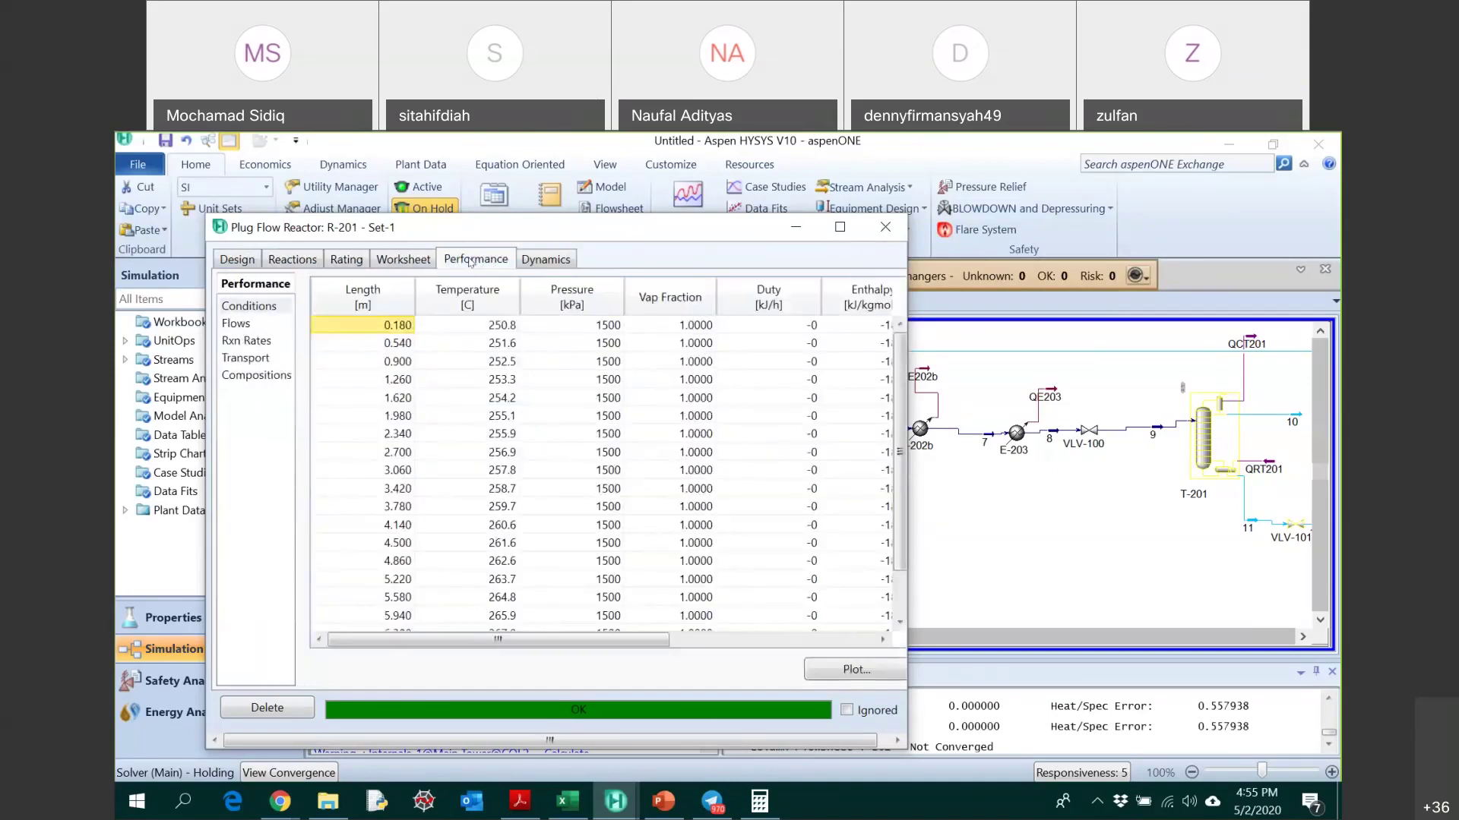
left_click(235, 324)
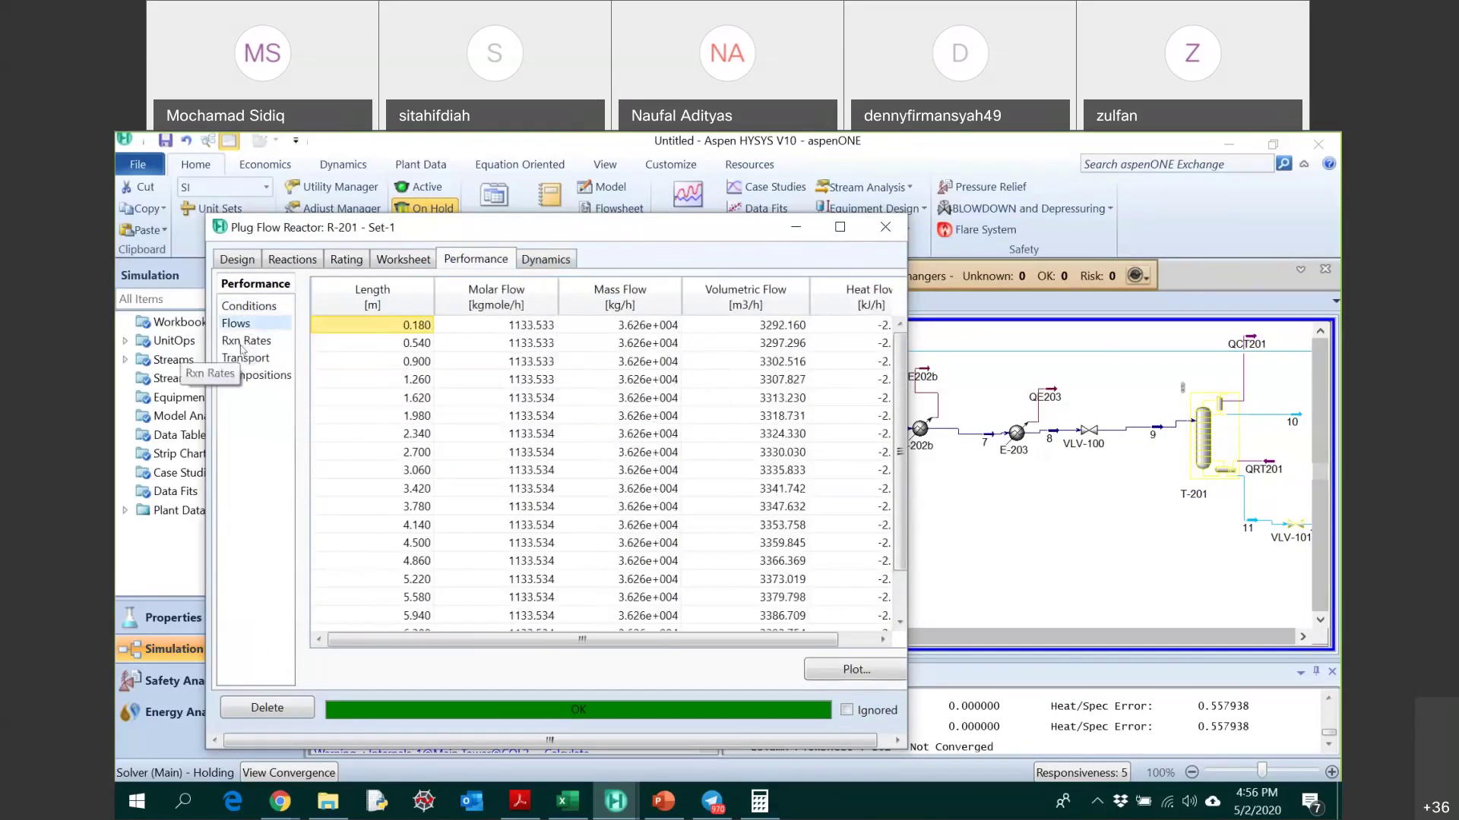
left_click(242, 344)
left_click(254, 375)
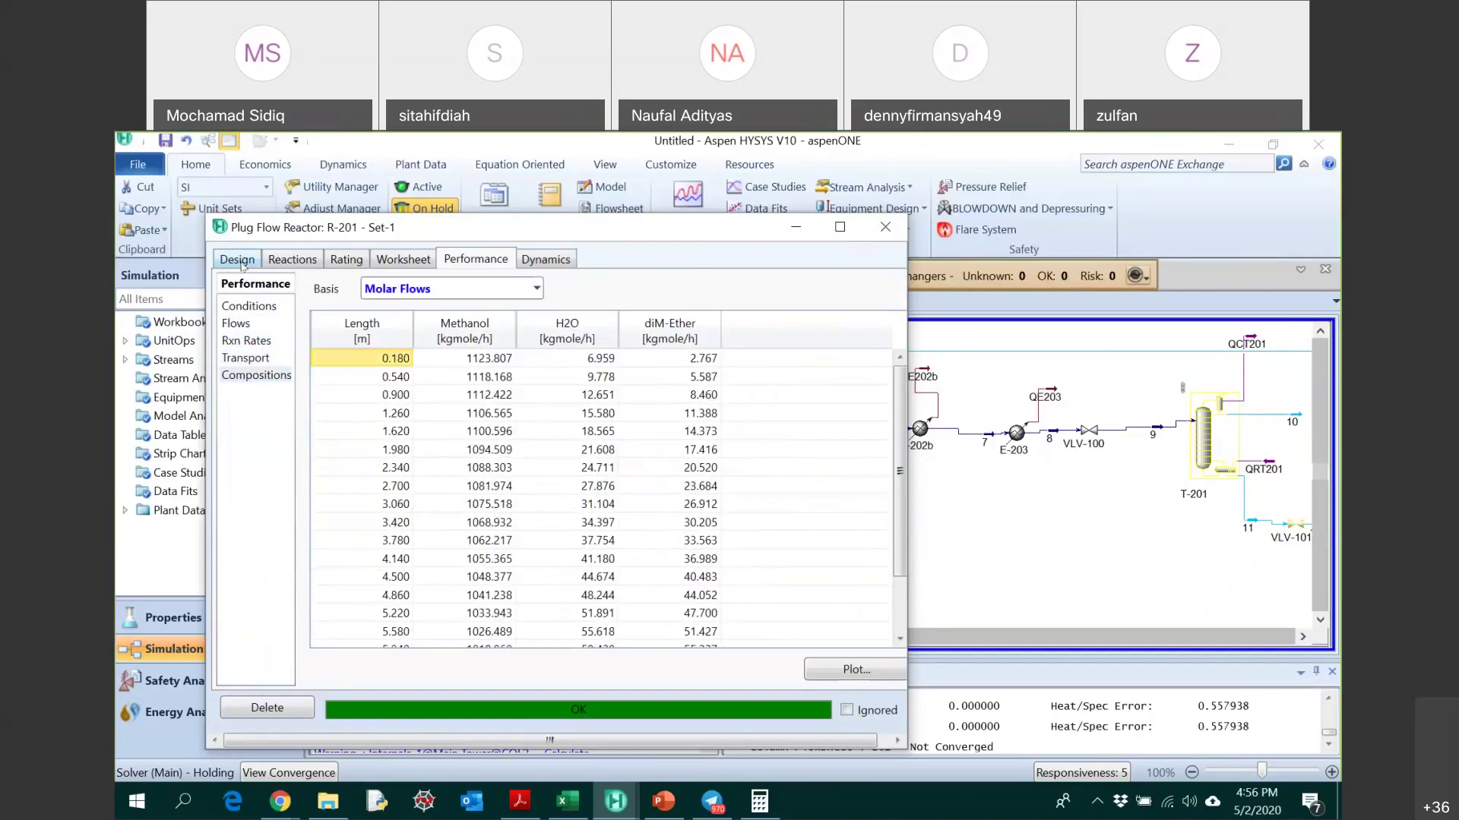
- Examine R-201's connections, pressure drop and duty parameters, and heat transfer energy stream setting, and close the reactor
left_click(238, 259)
left_click(273, 325)
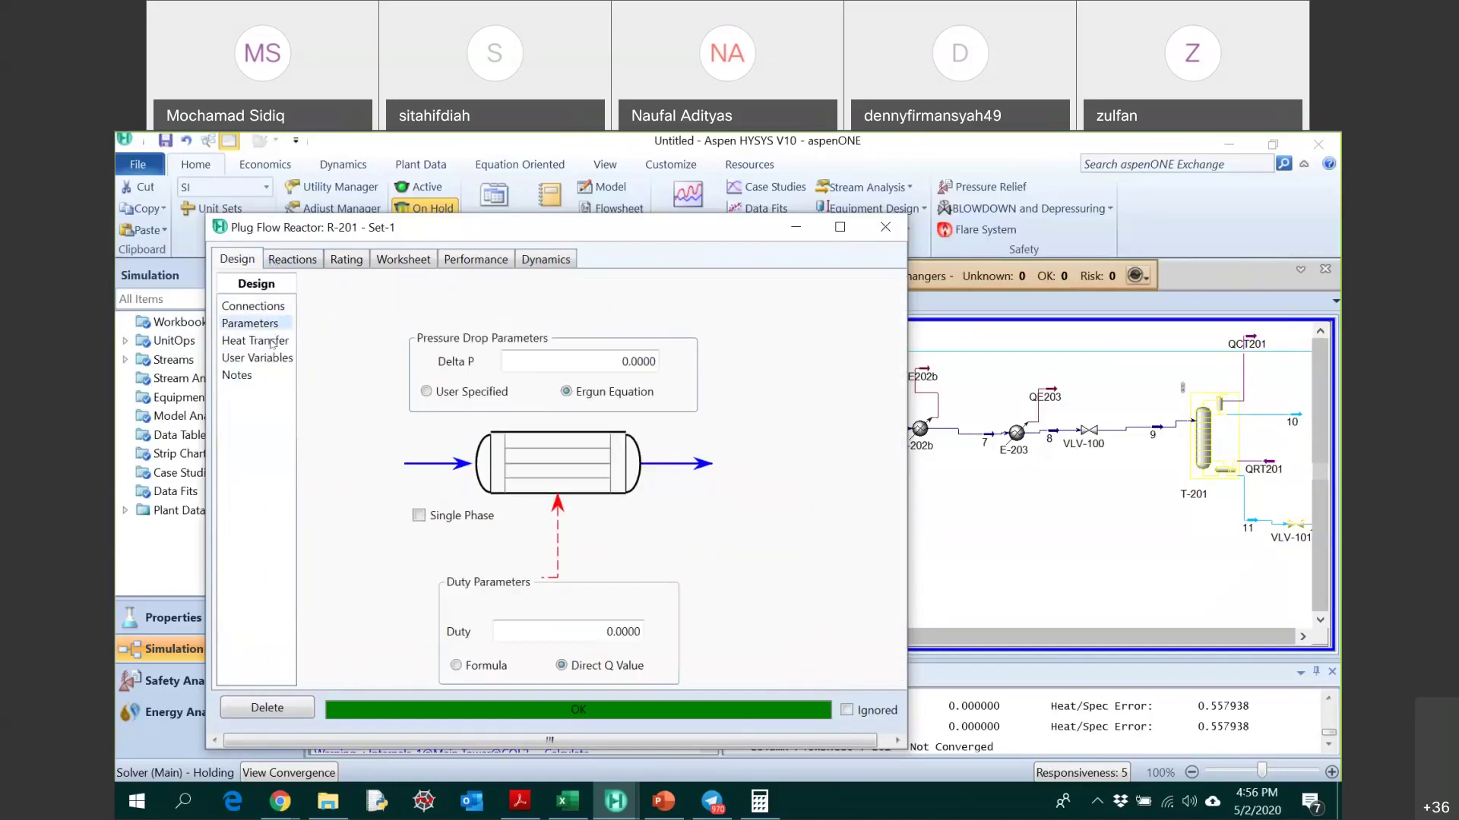
left_click(271, 343)
left_click(593, 390)
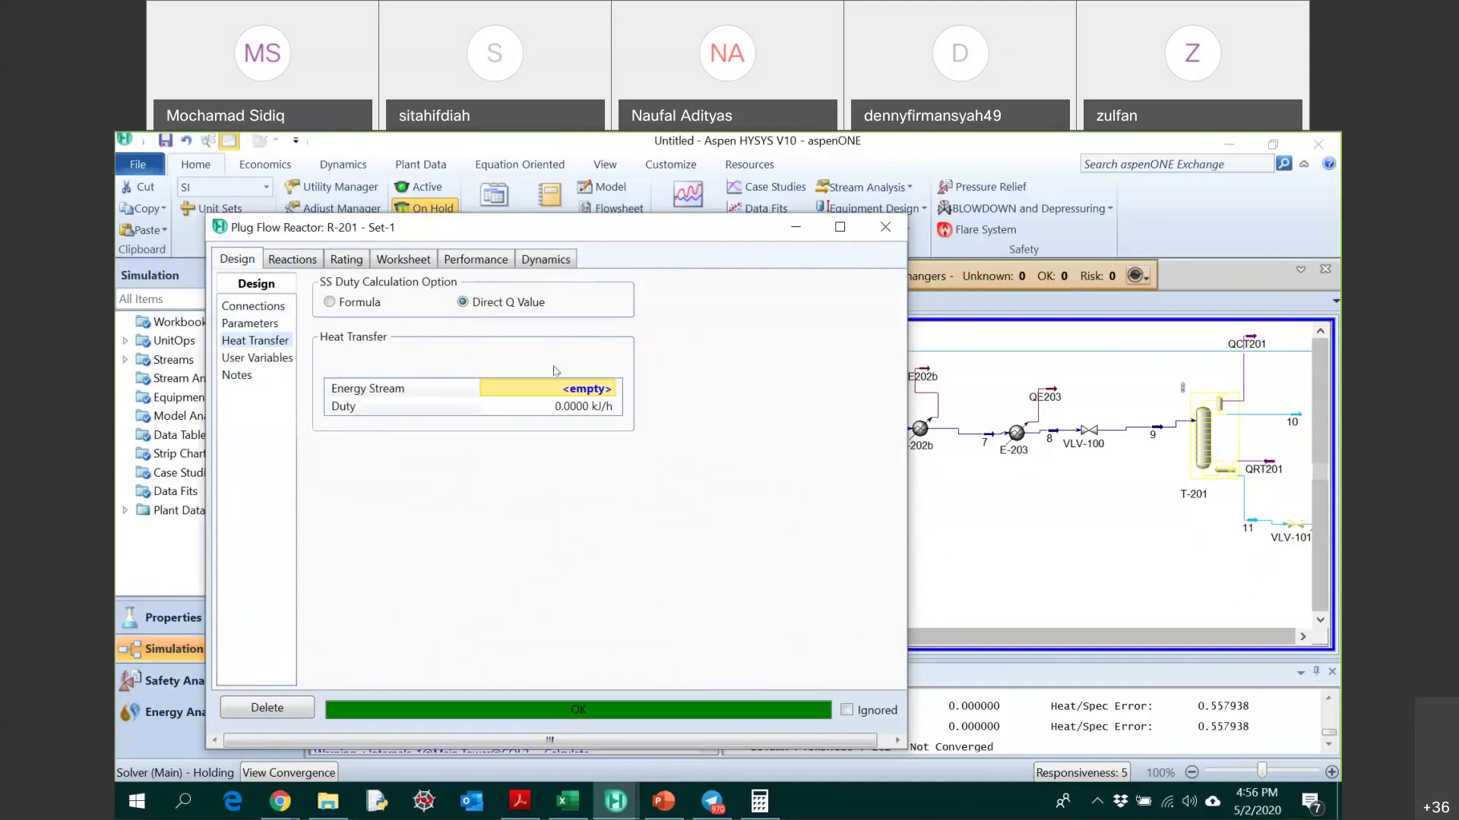
left_click(254, 308)
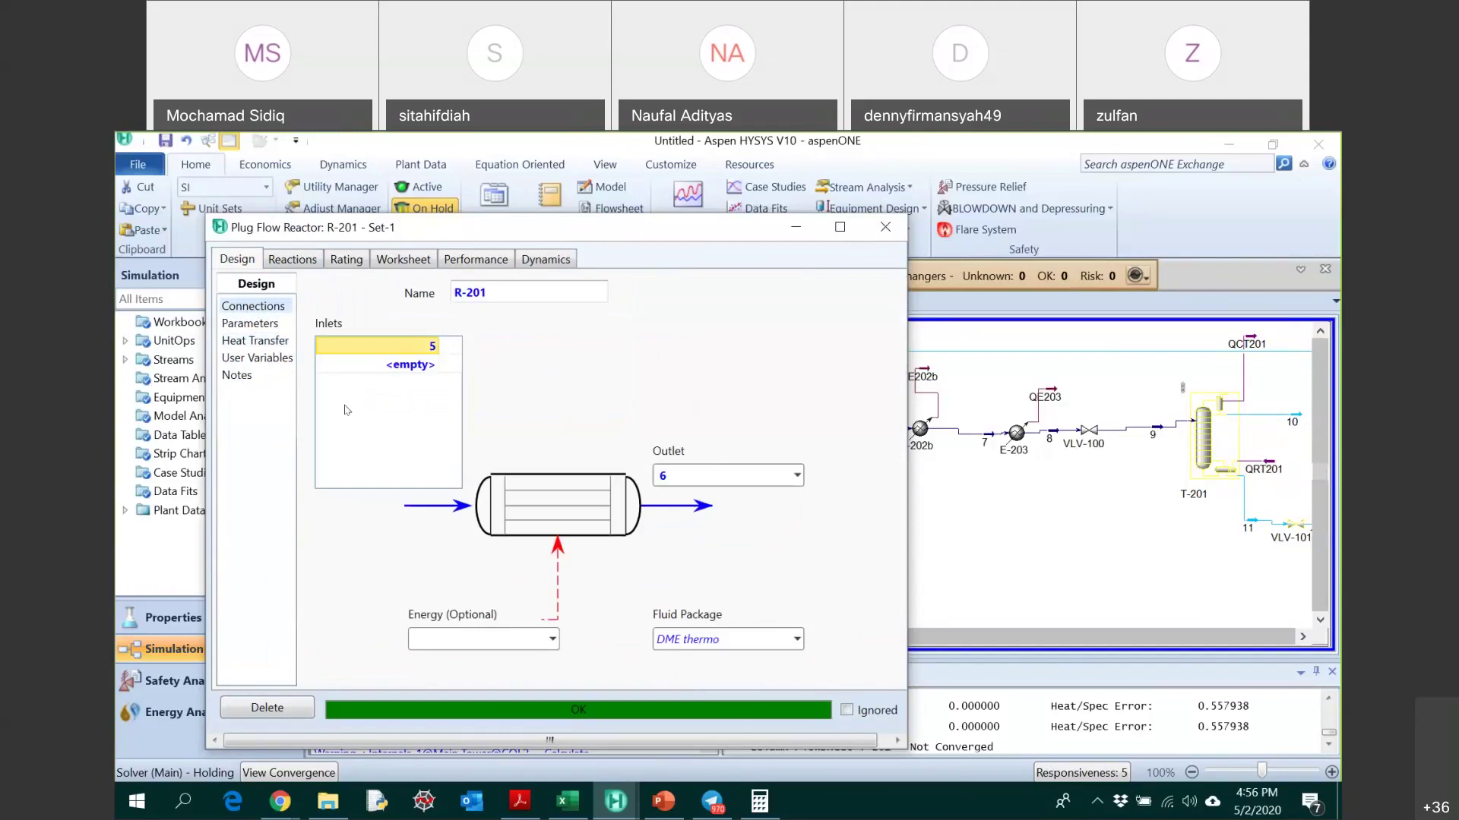
left_click(252, 323)
left_click(254, 341)
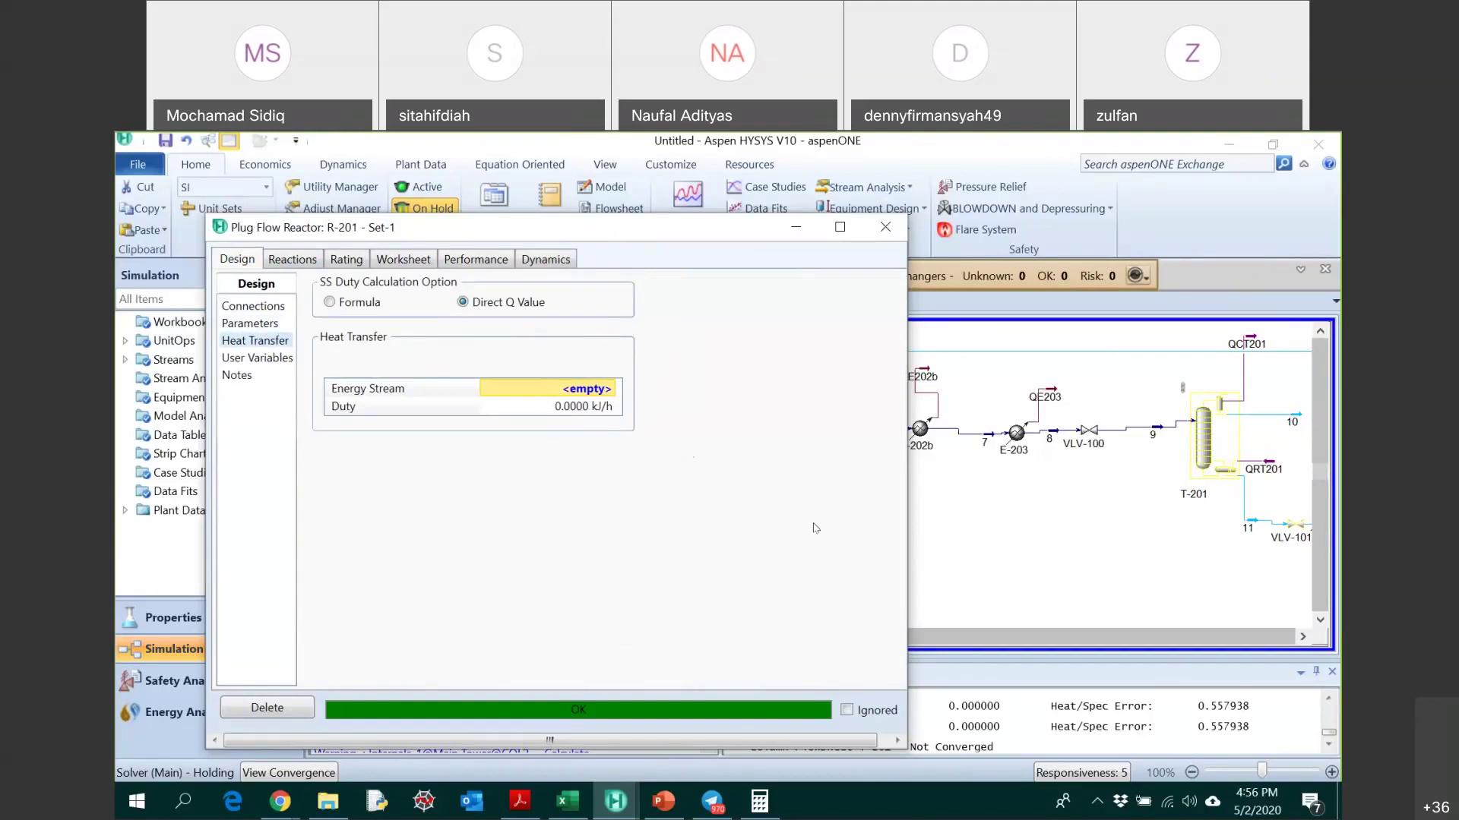
left_click(251, 324)
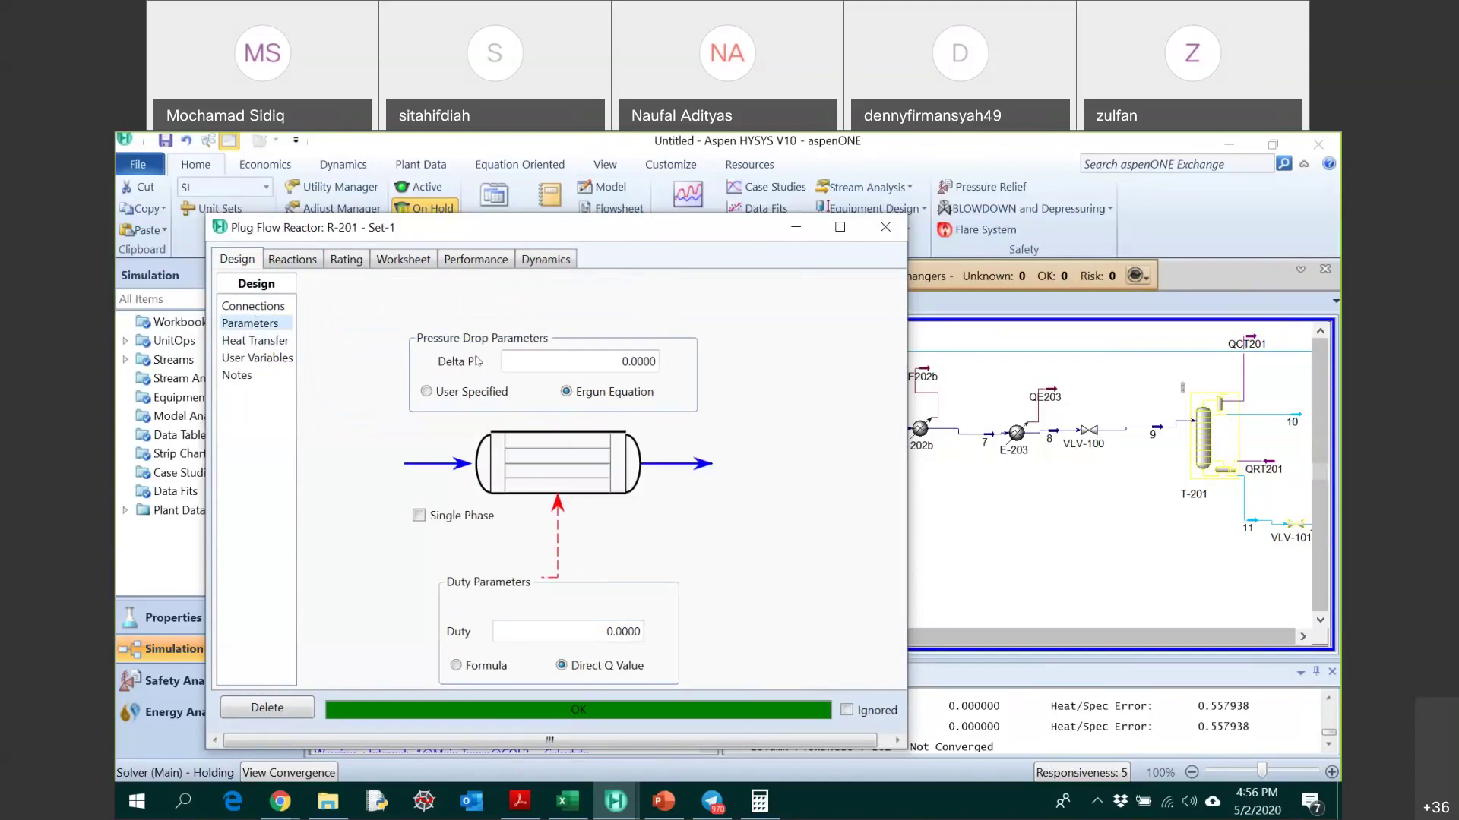
left_click(279, 341)
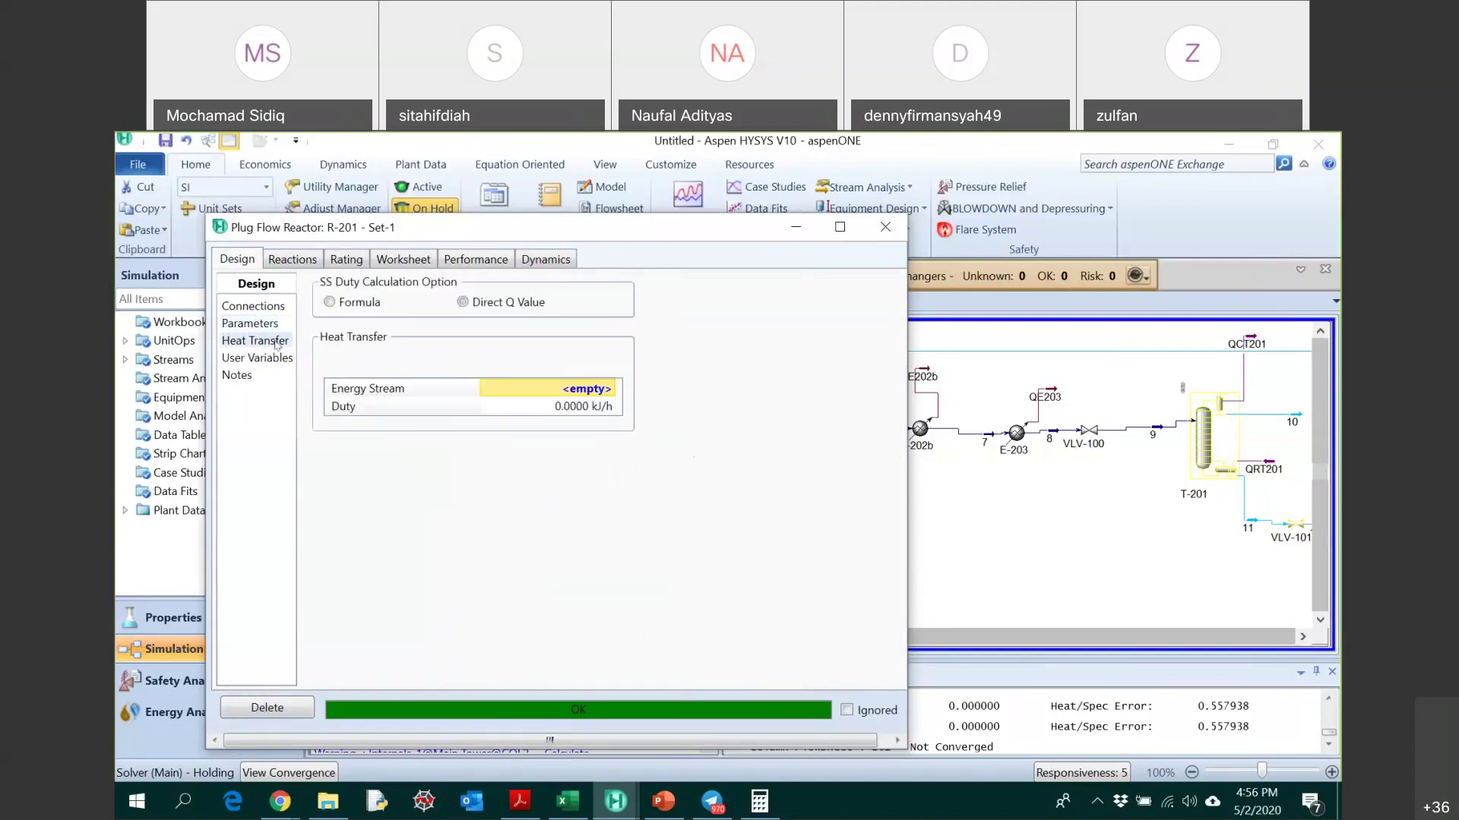
left_click(611, 391)
left_click(524, 387)
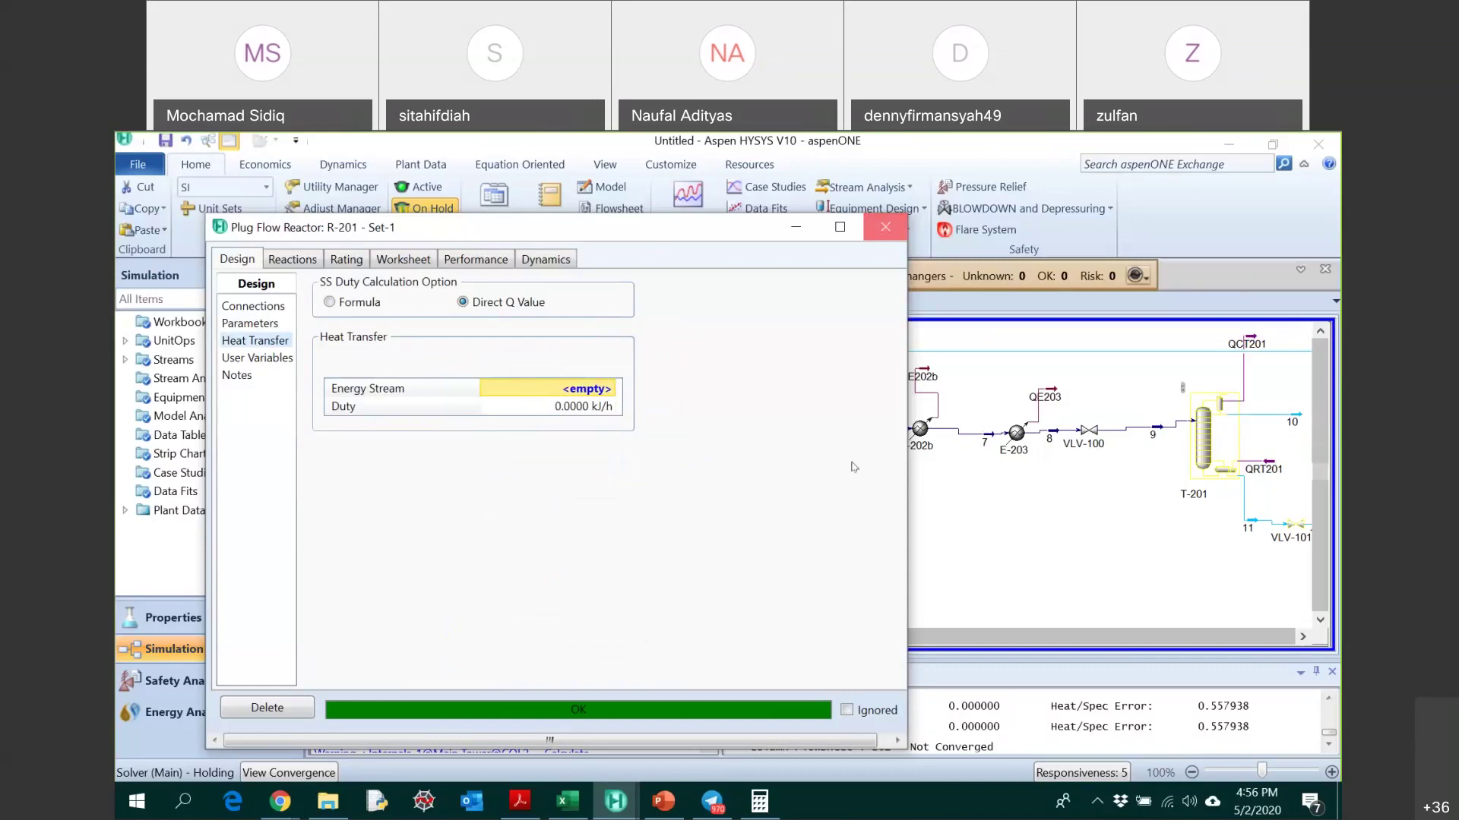
key("Escape")
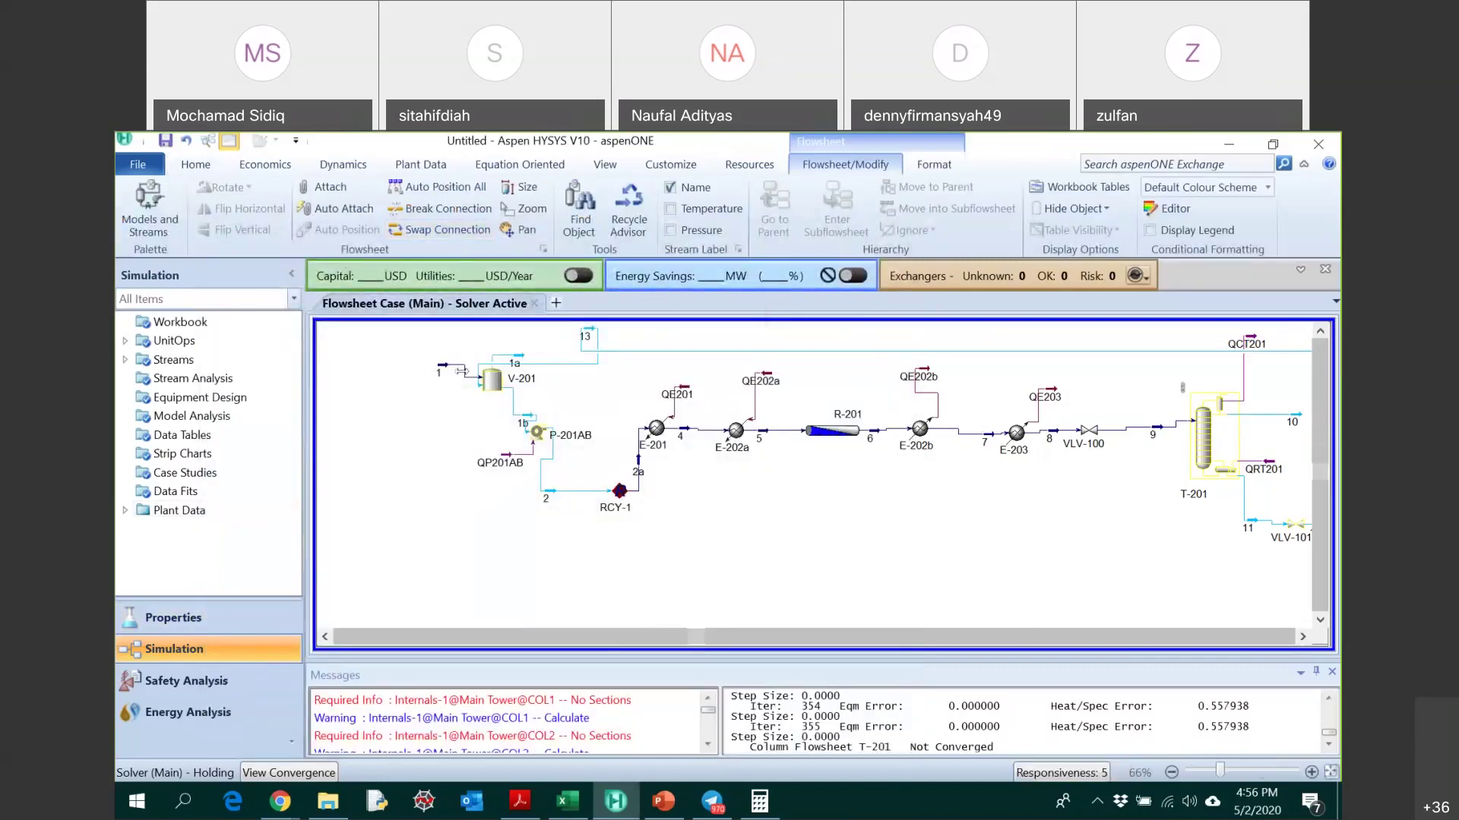
- Add an unattached energy stream to the main flowsheet just below reactor R-201
key("F4")
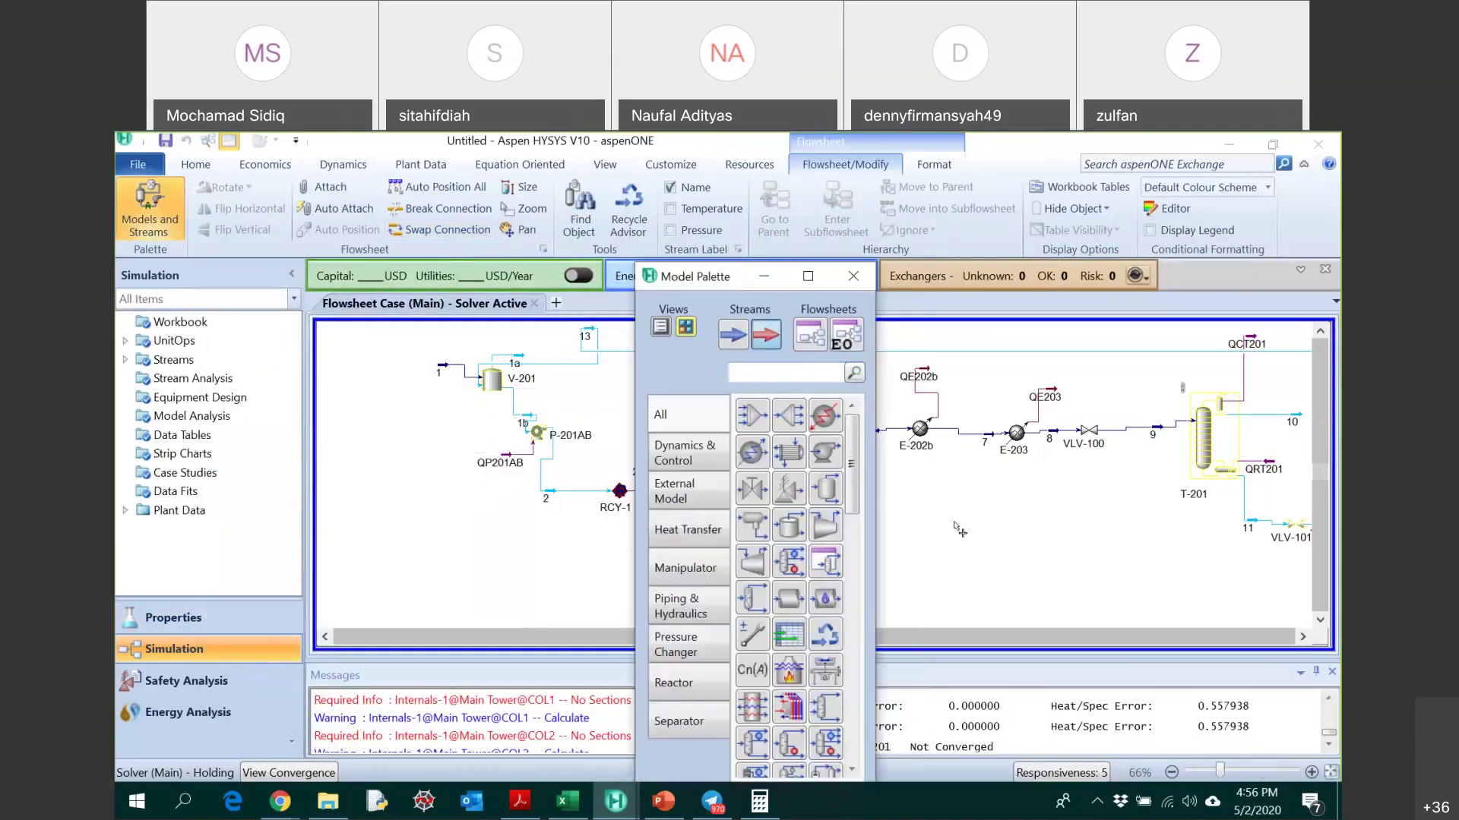
left_click(939, 532)
key("F4")
left_click_drag(942, 533, 834, 433)
key("ctrl")
- Reopen reactor R-201 and check its heat transfer energy stream setting and the conditions of streams 5 and 6
left_click(833, 433)
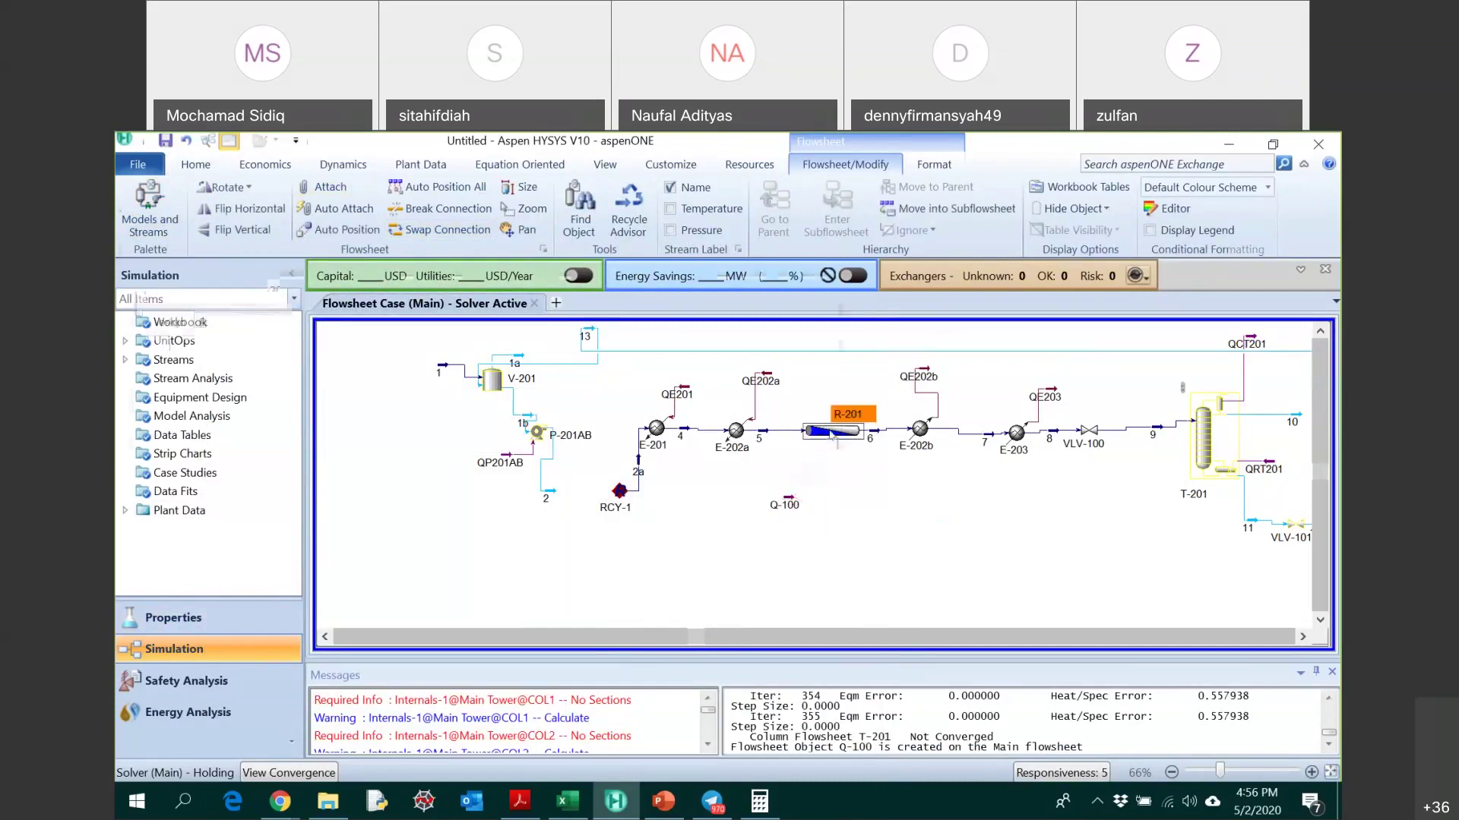
double_click(833, 434)
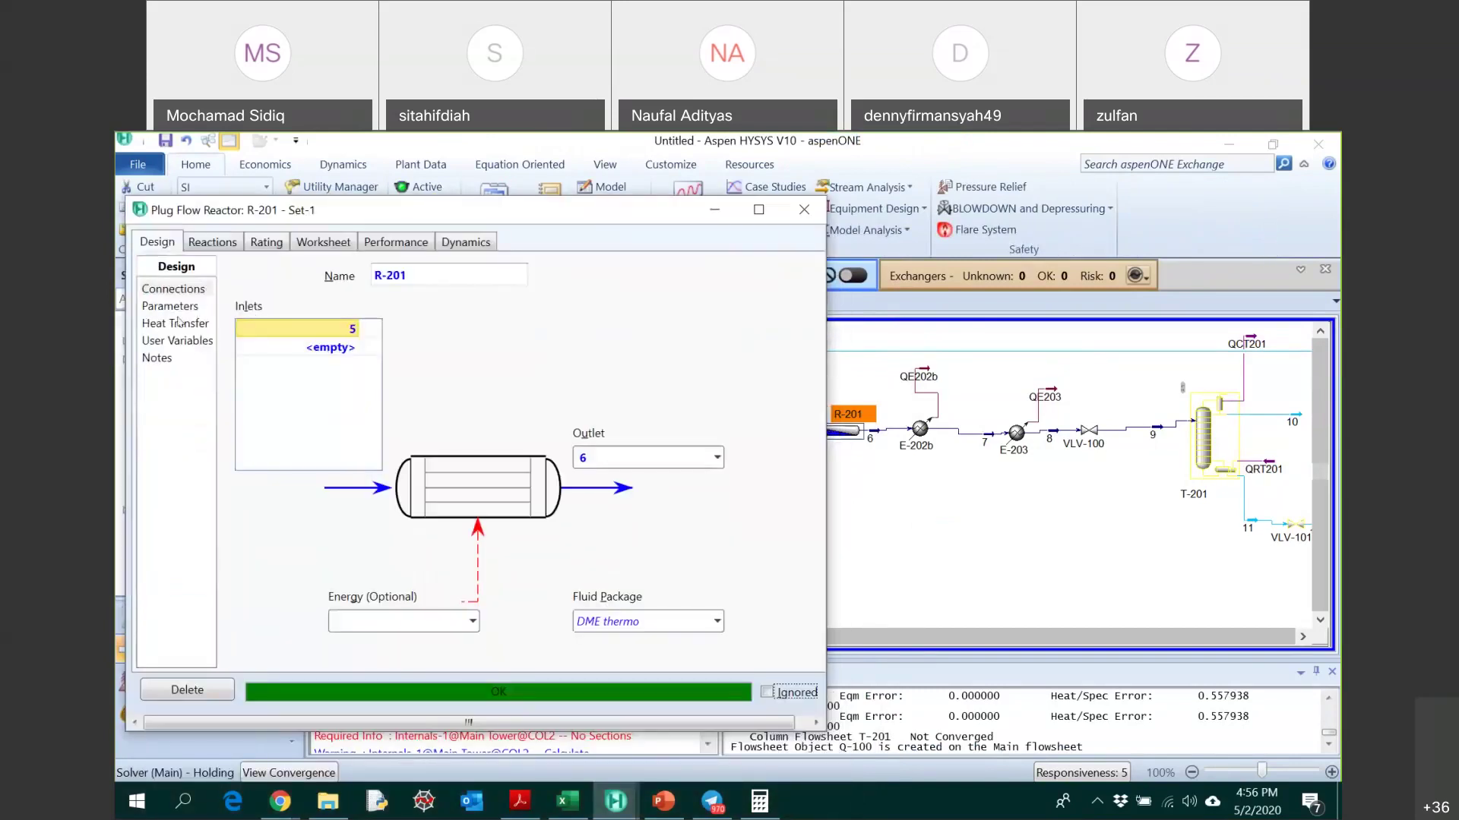
left_click(179, 322)
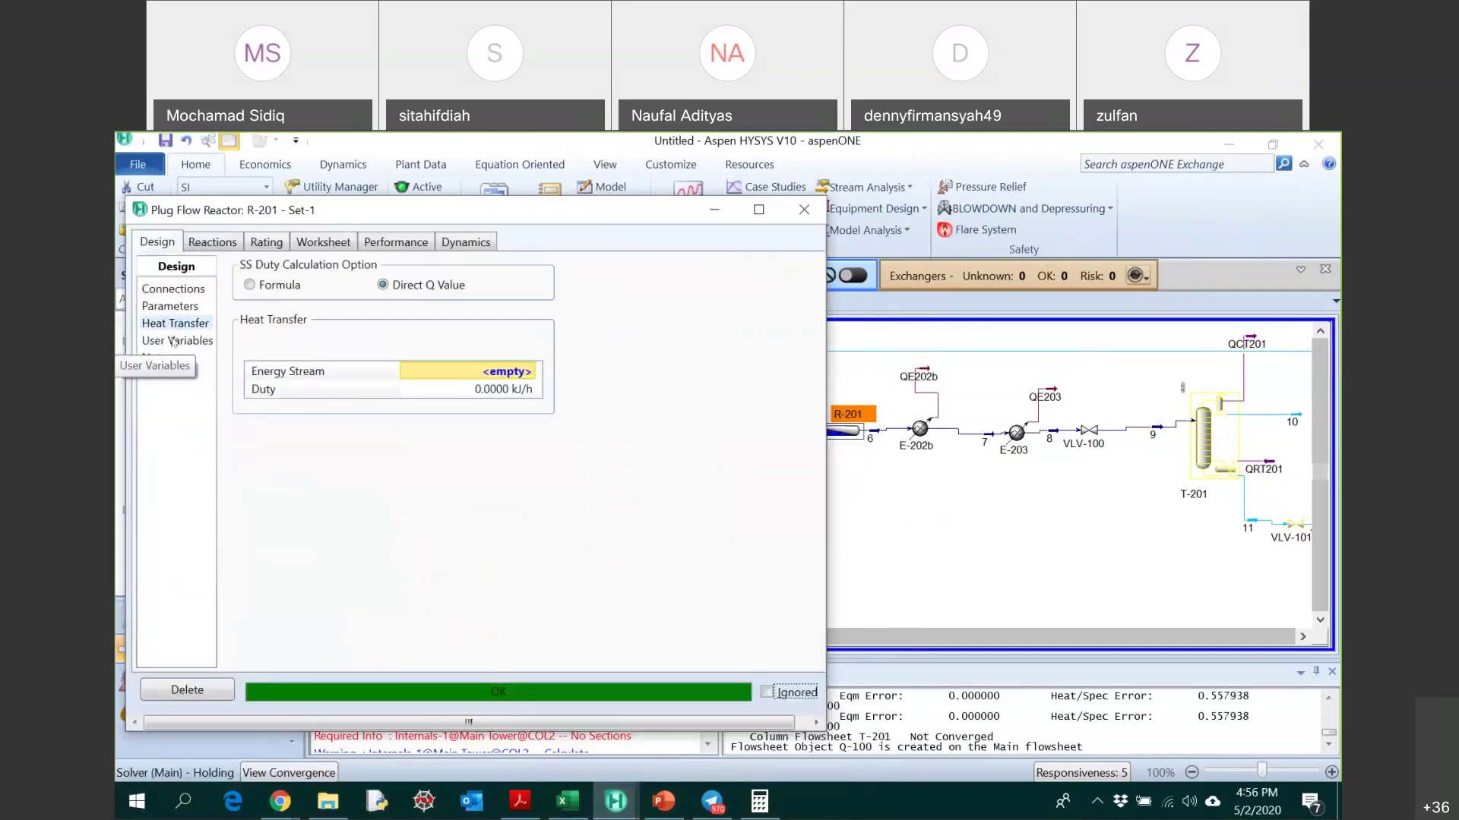
left_click(504, 374)
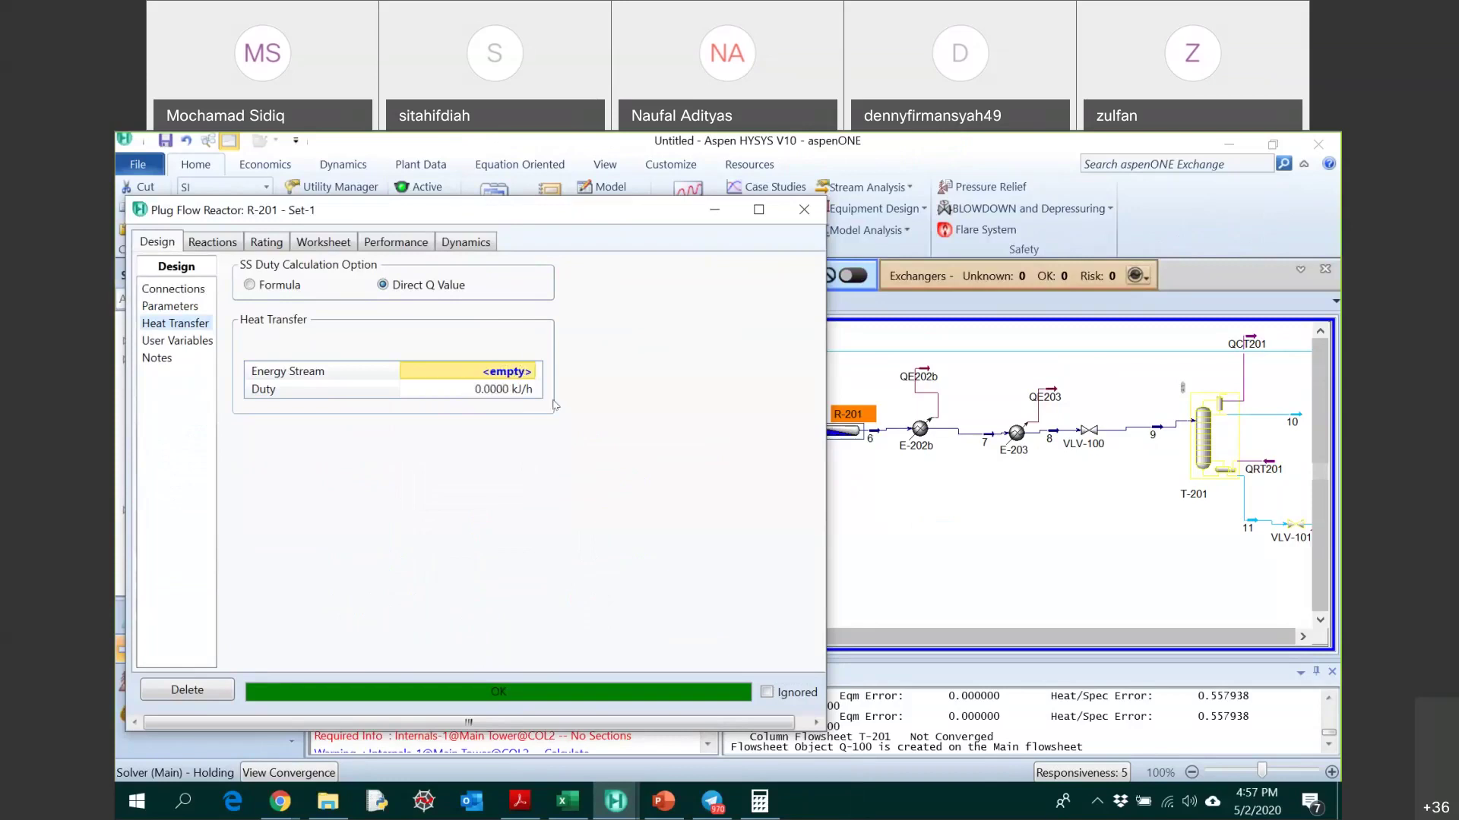
left_click(322, 243)
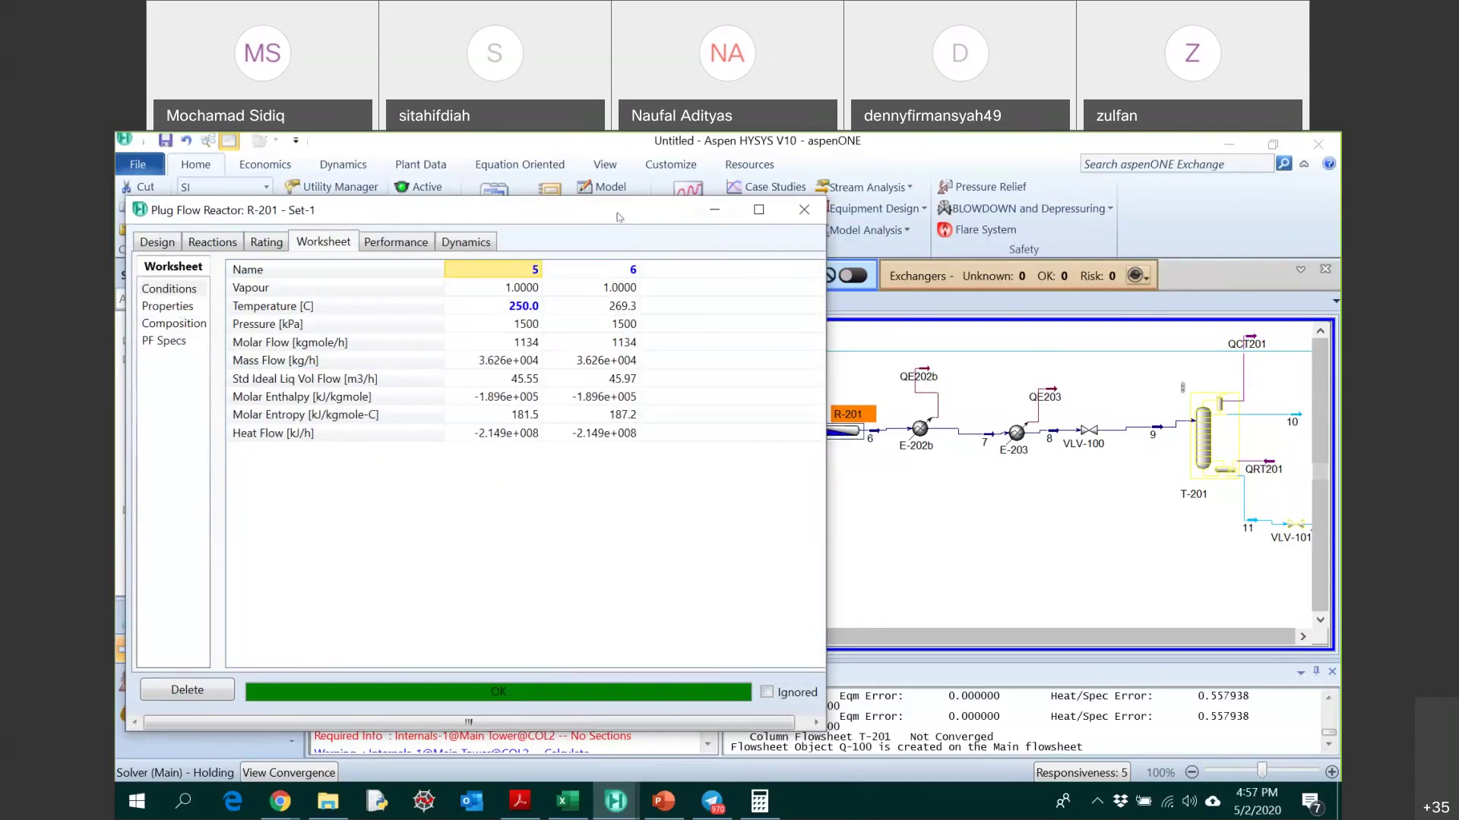
left_click_drag(460, 208, 474, 262)
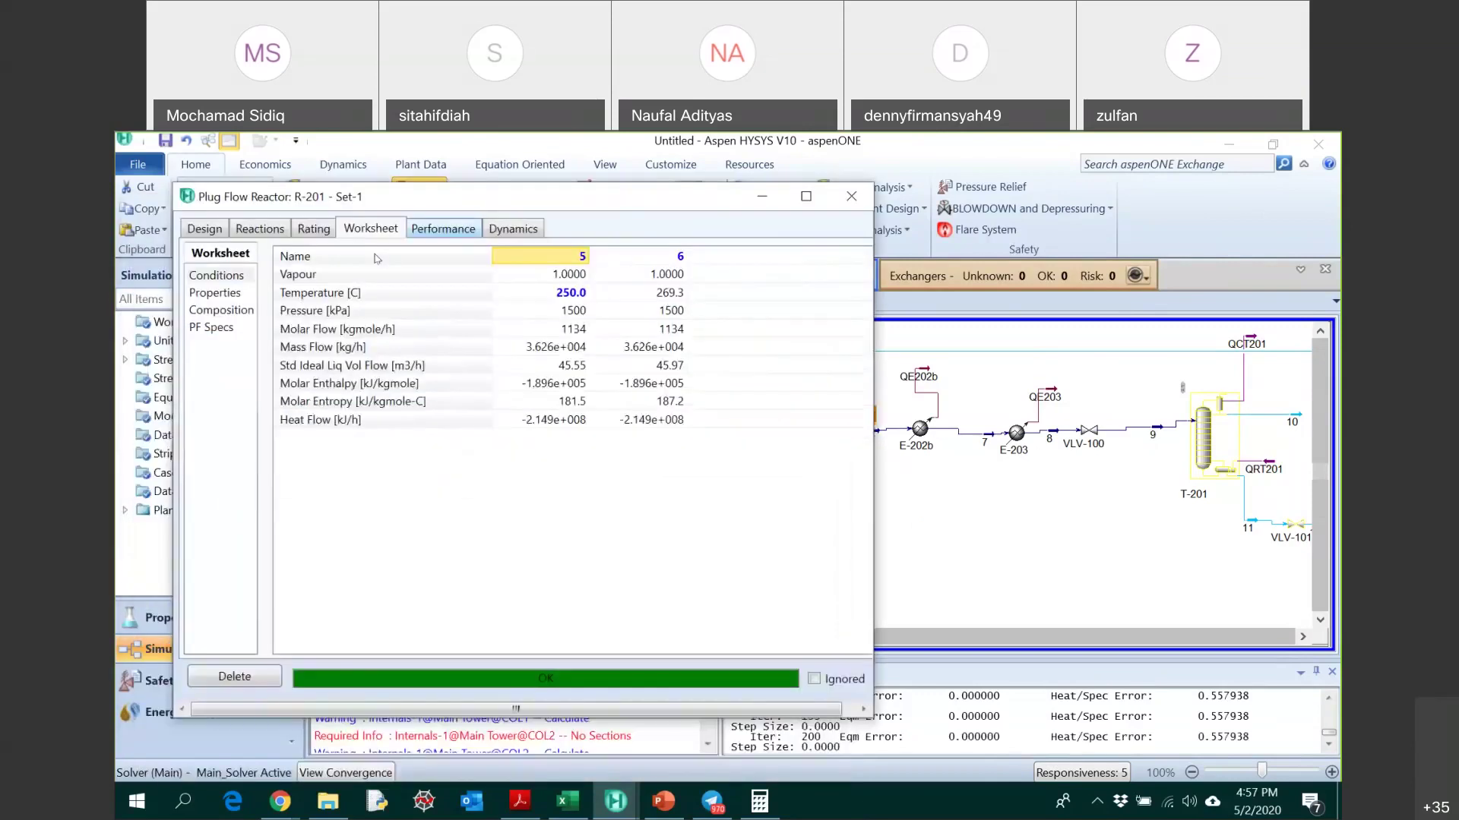
- Assign a new energy stream named QR to reactor R-201 in its heat transfer settings
left_click(205, 228)
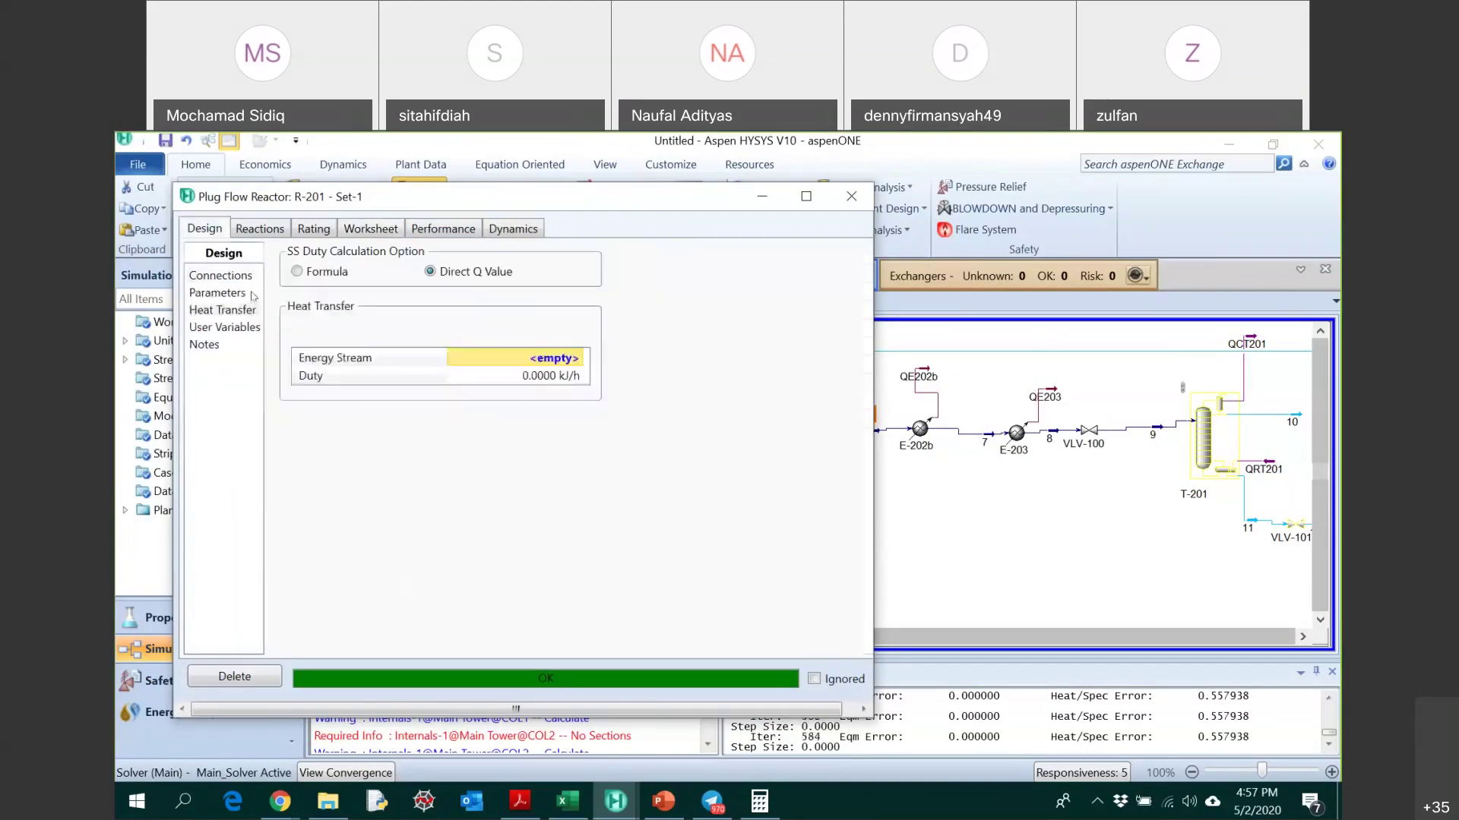
left_click(534, 361)
left_click(534, 363)
left_click(566, 359)
type("QR")
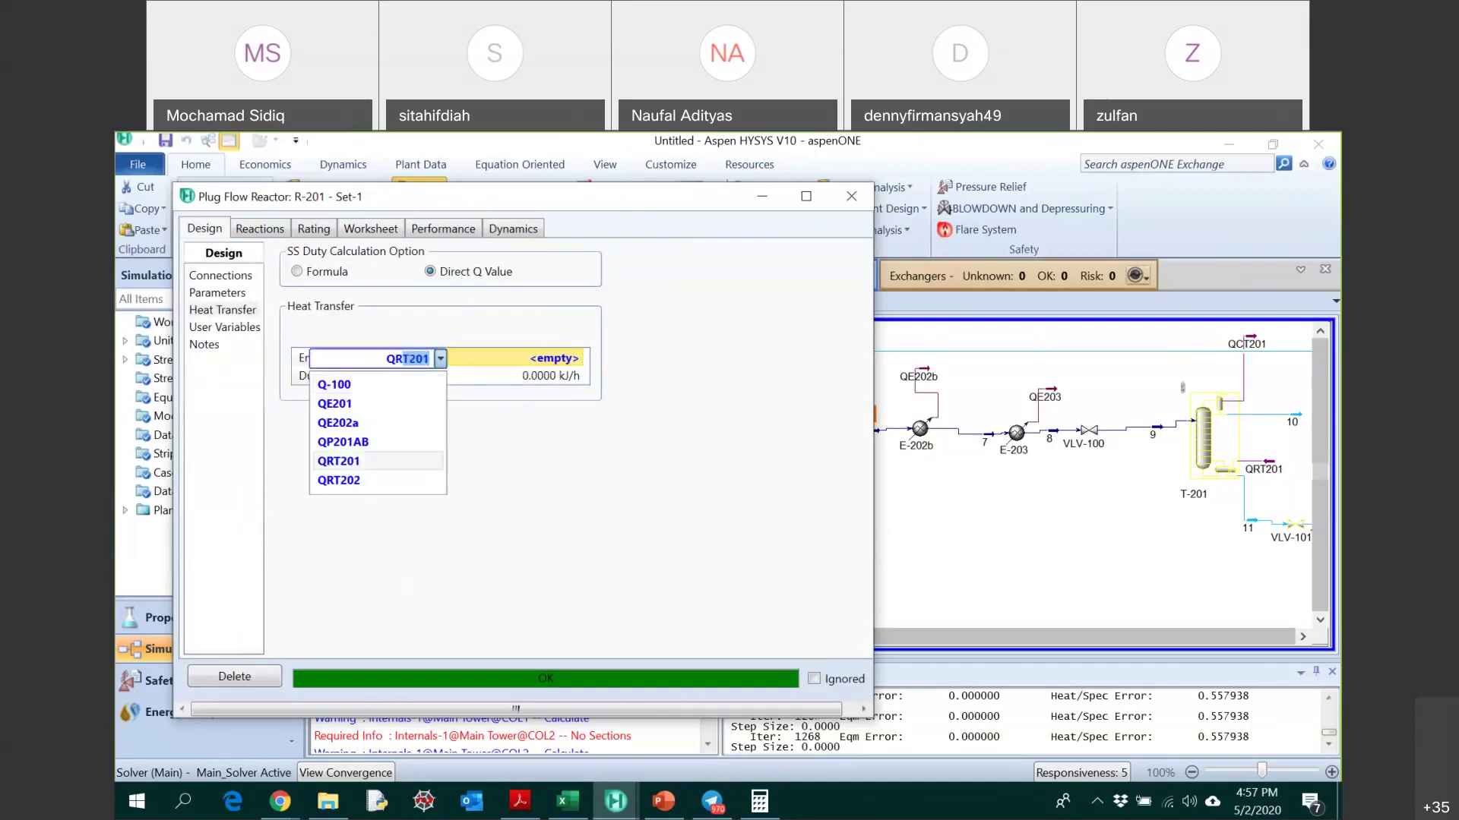
key("BackSpace")
key("Return")
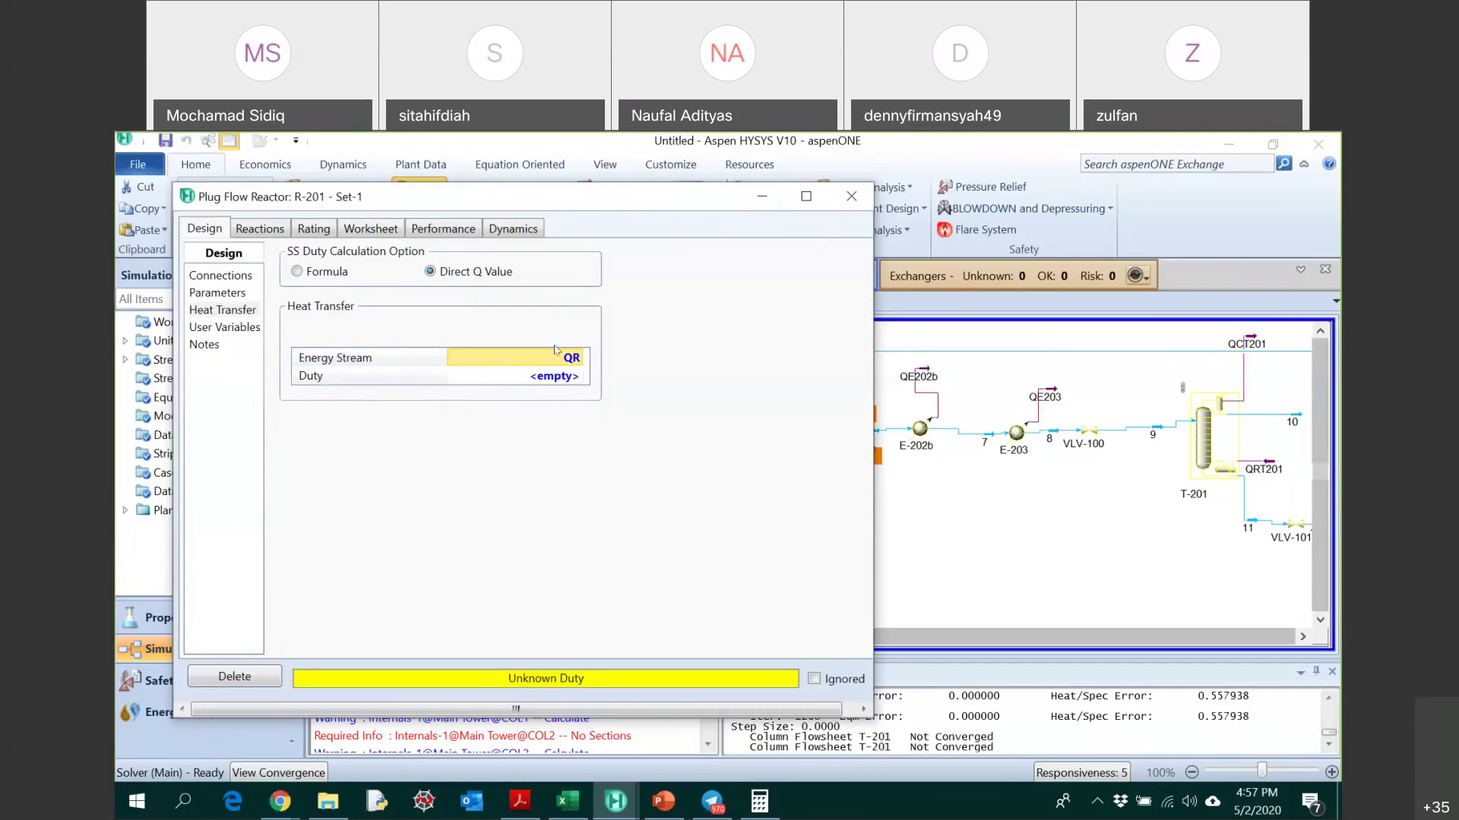
- Check reactor R-201's duty and stream conditions with QR attached, and set outlet stream 6's temperature to 290 °C
left_click(874, 303)
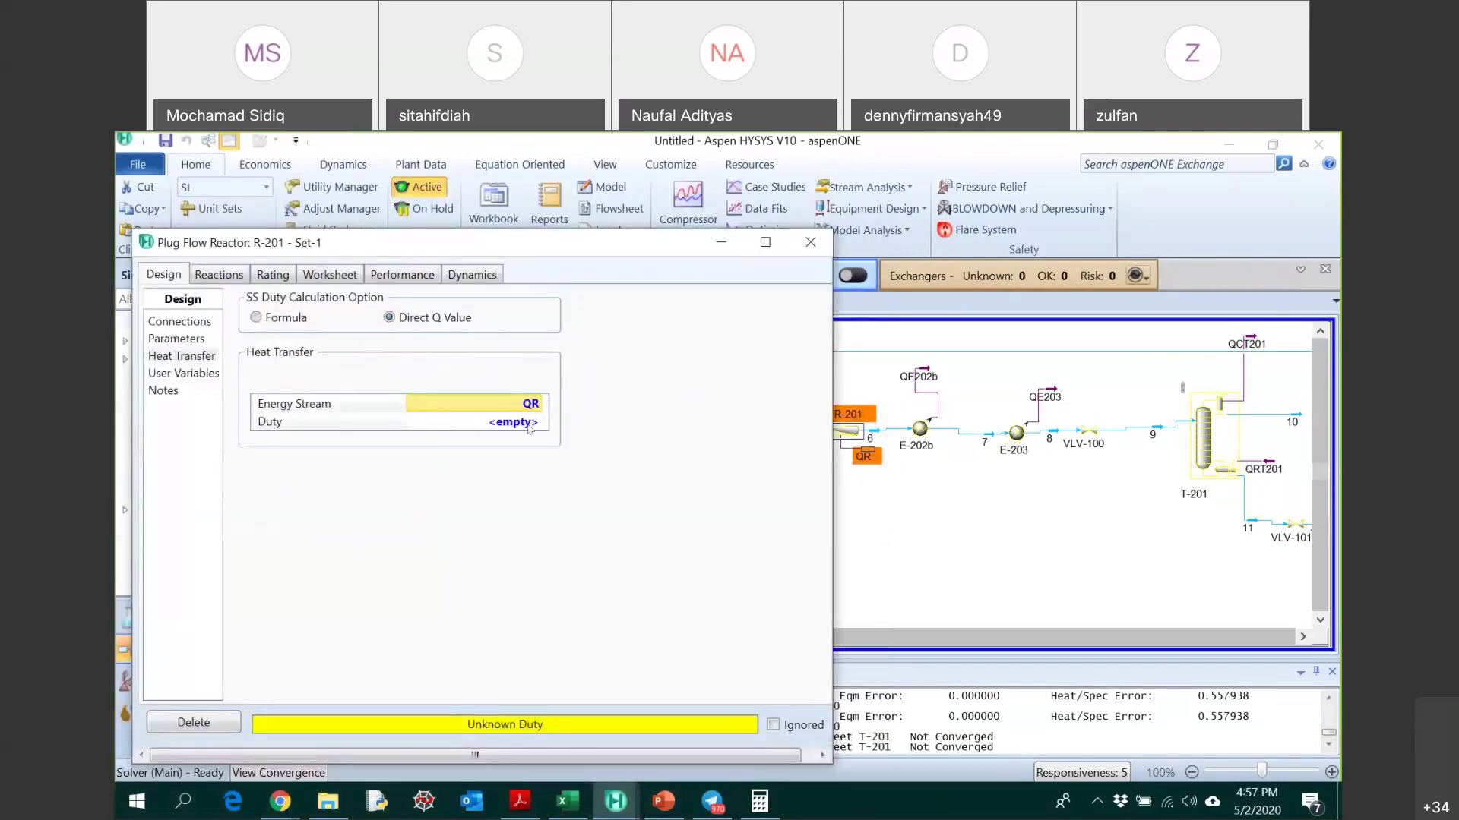
left_click(532, 422)
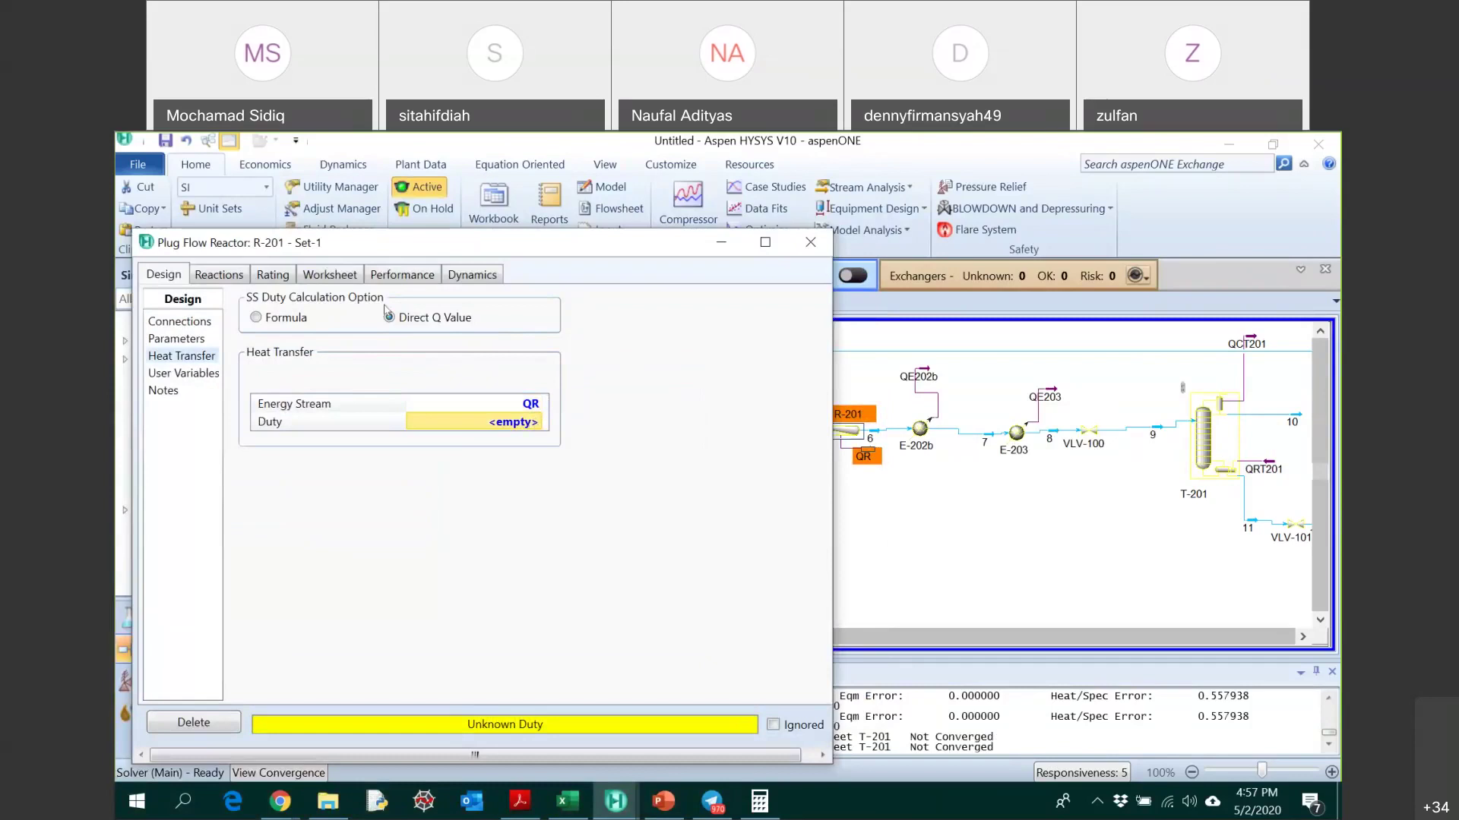
left_click(337, 278)
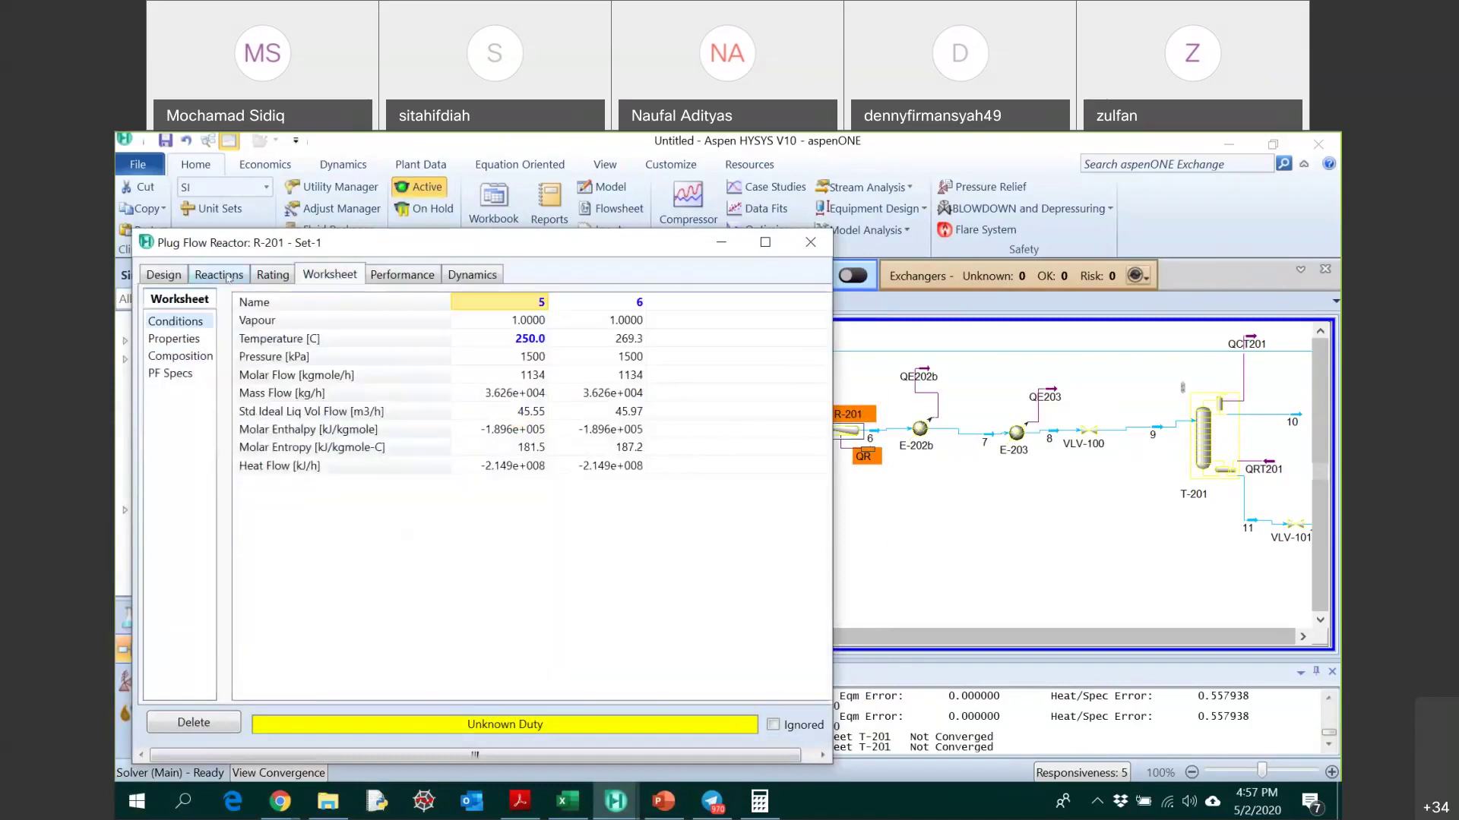
left_click(164, 275)
left_click(345, 278)
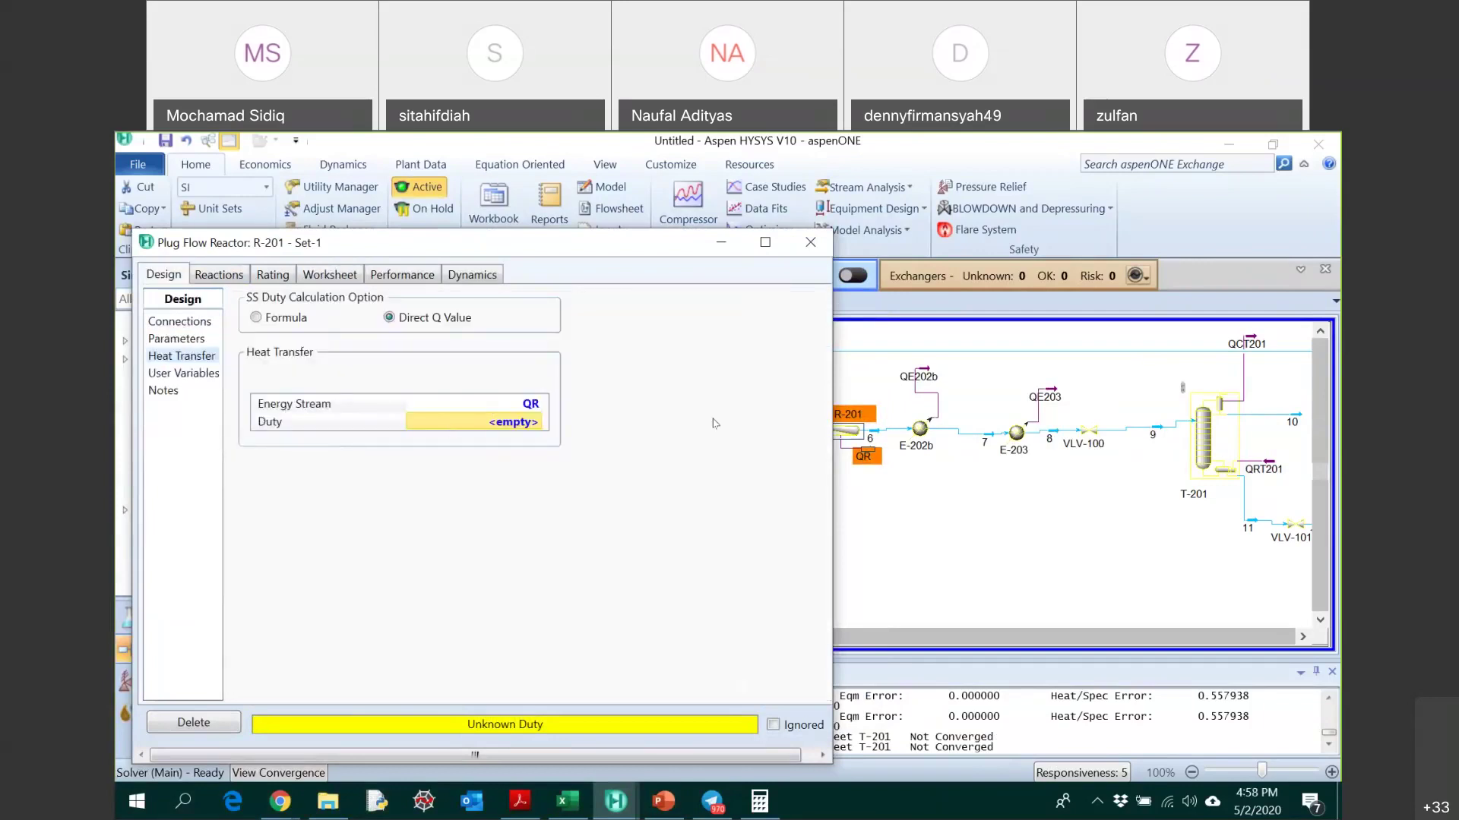
left_click(350, 277)
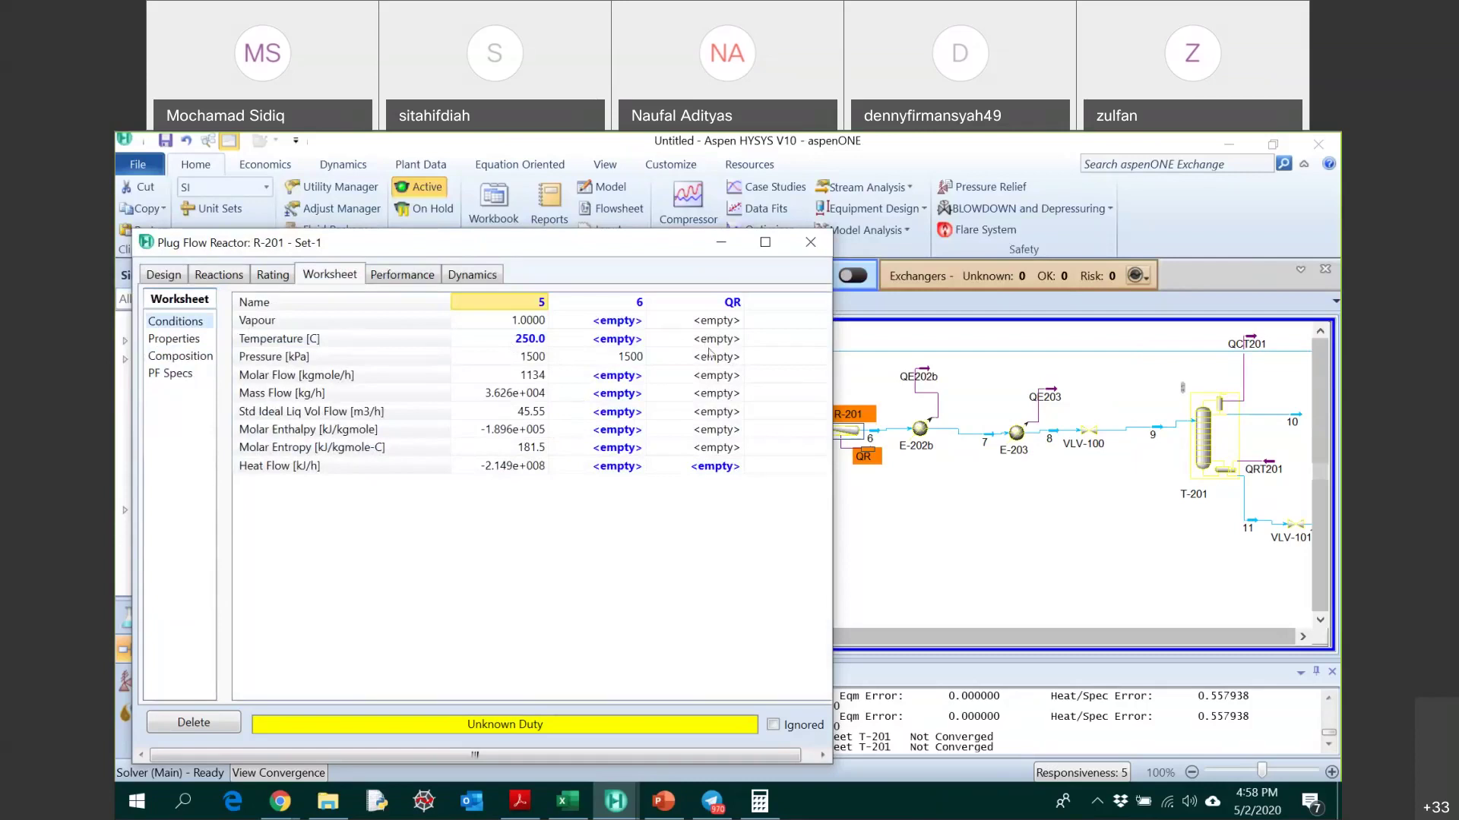
left_click(645, 345)
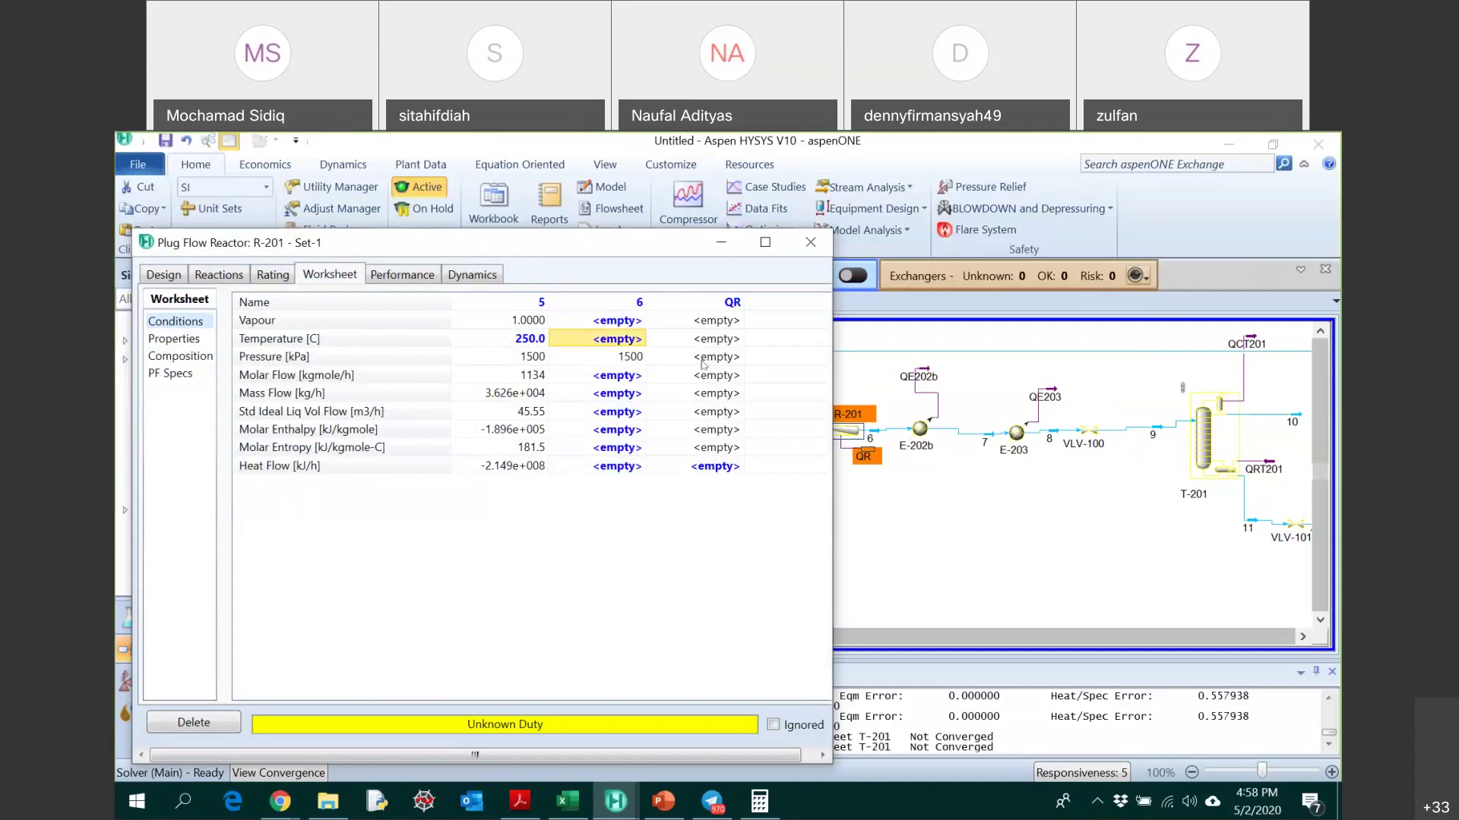
type("290")
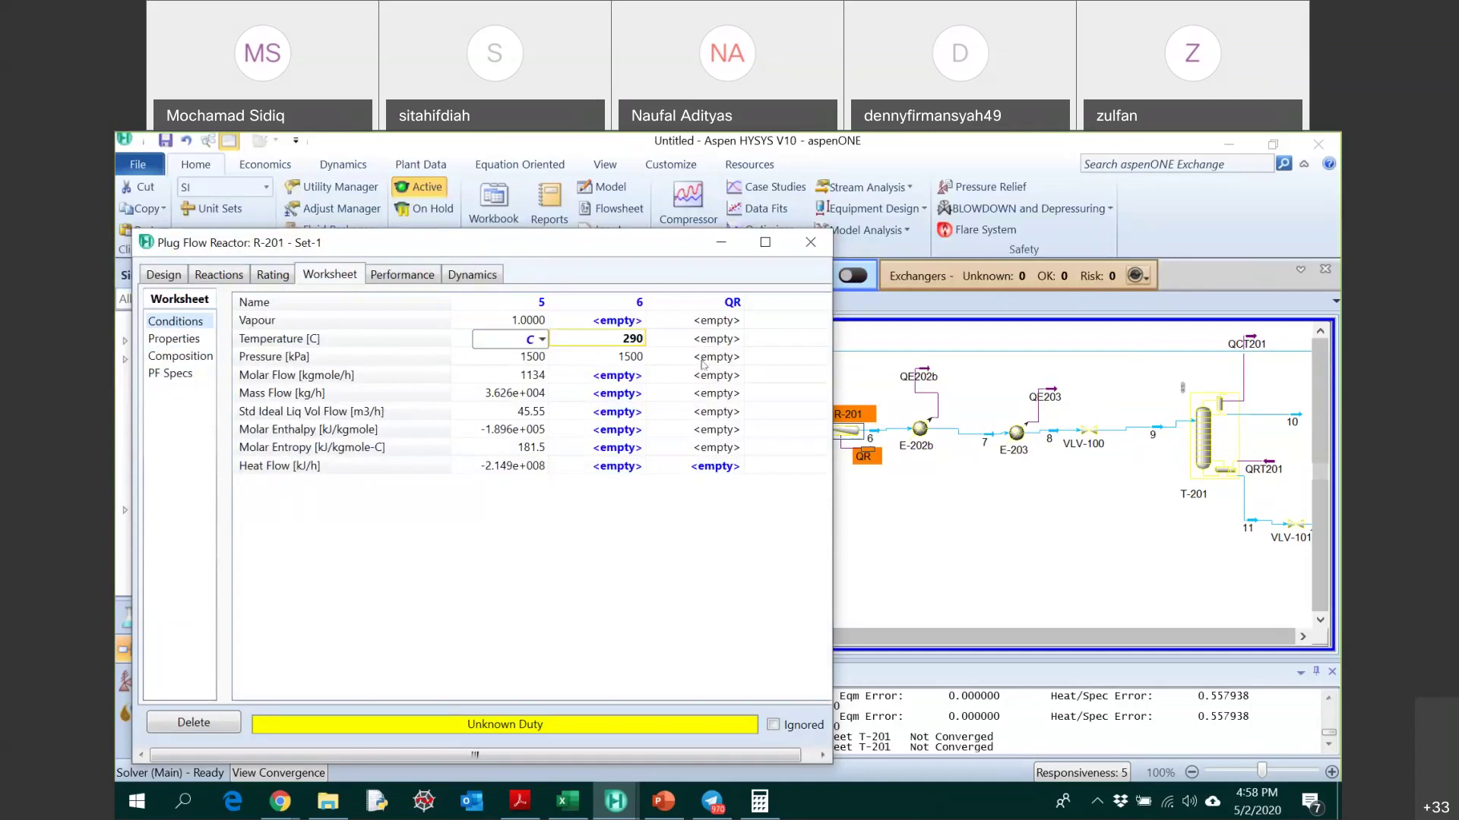
key("Return")
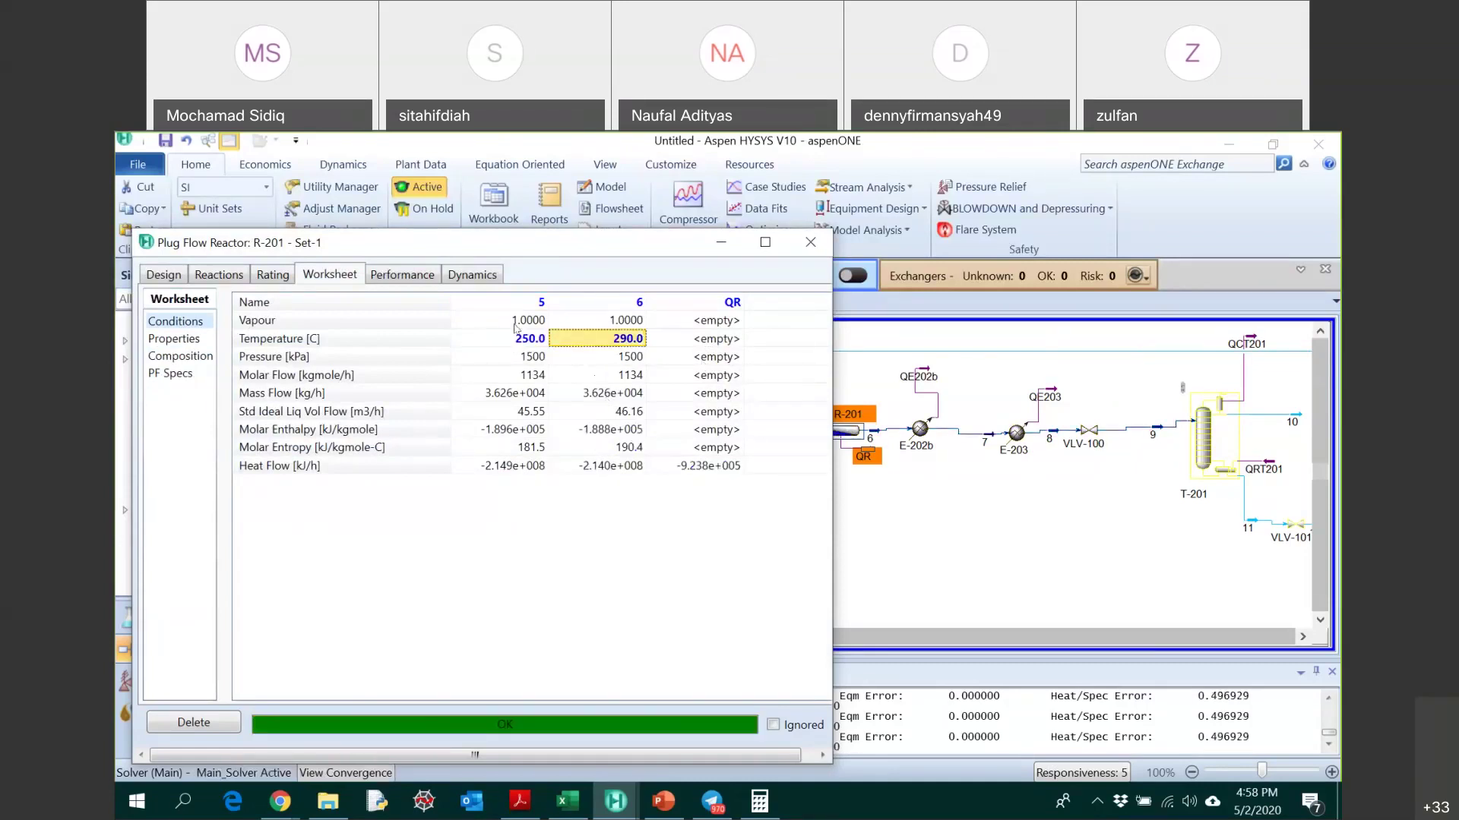
- Check reactor R-201's heat transfer duty, tube dimensions and the conditions of its attached streams
left_click(170, 275)
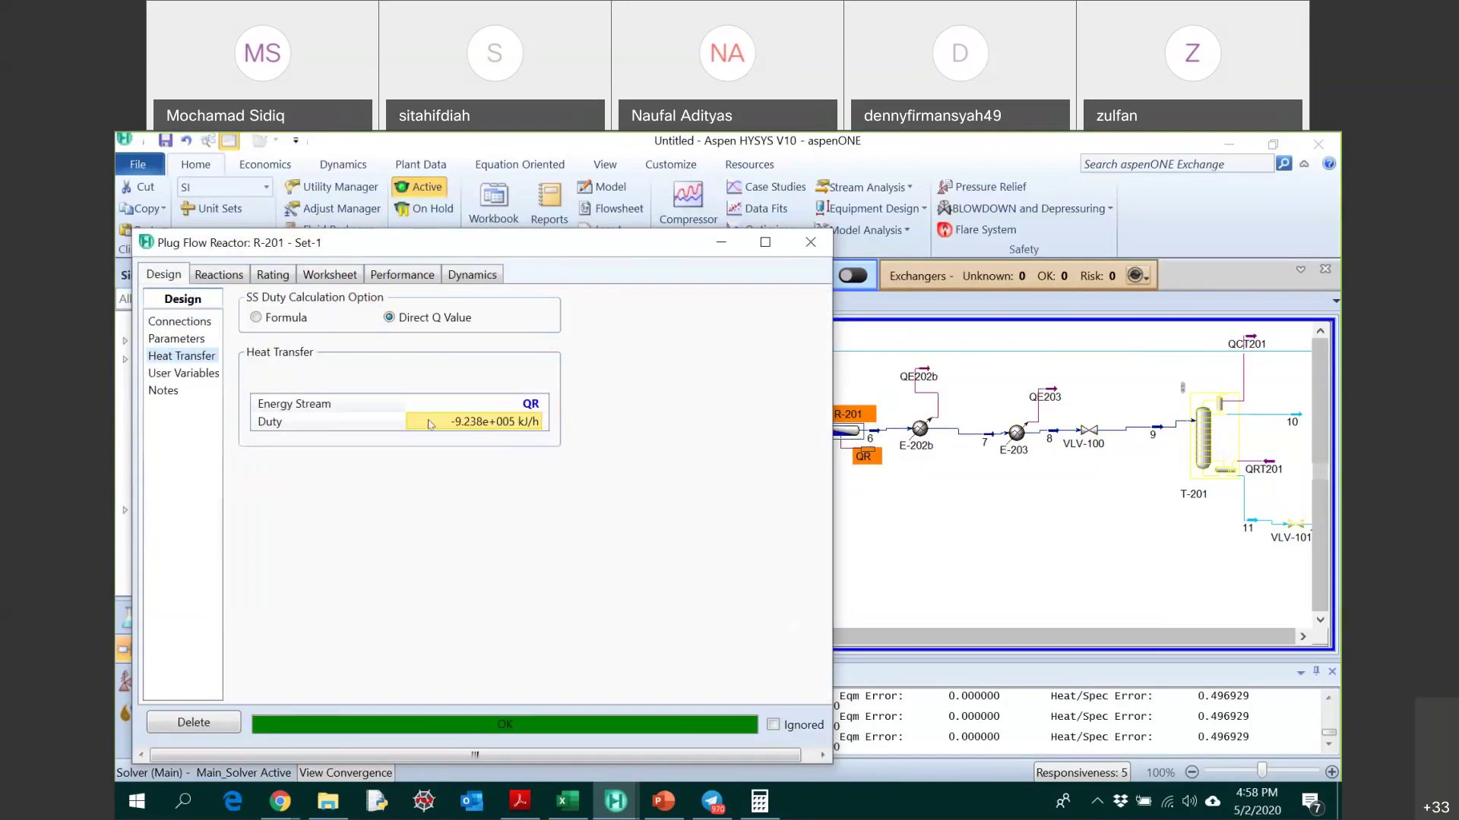
mouse_move(498, 425)
left_click(277, 279)
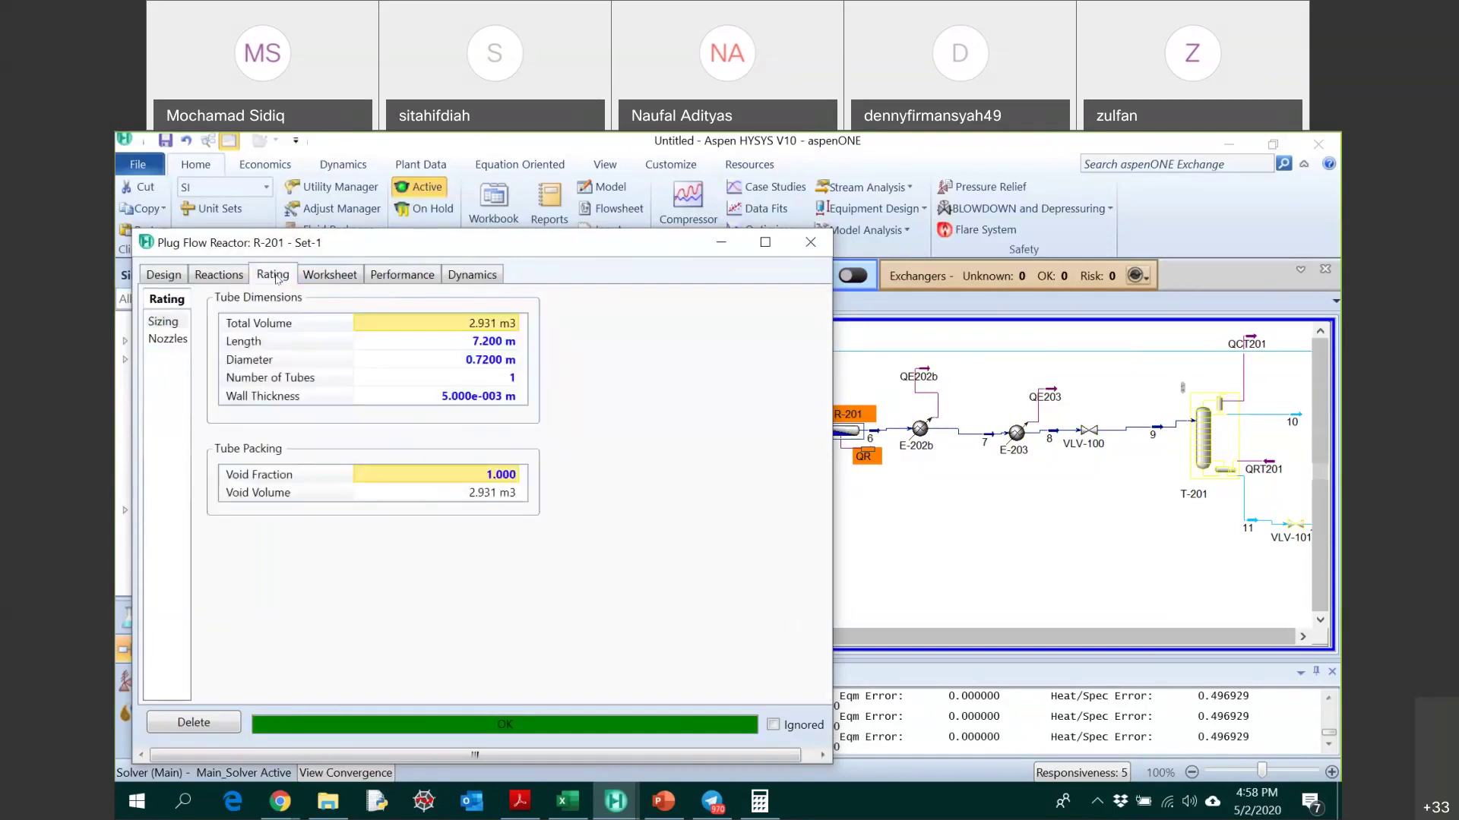
left_click(325, 277)
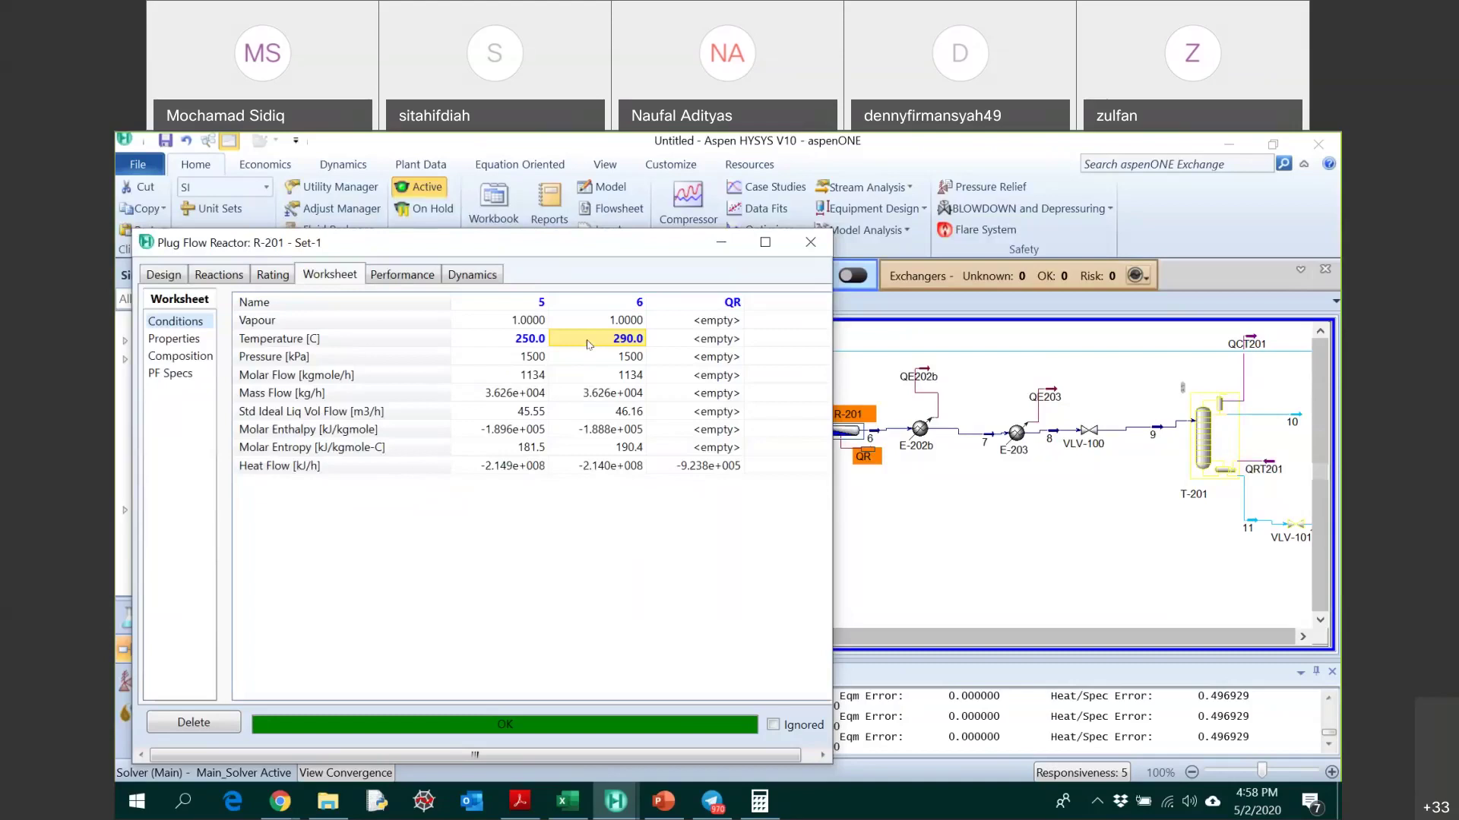
left_click(163, 275)
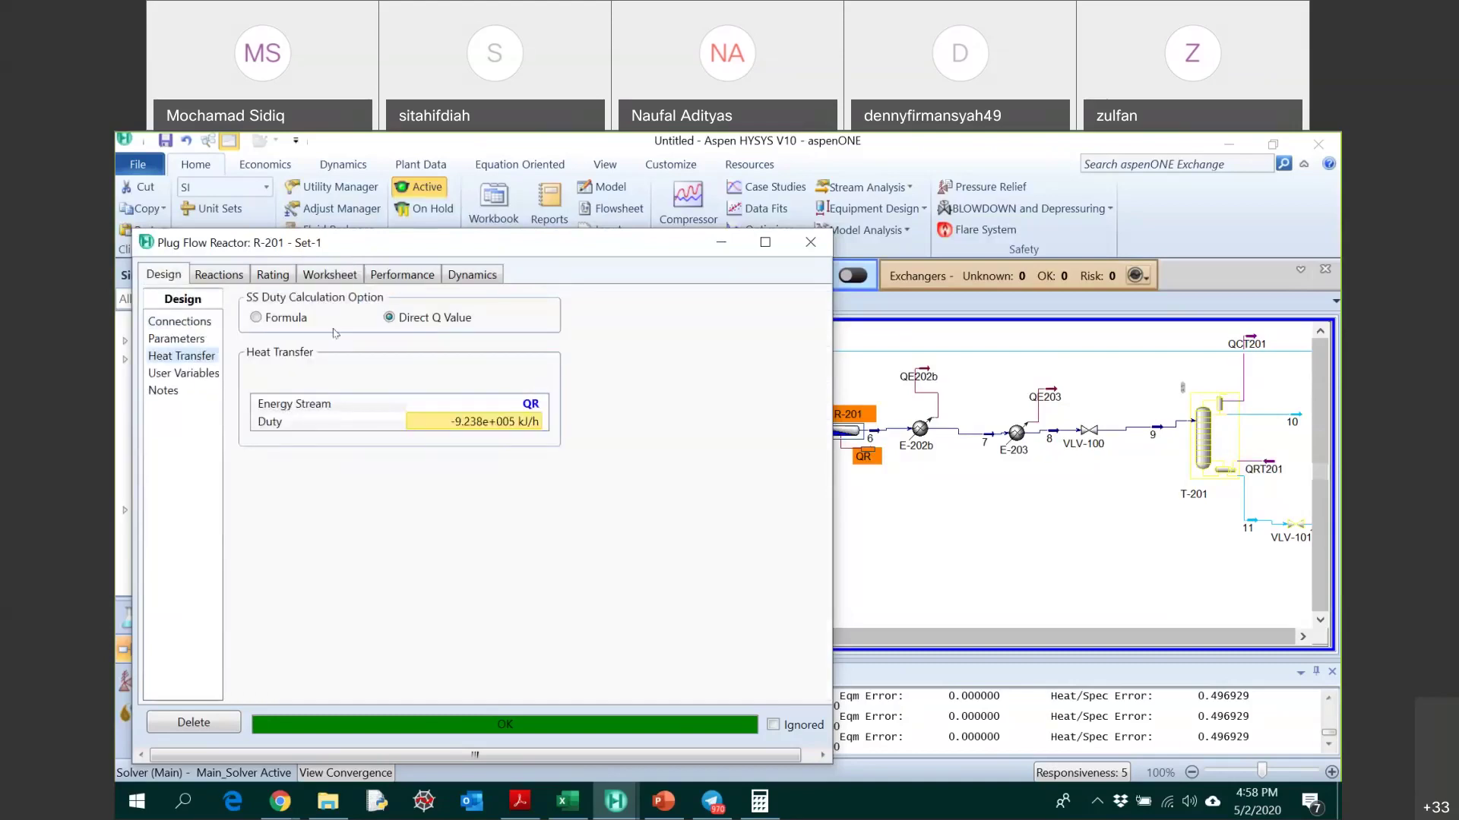
- Clear stream 6's temperature, remove energy stream QR from reactor R-201's heat transfer settings, and close the reactor
left_click(326, 277)
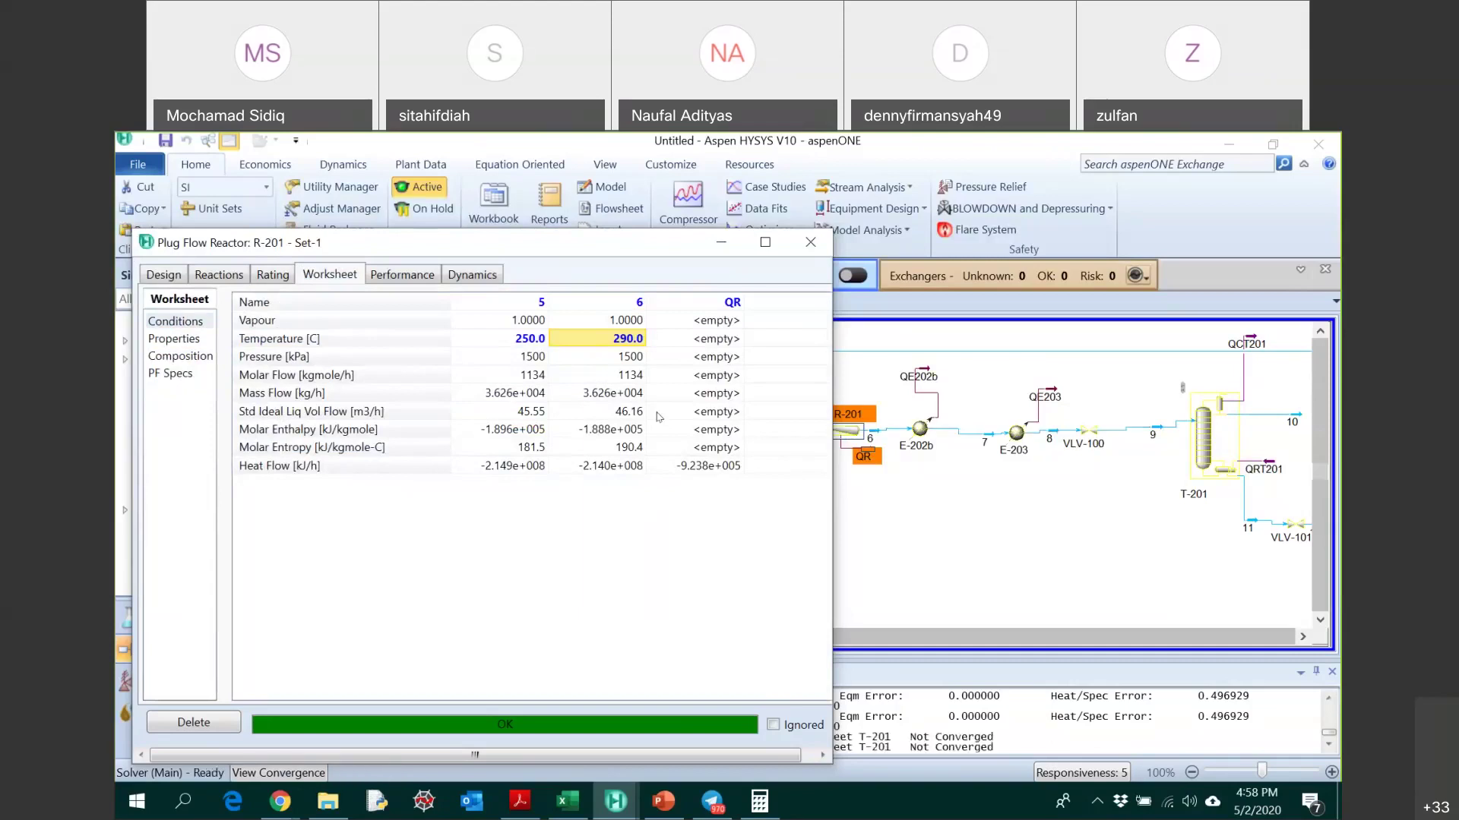
key("Delete")
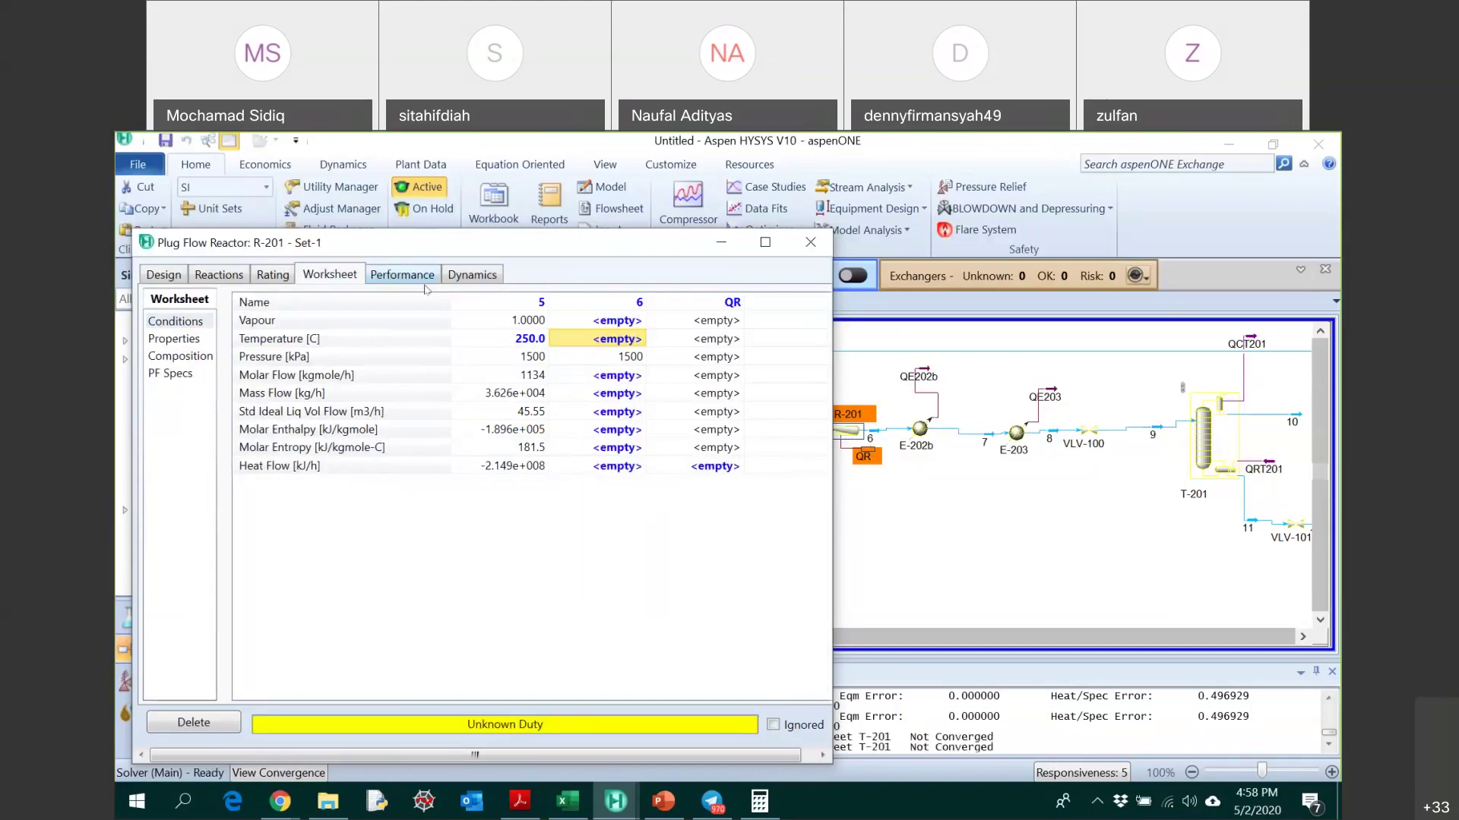
left_click(167, 275)
left_click(519, 403)
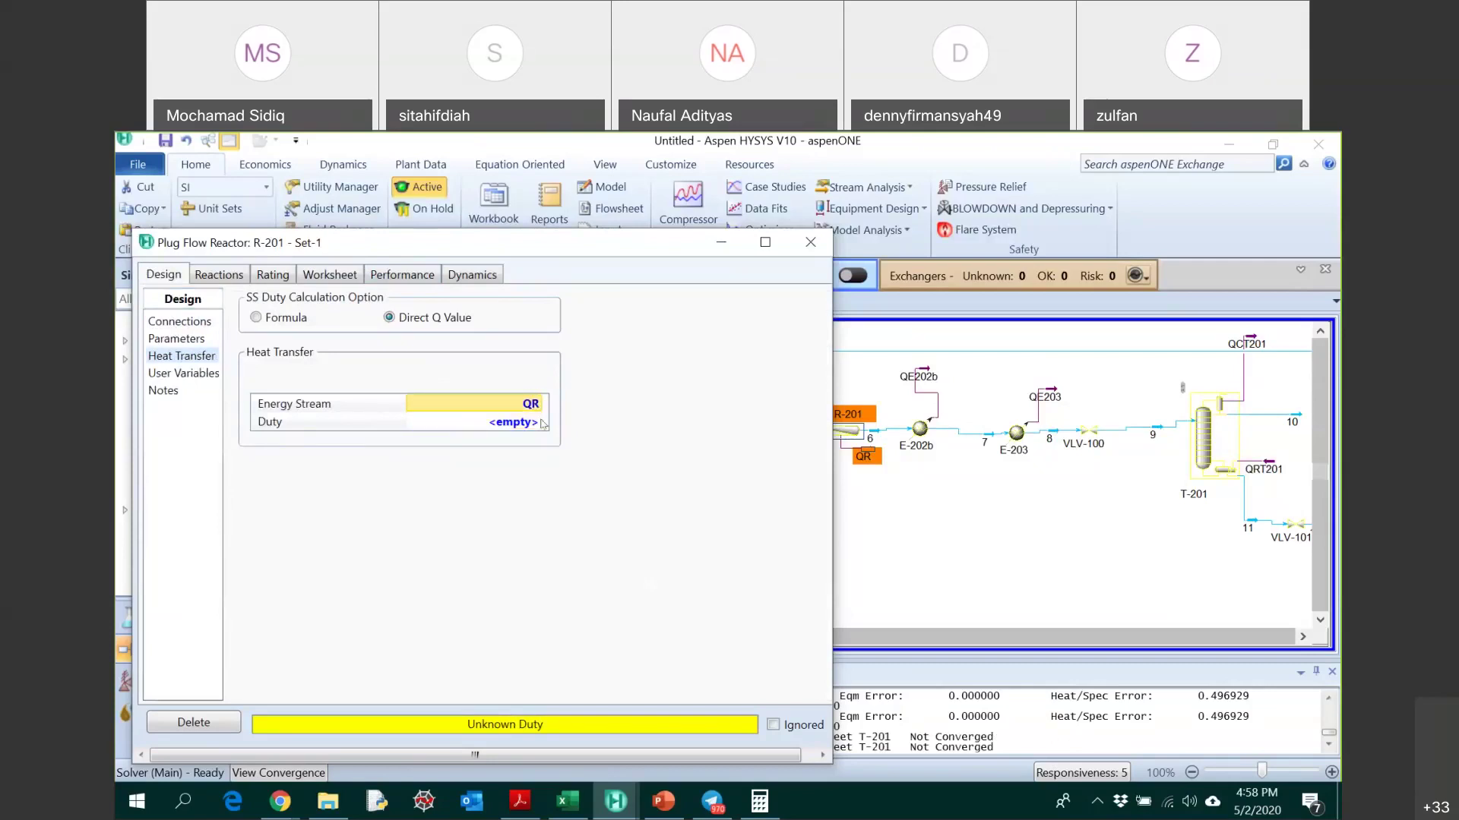
key("Delete")
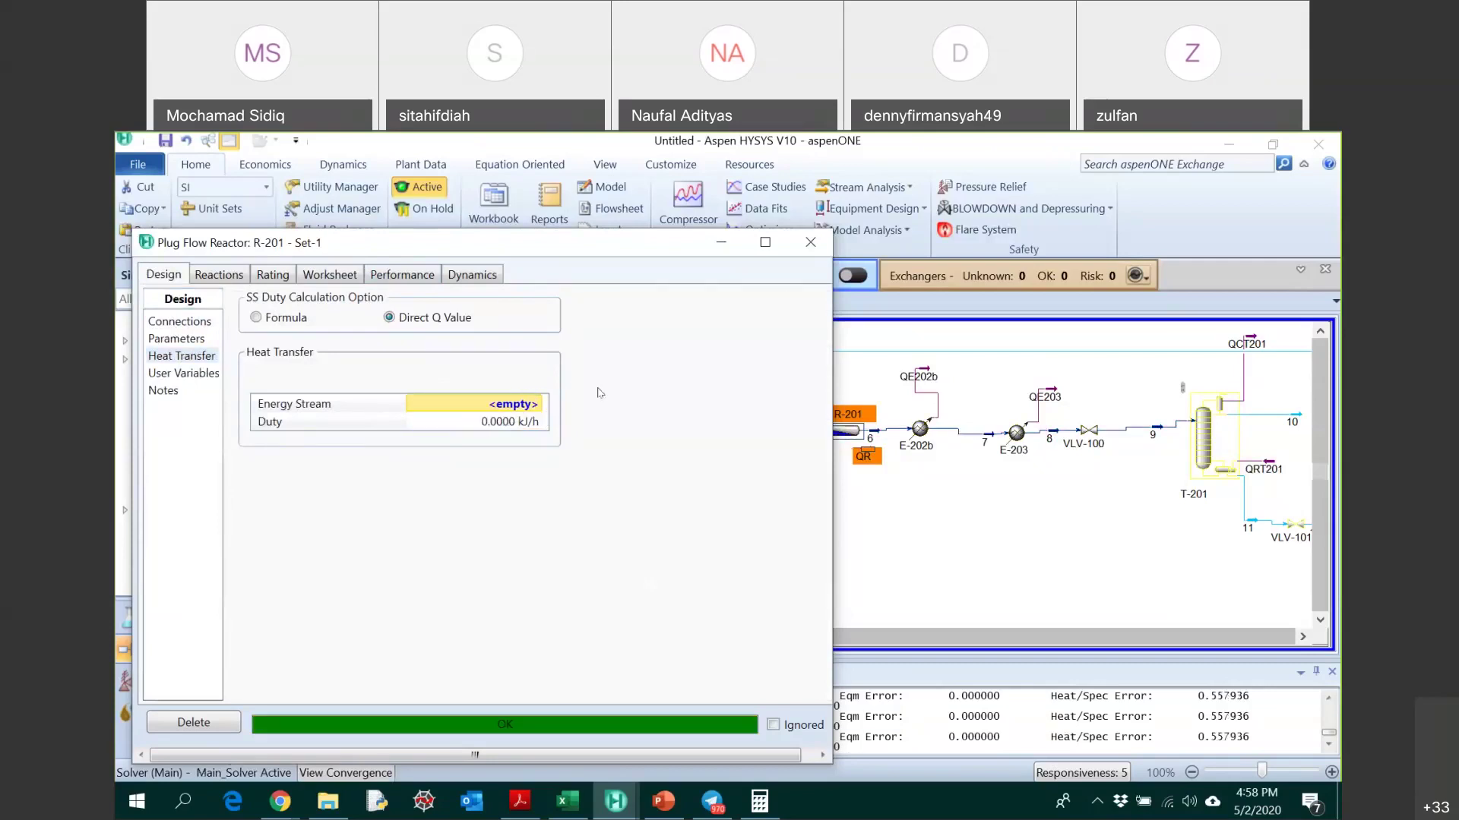
left_click(811, 241)
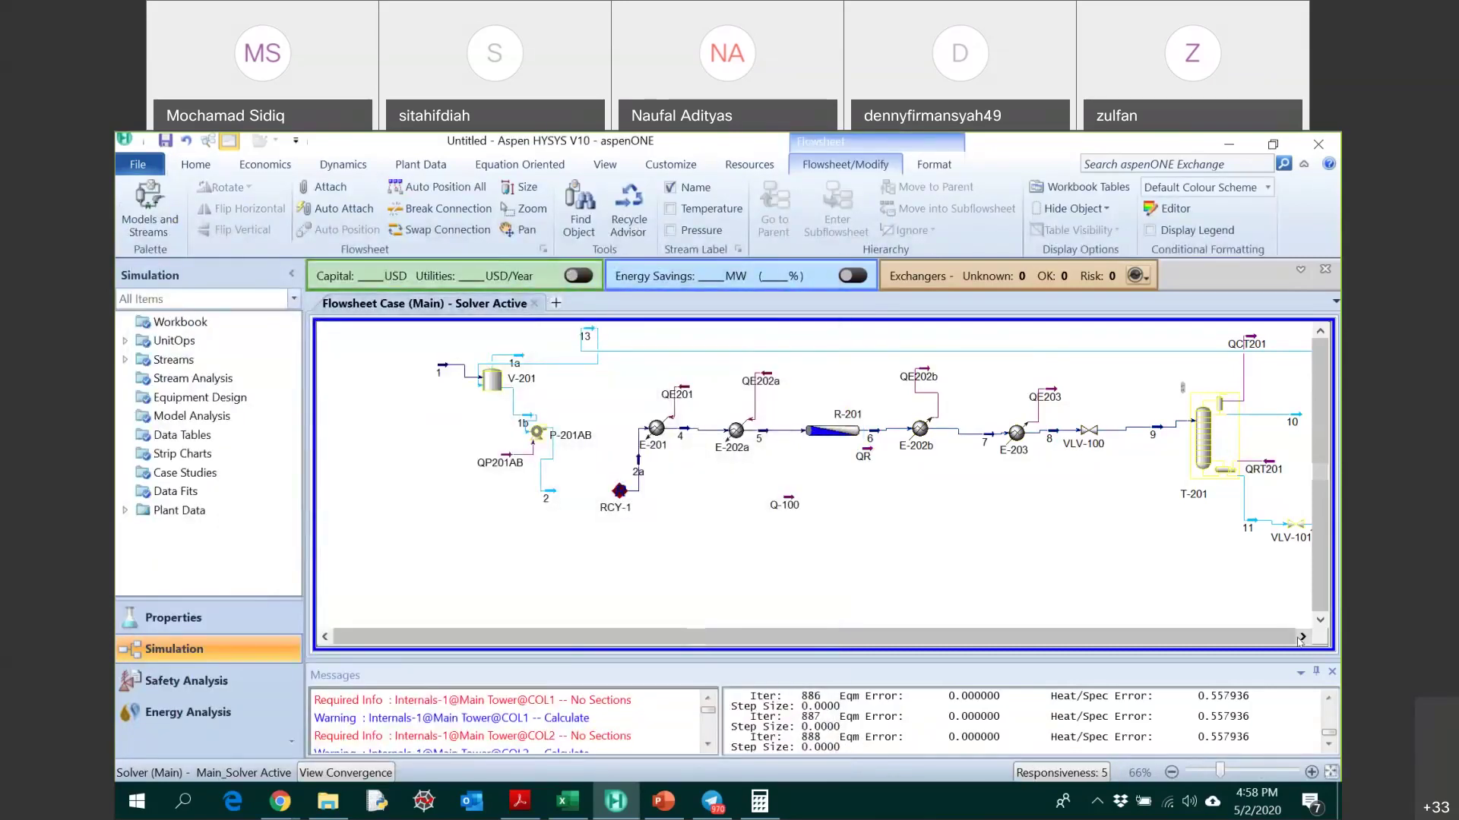
- Look over the flowsheet as far as T-202 and check the molar flow of stream 2a leaving RCY-1
left_click(1301, 637)
left_click(1301, 637)
left_click(1300, 637)
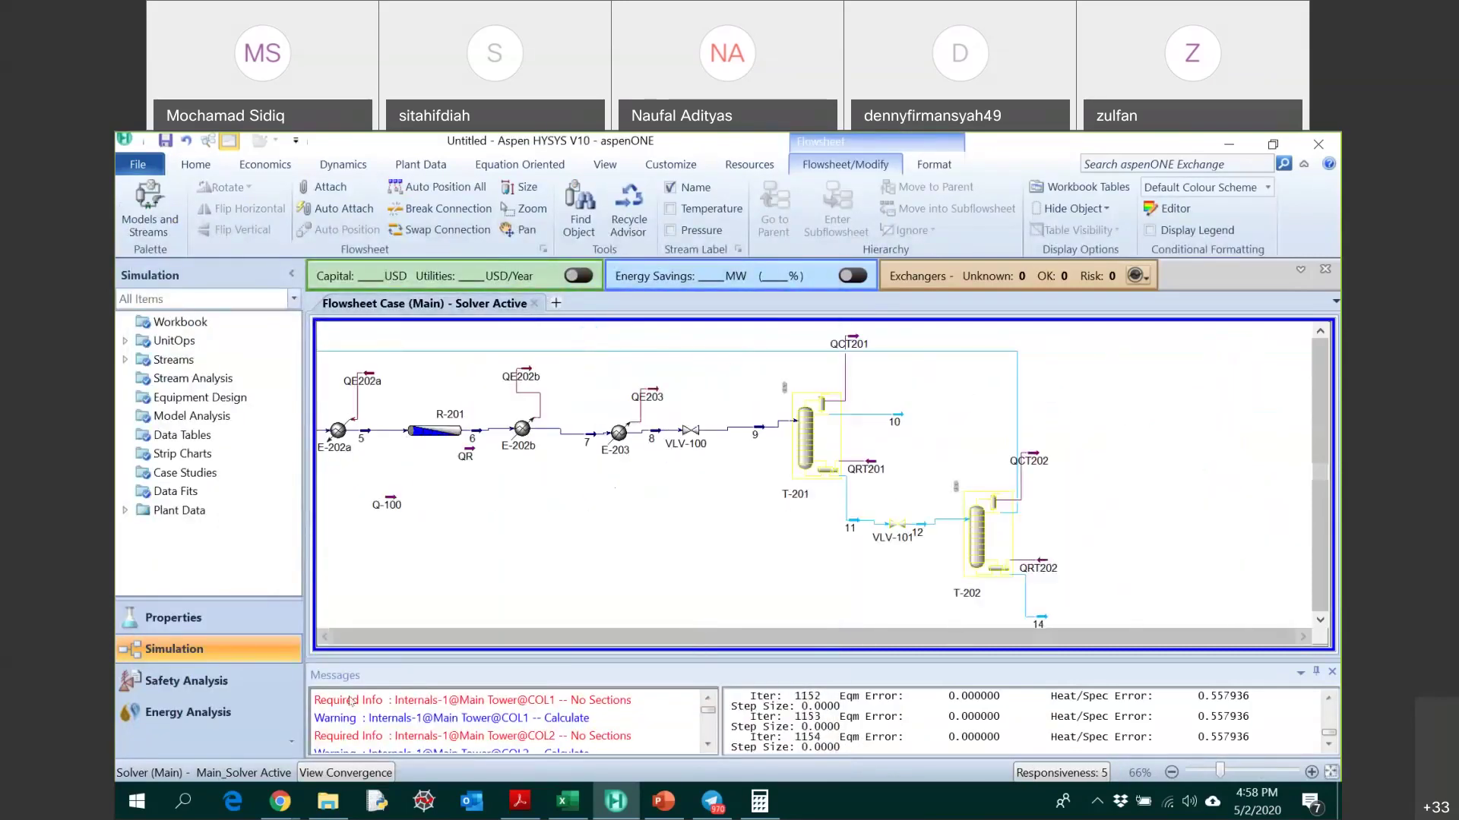
left_click(324, 637)
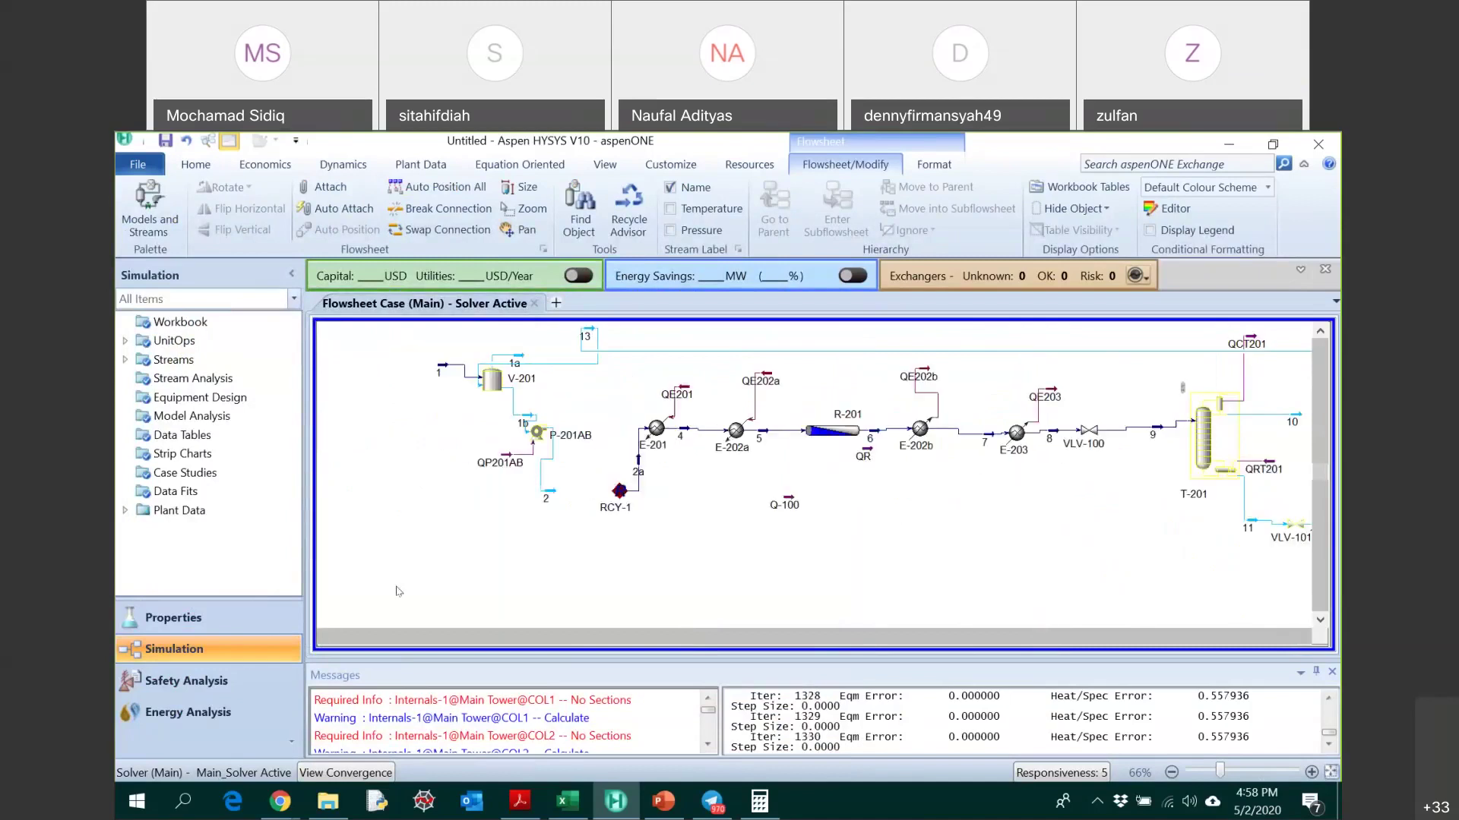
double_click(639, 467)
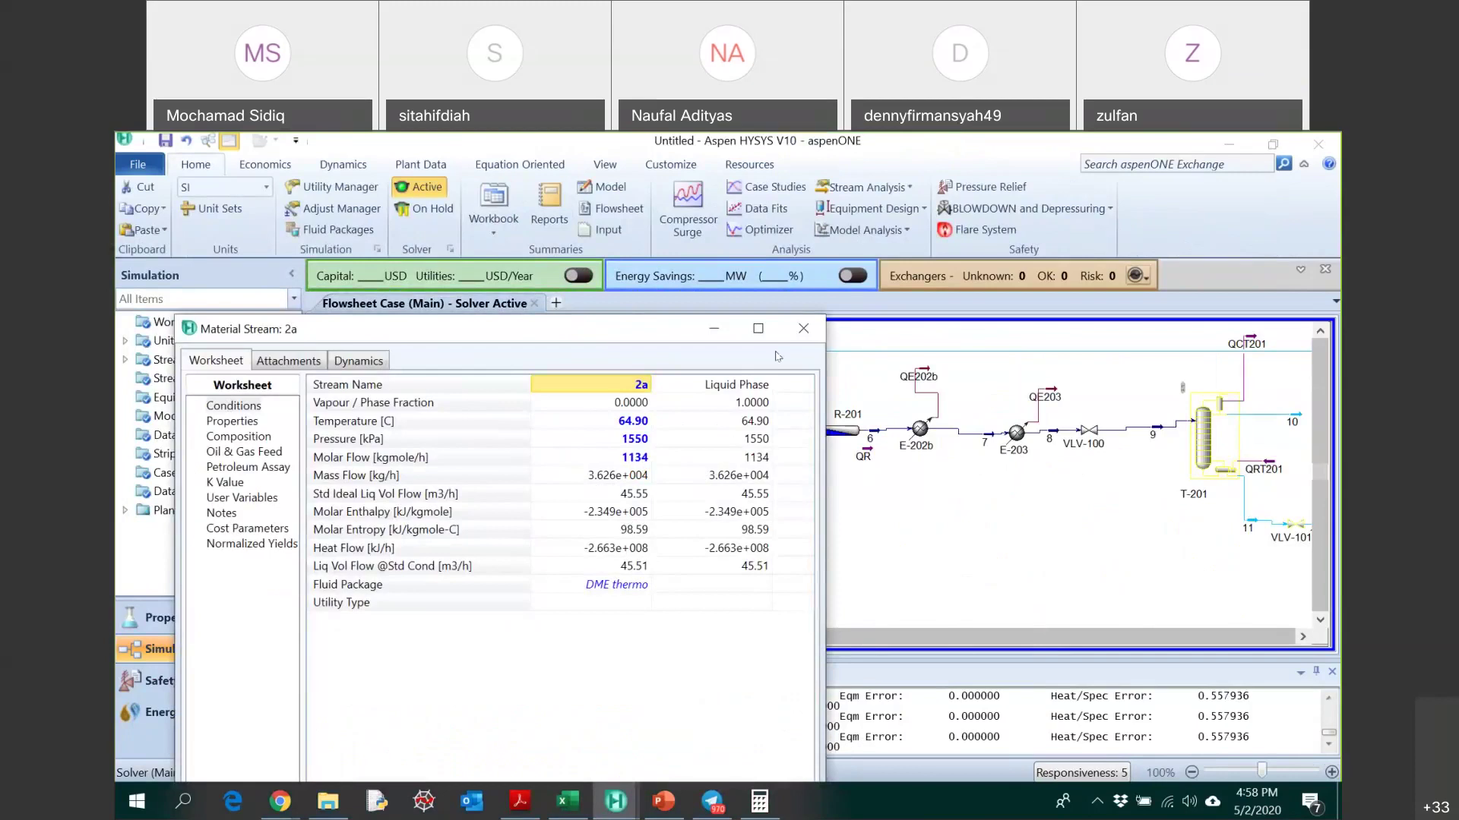
left_click(635, 459)
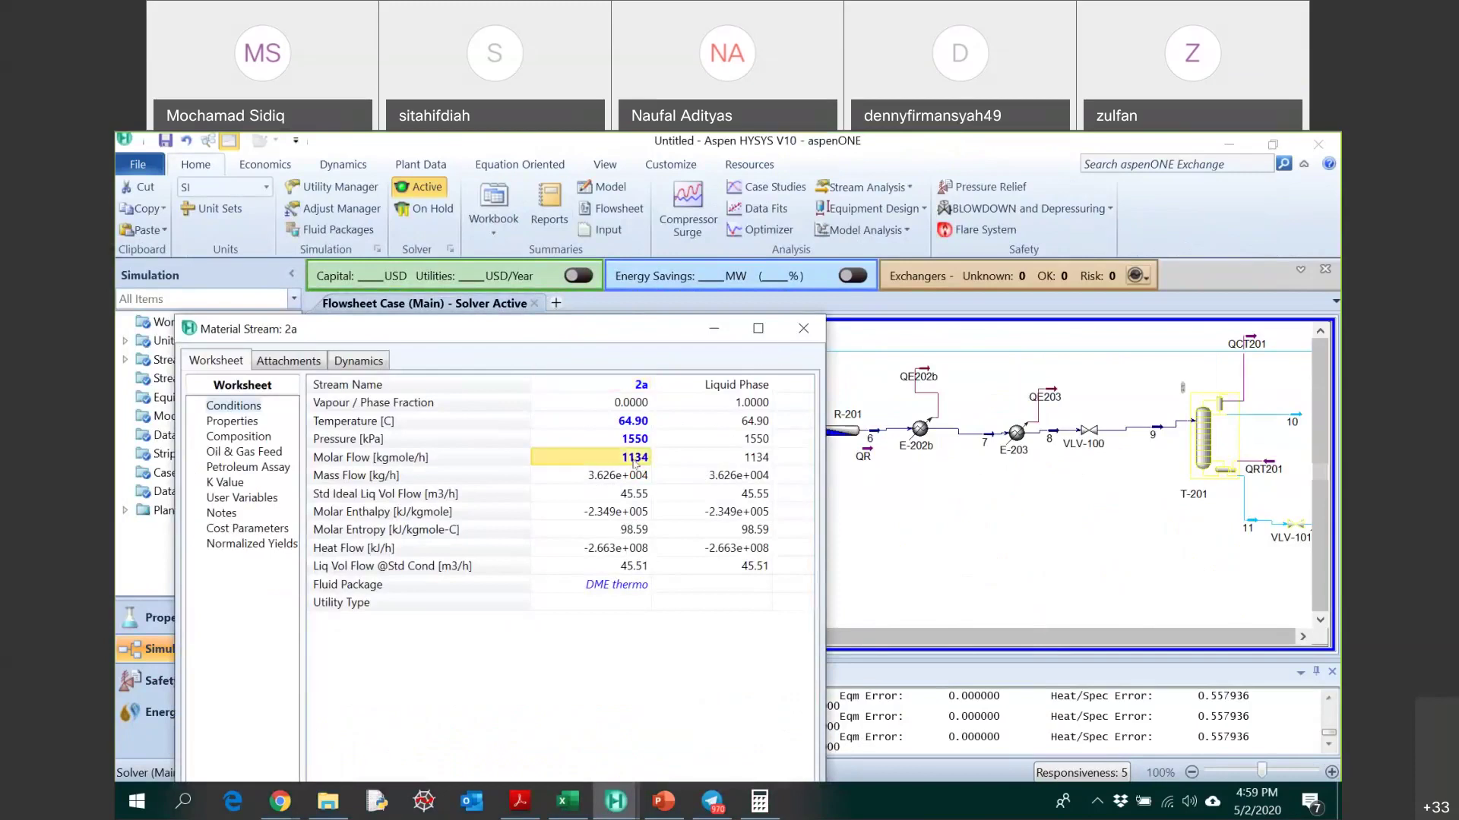
left_click(803, 328)
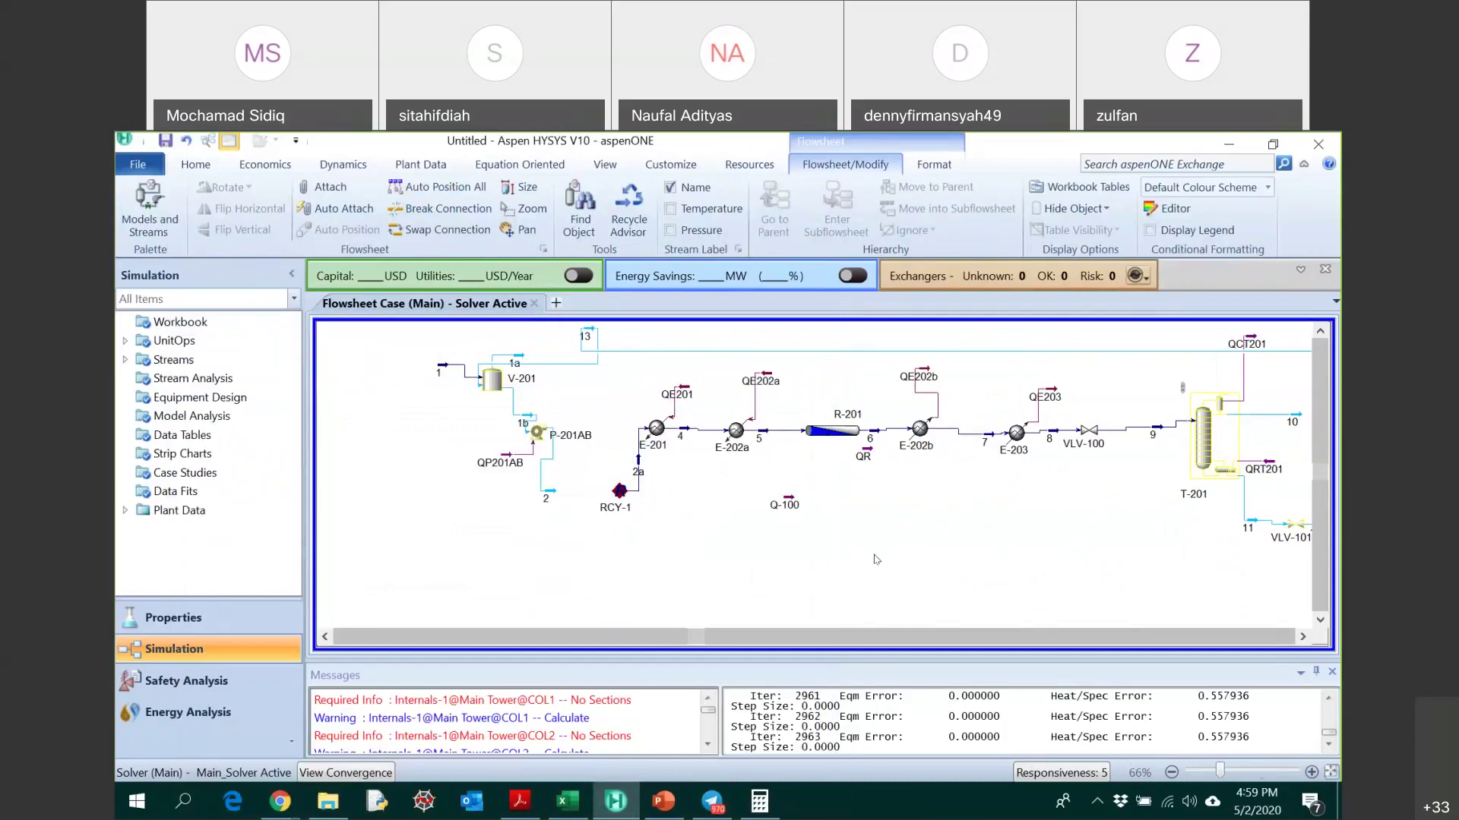
- Open feed stream 9 of column T-201, examine its conditions, and close it
left_click(1302, 637)
left_click(1302, 636)
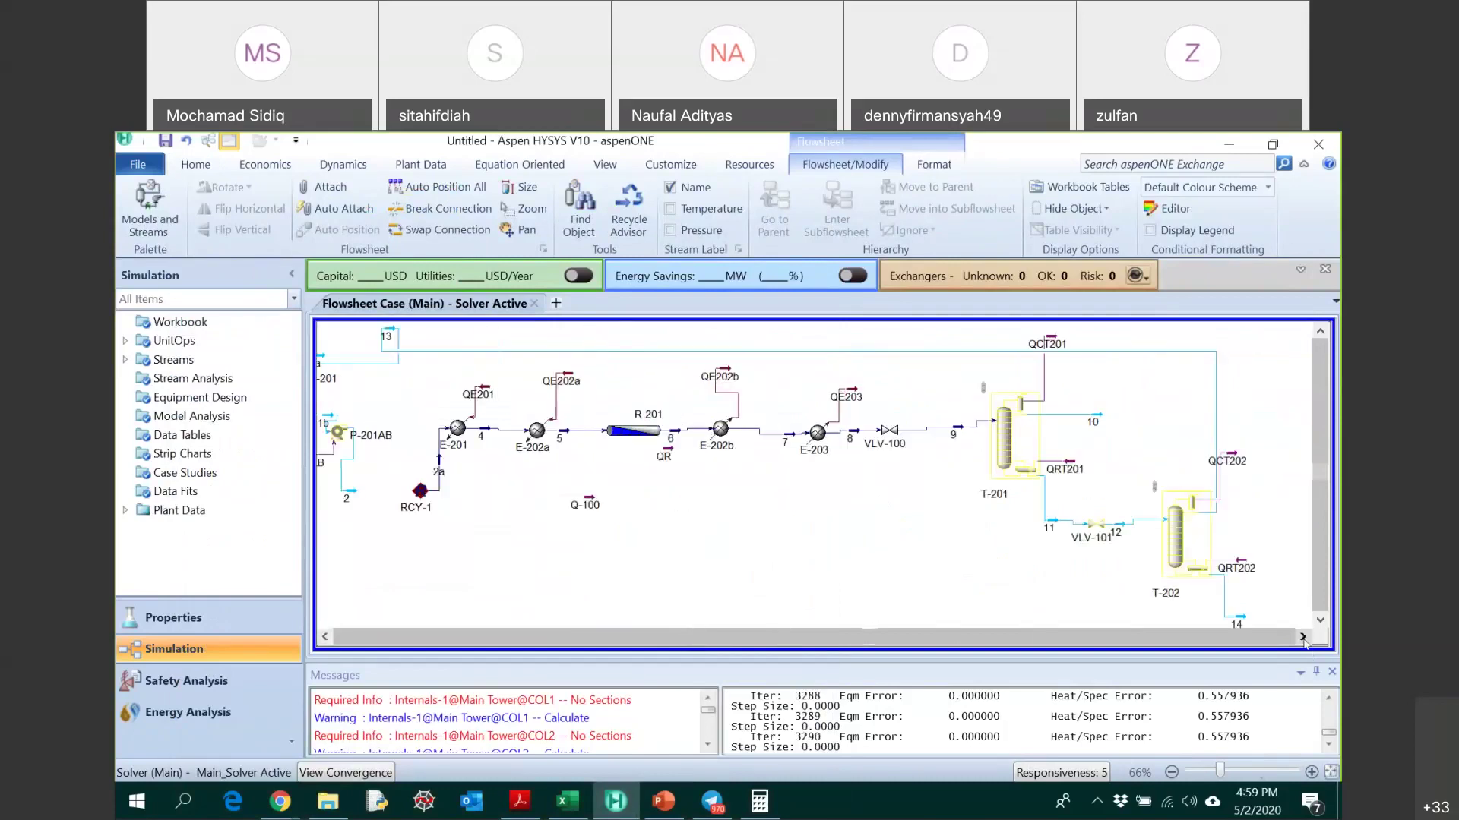
left_click(1302, 636)
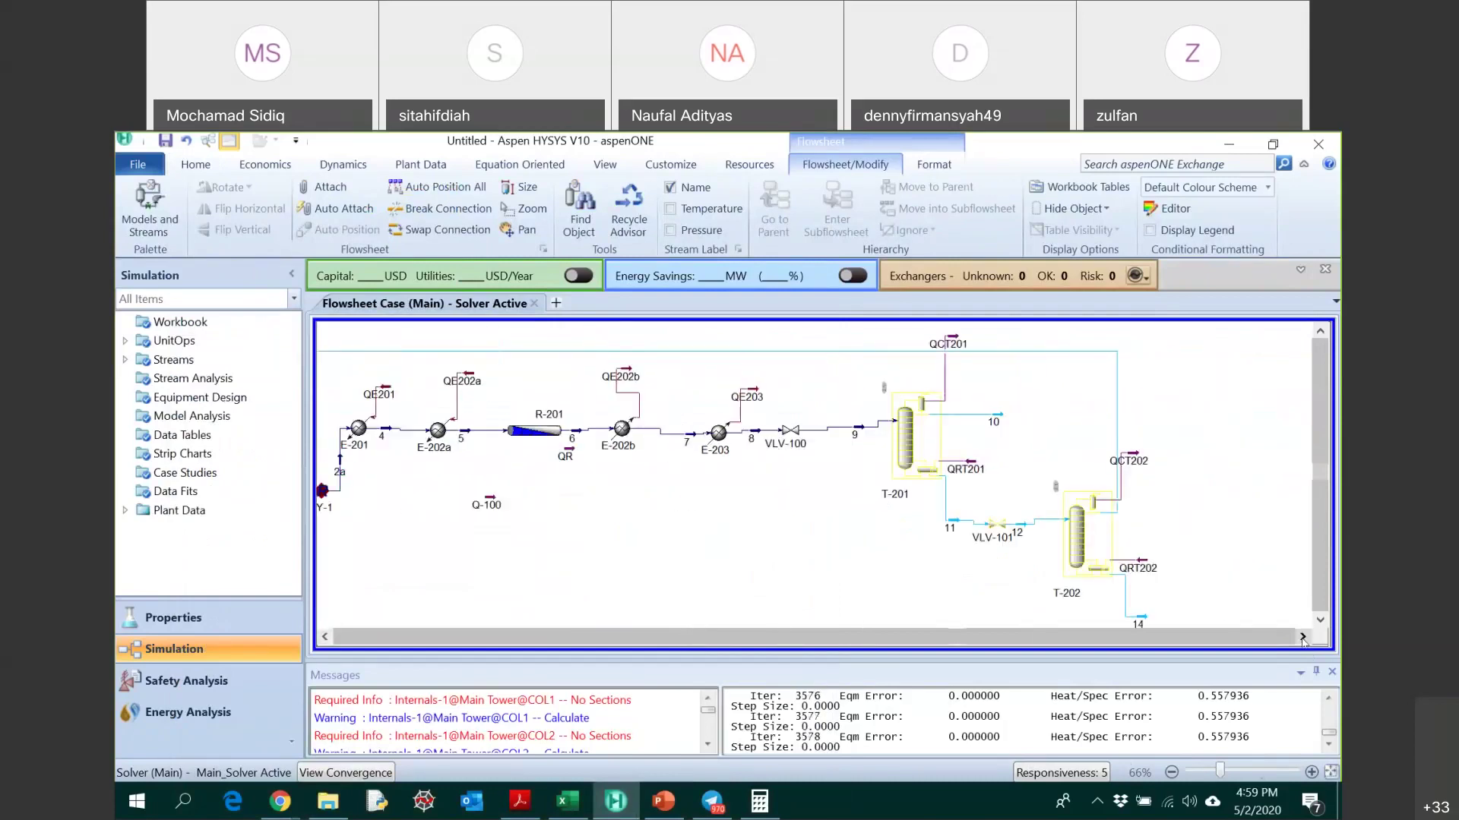
double_click(858, 433)
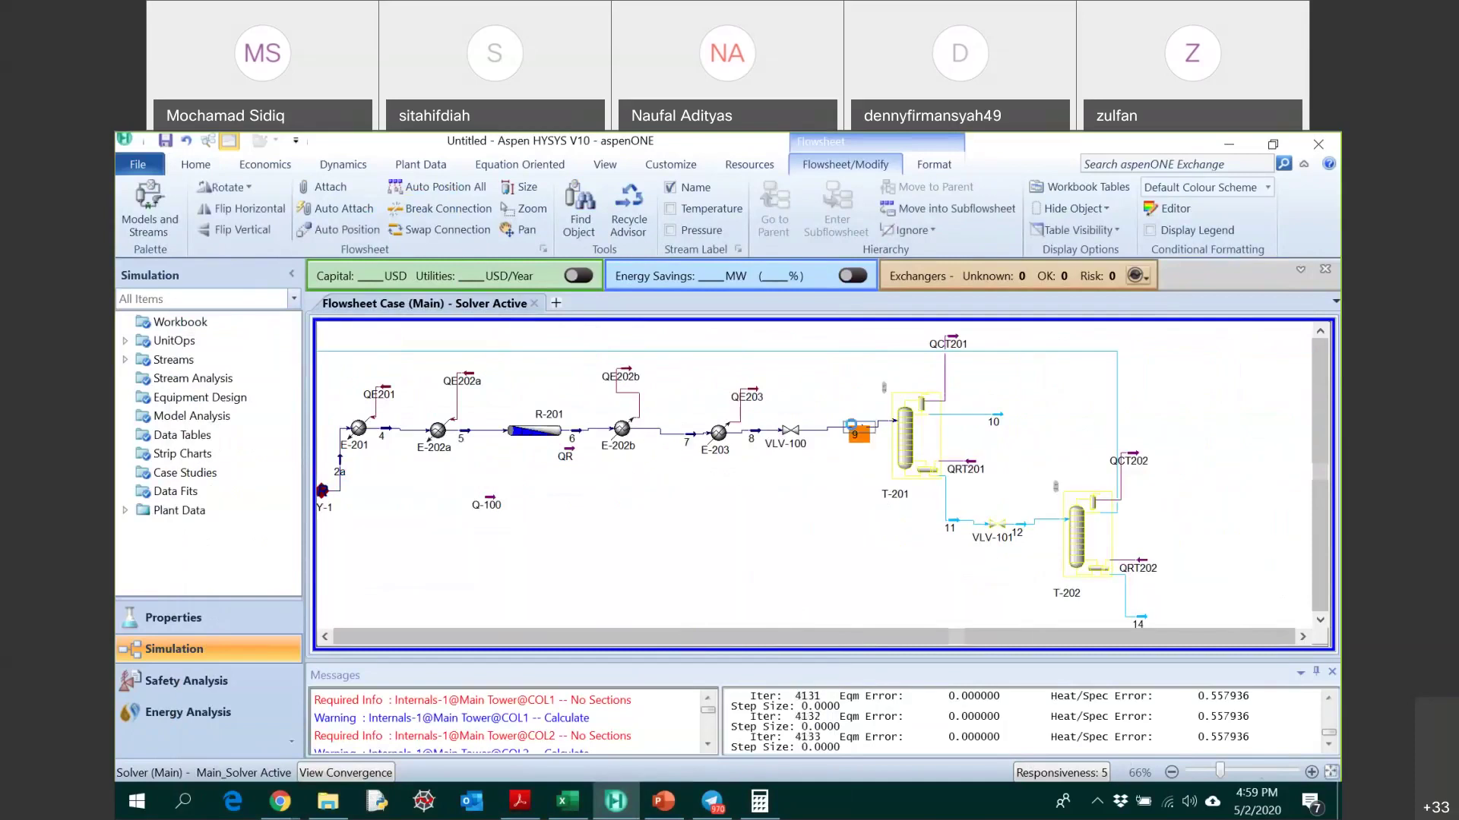
left_click_drag(678, 372, 696, 266)
mouse_move(711, 447)
mouse_move(762, 446)
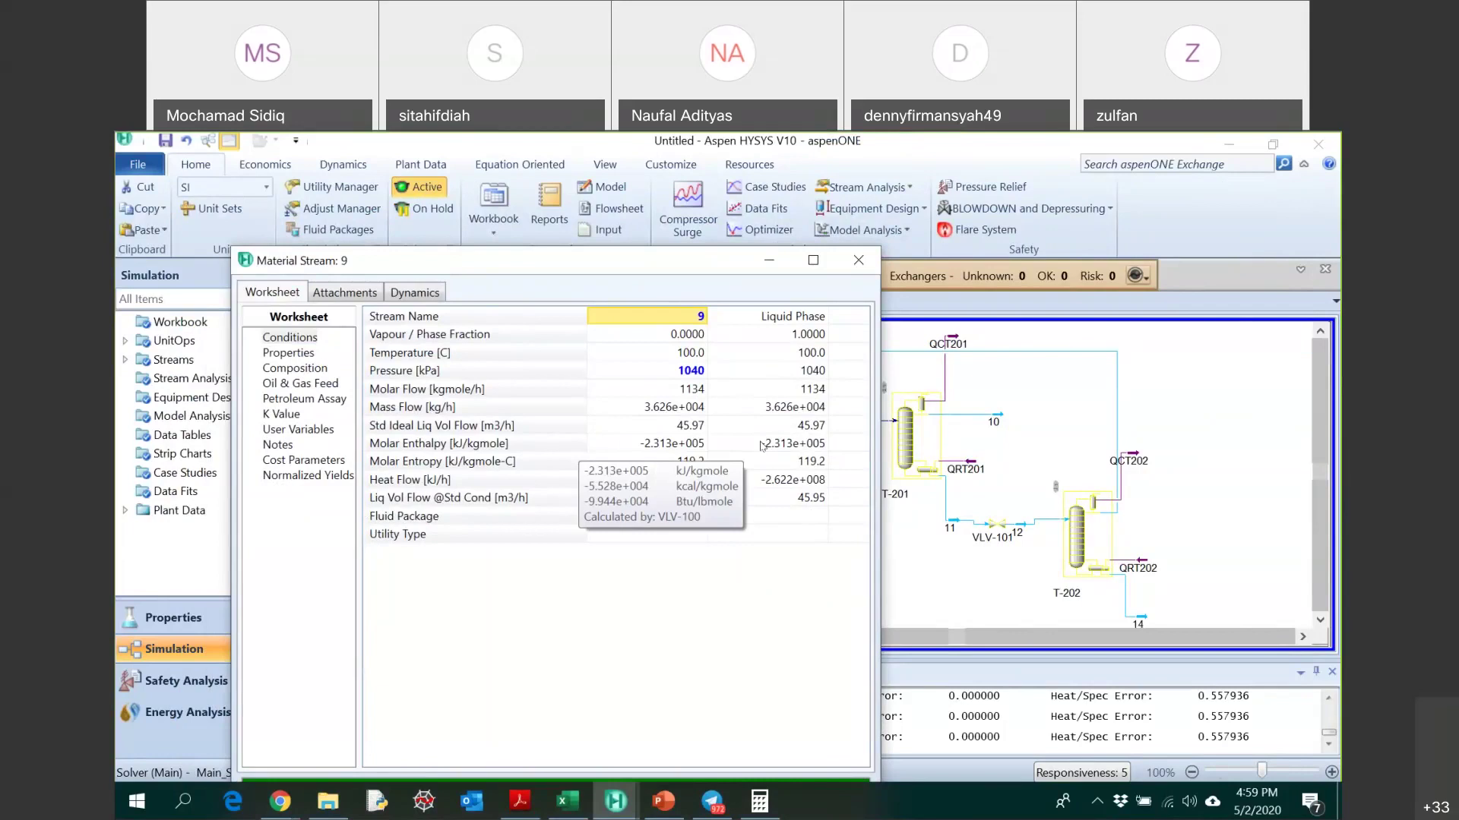
left_click(858, 261)
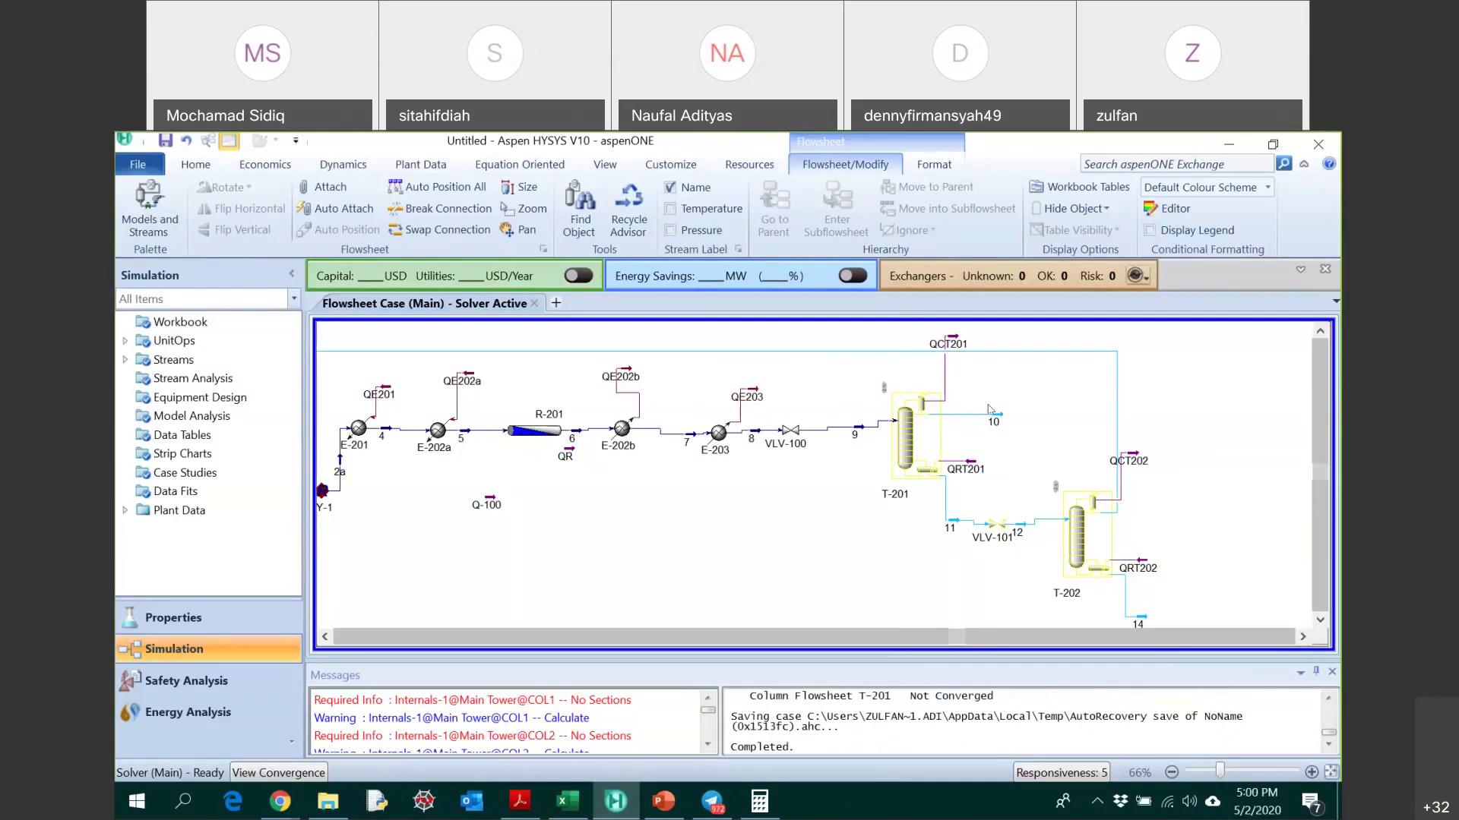
- Switch to PowerPoint, add a blank slide after slide 11 on typical recycles, and choose a shape to draw on it
mouse_move(977, 414)
left_click(664, 800)
left_click(239, 589)
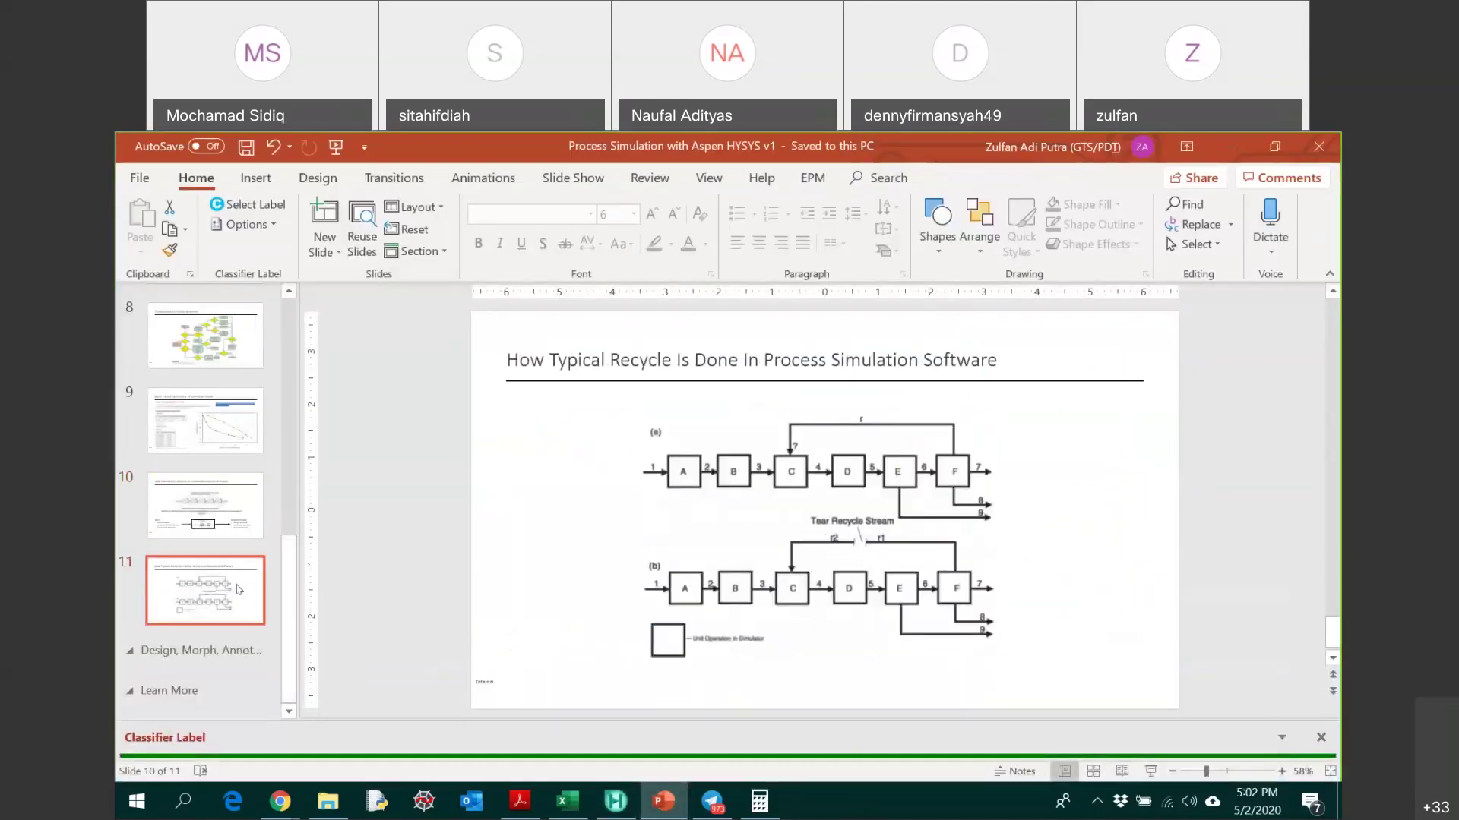
key("Return")
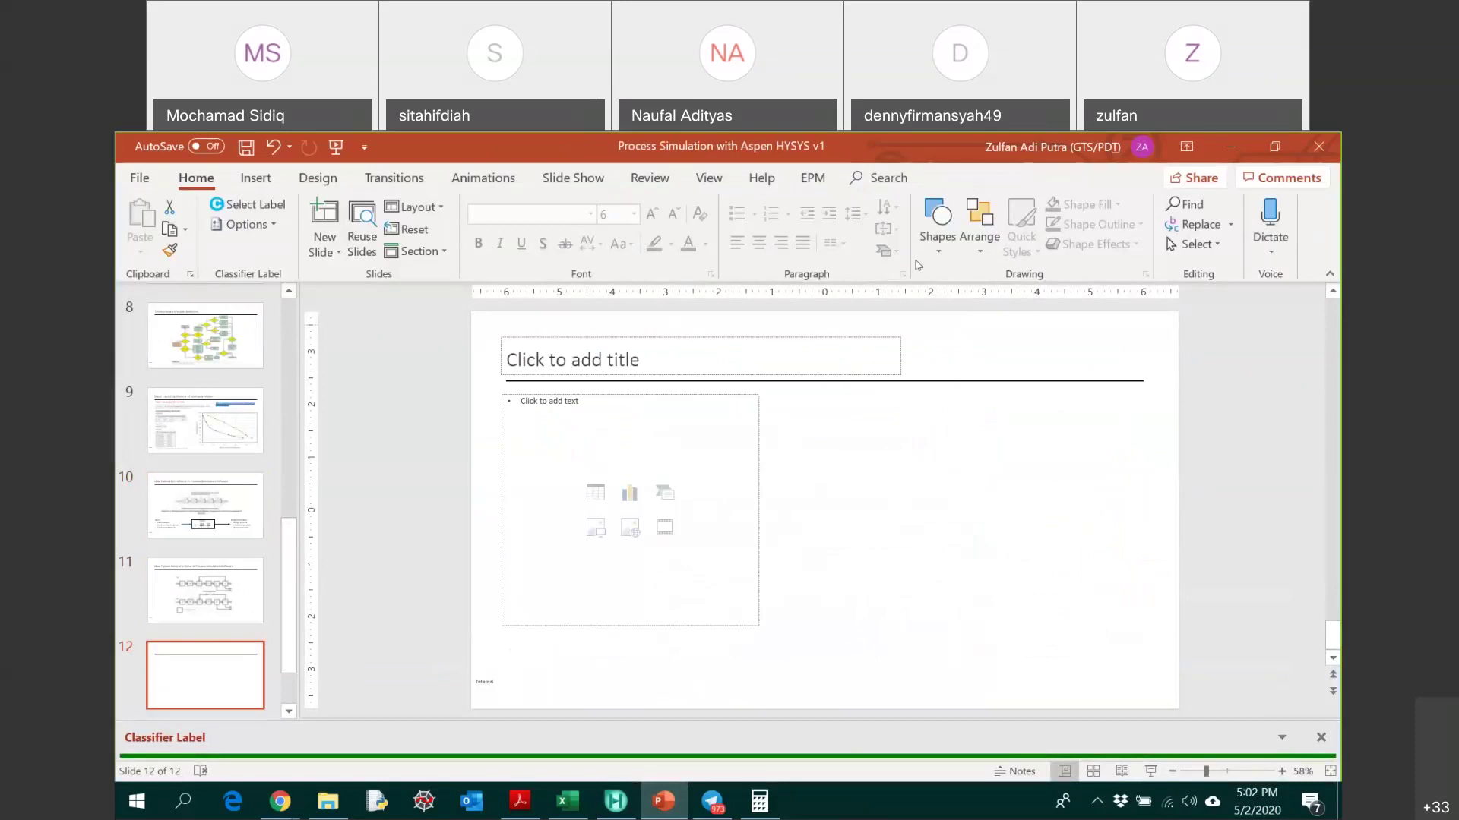
left_click(937, 225)
left_click(980, 314)
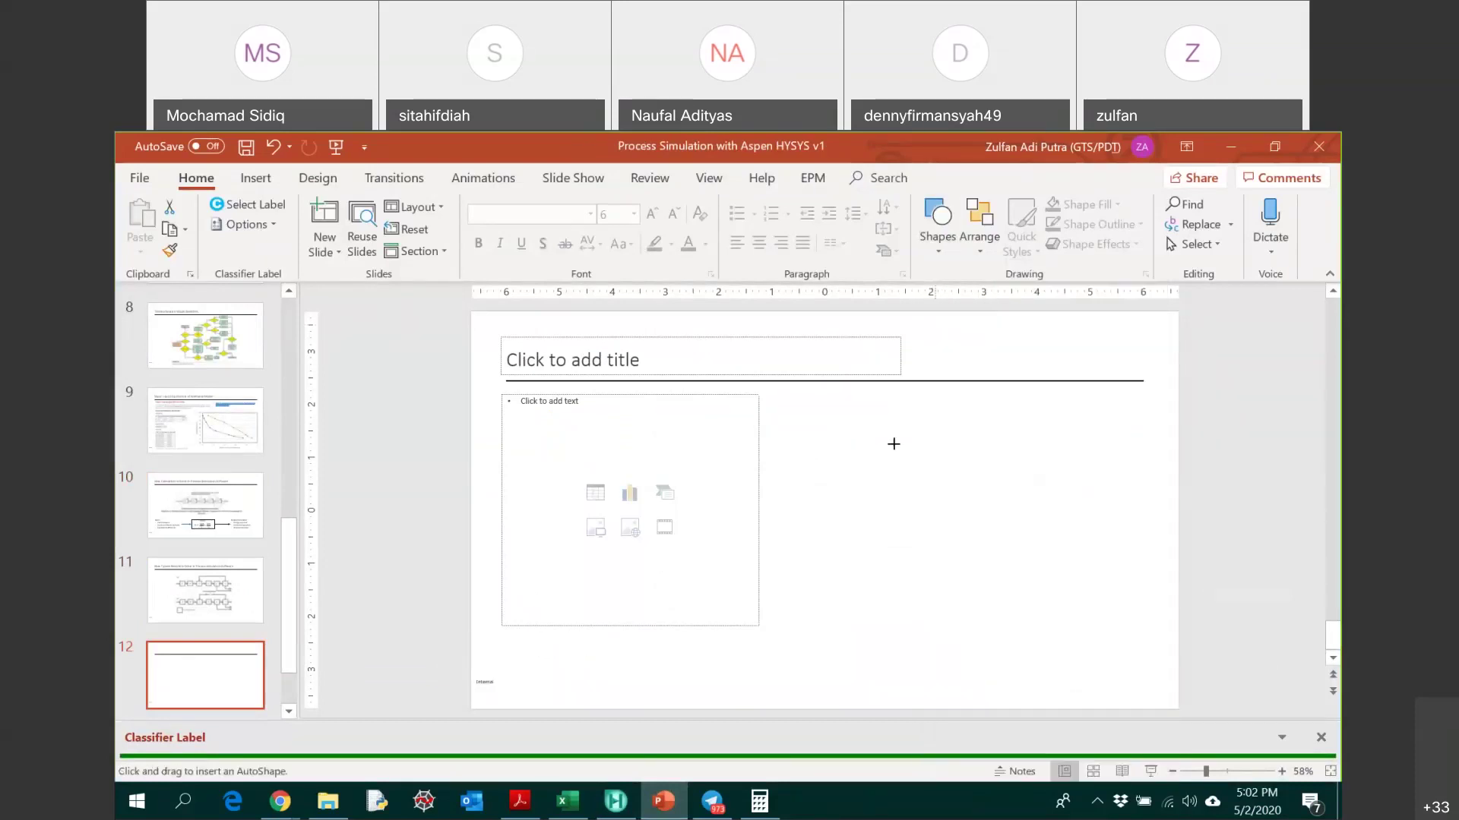
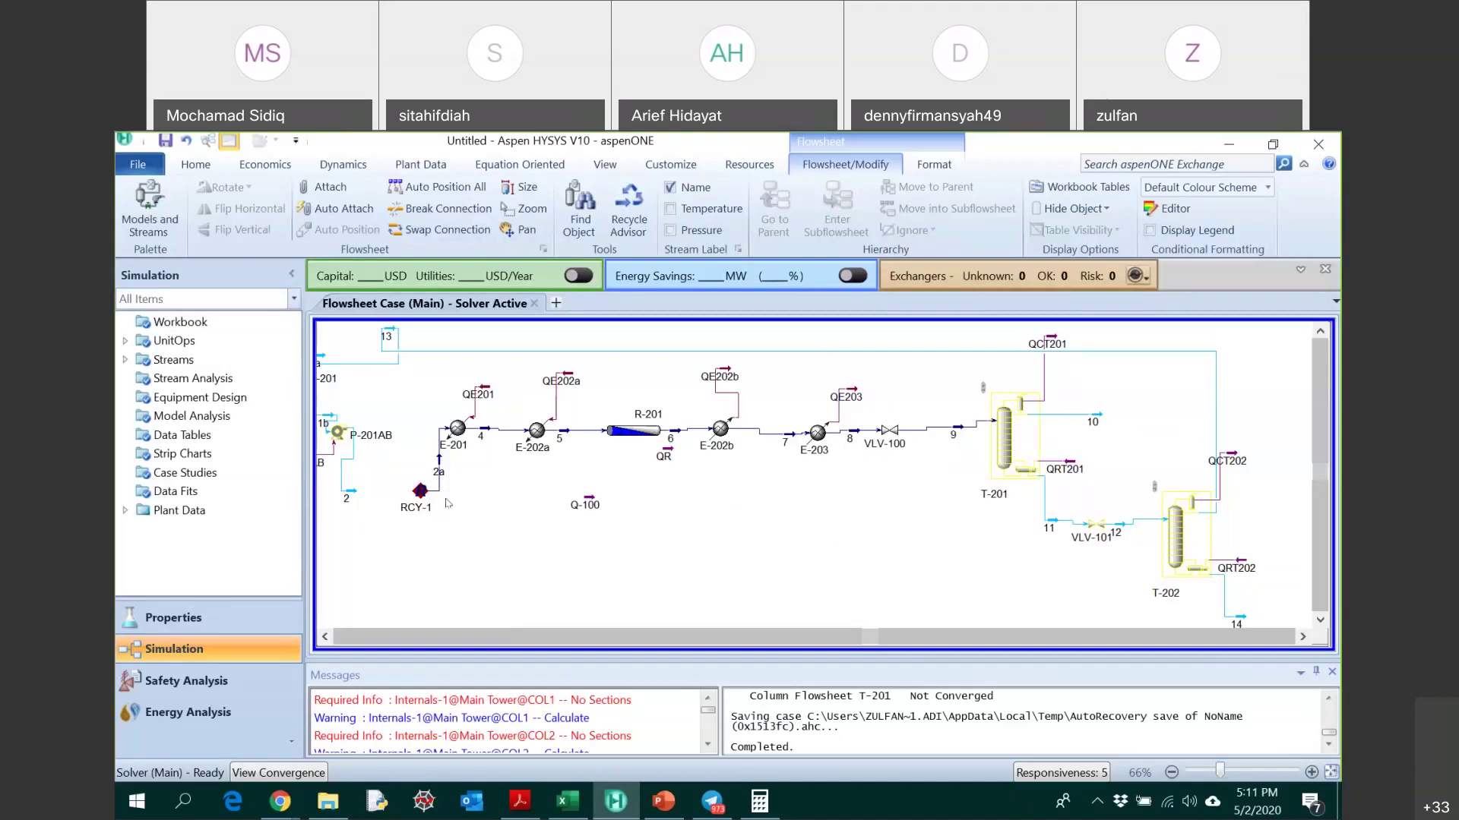
- Review the flowsheet around RCY-1 and R-201, and switch to PowerPoint to show slide 10 on how calculation is done in simulation software
mouse_move(466, 438)
mouse_move(444, 466)
mouse_move(696, 437)
left_click(655, 807)
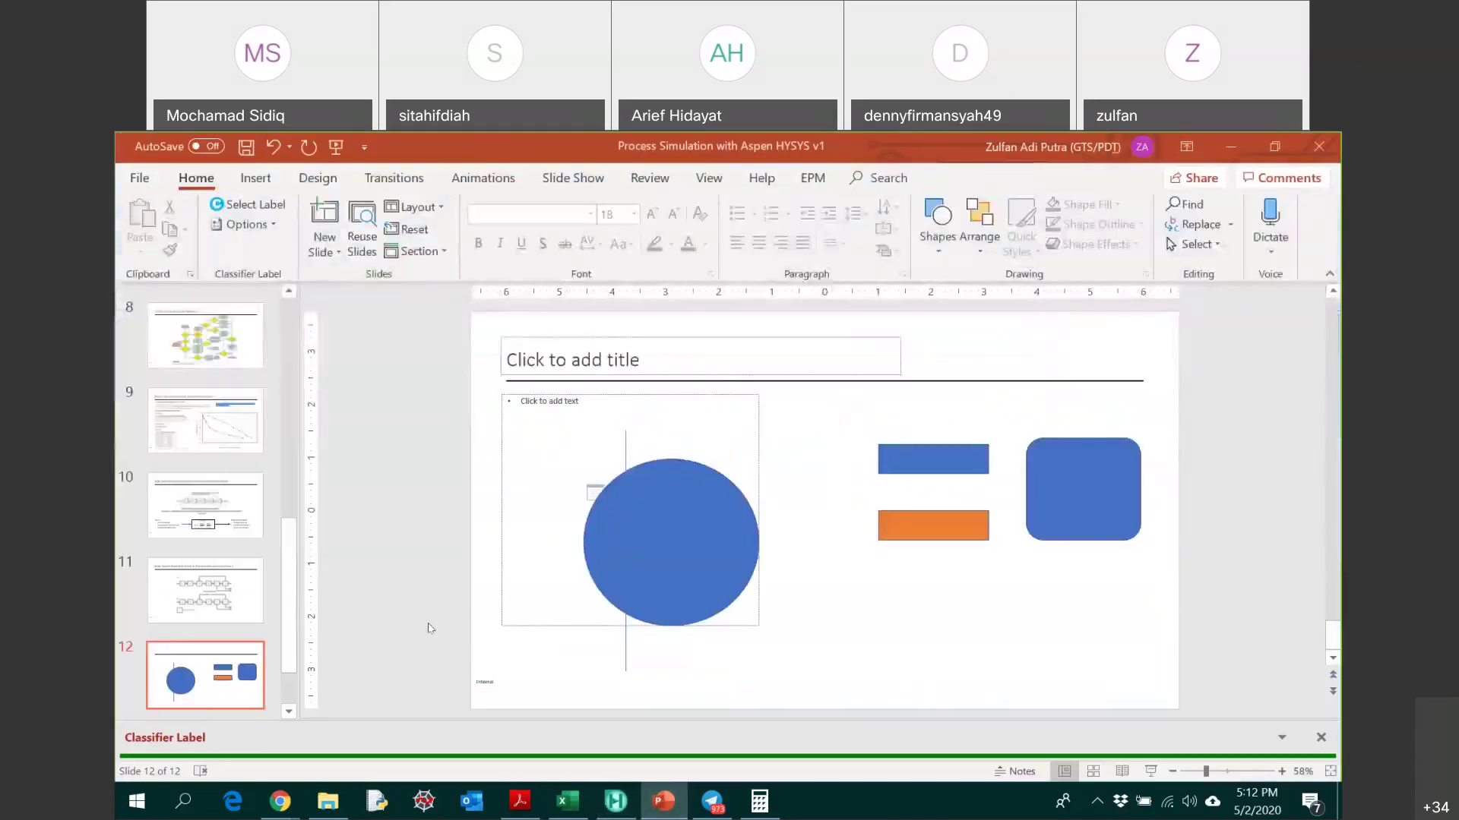
left_click(211, 587)
key("Up")
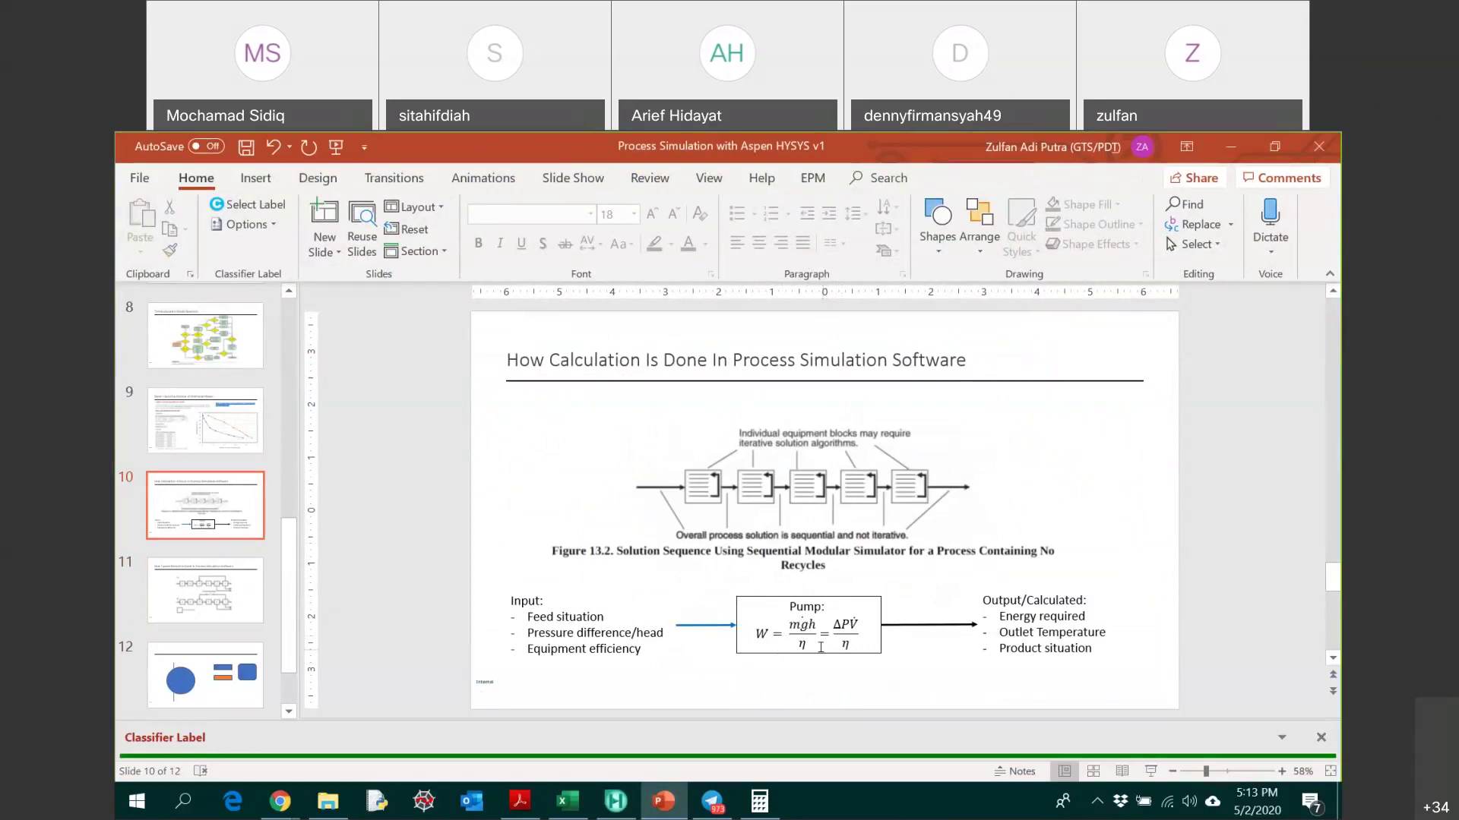
left_click(1165, 685)
left_click(1217, 636)
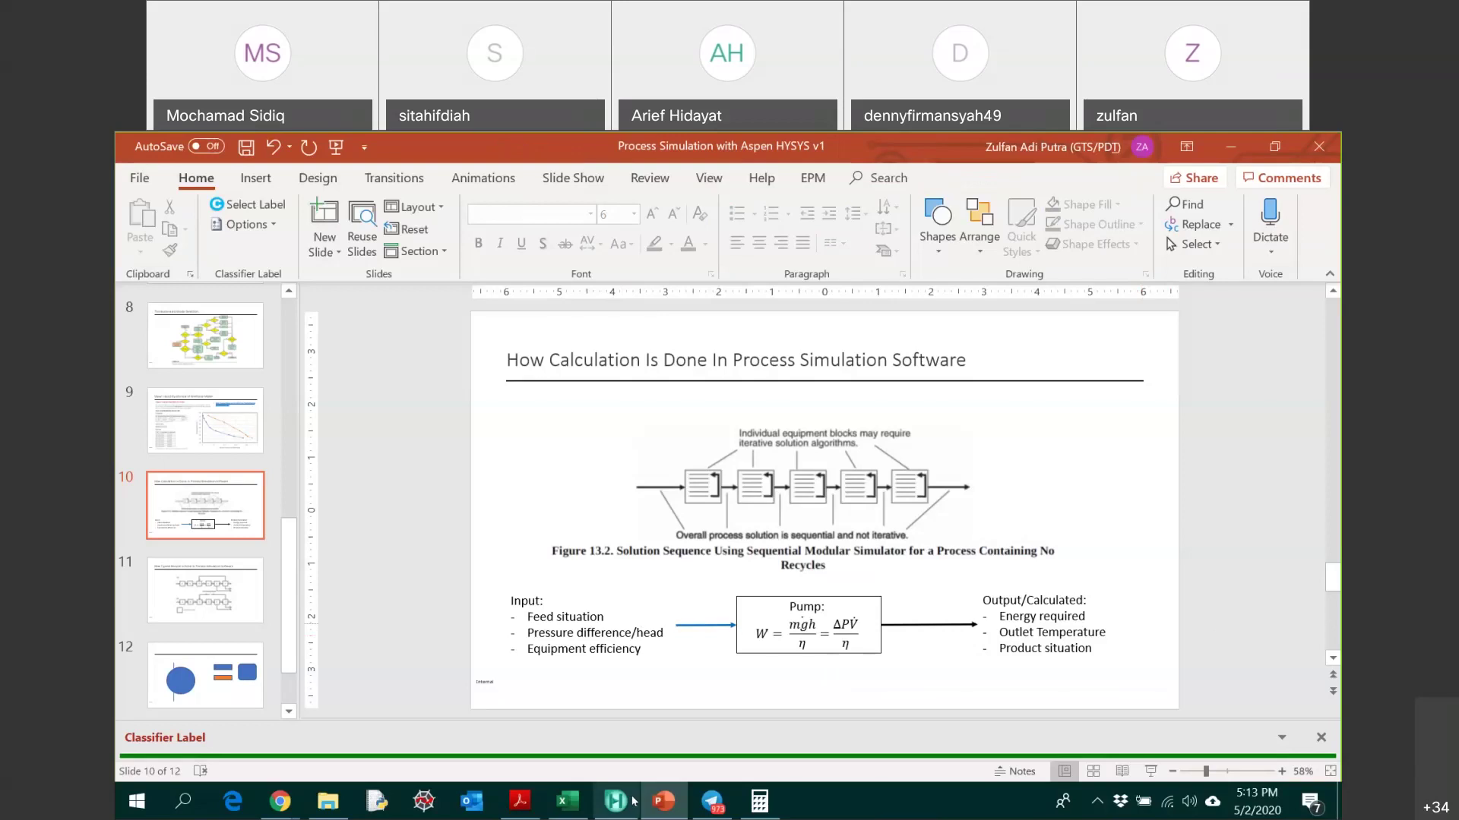
mouse_move(632, 802)
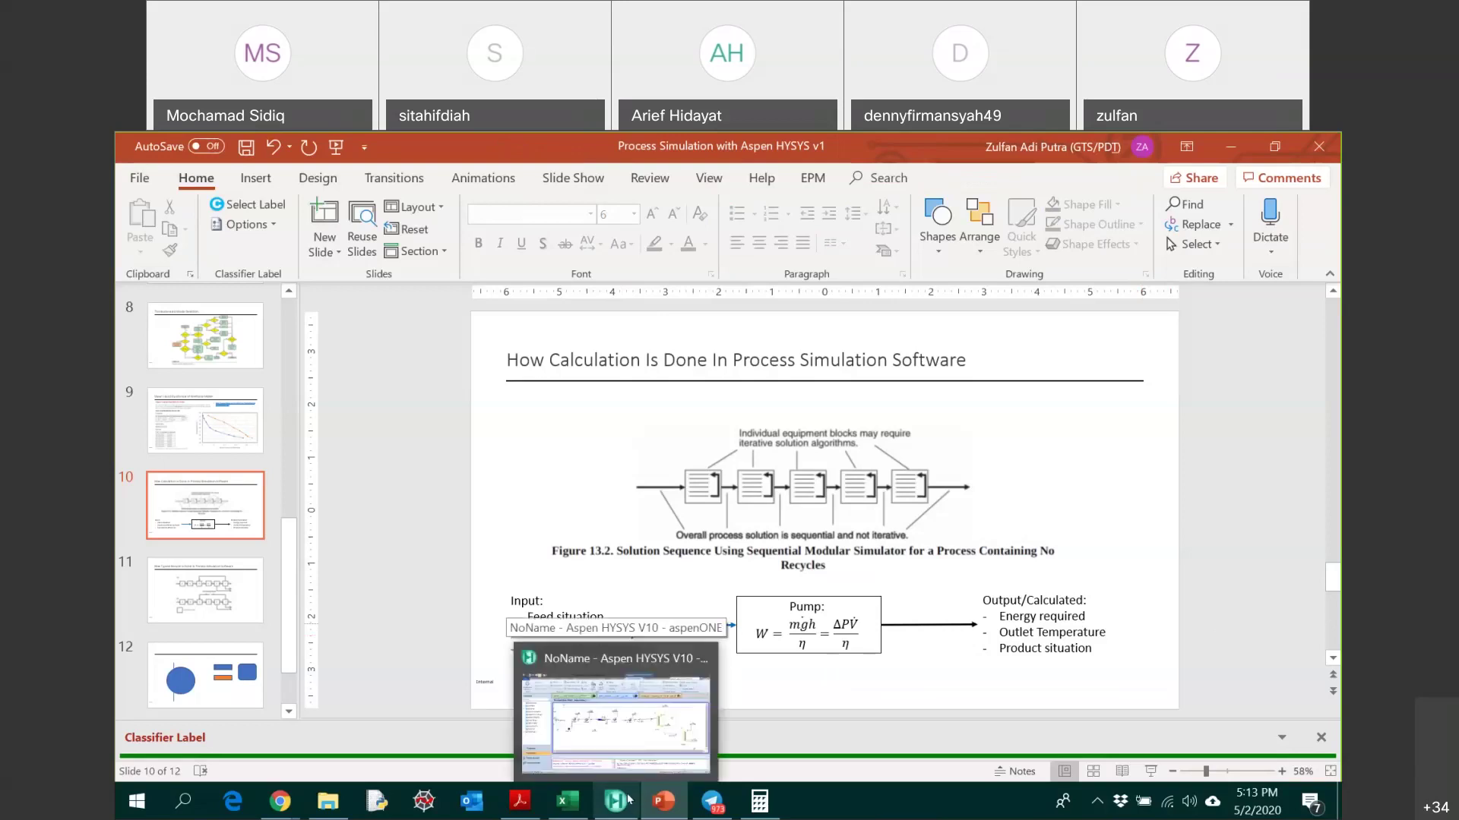
- Switch to Aspen HYSYS and save the simulation case to the Desktop under a file name beginning with "HYSYS DME"
left_click(621, 753)
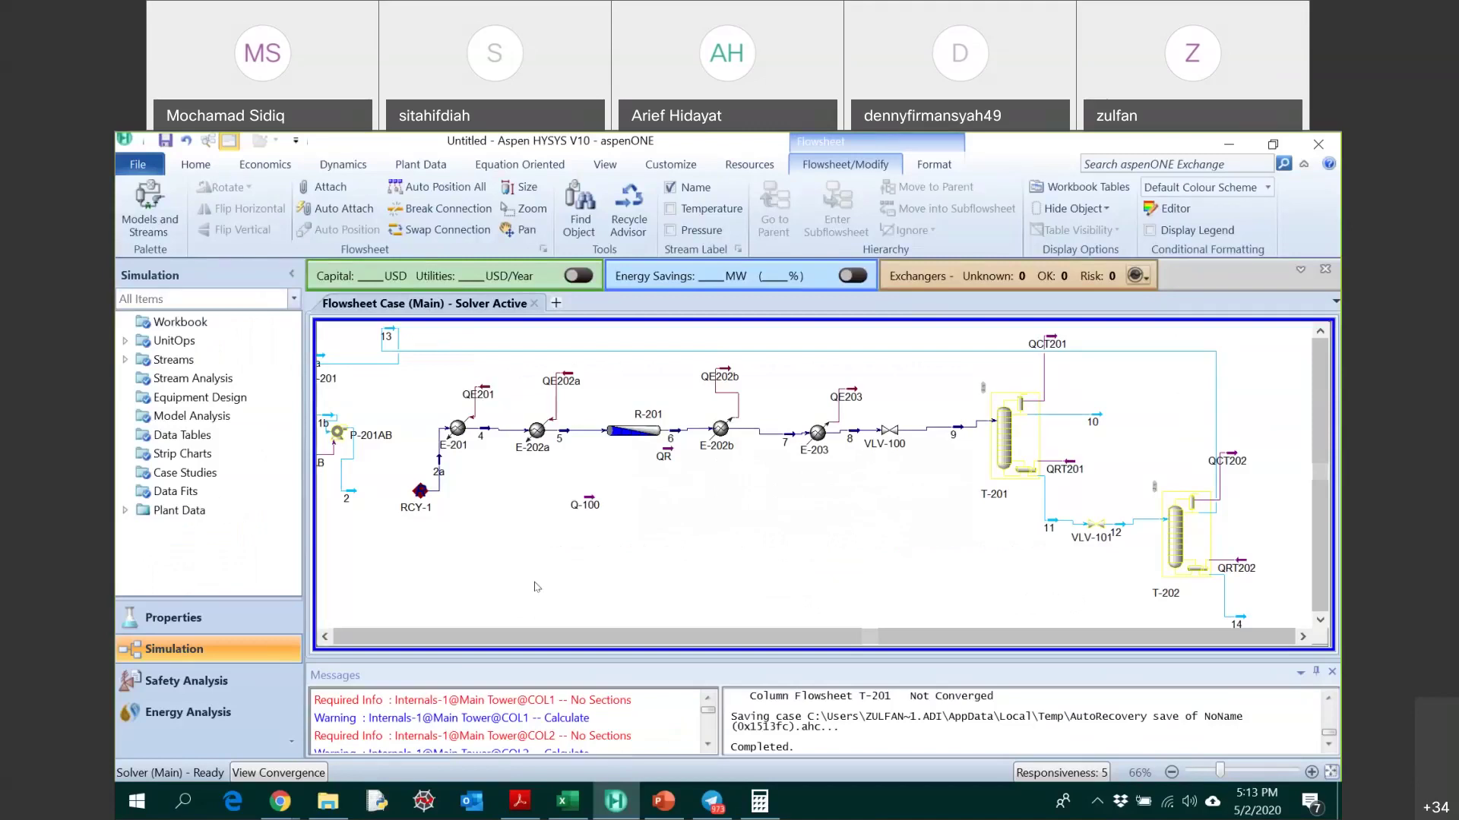
left_click(151, 167)
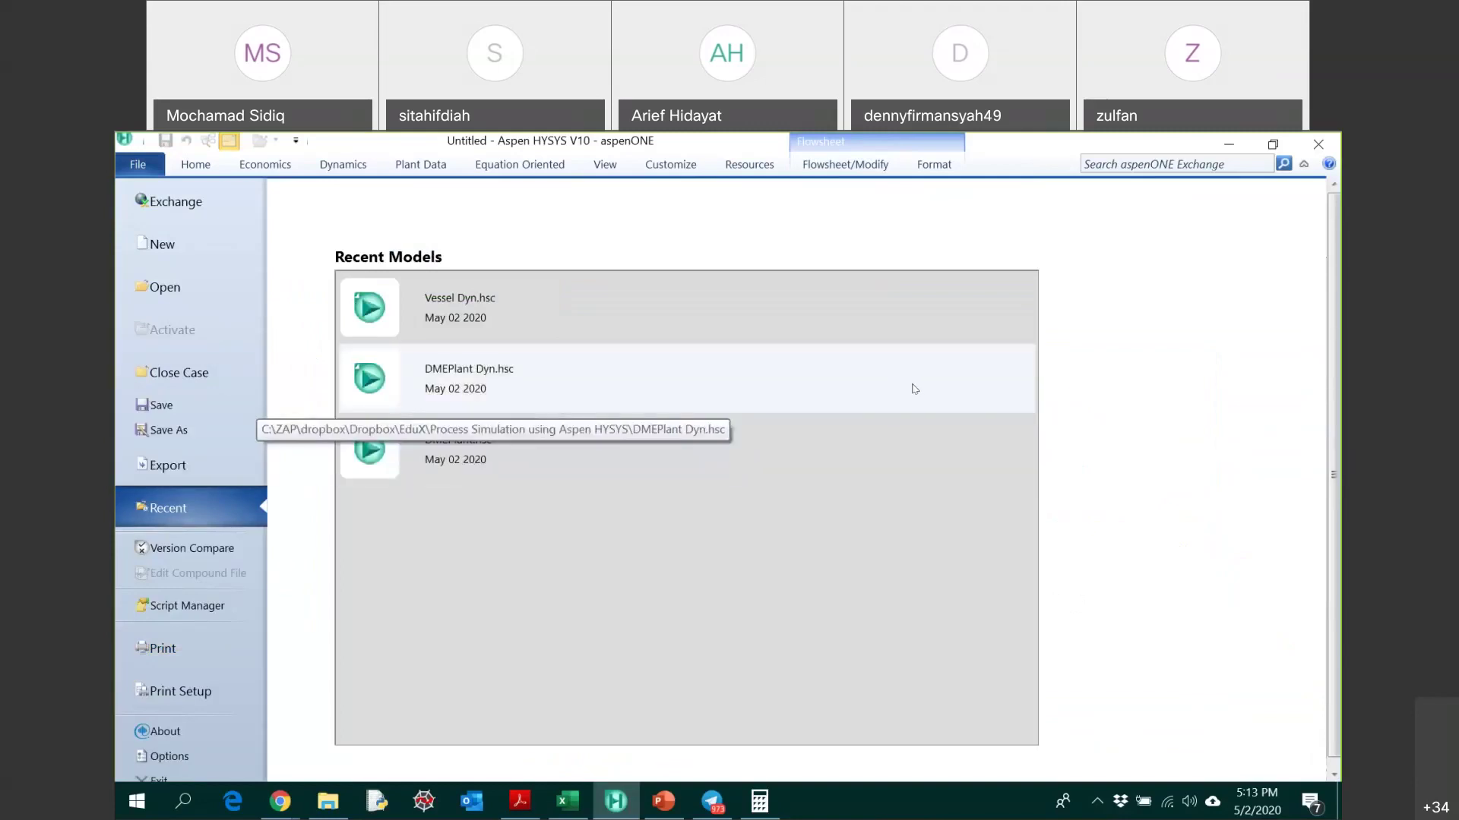
left_click(240, 430)
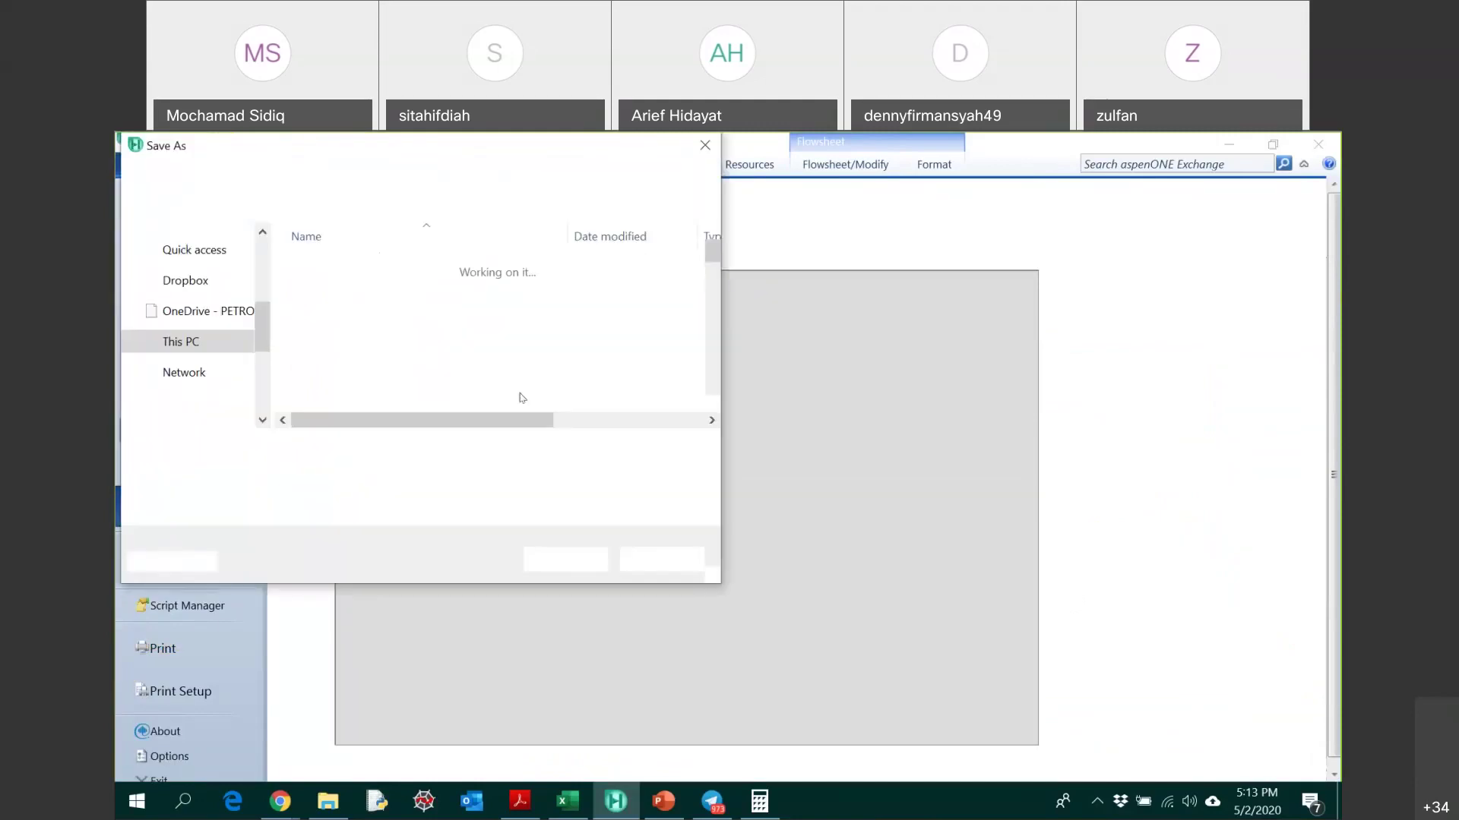
left_click(191, 258)
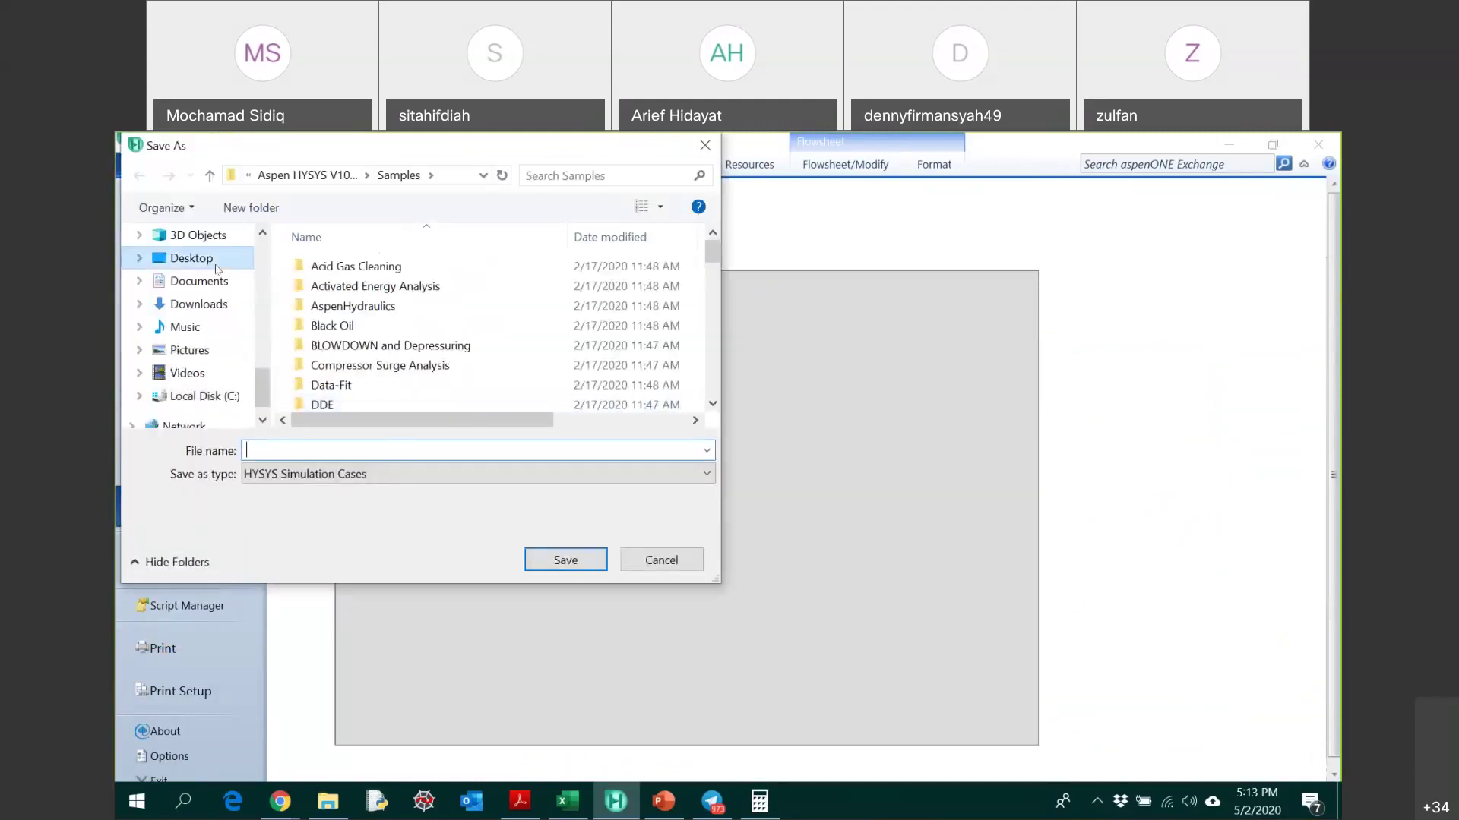
left_click(382, 449)
type("HYSYS ")
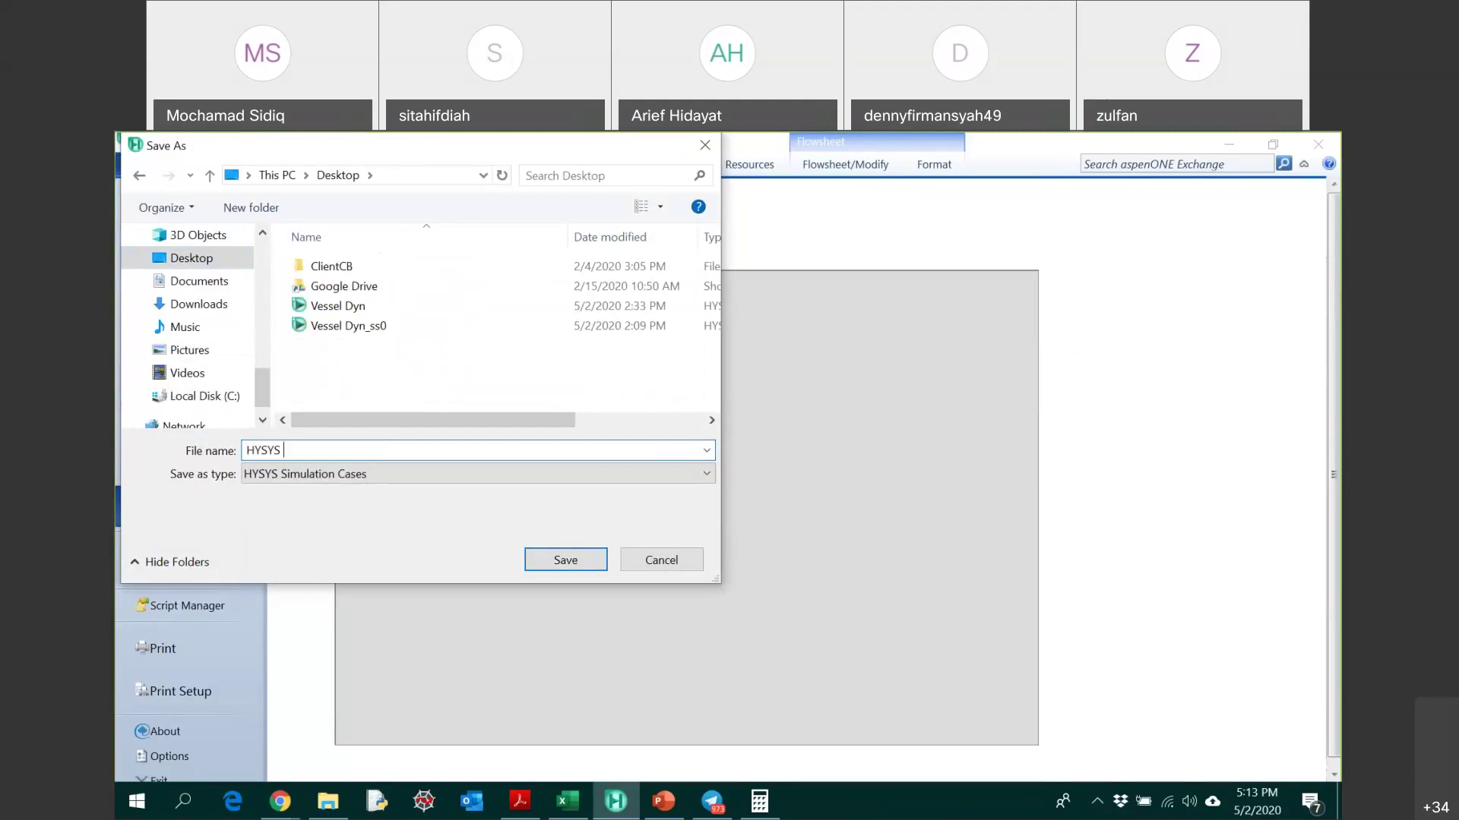
type("DME")
type("Dy")
key("Return")
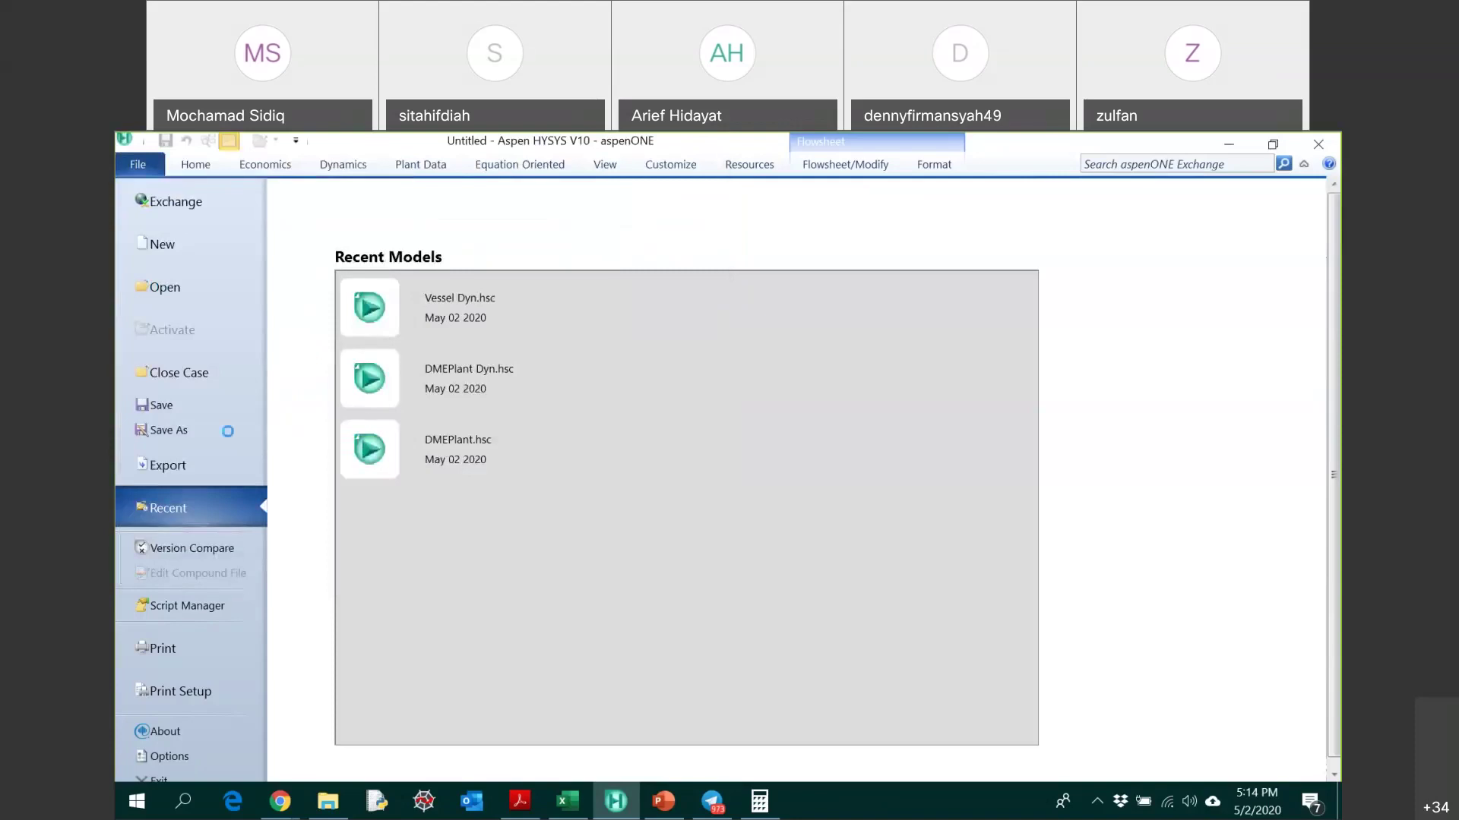